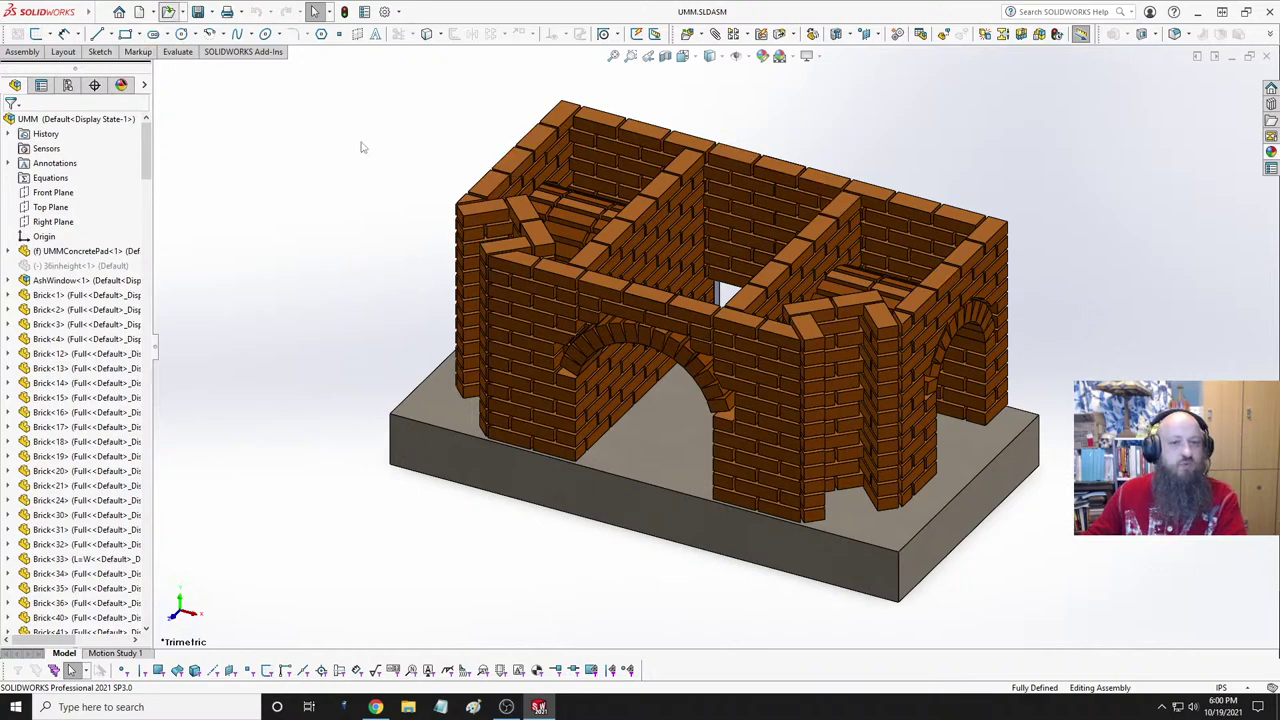
- Open UMMCarveoutTemplate.SLDPRT, orbit it to inspect both sides, and return to UMM.SLDASM
key(ctrl+o)
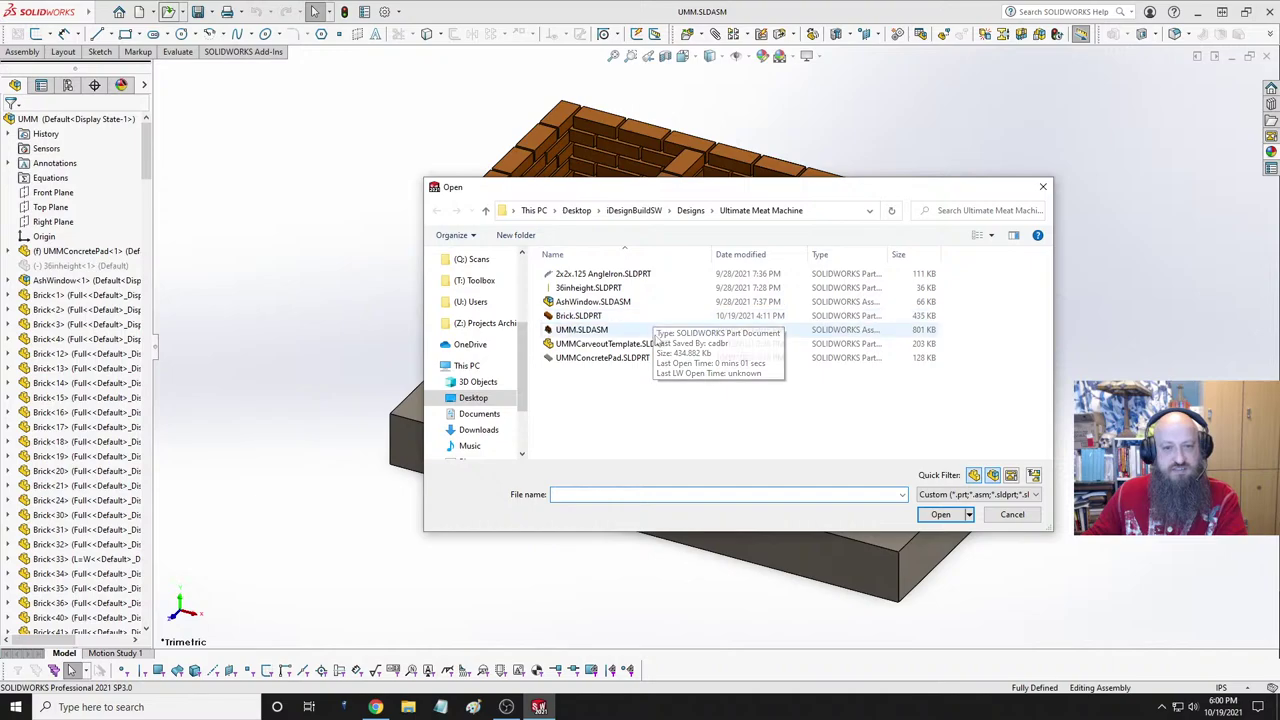
click(605, 343)
key(Escape)
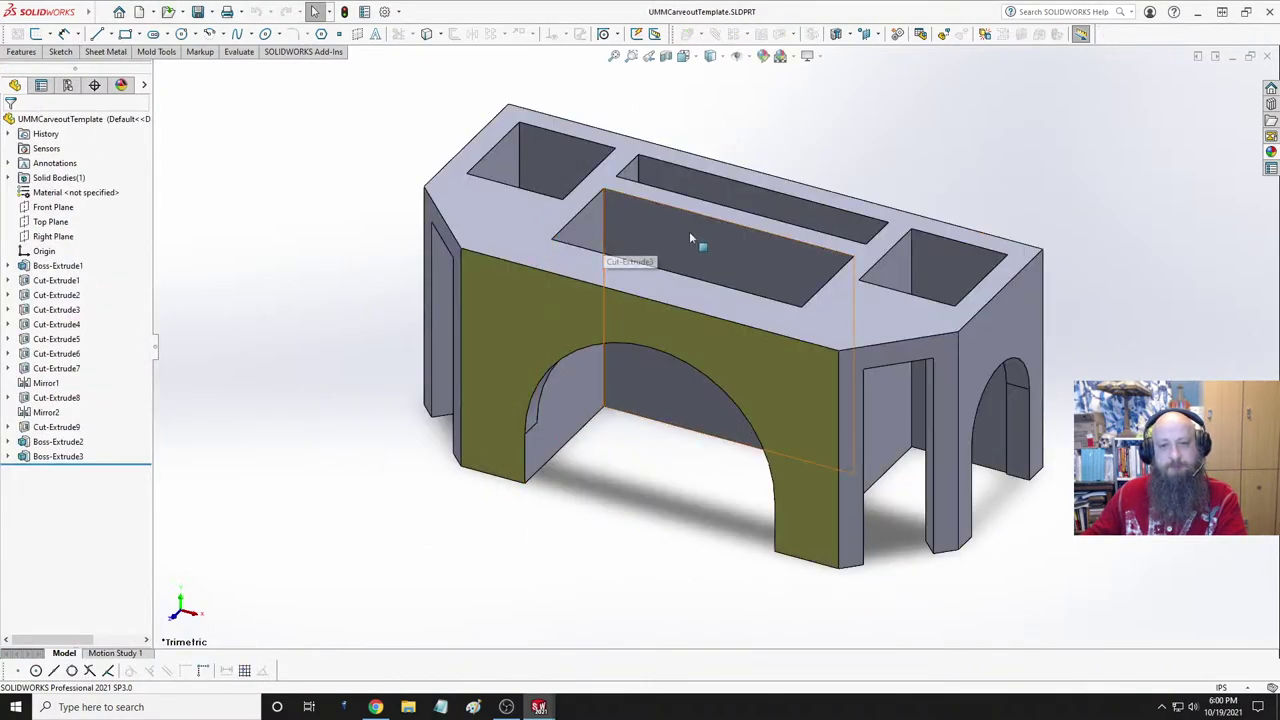
middle_drag(689, 238, 688, 306)
middle_drag(822, 168, 720, 250)
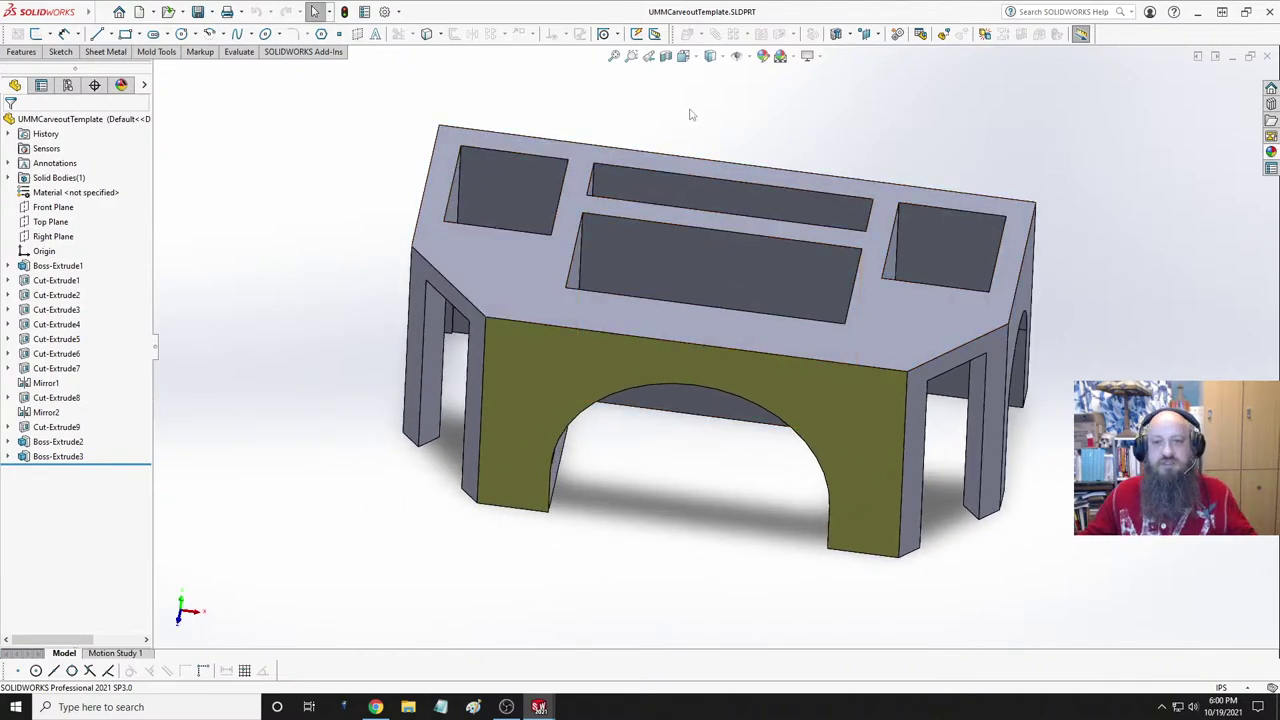
key(ctrl+Tab)
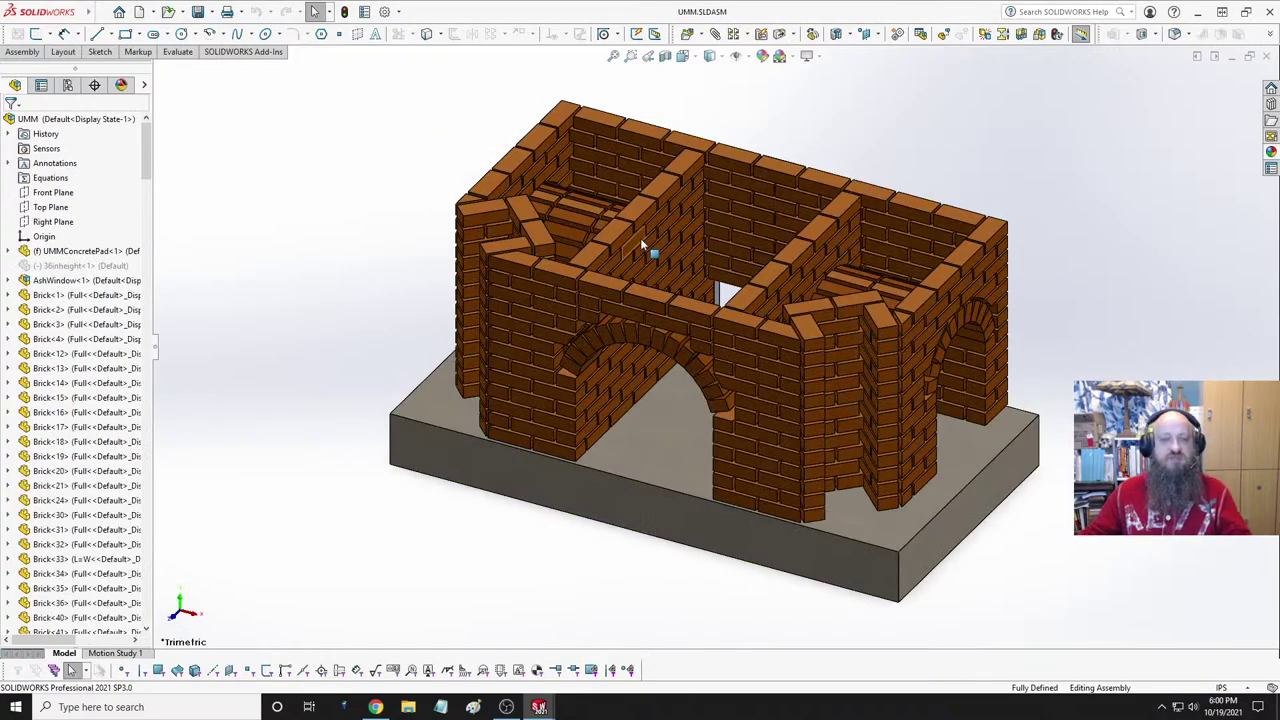
middle_drag(640, 238, 742, 209)
scroll(787, 230, up, 5)
scroll(700, 327, down, 3)
key(ctrl+7)
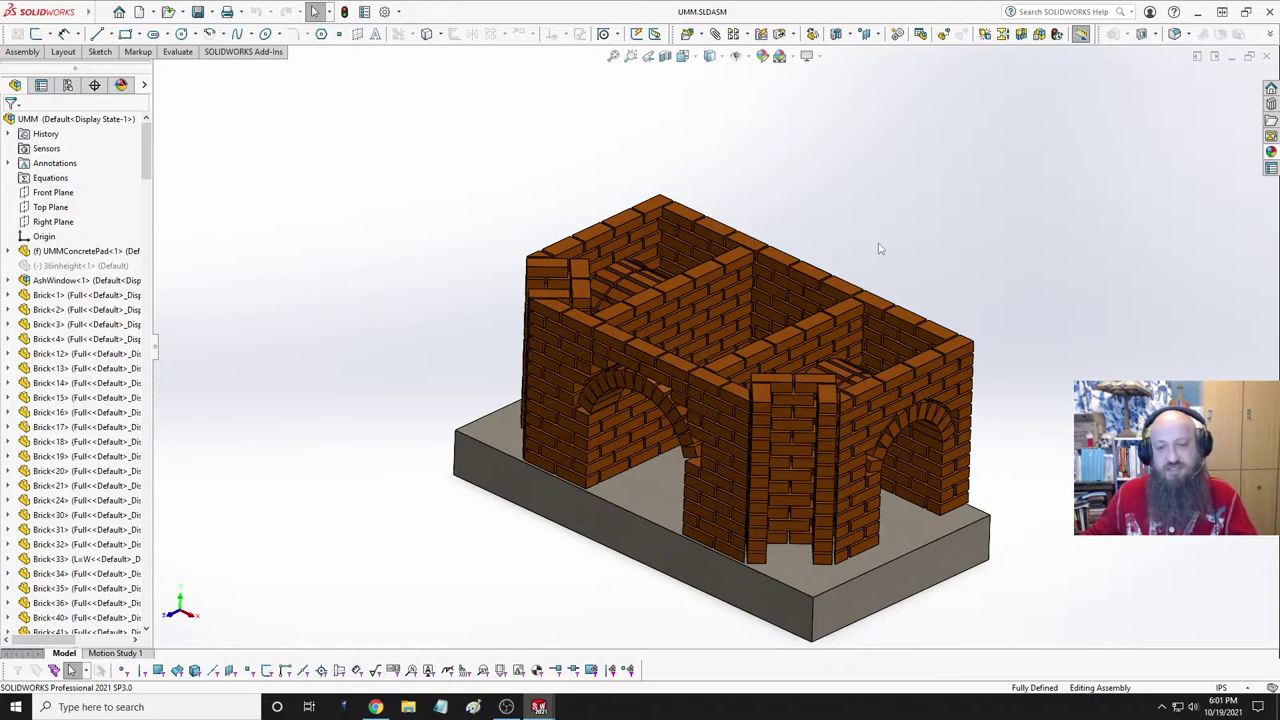
mouse_move(880, 249)
middle_down()
mouse_move(940, 251)
mouse_move(882, 323)
mouse_move(877, 214)
mouse_move(862, 244)
middle_up()
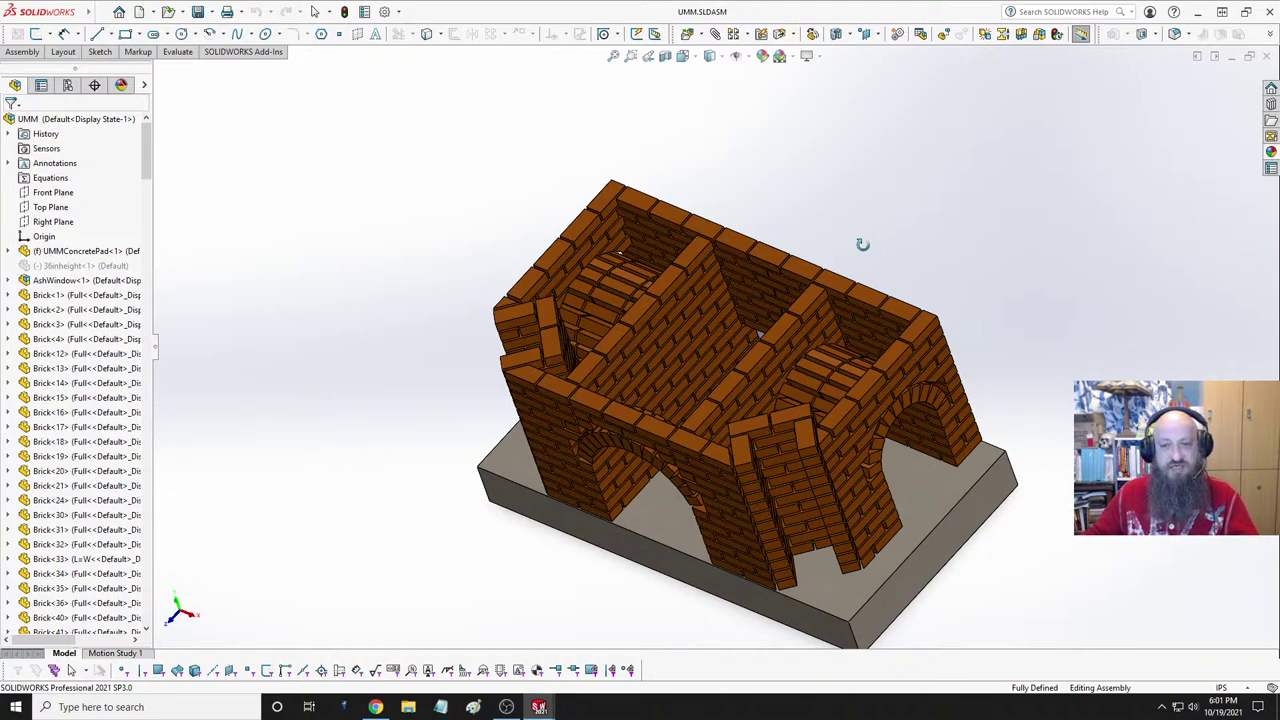
middle_drag(862, 244, 751, 223)
scroll(686, 388, down, 3)
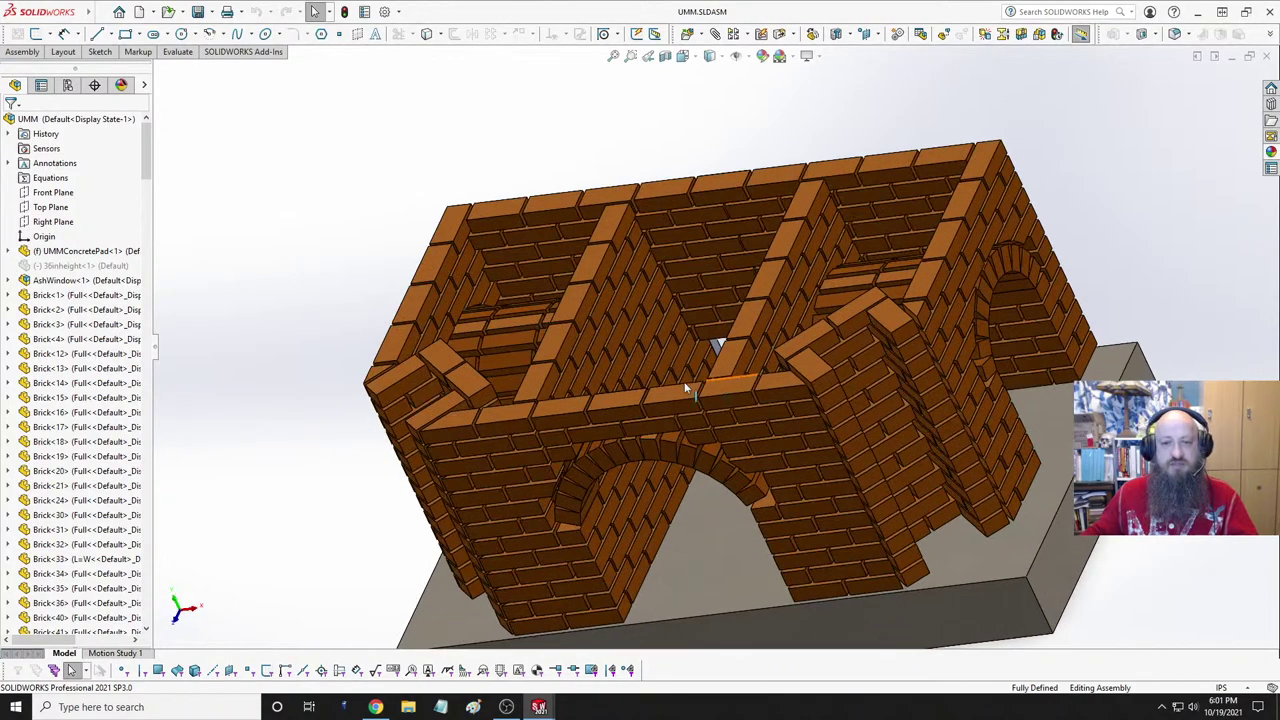
scroll(686, 388, up, 5)
middle_drag(686, 388, 729, 357)
scroll(735, 333, down, 3)
middle_drag(701, 282, 648, 337)
scroll(743, 316, up, 2)
scroll(700, 355, down, 2)
middle_drag(607, 392, 786, 290)
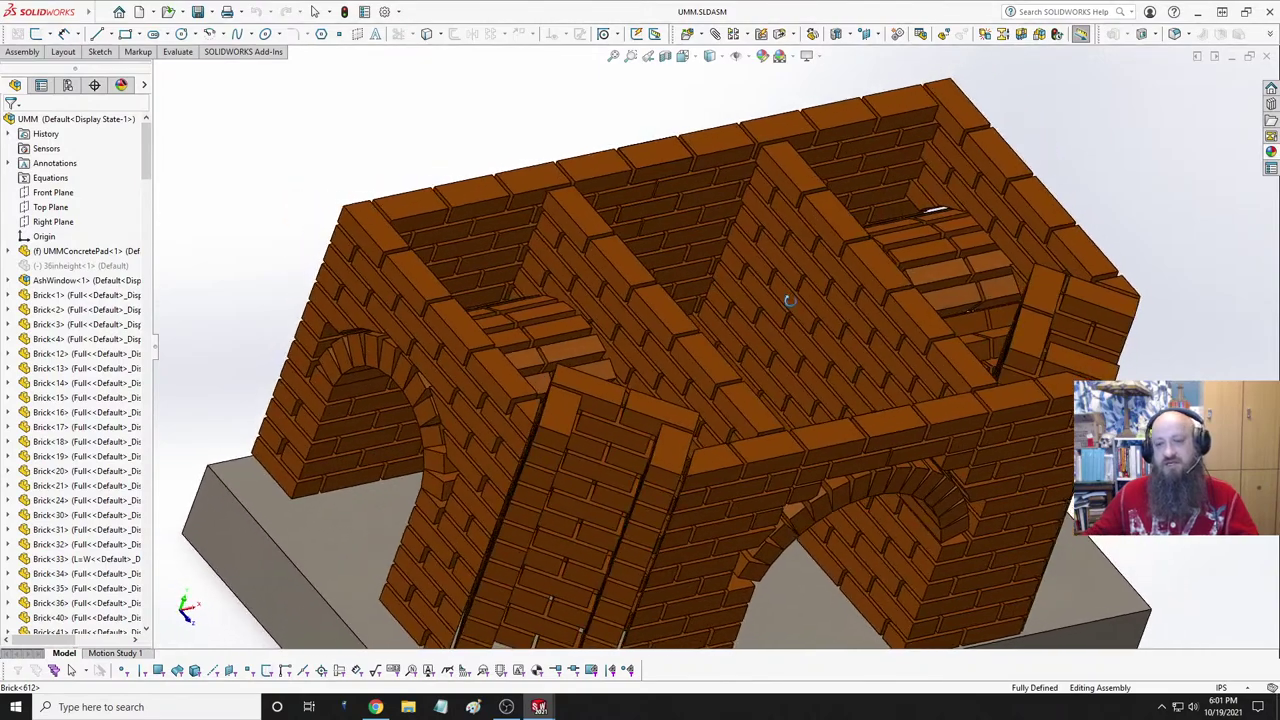
middle_drag(827, 372, 670, 194)
scroll(752, 279, down, 3)
scroll(740, 285, down, 5)
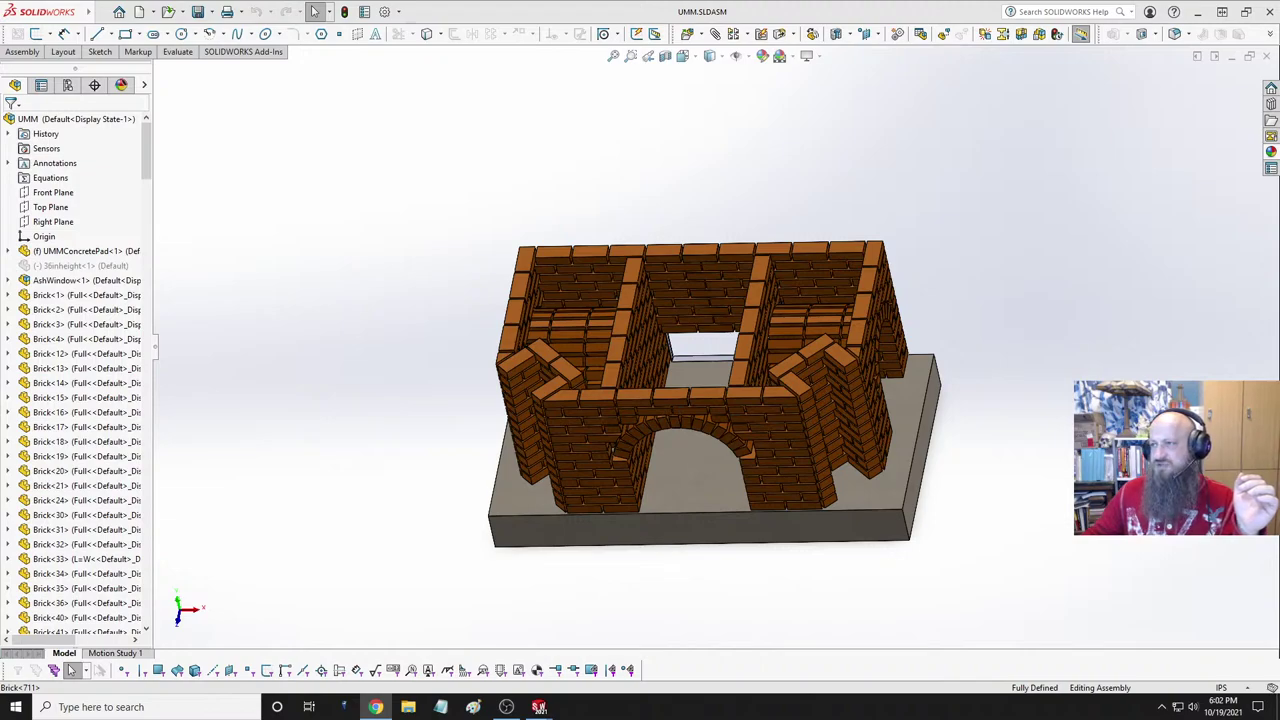
click(375, 707)
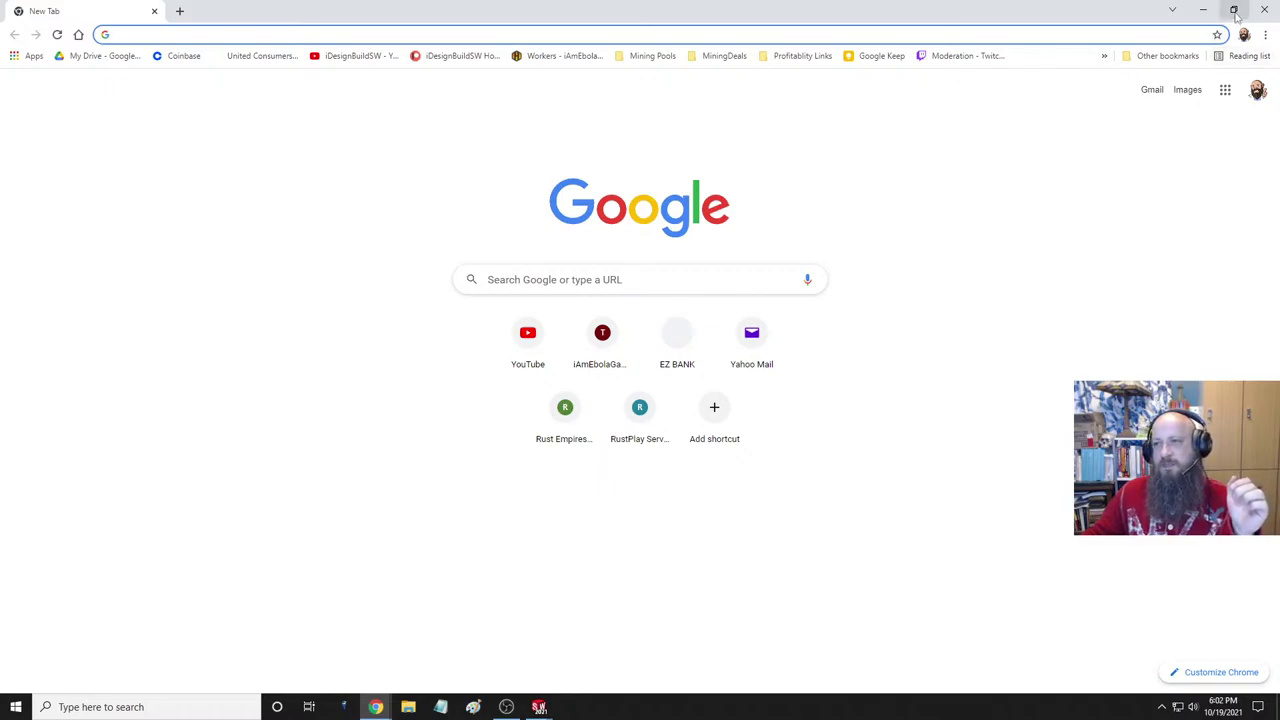
click(1203, 11)
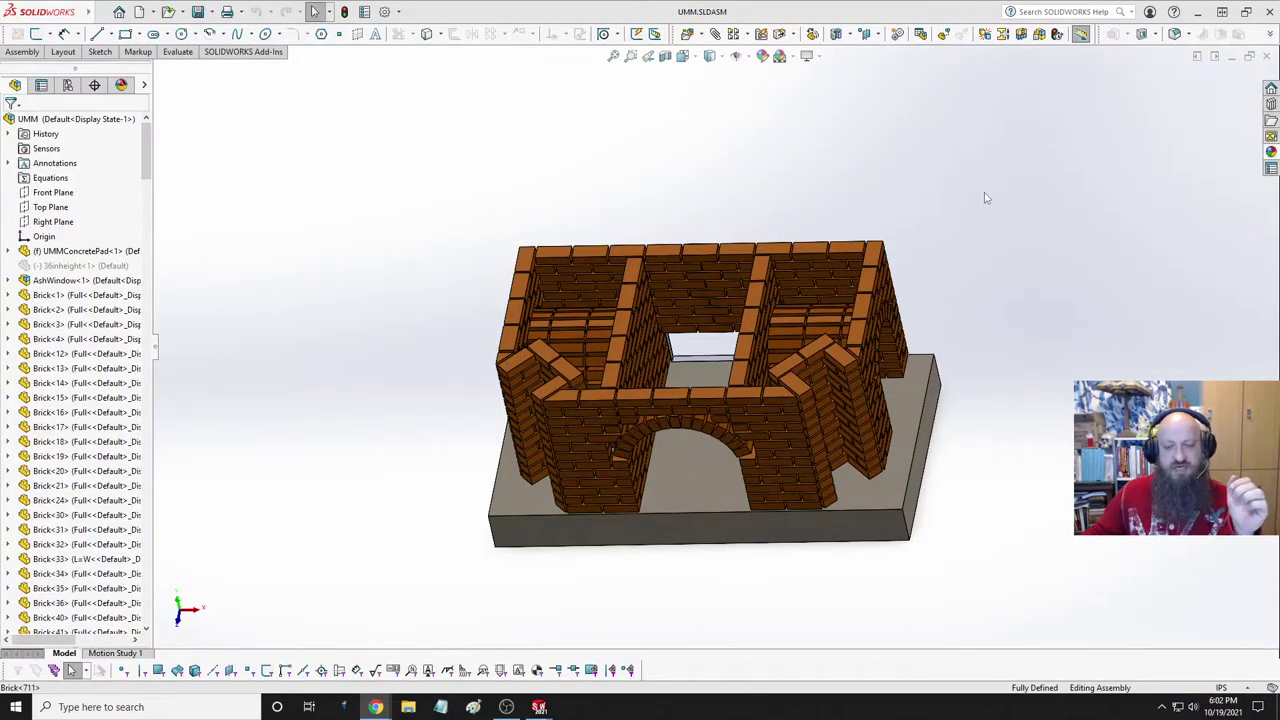
middle_drag(985, 198, 957, 320)
scroll(851, 400, up, 3)
scroll(685, 305, down, 3)
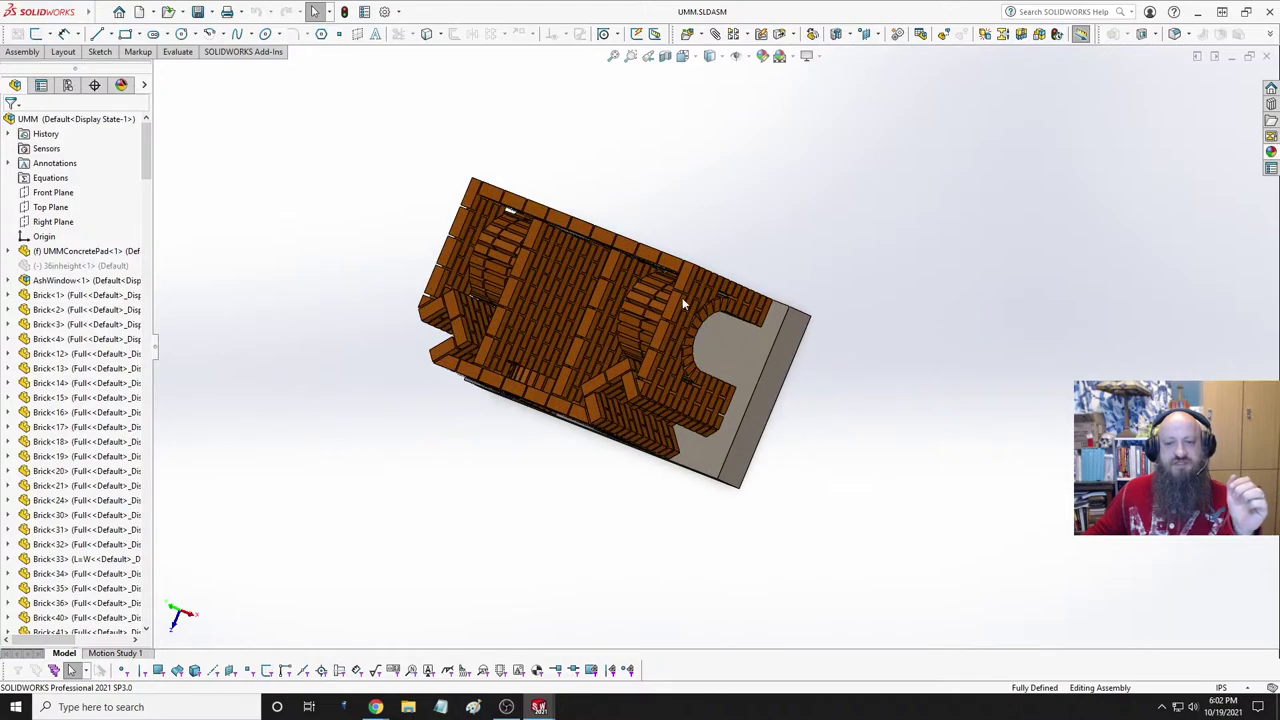
middle_drag(685, 305, 763, 246)
scroll(585, 275, down, 2)
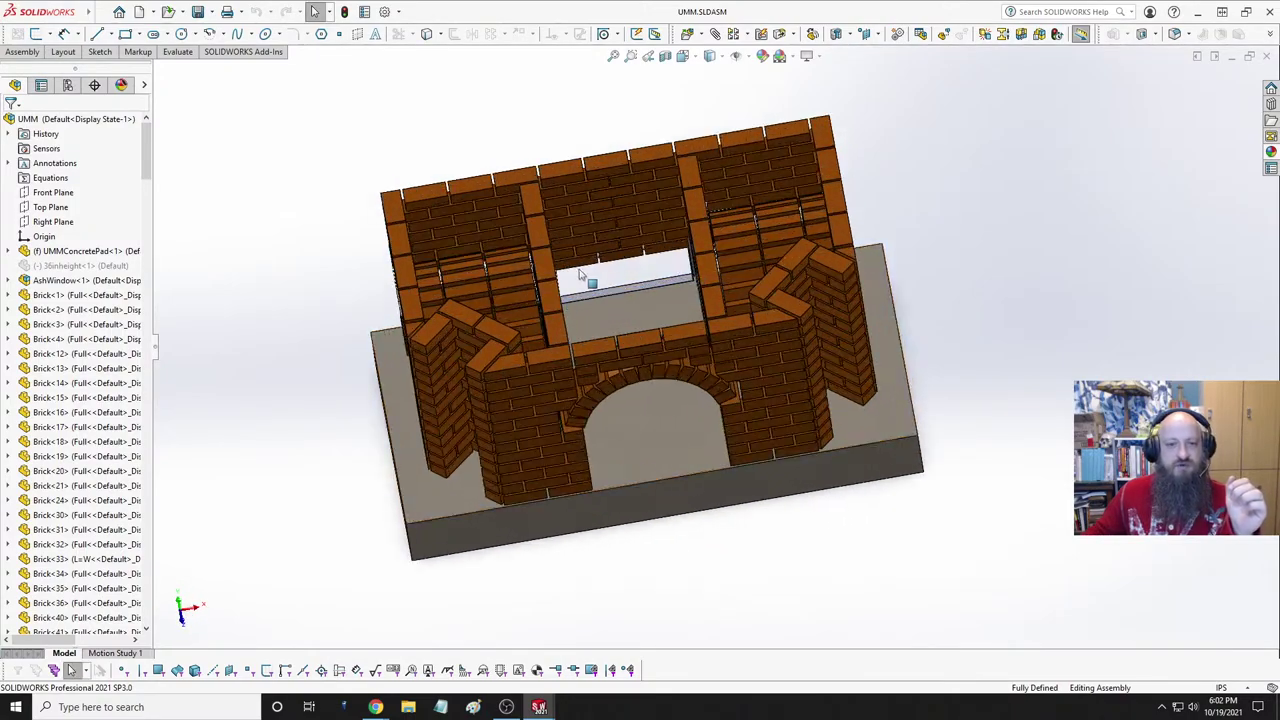
middle_drag(585, 275, 652, 277)
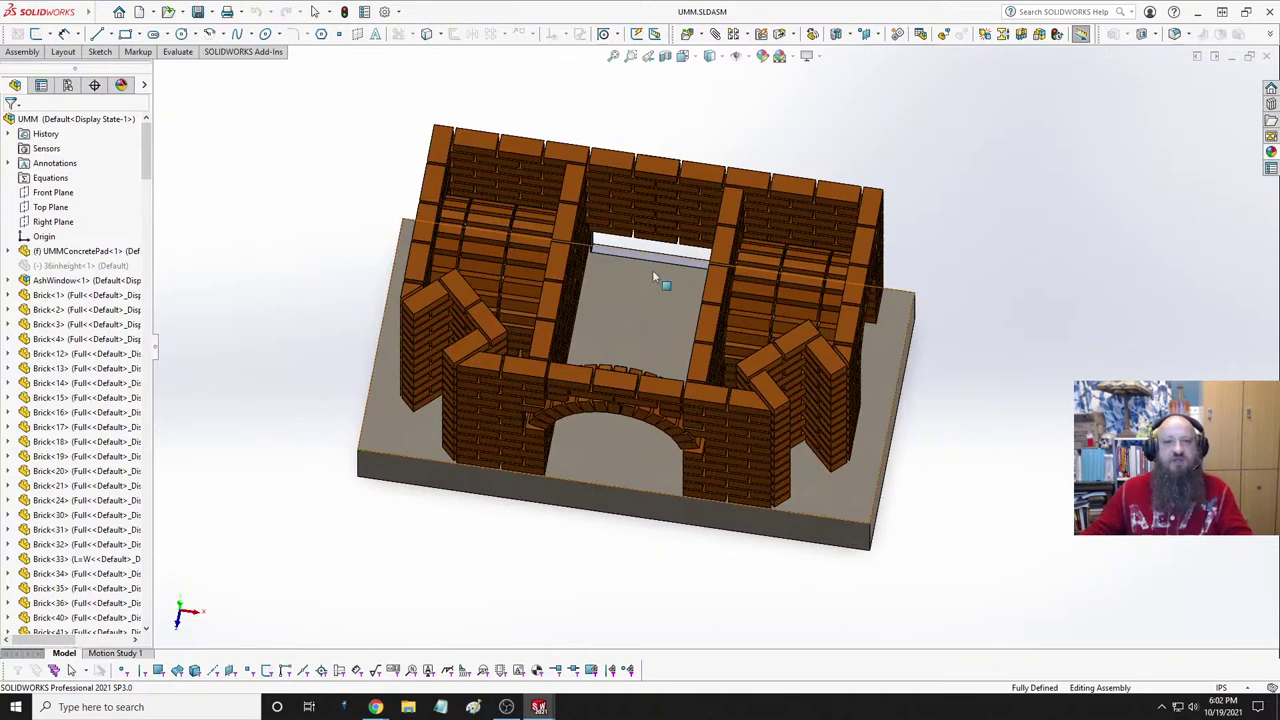
- View the brick assembly from the Top, then switch to the UMMCarveoutTemplate part
key(space)
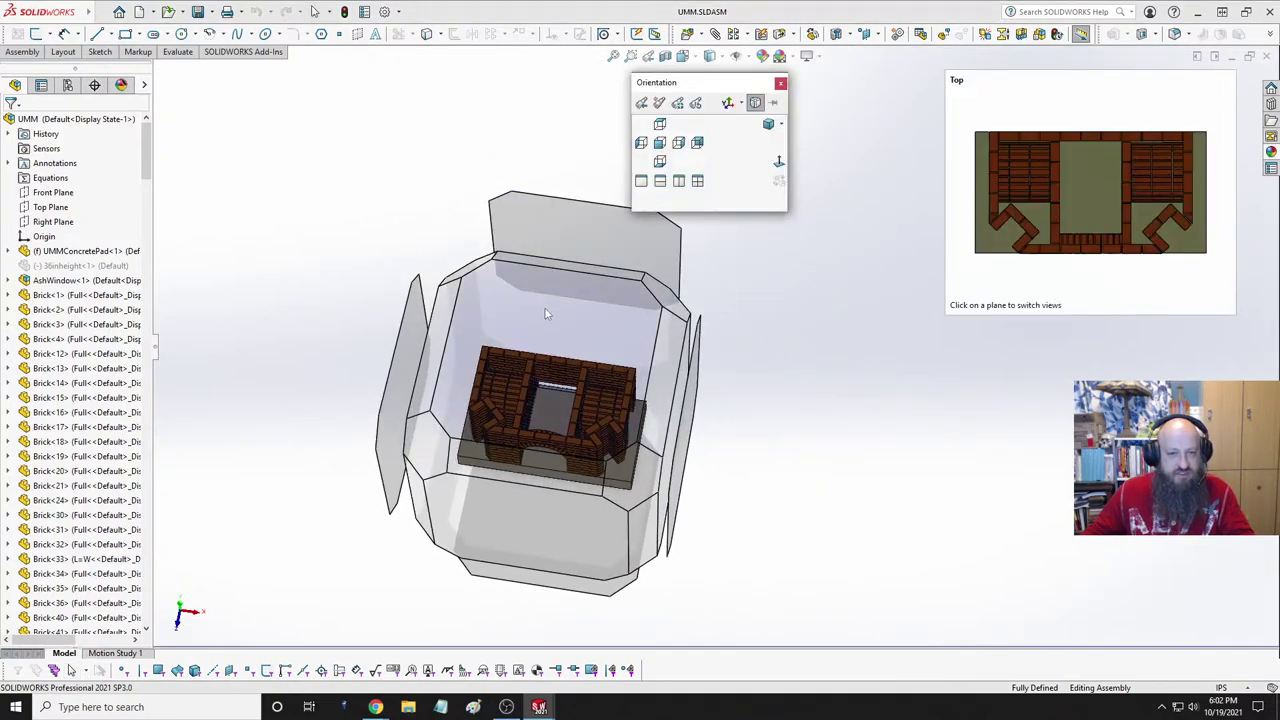
click(546, 314)
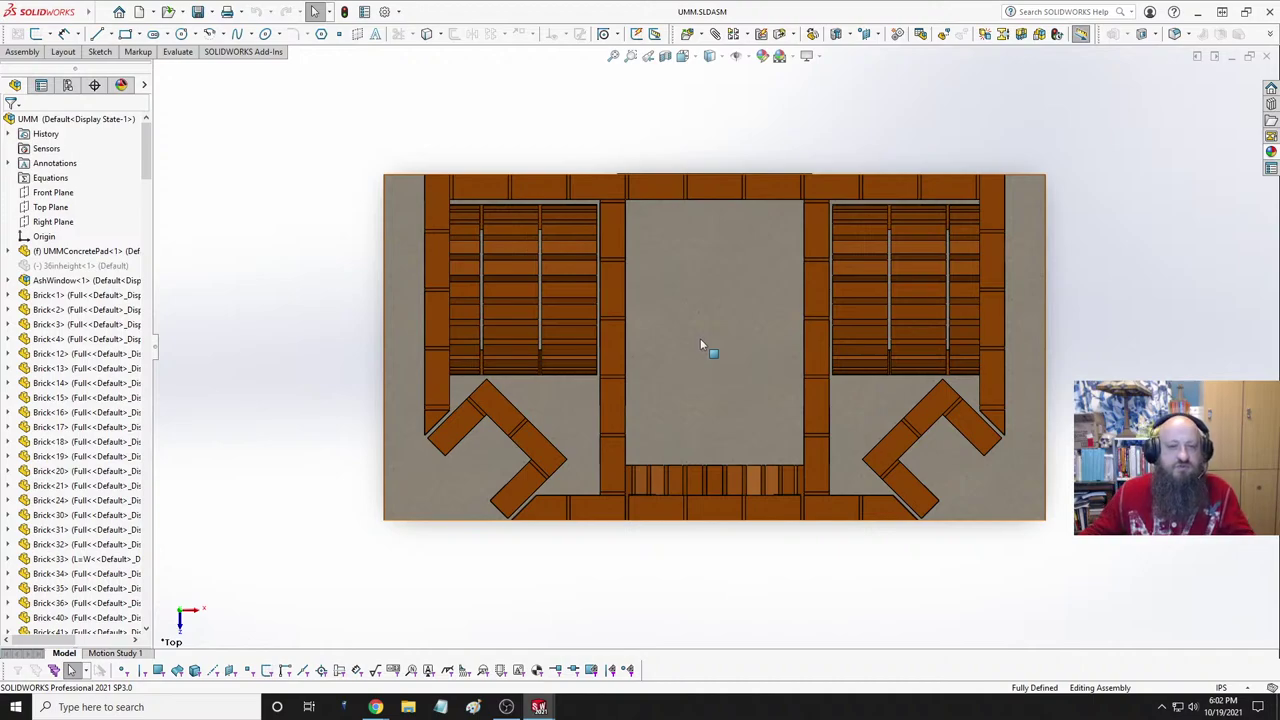
key(space)
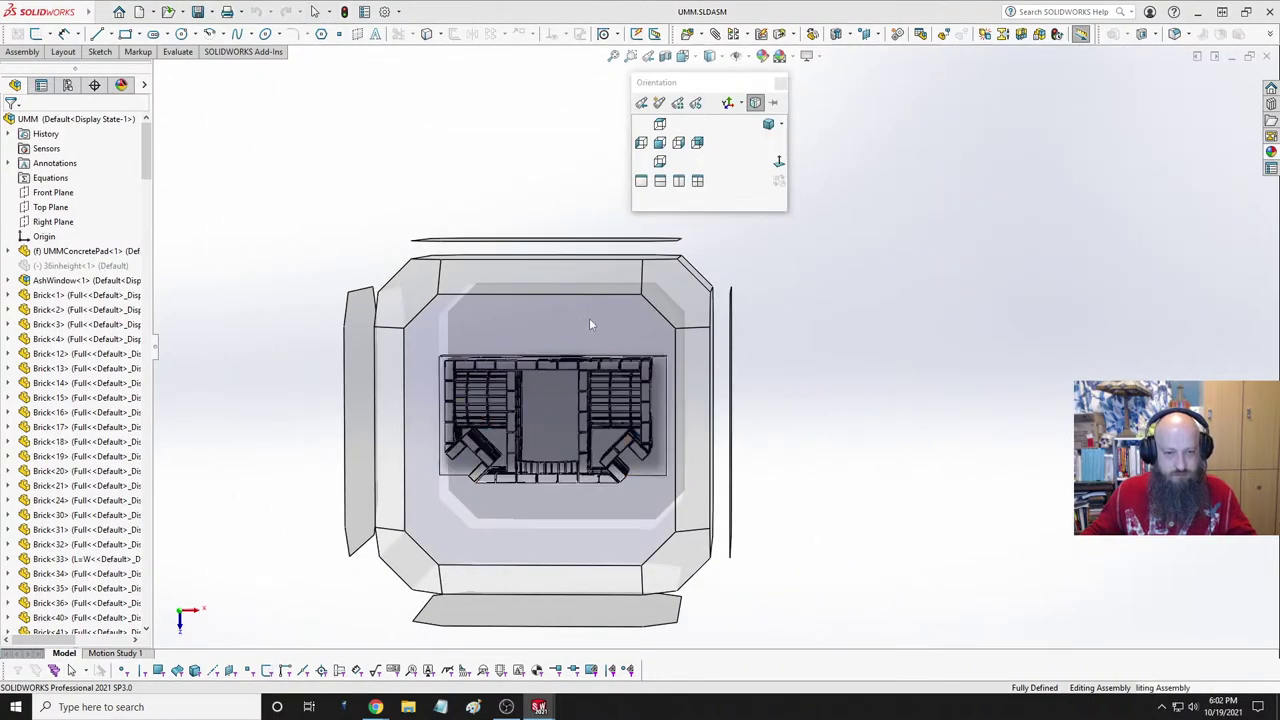
key(ctrl+5)
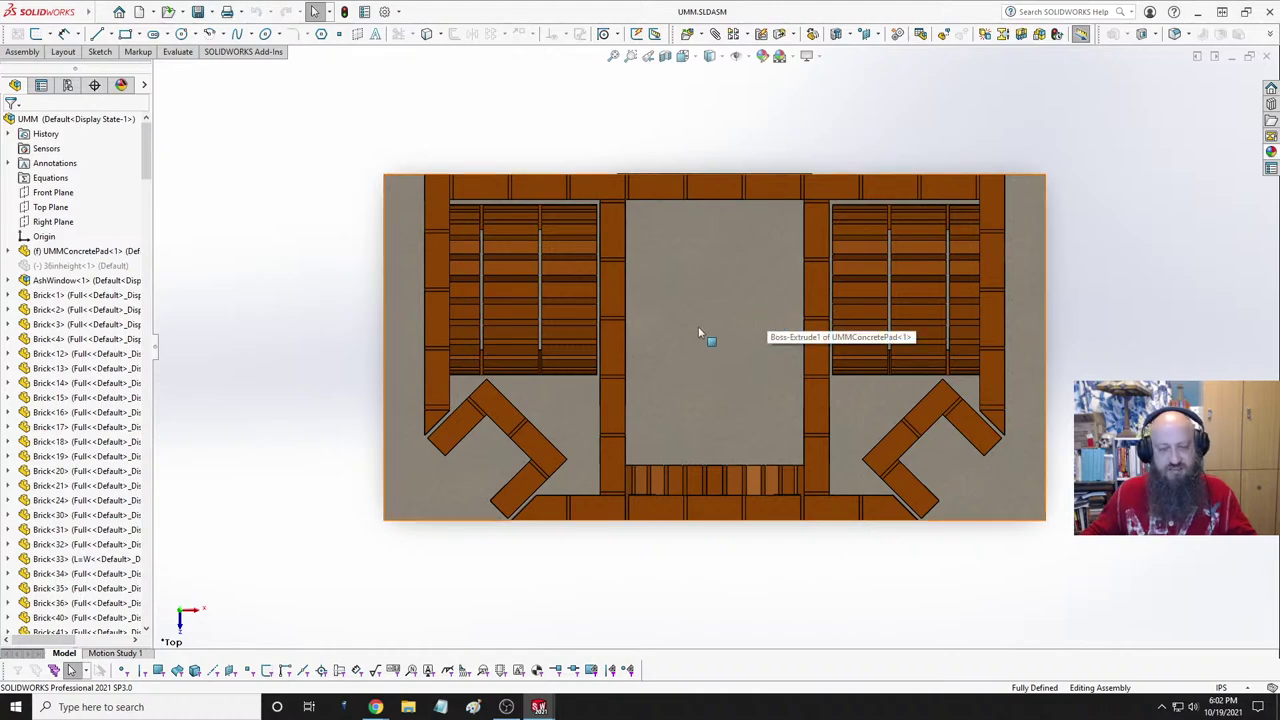
key(ctrl+Tab)
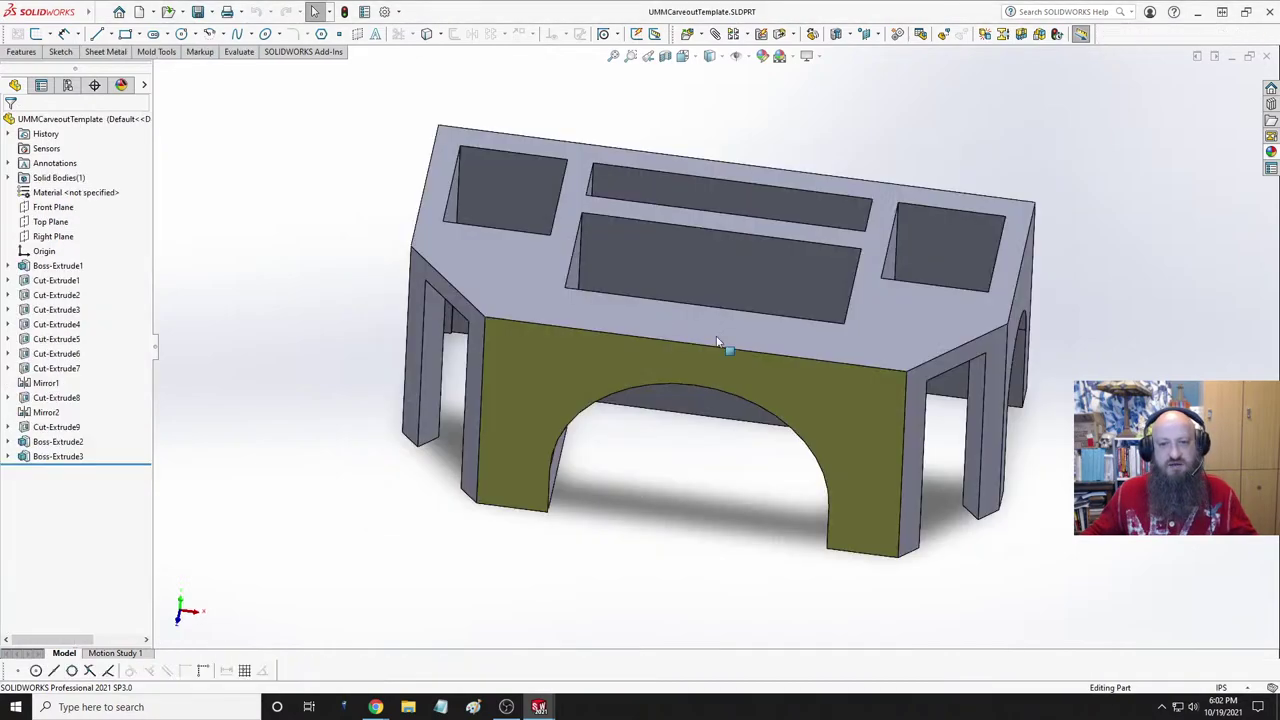
- Select the carveout's slot faces to show Cut-Extrude4's dimensions and orbit to inspect them
middle_drag(613, 252, 580, 300)
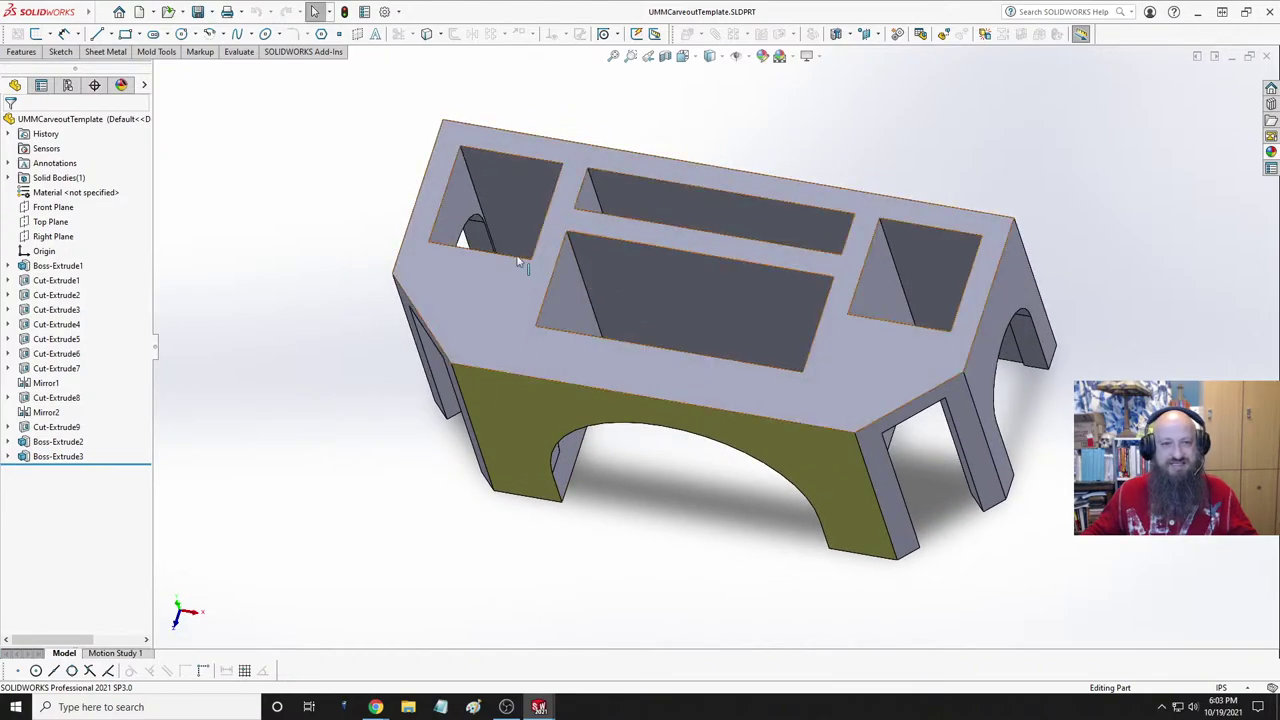
click(531, 180)
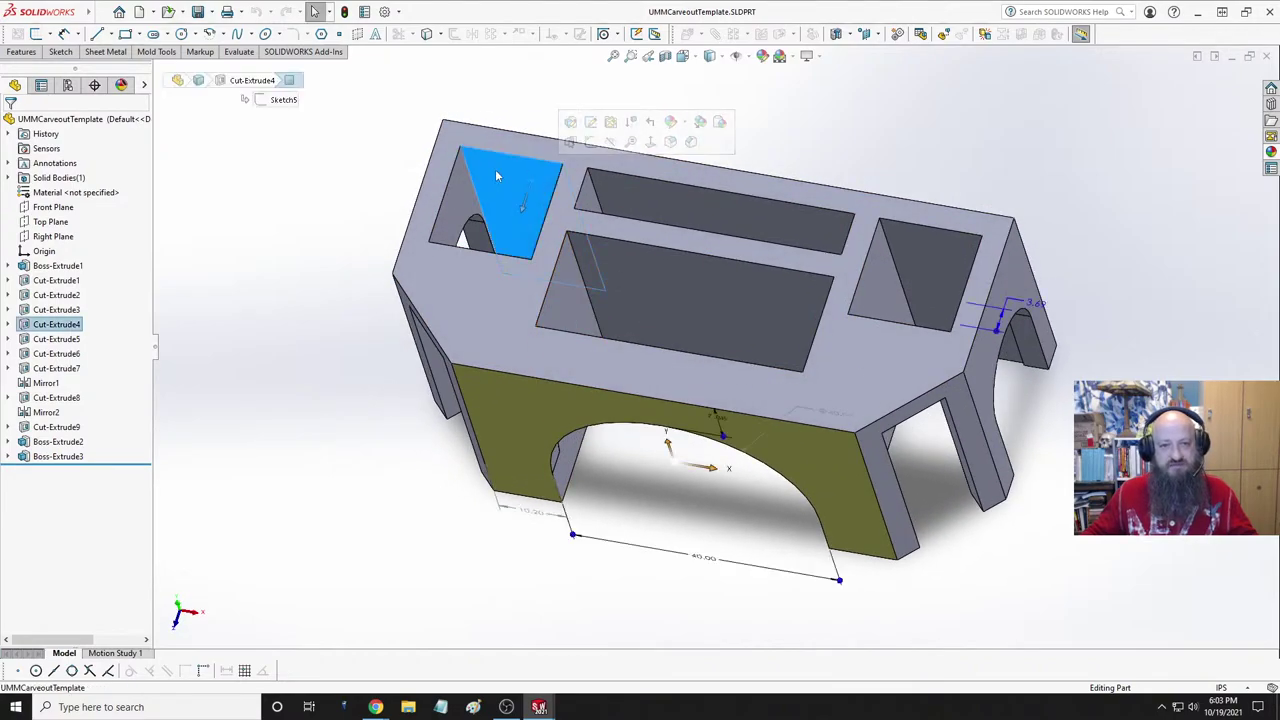
click(924, 256)
middle_drag(926, 255, 697, 283)
middle_drag(784, 268, 741, 279)
- Back in UMM.SLDASM, start Sketch6 on the concrete pad's top face
key(ctrl+Tab)
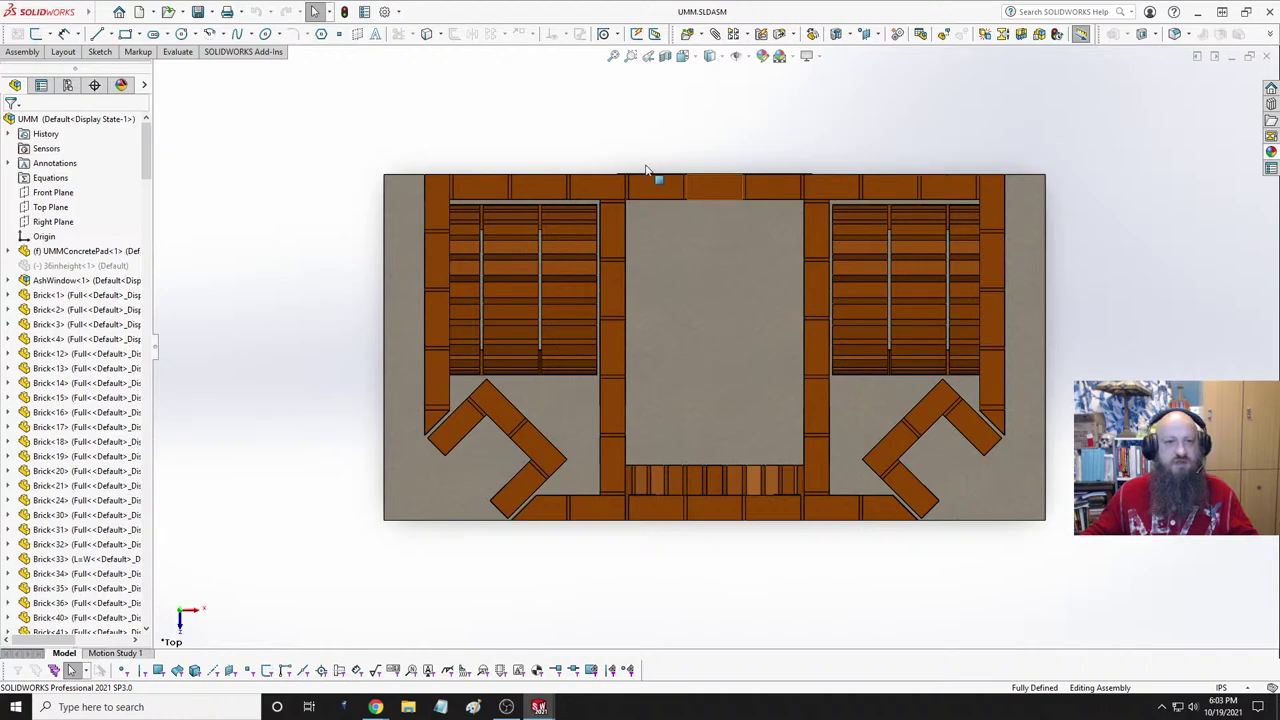
click(716, 187)
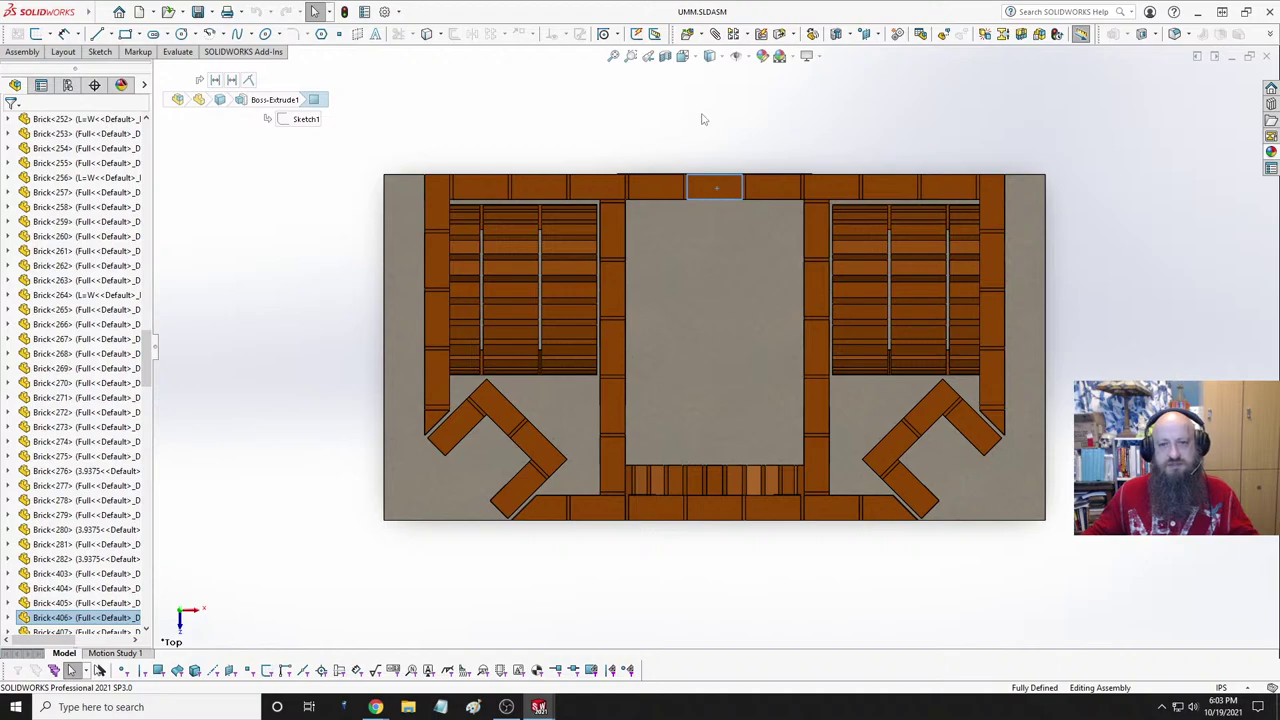
click(704, 124)
click(735, 194)
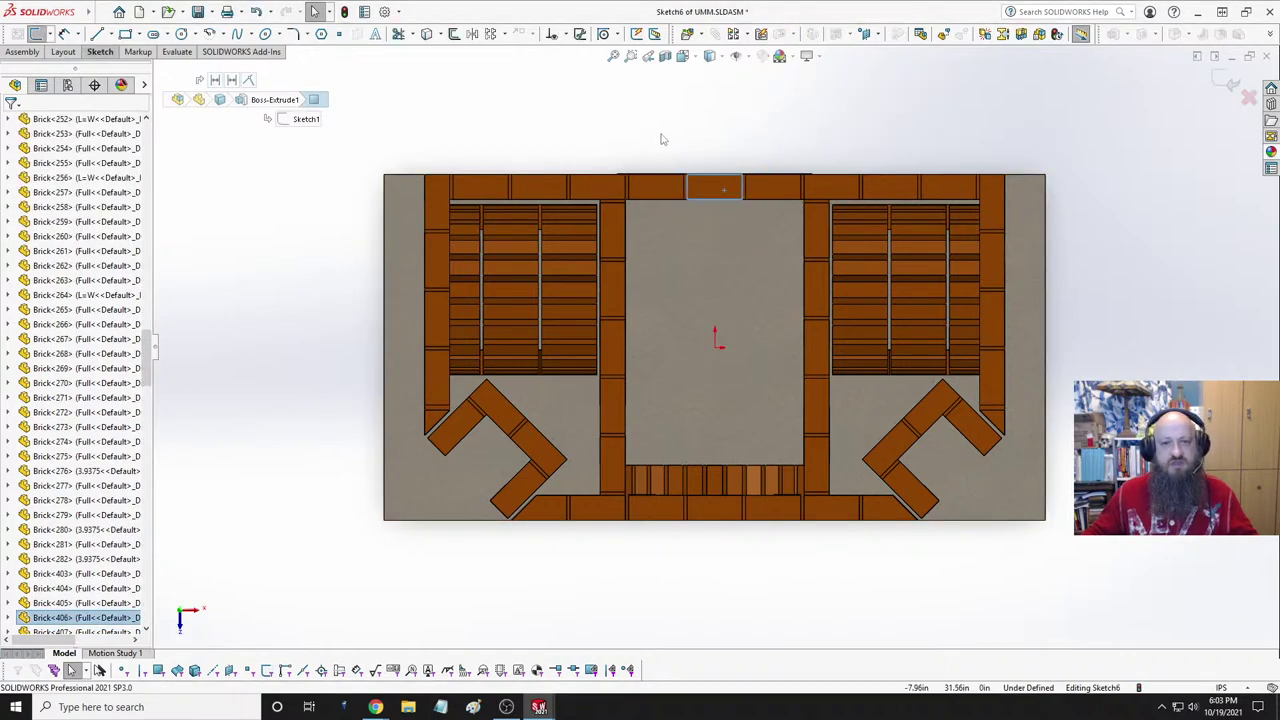
click(362, 114)
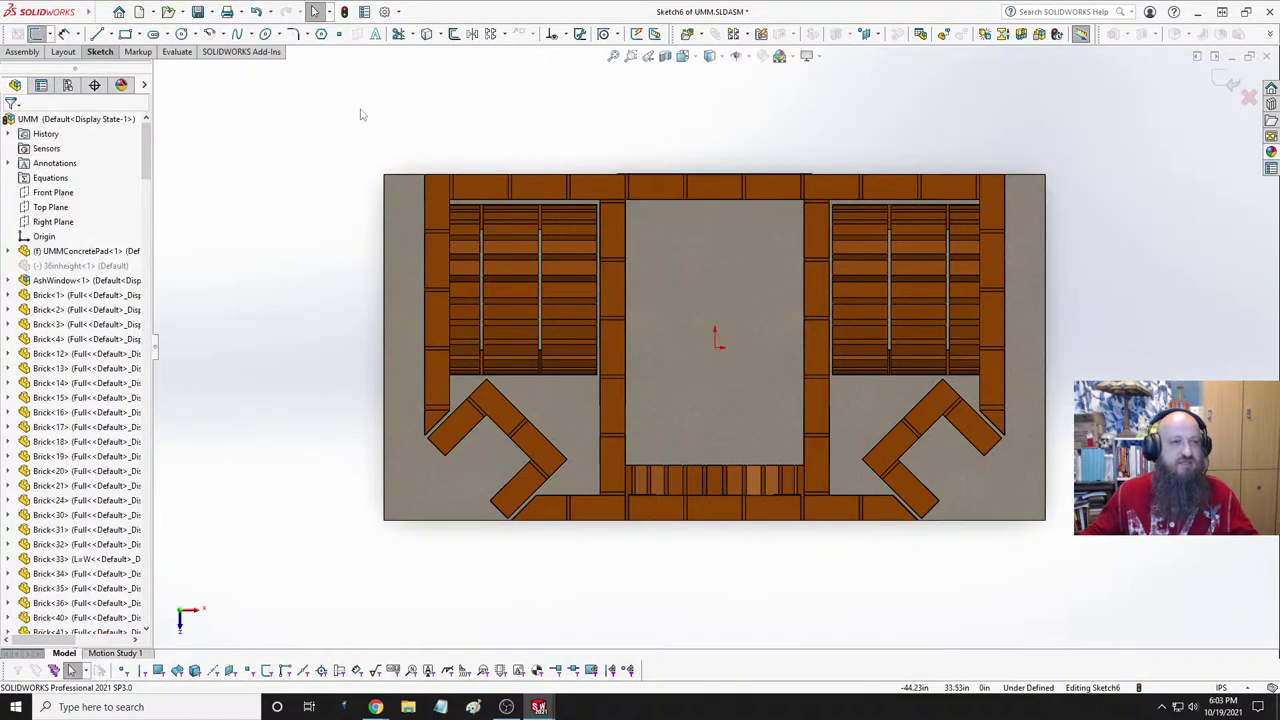
- Sketch the pad's top and left edge lines plus a 45° left chamfer line
click(98, 34)
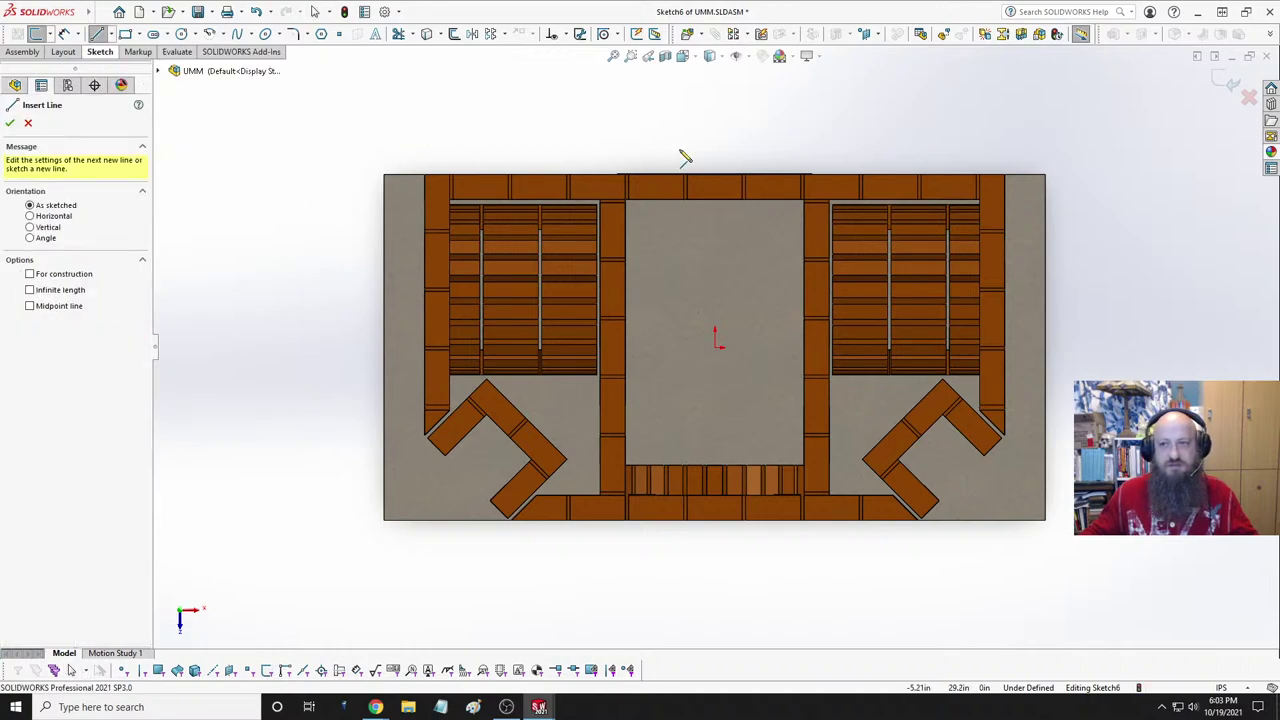
click(1005, 176)
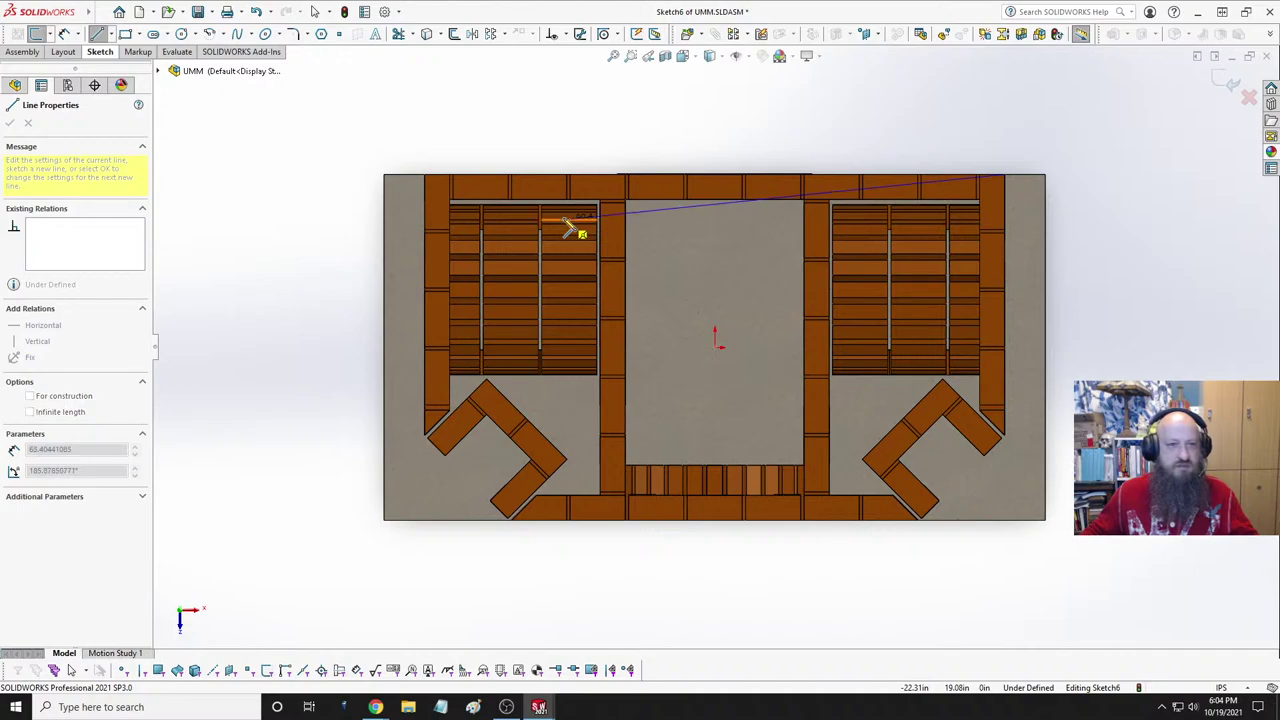
click(425, 176)
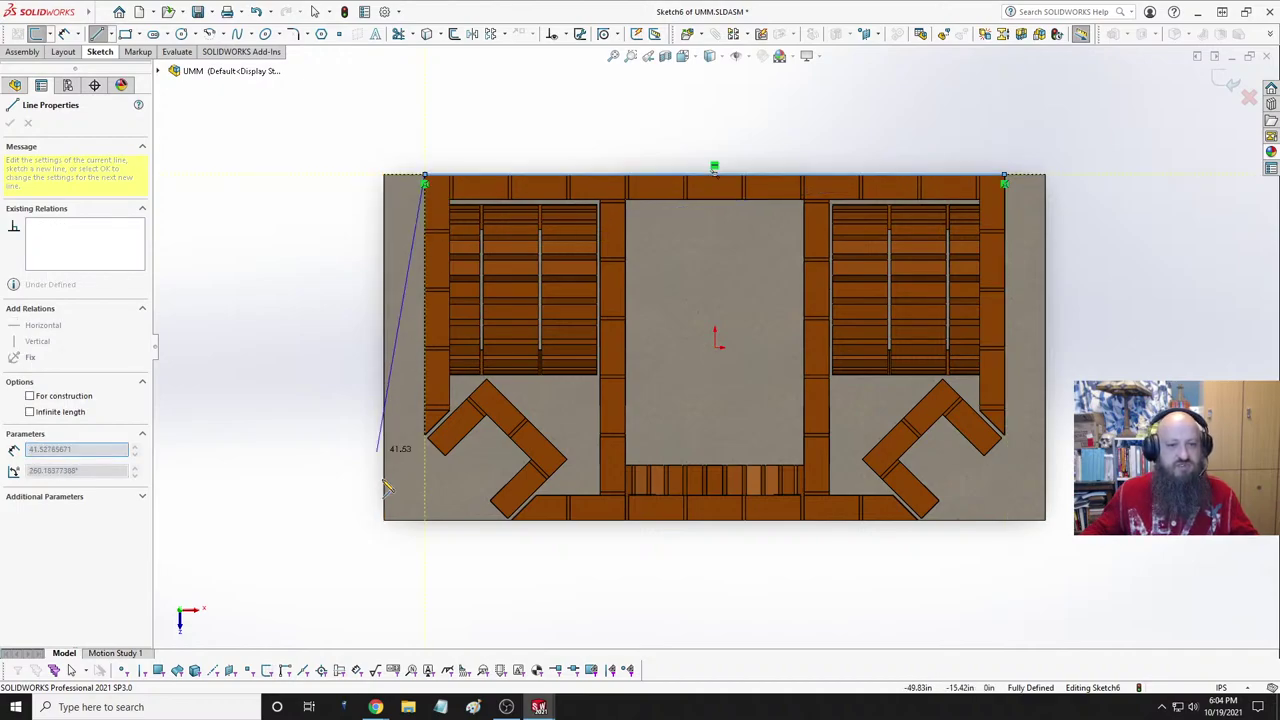
click(426, 449)
key(Escape)
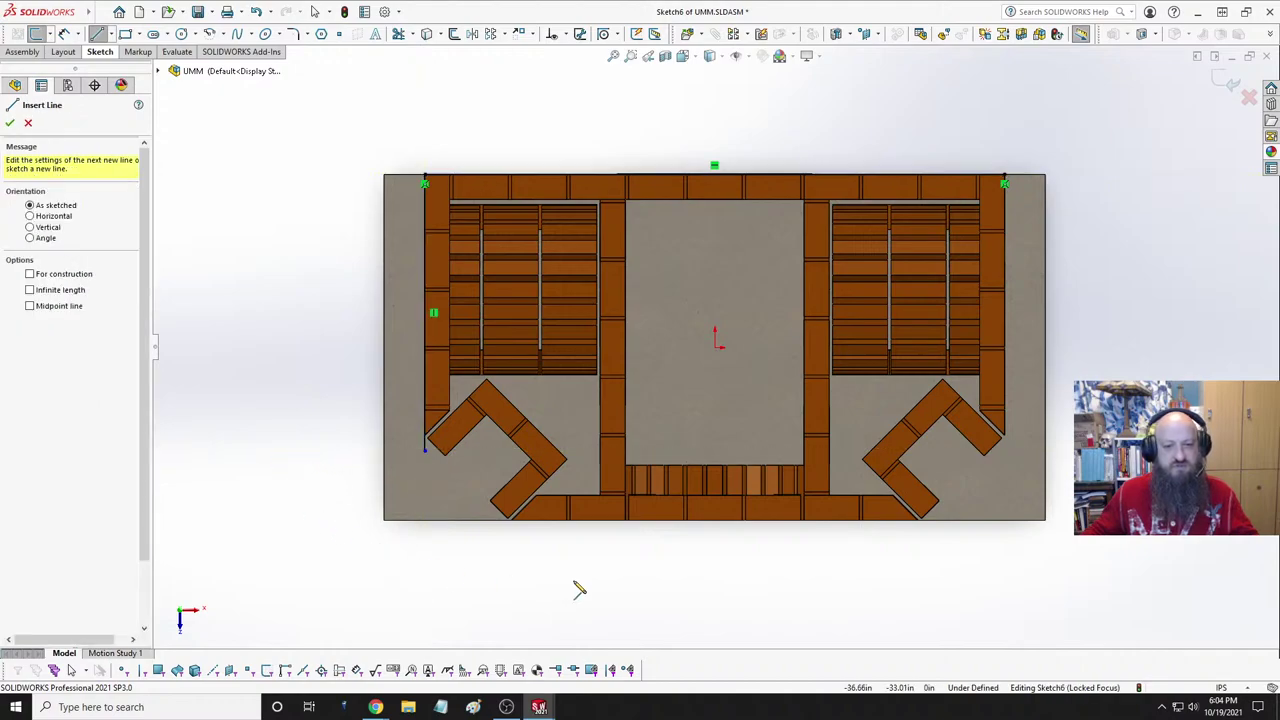
click(507, 512)
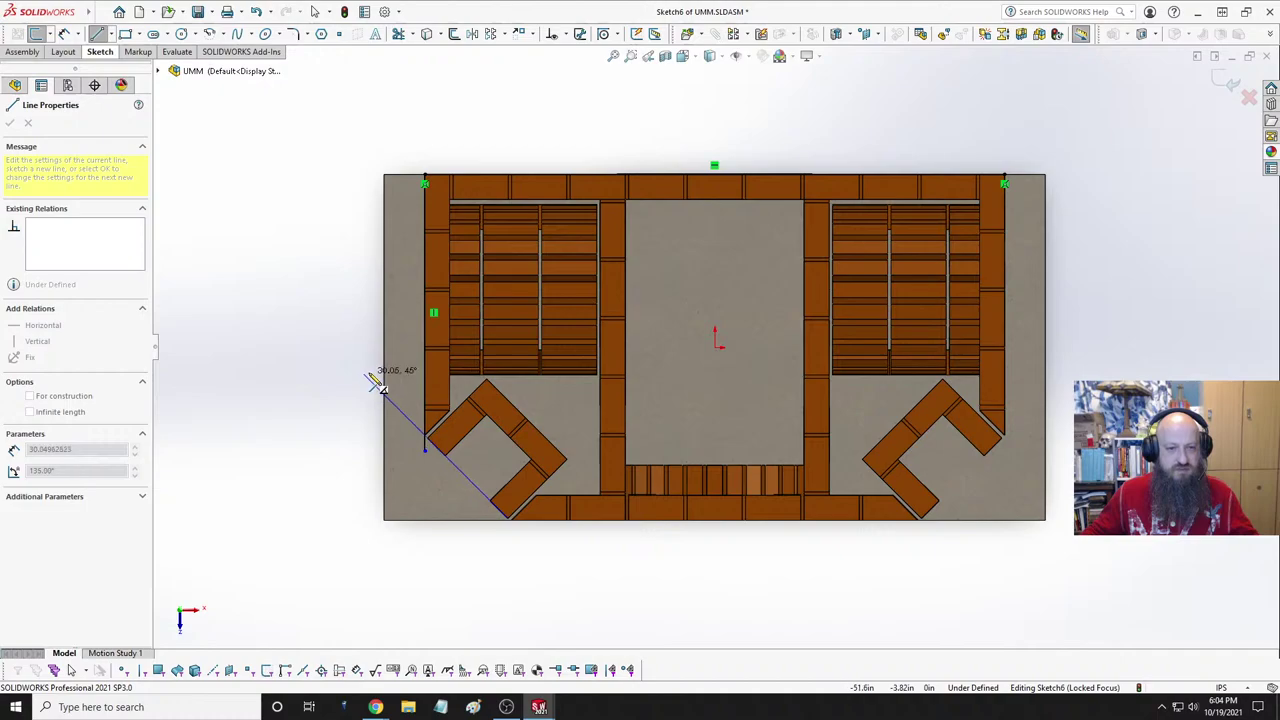
click(364, 376)
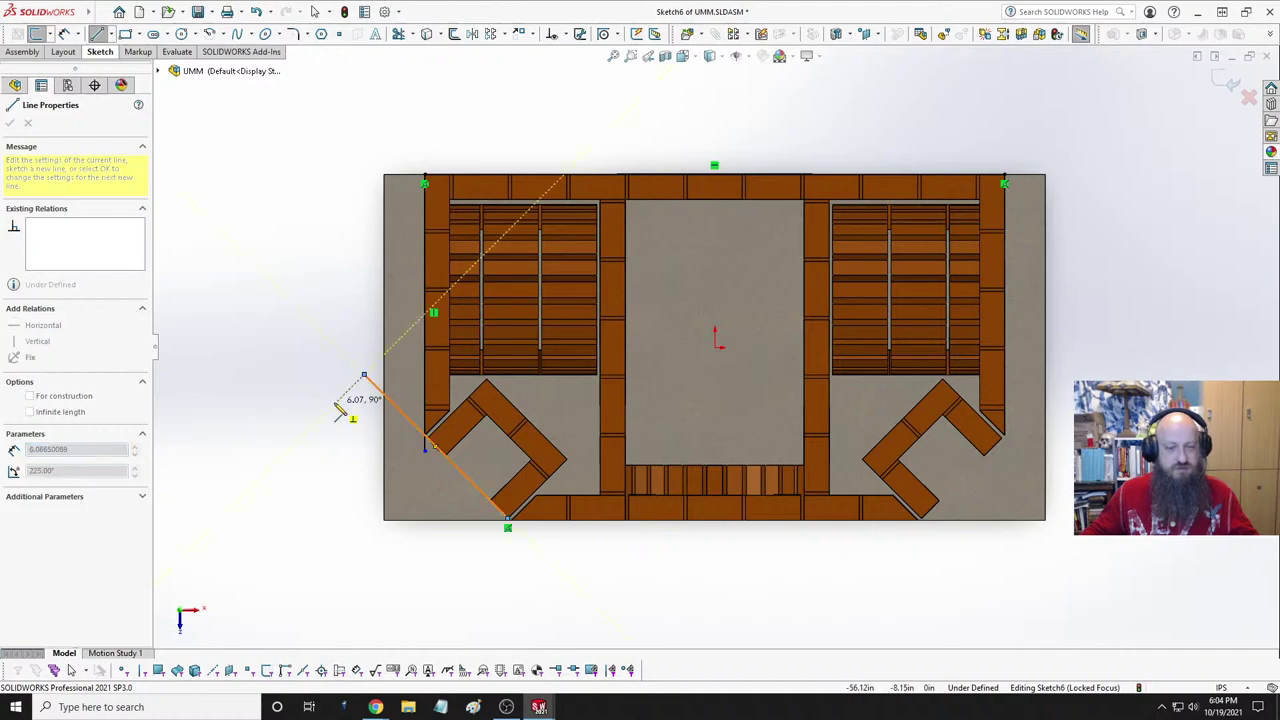
key(Escape)
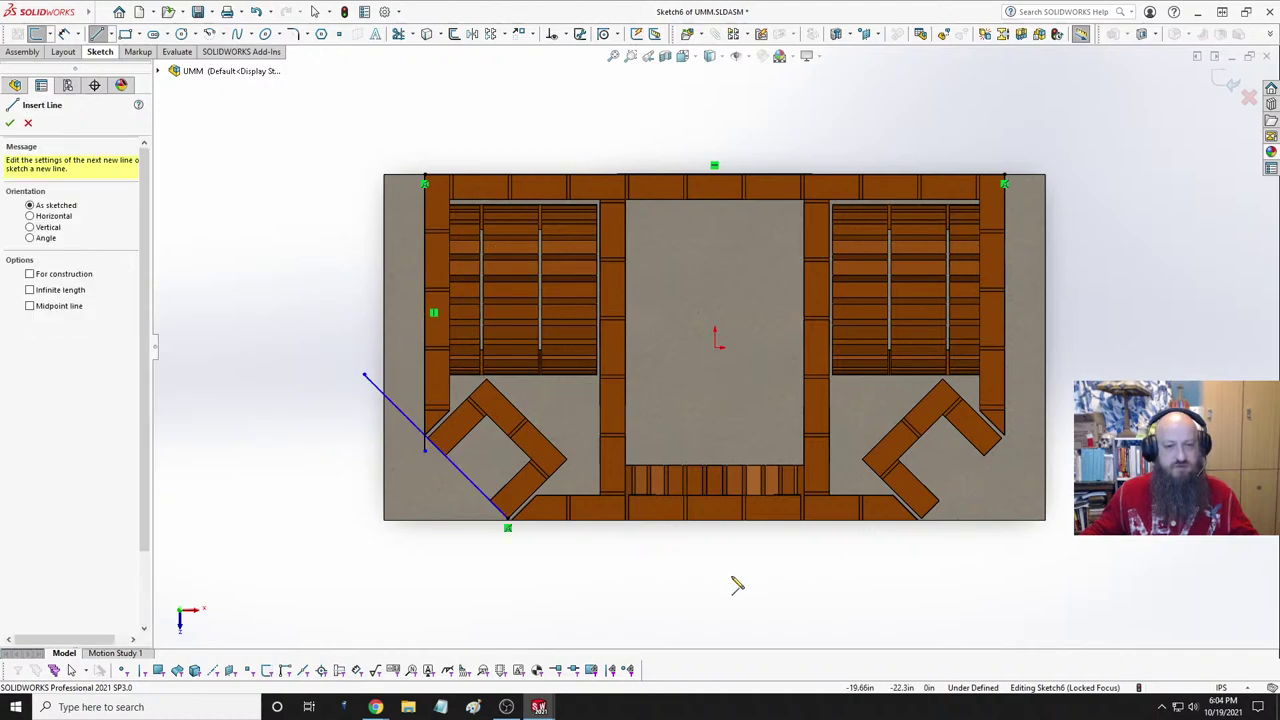
- Add the bottom line, a 45° right chamfer and vertical right line; confirm top is 85.50
click(918, 520)
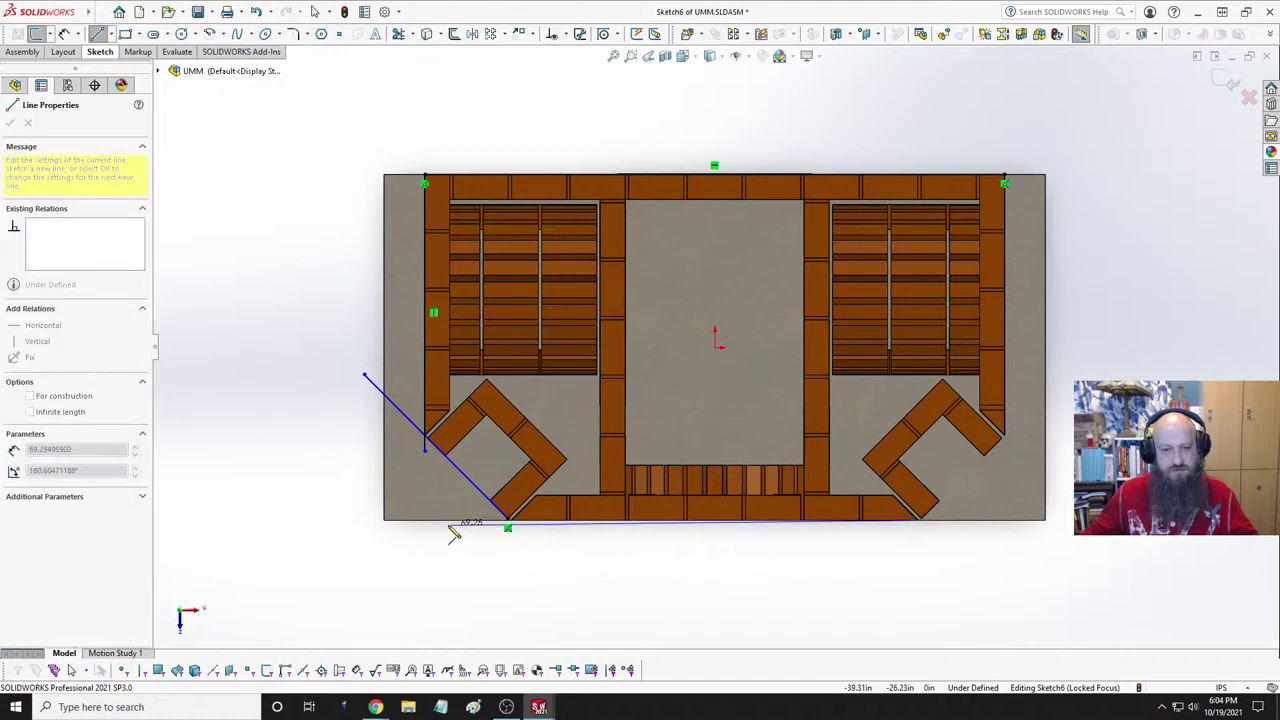
click(449, 527)
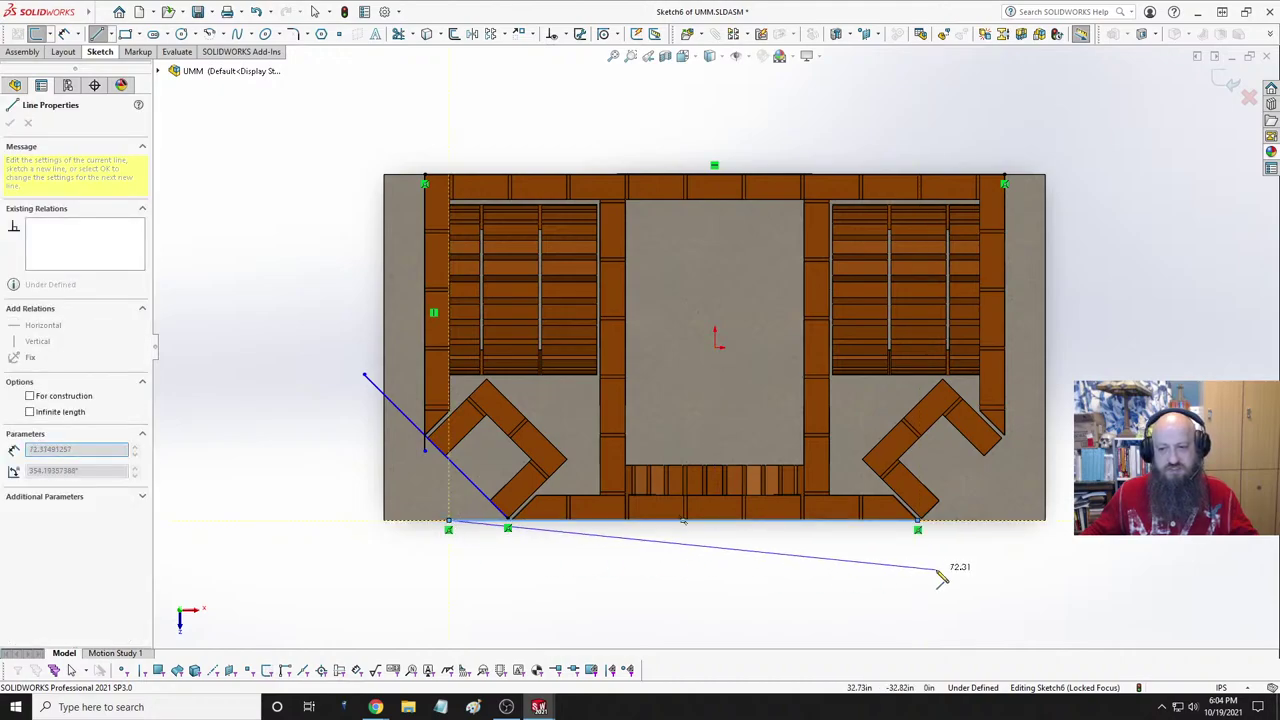
key(Escape)
click(919, 529)
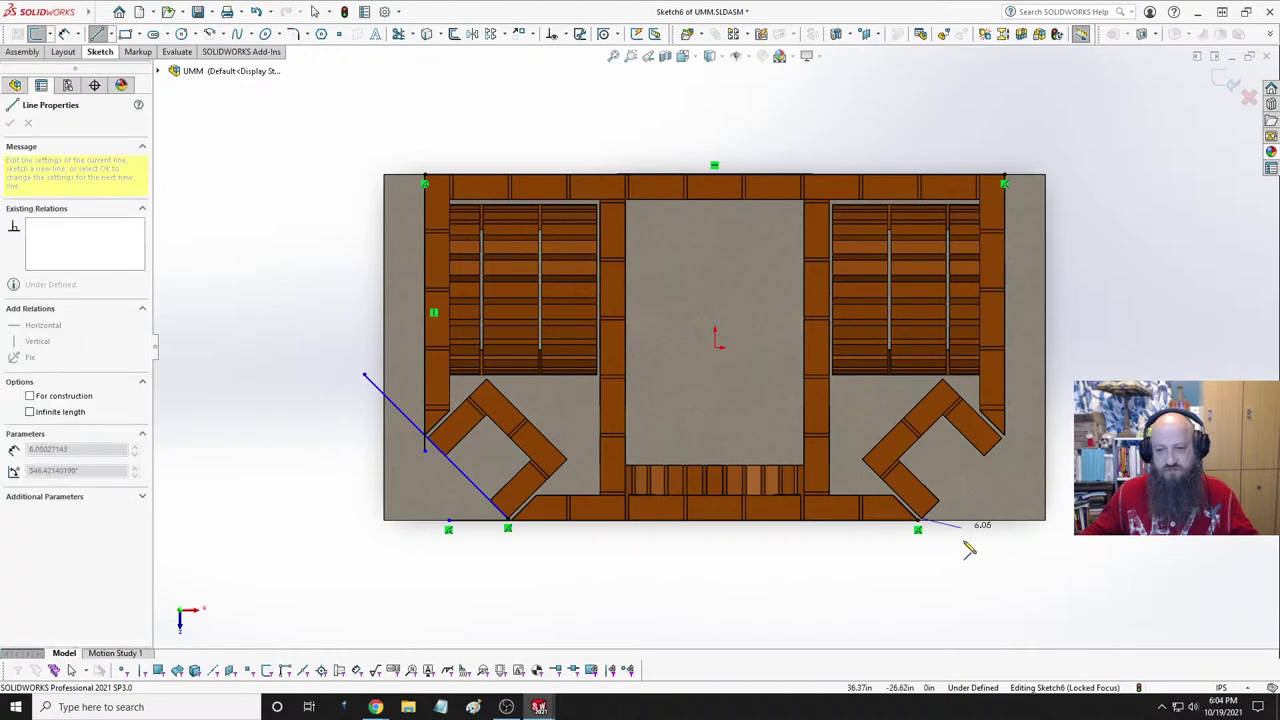
click(1070, 372)
key(Escape)
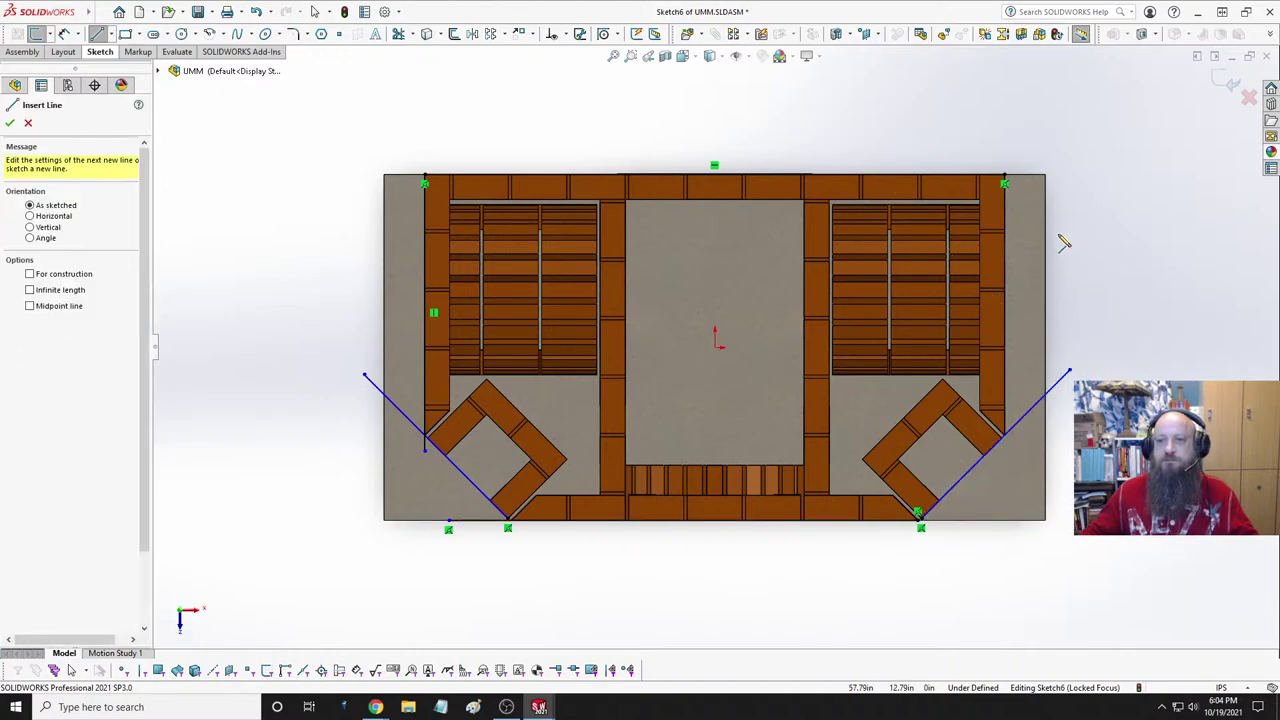
click(1005, 184)
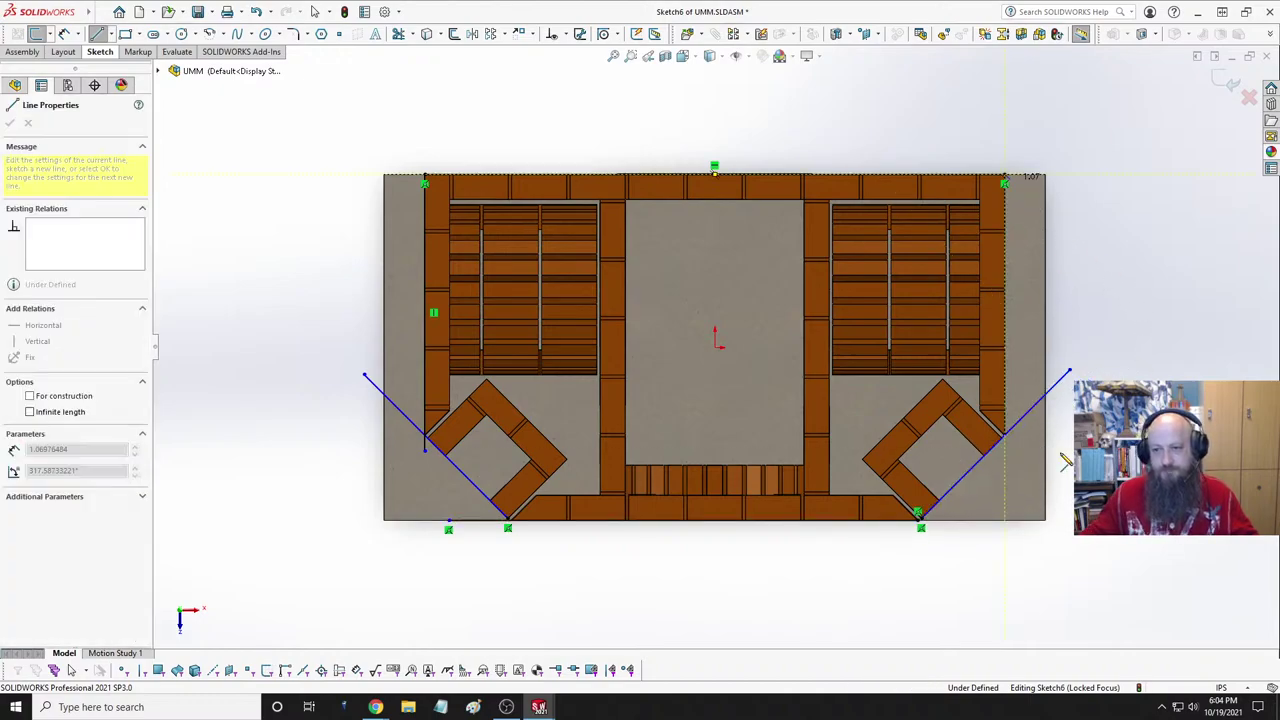
click(1005, 546)
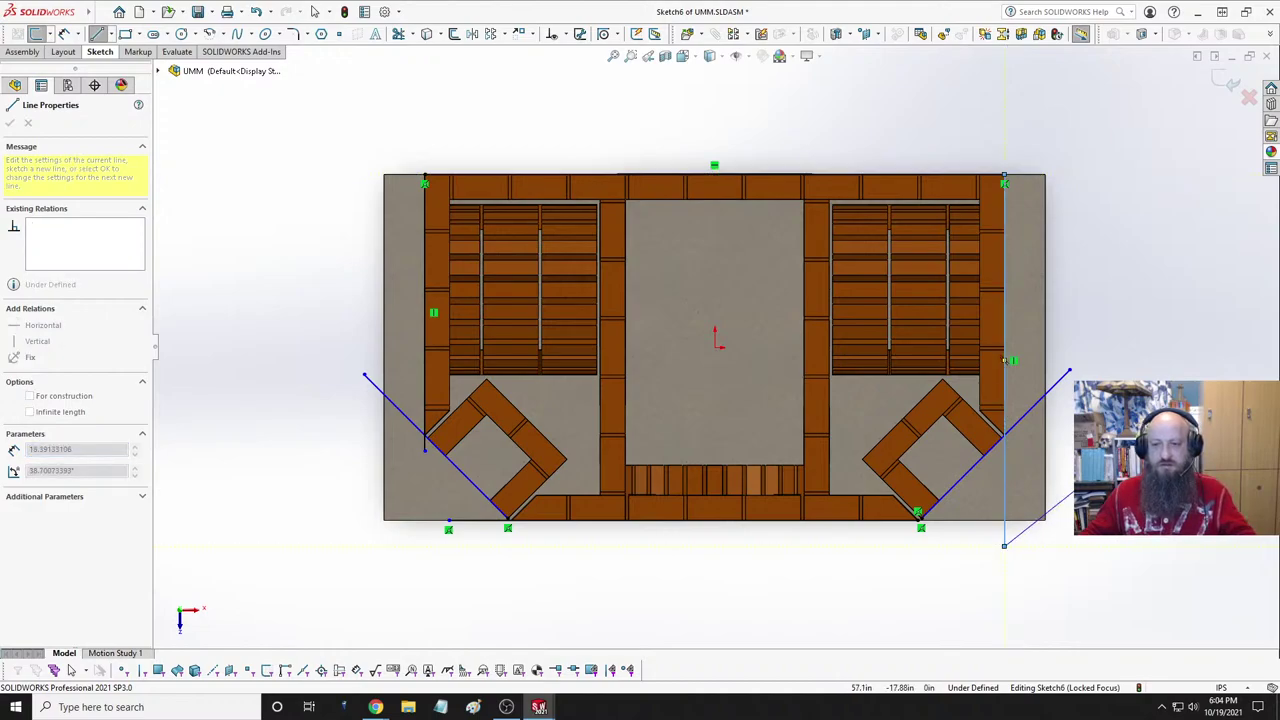
key(Escape)
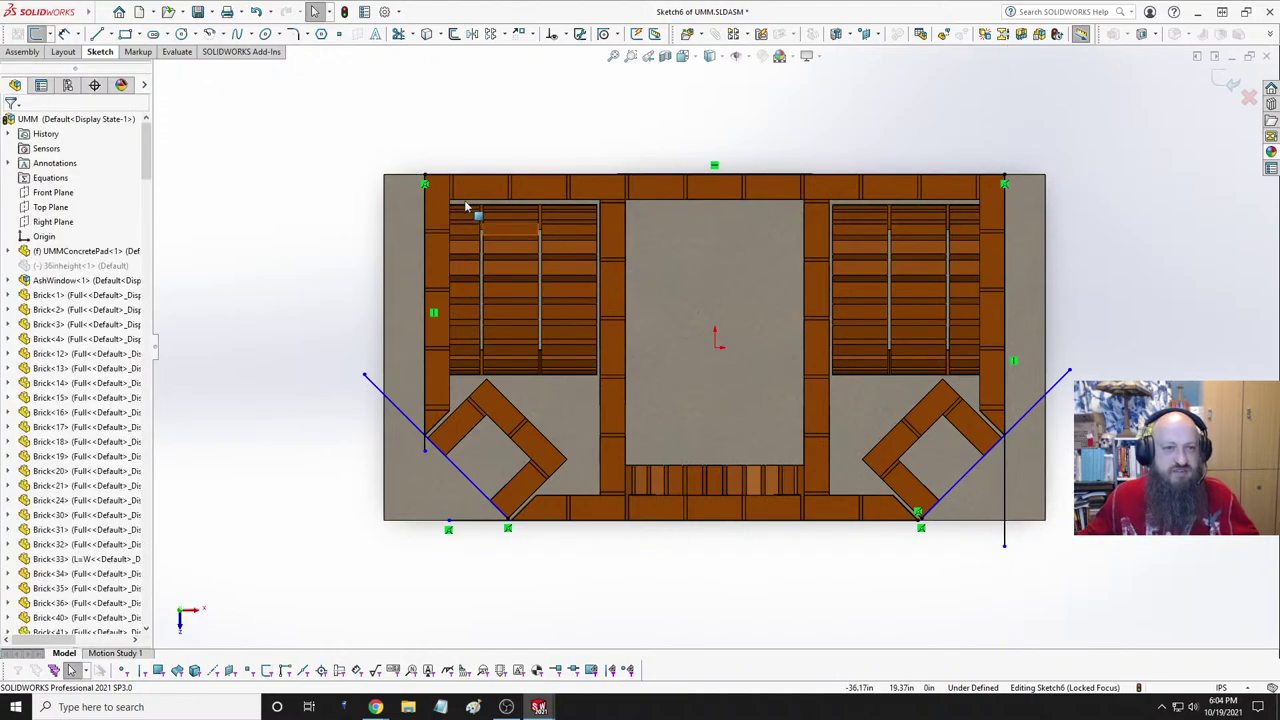
click(508, 178)
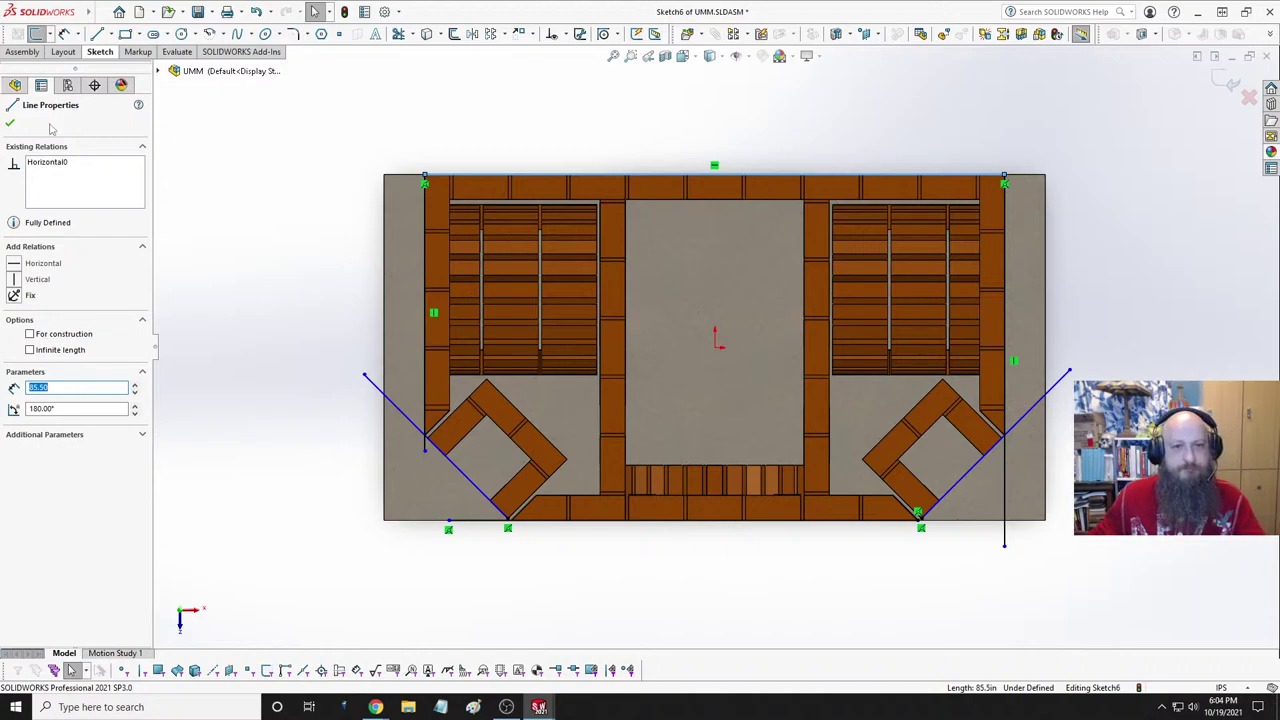
click(310, 290)
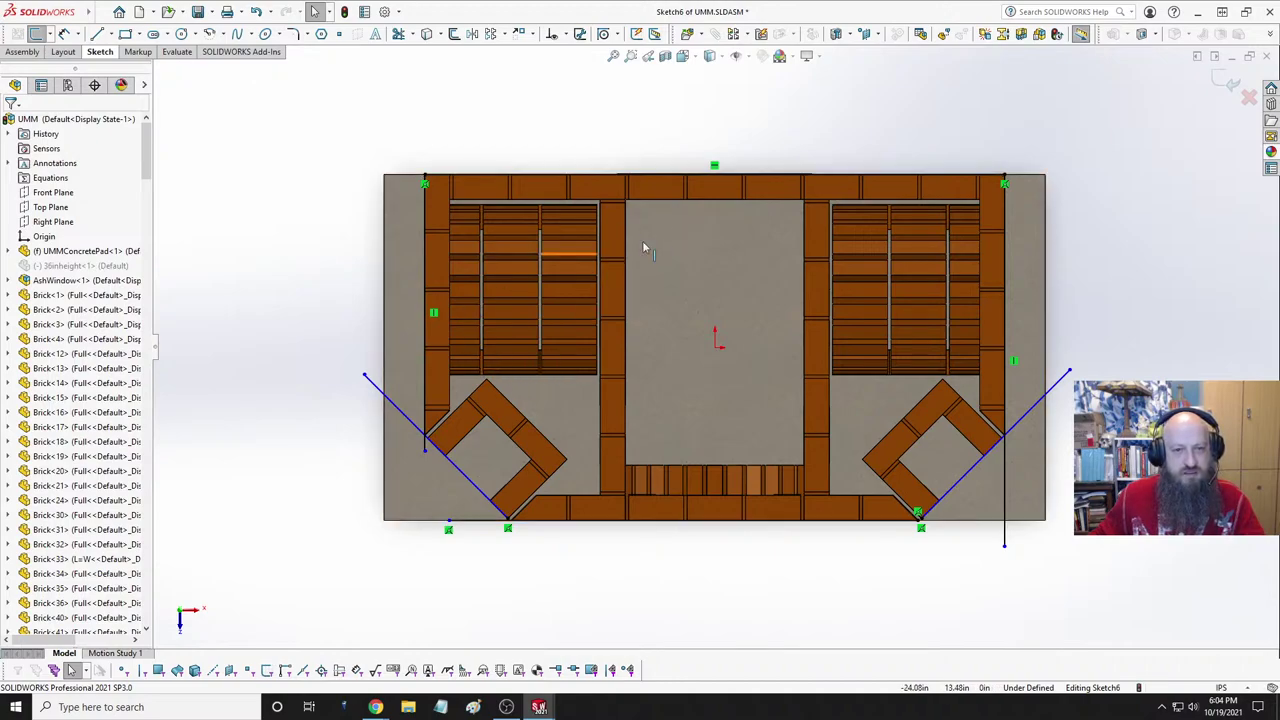
- Select the top and bottom sketch lines together, zoom to inspect the corners, and bring up Evaluate tools
click(674, 175)
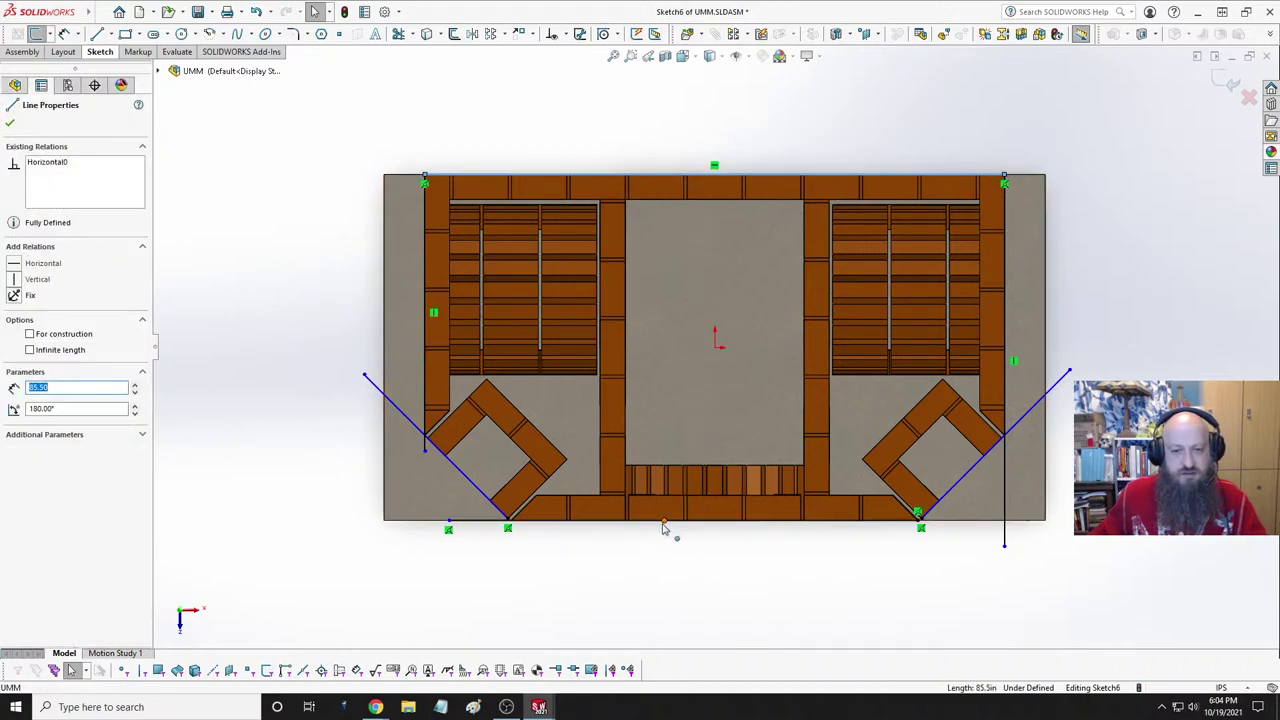
ctrl+click(664, 522)
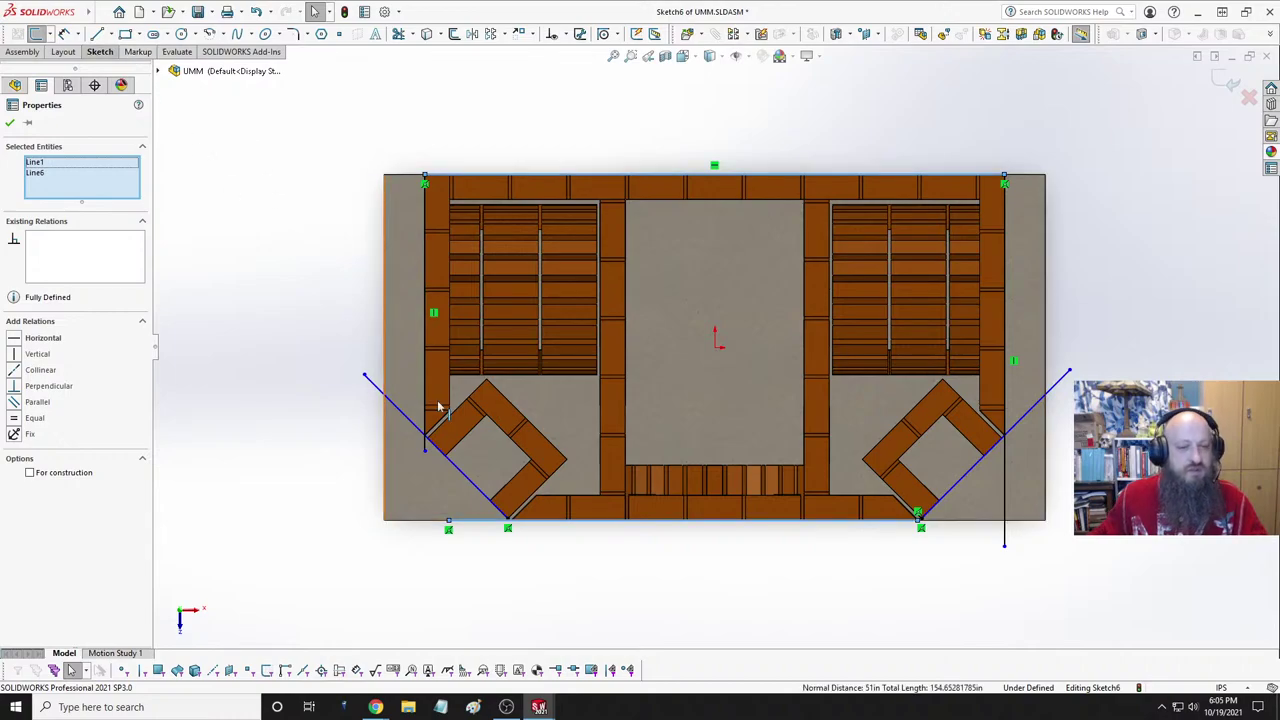
scroll(551, 551, down, 6)
scroll(607, 373, down, 4)
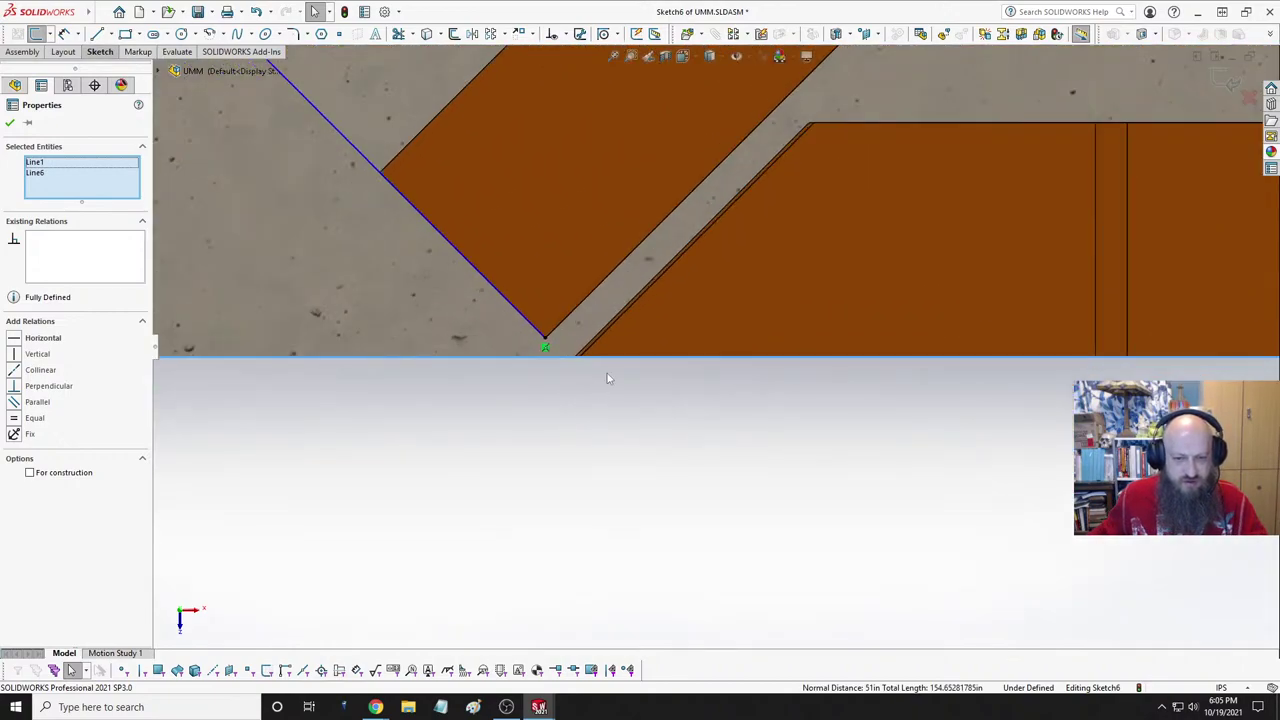
scroll(629, 350, up, 5)
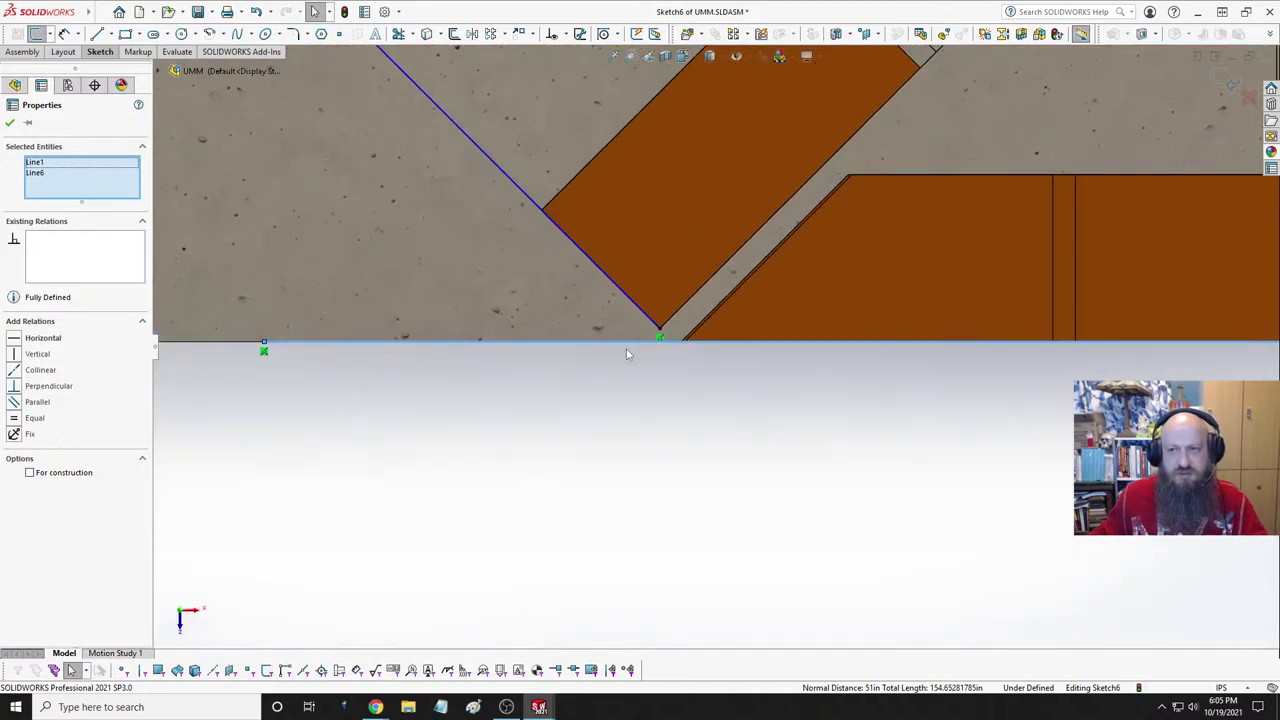
scroll(845, 355, down, 3)
scroll(850, 345, down, 2)
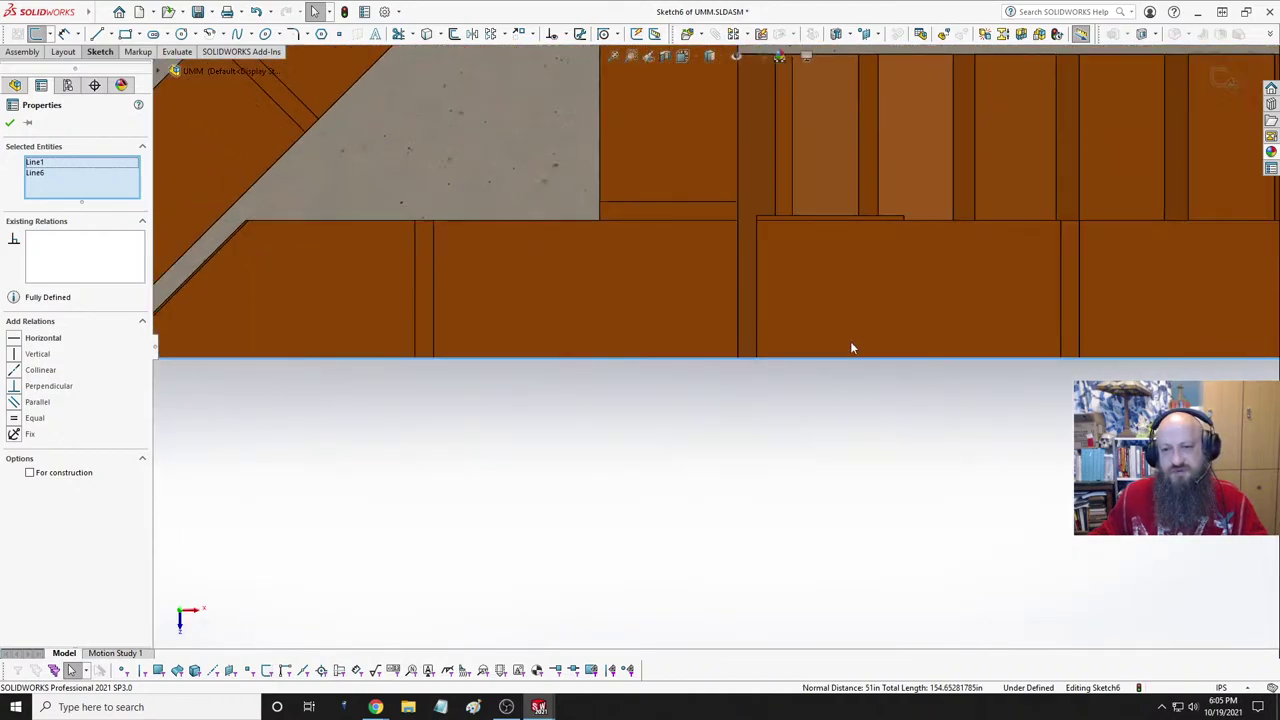
scroll(850, 341, up, 5)
scroll(630, 370, down, 6)
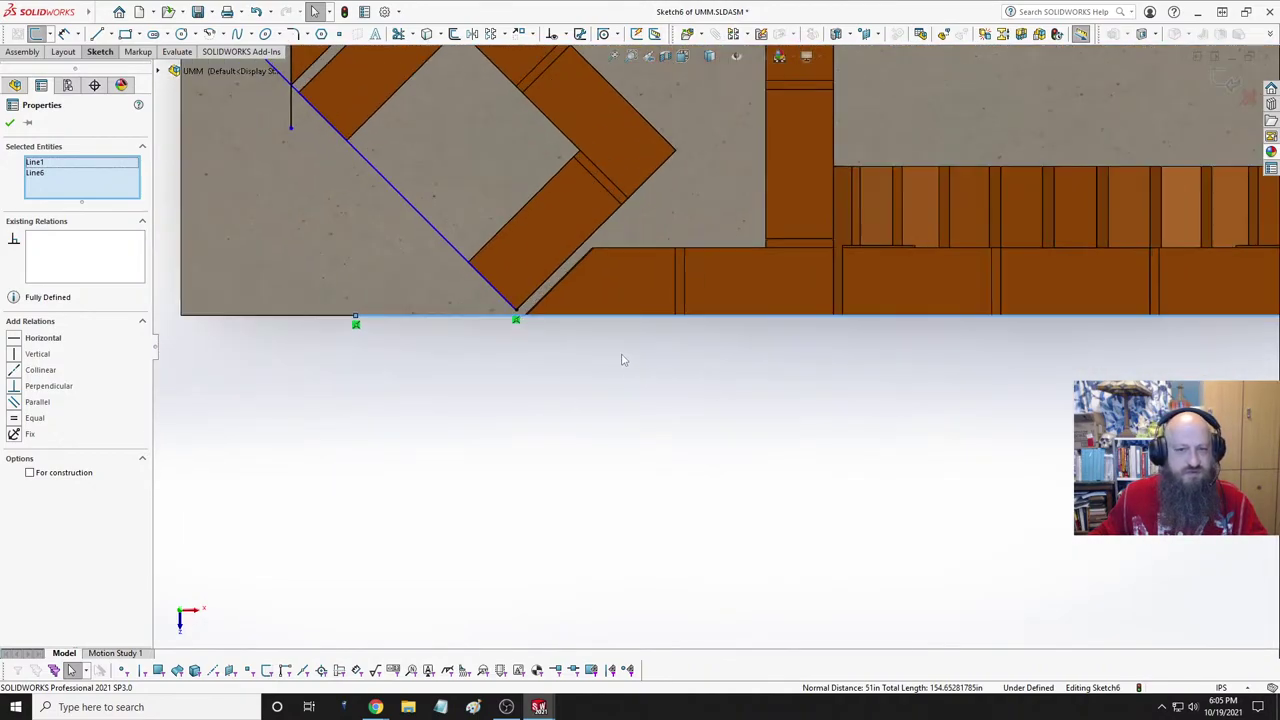
scroll(600, 315, up, 1)
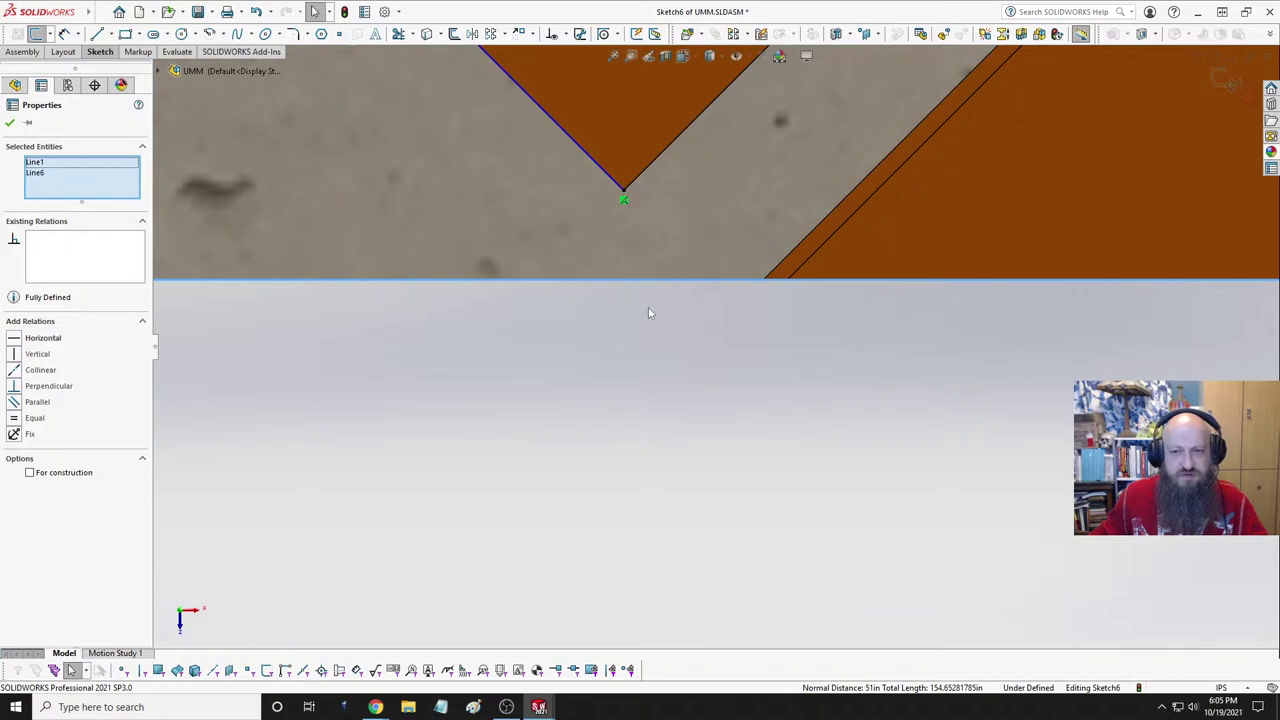
scroll(648, 313, up, 8)
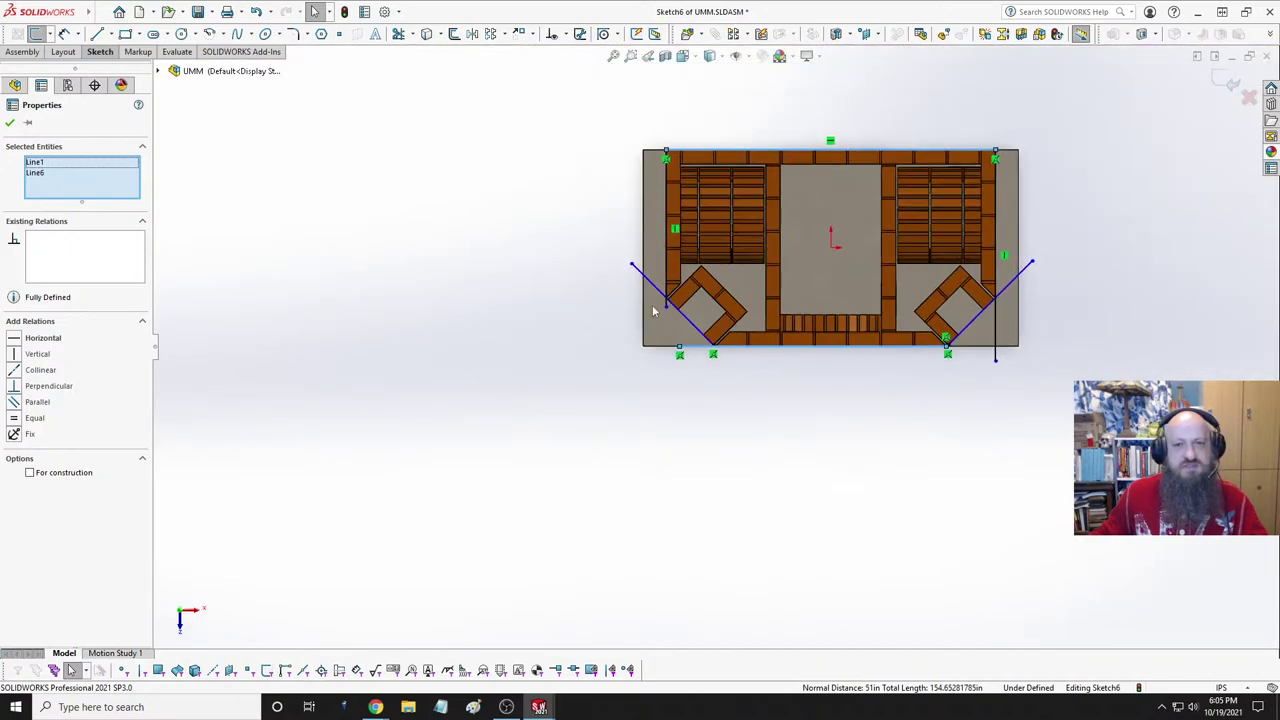
scroll(923, 200, down, 3)
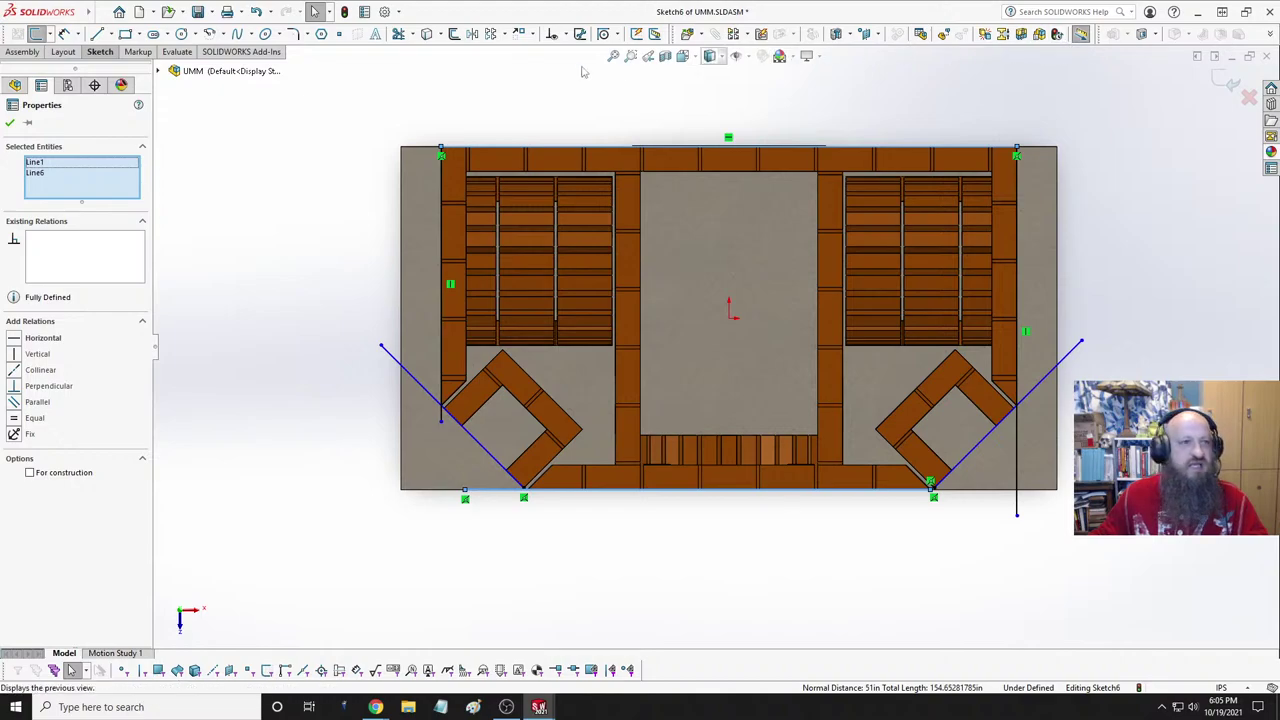
click(178, 52)
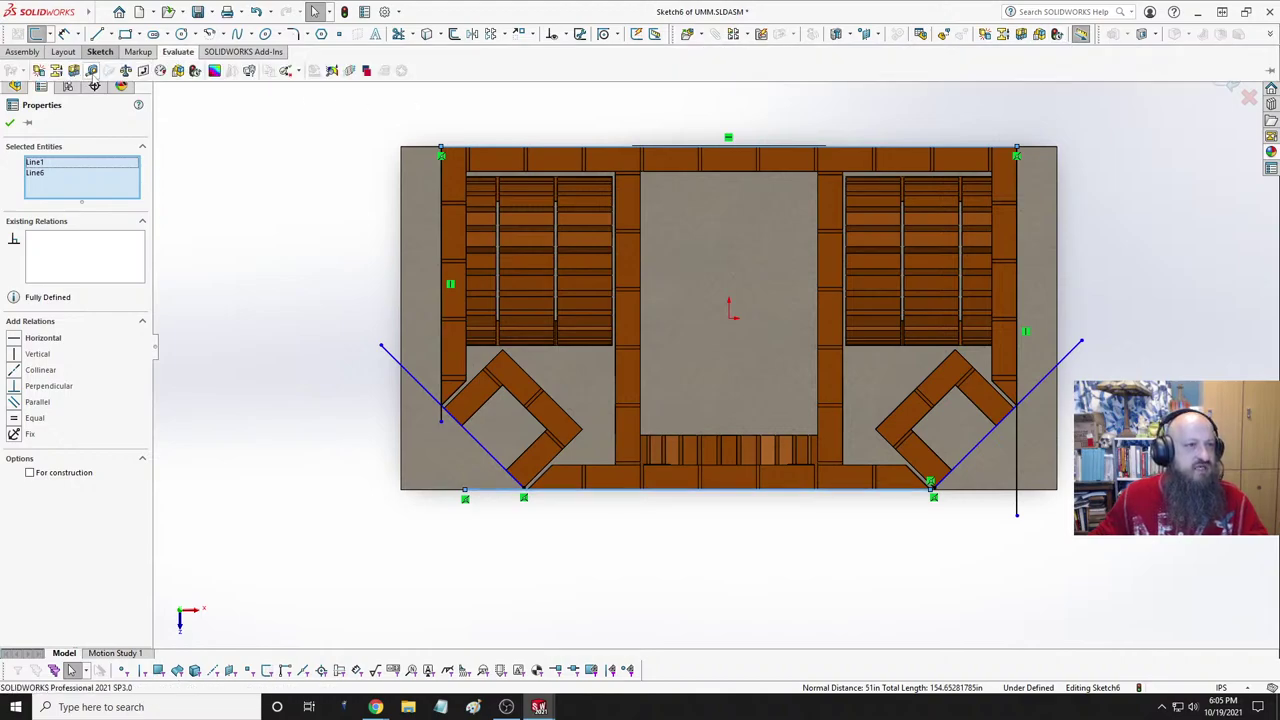
- Measure the top and bottom lines, reading a 51 in normal distance, then clear the selection
click(91, 71)
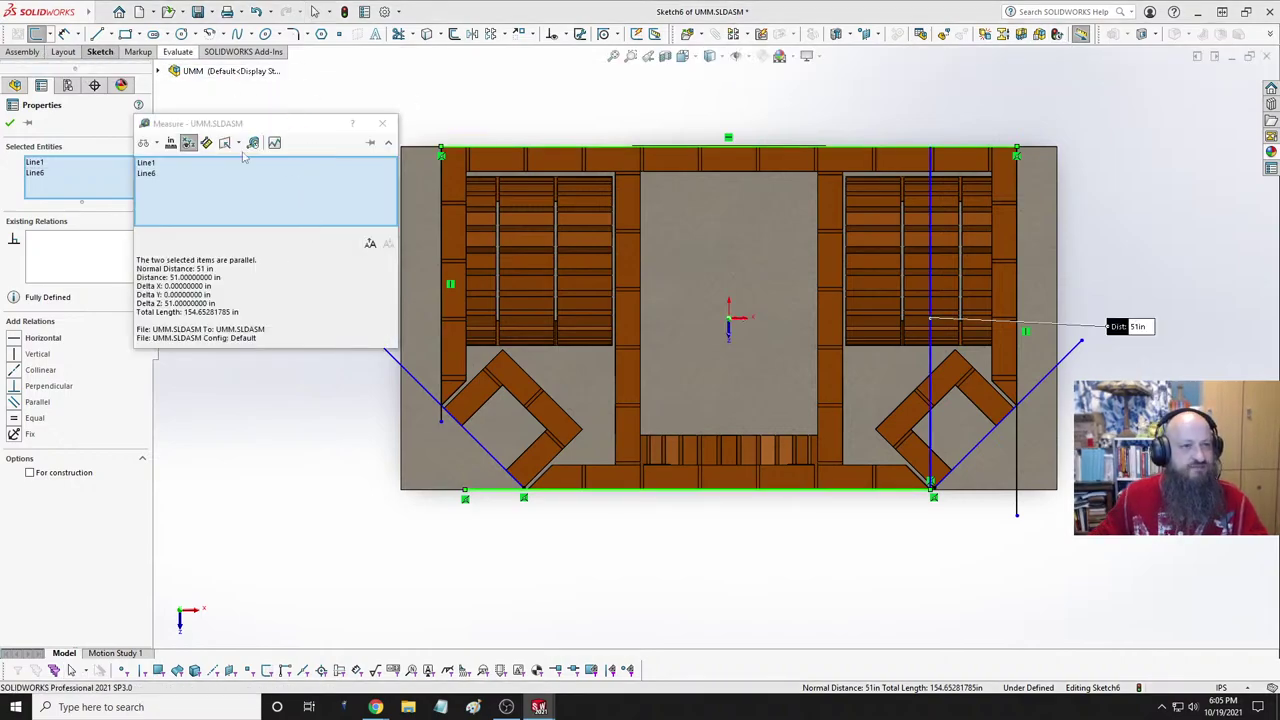
right_click(451, 14)
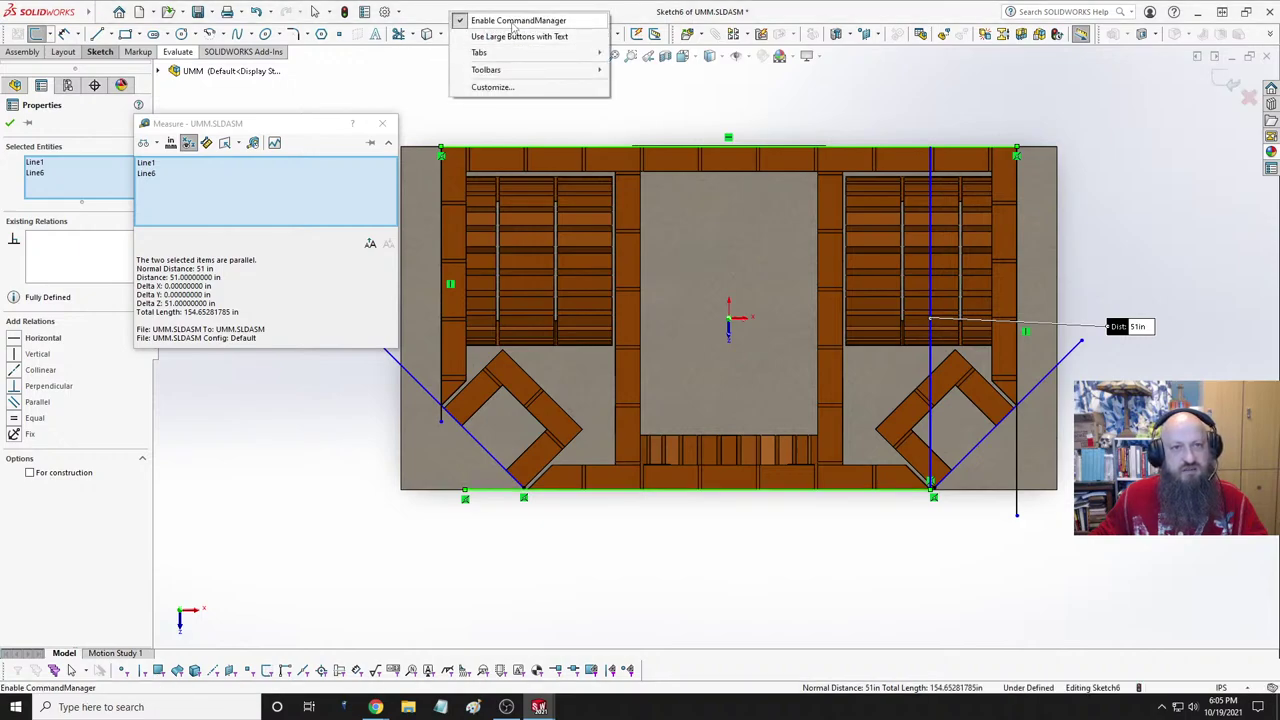
click(311, 142)
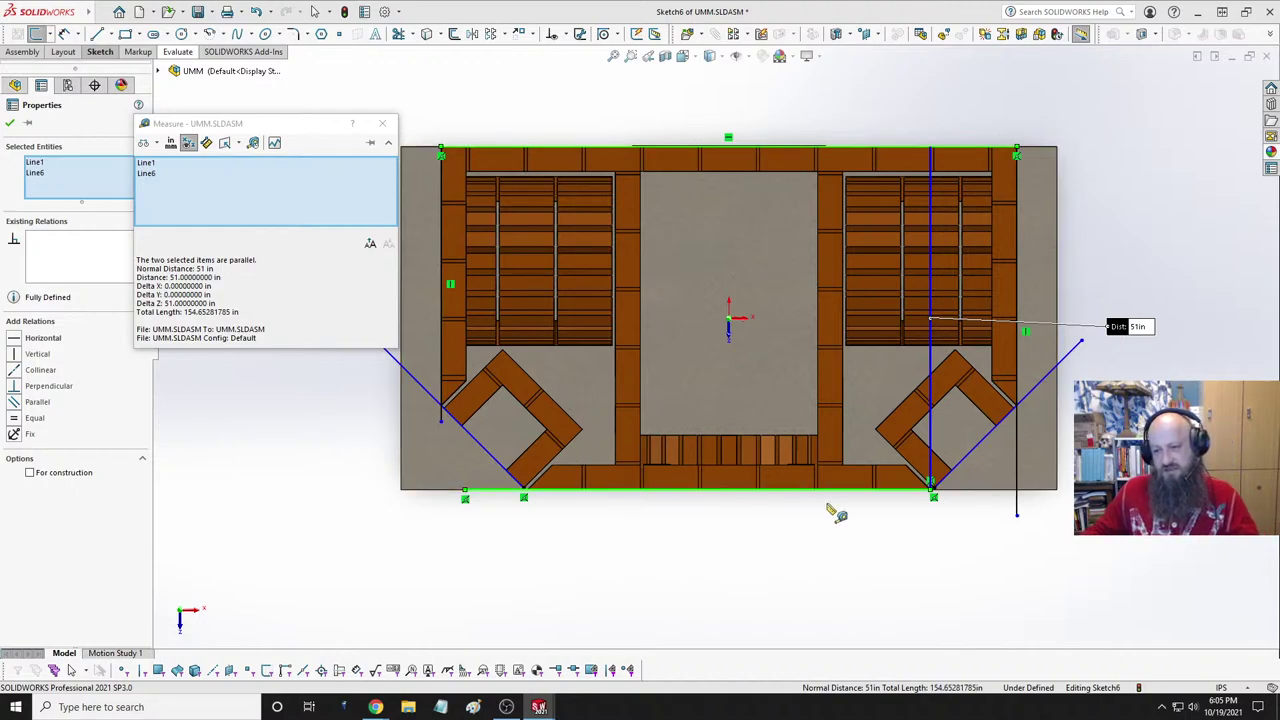
click(880, 578)
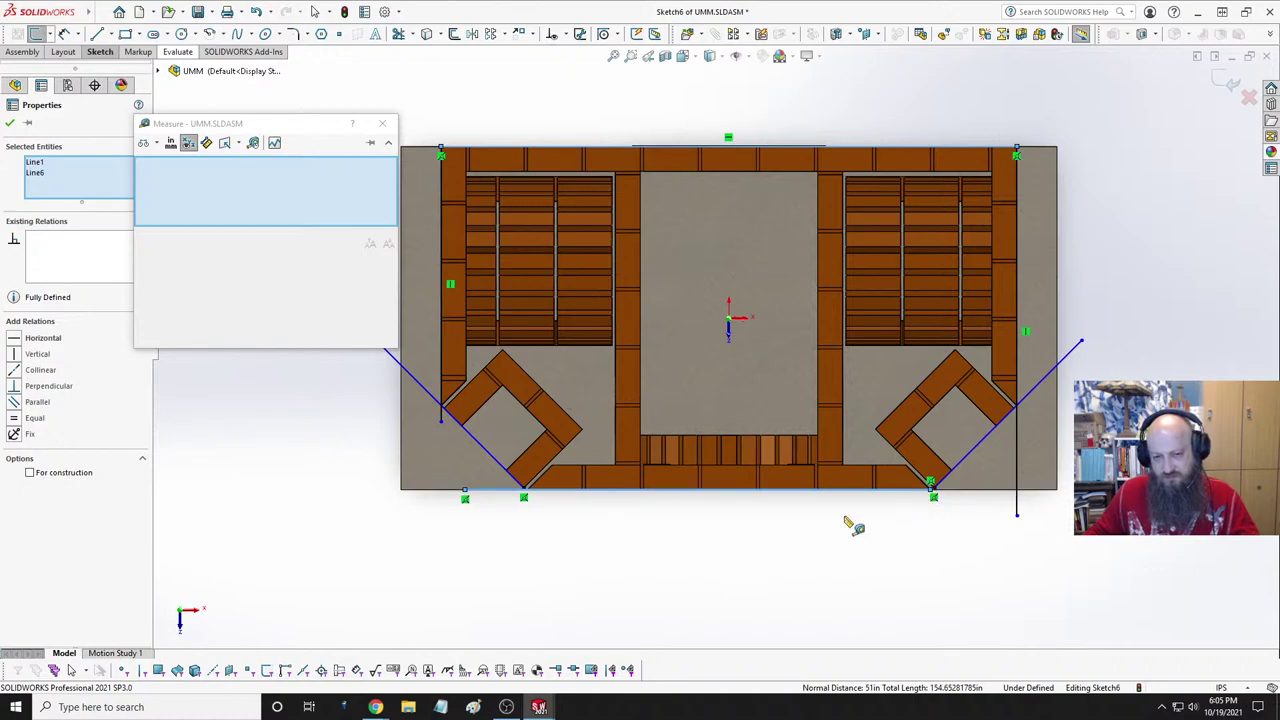
- Close the measurement and delete the existing right chamfer line
scroll(525, 510, down, 5)
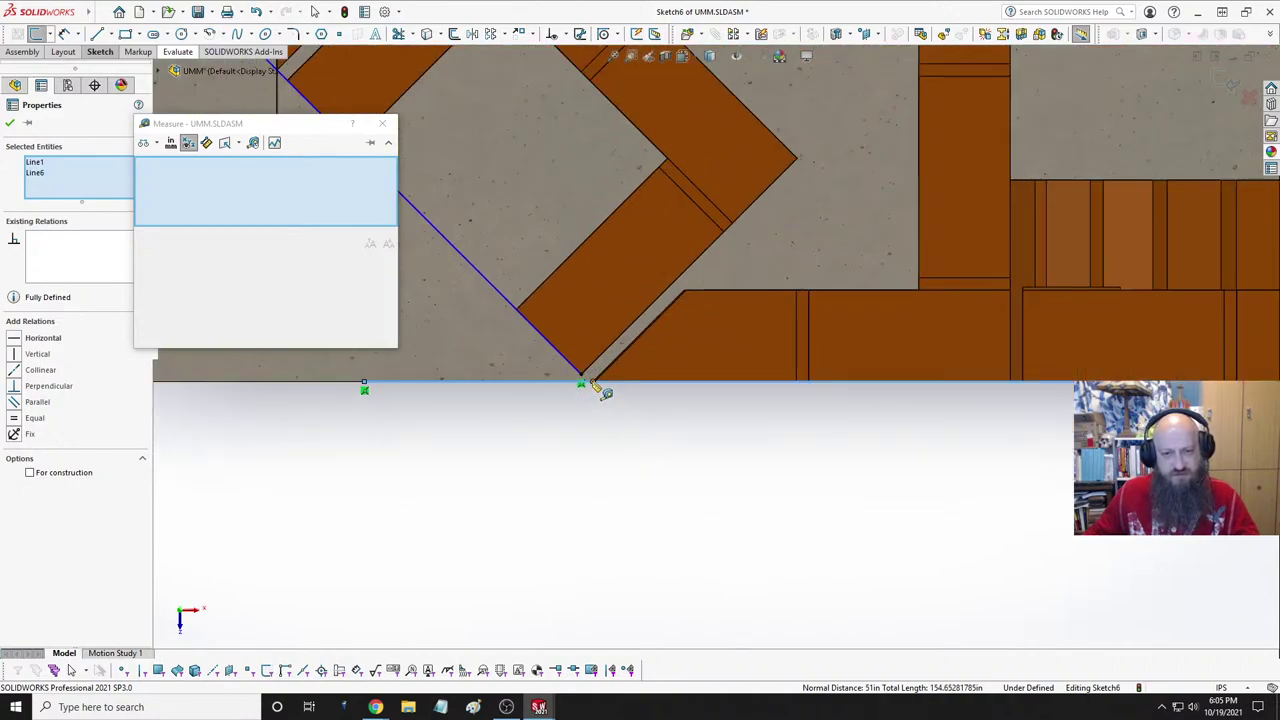
scroll(605, 402, up, 5)
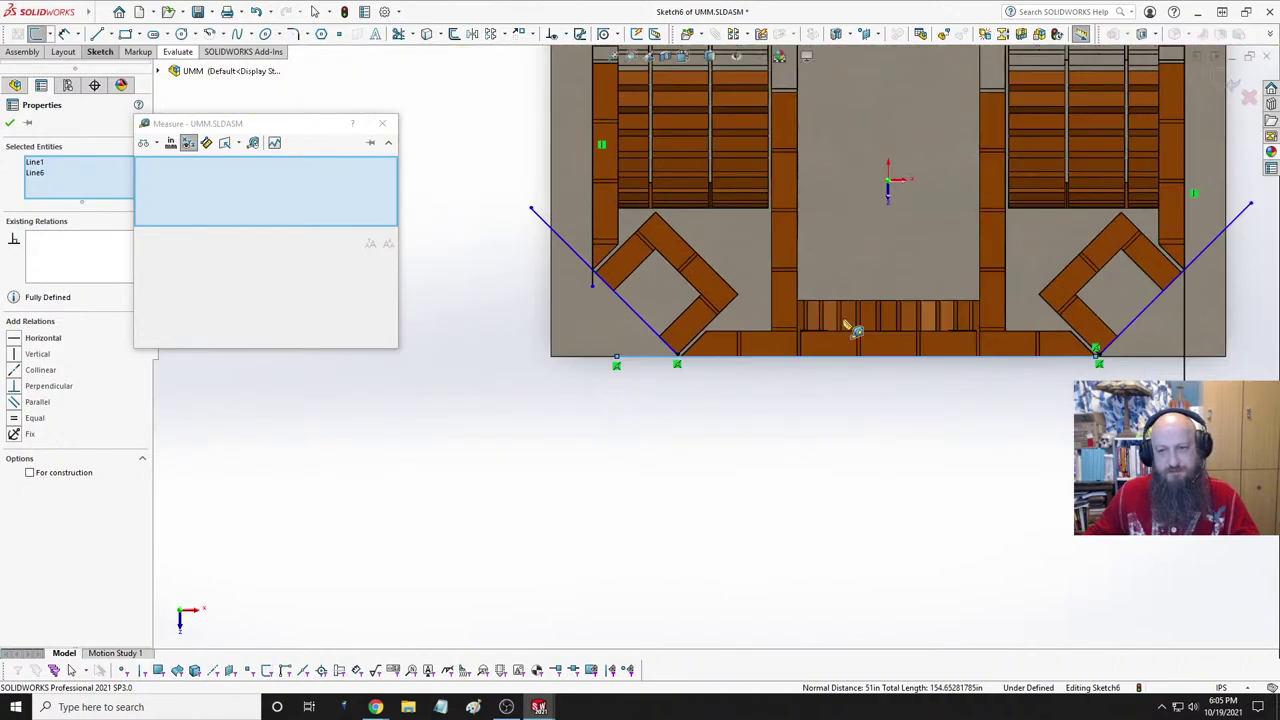
scroll(853, 329, down, 2)
scroll(1030, 392, up, 3)
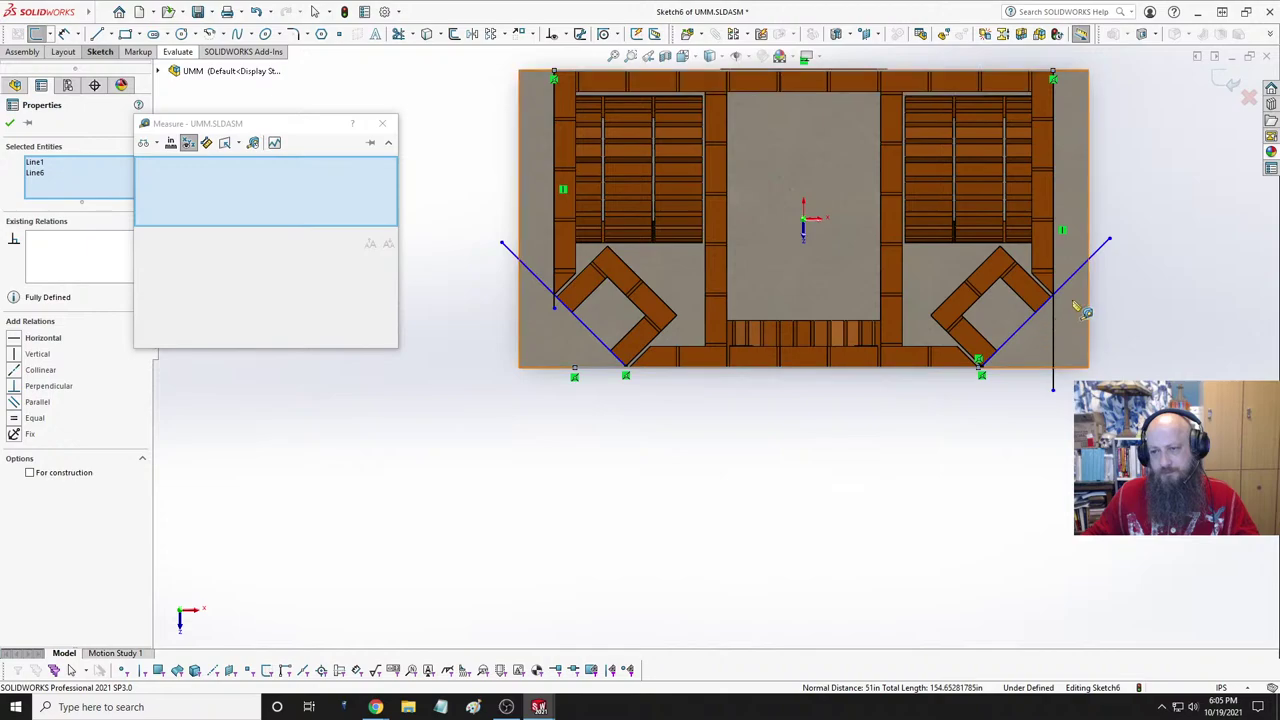
scroll(1080, 308, down, 5)
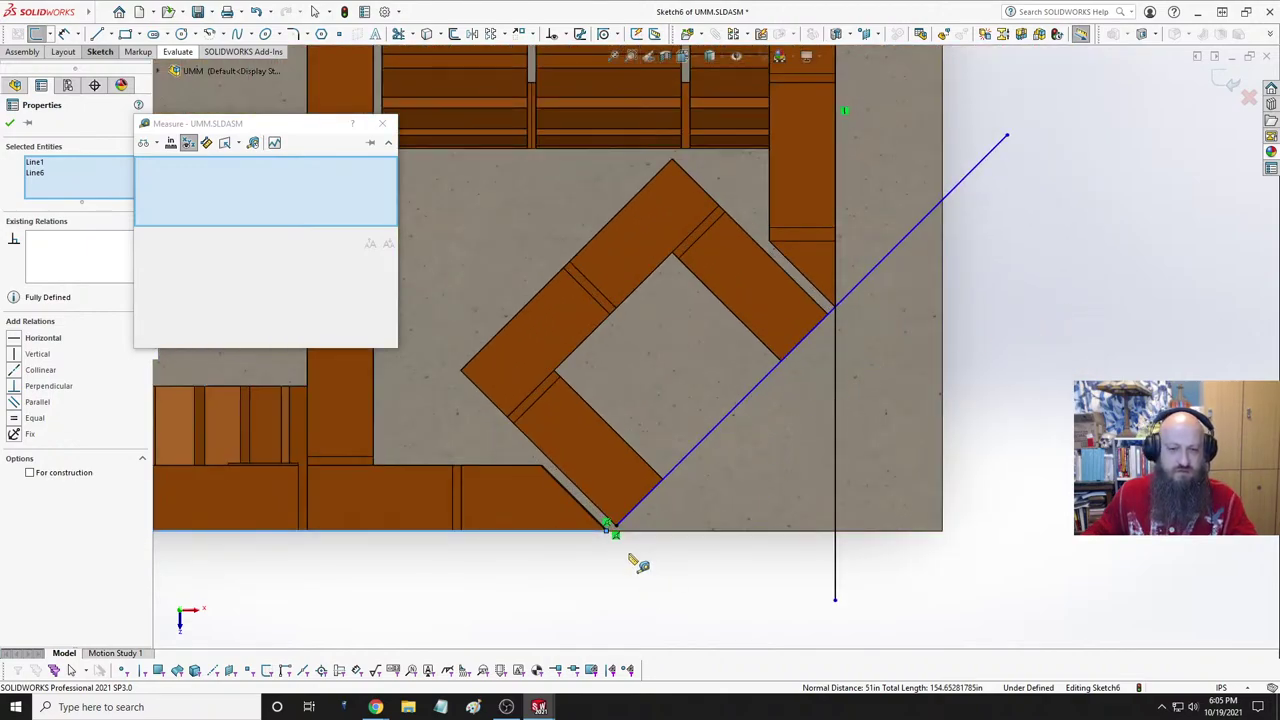
key(Escape)
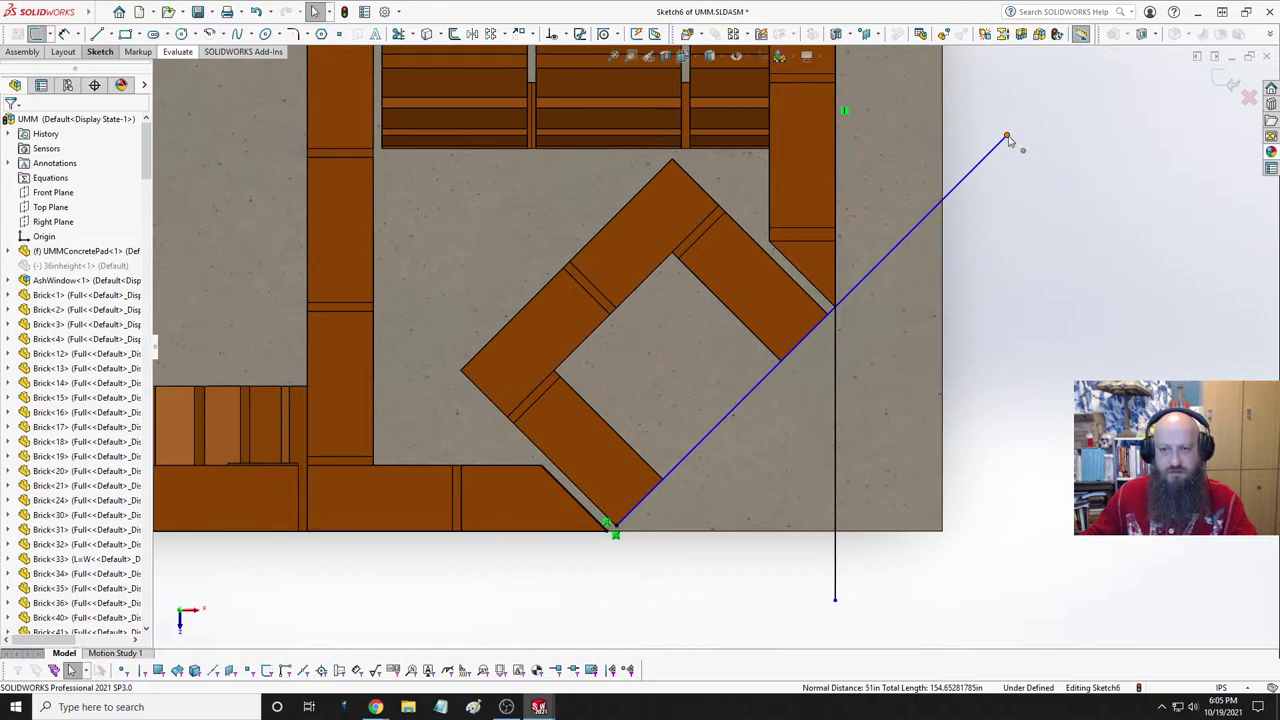
drag(1008, 140, 865, 298)
click(791, 365)
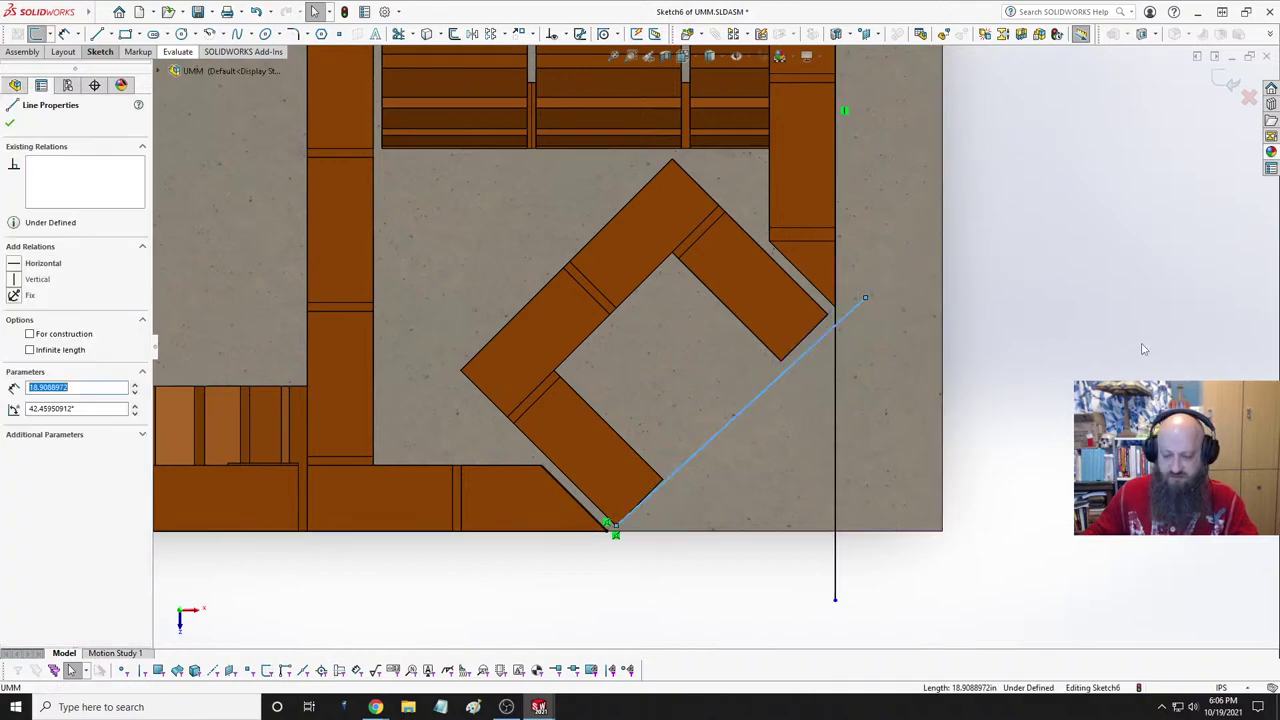
key(Delete)
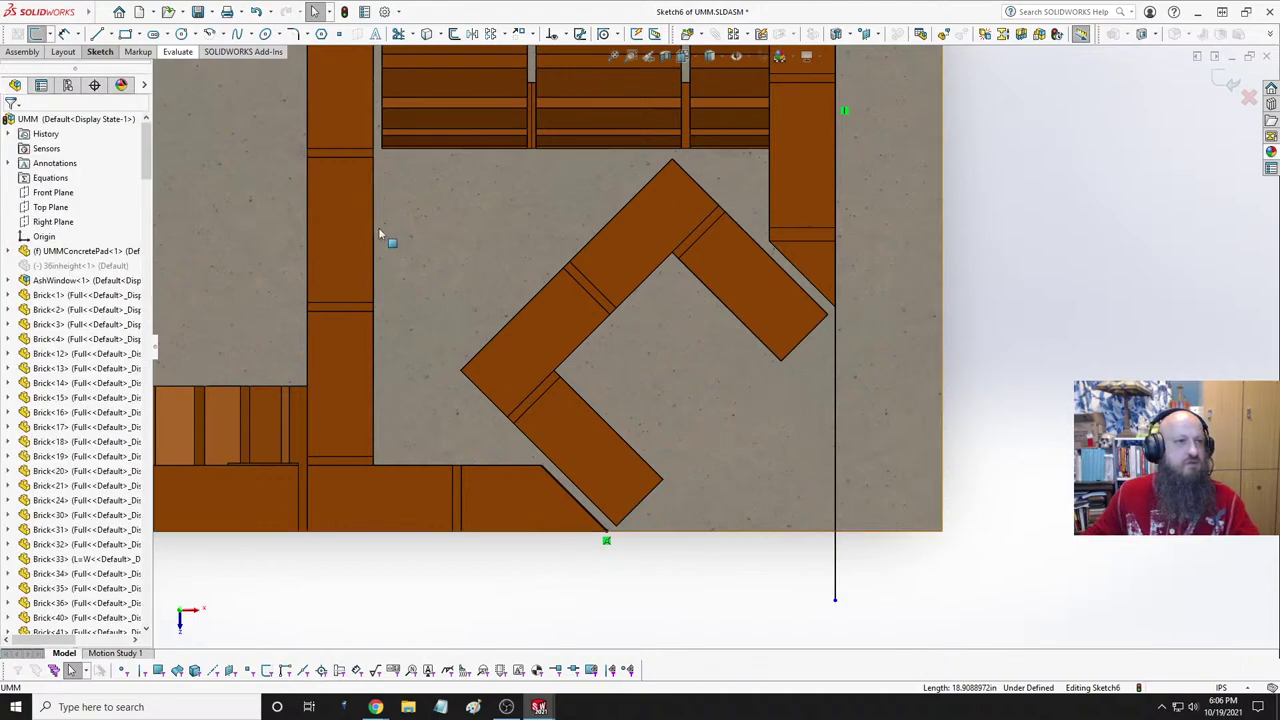
- Sketch a trial diagonal line from the brick corner to the right wall
key(l)
scroll(845, 332, down, 1)
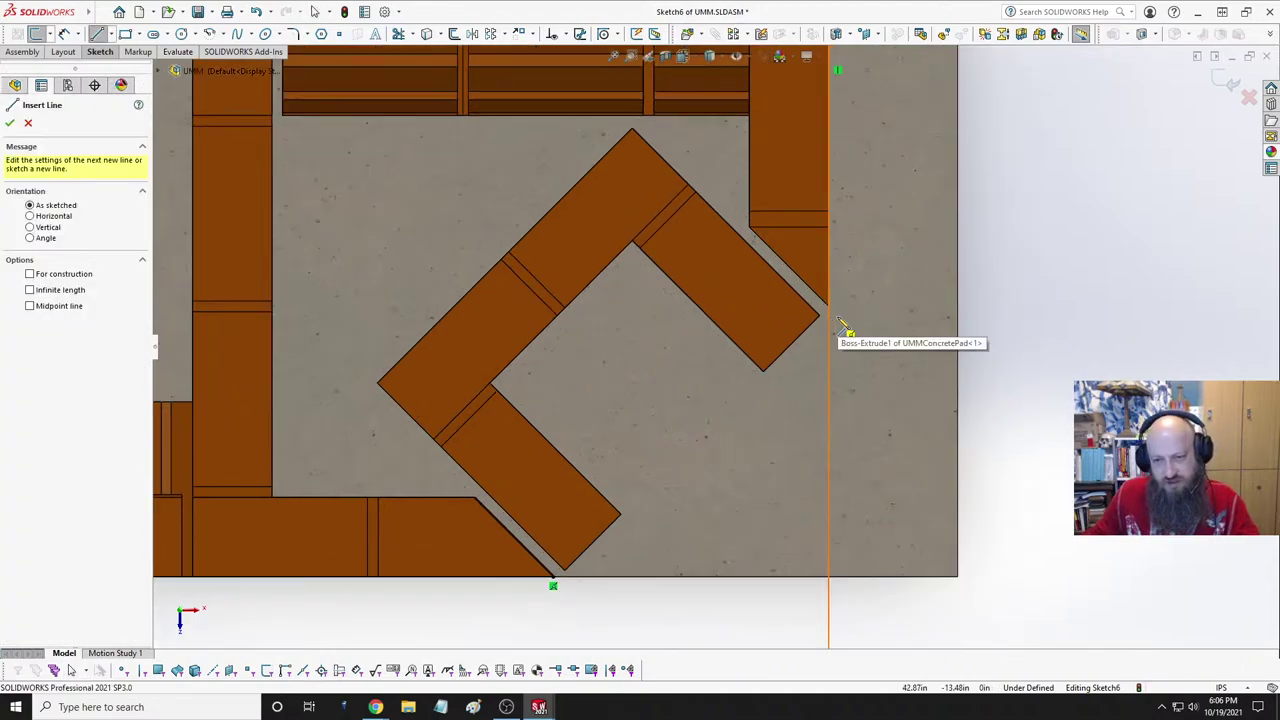
click(843, 322)
scroll(564, 603, down, 2)
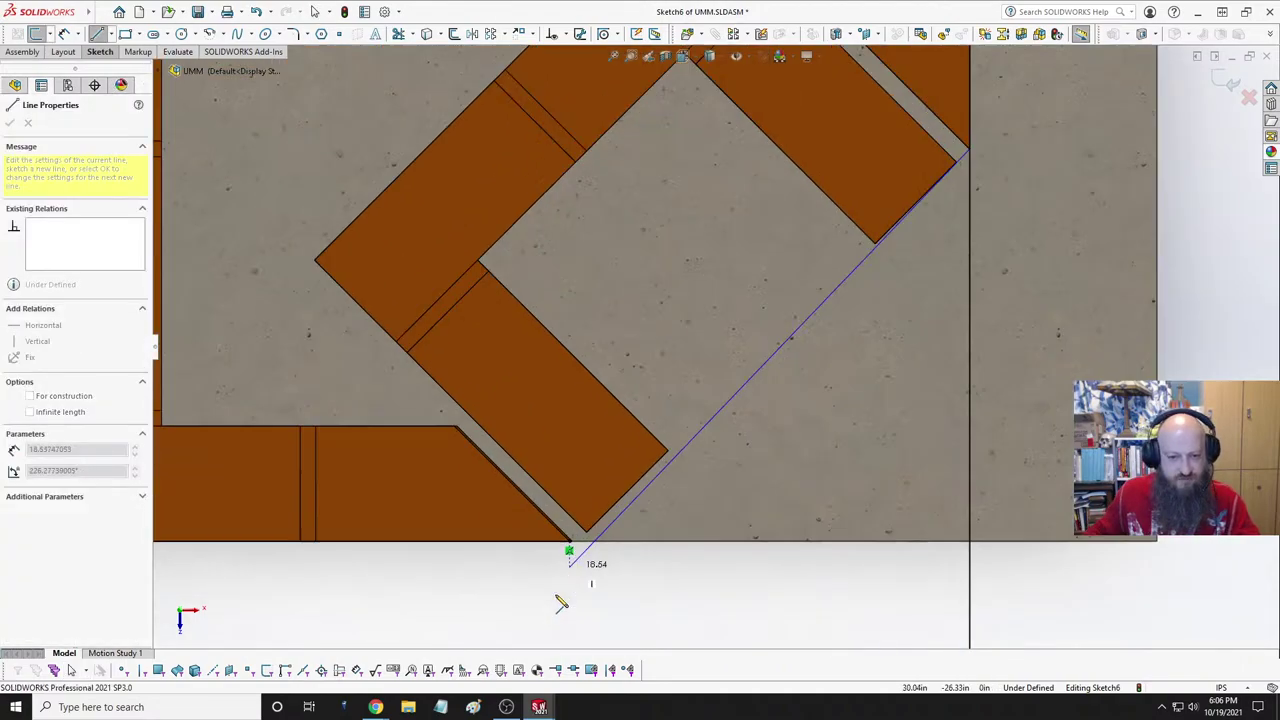
scroll(561, 603, down, 3)
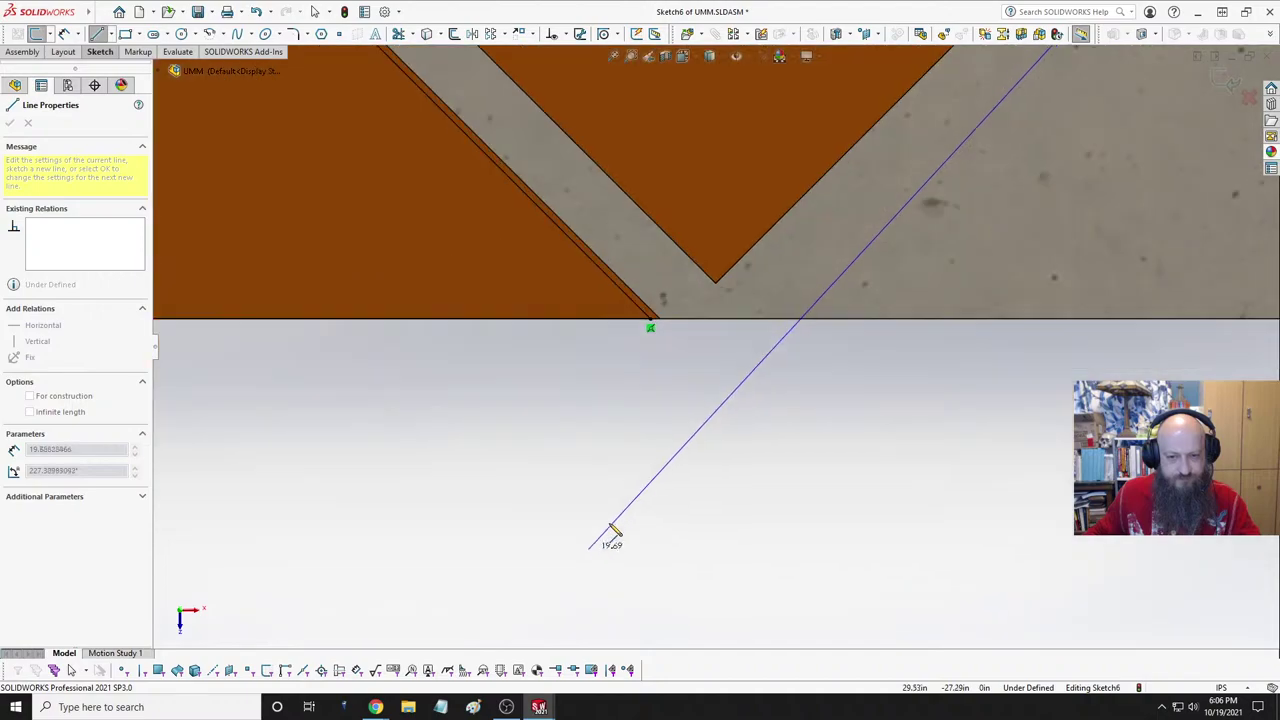
click(651, 326)
scroll(709, 426, up, 5)
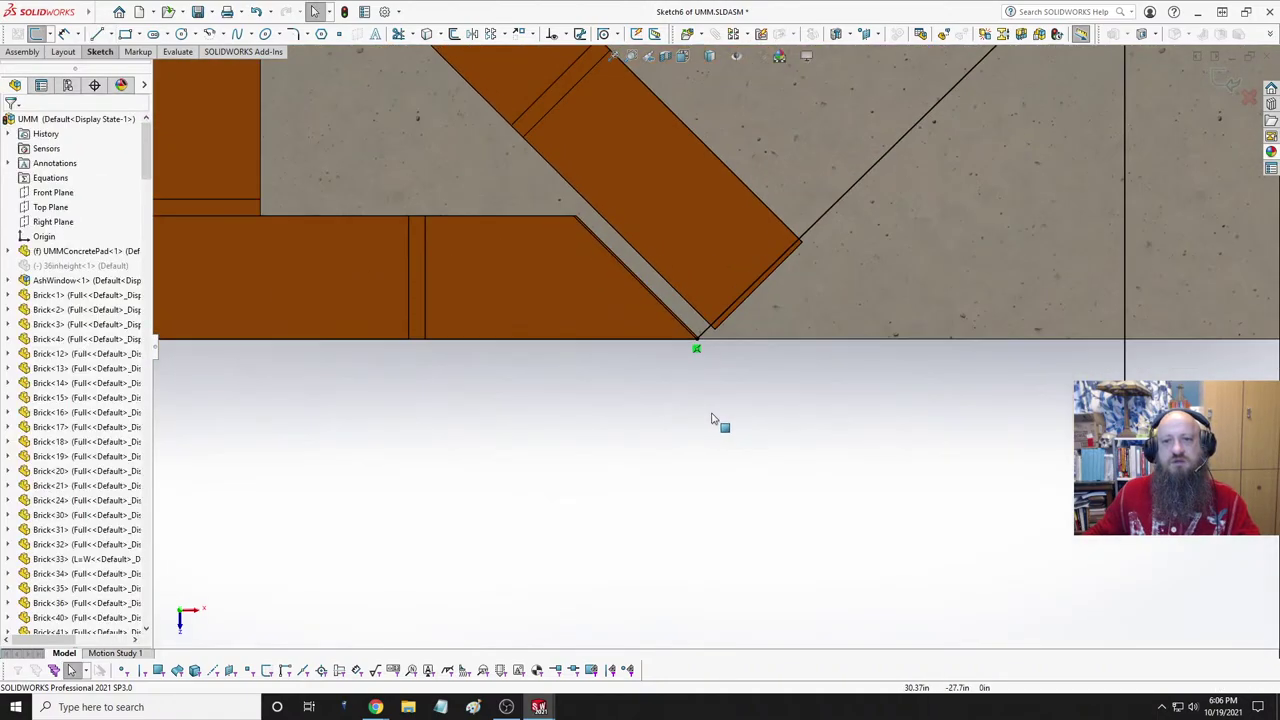
scroll(706, 316, down, 2)
scroll(706, 316, down, 2)
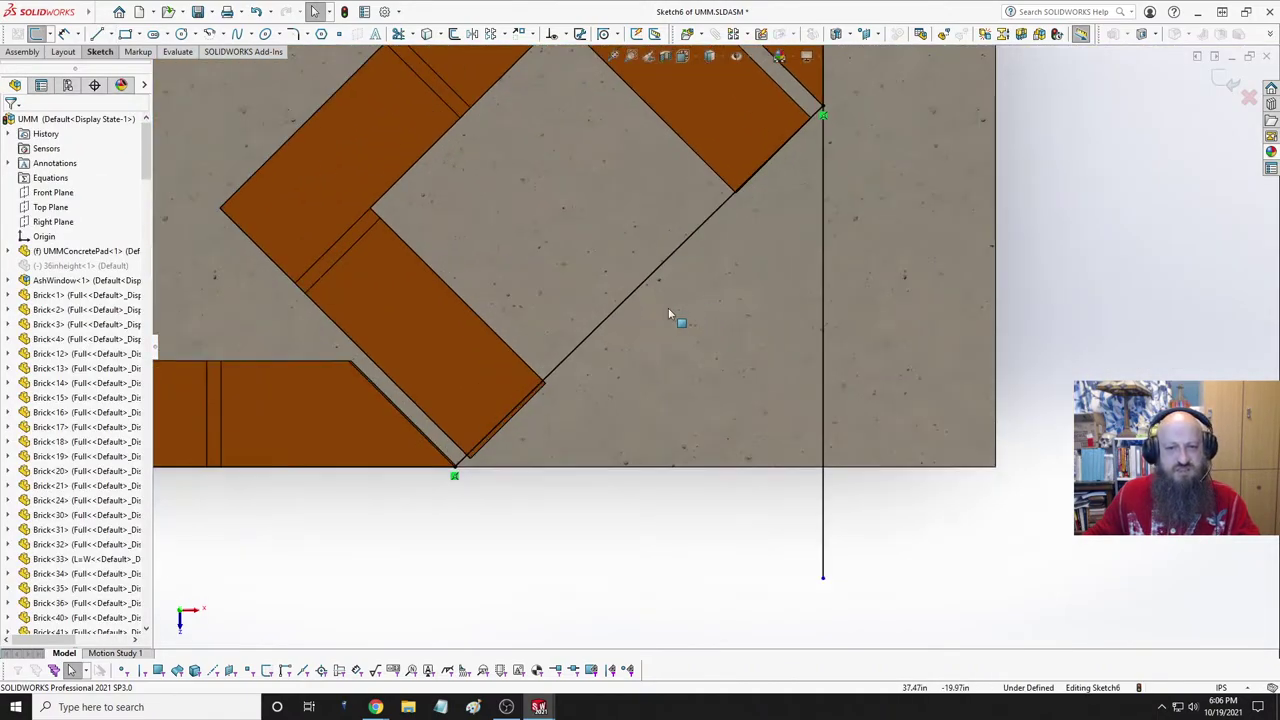
click(619, 308)
click(585, 516)
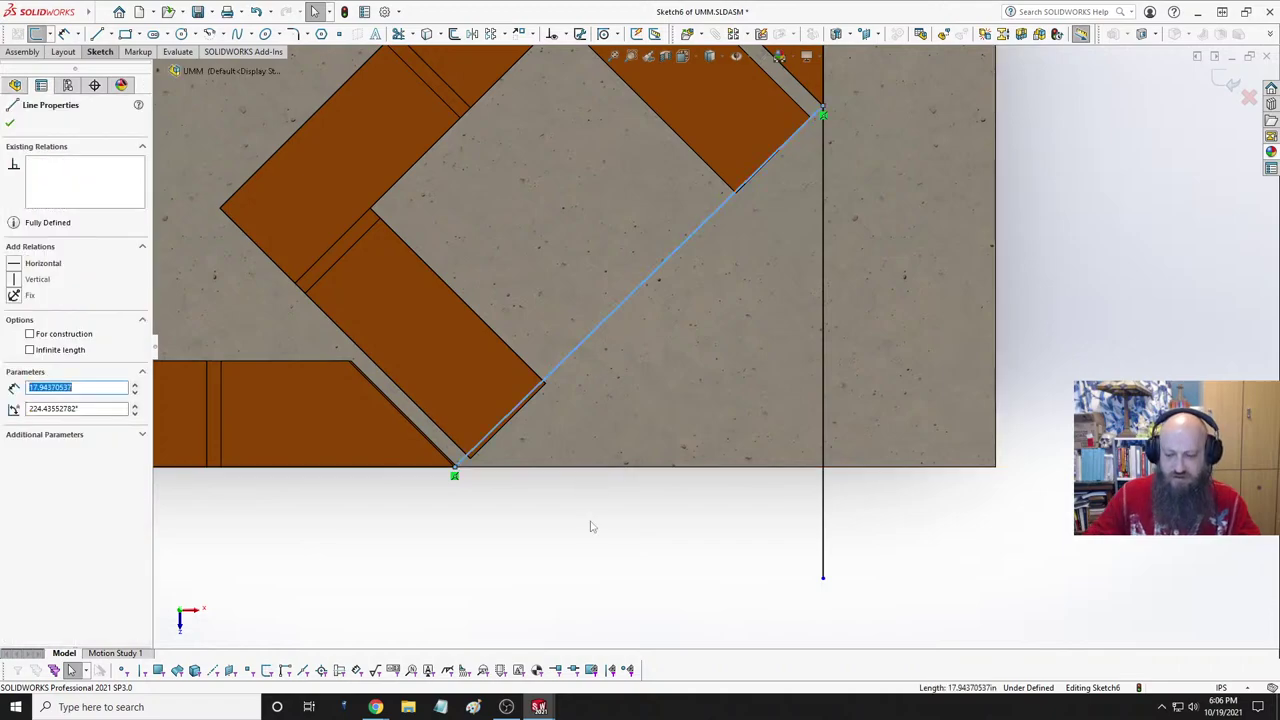
- Return to the Top view and zoom in on the right-hand corner bricks
scroll(503, 511, down, 3)
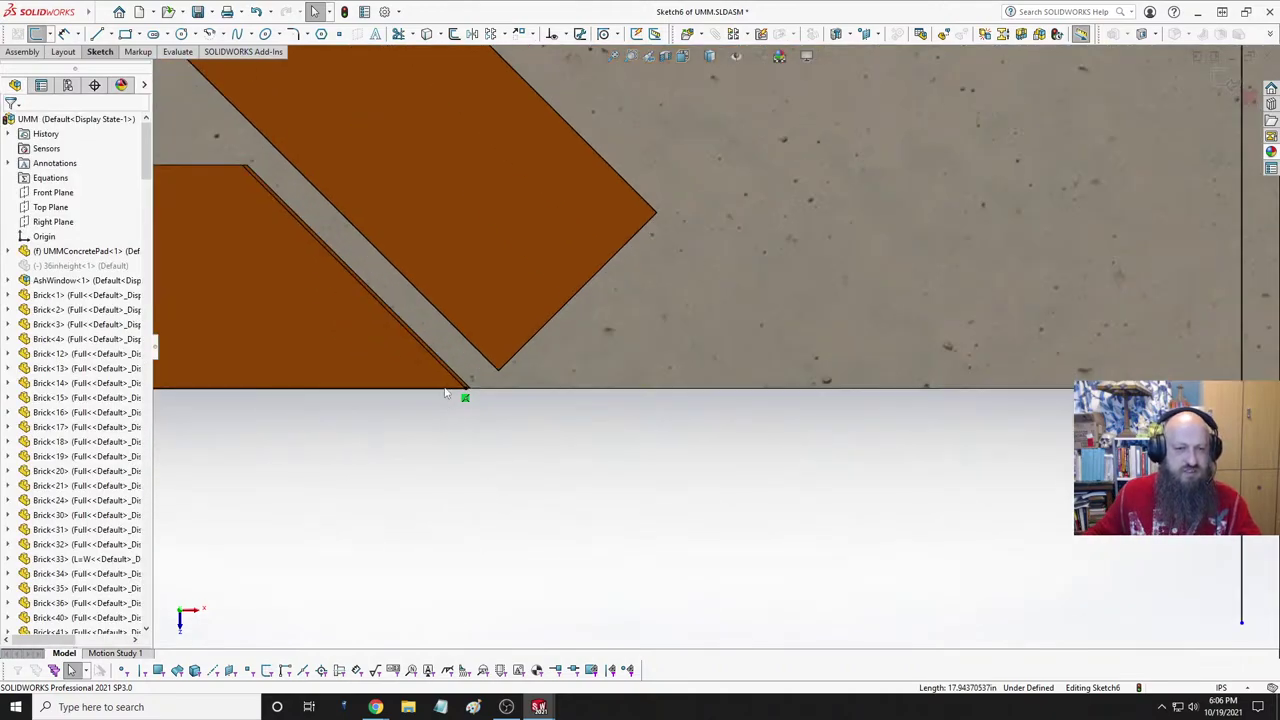
middle_drag(503, 431, 492, 397)
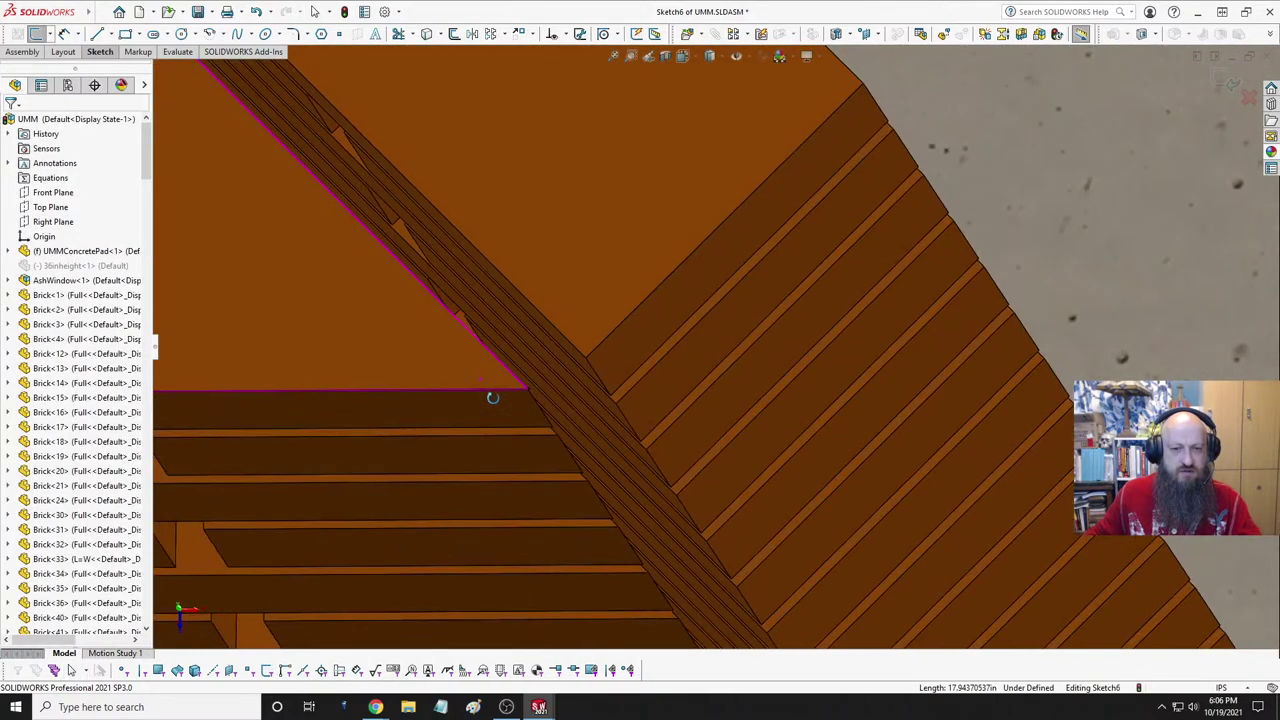
key(ctrl+5)
key(space)
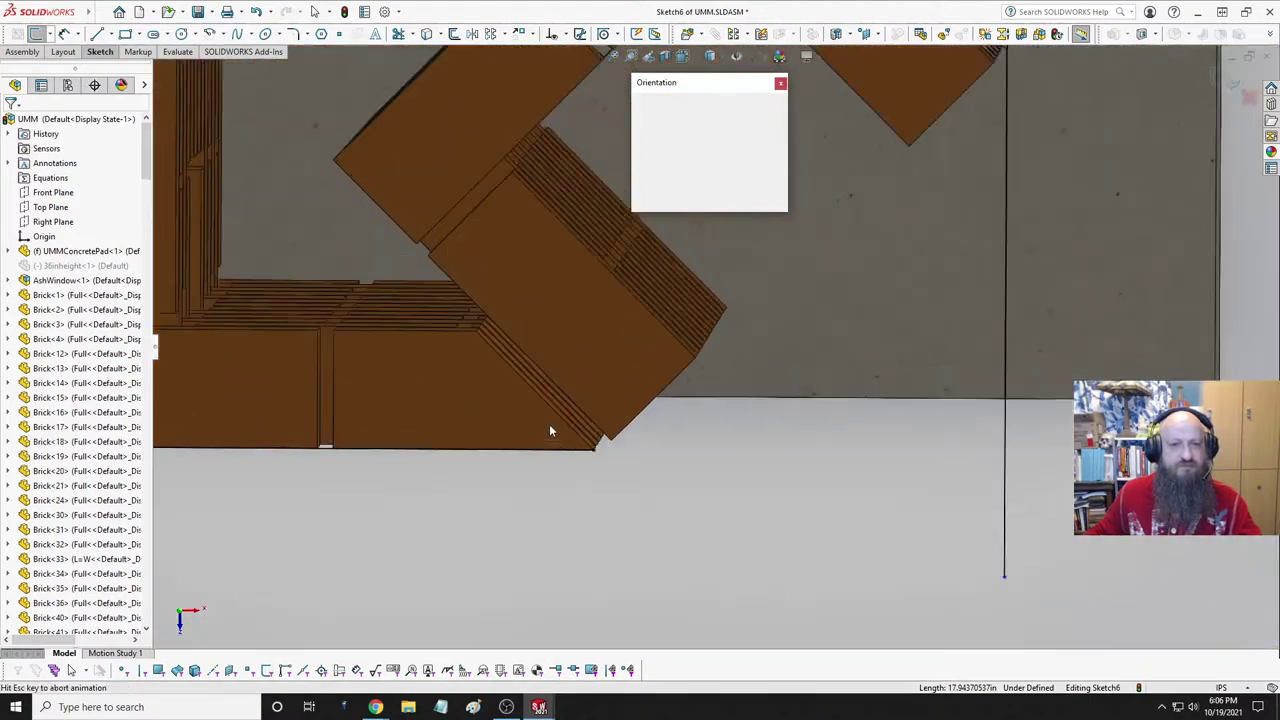
click(562, 333)
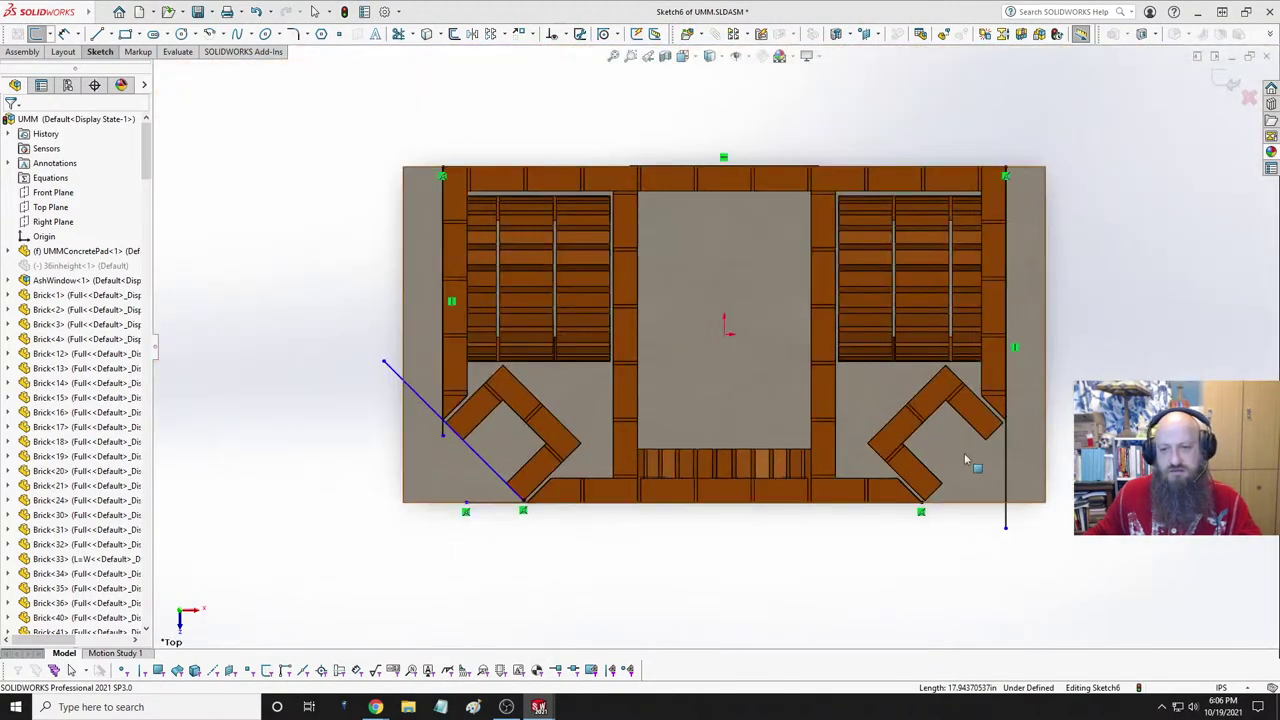
scroll(992, 507, down, 6)
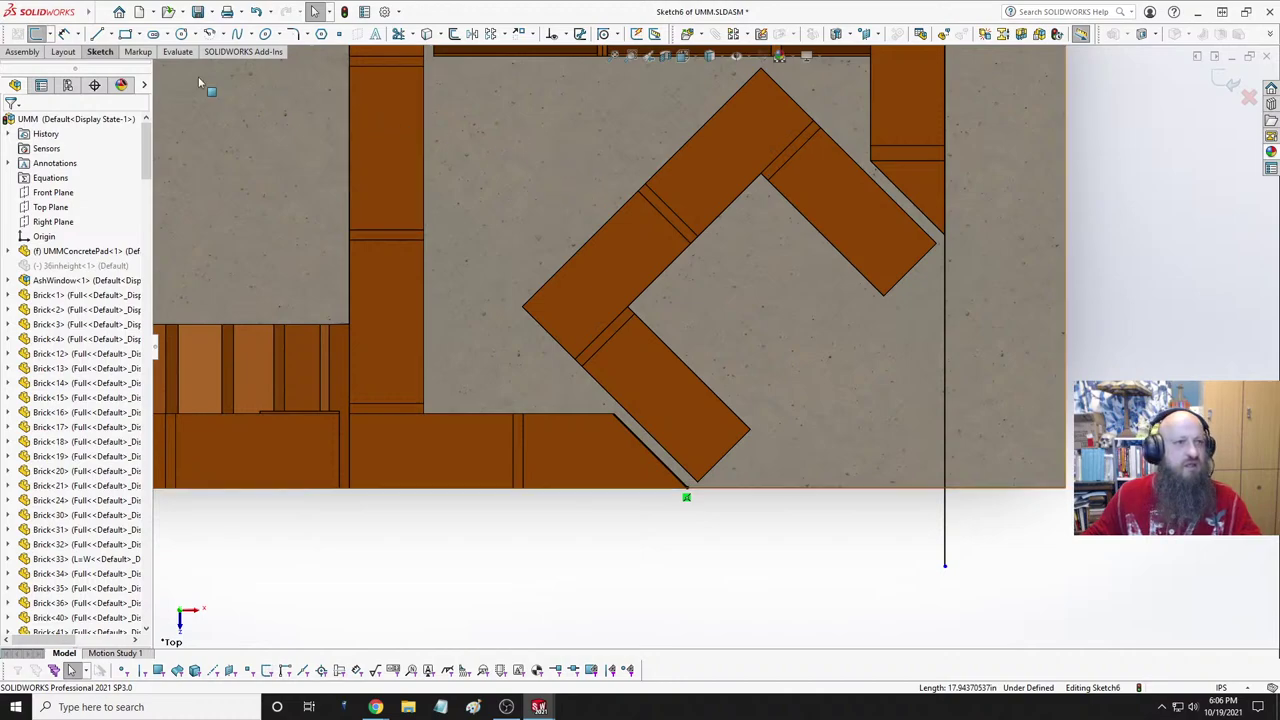
- Draw a 45° line from the right brick corner and extend the bottom line past the right wall
click(97, 33)
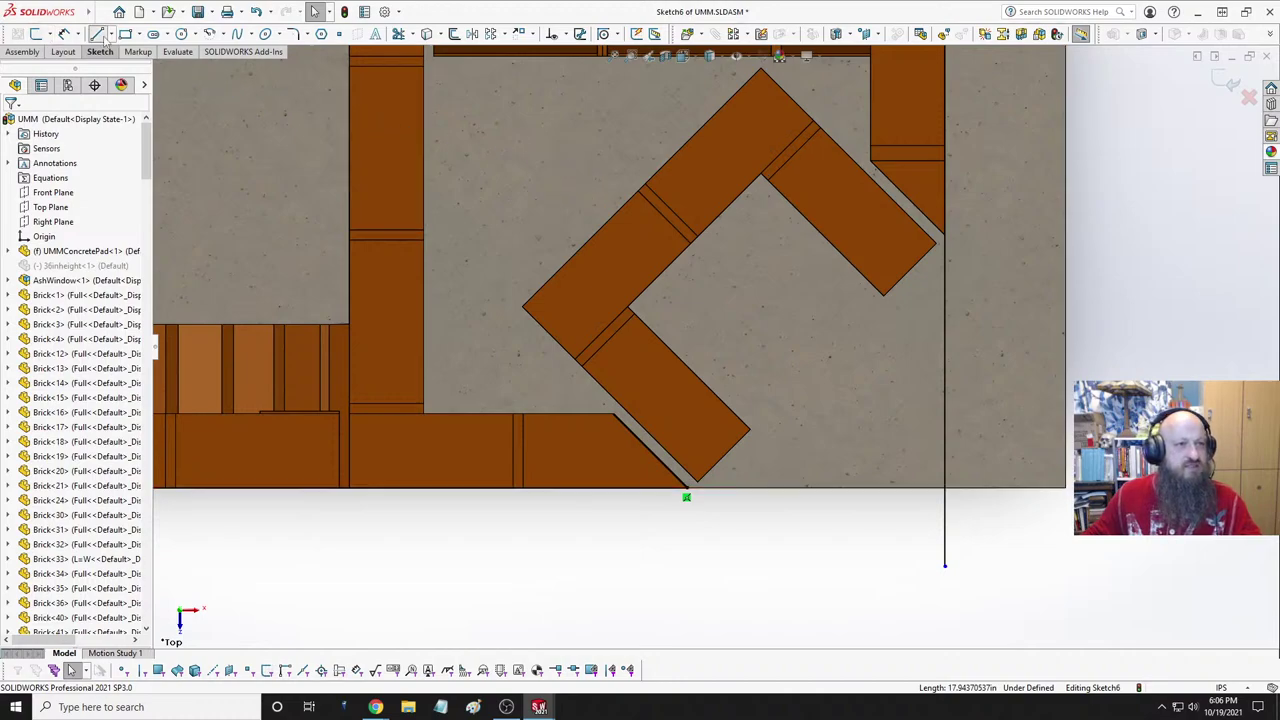
click(941, 241)
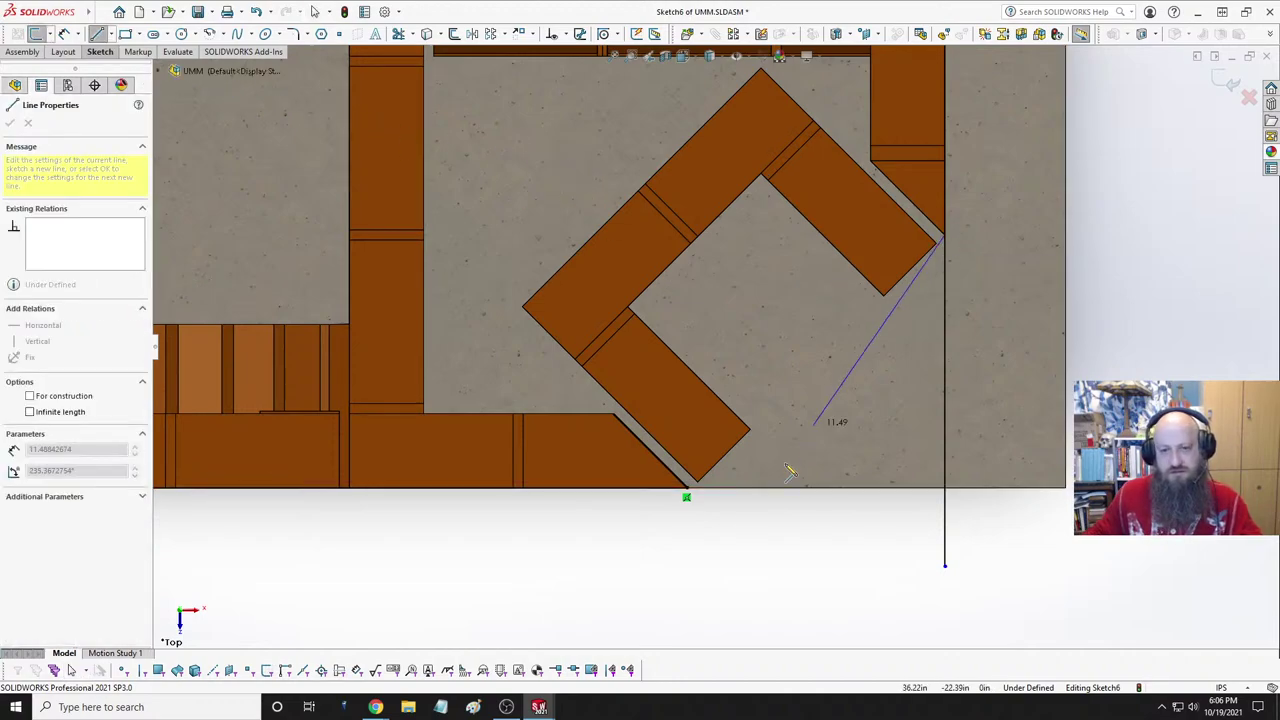
click(636, 546)
key(Escape)
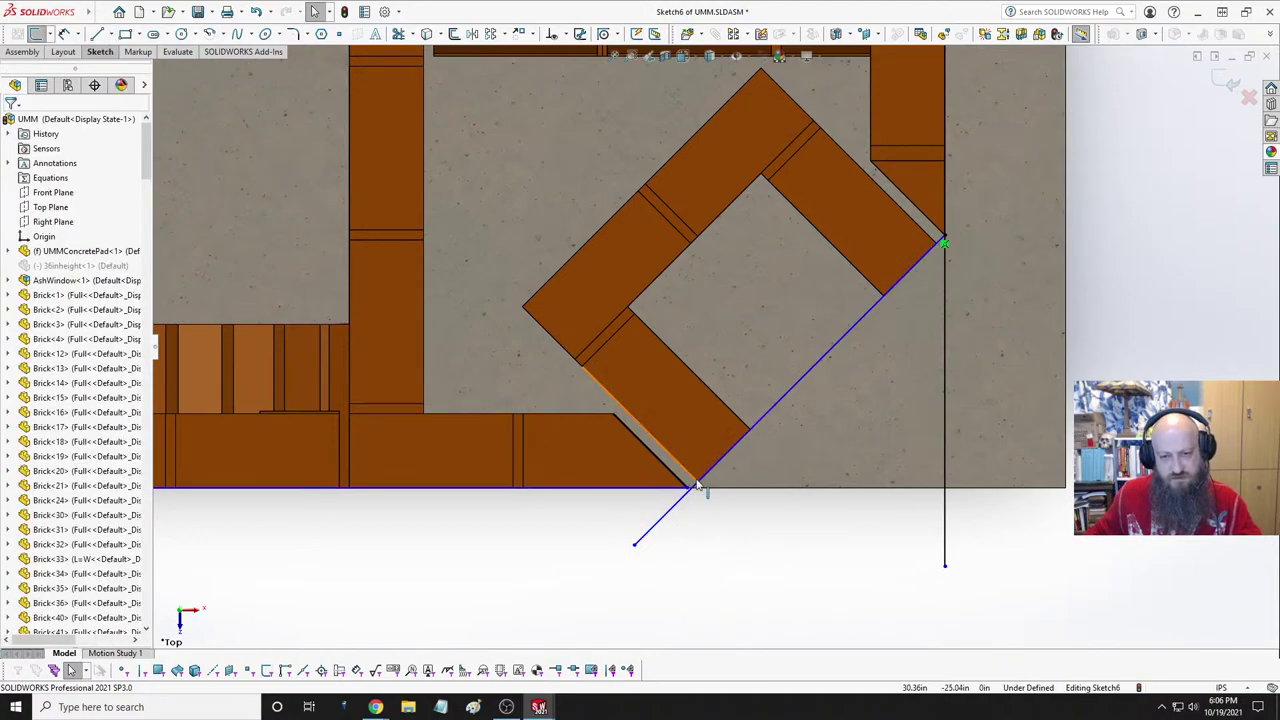
drag(689, 494, 1080, 490)
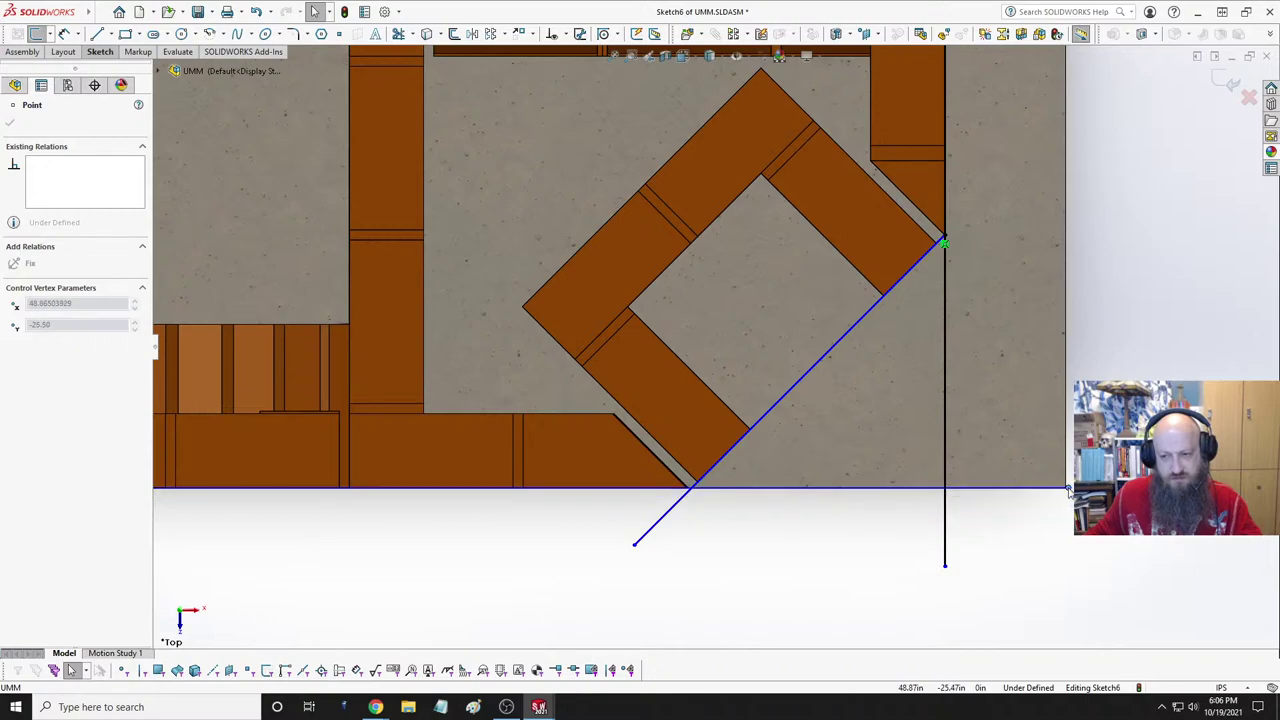
click(771, 570)
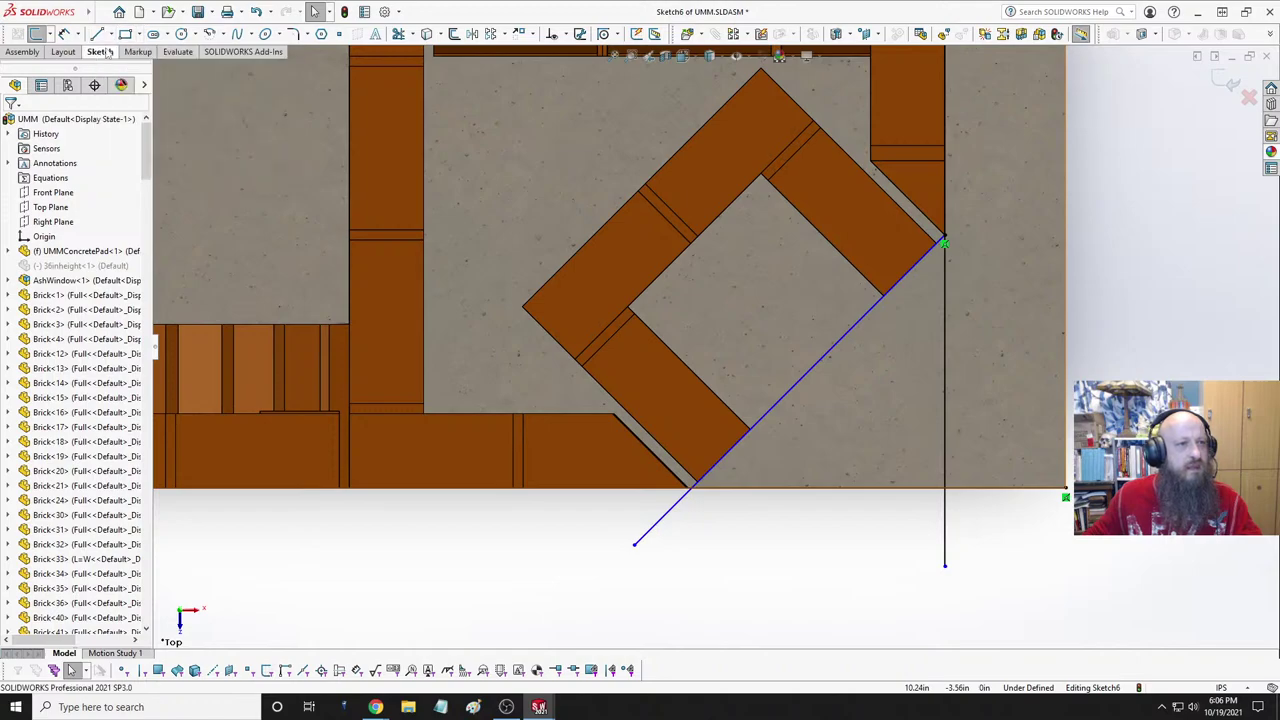
- Power-trim the right diagonal's overhang below the bottom edge and stretch the left diagonal past it
click(398, 33)
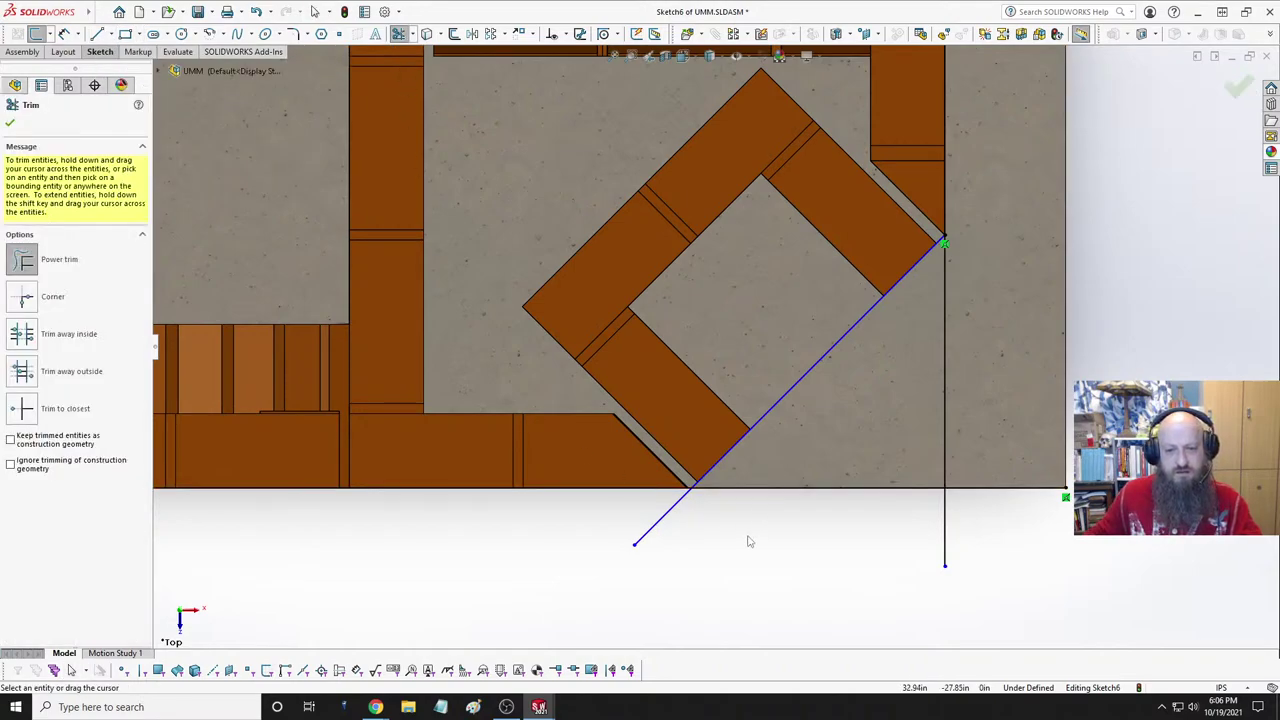
drag(749, 537, 755, 550)
scroll(703, 520, down, 4)
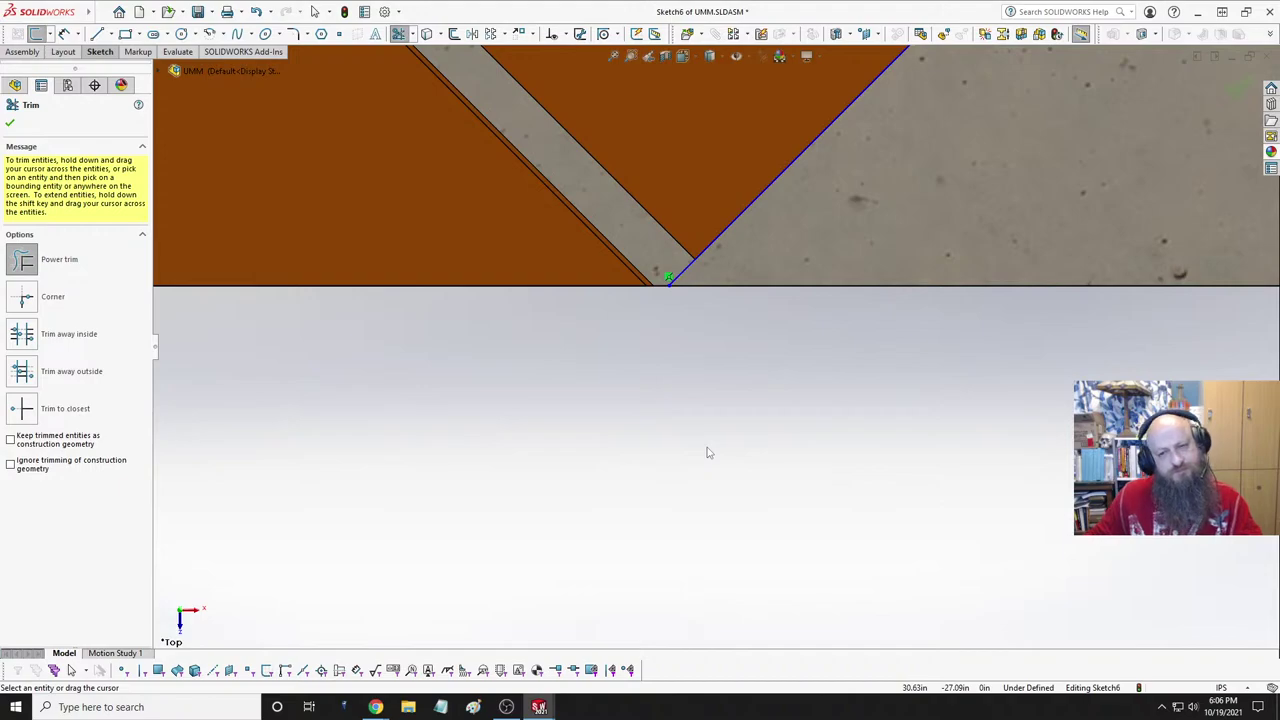
key(Escape)
scroll(705, 465, up, 5)
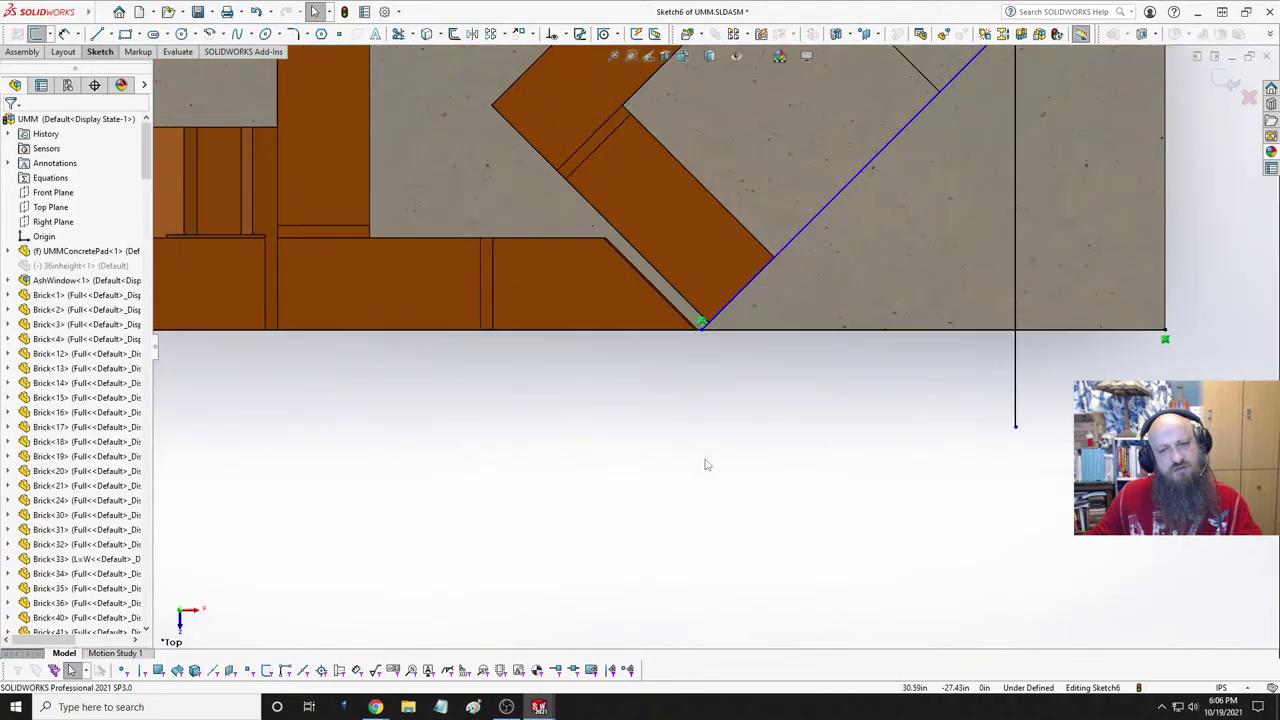
scroll(500, 300, down, 5)
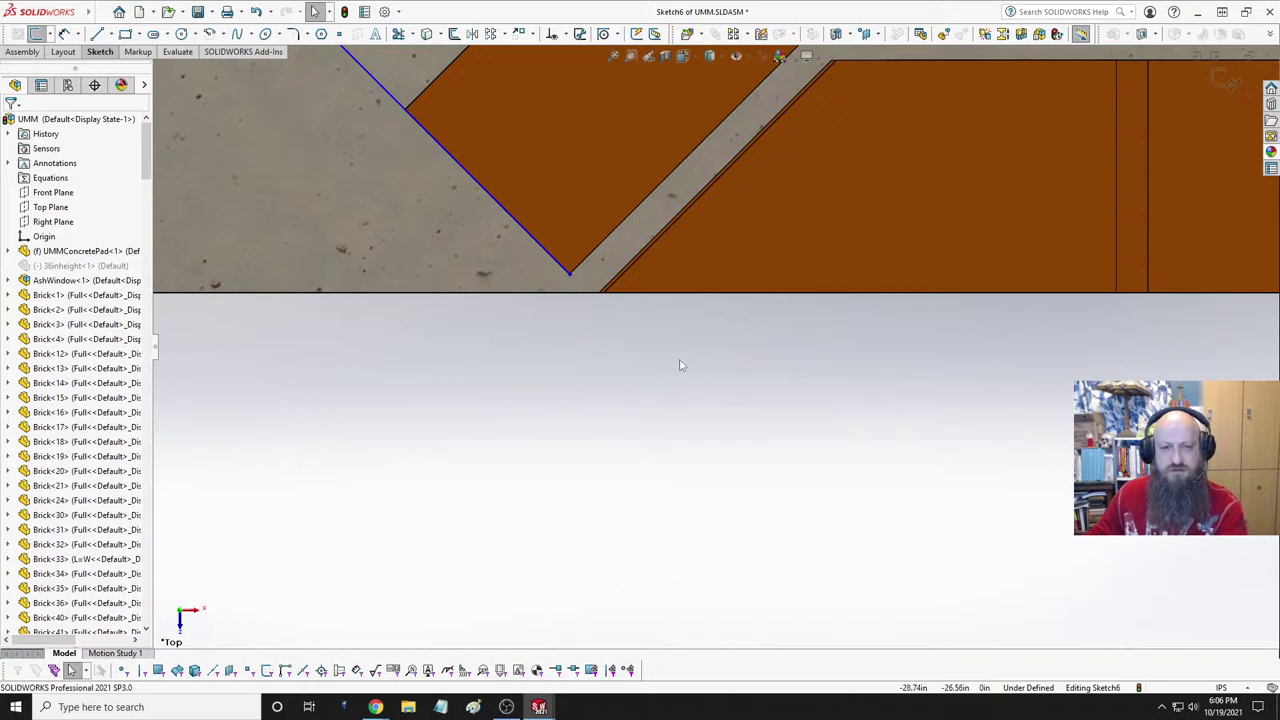
mouse_move(570, 273)
mouse_down()
mouse_move(634, 326)
mouse_move(620, 330)
mouse_move(630, 340)
mouse_move(612, 337)
mouse_up()
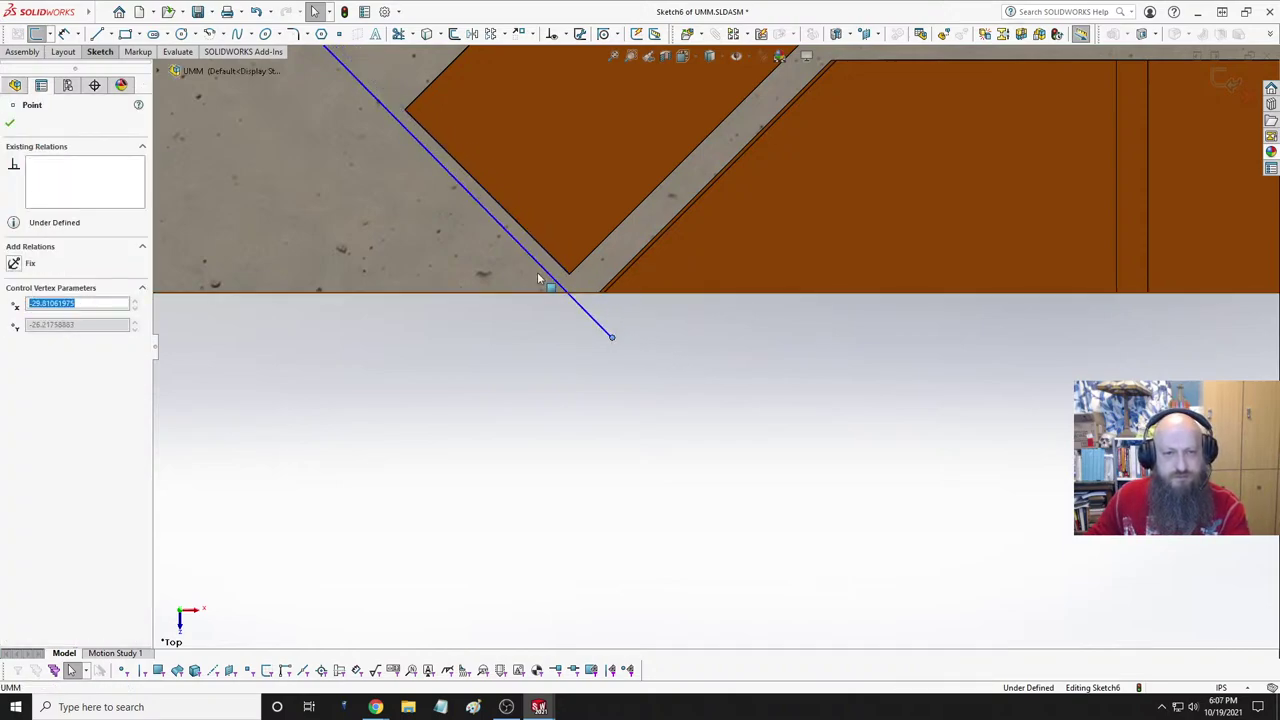
- Make the left diagonal Line4 parallel and collinear with the brick's diagonal edge
click(537, 263)
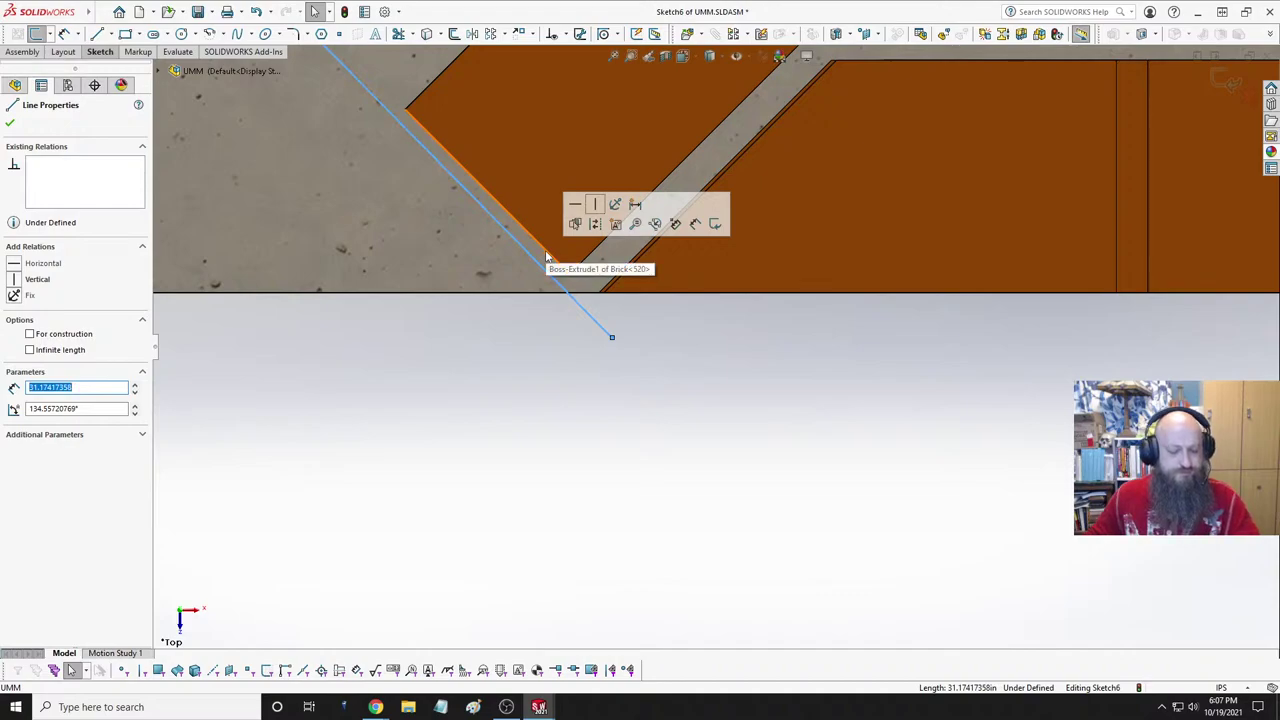
ctrl+click(546, 253)
click(626, 197)
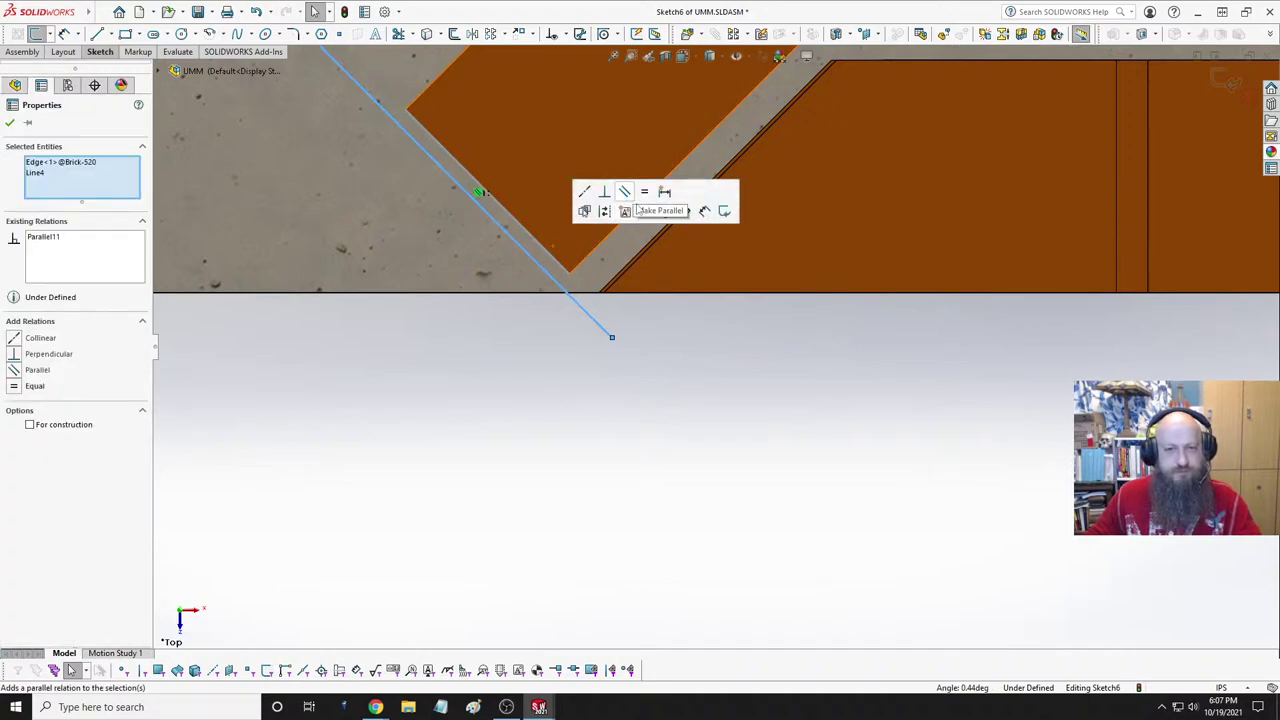
key(Escape)
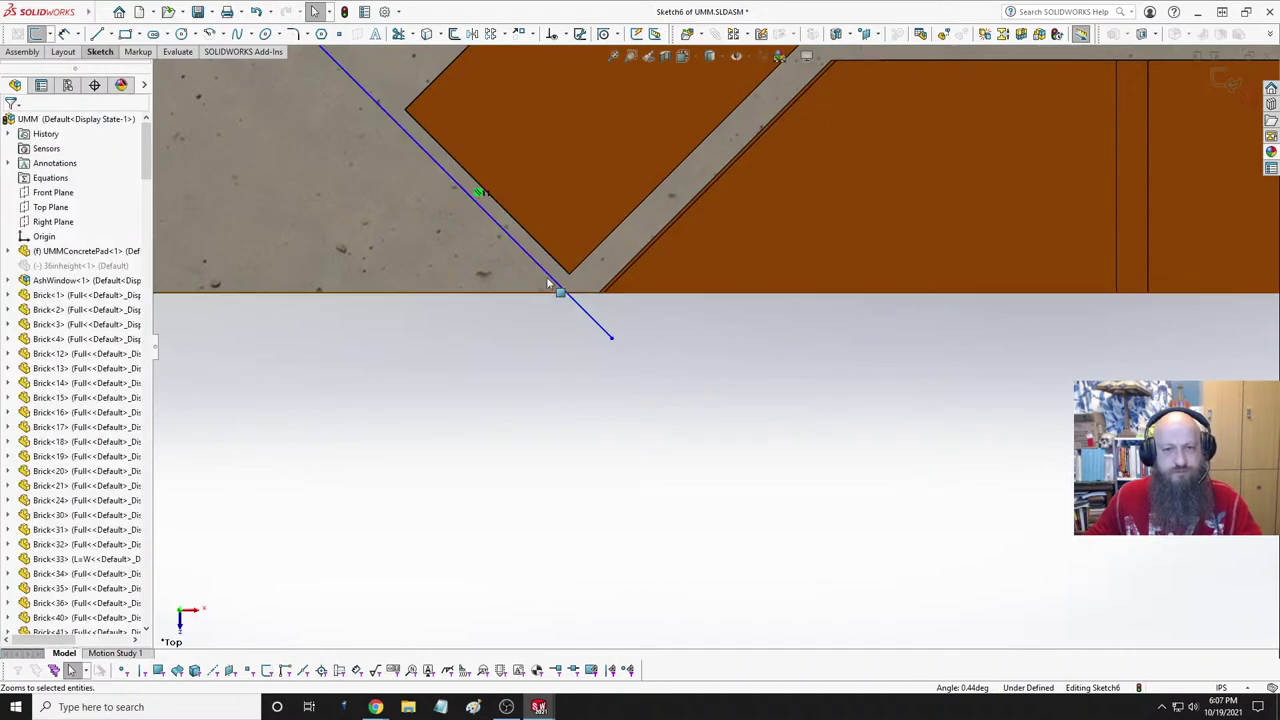
click(565, 278)
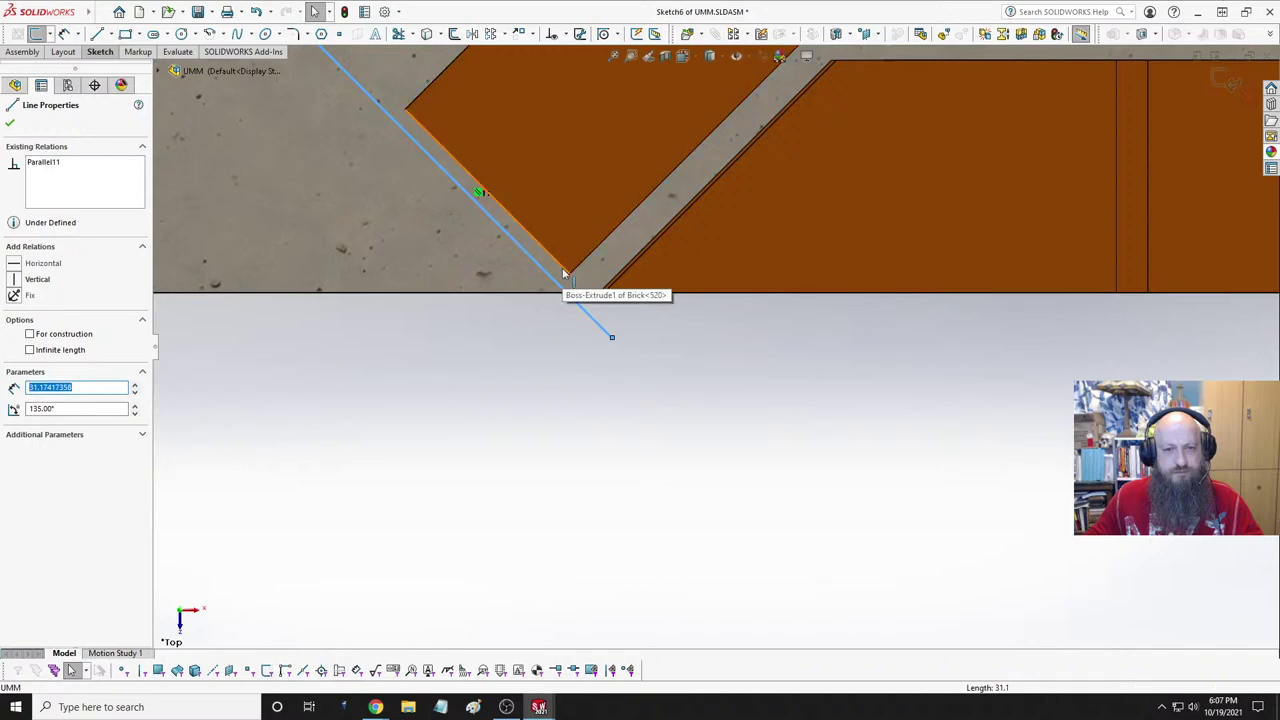
ctrl+click(566, 281)
click(603, 211)
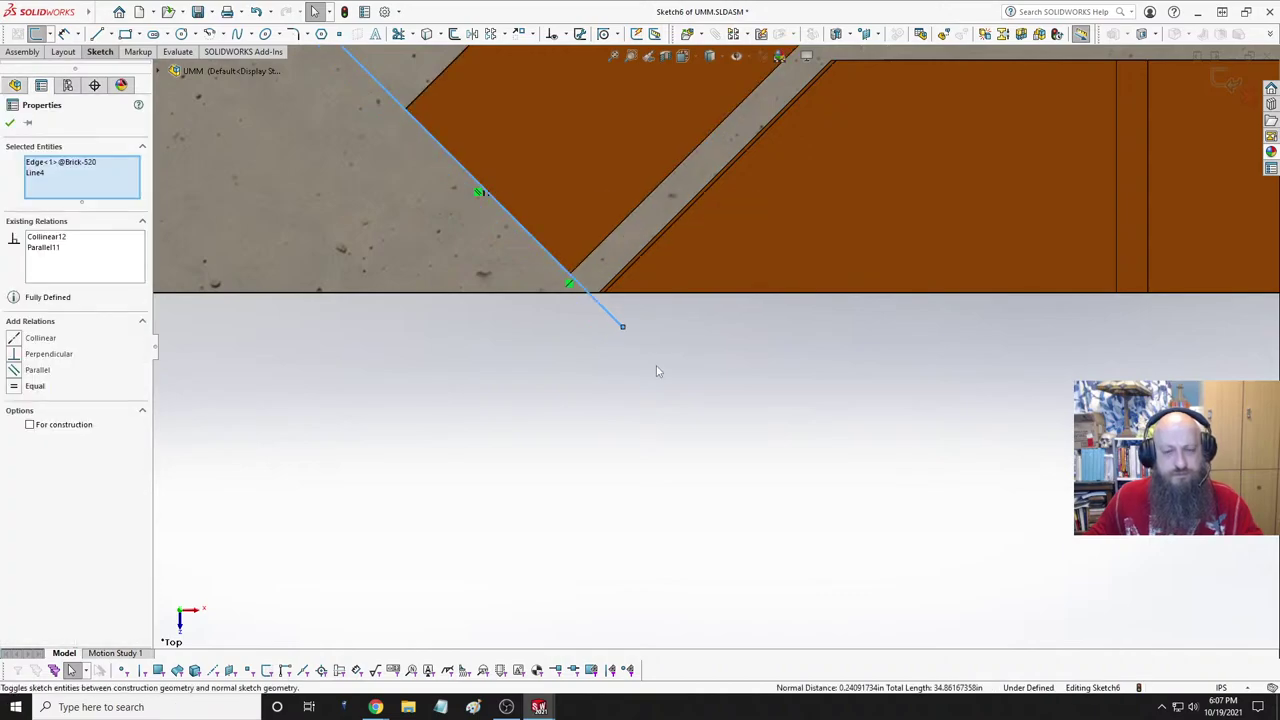
click(657, 371)
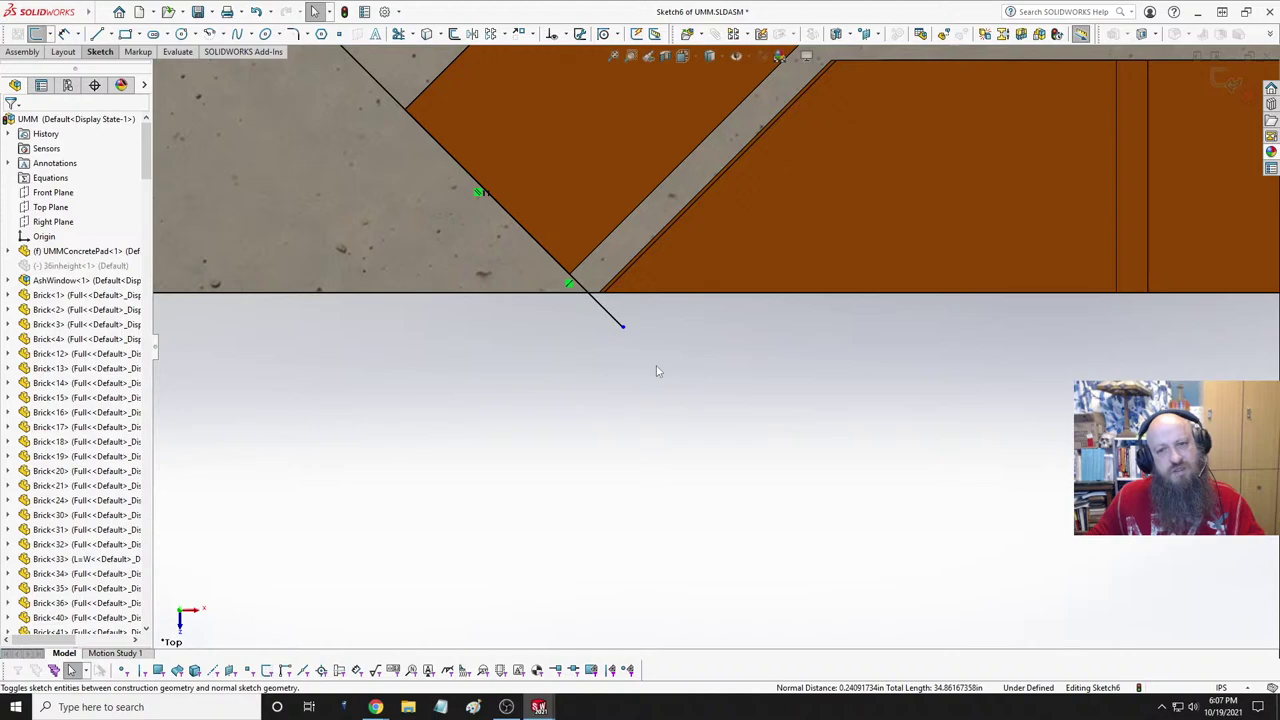
- Trim the left diagonal's stub below the bottom edge, leaving a 17.77 in line at 135°
scroll(657, 371, up, 2)
scroll(805, 255, down, 2)
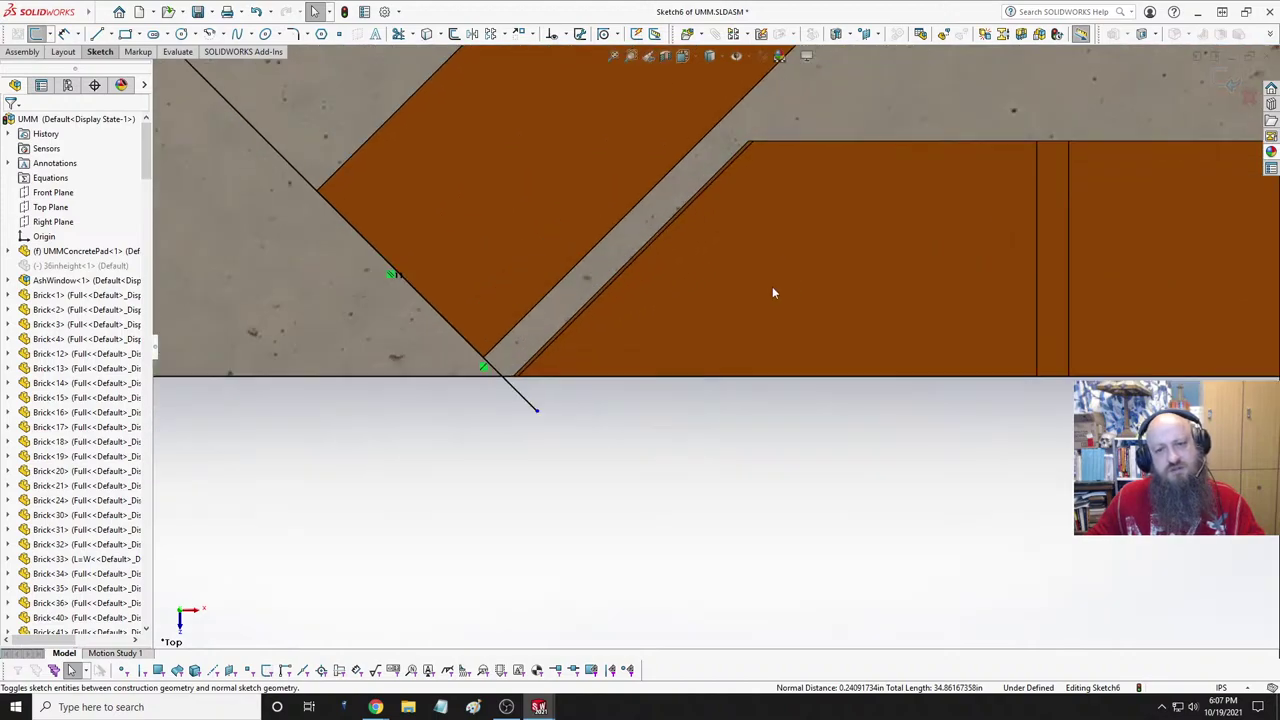
scroll(563, 414, up, 5)
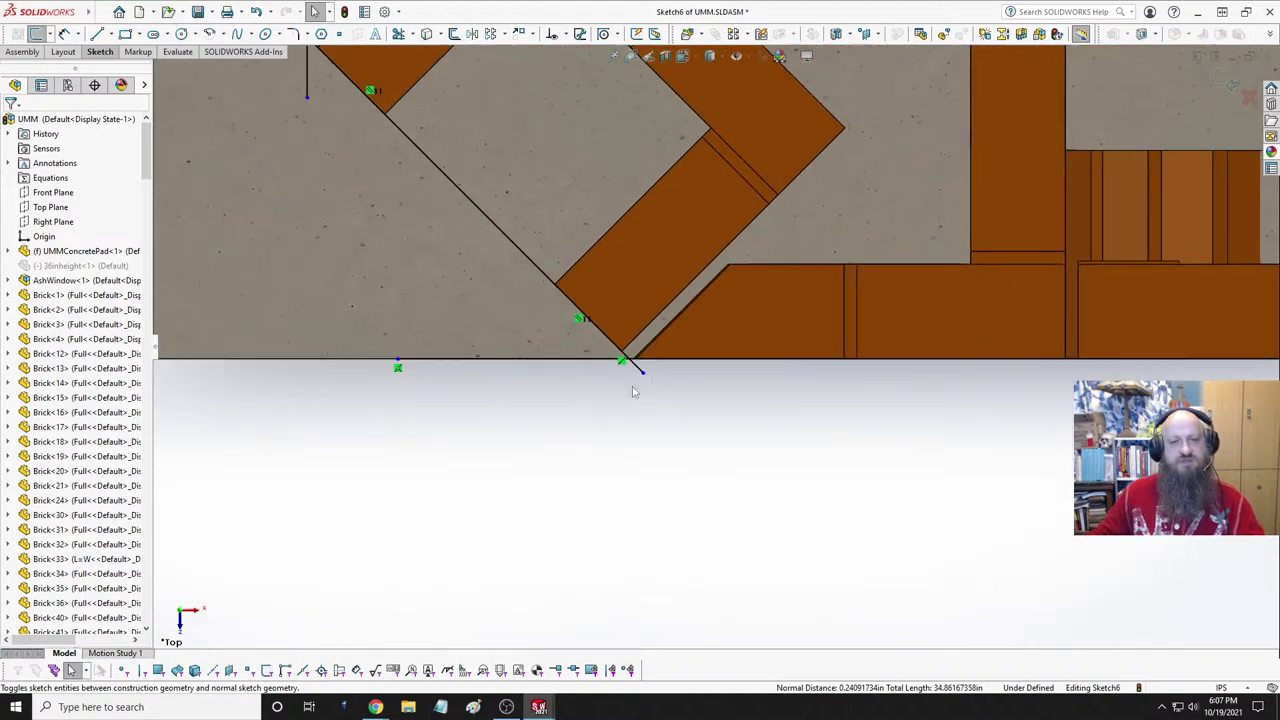
scroll(712, 392, down, 5)
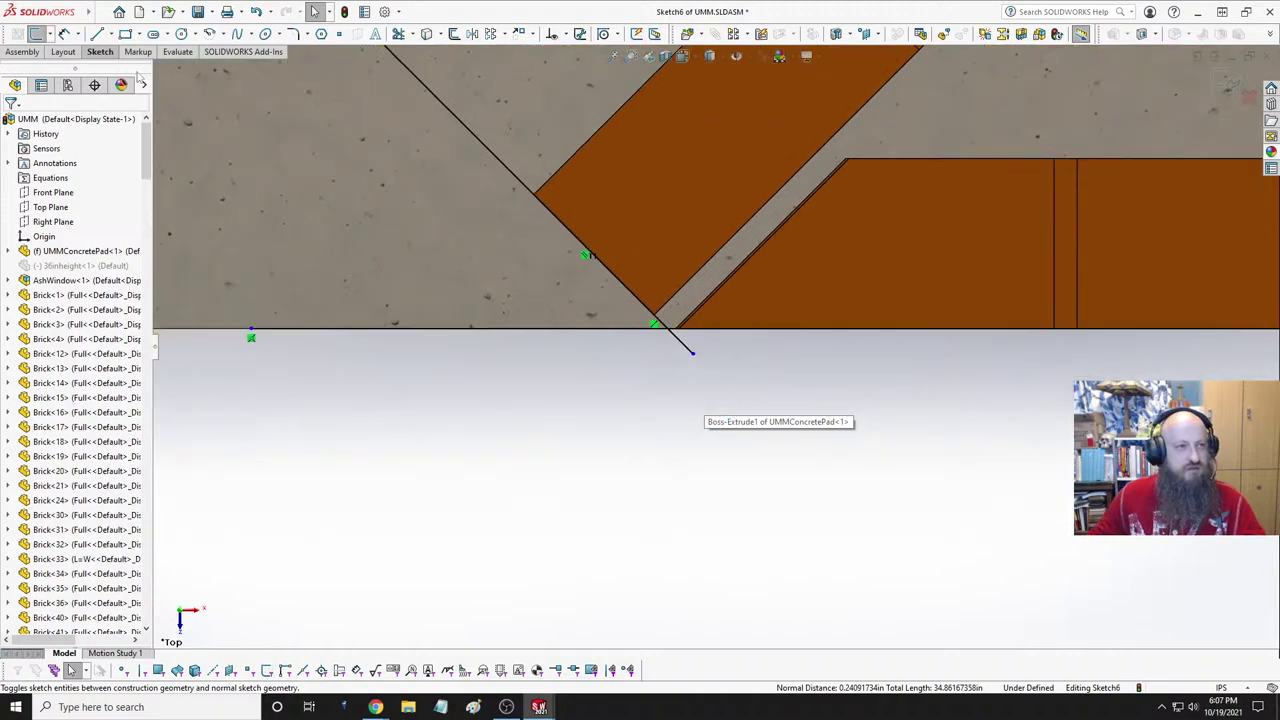
click(398, 33)
drag(655, 388, 593, 400)
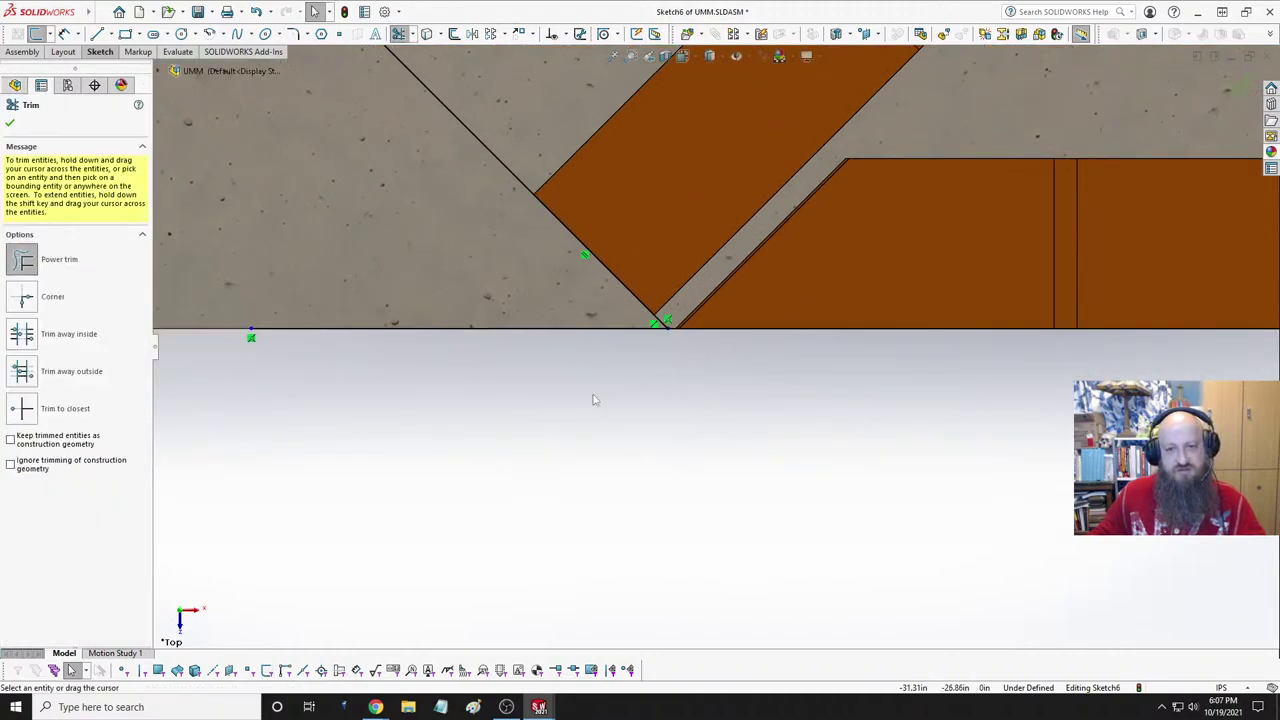
scroll(410, 262, up, 5)
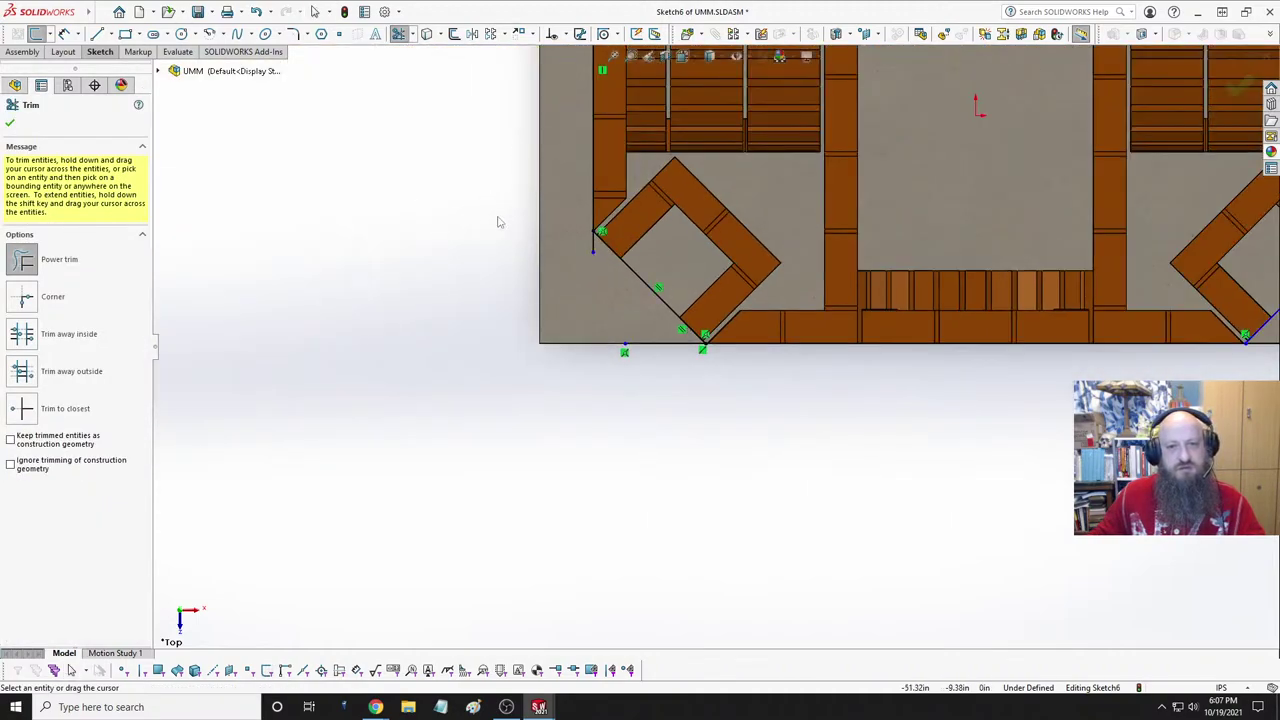
scroll(660, 272, down, 3)
key(Escape)
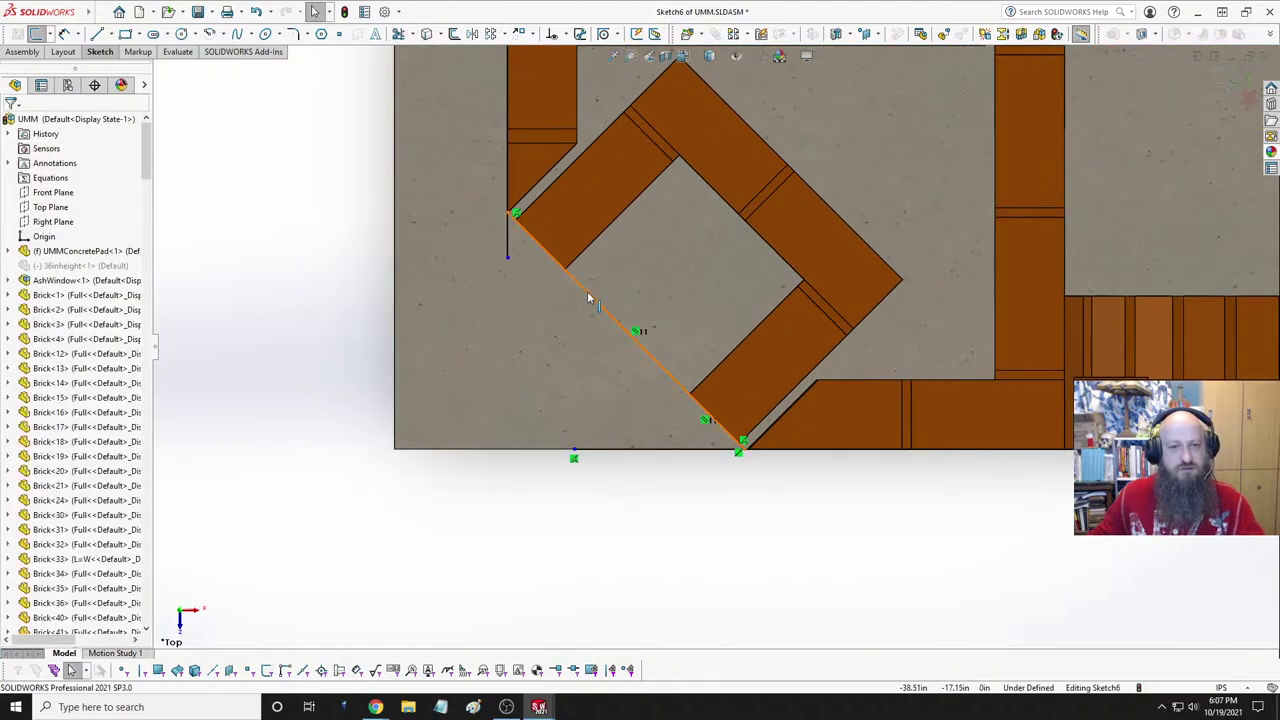
click(586, 292)
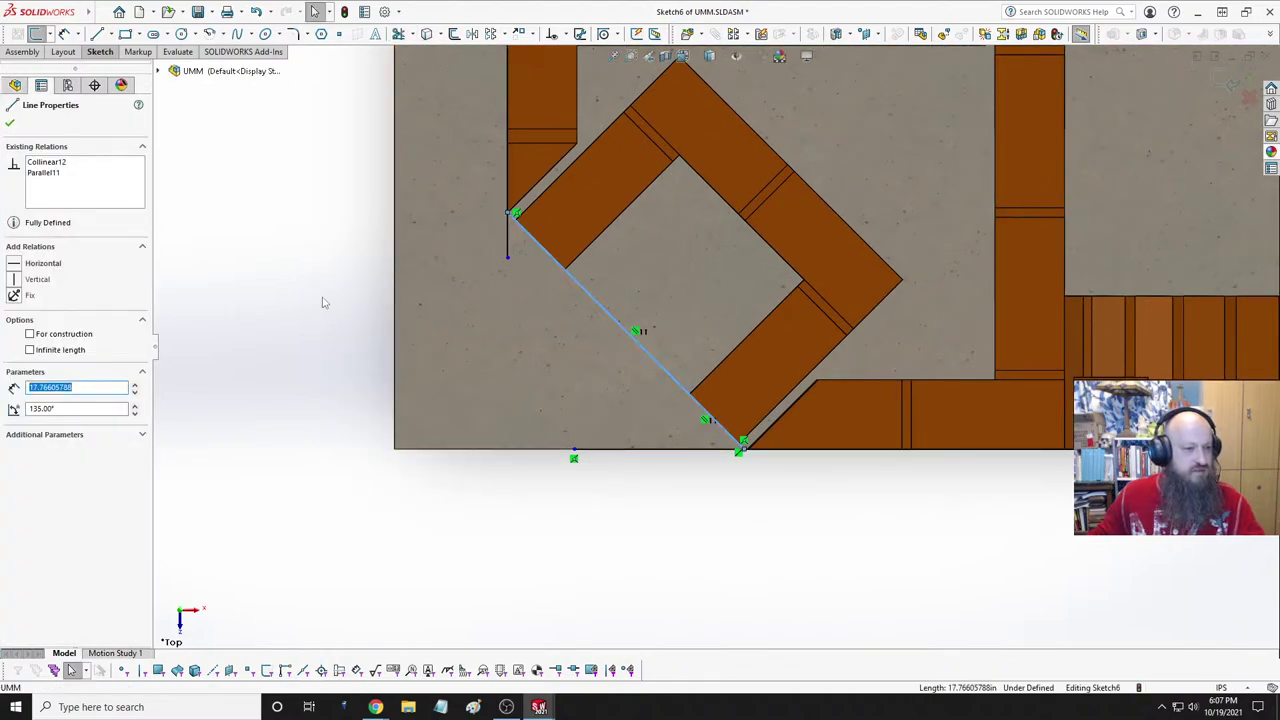
- Measure the diagonal chamfer line: 17.766 in long, spanning 12.5625 in along X and Z
key(Escape)
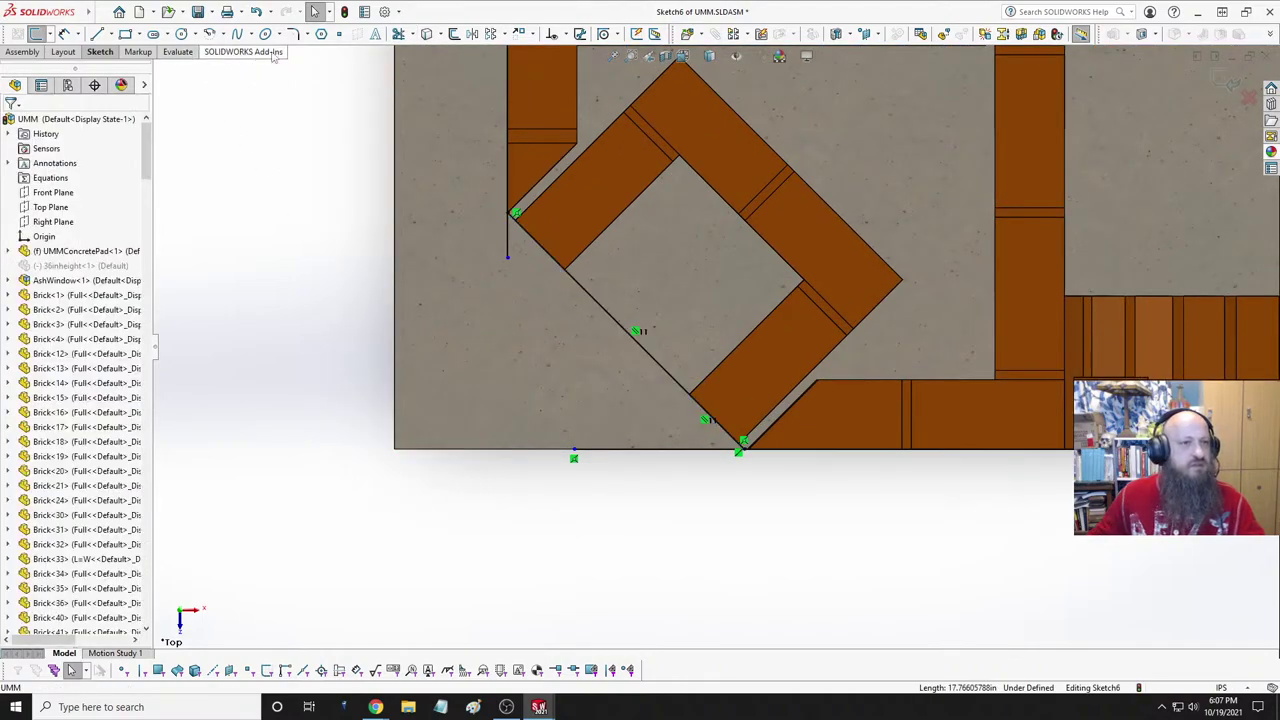
click(178, 52)
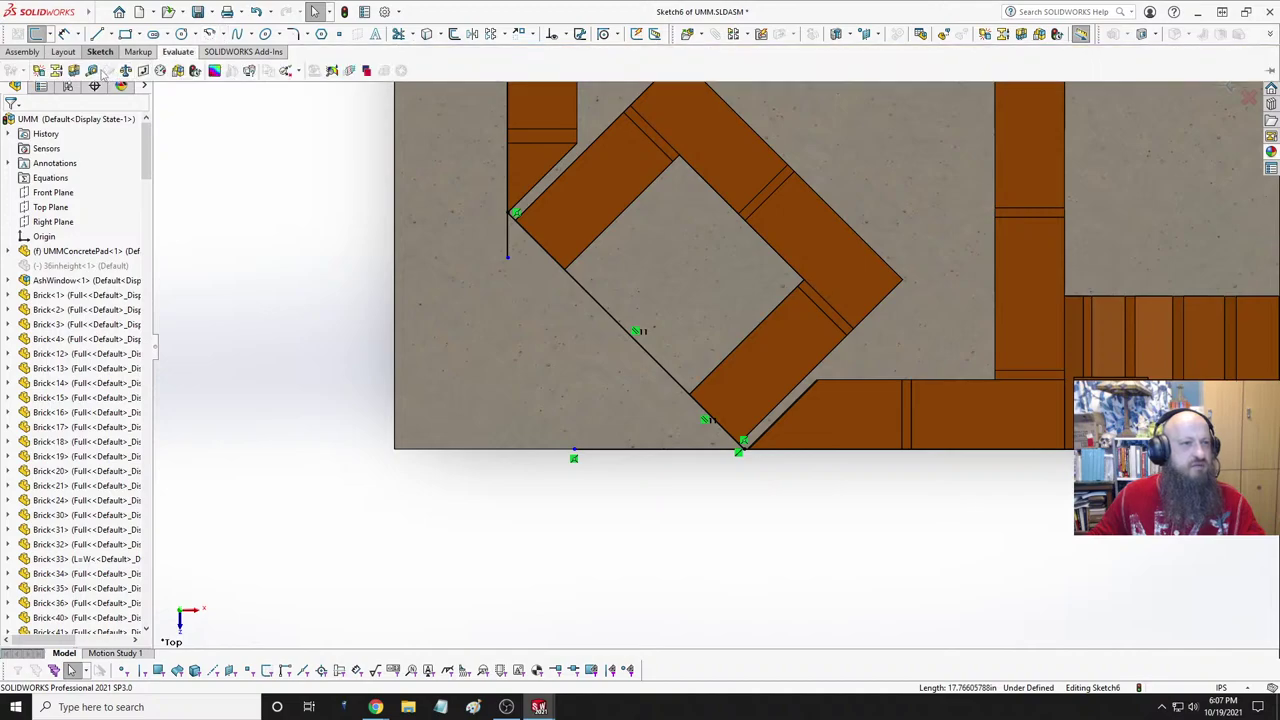
click(100, 71)
click(513, 212)
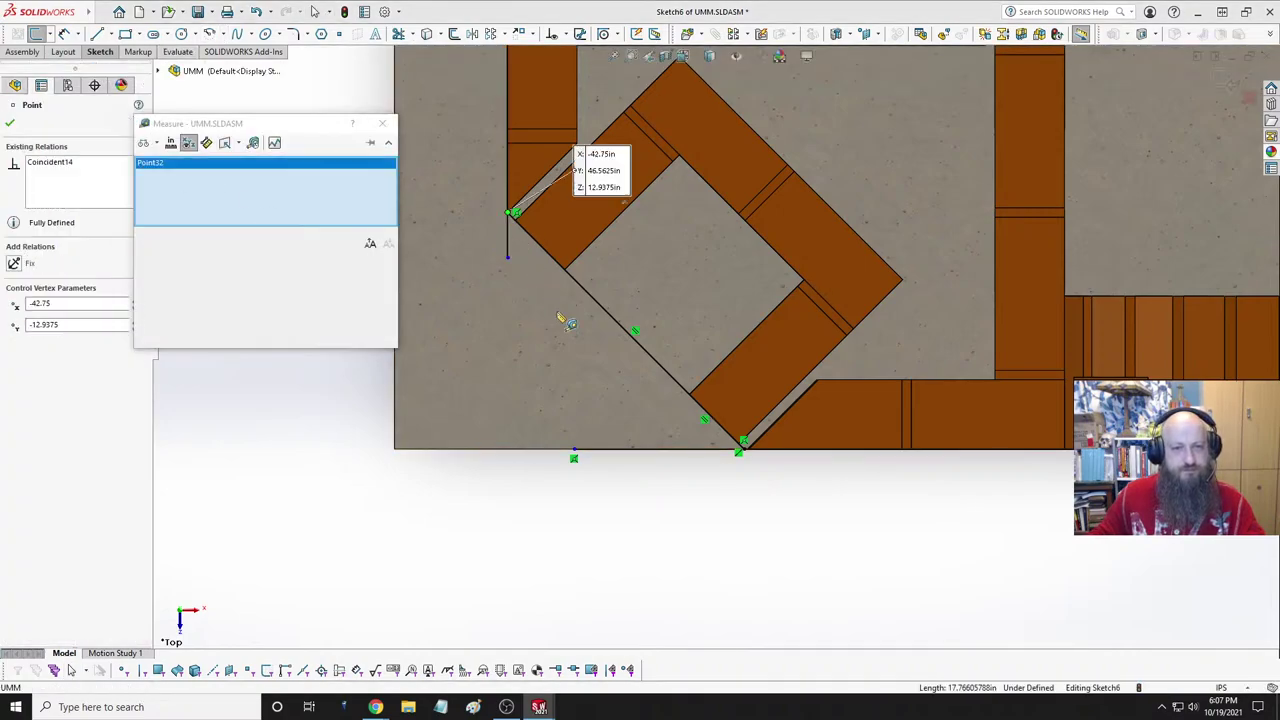
click(740, 447)
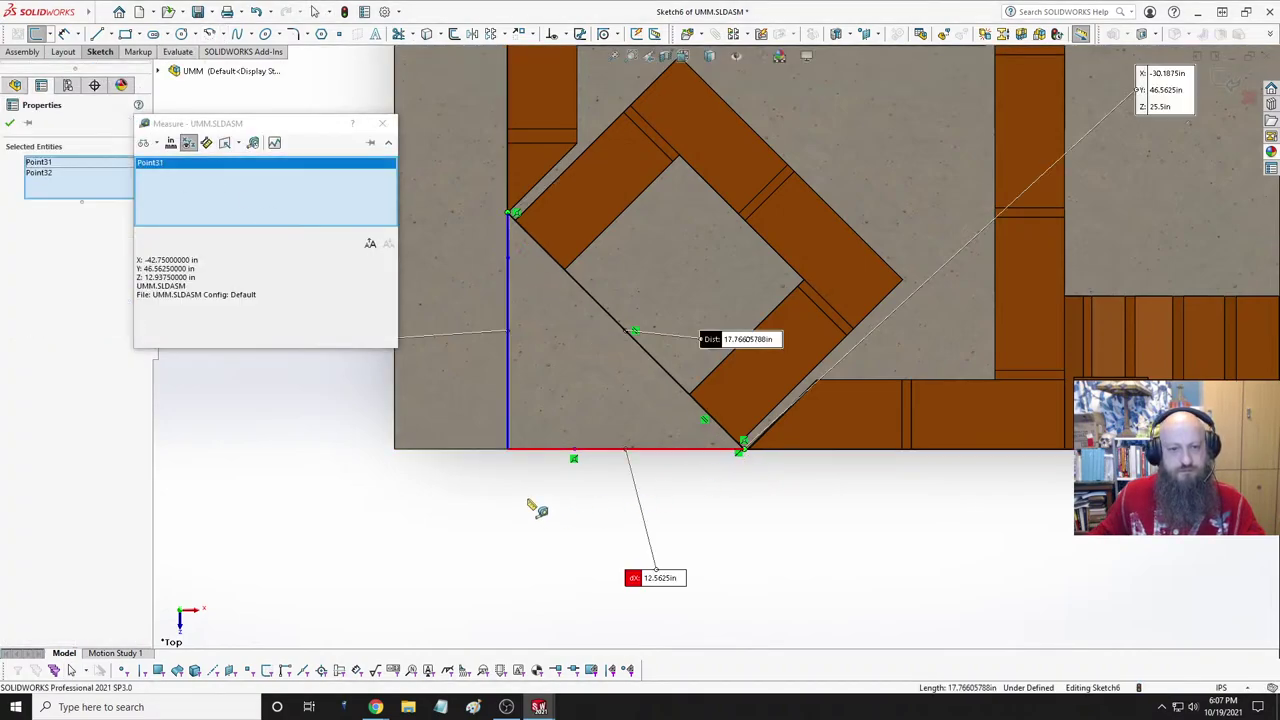
scroll(496, 504, up, 1)
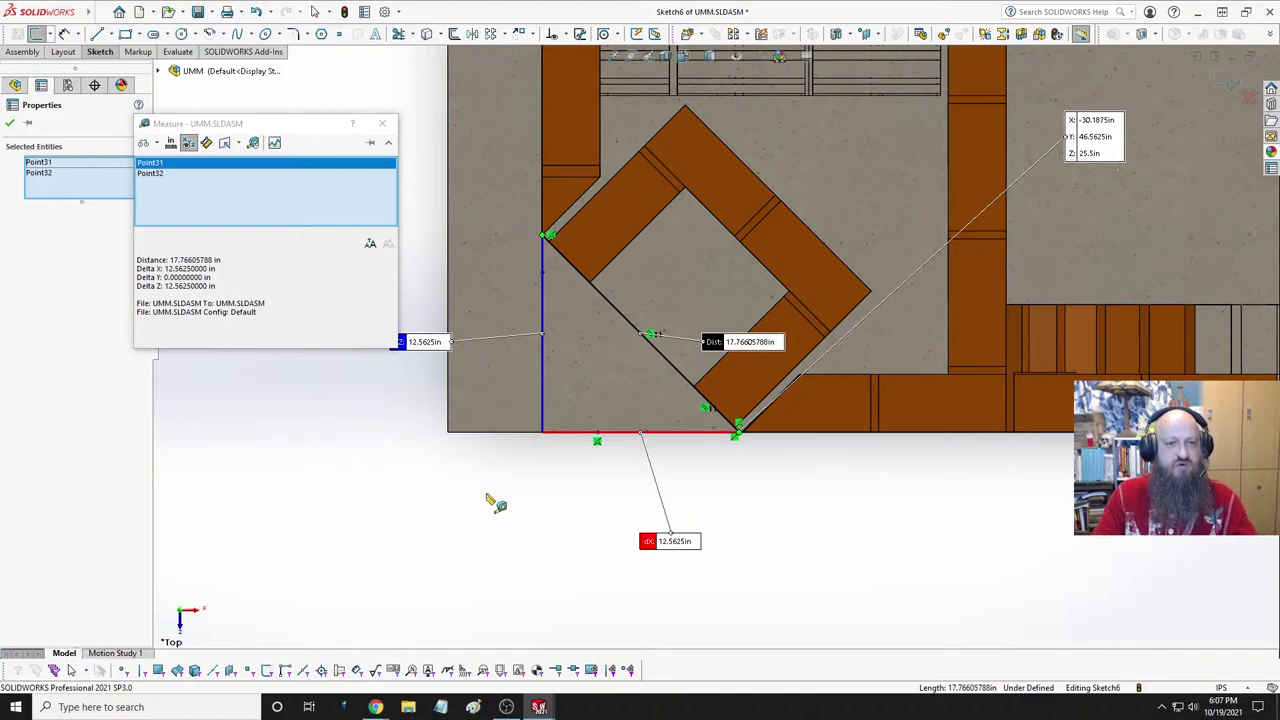
key(Escape)
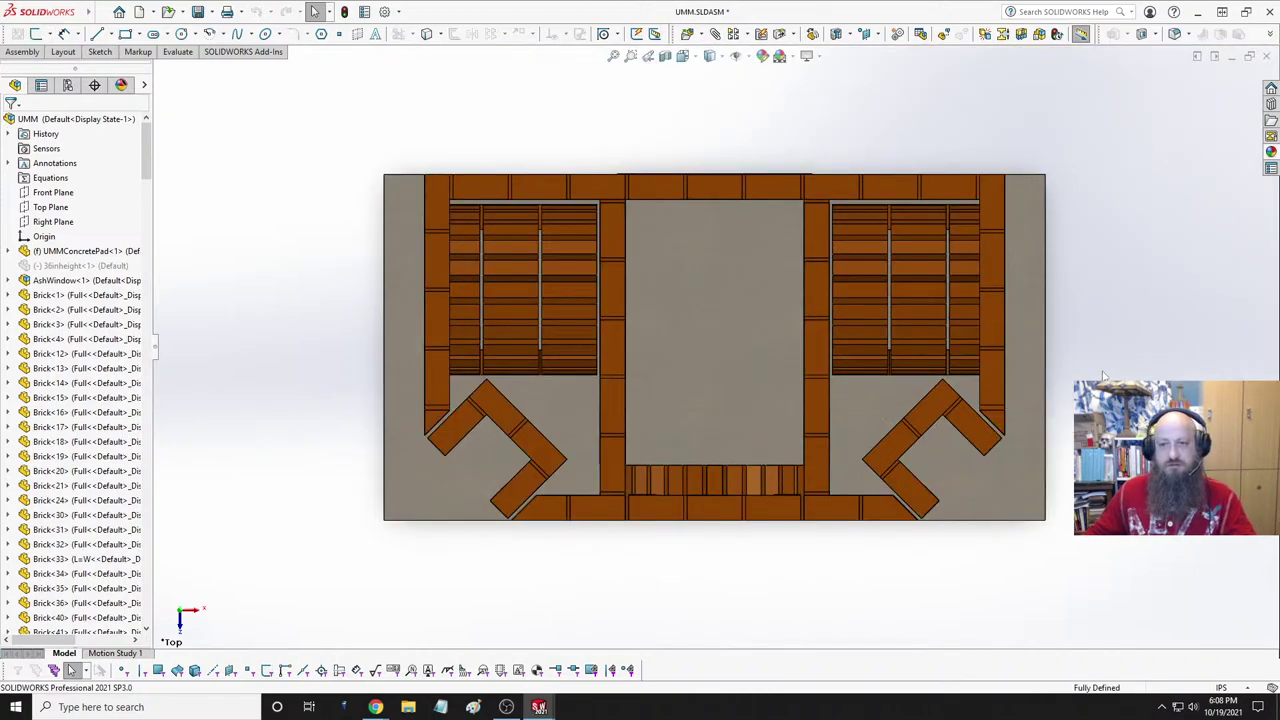
- Switch the model to a trimetric view and save the assembly
key(space)
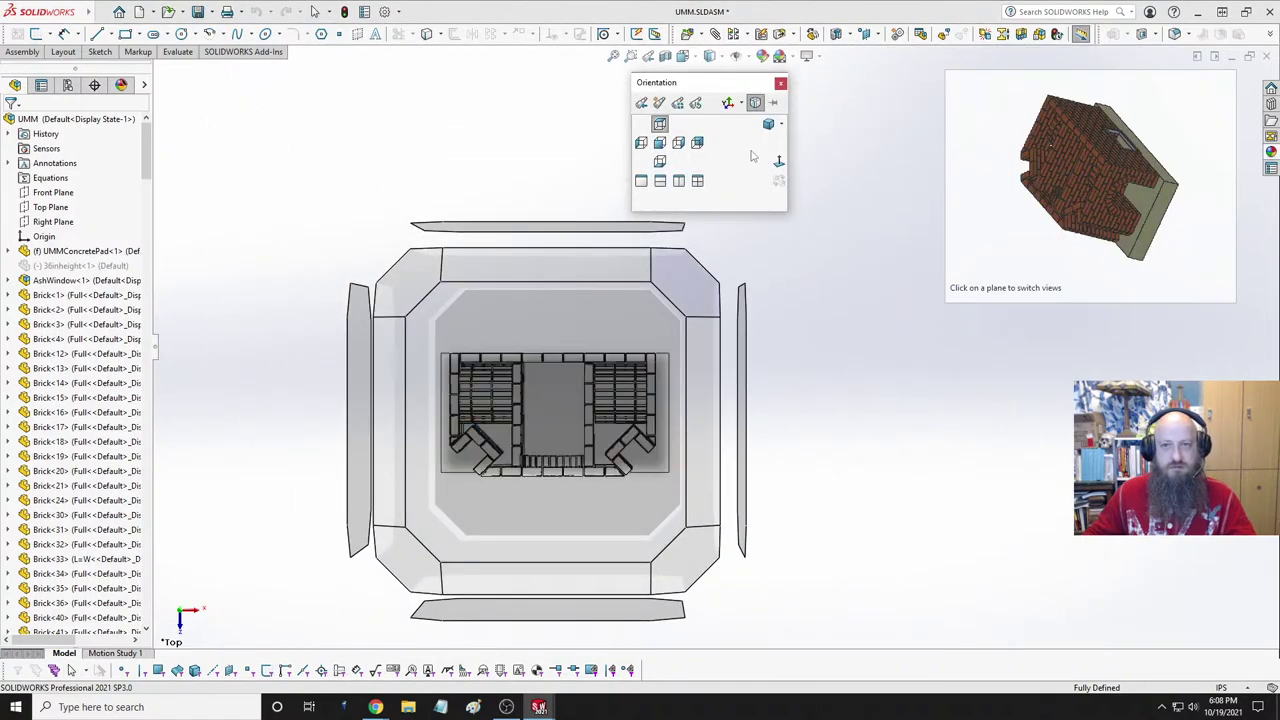
click(768, 128)
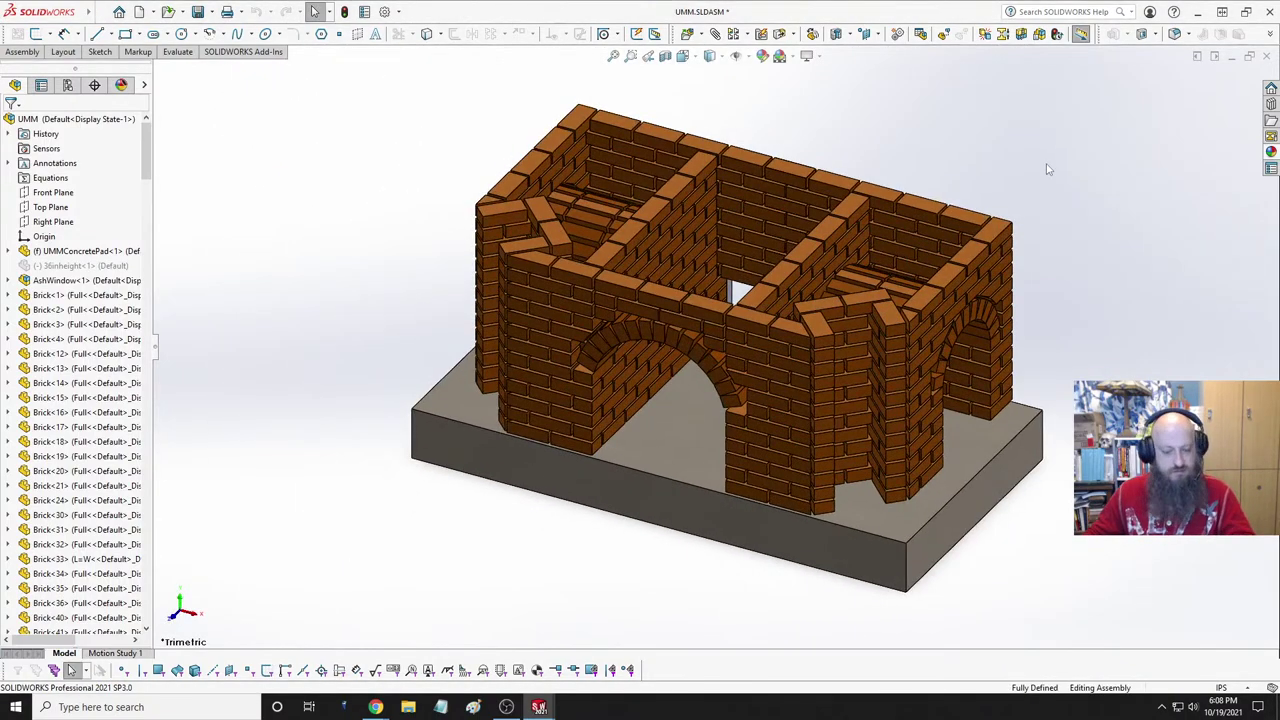
key(ctrl+s)
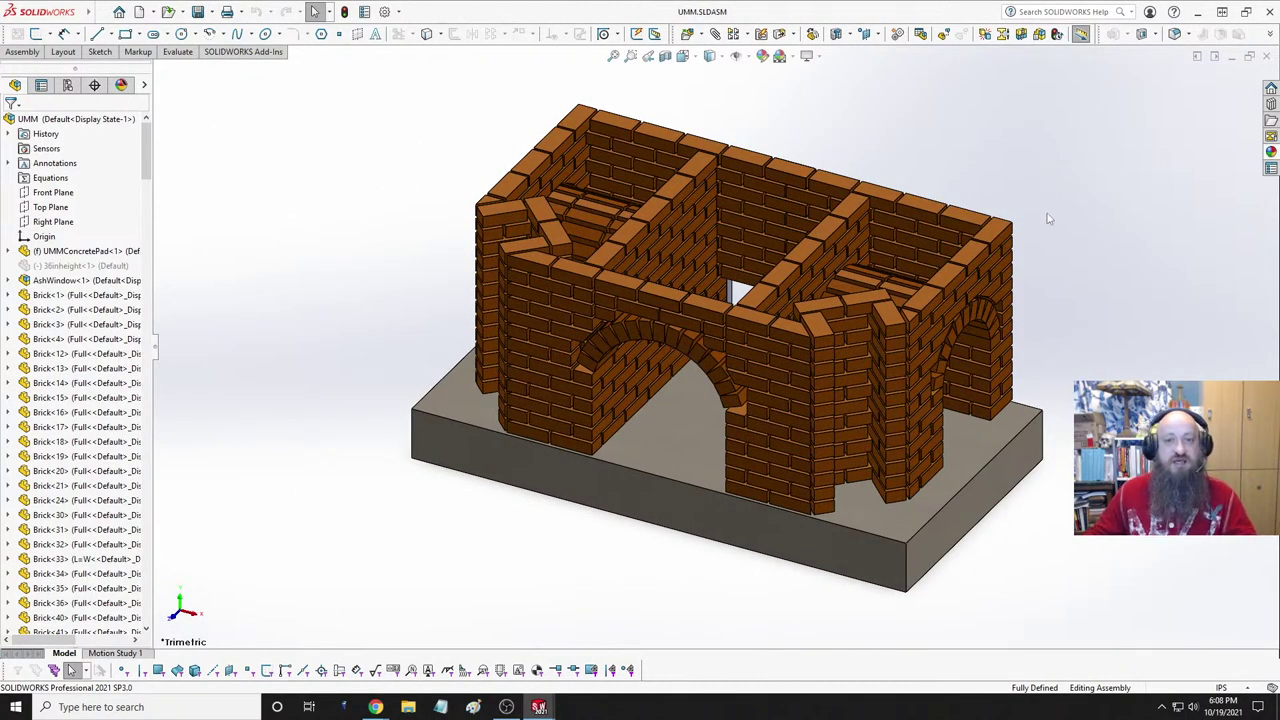
- Expand MirrorComponent5 in the FeatureManager tree to inspect its bricks, then collapse it
drag(147, 163, 172, 642)
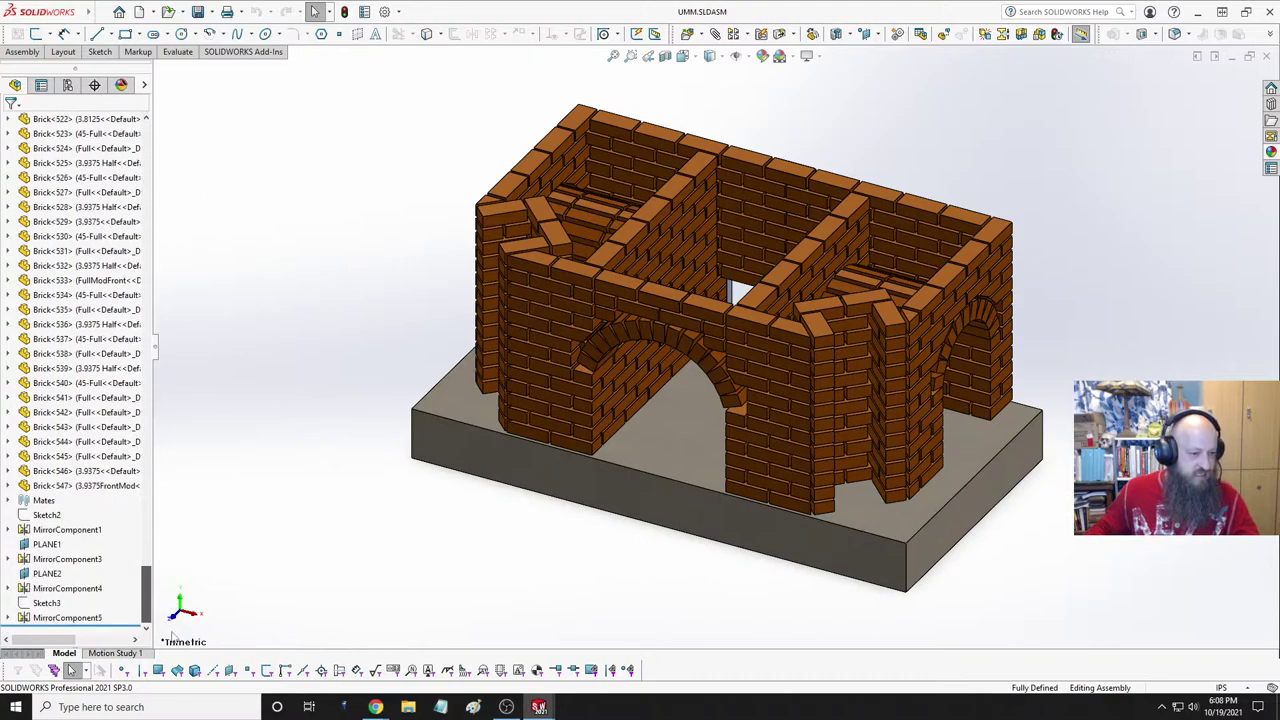
click(9, 617)
drag(148, 372, 180, 371)
click(8, 310)
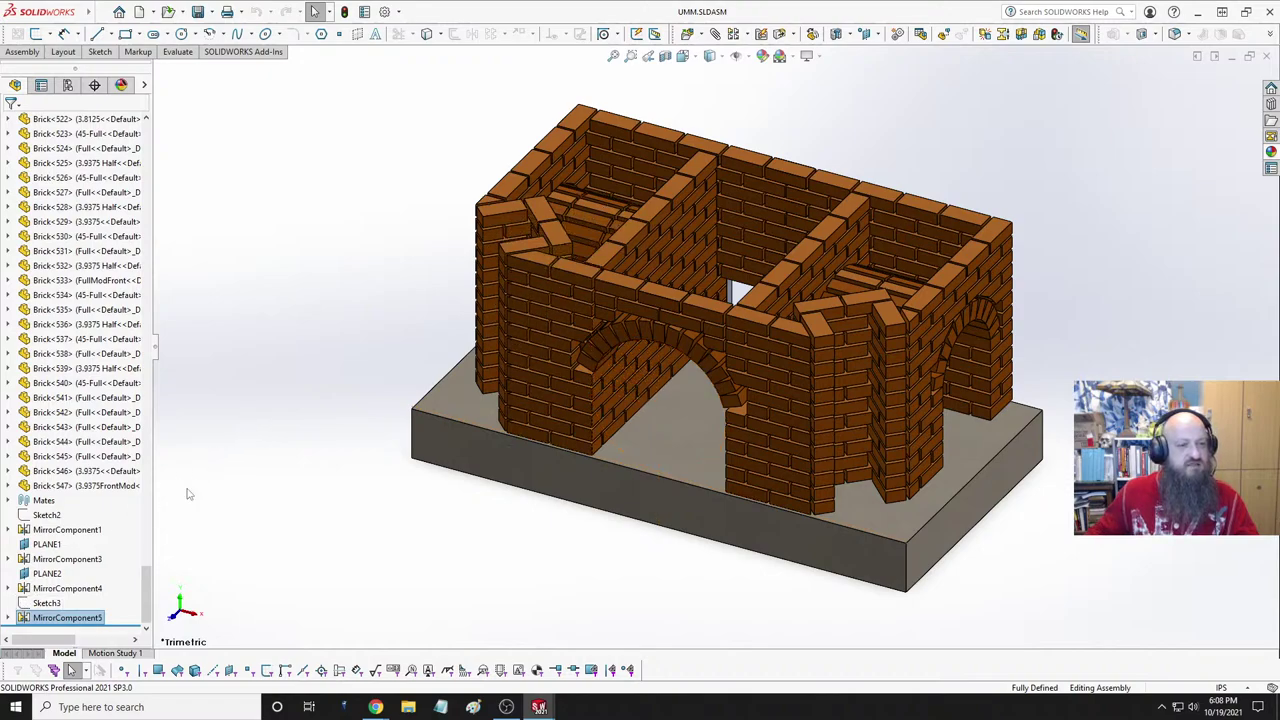
drag(190, 588, 192, 110)
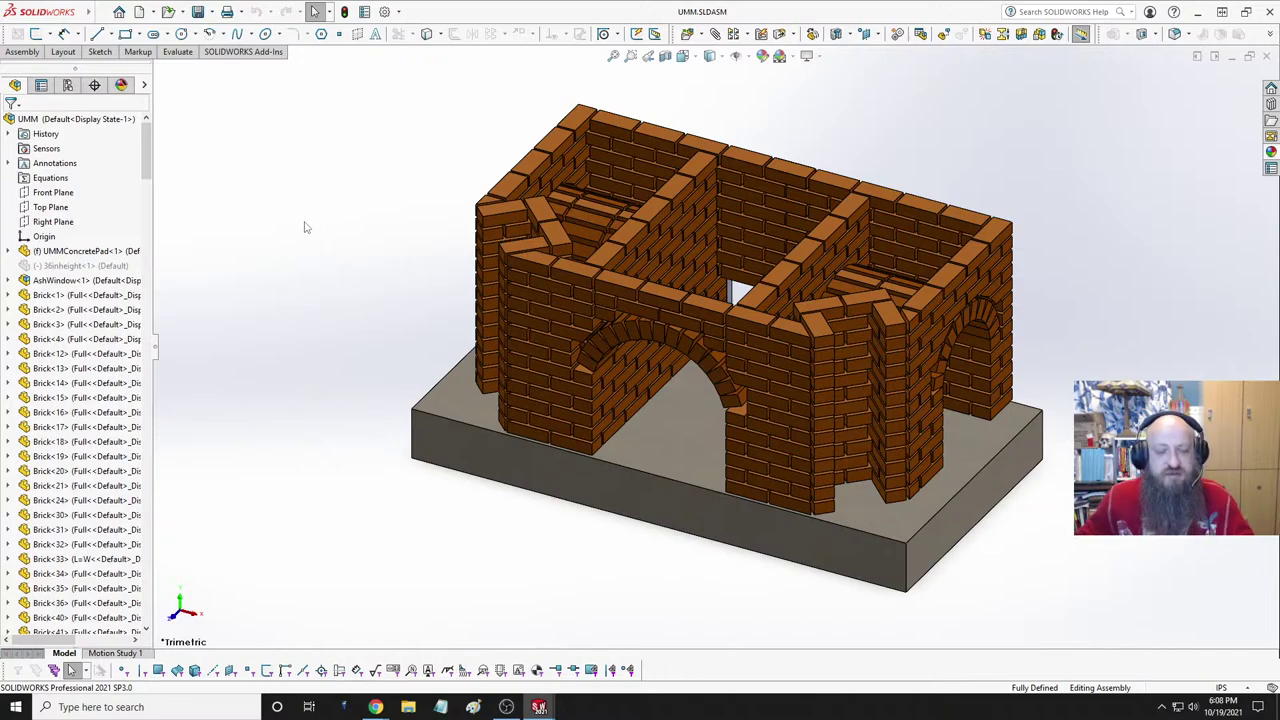
- View the model from the front and orbit and zoom around the arch
key(ctrl+1)
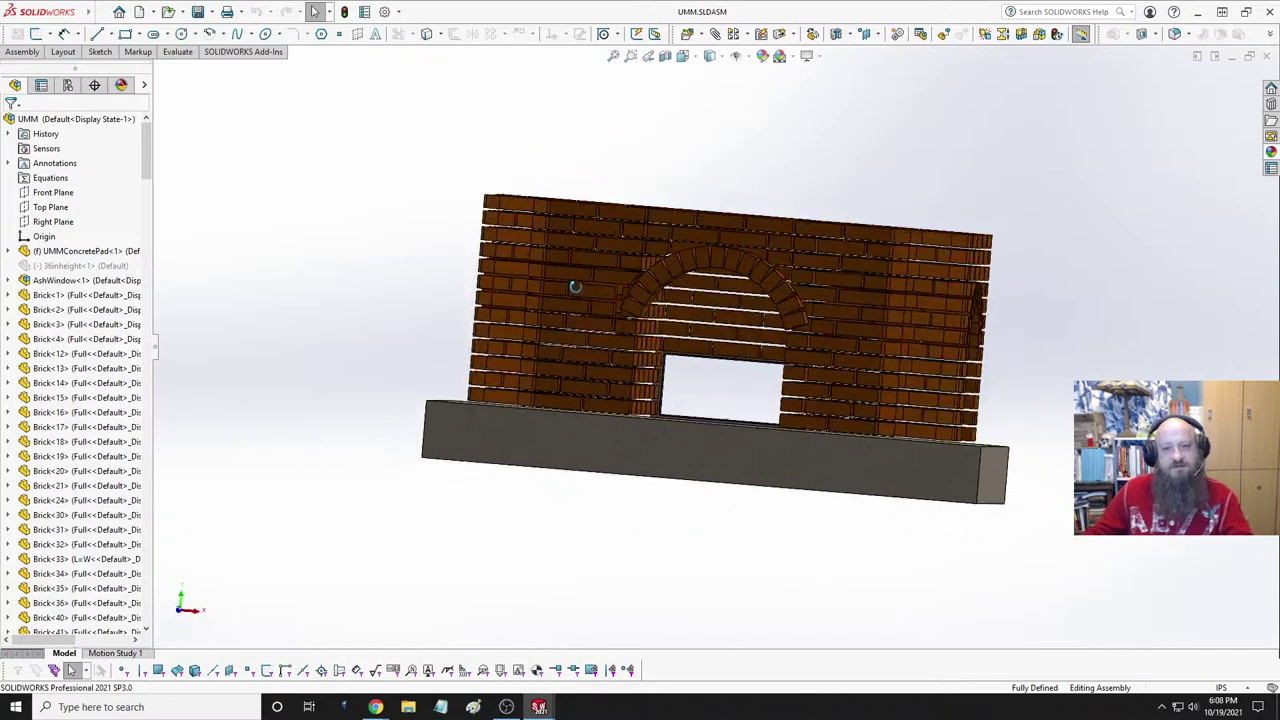
scroll(597, 285, down, 5)
middle_drag(570, 290, 540, 250)
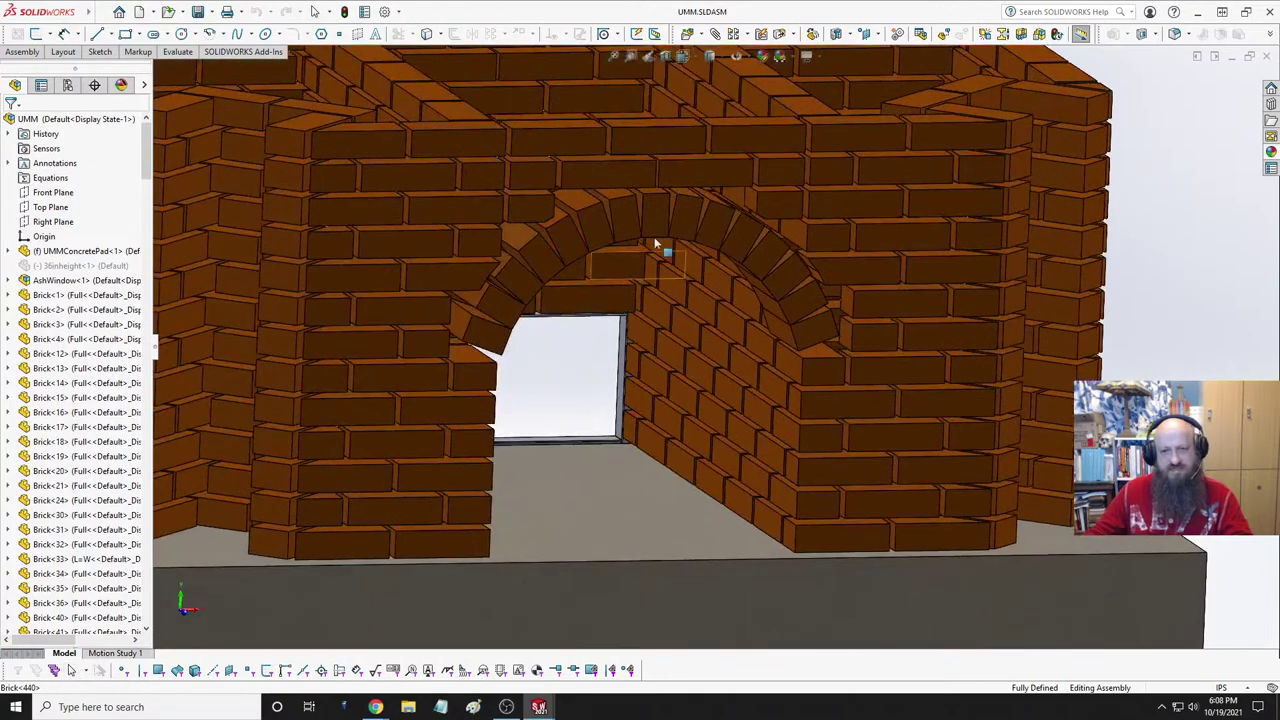
scroll(537, 243, down, 6)
scroll(495, 196, up, 5)
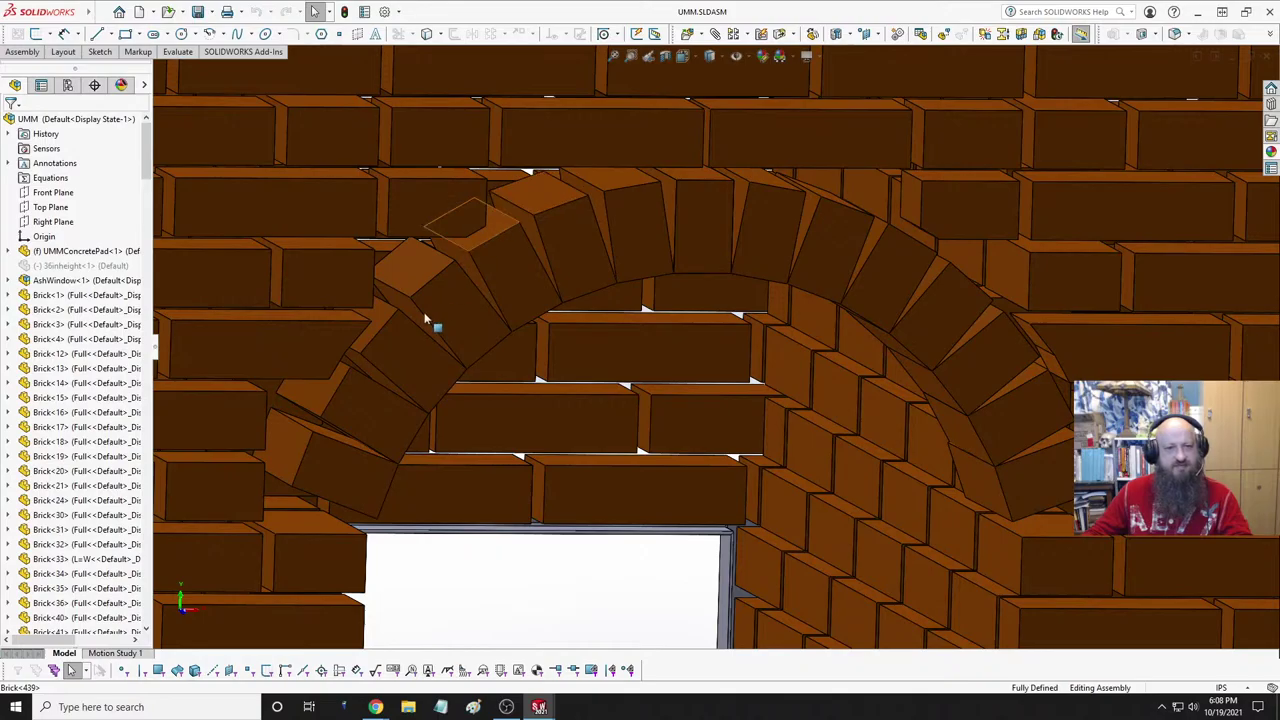
scroll(520, 357, down, 4)
middle_drag(520, 357, 746, 302)
scroll(559, 320, up, 5)
scroll(749, 349, down, 5)
- Return to the isometric view and fit the whole brick model in the window
key(space)
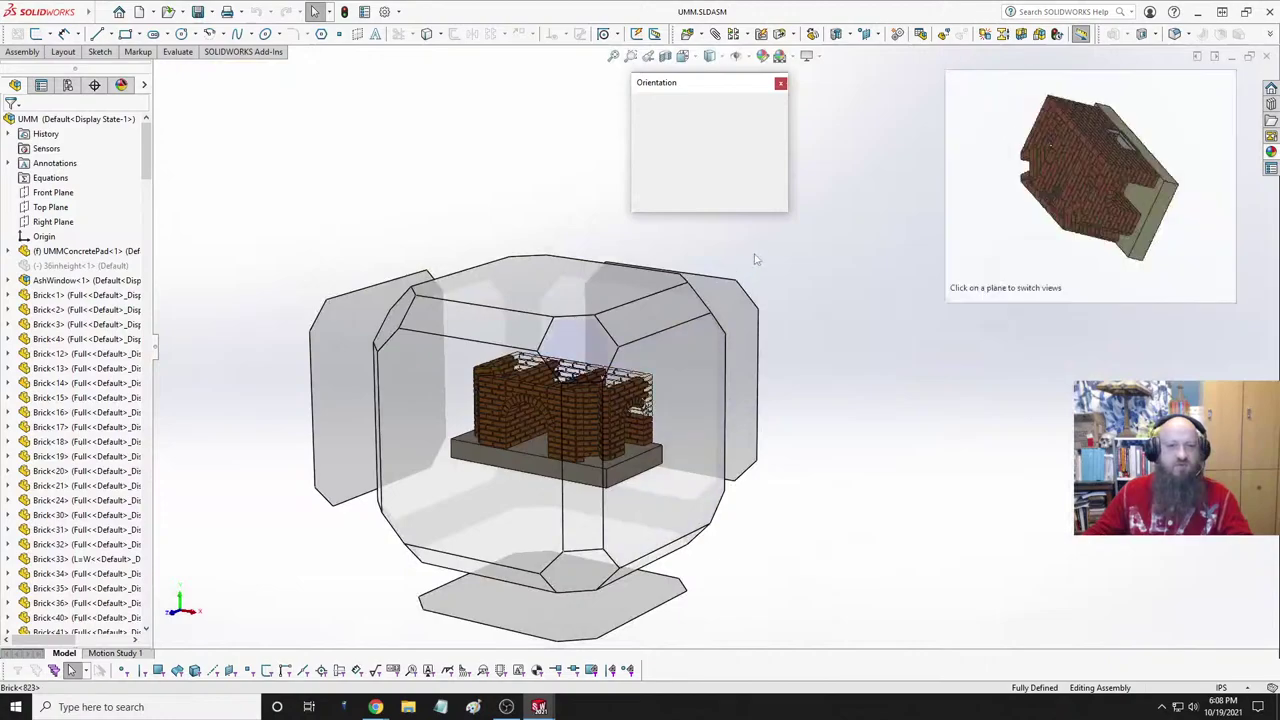
click(773, 128)
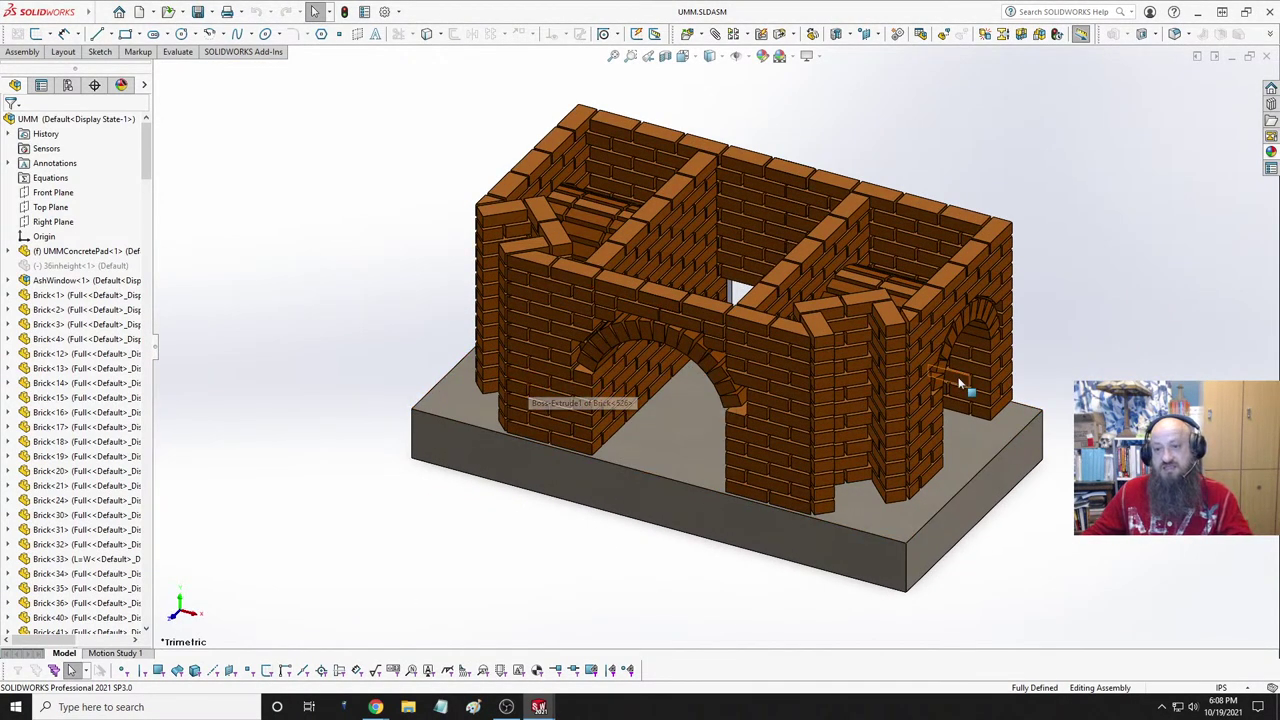
scroll(808, 354, down, 5)
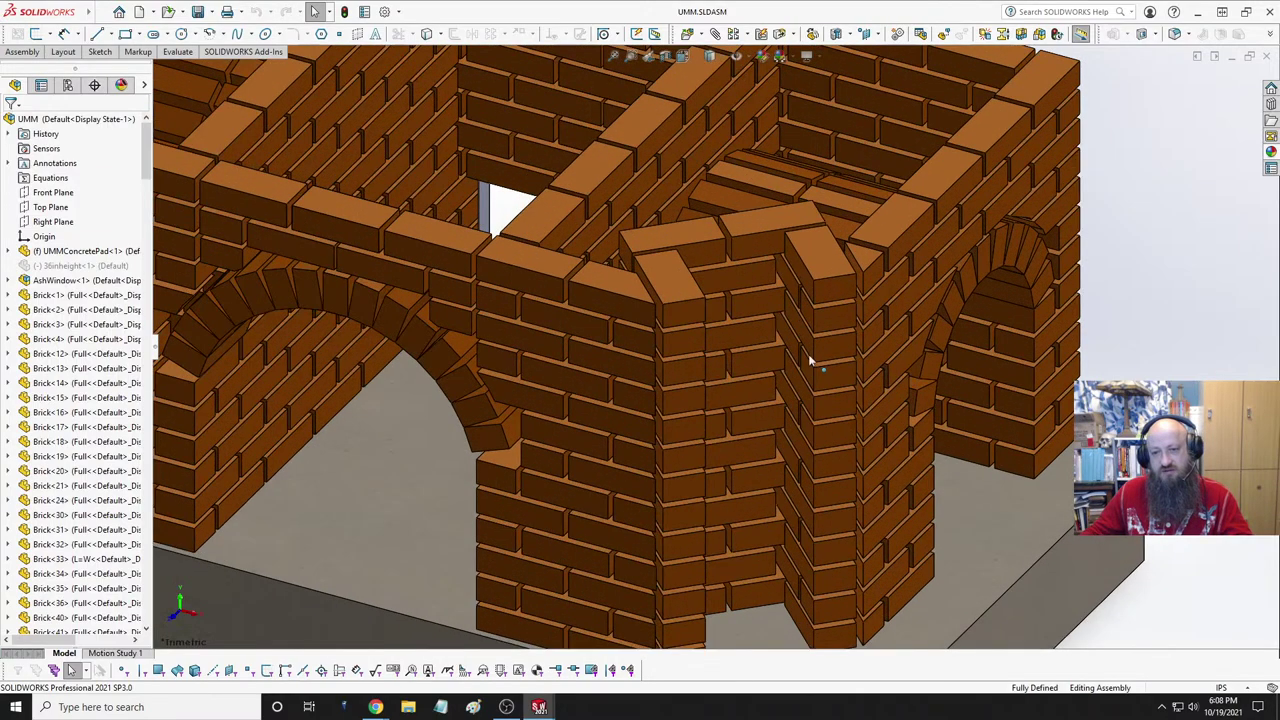
scroll(806, 353, up, 3)
key(space)
click(770, 136)
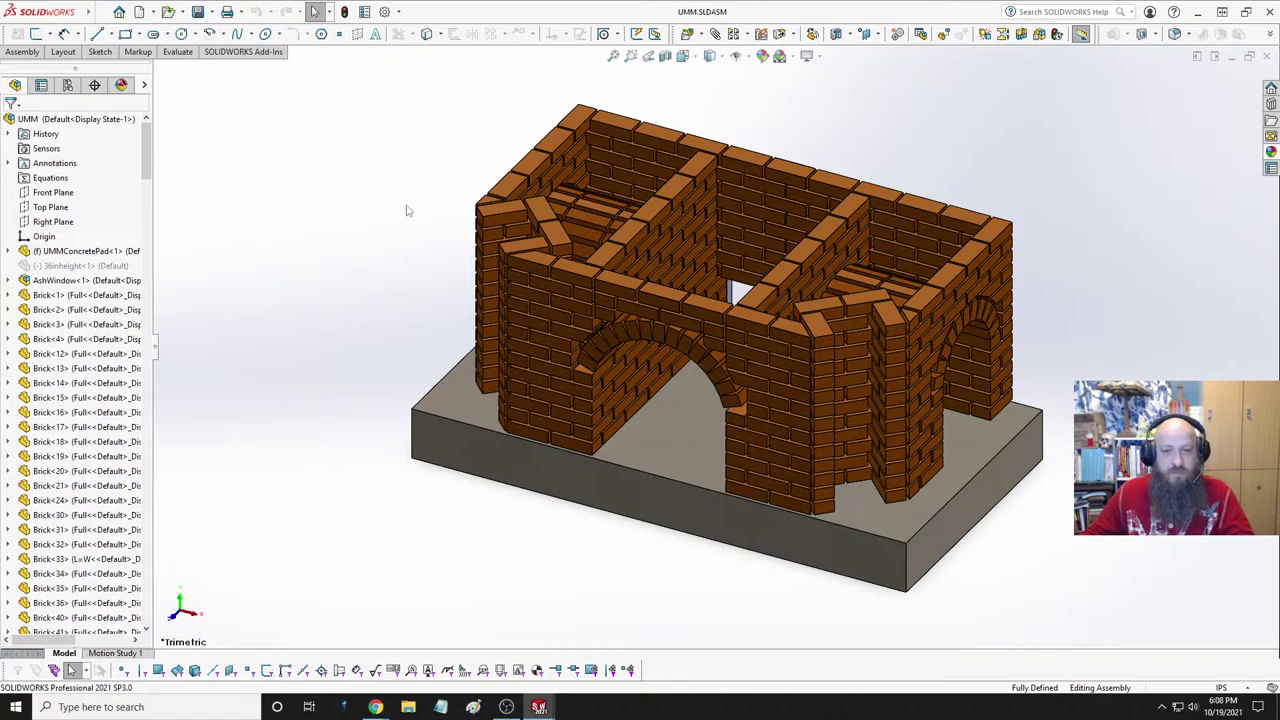
key(ctrl+Tab)
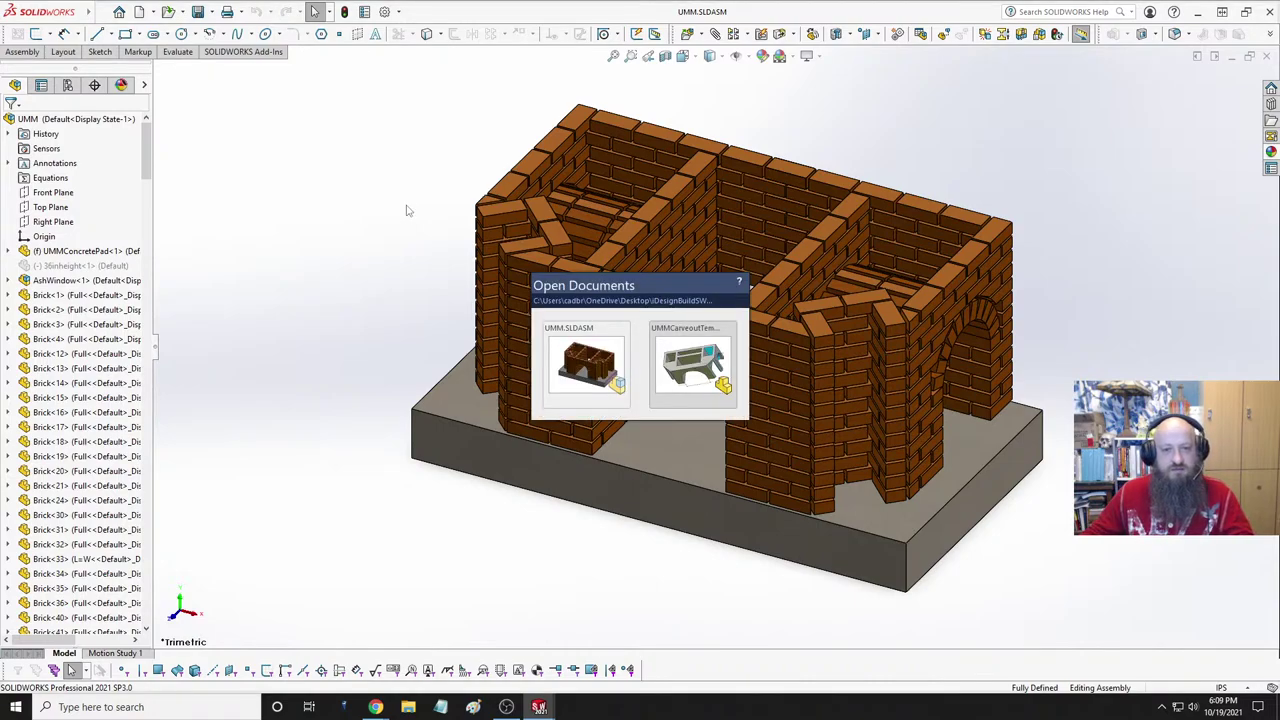
- Create a new part and start a sketch on its Top Plane
key(ctrl+Tab)
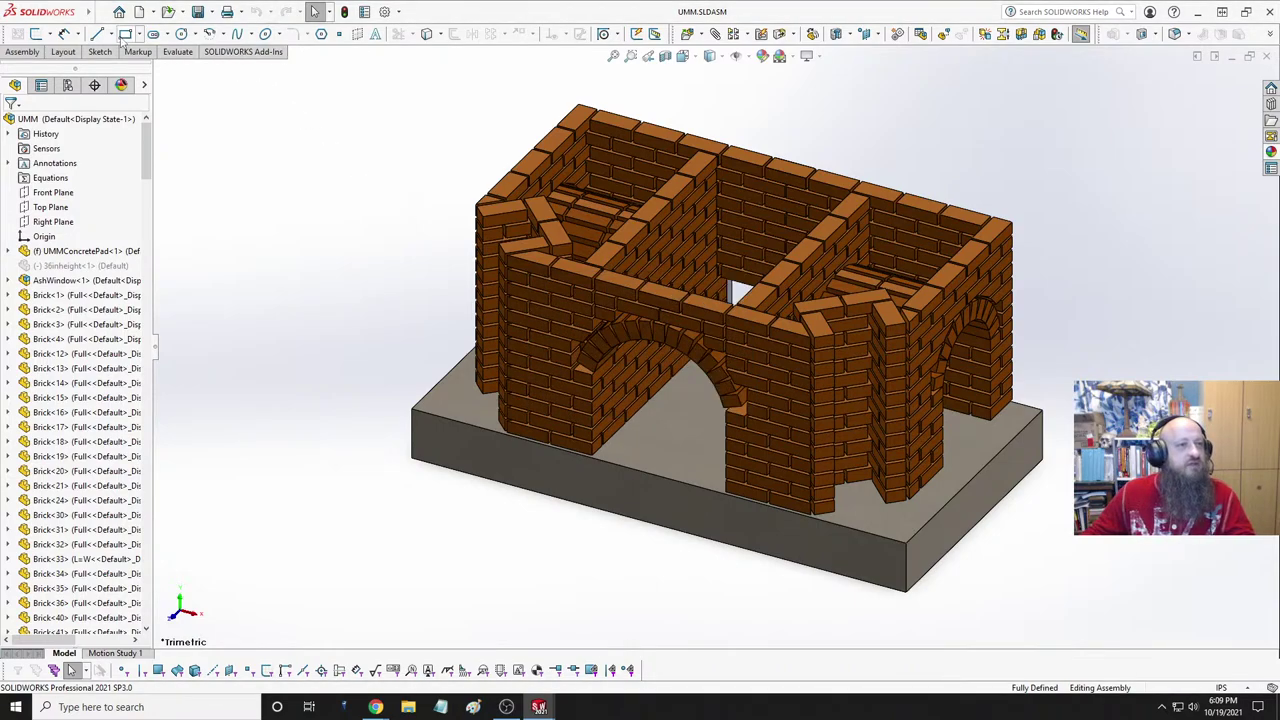
click(139, 11)
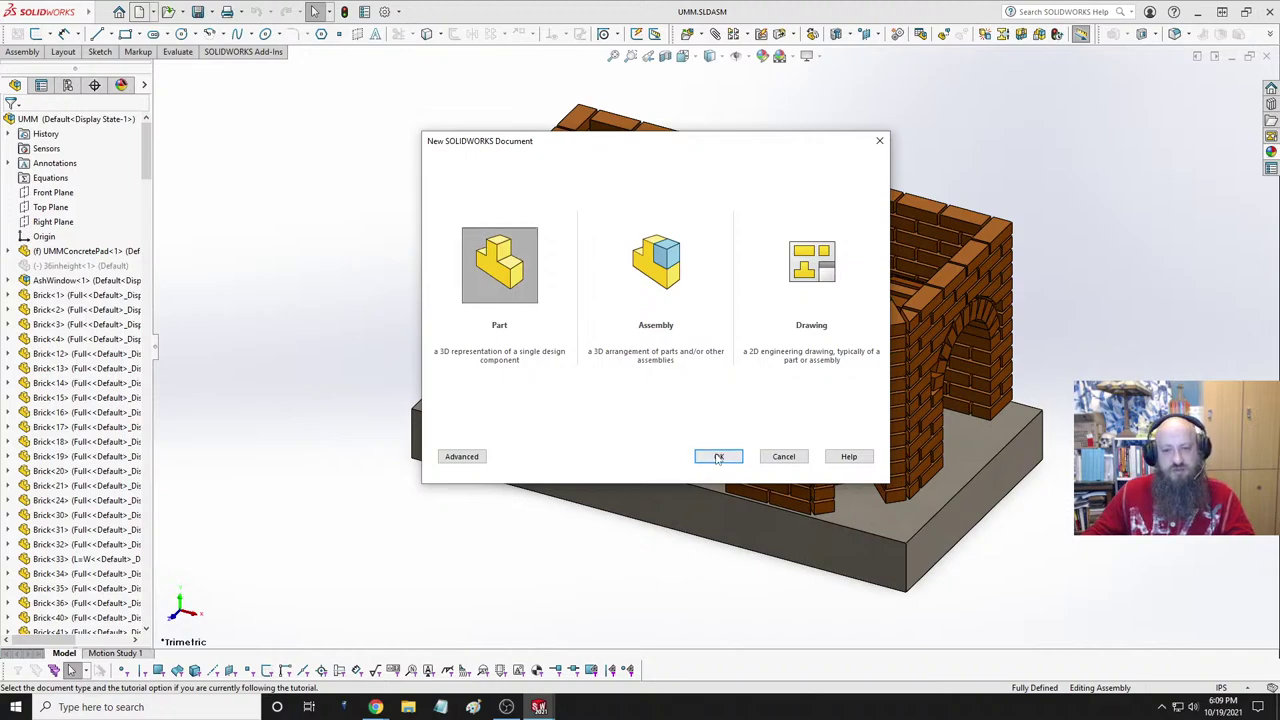
double_click(535, 314)
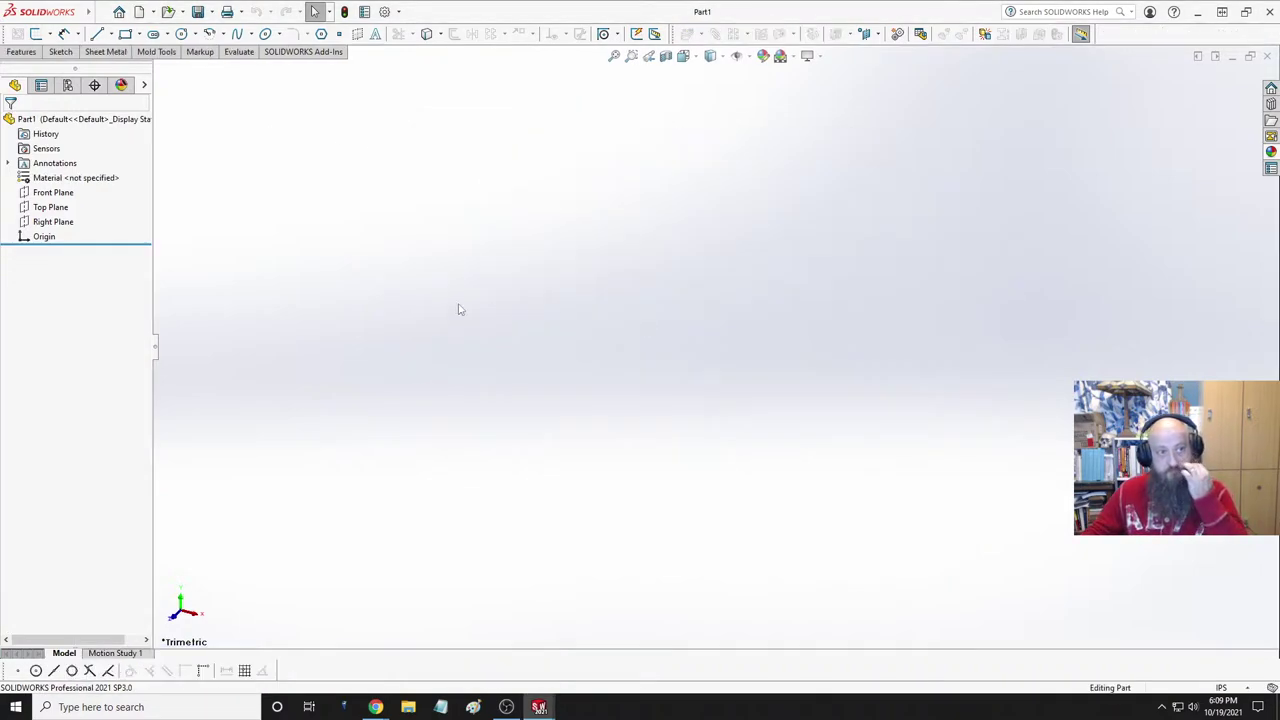
click(62, 207)
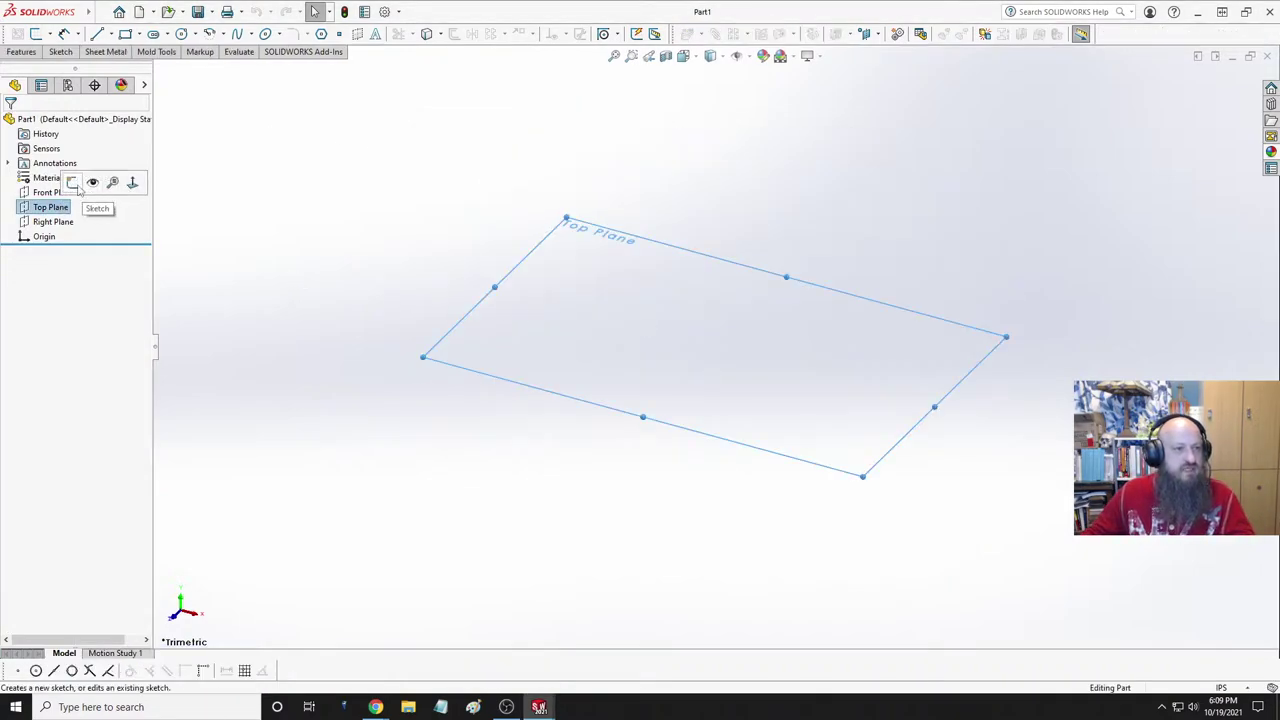
click(72, 182)
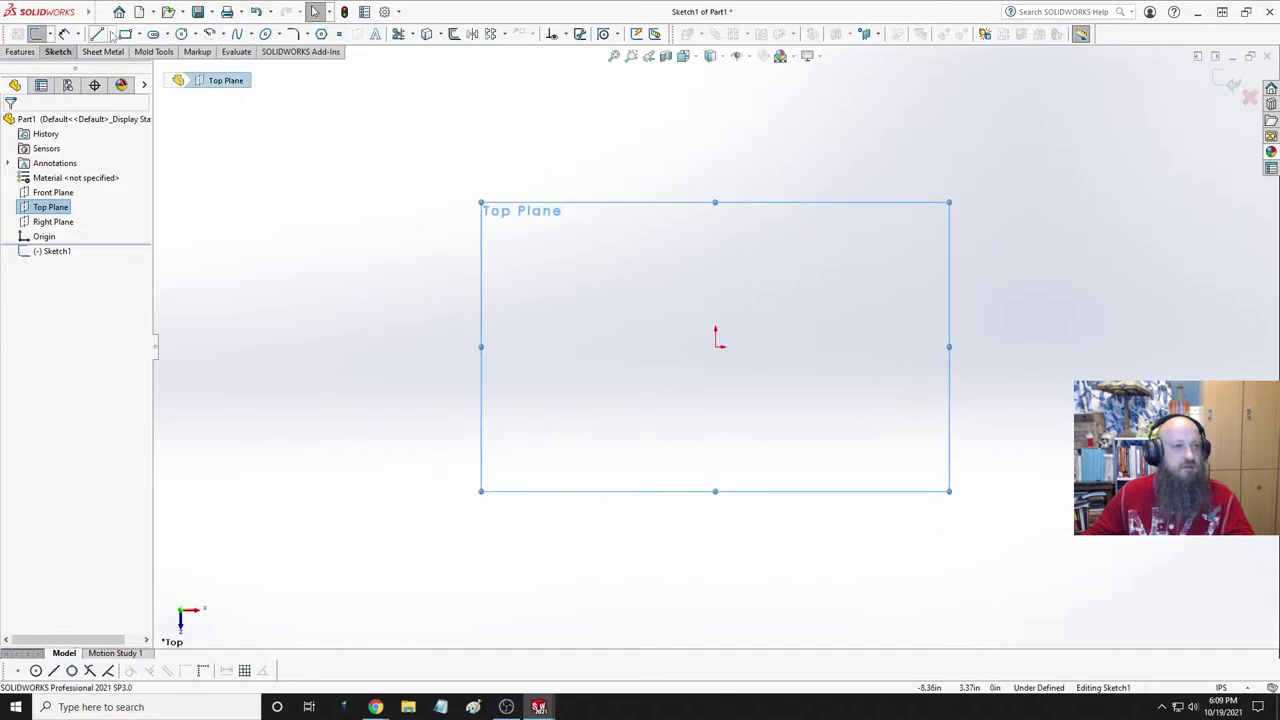
- Draw an infinite-length vertical centerline through the origin
click(111, 34)
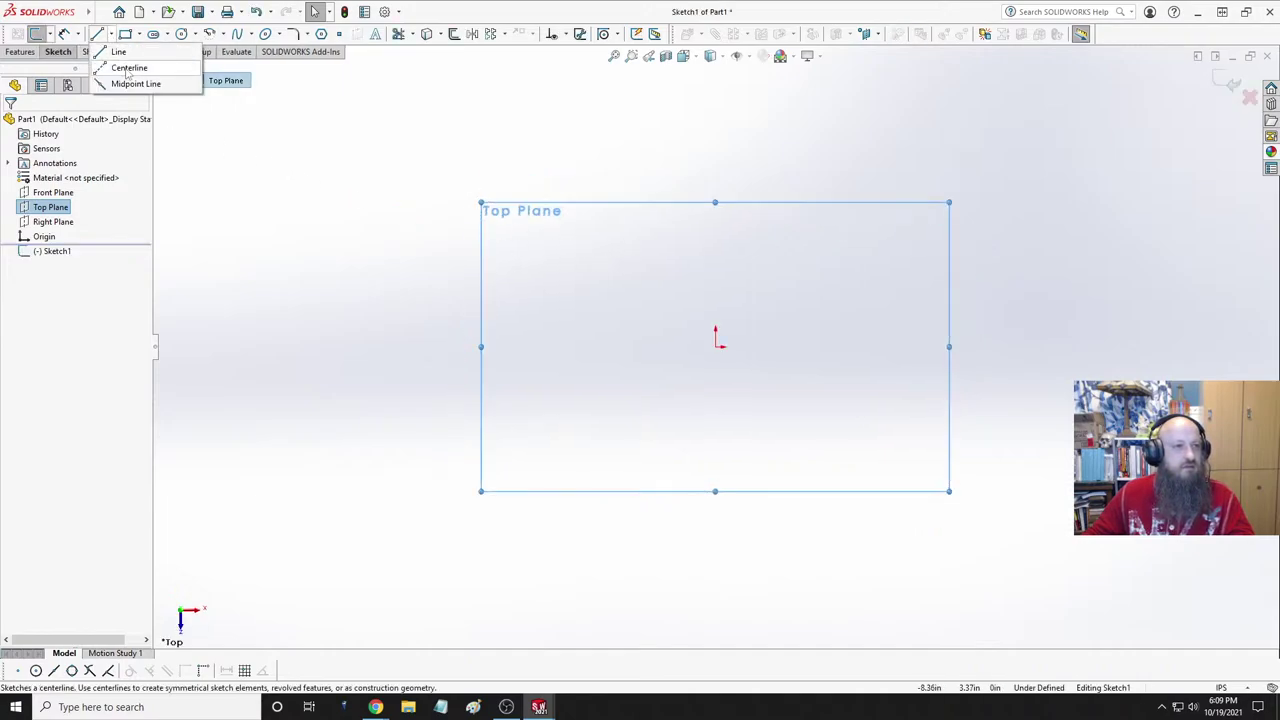
click(128, 68)
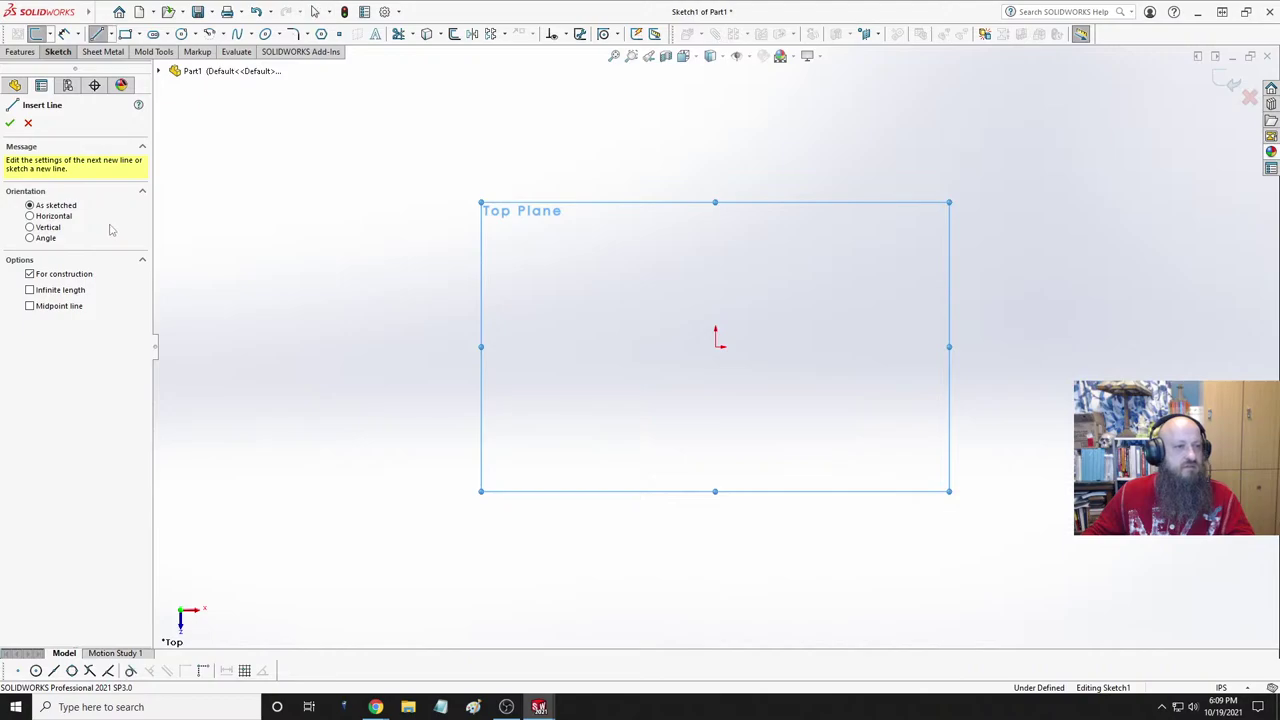
click(31, 227)
click(30, 289)
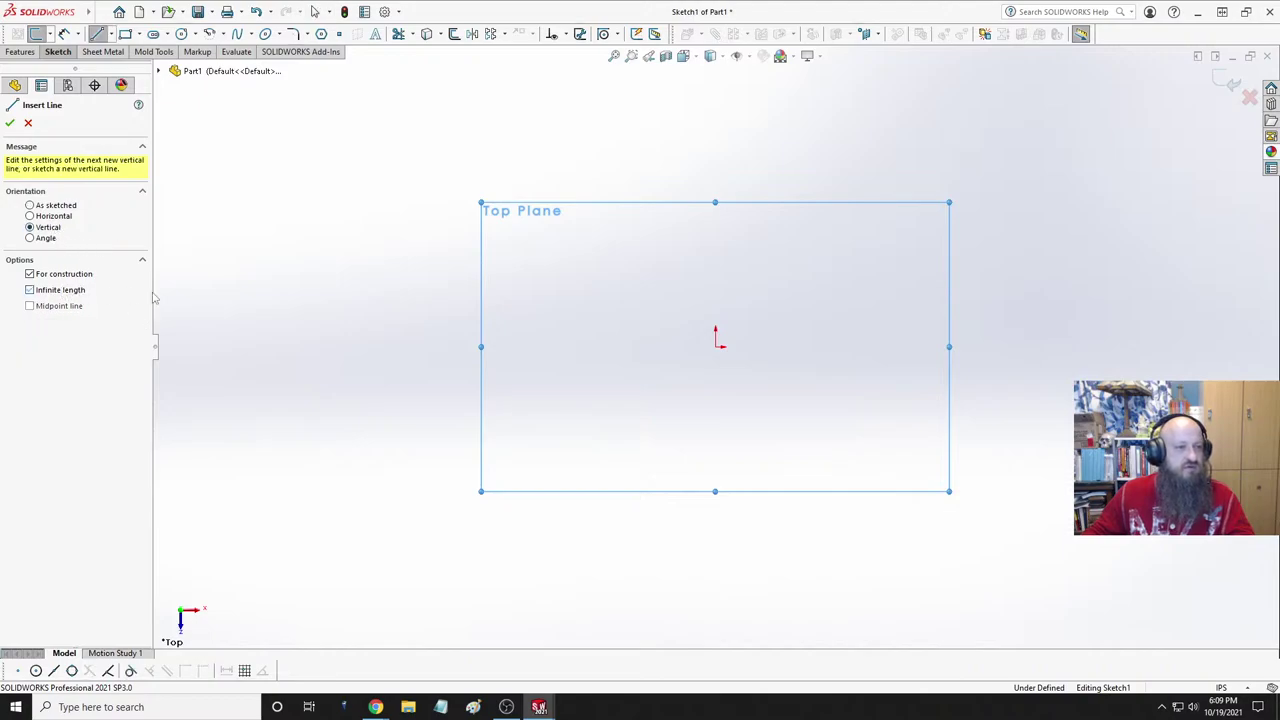
click(716, 347)
key(Escape)
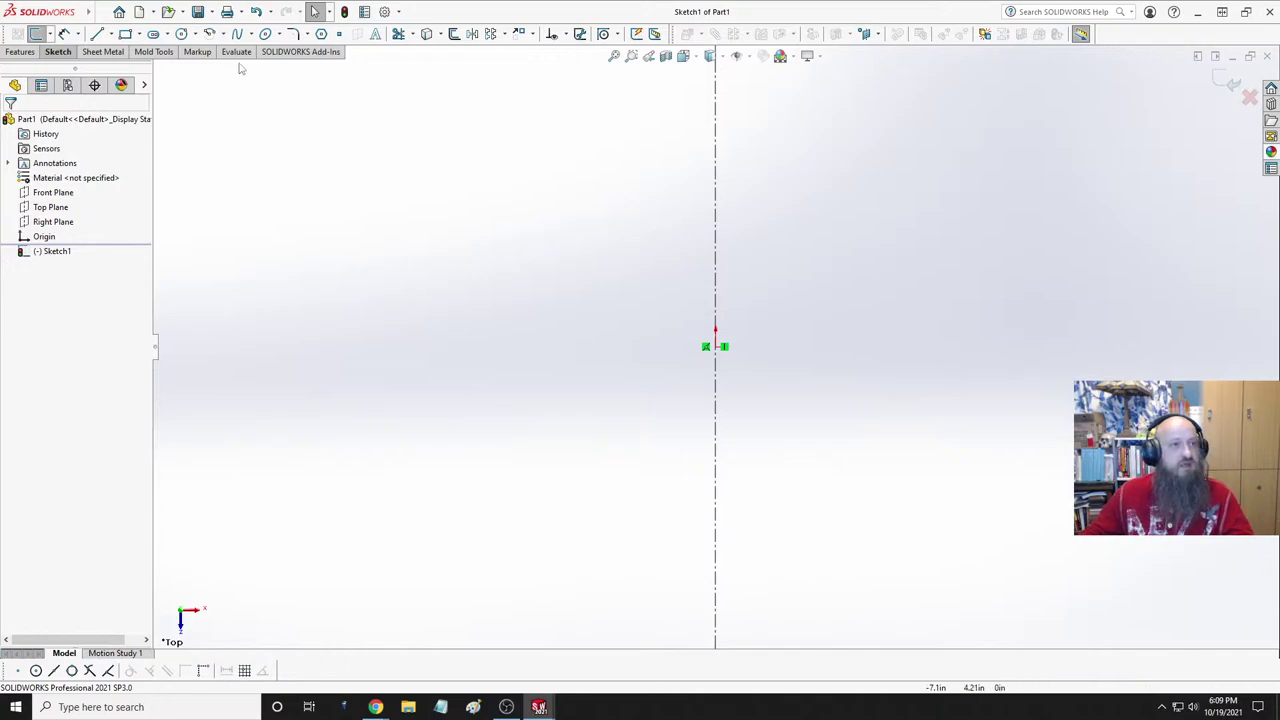
- Draw a center rectangle starting at the origin
click(125, 34)
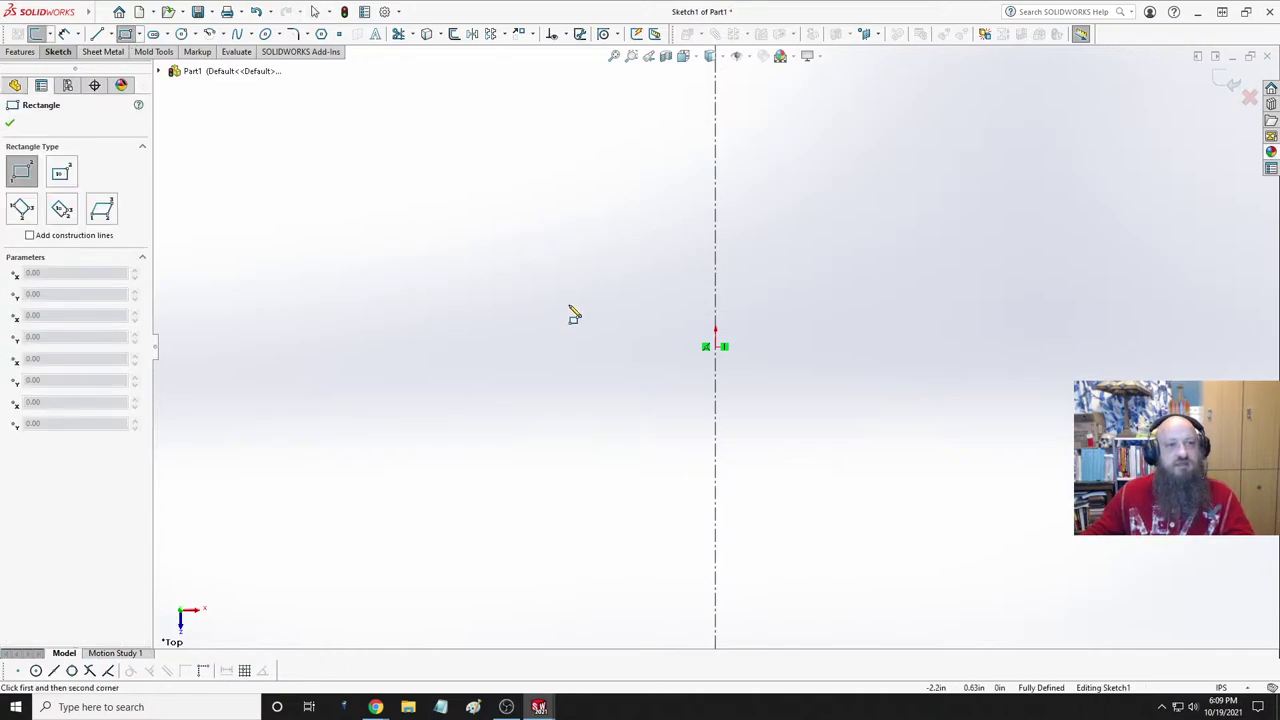
click(141, 34)
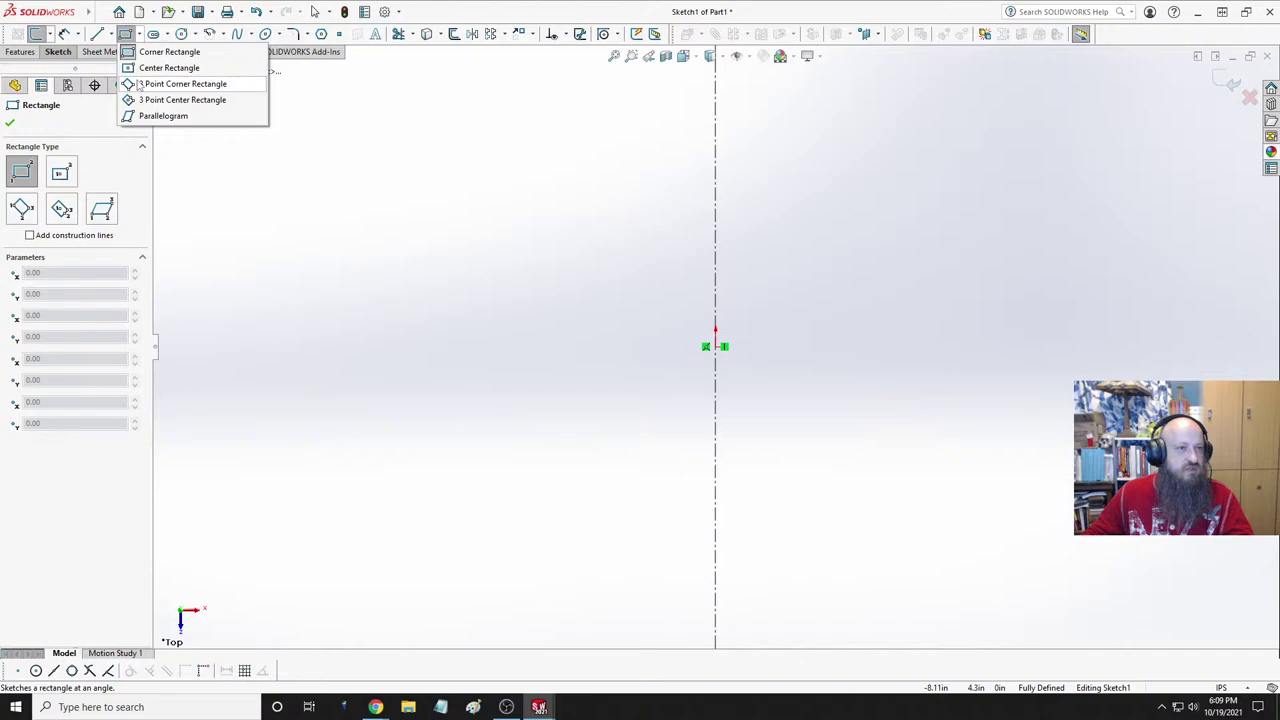
click(195, 66)
click(715, 347)
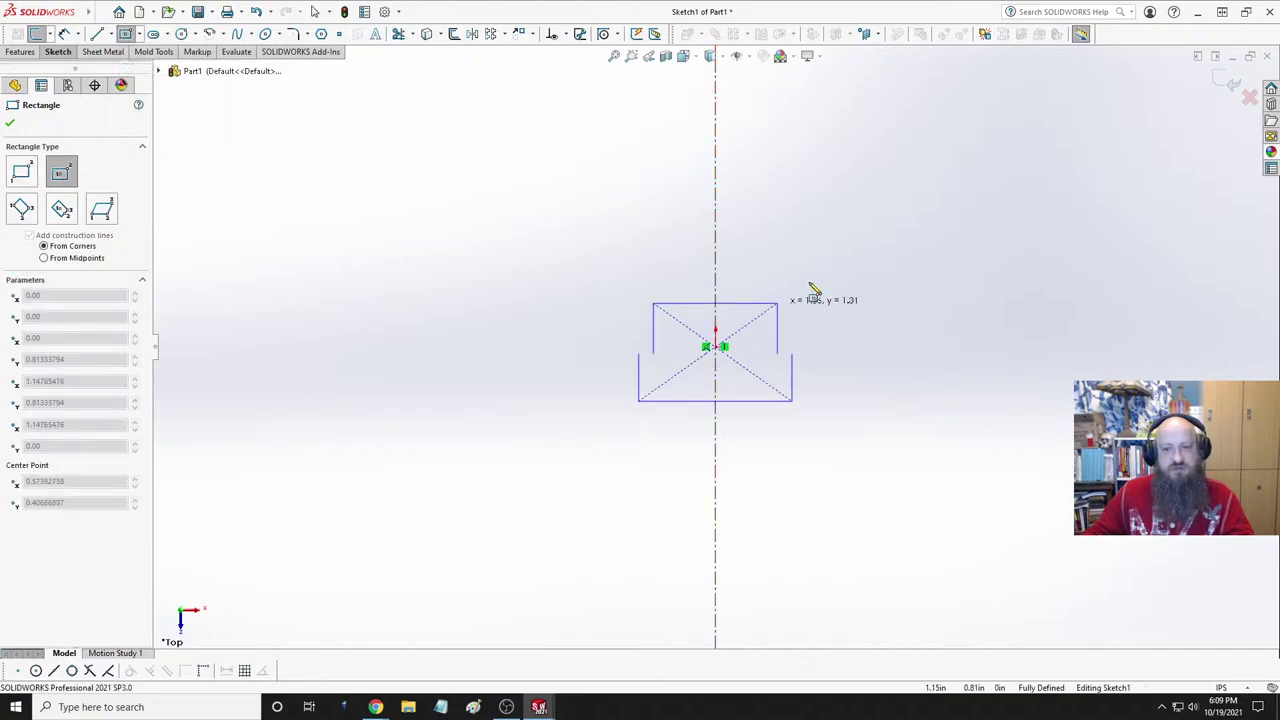
click(989, 177)
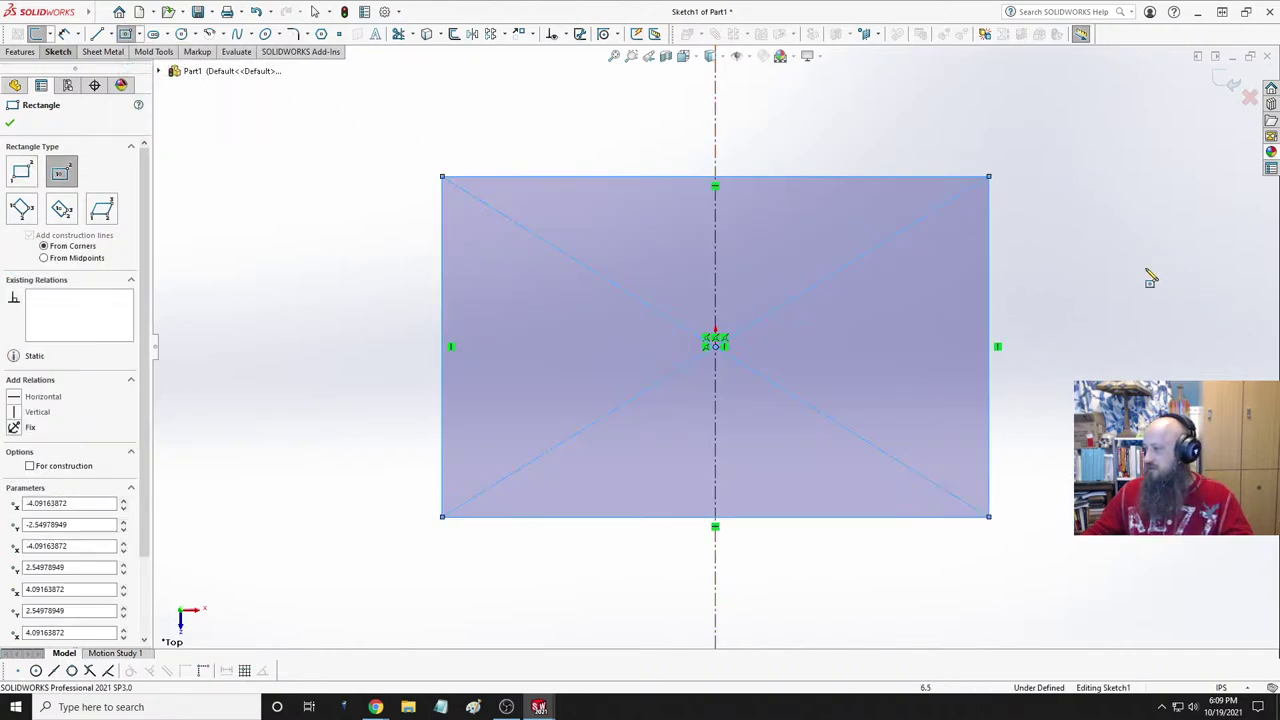
key(Escape)
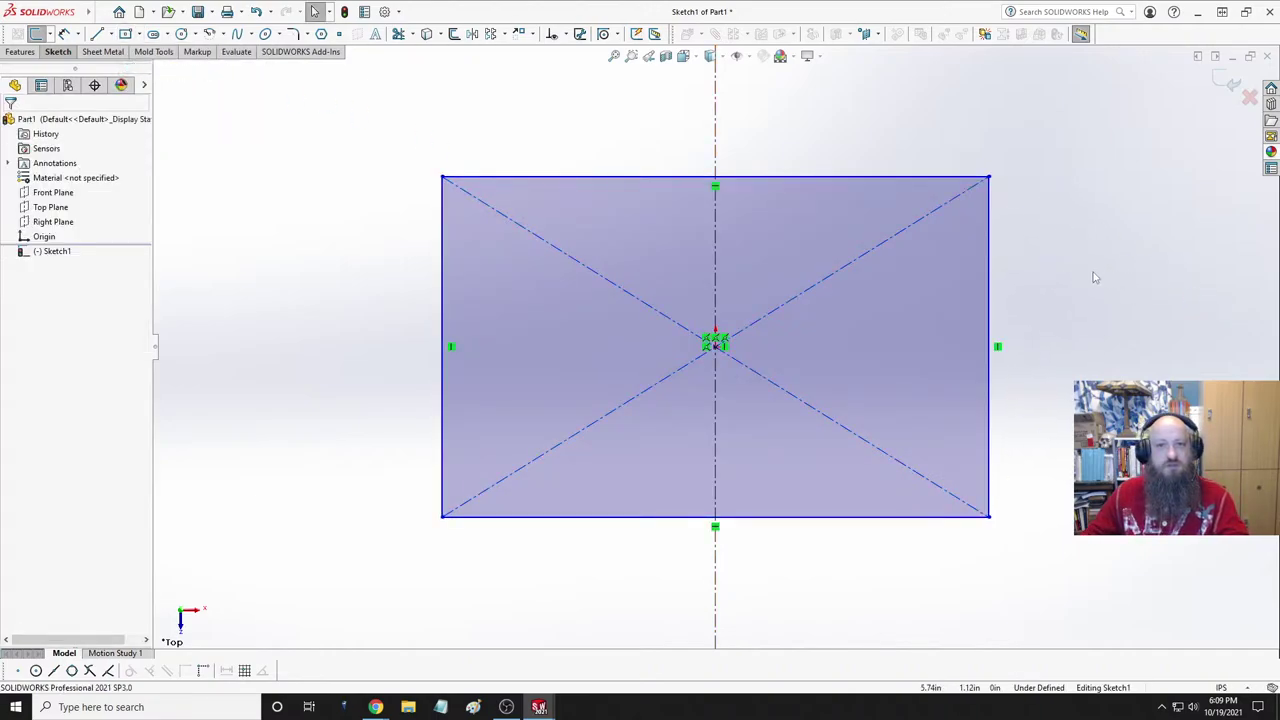
- Convert the top, left, bottom and right rectangle edges to construction lines
click(658, 178)
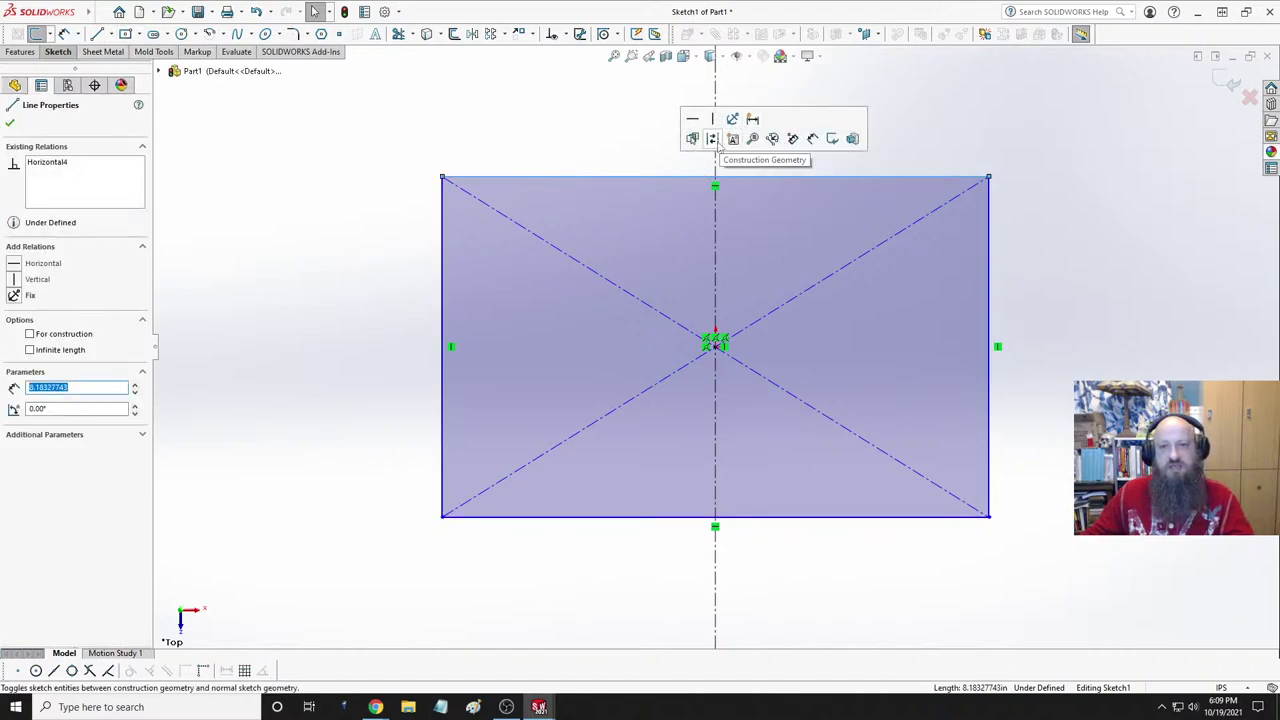
click(514, 137)
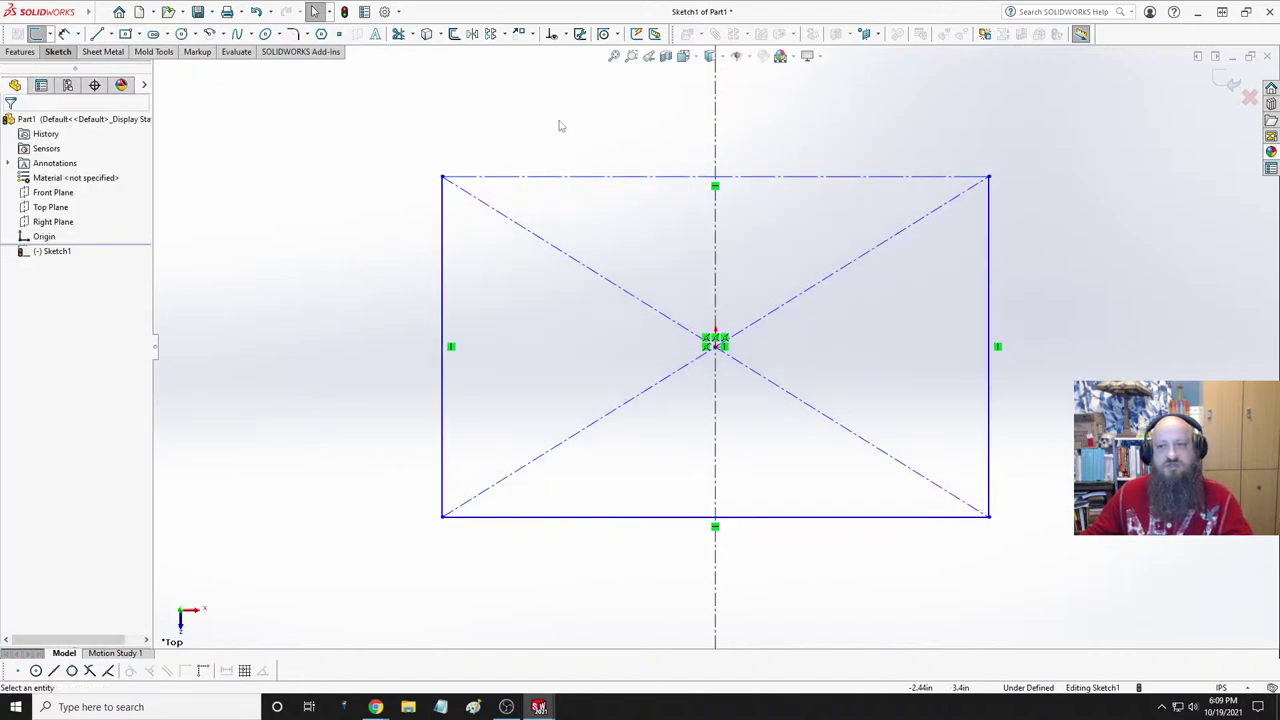
mouse_move(588, 147)
middle_down()
mouse_move(586, 234)
mouse_move(566, 248)
middle_up()
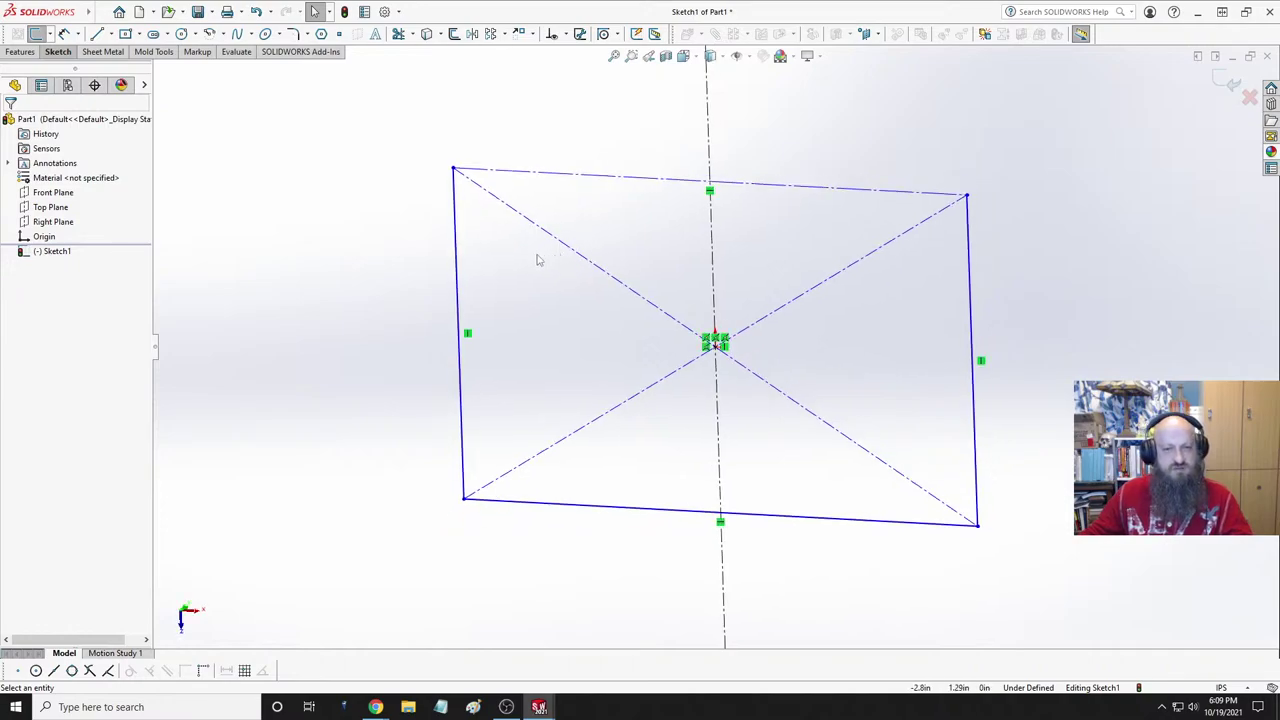
key(space)
click(600, 338)
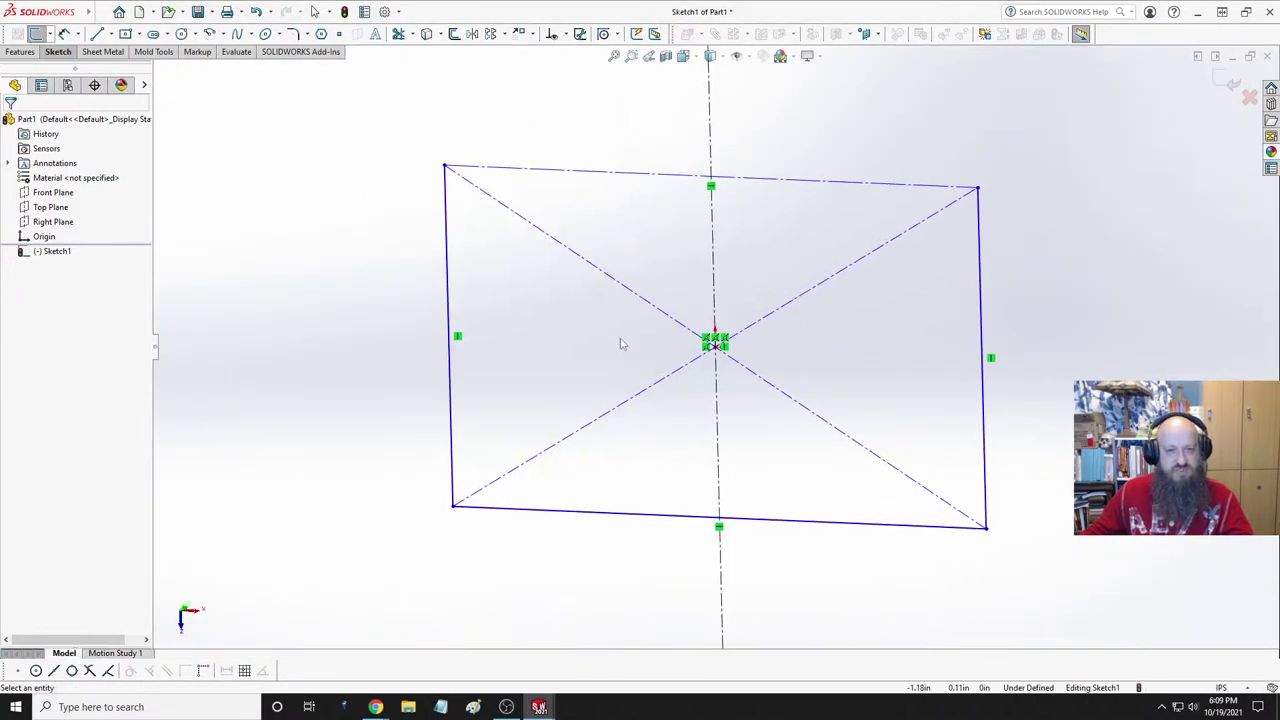
click(386, 256)
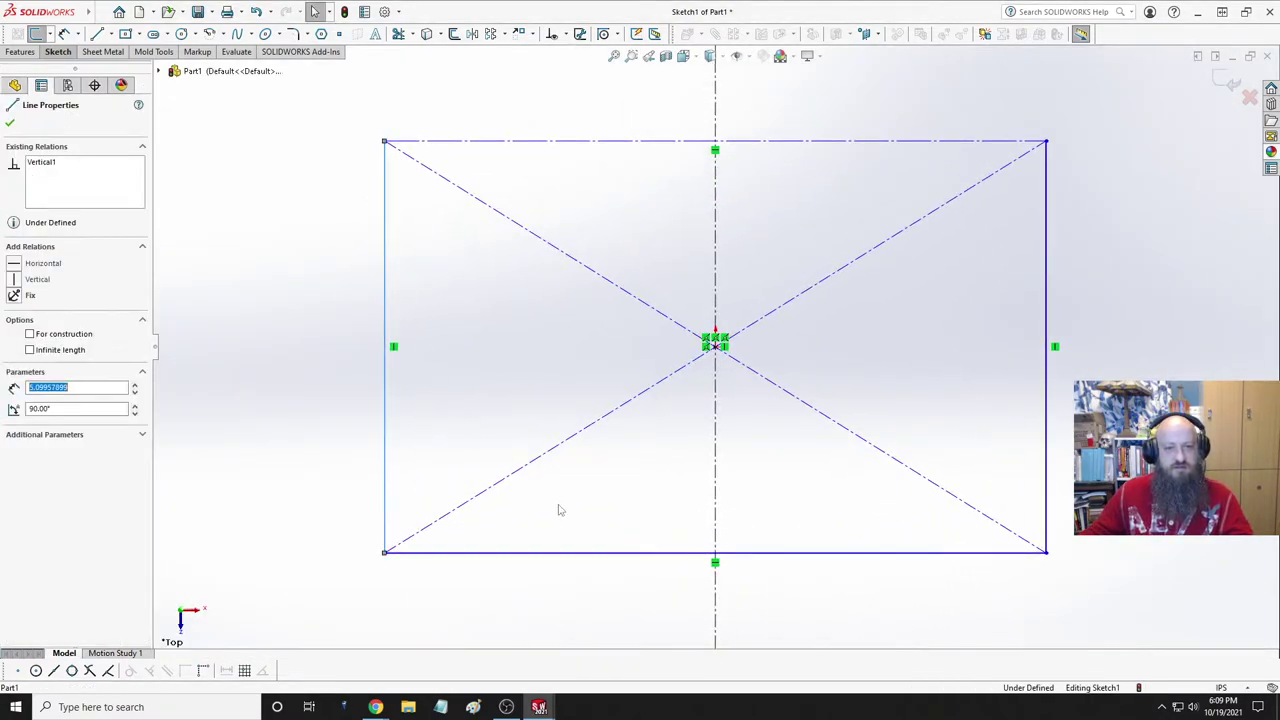
ctrl+click(610, 553)
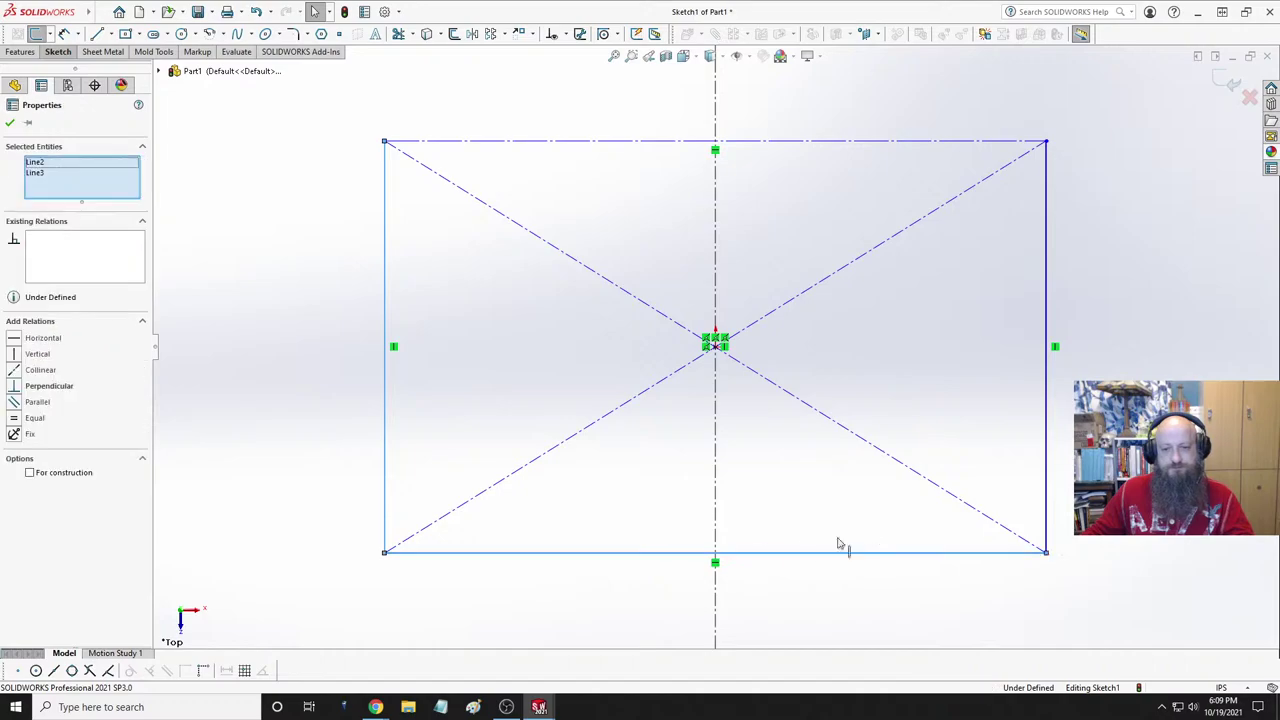
ctrl+click(1048, 459)
click(83, 456)
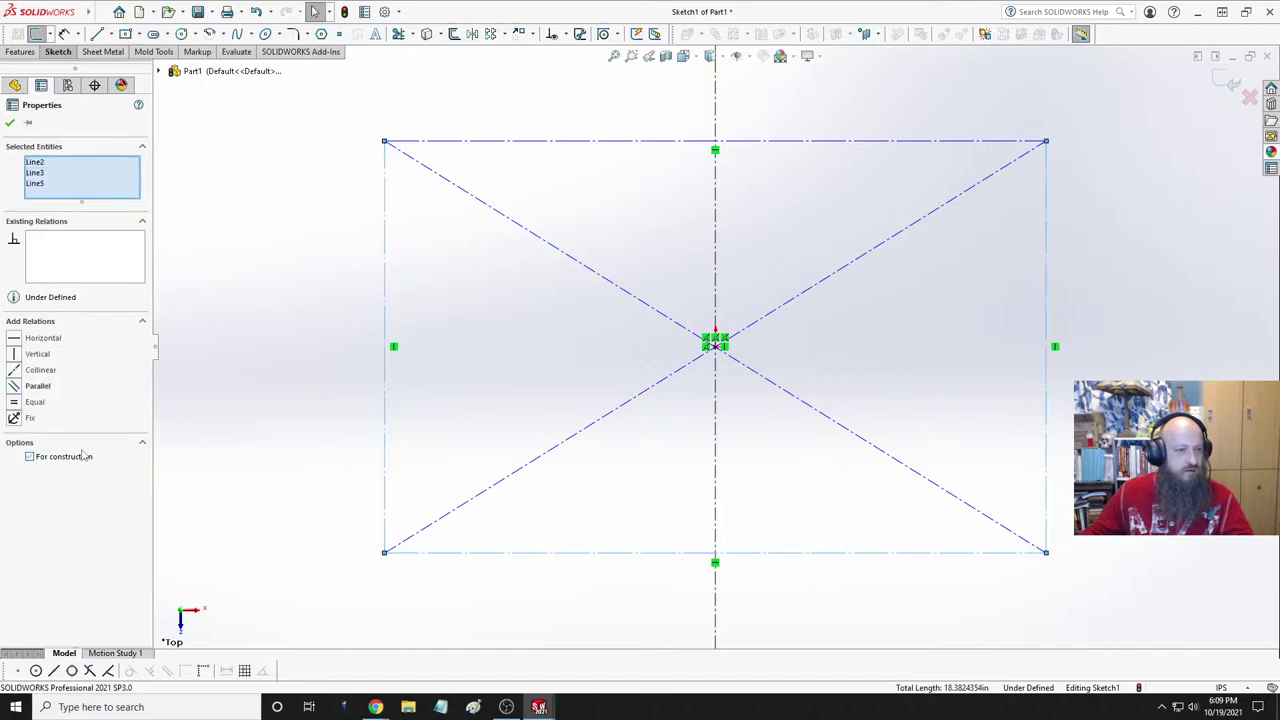
click(292, 266)
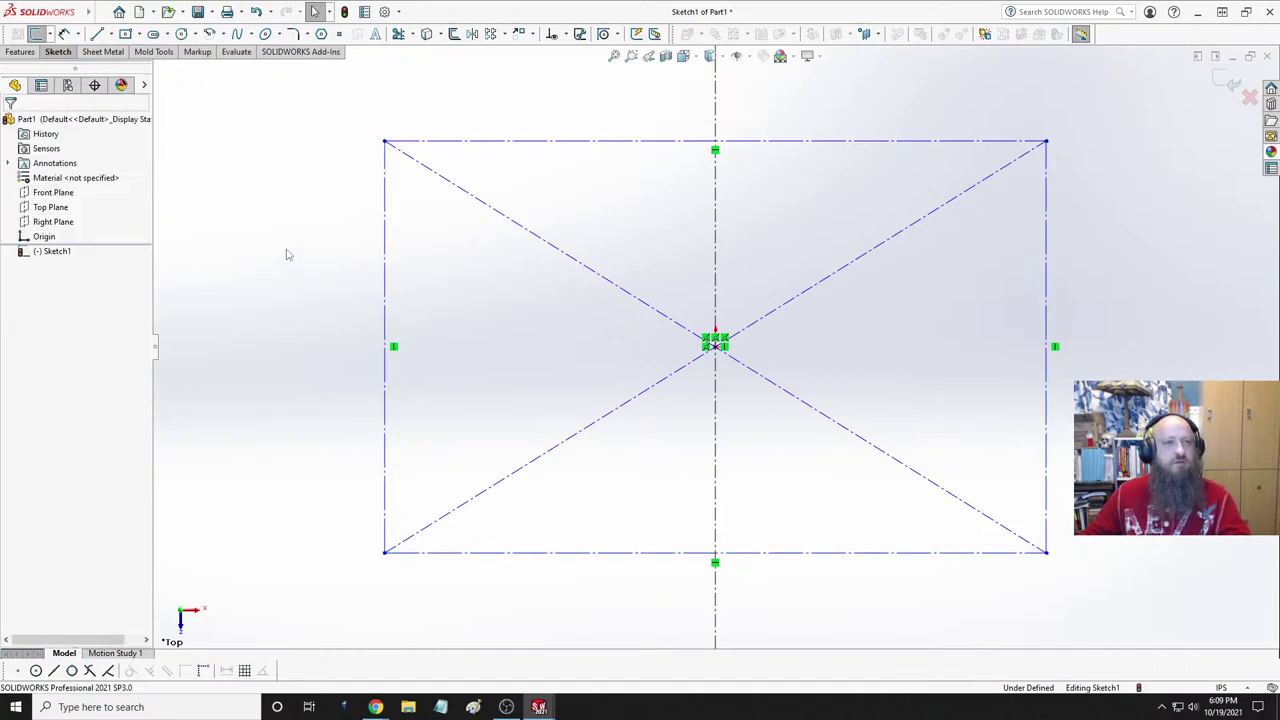
click(64, 33)
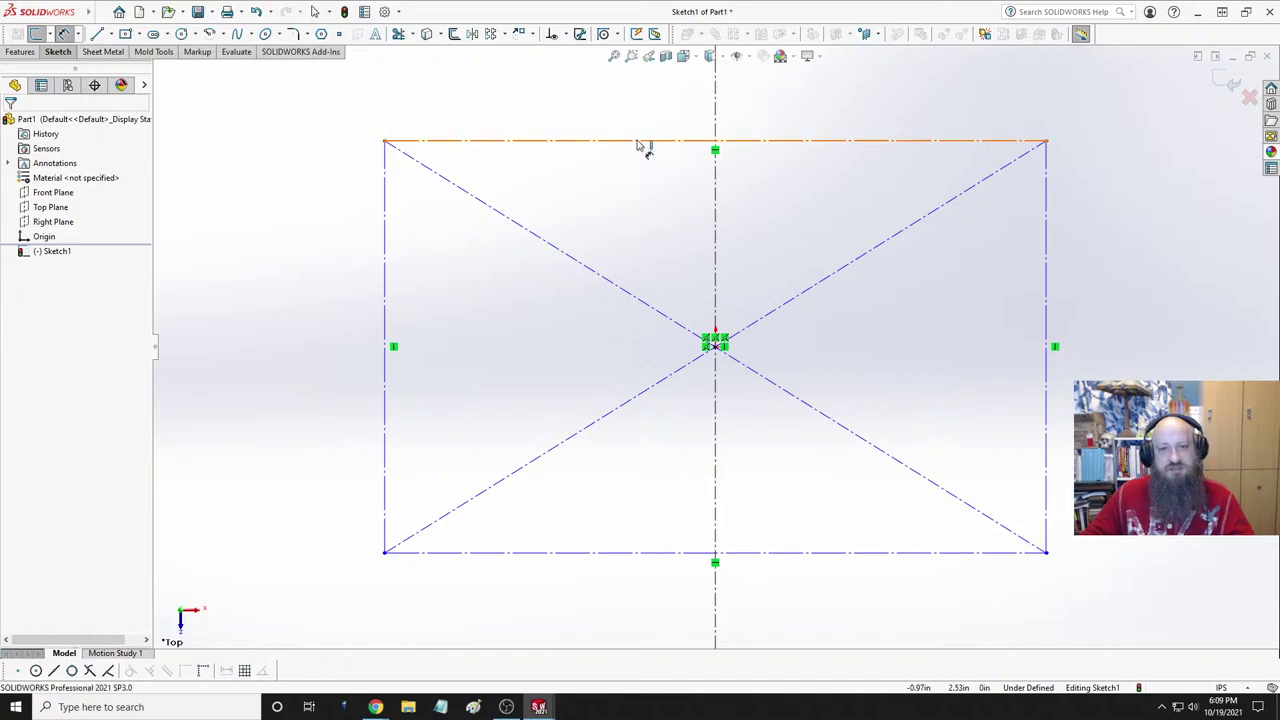
click(643, 141)
click(635, 106)
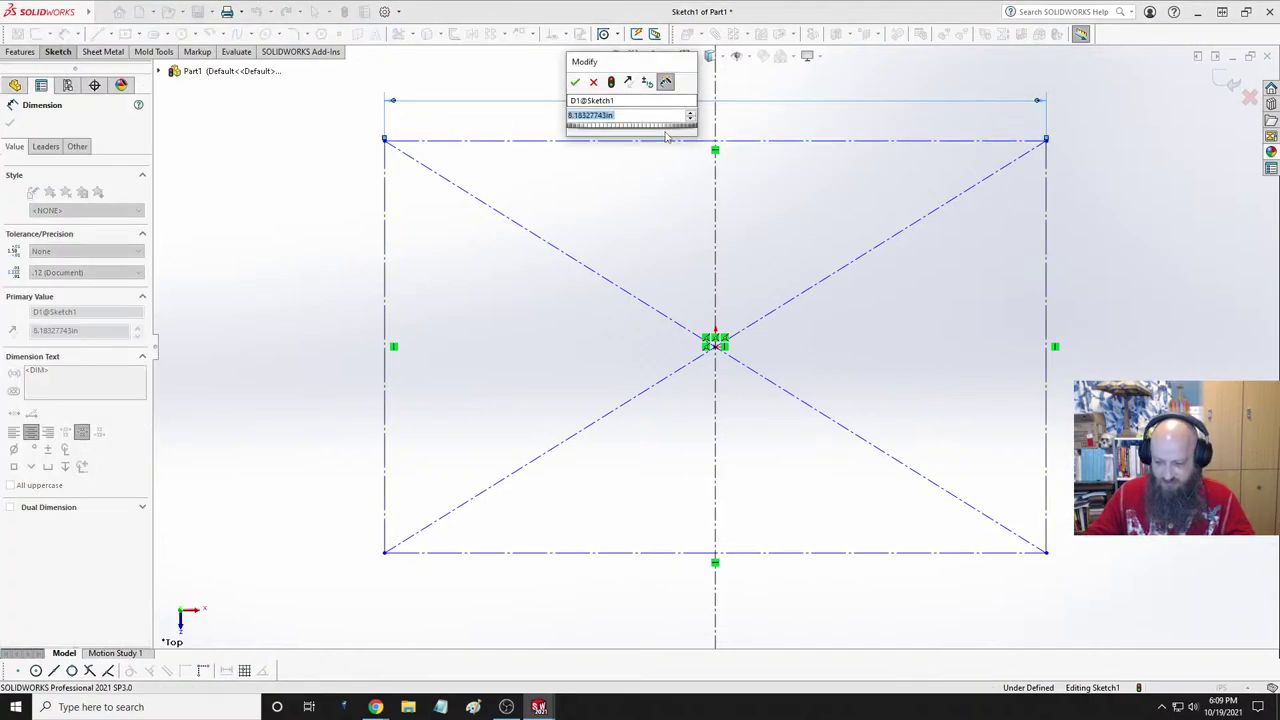
text(85.5)
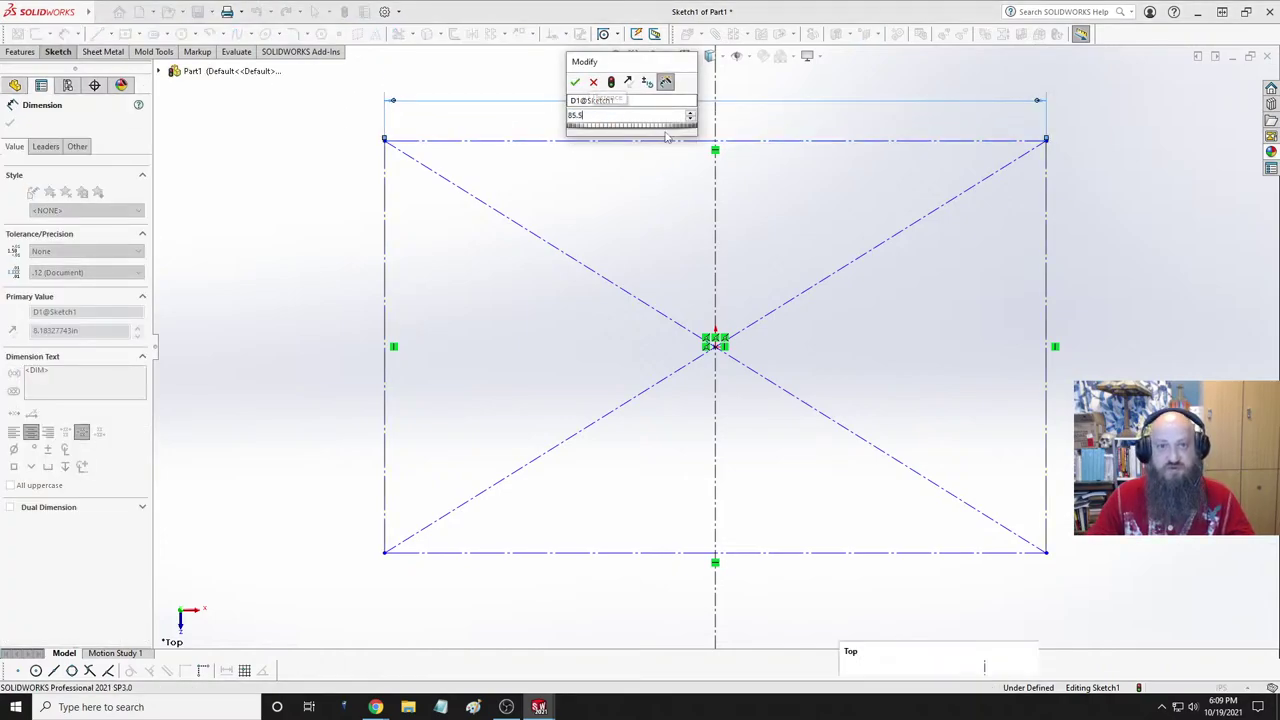
key(Return)
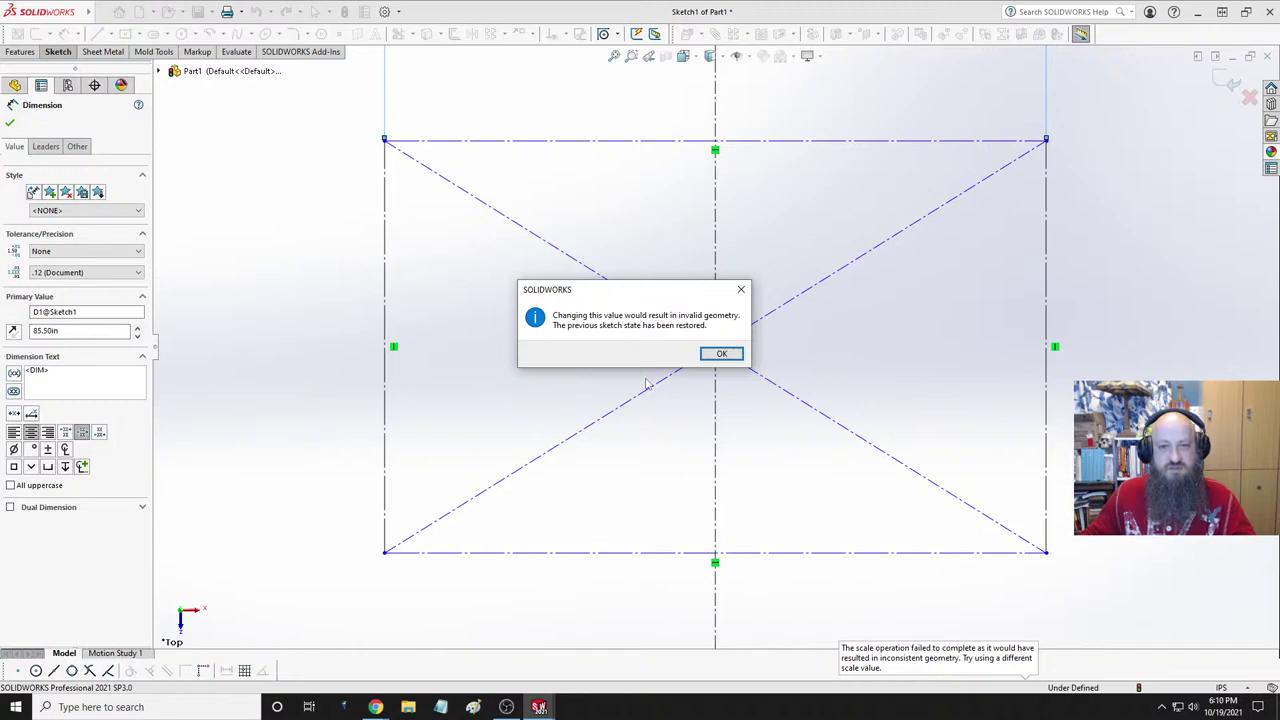
click(720, 354)
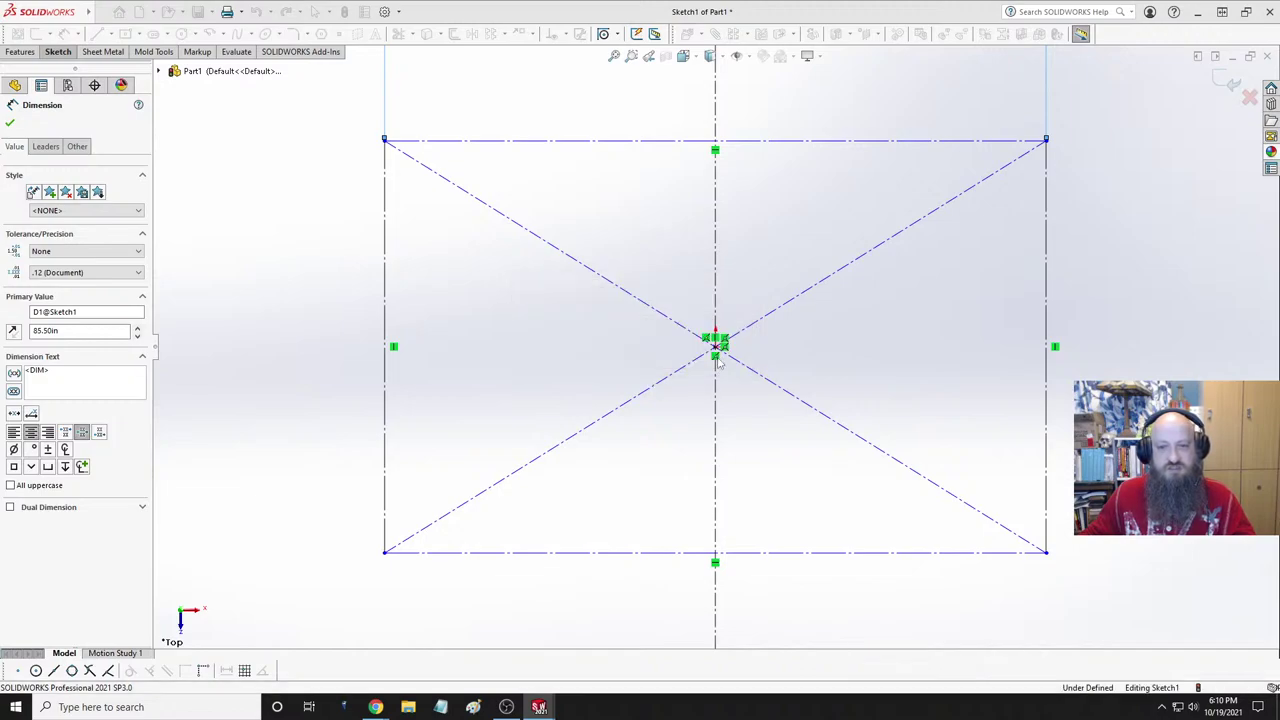
scroll(750, 287, up, 5)
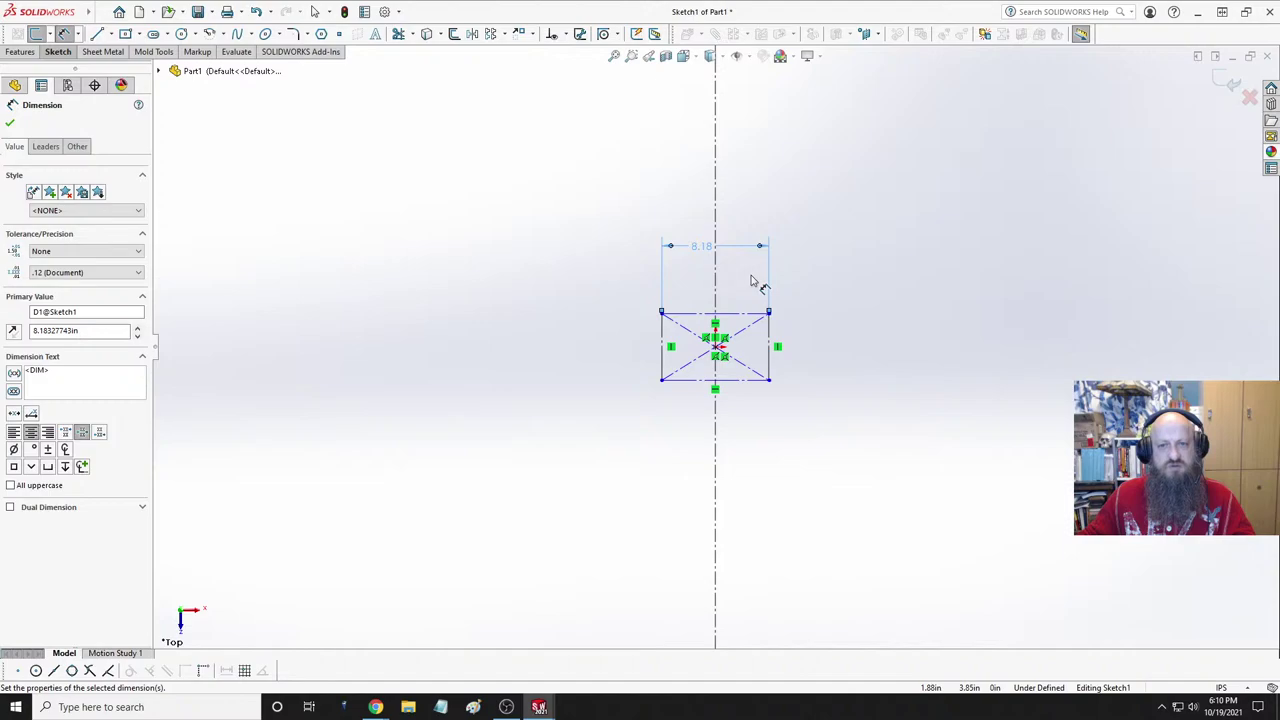
scroll(748, 282, down, 3)
key(Escape)
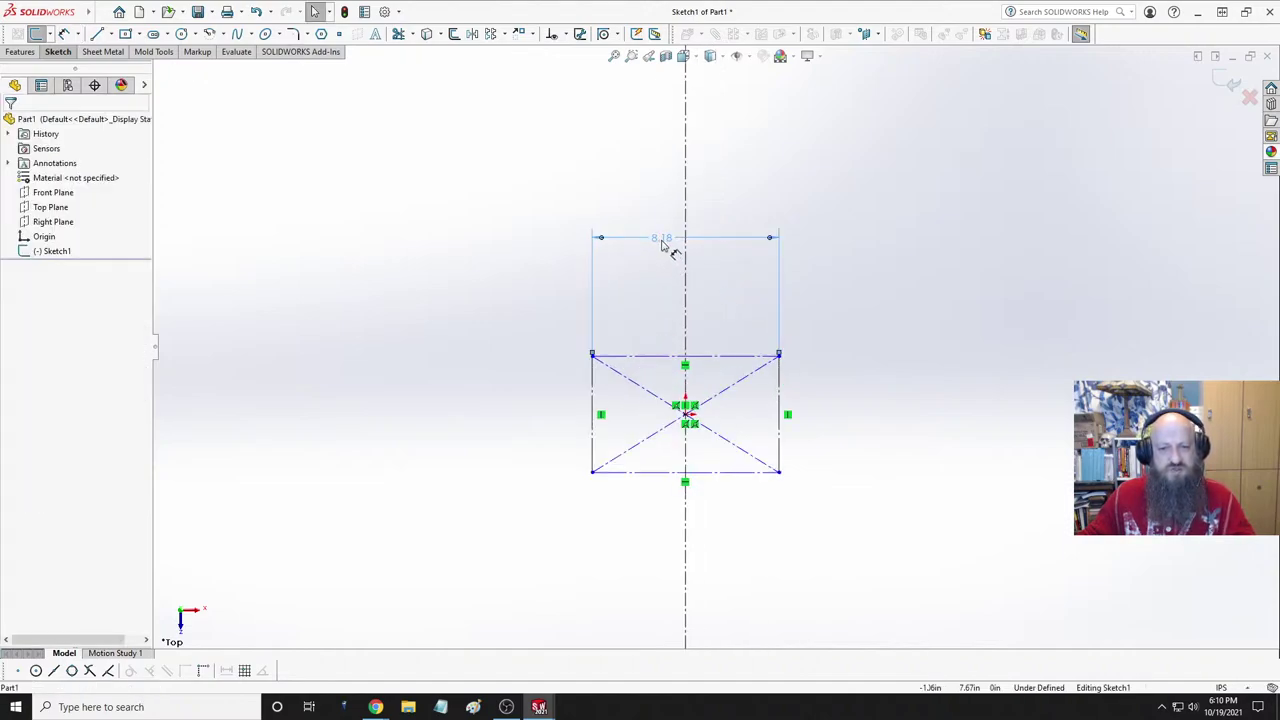
click(664, 248)
double_click(664, 246)
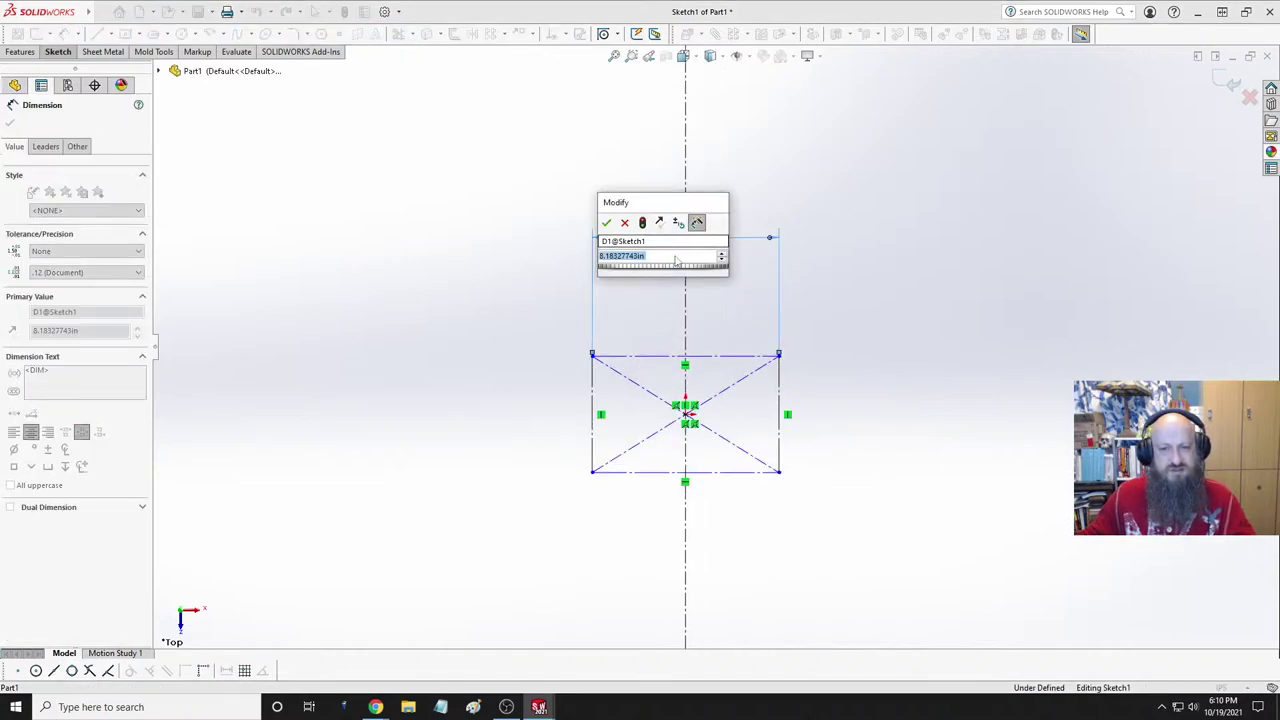
text(85)
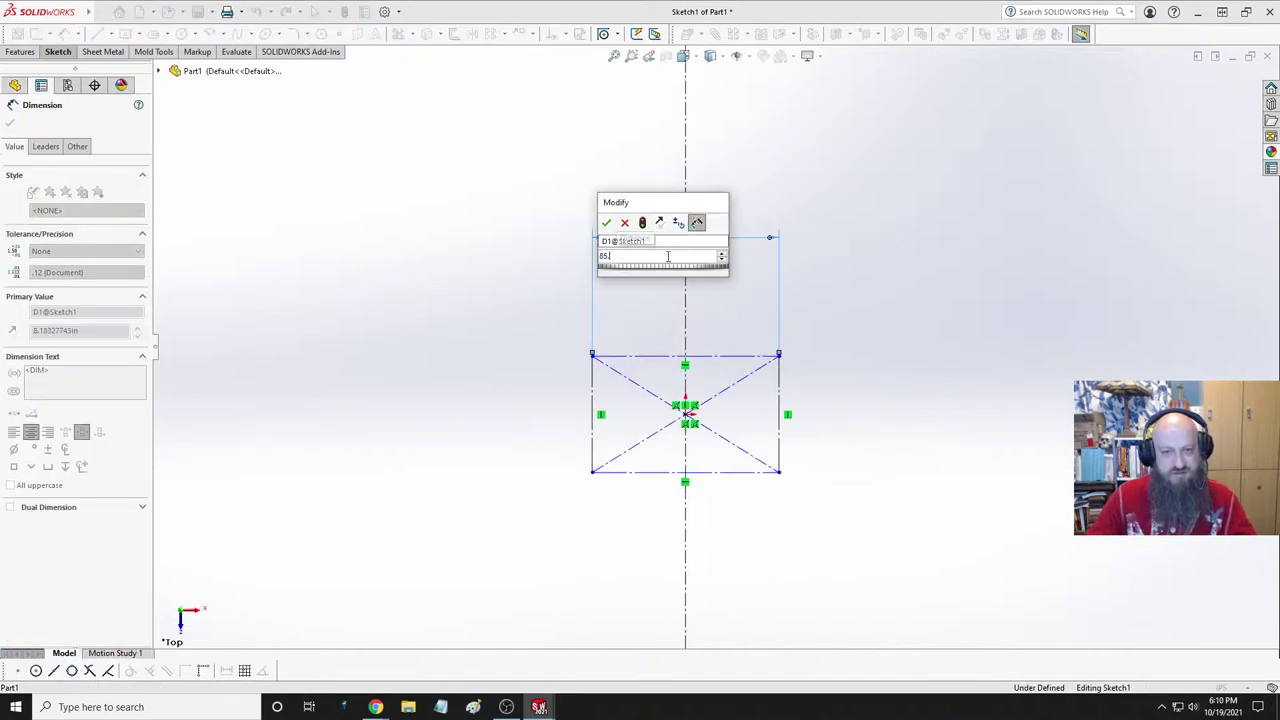
text(.5)
key(Return)
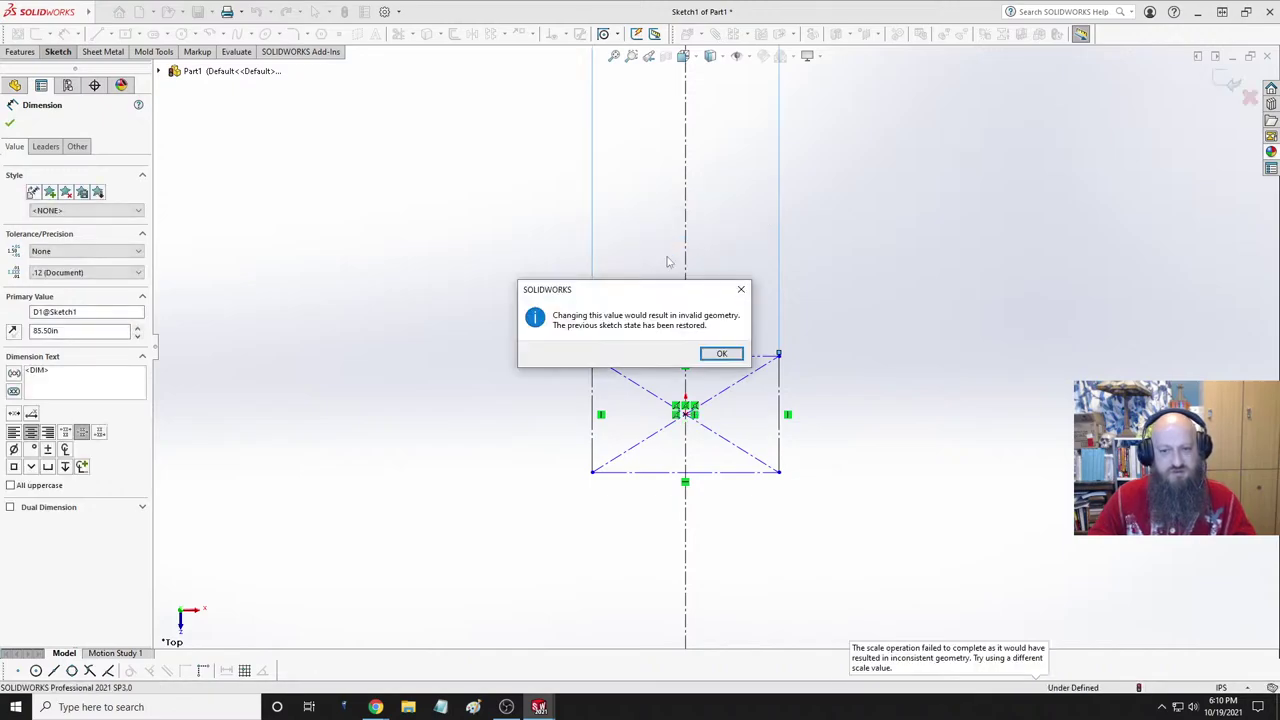
click(724, 355)
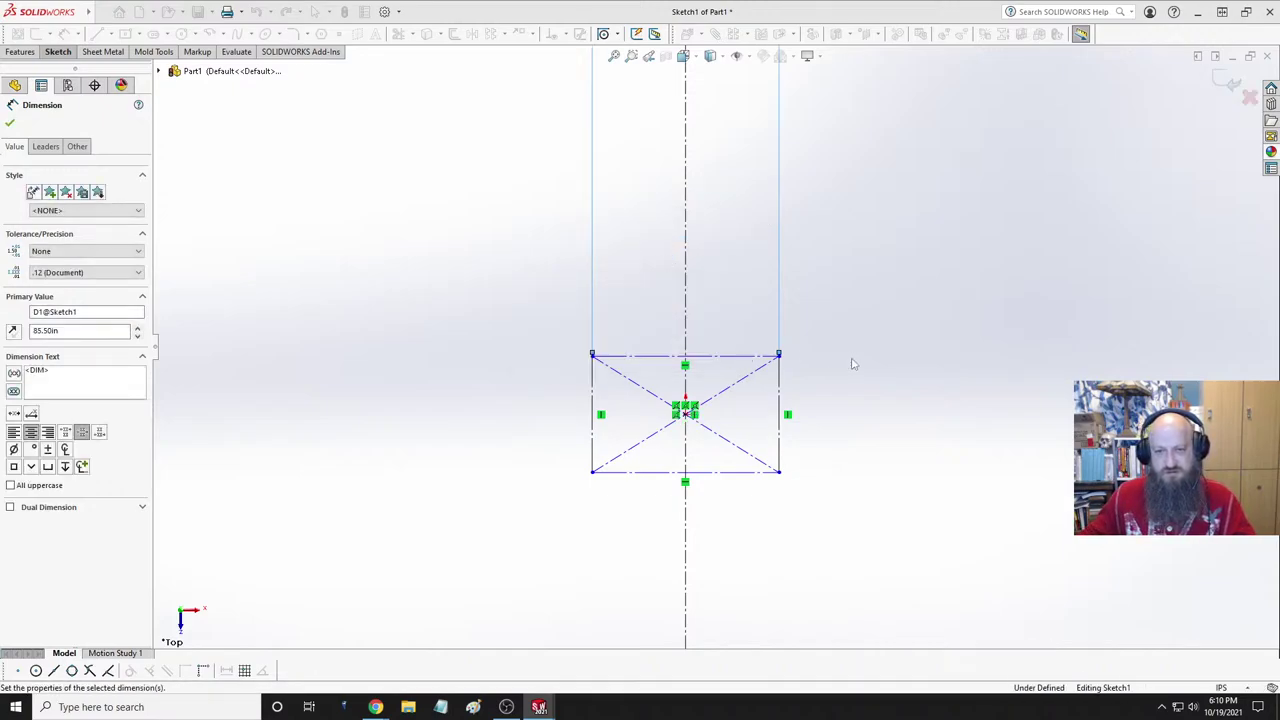
click(826, 314)
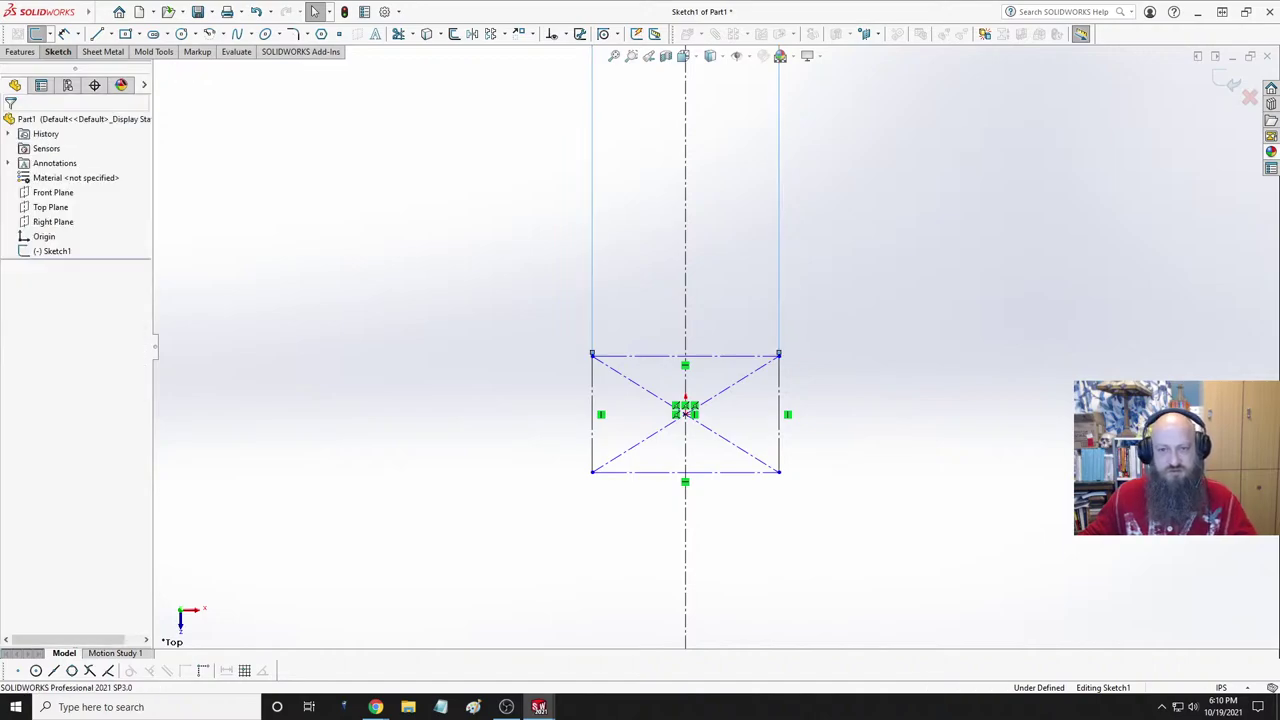
click(886, 294)
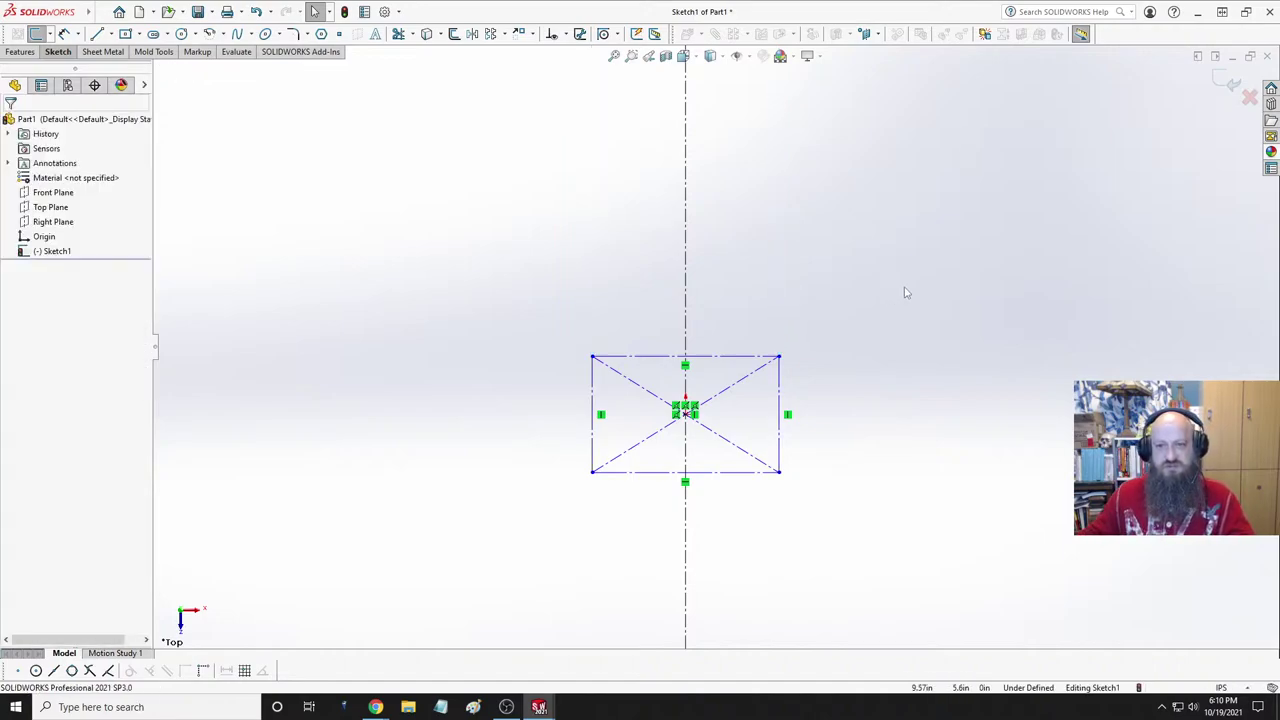
- Stretch the rectangle larger and dimension its width to 85.50
drag(765, 357, 883, 306)
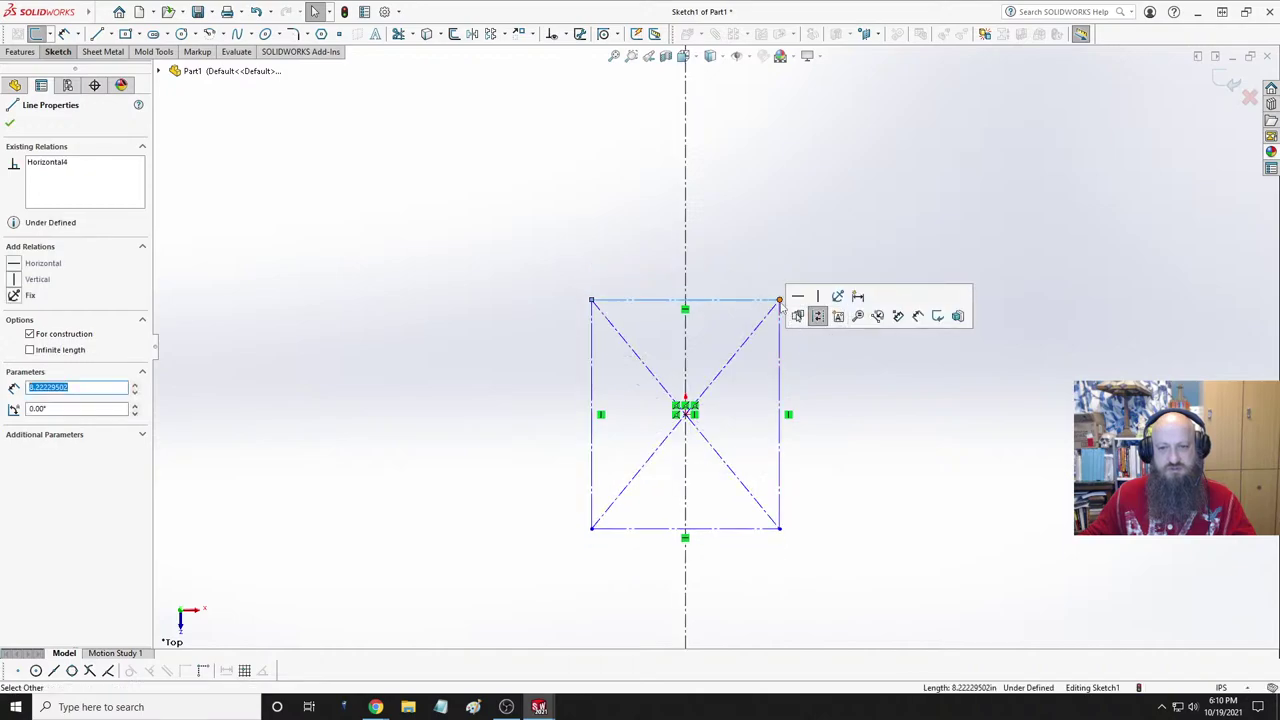
drag(780, 298, 886, 286)
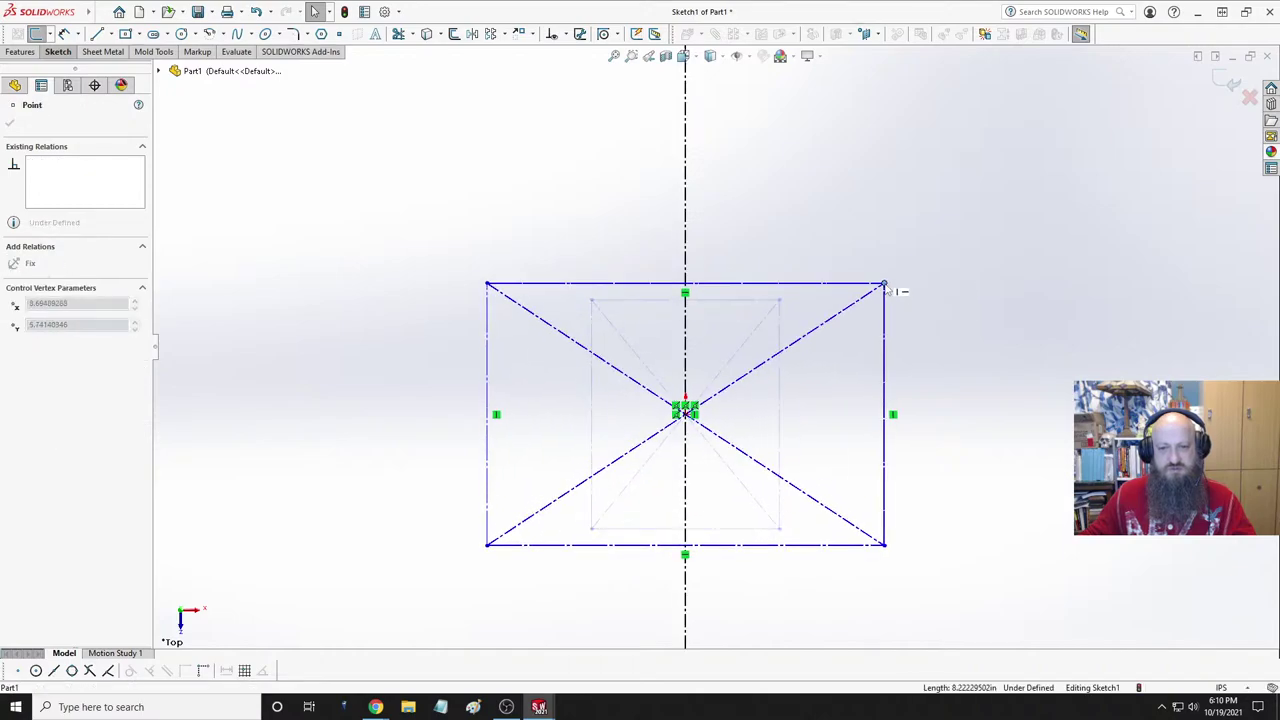
click(953, 333)
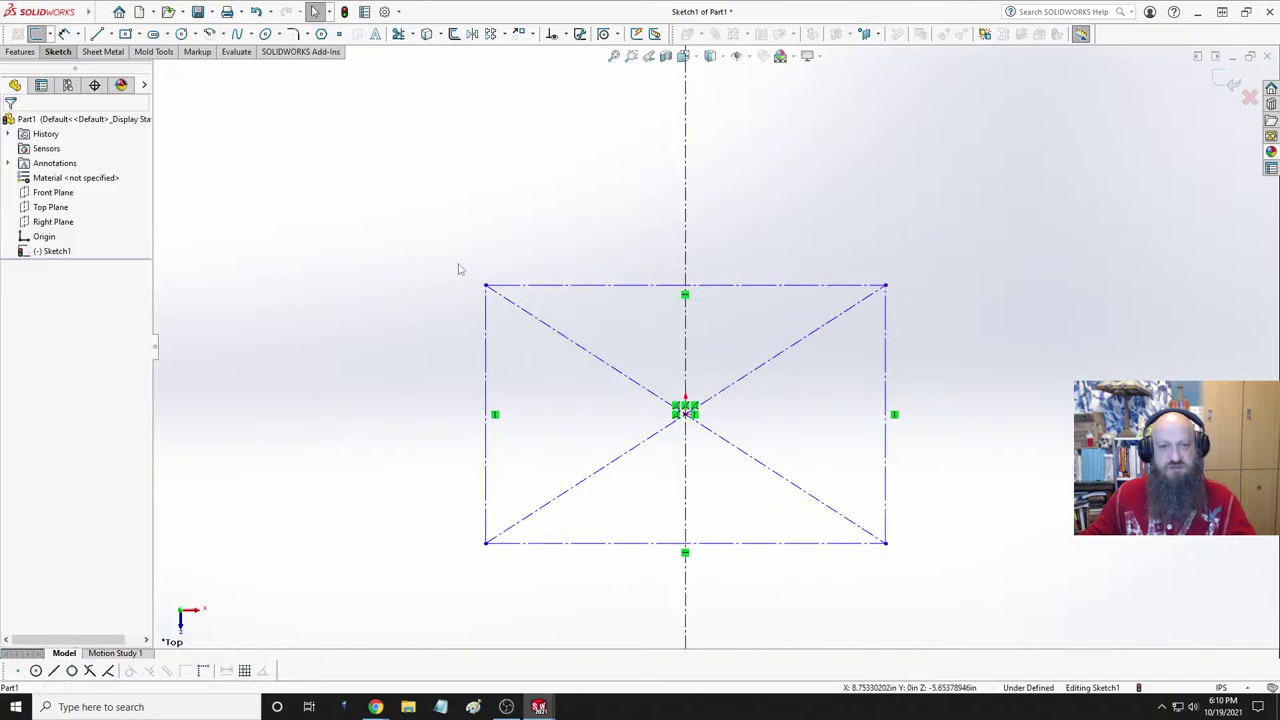
click(63, 33)
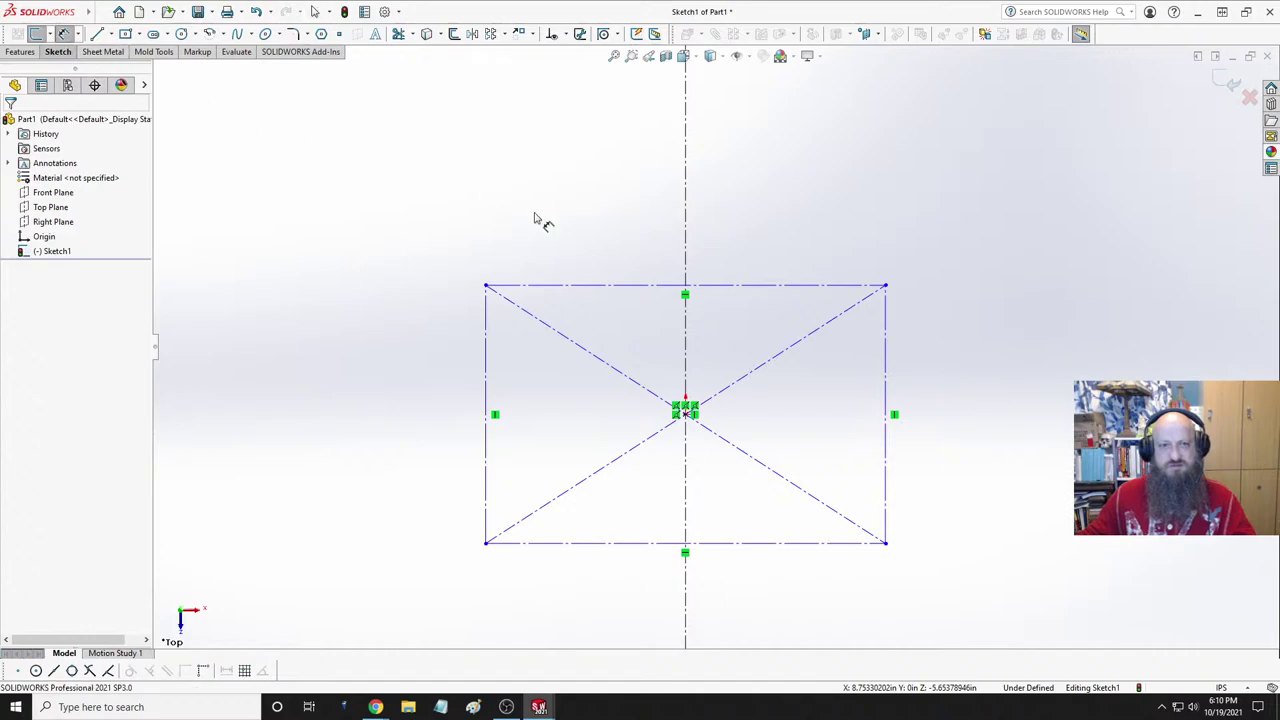
click(597, 286)
click(600, 228)
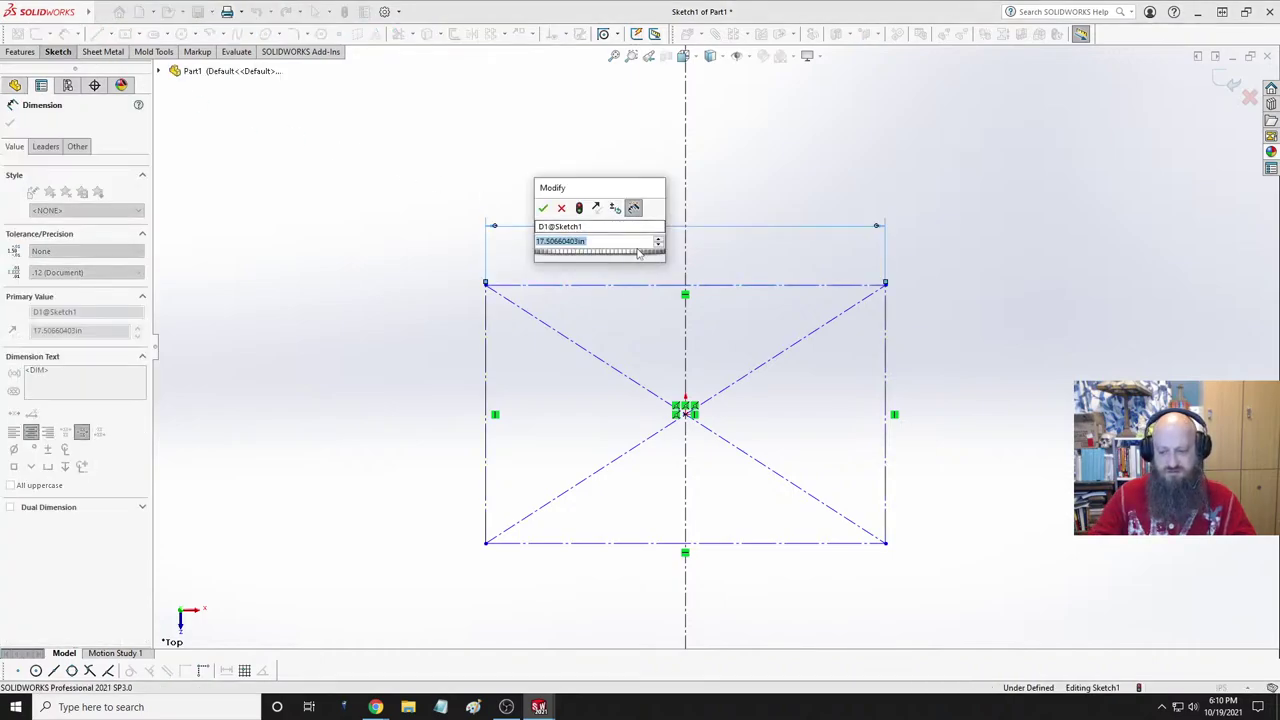
text(85.5)
key(Return)
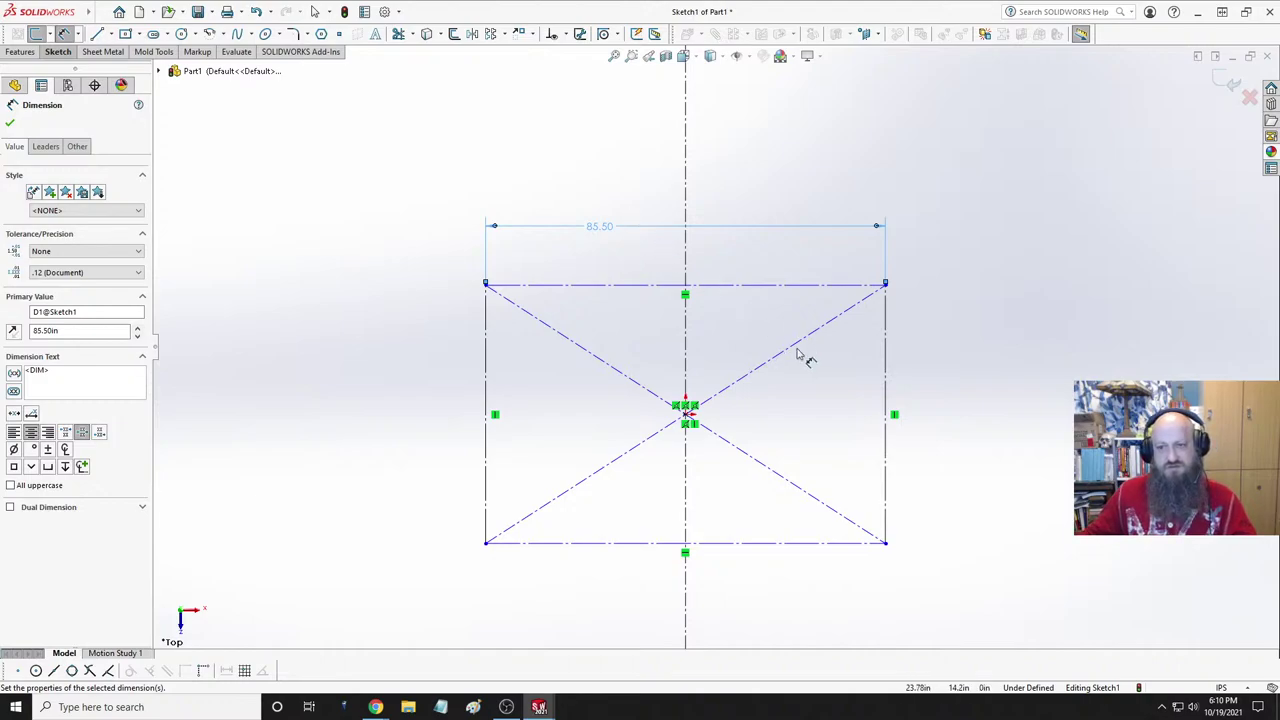
- Dimension the rectangle's height to 51.00
click(885, 349)
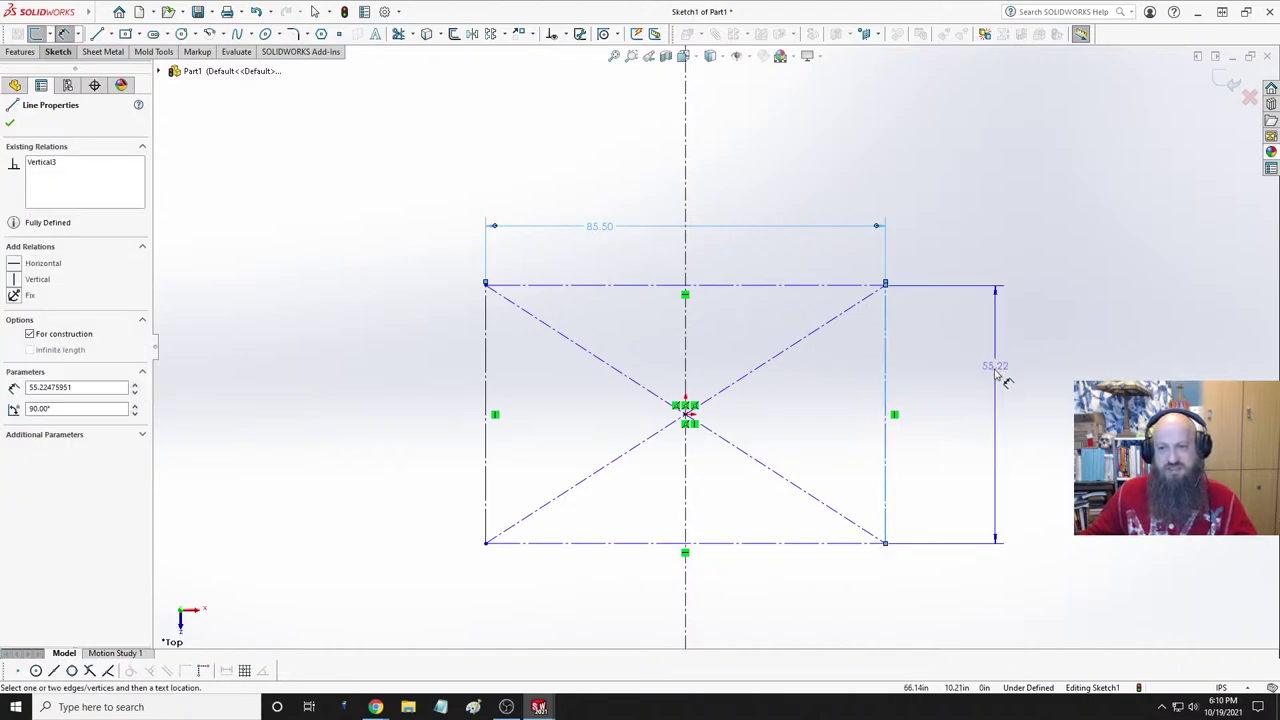
click(1005, 405)
text(51)
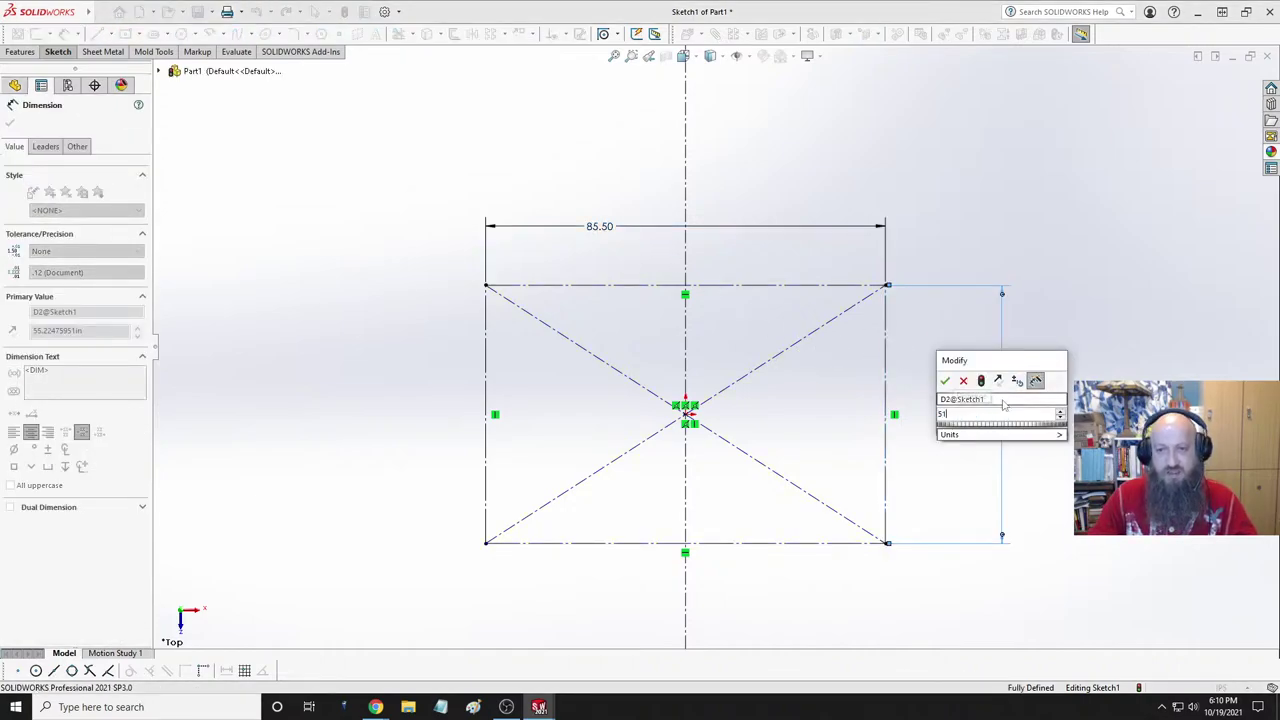
key(Return)
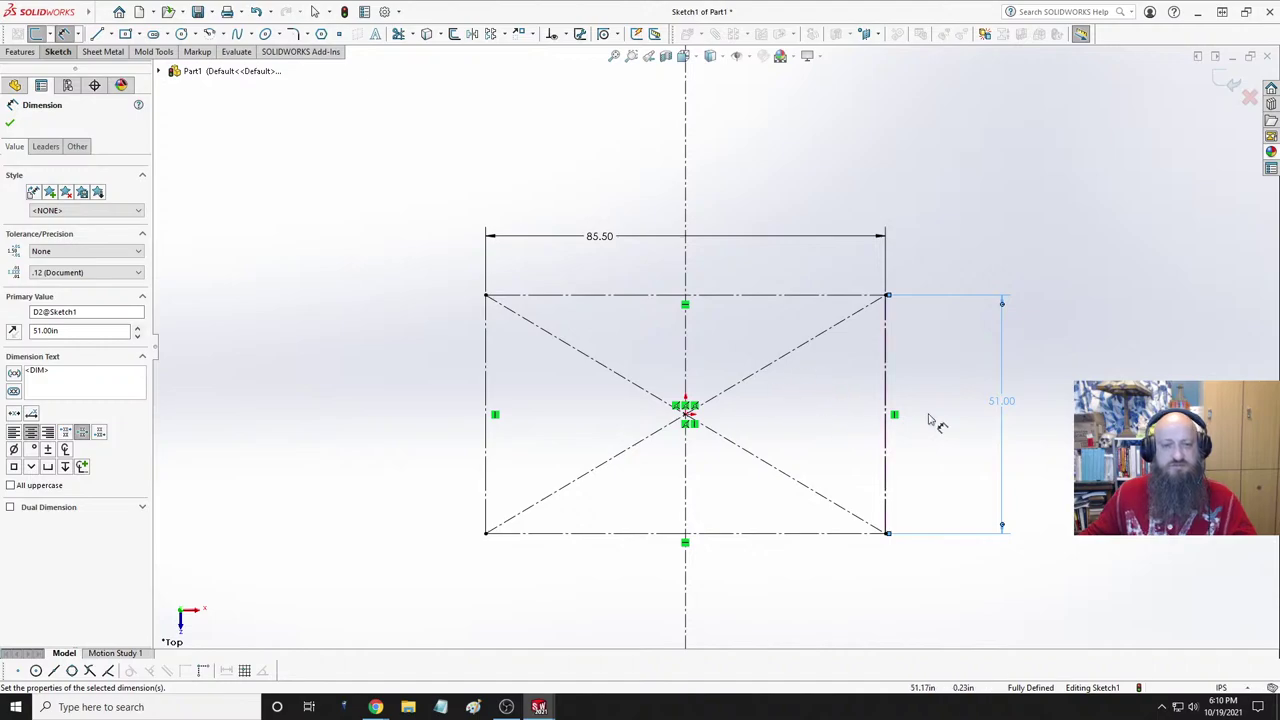
key(Escape)
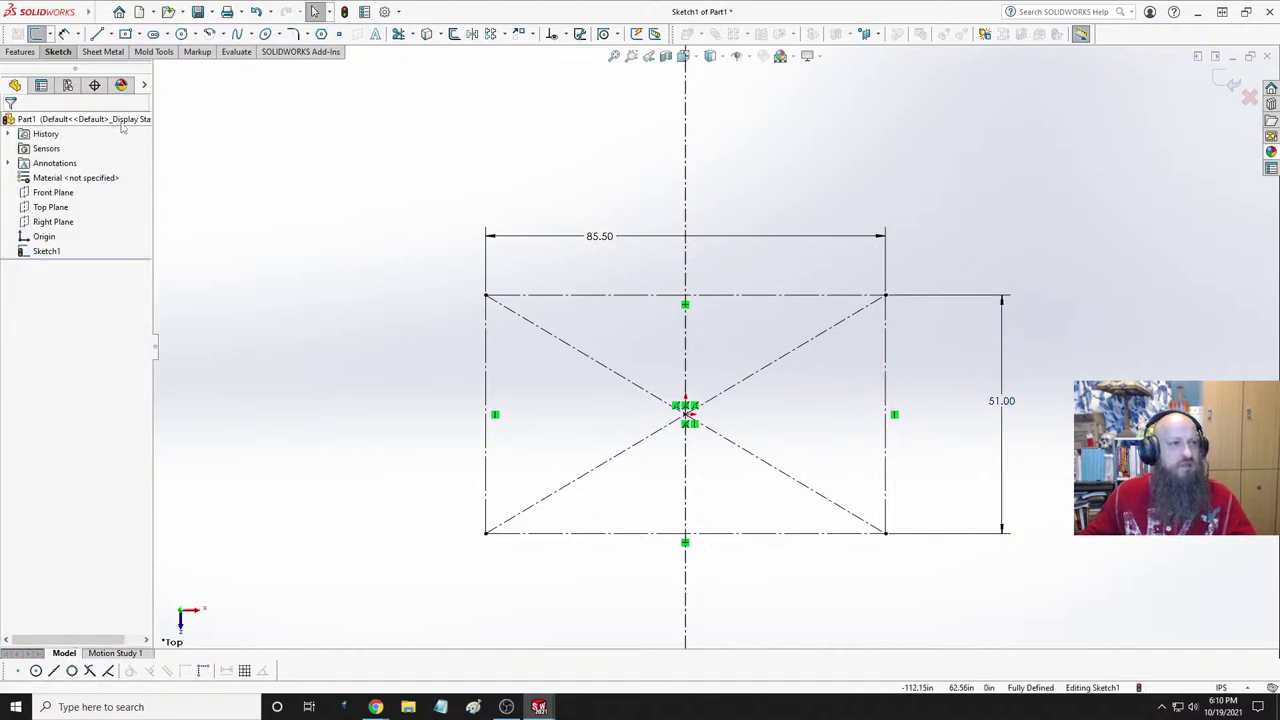
- Draw two diagonal centerlines from the bottom edge to each side edge near the bottom corners
click(108, 34)
click(128, 66)
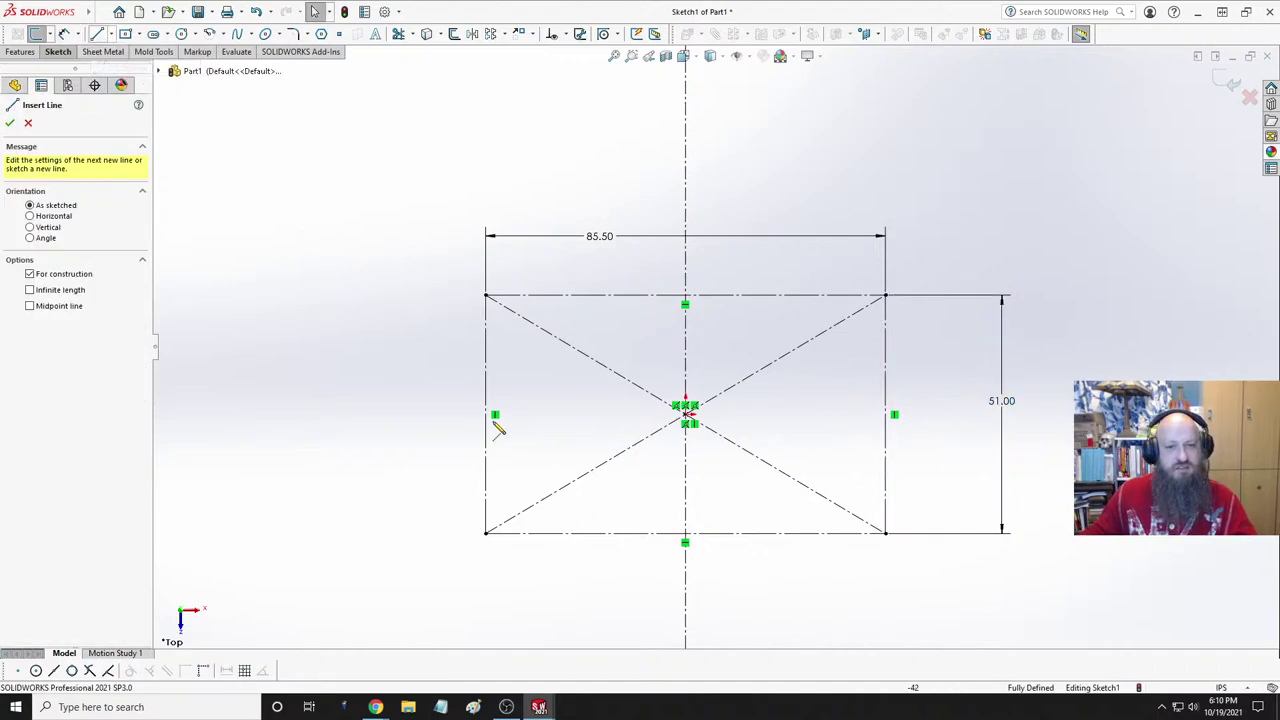
click(545, 532)
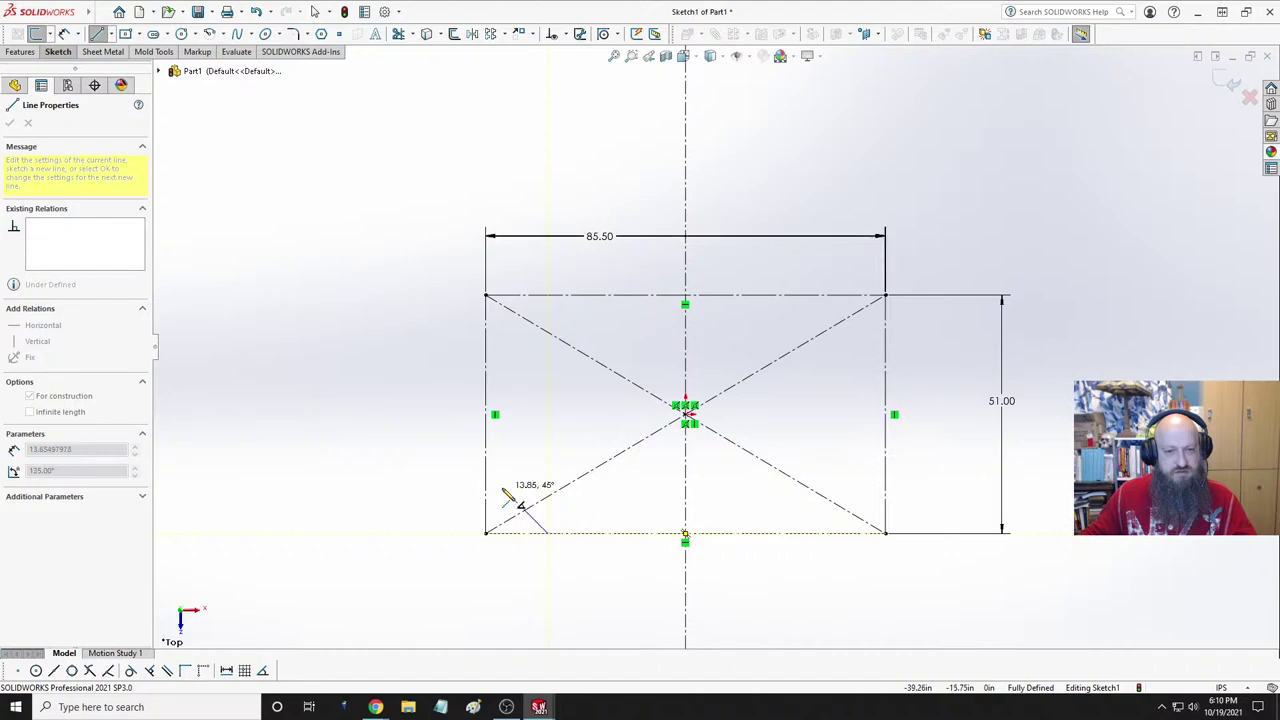
click(486, 471)
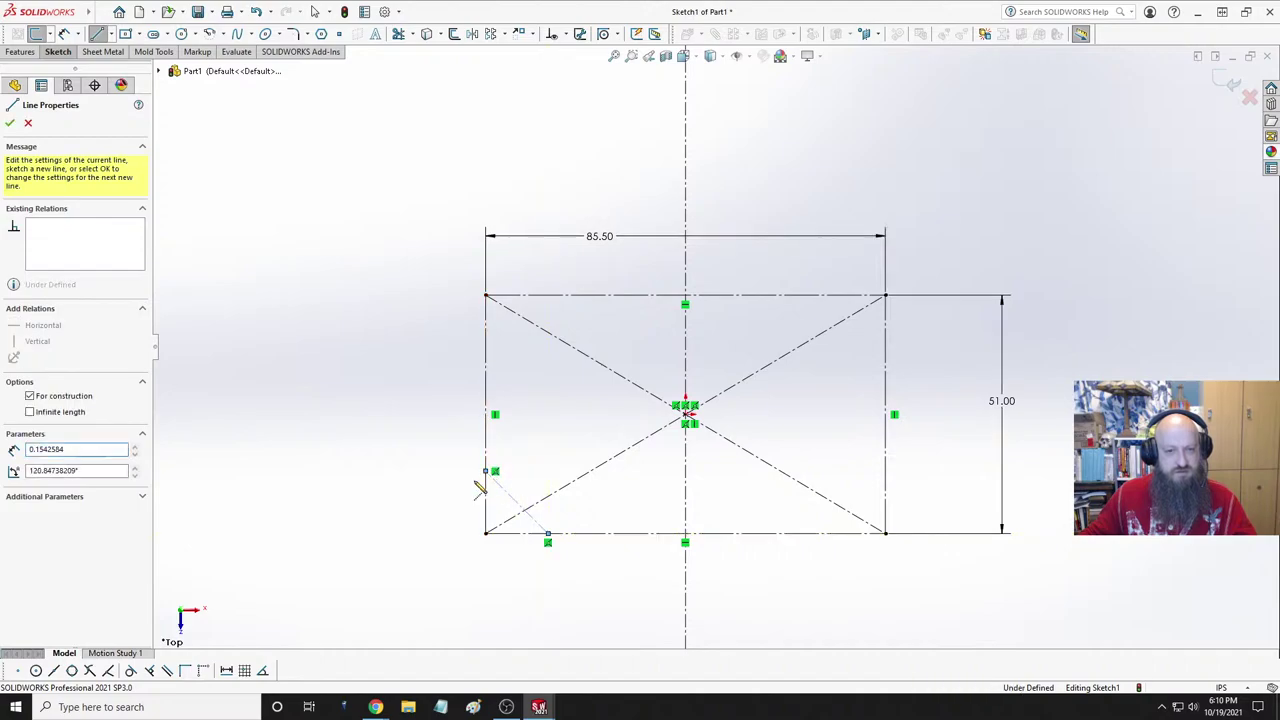
key(Escape)
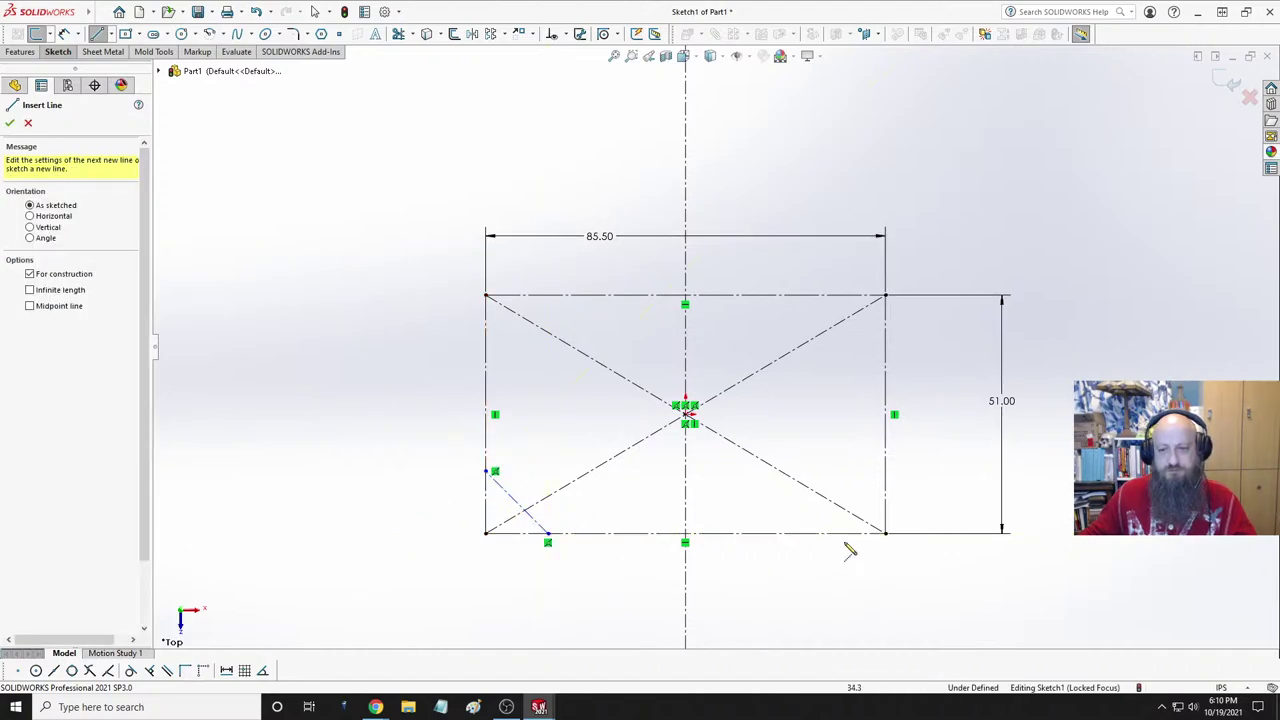
click(800, 533)
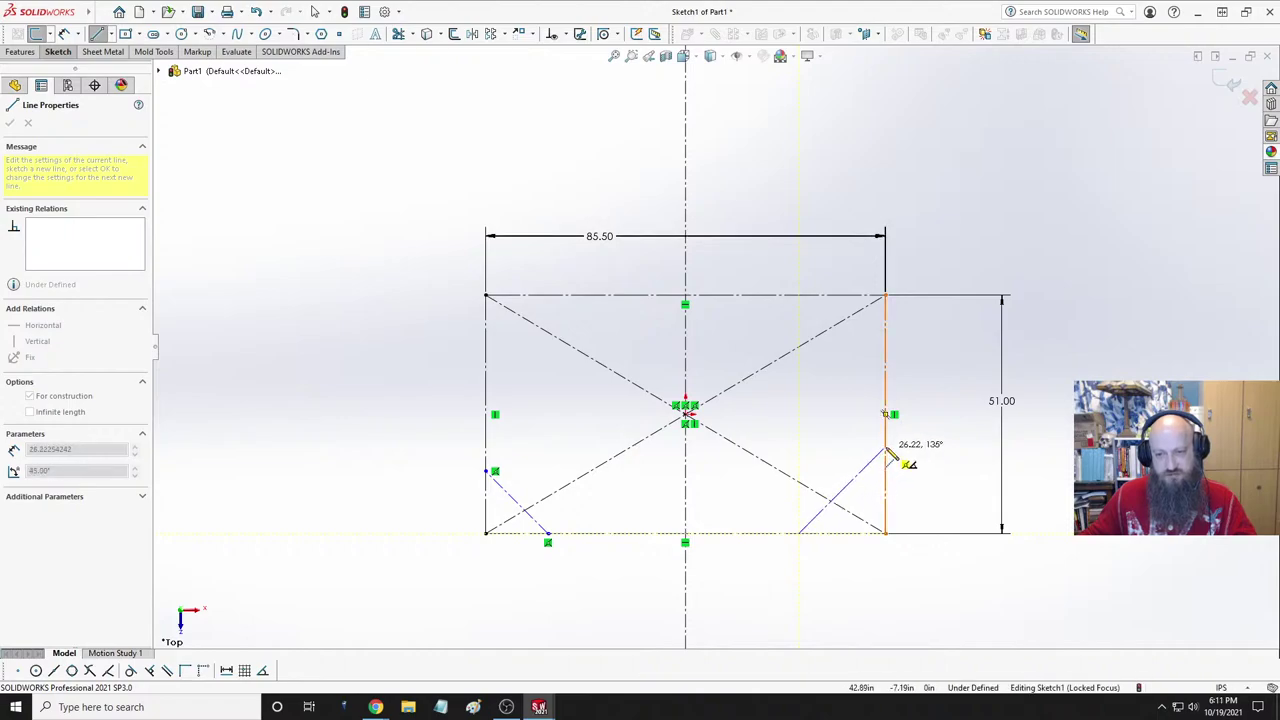
double_click(886, 448)
key(Escape)
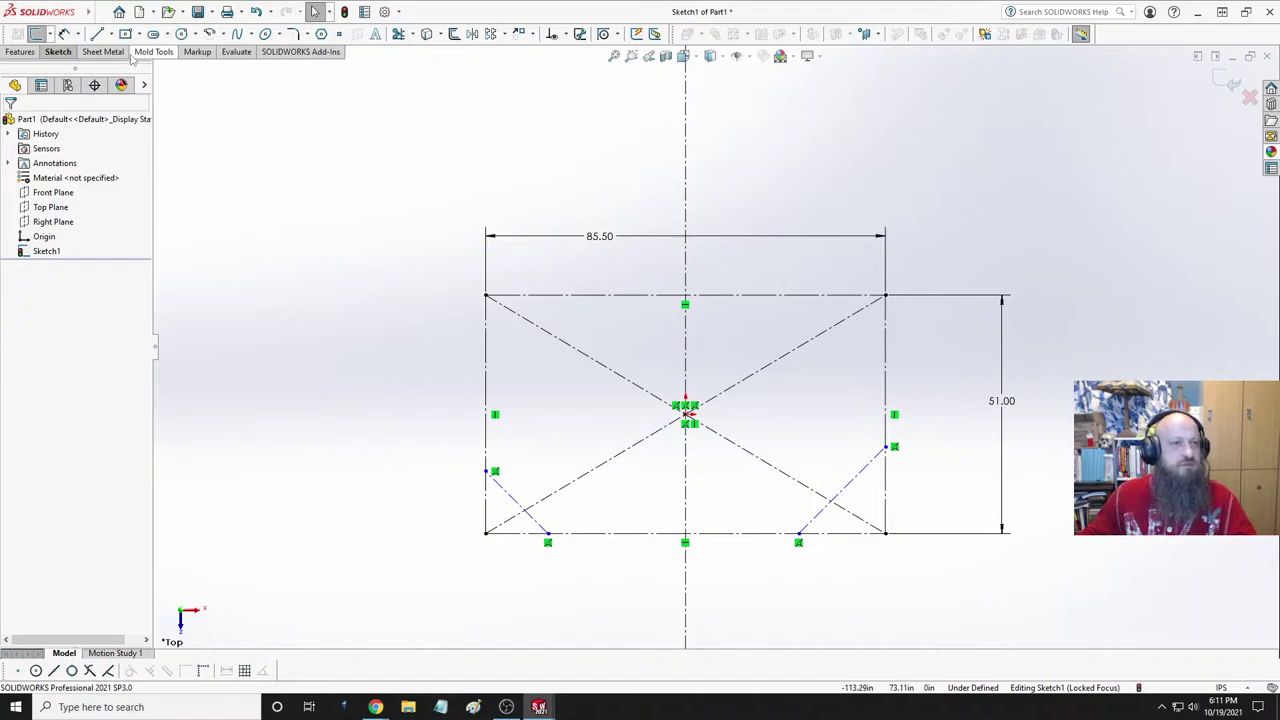
- Dimension the left corner cut's horizontal leg along the bottom edge to 12.56
click(63, 33)
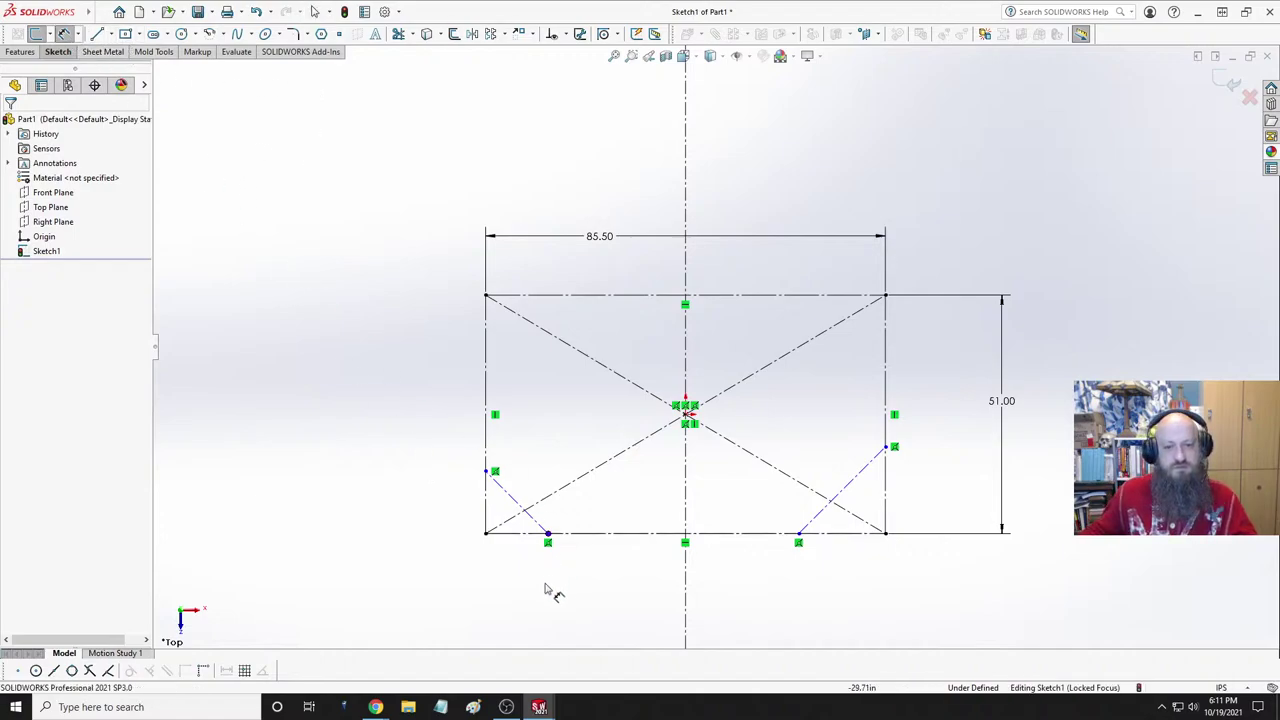
click(486, 535)
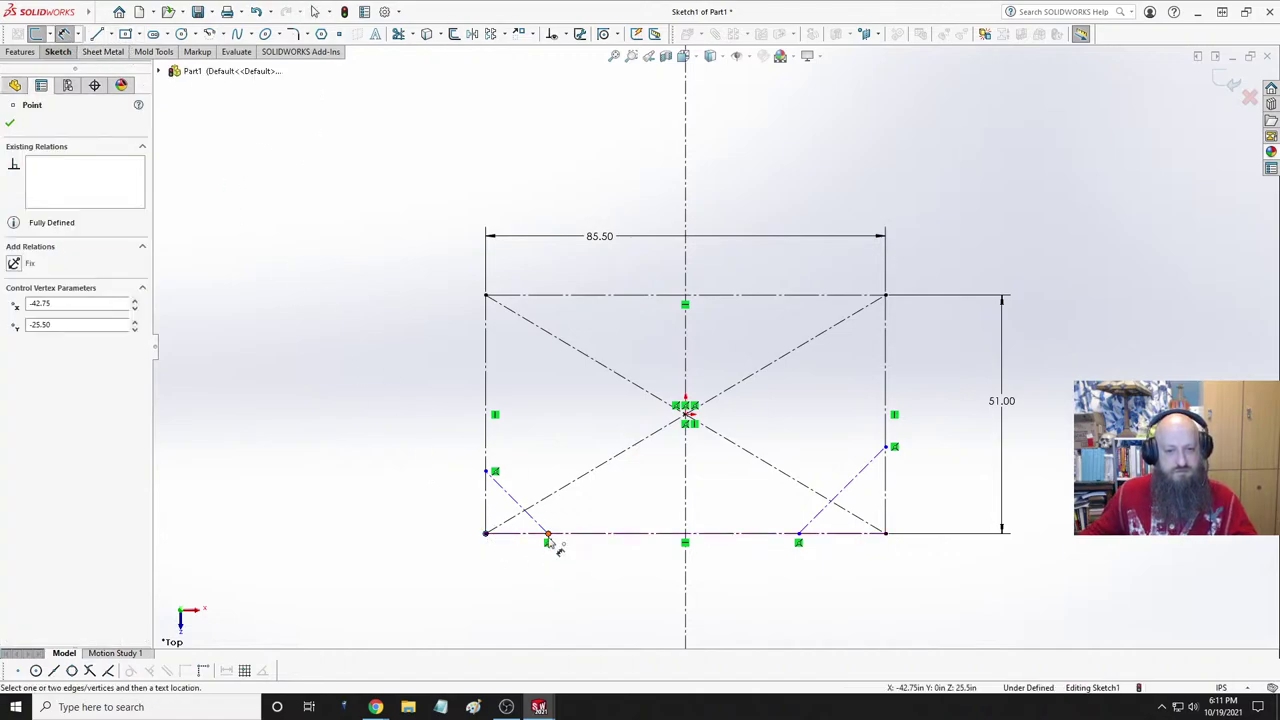
click(548, 535)
click(515, 572)
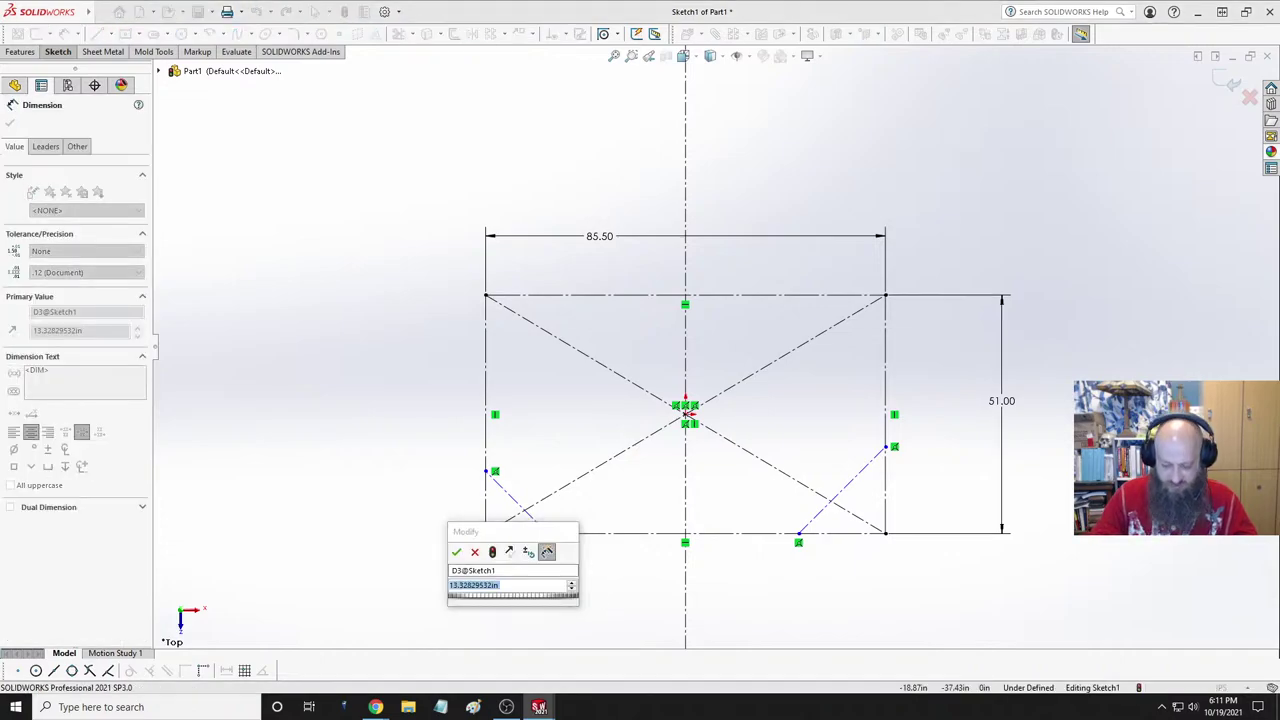
text(12.562)
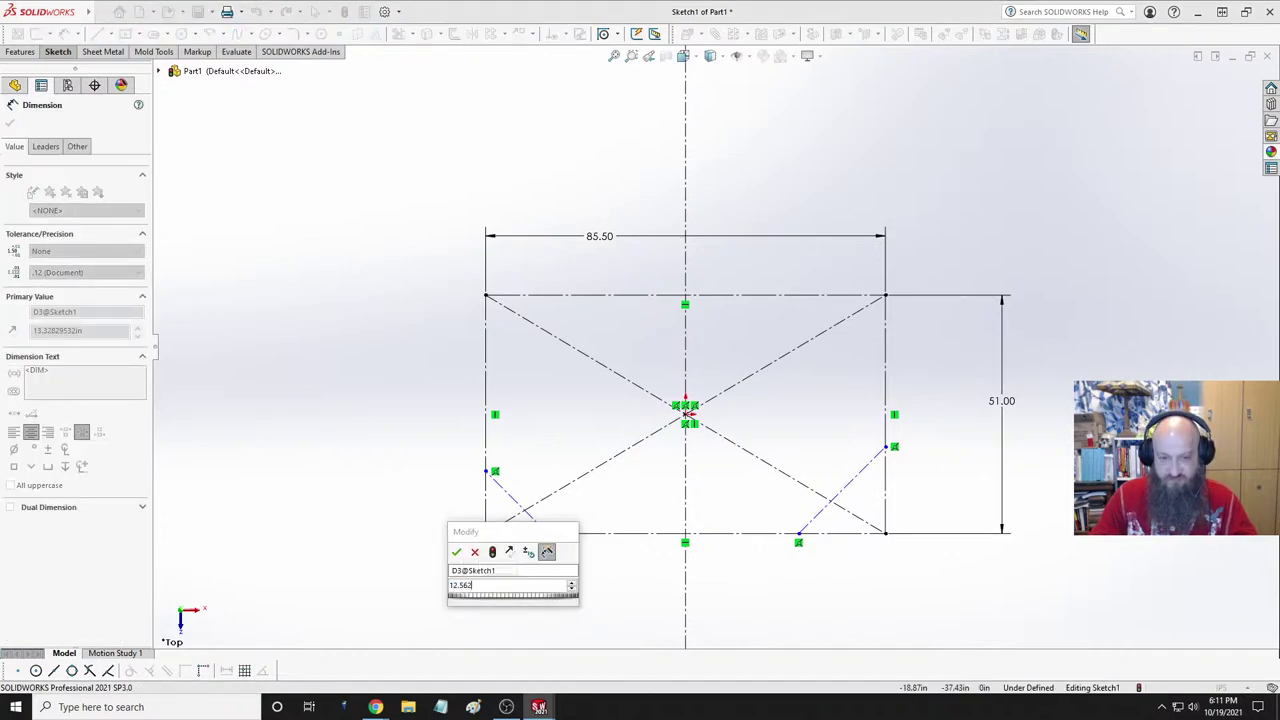
key(Return)
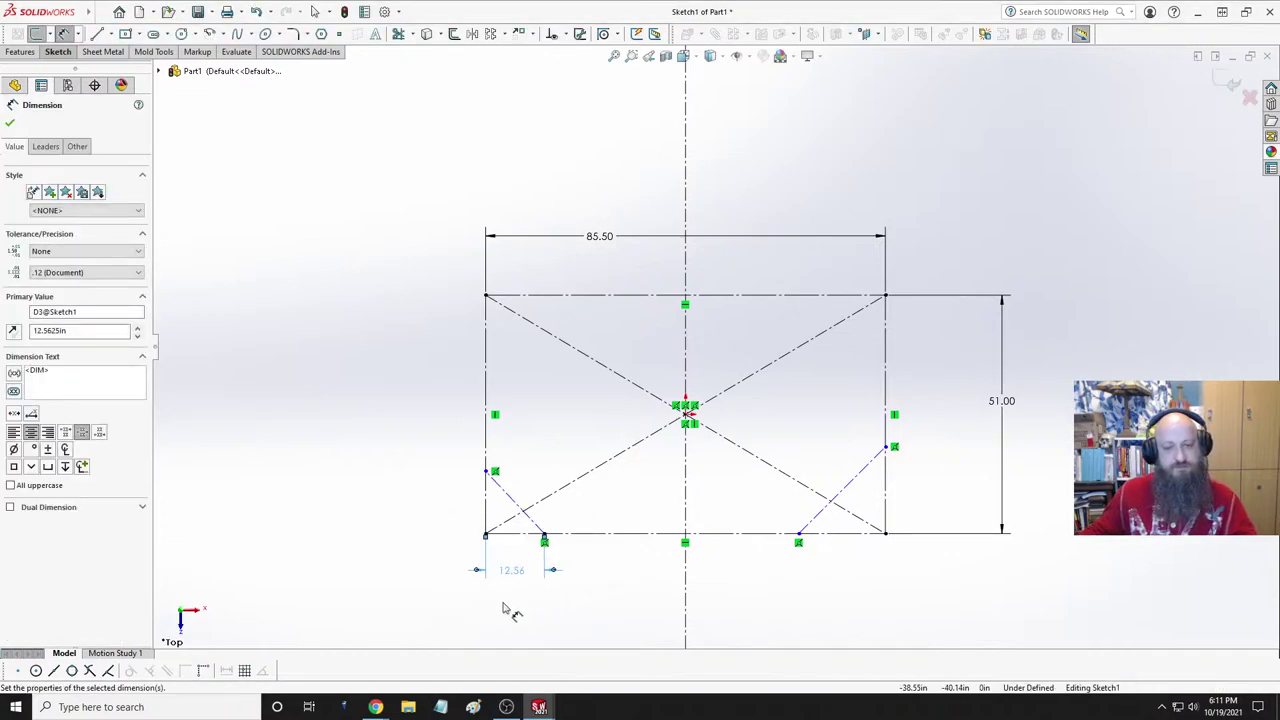
key(Escape)
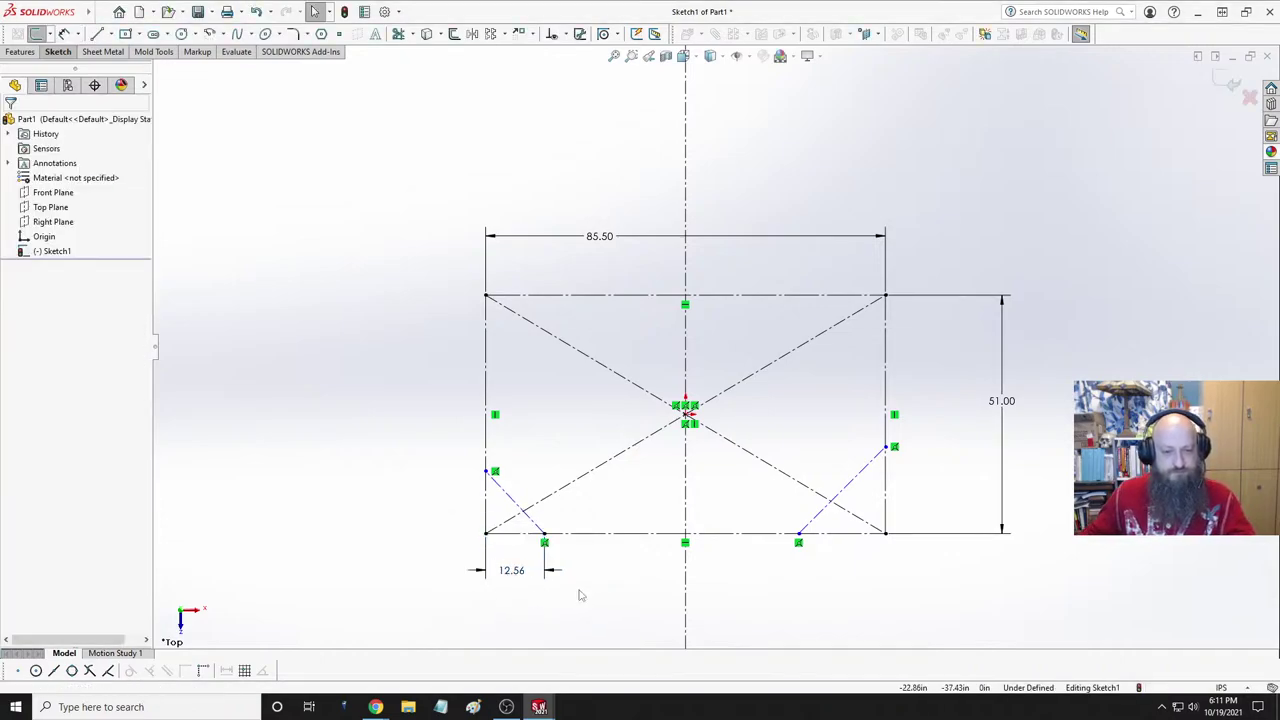
- Reopen the 12.56 dimension's edit box to check its name, then close it
double_click(519, 584)
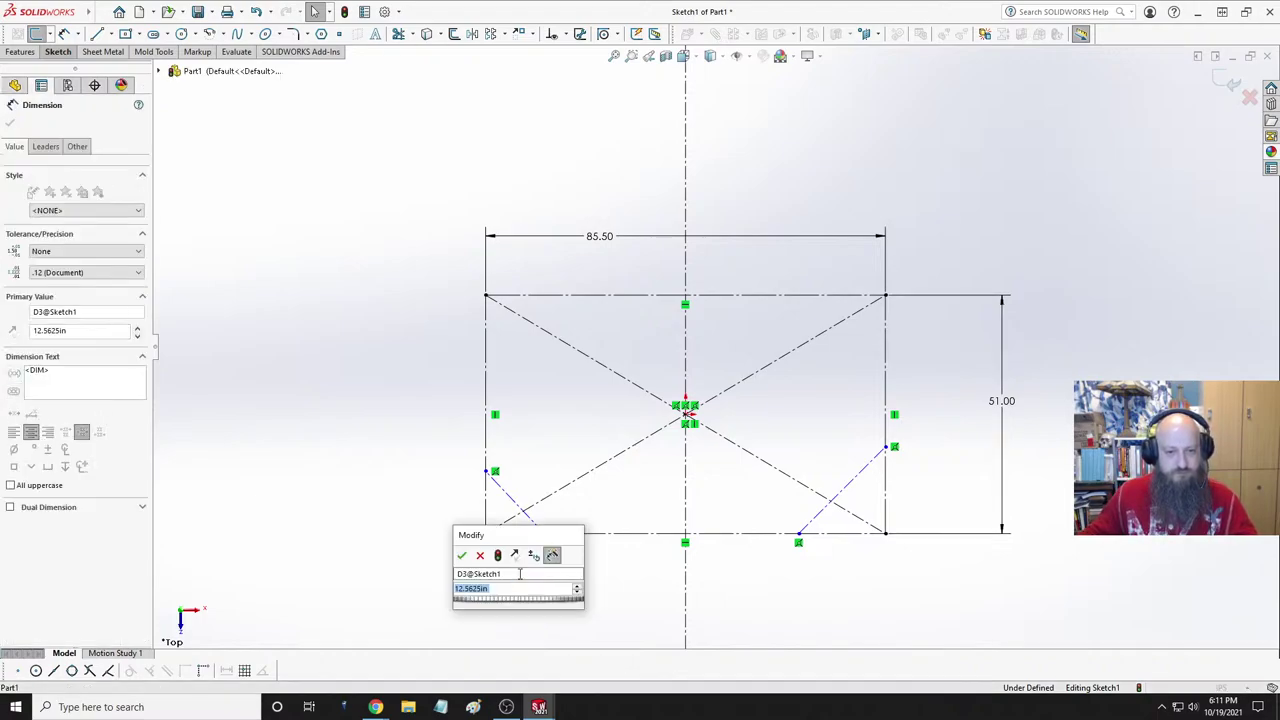
click(517, 574)
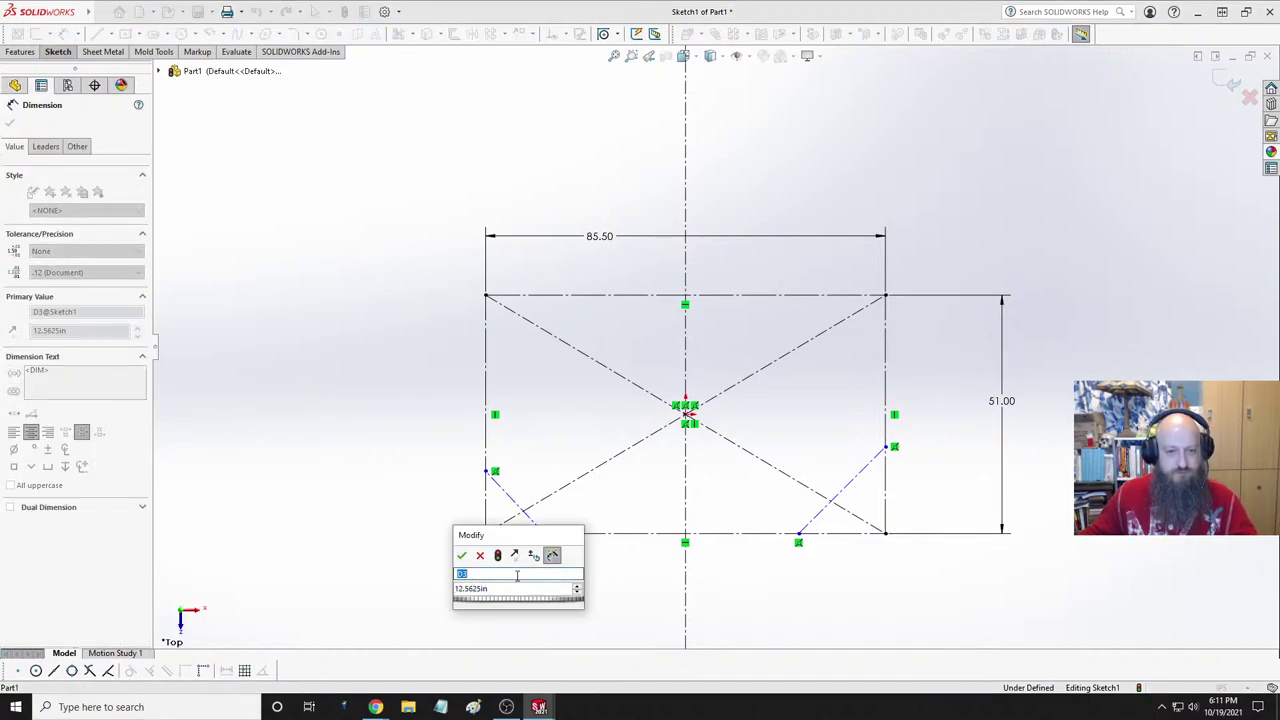
click(600, 585)
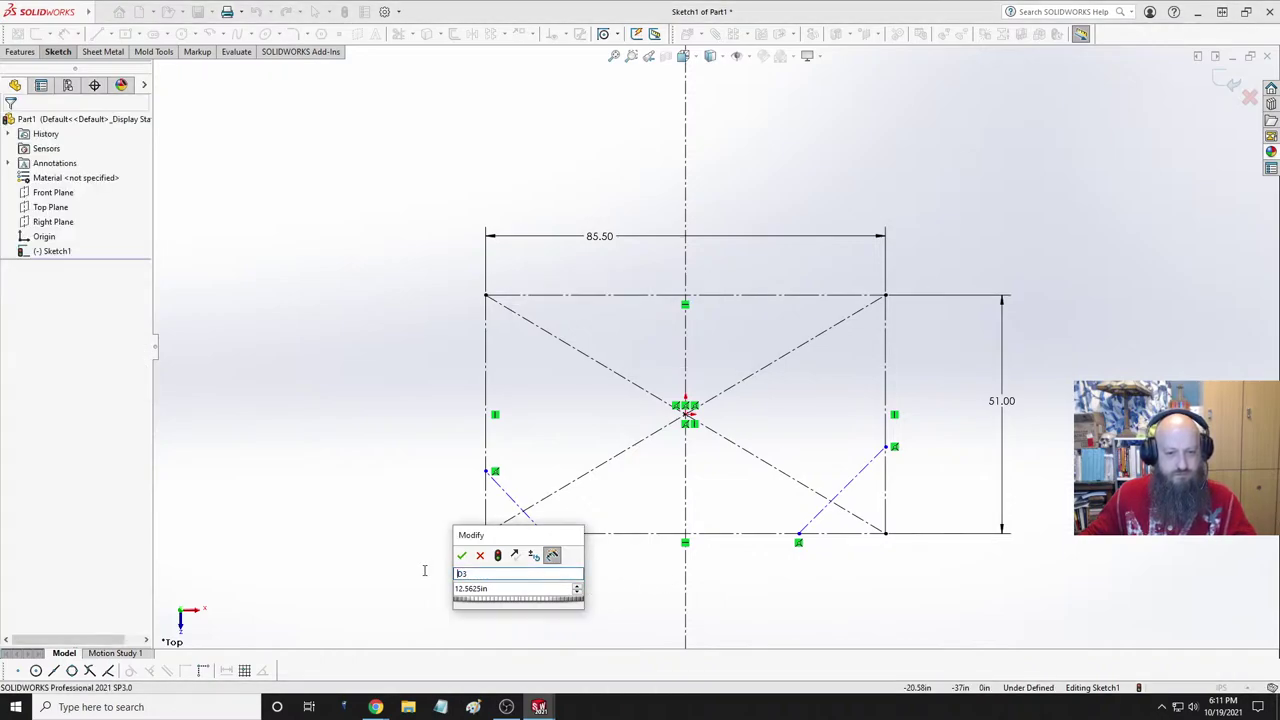
click(654, 592)
key(Escape)
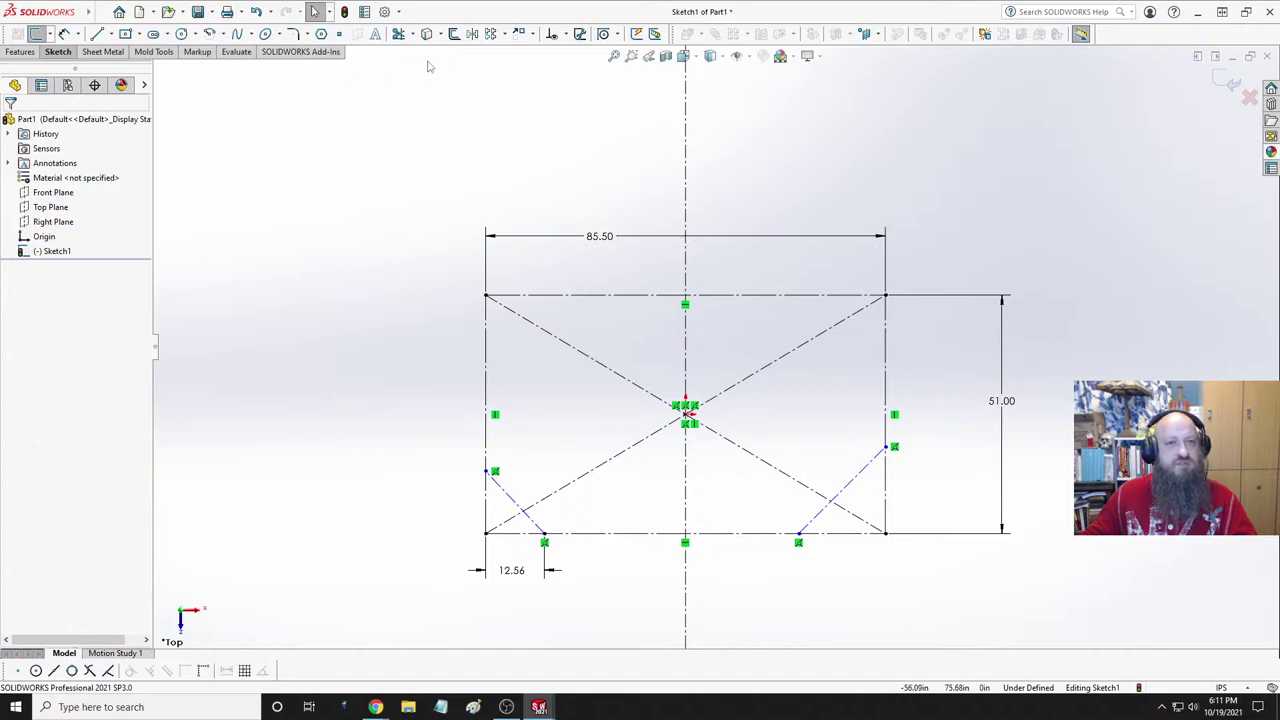
click(64, 33)
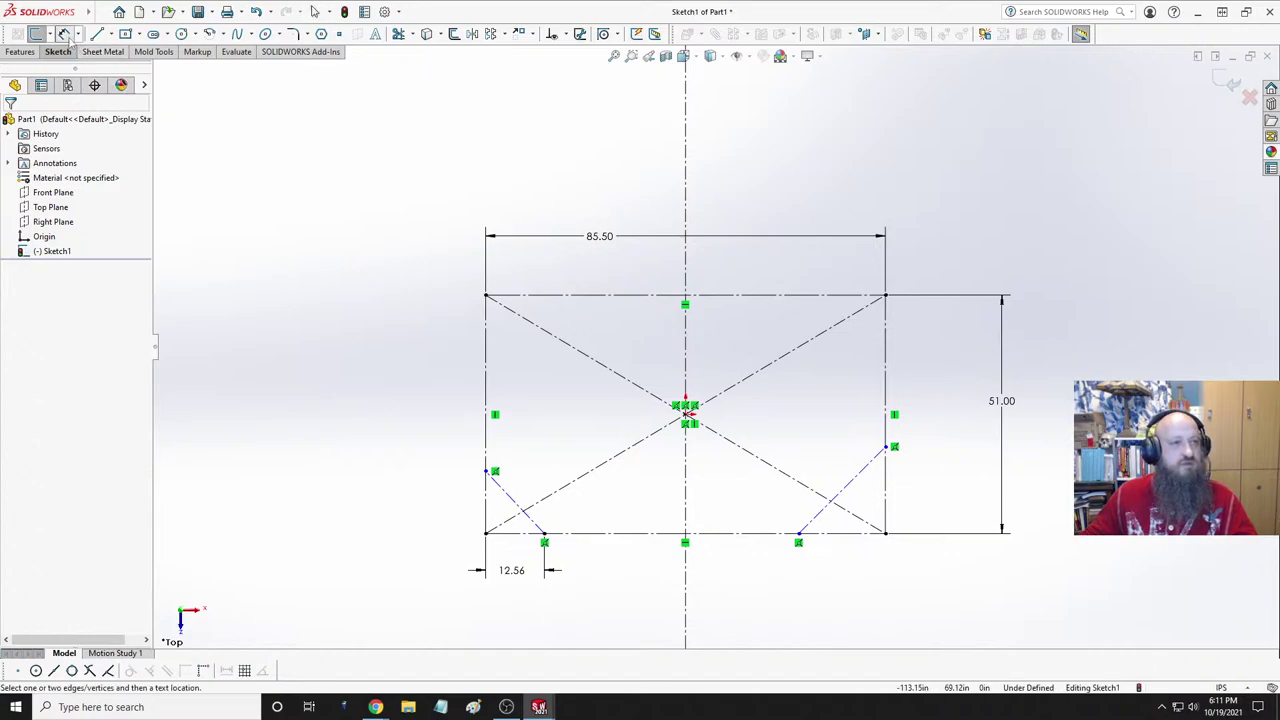
- Dimension the left corner cut's vertical leg, linked to "D3@Sketch1" (12.56)
click(486, 535)
click(487, 471)
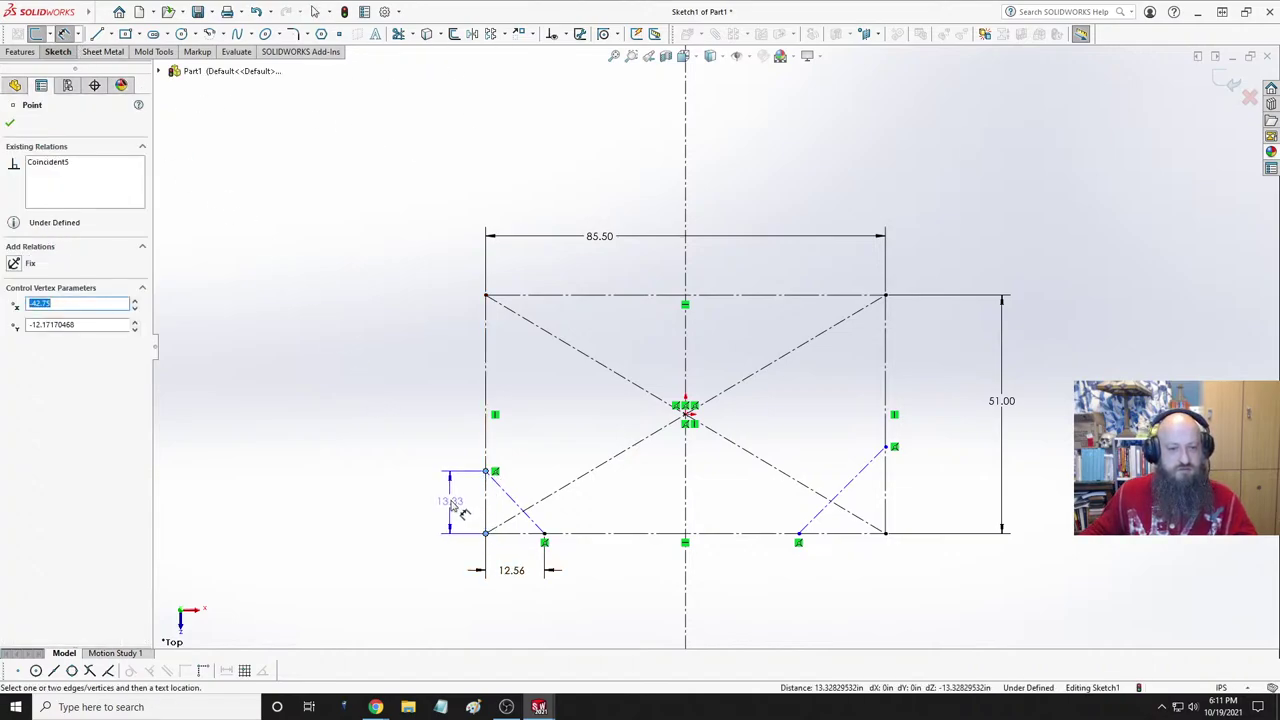
click(448, 500)
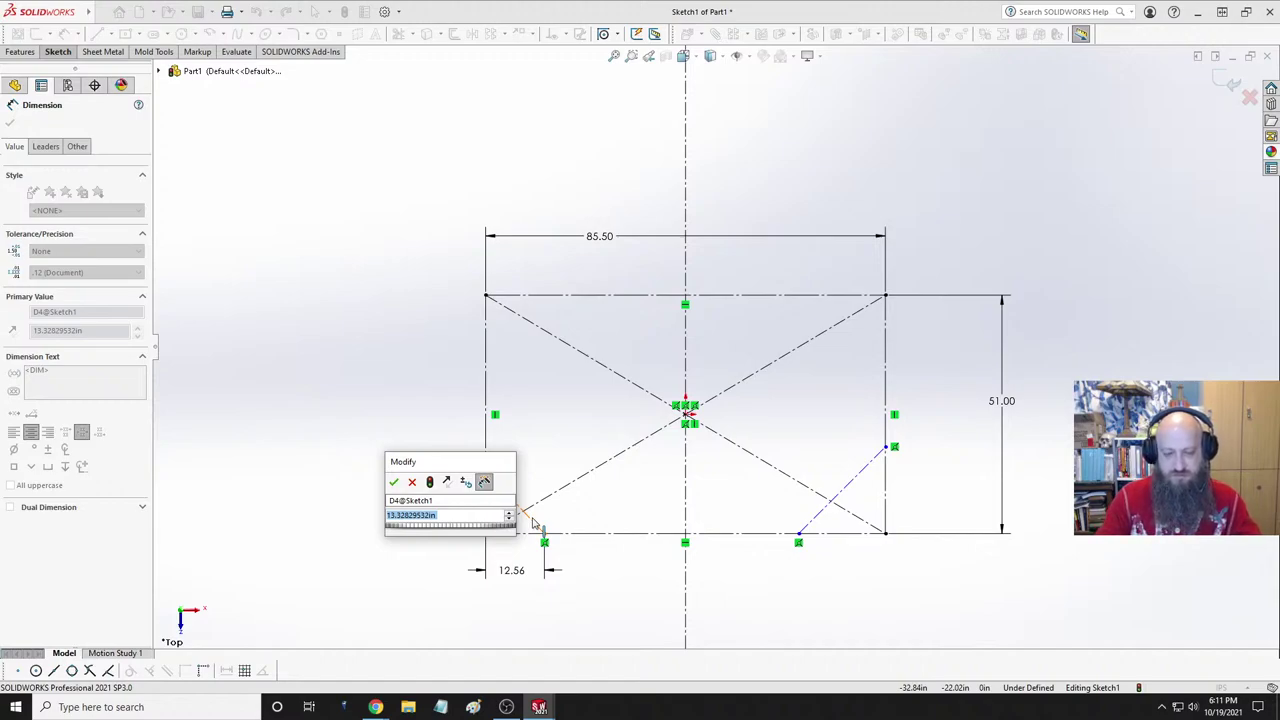
text(1)
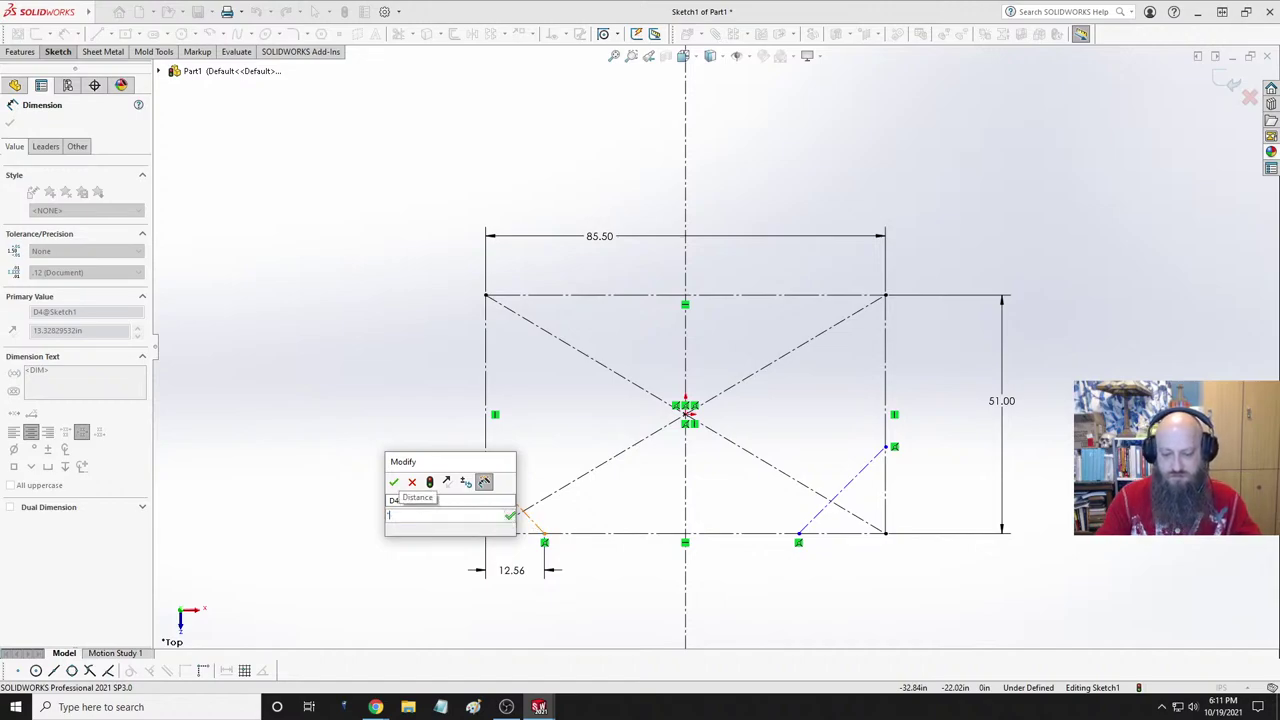
text(=)
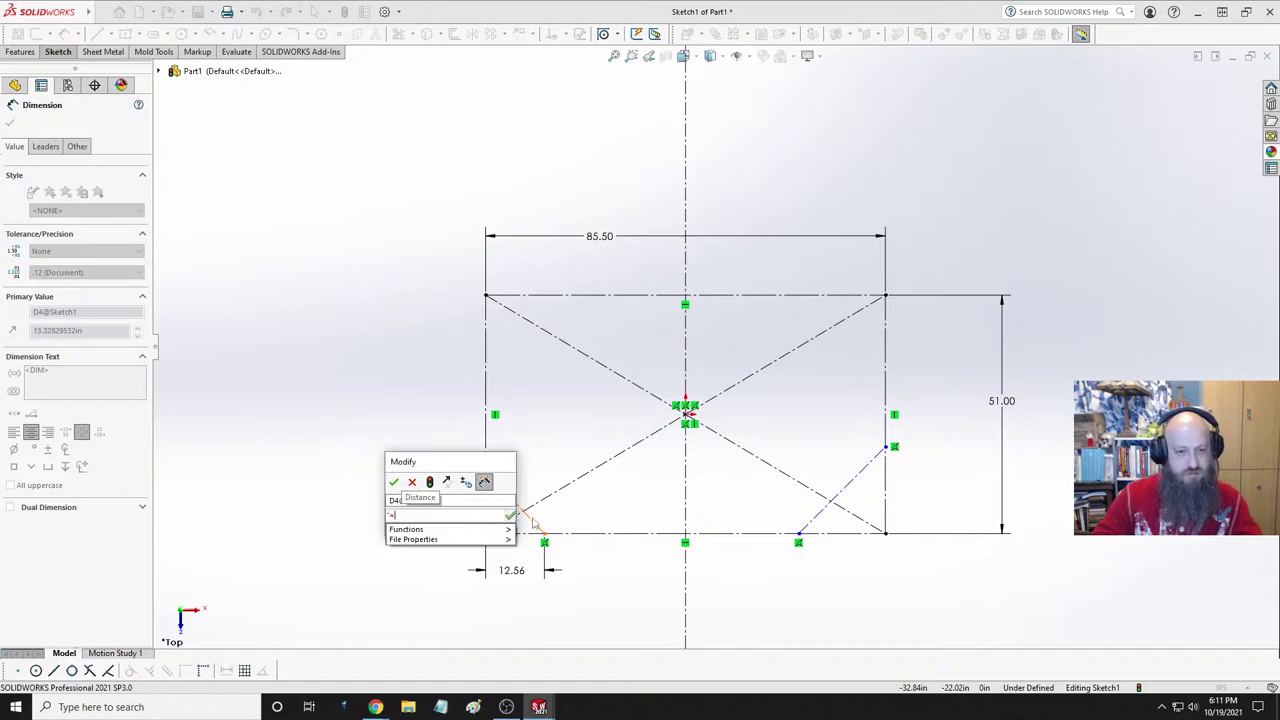
text(D)
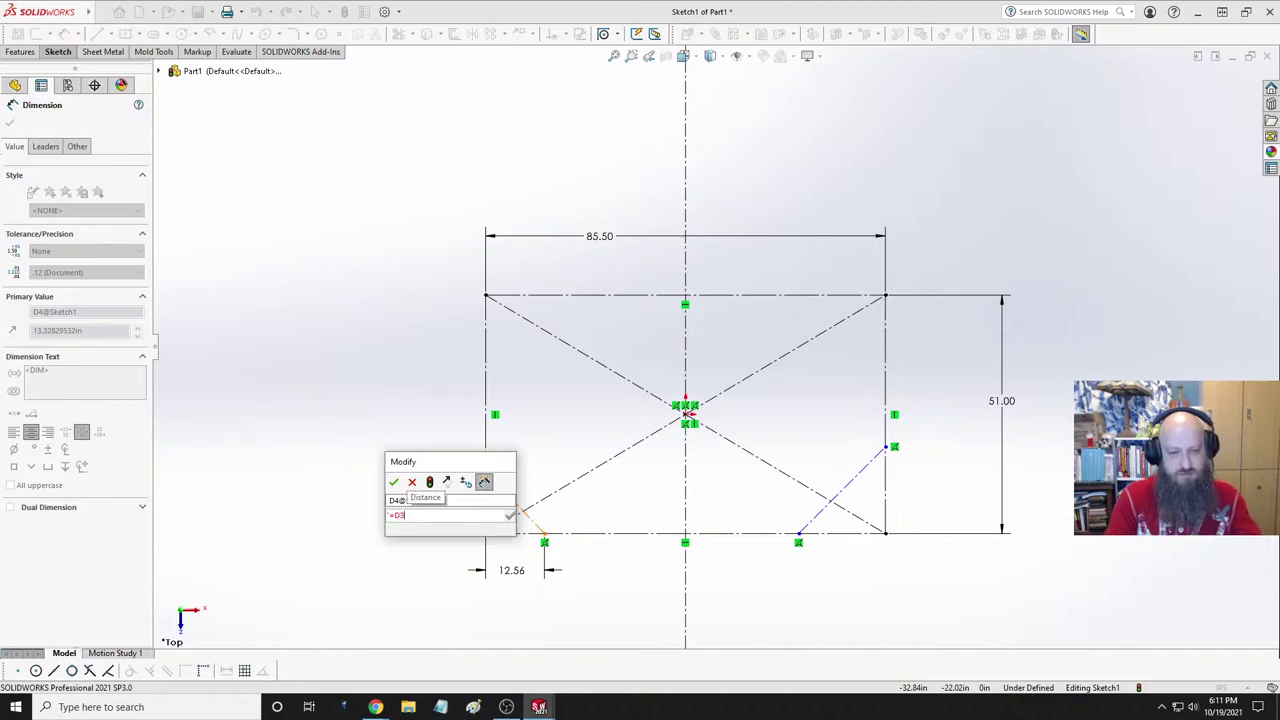
text(3@S)
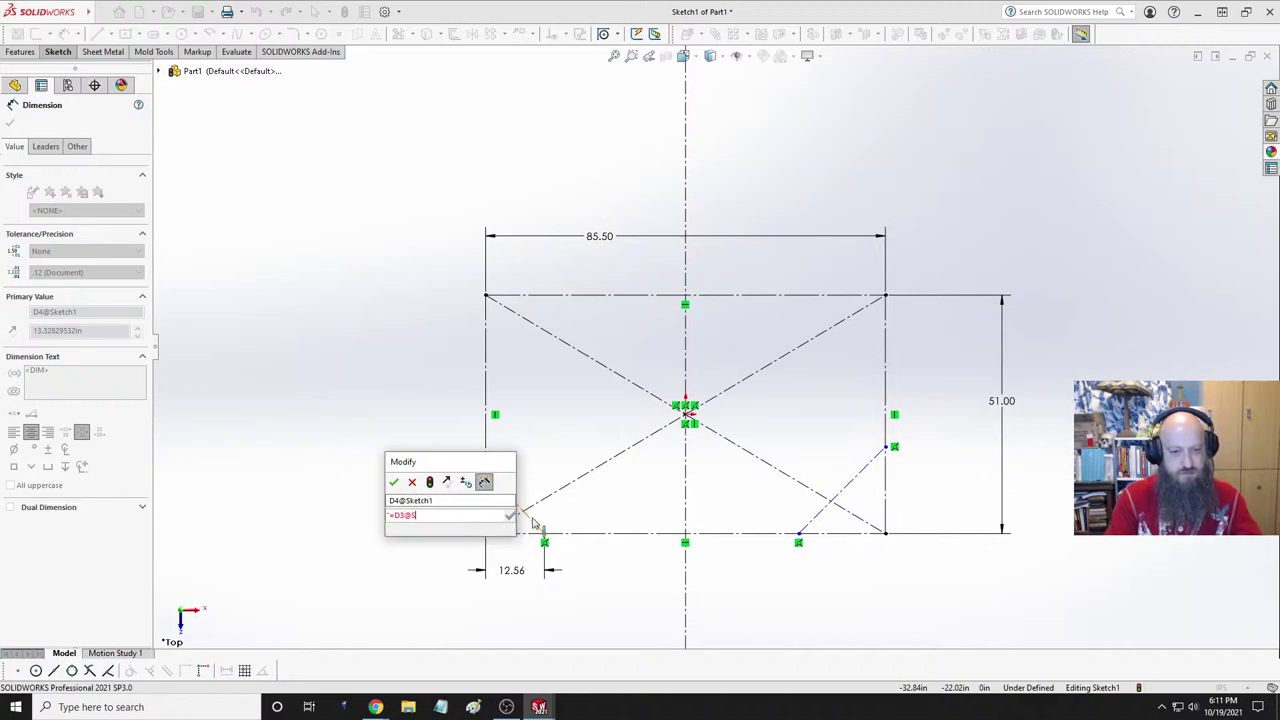
text(ketc)
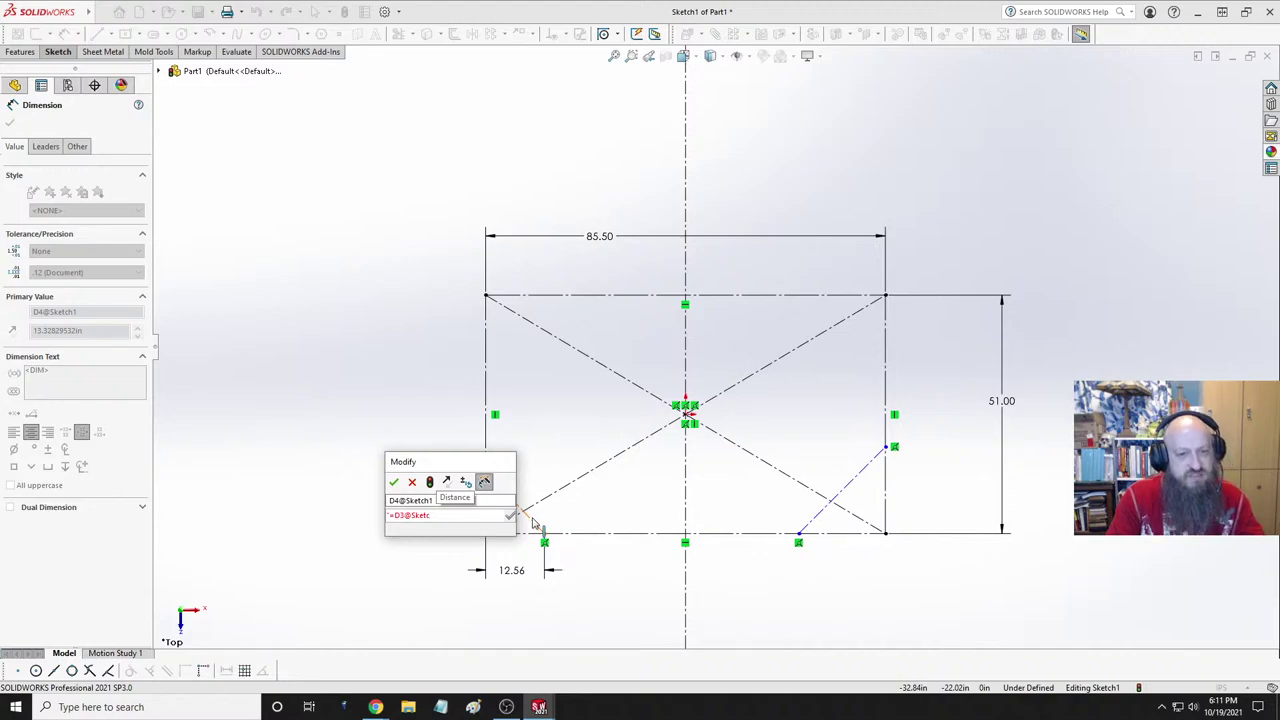
text(h1)
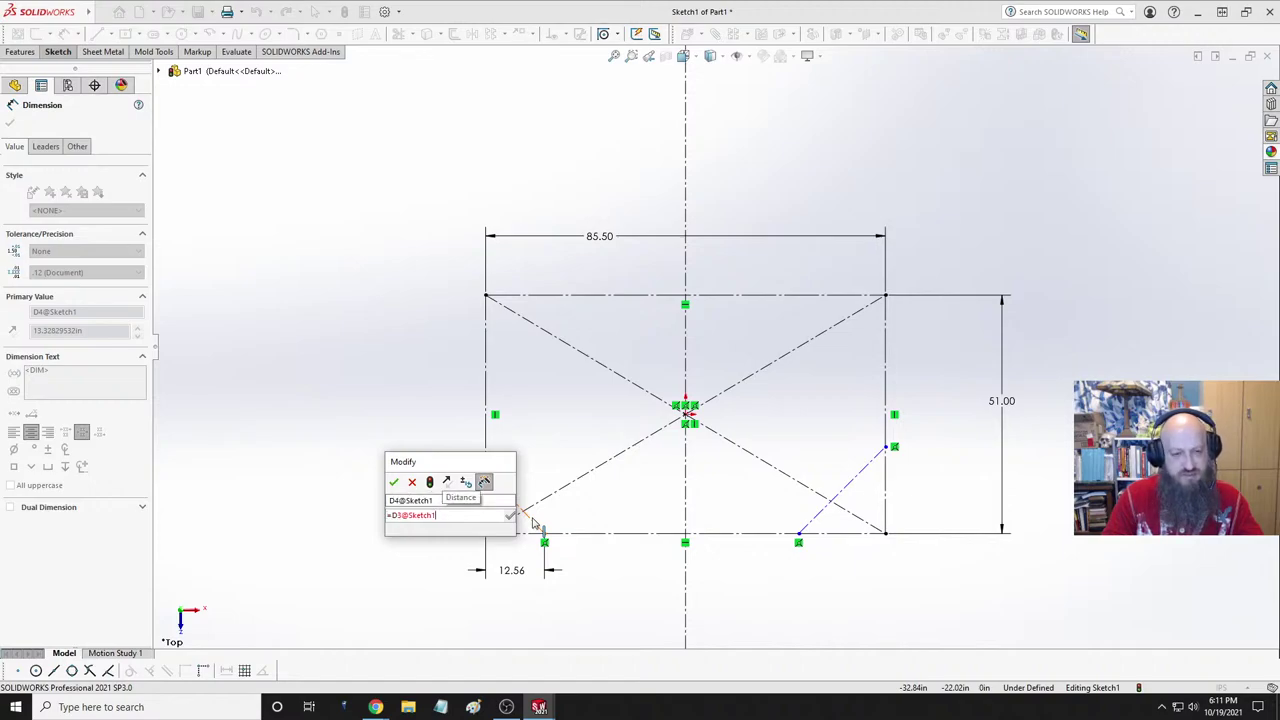
click(391, 516)
mouse_move(441, 540)
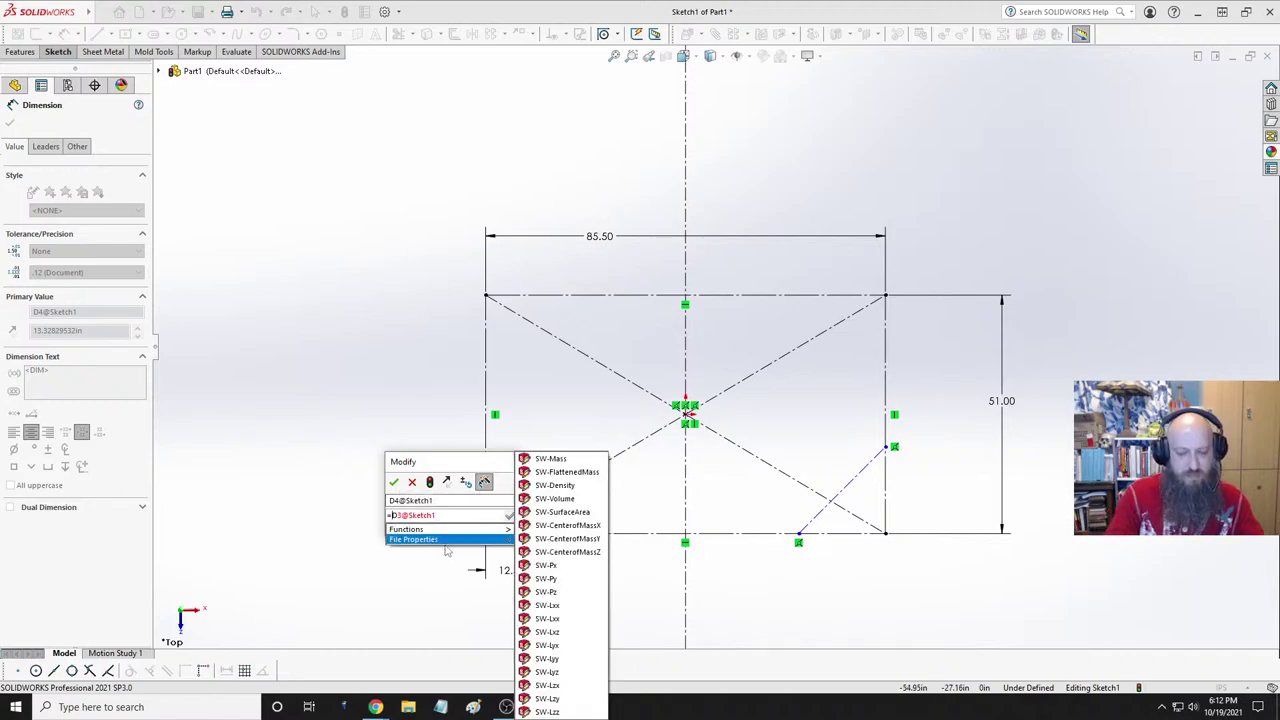
key(Escape)
text(")
key(End)
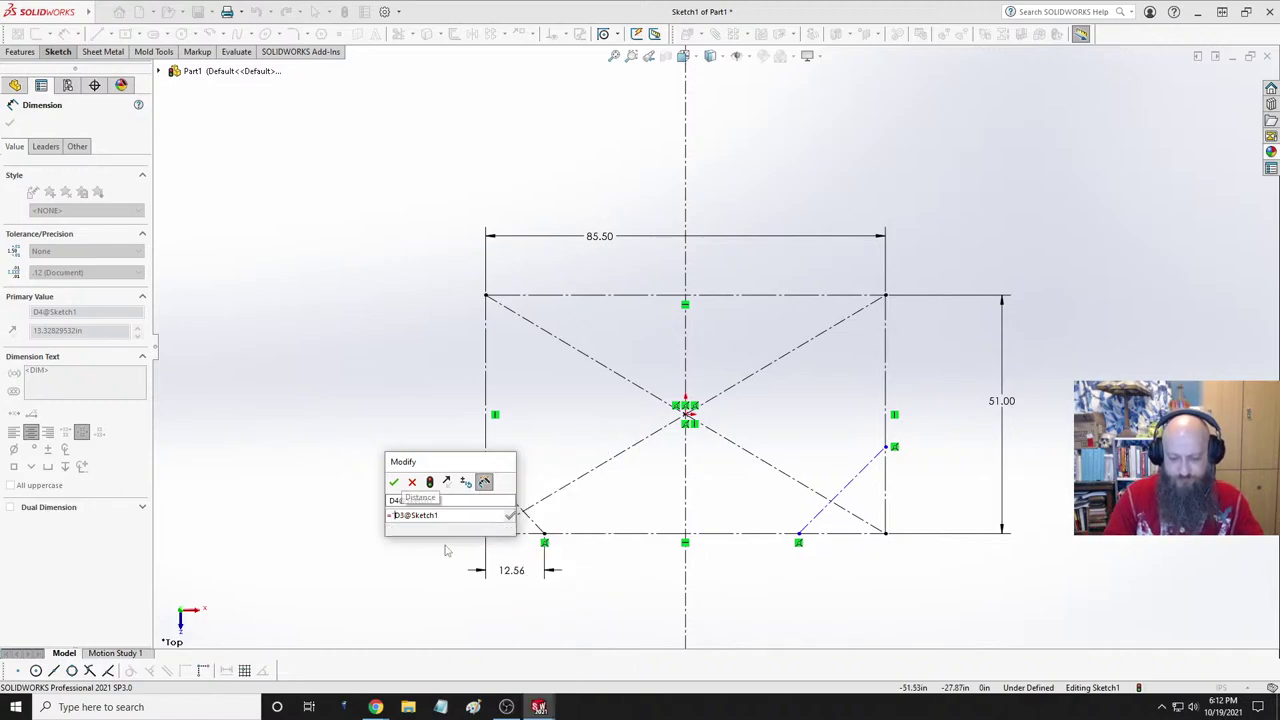
text(")
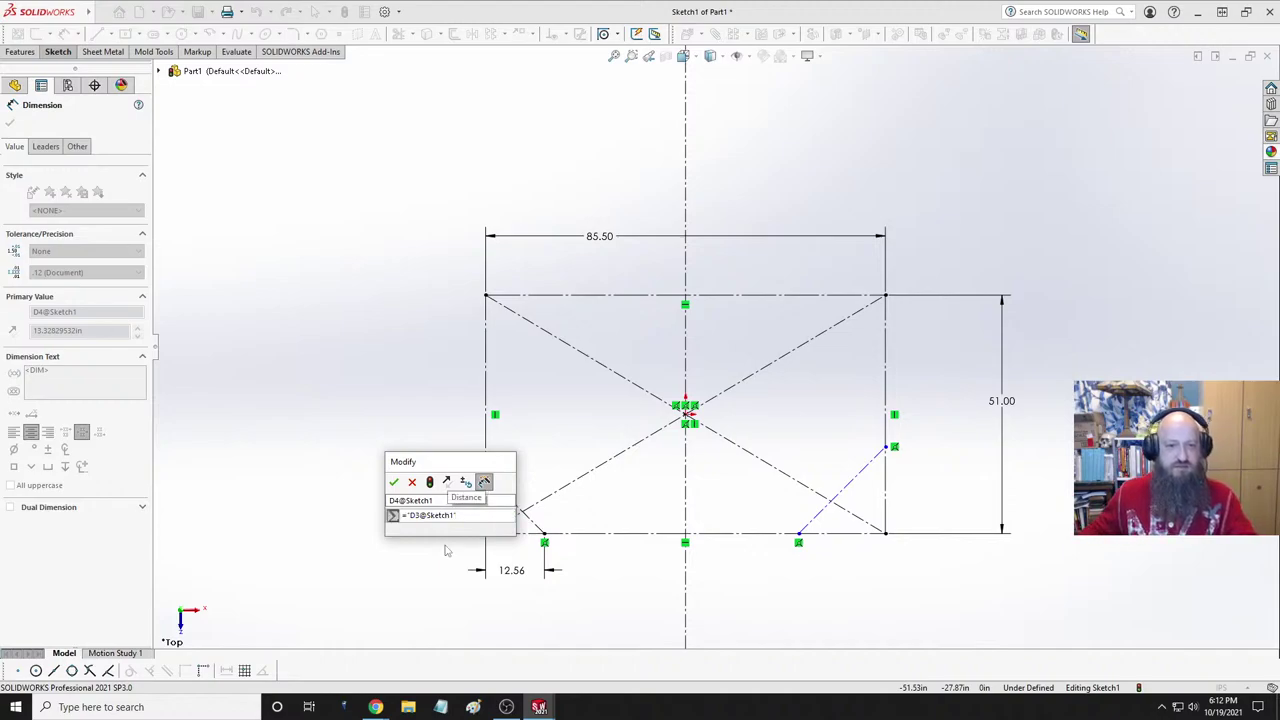
click(394, 482)
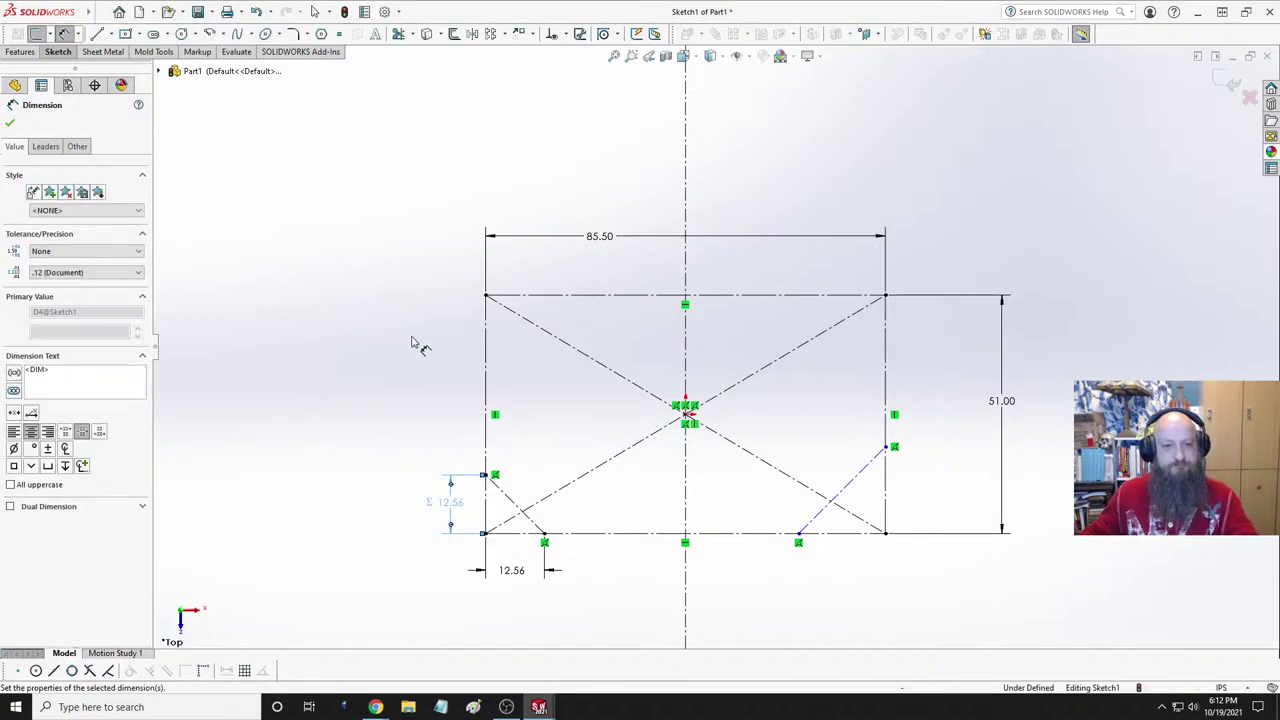
key(Escape)
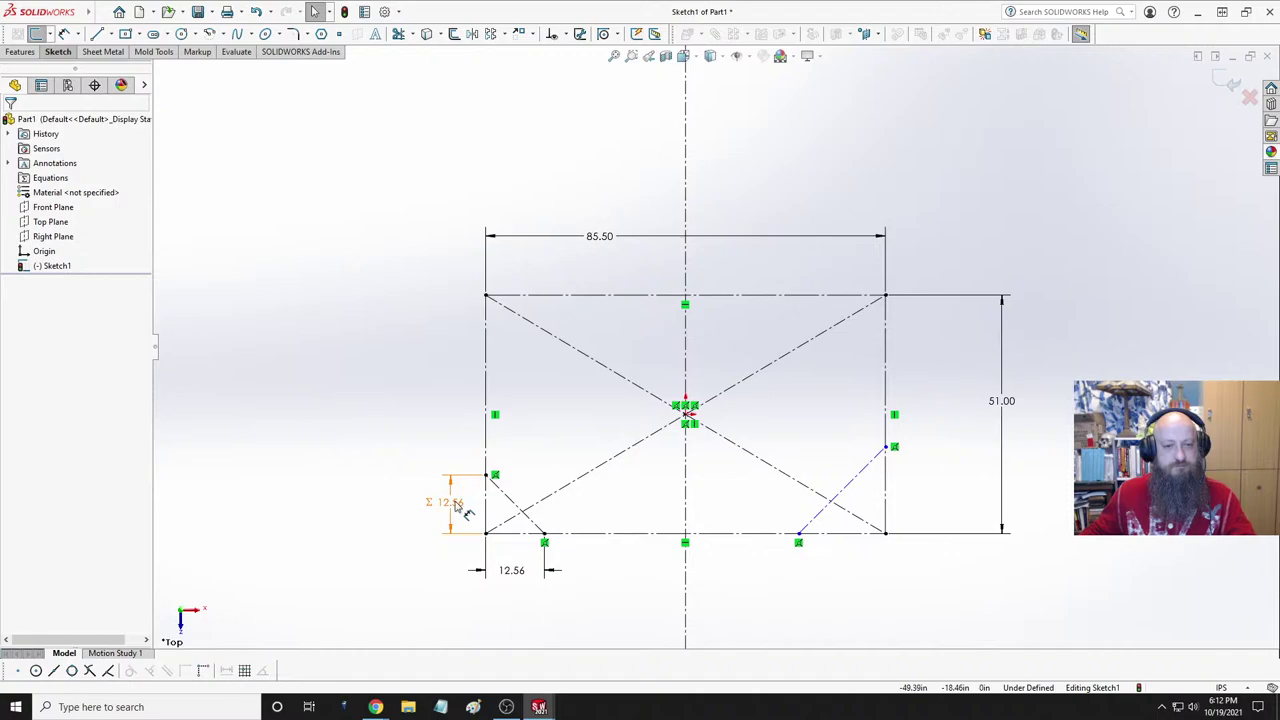
double_click(455, 504)
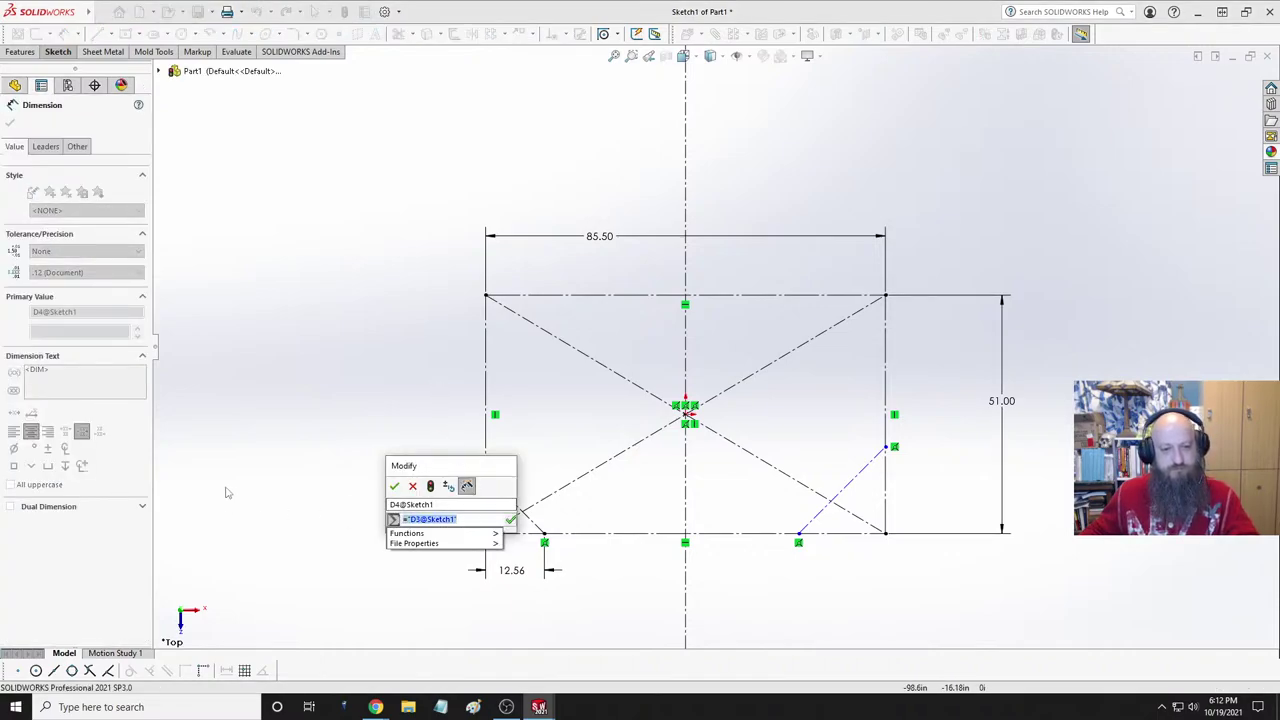
click(394, 485)
click(355, 394)
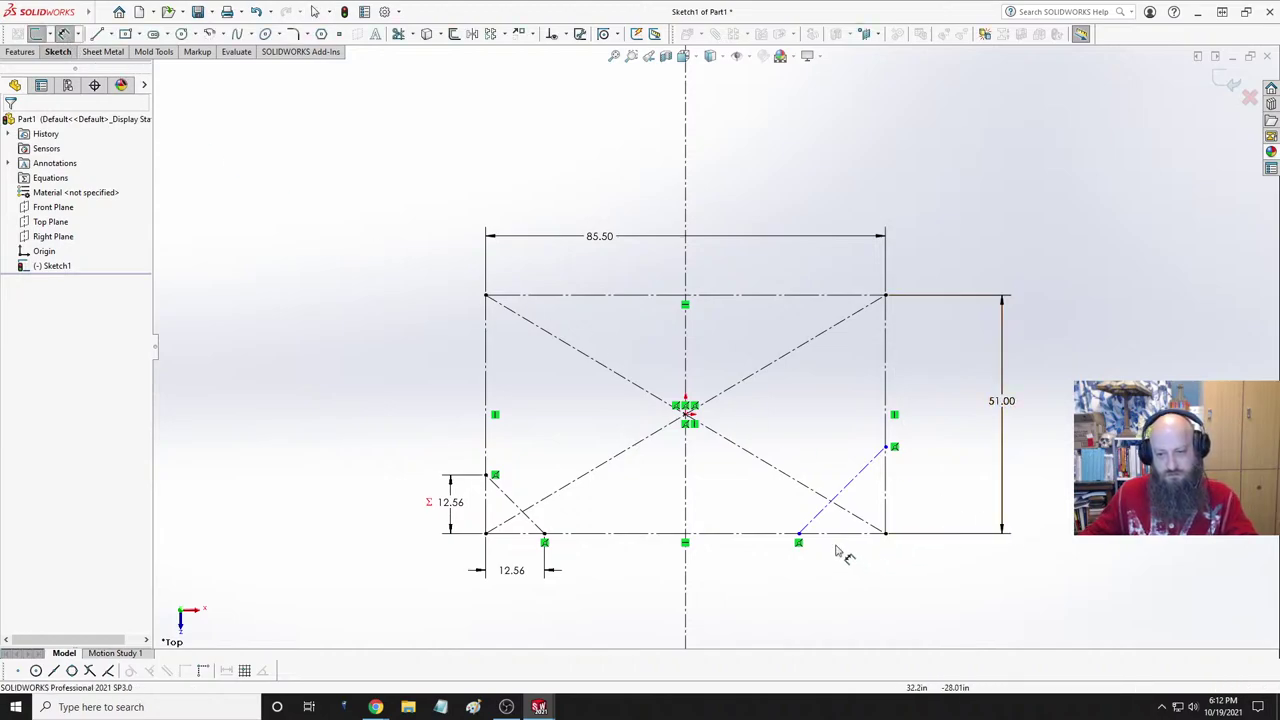
- Dimension the right corner cut's horizontal and vertical legs, both linked to D3
click(800, 533)
click(886, 534)
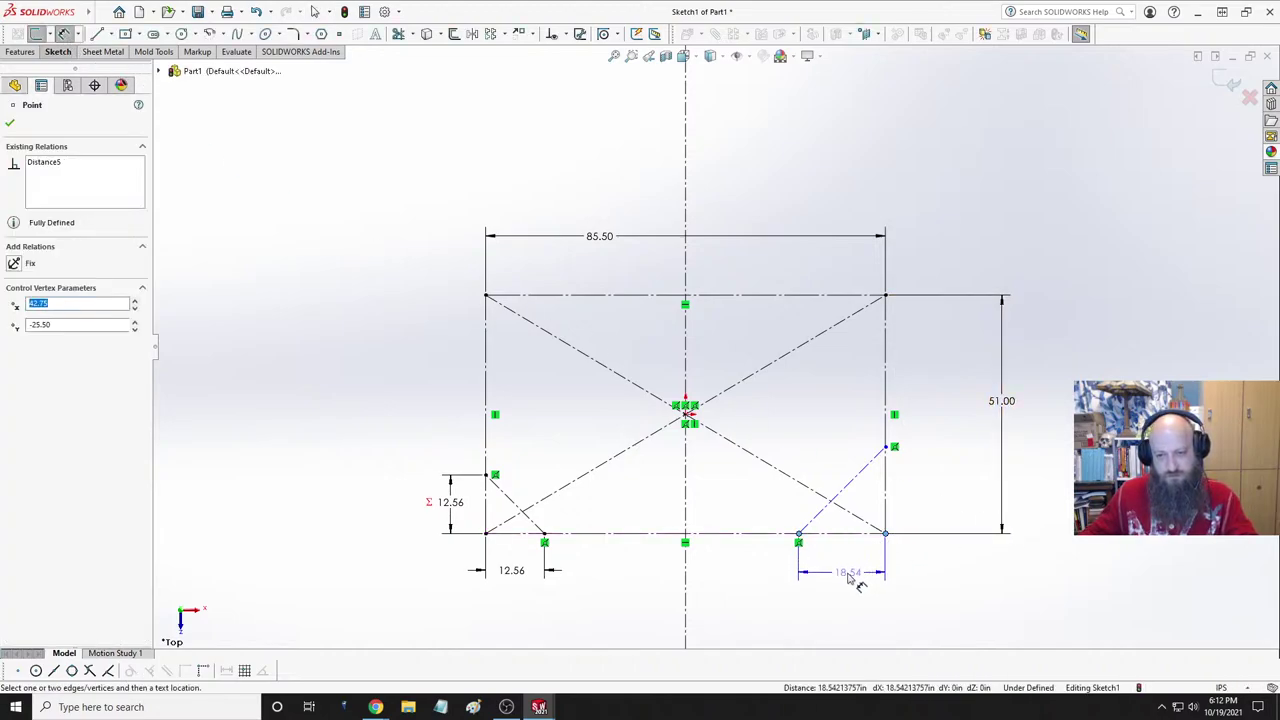
click(855, 578)
text(="D3@Sketch1)
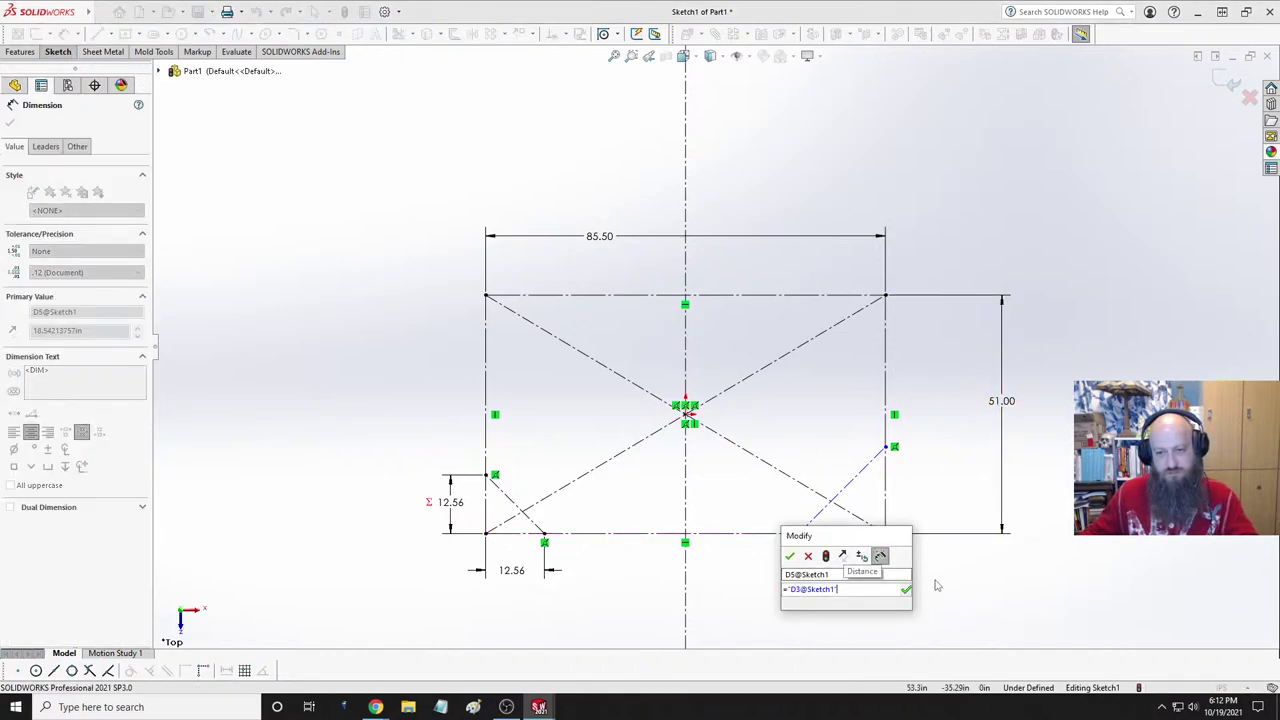
key(Return)
key(Return)
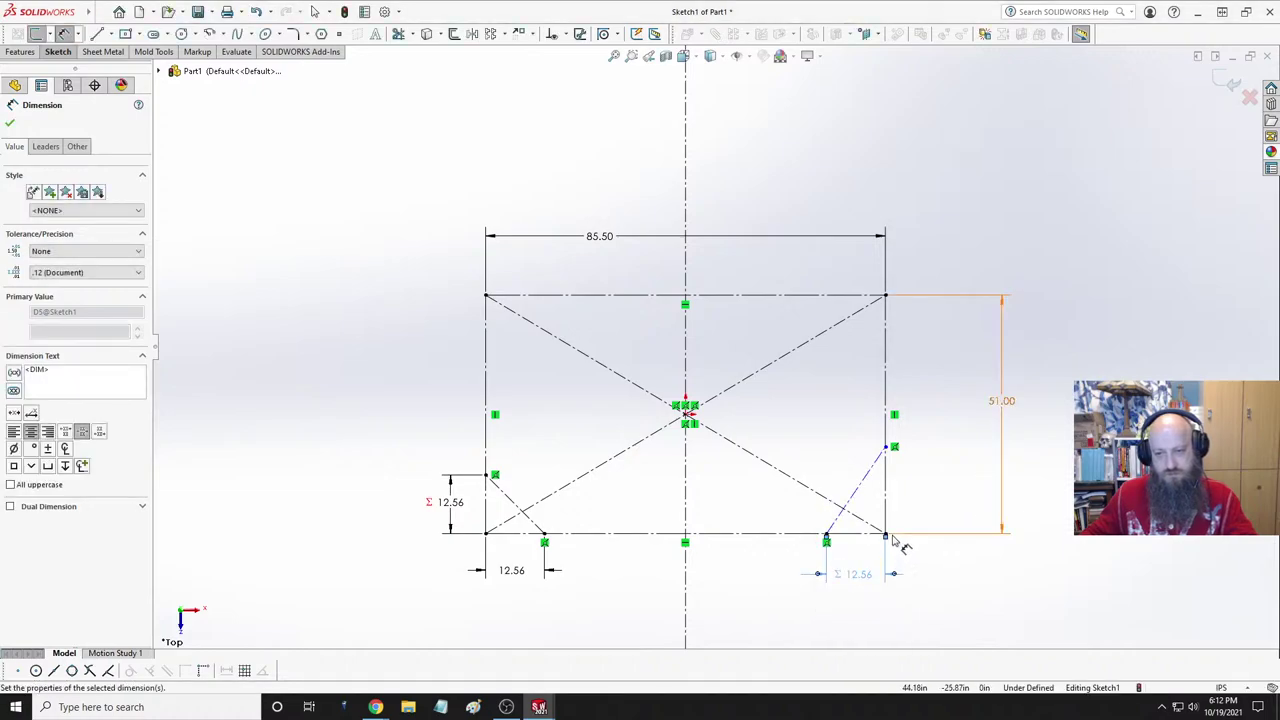
click(885, 447)
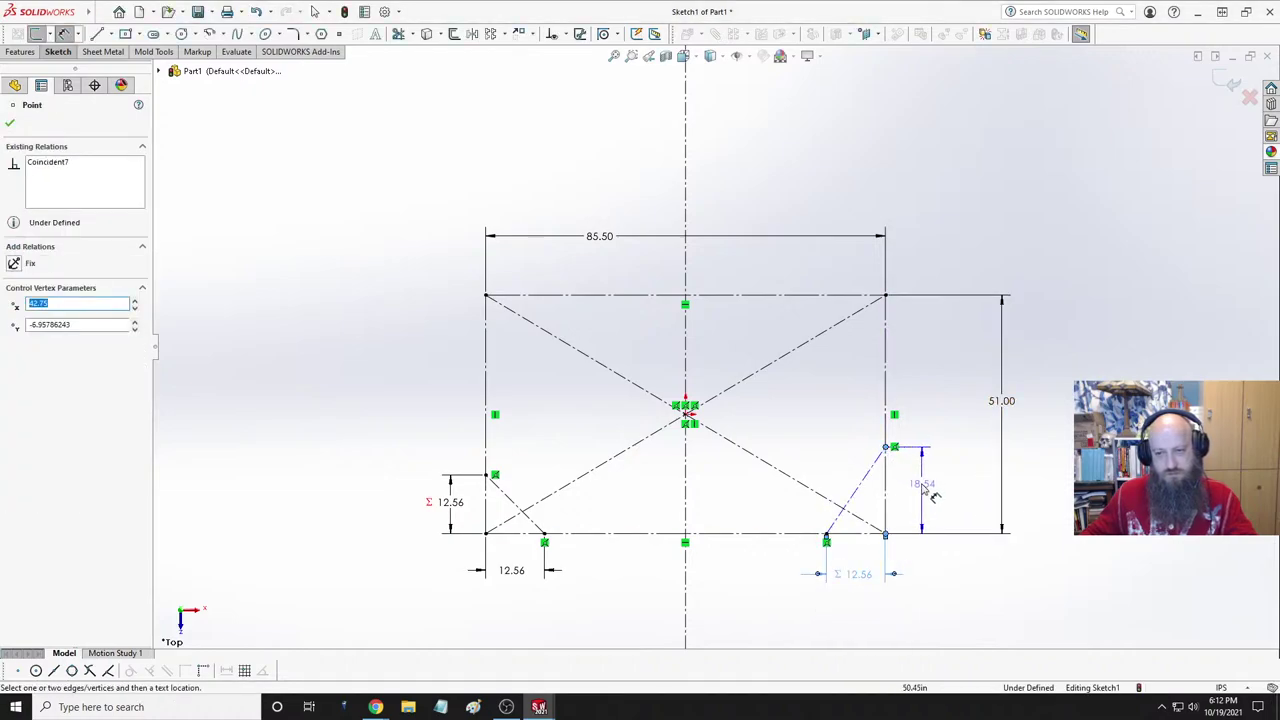
click(925, 492)
text(="D3@Sketch1)
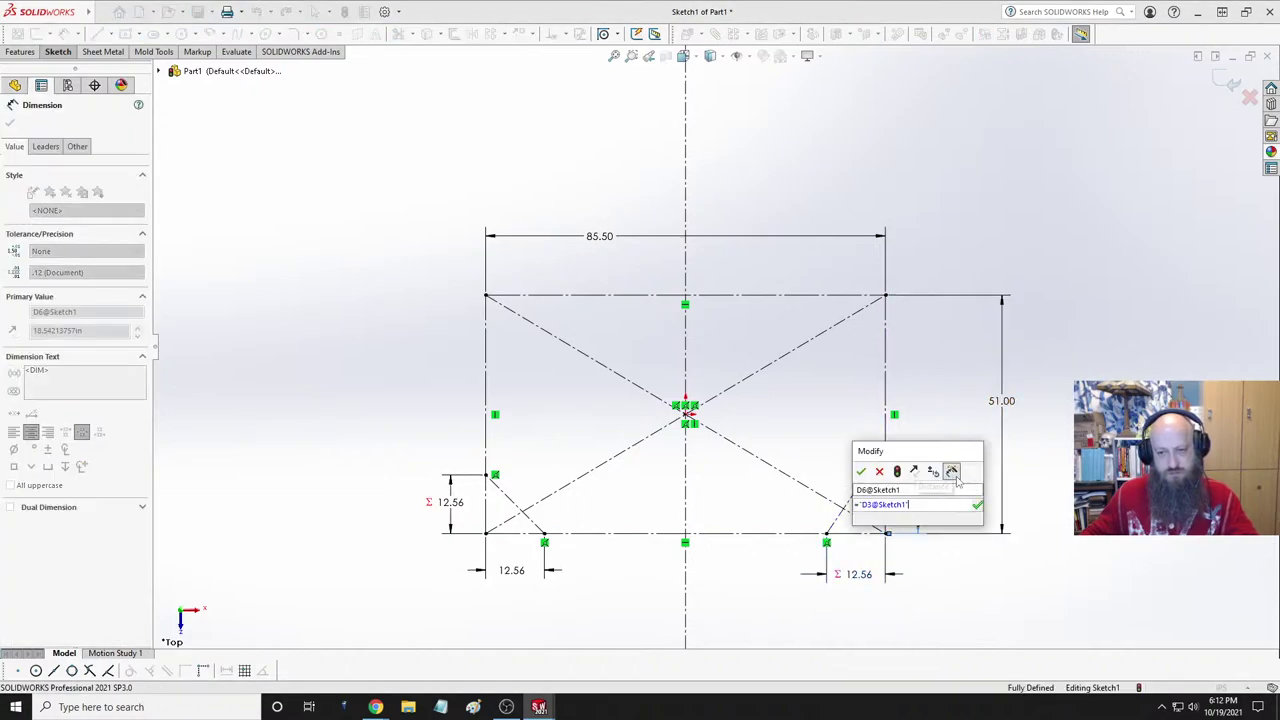
key(Return)
key(Return)
click(1061, 569)
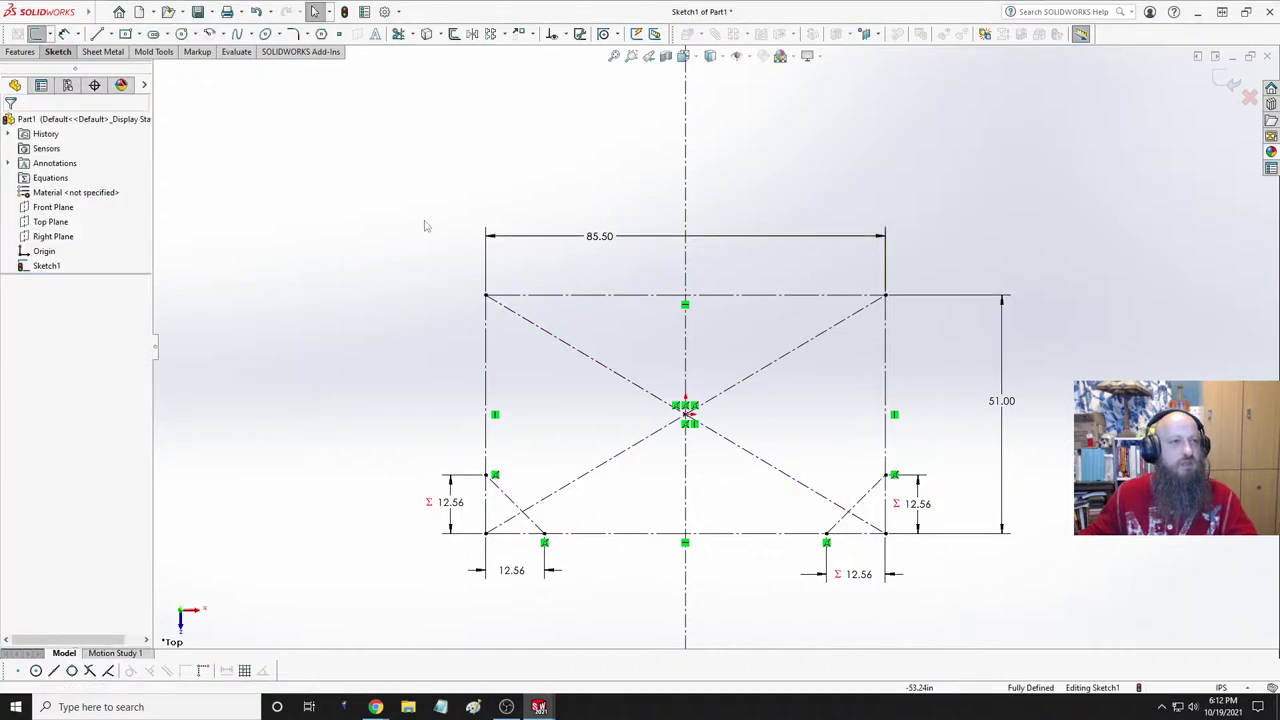
- Trim away the square segments at the bottom-left and bottom-right corners
key(Escape)
click(398, 33)
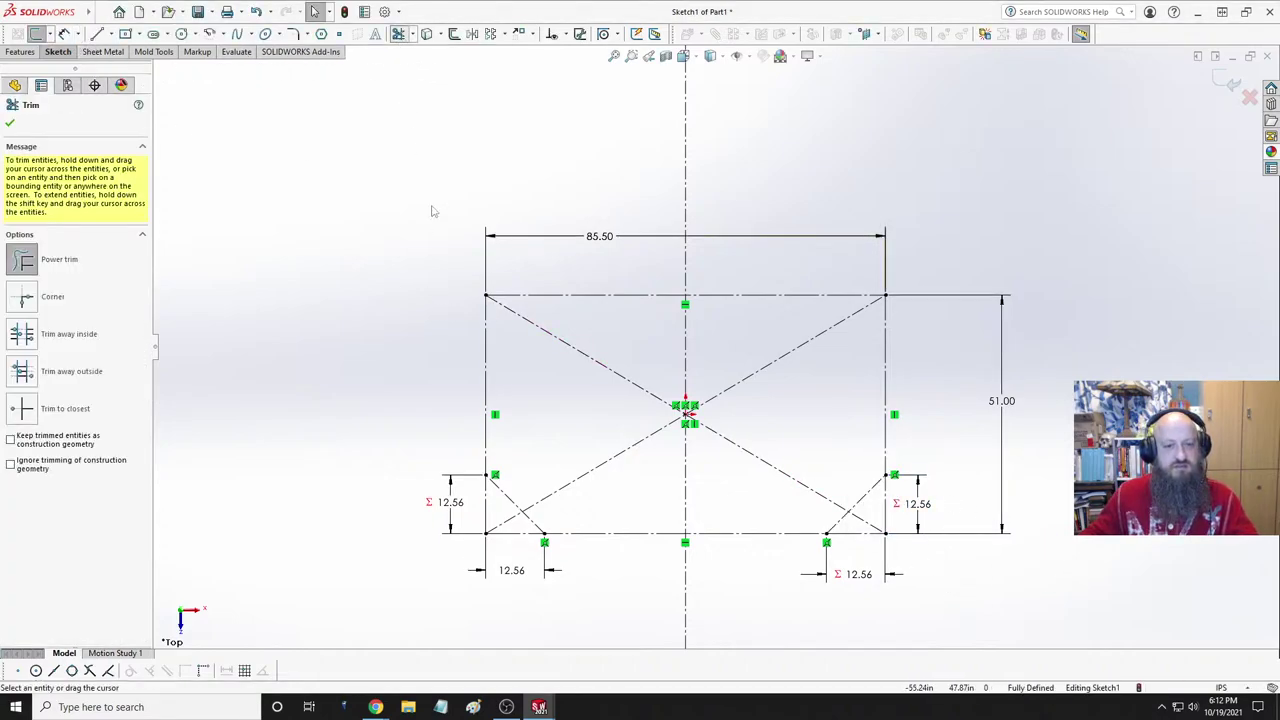
drag(517, 548, 478, 505)
mouse_move(865, 553)
mouse_down()
mouse_move(878, 515)
mouse_move(888, 537)
mouse_up()
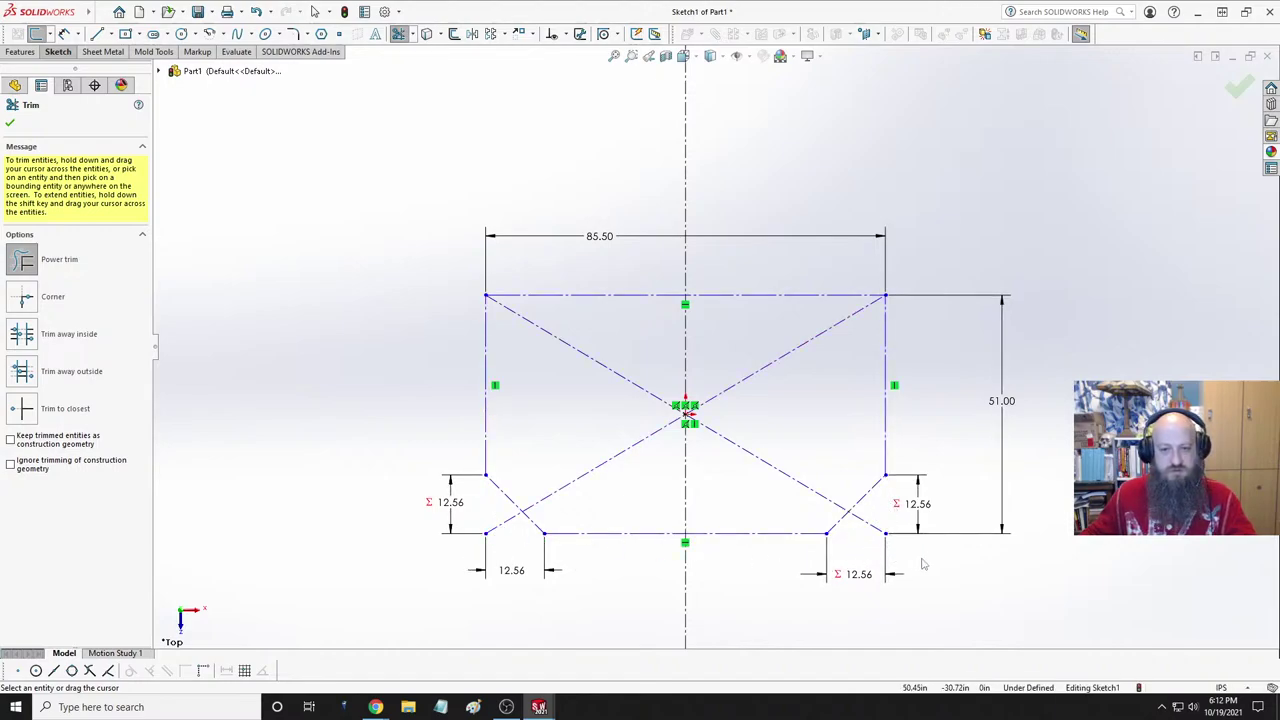
key(Escape)
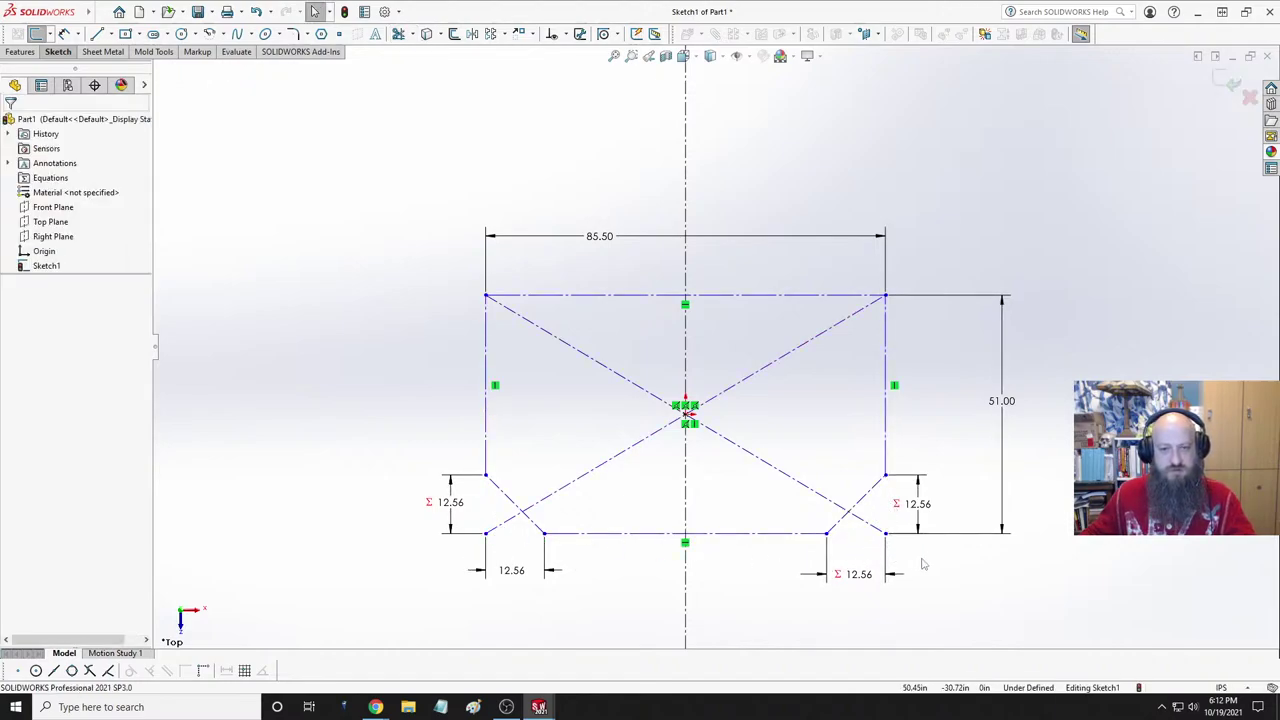
- Try making the left corner cut's points coincident, then undo the conflicting relation
click(545, 534)
click(486, 476)
ctrl+click(485, 533)
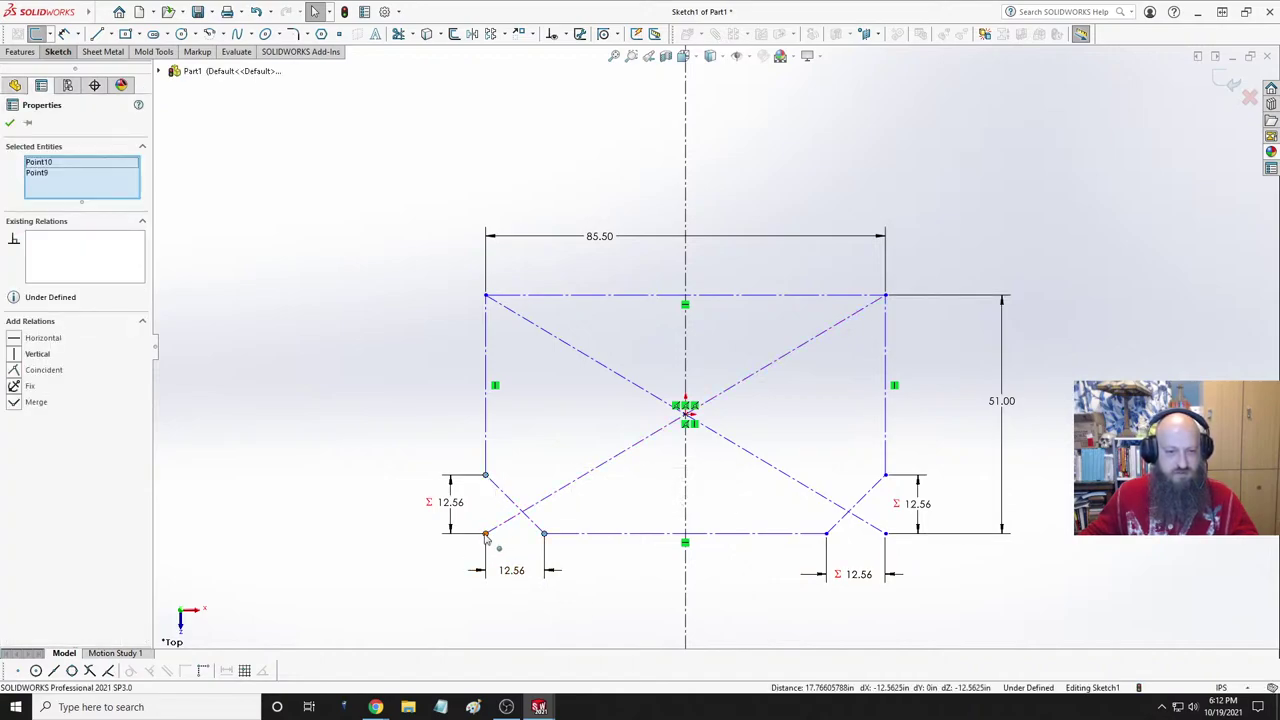
ctrl+click(544, 533)
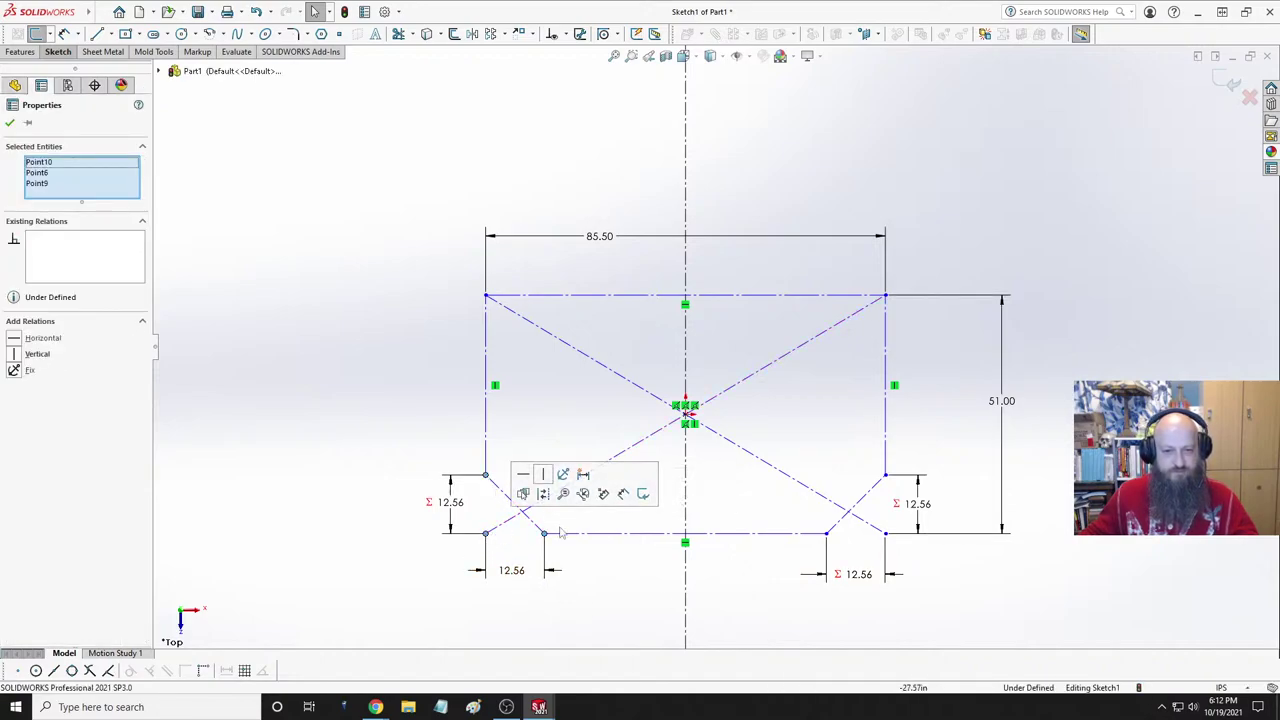
click(651, 614)
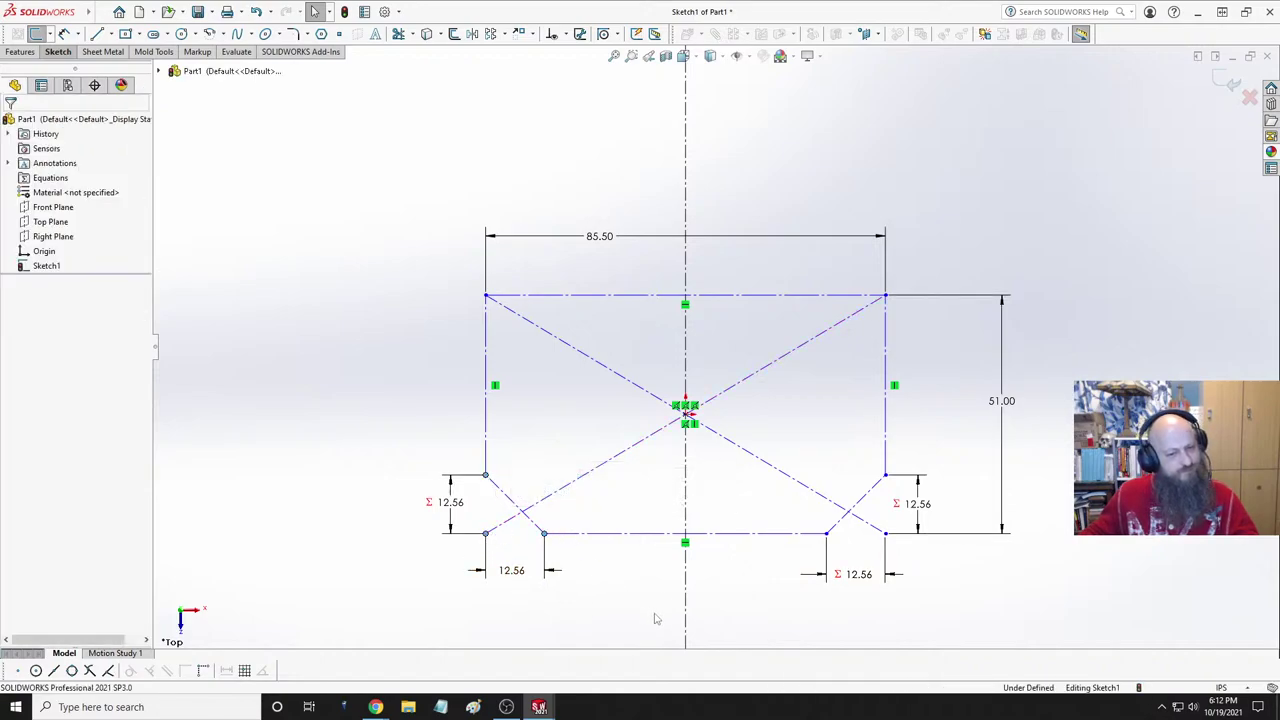
click(544, 533)
ctrl+click(485, 475)
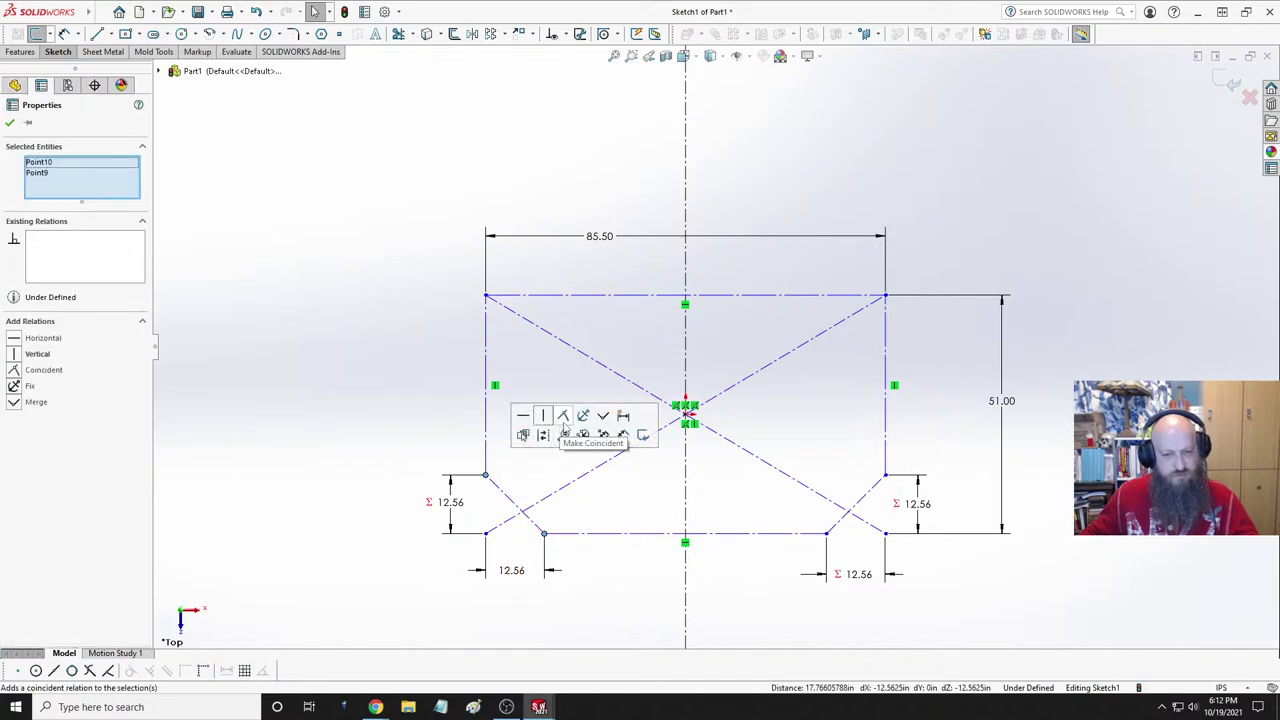
click(564, 422)
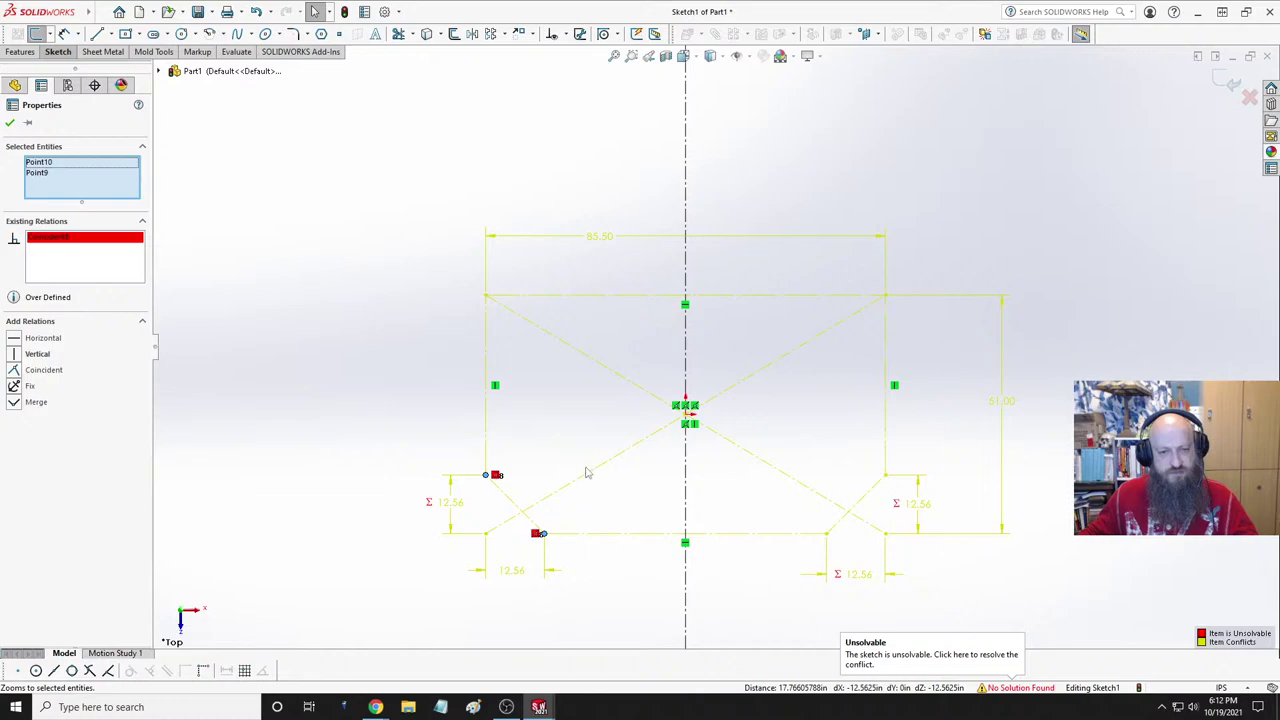
click(545, 462)
key(ctrl+z)
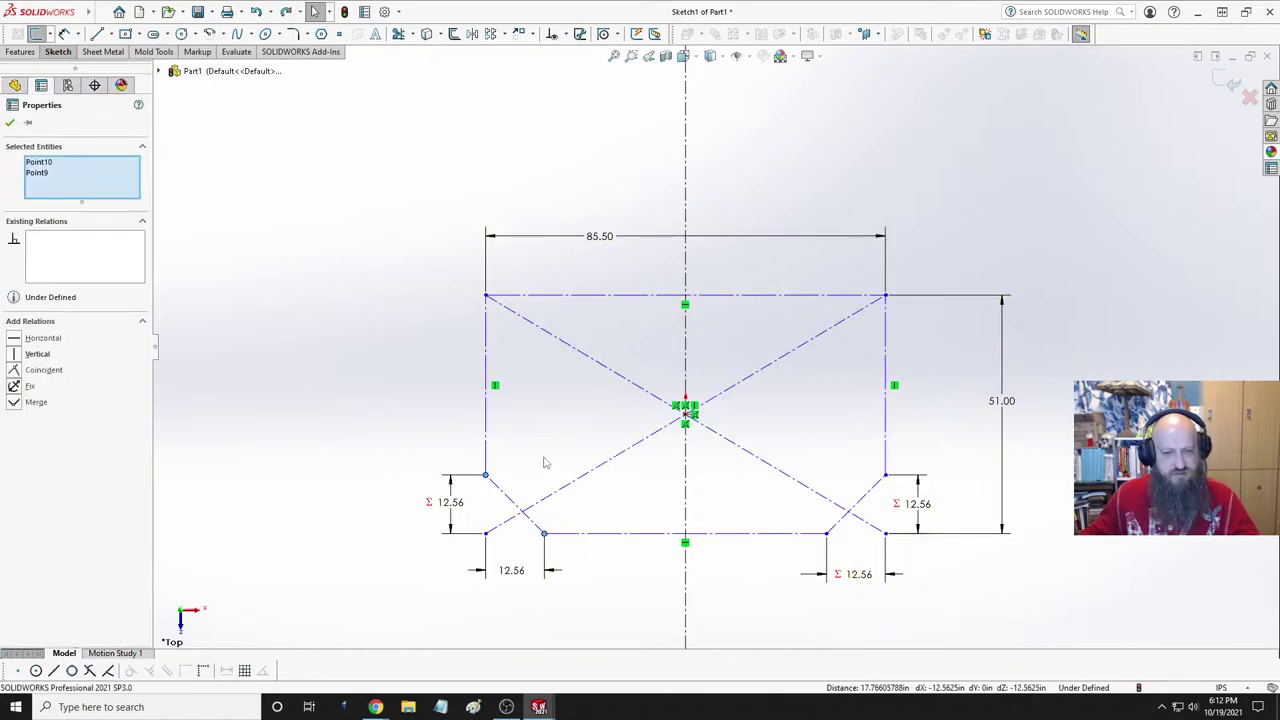
- Select the bottom points and drag the bottom-right chamfer point to test its freedom
click(486, 535)
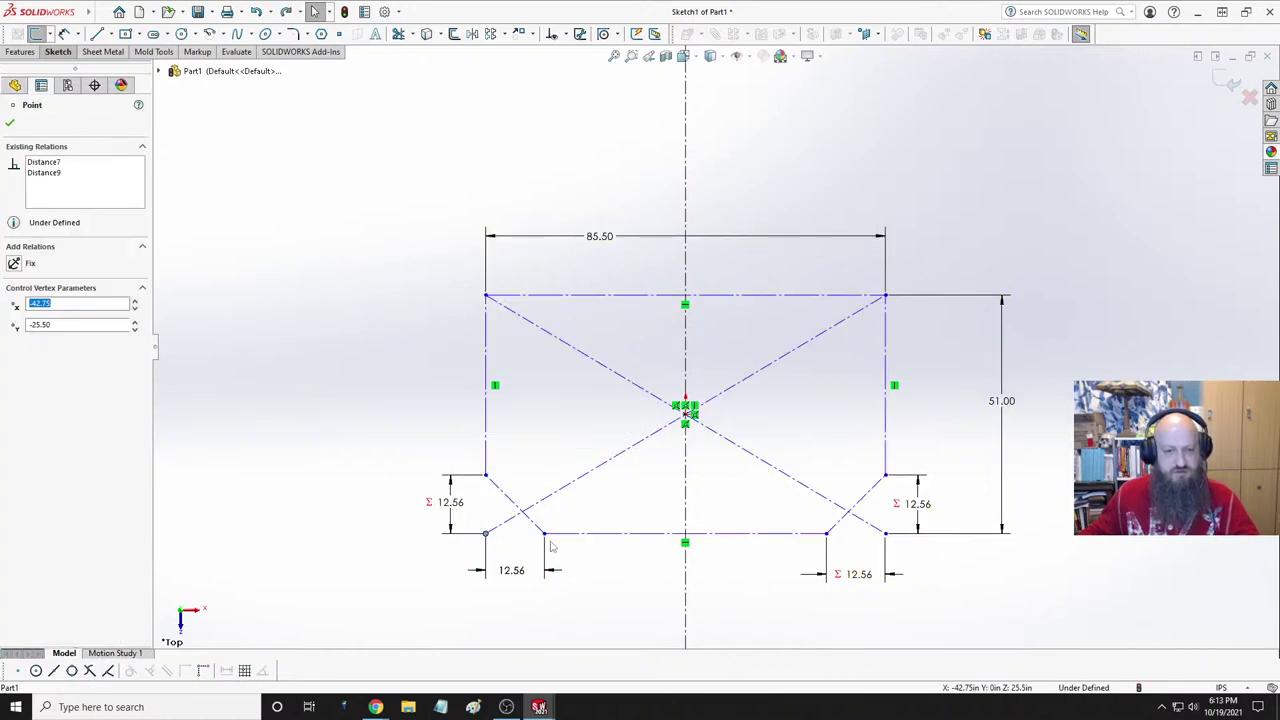
ctrl+click(544, 534)
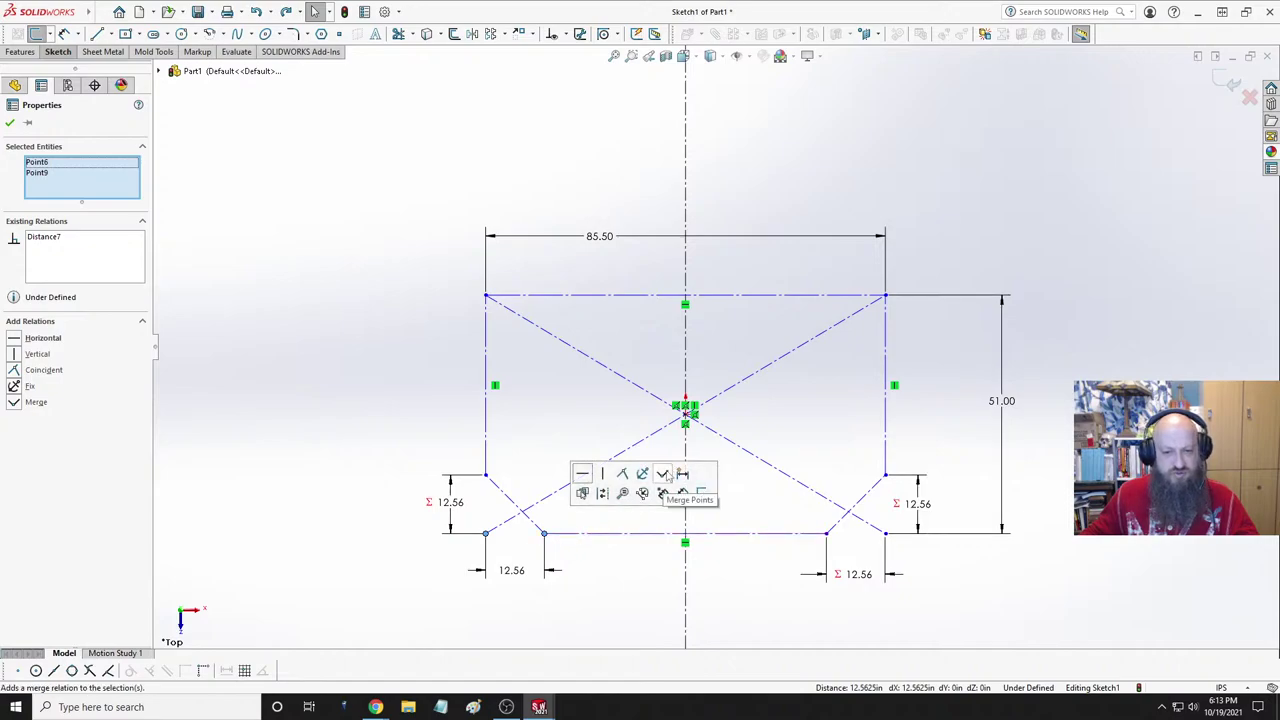
click(620, 571)
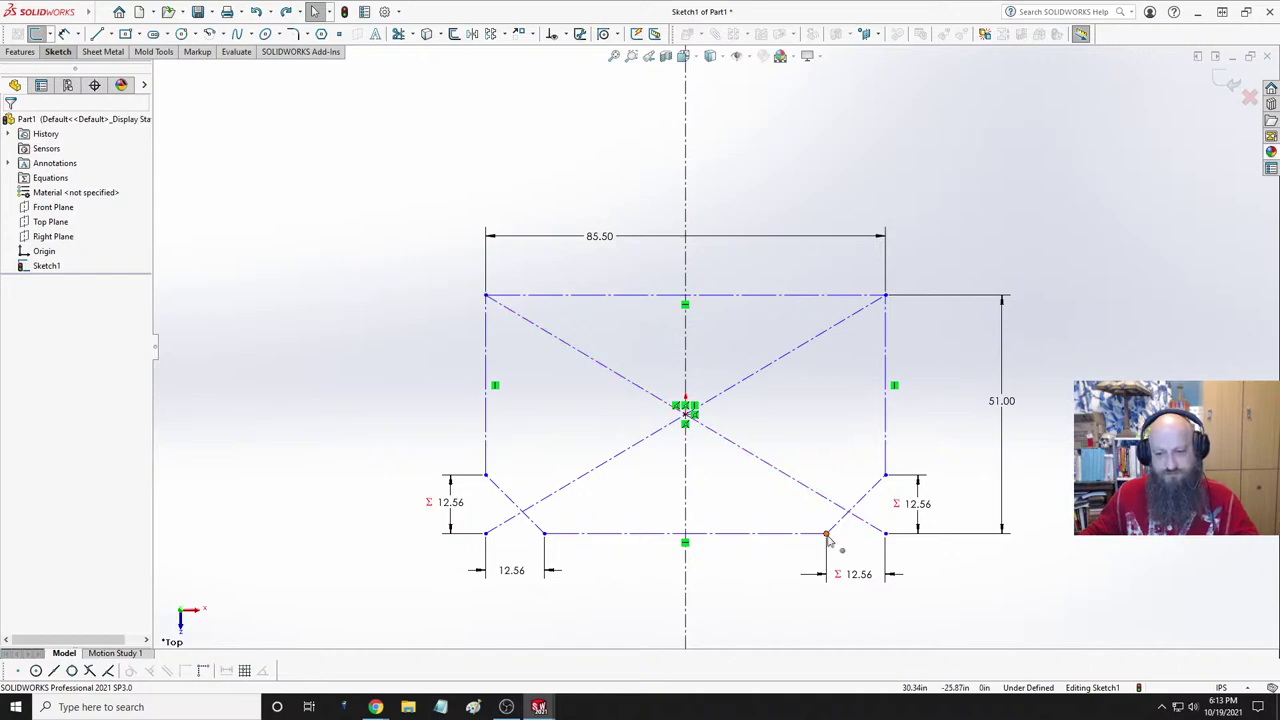
mouse_move(826, 537)
mouse_down()
mouse_move(866, 491)
mouse_move(754, 534)
mouse_move(826, 533)
mouse_up()
click(424, 371)
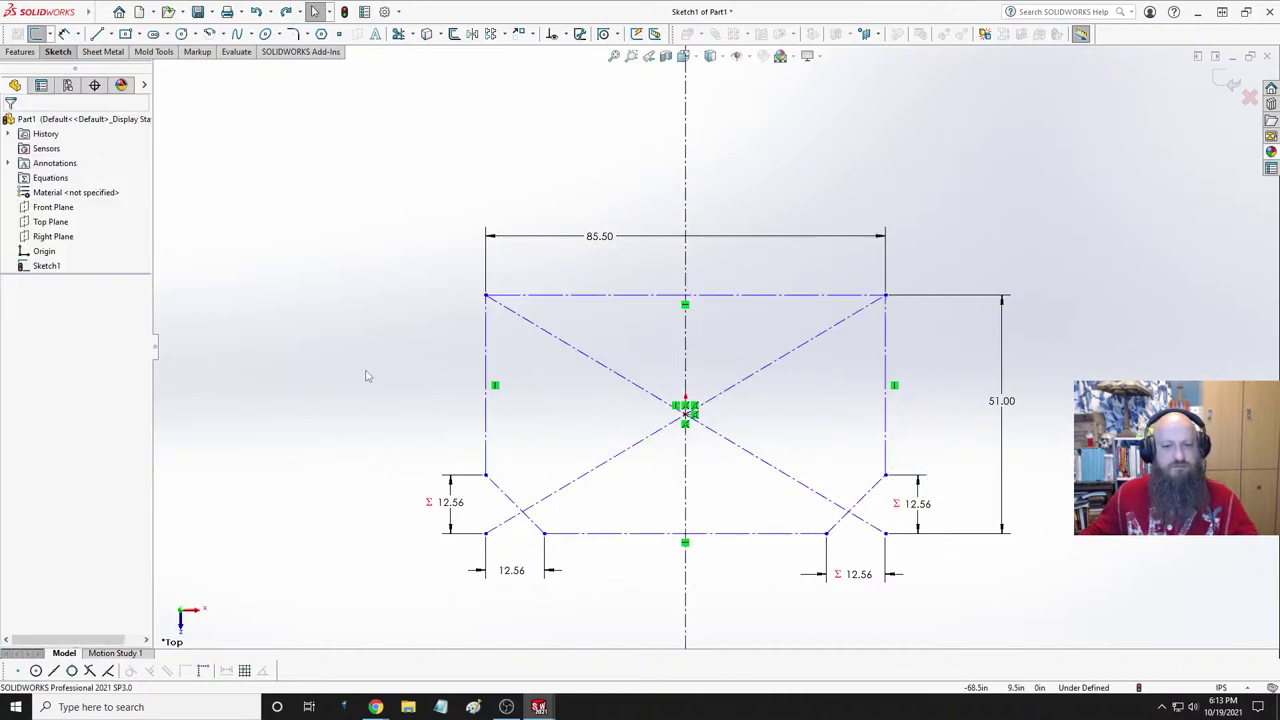
- Make the two bottom chamfer points symmetric about the vertical centerline
click(544, 534)
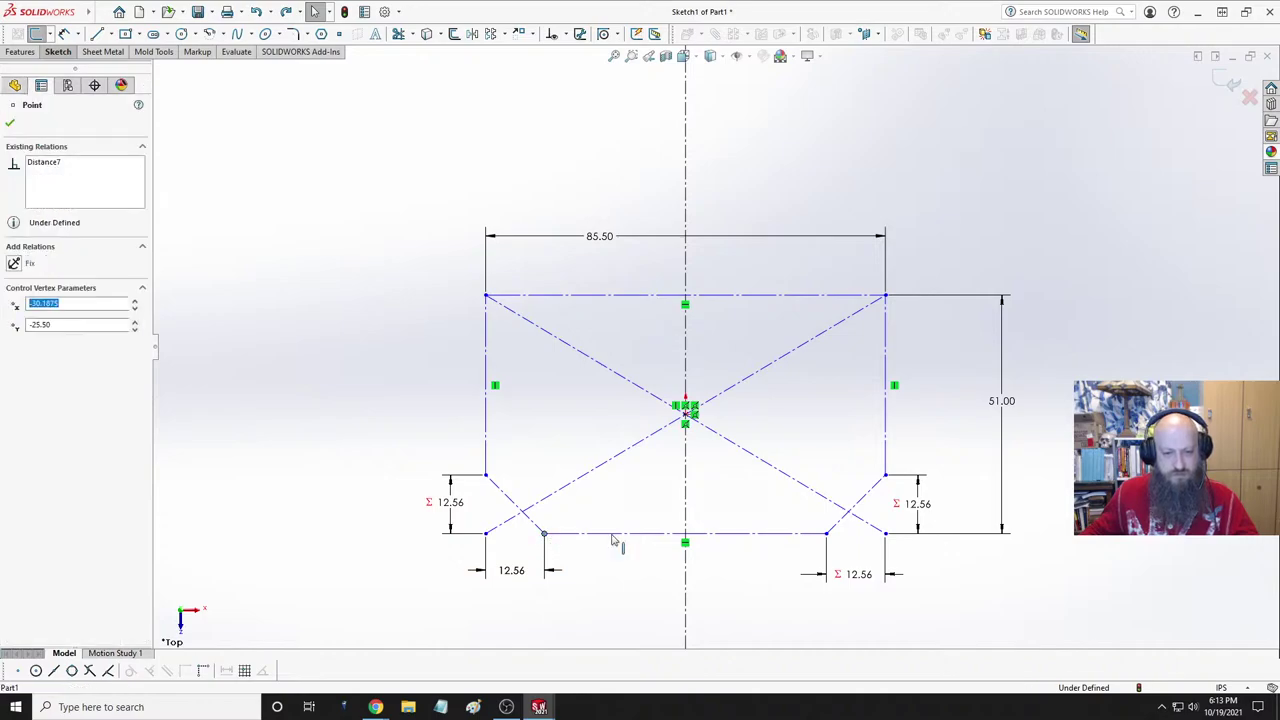
ctrl+click(686, 484)
ctrl+click(826, 533)
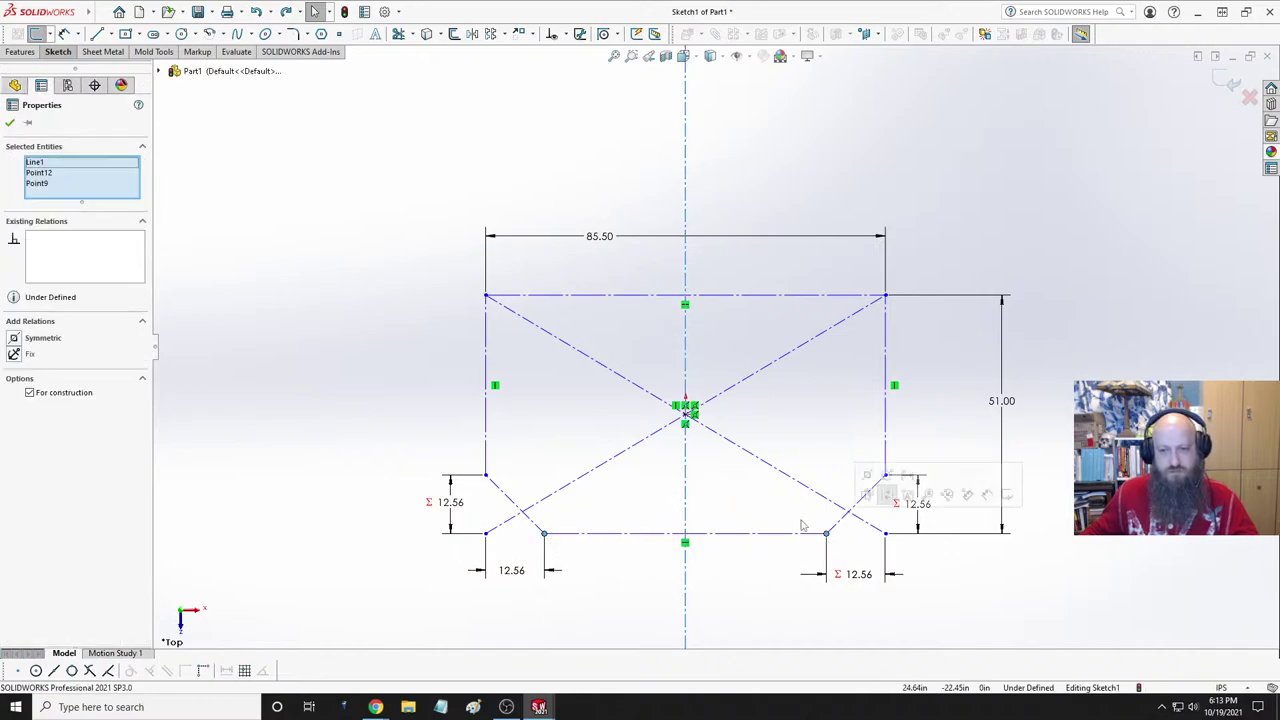
click(867, 474)
click(665, 507)
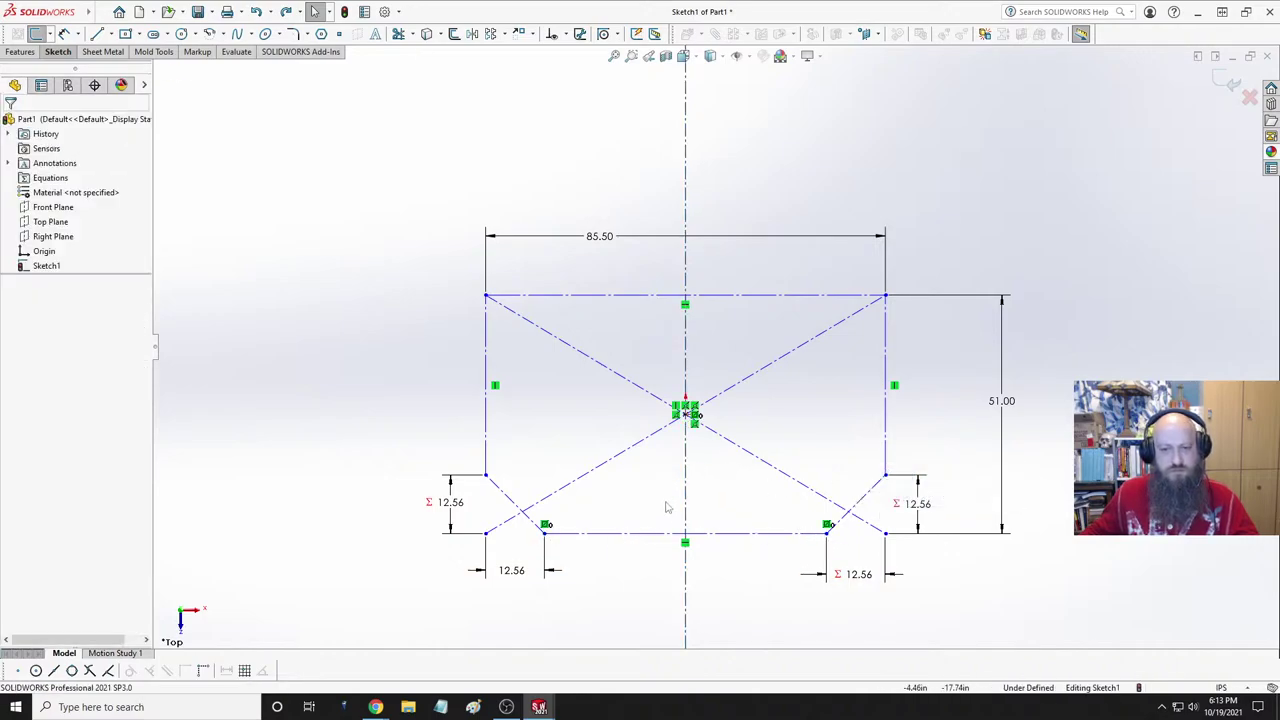
- Inspect the relations on the bottom-right chamfer point
click(826, 533)
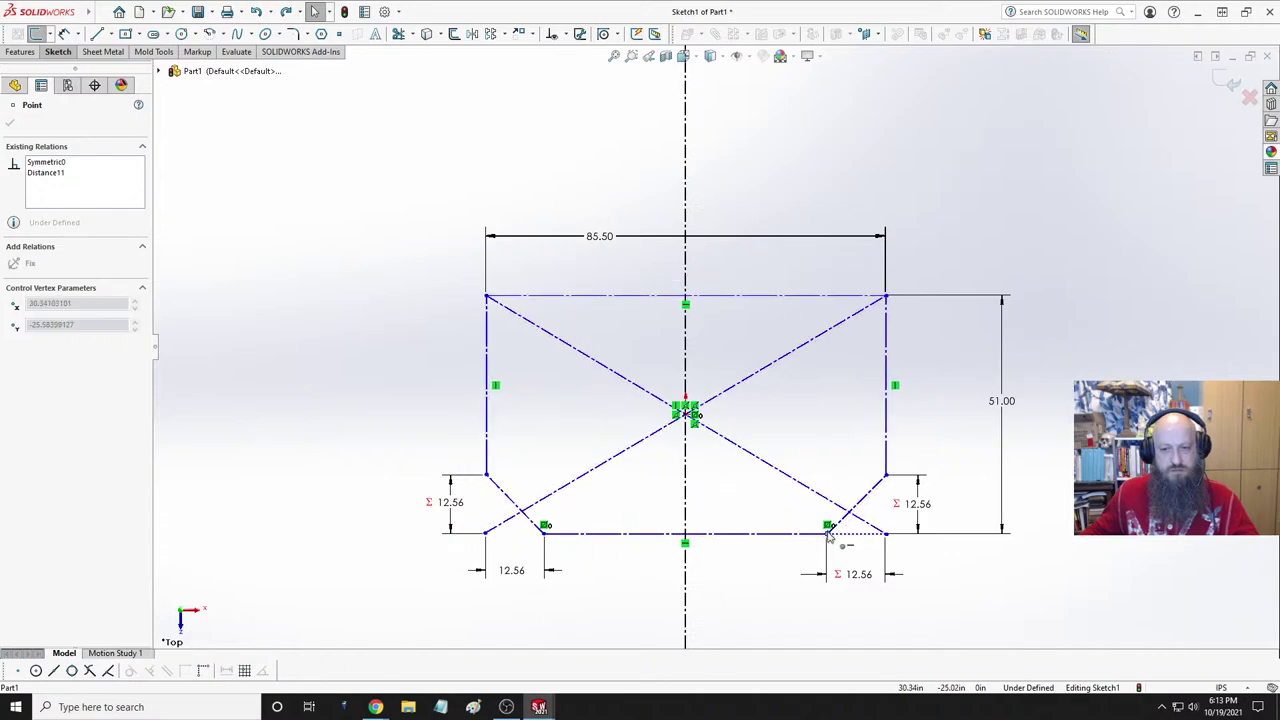
click(848, 545)
drag(848, 545, 737, 434)
key(Escape)
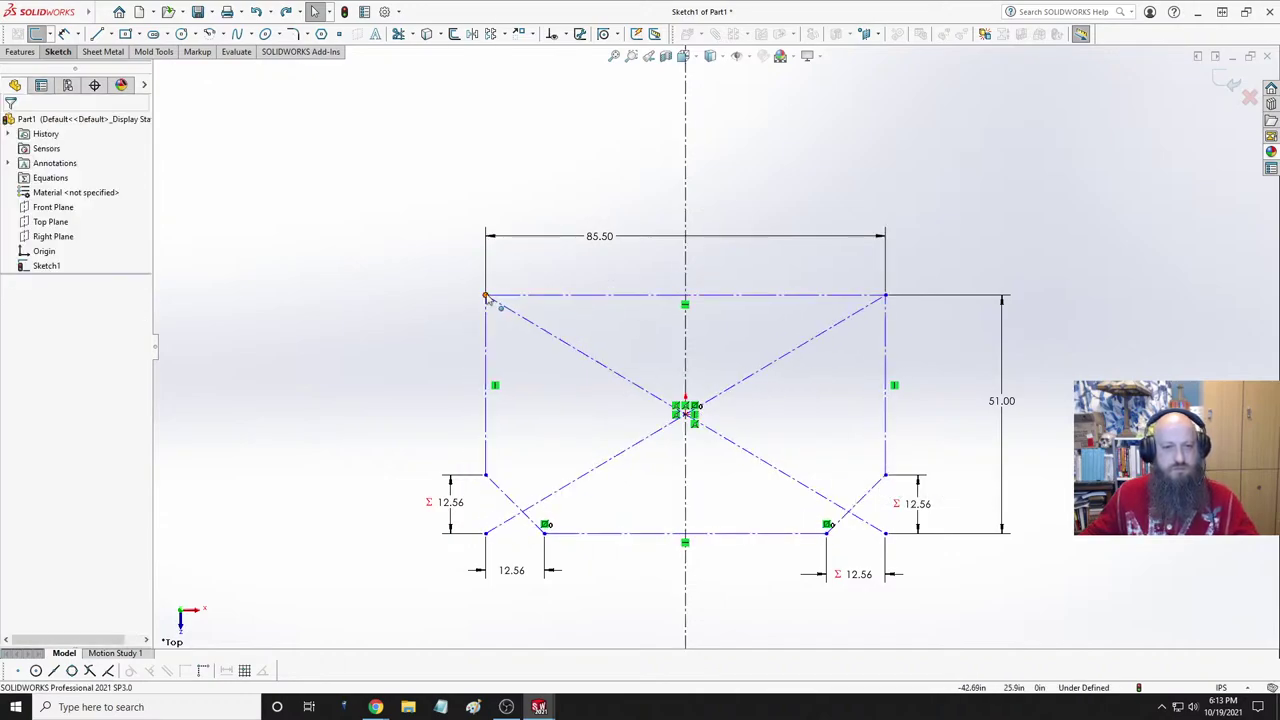
- Make the top-left and top-right corners symmetric about the centerline, then test the lower-right point
click(485, 295)
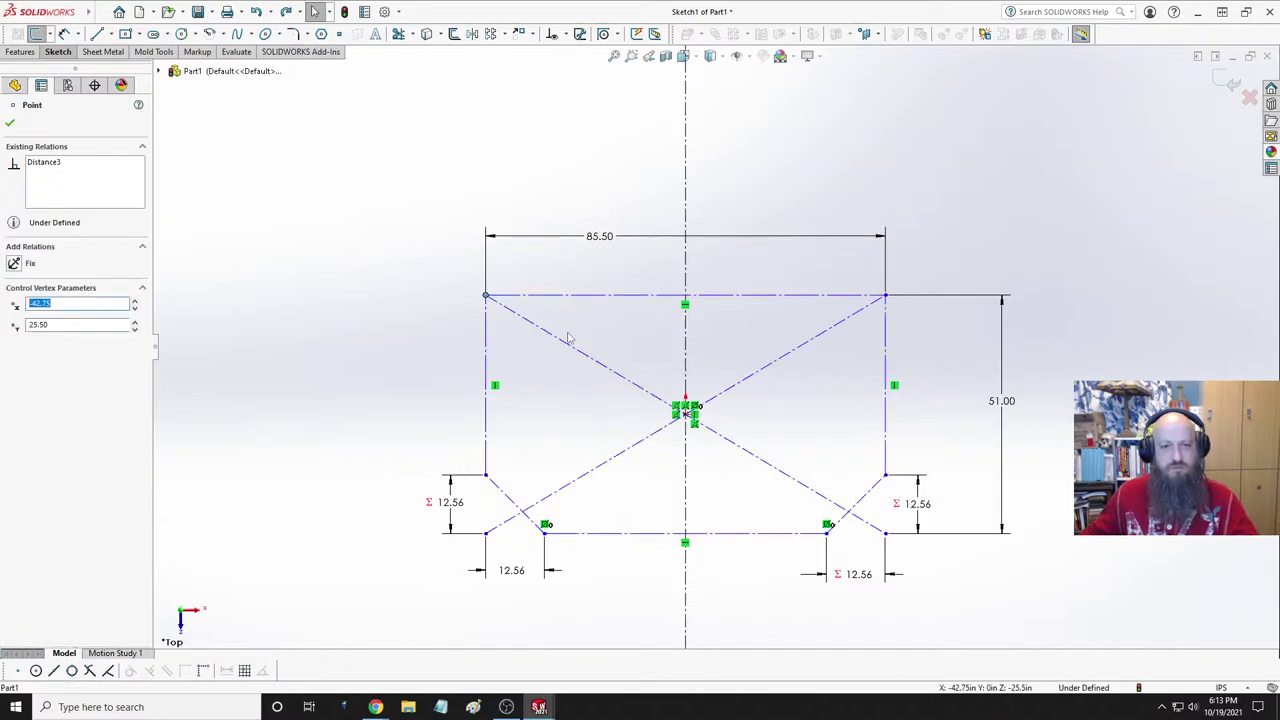
ctrl+click(686, 305)
ctrl+click(886, 296)
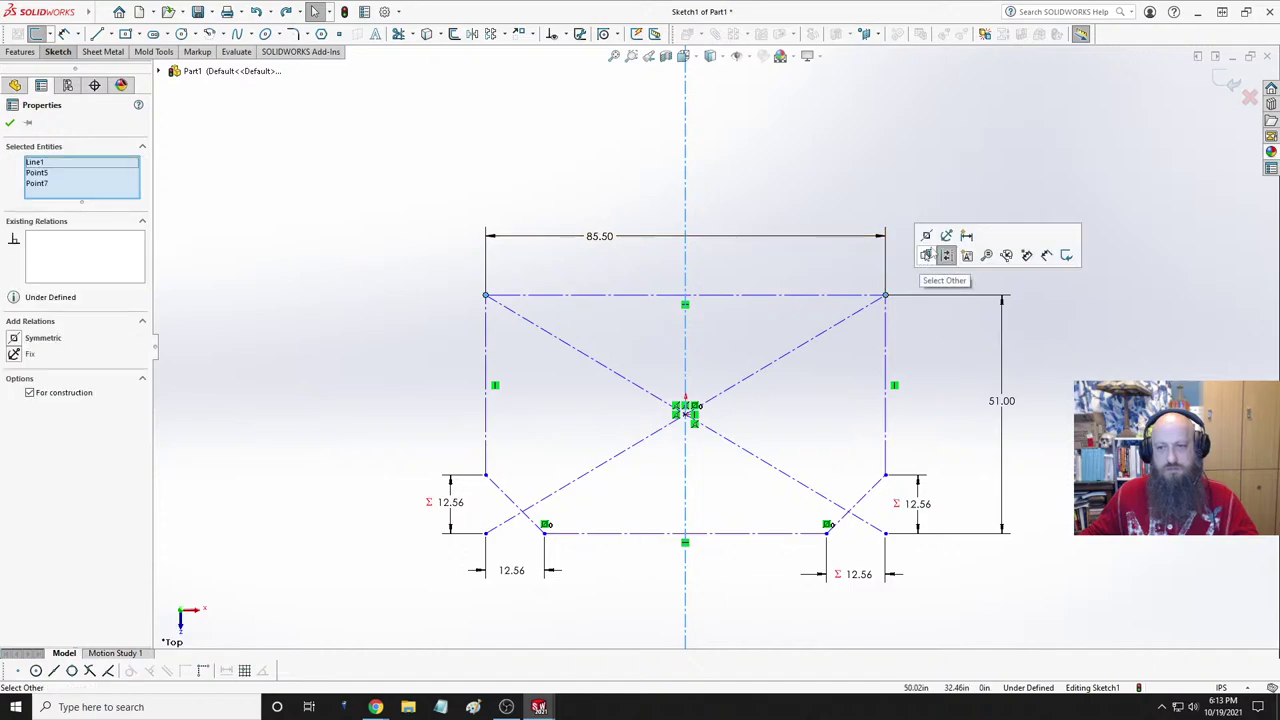
click(943, 253)
click(452, 304)
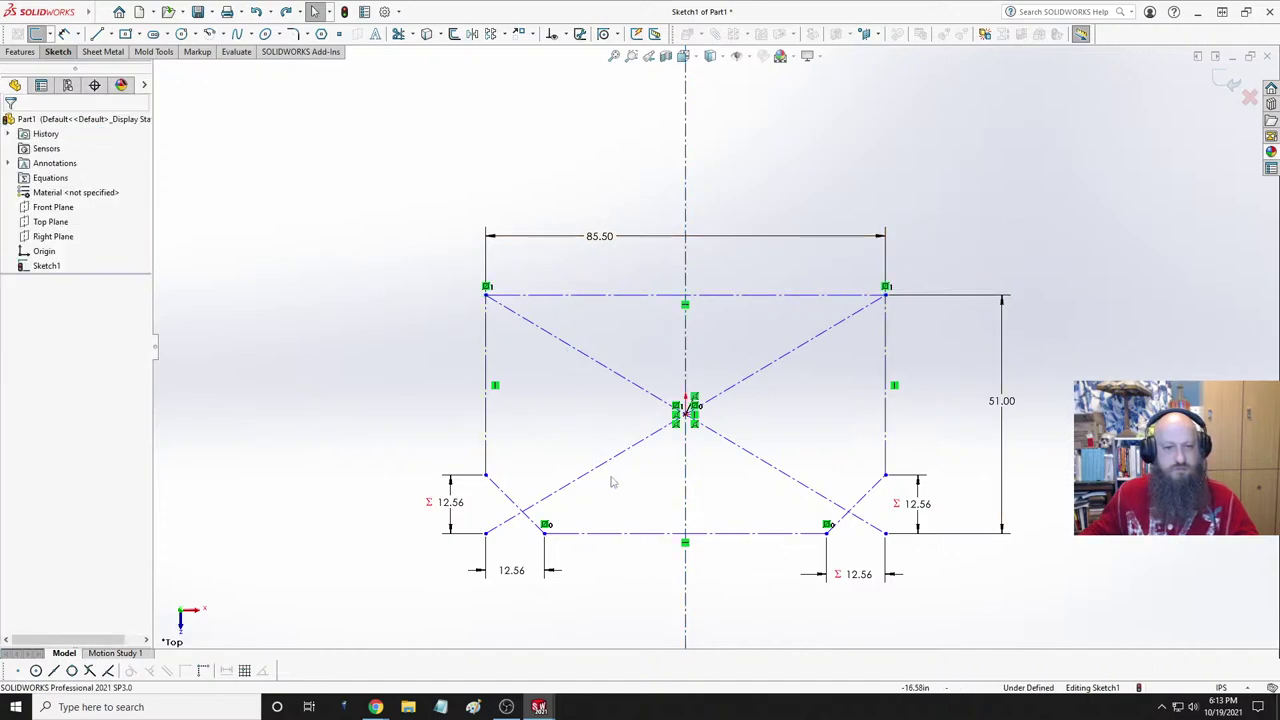
click(486, 477)
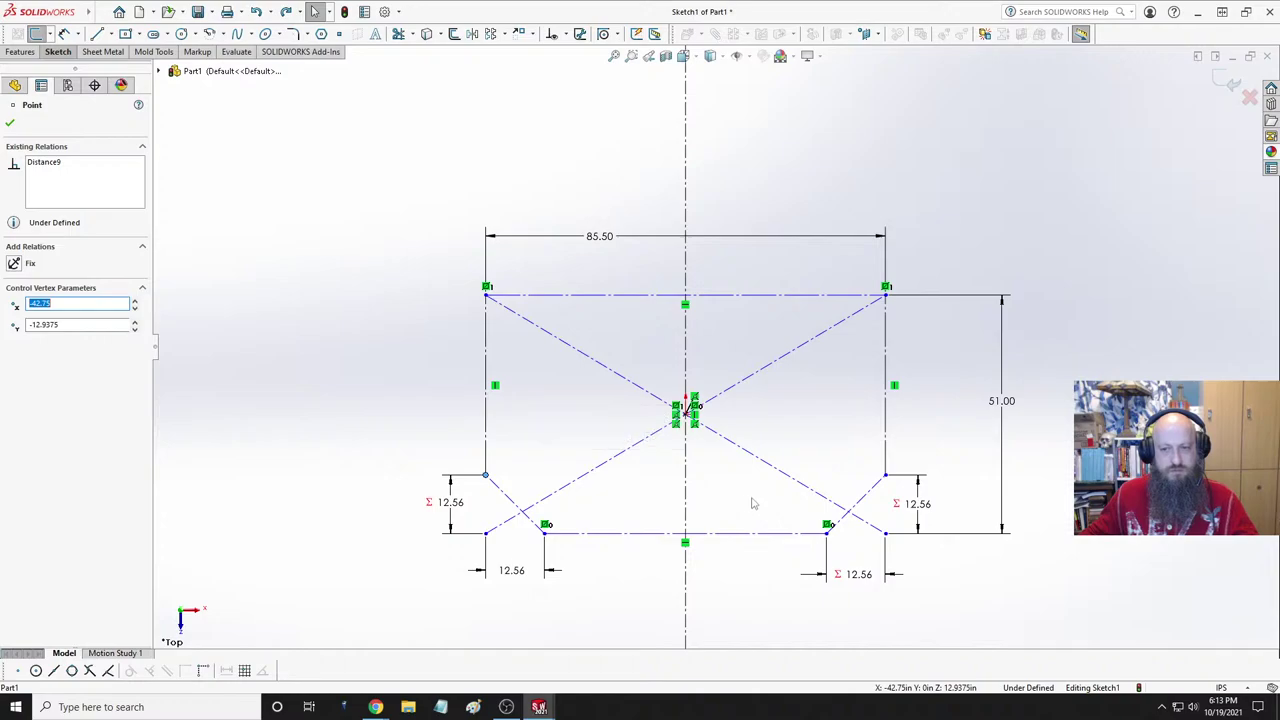
mouse_move(834, 534)
mouse_down()
mouse_move(778, 520)
mouse_move(804, 529)
mouse_up()
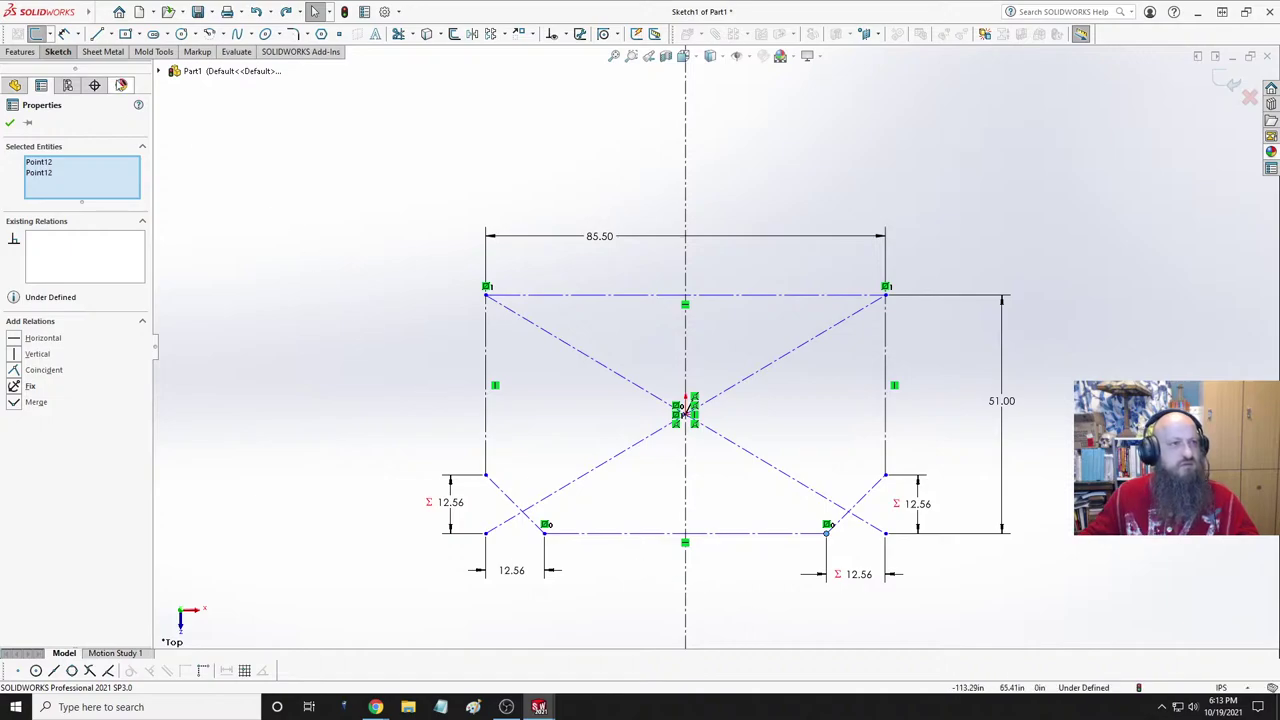
- Dimension the angle between the lower-left chamfer and the bottom edge at 135°
click(64, 34)
click(600, 530)
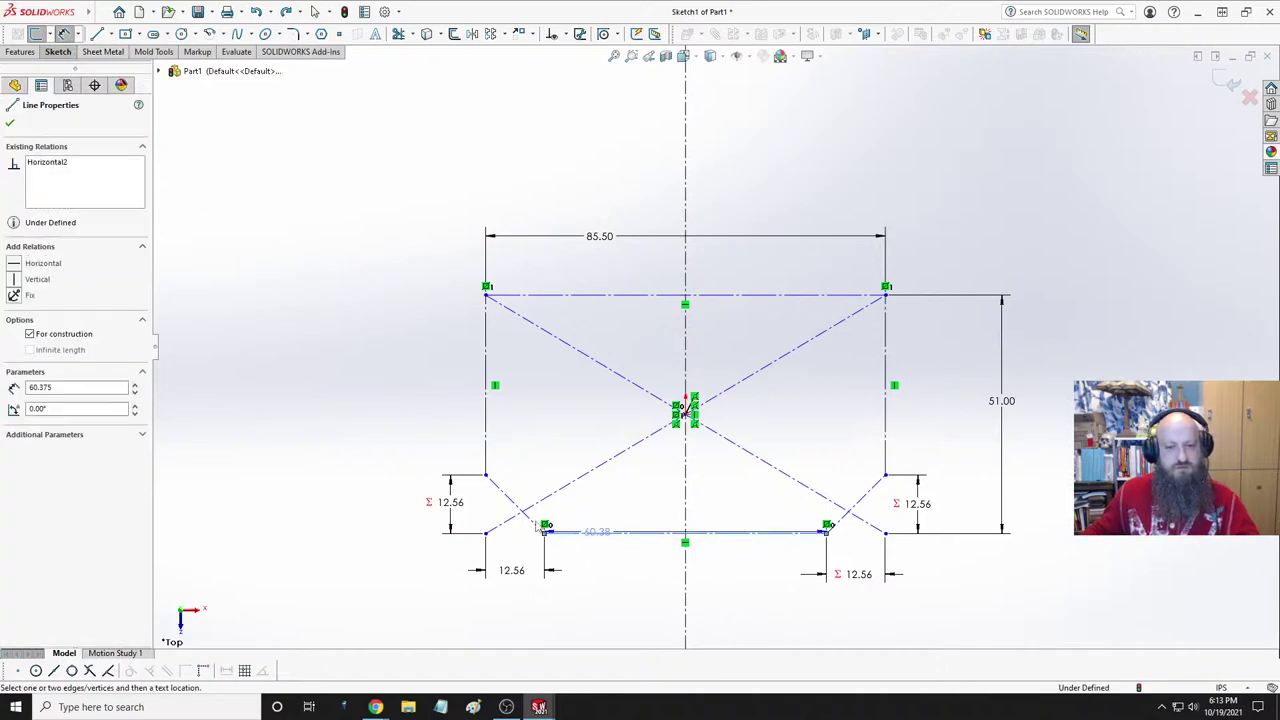
click(538, 521)
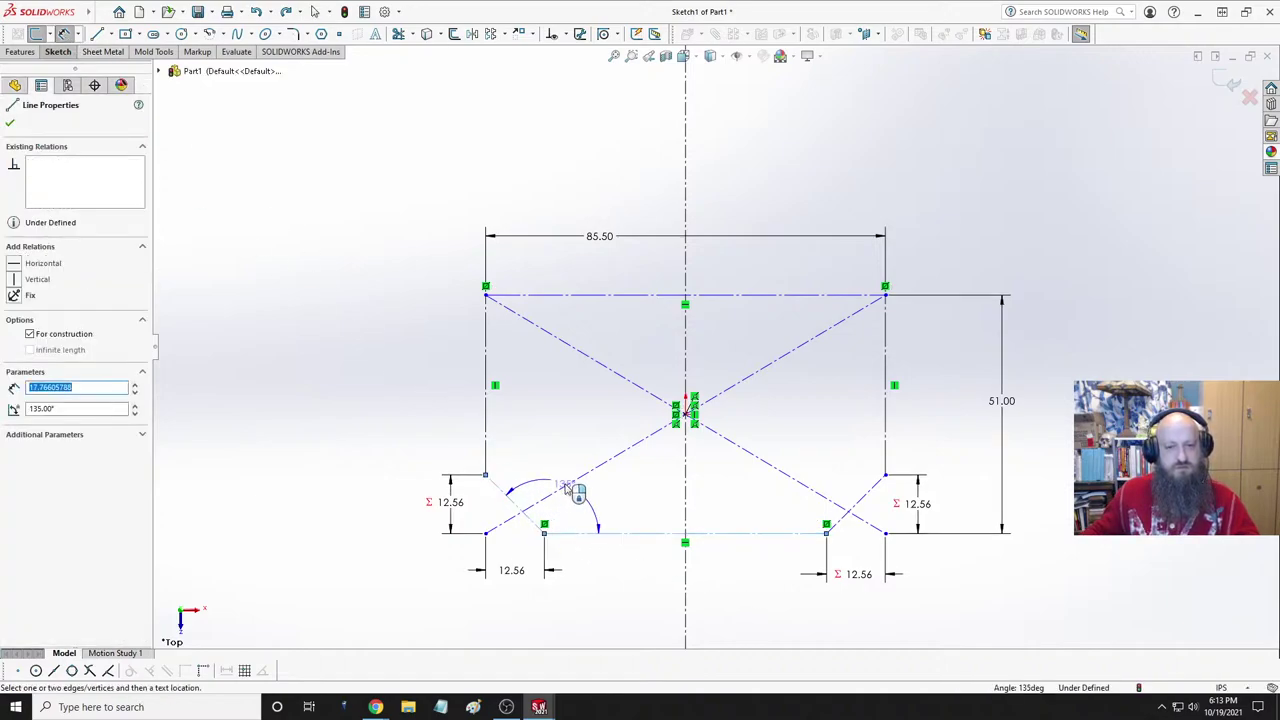
click(565, 502)
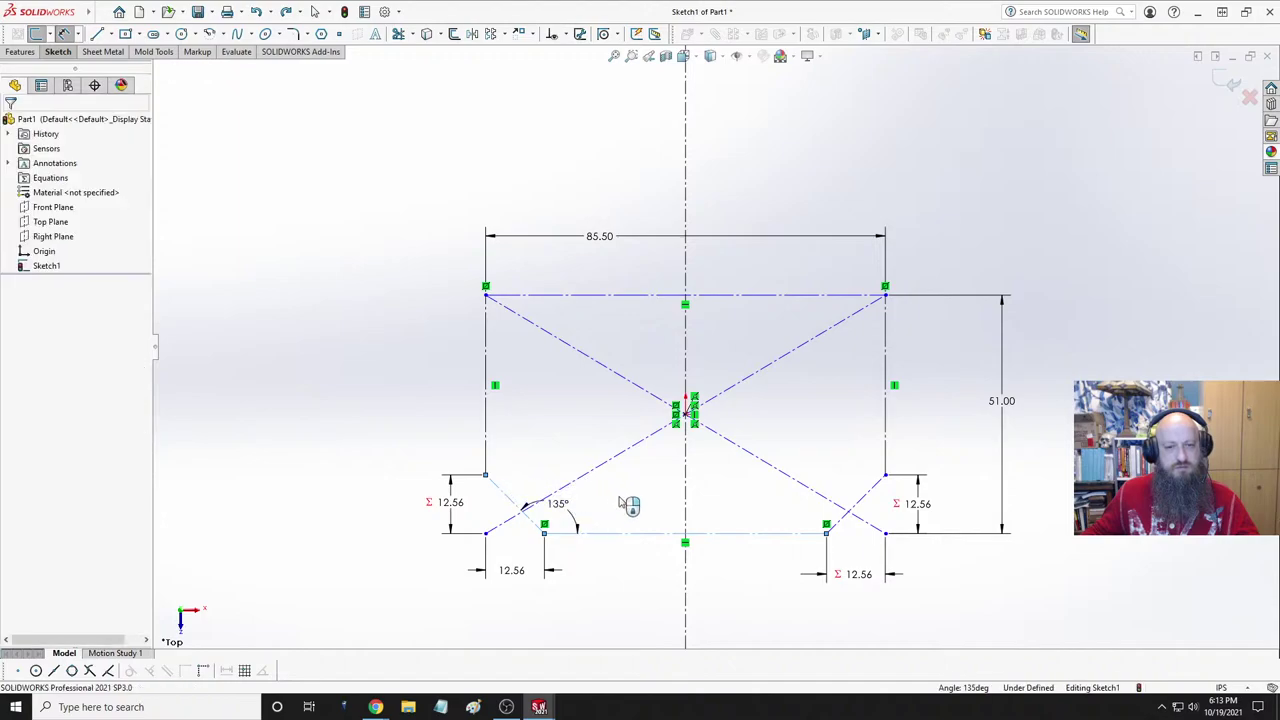
click(501, 485)
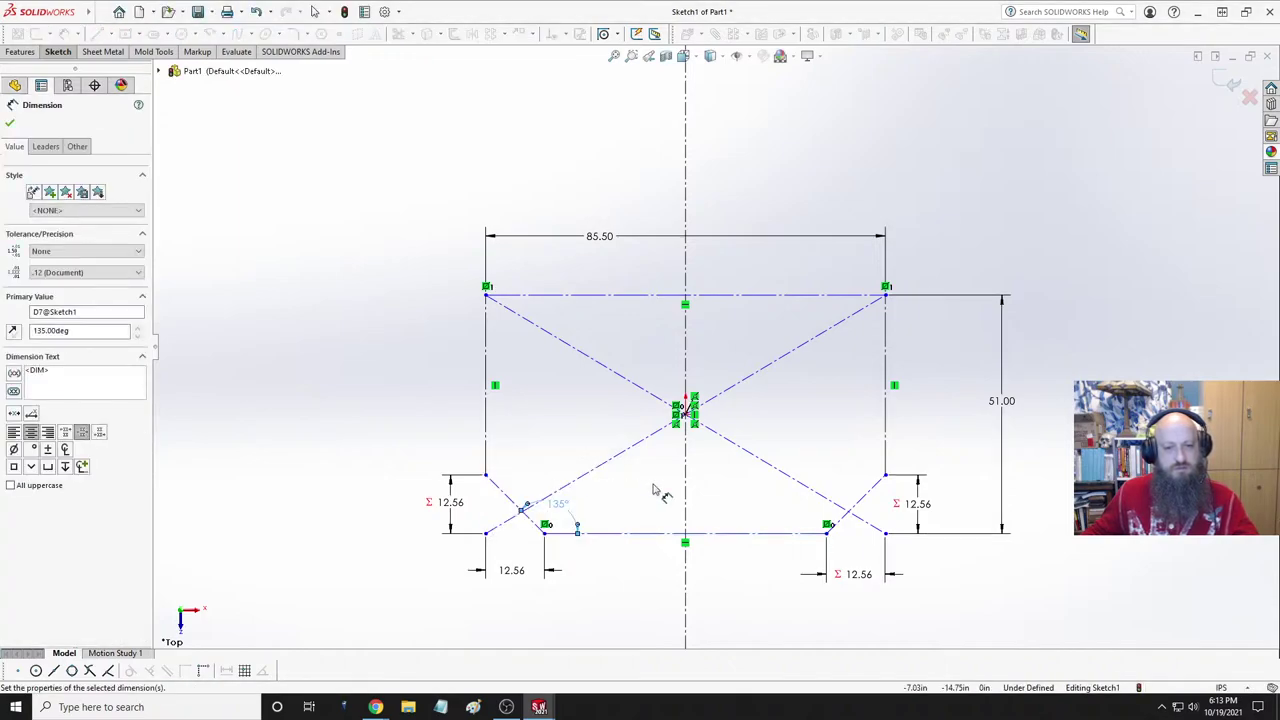
key(Escape)
- Switch both chamfer lines from construction to solid geometry
click(514, 503)
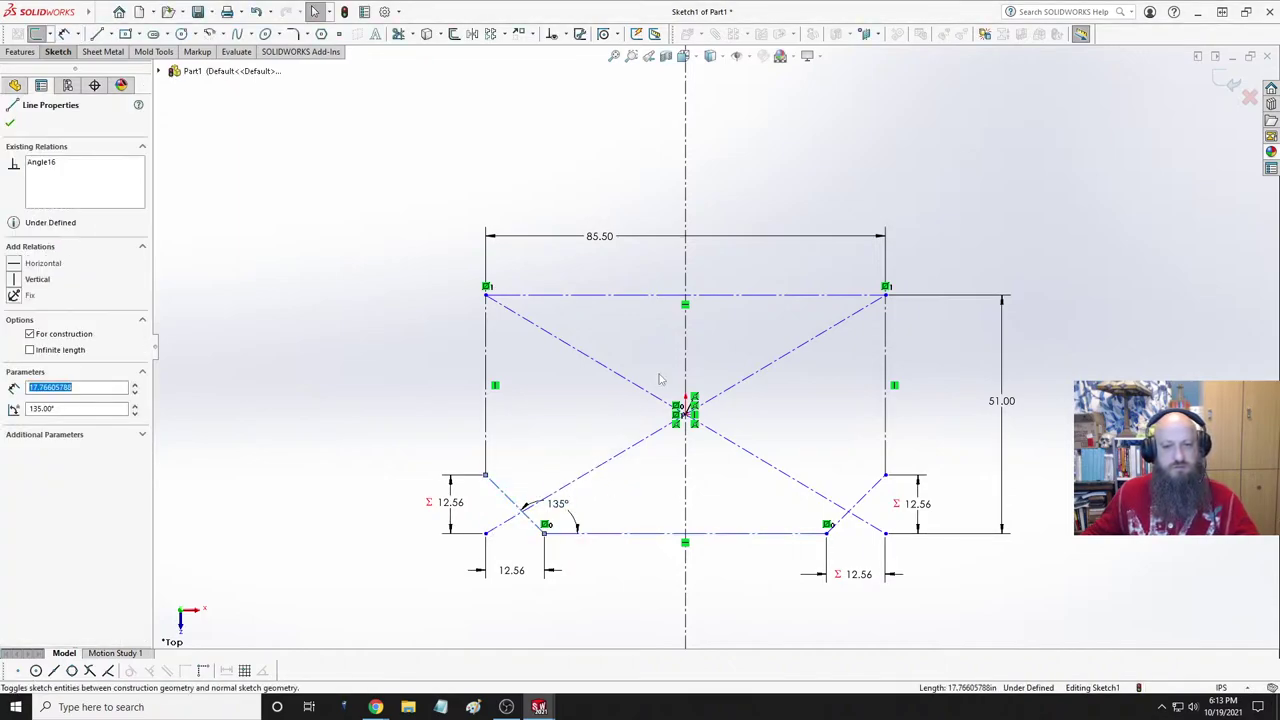
ctrl+click(866, 491)
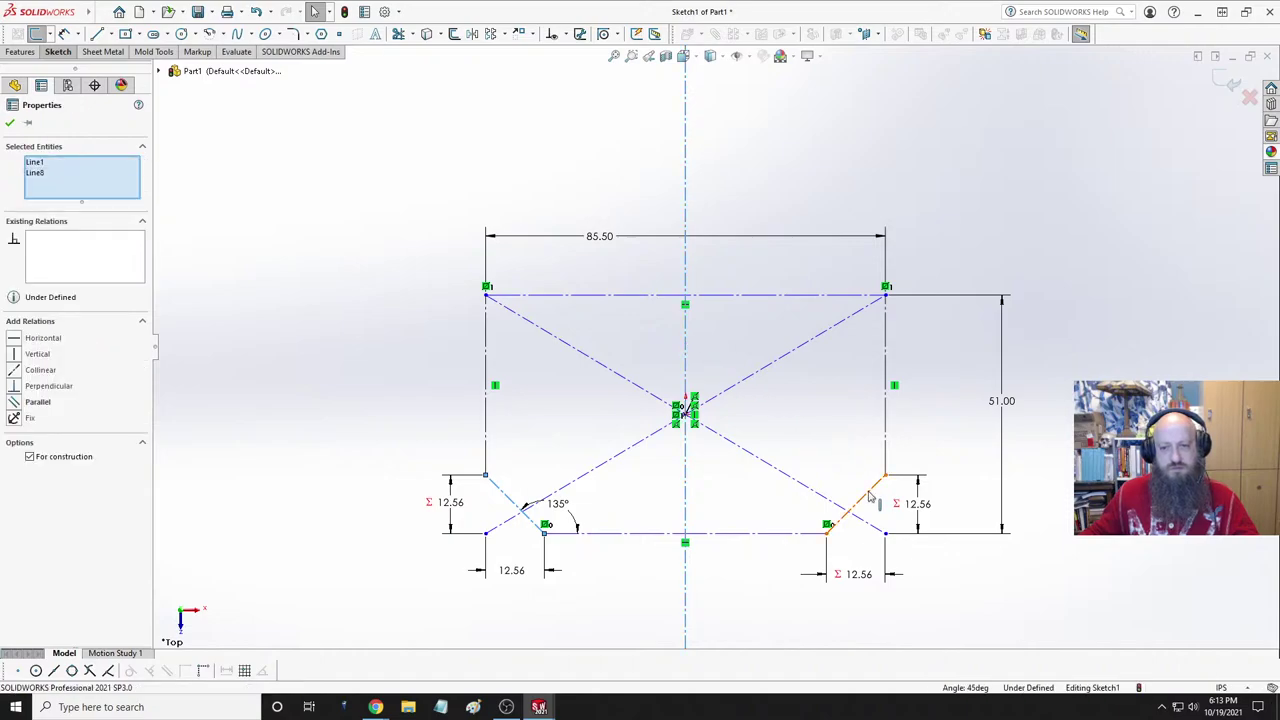
ctrl+click(848, 510)
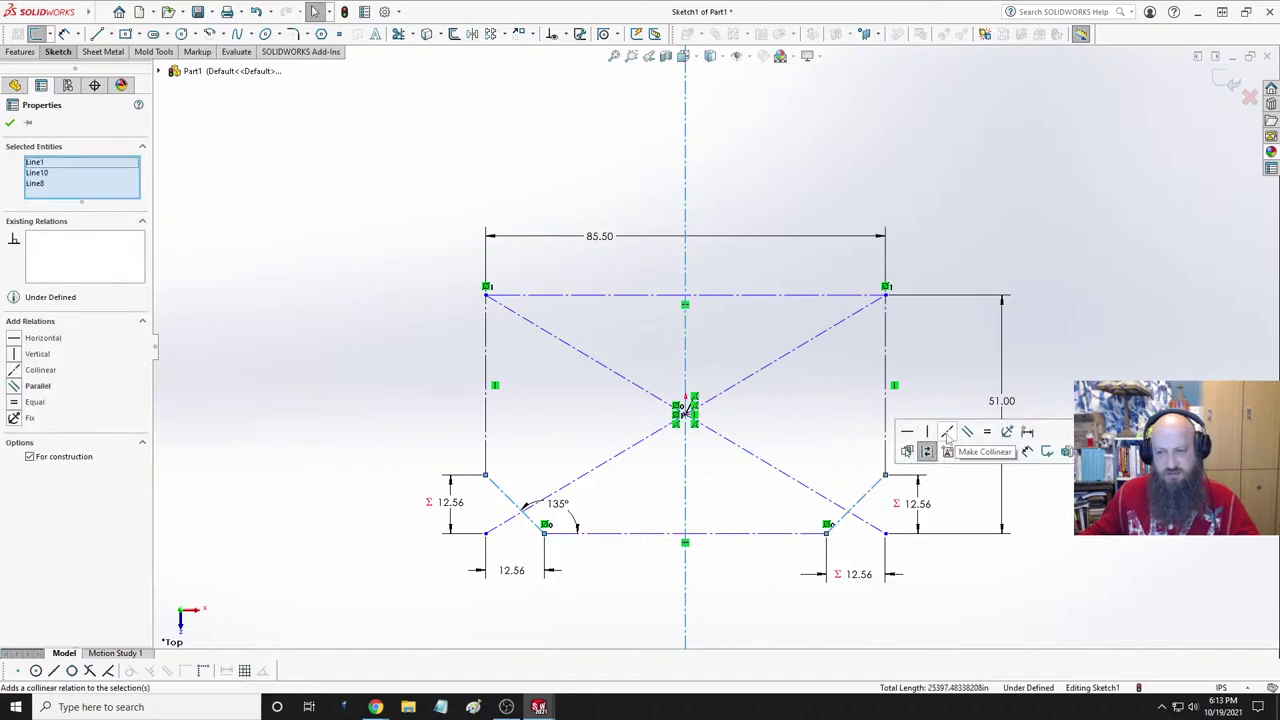
click(800, 442)
click(513, 502)
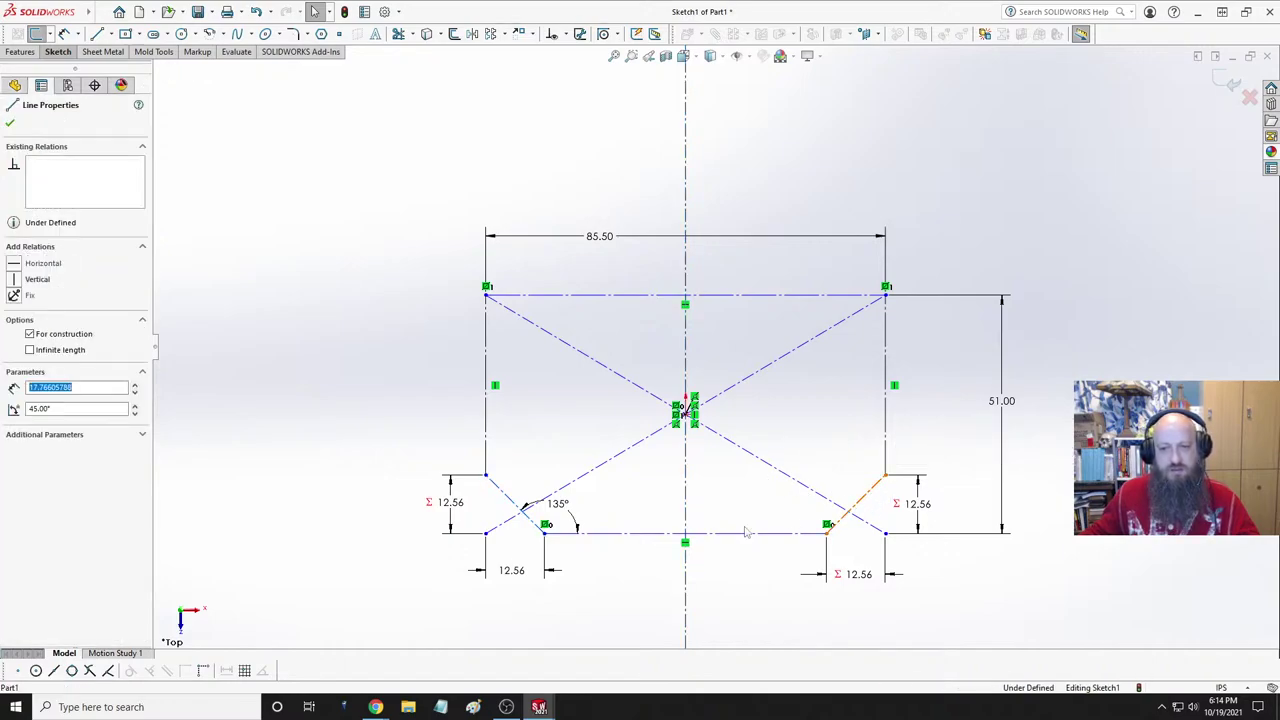
ctrl+click(515, 503)
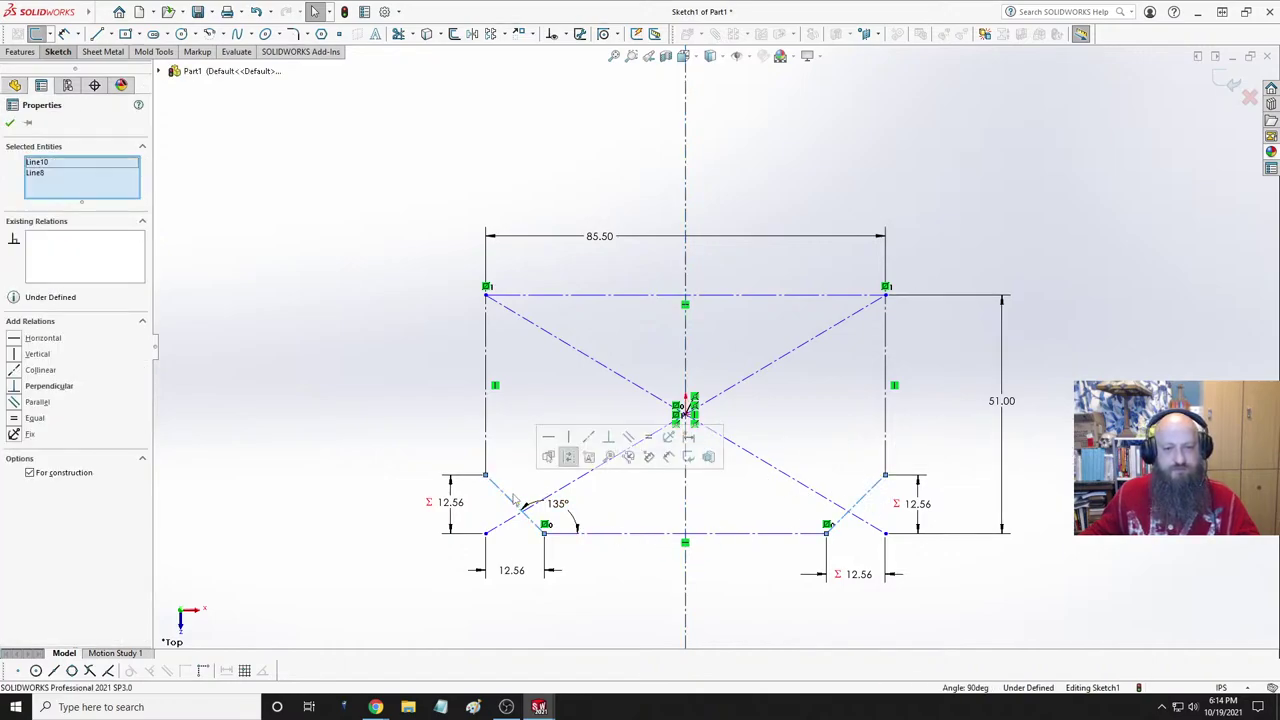
click(571, 455)
click(518, 481)
- Make the two chamfer lines symmetric about the vertical centerline
click(507, 500)
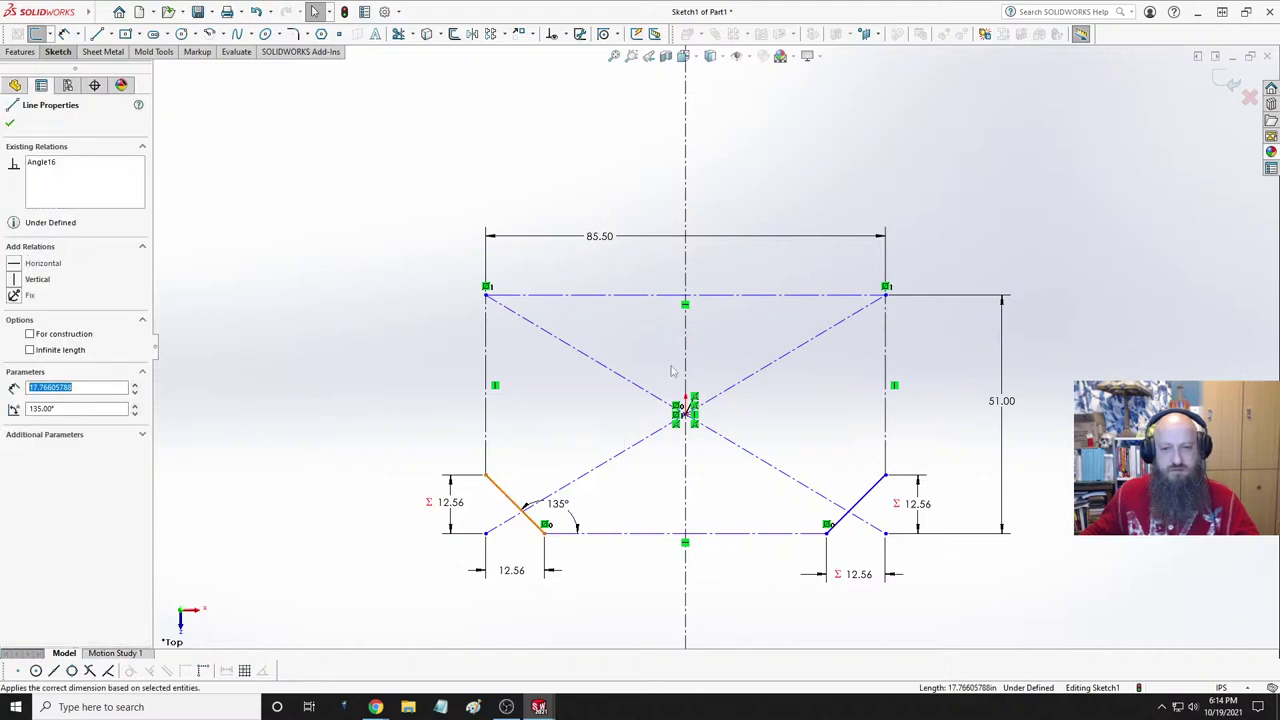
ctrl+click(870, 495)
ctrl+click(870, 495)
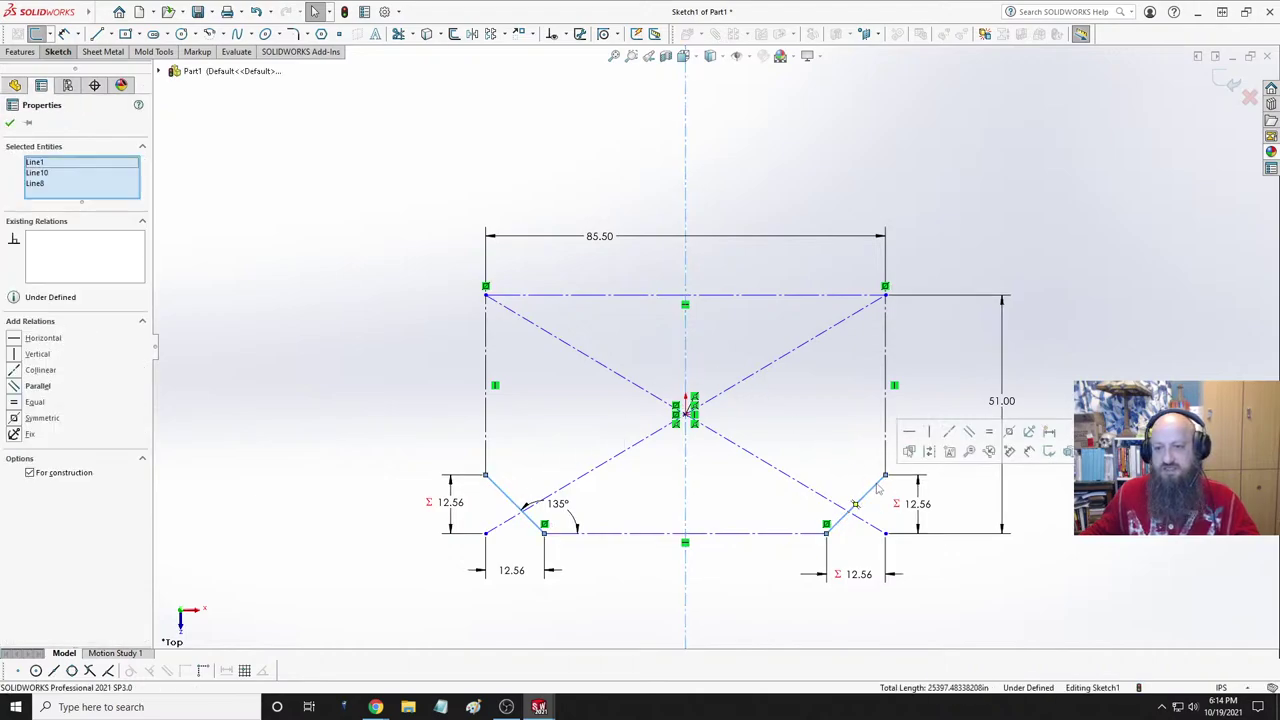
click(988, 451)
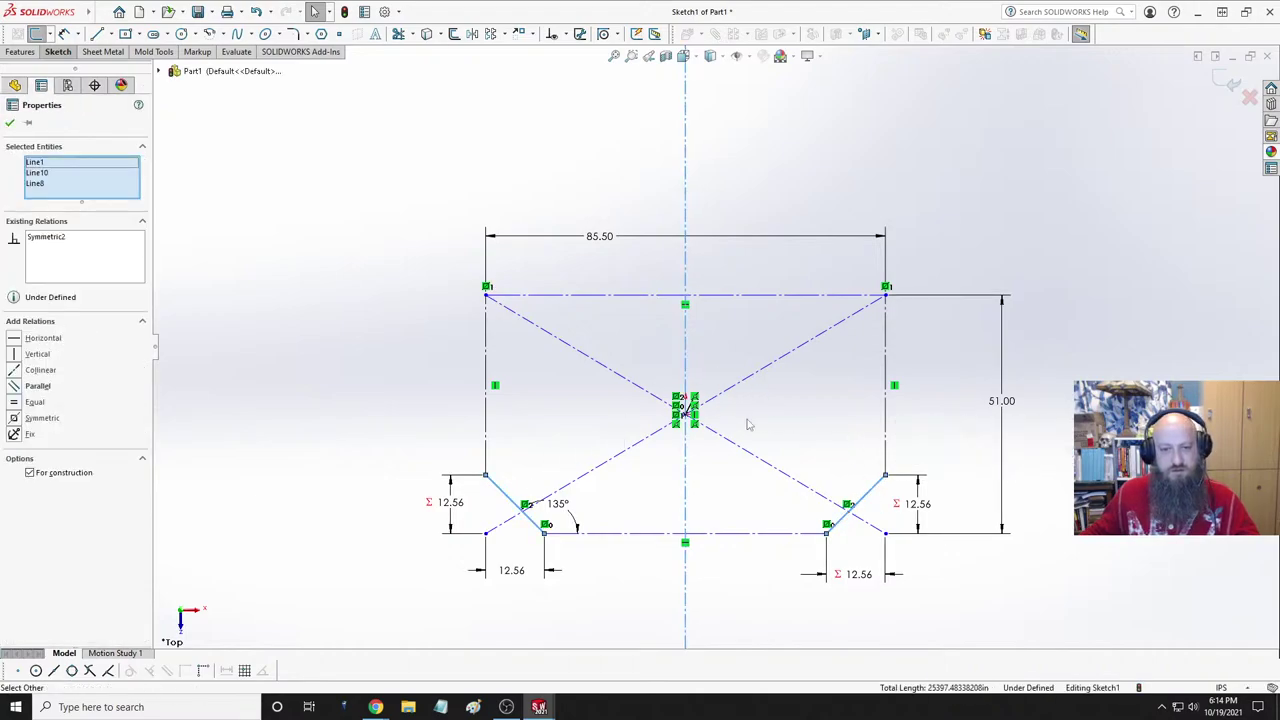
click(800, 445)
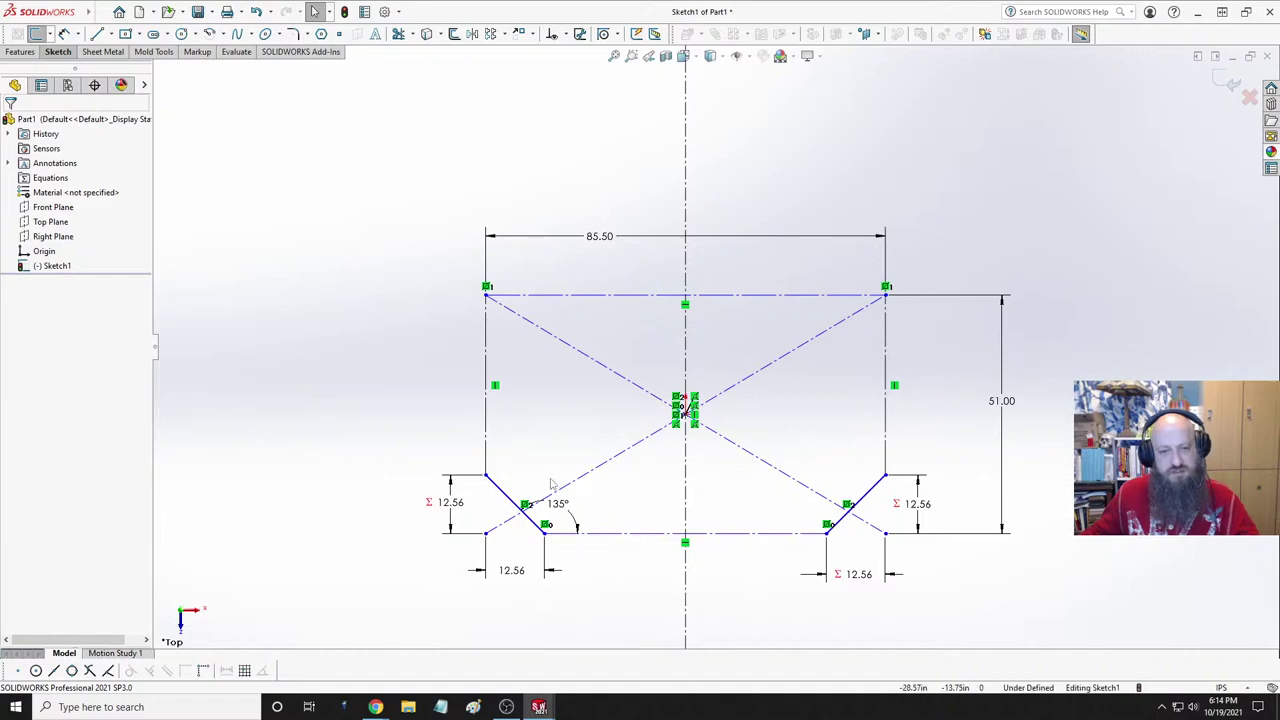
- Test the lower-right point's freedom and select the 51.00 height dimension
click(504, 496)
ctrl+click(866, 496)
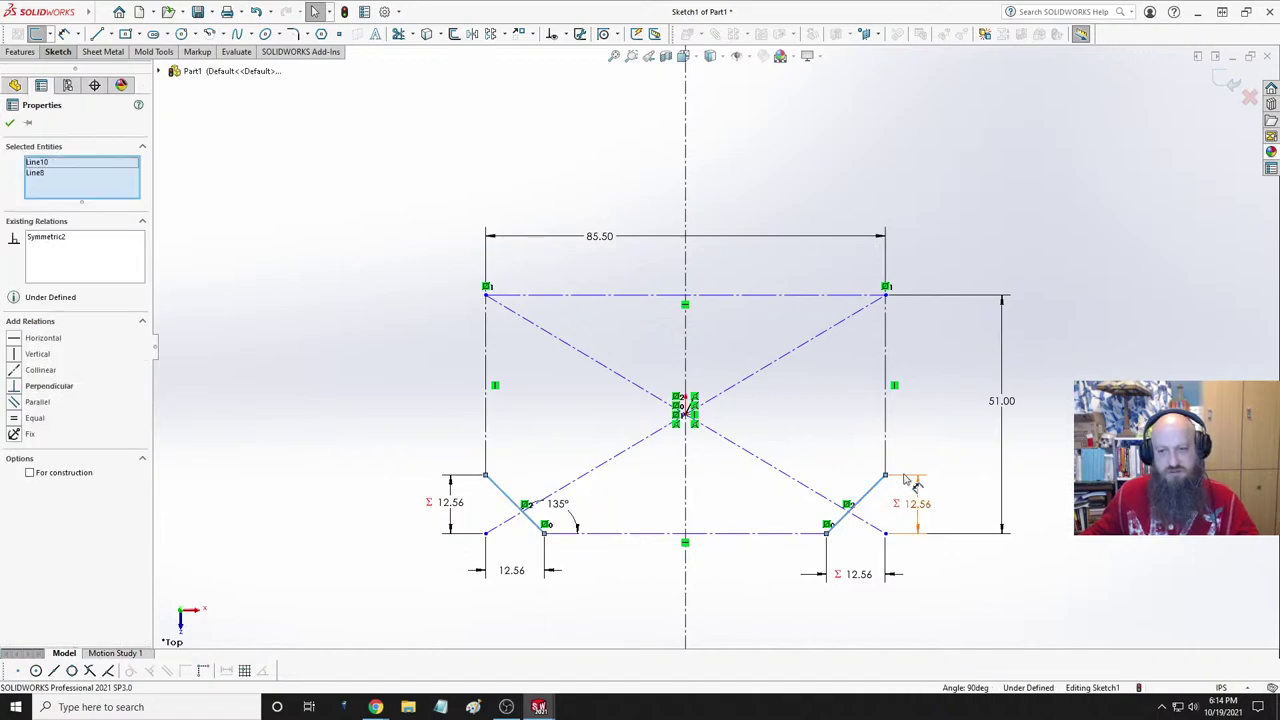
click(928, 451)
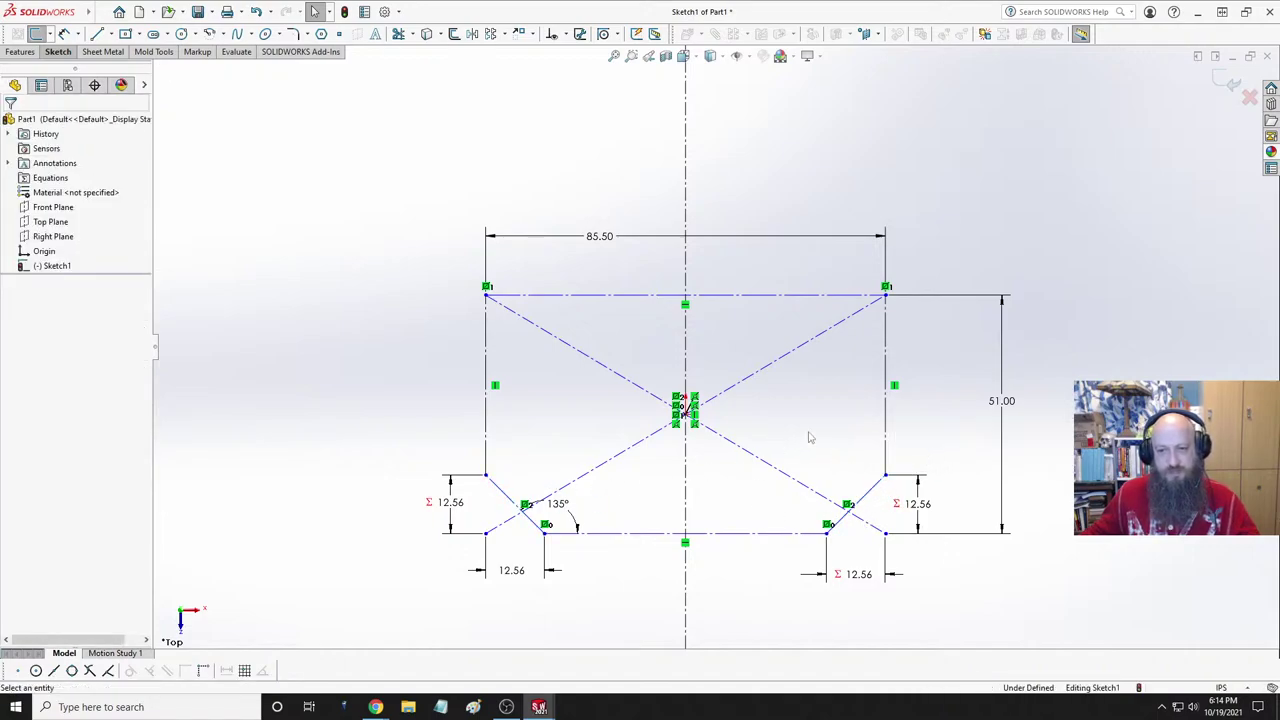
mouse_move(828, 546)
mouse_down()
mouse_move(840, 484)
mouse_move(815, 536)
mouse_up()
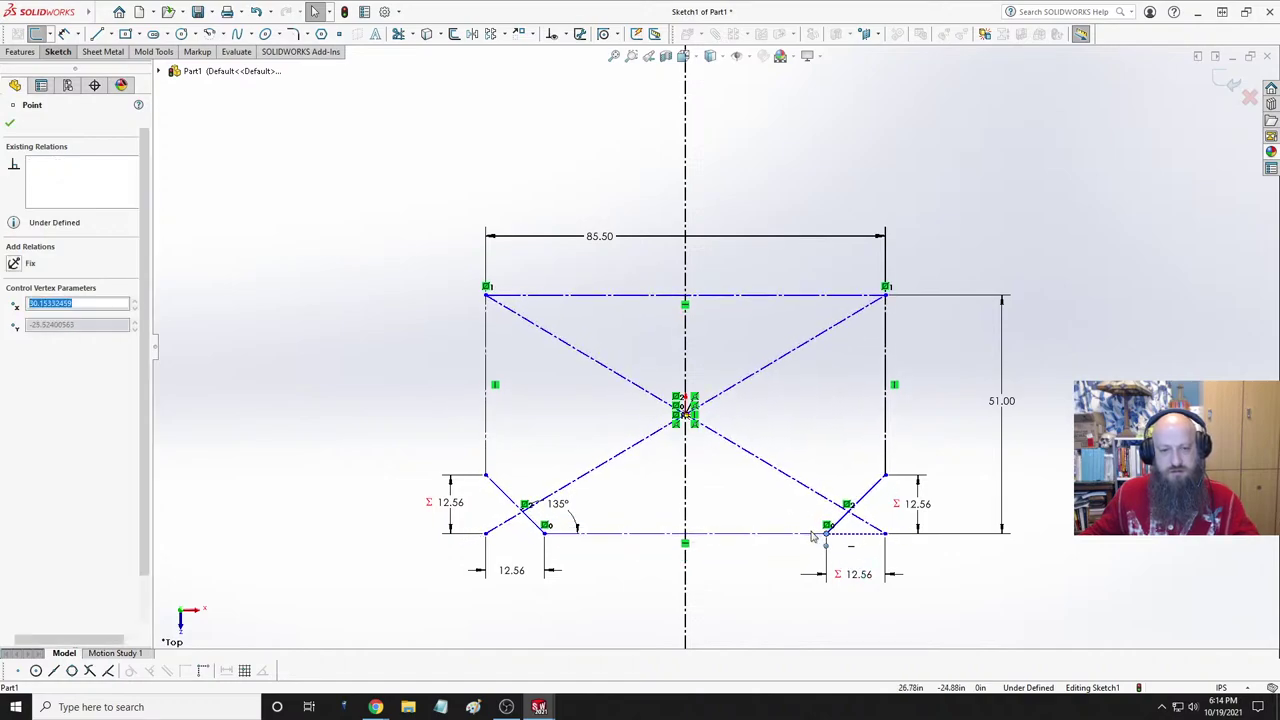
key(Escape)
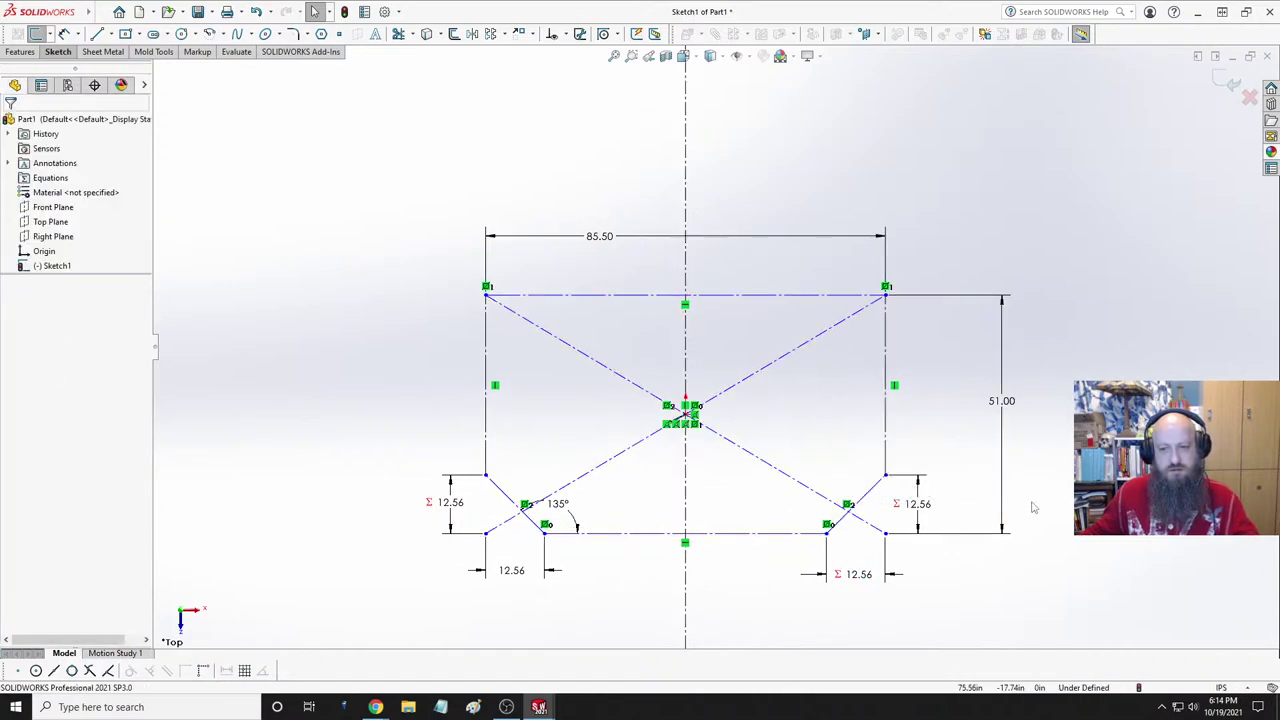
click(1002, 470)
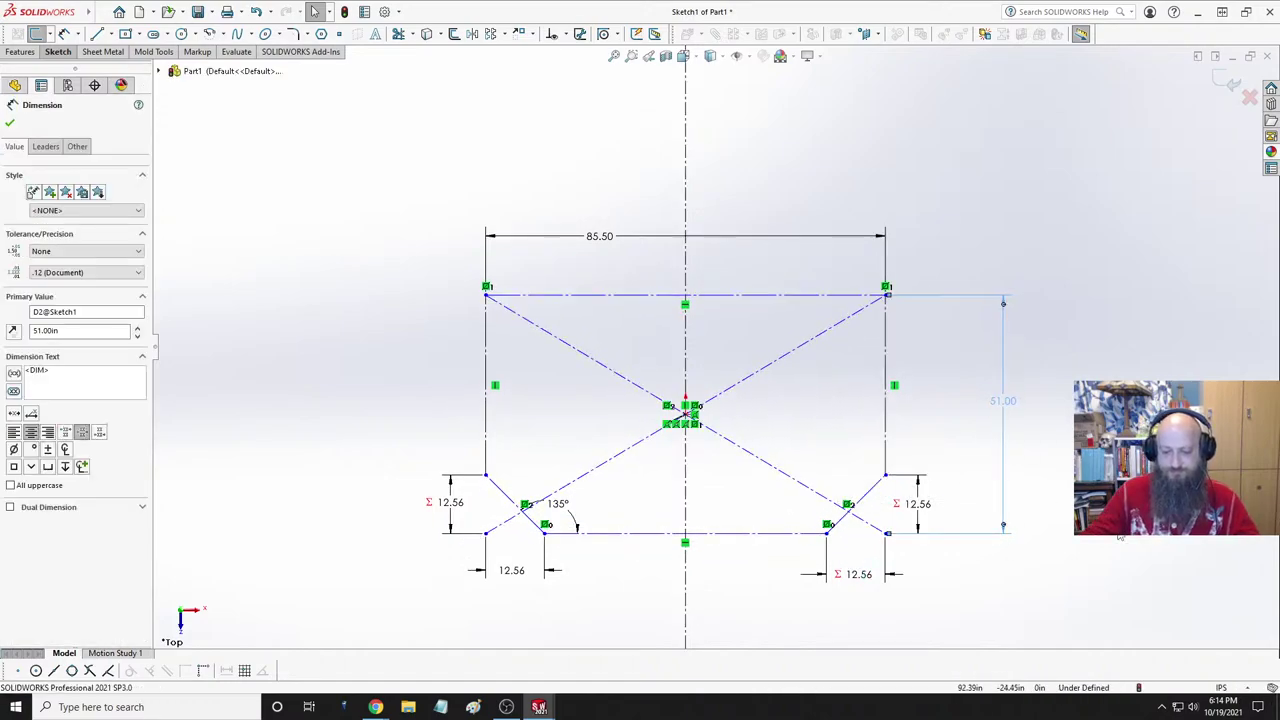
- Replace the right 51.00 height dimension with a 51.00 dimension on the left side
key(Delete)
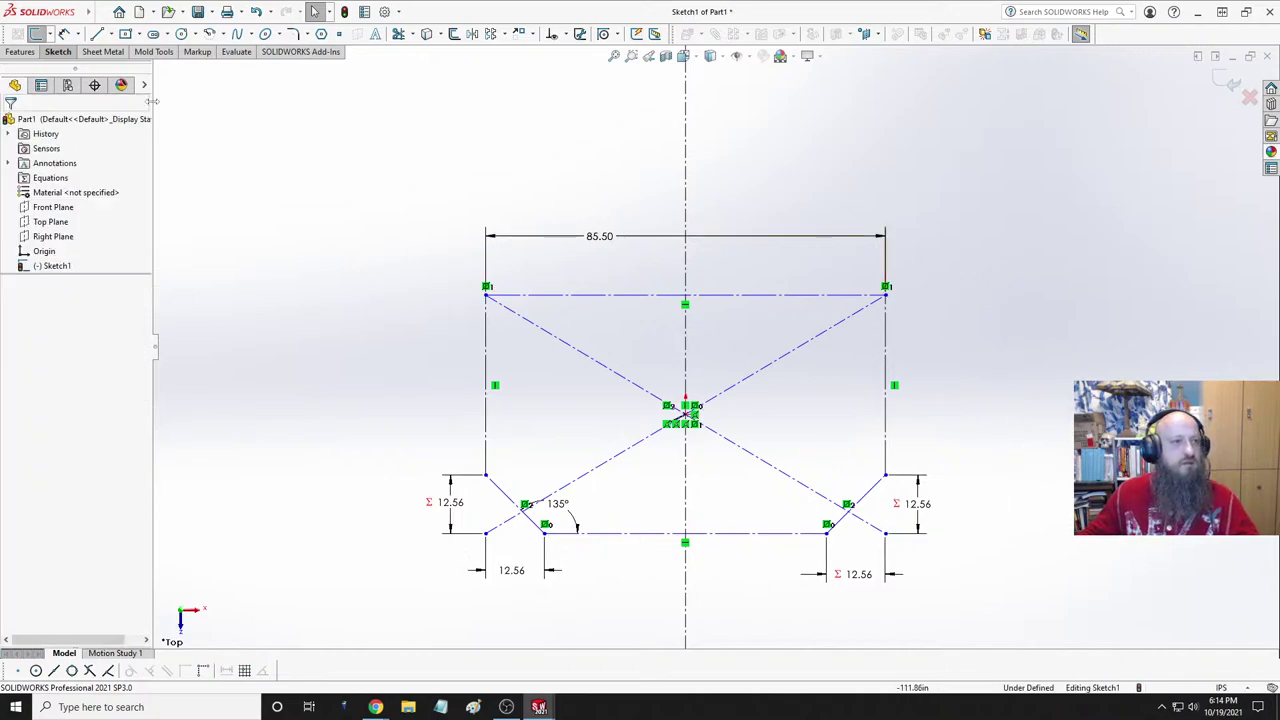
click(655, 295)
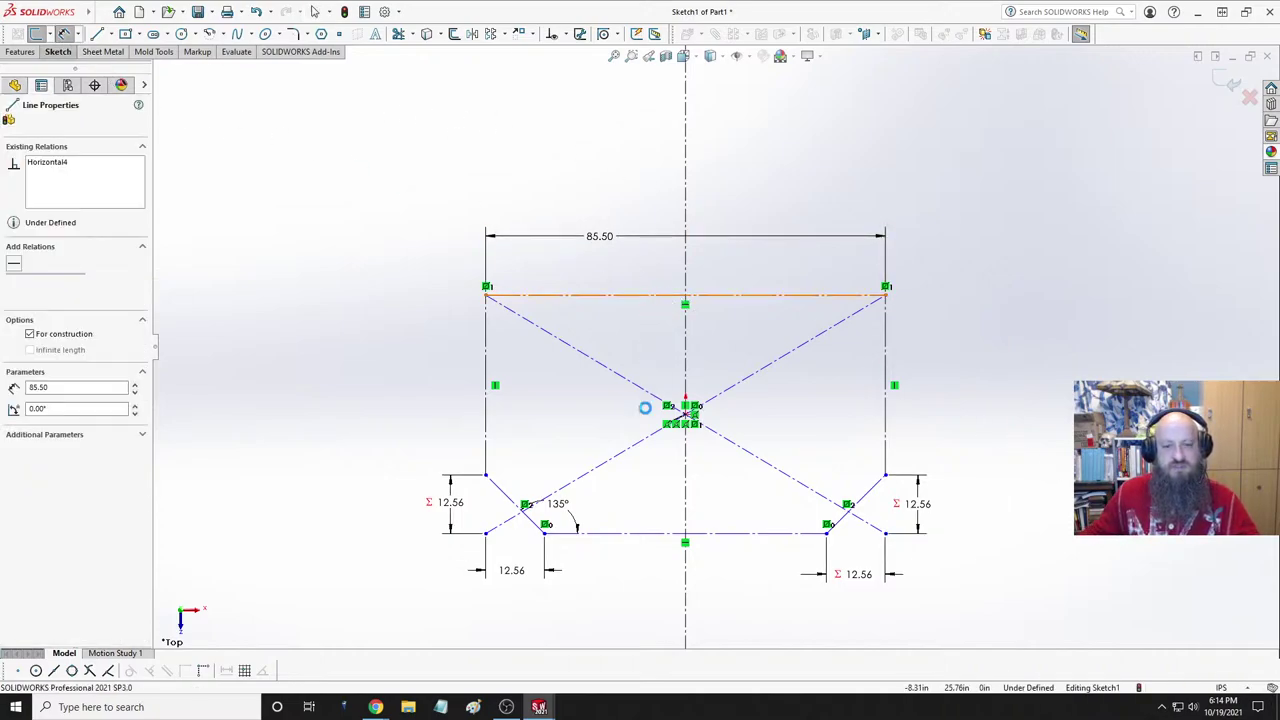
key(d)
click(646, 533)
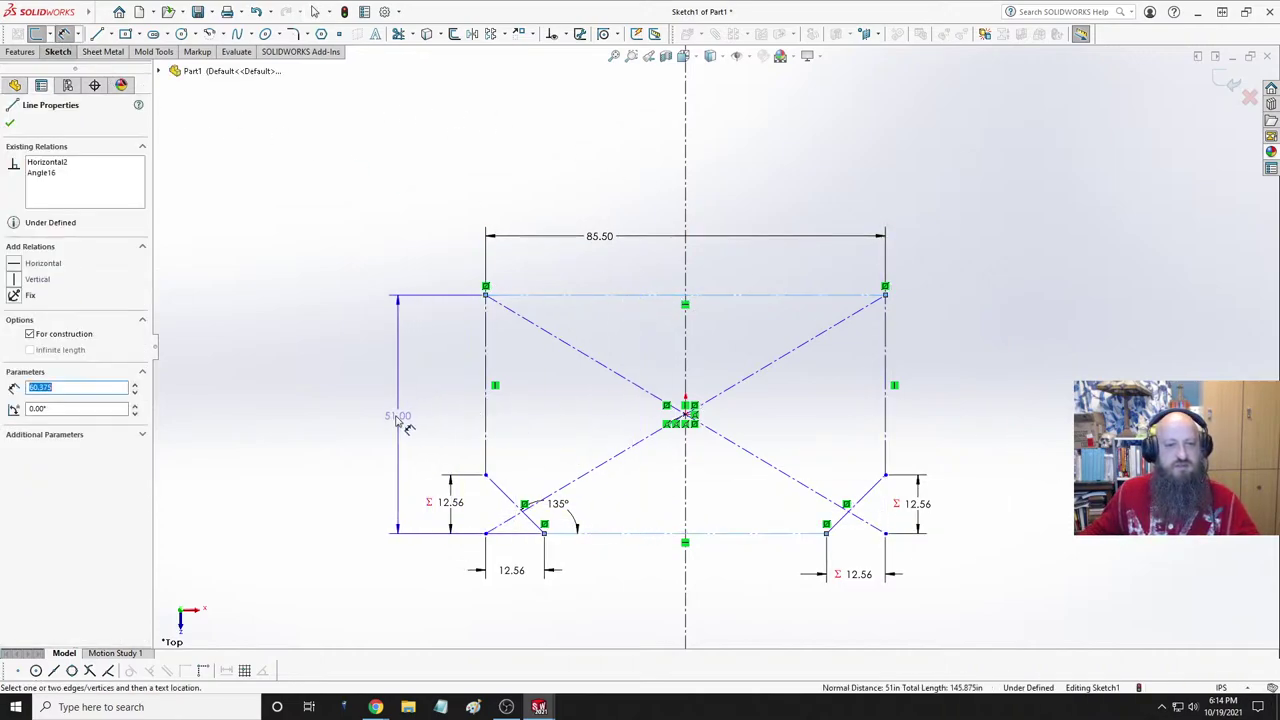
click(403, 423)
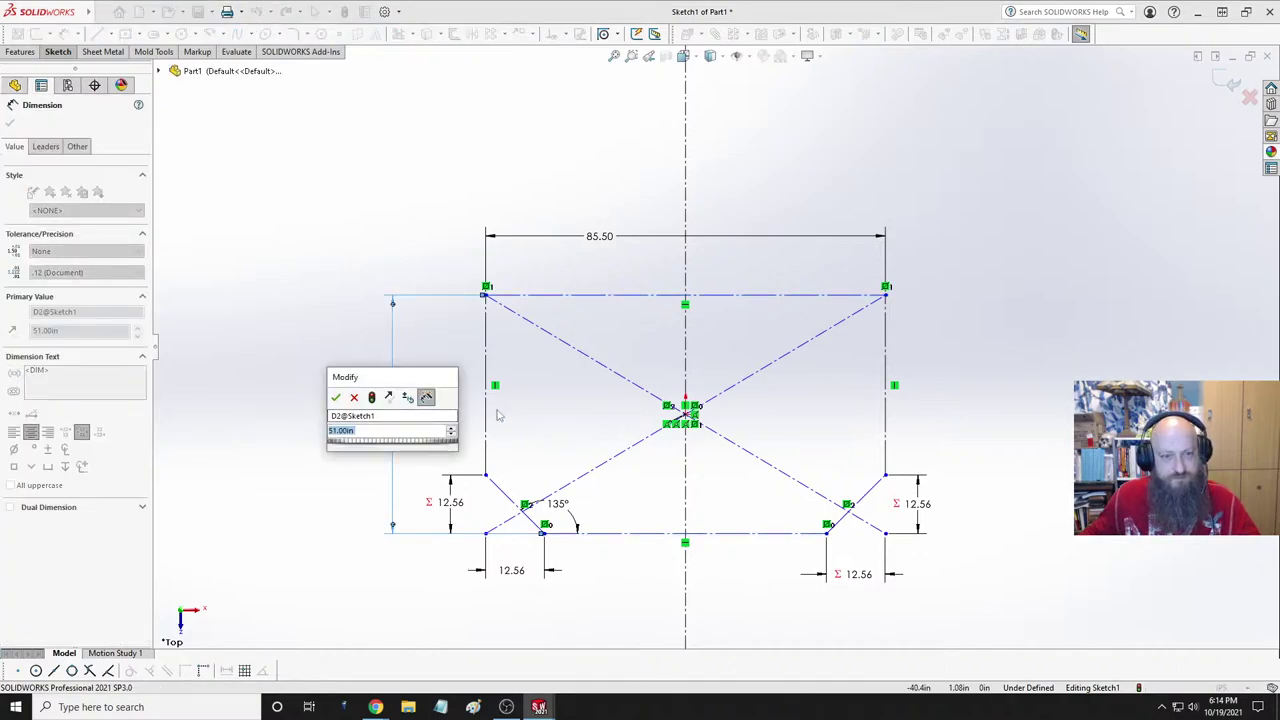
key(Return)
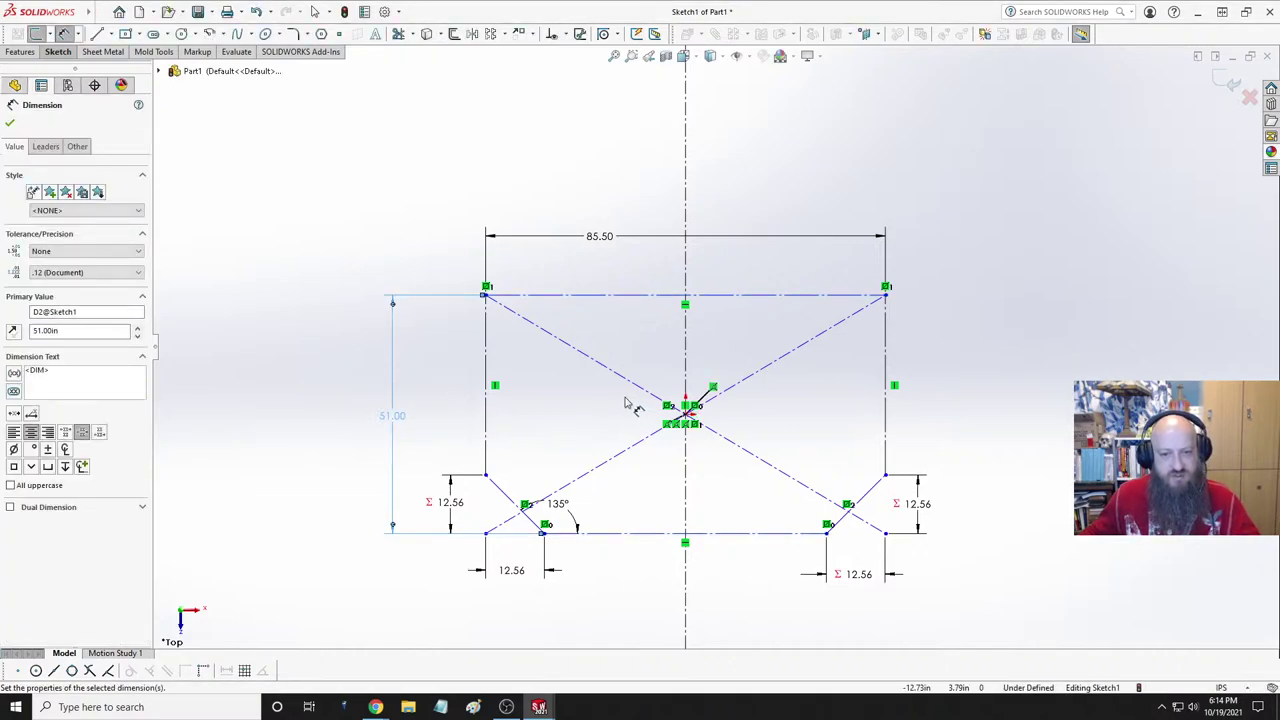
key(Escape)
- Test the bottom-right point, try a coincident relation with the bottom line, then undo it
click(825, 533)
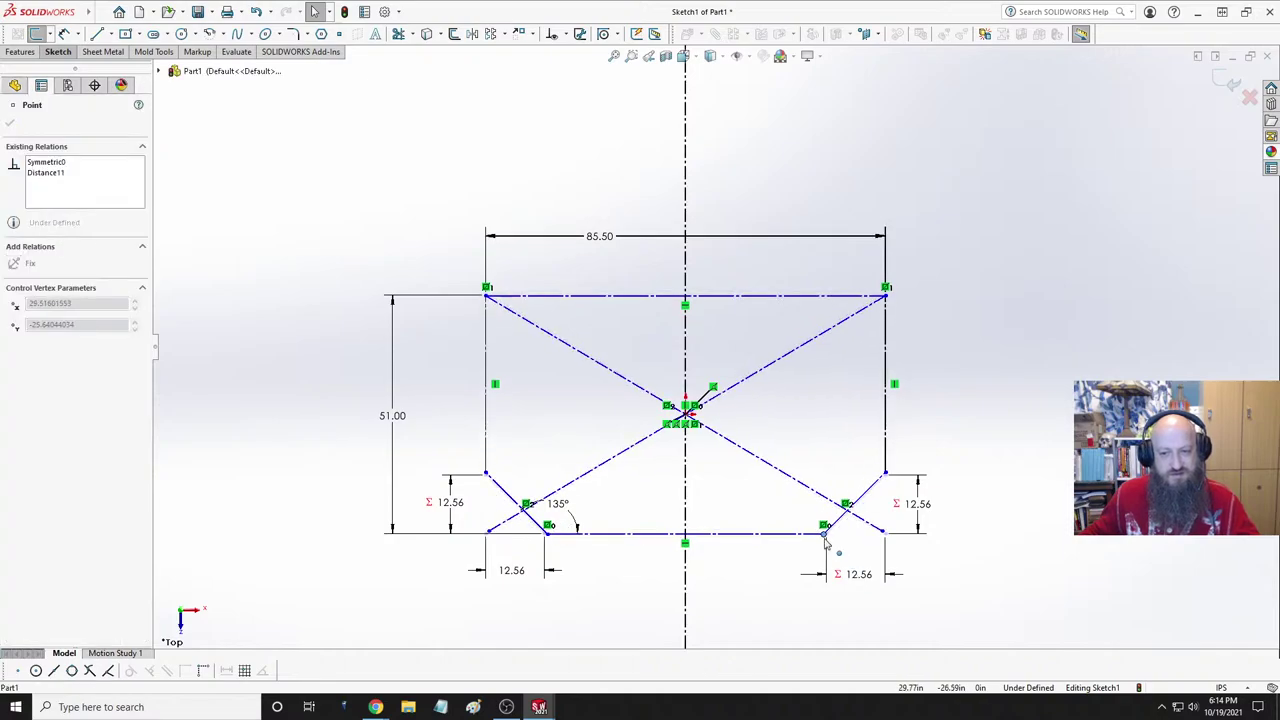
drag(825, 541, 824, 545)
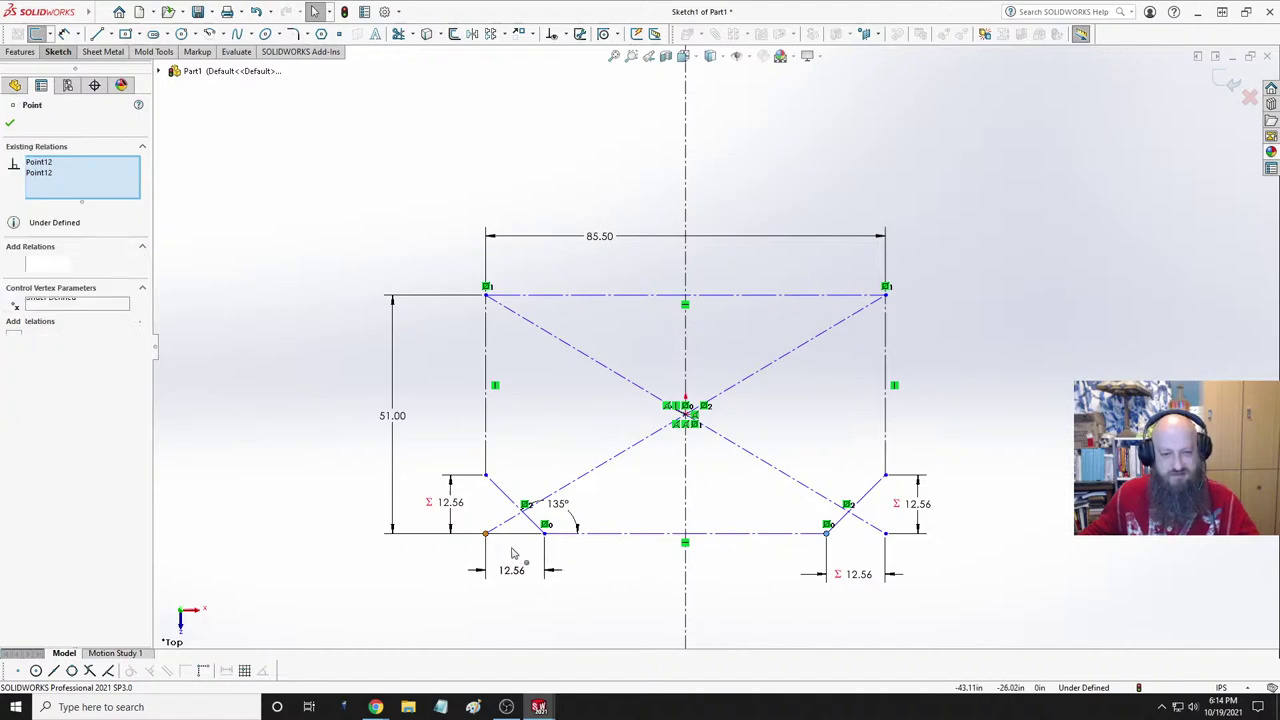
click(652, 541)
ctrl+click(685, 532)
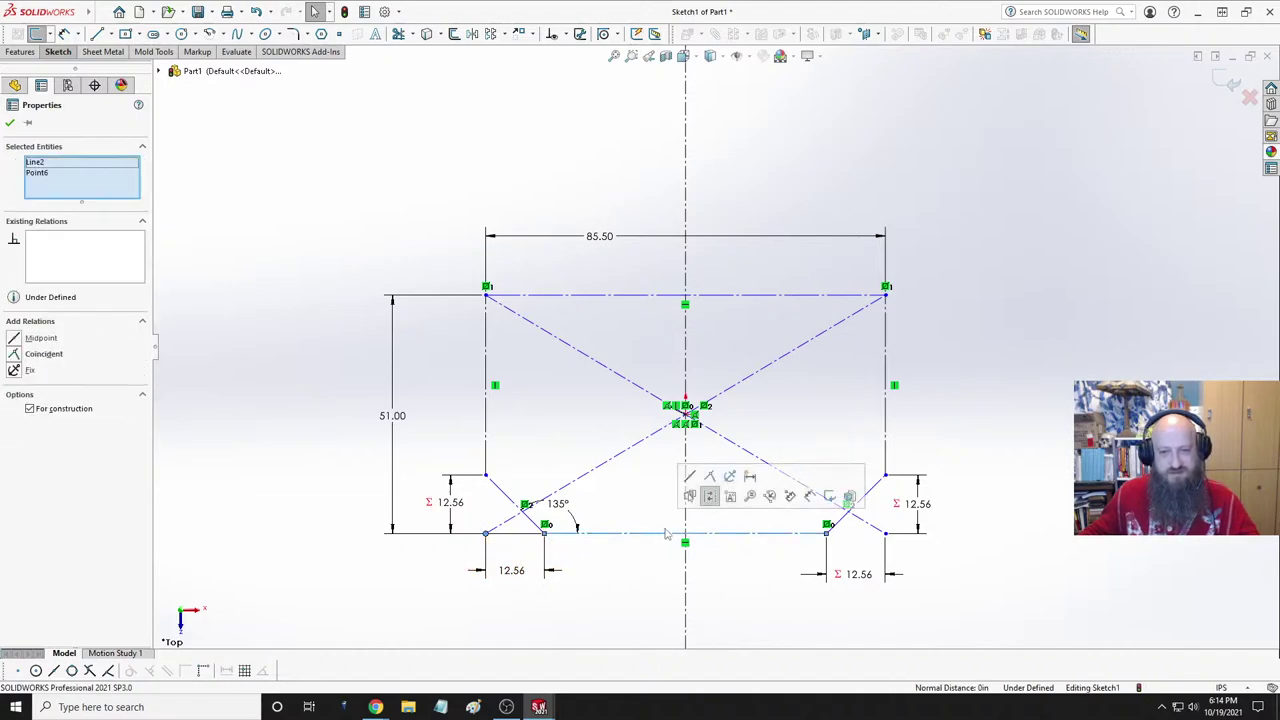
click(710, 496)
key(ctrl+z)
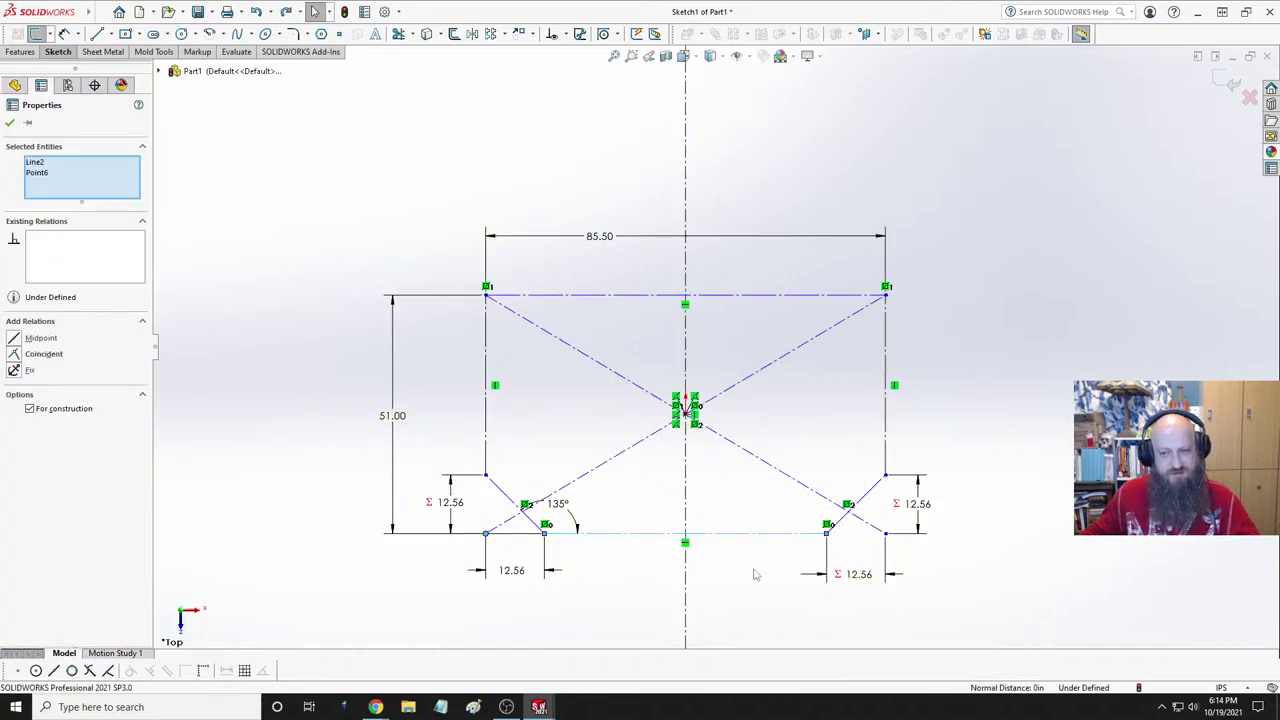
- Delete both diagonal construction lines along with their 12.56 dimensions
click(885, 296)
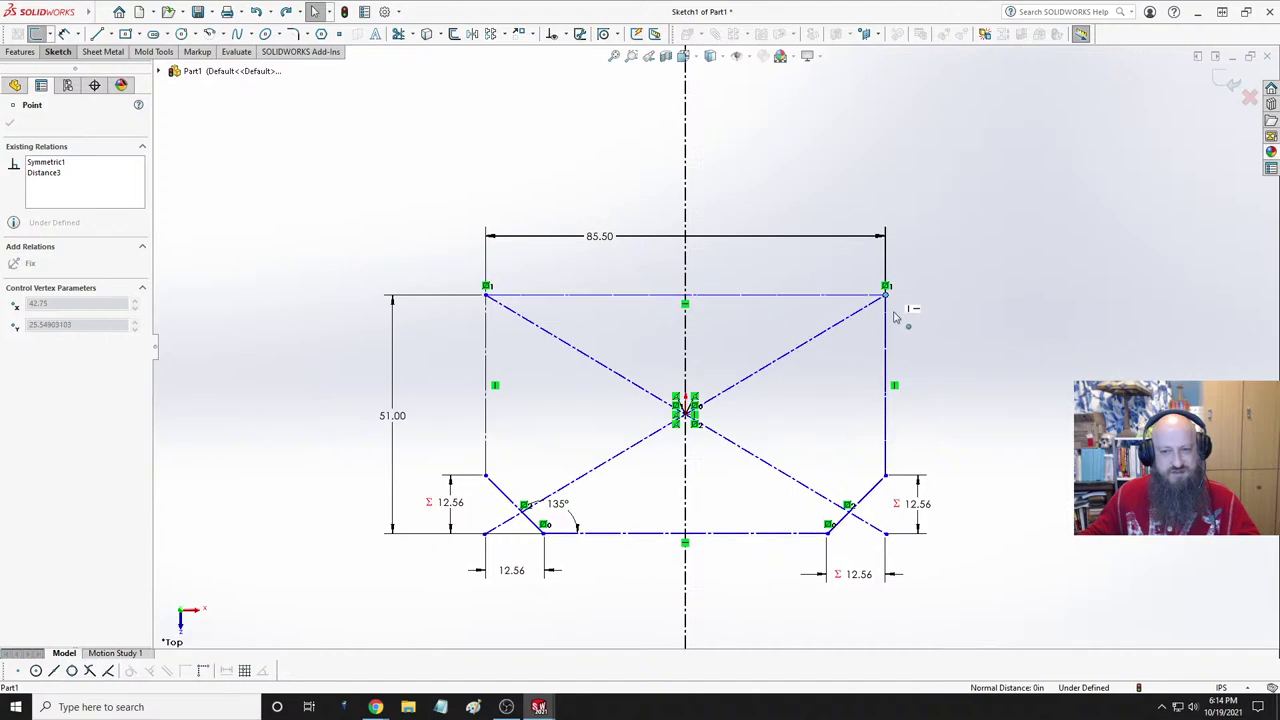
ctrl+click(800, 329)
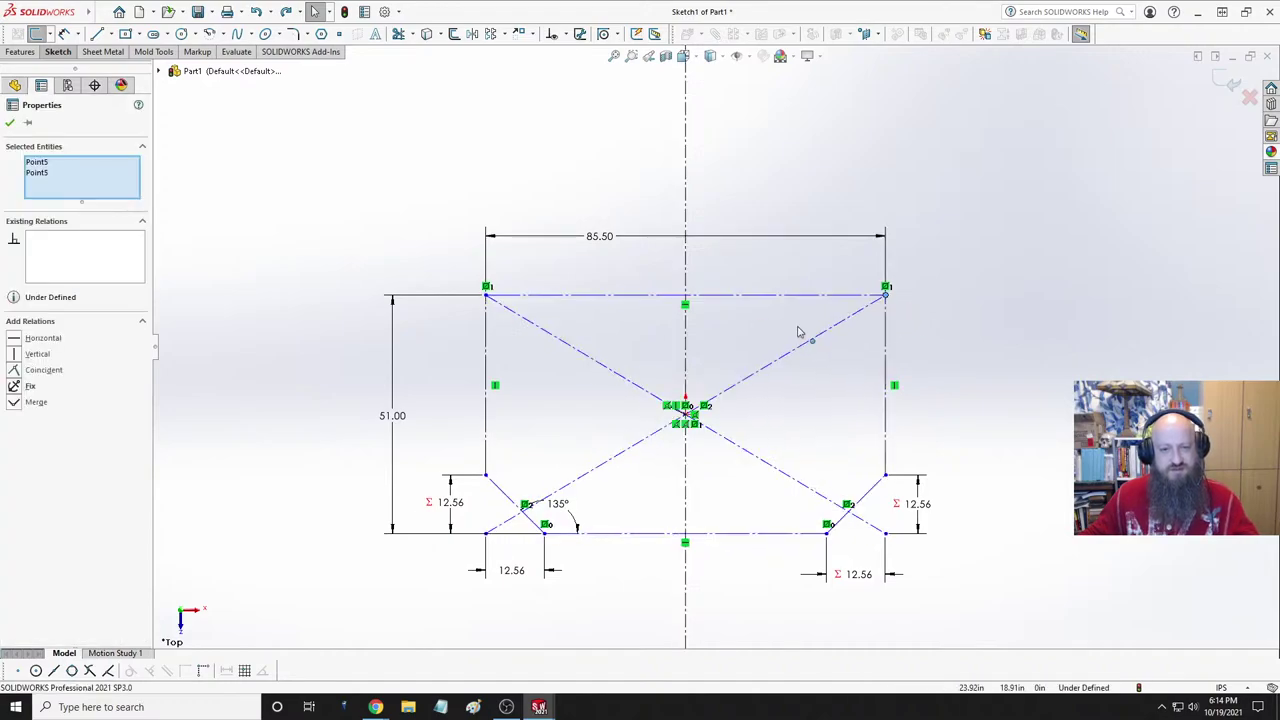
click(780, 458)
click(772, 370)
key(Delete)
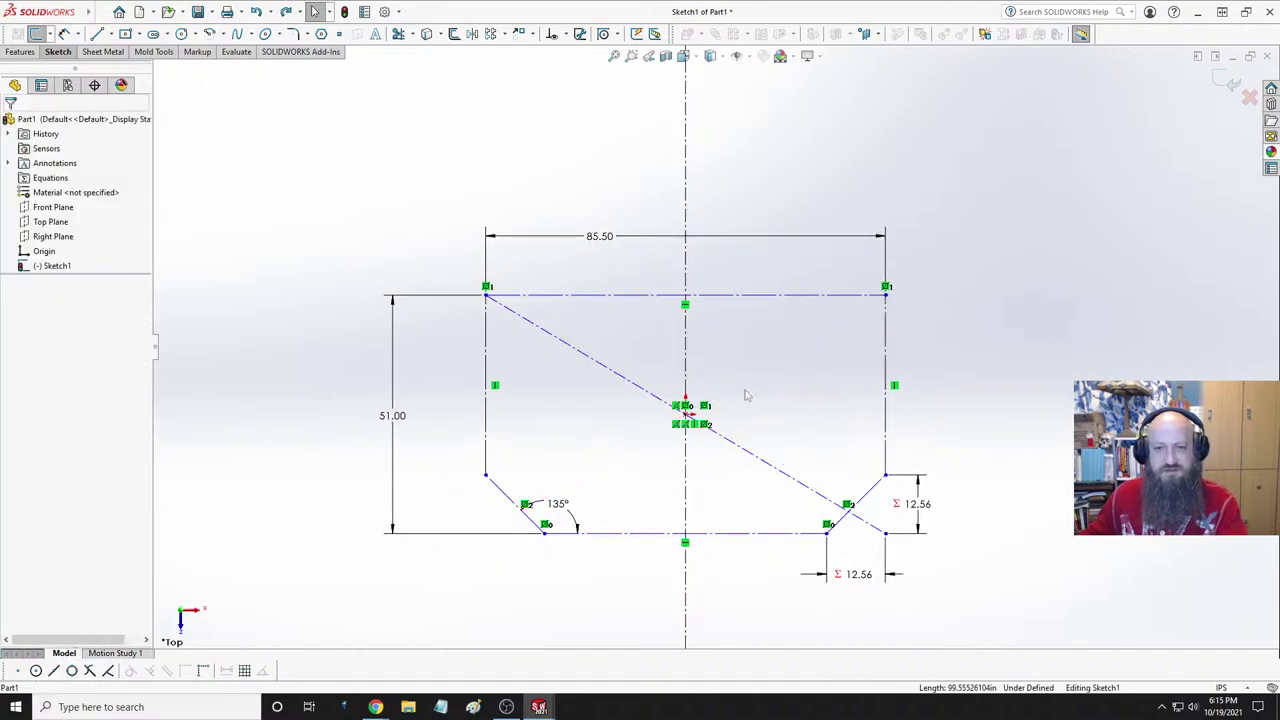
click(616, 373)
key(Delete)
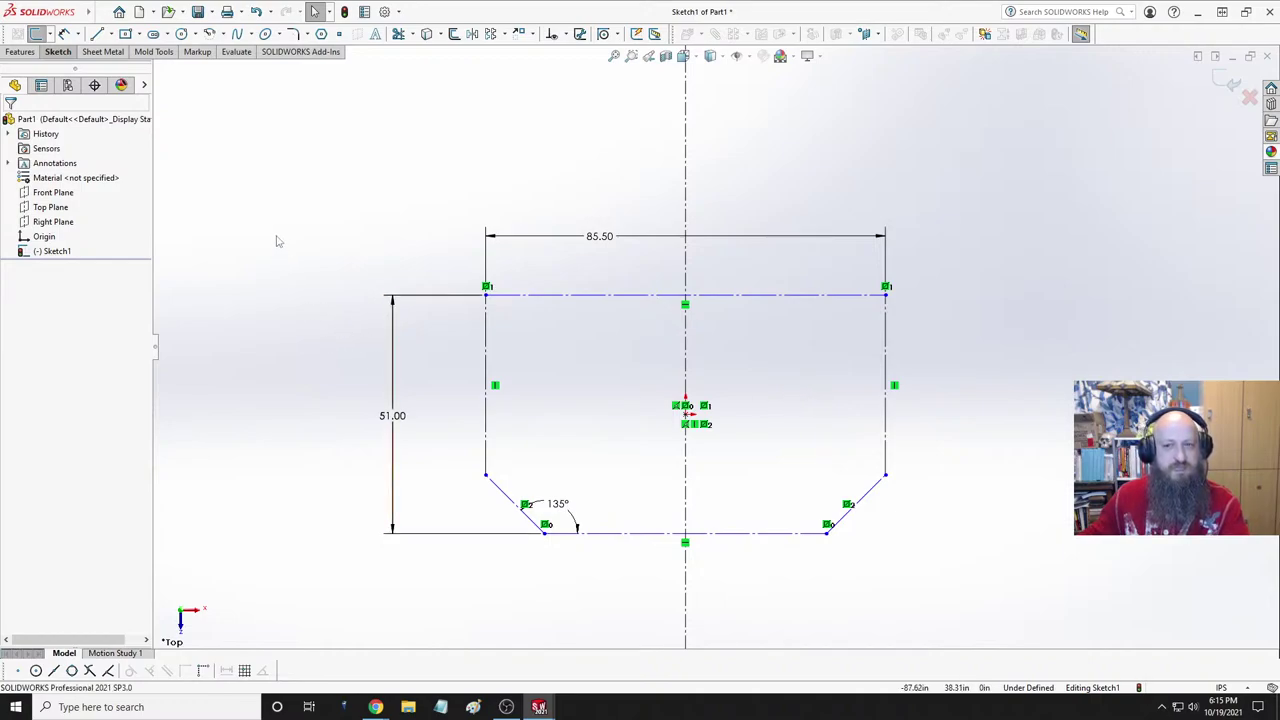
click(487, 340)
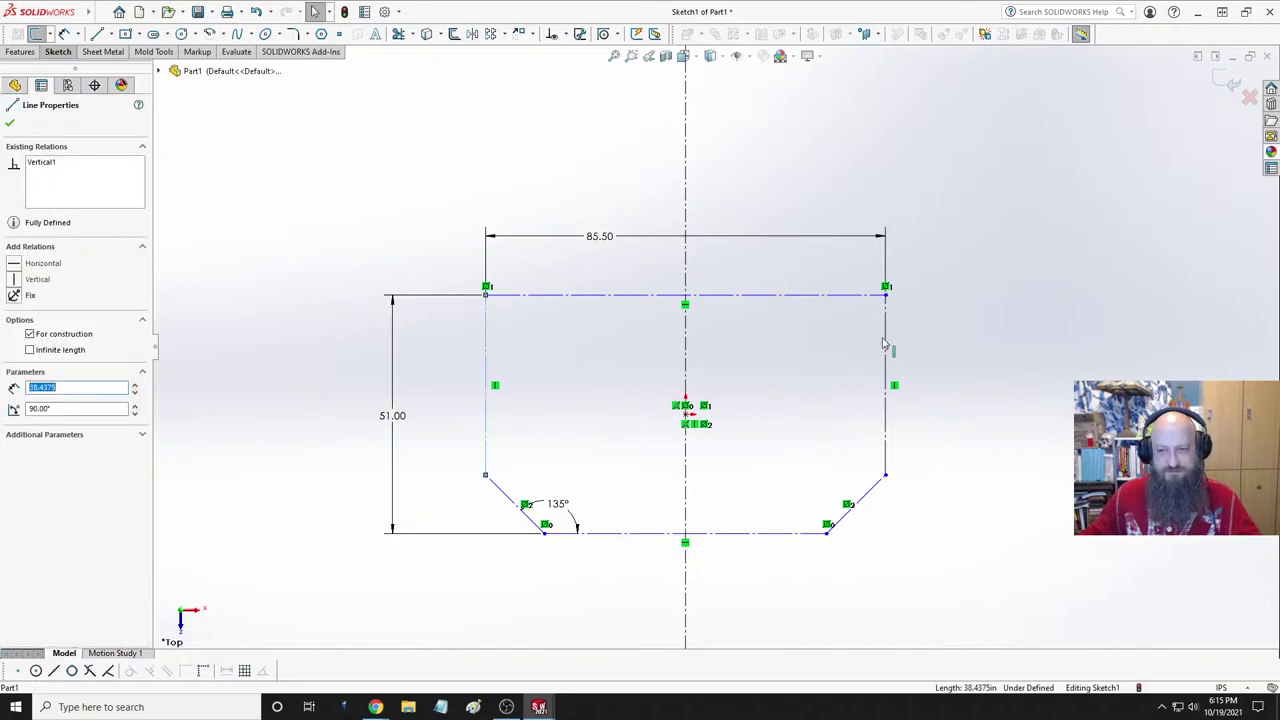
ctrl+click(886, 345)
click(926, 312)
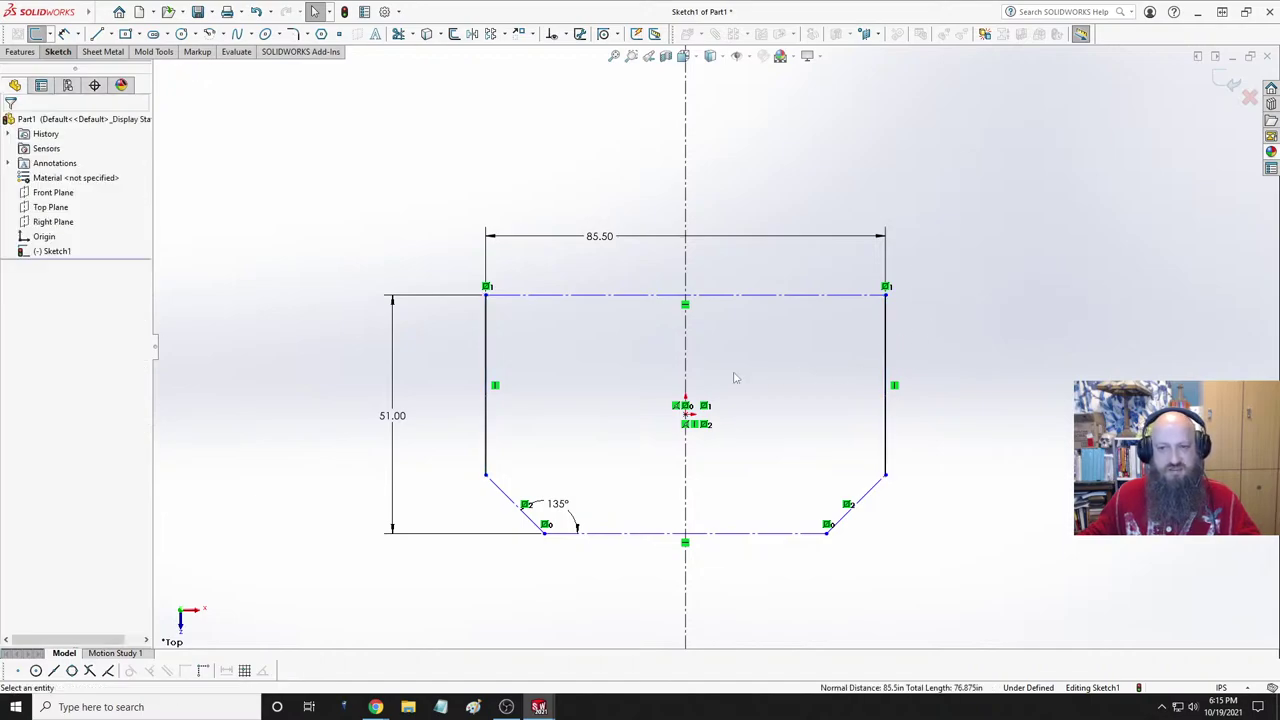
click(487, 380)
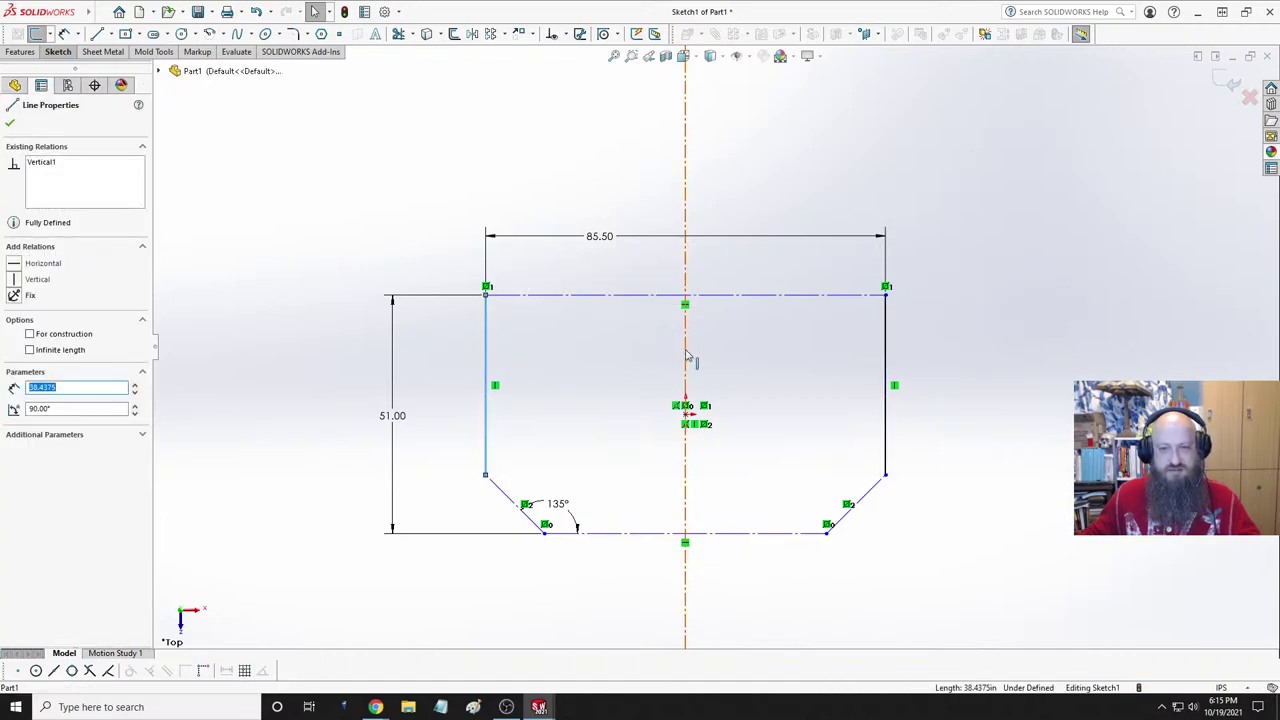
ctrl+click(886, 365)
click(804, 365)
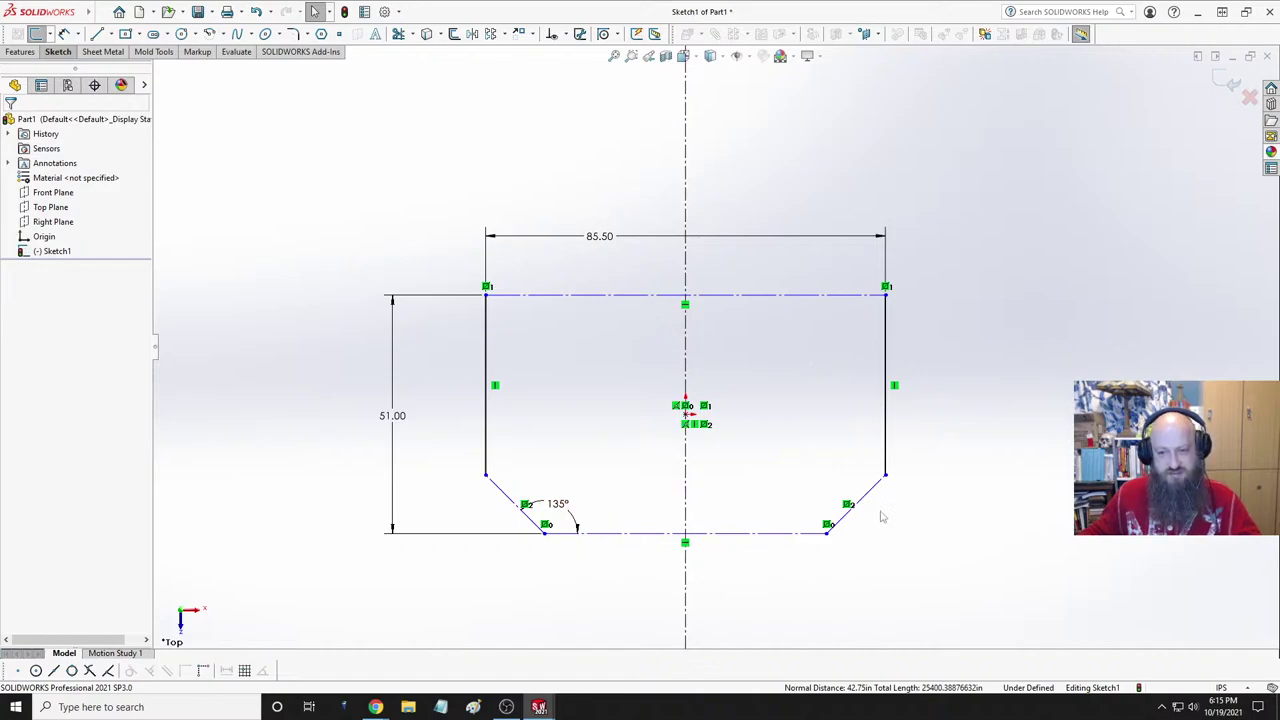
drag(827, 533, 740, 530)
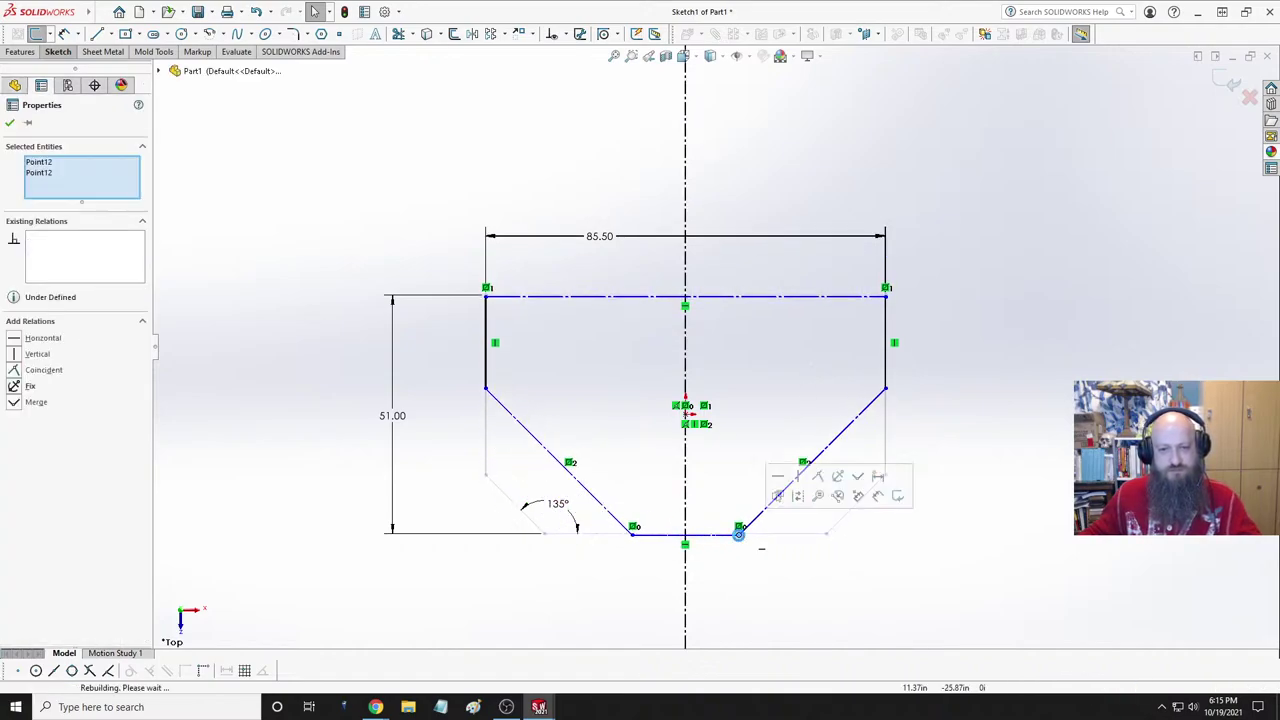
key(ctrl+z)
click(1012, 567)
drag(827, 533, 829, 434)
key(ctrl+z)
click(826, 533)
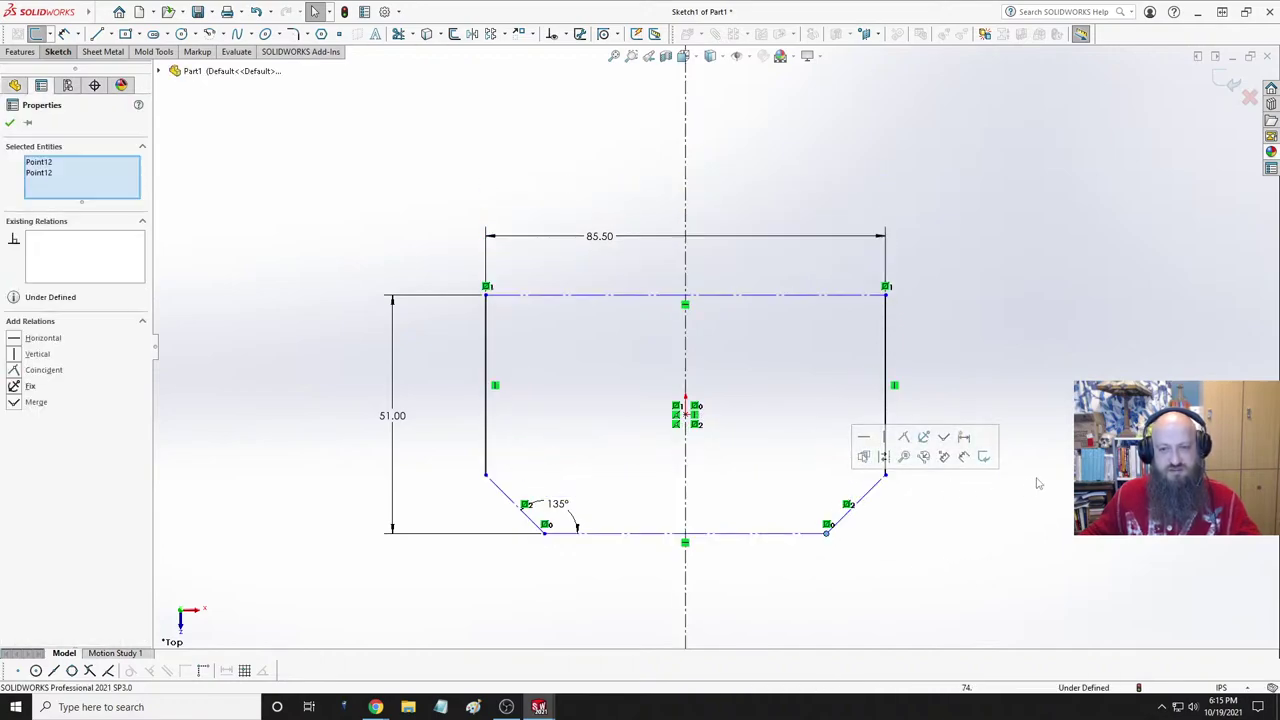
key(Escape)
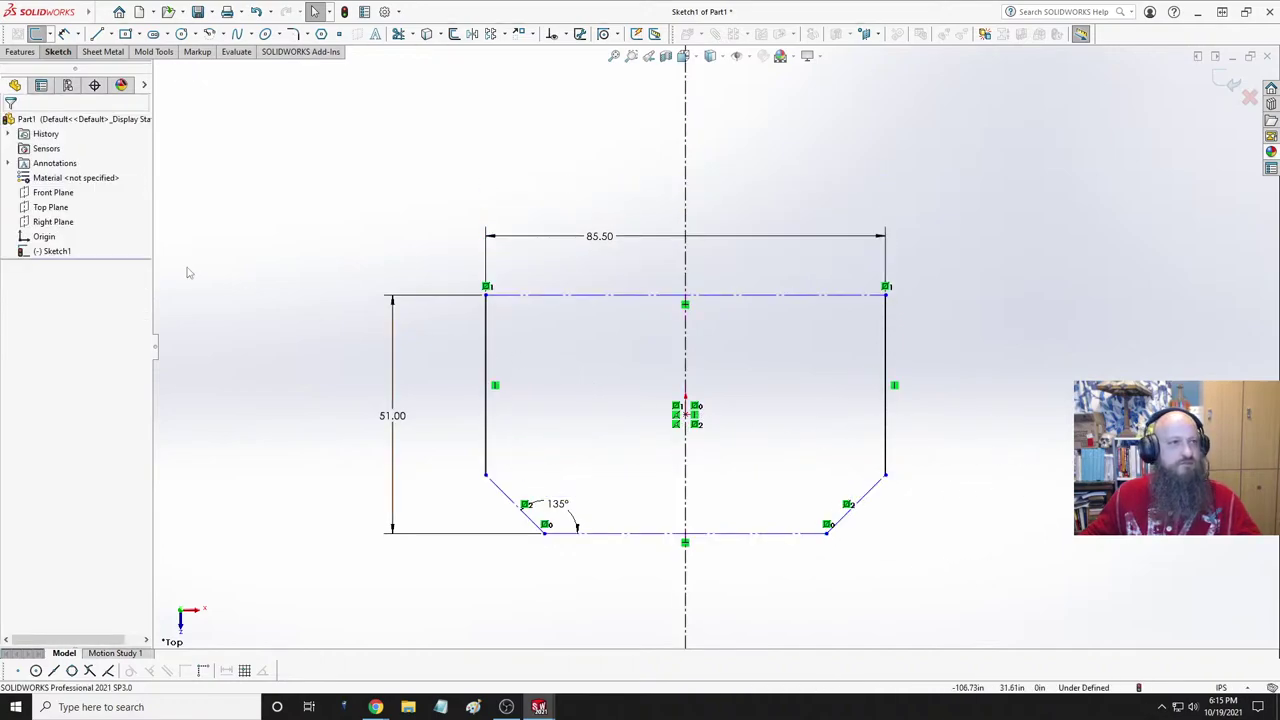
click(111, 35)
click(104, 68)
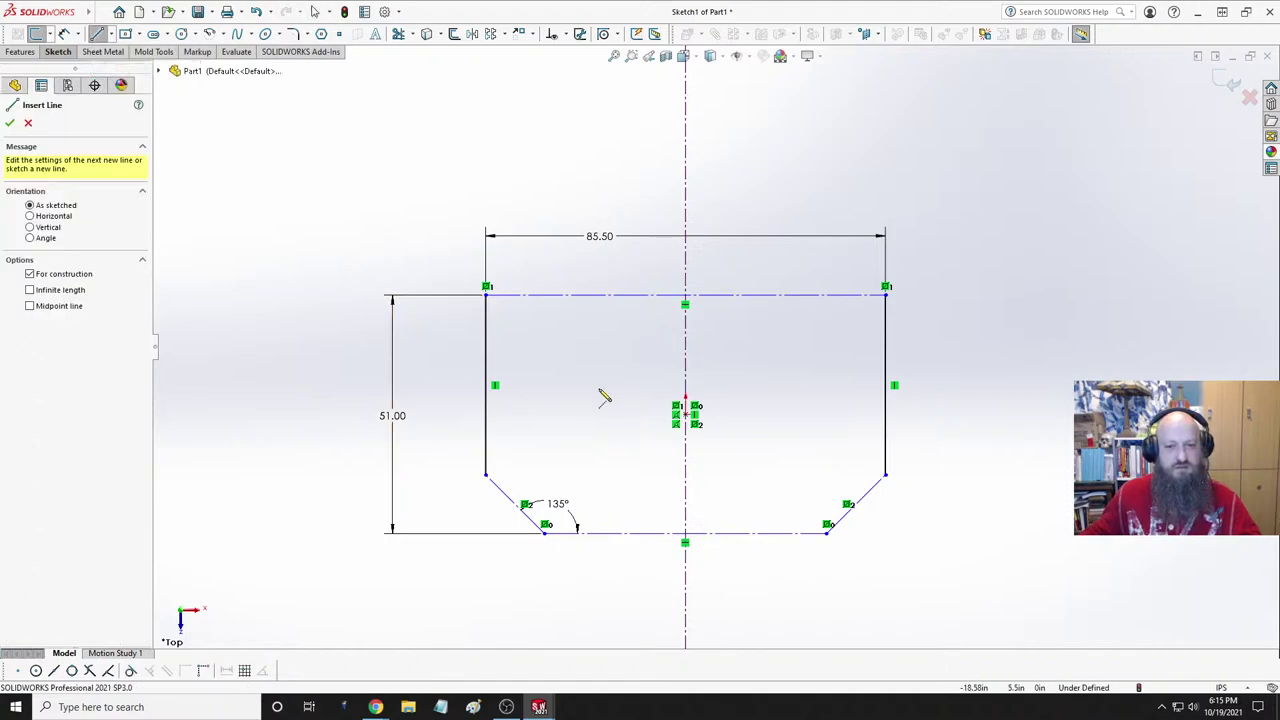
click(518, 508)
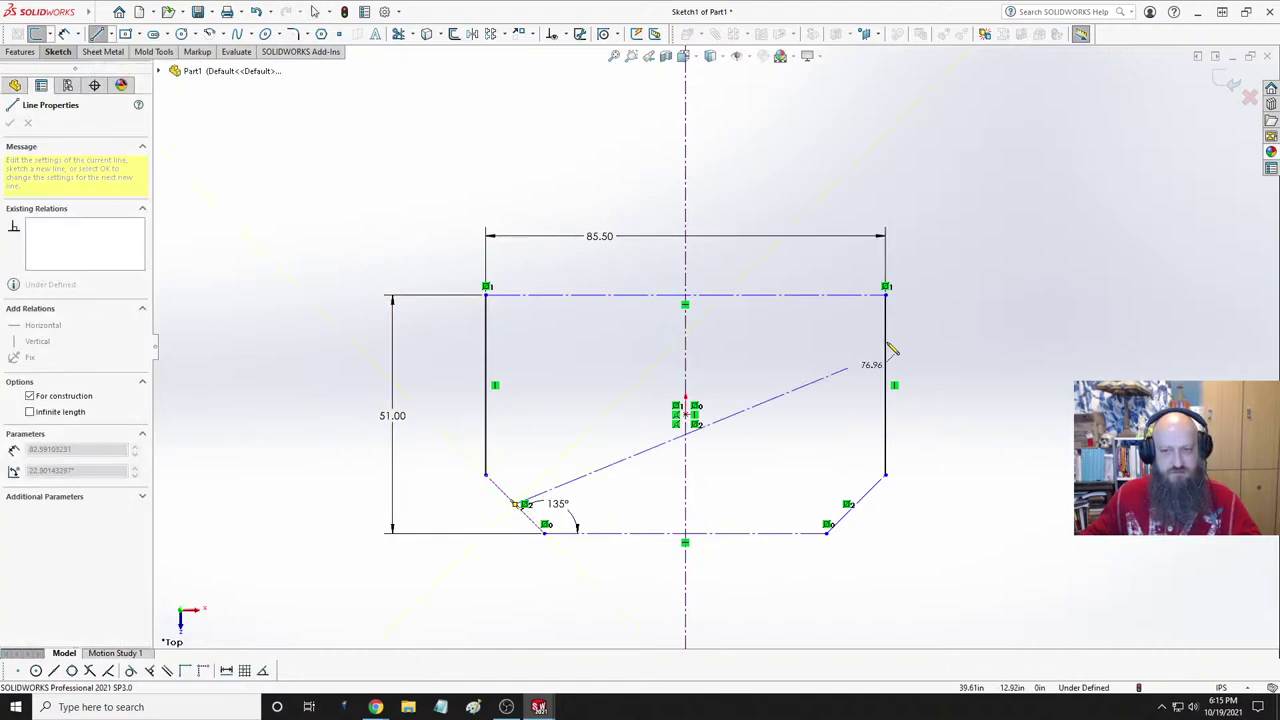
click(886, 295)
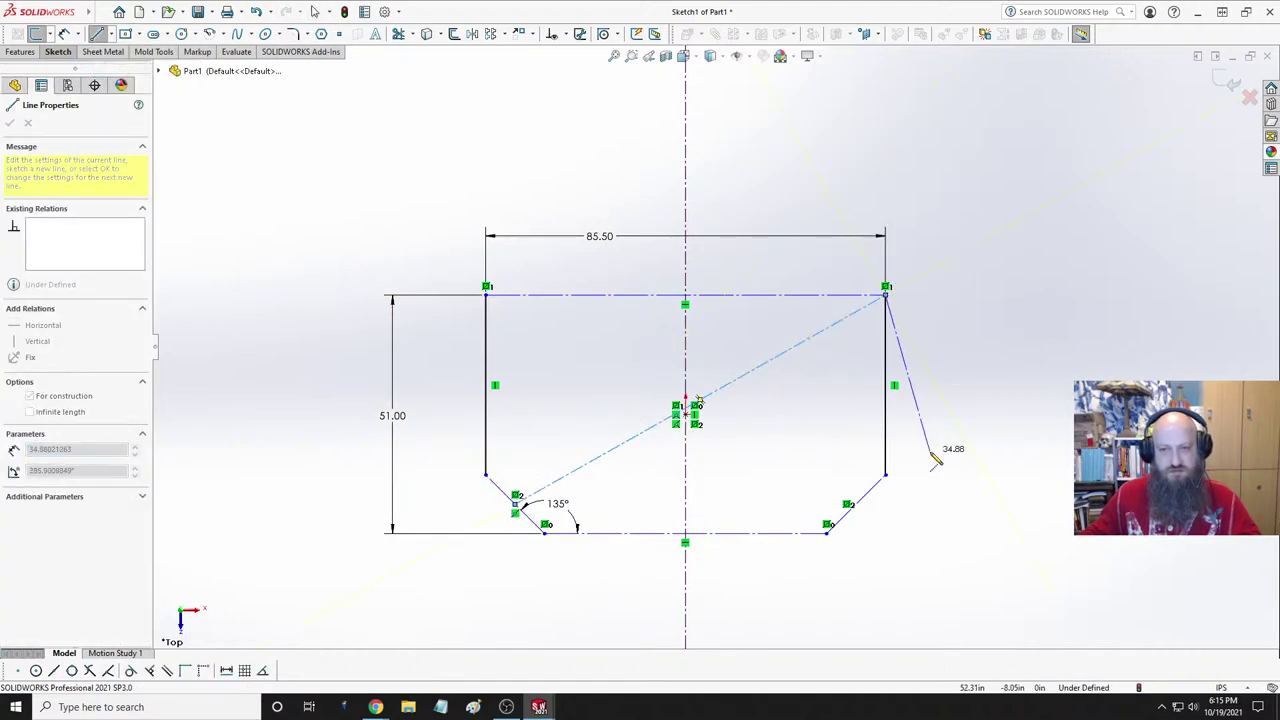
key(Escape)
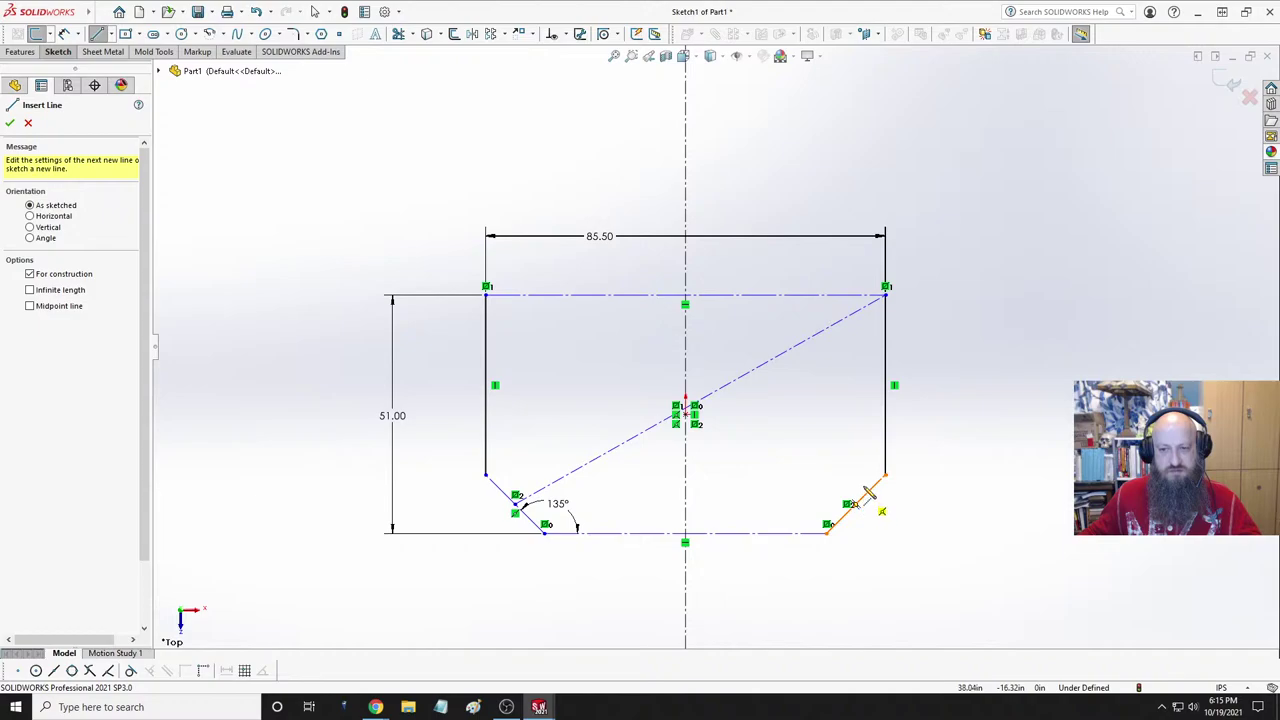
key(Escape)
click(766, 366)
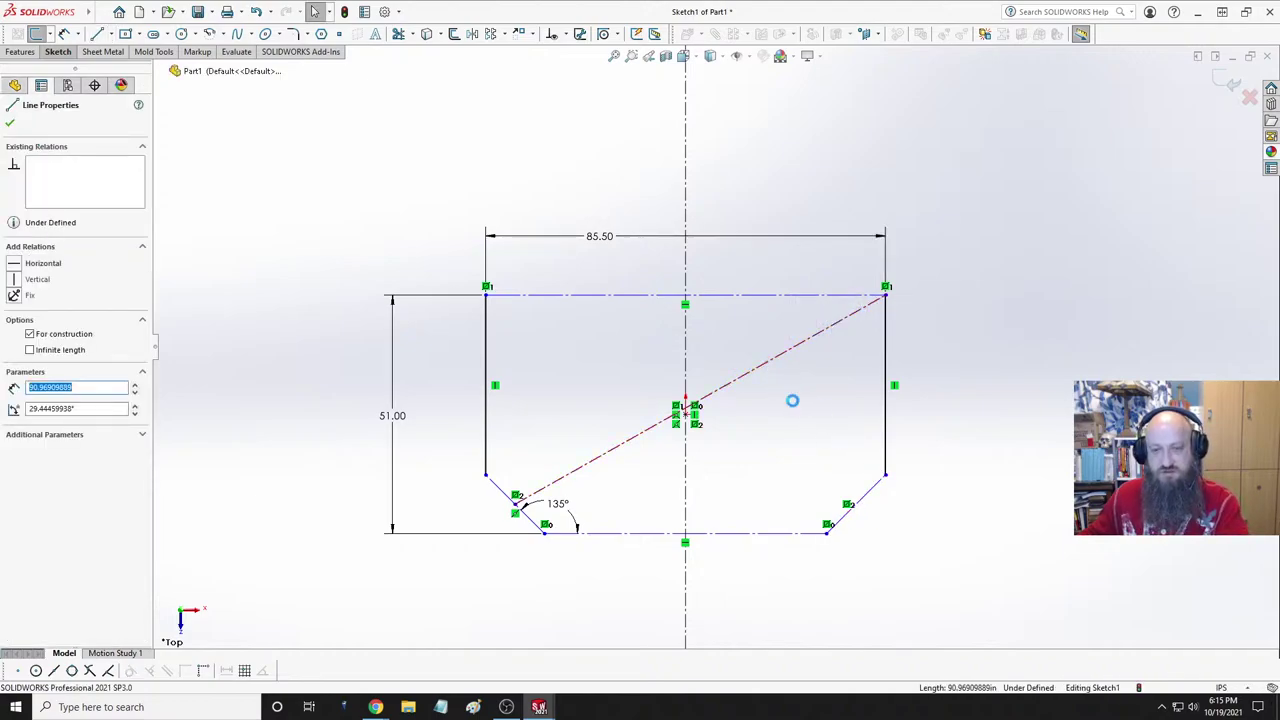
key(Delete)
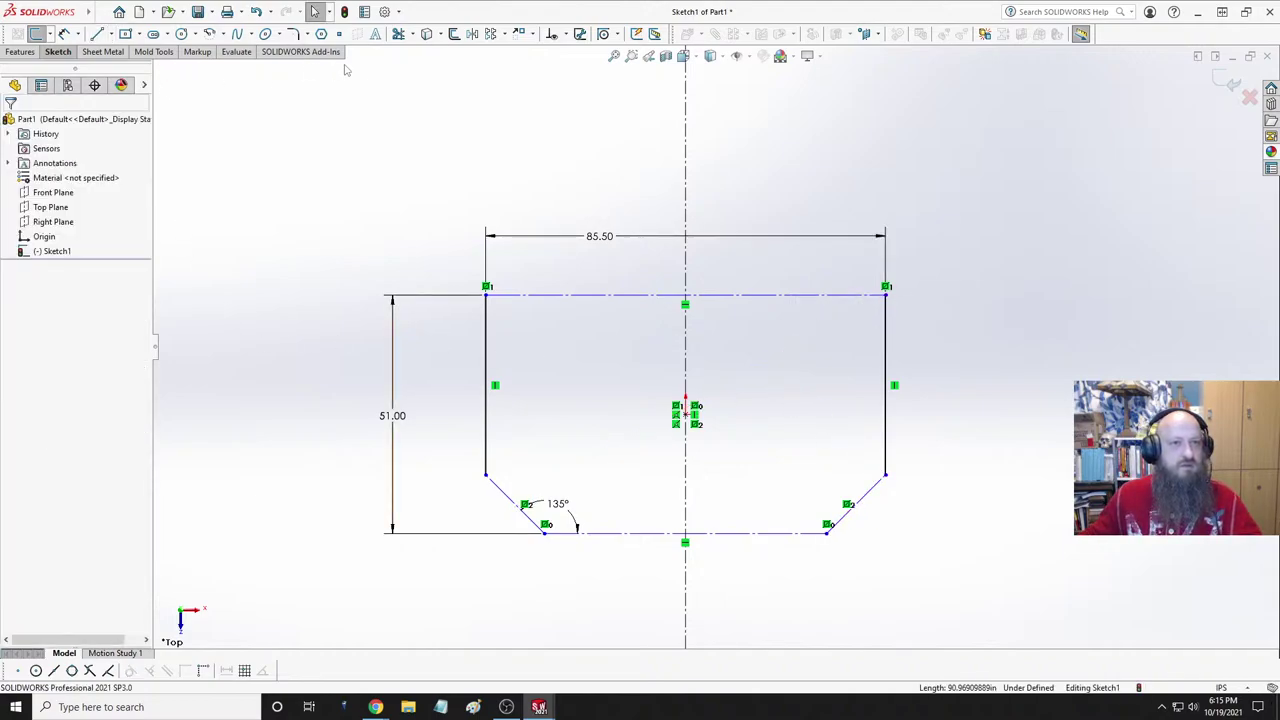
click(64, 33)
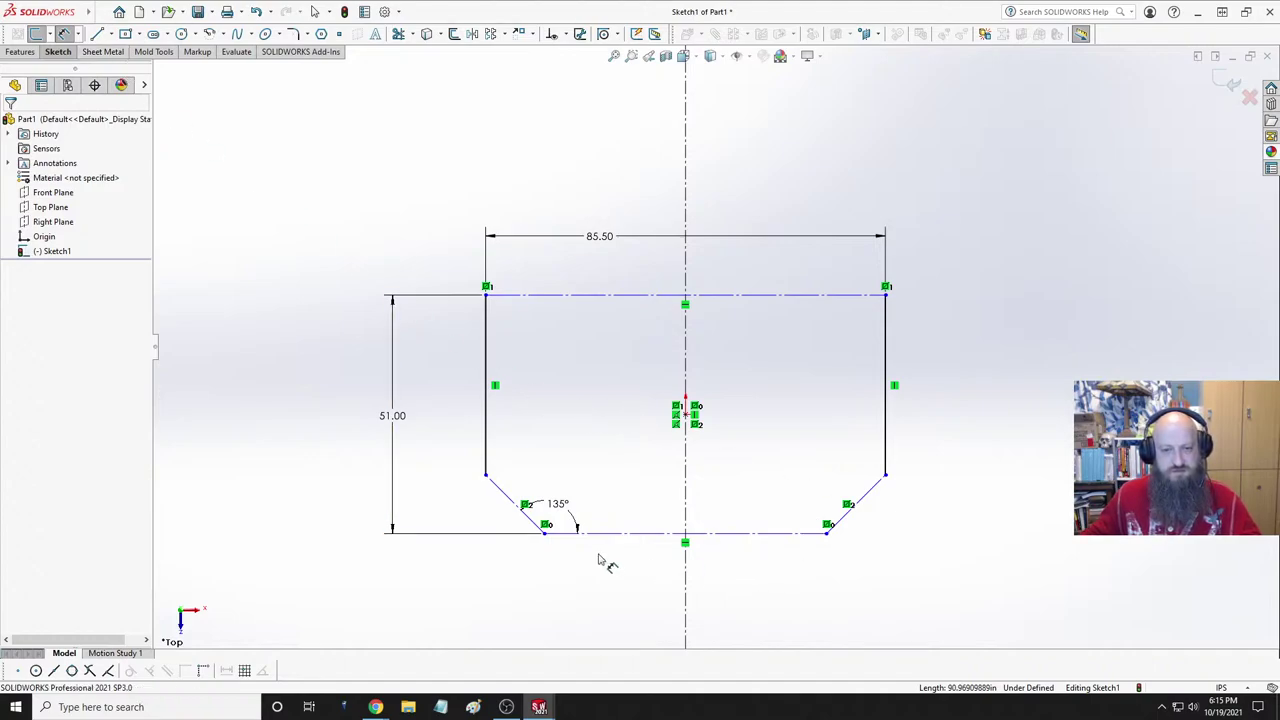
- Dimension the left chamfer's horizontal width at 12.5625 and add a driven vertical dimension
click(510, 509)
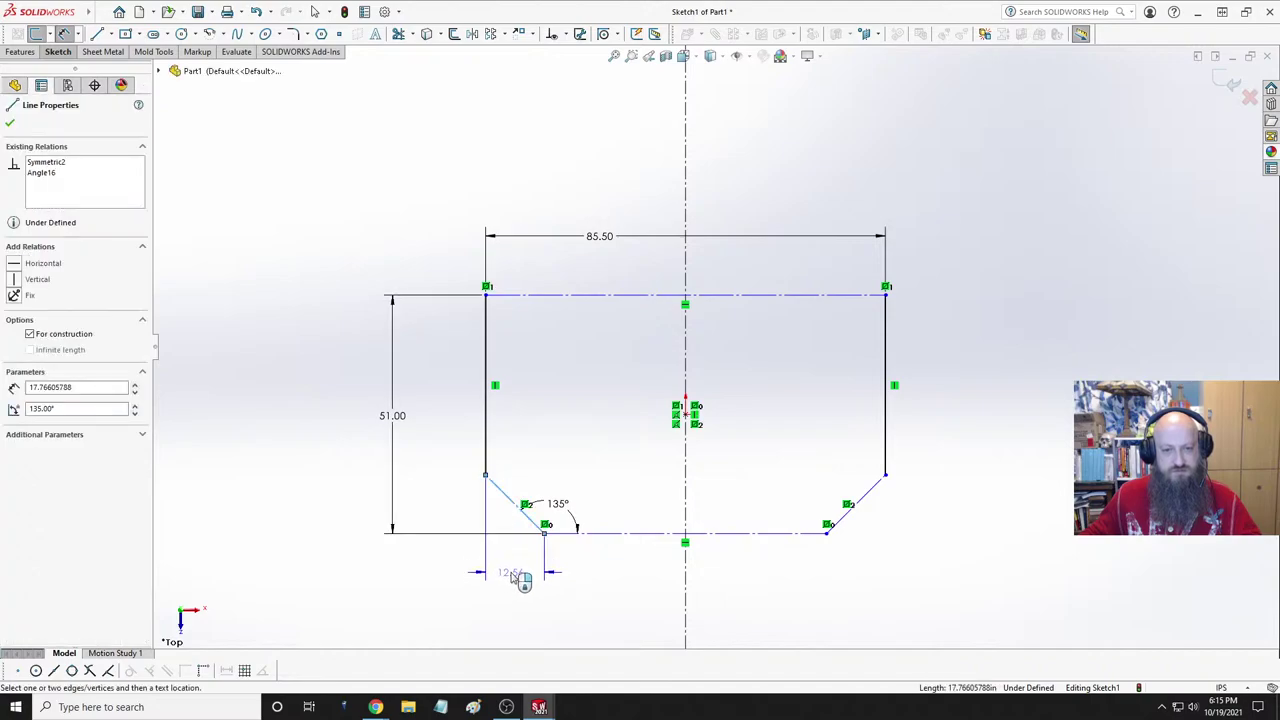
click(514, 578)
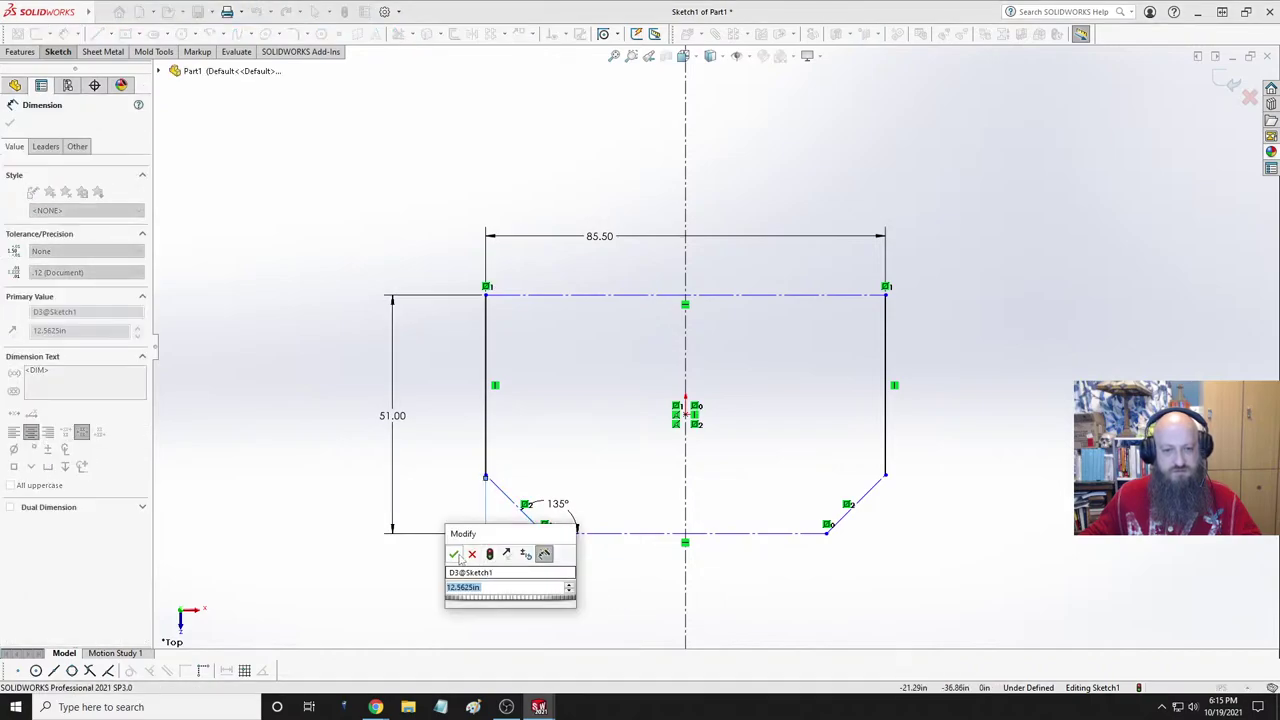
click(454, 555)
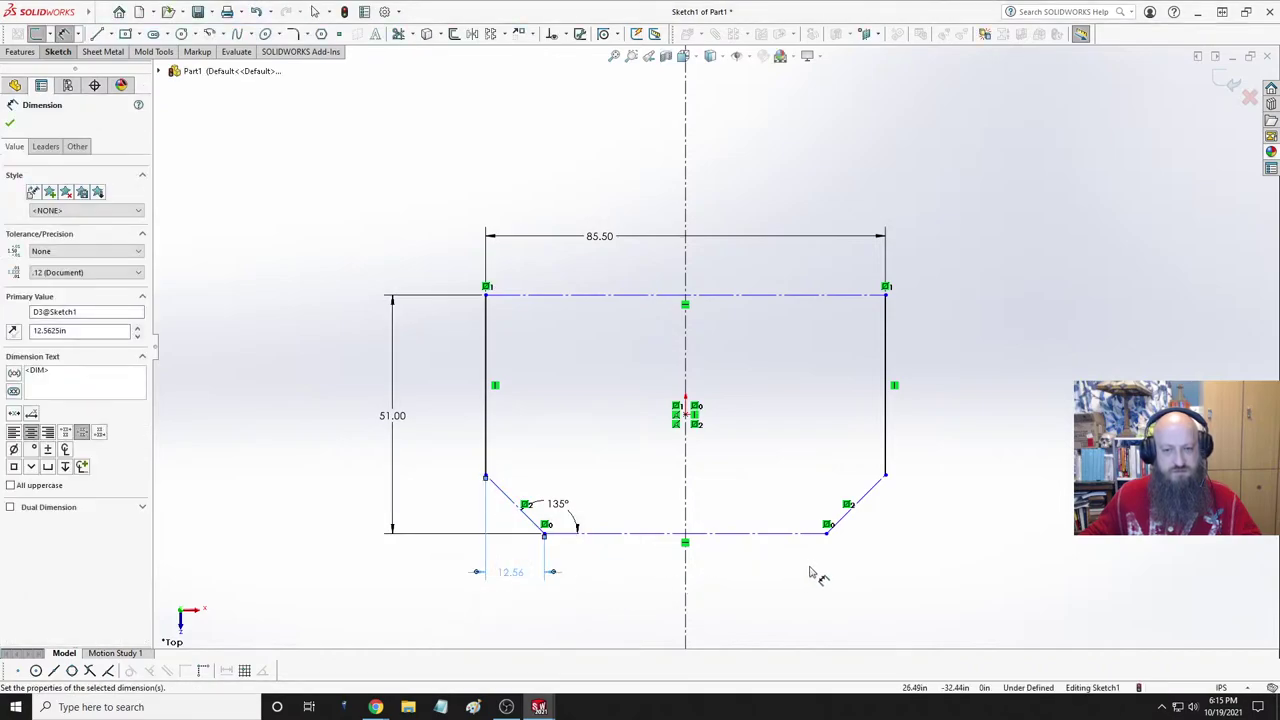
click(512, 505)
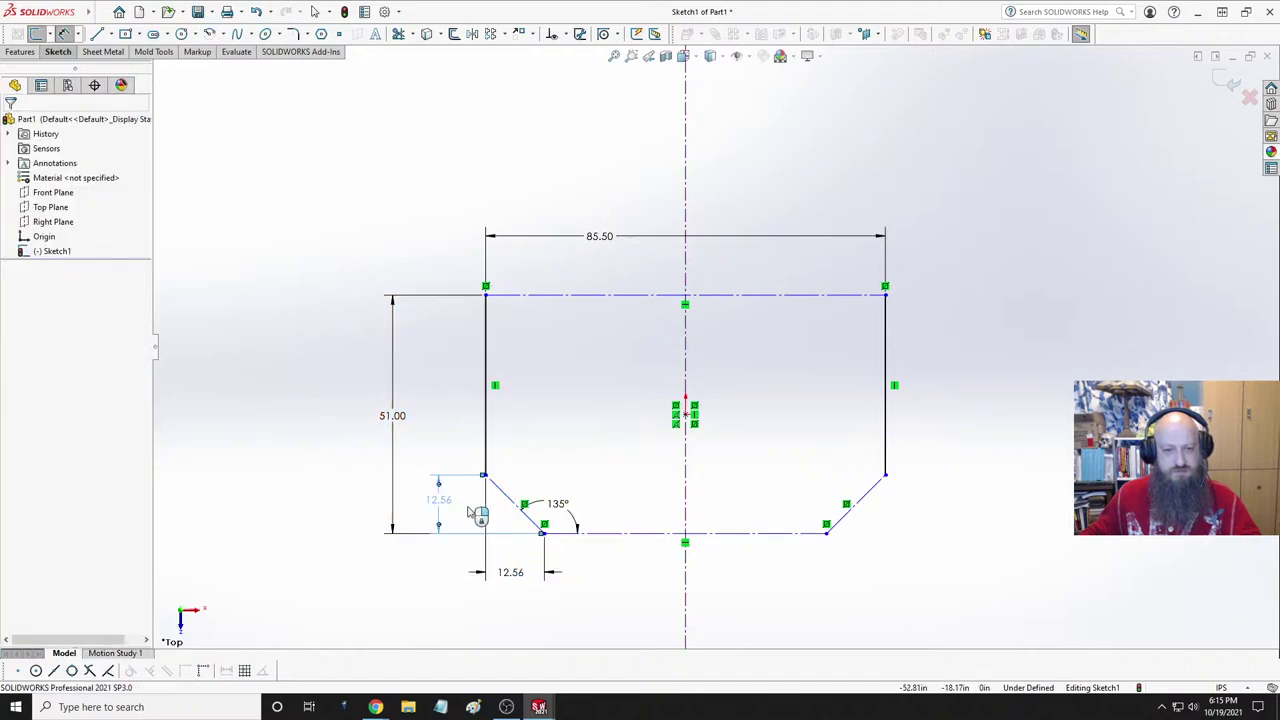
click(460, 522)
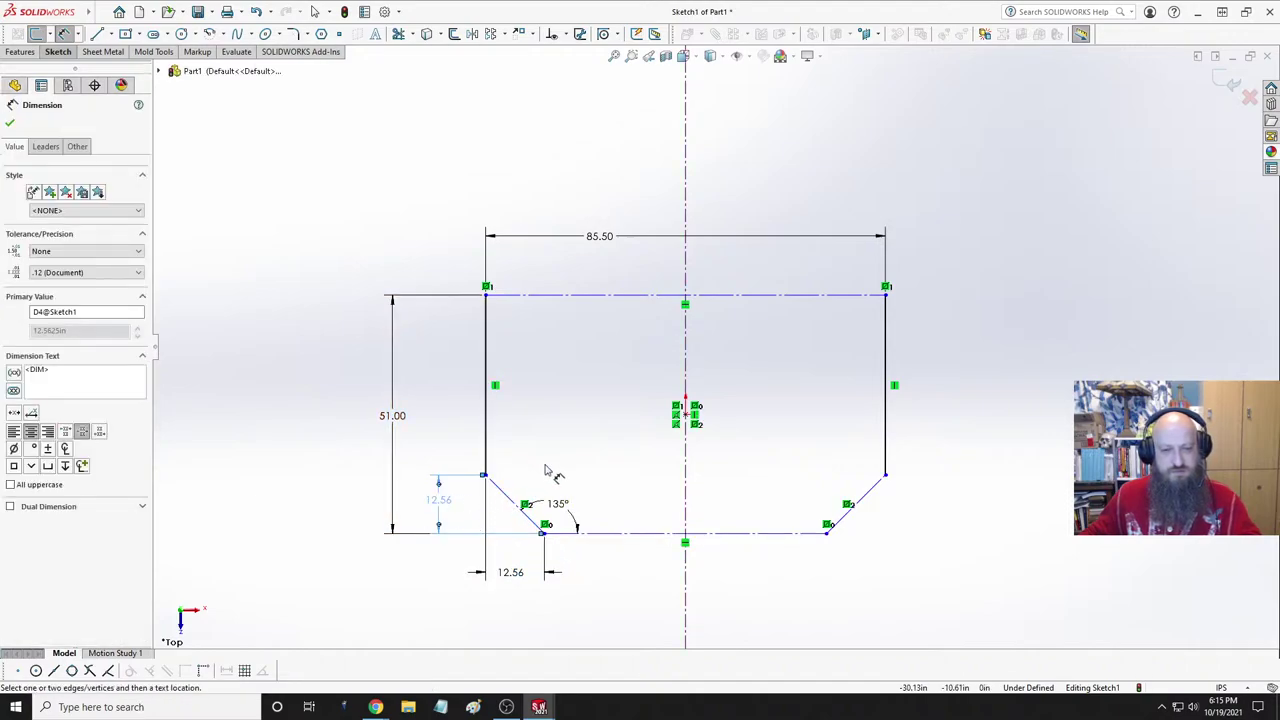
key(Escape)
- Drag the bottom line to test constraints and check the side lines and centerline
mouse_move(658, 532)
mouse_down()
mouse_move(661, 549)
mouse_move(663, 534)
mouse_up()
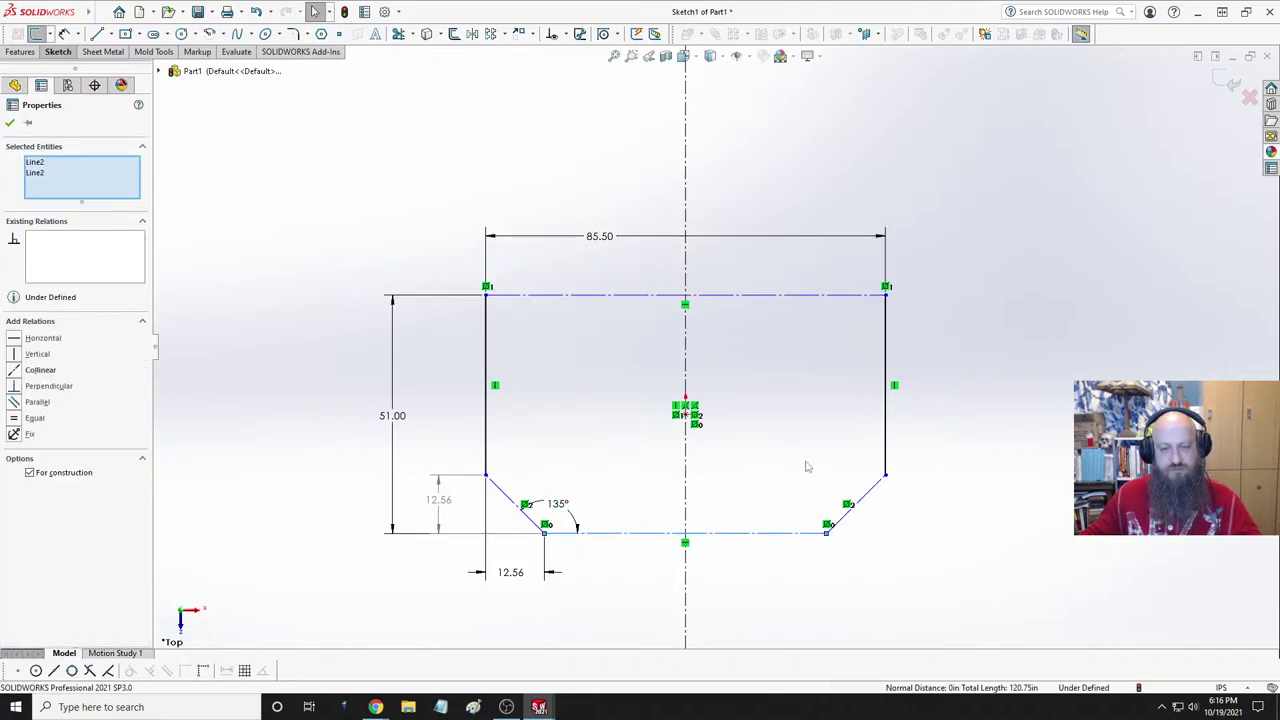
click(890, 385)
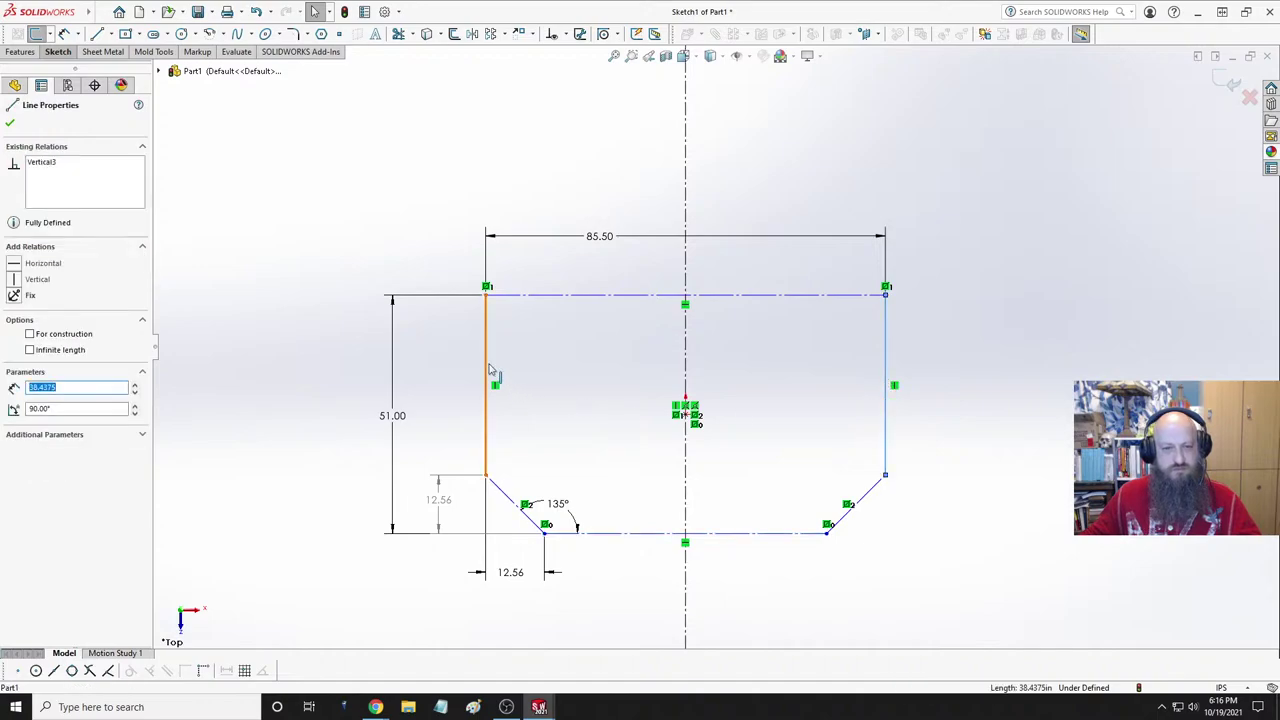
ctrl+click(490, 372)
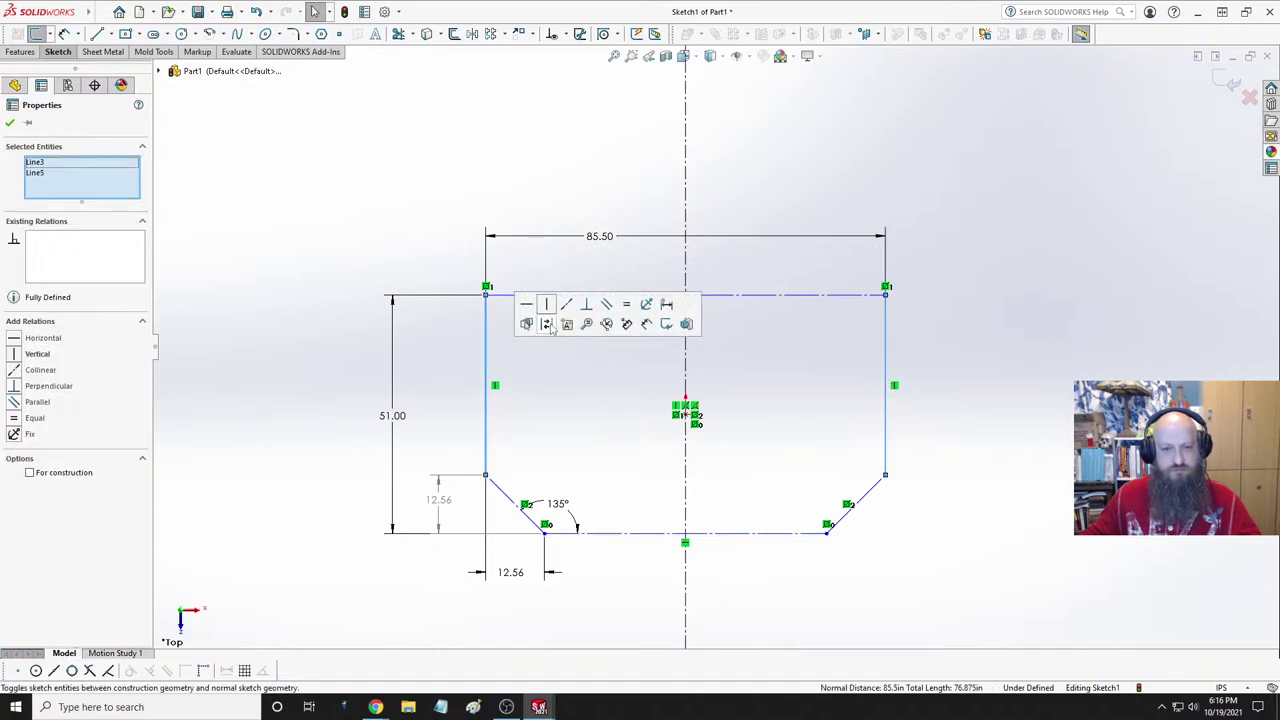
click(572, 398)
click(730, 295)
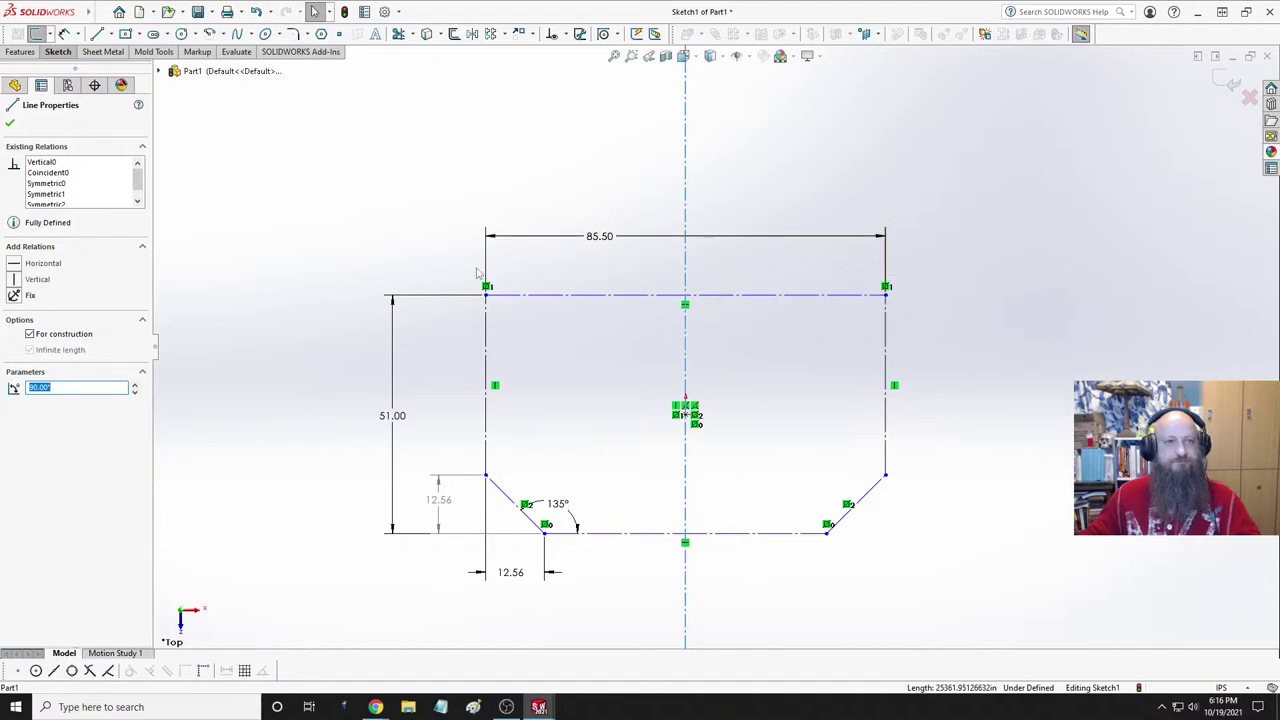
key(Escape)
- Add a Midpoint relation placing the origin at the middle of the vertical centerline
click(398, 33)
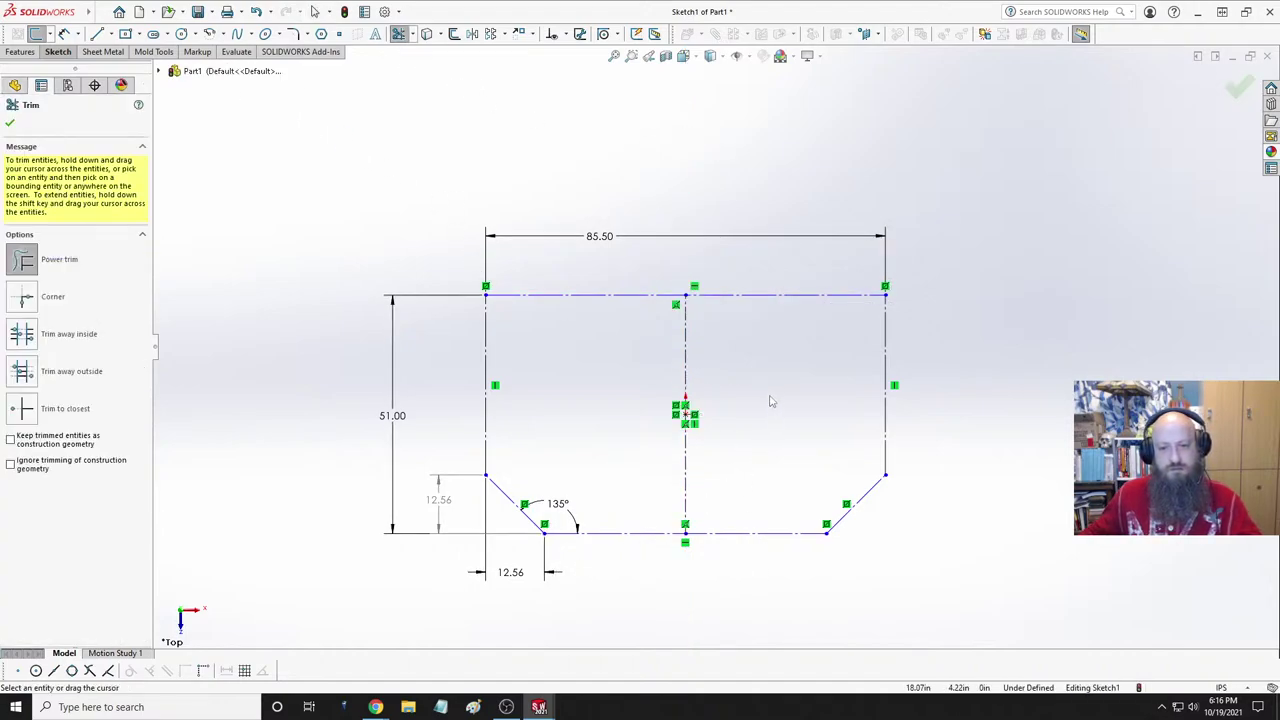
key(Escape)
right_click(688, 447)
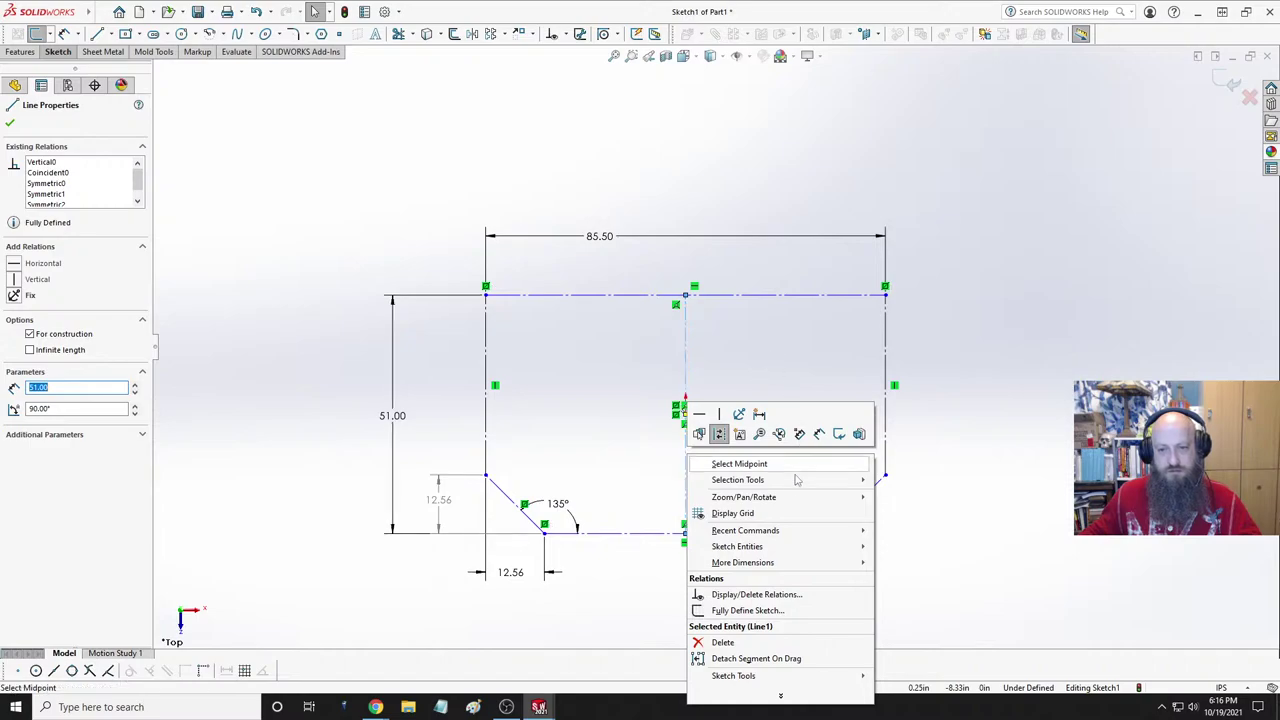
click(686, 415)
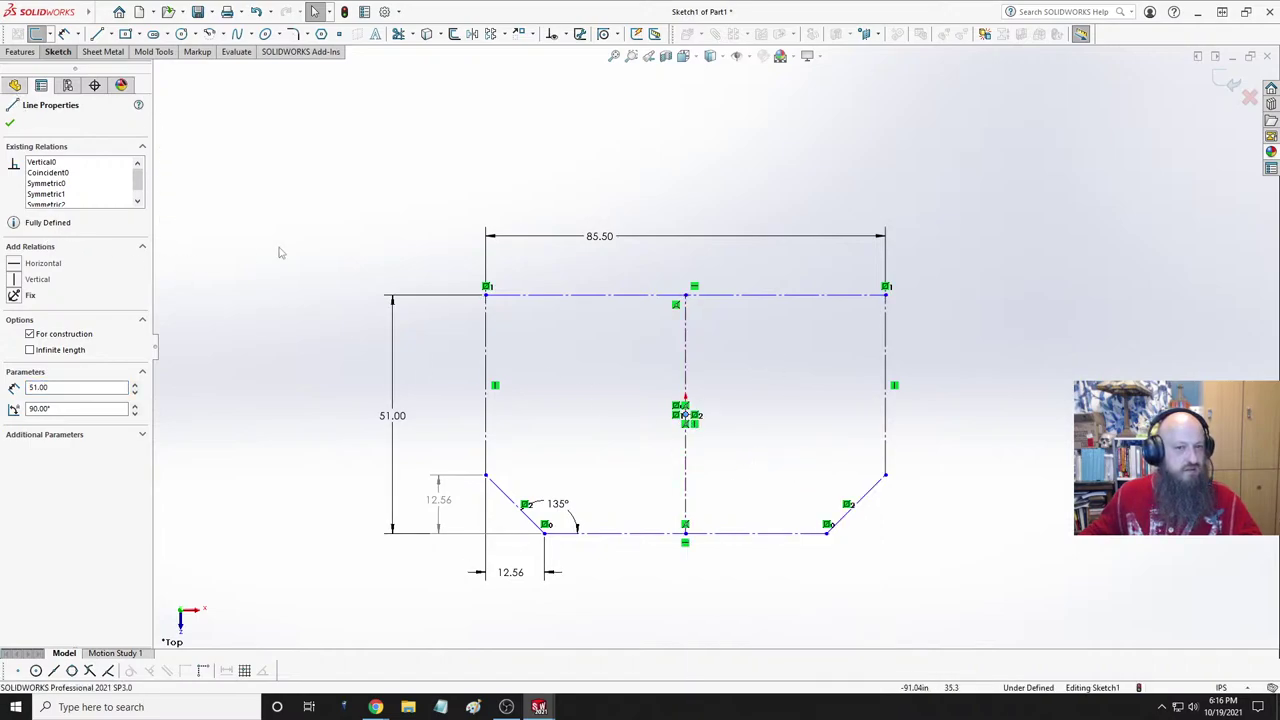
click(437, 200)
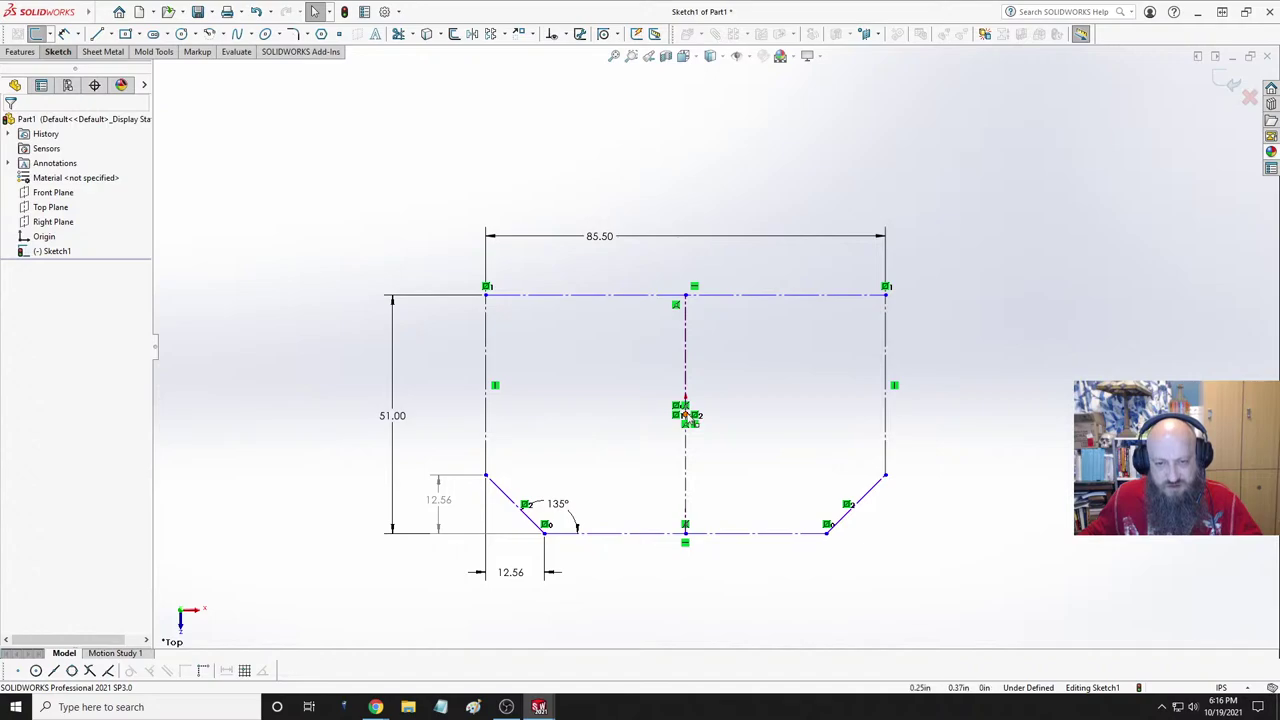
click(685, 412)
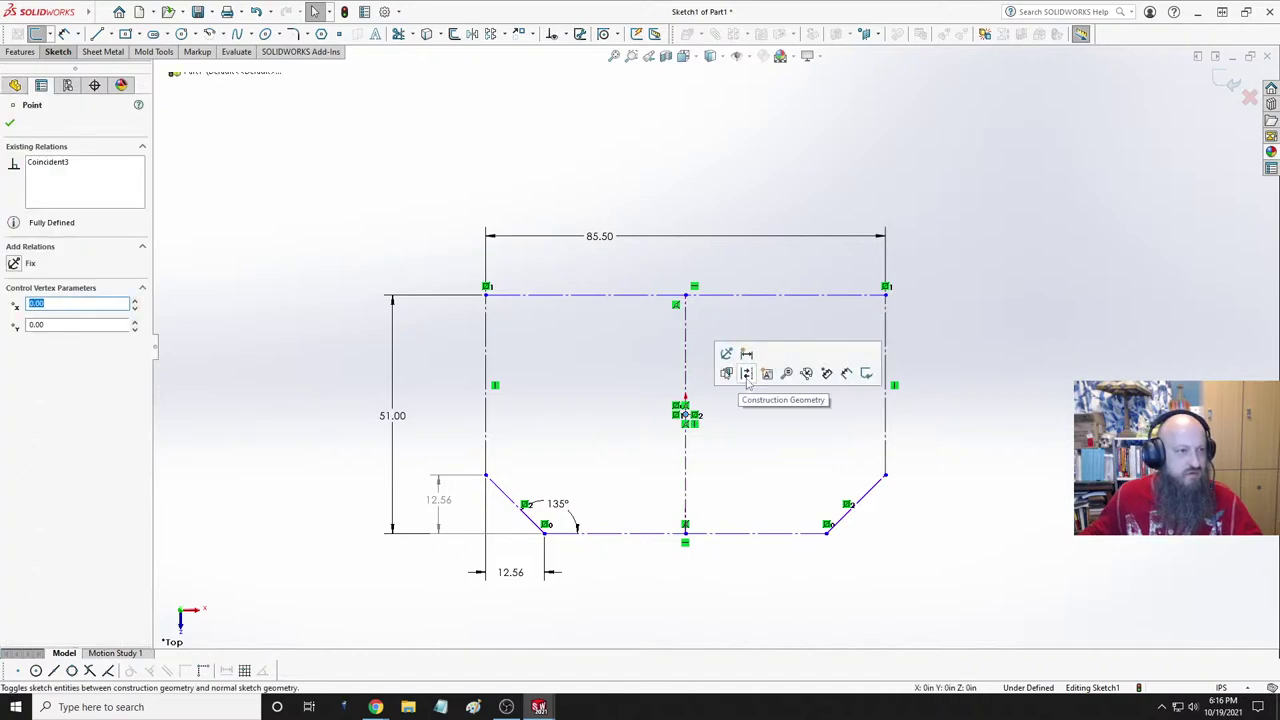
ctrl+click(686, 455)
click(748, 408)
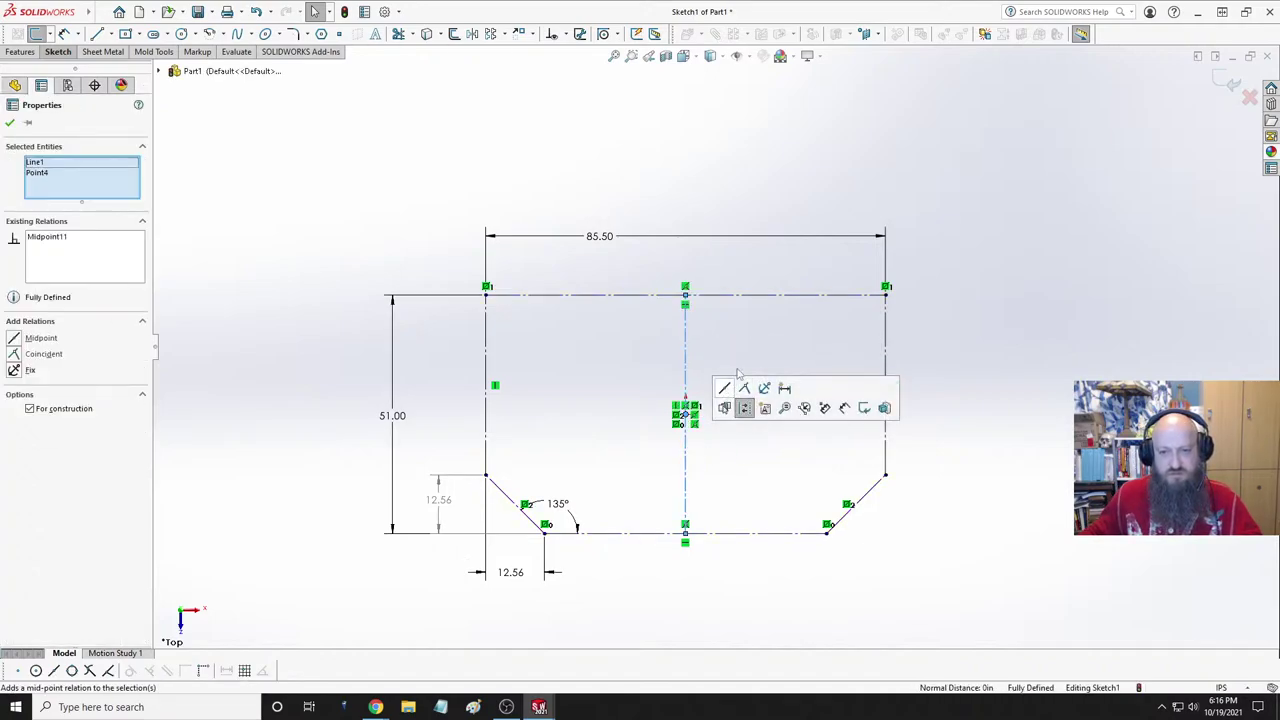
click(1035, 364)
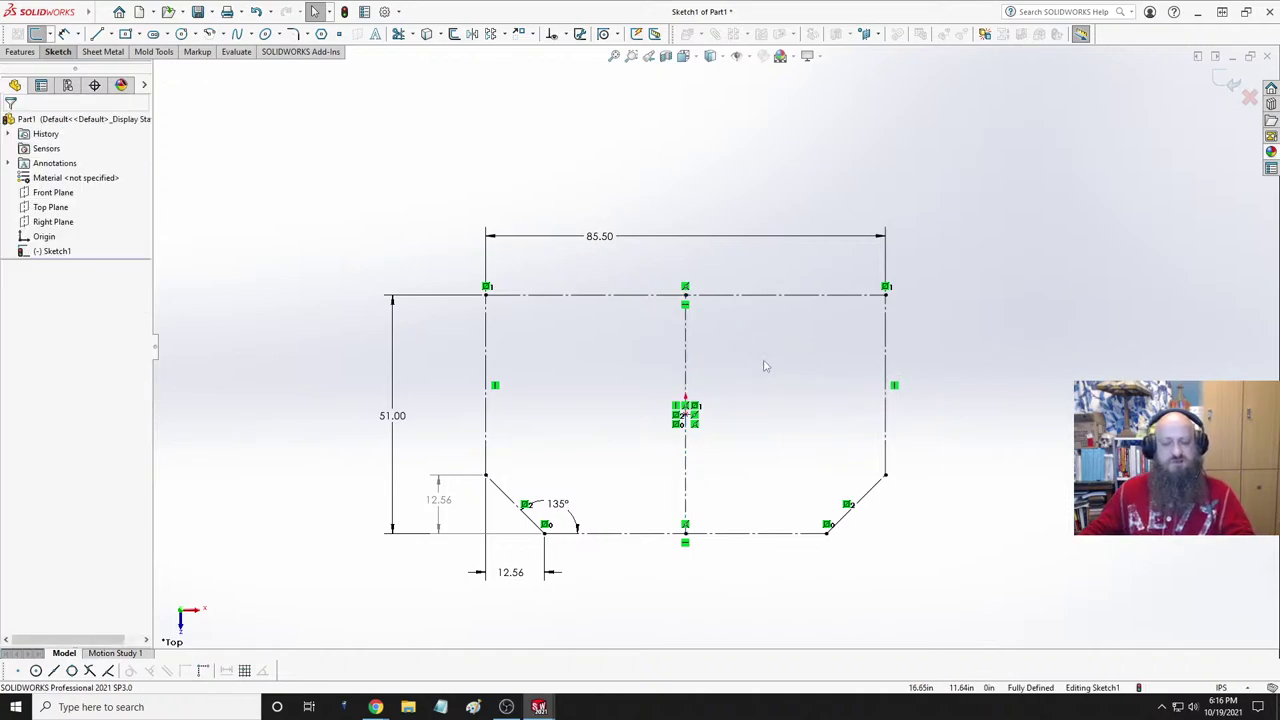
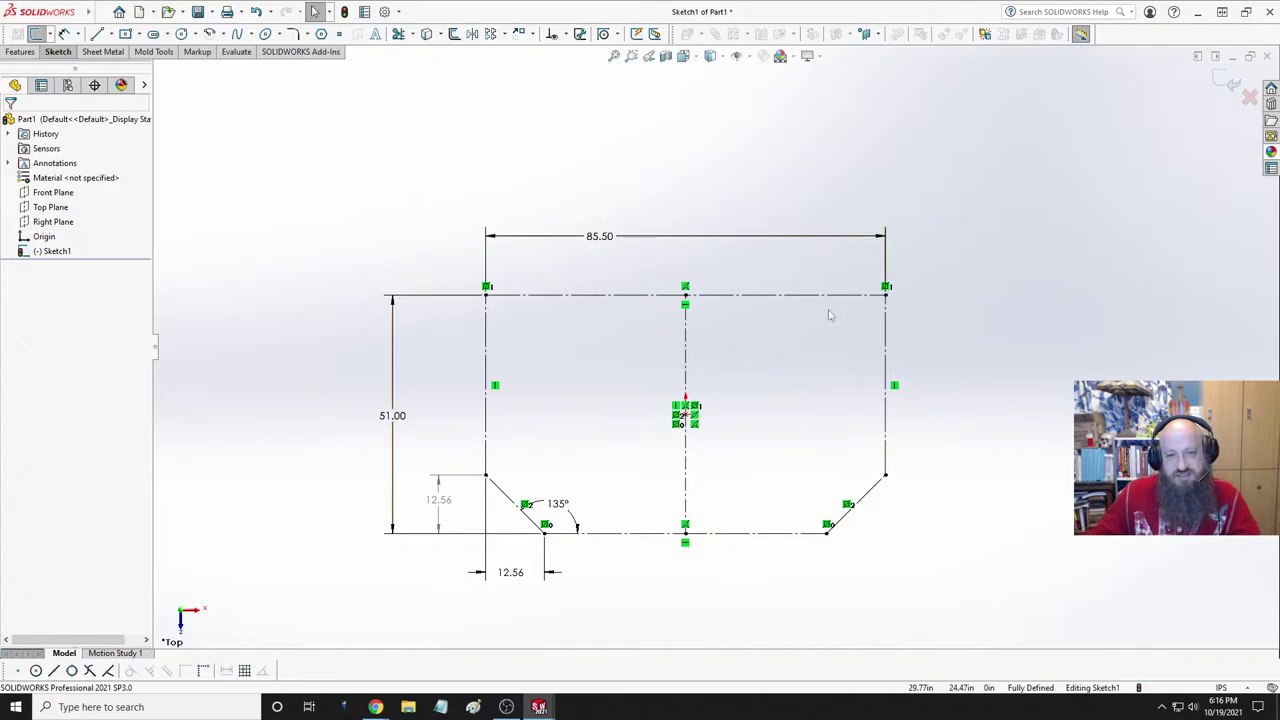
- Move the 85.50 dimension label aside and chain-select the full countertop outline for offsetting
drag(590, 240, 678, 236)
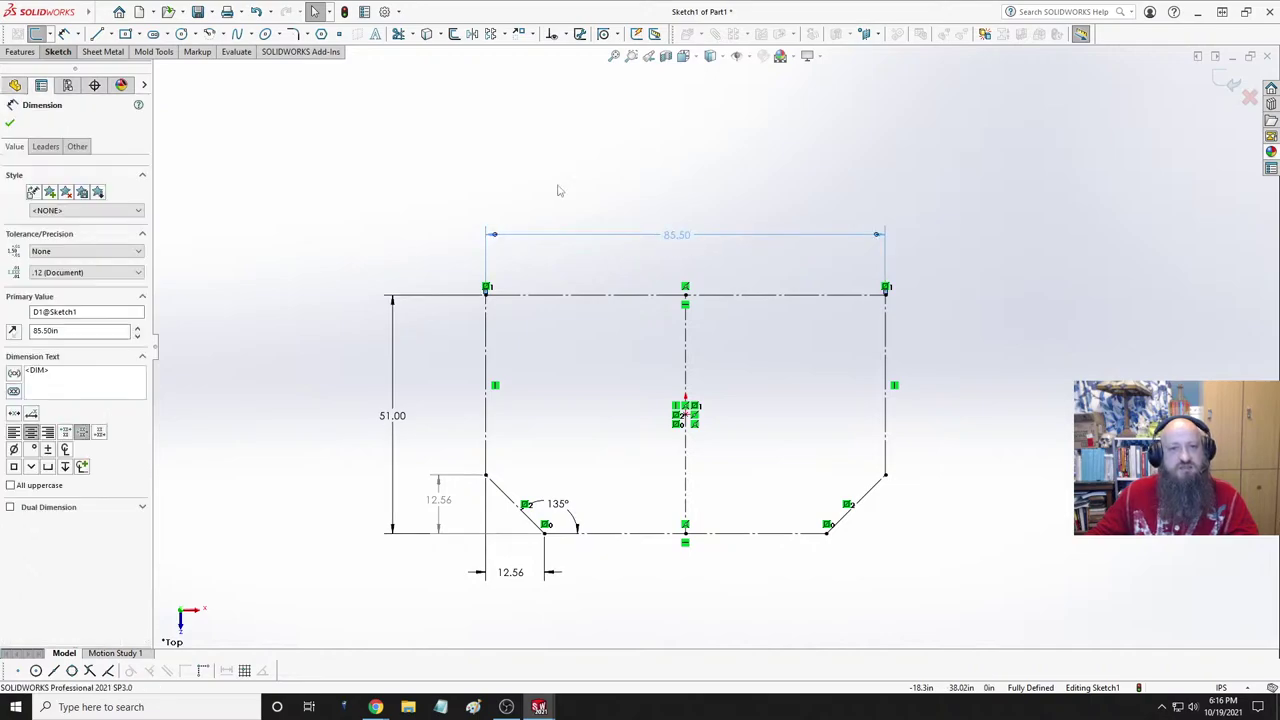
click(558, 190)
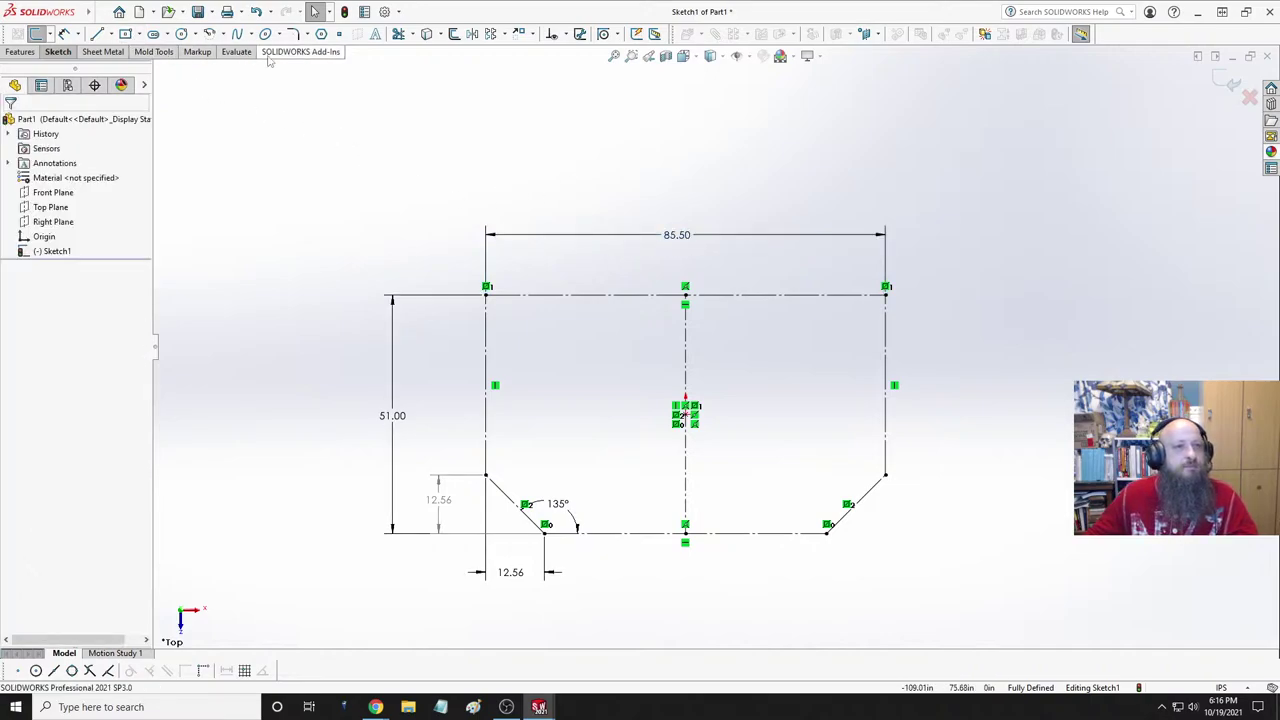
click(453, 33)
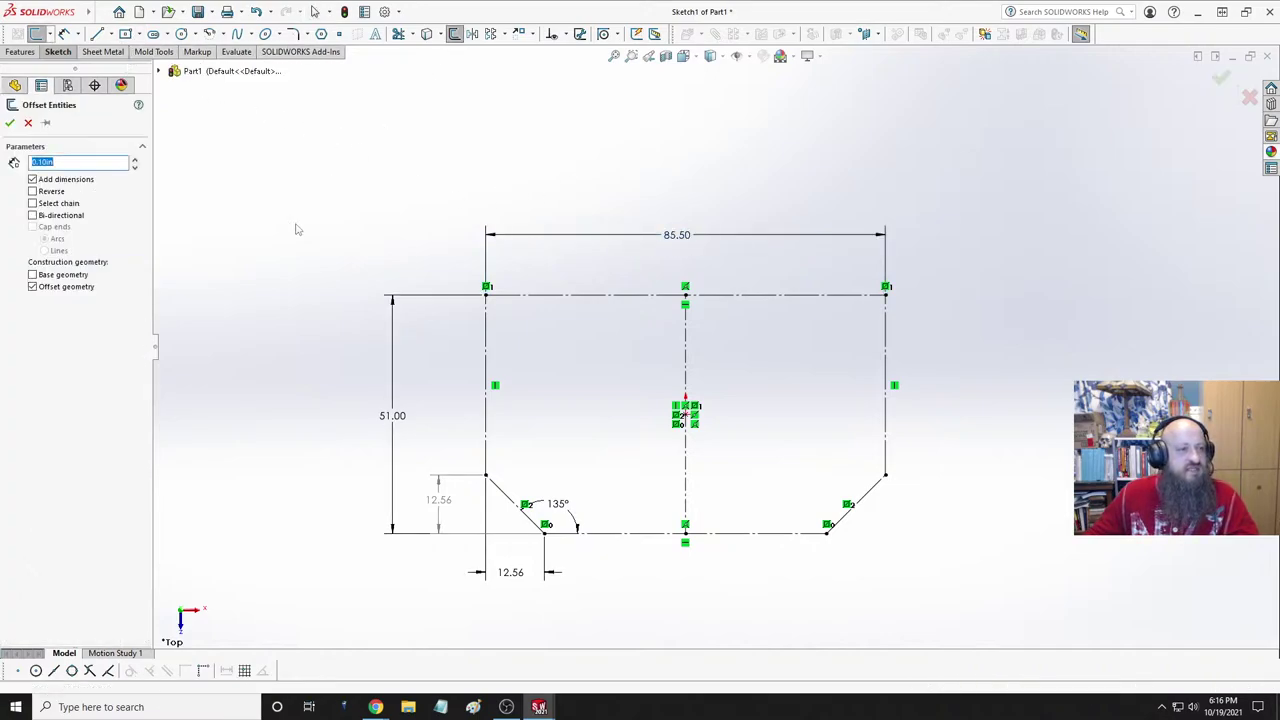
click(33, 203)
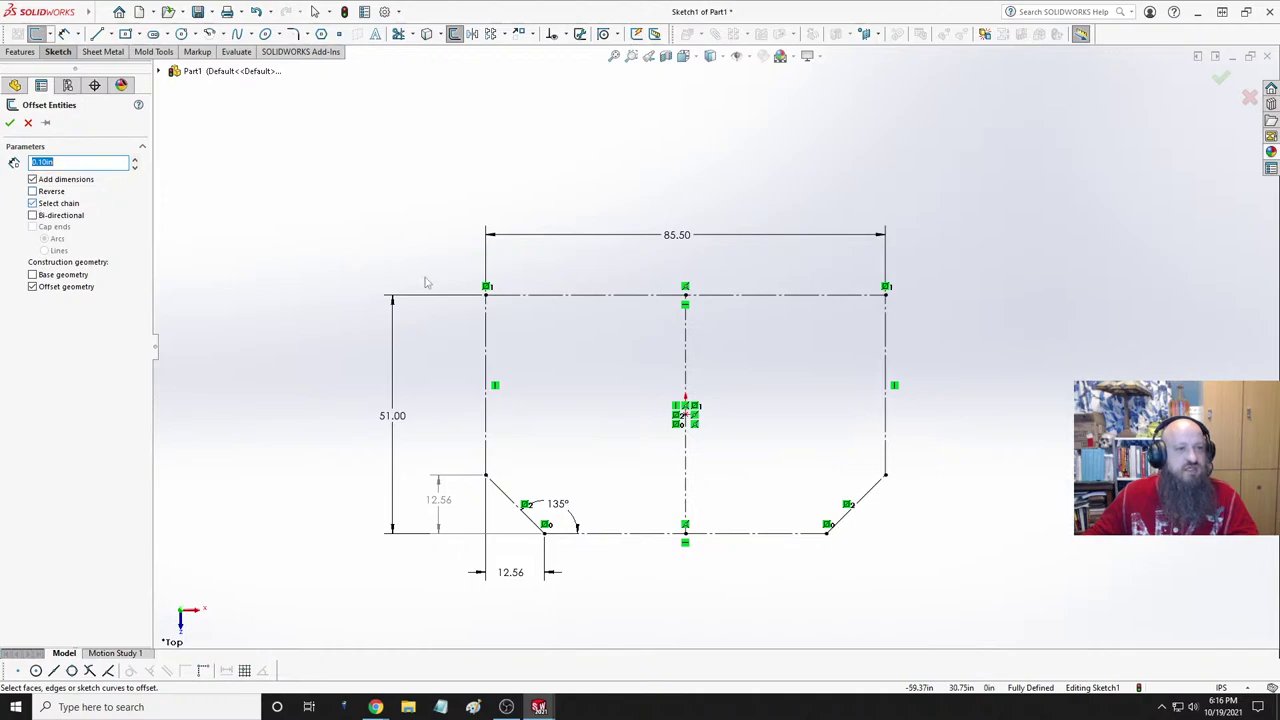
click(765, 297)
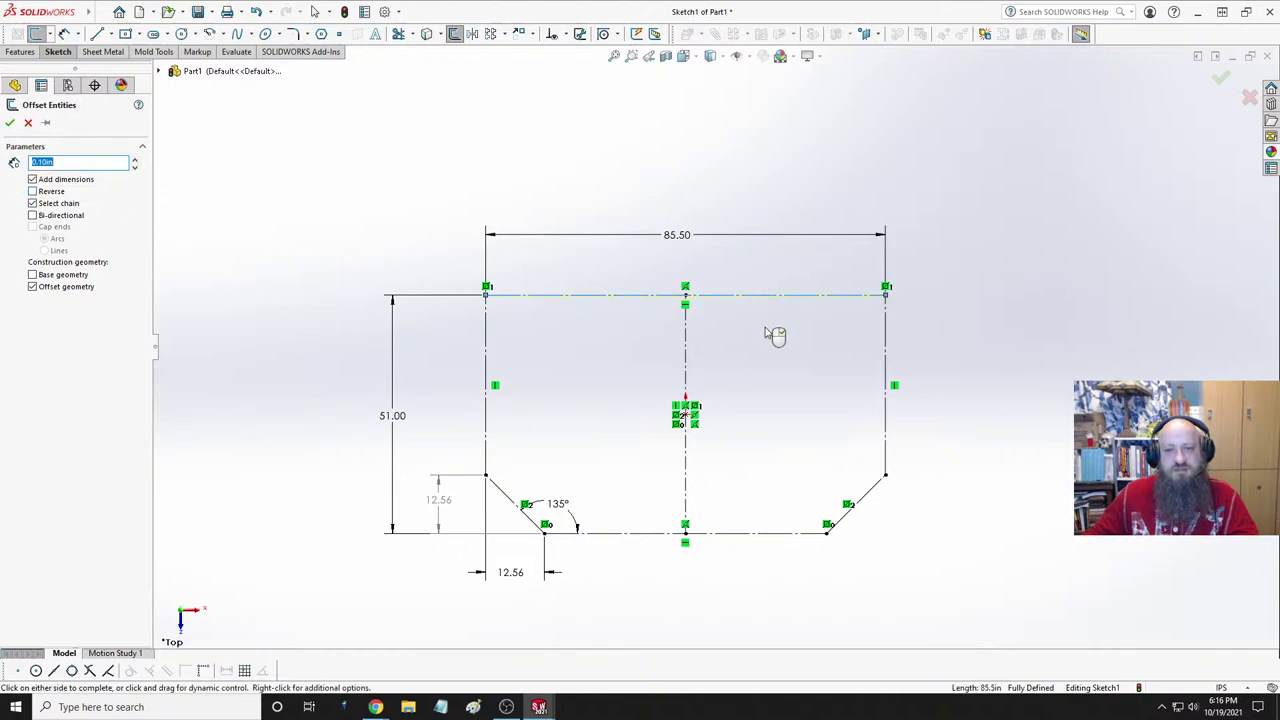
click(886, 340)
click(879, 487)
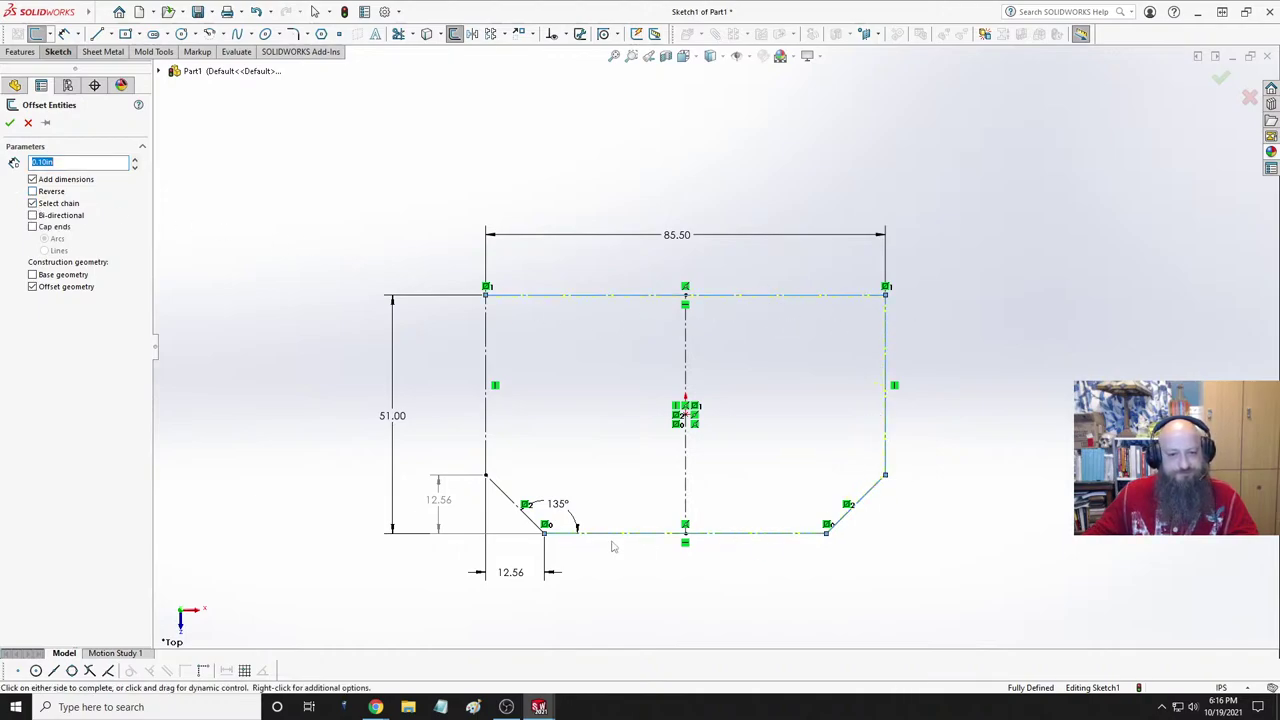
click(489, 445)
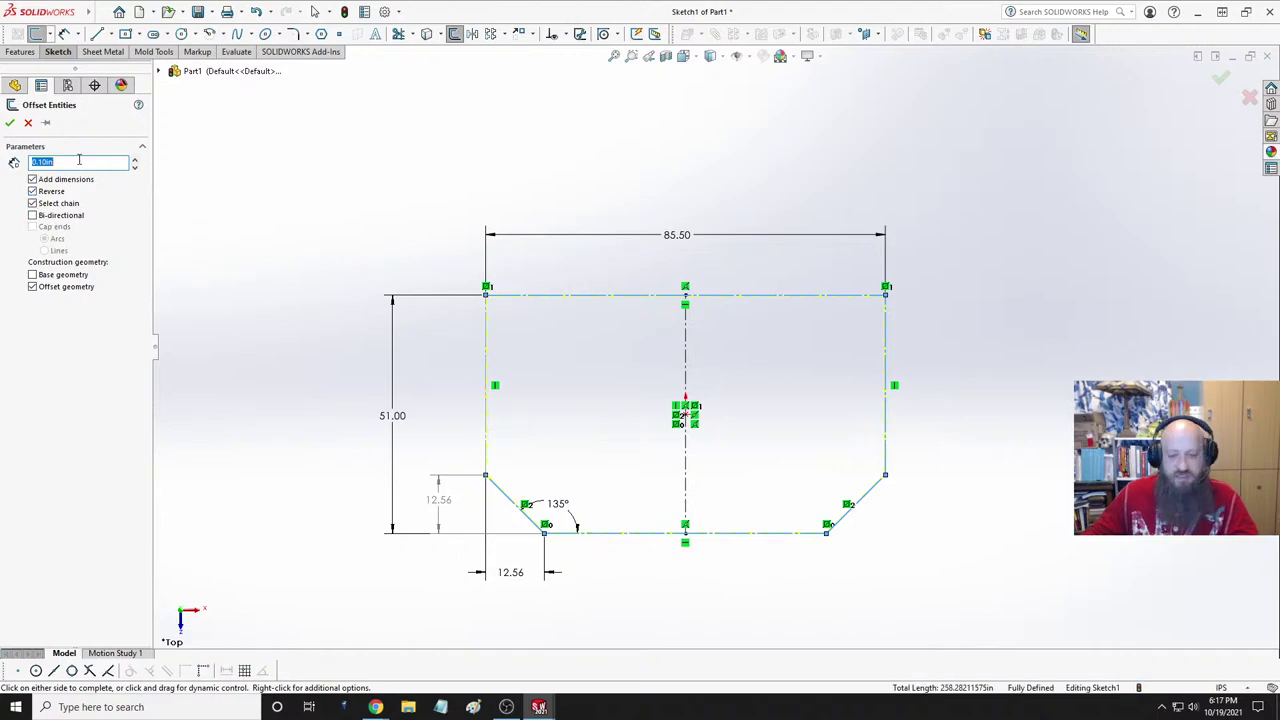
- Offset the outline 4 in outward as regular, non-construction lines
text(4)
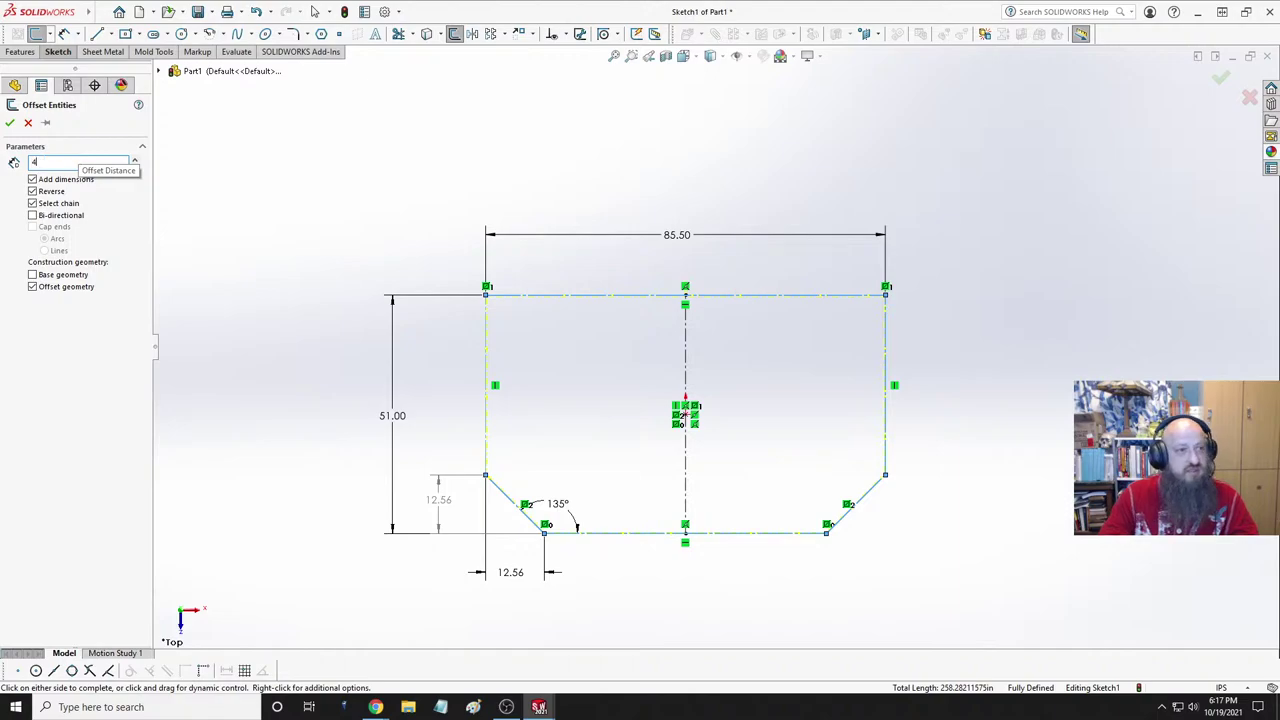
key(Return)
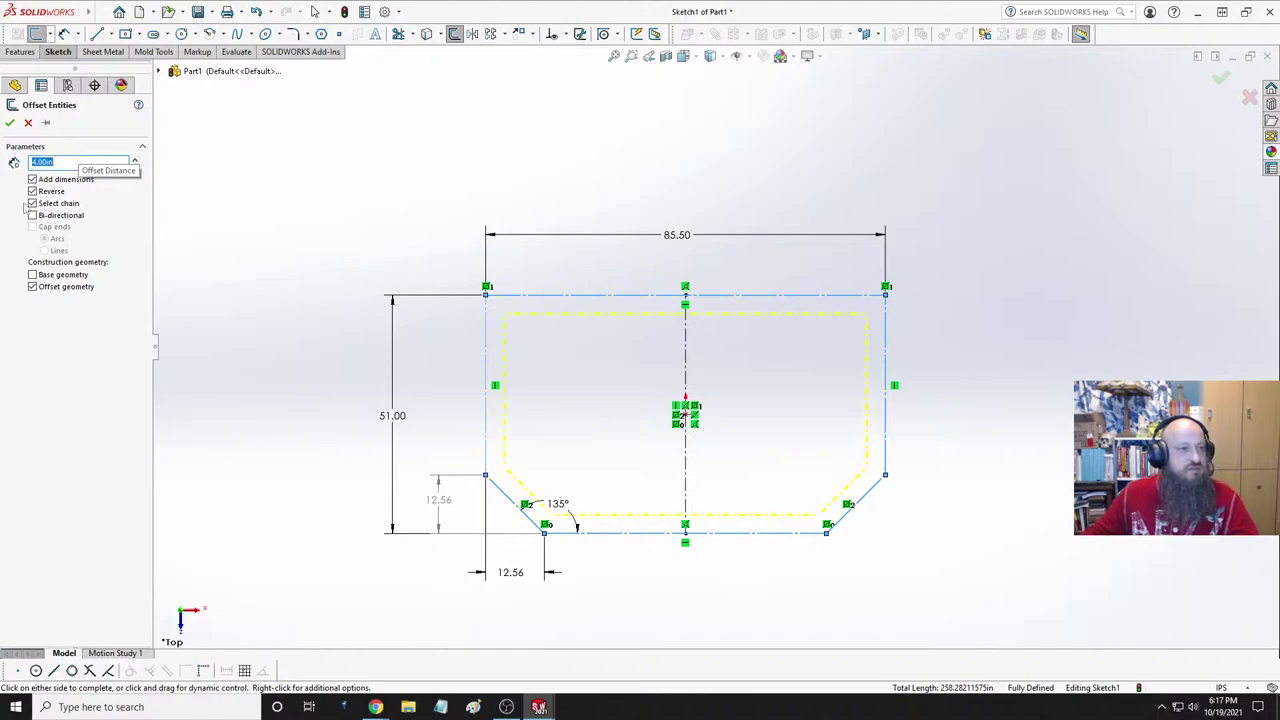
click(32, 191)
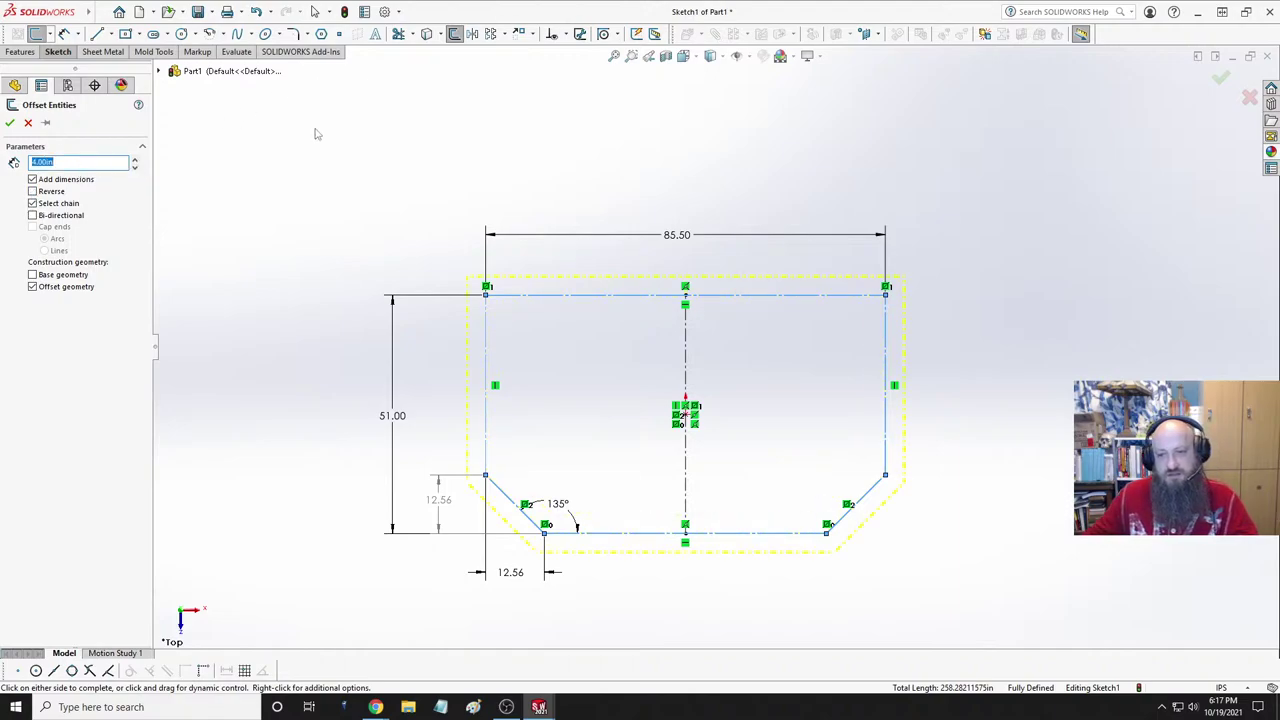
click(33, 287)
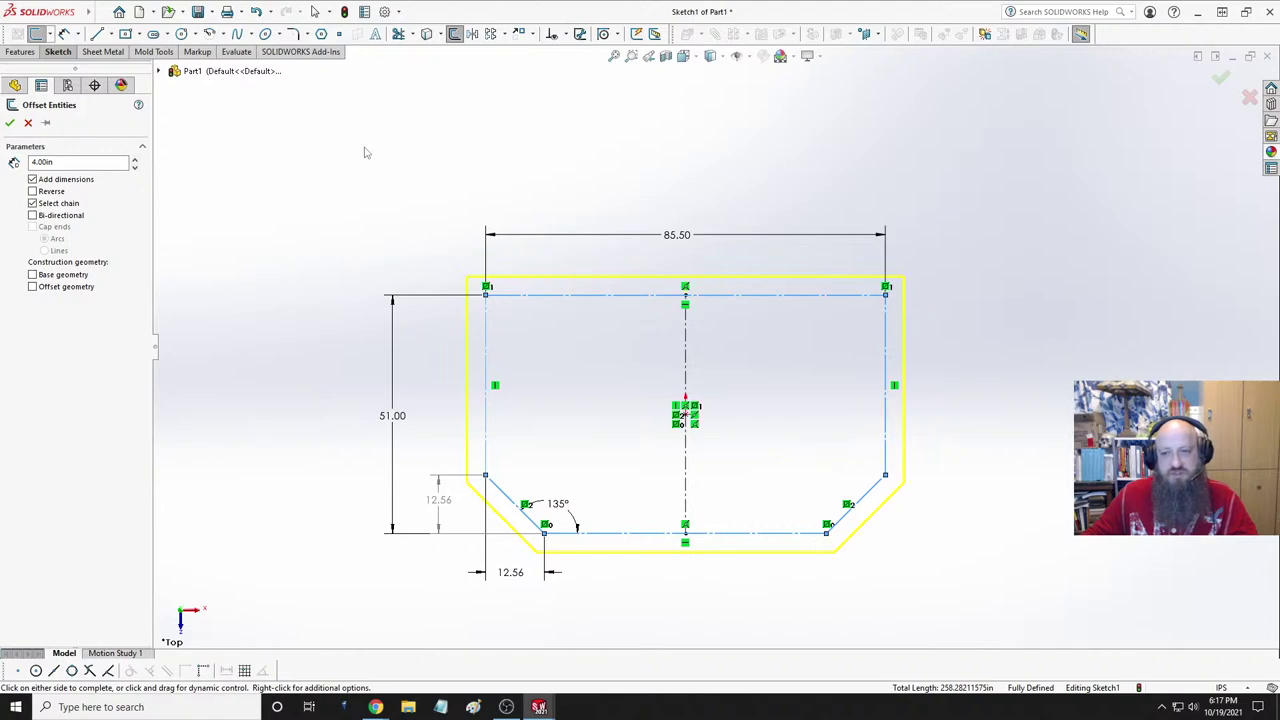
click(11, 122)
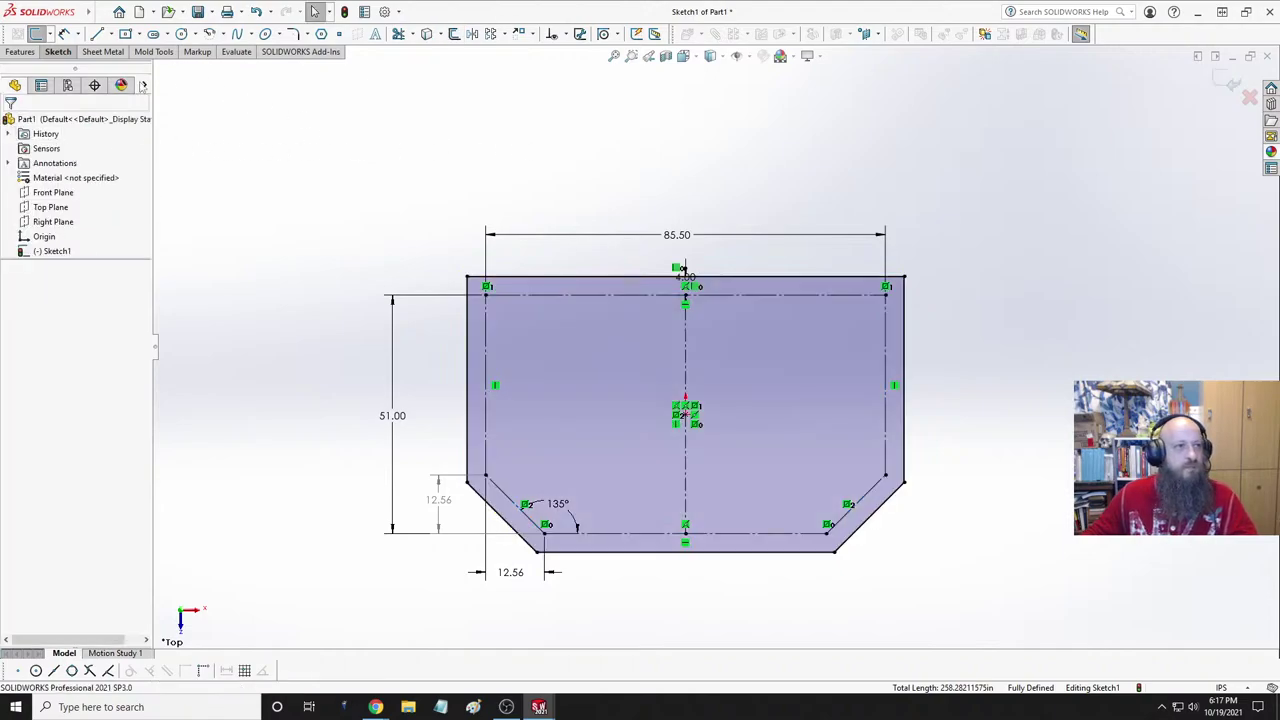
- Extrude the offset sketch 3 in downward into a solid slab
click(20, 51)
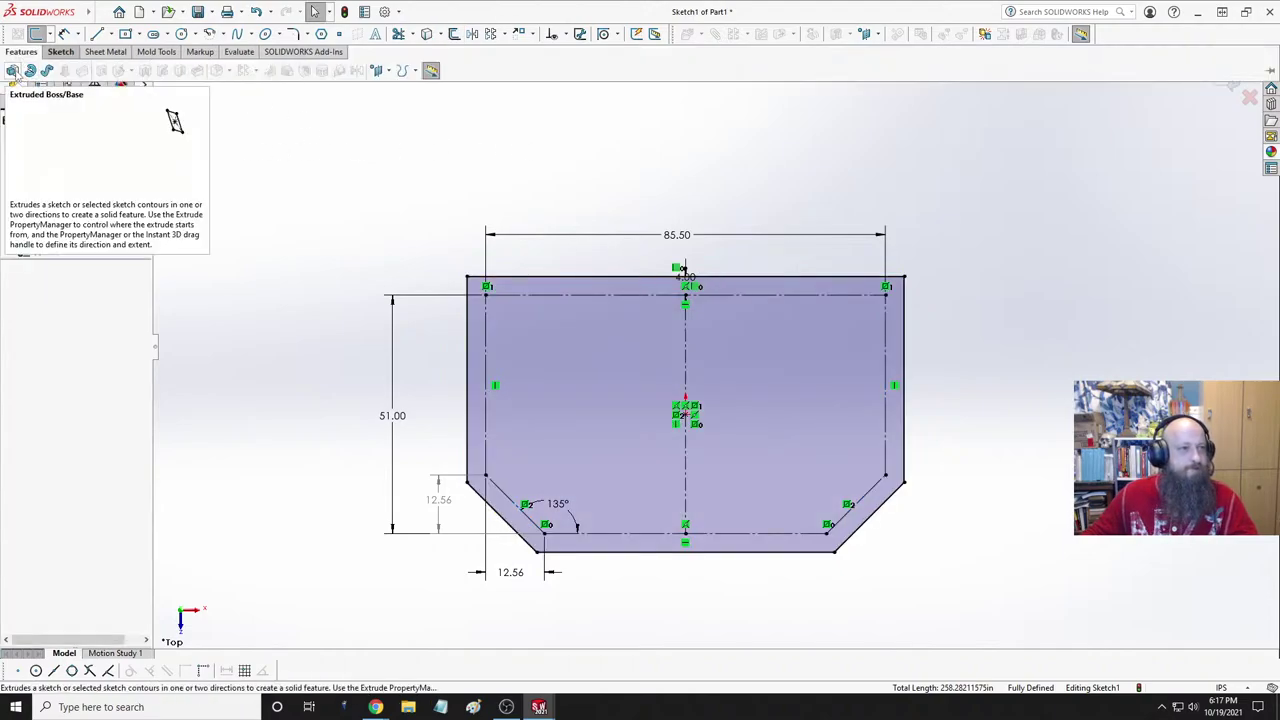
click(13, 71)
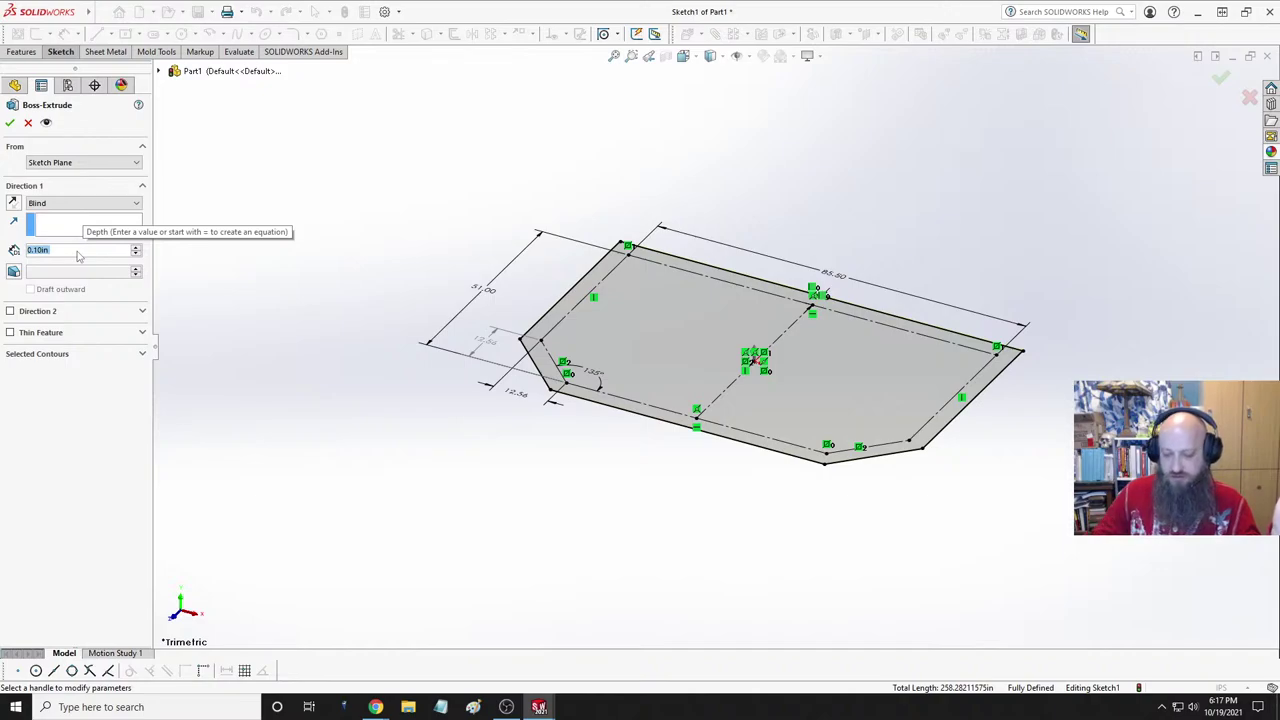
text(3)
key(Return)
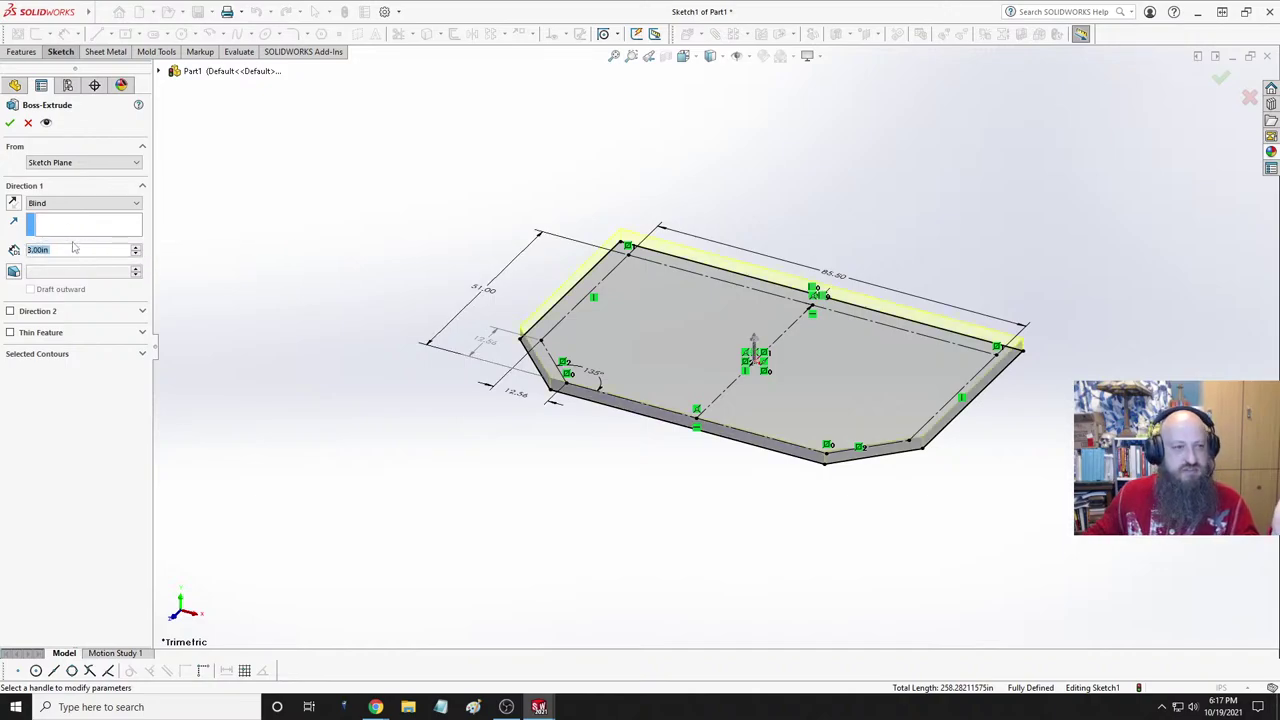
click(13, 202)
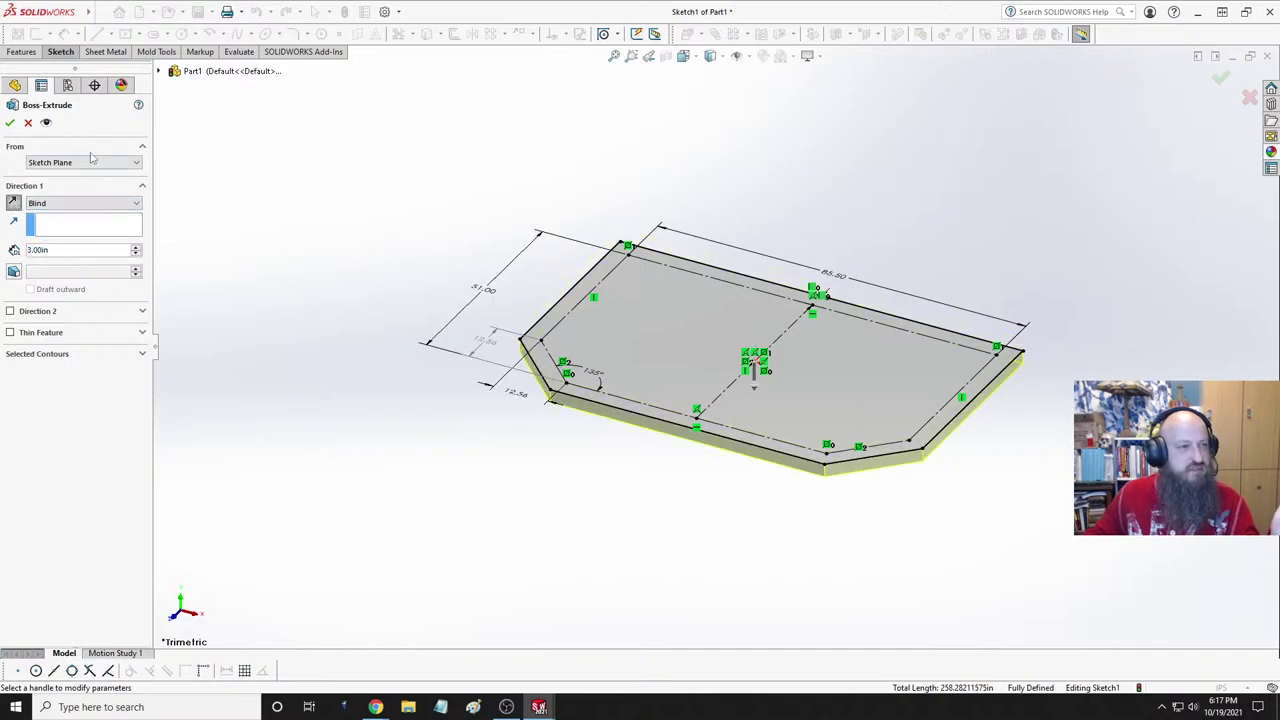
click(9, 122)
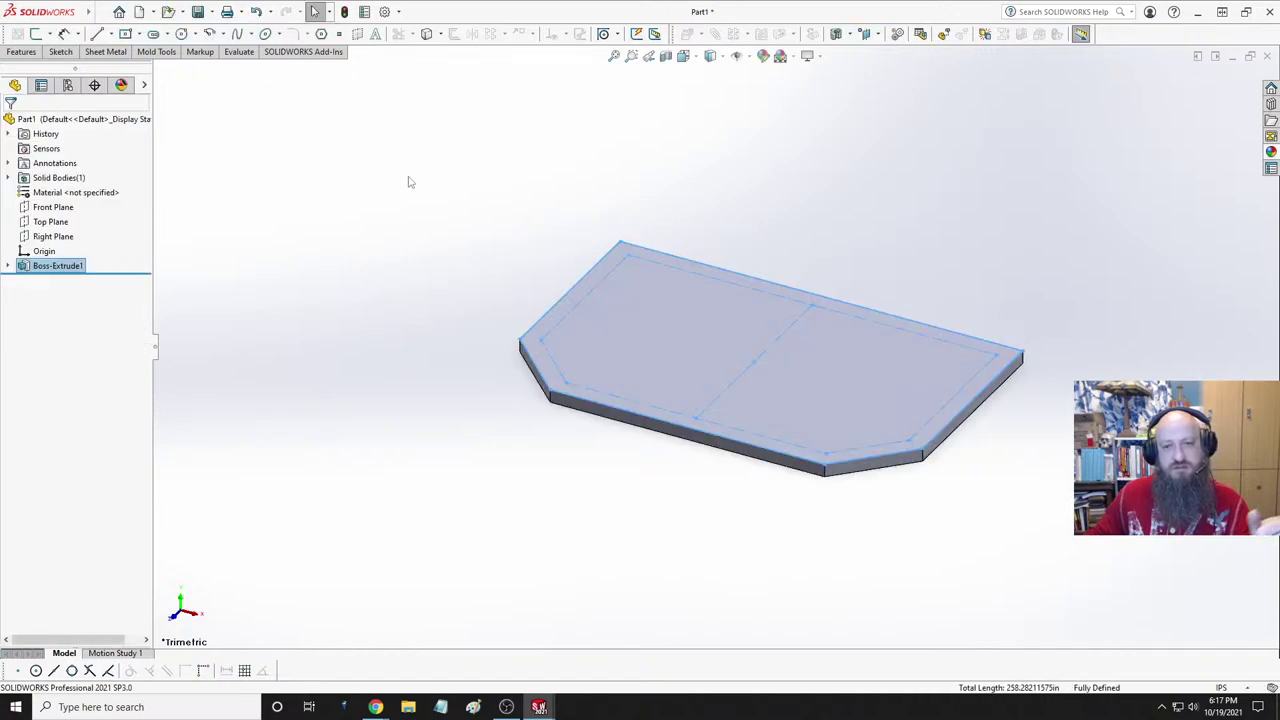
- Orbit the slab and check where the Top and Right Planes sit
middle_drag(734, 363, 803, 374)
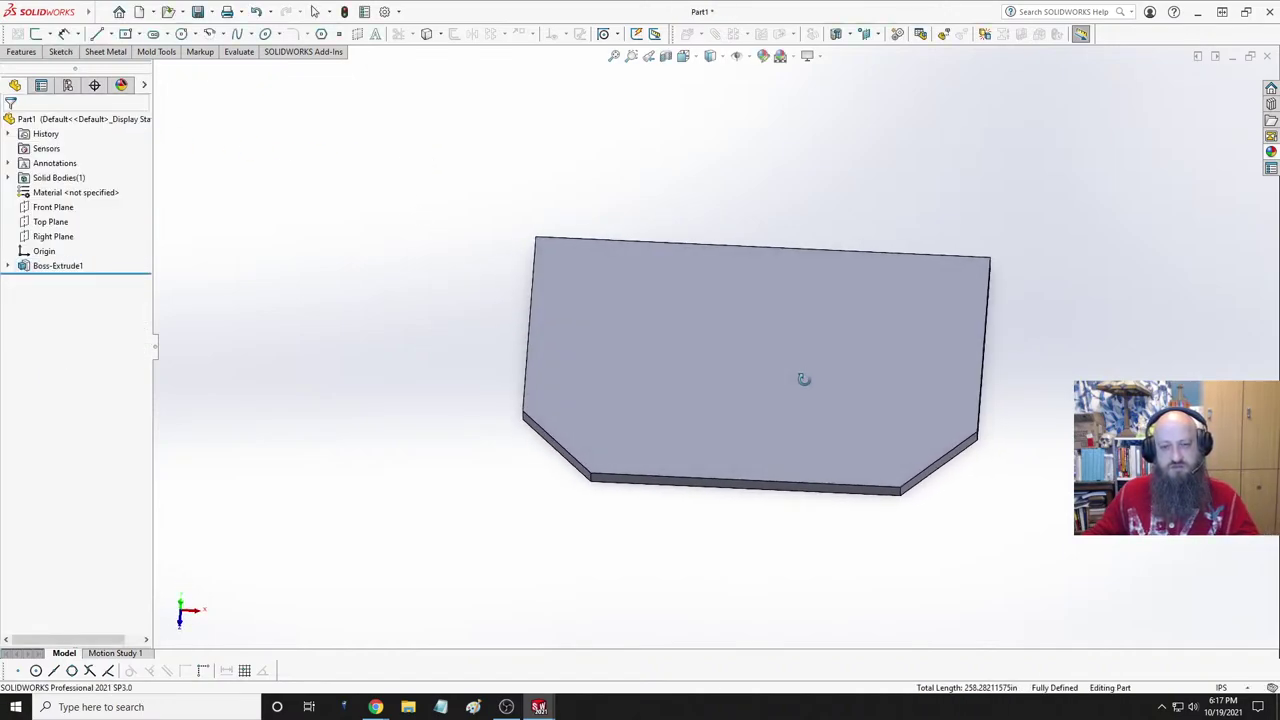
click(50, 221)
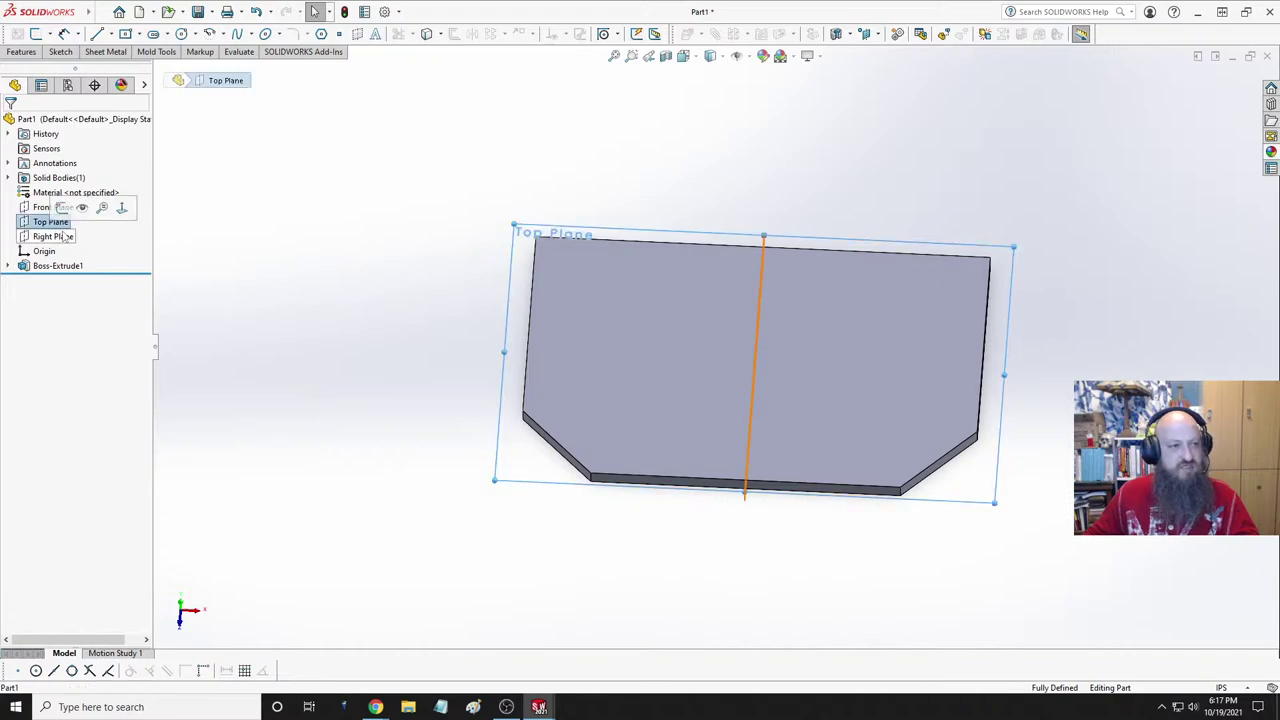
click(55, 236)
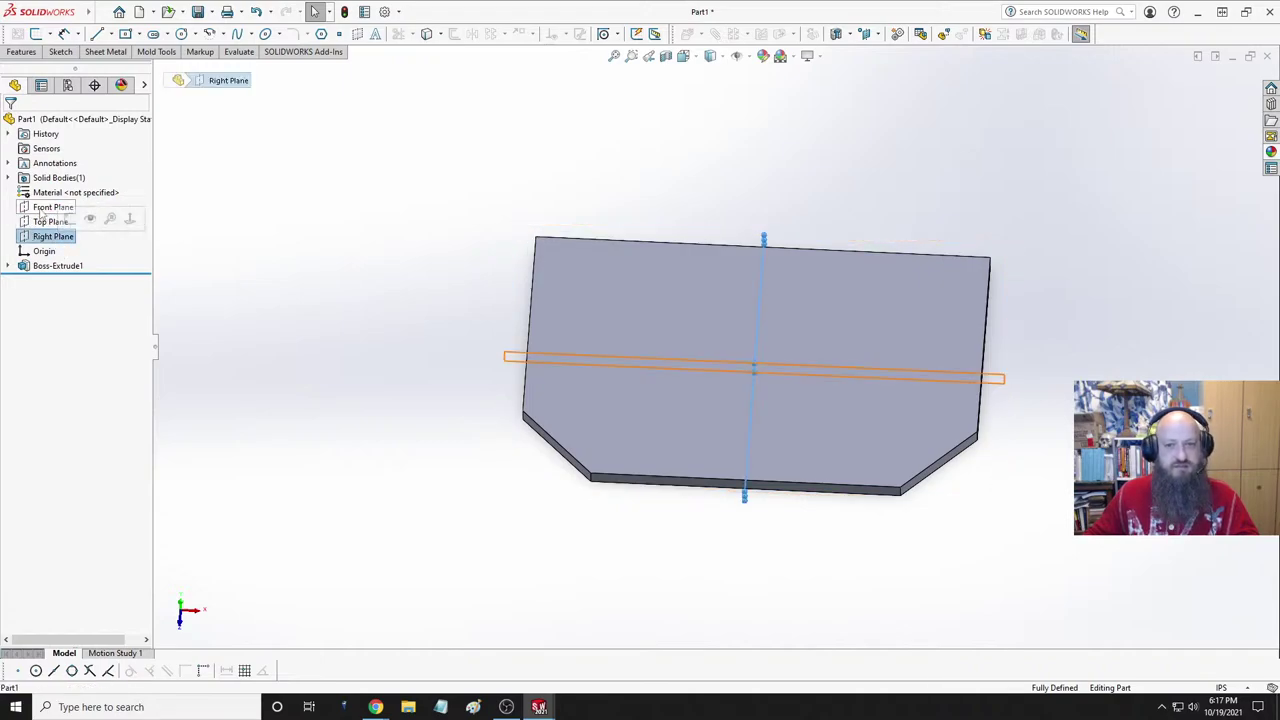
click(45, 221)
click(52, 236)
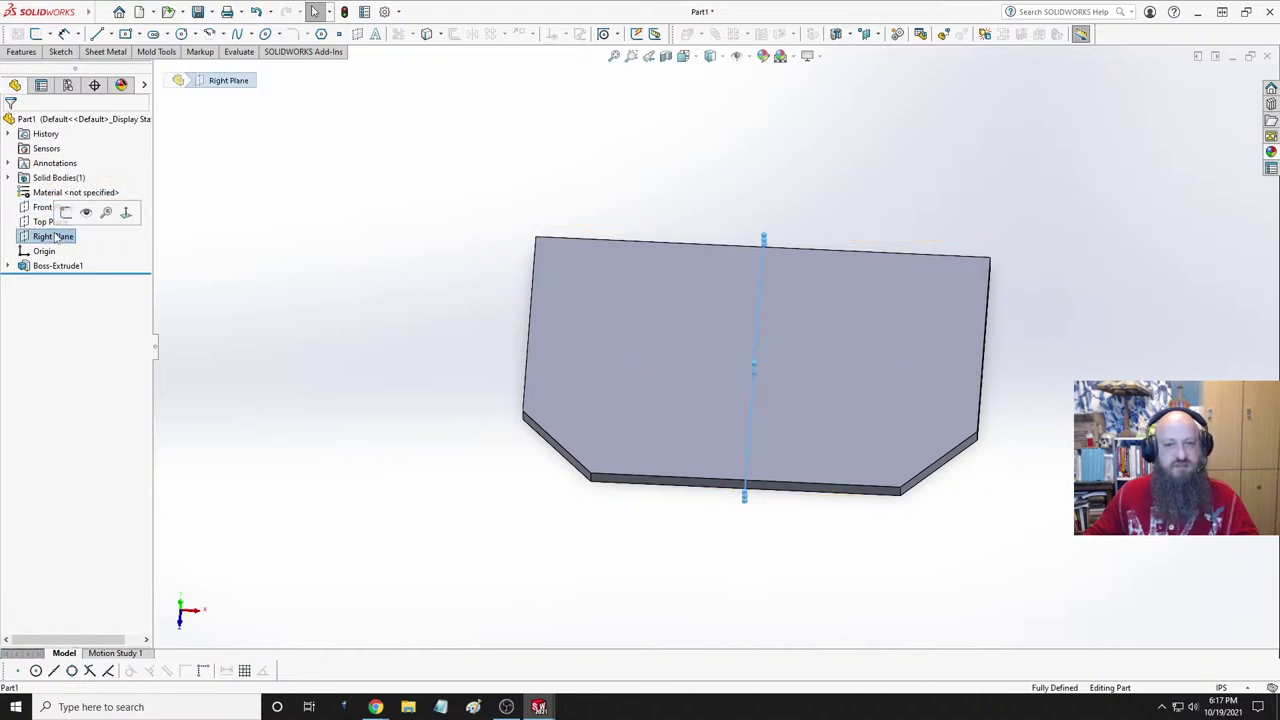
click(364, 268)
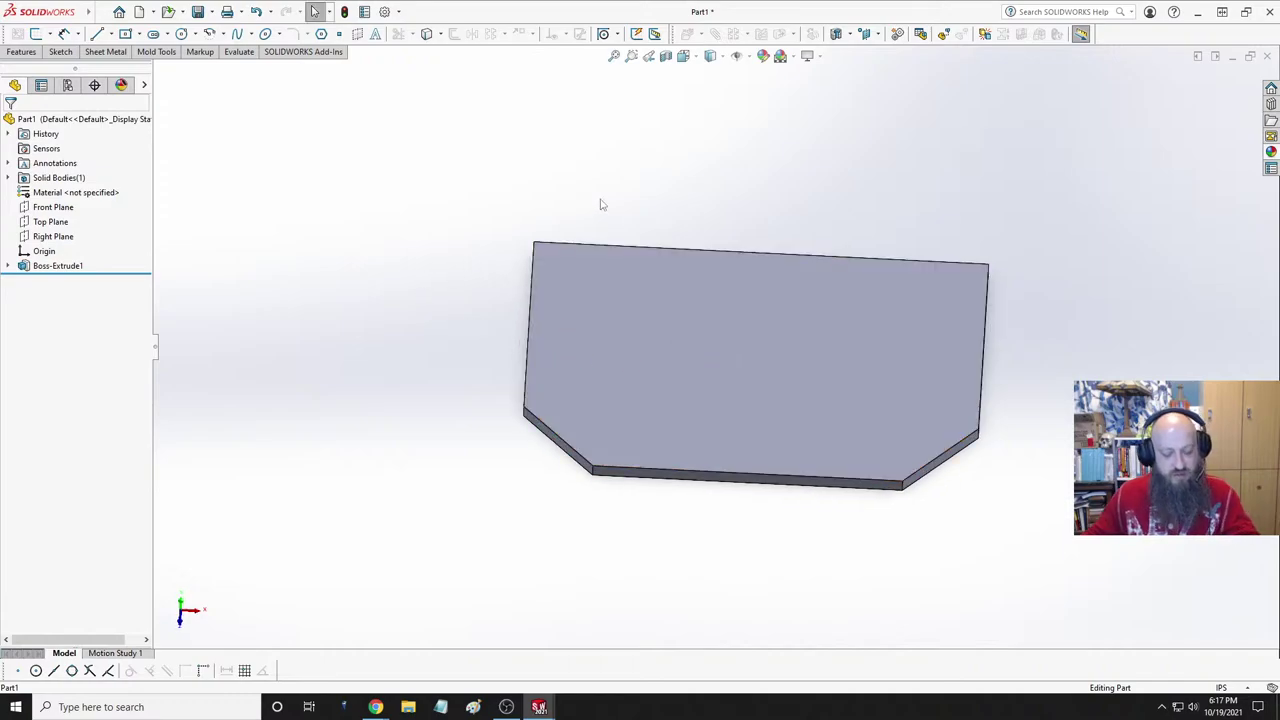
- Save the part as UMMCounterTop.SLDPRT, saving anyway despite the rebuild errors
key(ctrl+s)
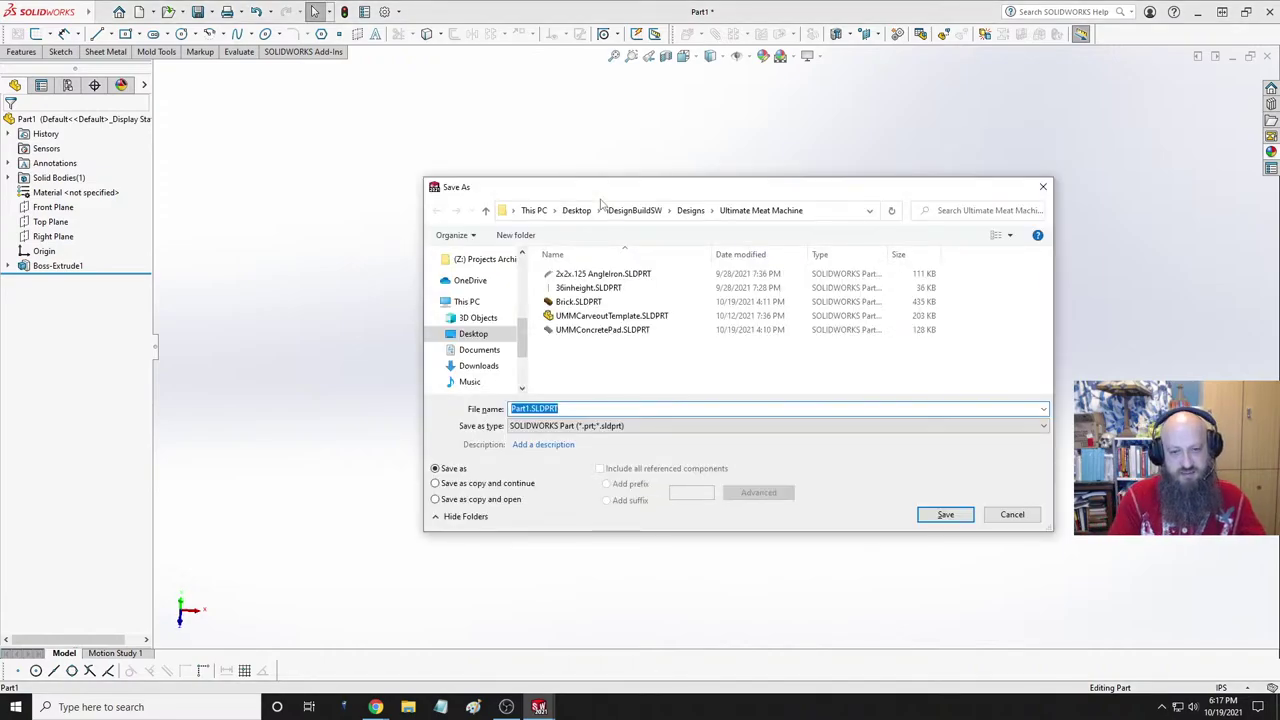
text(UMMT)
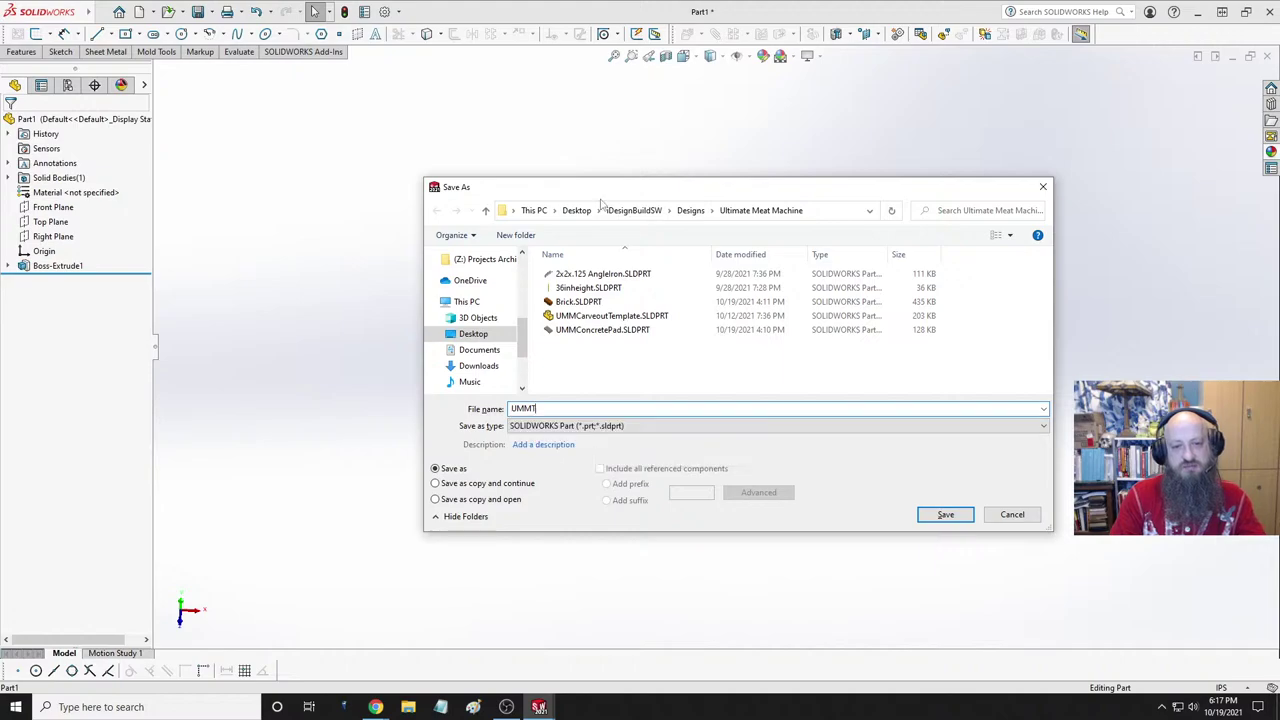
key(BackSpace)
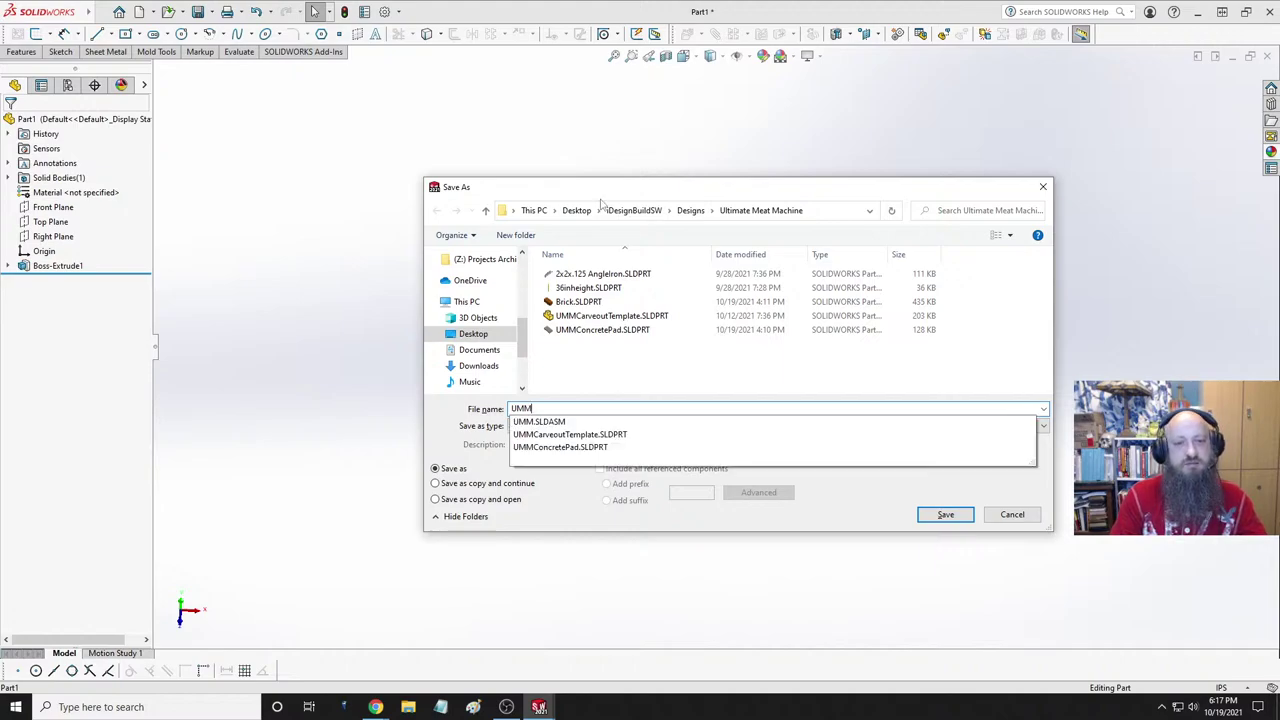
text(CounterTop)
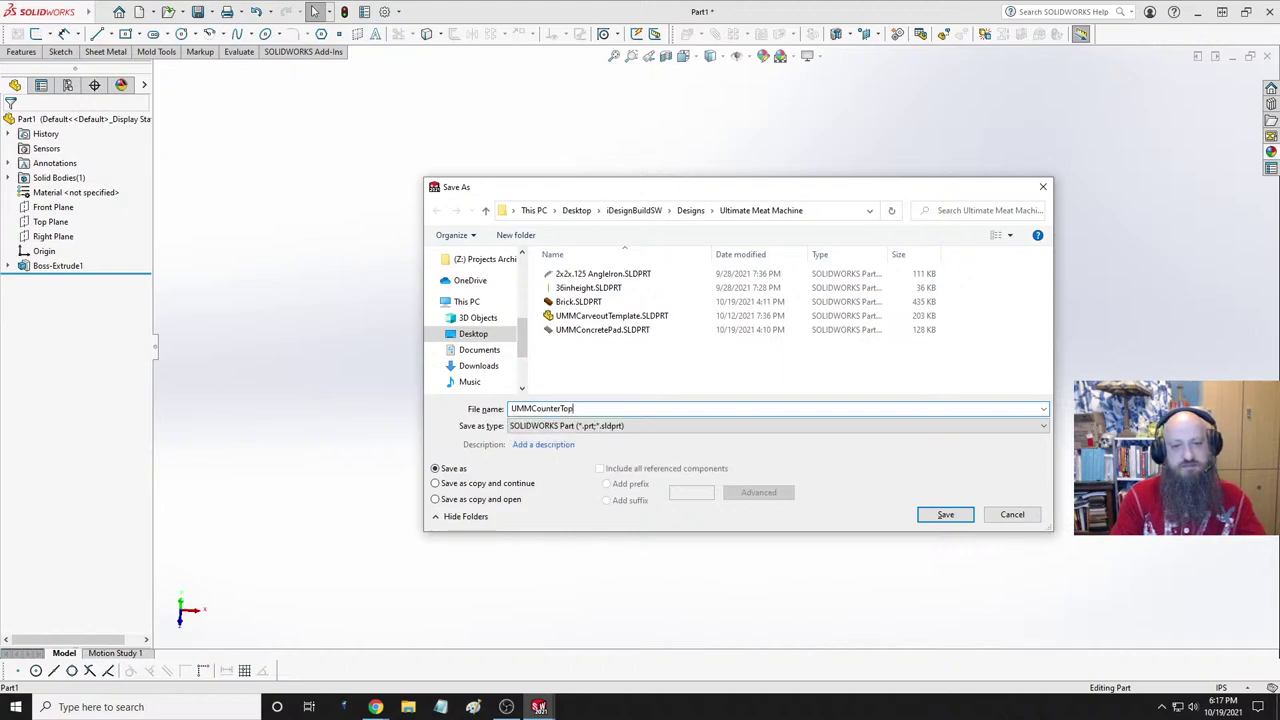
key(Return)
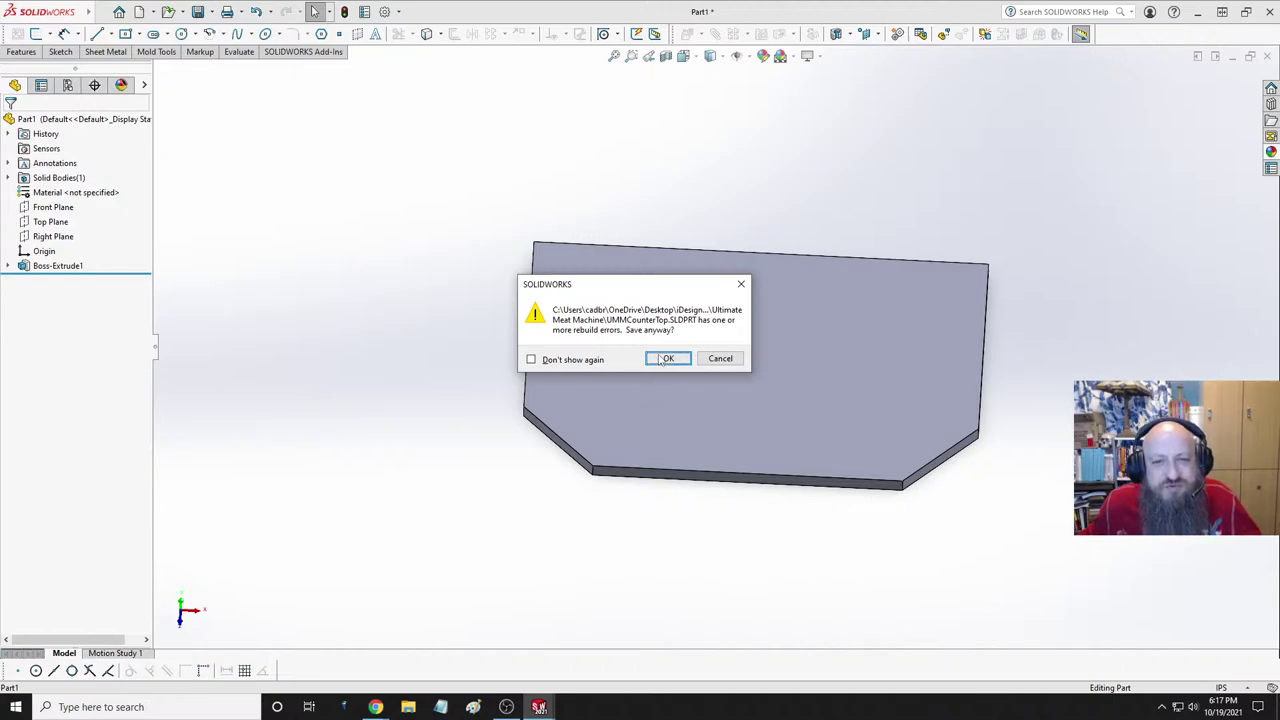
click(668, 358)
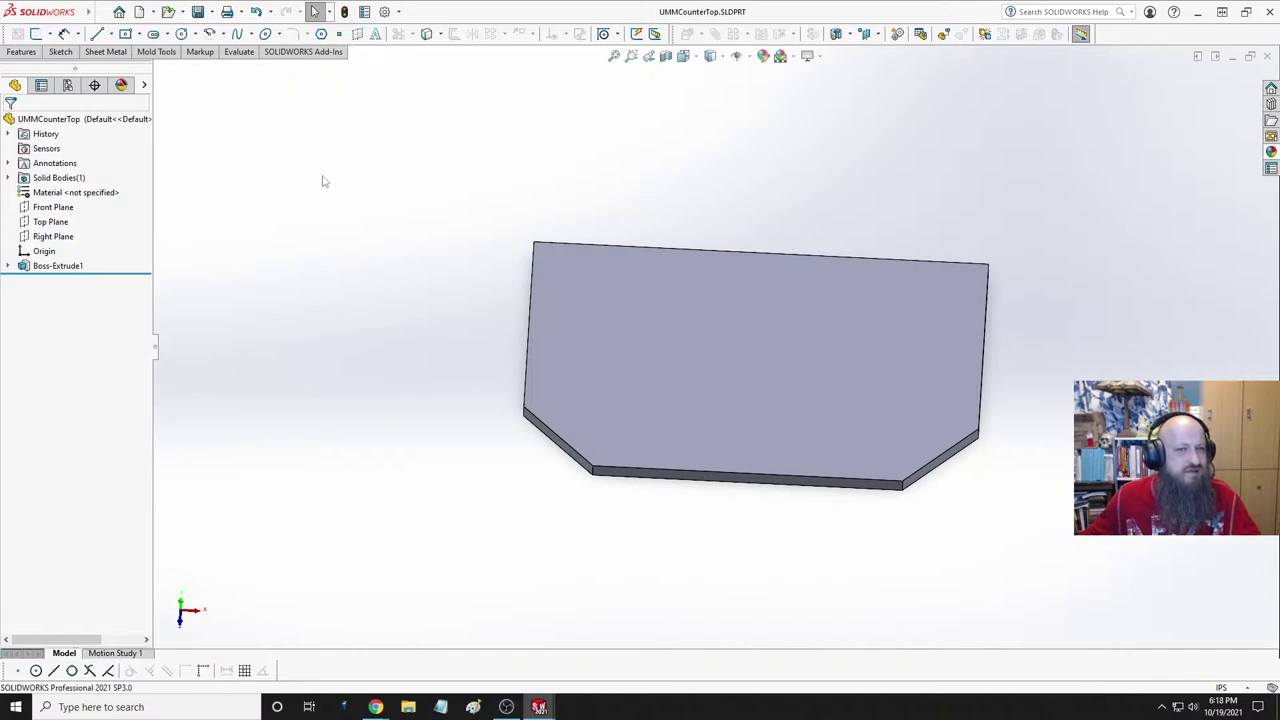
- Edit the base sketch under the extrusion, view it in Trimetric, and exit to rebuild
click(8, 265)
click(62, 280)
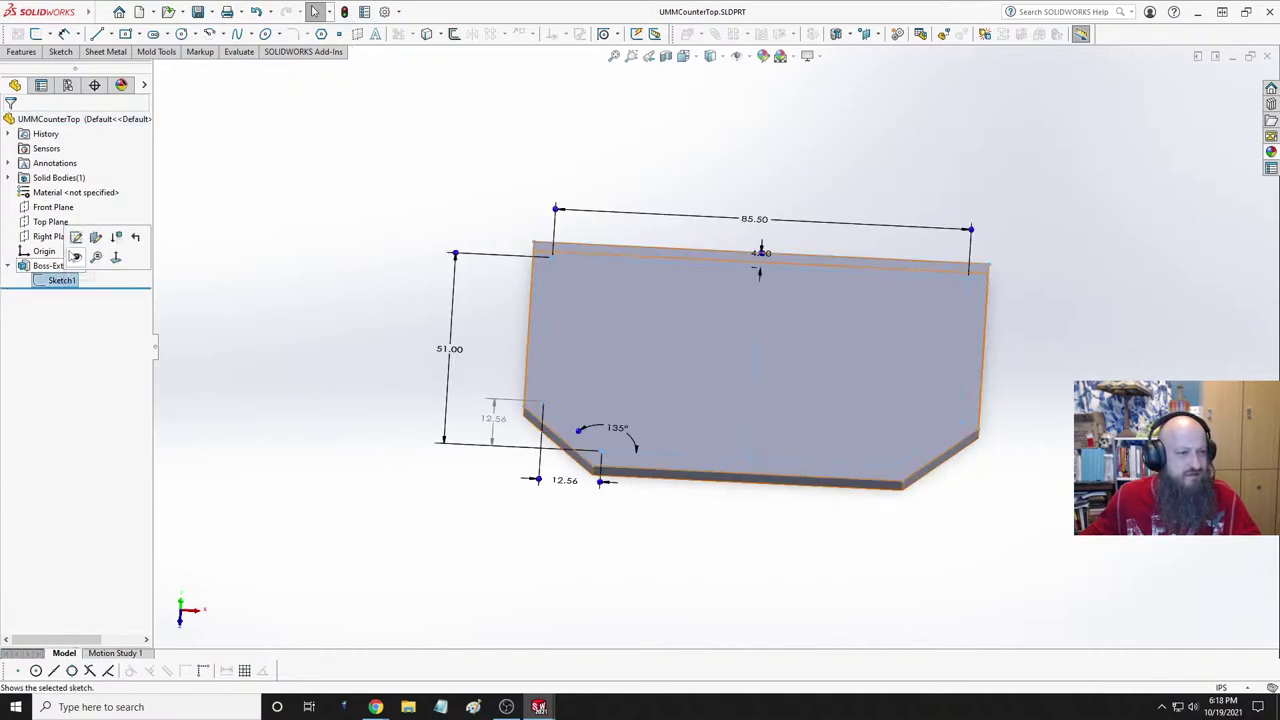
click(76, 237)
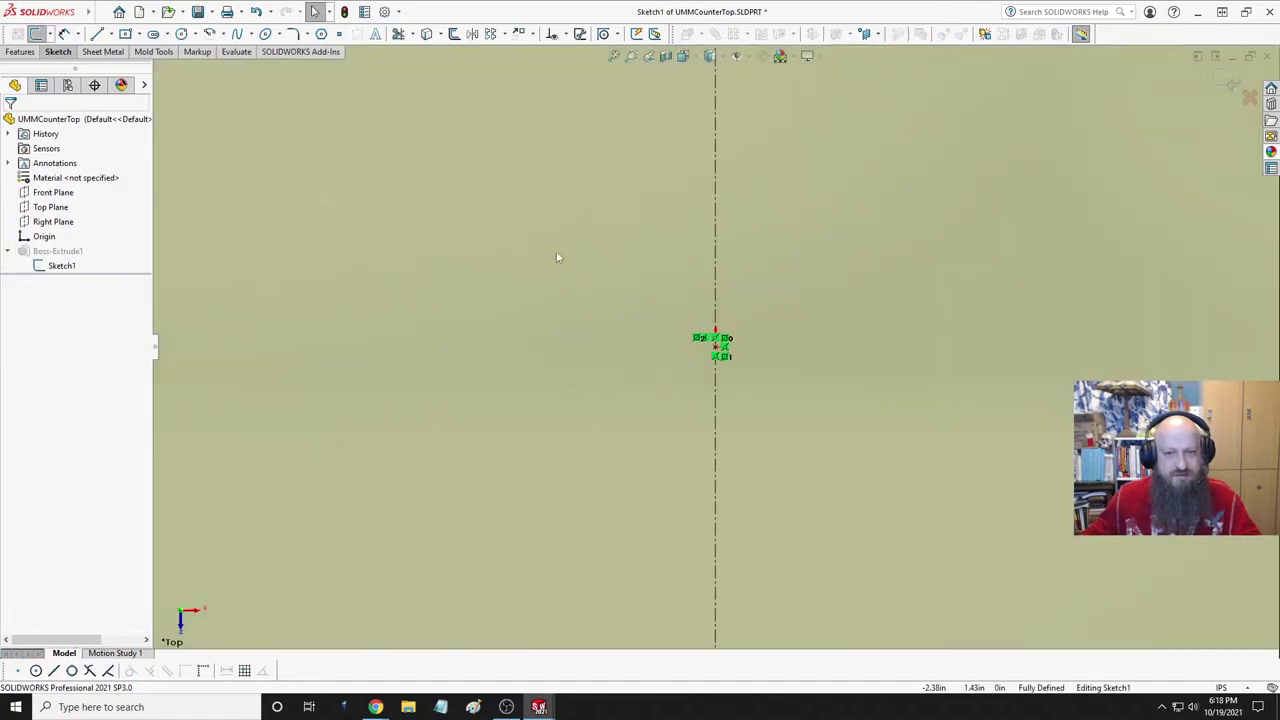
key(space)
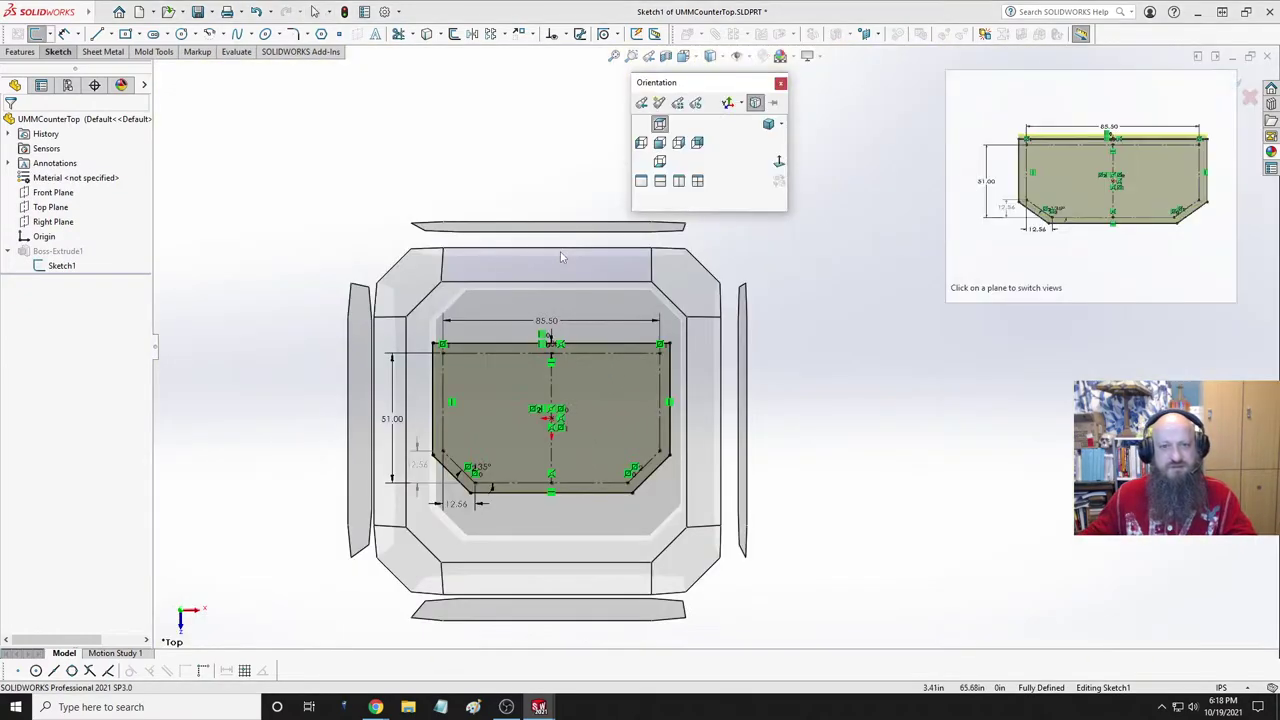
click(762, 136)
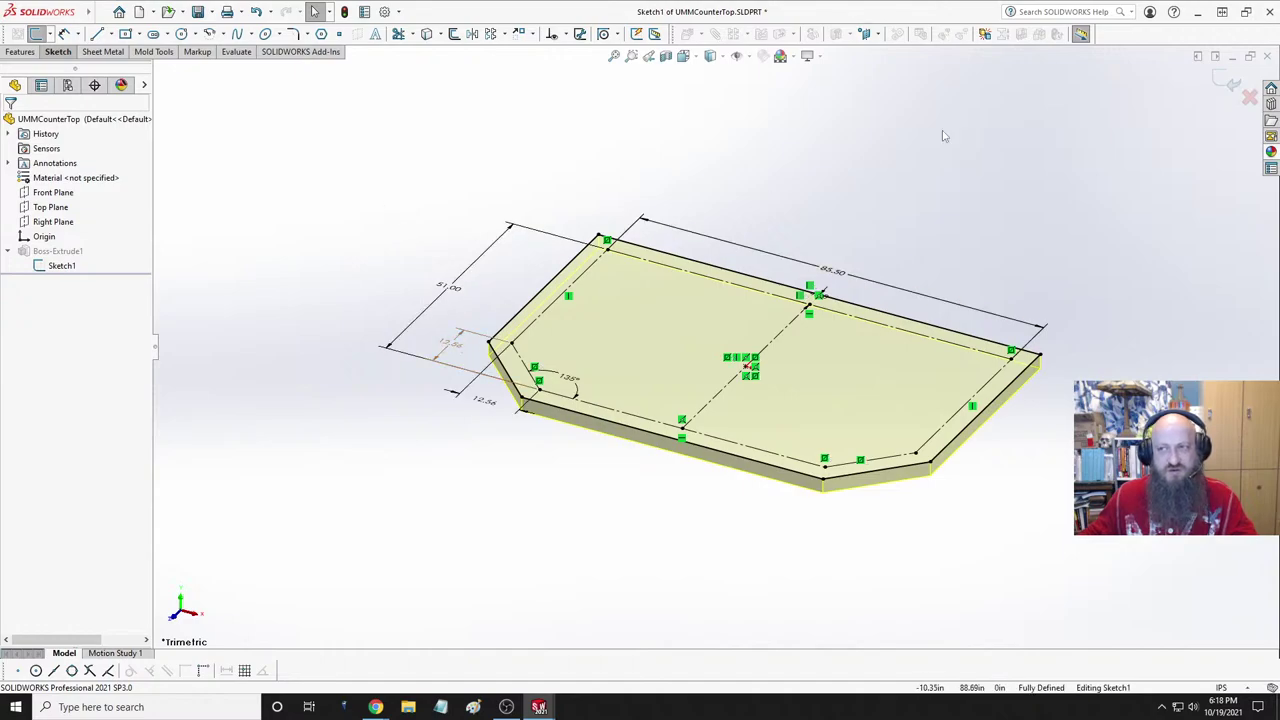
click(1227, 84)
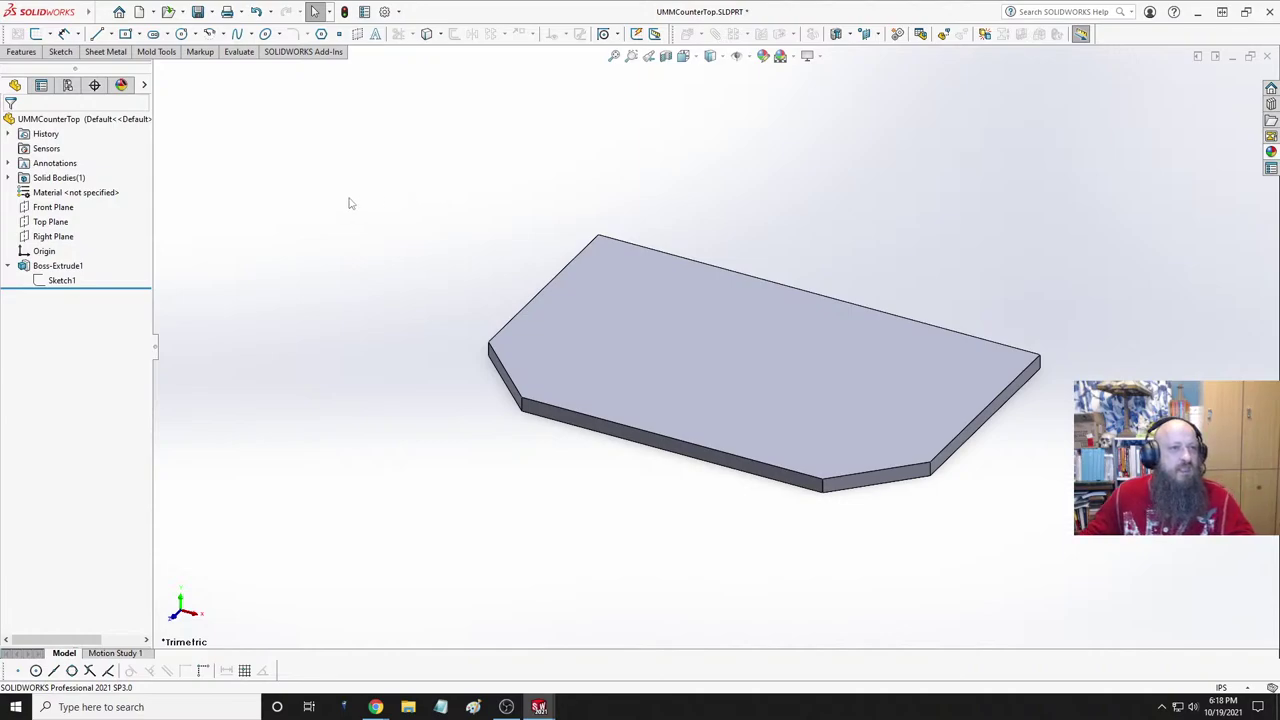
click(21, 51)
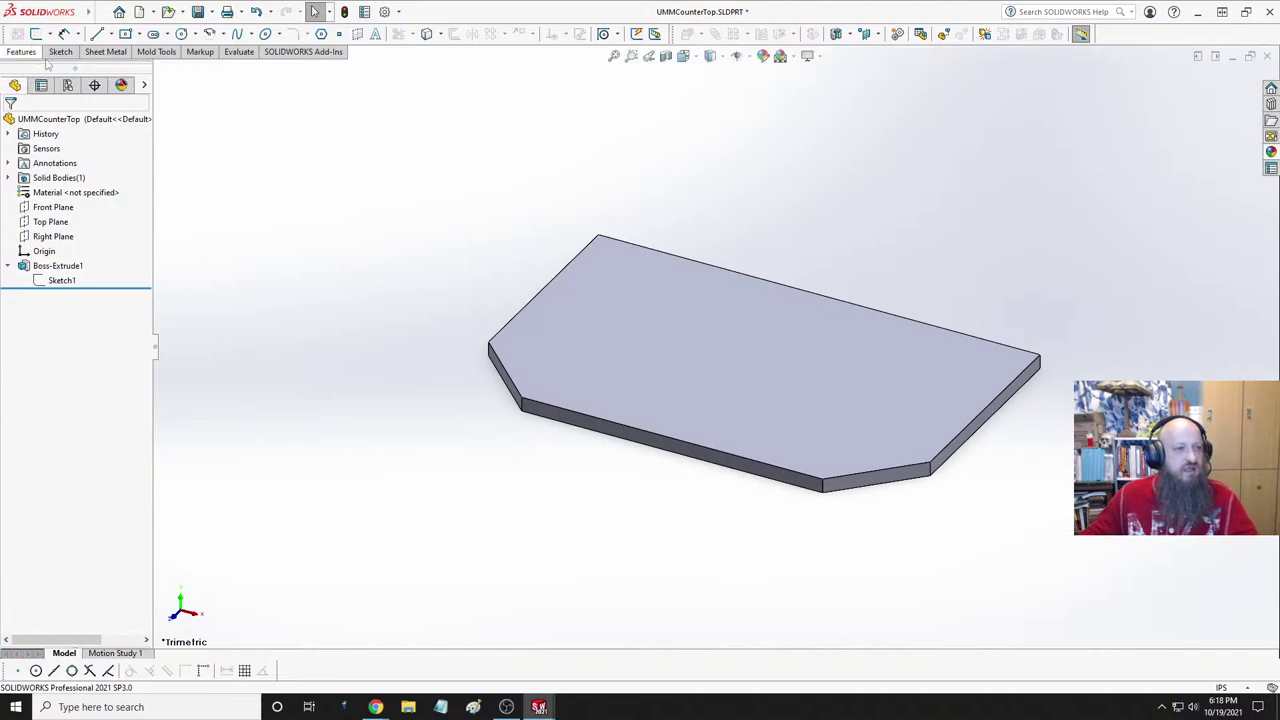
- In the material editor, browse Other Non-metals and preview Ceramic Porcelain
right_click(75, 192)
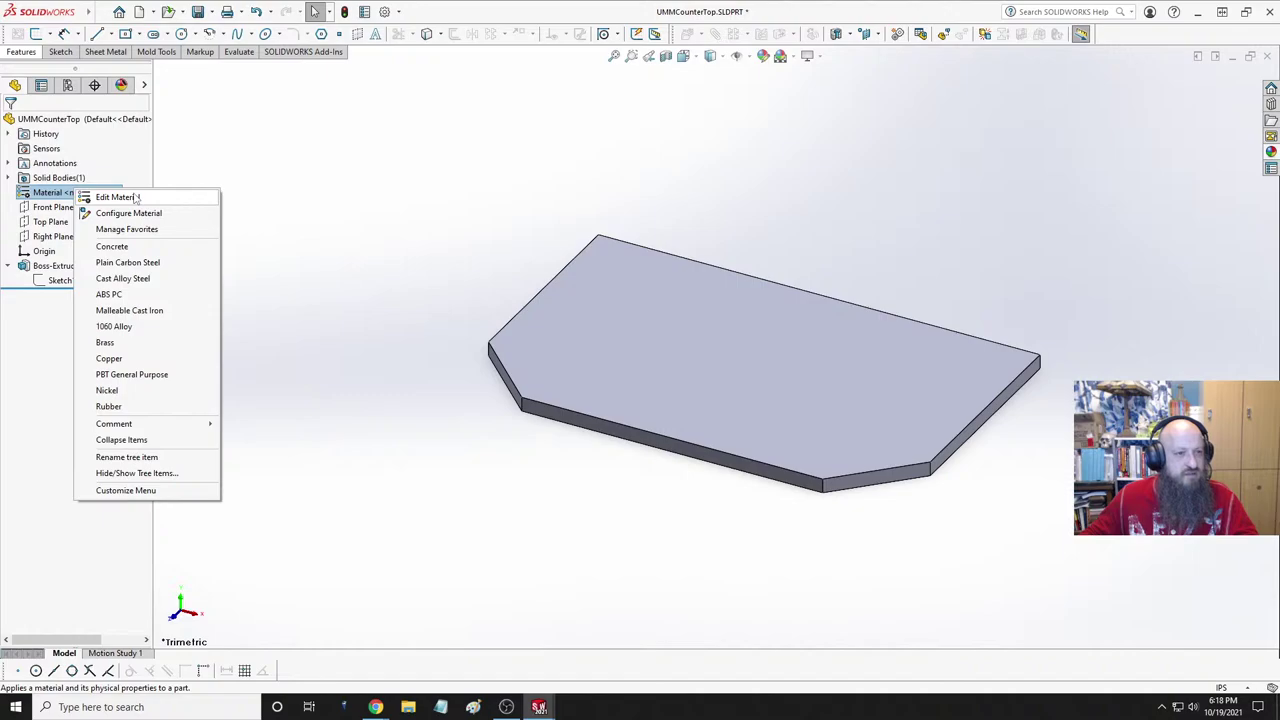
click(118, 197)
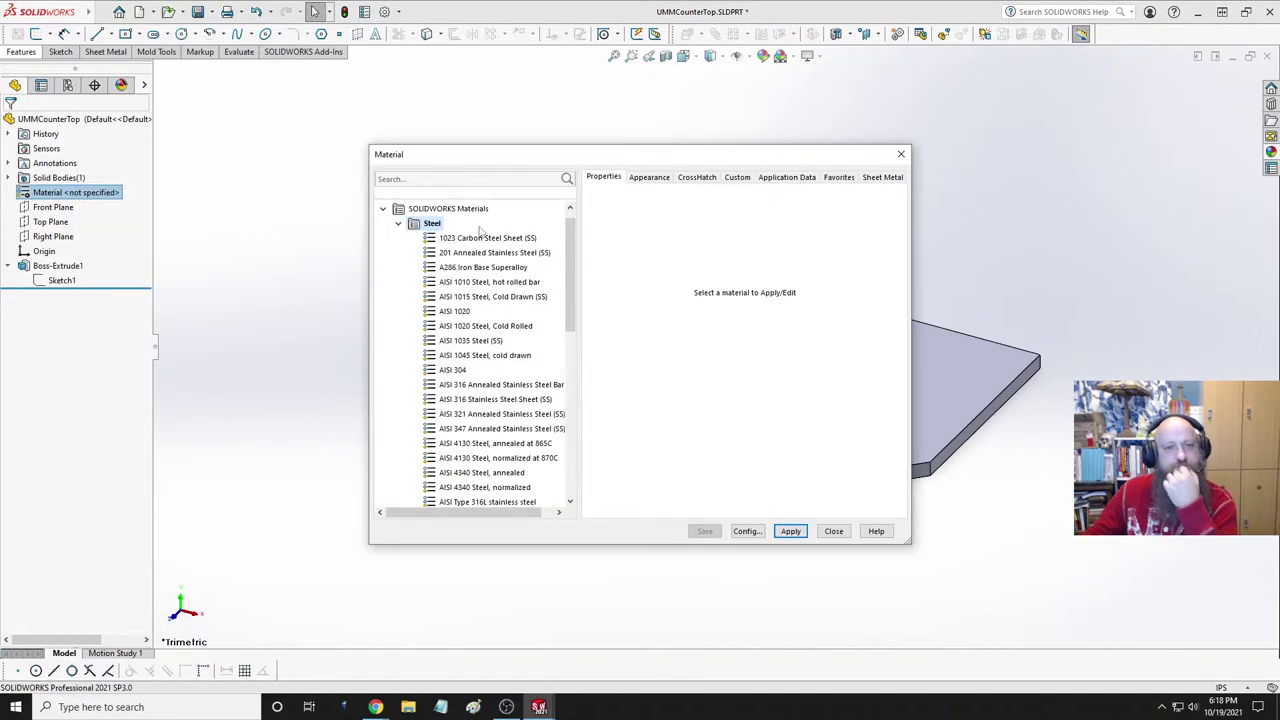
click(398, 223)
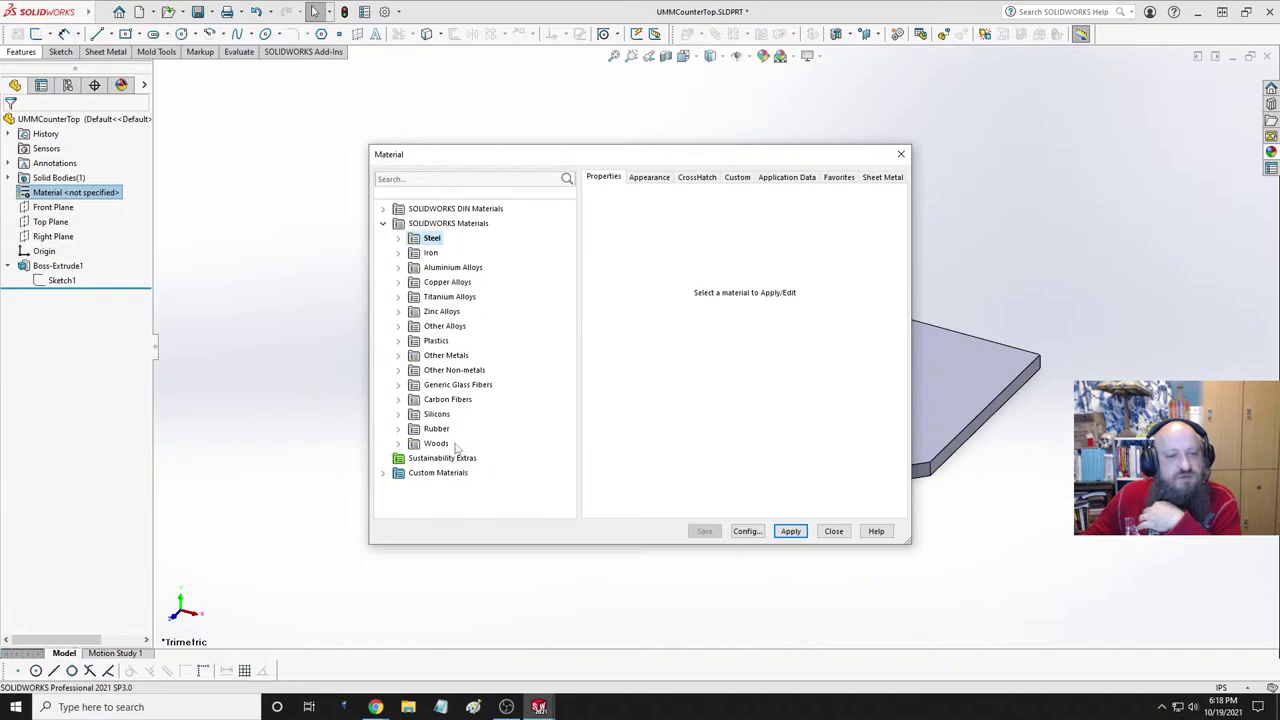
click(398, 370)
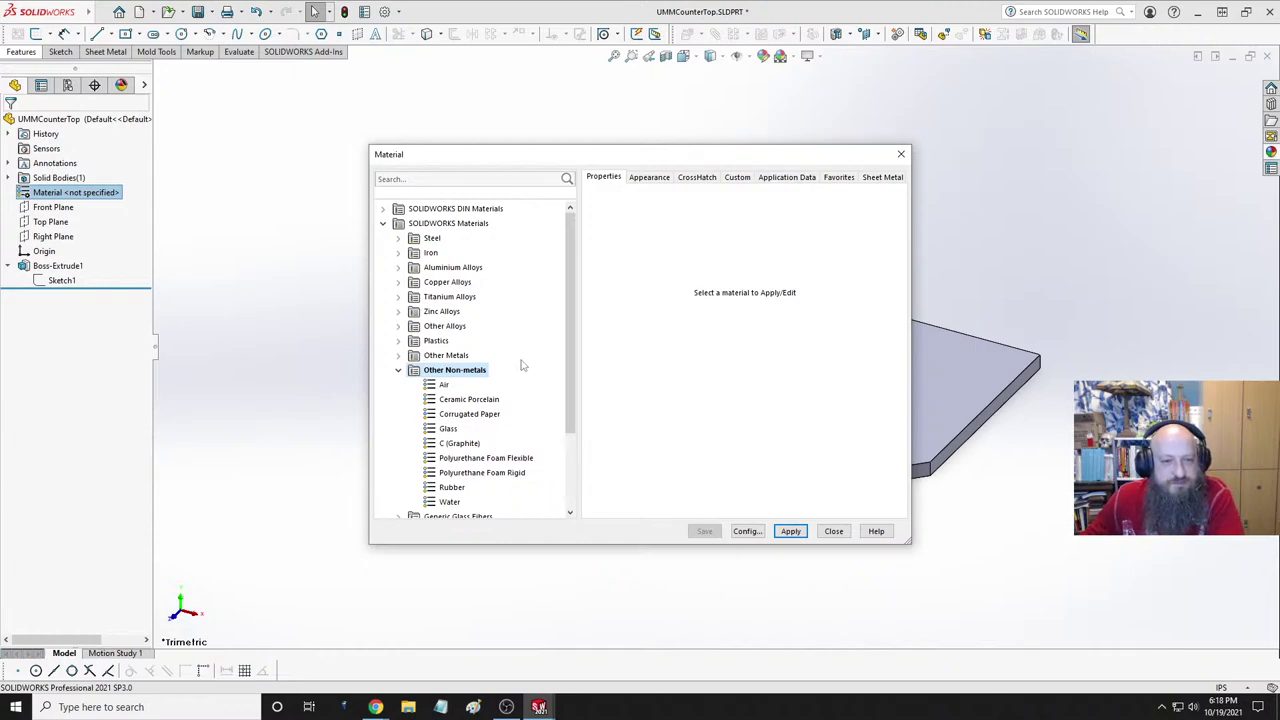
click(470, 399)
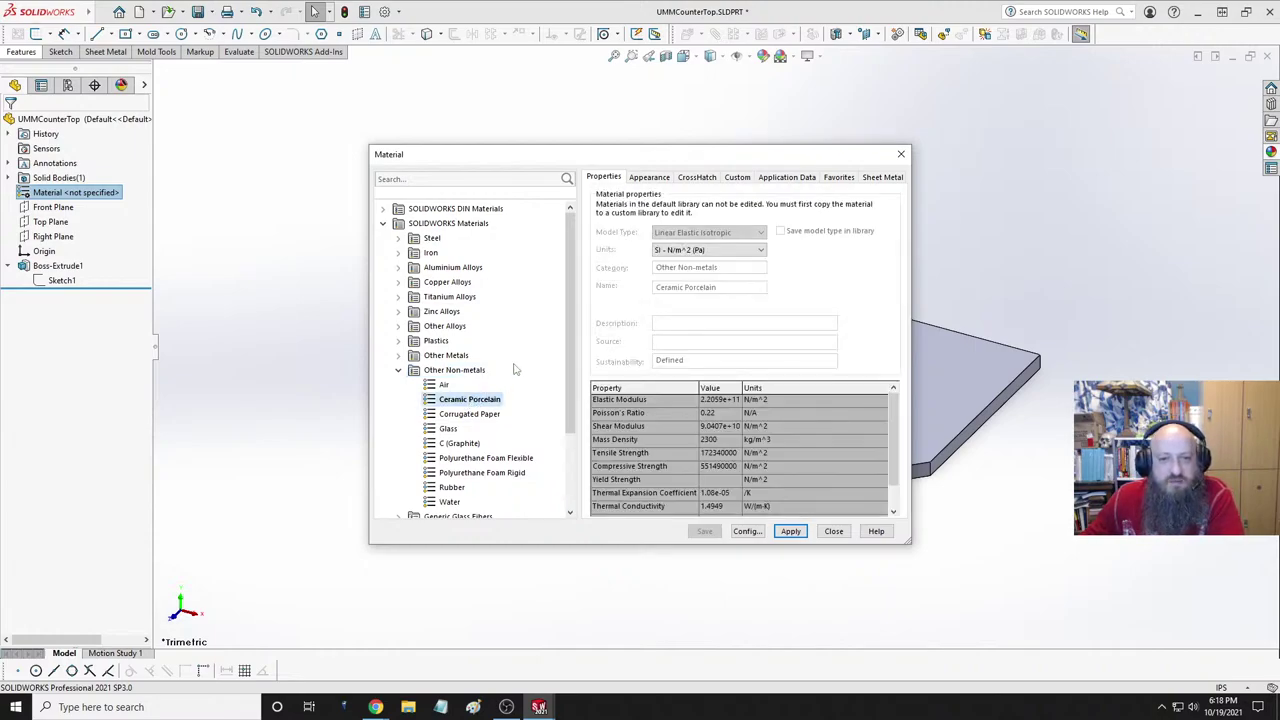
click(657, 178)
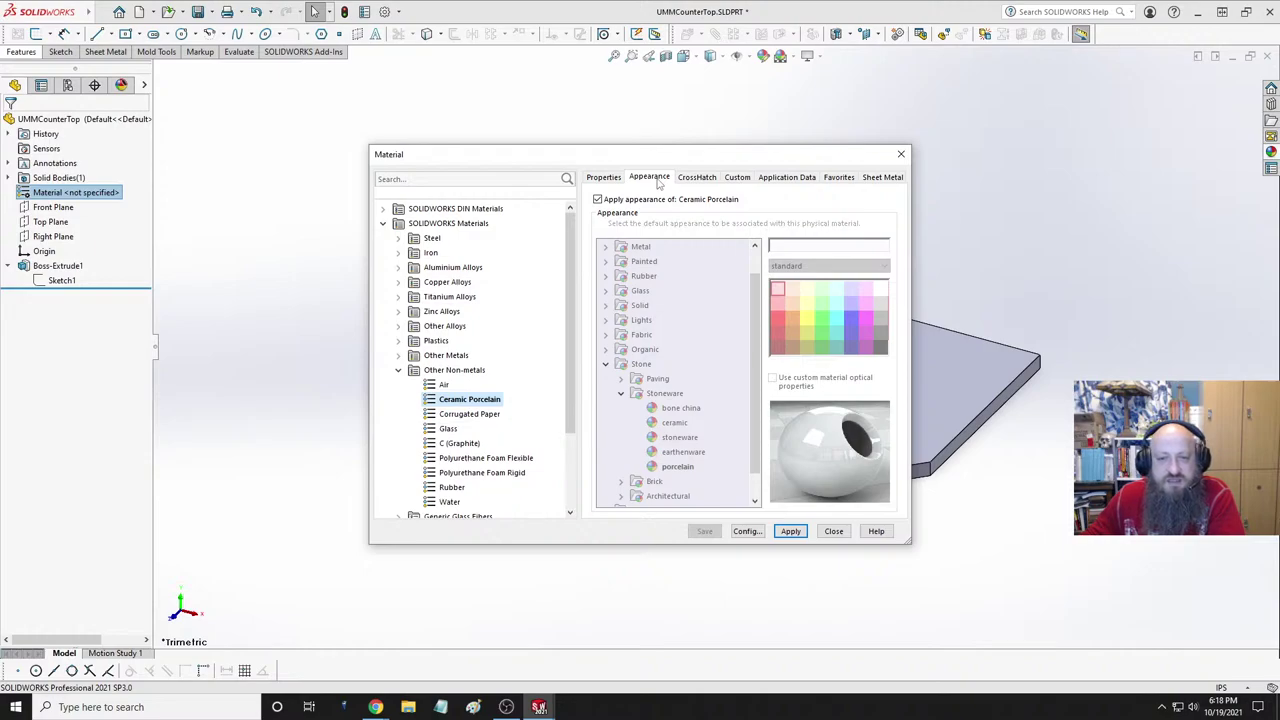
scroll(512, 413, down, 3)
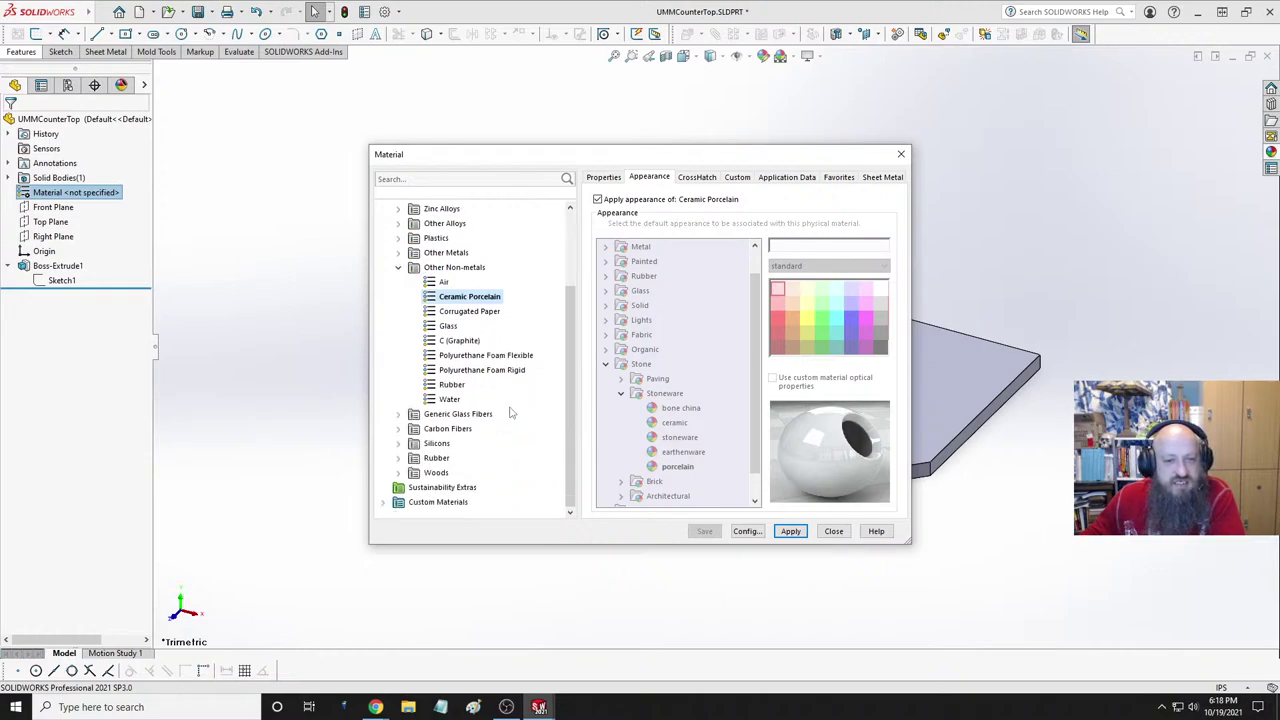
- Apply Thornel VCB-20 Carbon Cloth from the Carbon Fibers materials and close the editor
click(410, 428)
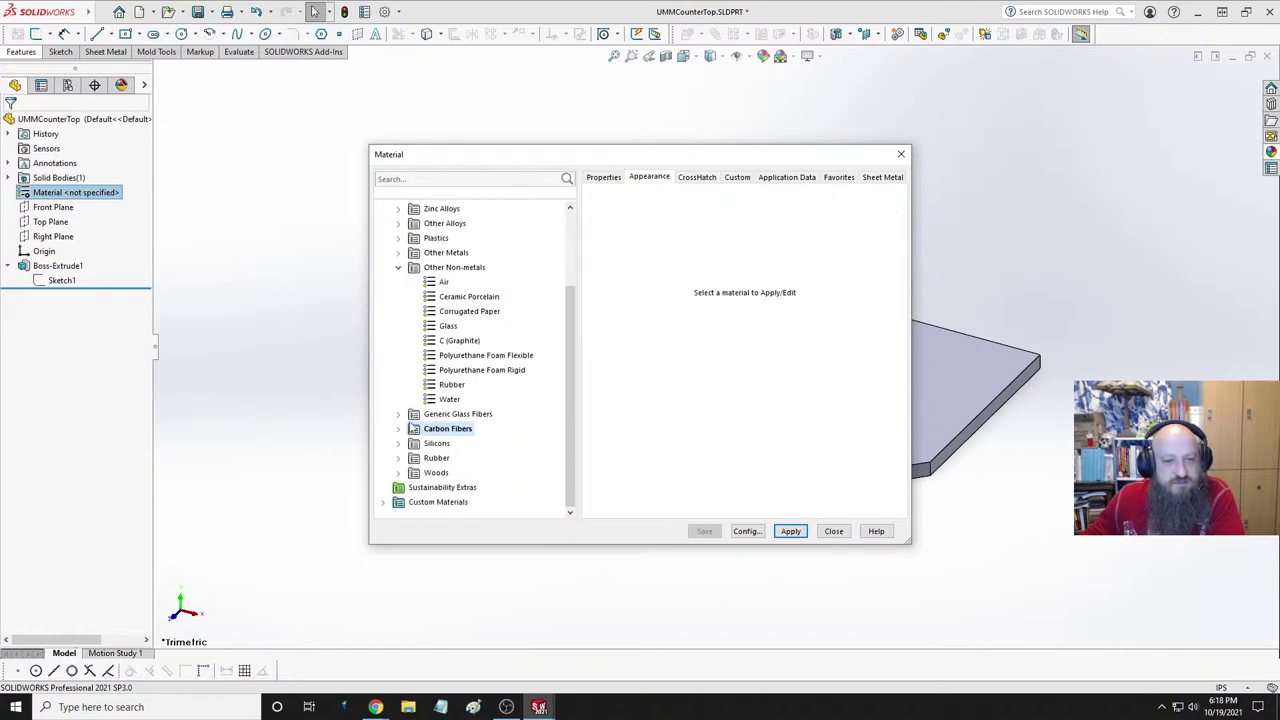
click(398, 428)
click(465, 458)
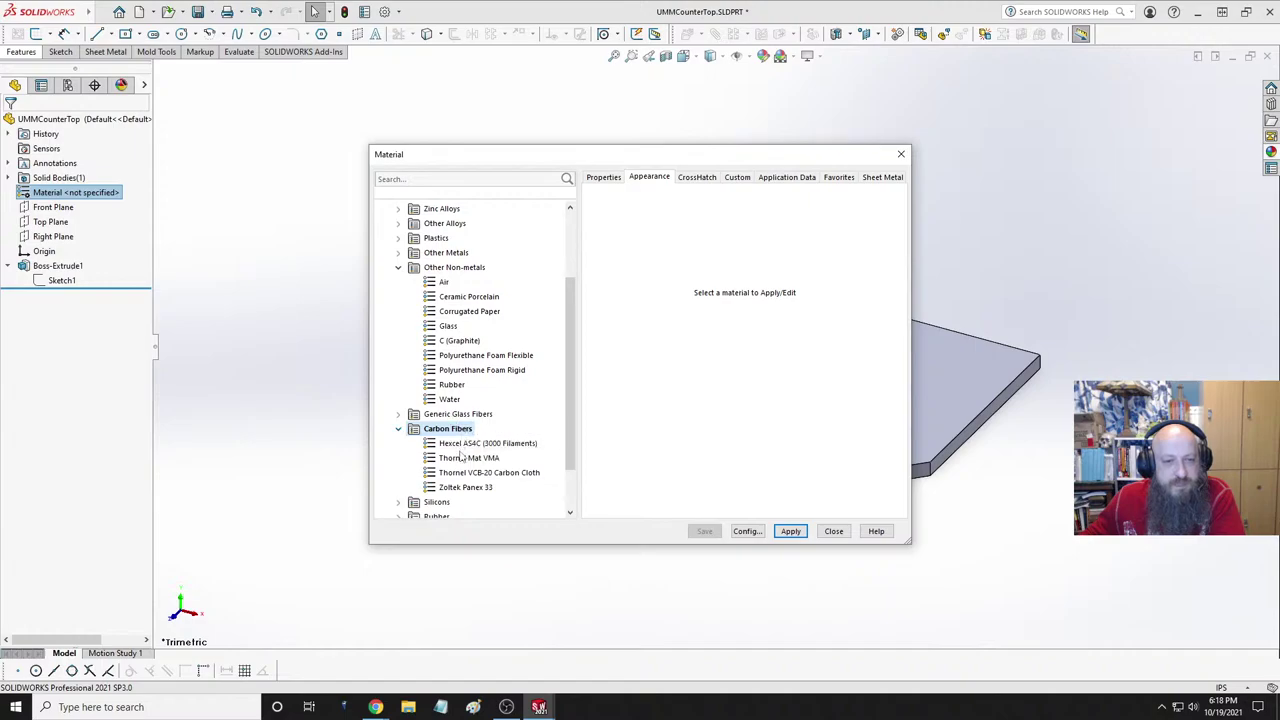
click(464, 444)
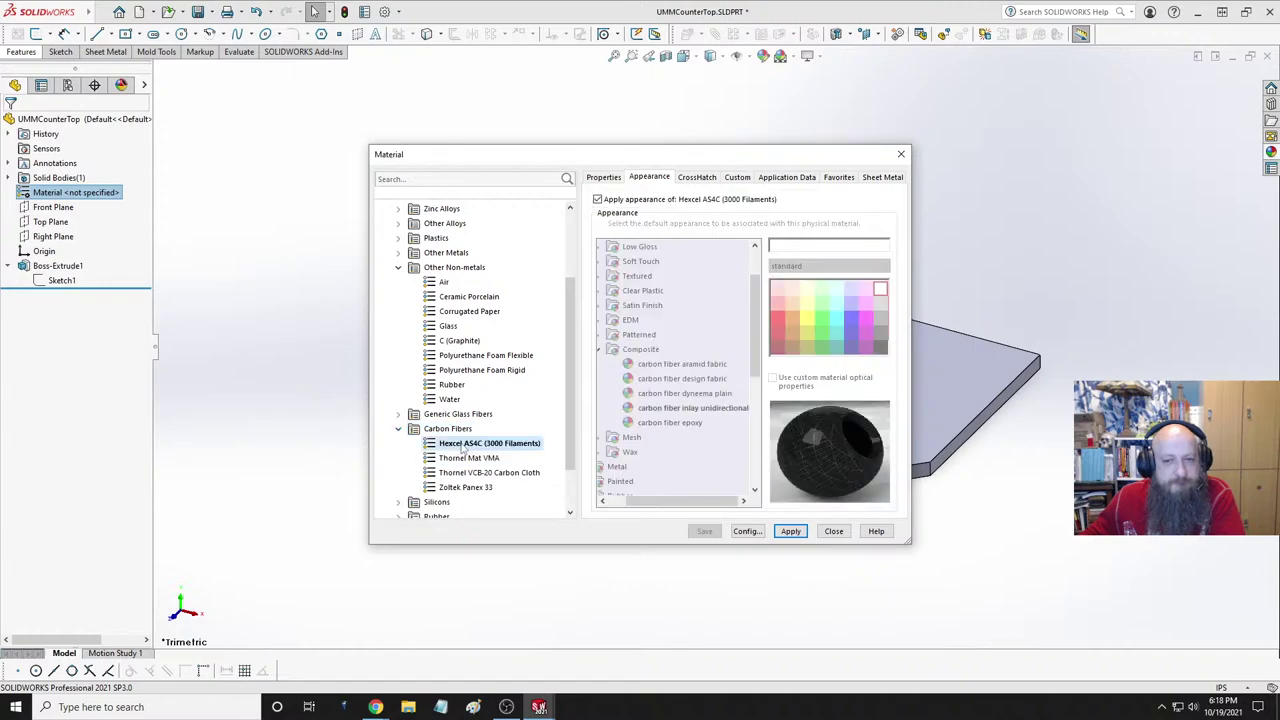
click(467, 473)
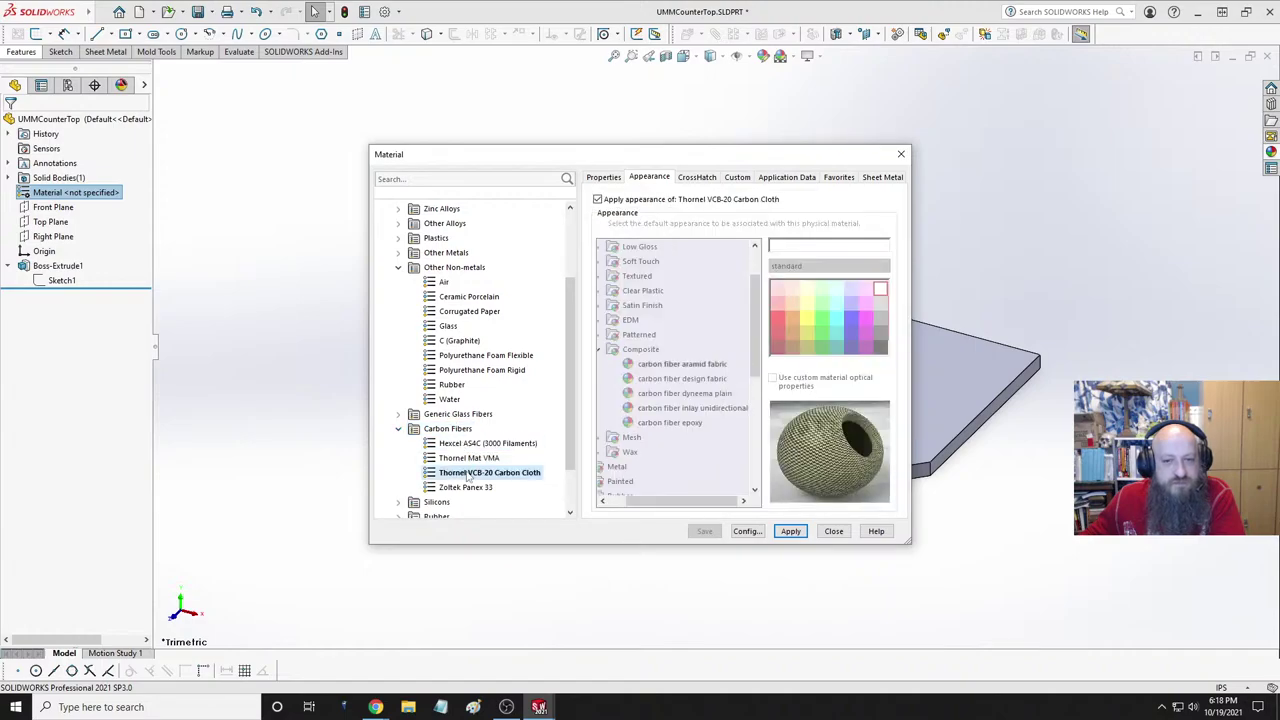
click(465, 487)
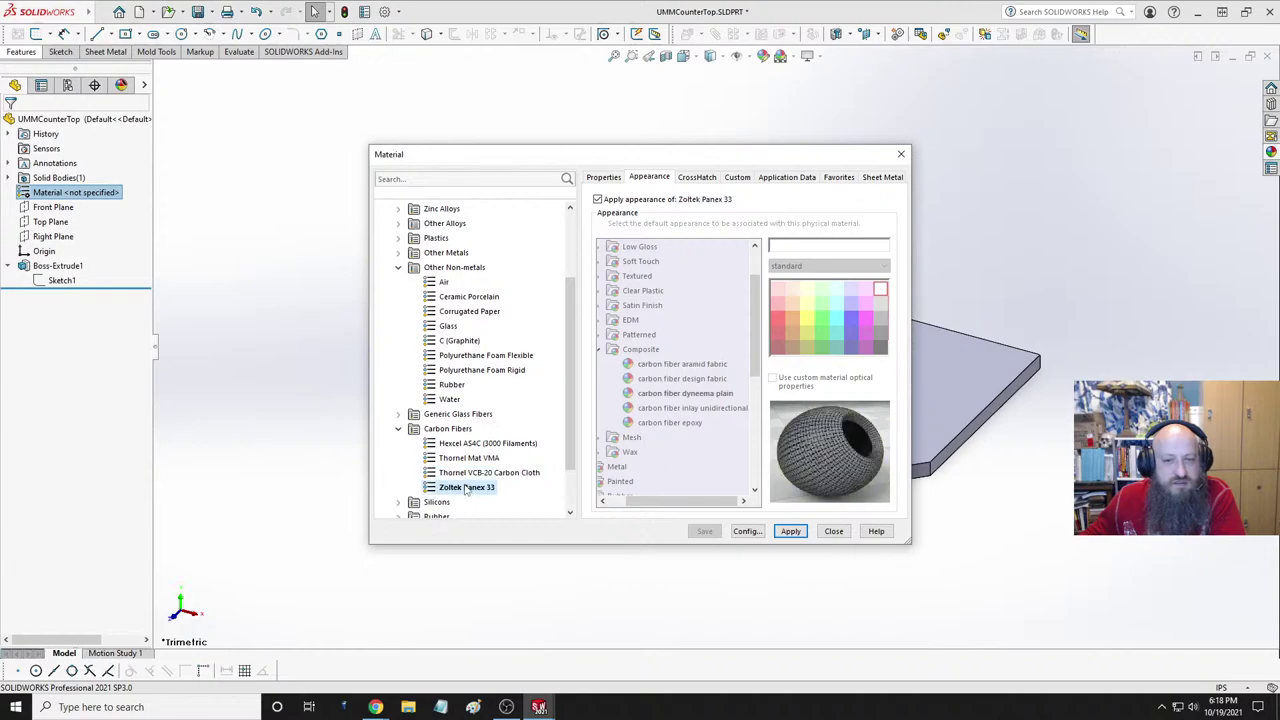
click(467, 473)
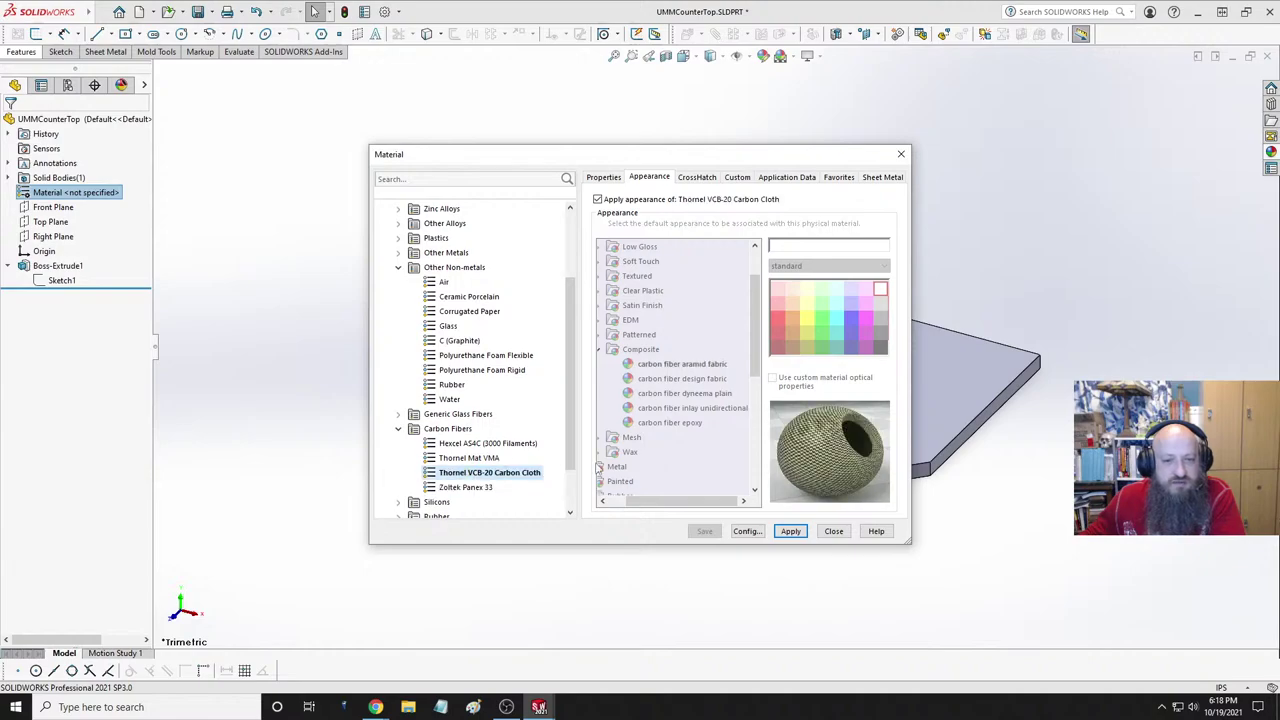
click(791, 534)
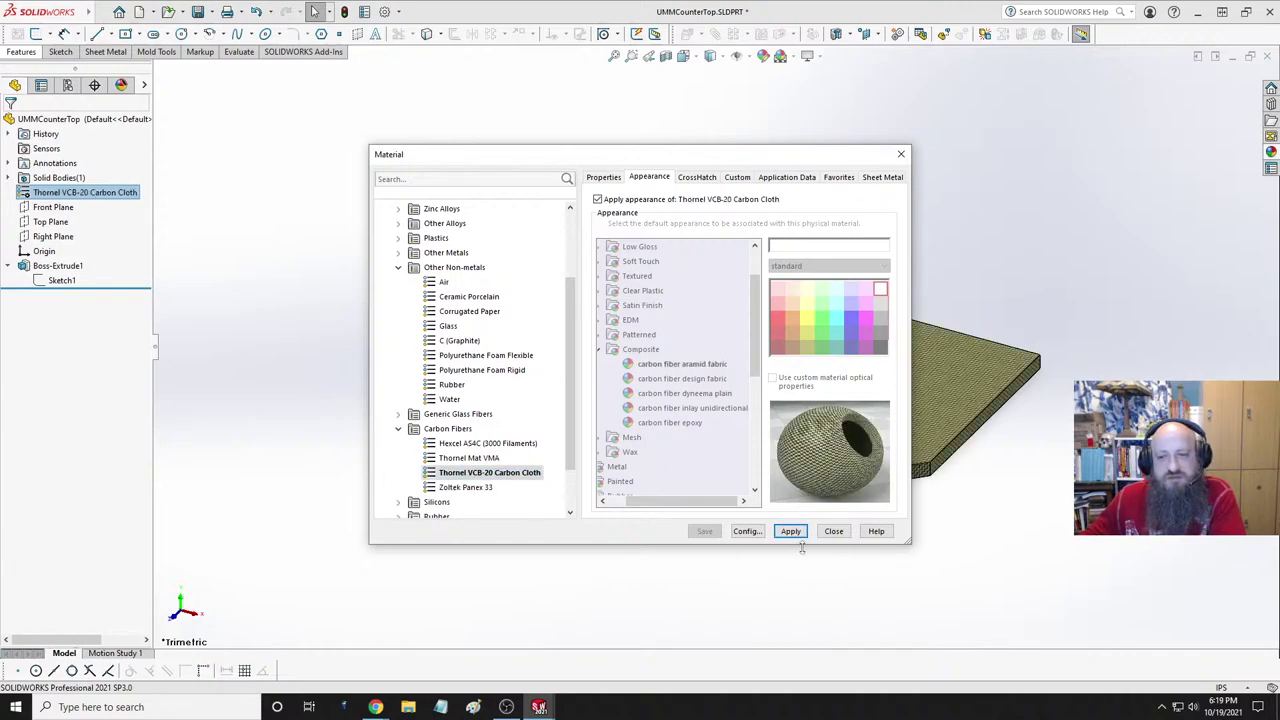
click(833, 531)
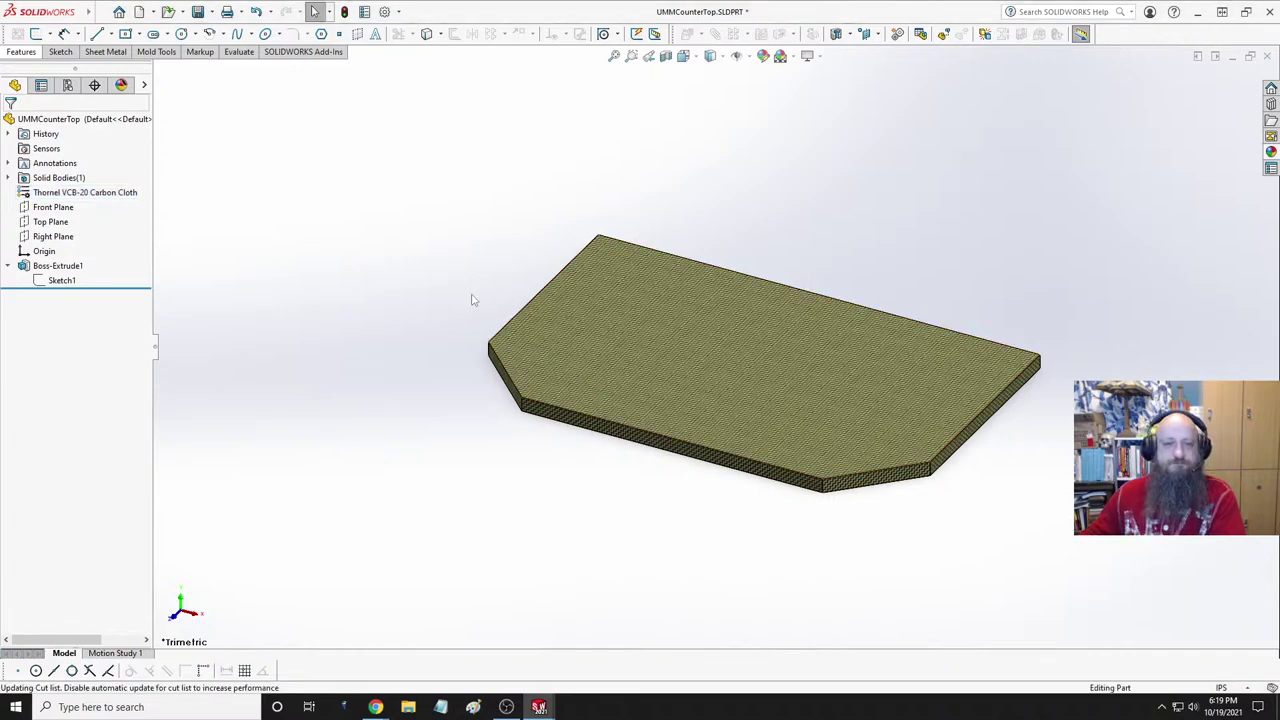
right_click(75, 192)
- Reopen the material editor and browse the Custom Materials library's Construction category
click(100, 199)
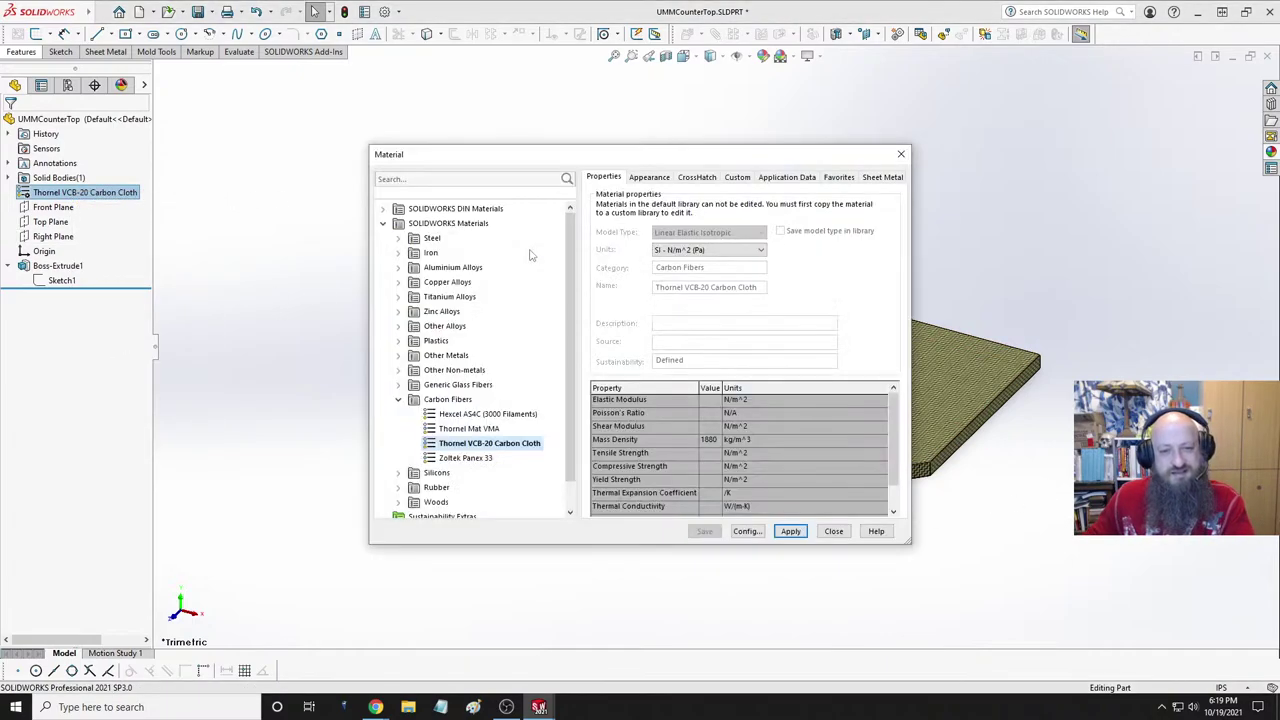
scroll(450, 470, down, 1)
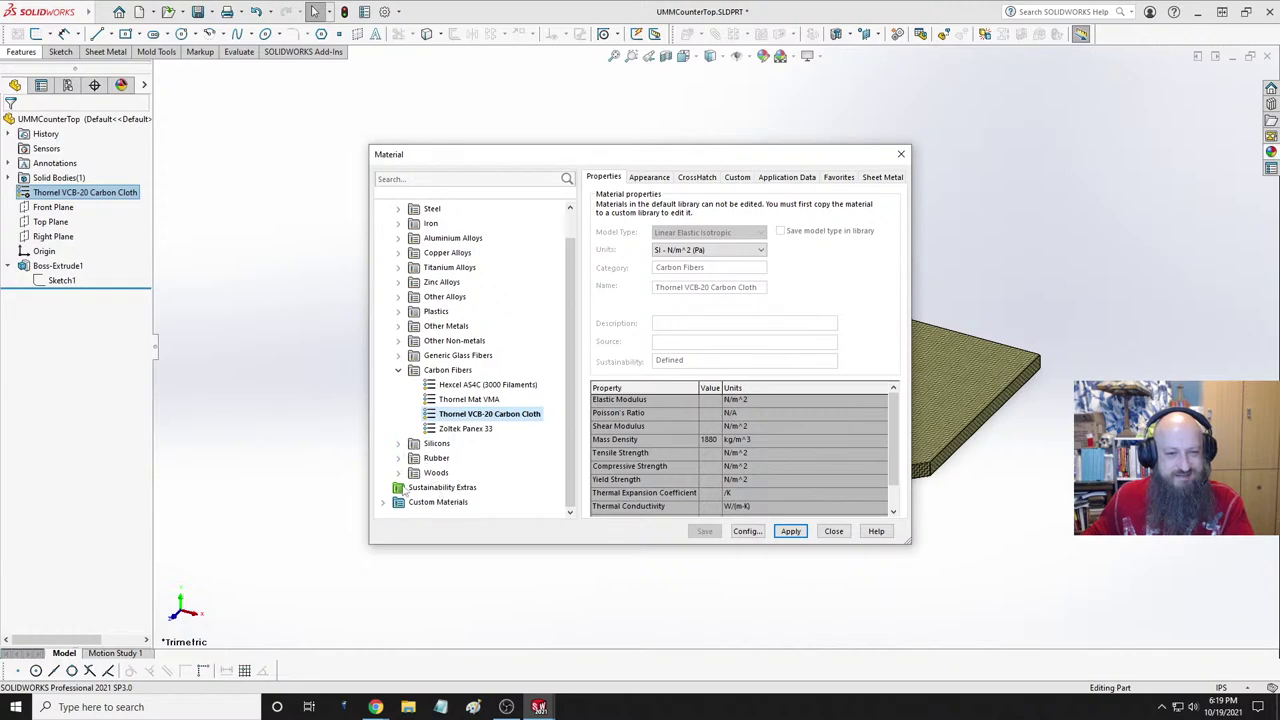
click(437, 489)
click(445, 502)
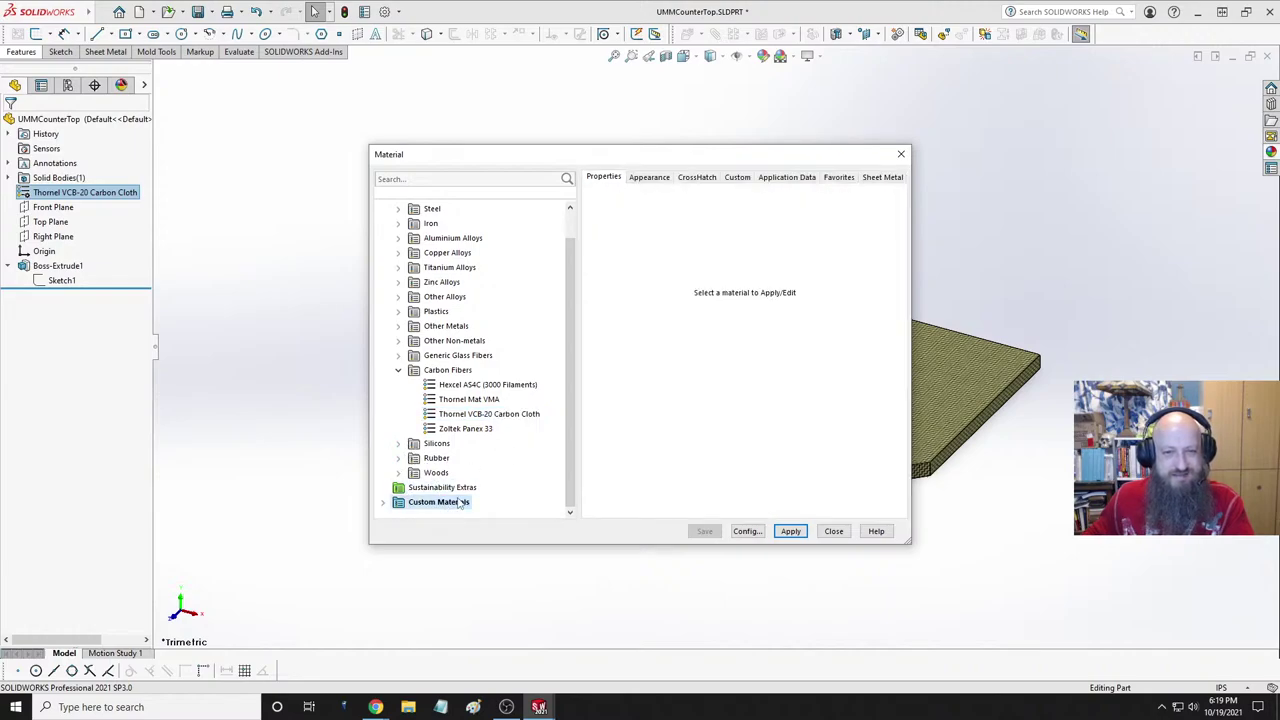
click(384, 505)
click(410, 506)
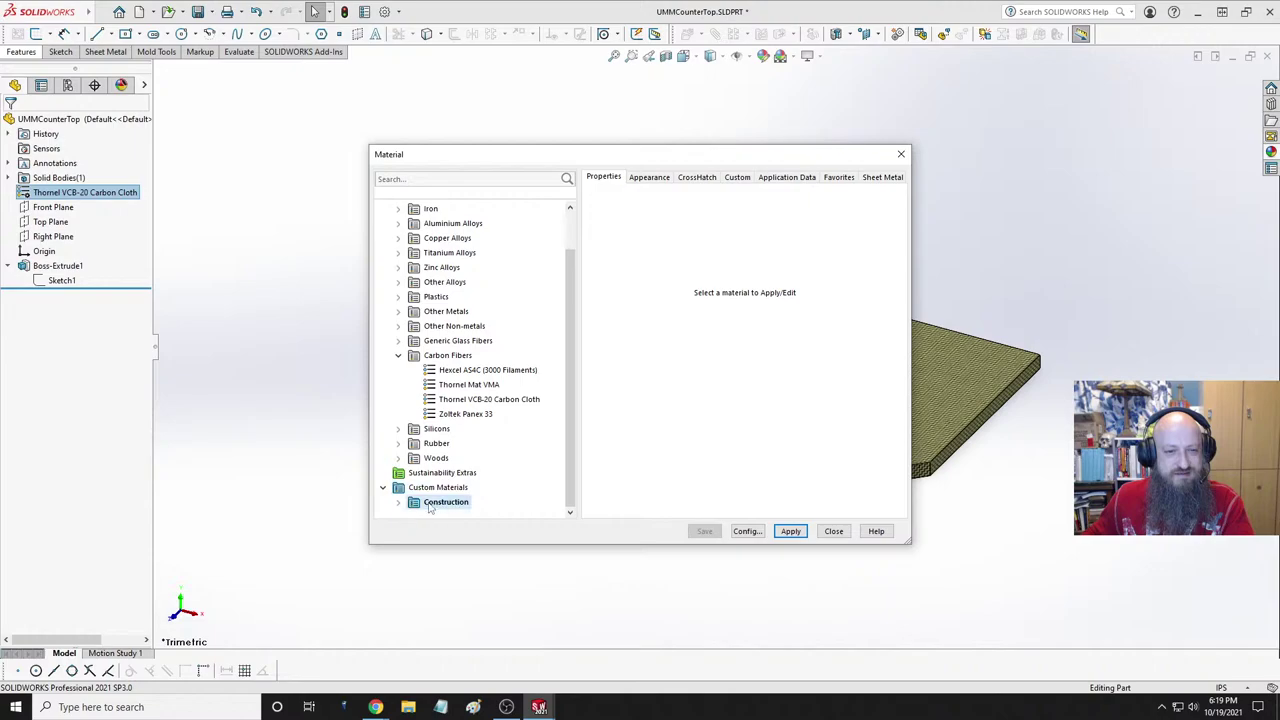
click(455, 502)
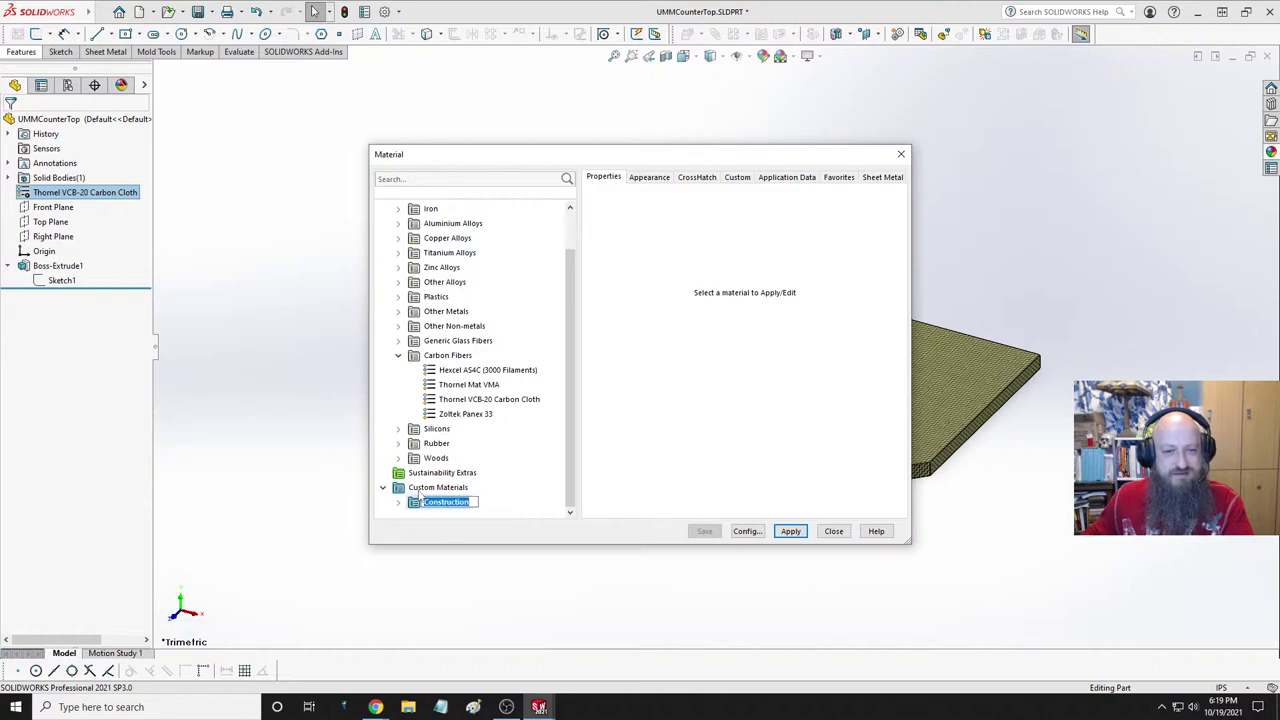
scroll(490, 354, up, 1)
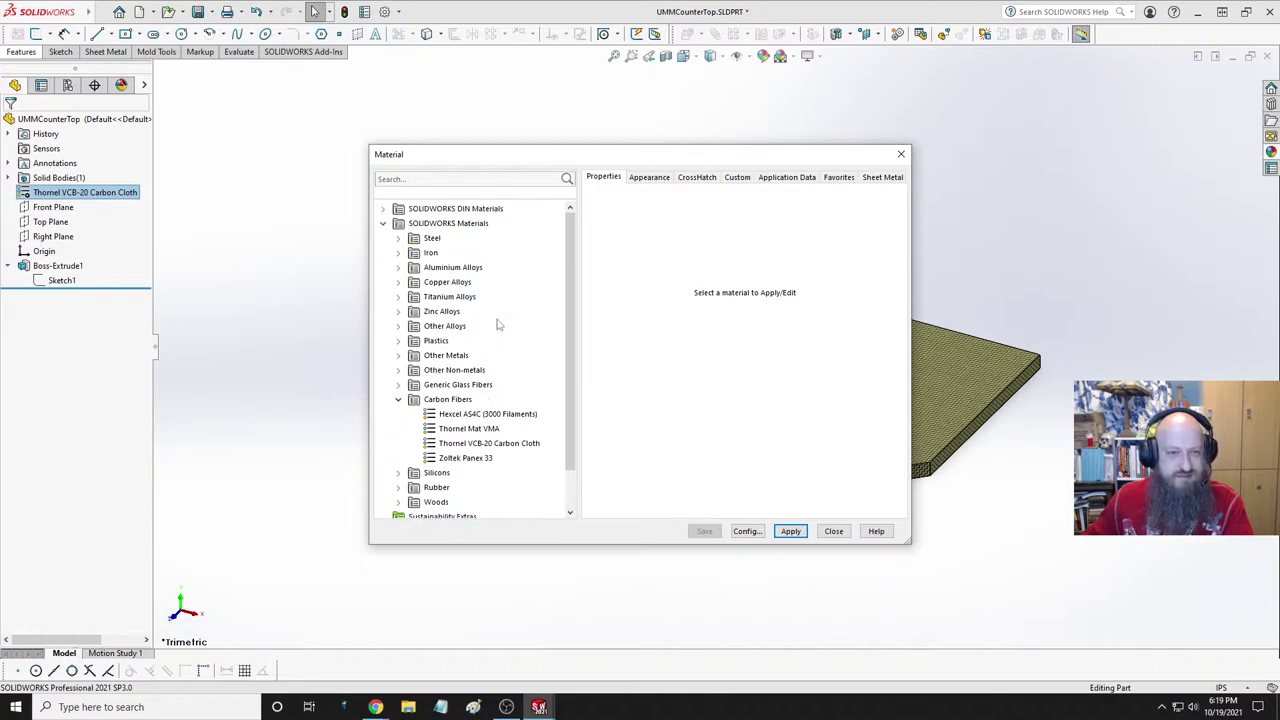
- Preview POM Acetal Copolymer, PP Copolymer, PPE and PP Film, closing without applying
click(398, 341)
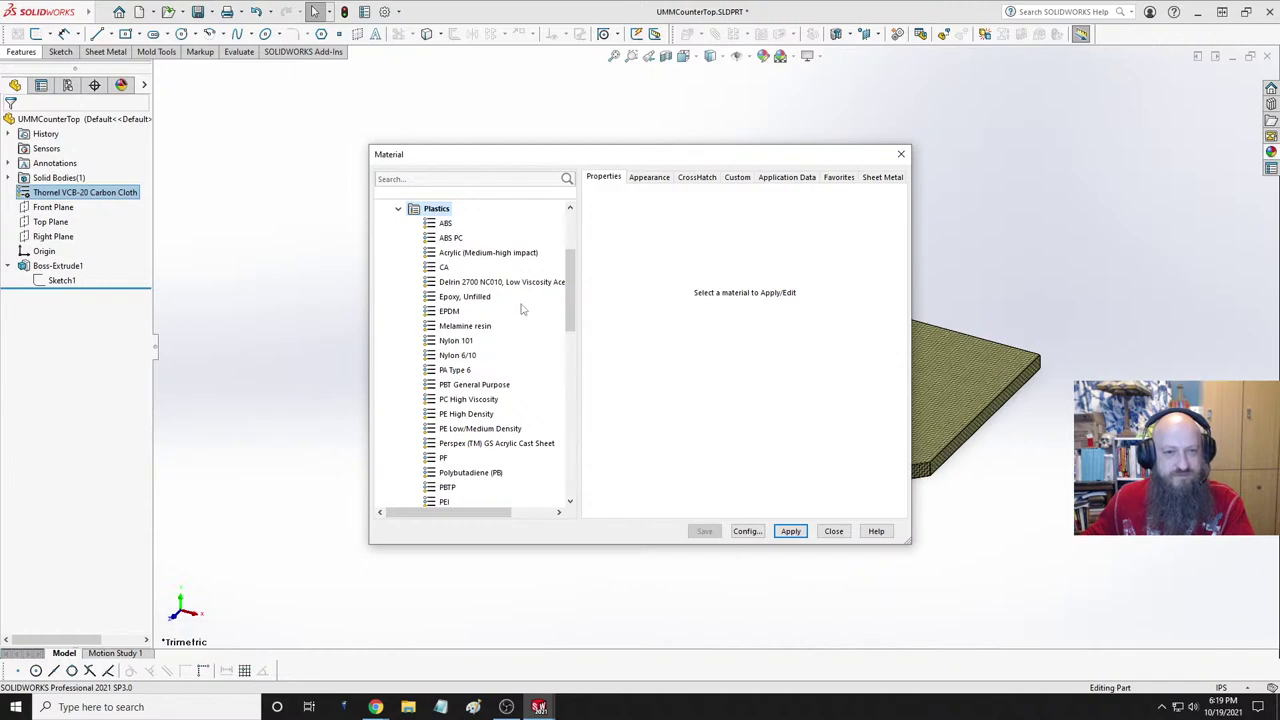
scroll(519, 365, down, 5)
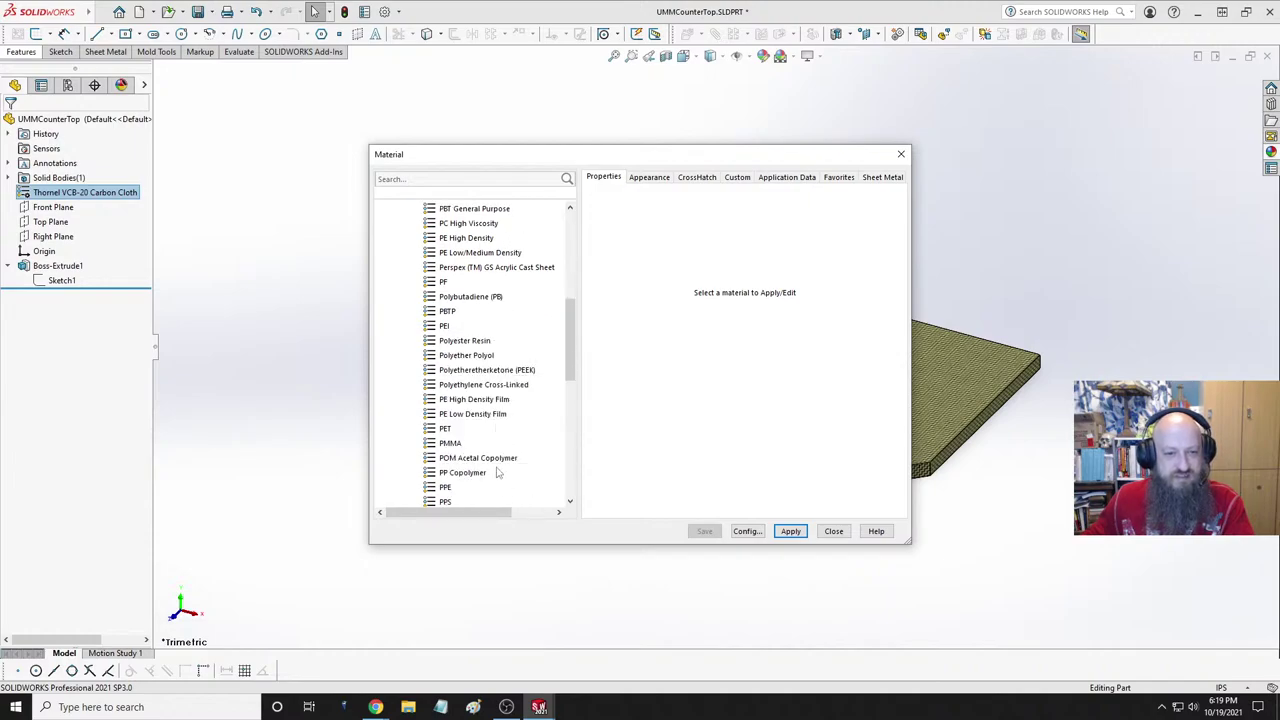
click(485, 415)
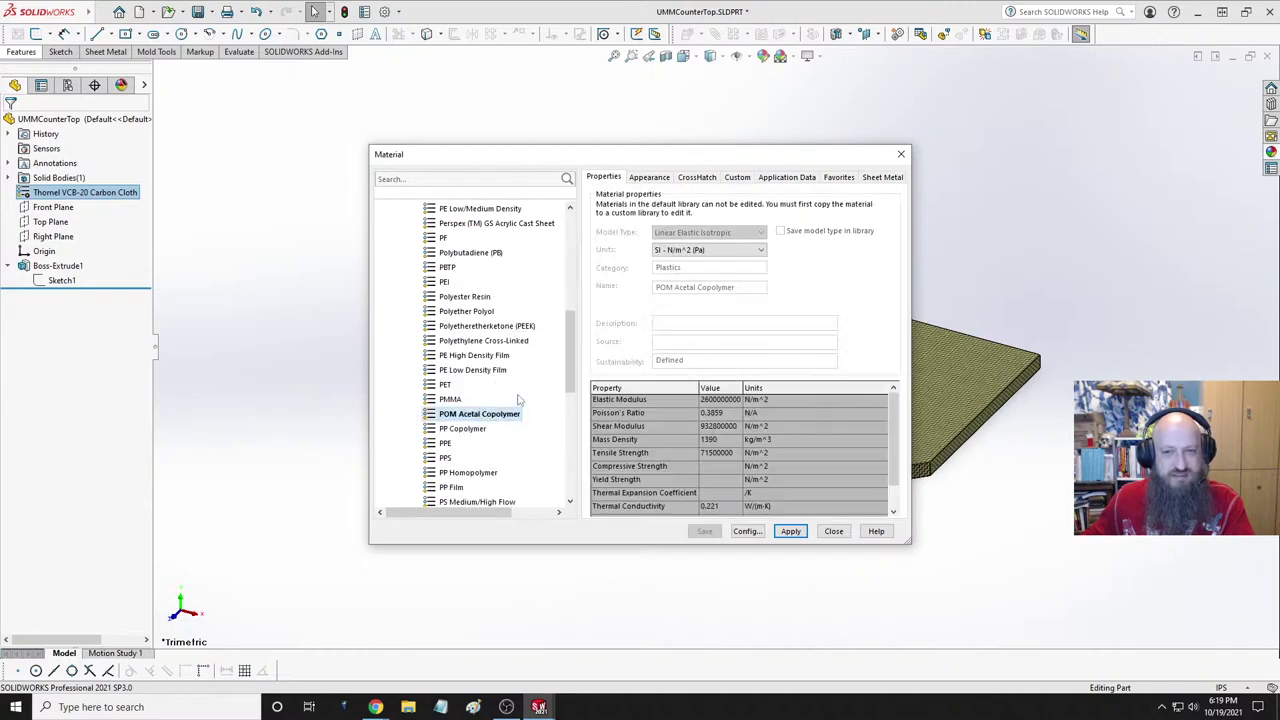
click(655, 180)
click(460, 428)
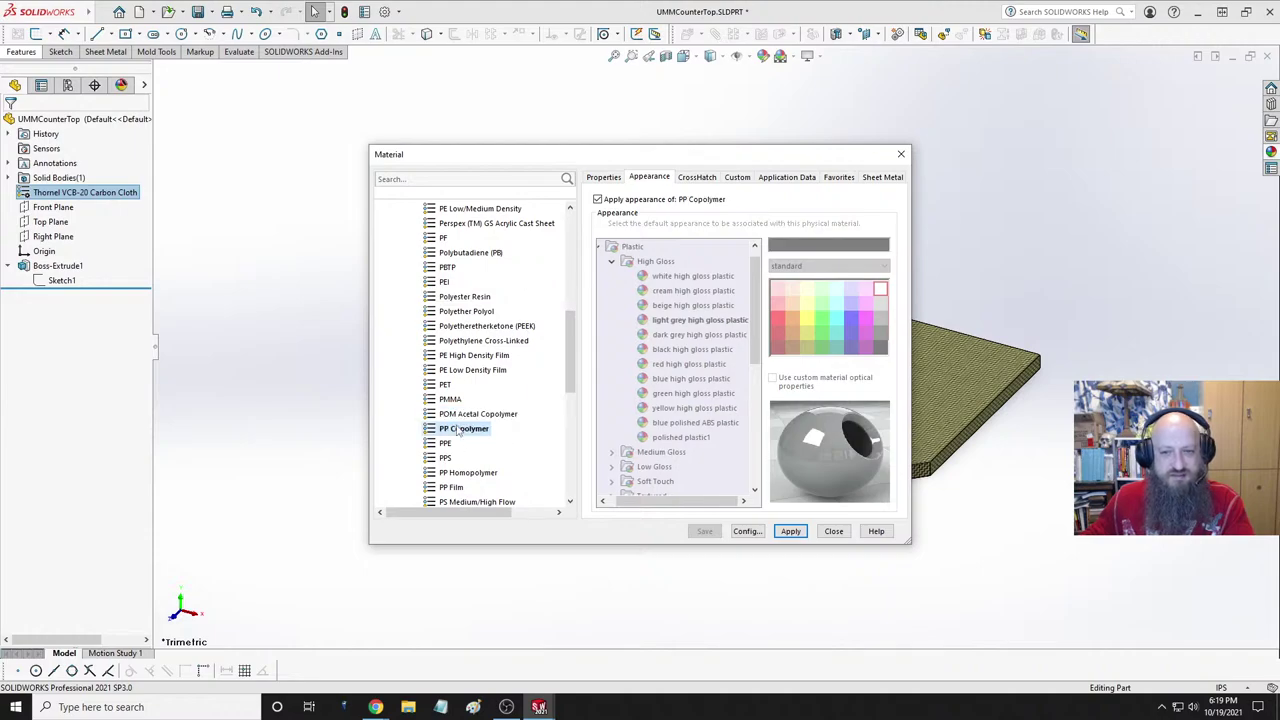
click(446, 443)
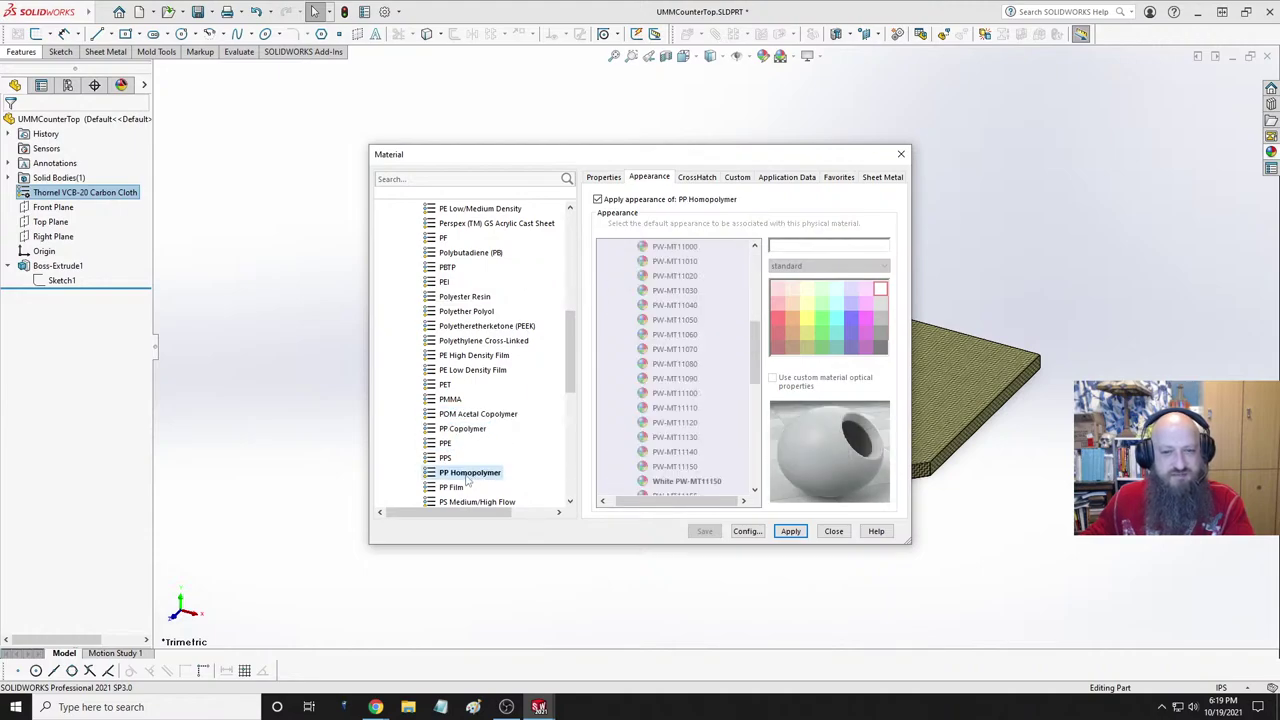
click(456, 490)
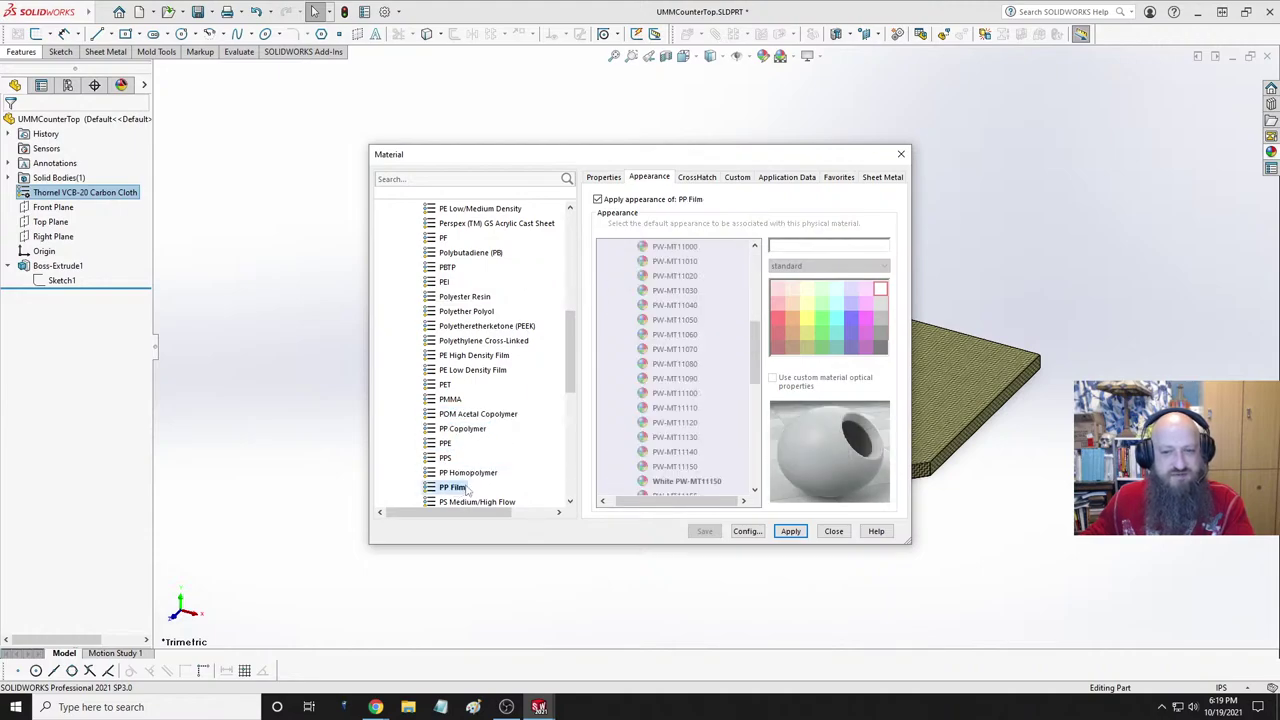
click(838, 533)
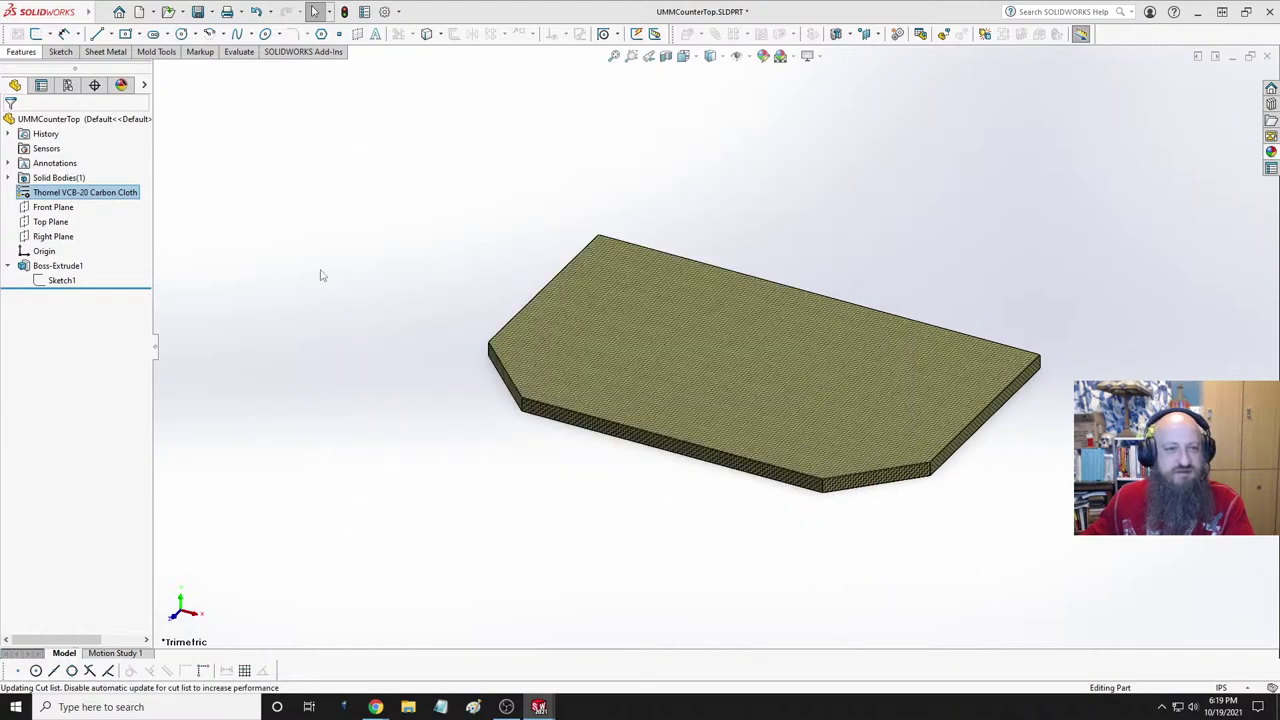
right_click(67, 196)
- Set the material to Concrete and orbit around the chamfered front corner
click(105, 270)
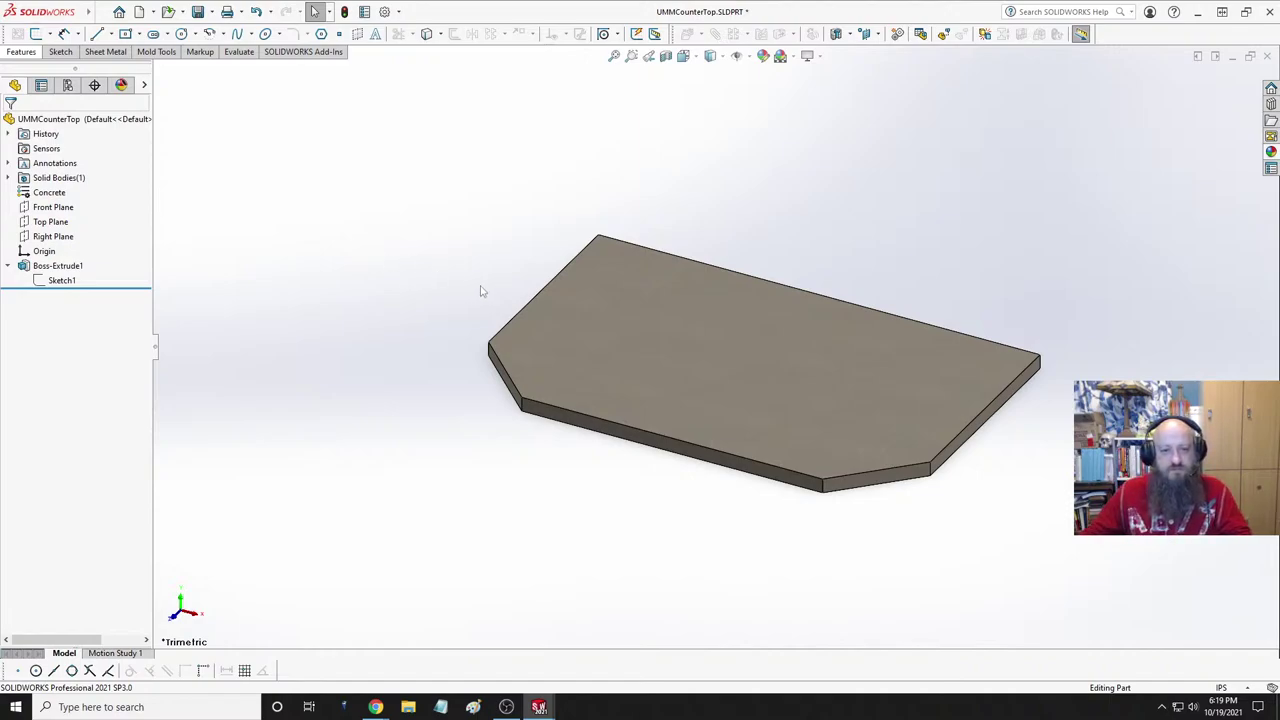
scroll(910, 515, down, 5)
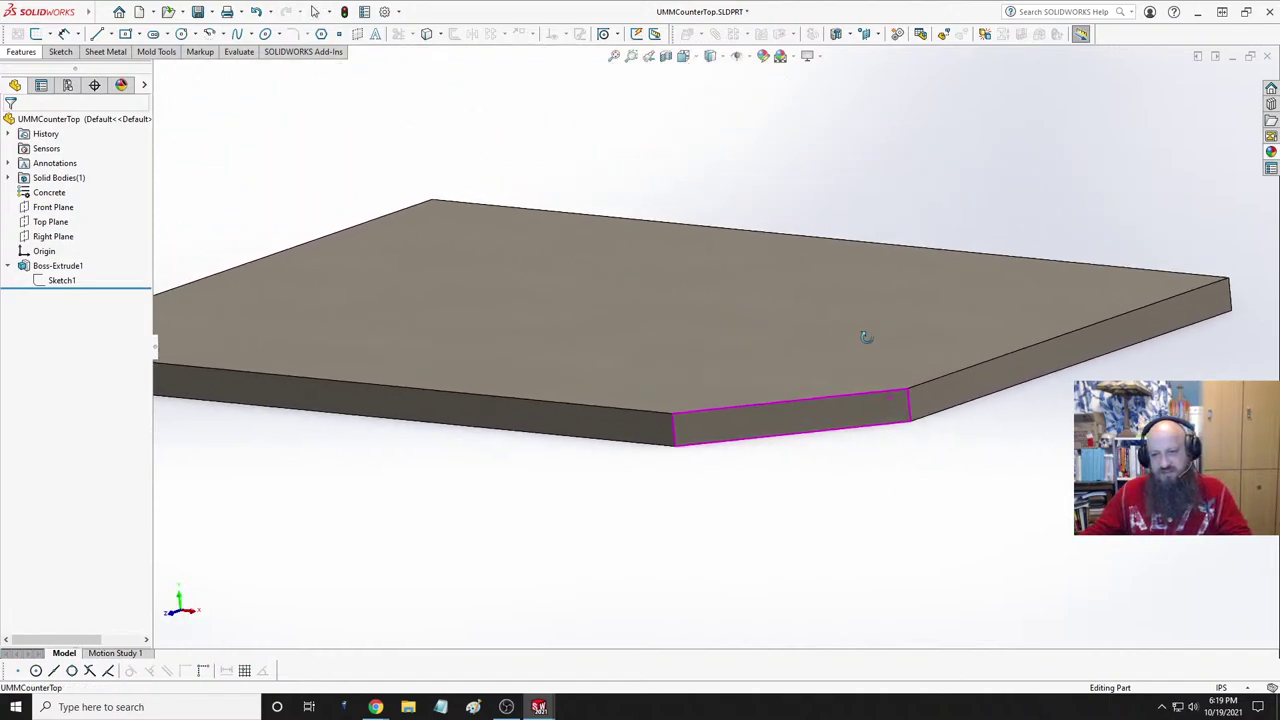
scroll(957, 389, down, 3)
middle_drag(757, 386, 770, 429)
scroll(769, 429, up, 5)
middle_drag(731, 380, 702, 258)
scroll(702, 258, down, 3)
middle_drag(586, 343, 523, 331)
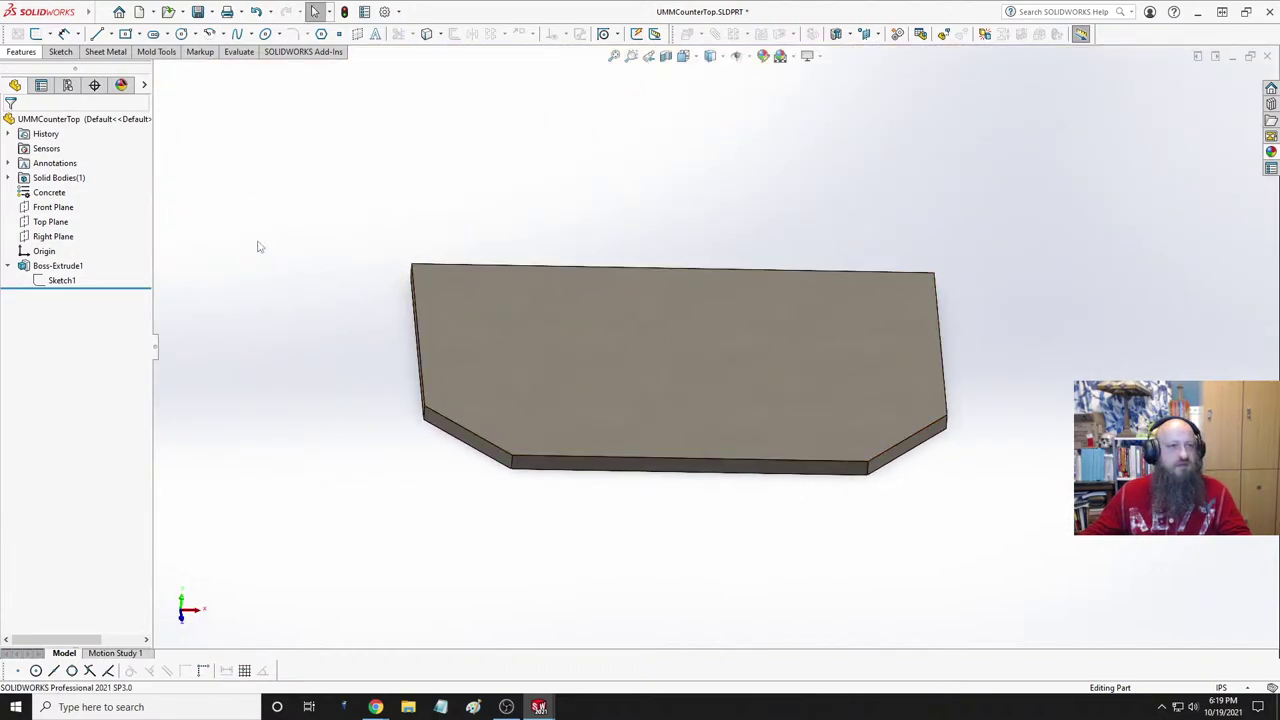
click(21, 51)
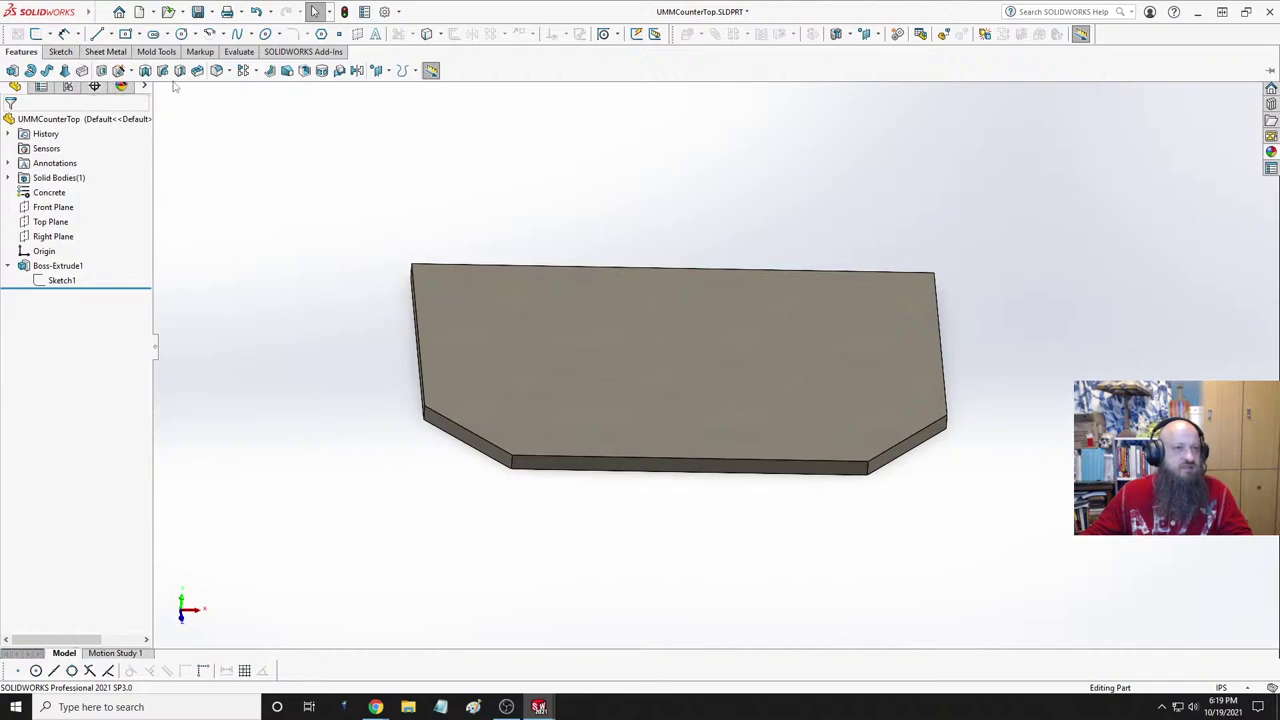
- Start a 0.5 in fillet and pick the chamfered front edge and left side face
click(217, 72)
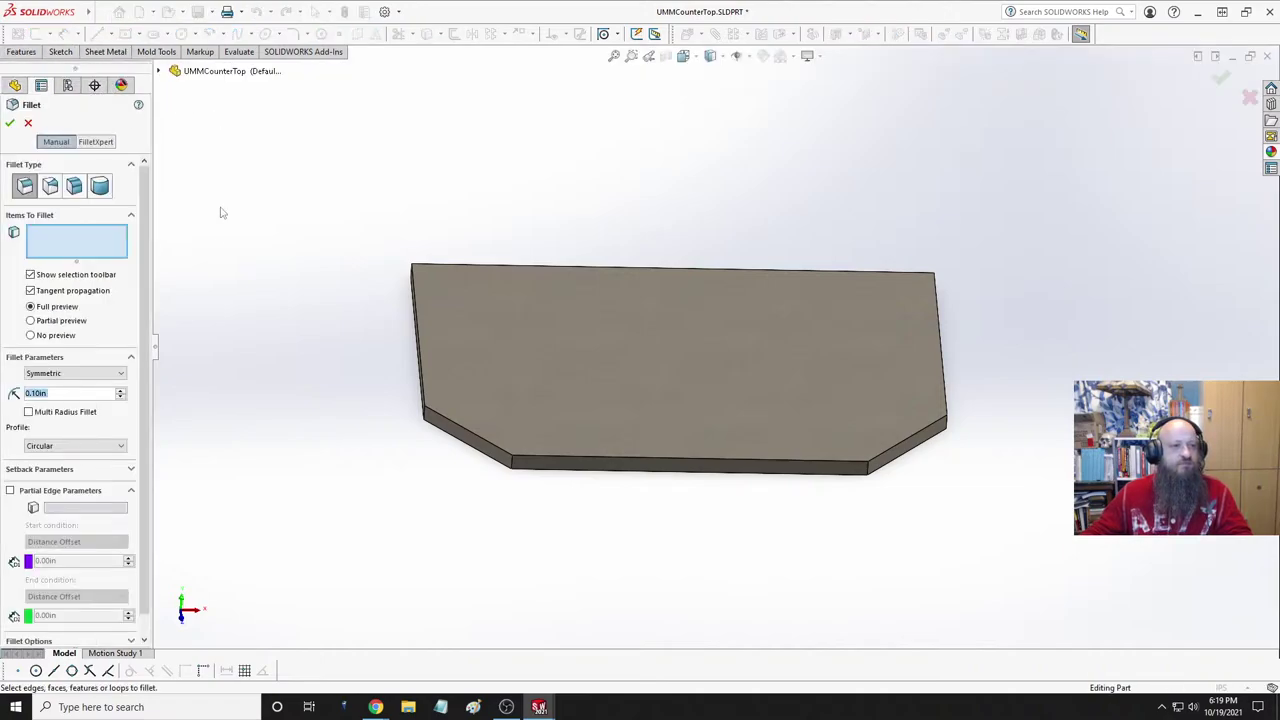
text(0.5)
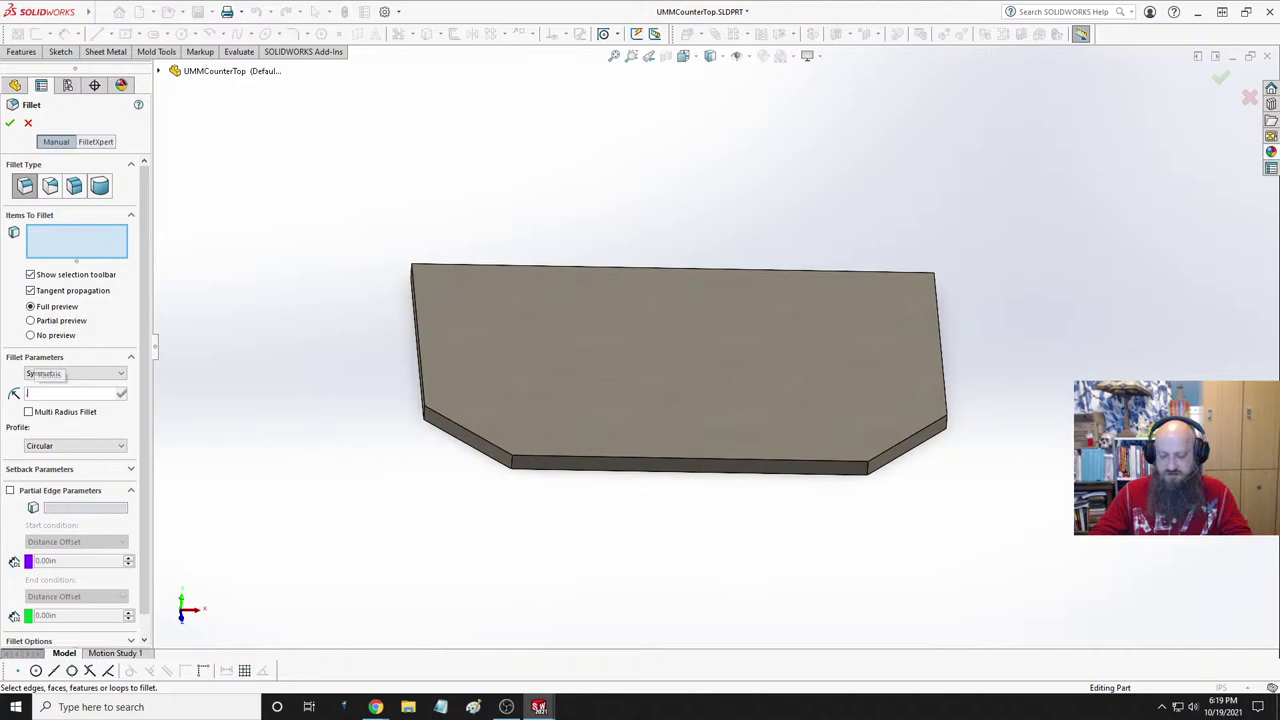
key(Return)
scroll(377, 421, down, 2)
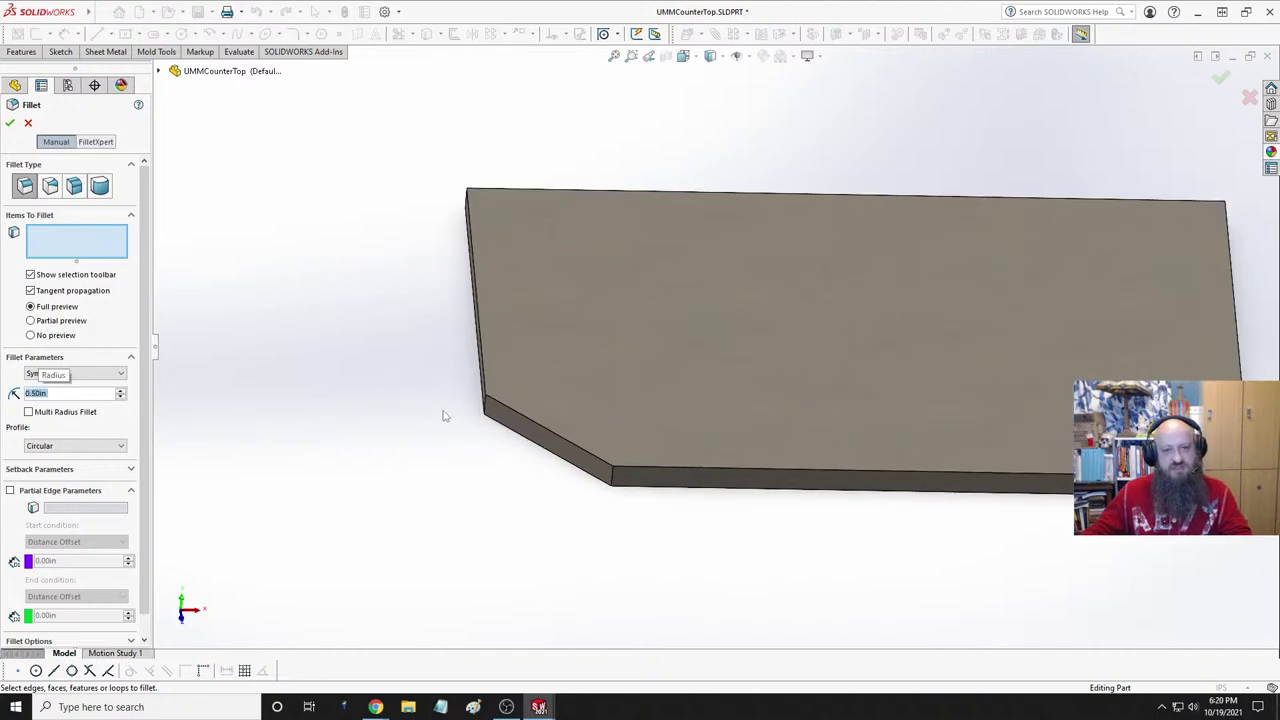
click(565, 439)
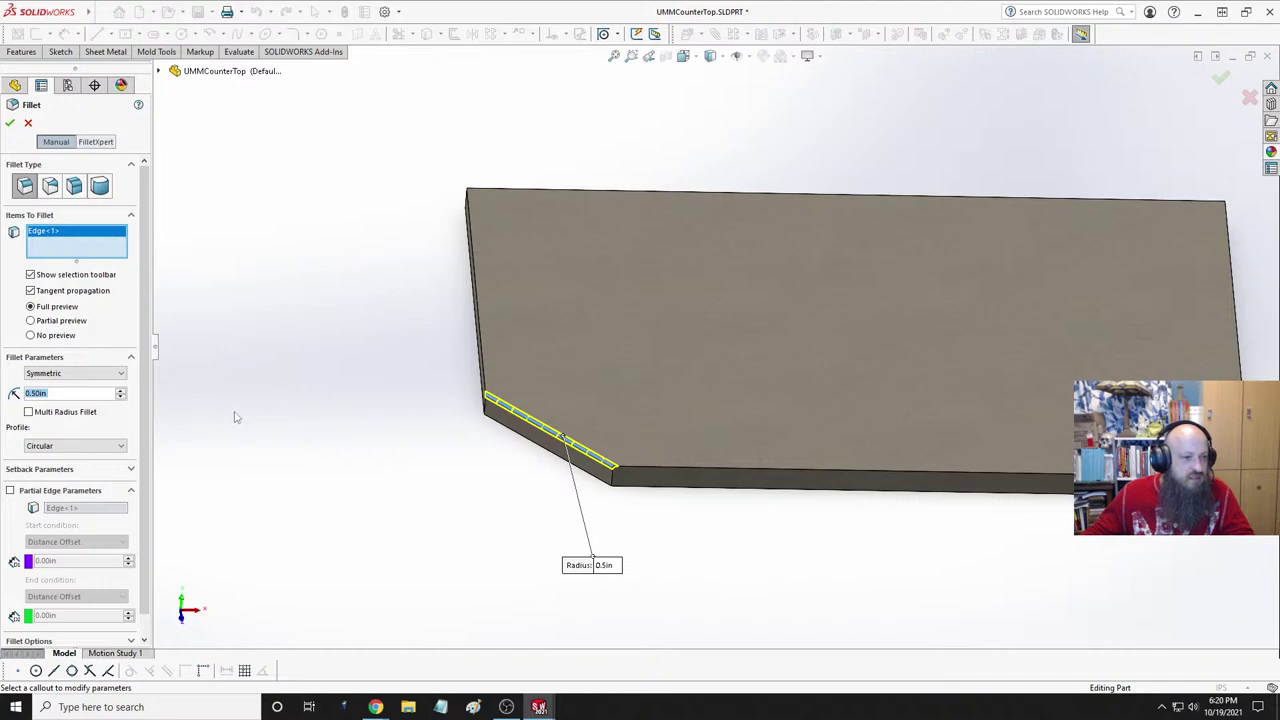
scroll(55, 453, down, 3)
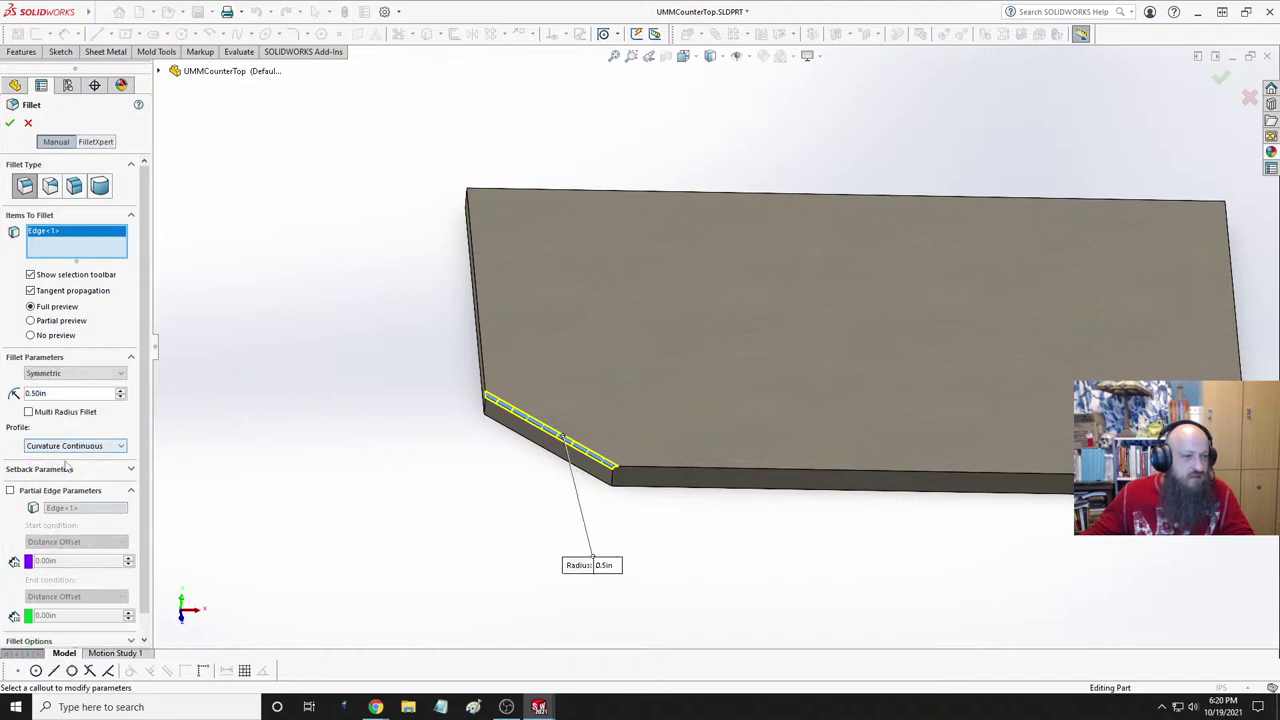
scroll(83, 396, up, 2)
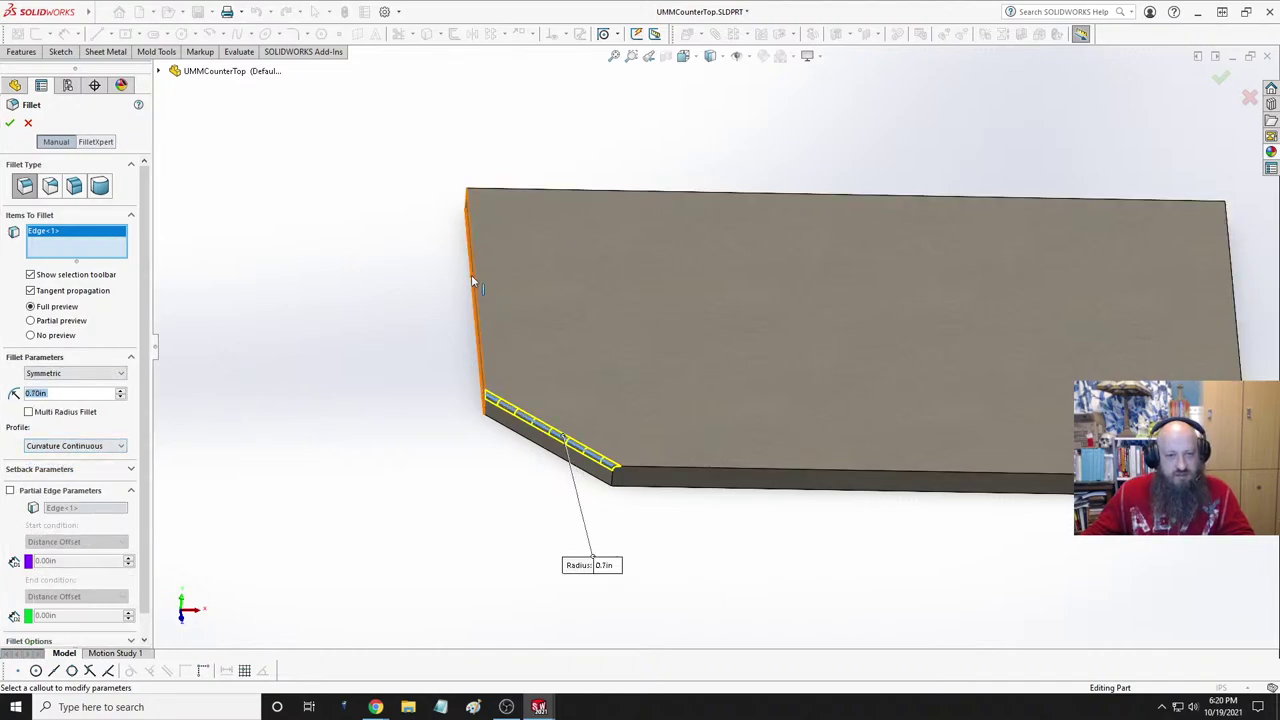
click(502, 263)
middle_drag(508, 266, 527, 313)
click(524, 292)
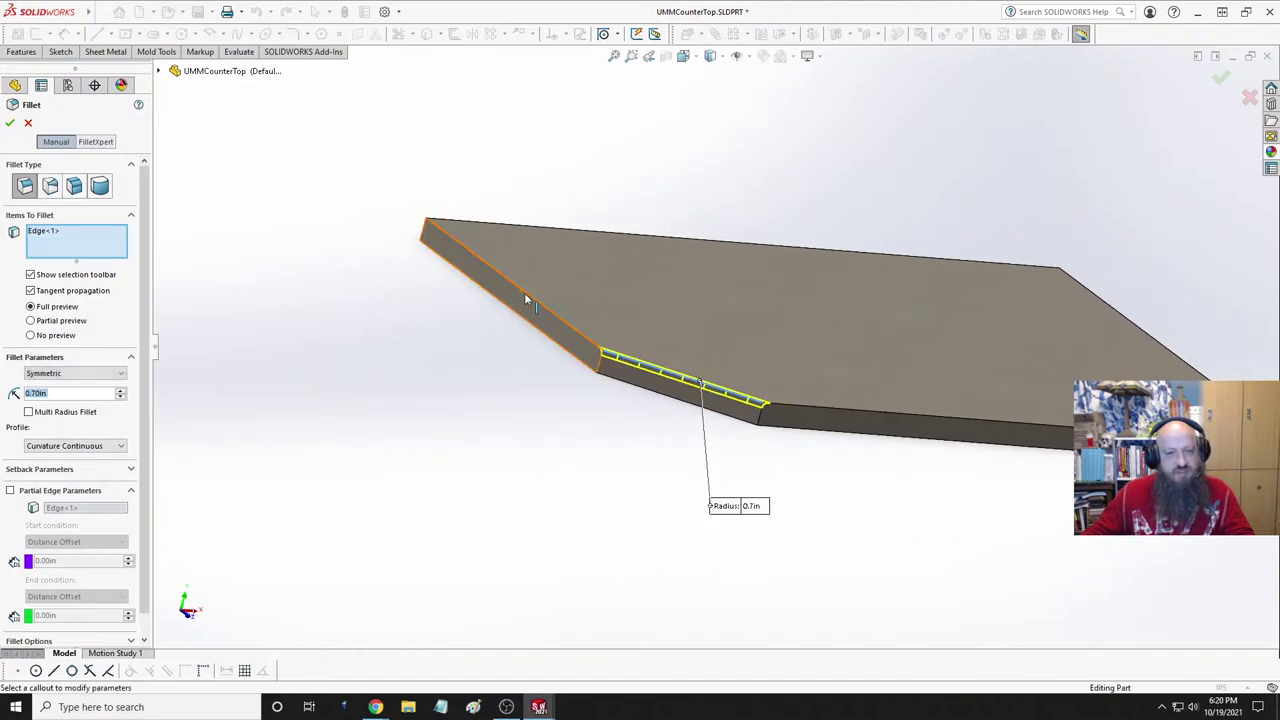
- Clear the picked edges, select the whole top face instead, and apply the fillet
click(505, 226)
click(505, 226)
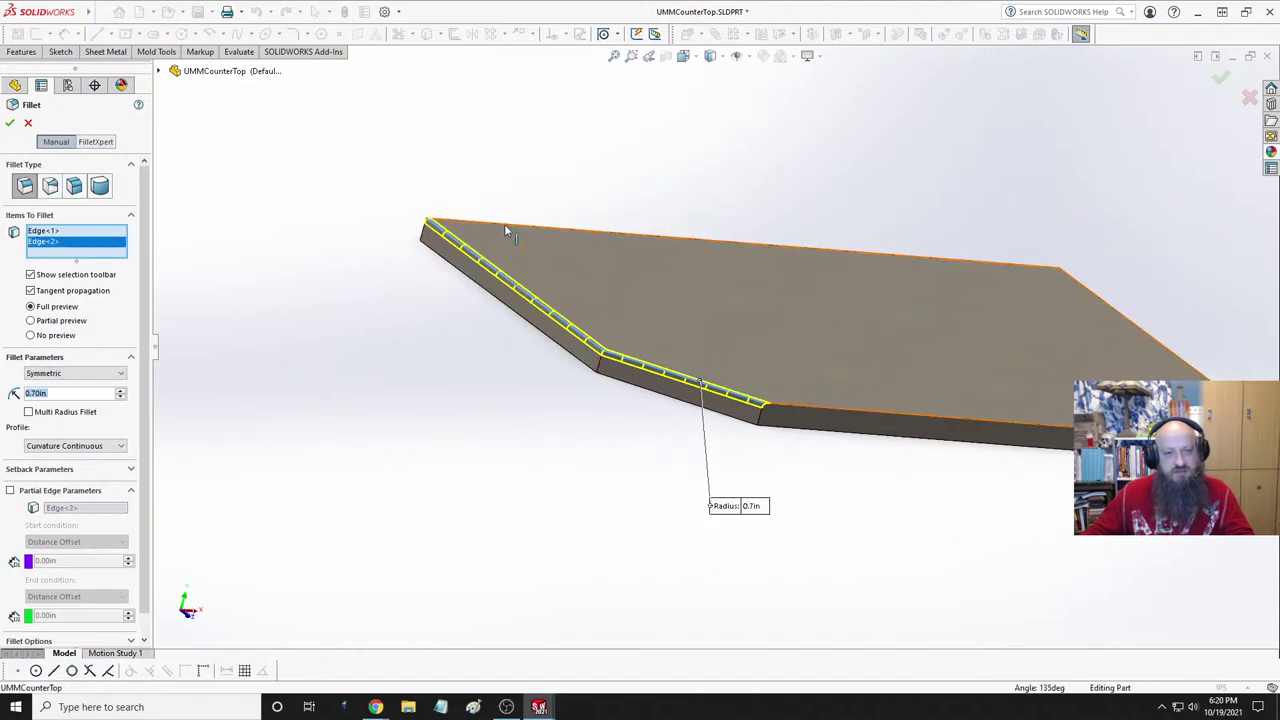
click(1115, 313)
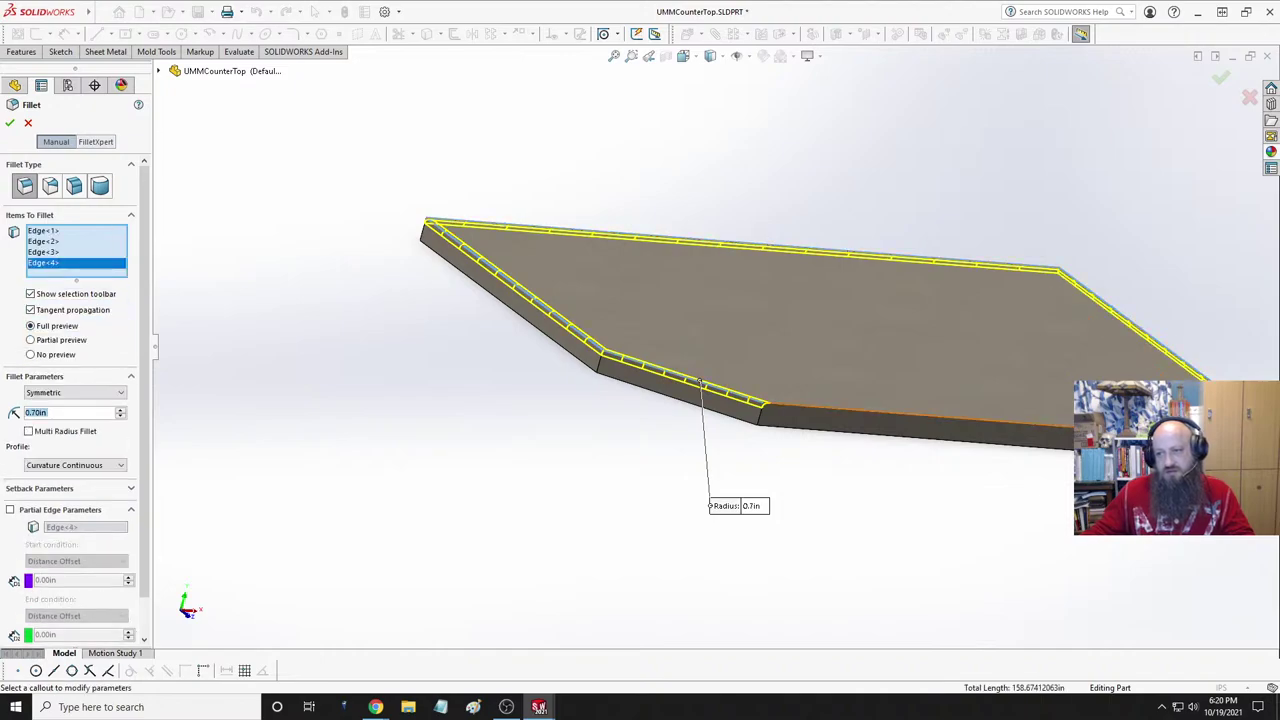
click(1100, 322)
key(Delete)
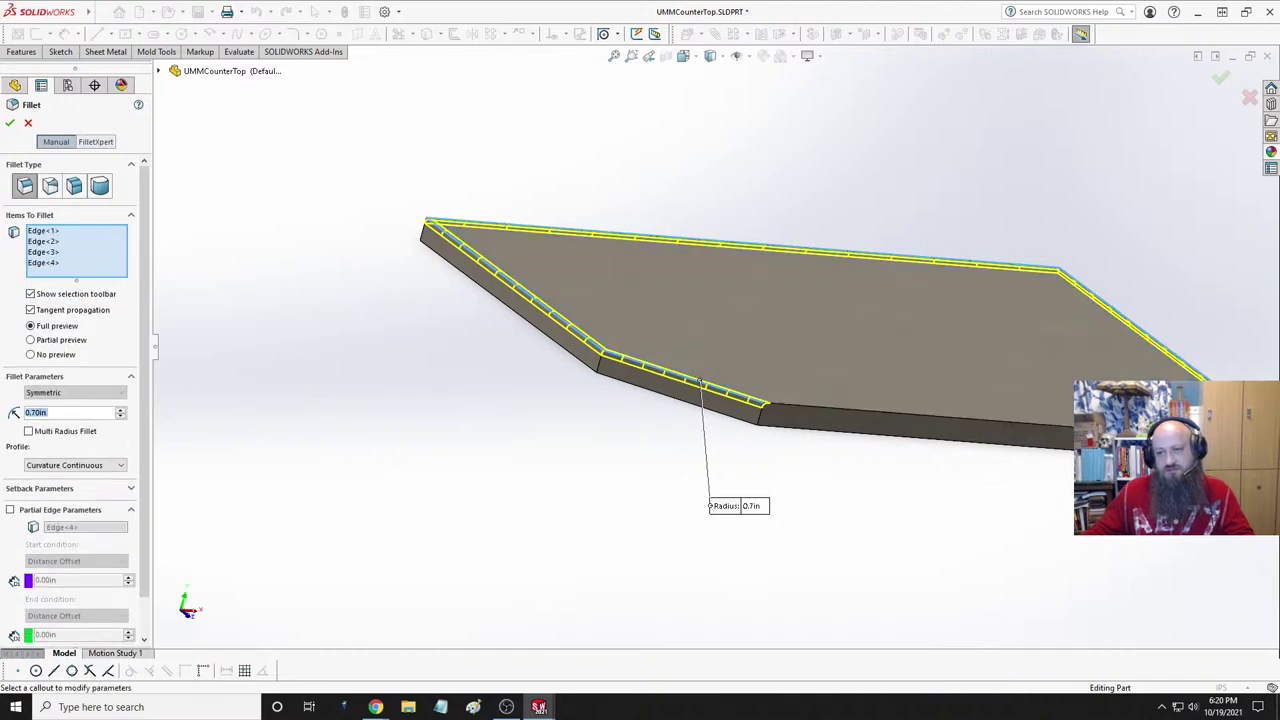
right_click(107, 258)
click(150, 261)
click(779, 312)
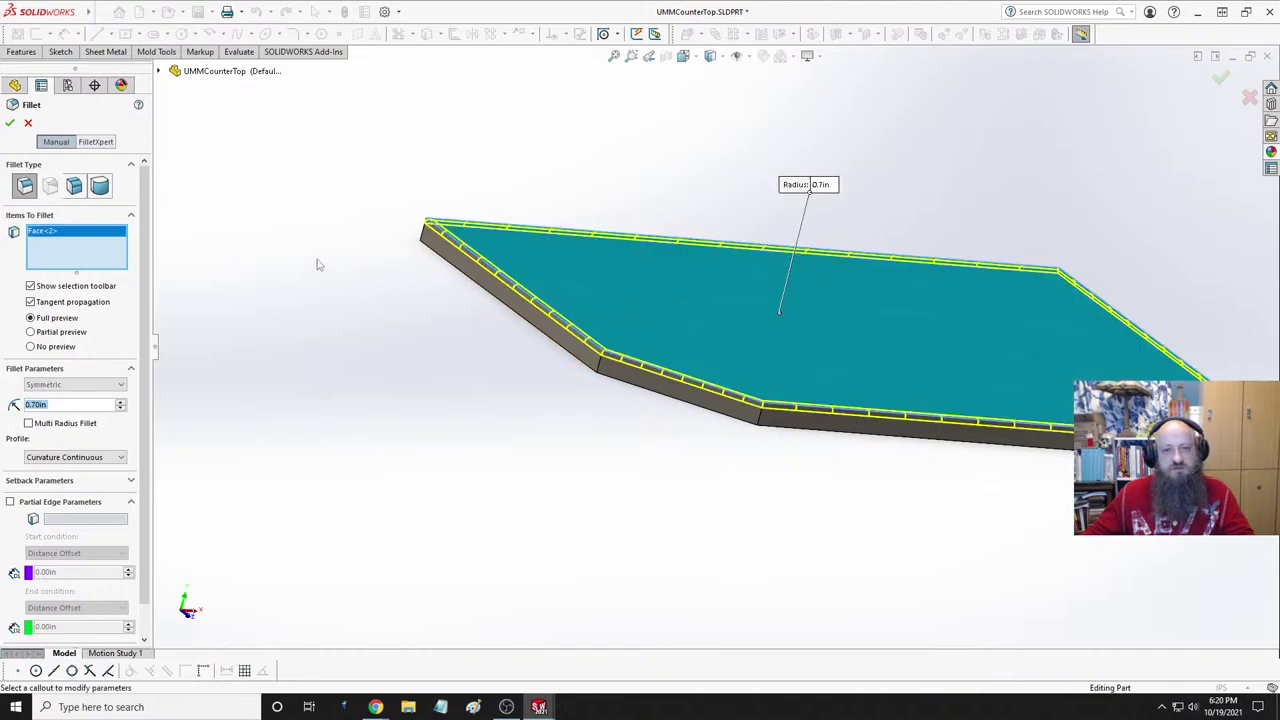
middle_drag(257, 223, 855, 245)
scroll(808, 297, down, 3)
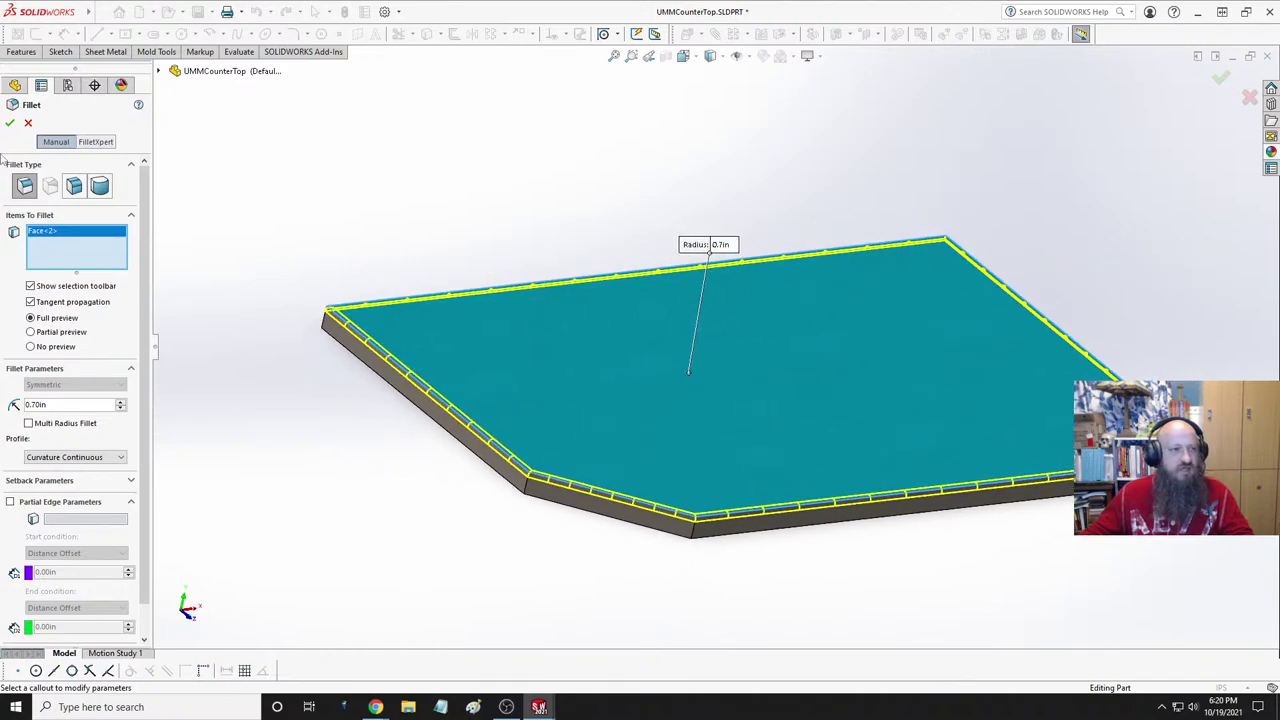
click(9, 122)
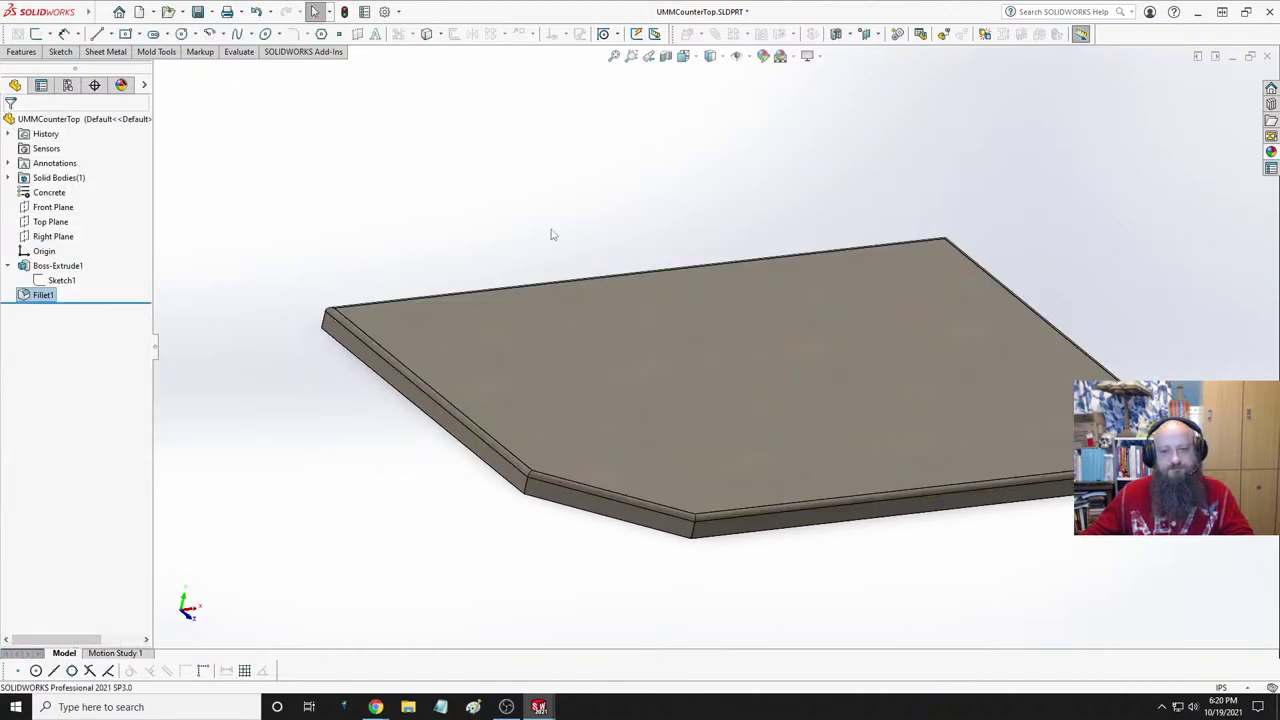
click(711, 60)
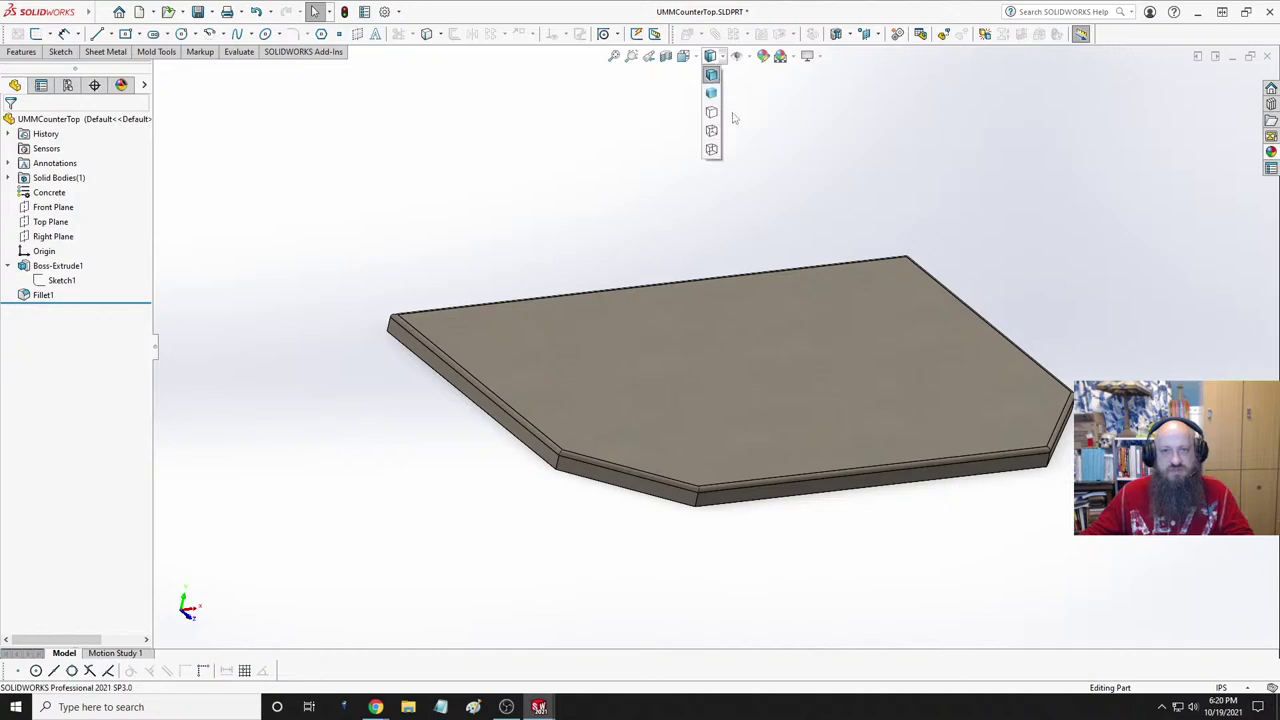
click(712, 93)
middle_drag(705, 271, 660, 231)
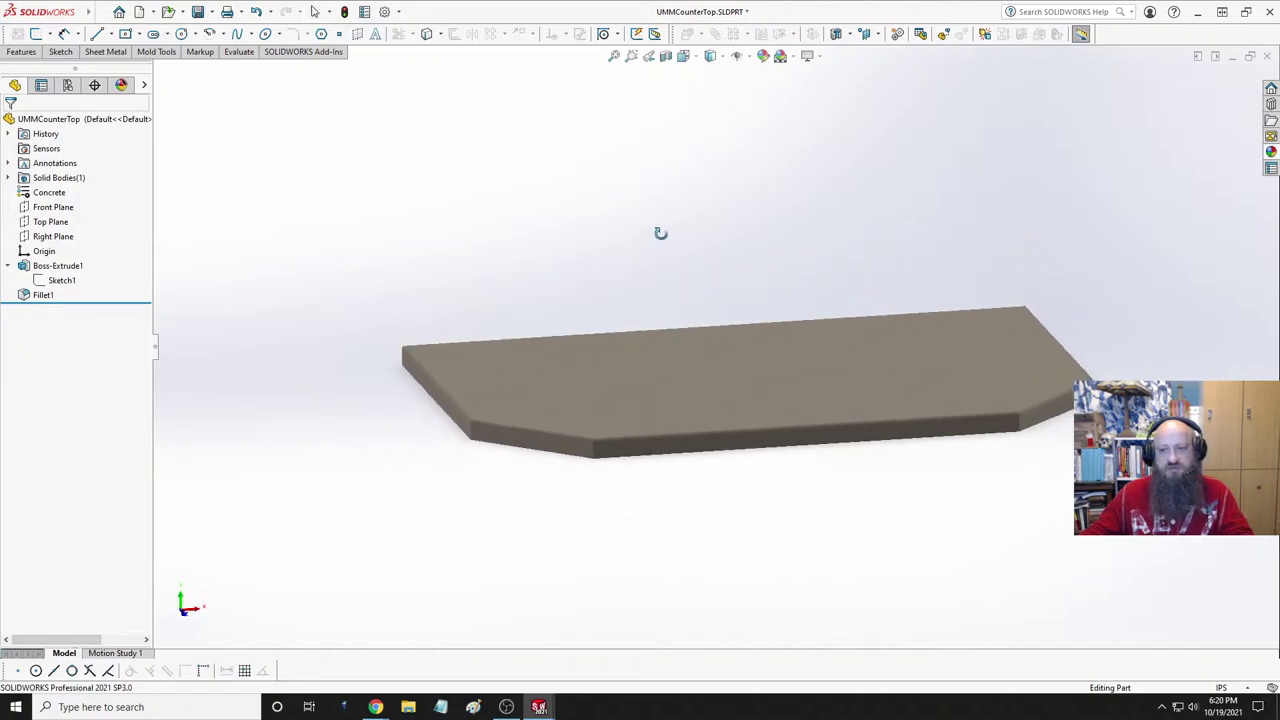
key(space)
click(769, 125)
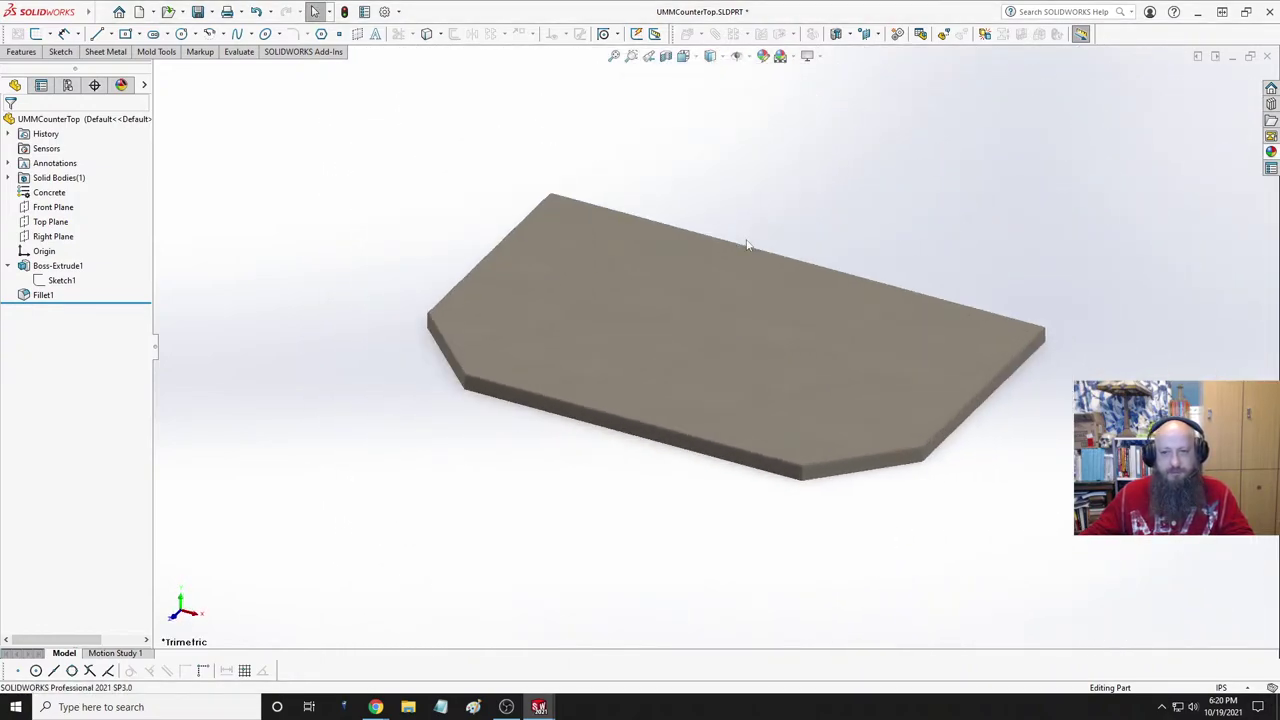
scroll(903, 497, down, 5)
scroll(843, 378, up, 2)
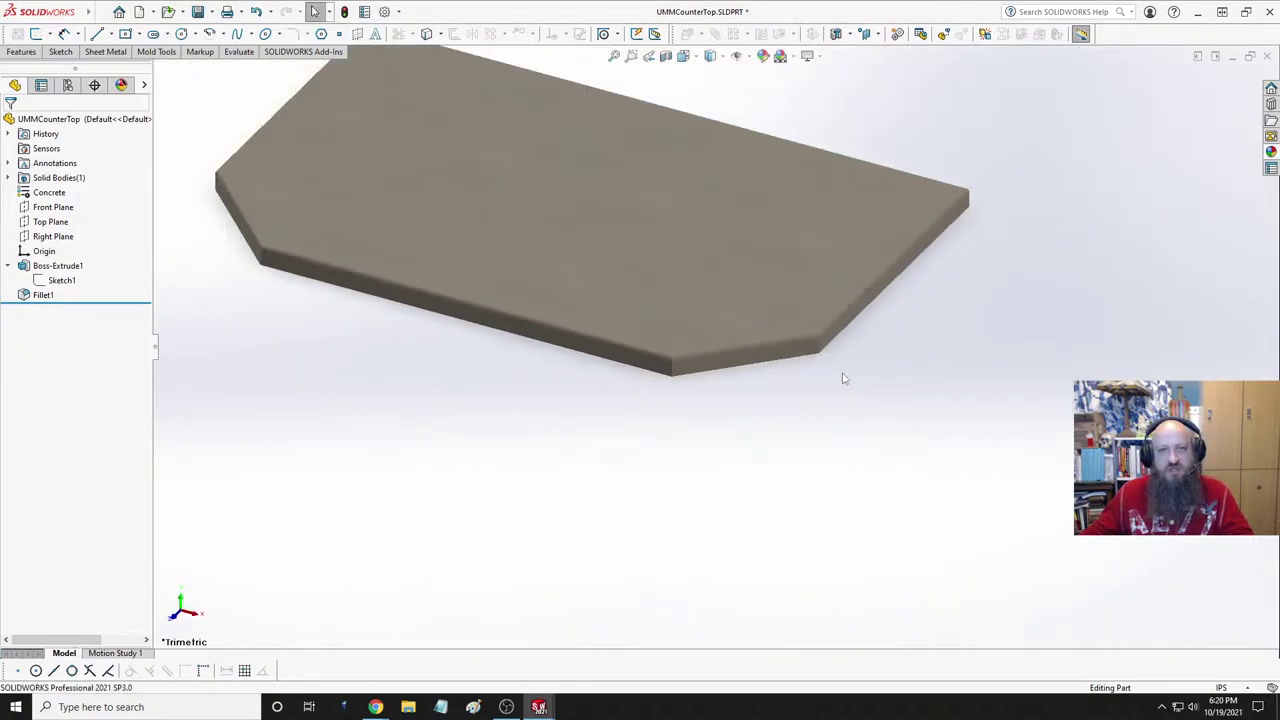
key(f)
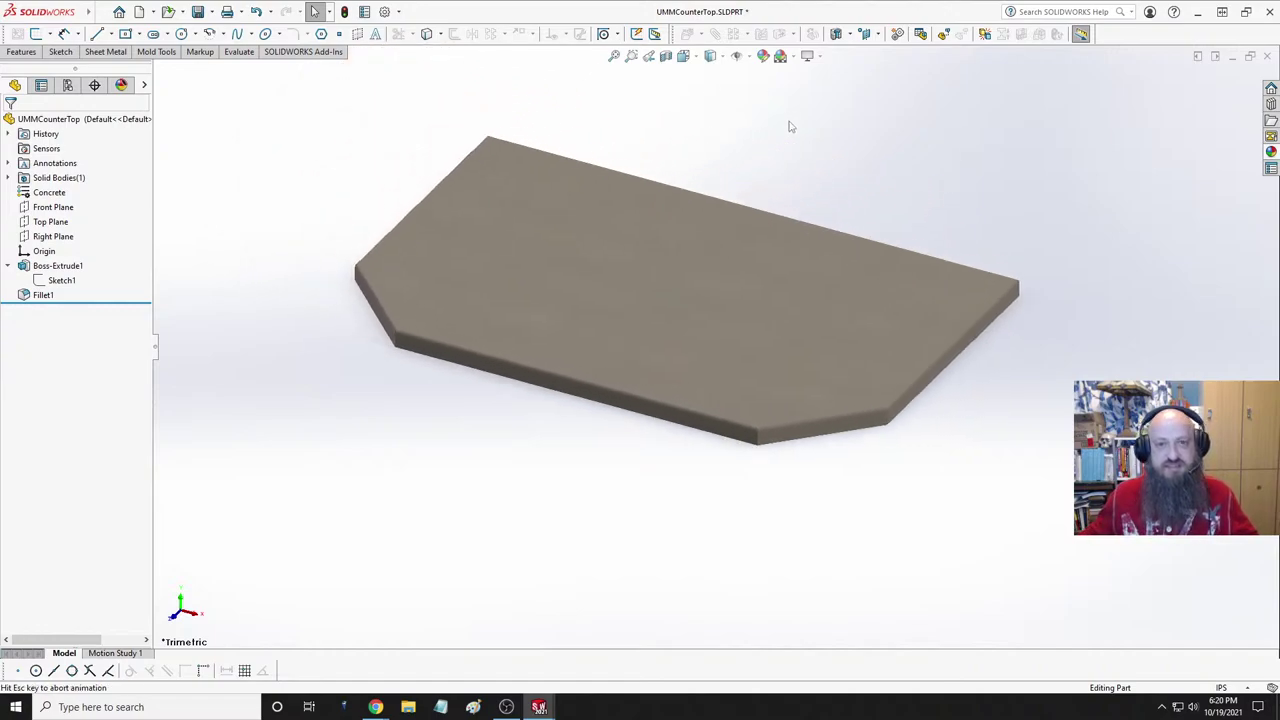
click(710, 56)
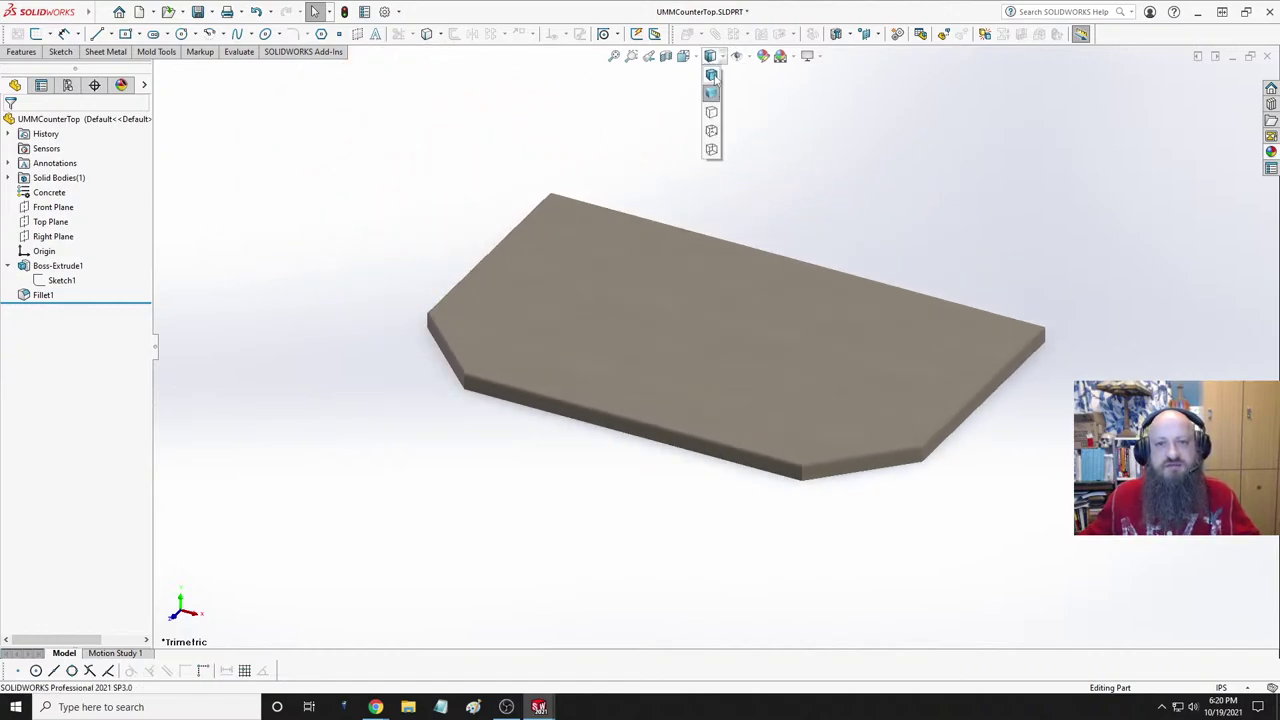
click(714, 80)
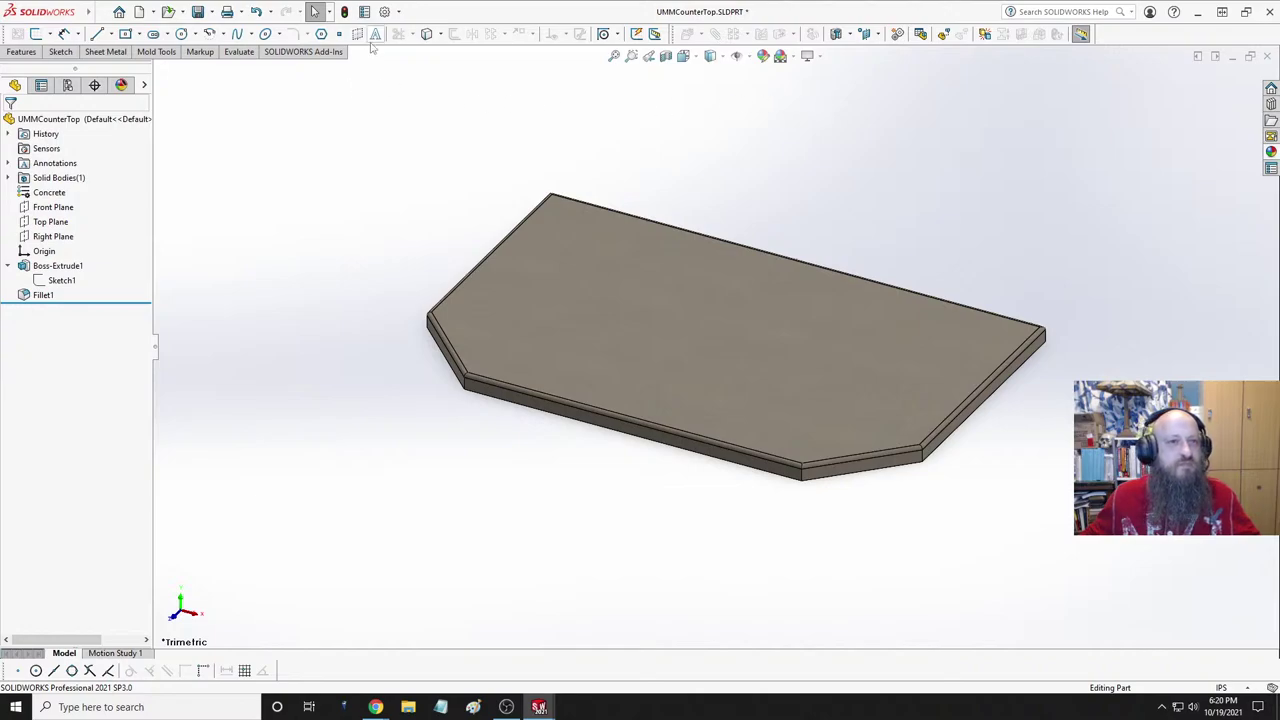
- Look at the file summary information and system options, then close both
click(365, 12)
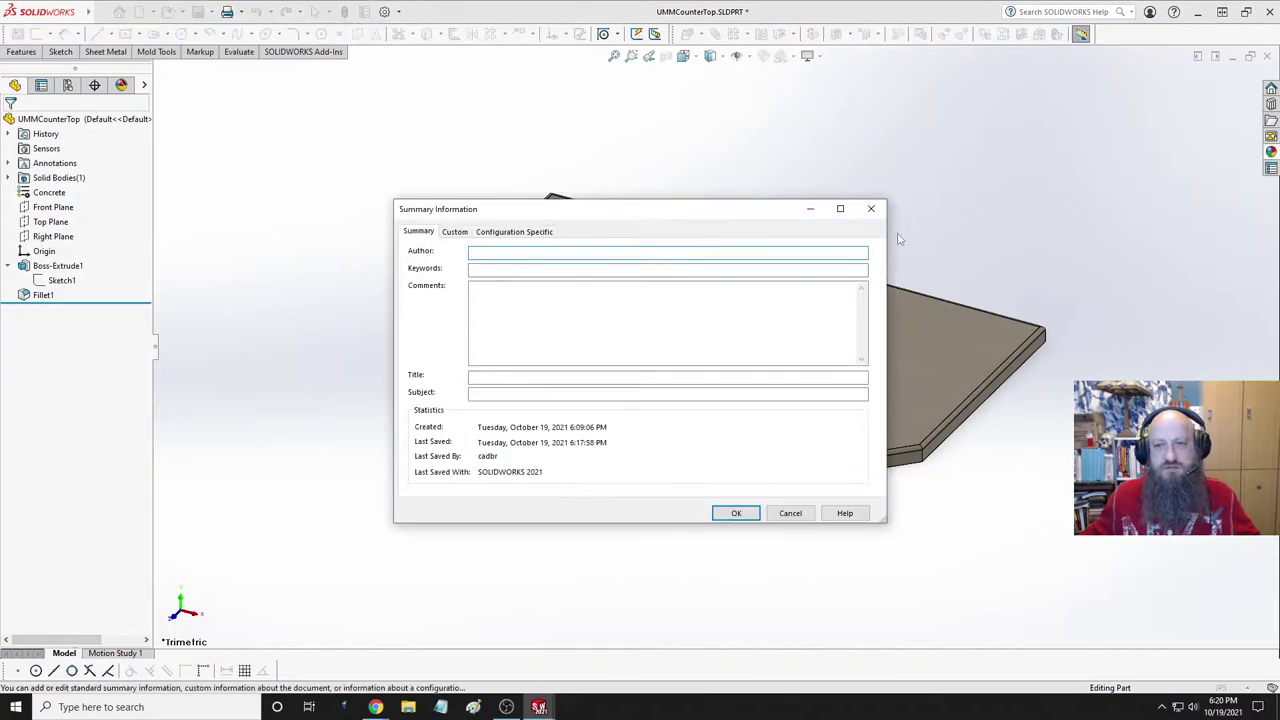
click(871, 208)
click(384, 12)
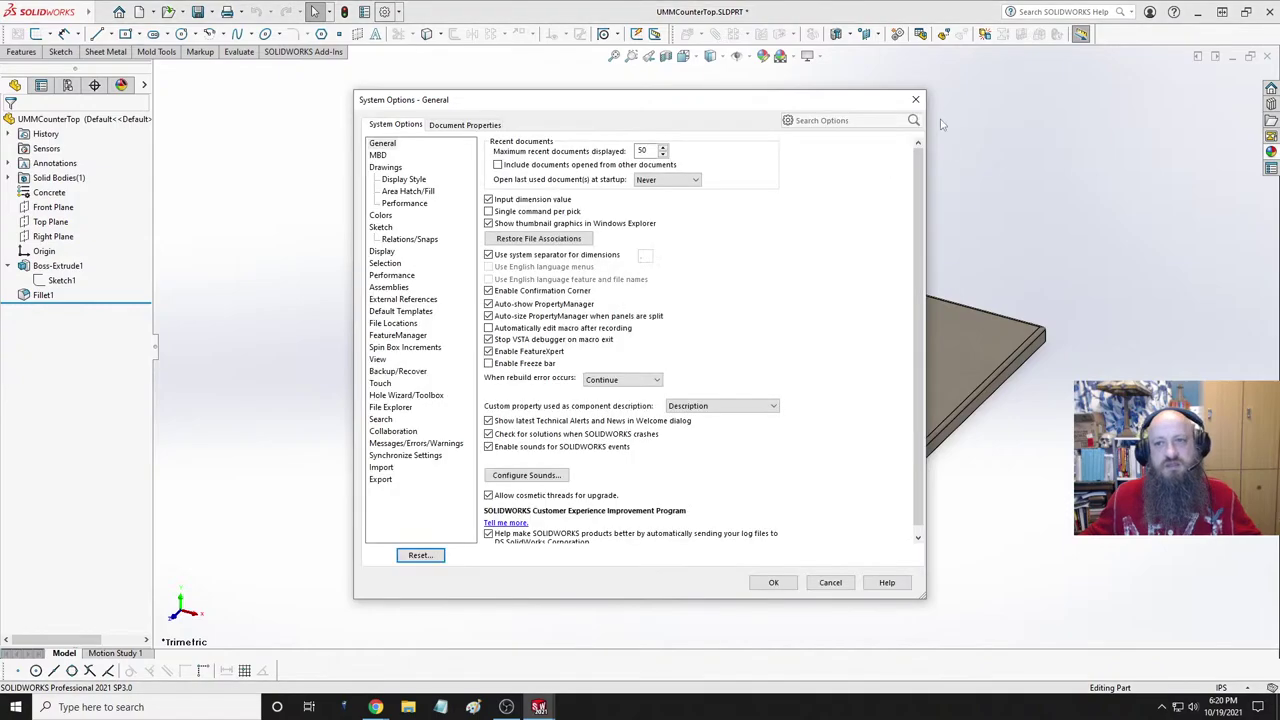
click(917, 98)
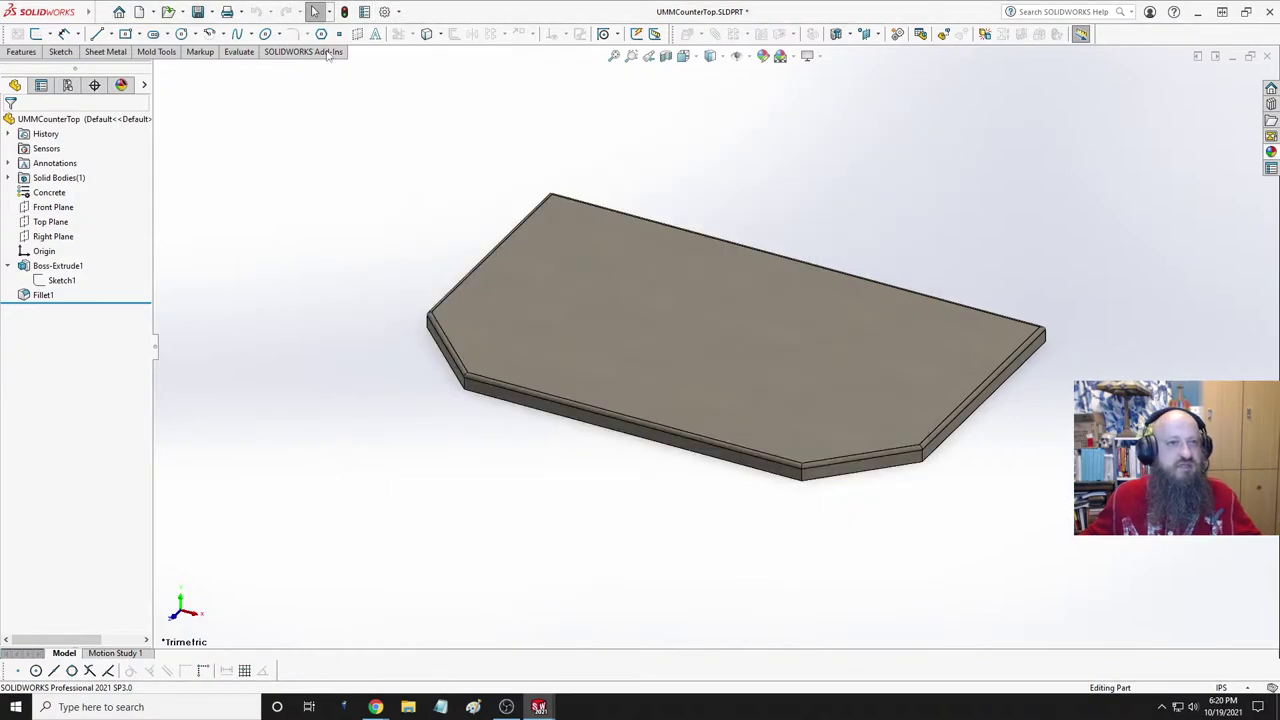
- Enable the PhotoView 360 add-in in the Add-Ins list
click(399, 12)
click(410, 62)
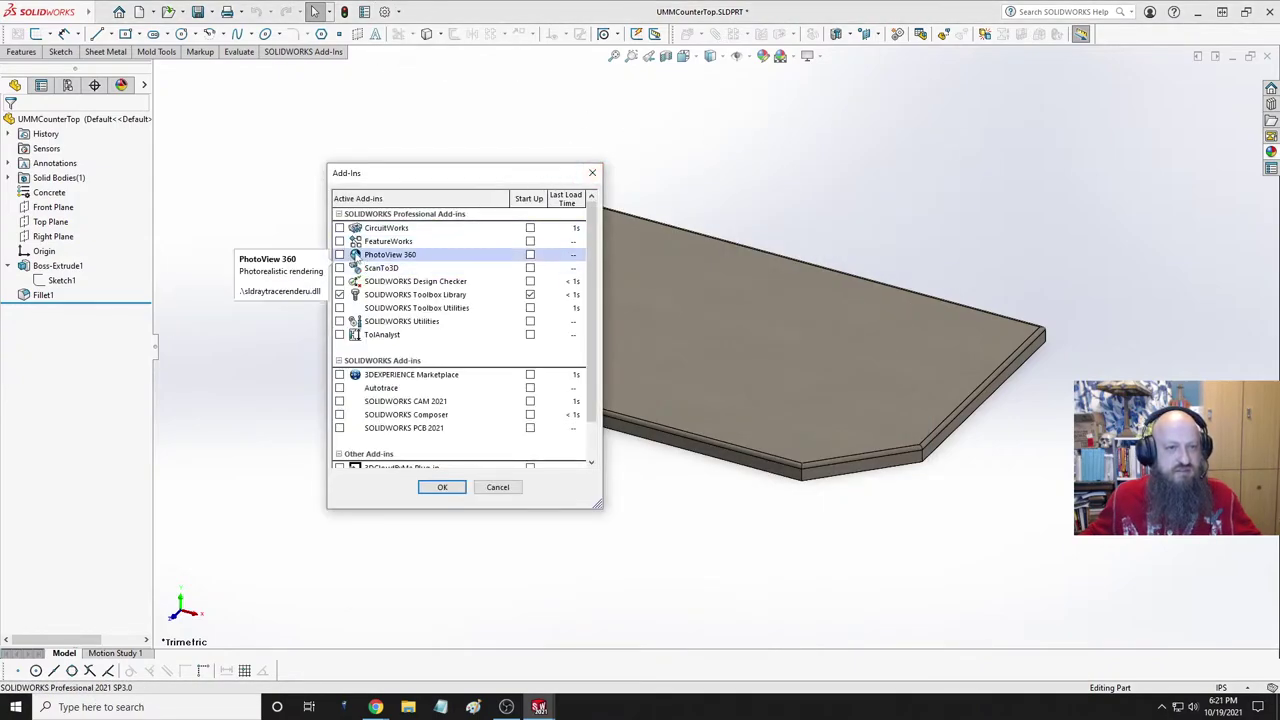
click(339, 255)
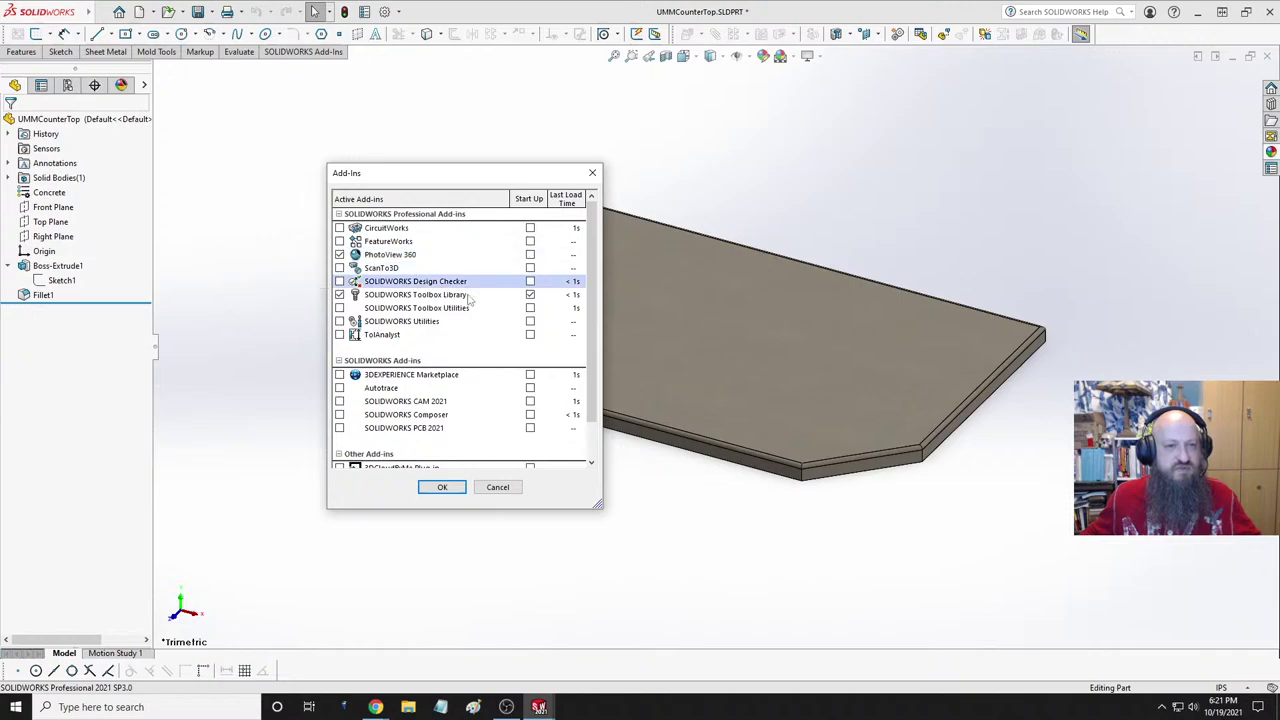
click(442, 487)
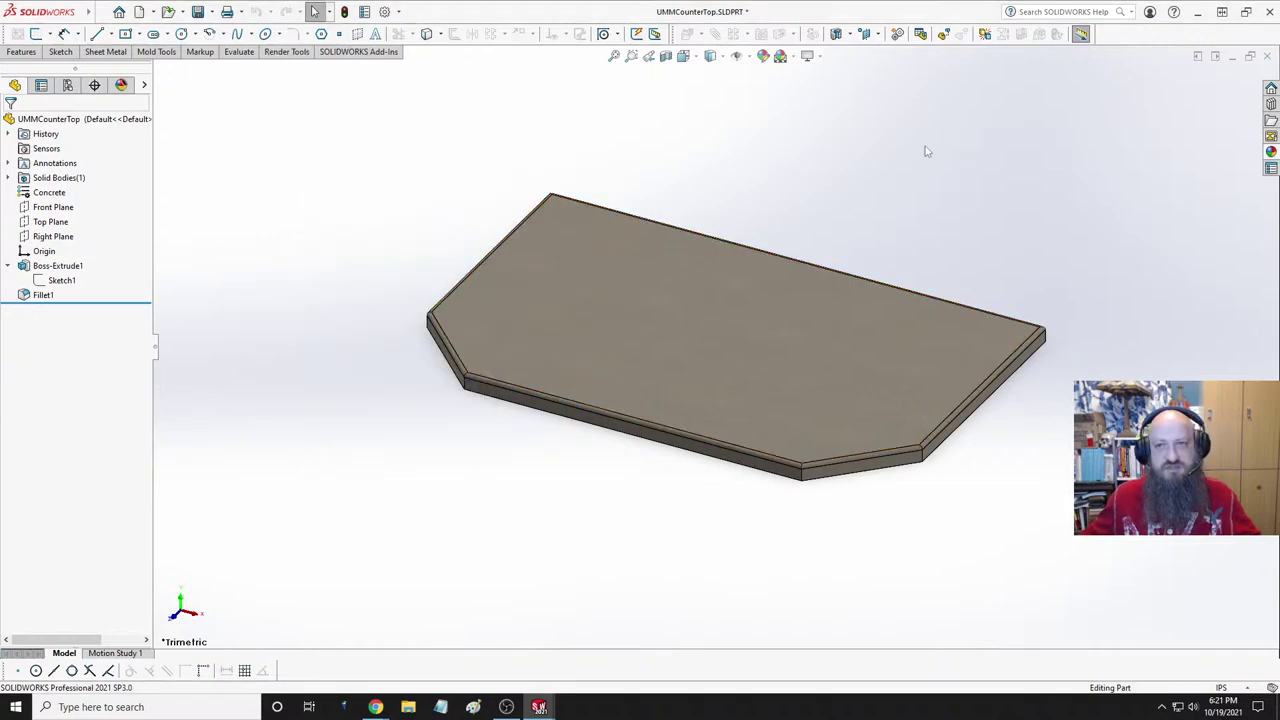
- Switch the CommandManager to the add-ins commands, then to Render Tools
click(378, 54)
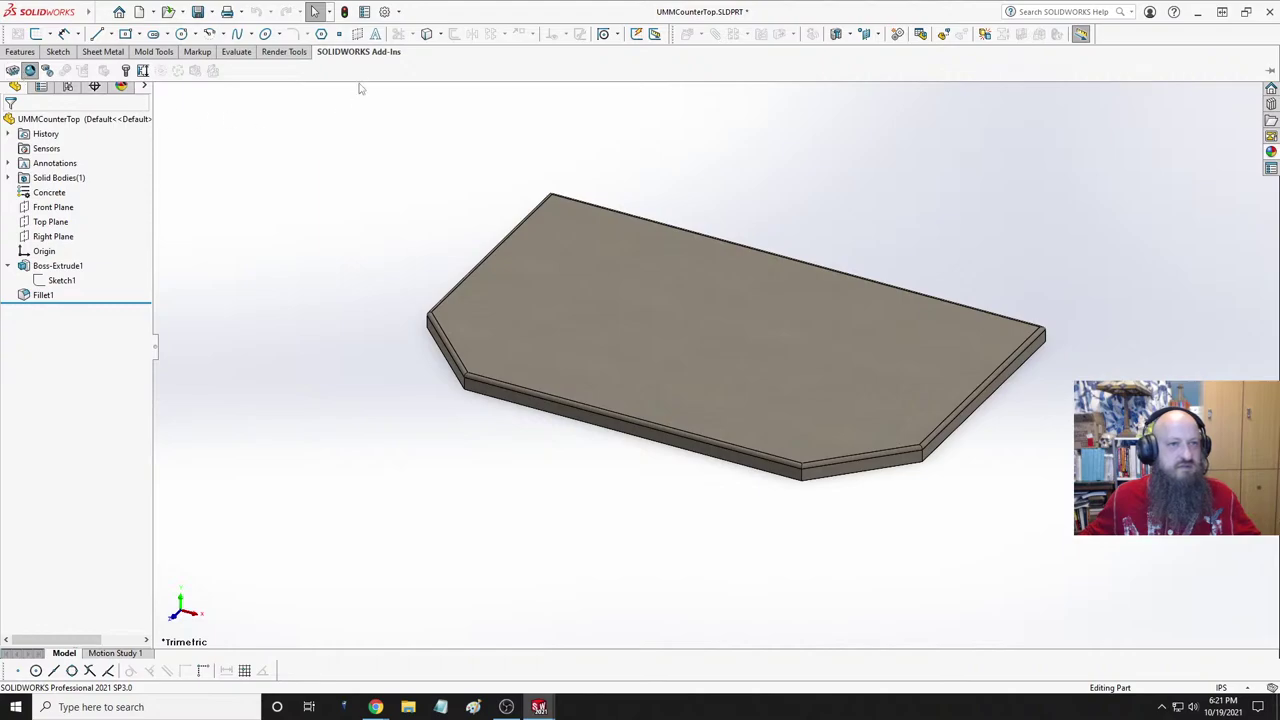
click(290, 55)
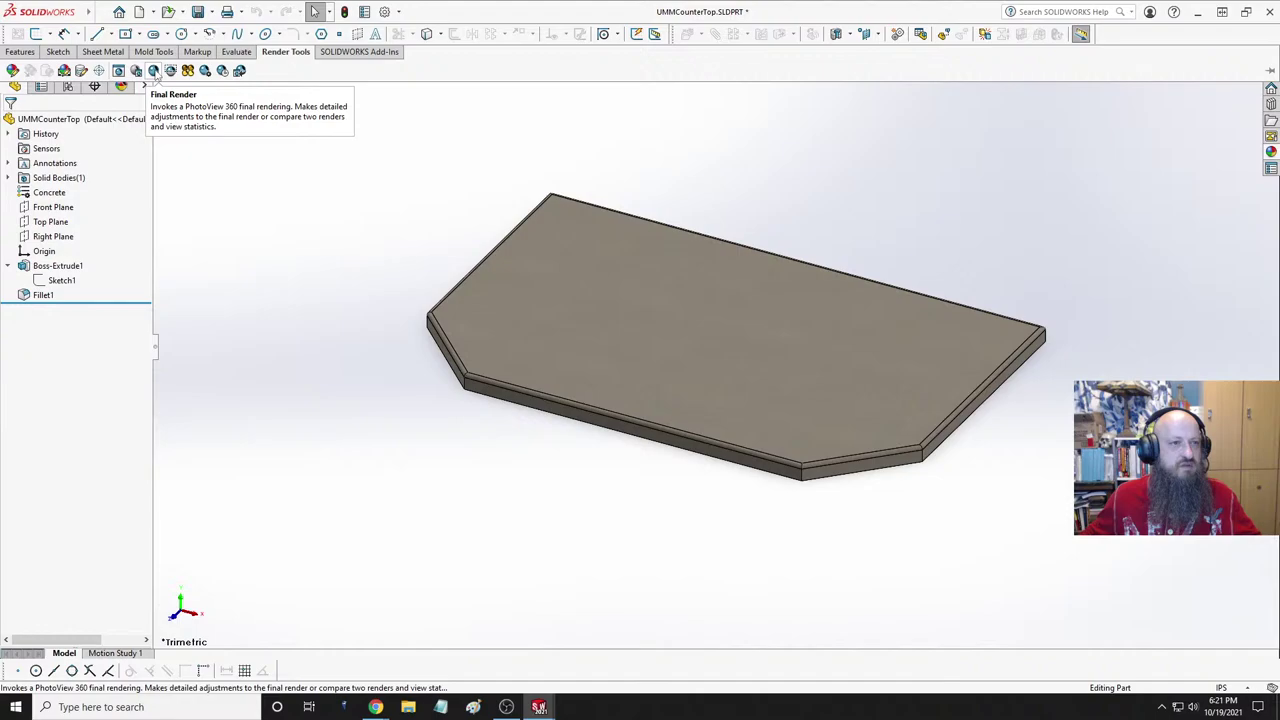
- Launch a PhotoView 360 preview render of the countertop with perspective view on, dismissing the firewall alert
click(118, 71)
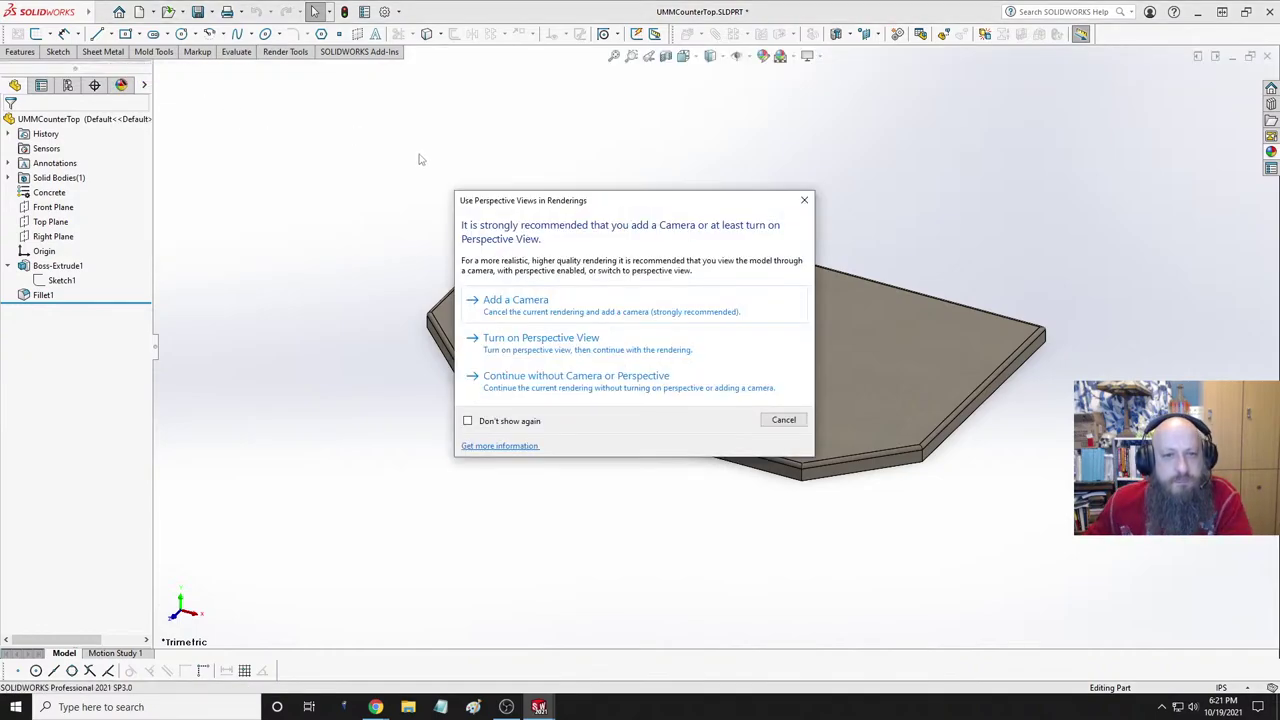
click(571, 340)
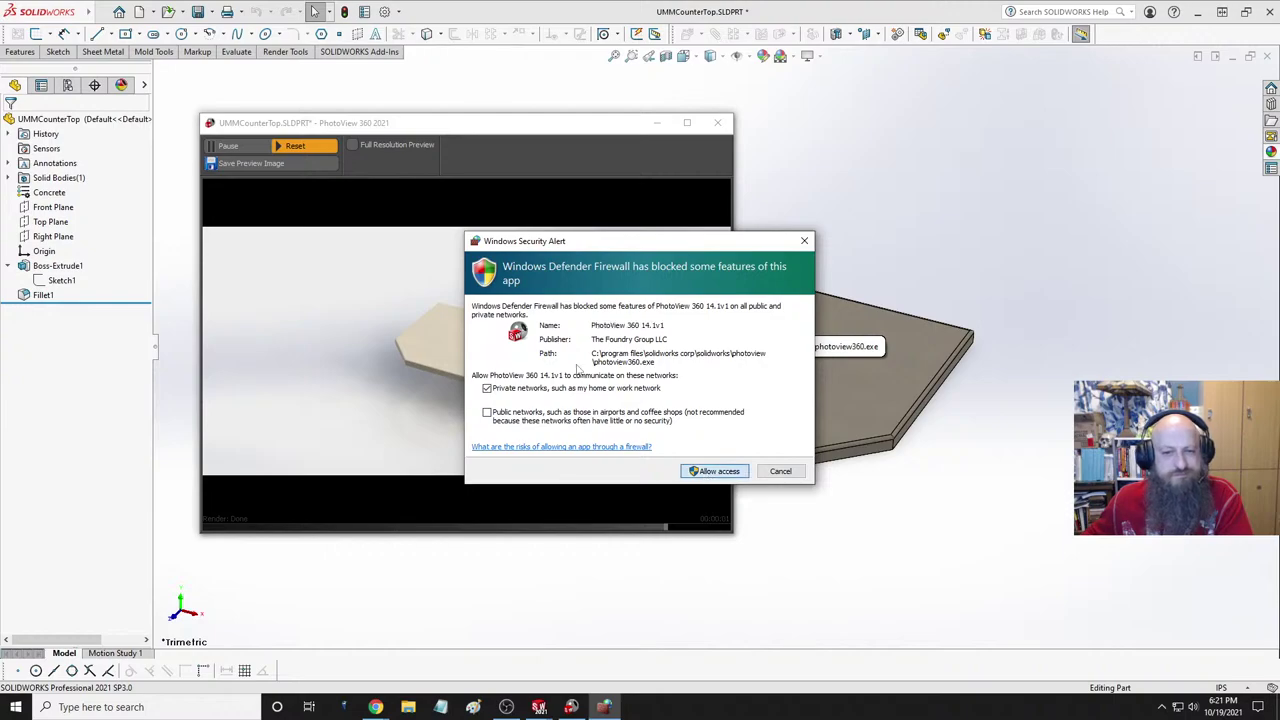
key(Return)
- Maximize the PhotoView 360 preview, render it at full resolution, then close it
click(686, 123)
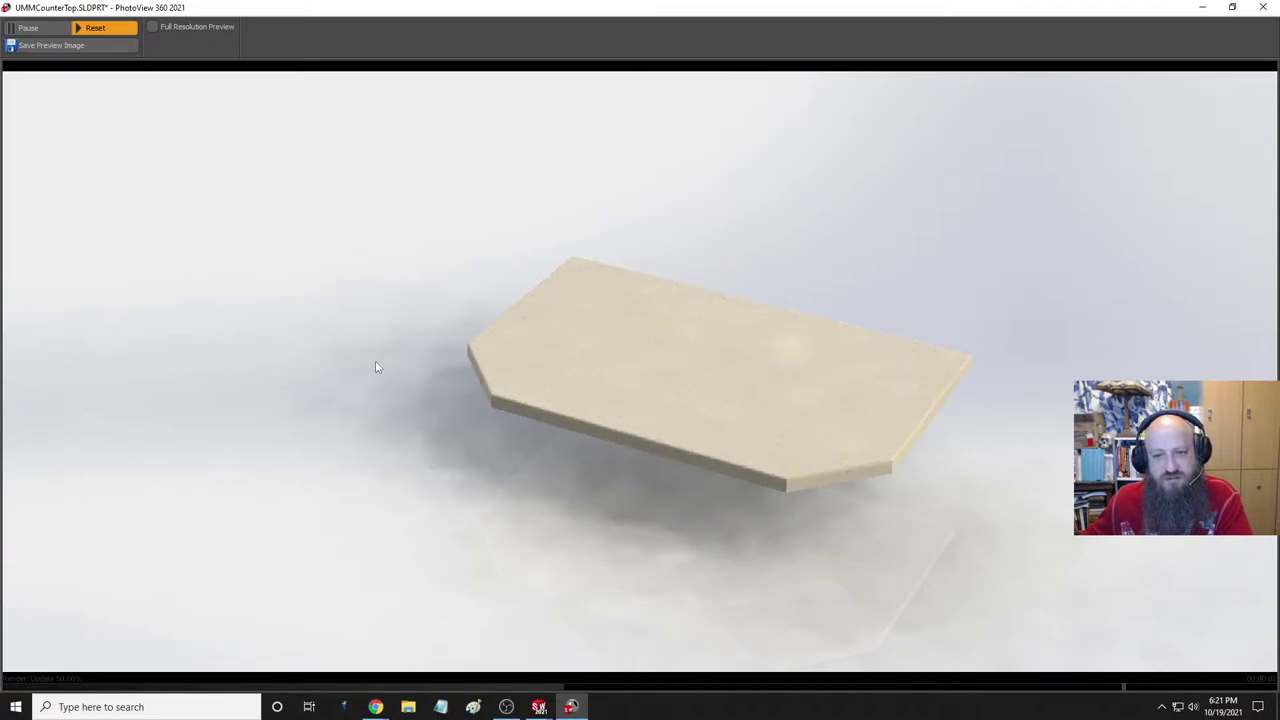
click(153, 28)
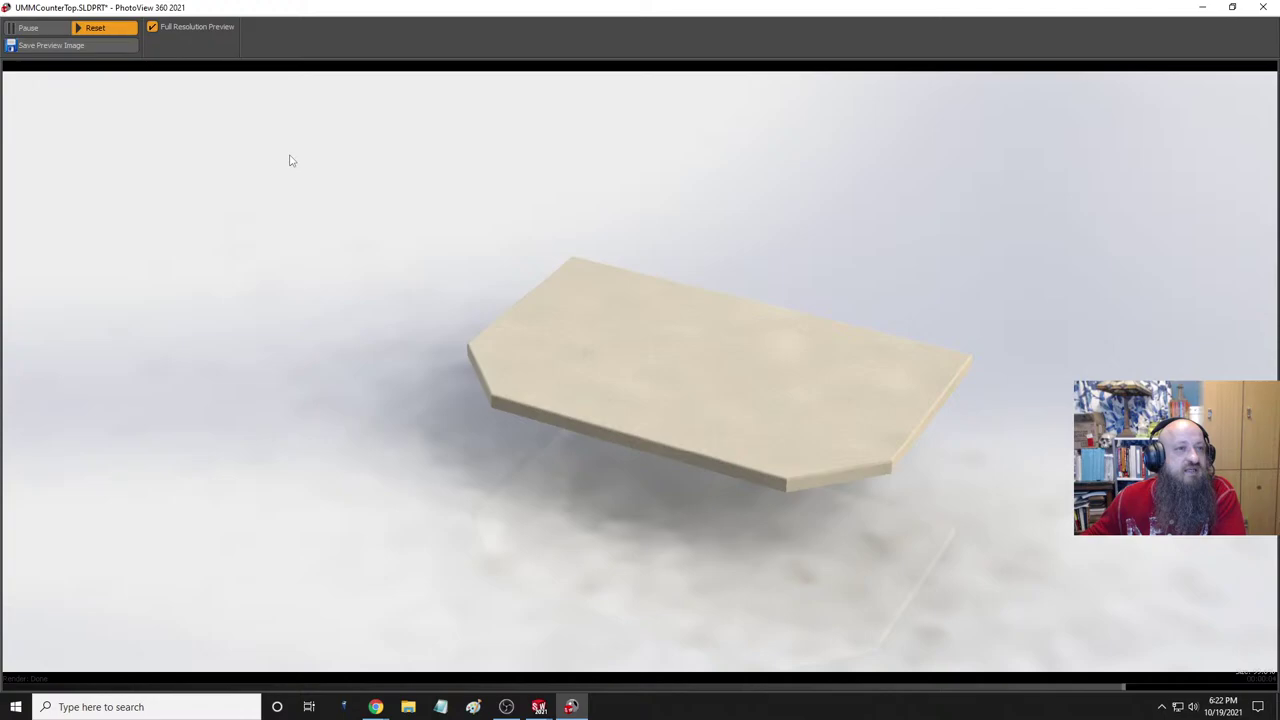
click(1263, 7)
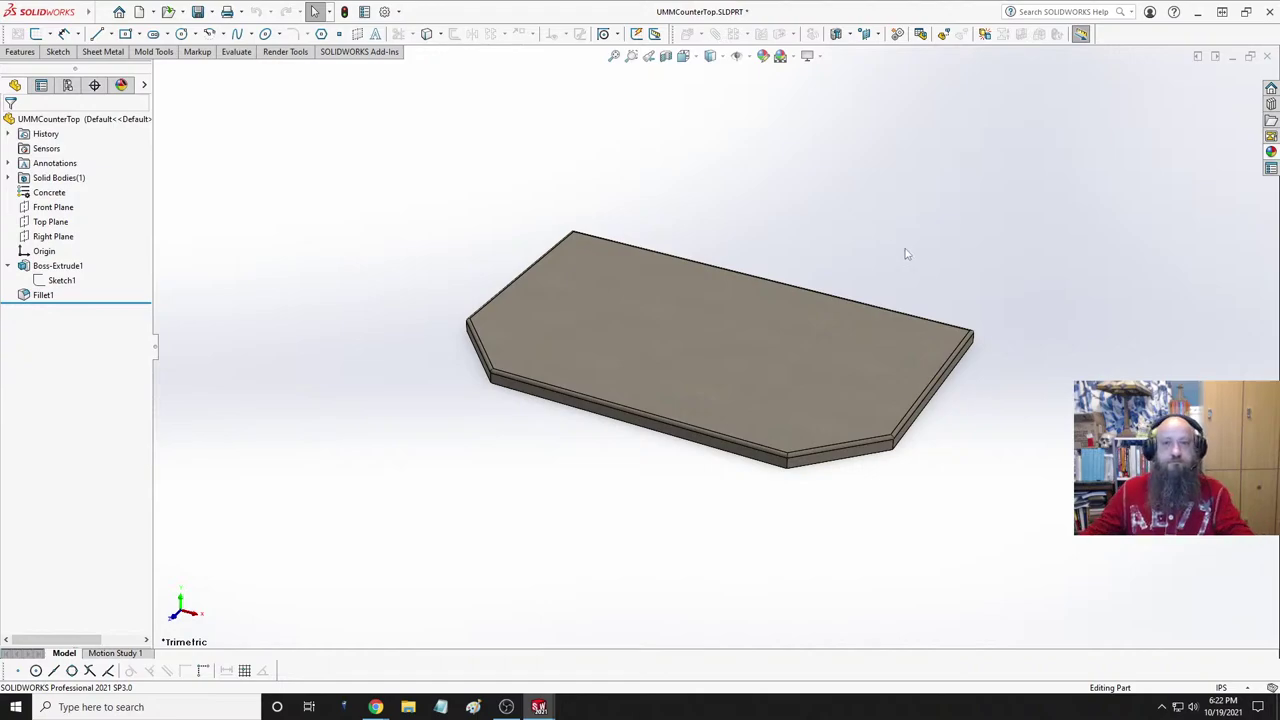
- Put the countertop in Top view, save the part, and switch to the UMM assembly
key(space)
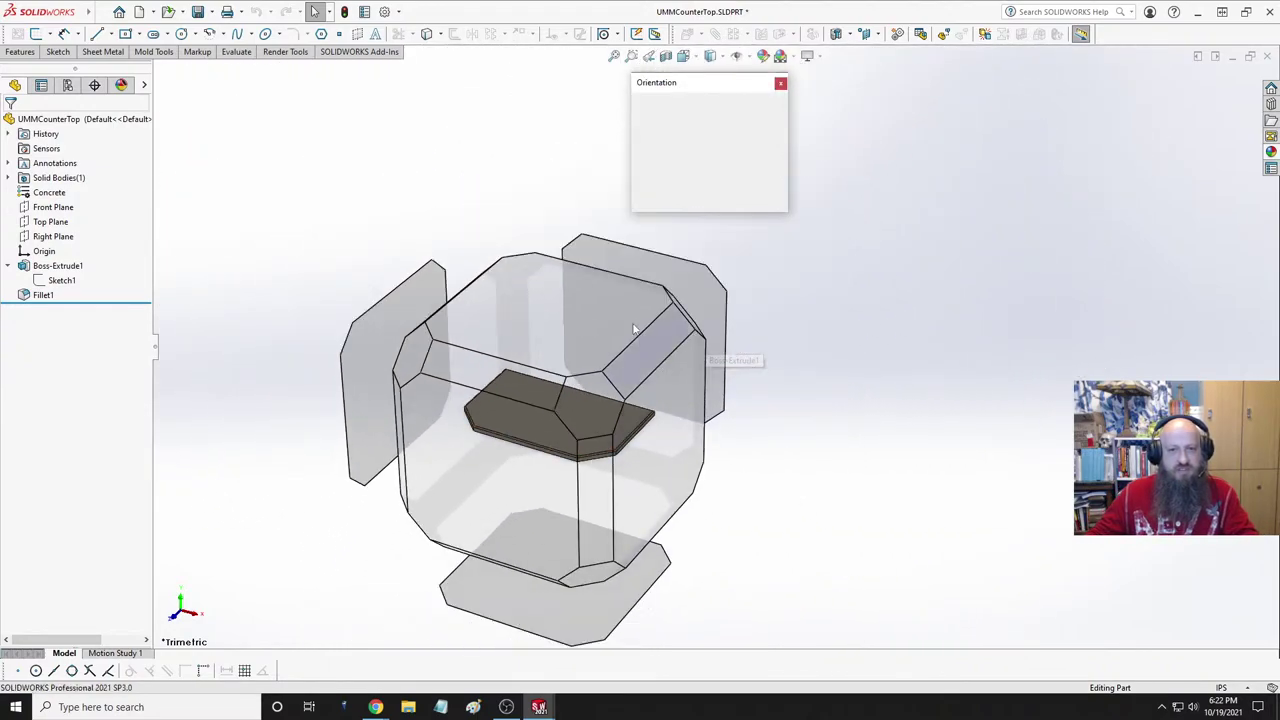
click(578, 318)
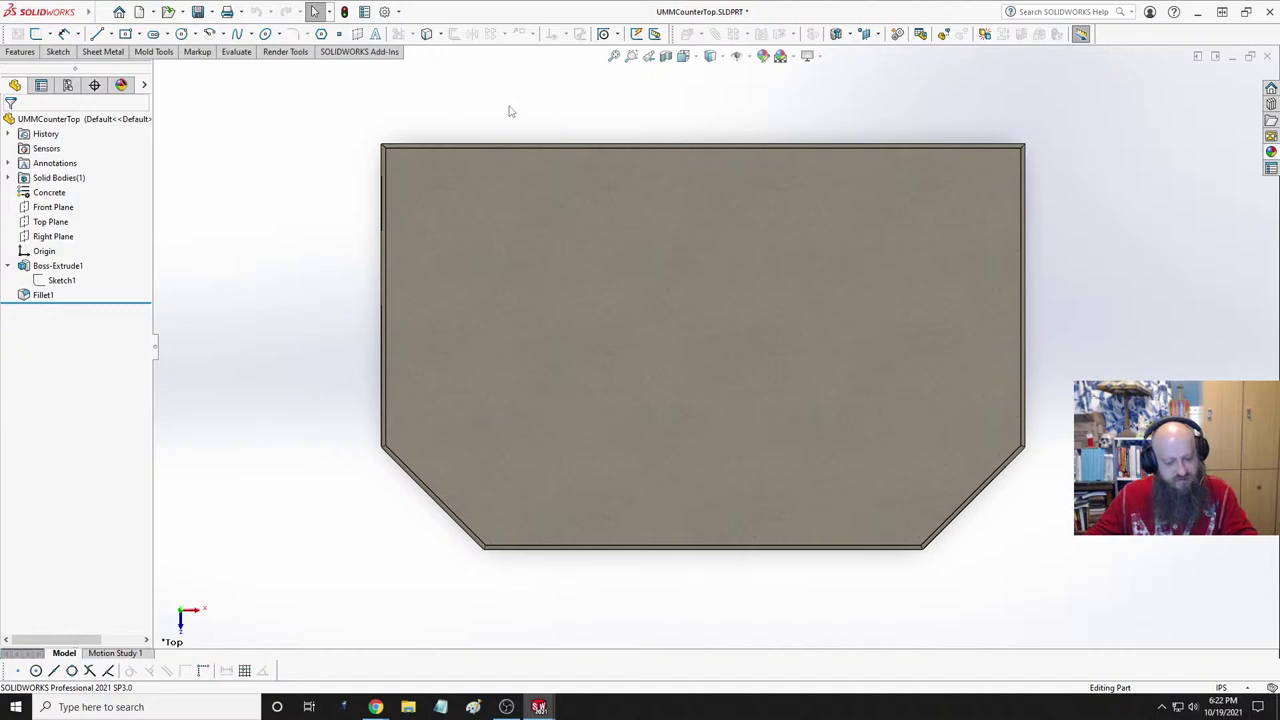
key(ctrl+s)
key(ctrl+Tab)
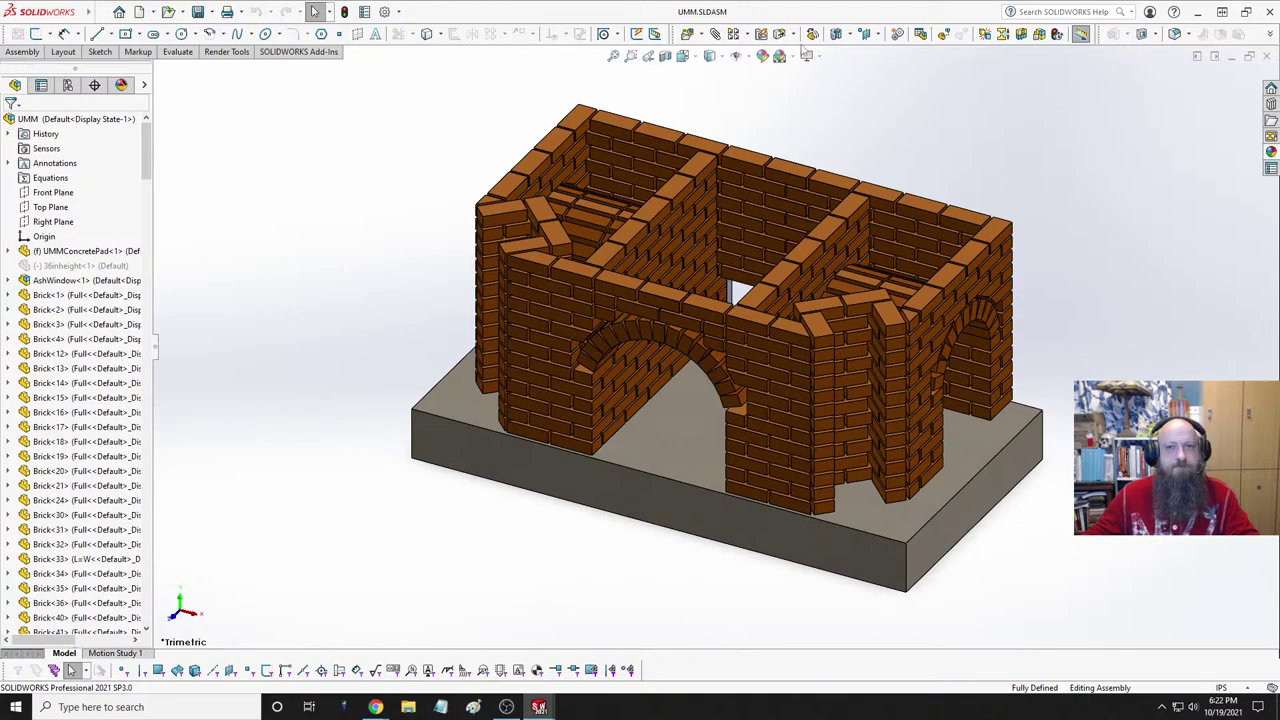
- Insert the UMMCounterTop part into the UMM assembly
click(687, 33)
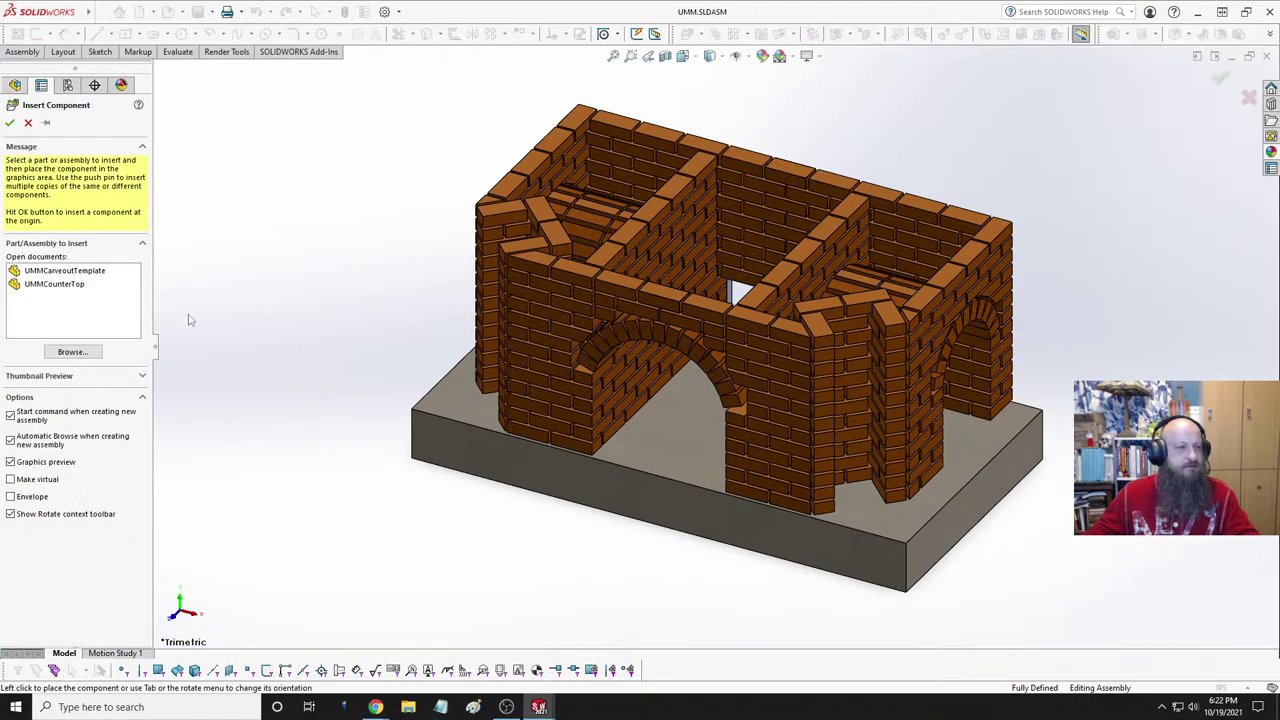
click(62, 284)
scroll(372, 279, up, 3)
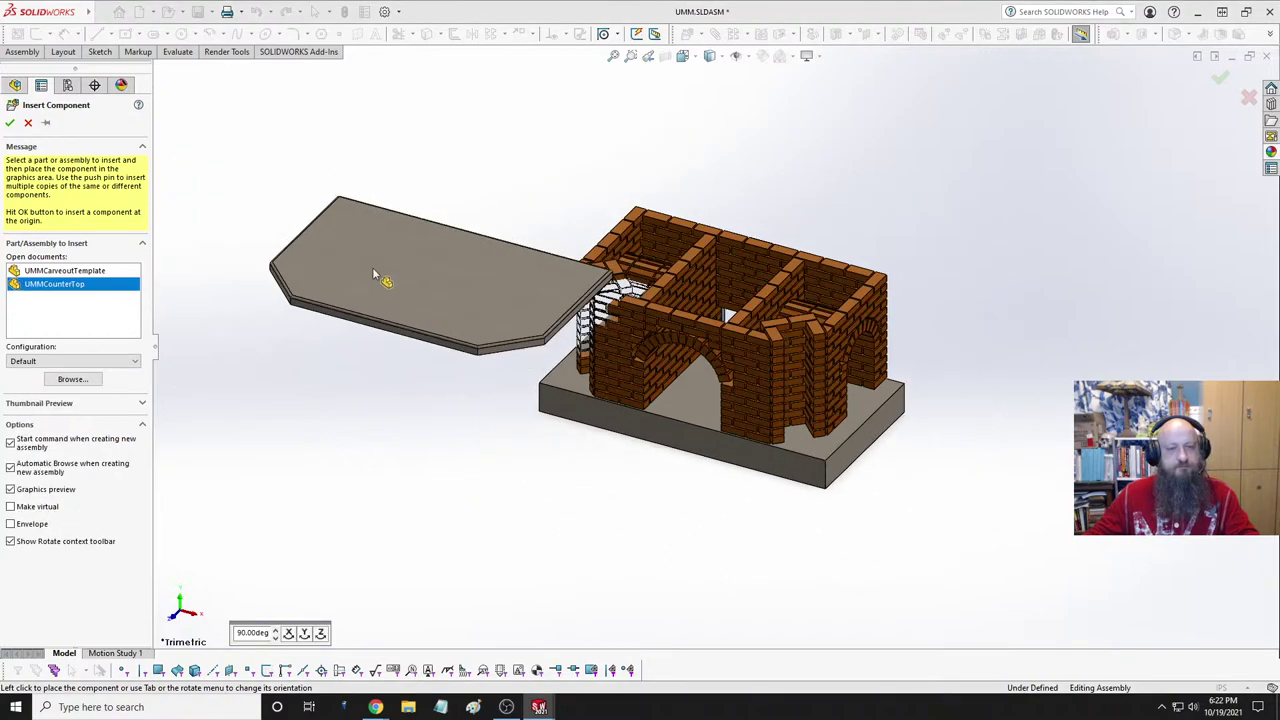
click(352, 294)
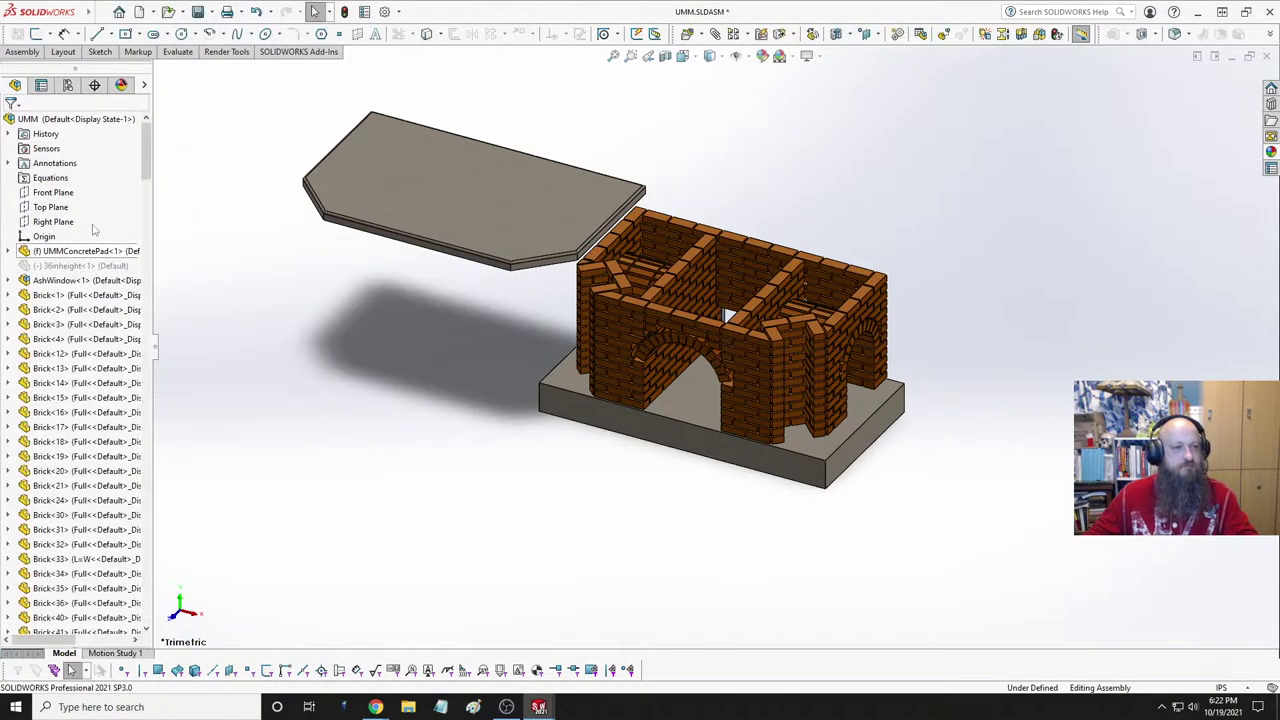
drag(147, 165, 192, 620)
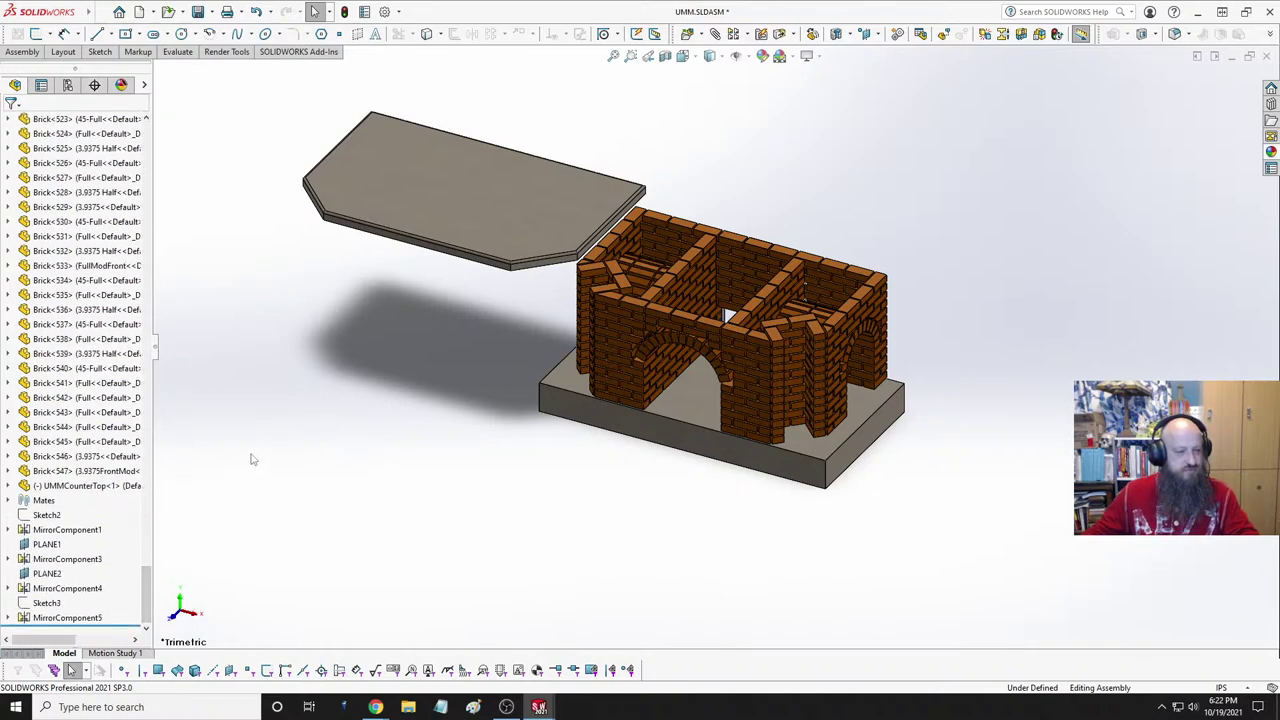
- Select the countertop's and the assembly's Front Planes, then clear that selection
click(9, 486)
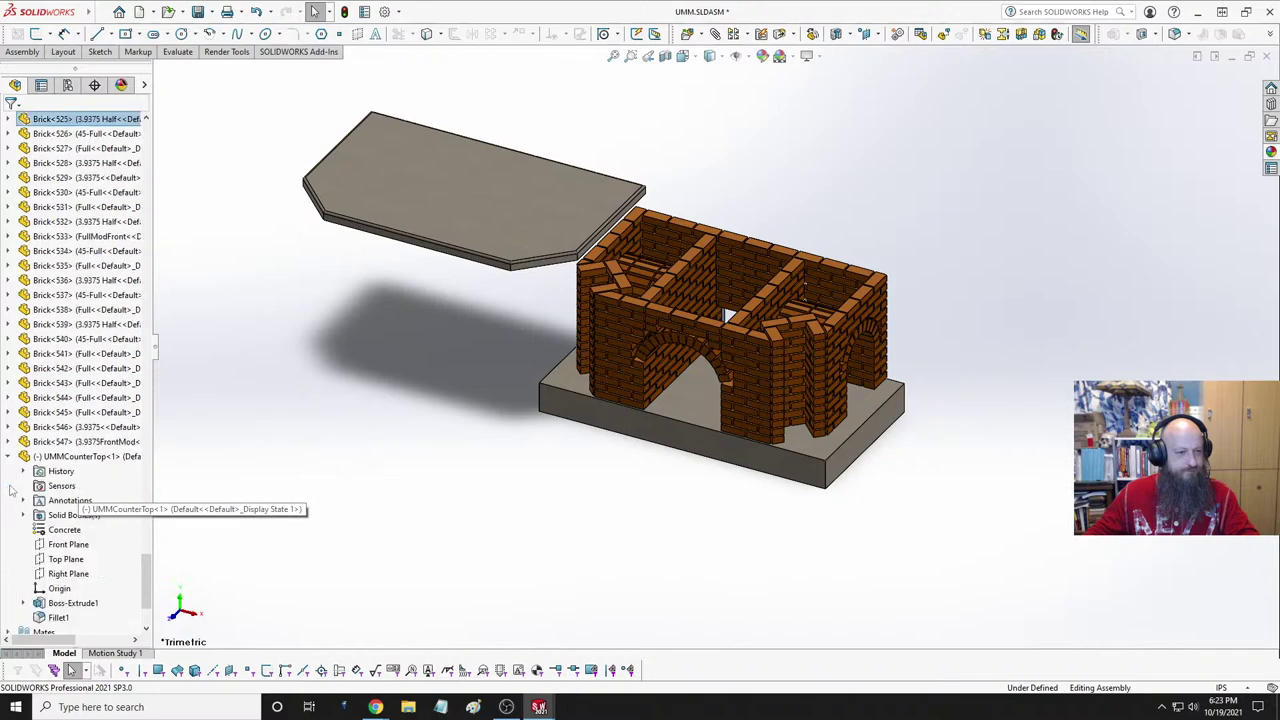
click(66, 546)
scroll(90, 300, up, 16)
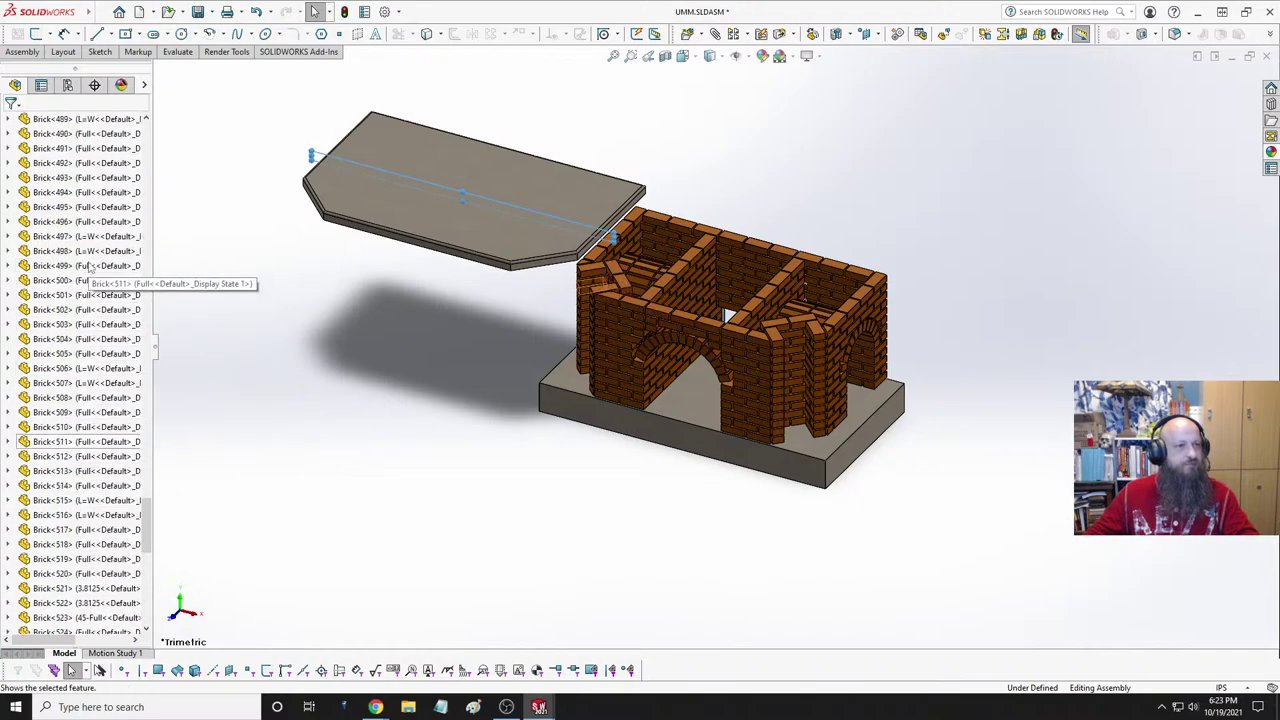
drag(146, 465, 168, 152)
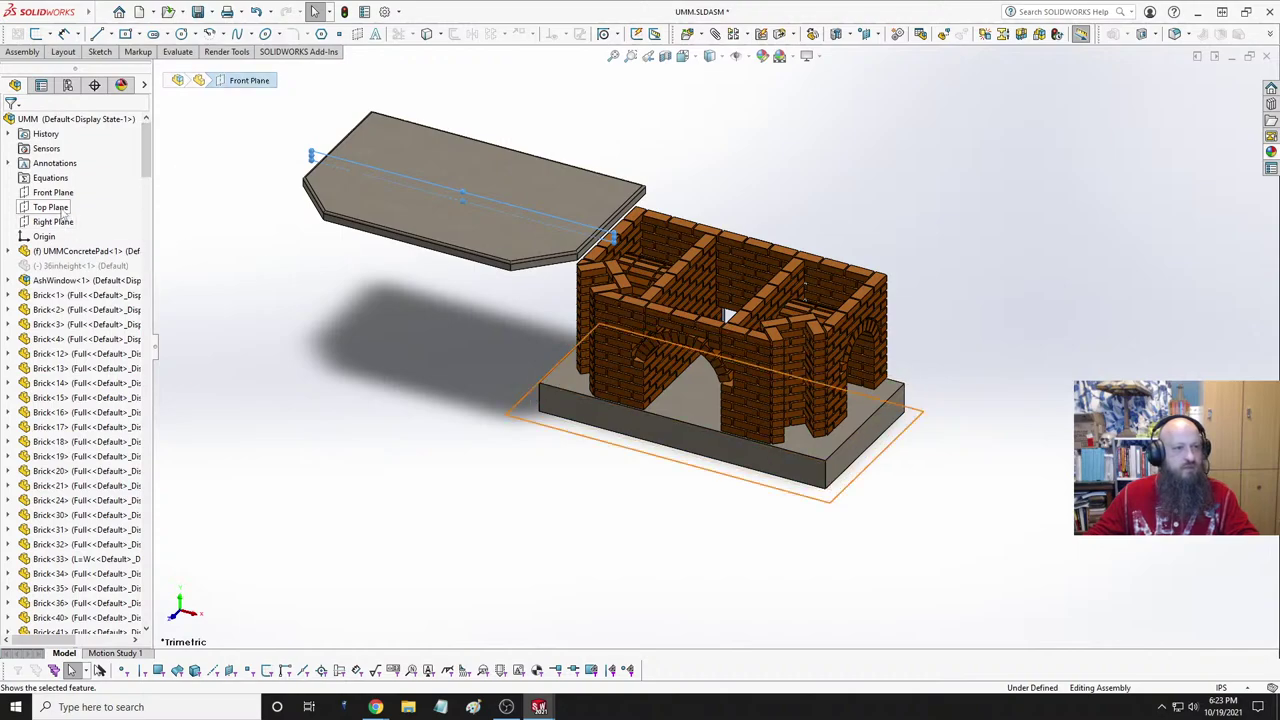
click(64, 195)
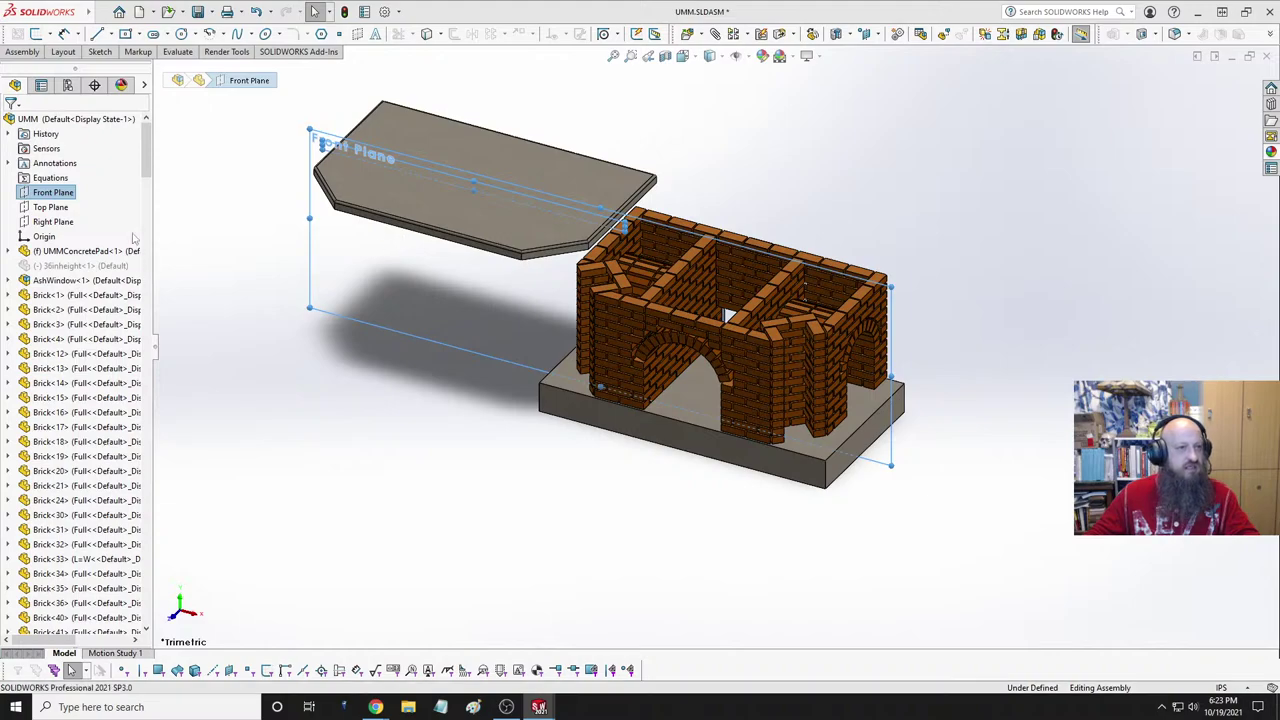
key(Escape)
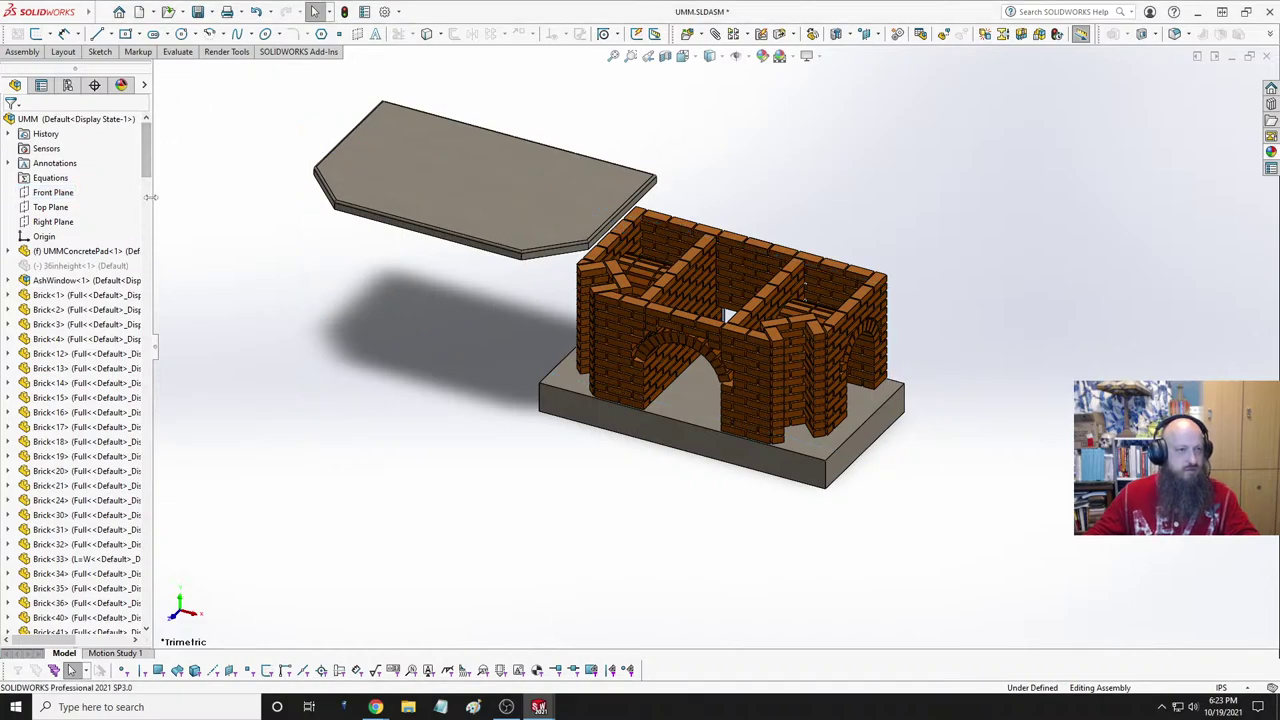
- Mate the countertop's Right Plane coincident with the assembly's Right Plane
drag(146, 178, 146, 625)
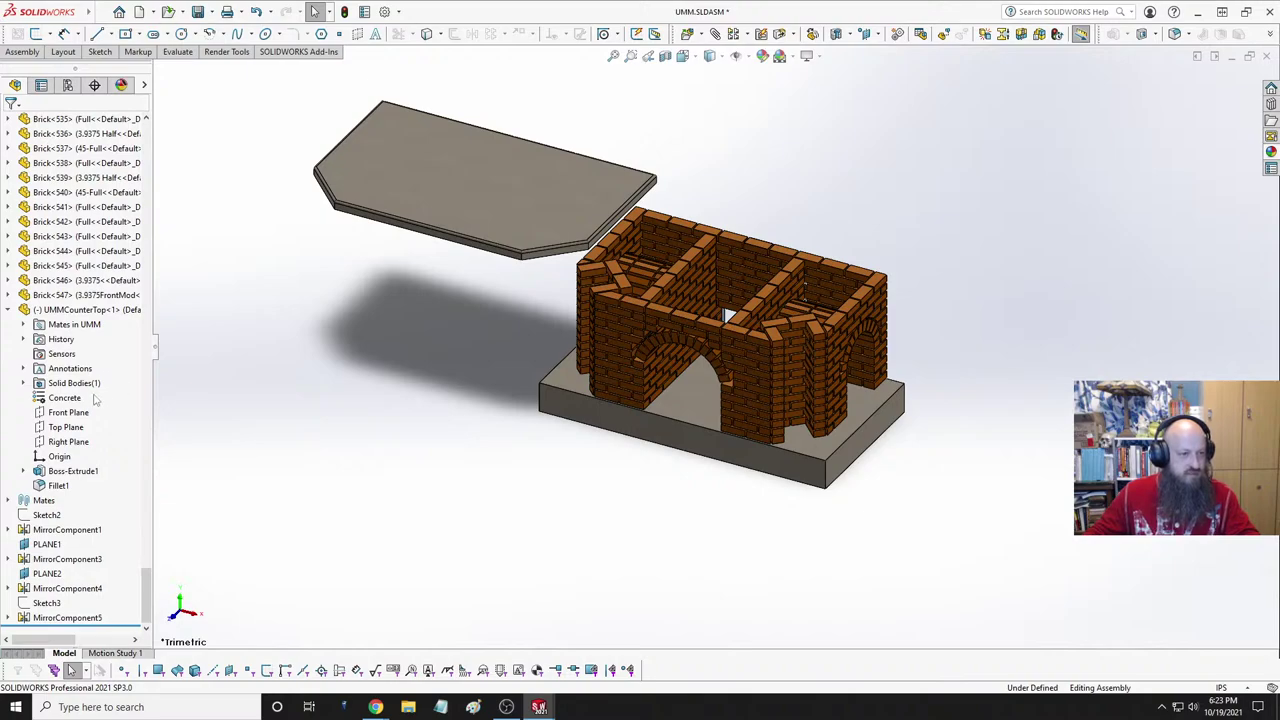
click(70, 443)
drag(146, 595, 185, 138)
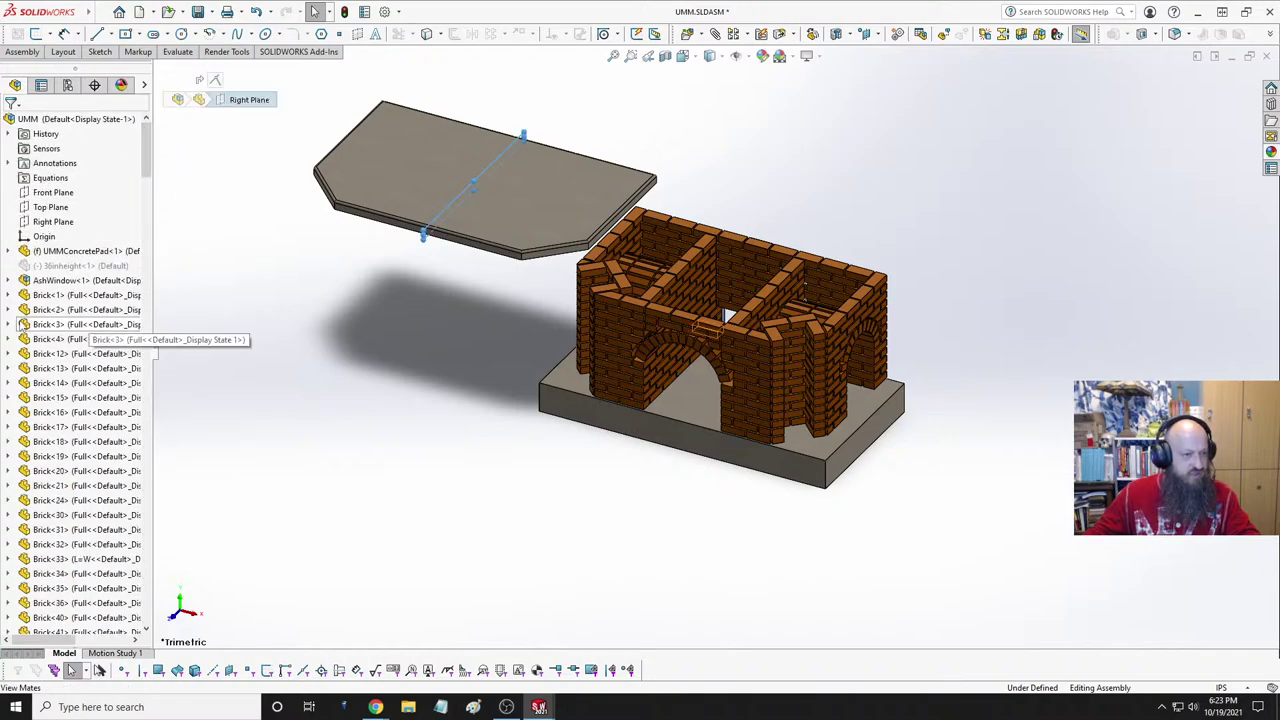
click(62, 225)
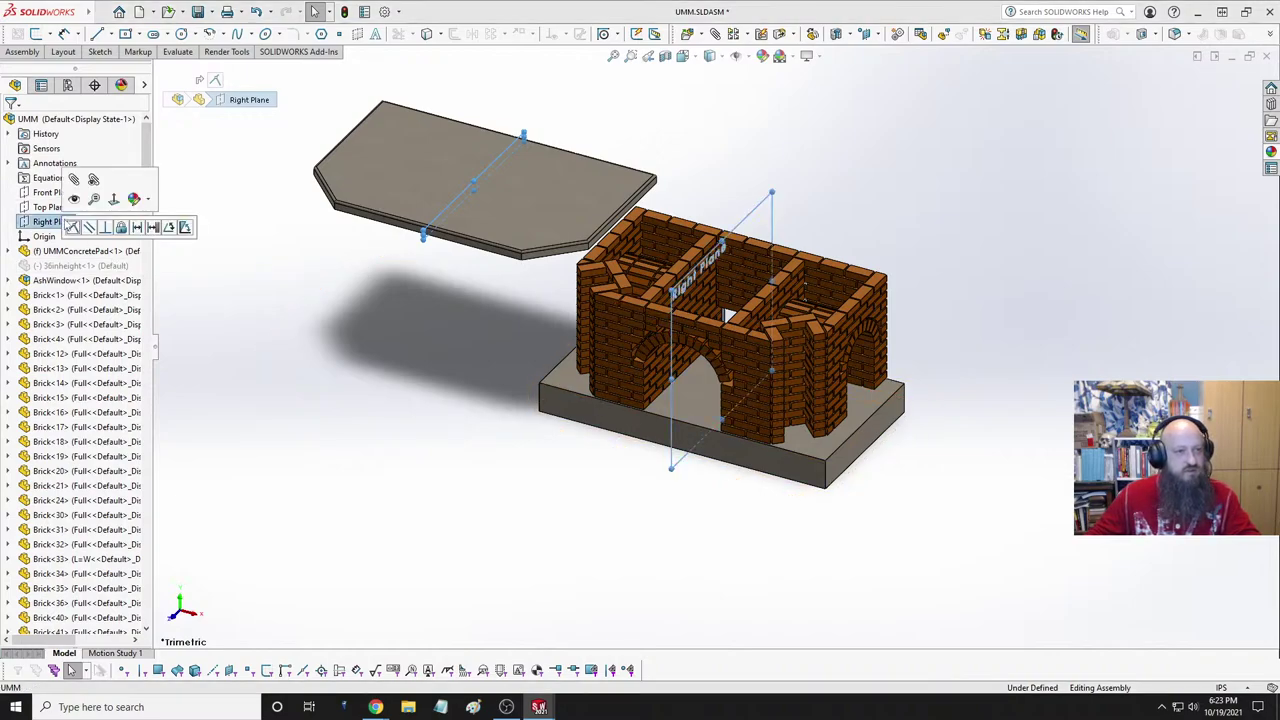
click(73, 228)
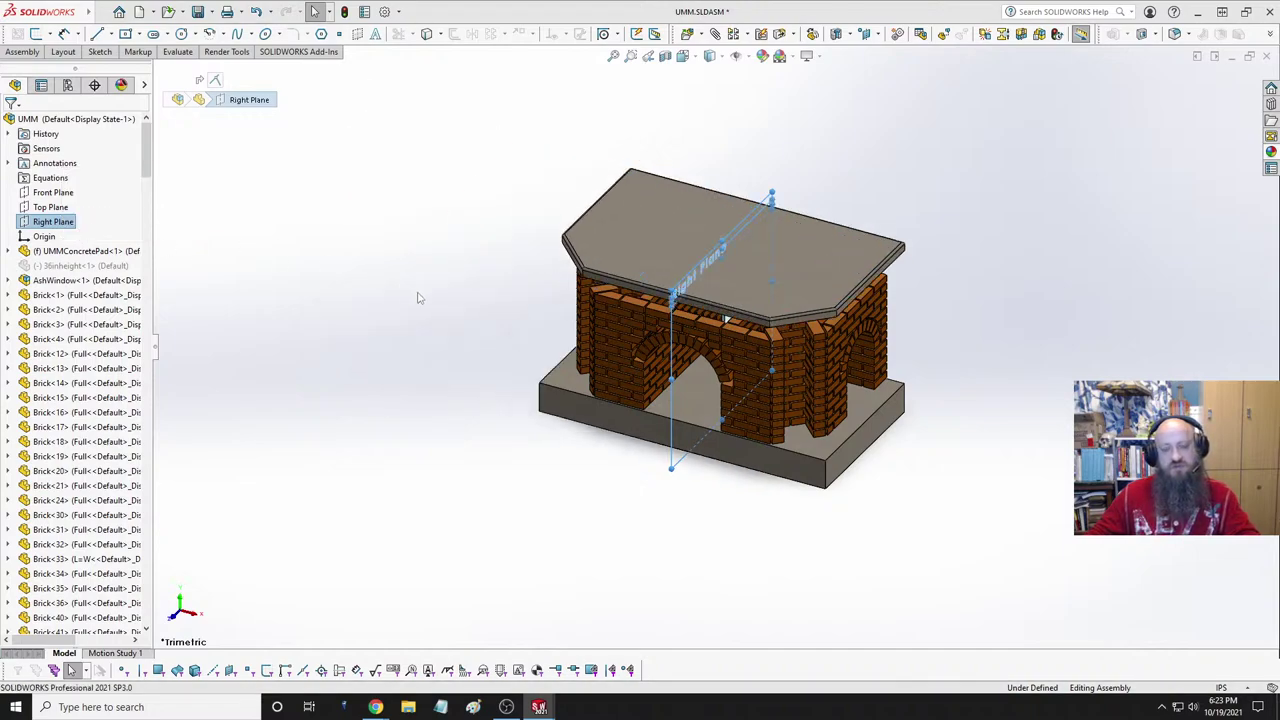
click(88, 295)
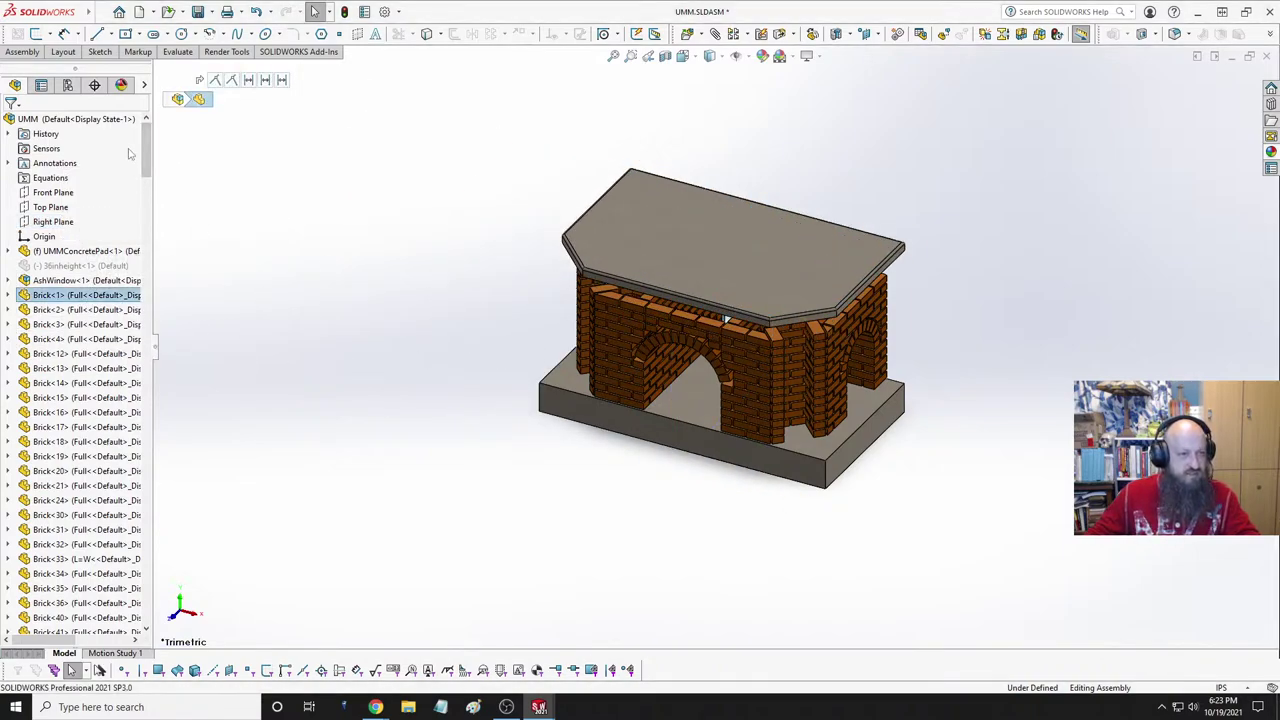
- Select Brick<1> through Brick<547> and add them to a new folder named Bricks
drag(148, 145, 180, 578)
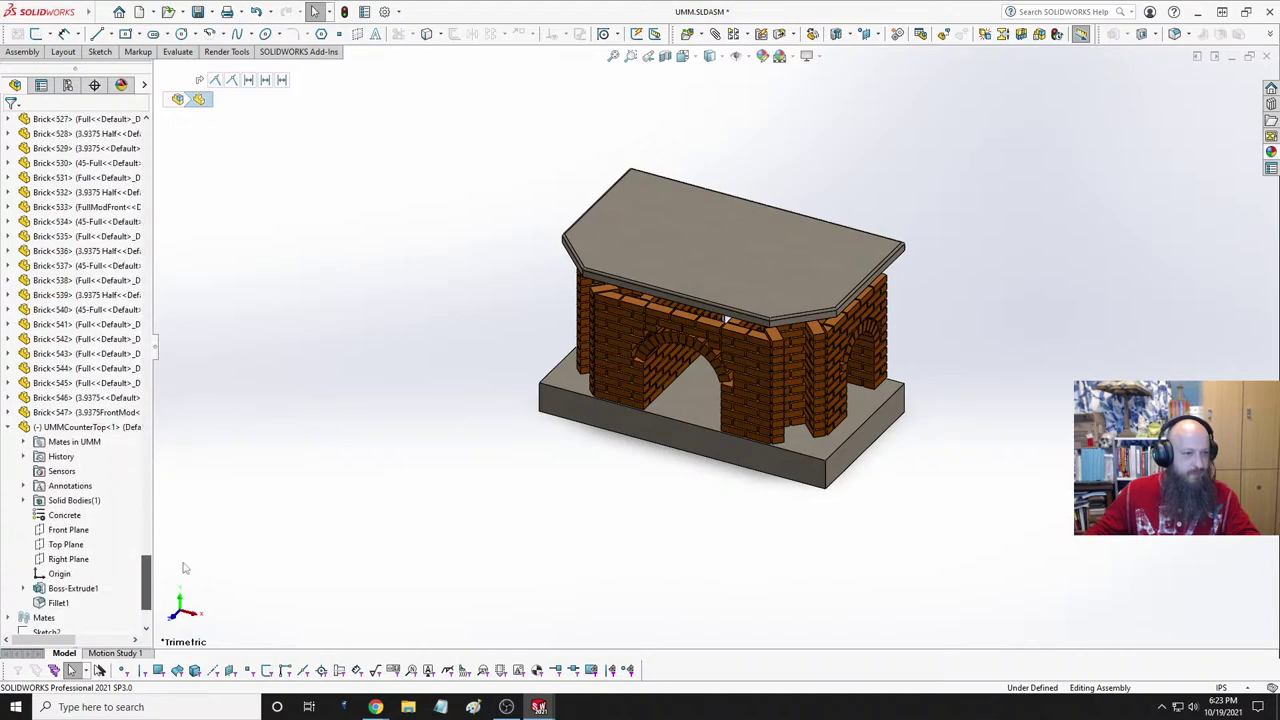
shift+click(71, 416)
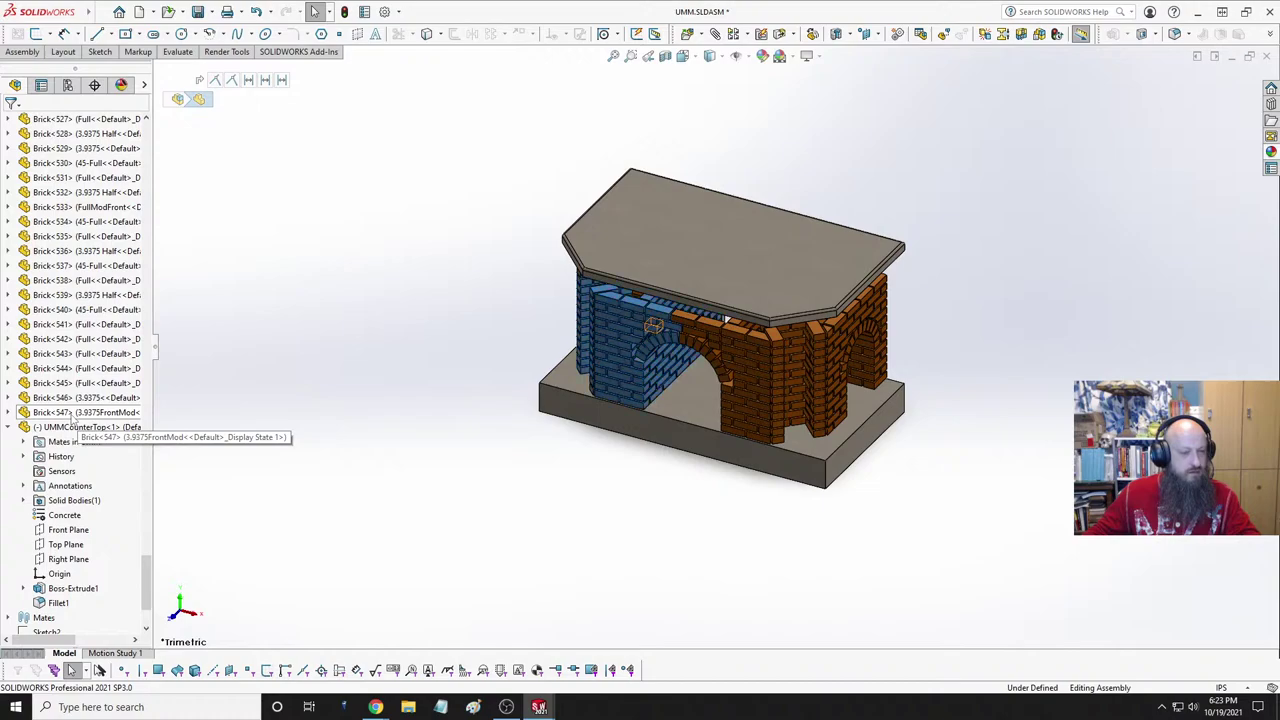
right_click(71, 411)
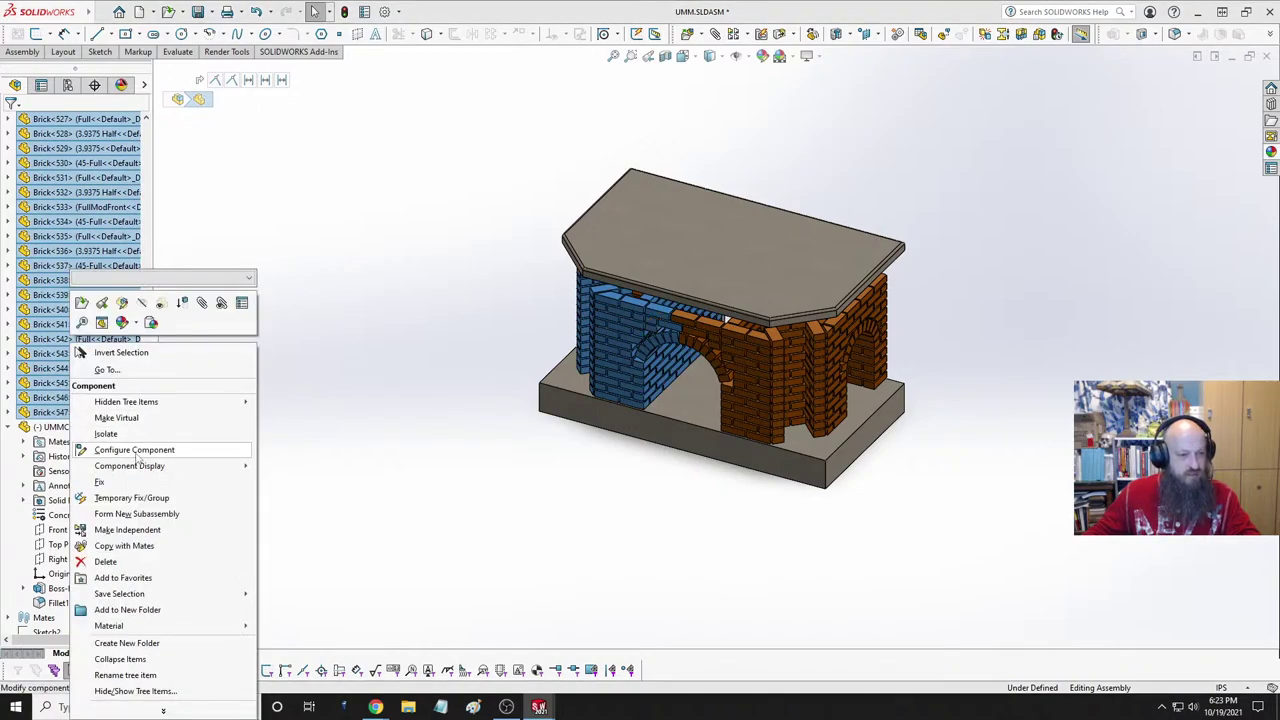
click(145, 609)
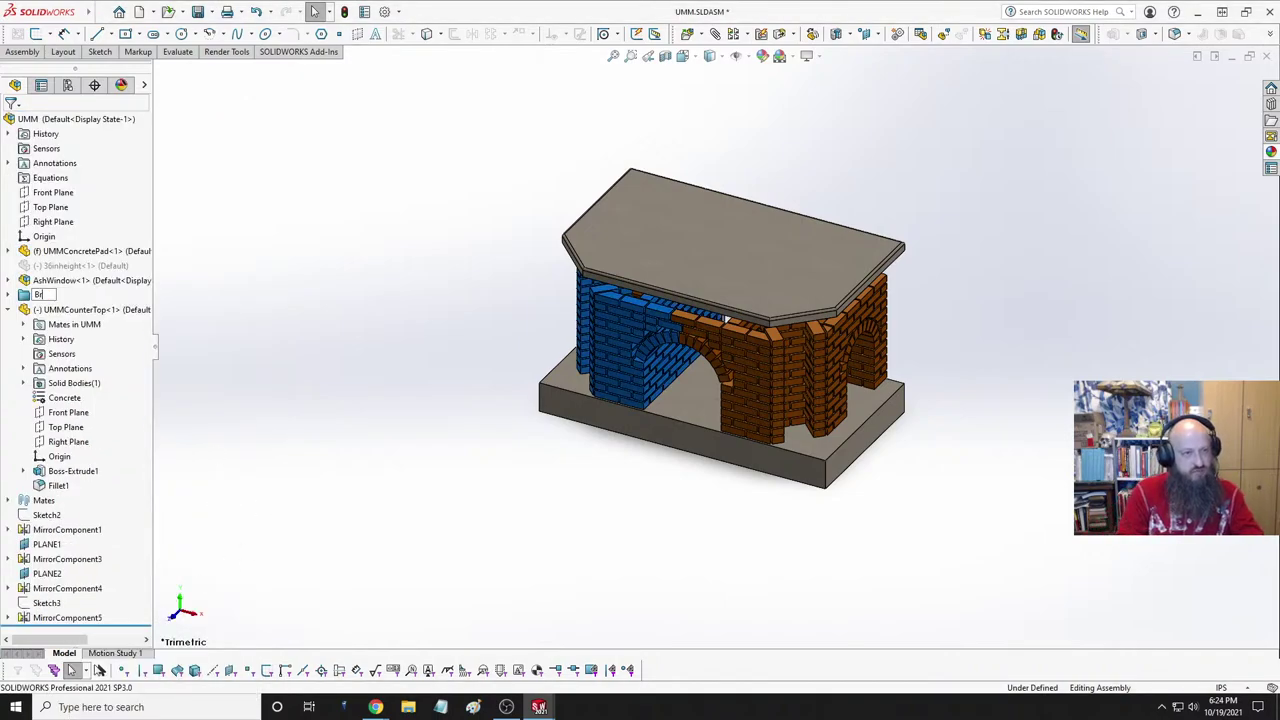
key(Return)
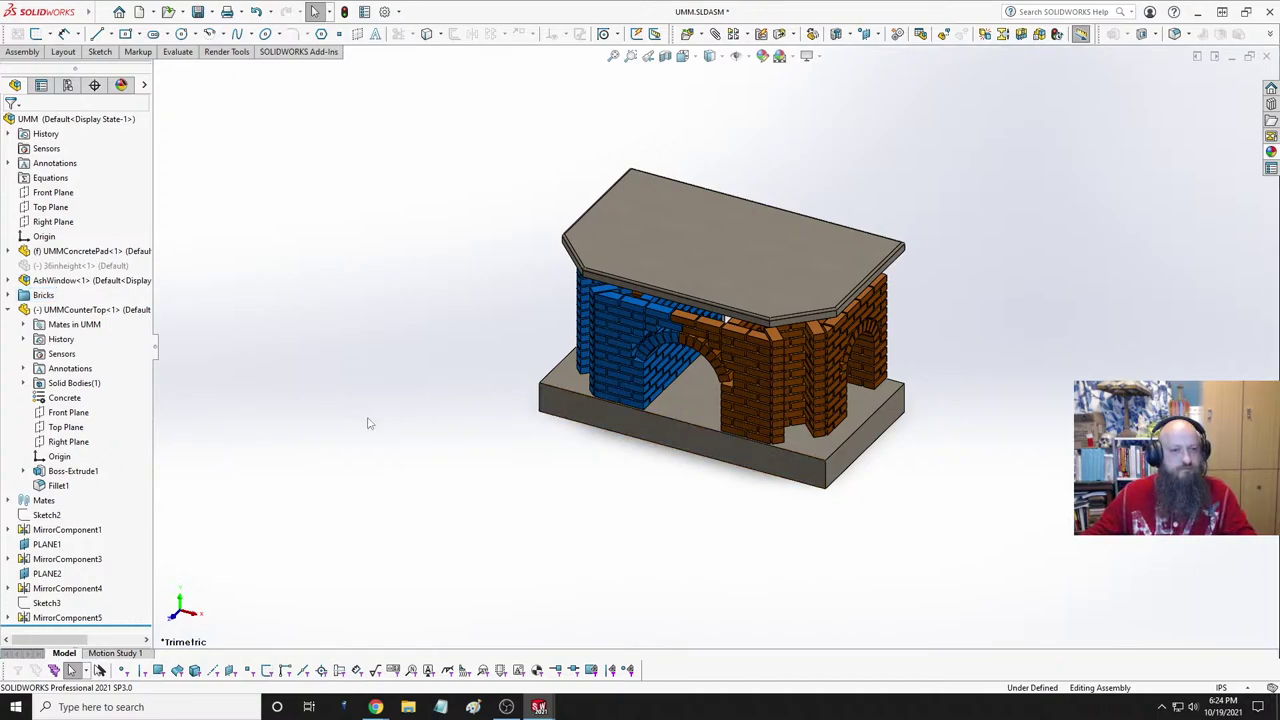
- Mate the countertop slab coincident with a top brick face
scroll(607, 331, down, 10)
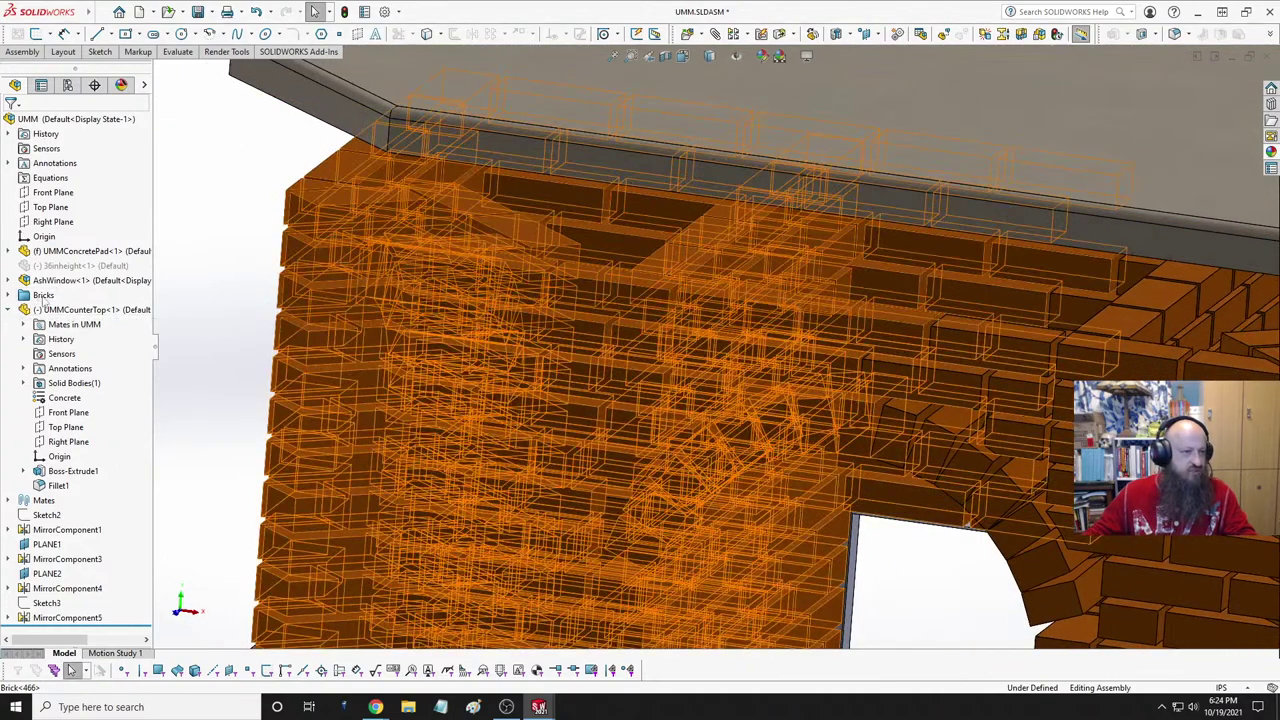
click(8, 309)
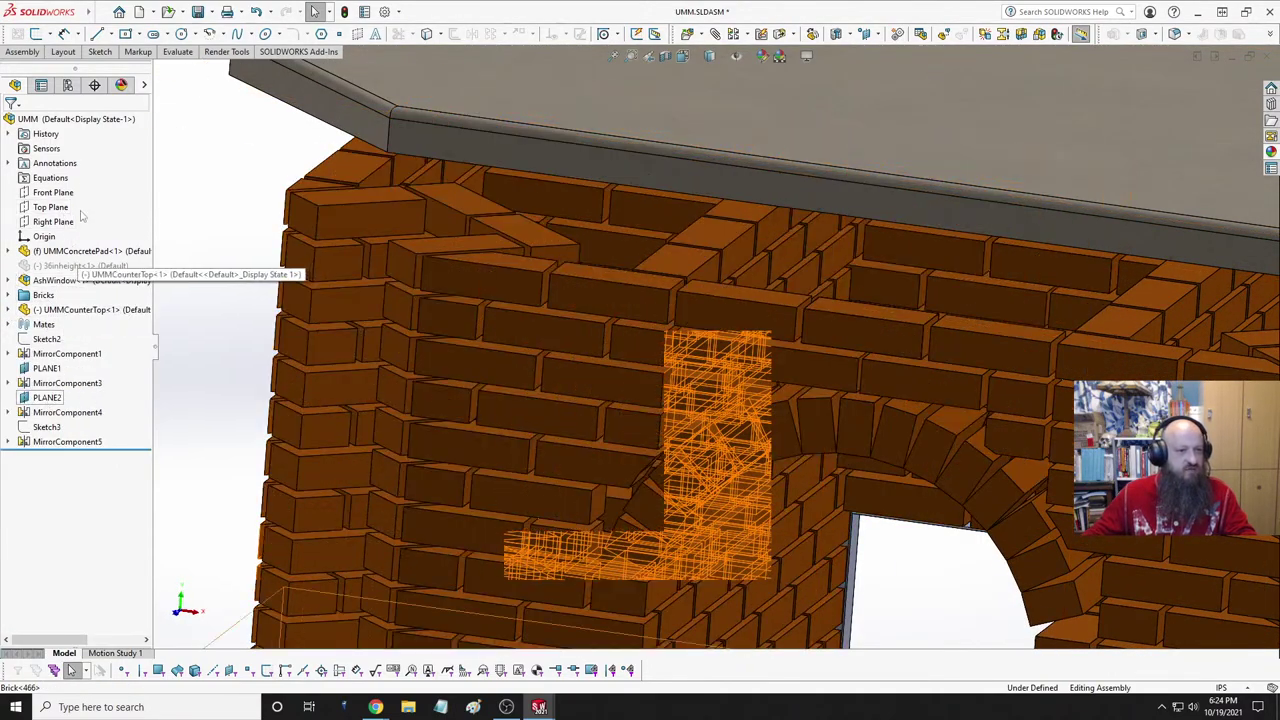
scroll(533, 375, up, 10)
scroll(529, 291, up, 3)
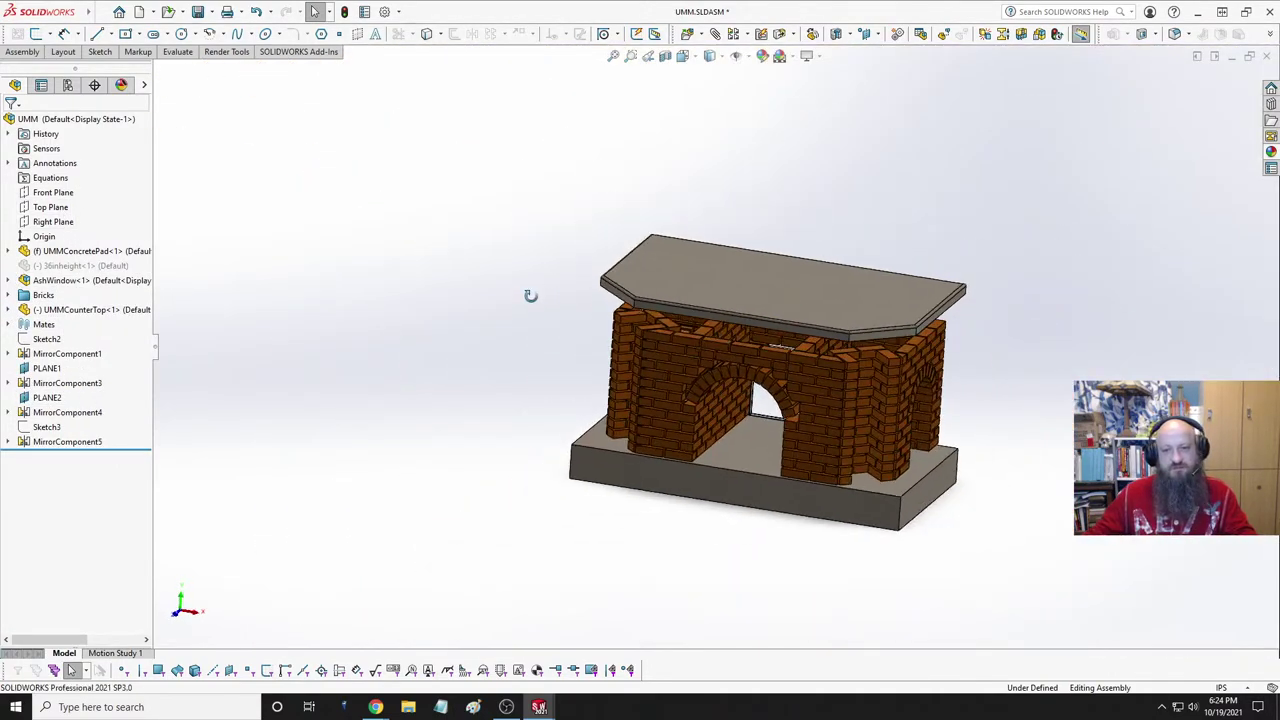
middle_drag(529, 291, 663, 347)
click(584, 272)
scroll(663, 347, down, 3)
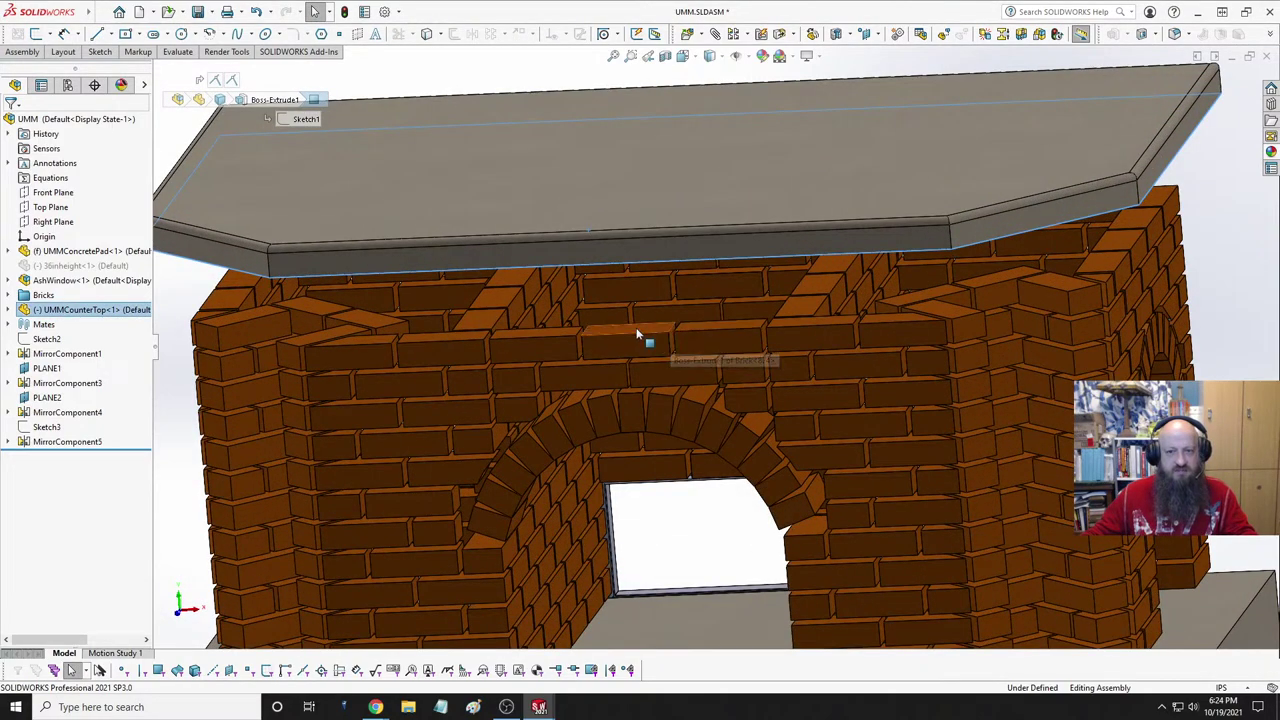
ctrl+click(636, 333)
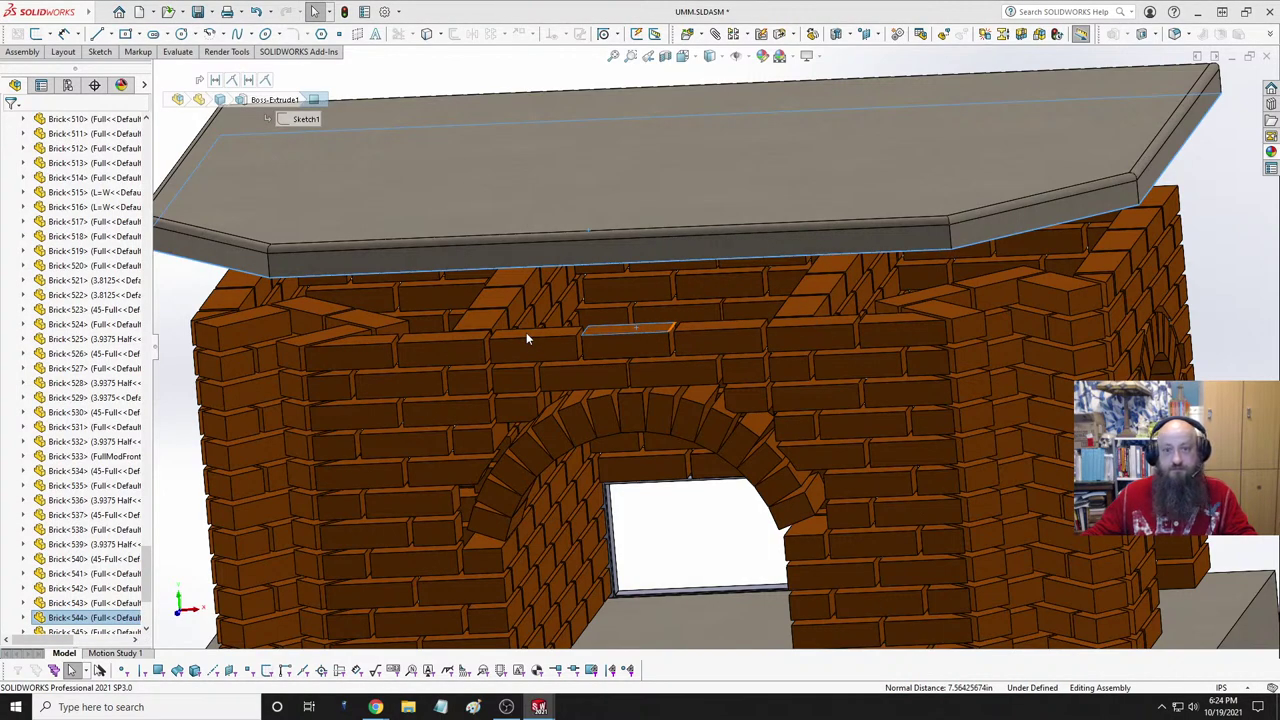
click(675, 318)
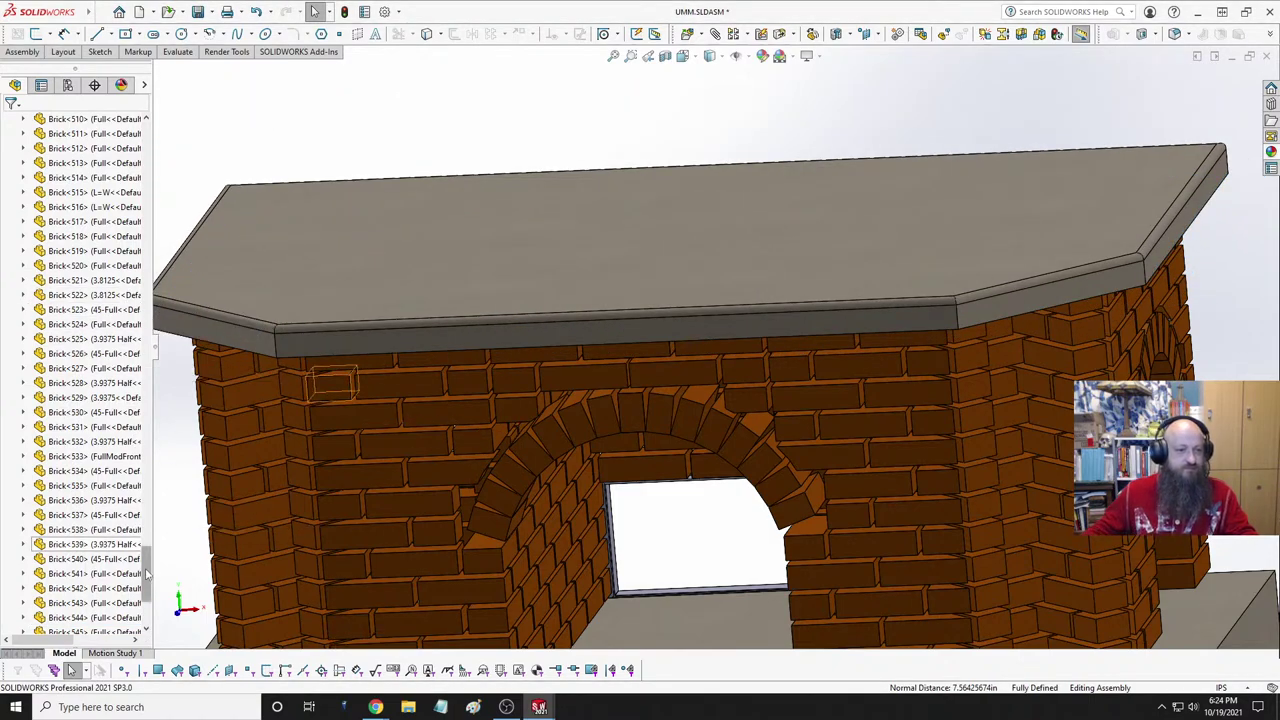
- Highlight the bricks in the Bricks folder, collapse it, and clear the selection
drag(146, 572, 147, 150)
click(40, 295)
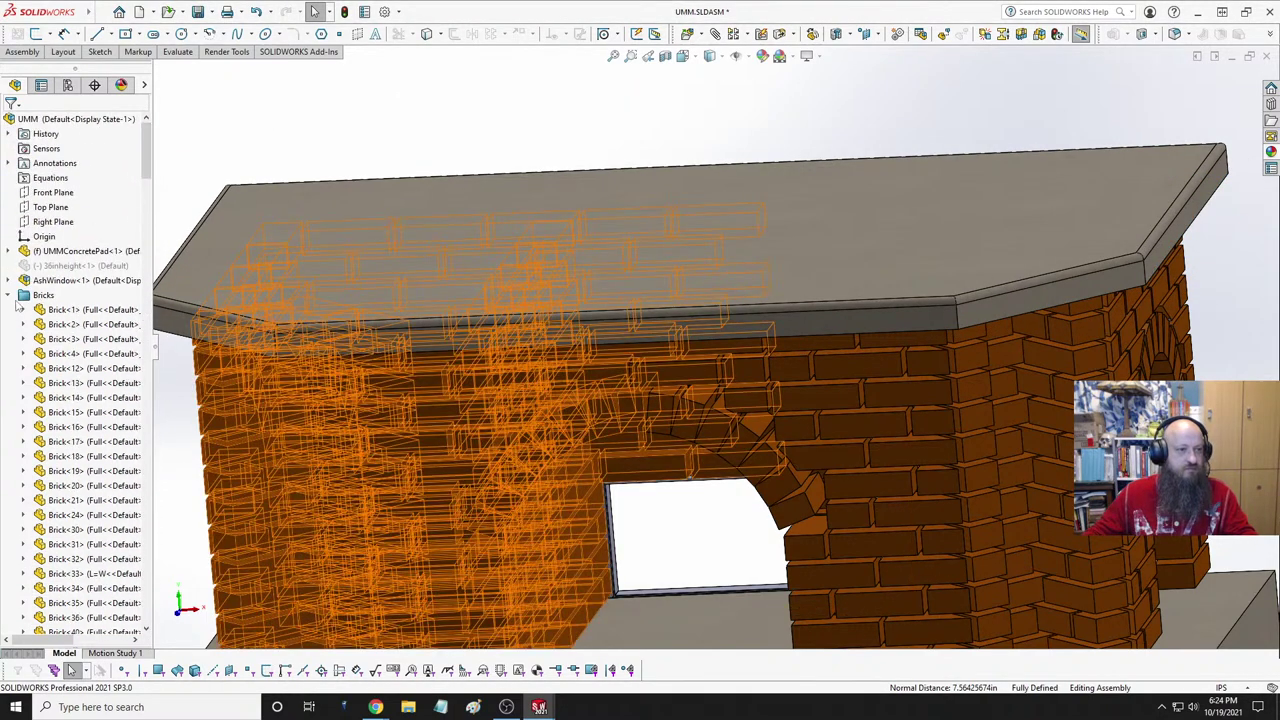
click(12, 295)
scroll(237, 214, up, 3)
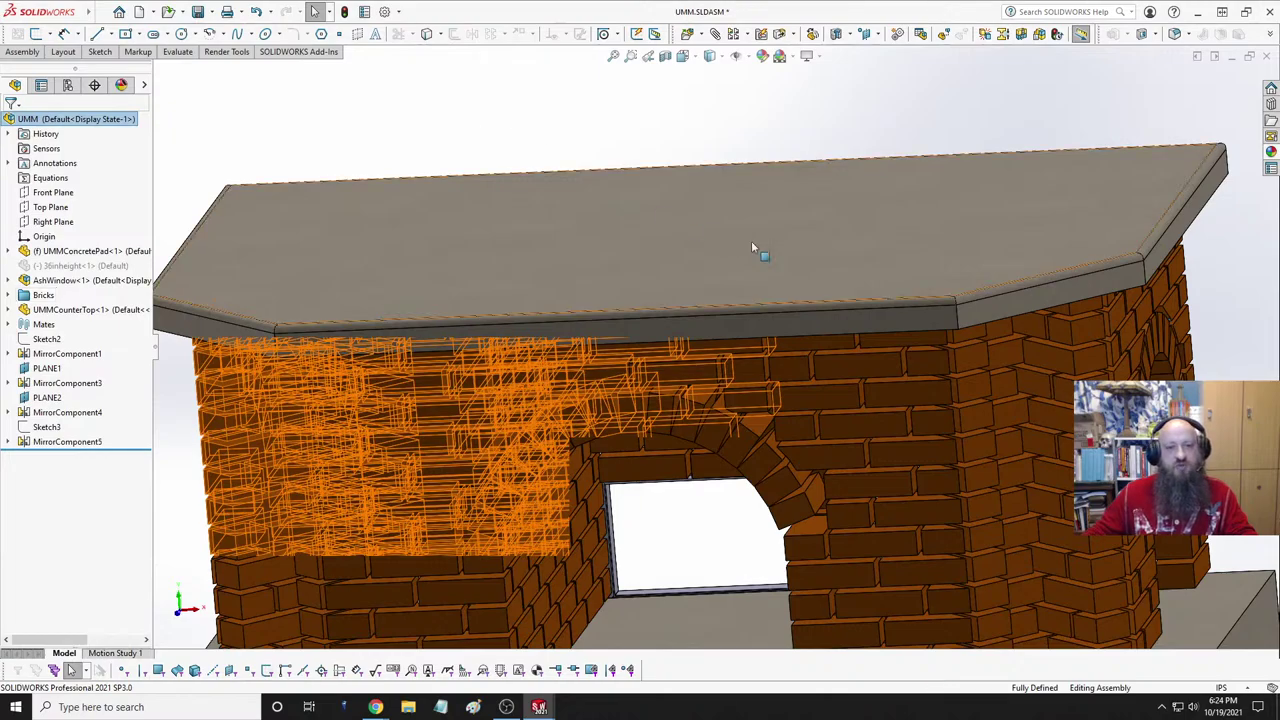
scroll(790, 290, up, 4)
key(Escape)
- Orbit to view the slab from above and zoom to fit the whole model
scroll(826, 328, up, 3)
middle_drag(731, 254, 717, 177)
scroll(690, 280, down, 3)
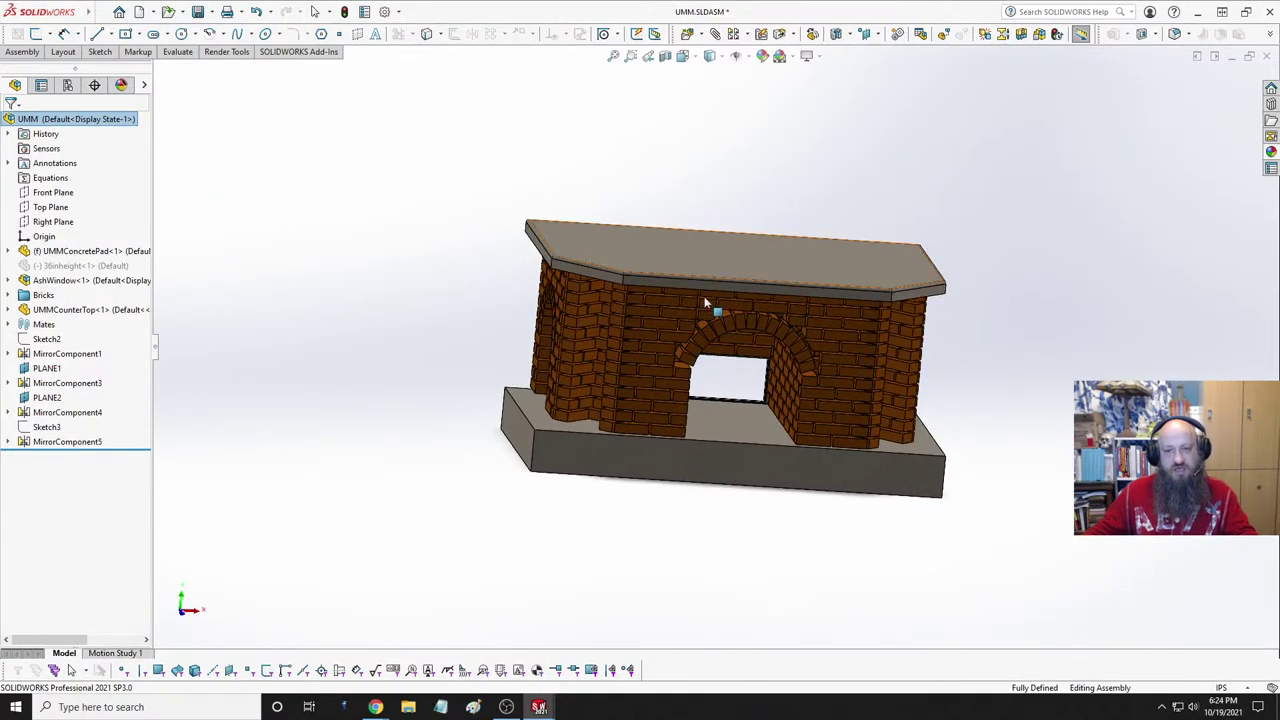
scroll(700, 354, down, 4)
middle_drag(700, 354, 714, 578)
click(770, 568)
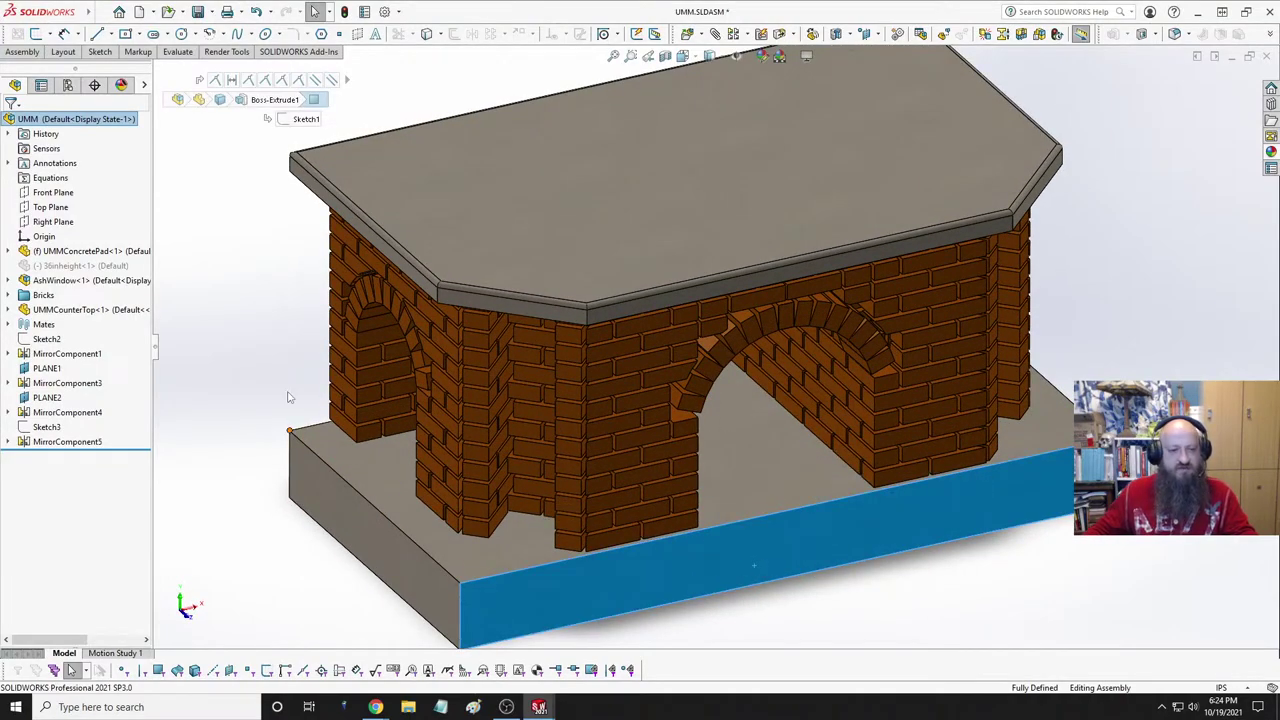
key(f)
- Orbit the assembly to check the slab from new angles, briefly selecting it
middle_drag(767, 431, 725, 360)
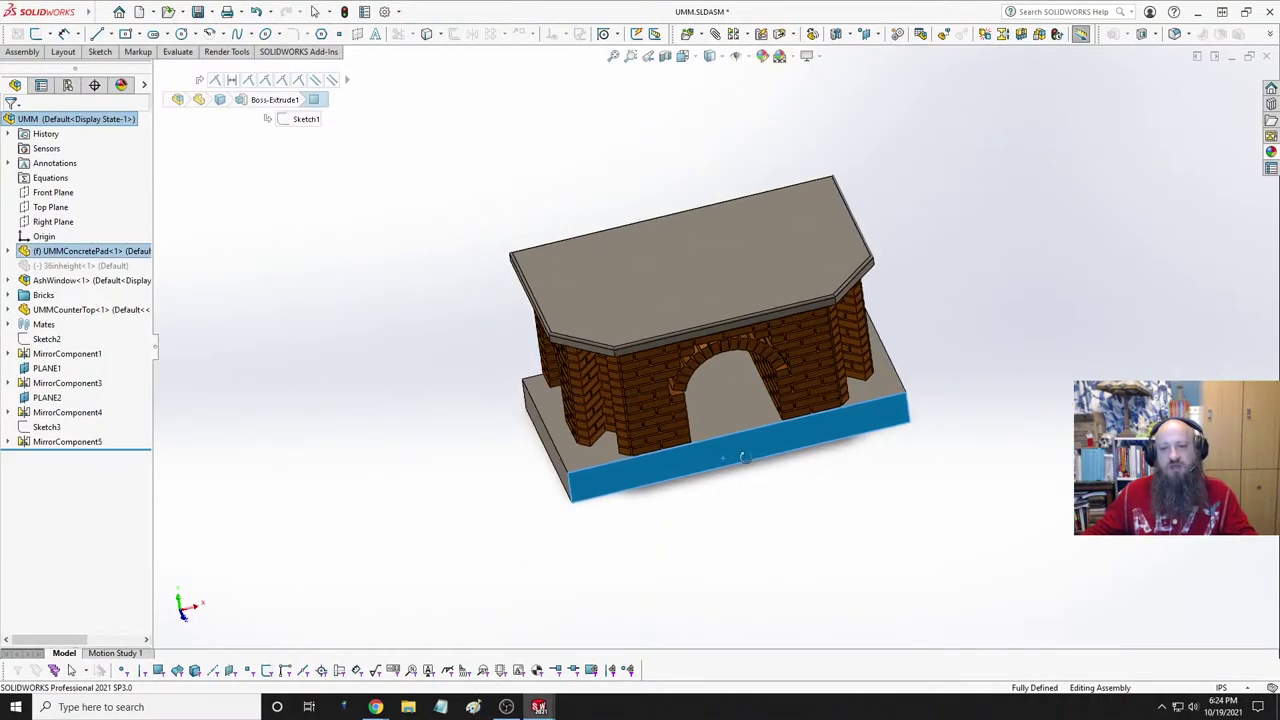
scroll(725, 360, down, 3)
scroll(645, 466, up, 3)
mouse_move(645, 466)
middle_down()
mouse_move(630, 460)
mouse_move(650, 445)
middle_up()
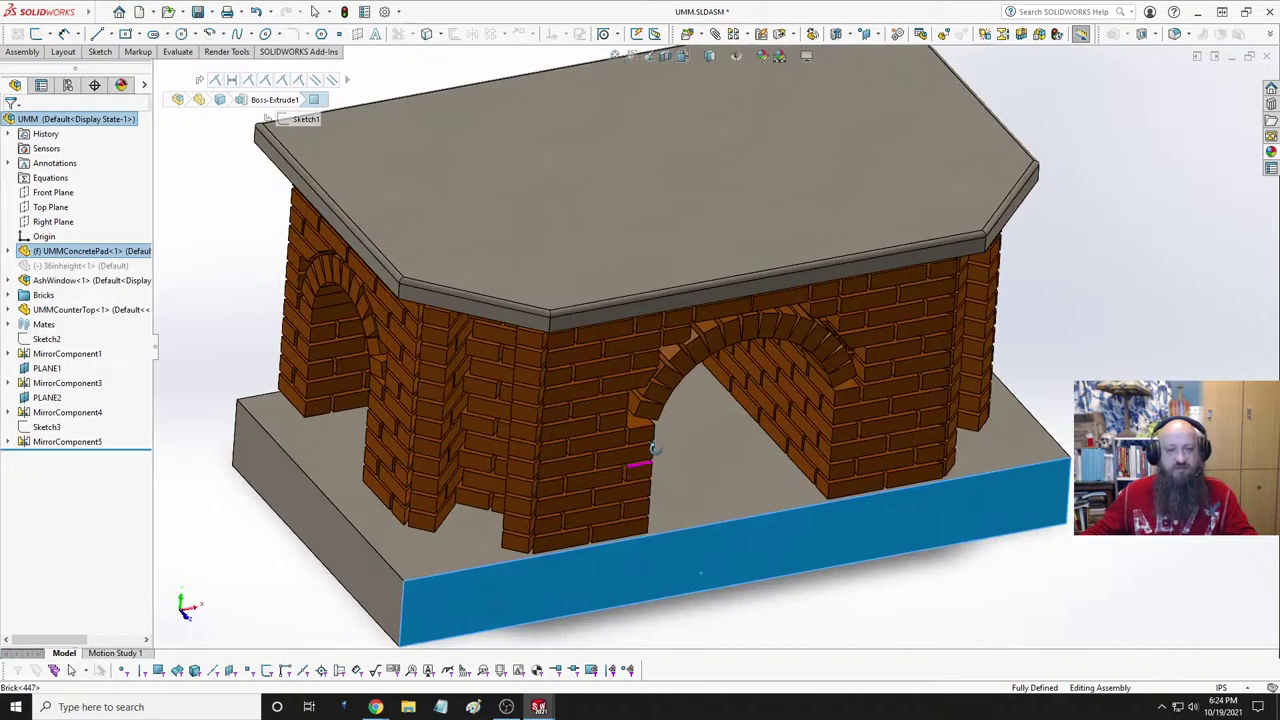
scroll(684, 454, down, 3)
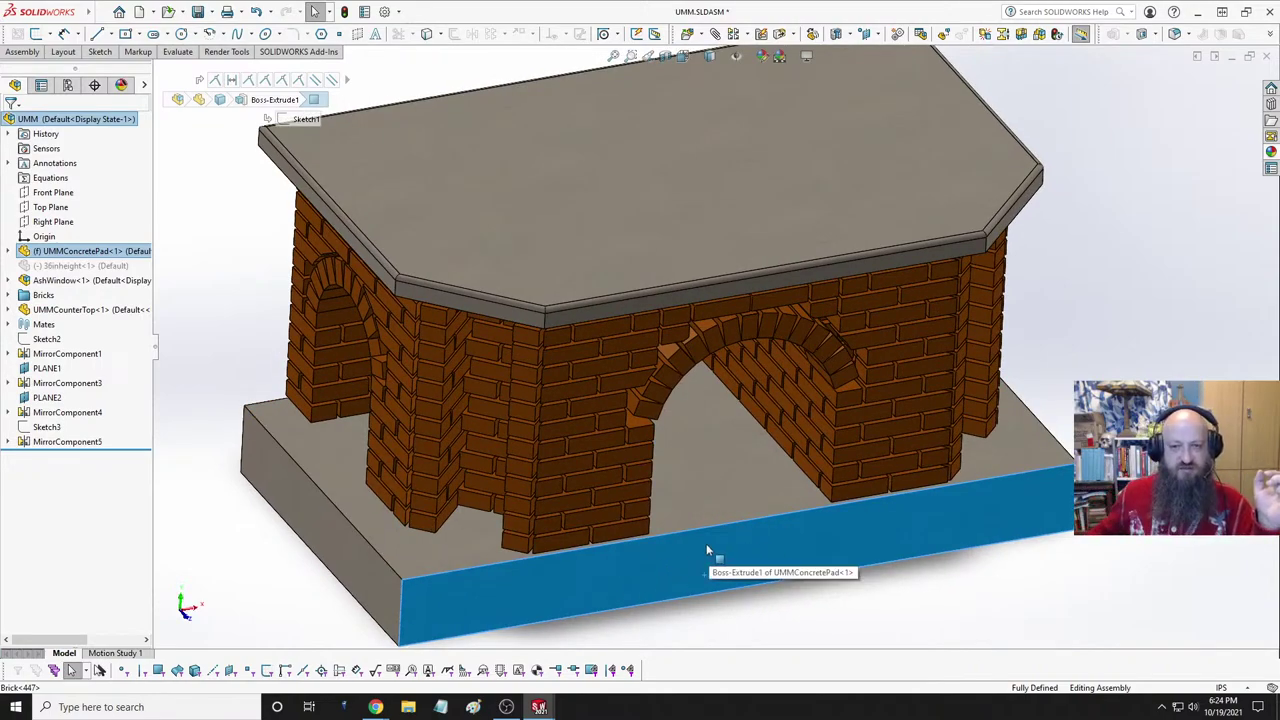
middle_drag(443, 403, 698, 188)
scroll(807, 308, down, 5)
scroll(688, 224, up, 5)
click(738, 174)
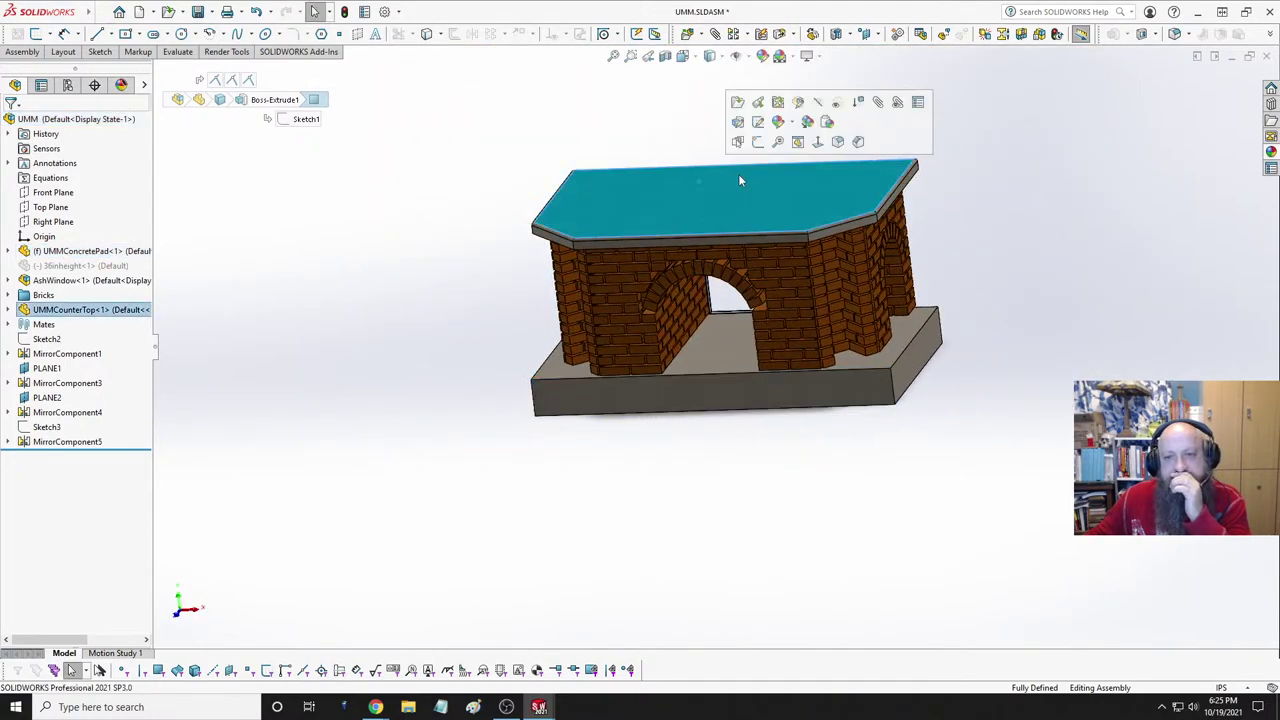
click(487, 169)
key(ctrl+Tab)
key(ctrl+Tab)
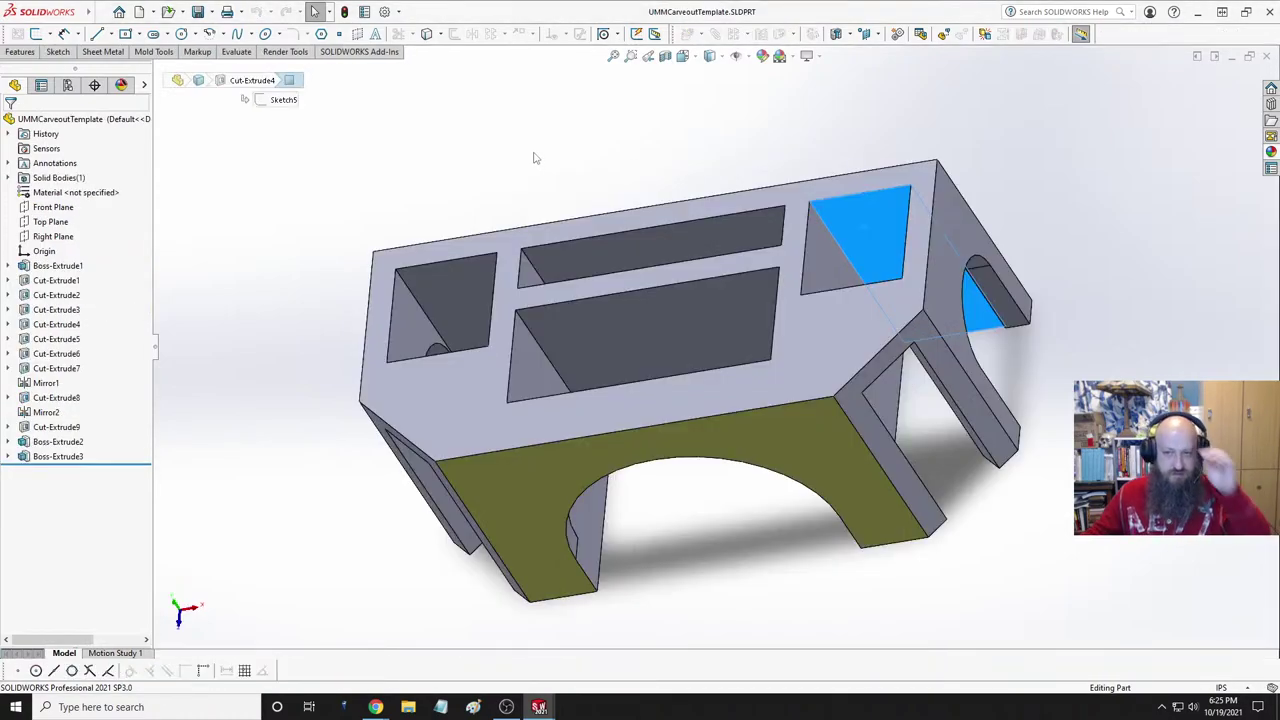
middle_drag(534, 157, 911, 289)
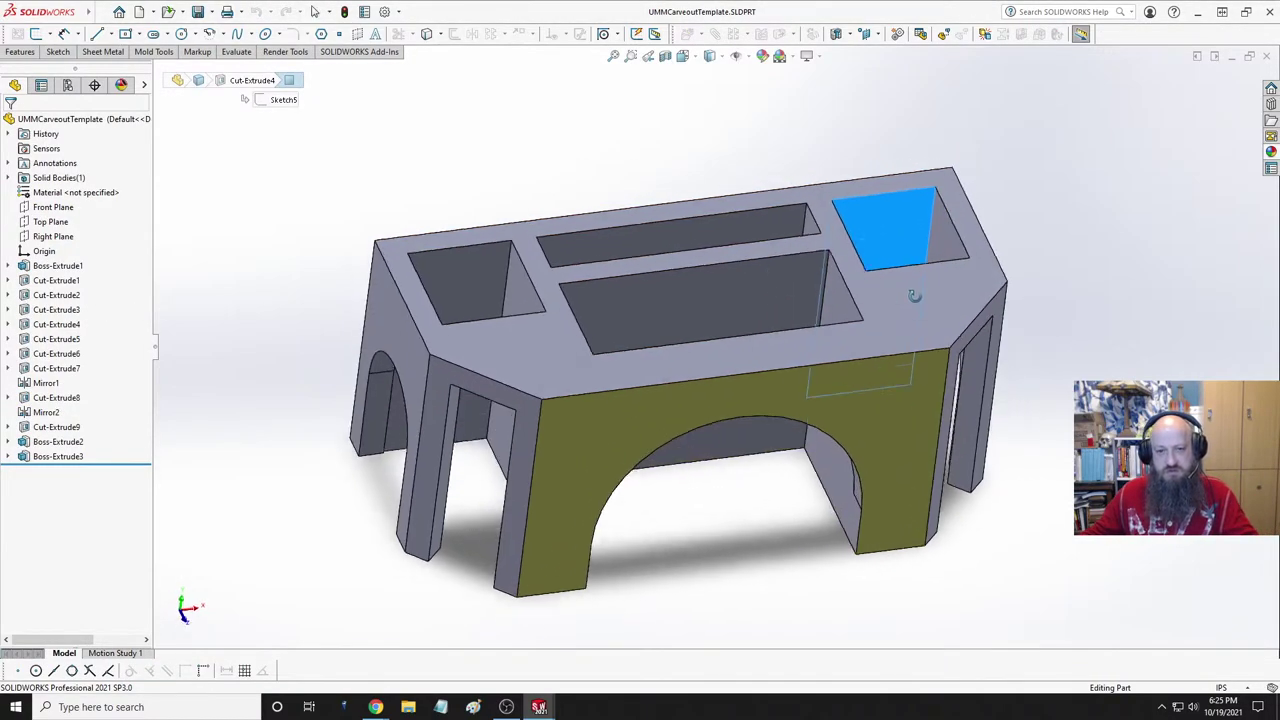
scroll(673, 385, down, 5)
scroll(673, 385, up, 8)
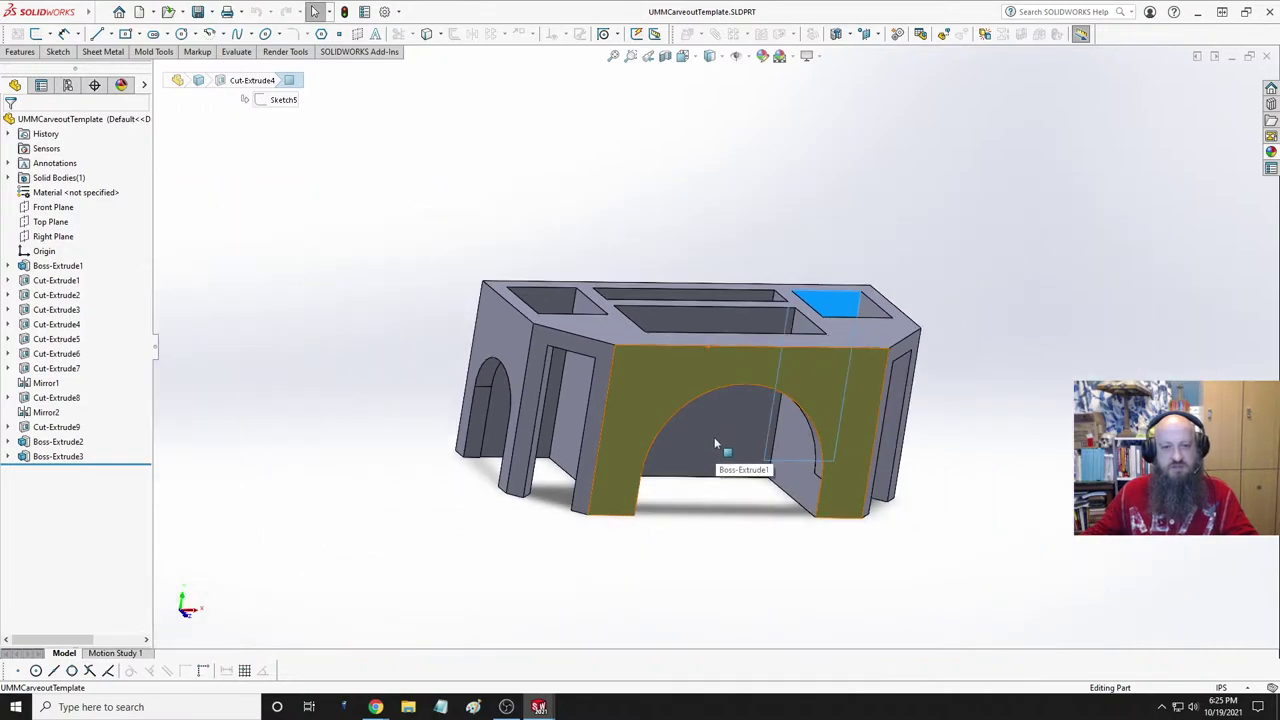
middle_drag(727, 353, 742, 356)
scroll(742, 356, down, 3)
click(634, 332)
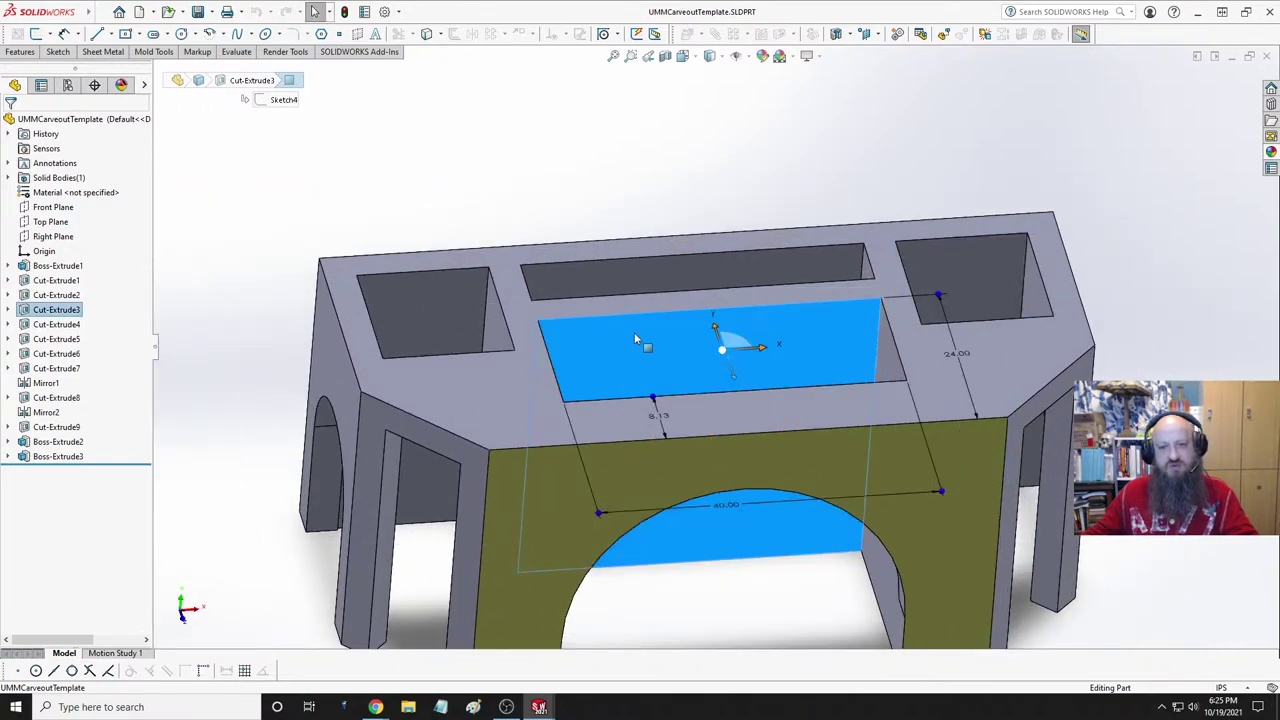
mouse_move(628, 289)
middle_down()
mouse_move(660, 360)
mouse_move(734, 391)
mouse_move(651, 431)
mouse_move(630, 362)
mouse_move(610, 386)
mouse_move(661, 363)
mouse_move(666, 341)
middle_up()
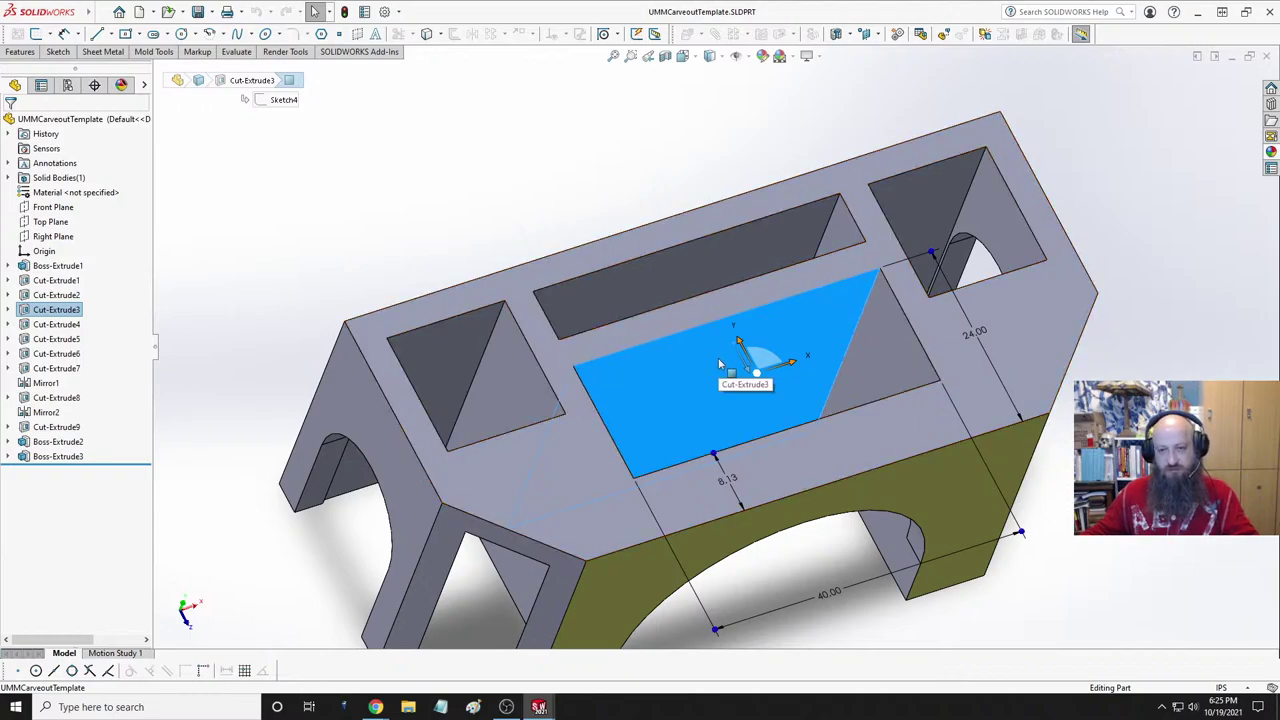
mouse_move(738, 350)
middle_down()
mouse_move(748, 345)
mouse_move(699, 340)
middle_up()
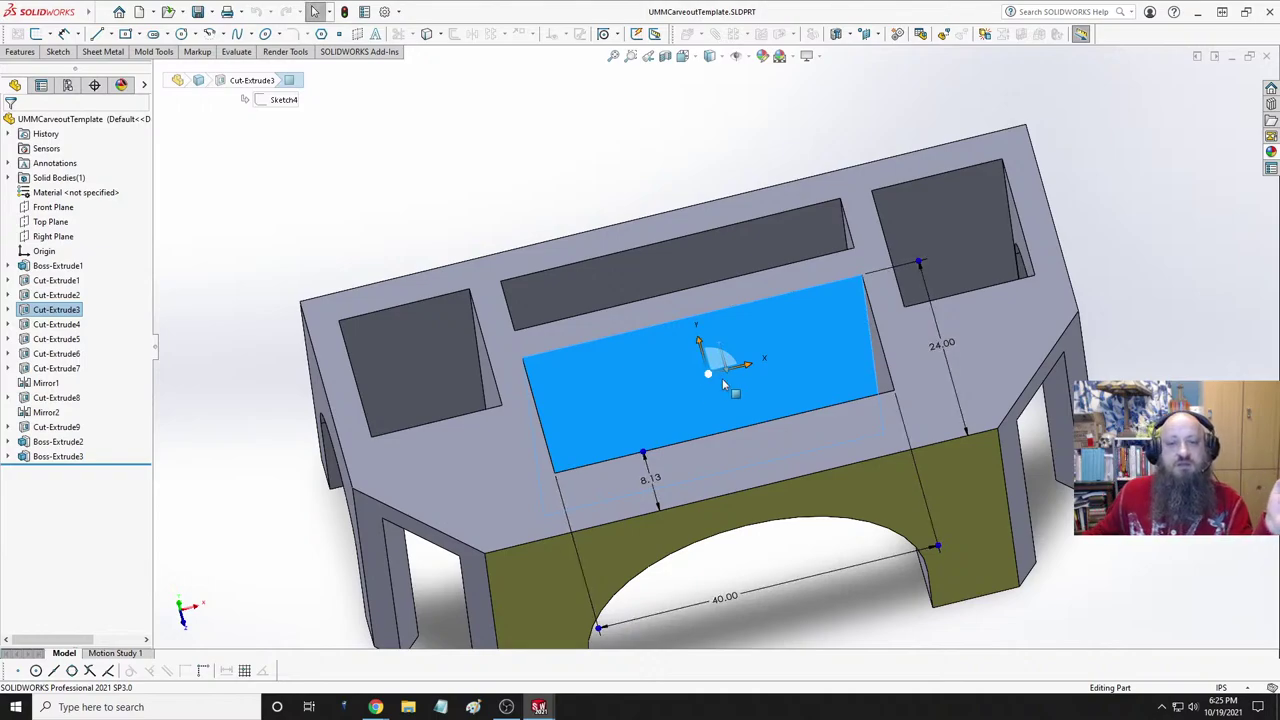
mouse_move(714, 366)
middle_down()
mouse_move(843, 348)
mouse_move(805, 400)
middle_up()
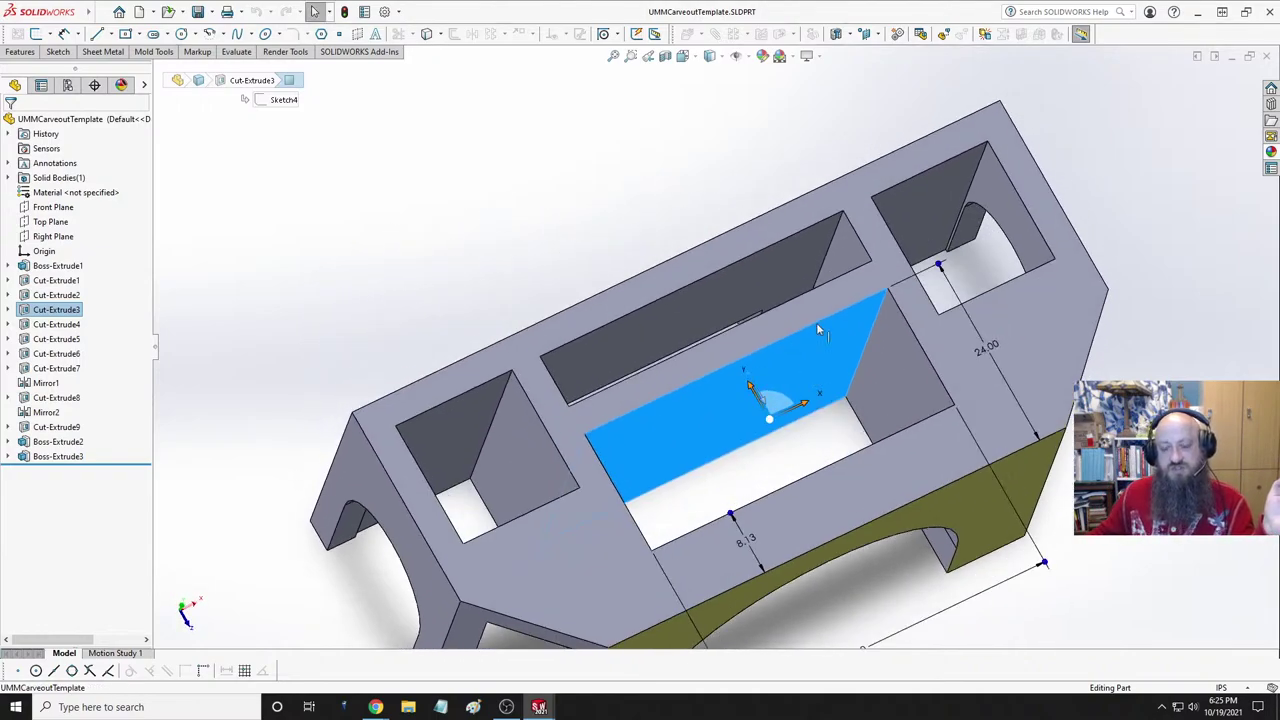
middle_drag(818, 330, 773, 285)
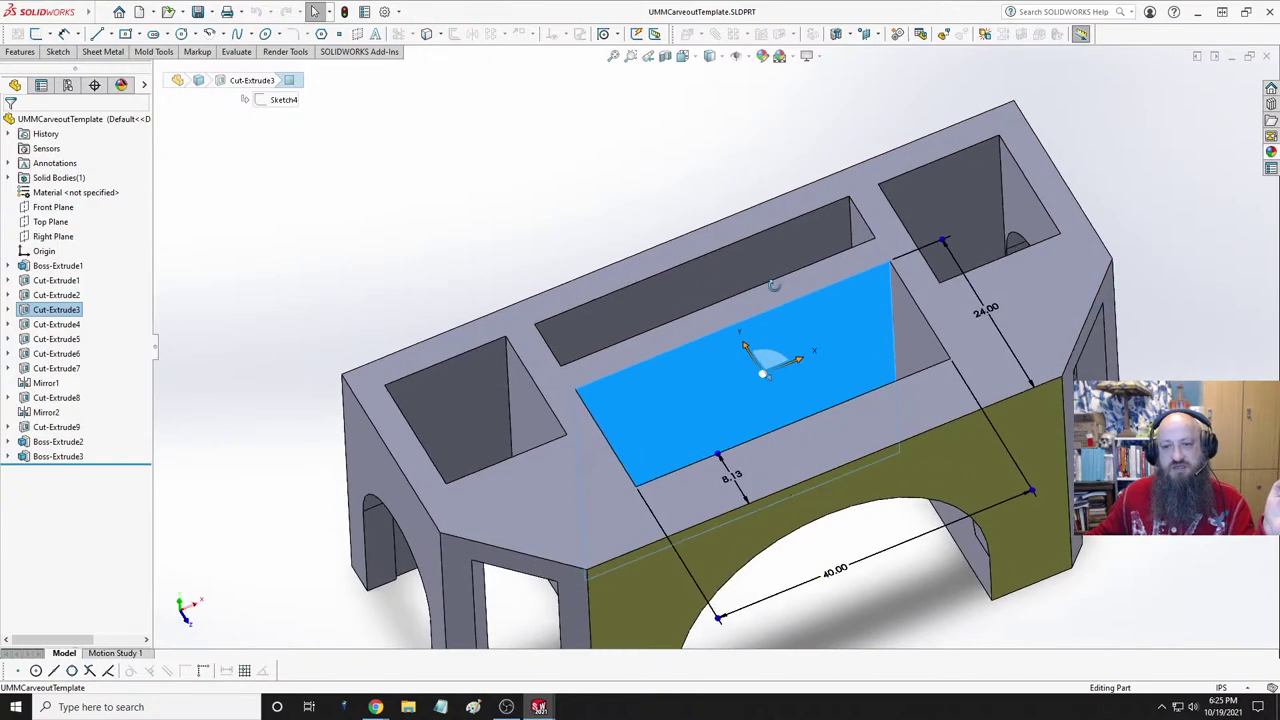
key(f)
click(455, 243)
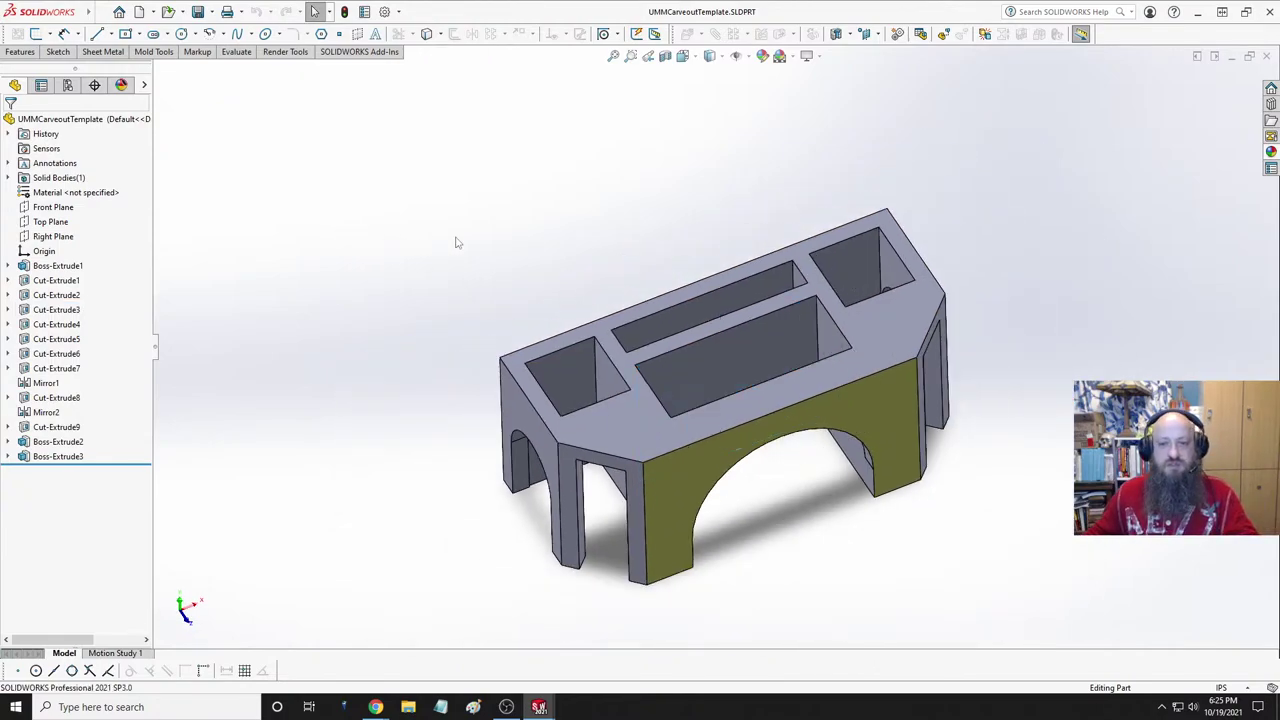
key(ctrl+Tab)
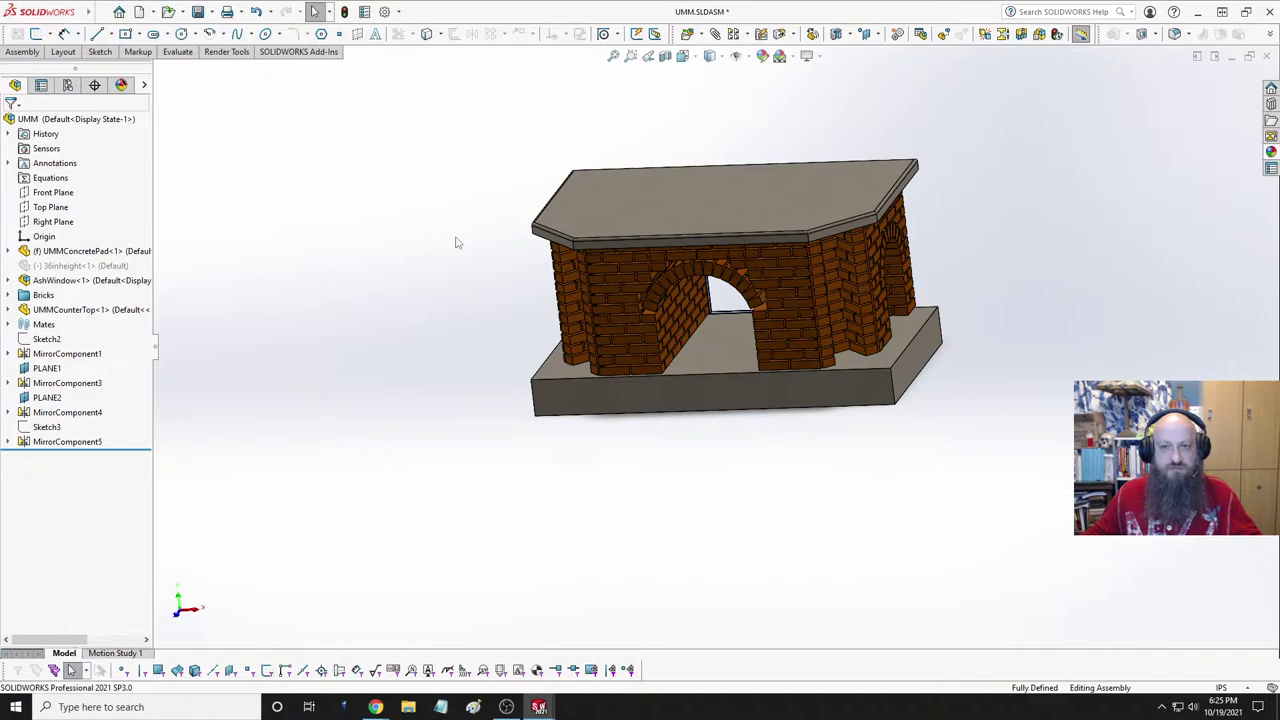
- Reorient to the top view, then orbit to a tilted front view of the bricks
key(space)
click(517, 282)
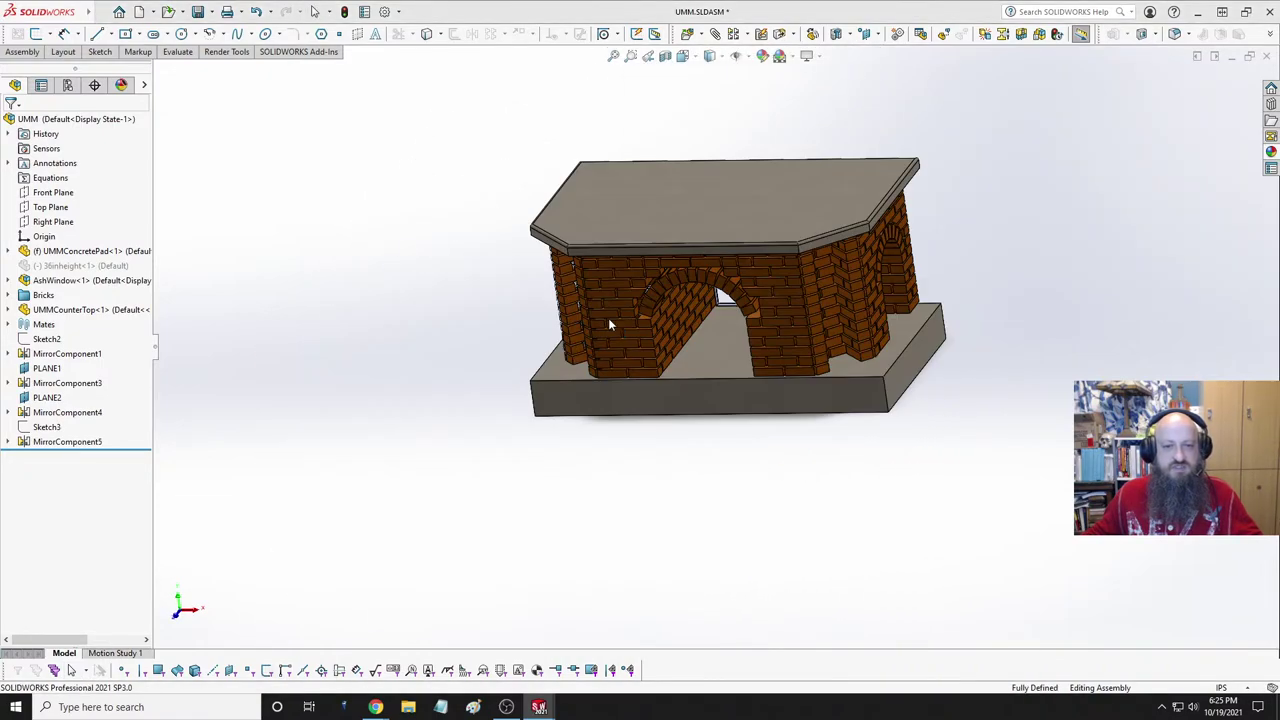
key(ctrl+5)
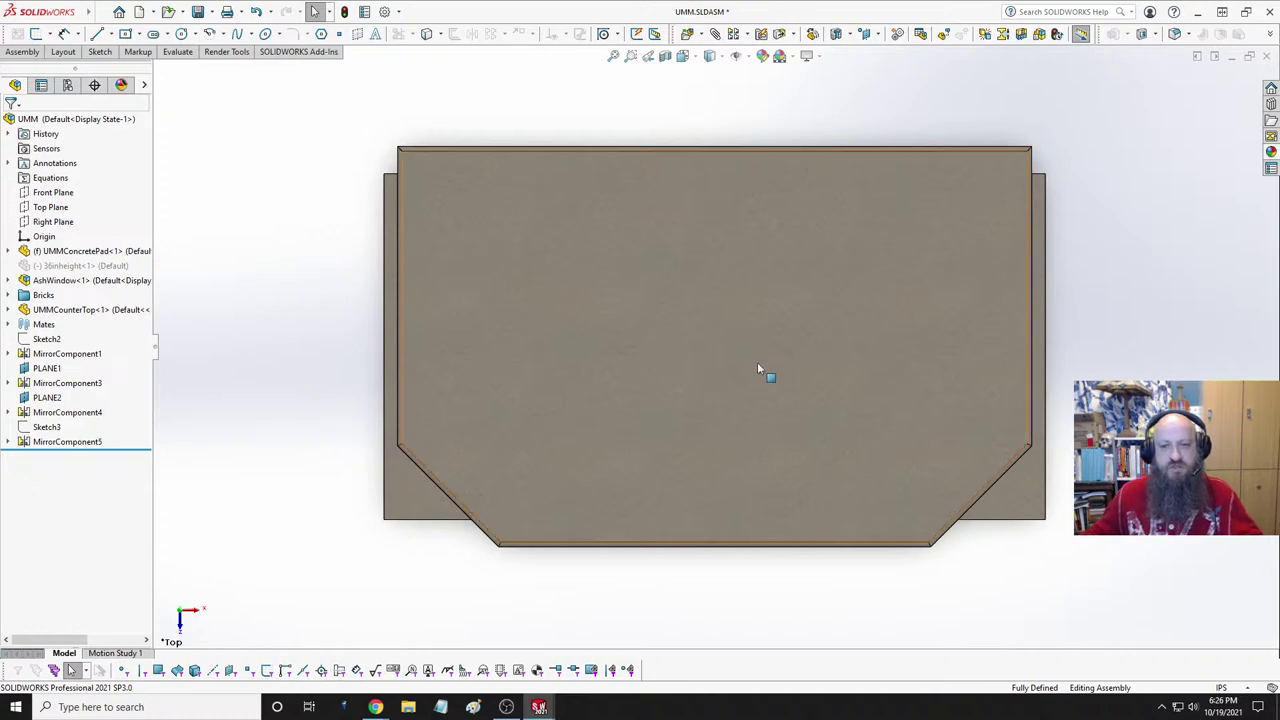
middle_drag(757, 362, 677, 257)
middle_drag(610, 372, 751, 449)
- Hide the concrete pad and switch to the Bottom view
click(751, 449)
click(889, 372)
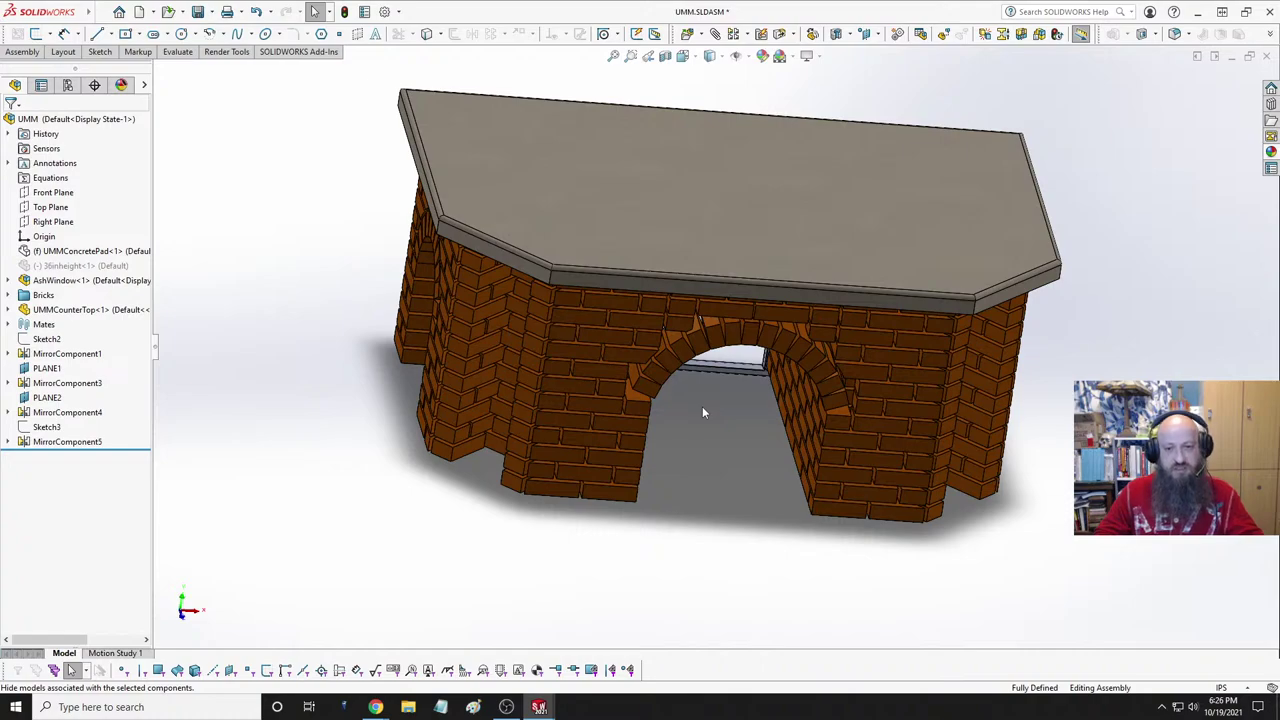
key(space)
click(540, 612)
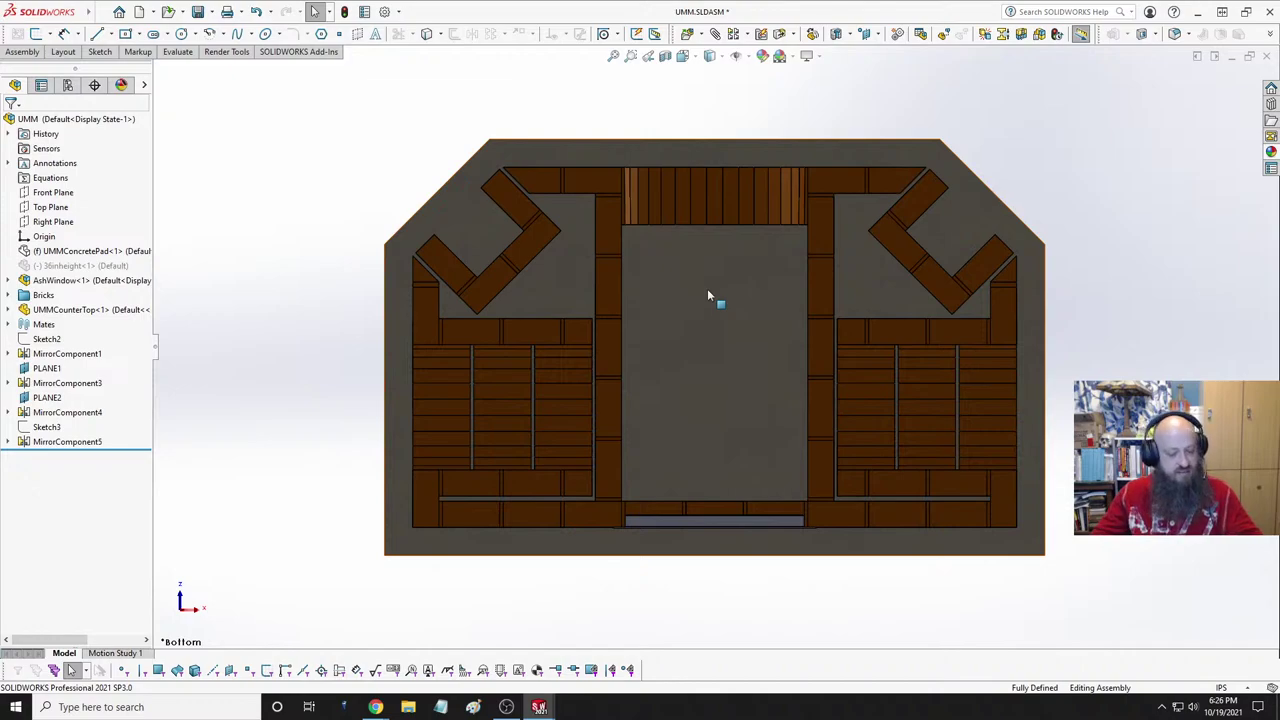
key(ctrl+Tab)
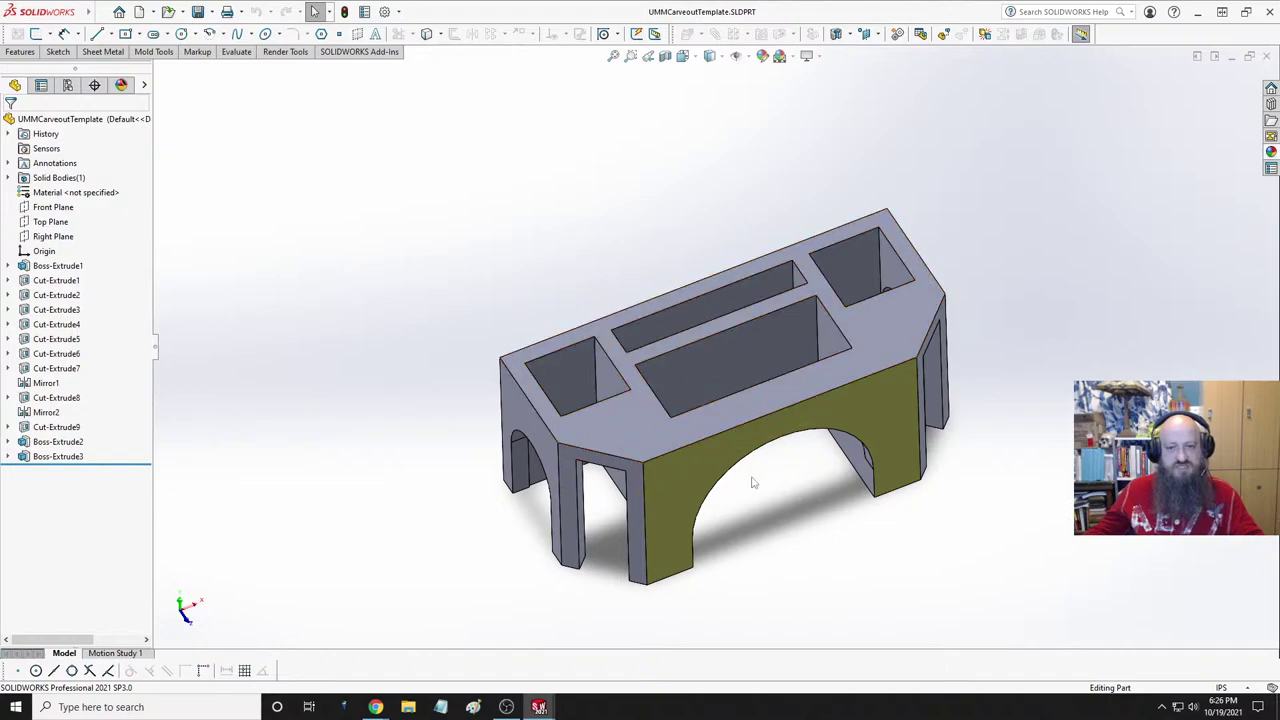
key(ctrl+Tab)
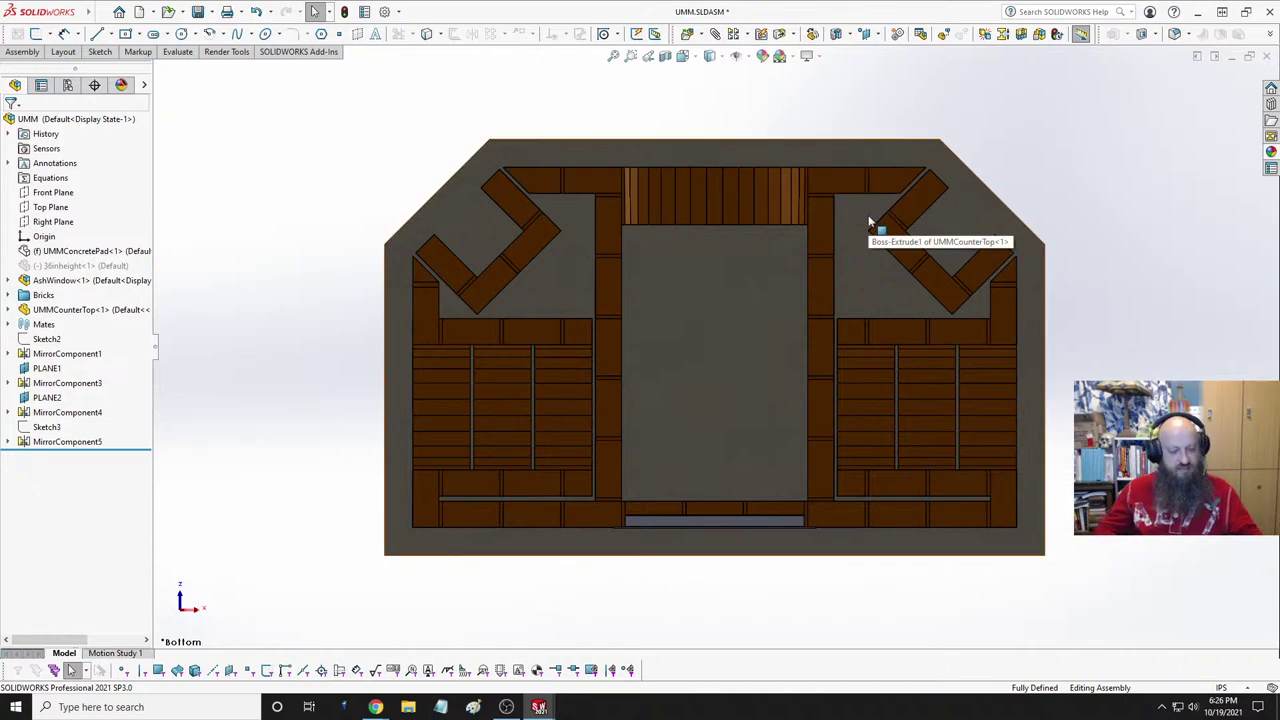
key(ctrl+1)
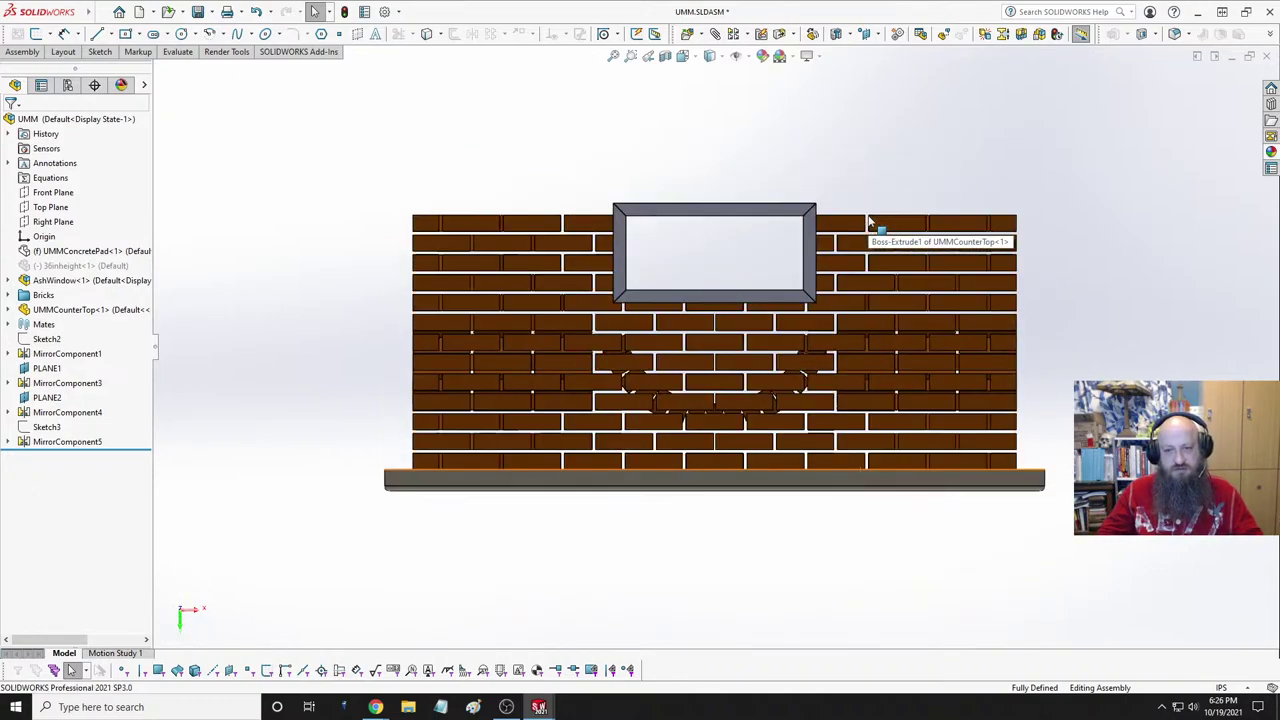
middle_drag(843, 186, 700, 270)
- Switch to the Bottom view, tilt it, then flatten and tilt the view again
key(space)
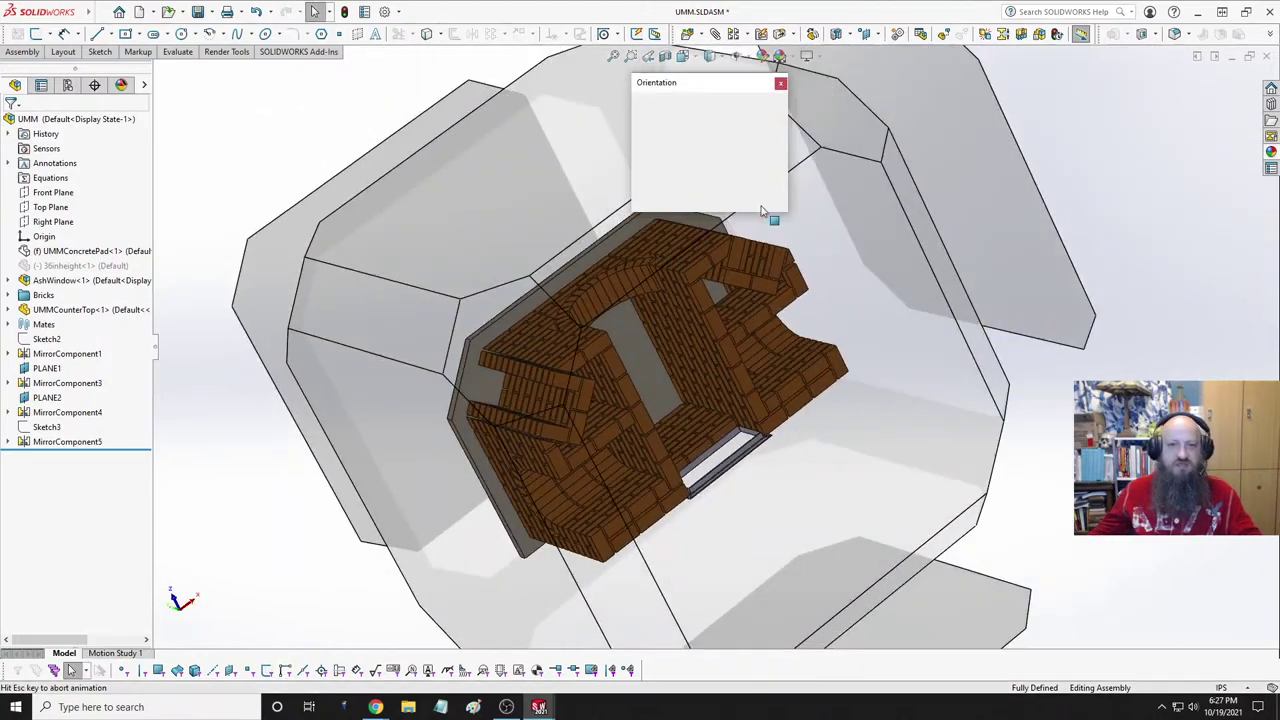
click(653, 375)
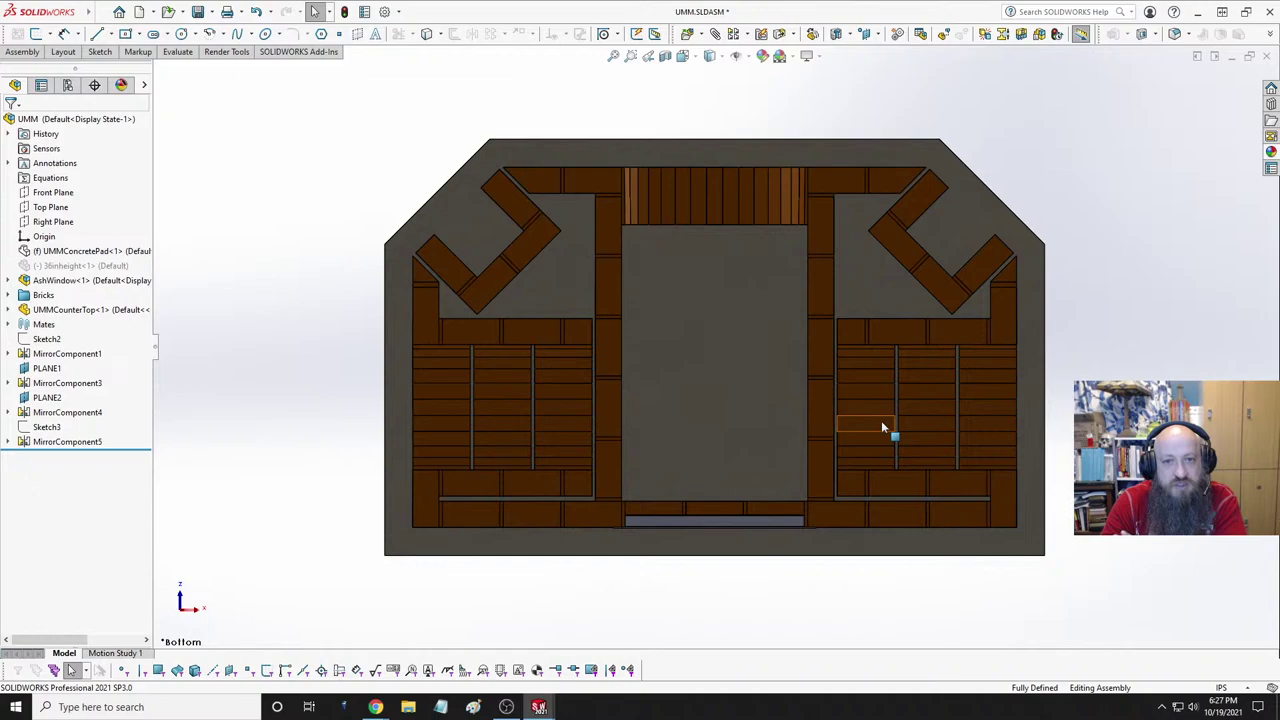
middle_drag(891, 420, 507, 297)
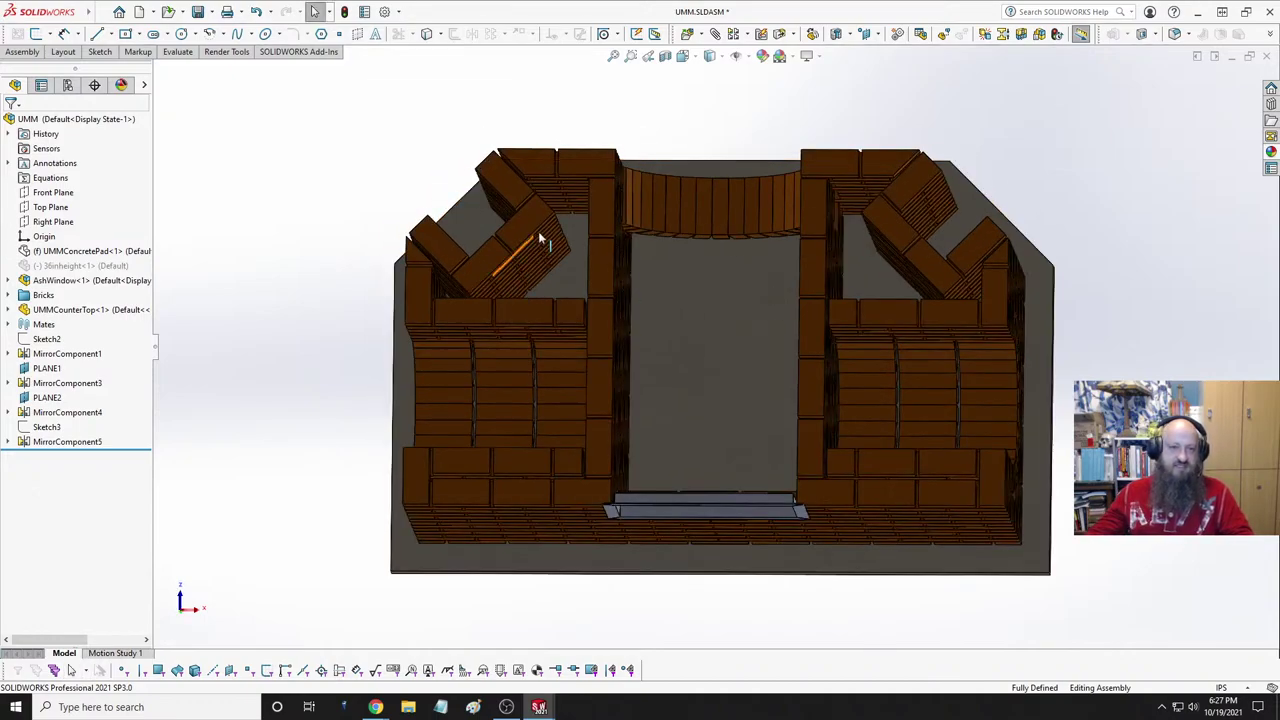
key(ctrl+6)
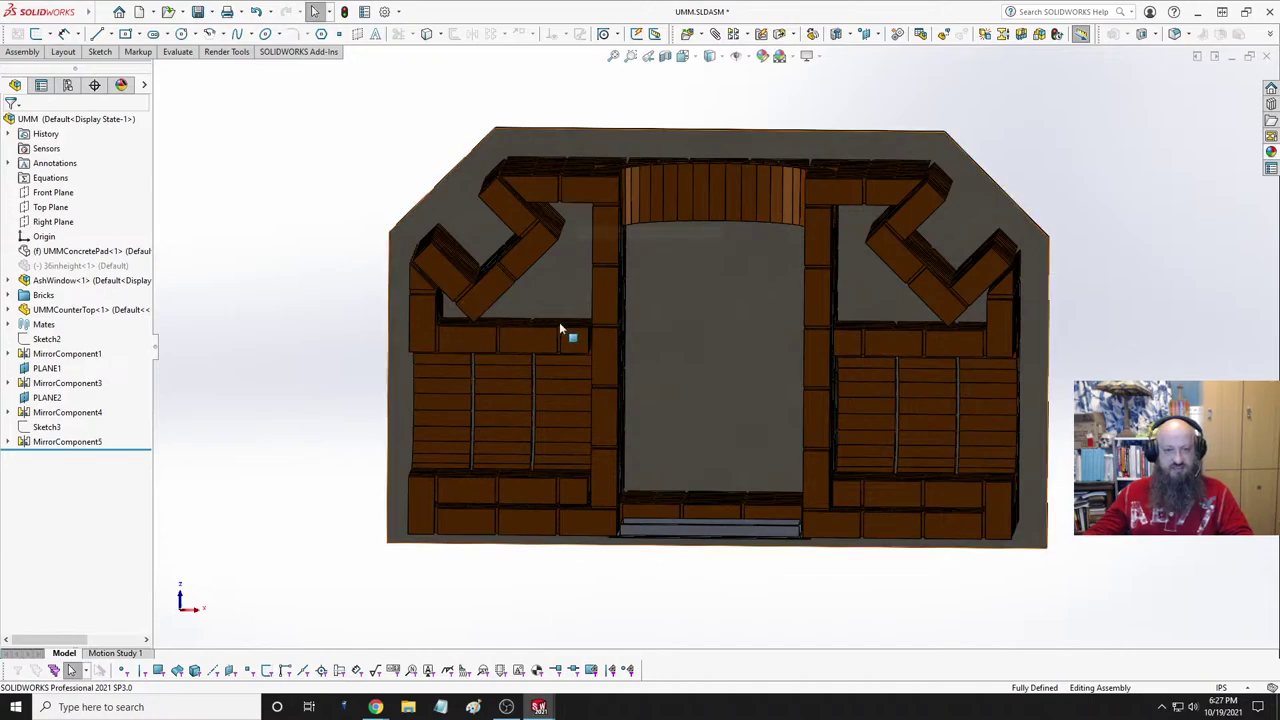
middle_drag(666, 417, 688, 360)
scroll(688, 352, down, 3)
- Look at the oven from the front, orbit, then view it from underneath
key(space)
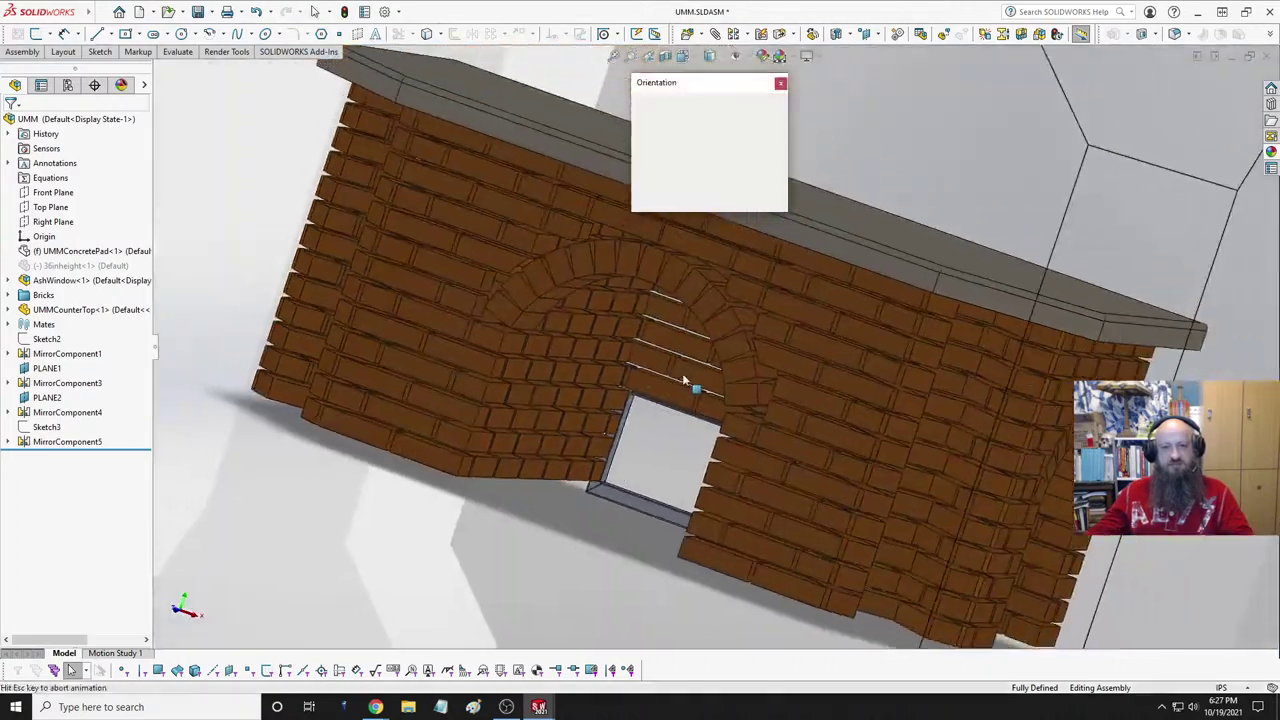
click(521, 318)
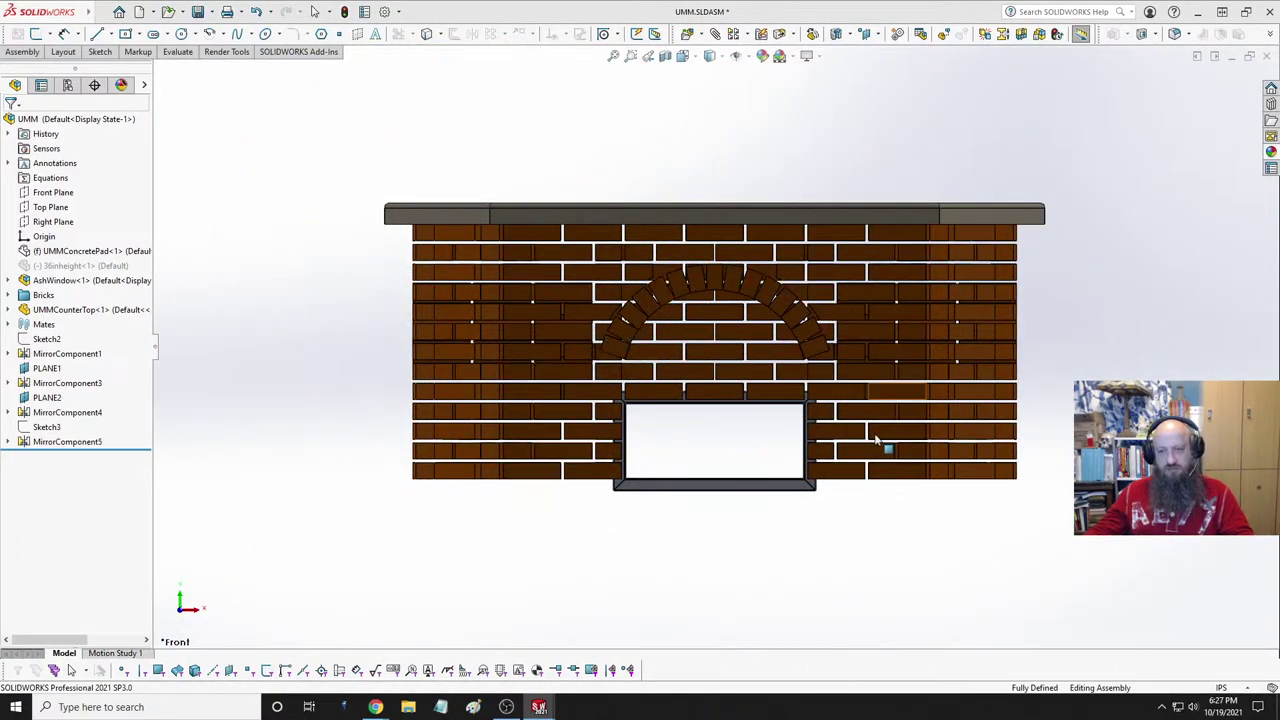
mouse_move(746, 363)
middle_down()
mouse_move(711, 383)
mouse_move(708, 402)
mouse_move(745, 248)
mouse_move(734, 191)
mouse_move(735, 381)
middle_up()
scroll(708, 402, up, 3)
key(space)
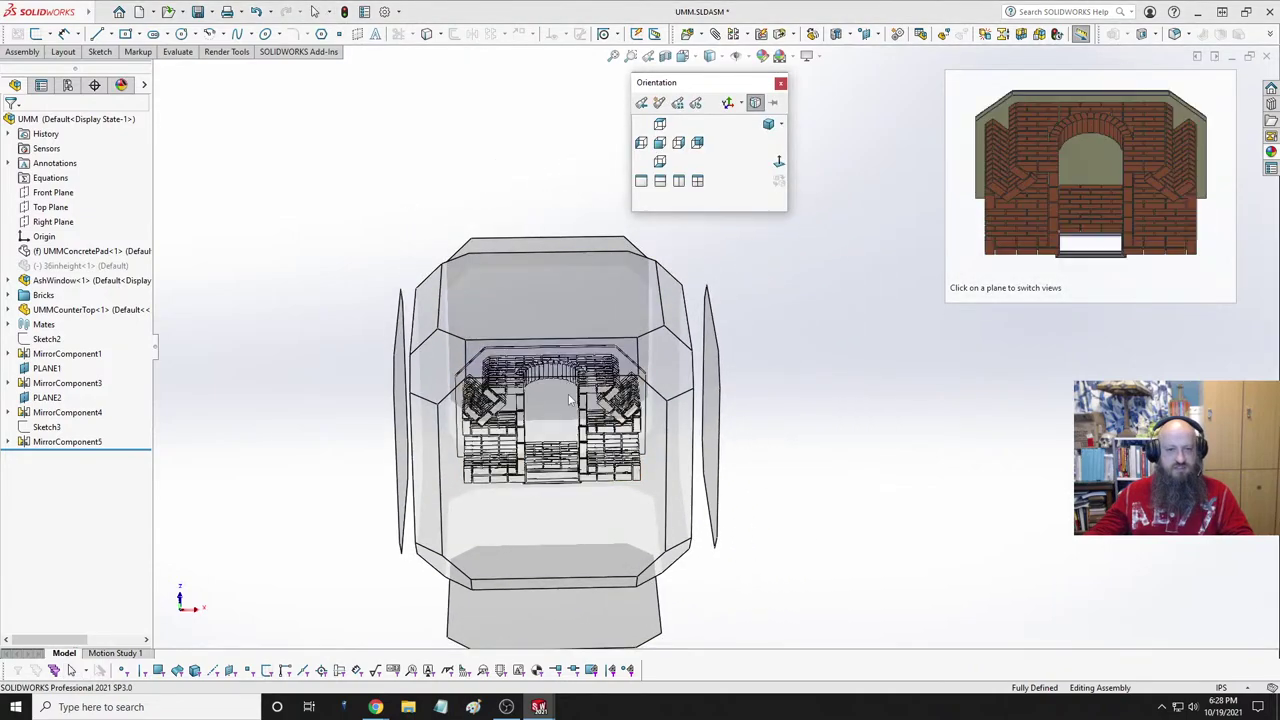
click(563, 531)
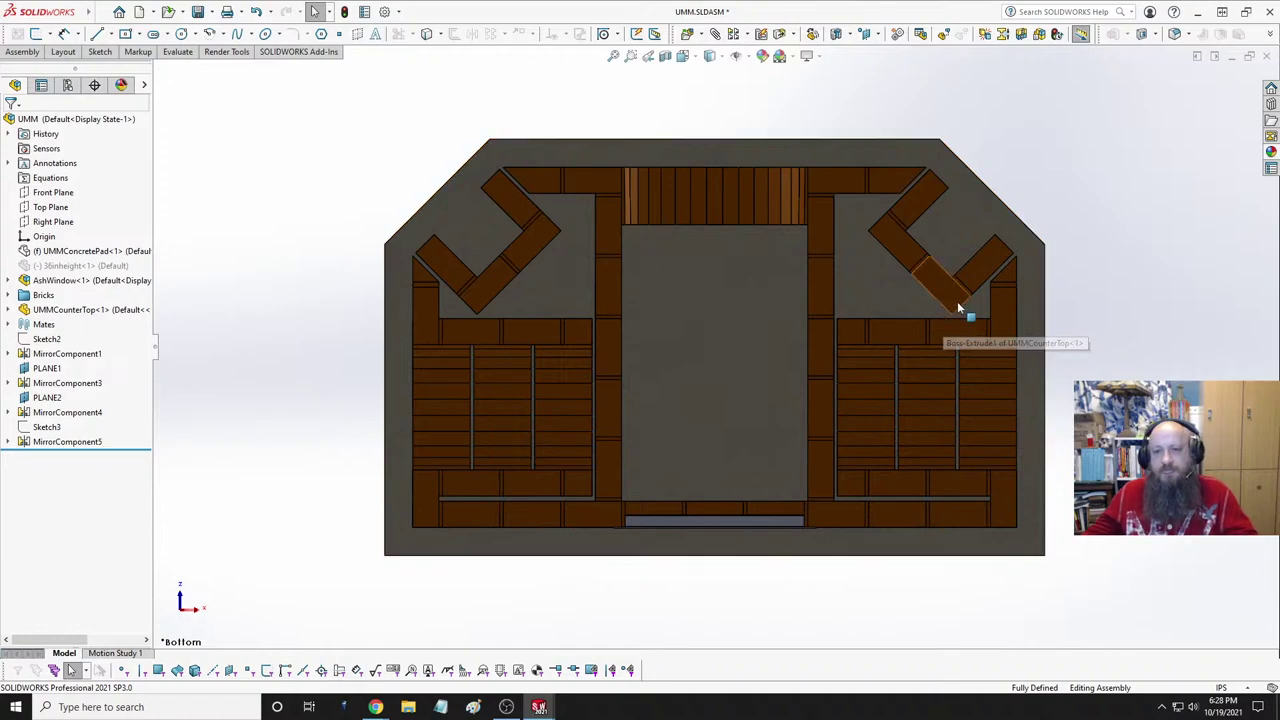
- From the Bottom view, hide MirrorComponent5 so only the left-half bricks remain
scroll(867, 202, down, 3)
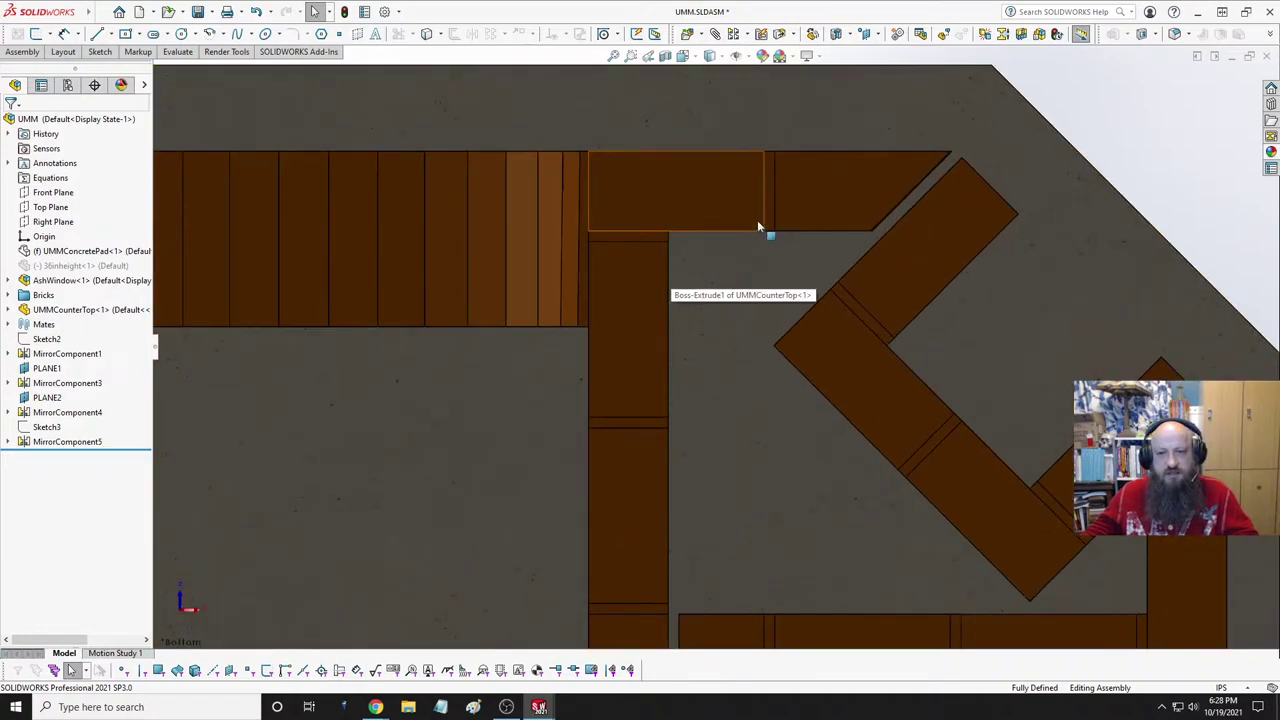
mouse_move(754, 289)
middle_down()
mouse_move(740, 294)
mouse_move(743, 346)
mouse_move(752, 281)
middle_up()
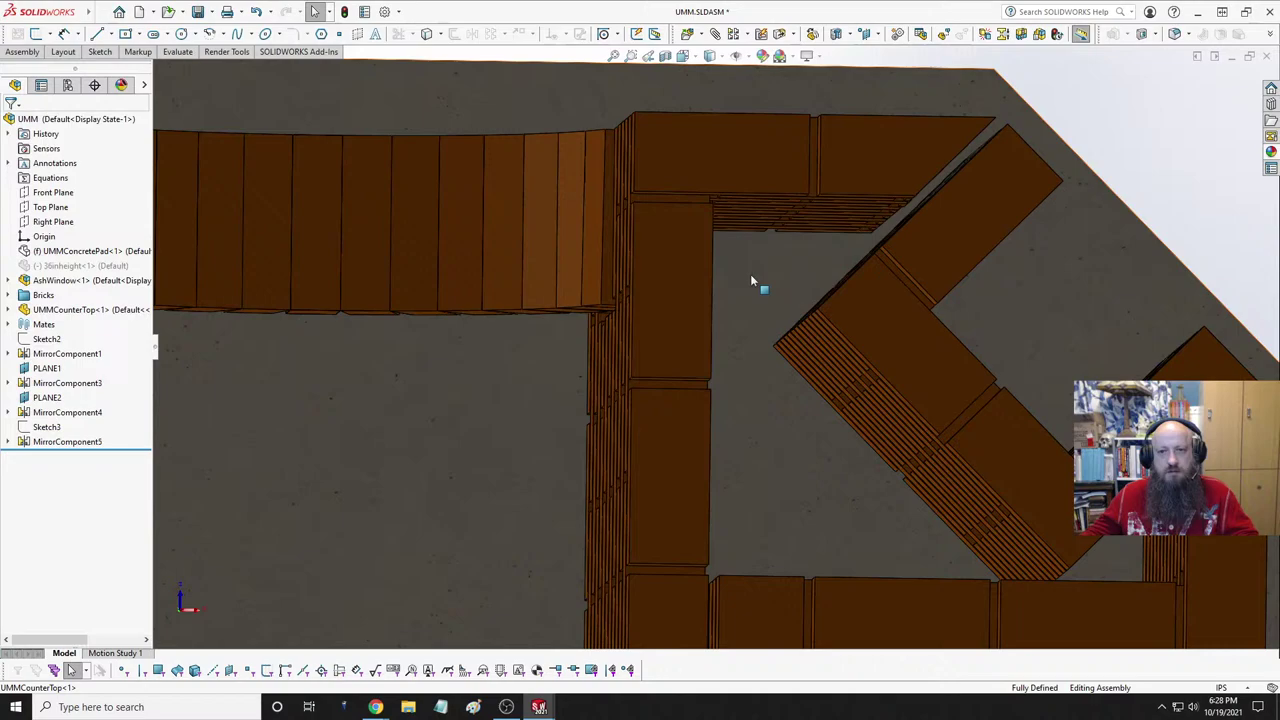
key(space)
click(747, 290)
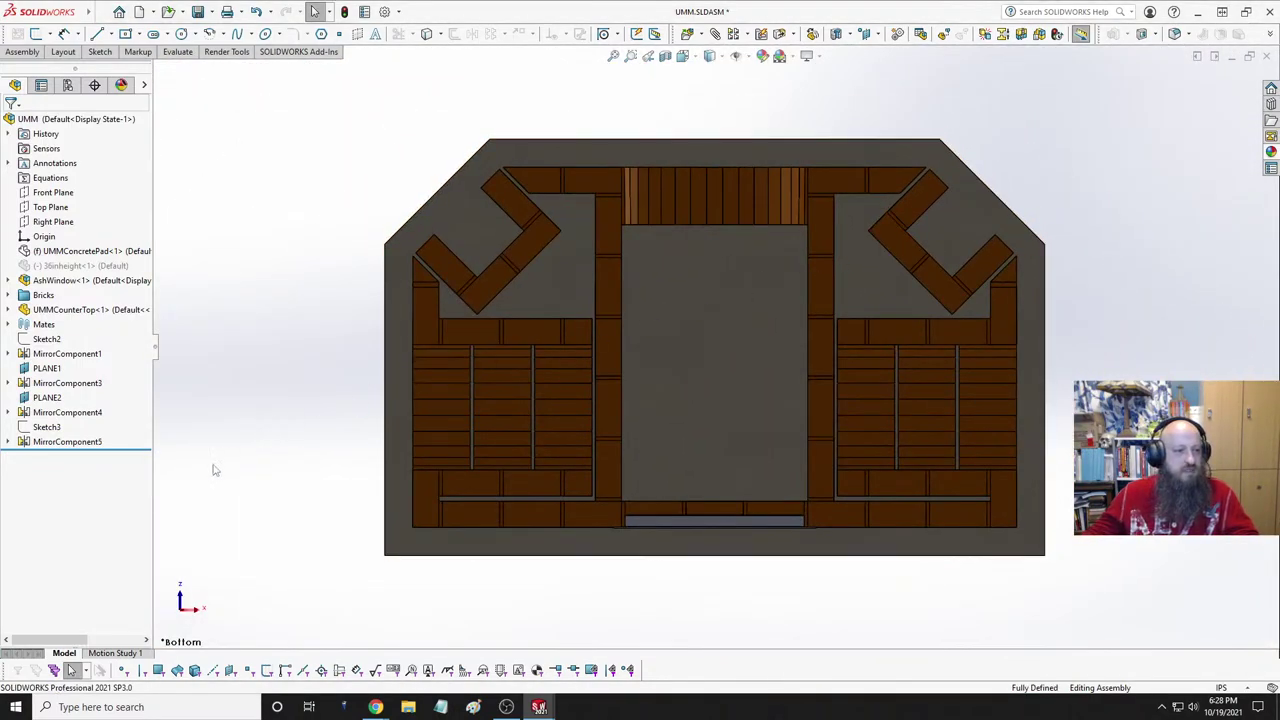
click(68, 443)
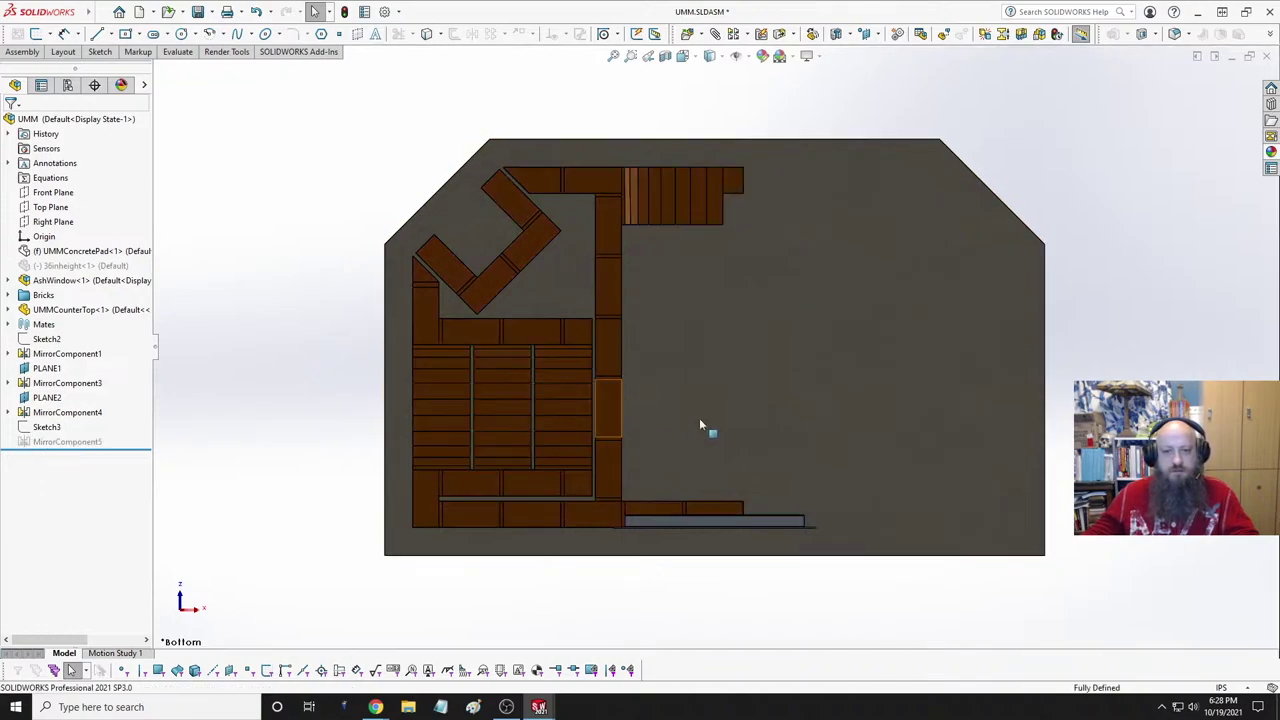
- Orbit around the brick layout, picking a brick at the oven's inner corner to inspect
middle_drag(773, 351, 698, 362)
scroll(673, 236, down, 5)
click(701, 297)
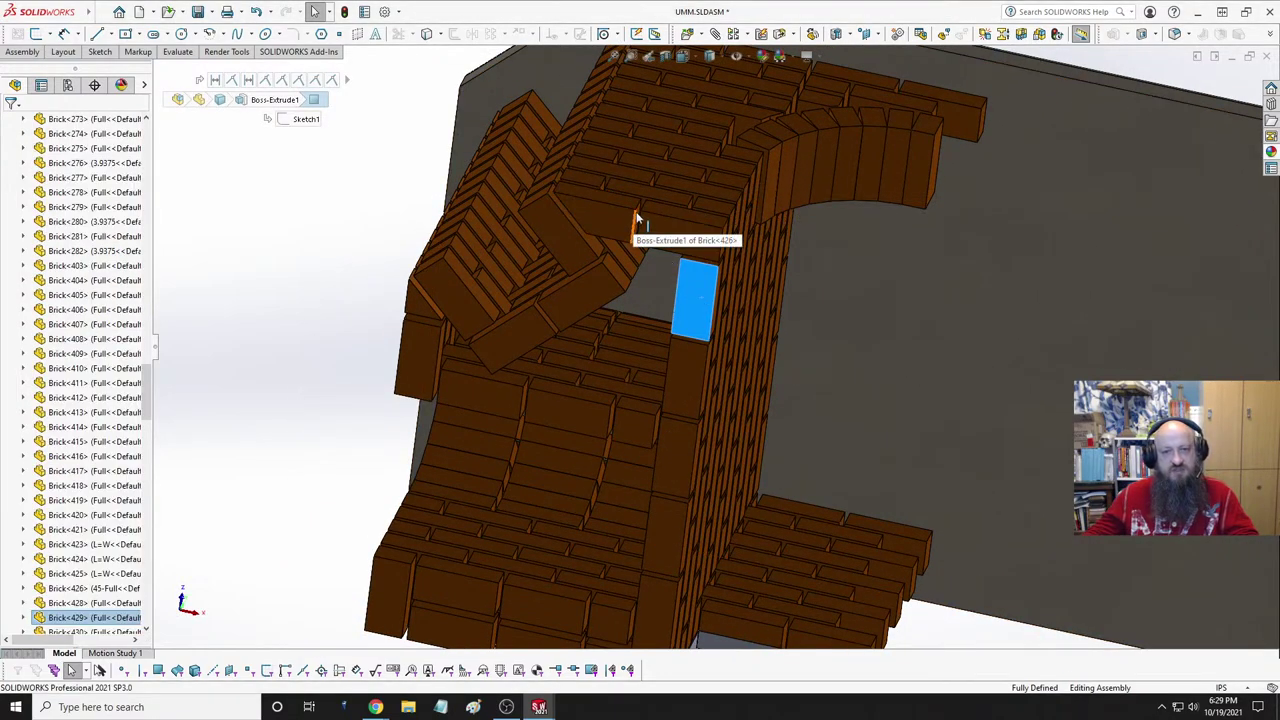
middle_drag(640, 290, 652, 262)
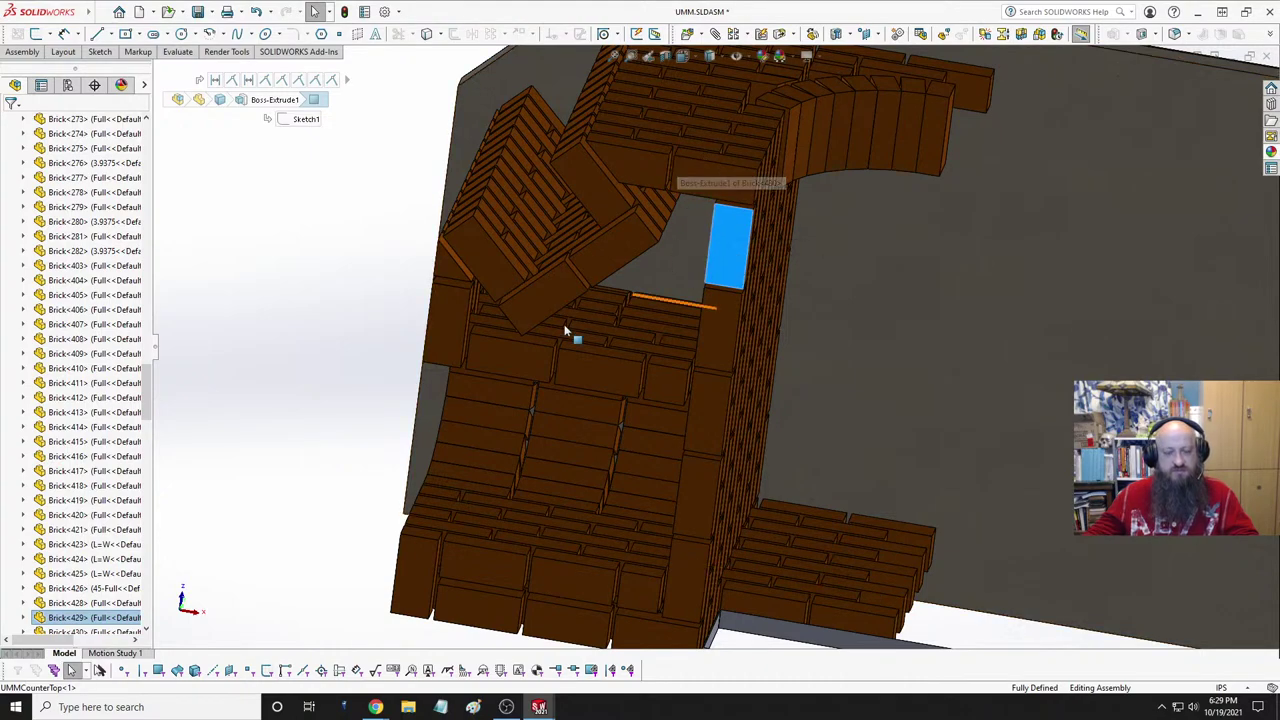
middle_drag(569, 337, 529, 343)
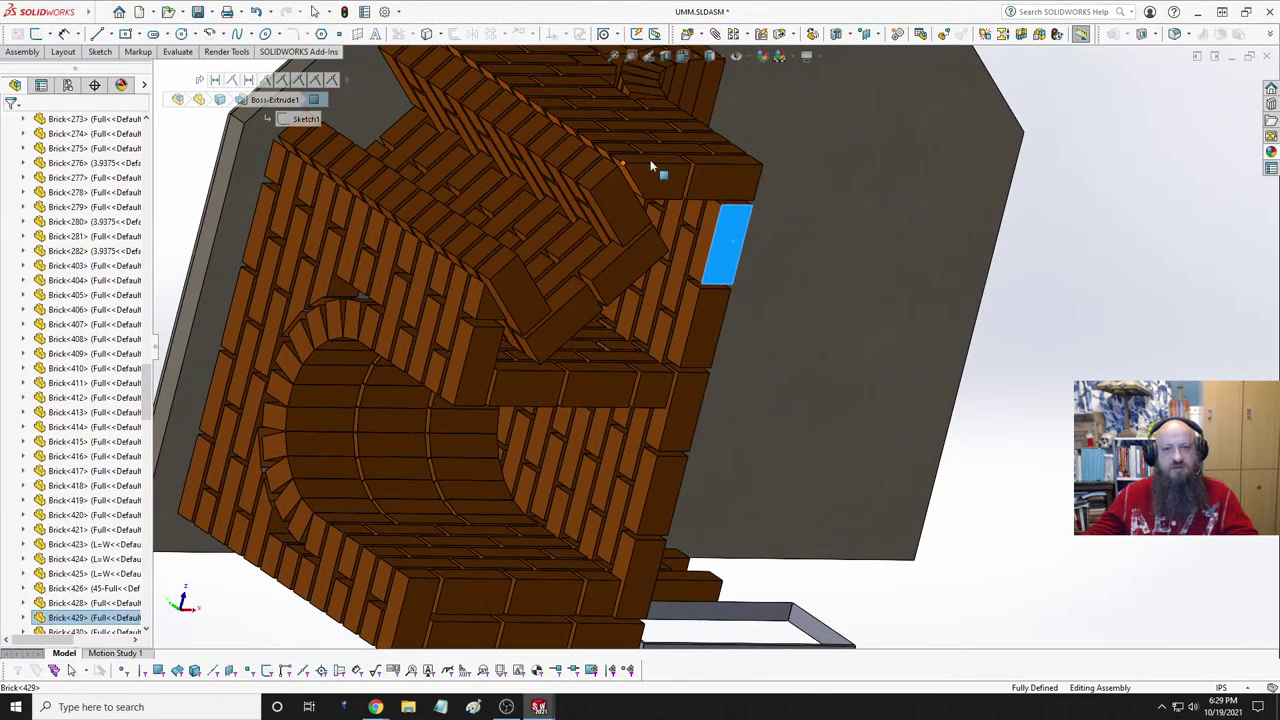
mouse_move(708, 172)
middle_down()
mouse_move(694, 200)
mouse_move(711, 189)
middle_up()
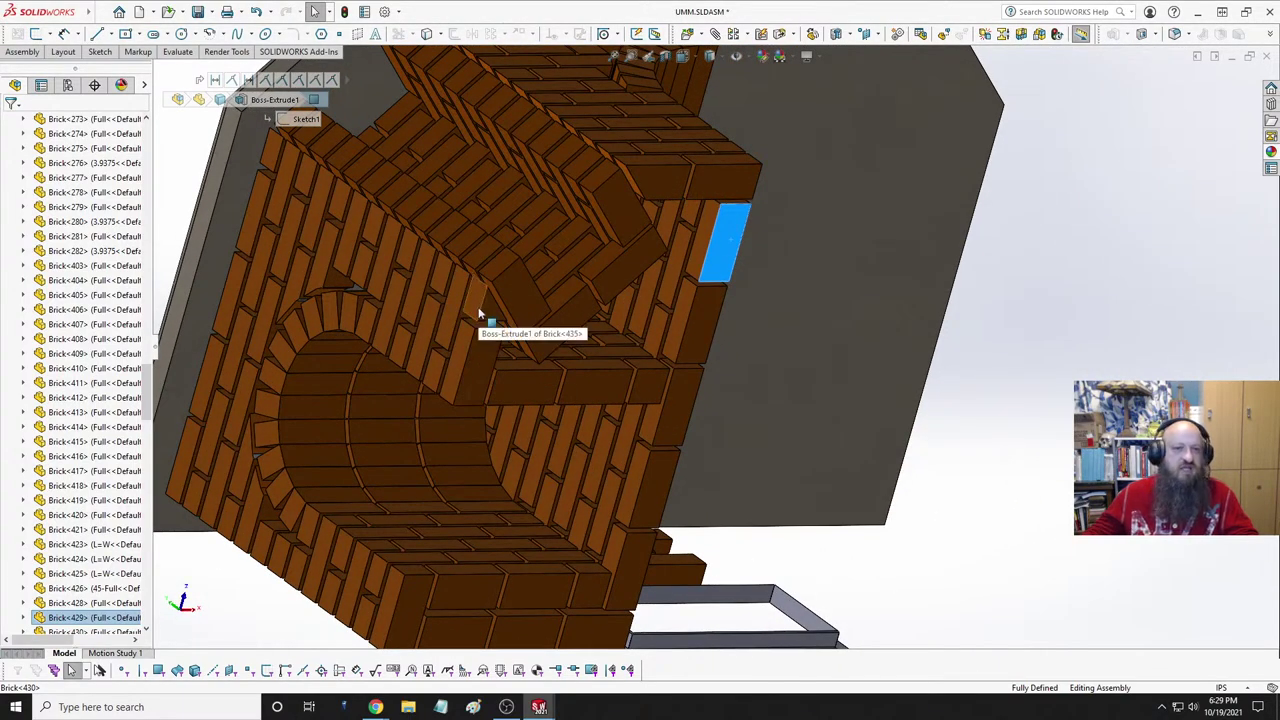
middle_drag(703, 238, 643, 341)
scroll(747, 348, up, 5)
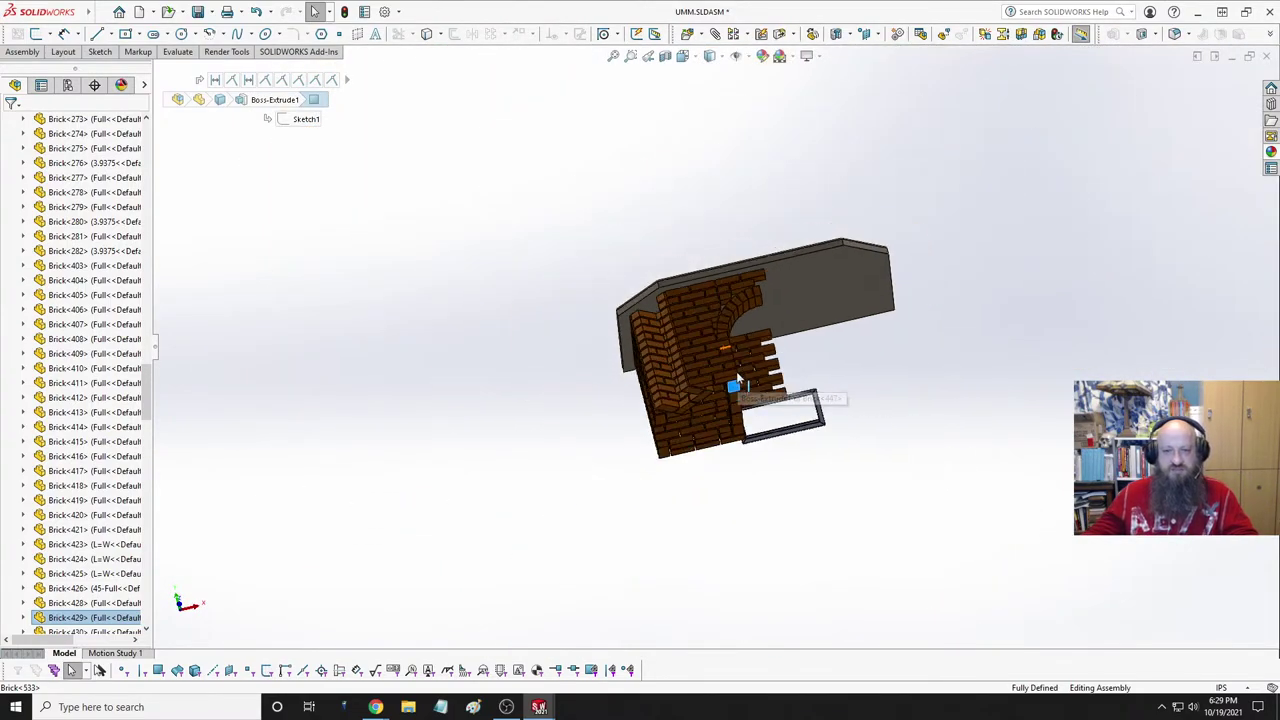
middle_drag(736, 371, 677, 329)
scroll(801, 348, down, 5)
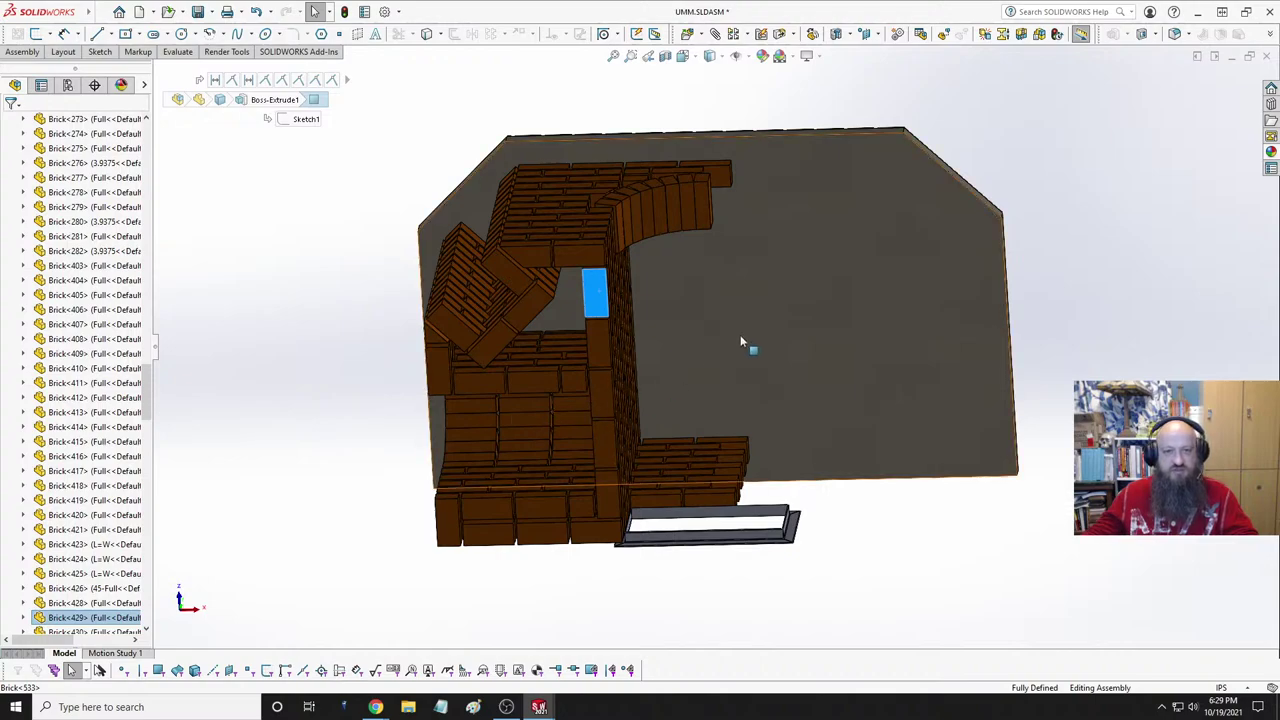
- Return to the Bottom view and select the countertop part
key(space)
click(606, 426)
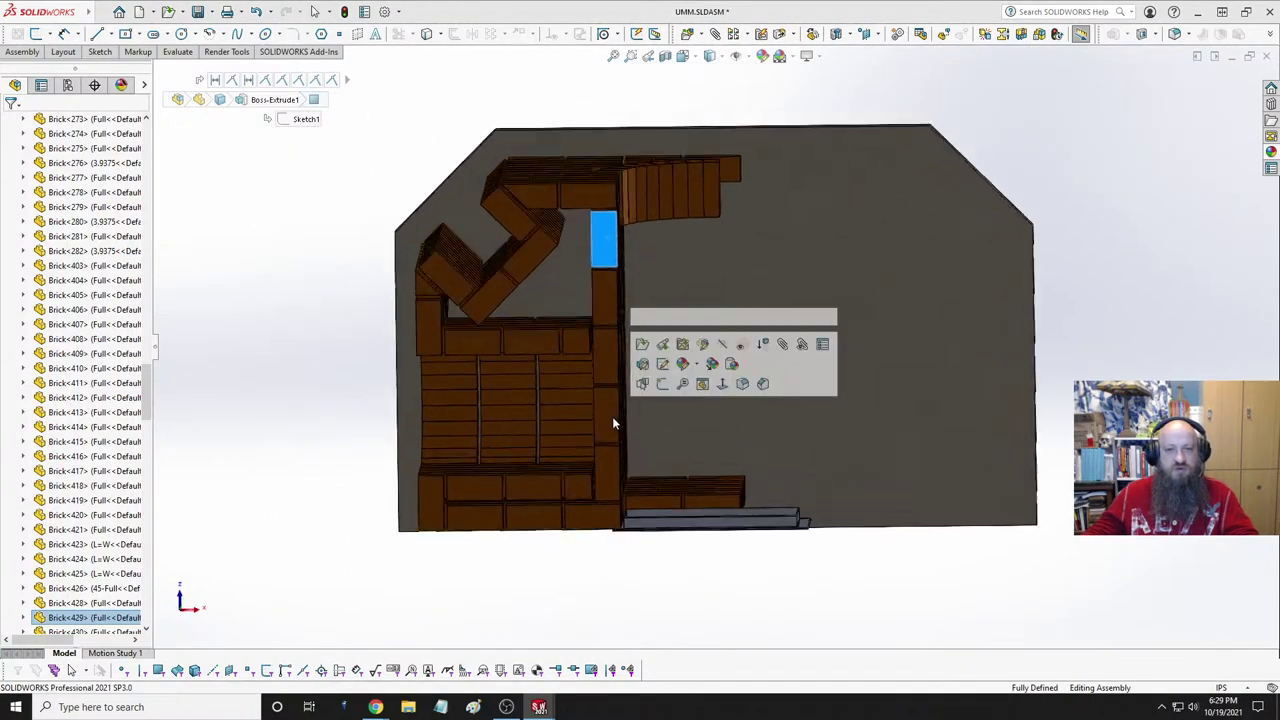
click(864, 275)
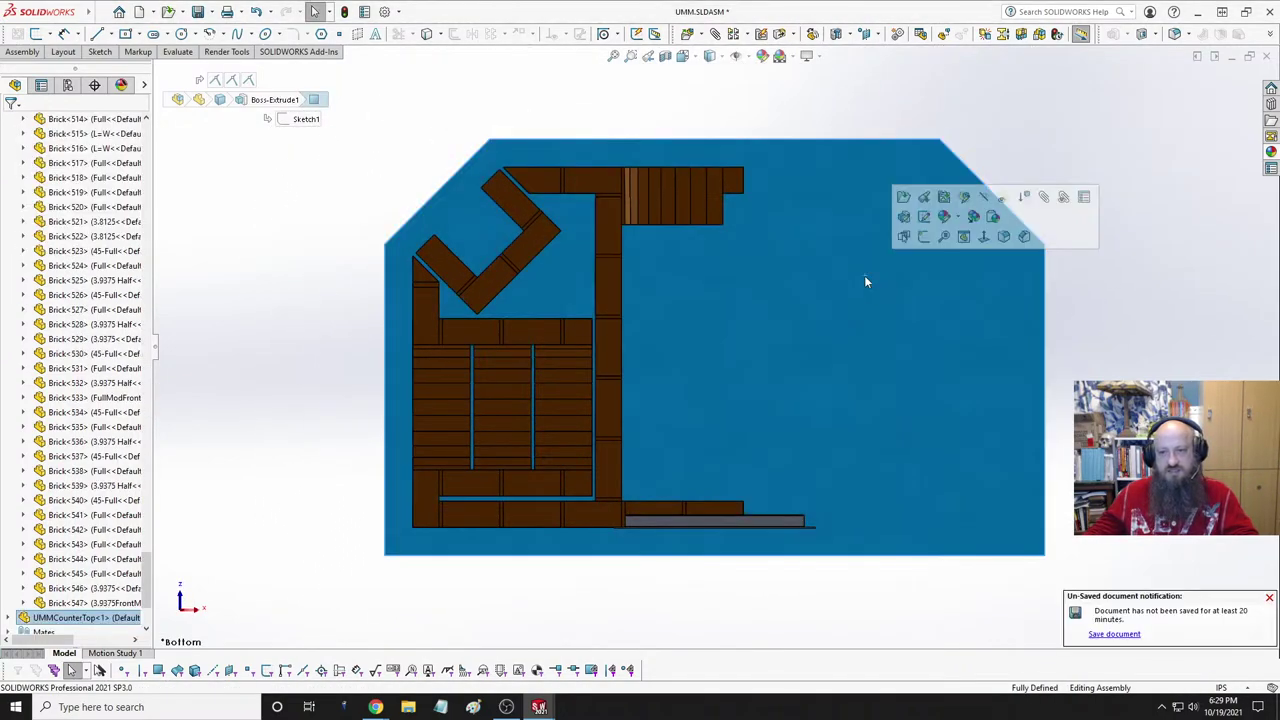
- Edit the countertop in place, picking the Centerline tool then cancelling it
click(971, 214)
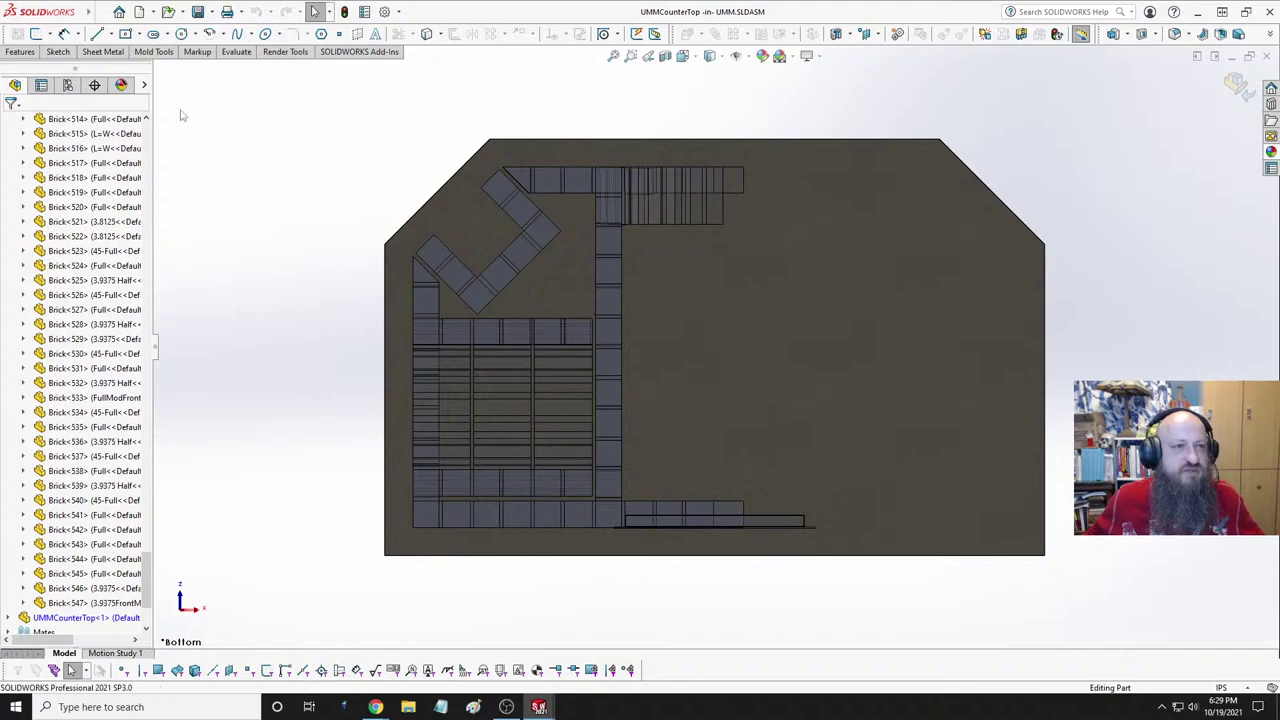
click(108, 33)
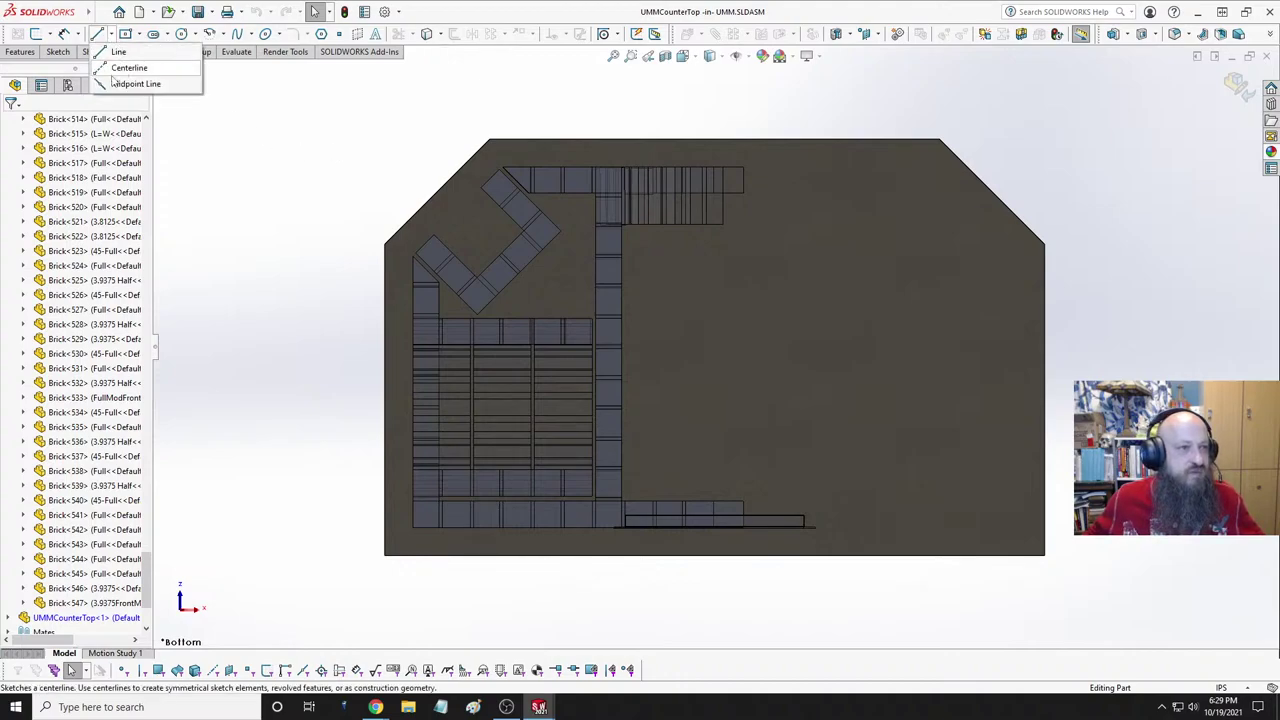
click(129, 67)
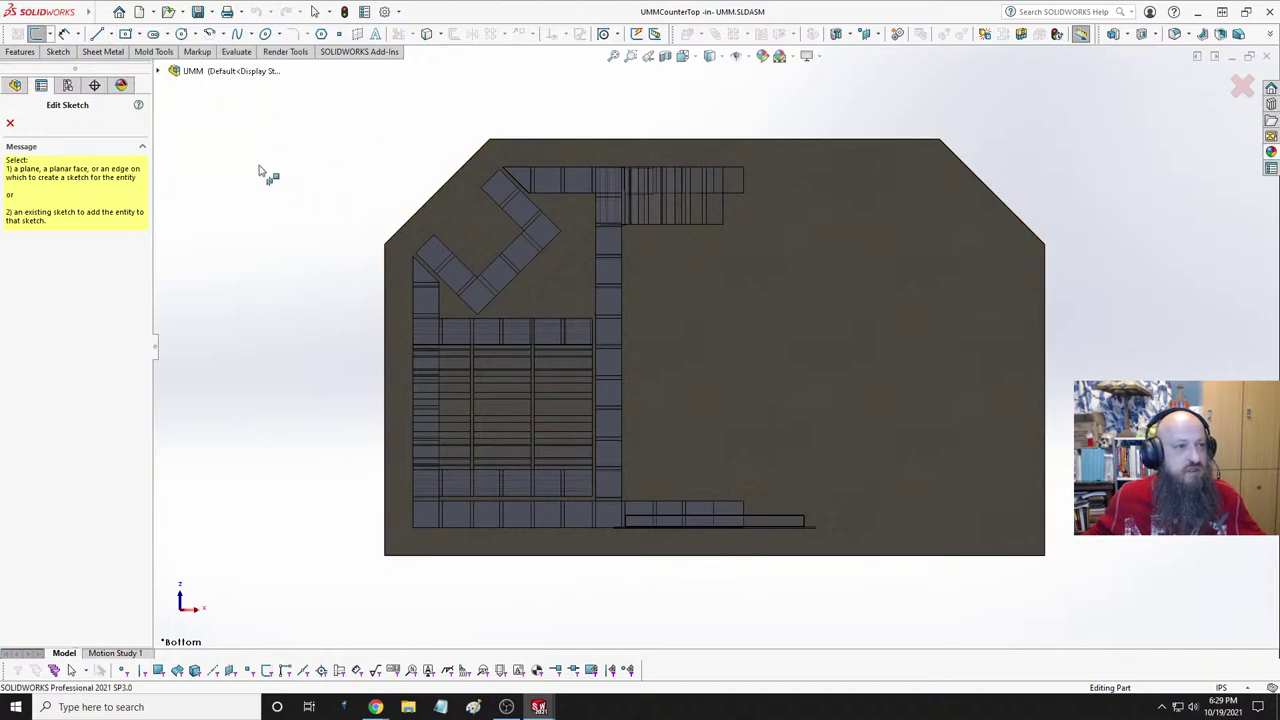
key(Escape)
- Start a new sketch on the countertop's bottom face
click(740, 258)
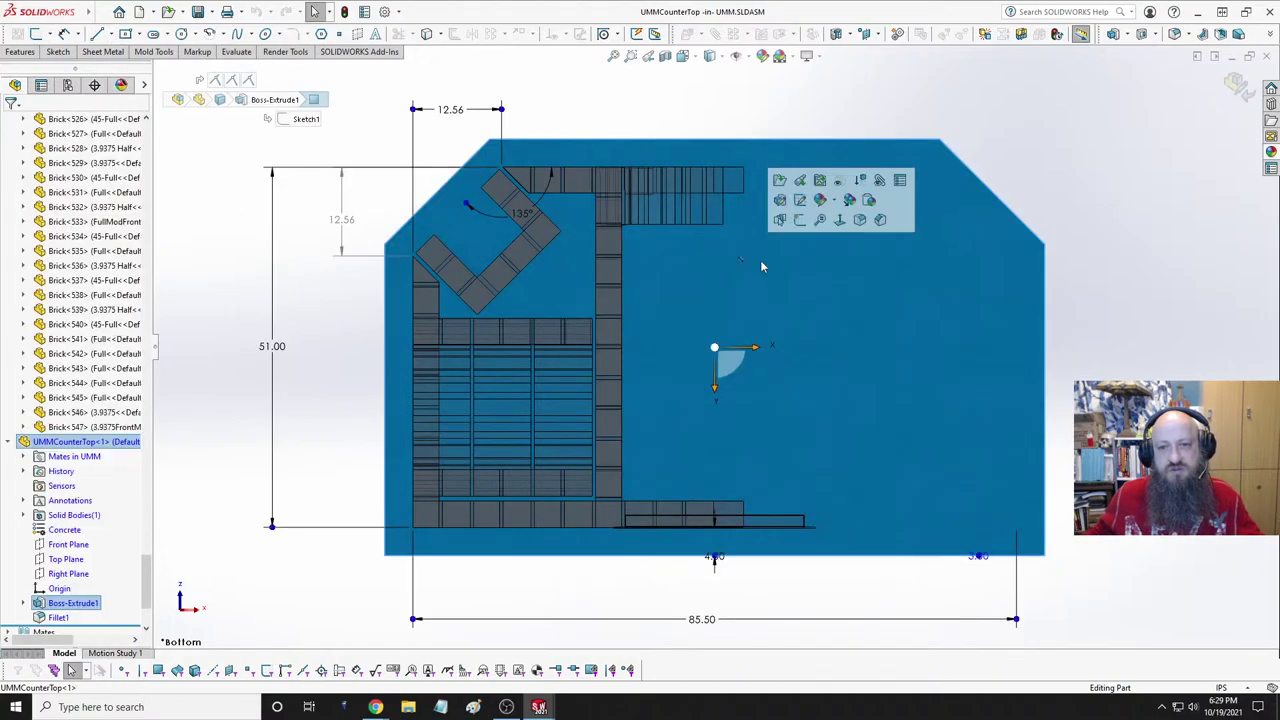
click(800, 221)
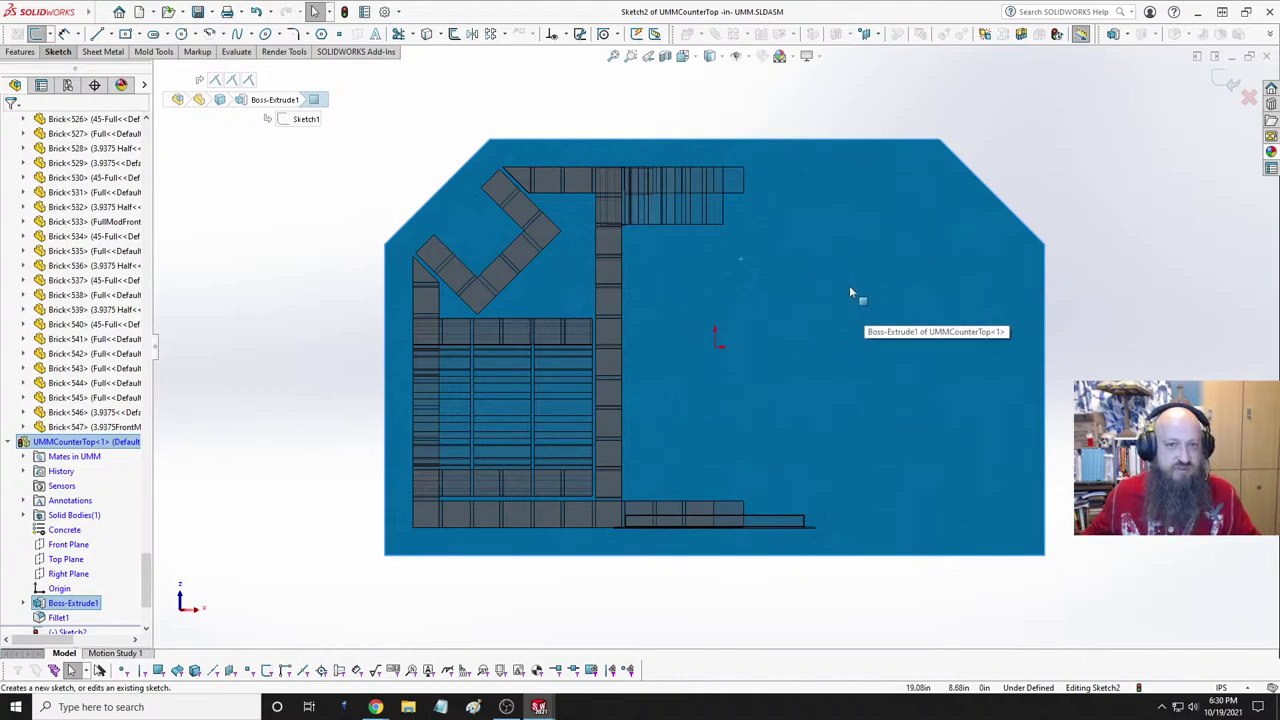
key(ctrl+Tab)
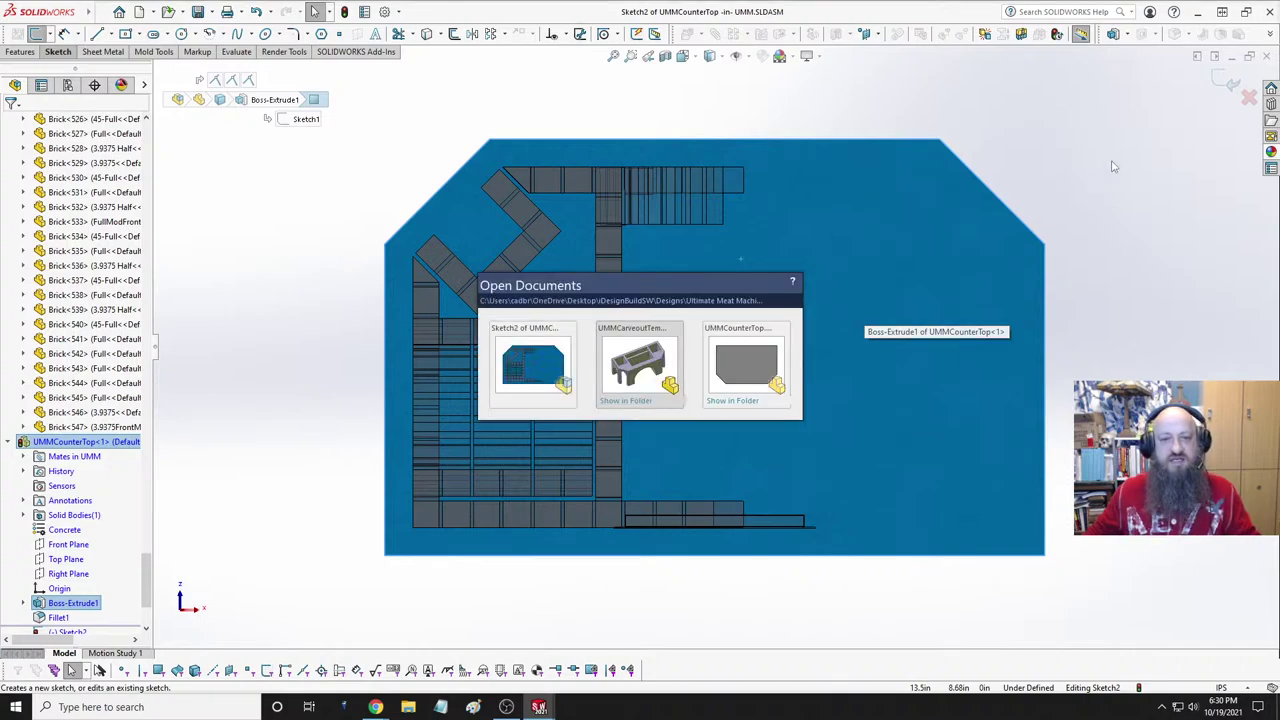
key(Escape)
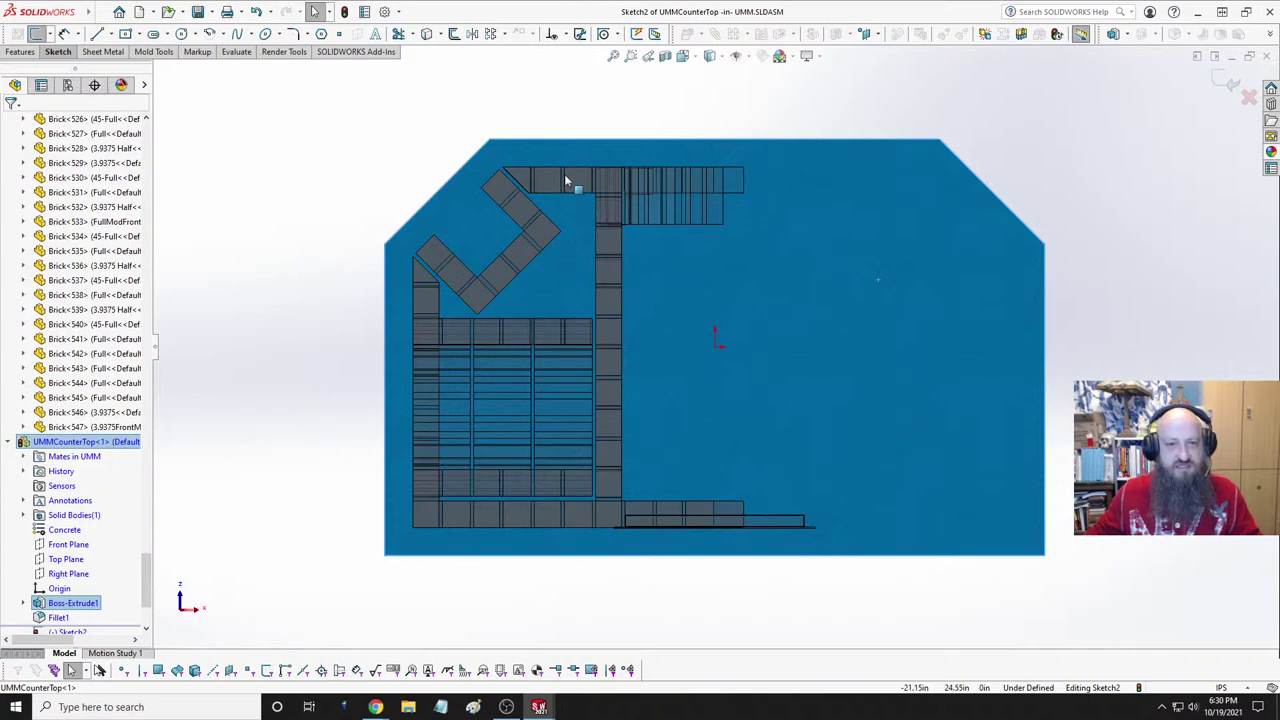
- Zoom out and orbit the brick layout into a 3-D view using the standard orientations
scroll(578, 207, down, 4)
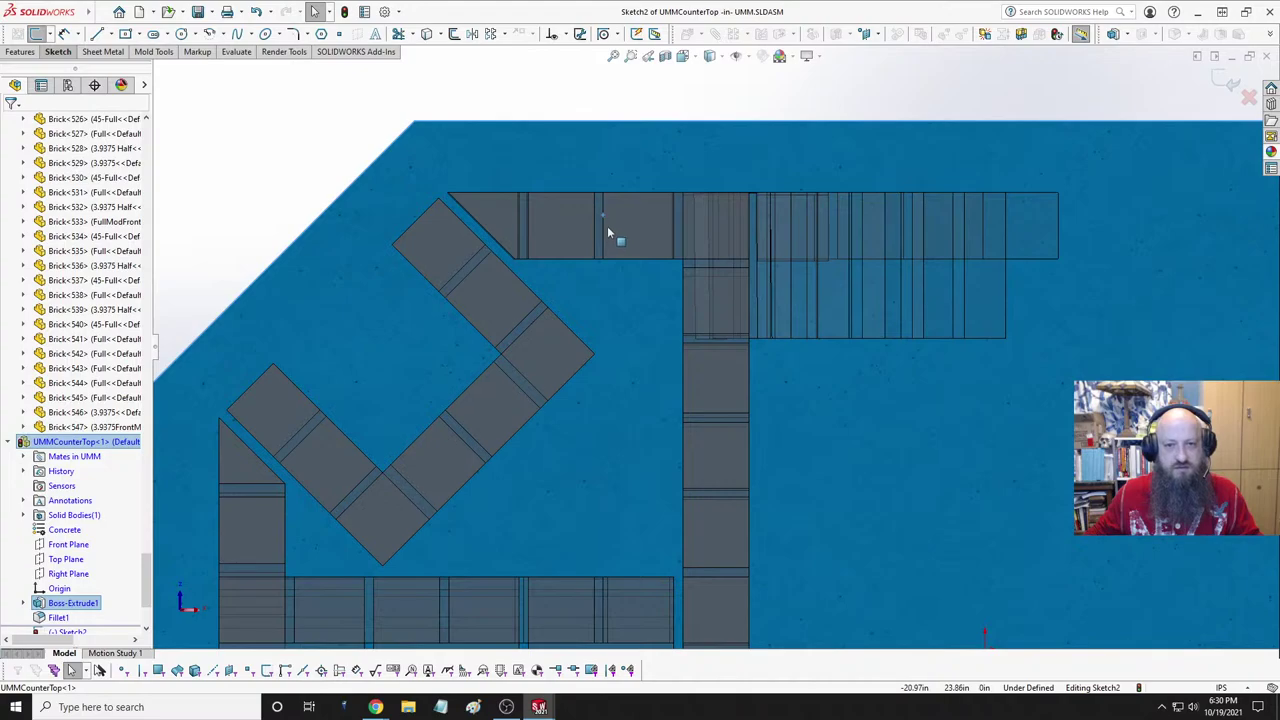
middle_drag(607, 232, 612, 270)
key(space)
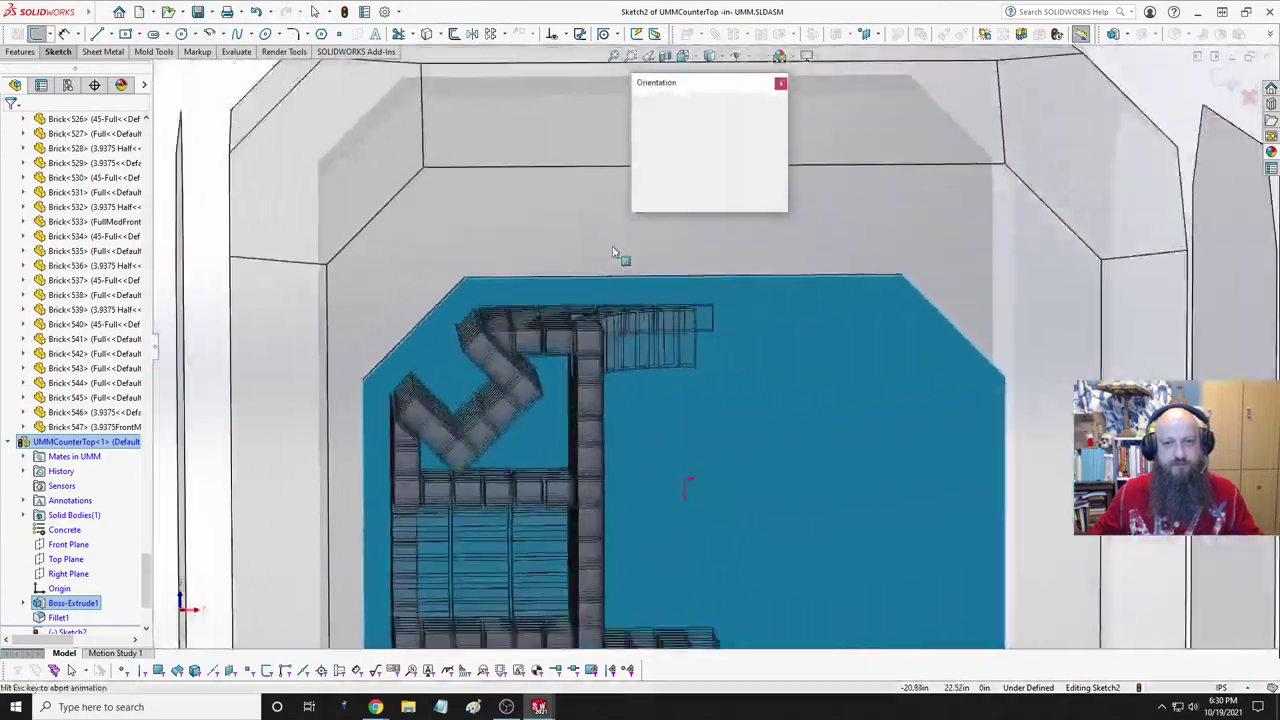
click(530, 350)
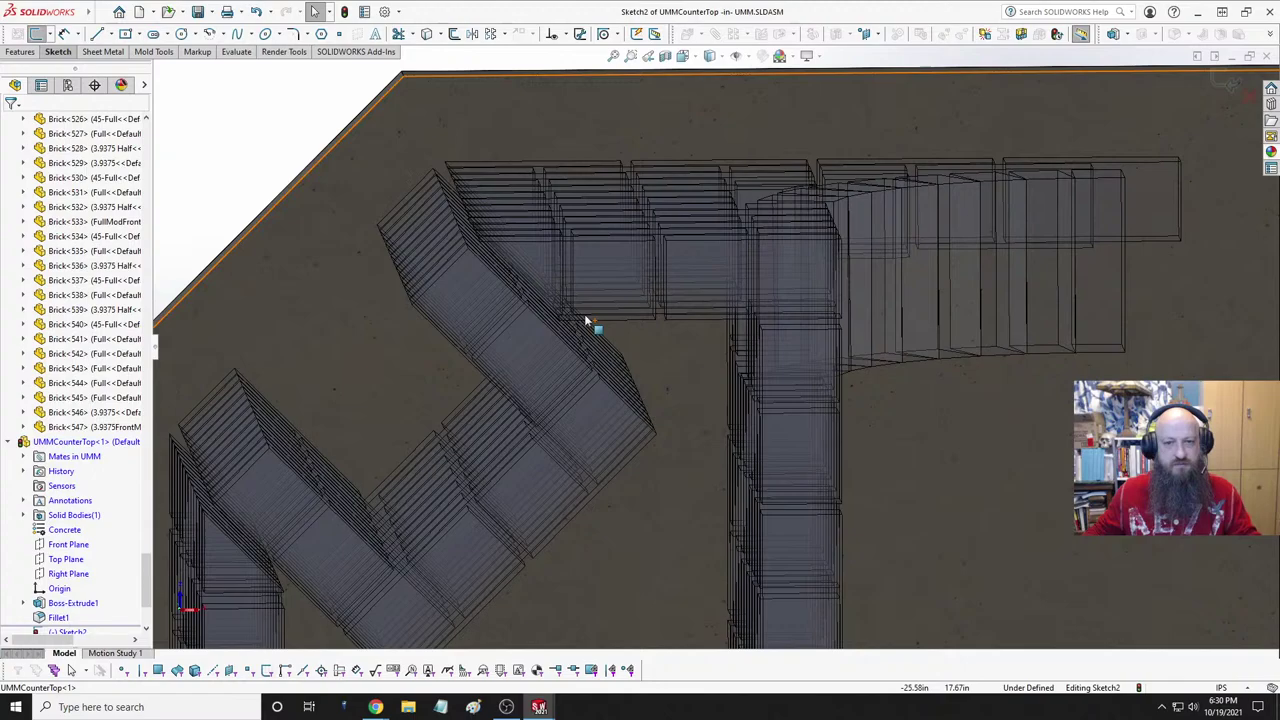
scroll(756, 236, down, 3)
middle_drag(756, 236, 749, 257)
scroll(731, 321, down, 3)
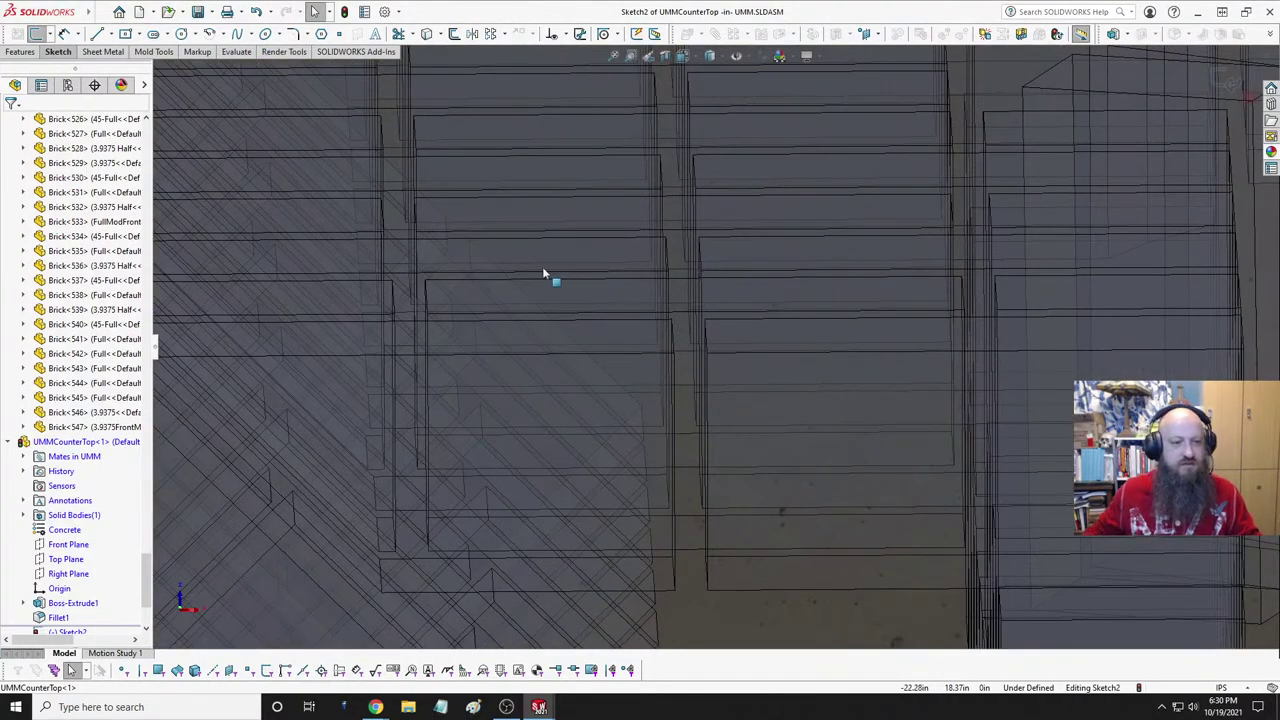
- With the edges-only filter, convert a 3.6875 in vertical brick edge into the sketch
click(141, 670)
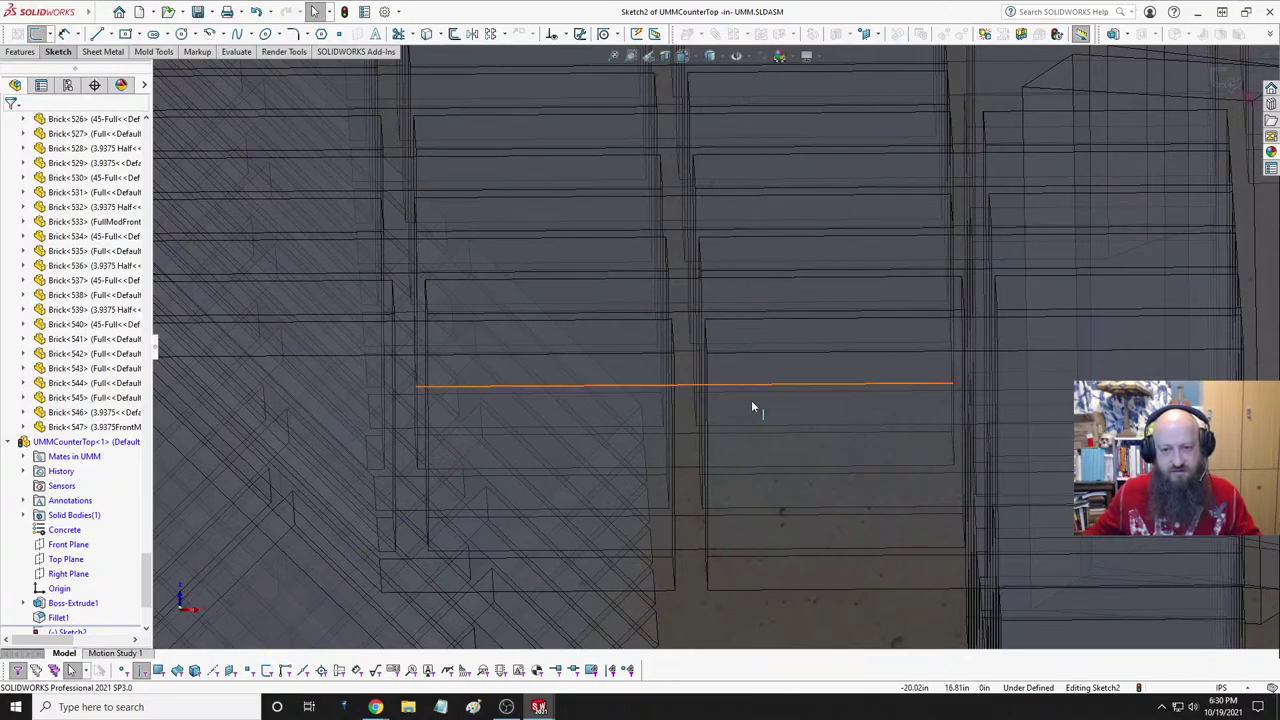
middle_drag(751, 400, 766, 251)
click(761, 248)
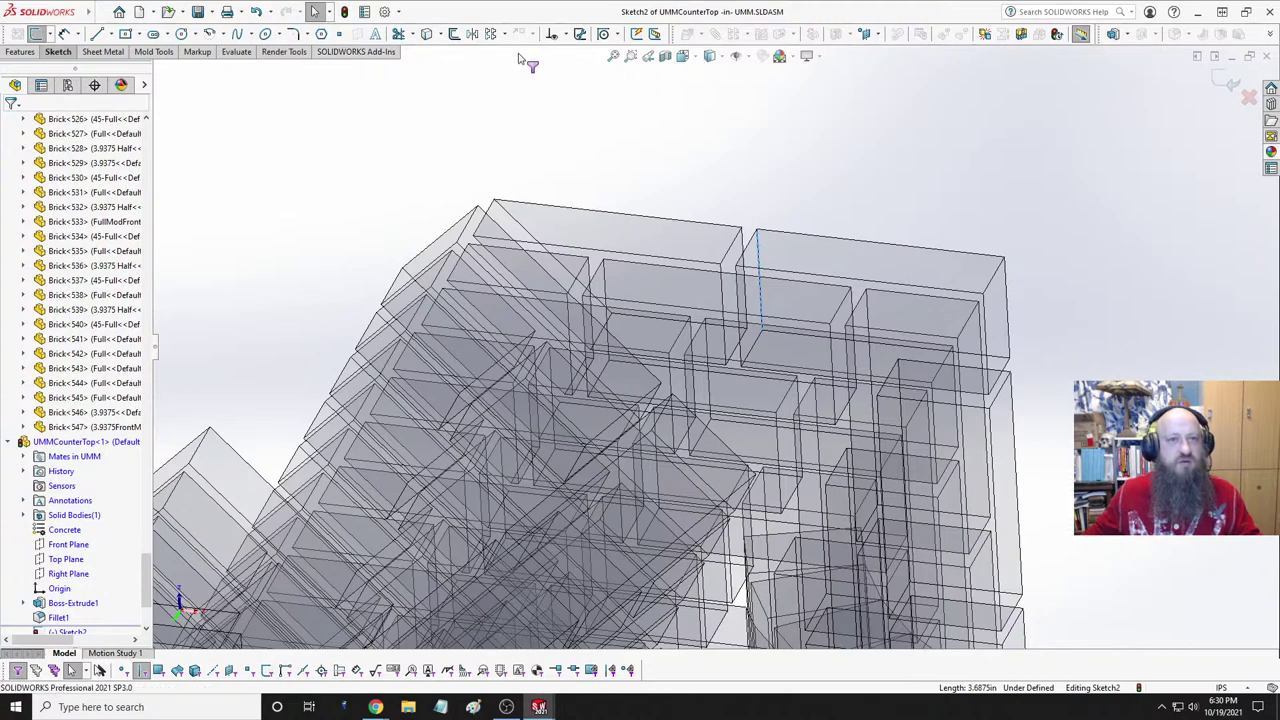
click(425, 36)
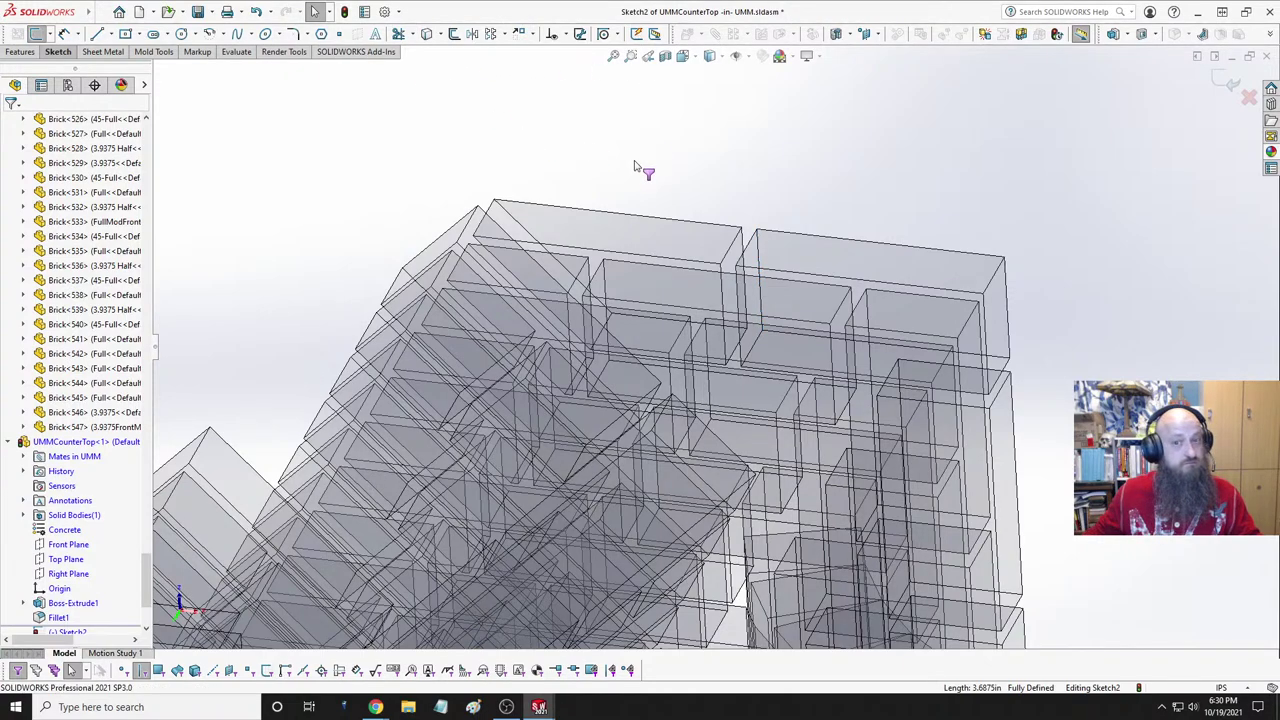
scroll(630, 180, up, 5)
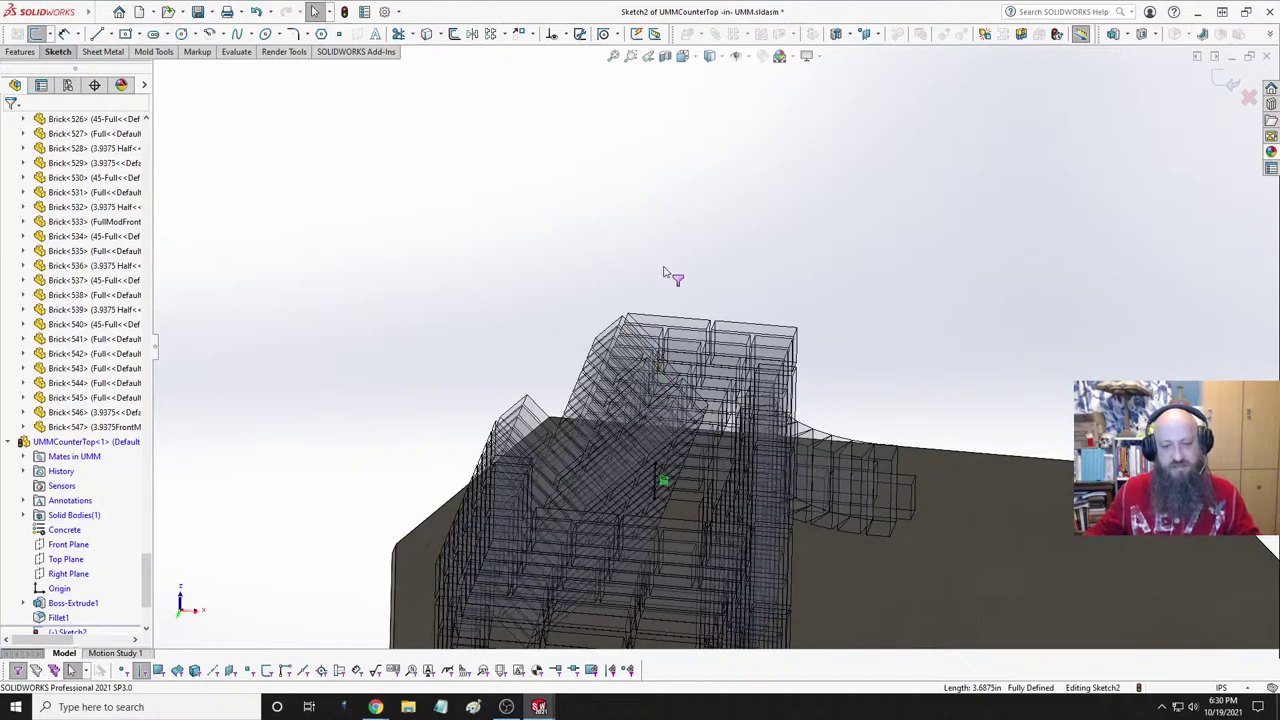
middle_drag(663, 272, 663, 300)
key(space)
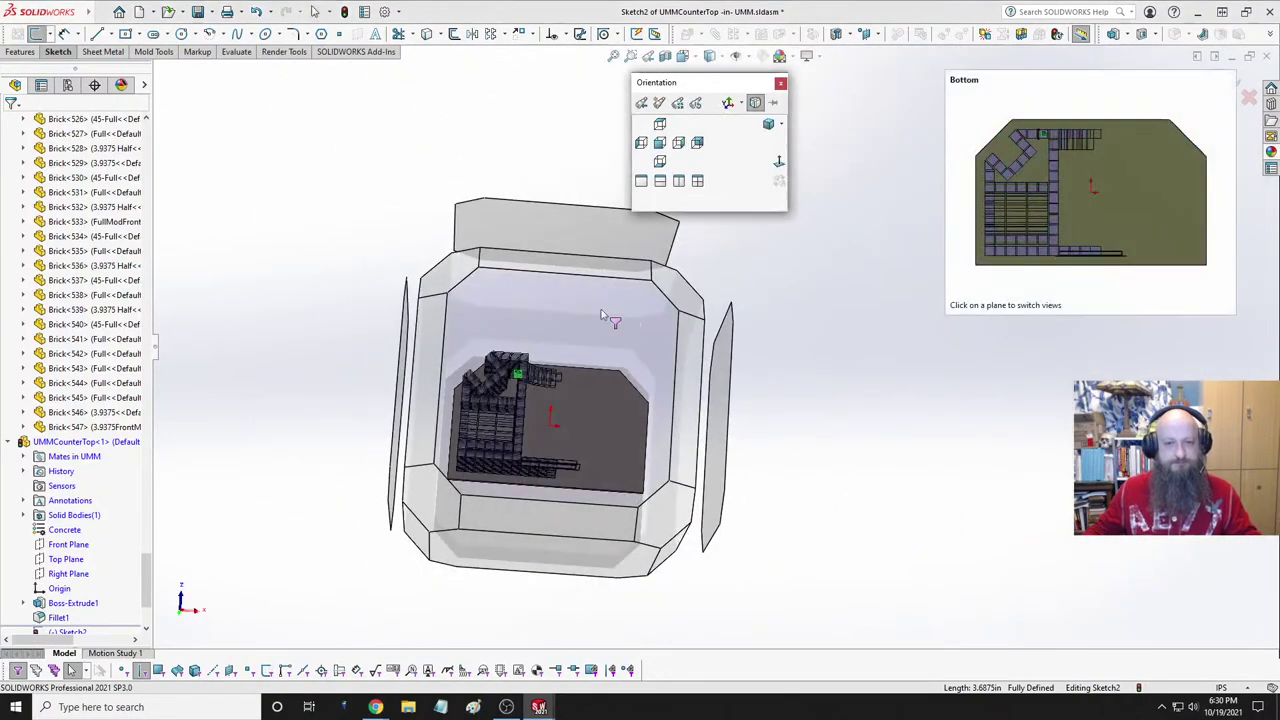
- In Bottom view, stretch the vertical line to span the countertop (59 in) and make it construction geometry
click(600, 315)
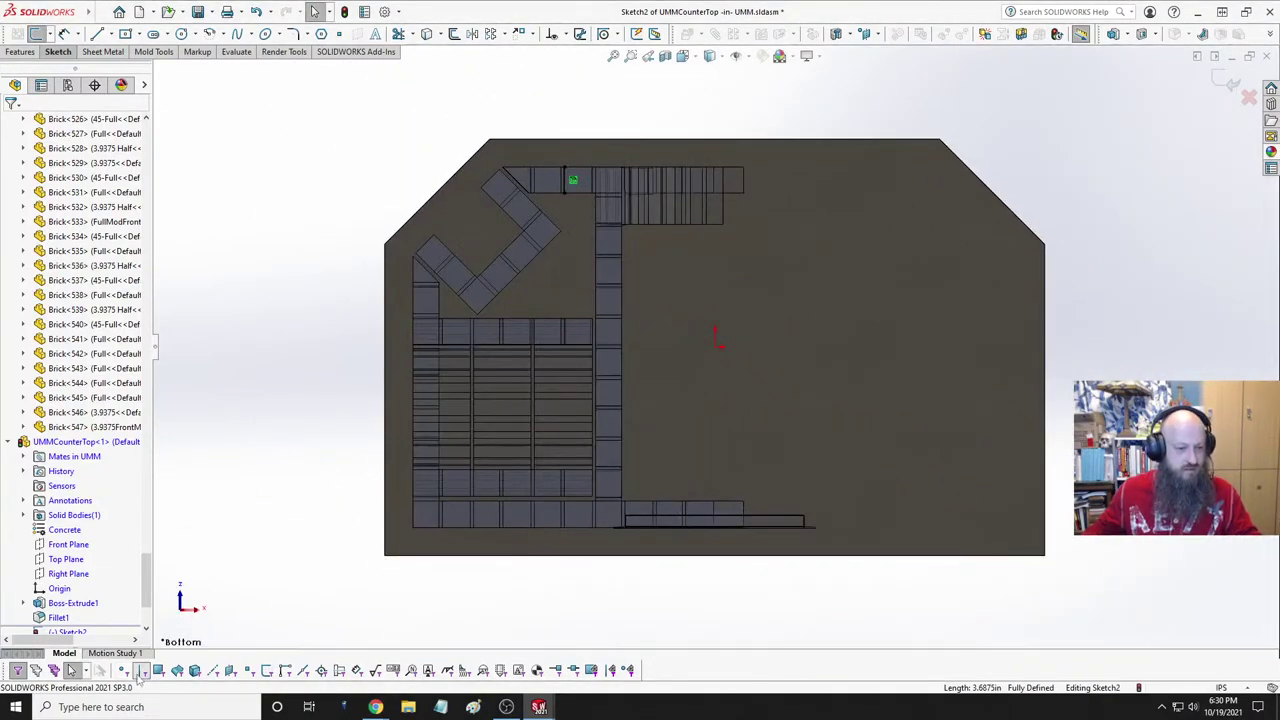
scroll(563, 171, down, 3)
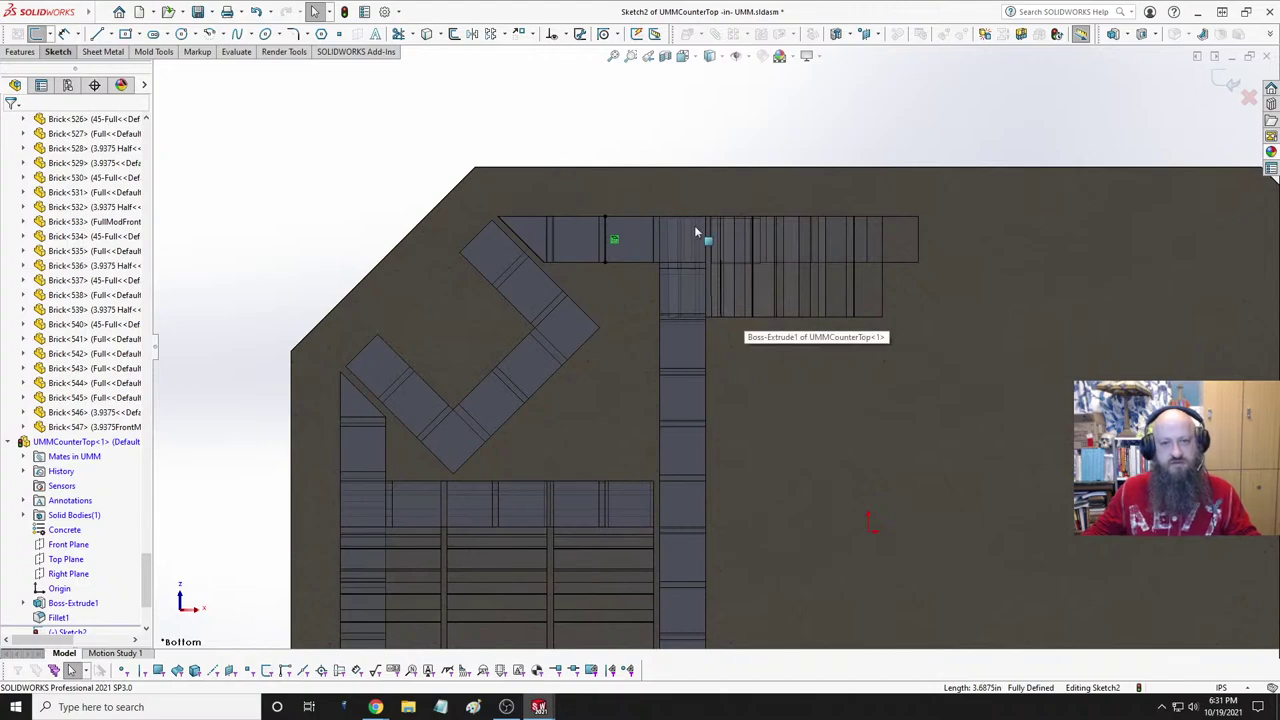
drag(604, 218, 605, 175)
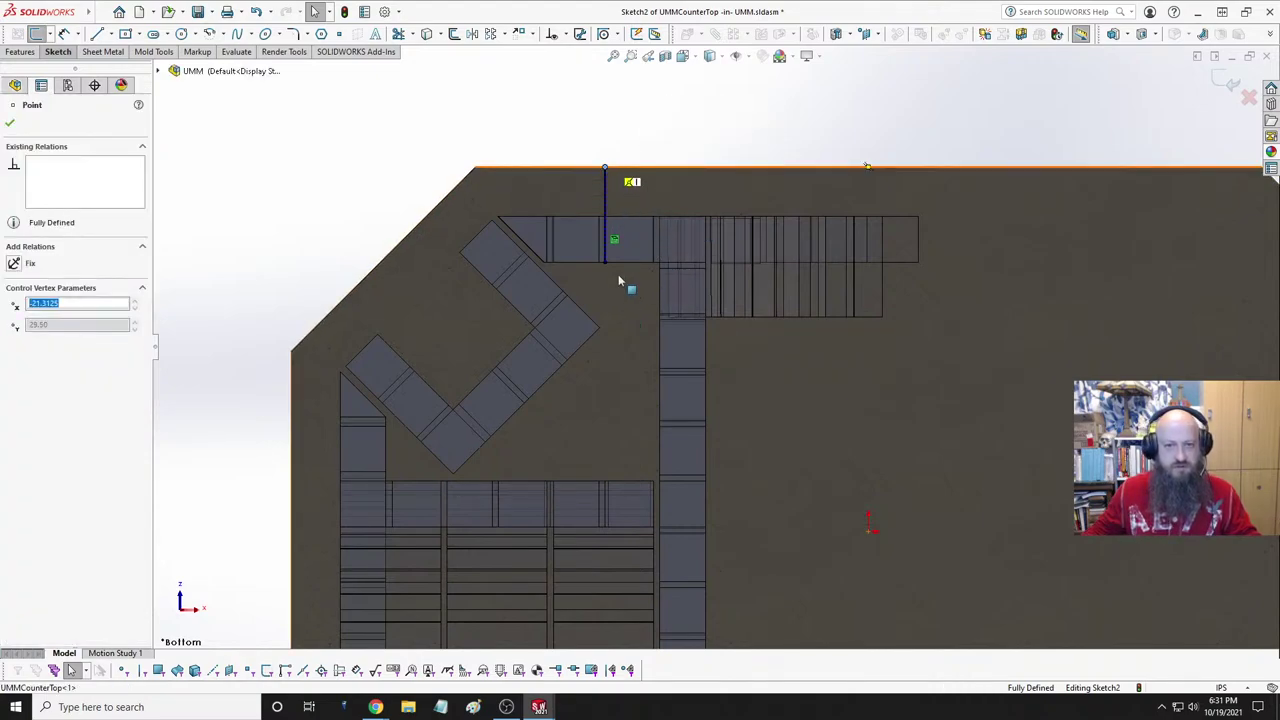
drag(605, 261, 606, 312)
scroll(639, 330, up, 3)
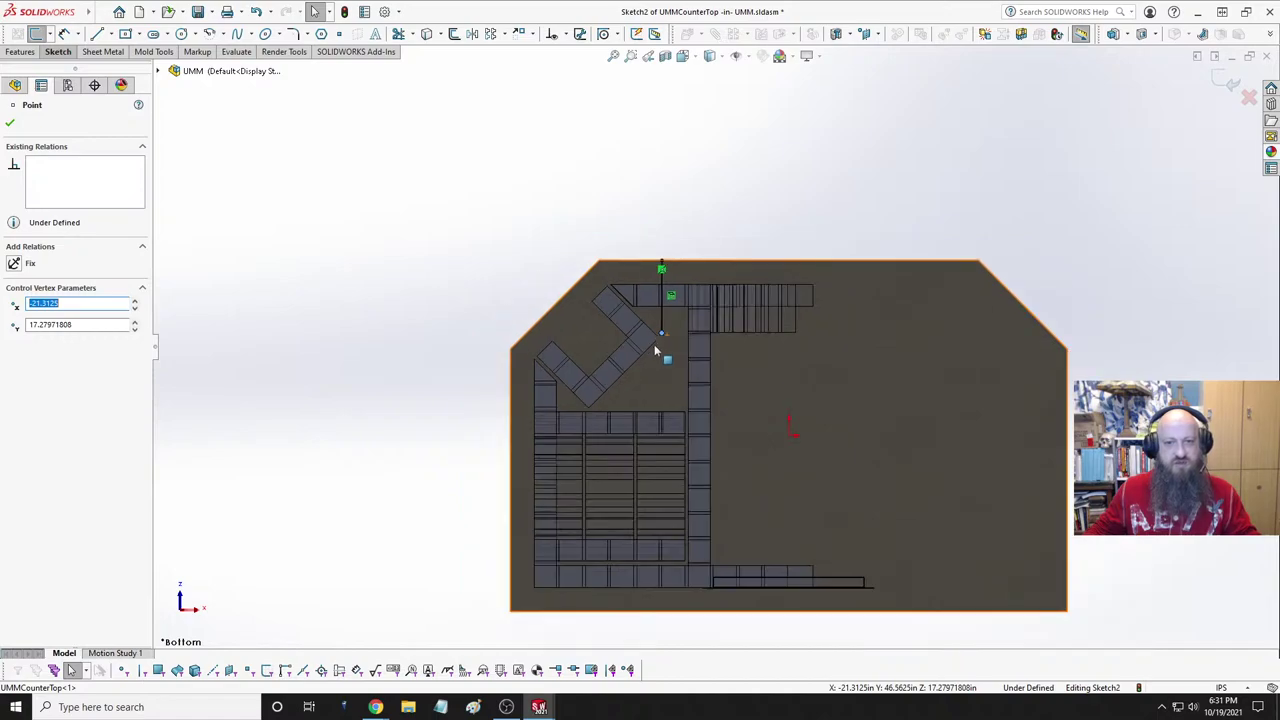
mouse_move(661, 333)
mouse_down()
mouse_move(662, 620)
mouse_move(661, 606)
mouse_up()
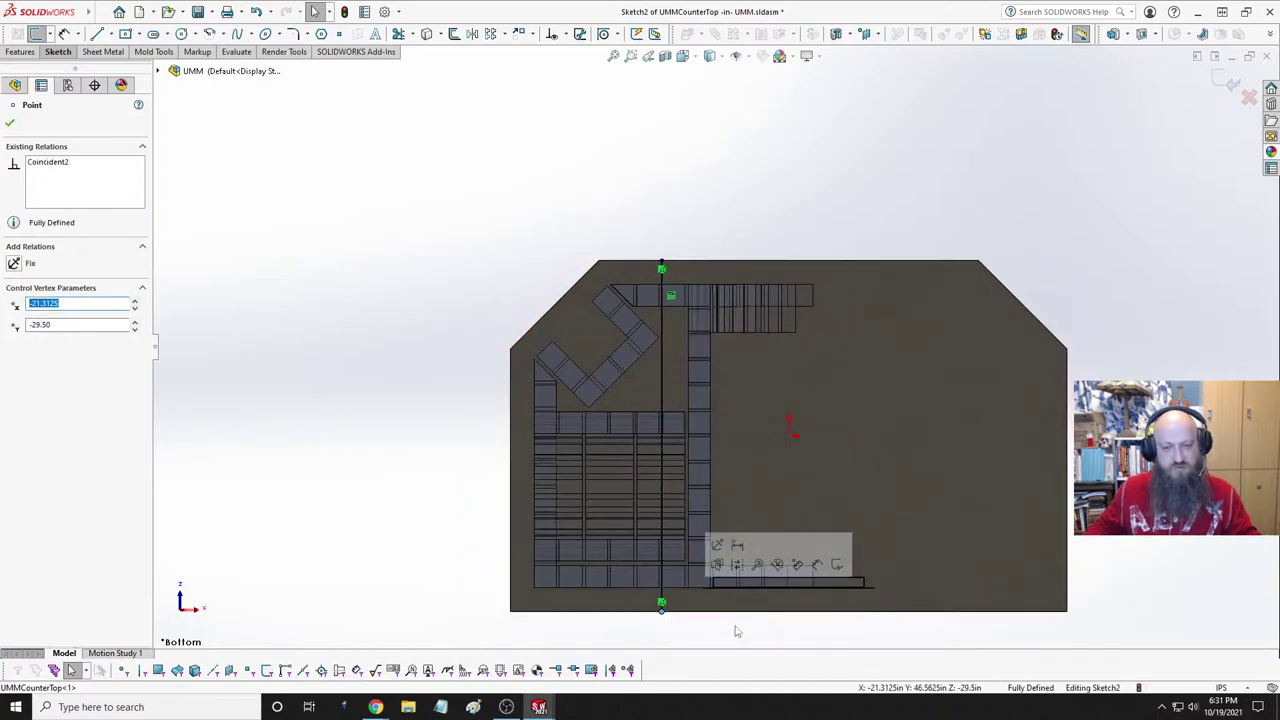
key(Escape)
click(663, 366)
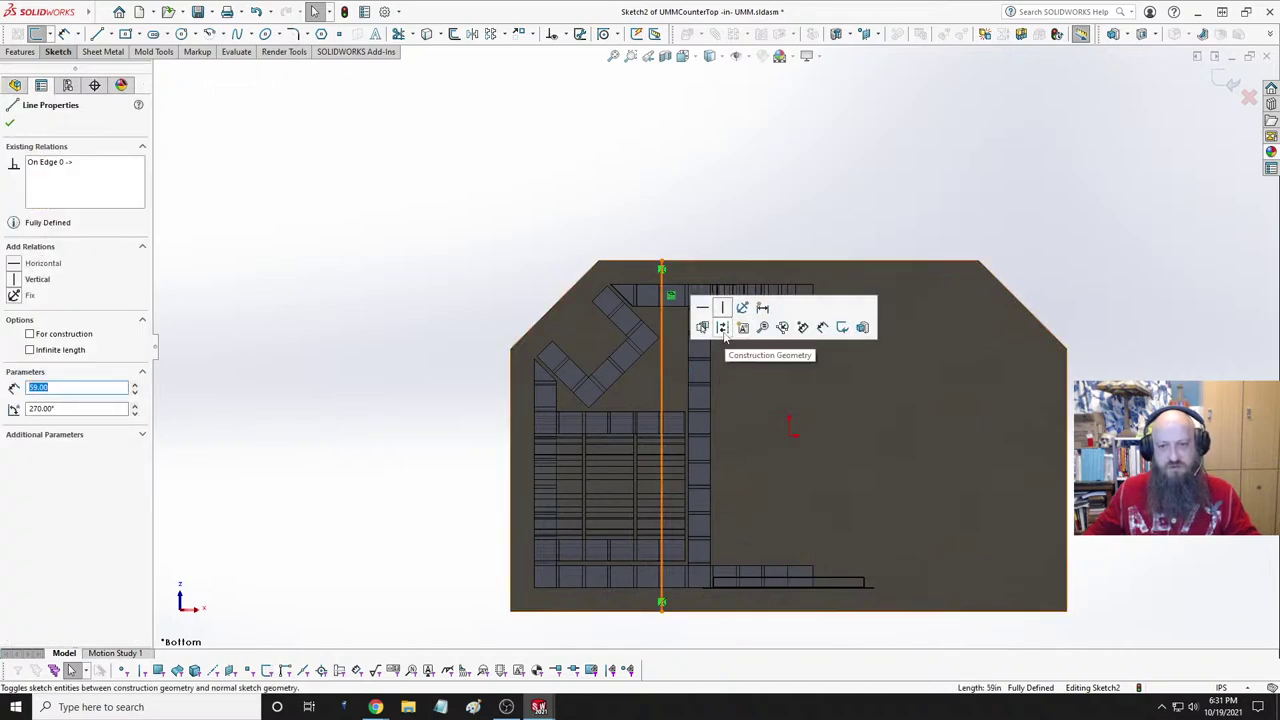
click(699, 197)
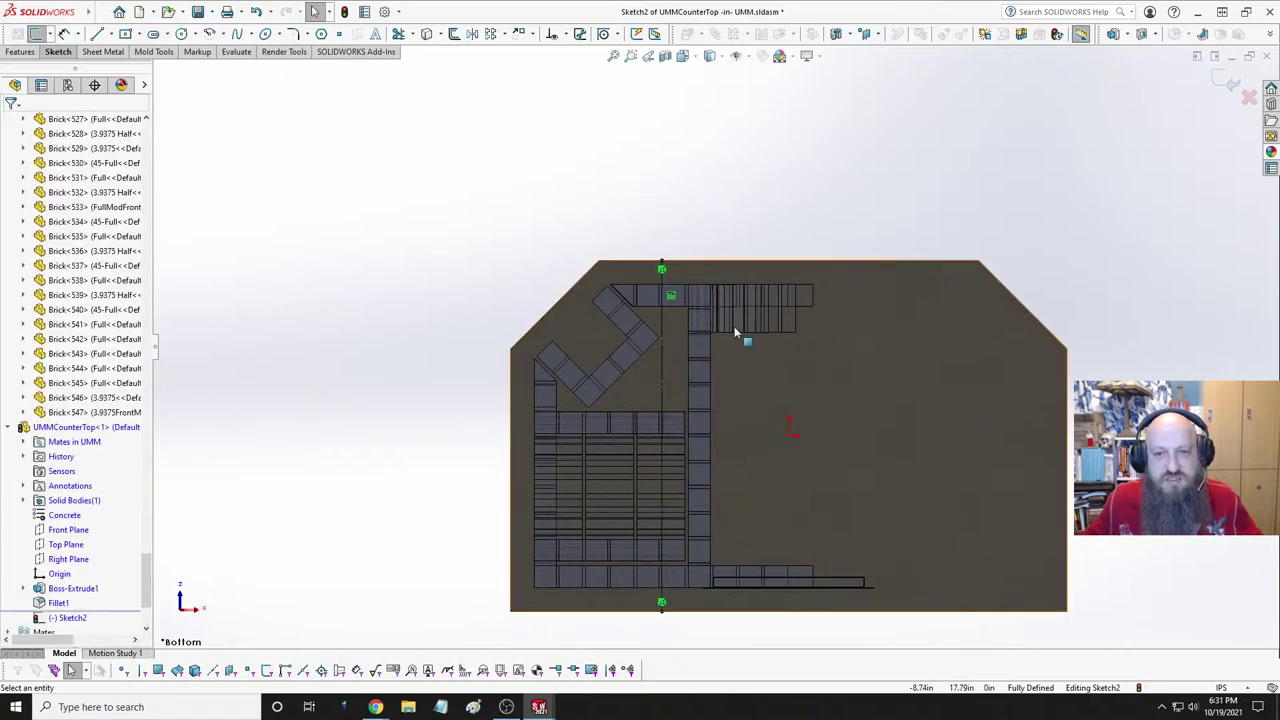
scroll(733, 308, up, 5)
scroll(728, 335, down, 4)
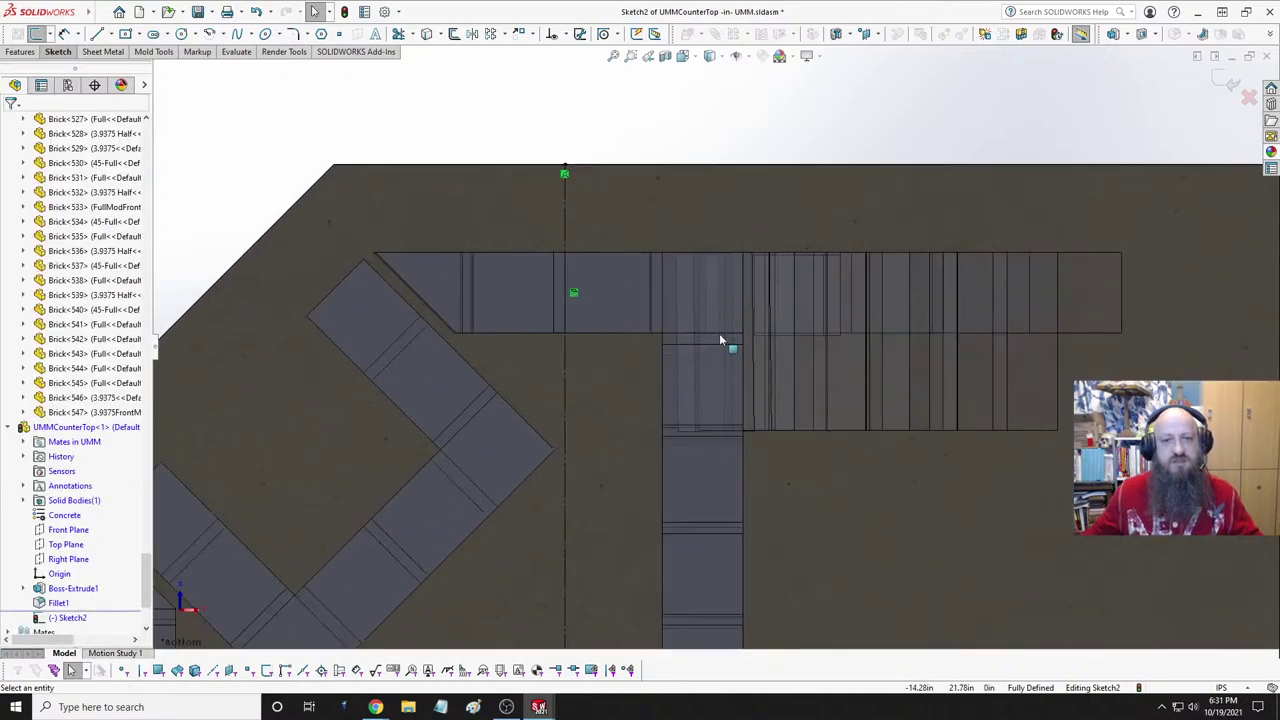
scroll(700, 445, up, 2)
scroll(706, 444, down, 3)
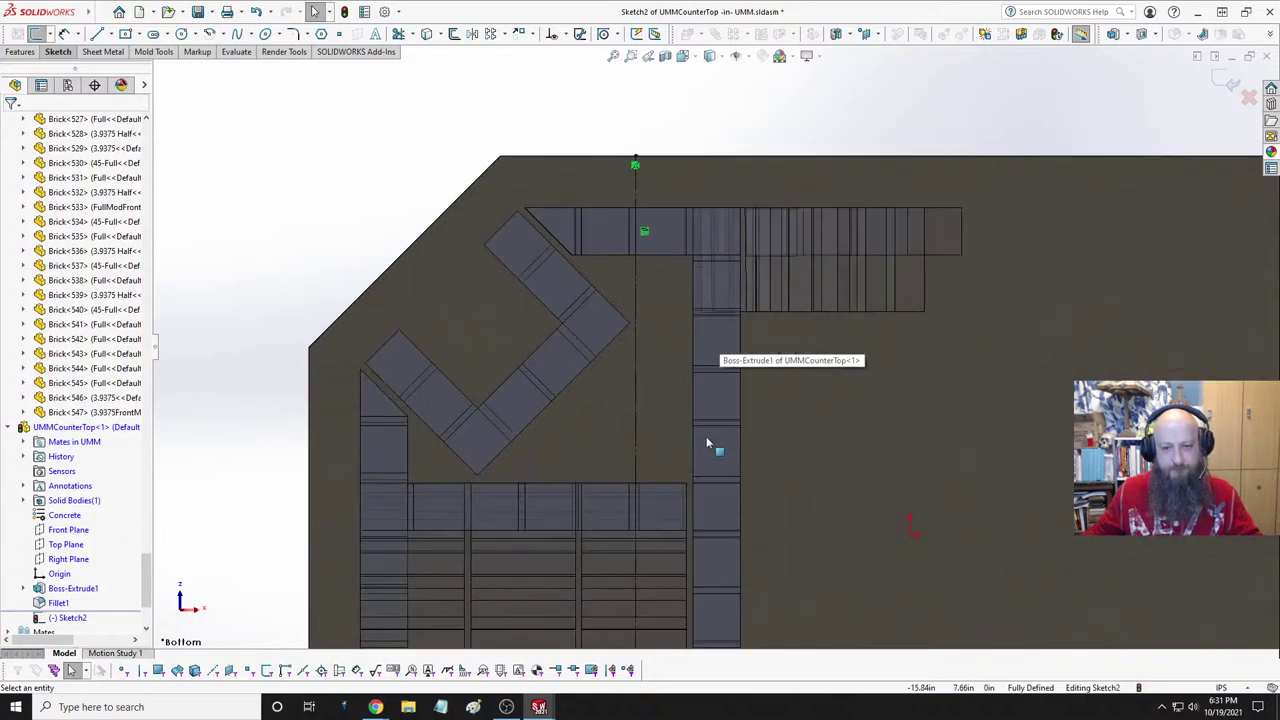
scroll(673, 594, down, 3)
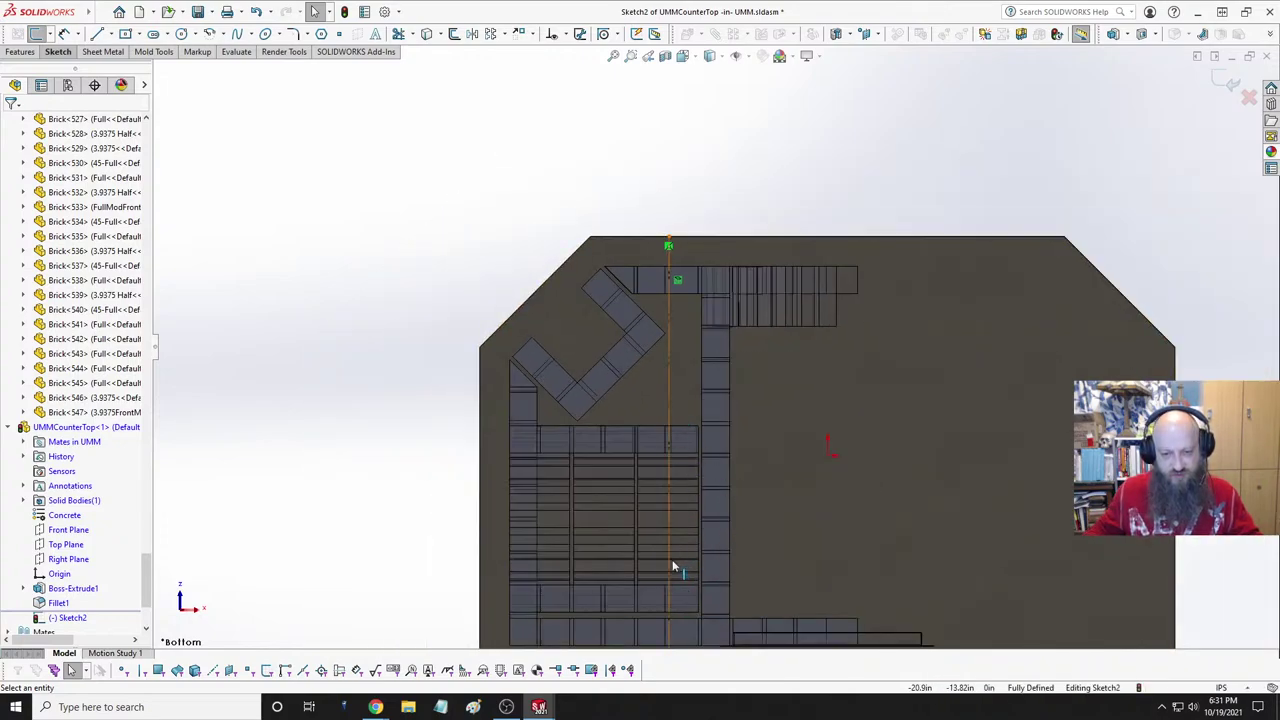
scroll(707, 449, up, 5)
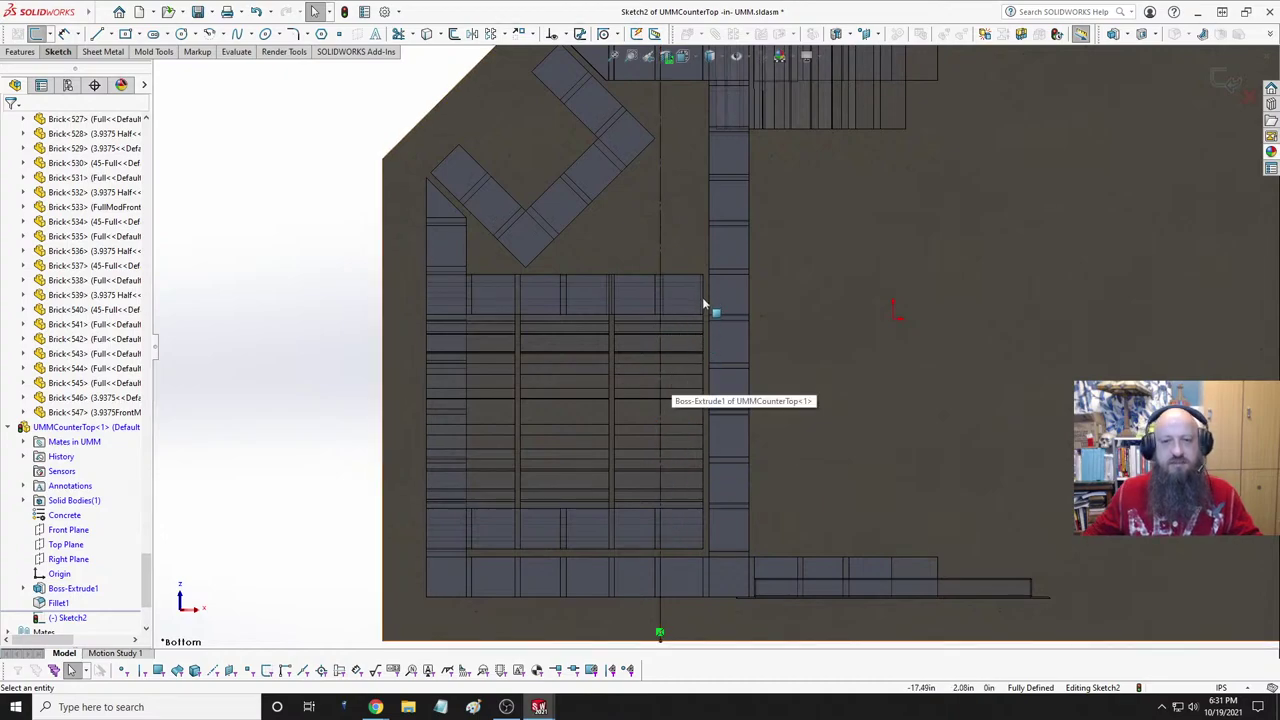
scroll(735, 236, down, 6)
scroll(738, 294, up, 6)
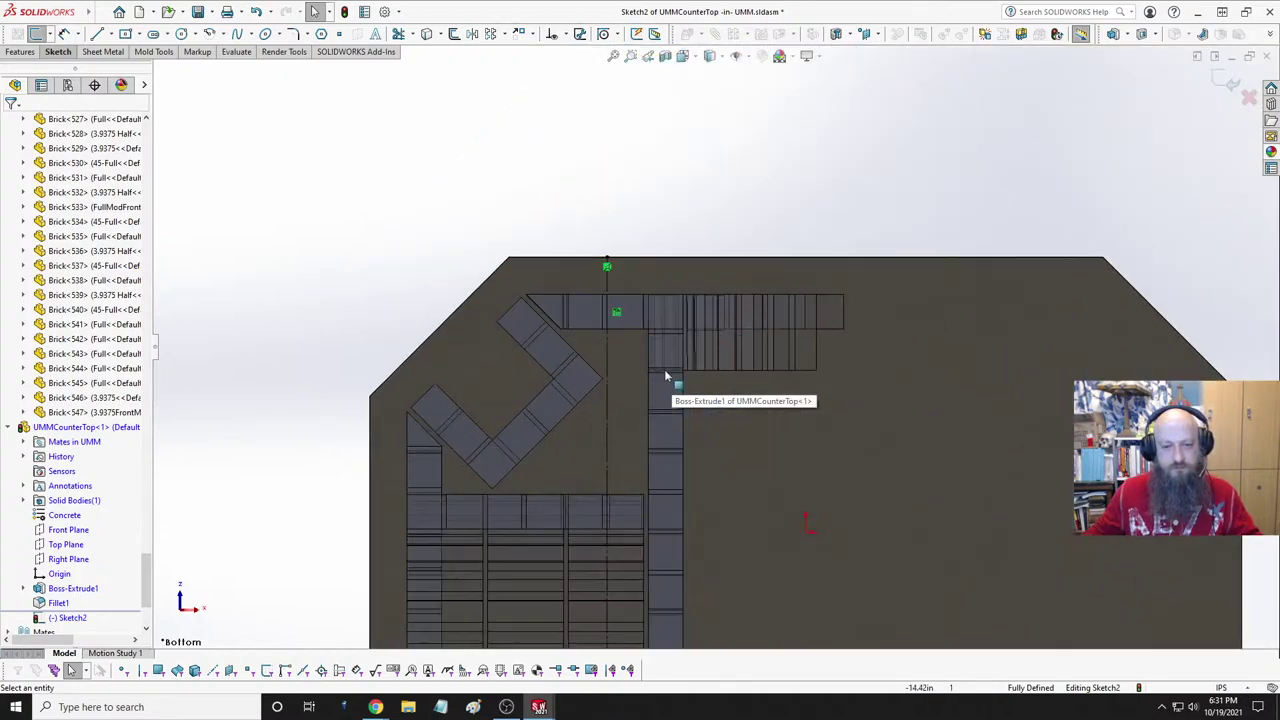
middle_drag(656, 379, 704, 648)
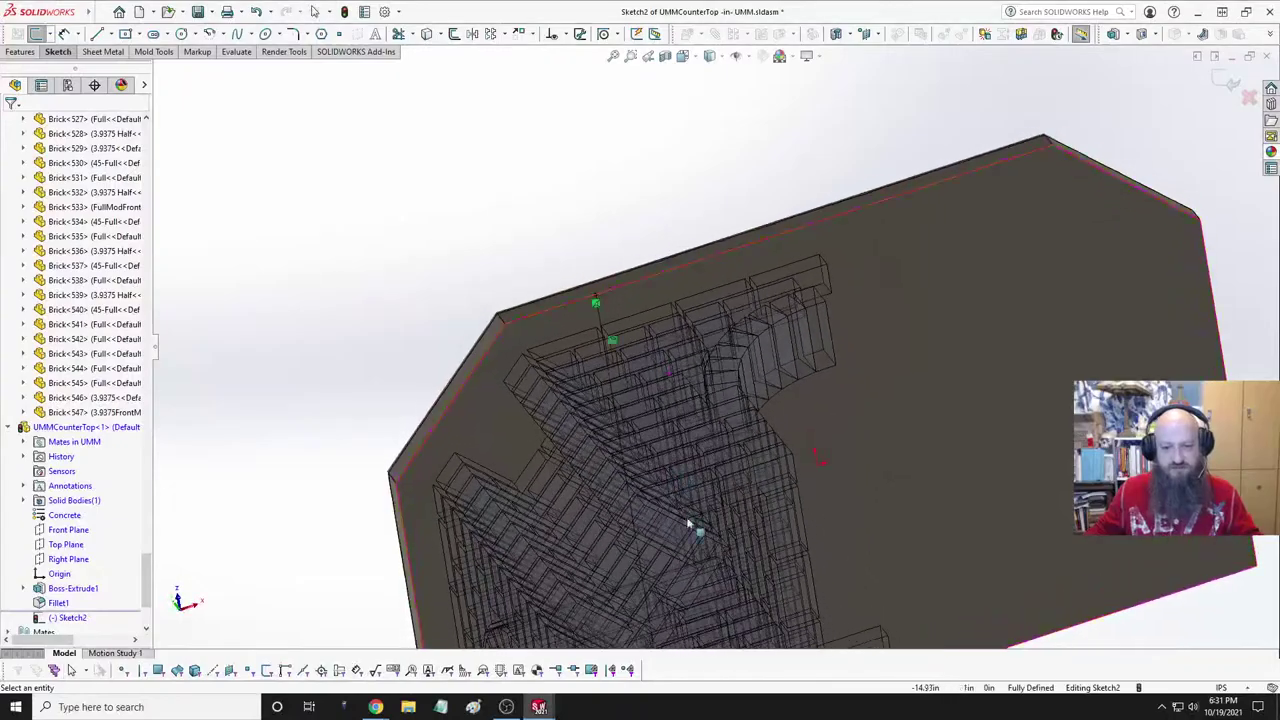
scroll(694, 591, down, 8)
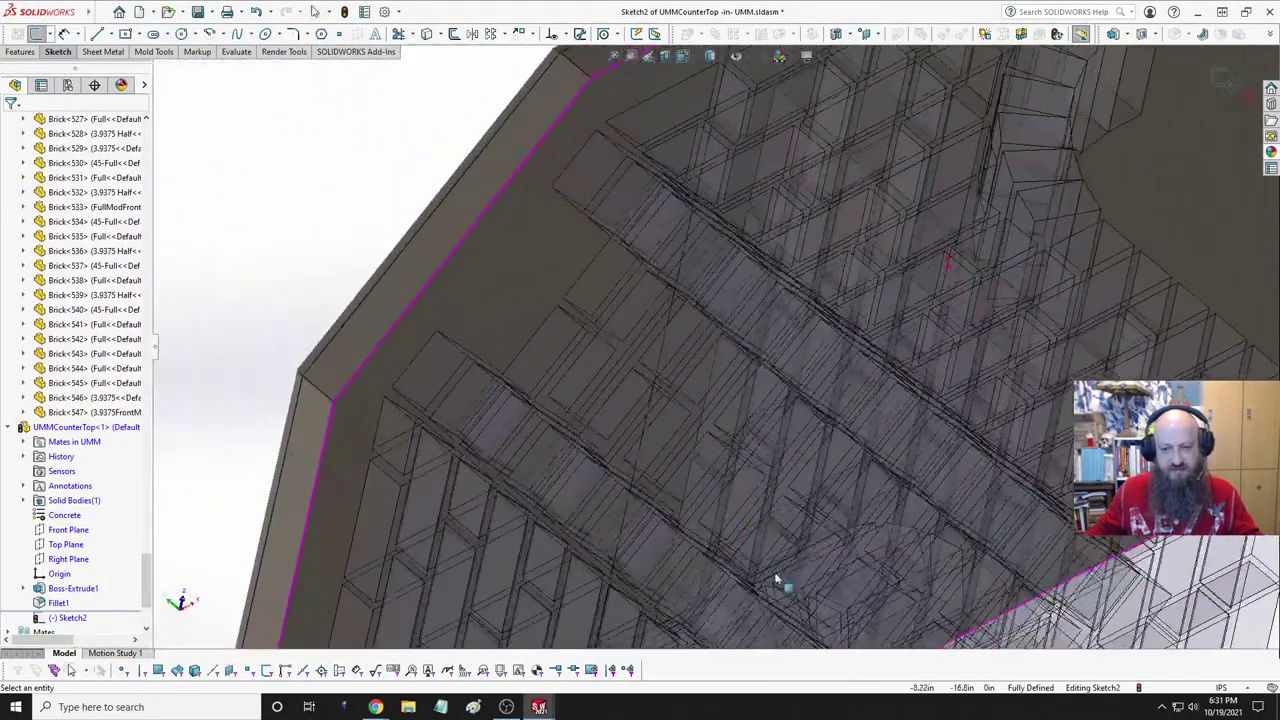
scroll(778, 575, up, 10)
middle_drag(786, 540, 690, 400)
scroll(773, 377, down, 6)
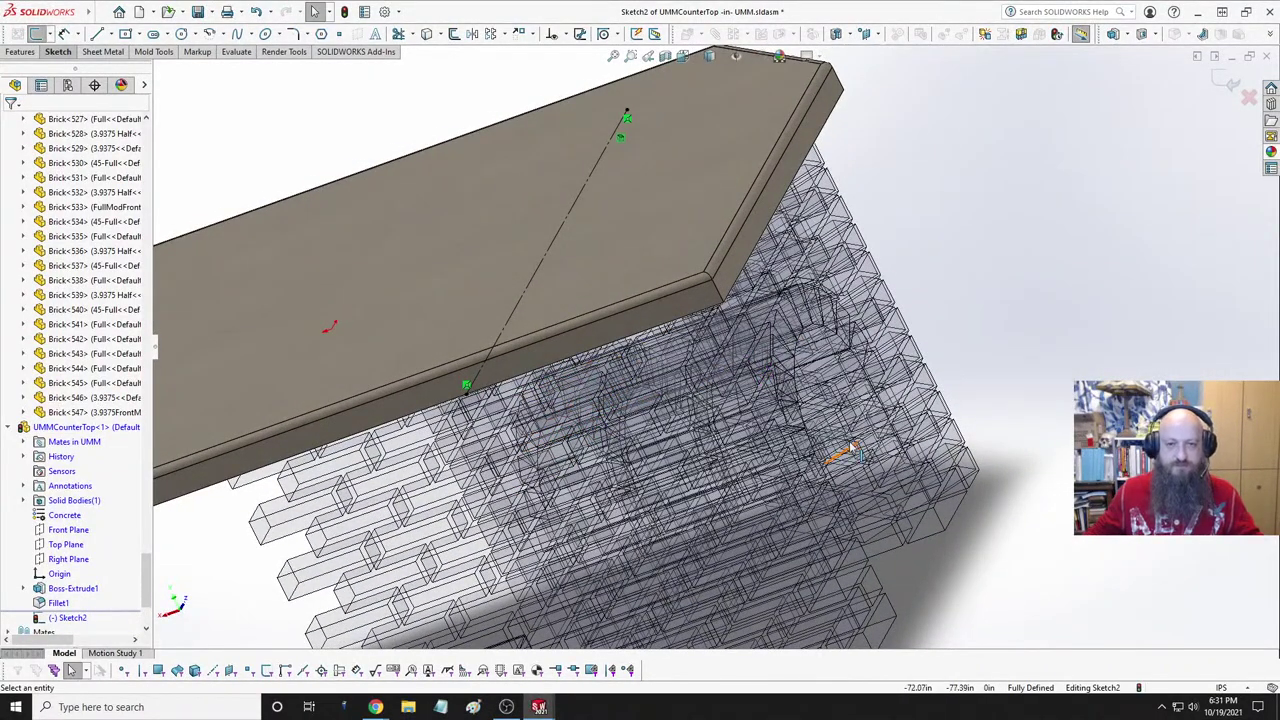
scroll(850, 452, up, 5)
middle_drag(850, 452, 598, 286)
scroll(590, 310, down, 8)
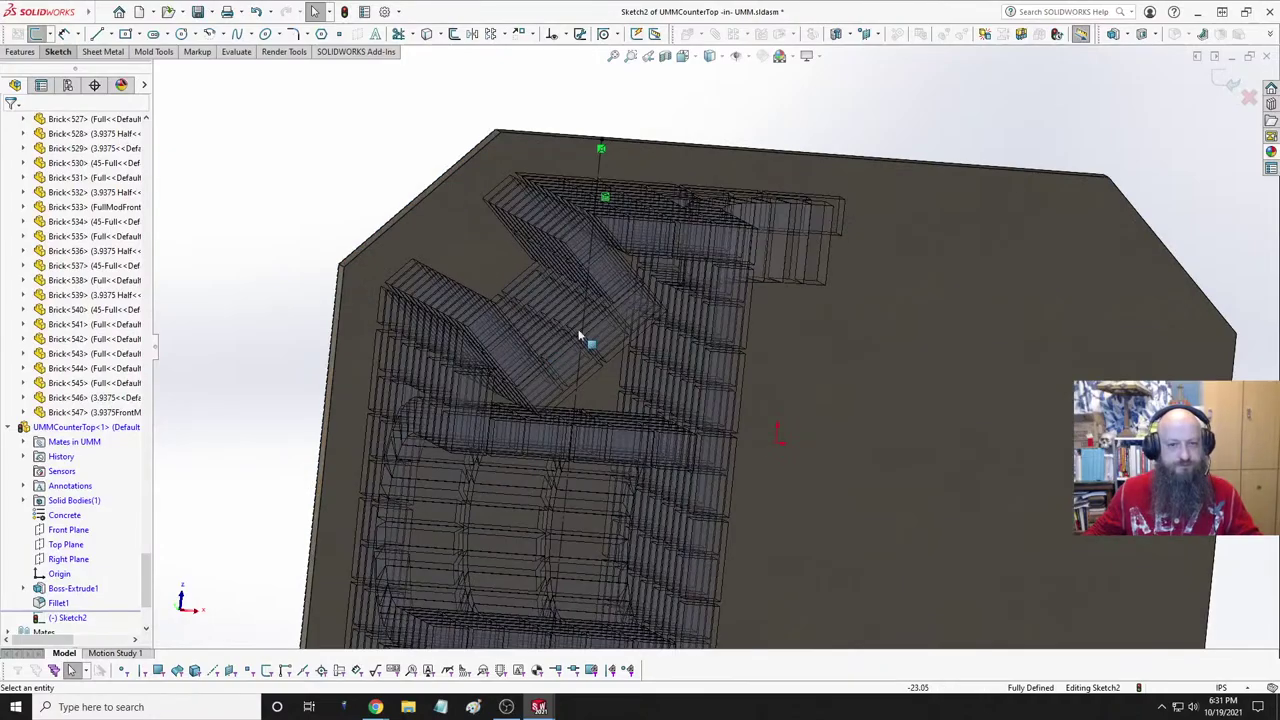
scroll(579, 335, up, 8)
key(space)
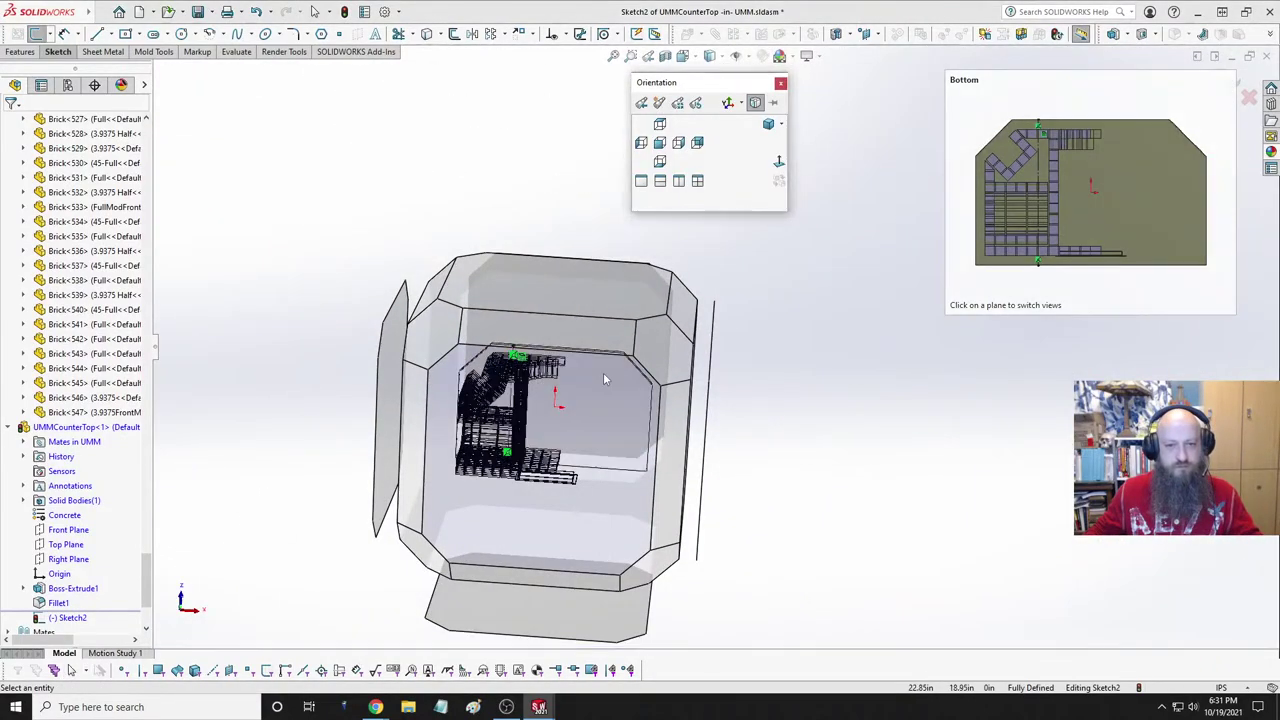
click(585, 394)
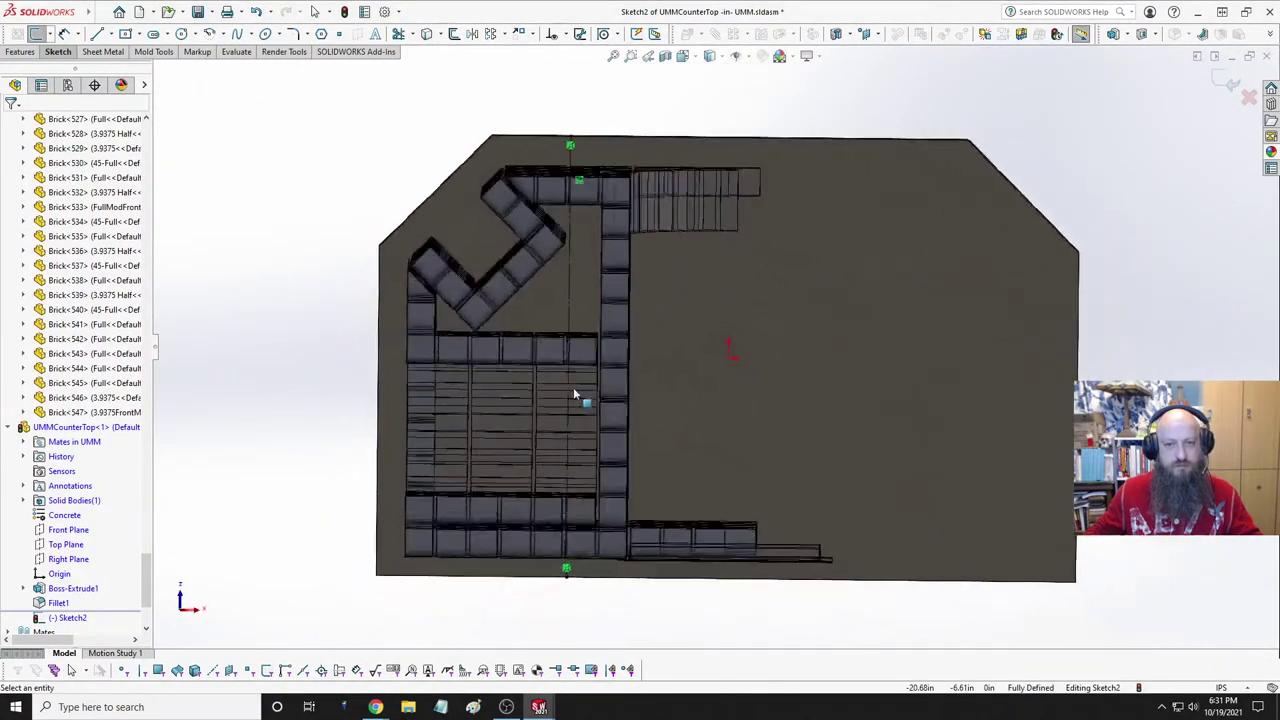
scroll(592, 262, down, 3)
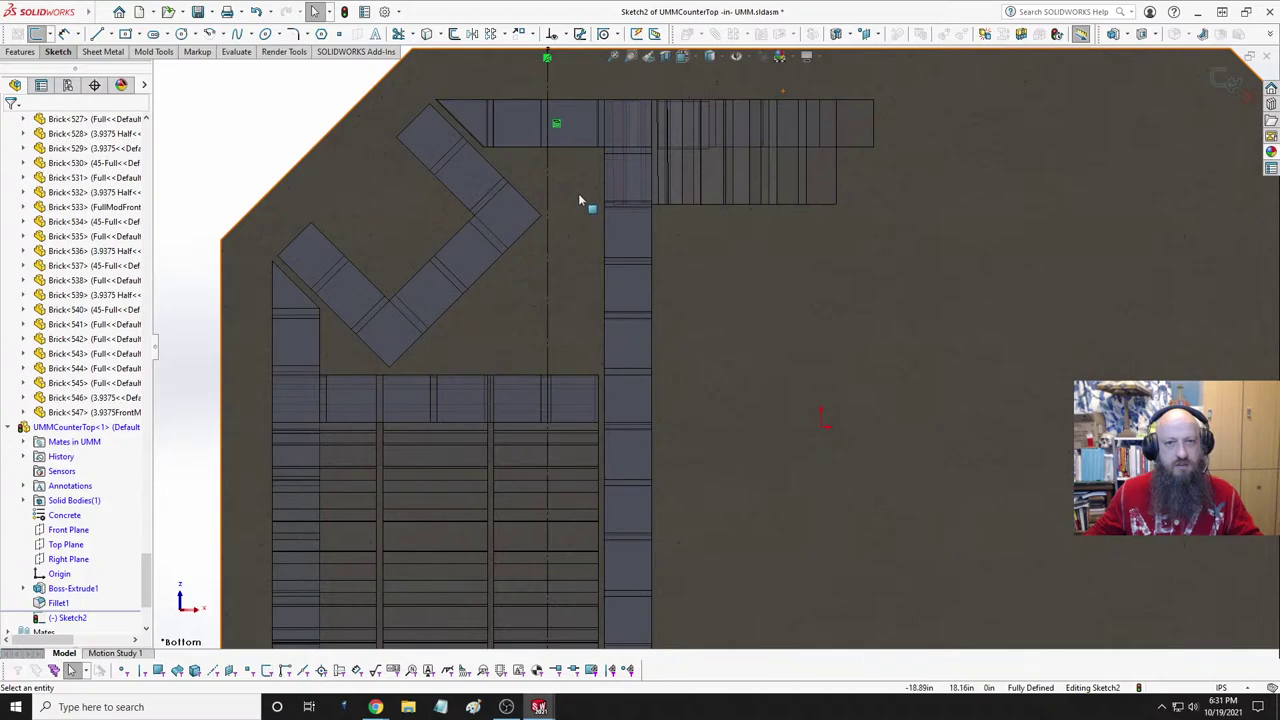
middle_drag(578, 200, 579, 307)
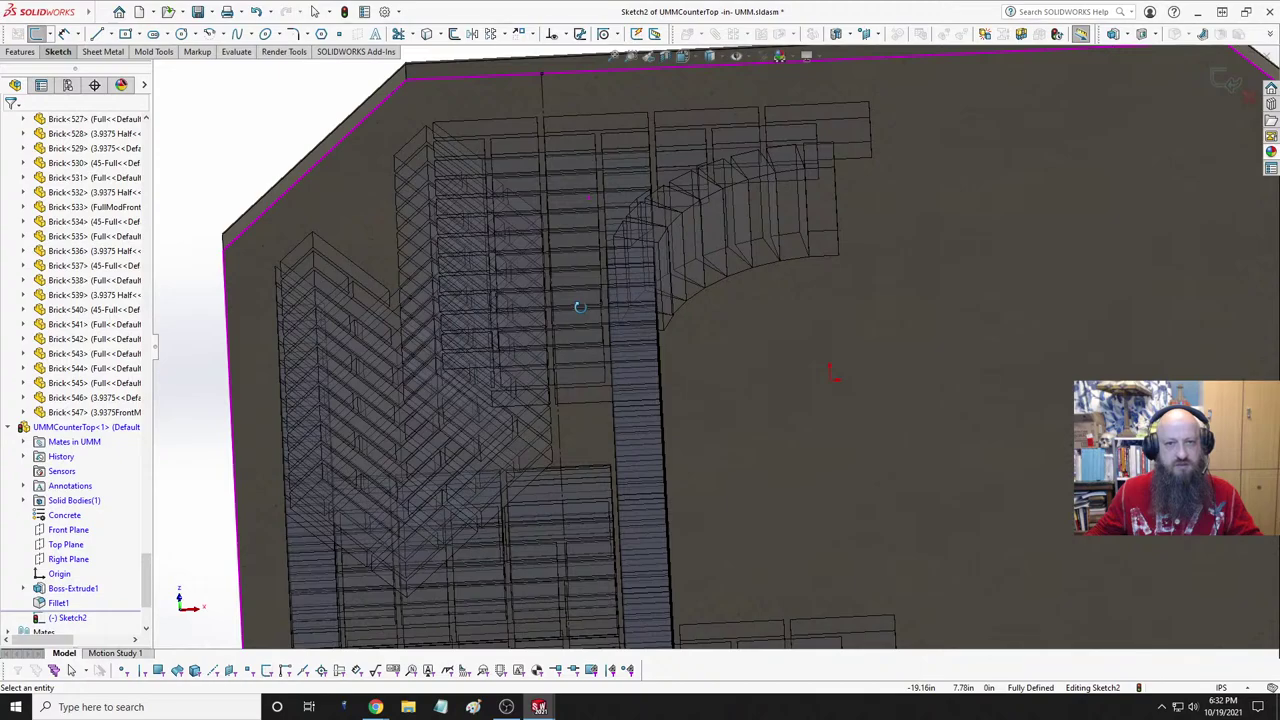
middle_drag(580, 307, 579, 191)
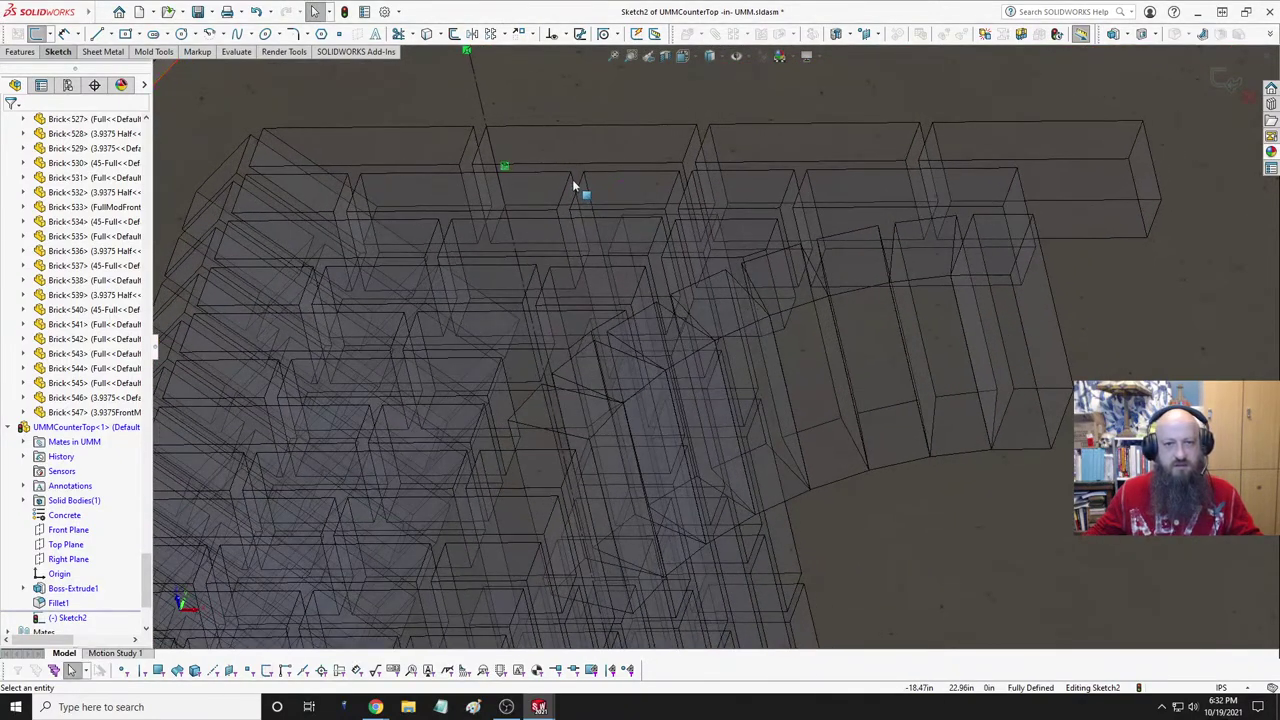
- Convert a second vertical brick edge into a sketch line using the edges-only filter
click(574, 188)
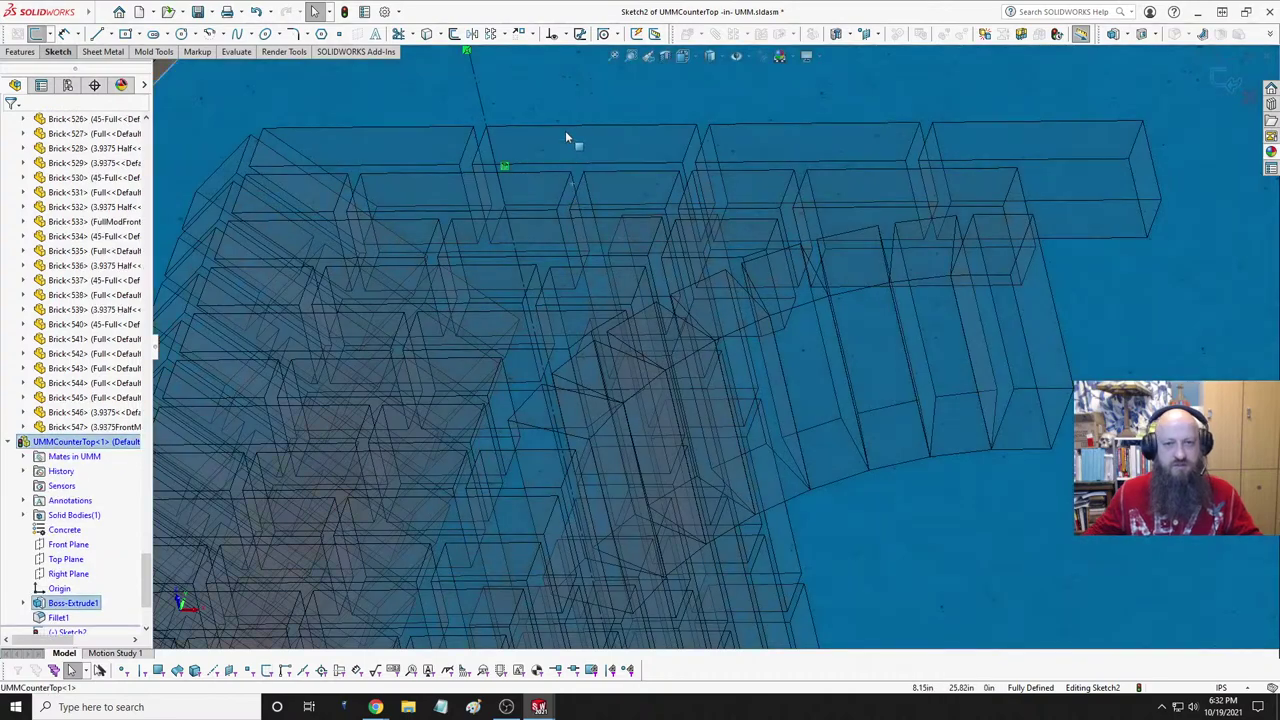
key(Escape)
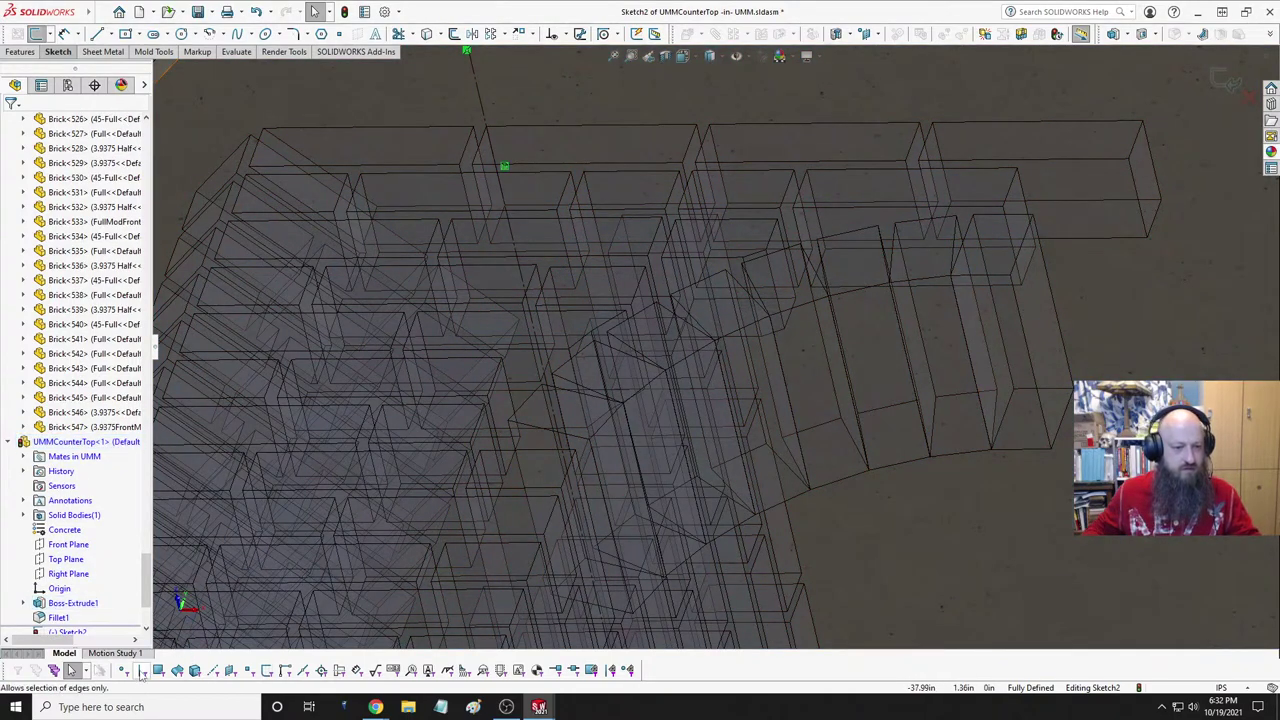
click(142, 672)
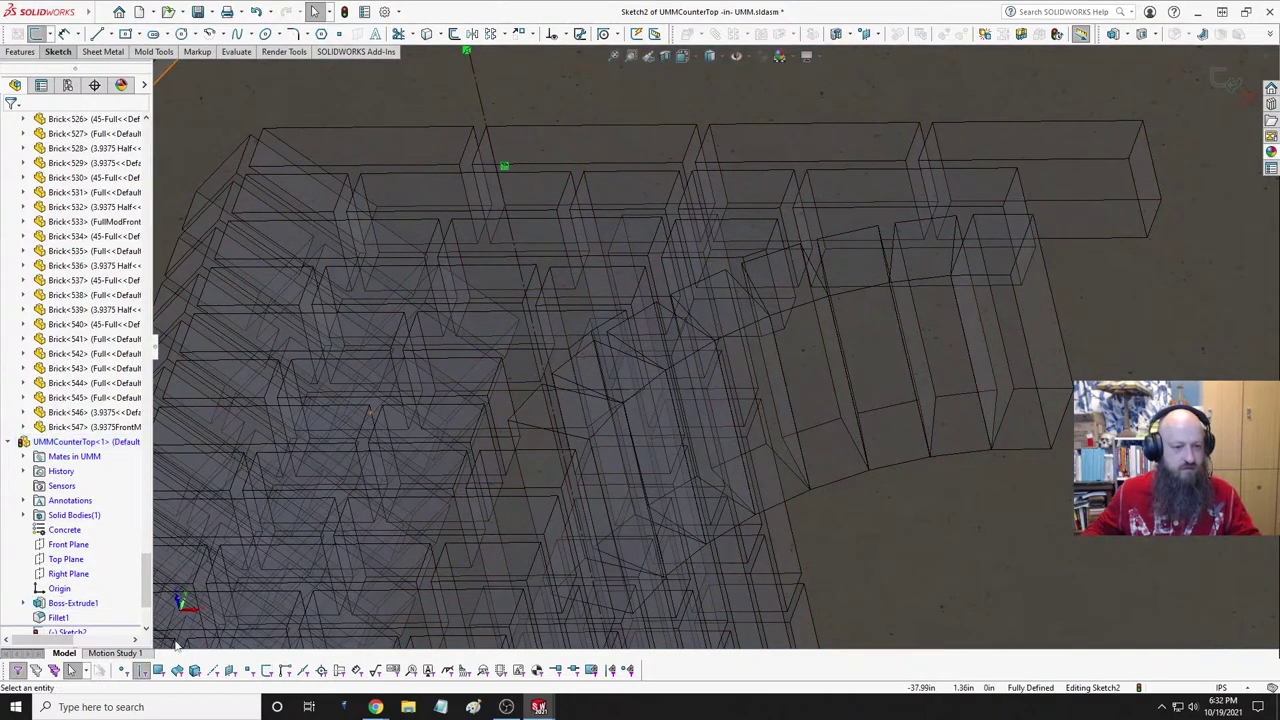
click(574, 188)
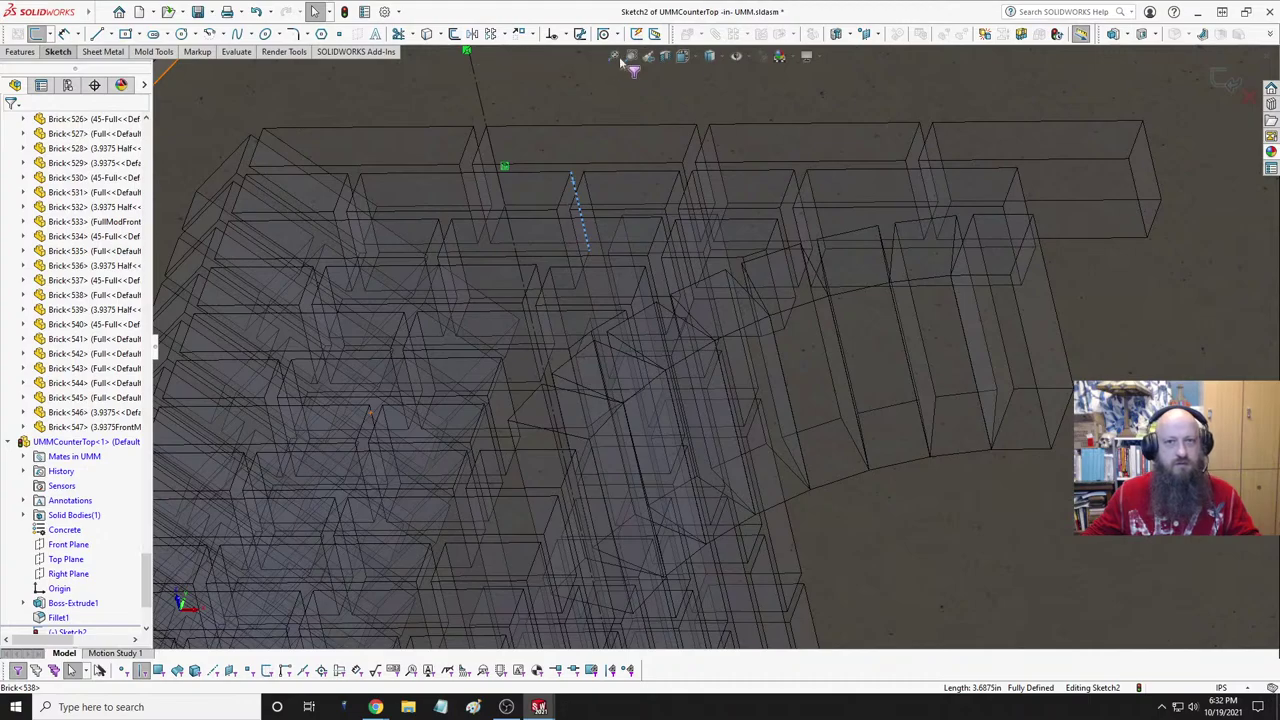
click(427, 33)
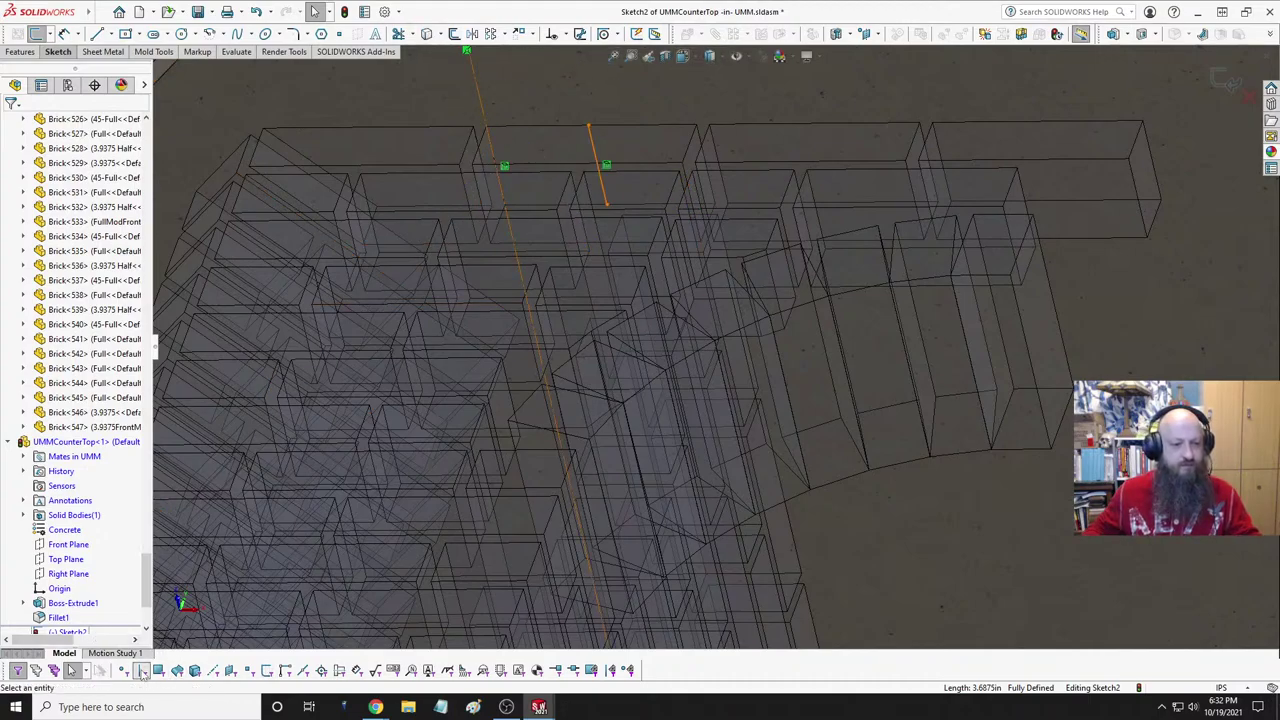
- In Bottom view, attach the new line's ends to the countertop's top and bottom edges
key(space)
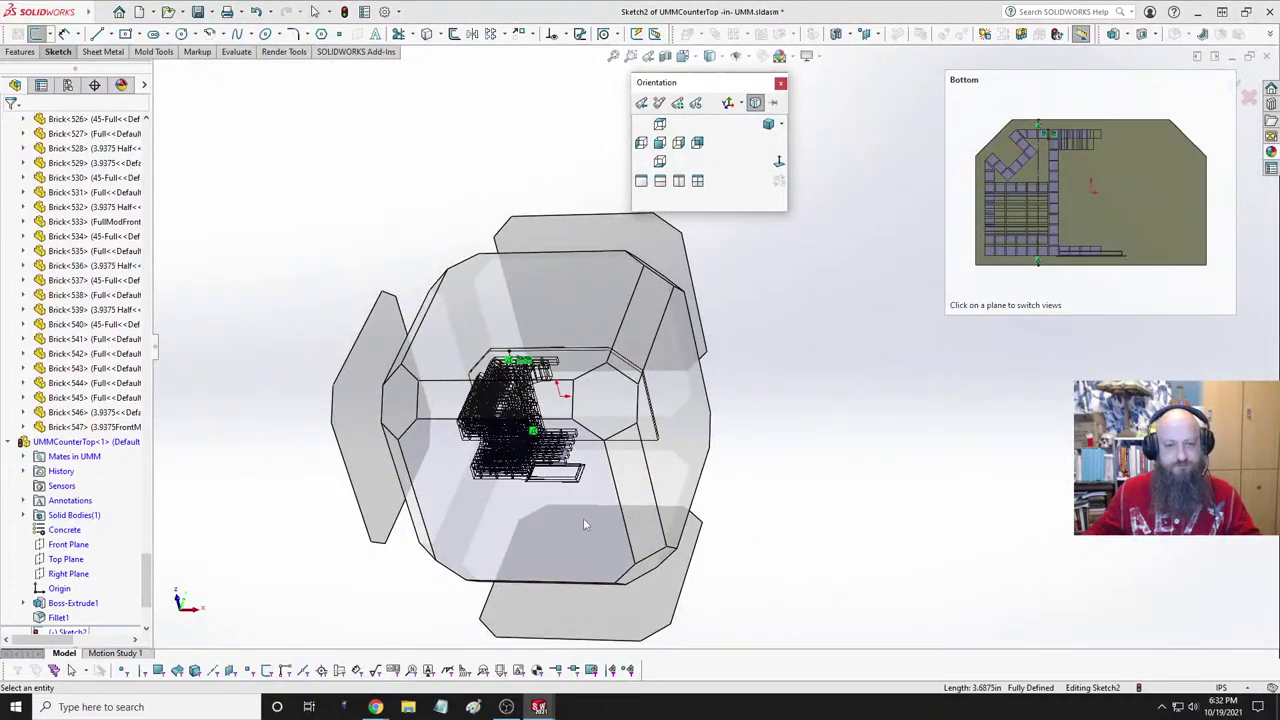
click(592, 525)
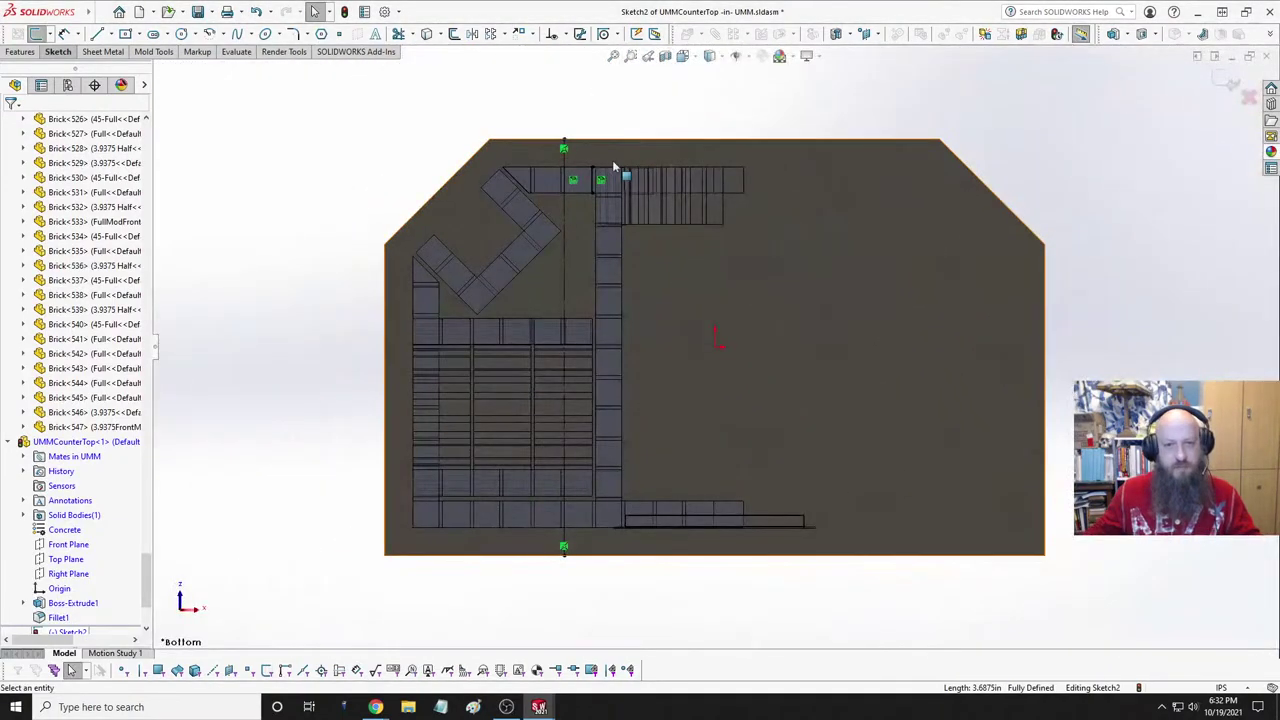
drag(593, 168, 592, 140)
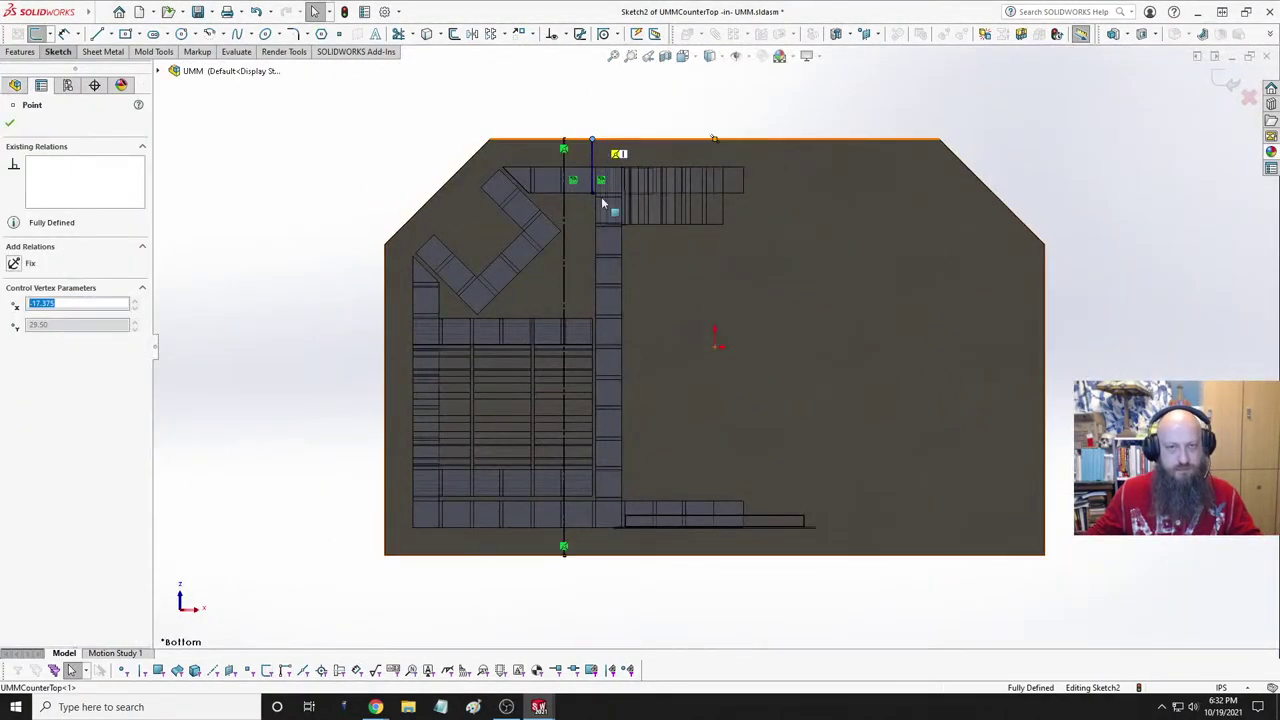
drag(602, 204, 592, 548)
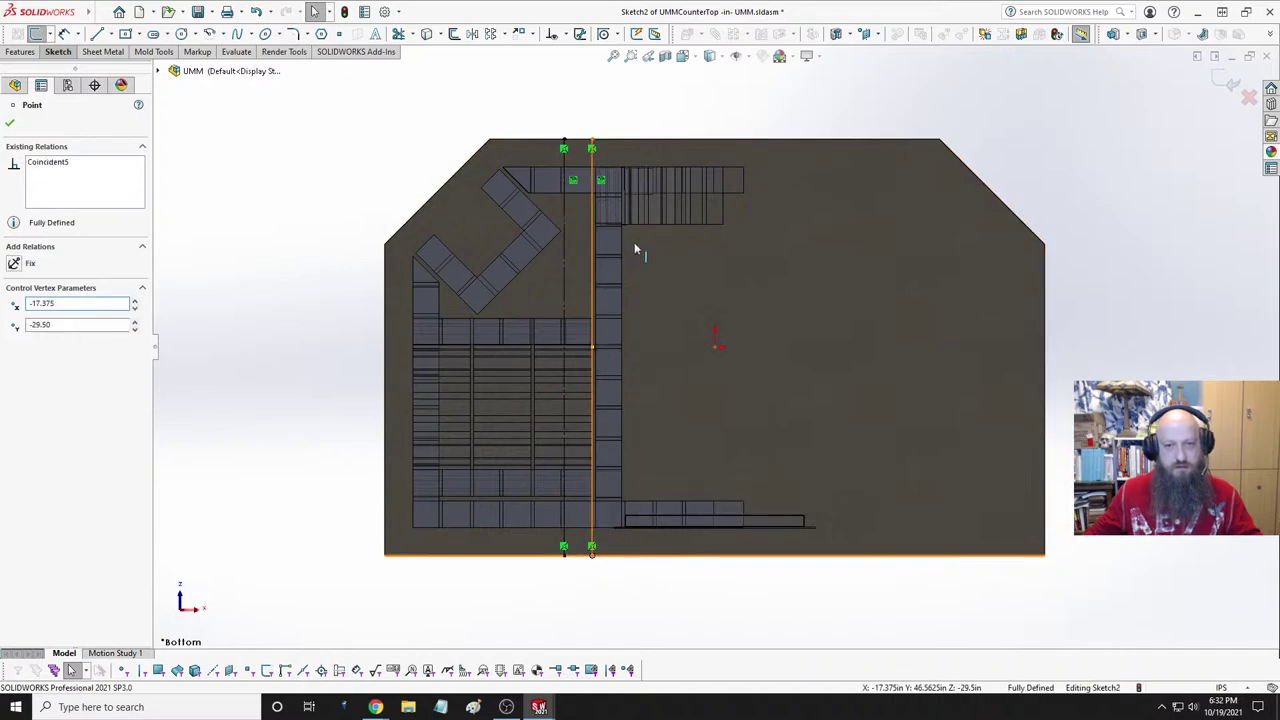
click(594, 252)
click(1155, 318)
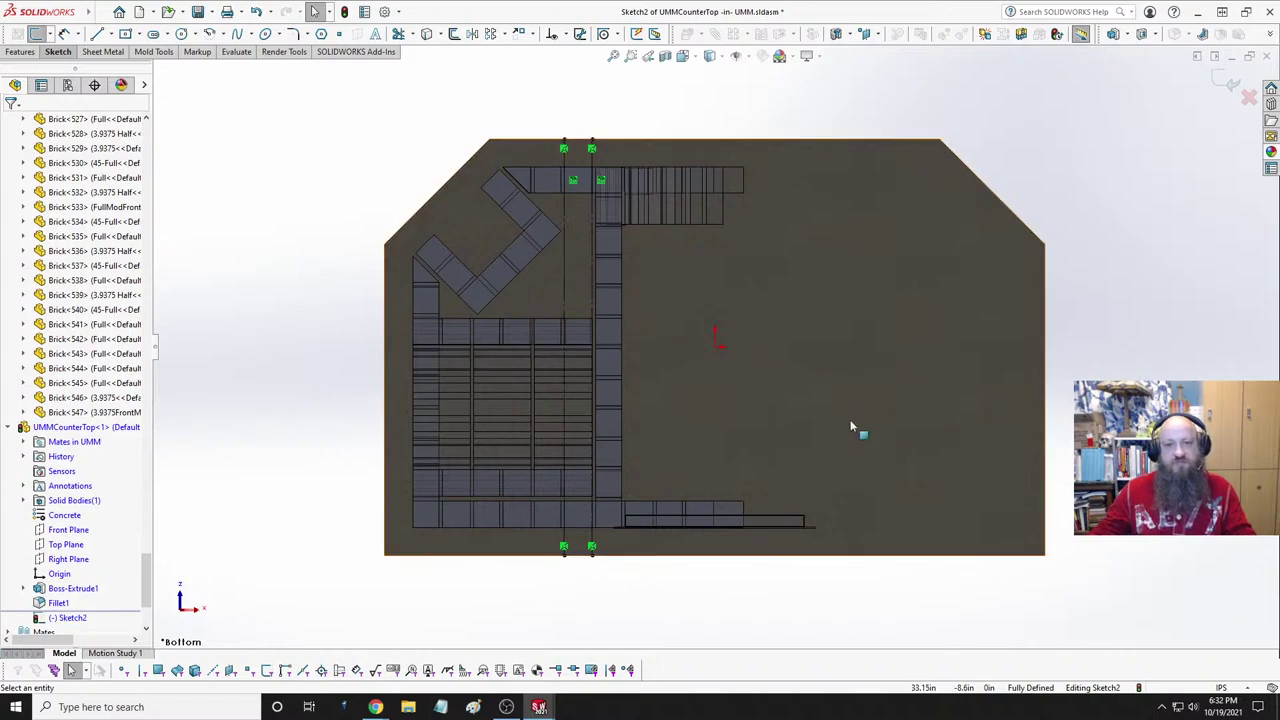
click(593, 240)
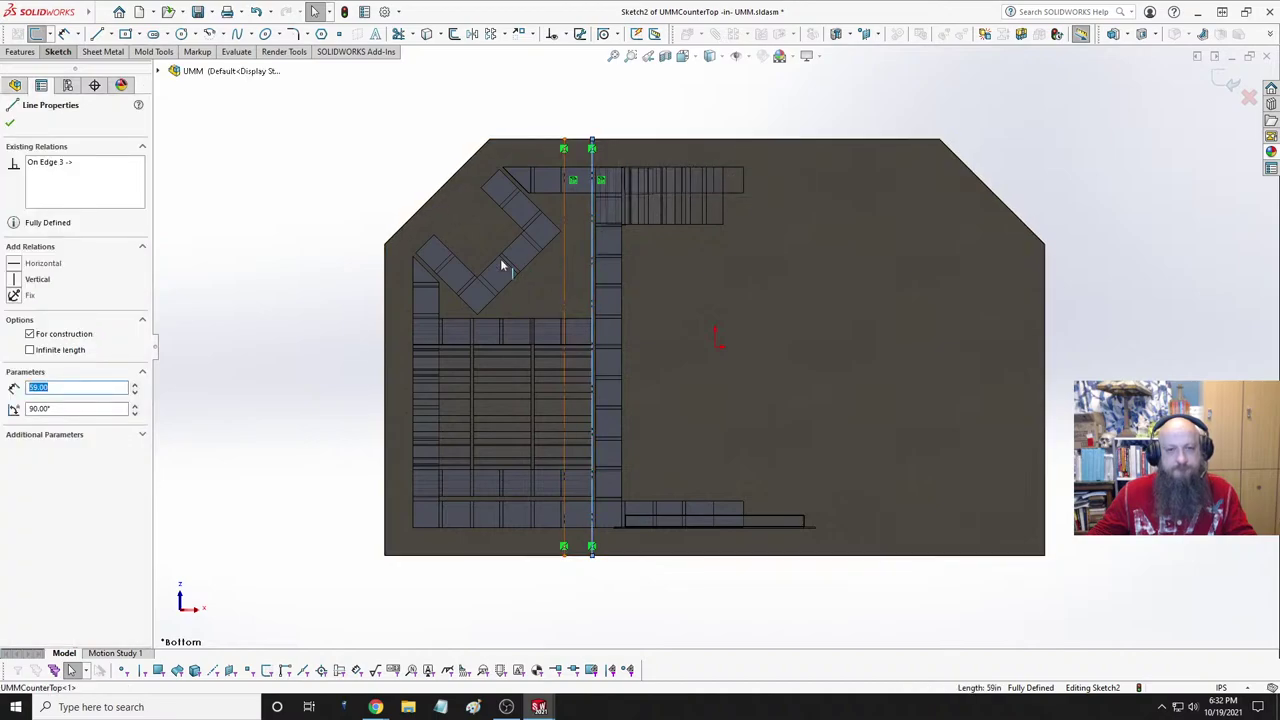
click(334, 195)
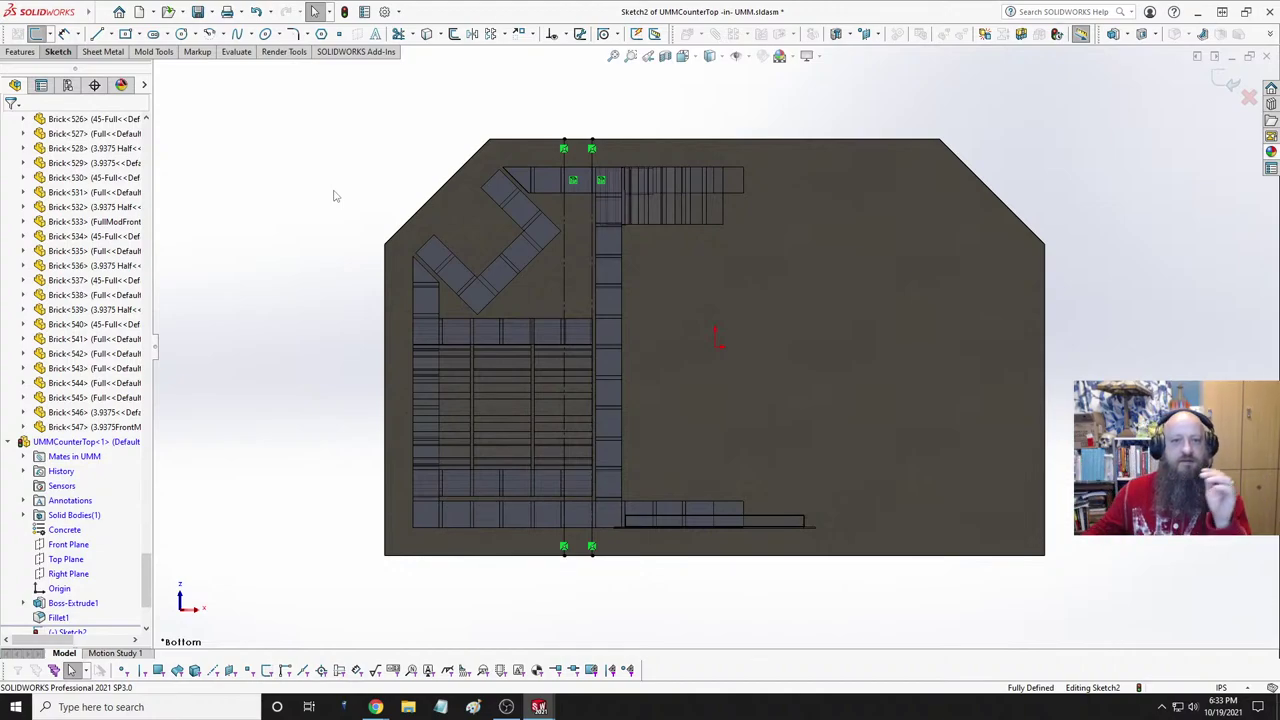
- Draw an infinite vertical centerline through the origin
click(564, 172)
ctrl+click(593, 175)
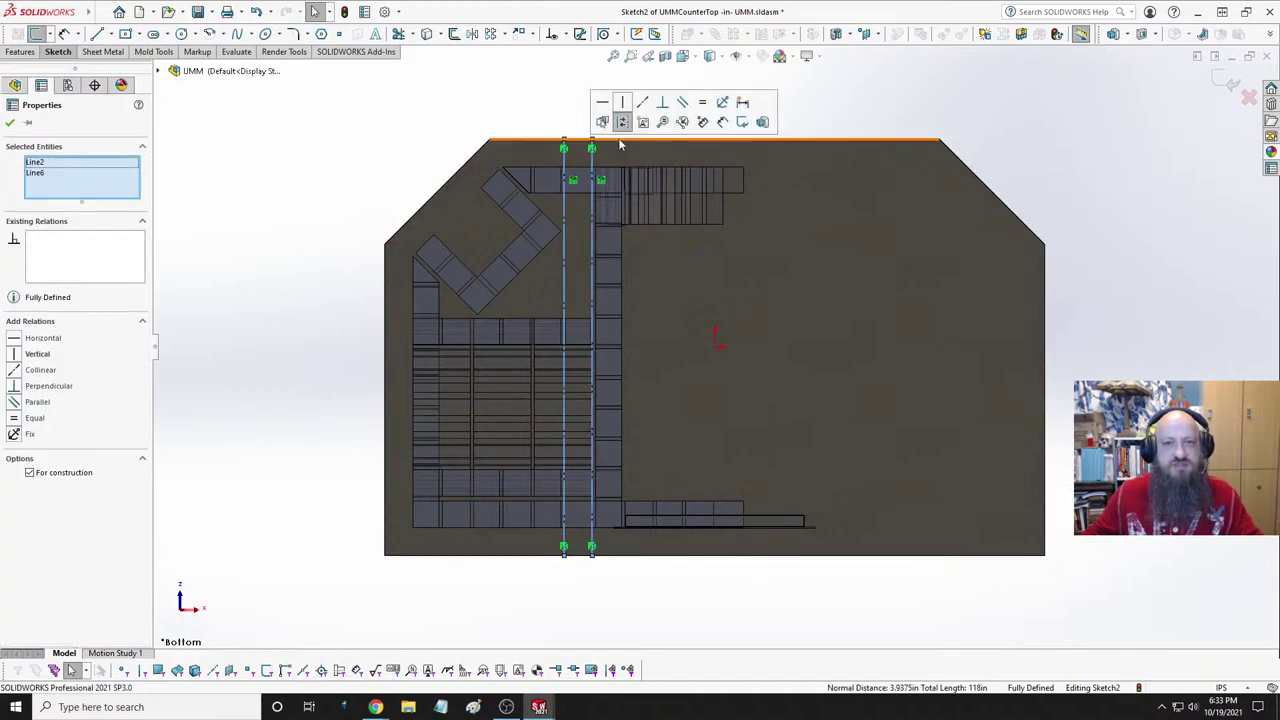
click(403, 123)
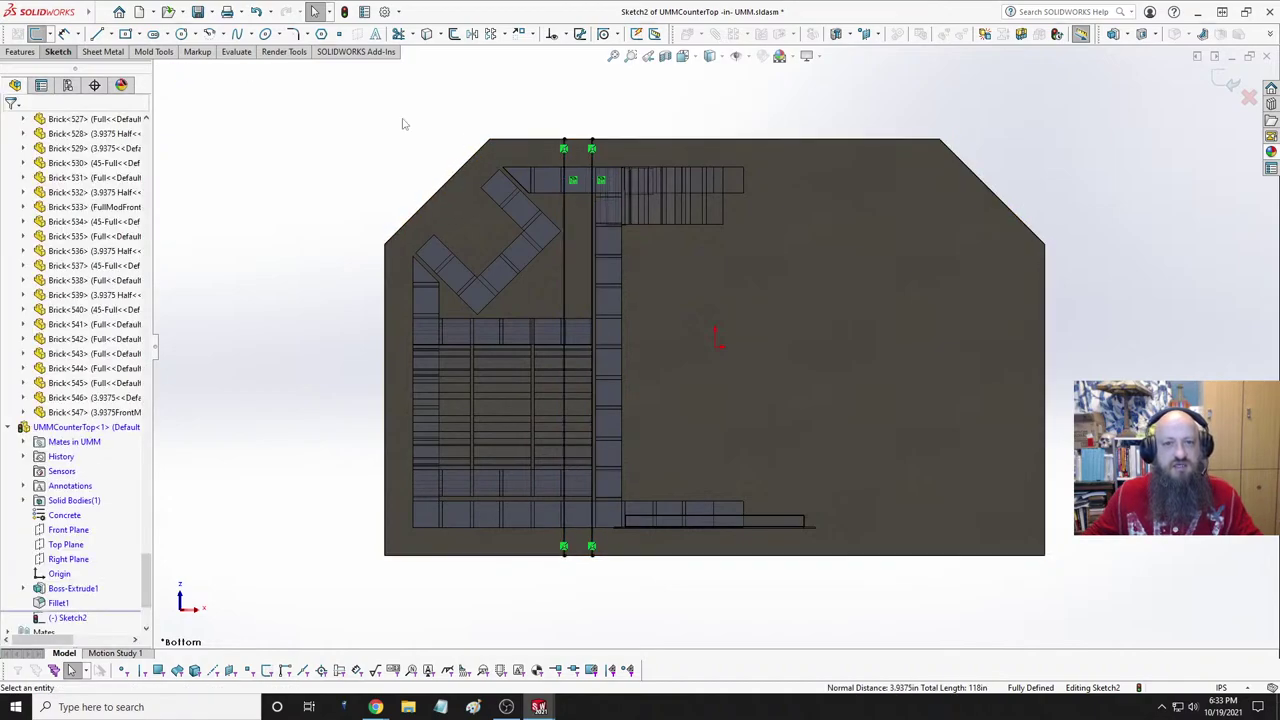
click(110, 36)
click(106, 62)
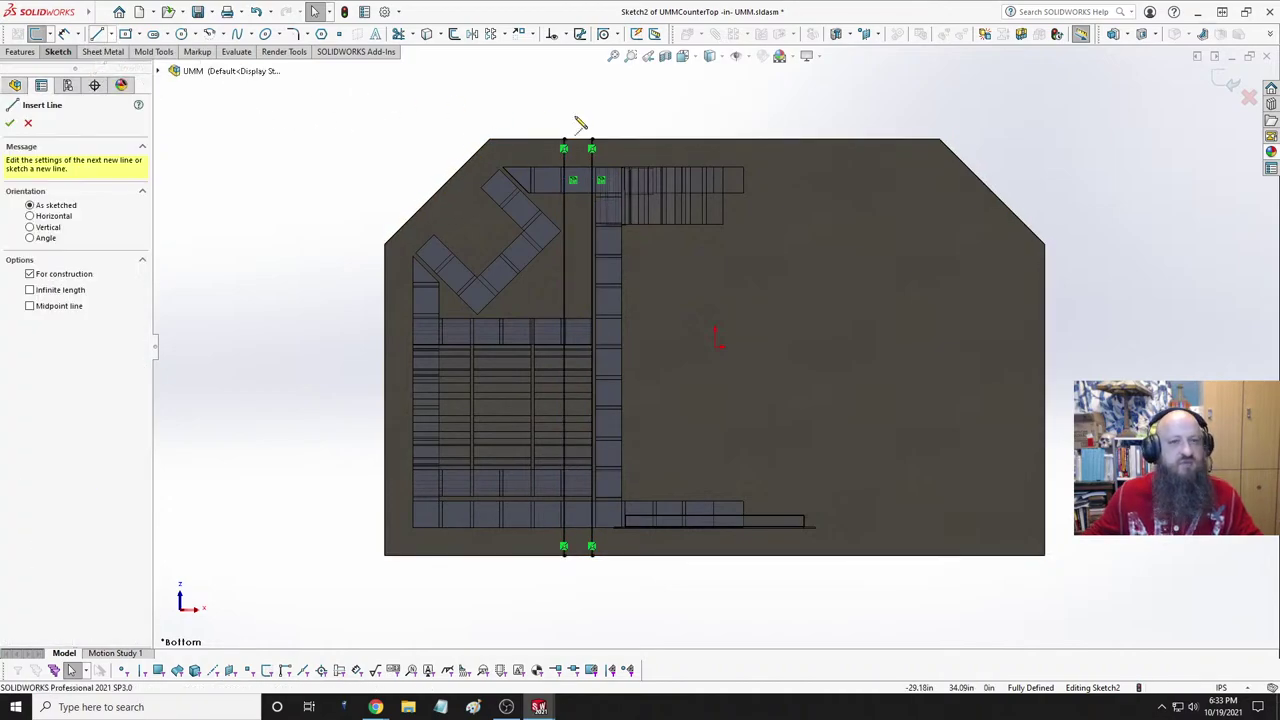
click(57, 289)
click(47, 227)
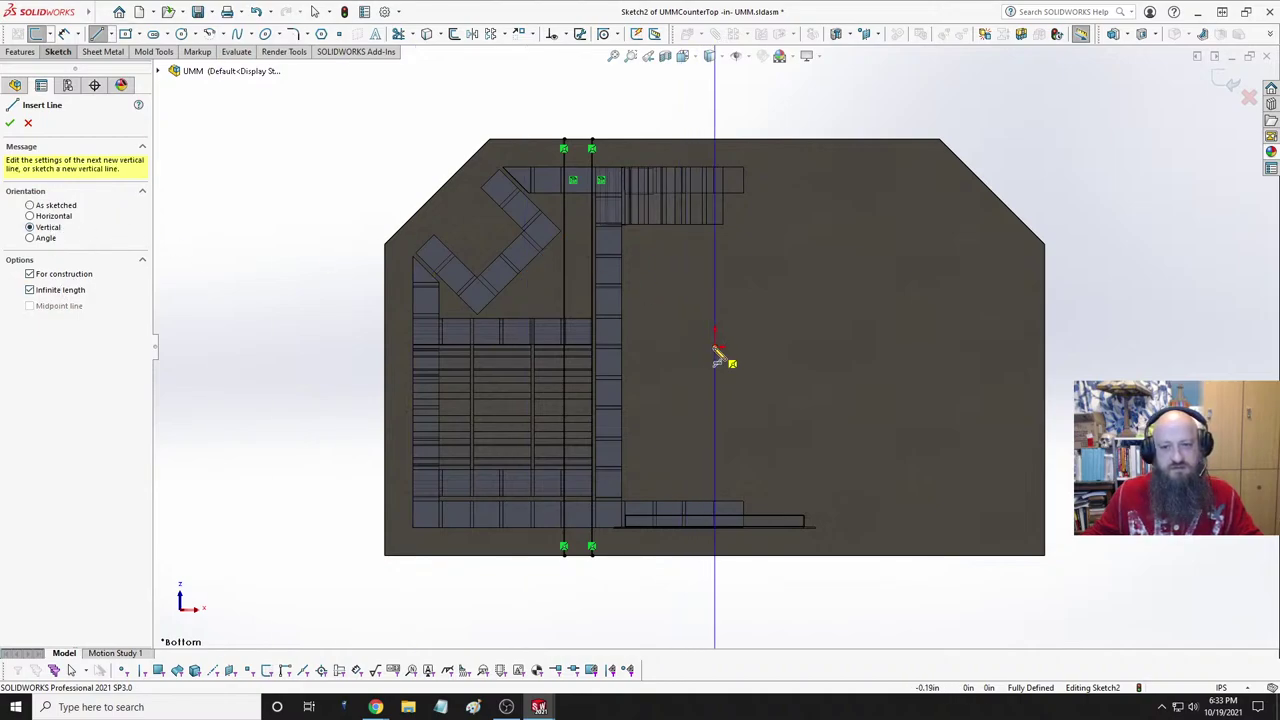
click(715, 346)
key(Escape)
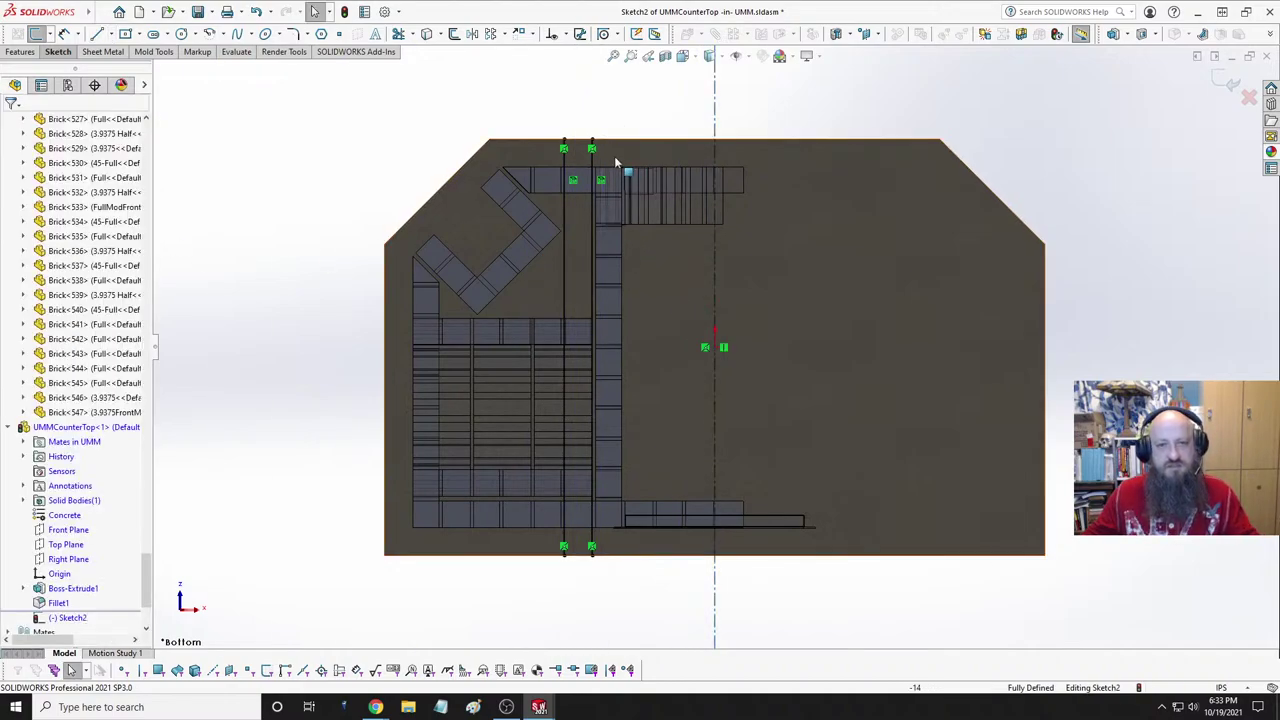
- Mirror both vertical lines across the centerline to the right side
click(592, 165)
ctrl+click(564, 165)
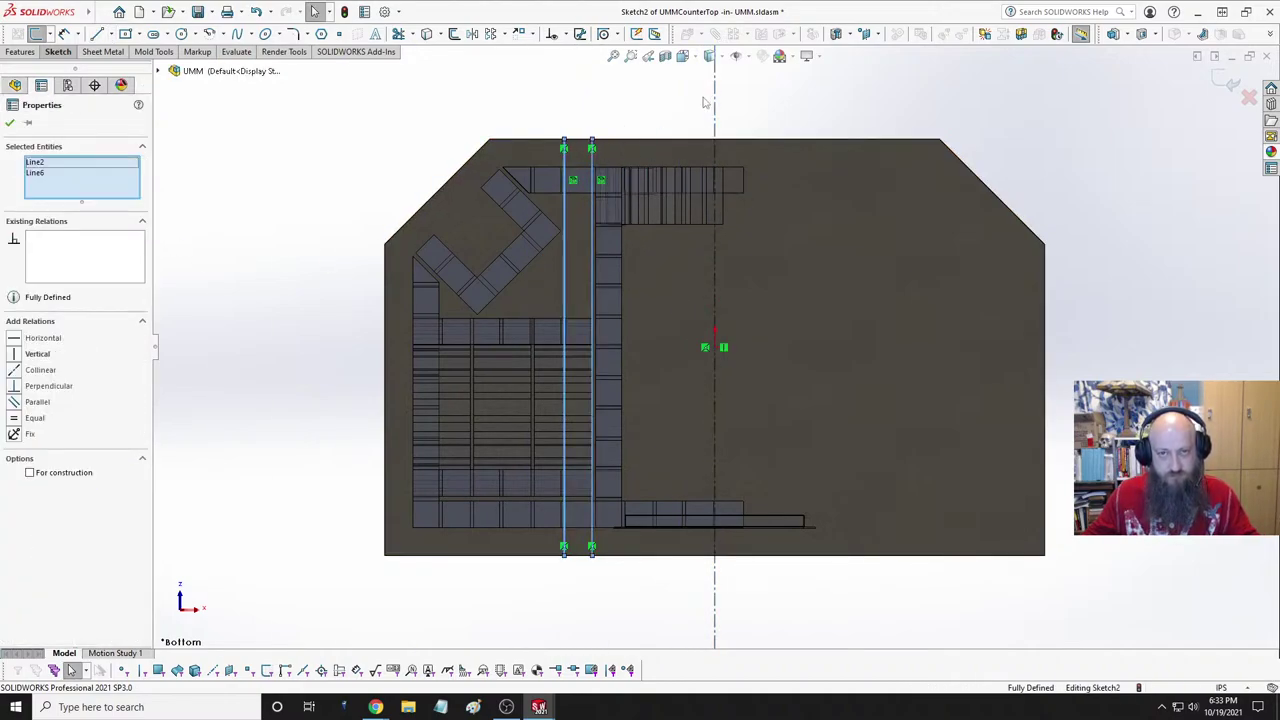
ctrl+click(716, 98)
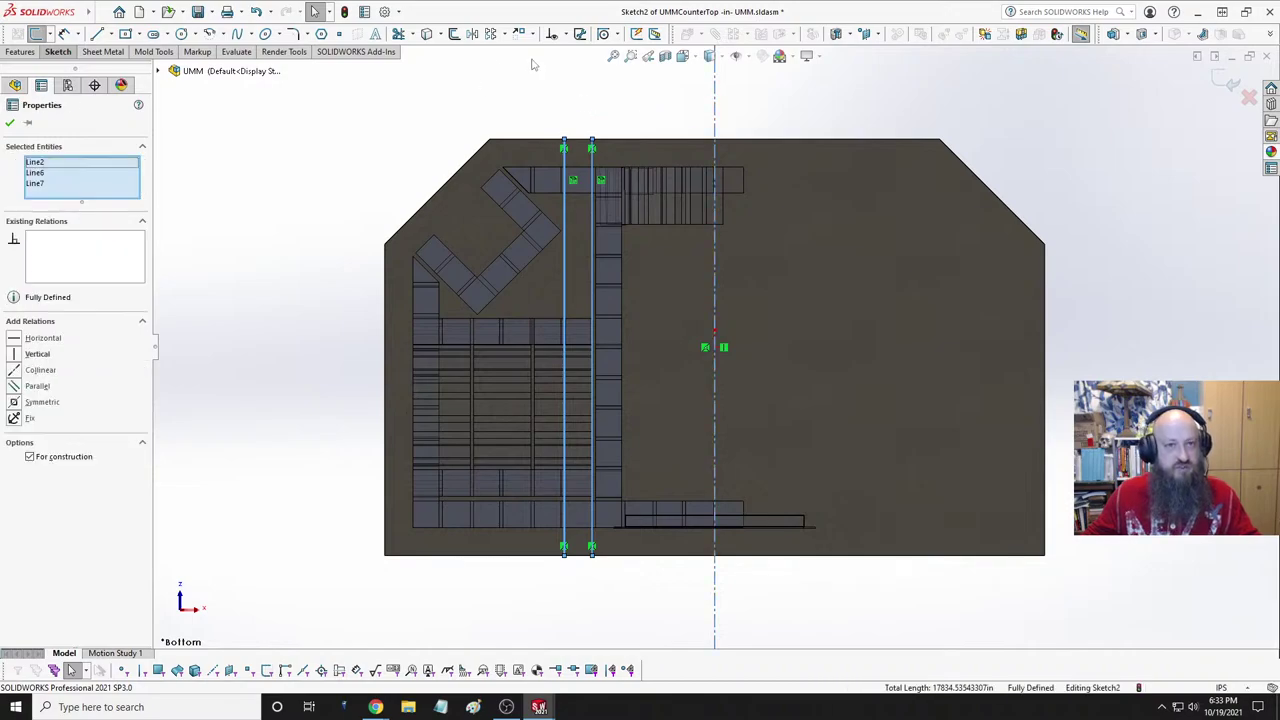
click(472, 34)
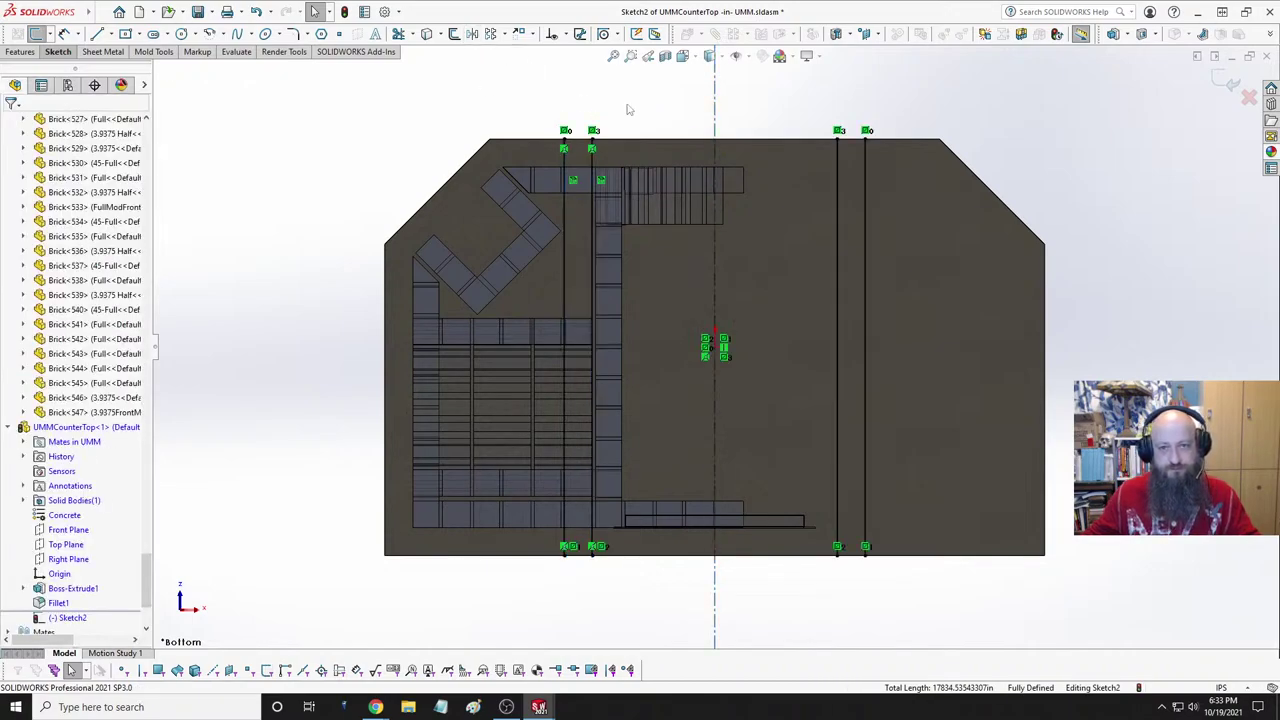
- Convert both mirrored right-side lines and both left-side lines to construction geometry
click(866, 202)
ctrl+click(838, 199)
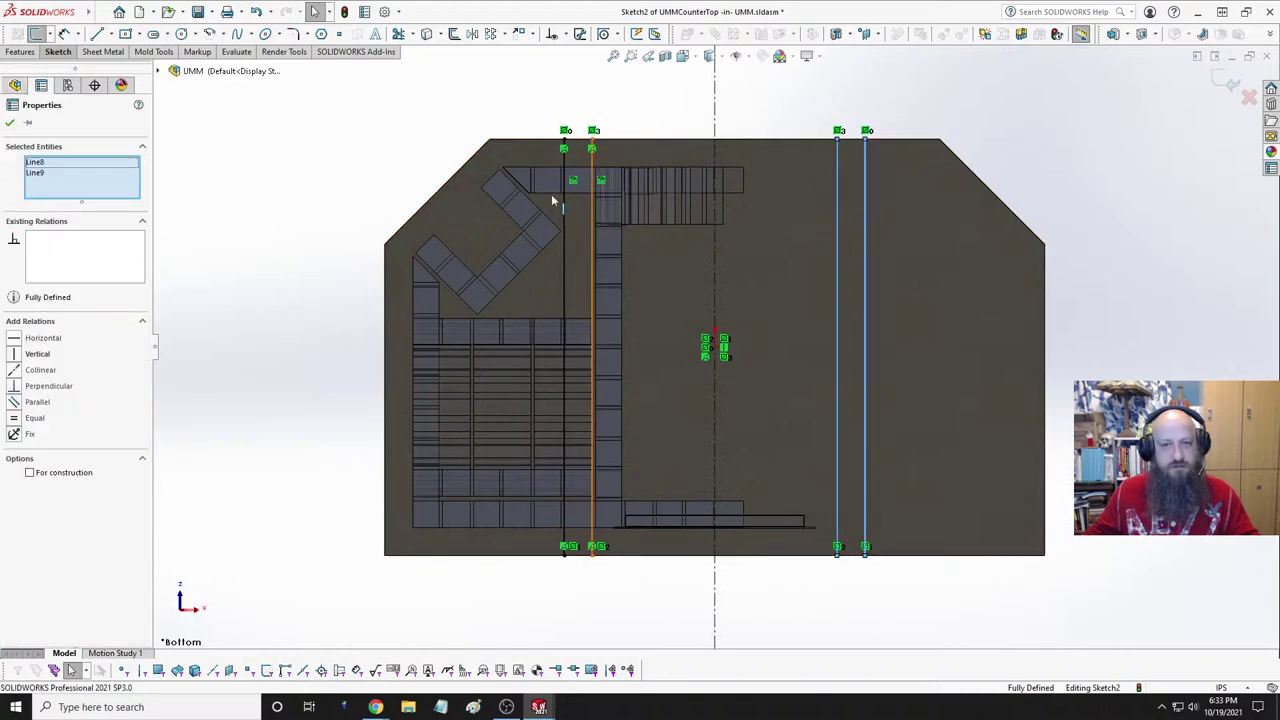
ctrl+click(592, 163)
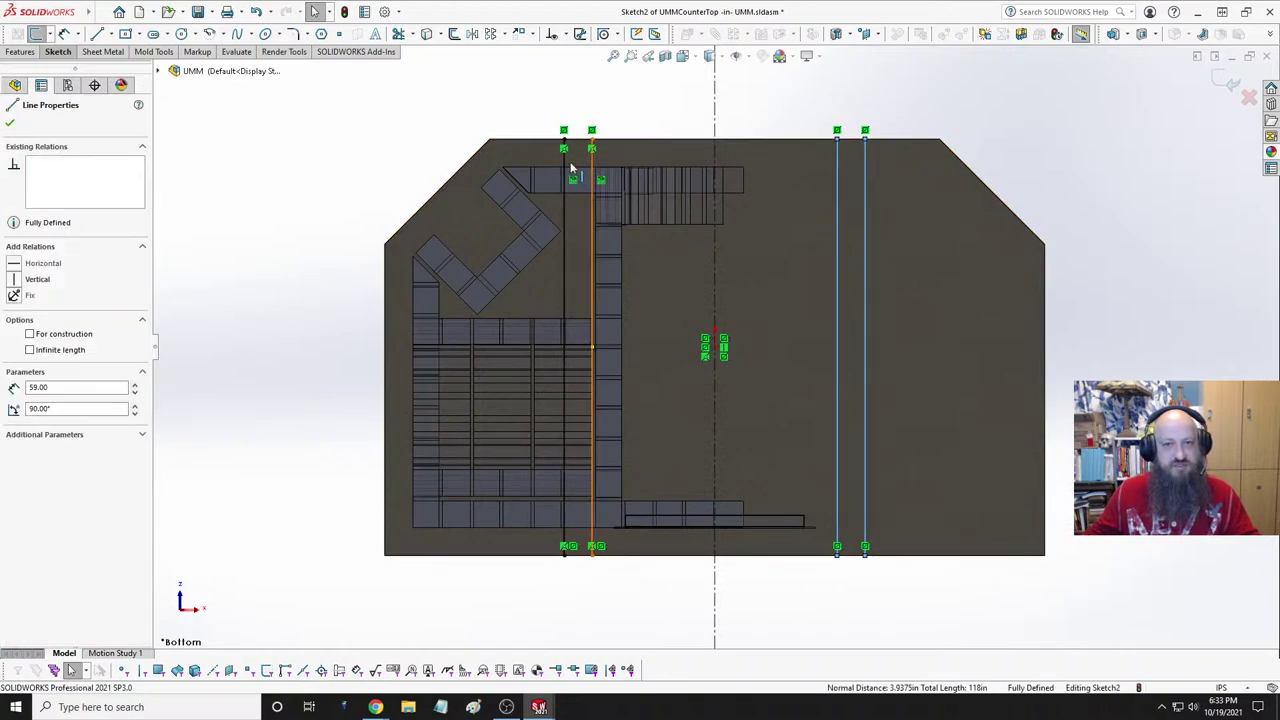
ctrl+click(566, 165)
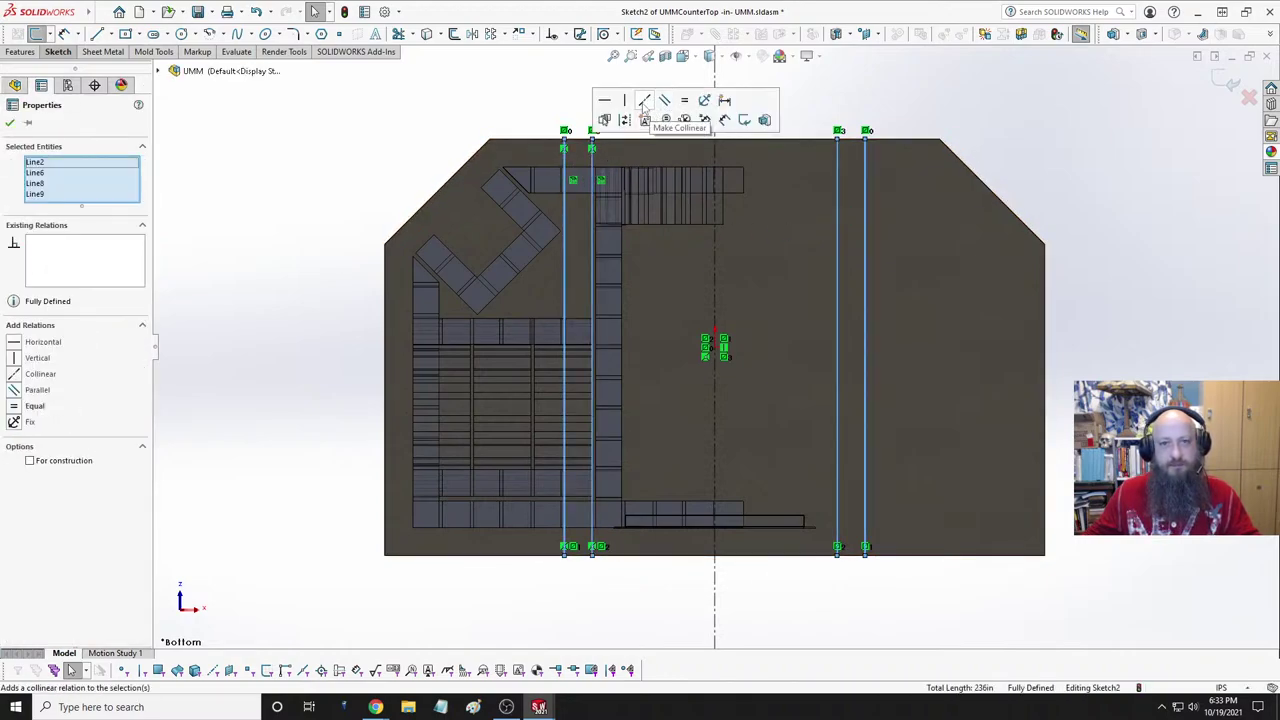
click(622, 120)
key(Escape)
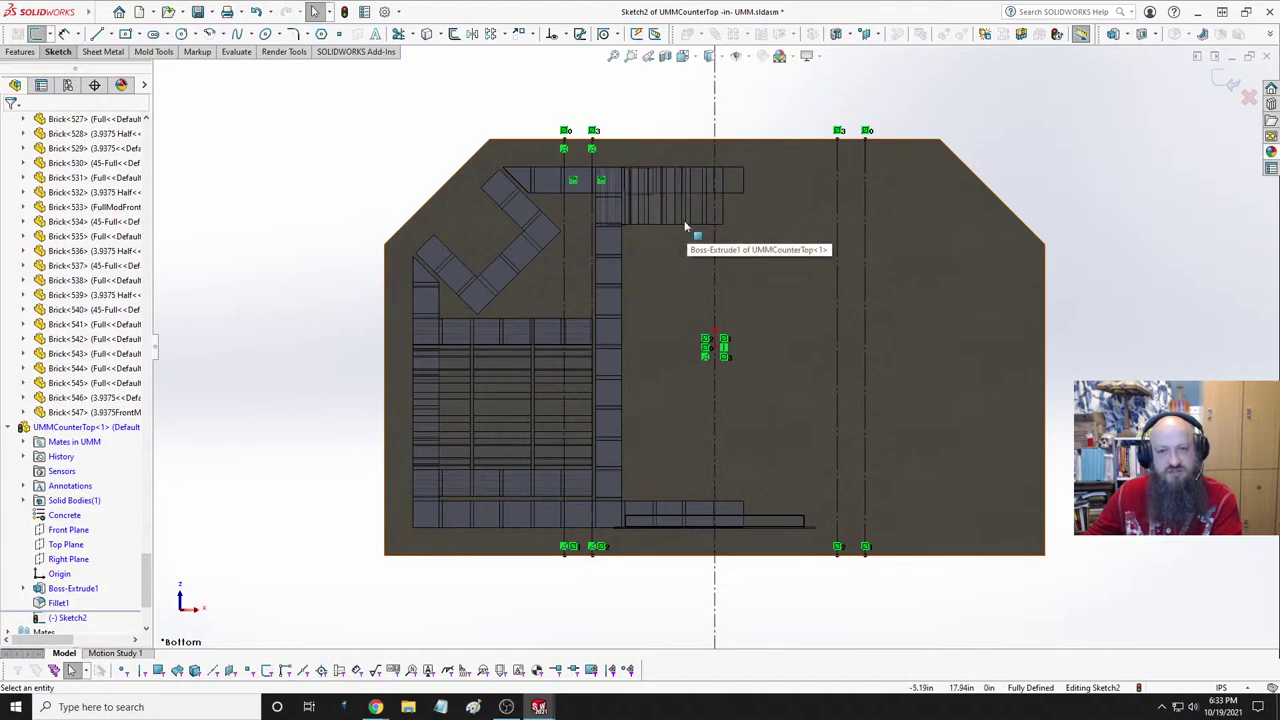
- Orbit the model around, then return to the Bottom view
middle_drag(690, 238, 620, 242)
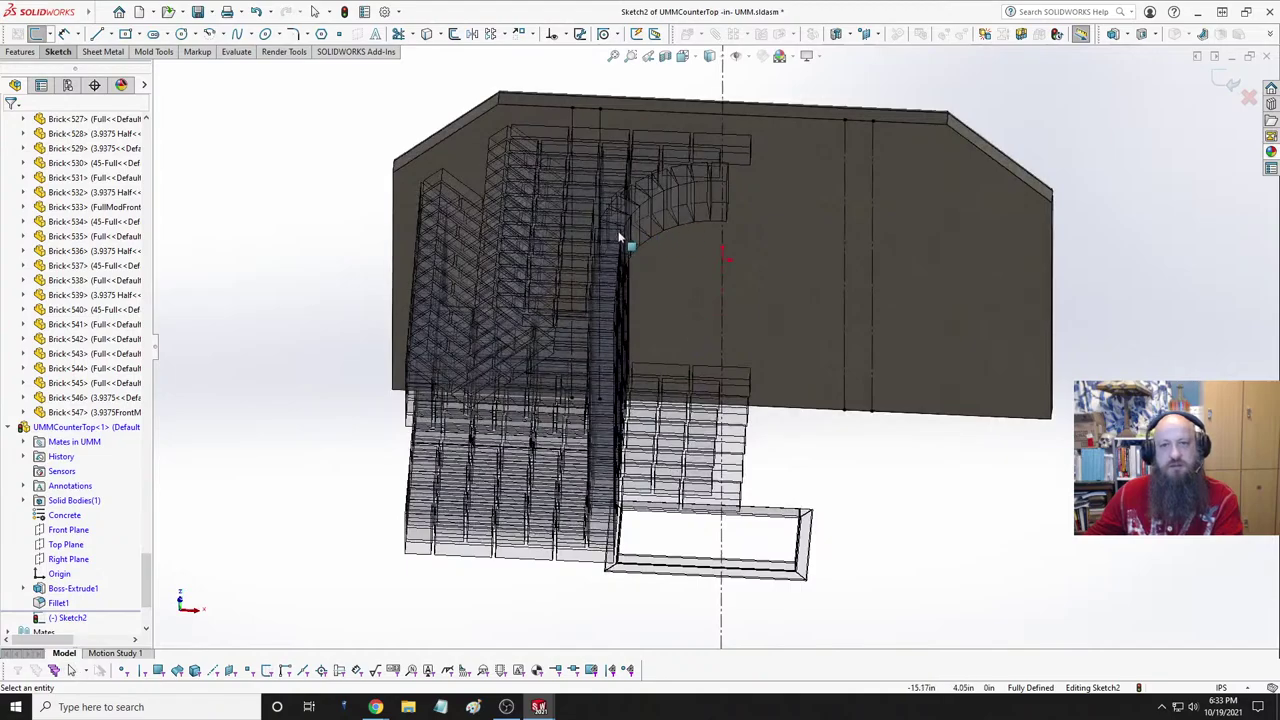
mouse_move(730, 213)
middle_down()
mouse_move(719, 282)
mouse_move(717, 200)
middle_up()
key(space)
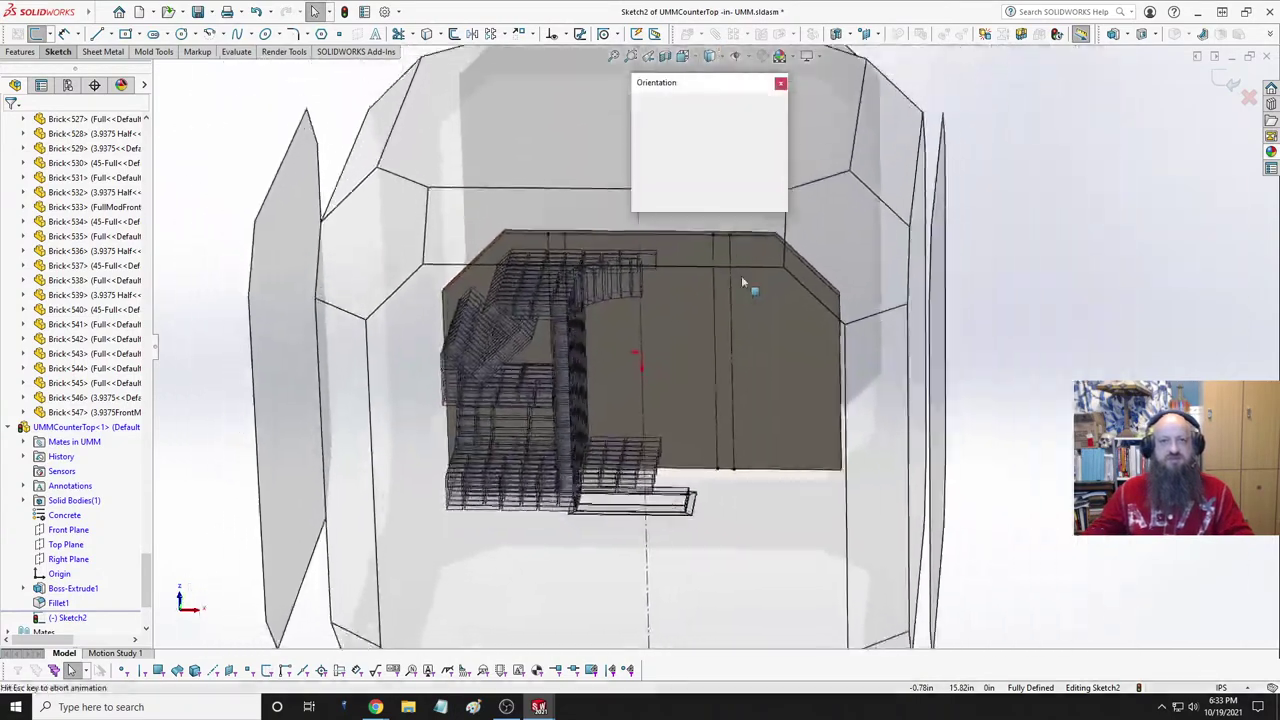
mouse_move(632, 356)
click(631, 528)
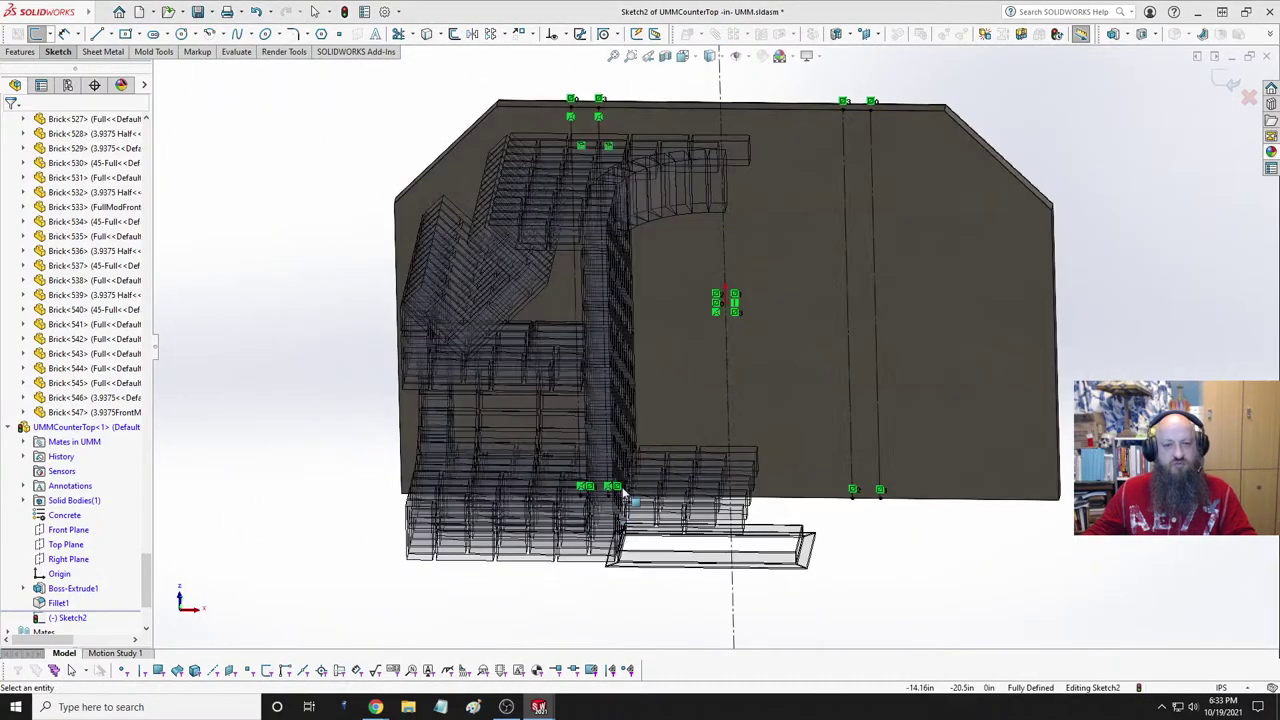
- Project the brick edge at the centerline into the sketch with the edges-only filter, back in Bottom view
middle_drag(705, 279, 734, 261)
scroll(745, 297, down, 2)
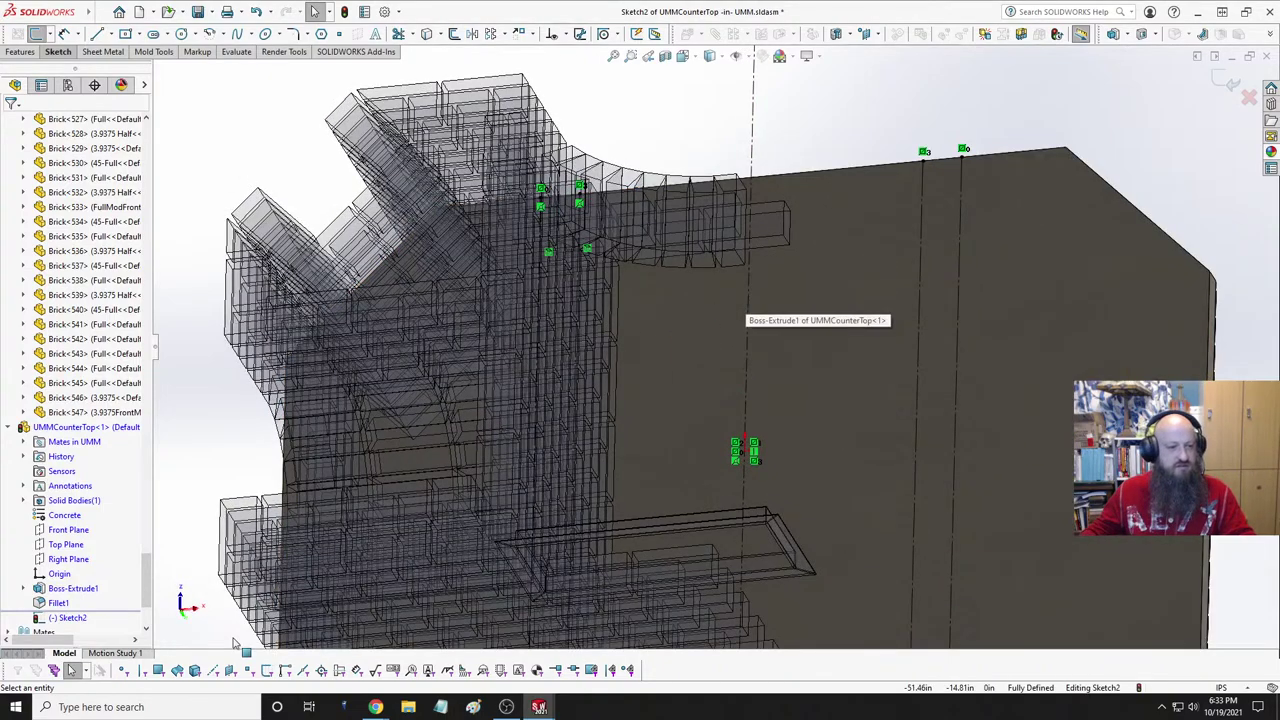
click(143, 671)
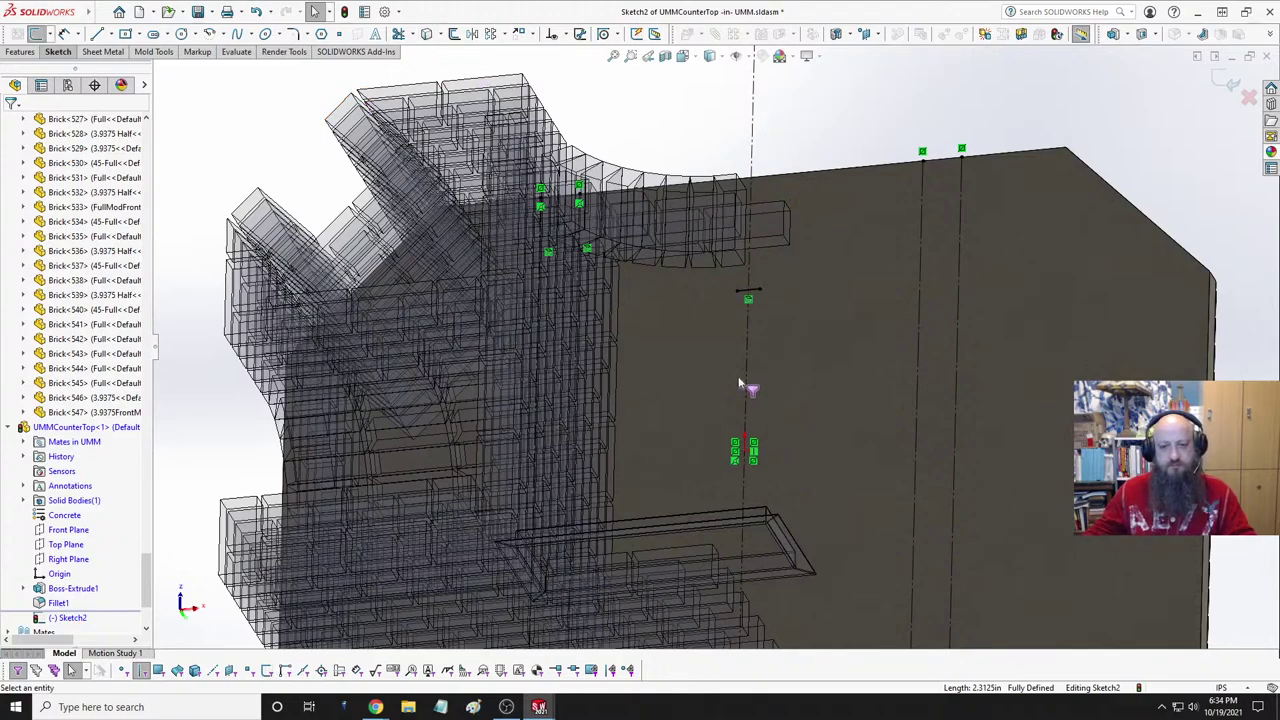
scroll(740, 383, up, 3)
middle_drag(729, 413, 724, 590)
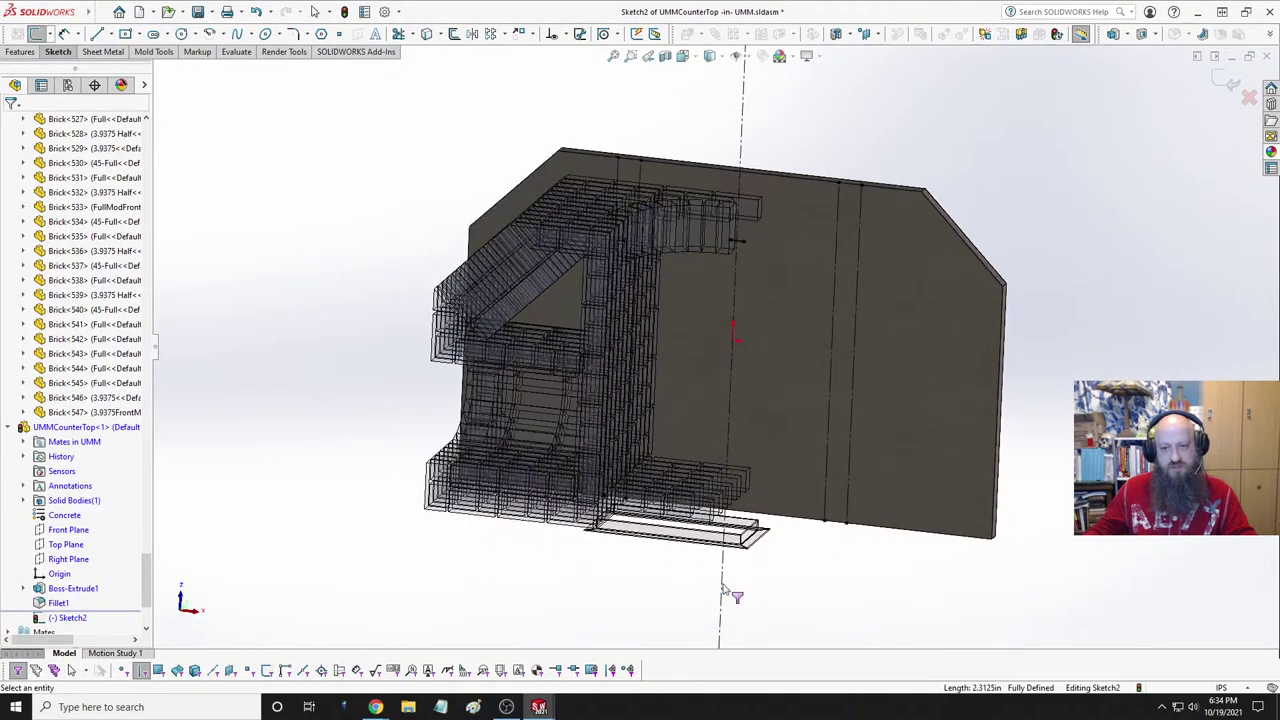
scroll(788, 434, down, 3)
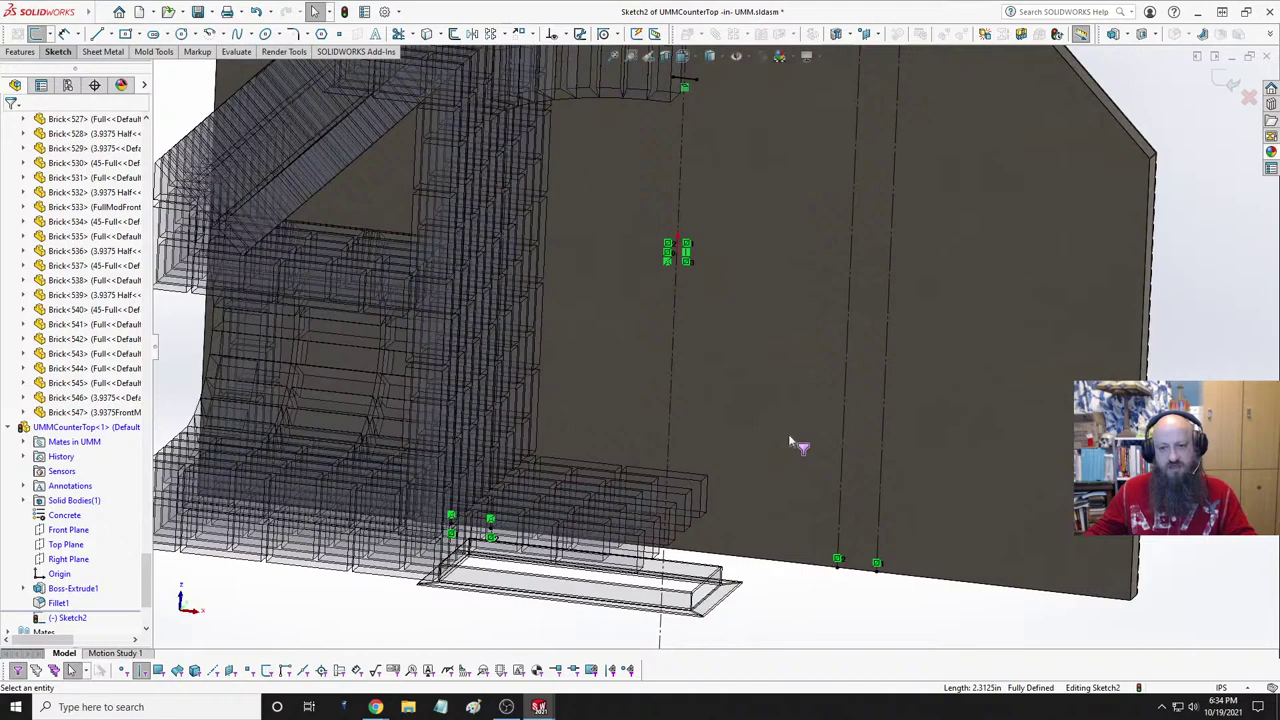
click(686, 478)
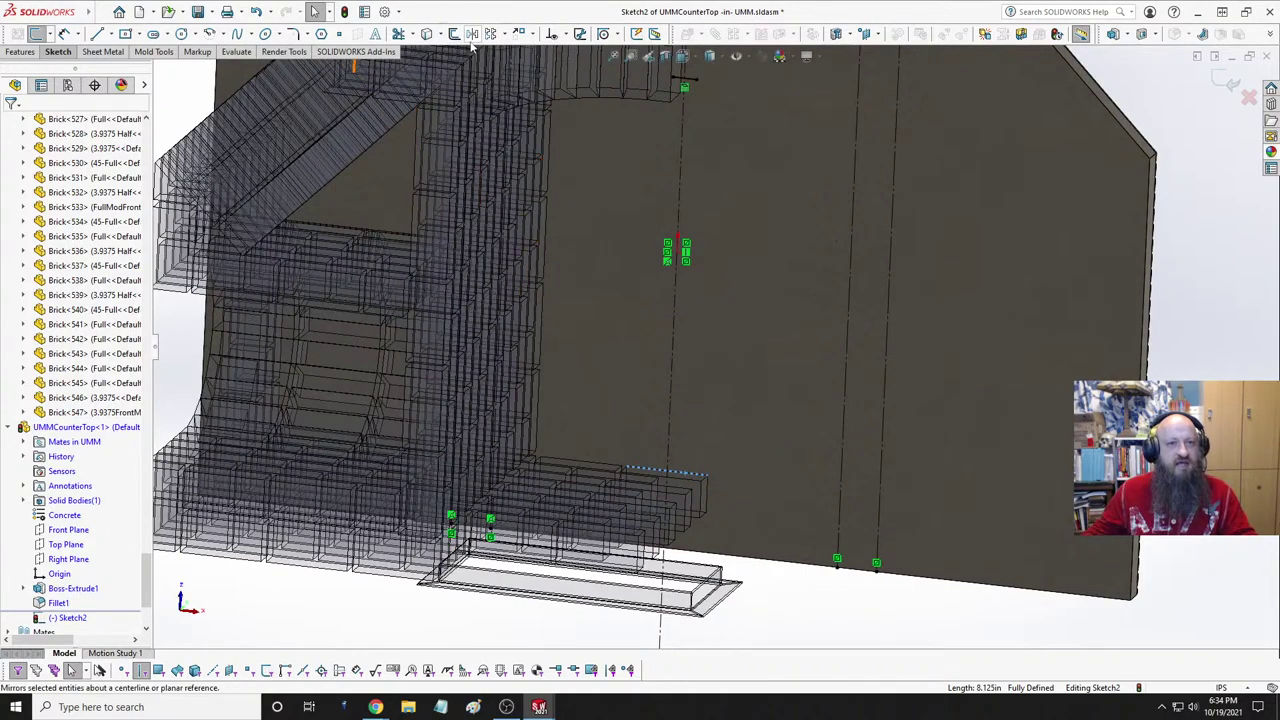
key(Escape)
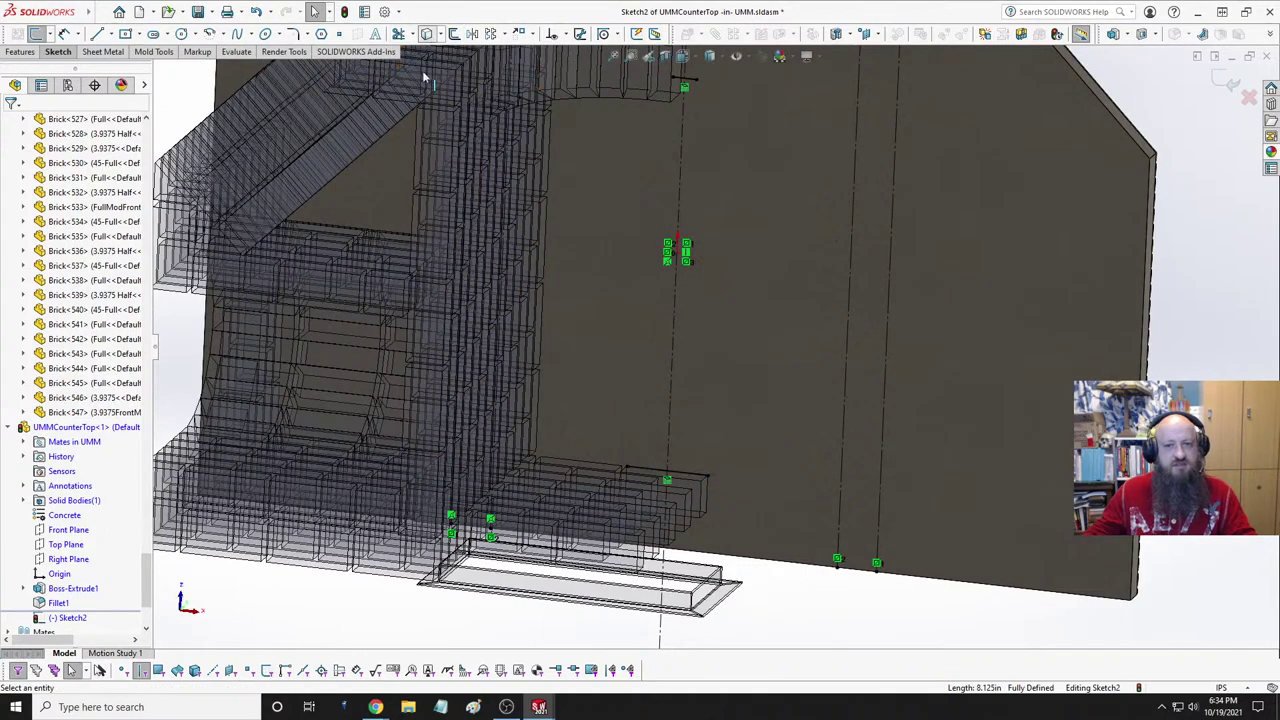
scroll(746, 204, down, 3)
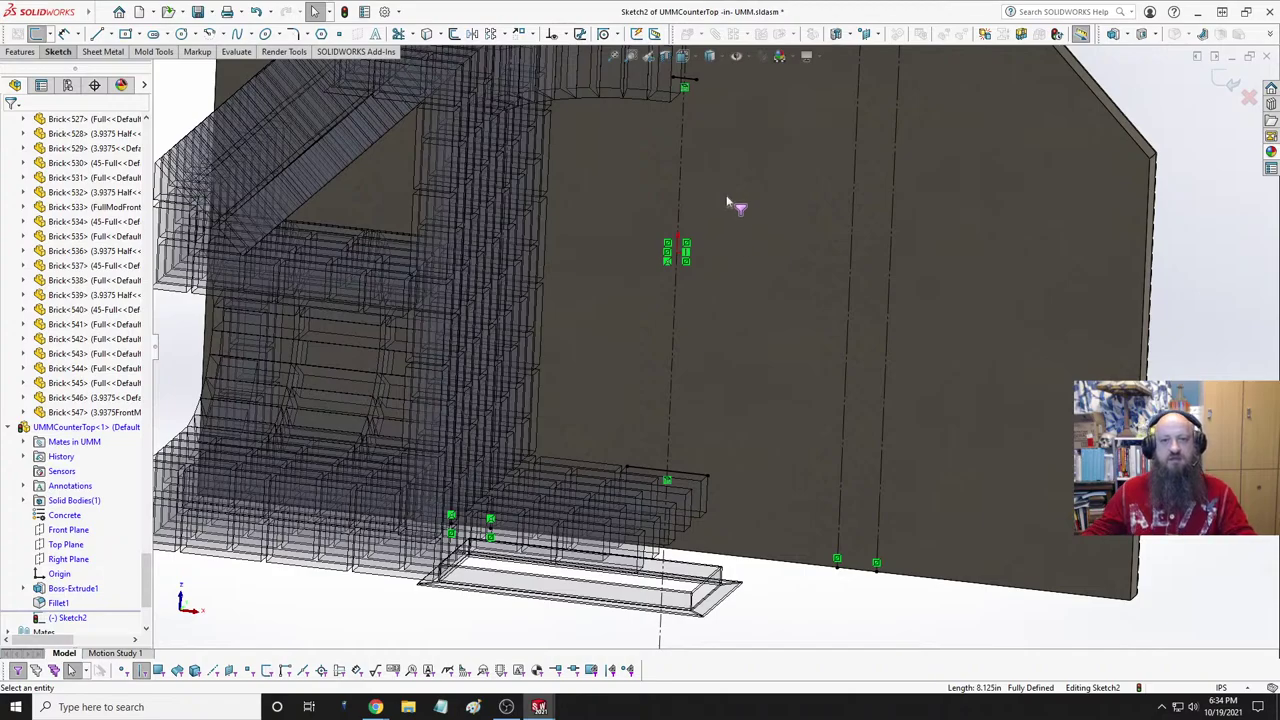
scroll(734, 206, down, 3)
key(space)
click(730, 110)
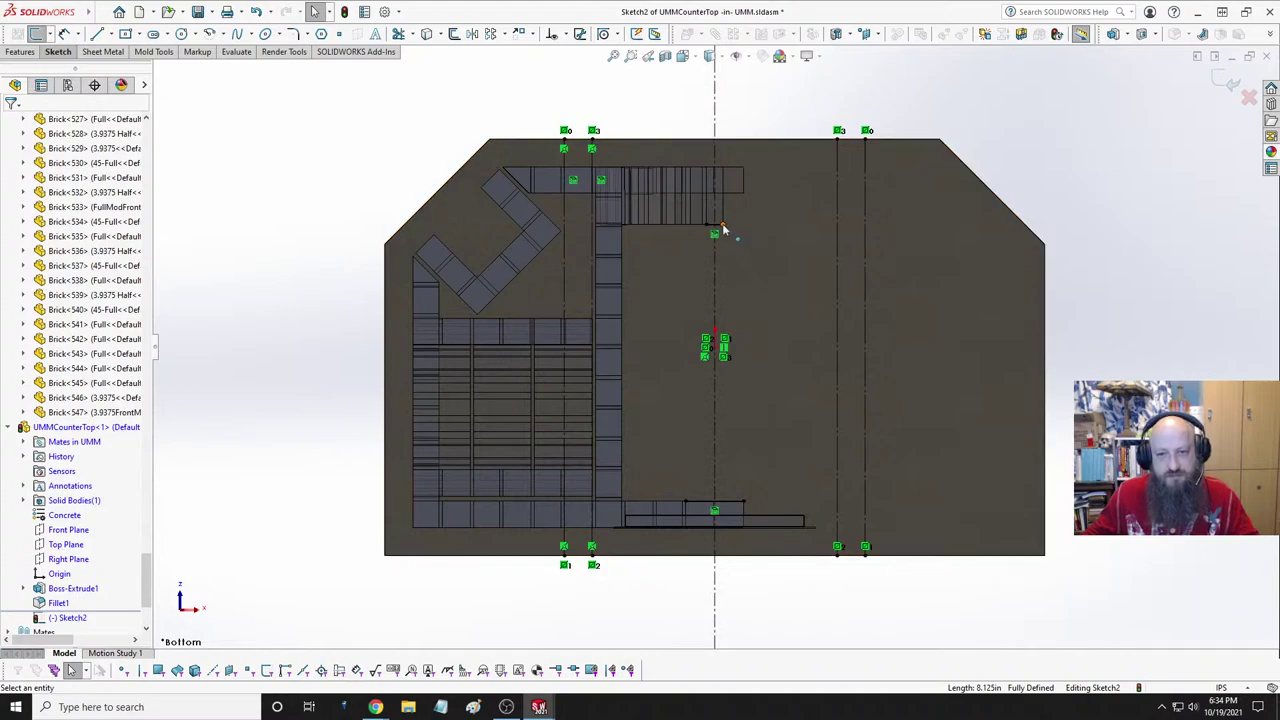
- Stretch the first short horizontal line onto the right and left vertical lines, dismissing the over-define warning
drag(723, 226, 837, 228)
drag(708, 226, 591, 238)
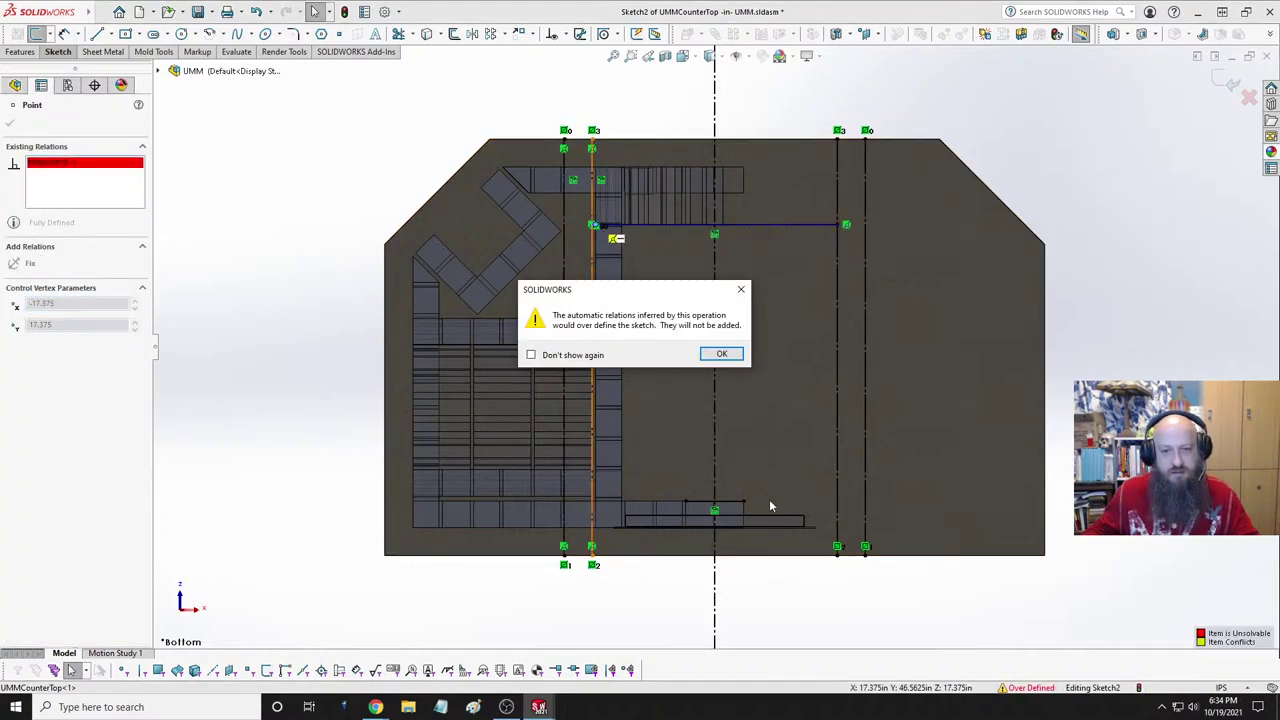
click(738, 353)
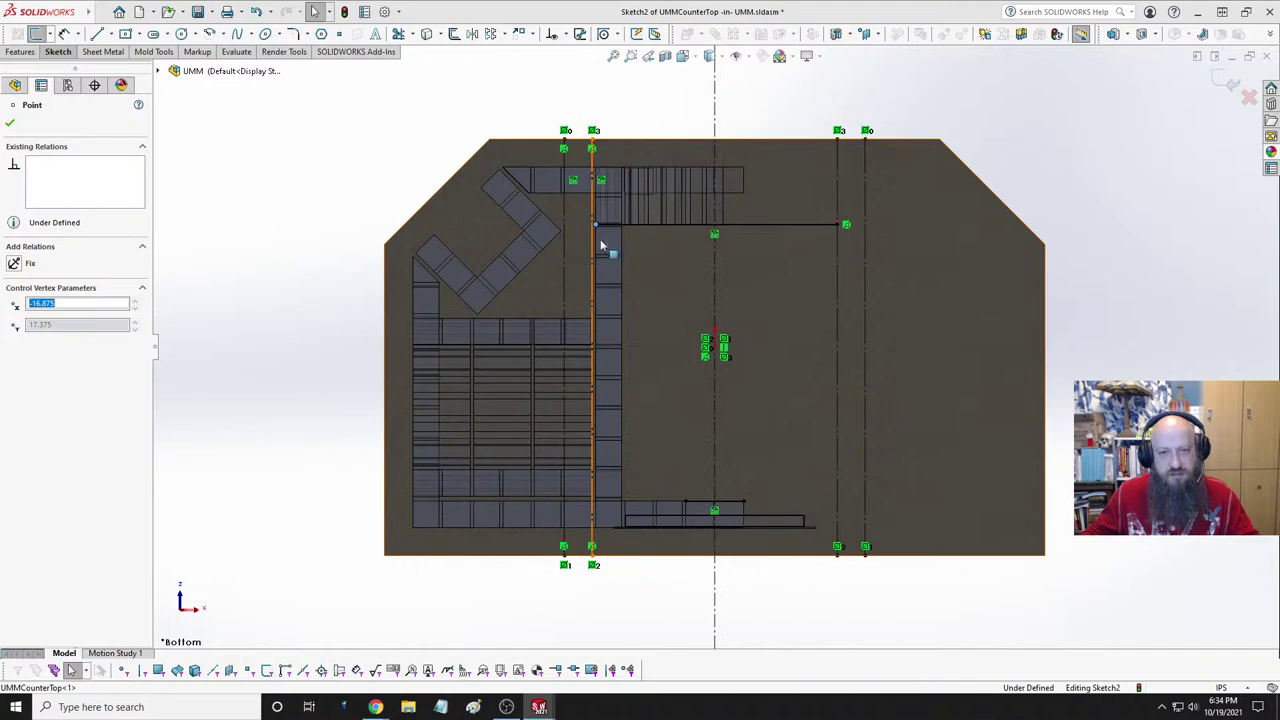
scroll(612, 252, up, 3)
mouse_move(631, 240)
mouse_down()
mouse_move(586, 243)
mouse_move(627, 238)
mouse_up()
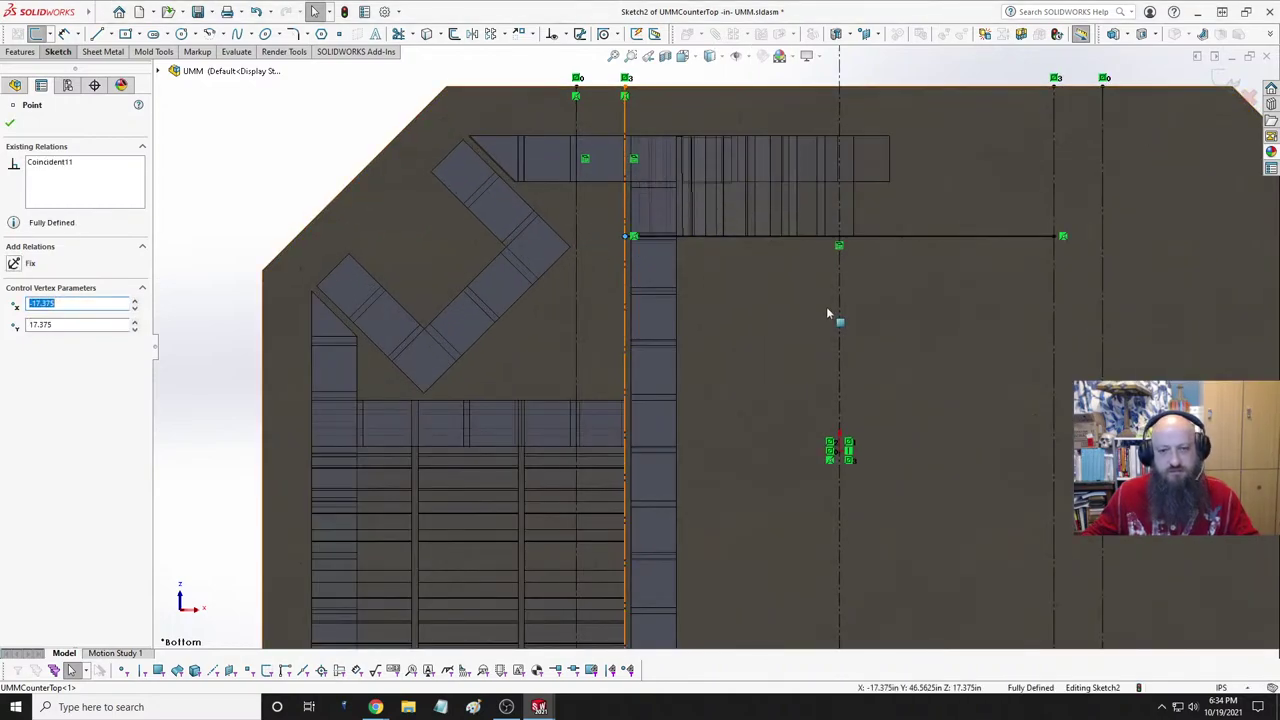
click(731, 303)
scroll(810, 336, down, 3)
scroll(810, 400, up, 3)
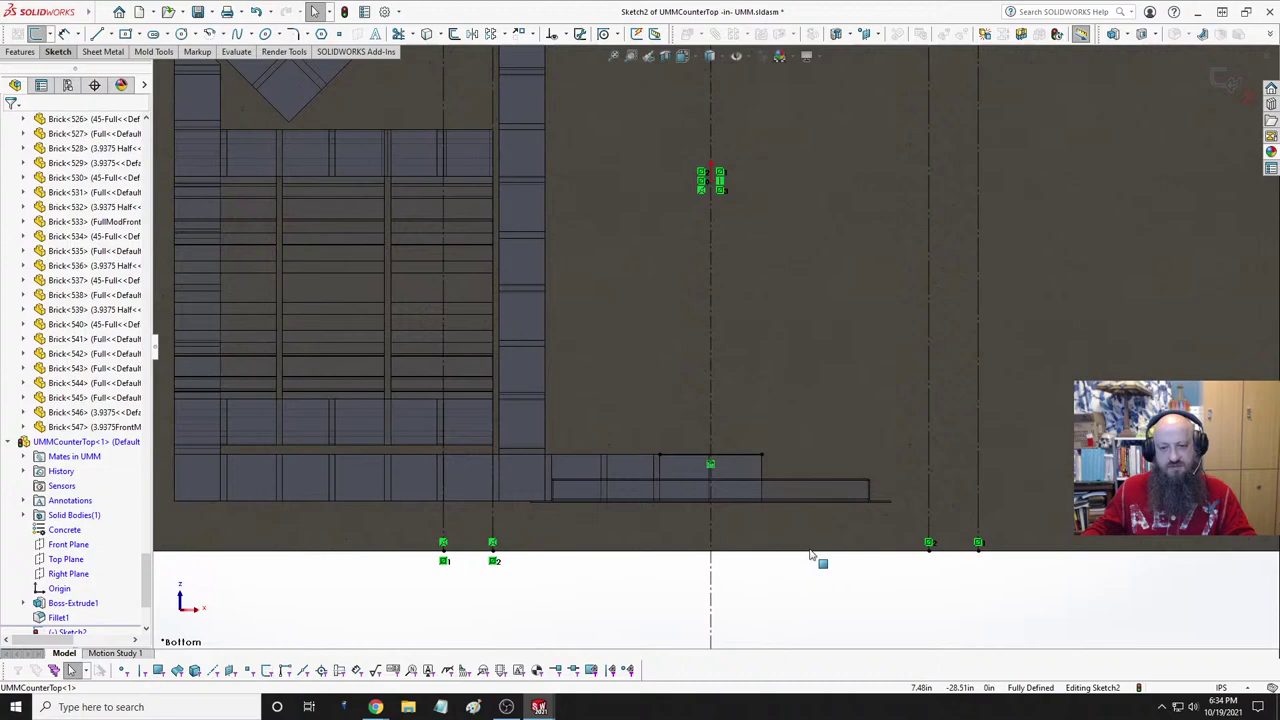
- Snap the lower horizontal line's ends onto the left and right vertical lines and fit the view
drag(659, 457, 497, 456)
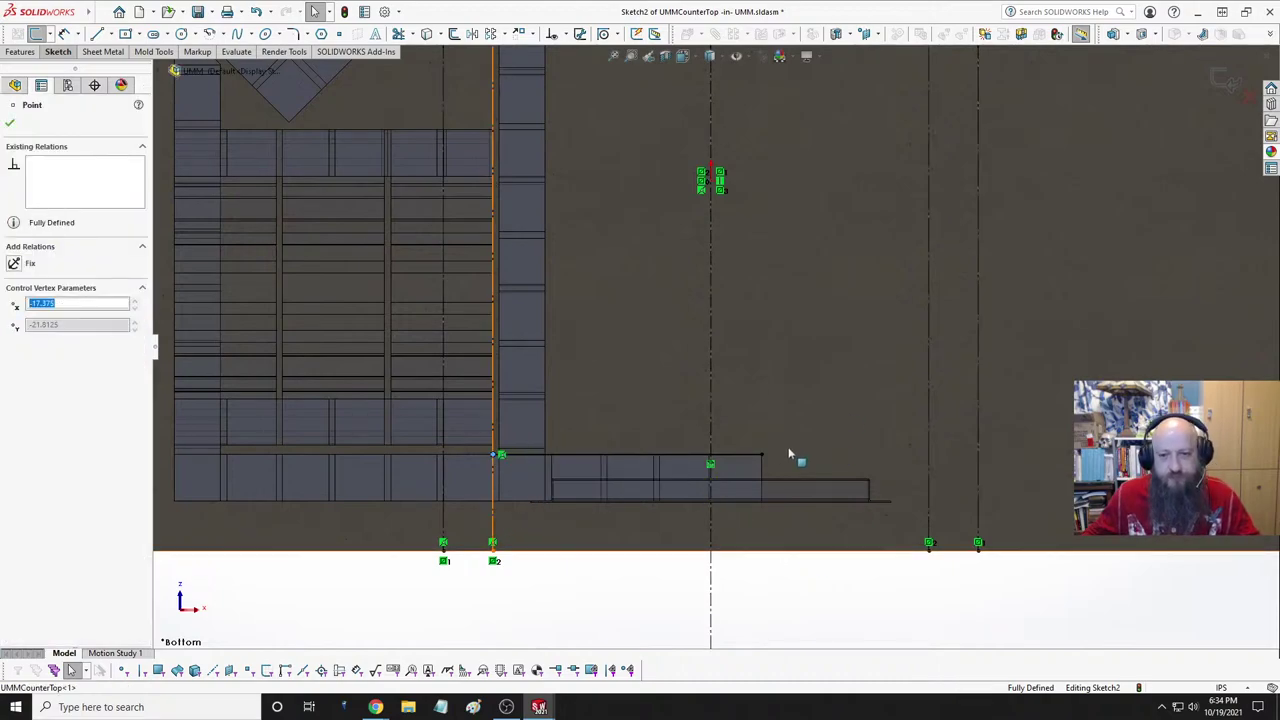
drag(762, 456, 928, 463)
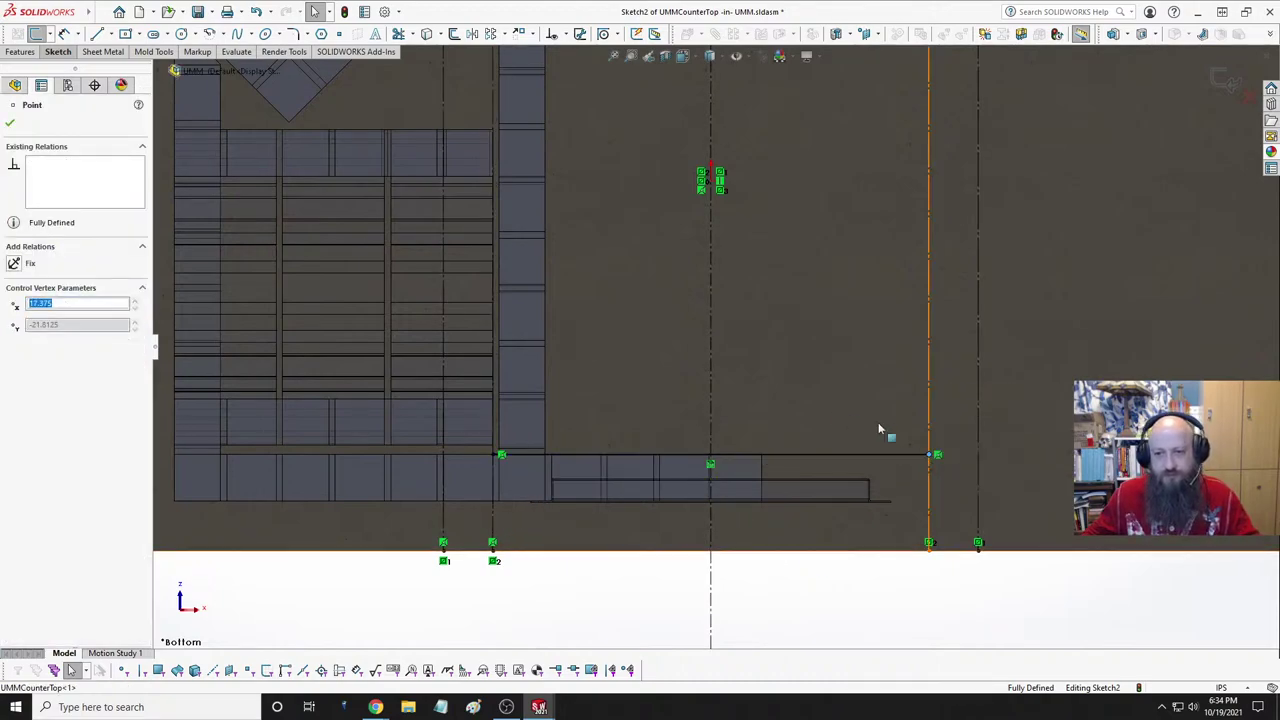
click(878, 422)
click(855, 457)
key(z)
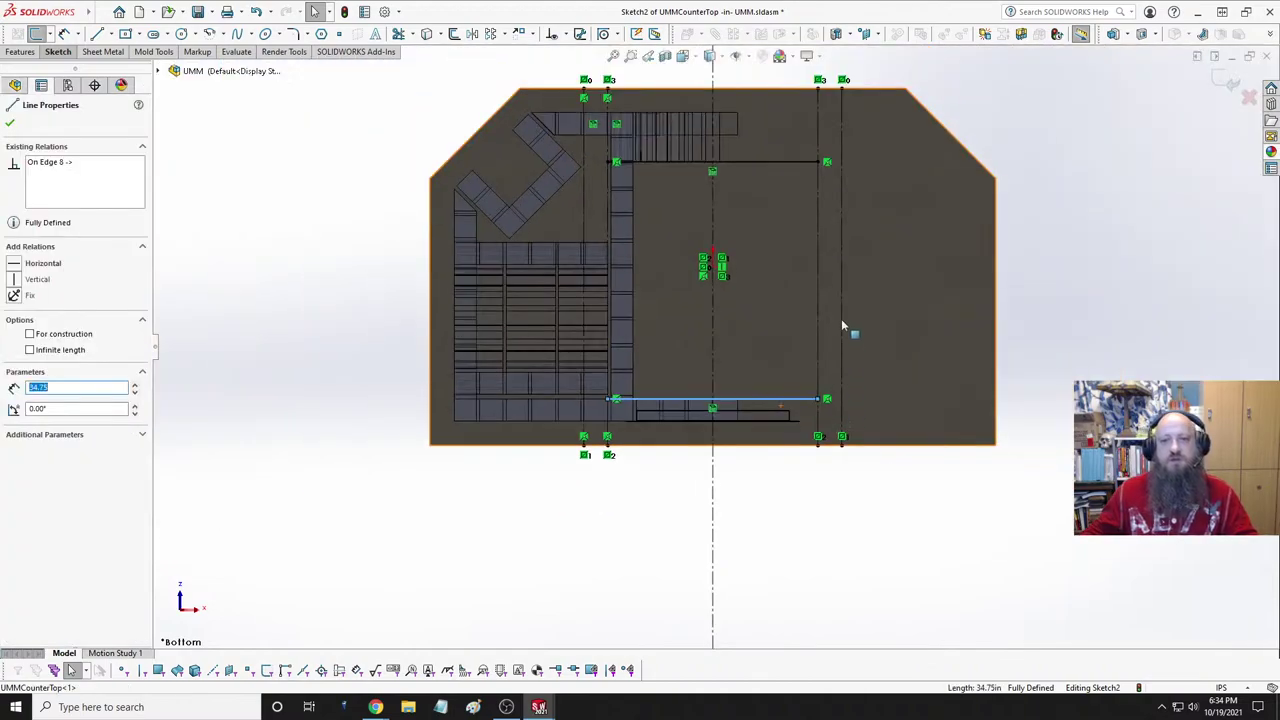
ctrl+click(777, 161)
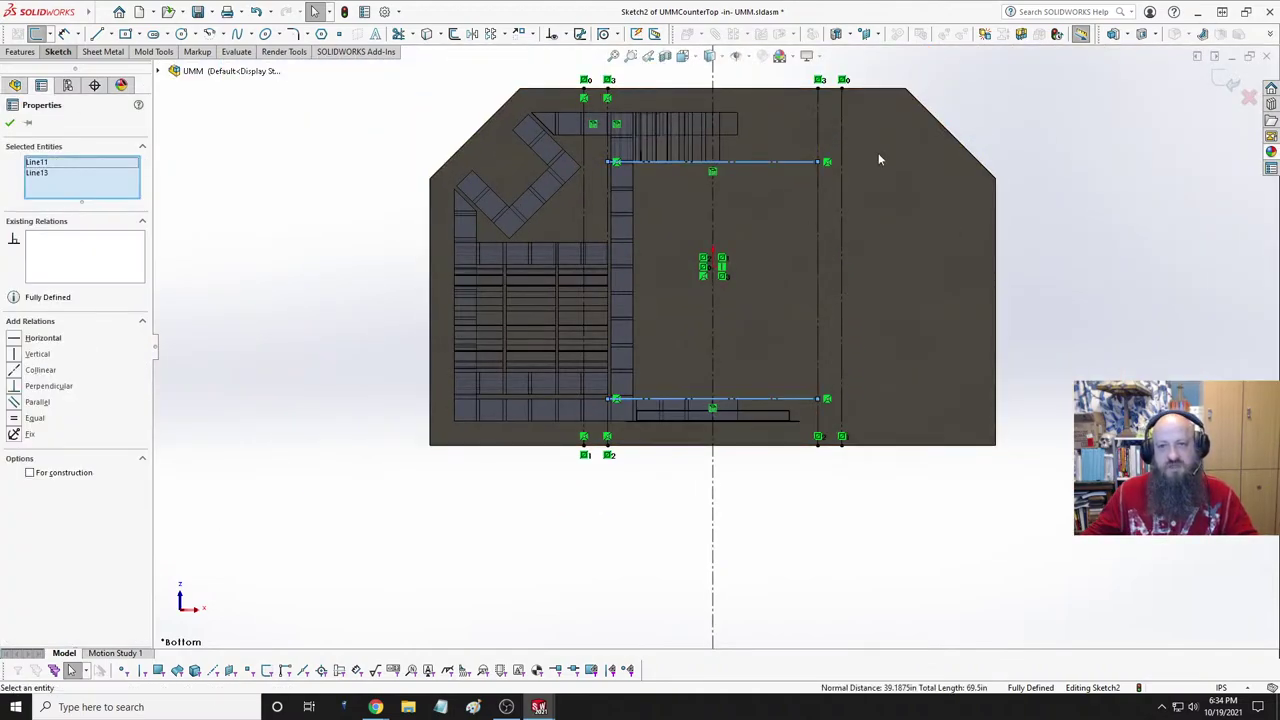
key(Escape)
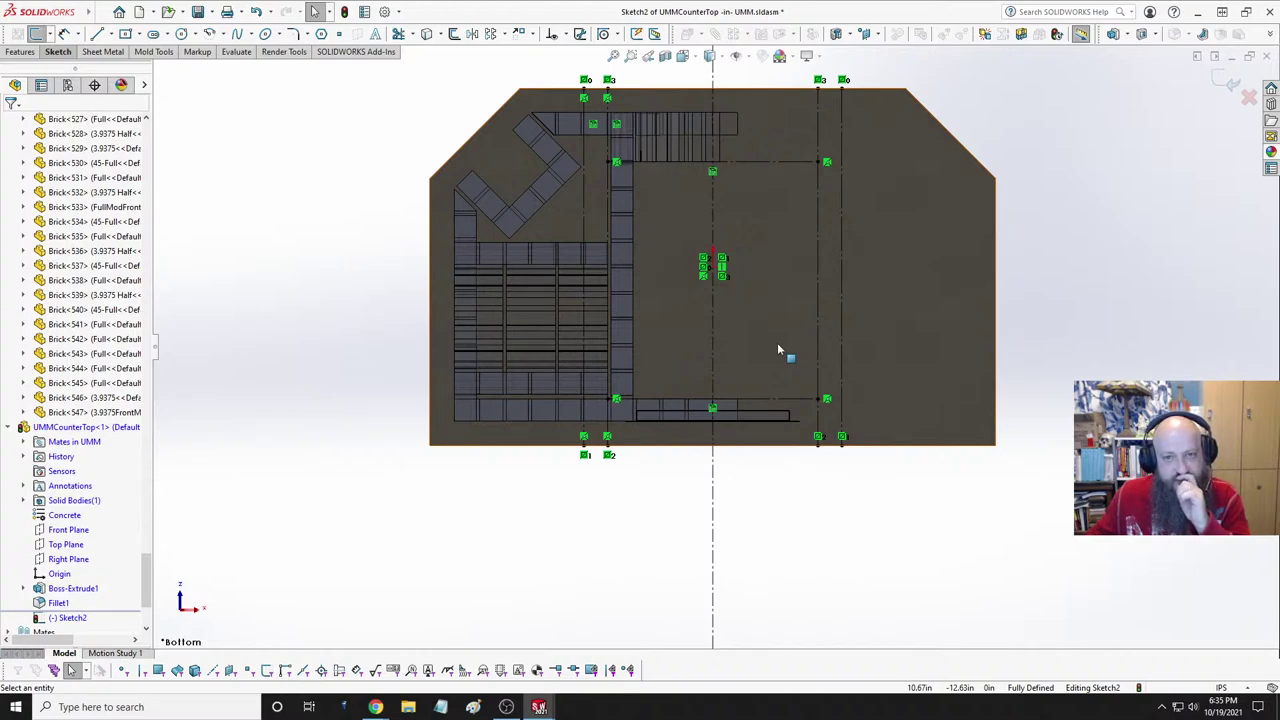
- Offset the top line and the right vertical line 2.00 in inward
click(454, 33)
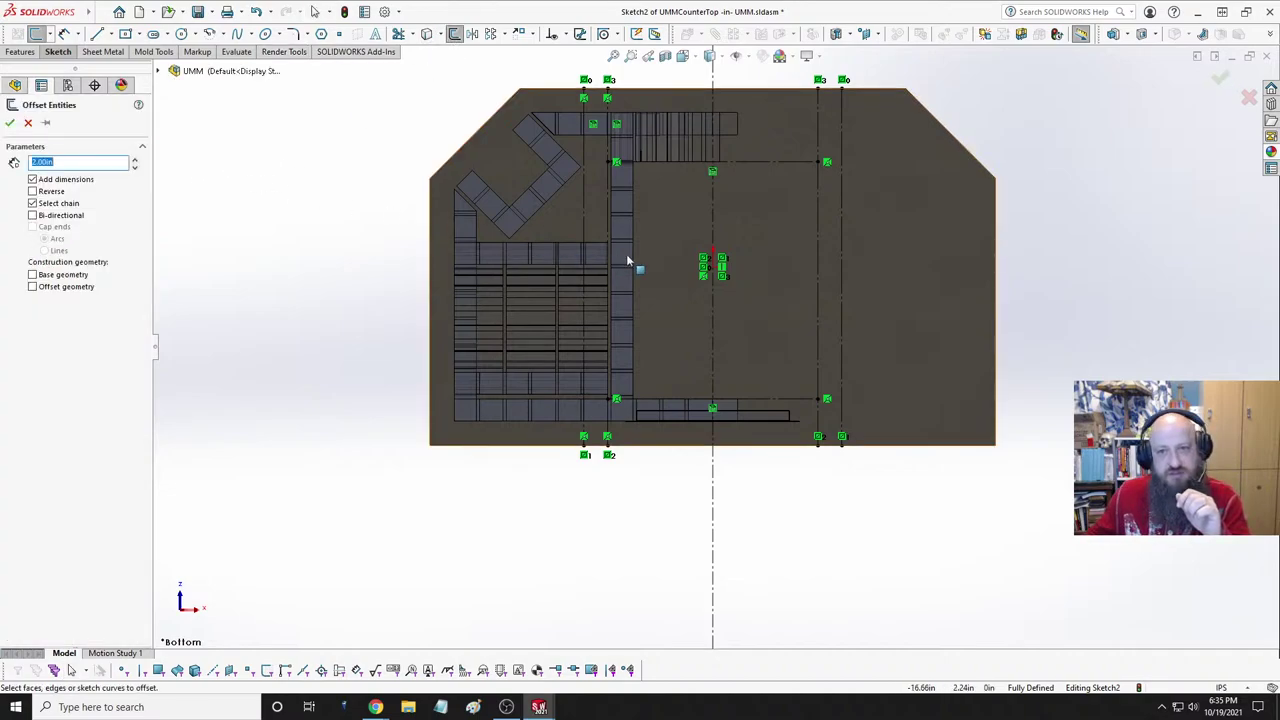
click(779, 162)
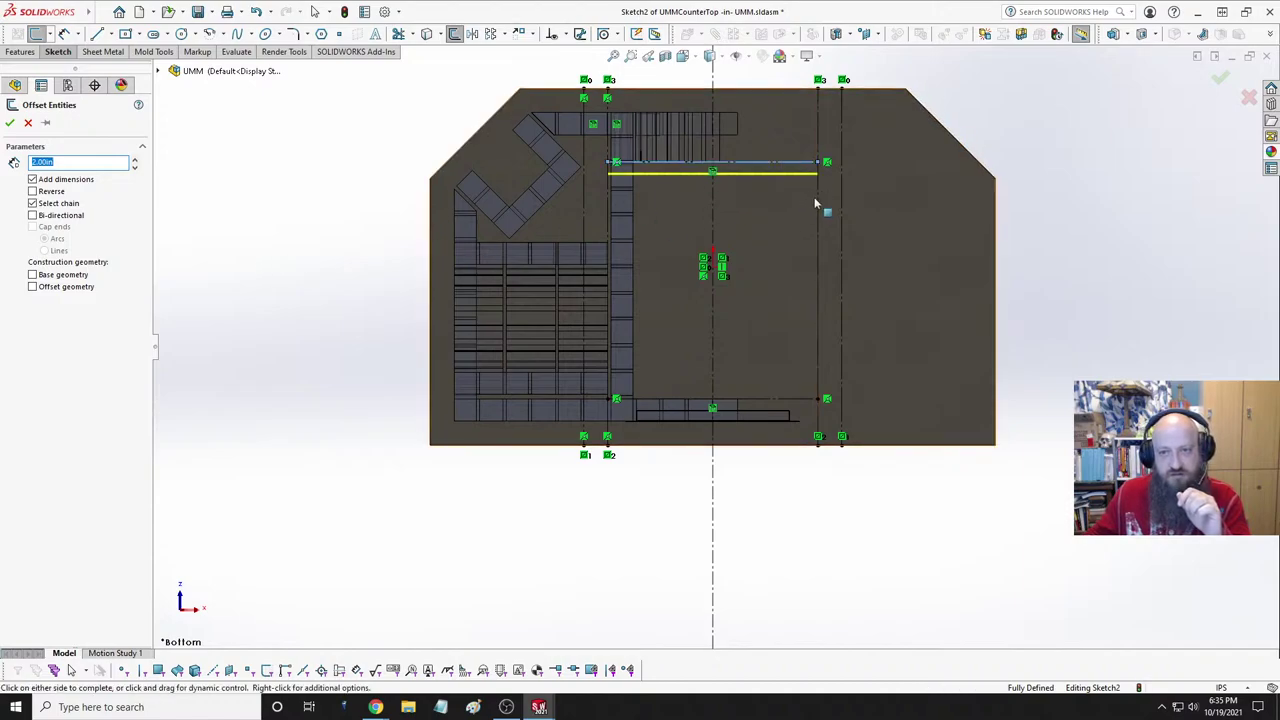
click(818, 206)
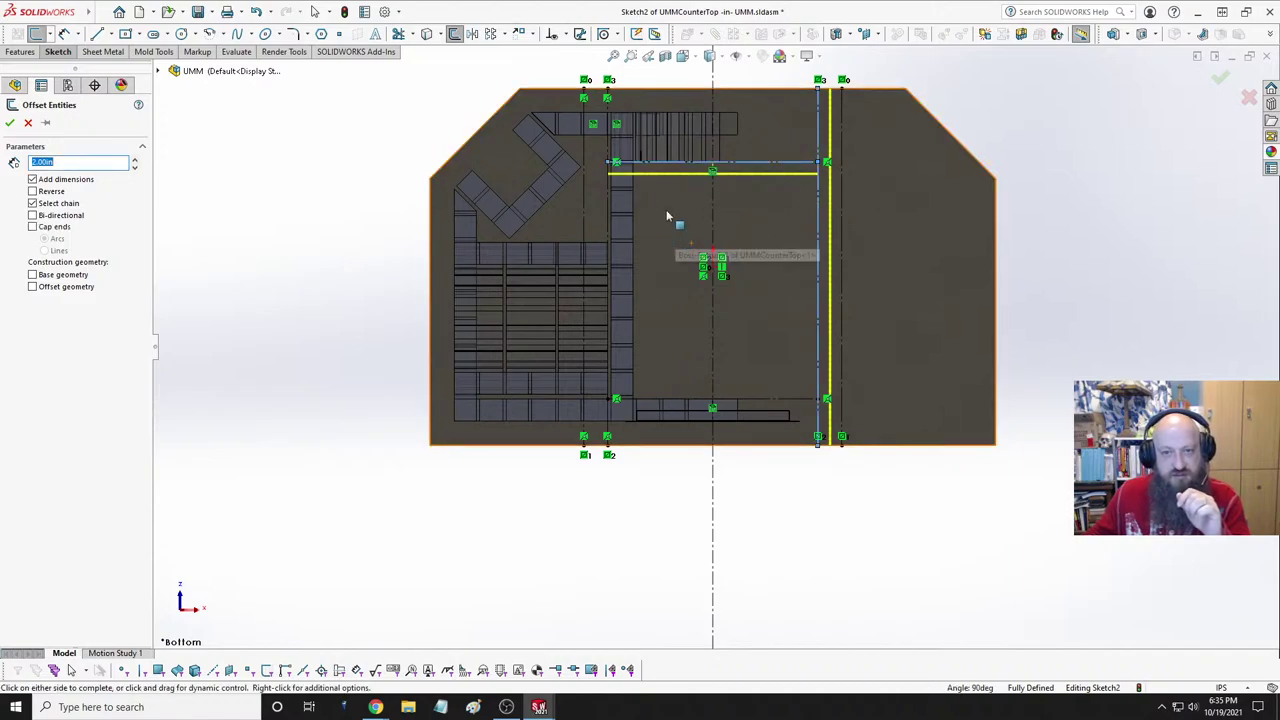
click(818, 210)
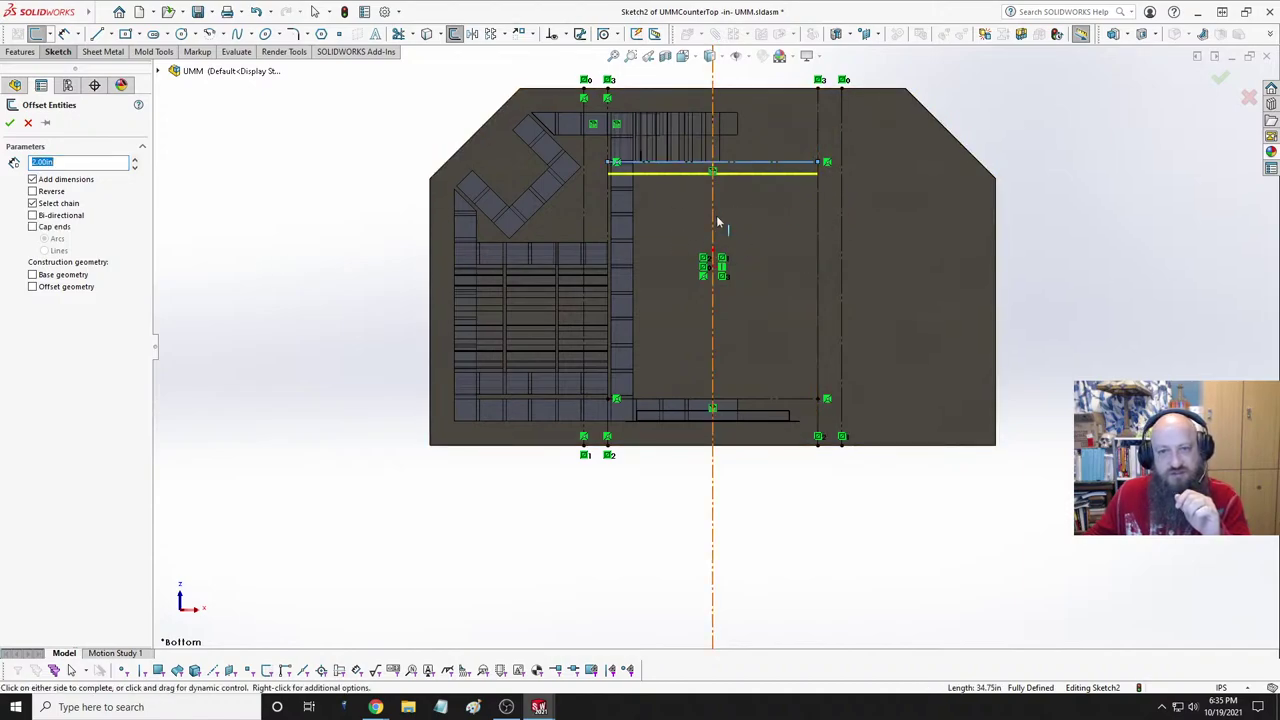
click(770, 211)
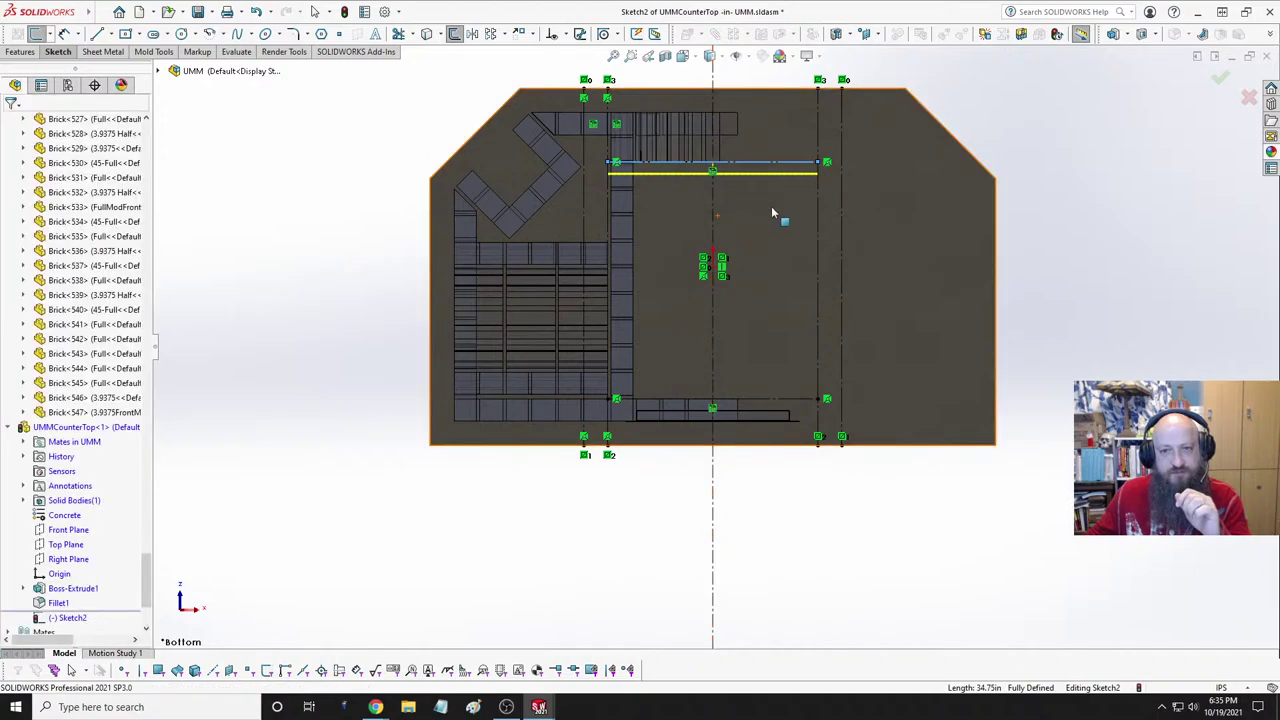
click(427, 33)
click(821, 209)
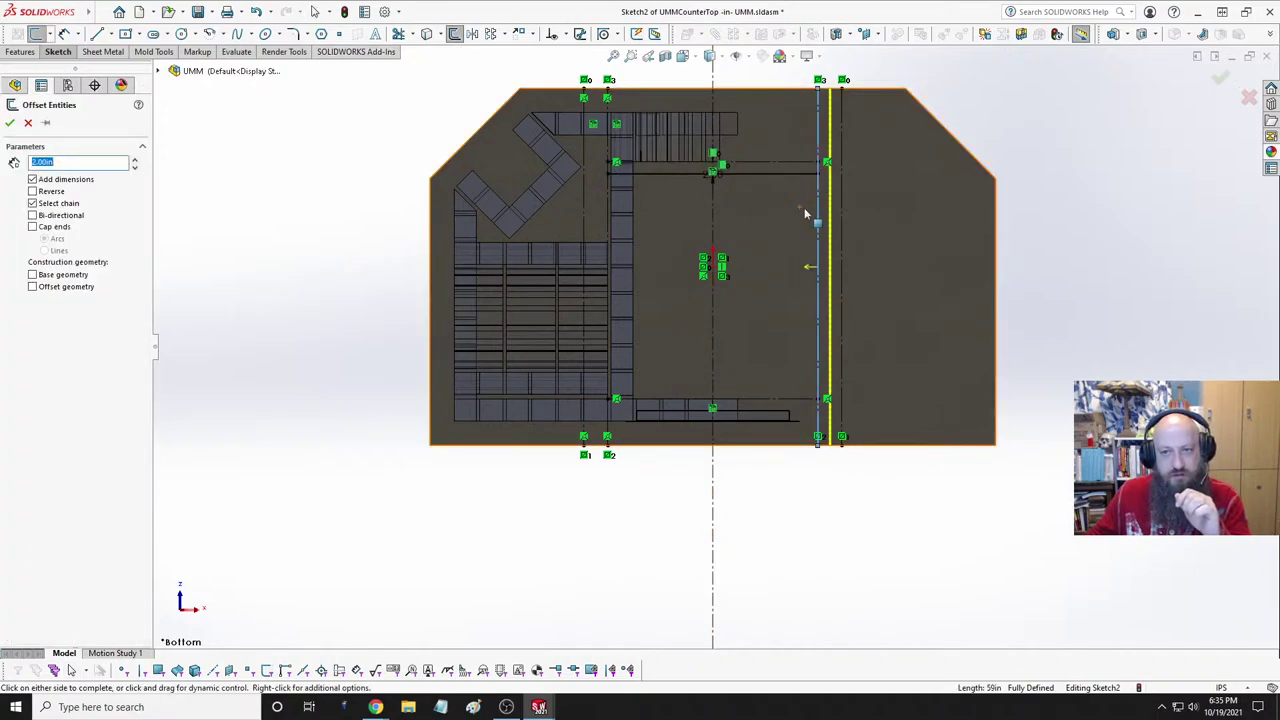
click(727, 217)
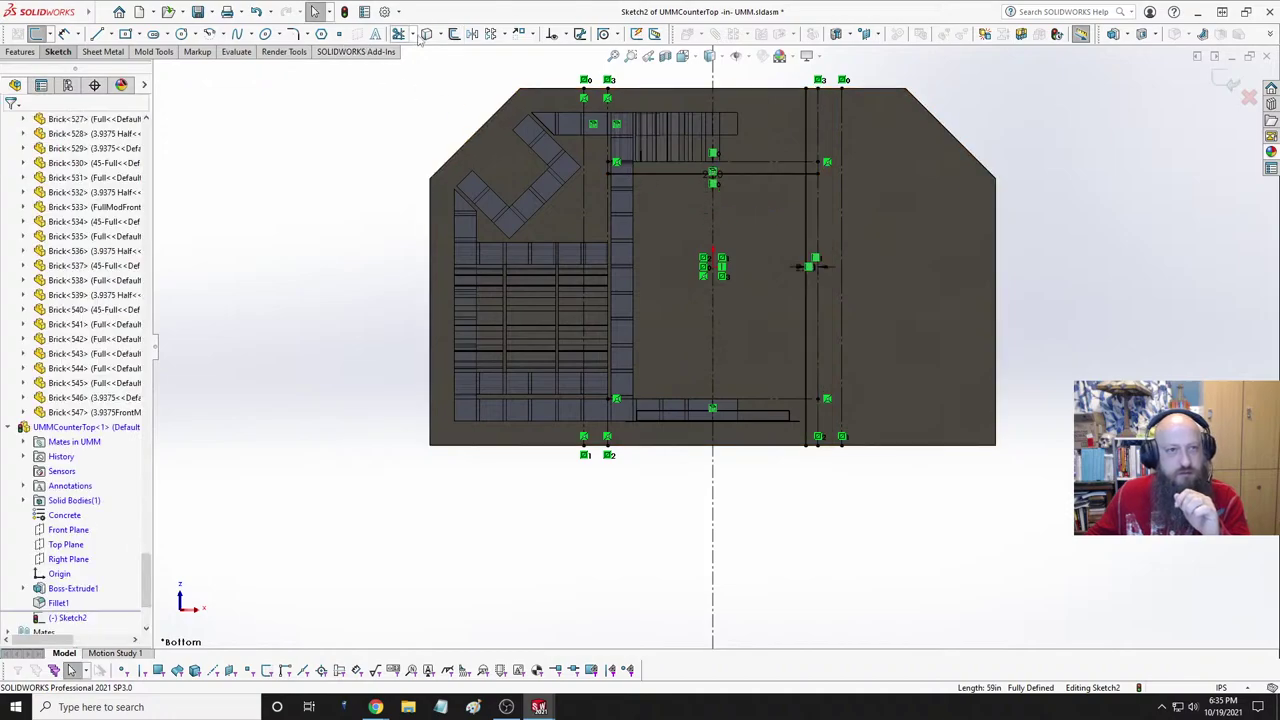
- Offset the left vertical line and the bottom line 2.00 in inward
click(454, 33)
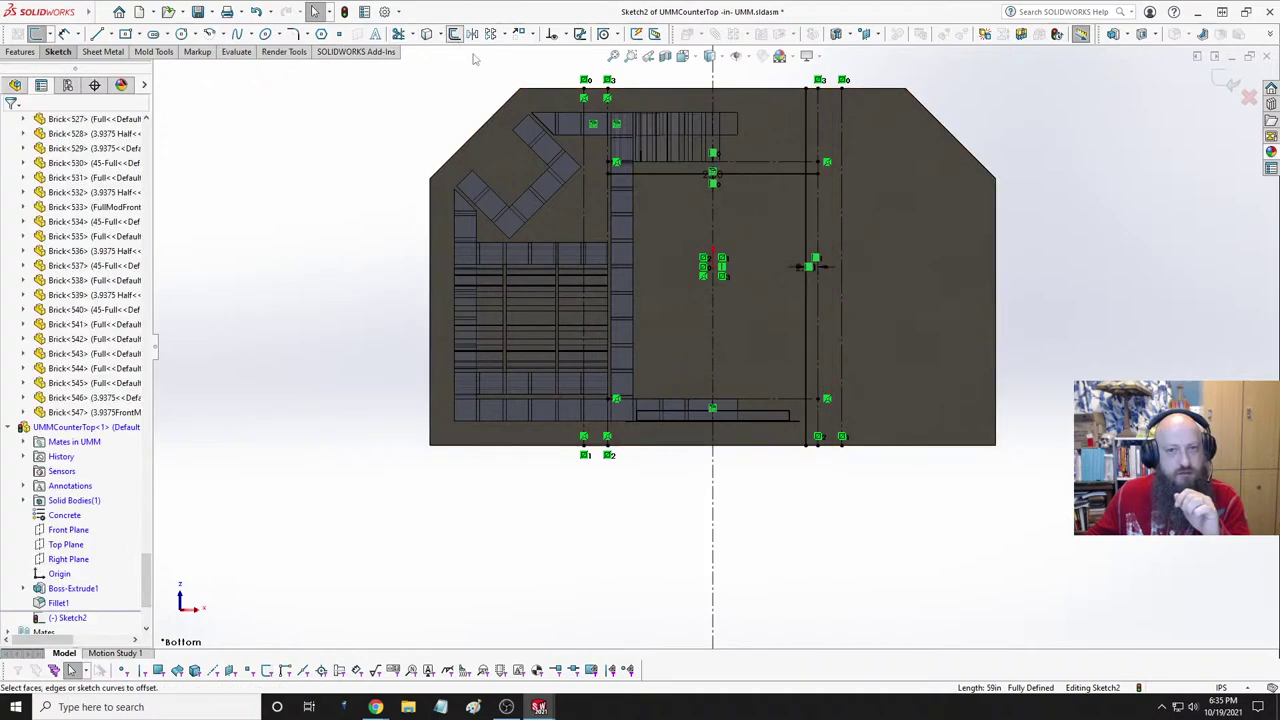
click(616, 203)
click(677, 199)
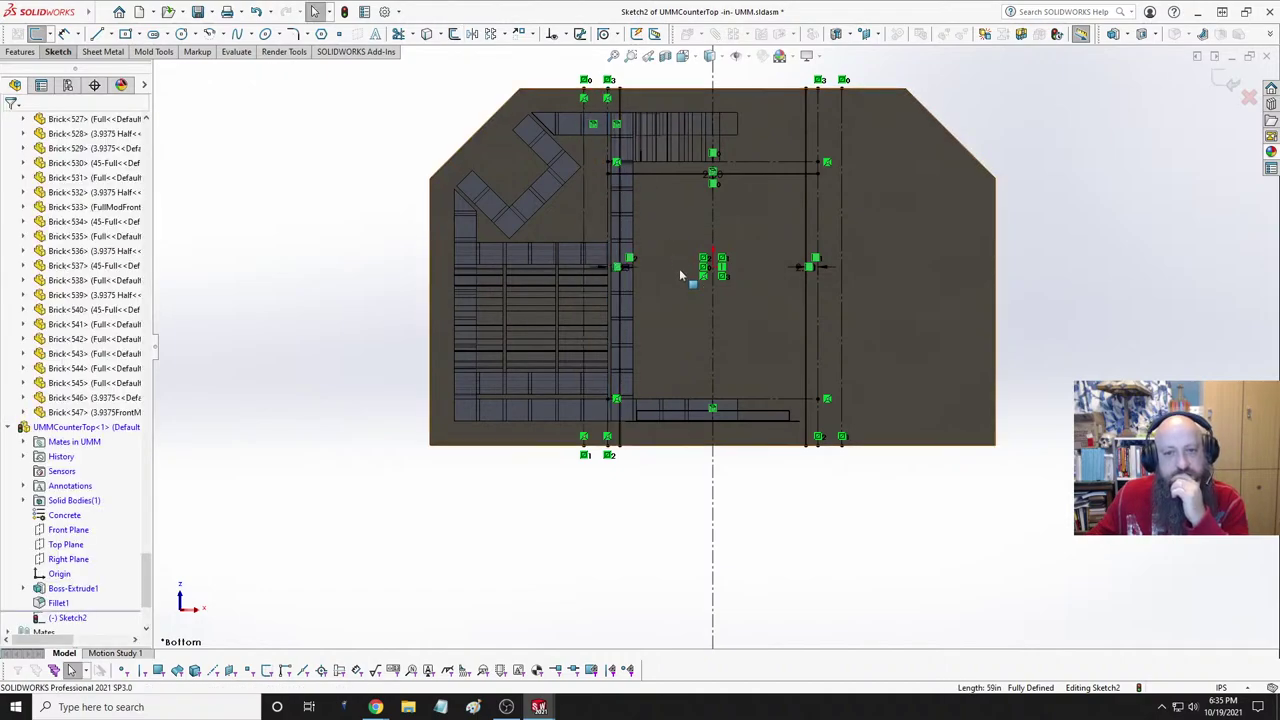
click(454, 33)
click(795, 400)
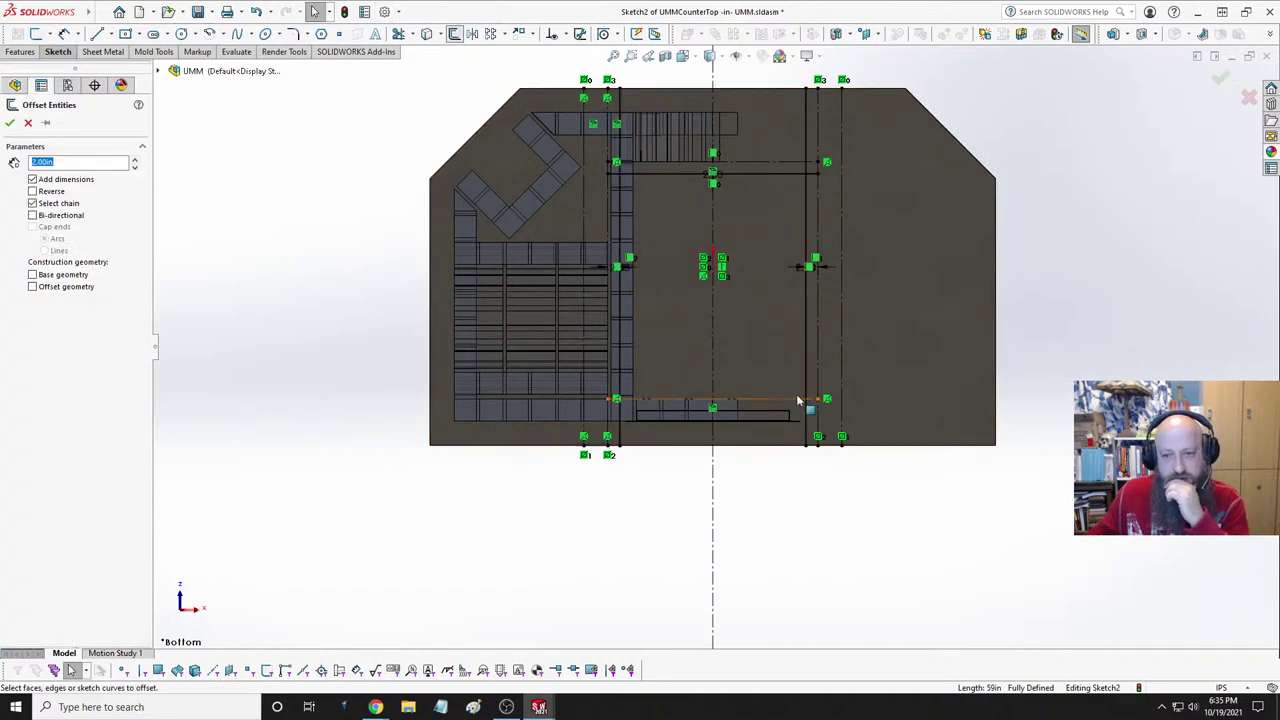
click(770, 350)
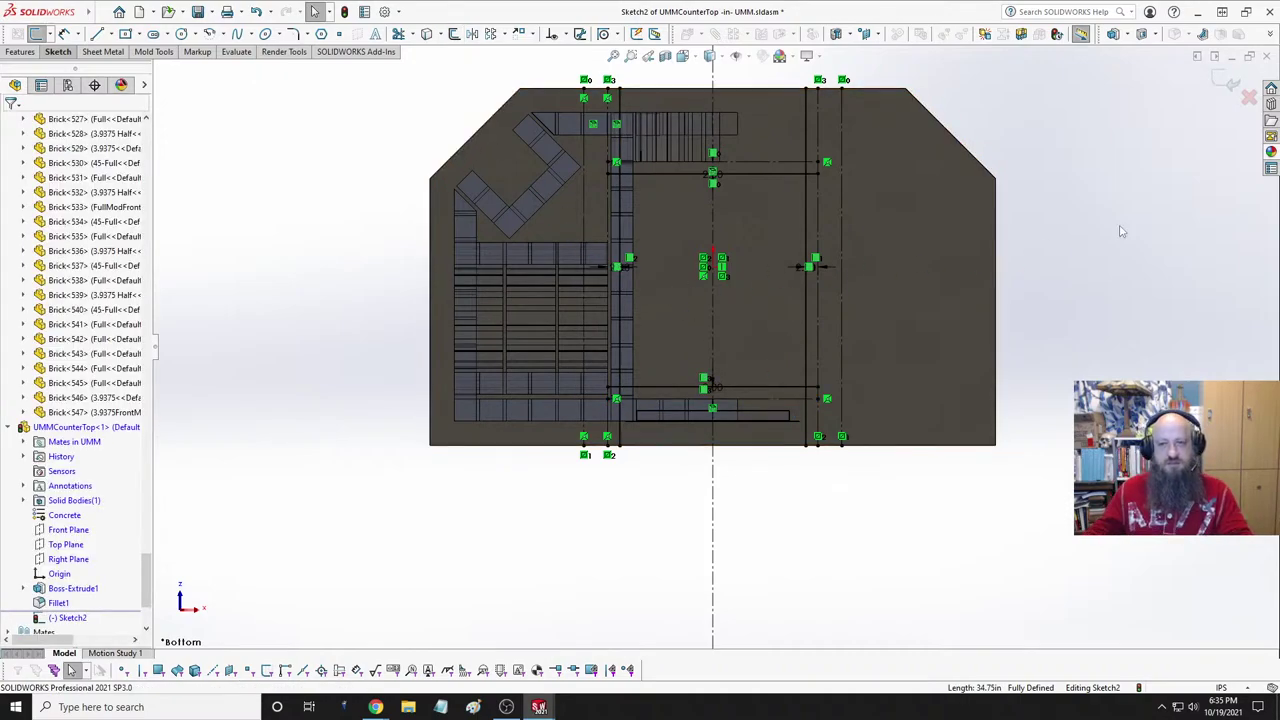
- Measure from the upper offset line to the countertop's top edge, reading 14.125 in
scroll(790, 231, down, 2)
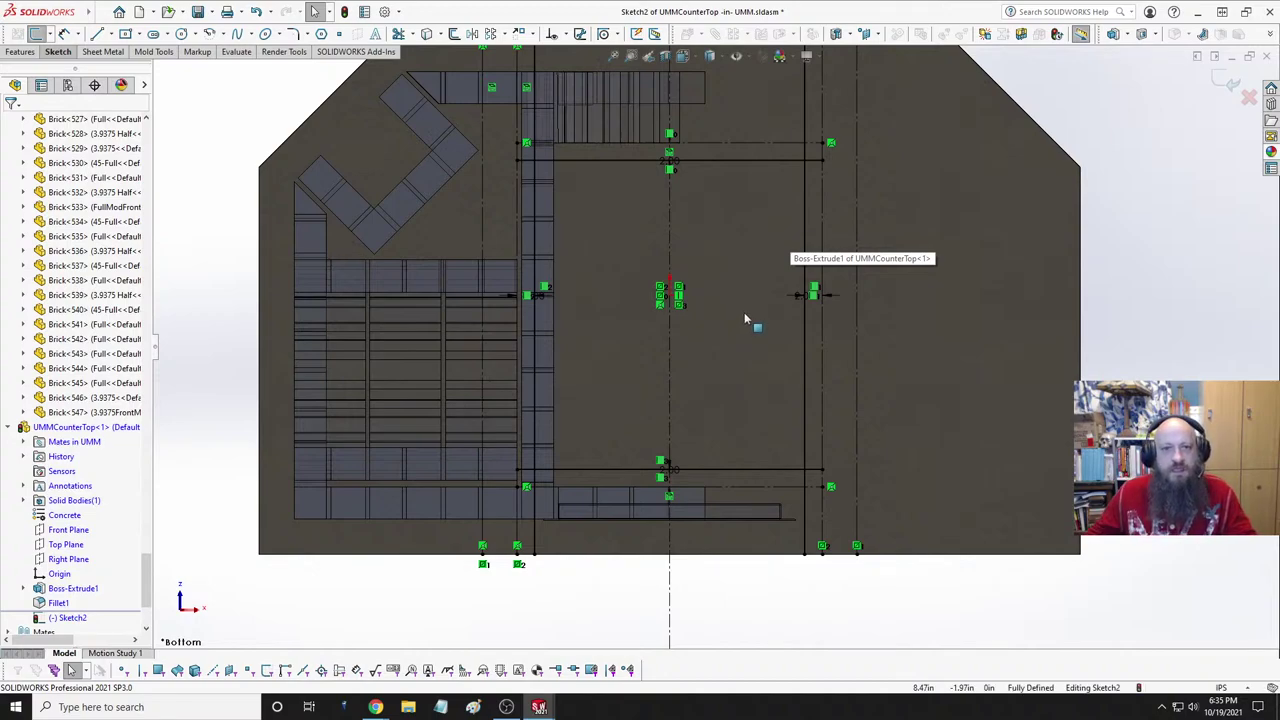
click(771, 160)
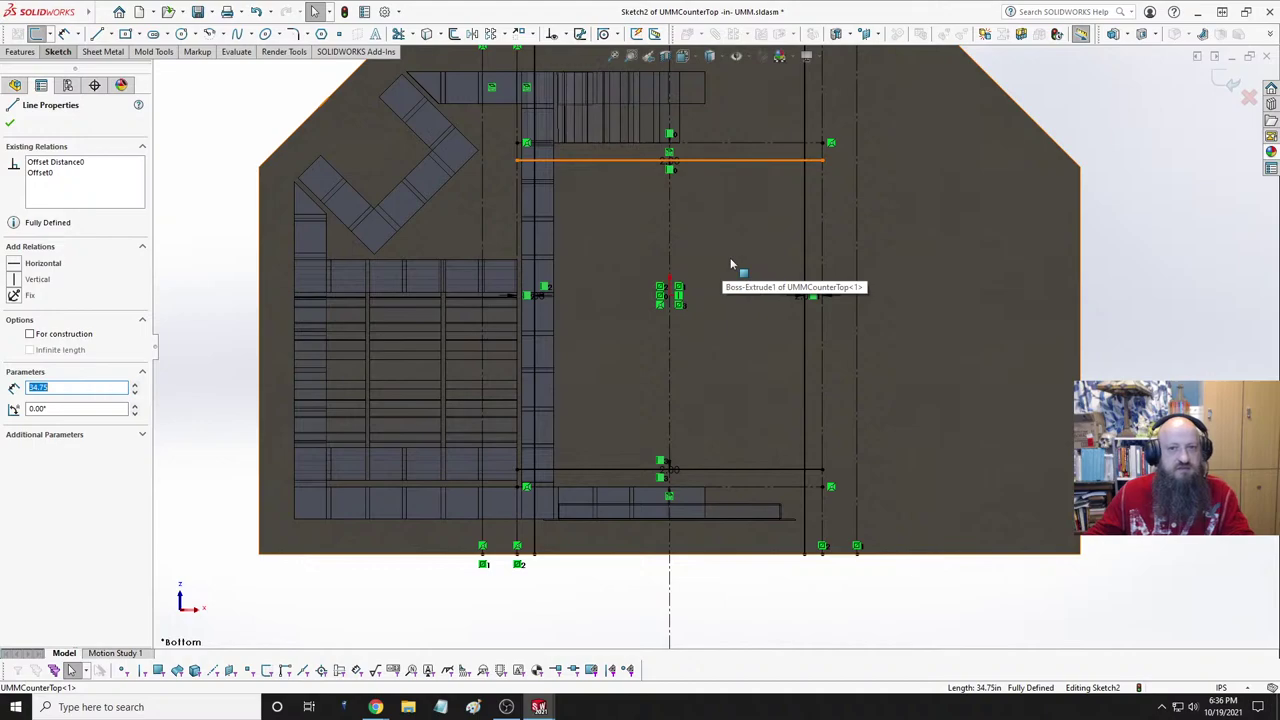
key(Escape)
scroll(761, 237, up, 1)
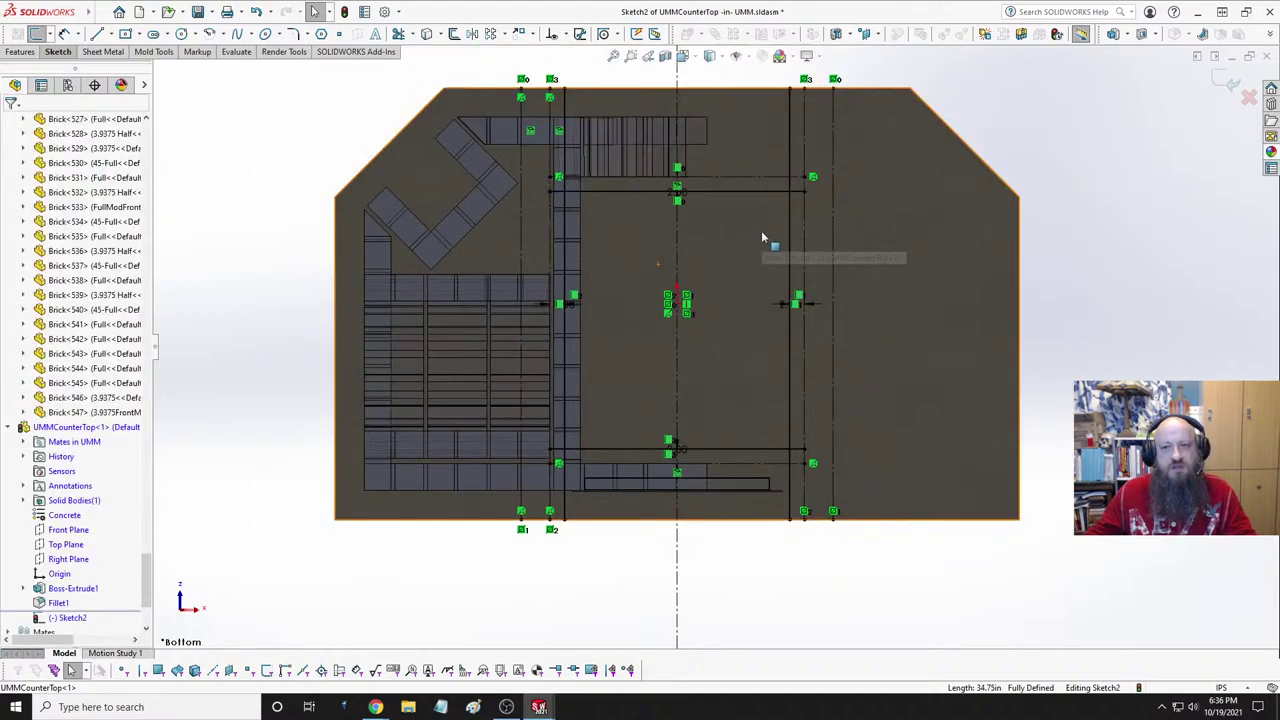
scroll(761, 237, down, 3)
click(720, 284)
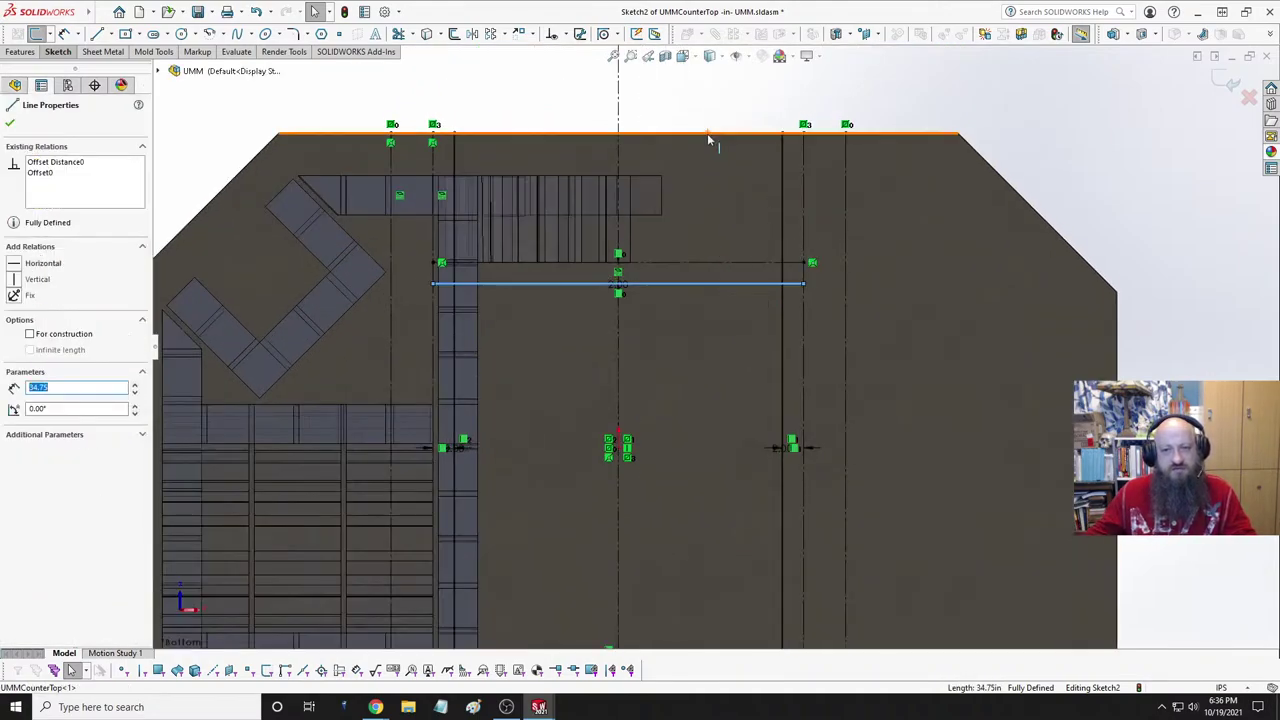
ctrl+click(712, 135)
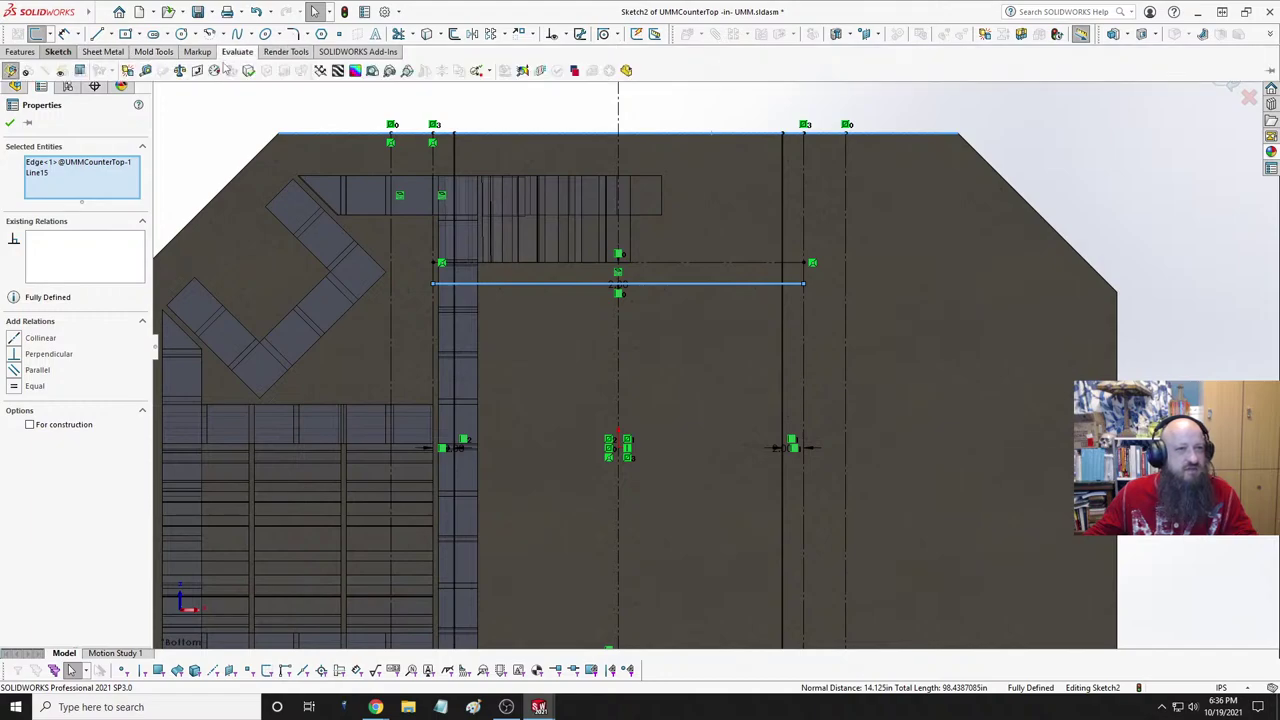
click(145, 72)
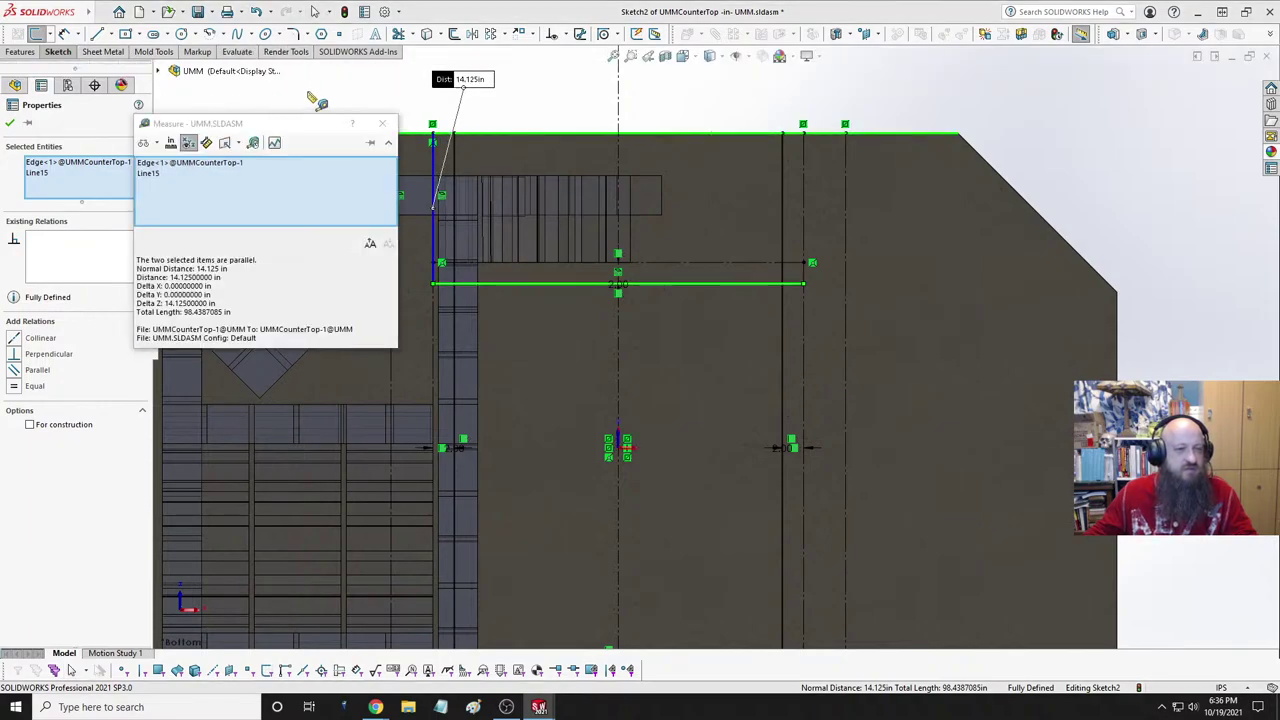
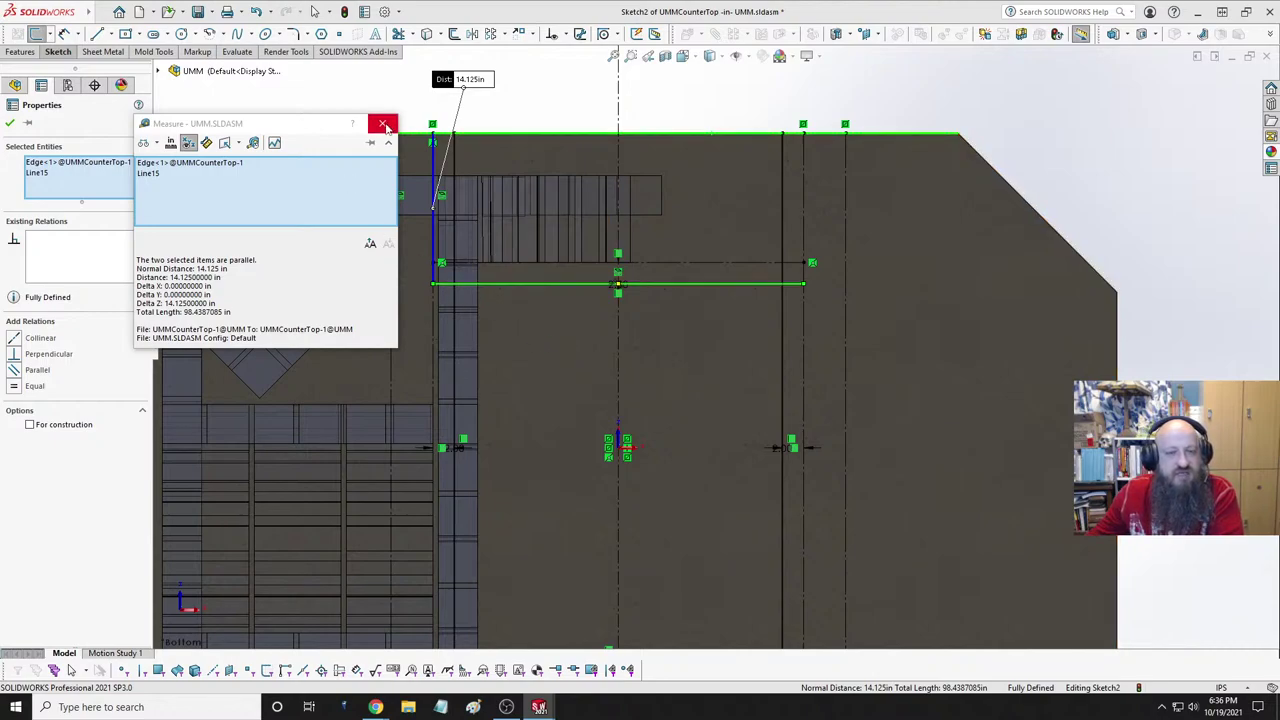
- Close the 14.125 in parallel-edge measurement readout and clear the selection
click(385, 126)
key(Escape)
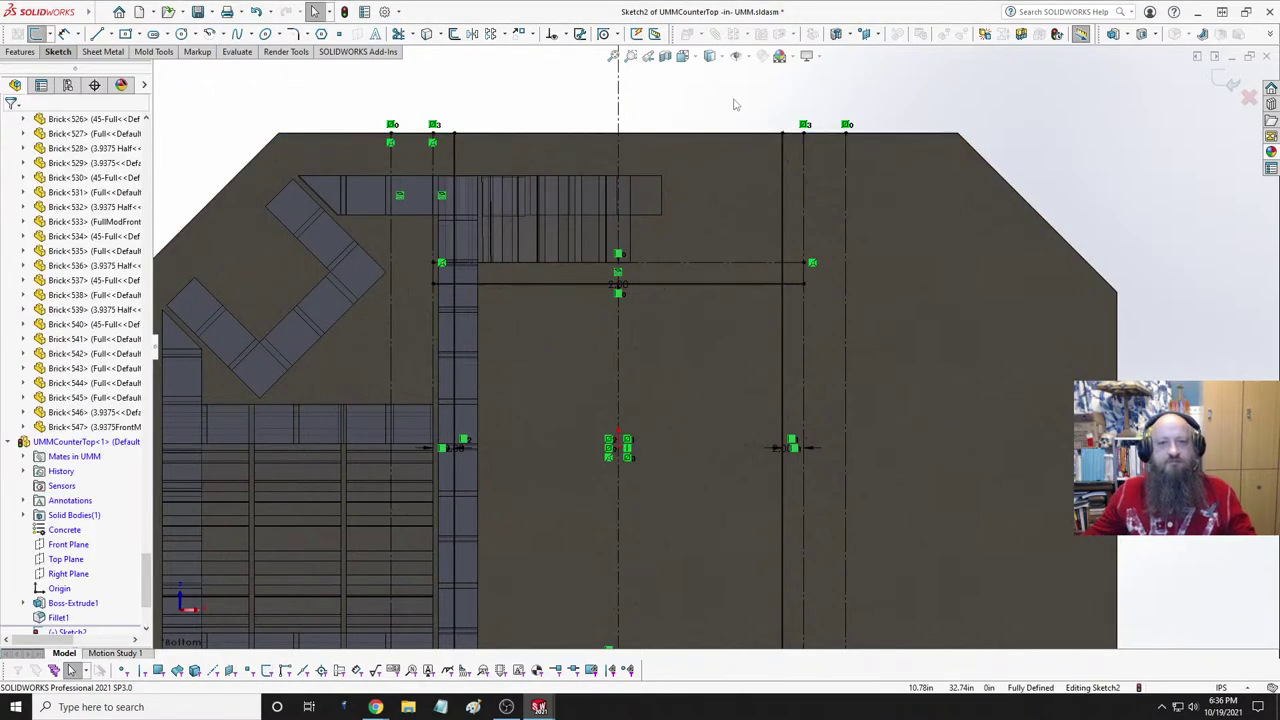
scroll(689, 242, up, 3)
scroll(671, 337, down, 3)
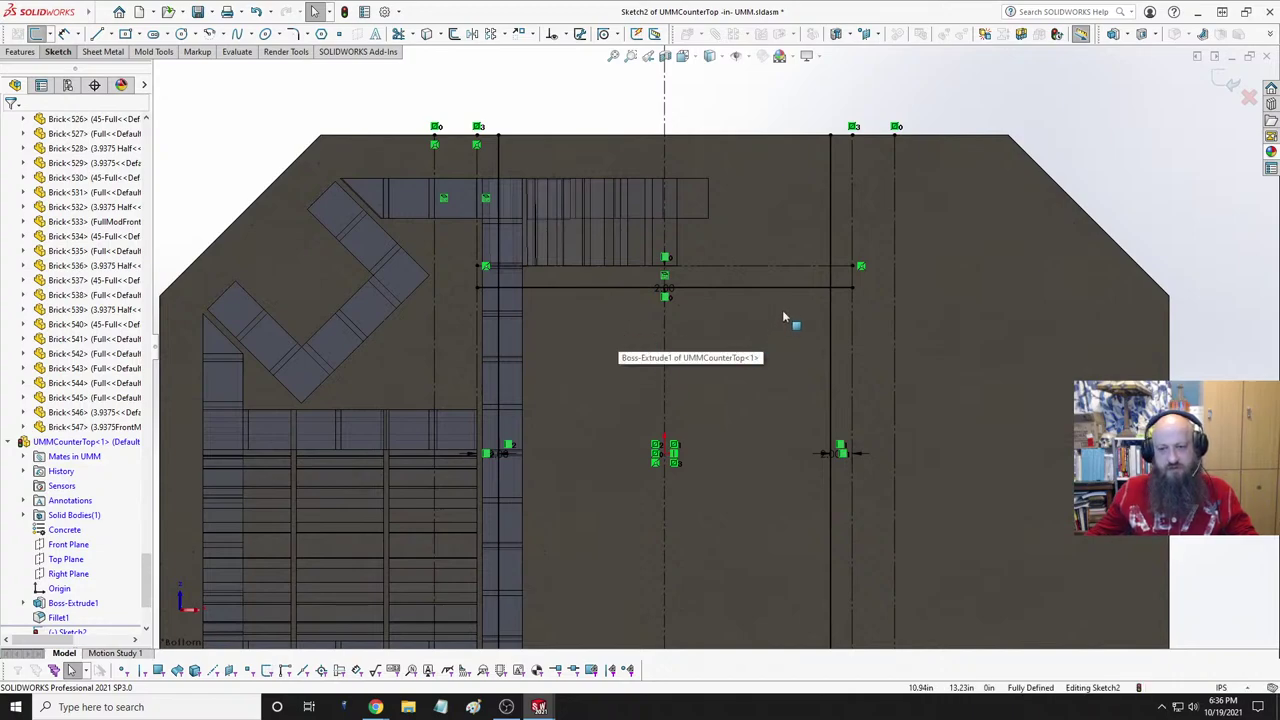
scroll(773, 355, up, 3)
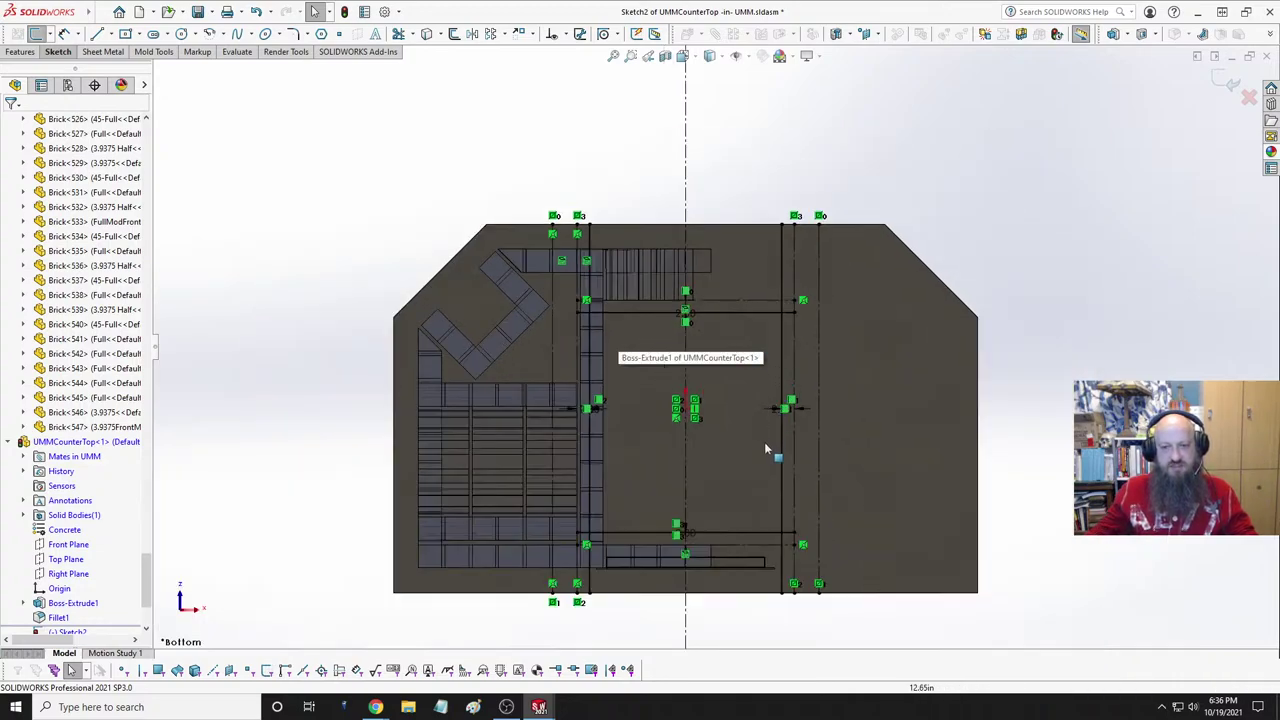
scroll(767, 430, down, 2)
- Power-trim the upper vertical overhang, corner pieces, lower vertical segment and horizontal tail
click(398, 33)
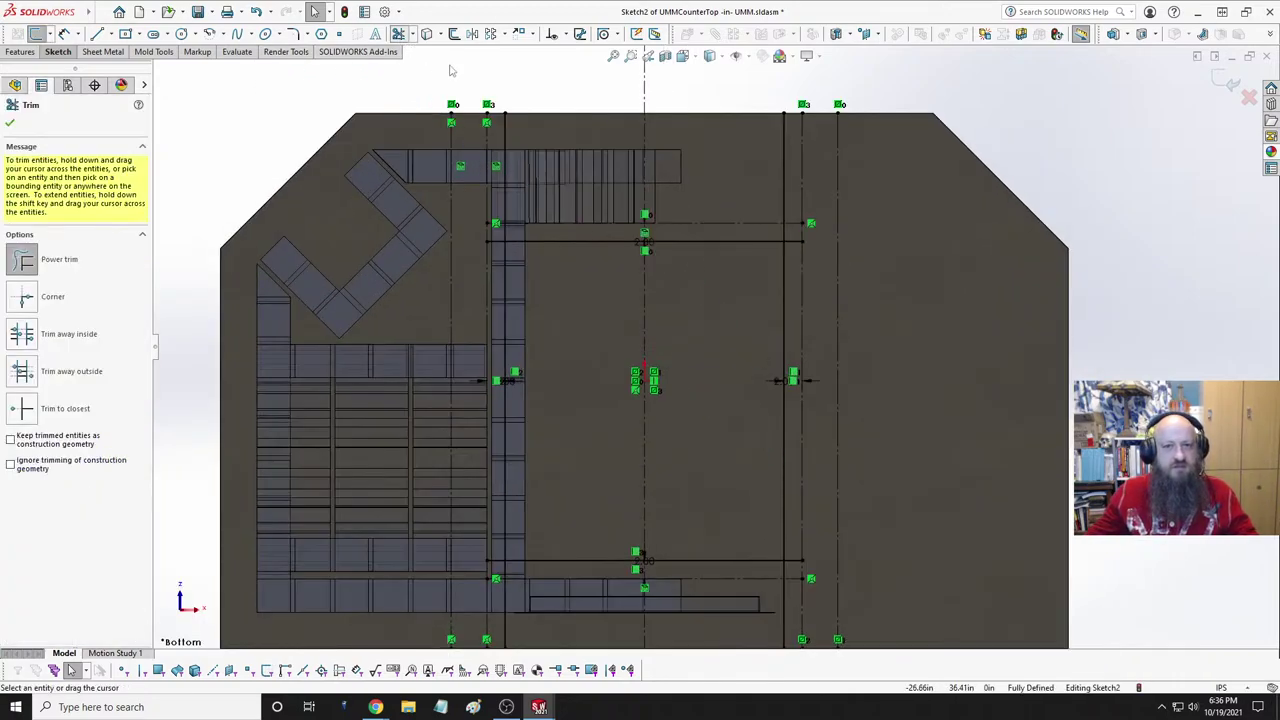
mouse_move(757, 171)
mouse_down()
mouse_move(791, 266)
mouse_move(763, 229)
mouse_up()
scroll(790, 262, down, 3)
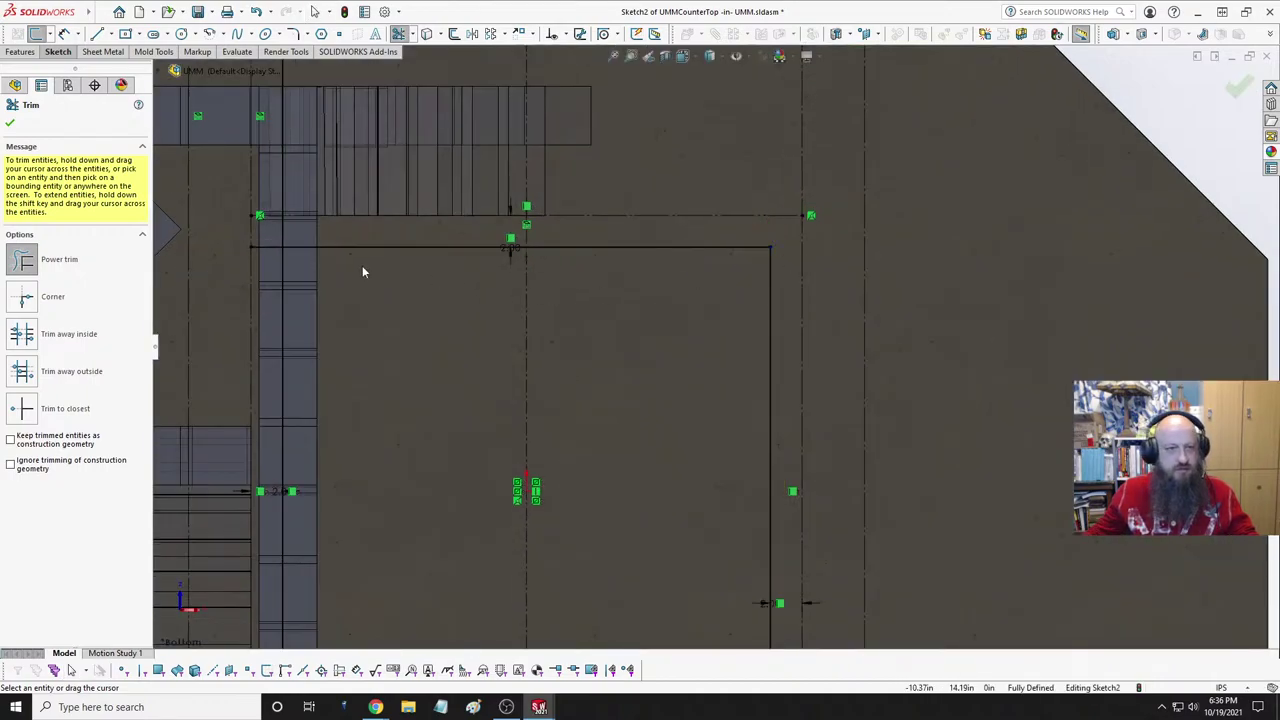
key(z)
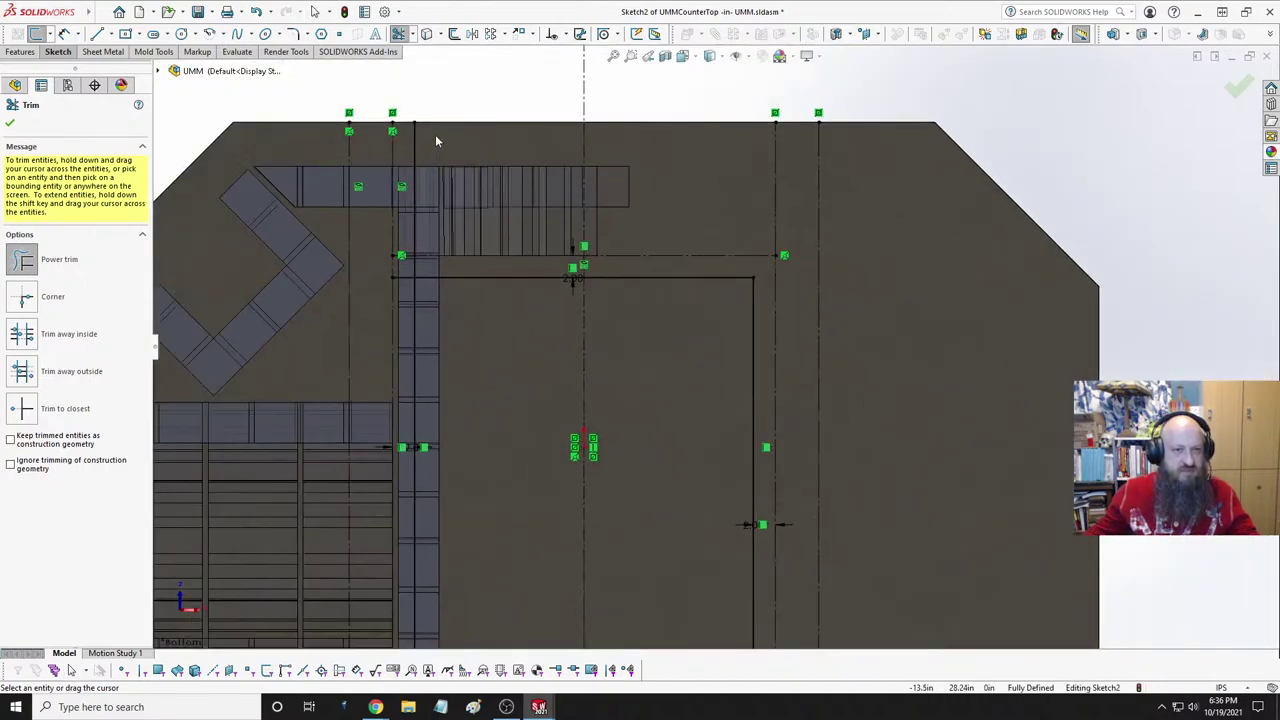
scroll(434, 268, down, 3)
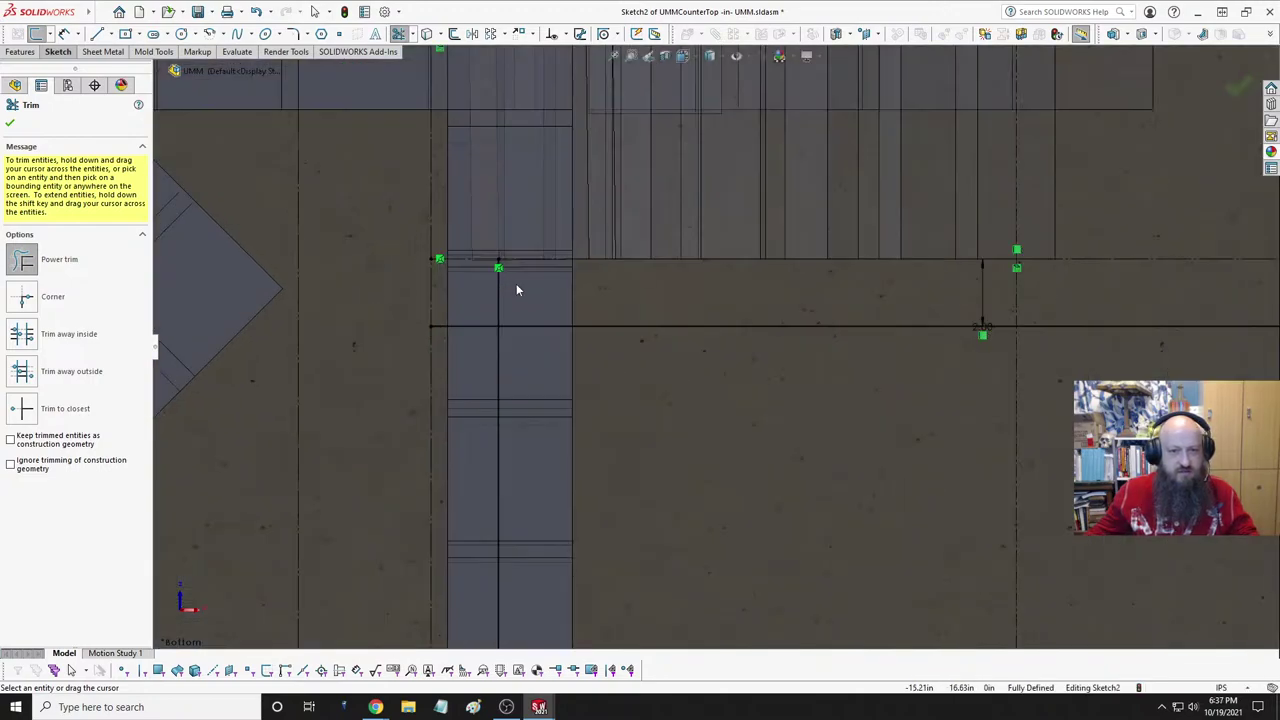
drag(493, 296, 463, 337)
scroll(575, 311, up, 5)
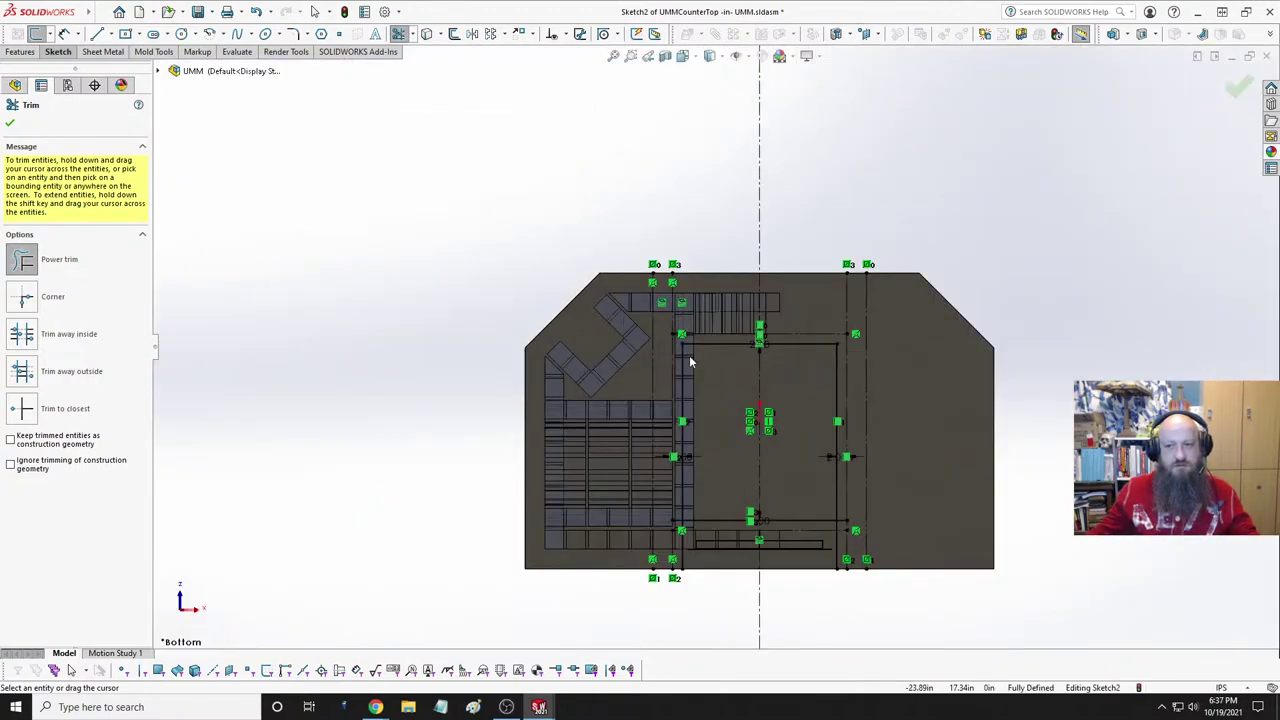
scroll(828, 556, down, 3)
scroll(744, 284, down, 3)
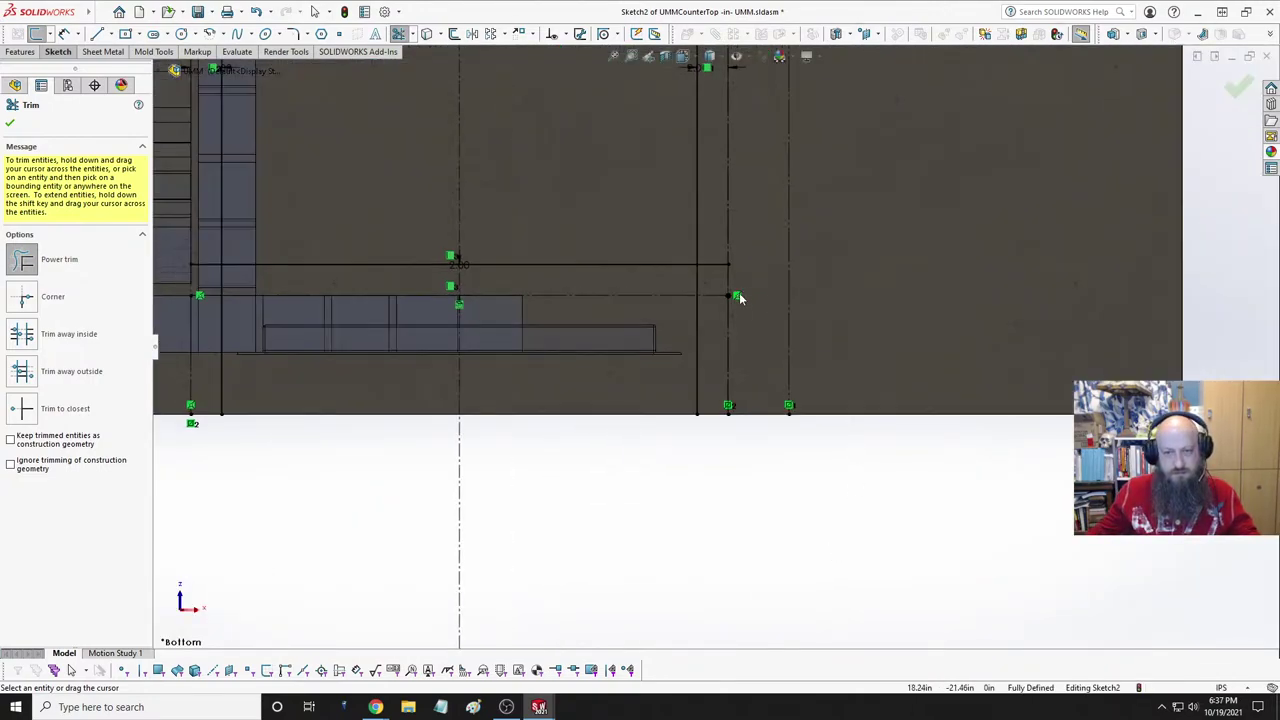
mouse_move(737, 294)
mouse_down()
mouse_move(685, 333)
mouse_move(677, 320)
mouse_move(708, 325)
mouse_move(689, 294)
mouse_up()
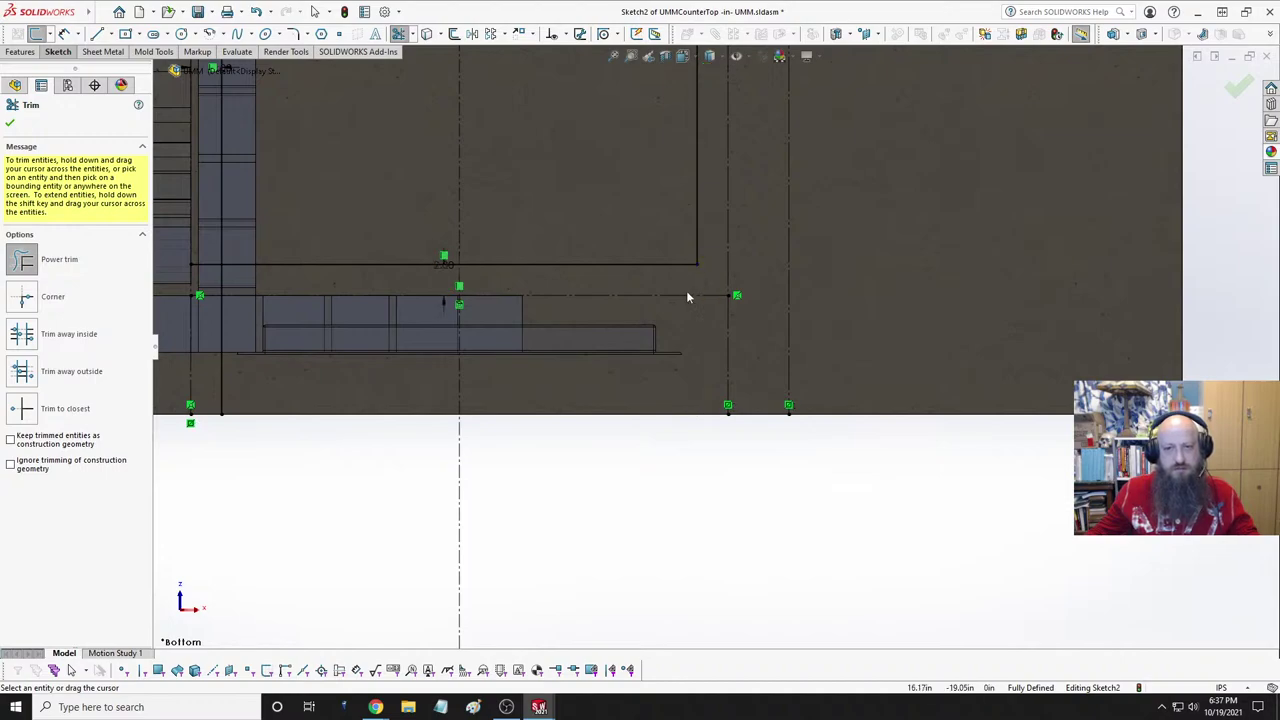
drag(246, 288, 221, 292)
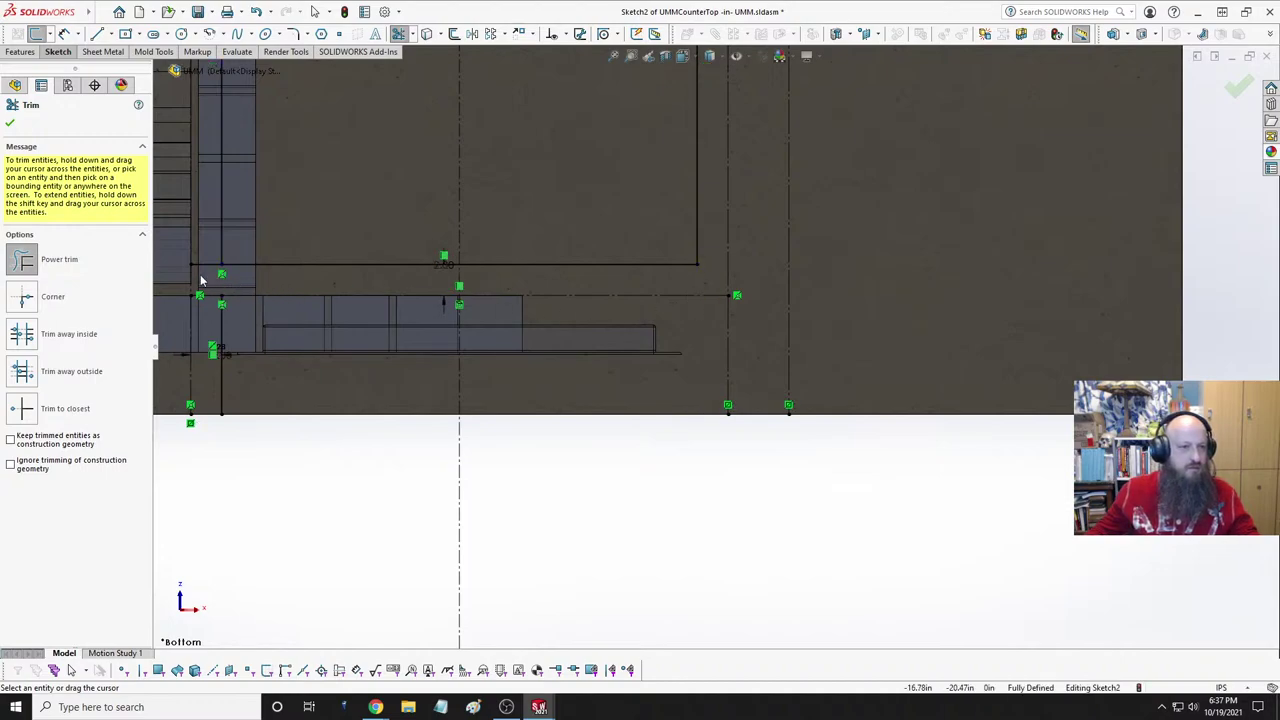
key(Escape)
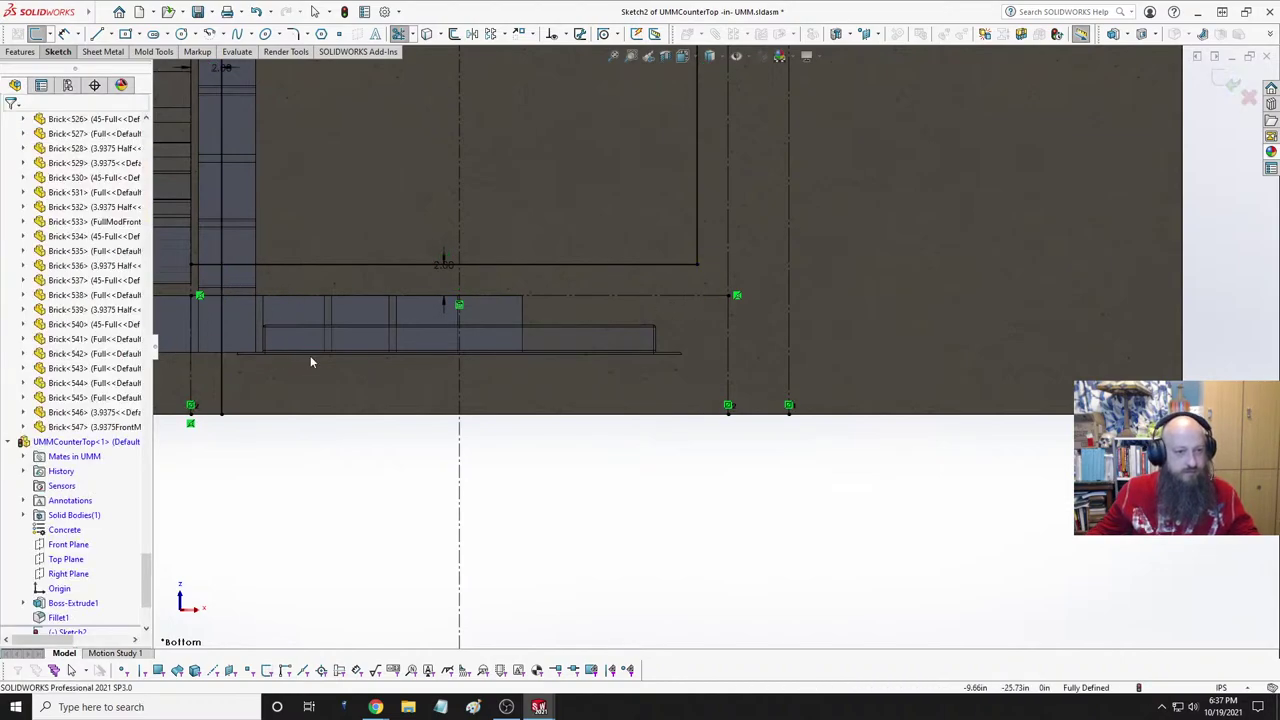
- Trim the lower part of the left vertical line, then orbit to check the closed rectangle
click(398, 33)
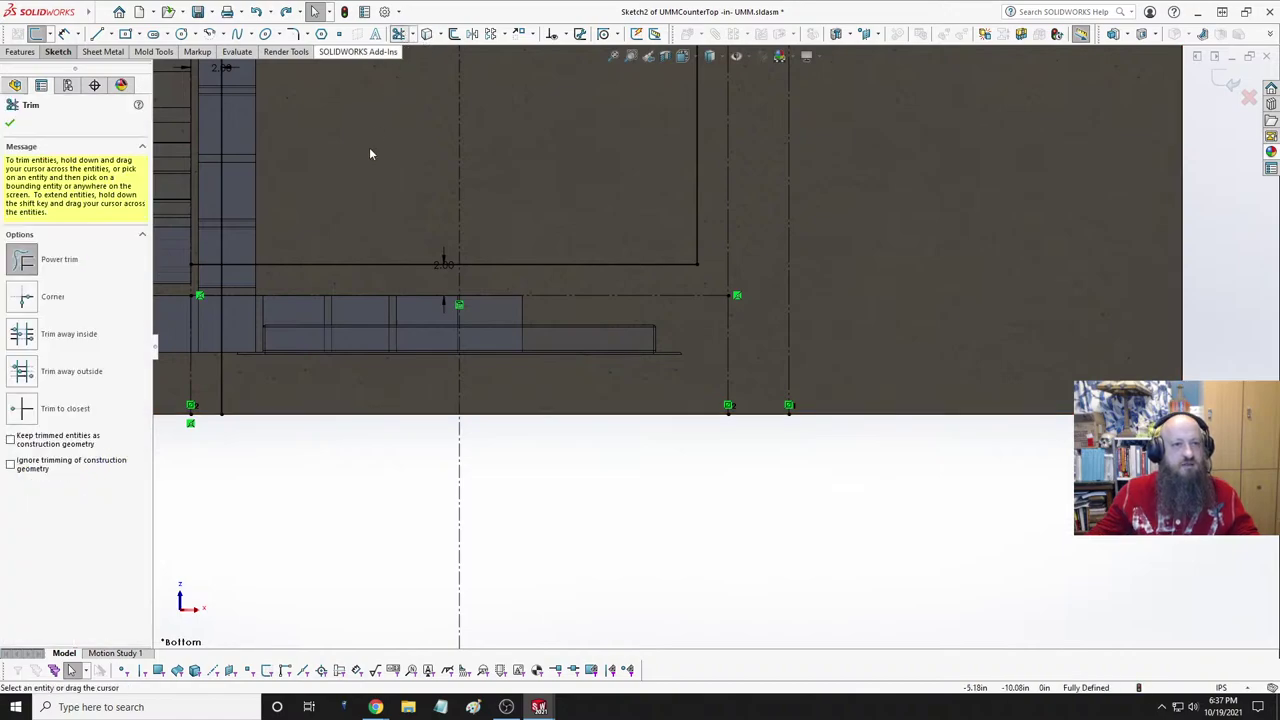
mouse_move(234, 377)
mouse_down()
mouse_move(223, 297)
mouse_move(234, 295)
mouse_move(206, 263)
mouse_up()
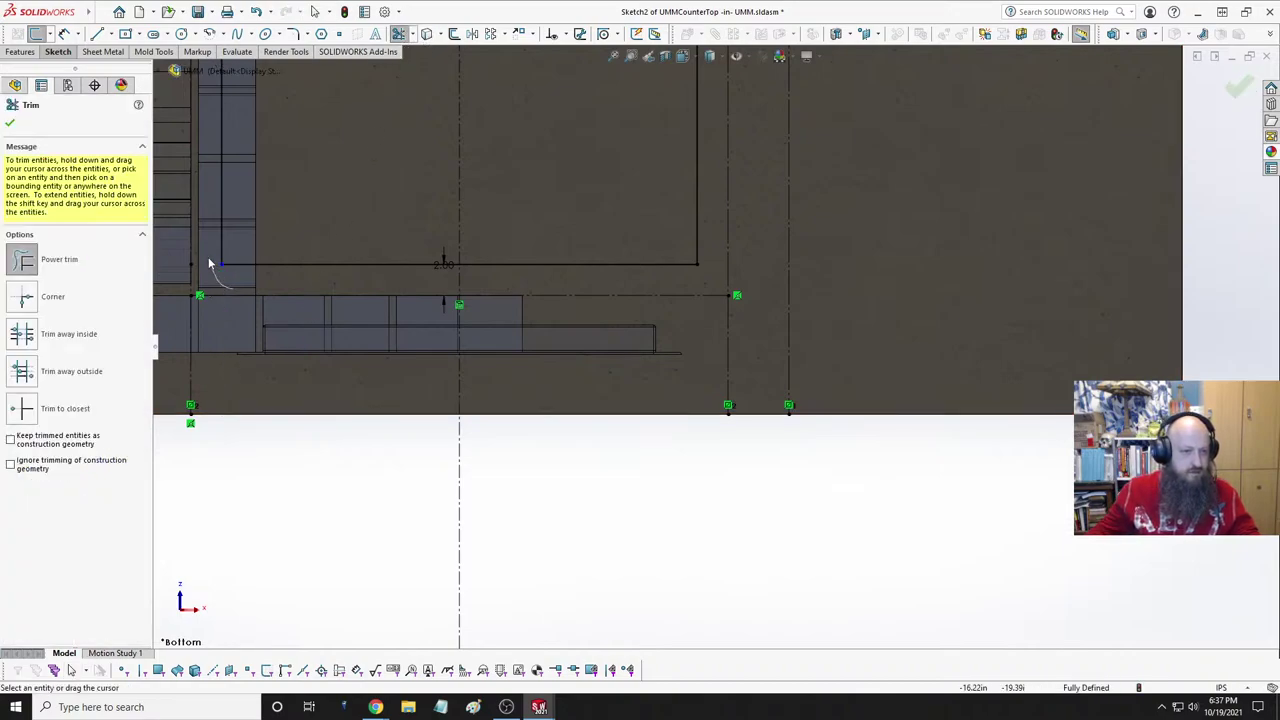
scroll(632, 203, up, 5)
scroll(632, 203, down, 4)
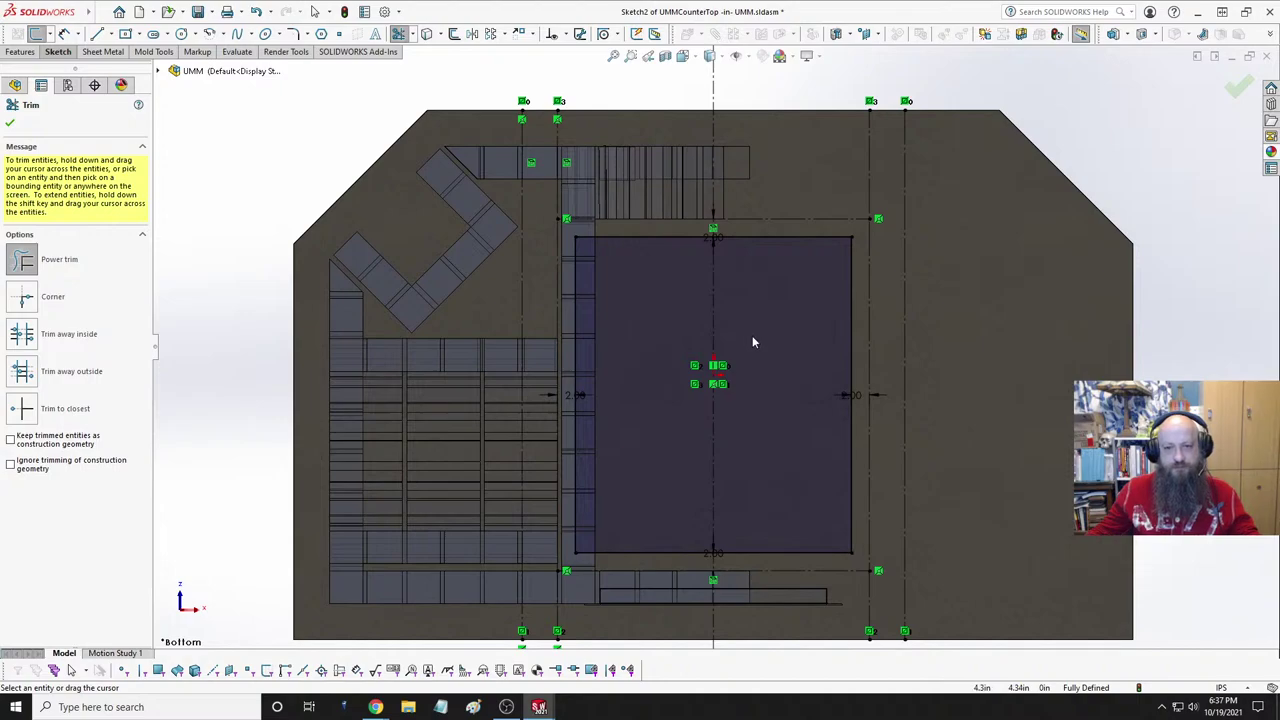
scroll(752, 335, up, 3)
scroll(760, 404, down, 3)
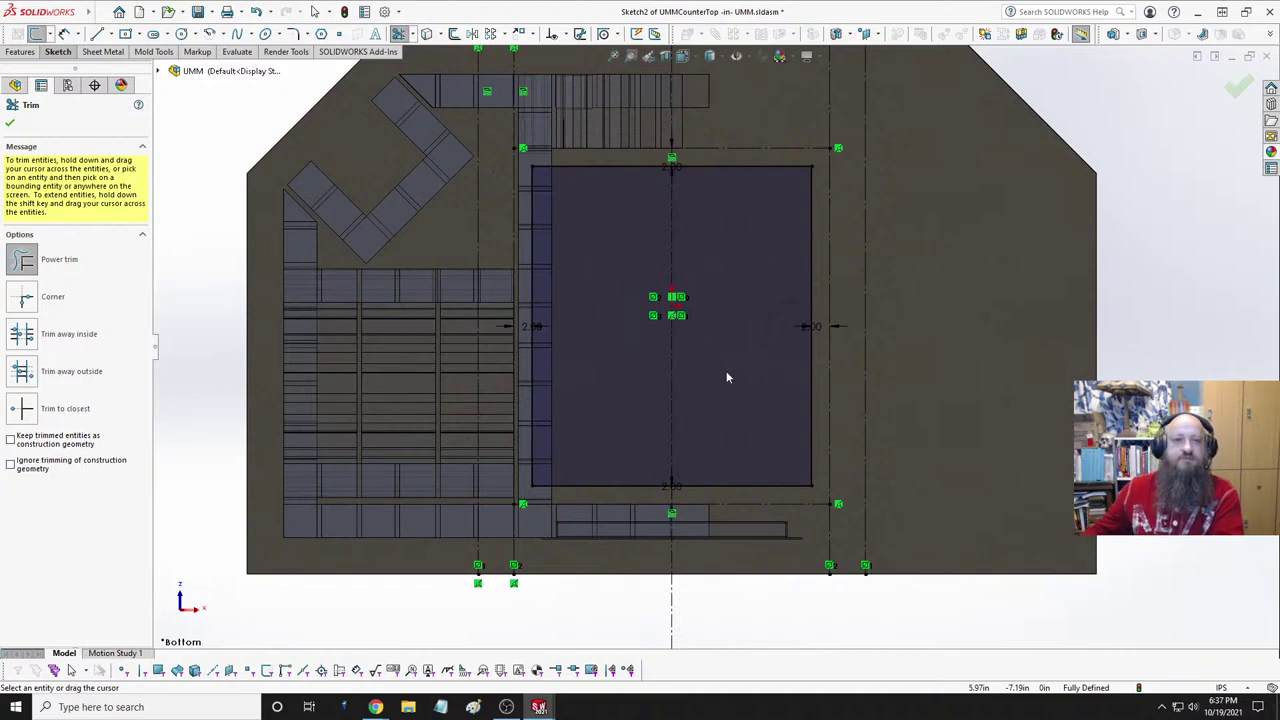
scroll(798, 290, down, 3)
mouse_move(757, 206)
middle_down()
mouse_move(680, 365)
mouse_move(590, 330)
mouse_move(614, 354)
mouse_move(600, 352)
mouse_move(714, 430)
mouse_move(803, 199)
middle_up()
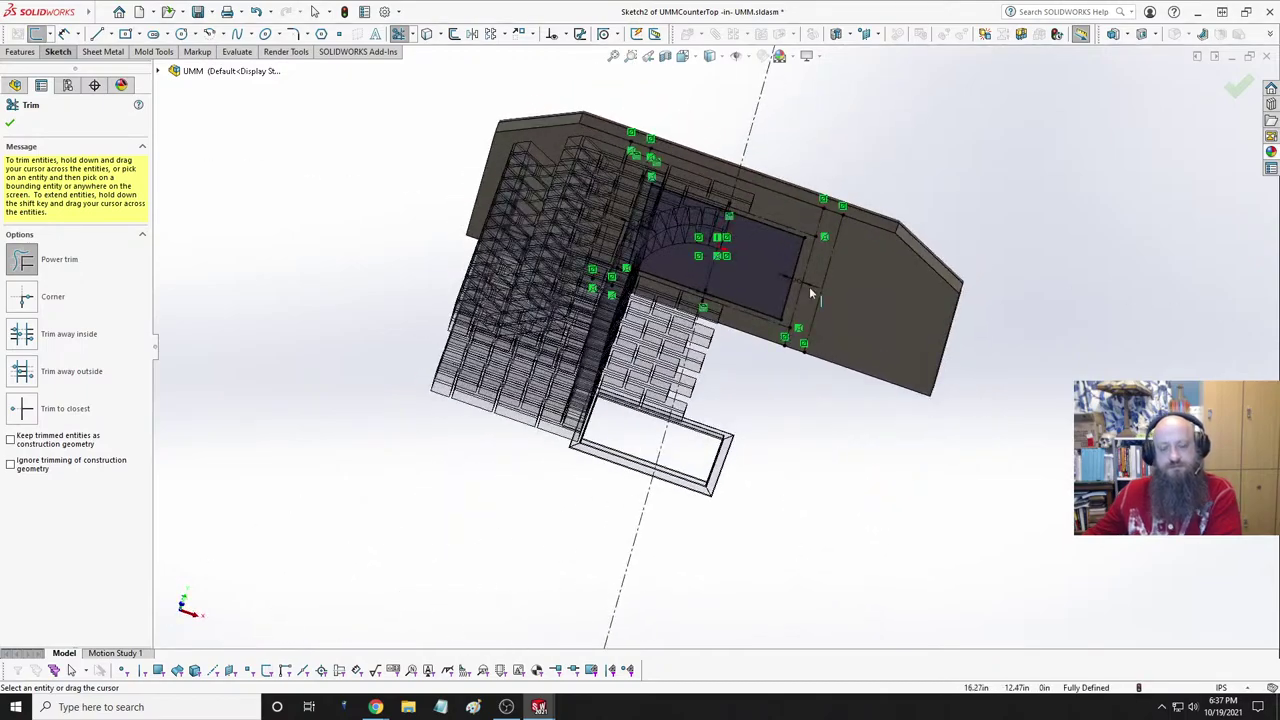
- Return the countertop sketch to the straight-on Bottom view
scroll(812, 317, up, 3)
key(space)
middle_drag(812, 317, 594, 511)
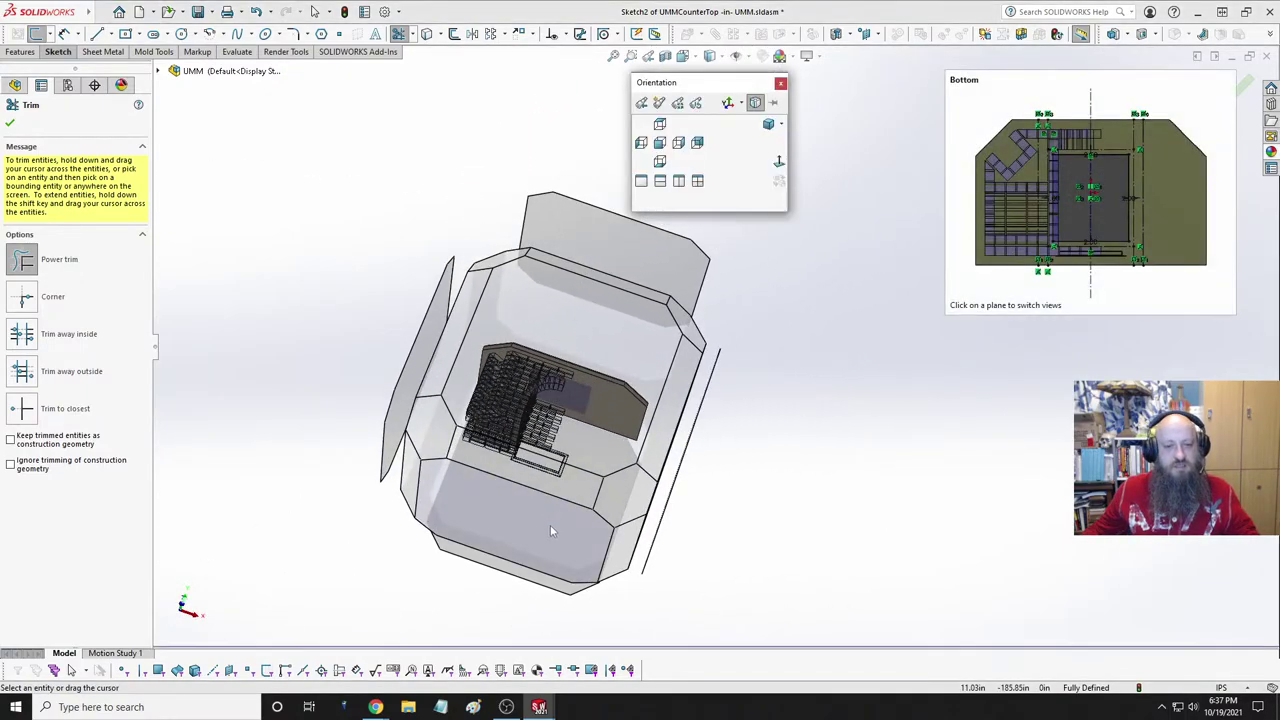
key(ctrl+6)
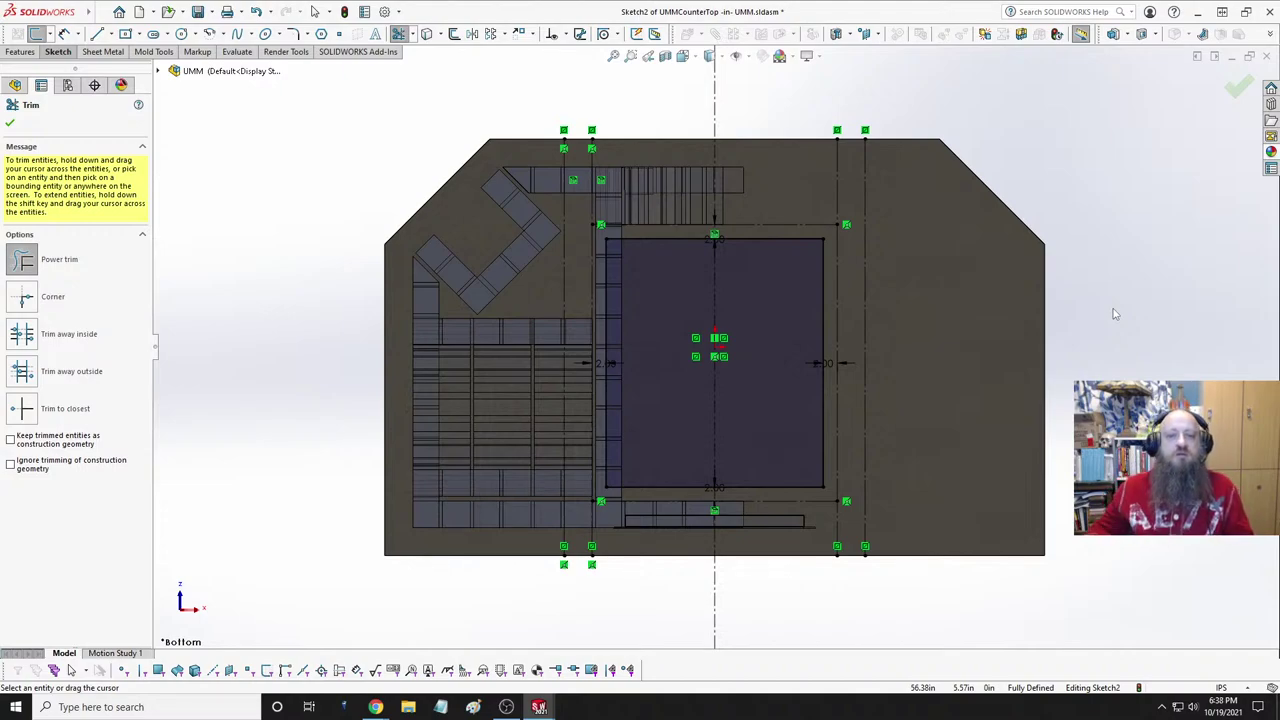
key(Escape)
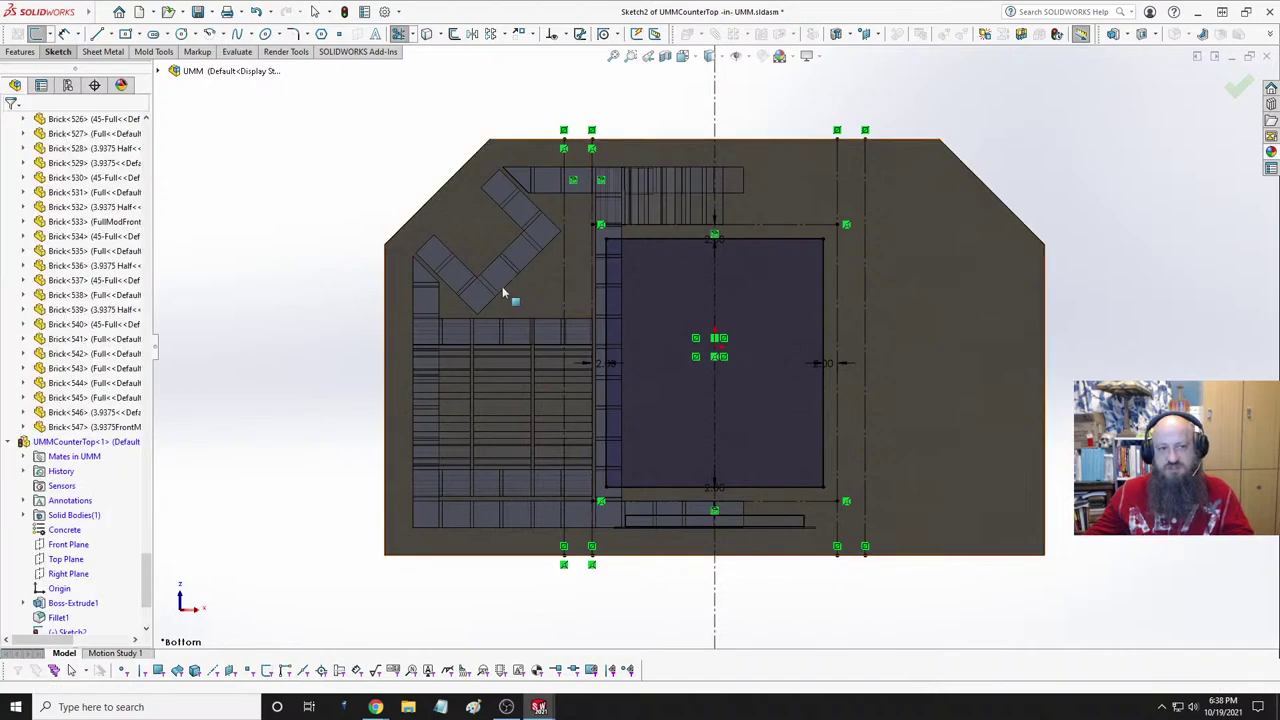
click(778, 239)
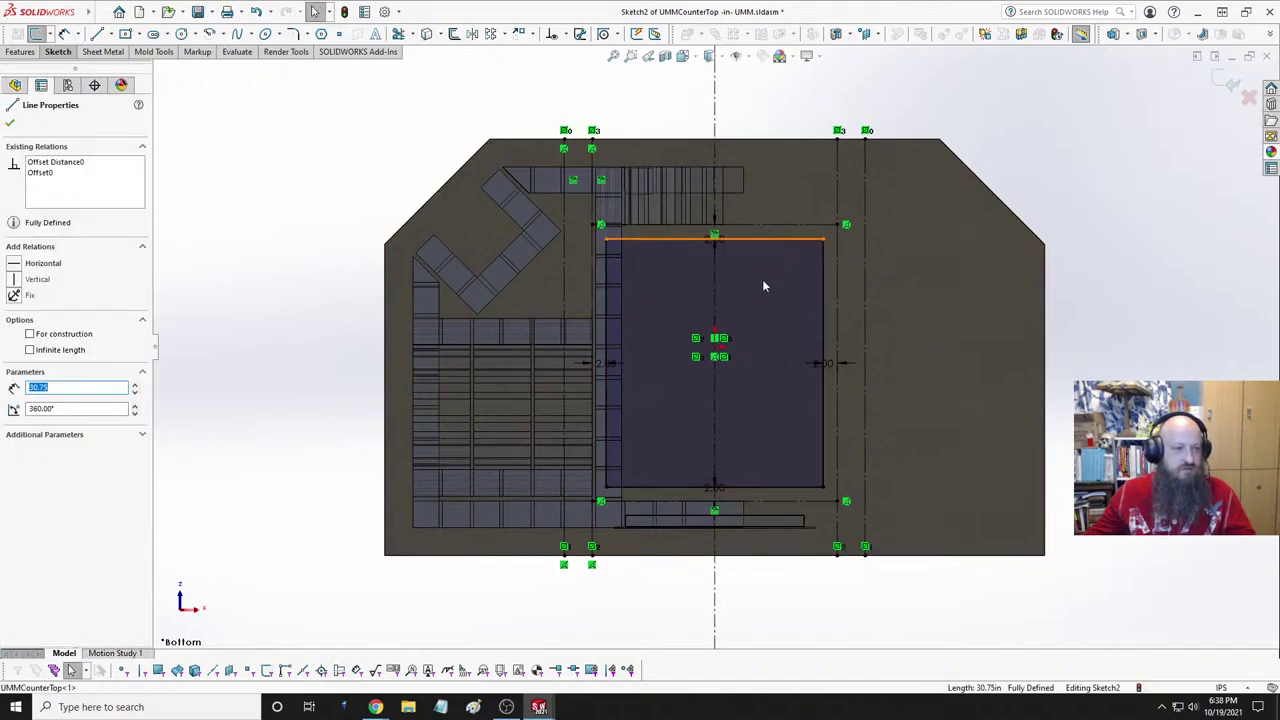
key(Escape)
click(823, 294)
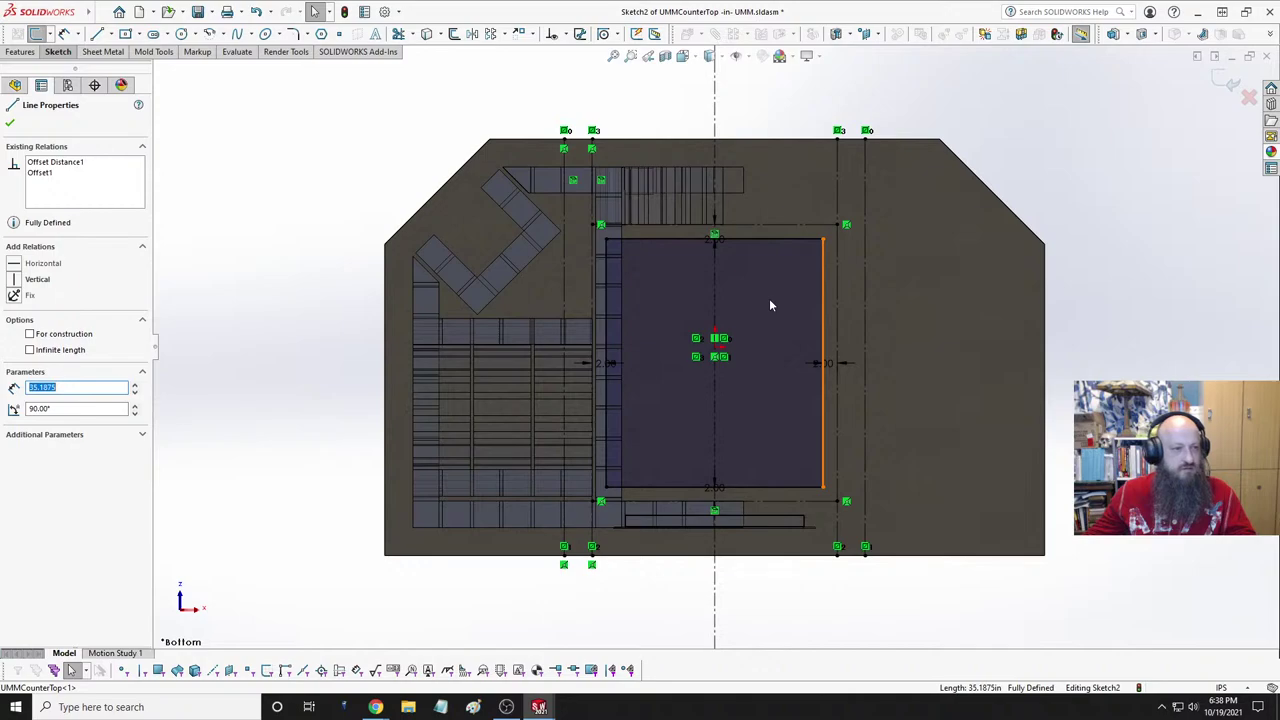
click(320, 314)
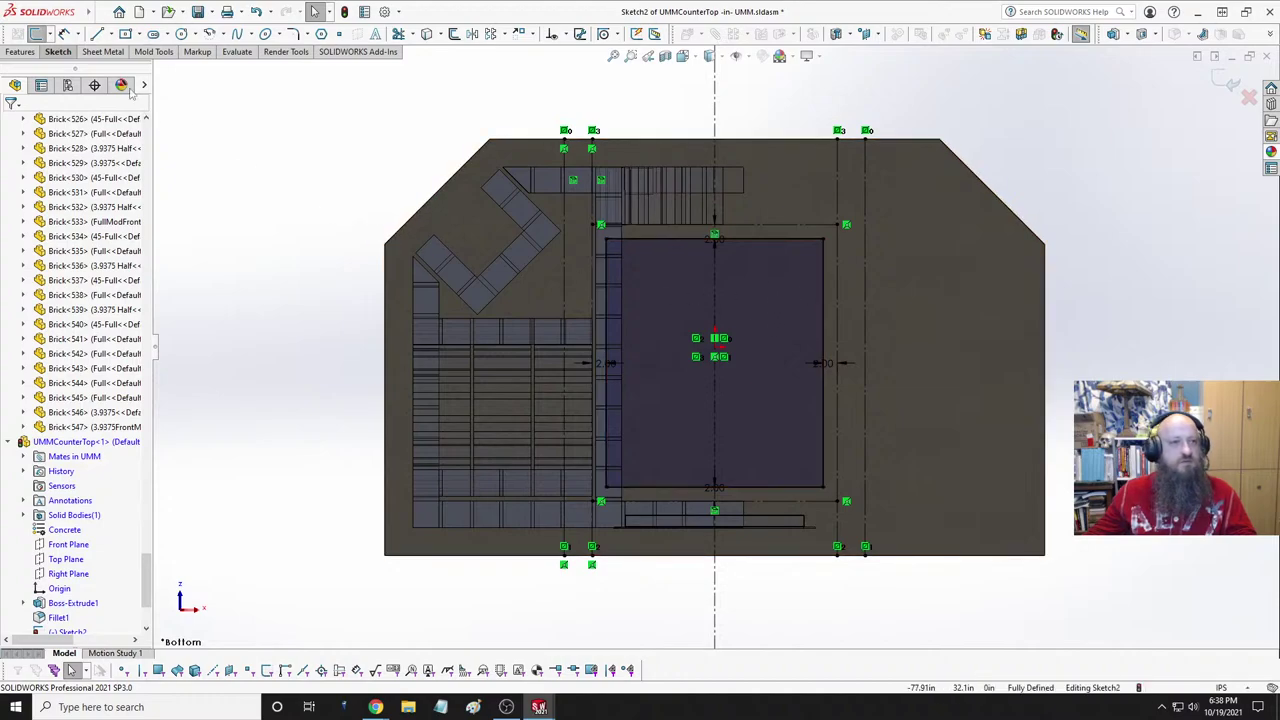
- Draw a horizontal line across the rectangular grill opening
click(98, 34)
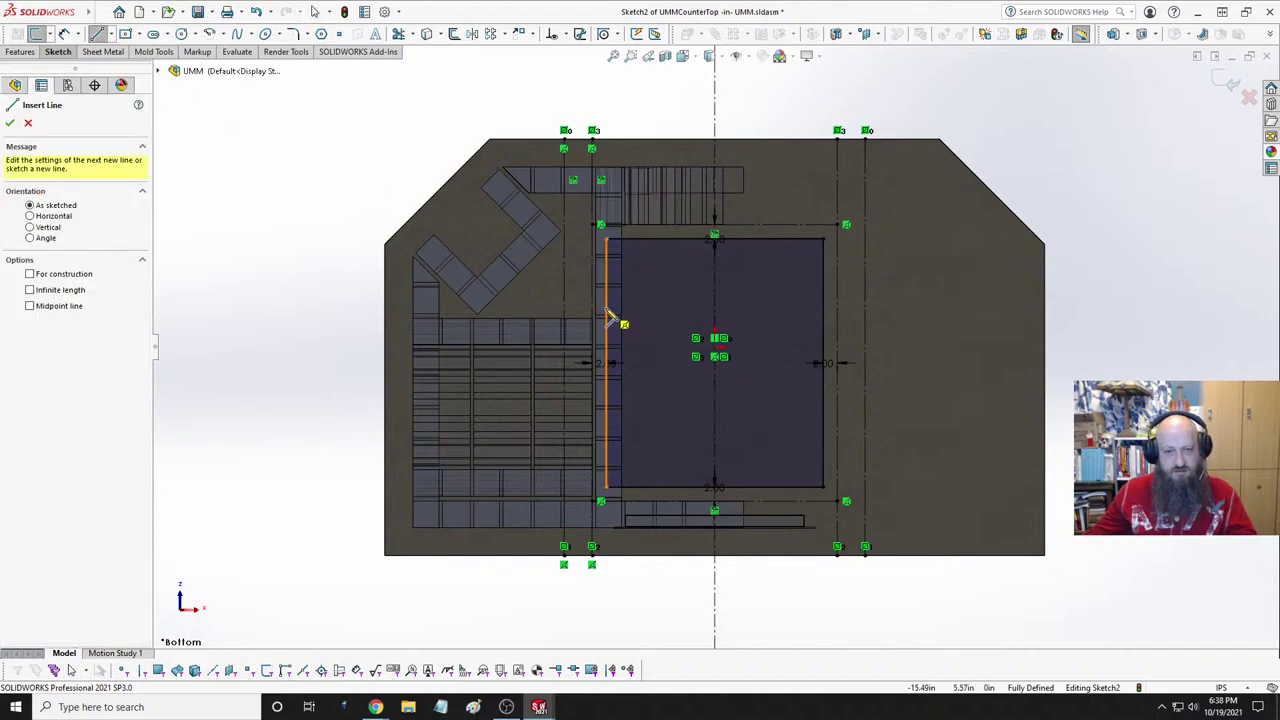
click(832, 308)
click(614, 308)
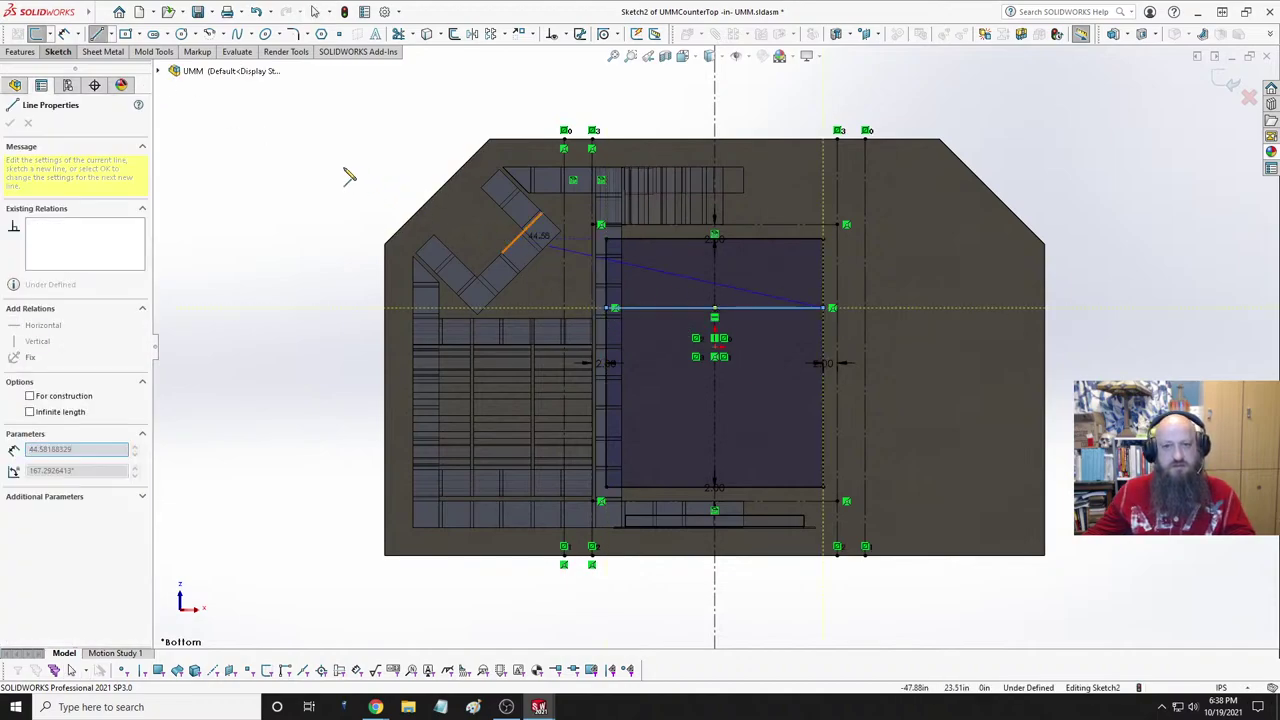
key(Escape)
- Dimension the new line 30 in from the countertop's top edge
click(63, 33)
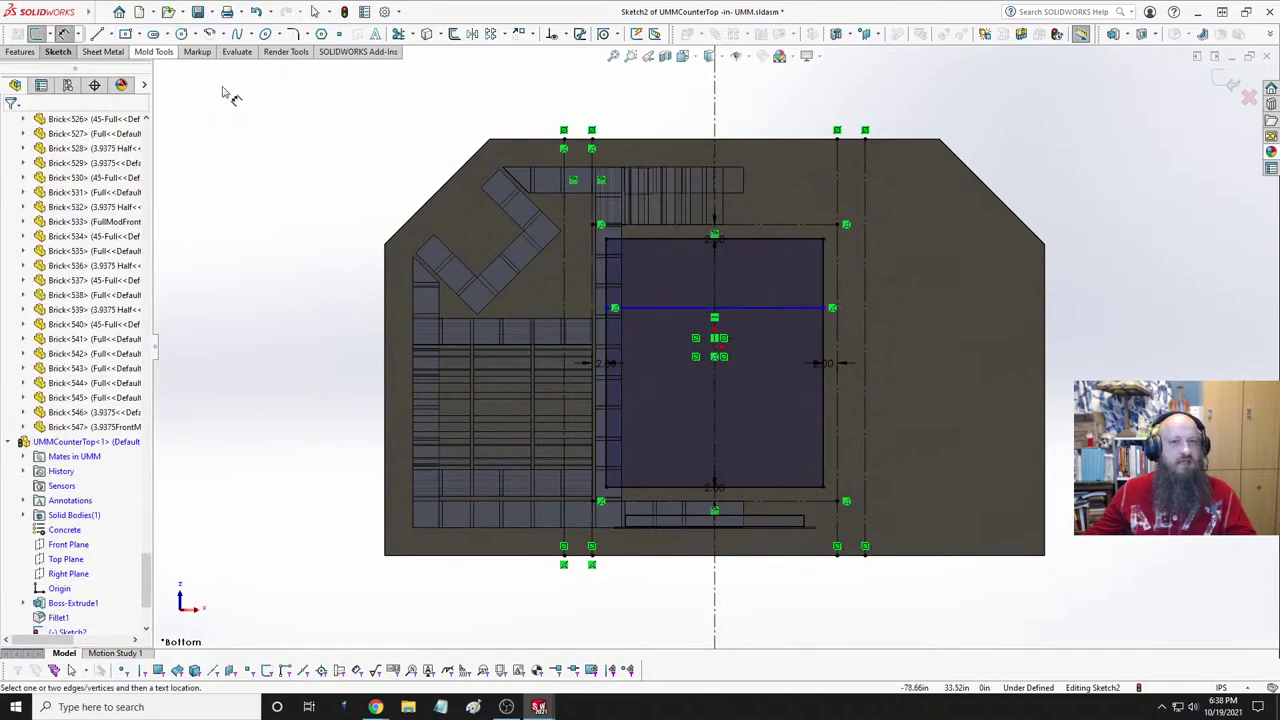
click(762, 146)
click(777, 308)
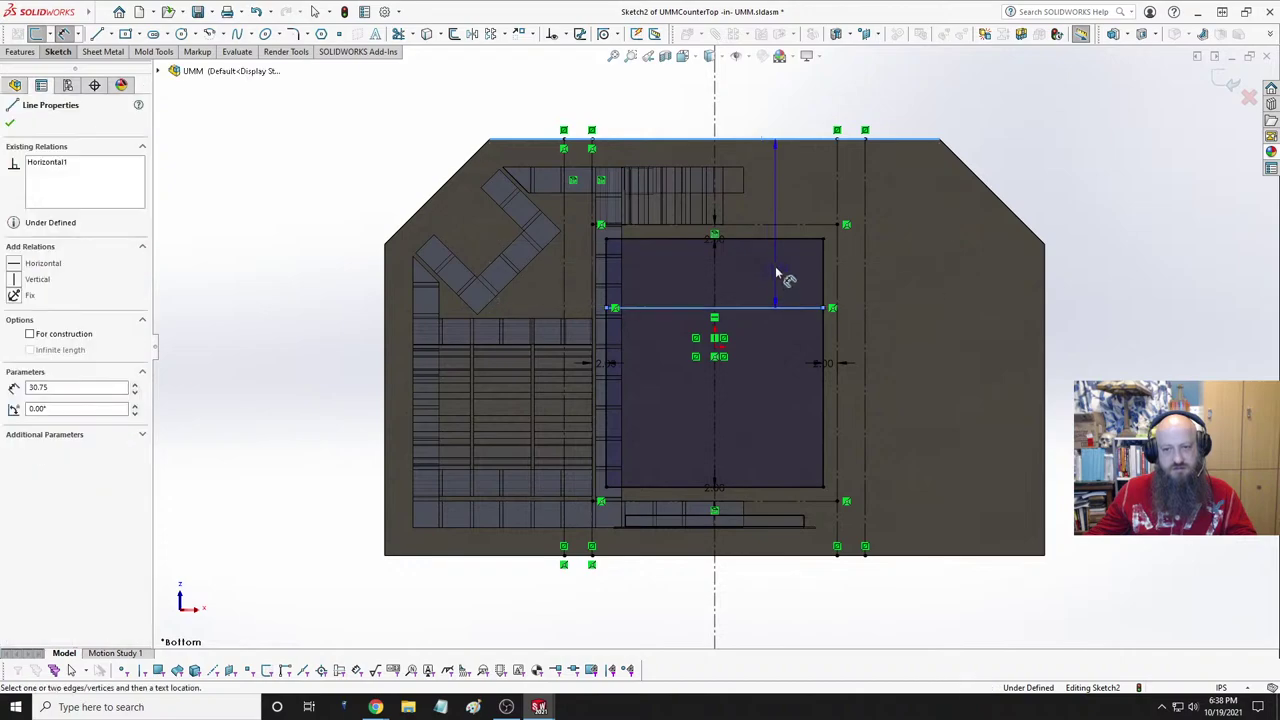
click(919, 233)
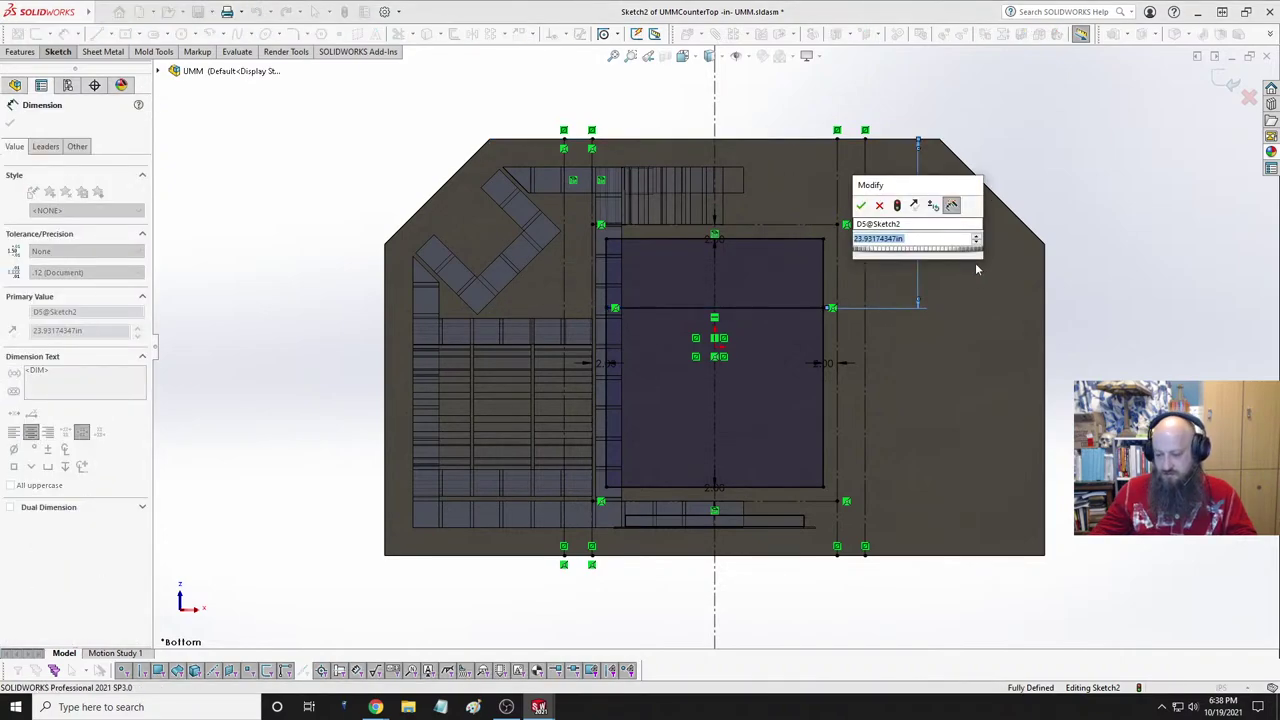
text(30)
key(Return)
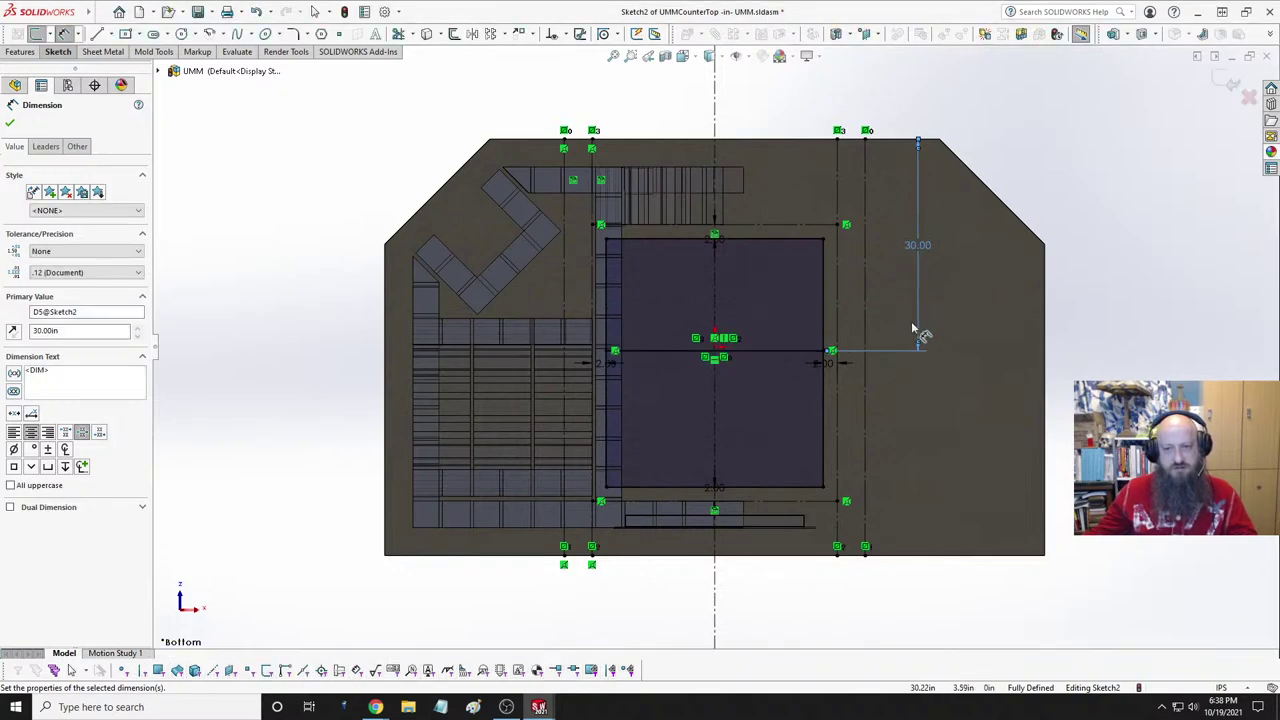
click(97, 33)
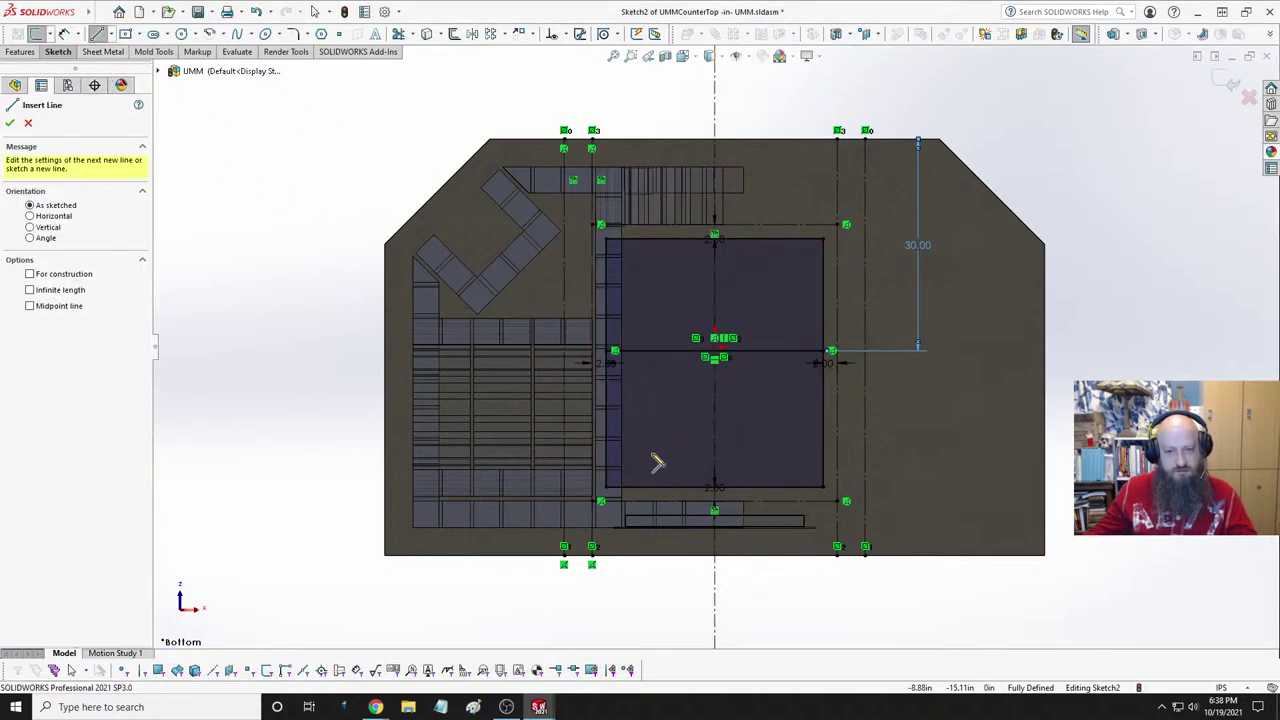
- Draw a second horizontal line and dimension it 24 in from the countertop's bottom edge
click(612, 452)
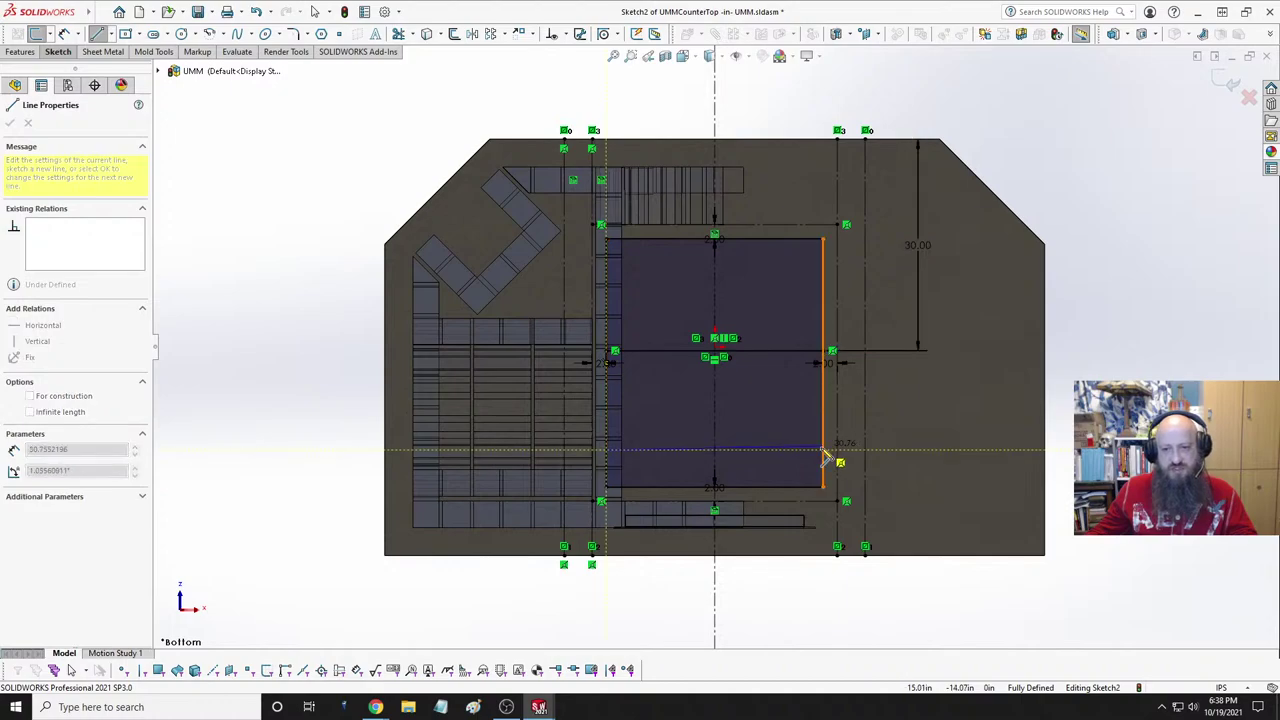
click(828, 451)
key(Escape)
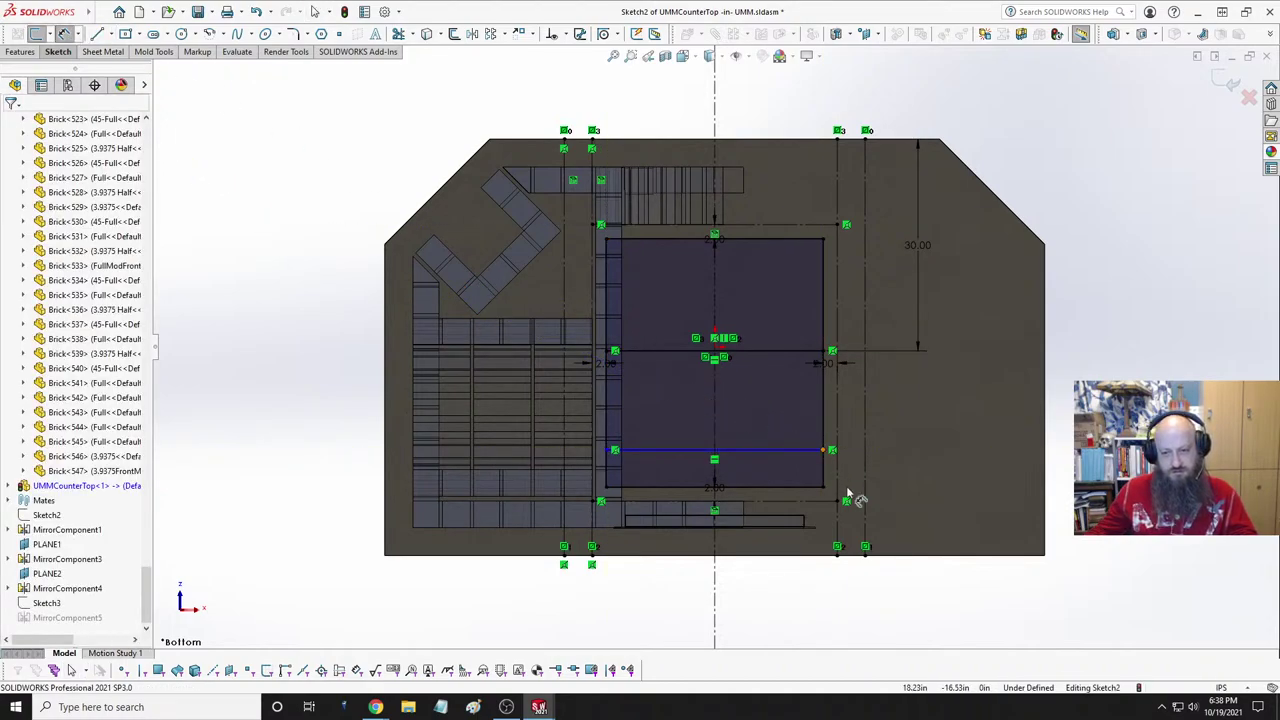
click(770, 558)
click(786, 451)
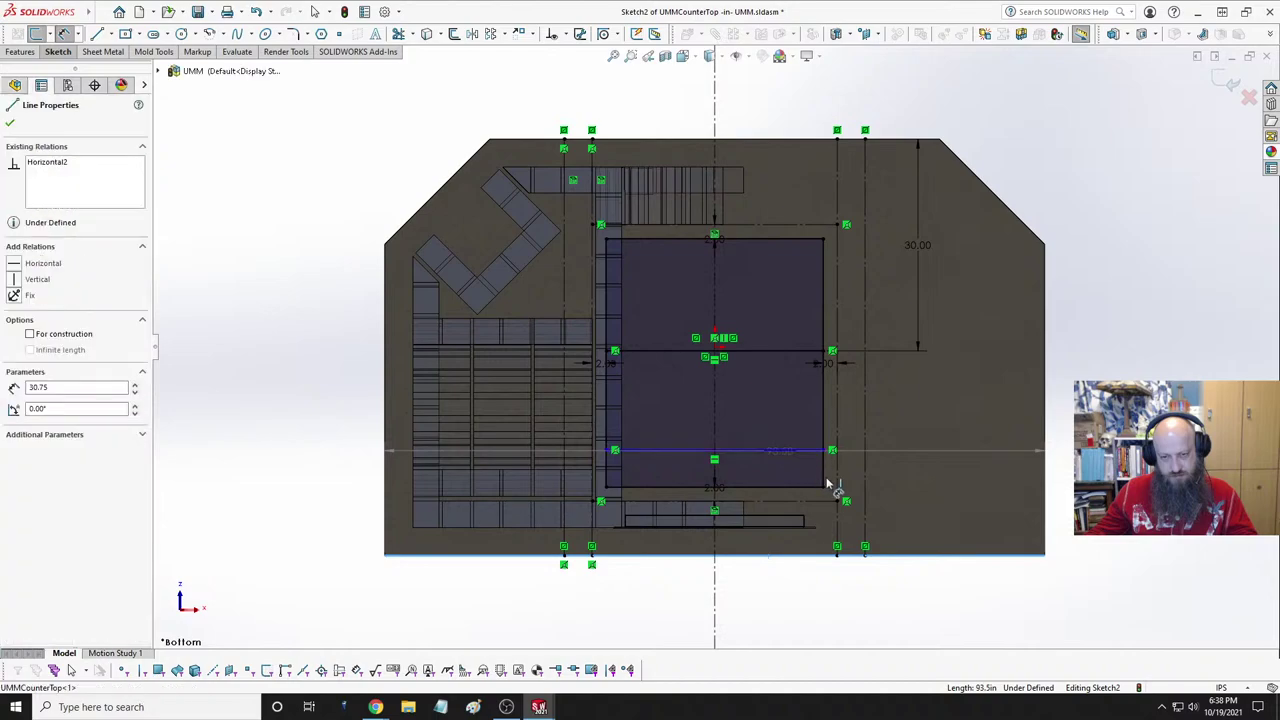
click(996, 448)
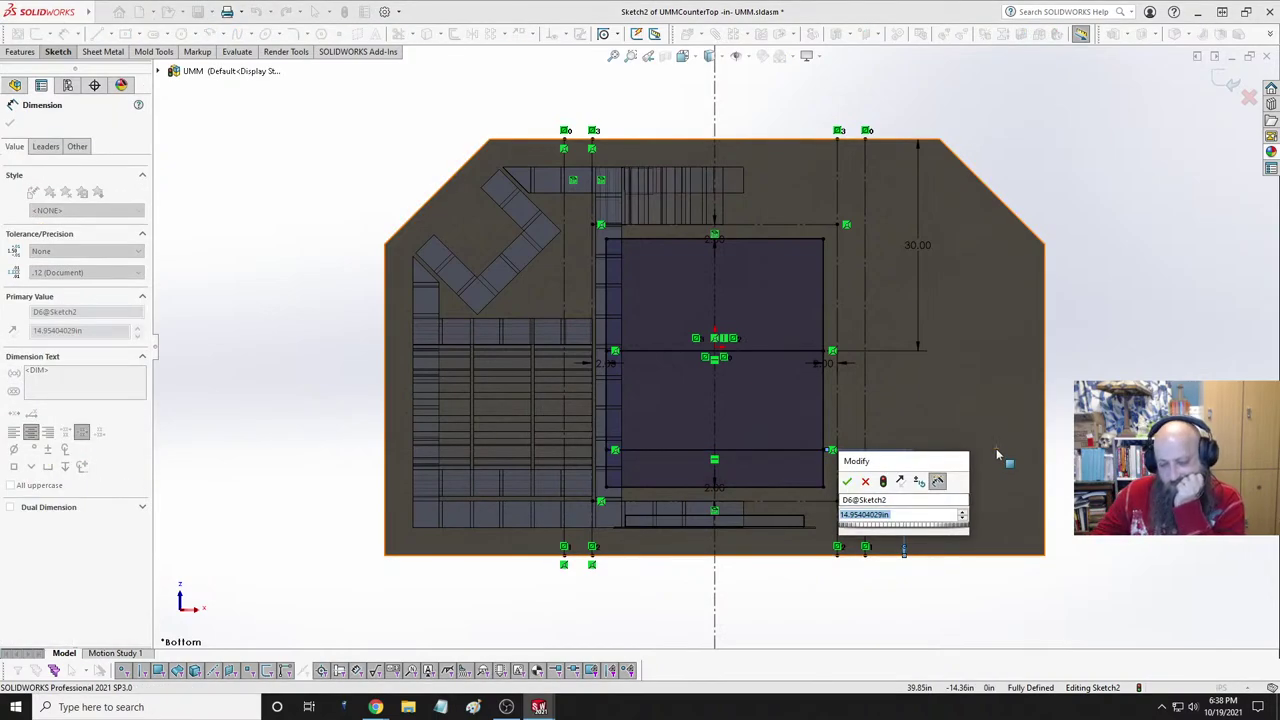
text(24)
key(Return)
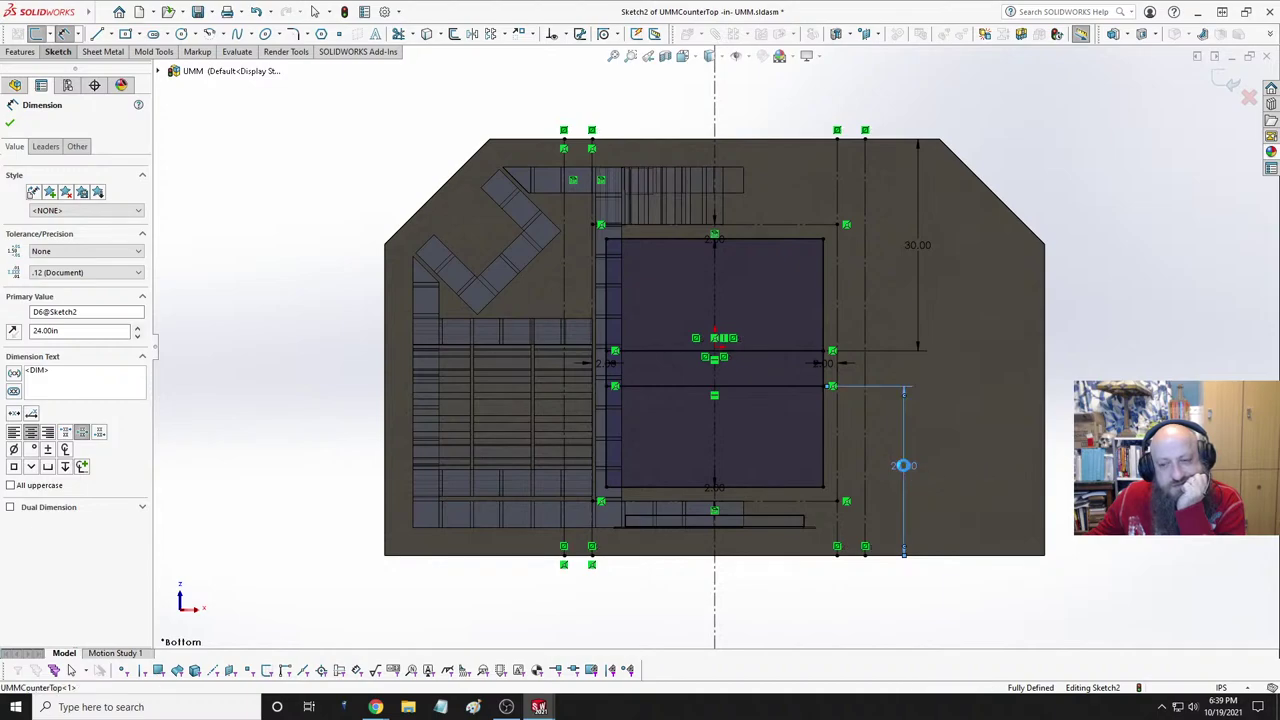
- Change that 24.00 dimension to 18 in
double_click(903, 465)
text(18)
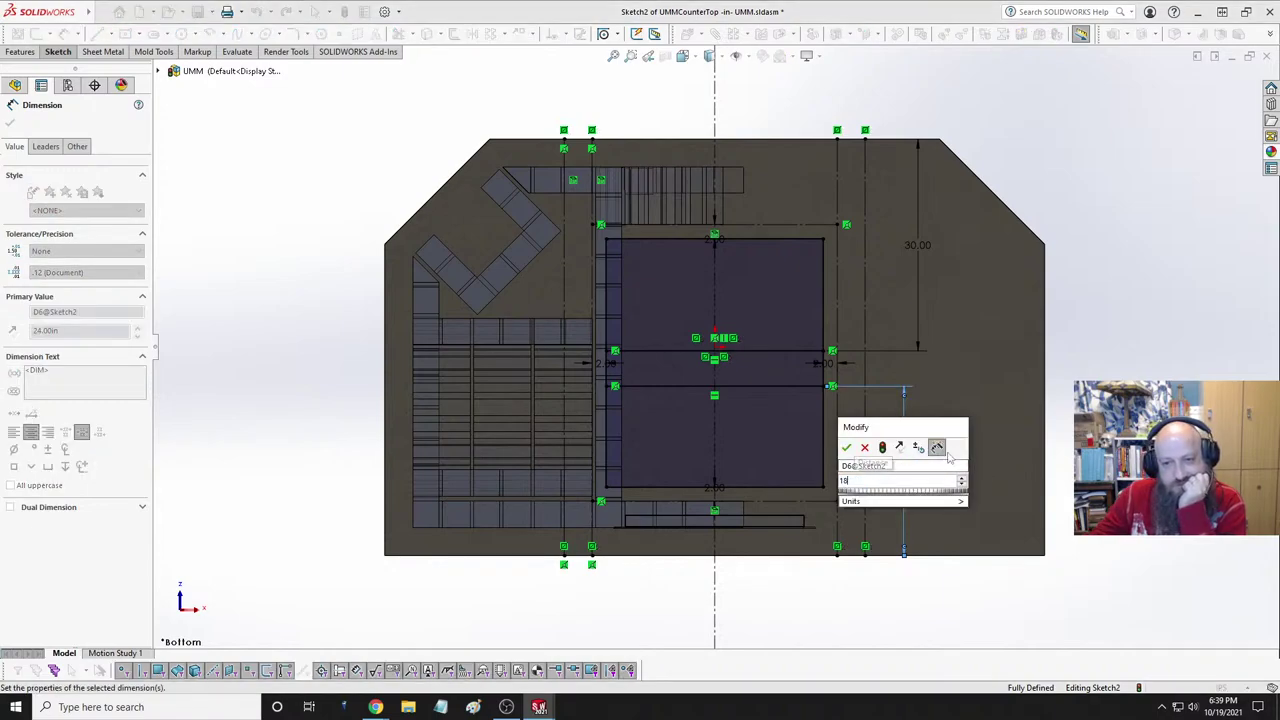
key(Return)
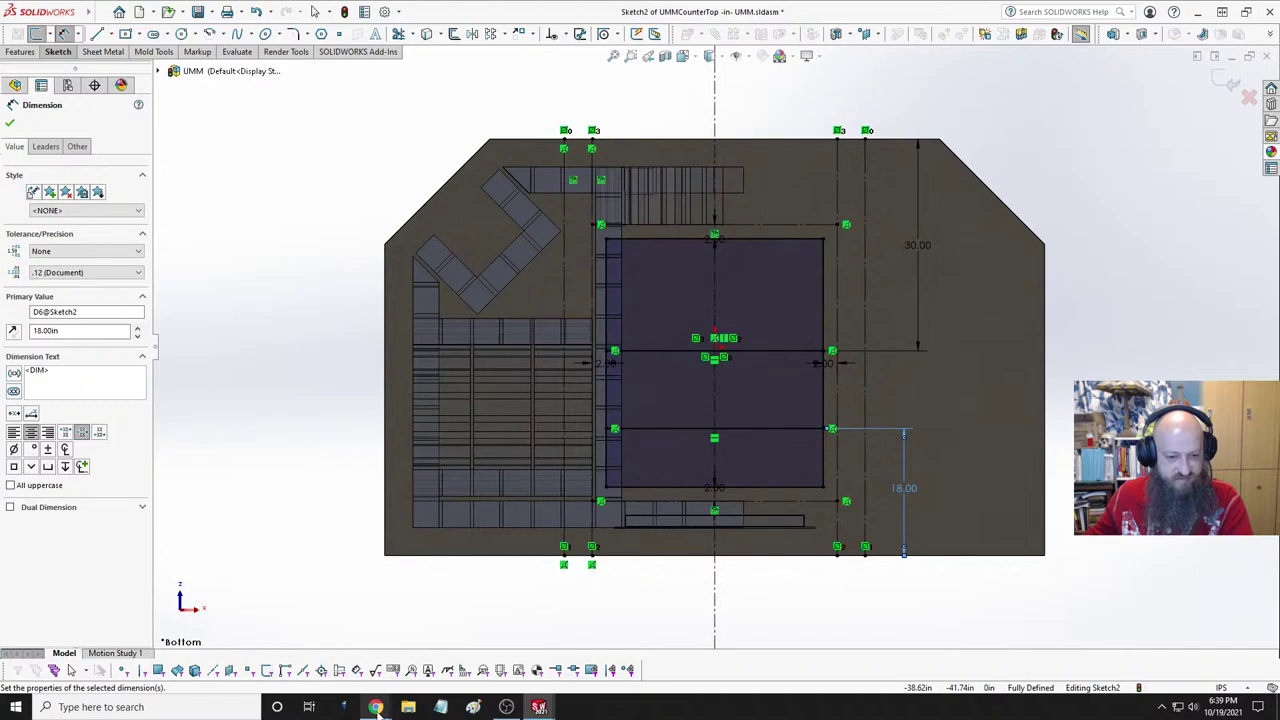
- On Amazon, open the Hongso cast iron grill grates listing from the UMM wish list
mouse_move(376, 706)
click(417, 651)
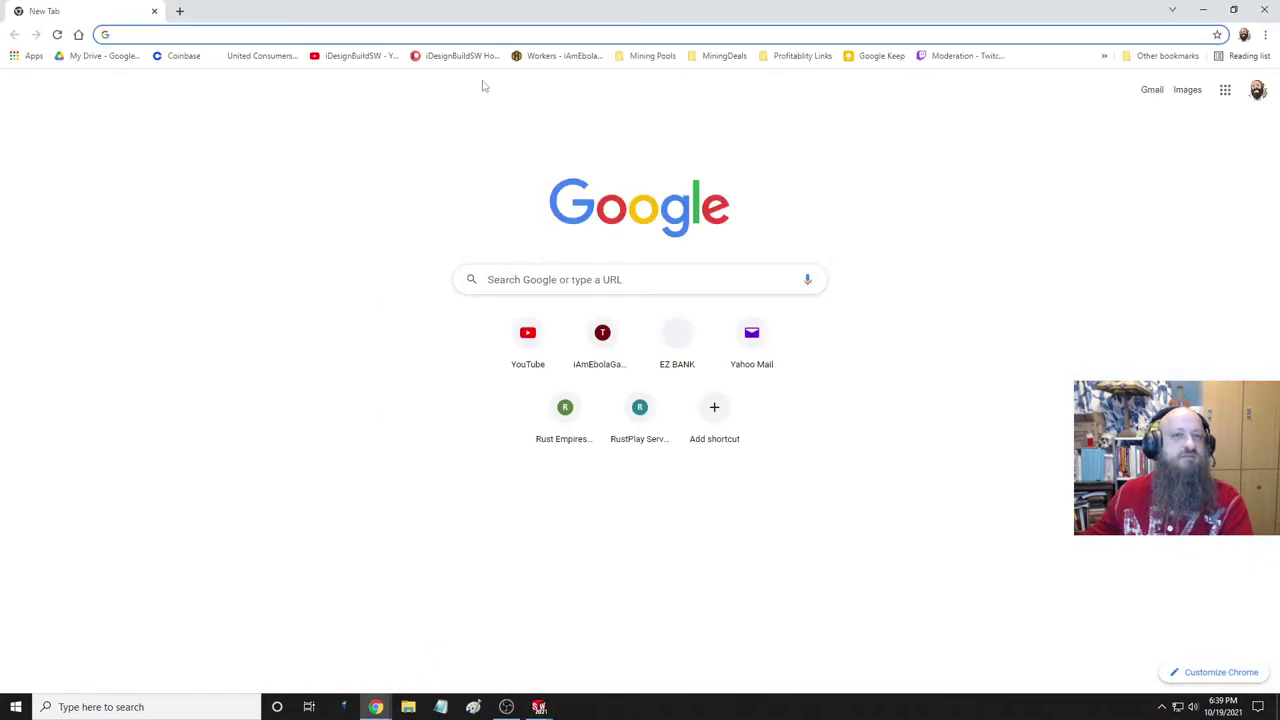
click(941, 35)
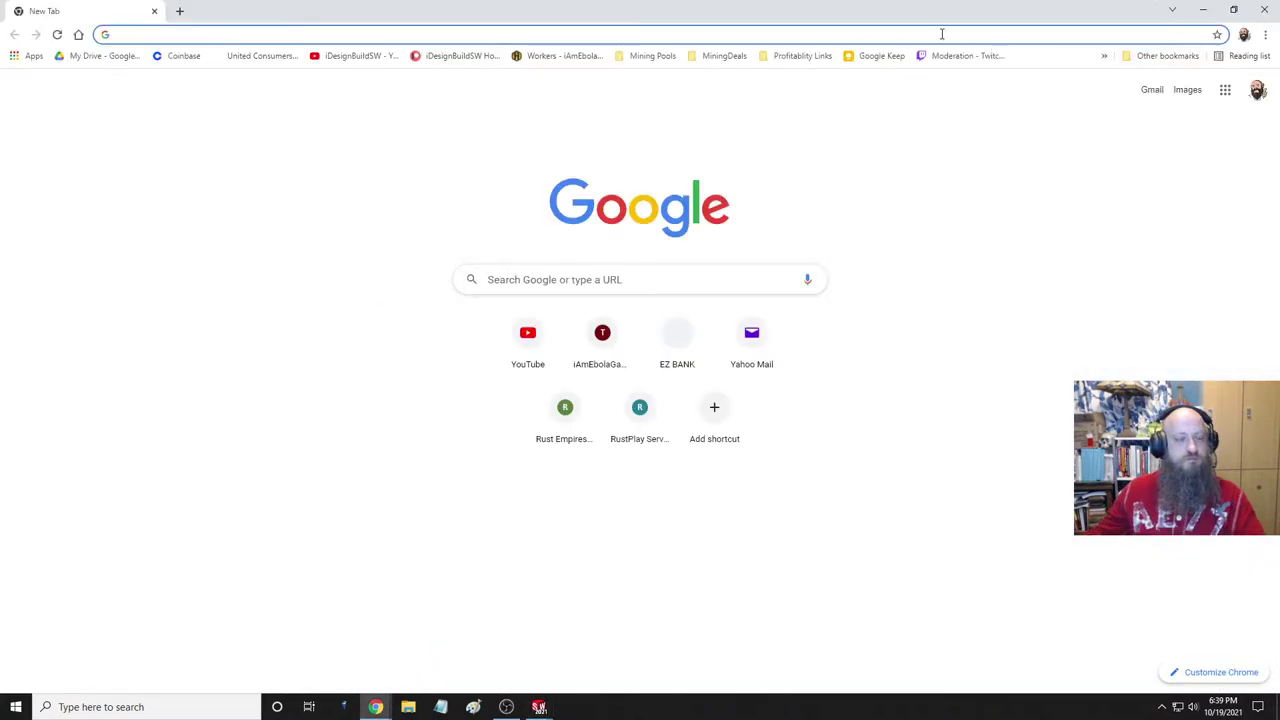
text(am)
key(Return)
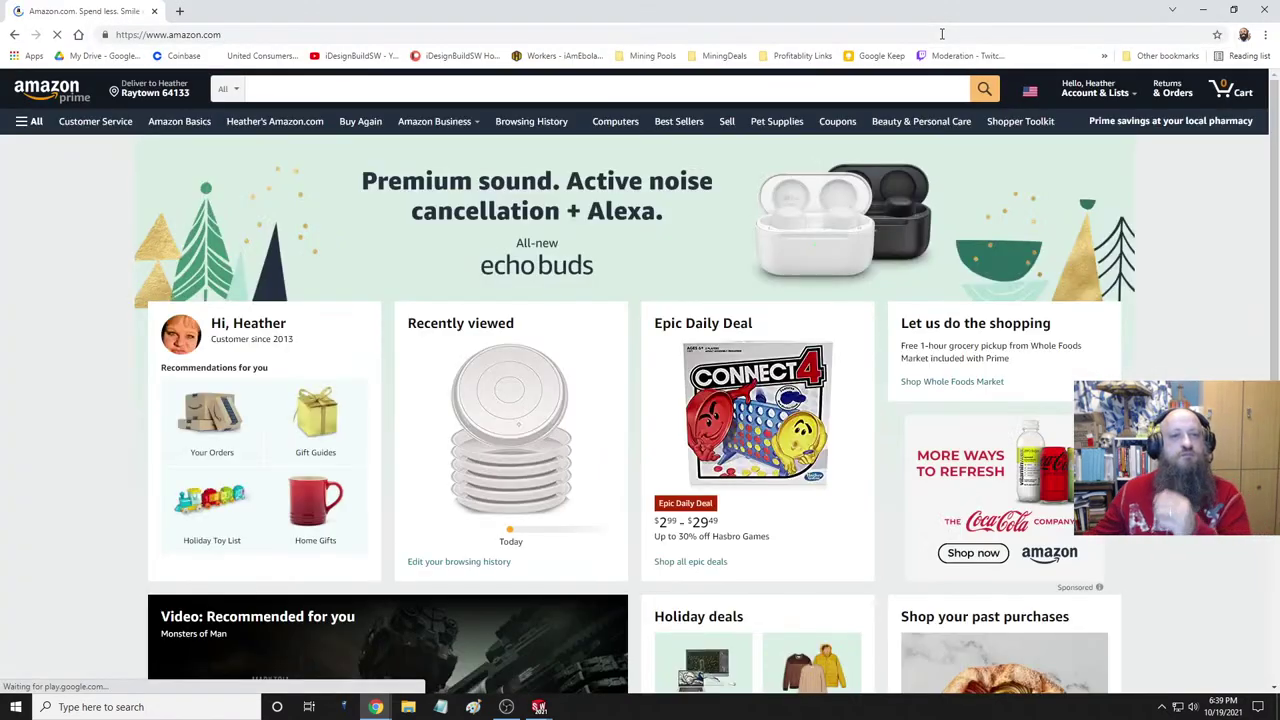
mouse_move(1110, 92)
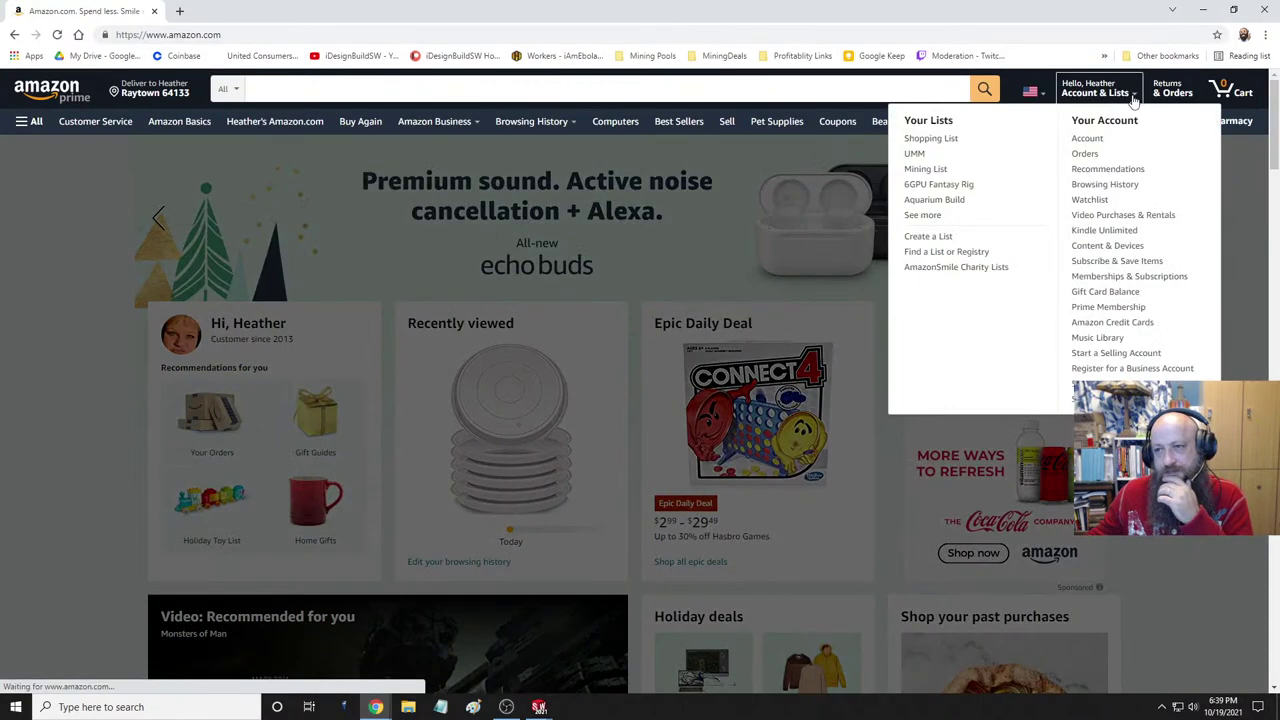
click(914, 153)
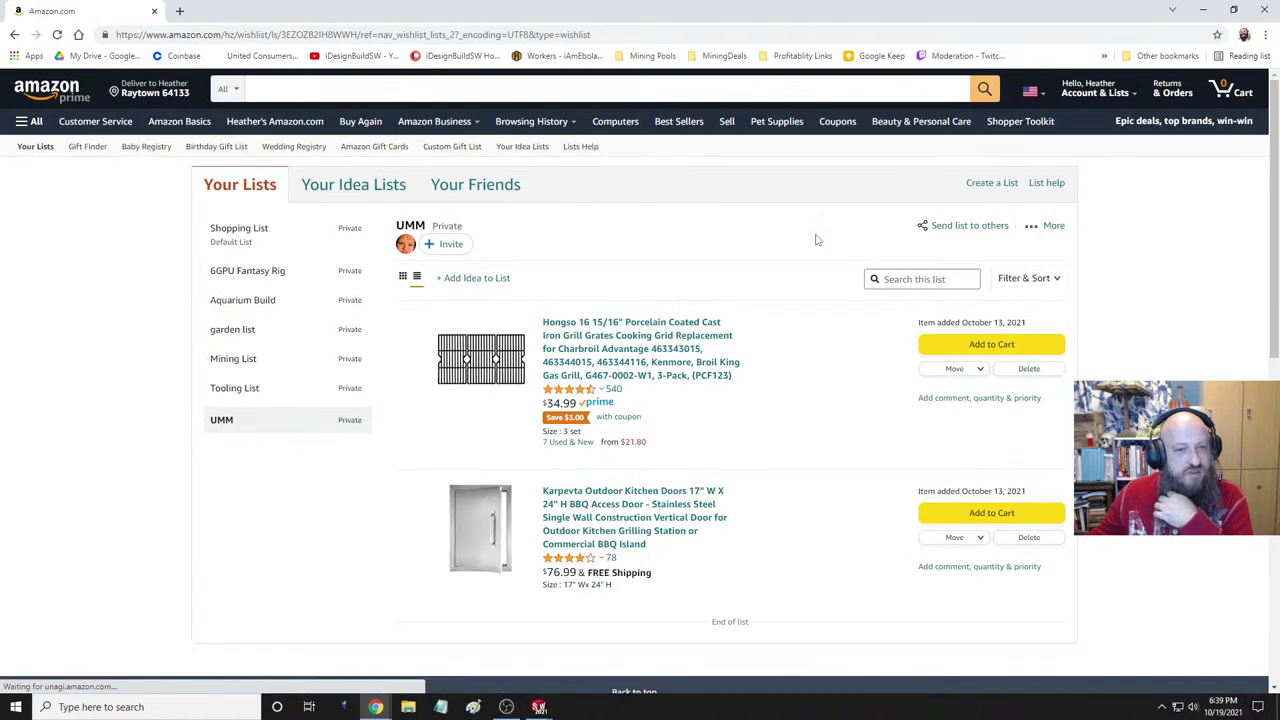
click(612, 328)
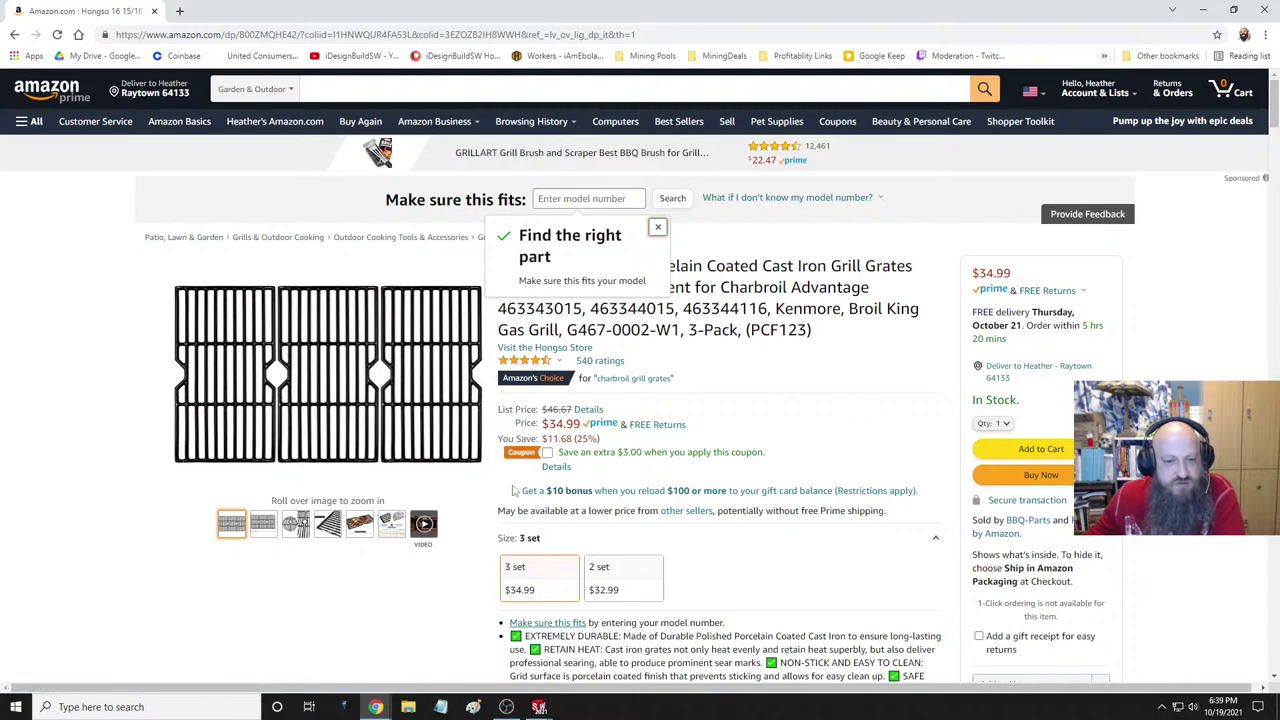
mouse_move(263, 530)
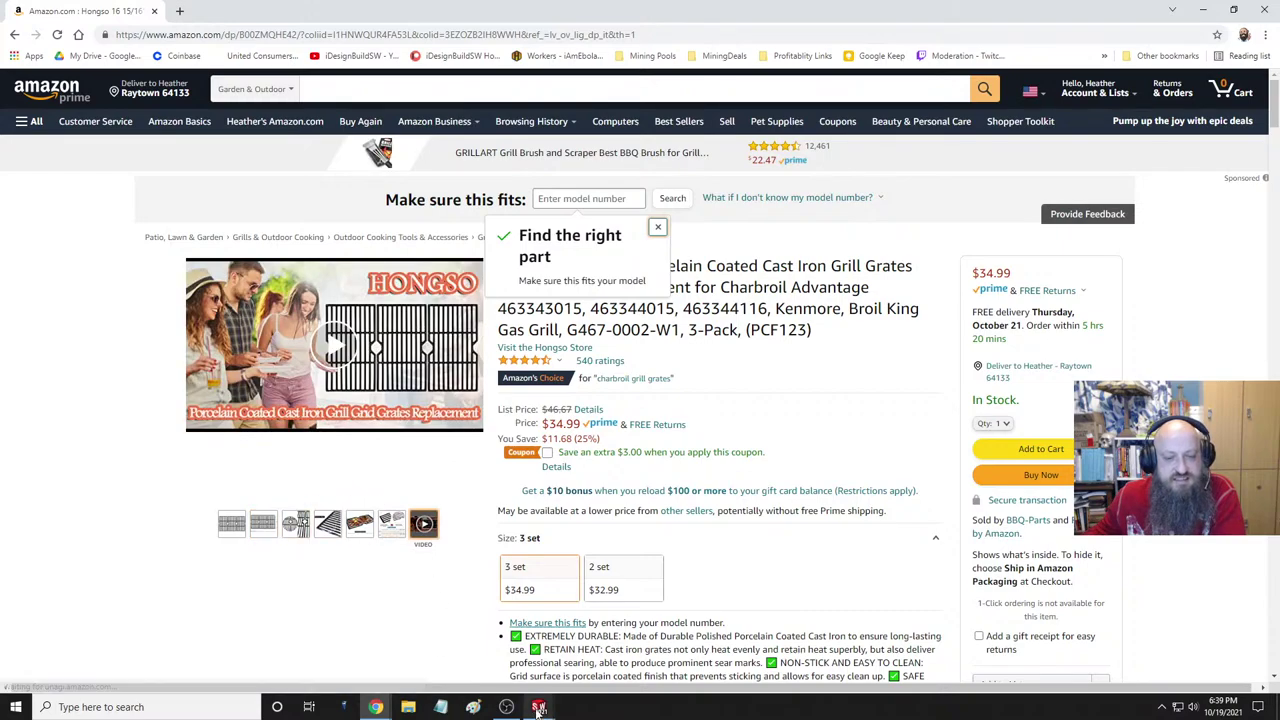
mouse_move(538, 710)
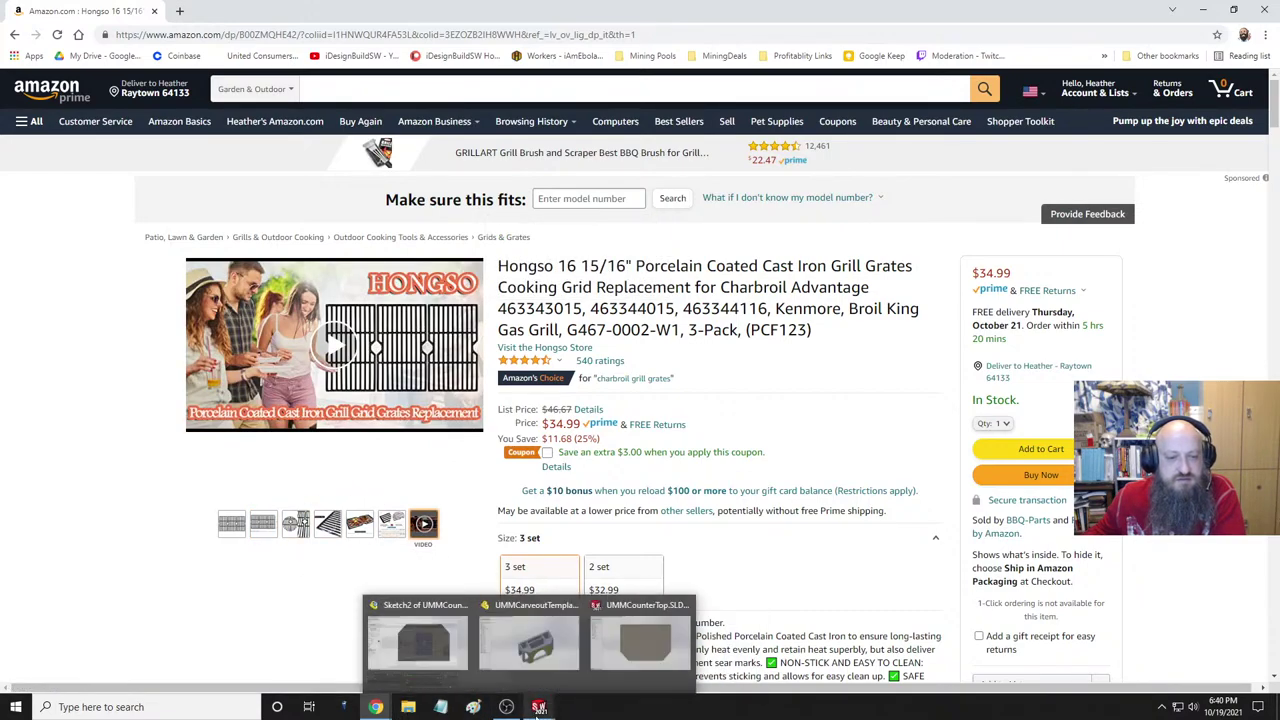
- Delete the 30.00 dimension from the countertop sketch
click(422, 662)
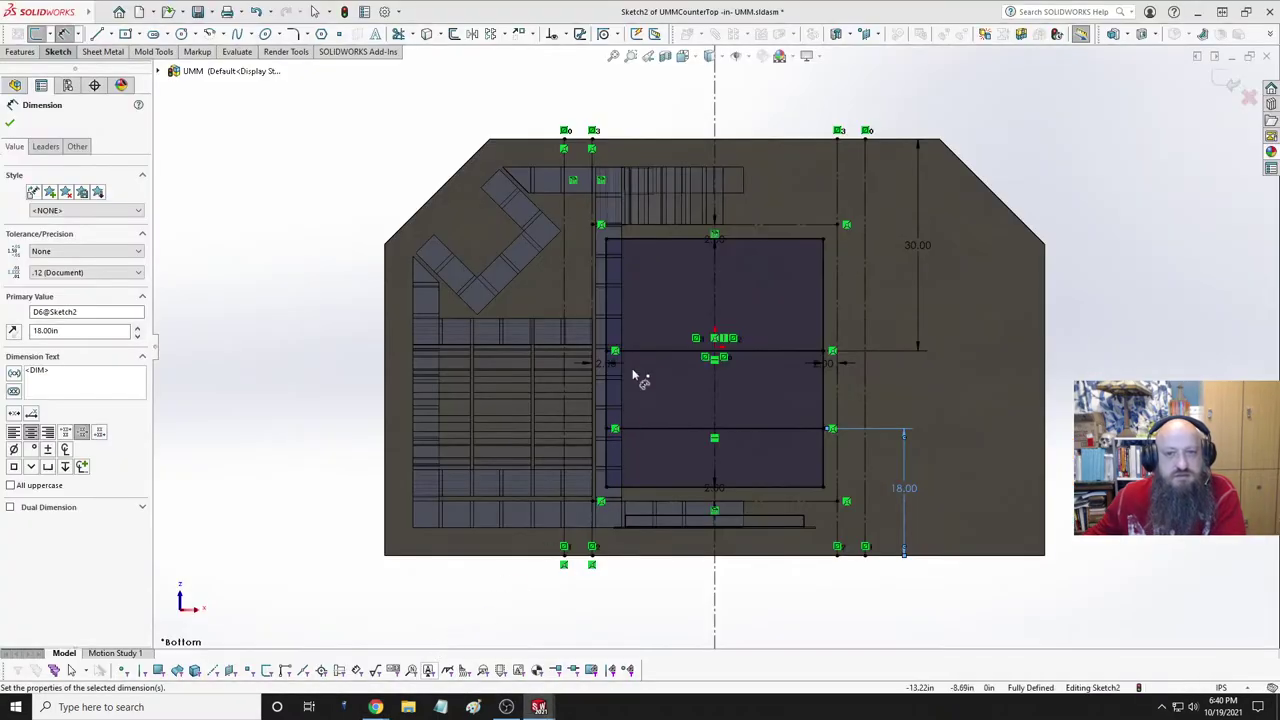
key(Escape)
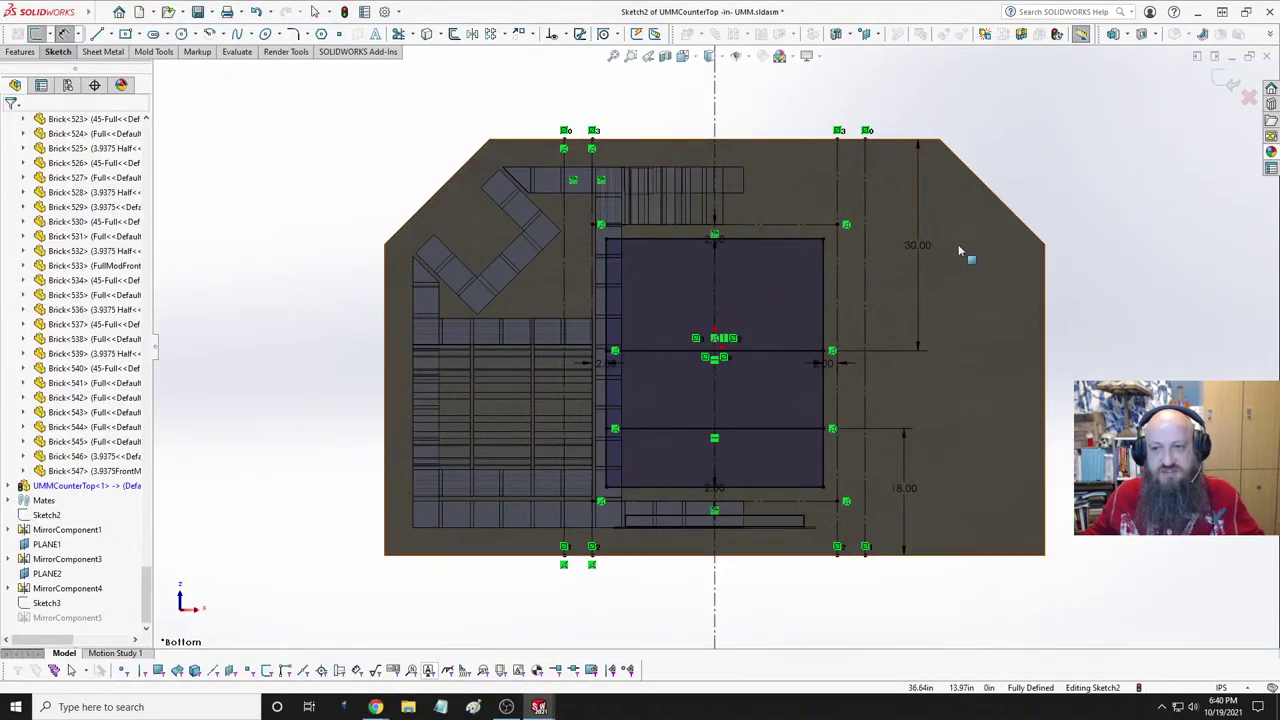
click(918, 247)
key(Delete)
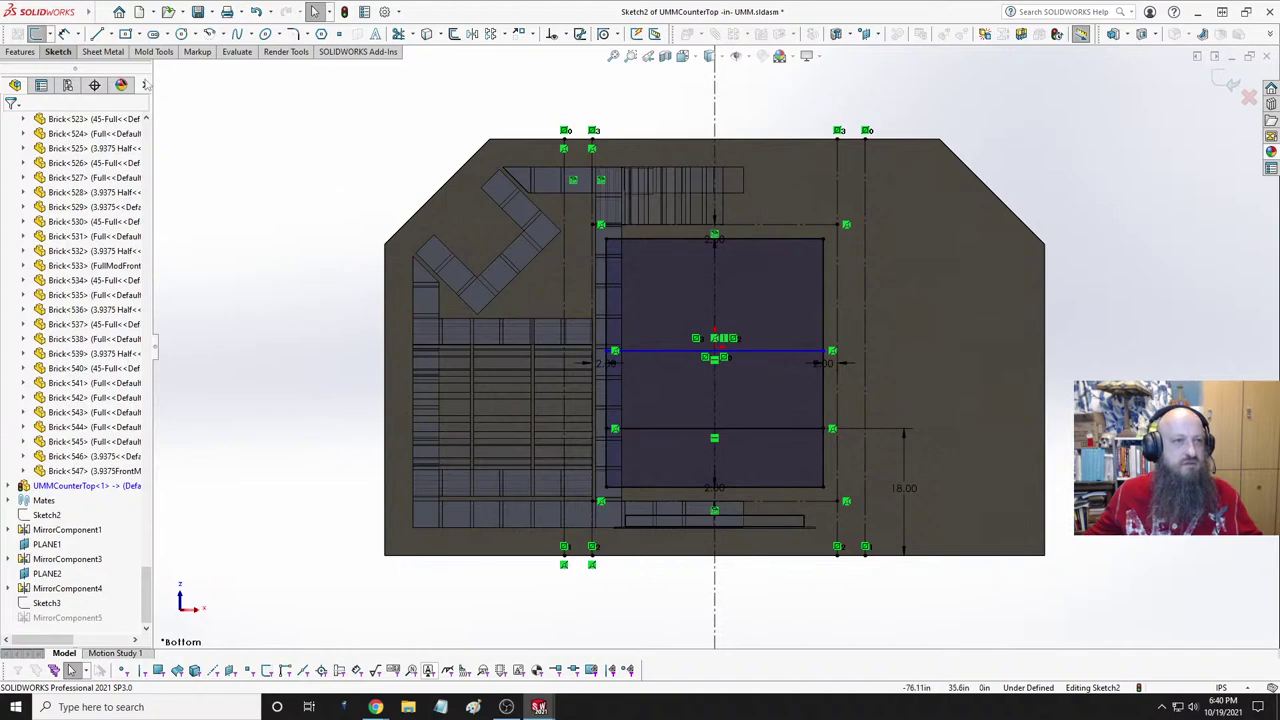
click(62, 33)
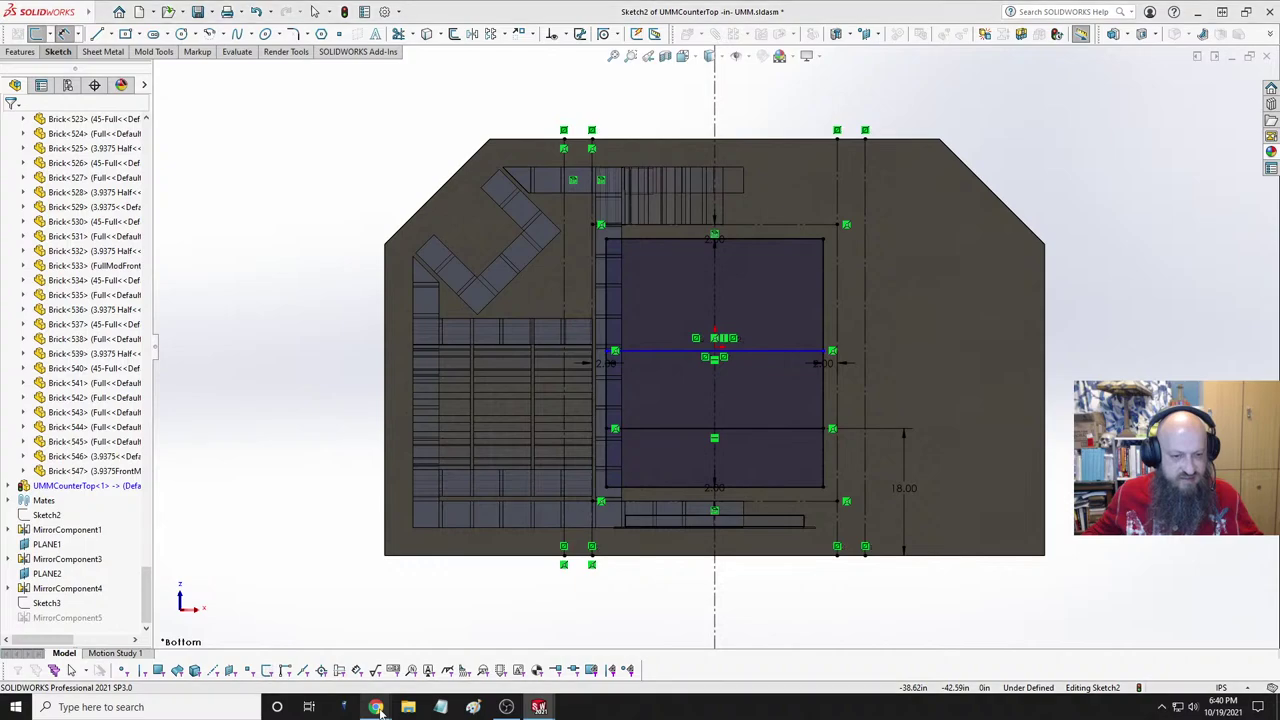
- Review the Hongso grill grate product page in Chrome again
mouse_move(375, 707)
click(410, 667)
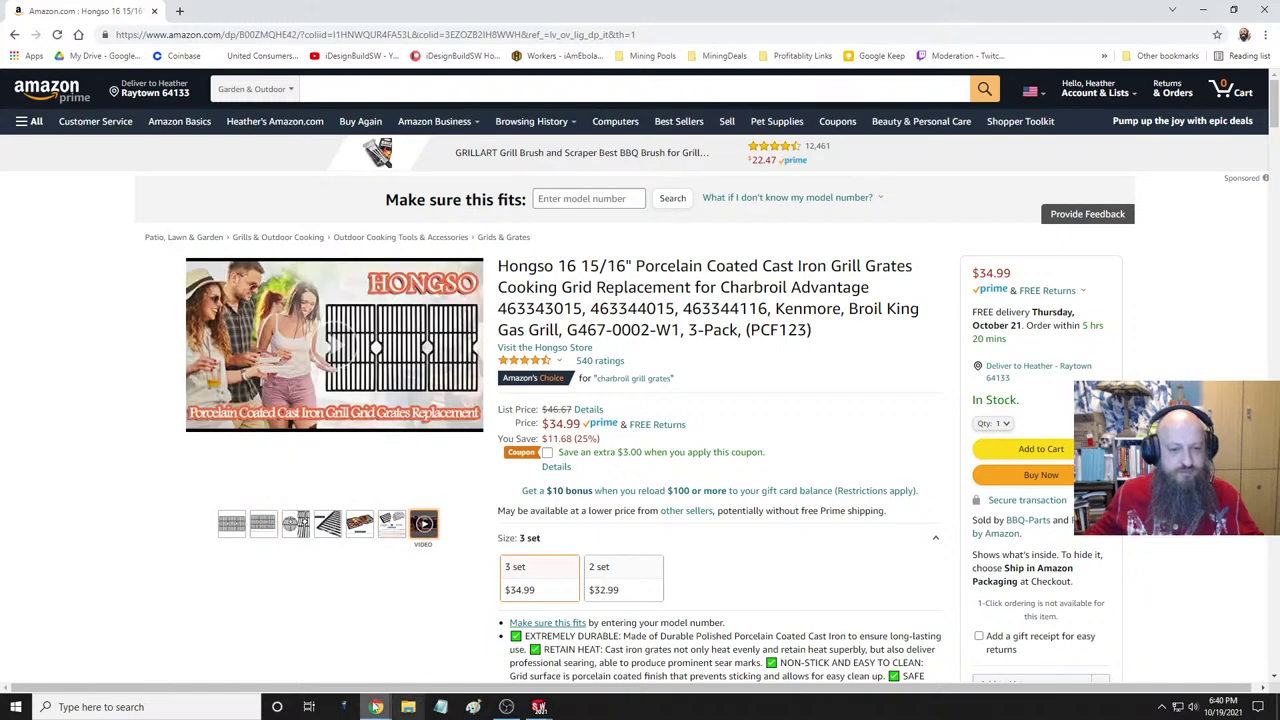
mouse_move(543, 710)
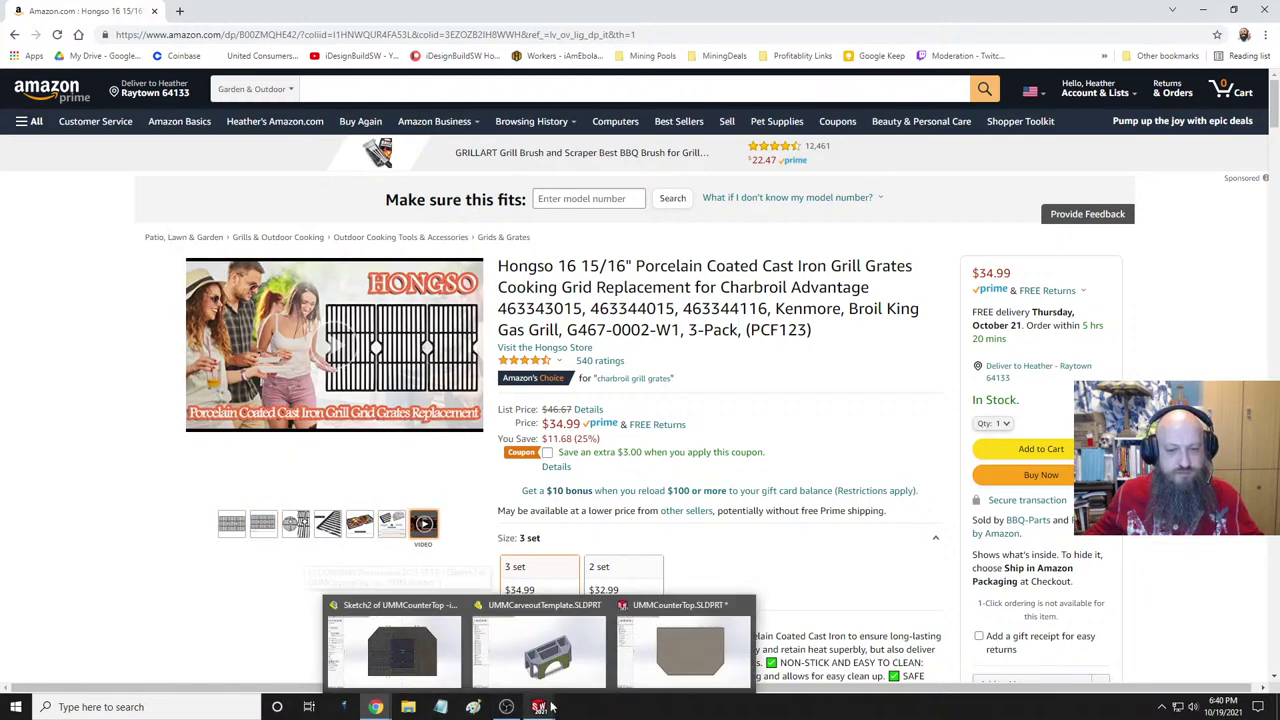
mouse_move(560, 665)
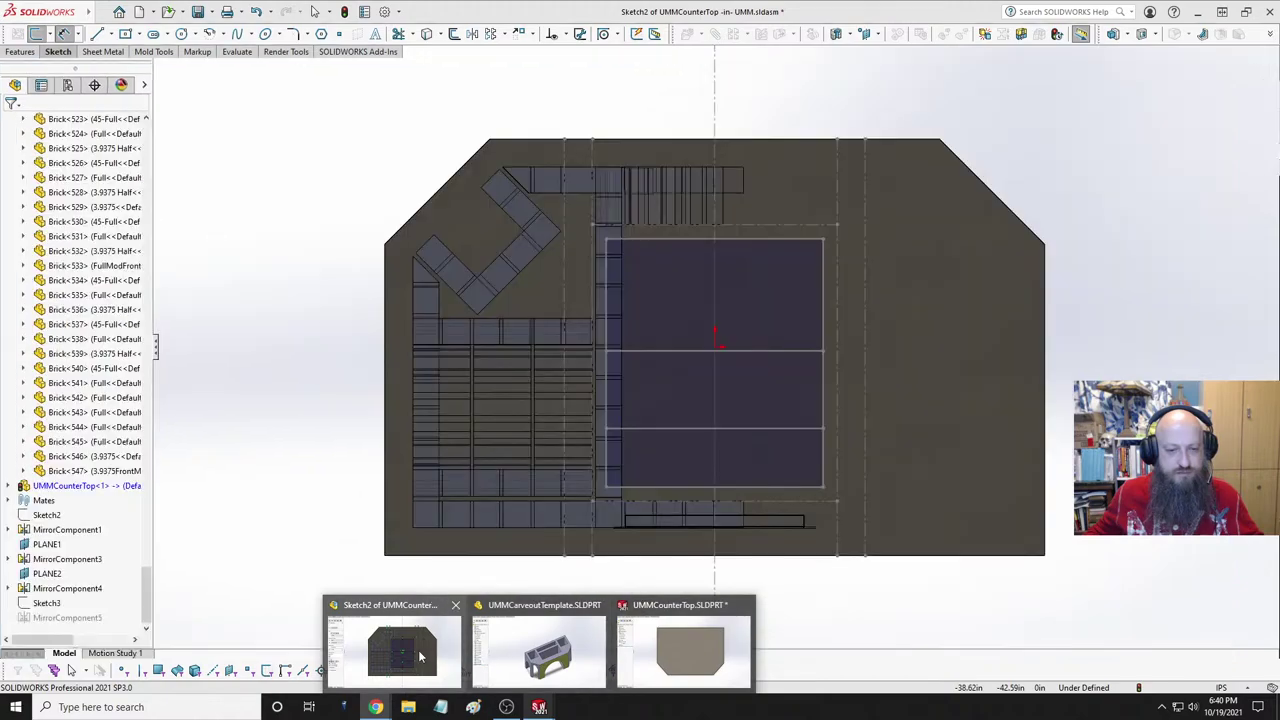
- Rebuild the UMM assembly to exit the sketch and reselect UMMCounterTop's Sketch2
click(420, 656)
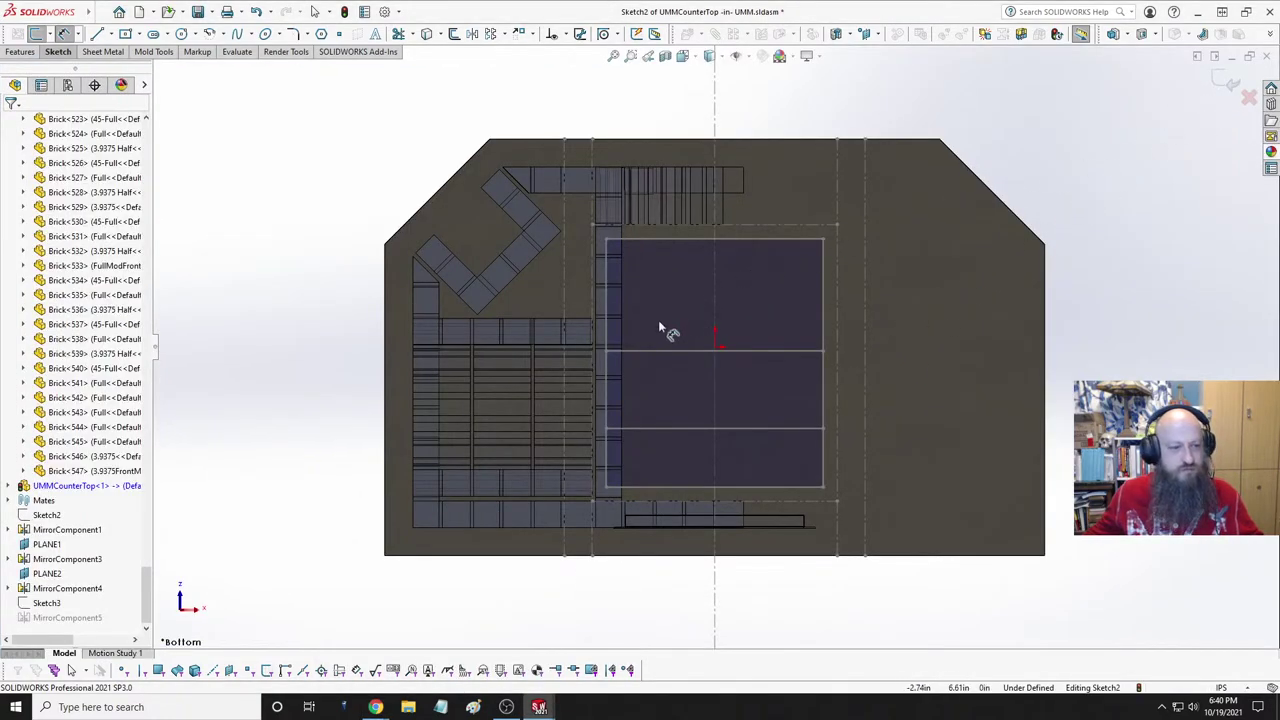
key(d)
key(Escape)
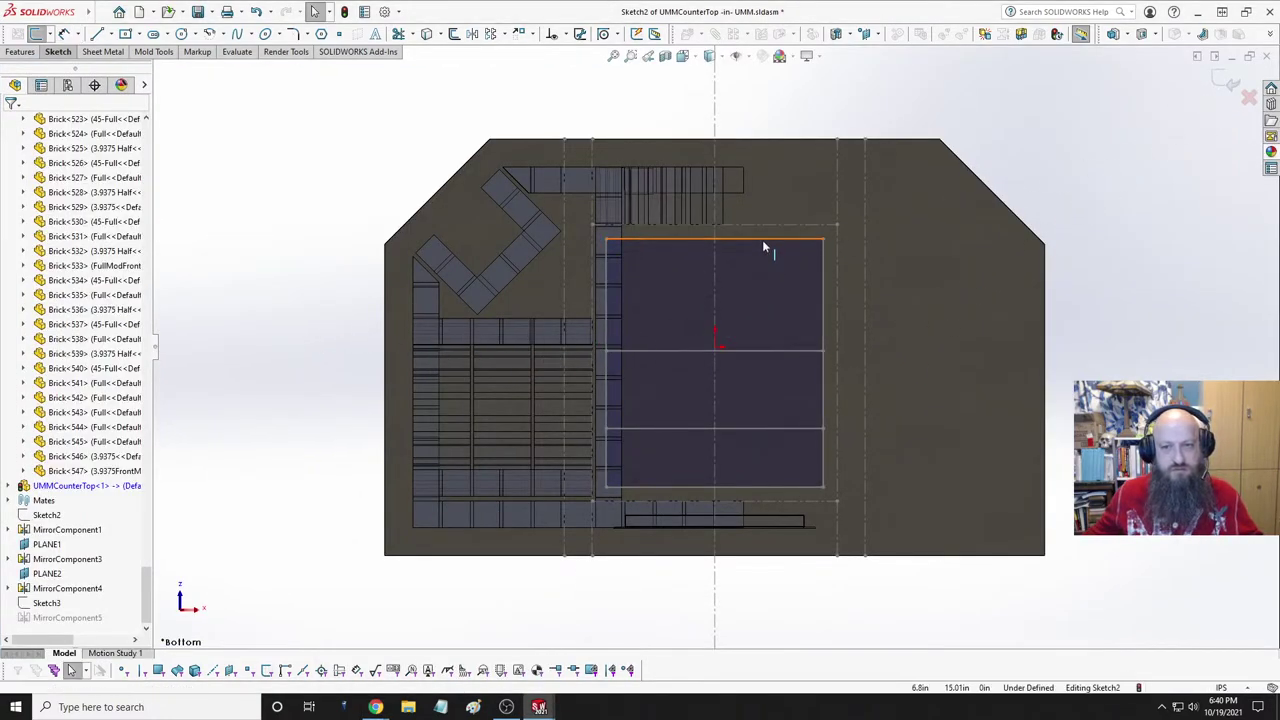
click(762, 240)
key(Escape)
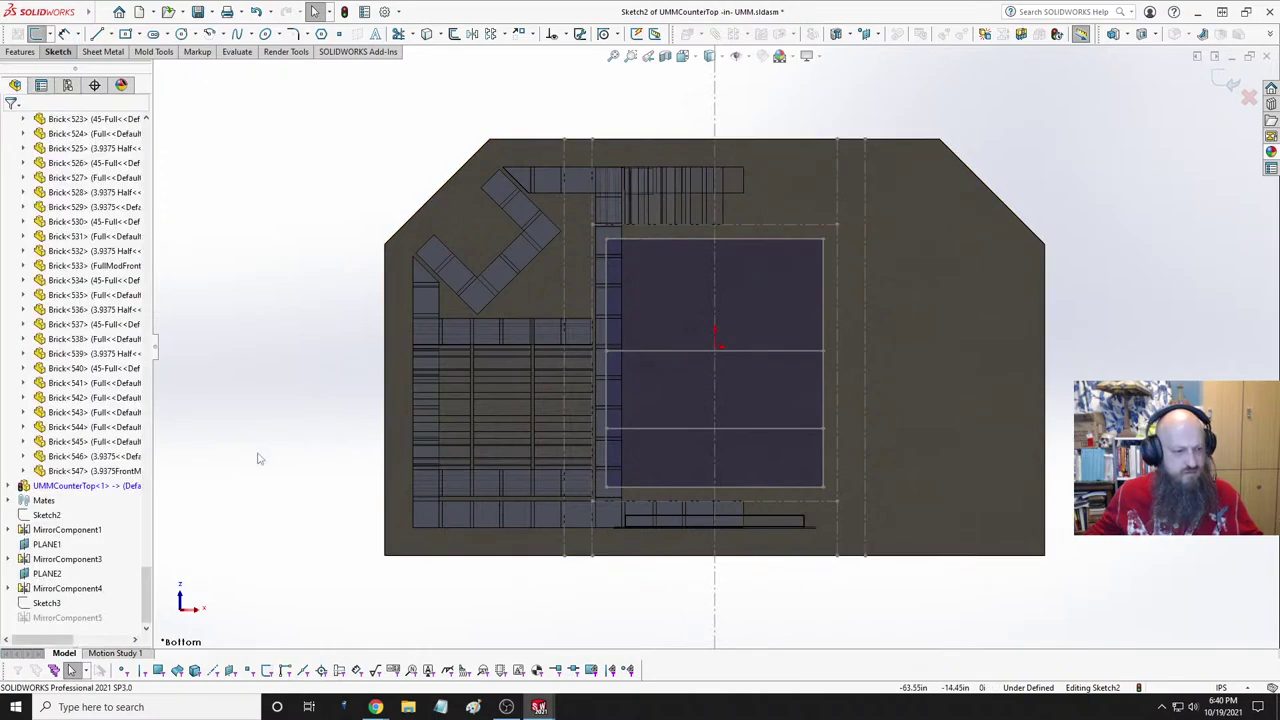
click(10, 486)
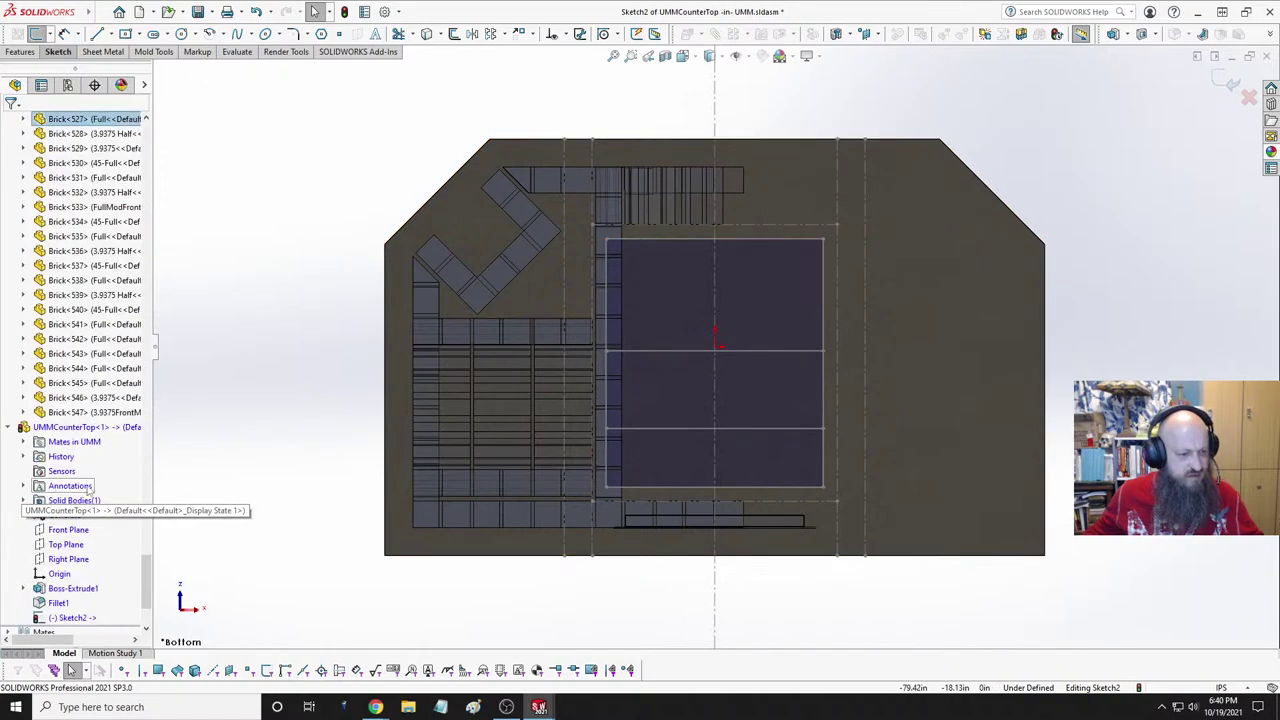
click(77, 572)
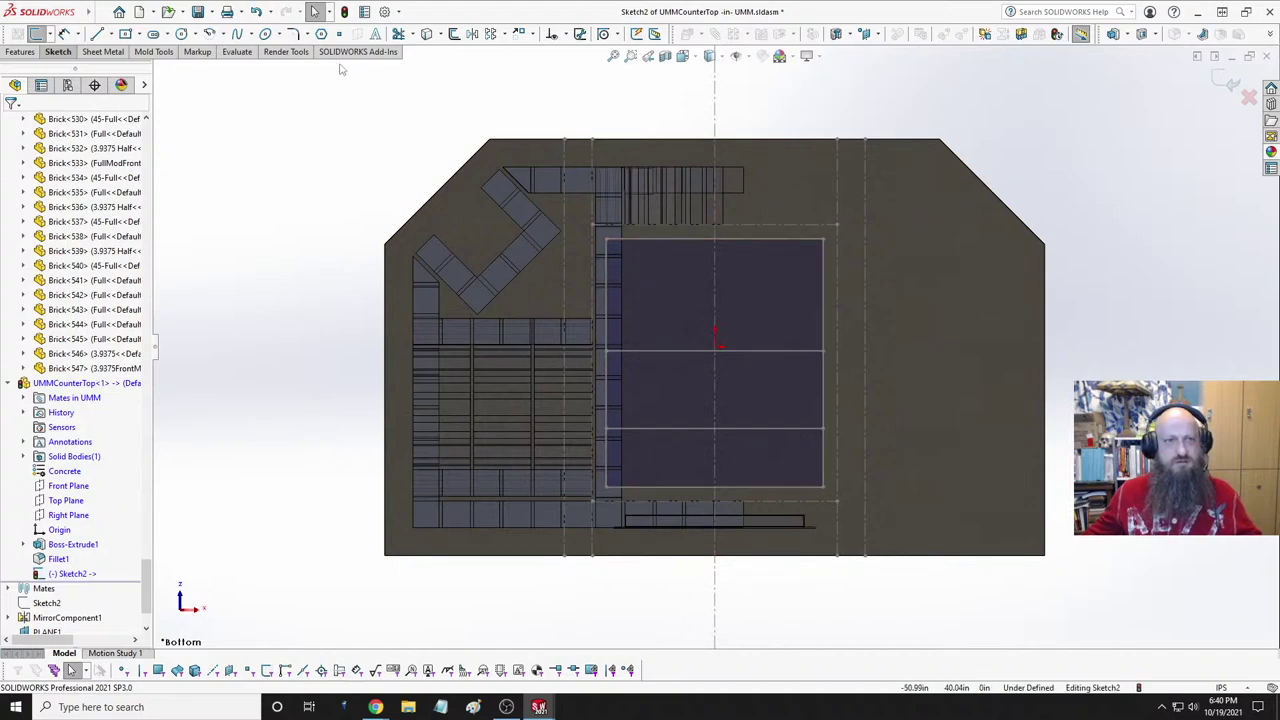
click(344, 11)
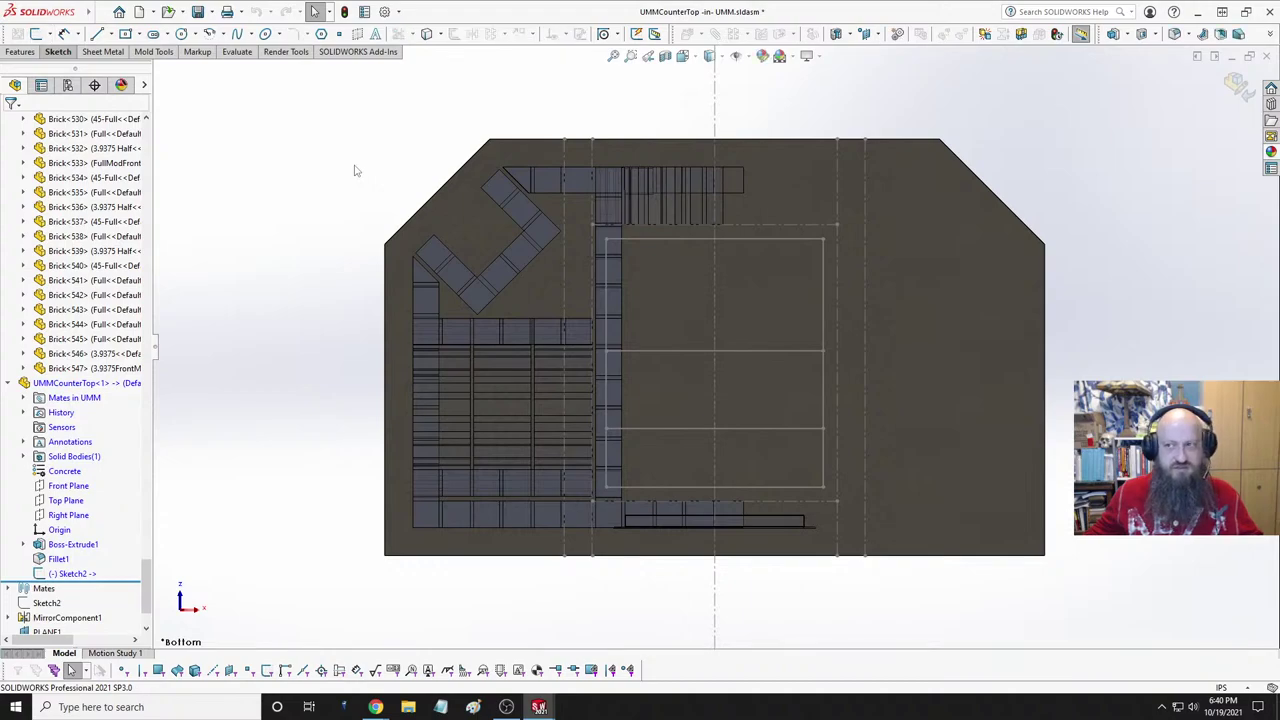
click(80, 575)
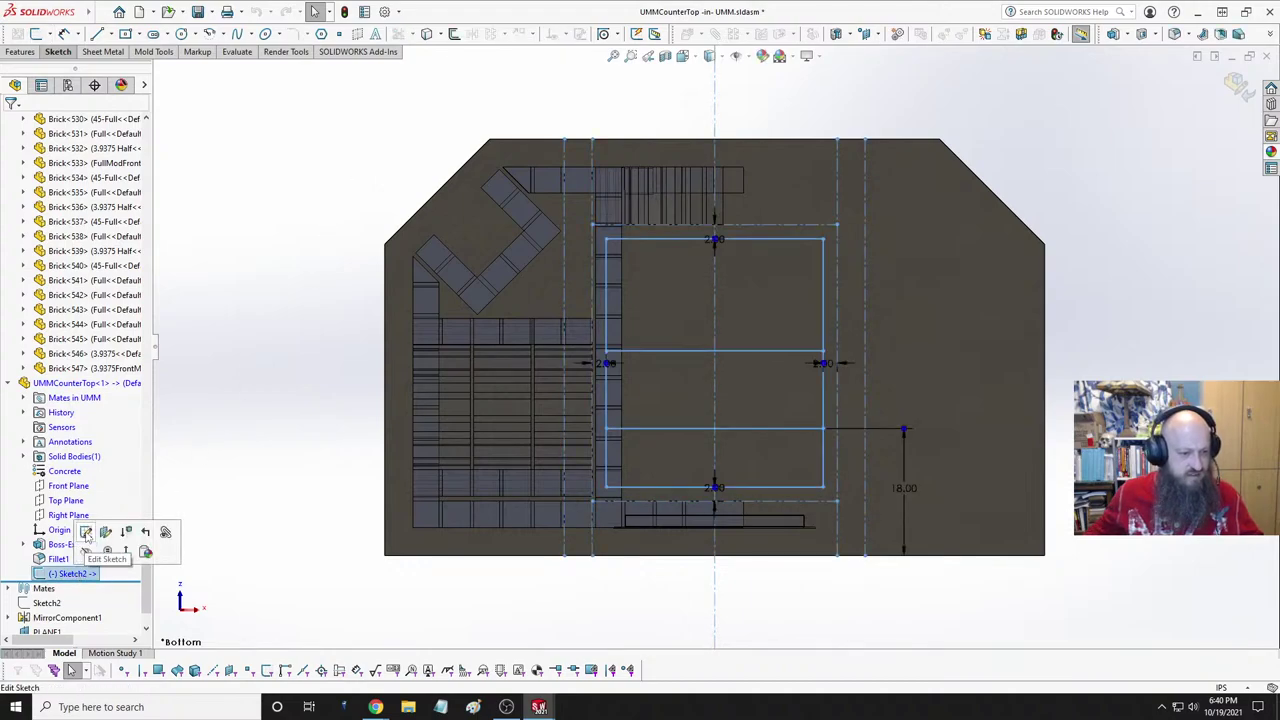
- Edit Sketch2 and dimension the middle horizontal line 16 in below the rectangle's top edge
click(86, 533)
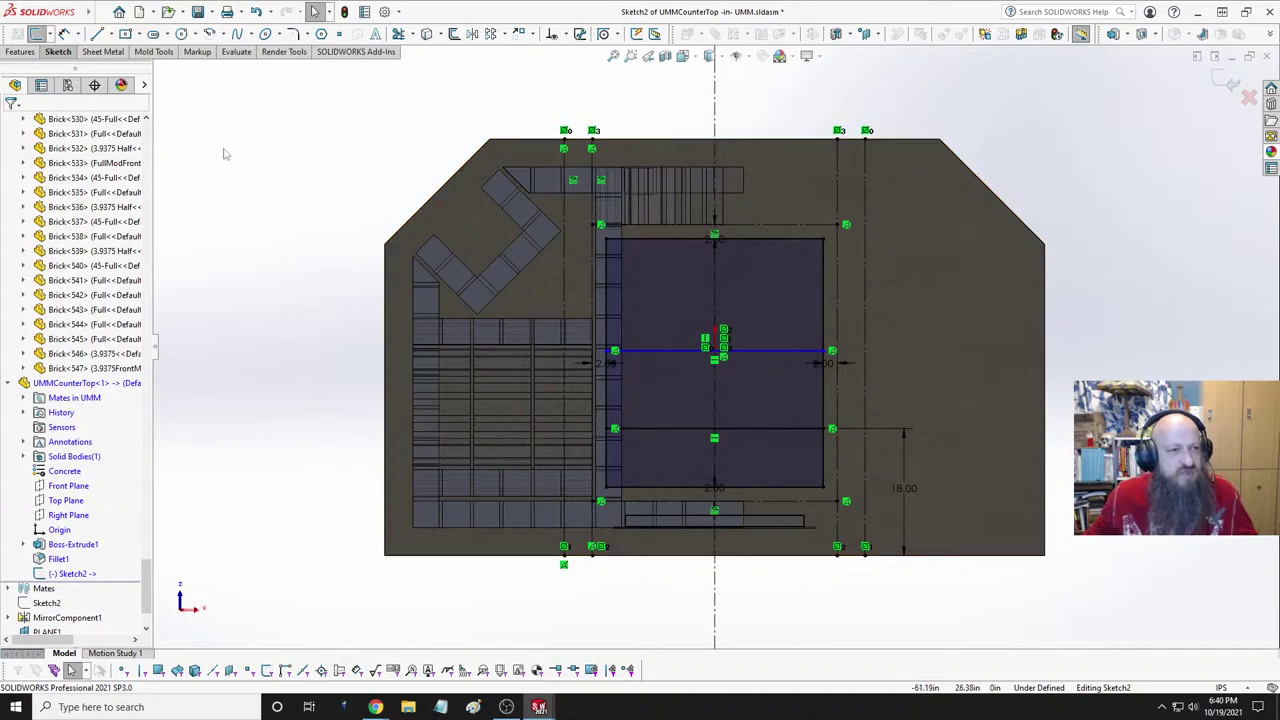
key(d)
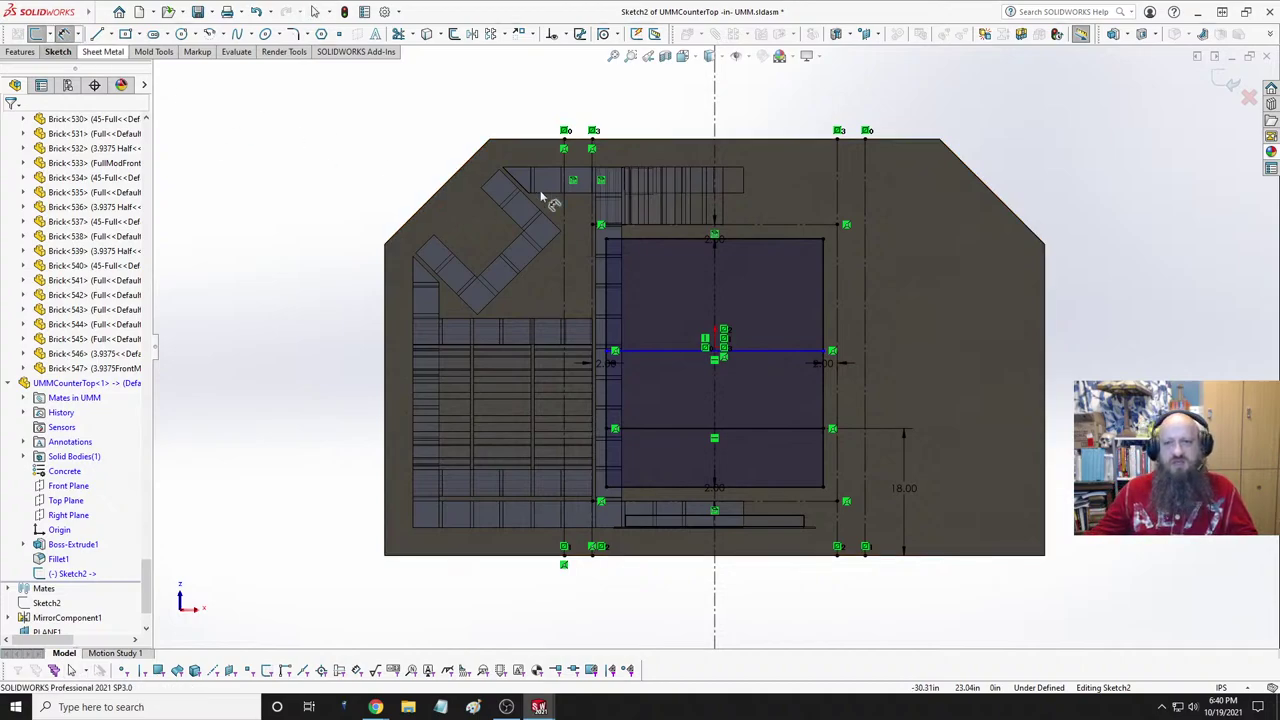
click(786, 241)
click(790, 351)
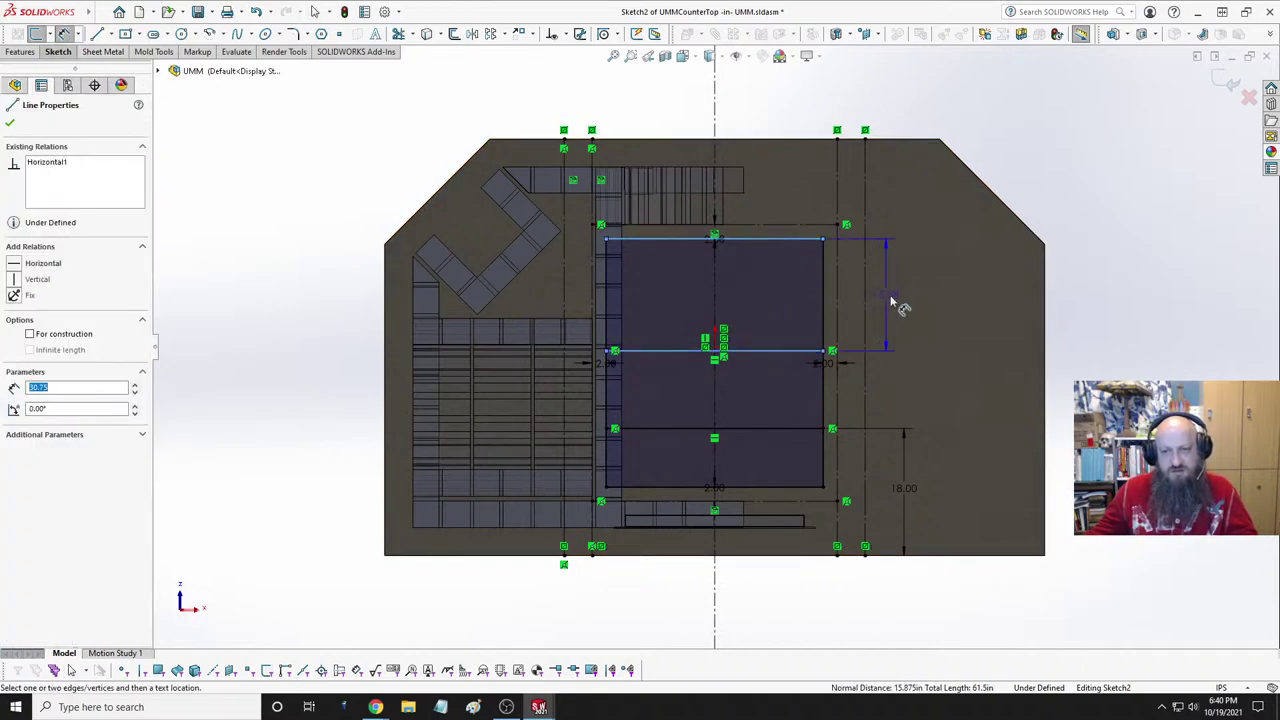
click(987, 298)
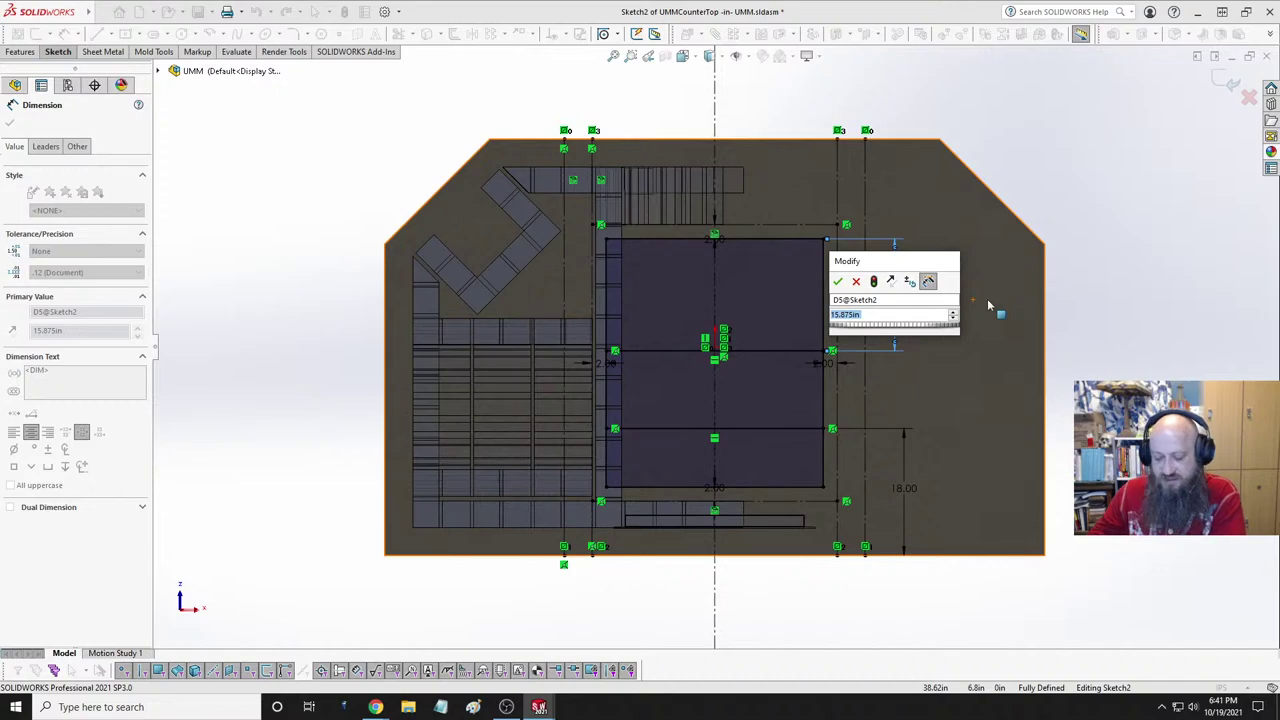
text(16)
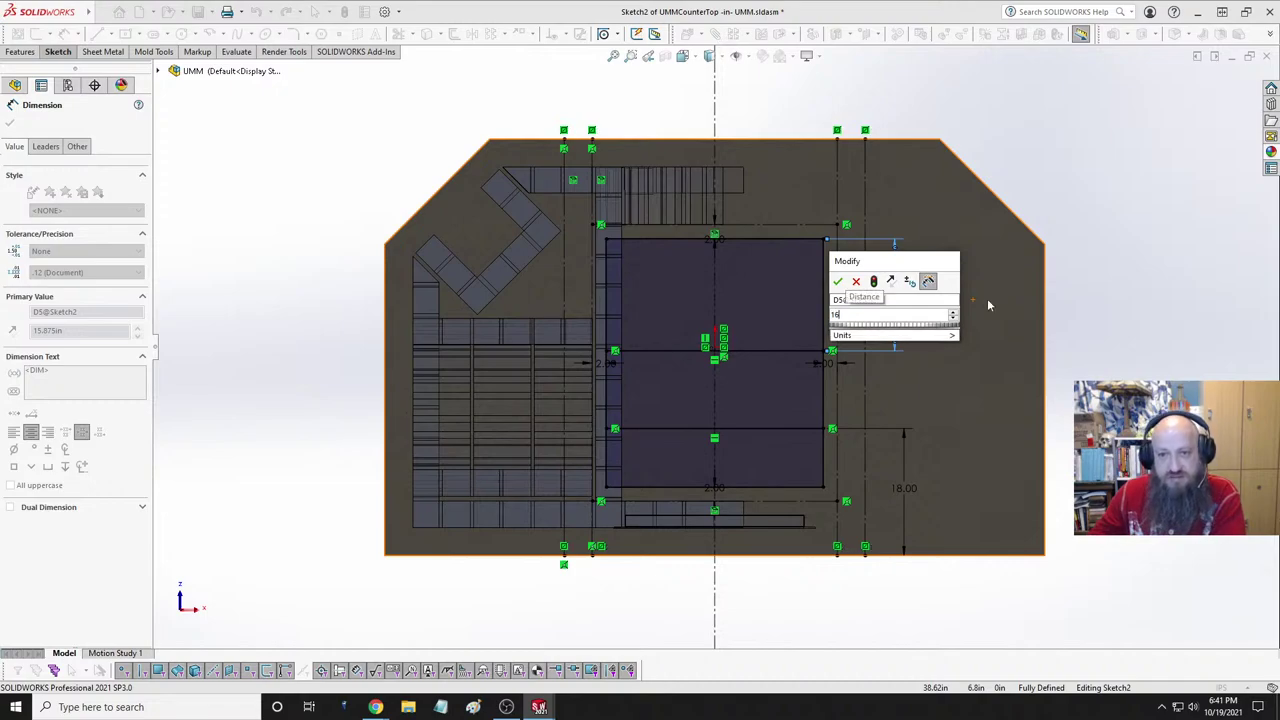
key(Return)
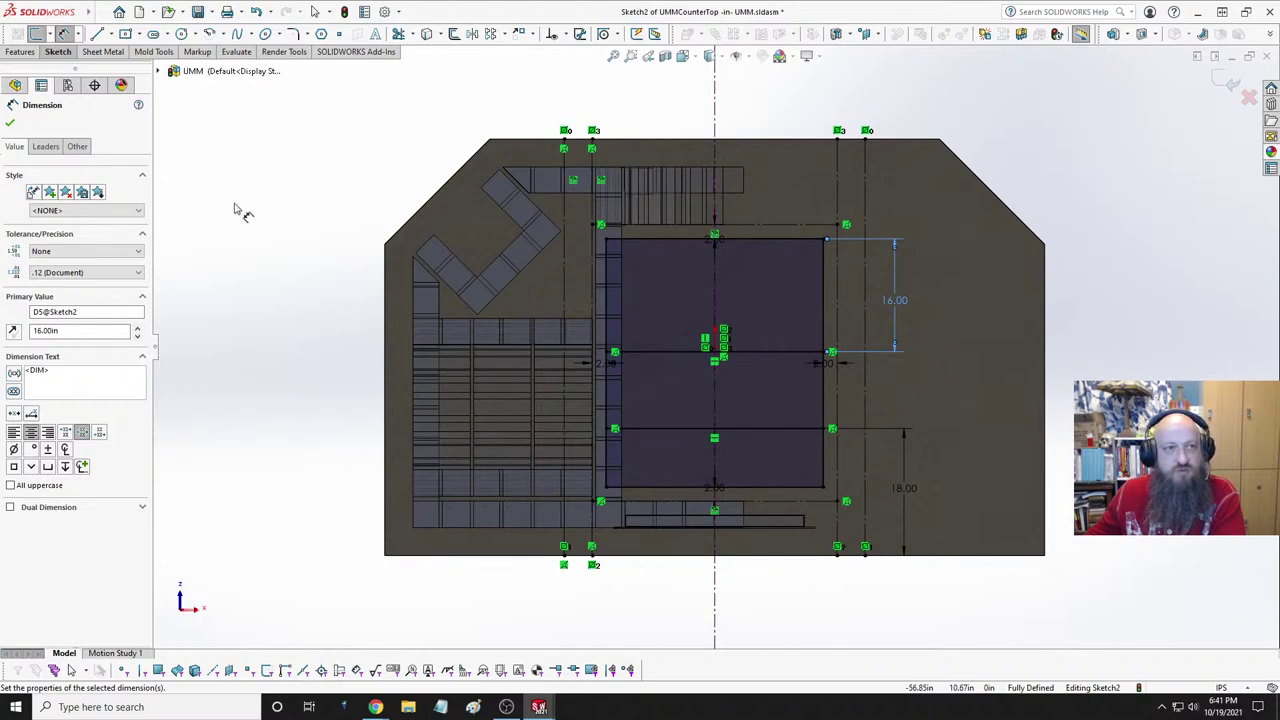
- Switch to Amazon and open the related Hongso 18 1/4 x 24 3/4 in grates listing
mouse_move(380, 708)
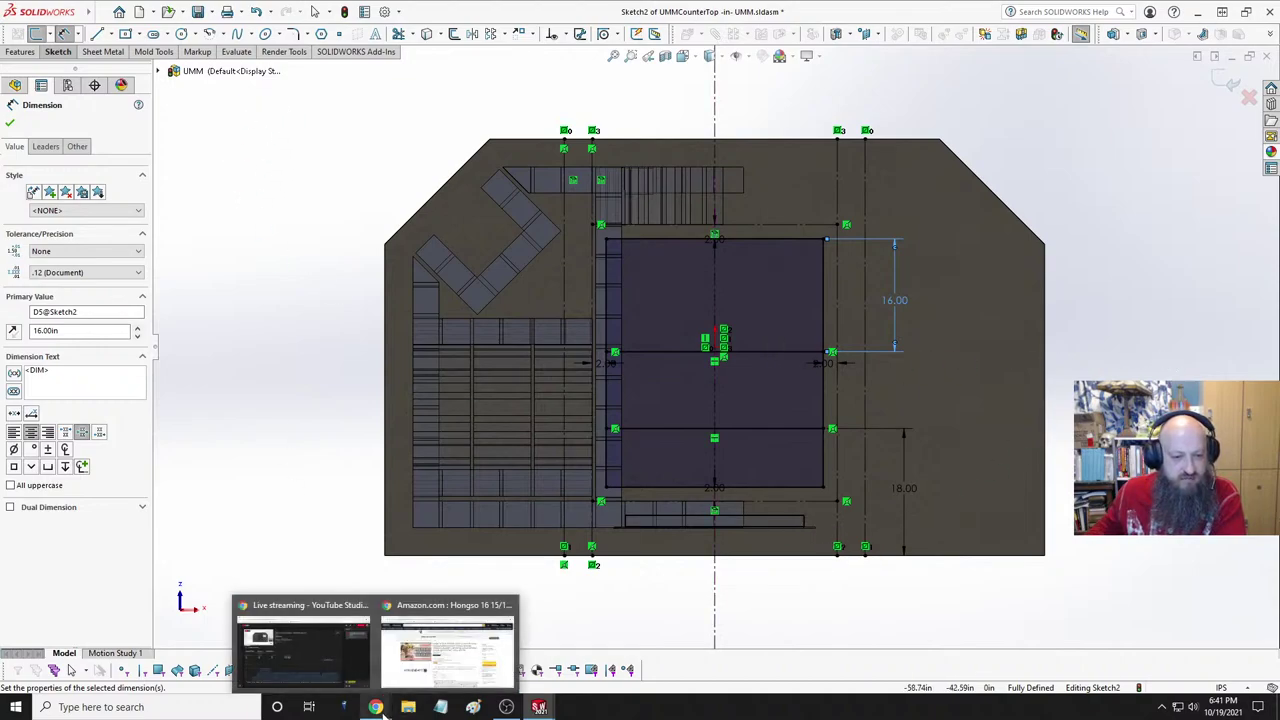
click(448, 645)
mouse_move(266, 527)
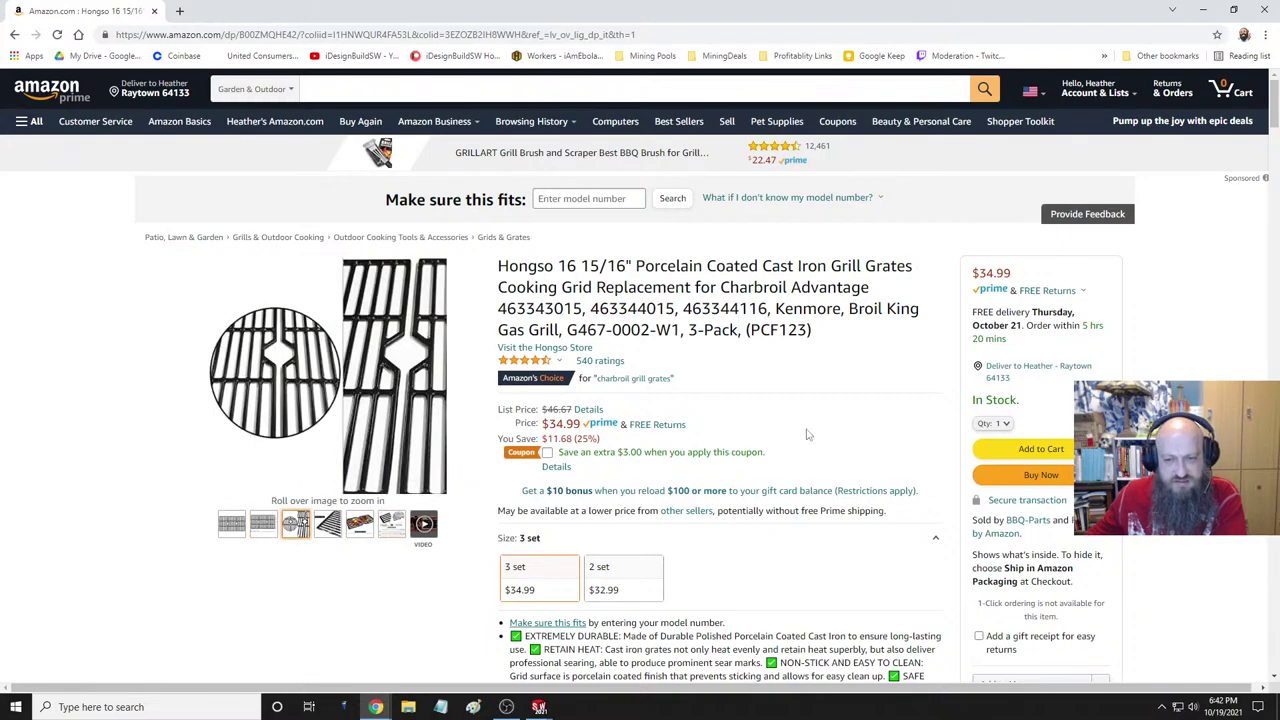
scroll(722, 480, down, 3)
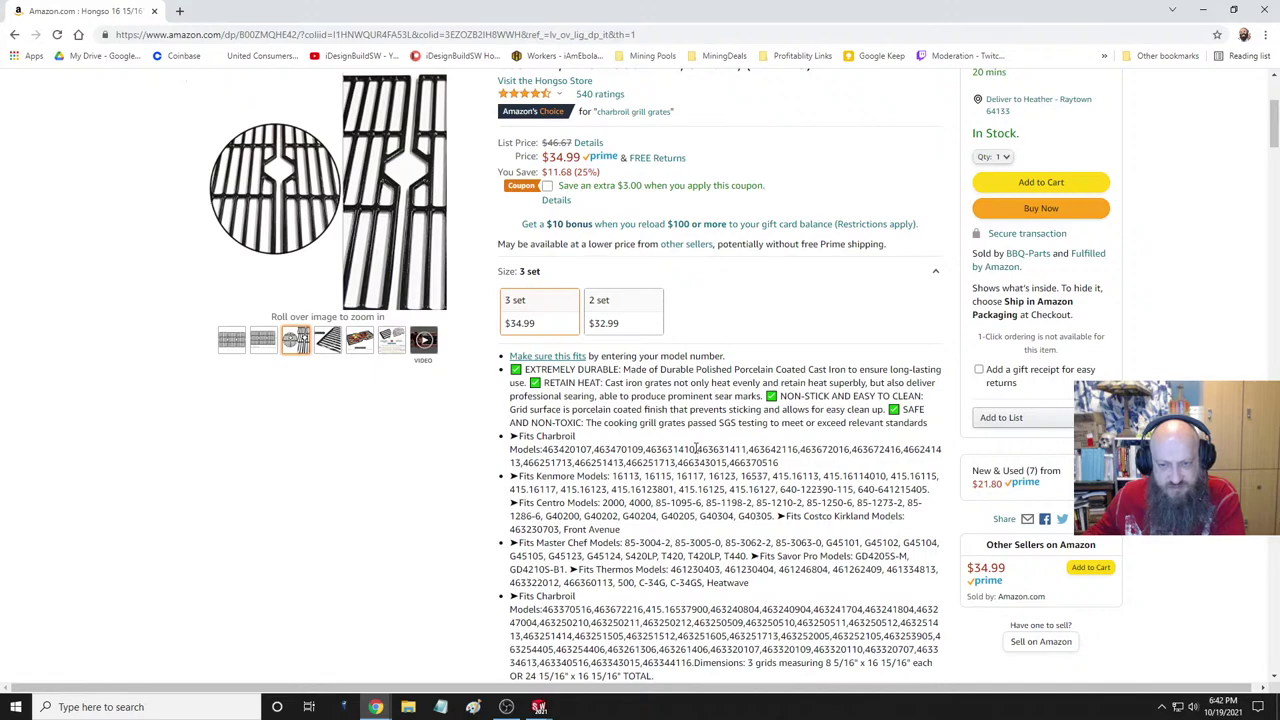
scroll(695, 460, down, 2)
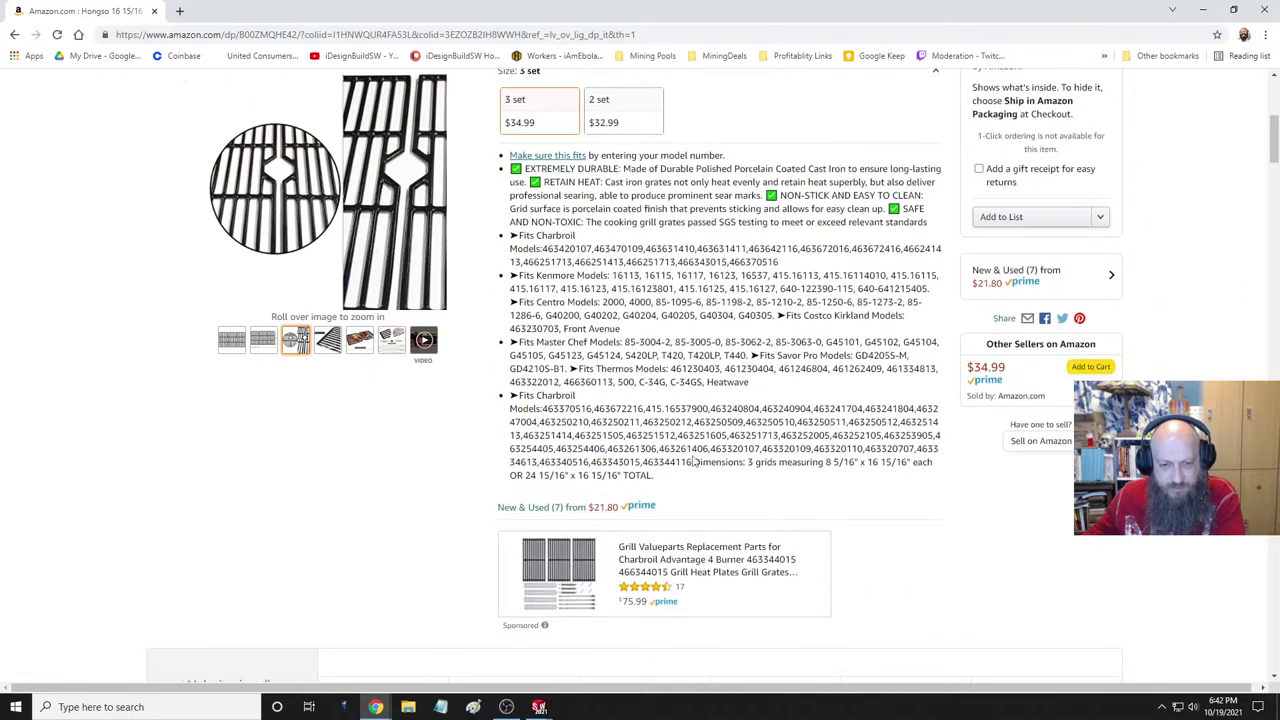
scroll(695, 460, down, 3)
scroll(695, 462, down, 5)
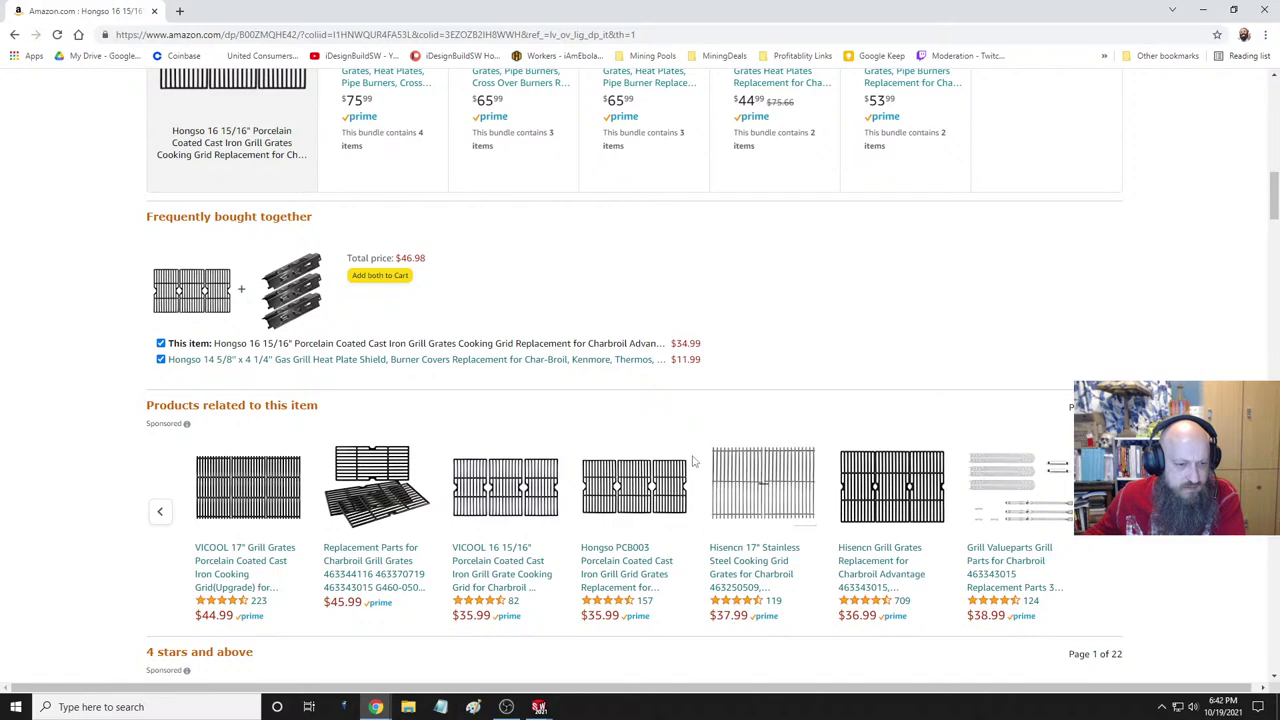
scroll(695, 460, down, 1)
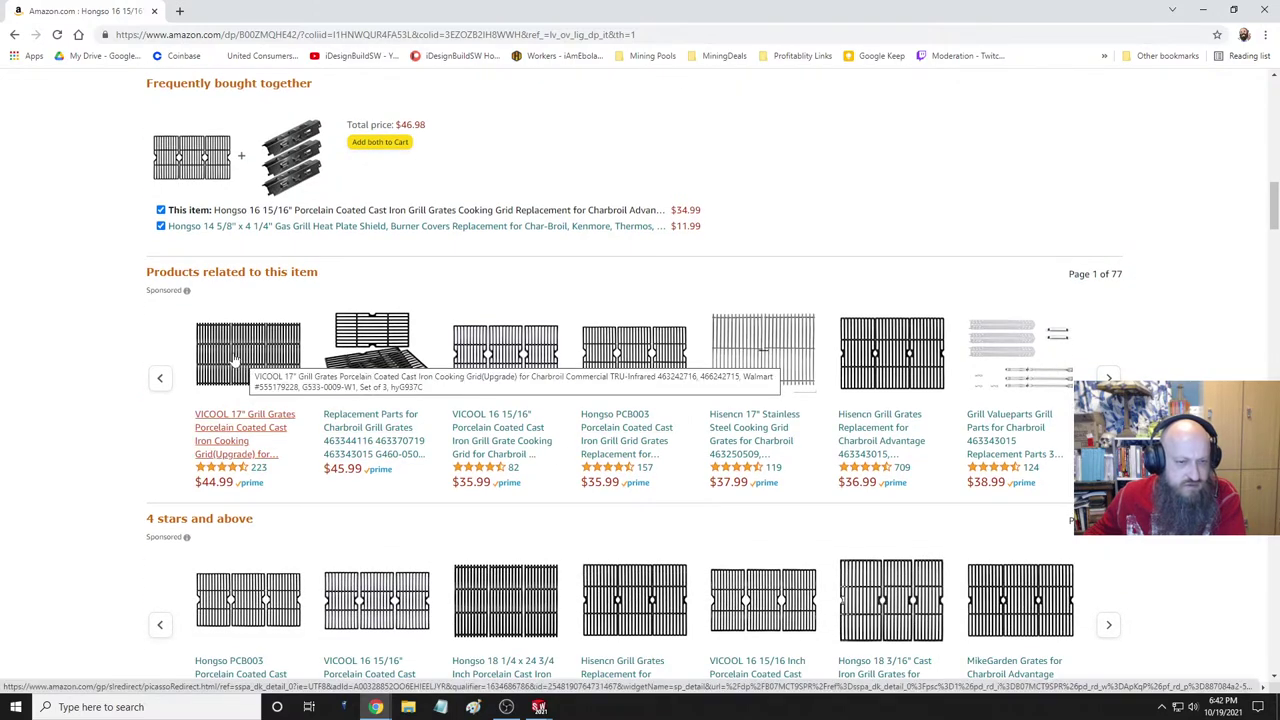
scroll(590, 528, down, 2)
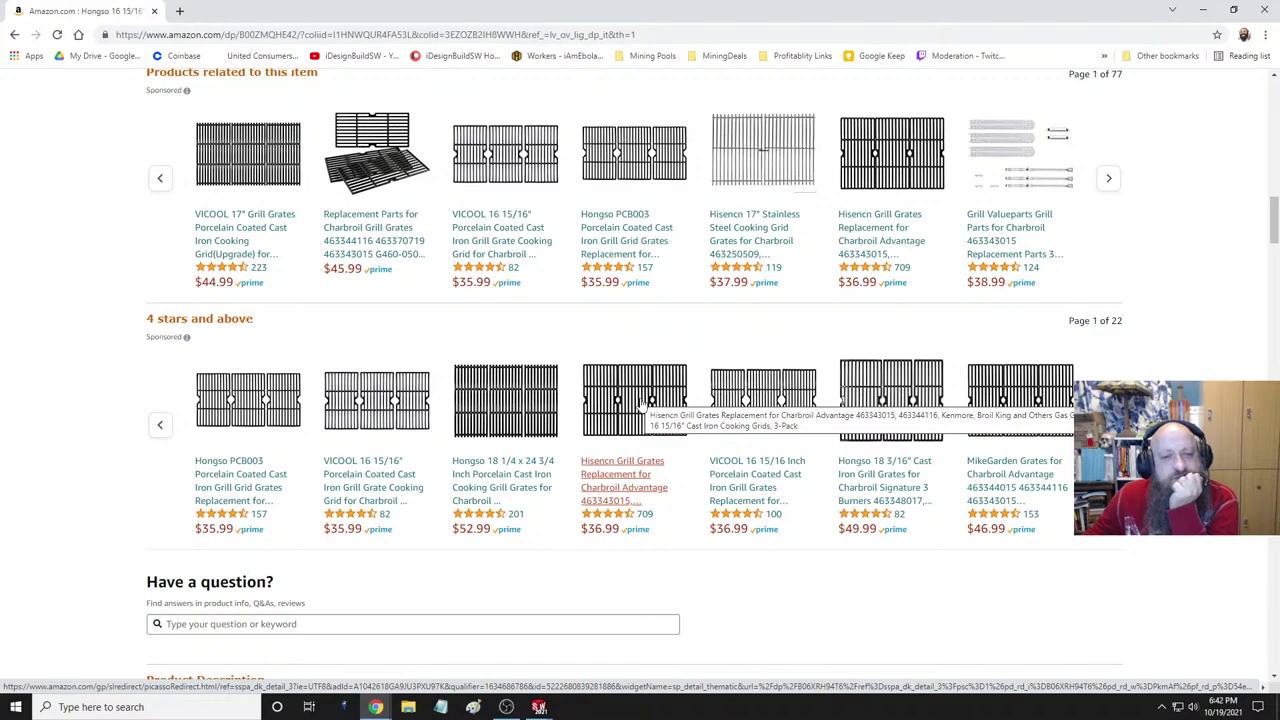
click(498, 408)
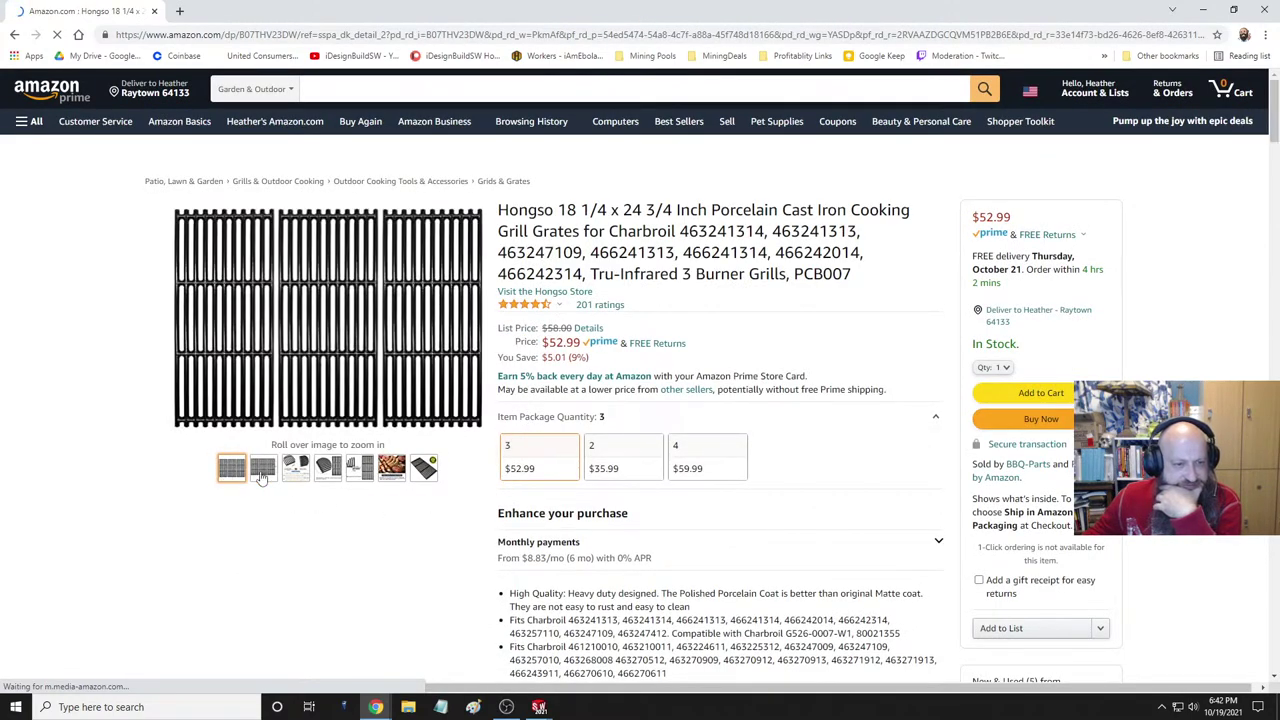
- Go back to the Hongso grates page, check the three 8 5/16 × 16 15/16 in grates, return to SOLIDWORKS
mouse_move(264, 472)
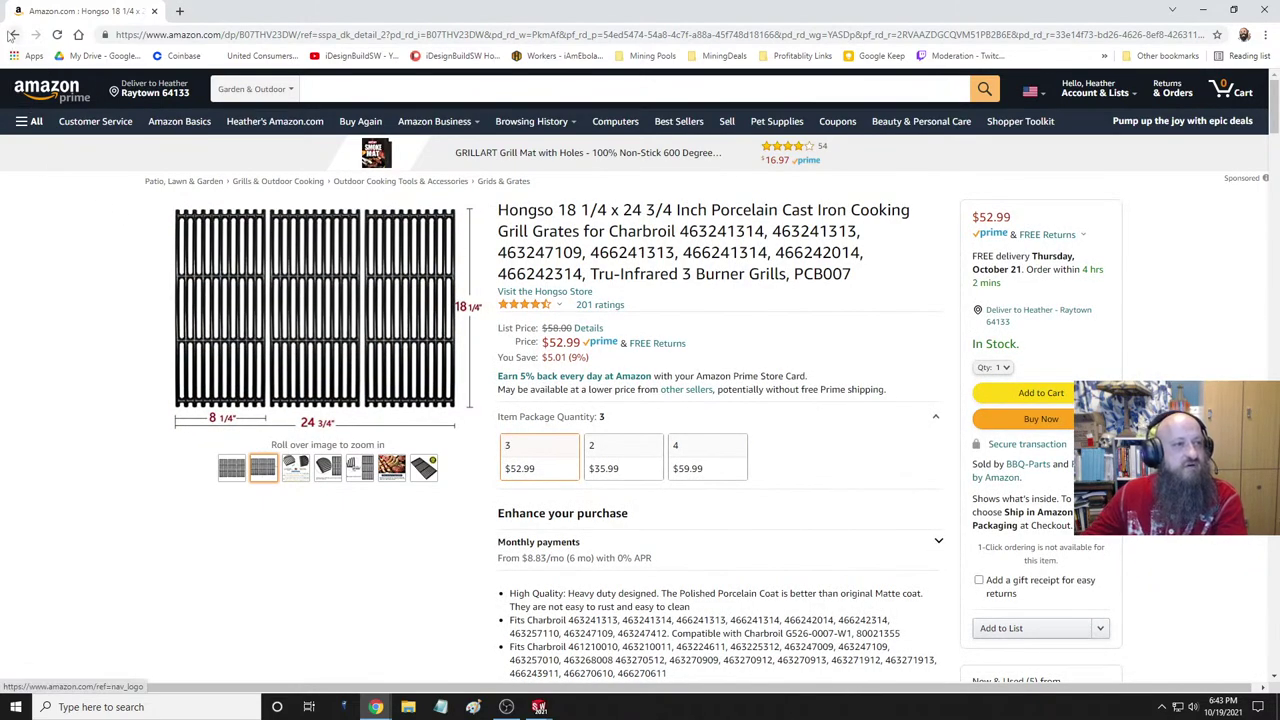
click(13, 34)
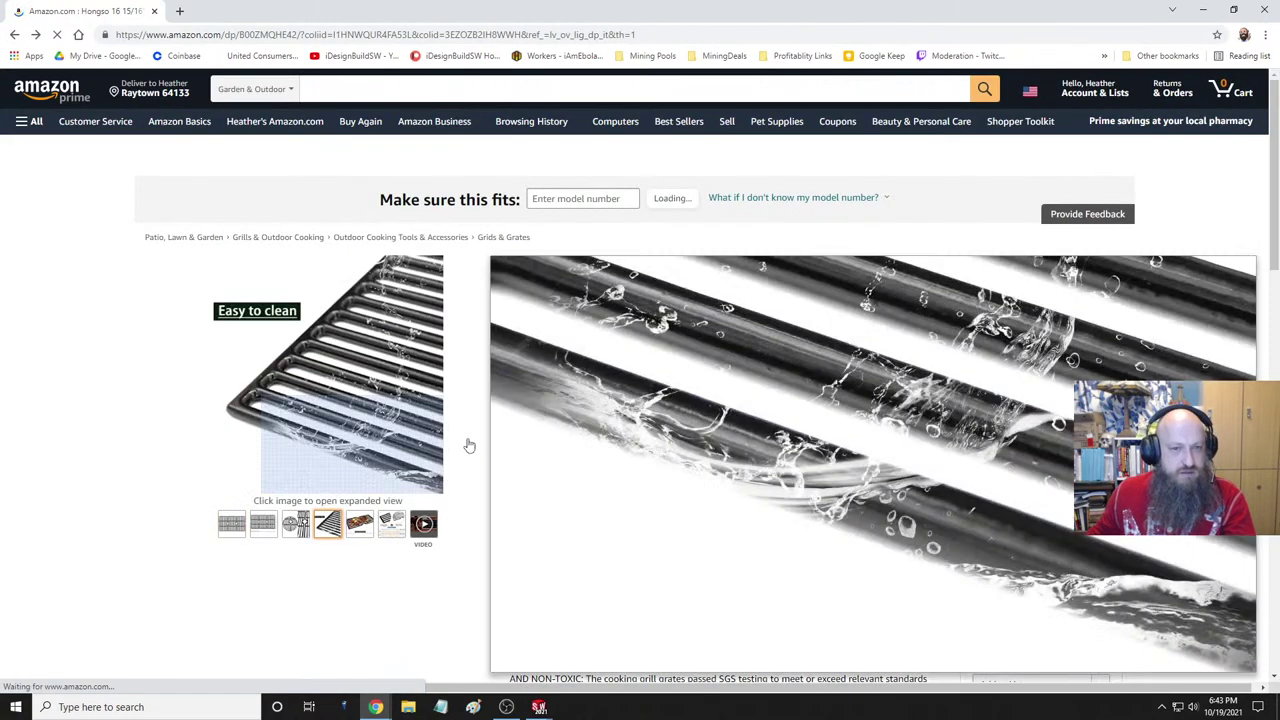
scroll(366, 345, up, 6)
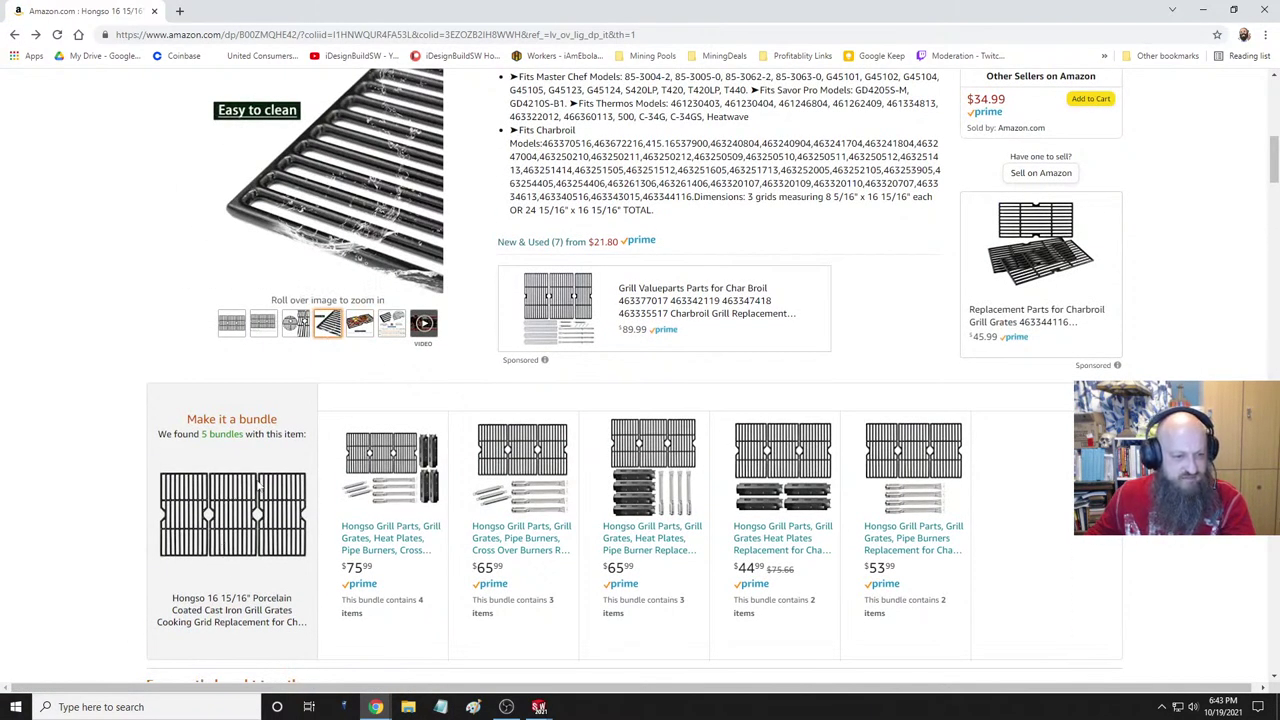
mouse_move(262, 323)
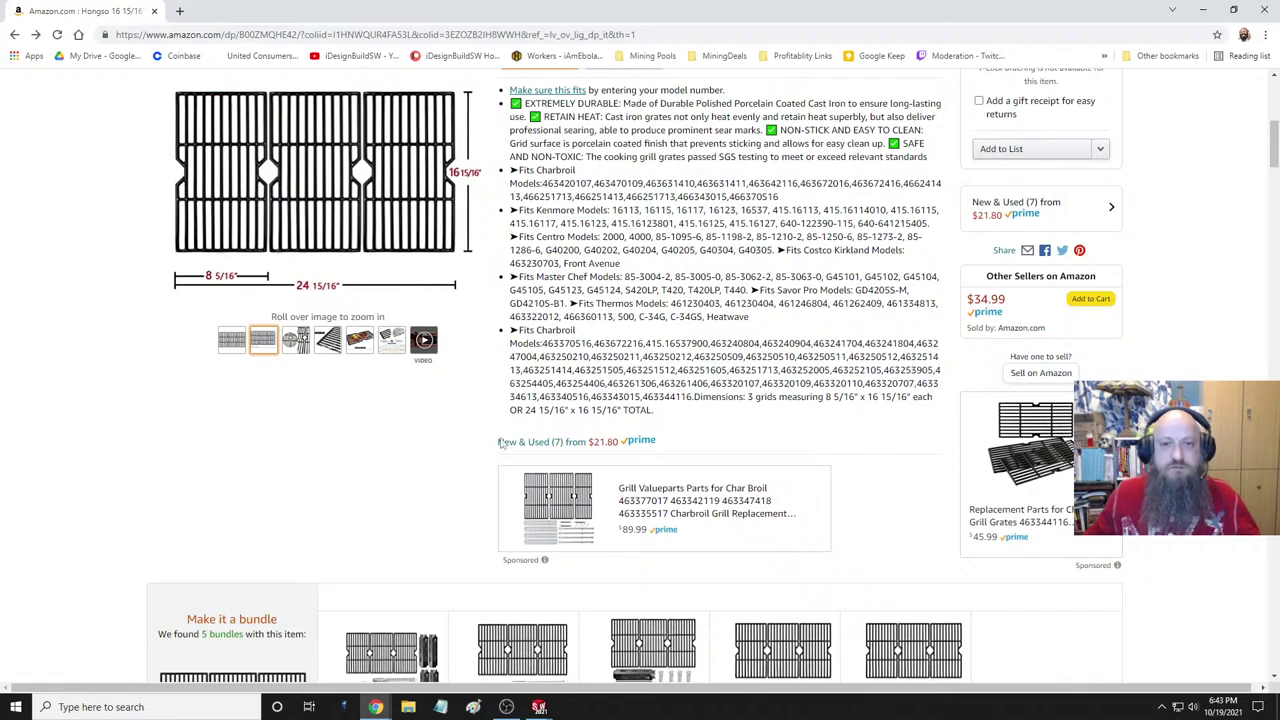
mouse_move(470, 323)
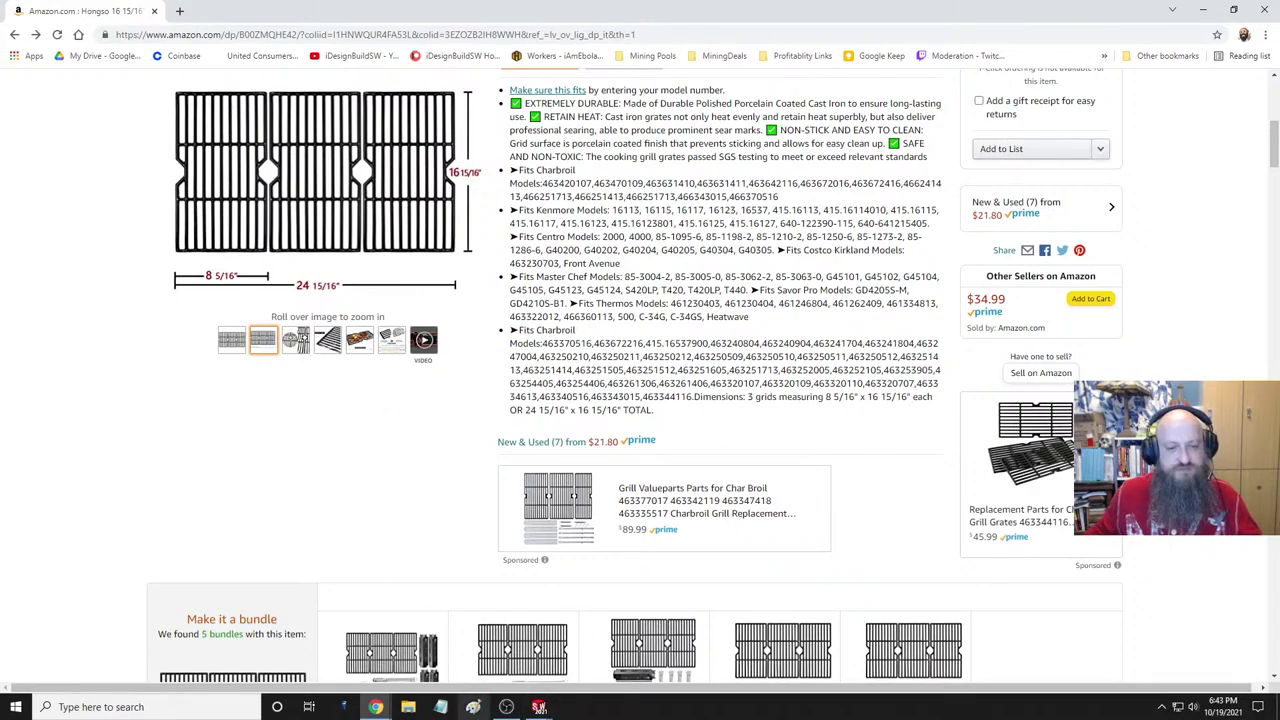
mouse_move(541, 709)
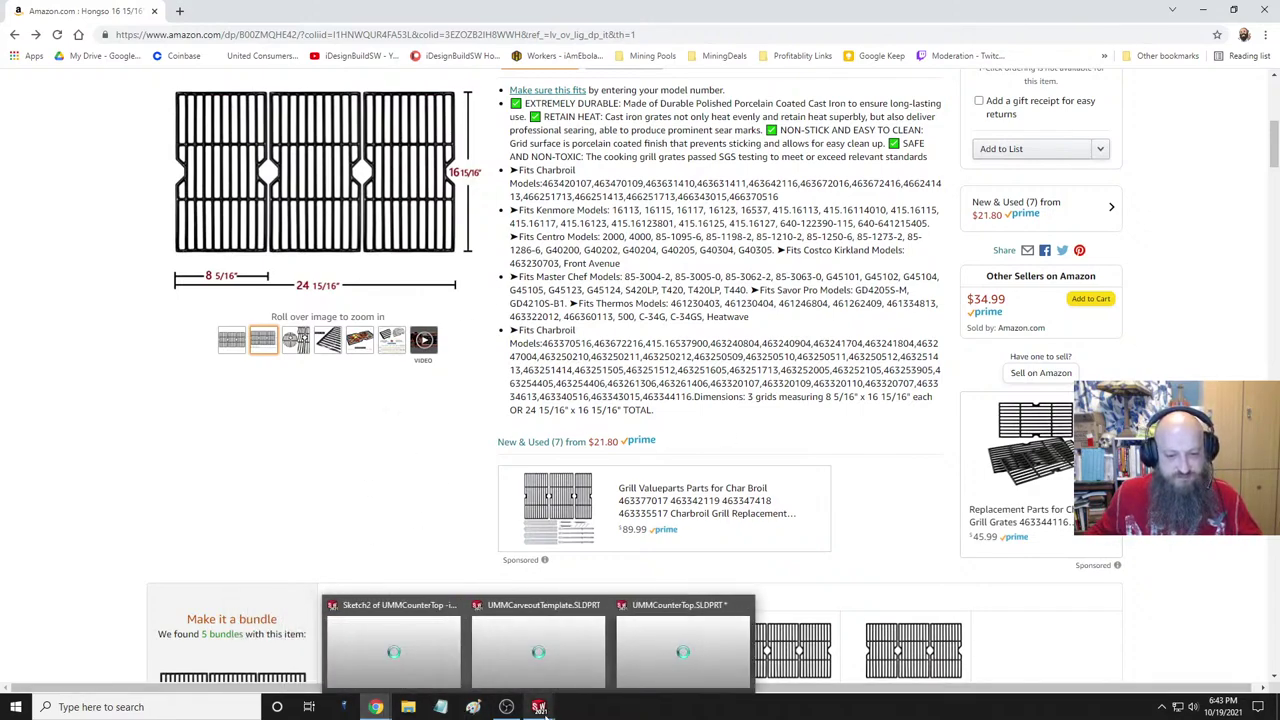
click(664, 668)
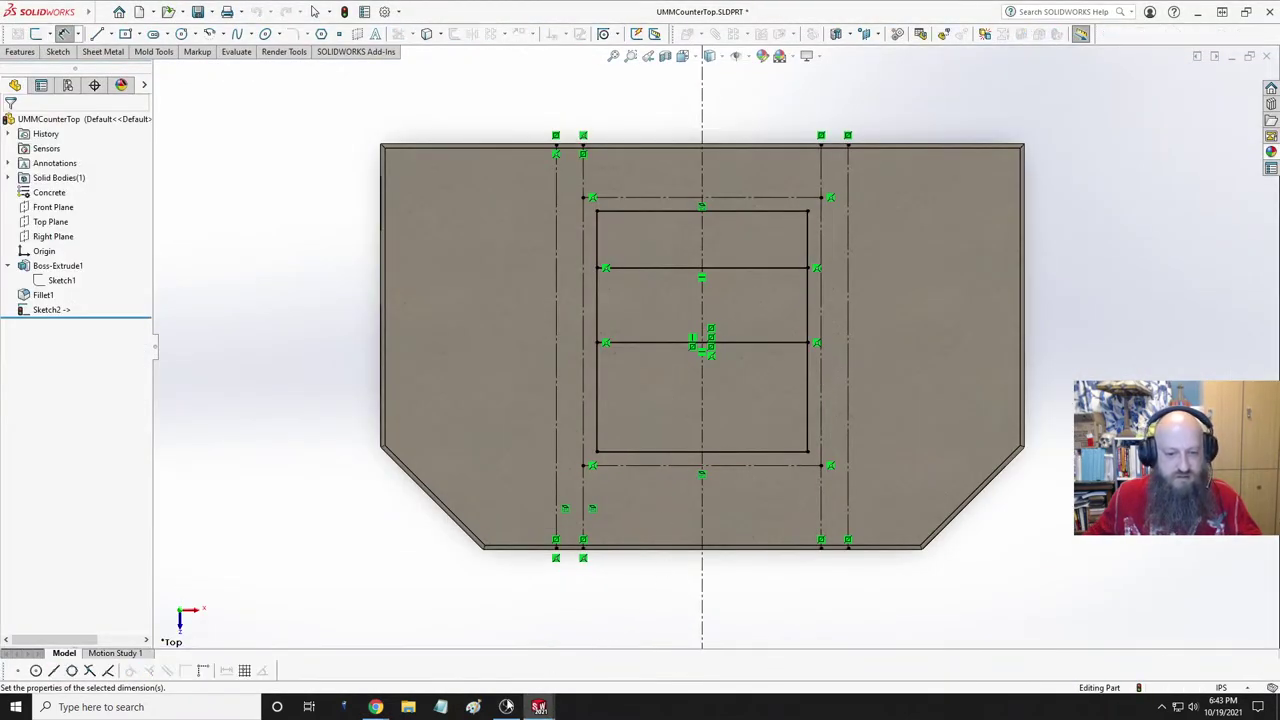
- Delete the 18.00 in dimension from Sketch2's lower horizontal line in the assembly
mouse_move(539, 707)
click(463, 674)
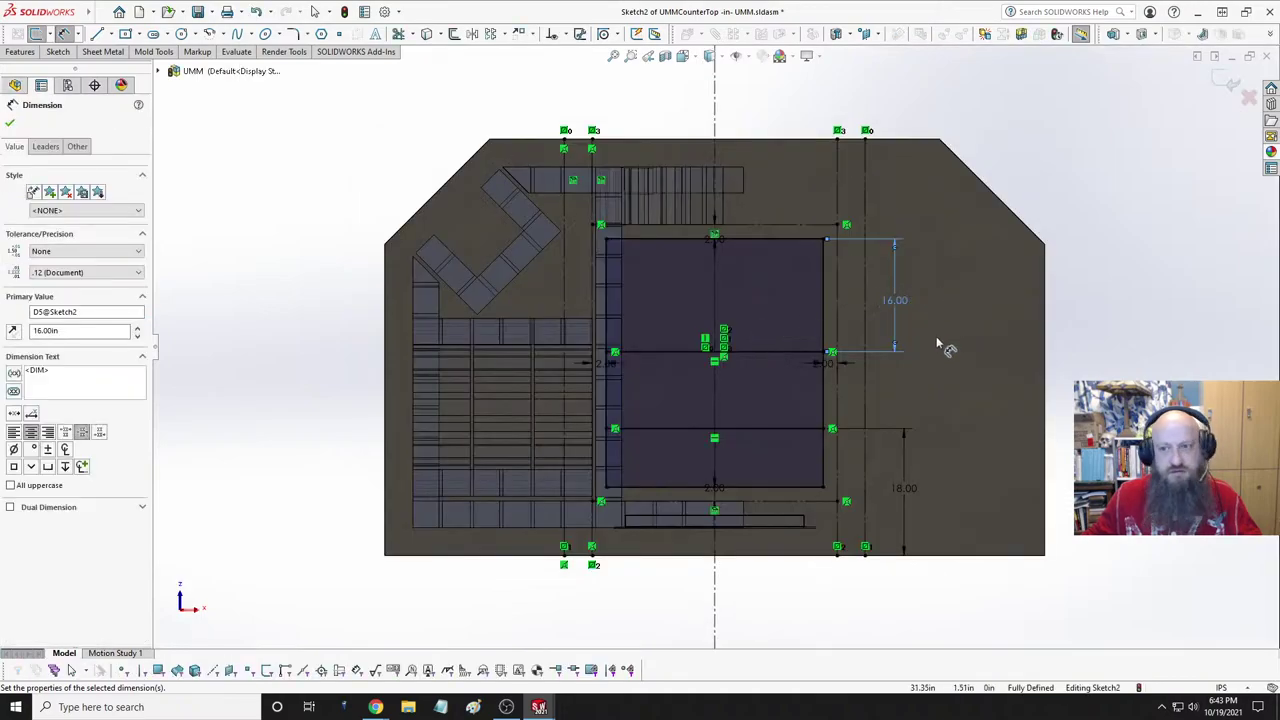
key(Escape)
click(906, 488)
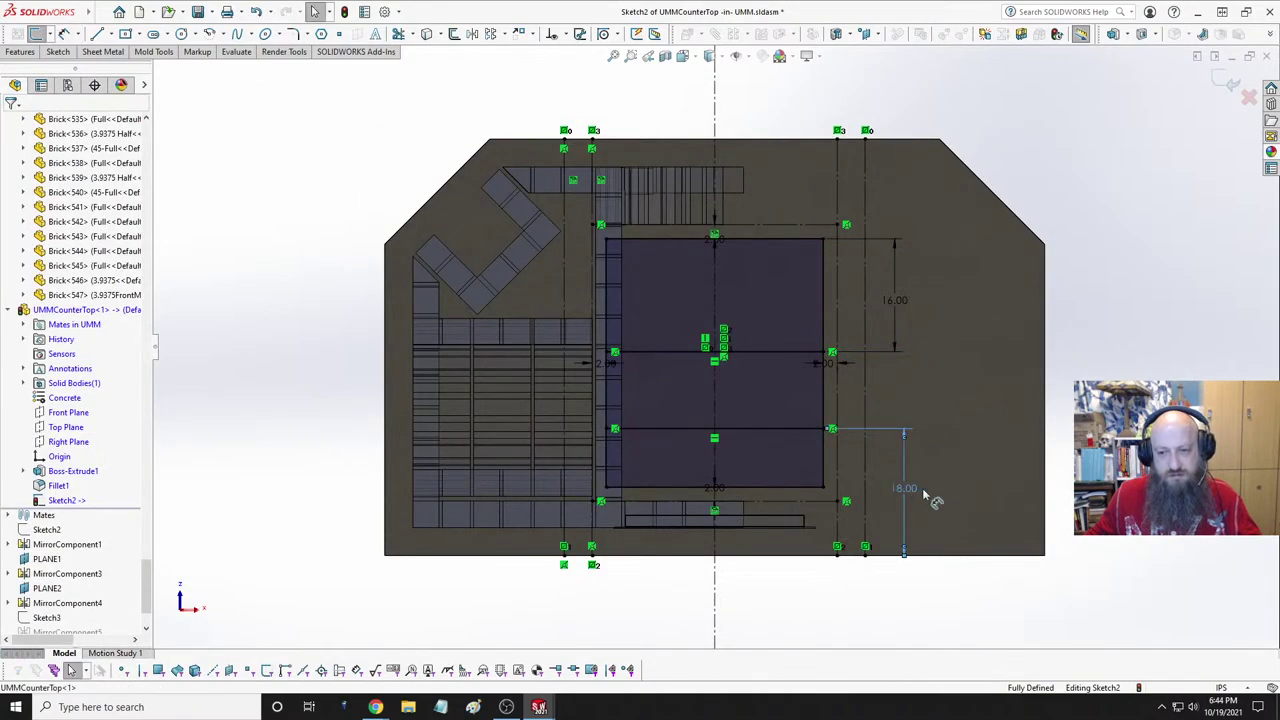
key(Delete)
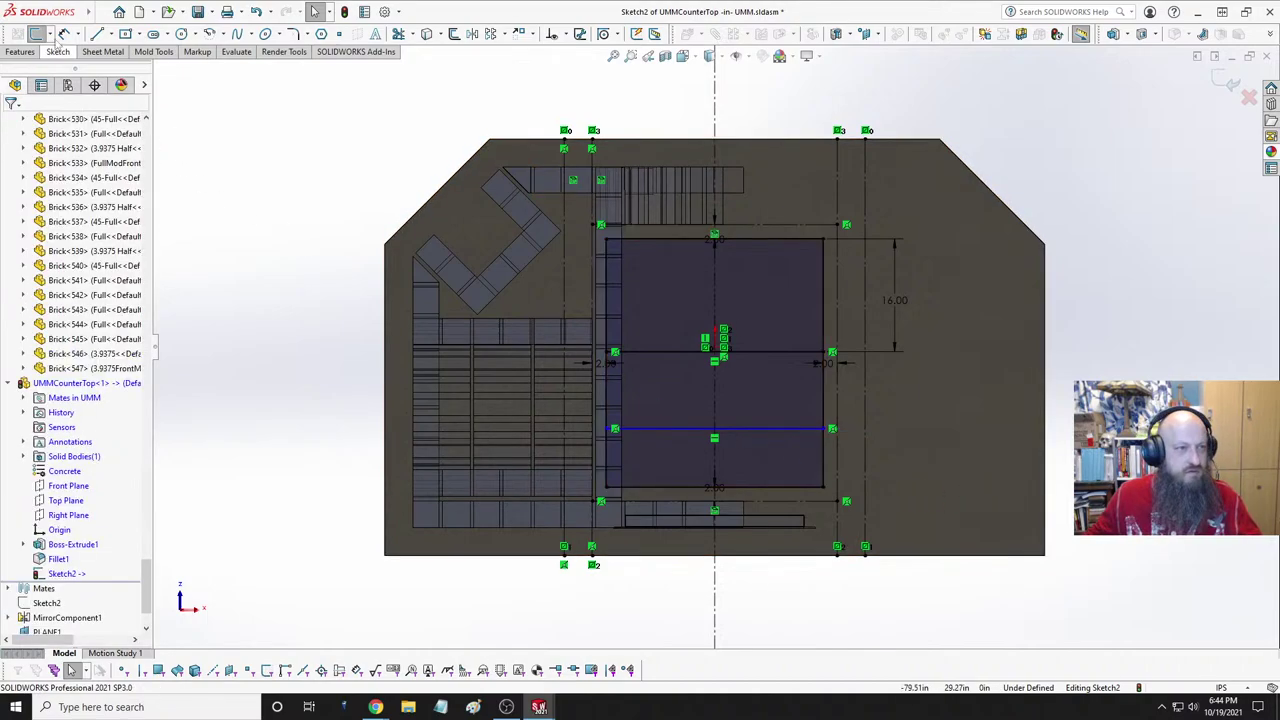
- Start a new dimension between the rectangle's bottom edge and the lower horizontal line
click(63, 33)
click(781, 489)
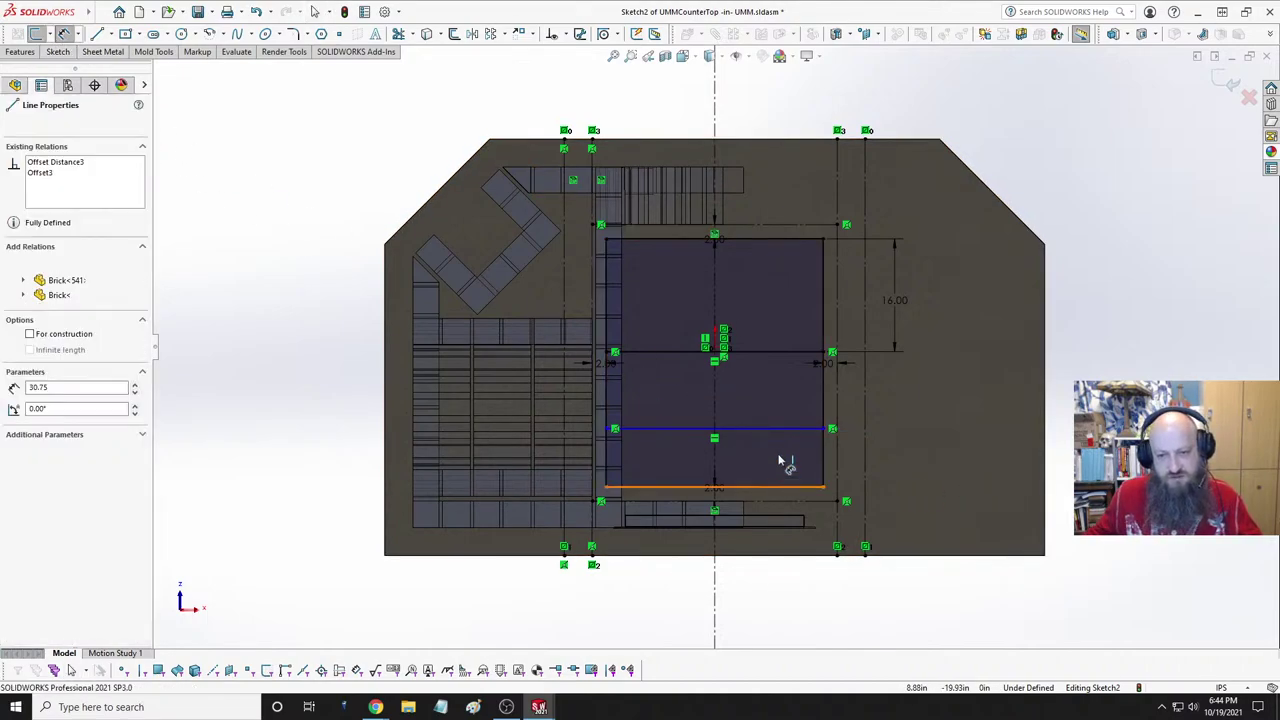
click(786, 430)
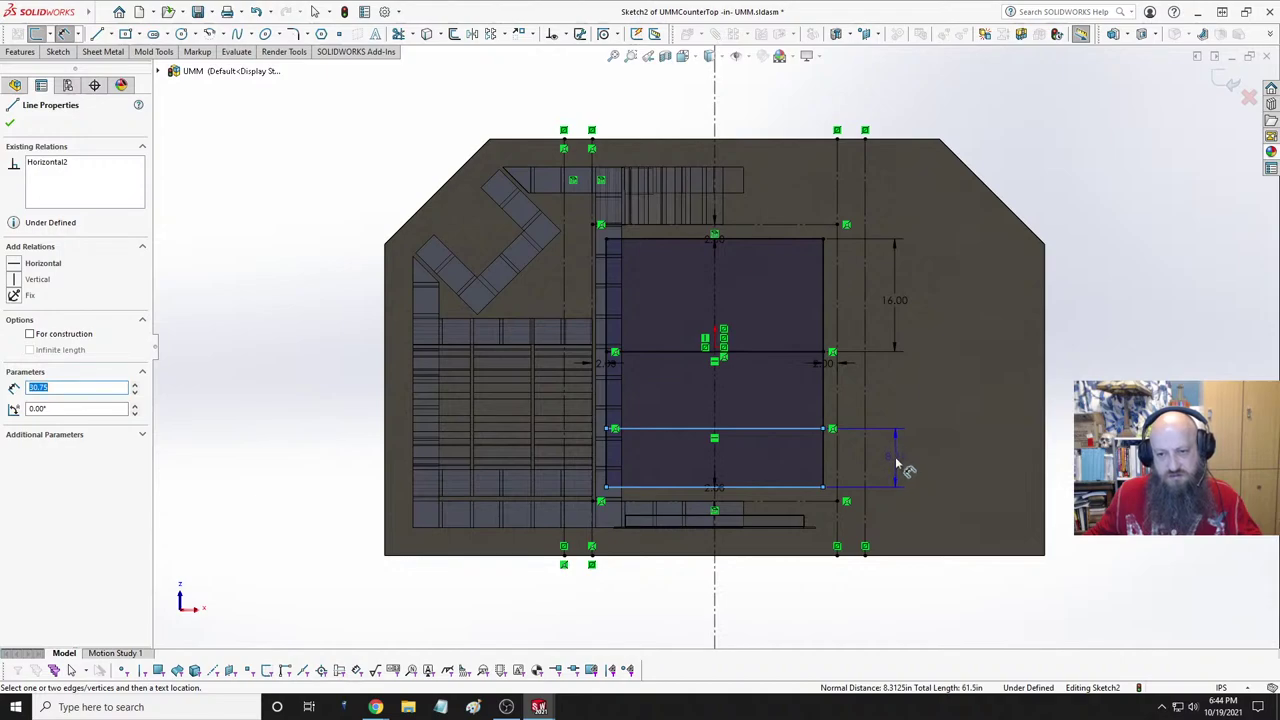
- Set the vertical gap from the opening's bottom edge to the lower horizontal line to 7.4375 in
click(898, 460)
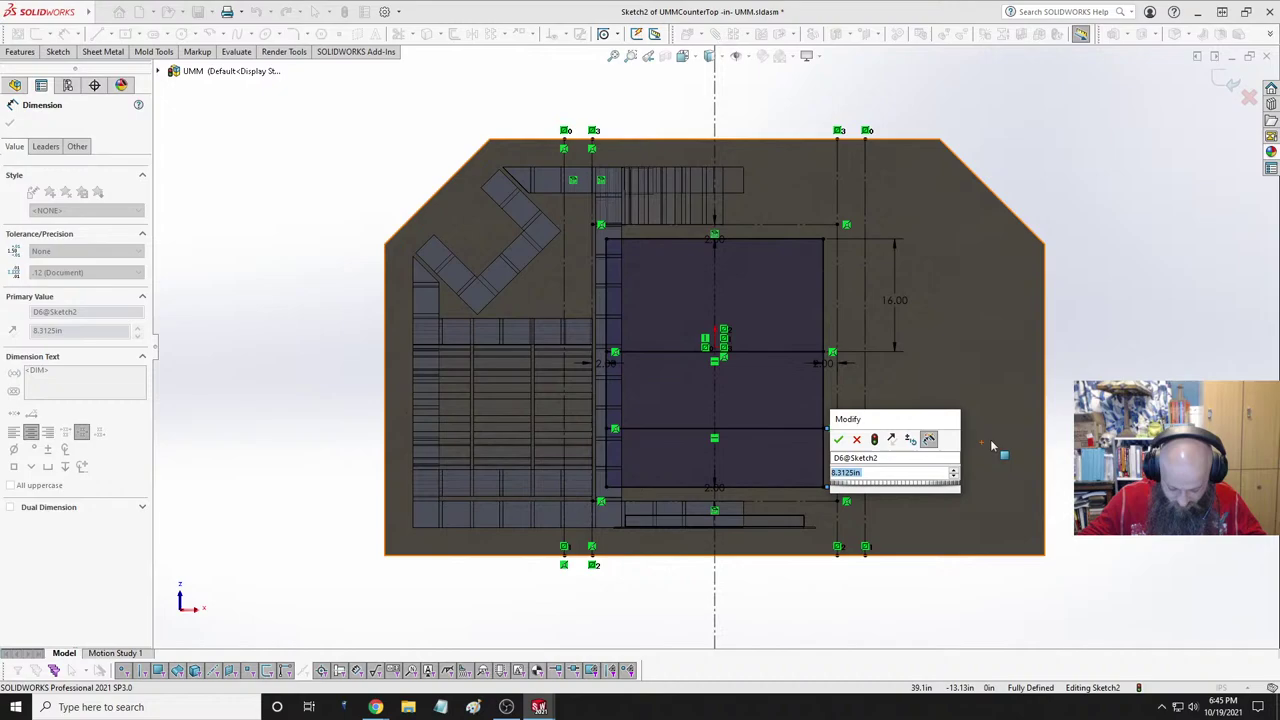
text(7.)
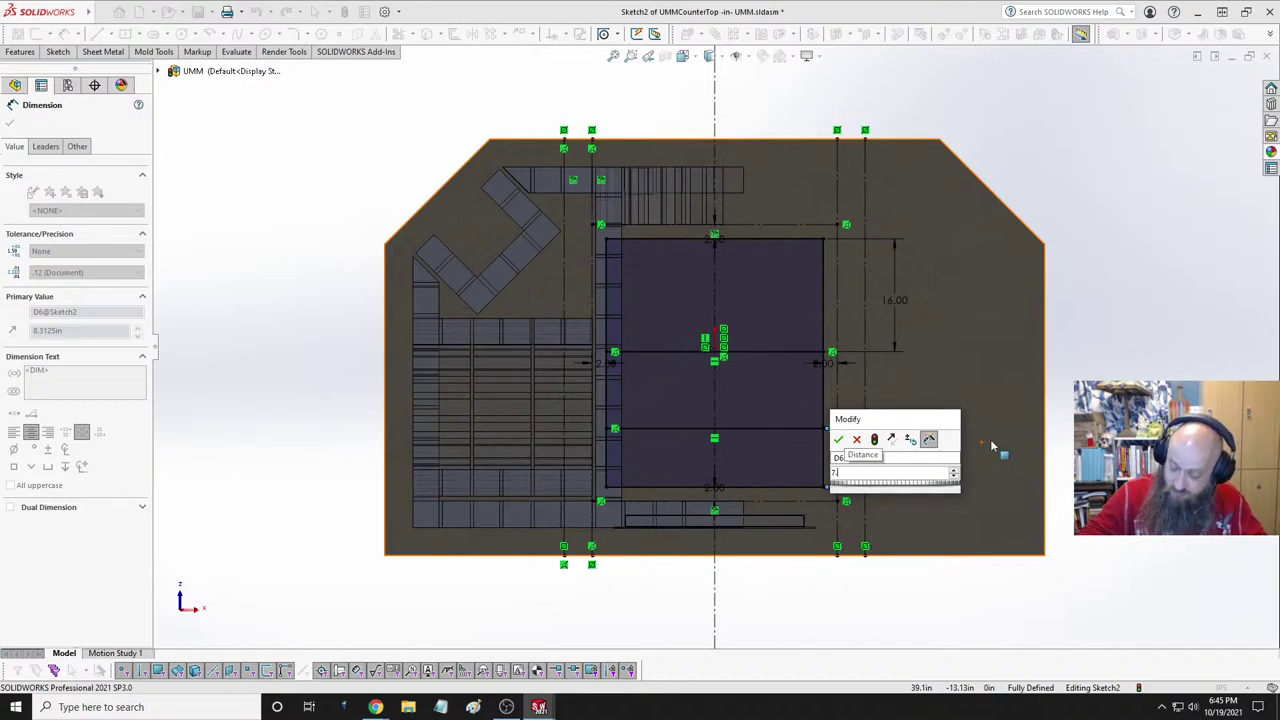
text(125)
key(Return)
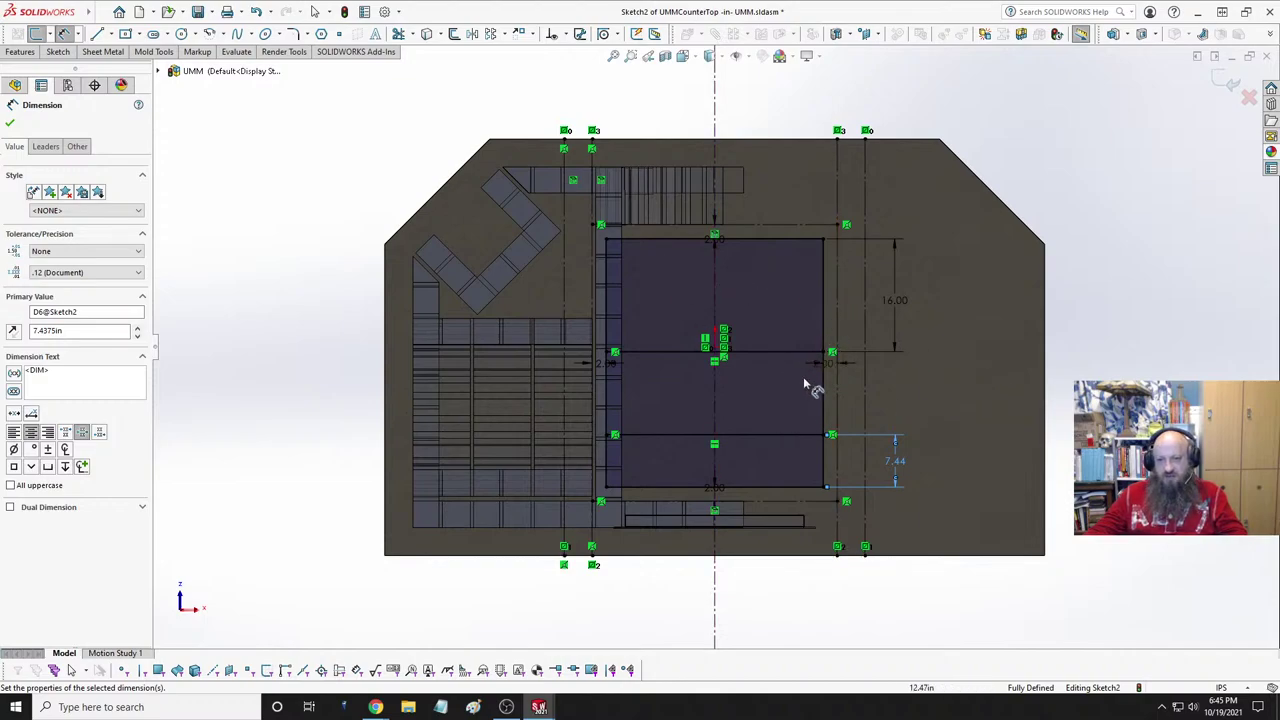
- Power Trim the extra edges between the lines, leaving two closed rectangular openings in Sketch2
click(398, 33)
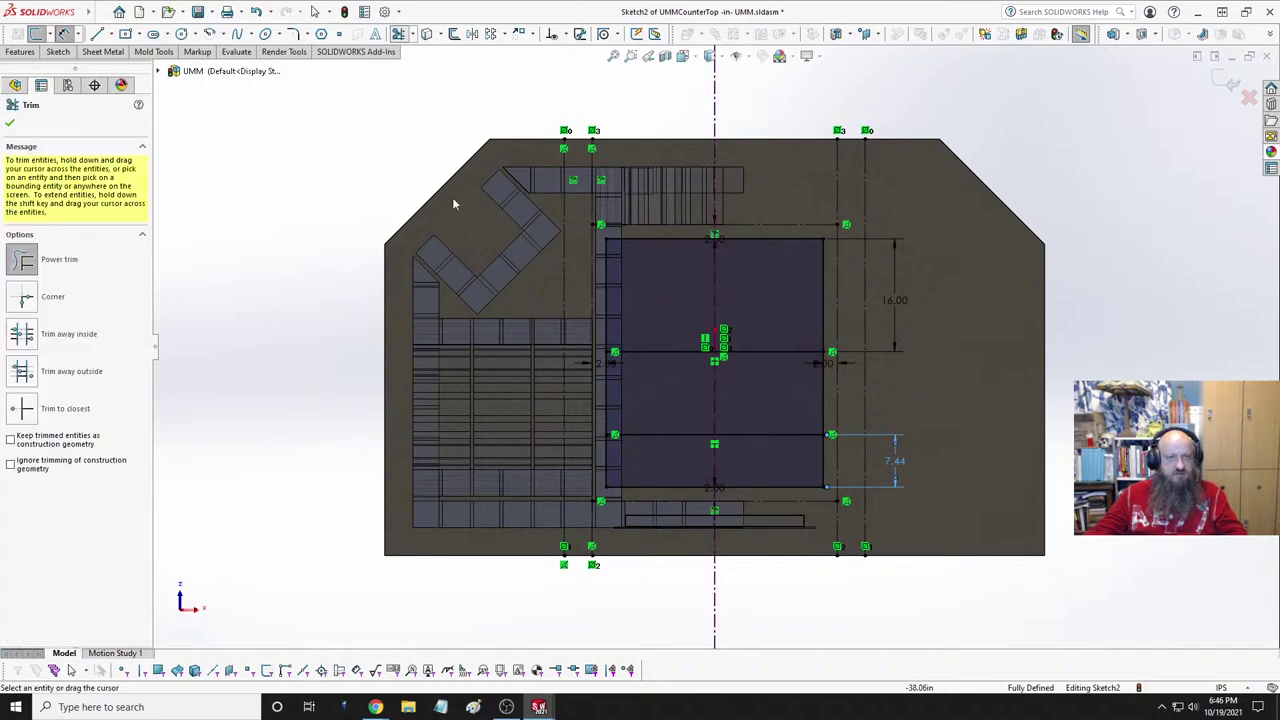
scroll(818, 450, down, 2)
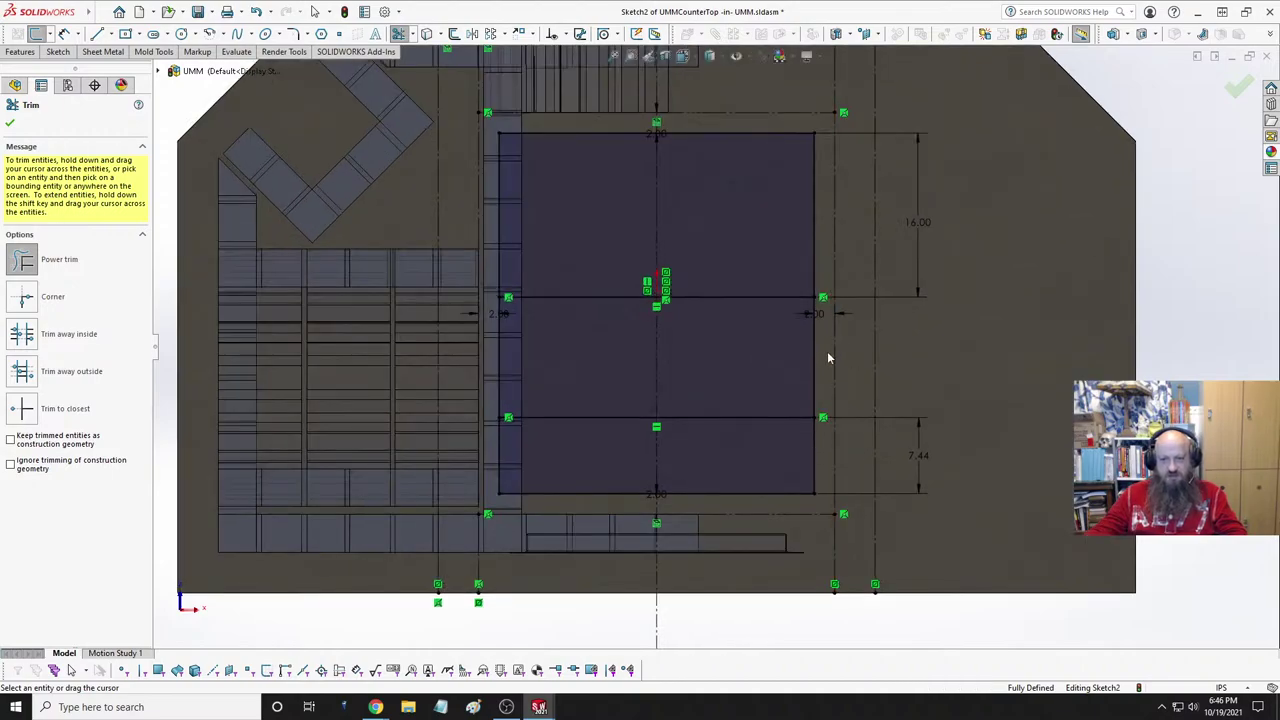
drag(827, 351, 720, 394)
drag(518, 353, 497, 356)
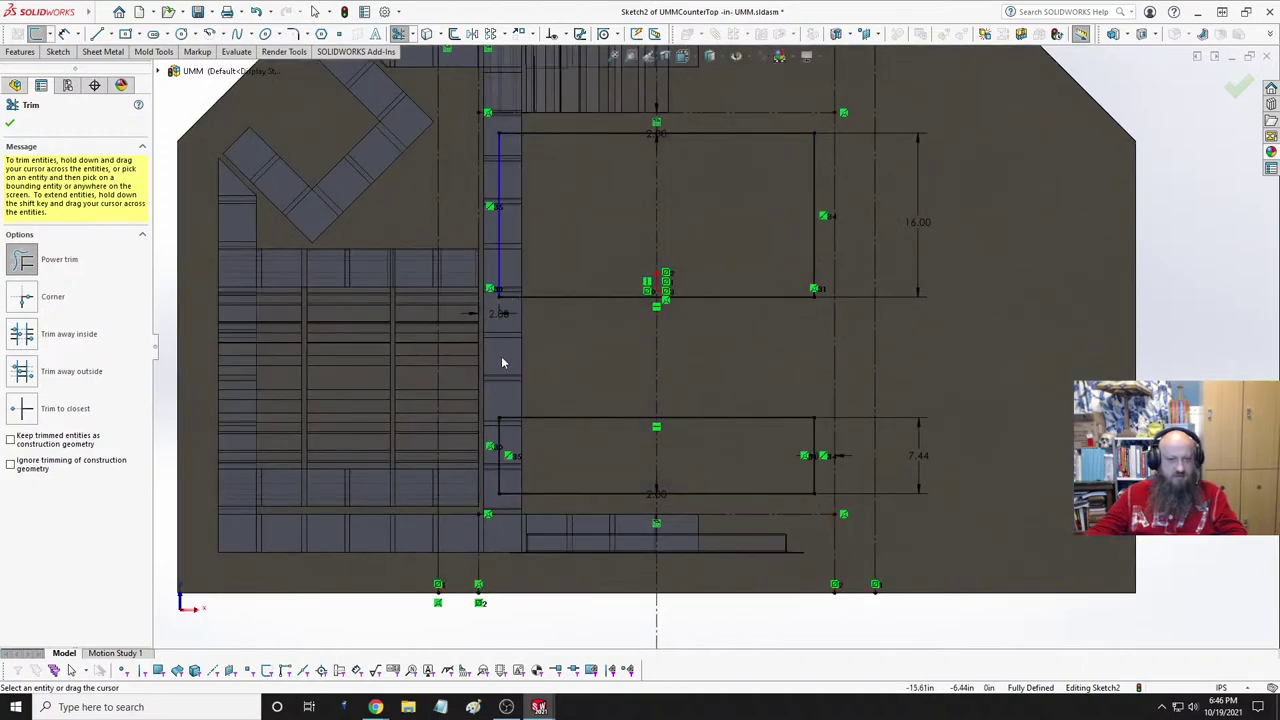
scroll(715, 346, up, 2)
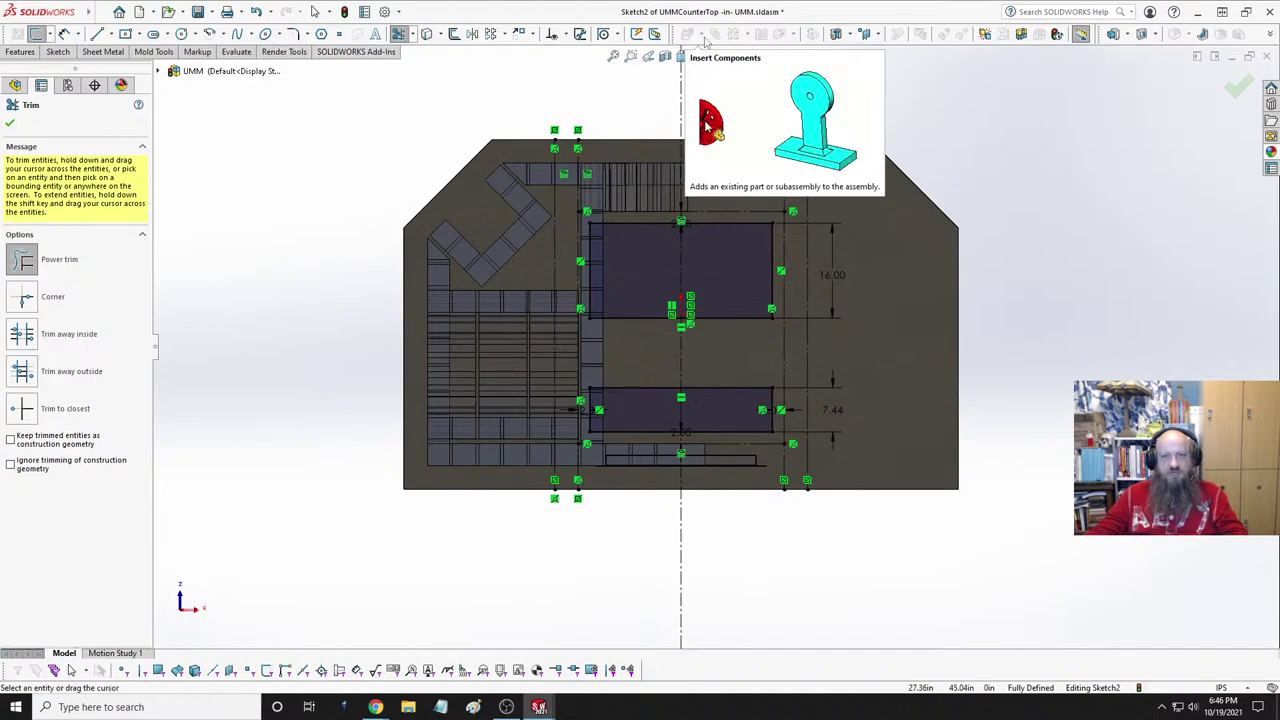
click(20, 51)
key(Escape)
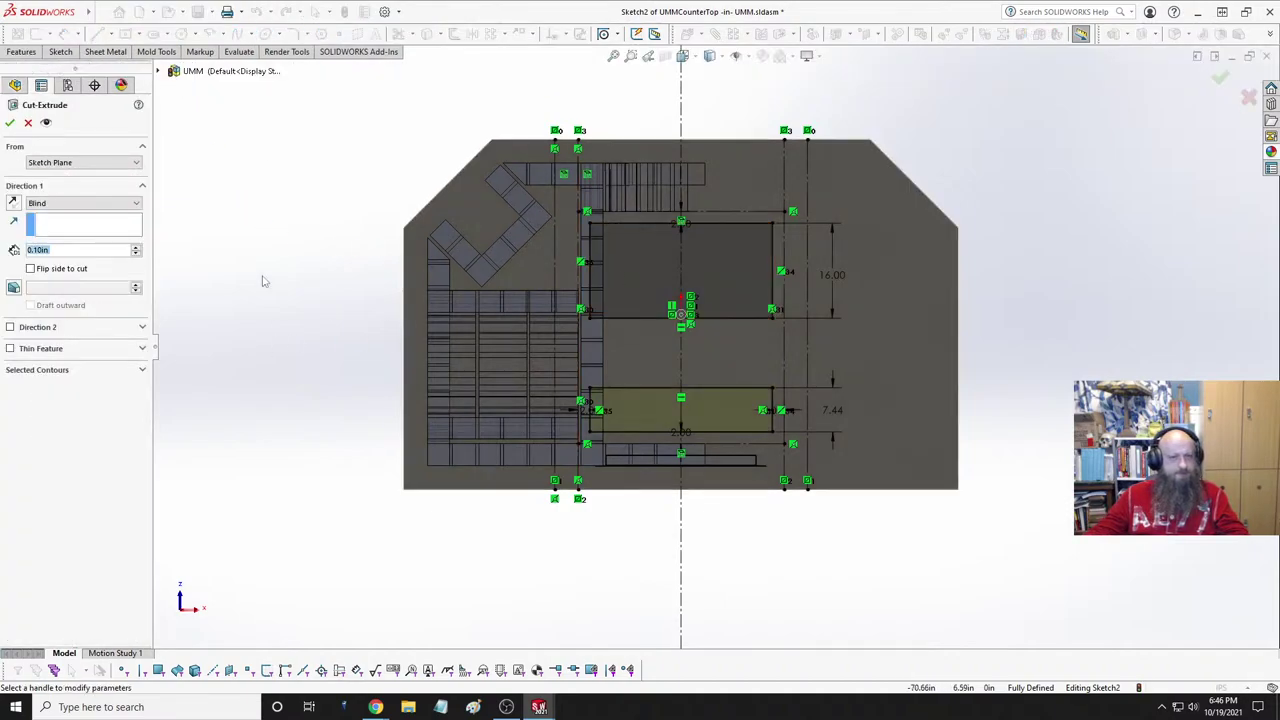
- Cut both openings Through All in the countertop and resume editing the UMM assembly
click(82, 205)
click(50, 228)
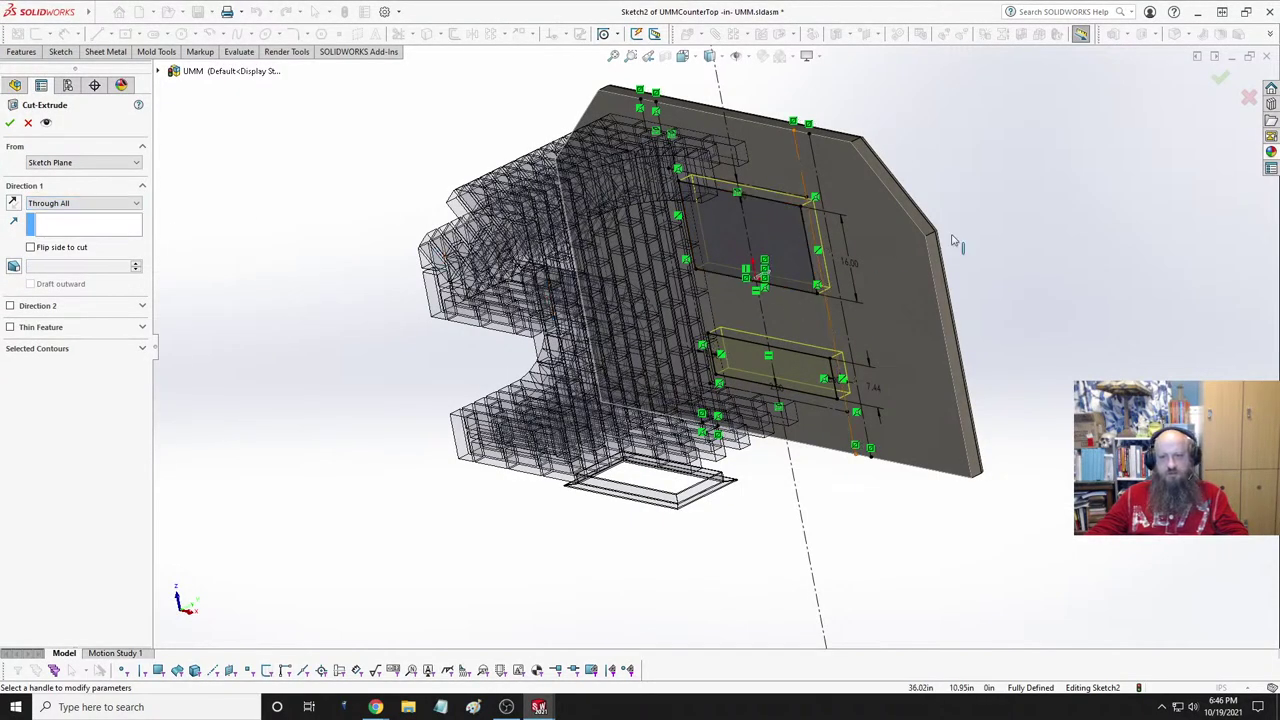
middle_drag(955, 242, 524, 302)
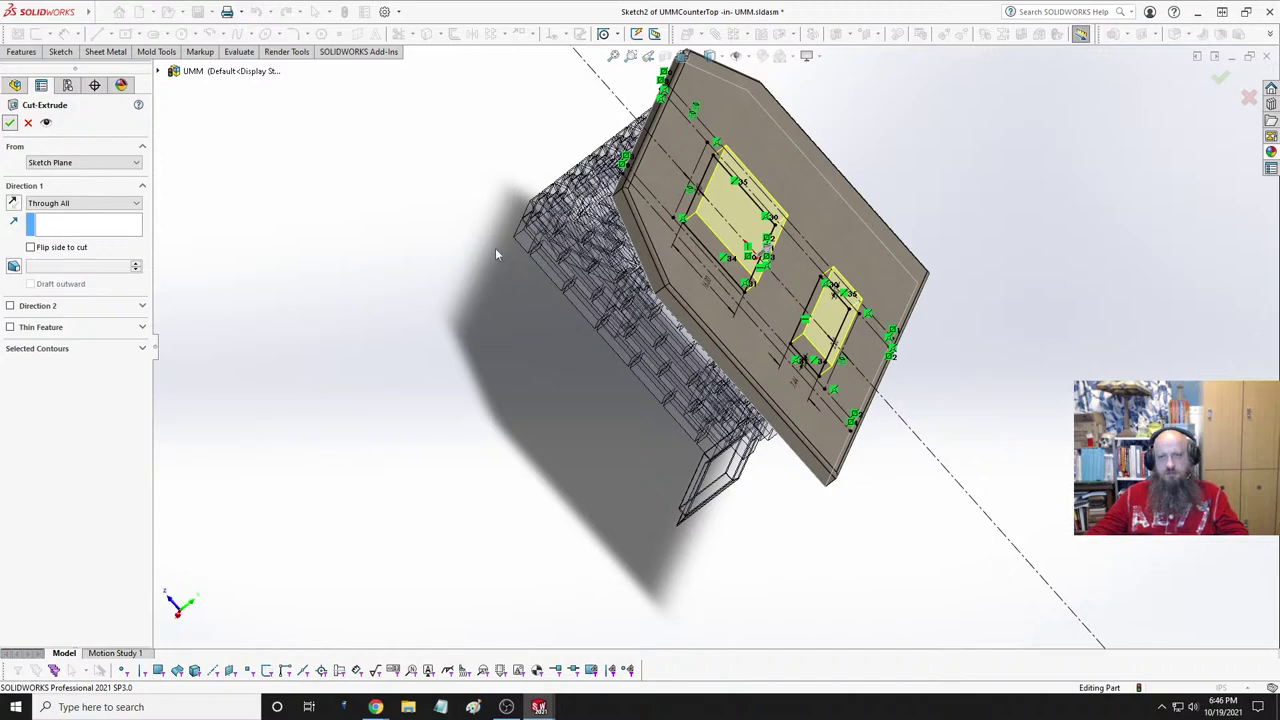
key(Return)
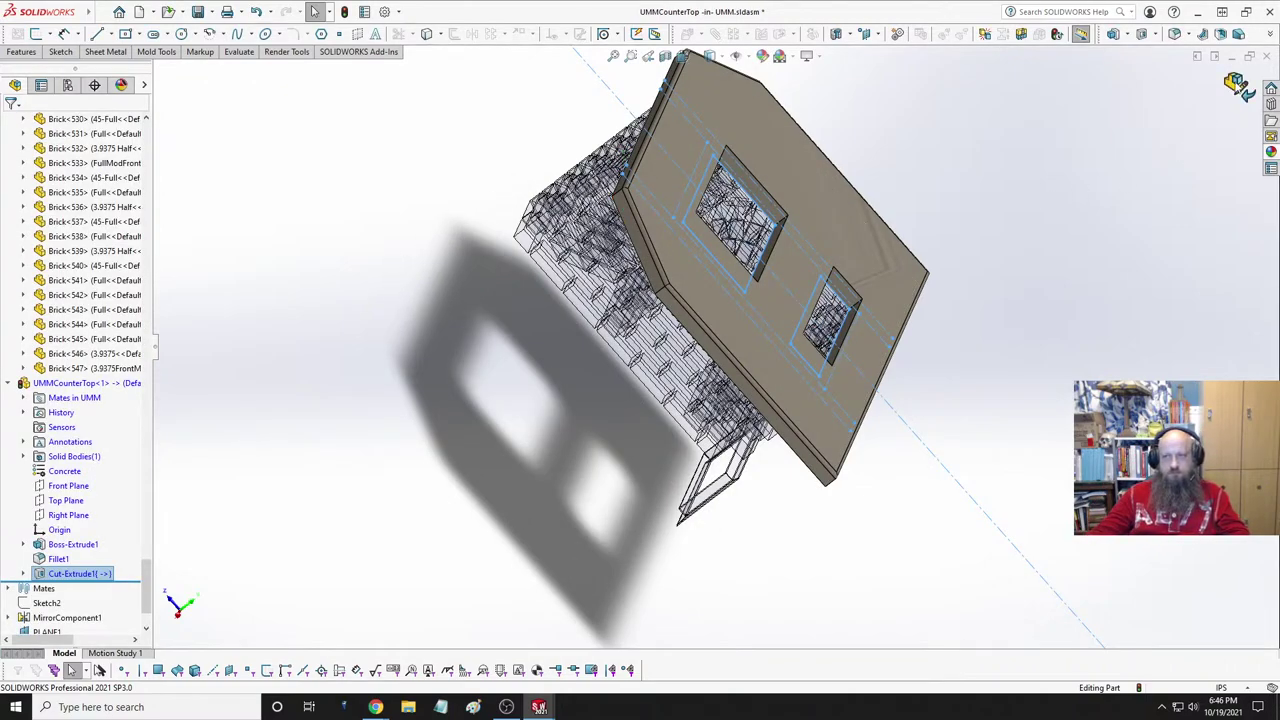
click(1240, 87)
middle_drag(936, 226, 913, 376)
- Inspect the grill assembly from standard views, then open UMMCounterTop.SLDPRT in its own window
key(space)
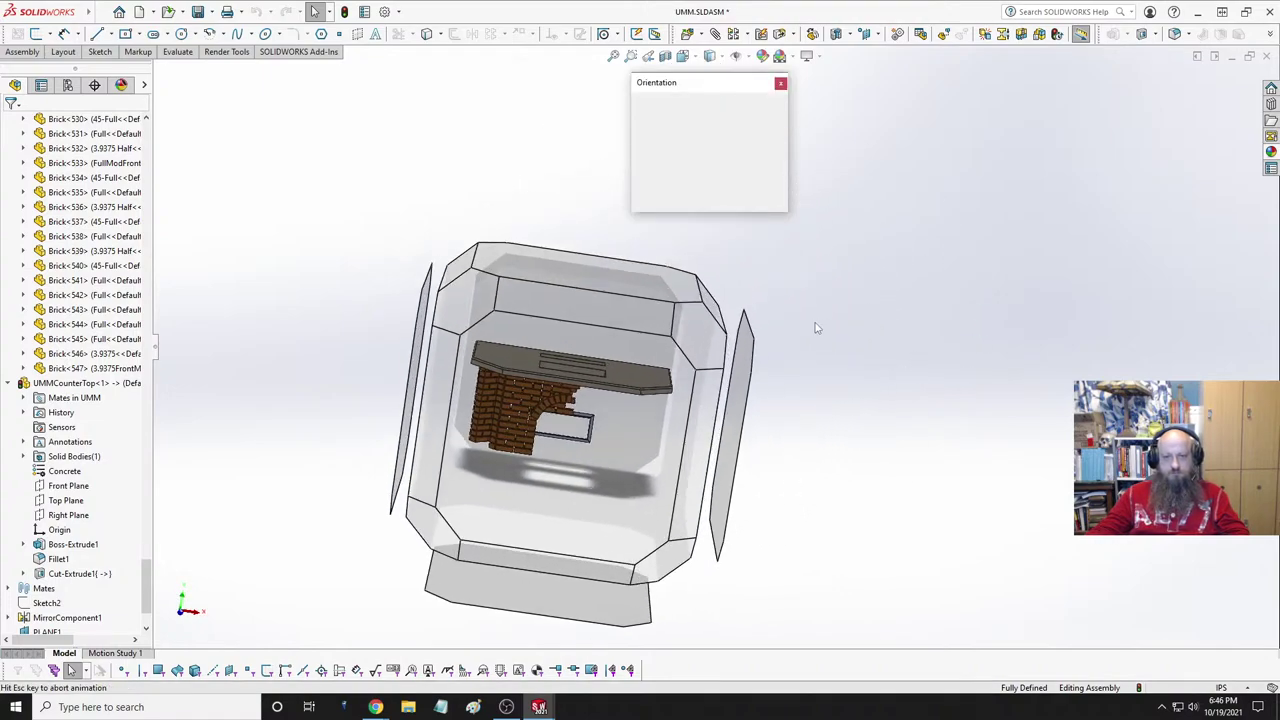
click(772, 127)
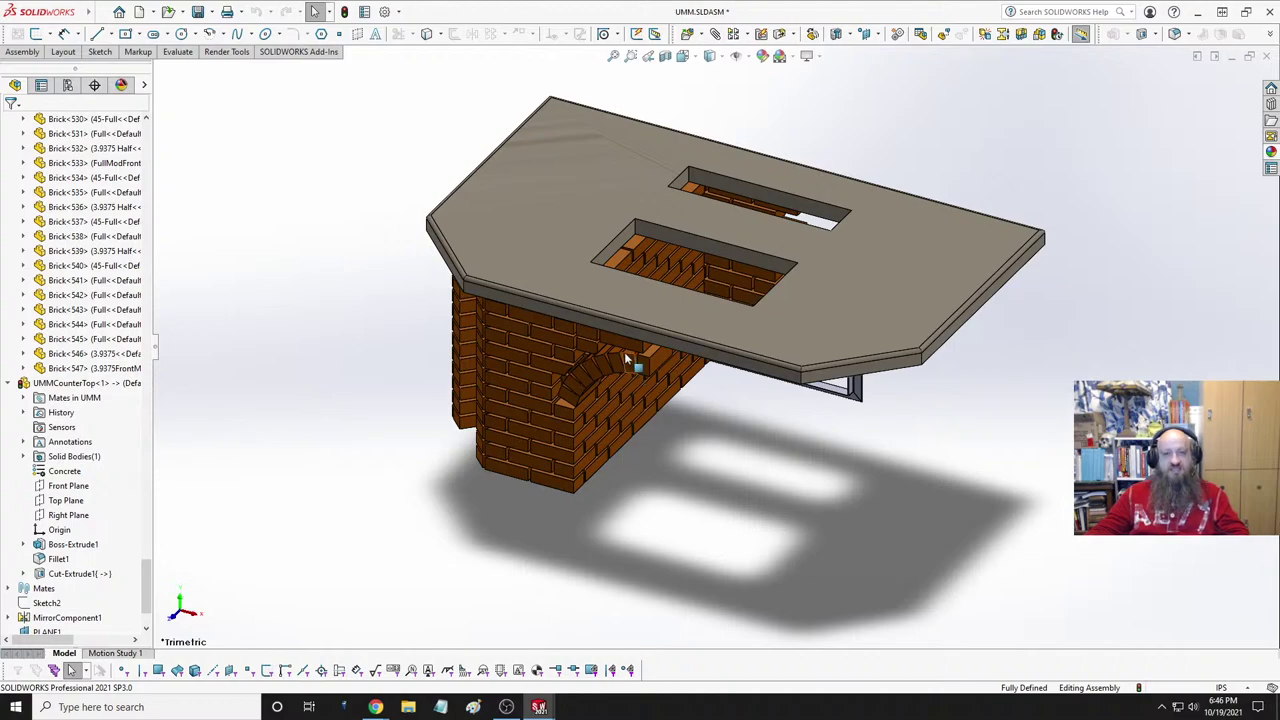
middle_drag(587, 383, 660, 377)
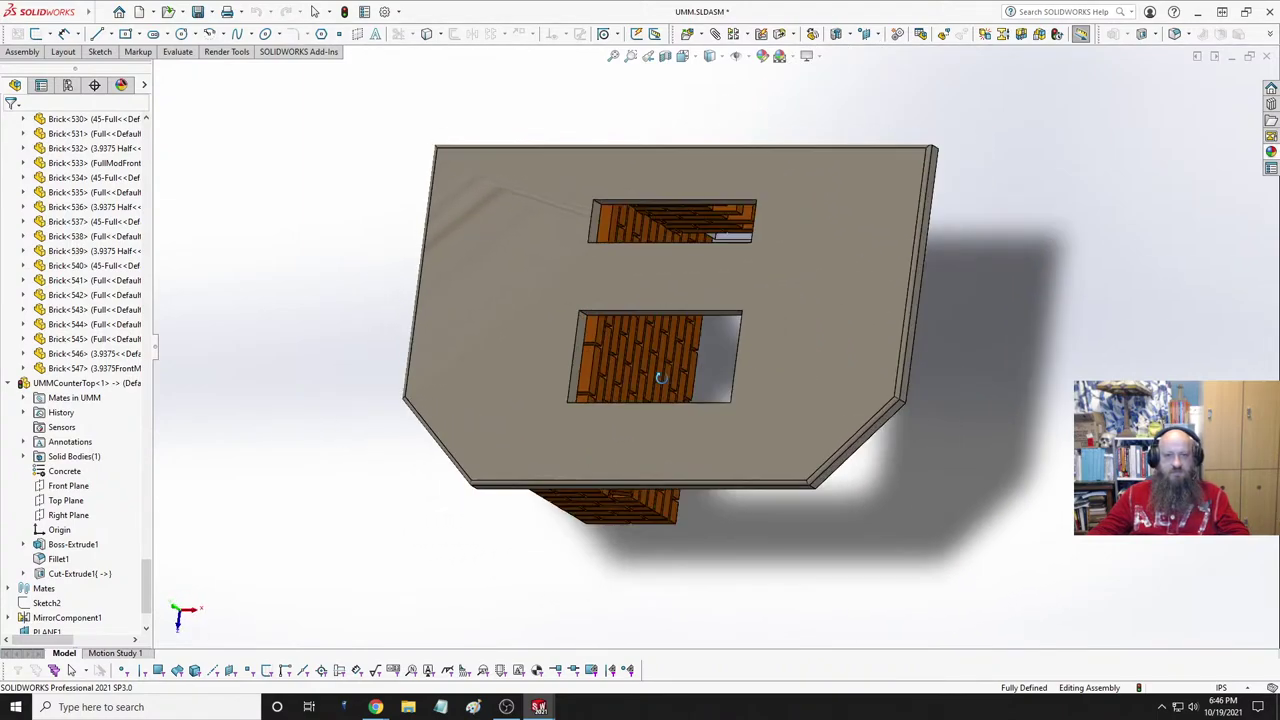
key(space)
click(768, 268)
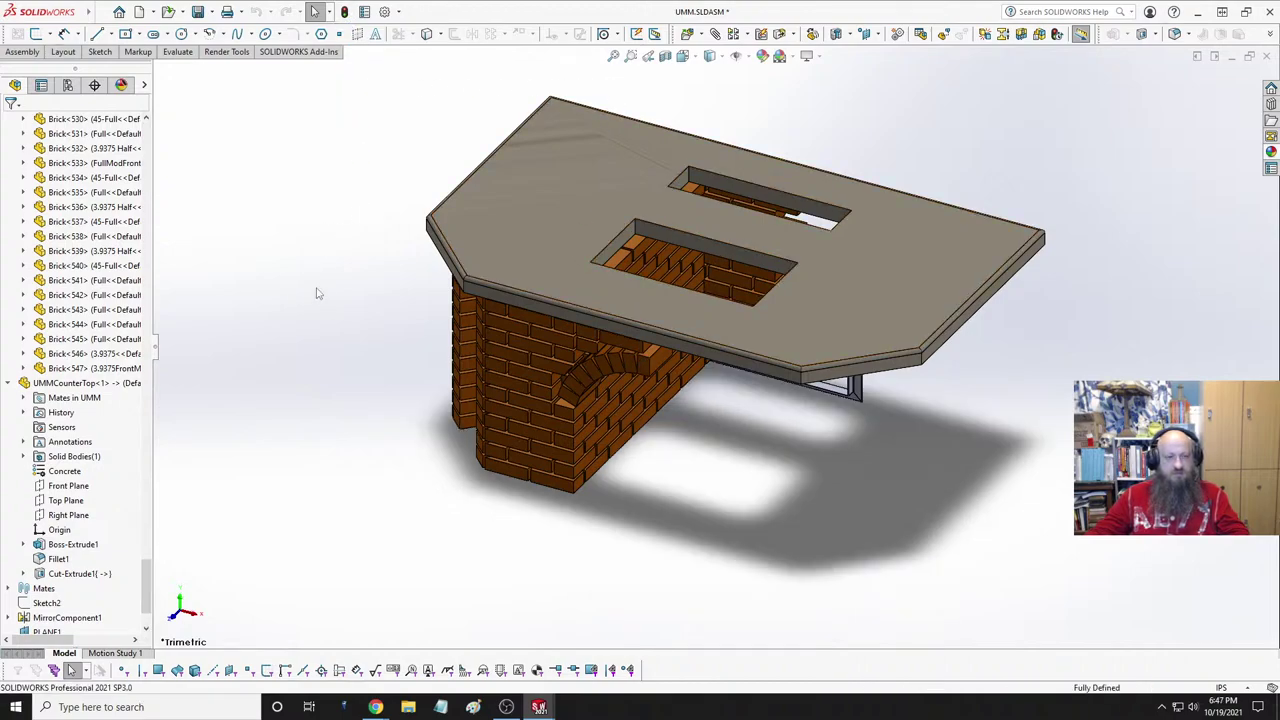
drag(152, 563, 199, 137)
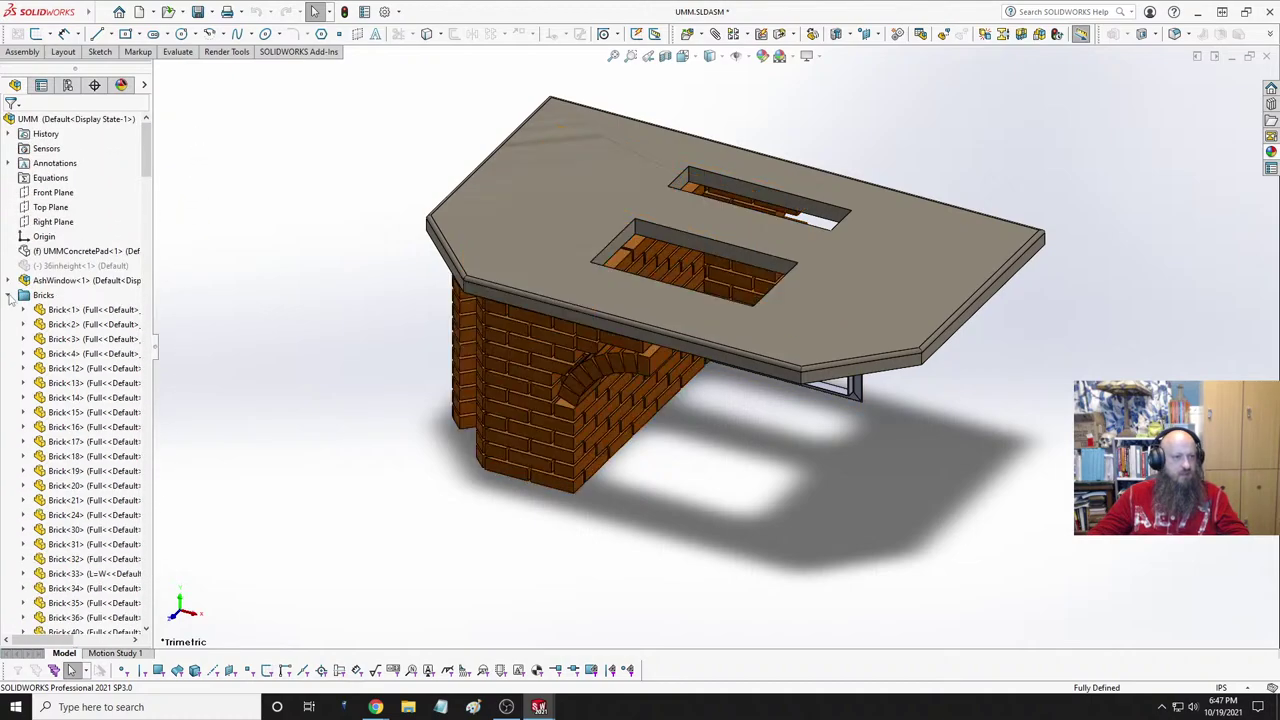
click(9, 295)
click(9, 309)
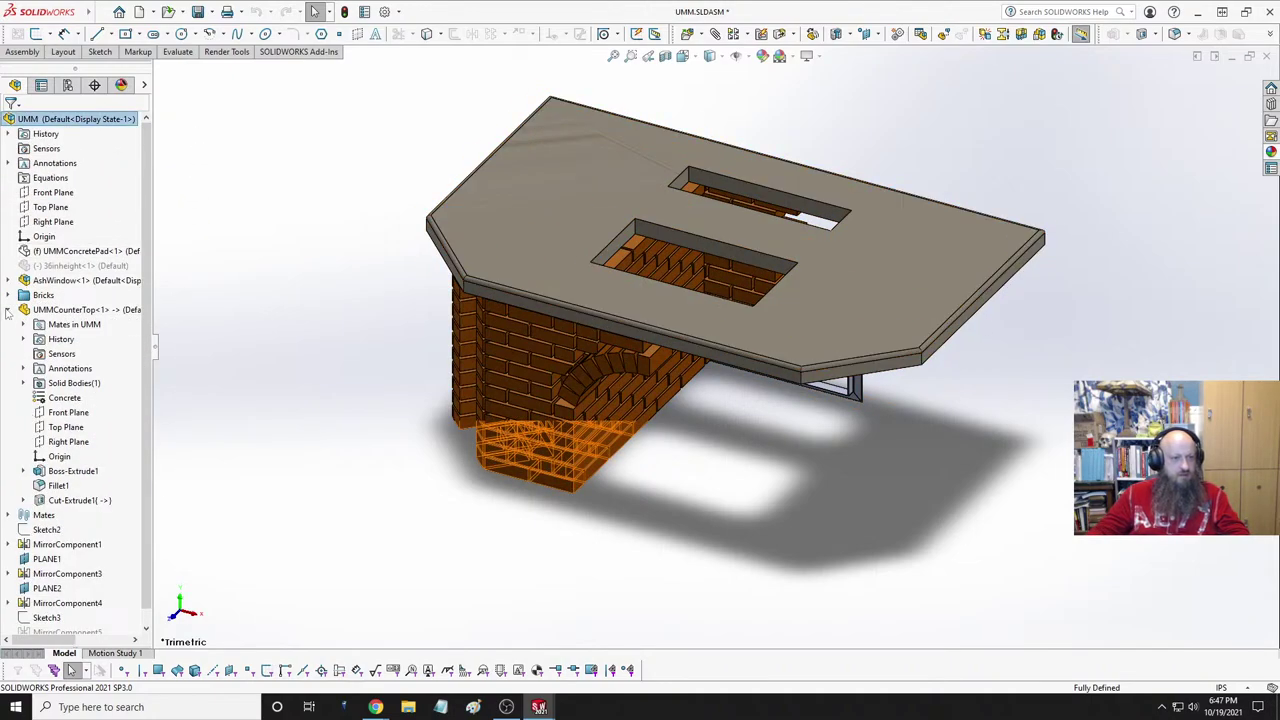
click(9, 310)
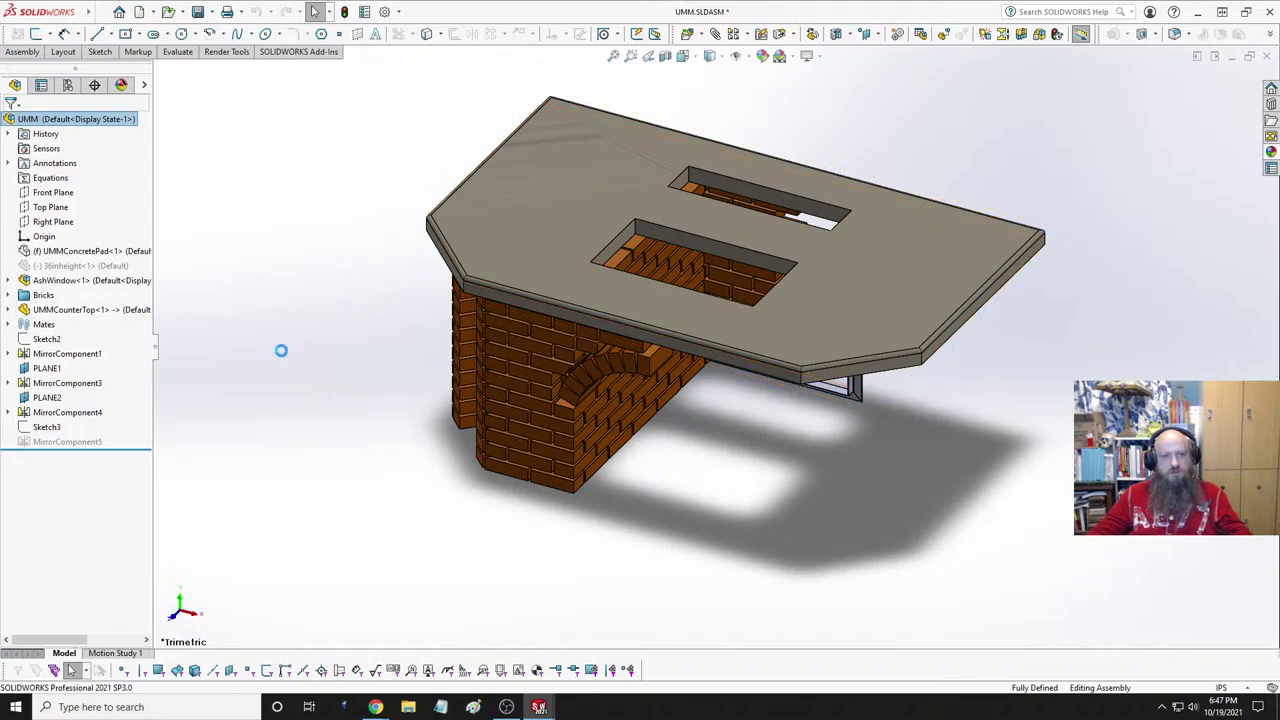
key(ctrl+Tab)
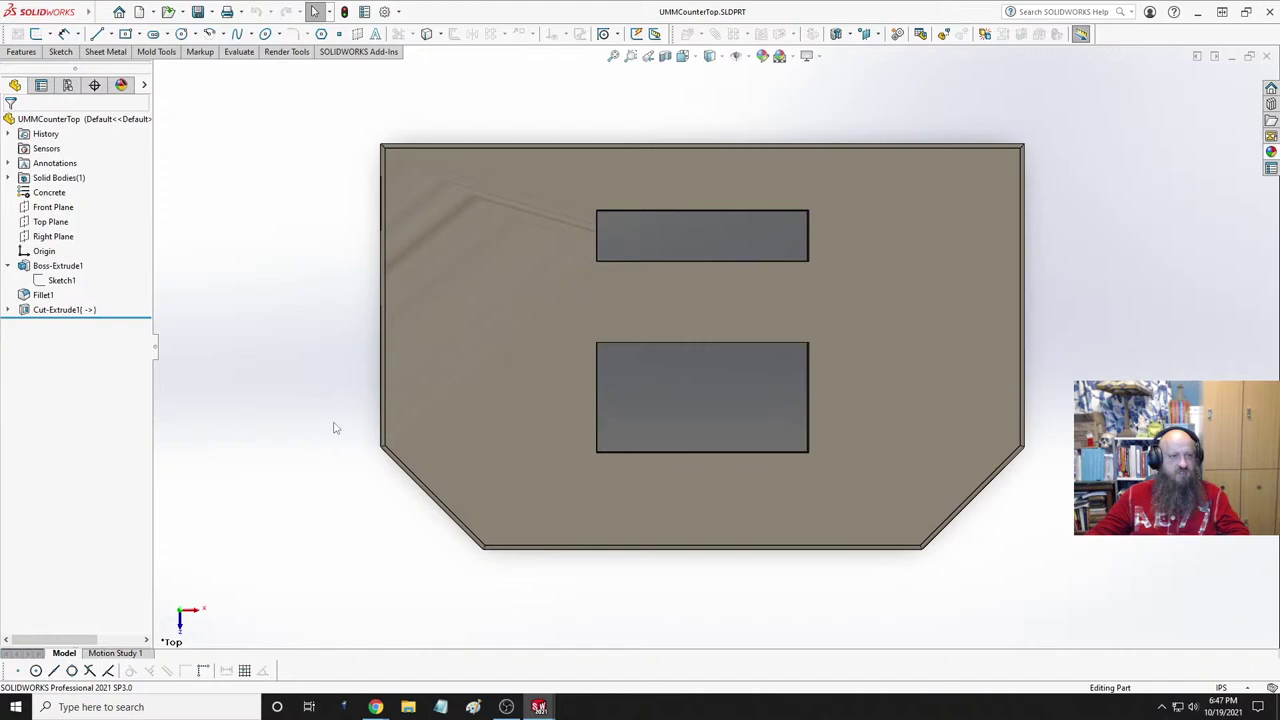
- Turn off an add-in and rebuild the countertop so both openings cut clean through
middle_drag(335, 428, 385, 333)
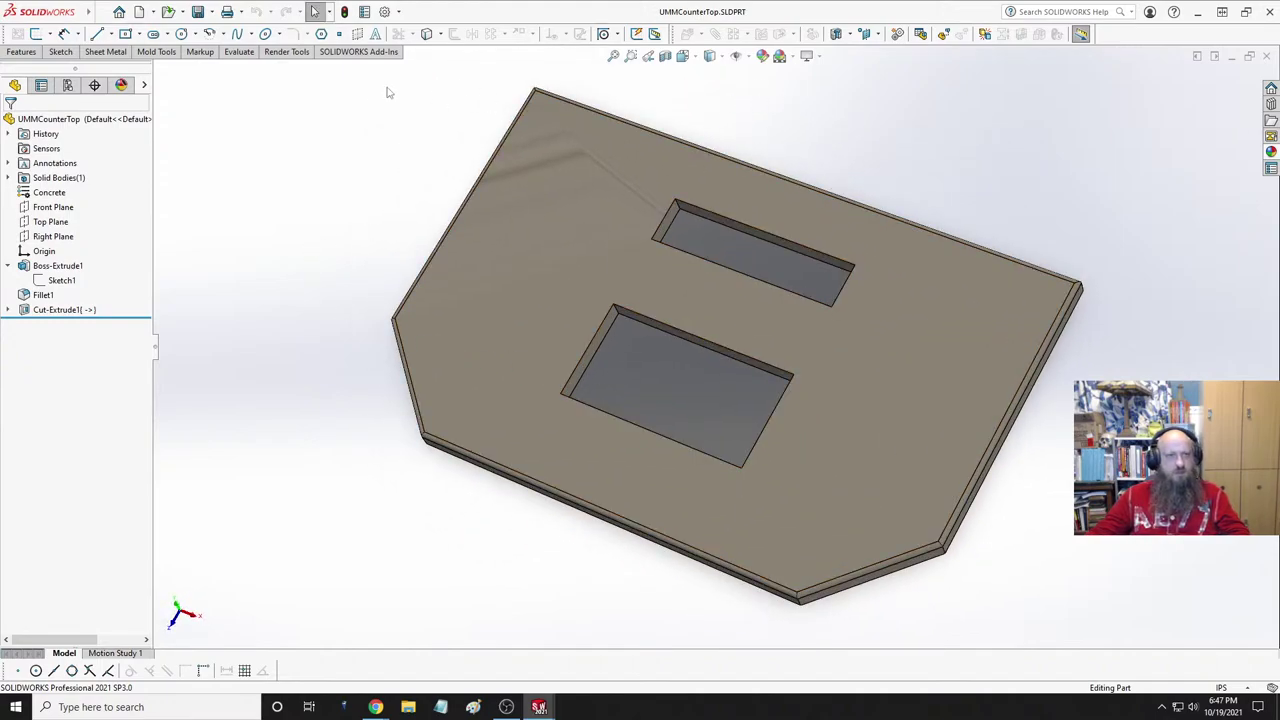
click(352, 52)
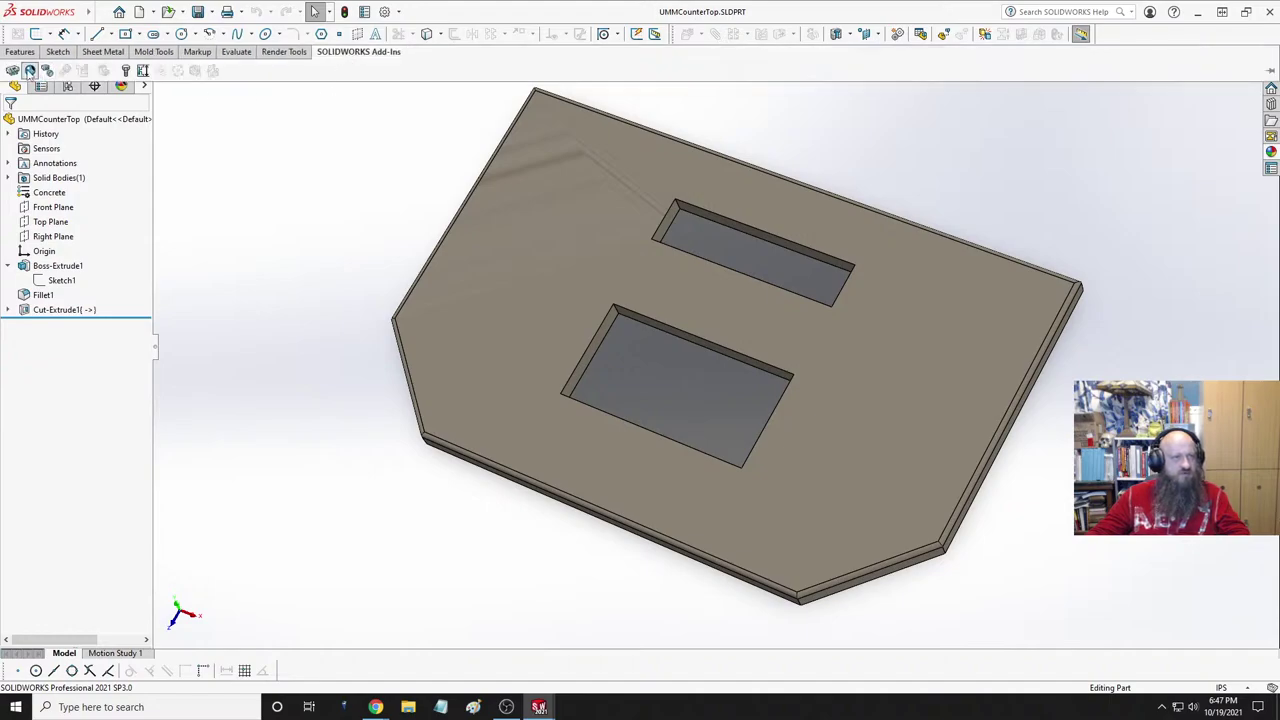
click(29, 71)
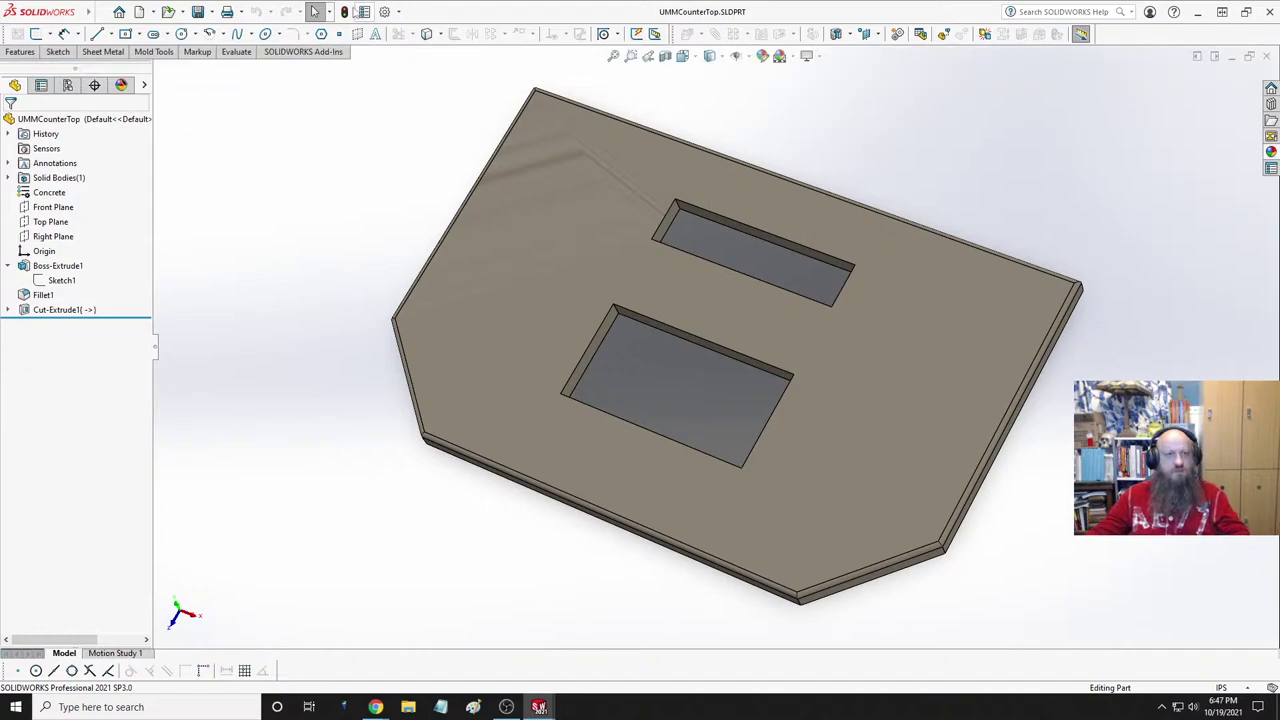
click(344, 11)
key(Up)
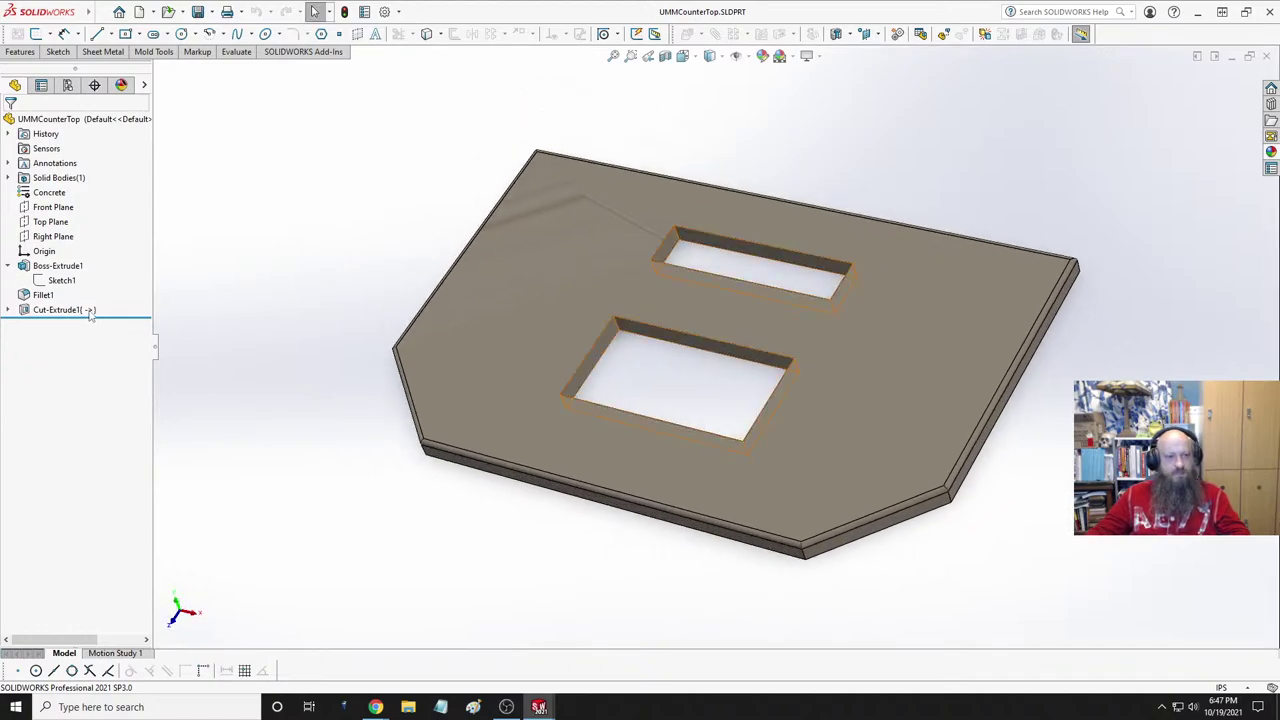
middle_drag(420, 360, 766, 371)
scroll(700, 360, down, 3)
- Start a new sketch, Sketch3, on the countertop's top face in Top view
key(space)
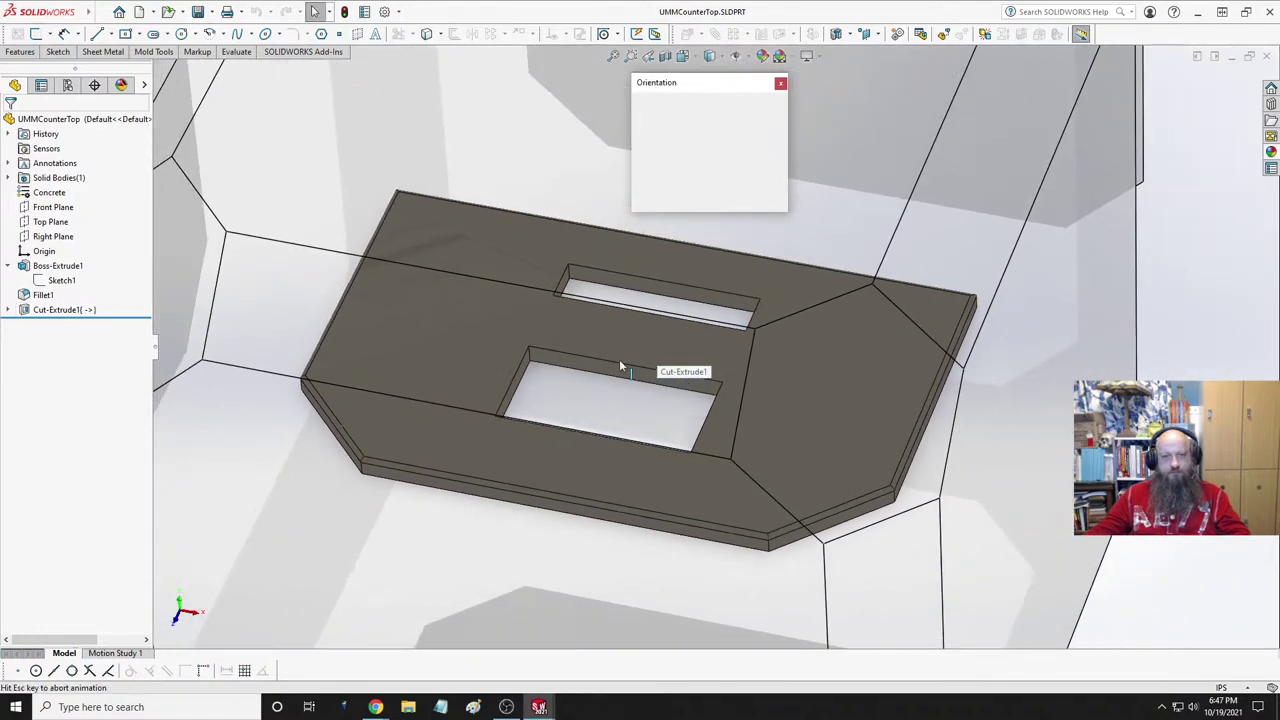
click(640, 365)
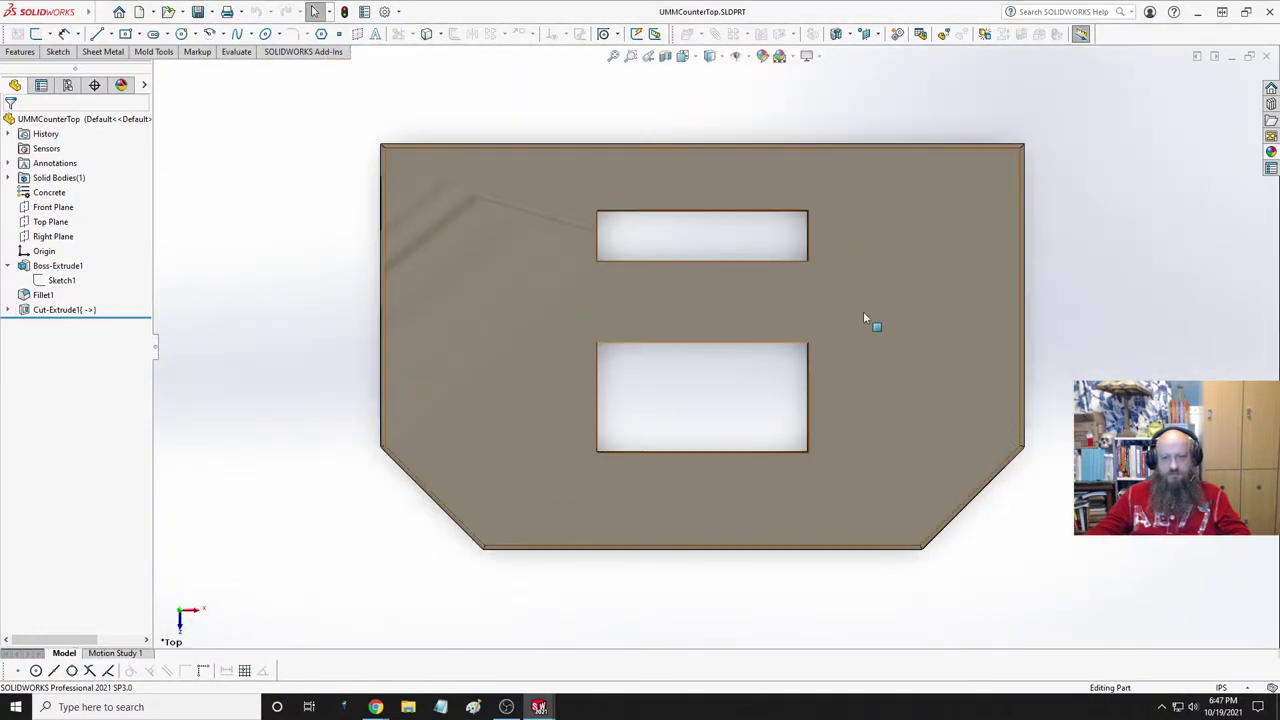
click(863, 311)
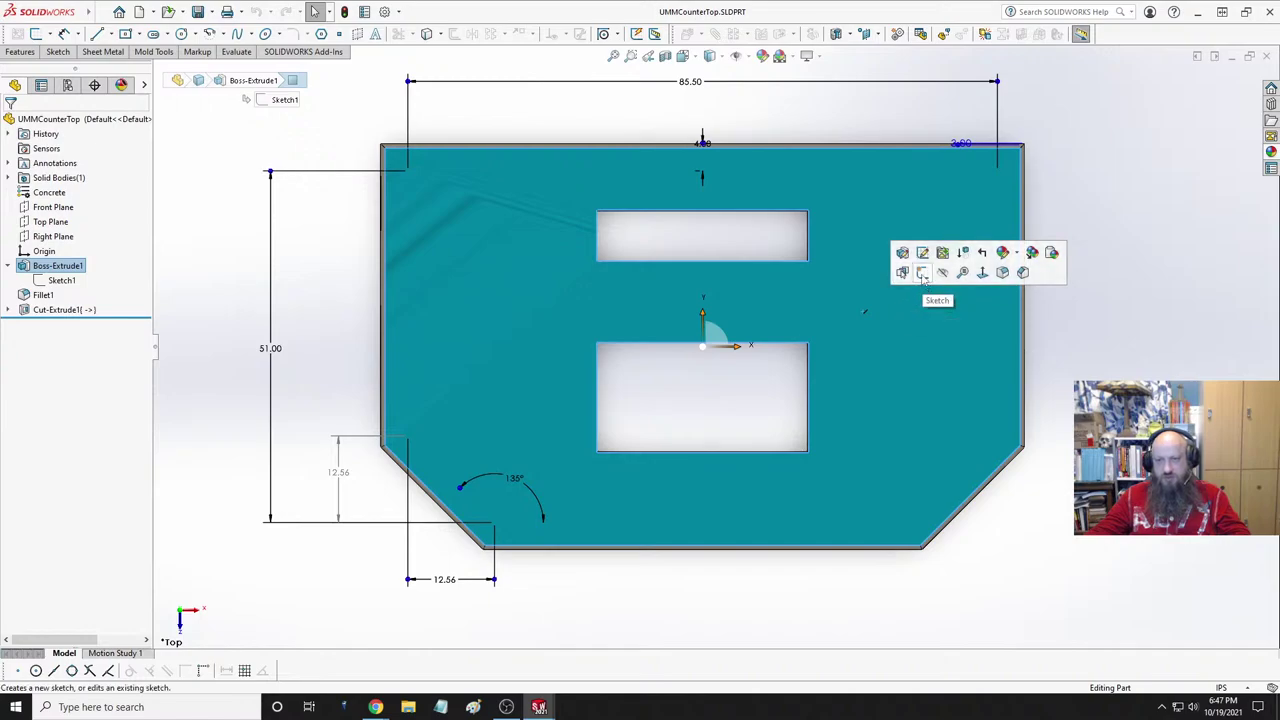
click(922, 274)
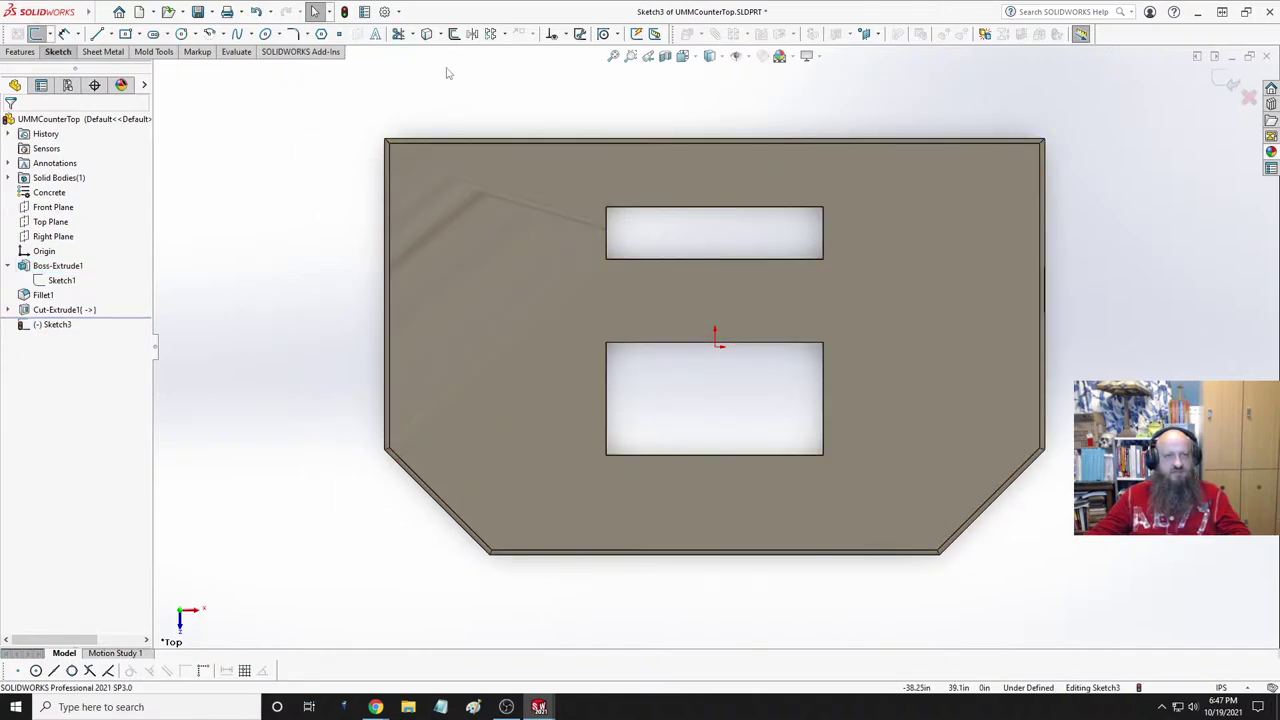
- Offset the smaller opening's outline 0.50 in outward in Sketch3
click(454, 33)
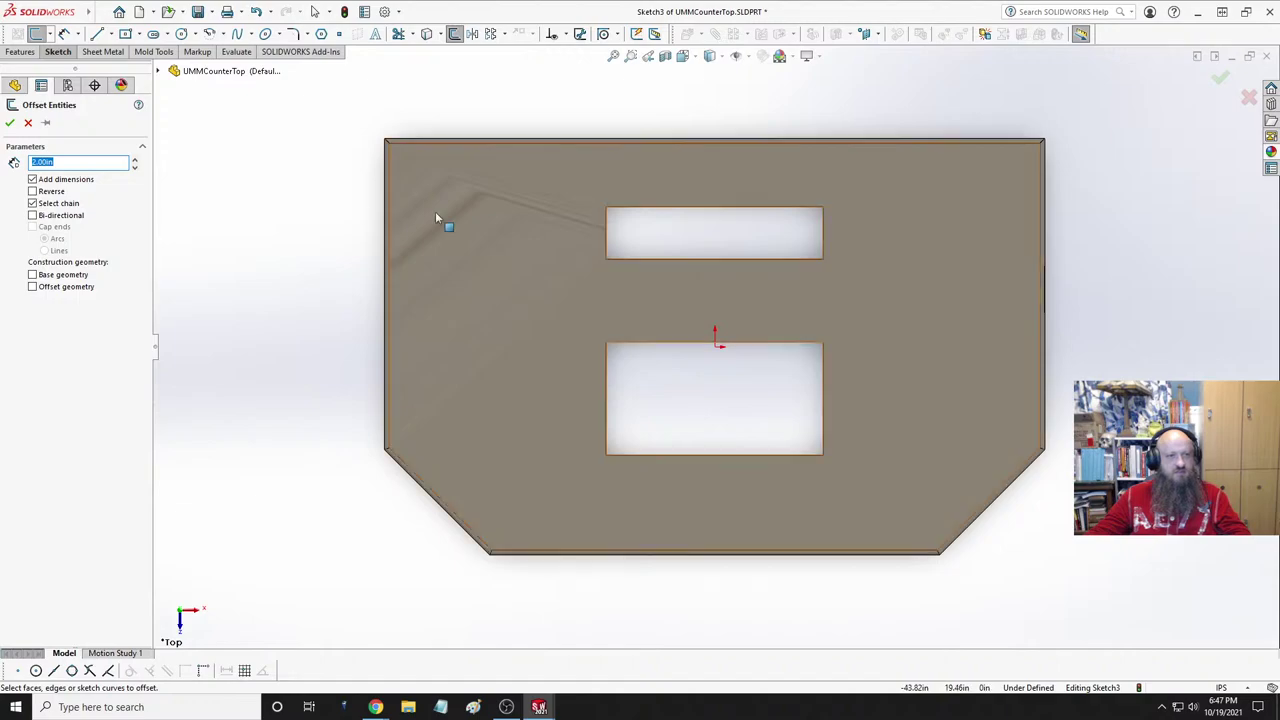
click(698, 209)
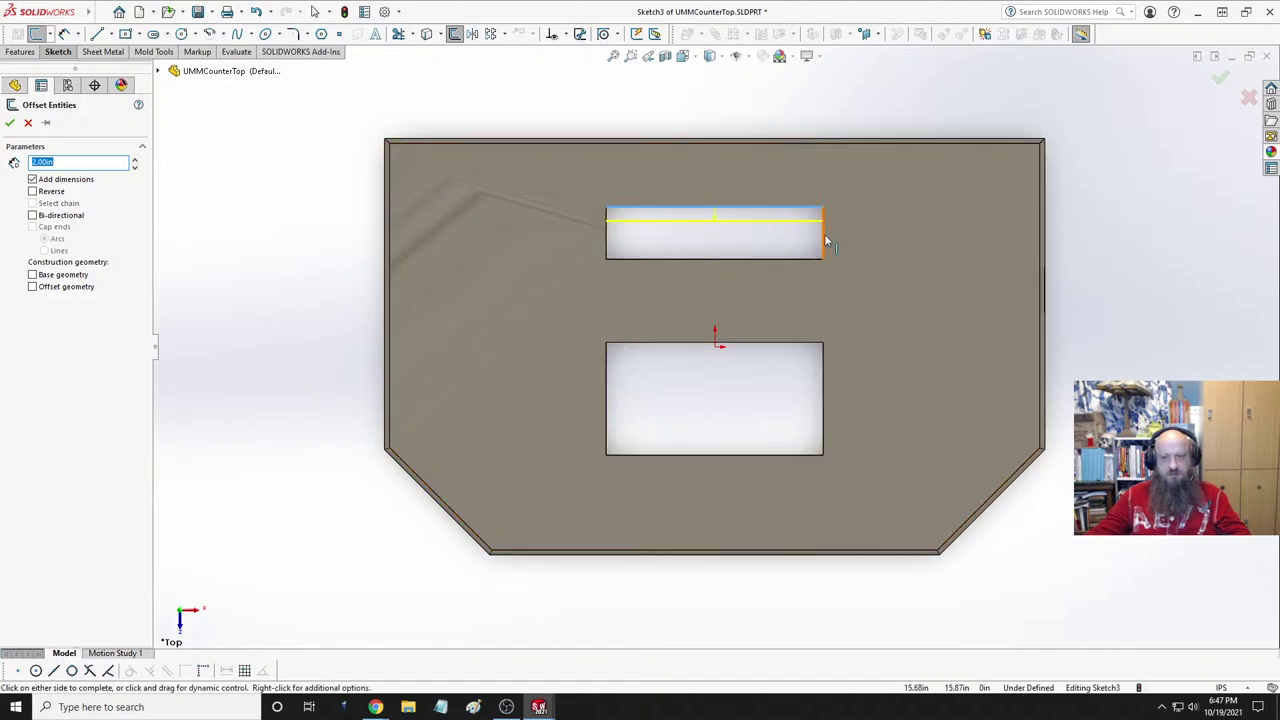
click(790, 272)
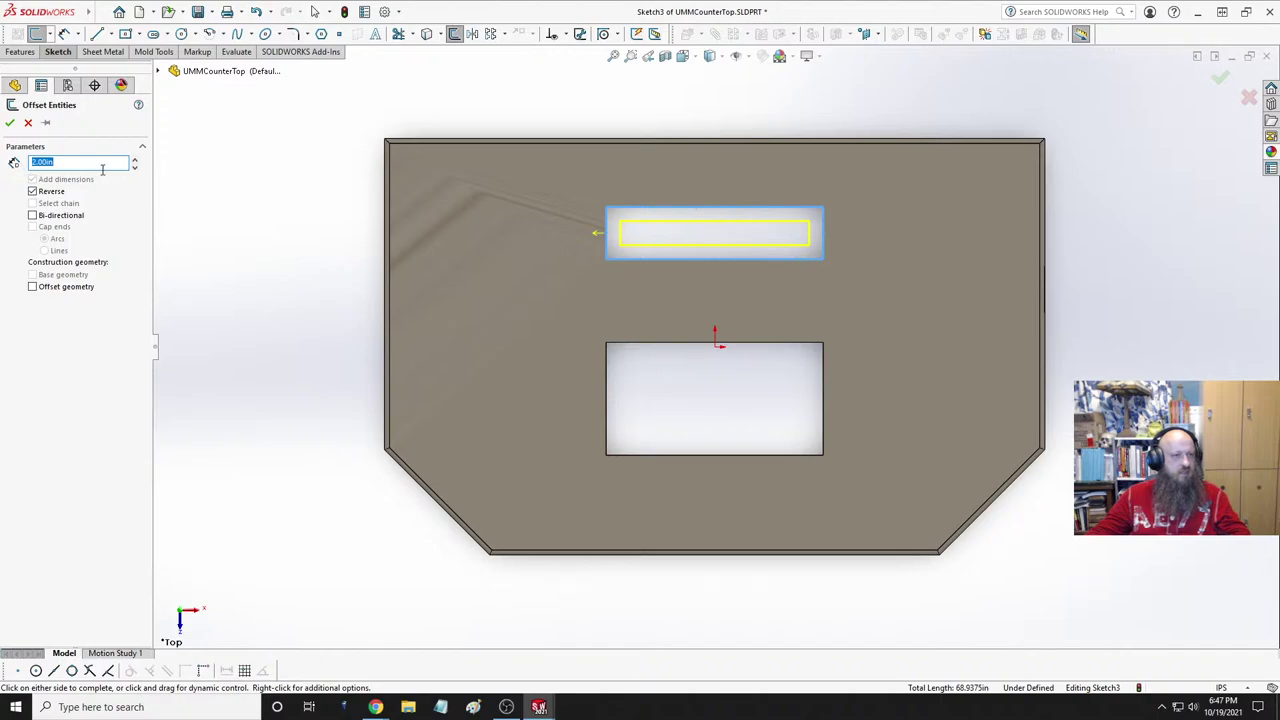
click(33, 191)
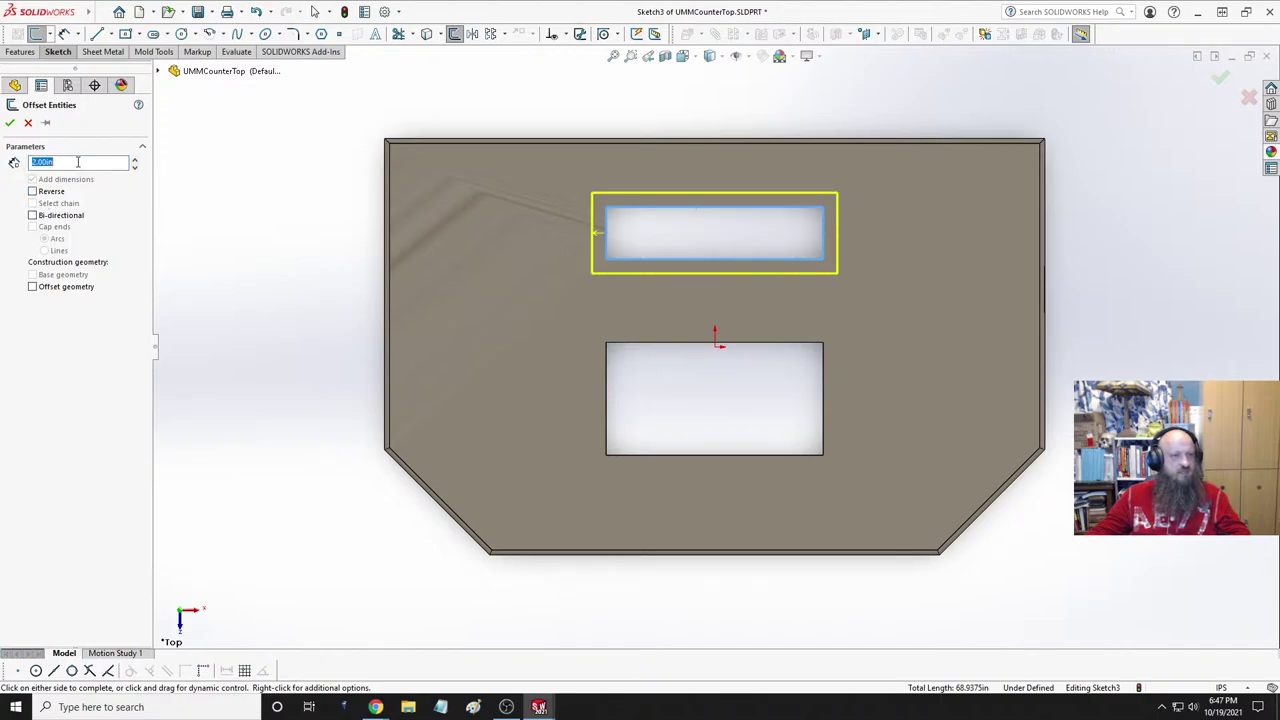
text(1/2)
key(Return)
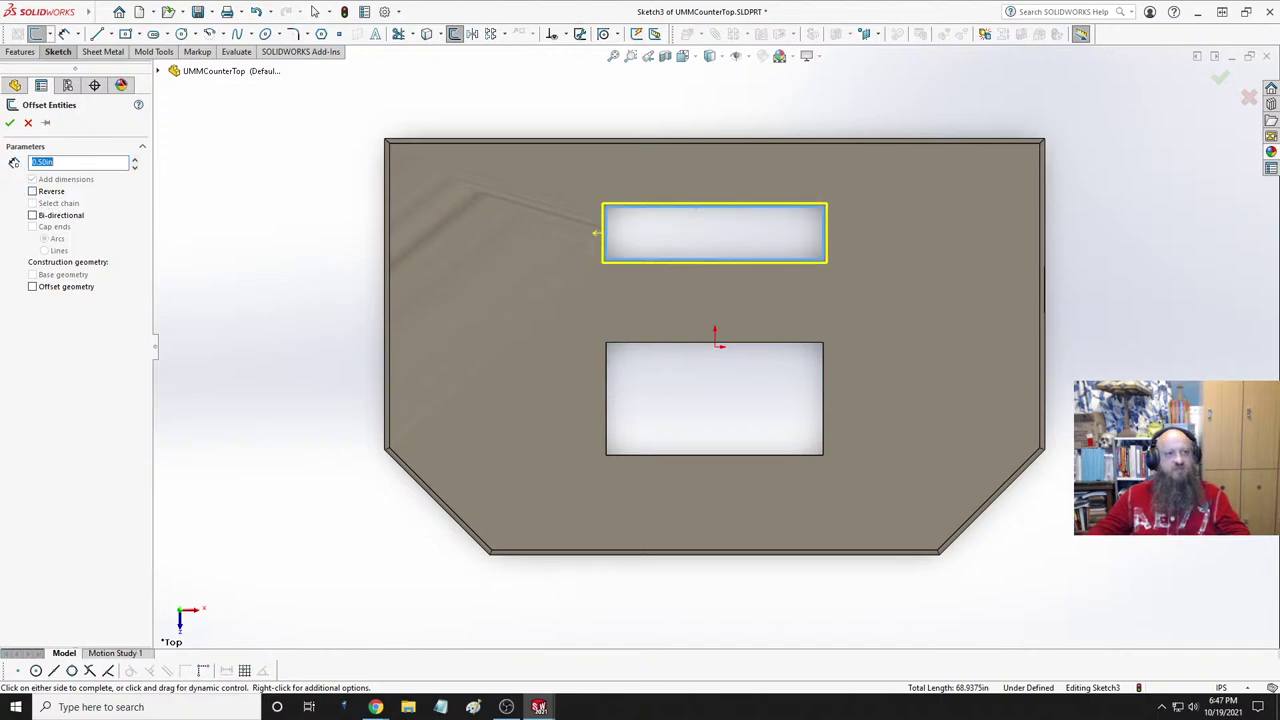
click(9, 122)
- Offset the larger opening's outline outward by the same 0.50 in
click(454, 33)
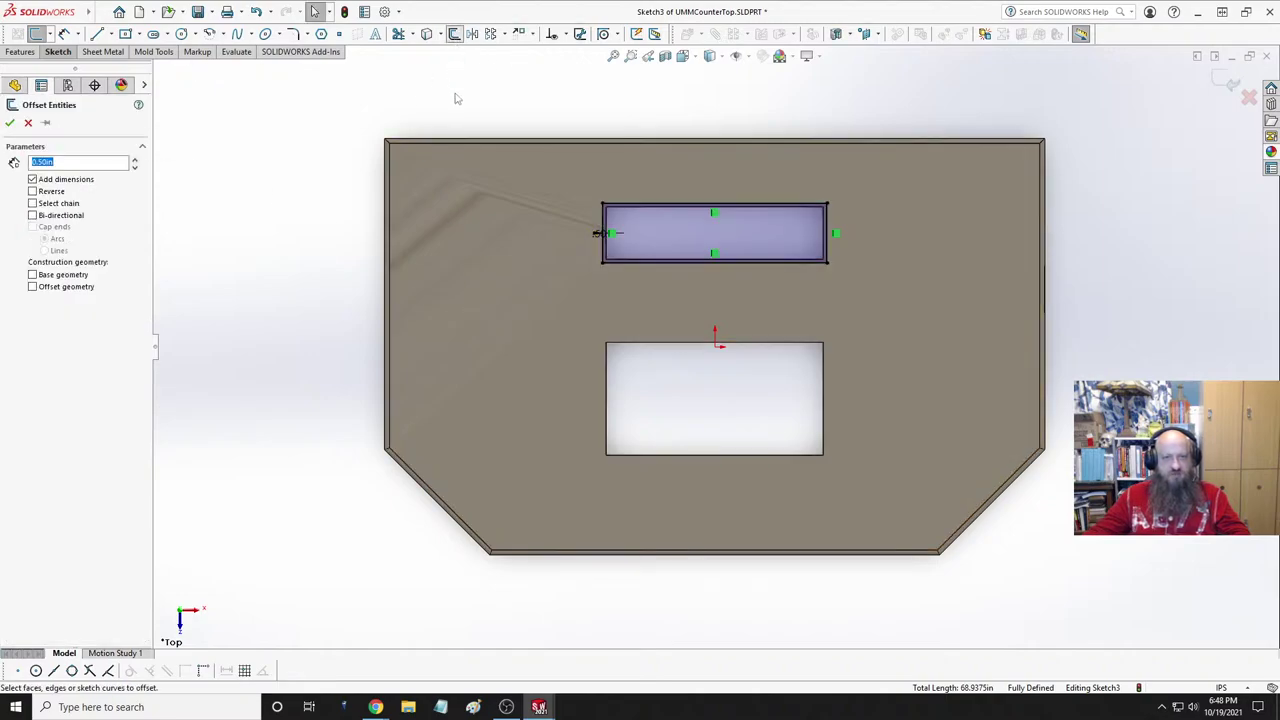
click(766, 346)
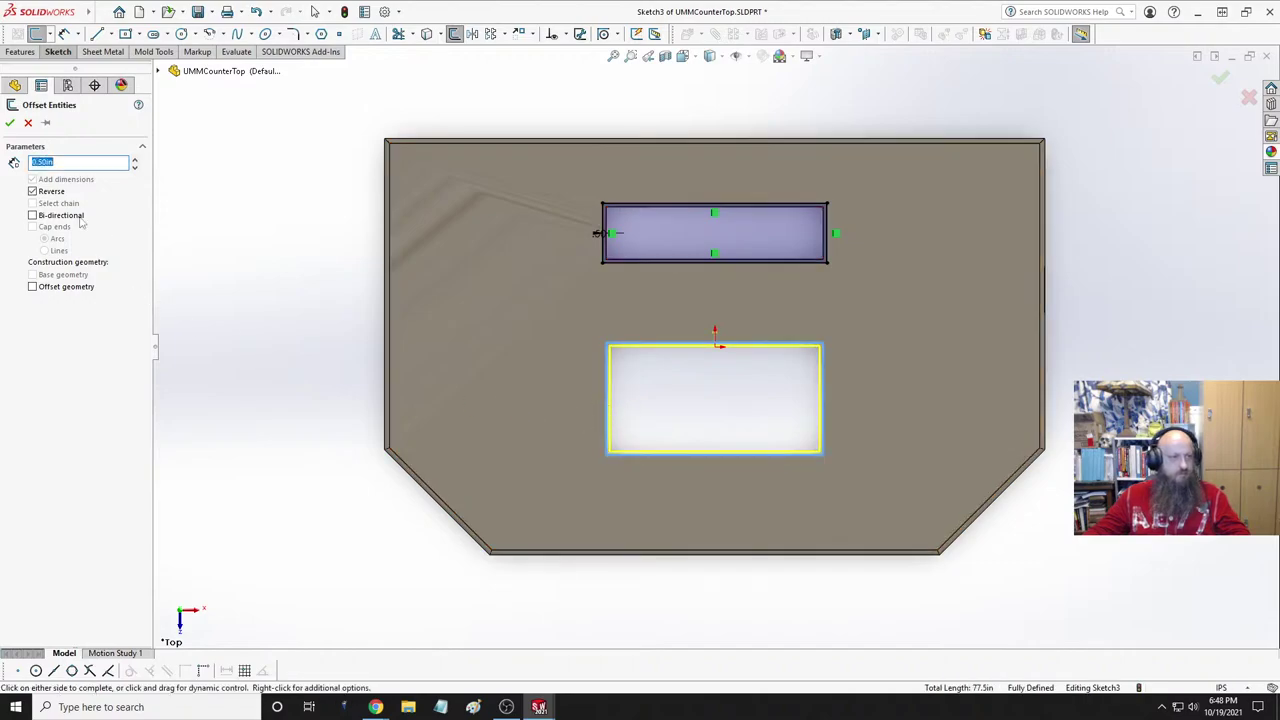
click(32, 191)
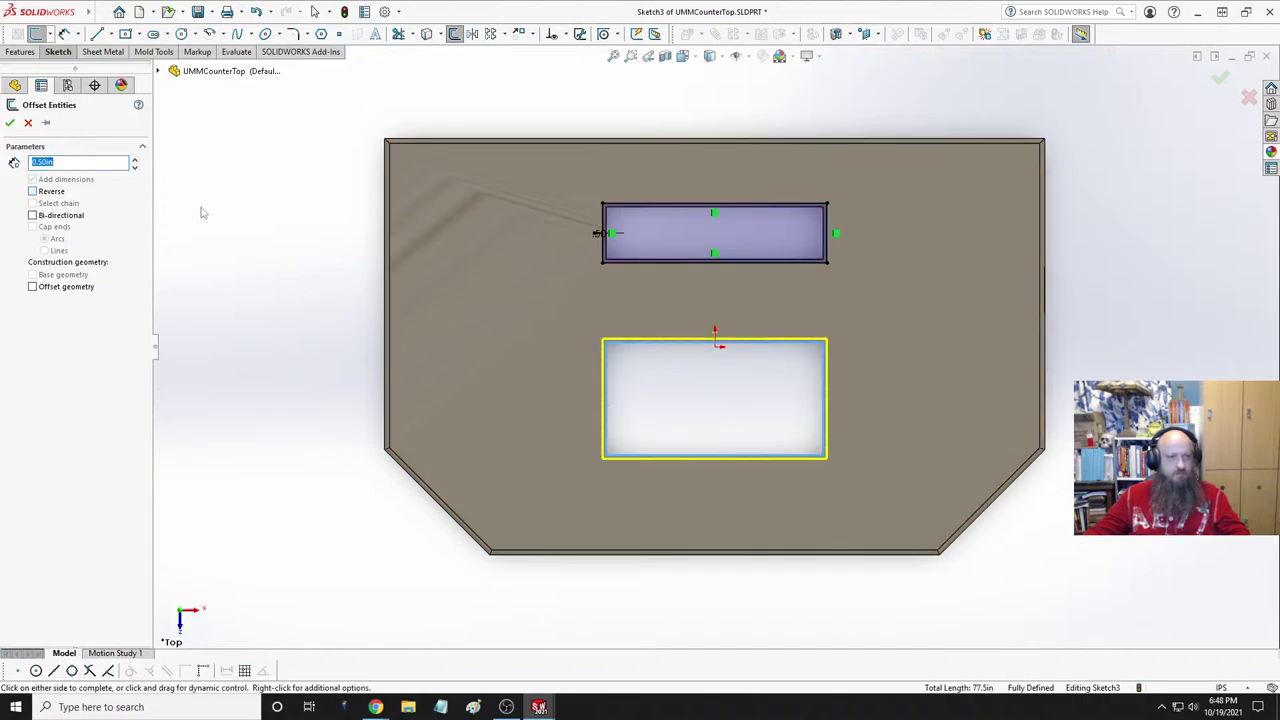
click(9, 123)
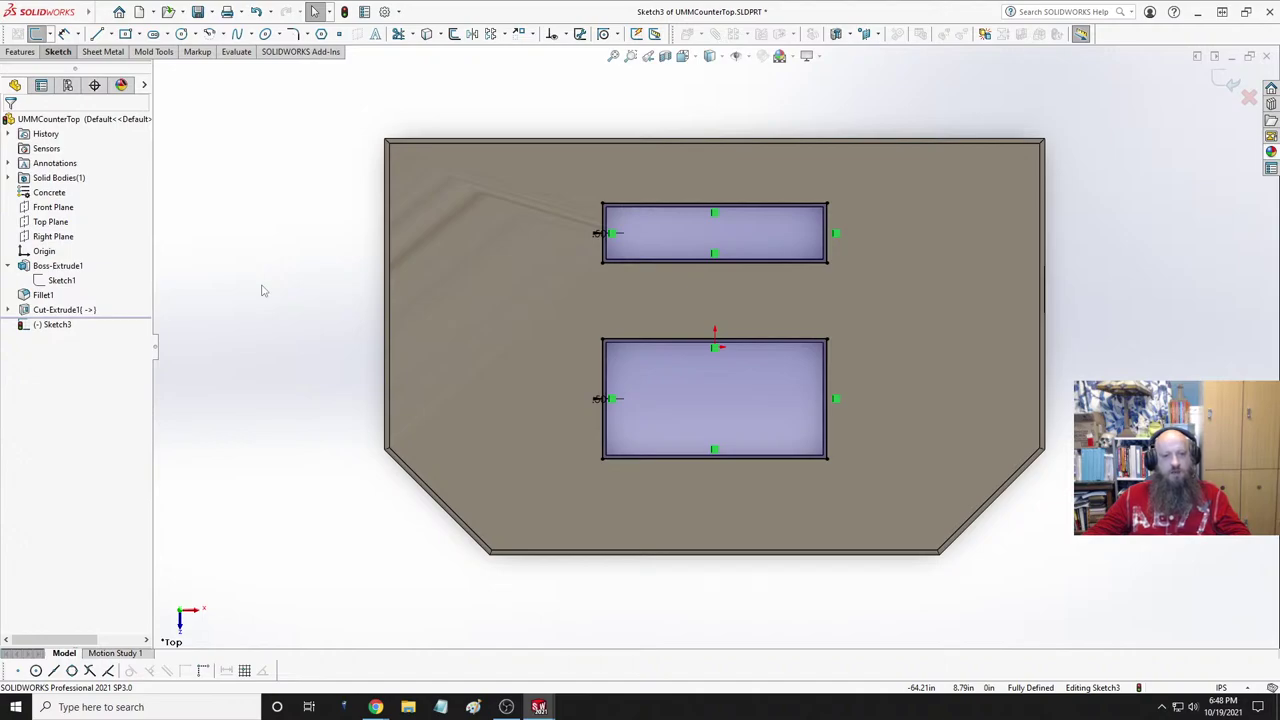
key(ctrl+Tab)
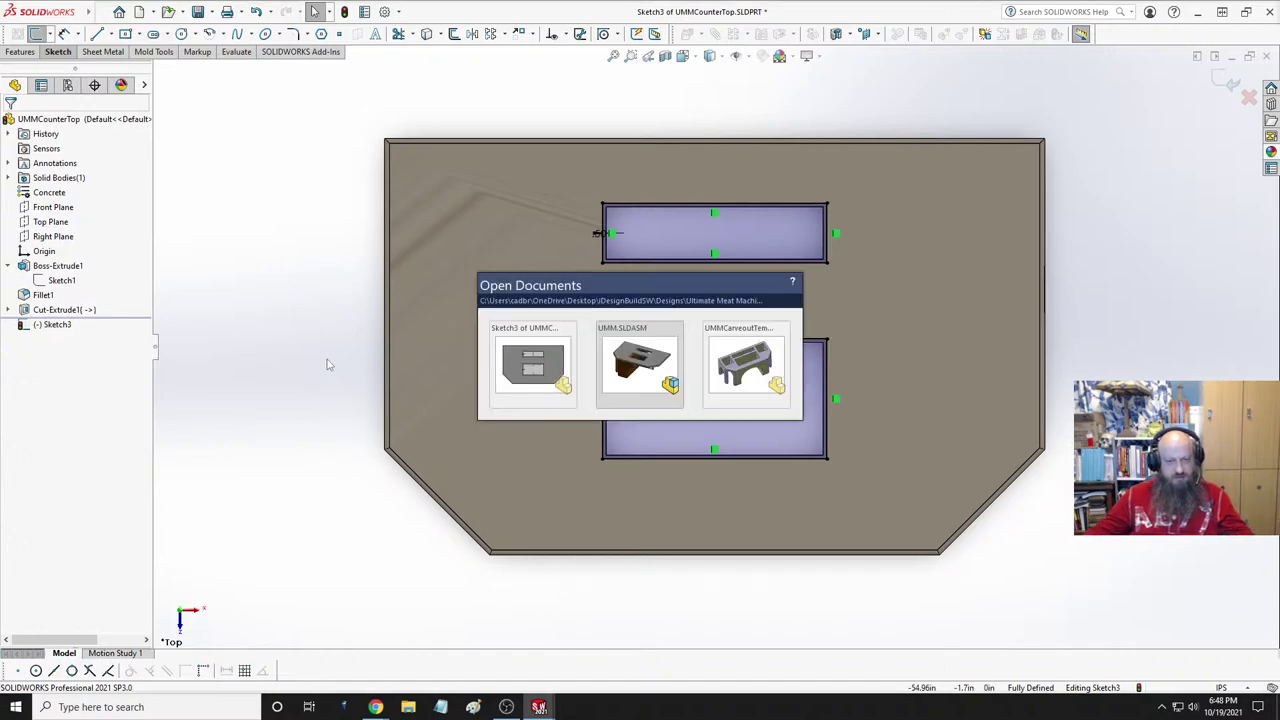
key(ctrl+Tab)
key(ctrl+Tab)
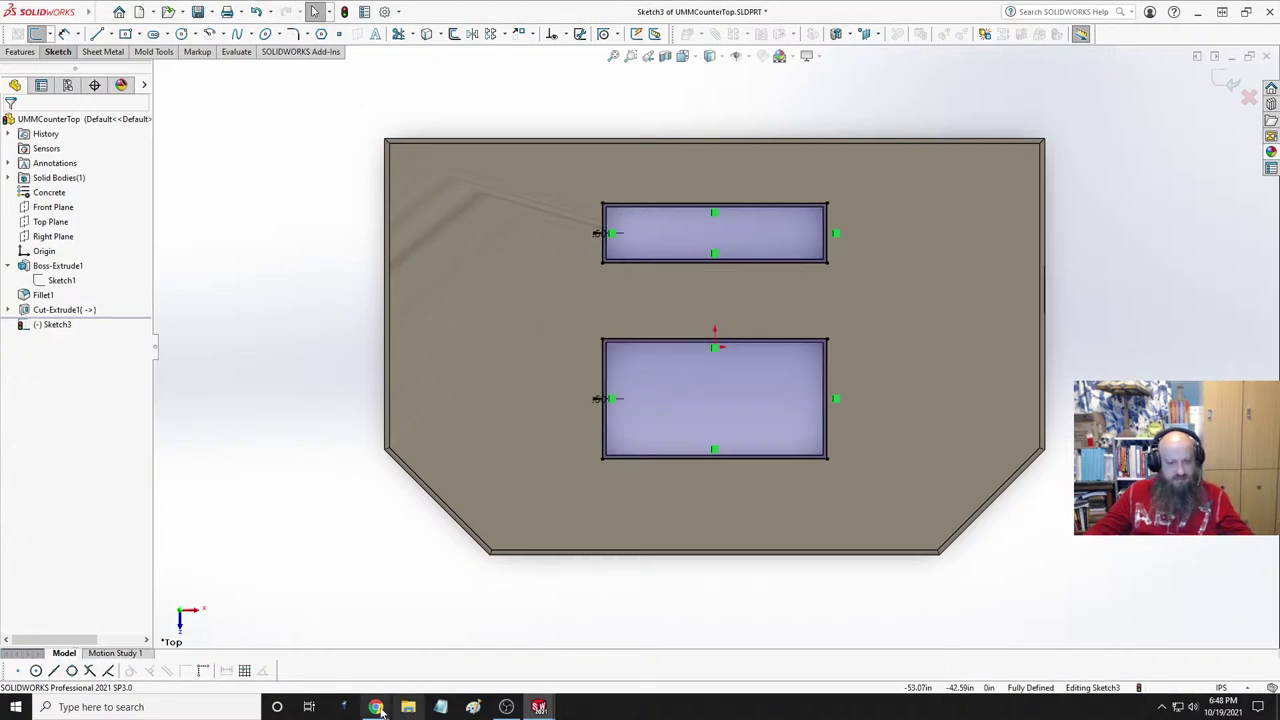
- Read through the Hongso grates' product description and Product information on Amazon
mouse_move(378, 708)
click(447, 650)
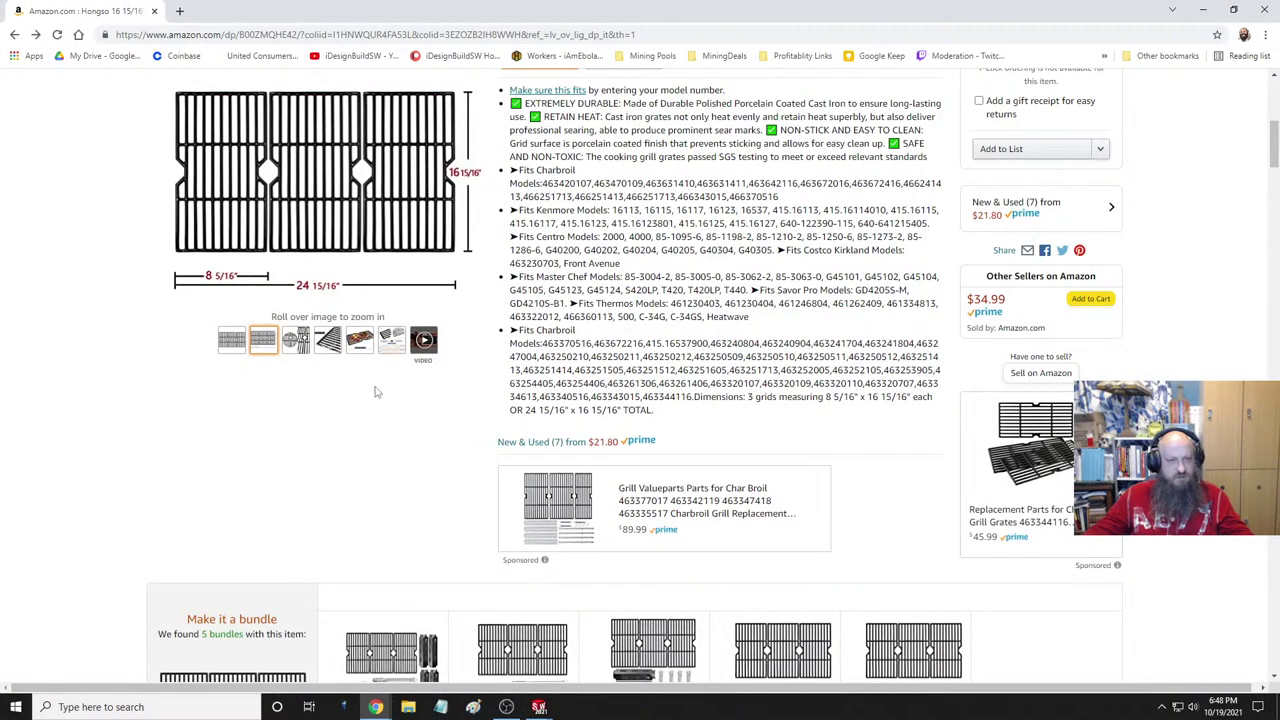
scroll(737, 318, up, 1)
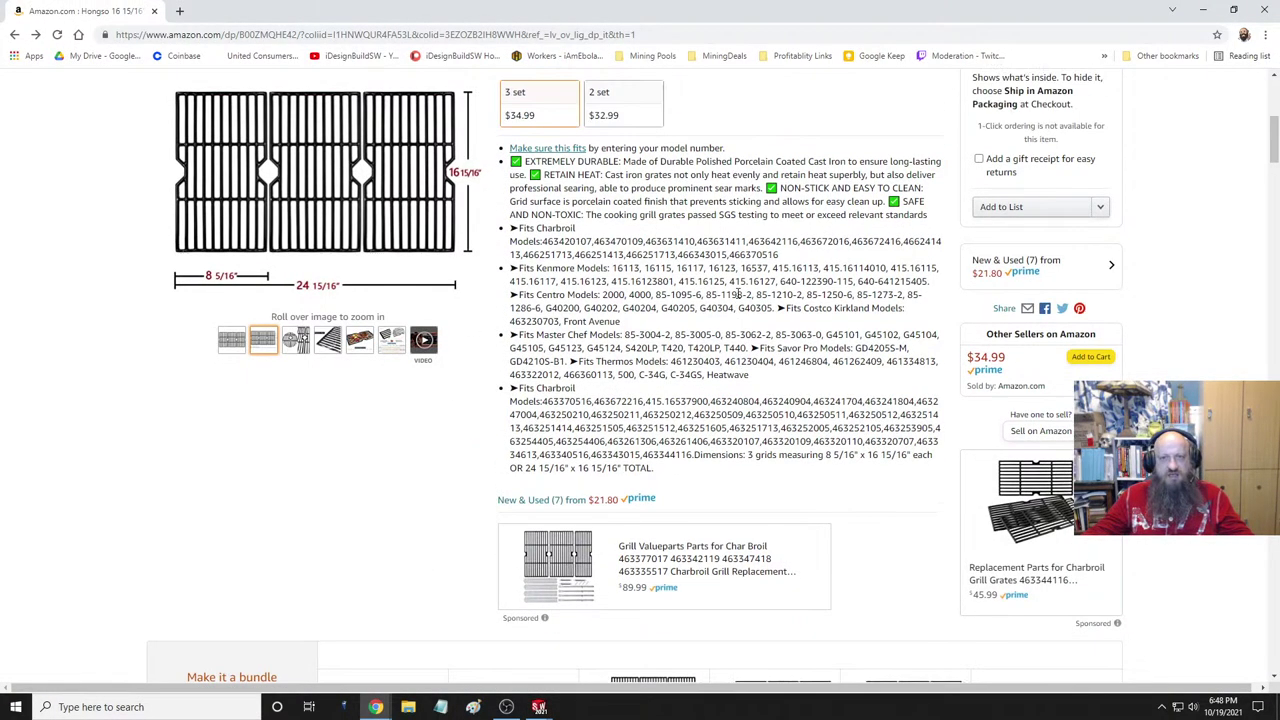
scroll(727, 330, down, 10)
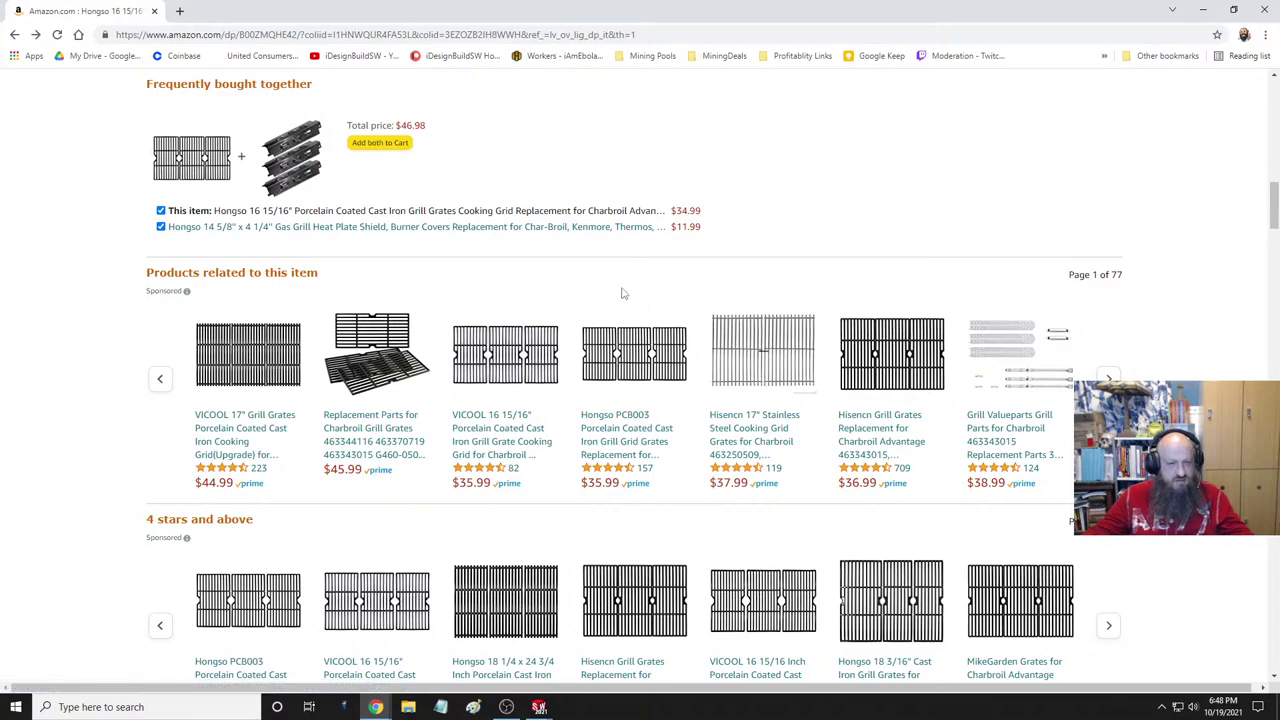
scroll(625, 295, down, 3)
scroll(622, 290, down, 8)
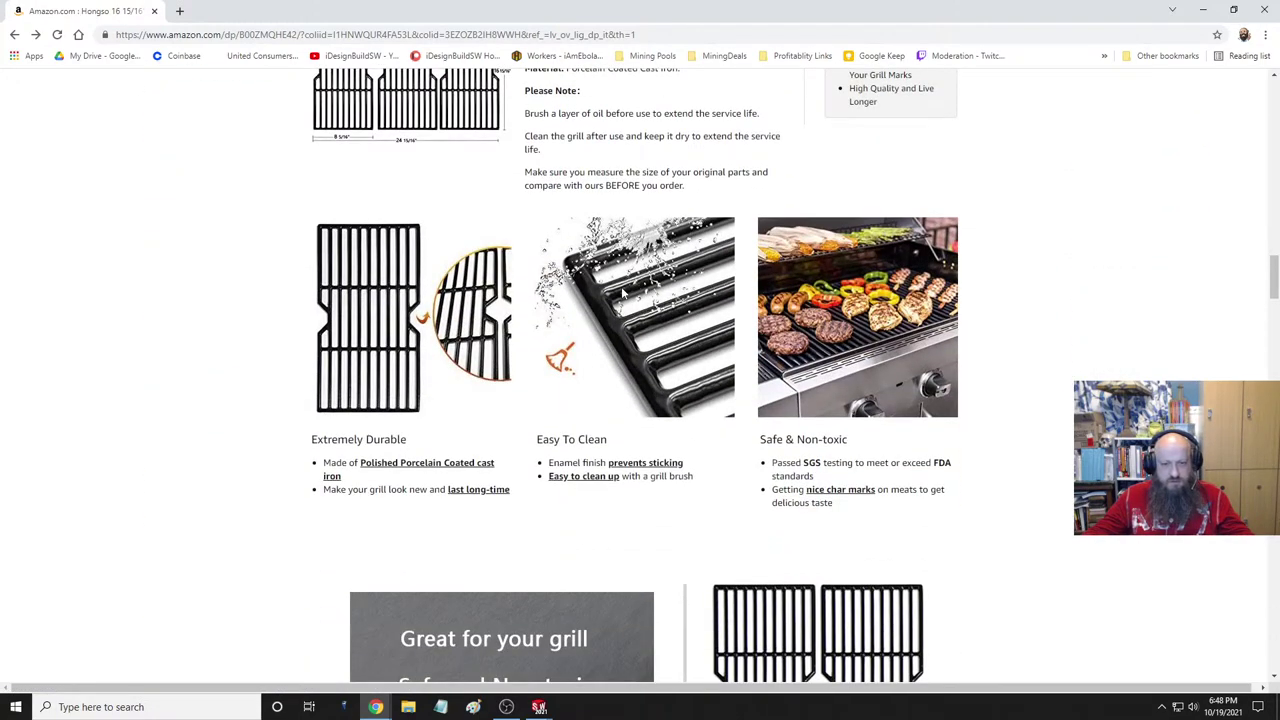
scroll(622, 292, up, 1)
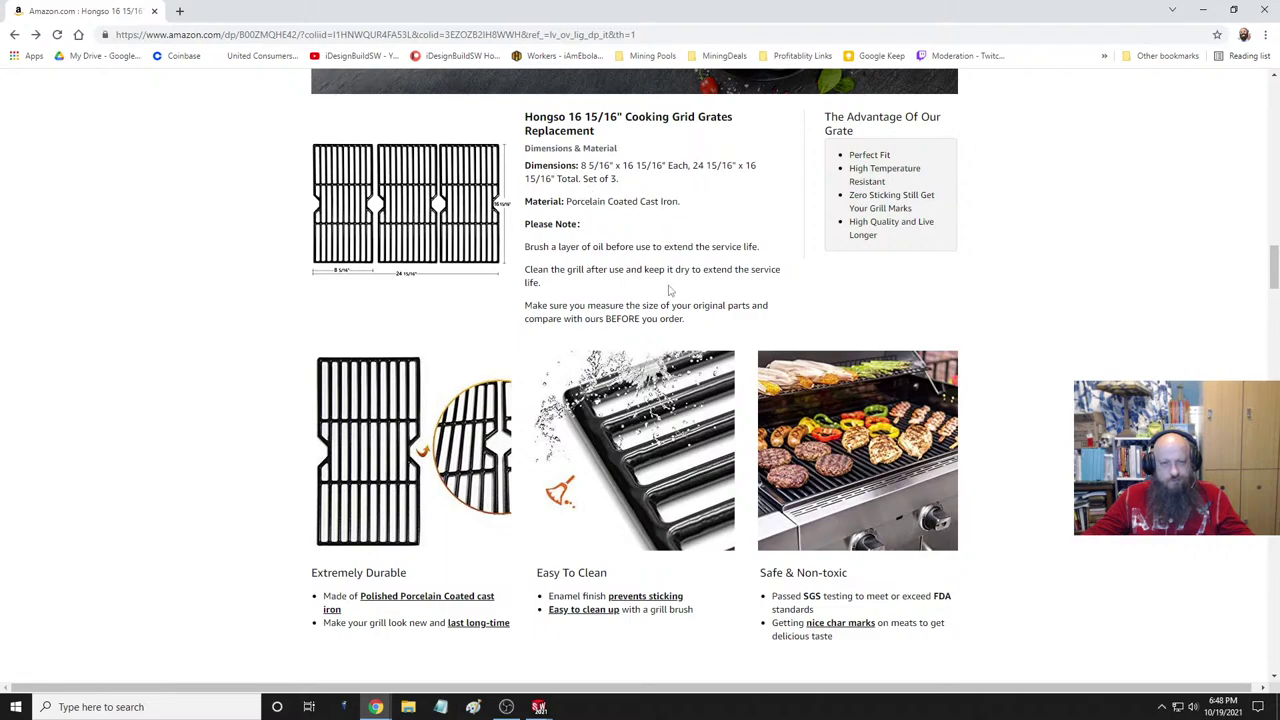
scroll(757, 289, down, 2)
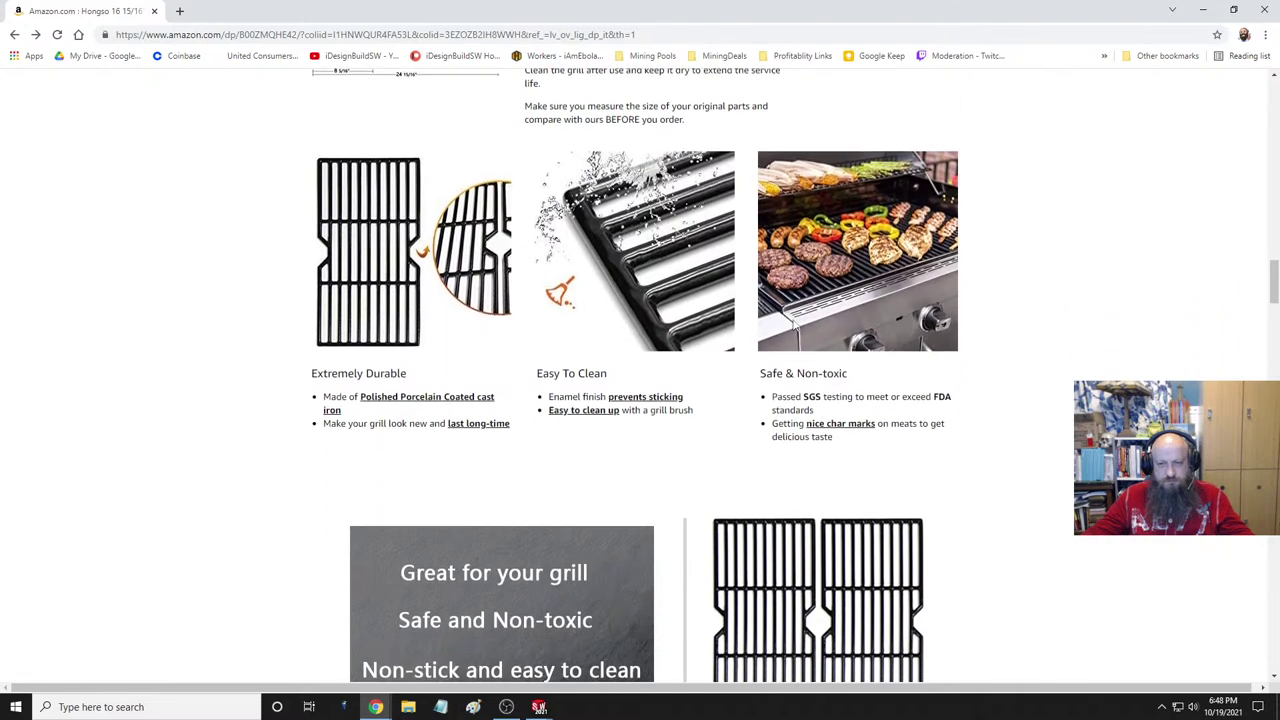
scroll(637, 411, down, 2)
scroll(629, 413, down, 3)
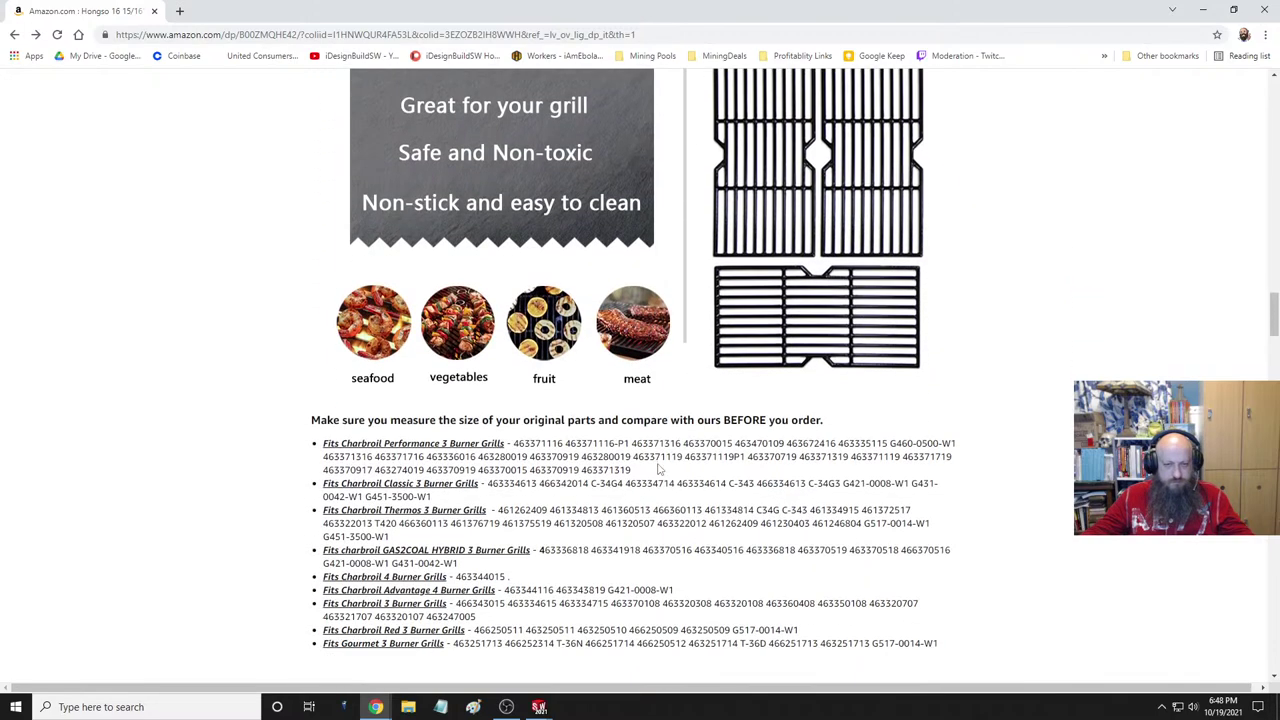
scroll(659, 469, down, 2)
scroll(657, 470, down, 3)
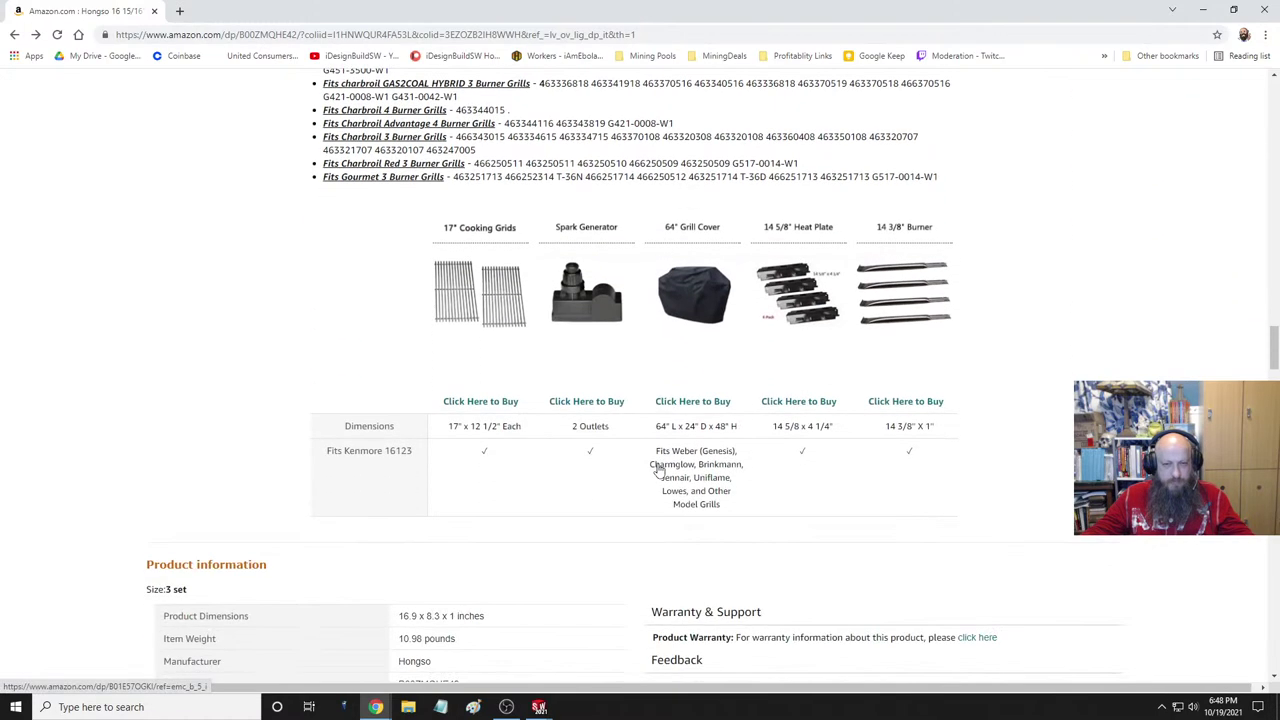
scroll(658, 464, down, 1)
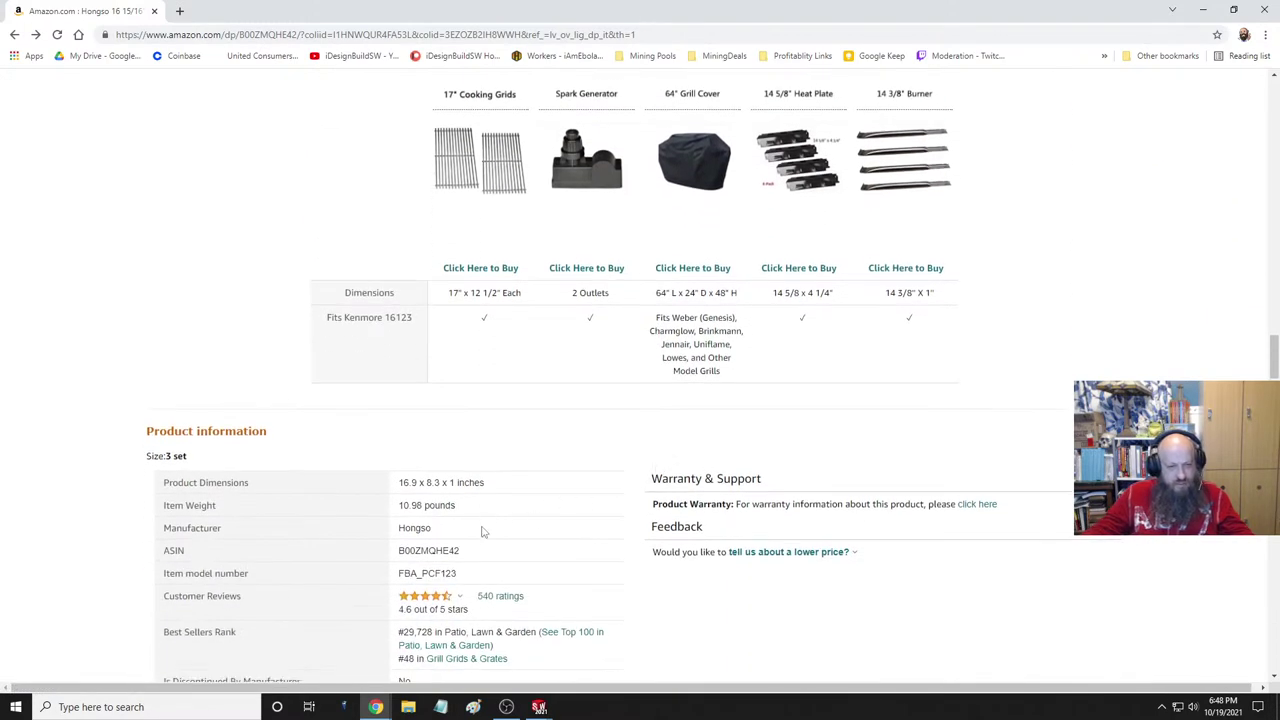
scroll(485, 530, down, 2)
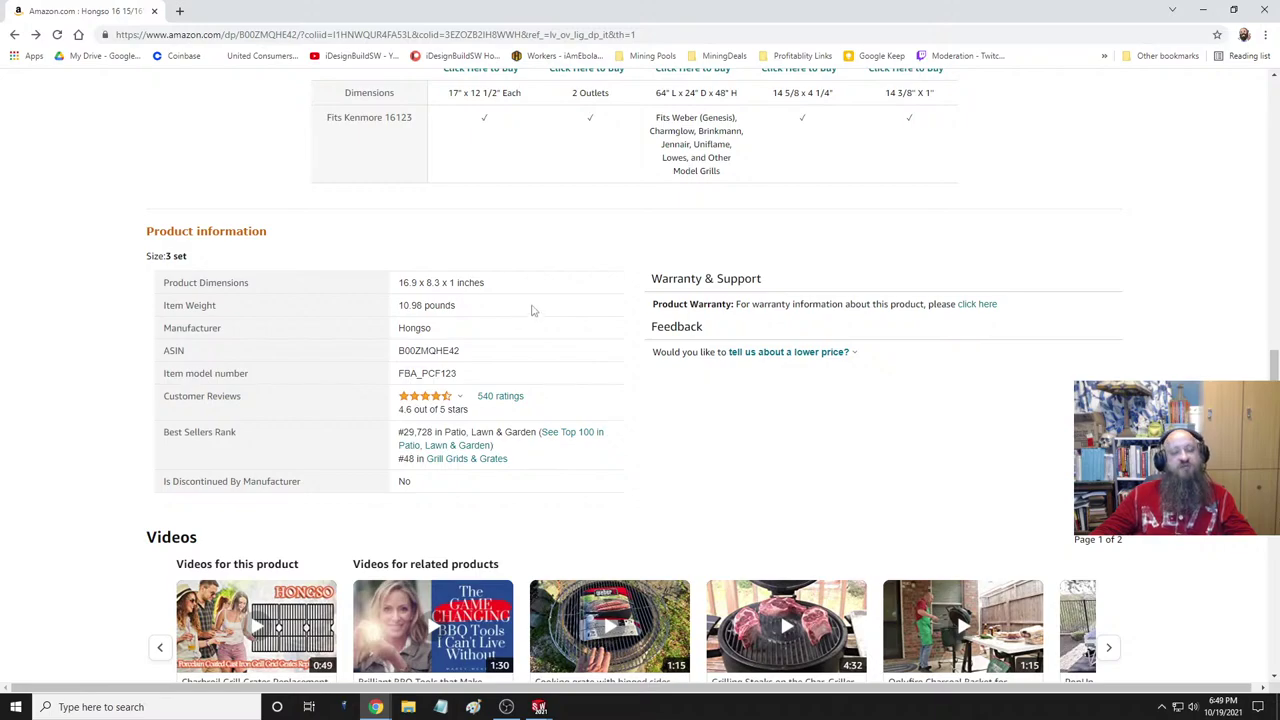
scroll(537, 322, up, 3)
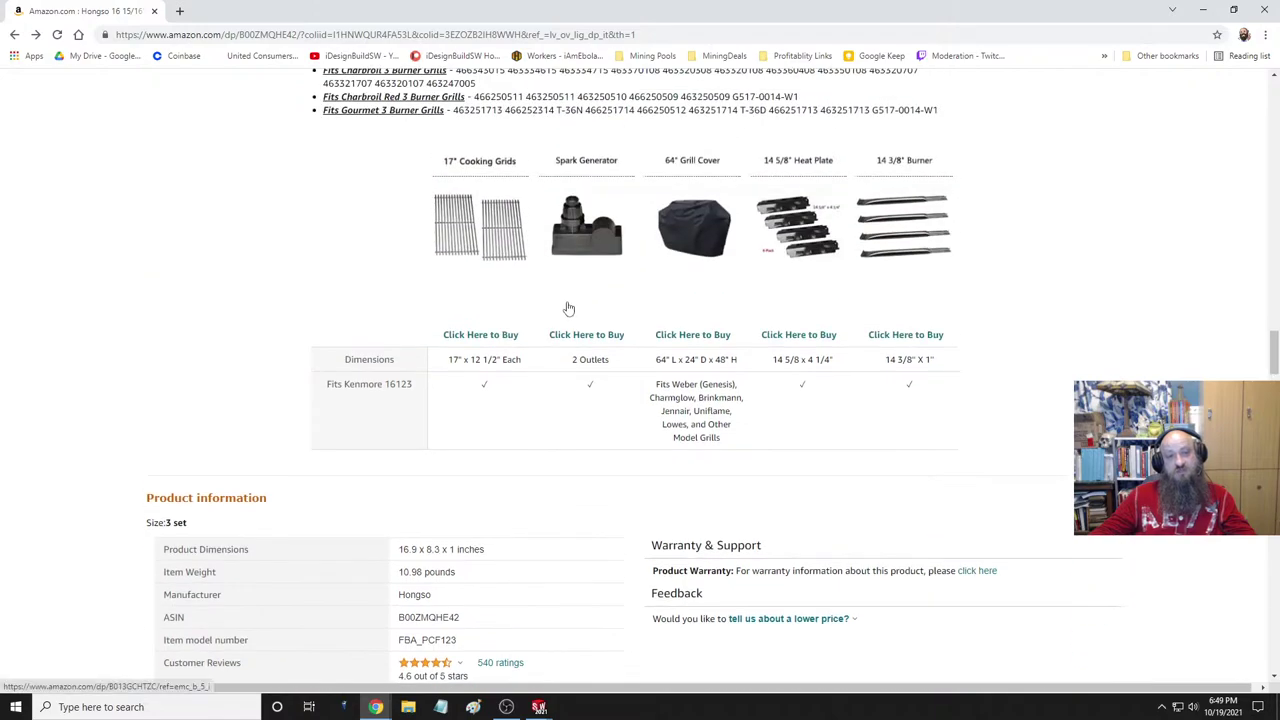
scroll(568, 308, down, 2)
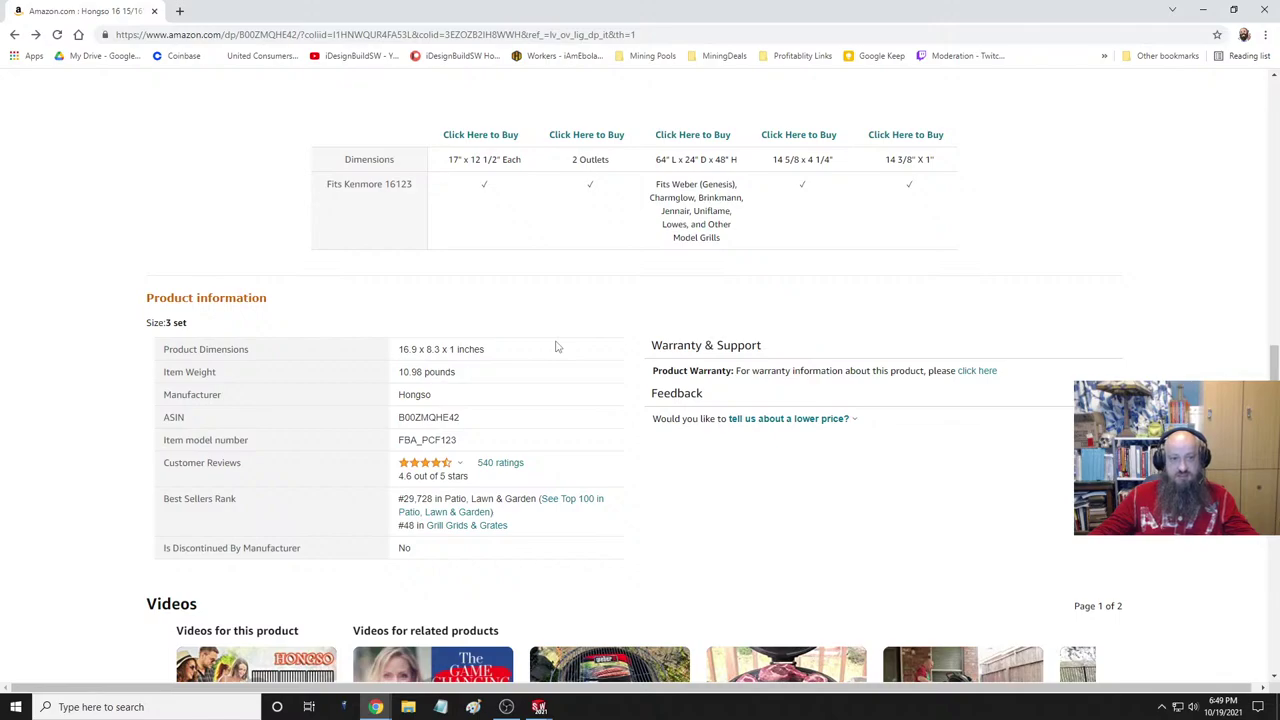
scroll(557, 347, up, 10)
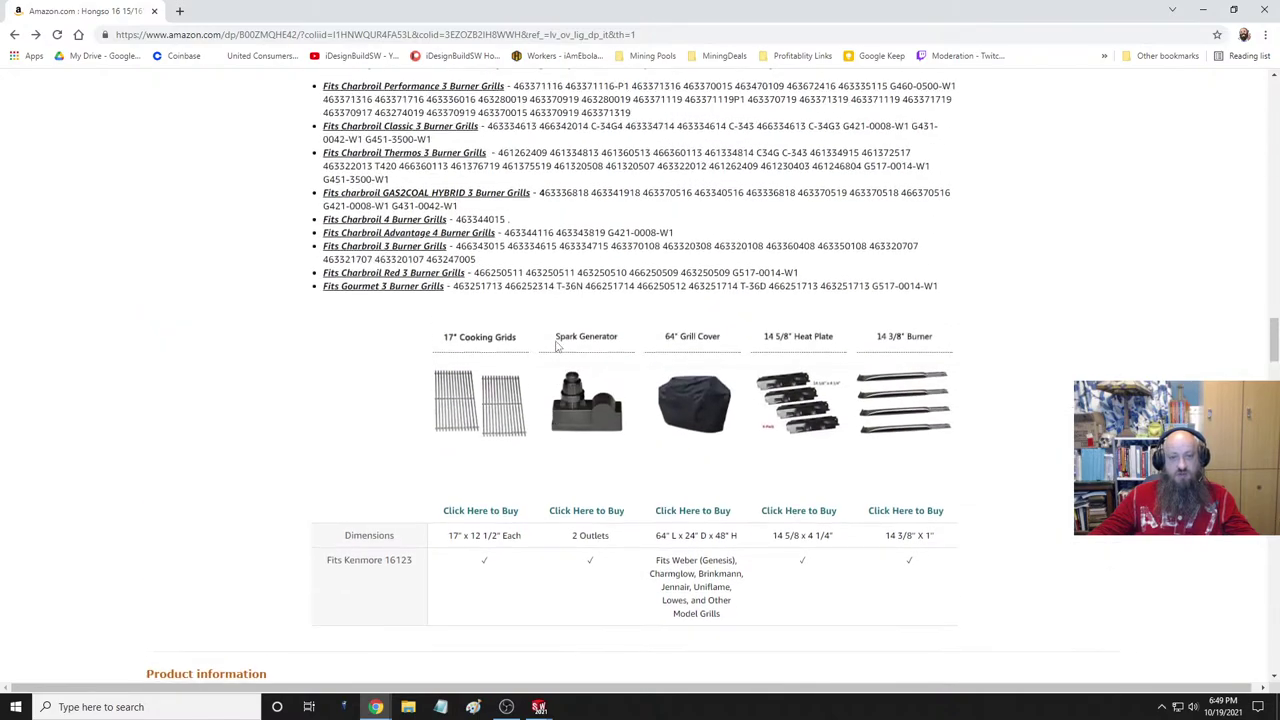
scroll(557, 345, up, 5)
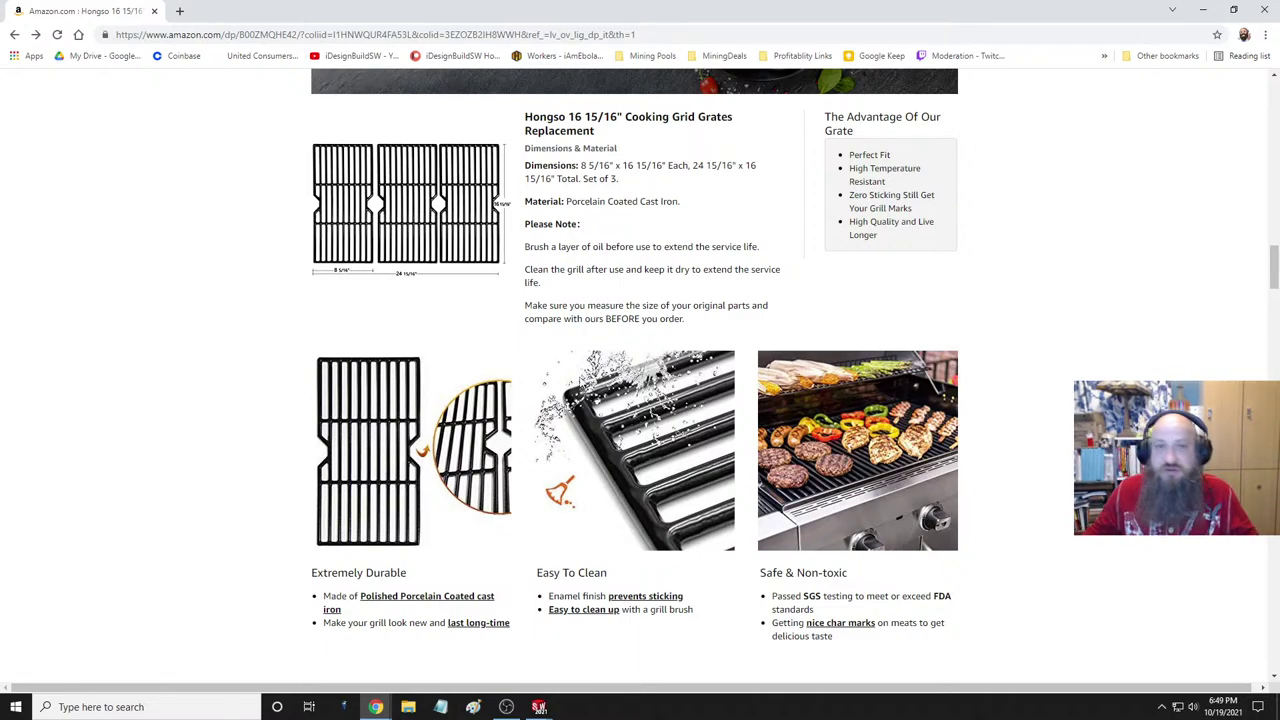
mouse_move(539, 706)
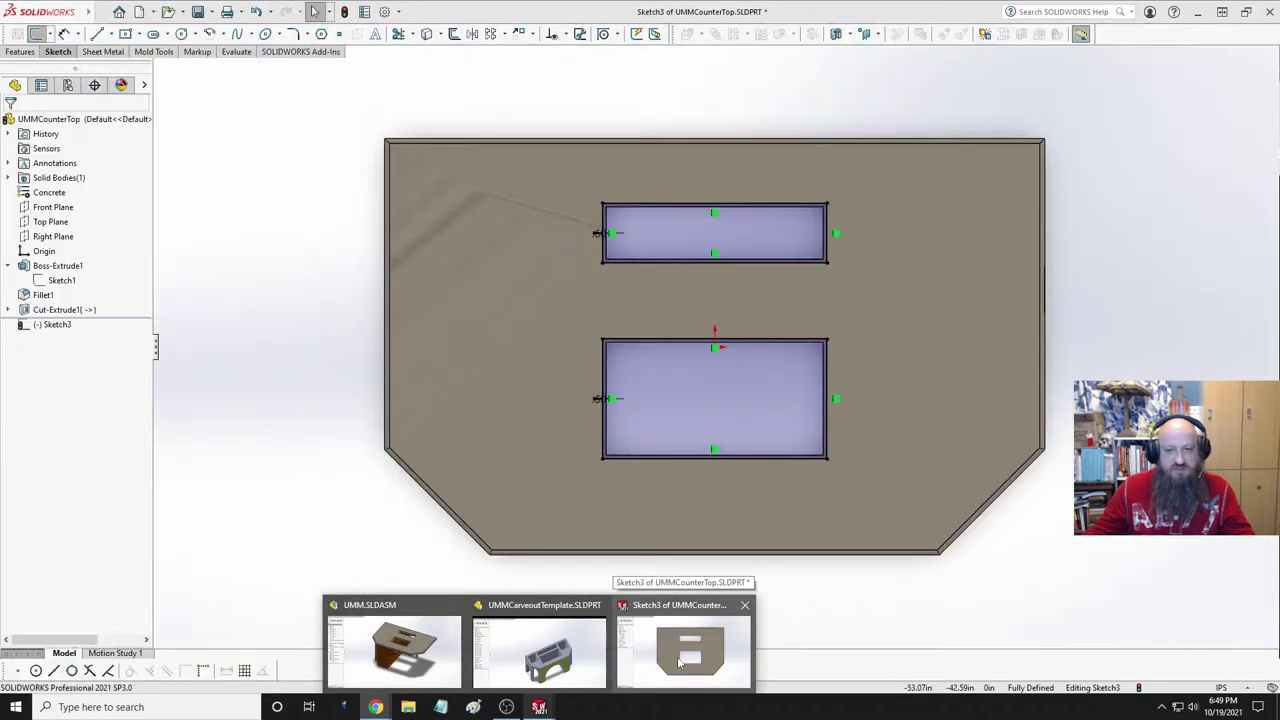
- Return to the UMMCounterTop Sketch3 window and show the Features tools
click(680, 660)
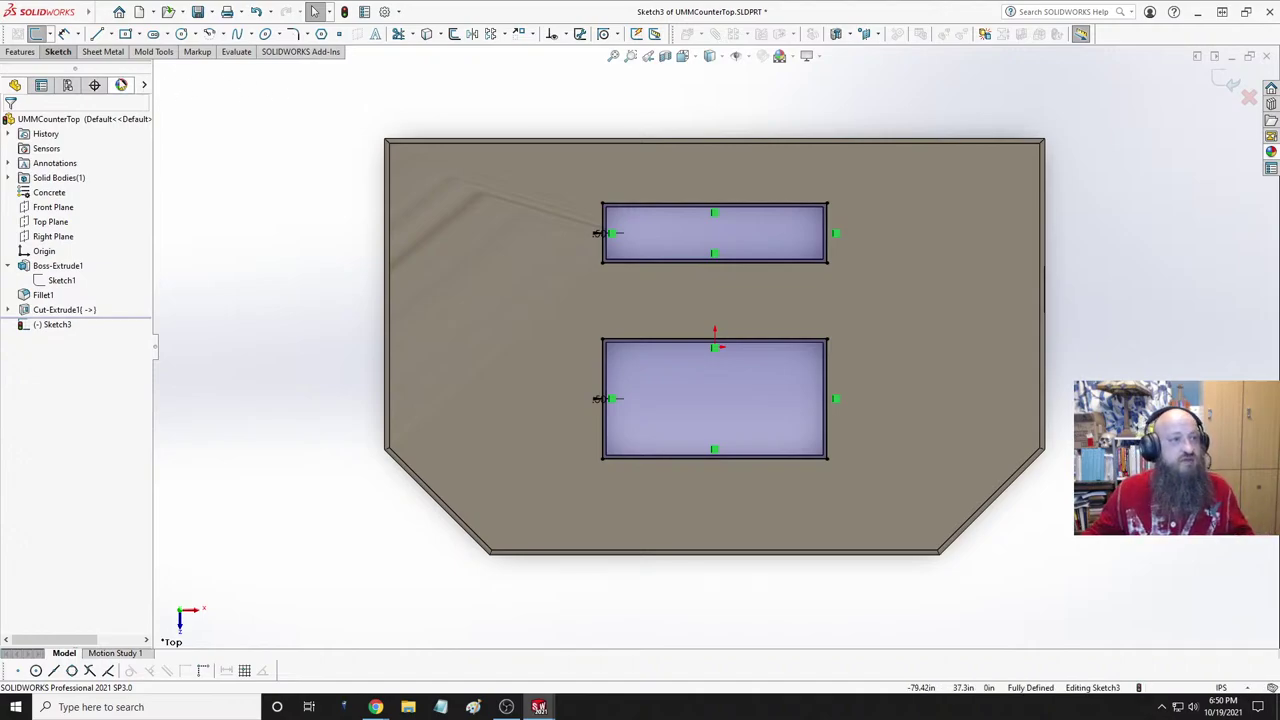
click(20, 51)
- Cut the sketched rectangles 0.375 in deep into the countertop as Cut-Extrude2
click(101, 71)
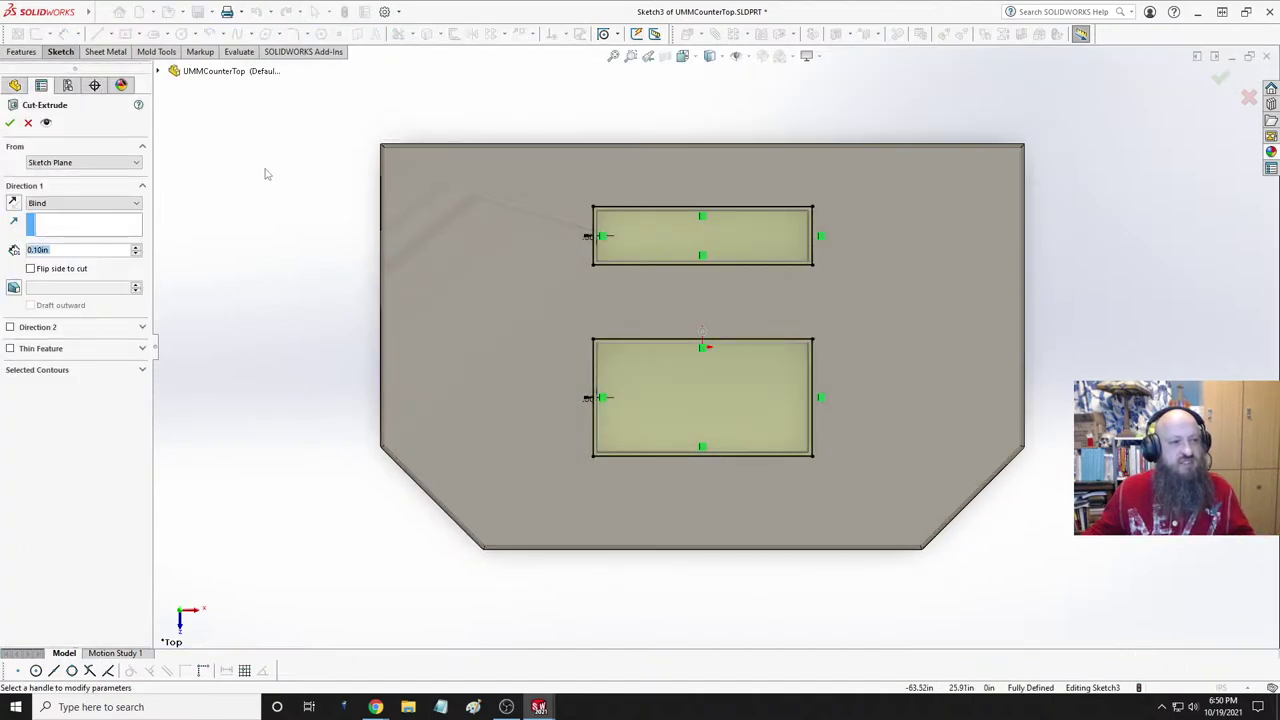
key(BackSpace)
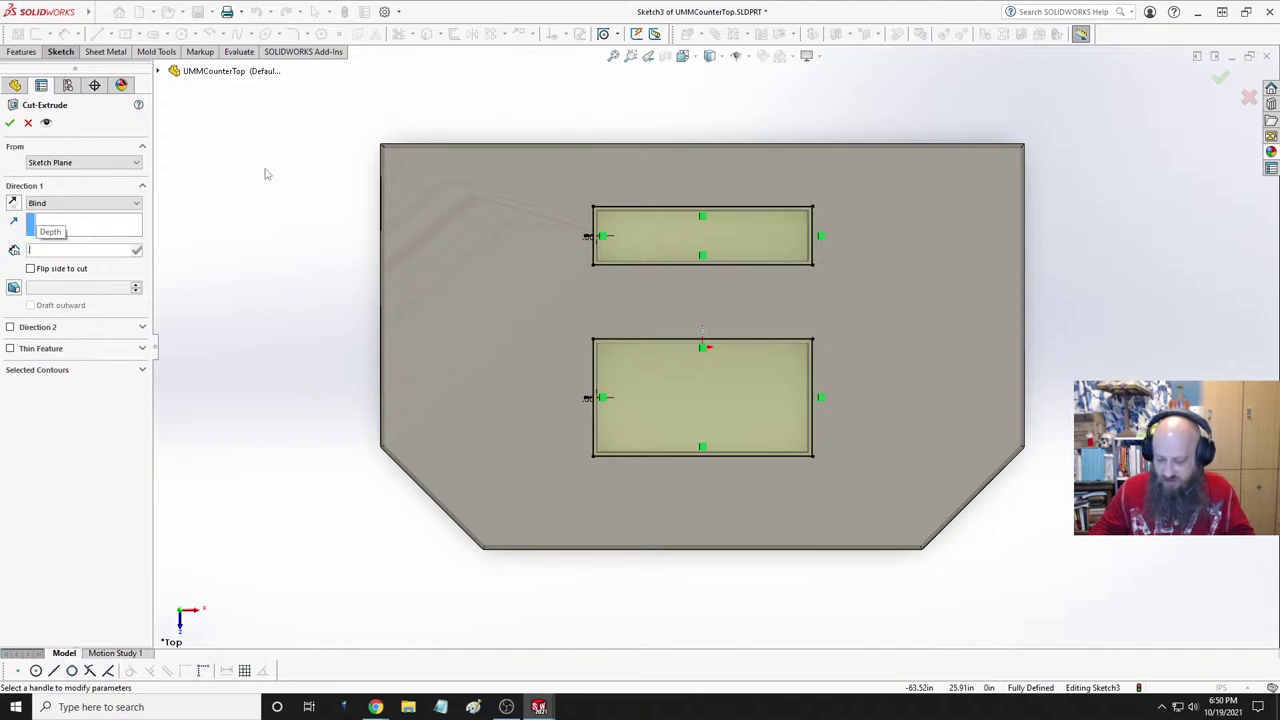
text(0.375)
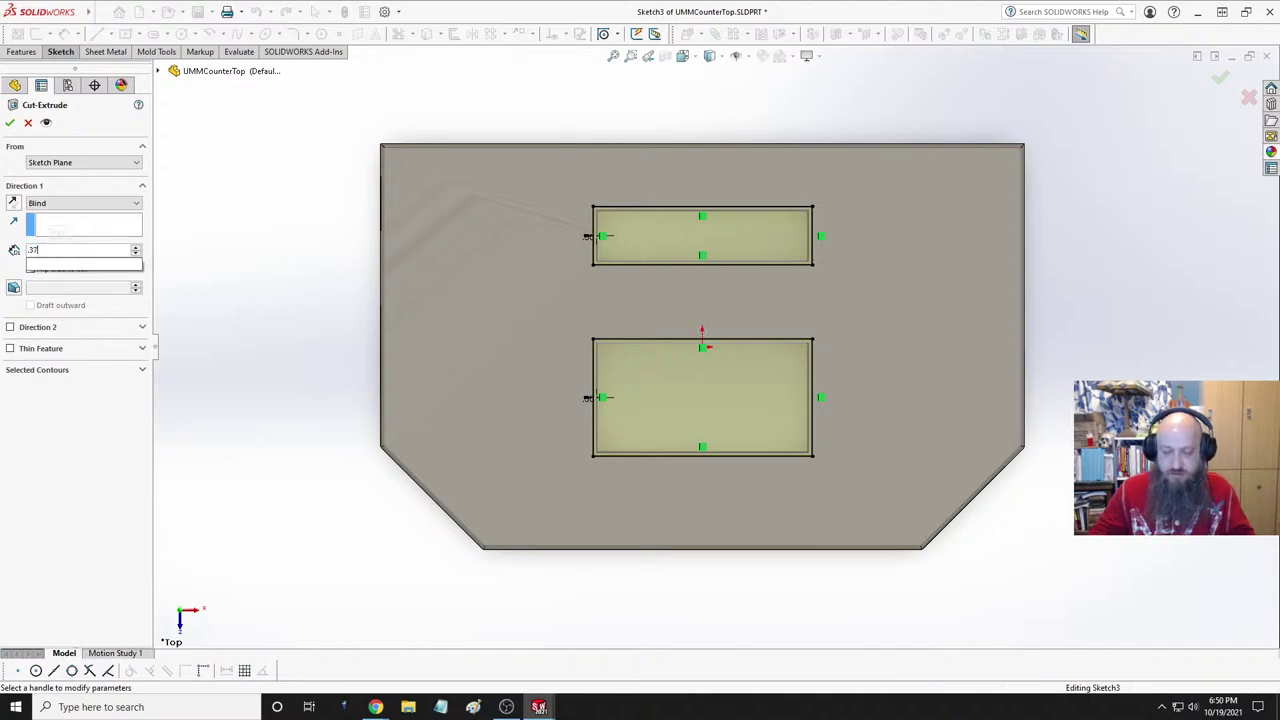
key(Return)
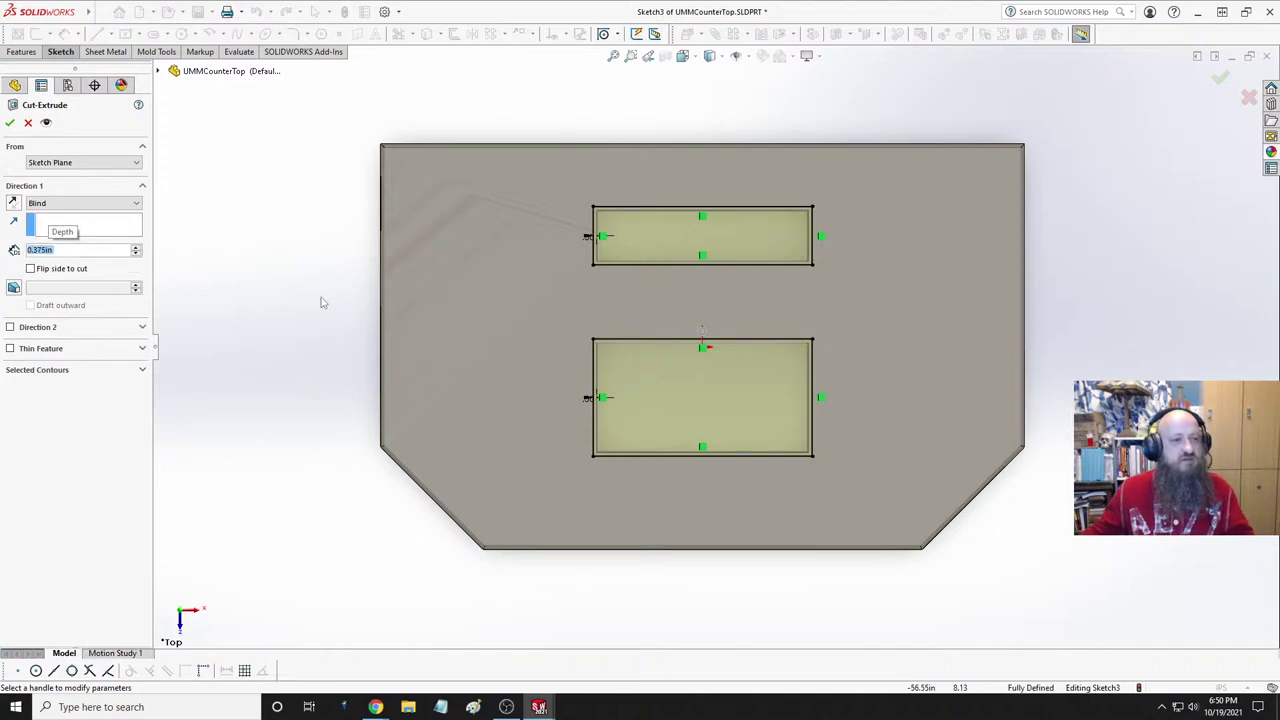
mouse_move(323, 300)
middle_down()
mouse_move(337, 323)
mouse_move(340, 164)
mouse_move(317, 126)
mouse_move(289, 154)
middle_up()
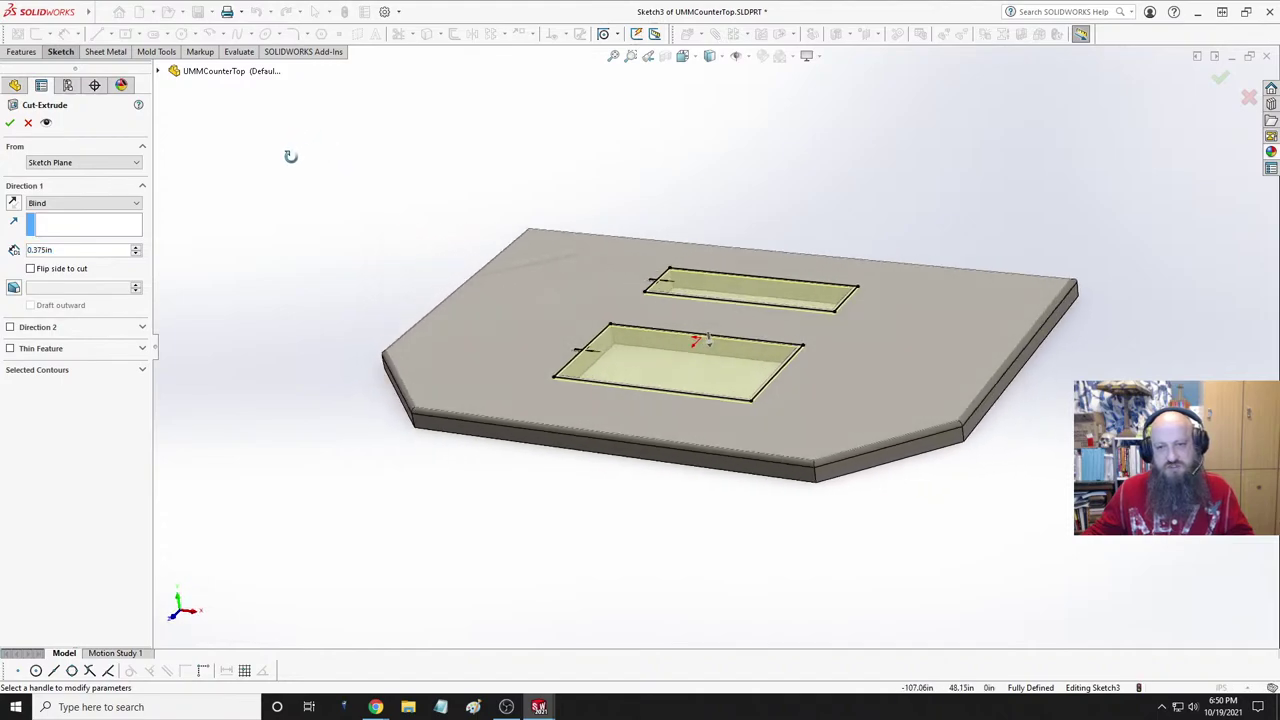
click(9, 122)
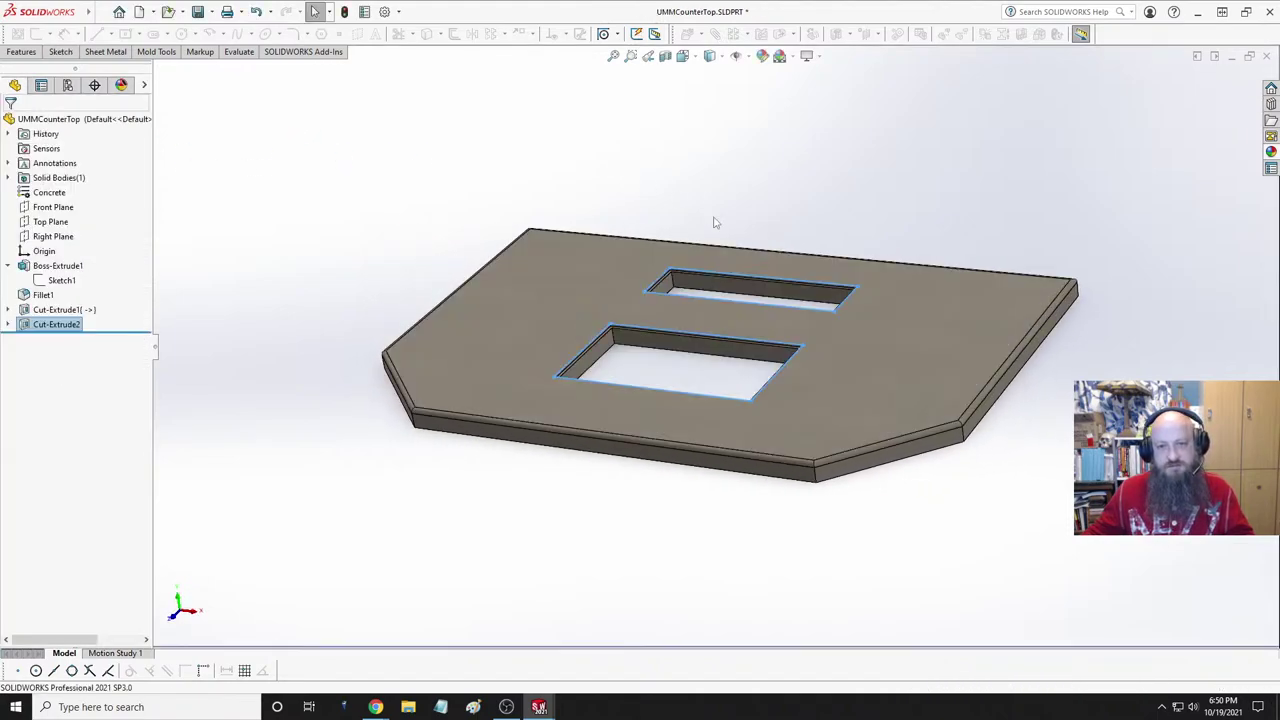
- Orbit and zoom around the countertop to inspect the recessed ledges at both openings
scroll(680, 363, down, 2)
middle_drag(680, 363, 663, 286)
scroll(673, 276, up, 2)
scroll(673, 276, down, 4)
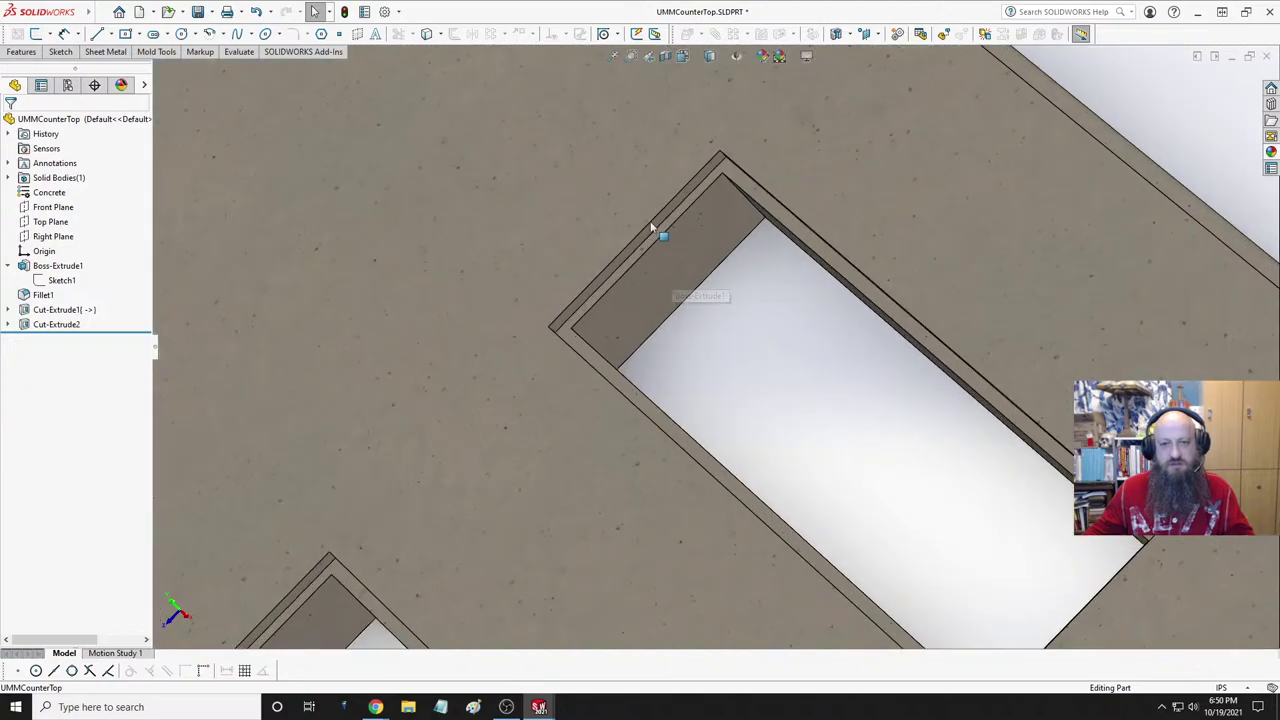
middle_drag(657, 229, 712, 146)
scroll(713, 146, up, 3)
scroll(811, 186, up, 3)
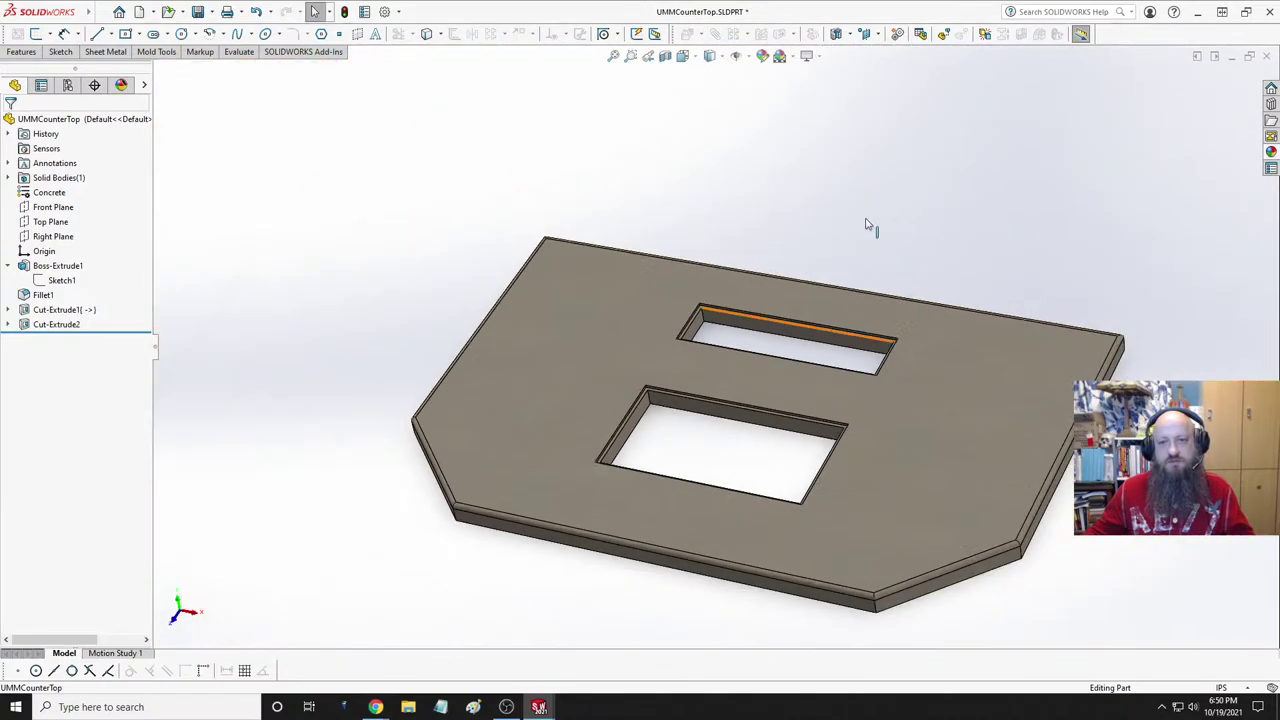
middle_drag(872, 229, 663, 333)
scroll(809, 343, down, 4)
scroll(663, 333, down, 3)
middle_drag(640, 286, 618, 250)
scroll(700, 323, up, 2)
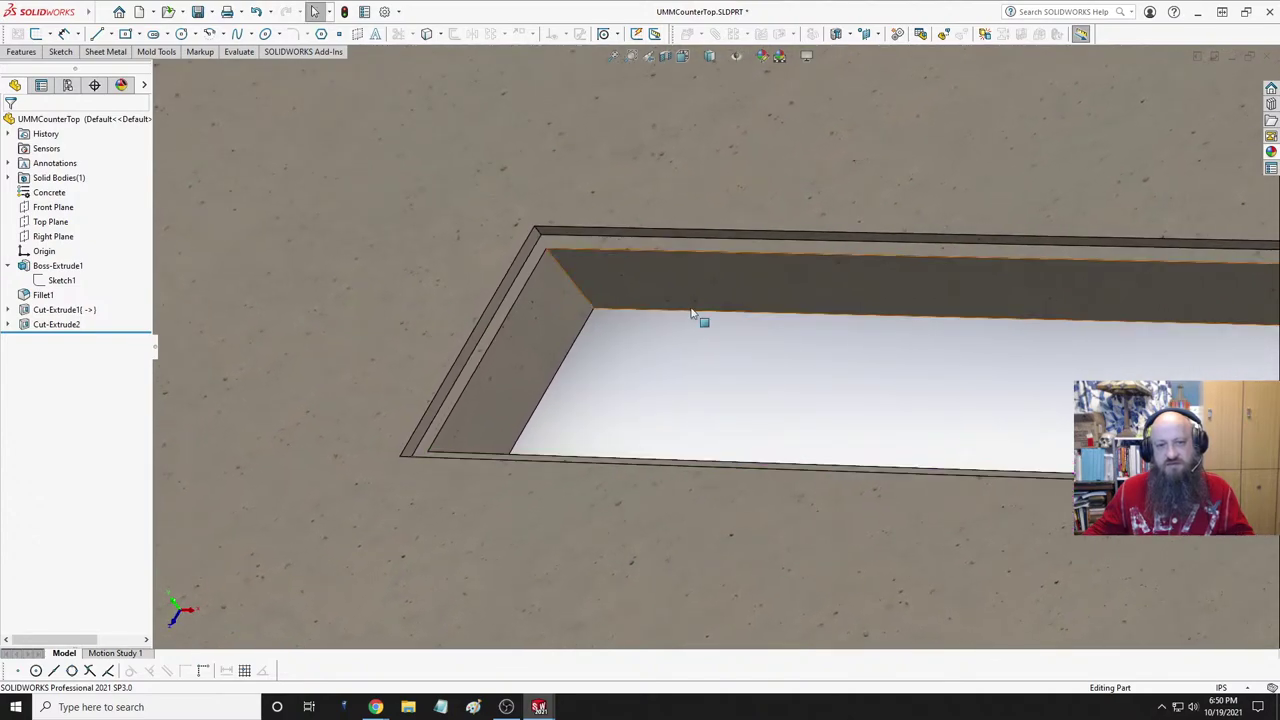
scroll(737, 306, up, 5)
middle_drag(737, 306, 785, 362)
scroll(785, 362, up, 2)
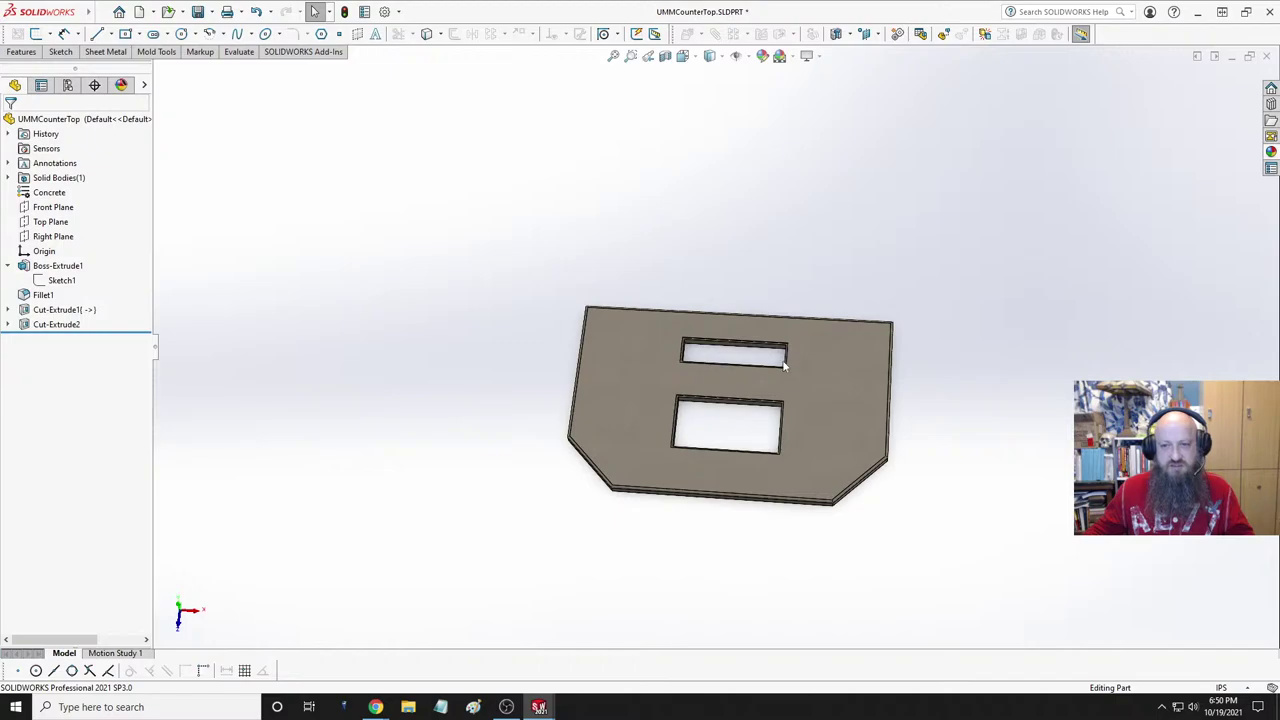
scroll(723, 397, down, 6)
middle_drag(748, 320, 800, 243)
scroll(805, 280, up, 3)
middle_drag(810, 306, 892, 314)
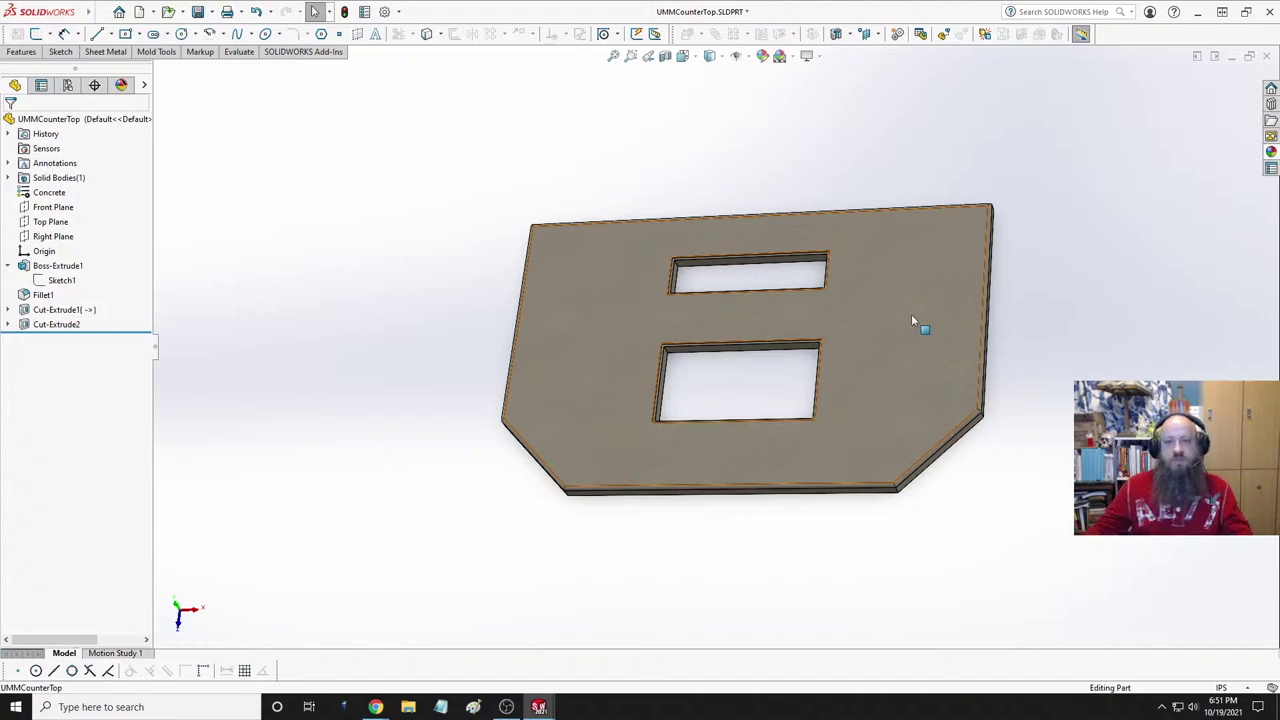
- Show the countertop in Trimetric view and save the part
middle_drag(830, 343, 789, 366)
scroll(789, 300, down, 5)
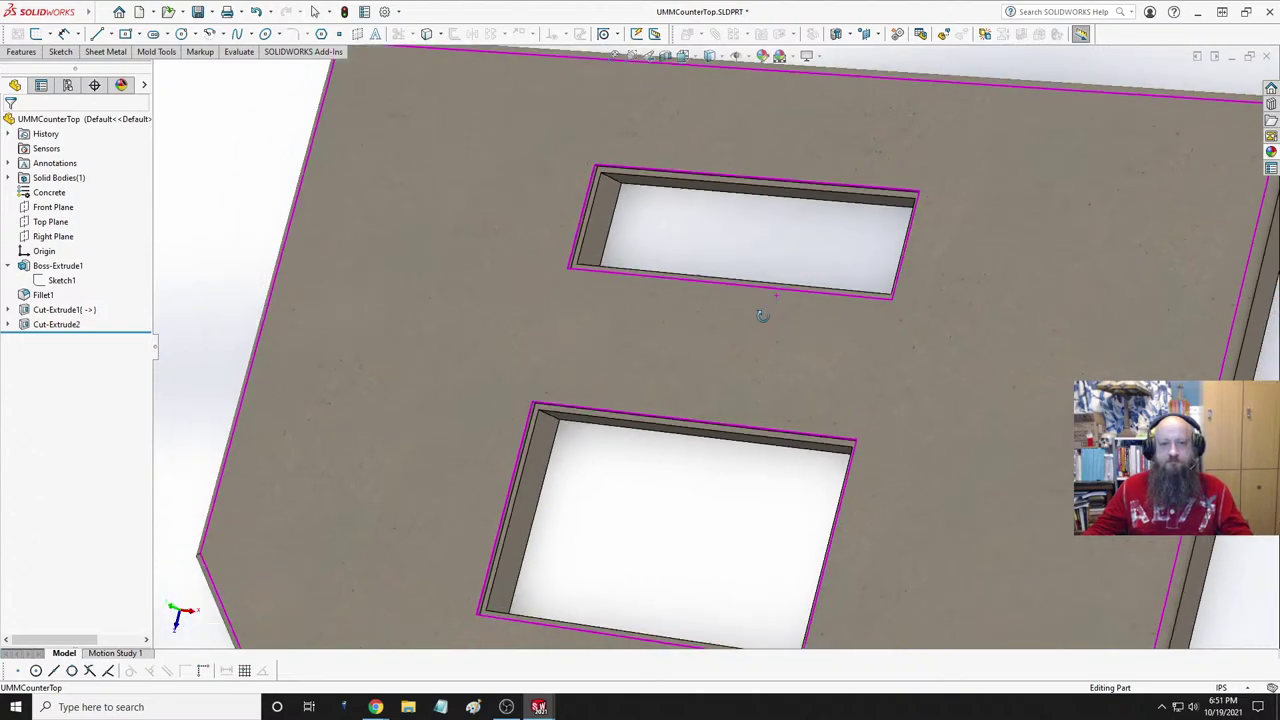
scroll(780, 306, up, 8)
key(space)
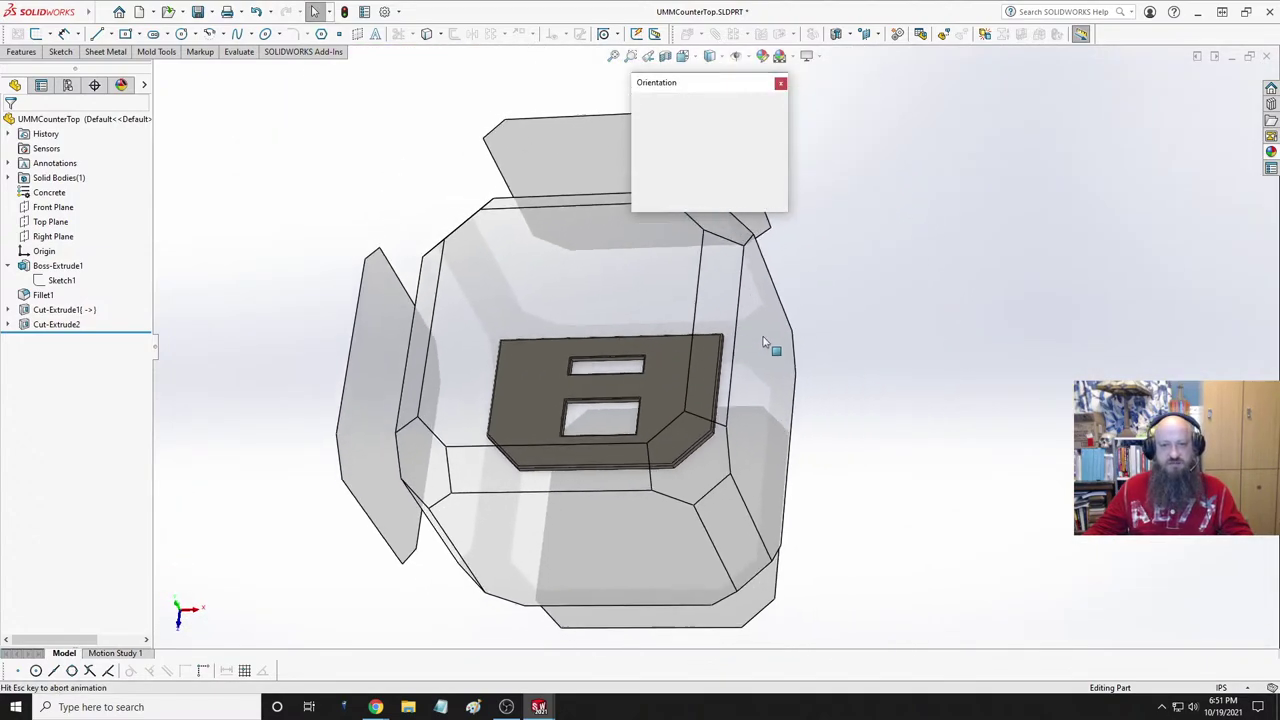
click(768, 124)
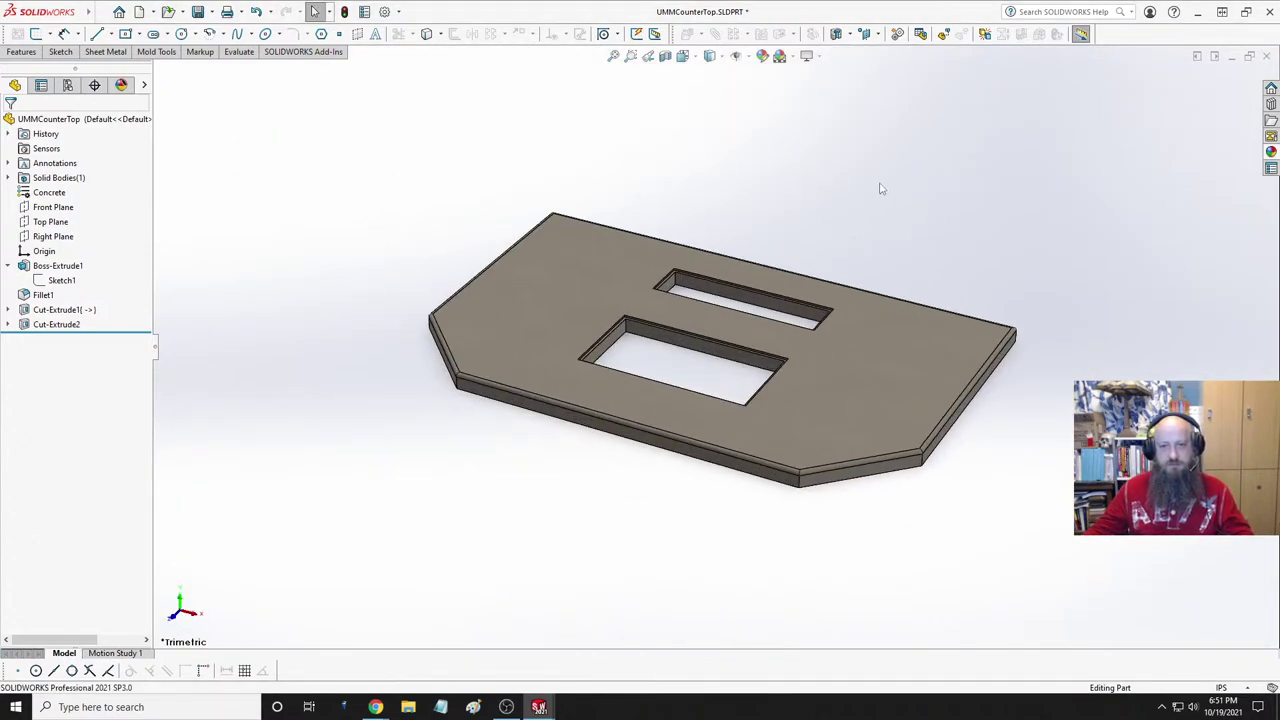
key(ctrl+s)
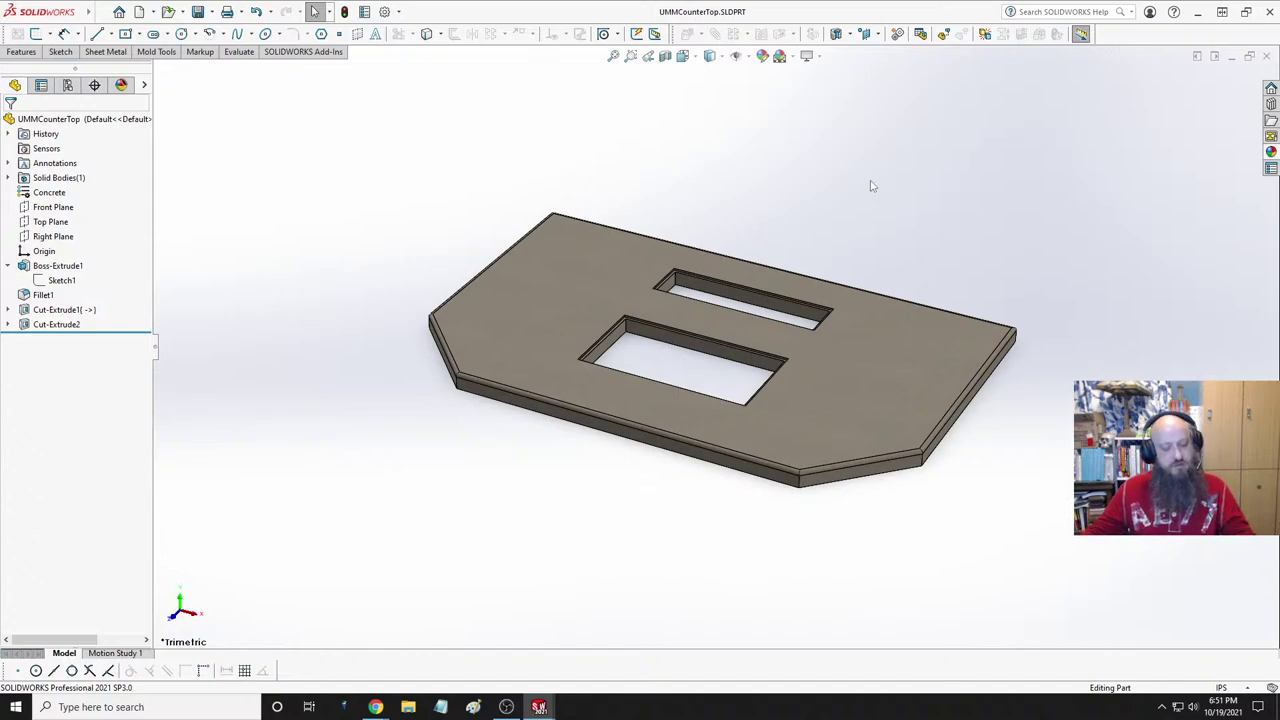
- Check the other open document, then return and orbit the countertop to inspect it
key(ctrl+Tab)
key(ctrl+Tab)
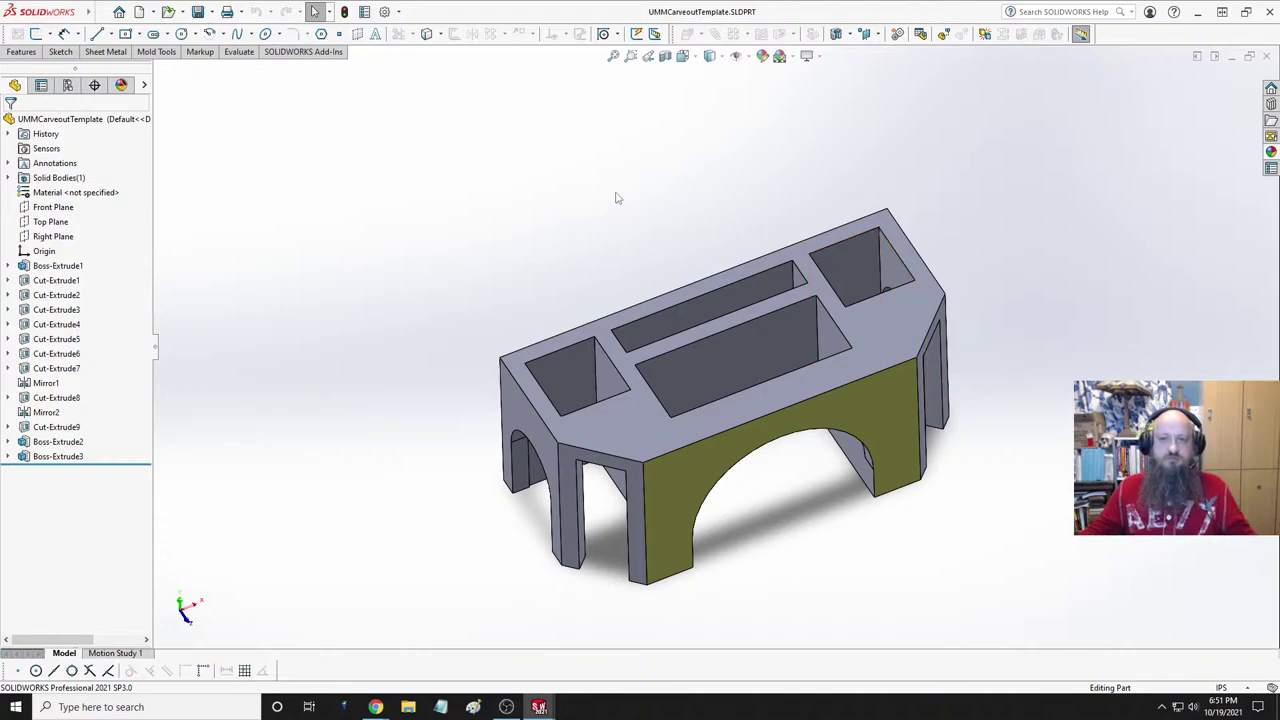
key(ctrl+Tab)
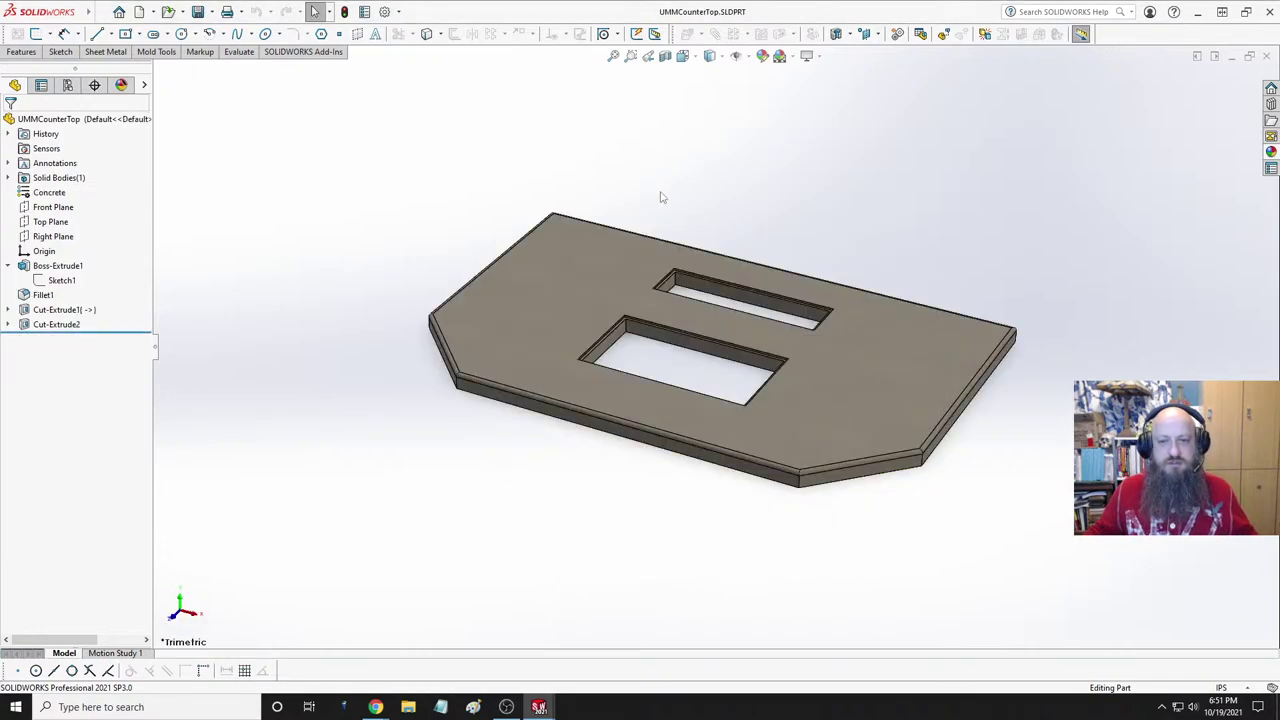
middle_drag(884, 259, 850, 422)
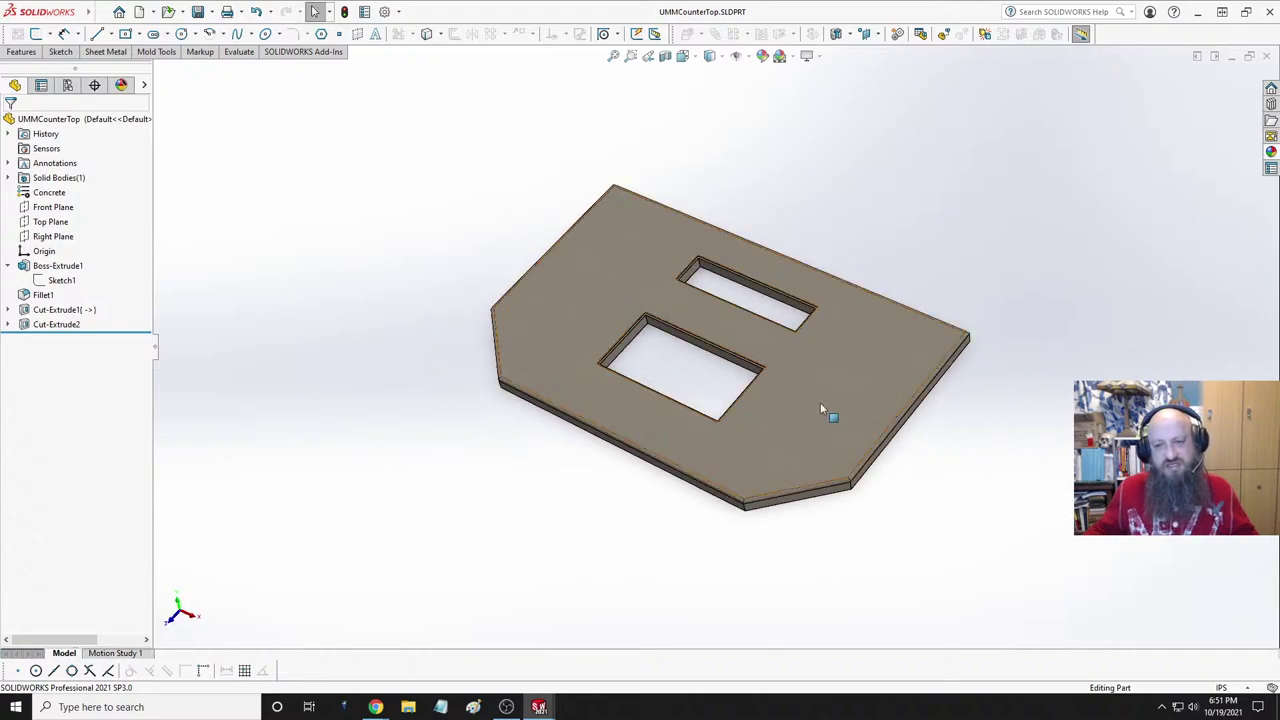
middle_drag(774, 434, 811, 374)
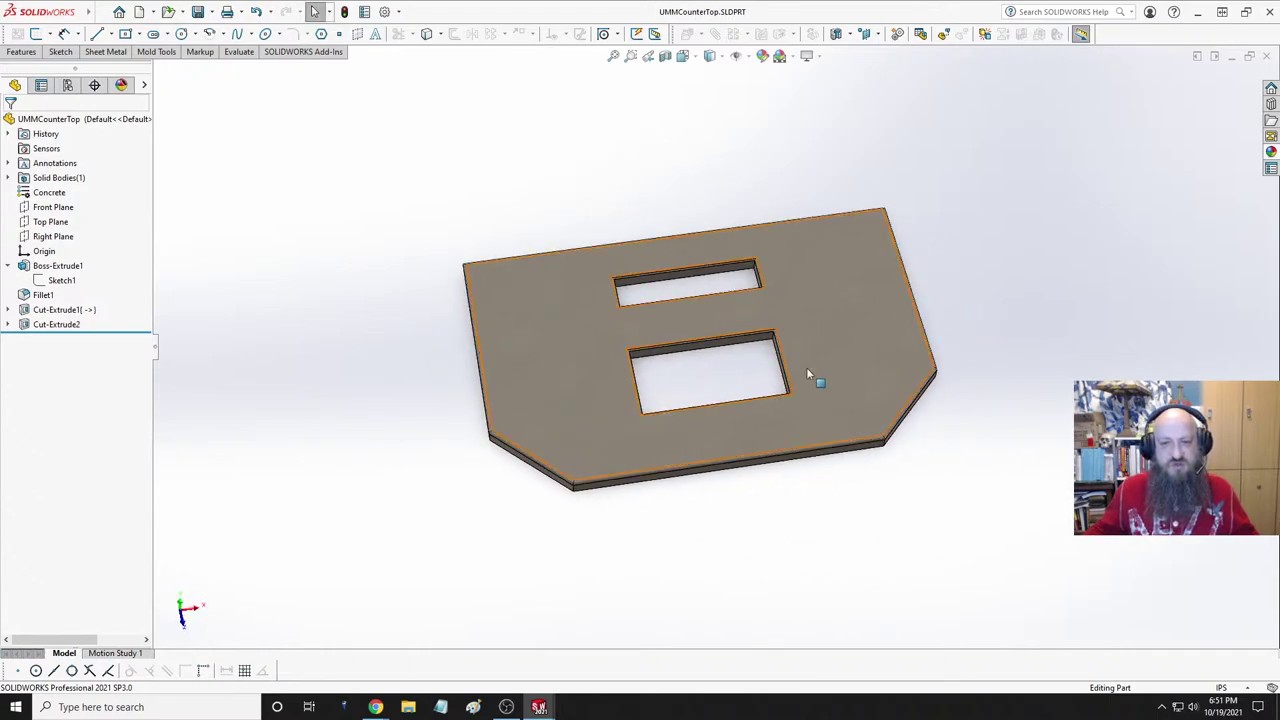
middle_drag(703, 189, 688, 237)
scroll(688, 237, up, 4)
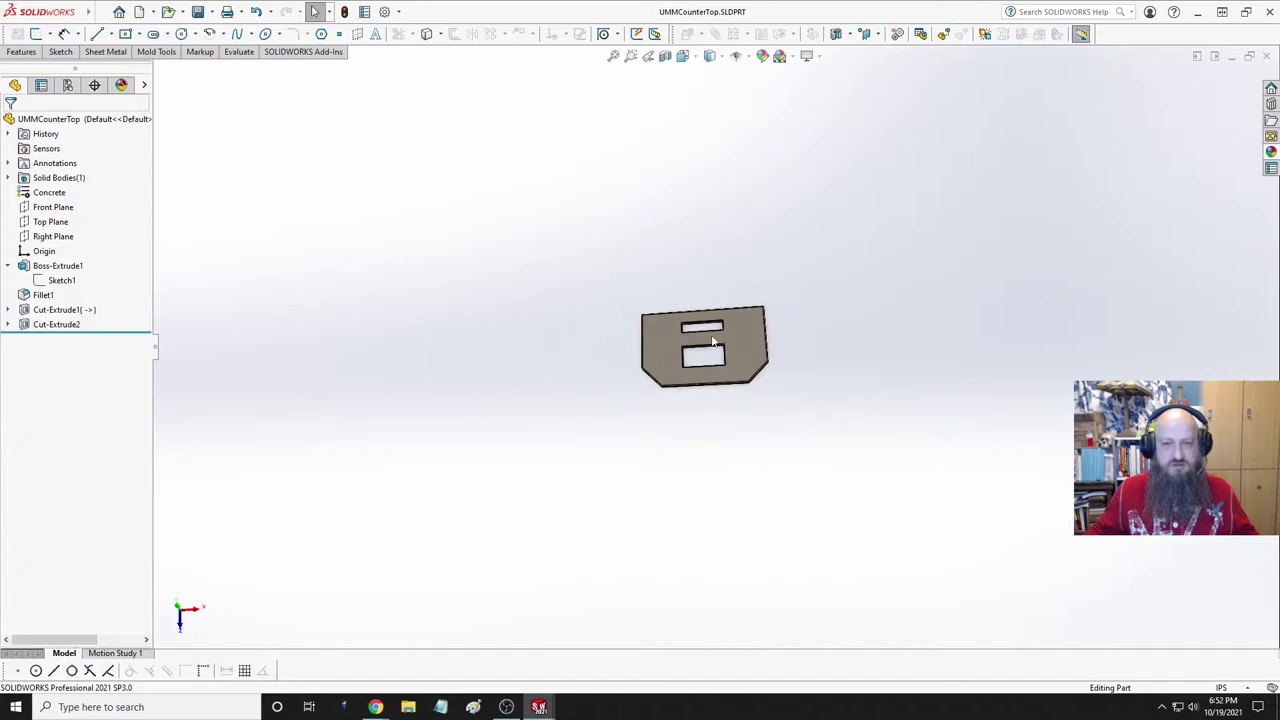
scroll(700, 300, down, 8)
mouse_move(740, 290)
middle_down()
mouse_move(816, 189)
mouse_move(724, 326)
mouse_move(753, 311)
middle_up()
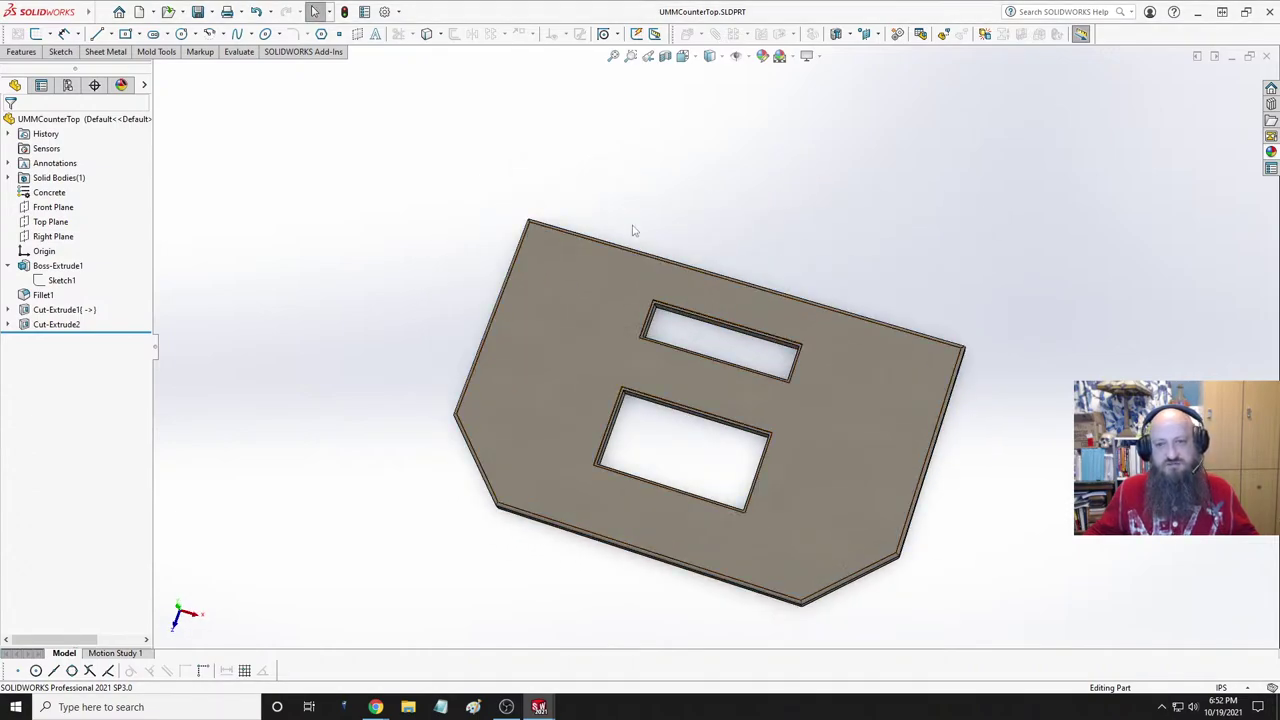
- Orbit the countertop to a diagonal view, then switch to the UMM.SLDASM assembly window
middle_drag(634, 229, 746, 251)
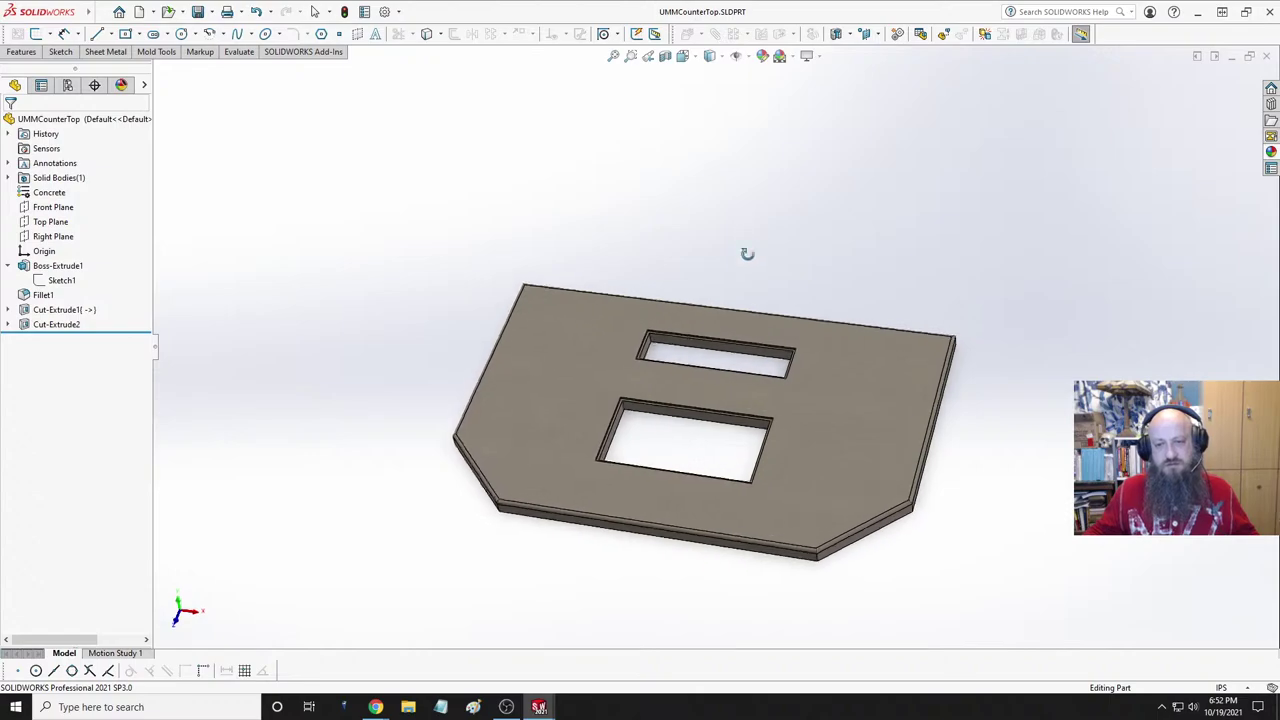
scroll(734, 409, up, 3)
scroll(737, 420, down, 4)
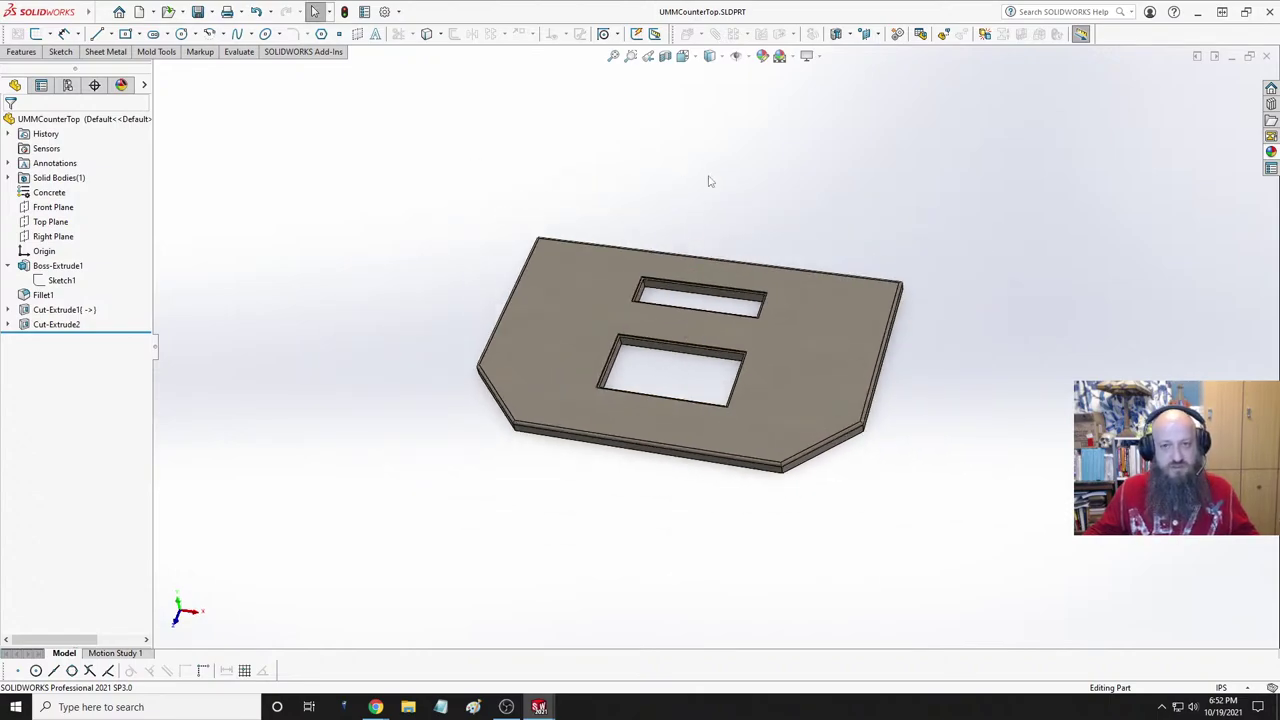
key(ctrl+Tab)
key(ctrl+Tab)
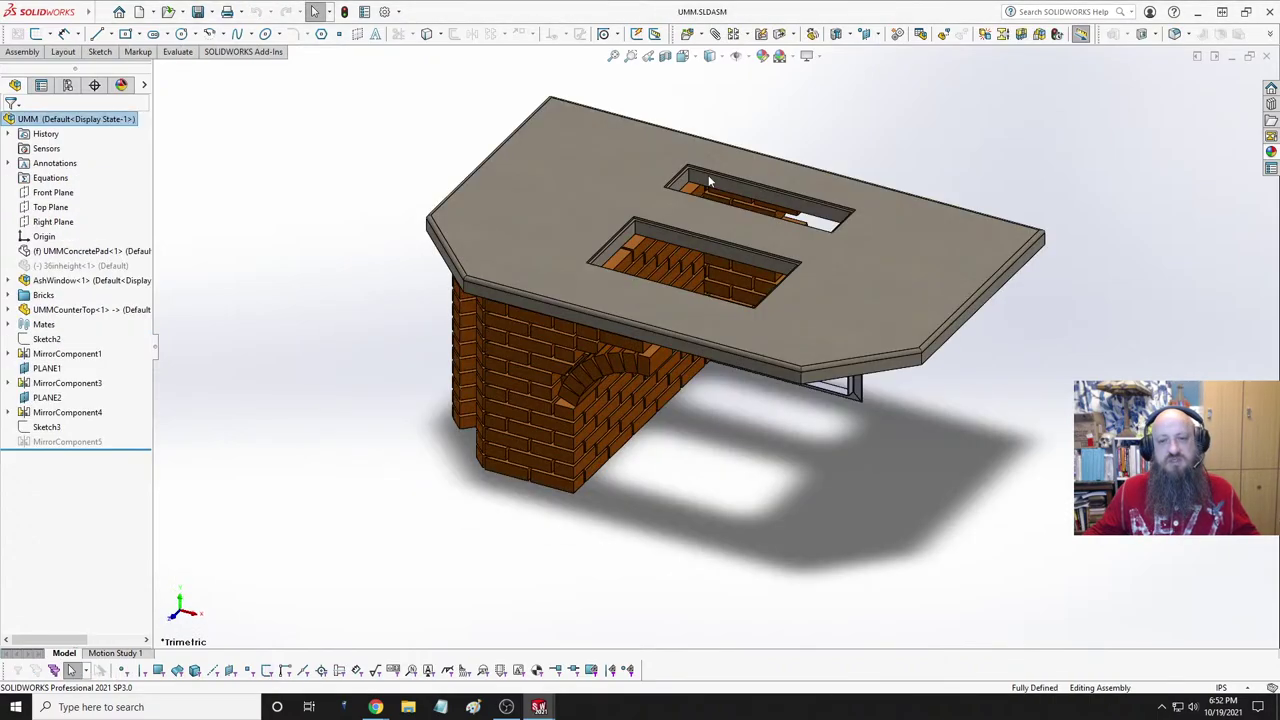
- Unsuppress MirrorComponent5 to restore the mirrored bricks of the arched base
click(95, 442)
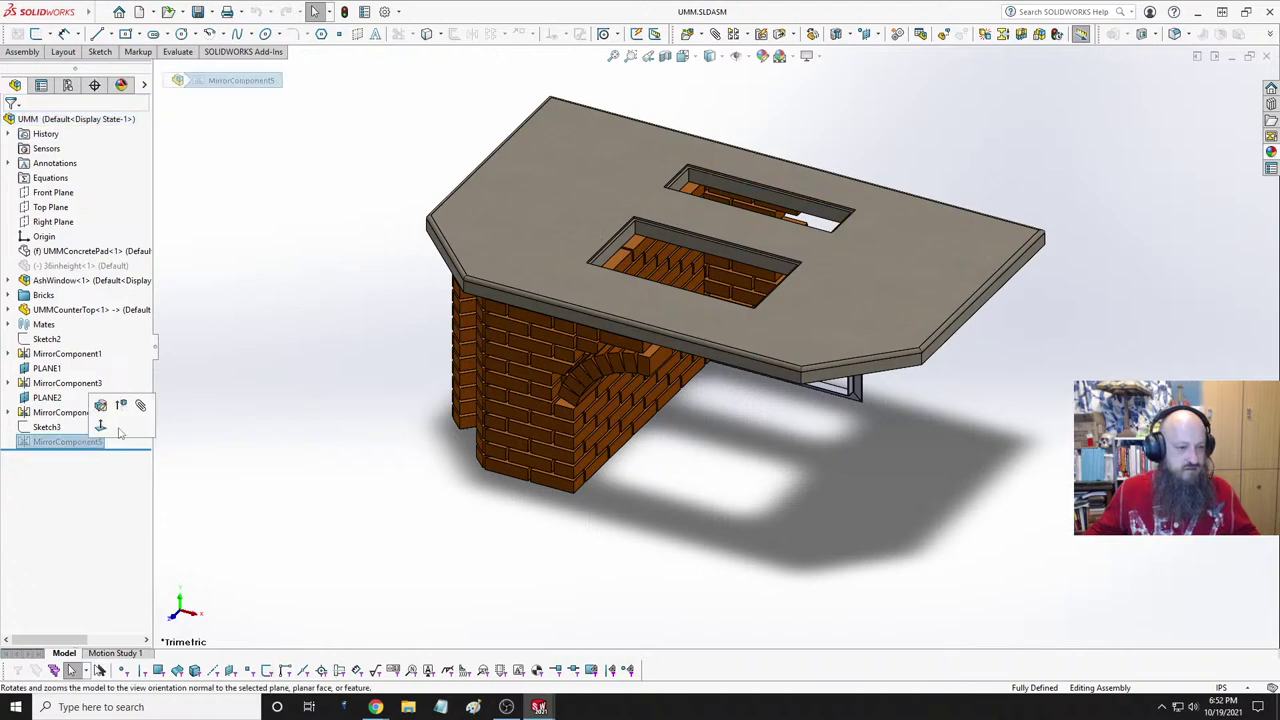
click(121, 405)
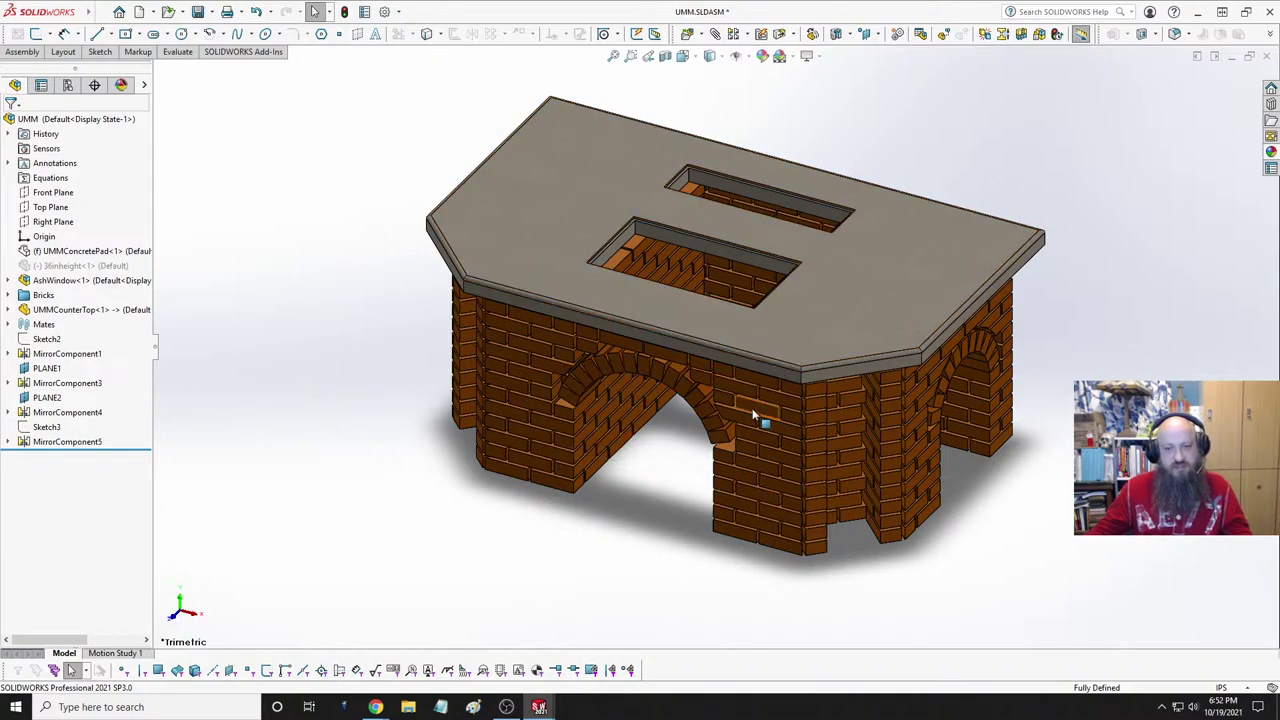
middle_drag(598, 446, 639, 425)
middle_drag(708, 449, 706, 289)
middle_drag(784, 331, 687, 273)
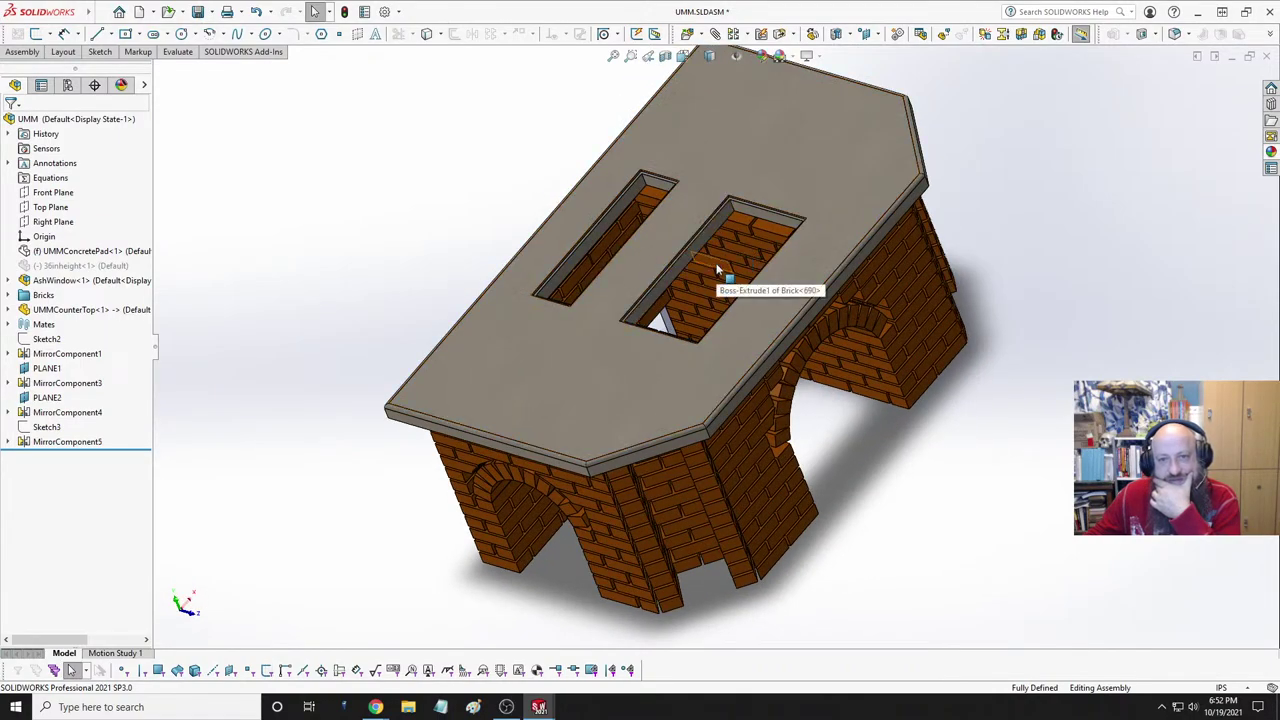
middle_drag(687, 275, 724, 344)
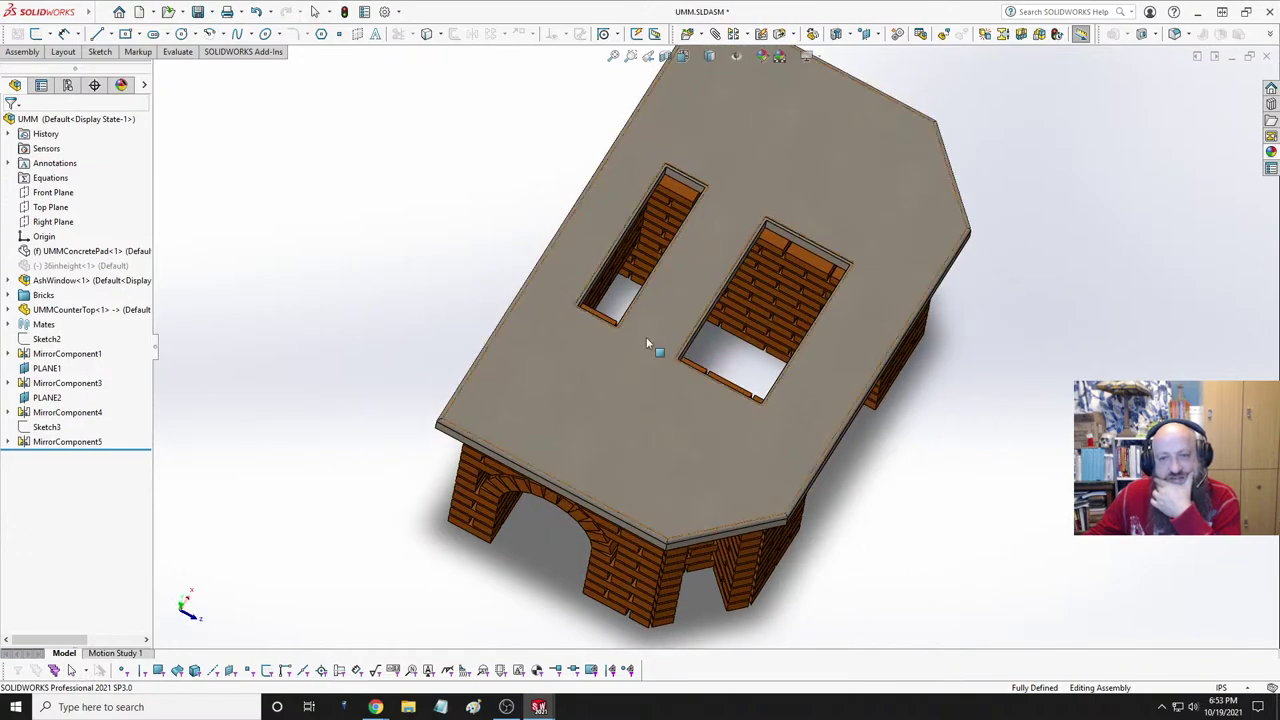
middle_drag(646, 343, 694, 328)
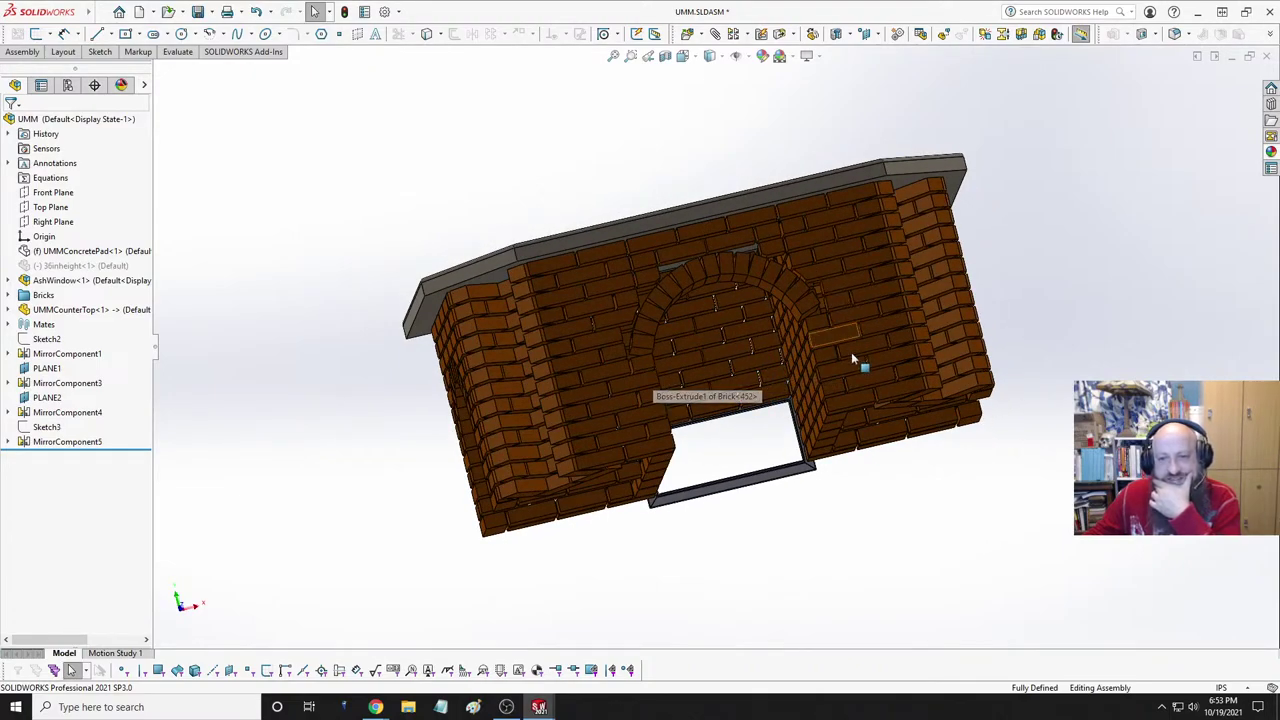
middle_drag(835, 350, 771, 529)
scroll(771, 366, down, 3)
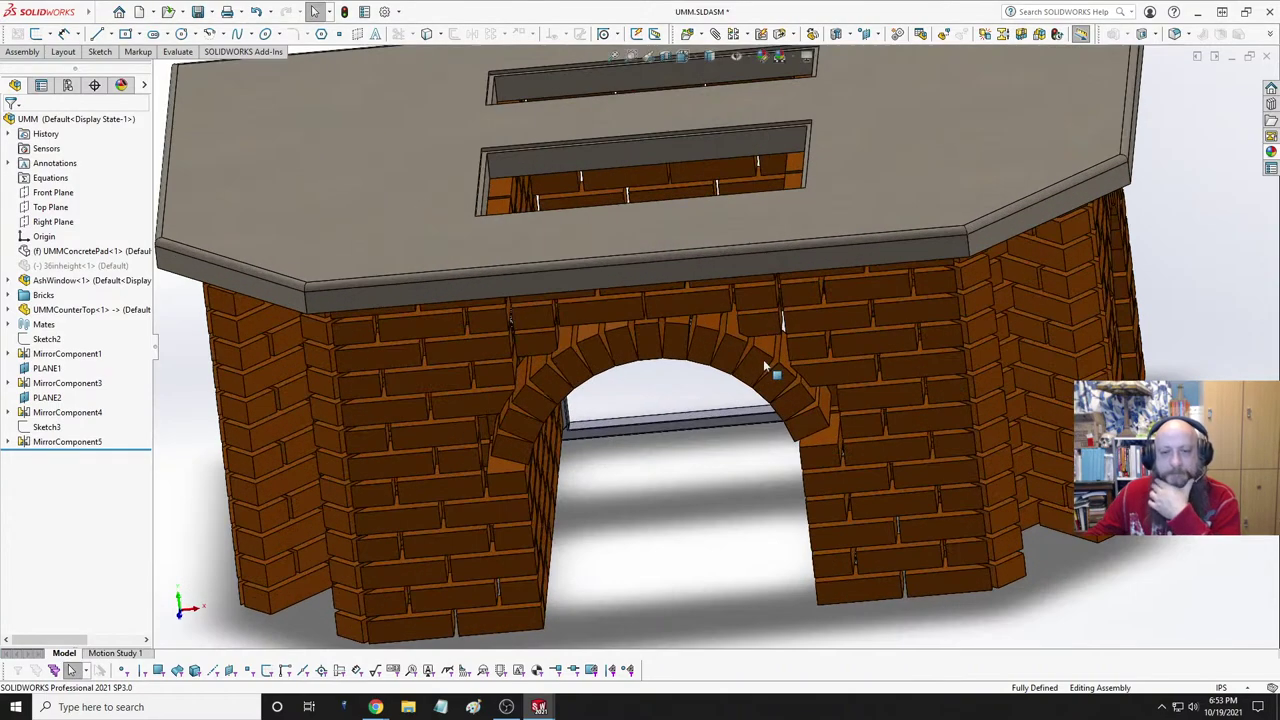
scroll(690, 370, up, 5)
middle_drag(686, 365, 671, 466)
scroll(686, 343, down, 3)
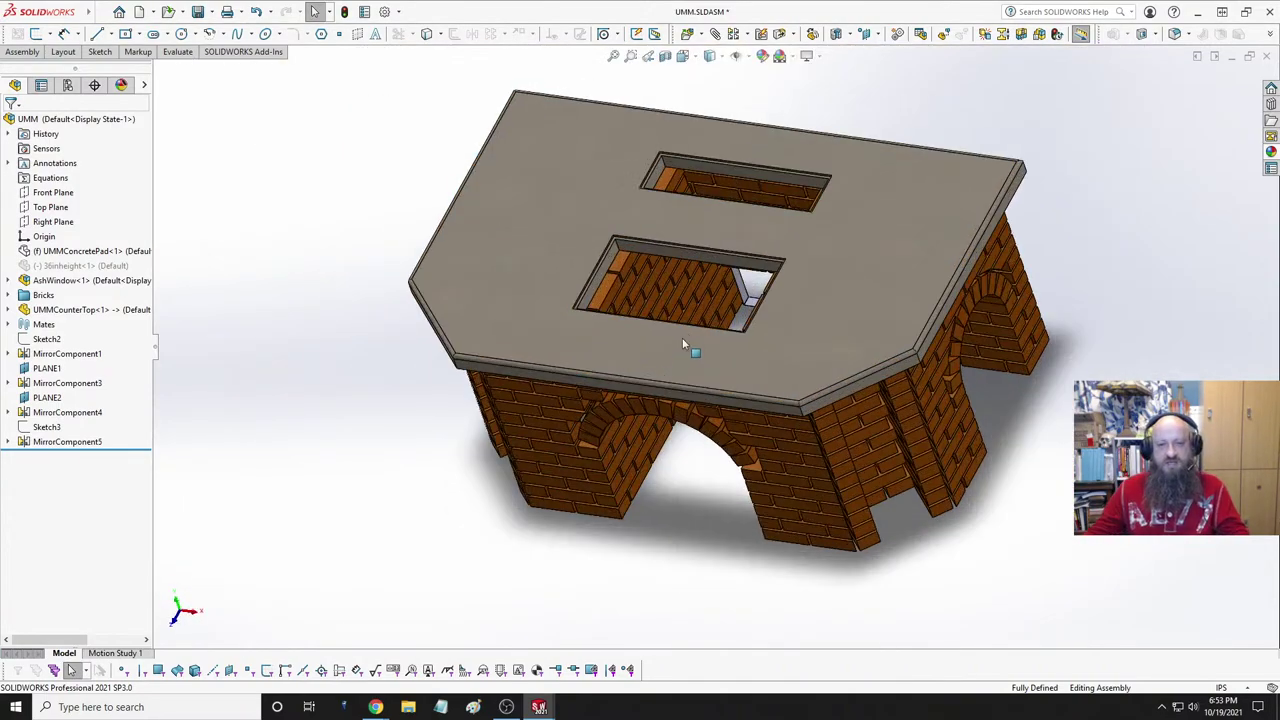
middle_drag(686, 343, 1000, 330)
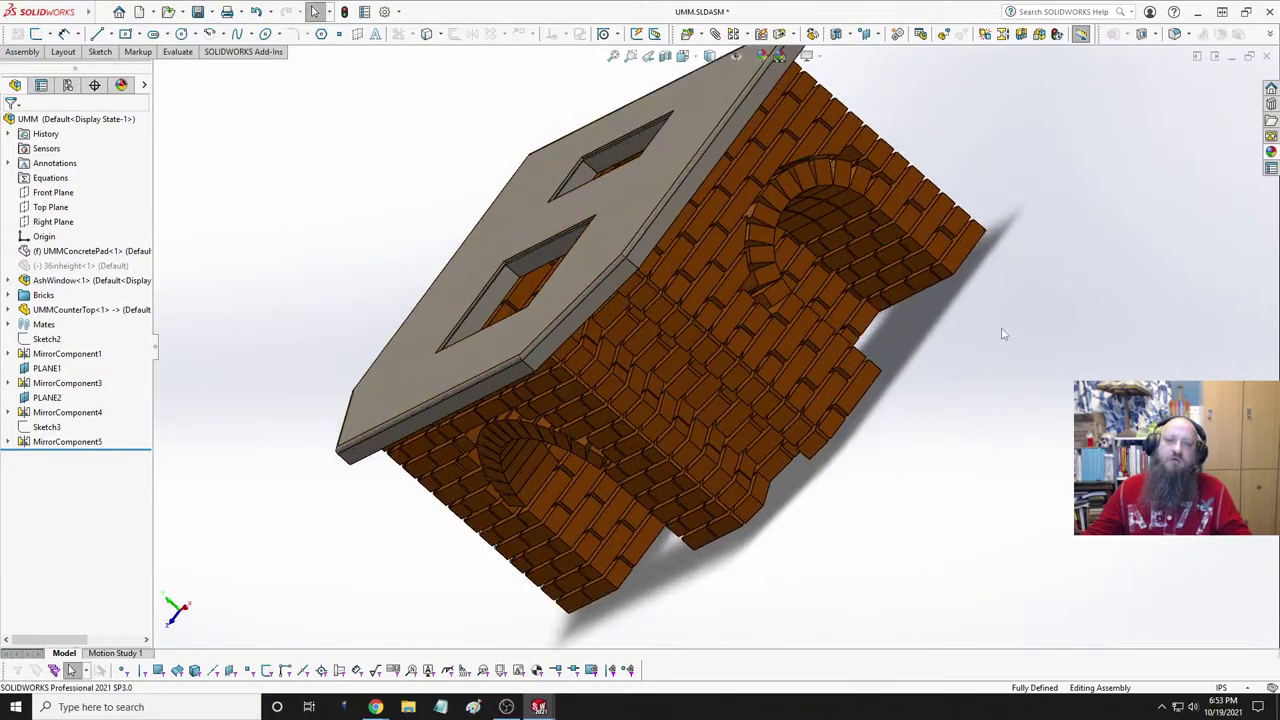
scroll(812, 288, down, 5)
middle_drag(795, 280, 585, 197)
right_click(587, 205)
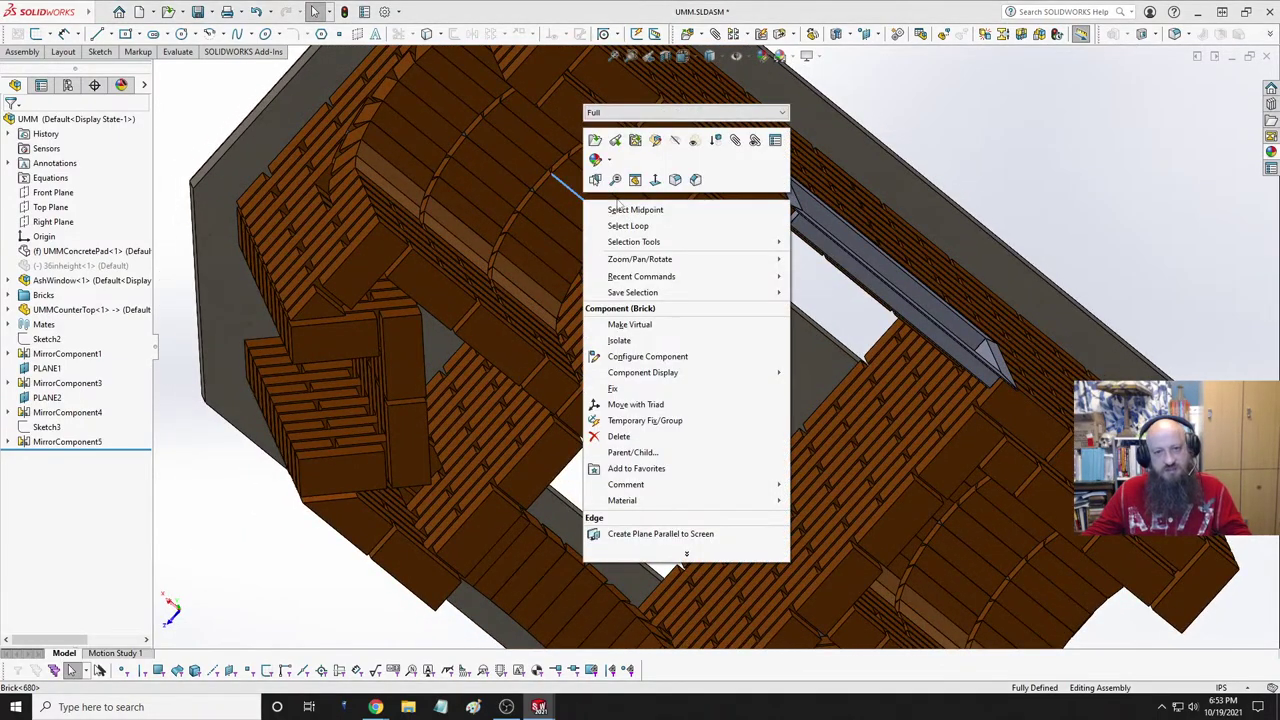
click(630, 210)
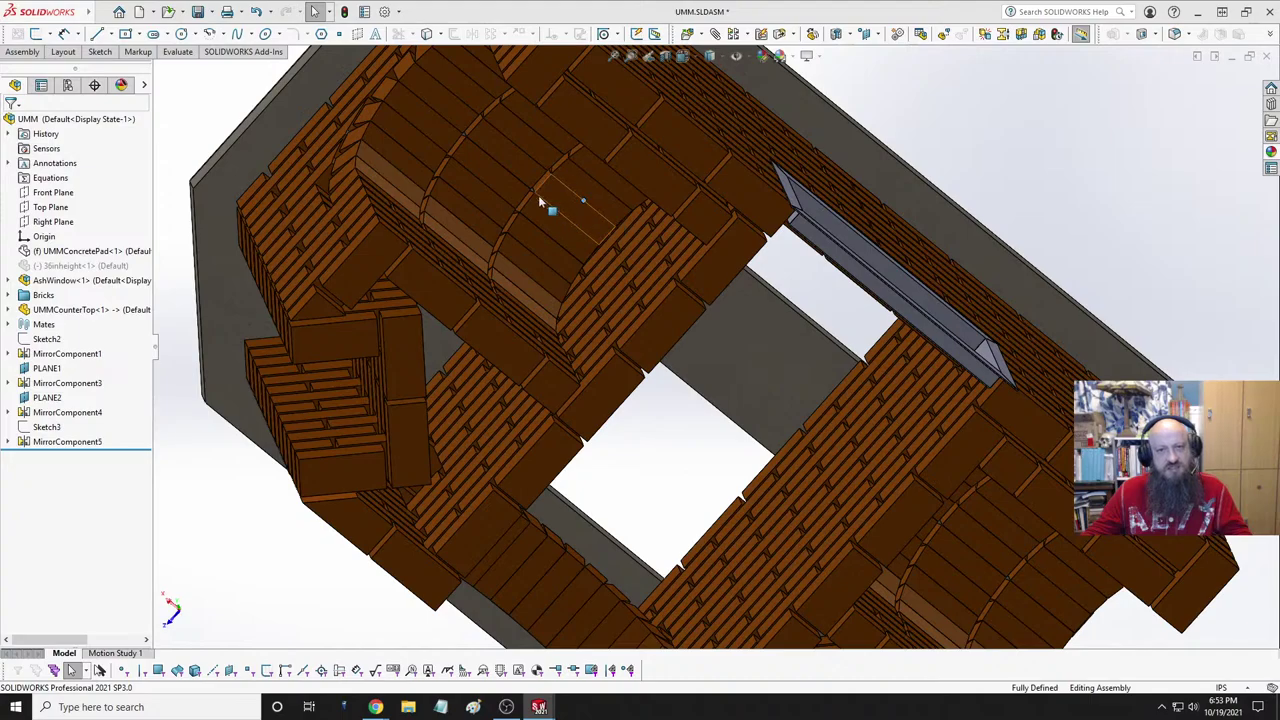
scroll(463, 144, up, 3)
scroll(605, 209, down, 5)
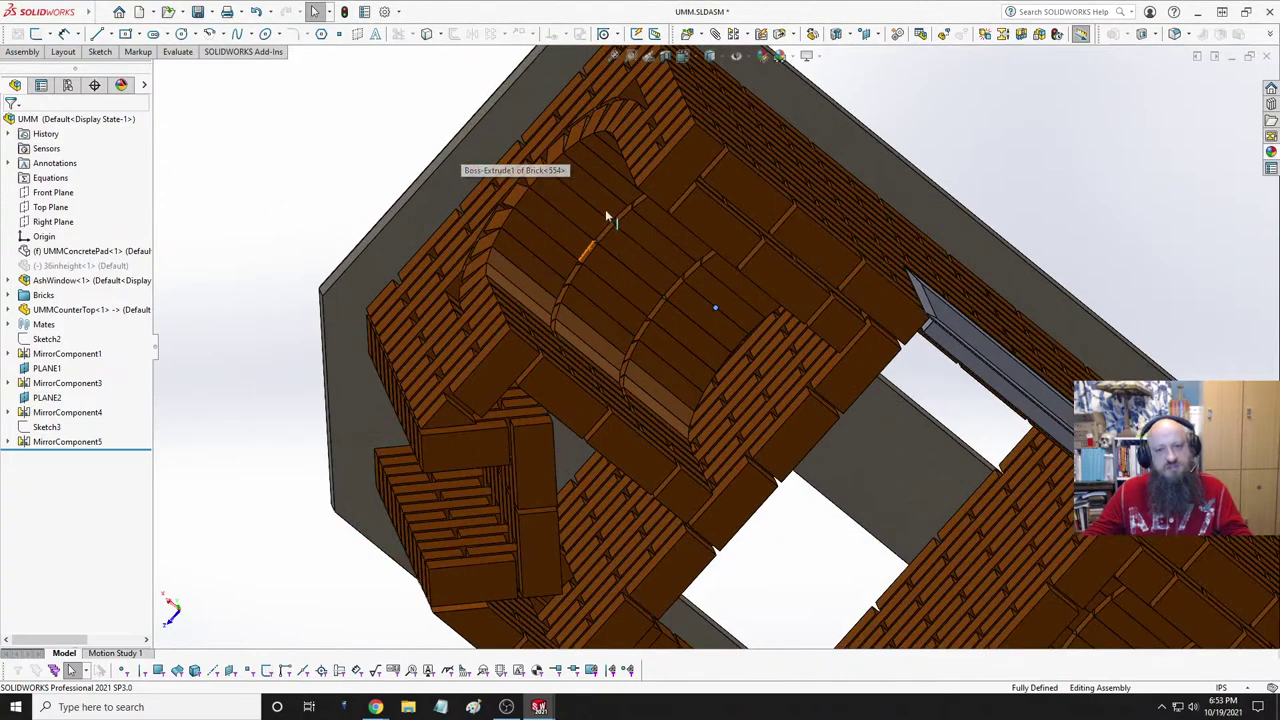
click(546, 168)
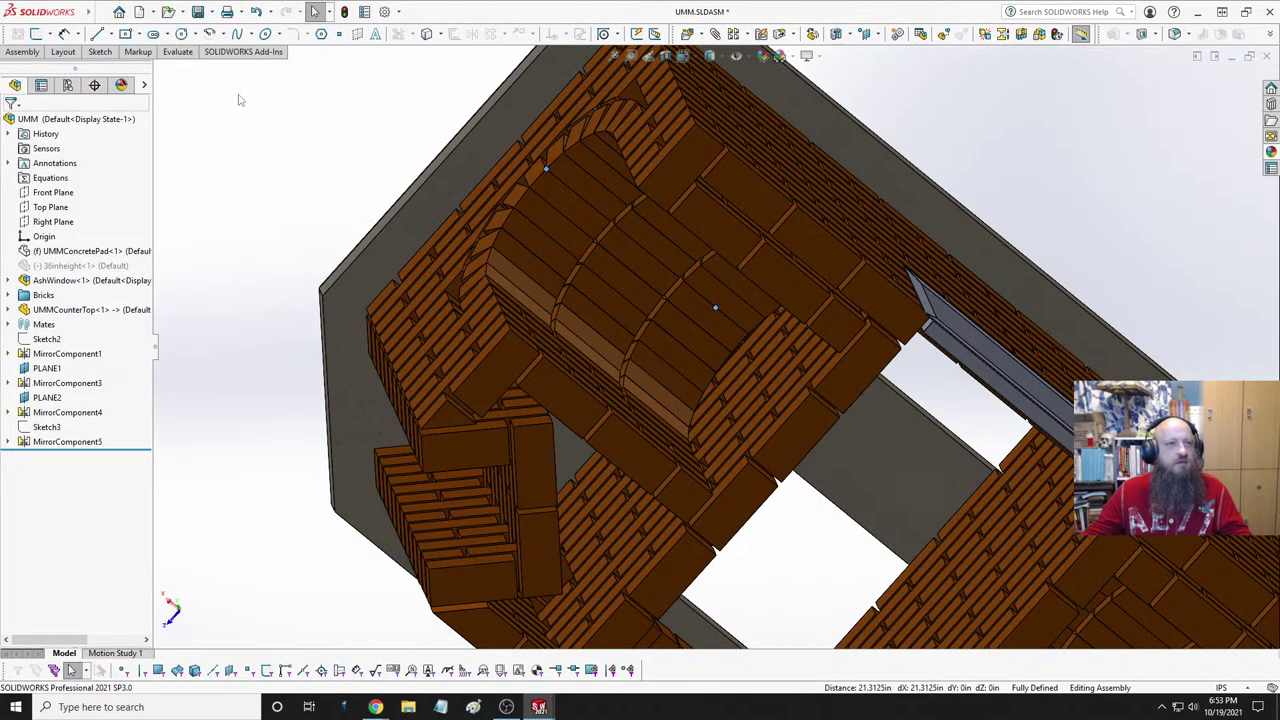
click(178, 52)
click(94, 73)
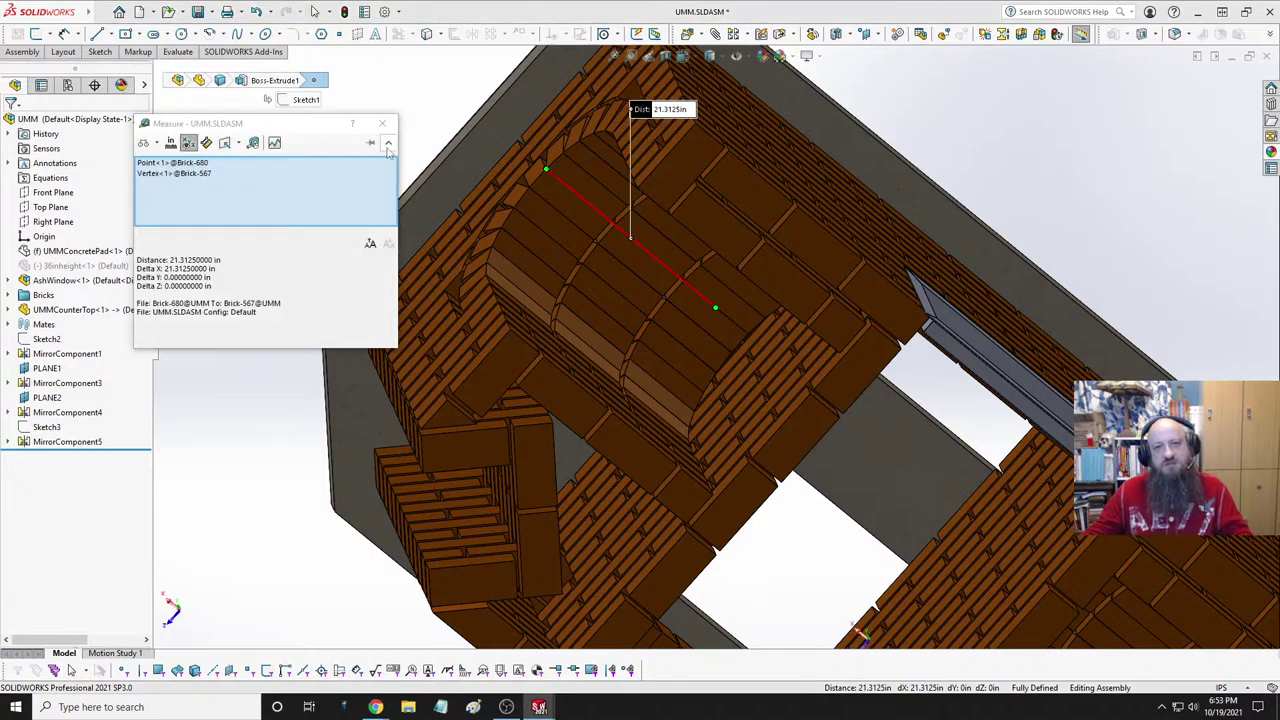
key(Escape)
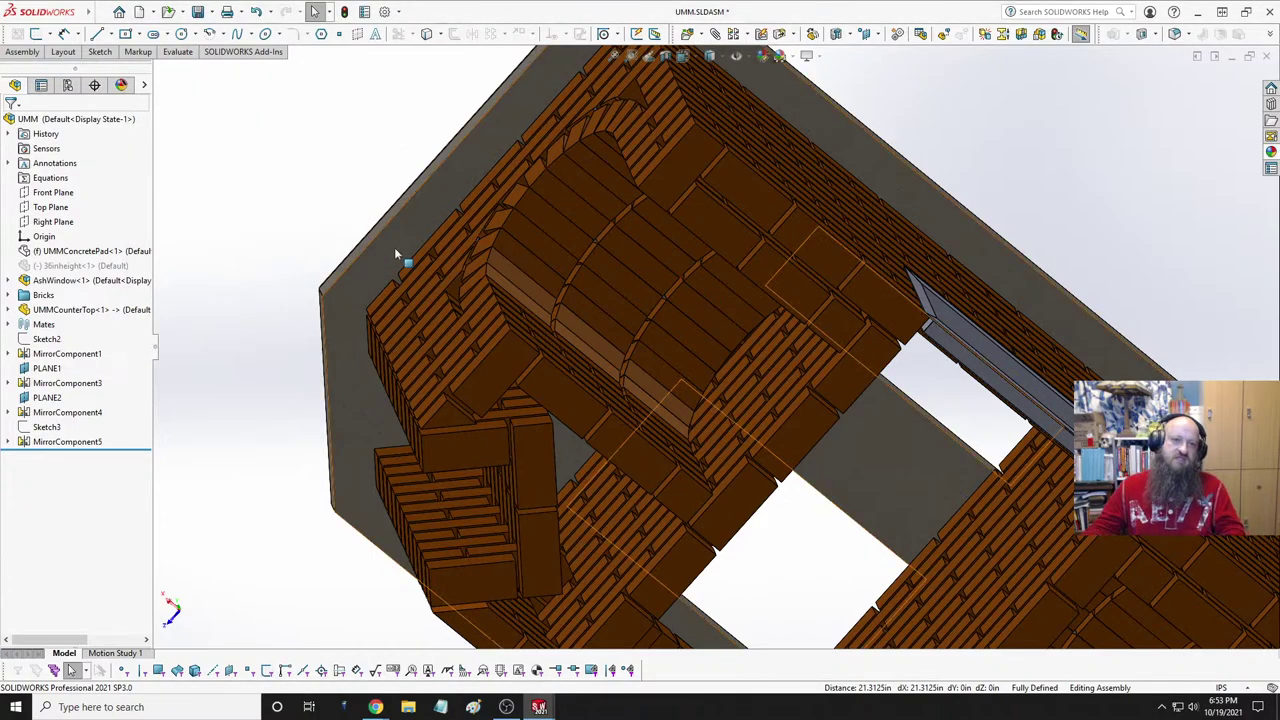
scroll(500, 295, up, 5)
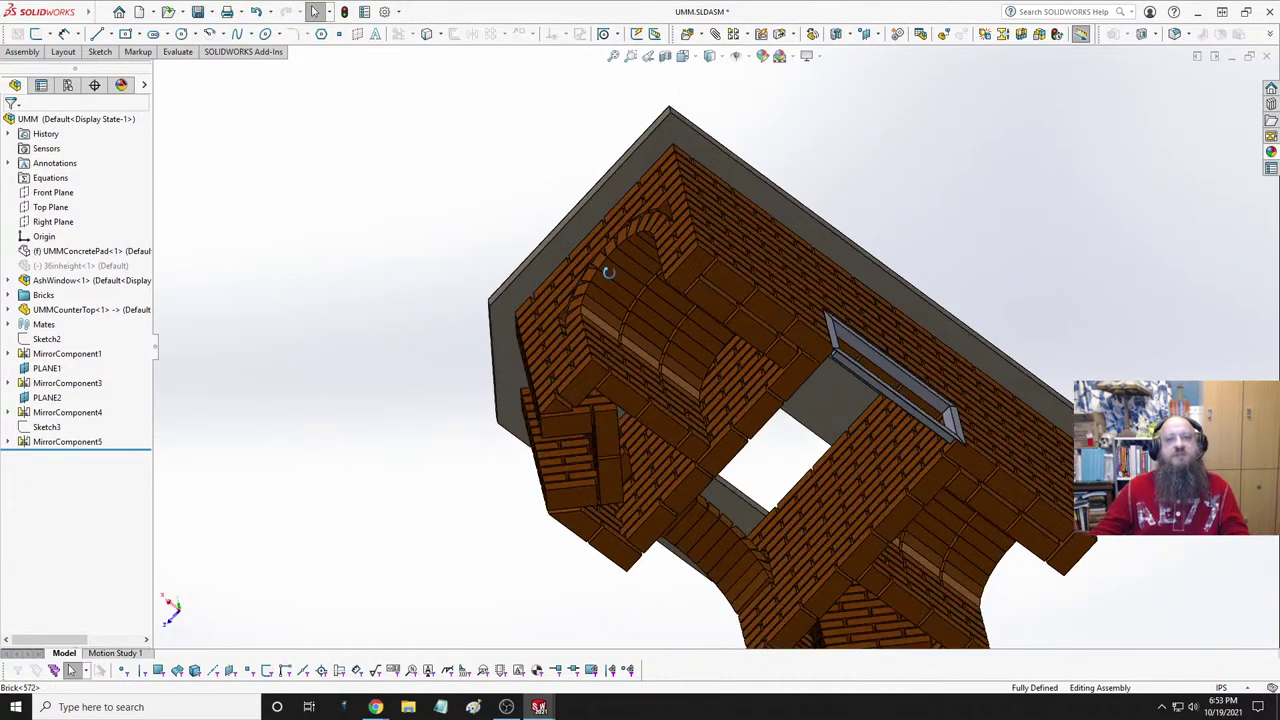
middle_drag(606, 274, 737, 408)
middle_drag(740, 350, 710, 343)
scroll(686, 277, down, 8)
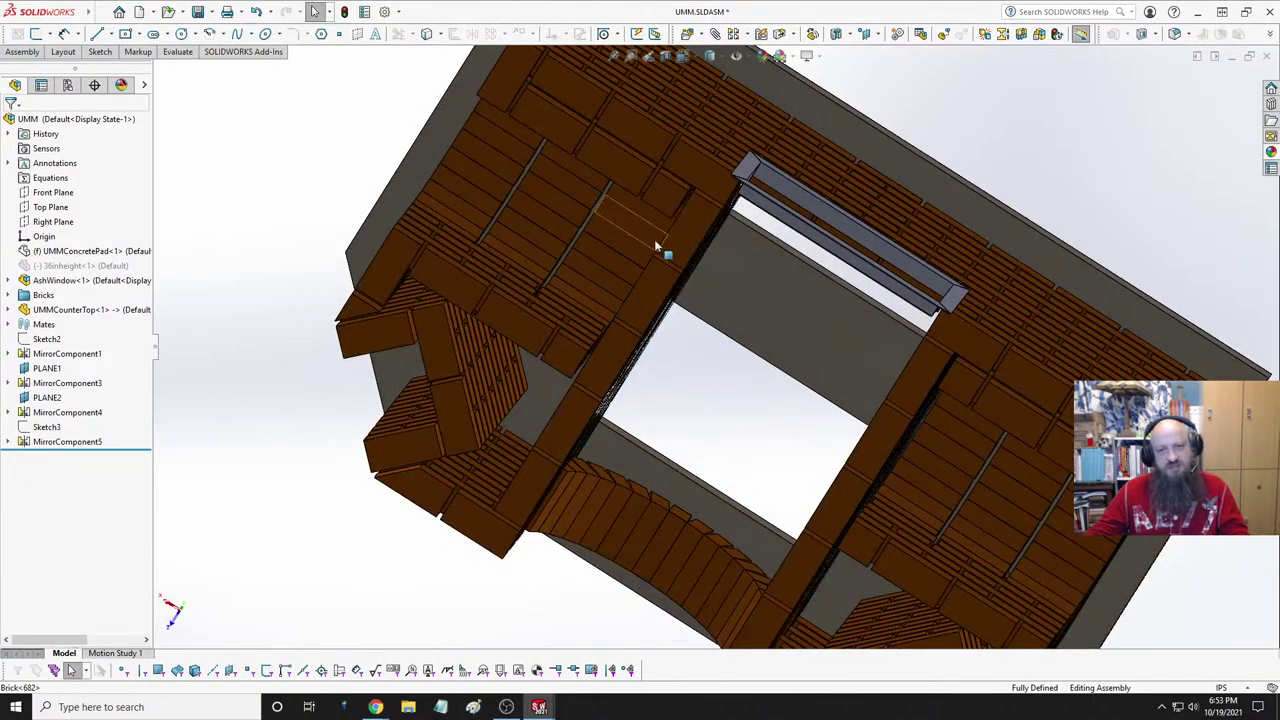
middle_drag(640, 220, 882, 336)
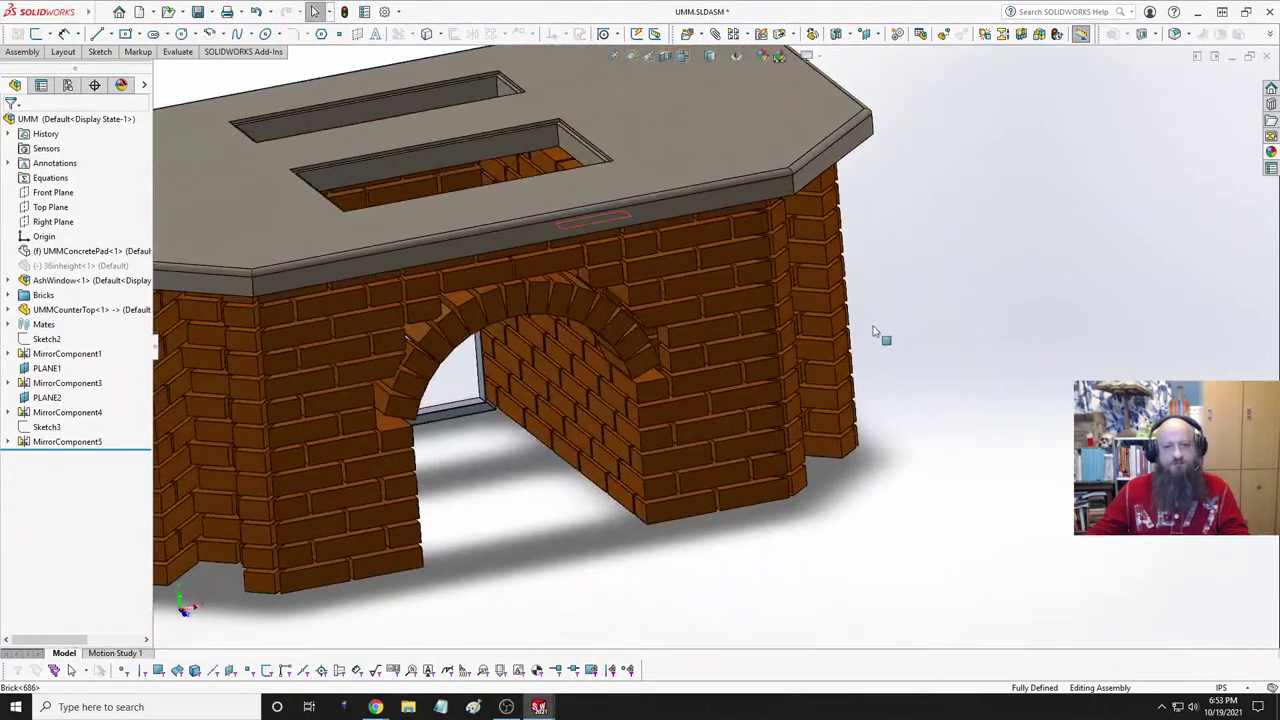
scroll(655, 390, up, 5)
middle_drag(655, 390, 673, 264)
scroll(555, 395, down, 3)
scroll(631, 297, up, 3)
scroll(733, 293, up, 2)
scroll(781, 302, down, 3)
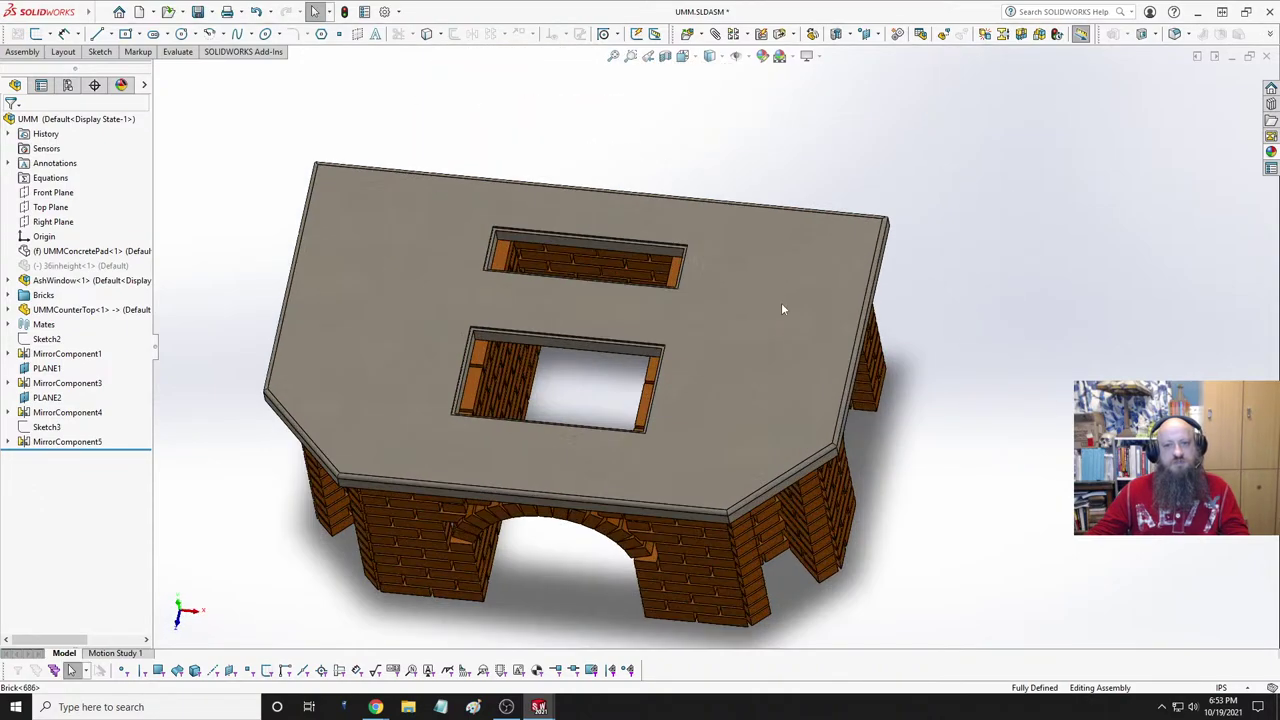
middle_drag(781, 302, 804, 218)
mouse_move(677, 334)
middle_down()
mouse_move(643, 314)
mouse_move(644, 228)
mouse_move(680, 197)
mouse_move(652, 297)
mouse_move(660, 340)
middle_up()
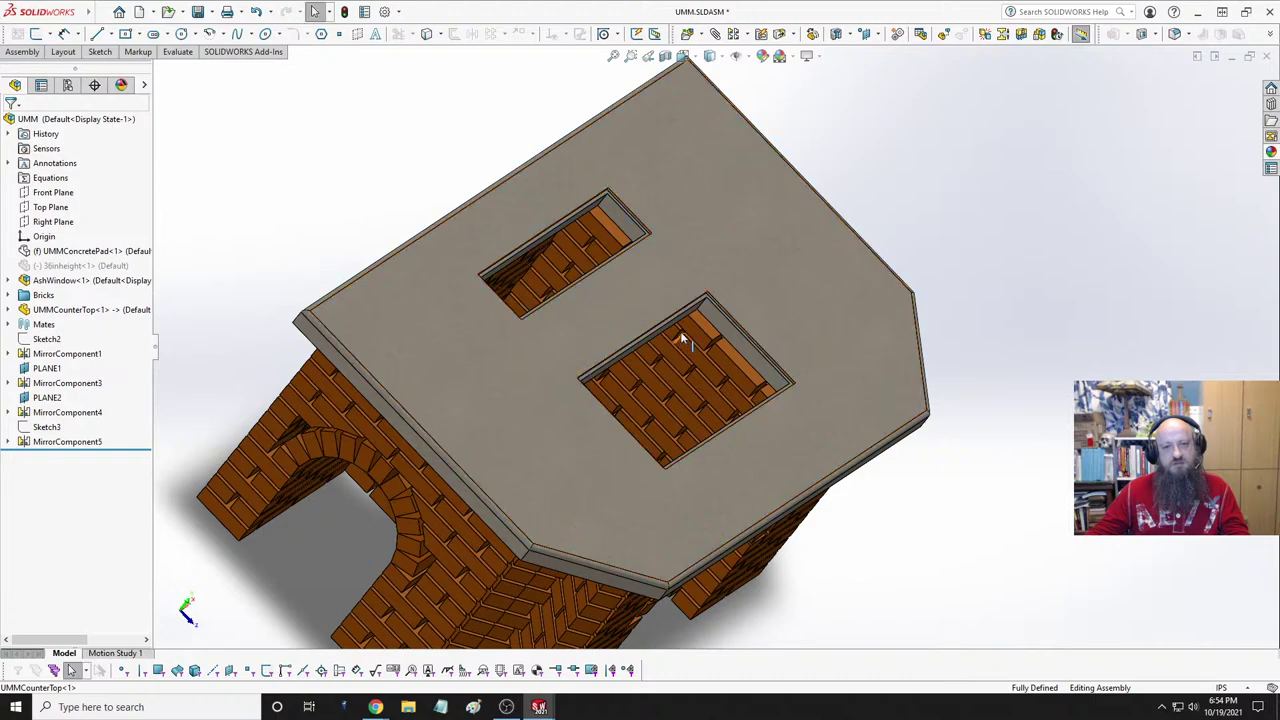
mouse_move(641, 314)
middle_down()
mouse_move(646, 363)
mouse_move(601, 388)
mouse_move(625, 465)
mouse_move(650, 455)
mouse_move(677, 378)
mouse_move(666, 317)
middle_up()
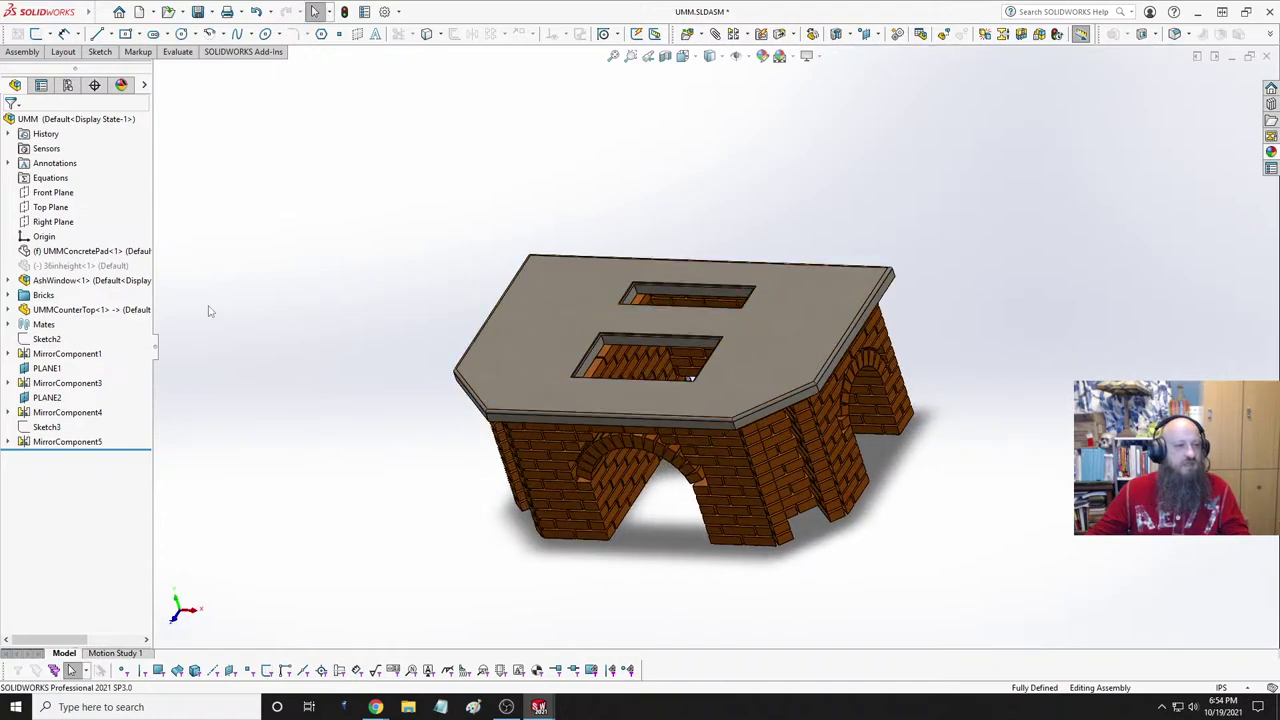
- Show the grill assembly in Trimetric view, save it, and start a new document
click(110, 251)
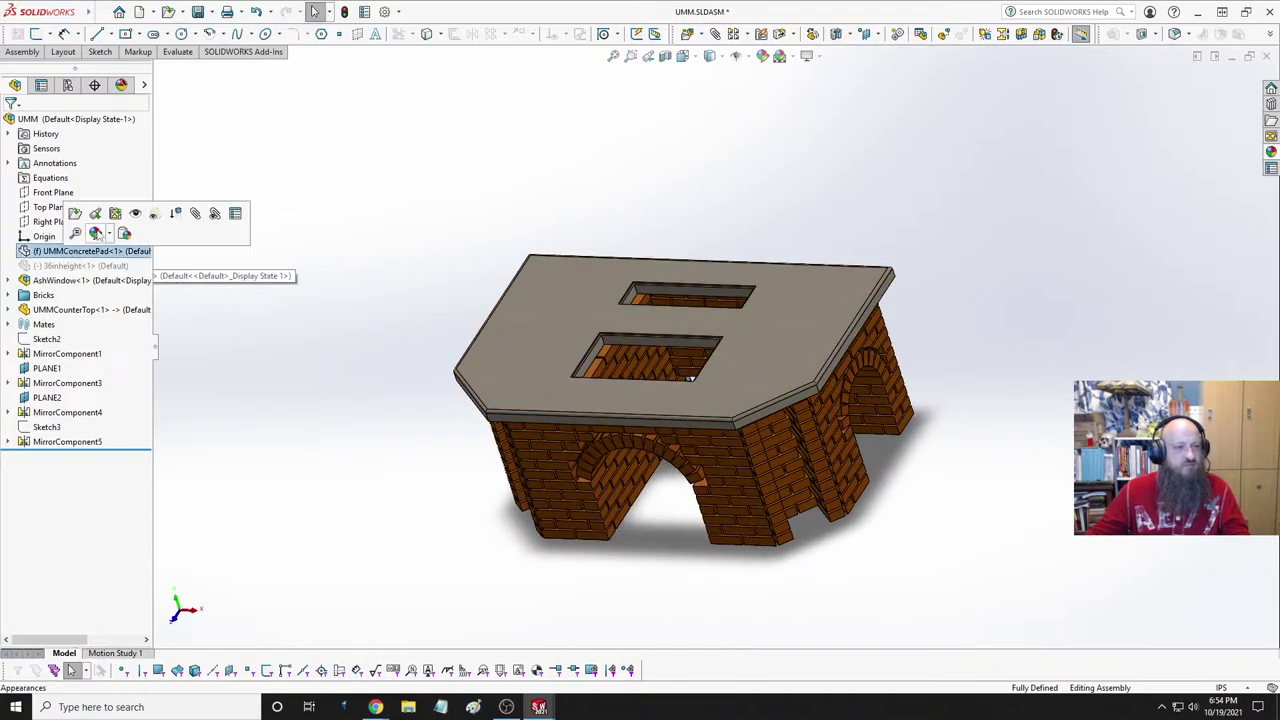
click(291, 305)
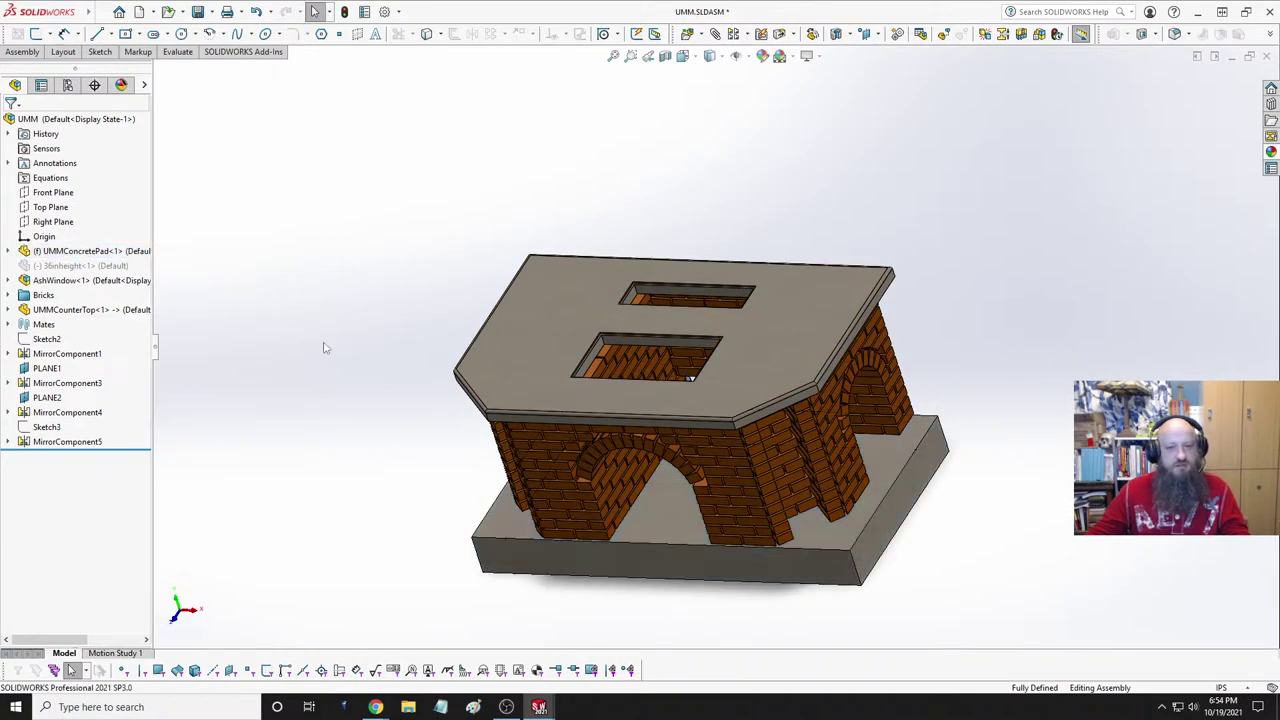
key(space)
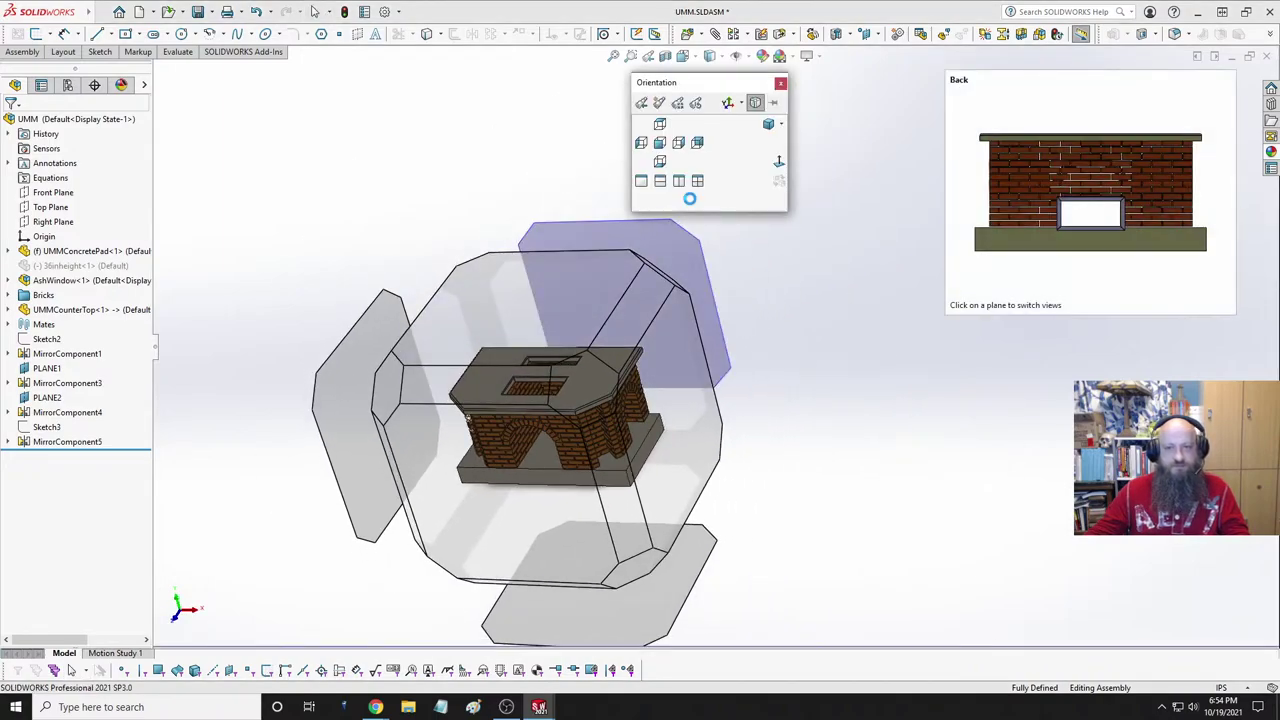
click(768, 123)
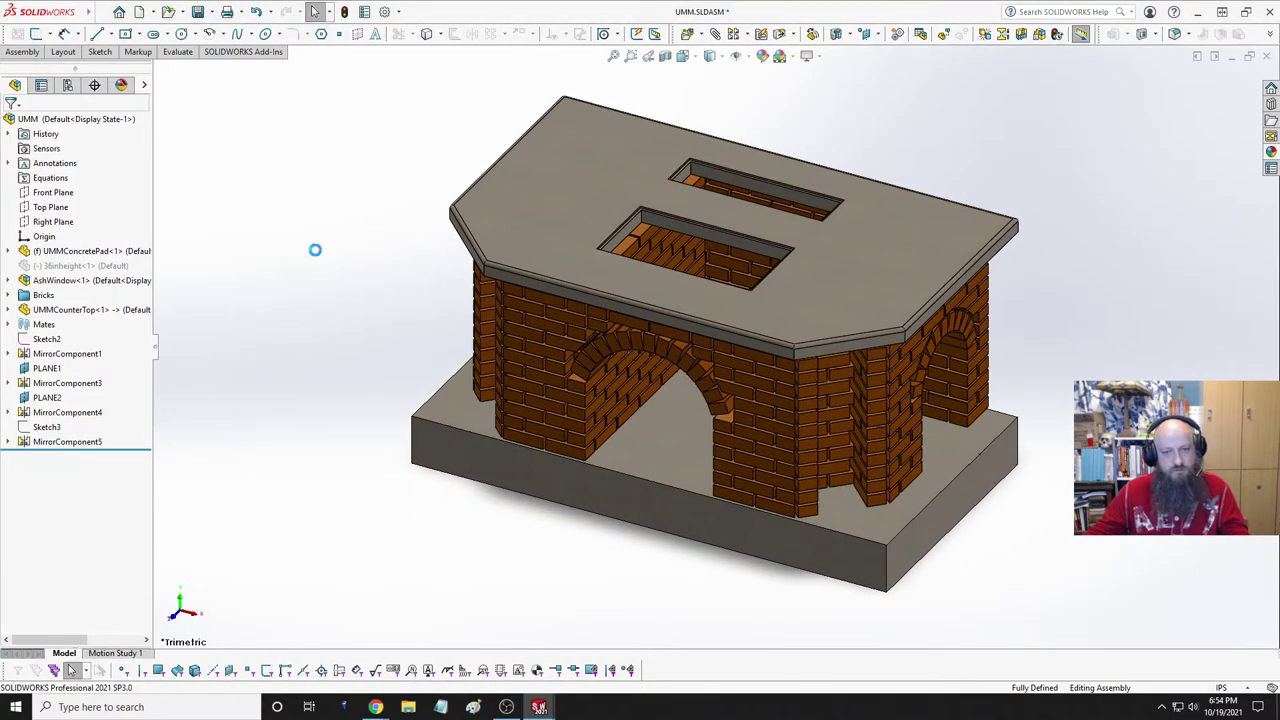
key(ctrl+s)
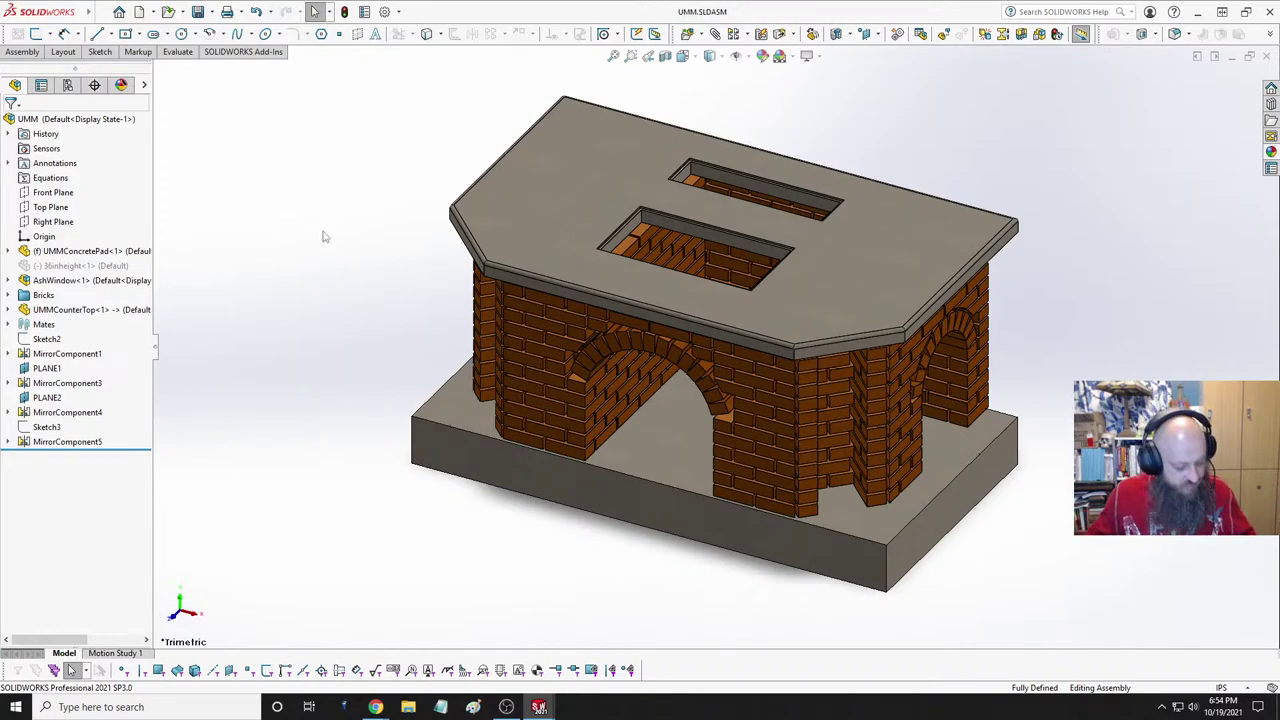
click(139, 11)
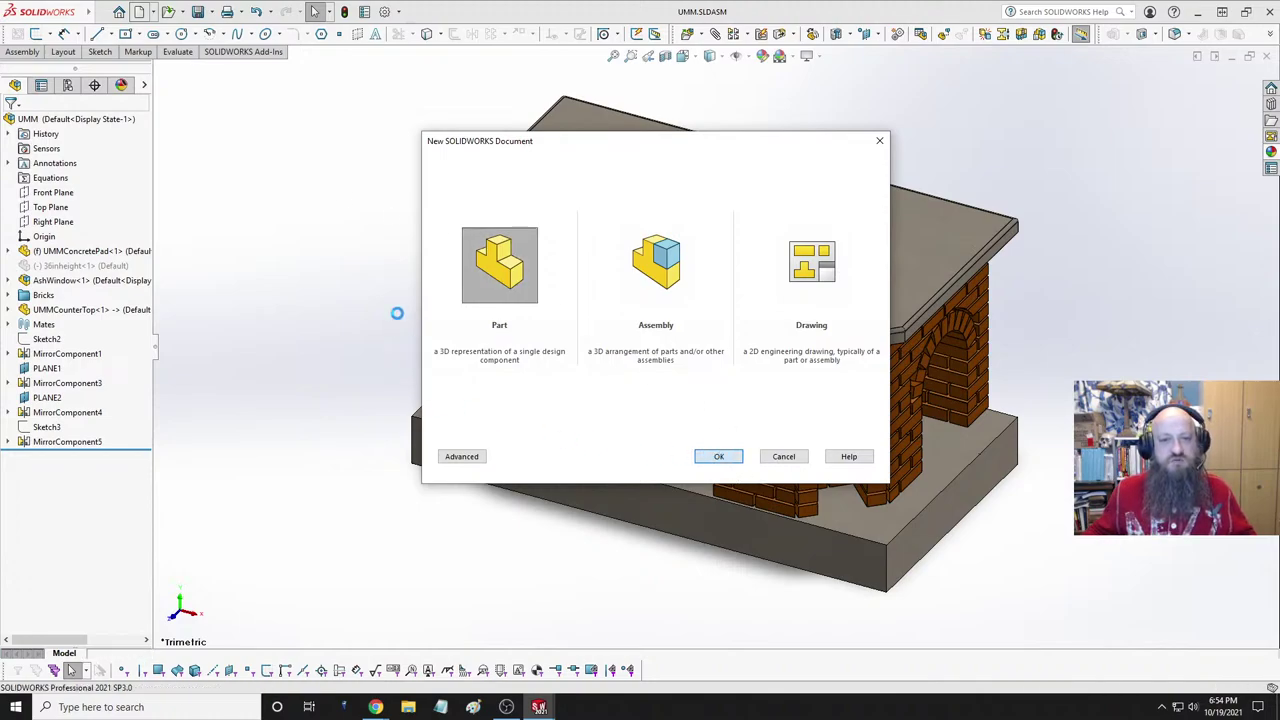
- Create the new part Part2 and begin Sketch1 on its Top Plane
click(720, 457)
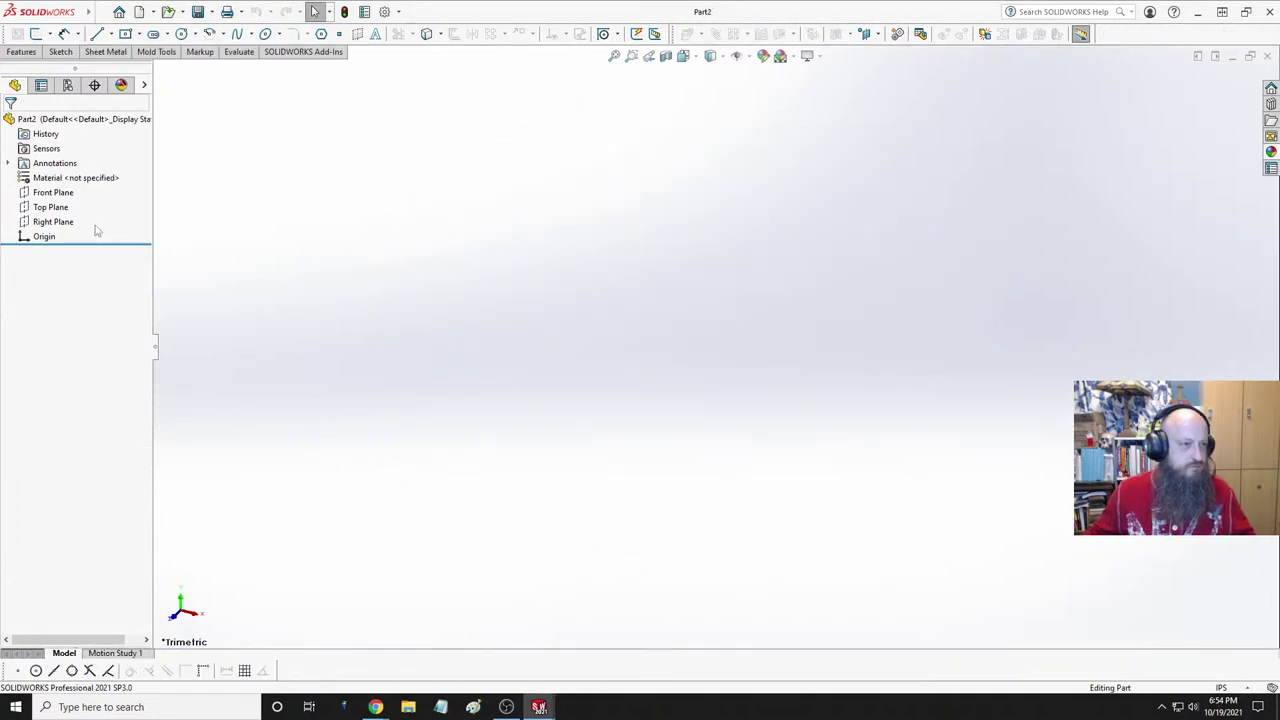
click(50, 207)
click(40, 185)
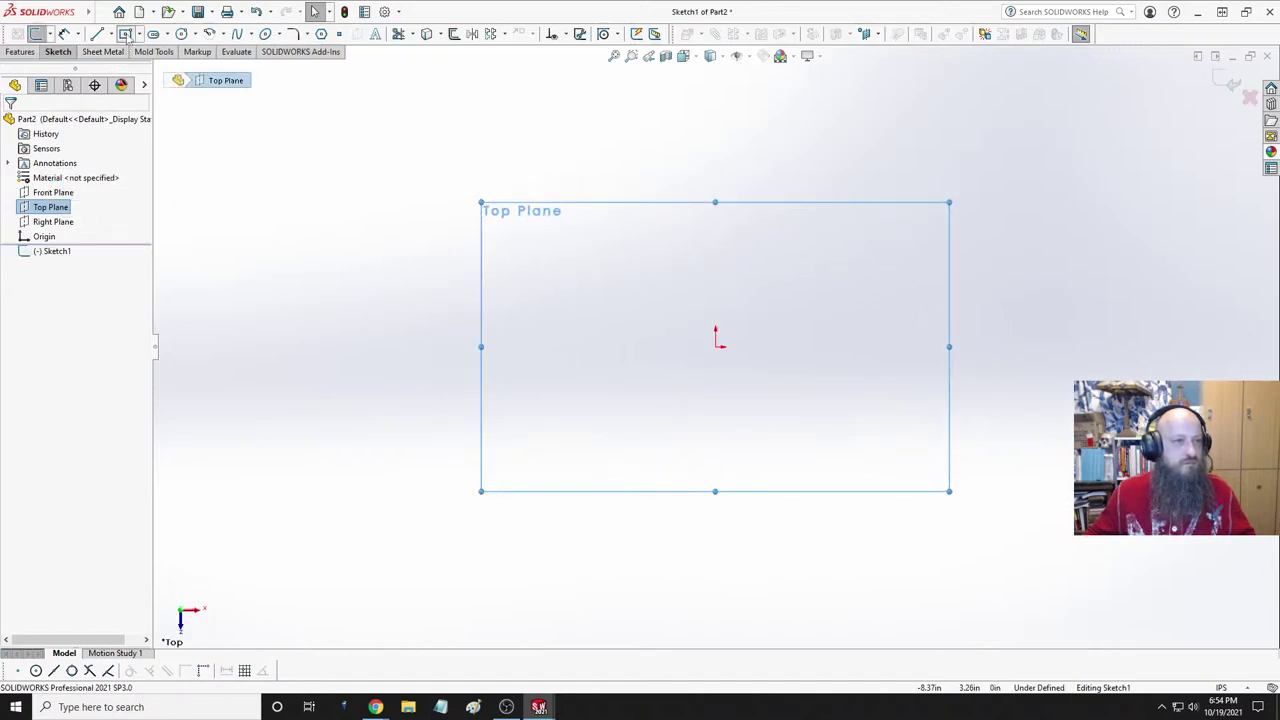
- Draw a center rectangle centred on the origin
click(125, 33)
click(716, 342)
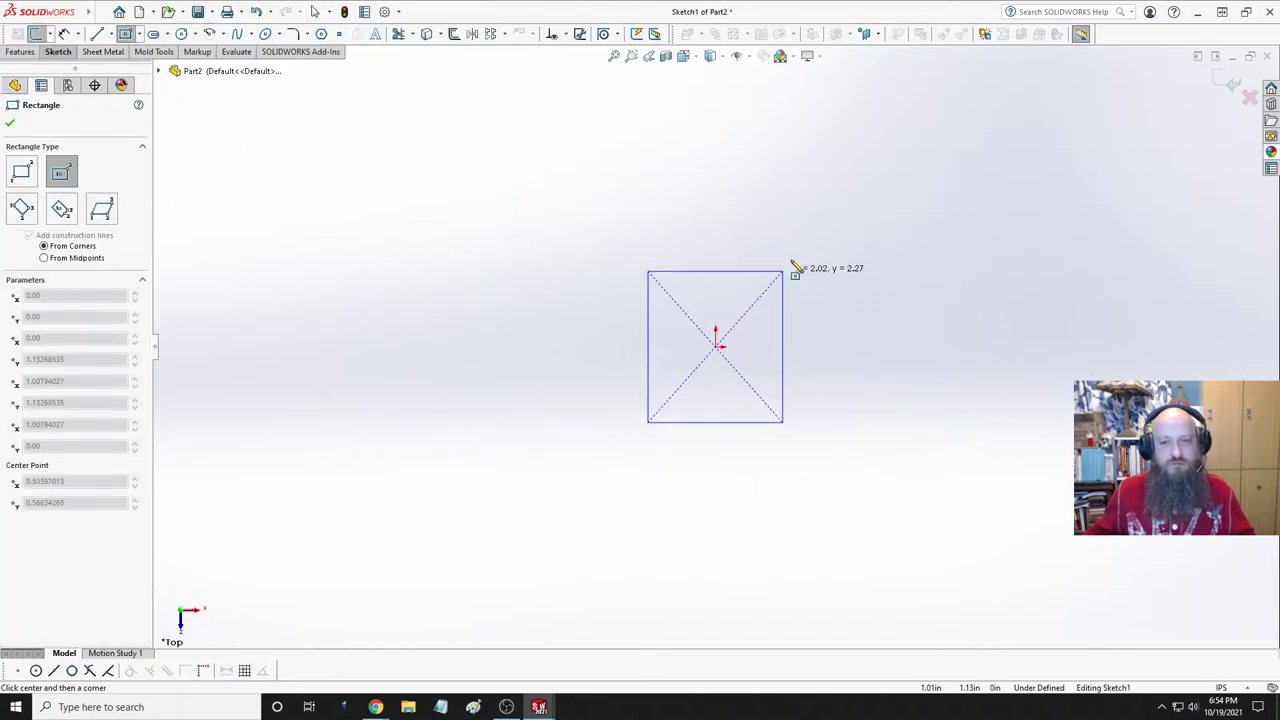
click(818, 195)
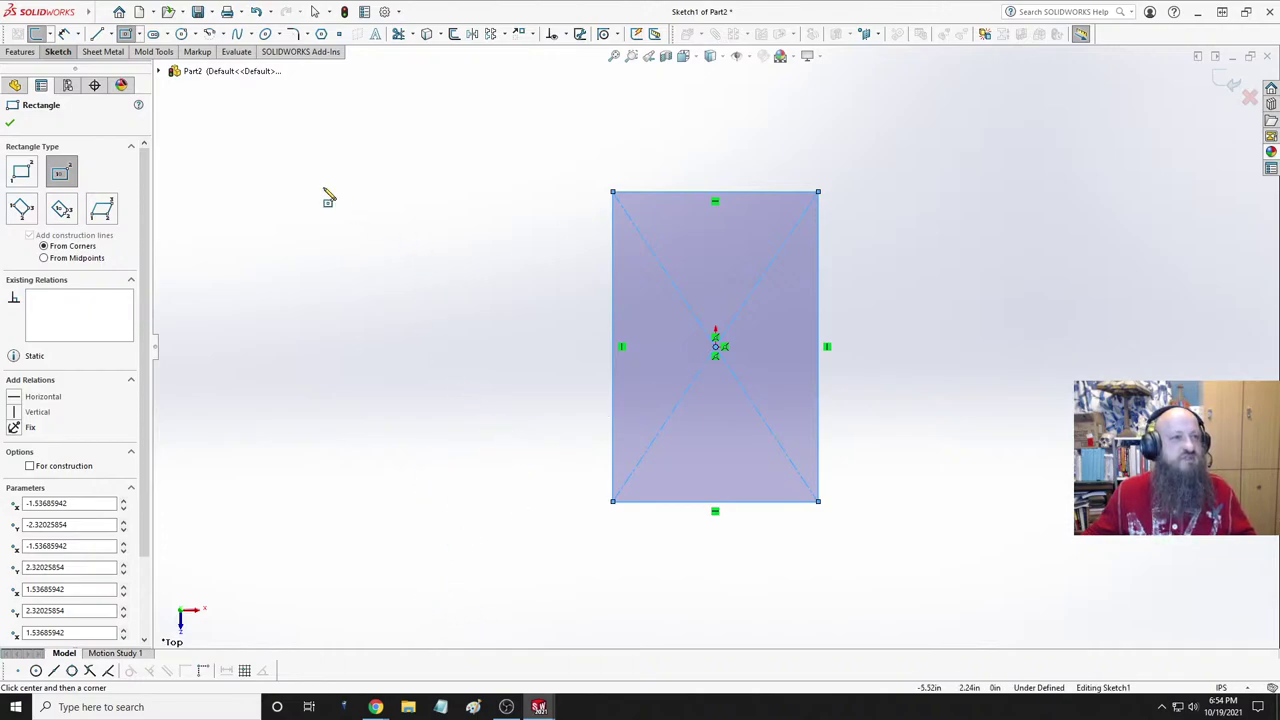
key(Escape)
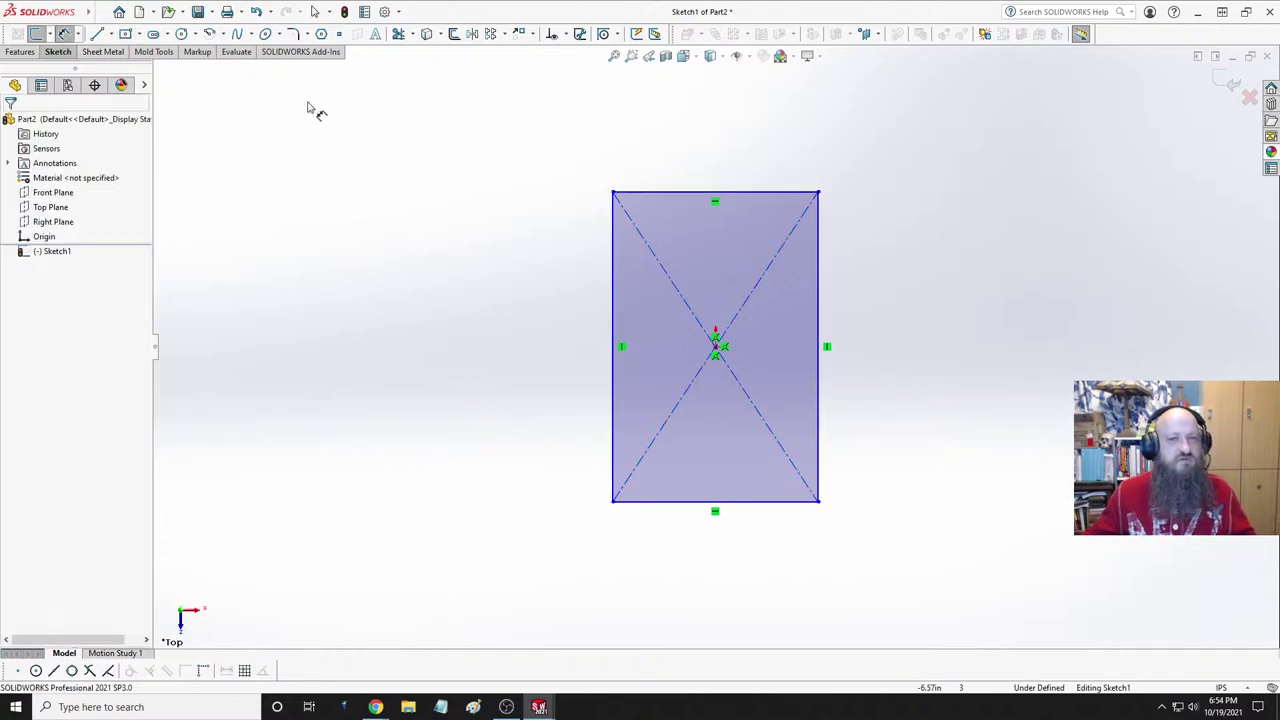
- Dimension the rectangle's right edge to 16.9375 in and bottom edge to 8.3125 in
click(820, 268)
click(906, 335)
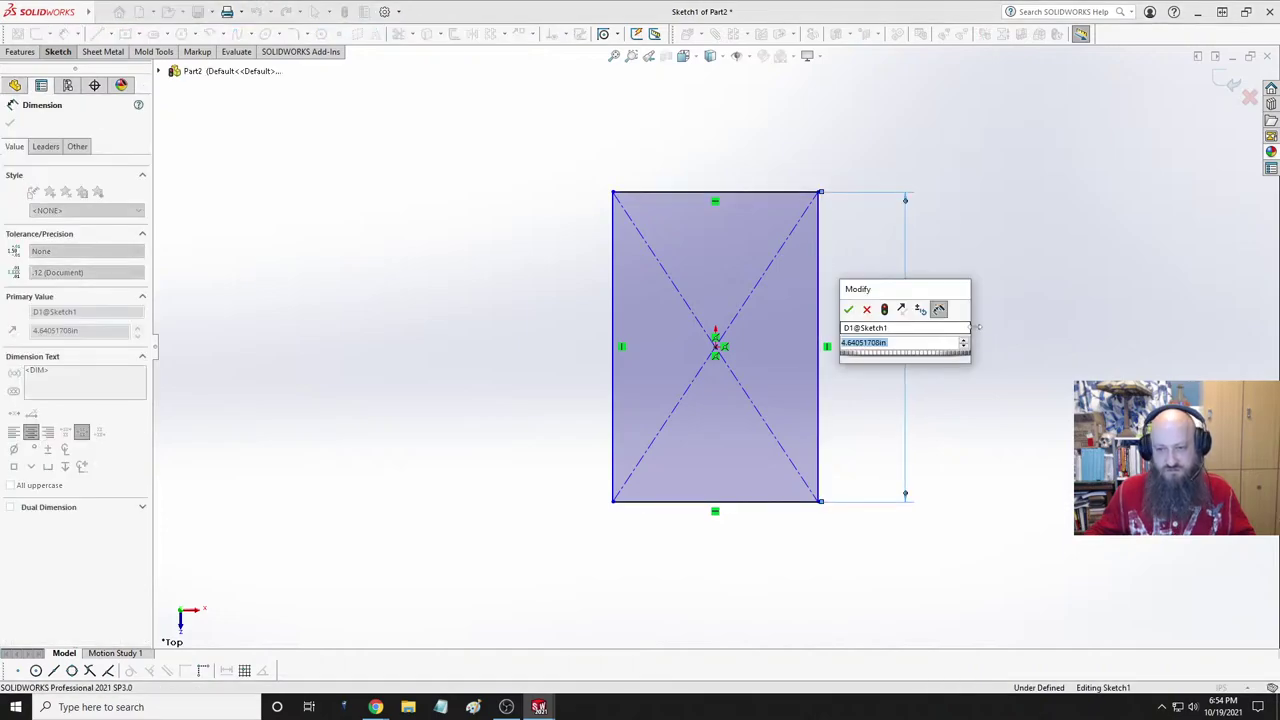
text(16)
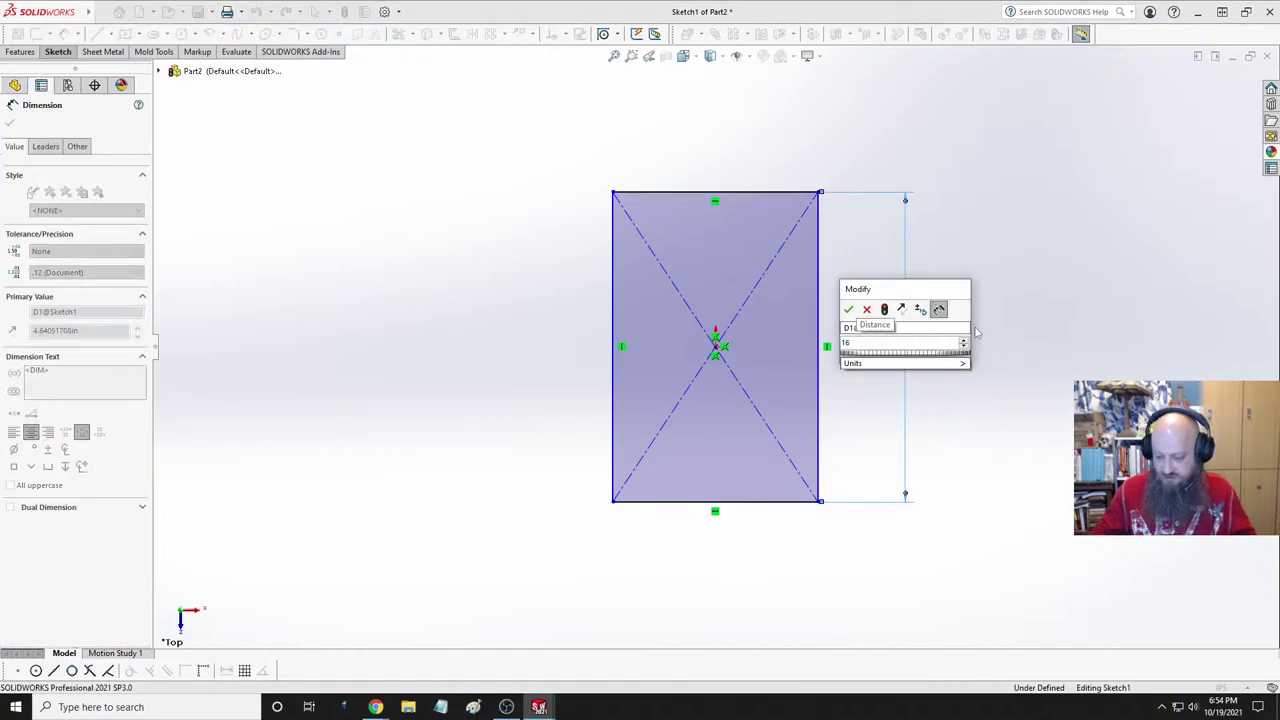
text(.)
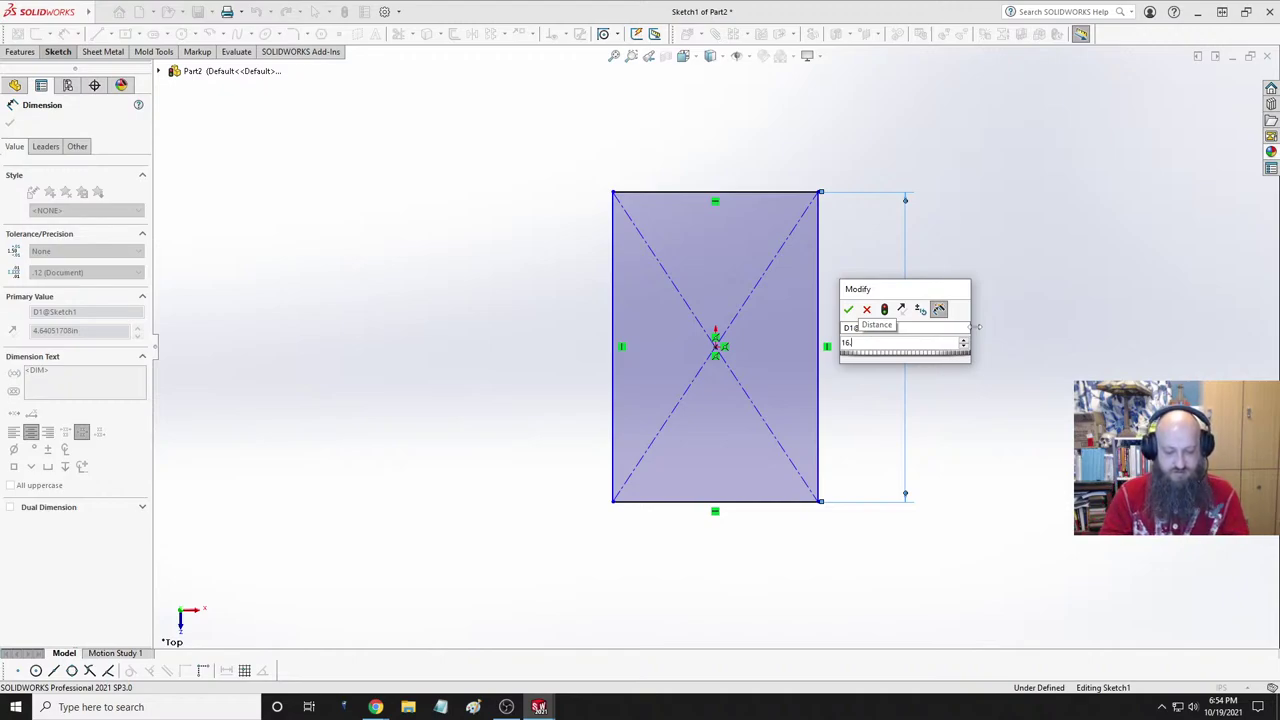
text(937)
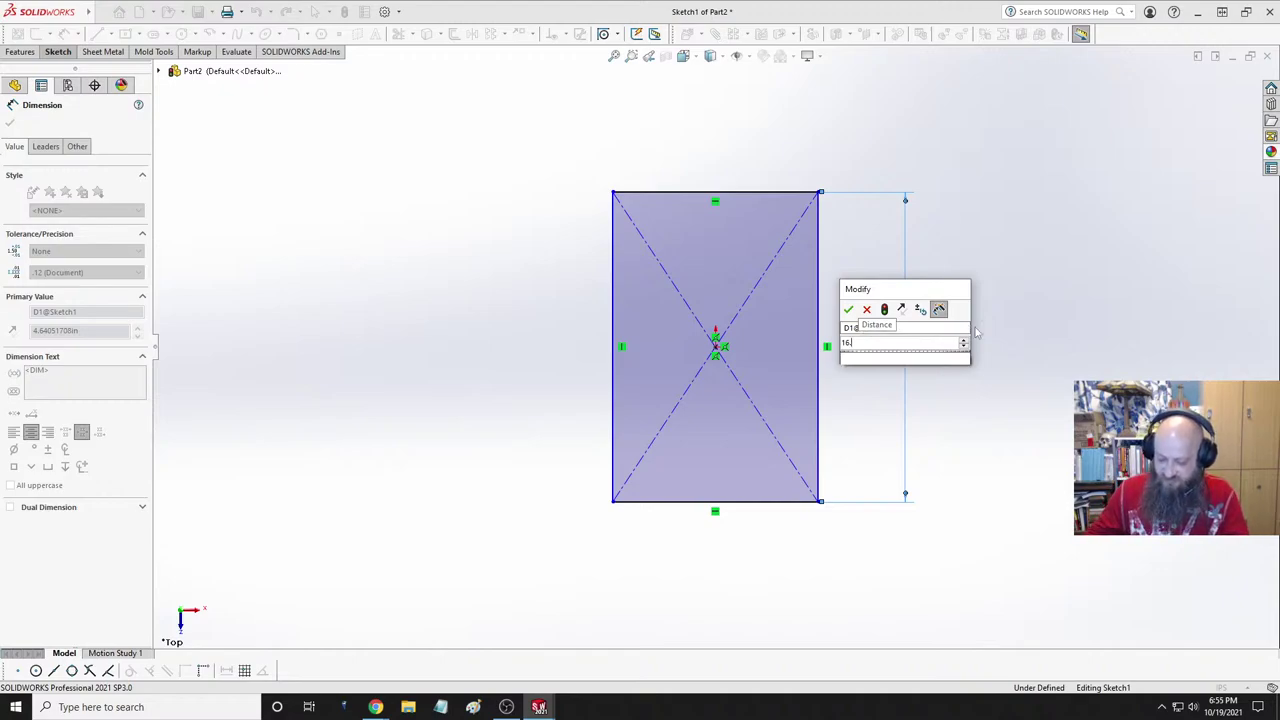
text(5)
key(Return)
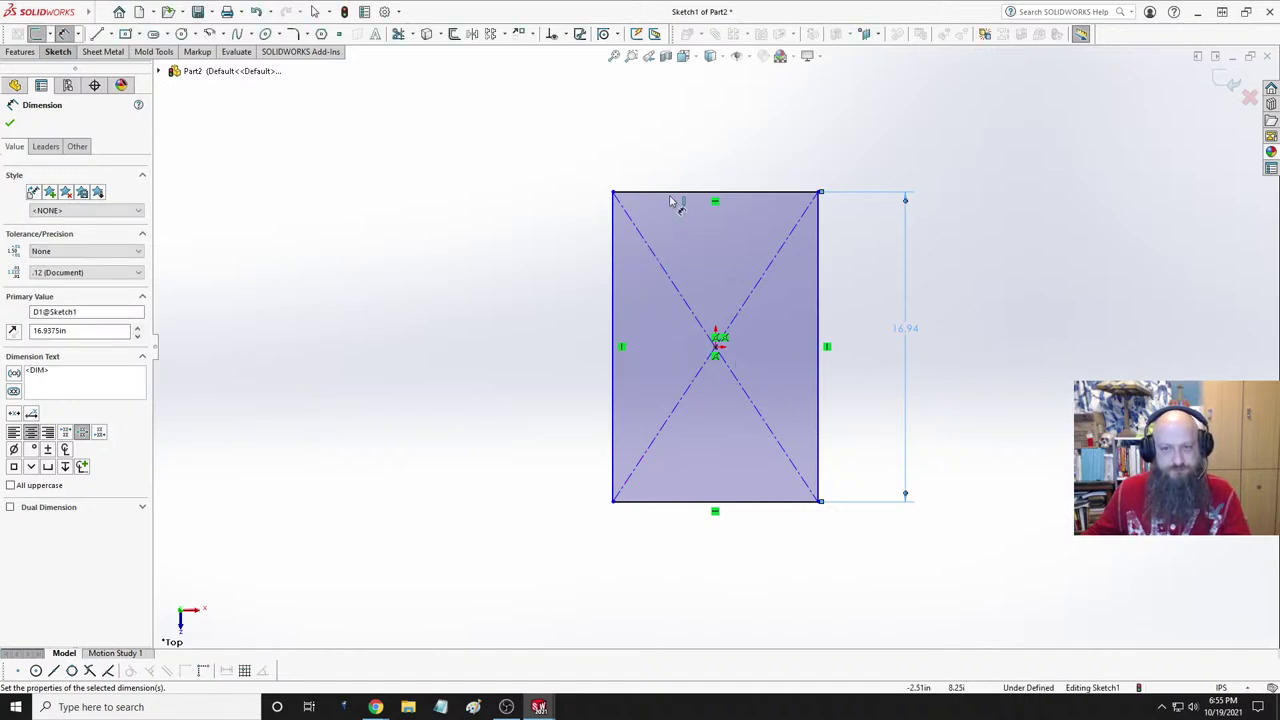
click(726, 502)
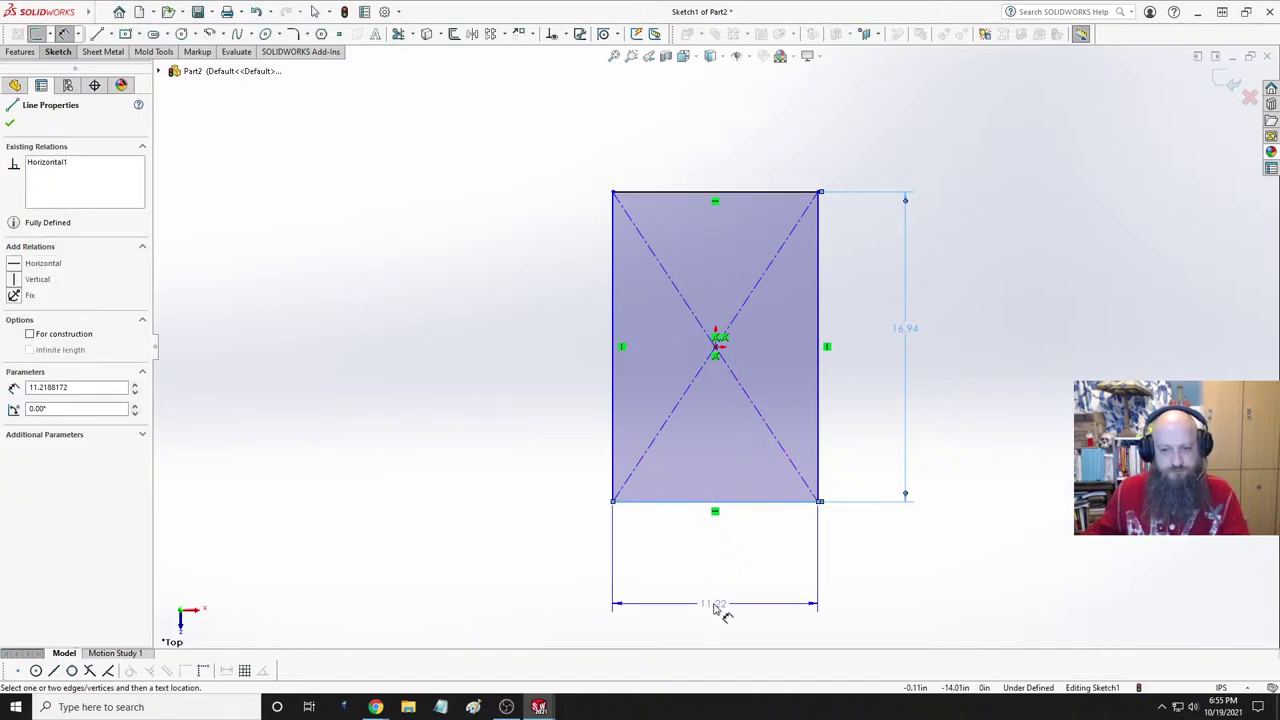
click(718, 604)
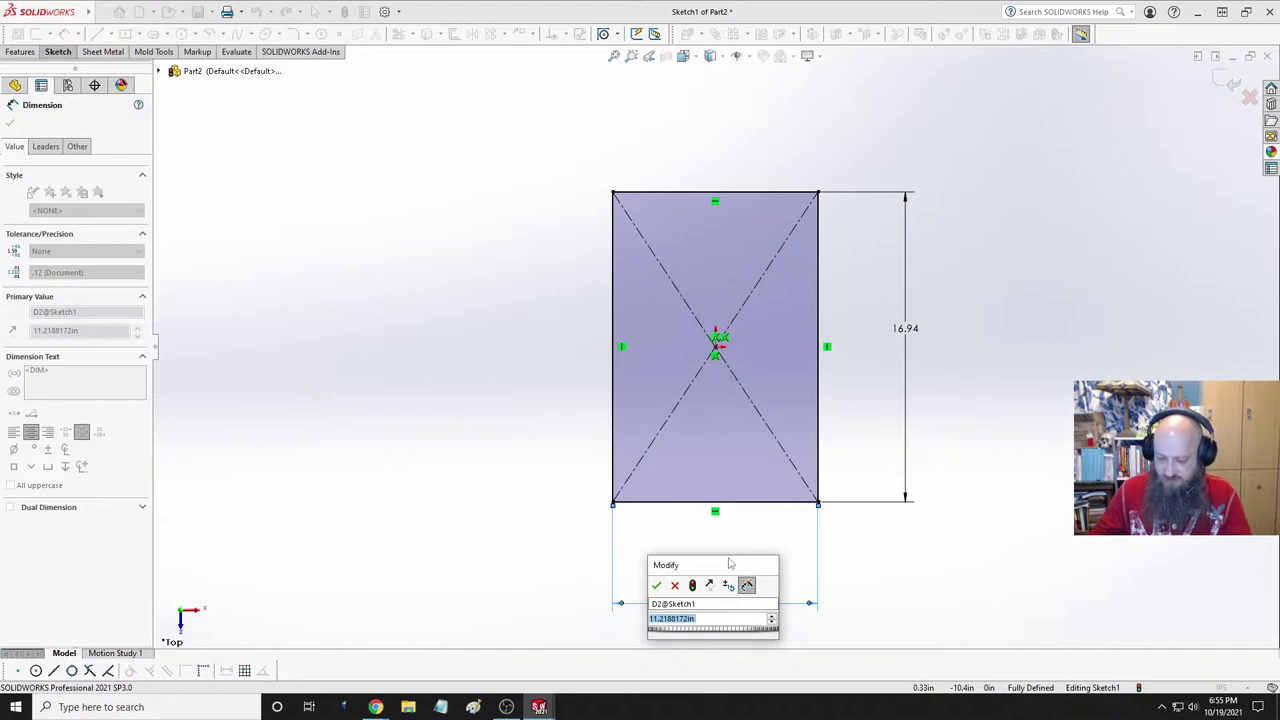
text(8.3125)
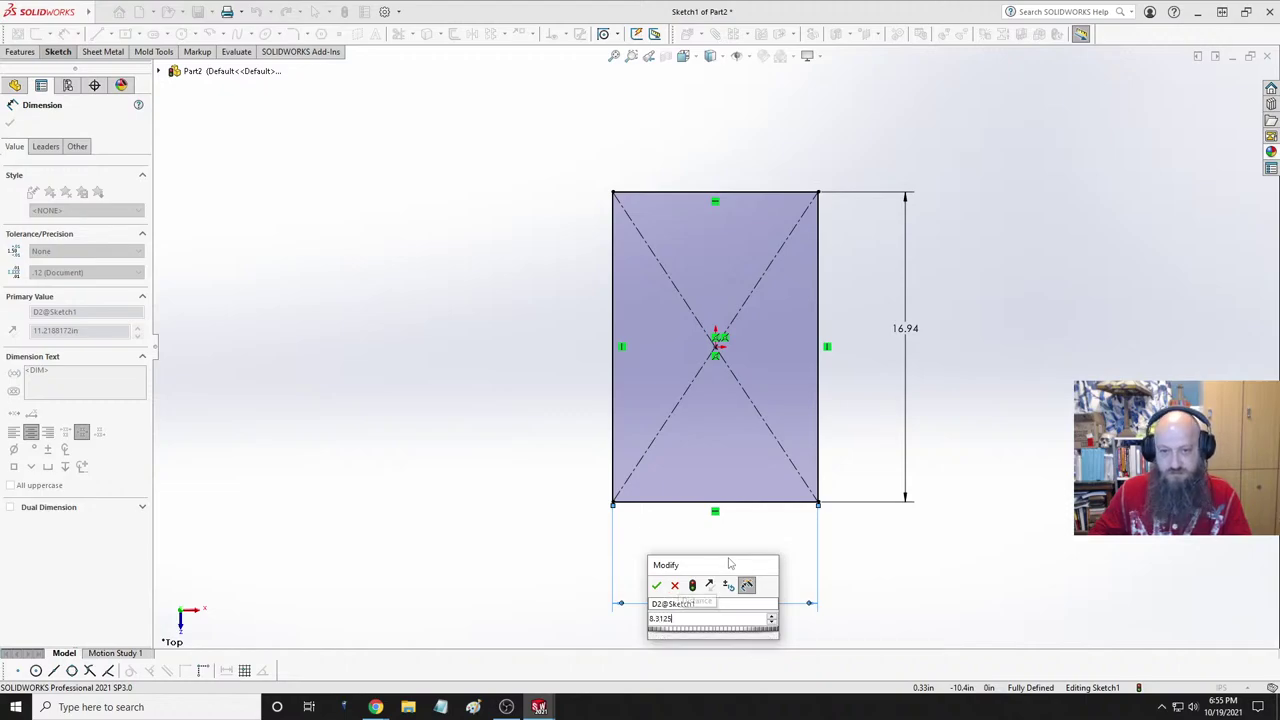
key(Return)
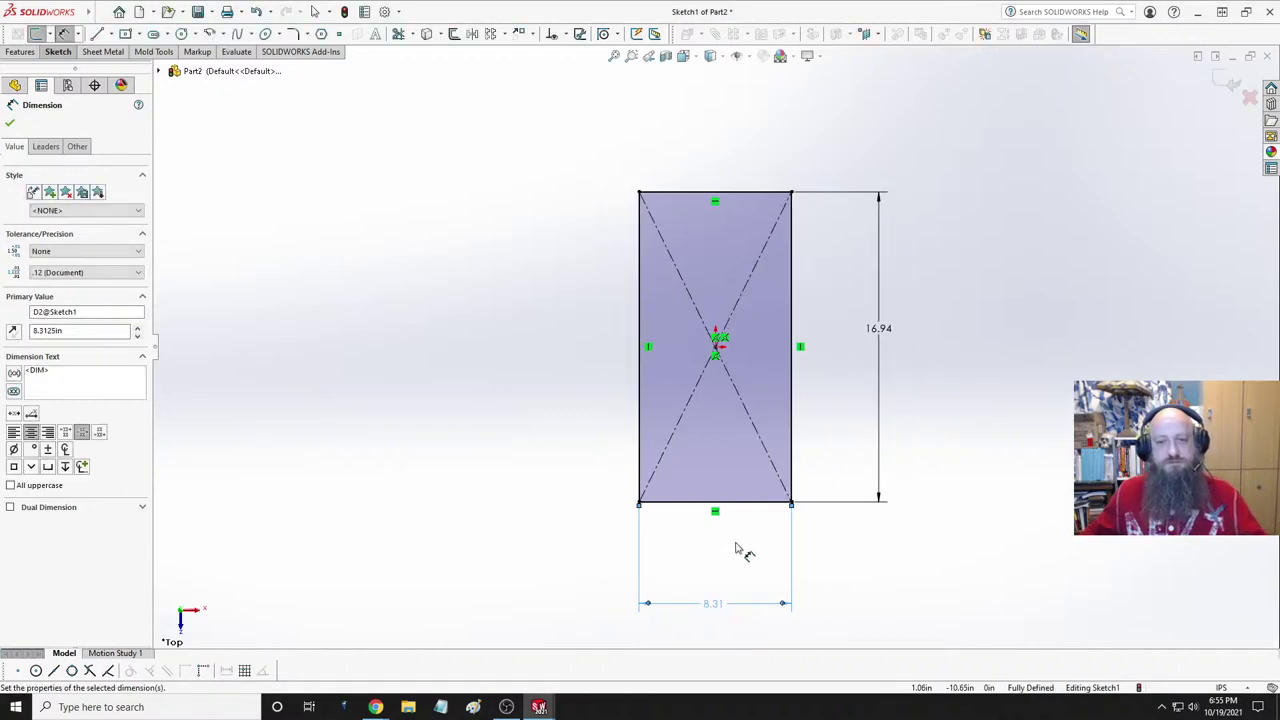
click(1000, 533)
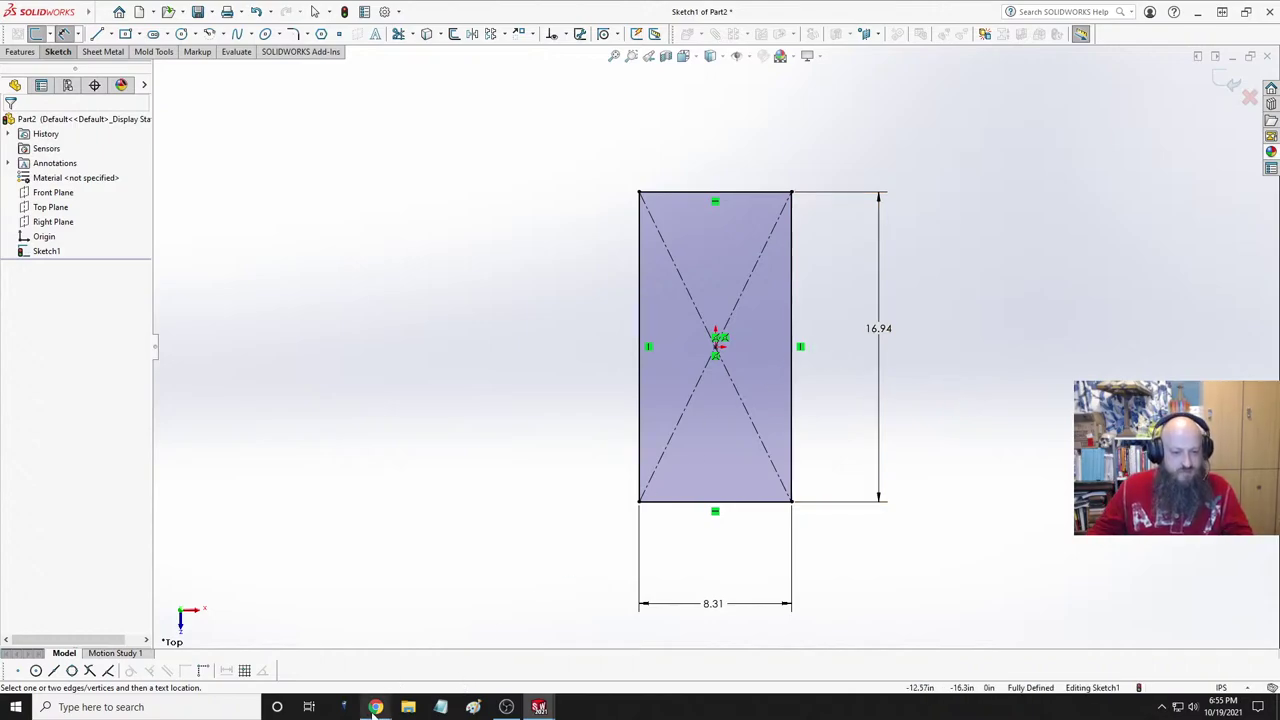
mouse_move(373, 708)
click(430, 650)
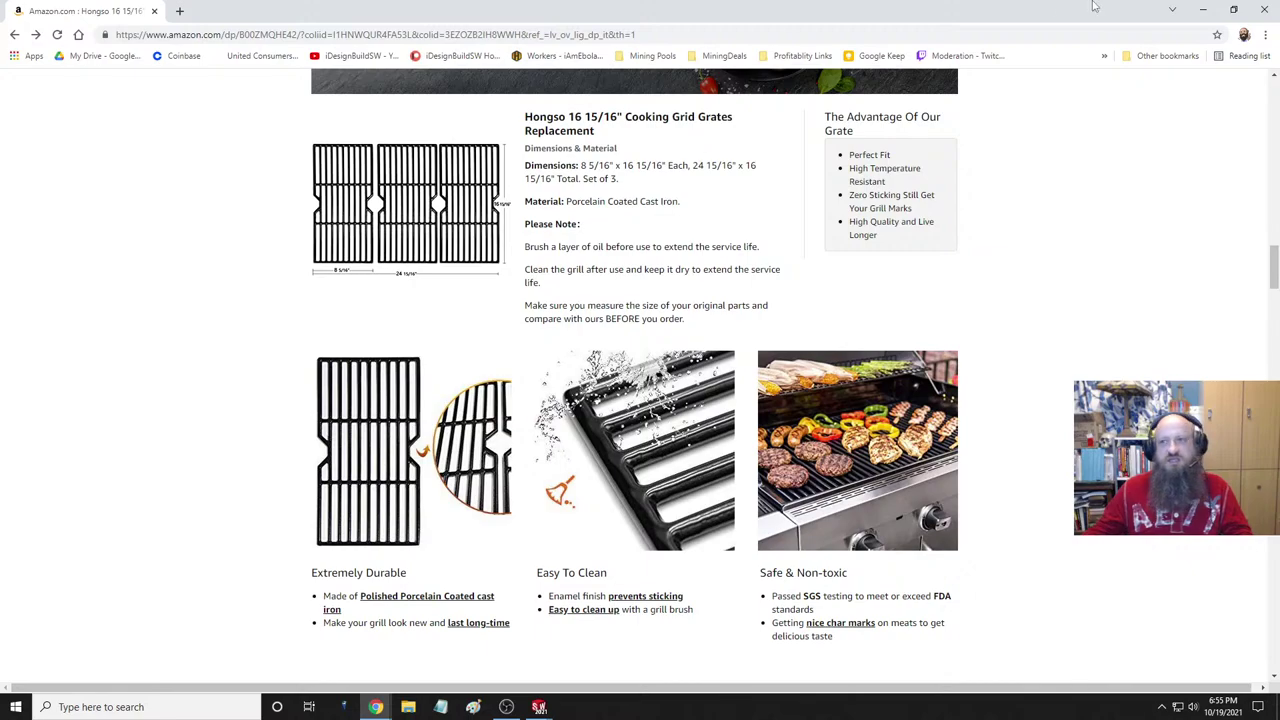
click(1233, 9)
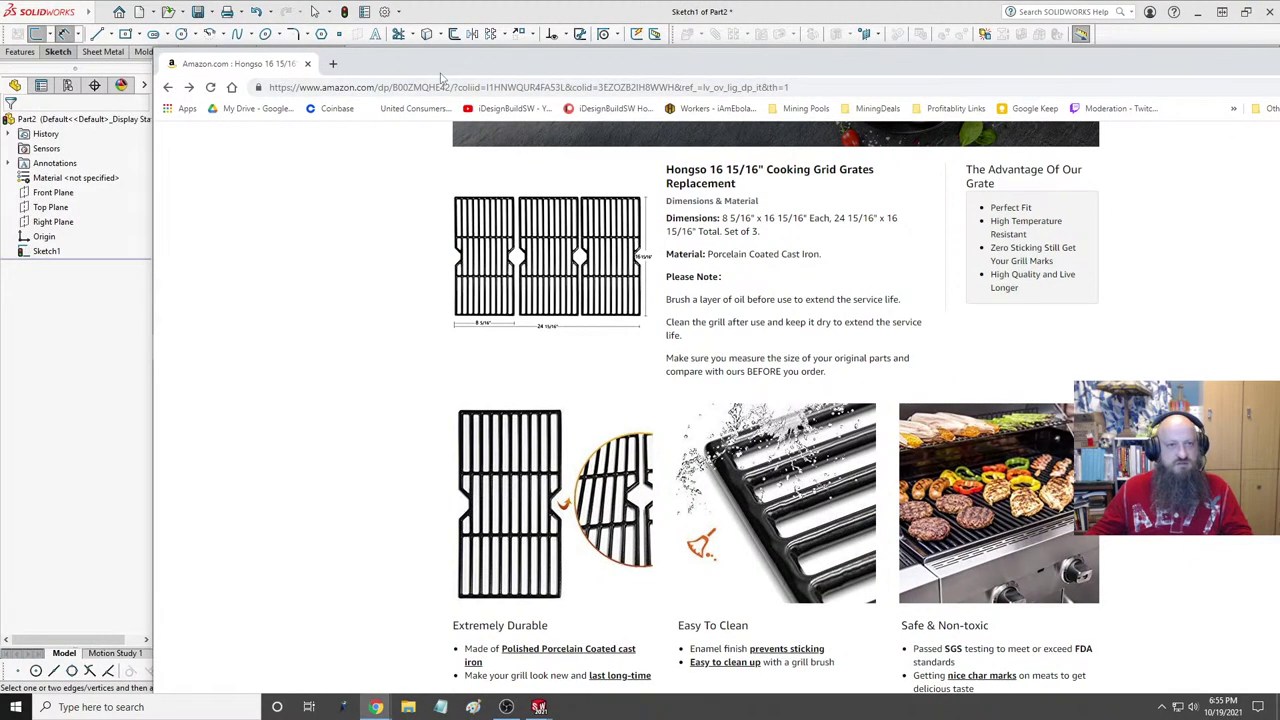
drag(500, 63, 1279, 70)
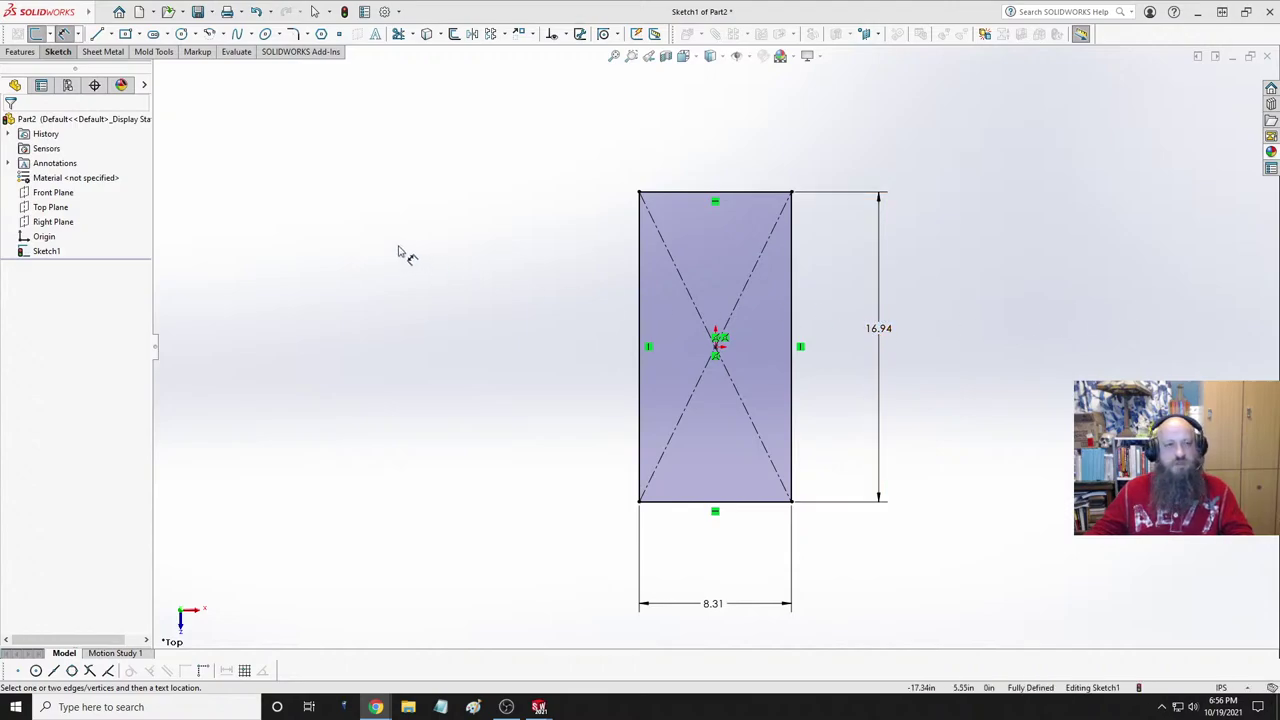
- Extrude the rectangle sketch 5/16 in as Boss-Extrude1 to form the plate
click(22, 53)
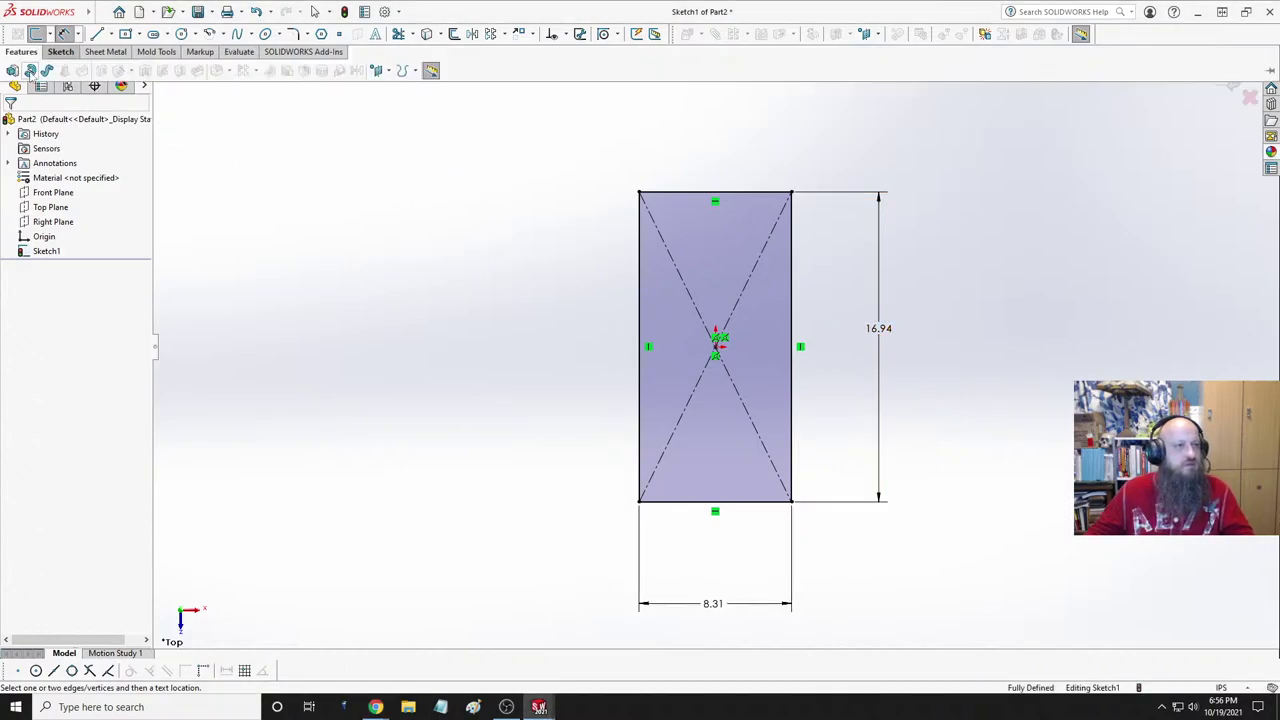
click(12, 70)
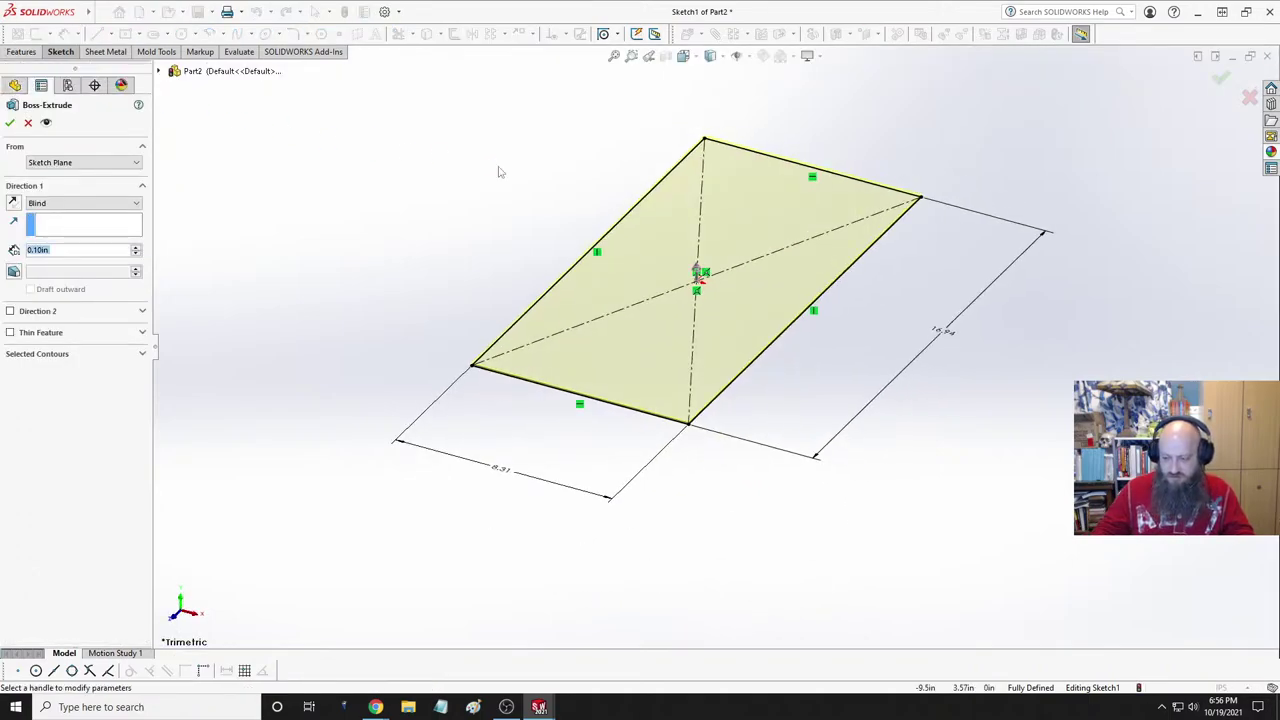
text(5/)
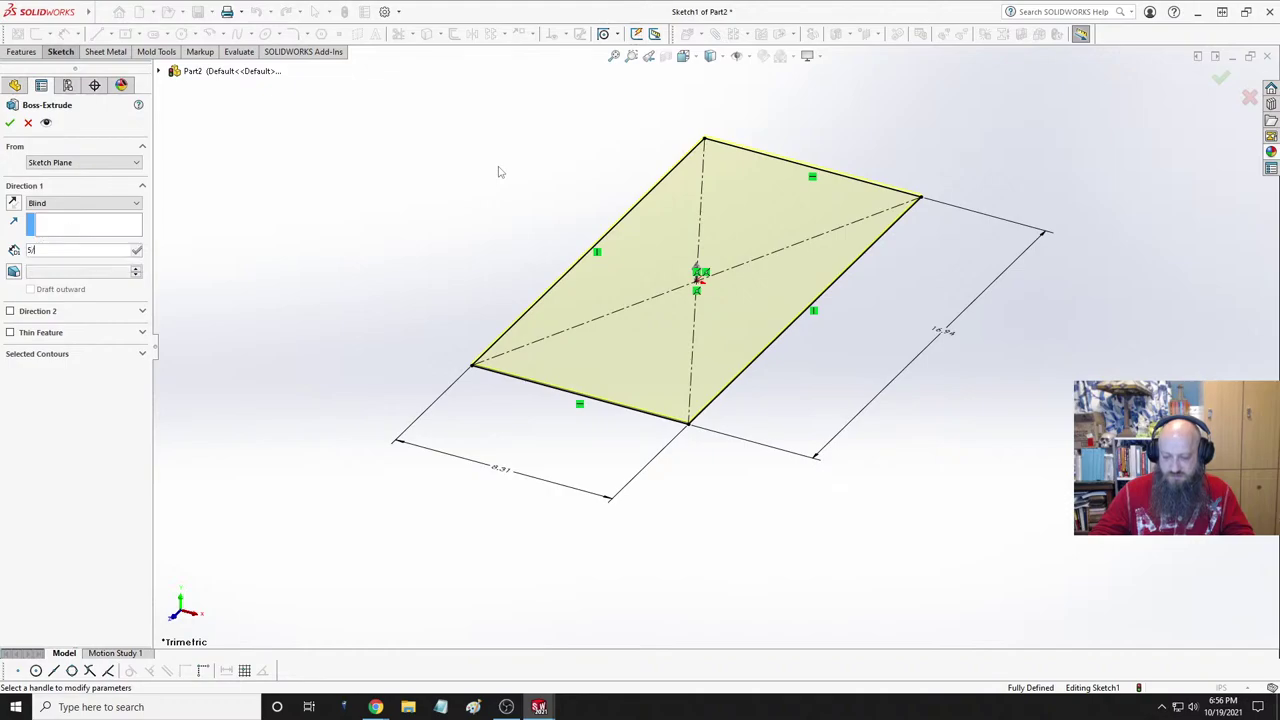
text(16)
key(Return)
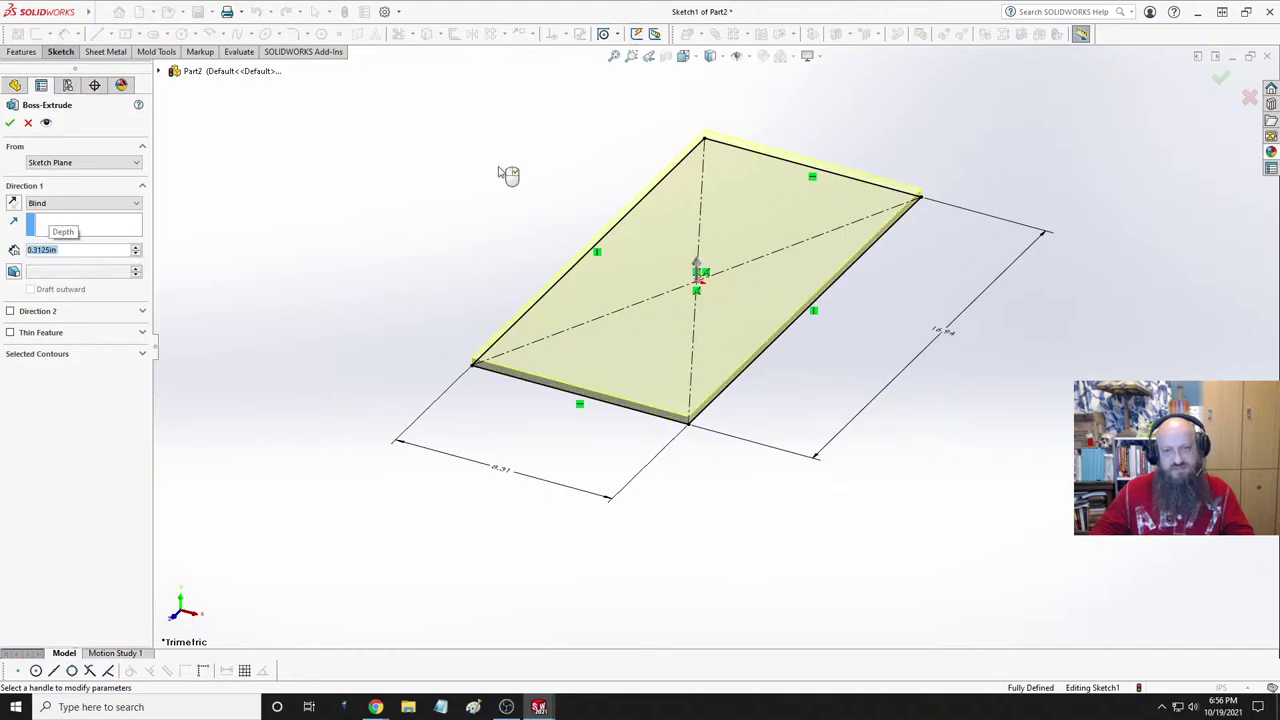
click(9, 122)
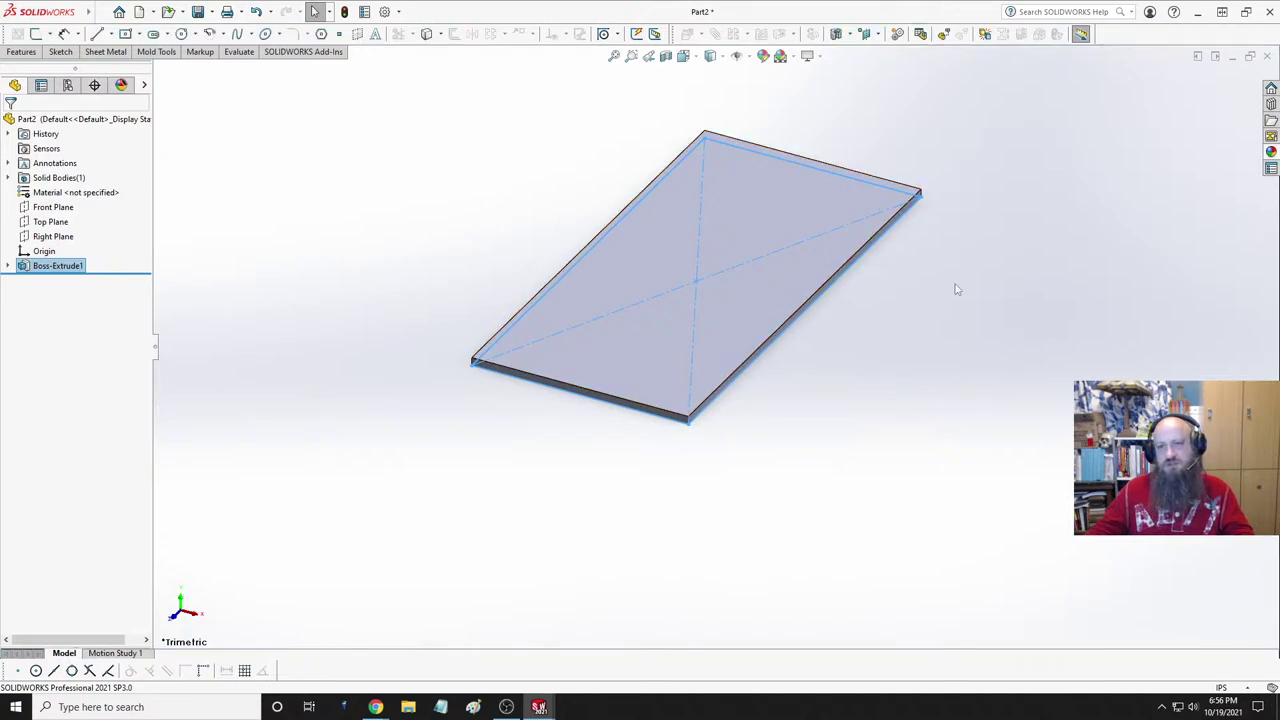
key(space)
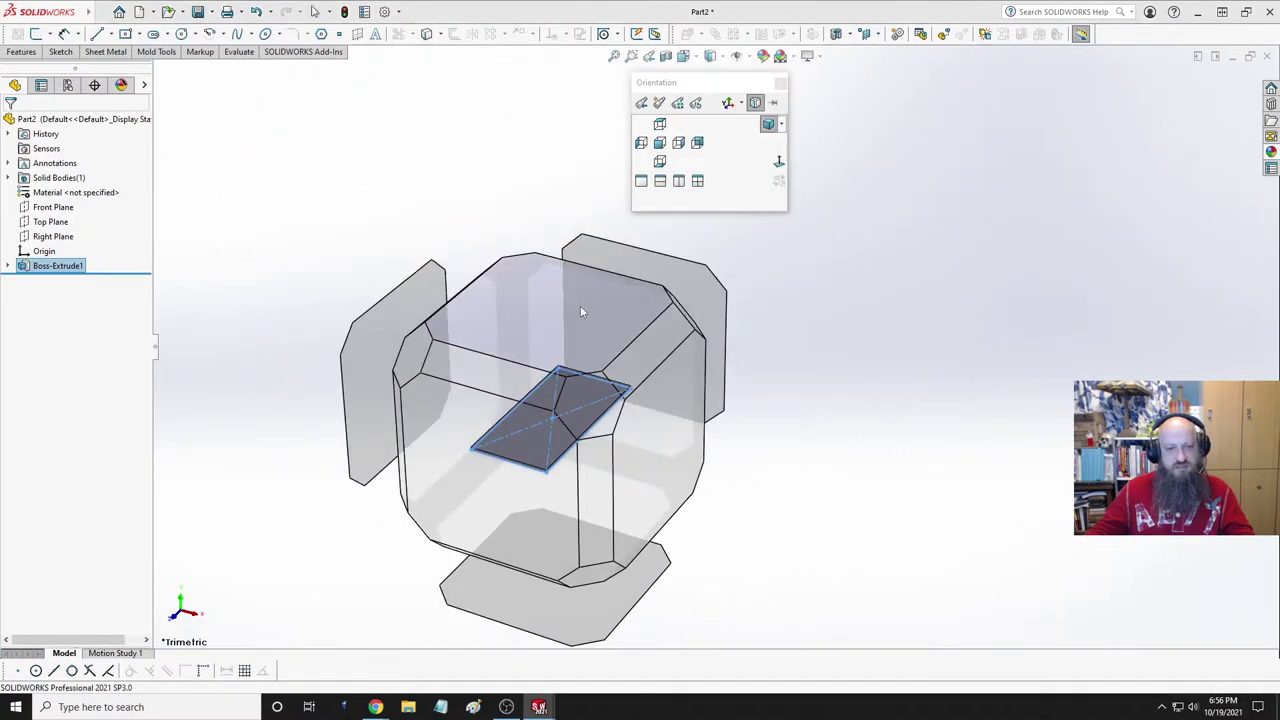
- View the plate from the Top and select its top edge to read its length
click(580, 305)
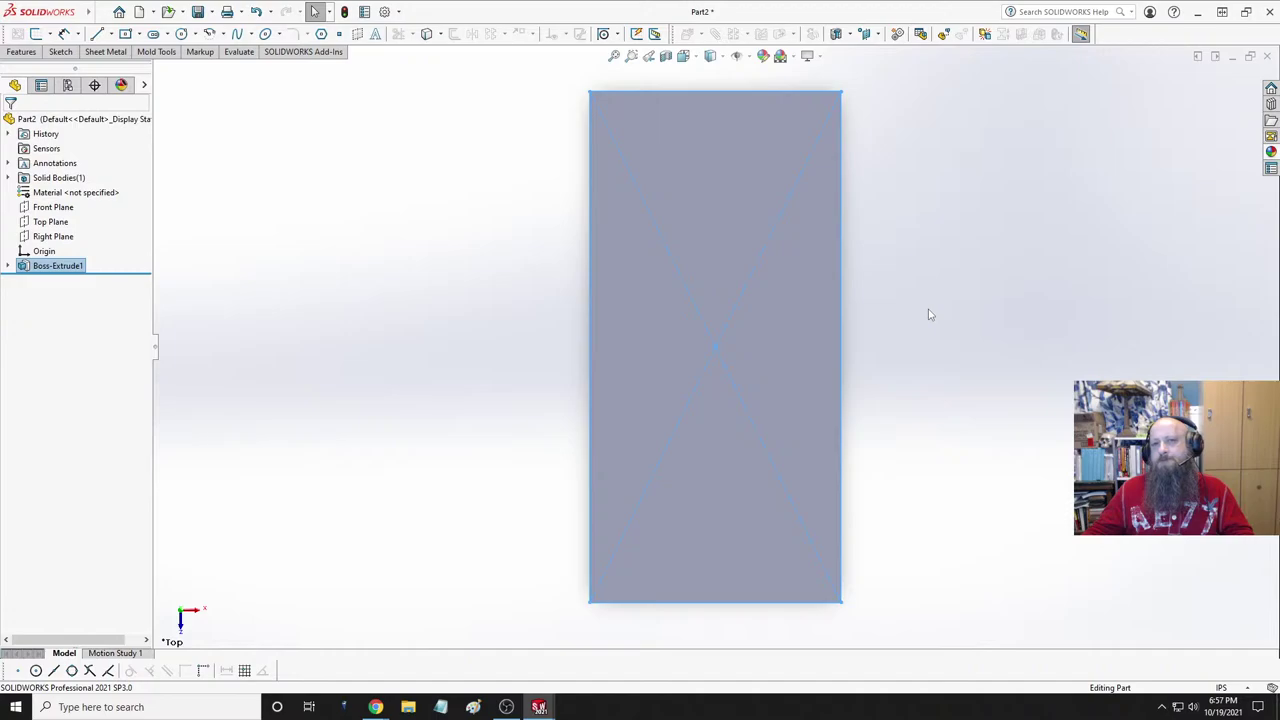
click(713, 91)
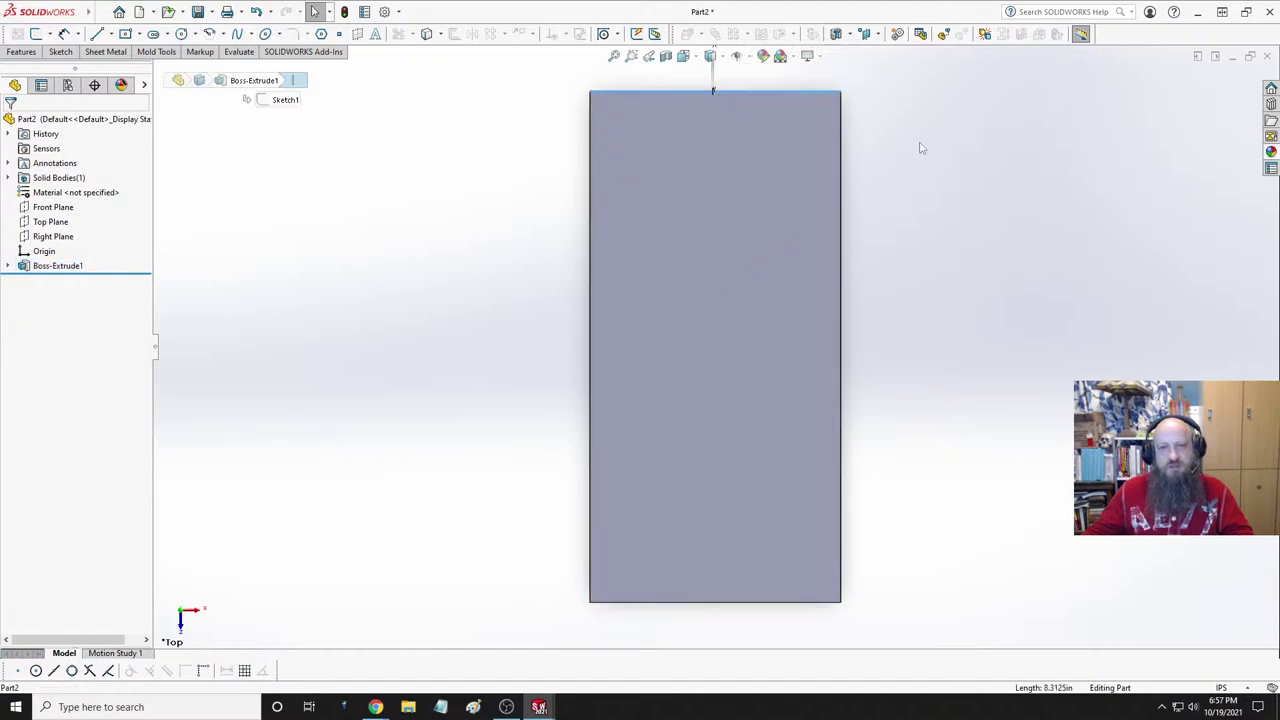
click(494, 231)
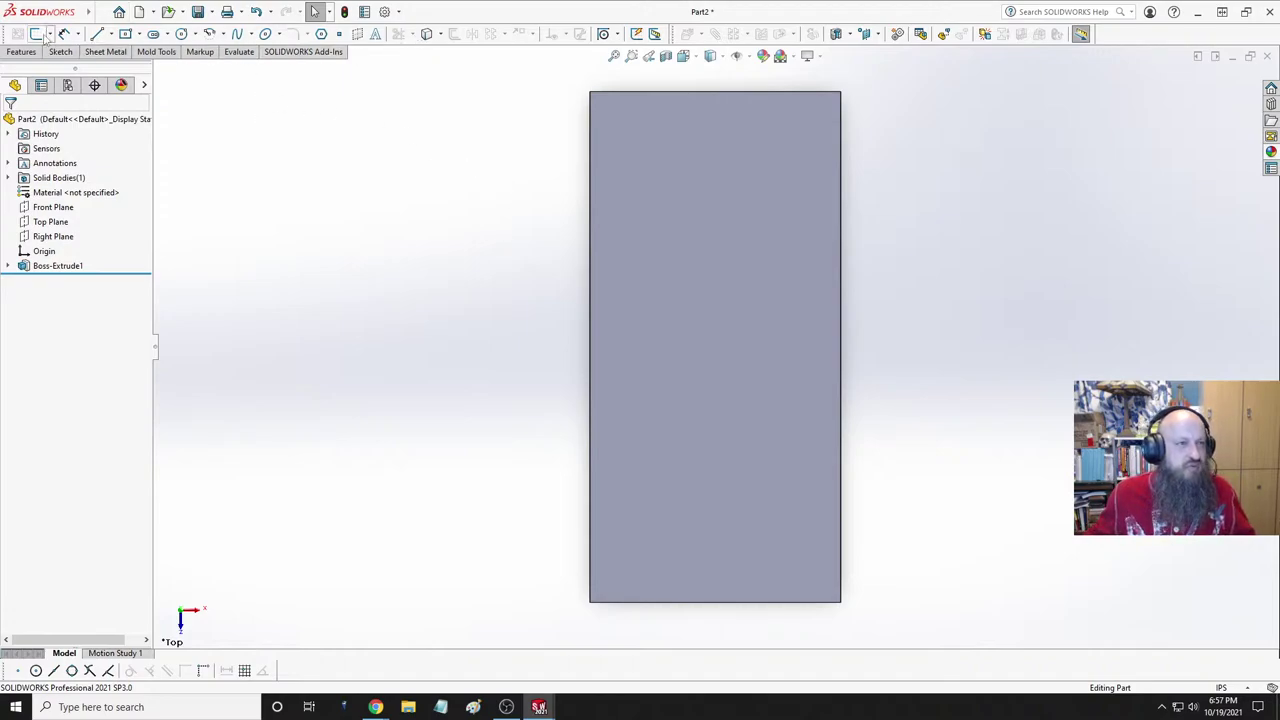
click(101, 13)
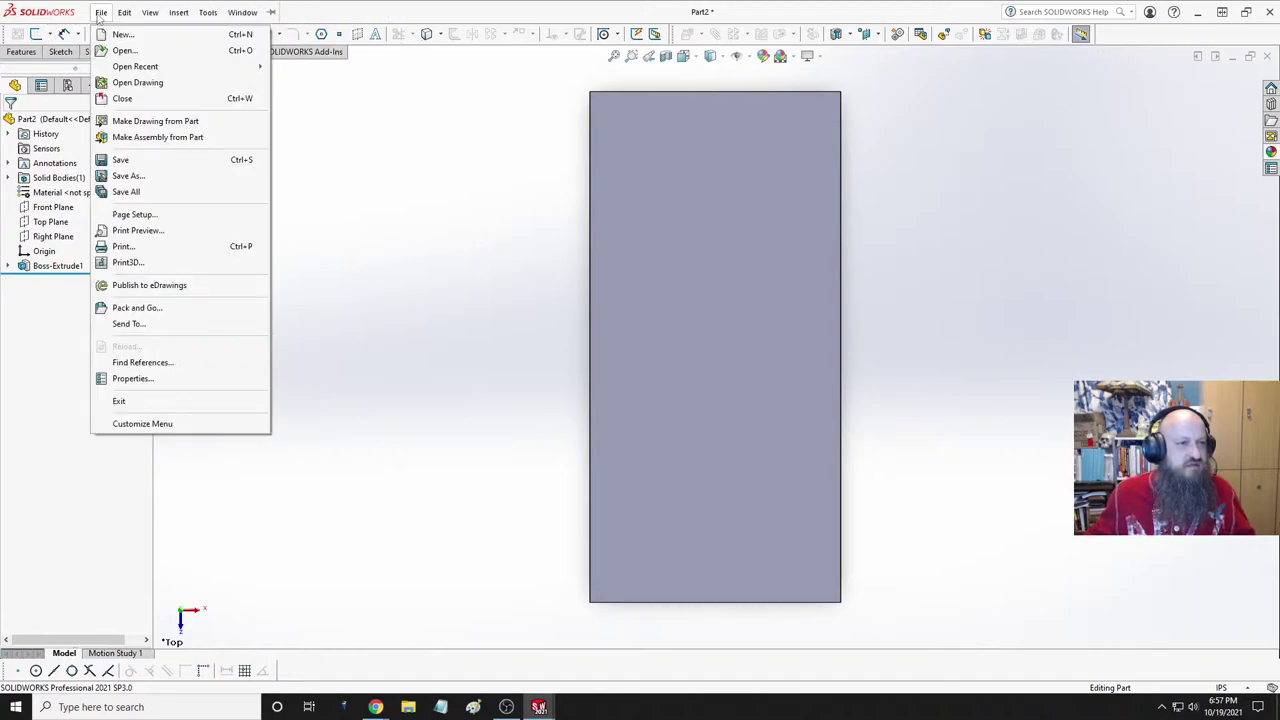
click(280, 182)
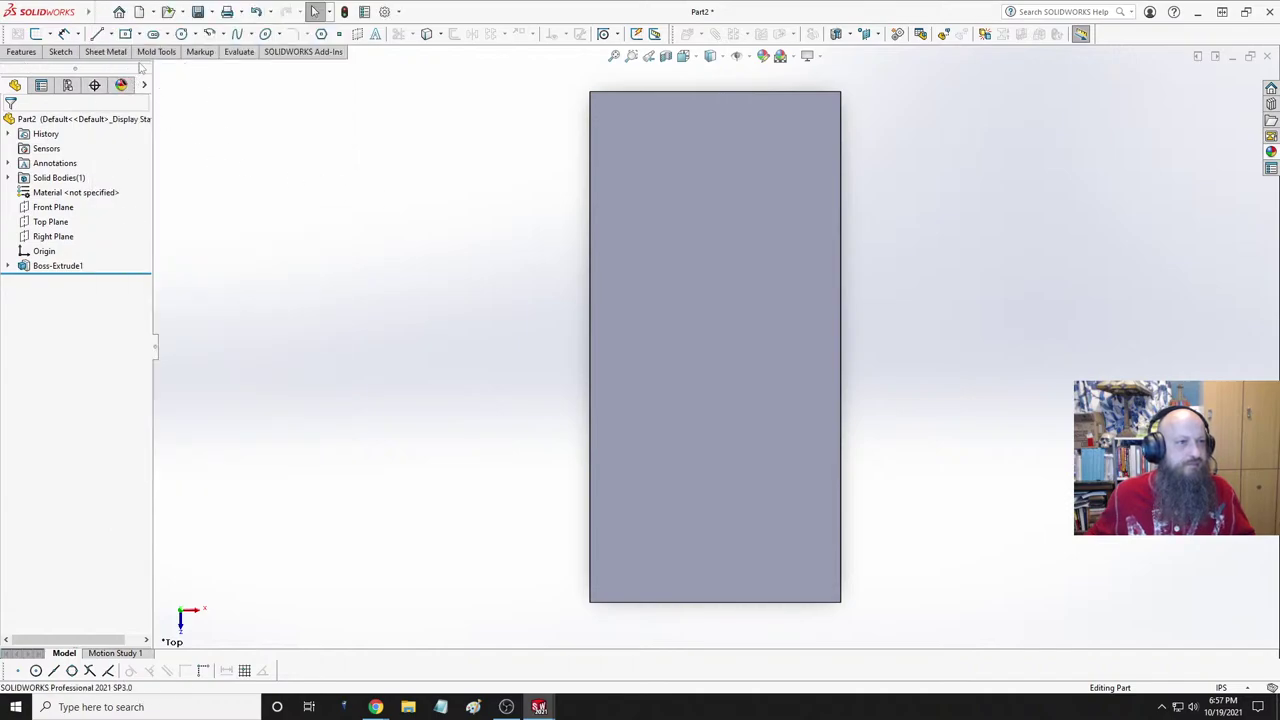
- Open the Measure tool and set its length units to millimeters
click(238, 55)
click(58, 70)
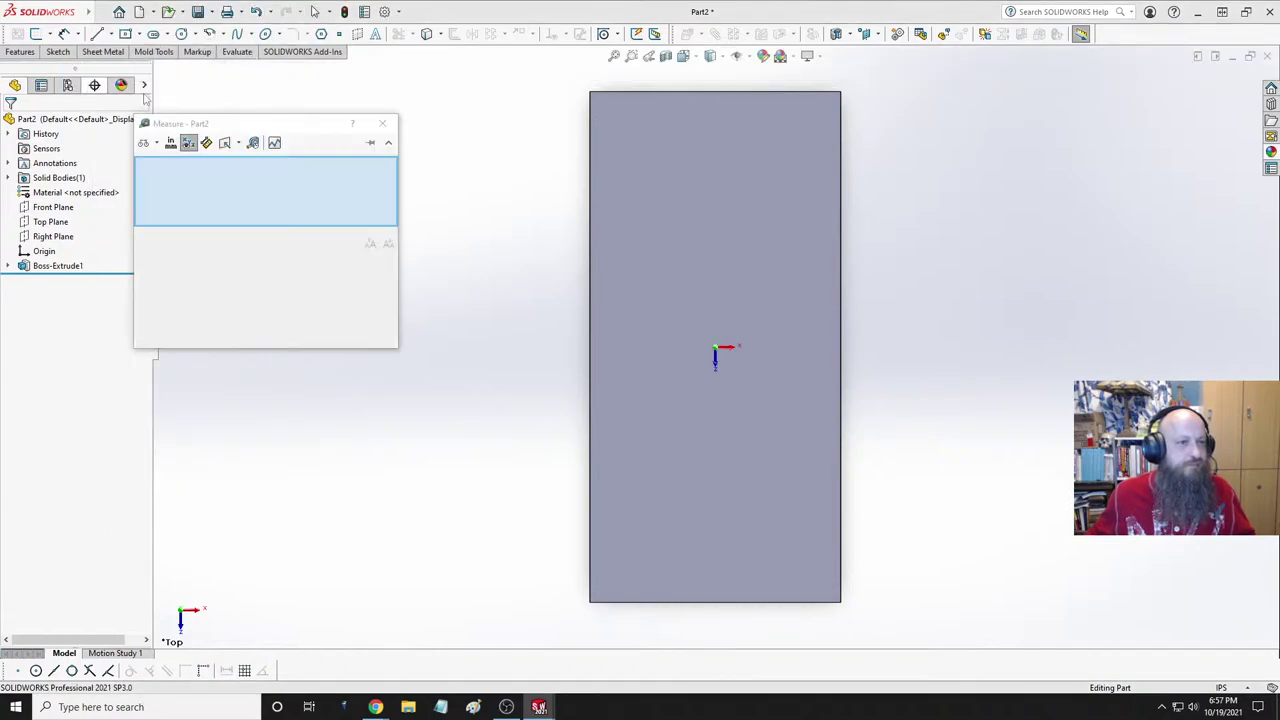
click(171, 142)
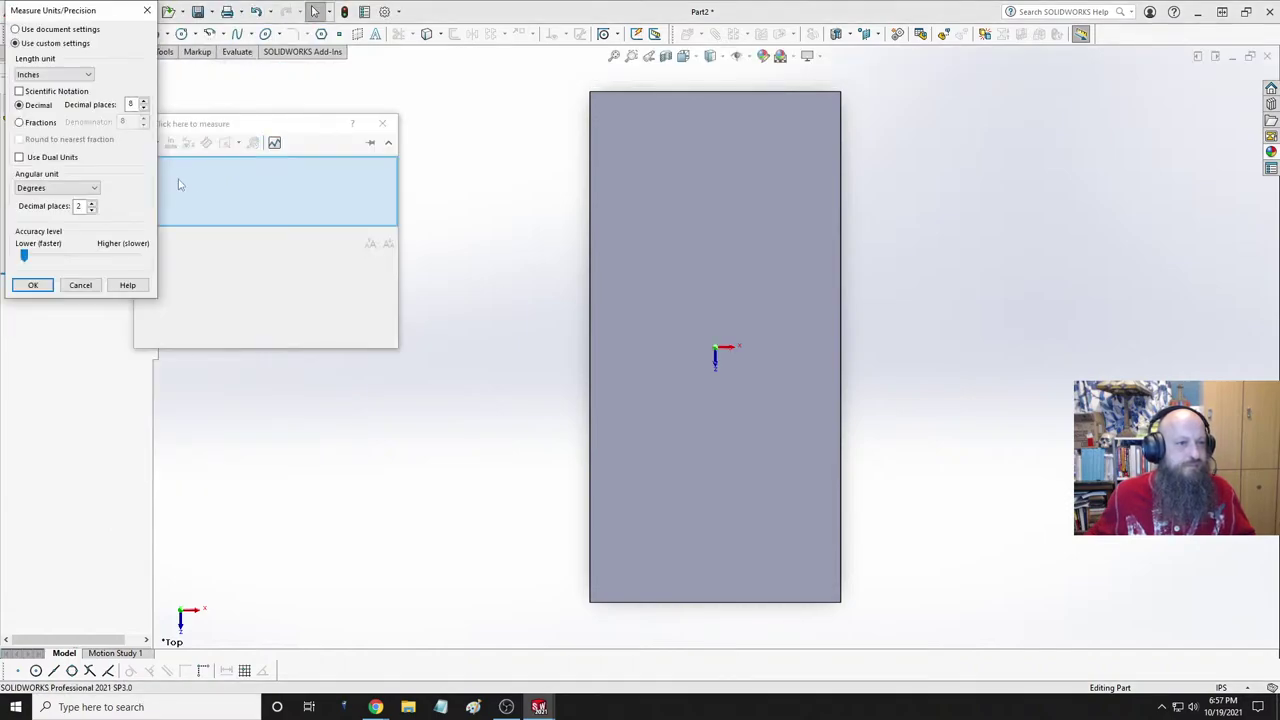
click(52, 76)
click(80, 113)
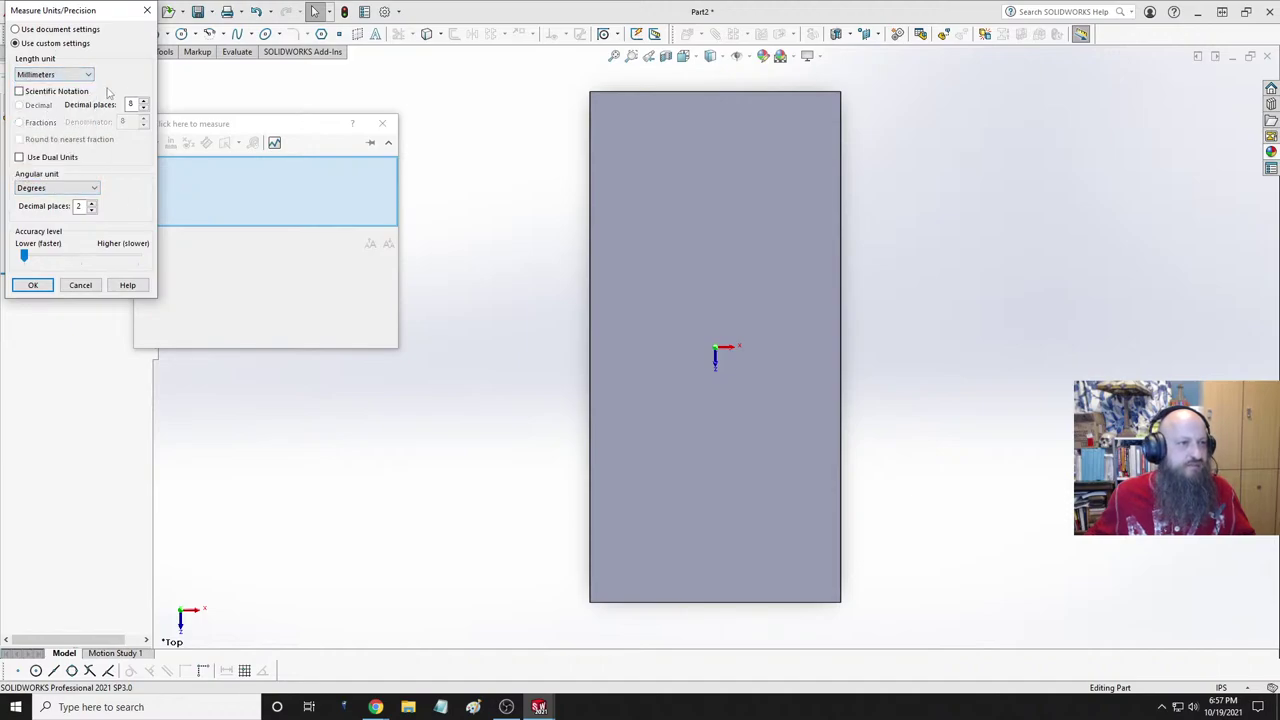
click(32, 285)
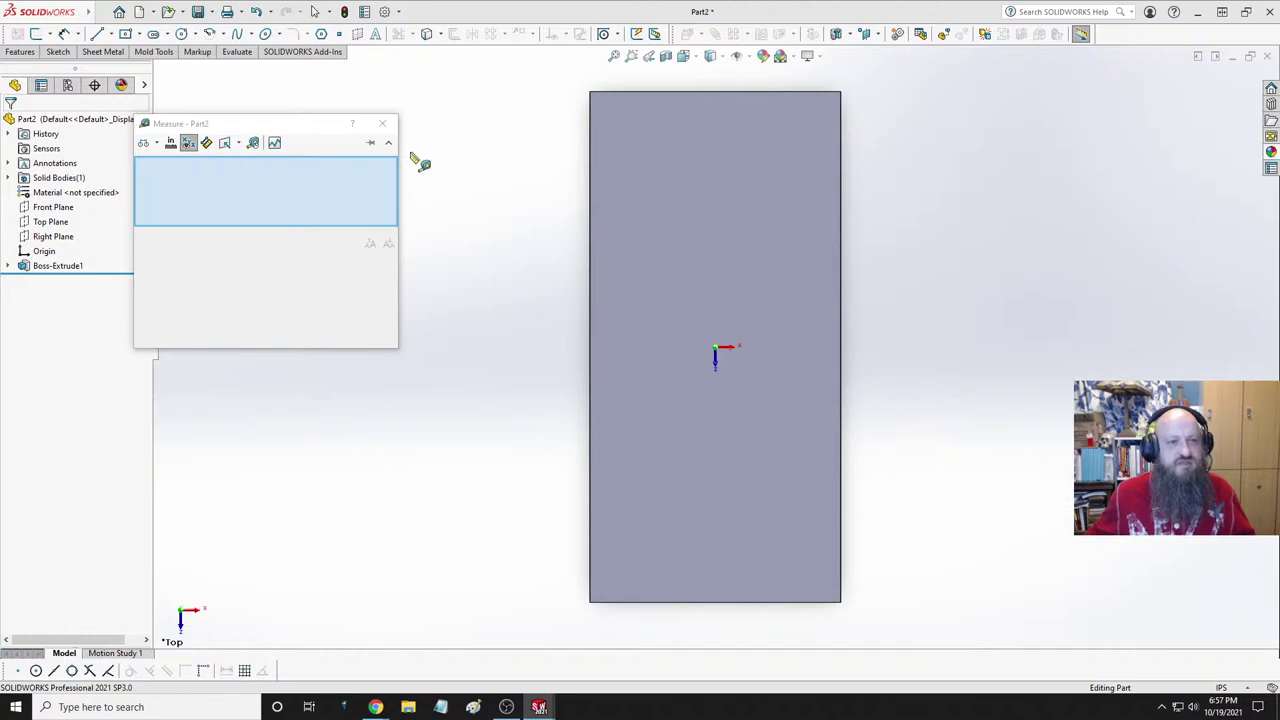
- Measure the 211.1375 mm top edge and the face's 90834 mm² area, 1282.7 mm perimeter
click(692, 92)
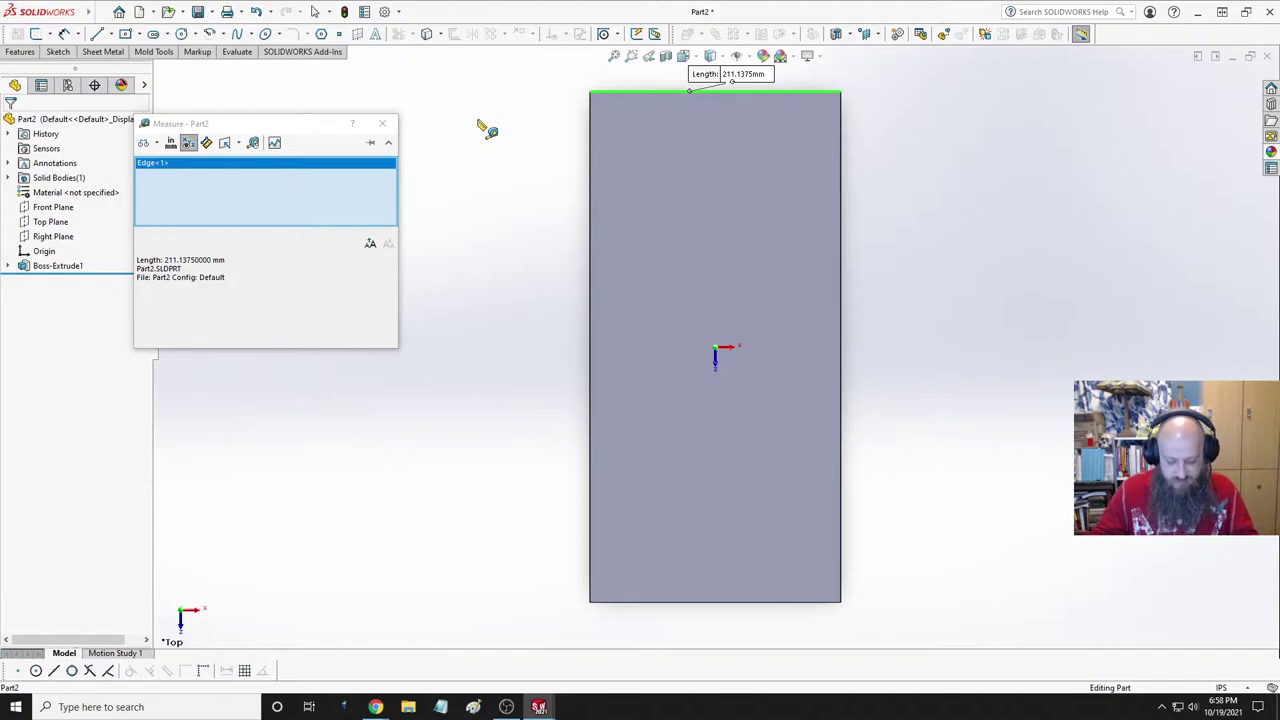
click(1024, 253)
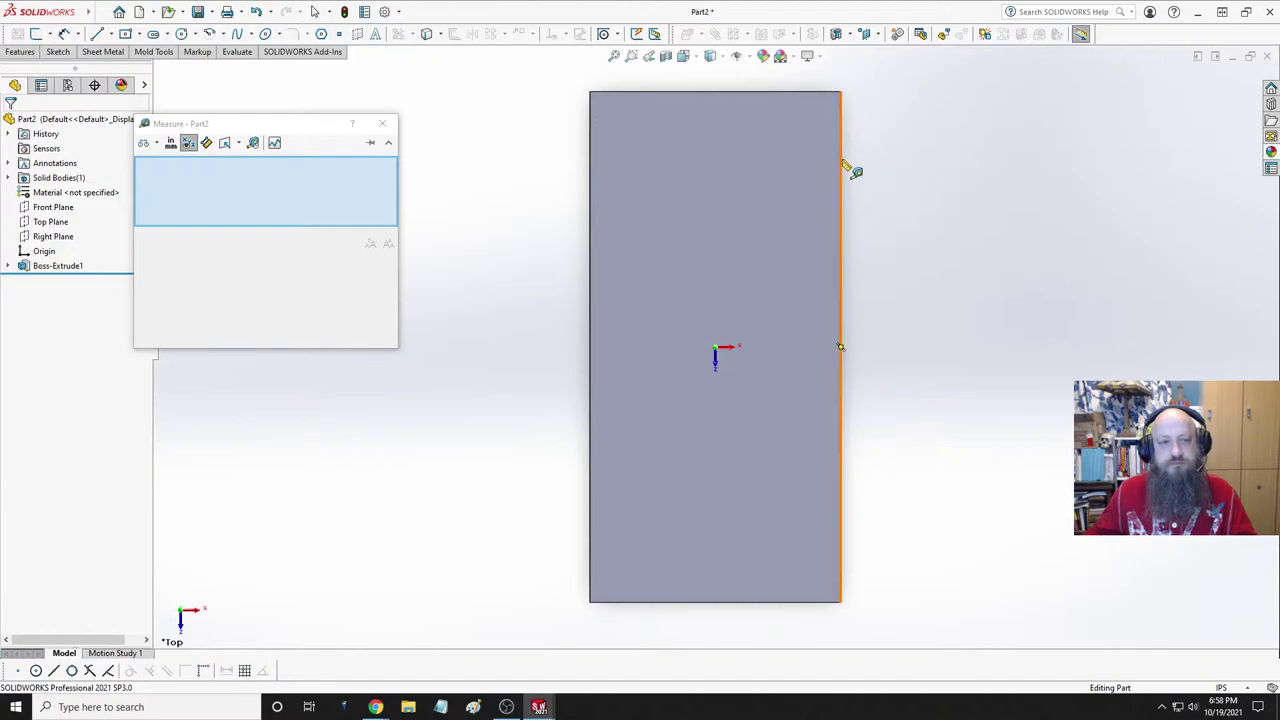
click(710, 142)
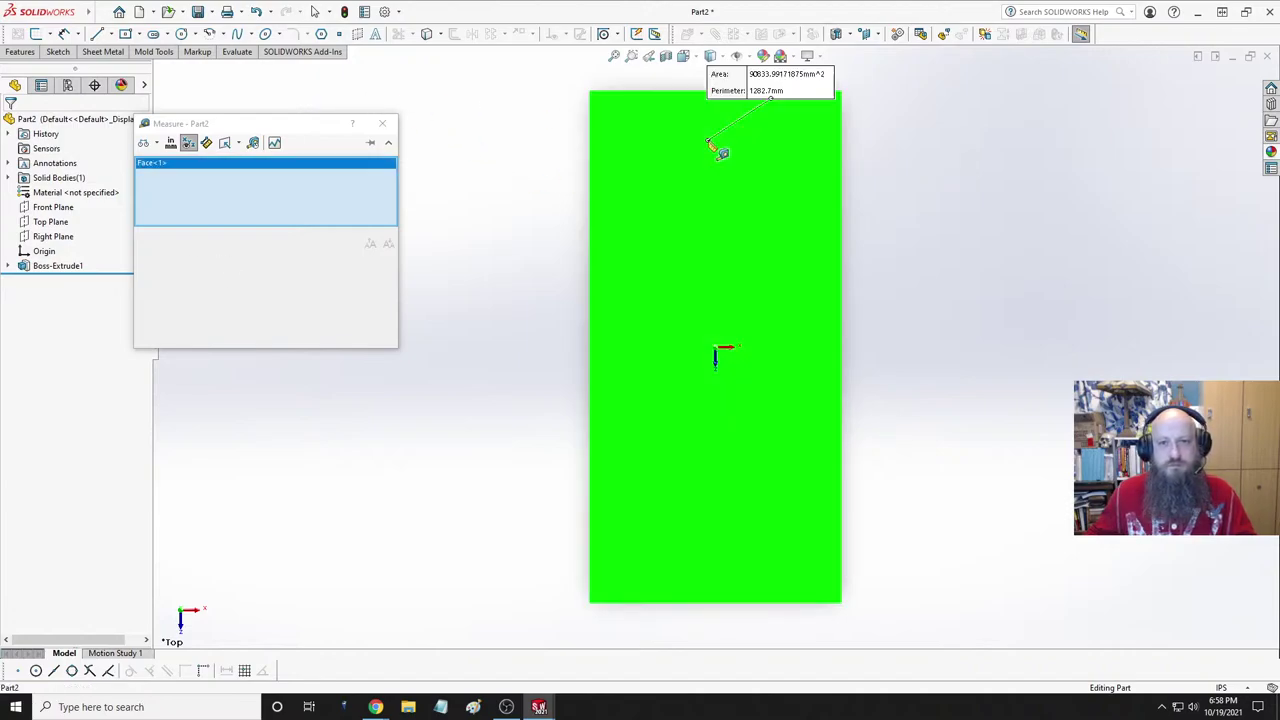
key(Escape)
click(729, 163)
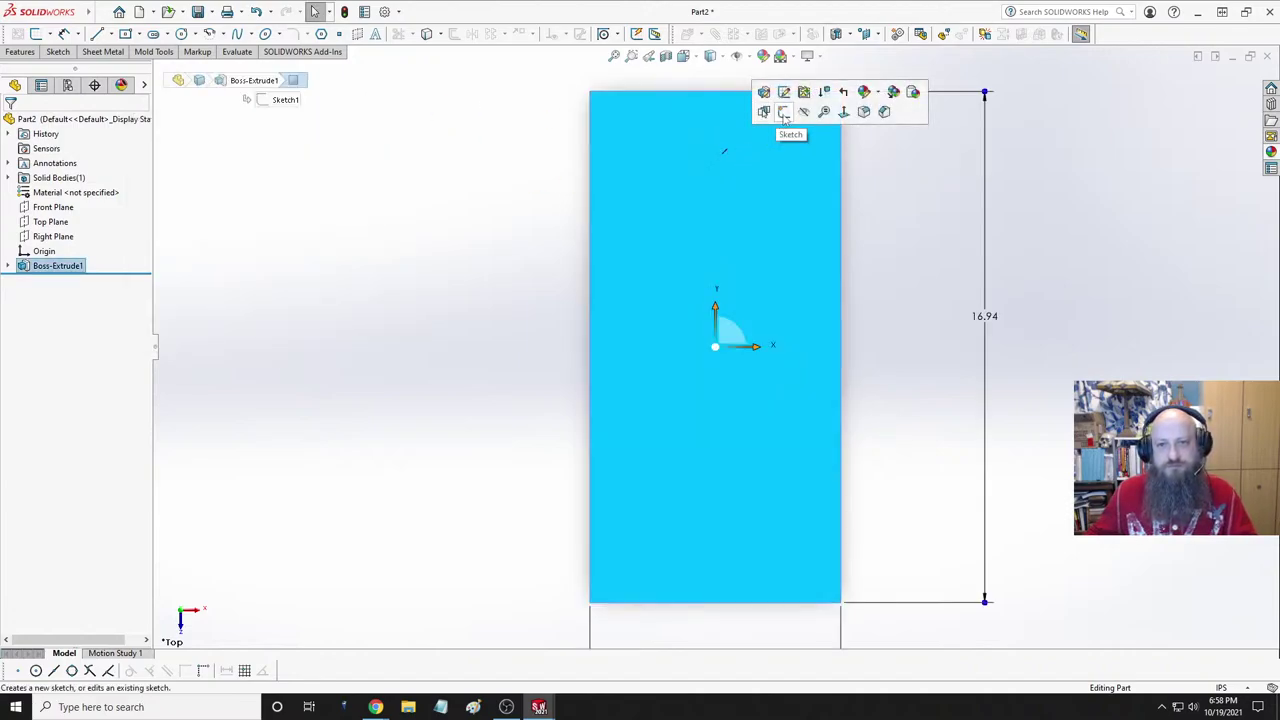
- In a new Sketch2 on the plate face, draw a 430.2125 mm vertical line near the left side
click(772, 92)
click(489, 143)
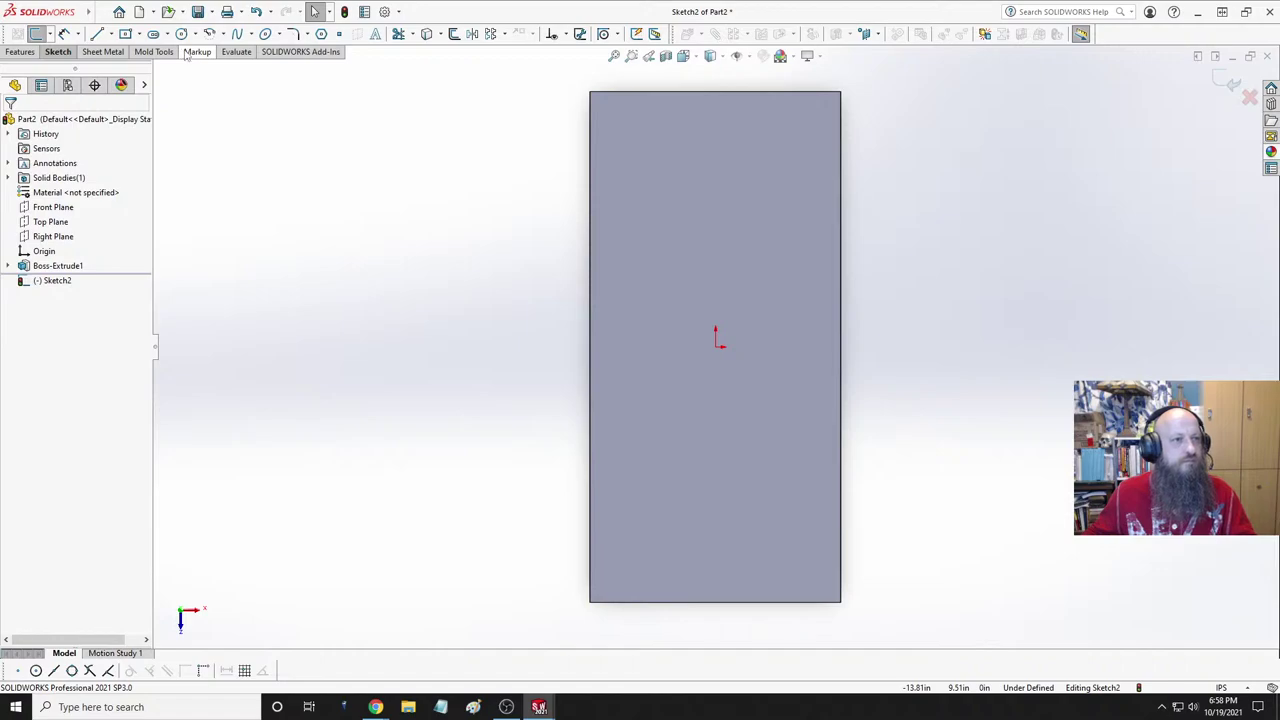
click(97, 33)
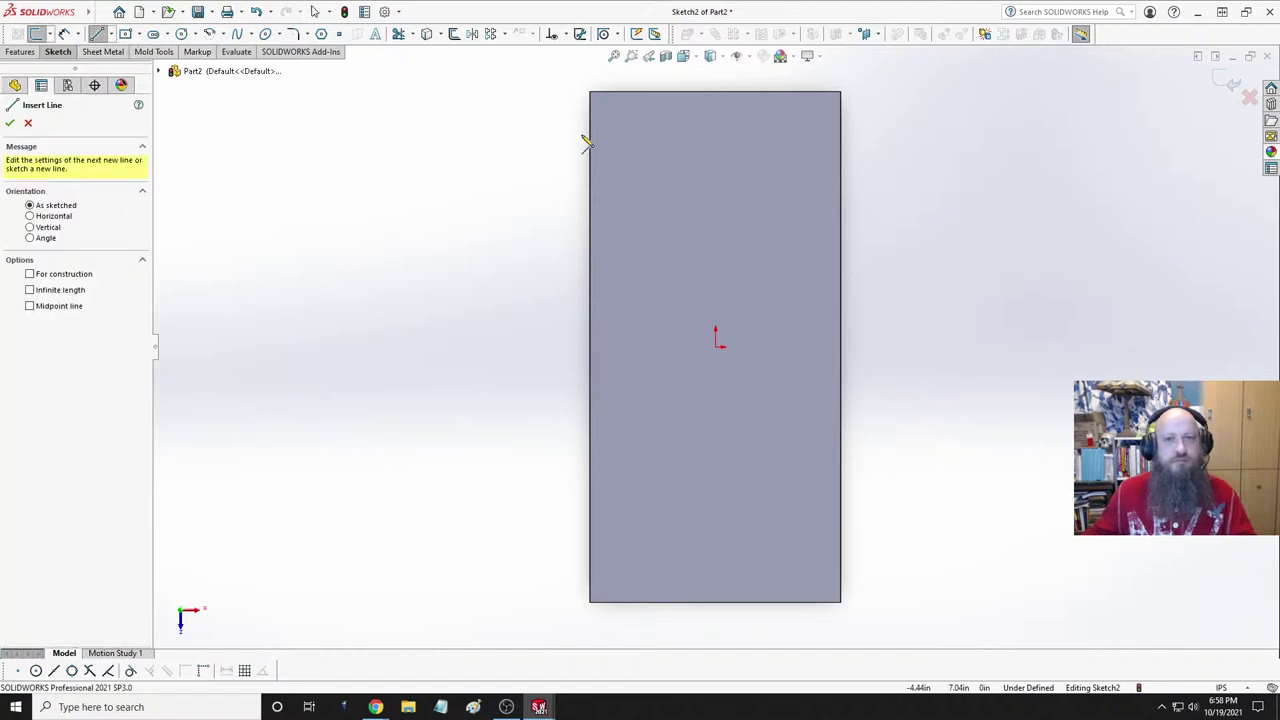
click(622, 92)
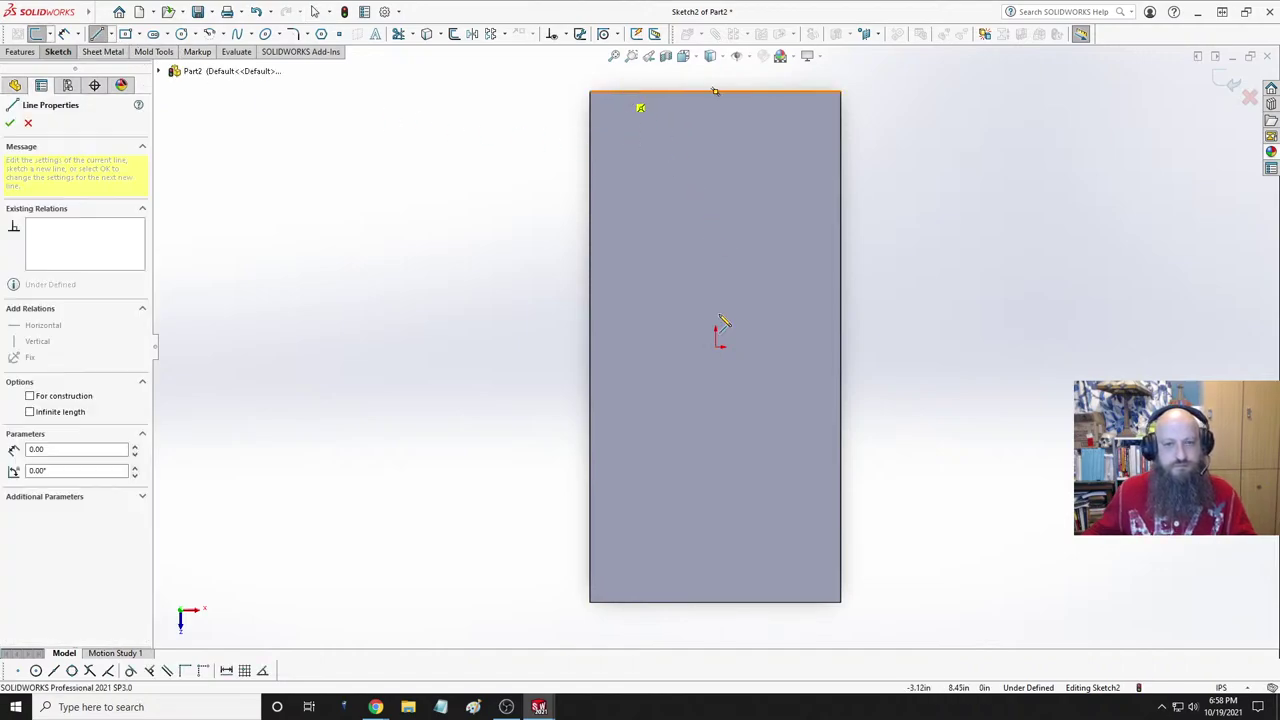
click(622, 603)
key(Escape)
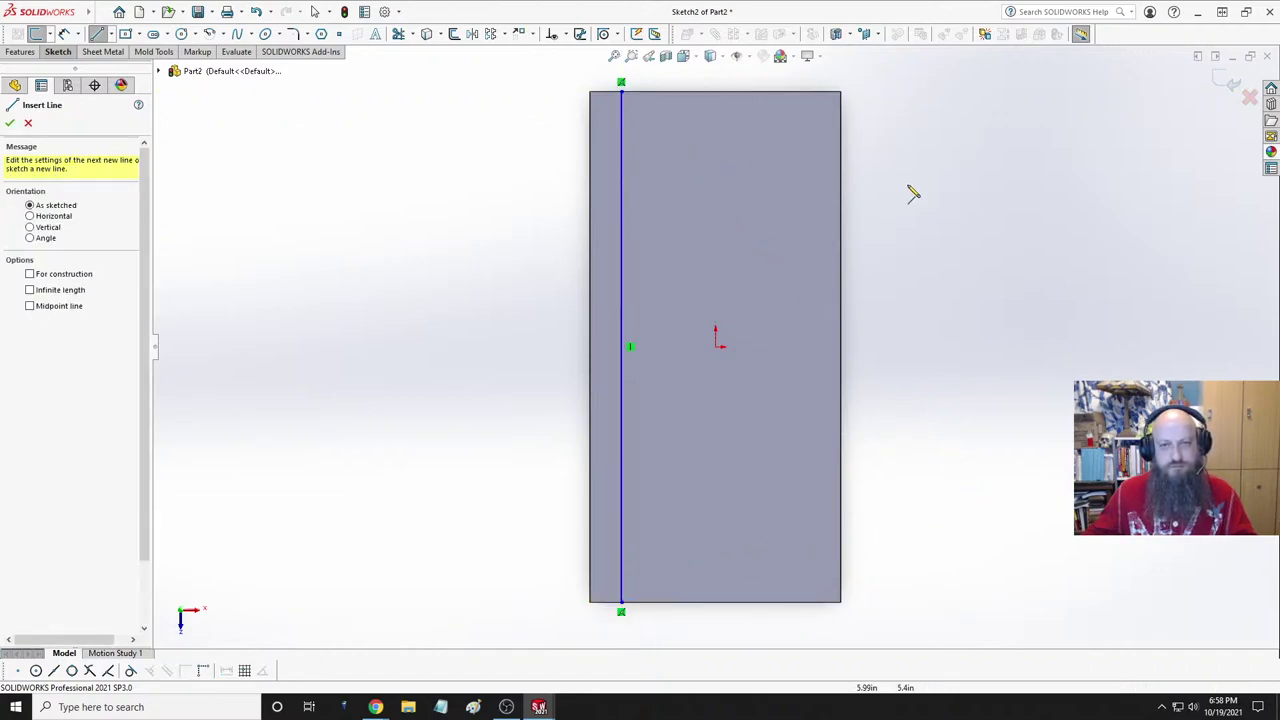
key(Escape)
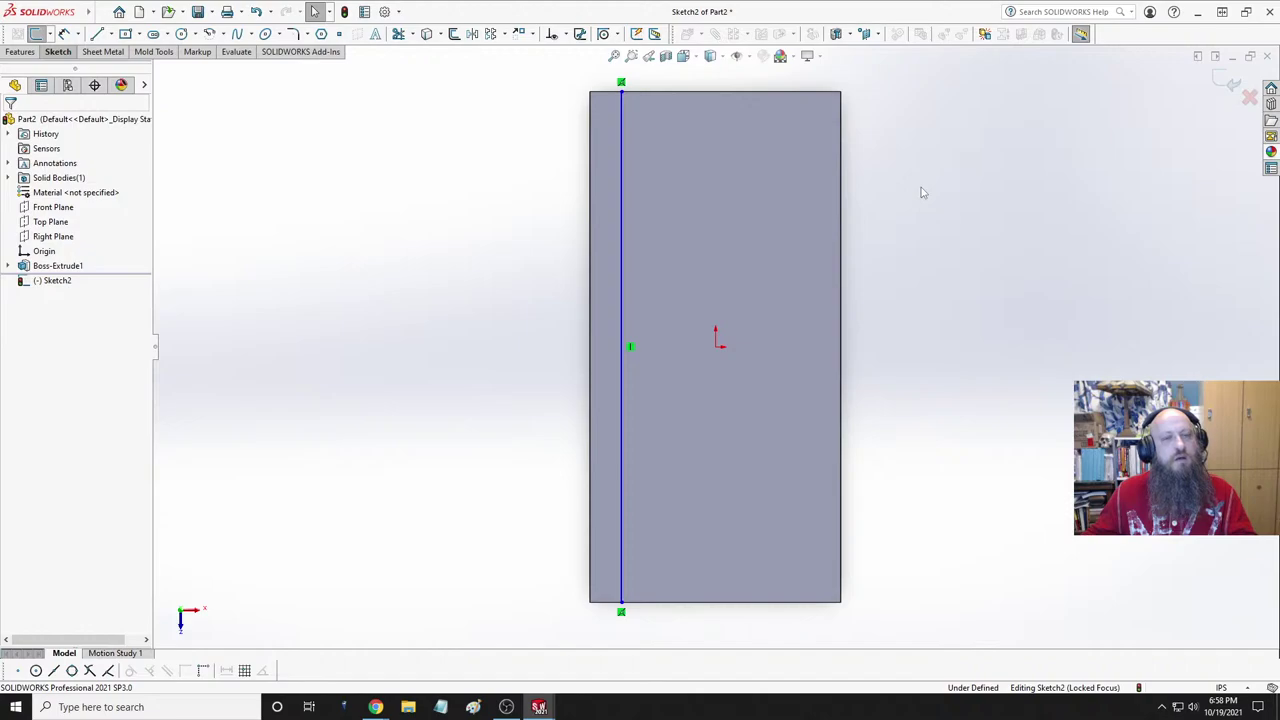
click(621, 133)
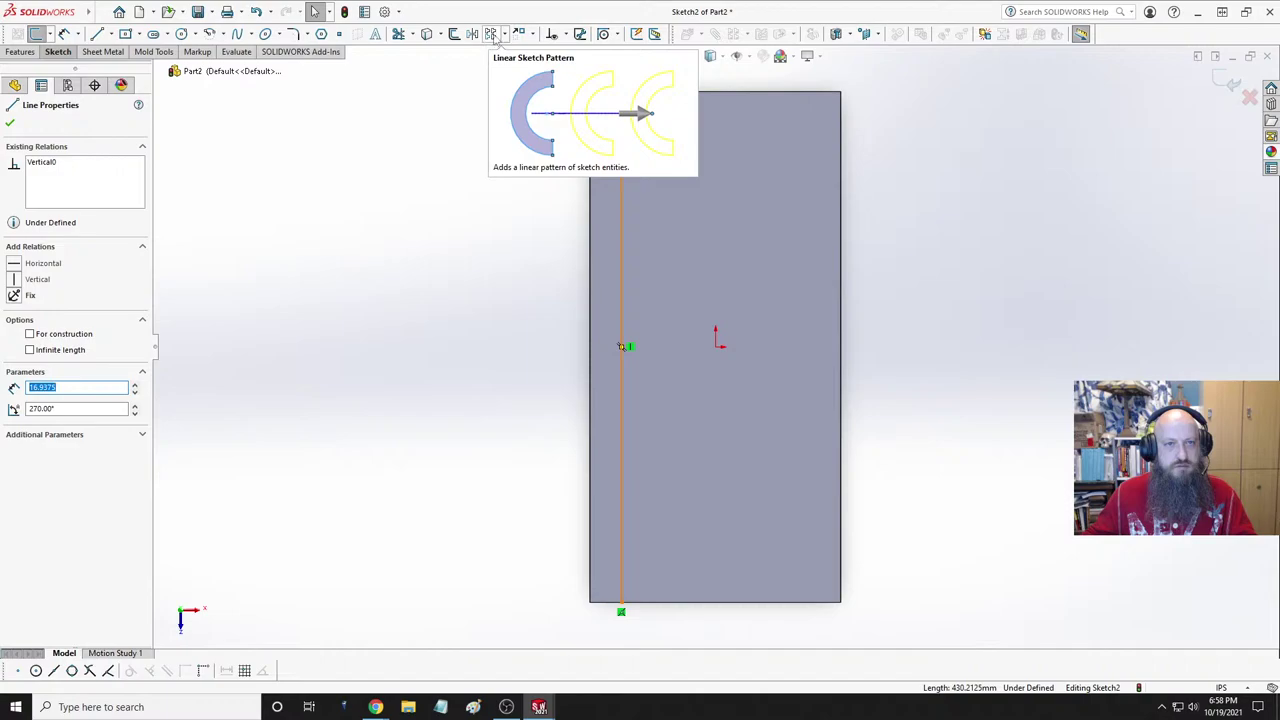
- Cancel the first linear pattern attempt and delete the vertical sketch line
click(491, 34)
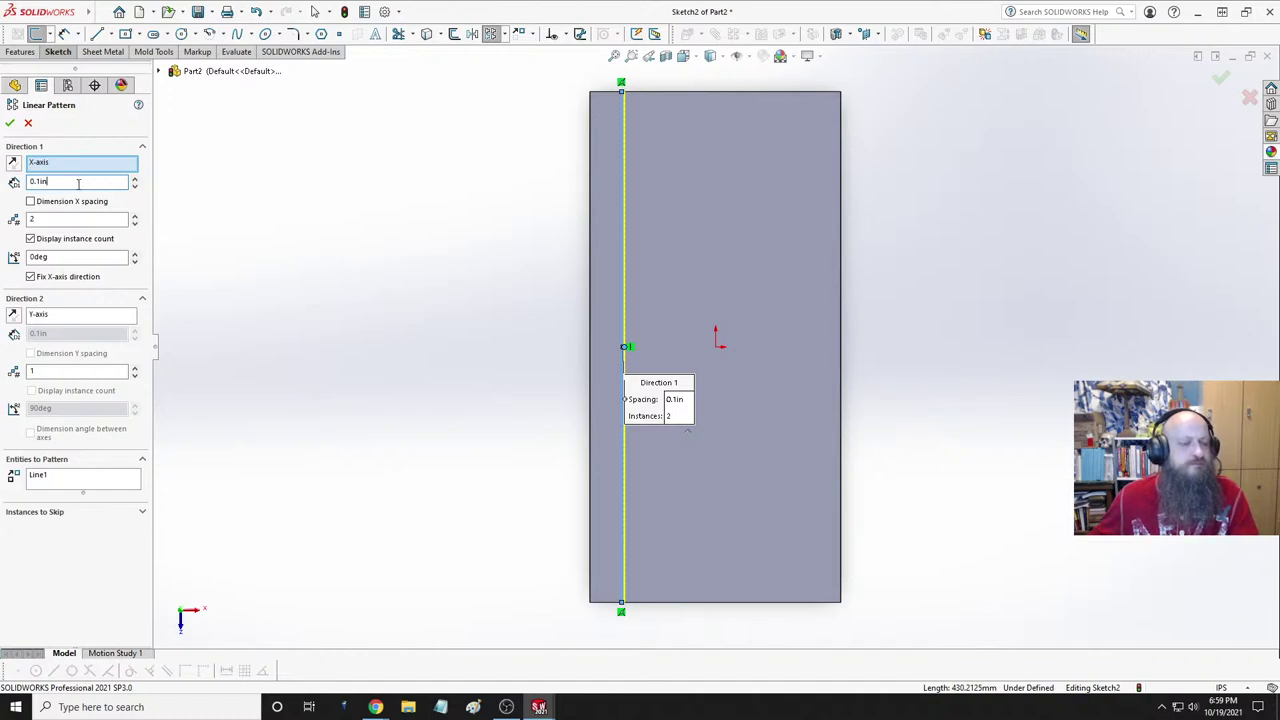
key(Return)
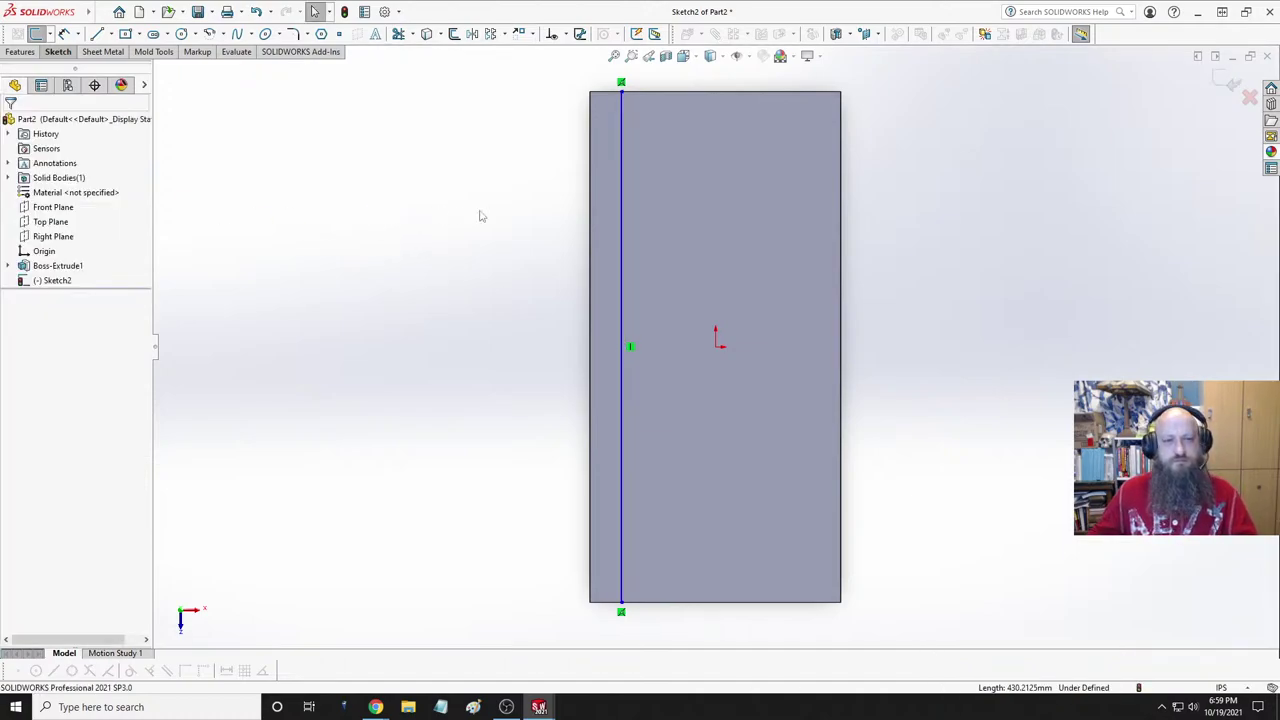
click(622, 178)
key(Delete)
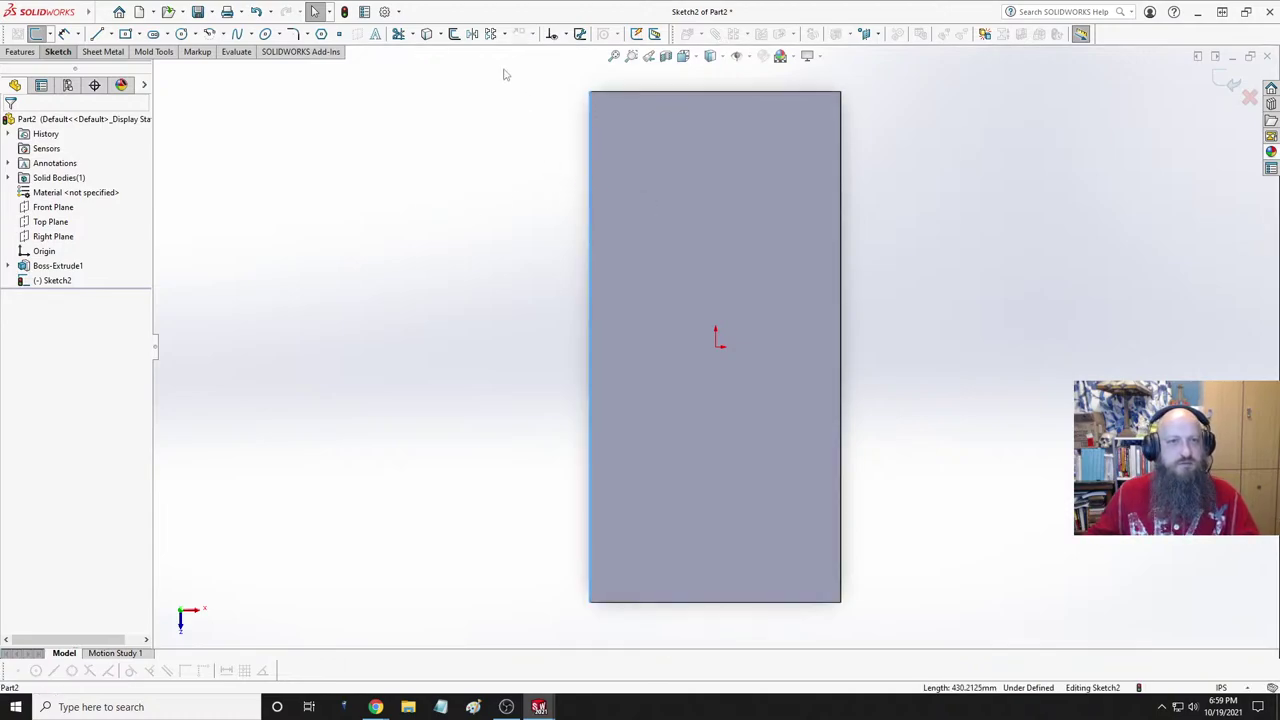
- Start a linear sketch pattern of the plate's left edge, 2 instances at 0.1in spacing
click(490, 33)
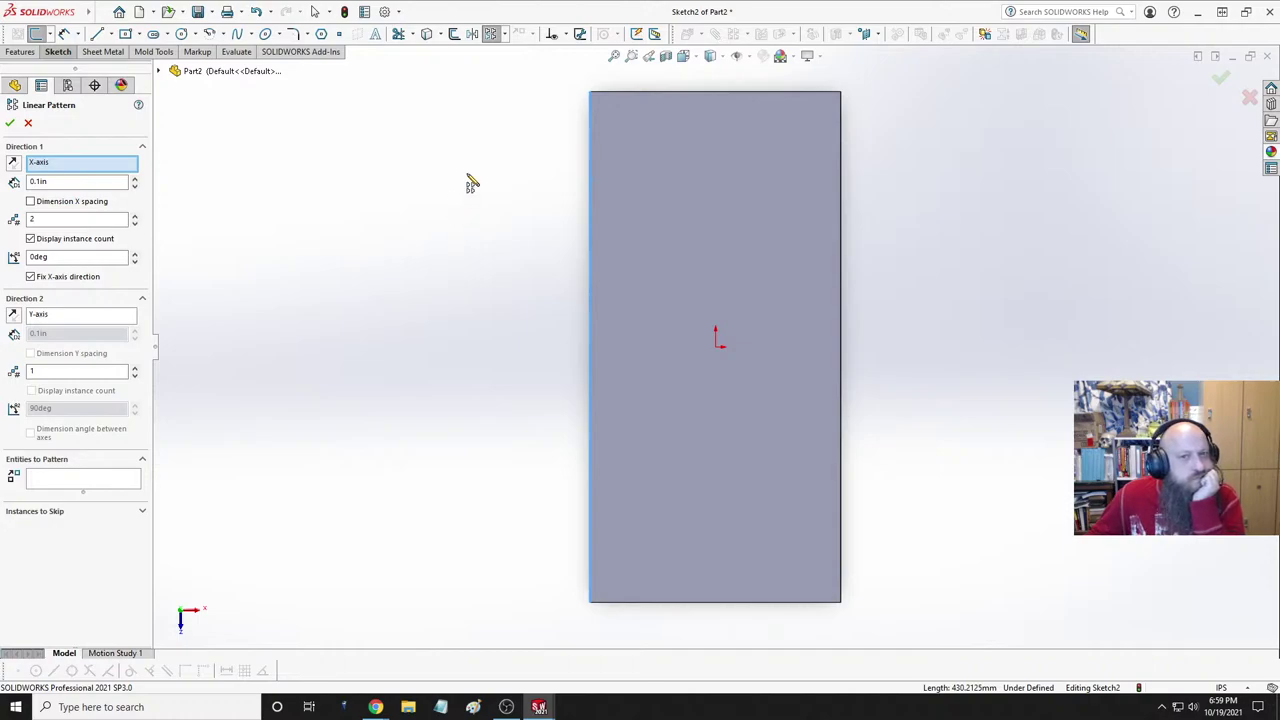
click(426, 33)
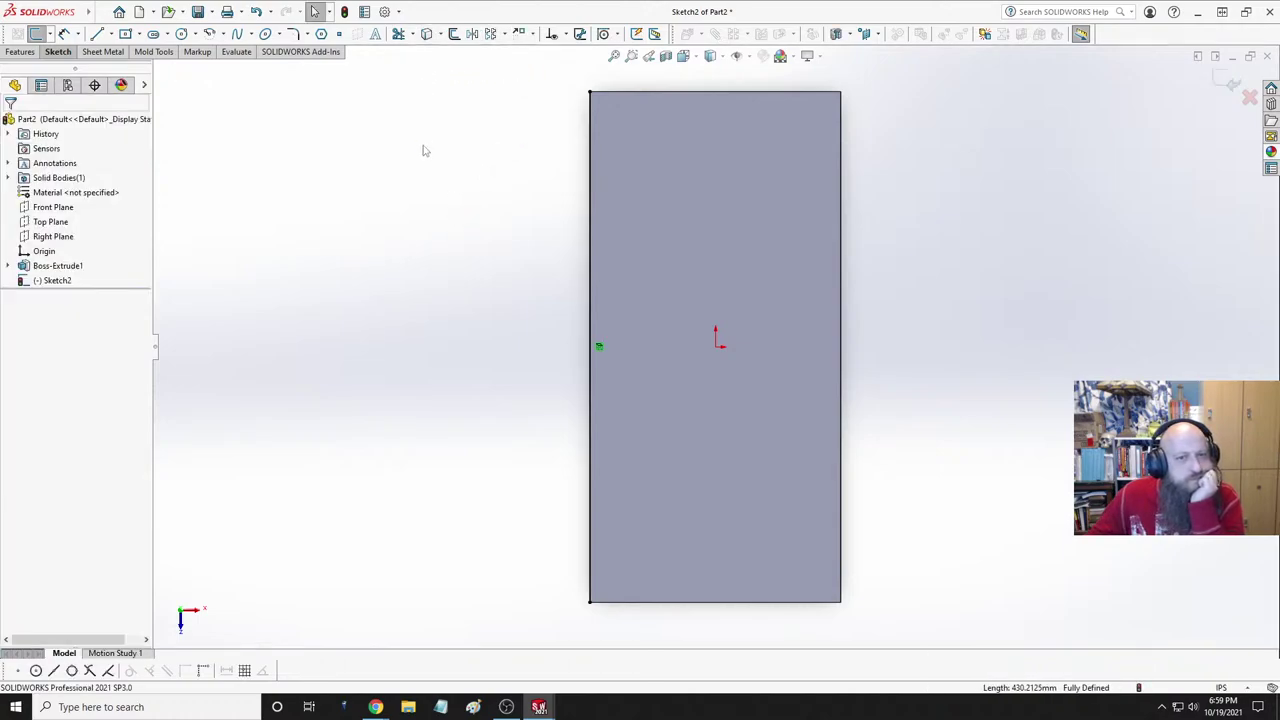
click(490, 34)
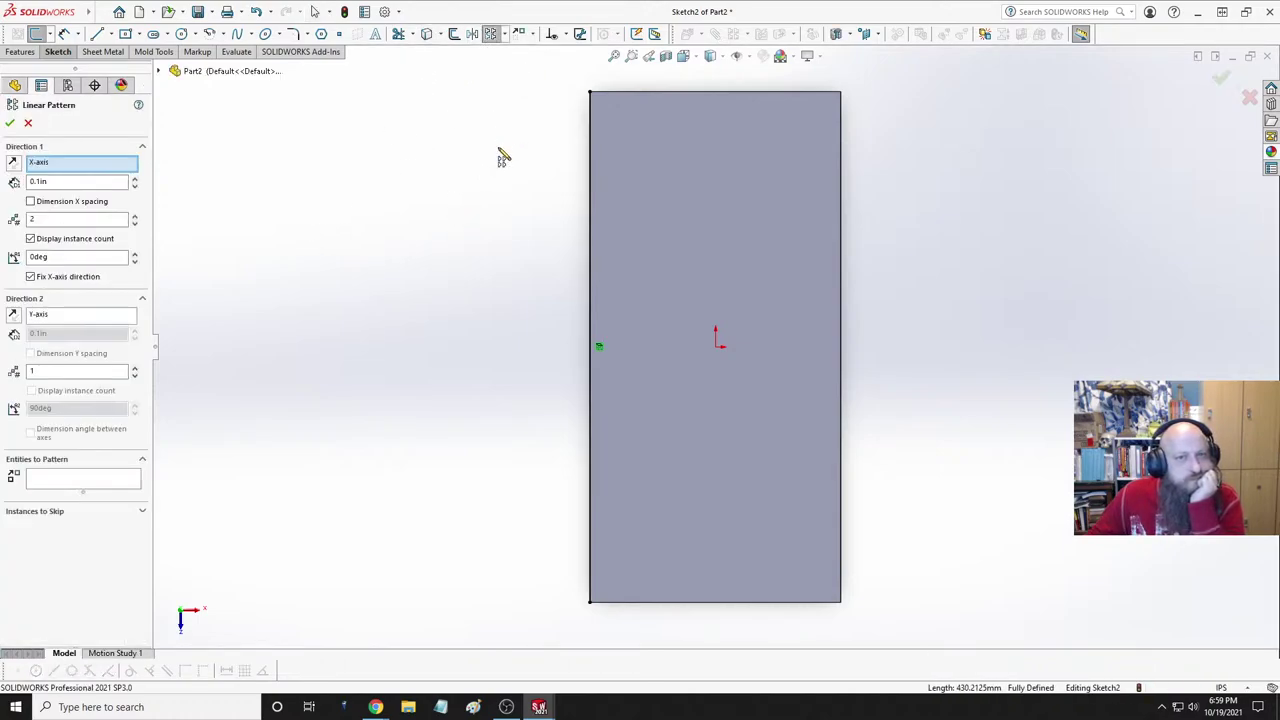
click(591, 150)
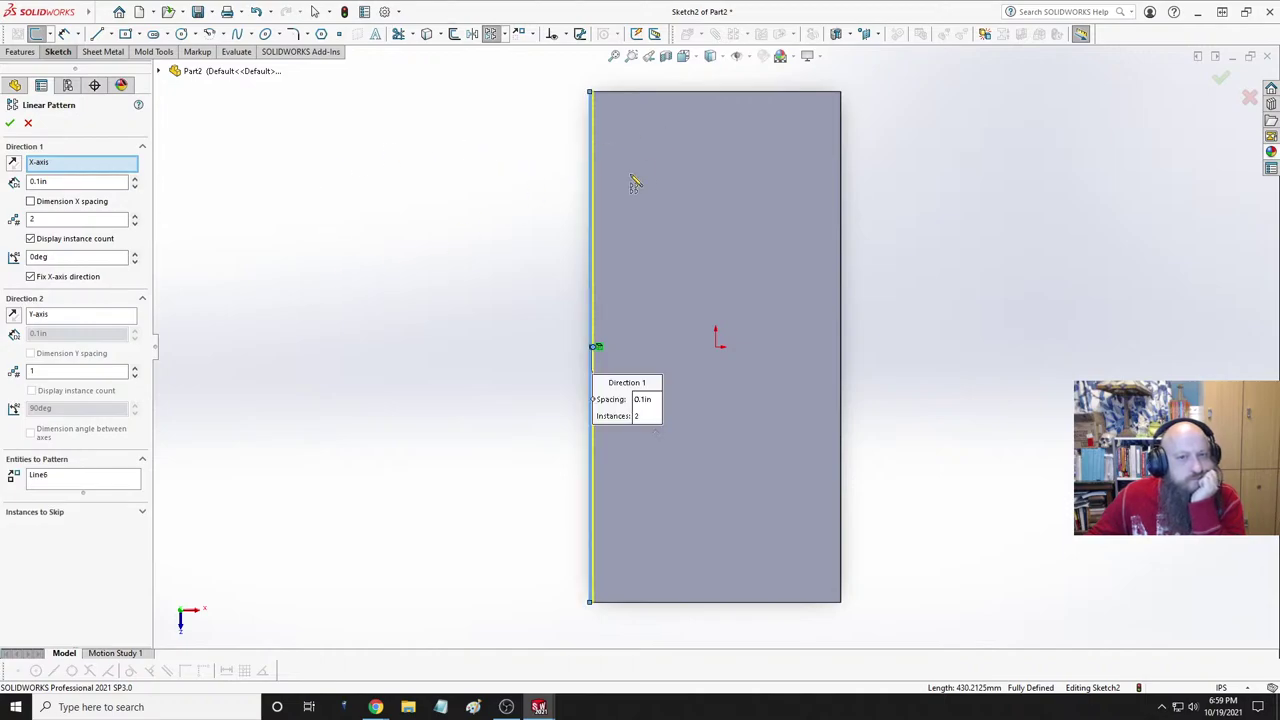
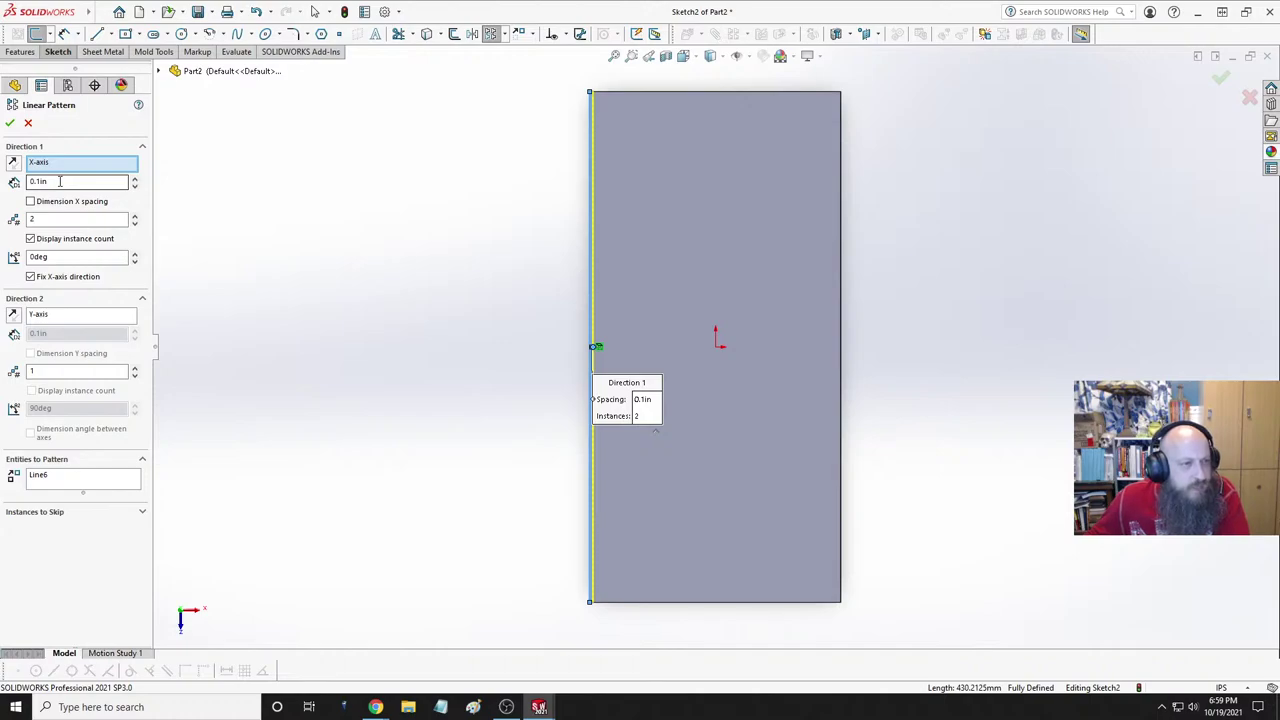
- Set up a linear pattern of the edge line with 8 instances, then cancel it unapplied
click(507, 35)
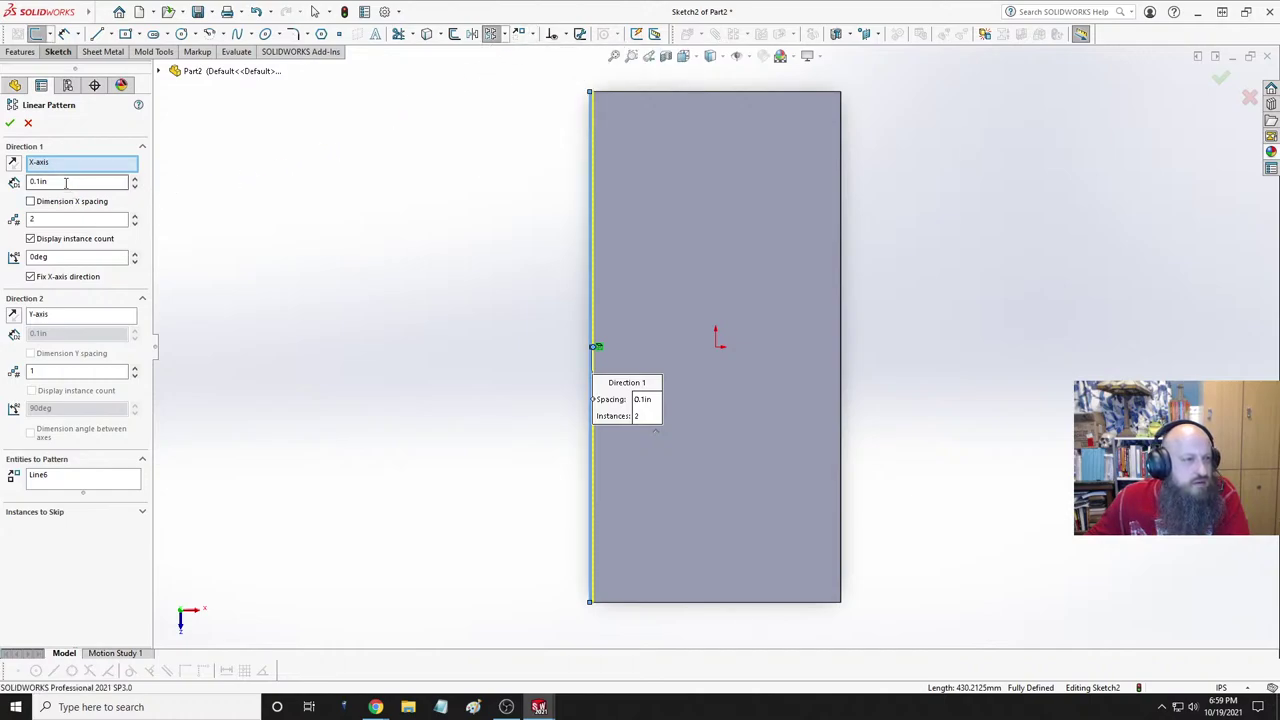
click(135, 217)
click(135, 217)
click(135, 217)
click(135, 217)
click(135, 217)
click(135, 217)
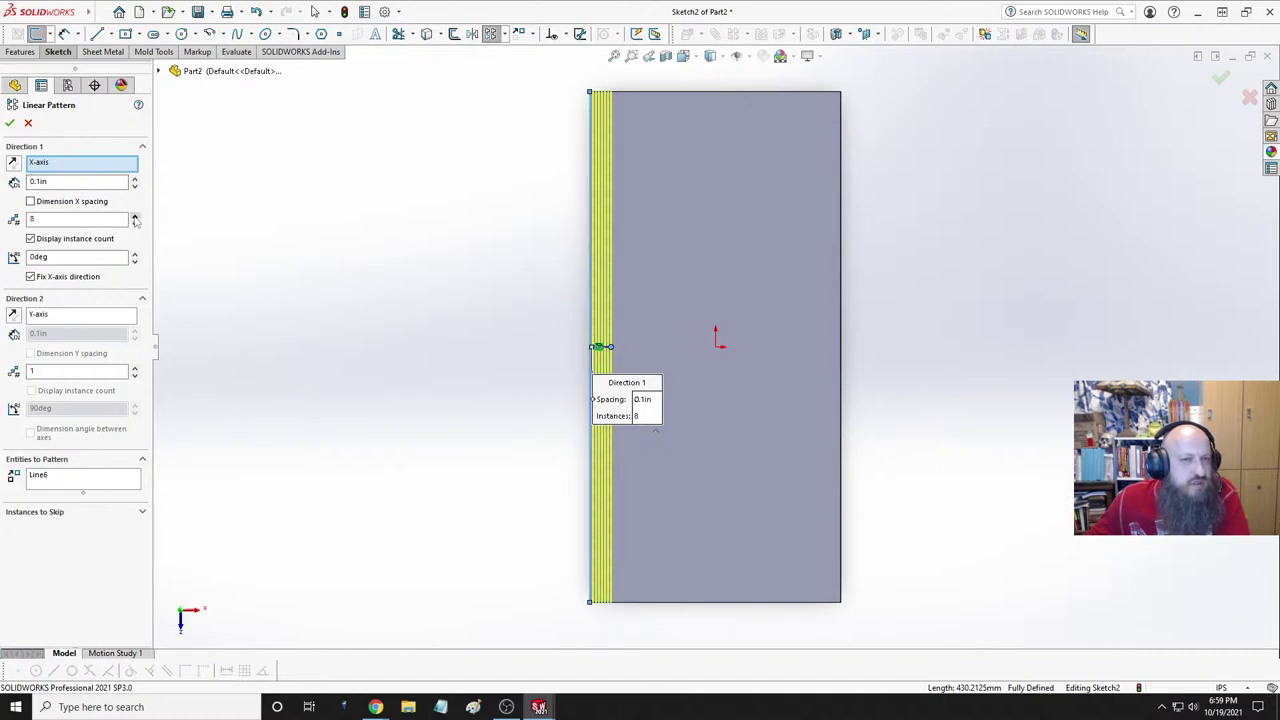
double_click(75, 181)
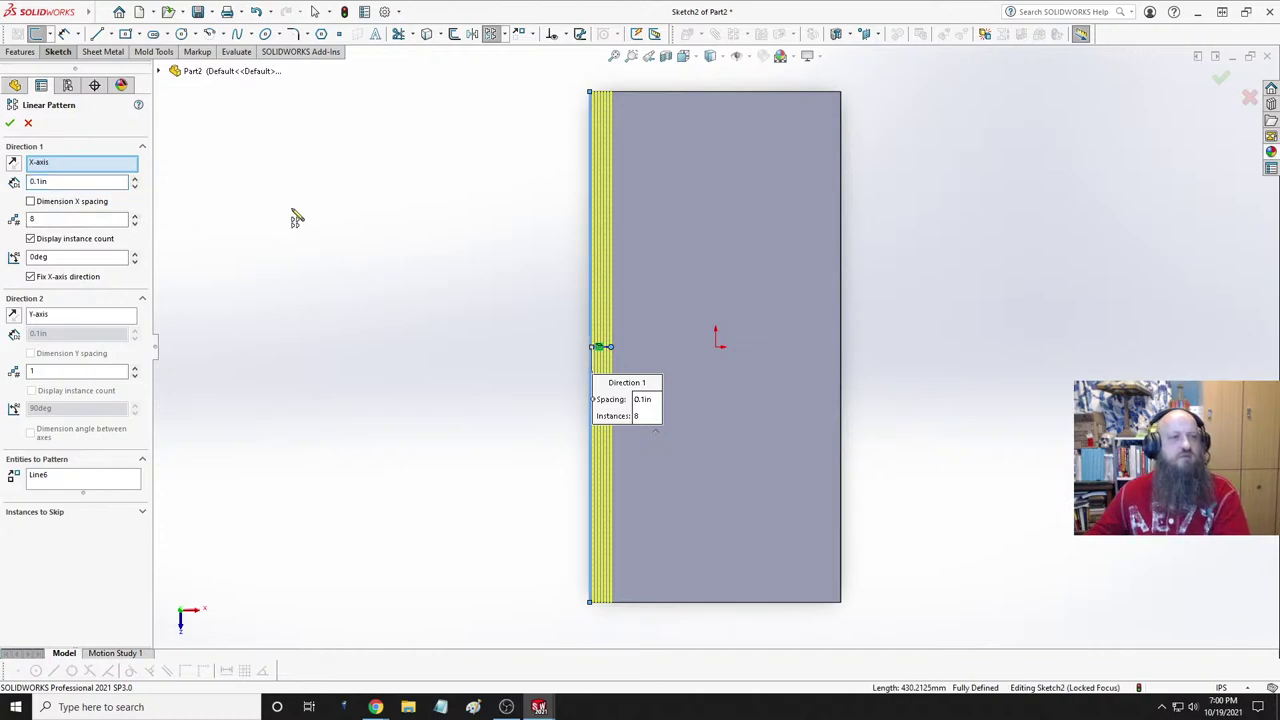
key(Escape)
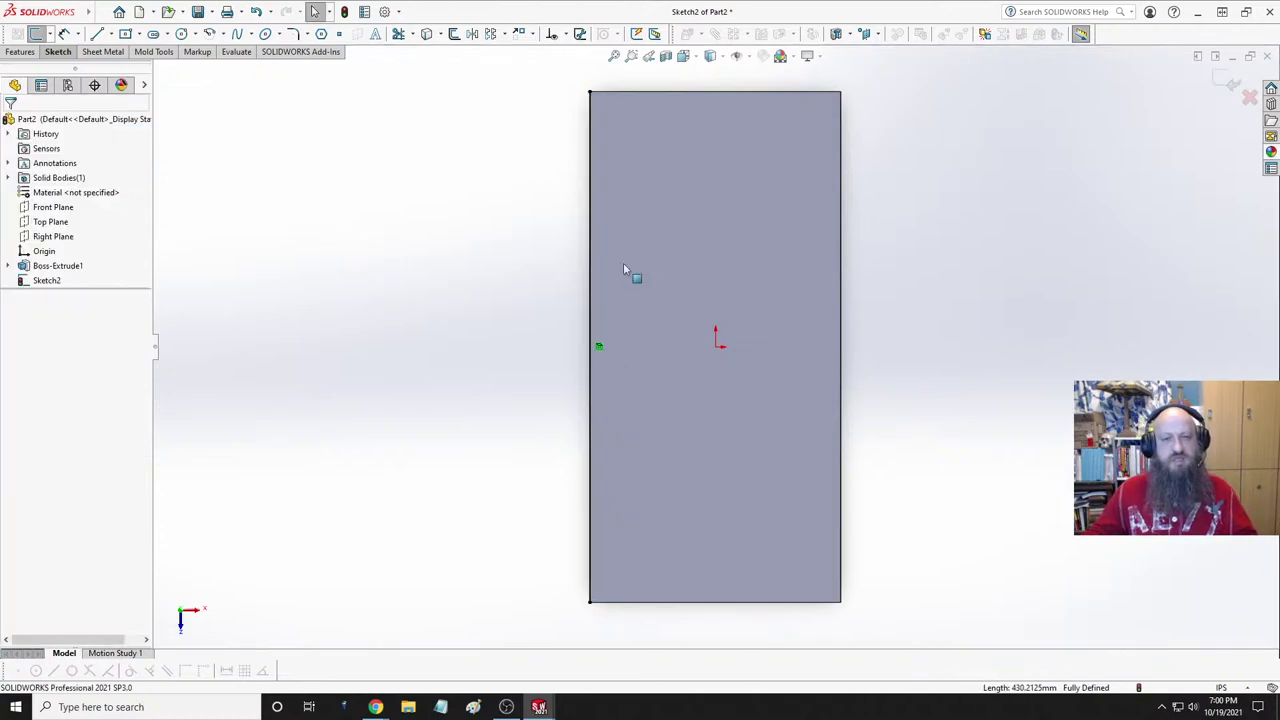
- Remove the old left edge line and draw a vertical line from the plate's top to bottom edge
click(593, 208)
key(Escape)
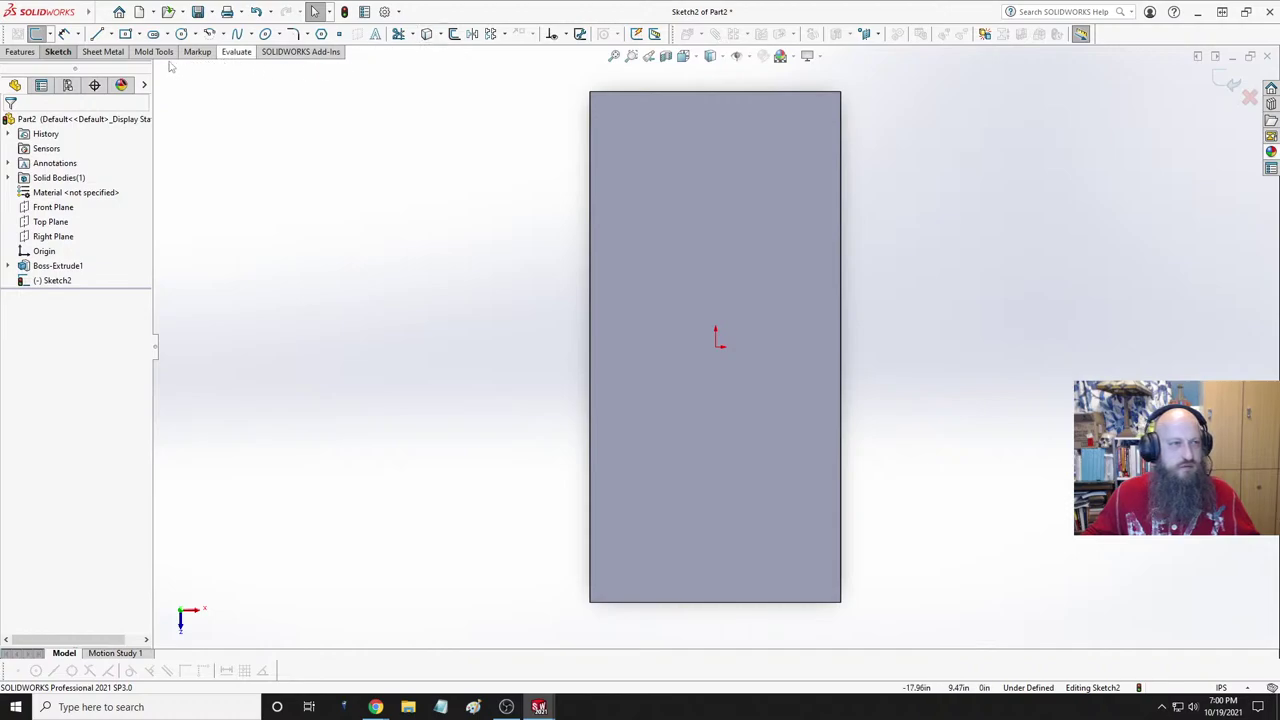
click(97, 34)
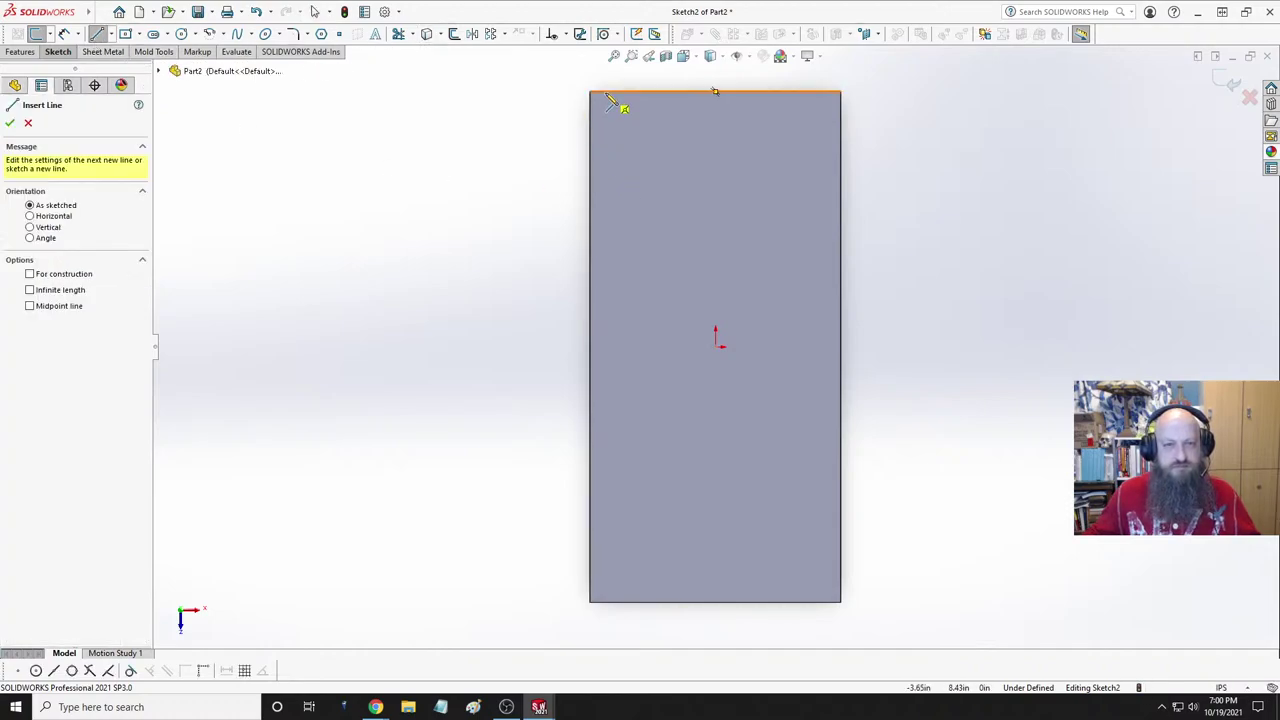
click(605, 95)
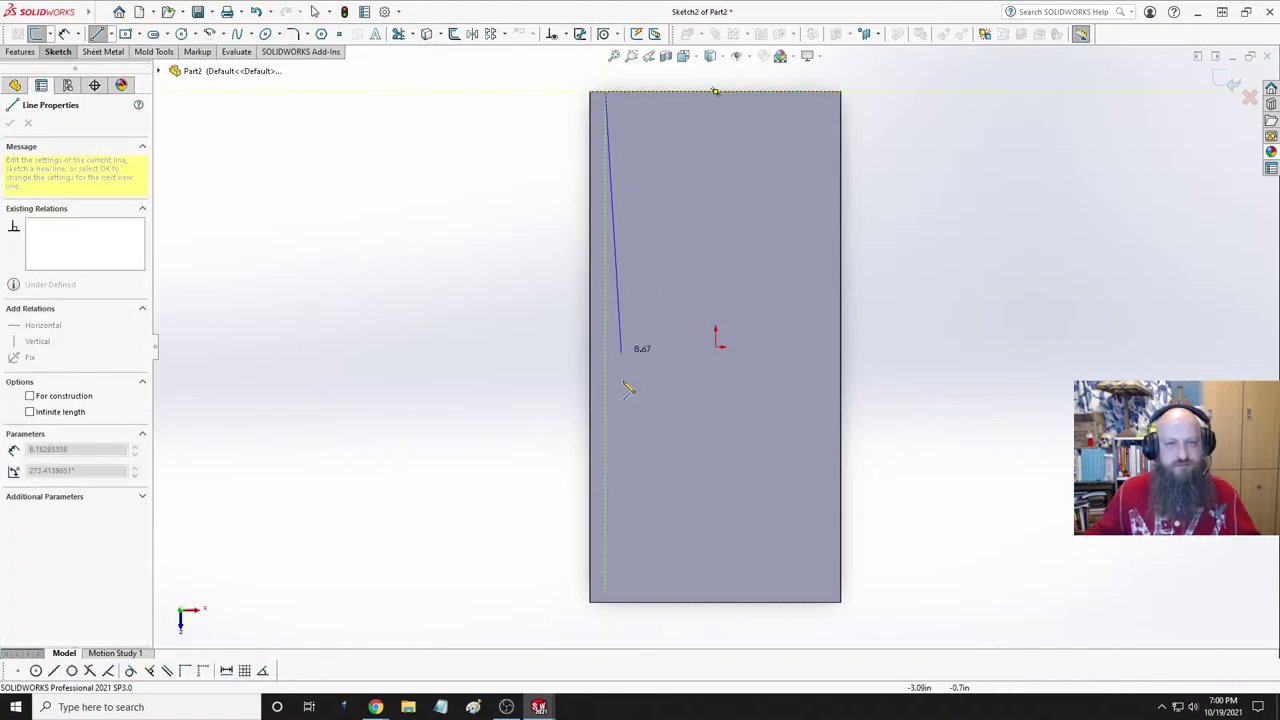
click(605, 602)
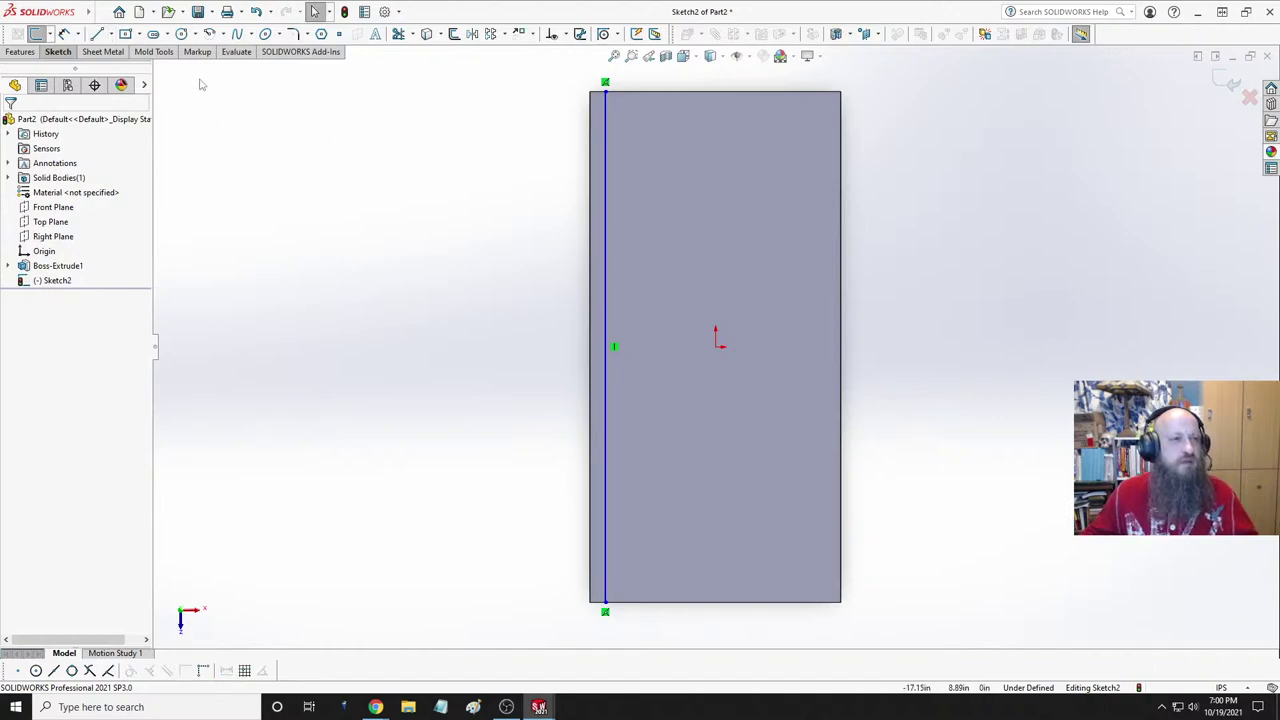
- Dimension the vertical line 5/16 in from the plate's left edge
click(64, 34)
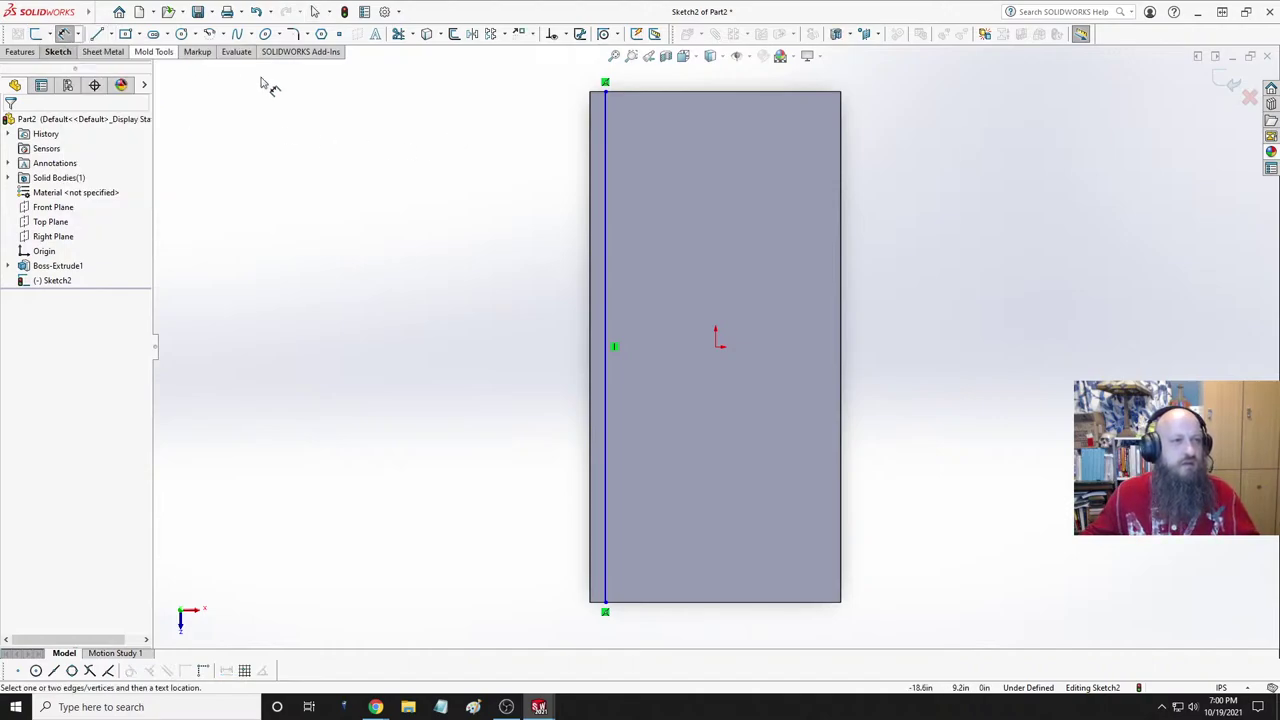
click(603, 119)
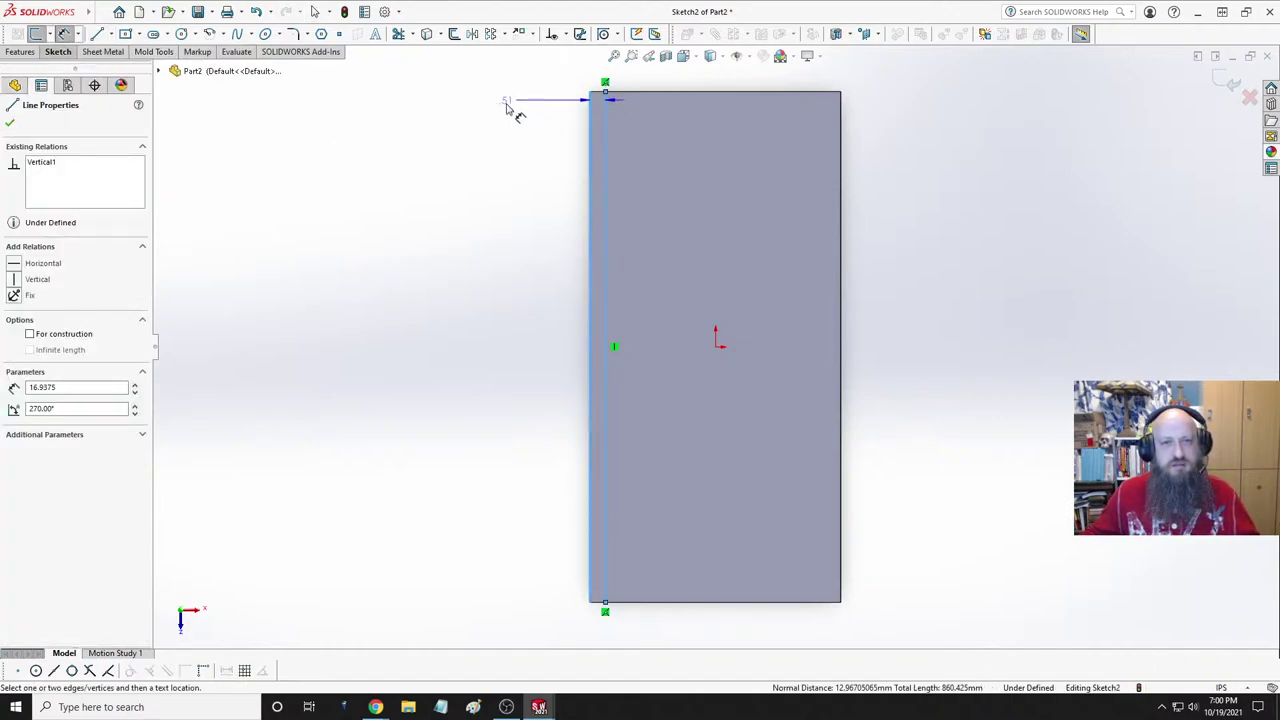
click(494, 121)
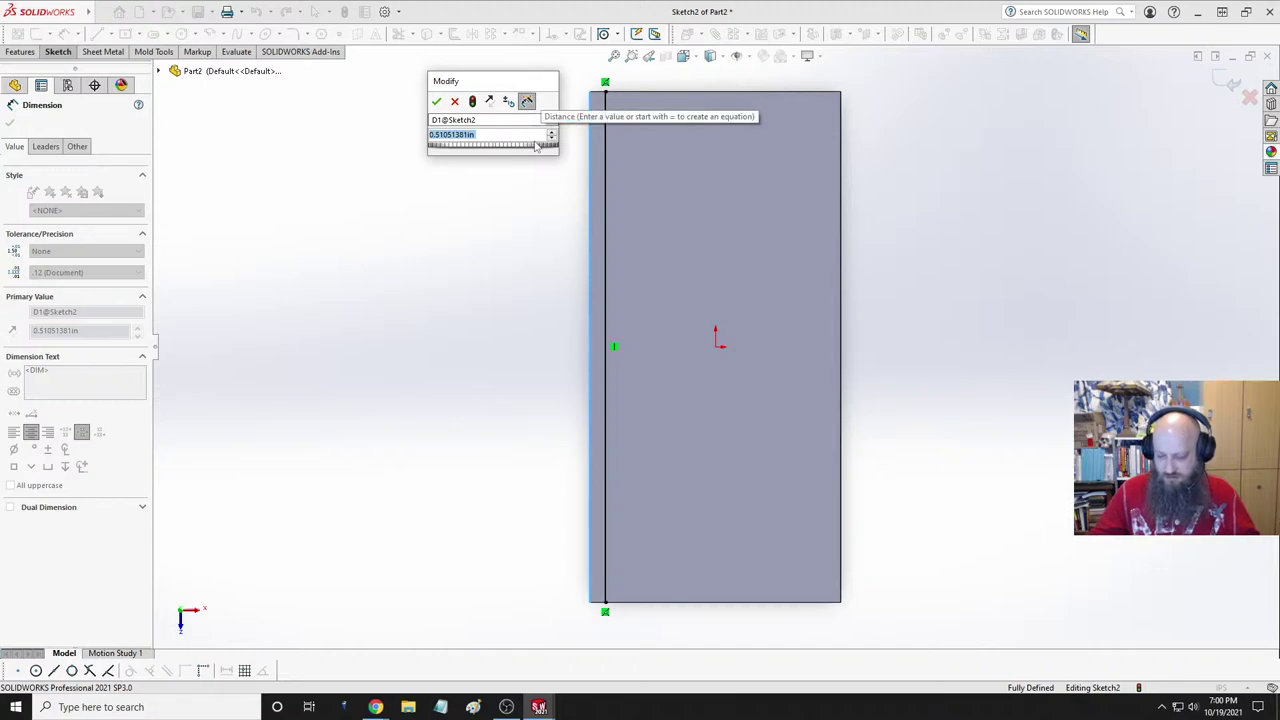
text(5/16)
key(Return)
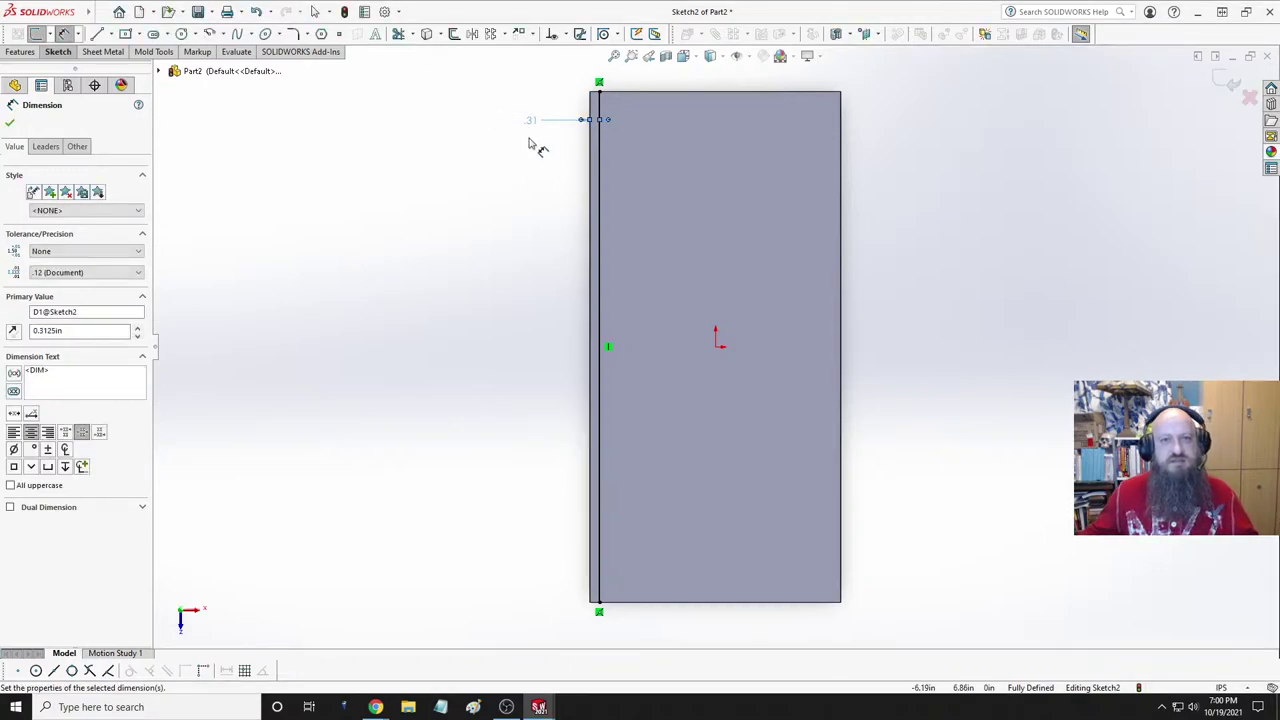
scroll(706, 143, down, 2)
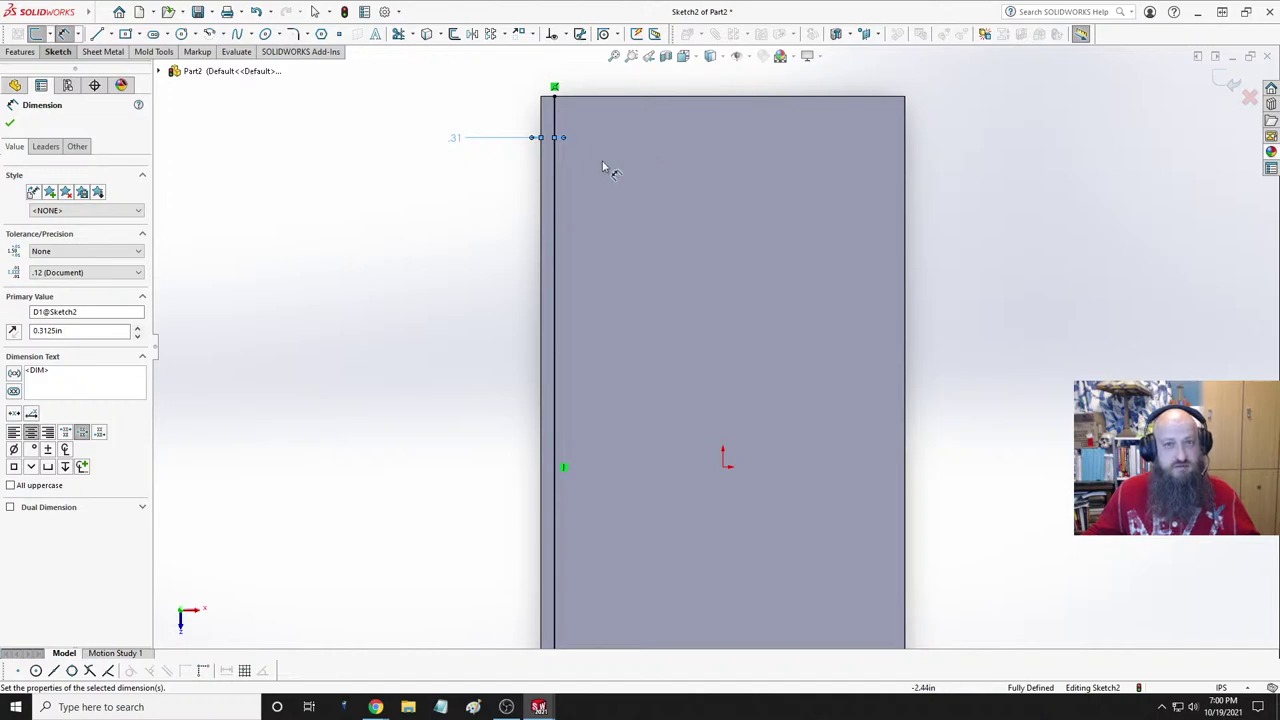
- Draw a vertical line from top to bottom near the plate's right edge
click(96, 34)
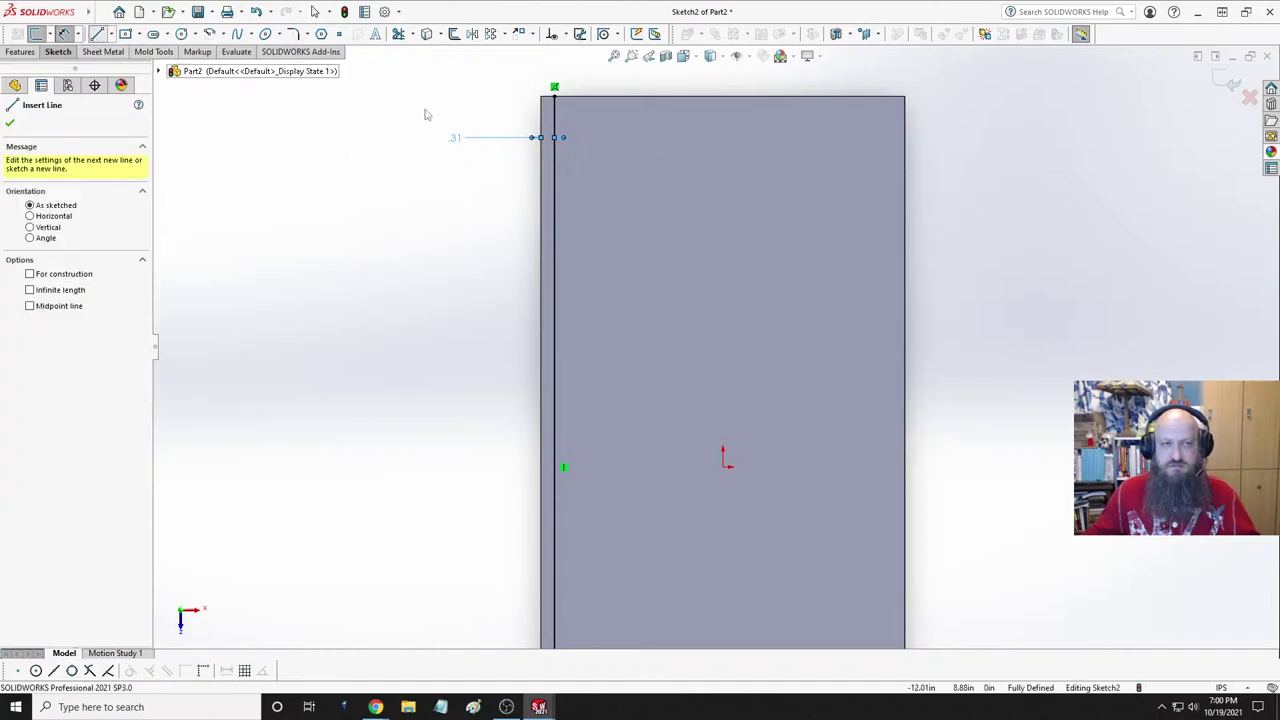
click(880, 97)
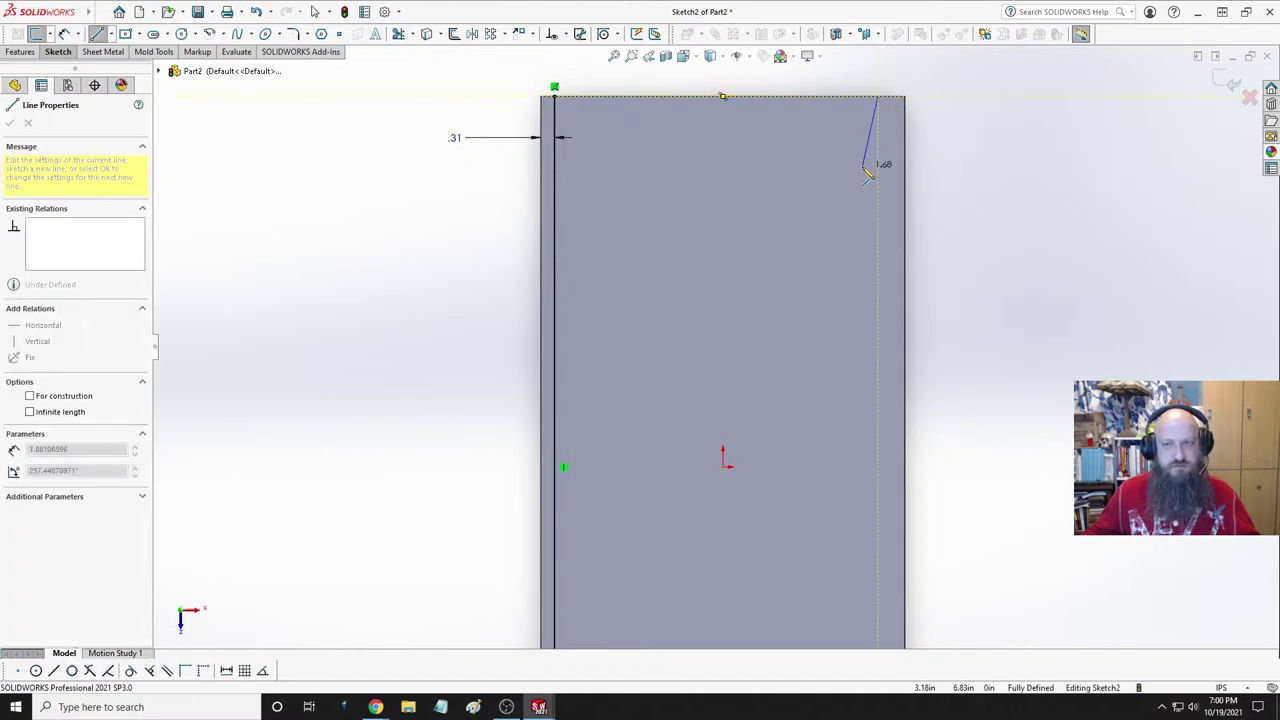
key(z)
key(z)
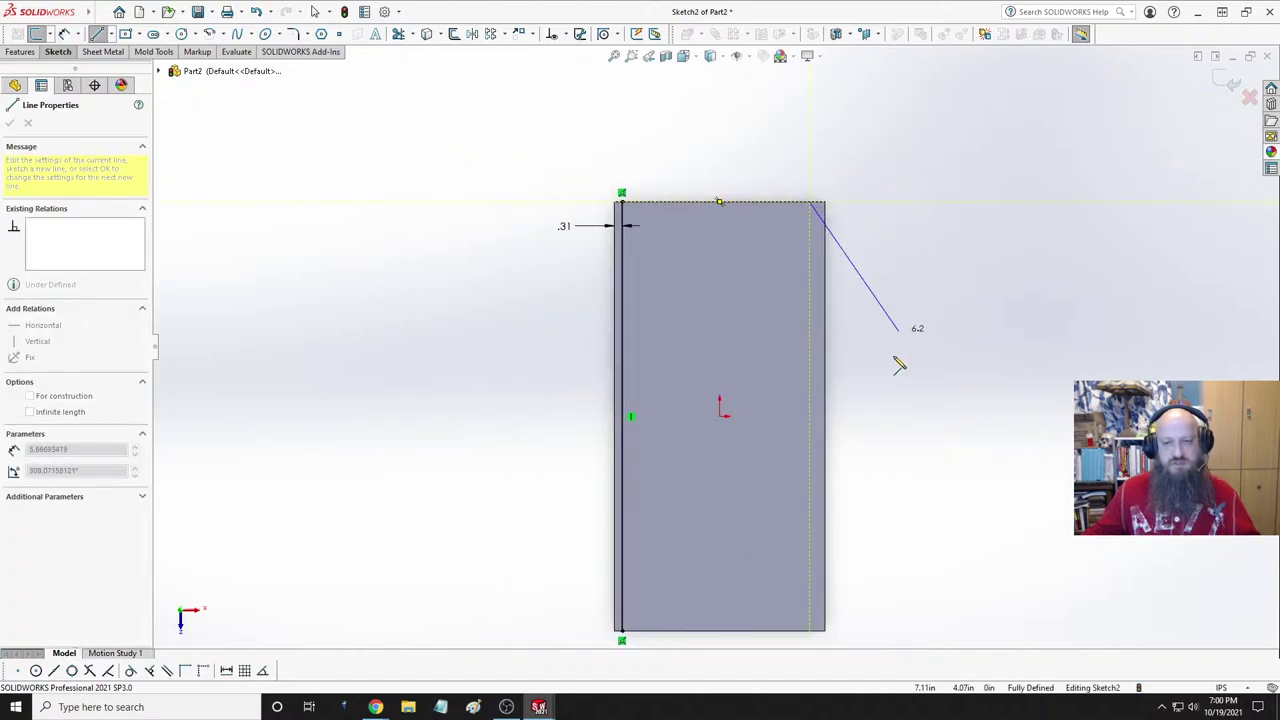
click(810, 632)
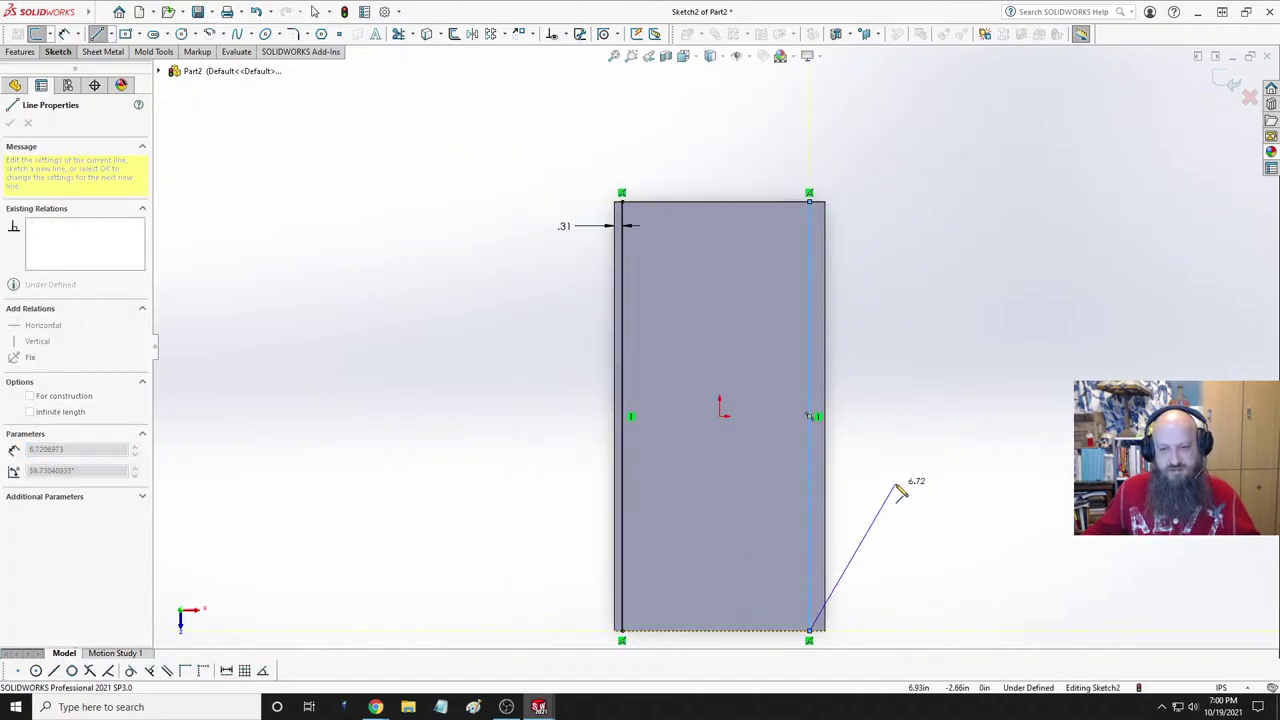
key(Escape)
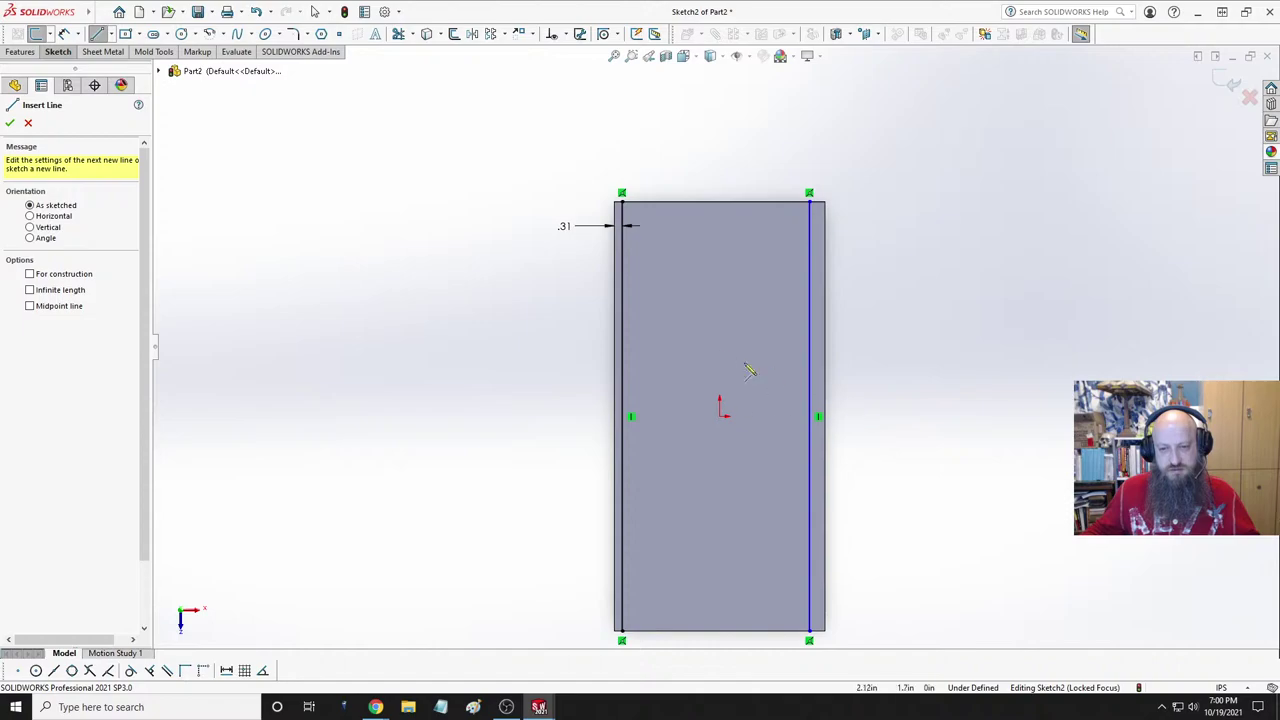
- Dimension the new line 5/16 in from the plate's right edge
click(95, 34)
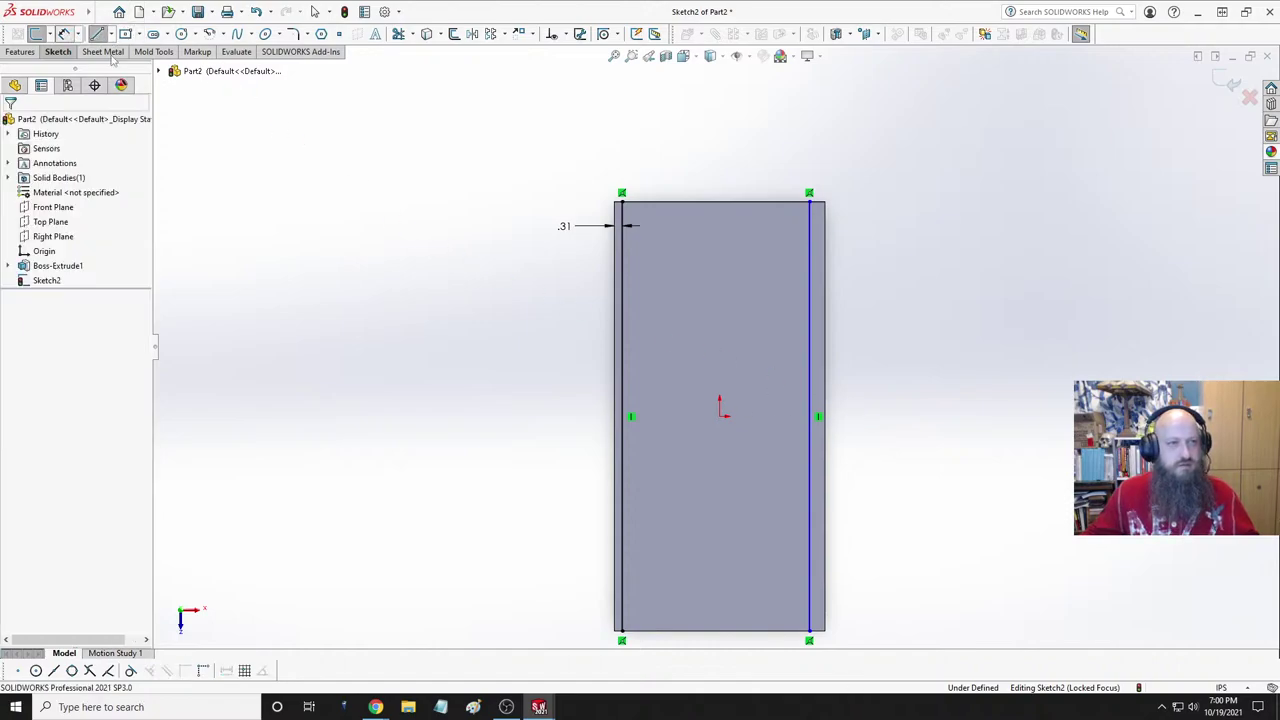
click(821, 240)
click(897, 190)
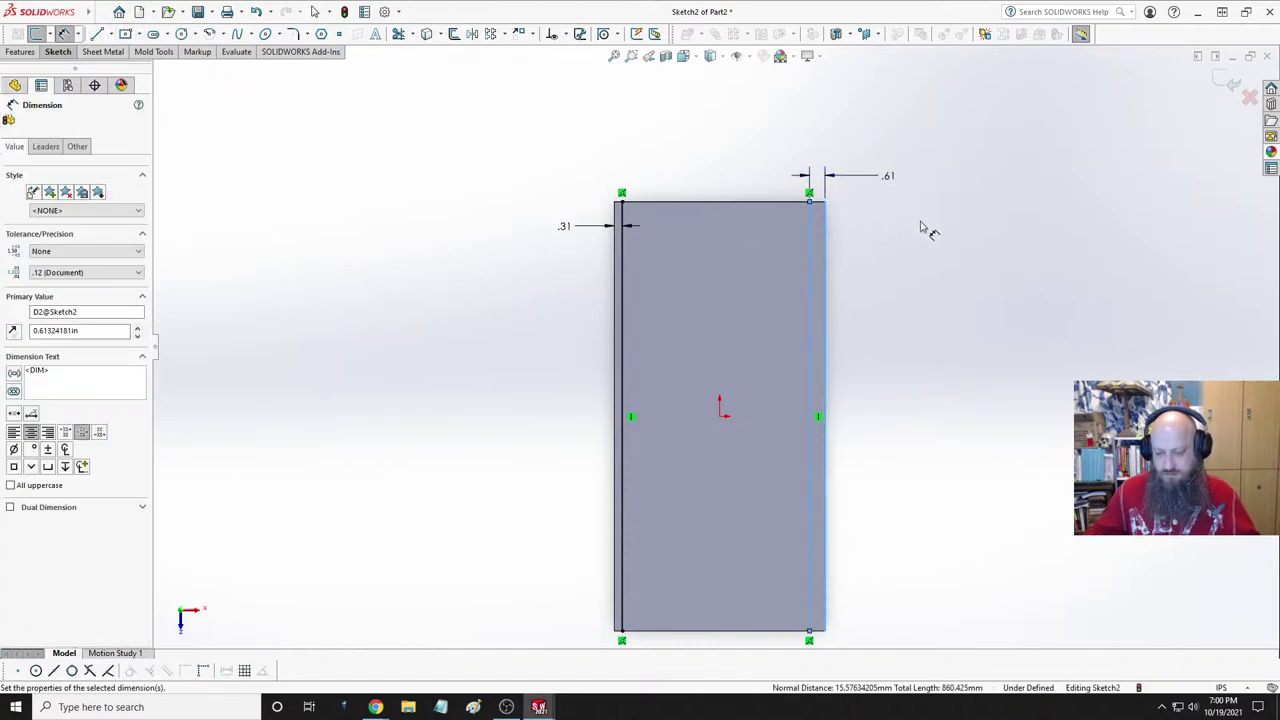
text(5/16)
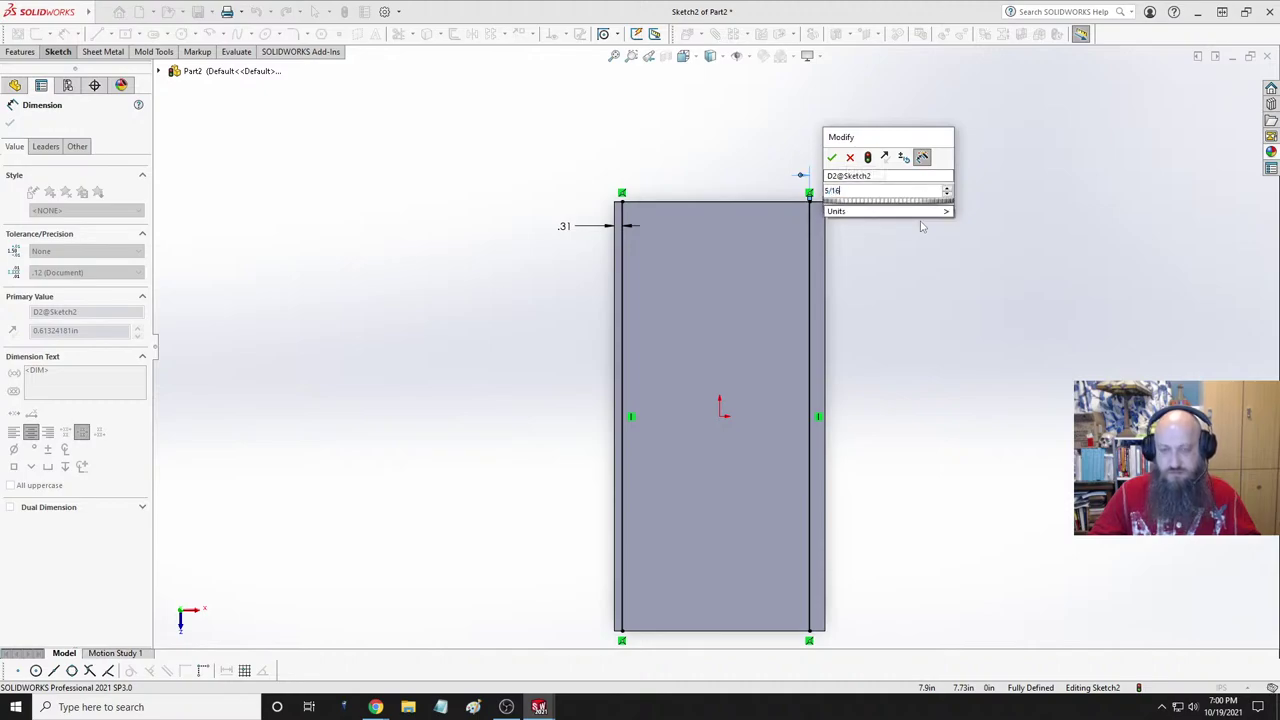
key(Return)
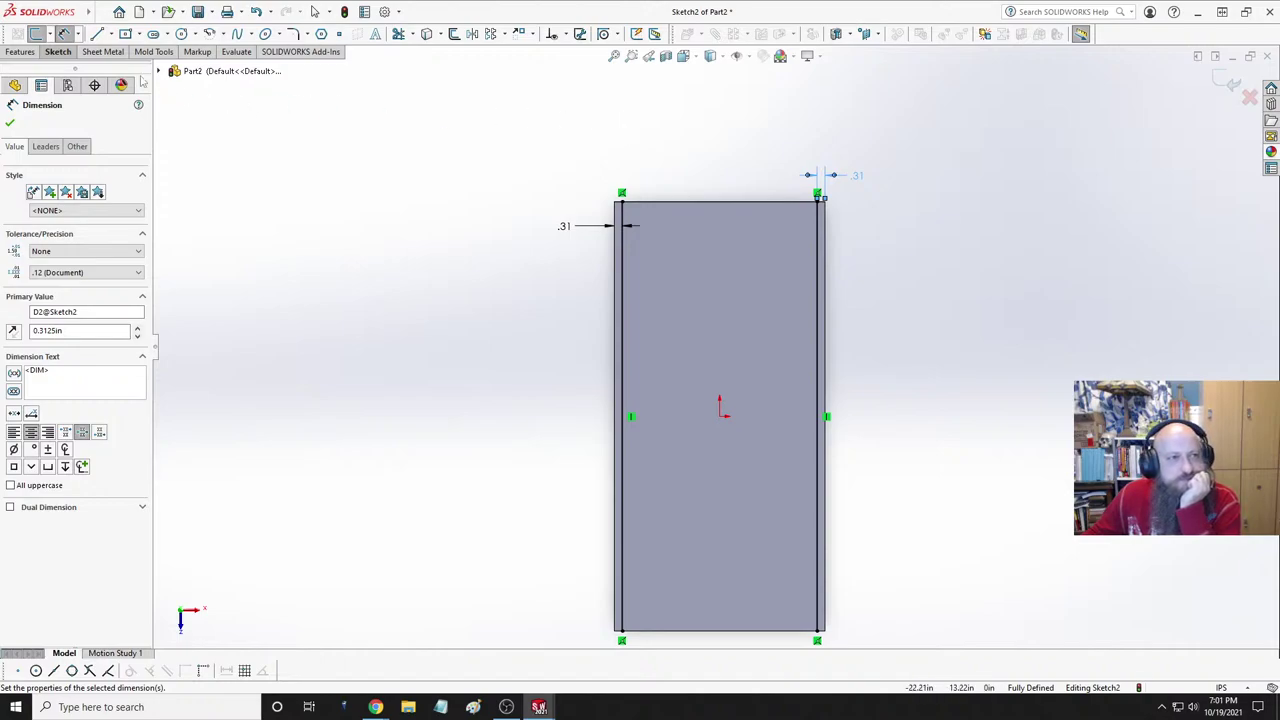
click(97, 34)
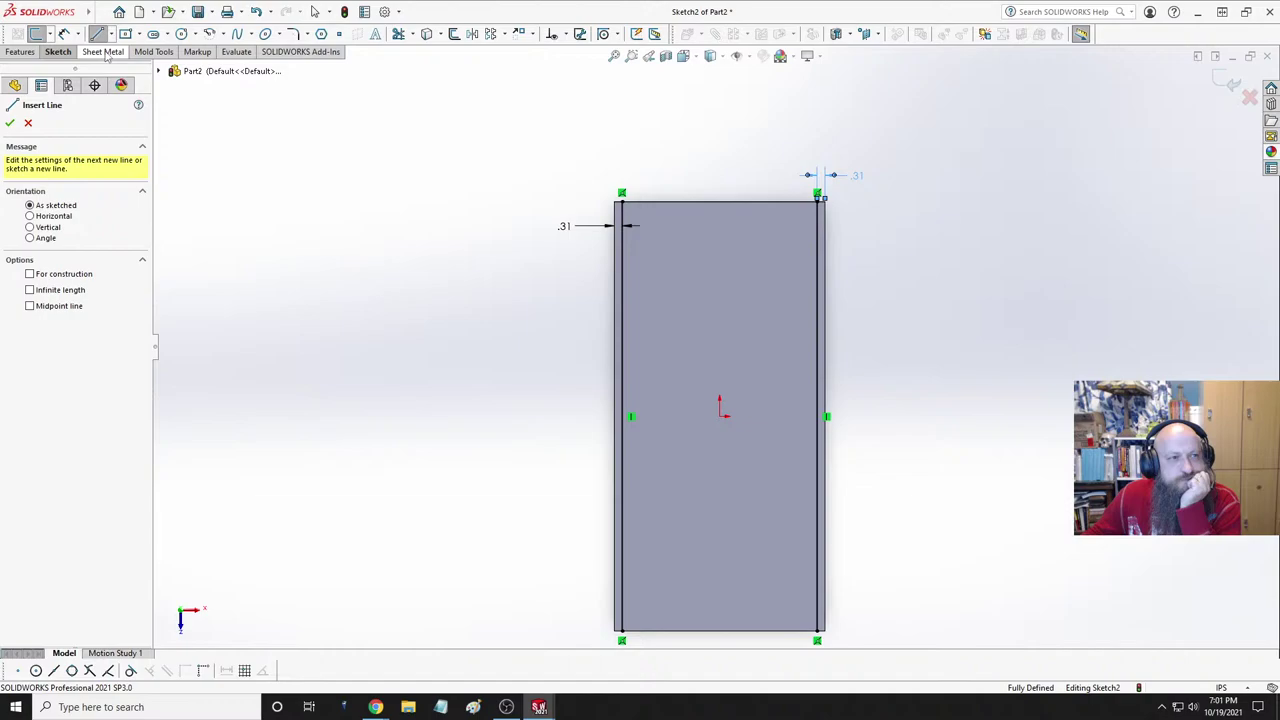
- Draw two more full-height vertical lines and delete the right-side line with its dimension
click(655, 203)
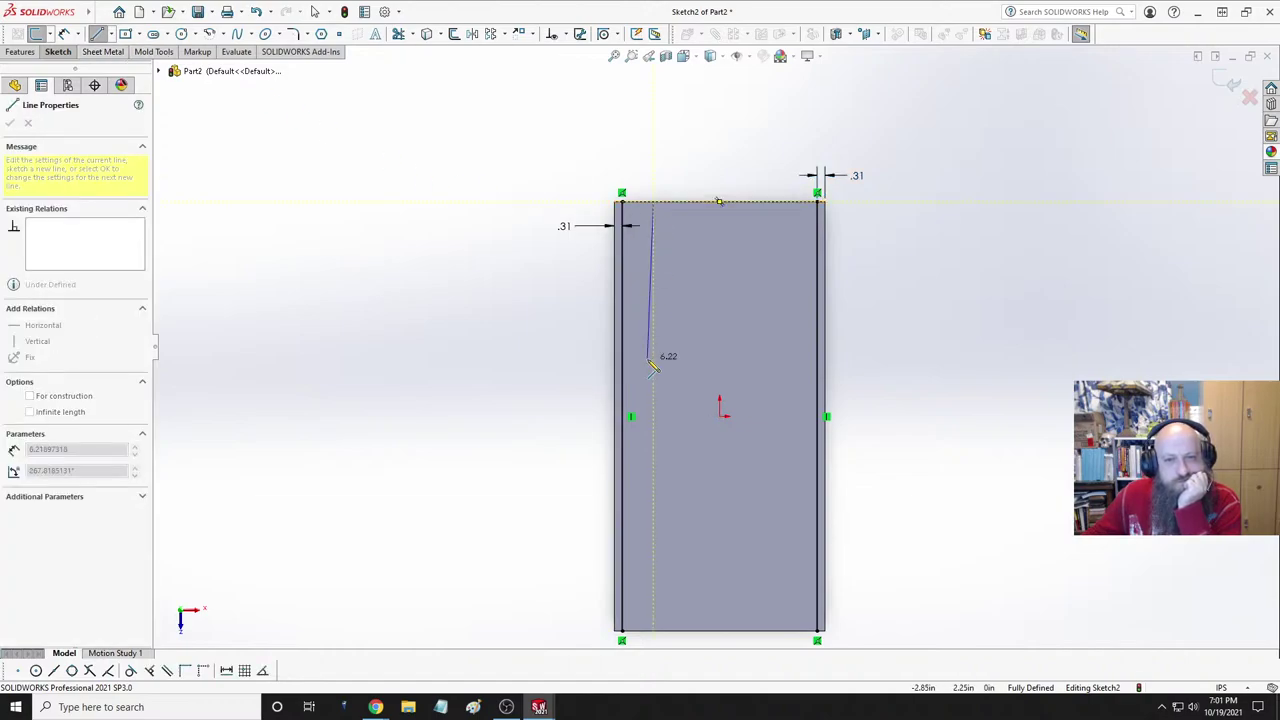
click(653, 631)
key(Escape)
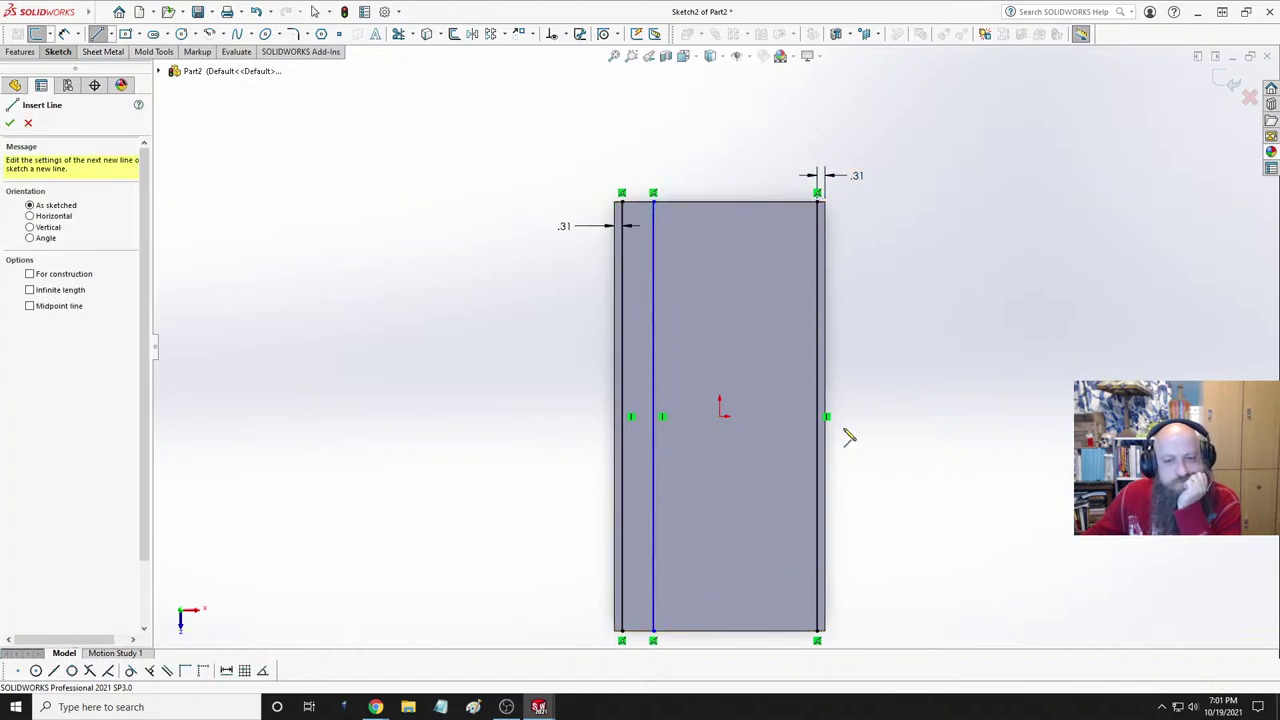
click(671, 203)
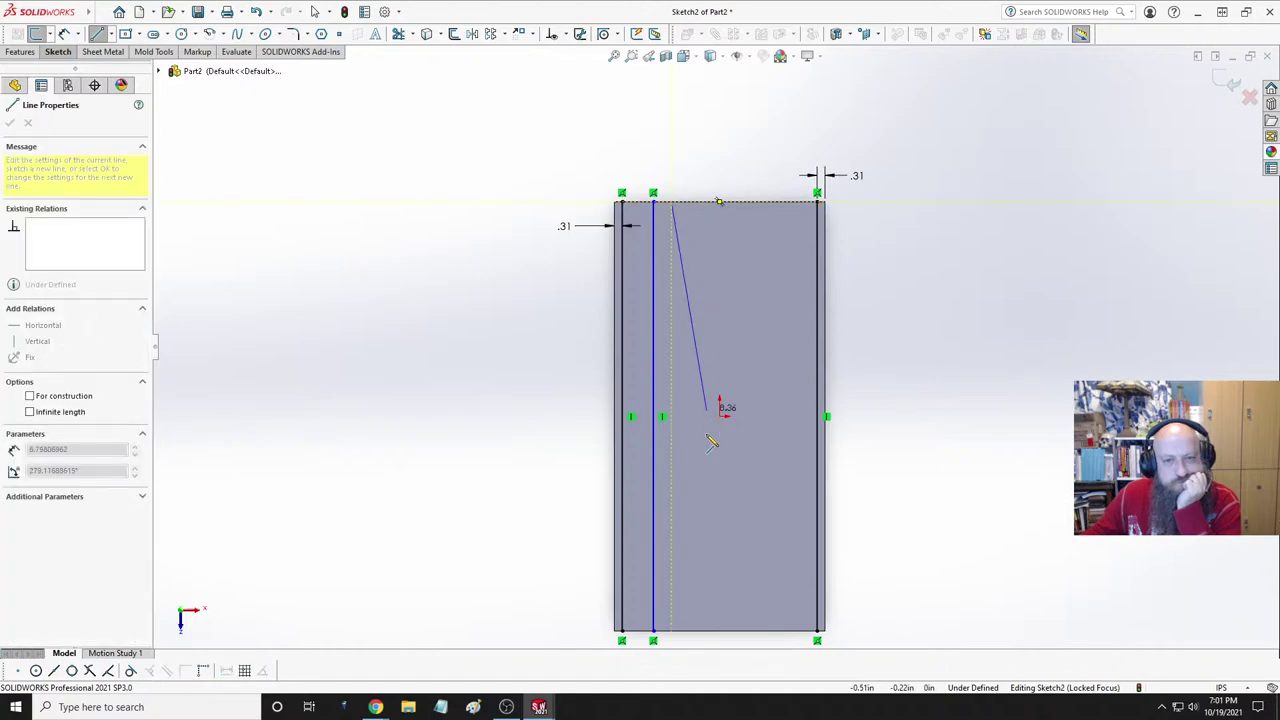
click(673, 634)
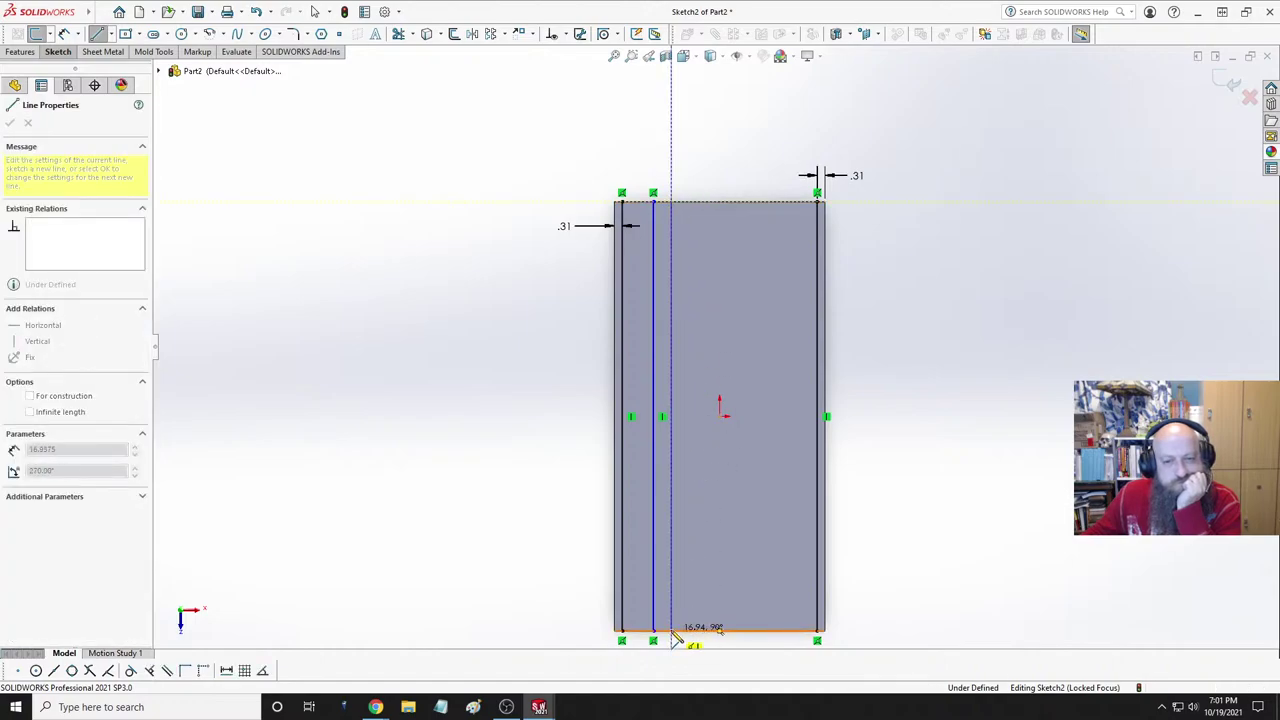
key(Escape)
key(Escape)
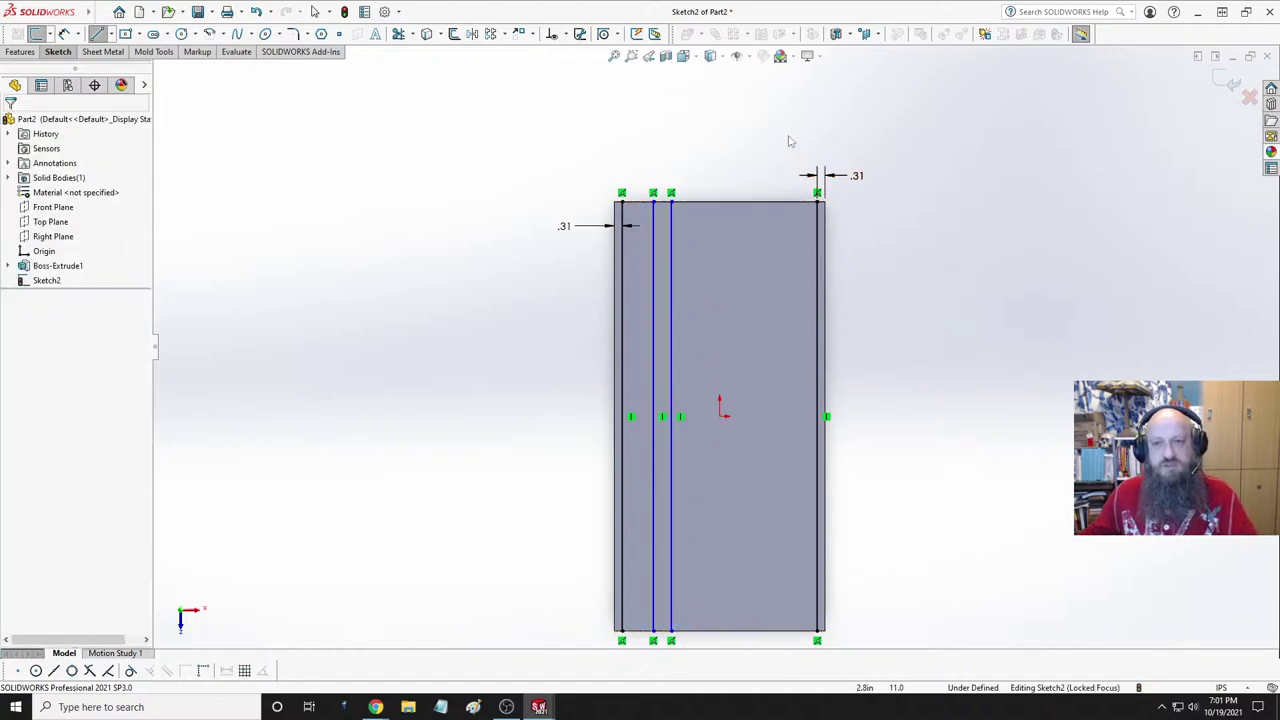
mouse_move(785, 131)
mouse_down()
mouse_move(957, 503)
mouse_move(937, 648)
mouse_up()
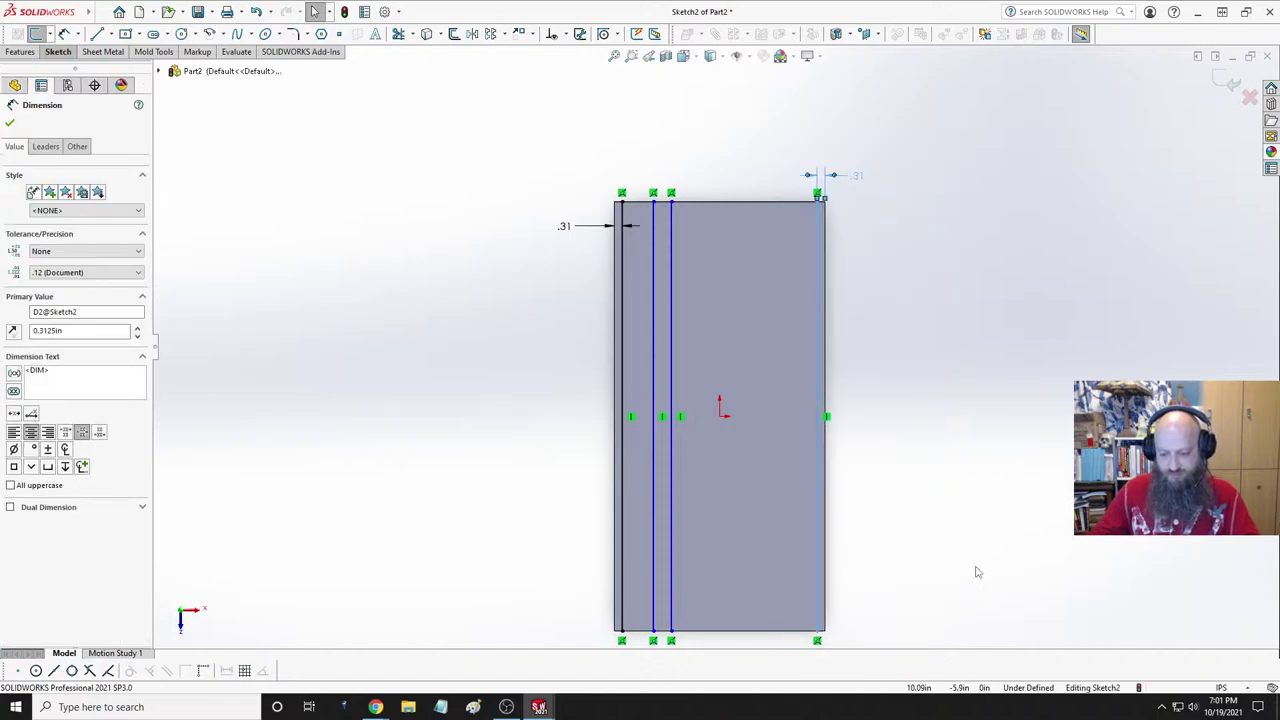
key(Delete)
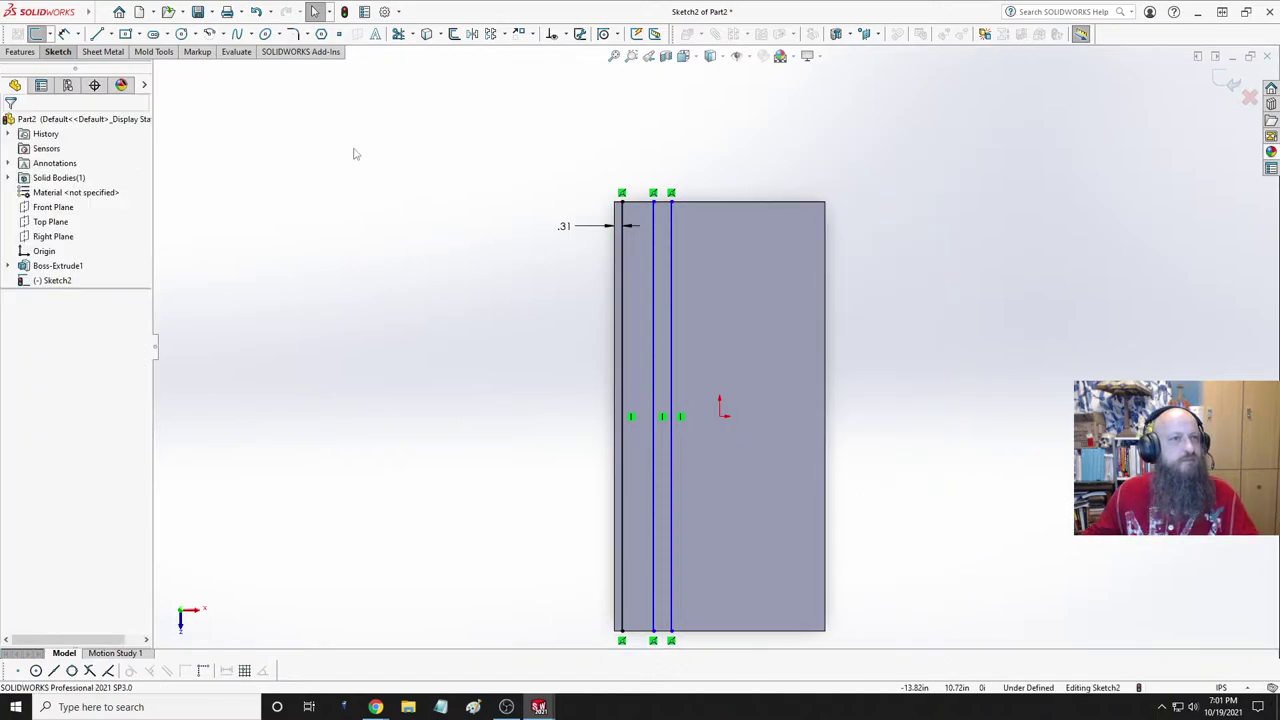
- Dimension the gap between the two left vertical lines, entering .25
click(64, 33)
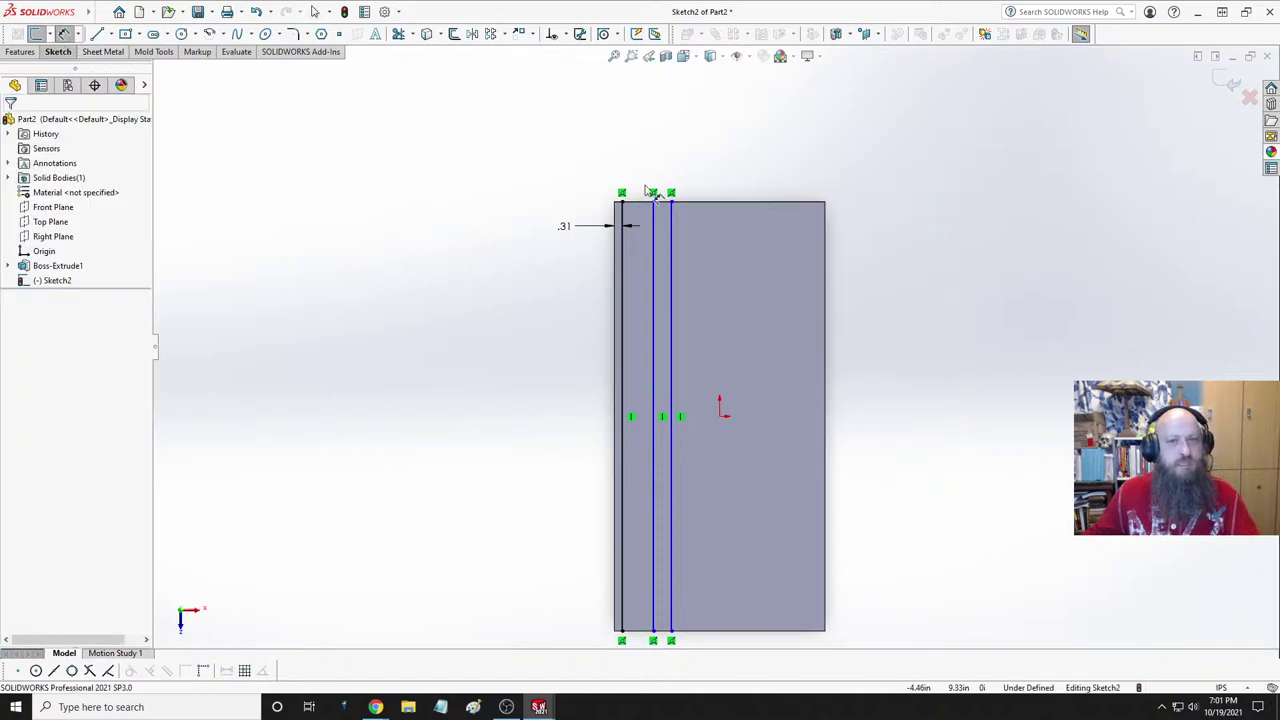
click(670, 232)
click(654, 234)
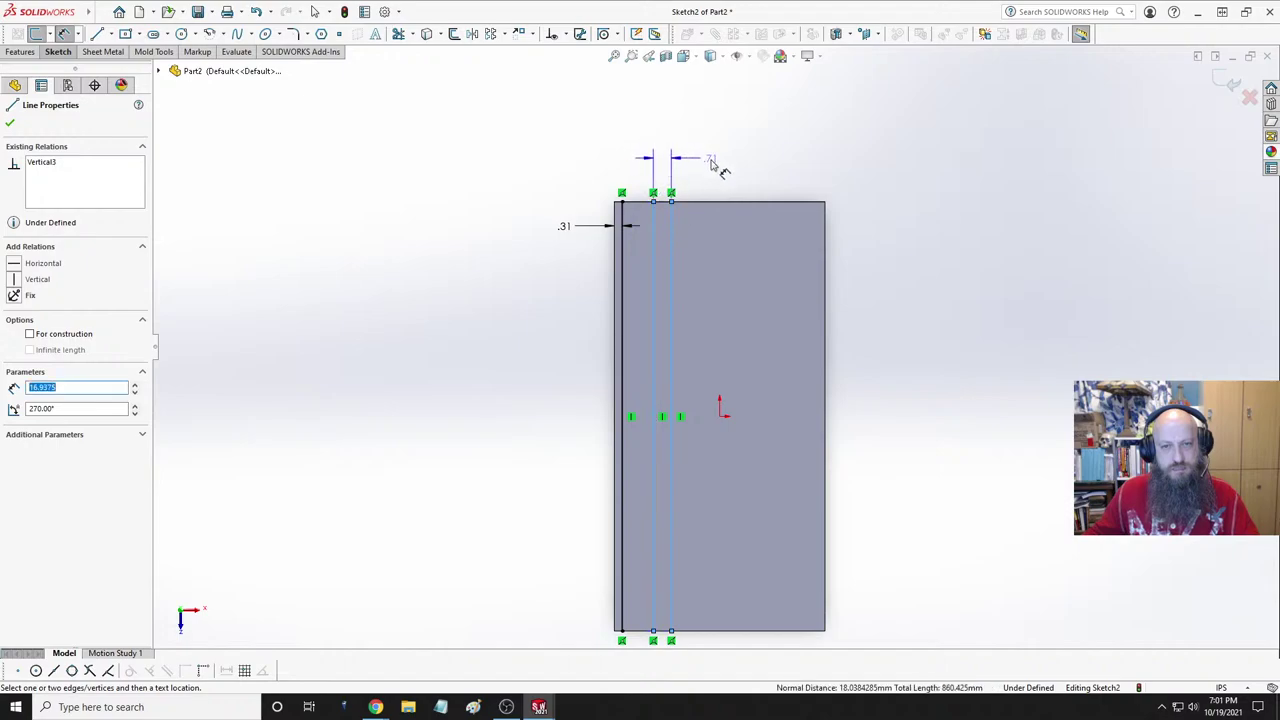
click(712, 166)
text(.25)
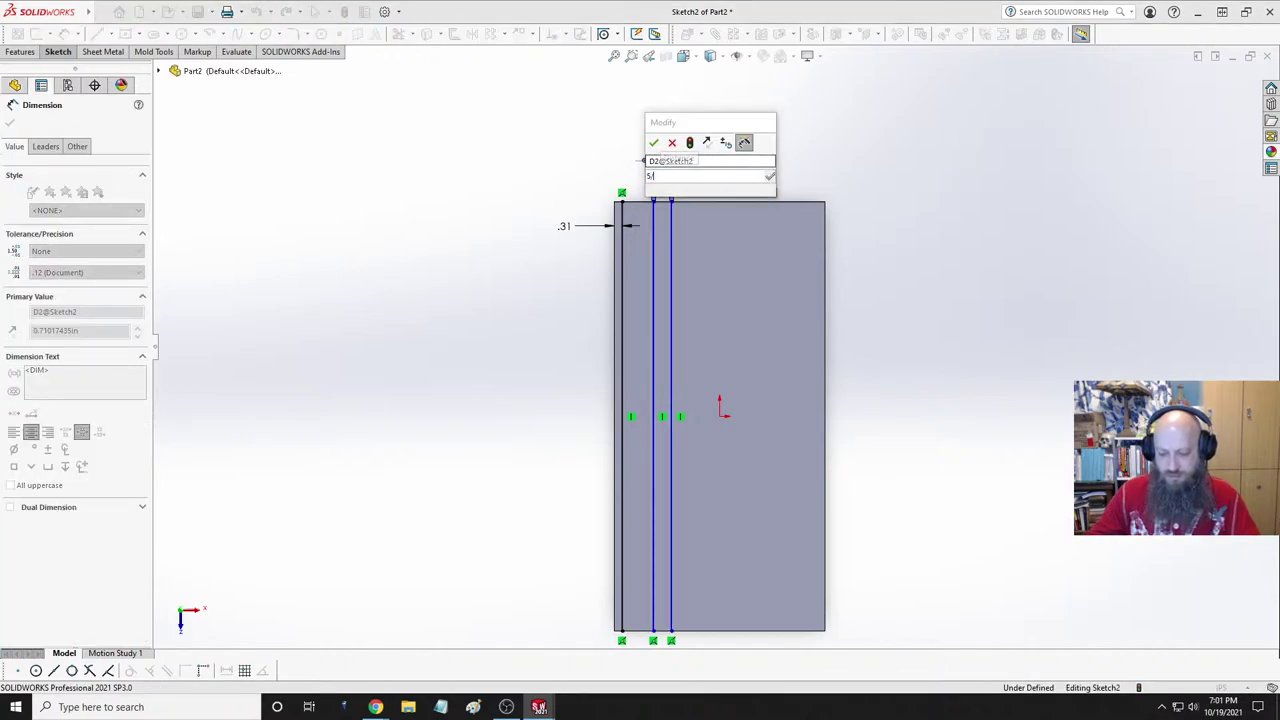
key(Return)
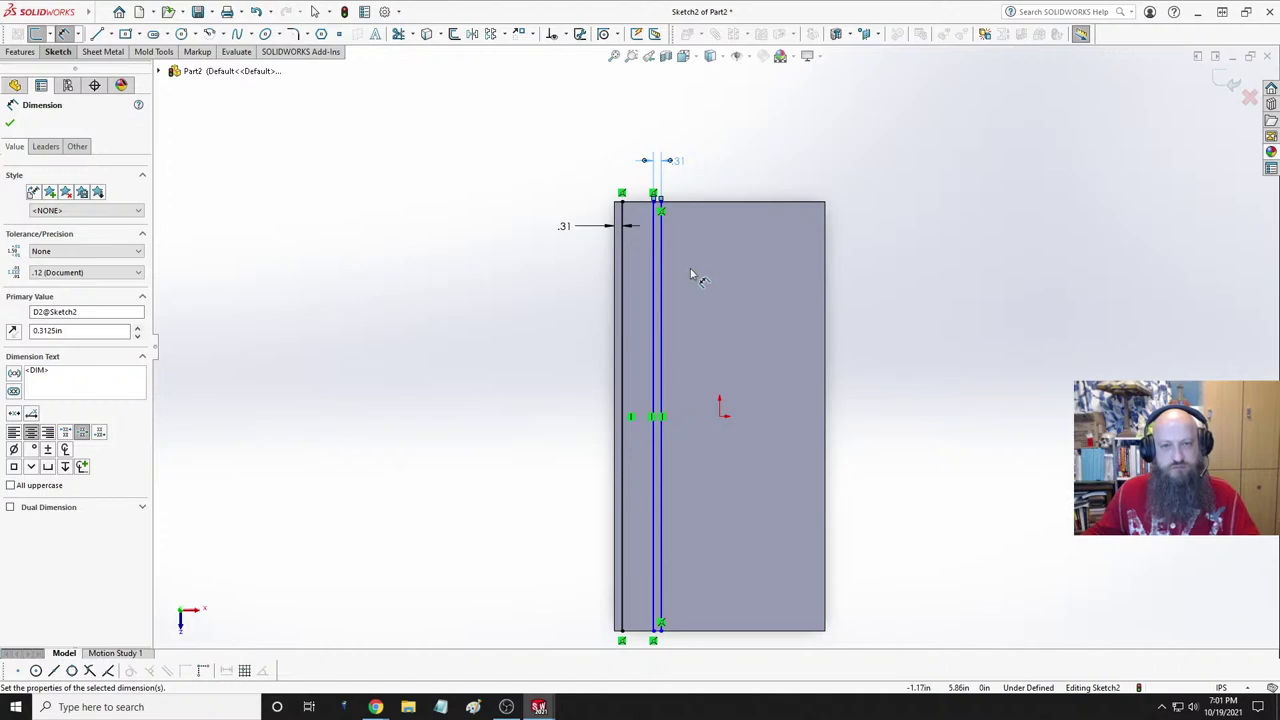
key(Escape)
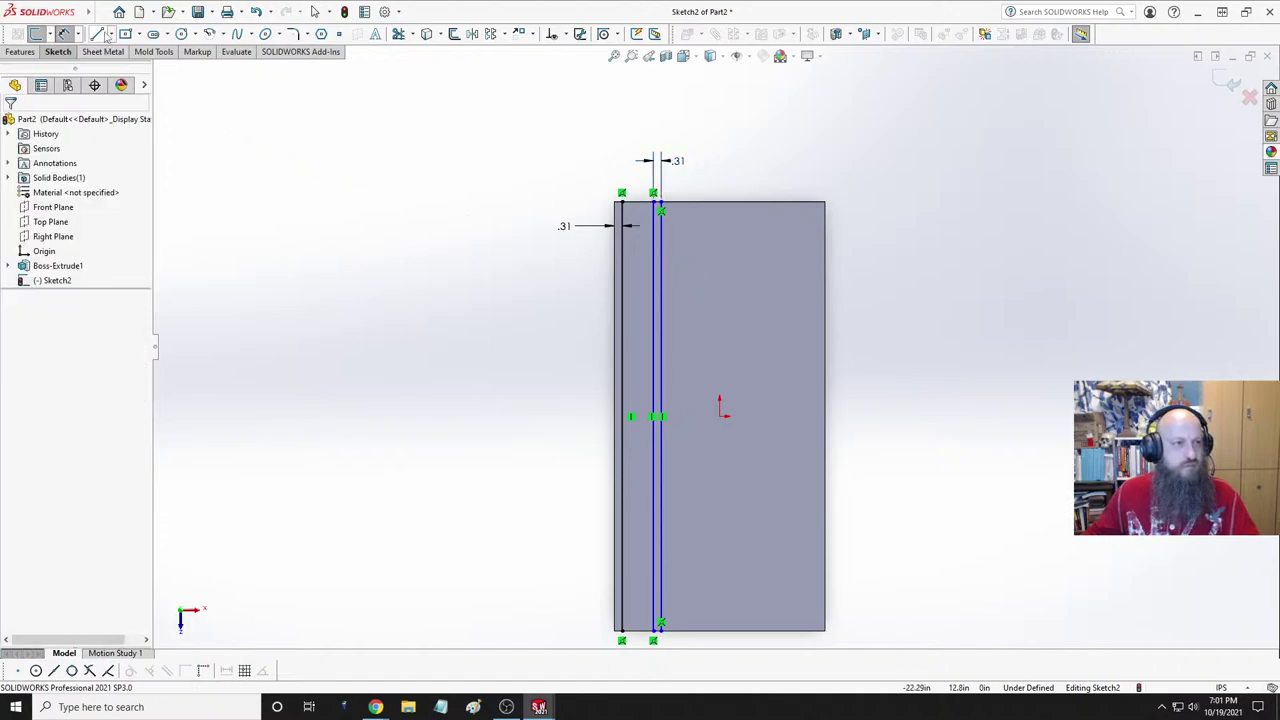
click(111, 34)
- Place a vertical, infinite-length centerline through the sketch origin
click(104, 68)
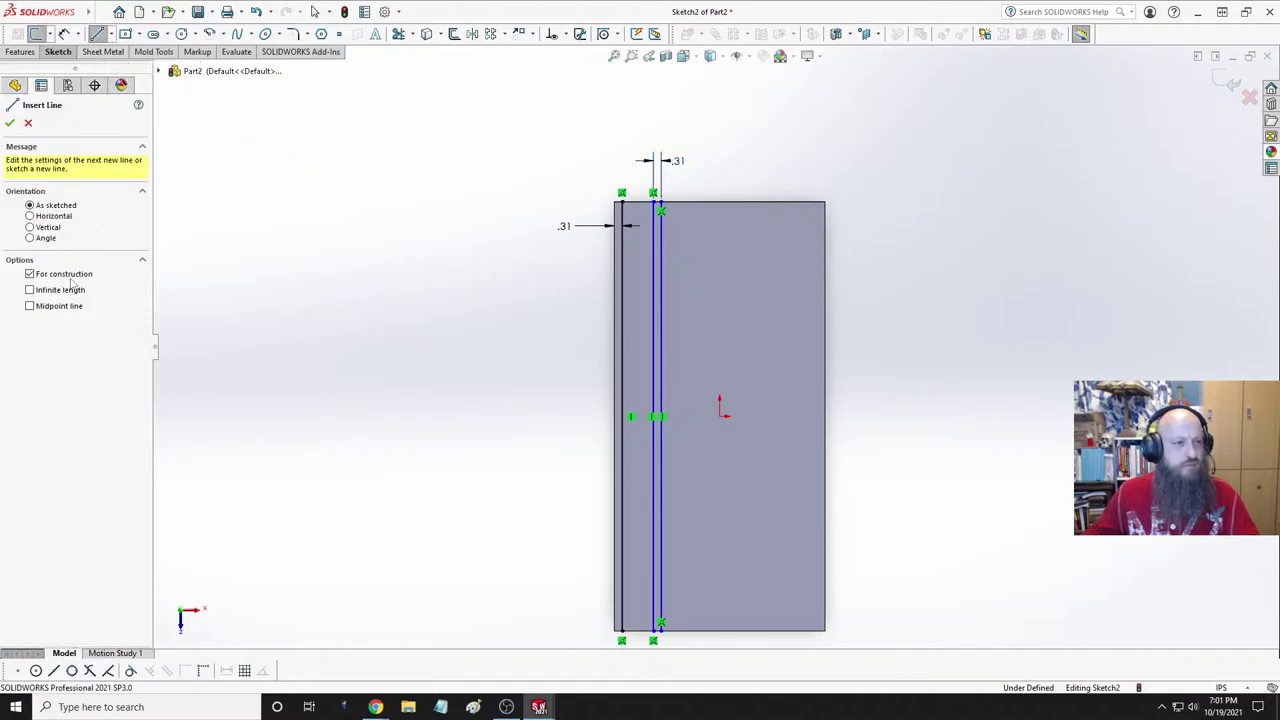
click(50, 228)
click(58, 290)
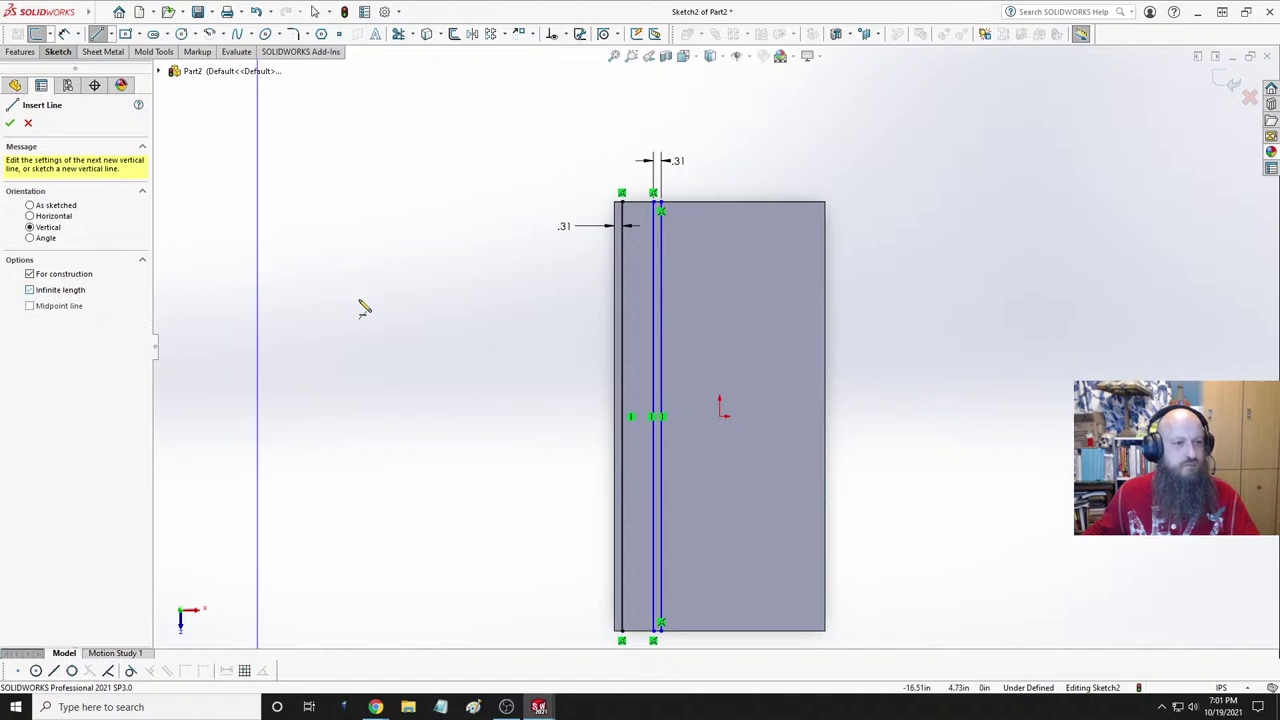
click(720, 418)
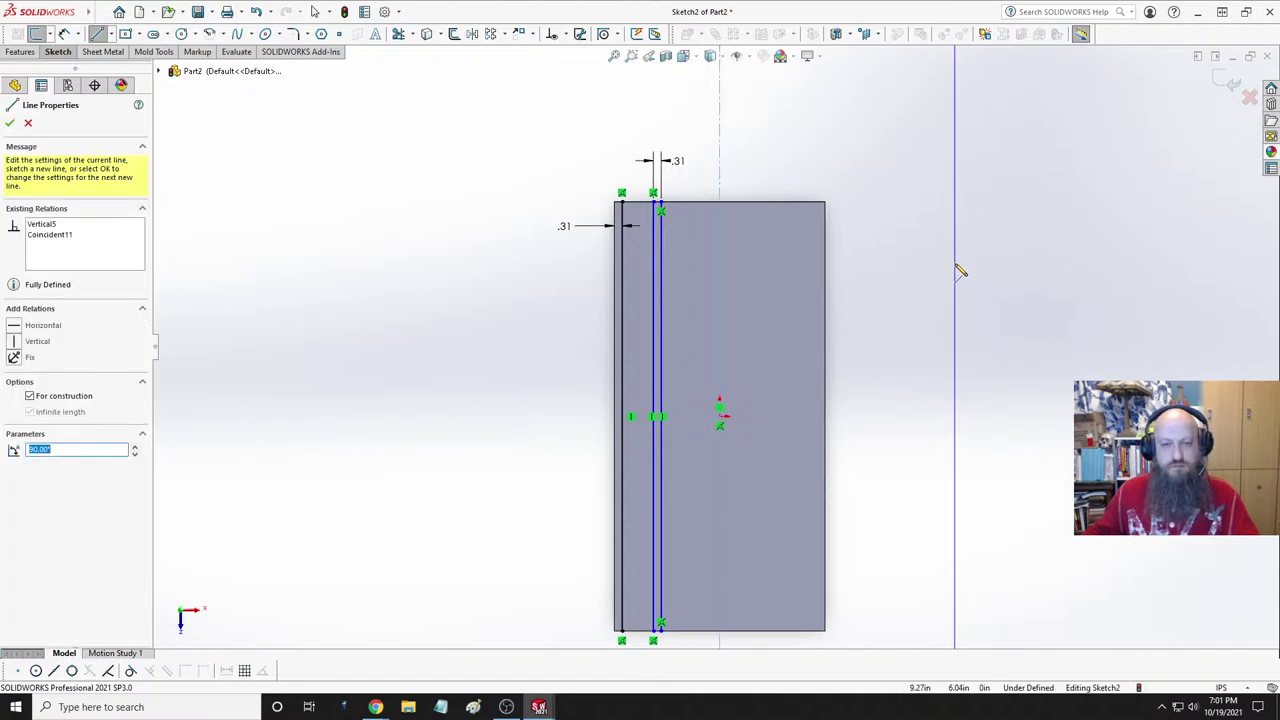
key(Escape)
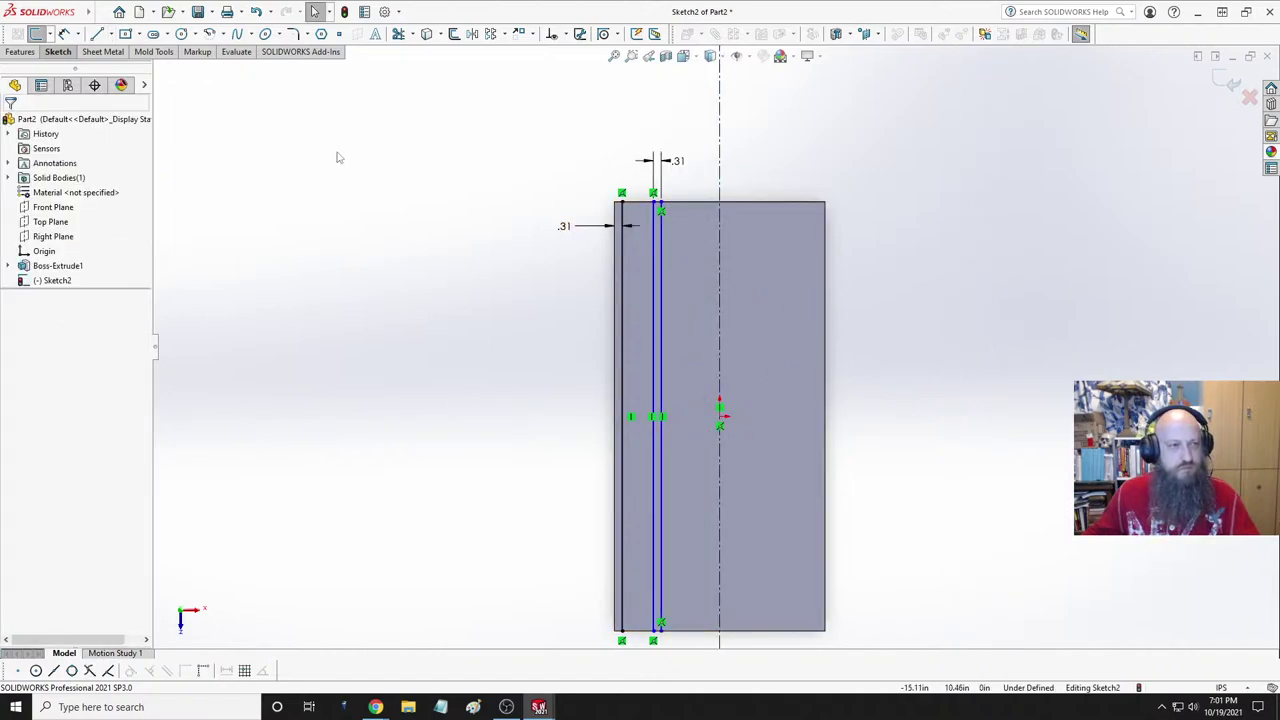
click(97, 33)
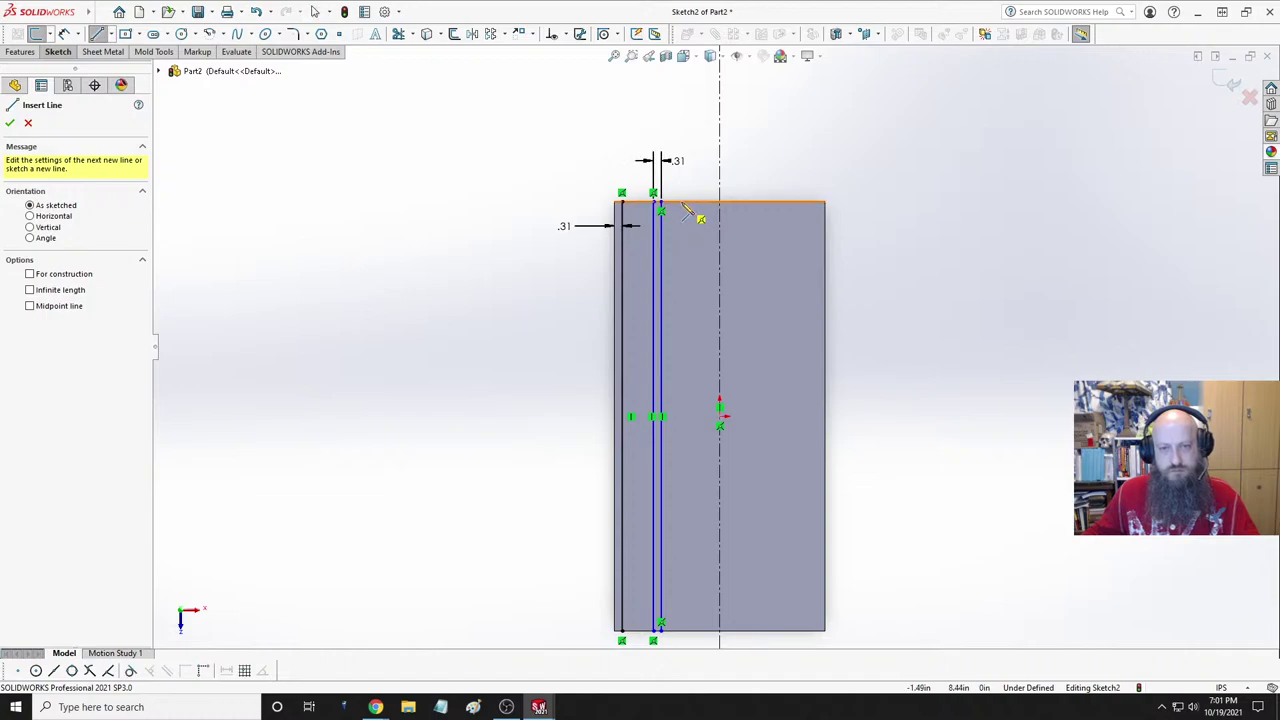
click(684, 207)
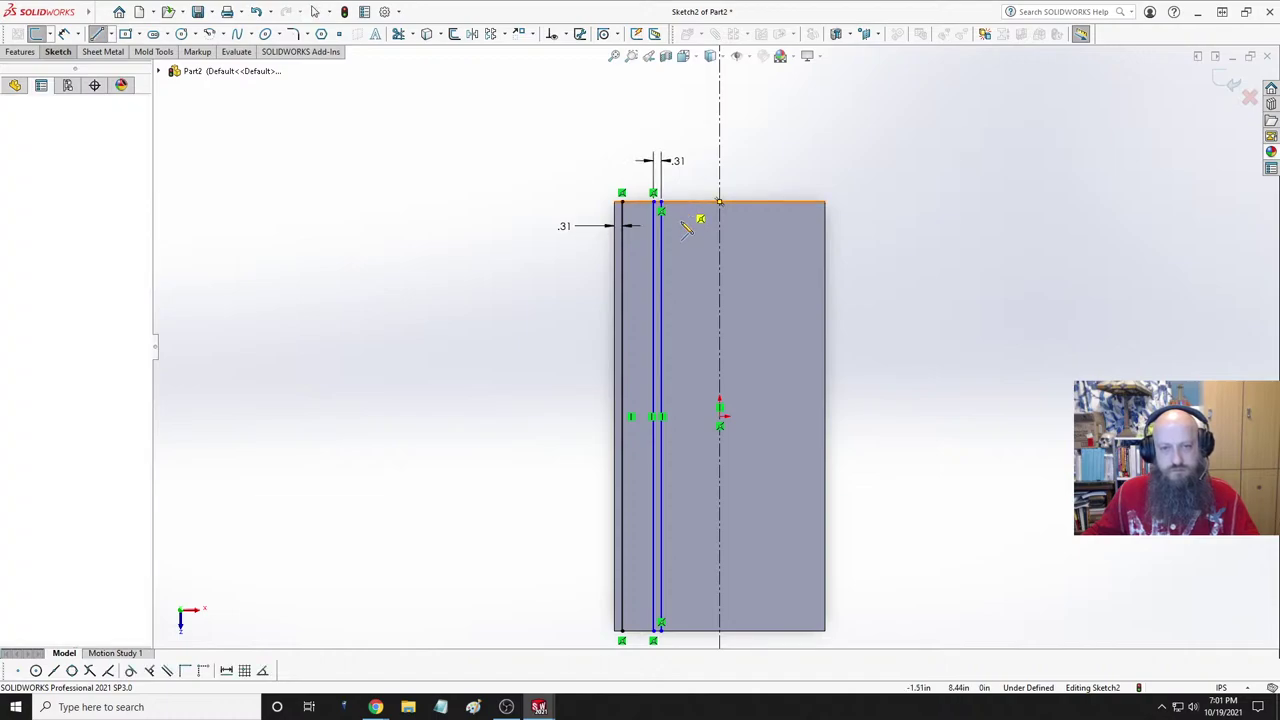
- Draw three more top-to-bottom vertical lines, the last one beside the centerline
click(681, 630)
key(Escape)
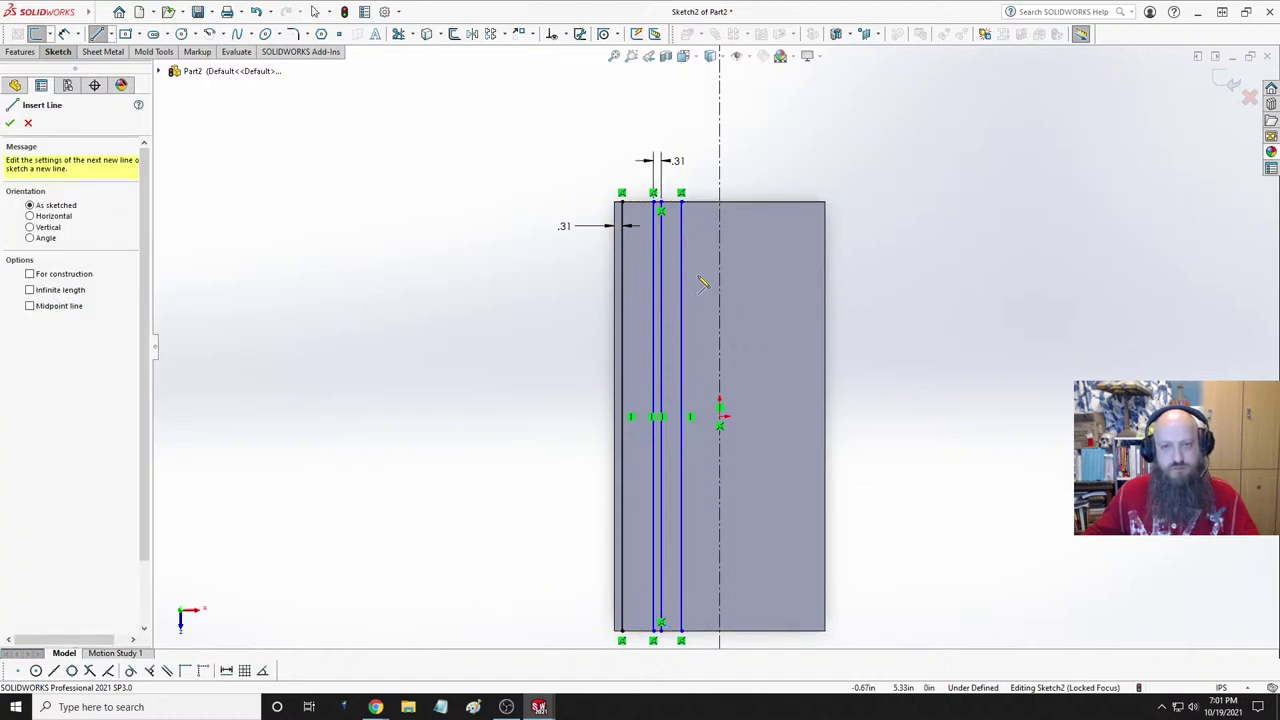
click(695, 203)
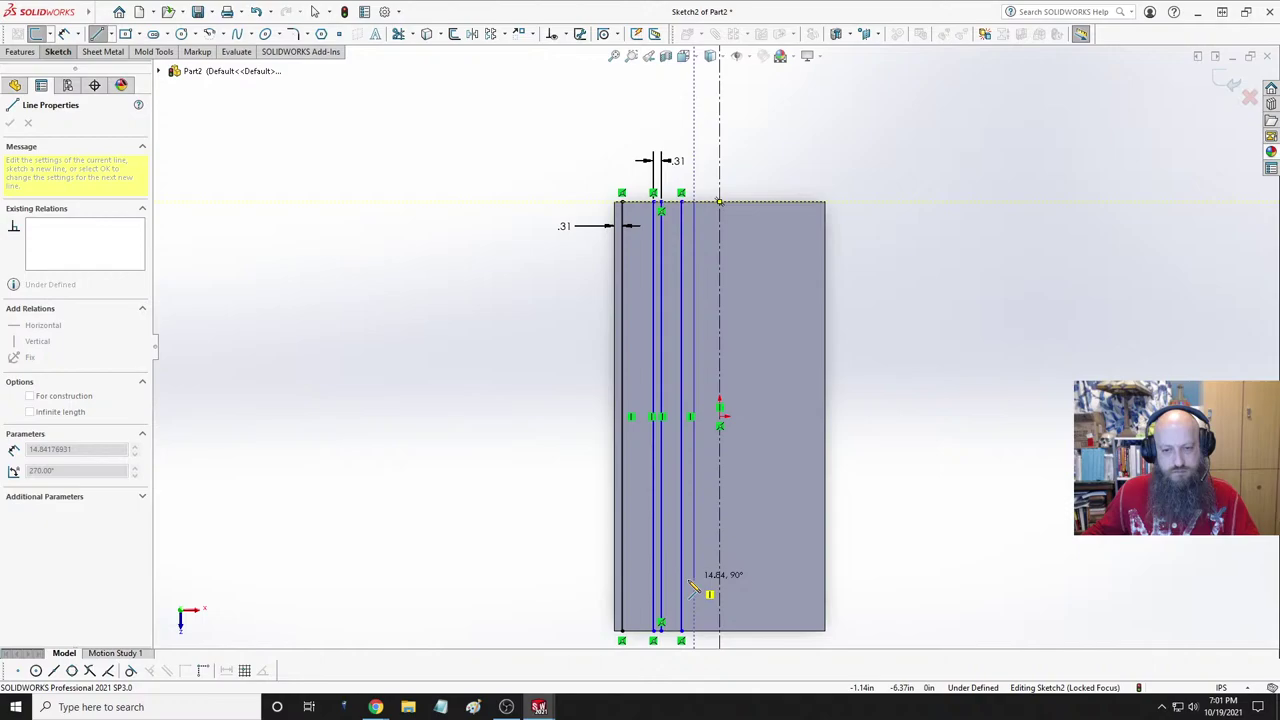
click(698, 632)
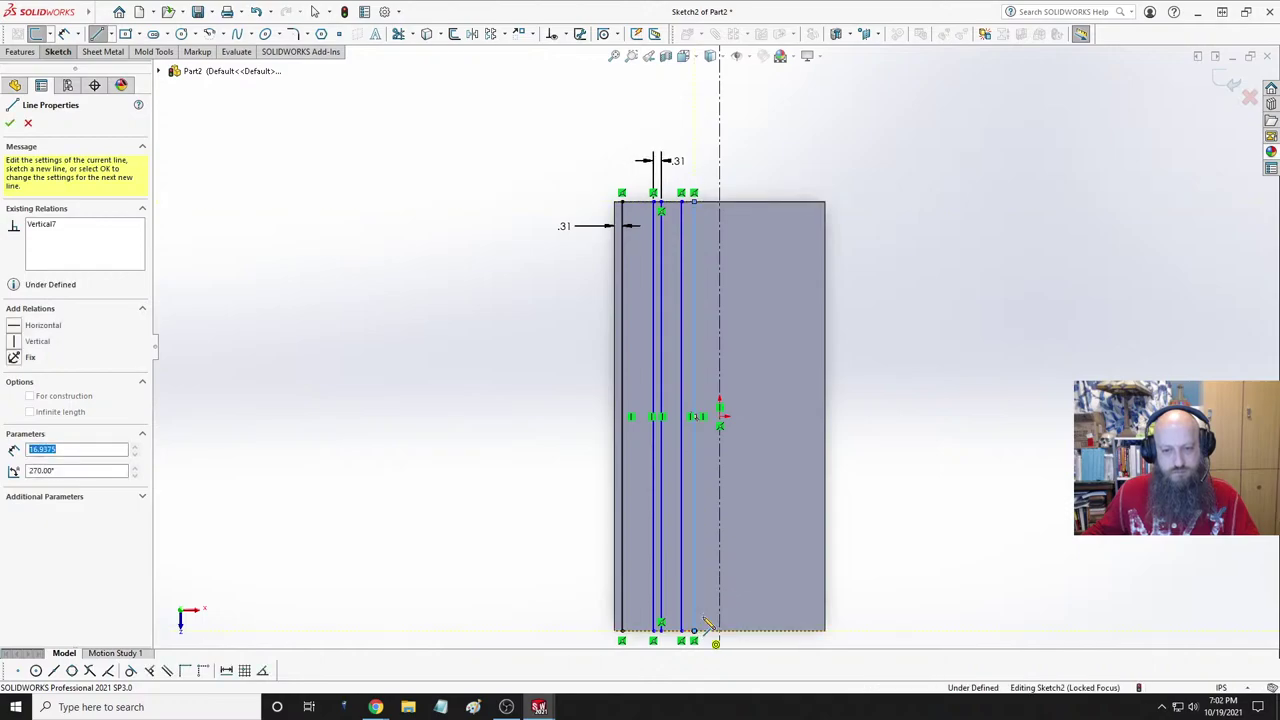
key(Escape)
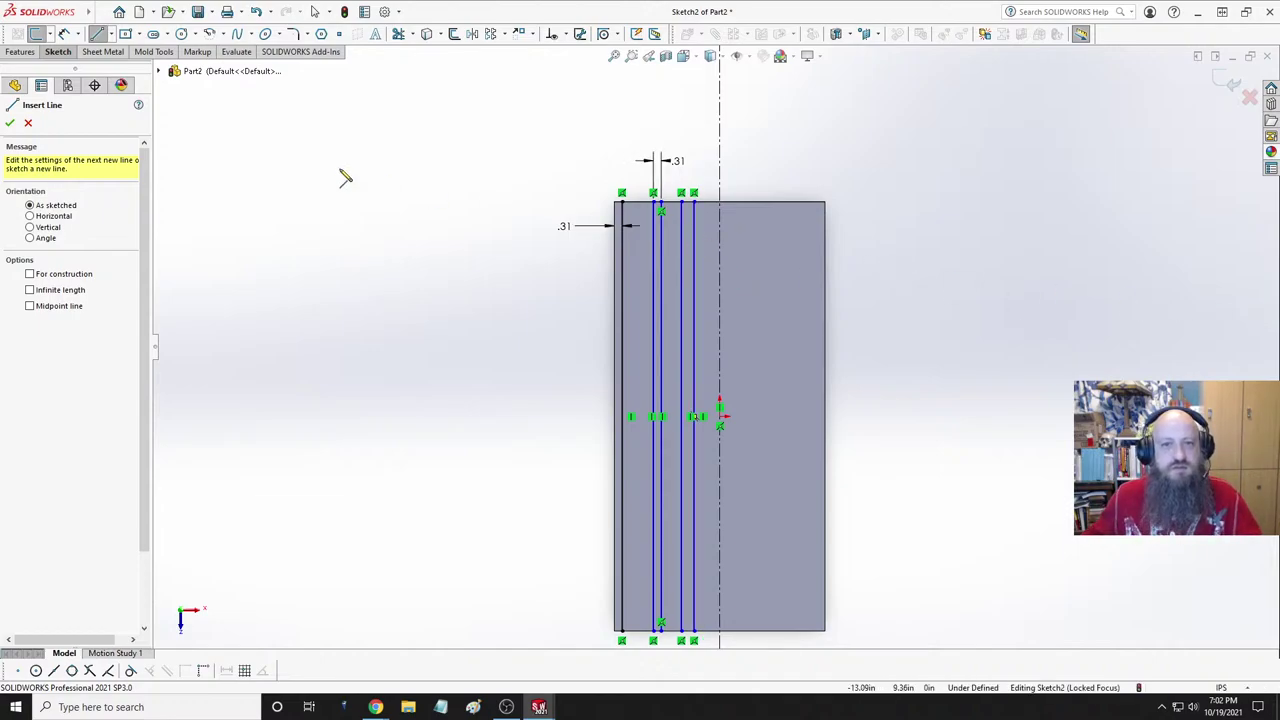
click(98, 34)
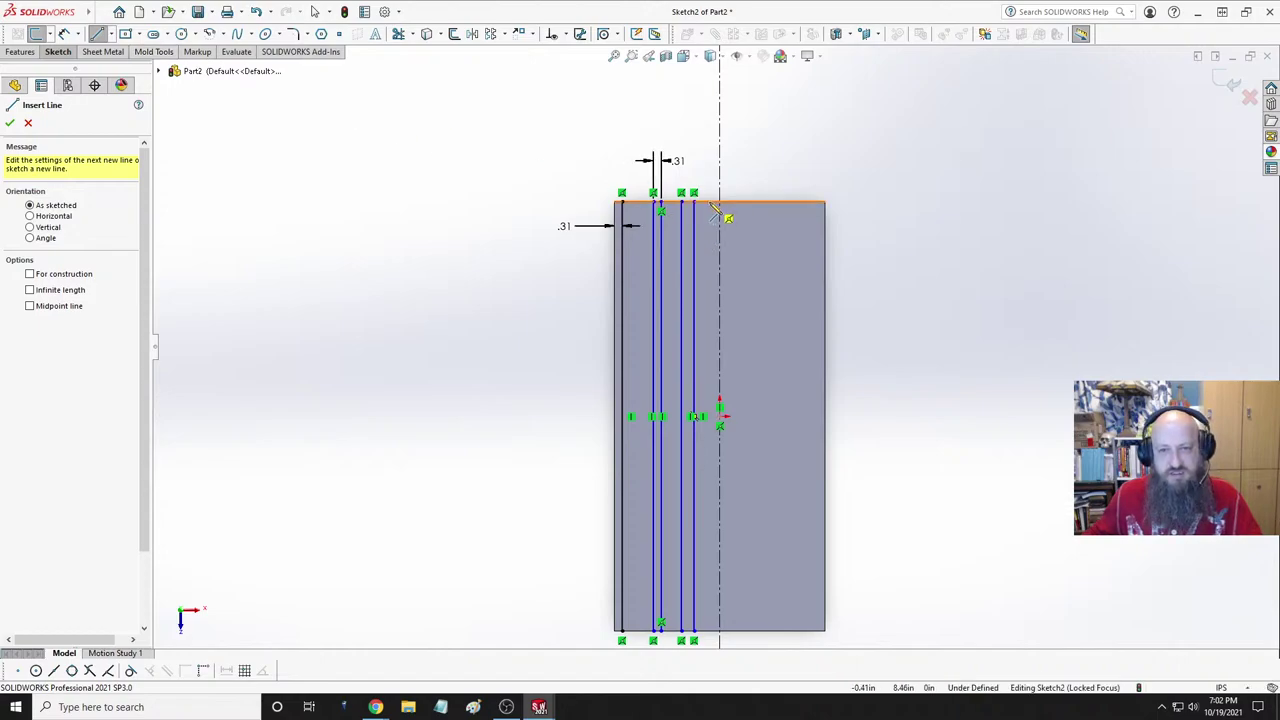
click(718, 203)
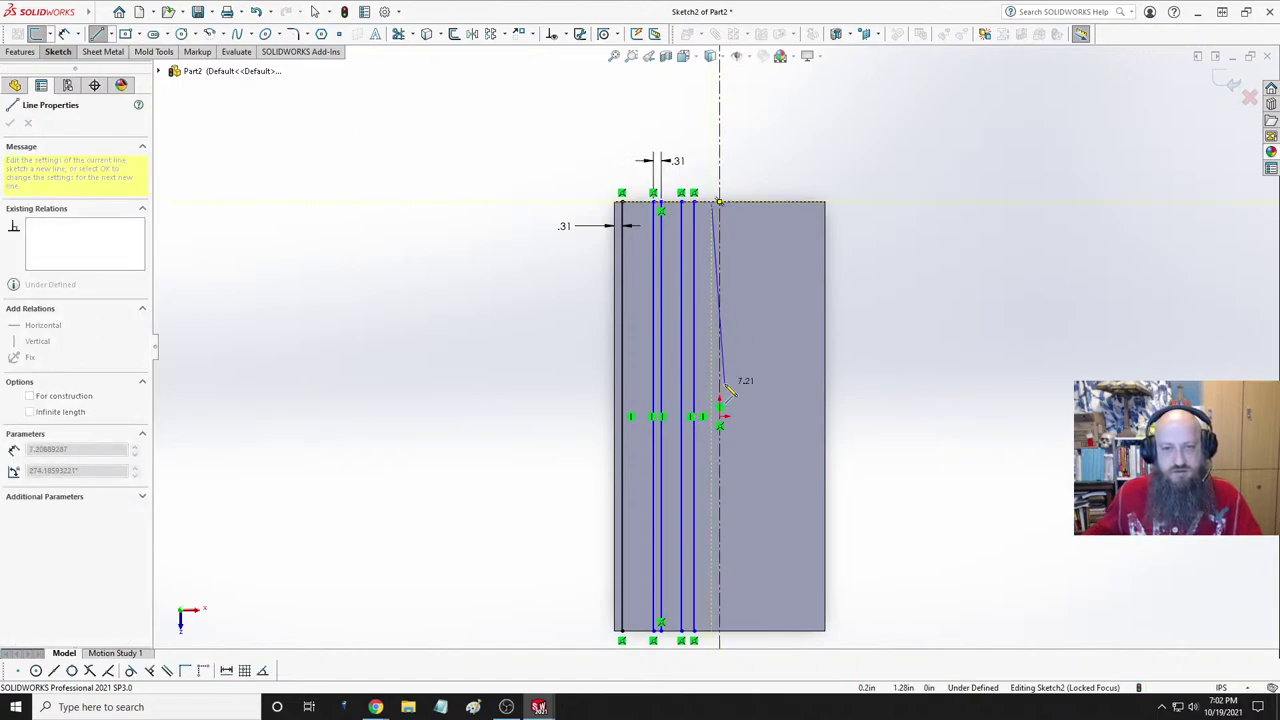
click(712, 630)
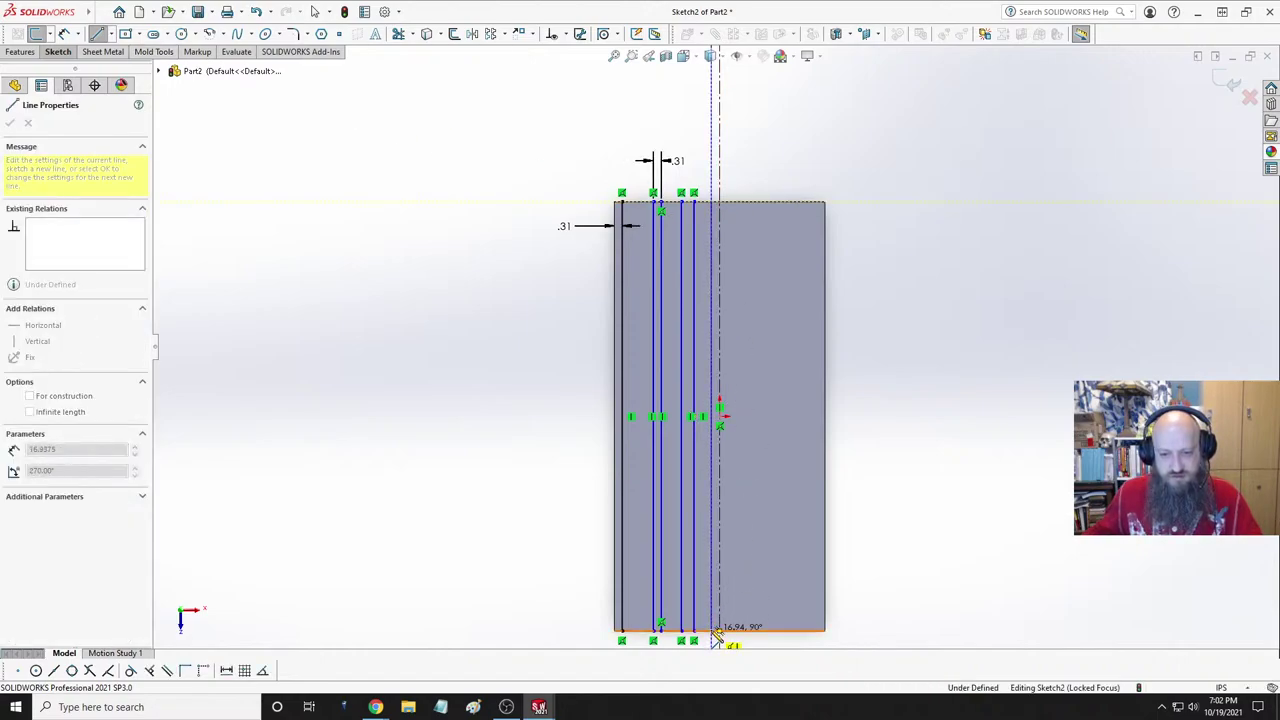
key(Escape)
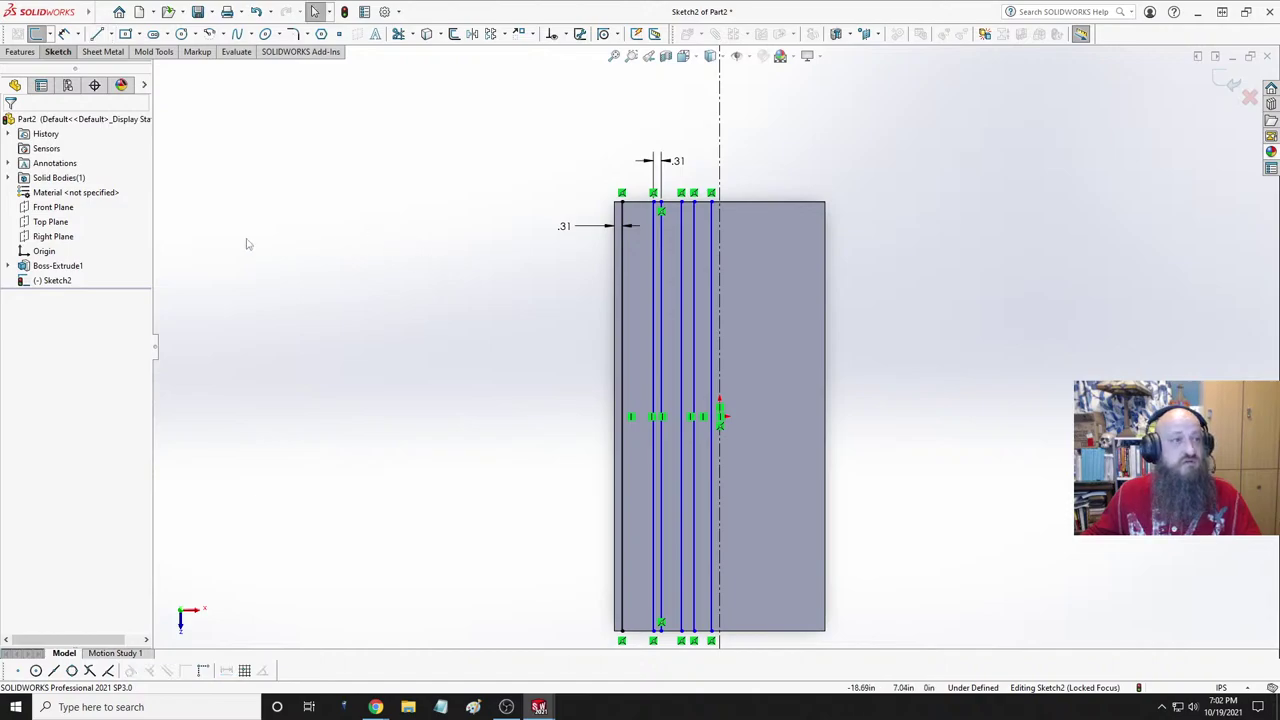
- Dimension the line beside the centerline .66 from the centerline
click(712, 222)
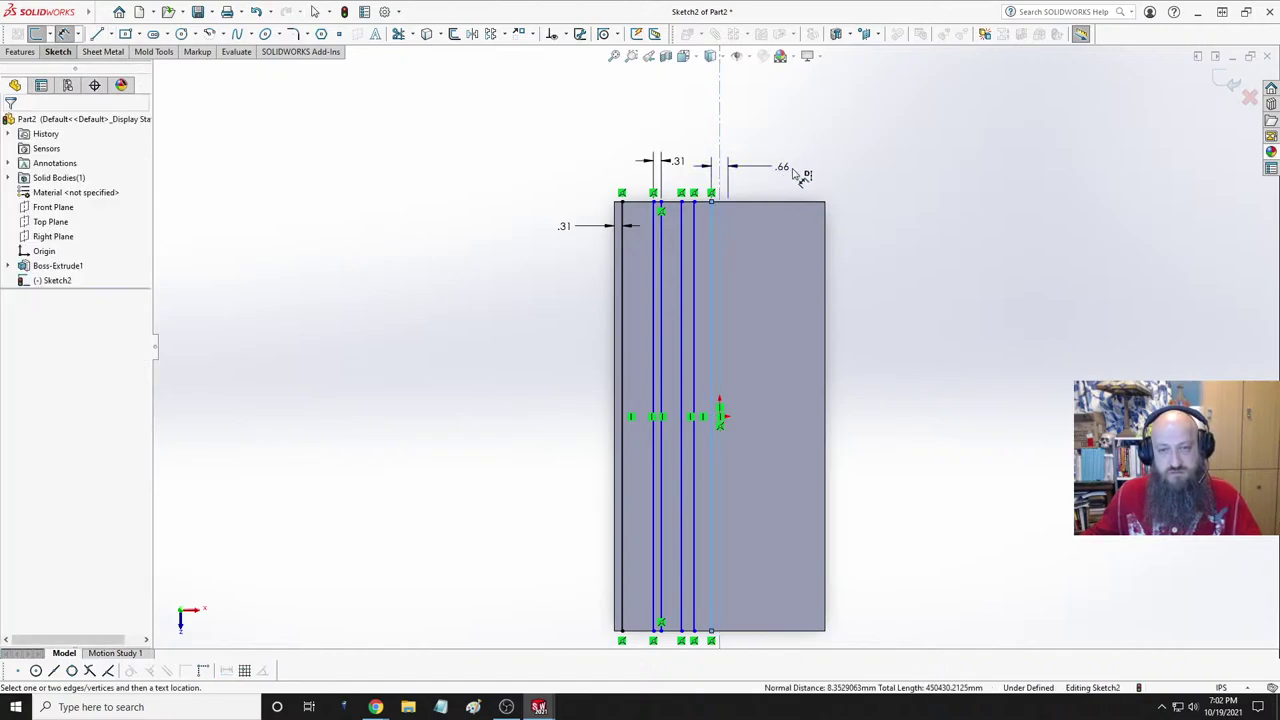
click(845, 187)
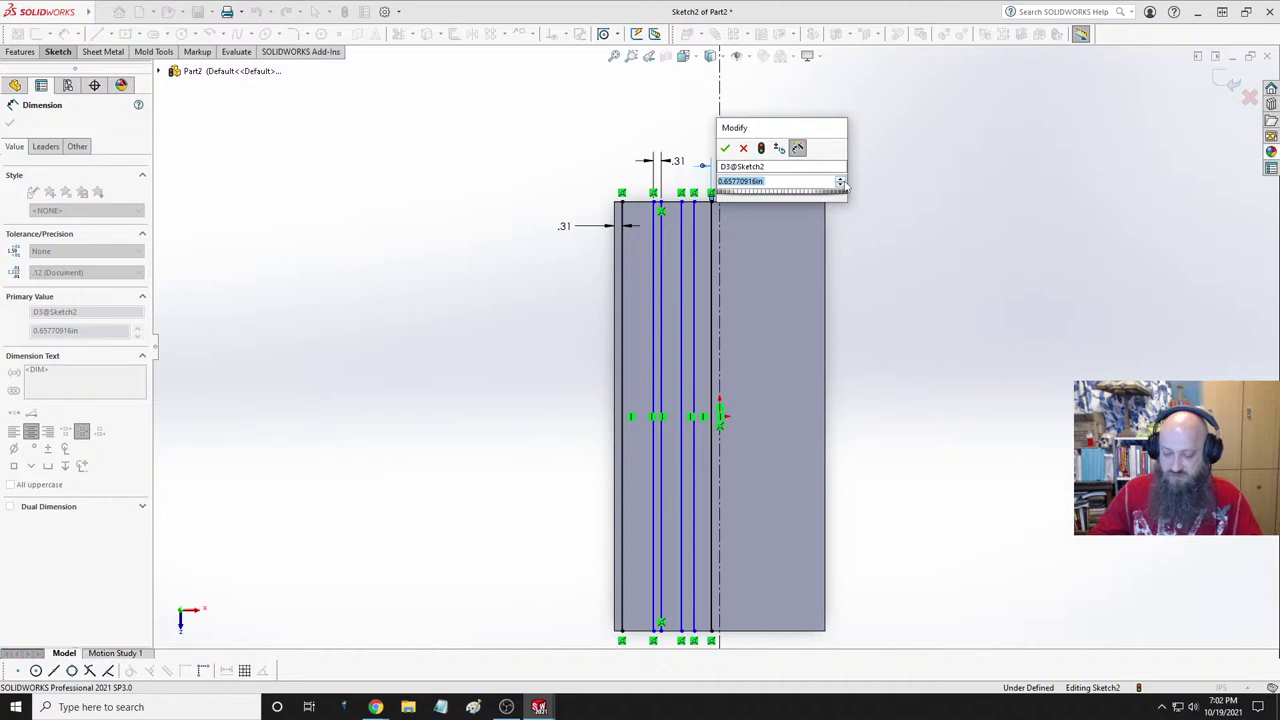
text(.66)
key(Return)
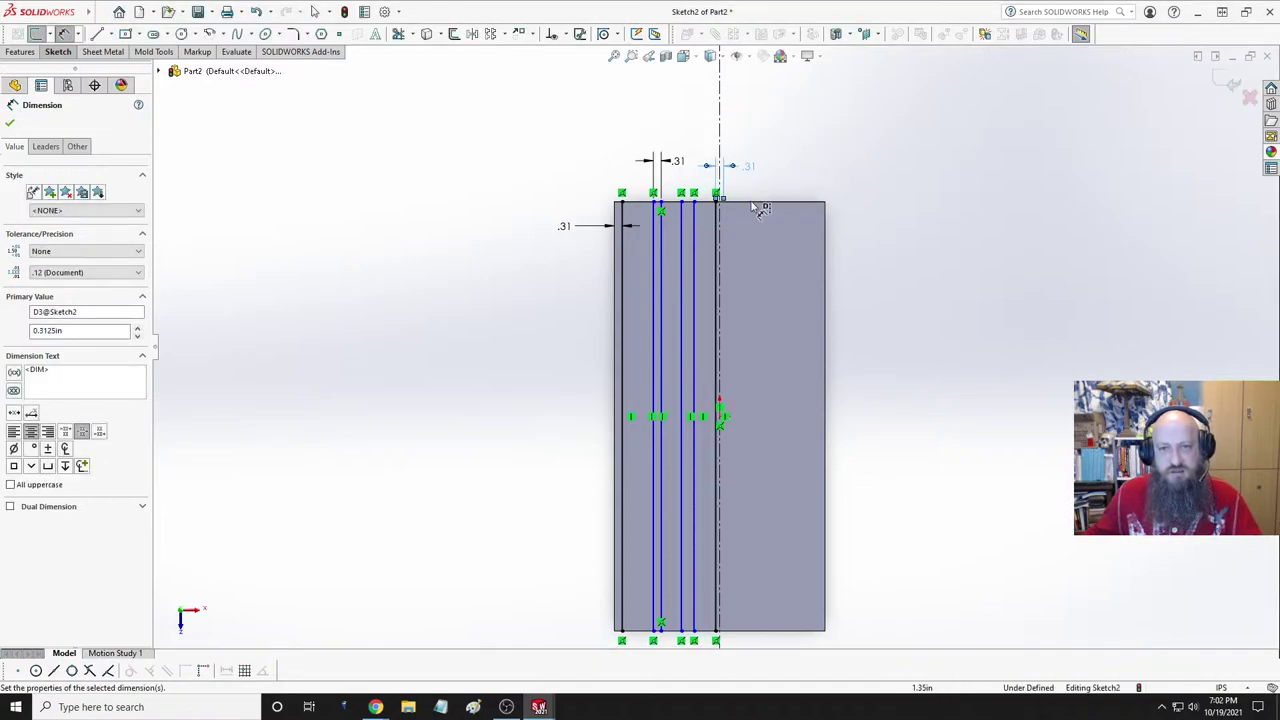
scroll(756, 230, up, 5)
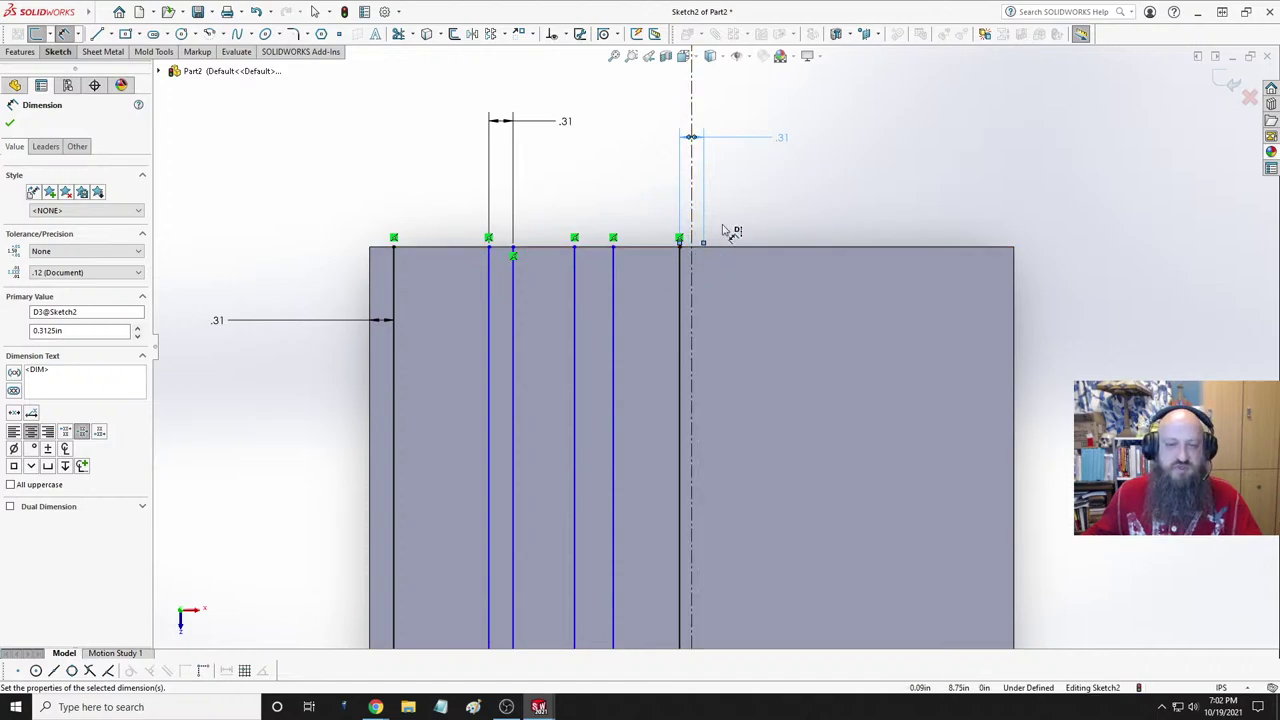
scroll(745, 225, down, 4)
scroll(775, 283, up, 2)
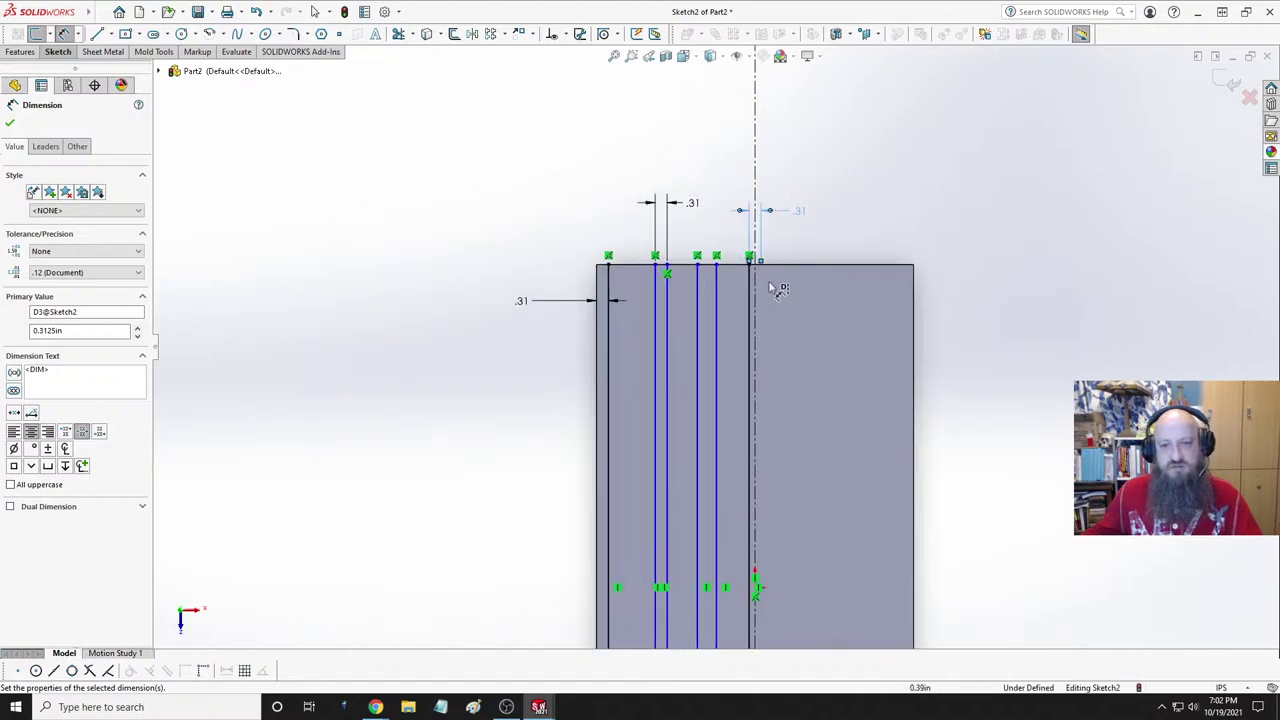
- Space the middle line pair 0.3125 apart and reposition the dimension labels
click(698, 285)
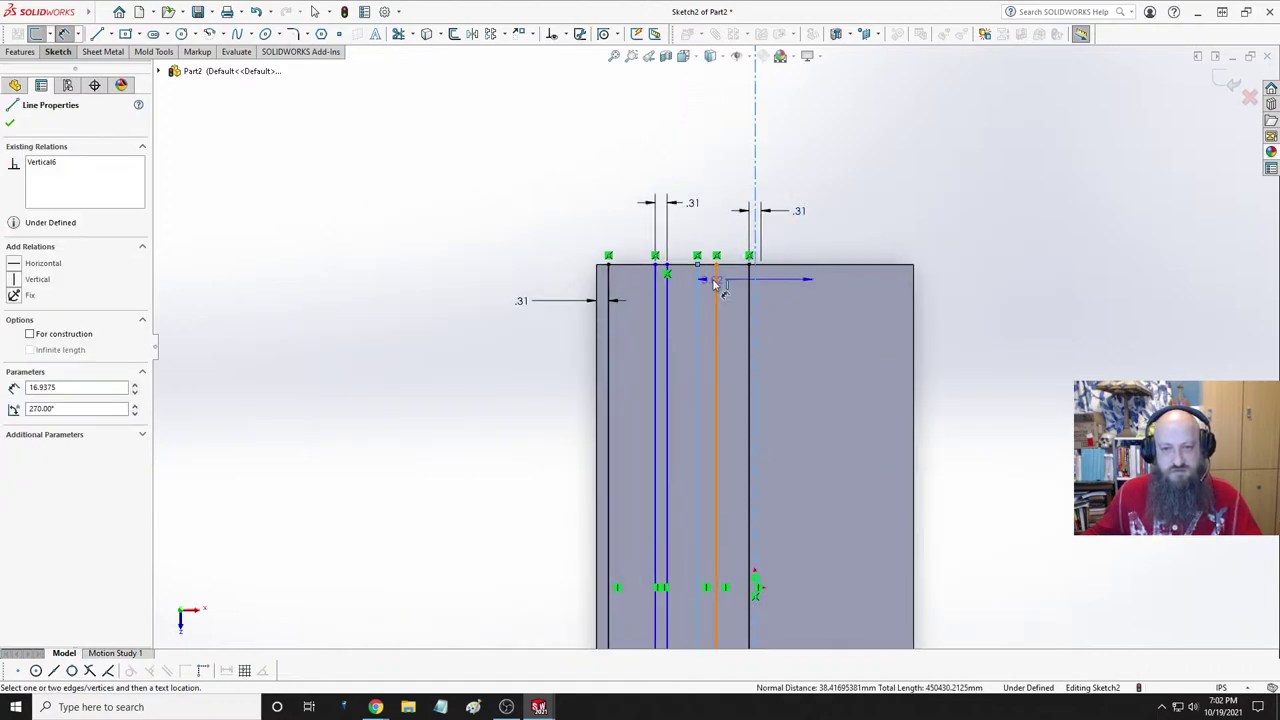
click(715, 272)
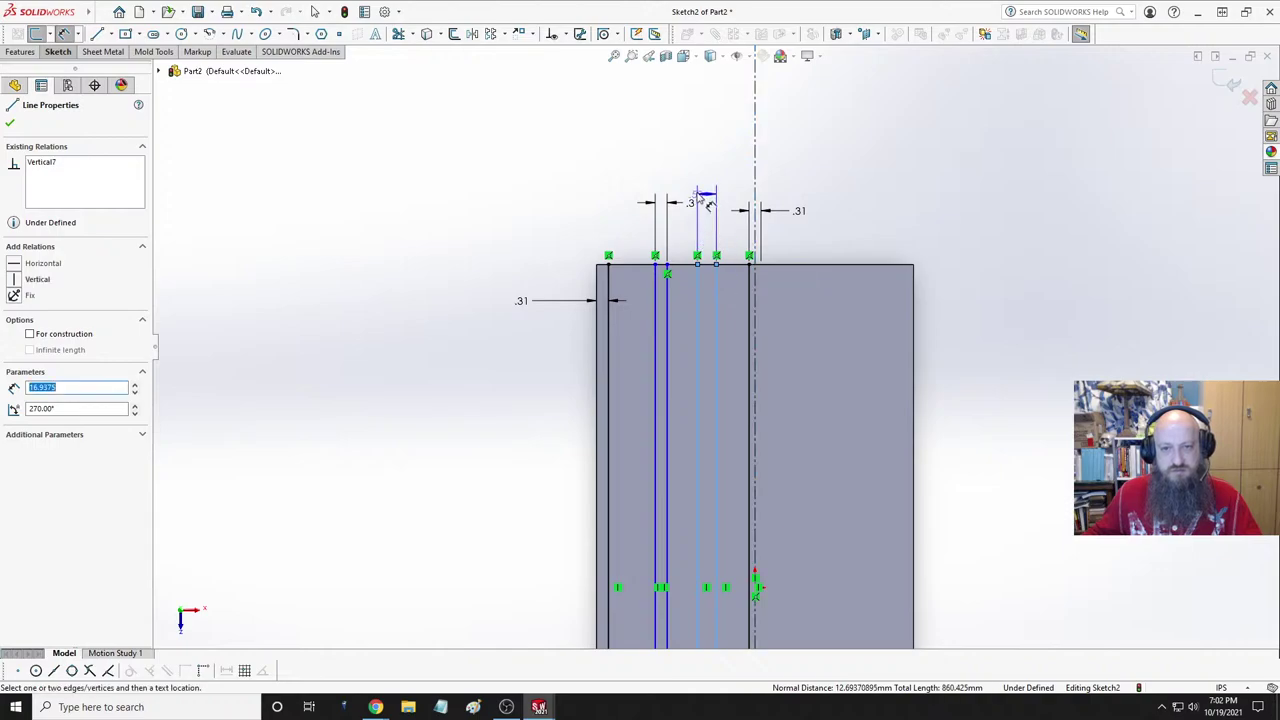
click(718, 162)
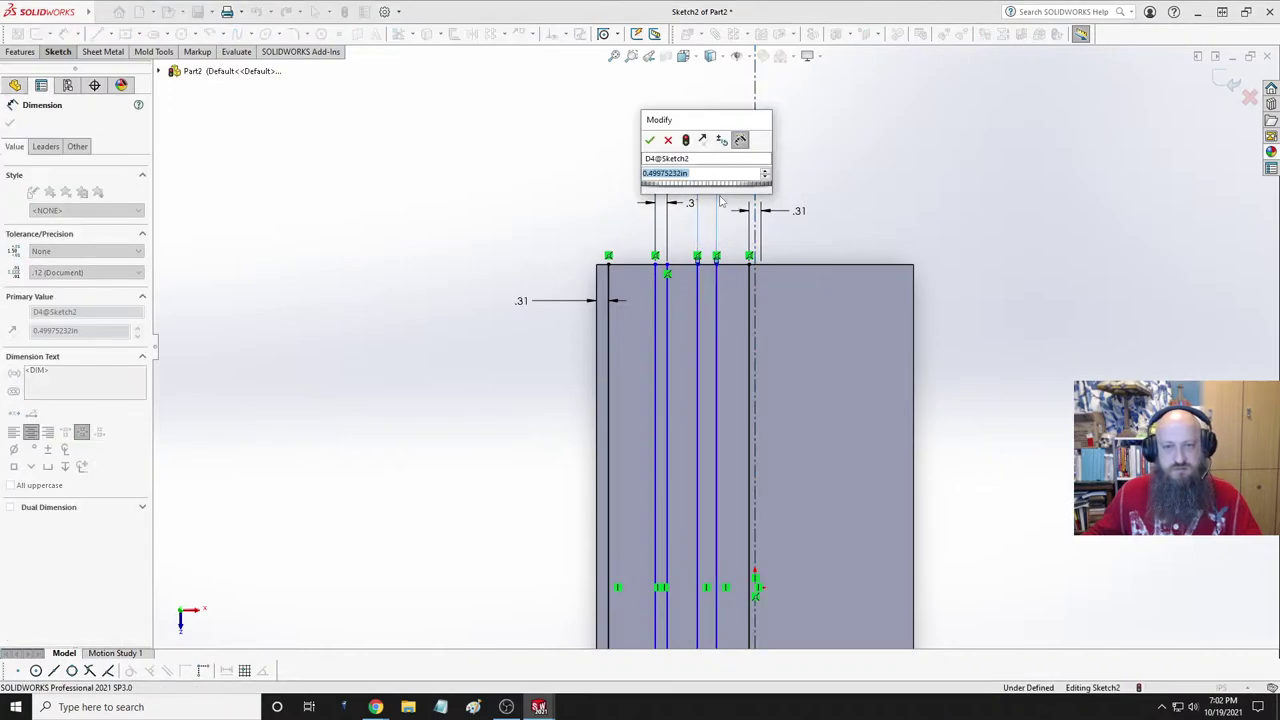
text(.3125)
key(Return)
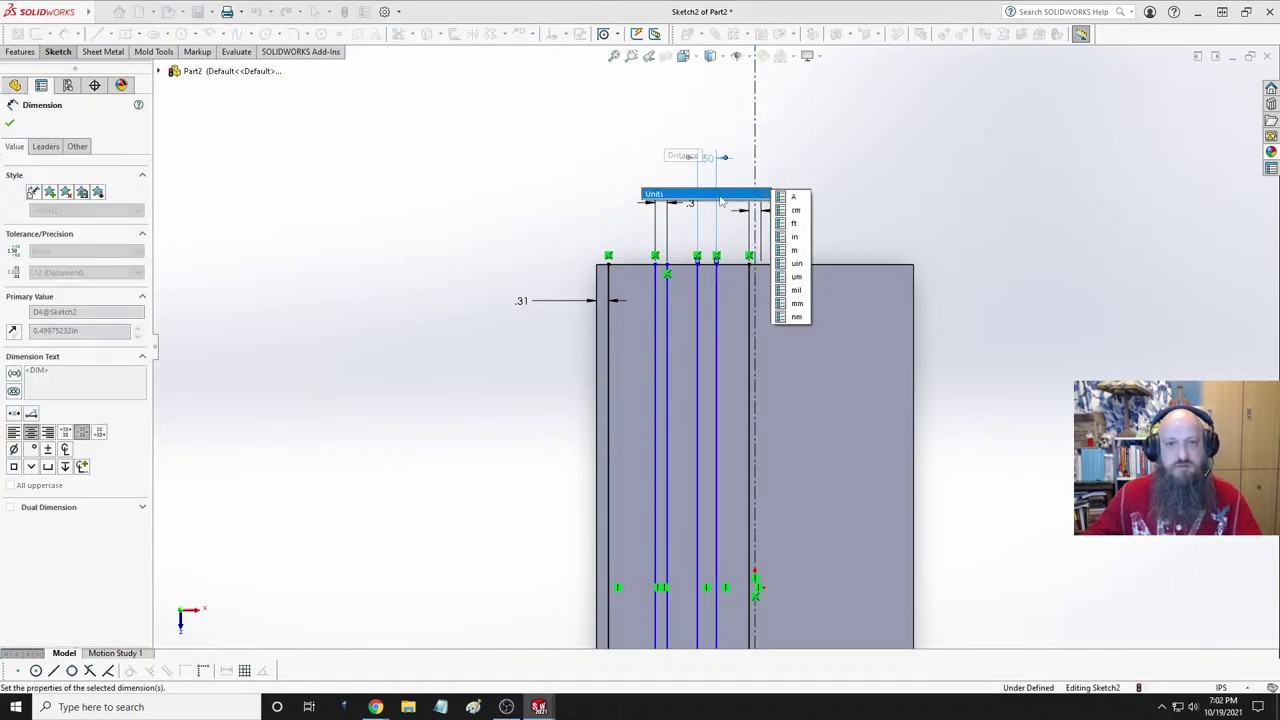
drag(690, 205, 622, 205)
click(703, 158)
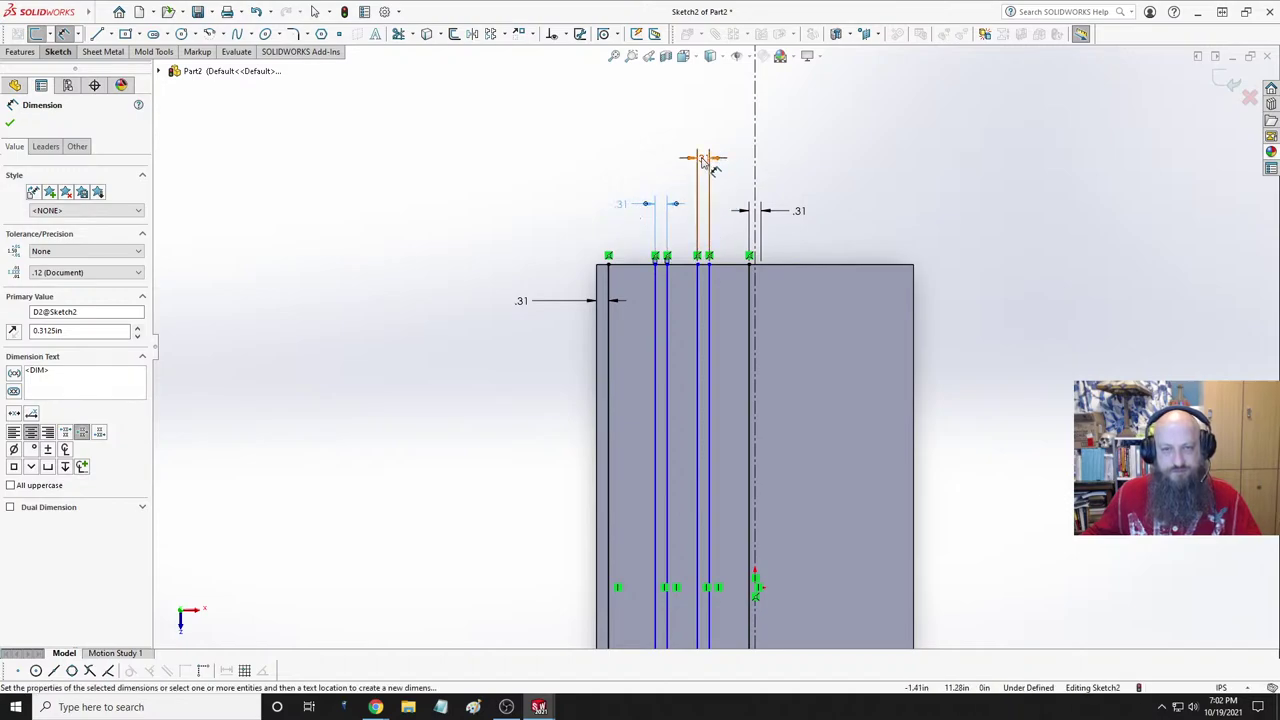
click(646, 177)
key(Escape)
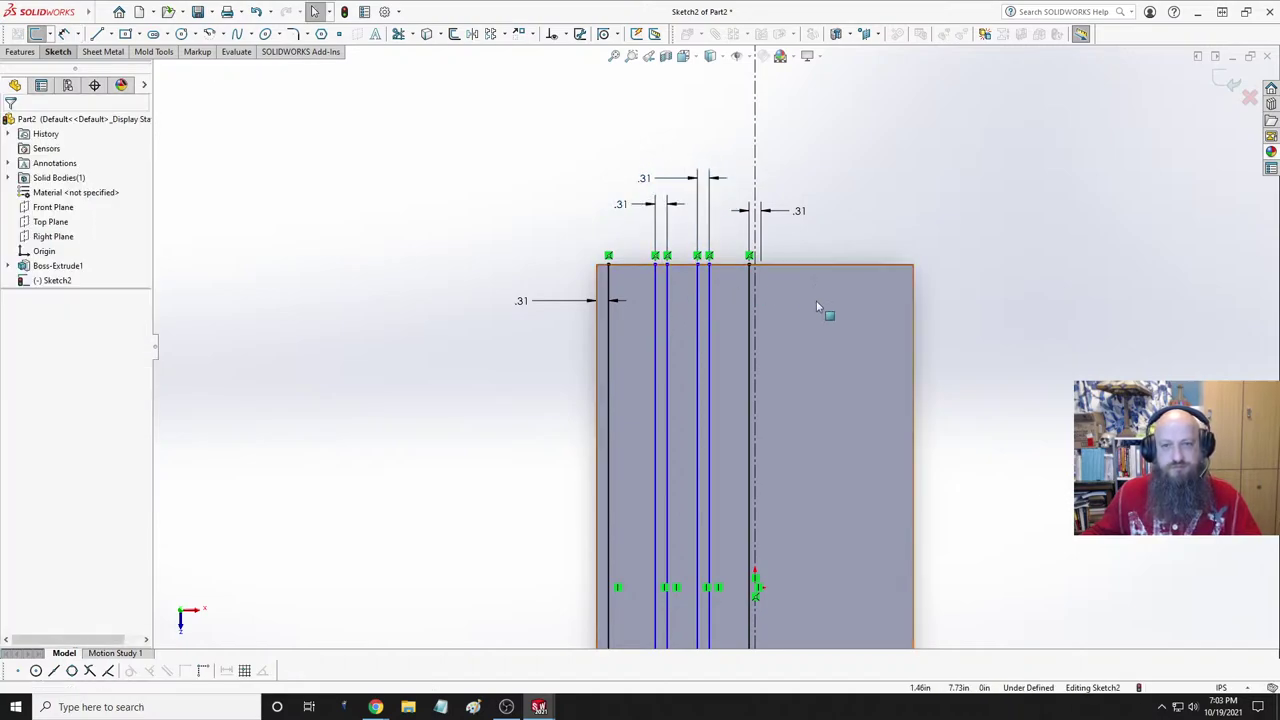
scroll(816, 310, up, 5)
scroll(805, 330, down, 2)
scroll(703, 267, down, 3)
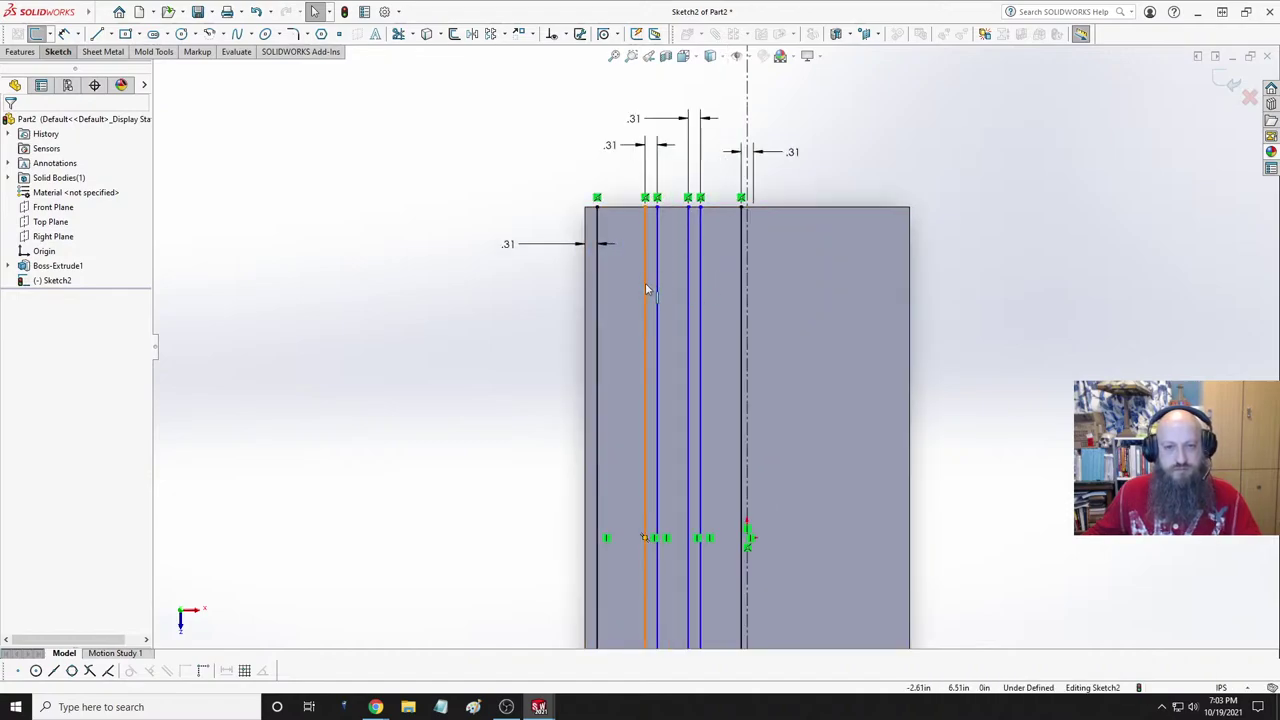
- Slide the middle vertical line pair into place between the dimensioned lines
mouse_move(645, 282)
mouse_down()
mouse_move(620, 284)
mouse_move(660, 281)
mouse_up()
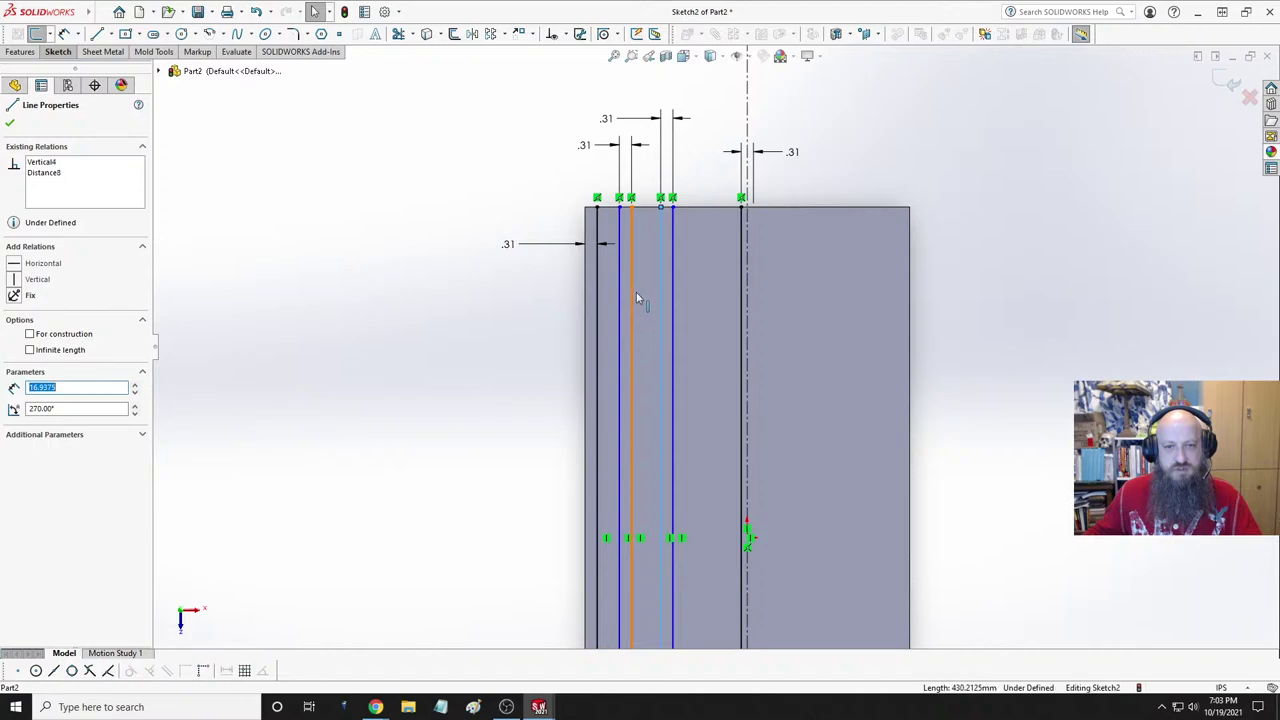
drag(644, 290, 639, 288)
click(639, 288)
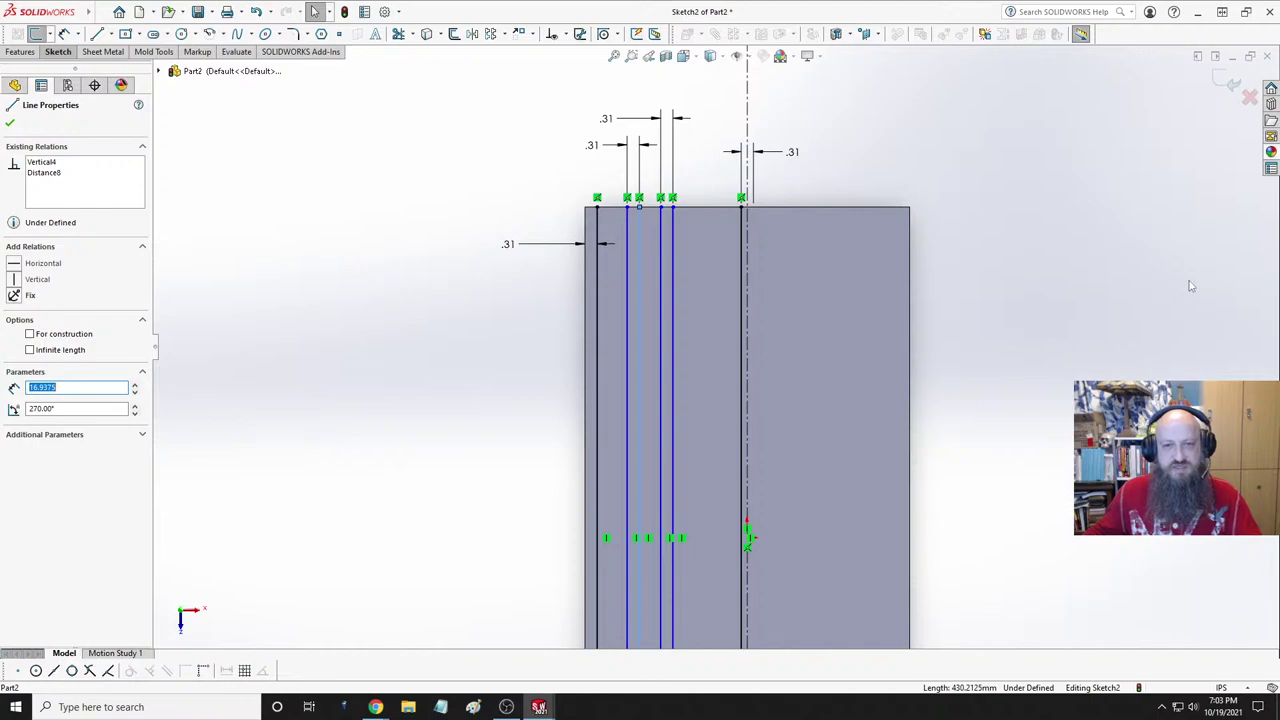
key(Escape)
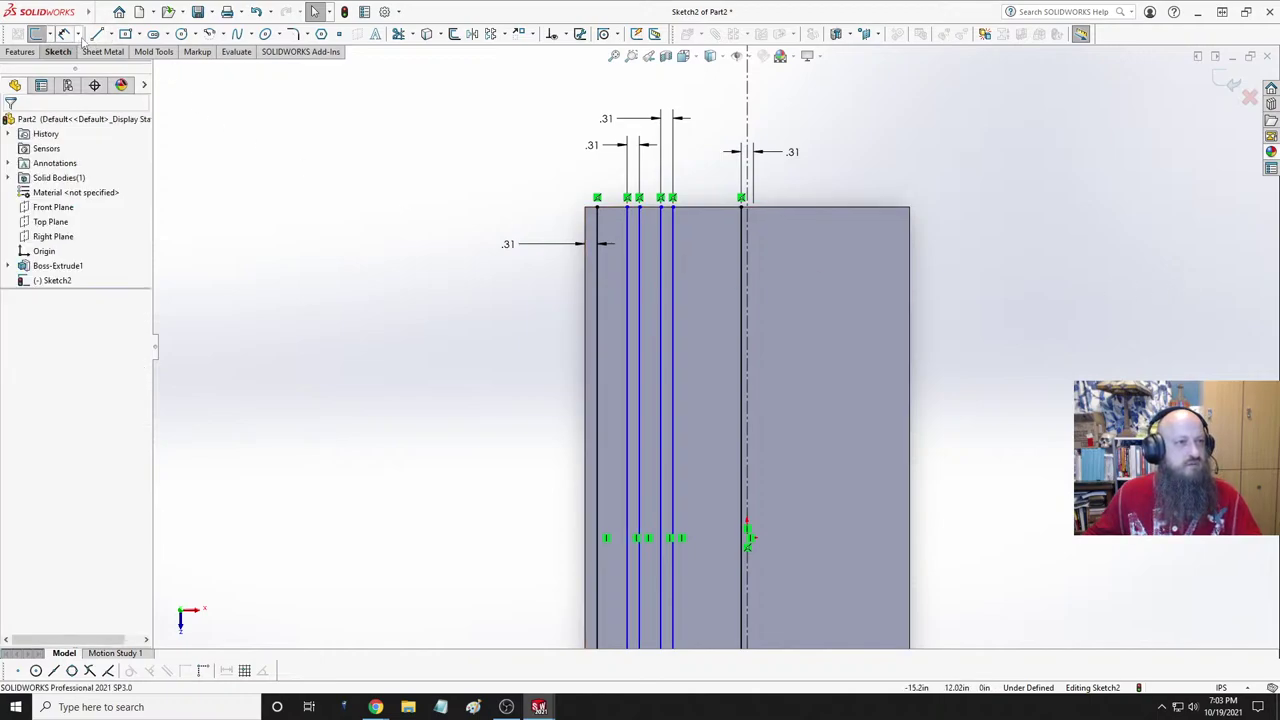
- Draw two more full-height vertical lines just left of the centerline
key(l)
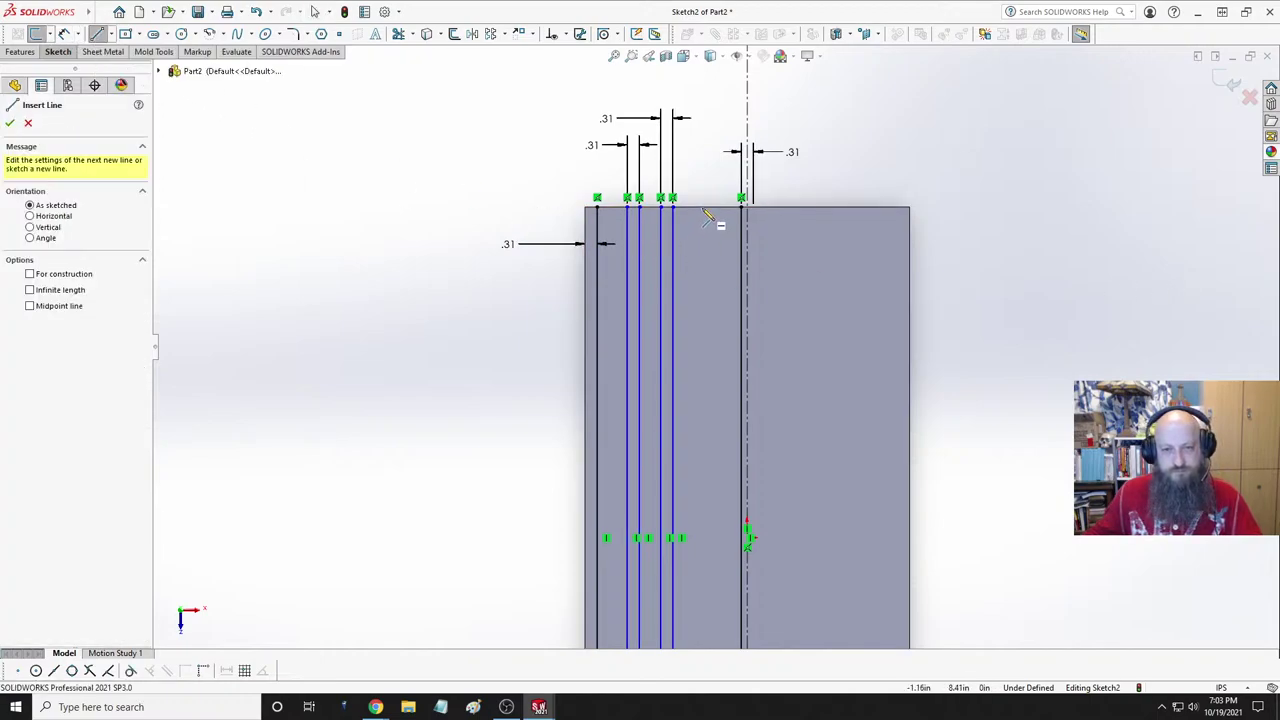
click(703, 208)
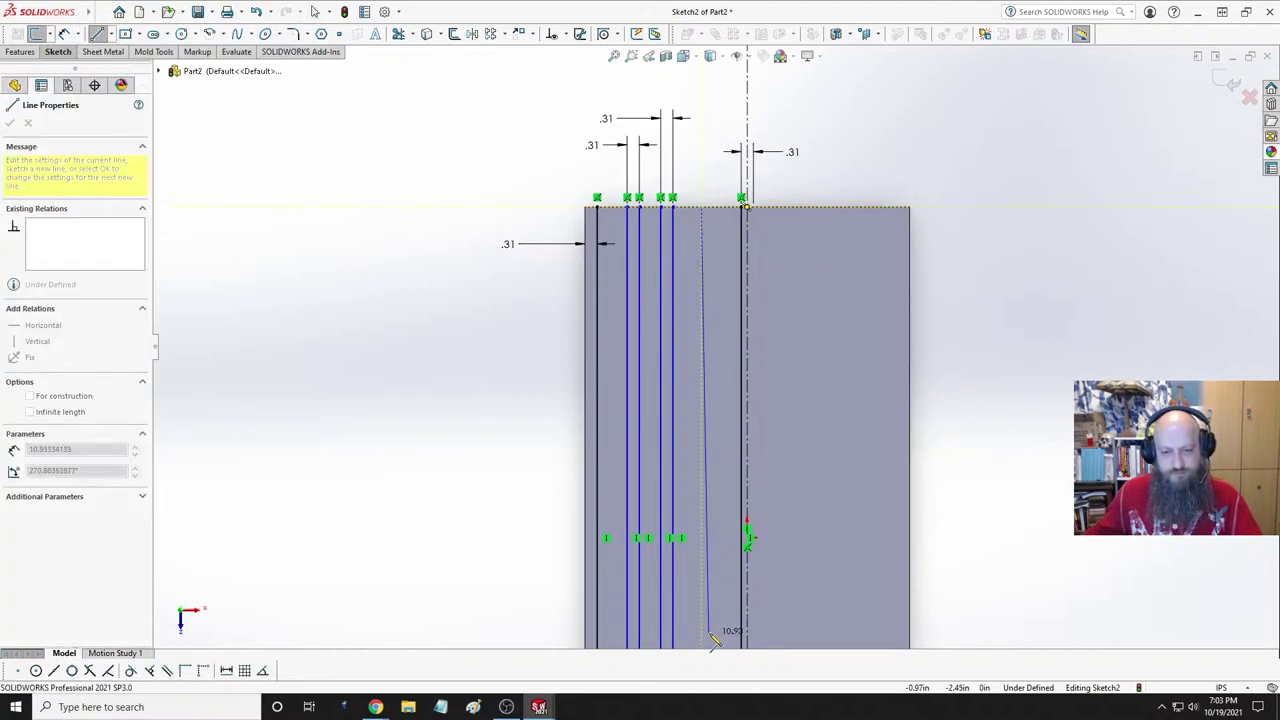
scroll(714, 630, up, 3)
scroll(716, 610, down, 1)
scroll(723, 580, up, 4)
scroll(723, 580, down, 4)
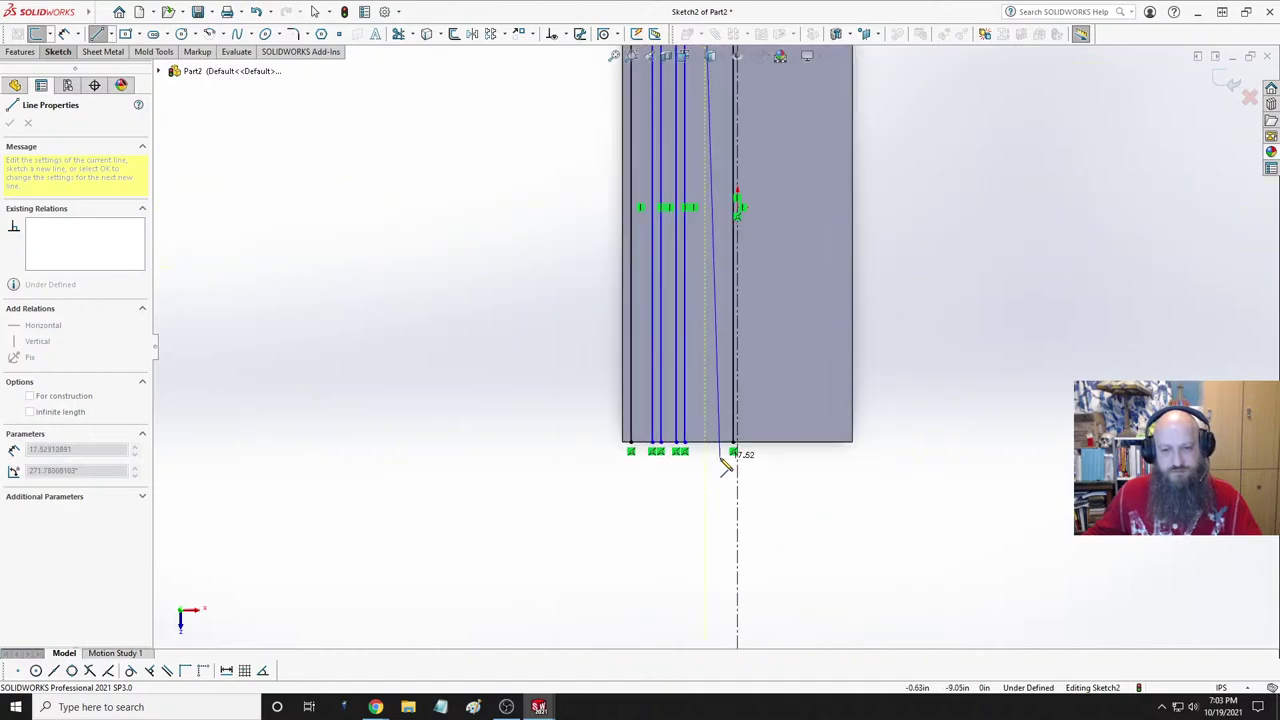
double_click(706, 451)
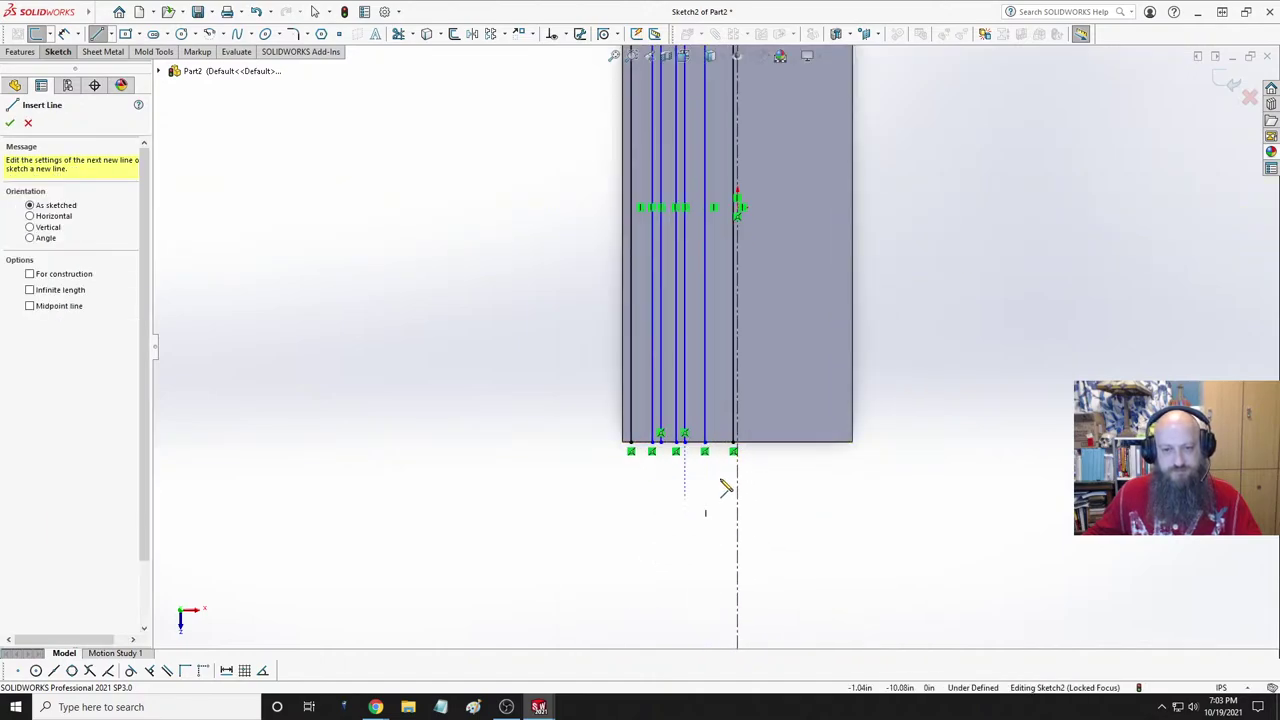
click(736, 442)
scroll(722, 347, up, 3)
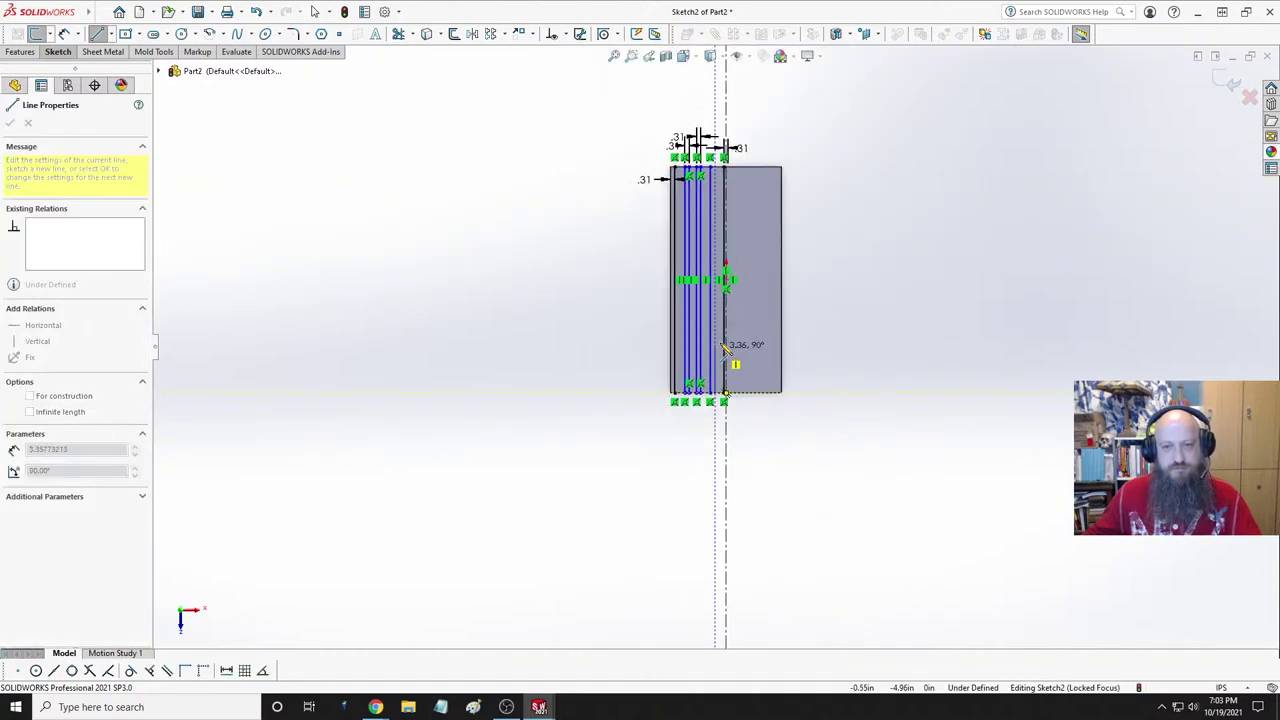
scroll(723, 167, down, 5)
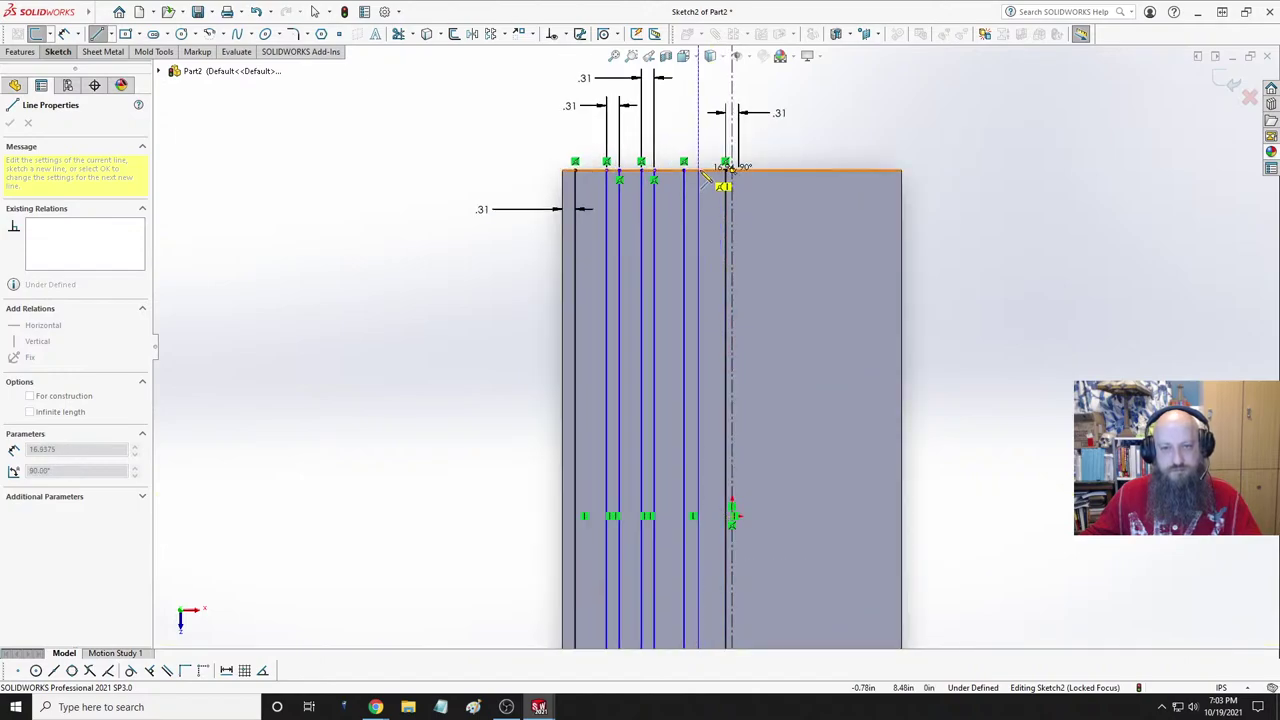
click(725, 171)
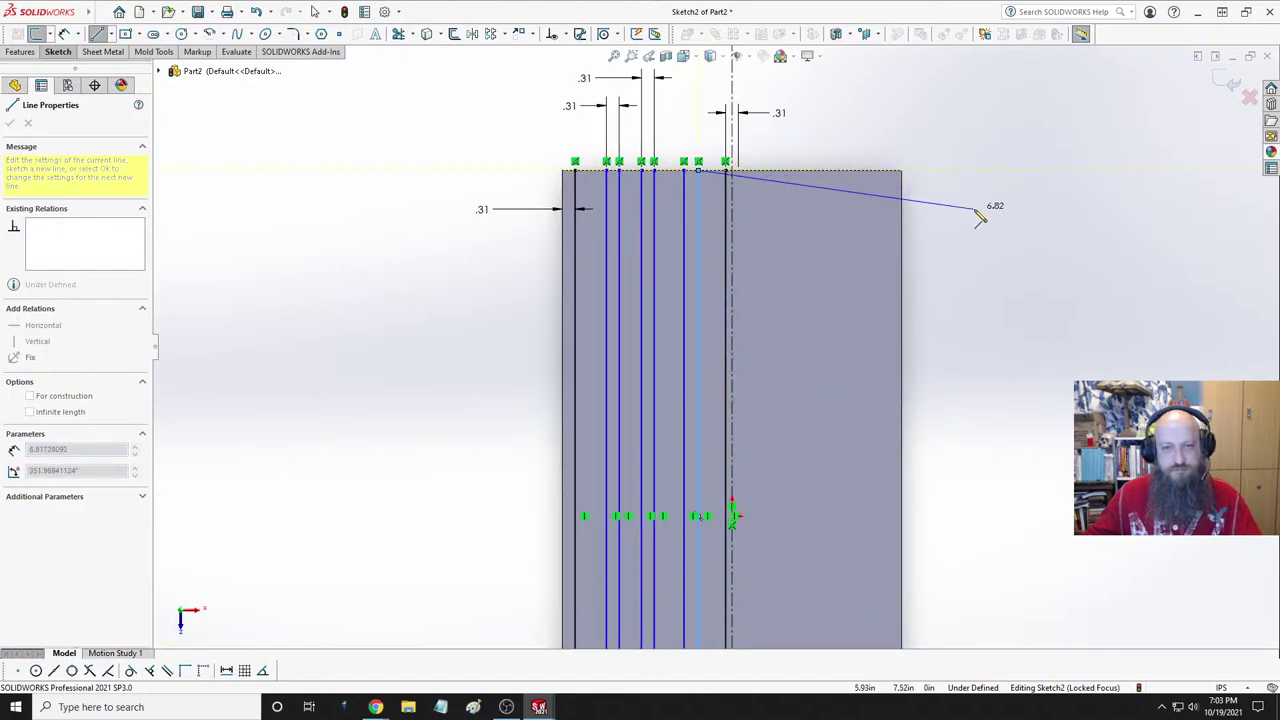
key(Escape)
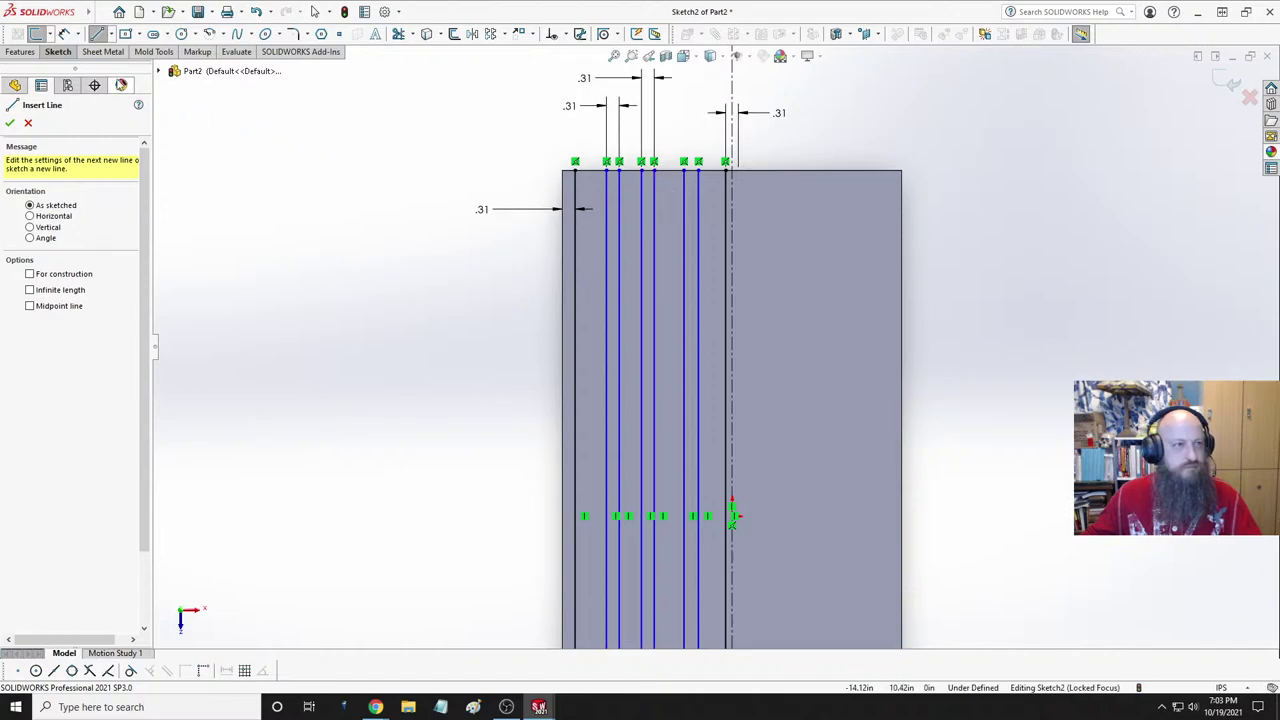
click(97, 33)
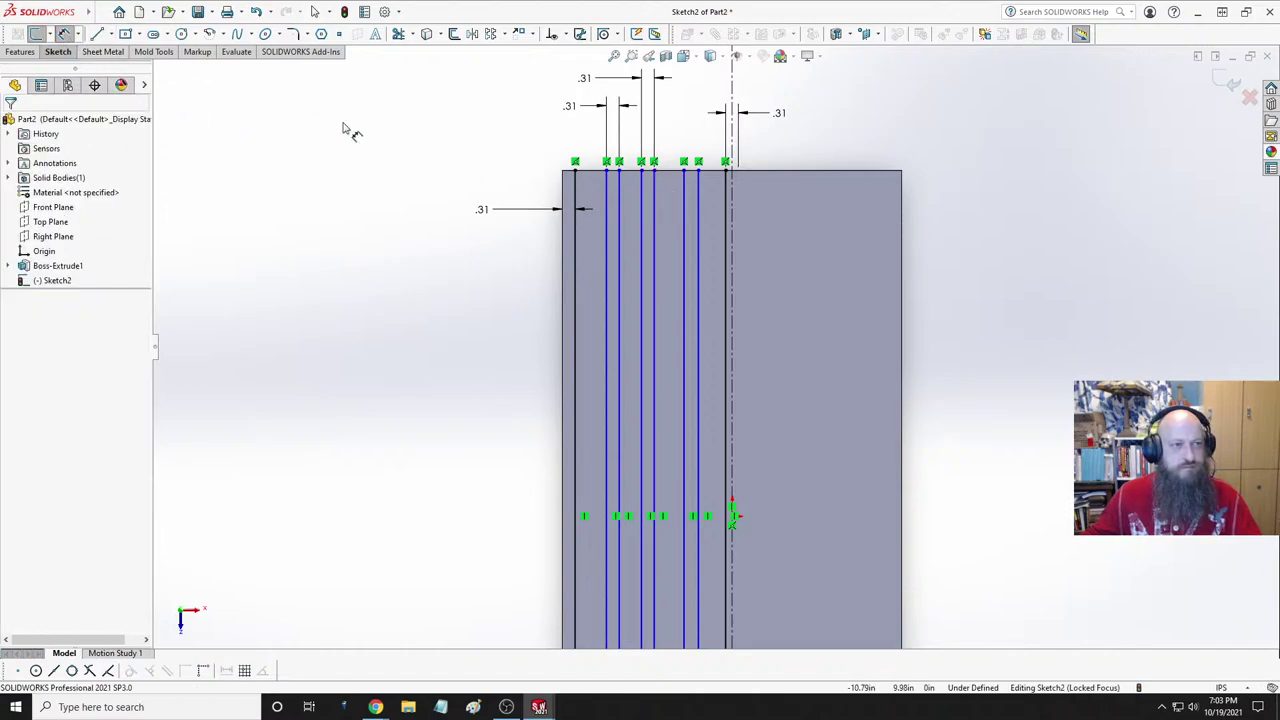
- Dimension the new line pair .312 apart
click(685, 190)
click(697, 190)
scroll(620, 198, down, 2)
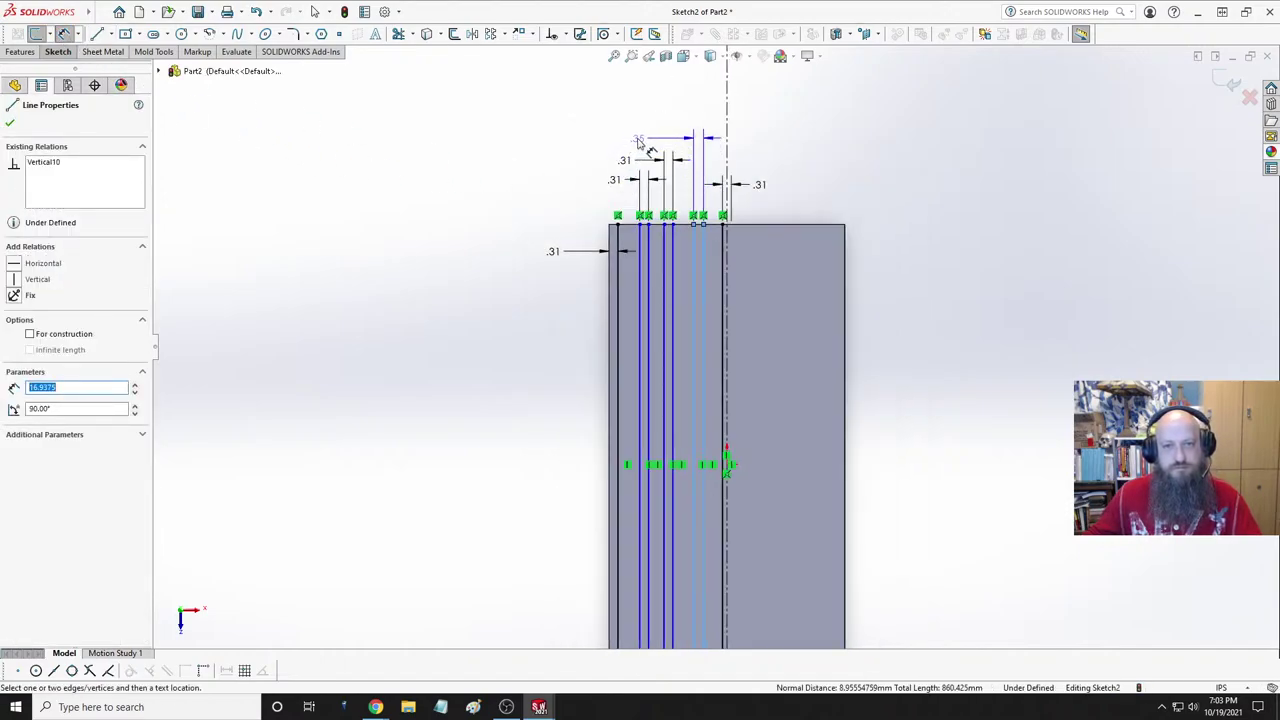
click(638, 141)
text(312)
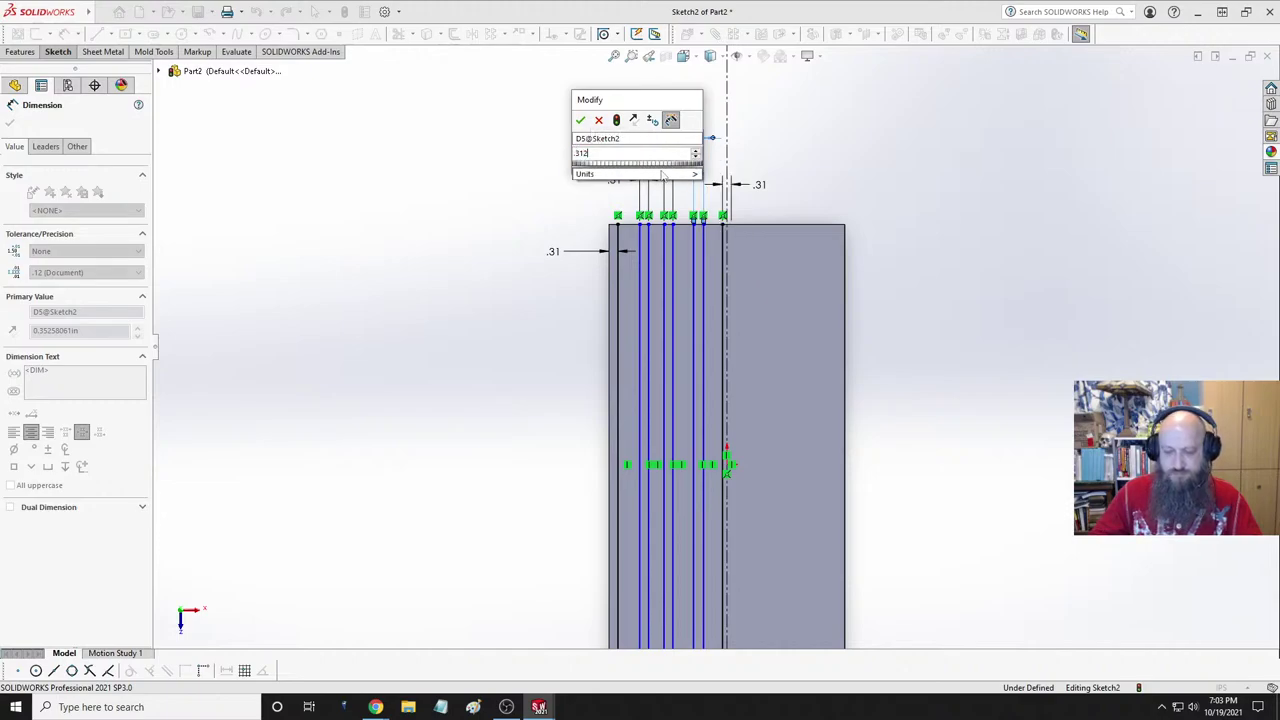
key(Return)
key(Escape)
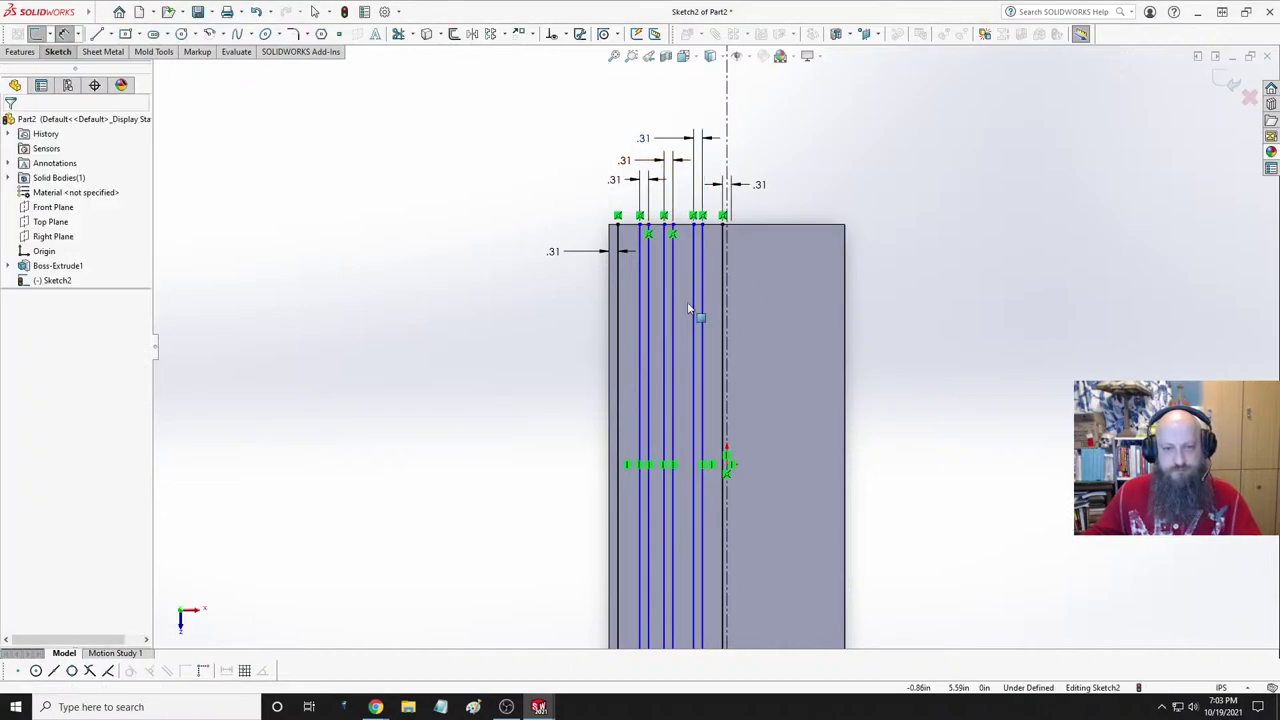
scroll(688, 309, up, 2)
- Slide the new pair left into position and copy the first dimension's name D1@Sketch2
click(692, 280)
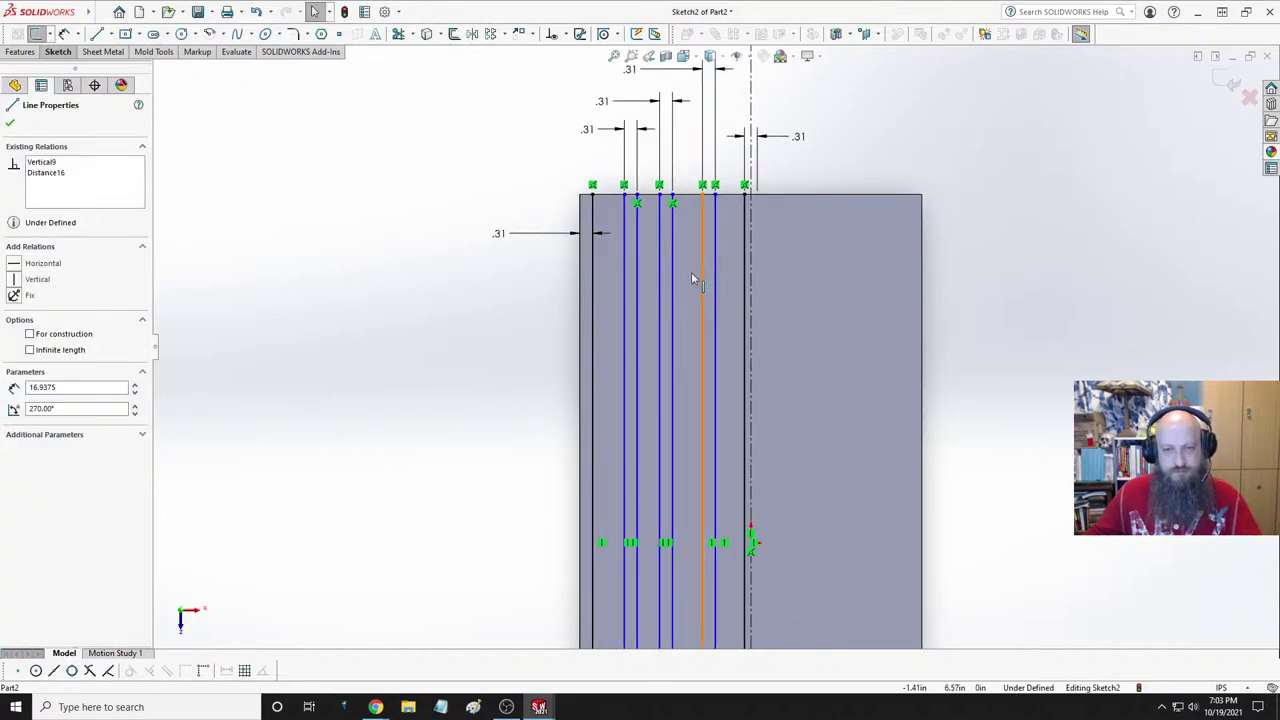
mouse_move(691, 279)
mouse_down()
mouse_move(674, 297)
mouse_move(644, 281)
mouse_move(636, 296)
mouse_move(614, 293)
mouse_up()
click(490, 289)
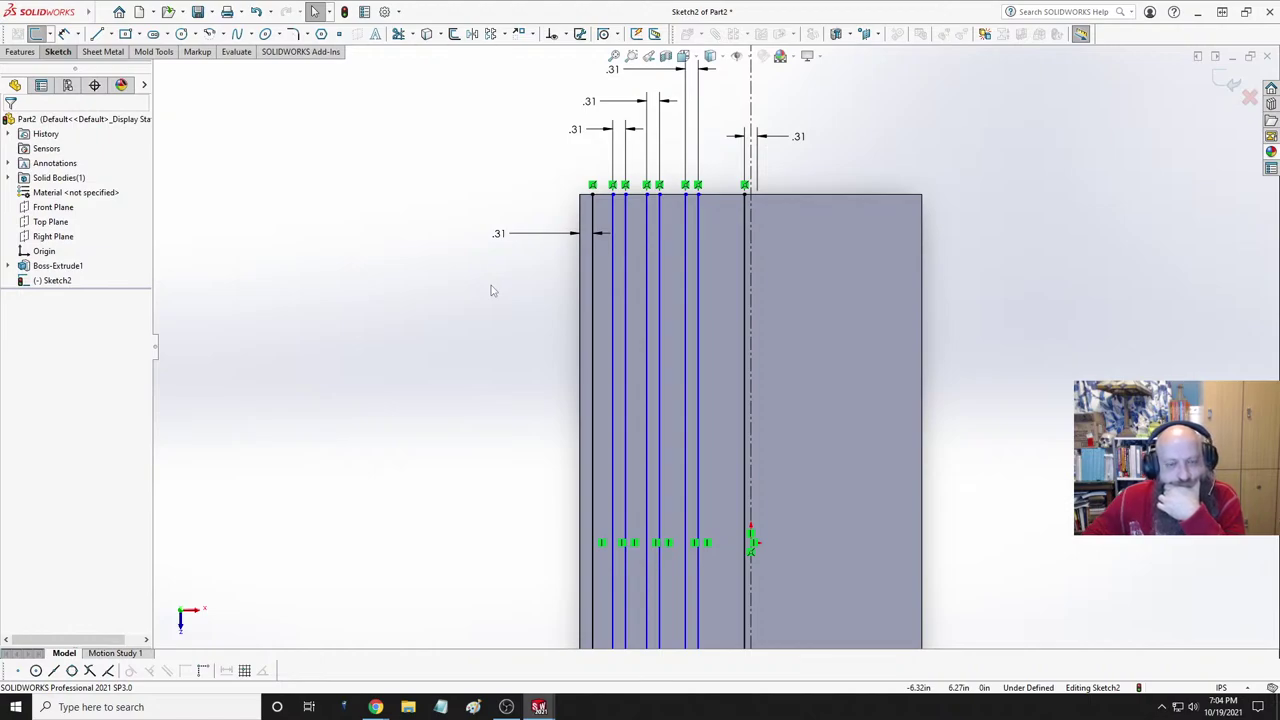
click(505, 243)
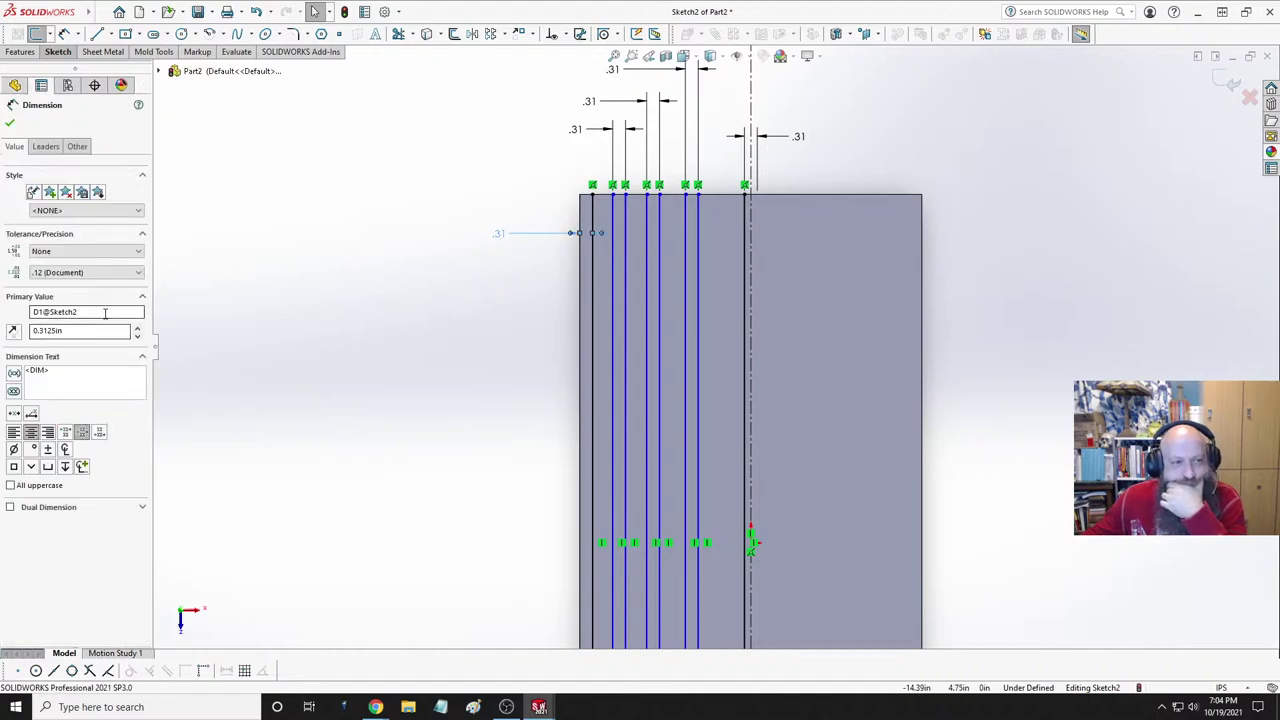
drag(120, 311, 2, 307)
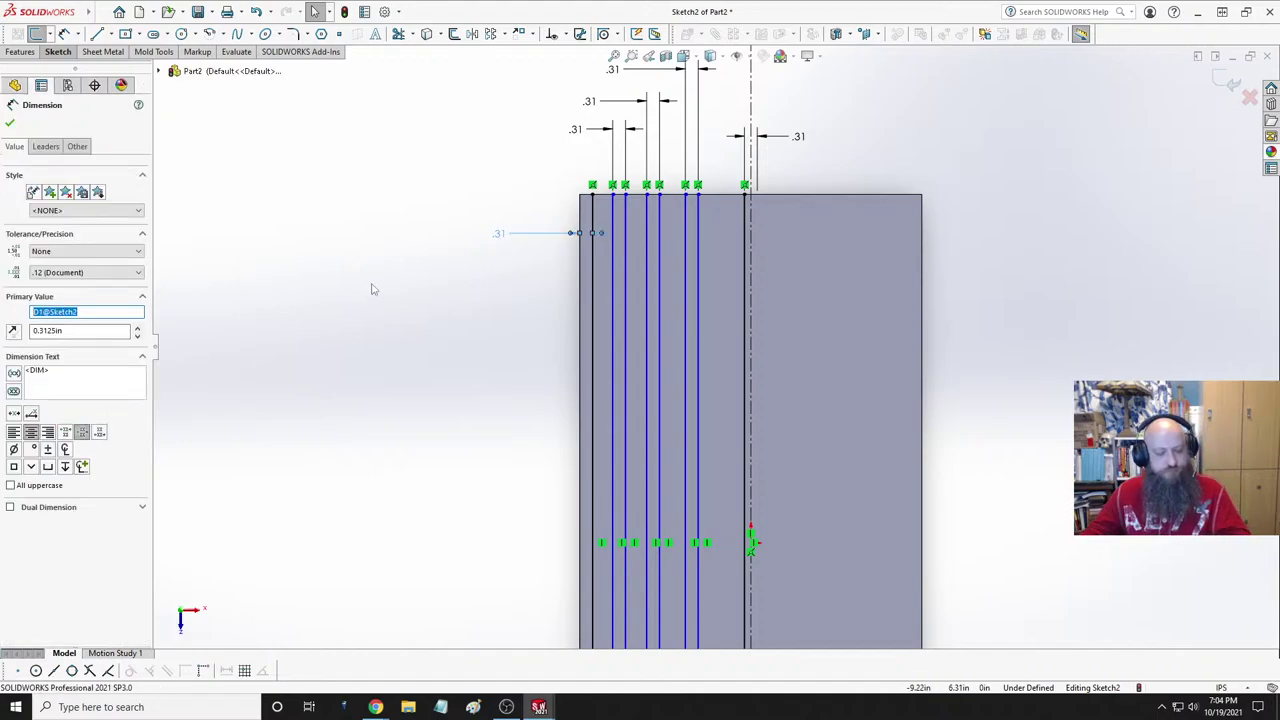
click(10, 122)
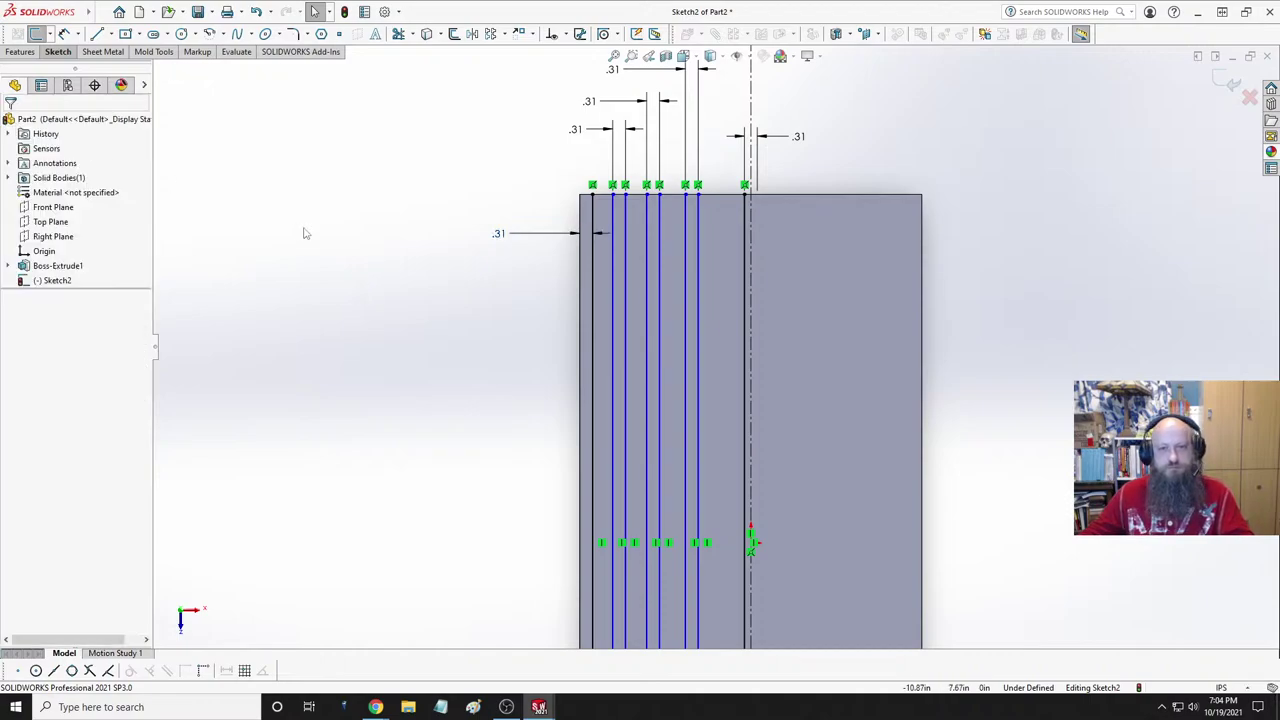
- Link the centerline and topmost .31 dimensions to D1@Sketch2 with equations
click(800, 140)
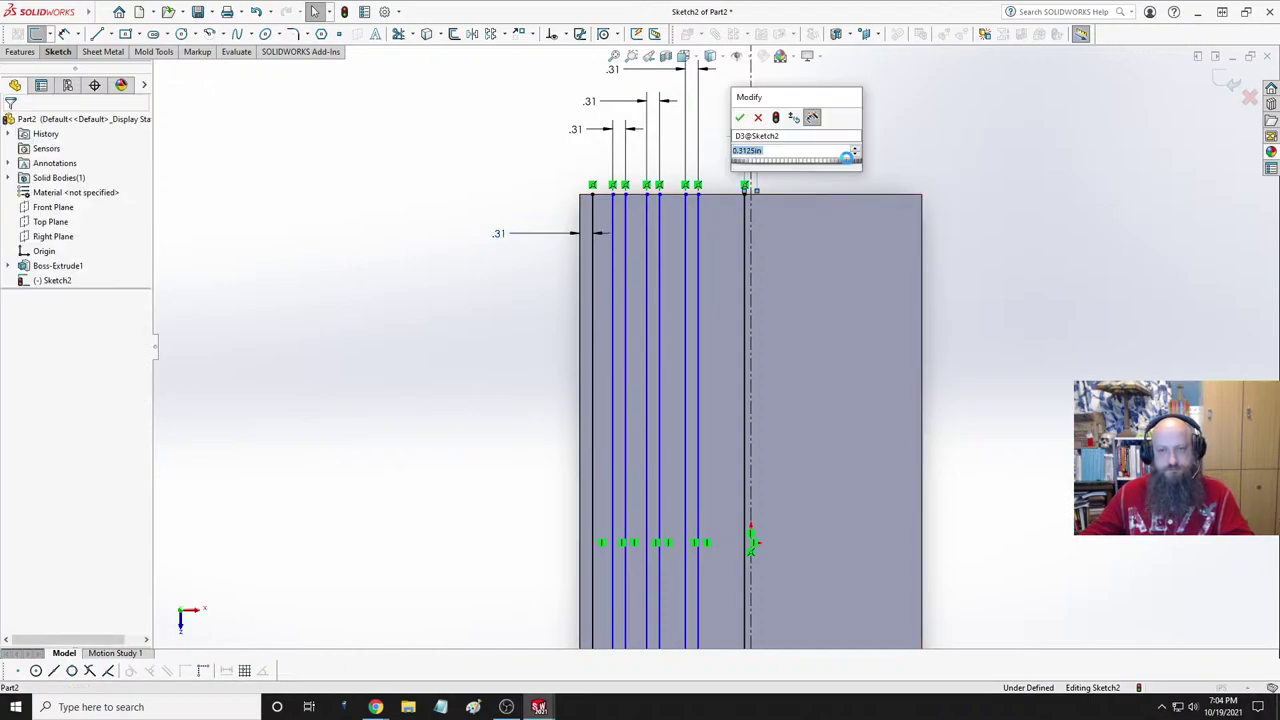
text(=)
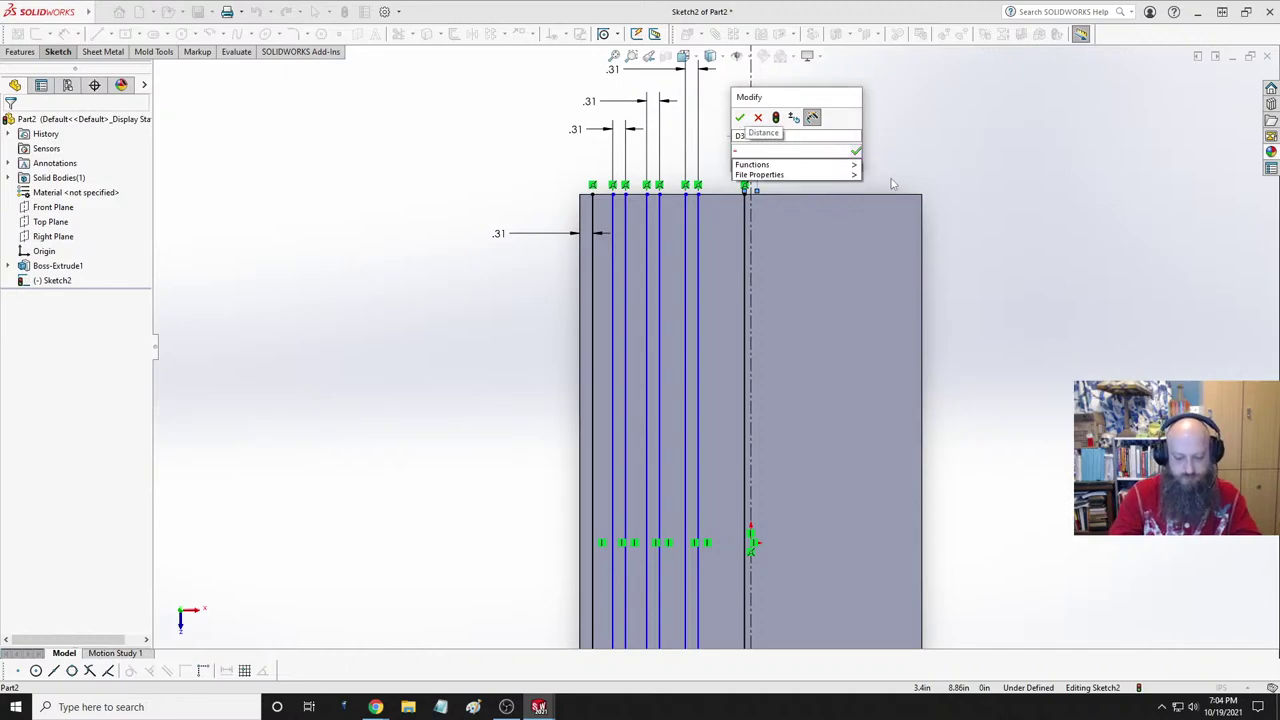
text(1@Sketch2")
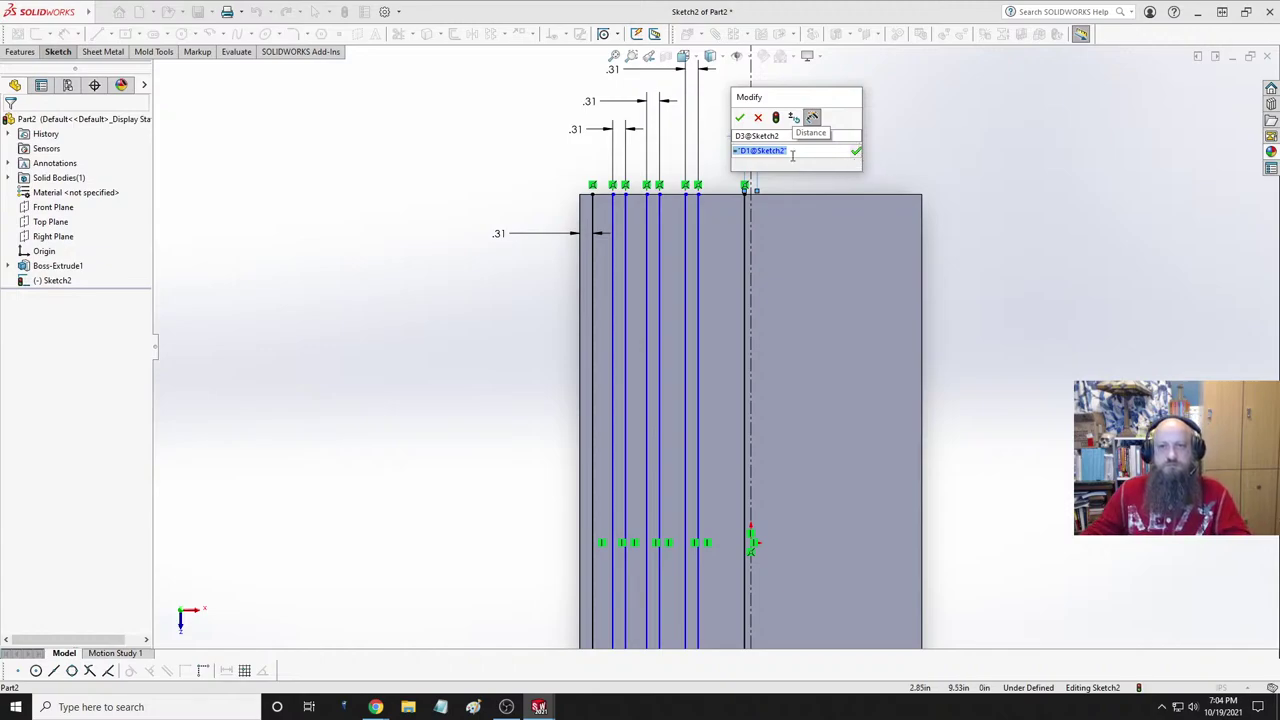
key(Return)
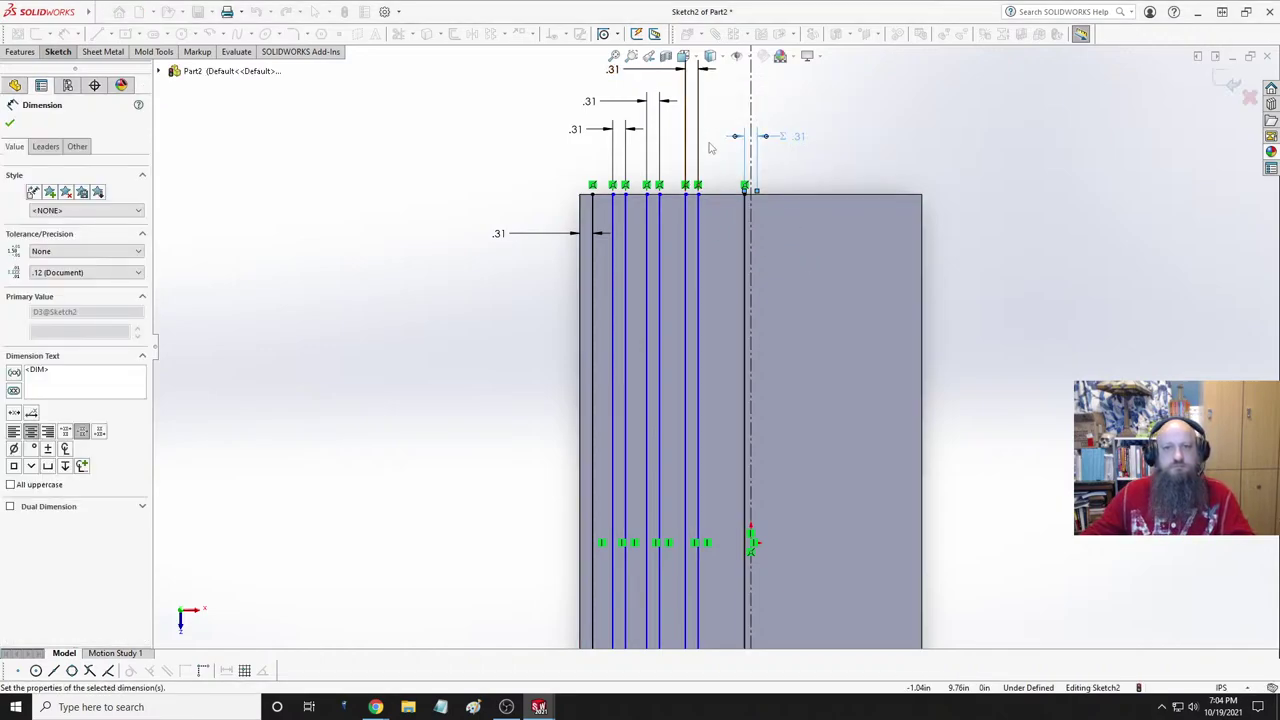
scroll(709, 148, down, 3)
scroll(706, 150, up, 4)
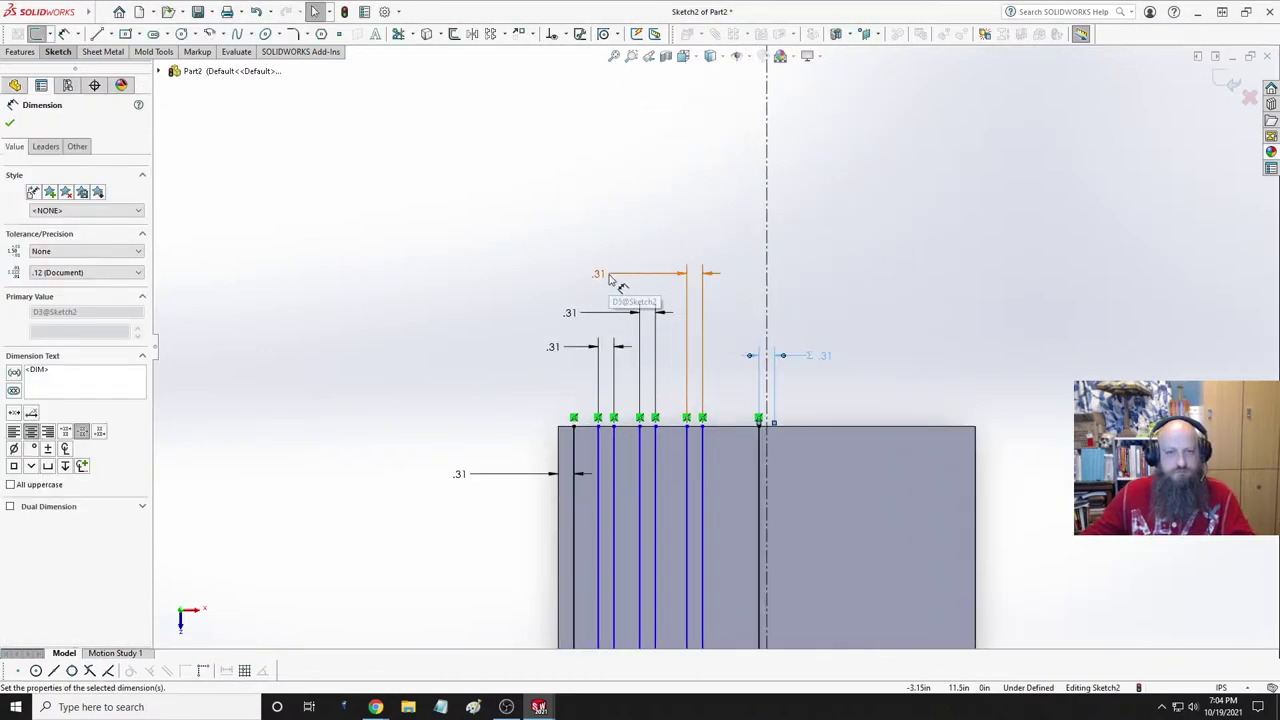
double_click(603, 275)
text(="D1@Sketch2")
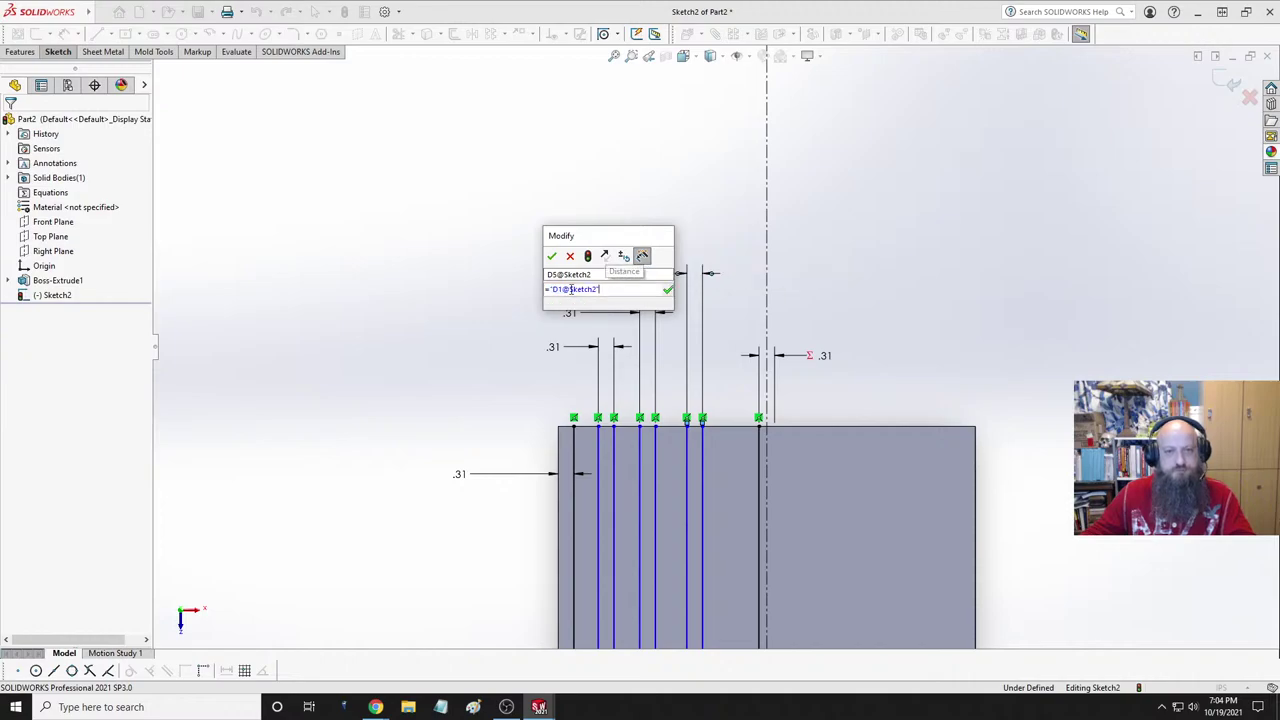
key(Return)
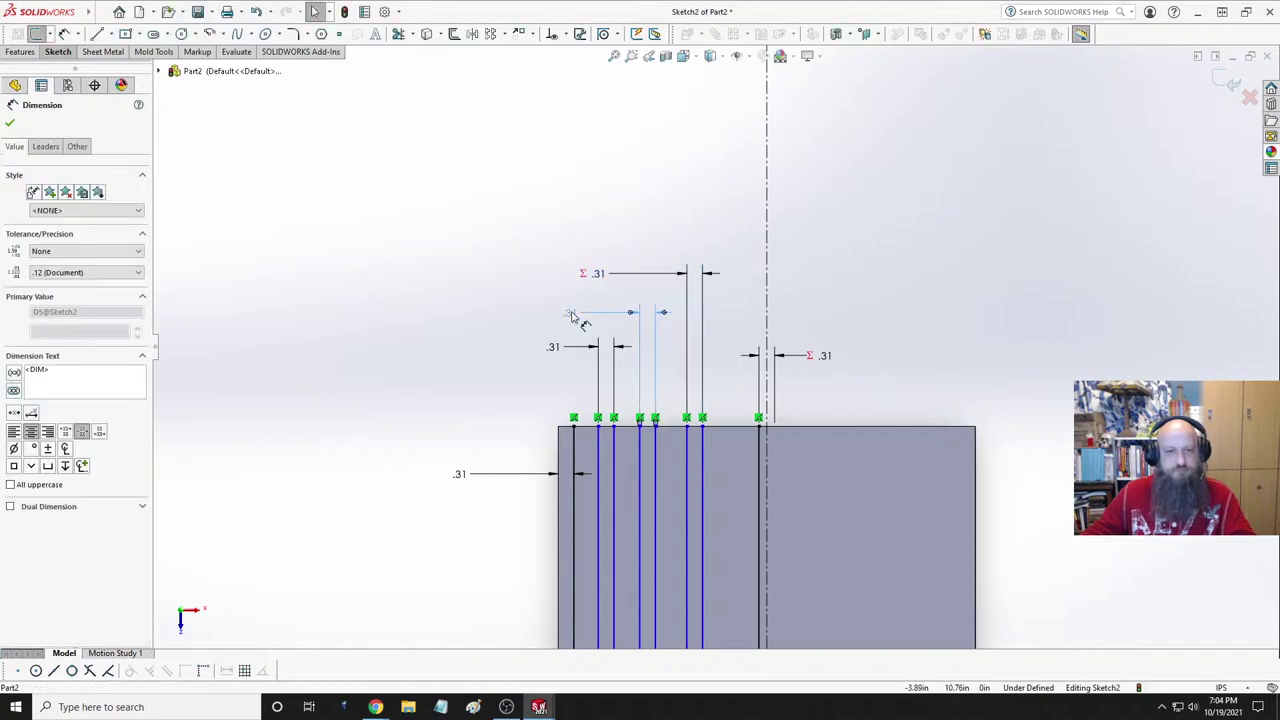
- Link the remaining .31 spacing dimensions (D4, D2) to D1@Sketch2 as well
double_click(572, 316)
text(="D1@Sketch2")
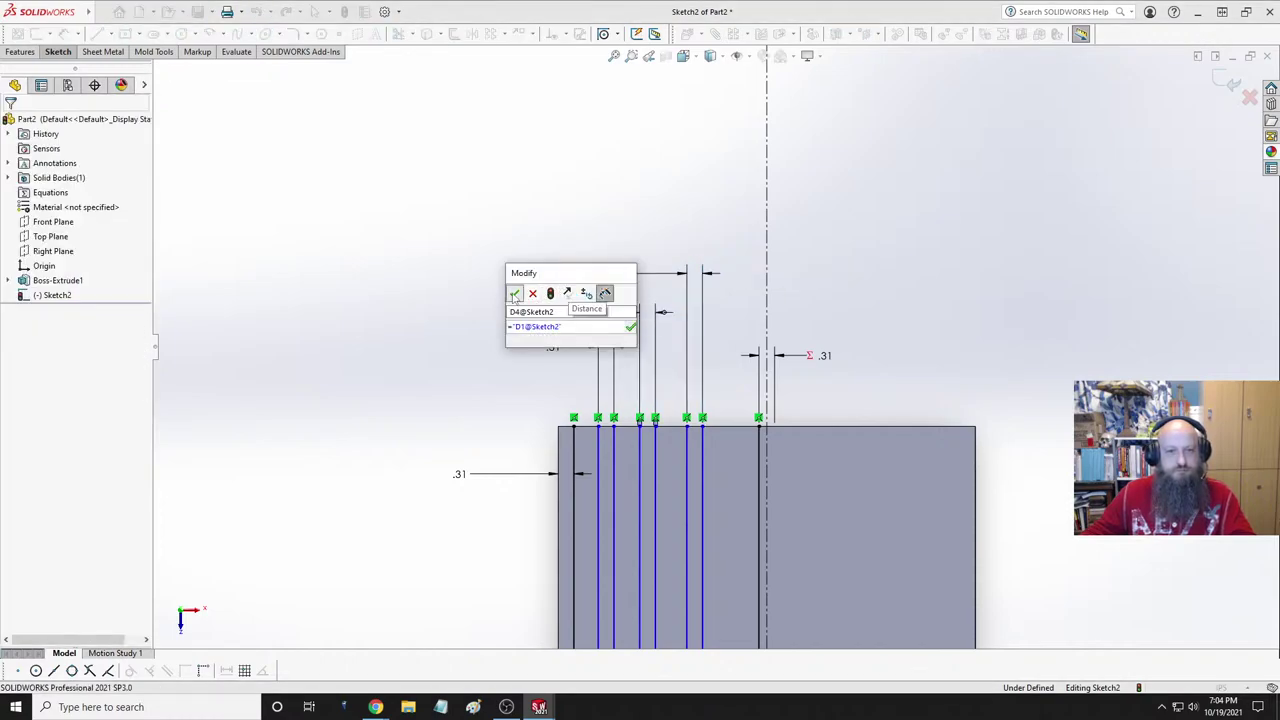
click(514, 294)
double_click(553, 347)
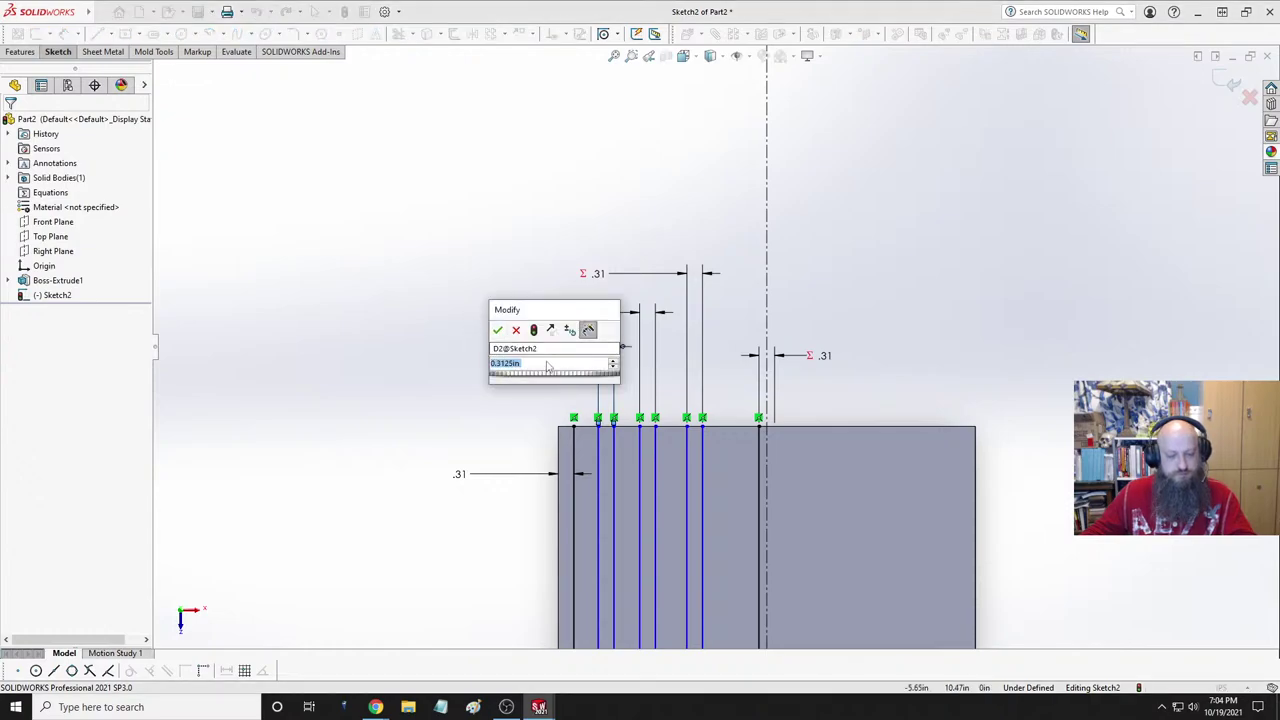
text(="D1@Sketch2")
click(497, 329)
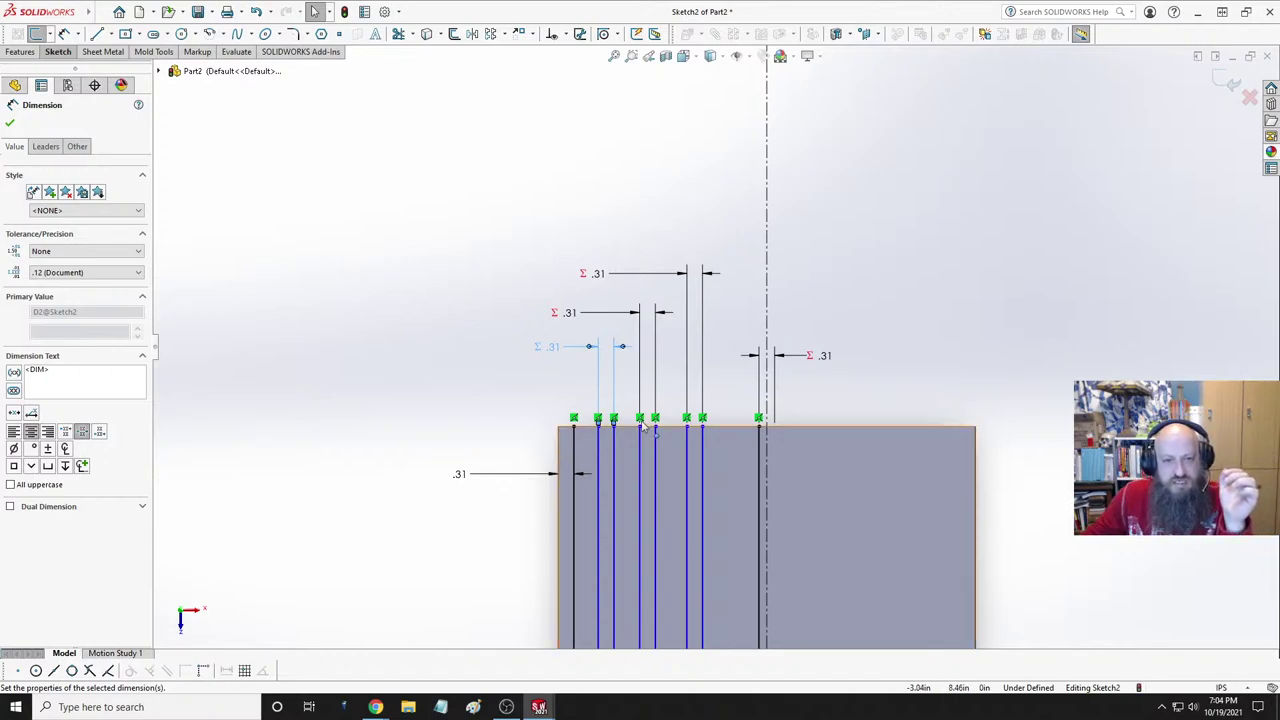
click(897, 399)
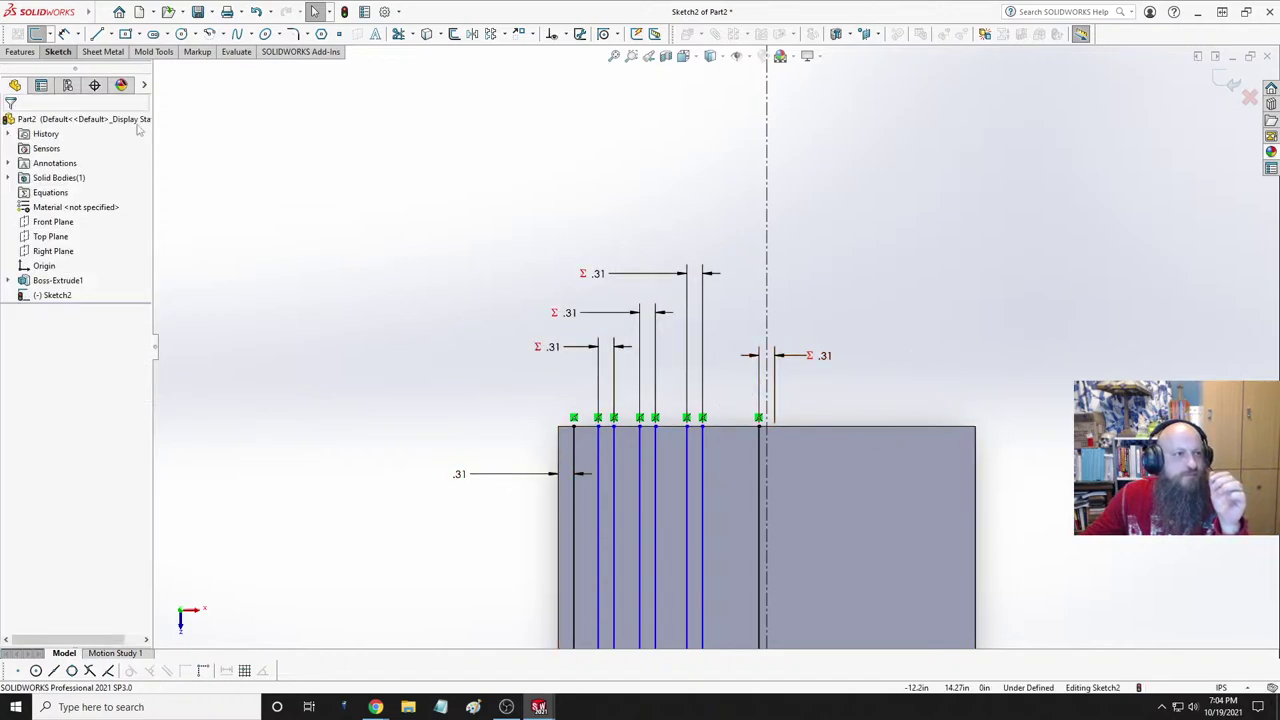
click(97, 33)
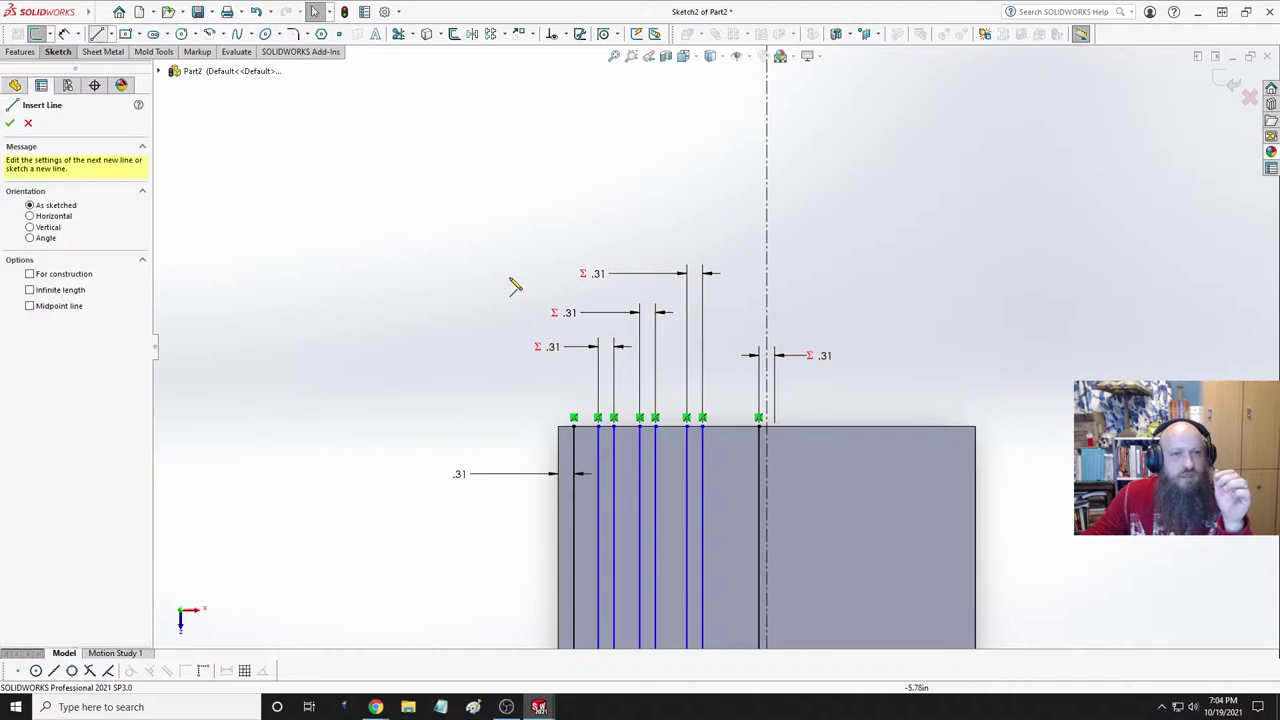
- Draw two vertical lines from the plate's top edge to its bottom edge, just left of the centreline
click(723, 427)
scroll(729, 477, up, 6)
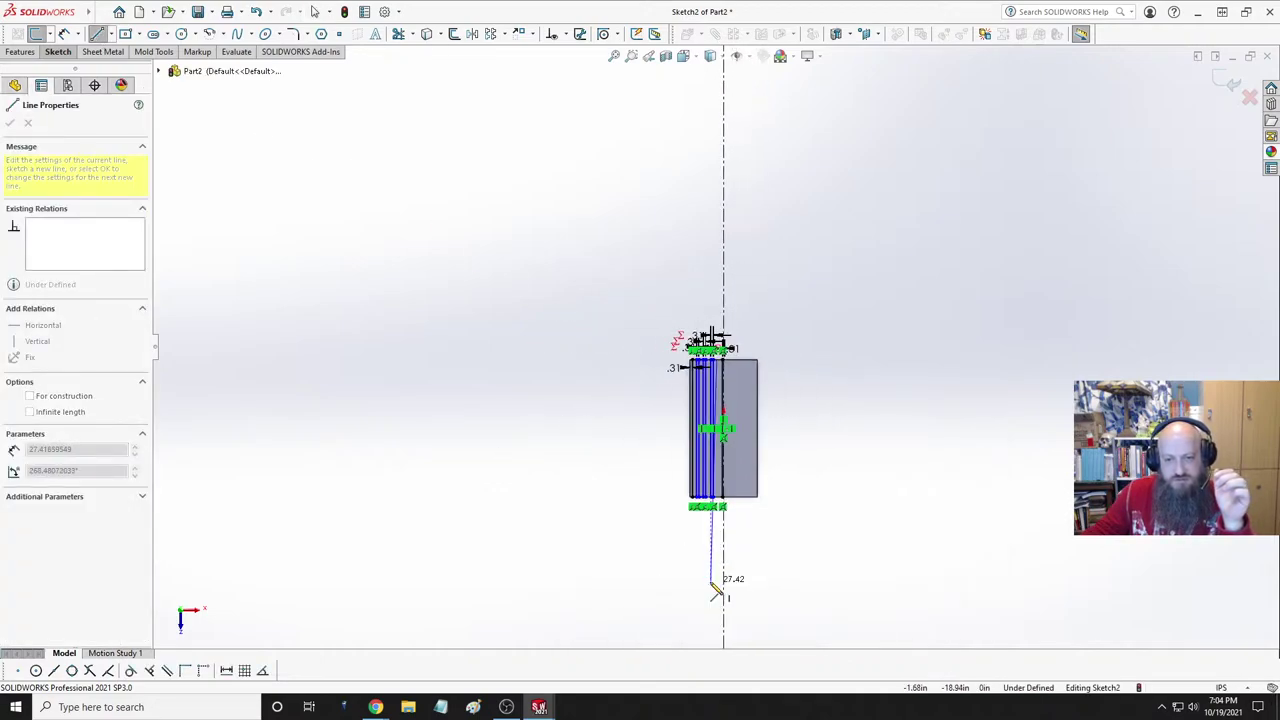
scroll(729, 482, down, 4)
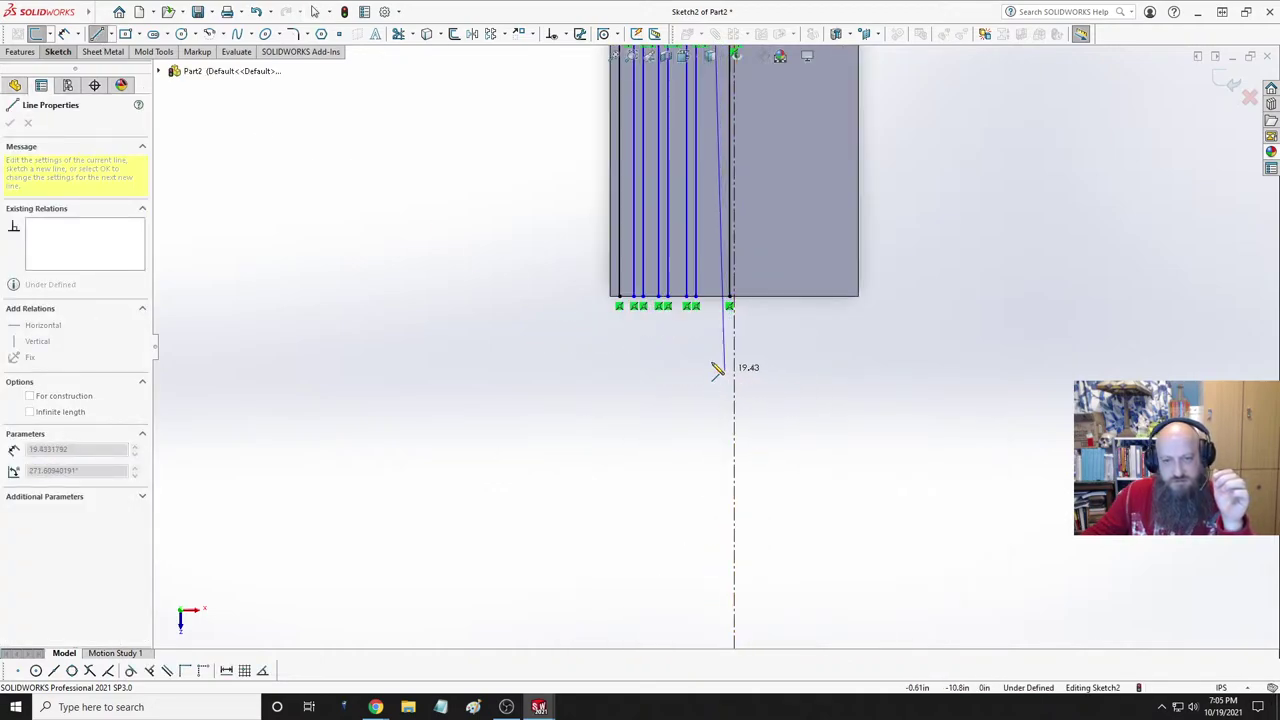
click(708, 298)
double_click(729, 306)
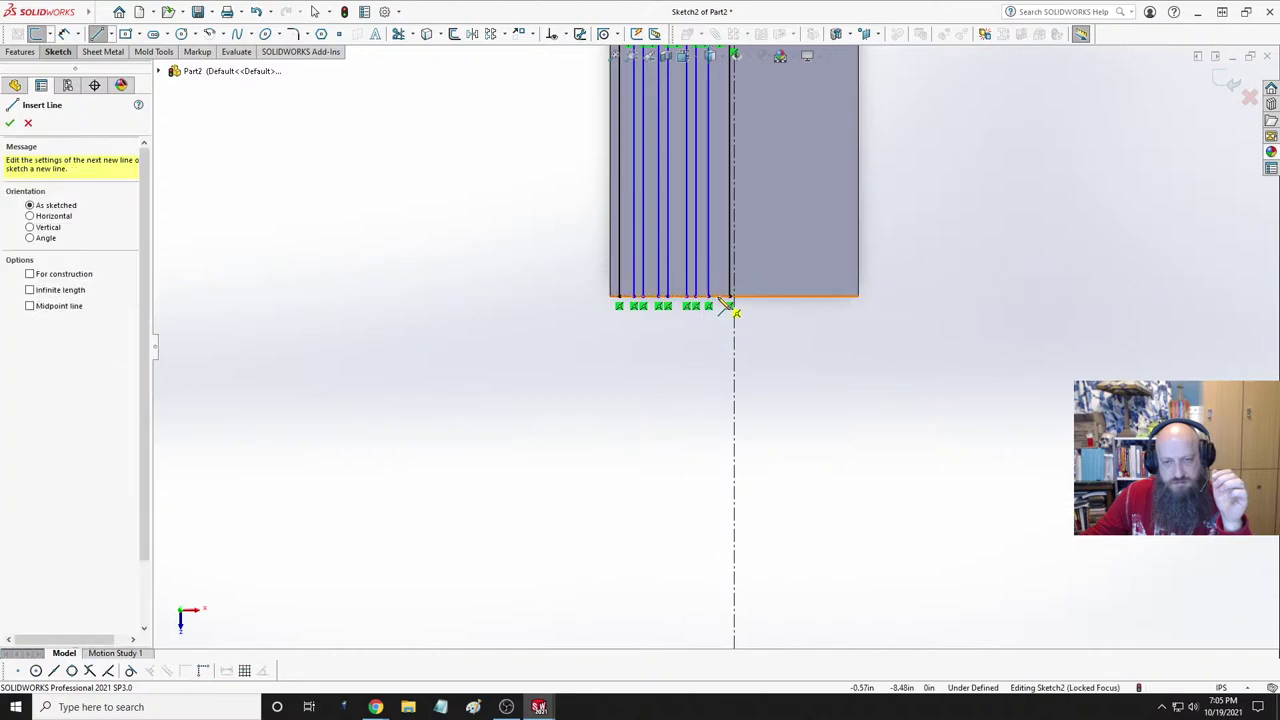
click(731, 298)
scroll(728, 343, up, 3)
scroll(710, 290, down, 6)
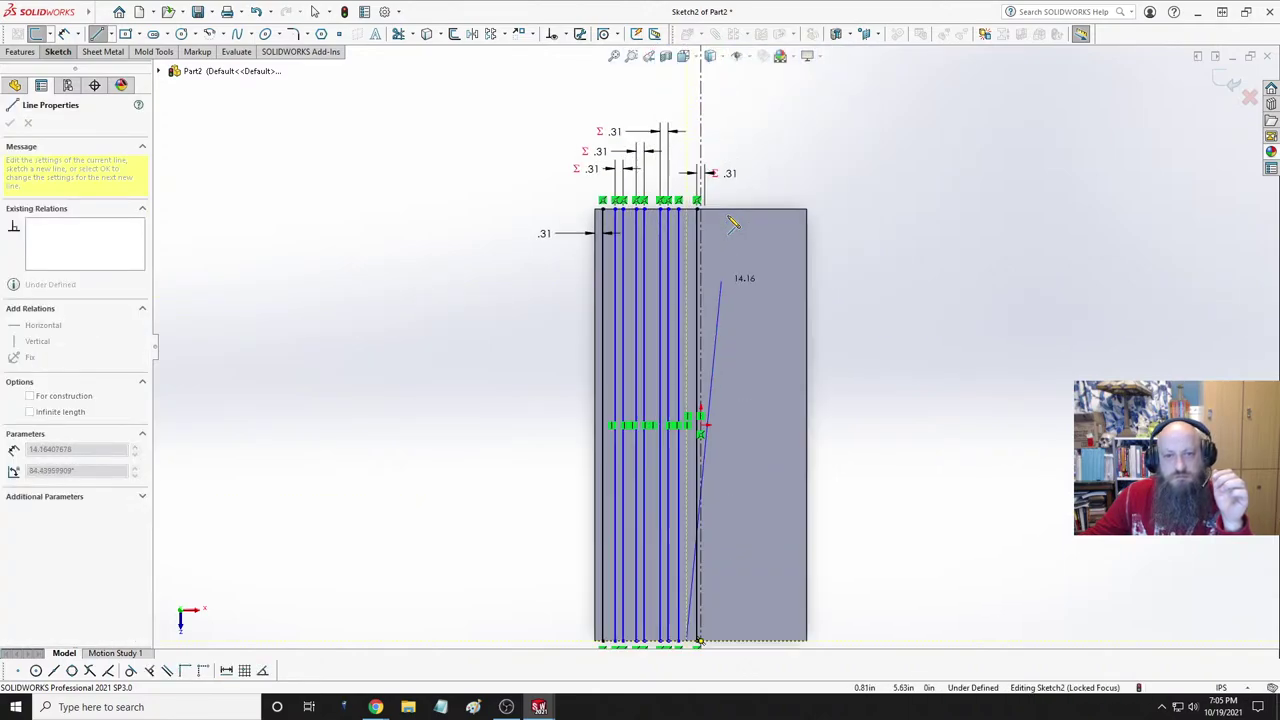
scroll(681, 241, down, 2)
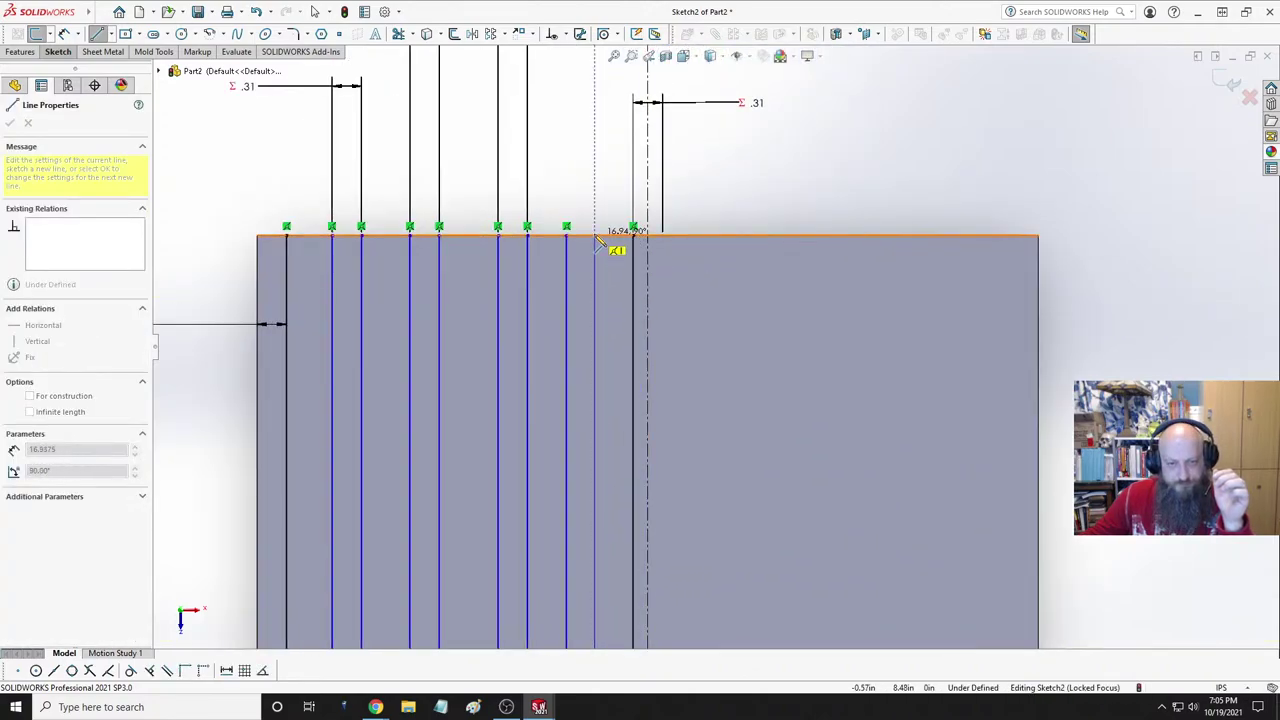
click(595, 235)
key(Escape)
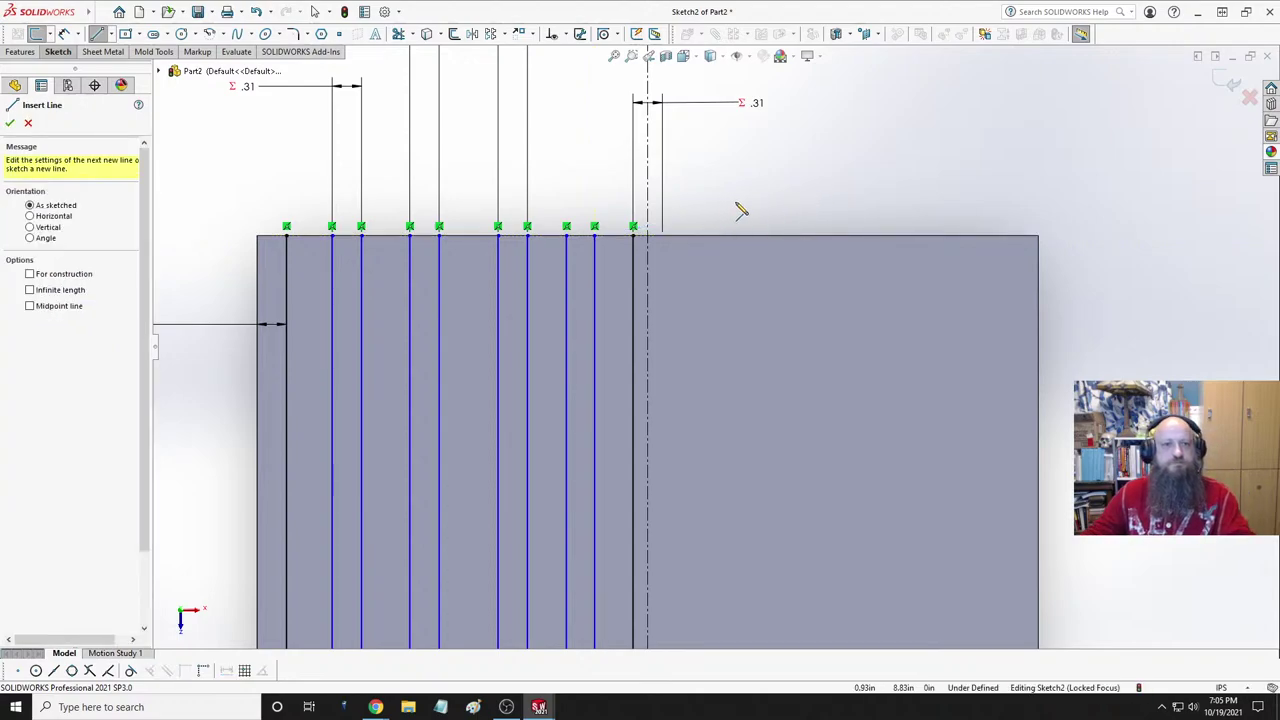
key(Escape)
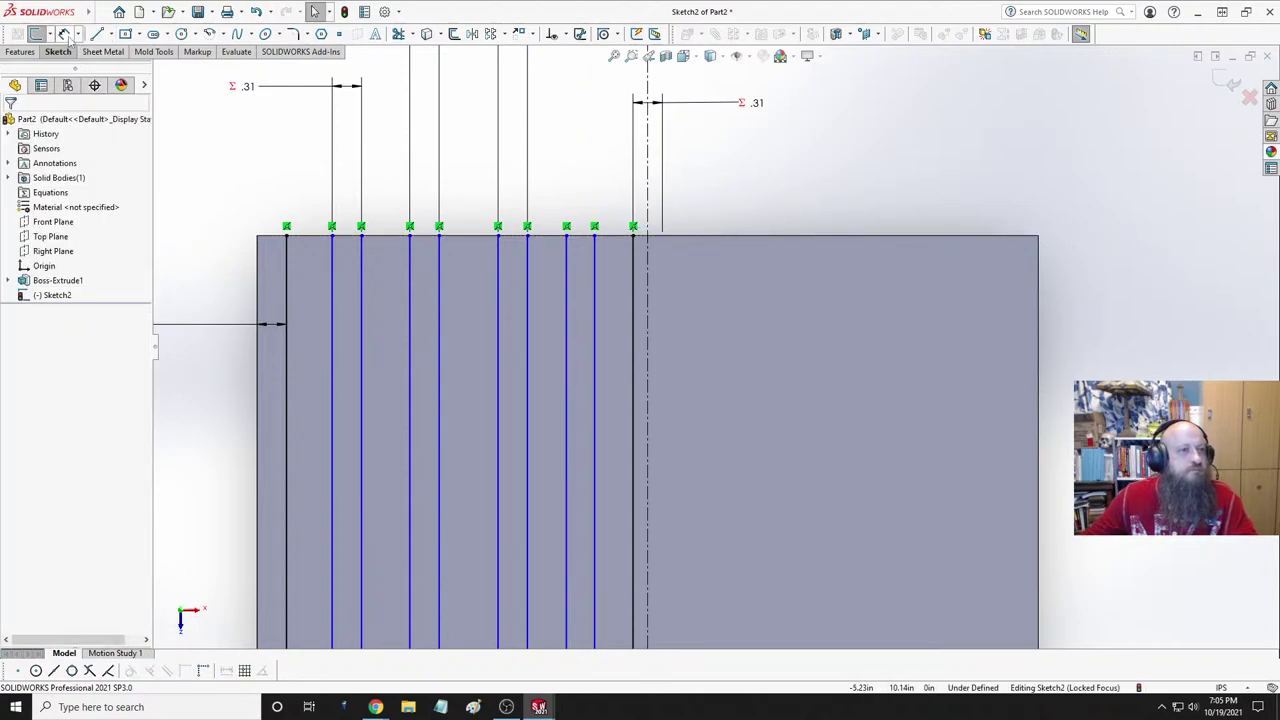
- Select the two new lines to dimension the gap between them
click(569, 262)
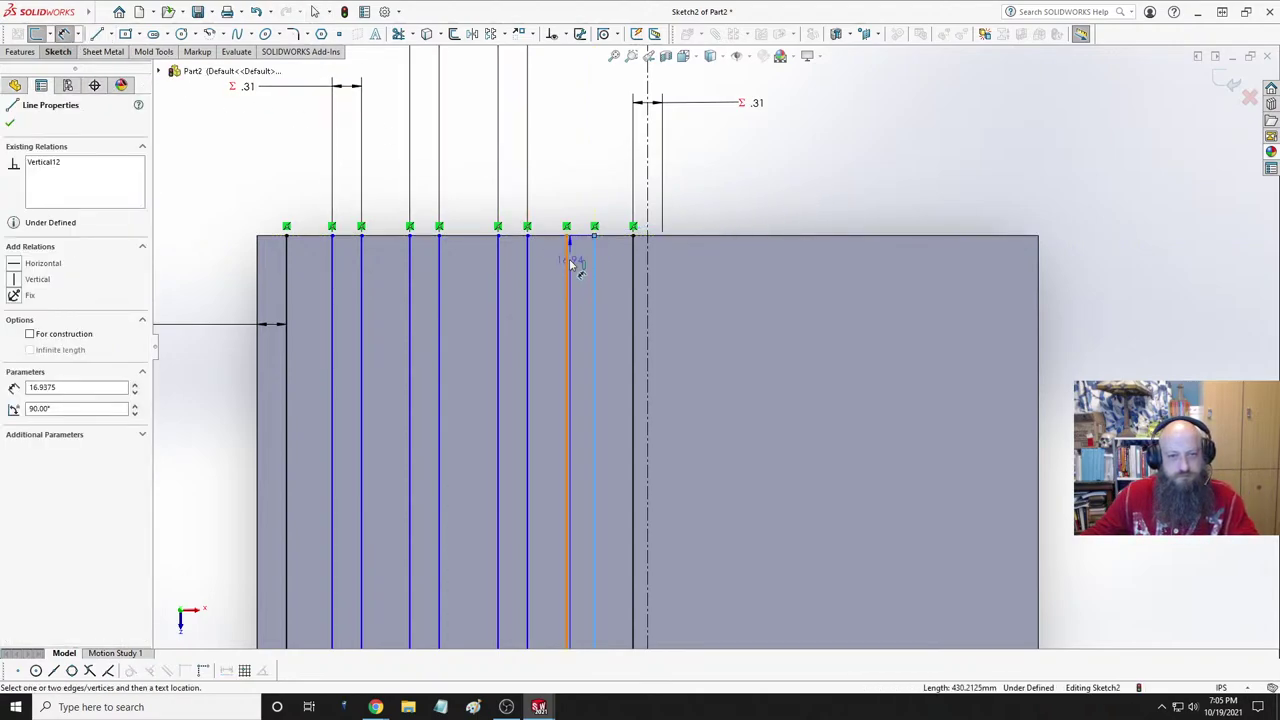
click(594, 248)
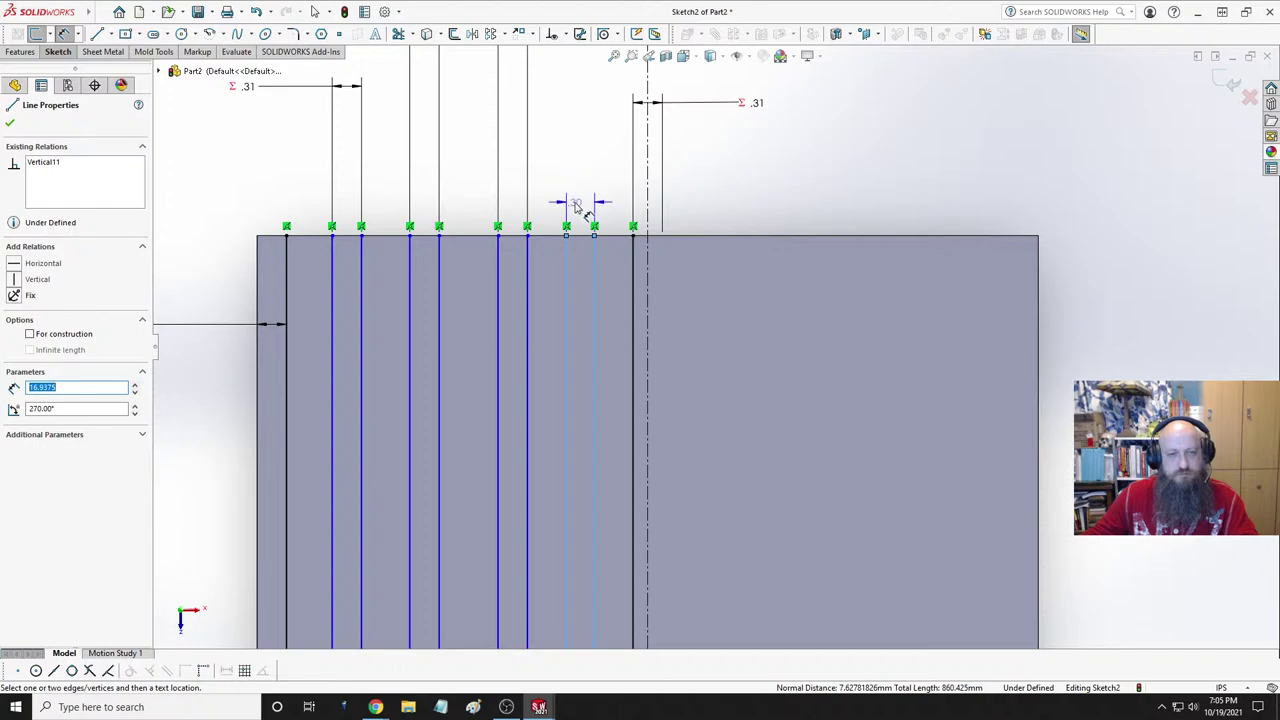
scroll(577, 205, up, 3)
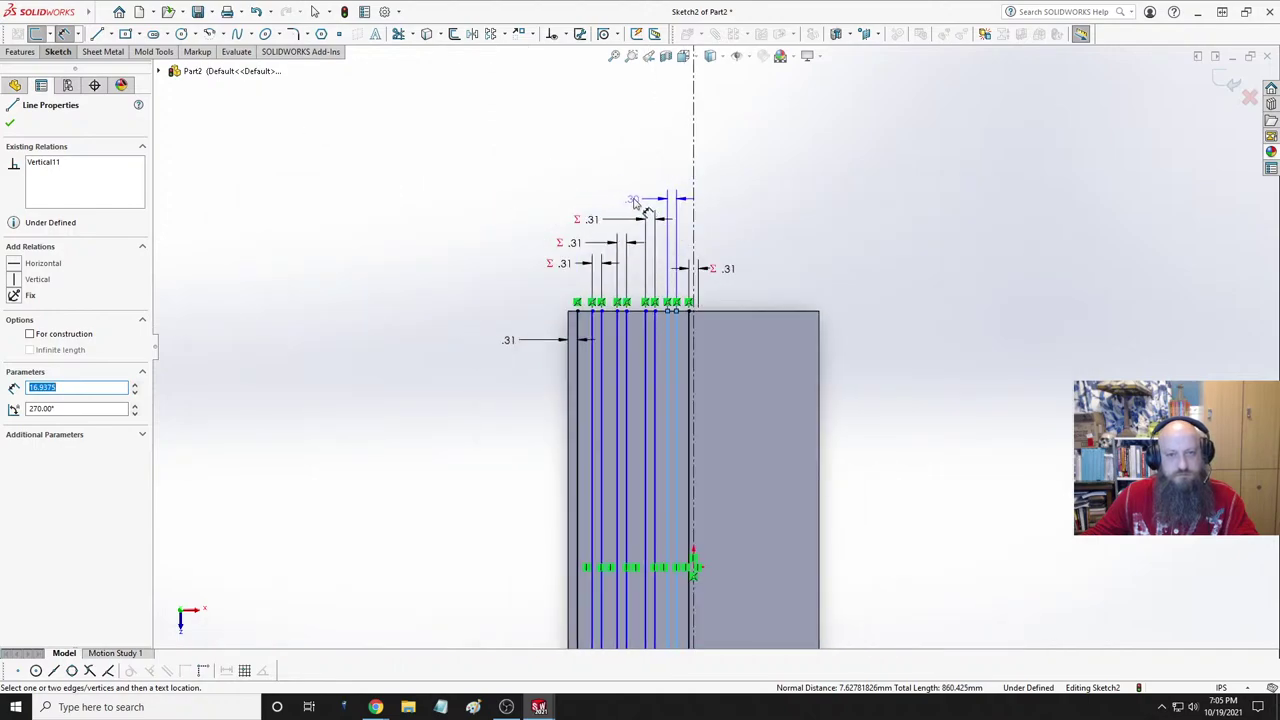
- Place the gap dimension above the lines with the equation ="D1@Sketch2", so it reads .31
click(635, 203)
text(="D1@Sketch2)
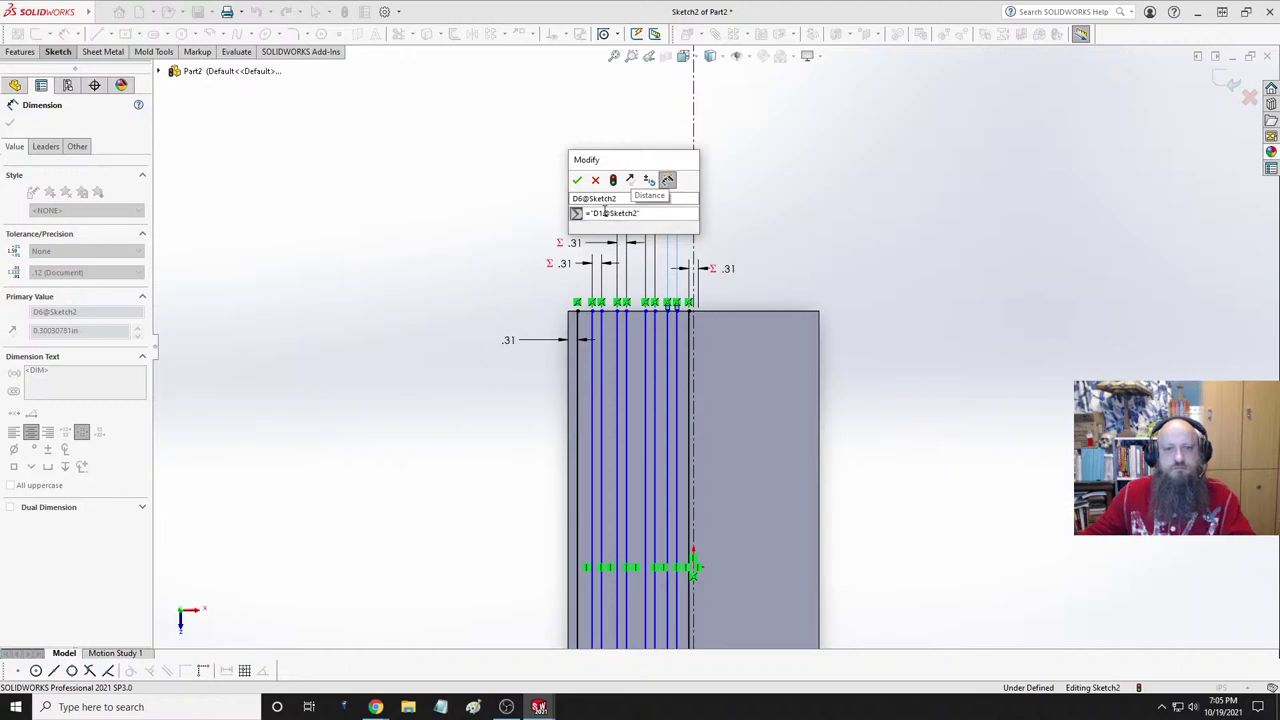
key(Return)
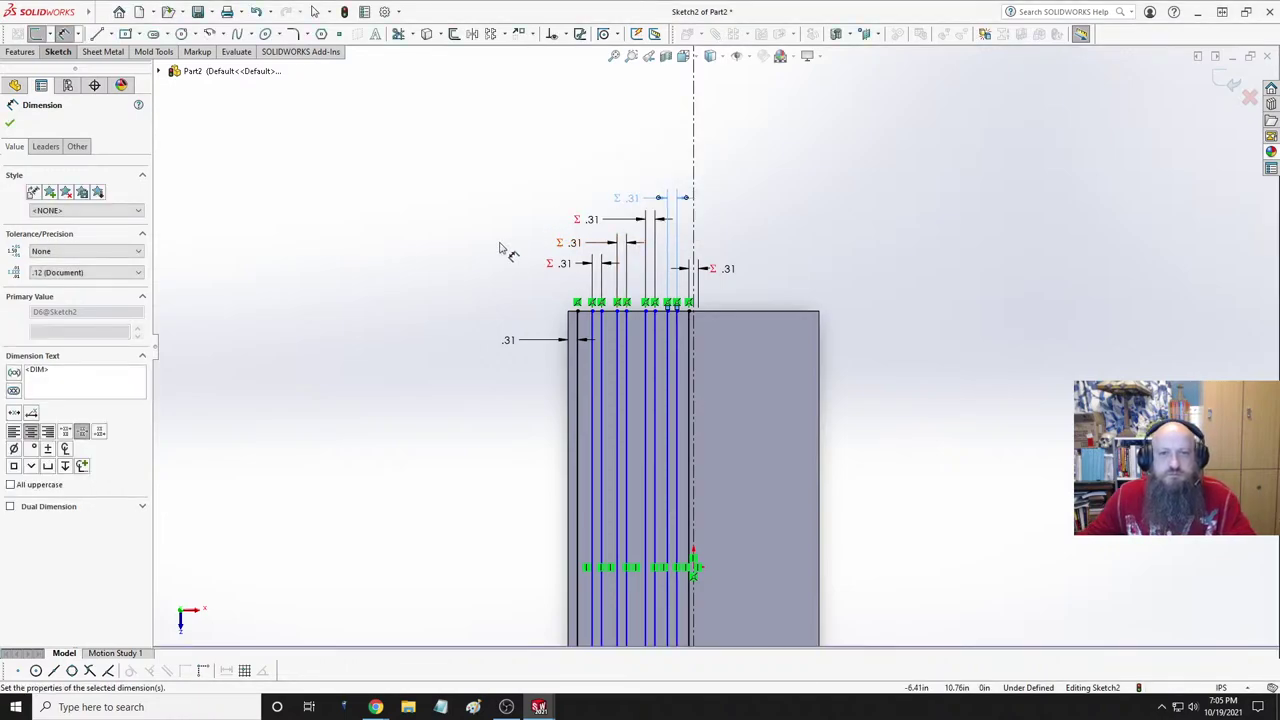
key(Escape)
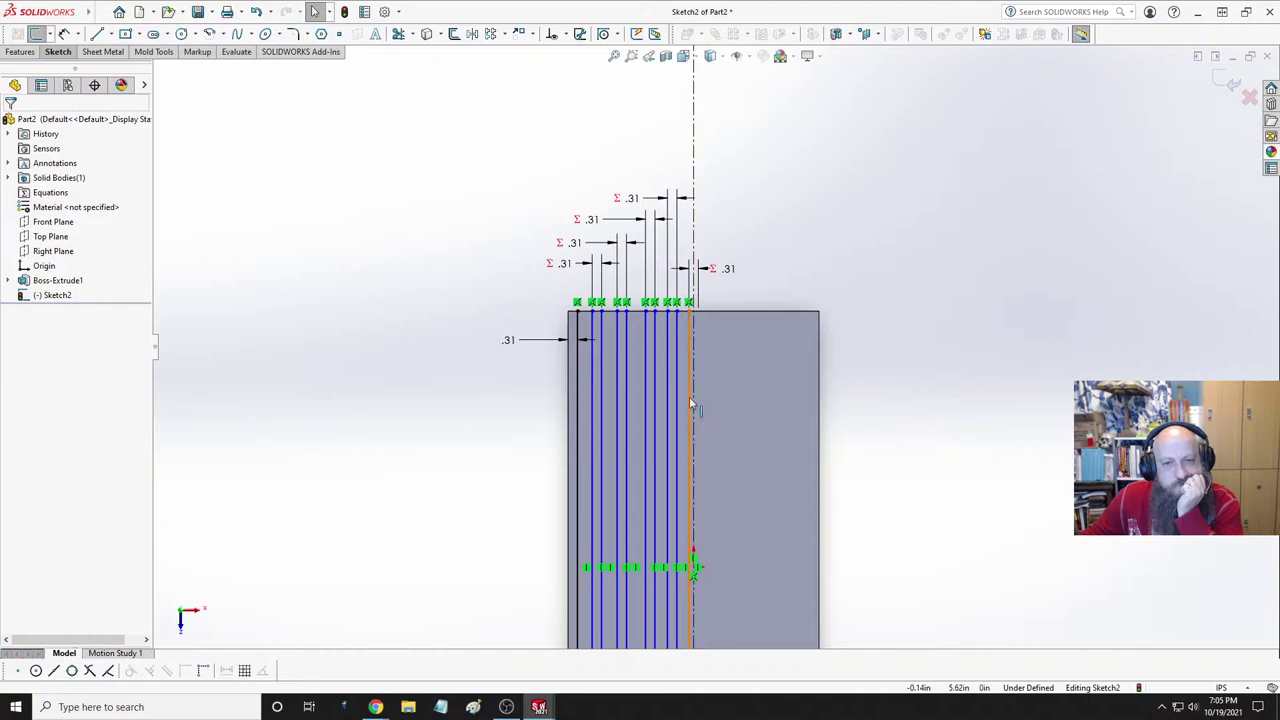
scroll(695, 295, down, 3)
scroll(698, 290, down, 1)
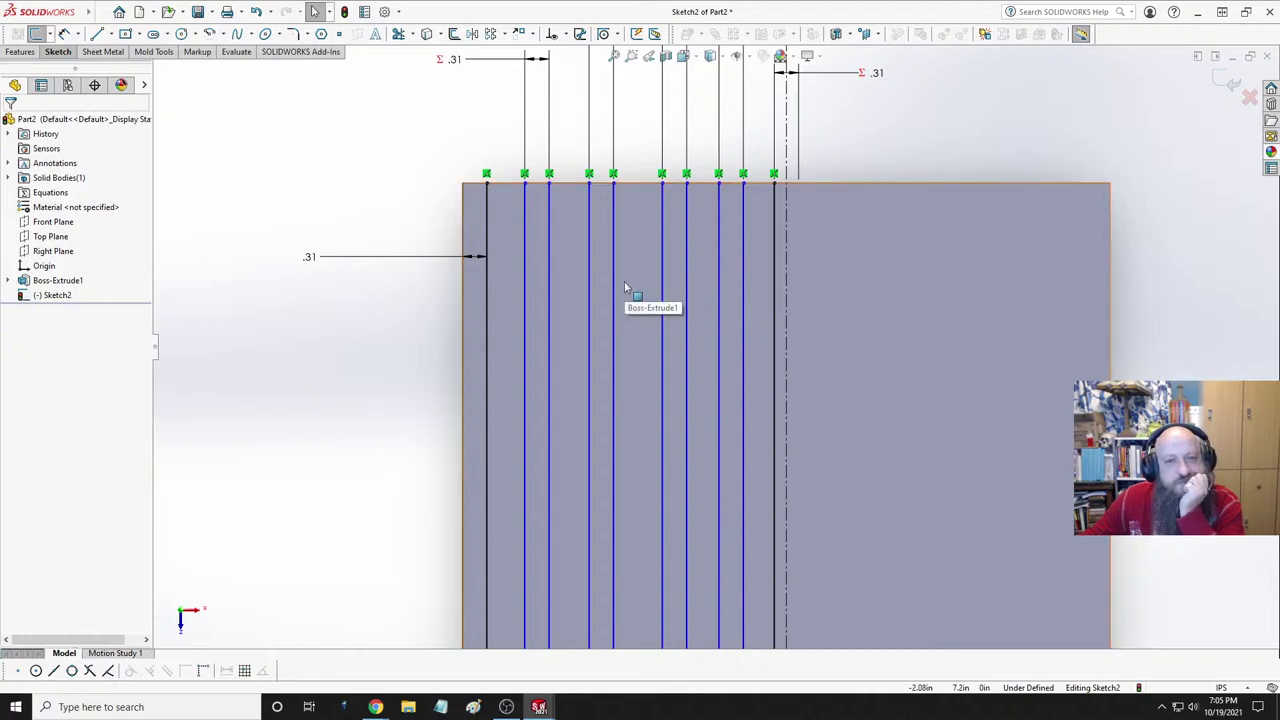
- Edit the left-edge spacing dimension D1 from .31 to .25, updating all linked spacings
click(237, 51)
click(58, 71)
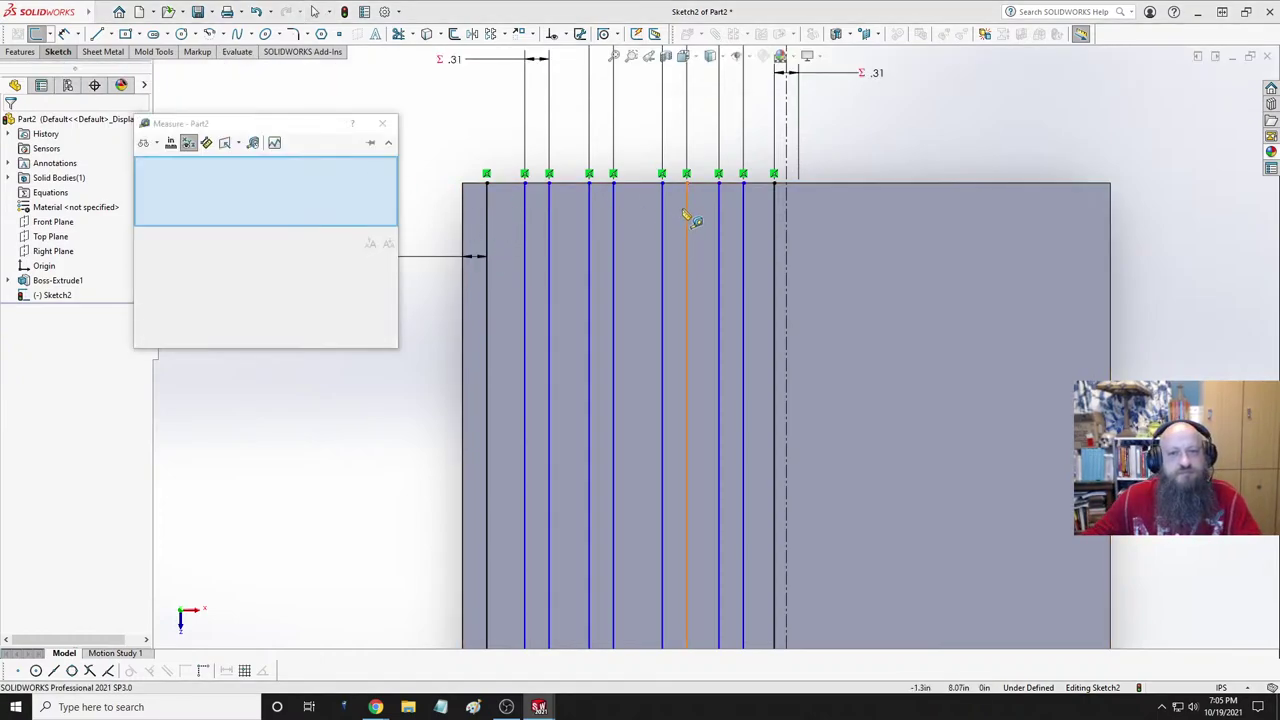
click(490, 246)
click(470, 251)
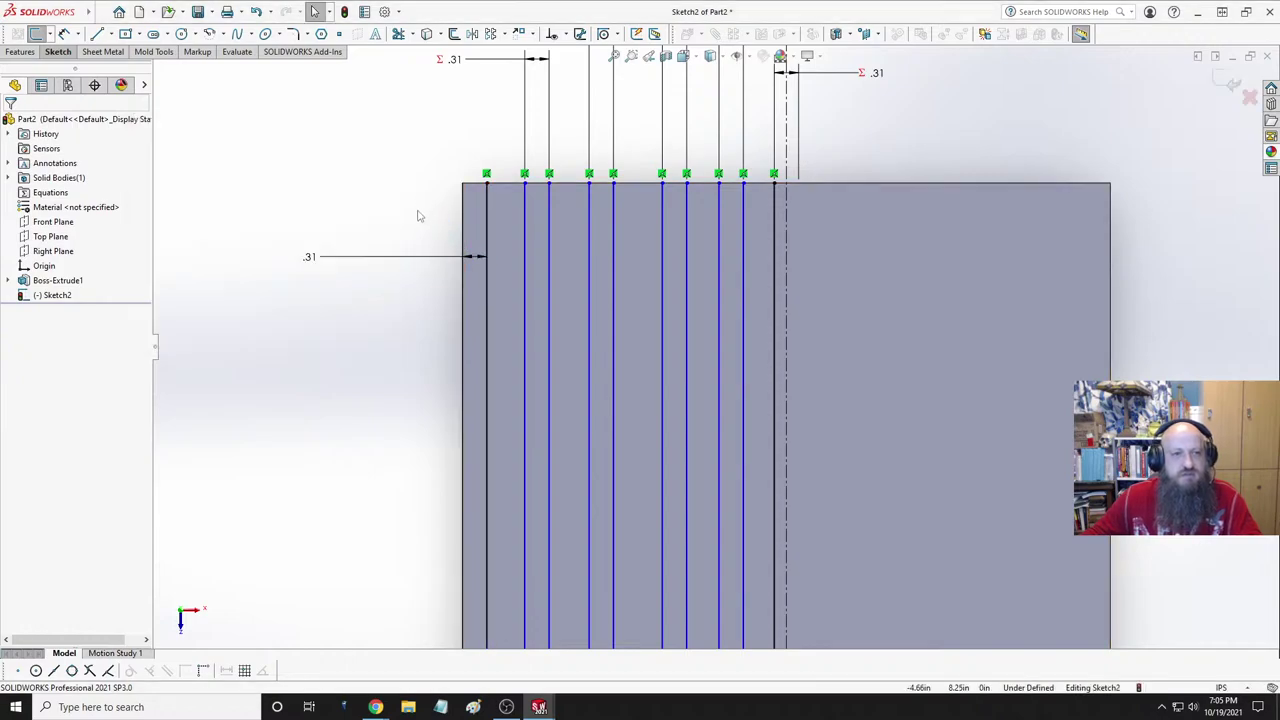
click(314, 263)
text(.25)
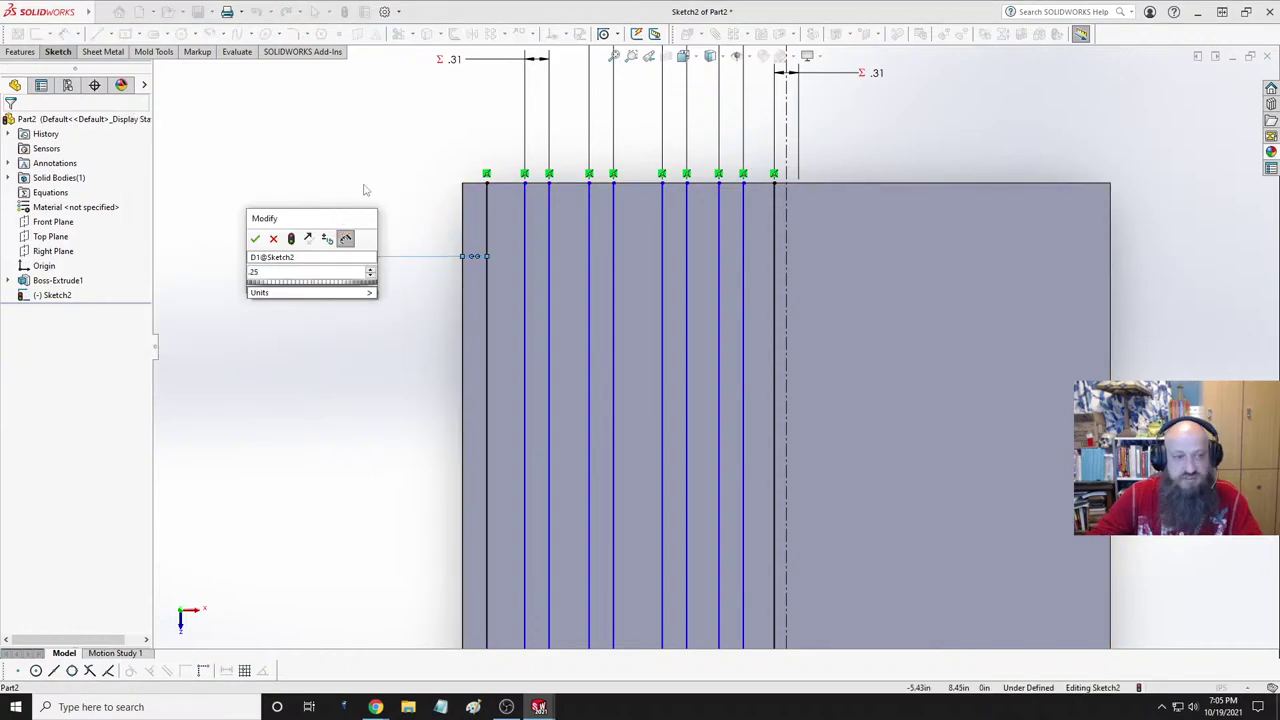
key(Return)
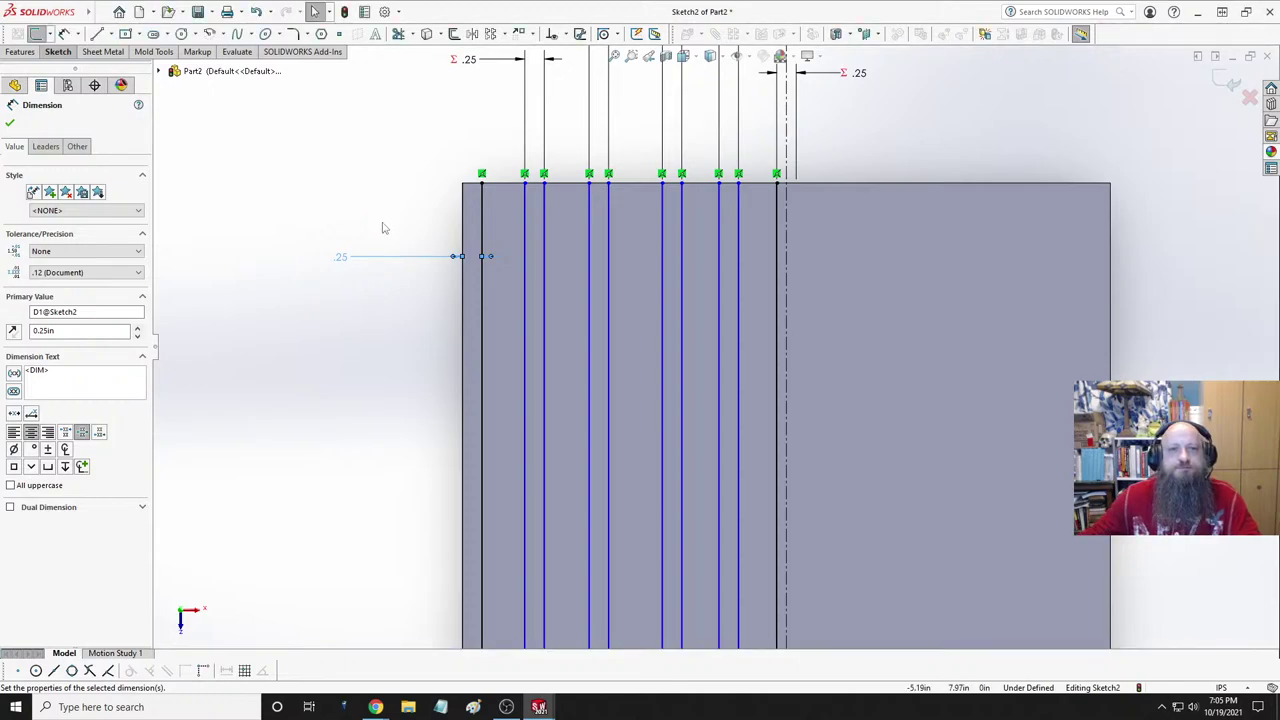
scroll(395, 230, up, 3)
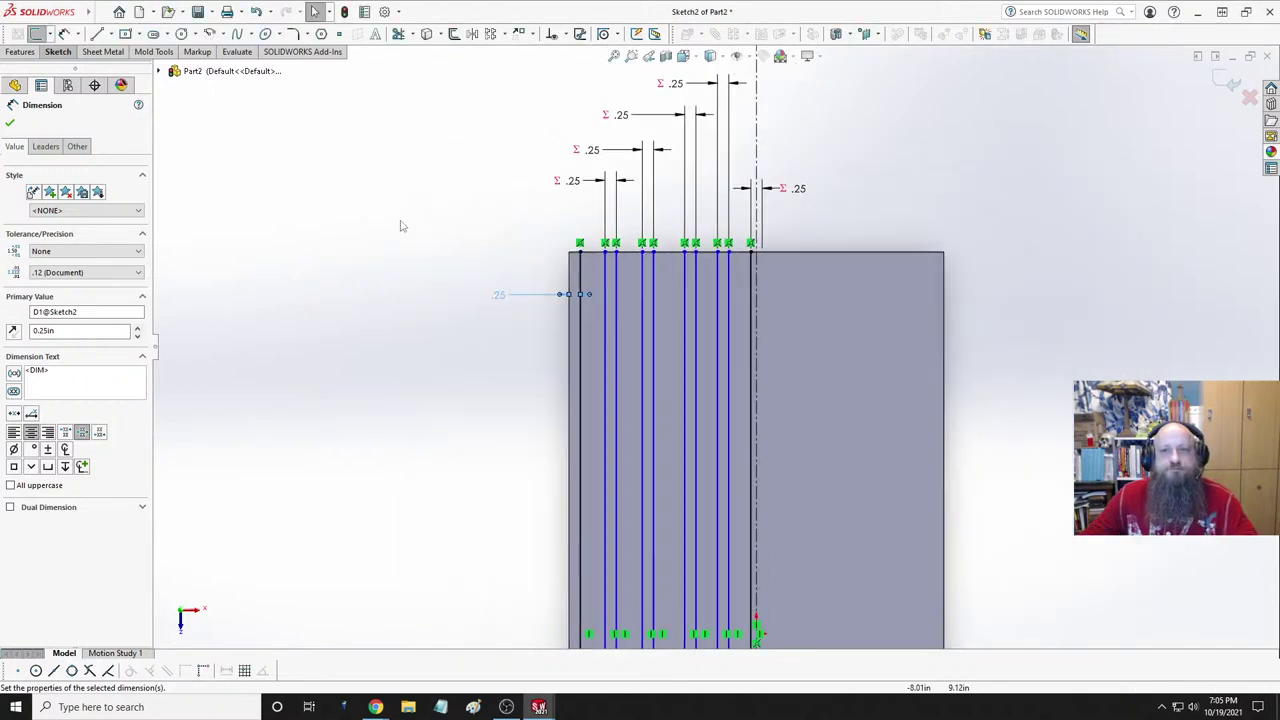
scroll(536, 219, down, 2)
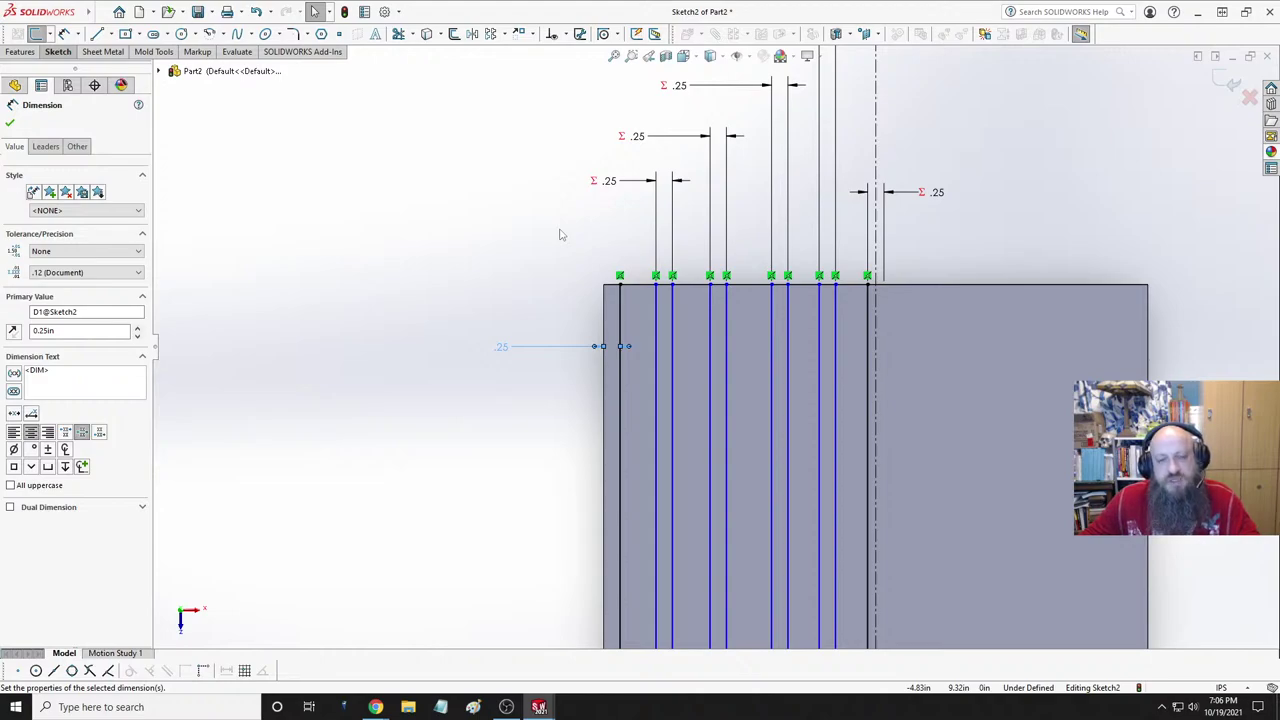
click(377, 189)
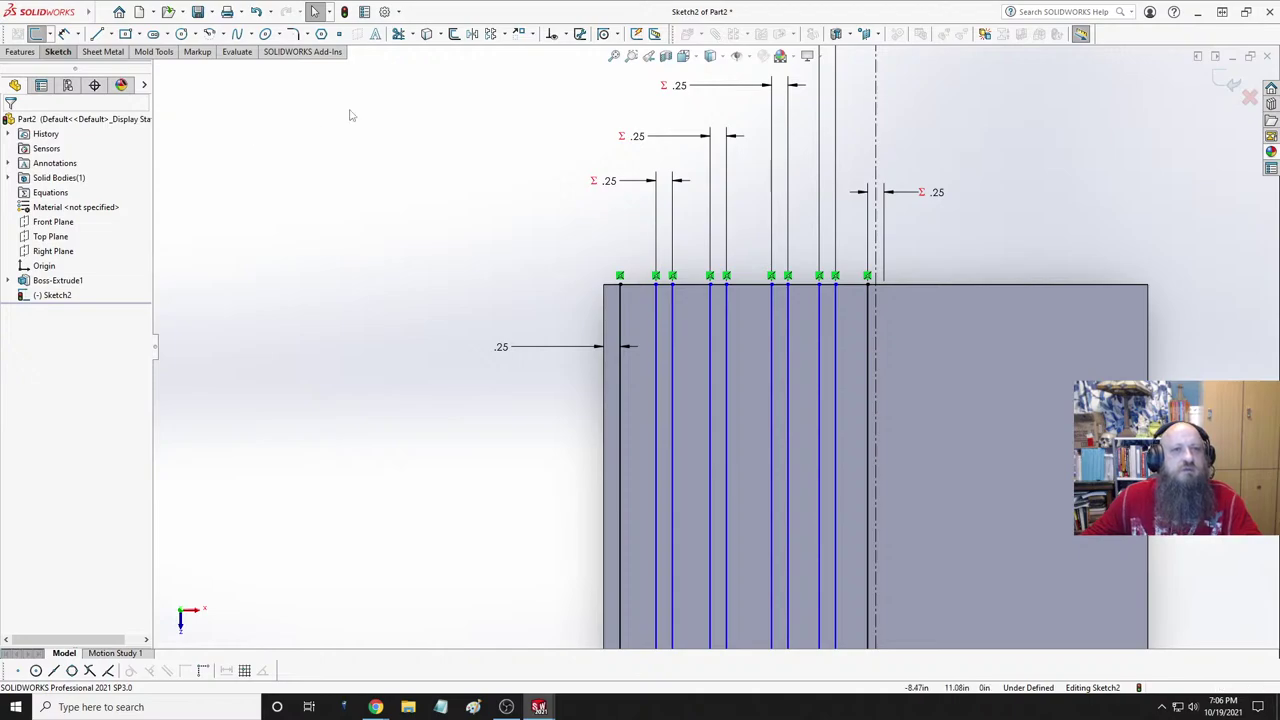
- Switch the Measure tool to inches and measure the left edge to centreline: 4.15625 in
click(237, 51)
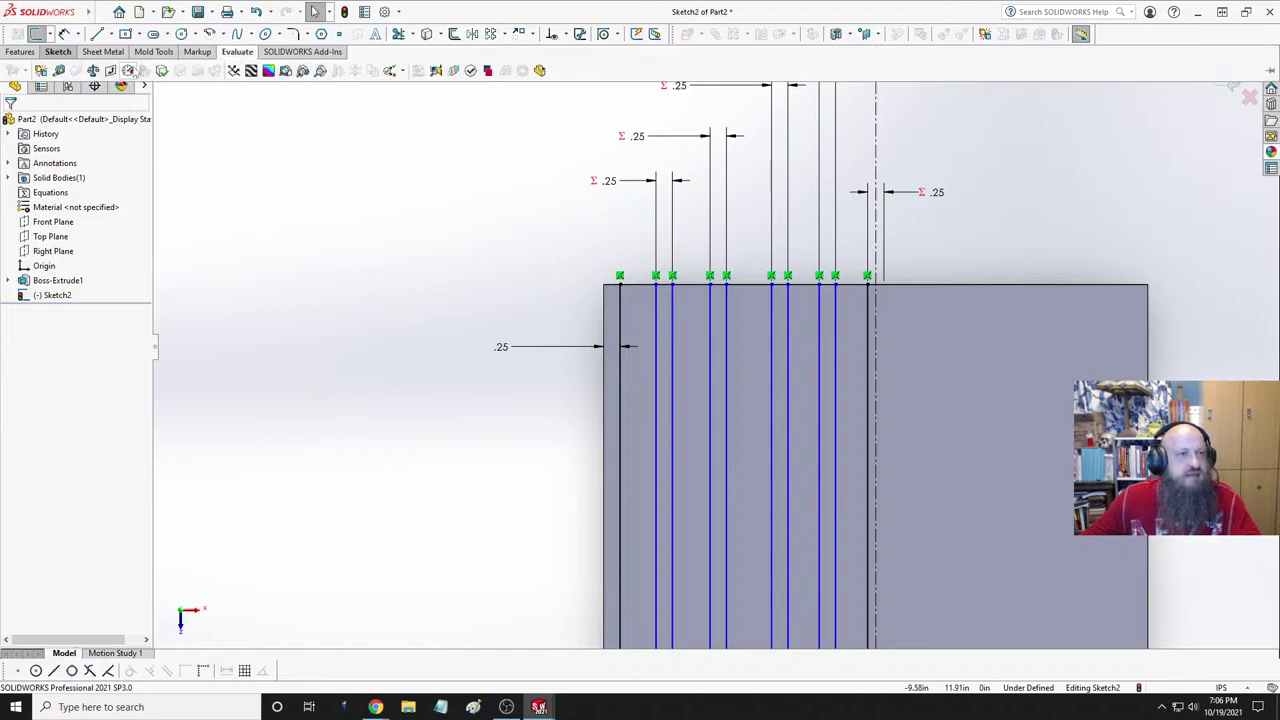
click(60, 71)
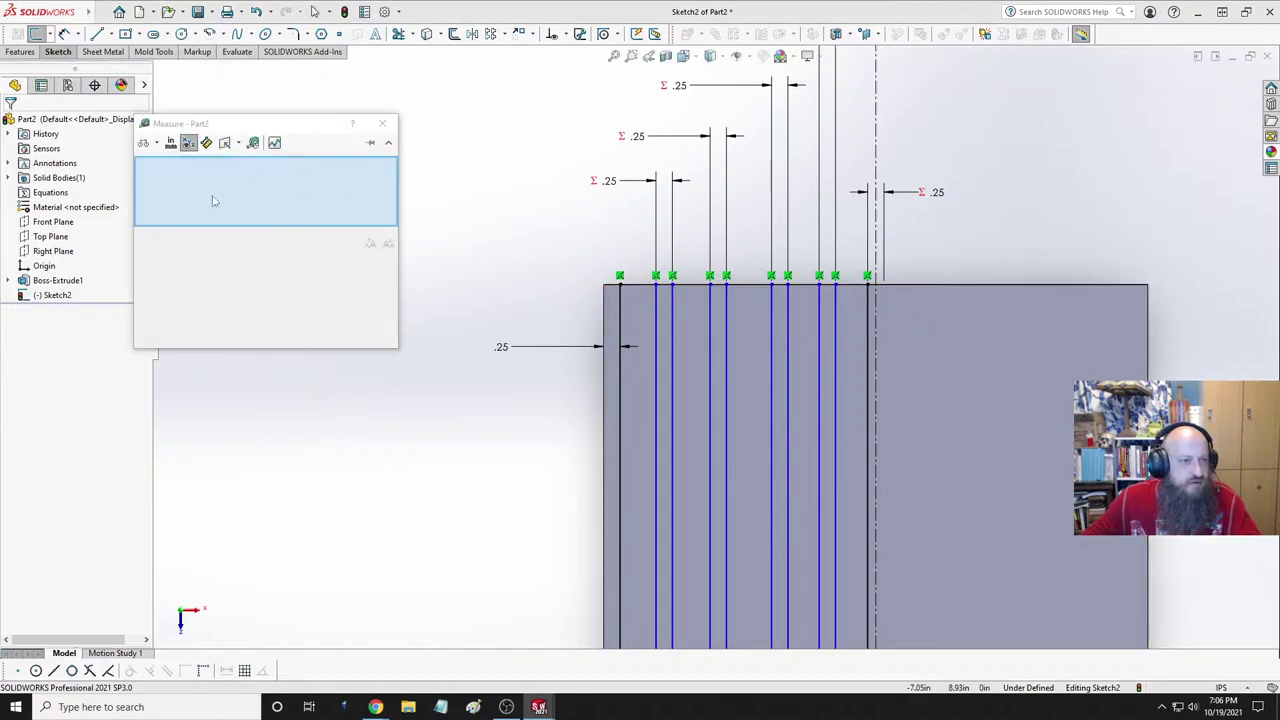
click(172, 143)
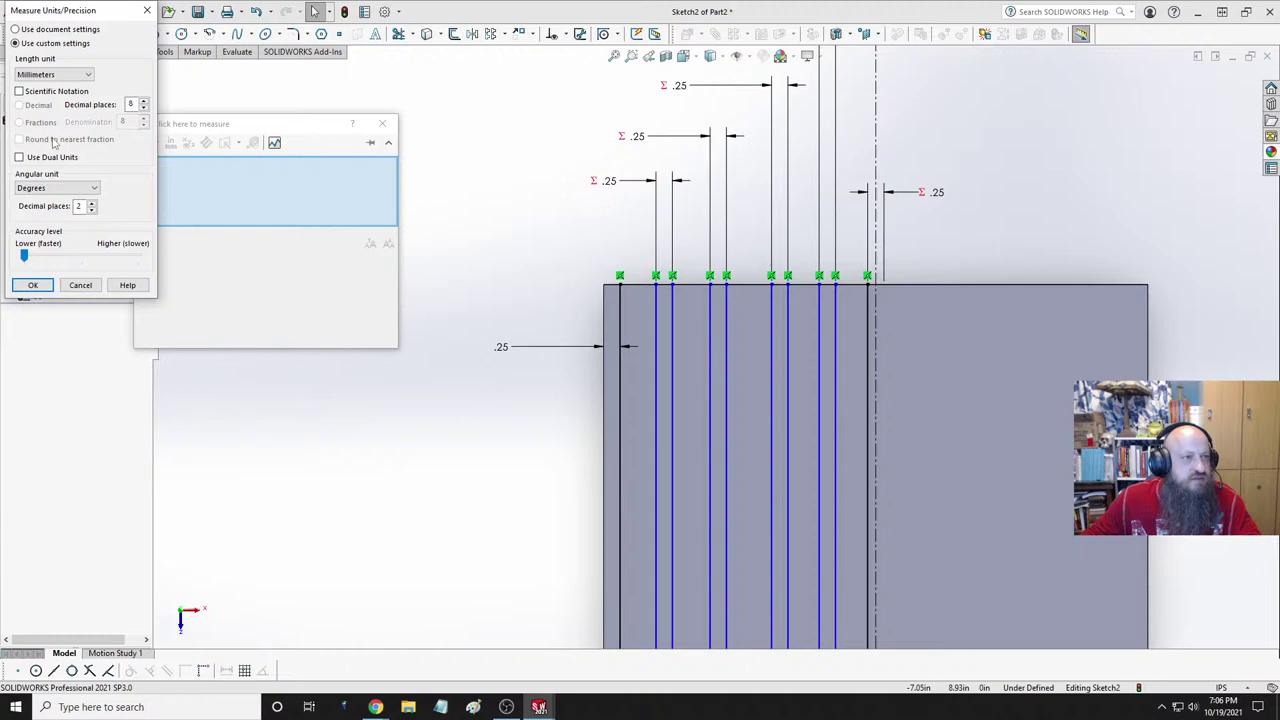
click(60, 76)
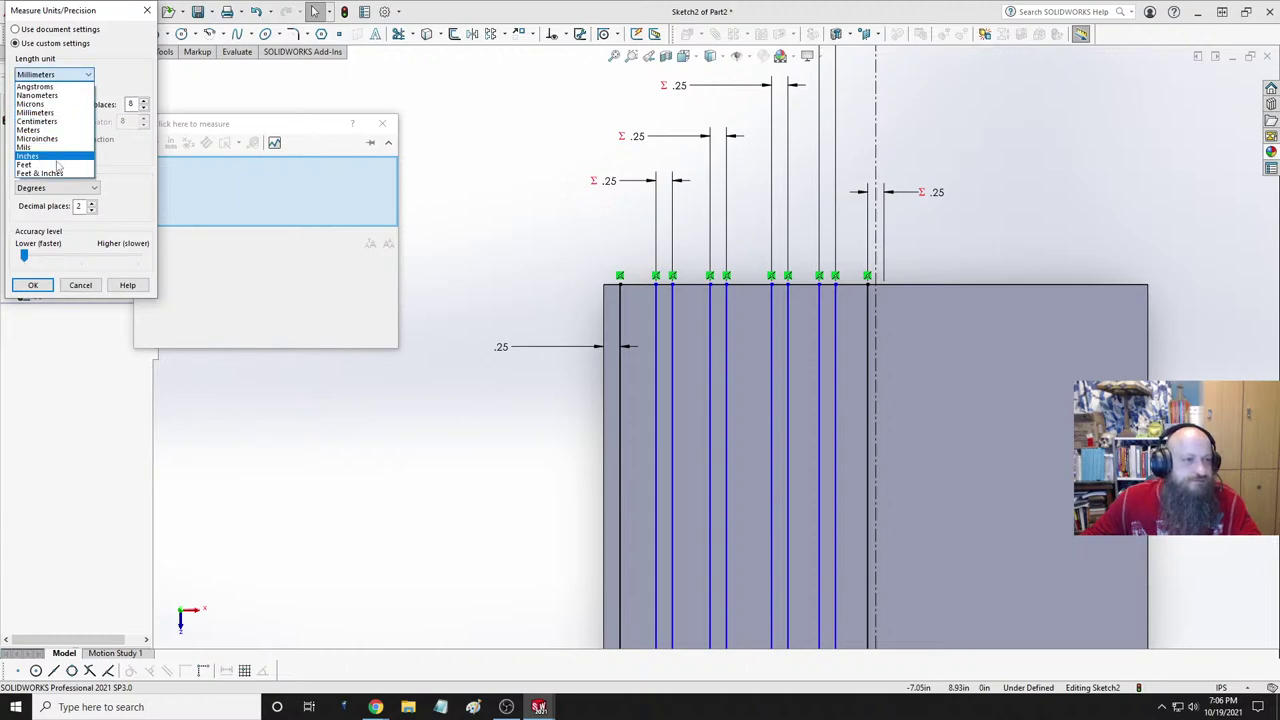
click(45, 156)
click(34, 286)
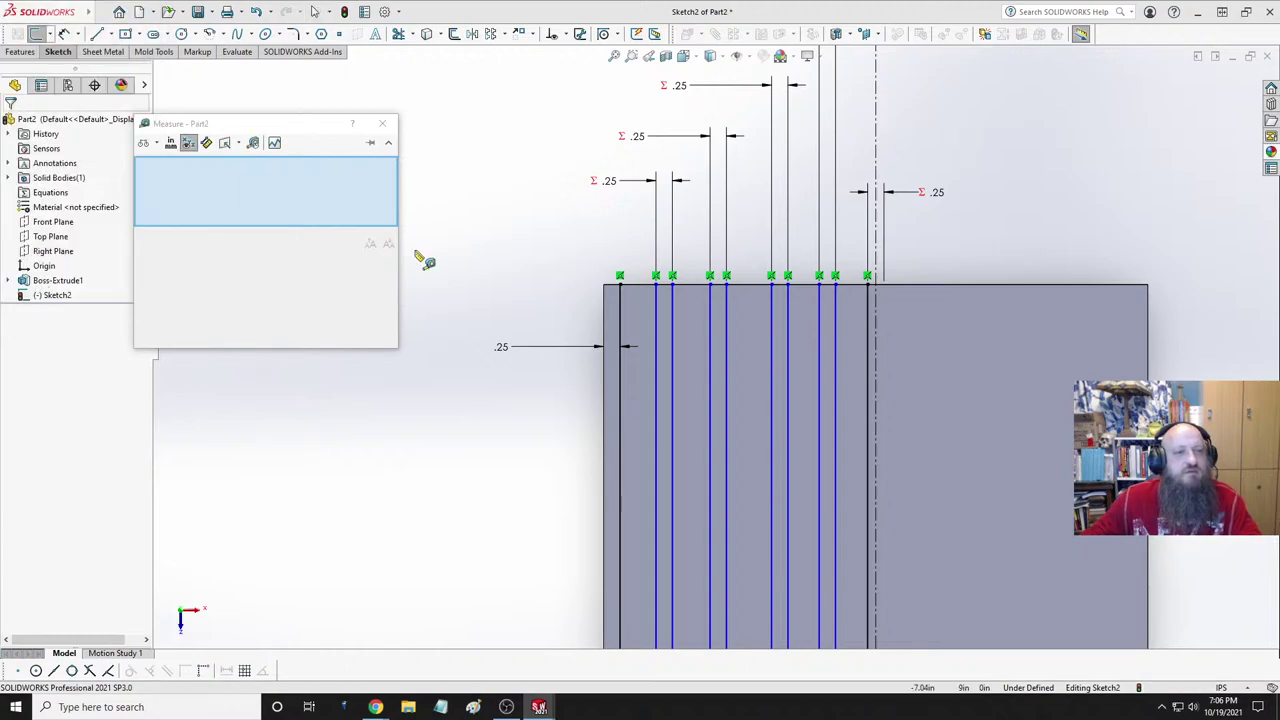
click(877, 313)
click(597, 310)
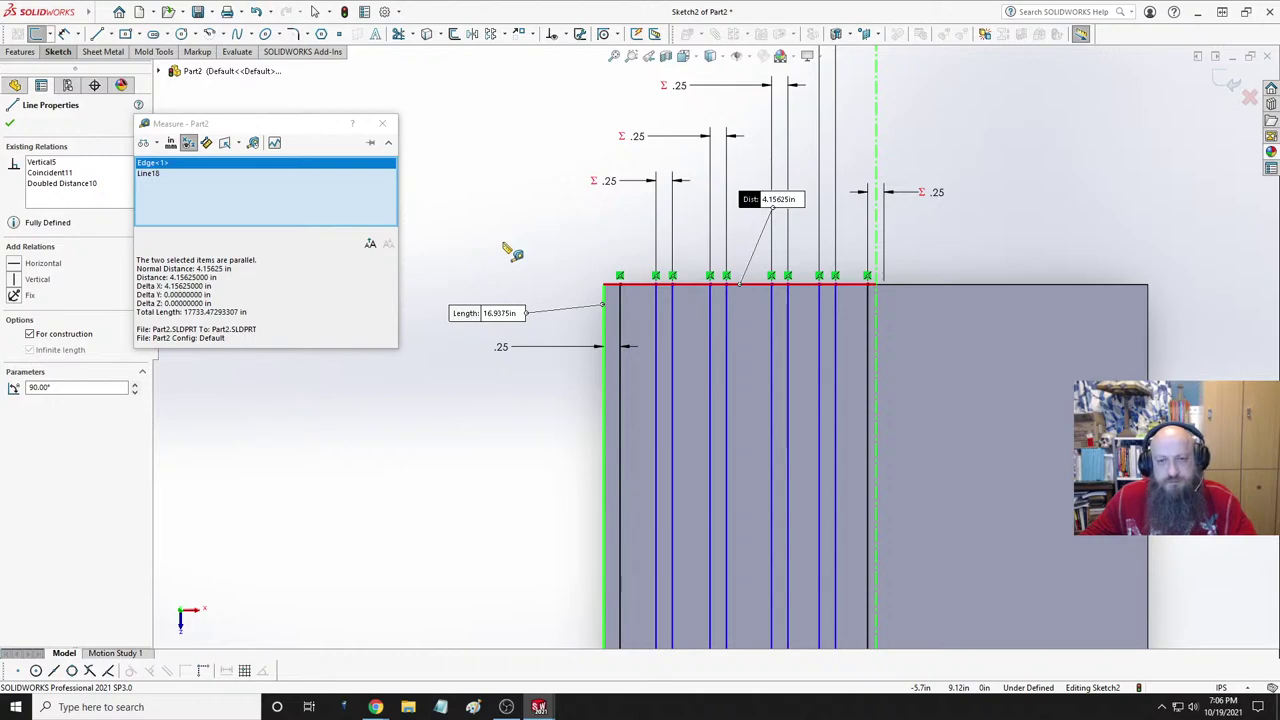
- Close Measure and pick the last blue line and the line beside the centreline to dimension
key(Escape)
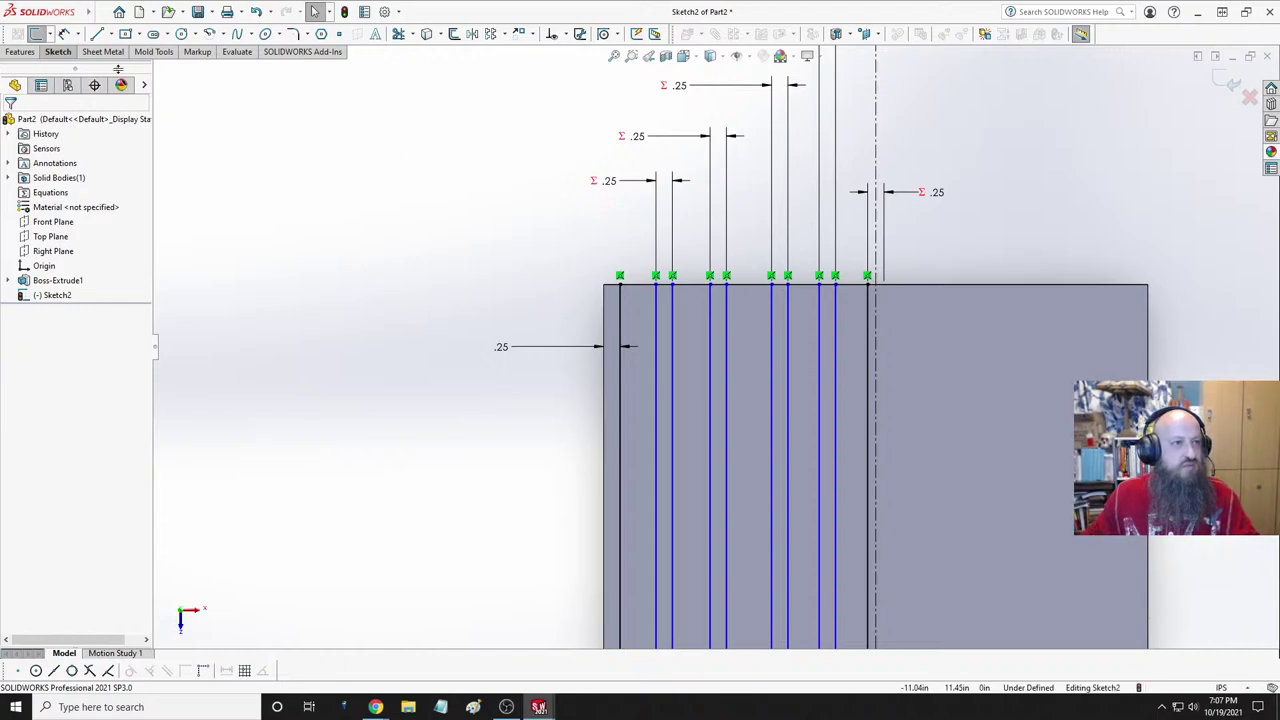
click(64, 33)
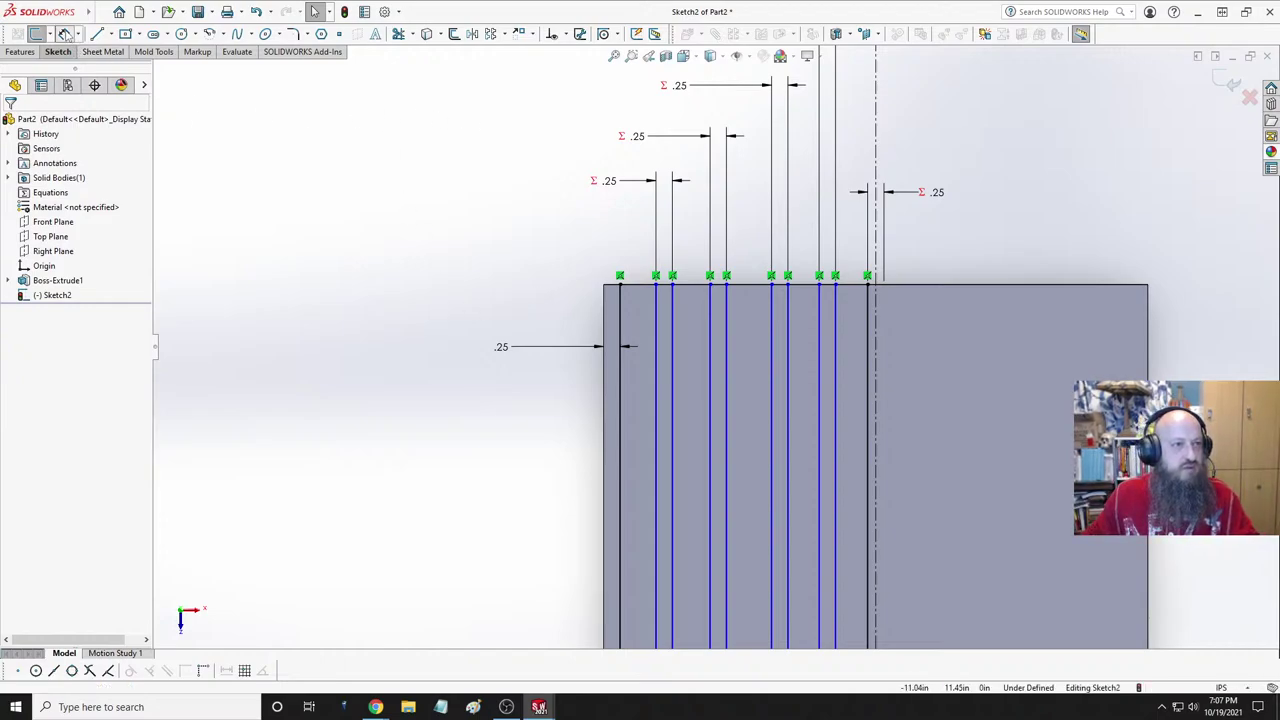
click(835, 346)
click(867, 352)
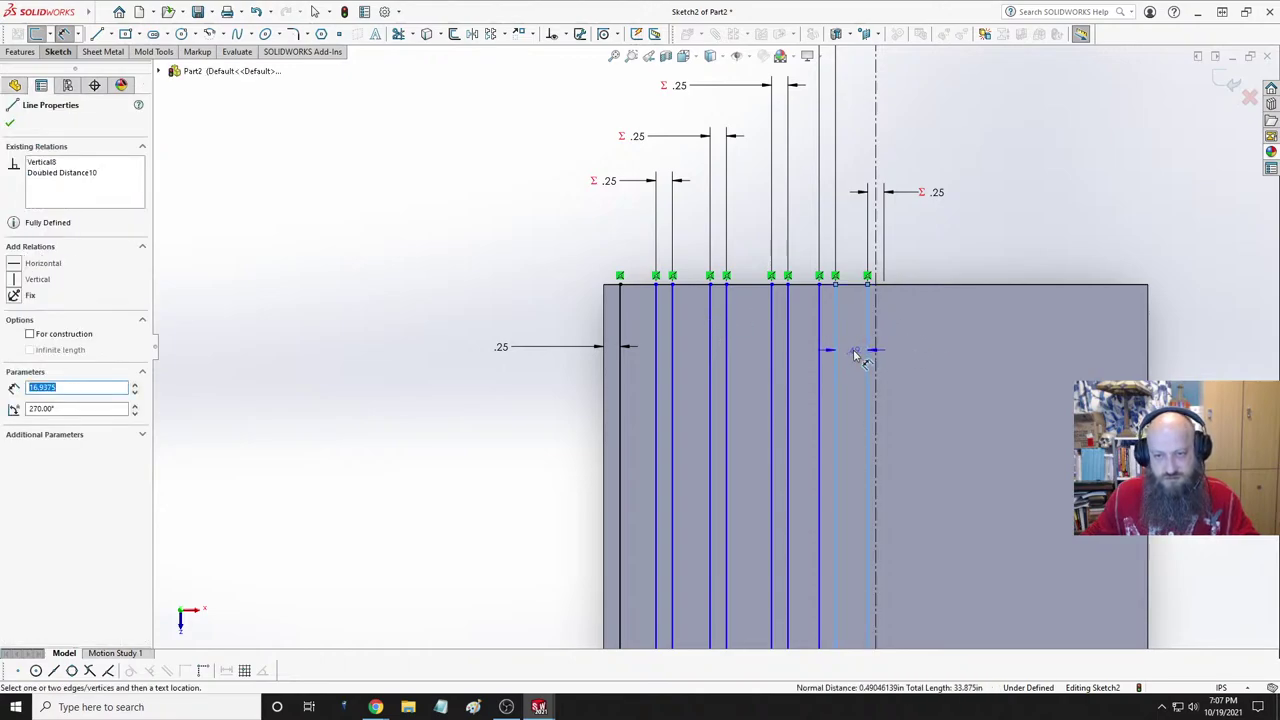
- Set the gap dimension D7 between those lines to 0.58125 in and review its properties
click(855, 358)
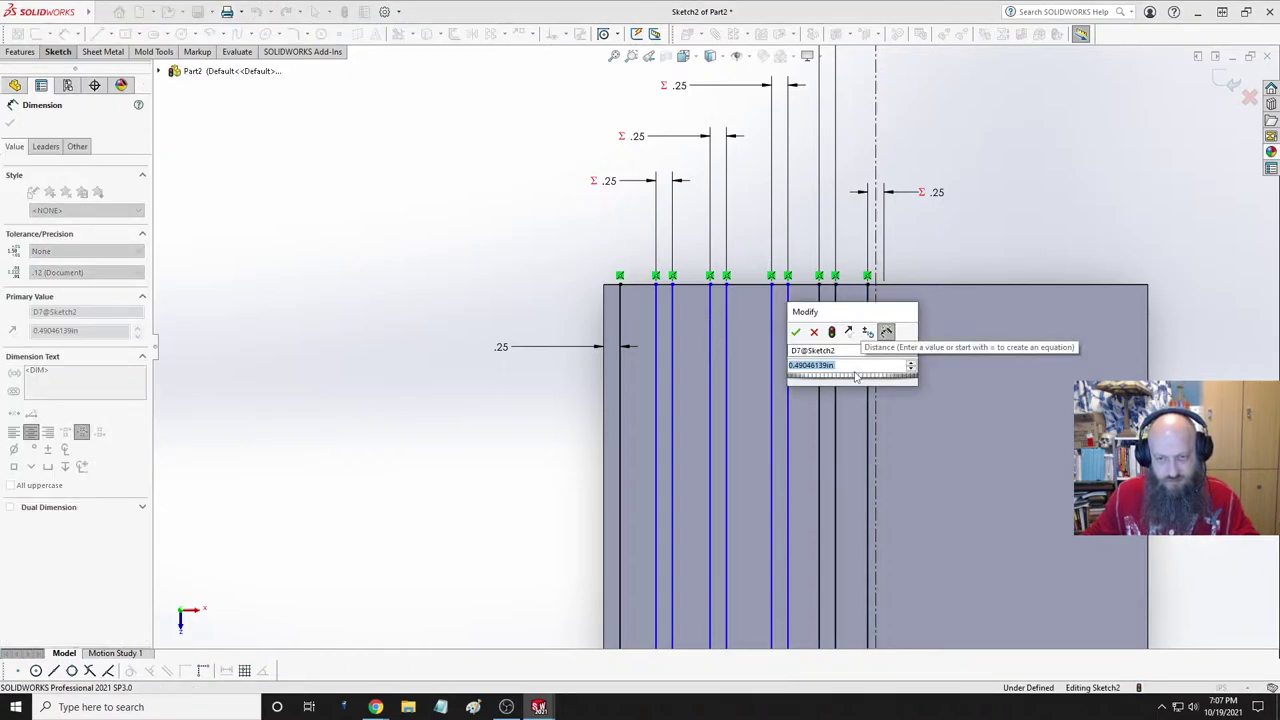
text(.5)
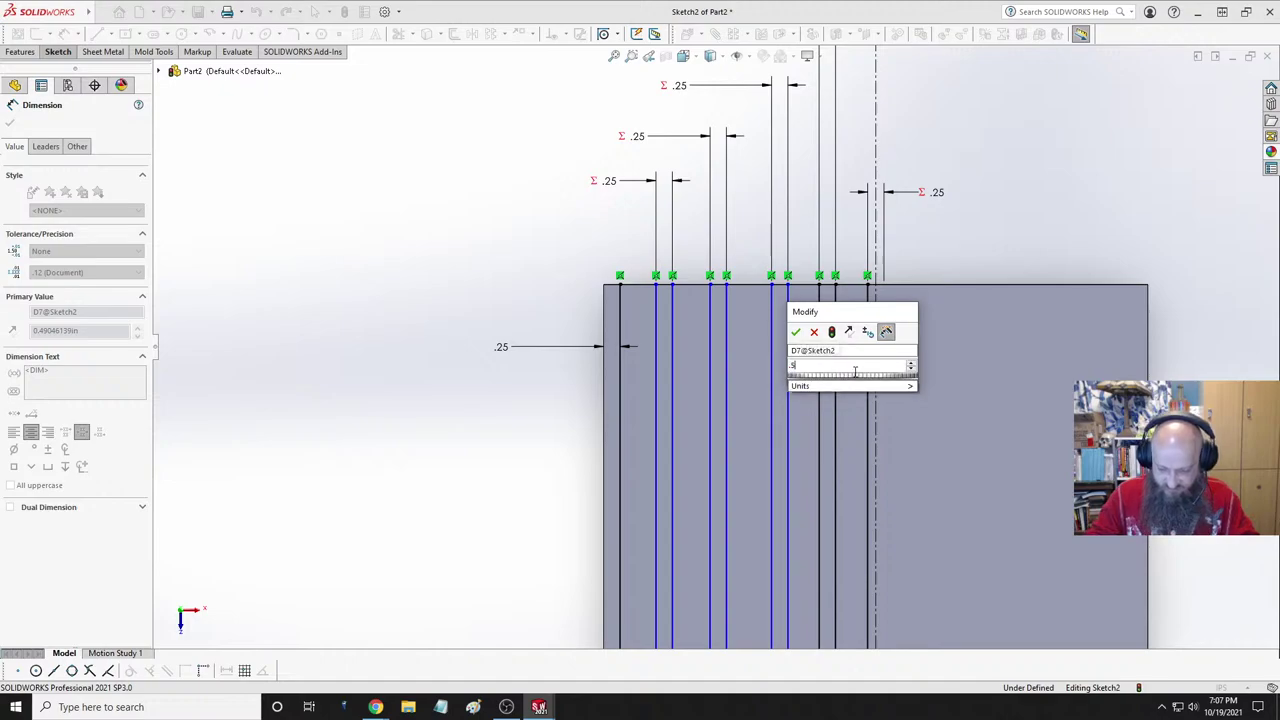
text(8125)
key(Return)
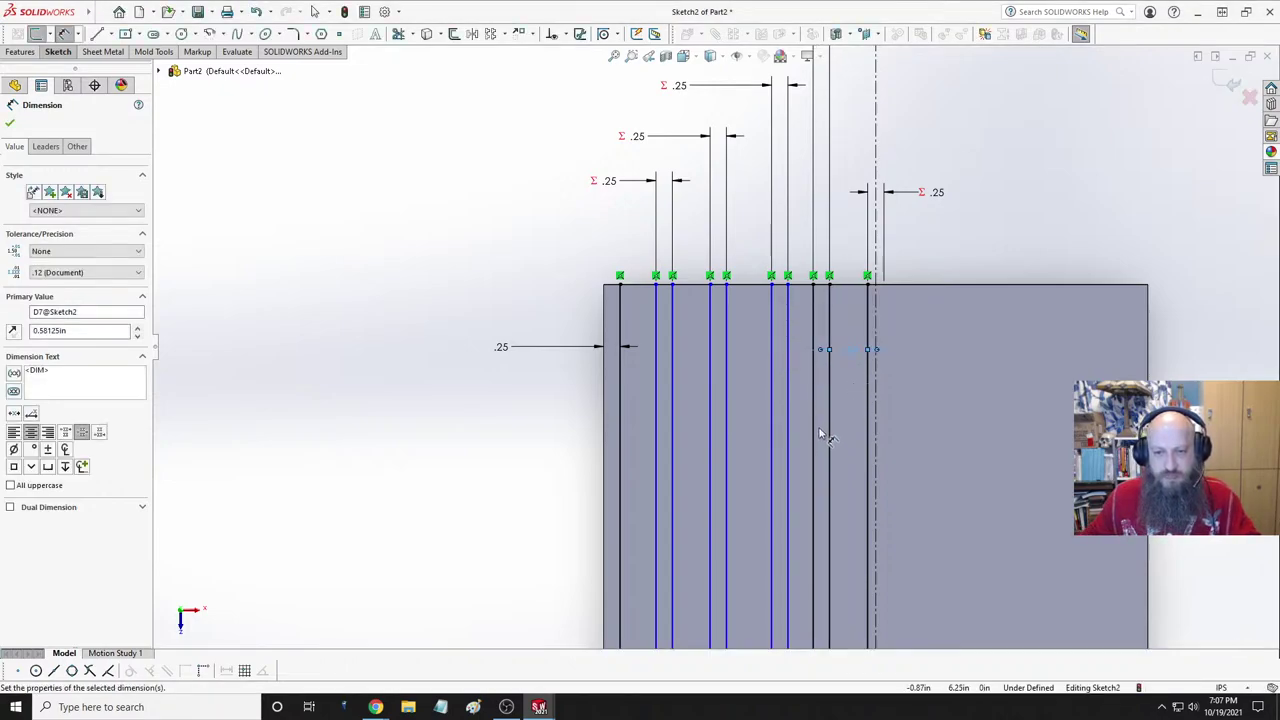
key(Escape)
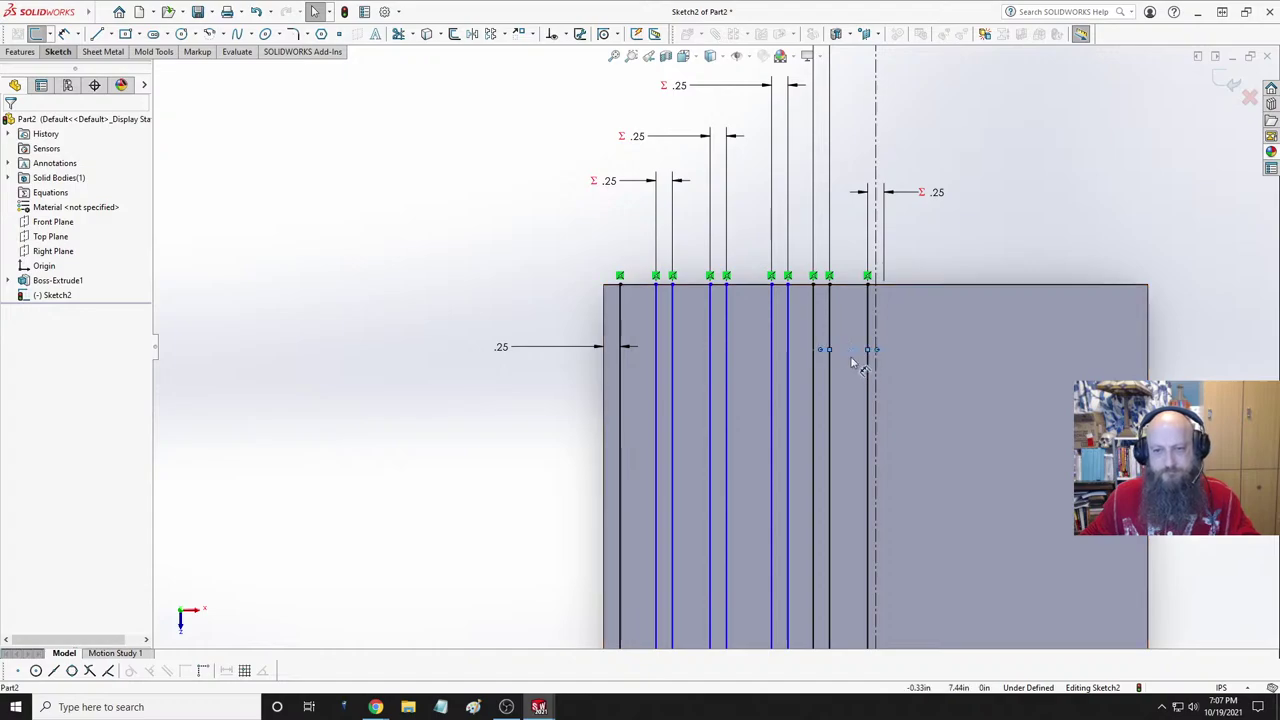
click(184, 318)
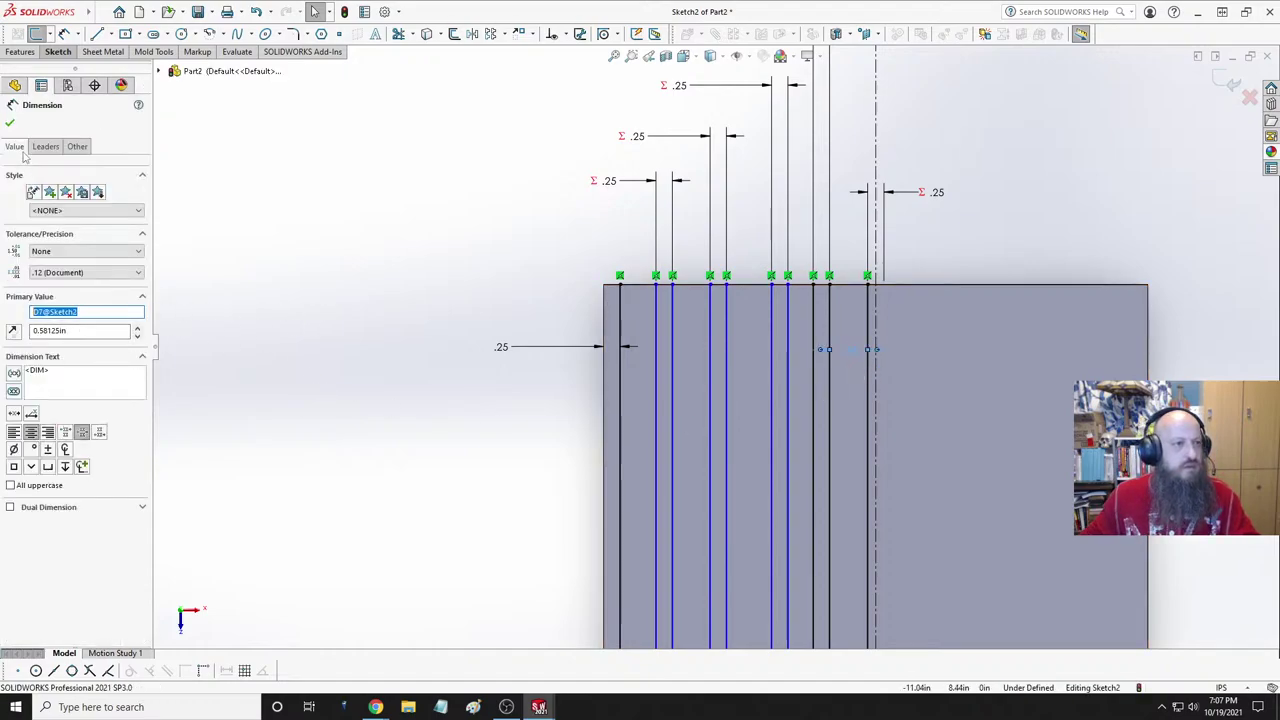
click(10, 122)
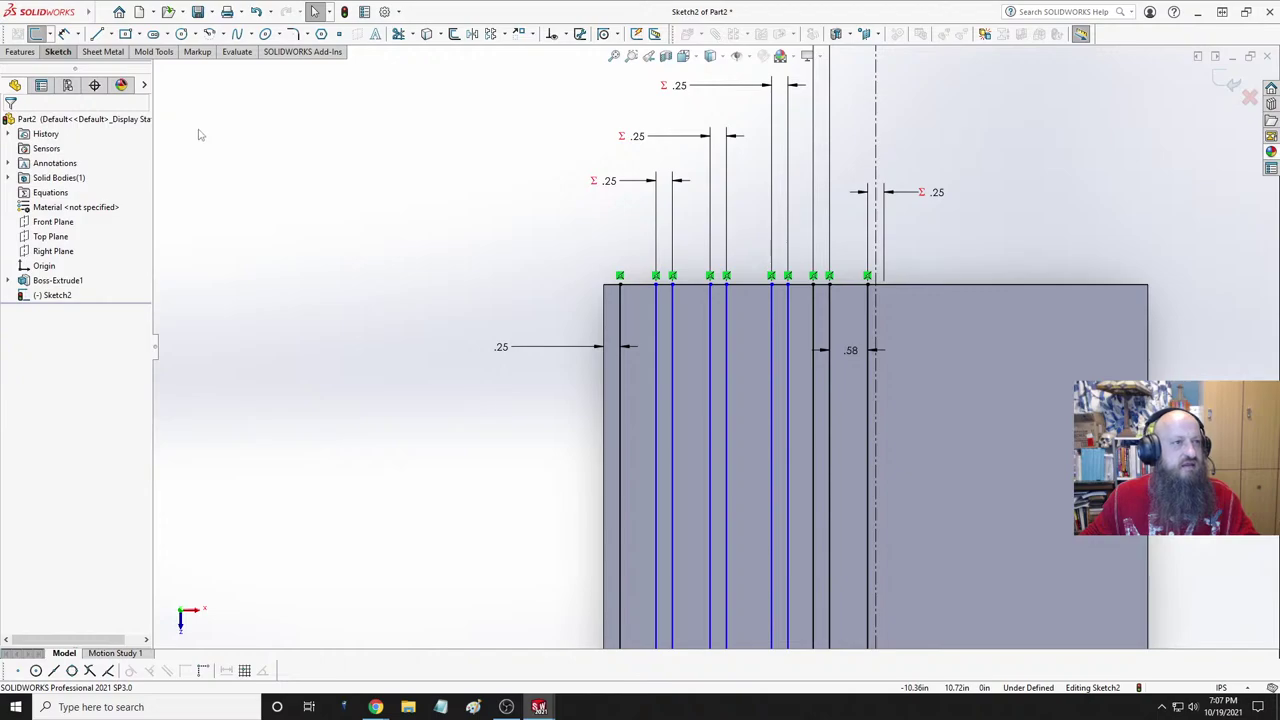
click(64, 33)
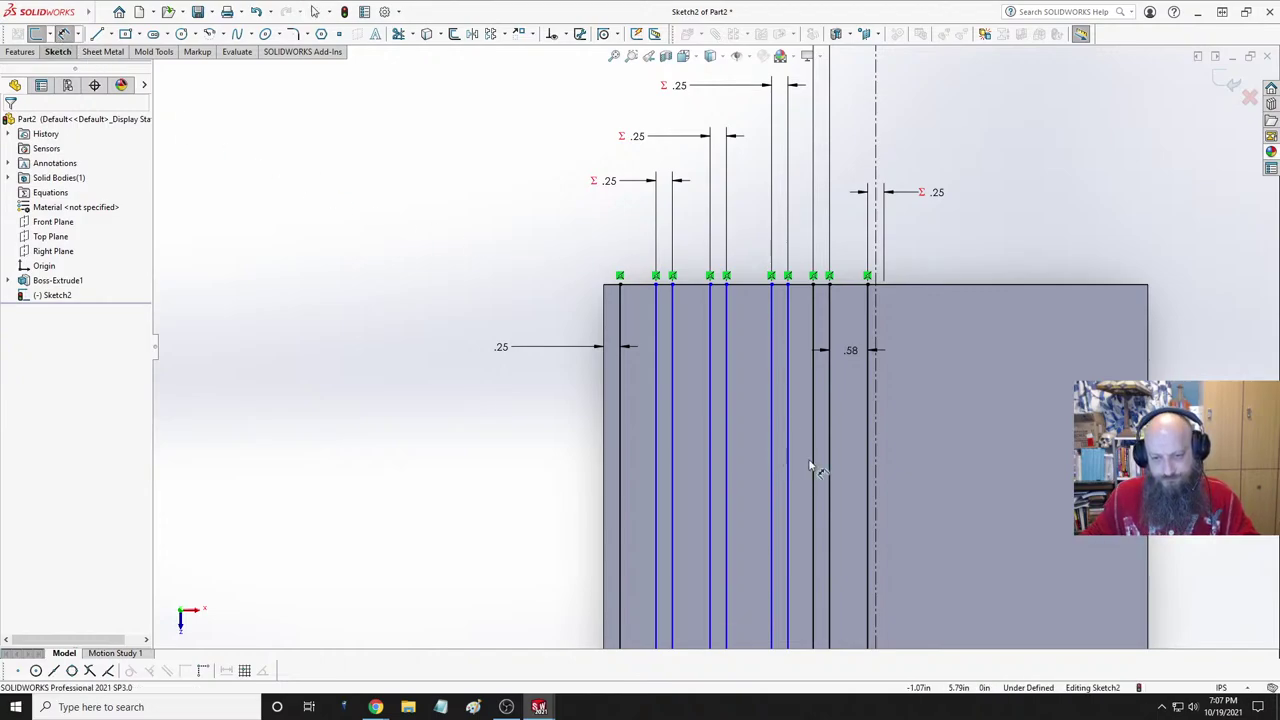
- Dimension a line gap near the left edge with the equation ="D7@Sketch2", reading .58
click(621, 414)
click(655, 417)
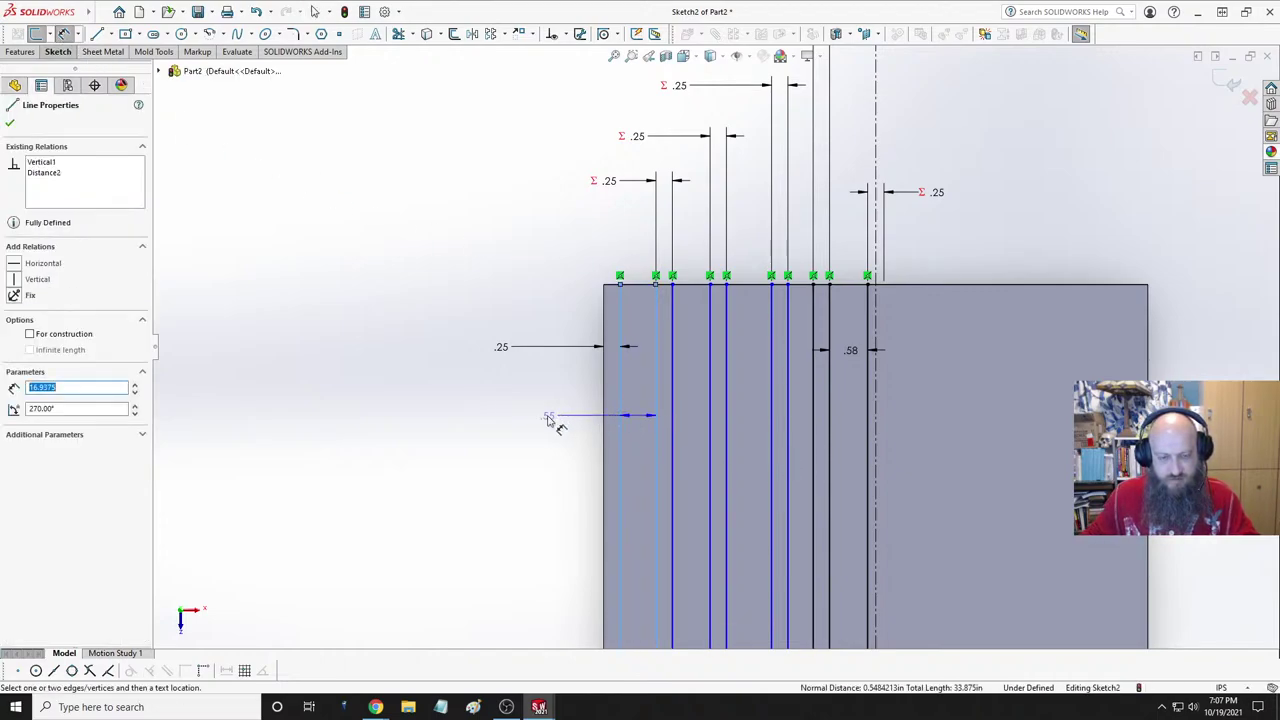
click(549, 420)
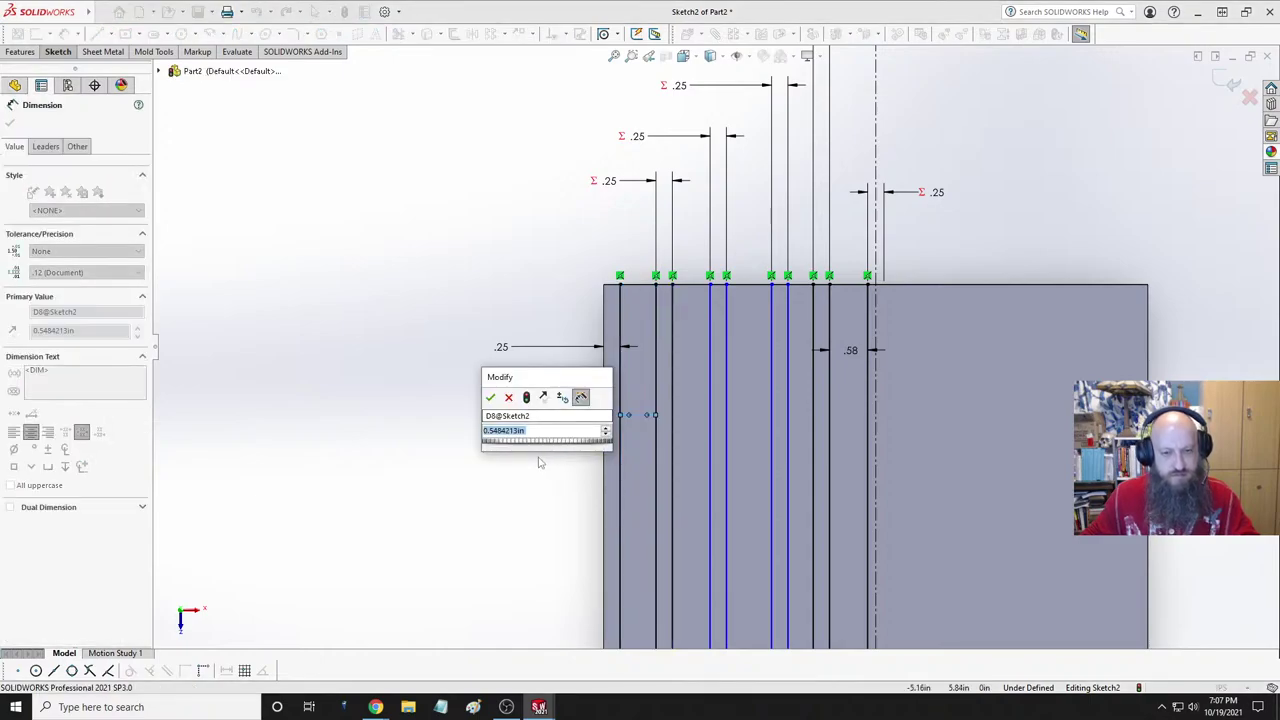
text(=)
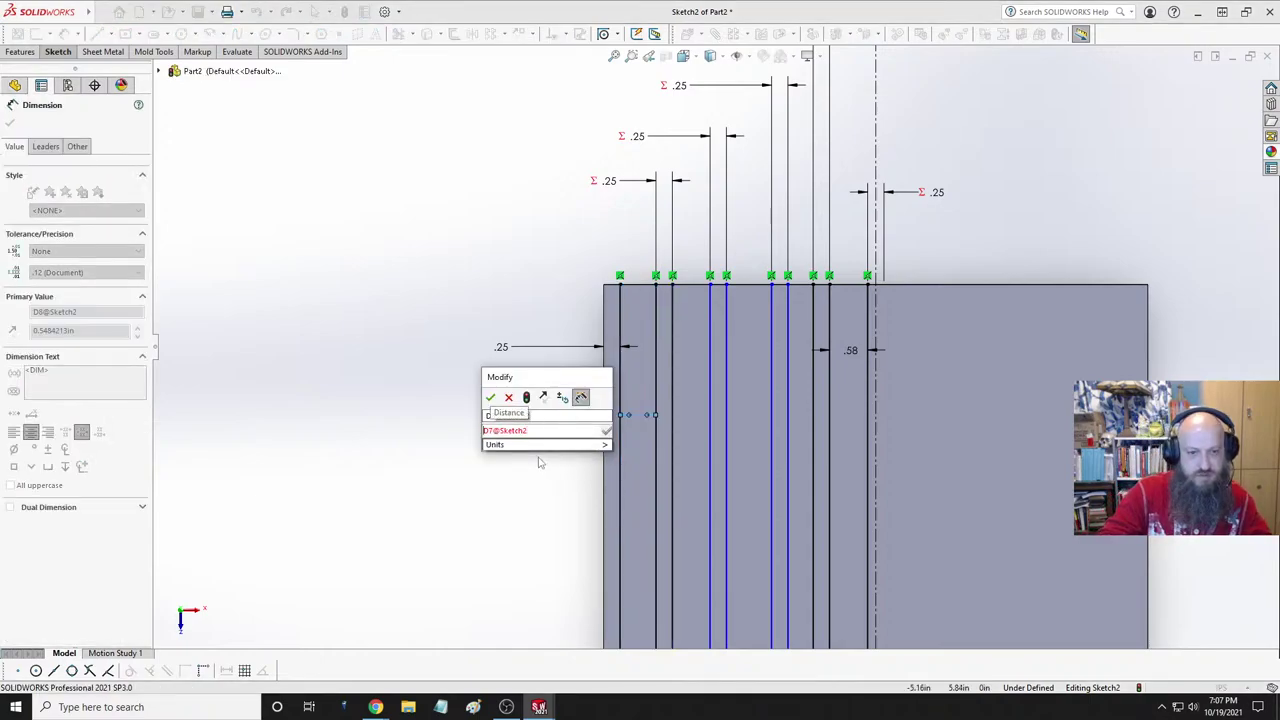
key(Home)
text(")
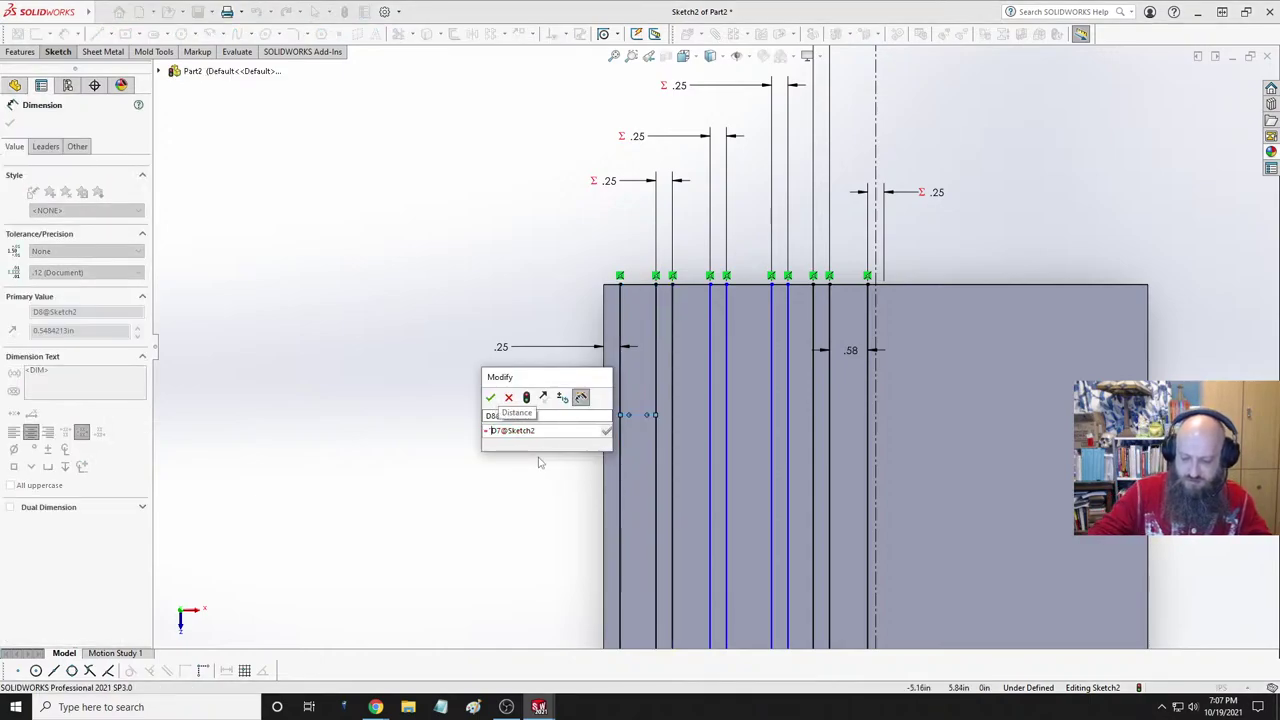
key(End)
text(")
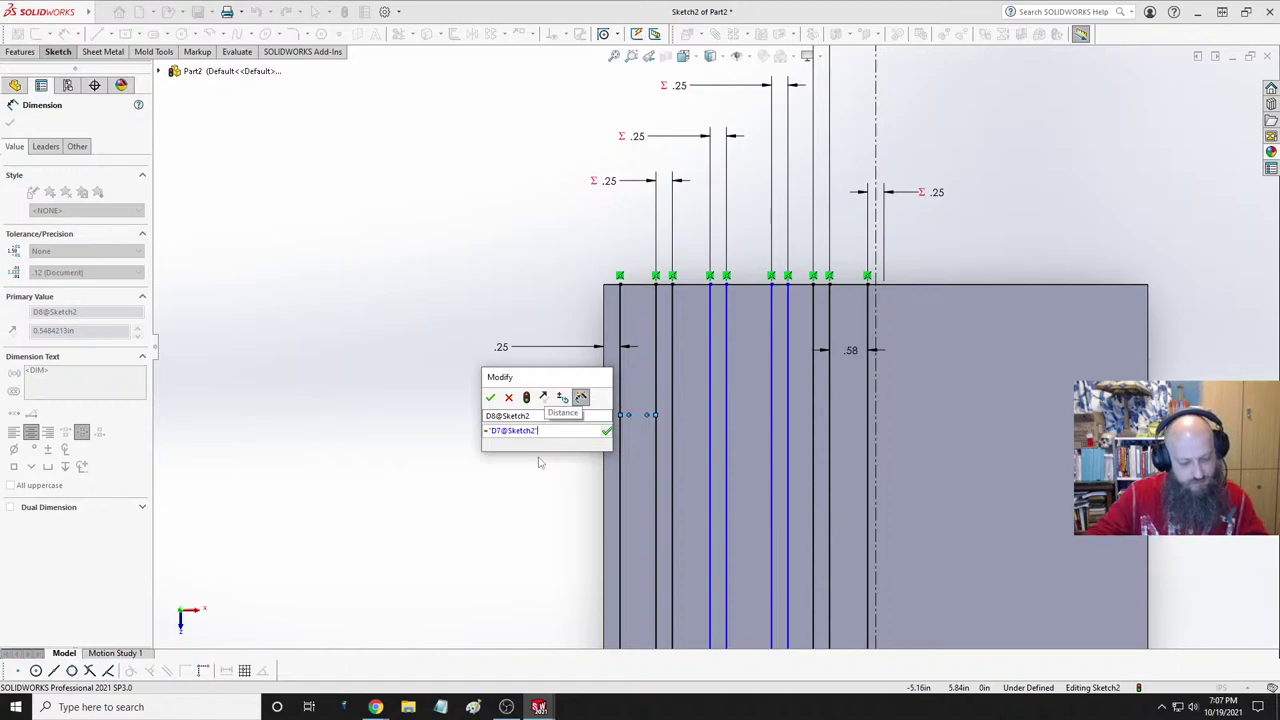
key(Return)
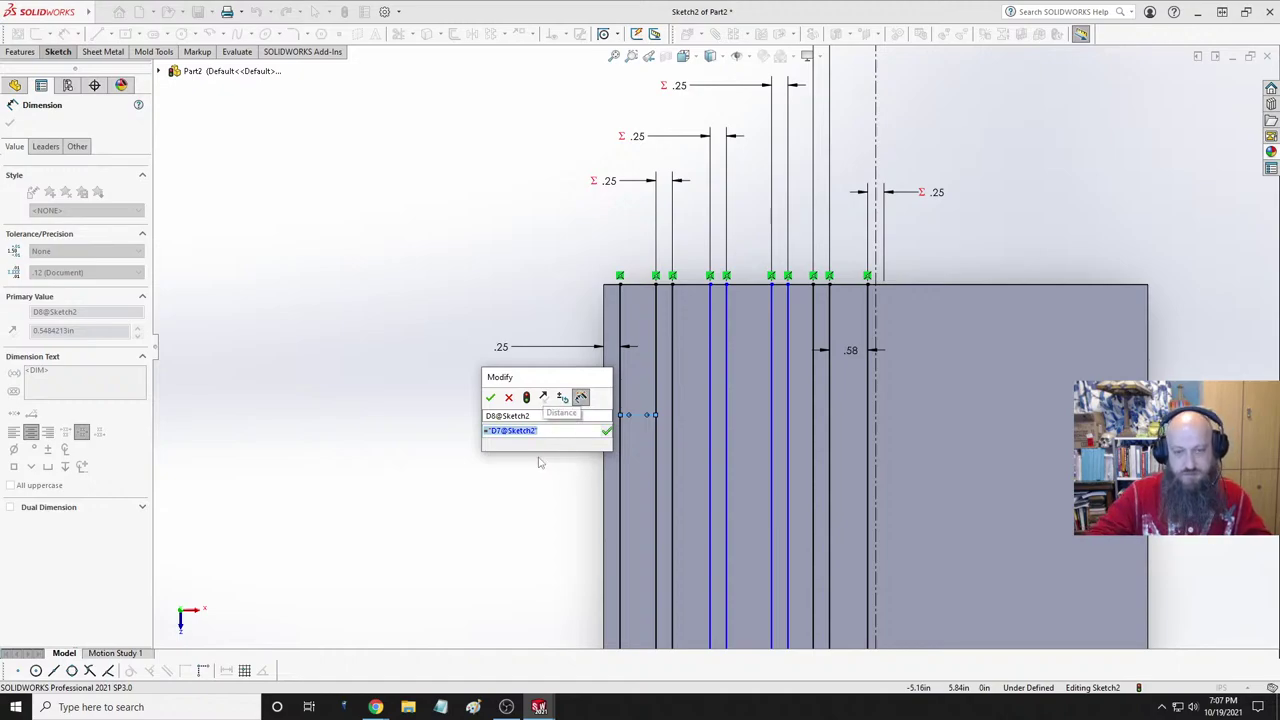
click(490, 397)
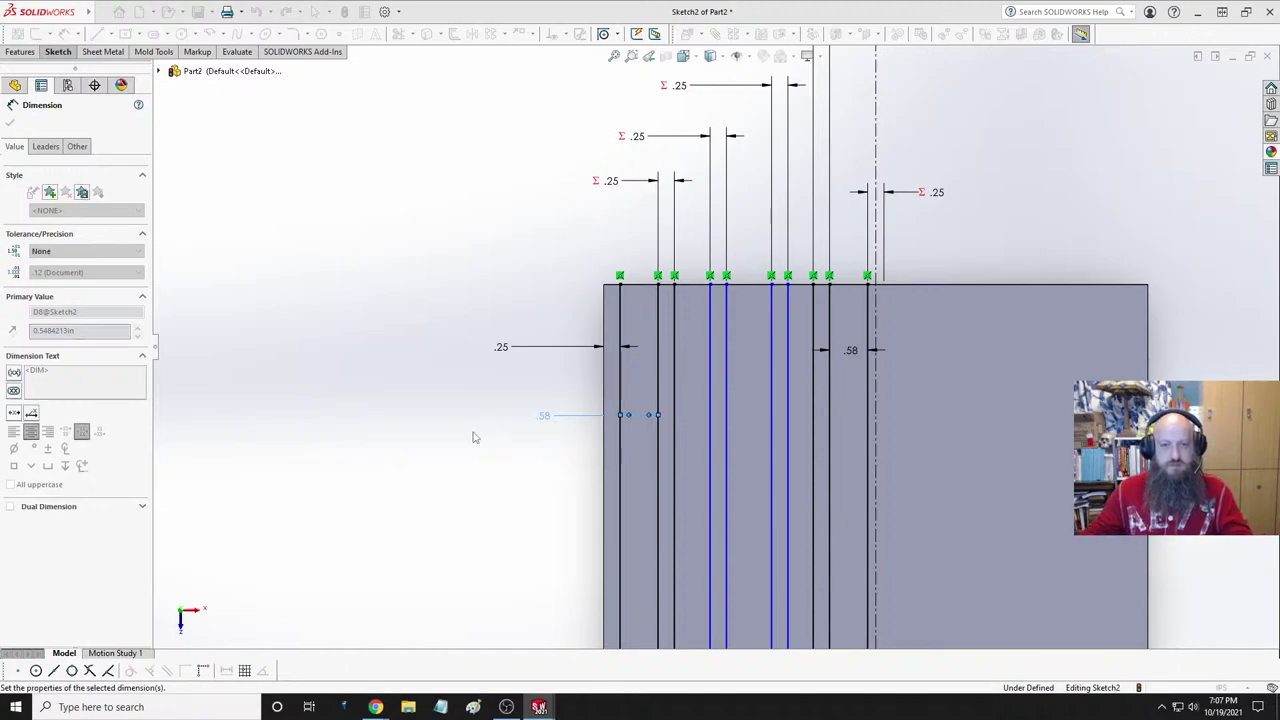
- Dimension another vertical line pair and link its value to D7 as well
click(814, 400)
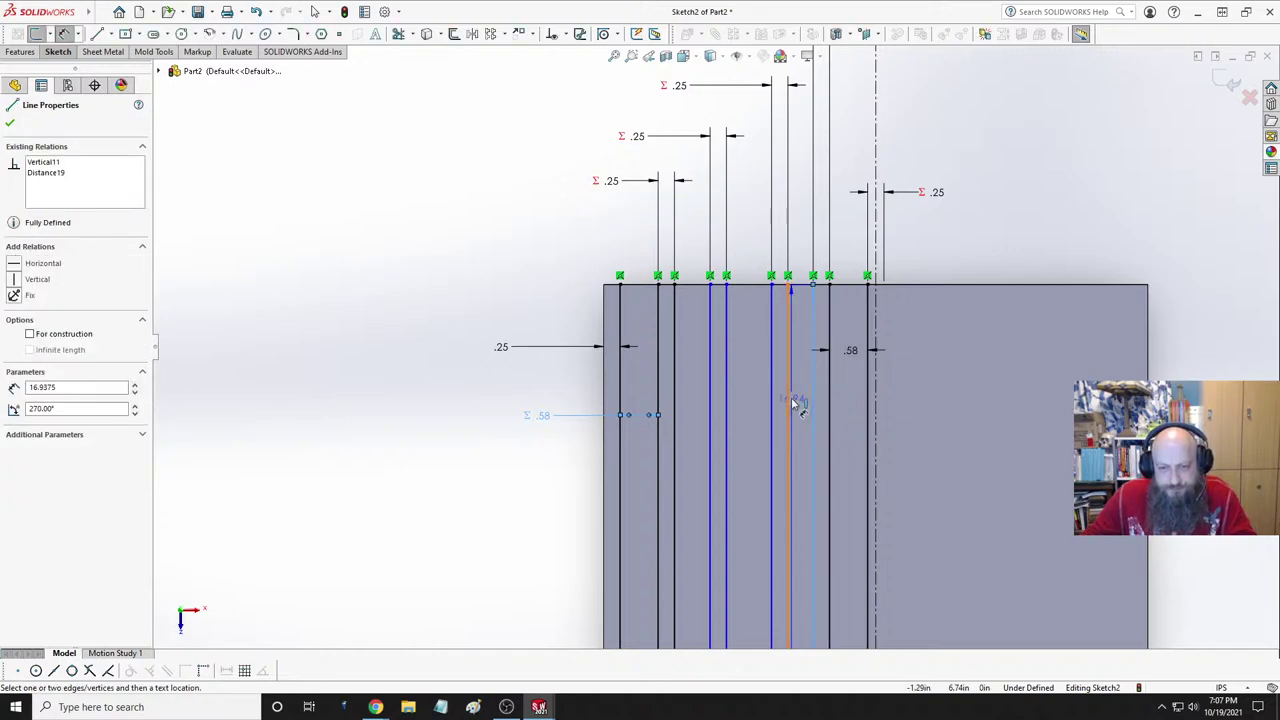
click(790, 402)
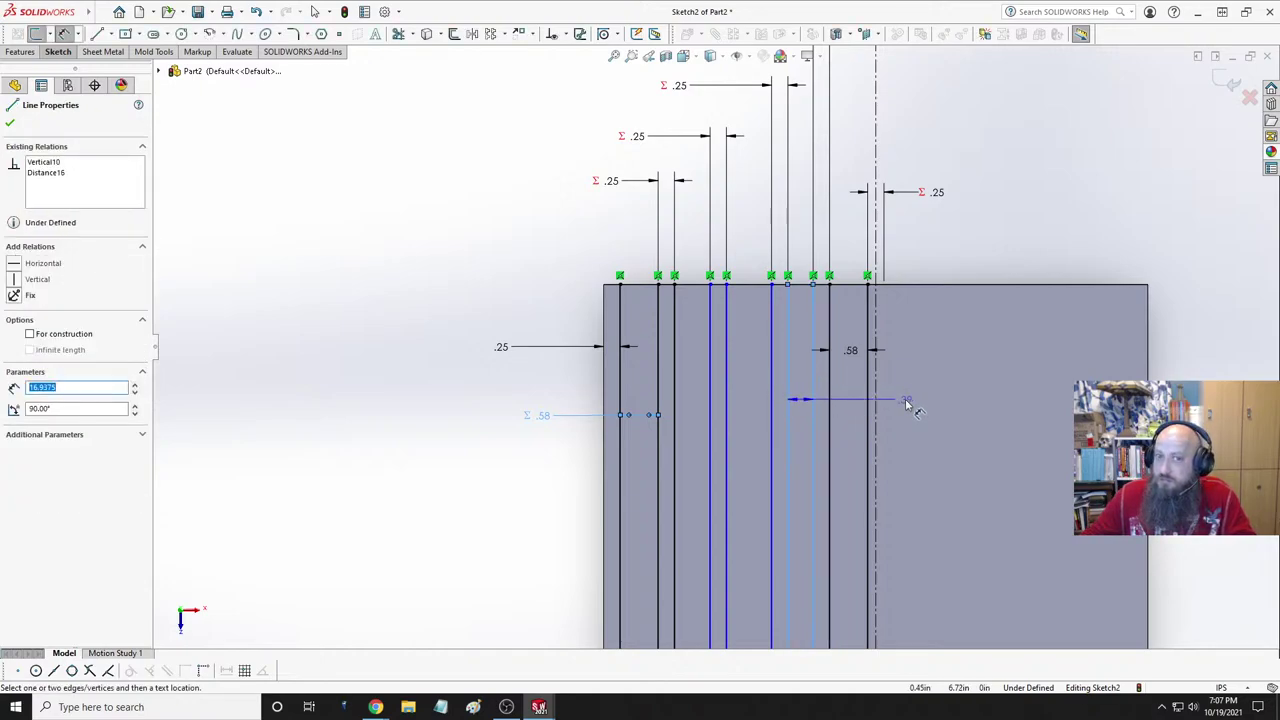
click(906, 402)
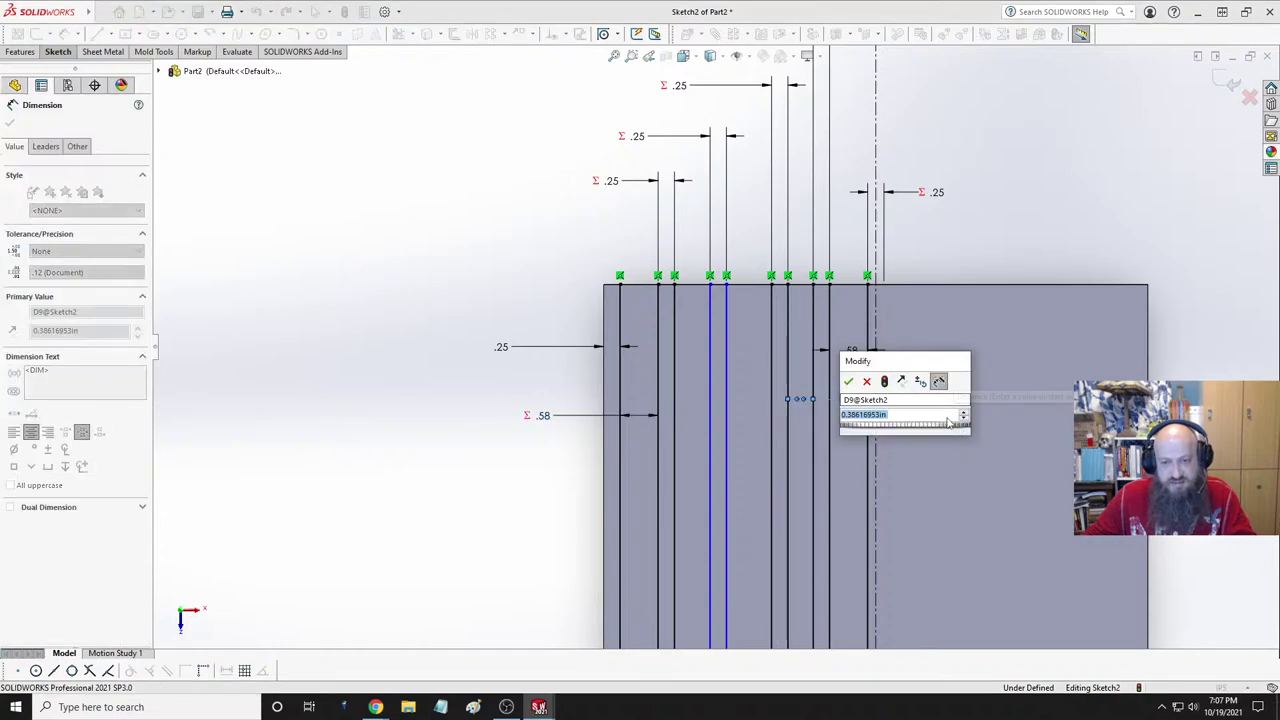
text(=)
click(852, 350)
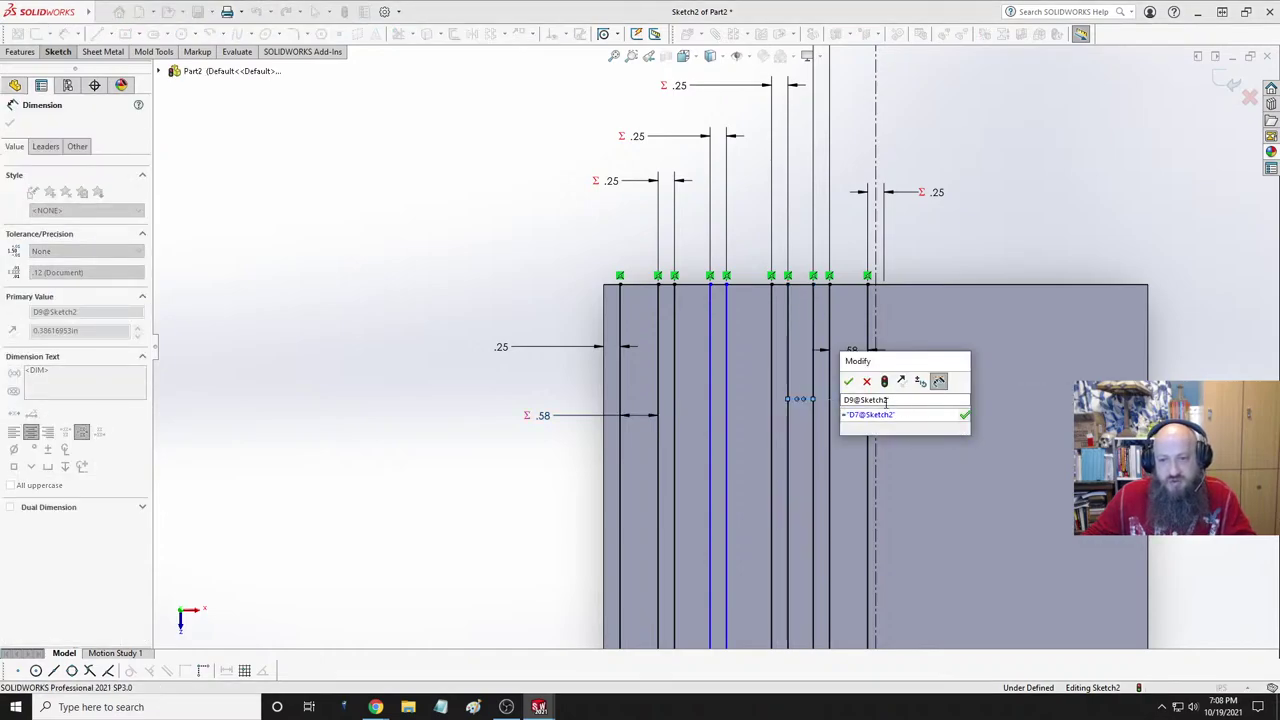
click(848, 381)
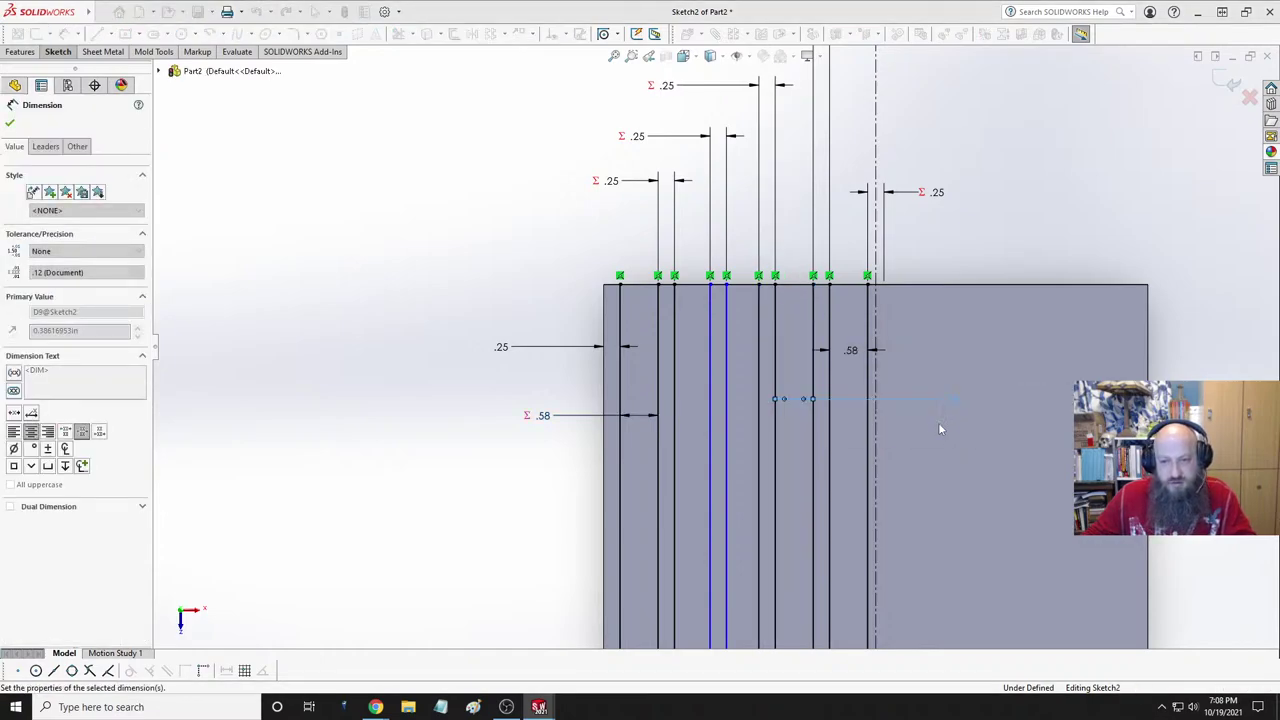
- Add a third Σ .58 gap dimension equal to D7, fully defining the sketch, and cancel the stray preview
click(678, 403)
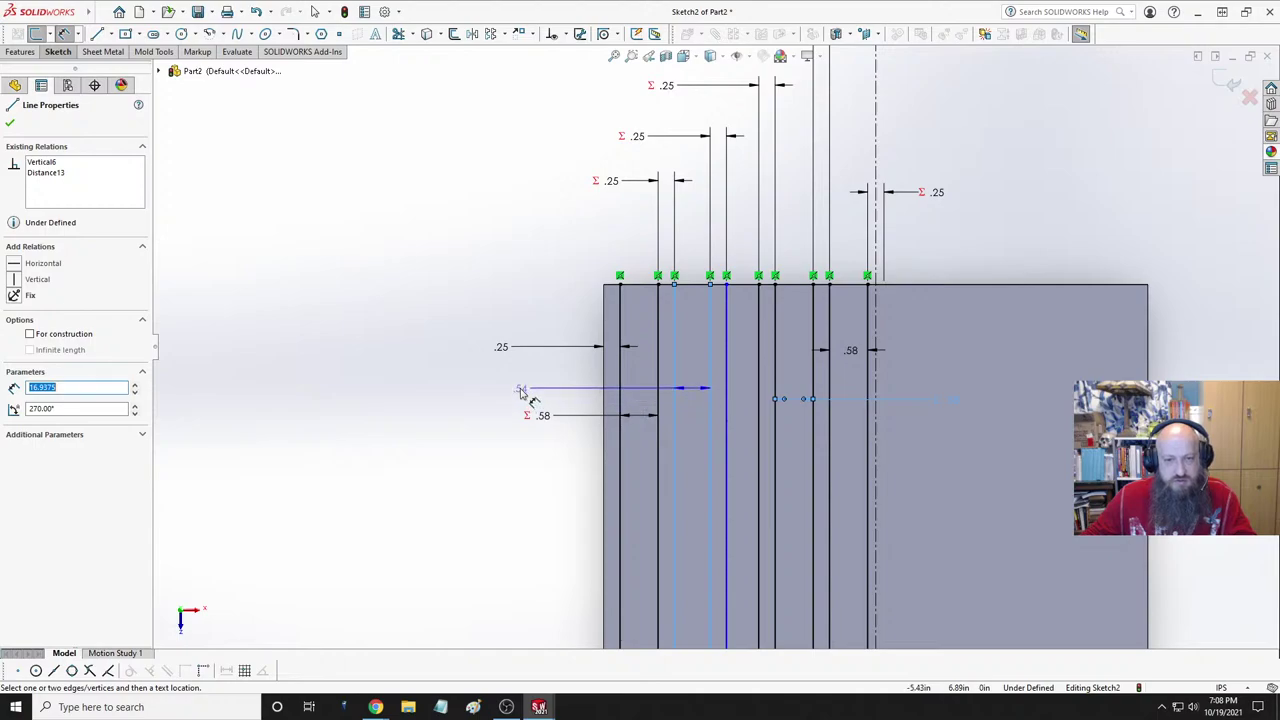
click(557, 388)
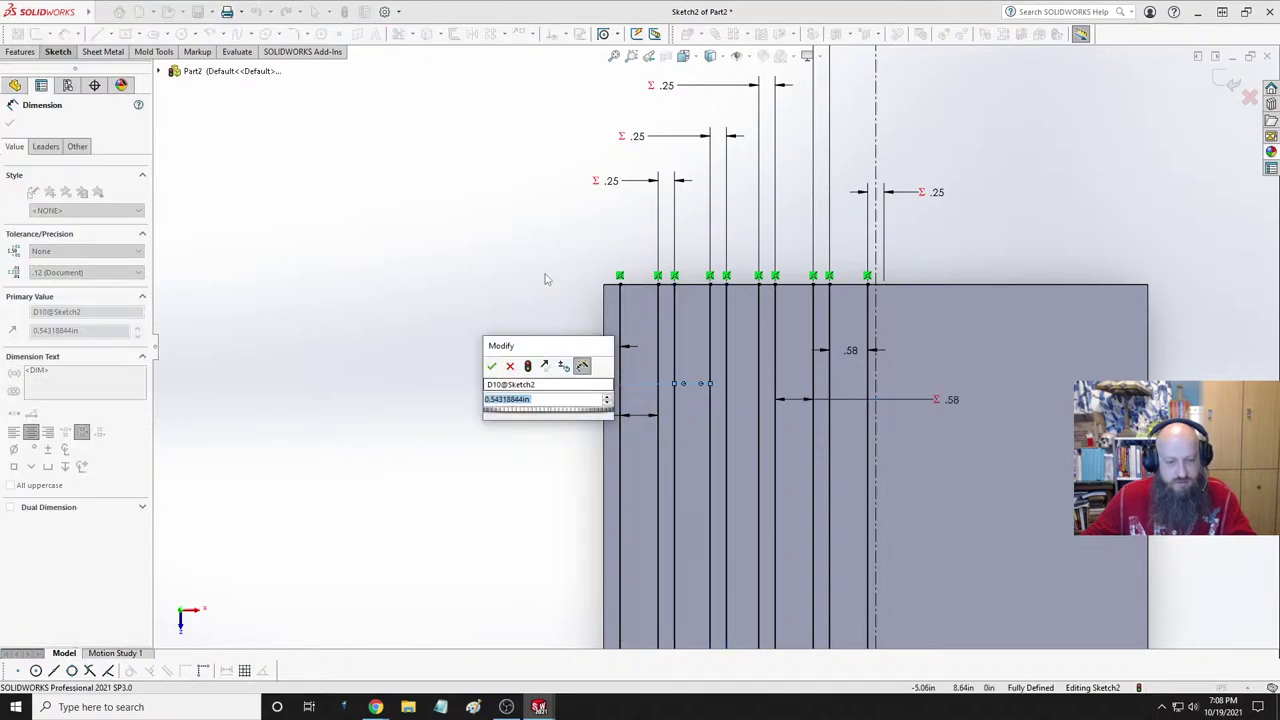
text(="D7@Sketch2)
click(491, 366)
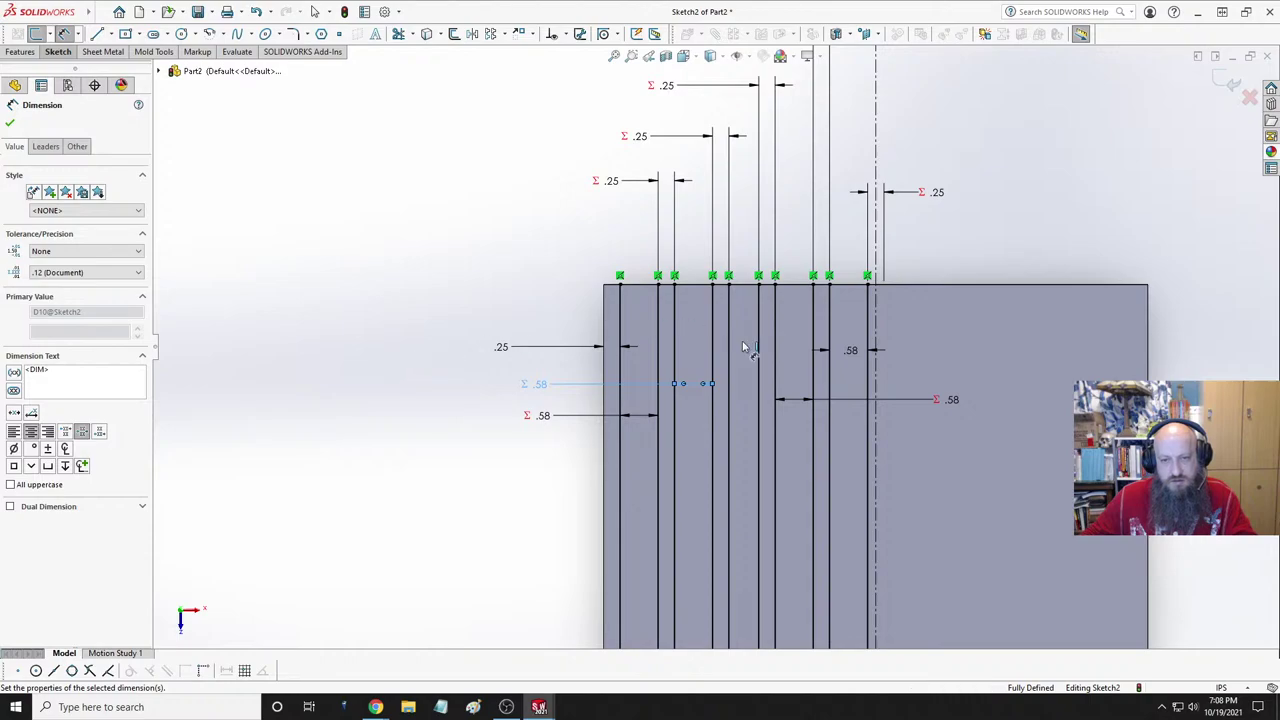
click(730, 432)
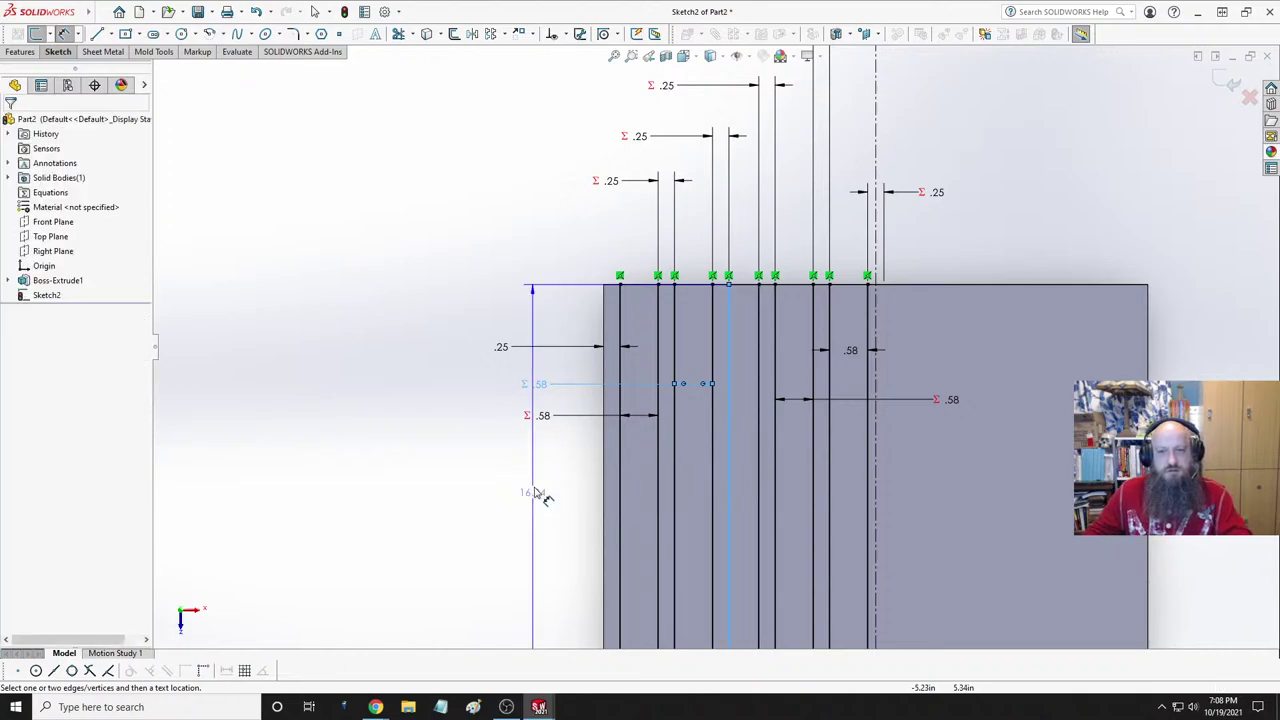
key(Escape)
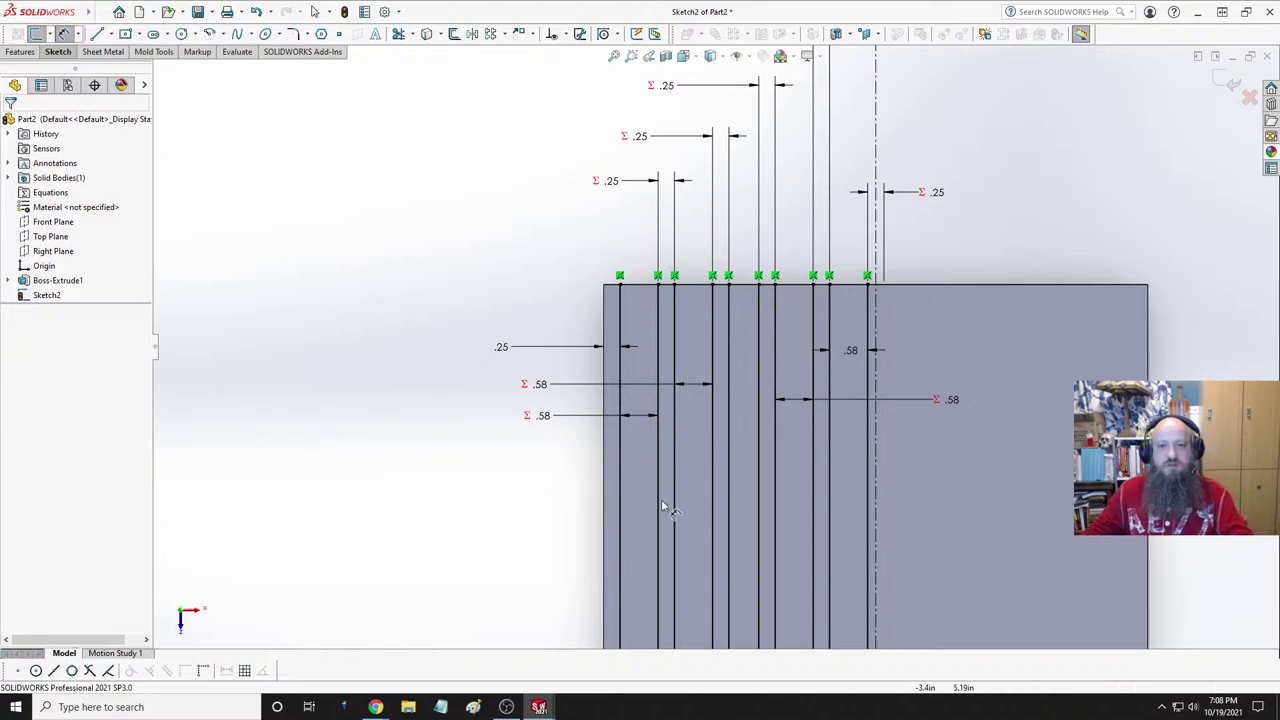
click(728, 426)
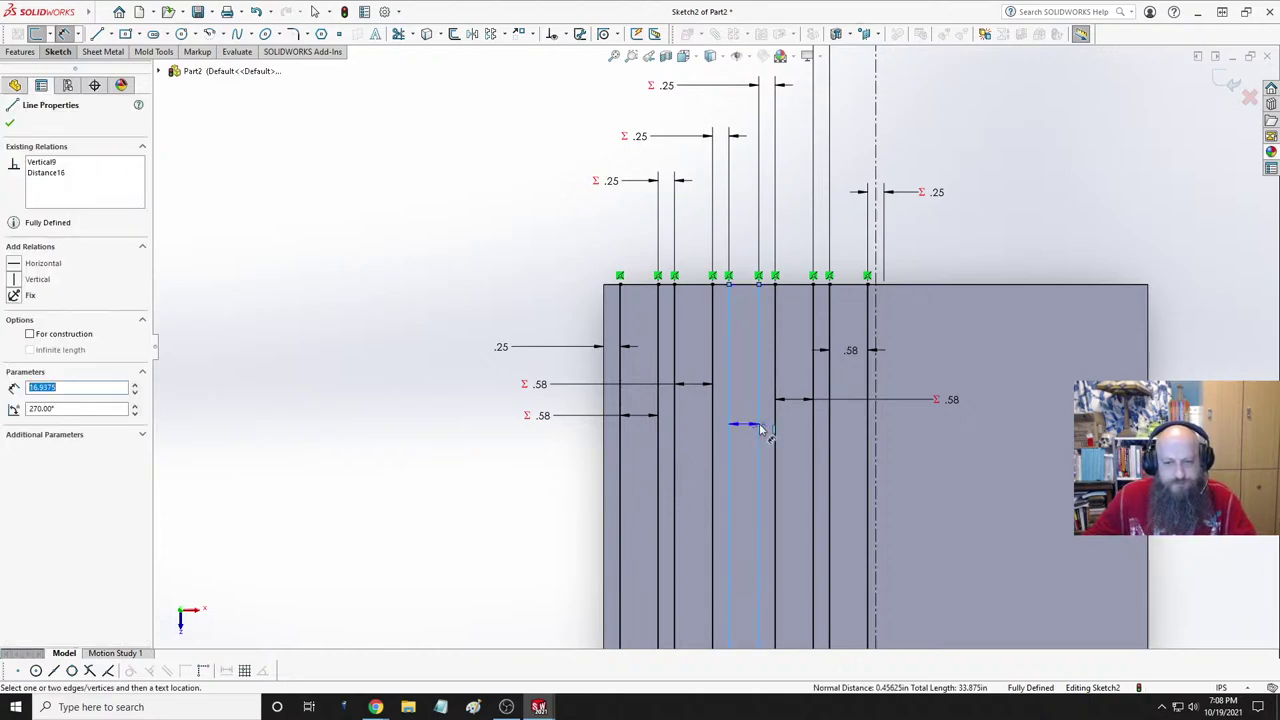
- Change D7 to 0.484375 in so every linked spacing reads .48
key(Escape)
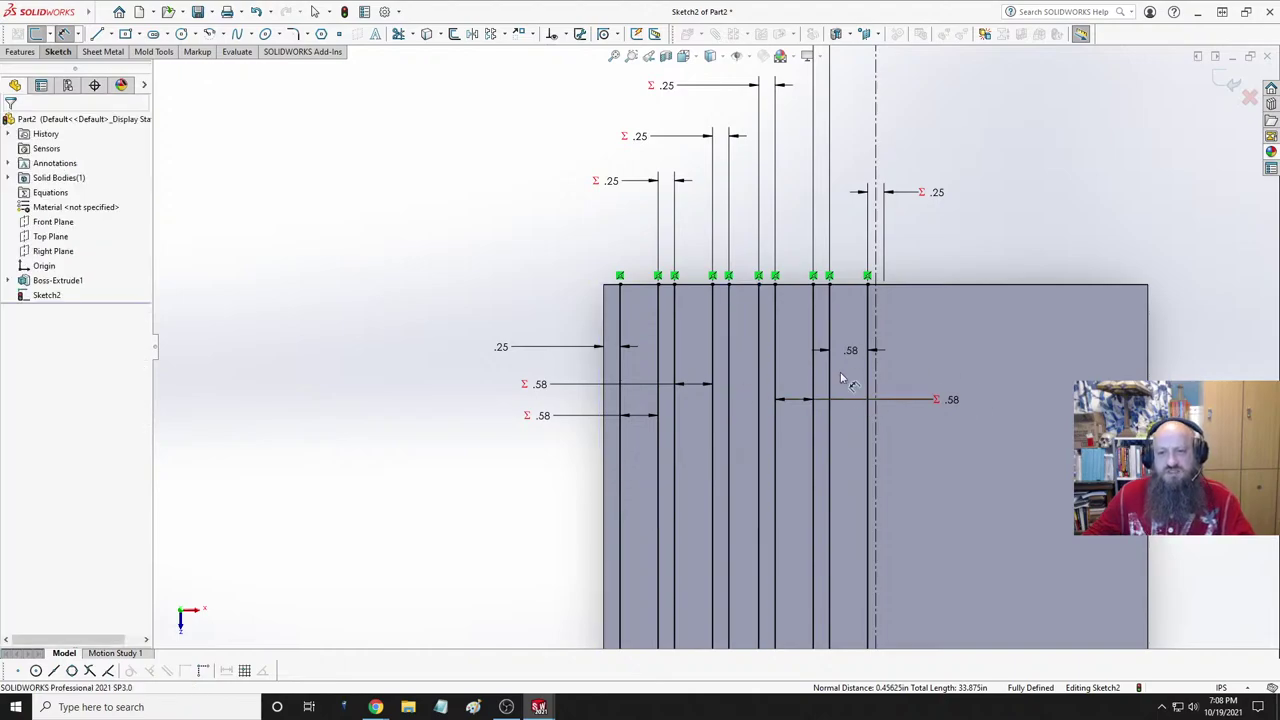
click(853, 356)
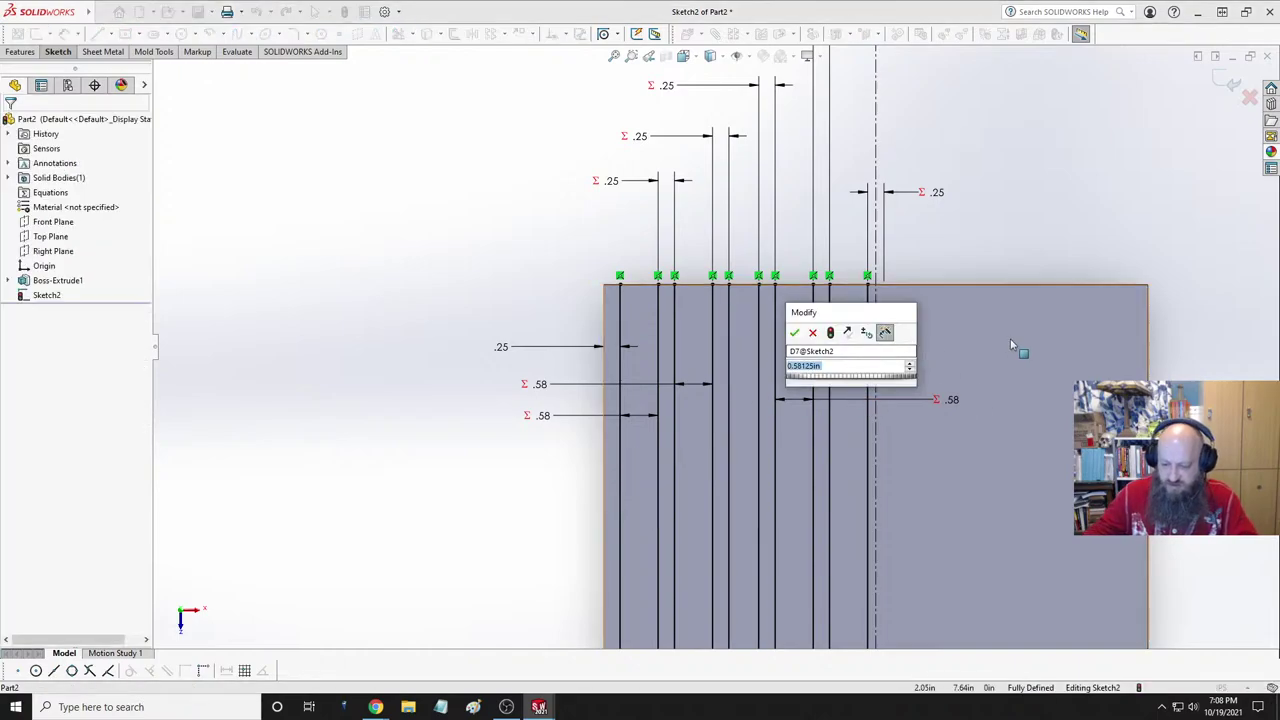
key(BackSpace)
text(.4843)
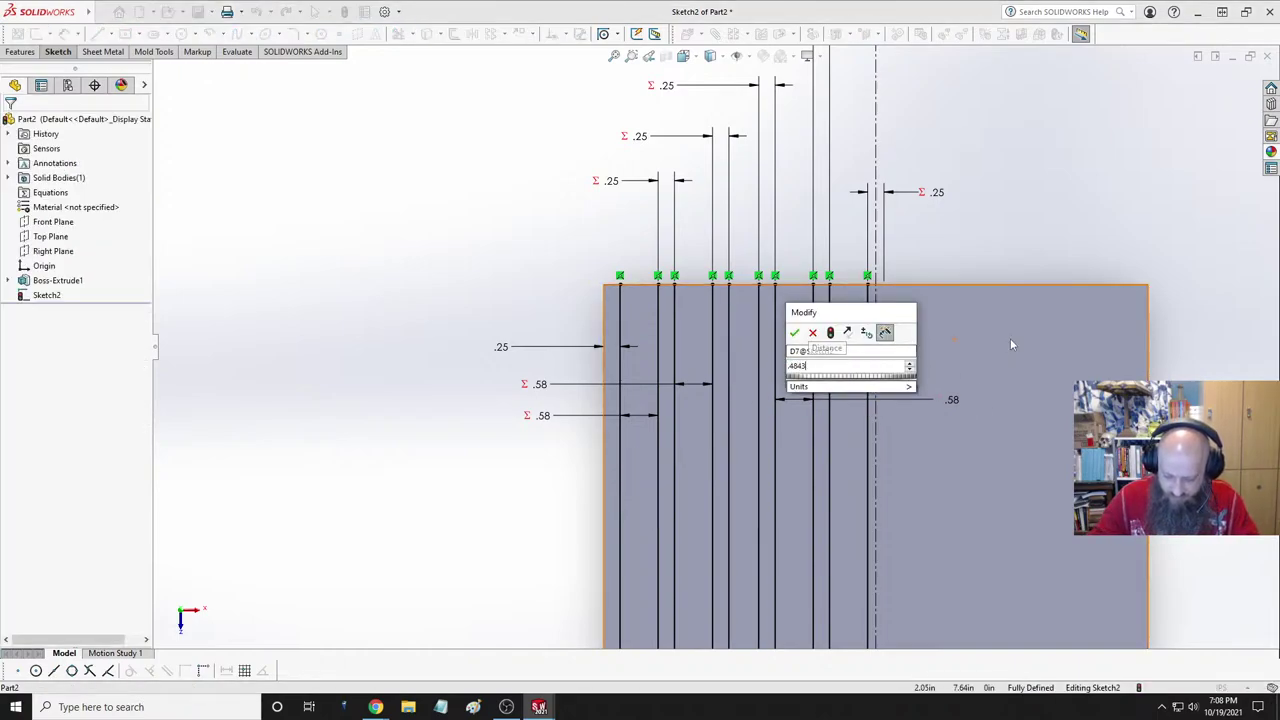
text(75)
key(Return)
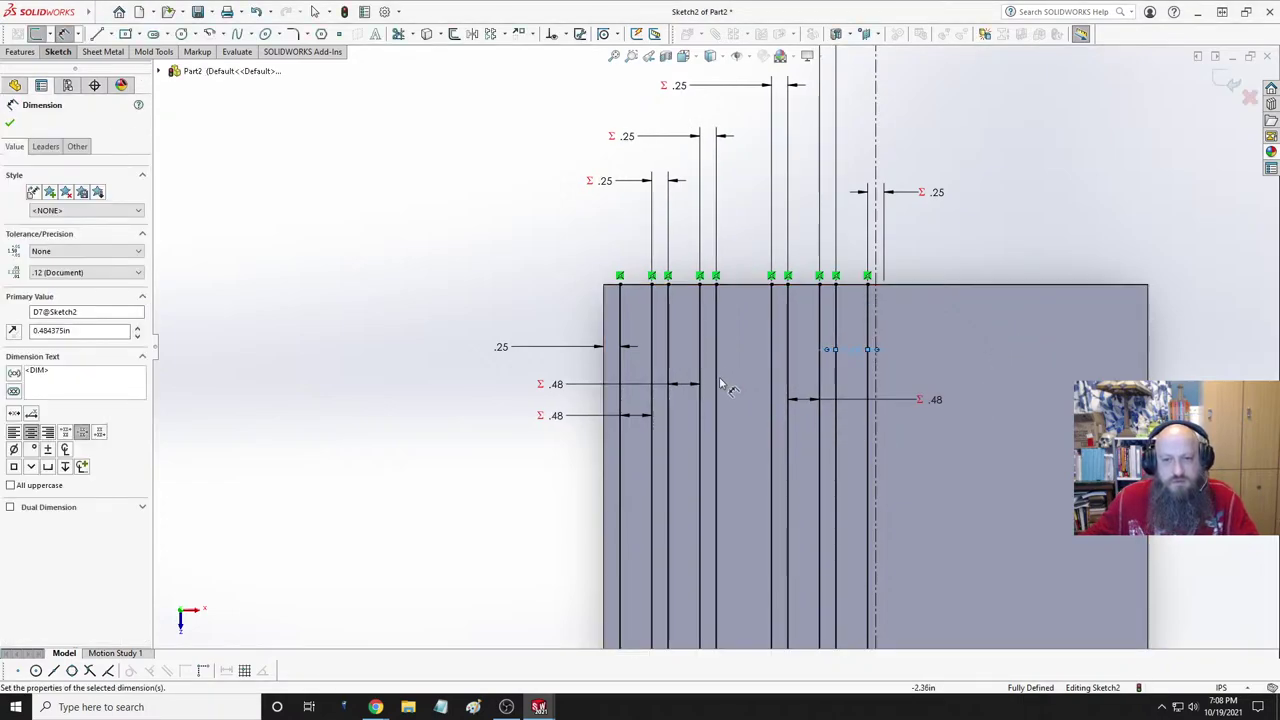
click(717, 393)
click(771, 395)
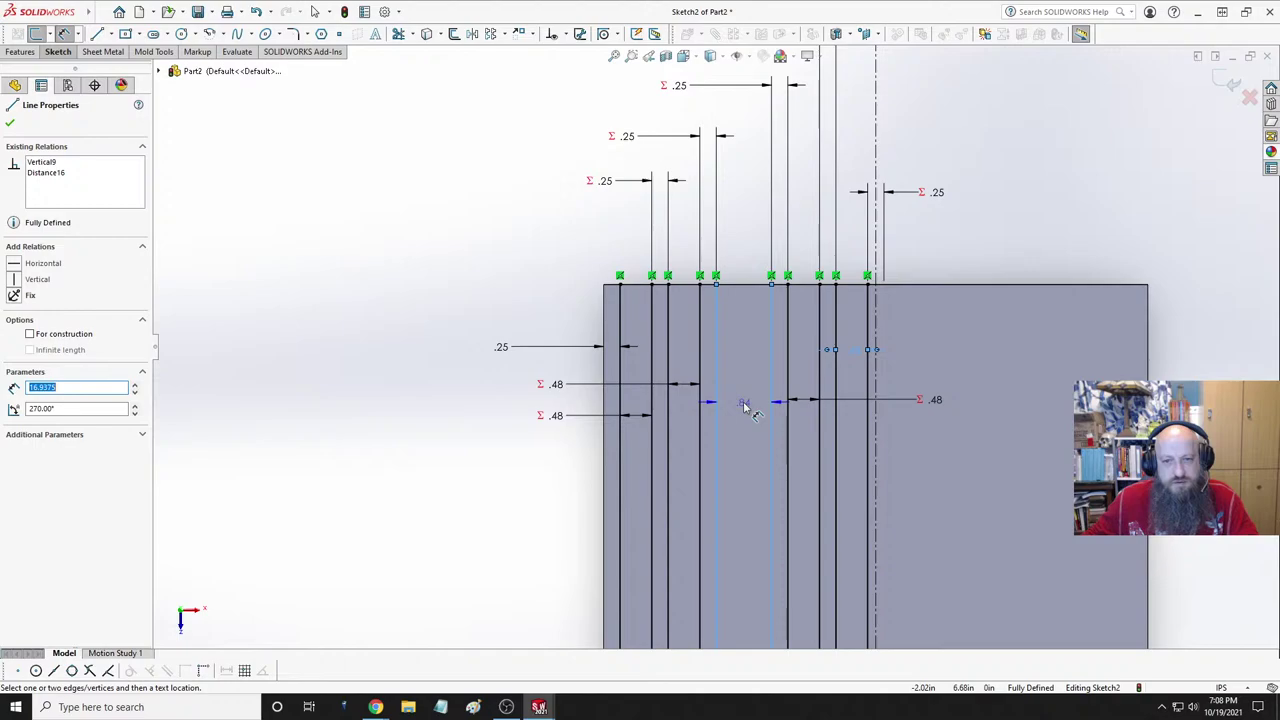
key(Escape)
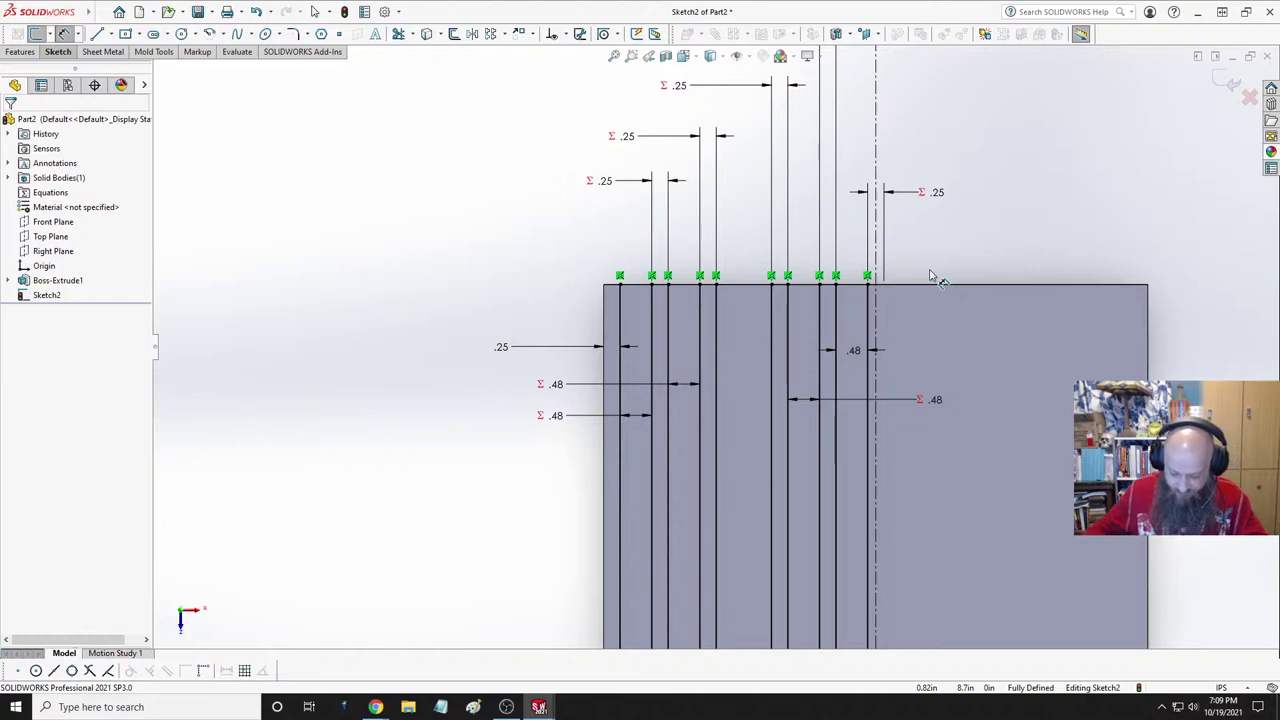
- Set D7 to 0.60625 in, updating every linked Σ spacing to .61
double_click(857, 352)
text(.60625)
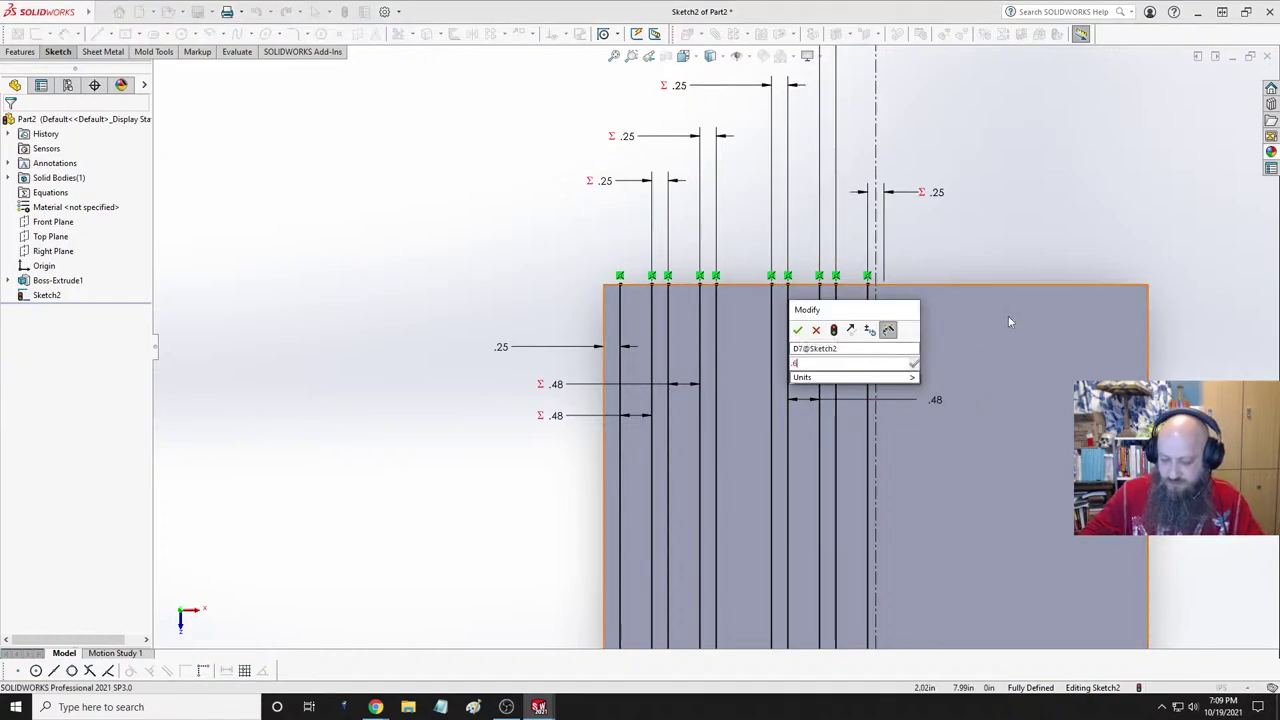
key(Return)
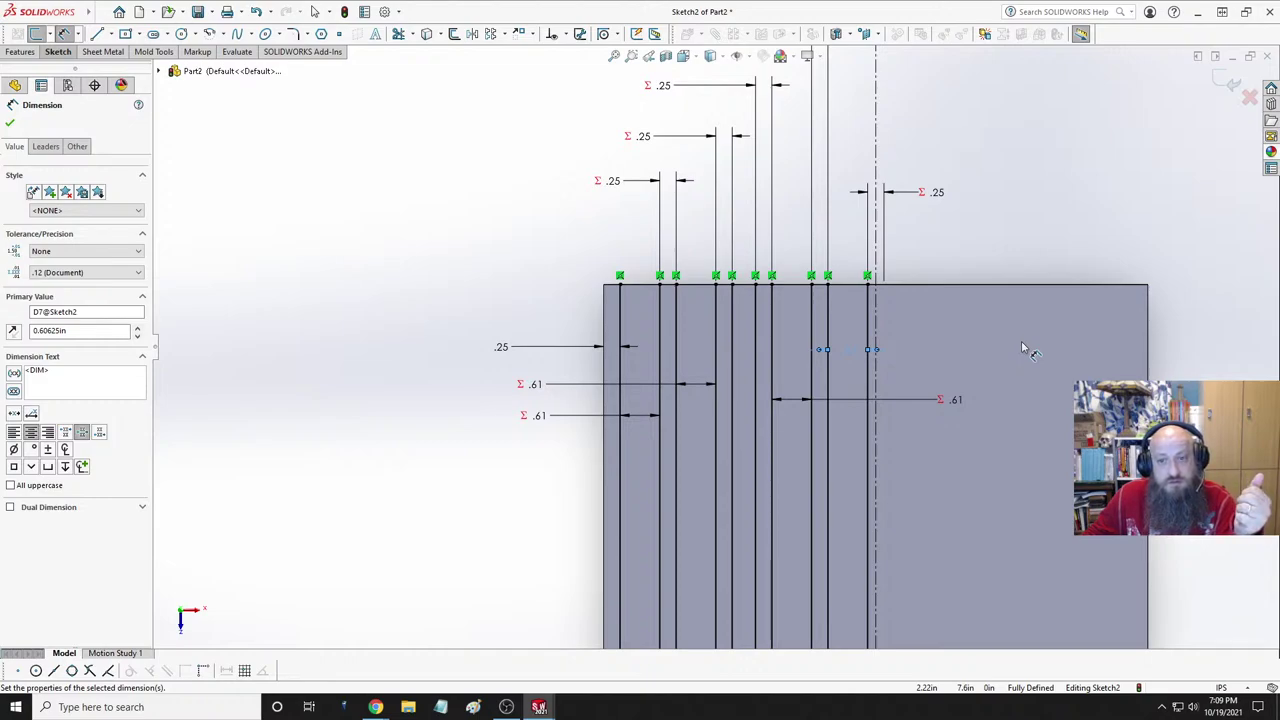
- Add a .36 (D11) spacing dimension between two adjacent middle vertical lines, placed to the left
click(755, 450)
click(733, 463)
click(493, 479)
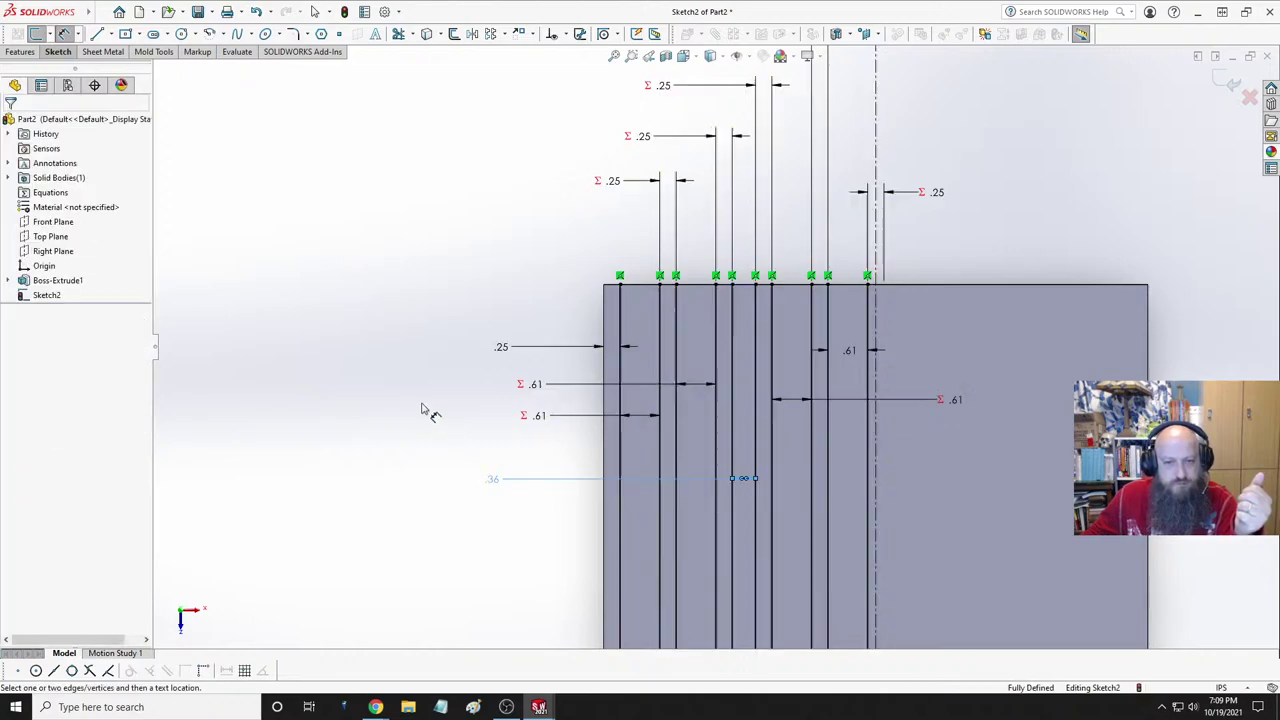
key(Escape)
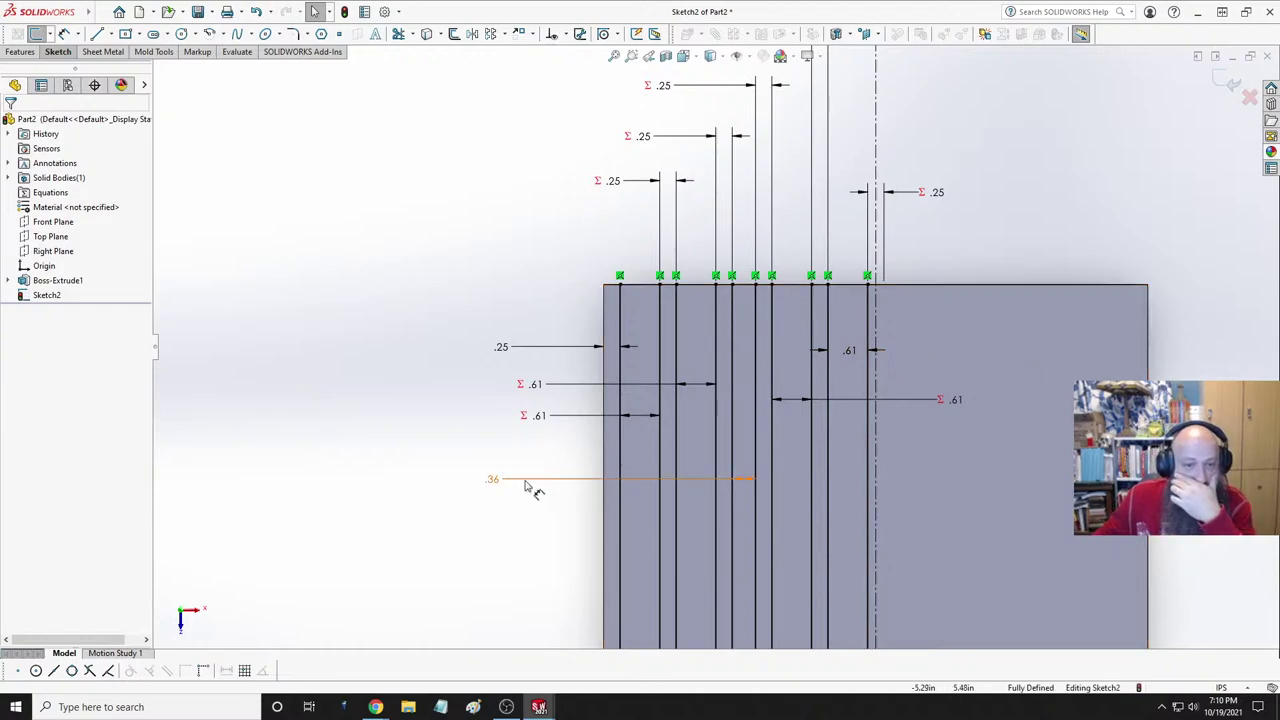
click(490, 481)
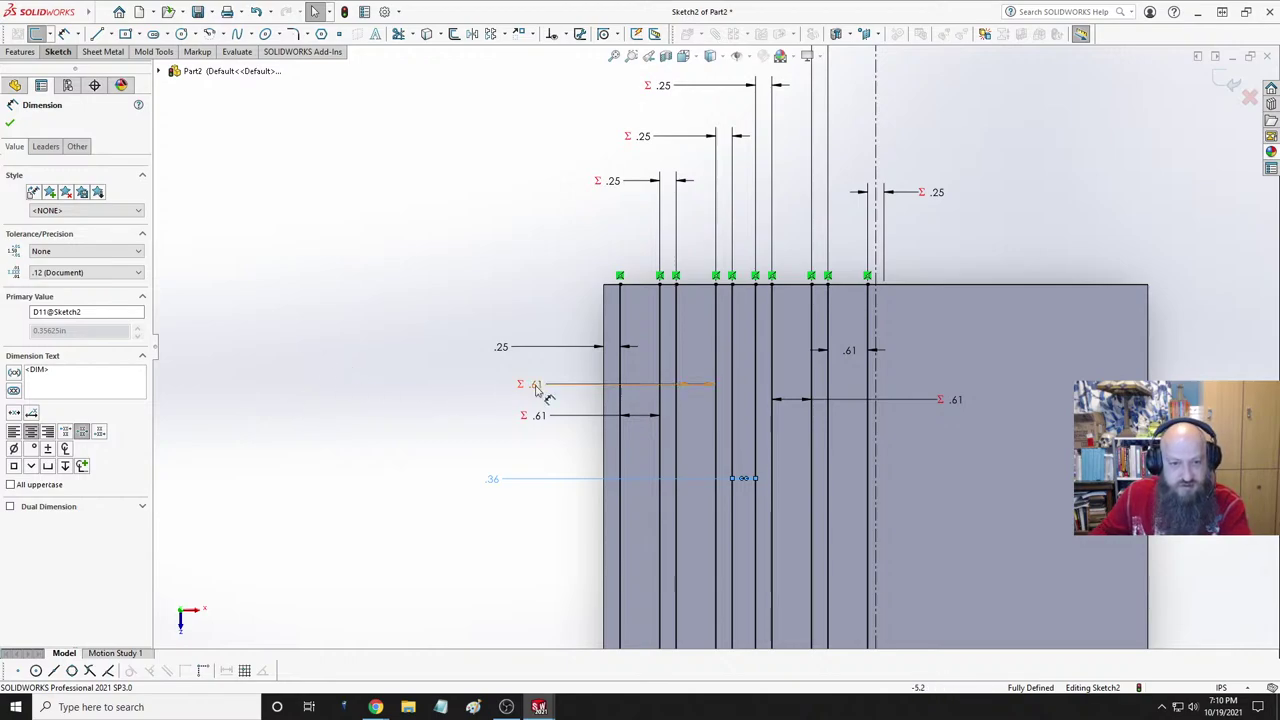
- Select the driving D7@Sketch2 spacing dimension (0.60625 in) and open its Modify value box
click(568, 385)
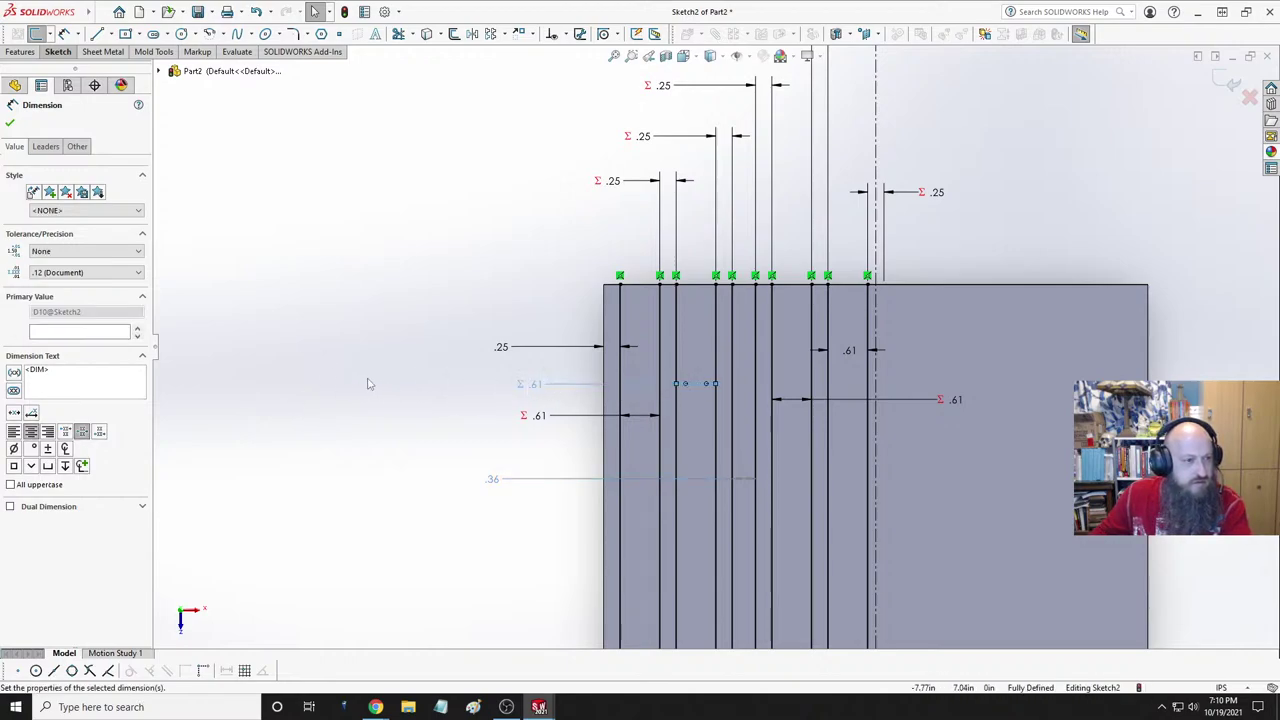
key(Escape)
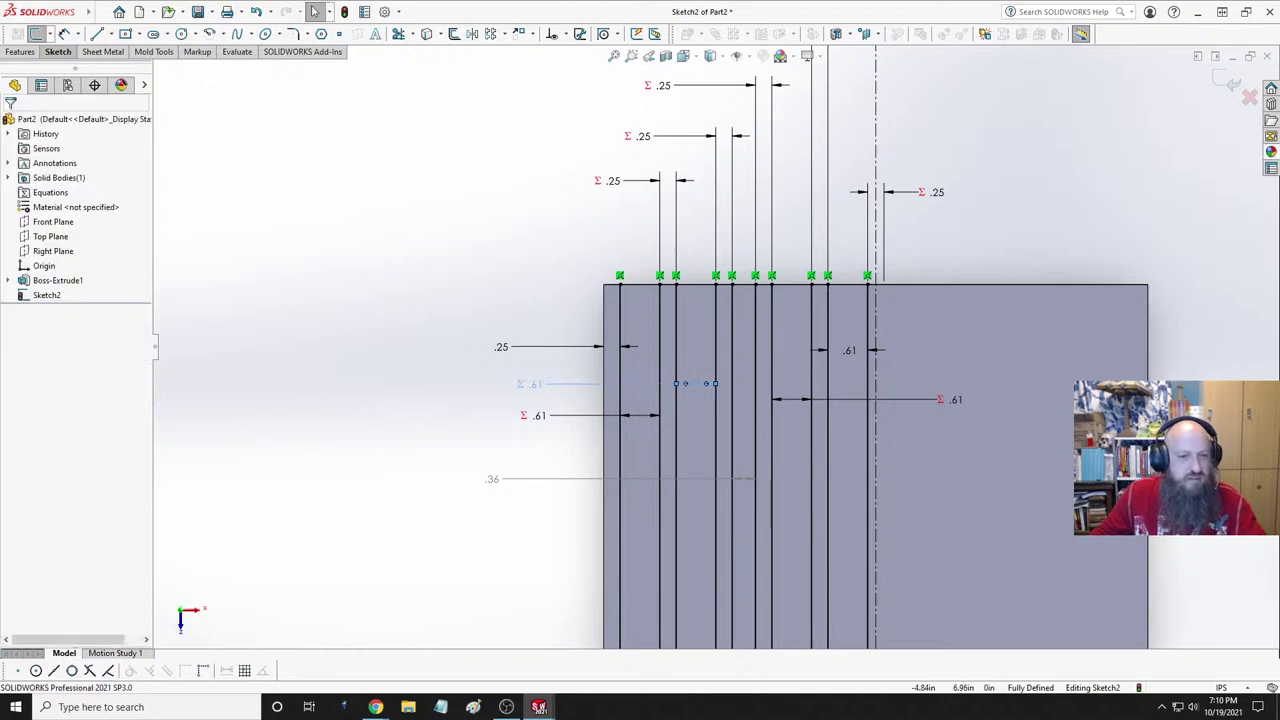
click(340, 397)
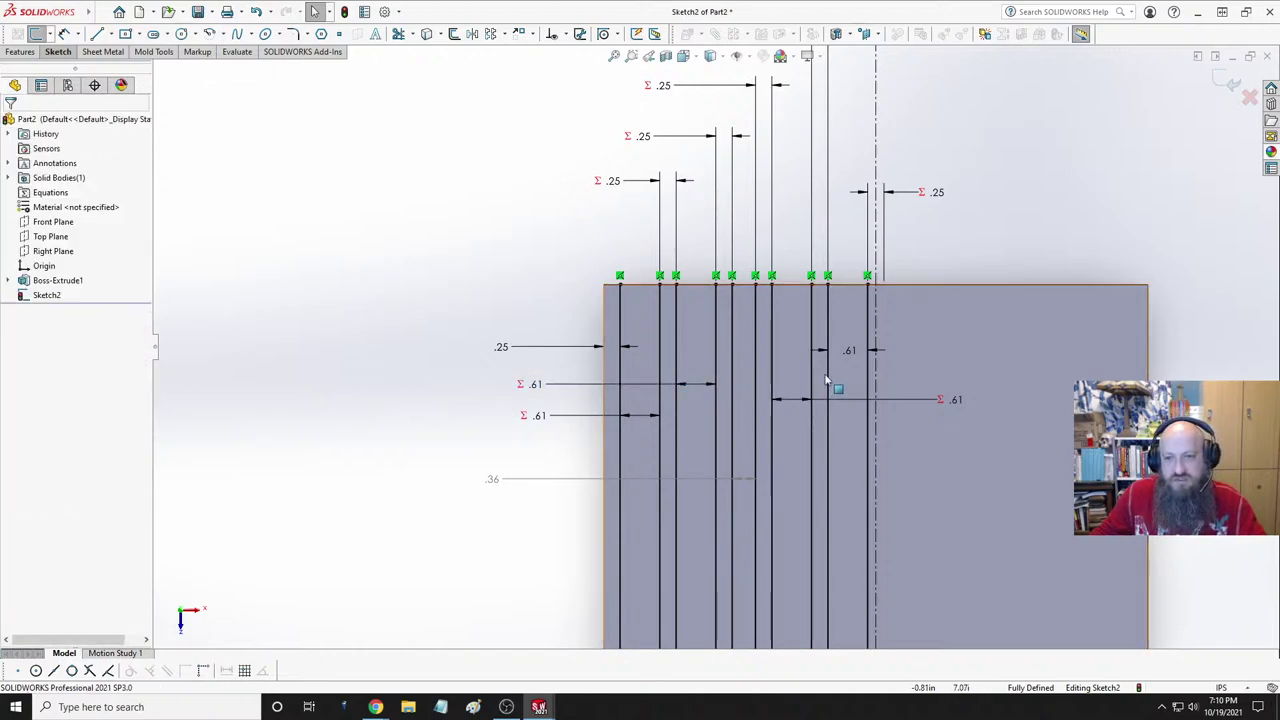
click(520, 388)
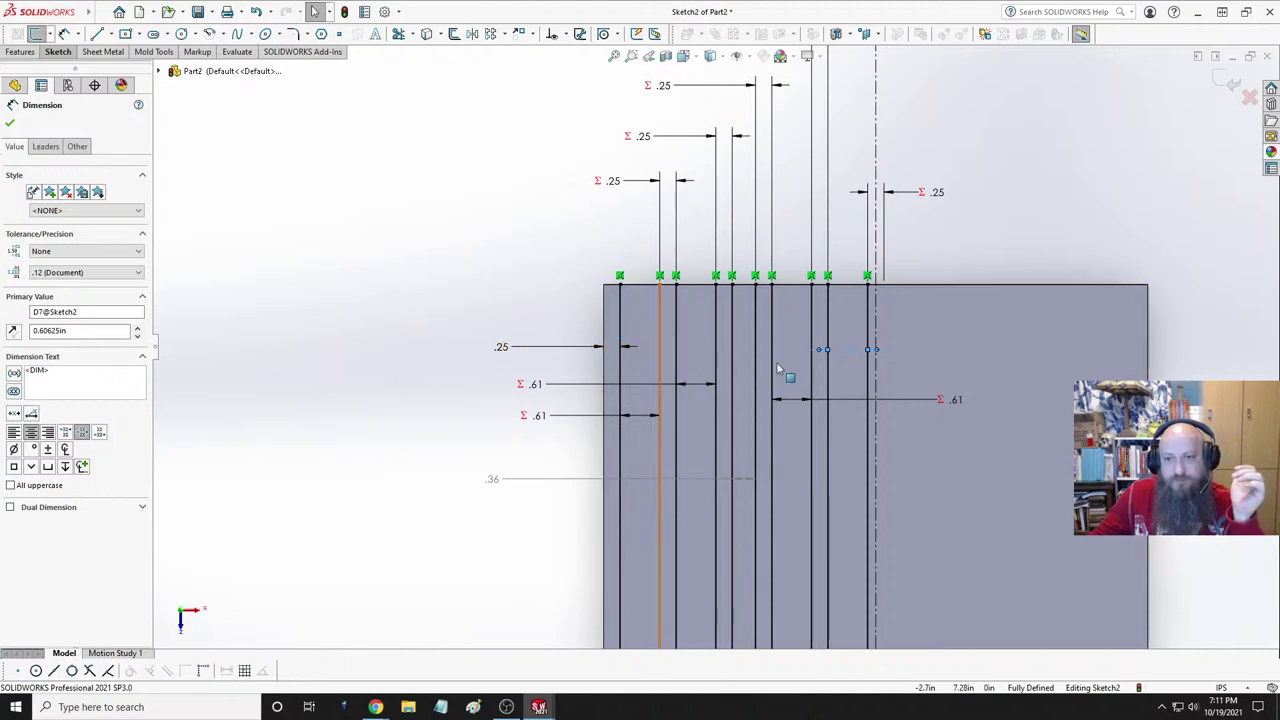
click(846, 356)
- Enter 9/16 for D7 so it and all linked Σ spacing dimensions read .56
click(942, 320)
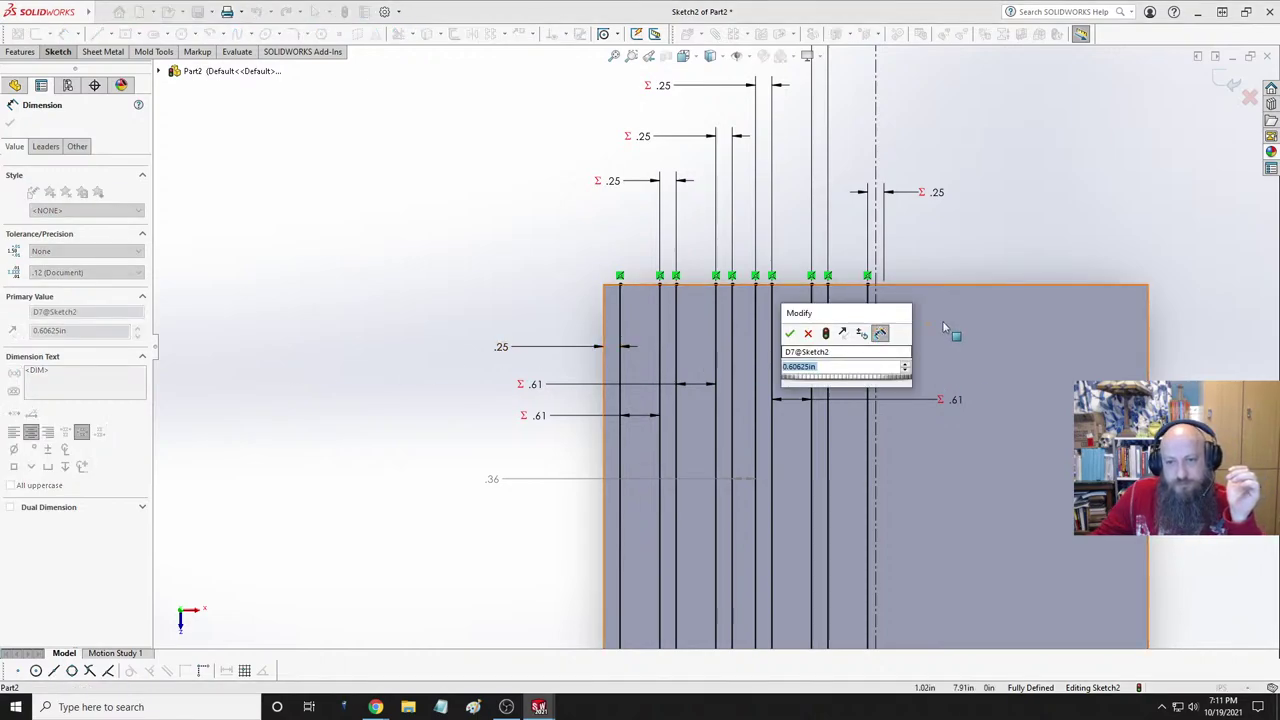
text(9/16)
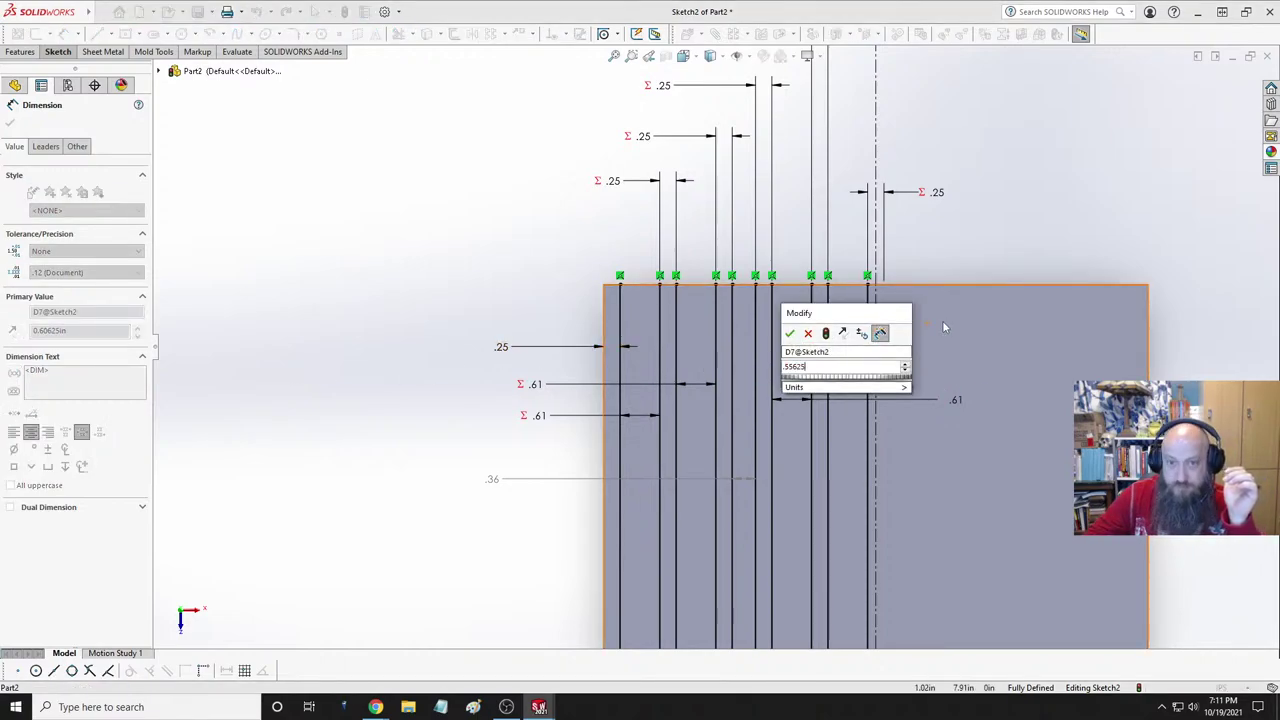
key(Return)
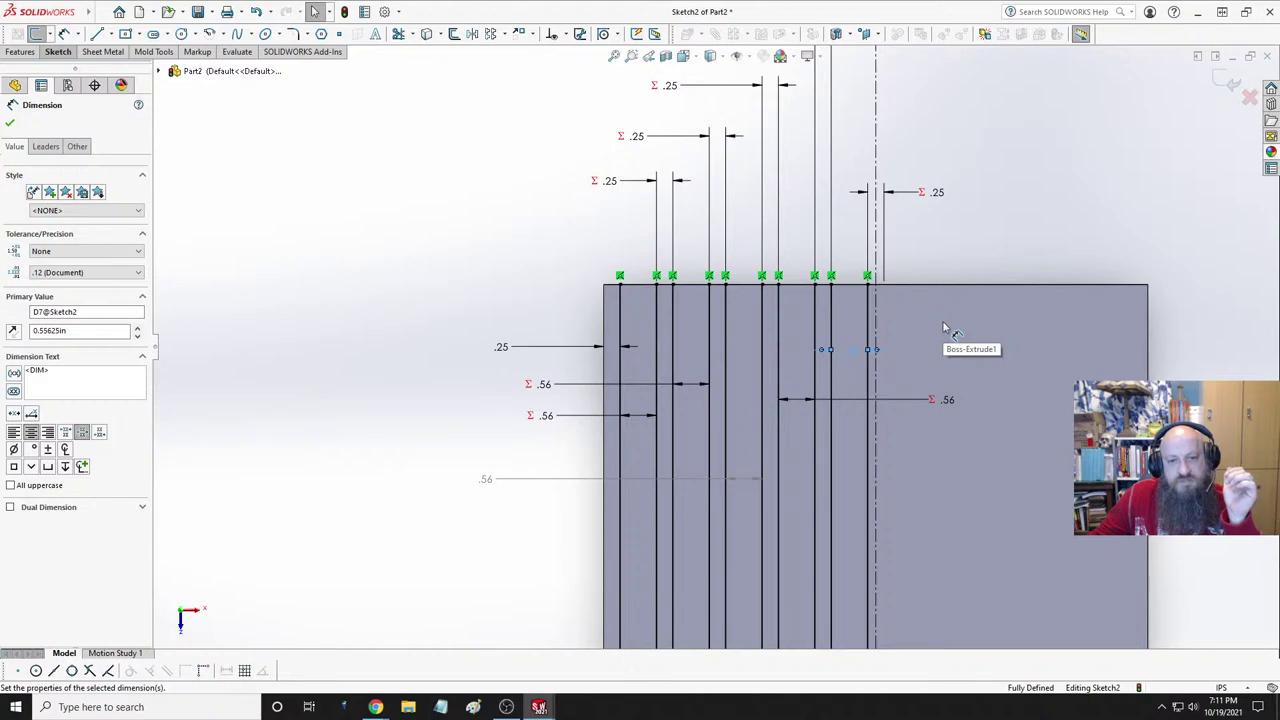
click(488, 482)
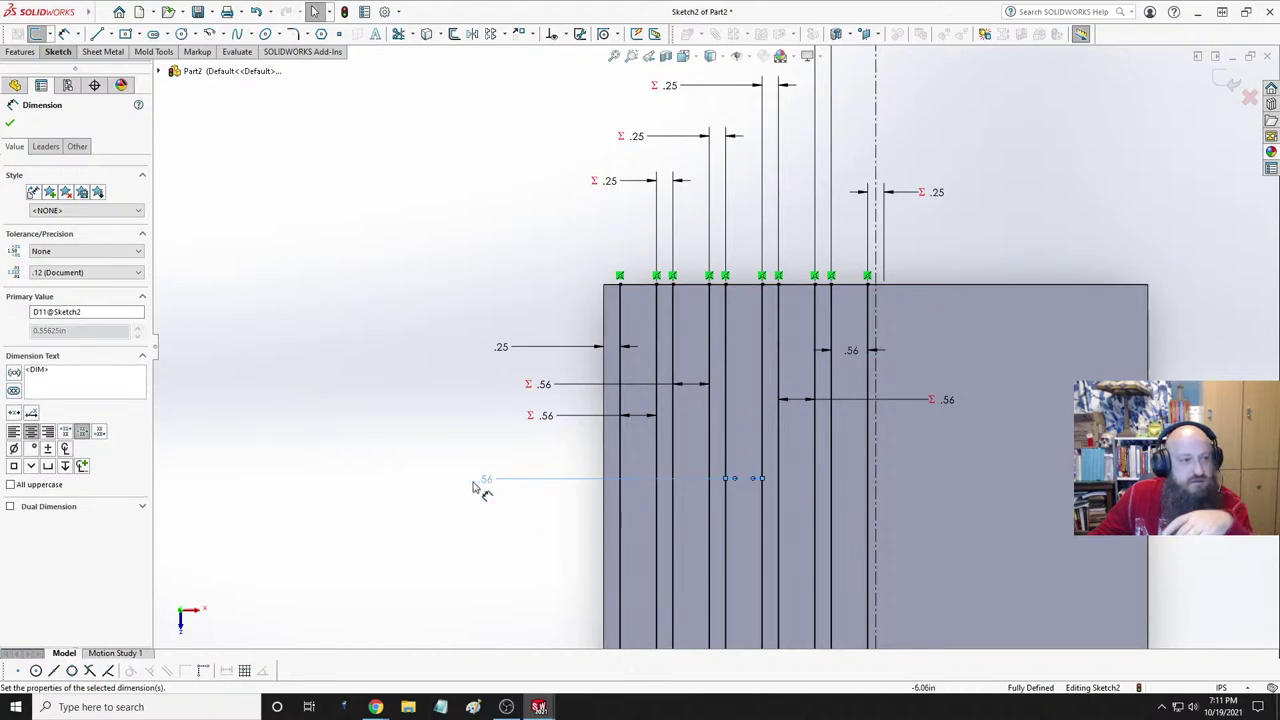
click(346, 384)
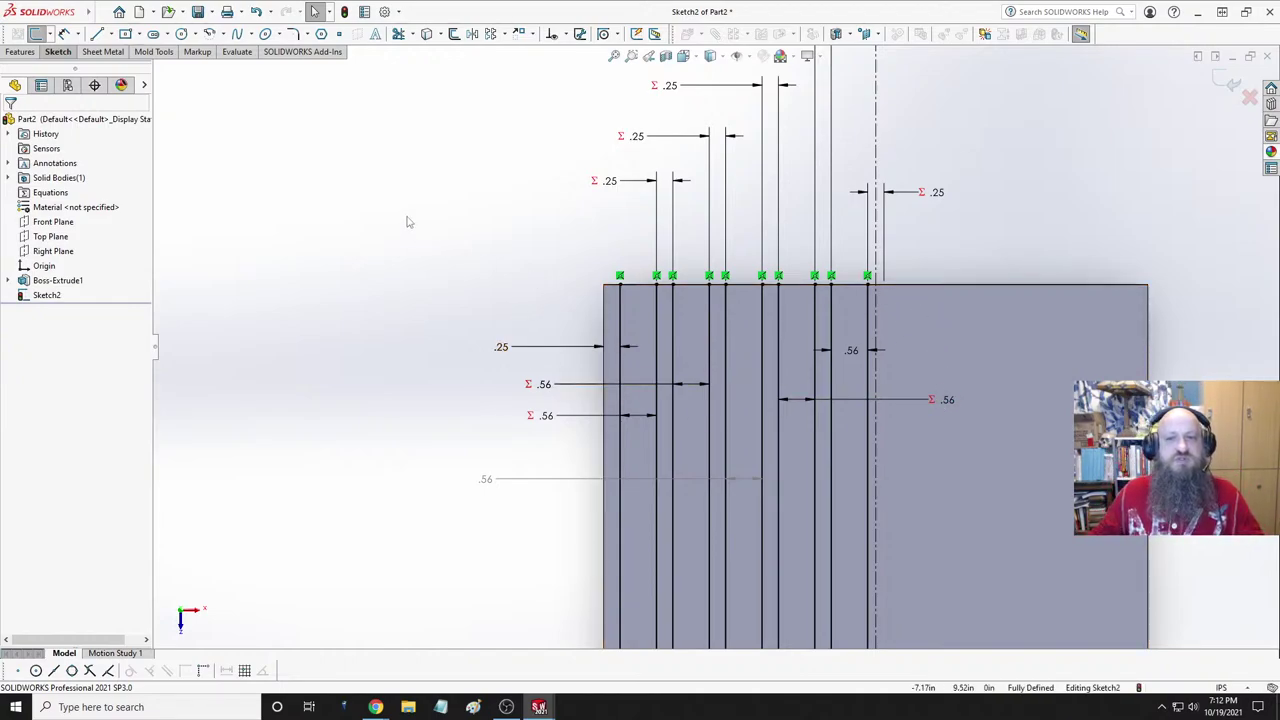
- Draw a horizontal line from the plate's left edge to the centerline
click(97, 33)
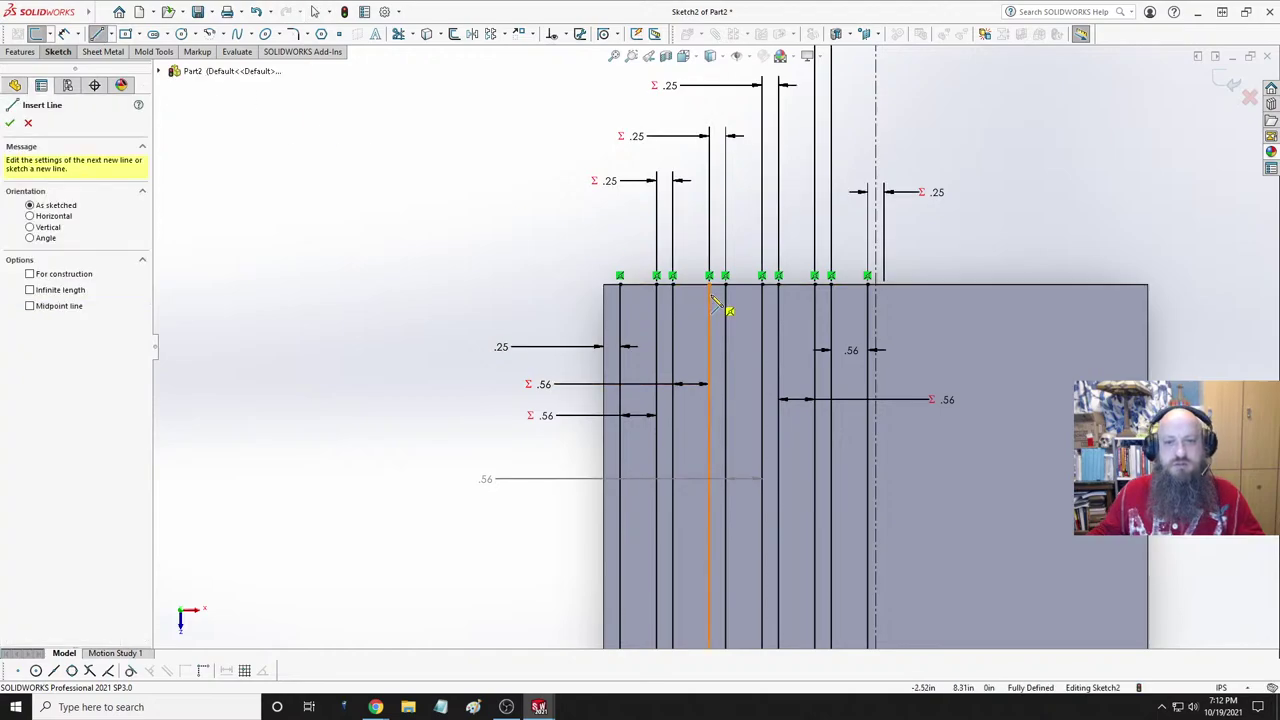
key(Escape)
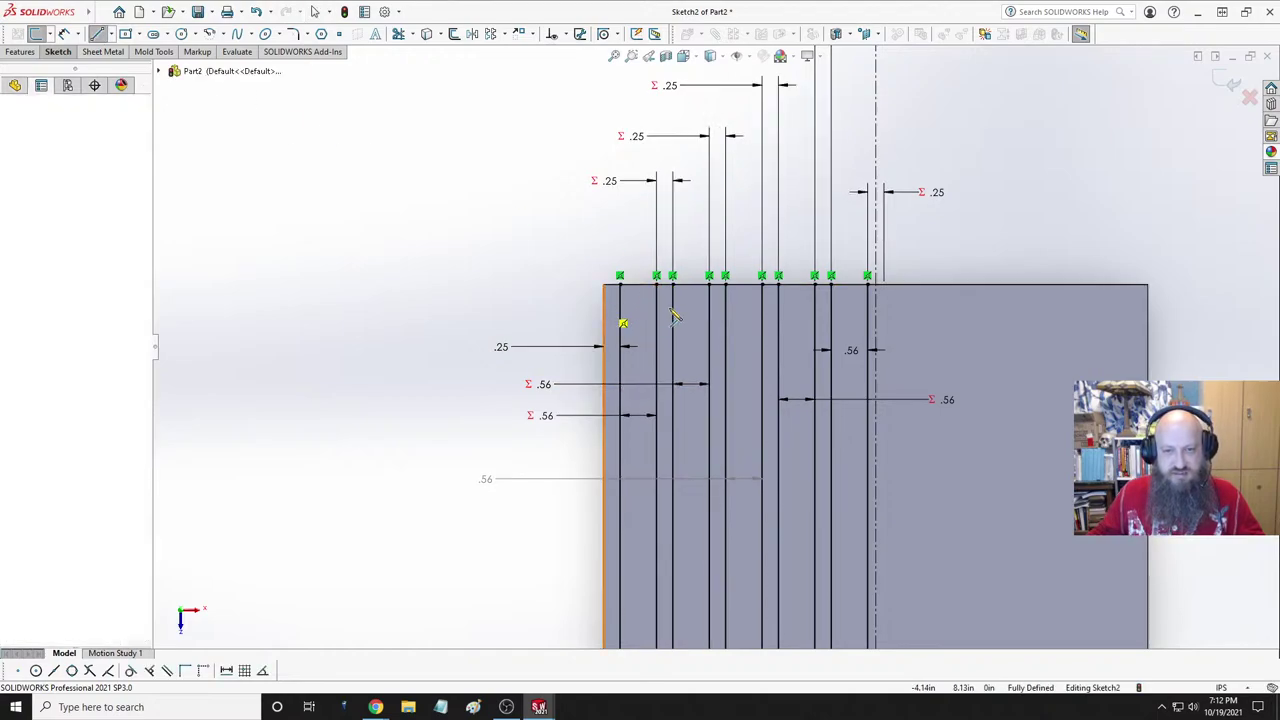
key(Escape)
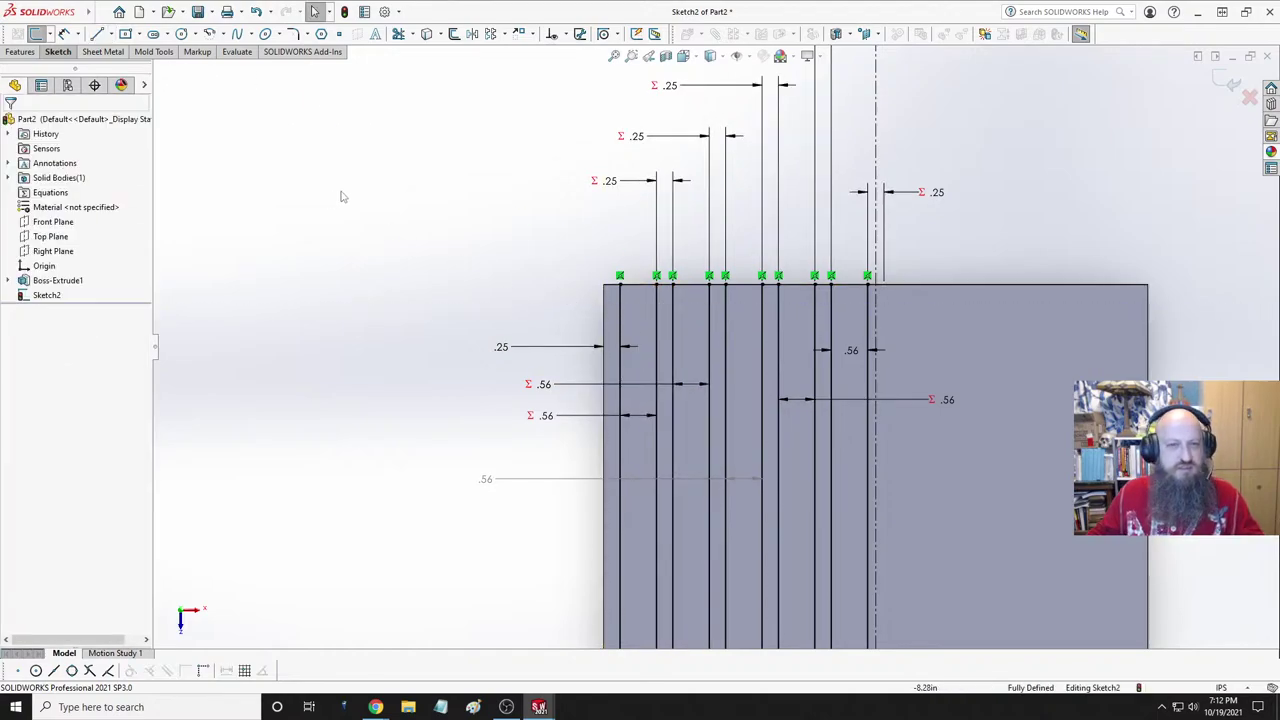
click(98, 34)
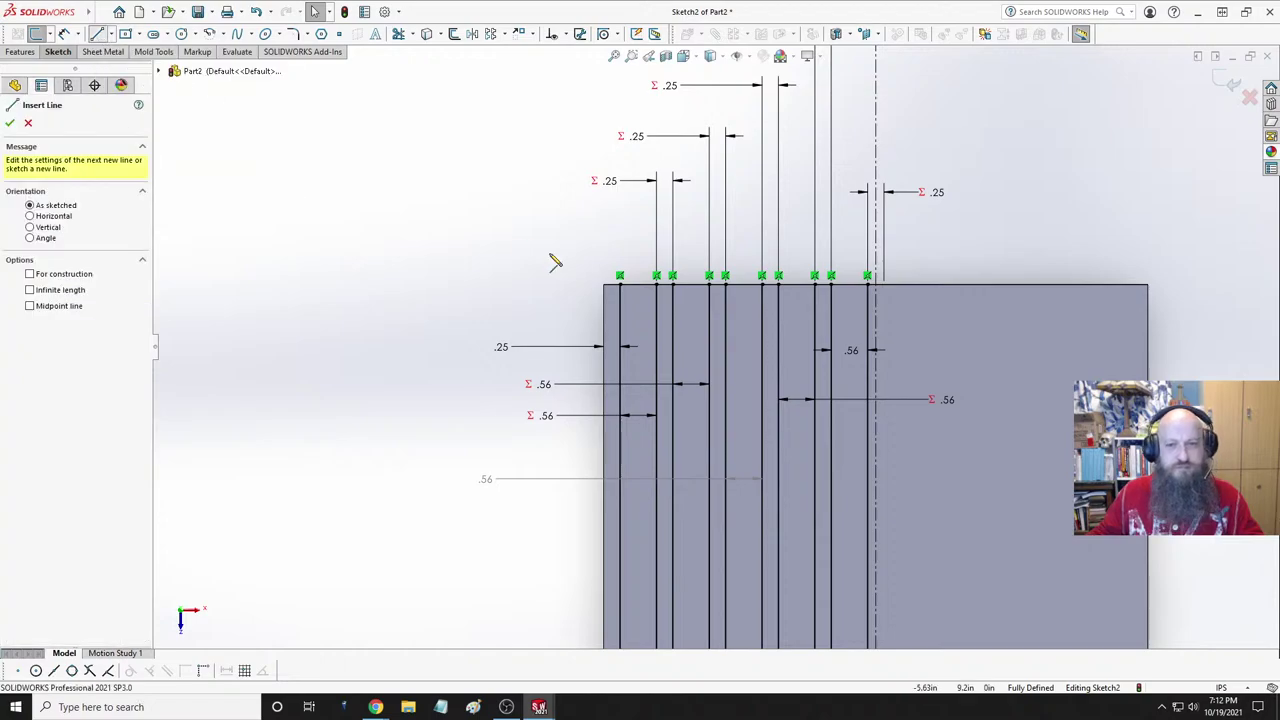
click(604, 305)
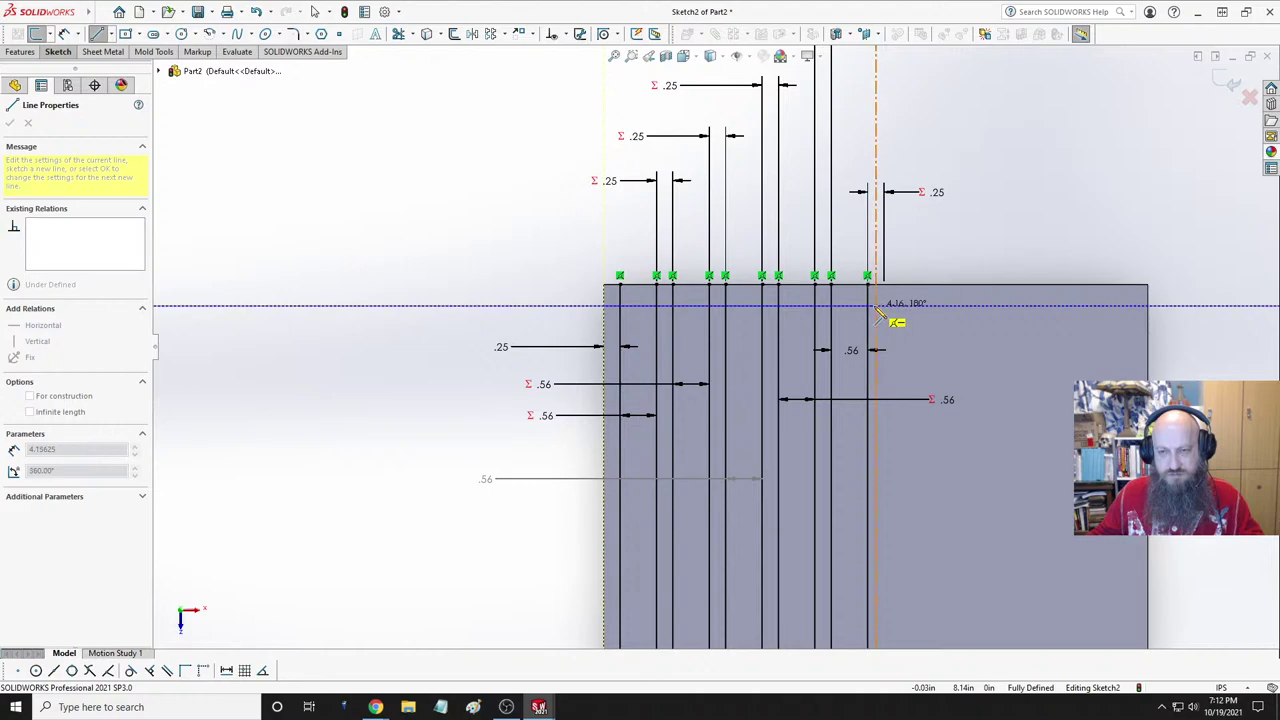
click(876, 305)
scroll(618, 327, up, 5)
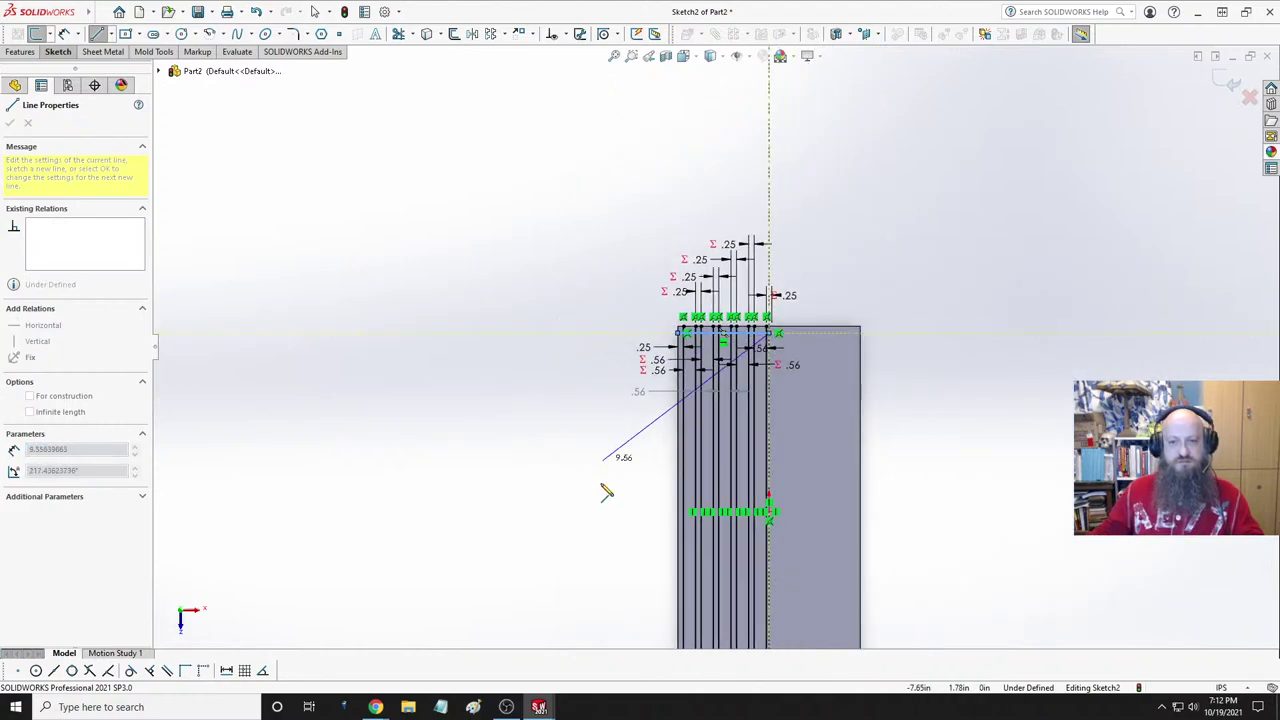
scroll(743, 477, down, 5)
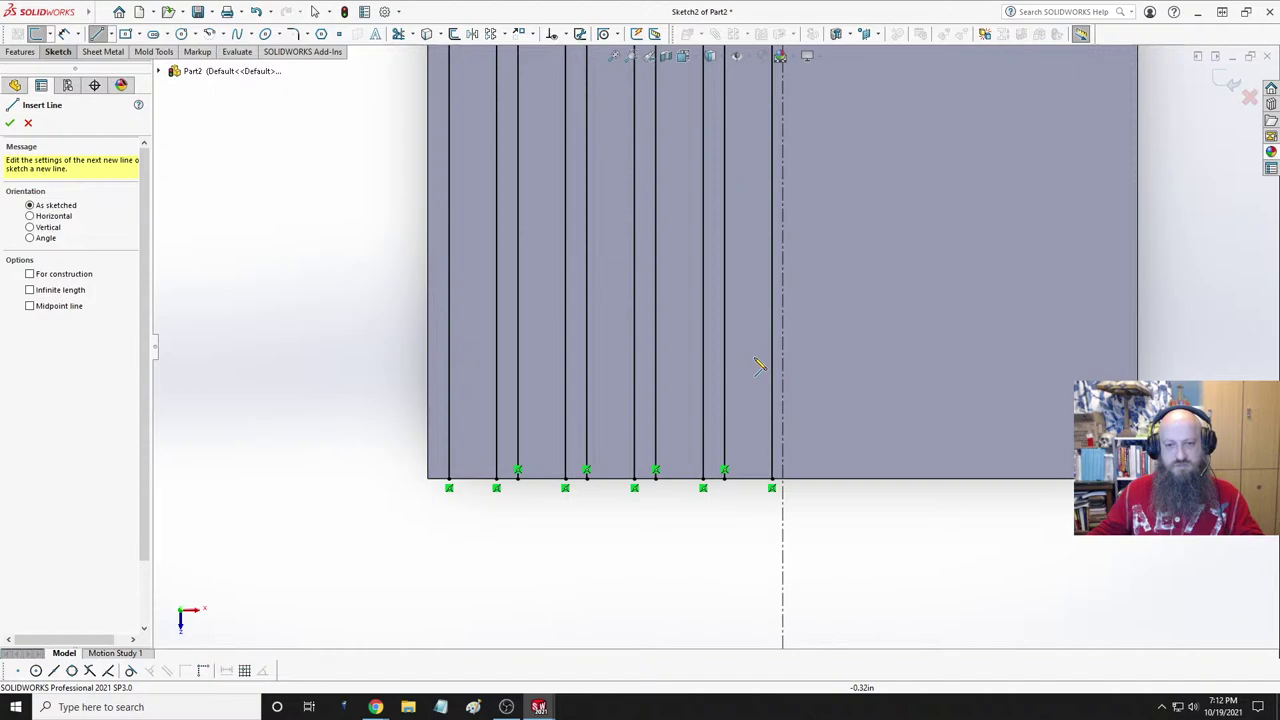
- Draw a horizontal line near the plate bottom ending at the rightmost vertical line
click(432, 451)
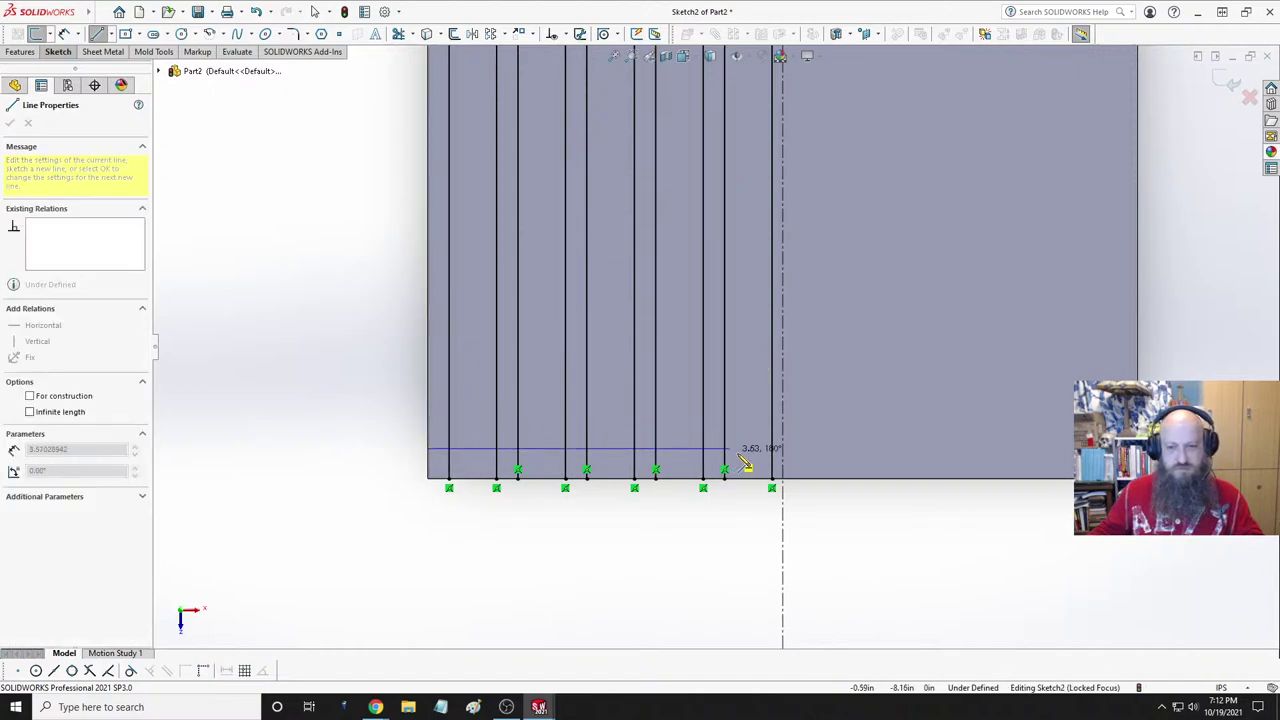
click(783, 452)
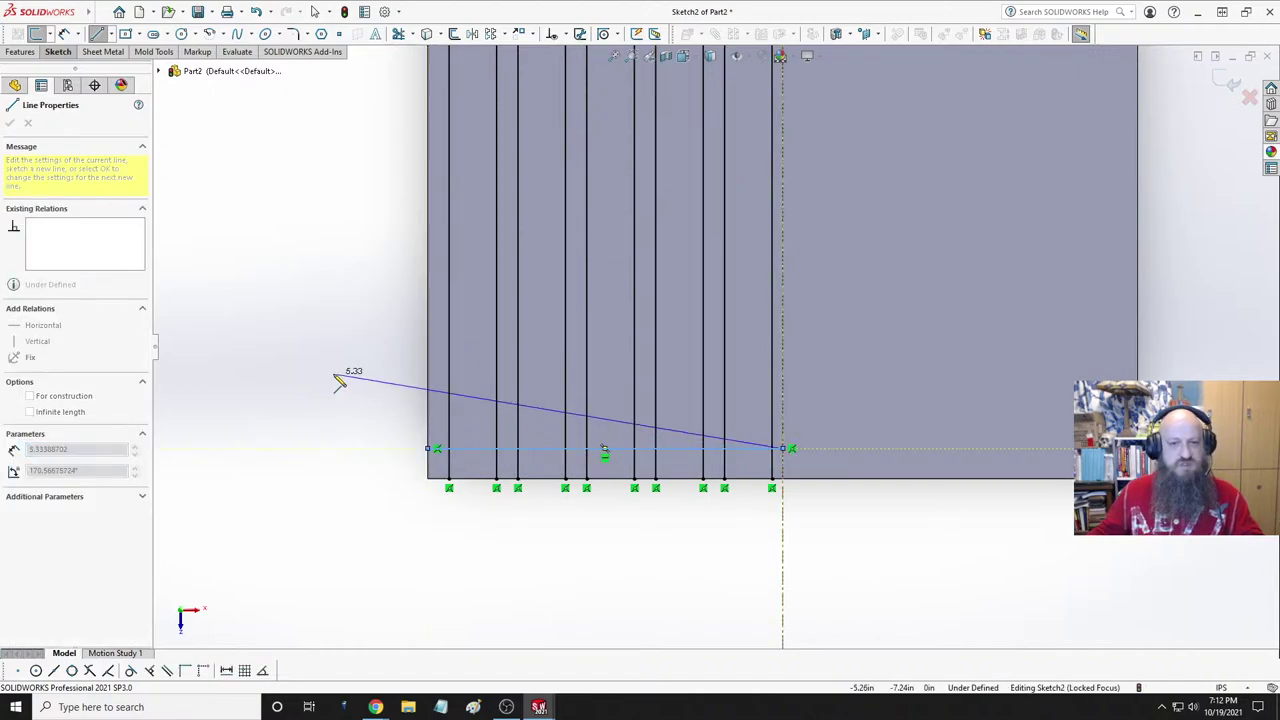
key(Escape)
key(Escape)
scroll(685, 278, up, 2)
scroll(734, 223, up, 5)
scroll(737, 223, down, 4)
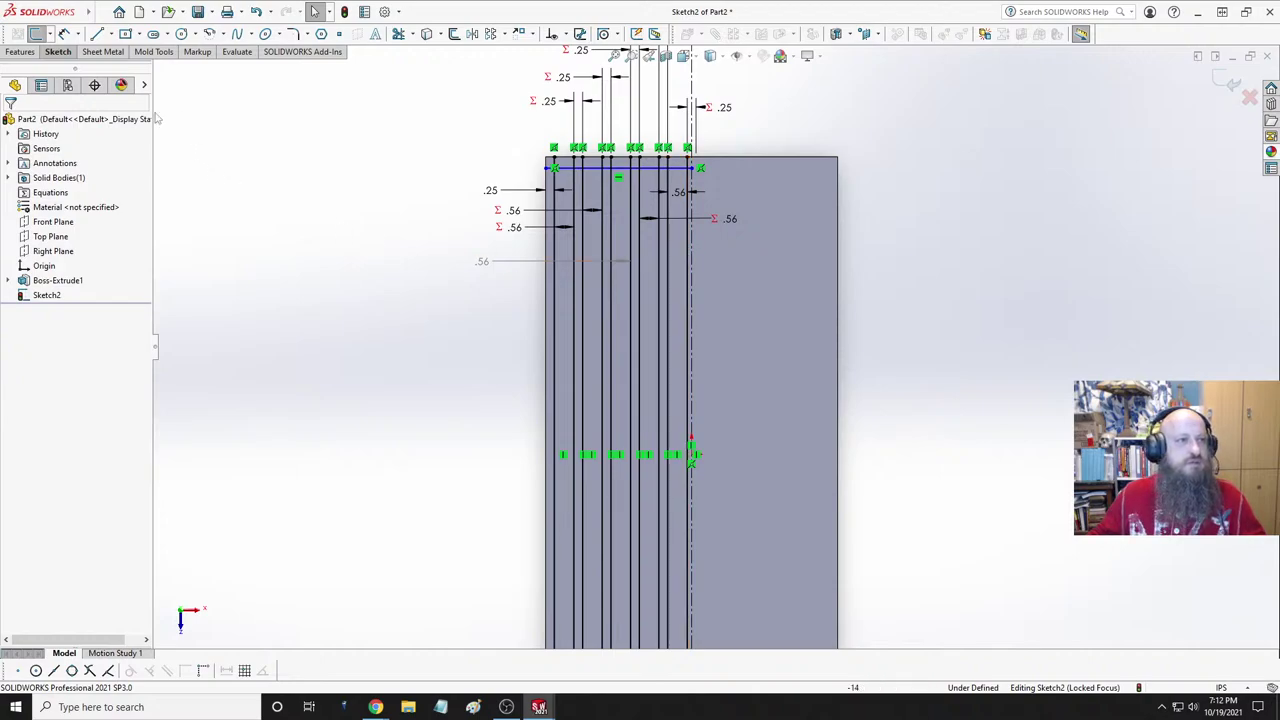
- Draw an upper pair of horizontal lines from the left edge to the centerline
click(97, 33)
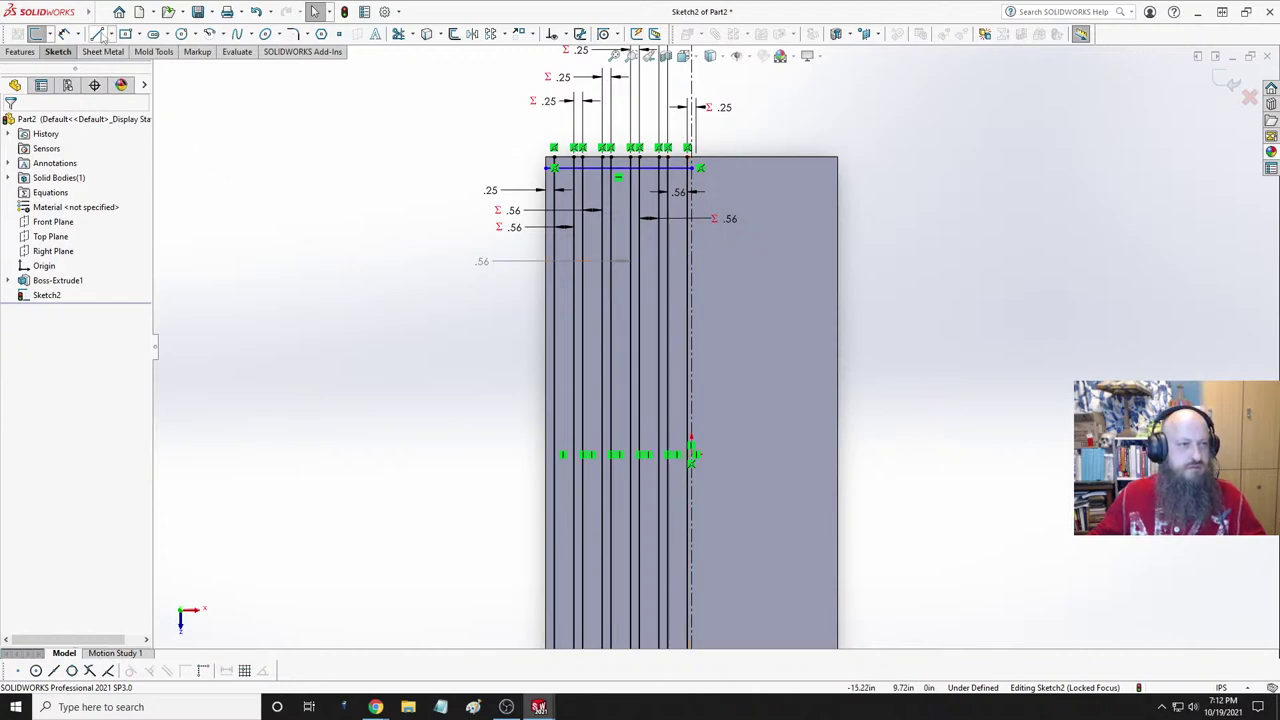
click(546, 304)
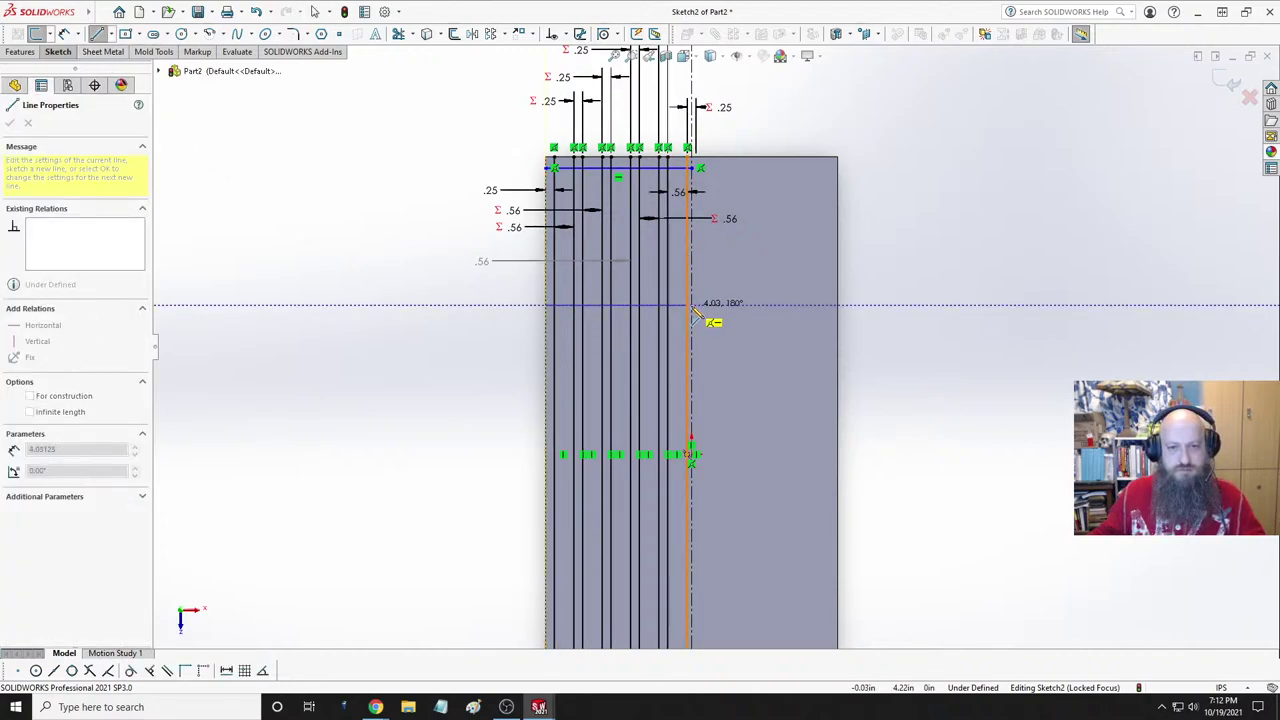
click(690, 305)
key(Escape)
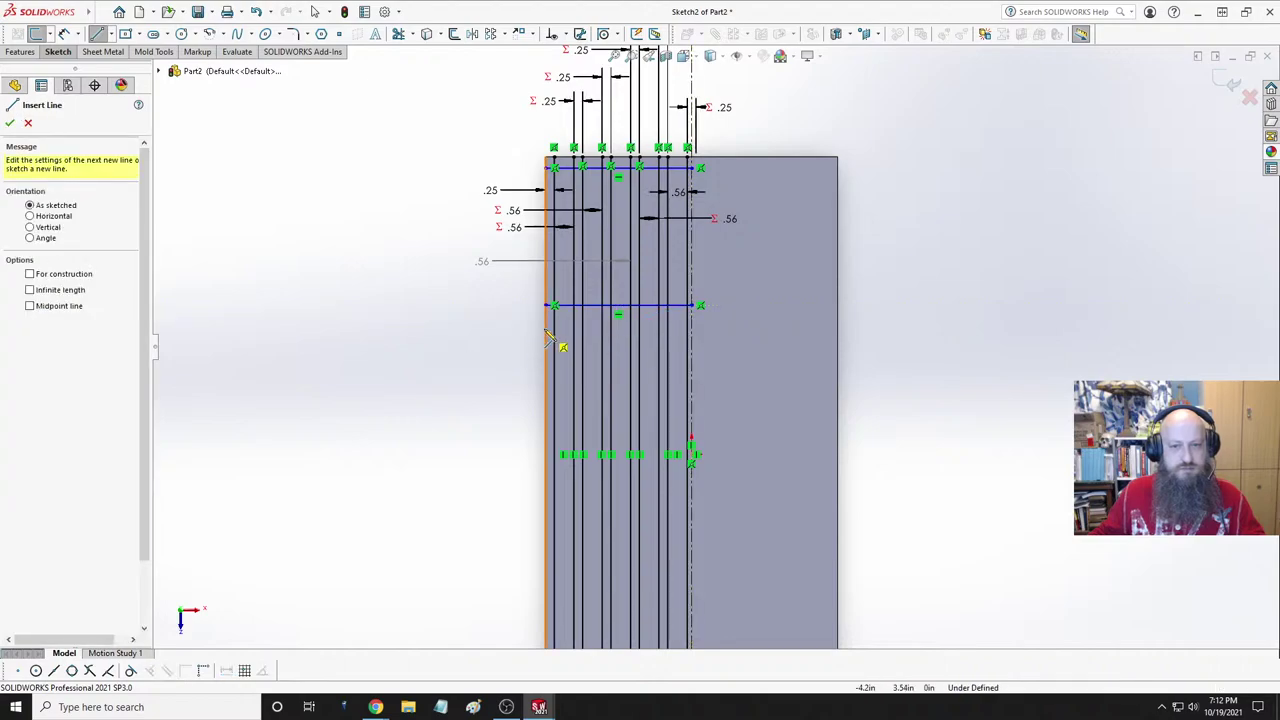
click(547, 326)
click(690, 328)
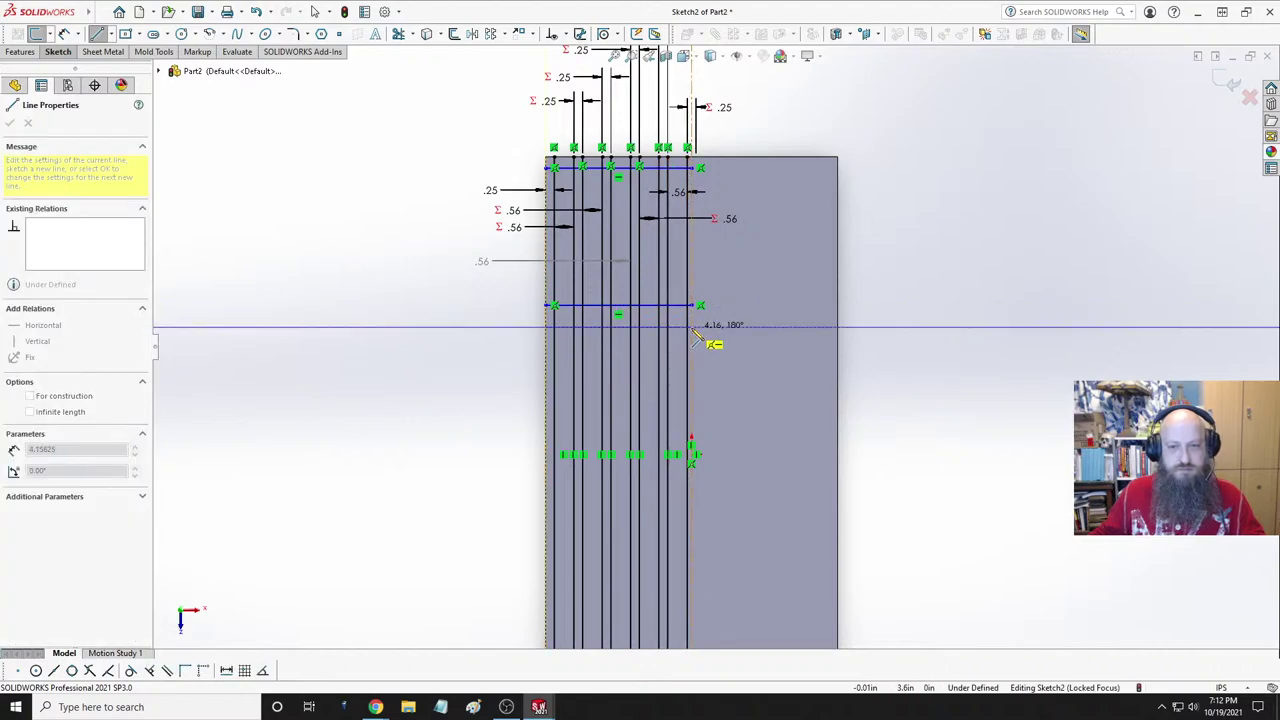
key(Escape)
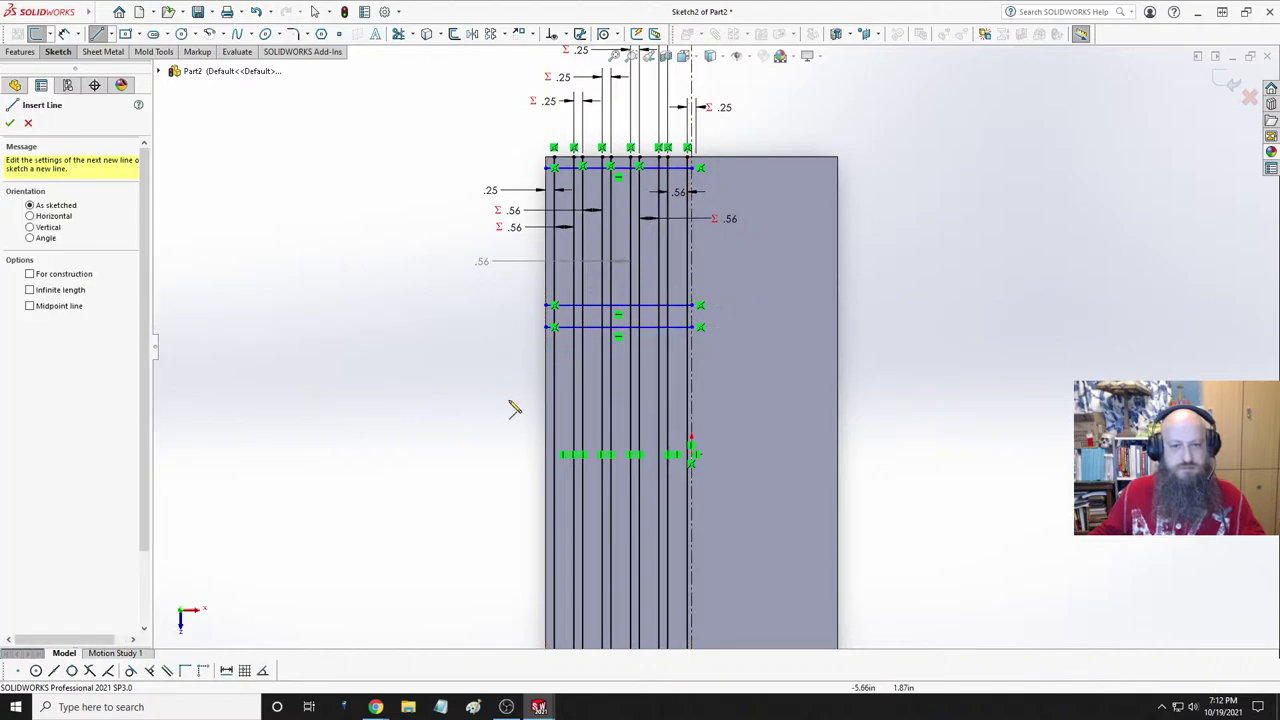
- Draw a lower pair of horizontal lines from the left edge to the centerline
click(547, 493)
click(692, 494)
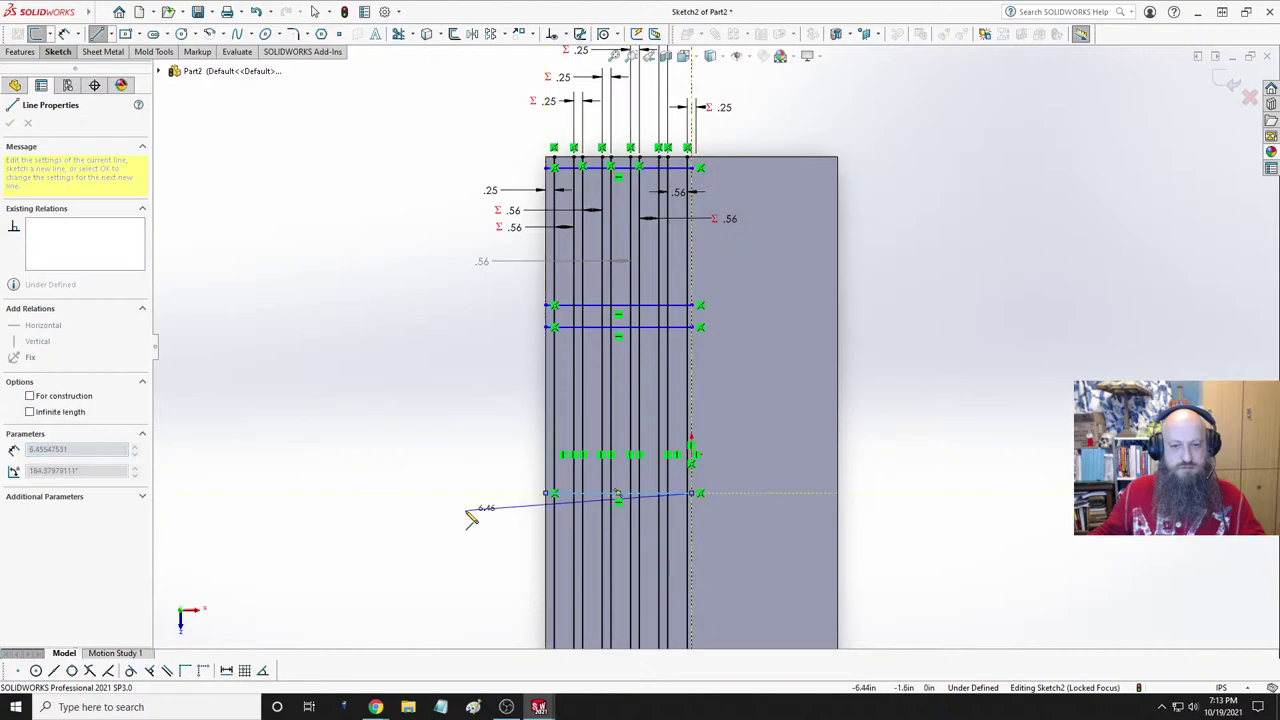
key(Escape)
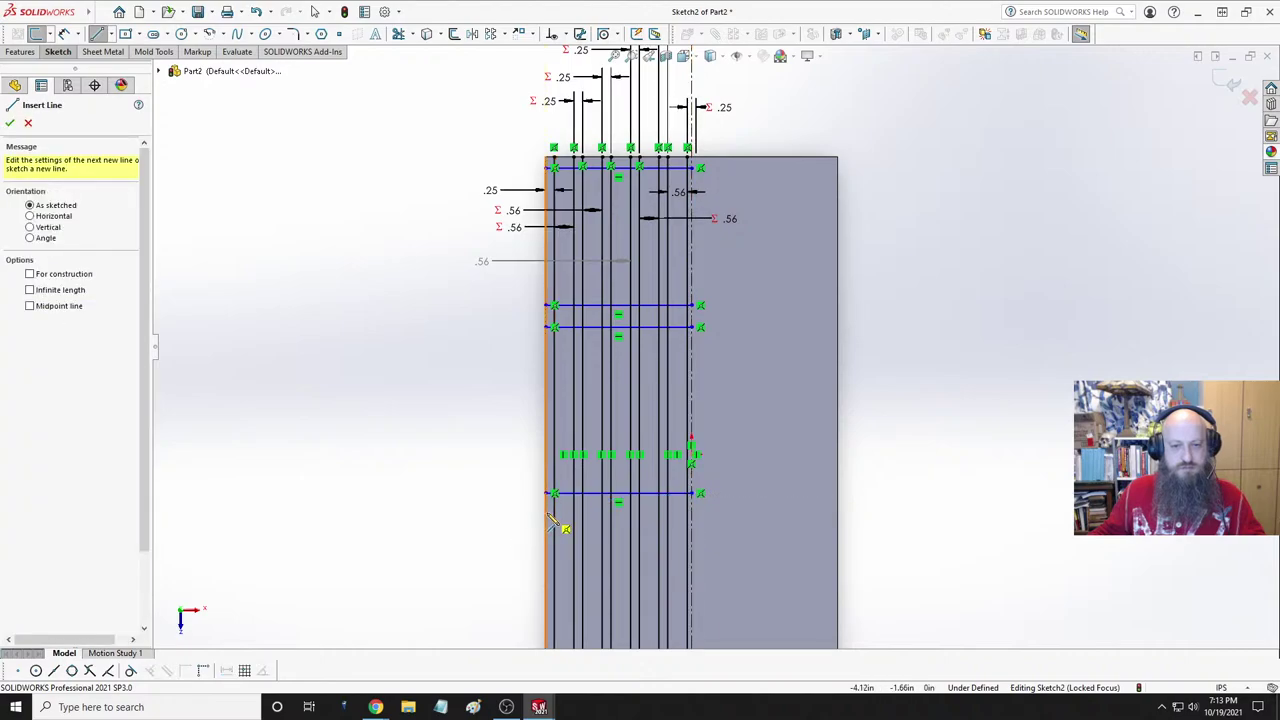
click(547, 516)
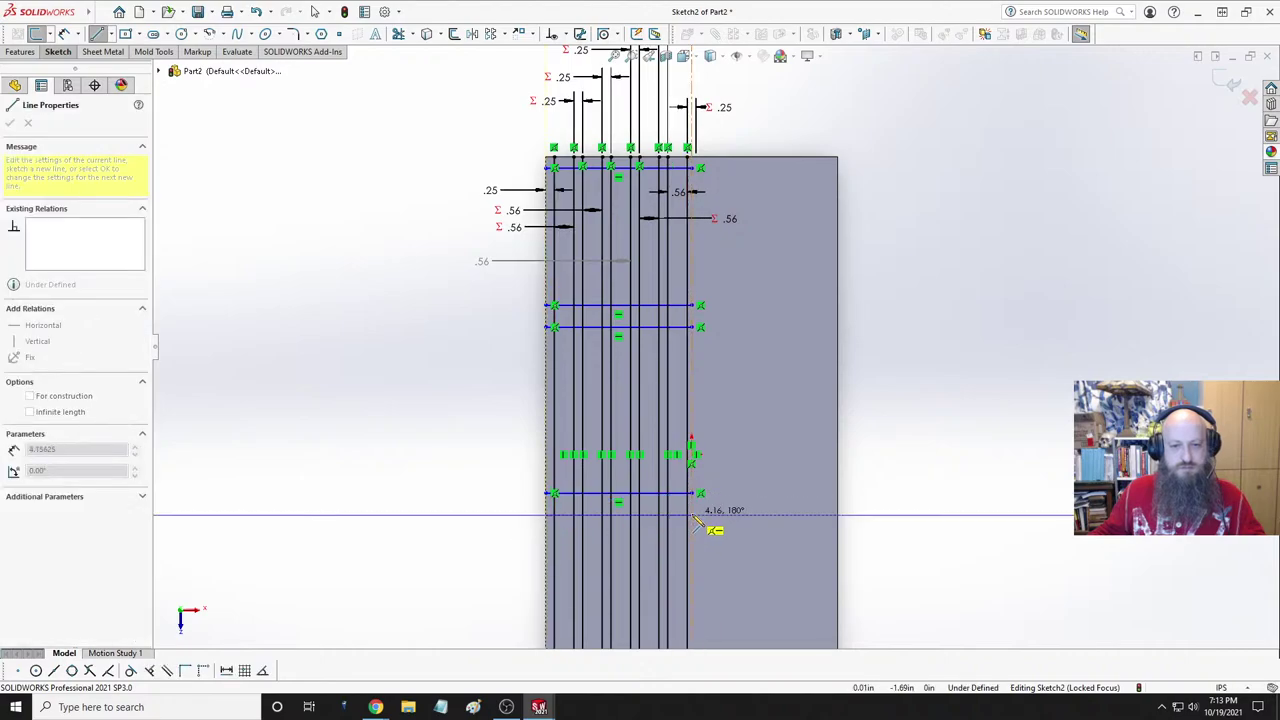
click(692, 515)
key(Escape)
key(Escape)
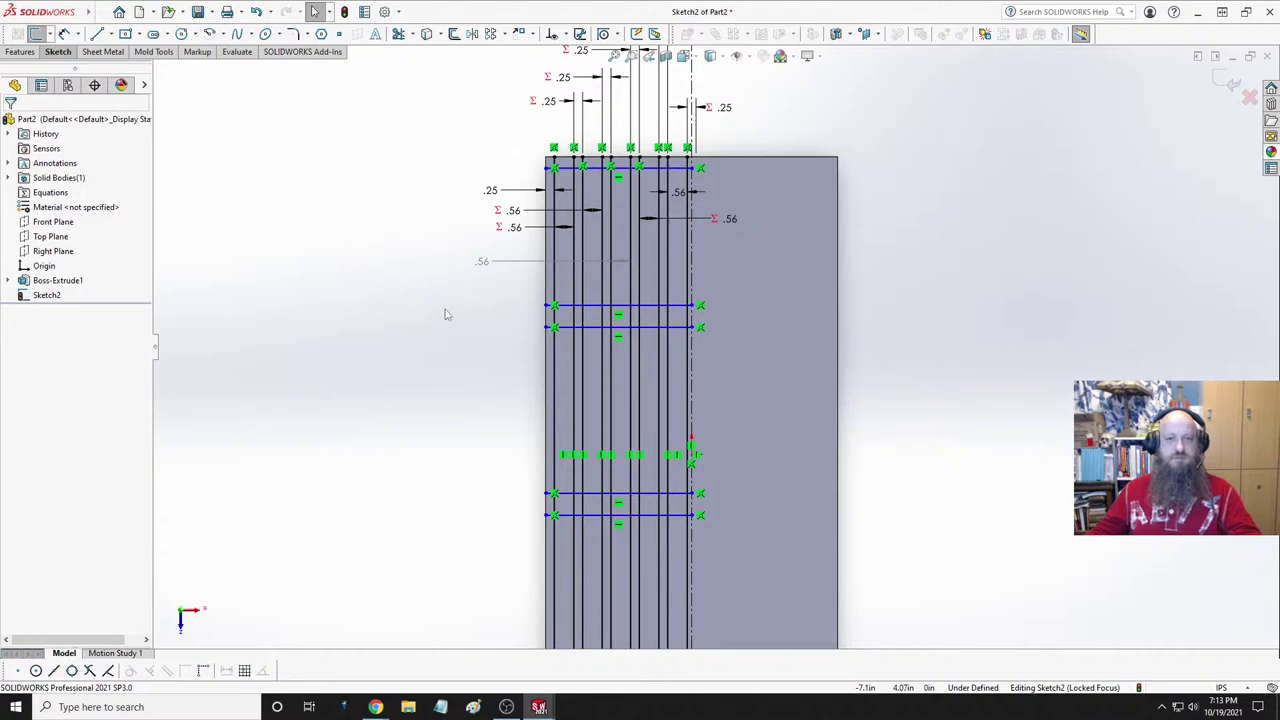
key(f)
scroll(750, 449, down, 1)
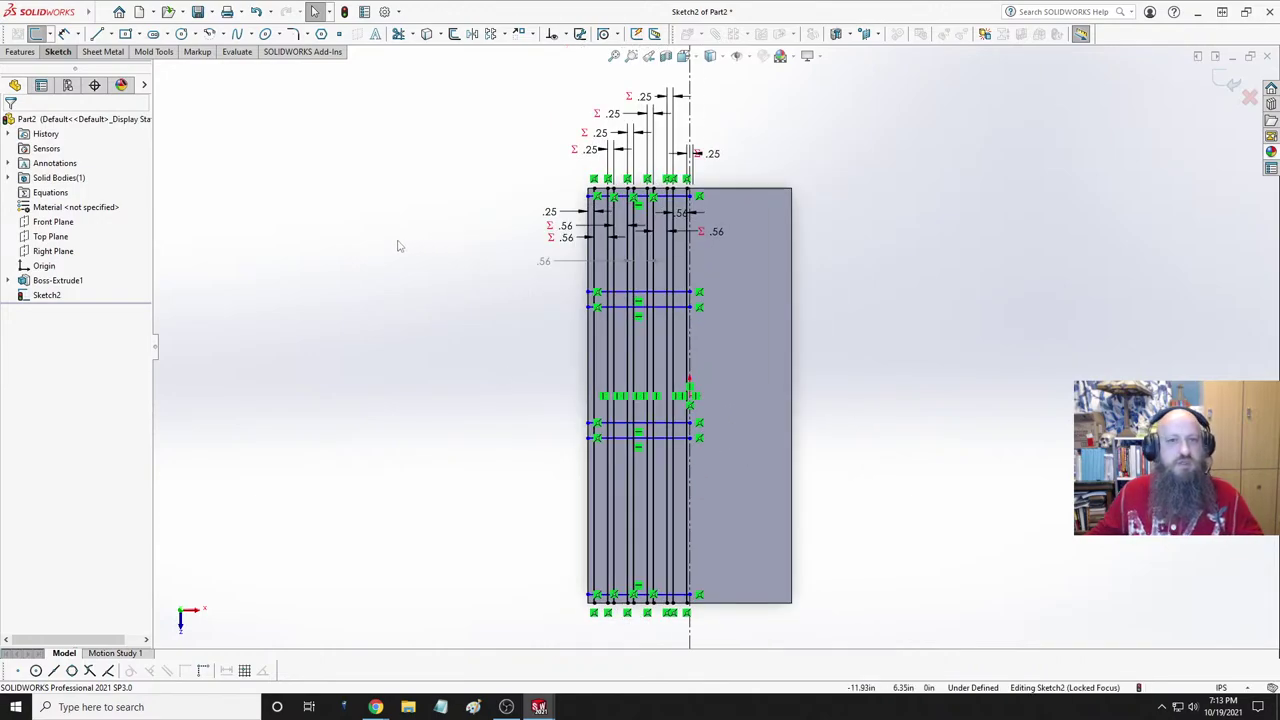
- Dimension the top edge-to-line offset as ="D1@Sketch2" (.25)
click(549, 211)
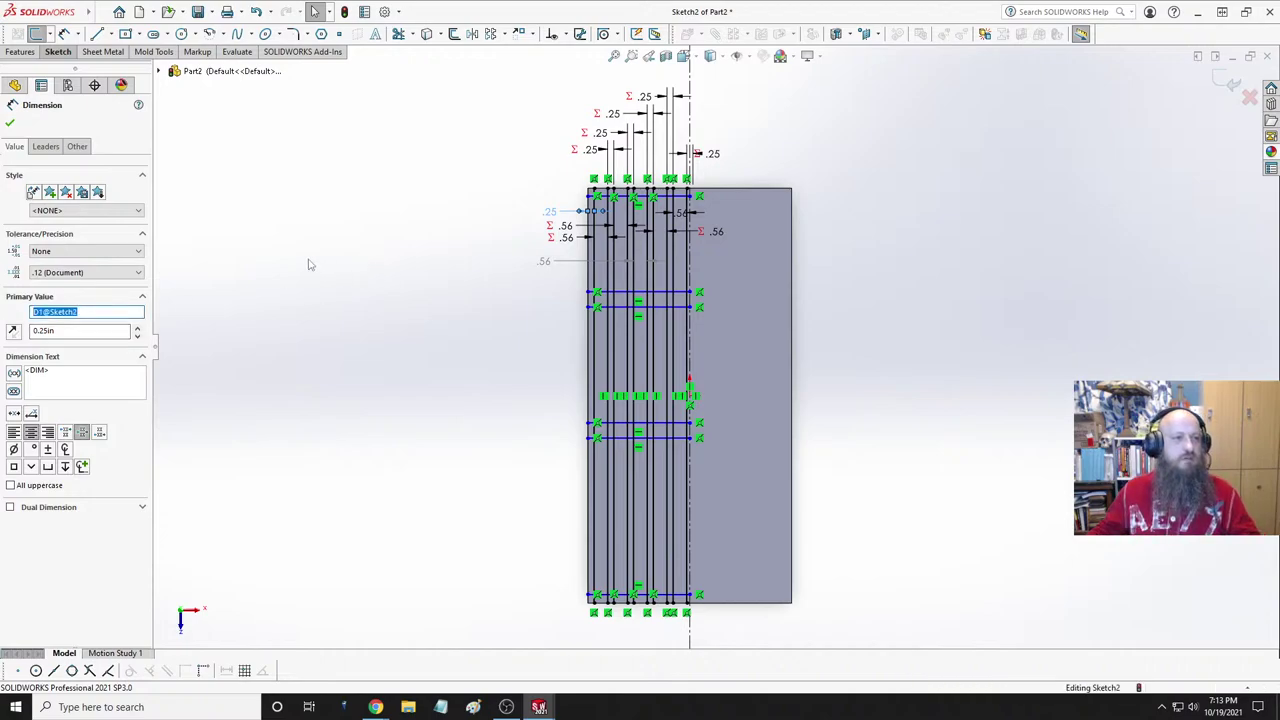
click(330, 190)
click(64, 34)
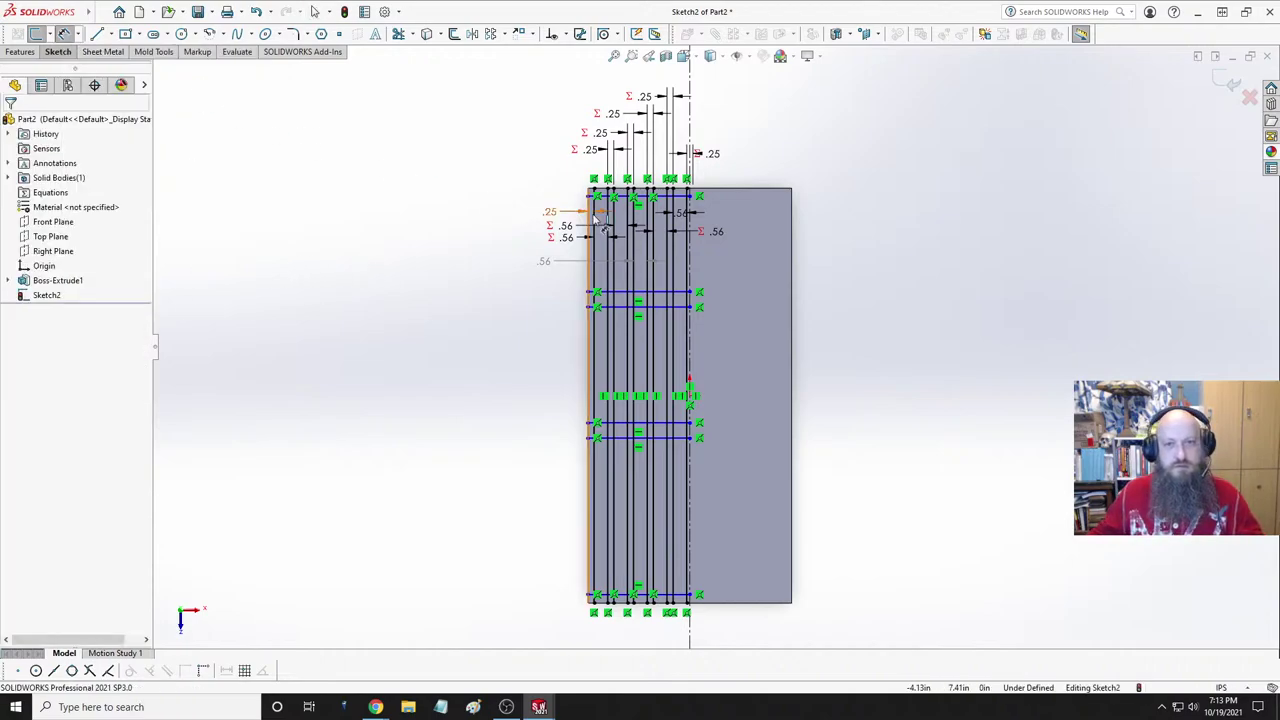
scroll(604, 215, down, 3)
scroll(604, 215, down, 2)
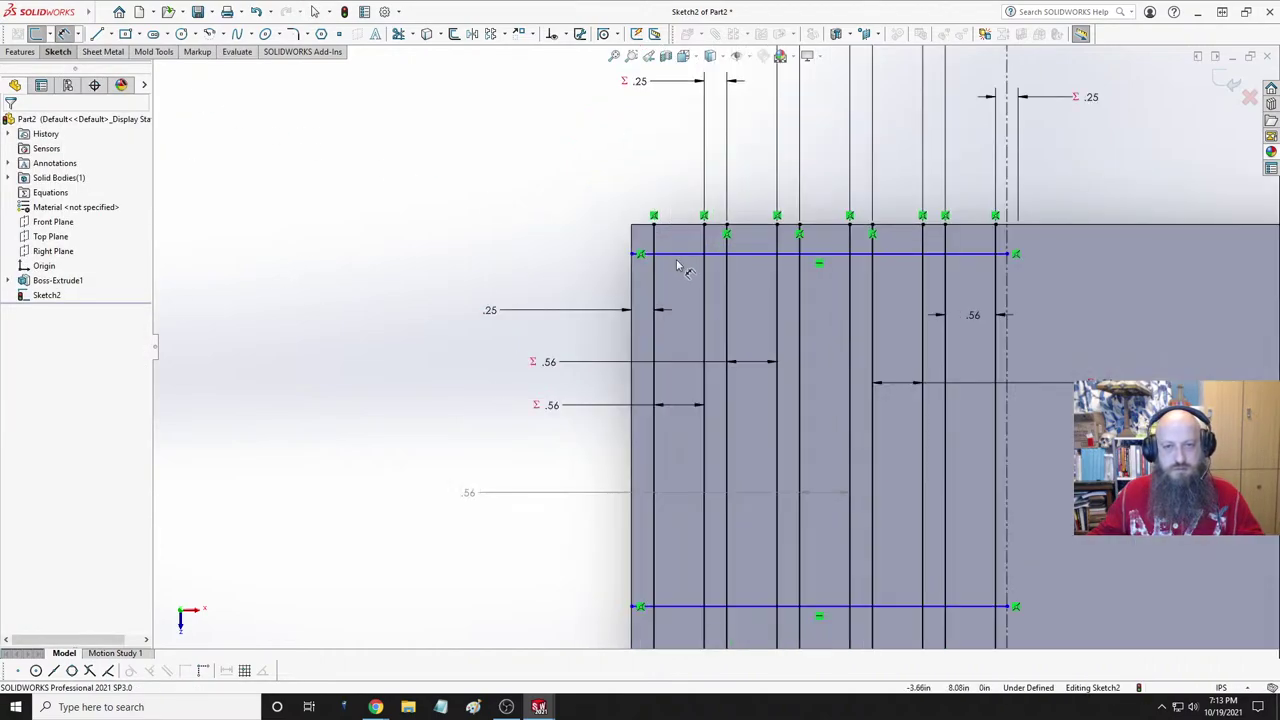
click(645, 228)
click(641, 250)
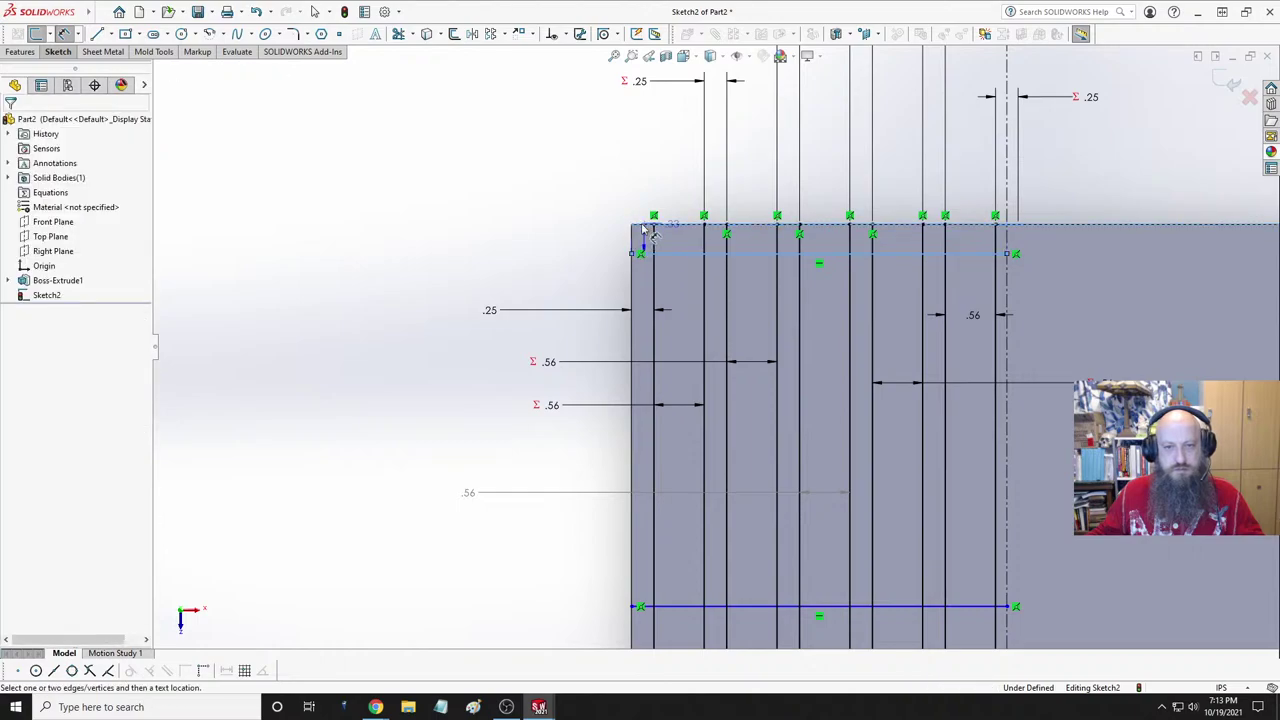
click(547, 156)
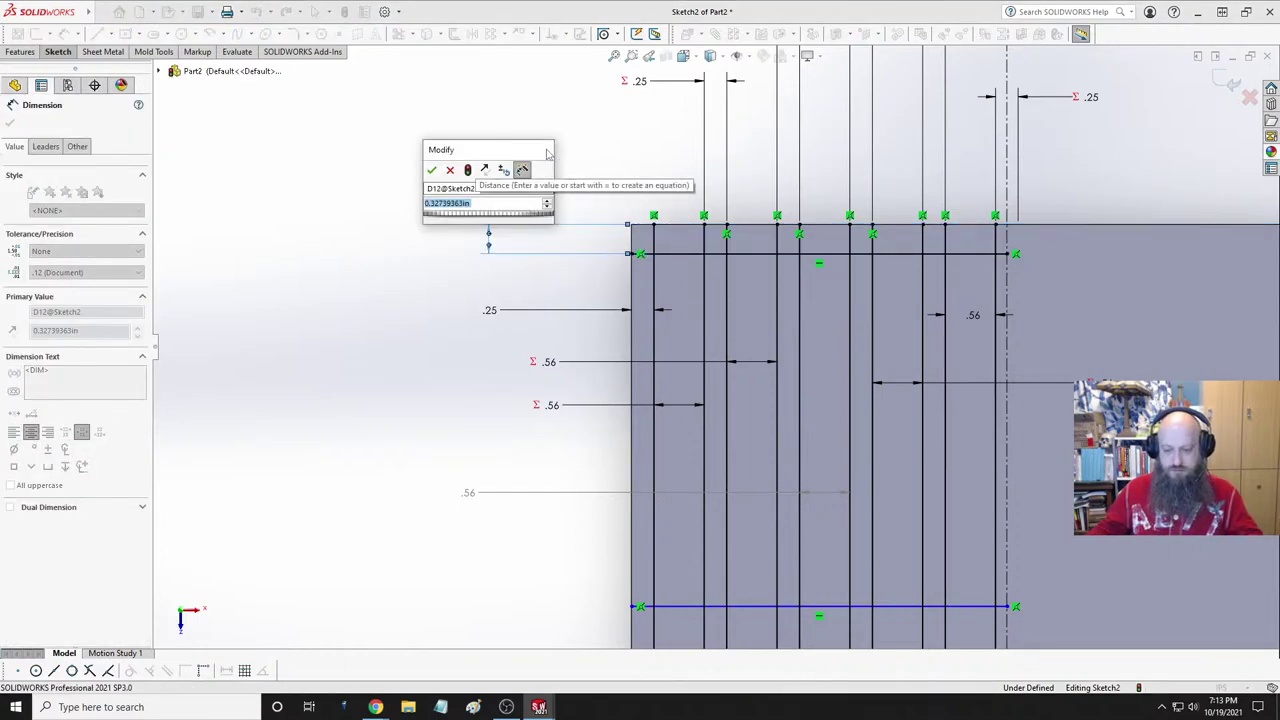
text(=)
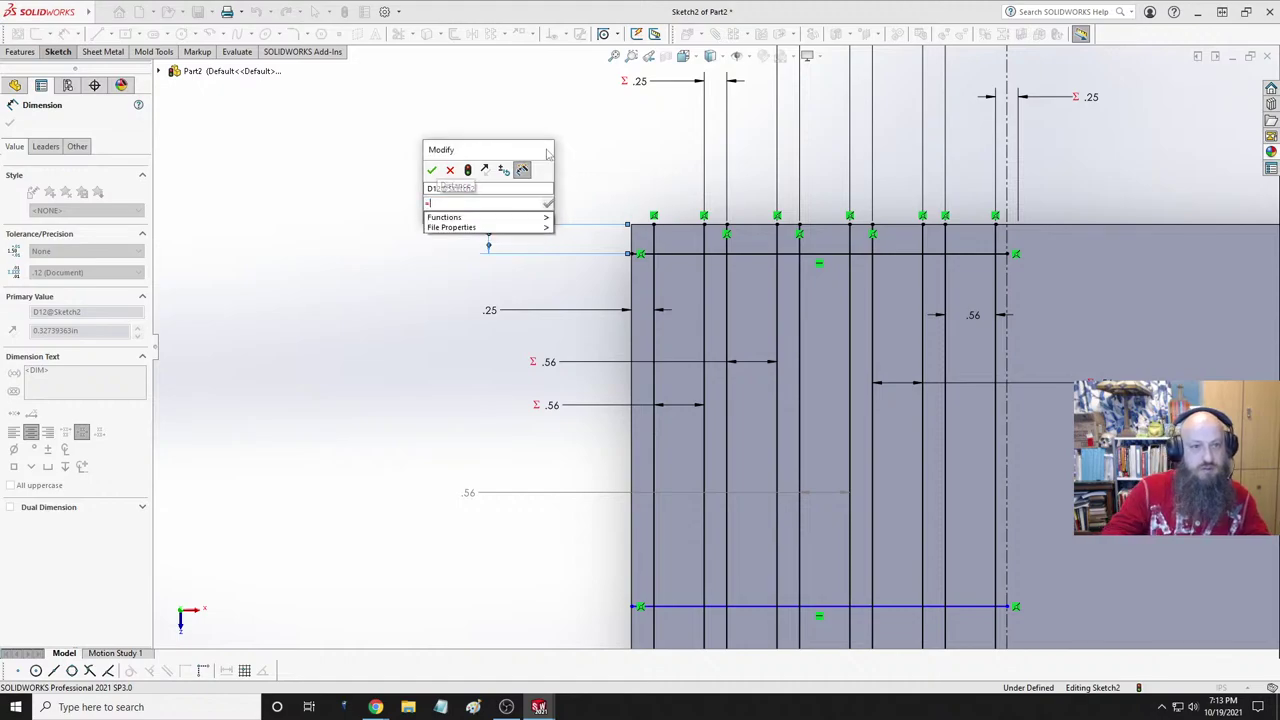
text("D1@Sketch2")
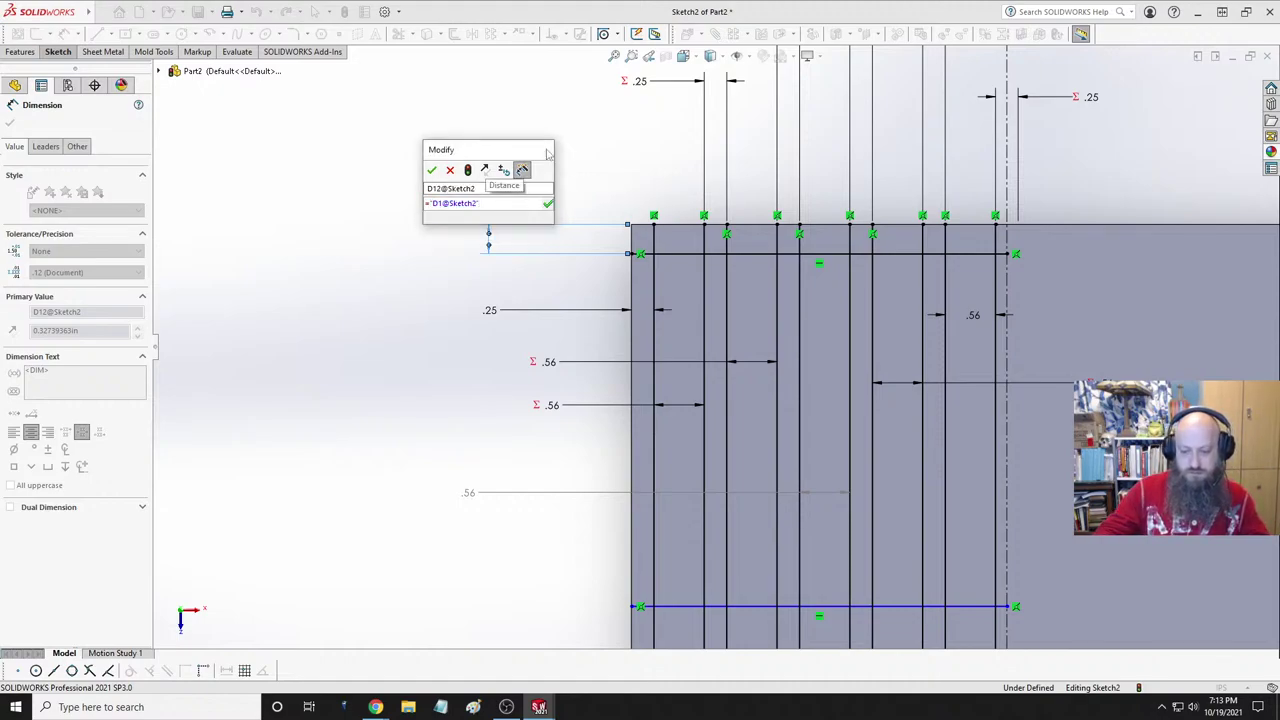
key(ctrl+a)
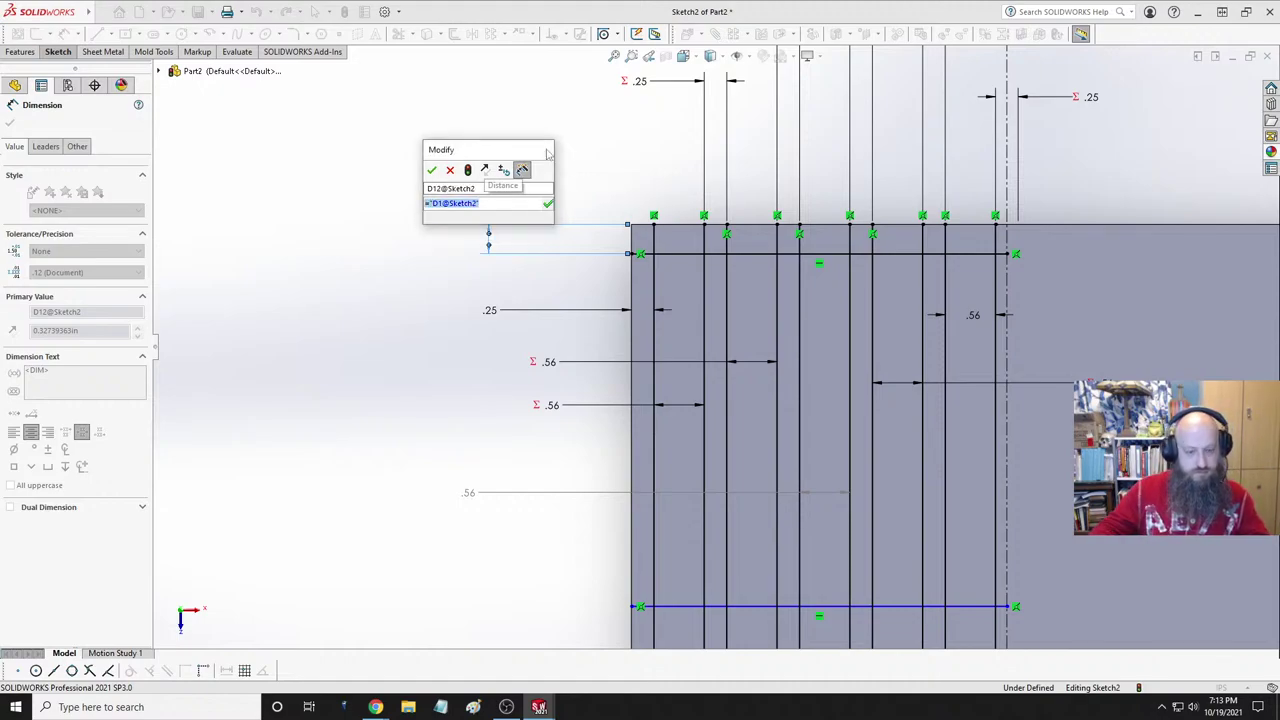
click(431, 170)
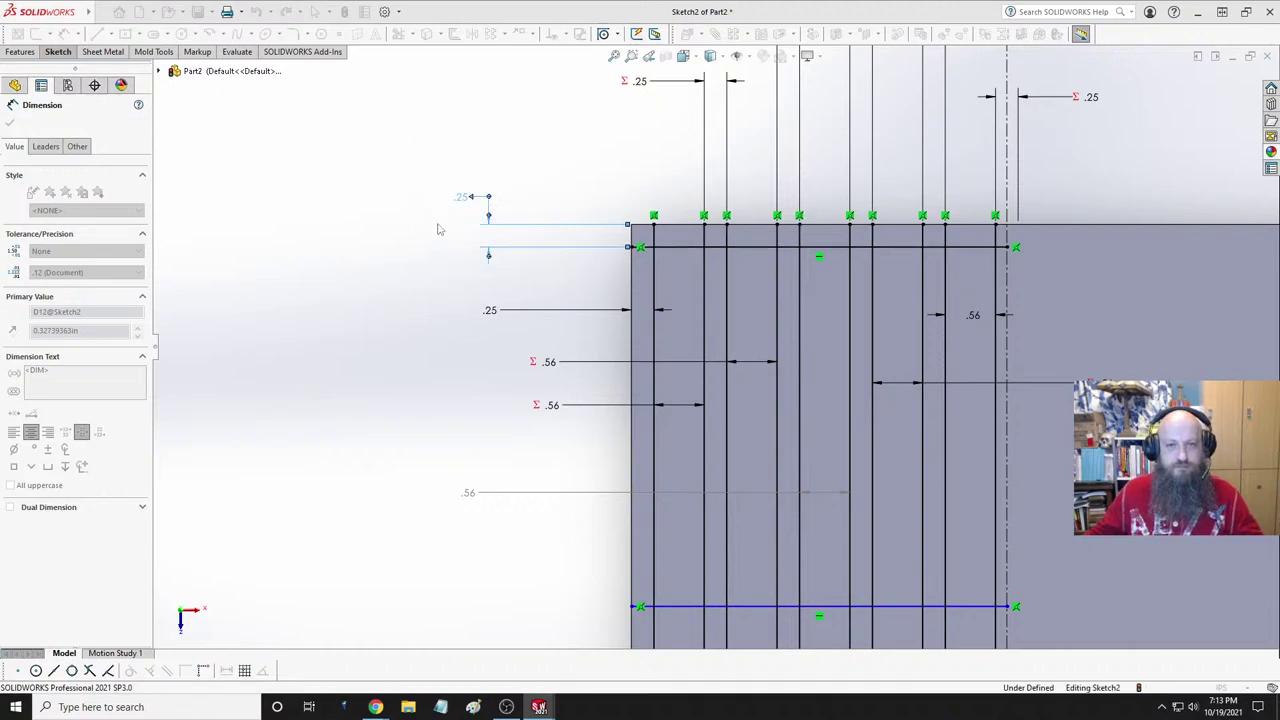
scroll(510, 352, up, 3)
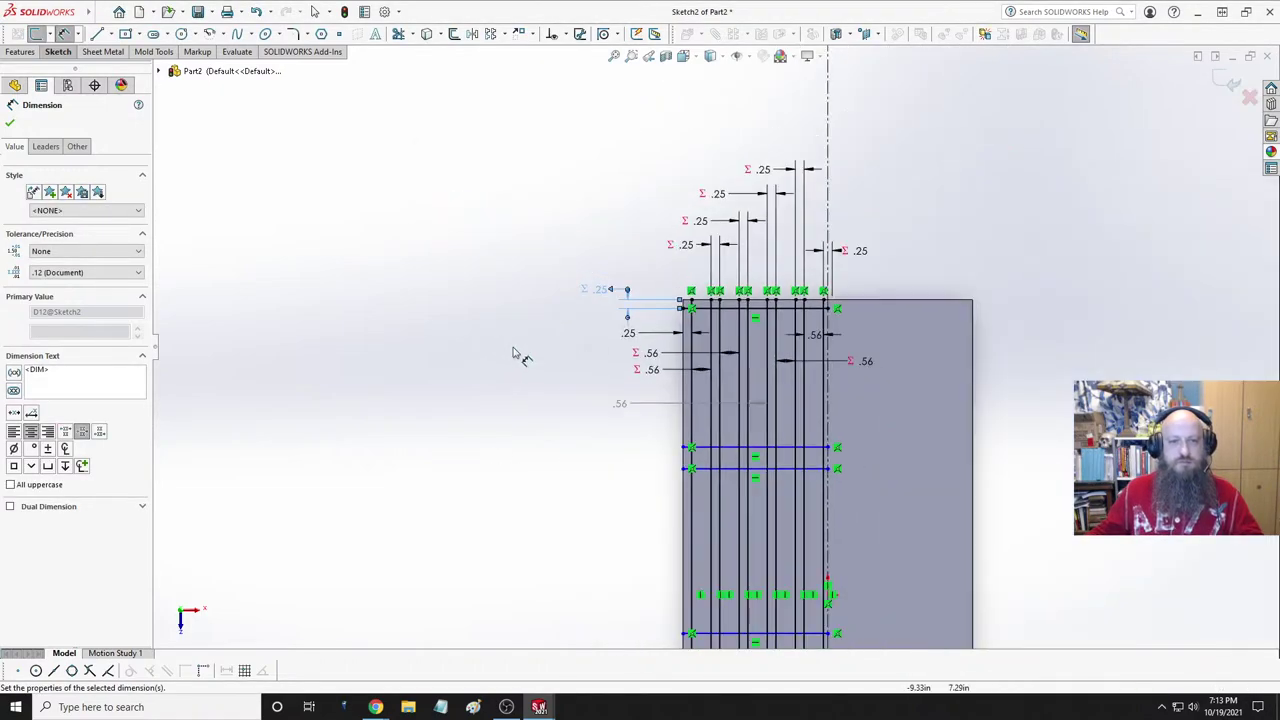
- Link the gaps of two horizontal line pairs to ="D1@Sketch2"
click(703, 449)
click(714, 469)
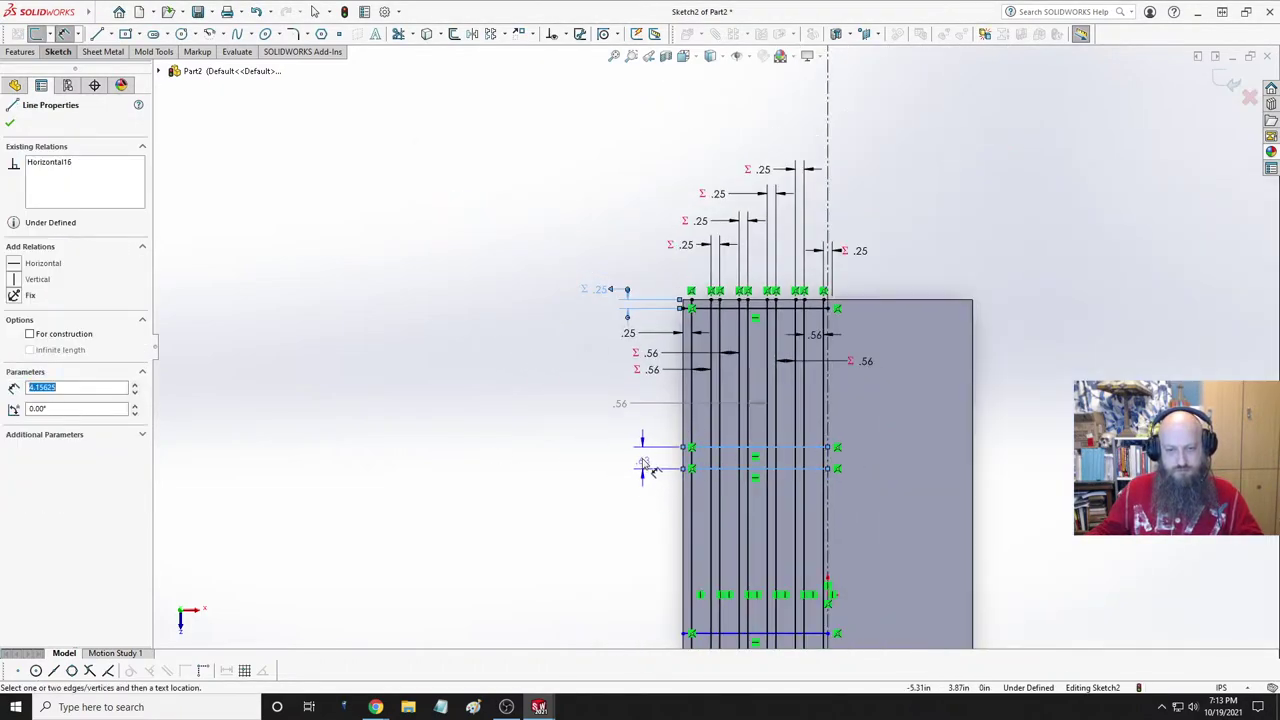
click(645, 465)
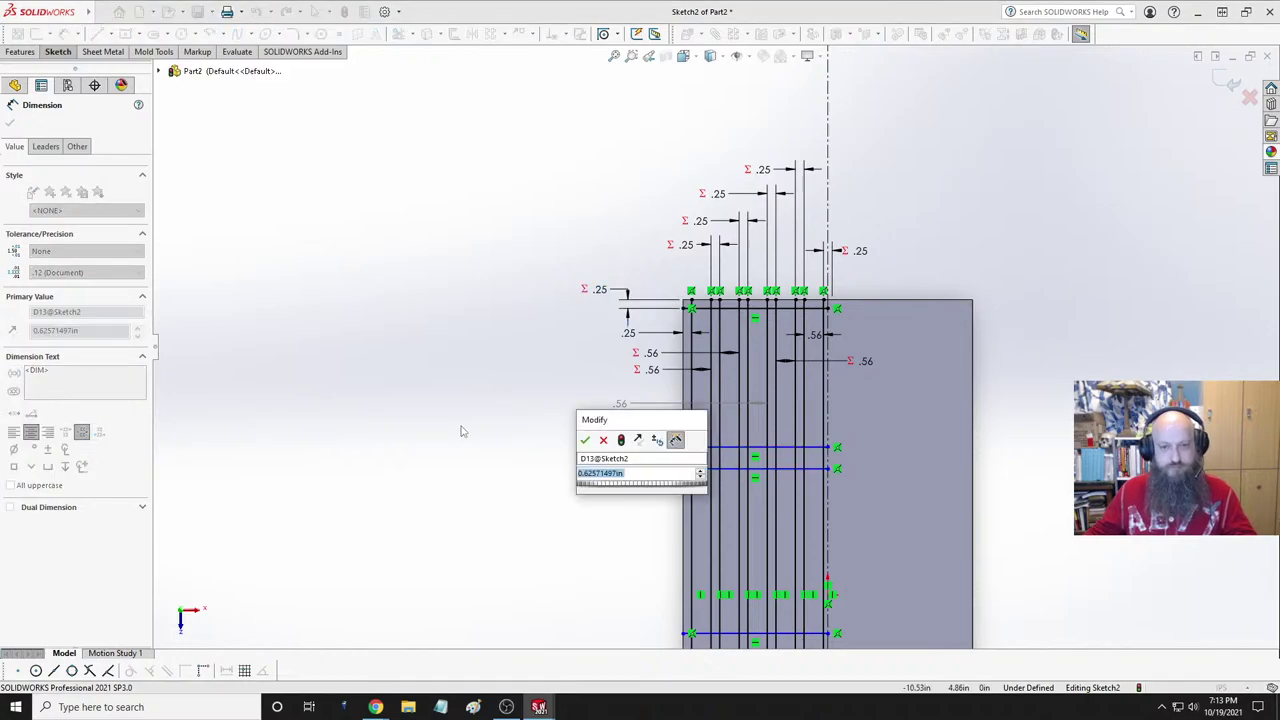
text(="D1@Sketch2")
key(Return)
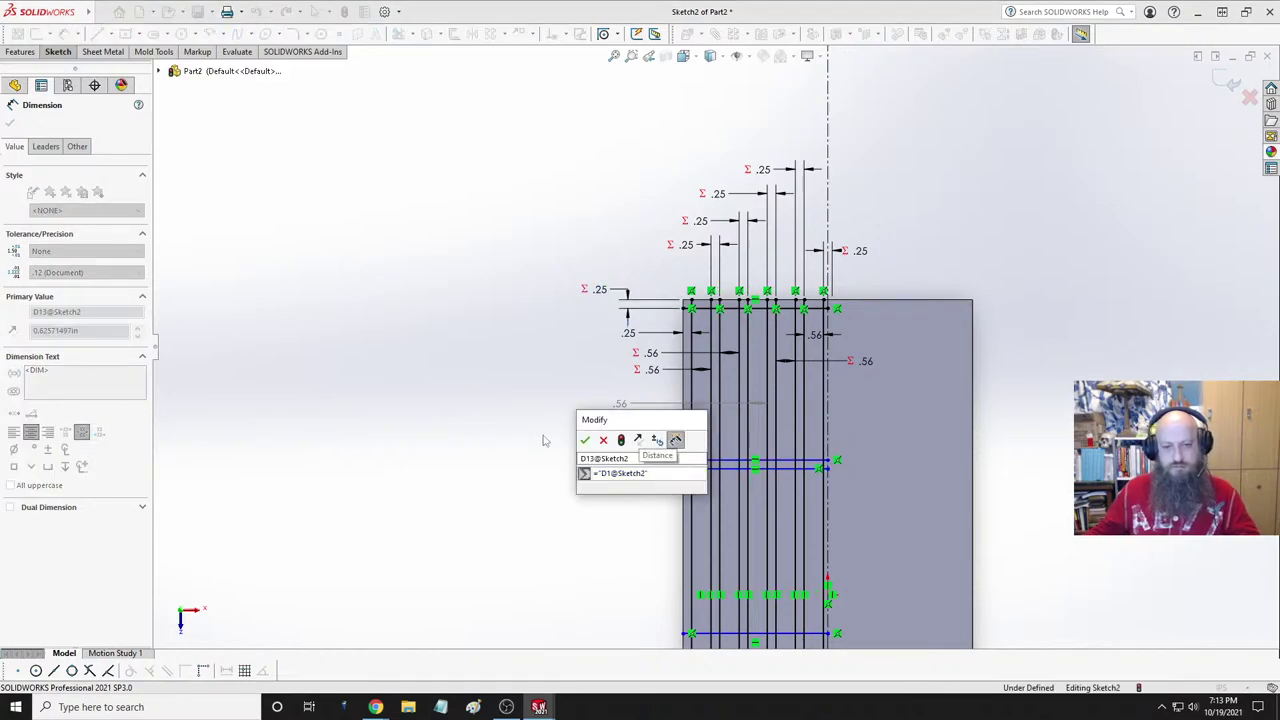
click(586, 441)
scroll(580, 486, up, 3)
scroll(740, 440, down, 5)
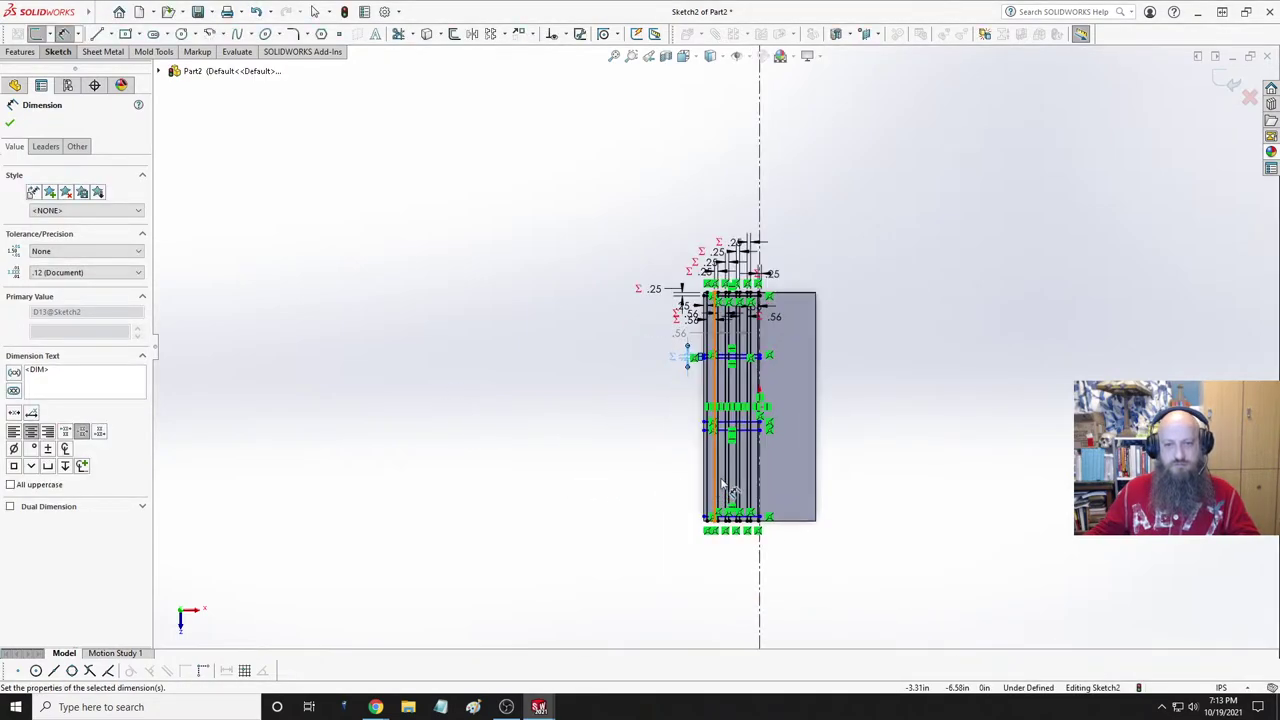
scroll(748, 437, down, 2)
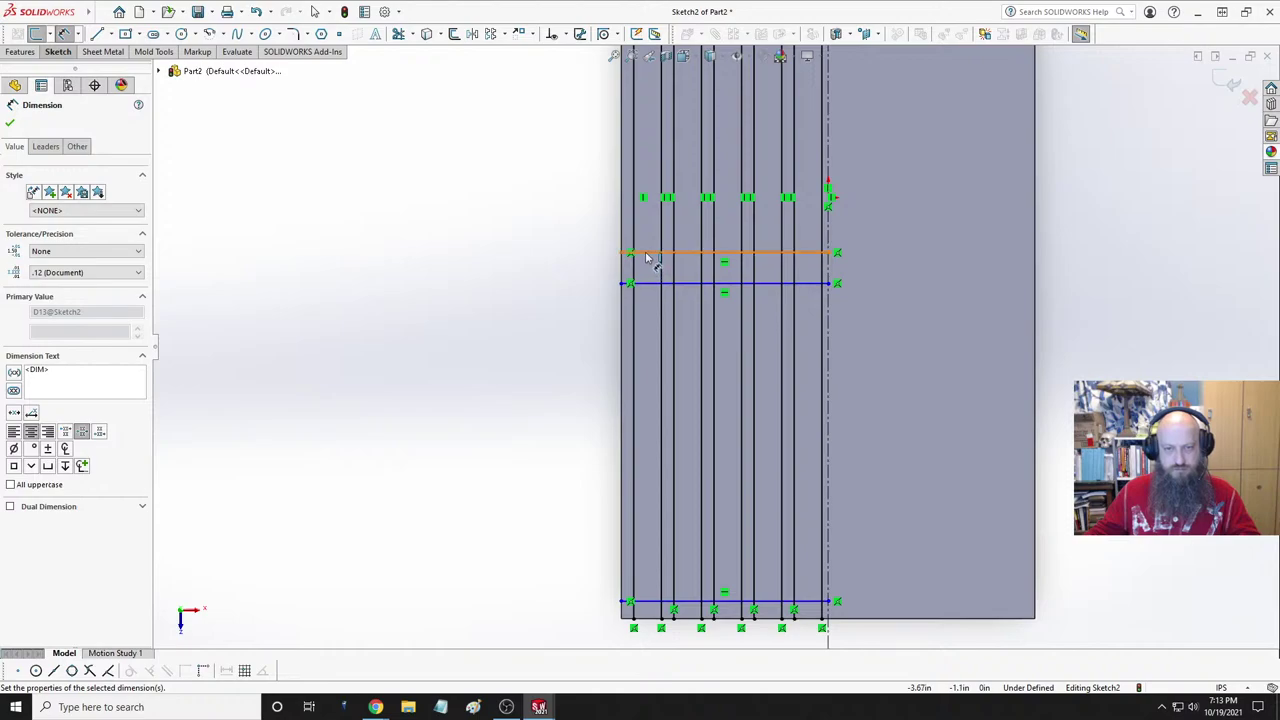
click(648, 253)
click(655, 286)
click(548, 268)
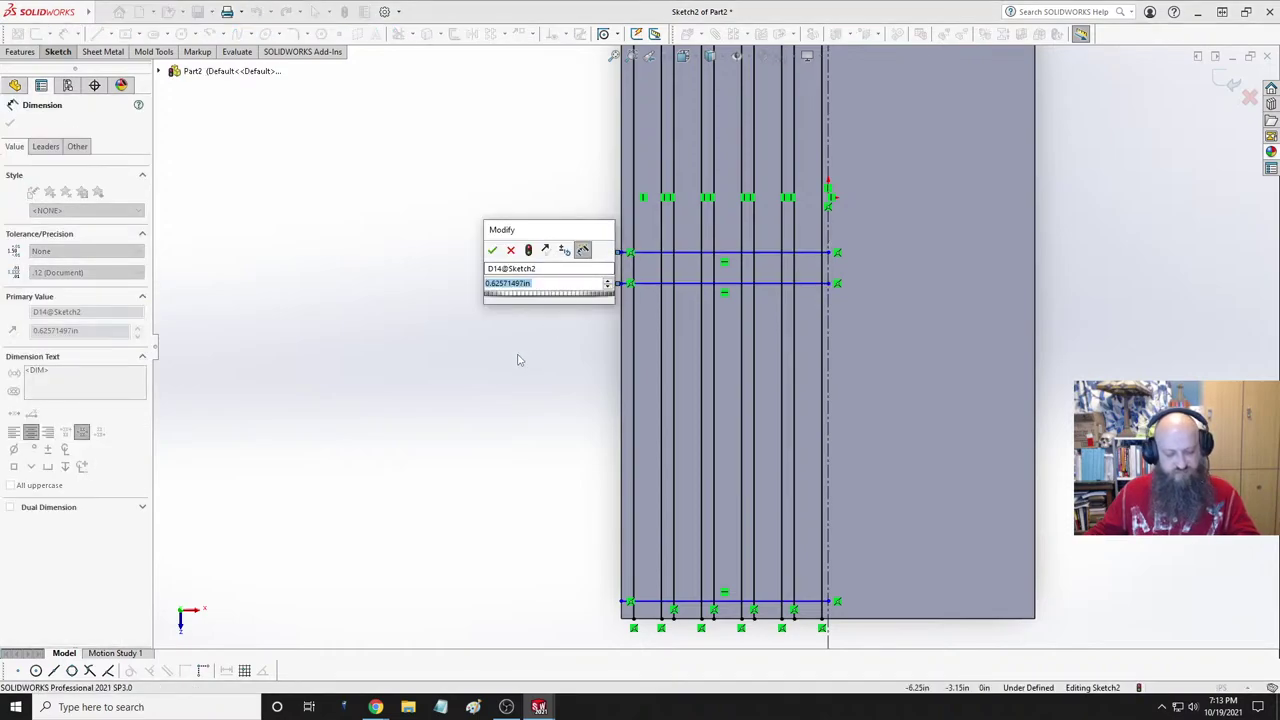
text(="D1@Sketch2")
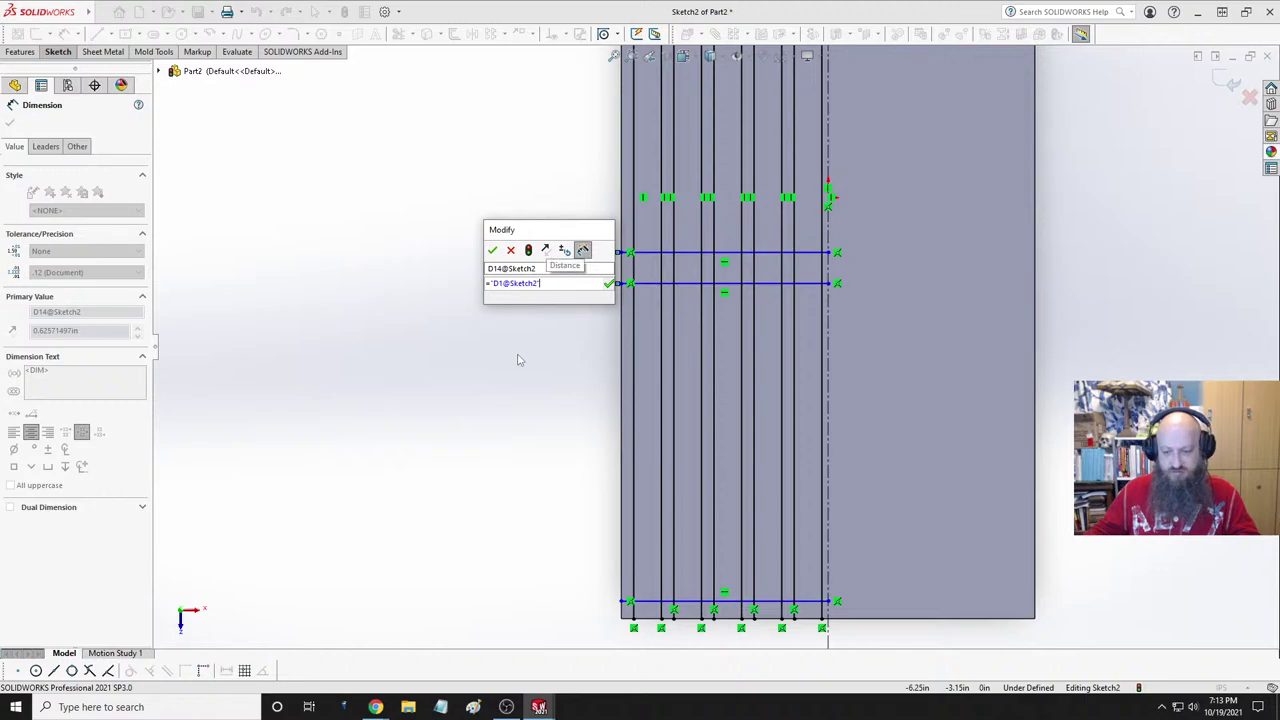
key(Return)
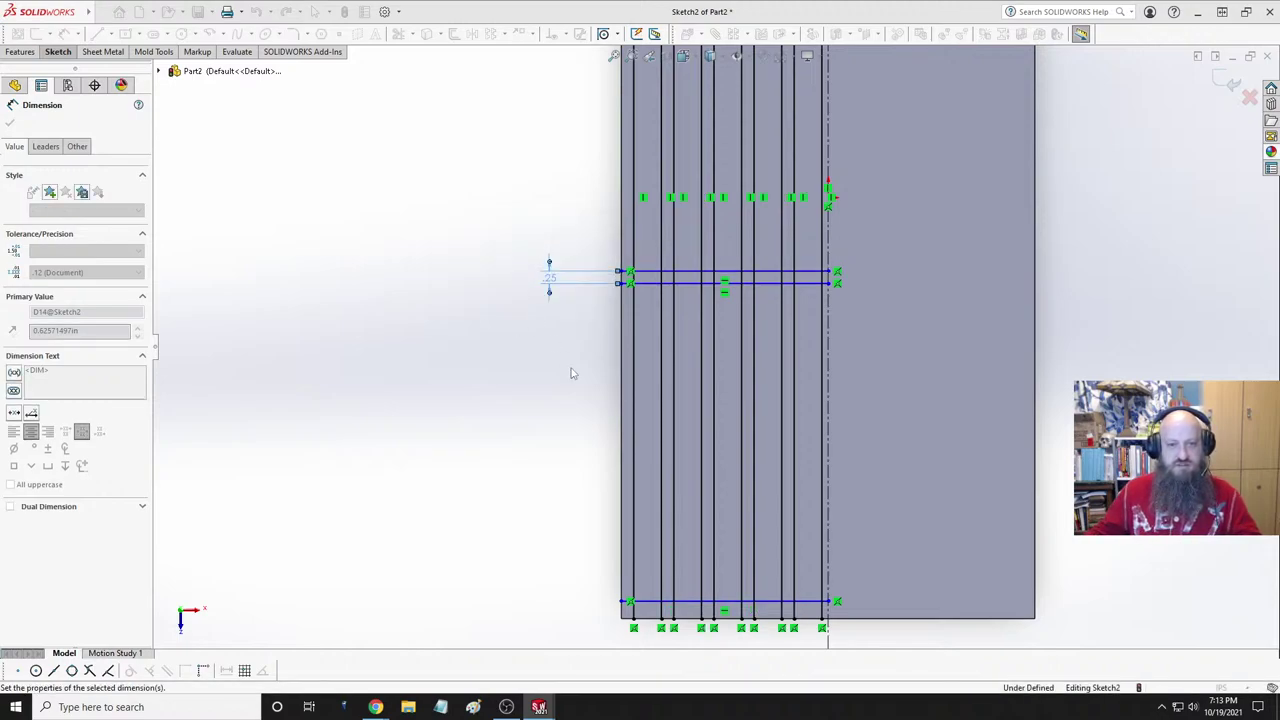
- Dimension the bottom line-to-edge offset as ="D1@Sketch2"
click(658, 619)
click(533, 580)
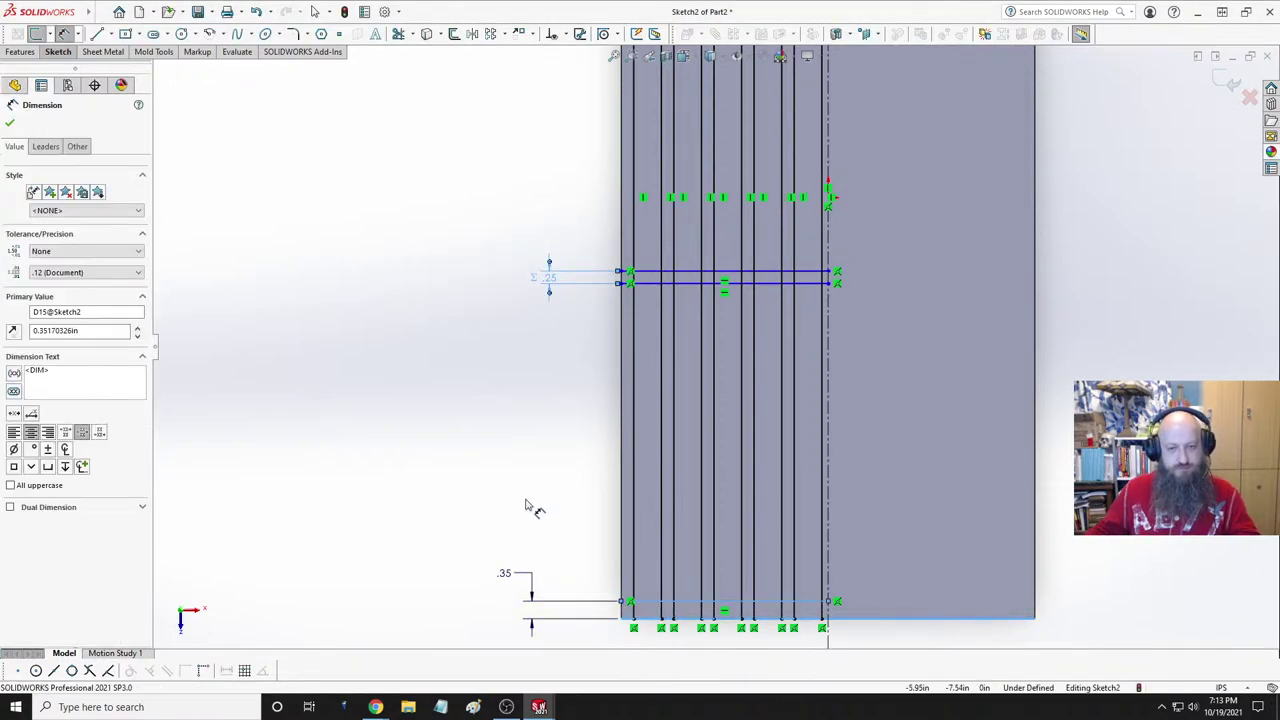
text(="D1@Sketch2")
key(Return)
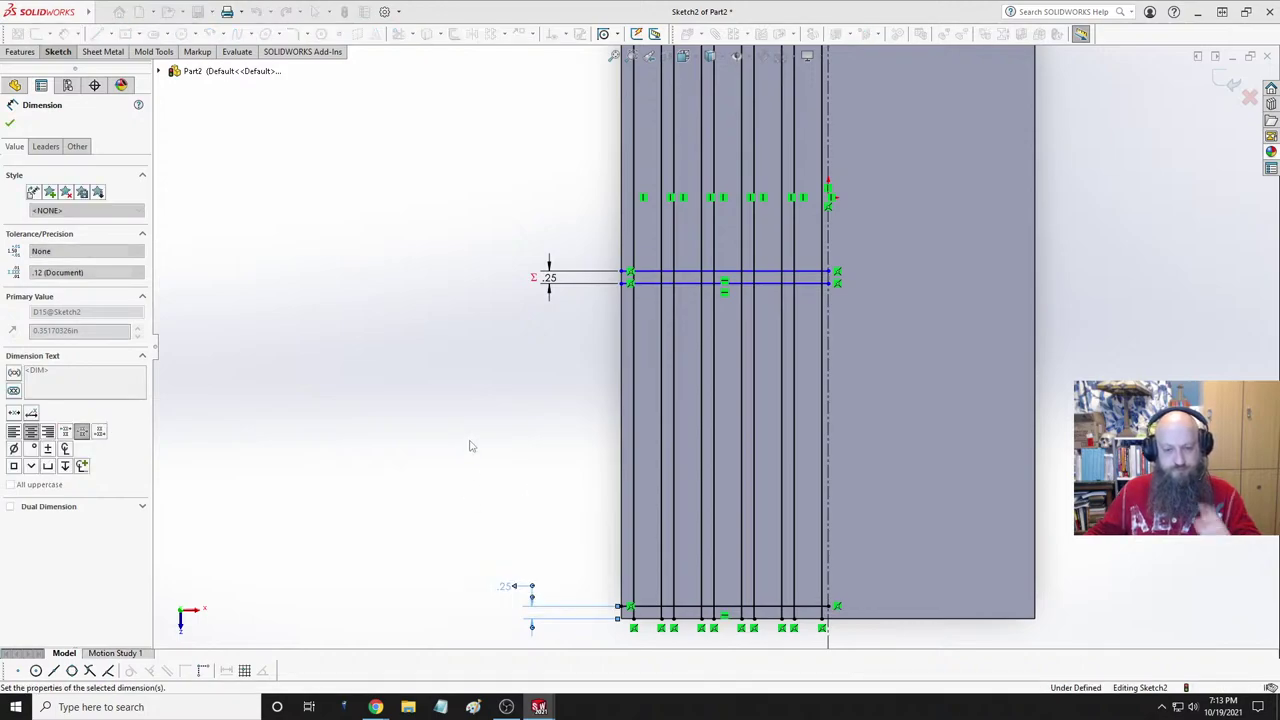
click(520, 470)
scroll(606, 543, up, 4)
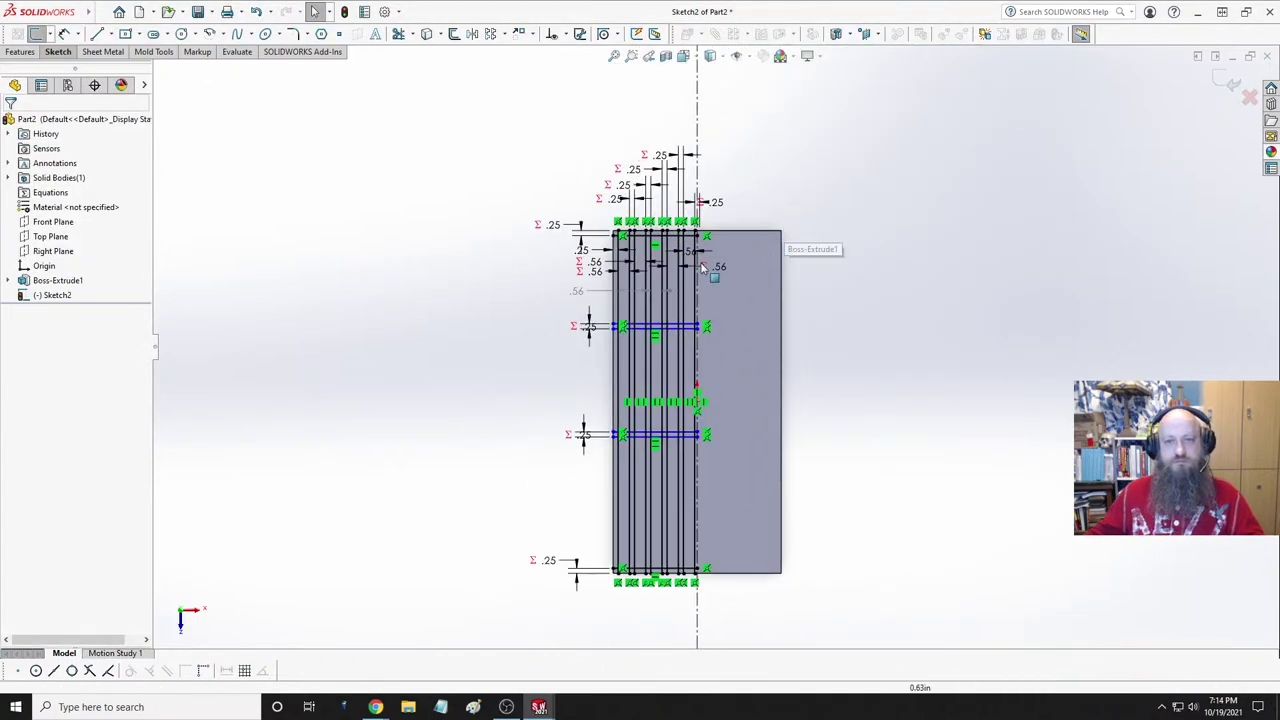
scroll(703, 267, down, 5)
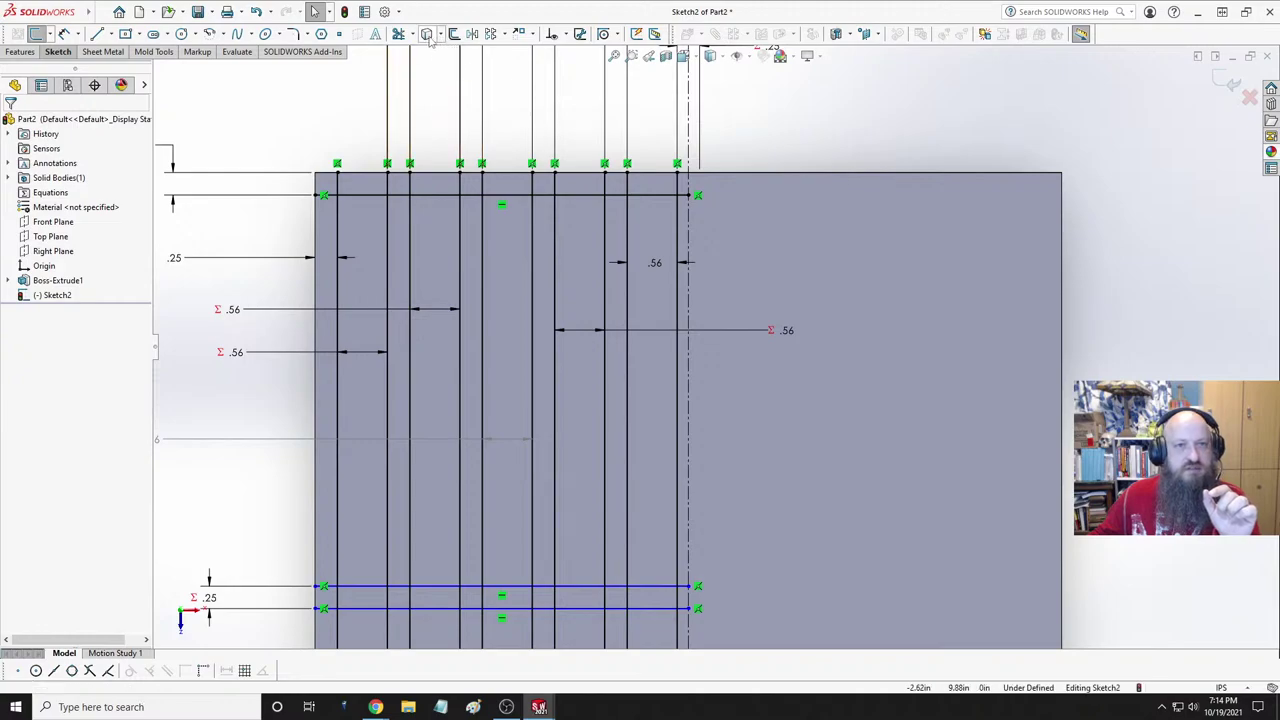
- Trim the vertical line stubs above the top line and the top line's excess pieces
click(398, 34)
mouse_move(330, 182)
mouse_down()
mouse_move(680, 182)
mouse_move(685, 203)
mouse_move(663, 215)
mouse_move(656, 182)
mouse_move(638, 216)
mouse_move(575, 203)
mouse_move(581, 186)
mouse_move(551, 225)
mouse_move(509, 185)
mouse_move(502, 212)
mouse_move(444, 241)
mouse_move(427, 182)
mouse_move(352, 205)
mouse_up()
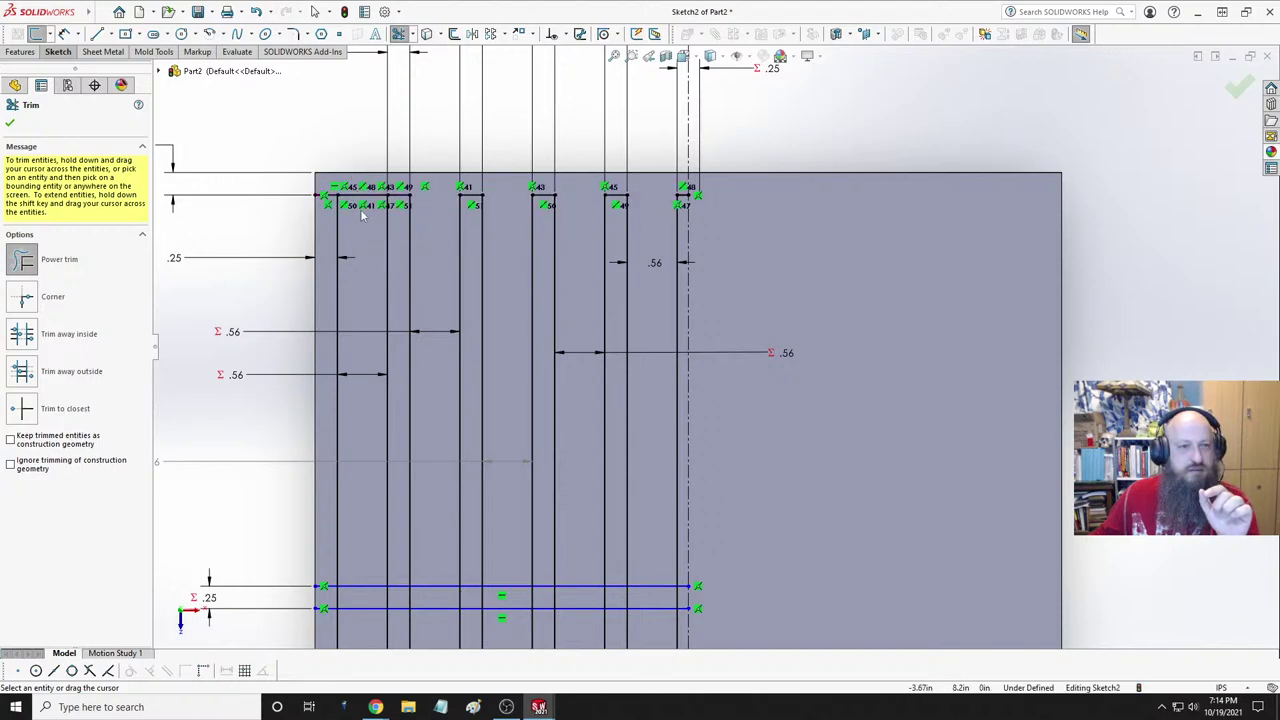
key(Escape)
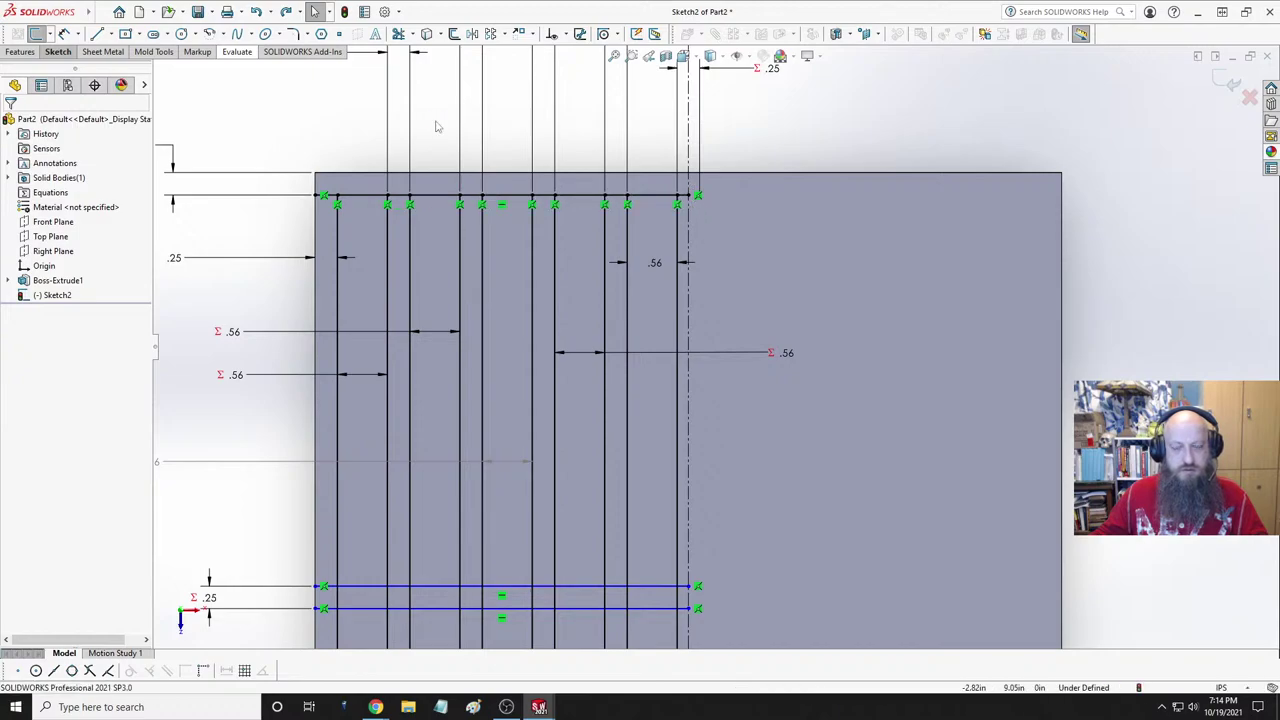
click(398, 33)
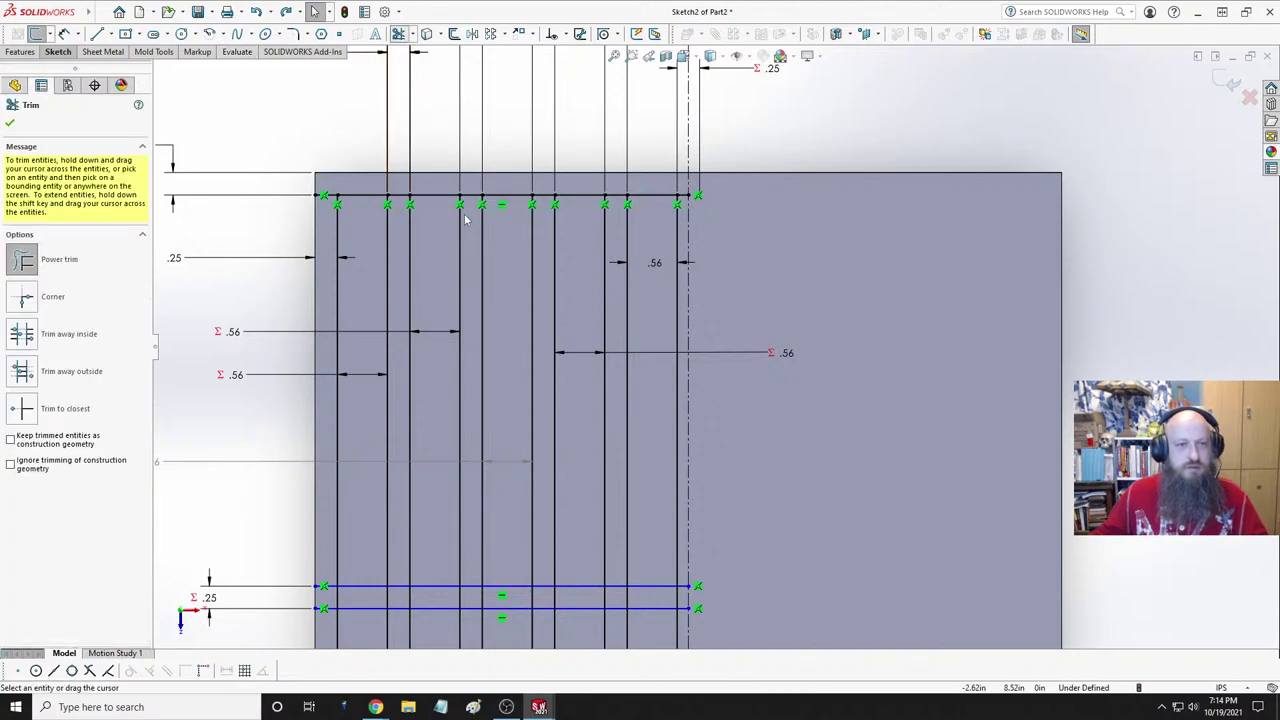
click(686, 193)
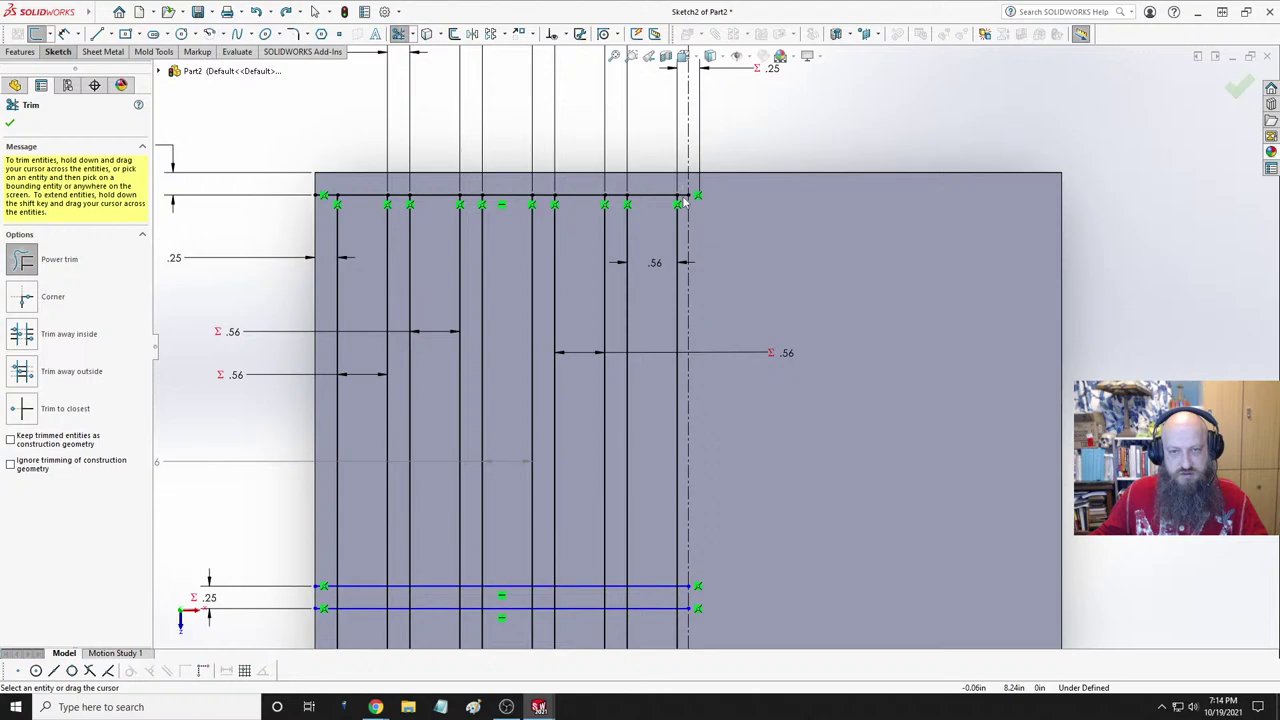
mouse_move(618, 196)
mouse_down()
mouse_move(594, 219)
mouse_move(539, 213)
mouse_move(539, 181)
mouse_move(517, 228)
mouse_move(472, 203)
mouse_move(467, 181)
mouse_move(471, 211)
mouse_move(467, 183)
mouse_move(435, 232)
mouse_move(398, 212)
mouse_move(403, 181)
mouse_move(378, 241)
mouse_move(335, 229)
mouse_move(334, 182)
mouse_up()
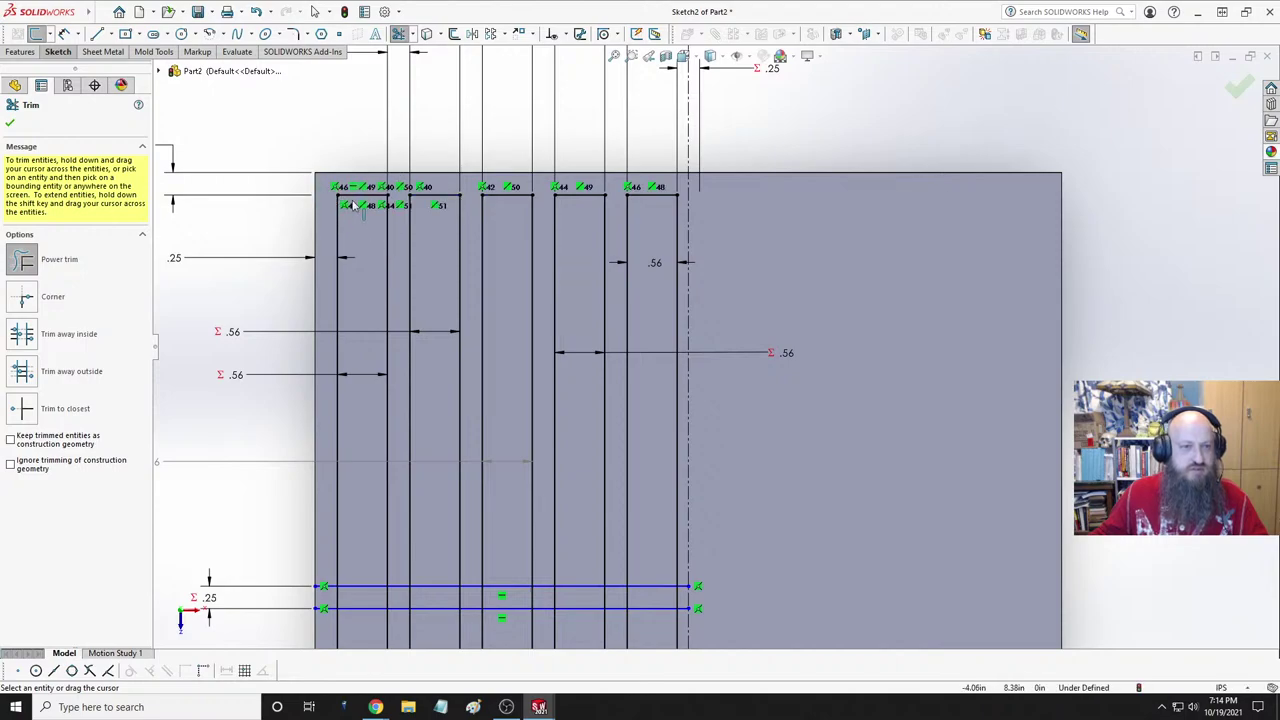
scroll(670, 430, up, 5)
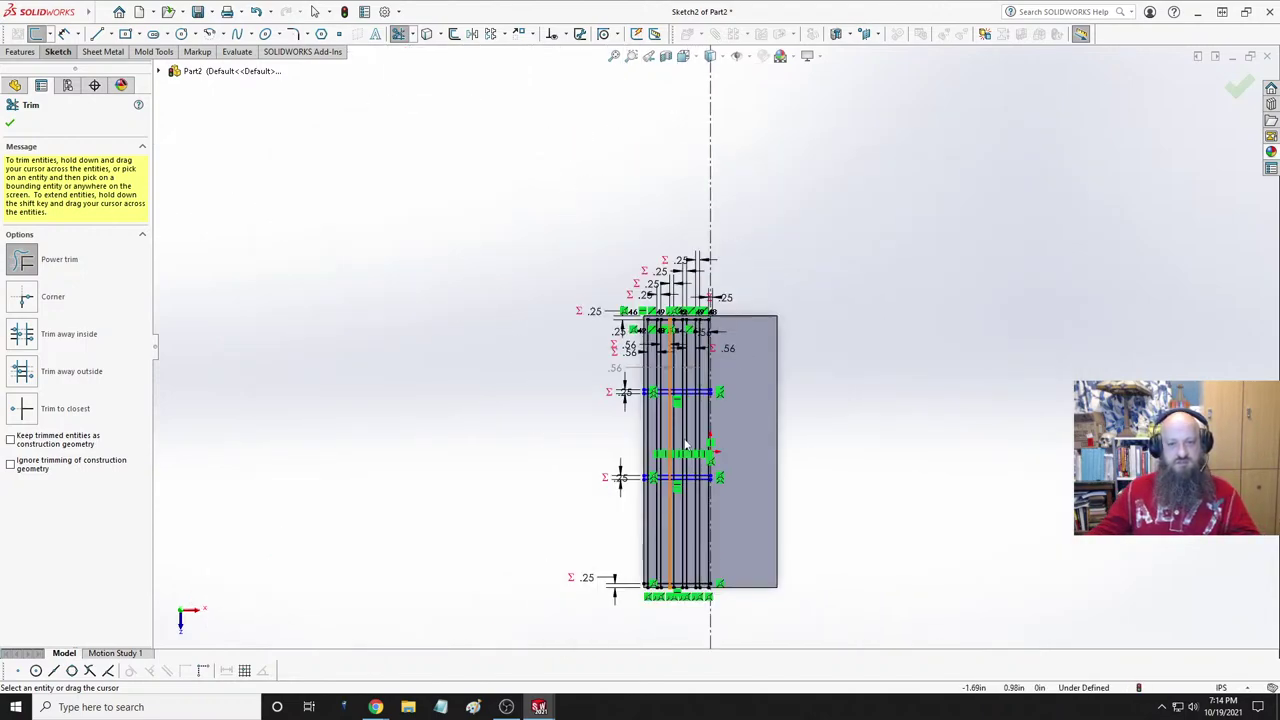
scroll(705, 484, down, 6)
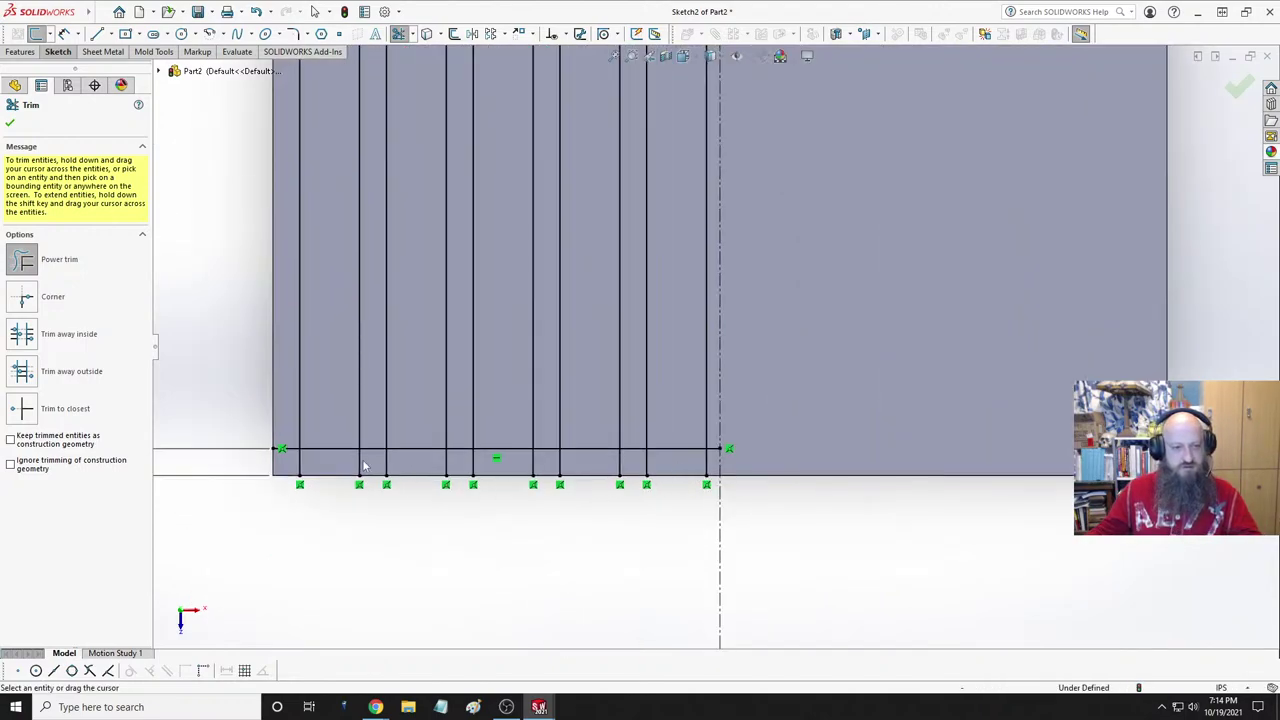
- Trim the vertical lines below the bottom edge and zoom to fit the part
mouse_move(285, 466)
mouse_down()
mouse_move(513, 468)
mouse_move(715, 452)
mouse_move(659, 485)
mouse_move(591, 468)
mouse_move(642, 459)
mouse_move(630, 449)
mouse_move(563, 476)
mouse_move(551, 454)
mouse_move(489, 478)
mouse_move(458, 460)
mouse_move(470, 426)
mouse_move(437, 476)
mouse_move(416, 459)
mouse_move(380, 467)
mouse_move(375, 425)
mouse_move(368, 459)
mouse_move(318, 465)
mouse_move(286, 429)
mouse_move(290, 462)
mouse_up()
key(f)
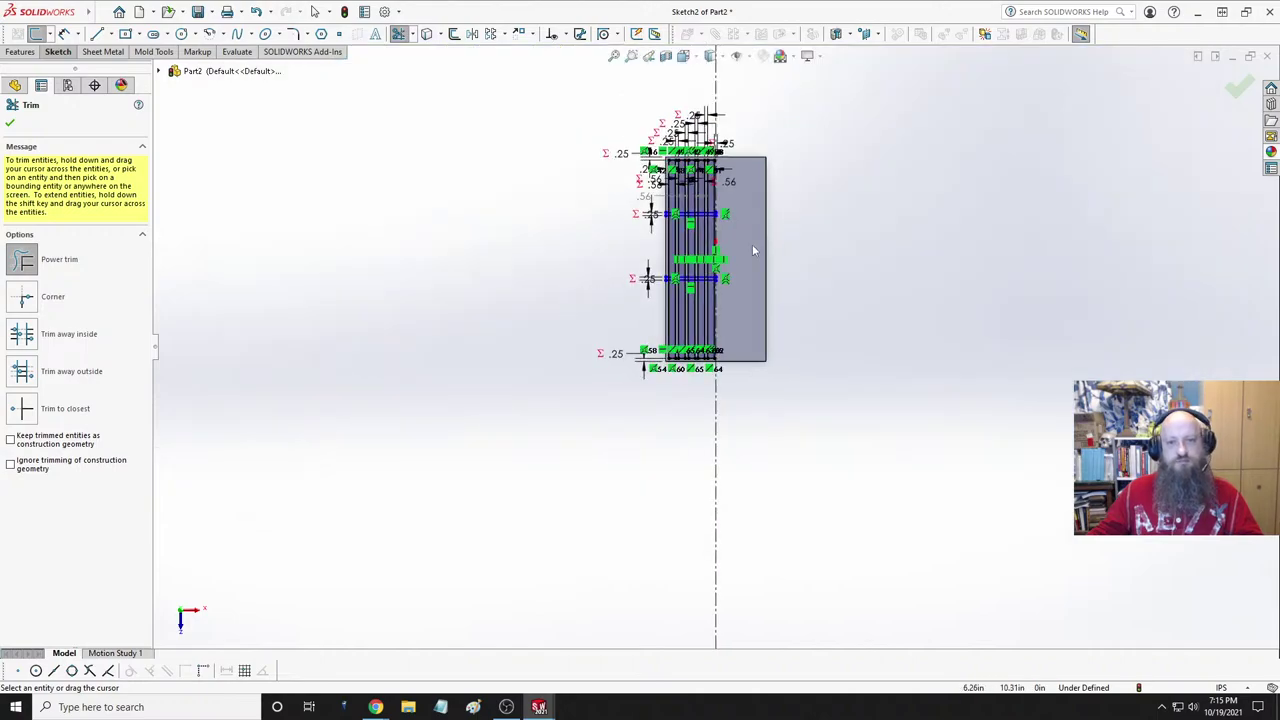
scroll(753, 250, down, 6)
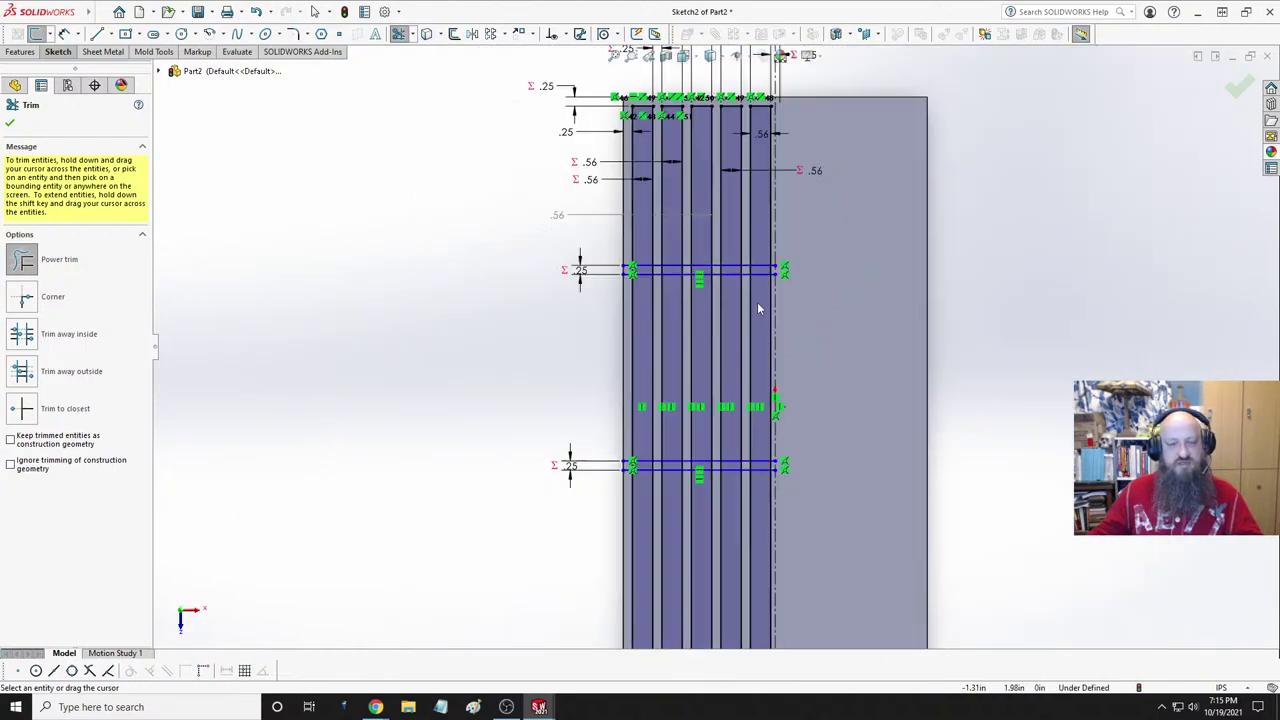
scroll(757, 309, up, 5)
scroll(762, 318, down, 1)
scroll(762, 318, up, 3)
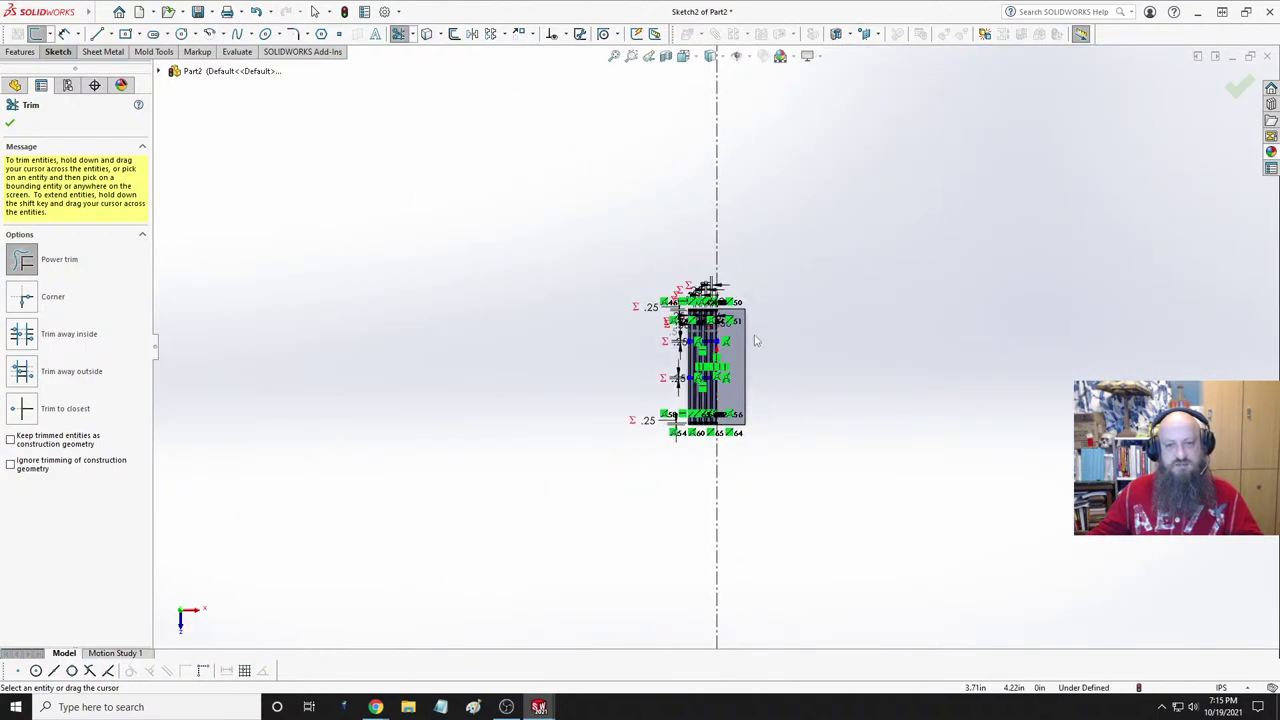
scroll(756, 341, down, 7)
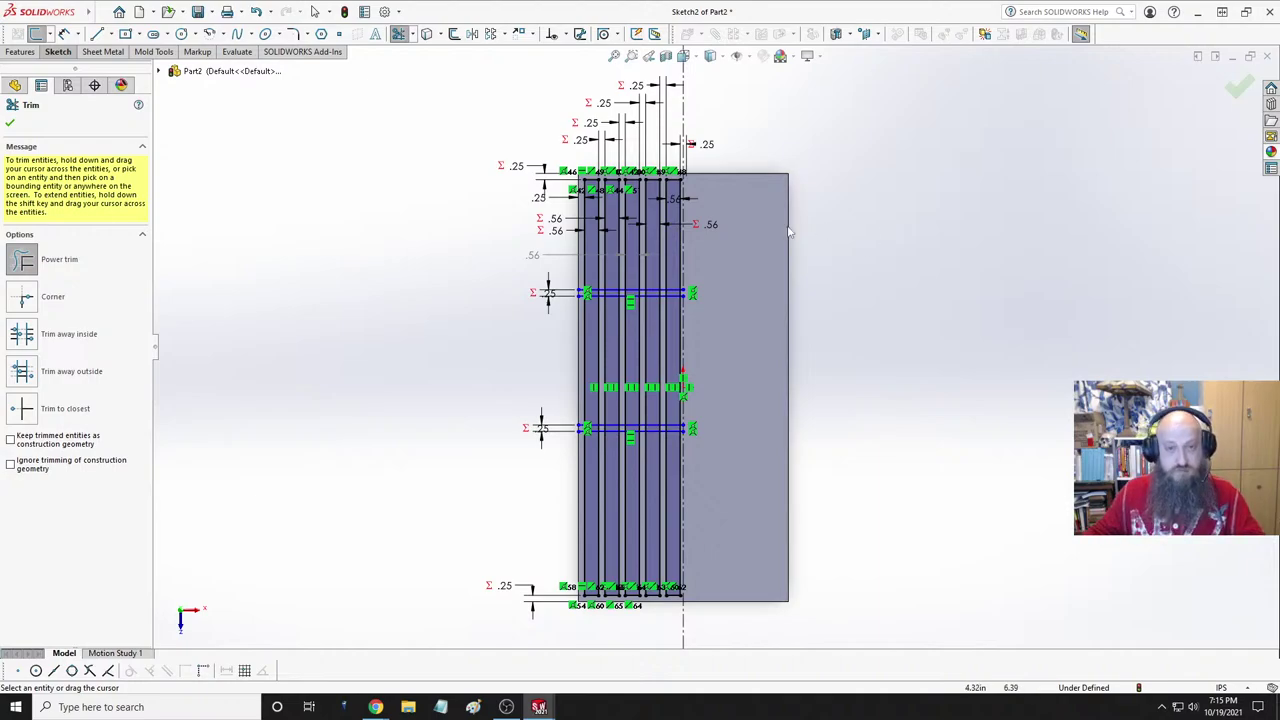
- Dimension the lower line pair 4.979166667 from the bottom line, noting its name D16@Sketch2
click(63, 33)
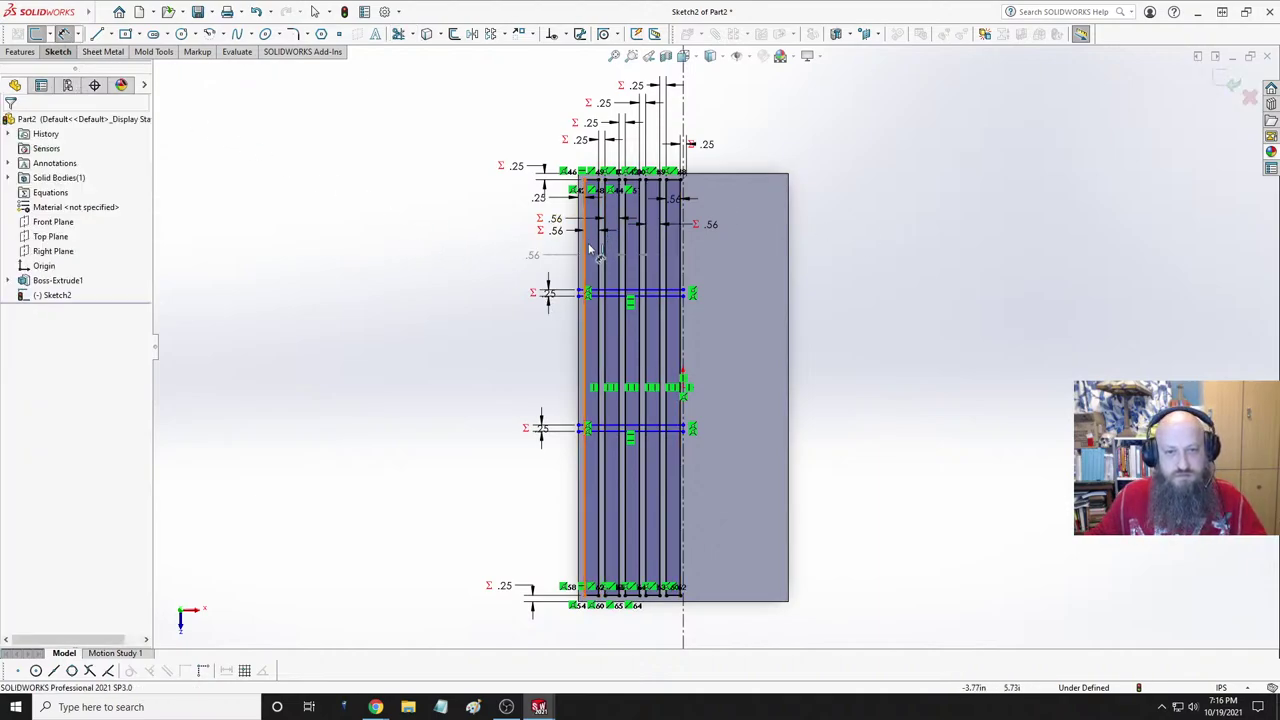
click(596, 600)
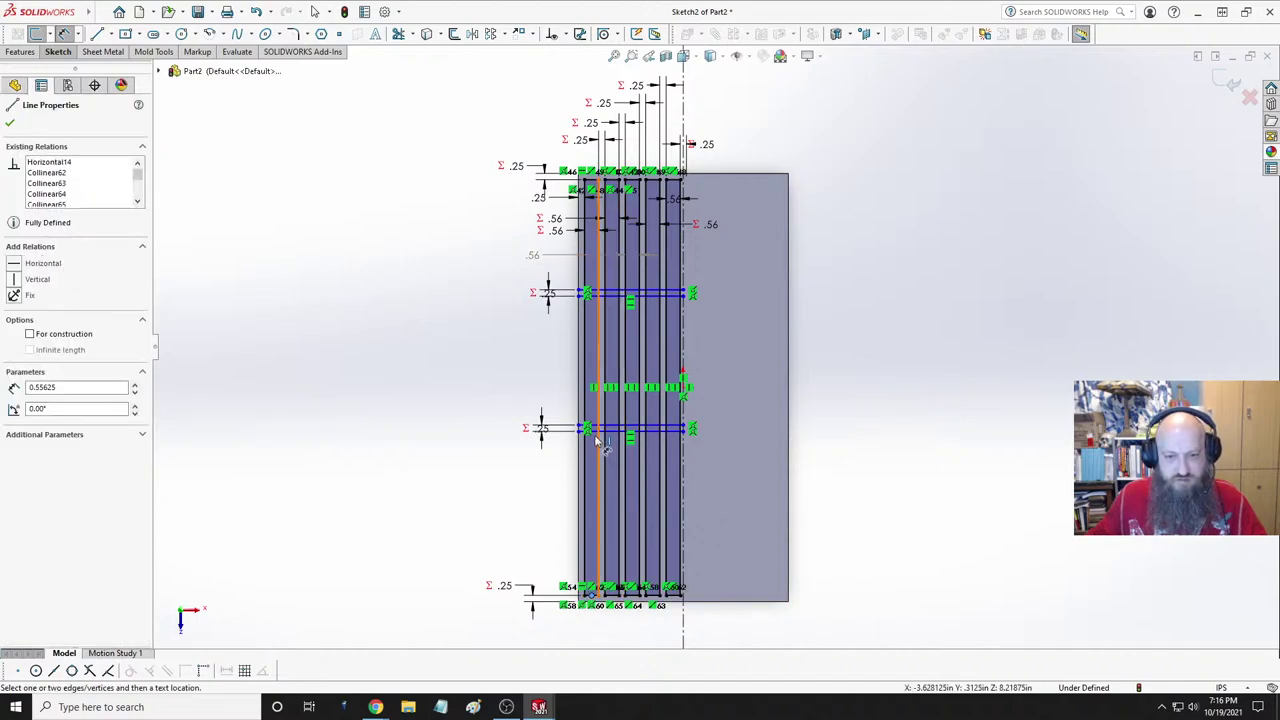
click(660, 430)
click(460, 492)
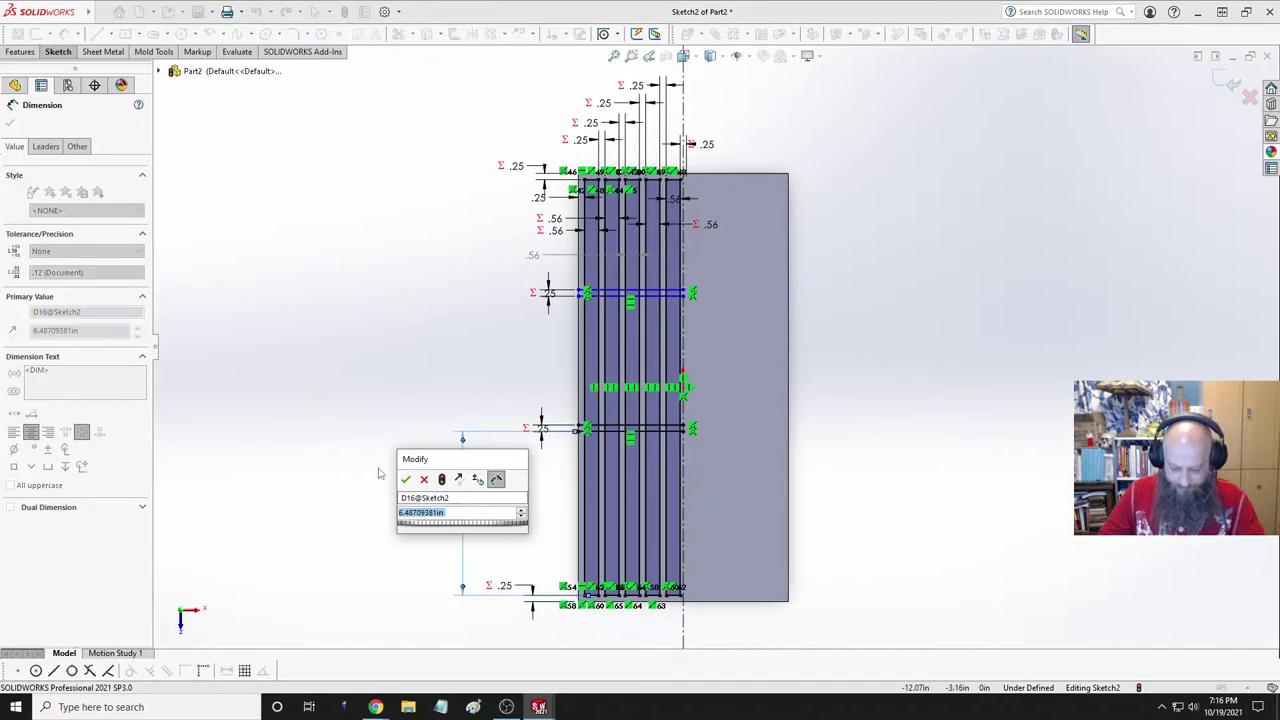
text(4.9)
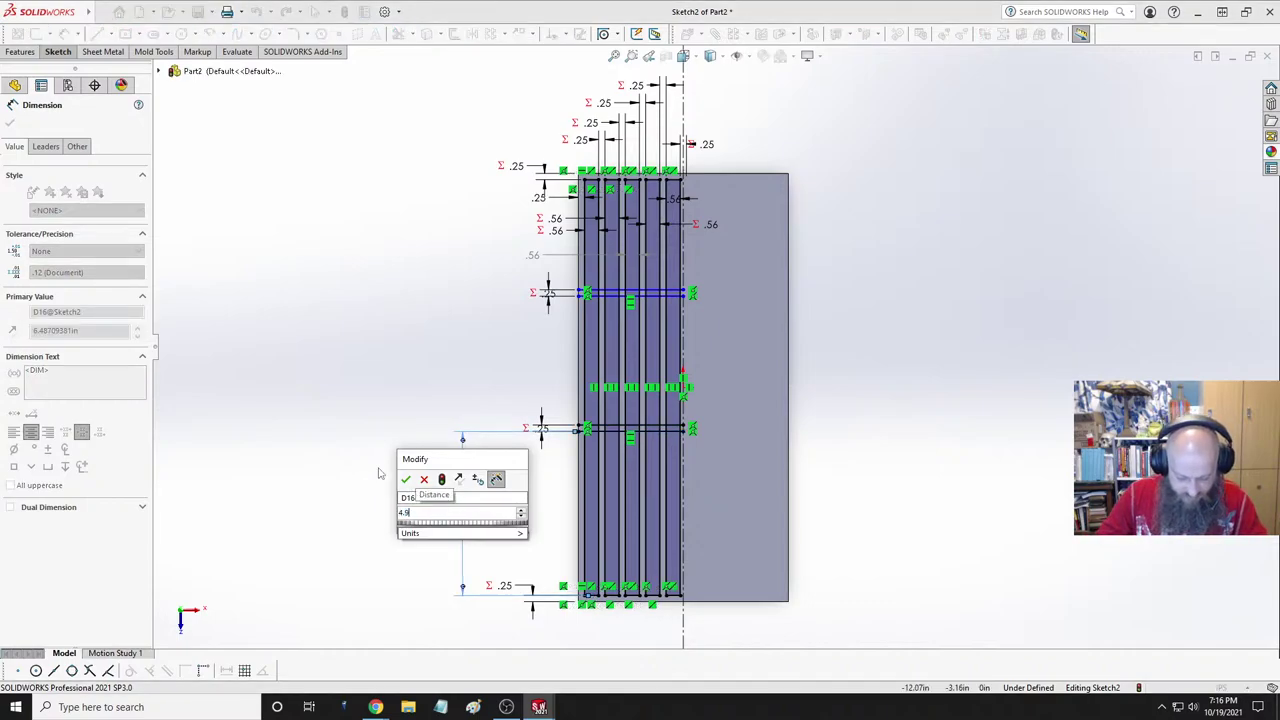
text(79)
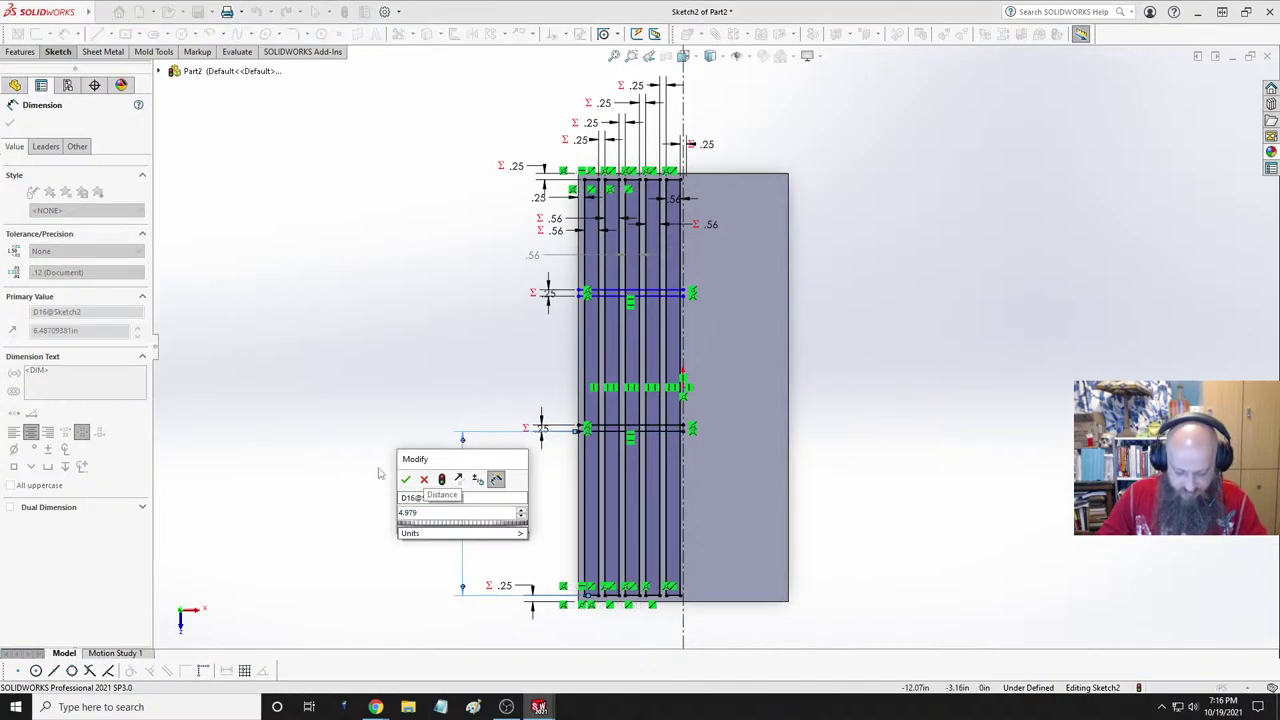
text(166667)
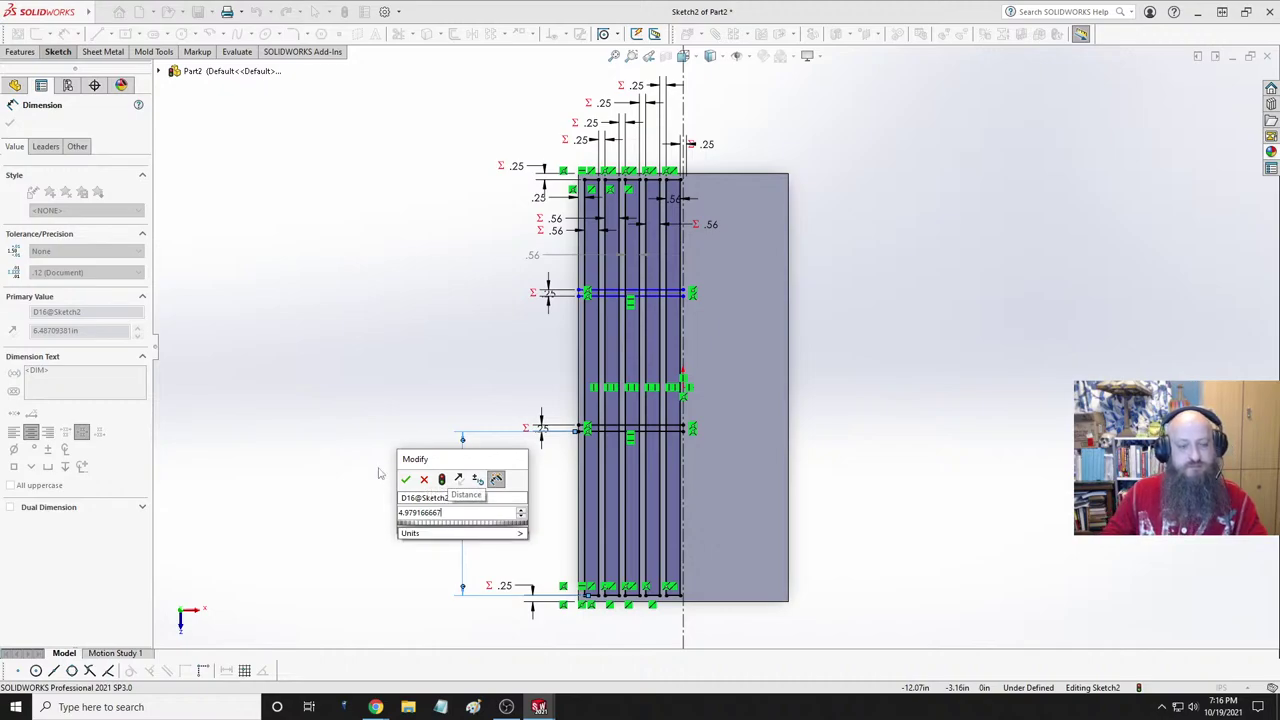
key(Return)
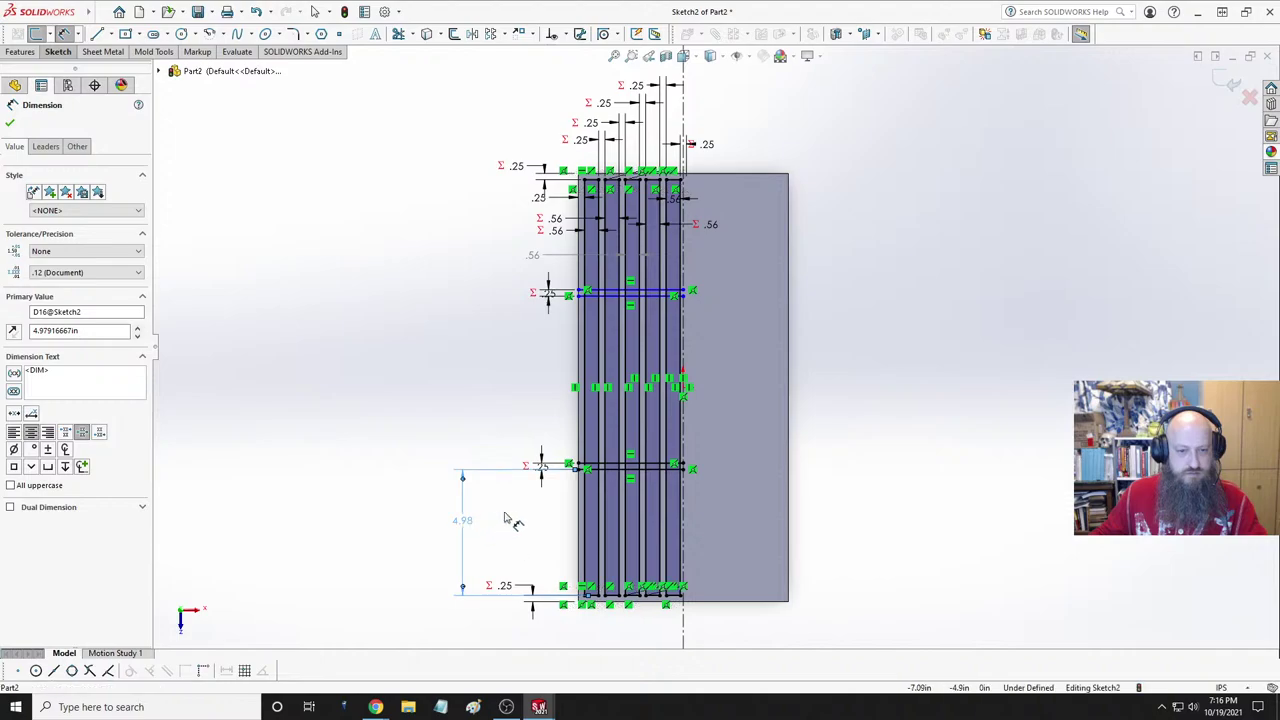
click(88, 312)
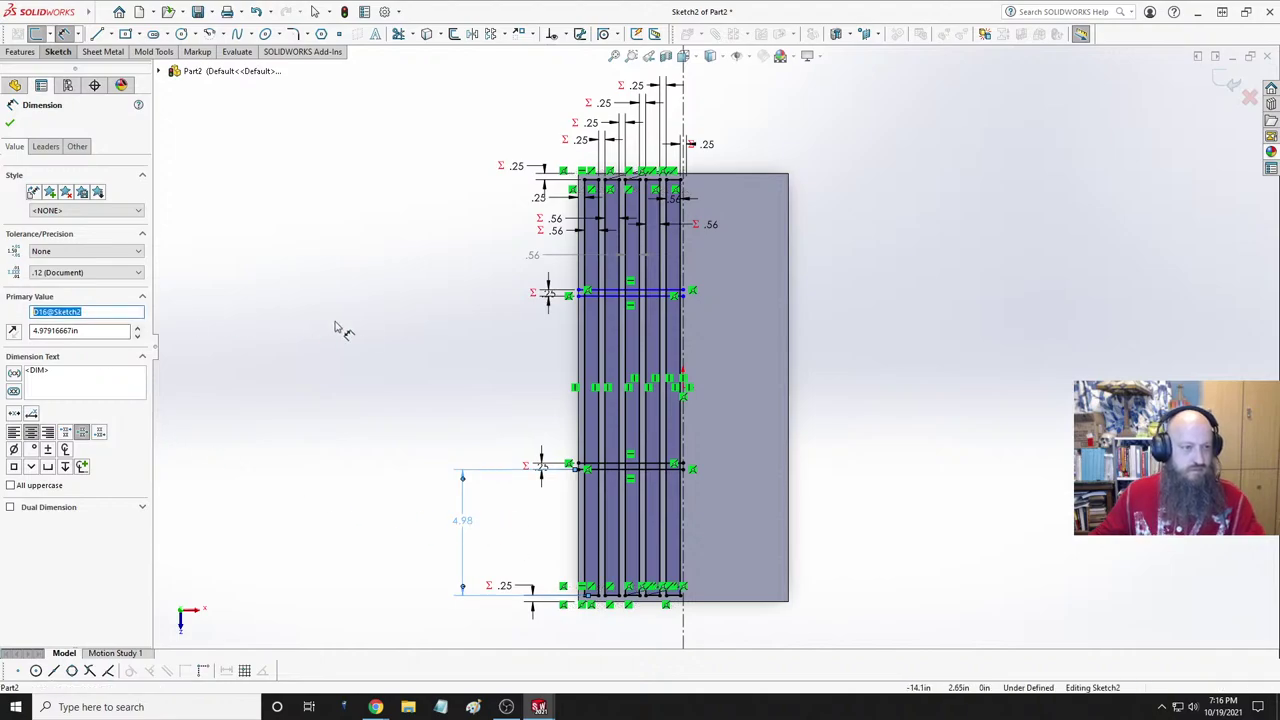
click(370, 354)
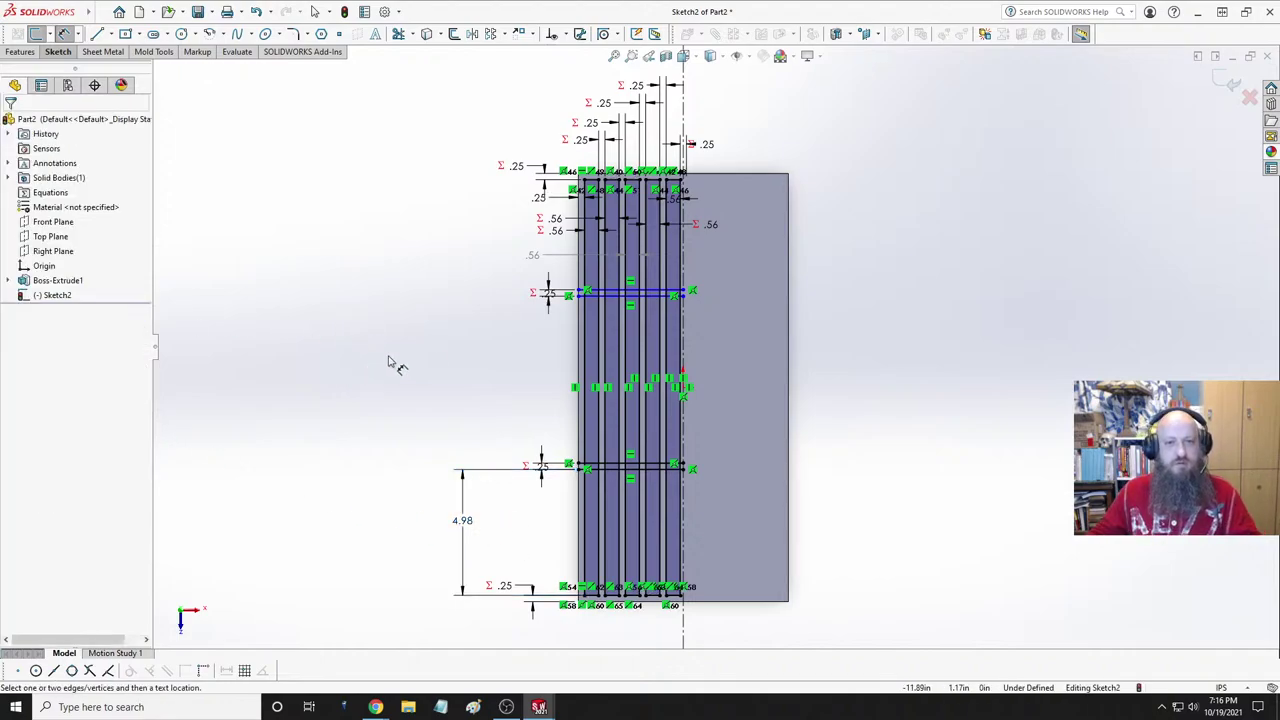
- Set the top gap to the equation ="D16@Sketch2" so it also reads 4.98
click(606, 292)
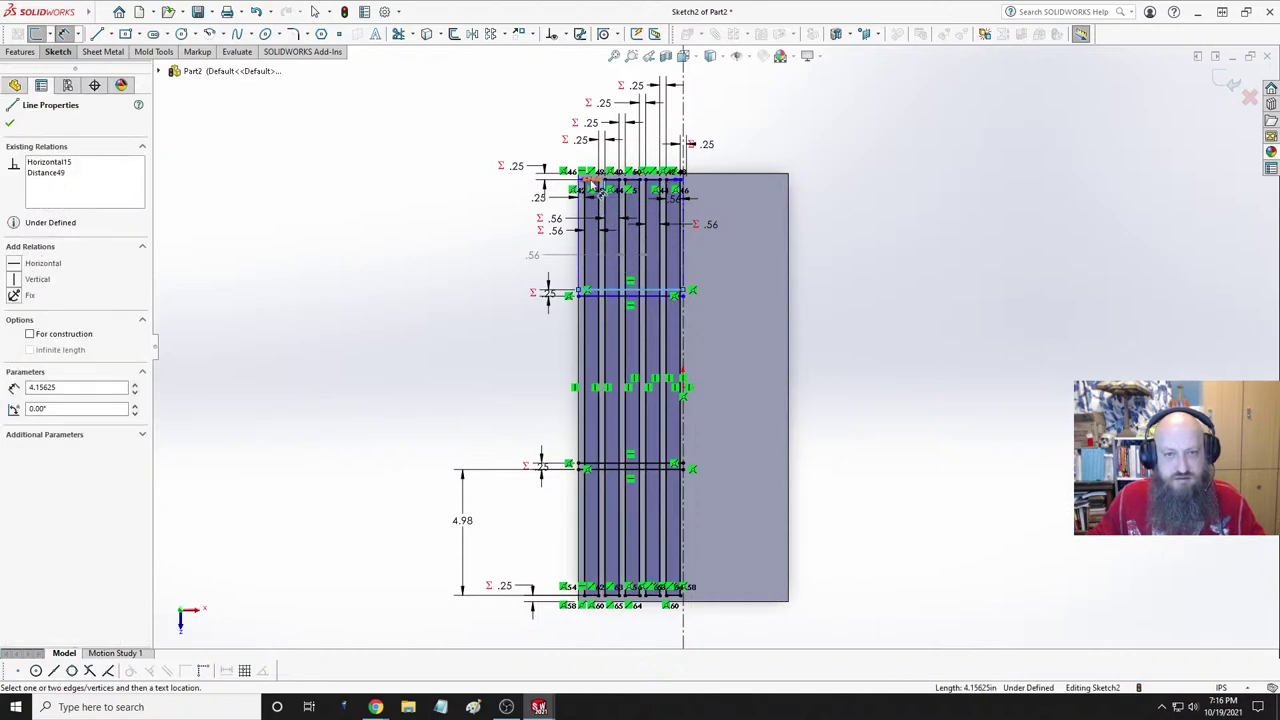
click(597, 182)
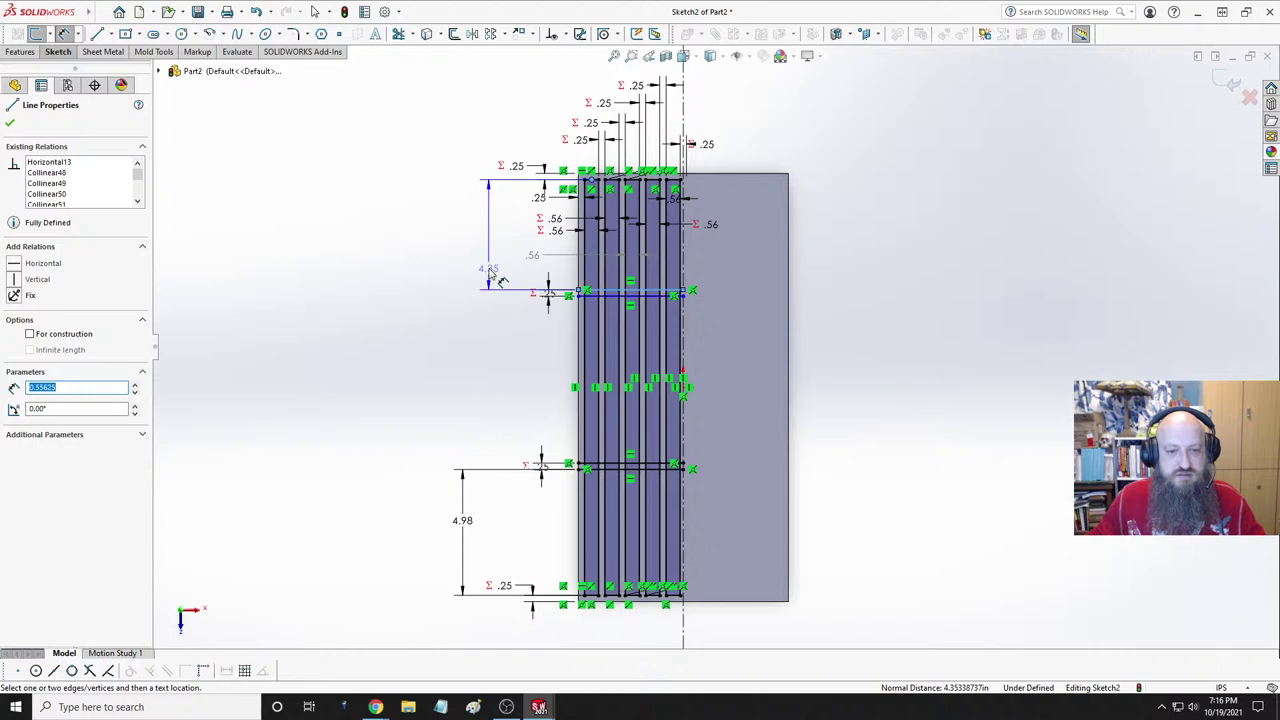
click(428, 280)
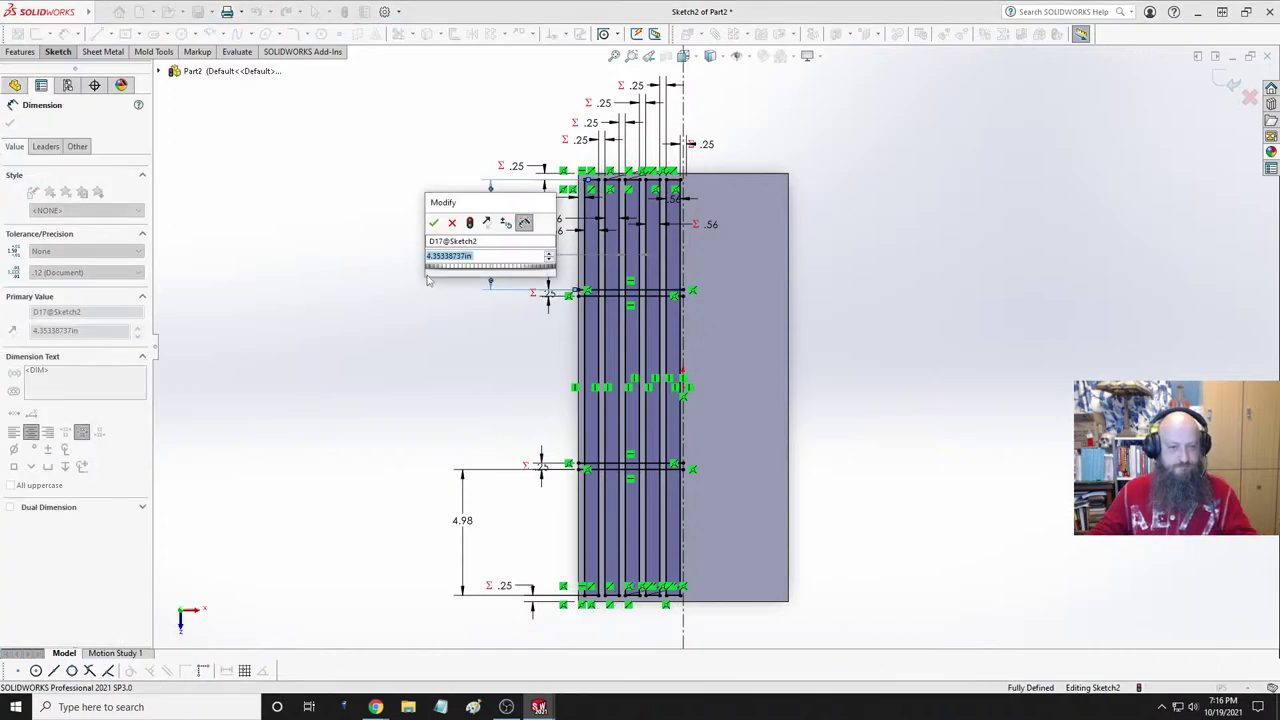
click(428, 280)
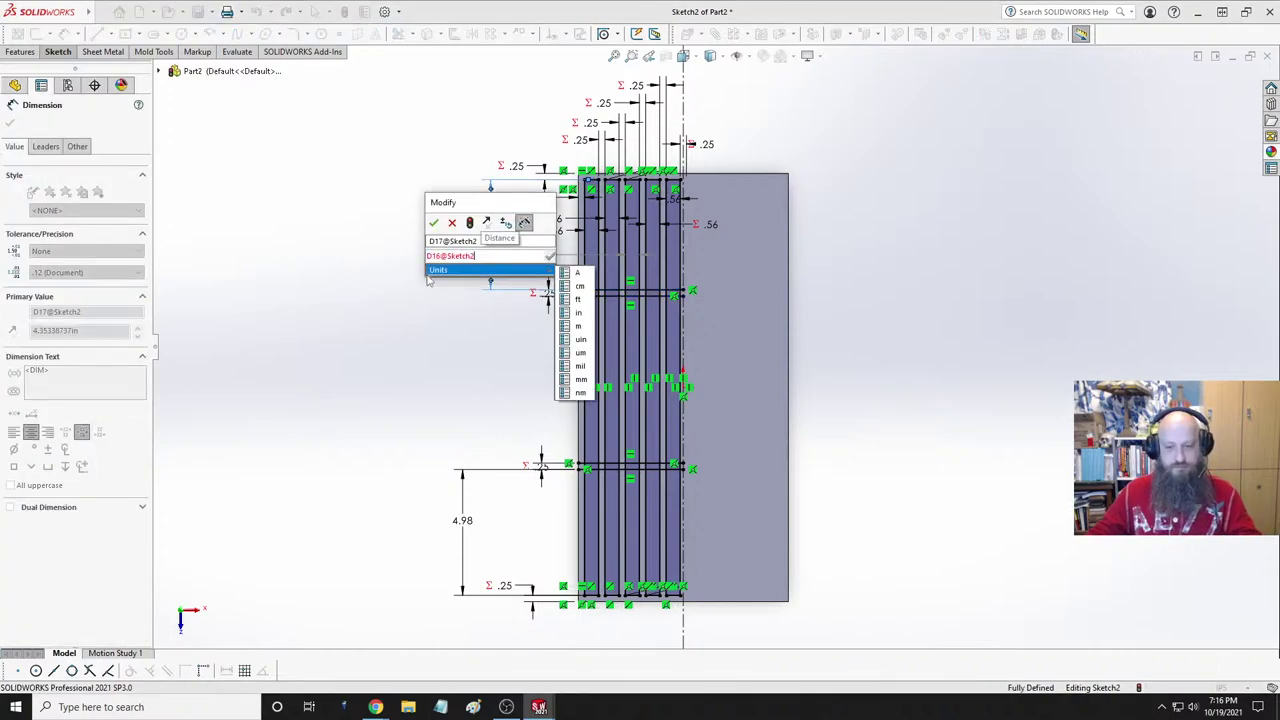
text(=)
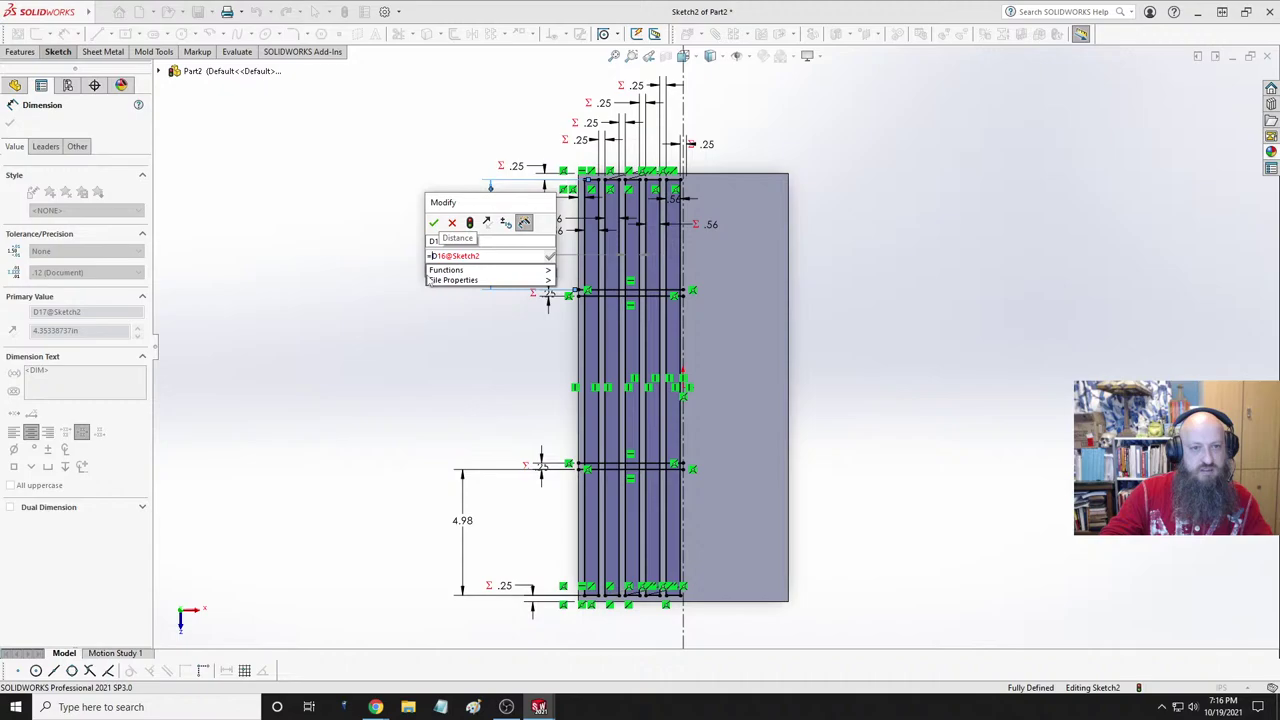
key(Return)
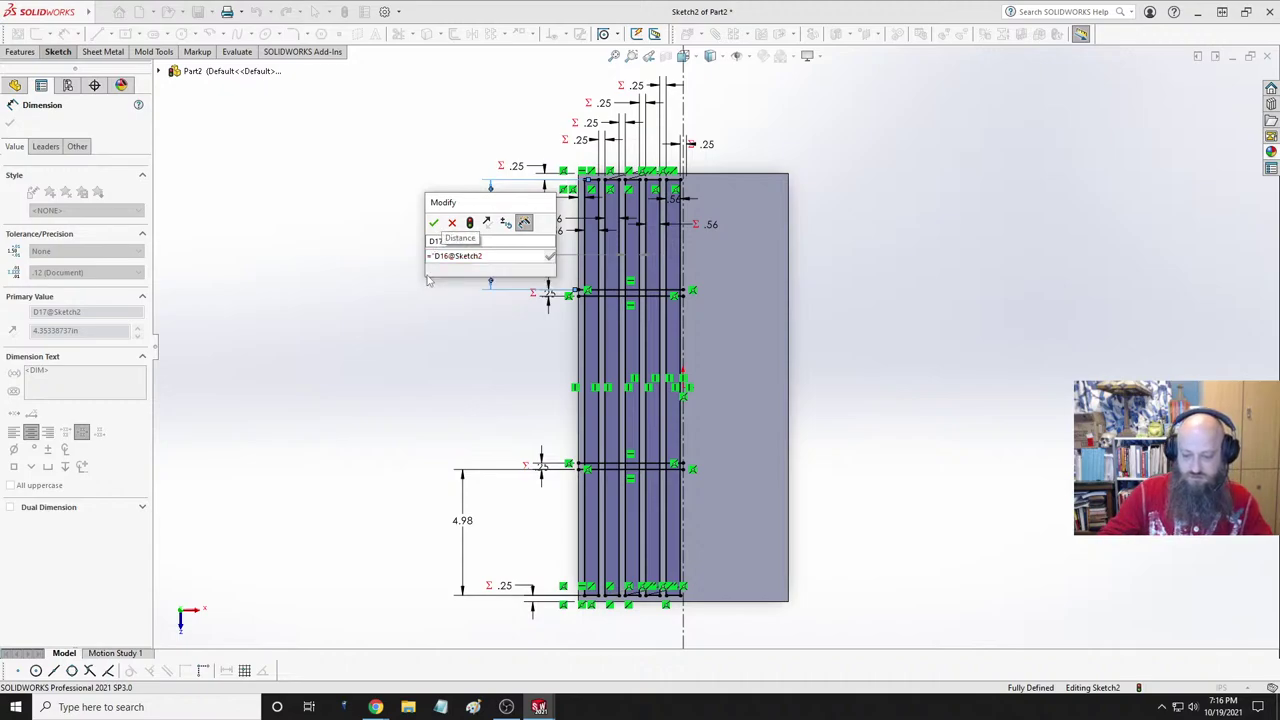
key(Return)
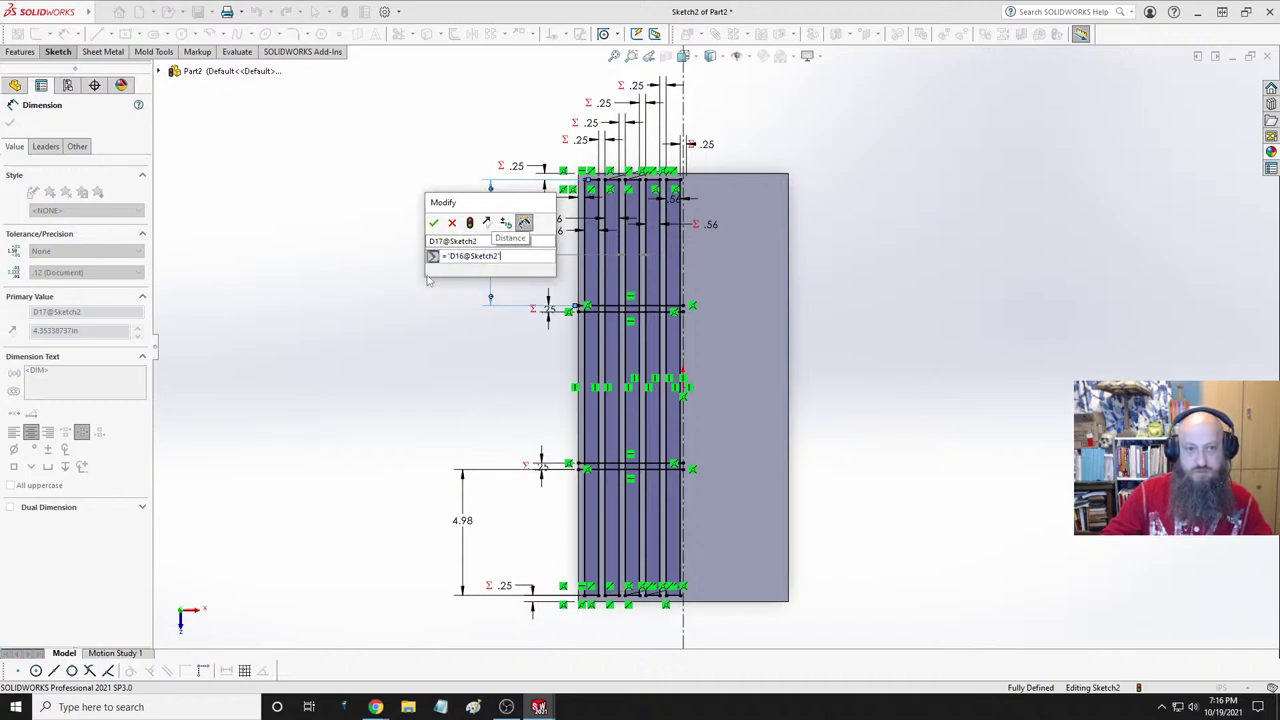
click(433, 222)
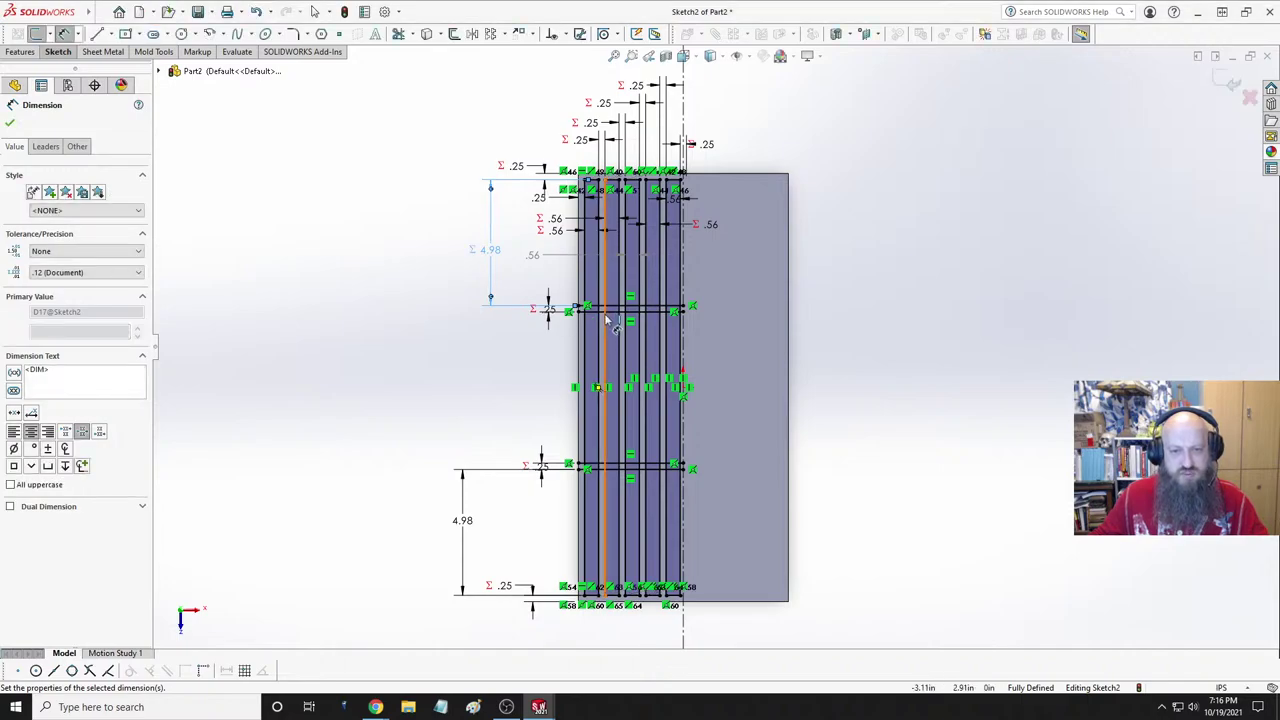
- Add the 5.98 driven dimension between the upper and lower line pairs
click(606, 311)
click(613, 467)
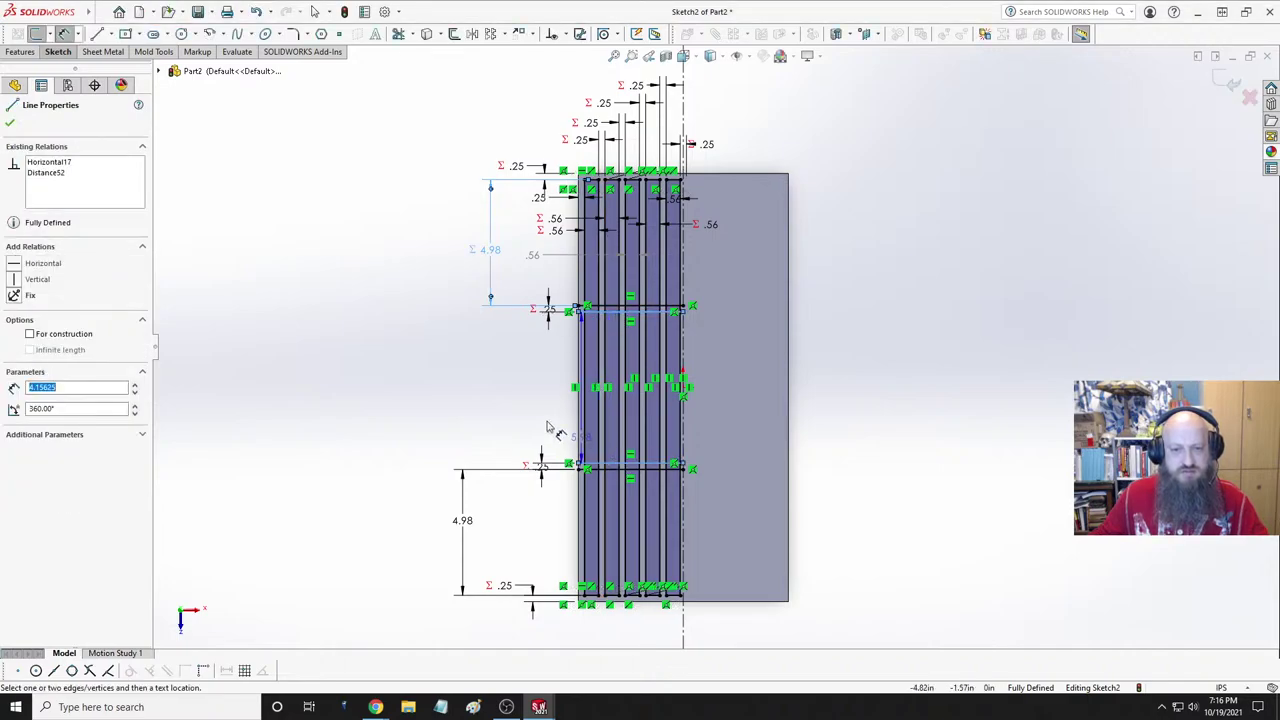
click(430, 398)
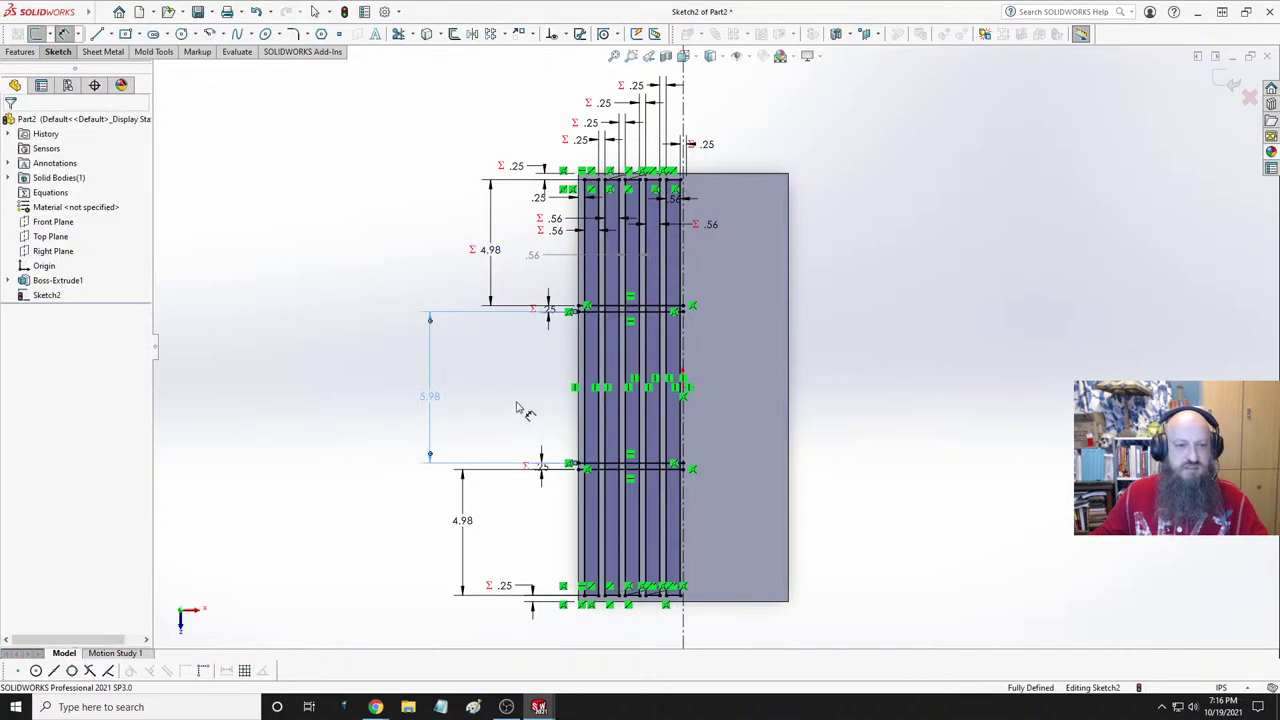
key(Escape)
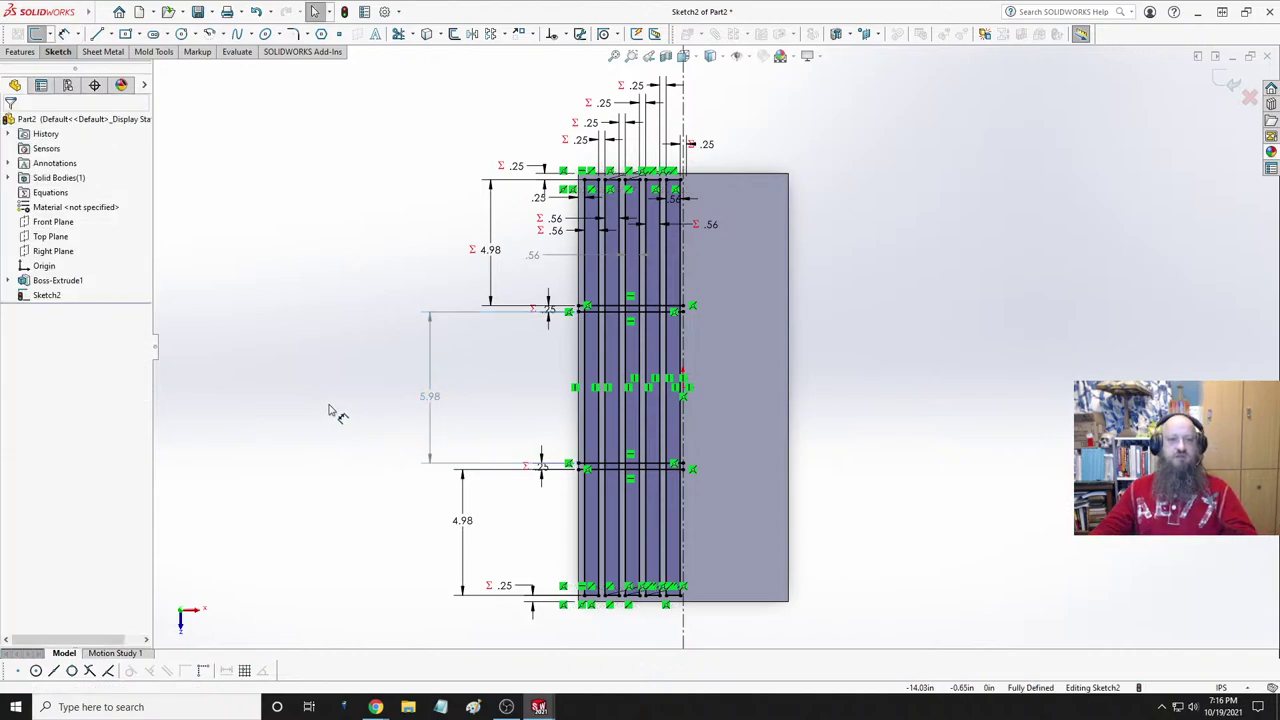
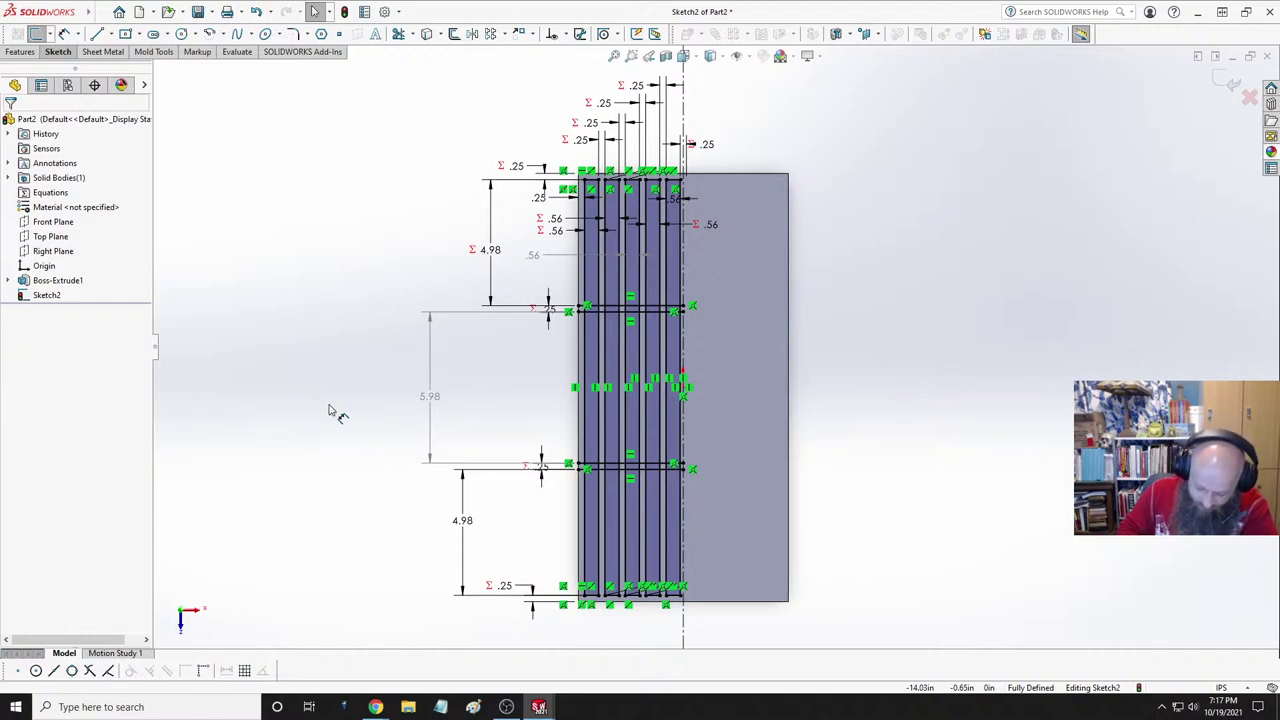
- Change the lower 4.98 slot-row dimension to 5.3125 in so all three rows read 5.31
double_click(460, 521)
text(5.3125)
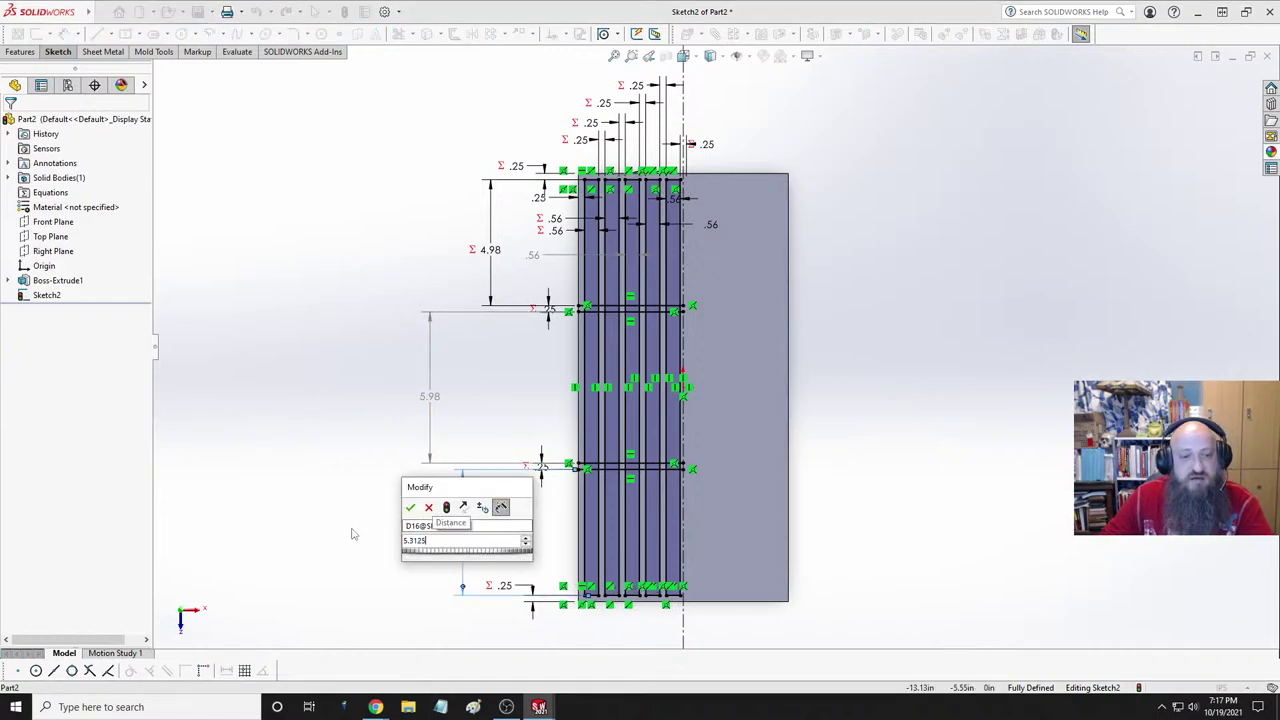
key(Return)
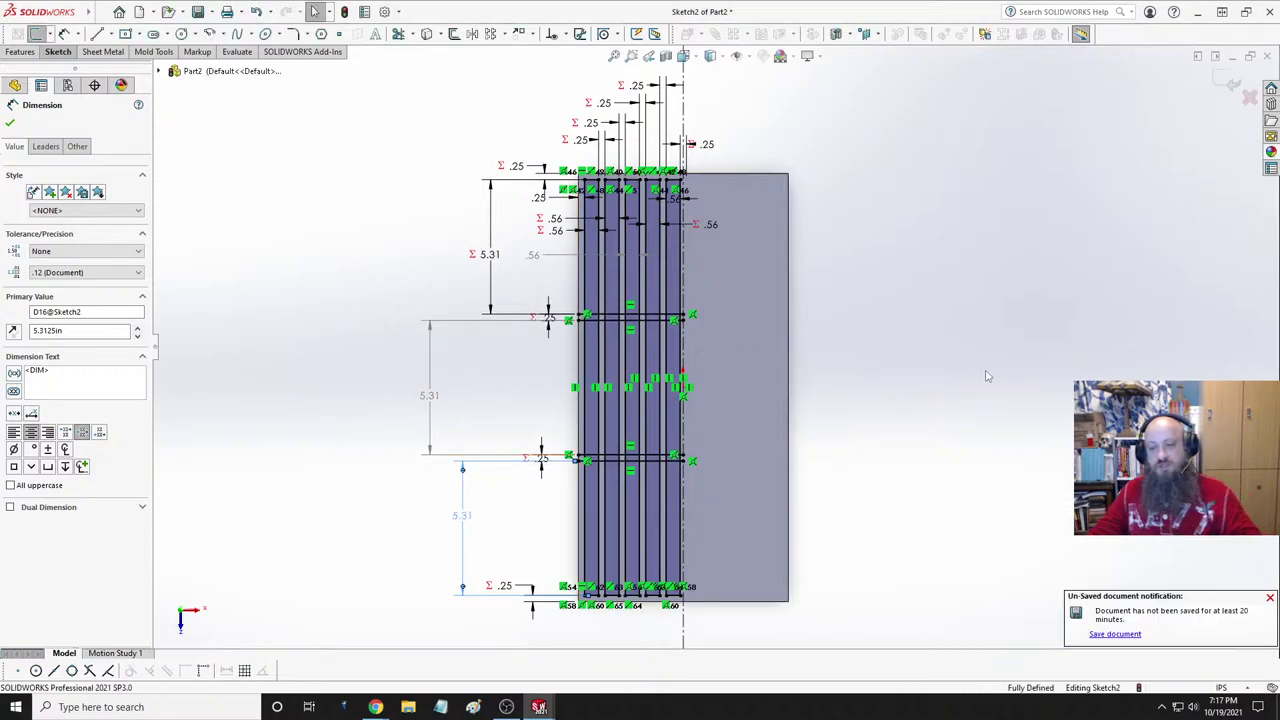
key(Escape)
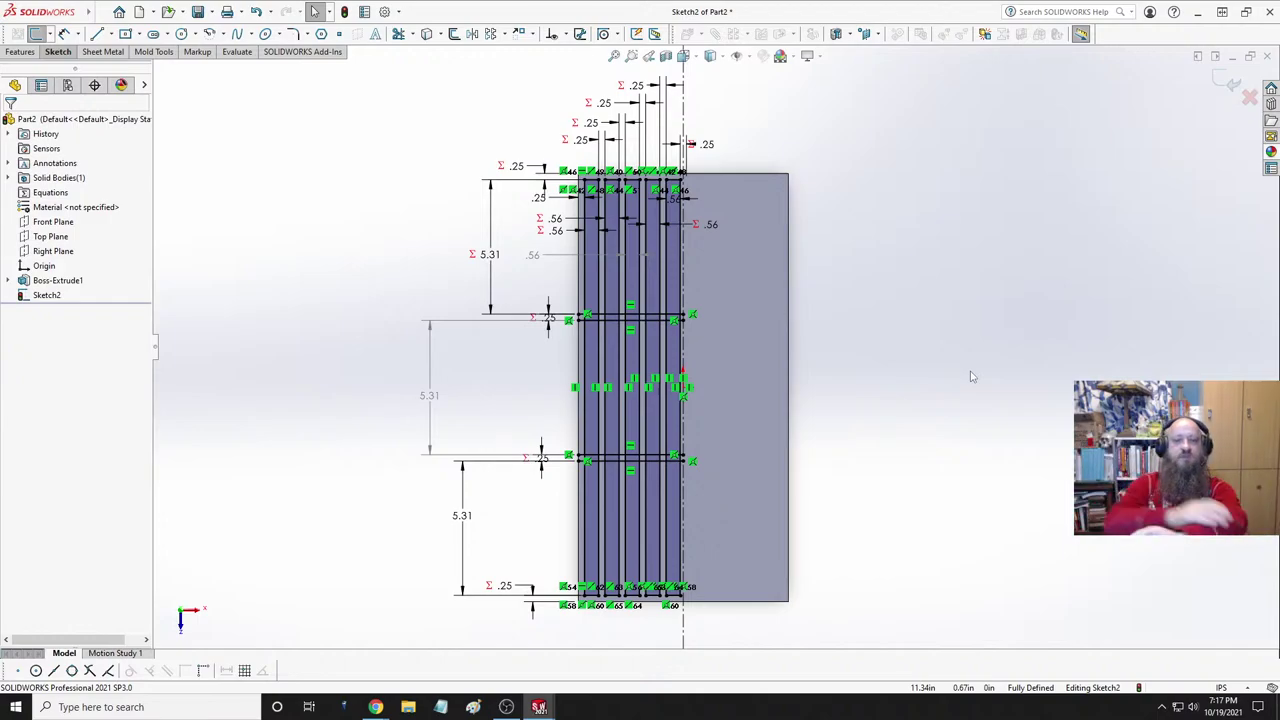
- Power-trim the strip and crossbar segments in the lower slot rows of the grate sketch
scroll(676, 178, down, 4)
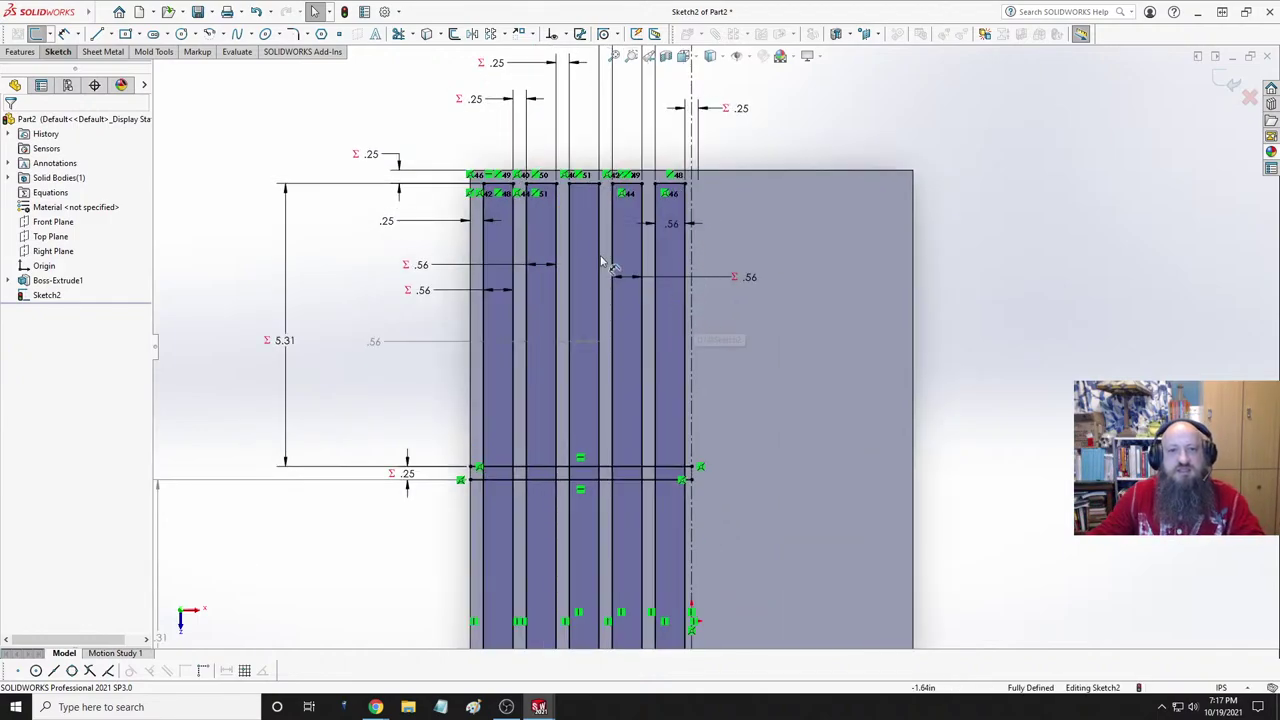
click(398, 34)
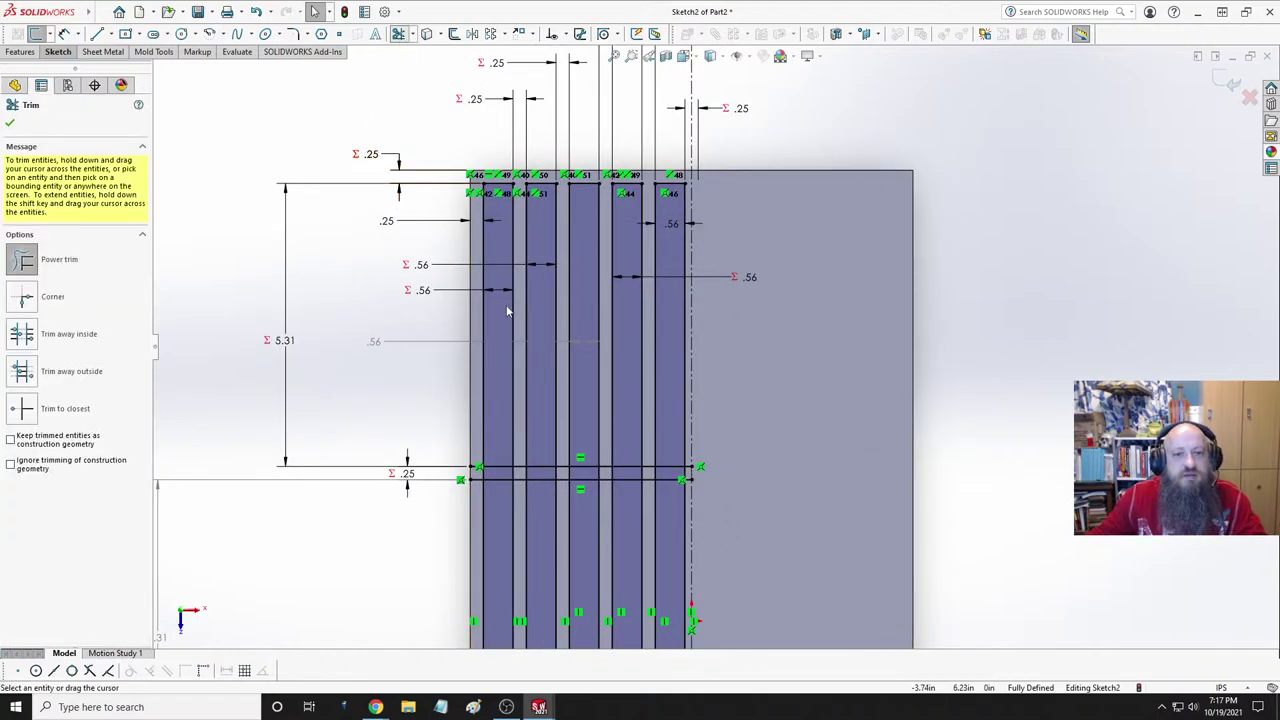
scroll(641, 512, down, 2)
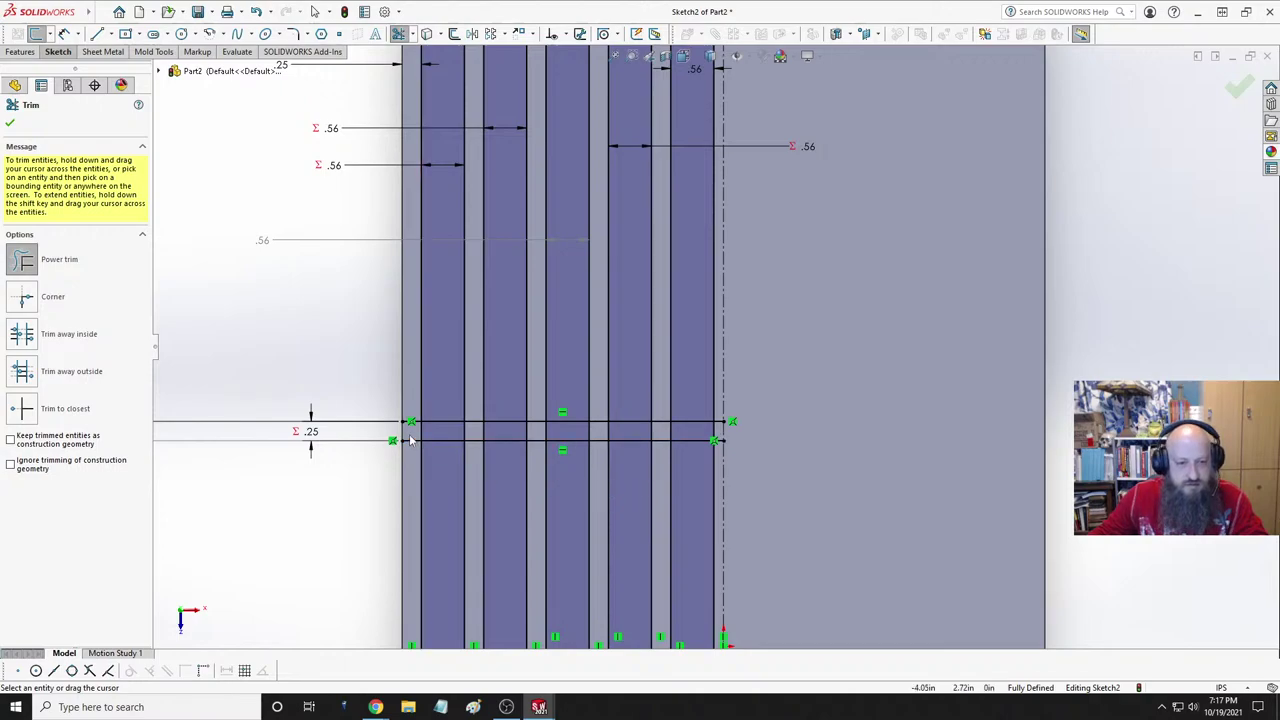
mouse_move(412, 435)
mouse_down()
mouse_move(720, 434)
mouse_move(719, 415)
mouse_move(721, 447)
mouse_move(666, 433)
mouse_move(661, 408)
mouse_move(666, 451)
mouse_up()
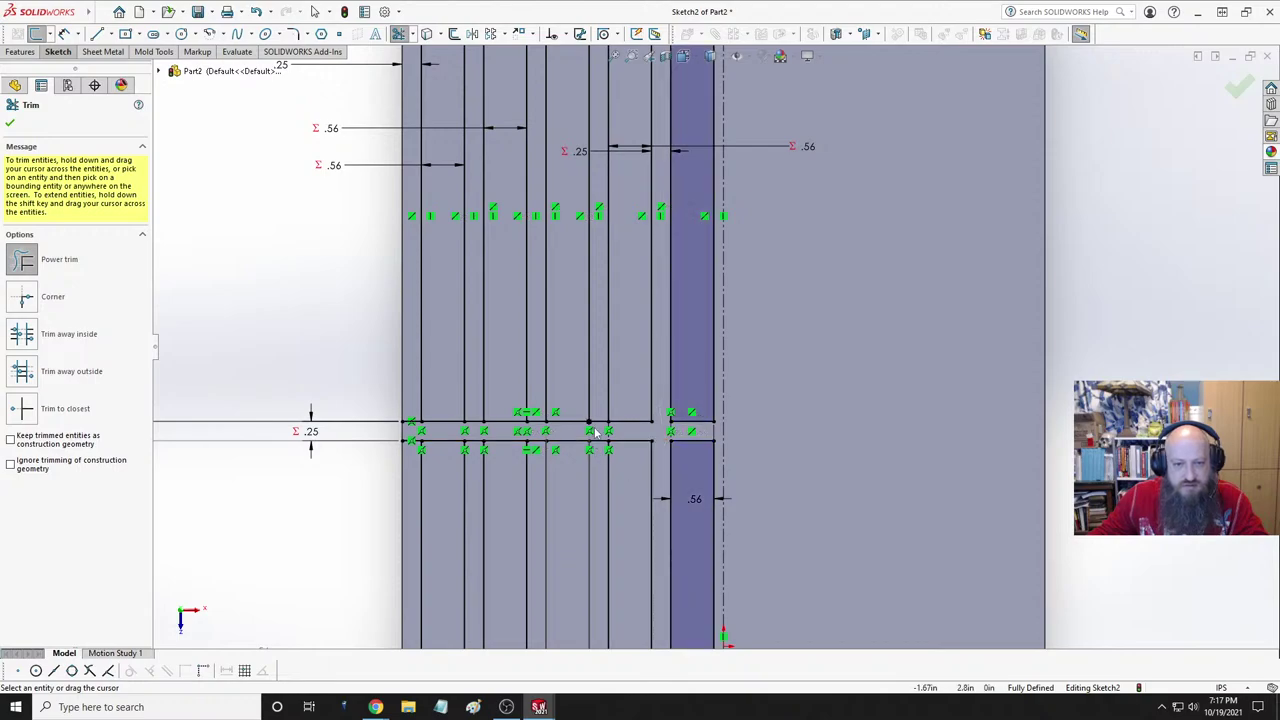
mouse_move(598, 412)
mouse_down()
mouse_move(601, 456)
mouse_move(551, 450)
mouse_move(538, 404)
mouse_move(515, 440)
mouse_up()
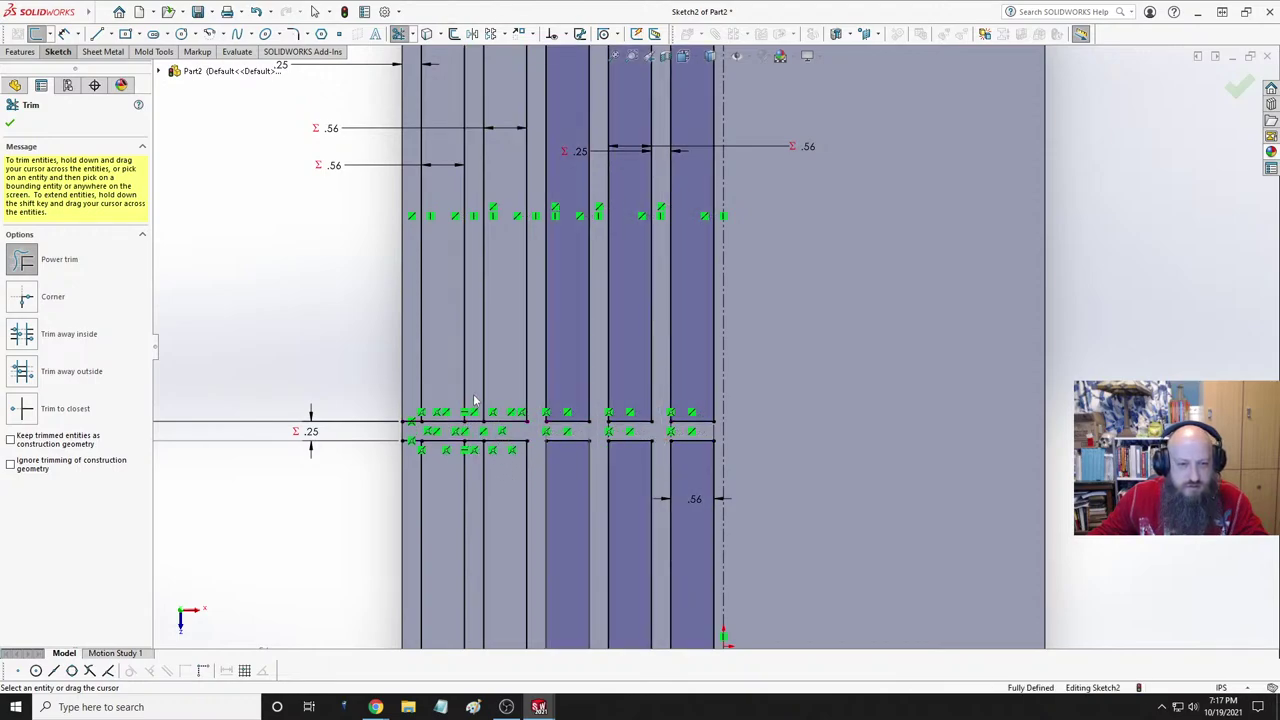
mouse_move(476, 400)
mouse_down()
mouse_move(477, 462)
mouse_move(443, 448)
mouse_move(413, 399)
mouse_move(415, 462)
mouse_up()
- Trim the strip and crossbar segments in the upper slot row so each slot is closed
scroll(523, 477, up, 6)
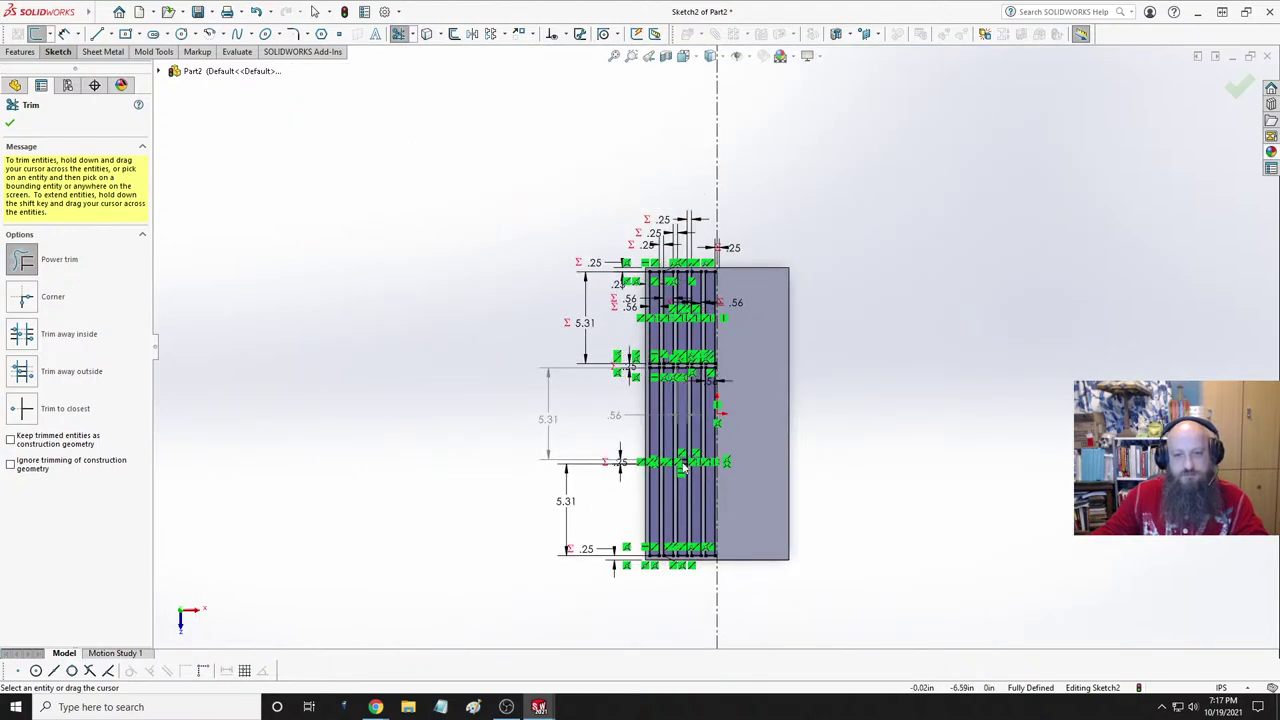
scroll(683, 468, down, 5)
scroll(652, 160, down, 3)
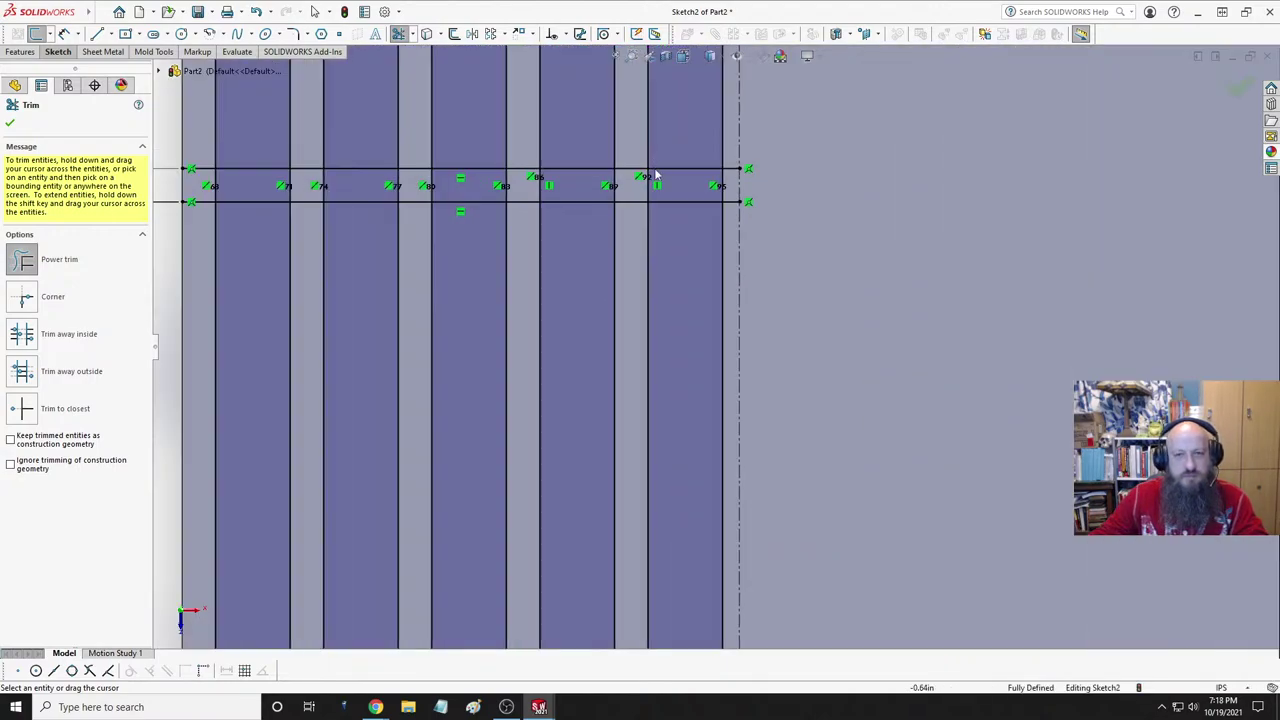
scroll(522, 232, up, 2)
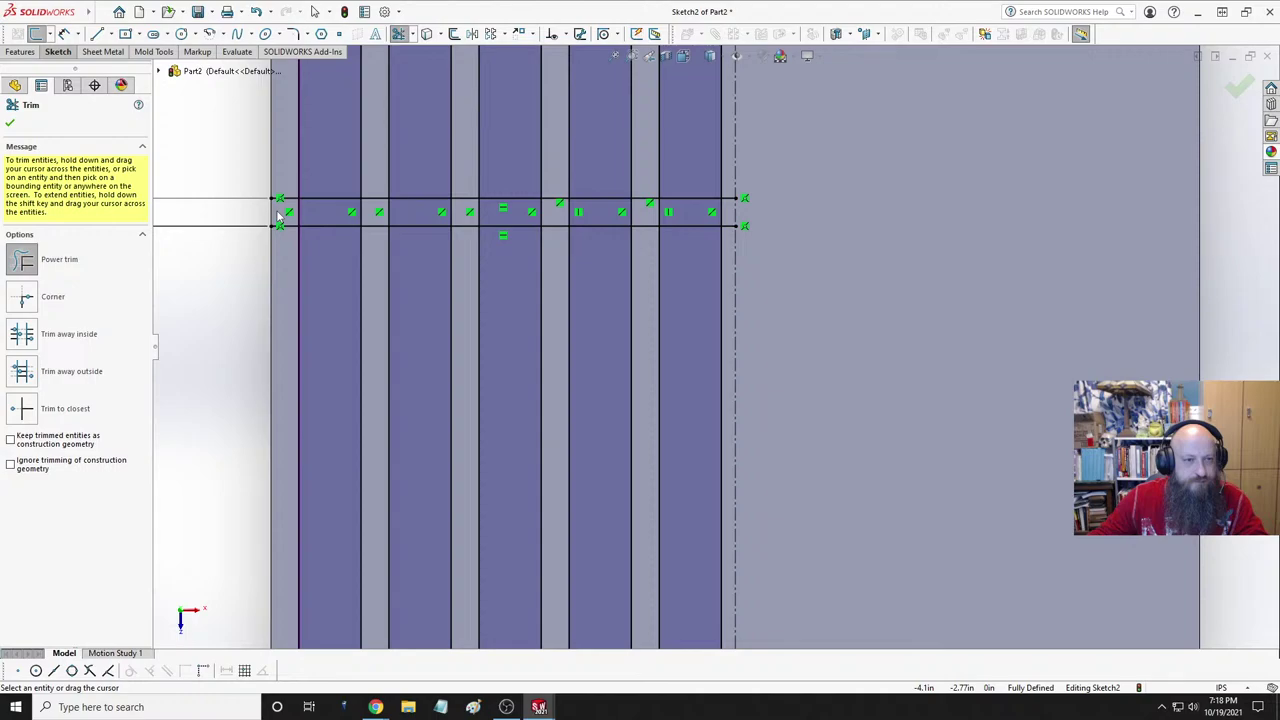
mouse_move(280, 215)
mouse_down()
mouse_move(731, 214)
mouse_move(694, 240)
mouse_up()
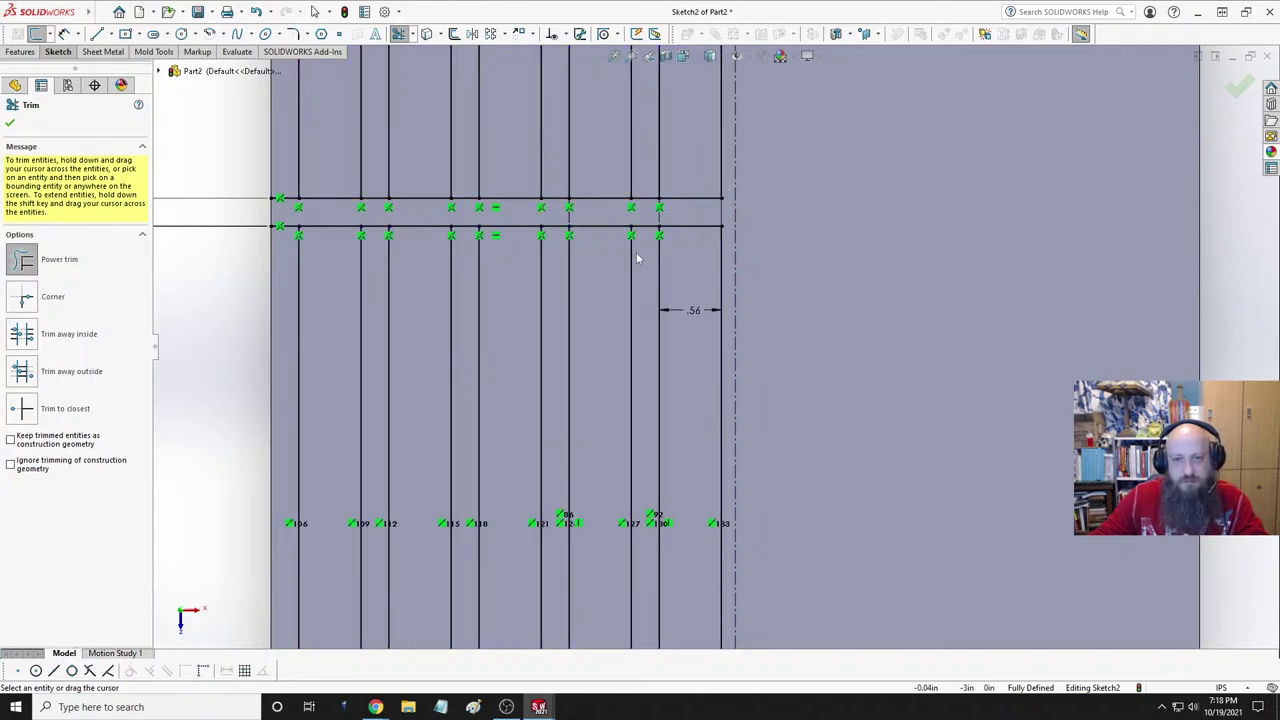
drag(643, 189, 645, 242)
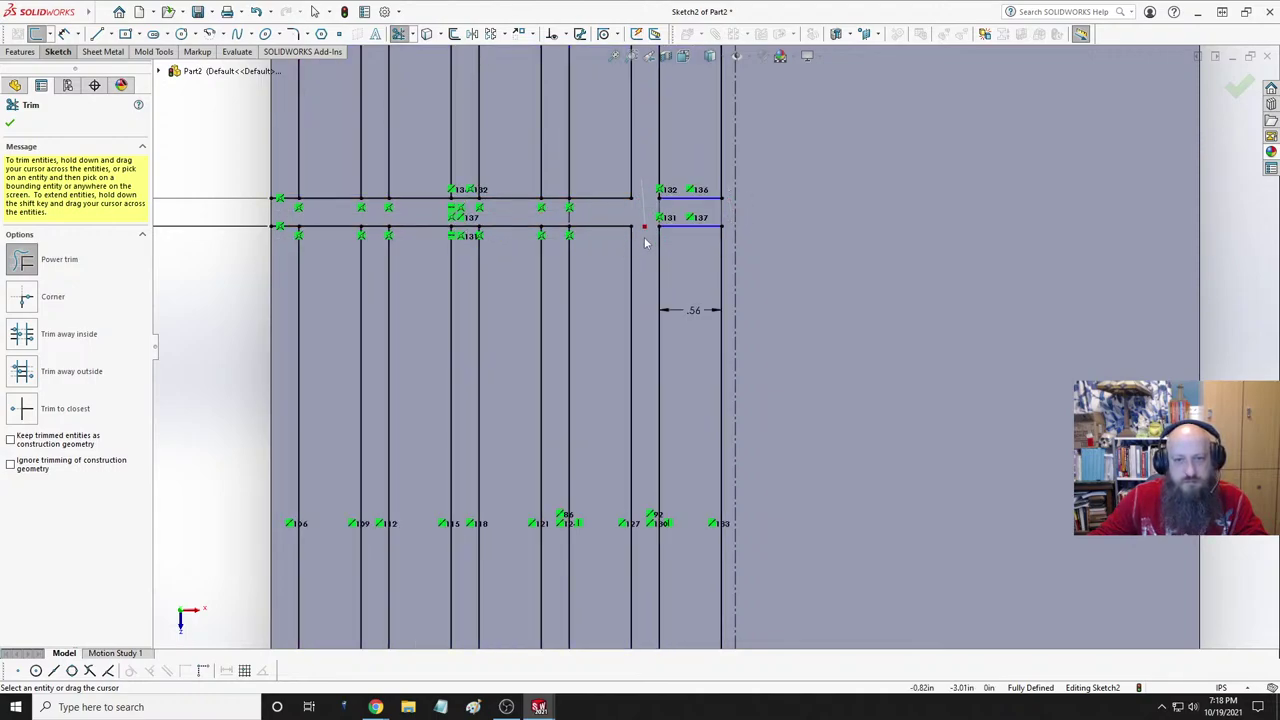
drag(554, 186, 557, 234)
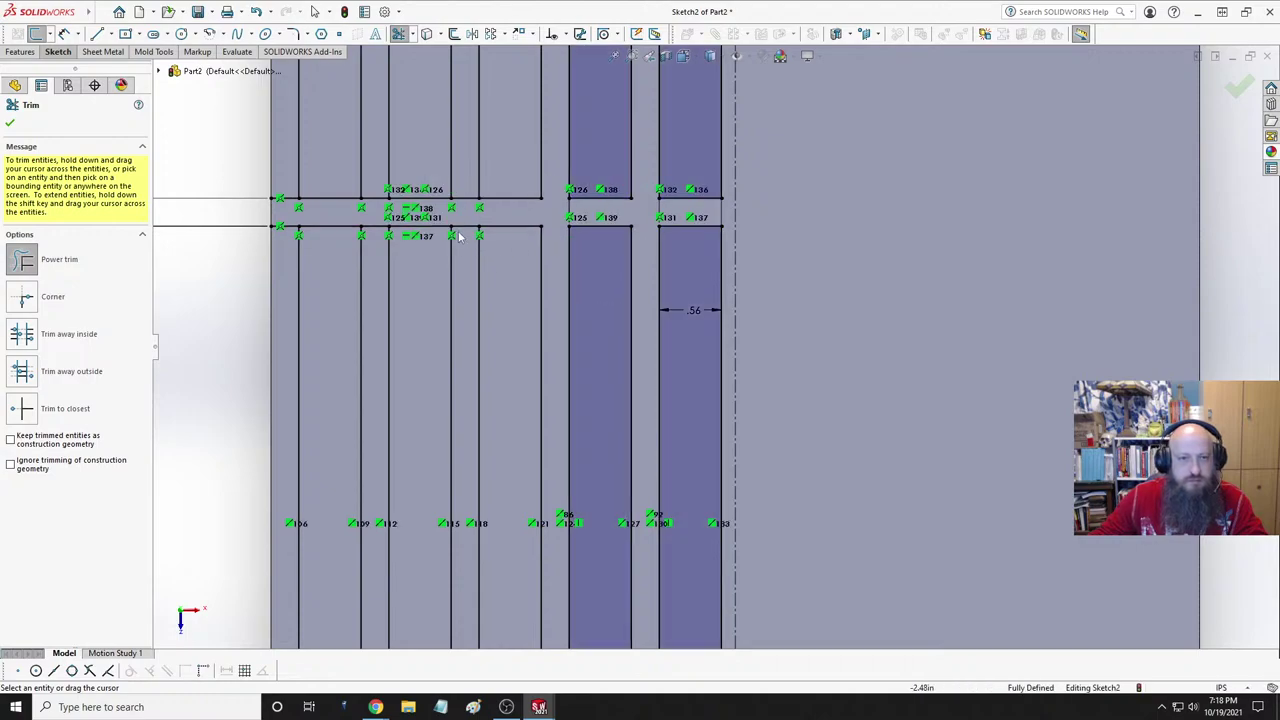
drag(463, 185, 457, 237)
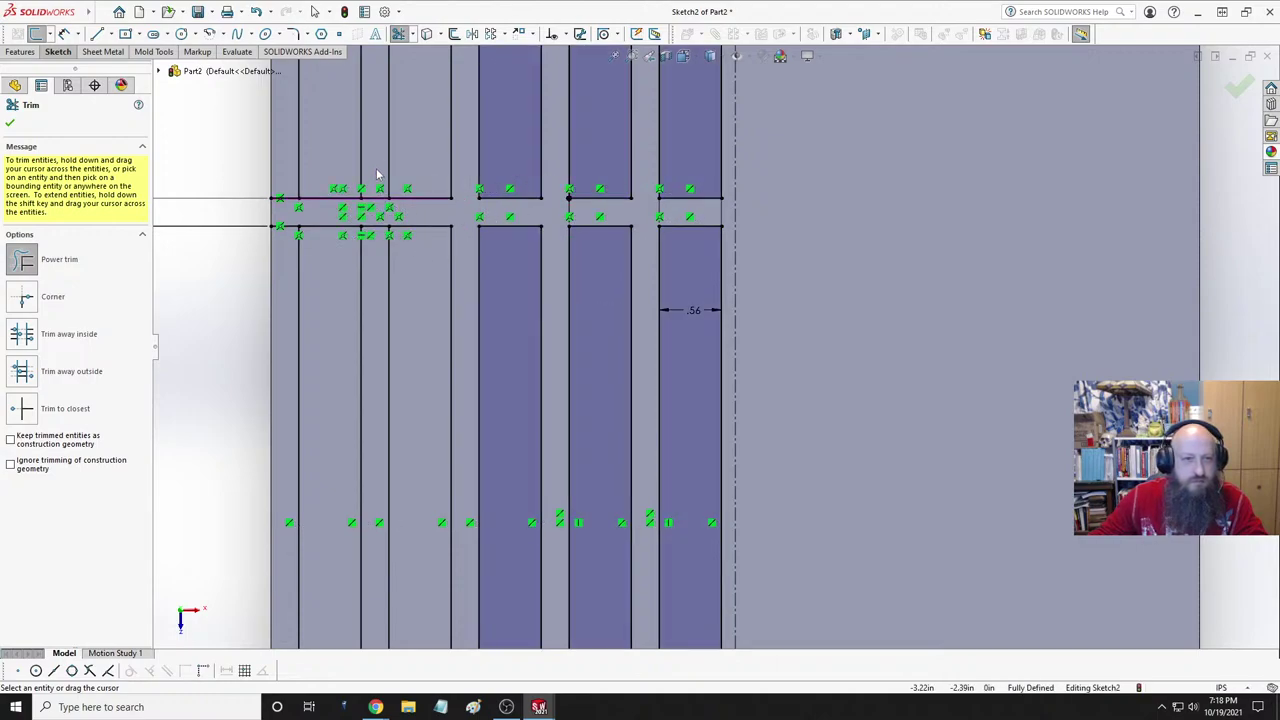
drag(374, 171, 377, 247)
drag(286, 176, 287, 240)
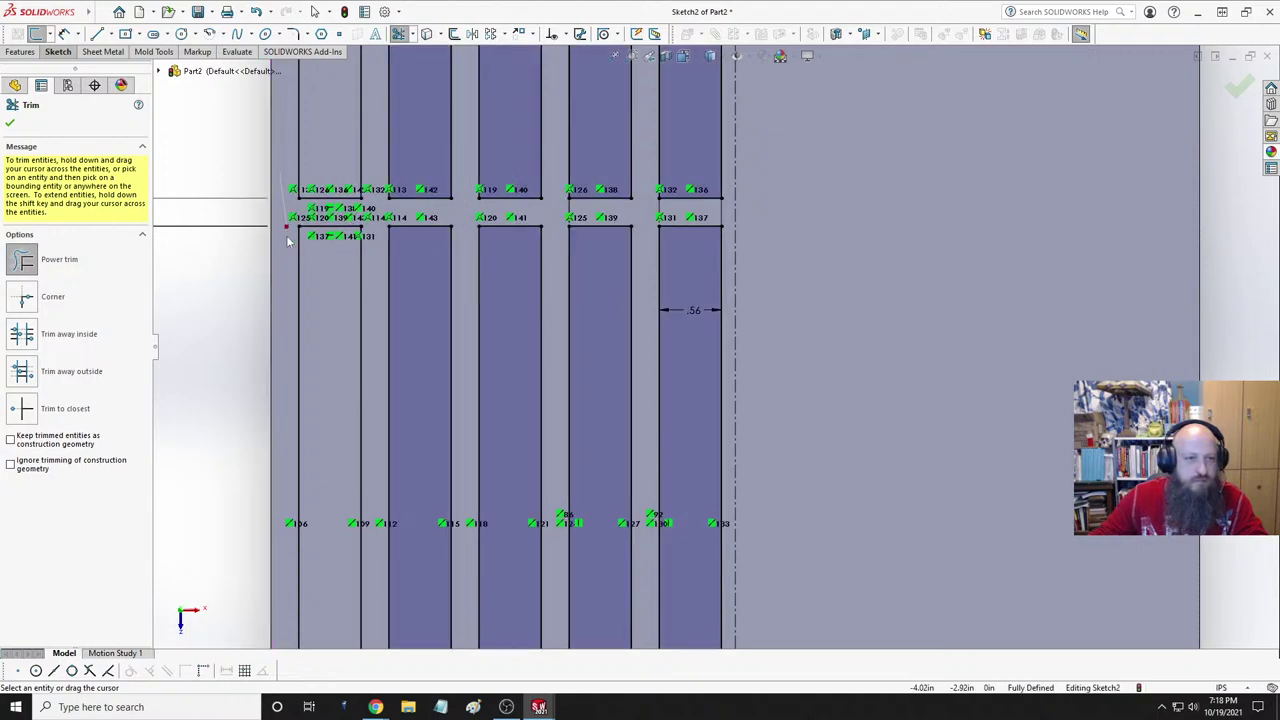
scroll(740, 235, up, 8)
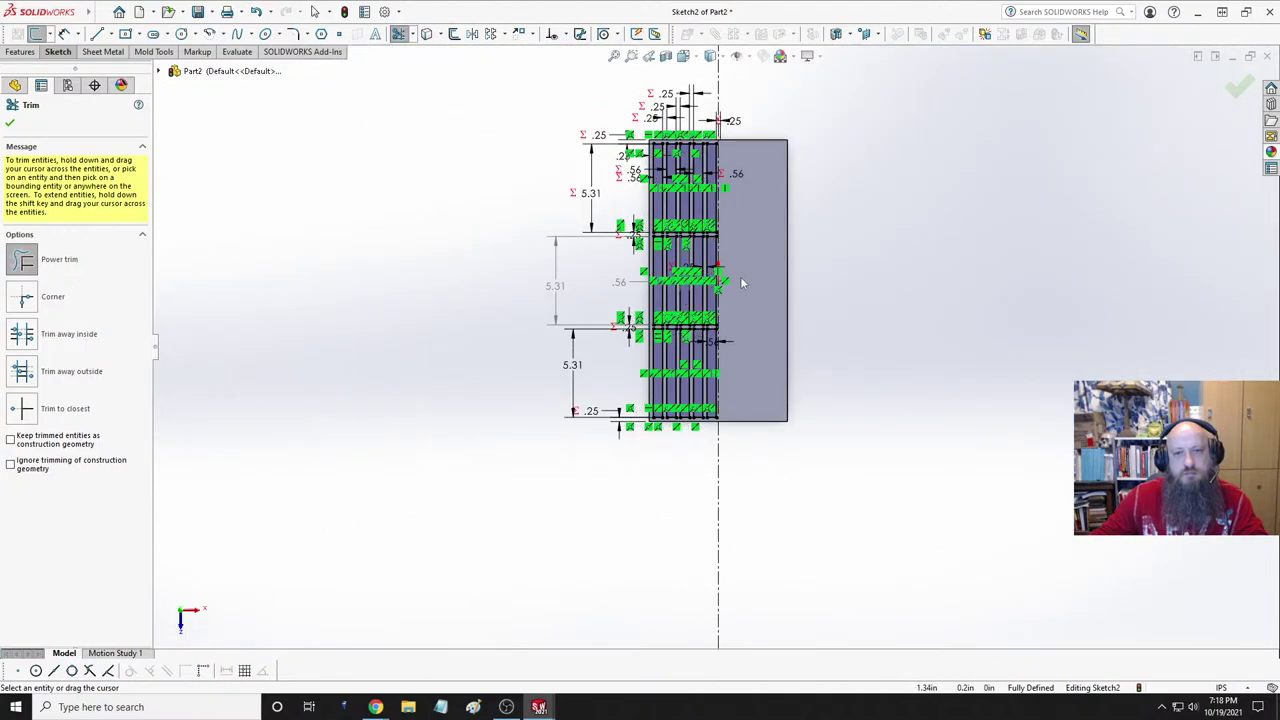
middle_drag(750, 235, 738, 236)
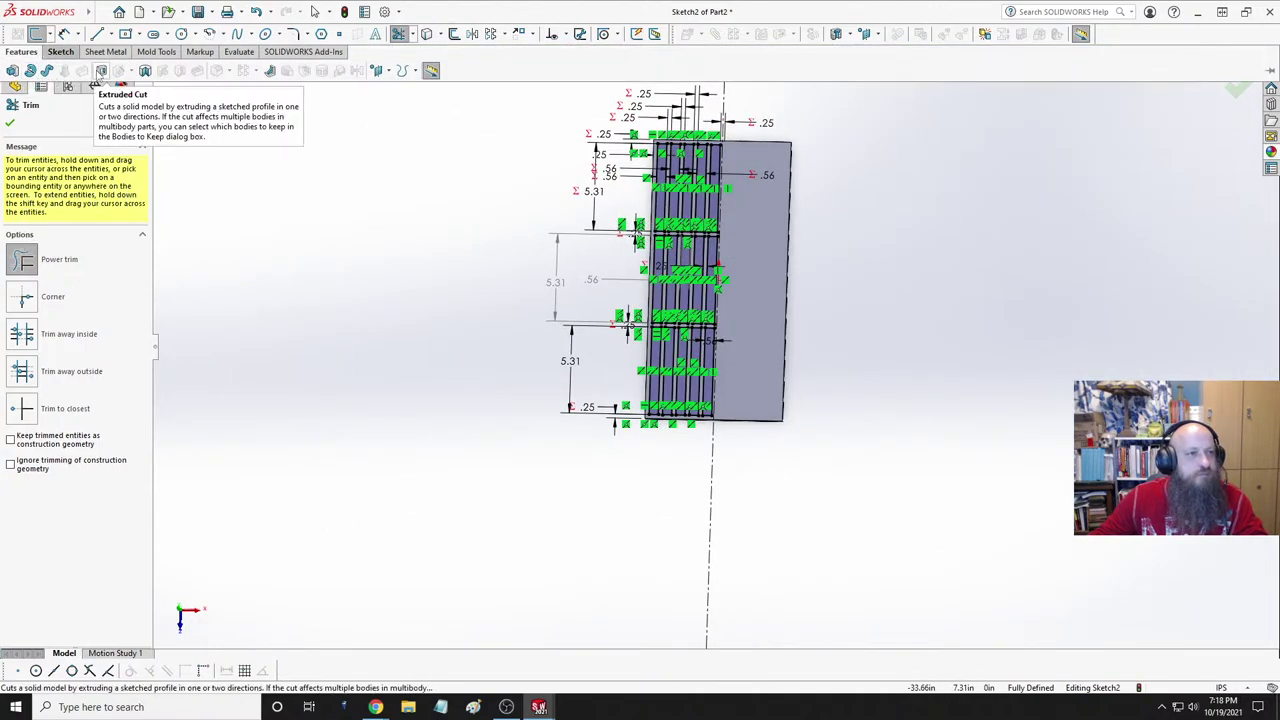
- Cut the sketched slots Through All from a top view, creating Cut-Extrude1
key(Escape)
key(ctrl+8)
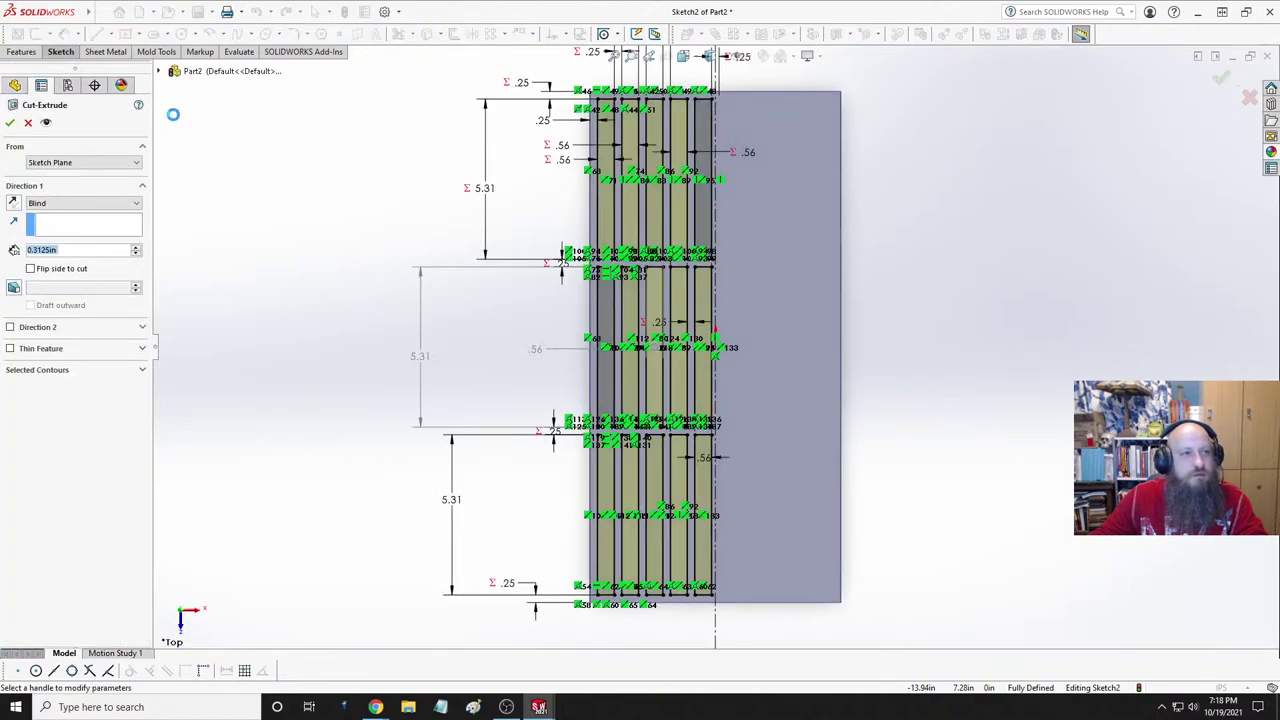
click(60, 205)
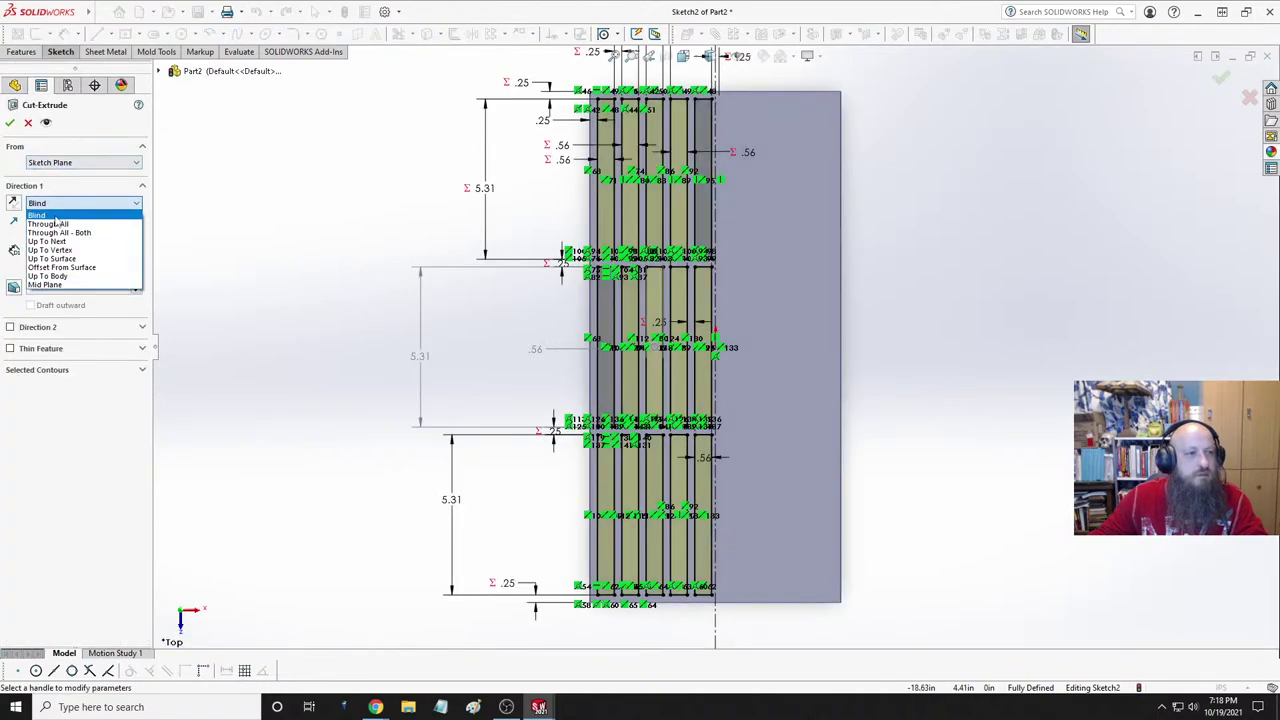
click(60, 224)
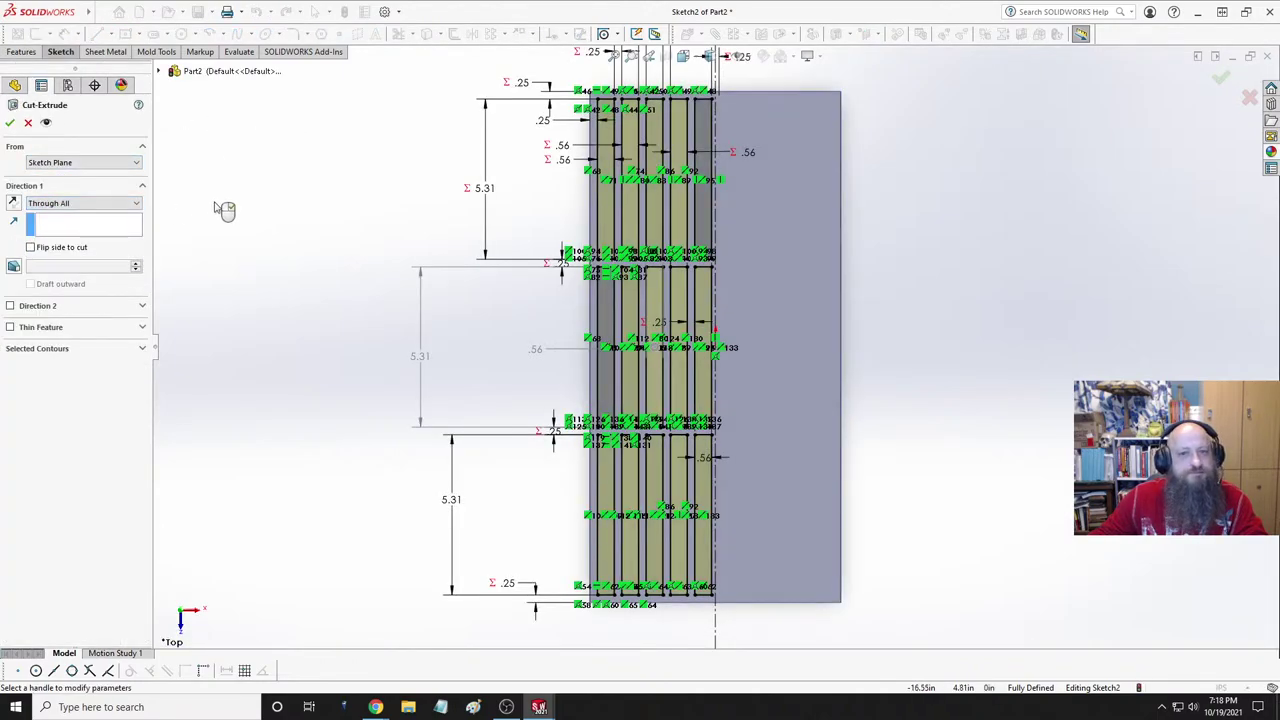
click(10, 122)
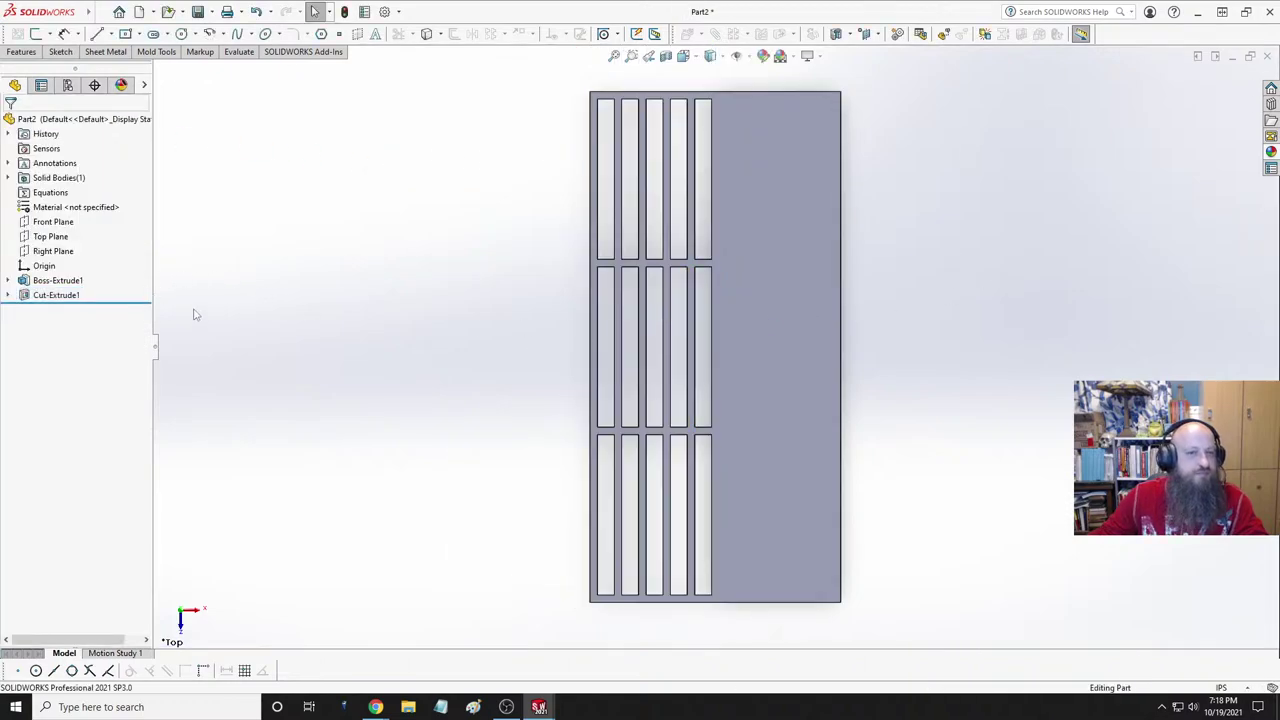
click(58, 295)
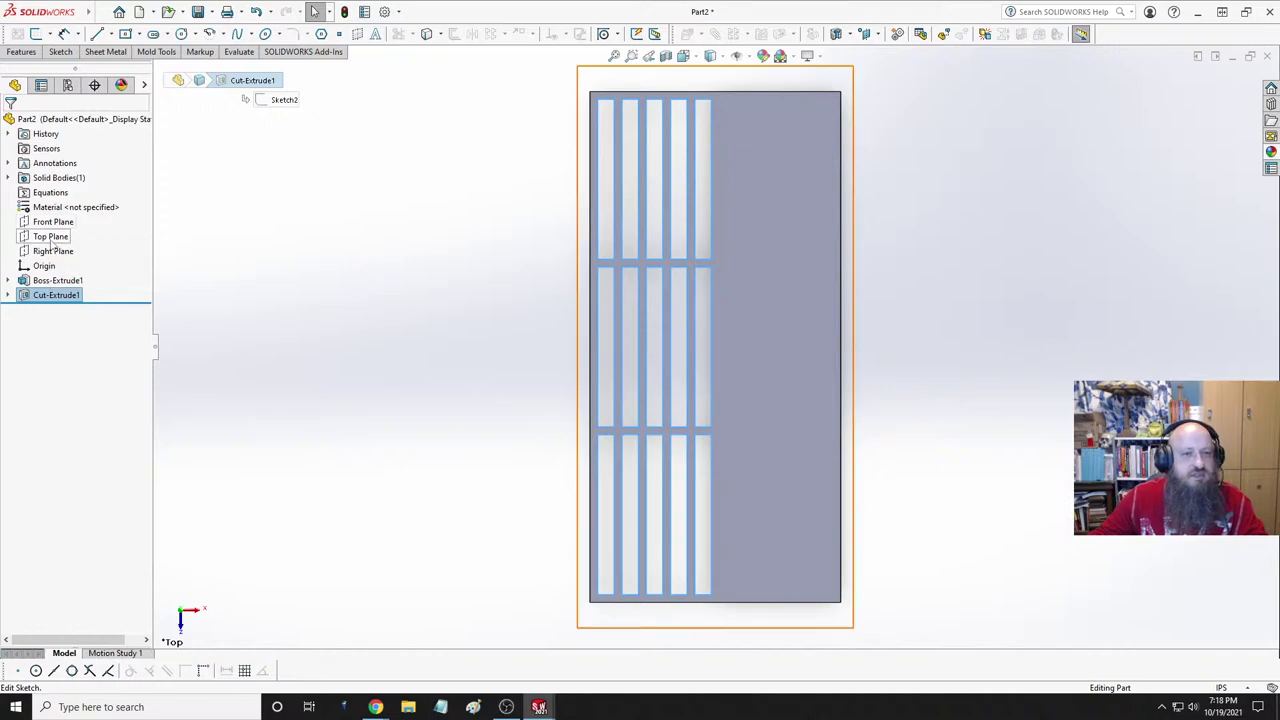
- Mirror Cut-Extrude1 about the Right Plane and orbit to inspect the 30-slot grate
ctrl+click(50, 252)
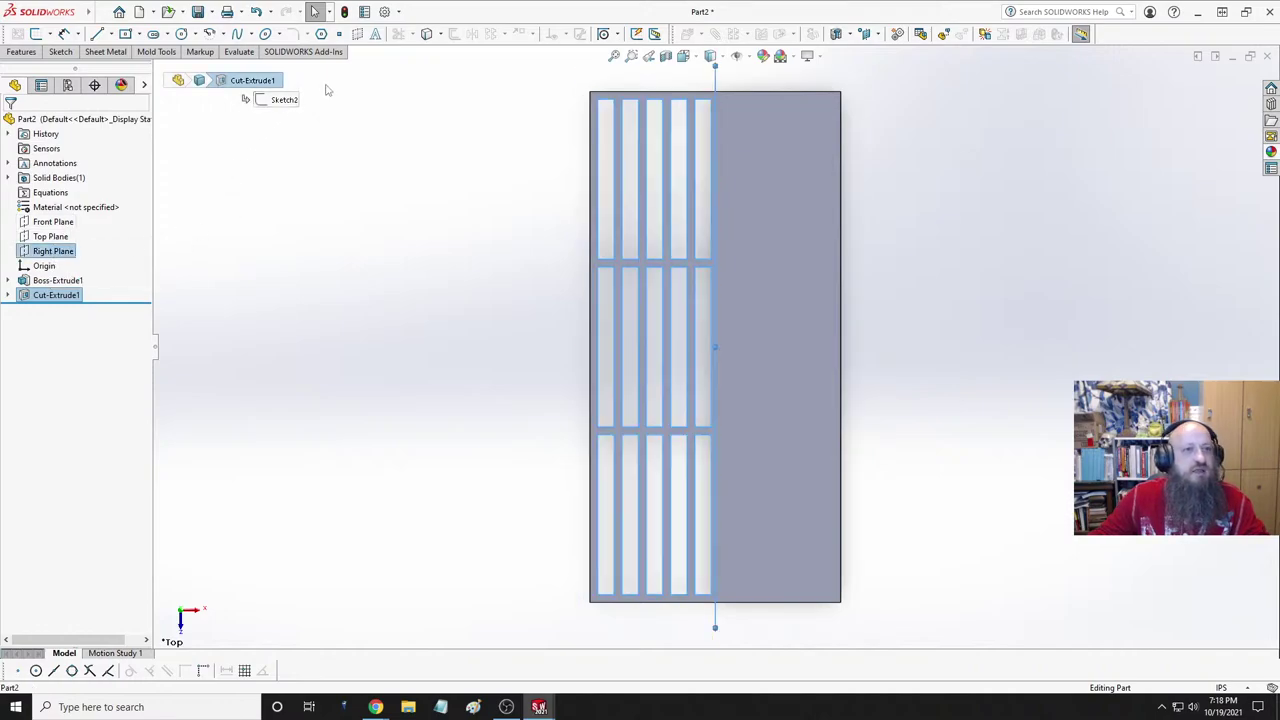
click(21, 51)
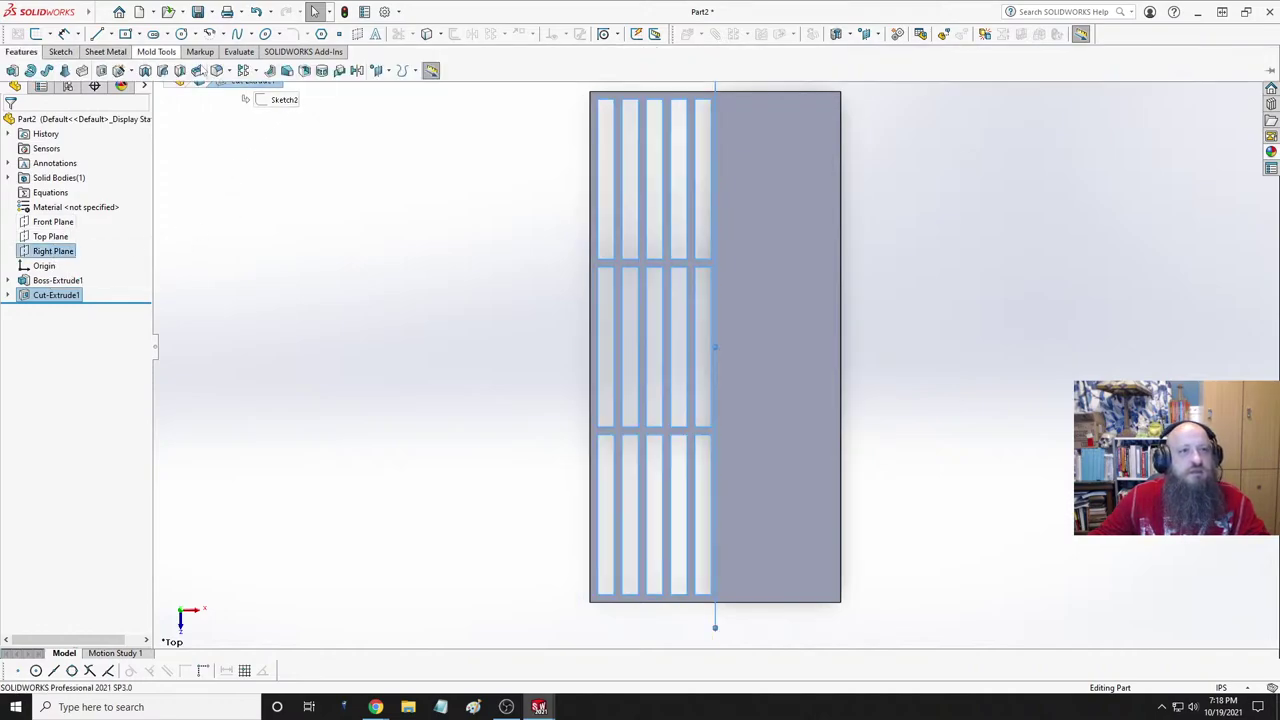
click(357, 70)
click(9, 123)
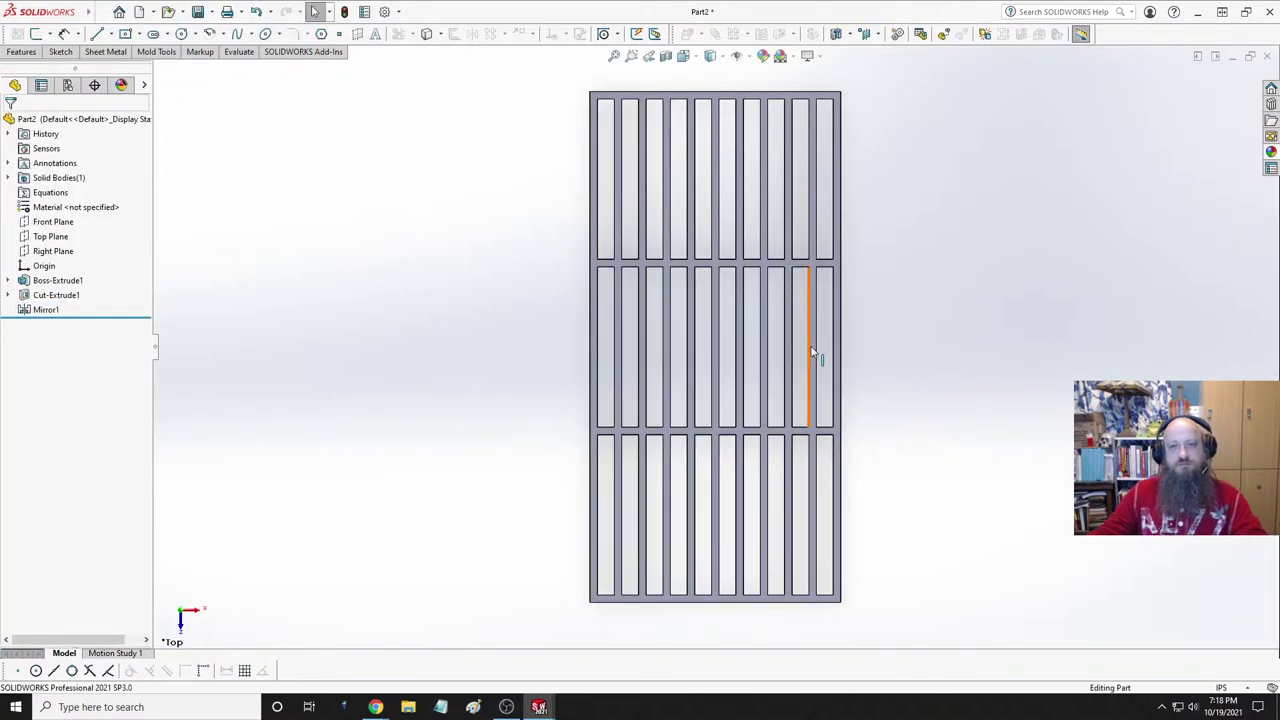
middle_drag(814, 354, 786, 320)
scroll(648, 338, down, 3)
middle_drag(648, 338, 600, 320)
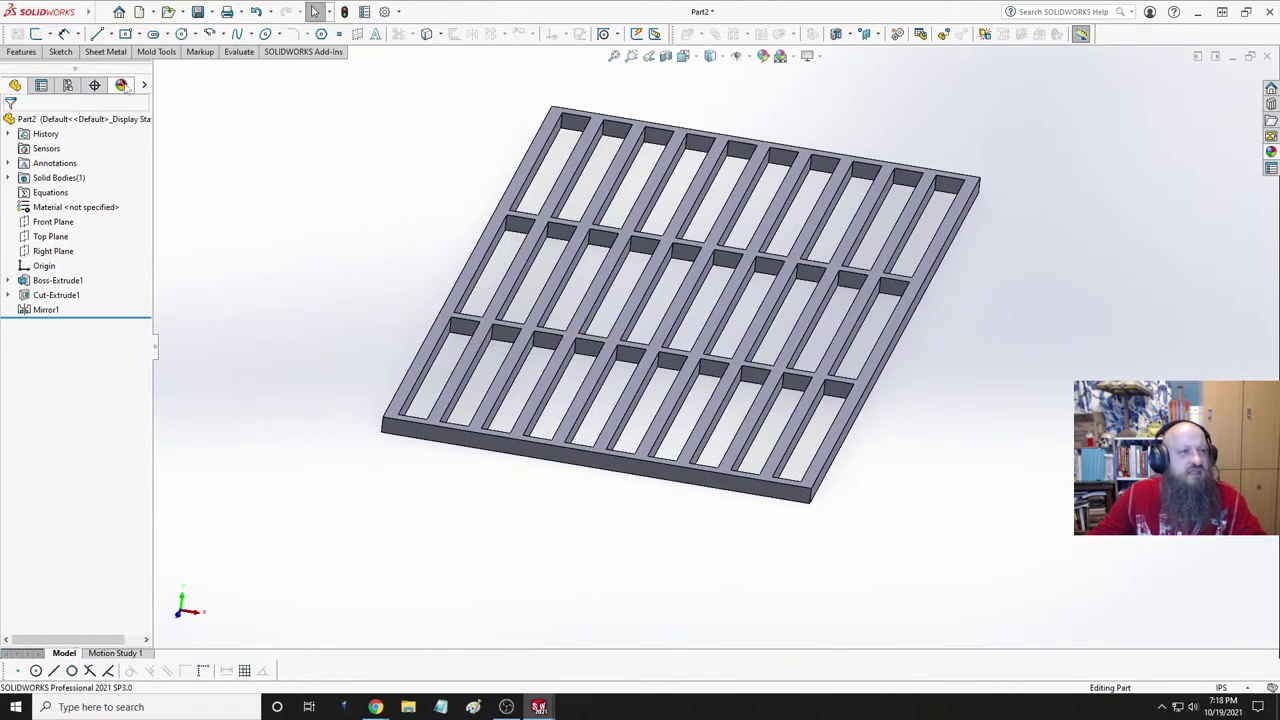
click(21, 51)
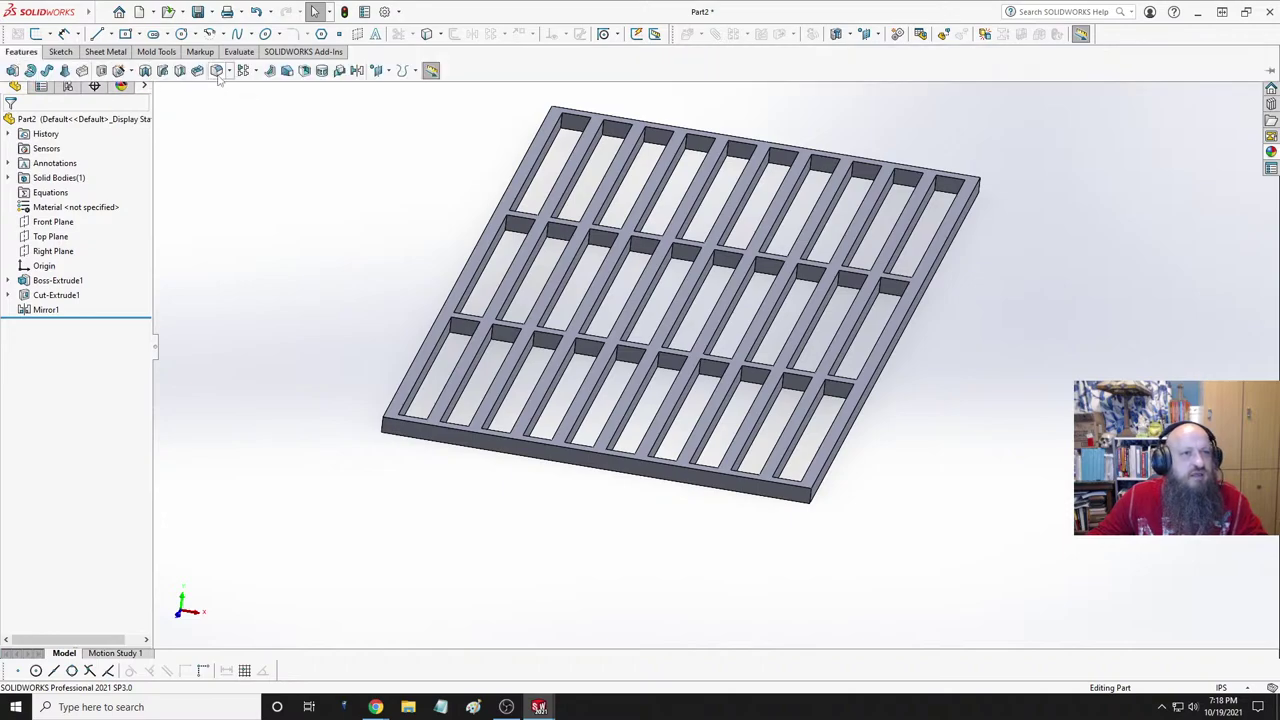
- Start a Fillet on the grate's outer edge with a 0.1 in radius
key(f)
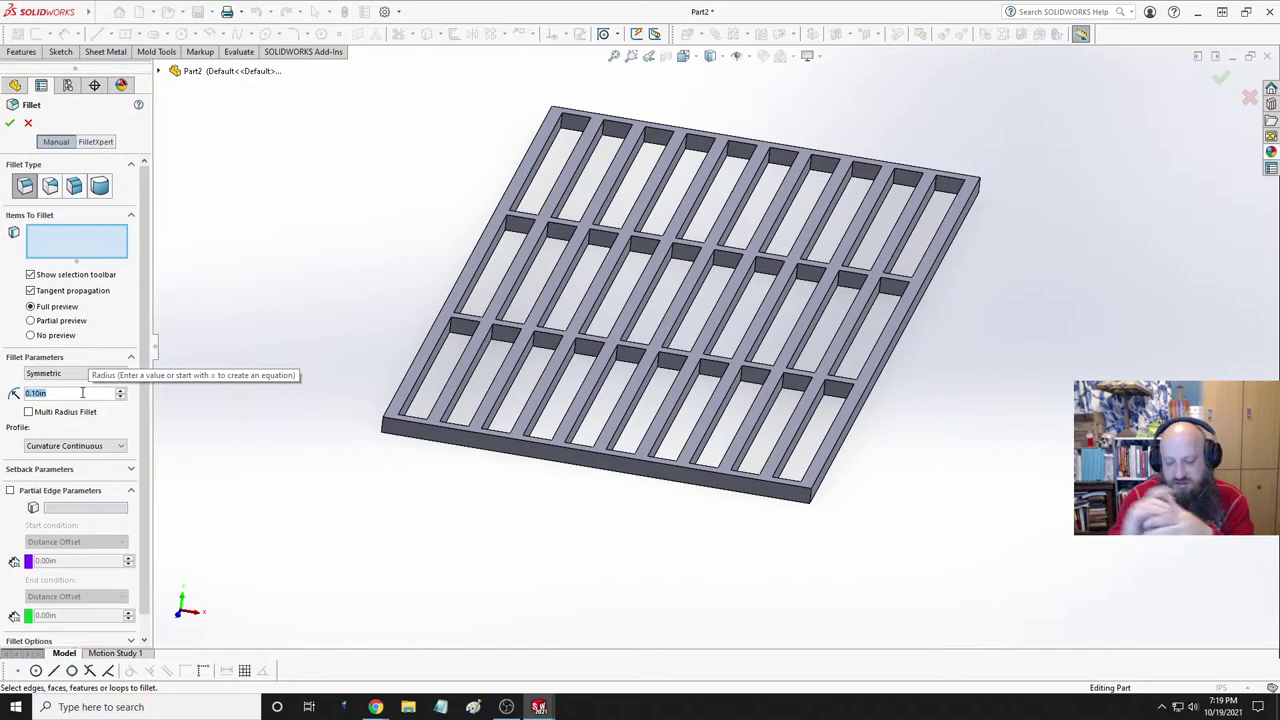
scroll(82, 393, up, 1)
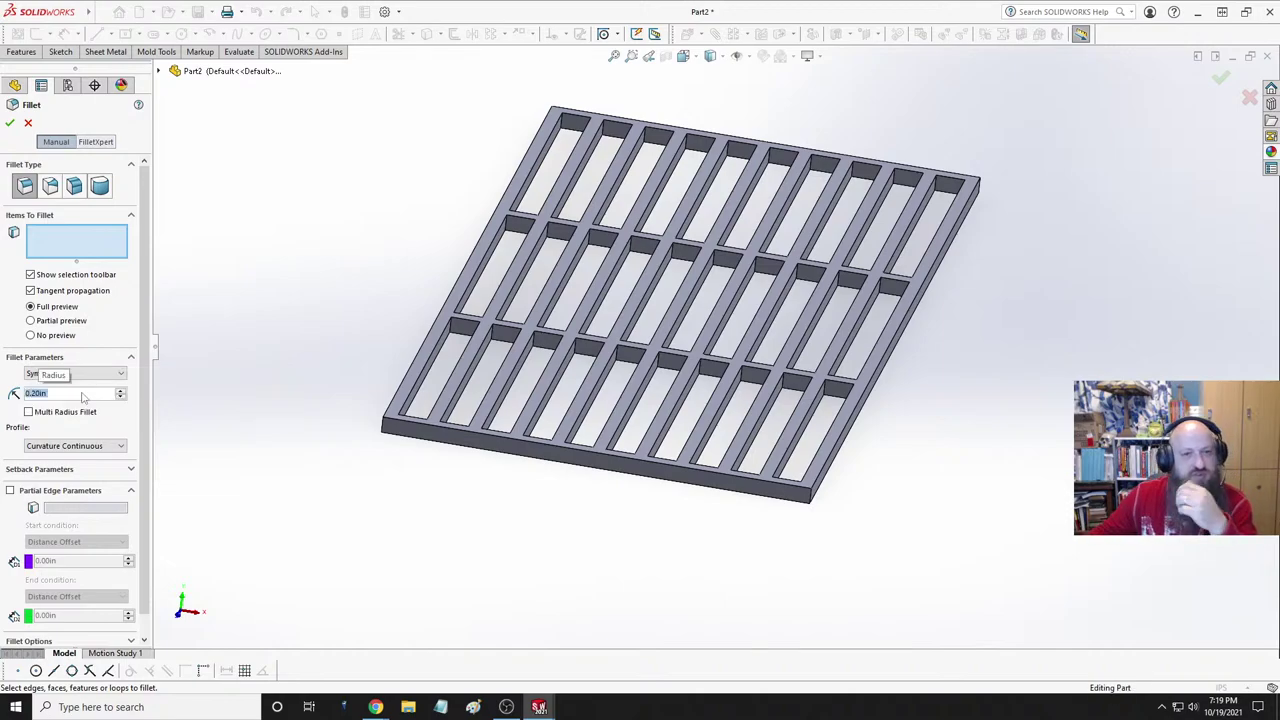
click(467, 272)
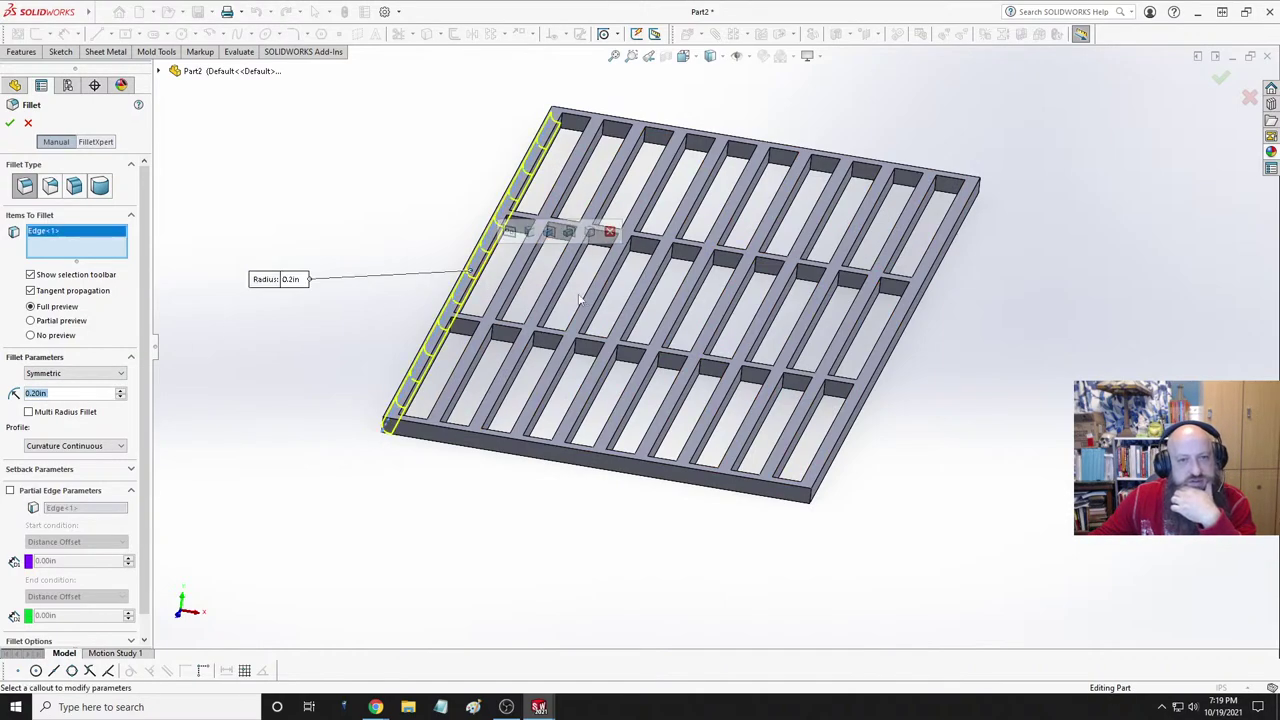
middle_drag(578, 298, 510, 270)
scroll(600, 230, down, 3)
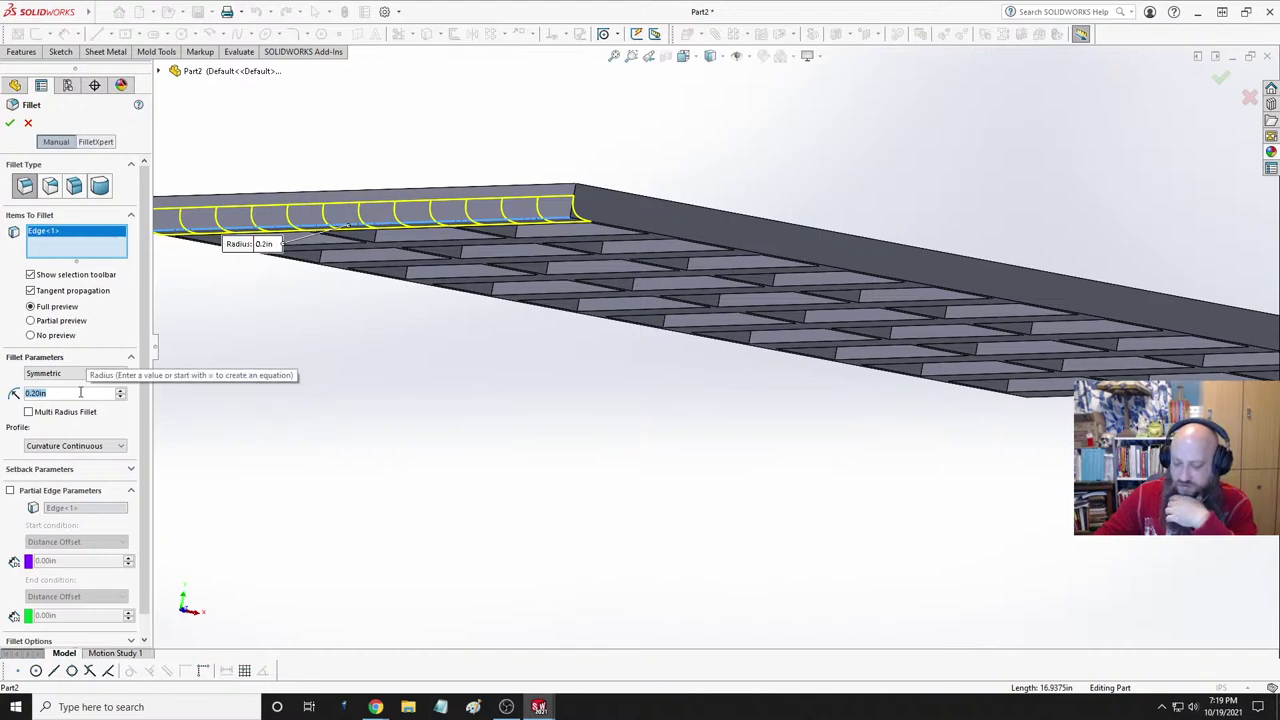
text(0.1)
key(Return)
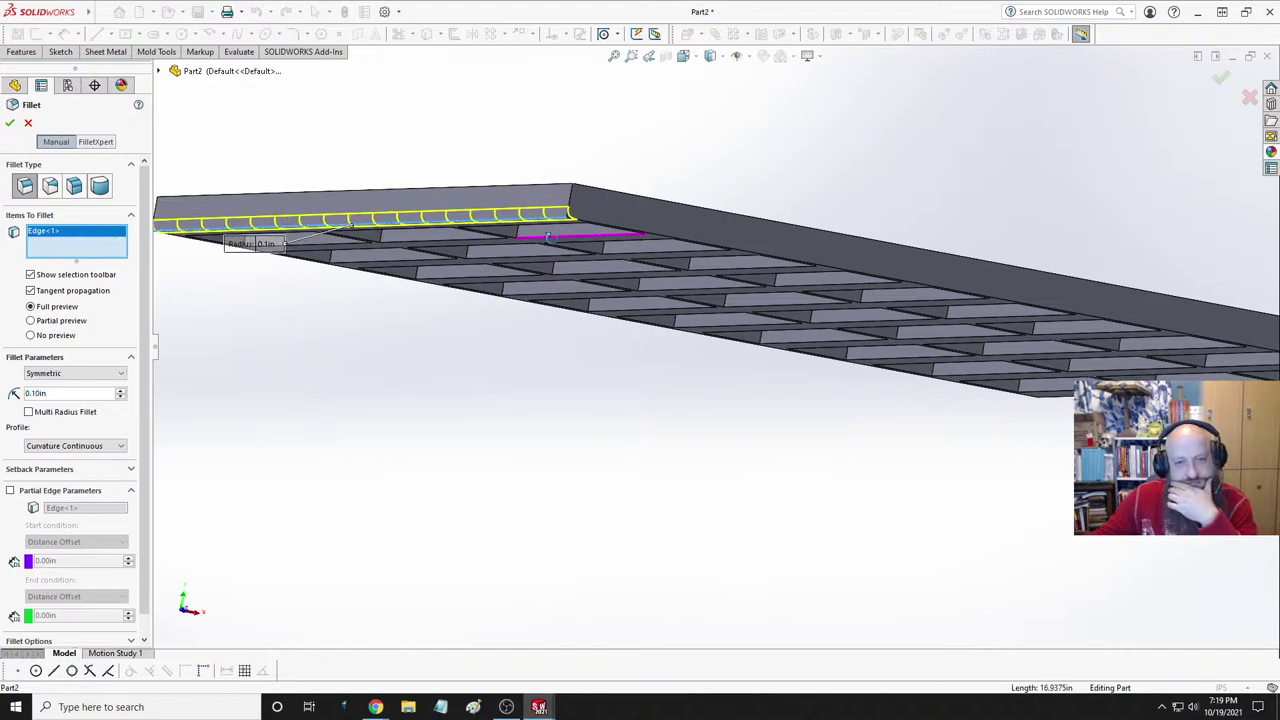
middle_drag(543, 237, 551, 246)
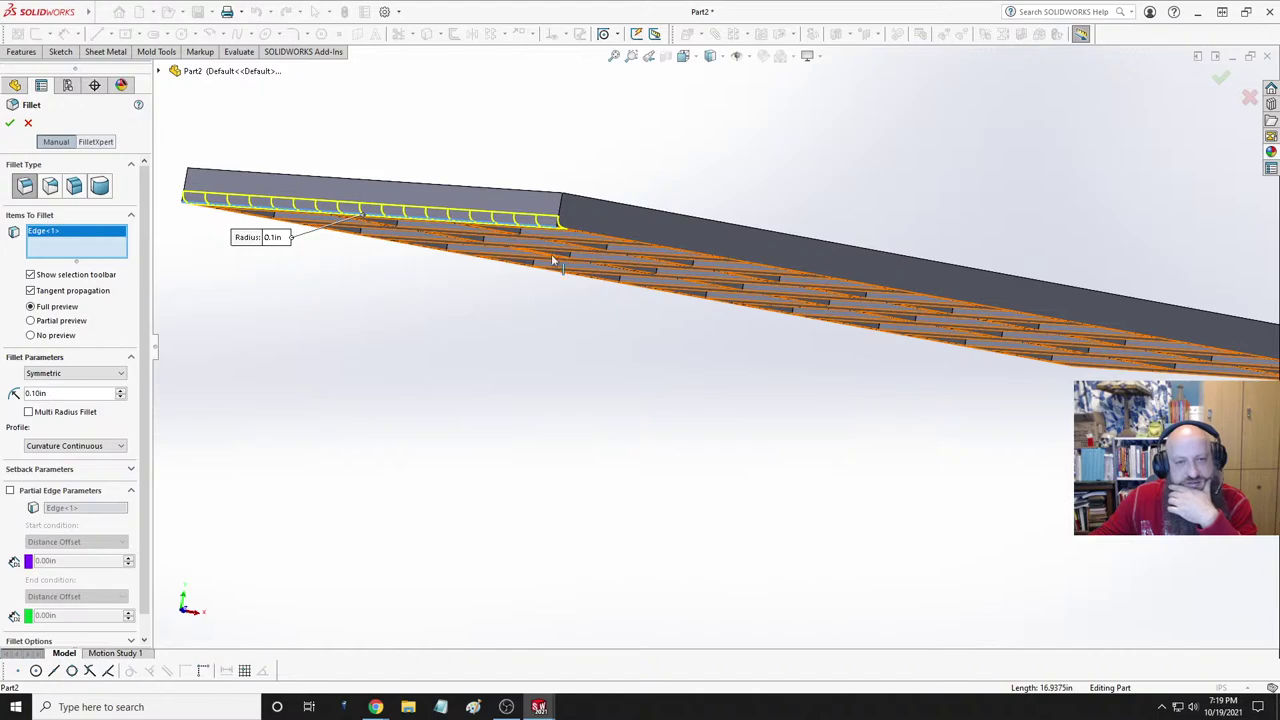
middle_drag(527, 276, 543, 265)
- Try top-face and edge selections for the fillet, then clear the selection list
click(547, 250)
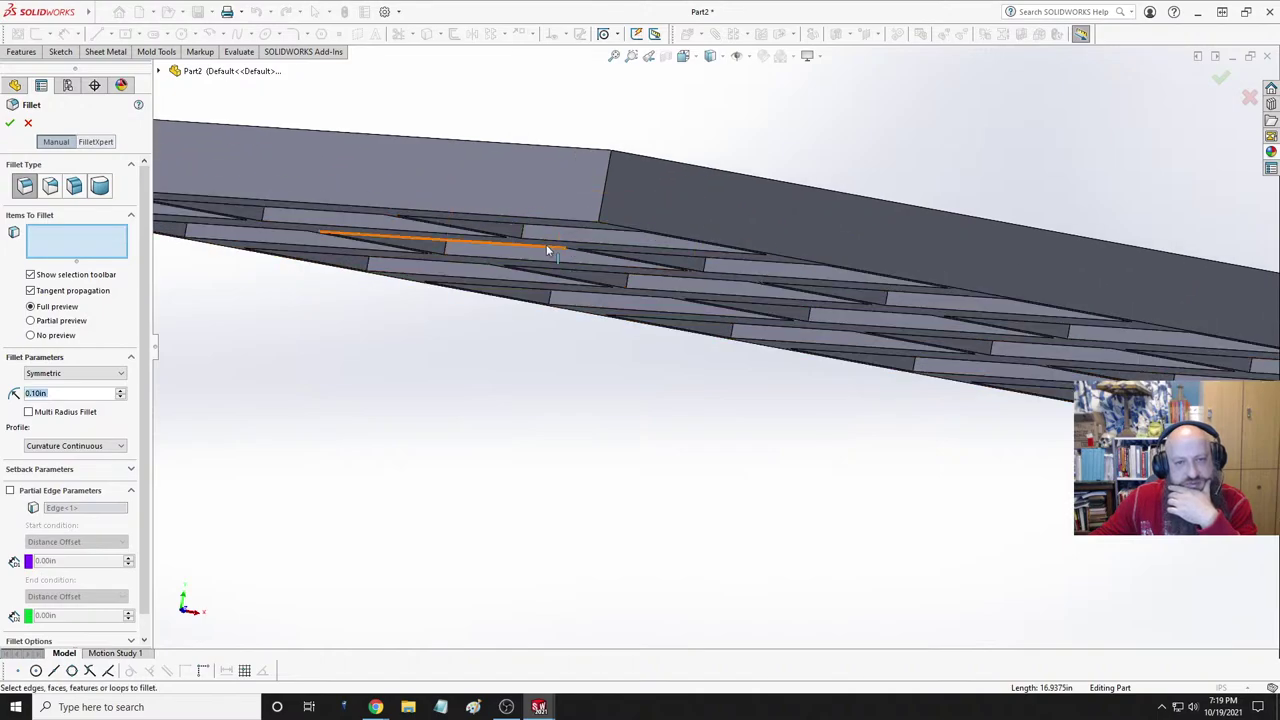
click(529, 180)
click(616, 268)
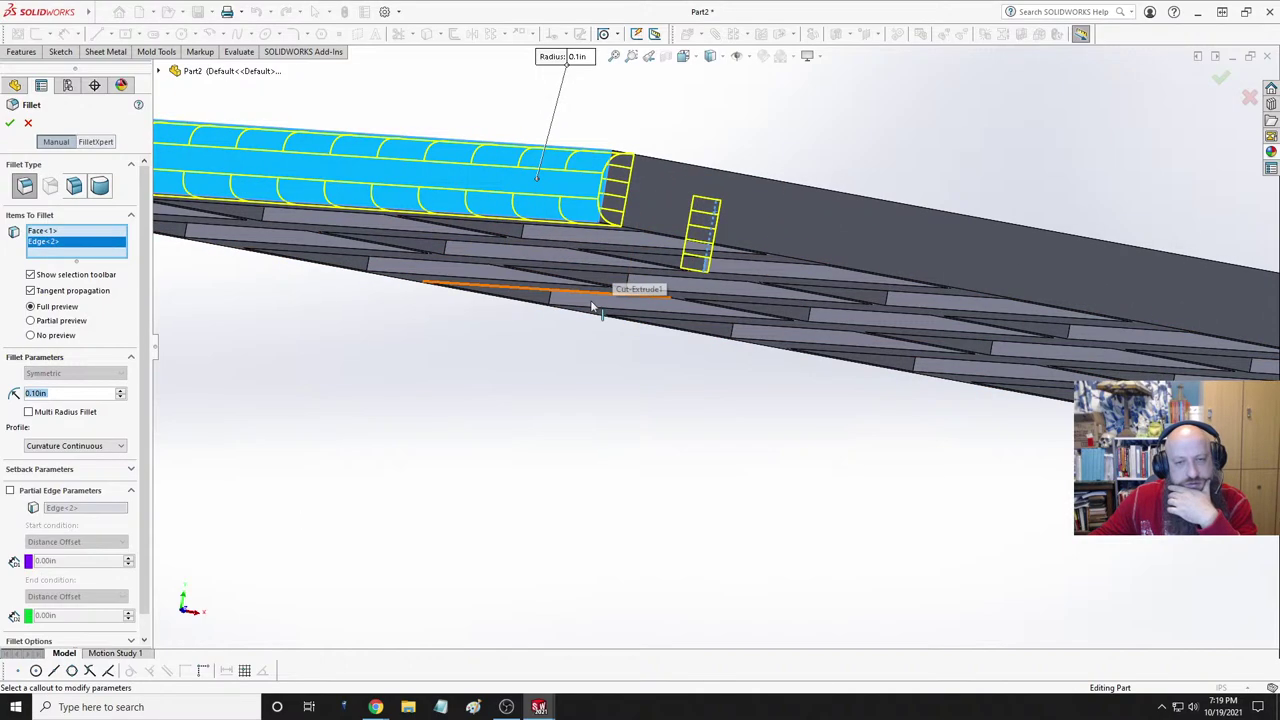
scroll(594, 300, up, 5)
middle_drag(594, 300, 758, 231)
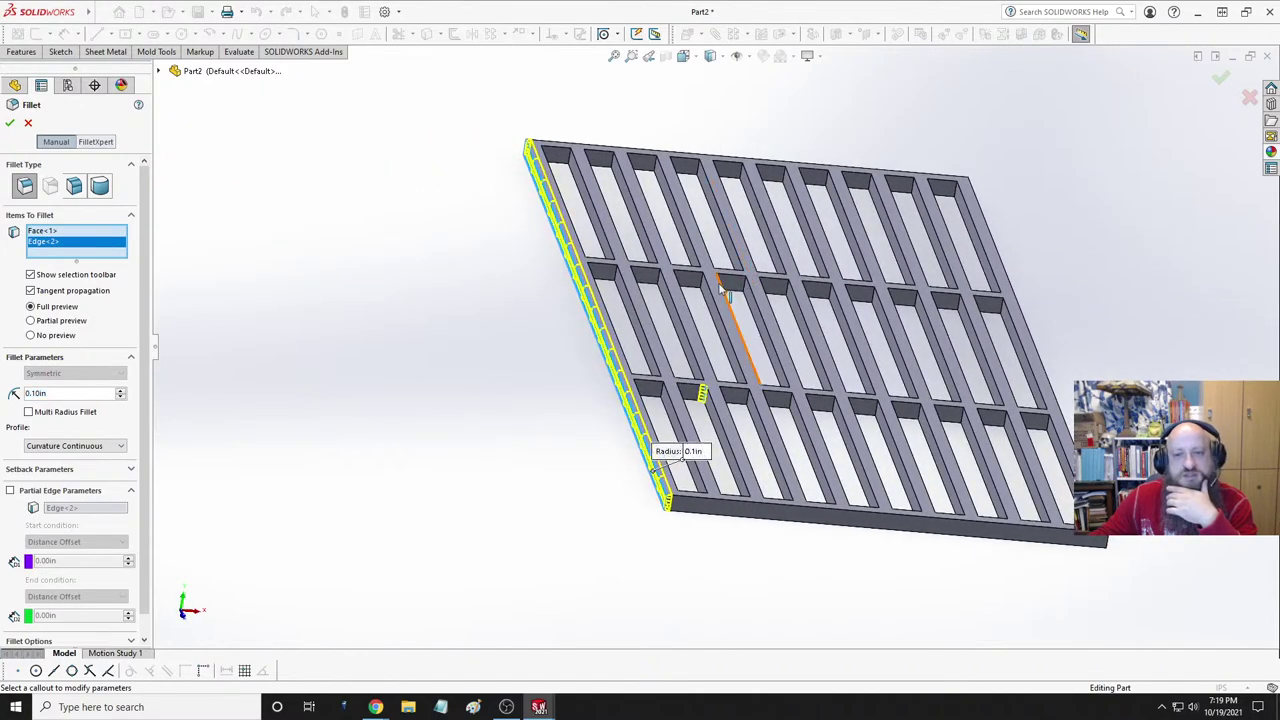
click(716, 283)
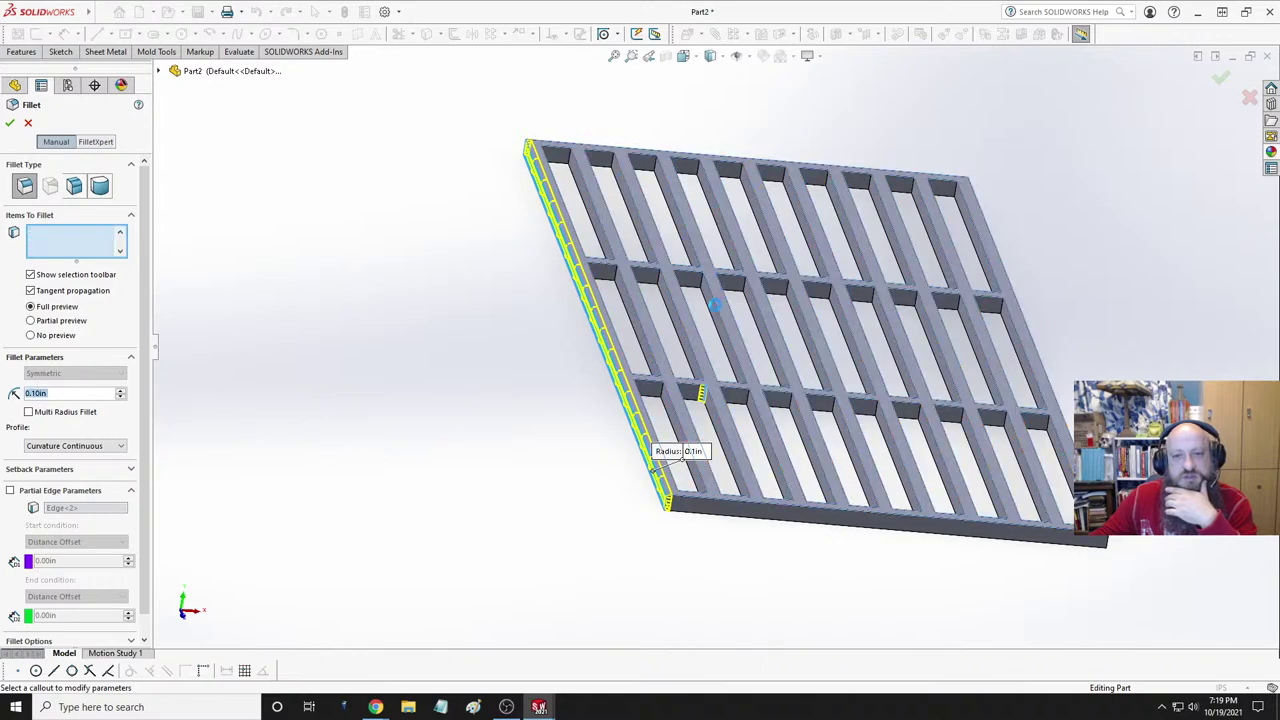
click(726, 313)
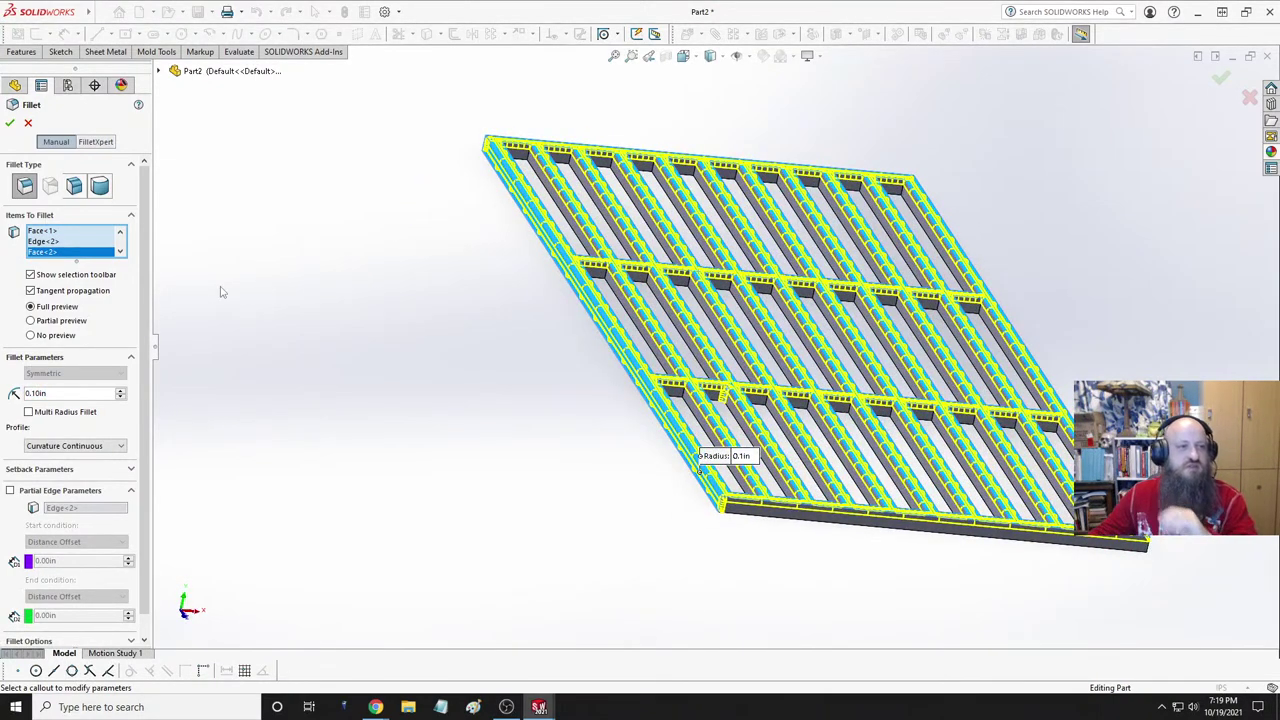
click(62, 232)
right_click(64, 233)
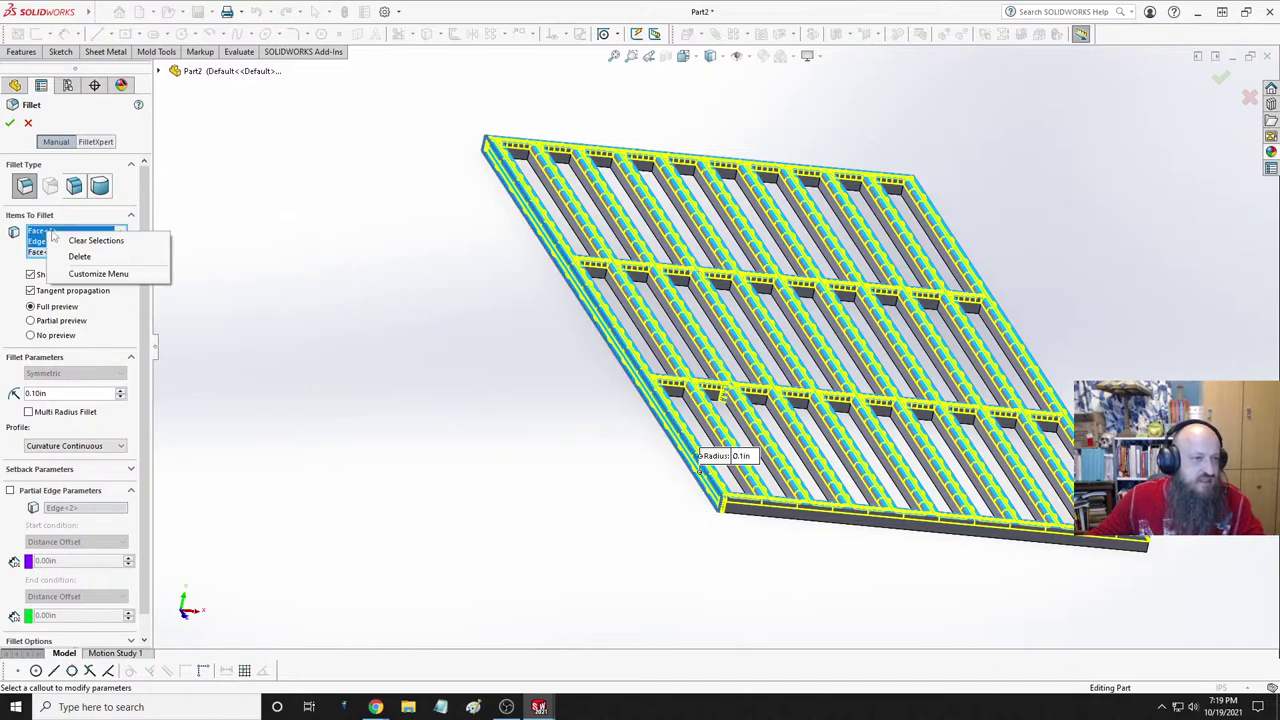
click(79, 257)
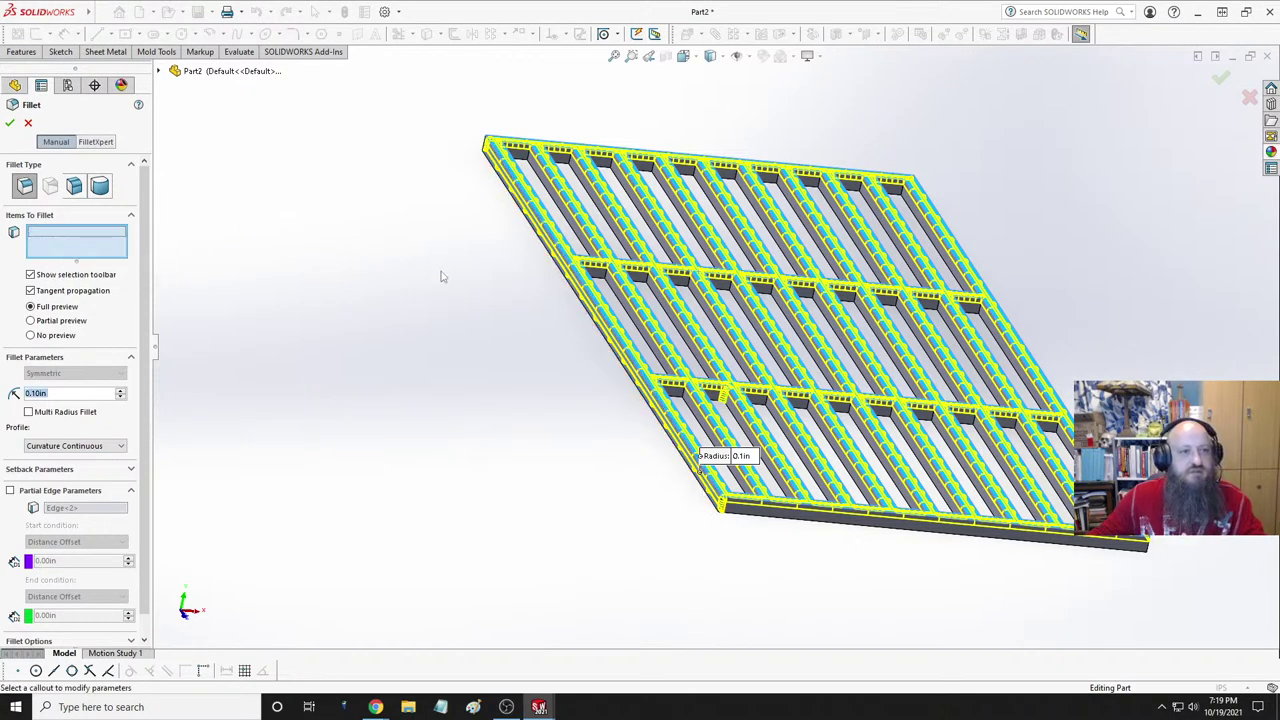
- Select the grate's two opposite faces for the 0.1 in fillet and inspect the result
middle_drag(417, 358, 865, 255)
scroll(820, 300, up, 3)
middle_drag(820, 300, 814, 237)
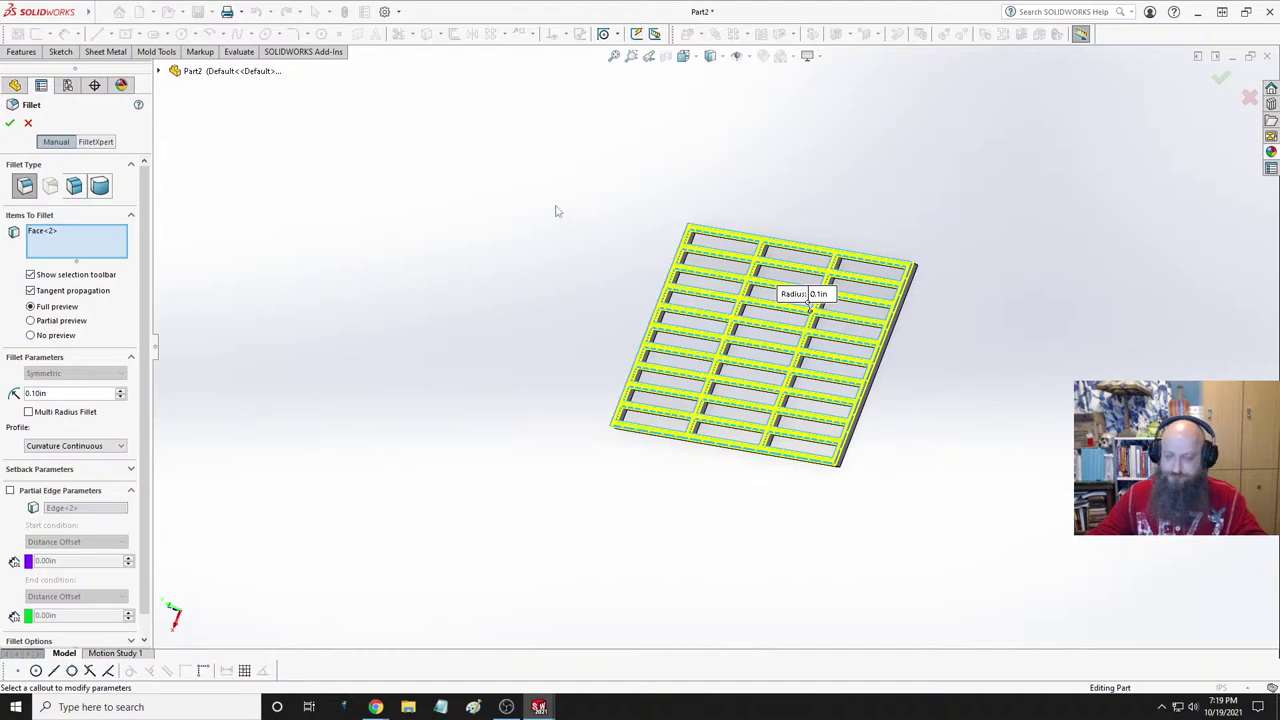
key(space)
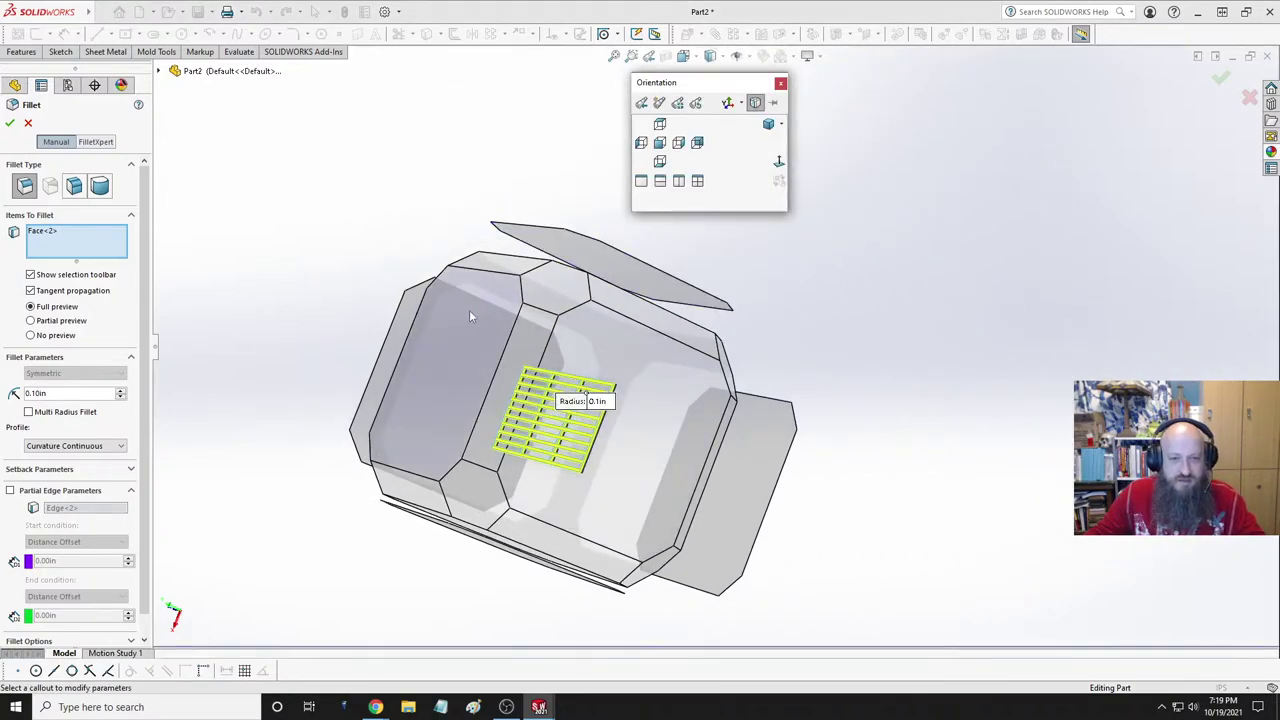
click(470, 316)
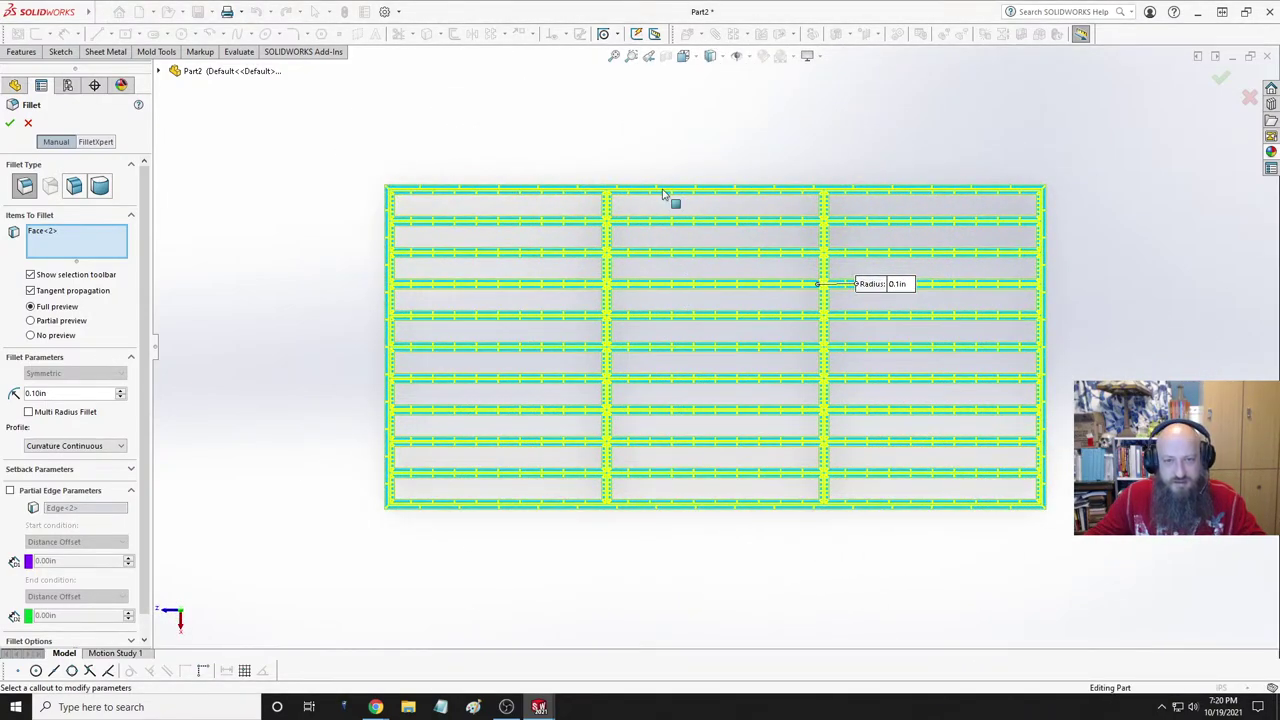
click(662, 194)
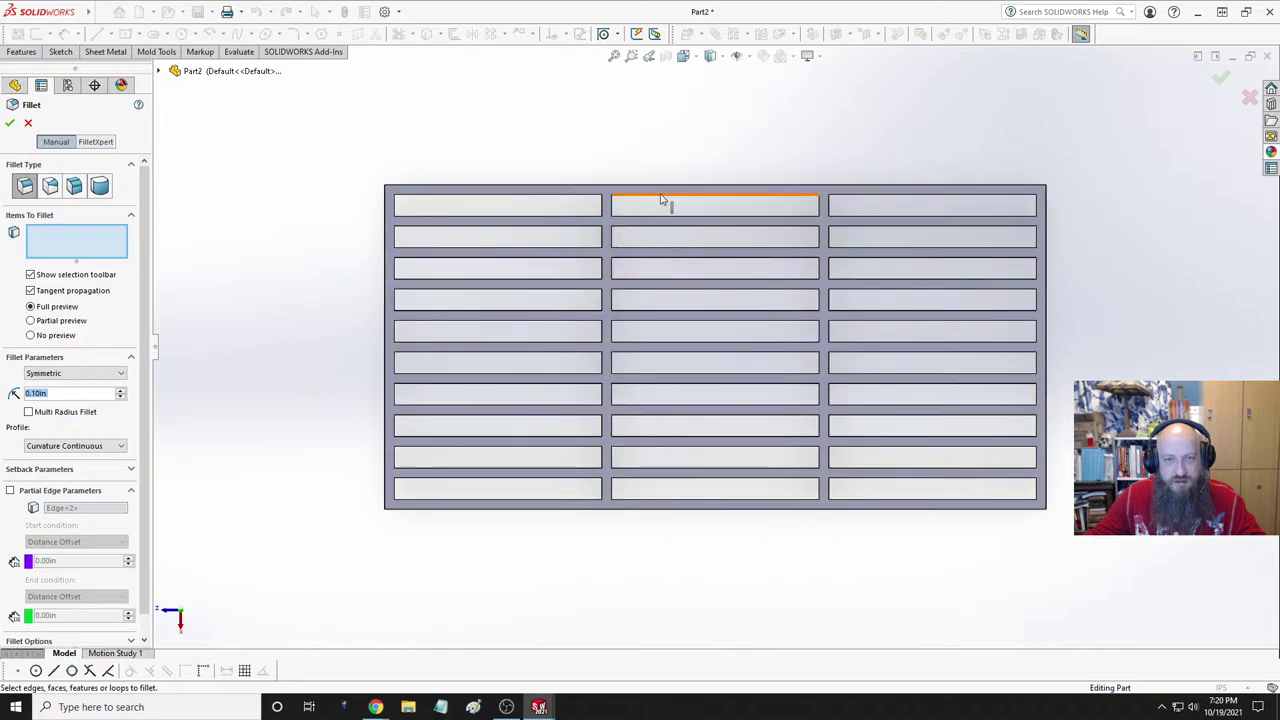
click(668, 200)
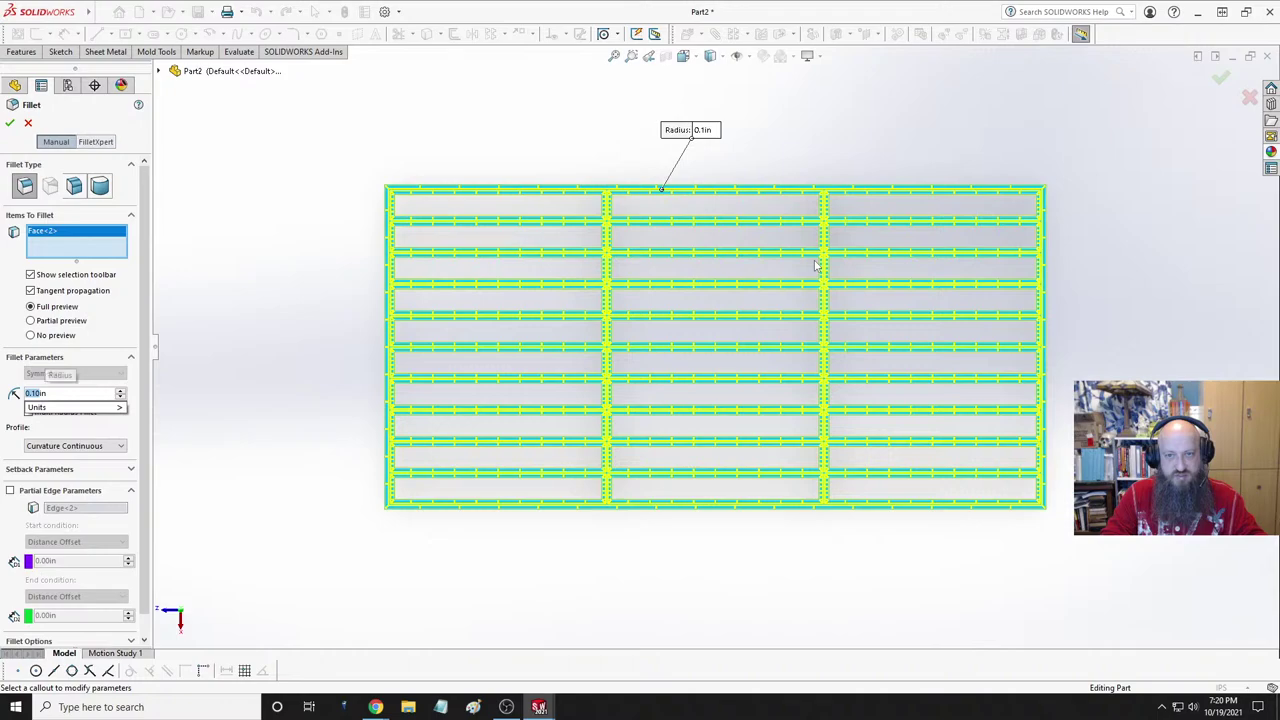
middle_drag(980, 303, 714, 269)
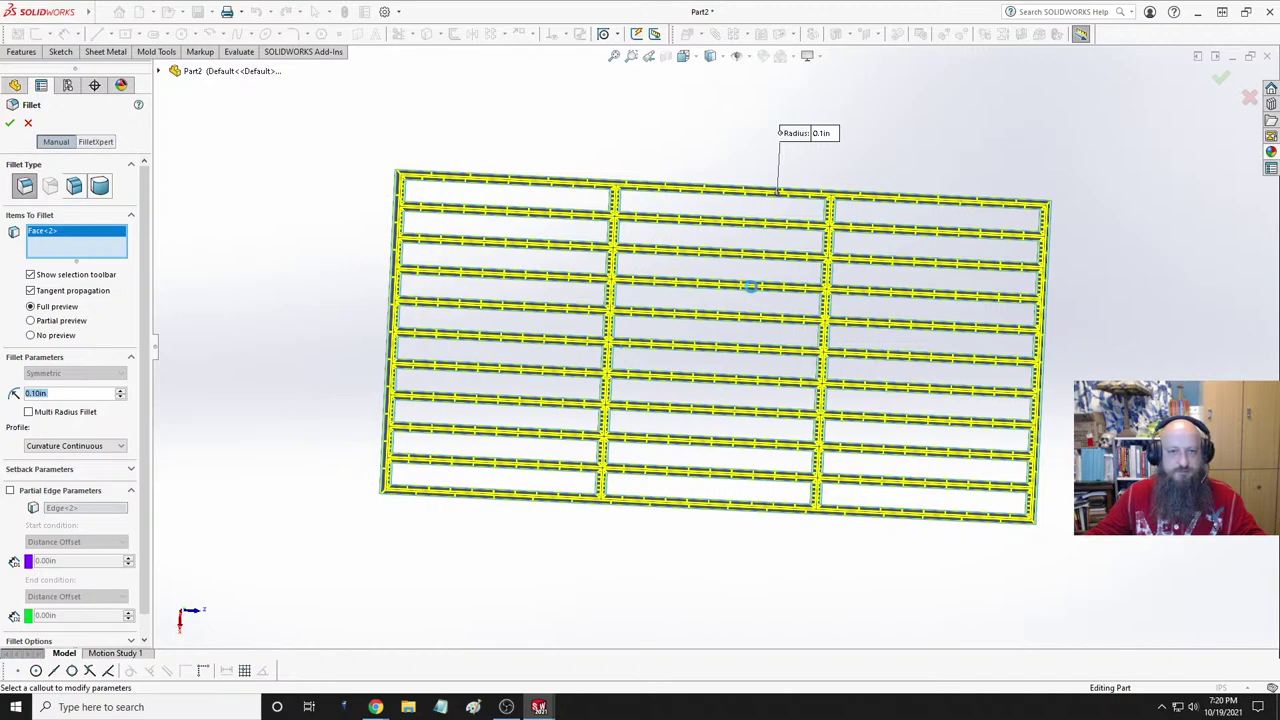
click(760, 293)
middle_drag(737, 234, 654, 446)
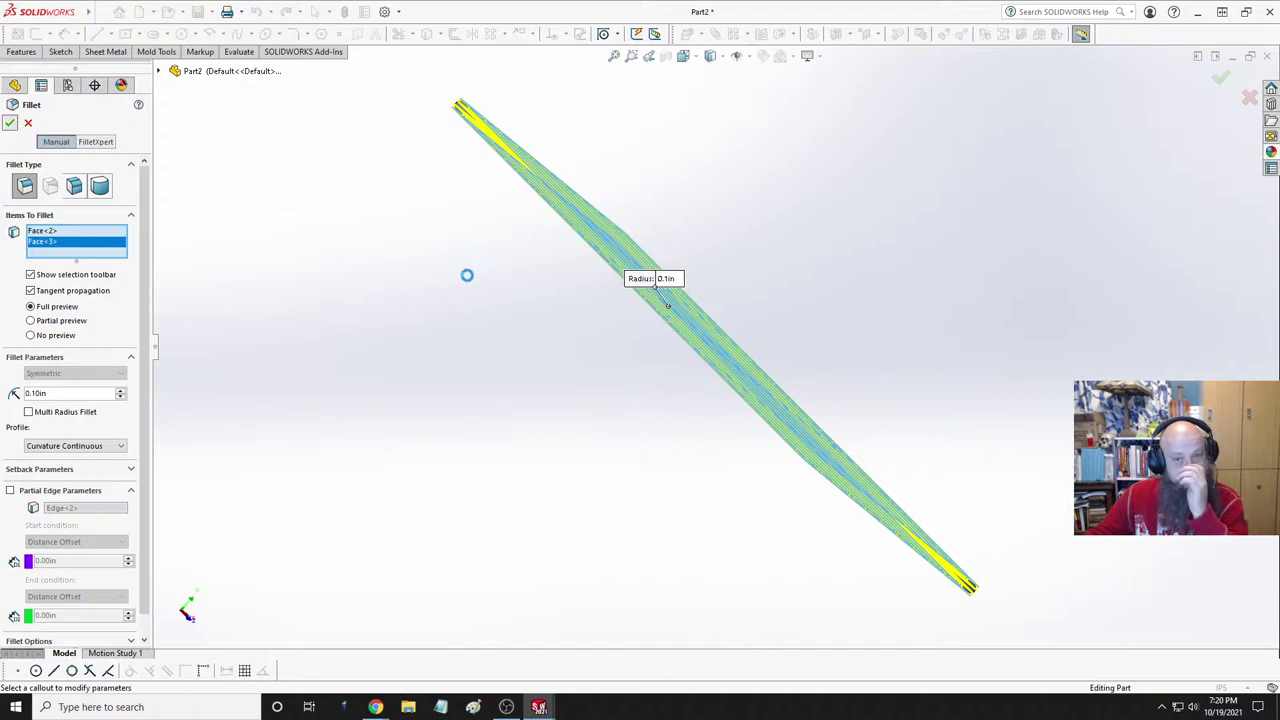
middle_drag(480, 291, 630, 295)
- Switch the grate part to the trimetric view
key(space)
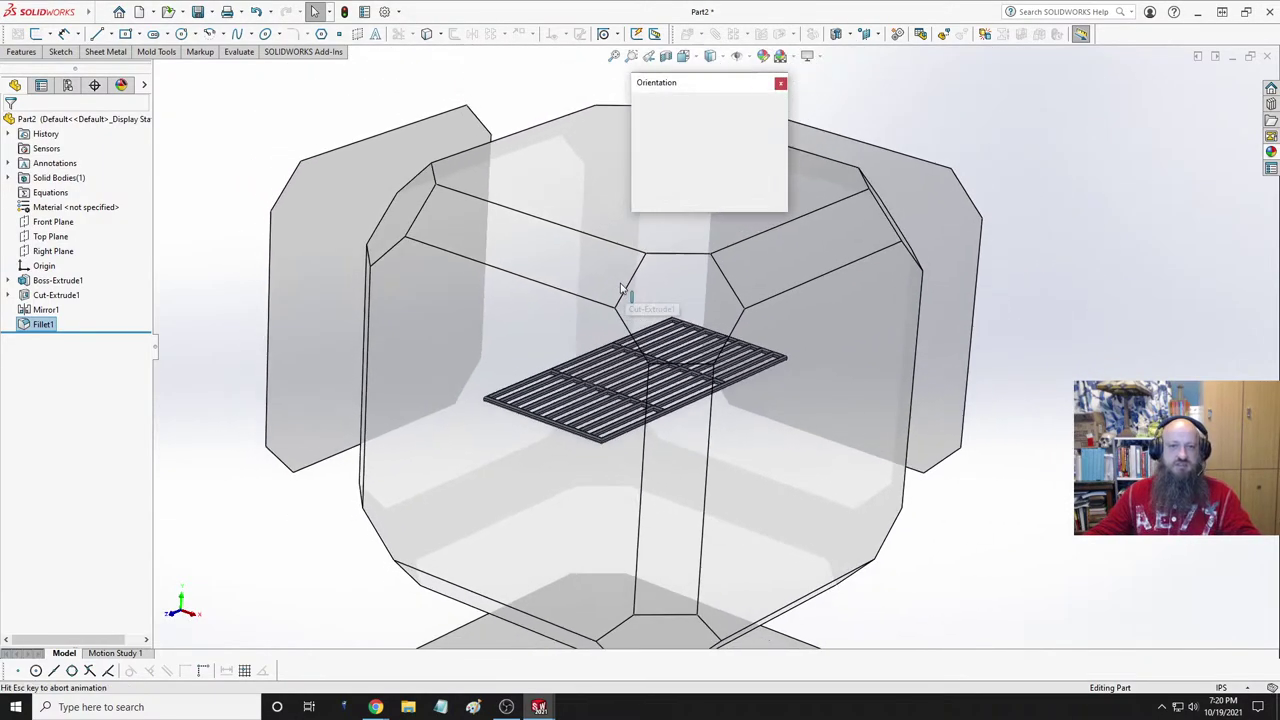
click(781, 123)
click(777, 157)
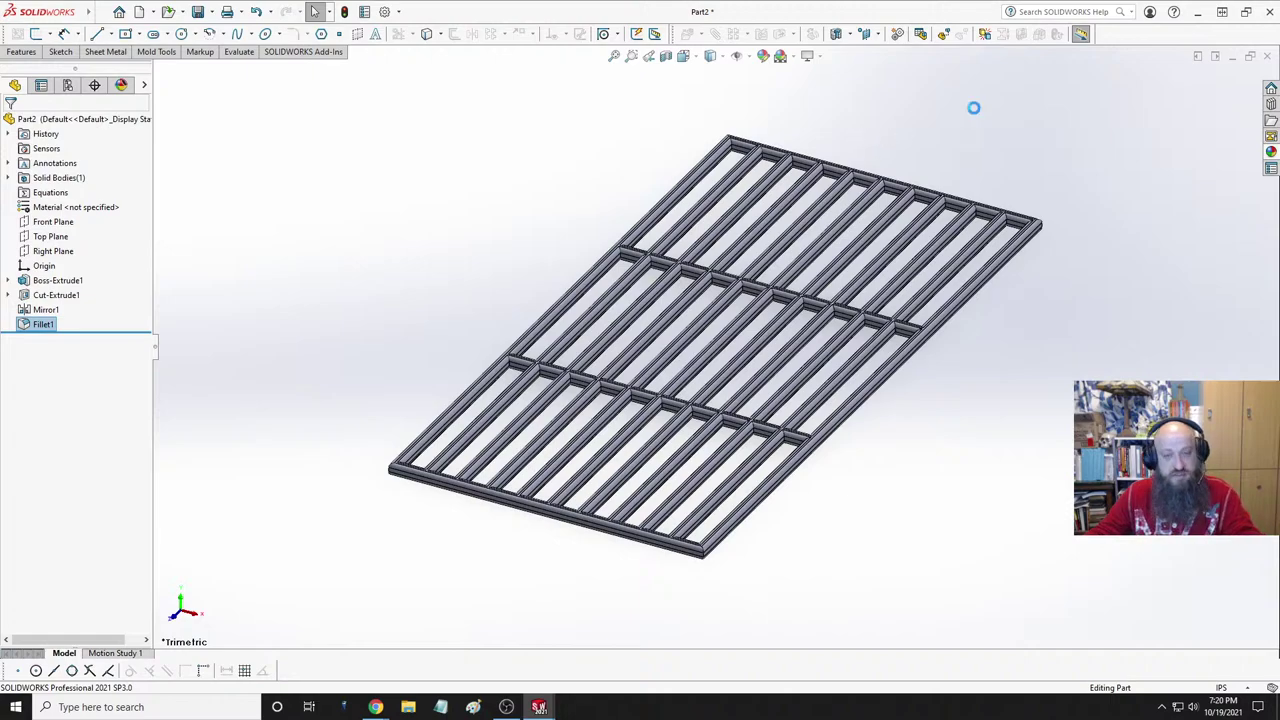
- Save the part as UMMGrate
key(ctrl+s)
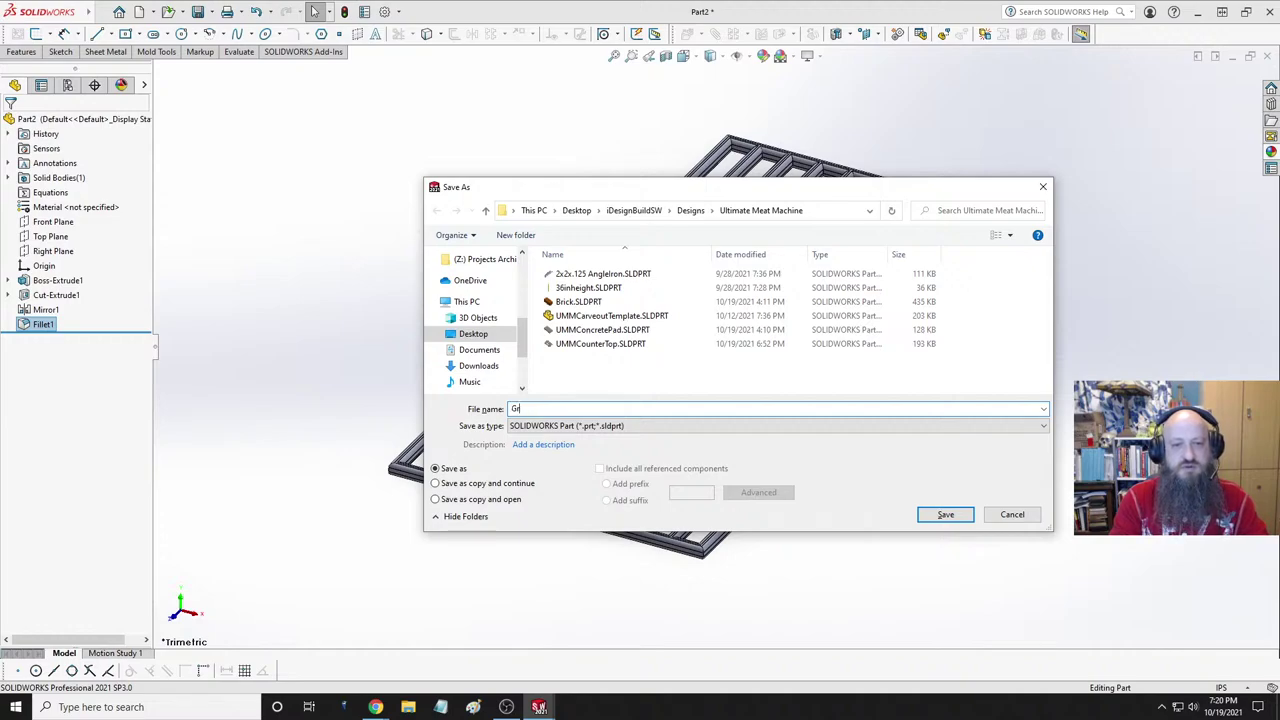
text(UMM)
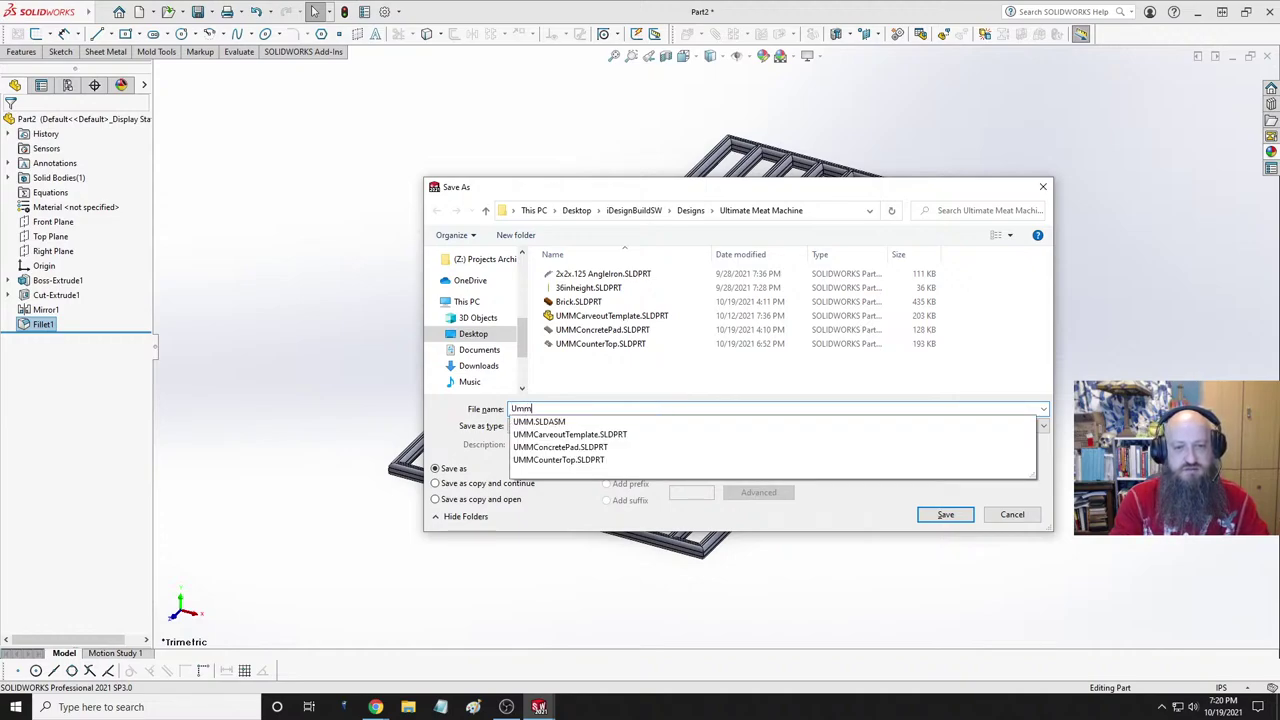
text(Grate)
key(Return)
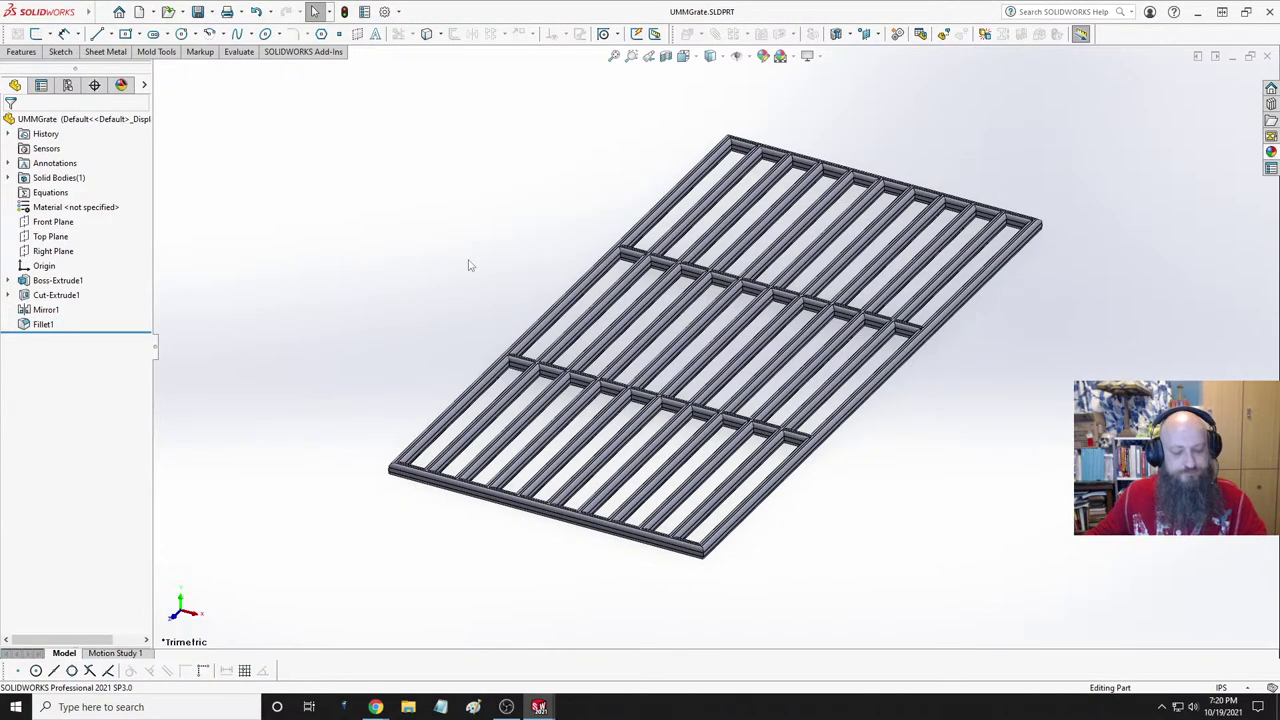
key(ctrl+Tab)
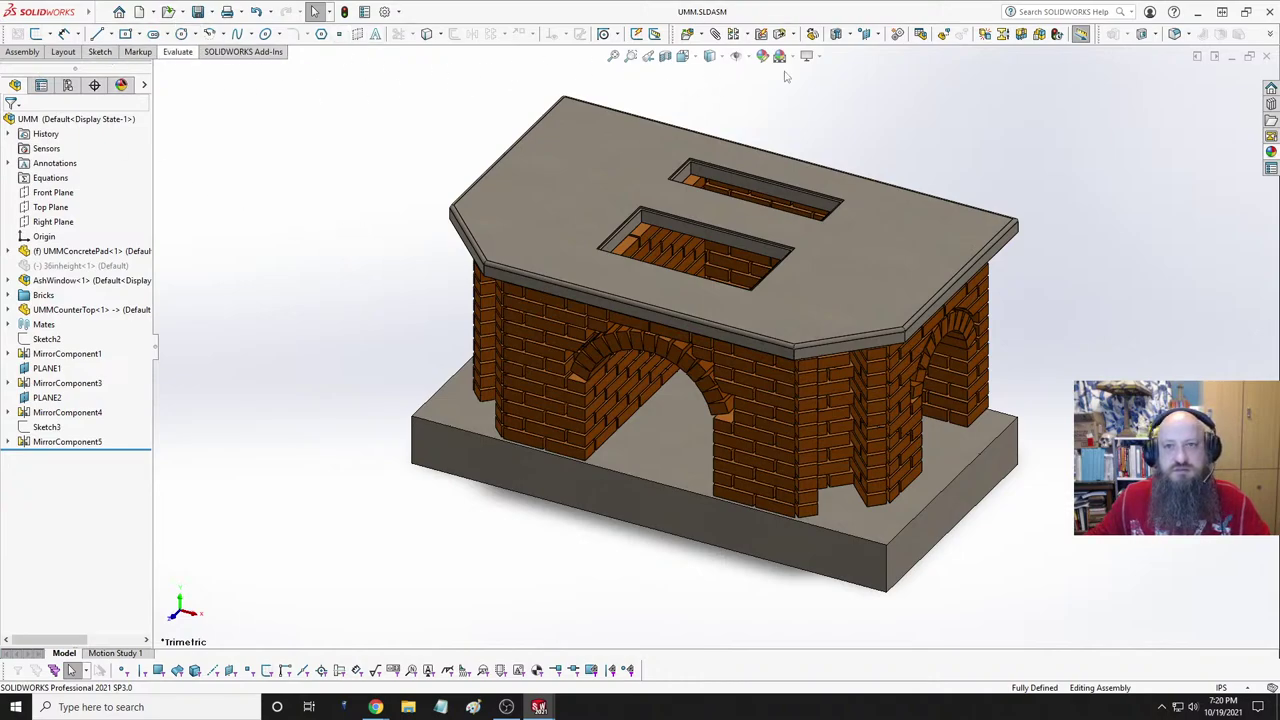
- Insert UMMGrate into the assembly, dropping it in the front countertop opening
click(687, 34)
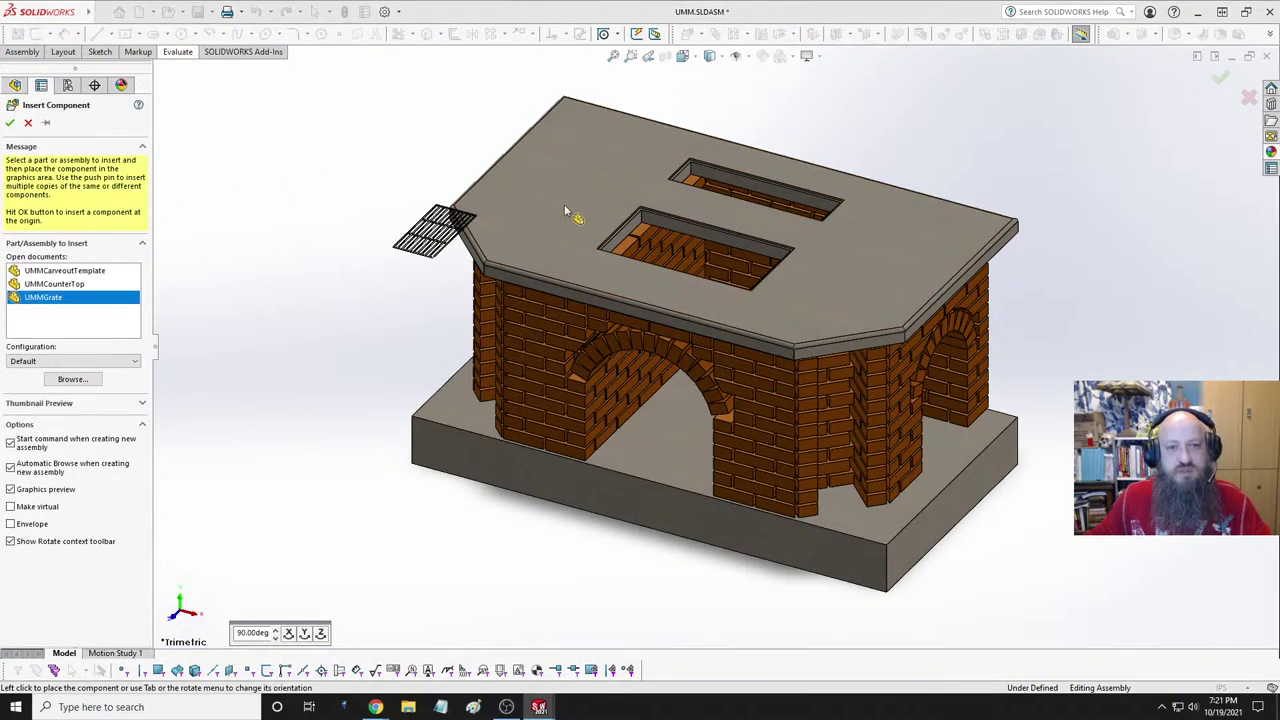
click(645, 240)
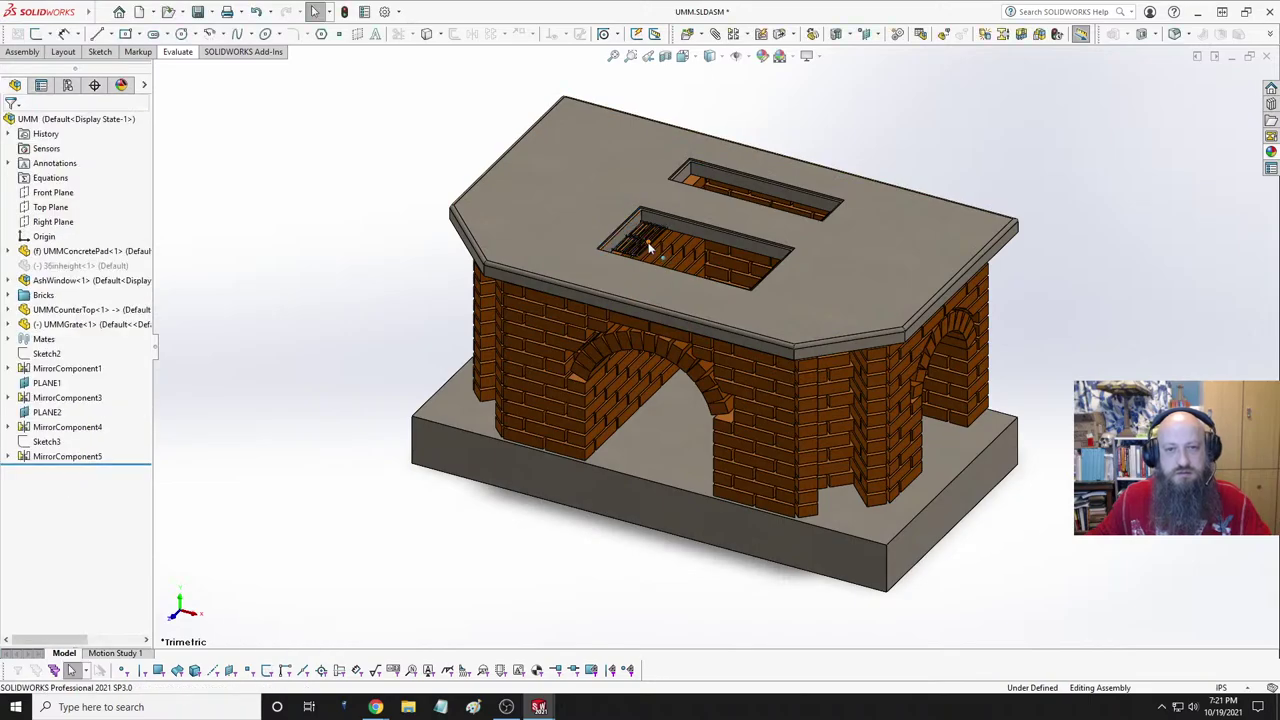
- Mate the grate's face coincident with the countertop's top face so it sits flush
scroll(630, 244, down, 10)
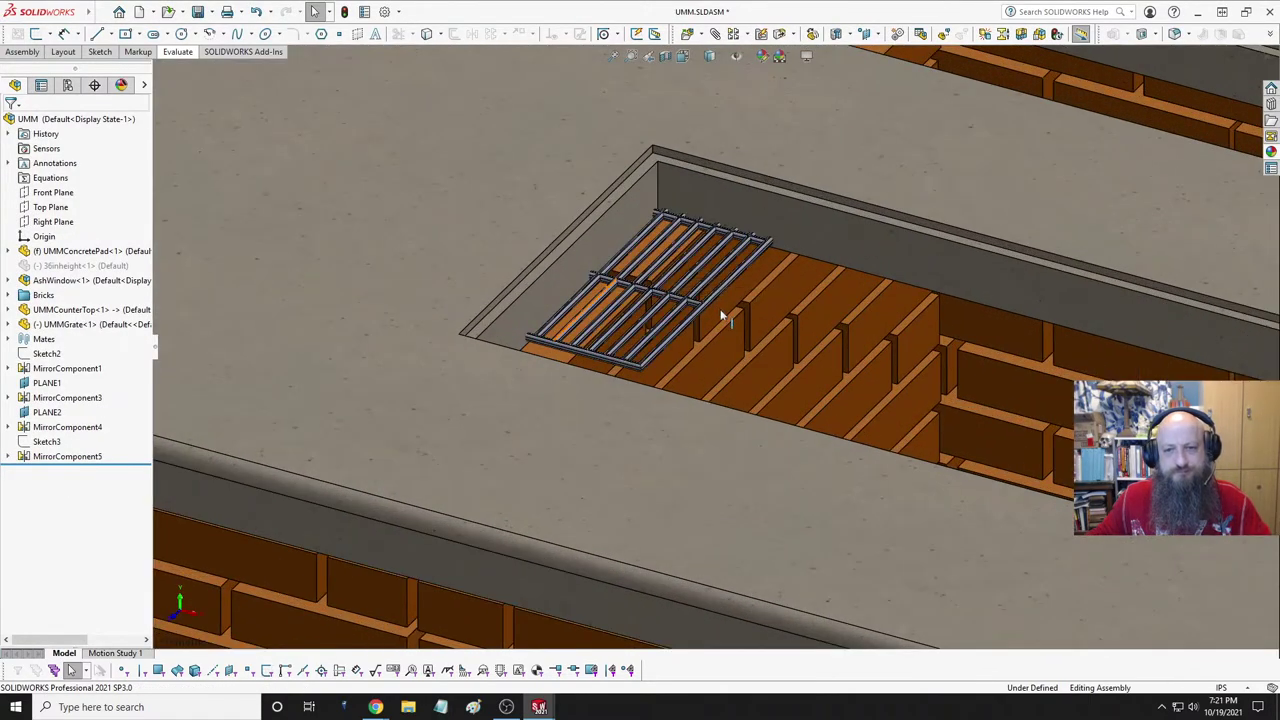
scroll(699, 195, down, 10)
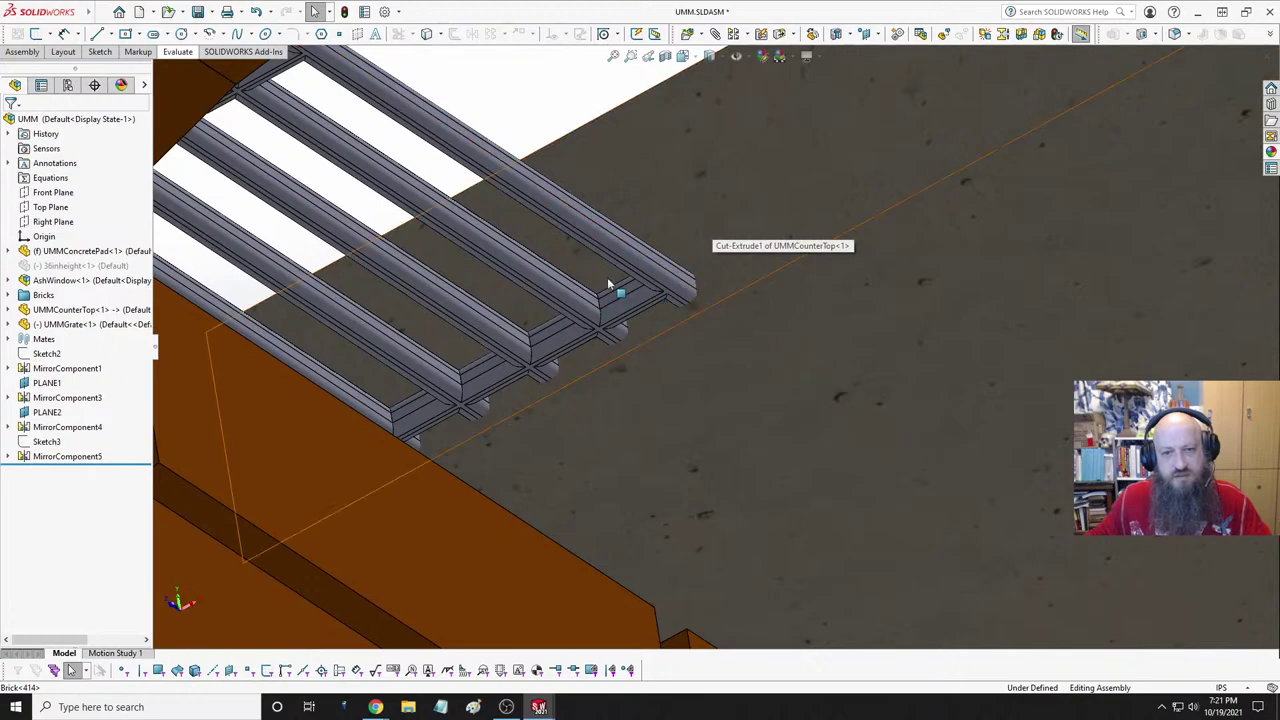
mouse_move(608, 280)
middle_down()
mouse_move(612, 236)
mouse_move(610, 262)
middle_up()
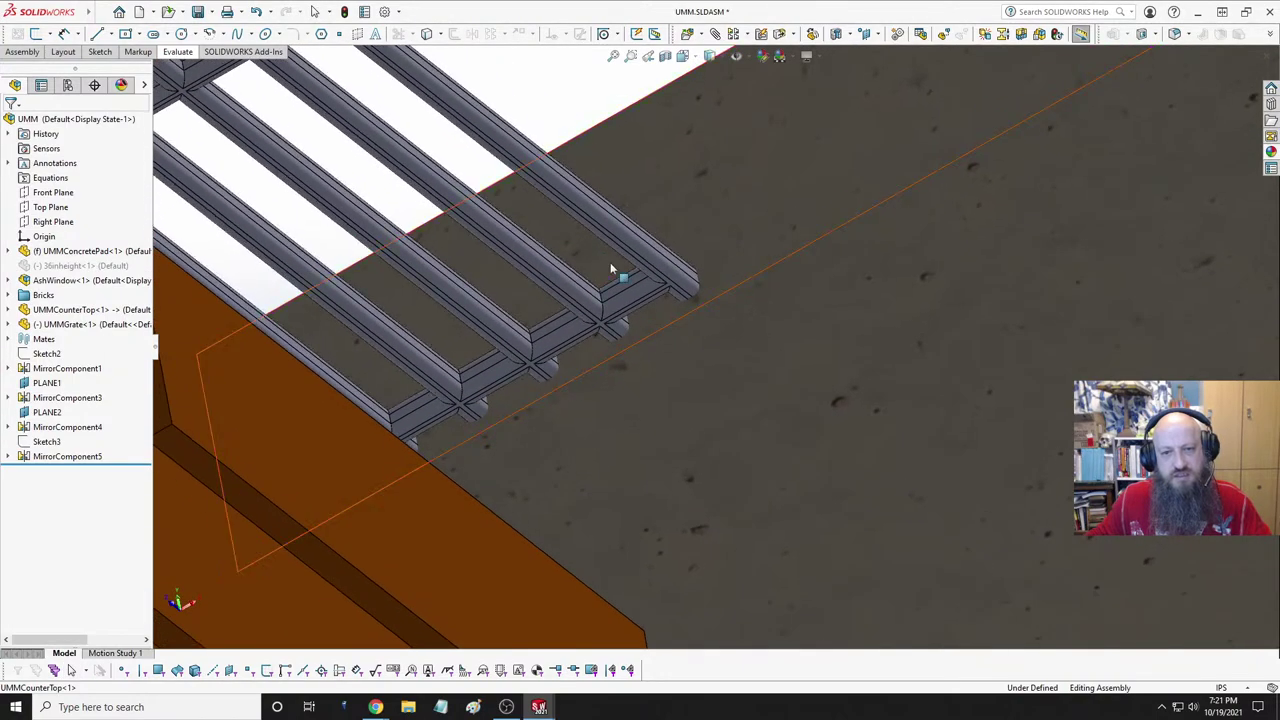
scroll(692, 295, down, 3)
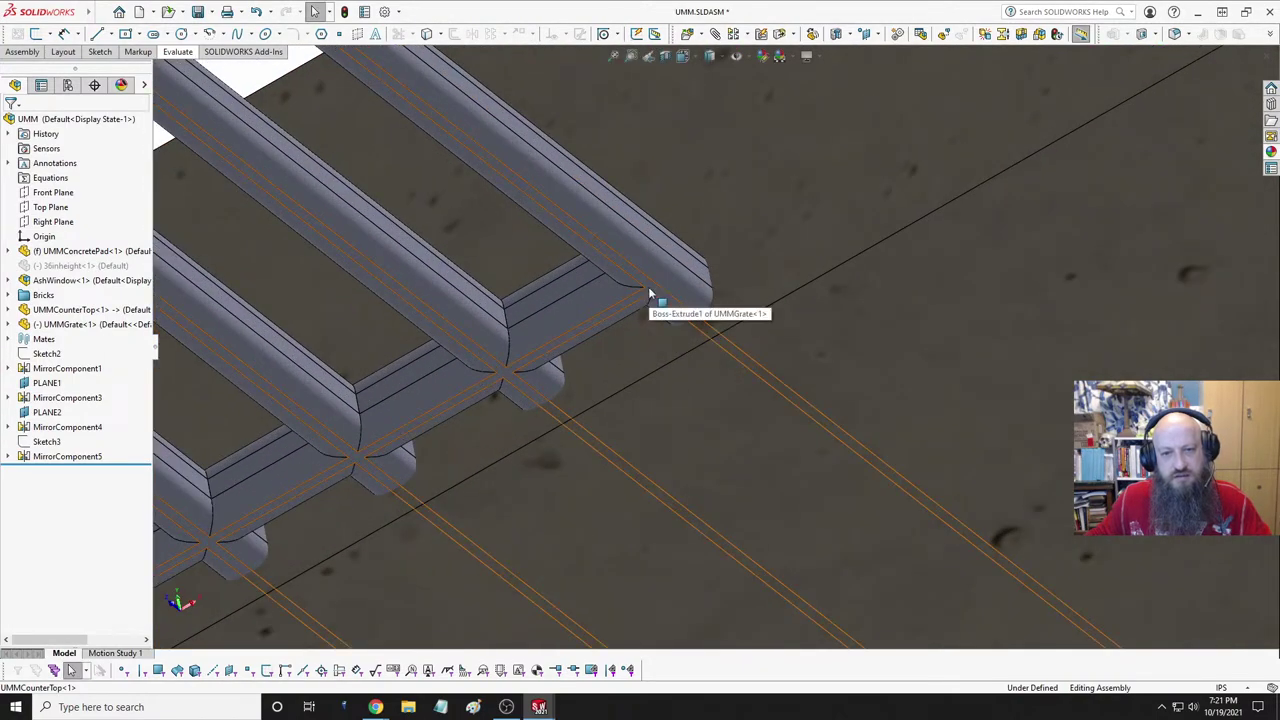
click(648, 286)
scroll(703, 306, up, 5)
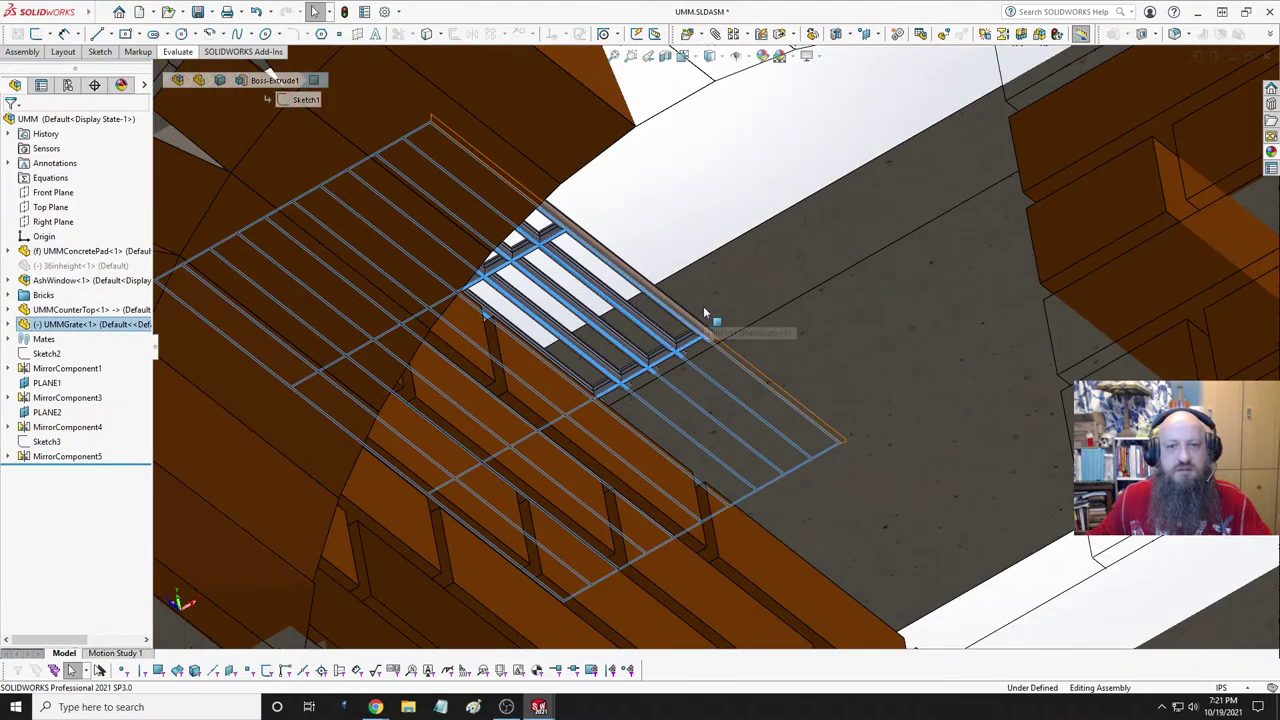
scroll(703, 306, up, 5)
middle_drag(677, 200, 629, 218)
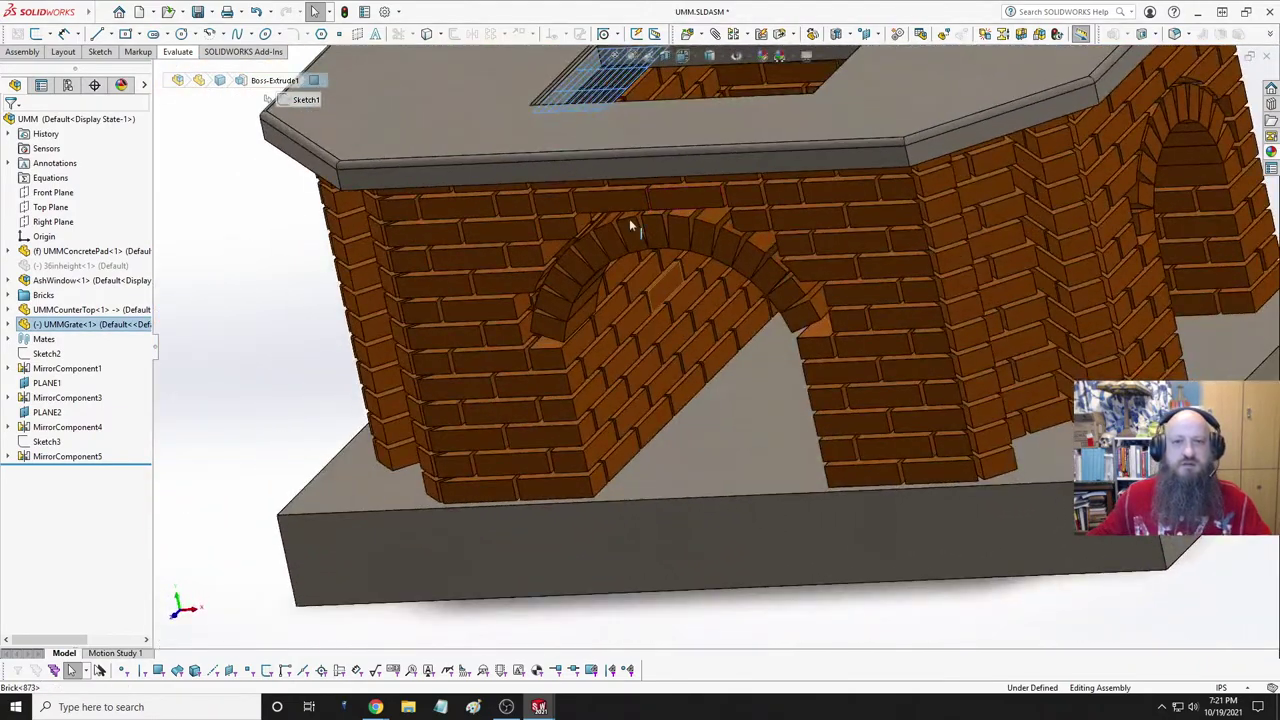
scroll(679, 224, down, 5)
scroll(679, 224, down, 8)
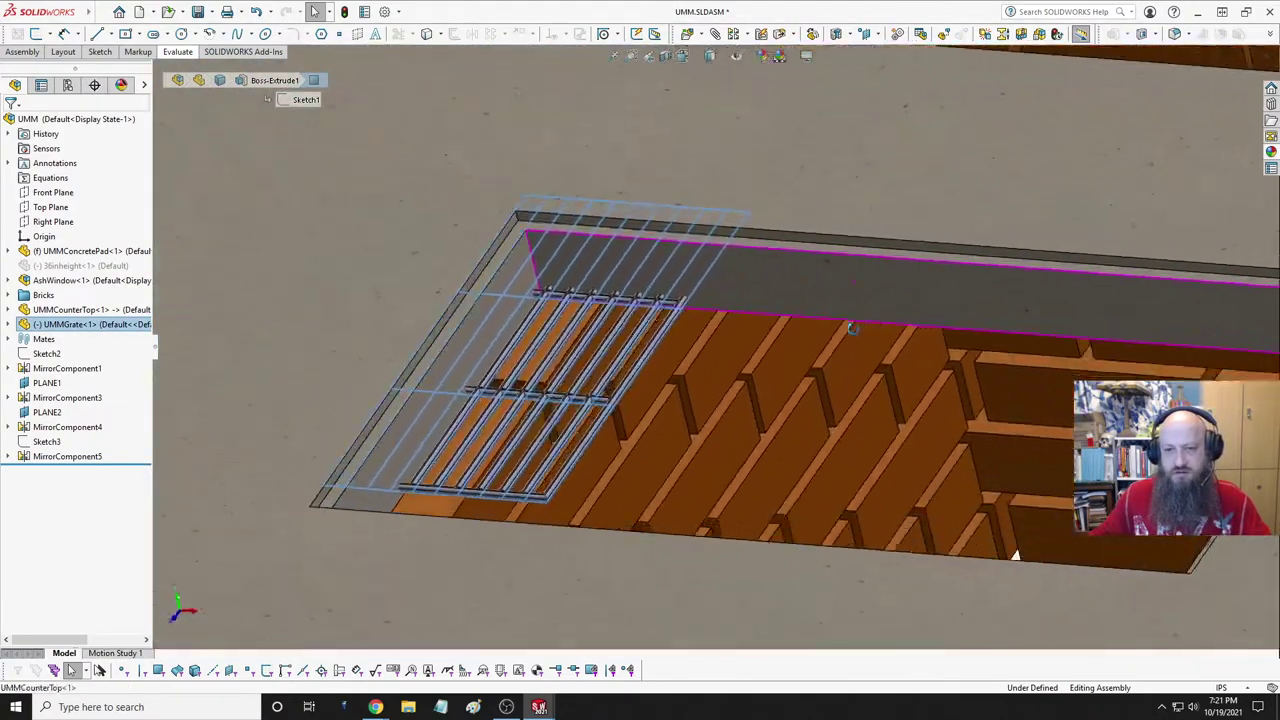
ctrl+click(873, 252)
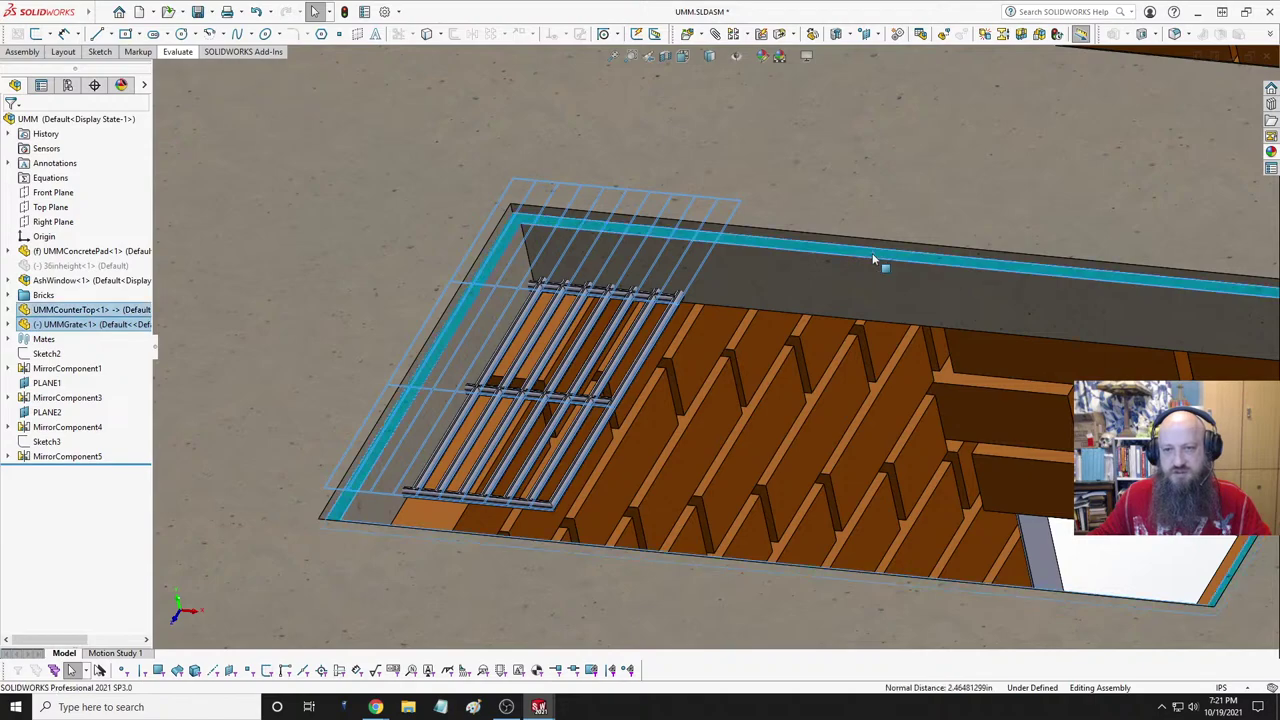
click(910, 241)
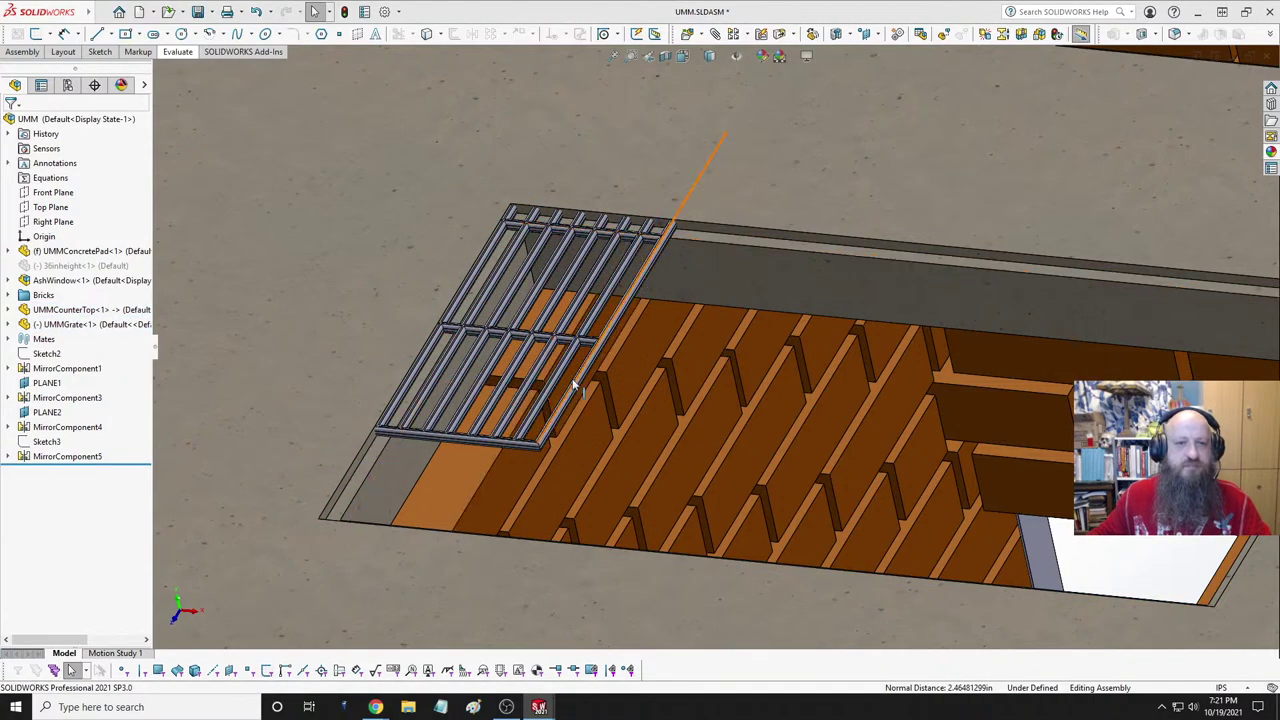
scroll(734, 337, up, 4)
scroll(734, 337, up, 1)
scroll(454, 363, down, 1)
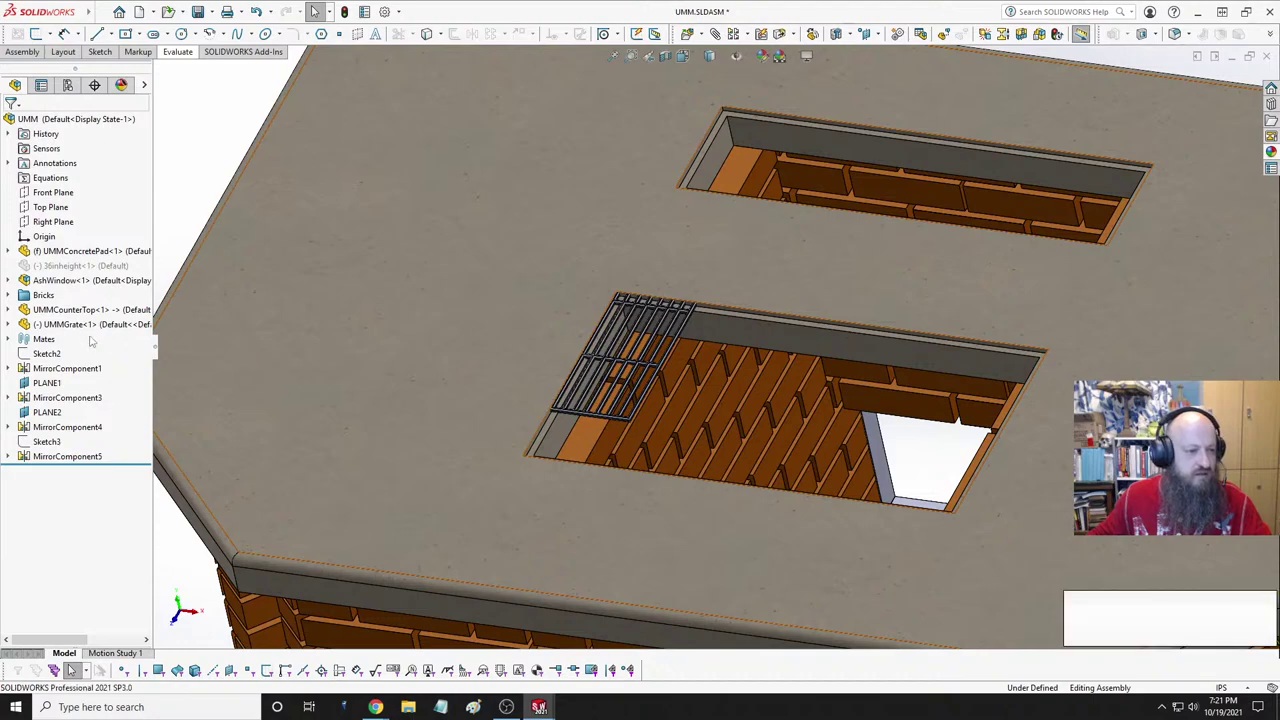
click(9, 325)
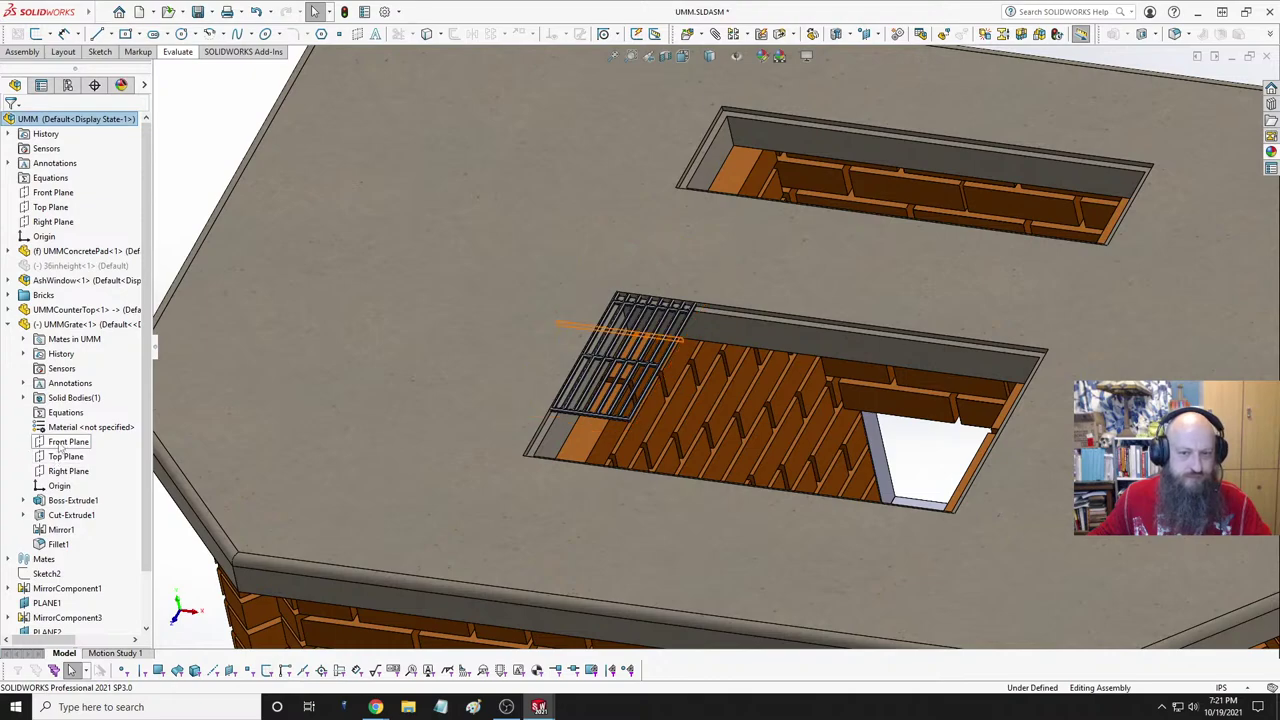
- Mate UMMGrate's Right Plane coincident with the assembly Right Plane to centre it
click(67, 471)
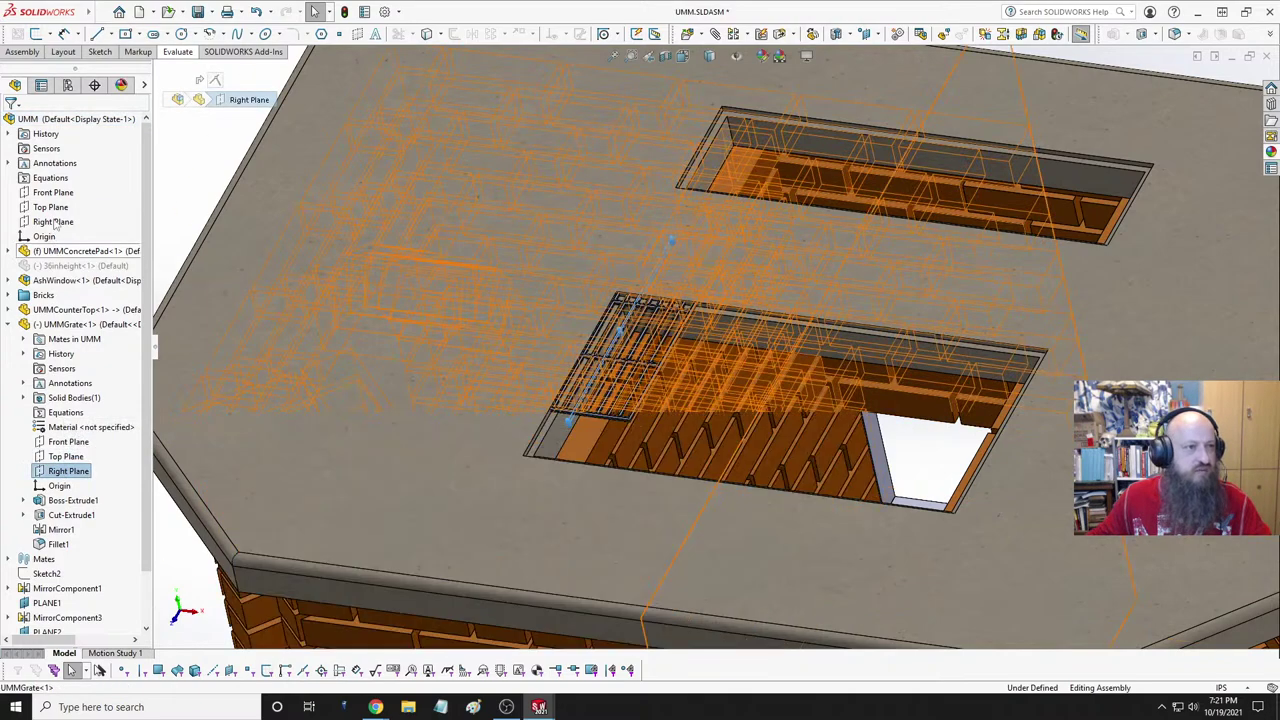
ctrl+click(62, 224)
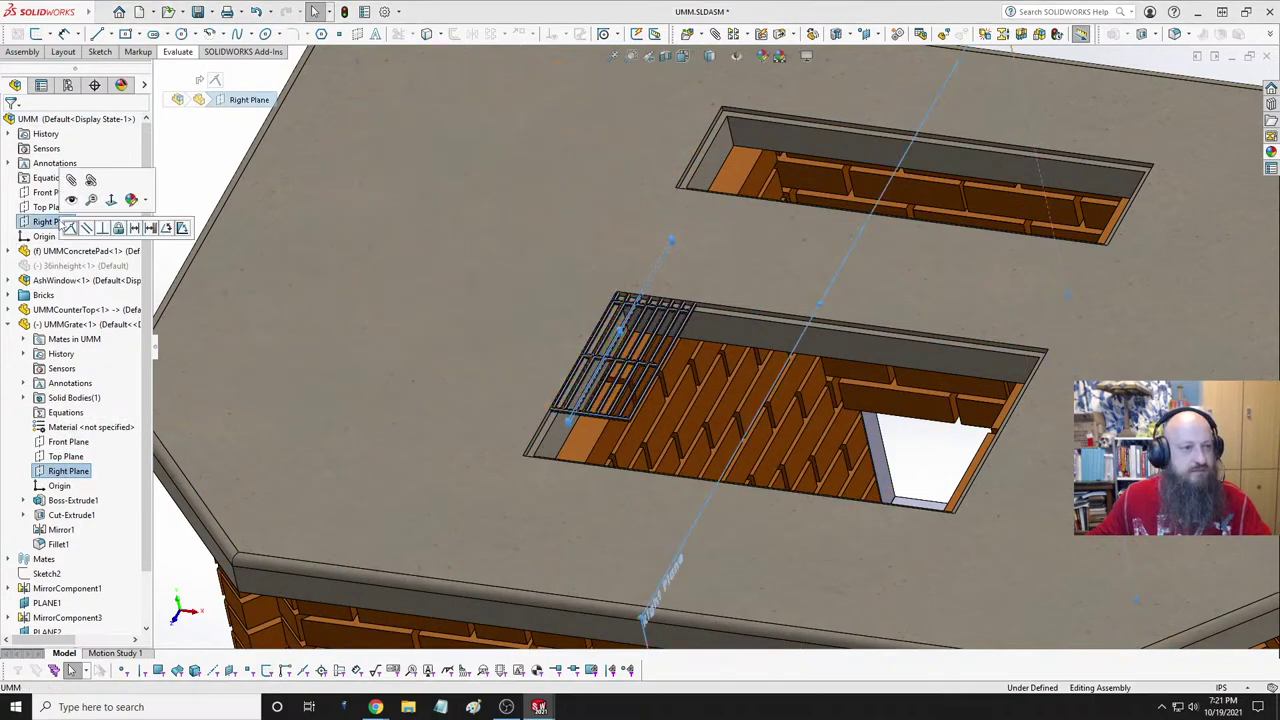
click(337, 294)
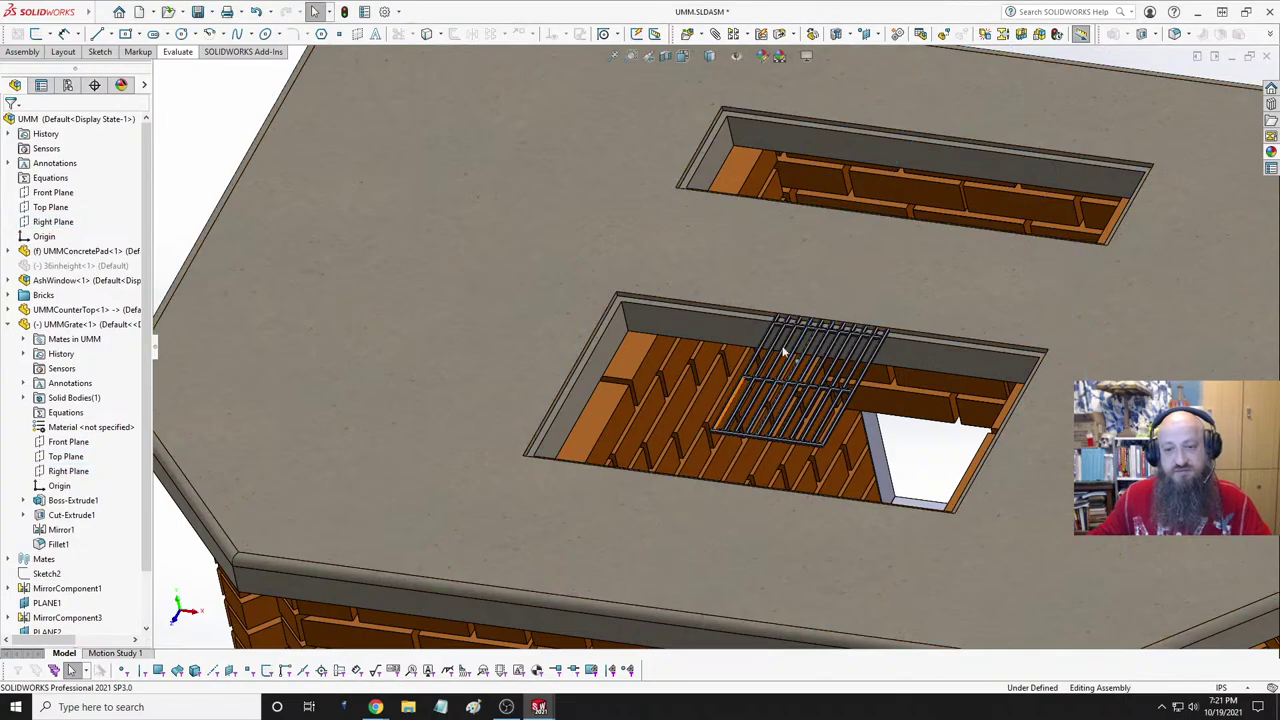
scroll(572, 330, down, 10)
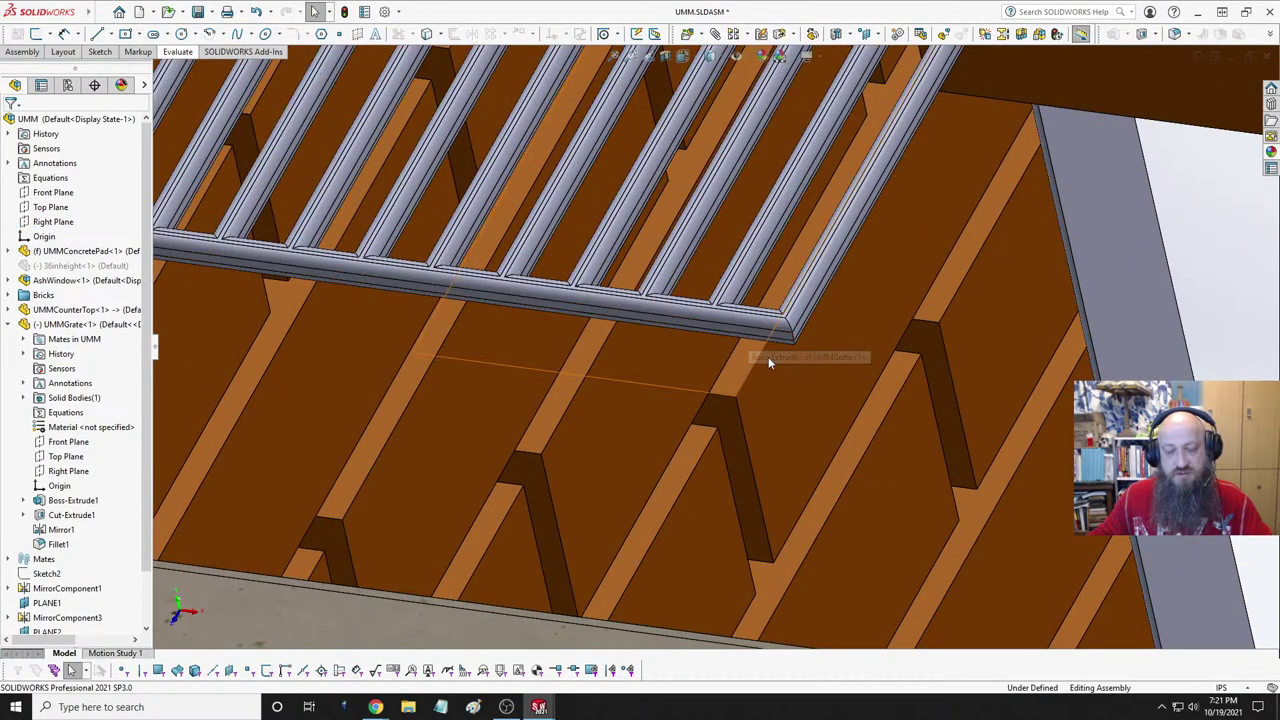
scroll(768, 358, up, 15)
scroll(768, 362, up, 8)
scroll(742, 328, down, 4)
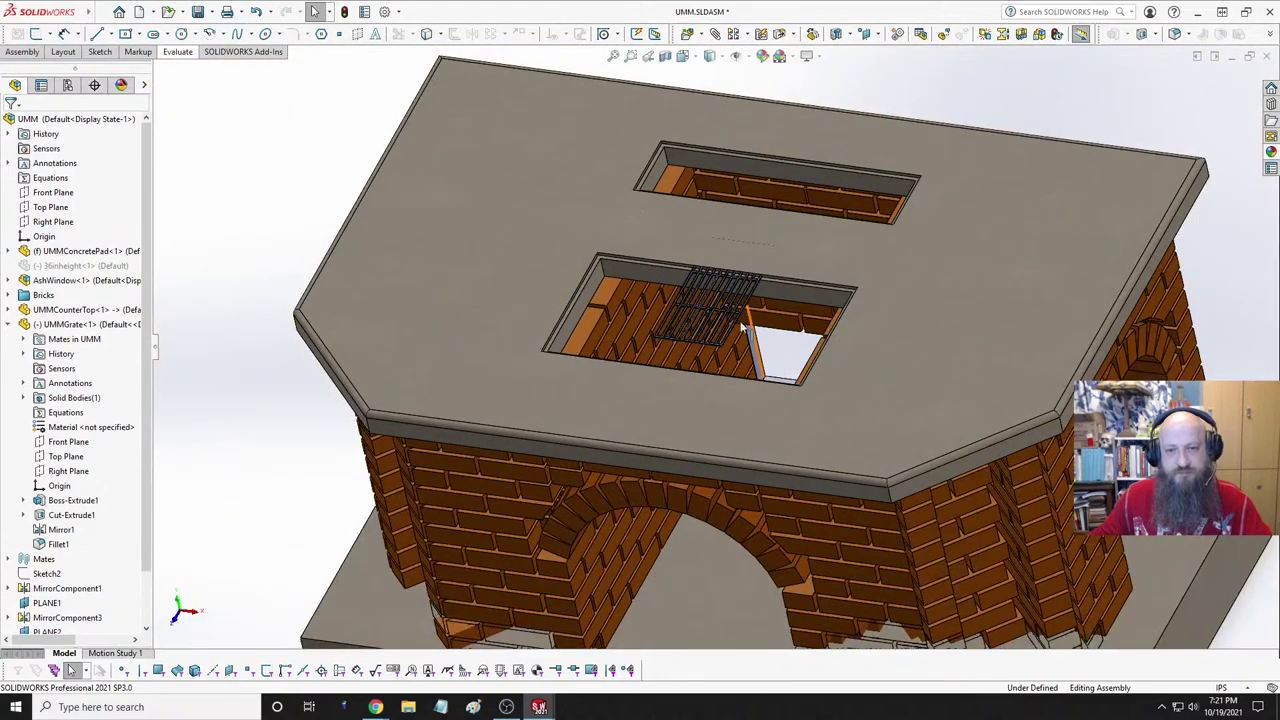
scroll(716, 358, down, 4)
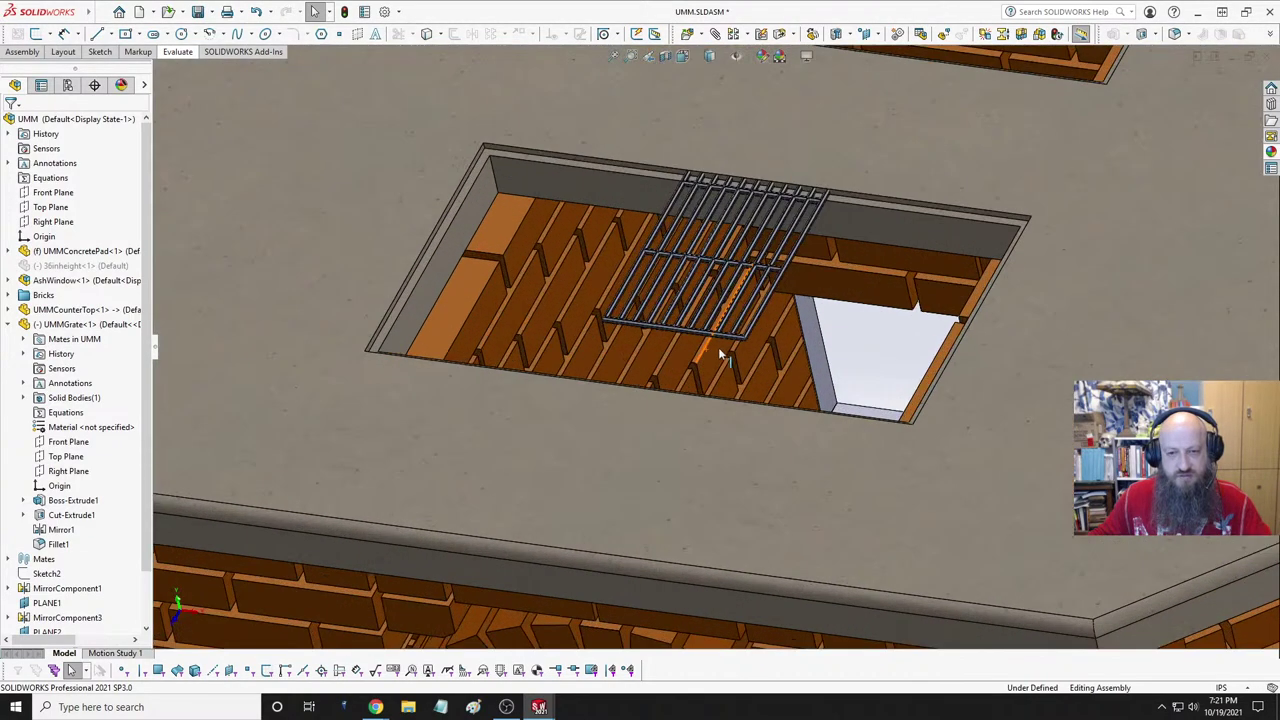
scroll(715, 340, down, 5)
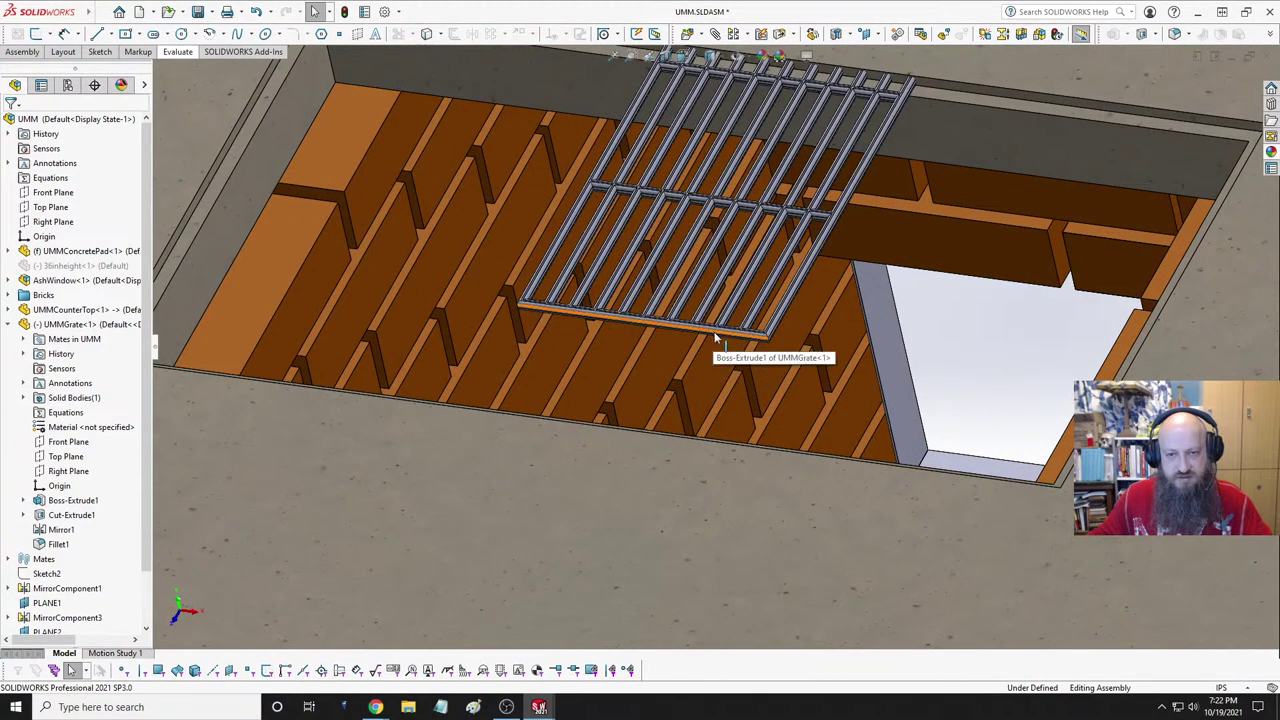
- Align the grate's edge face with the opening edge and inspect it from above
click(715, 338)
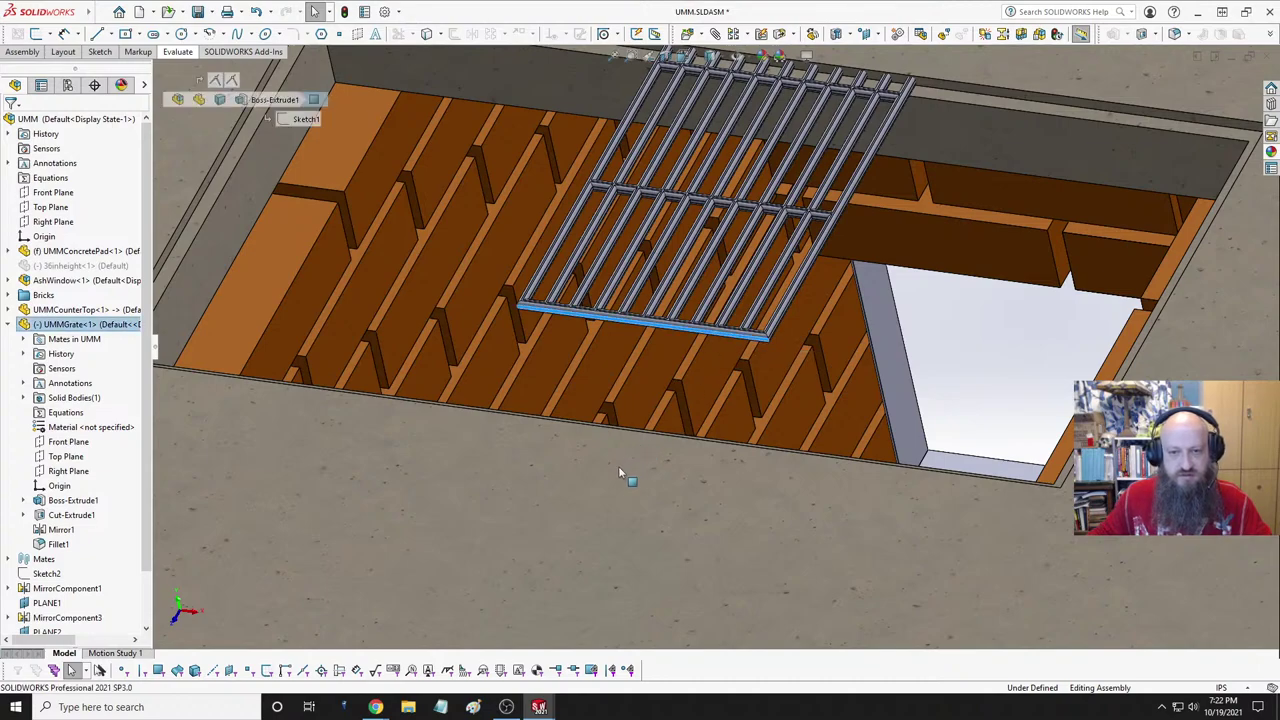
key(ctrl+z)
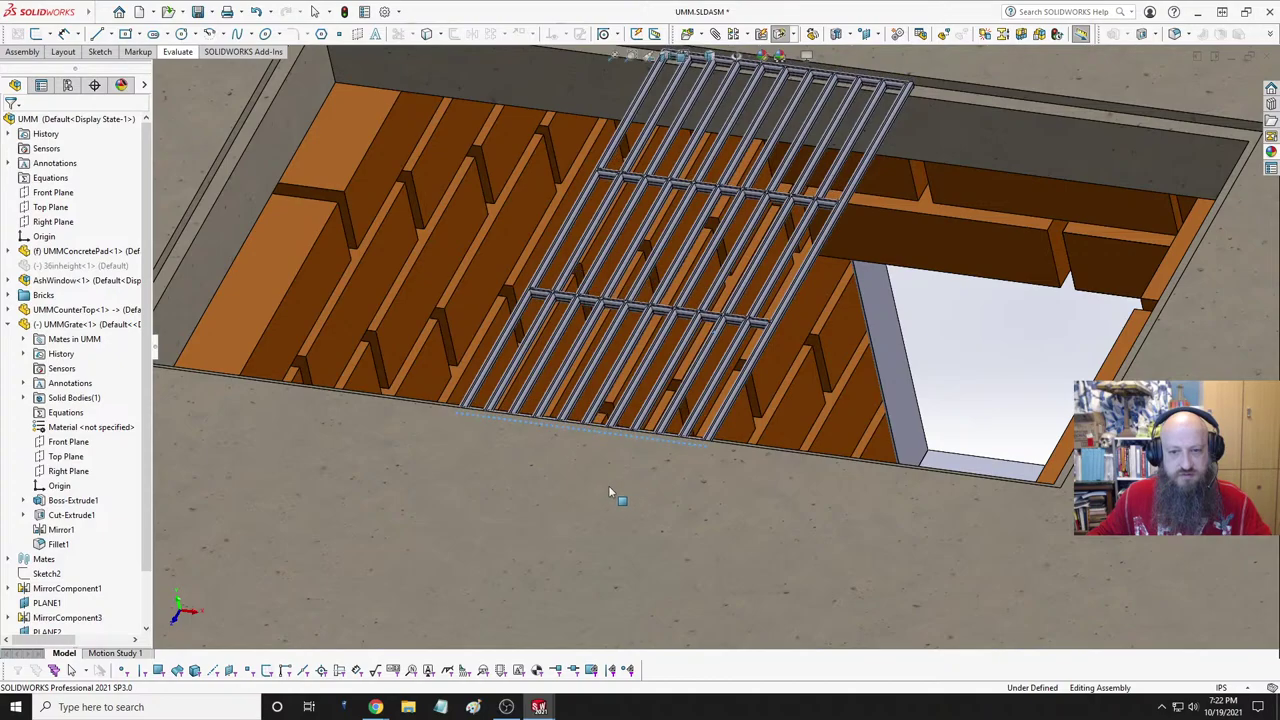
middle_drag(609, 491, 960, 314)
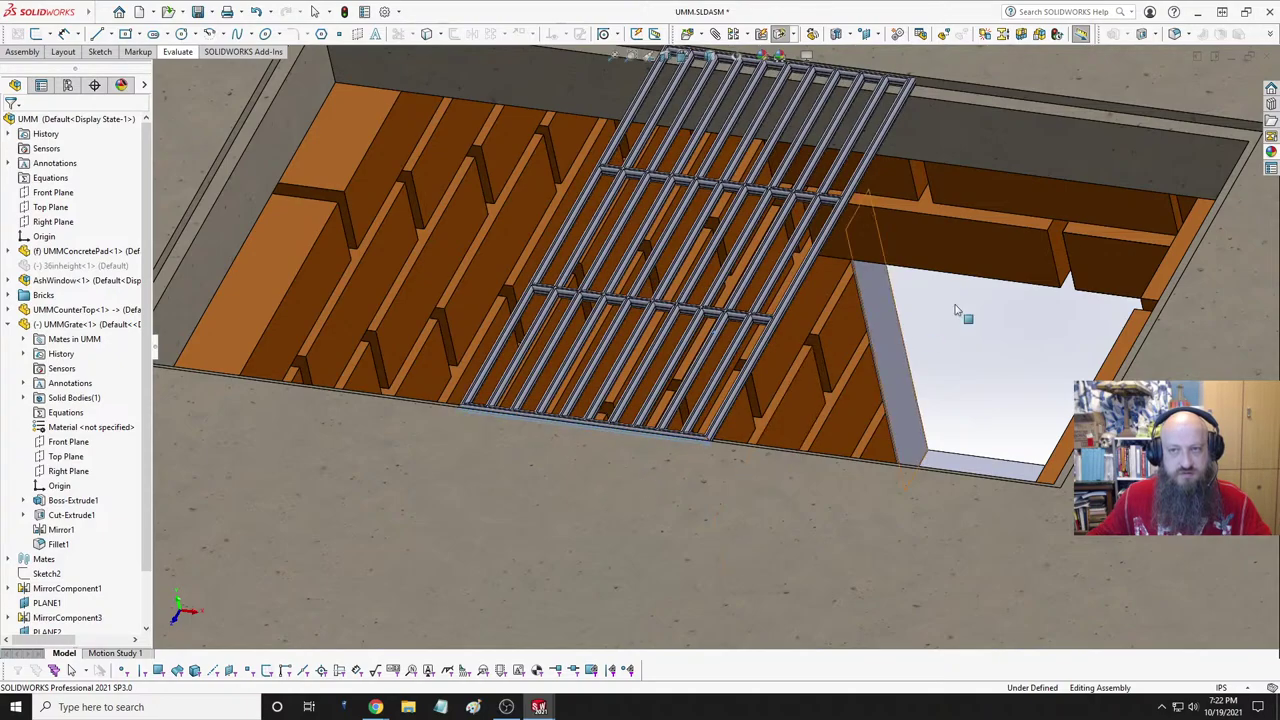
scroll(922, 262, up, 3)
scroll(831, 234, down, 8)
scroll(727, 210, up, 6)
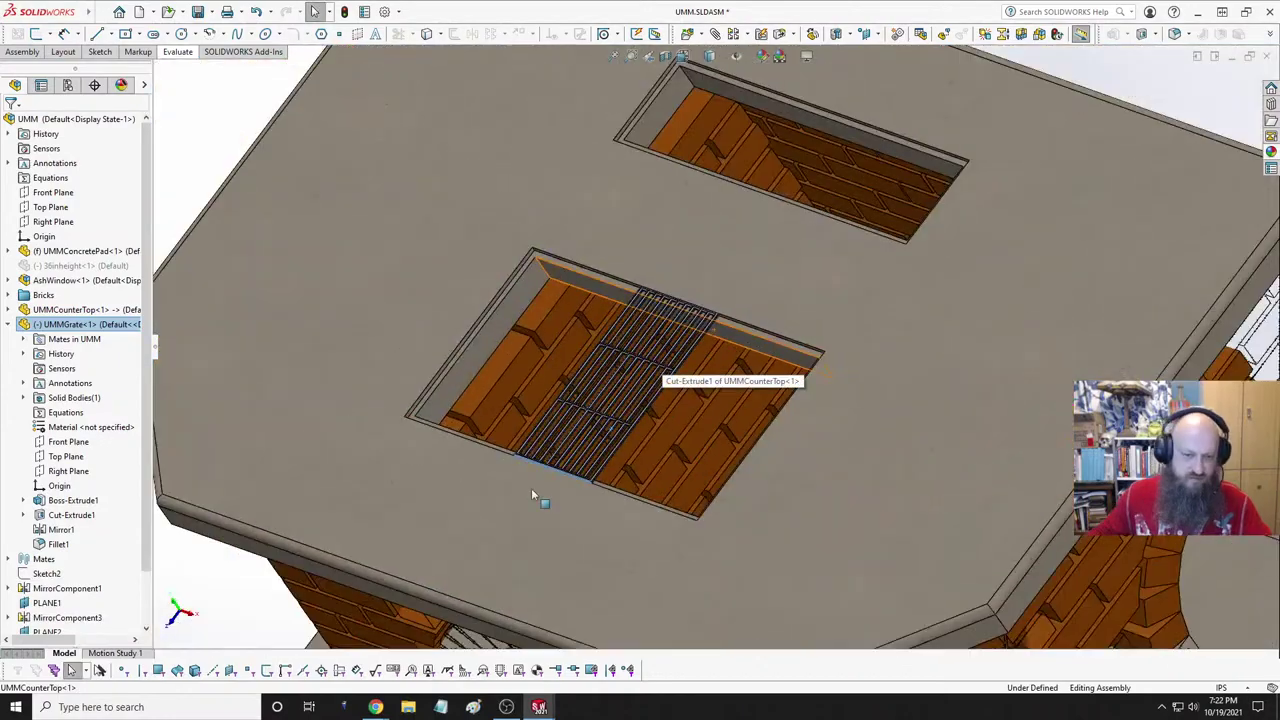
scroll(628, 398, down, 8)
middle_drag(627, 397, 993, 453)
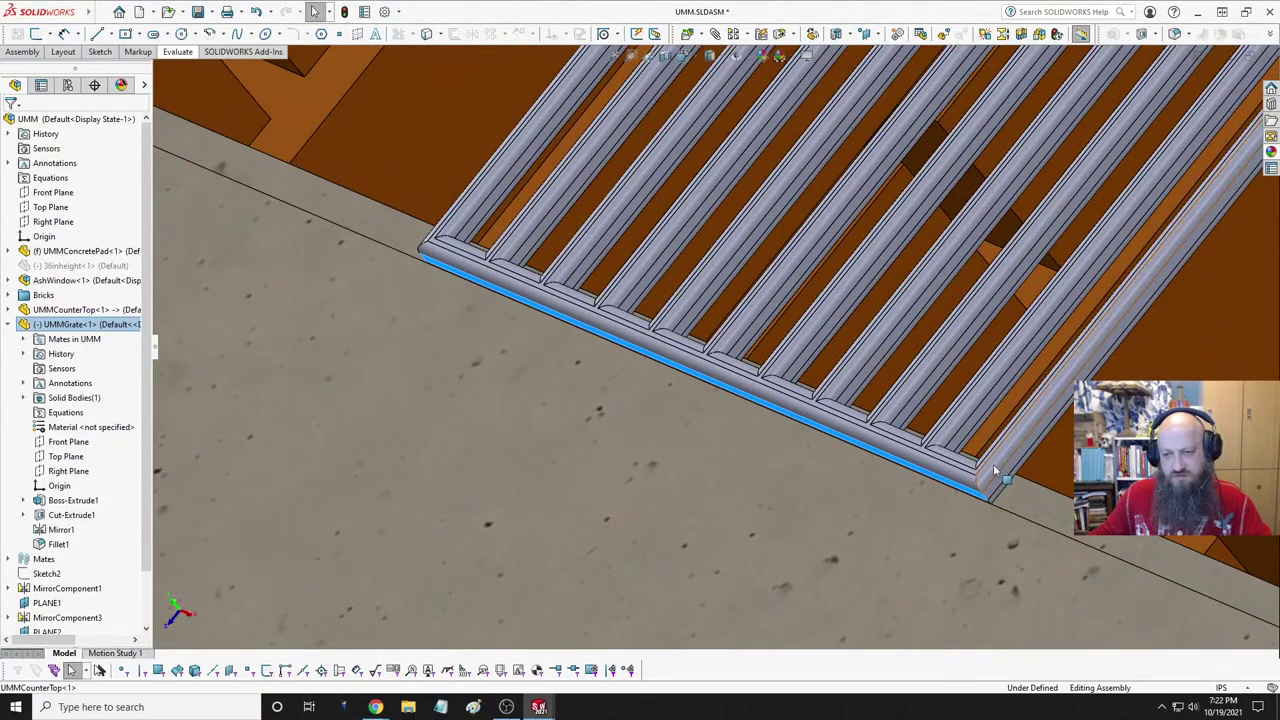
scroll(990, 483, up, 8)
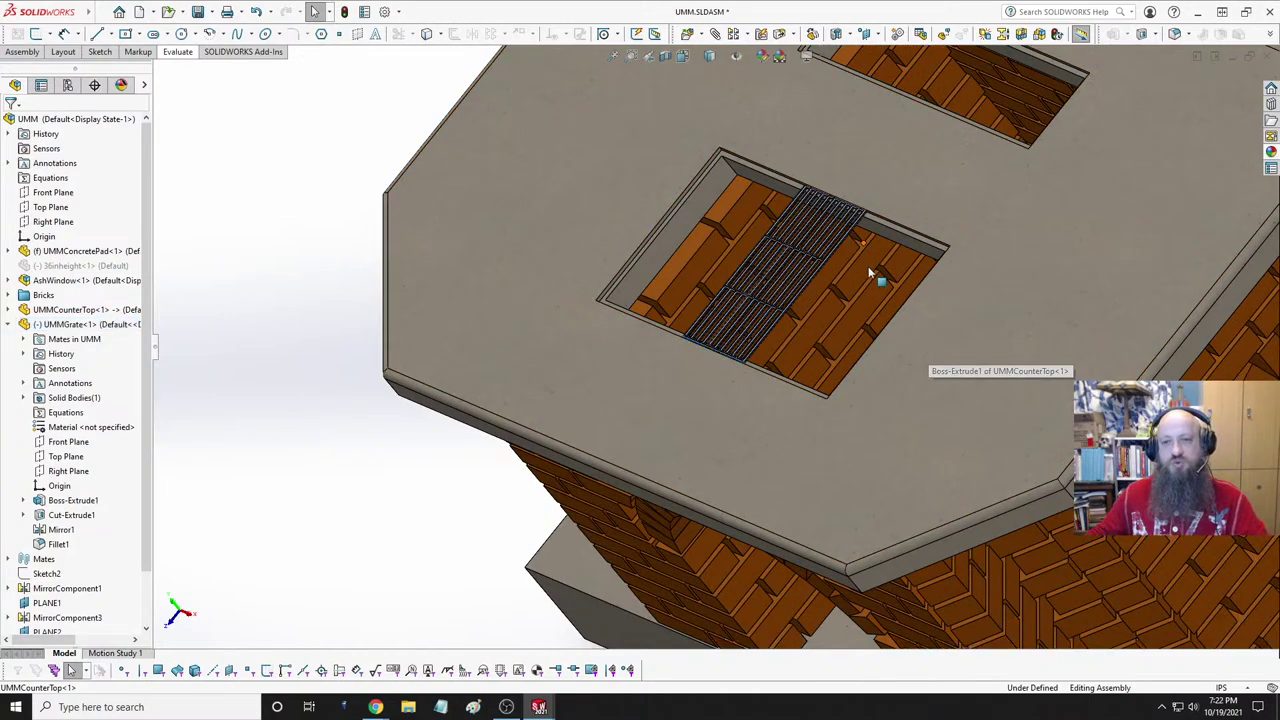
scroll(871, 286, down, 8)
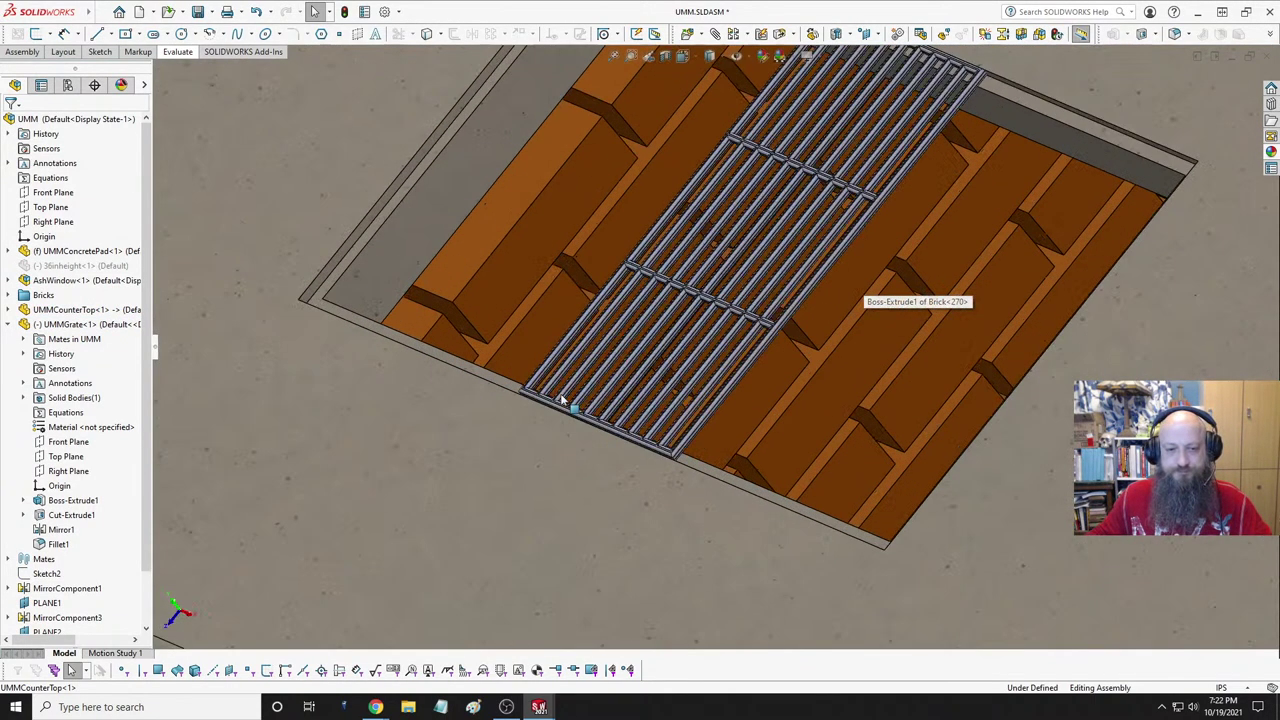
scroll(703, 446, down, 2)
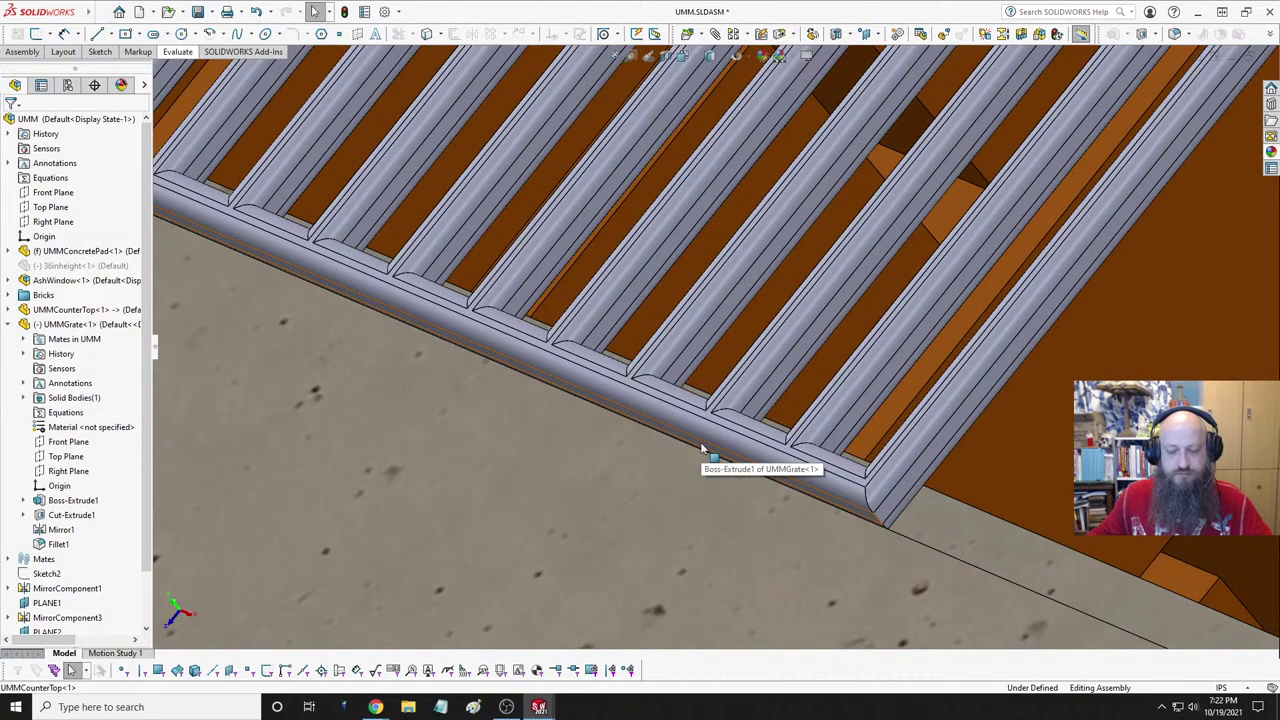
- Select the grate's long edge along the countertop opening
middle_drag(763, 458, 870, 443)
click(880, 517)
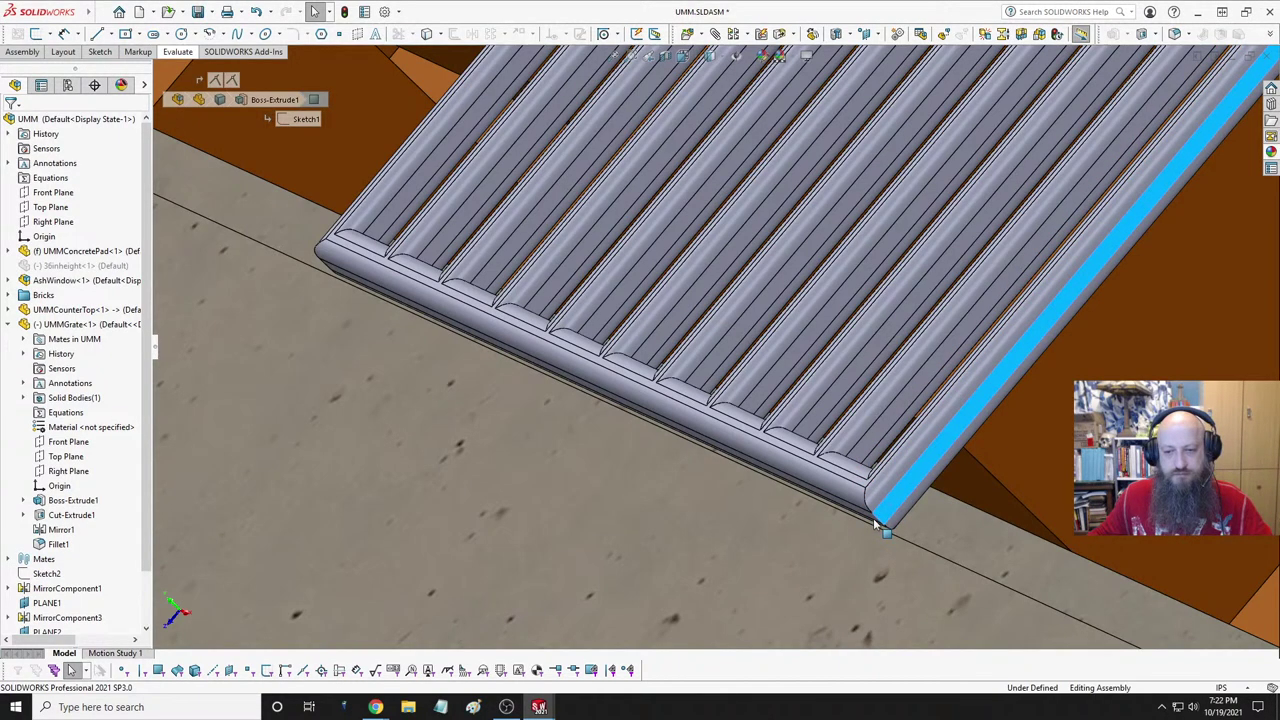
scroll(873, 522, up, 10)
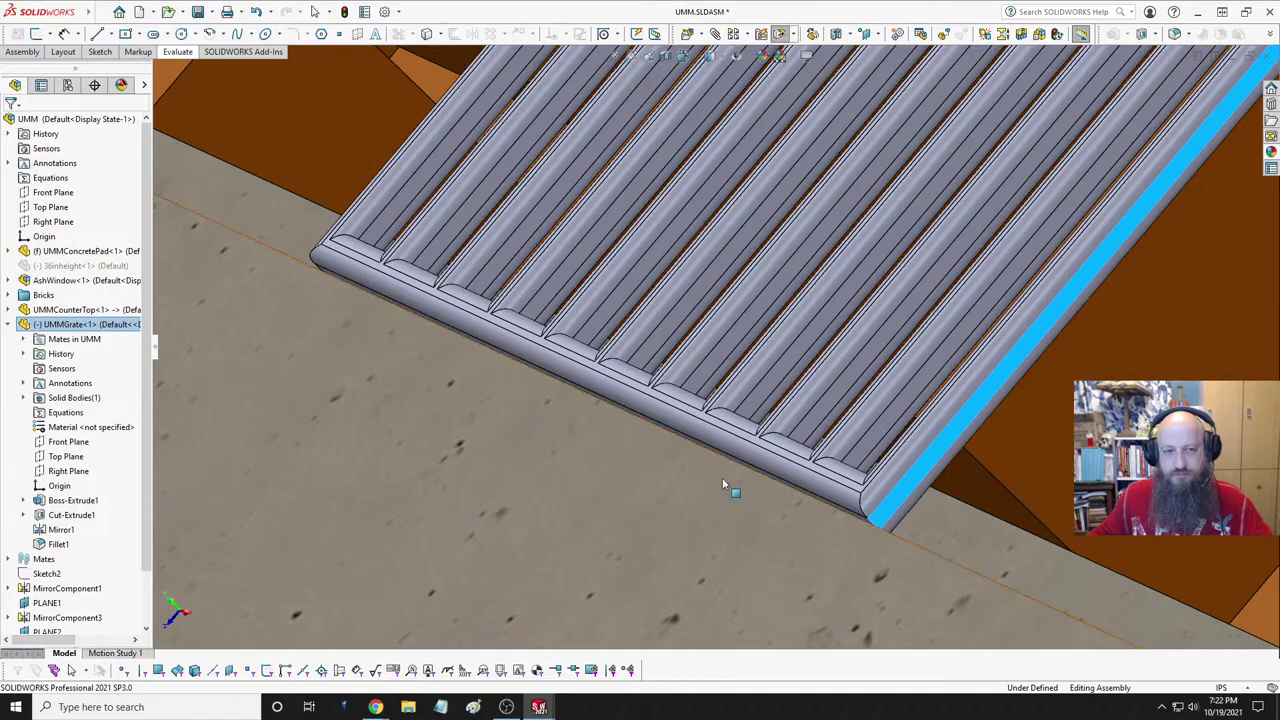
scroll(674, 363, down, 10)
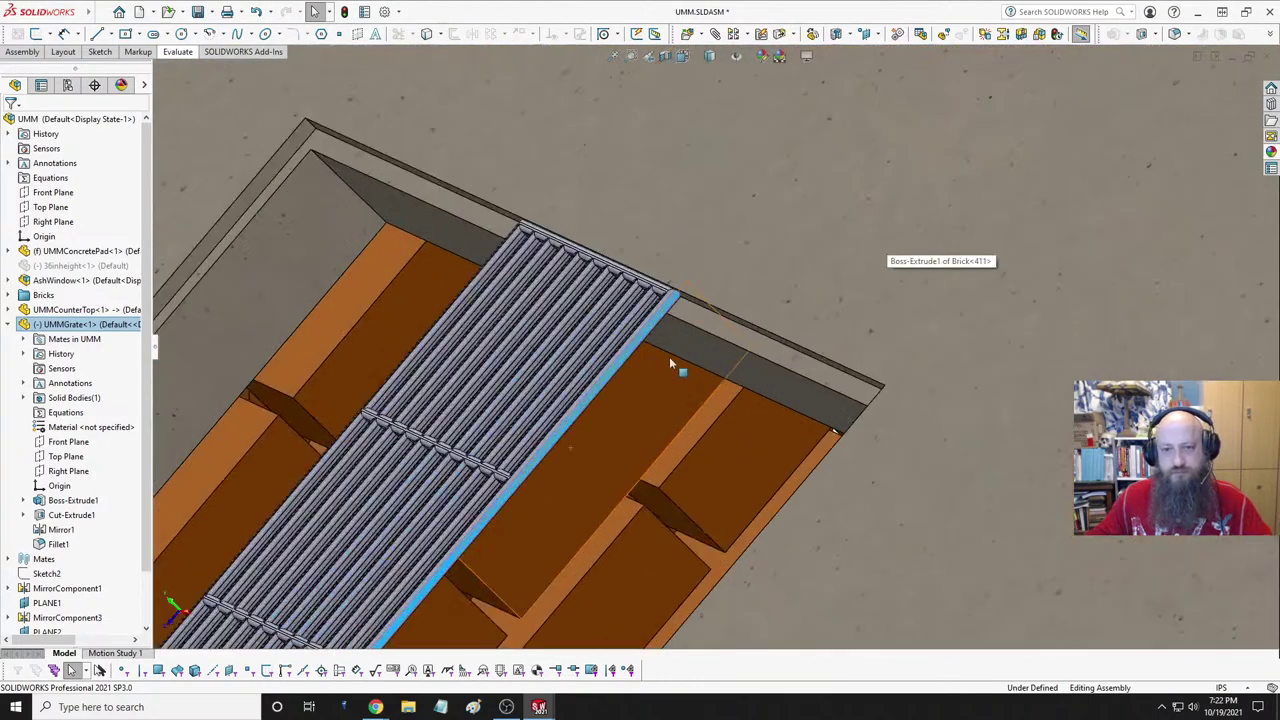
scroll(712, 166, up, 10)
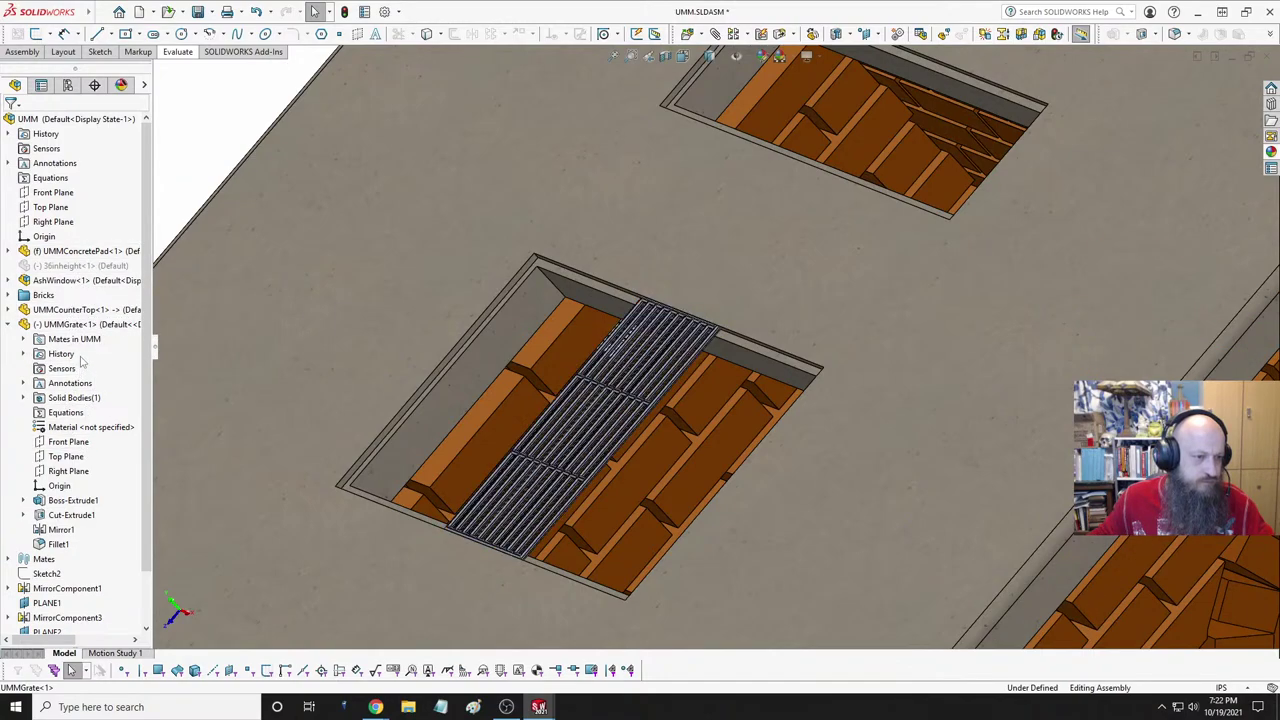
- Isolate UMMCounterTop and UMMGrate, then expand the grate's Mates in UMM list
click(66, 311)
click(61, 326)
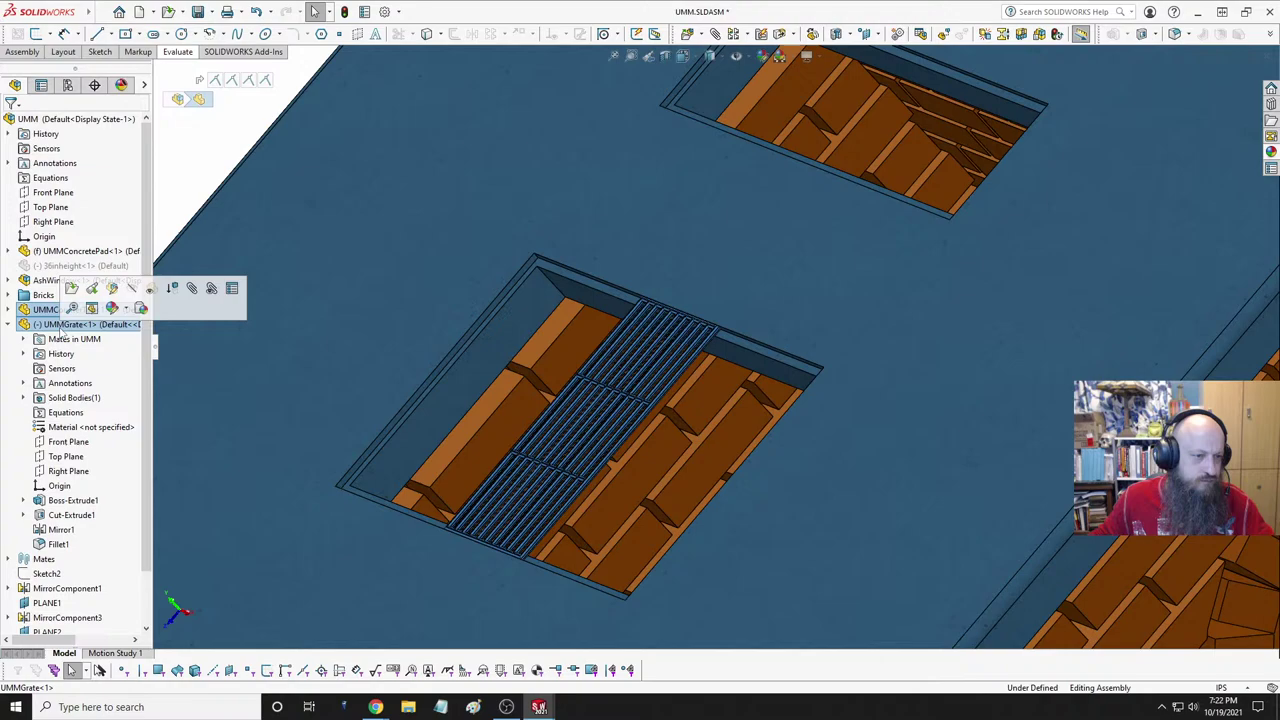
right_click(62, 334)
click(135, 404)
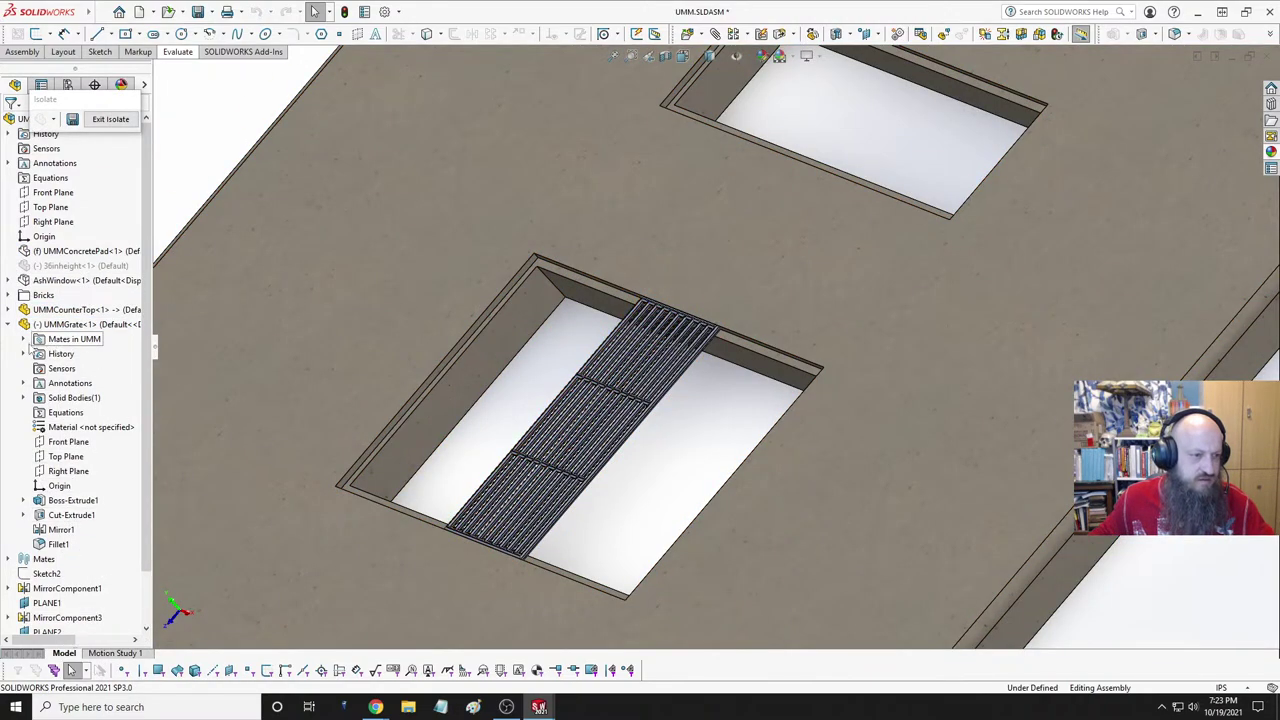
click(23, 339)
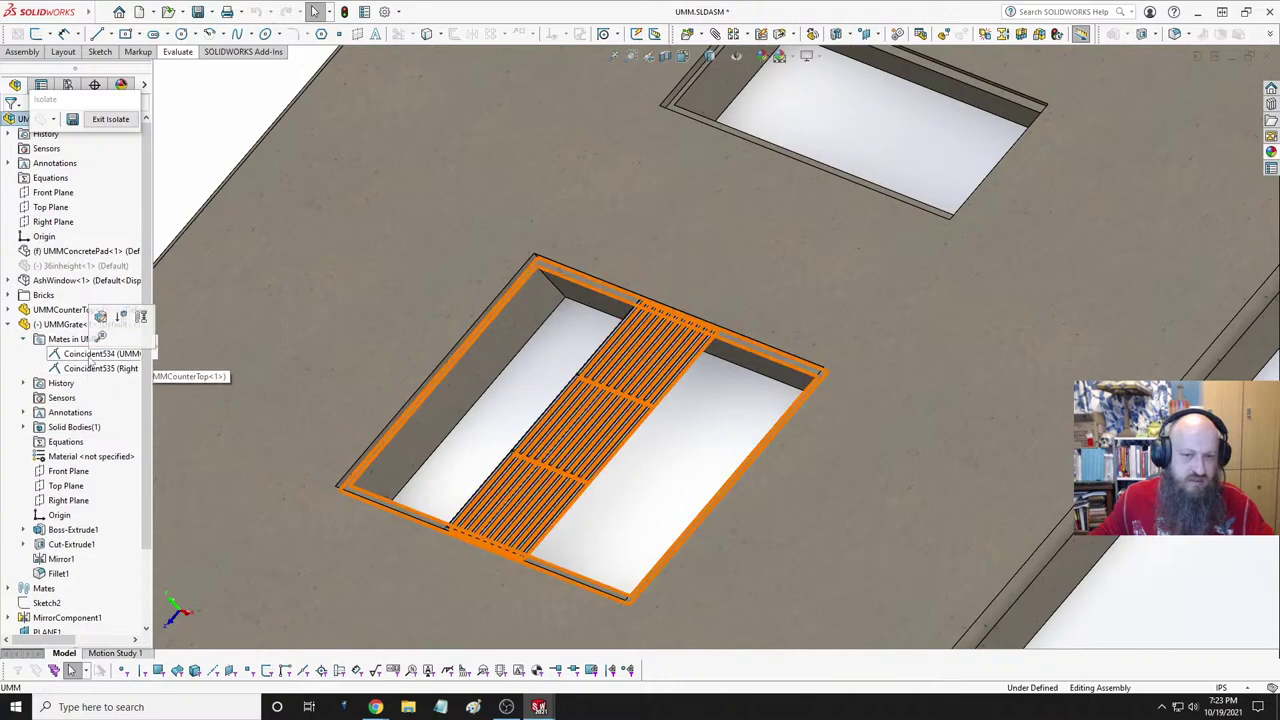
- Suppress the grate's Coincident534 mate and select a grate face to move it
click(95, 354)
click(120, 316)
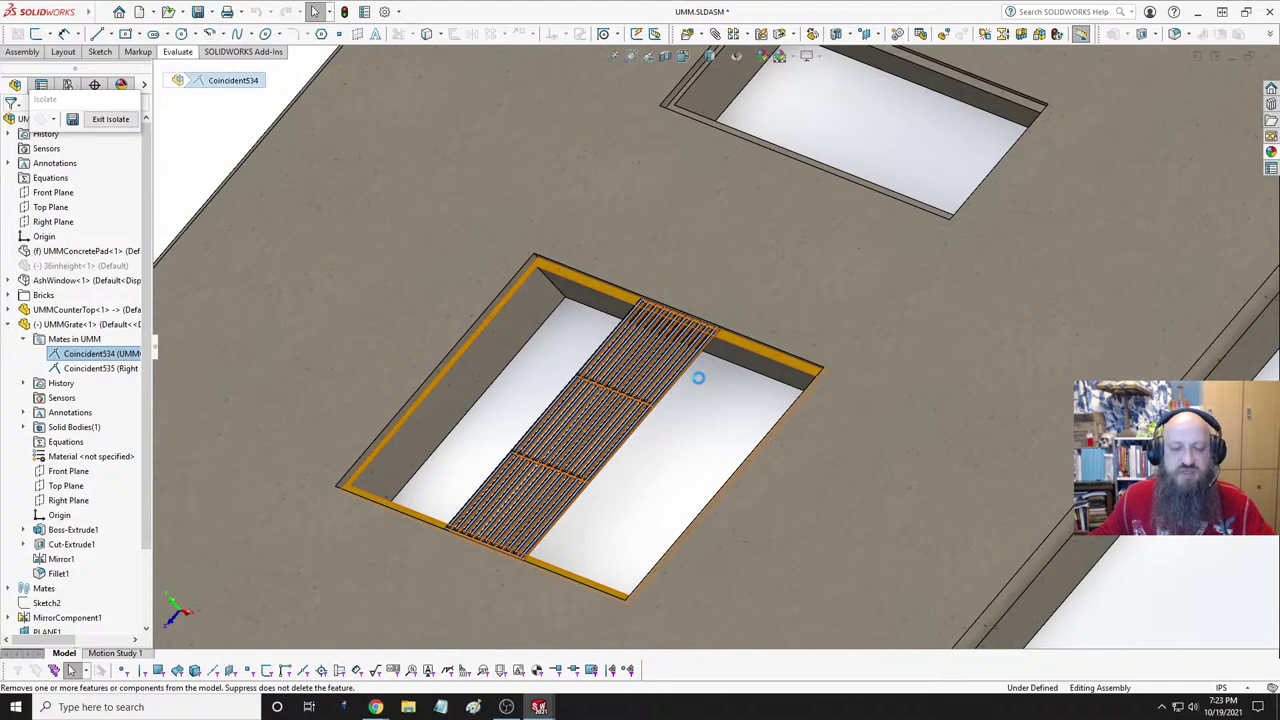
middle_drag(698, 378, 618, 390)
click(618, 390)
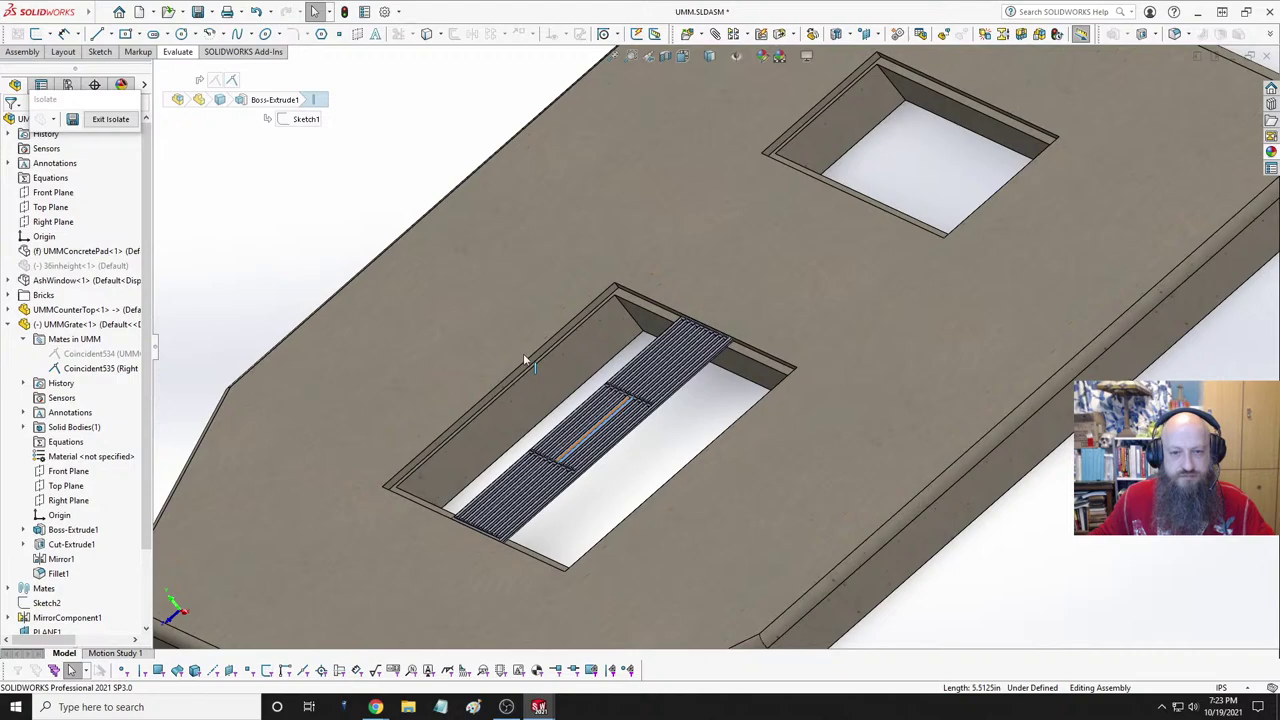
- Slide the grate into the opening and select the opening's side edges plus the grate's lower edge
drag(523, 354, 446, 299)
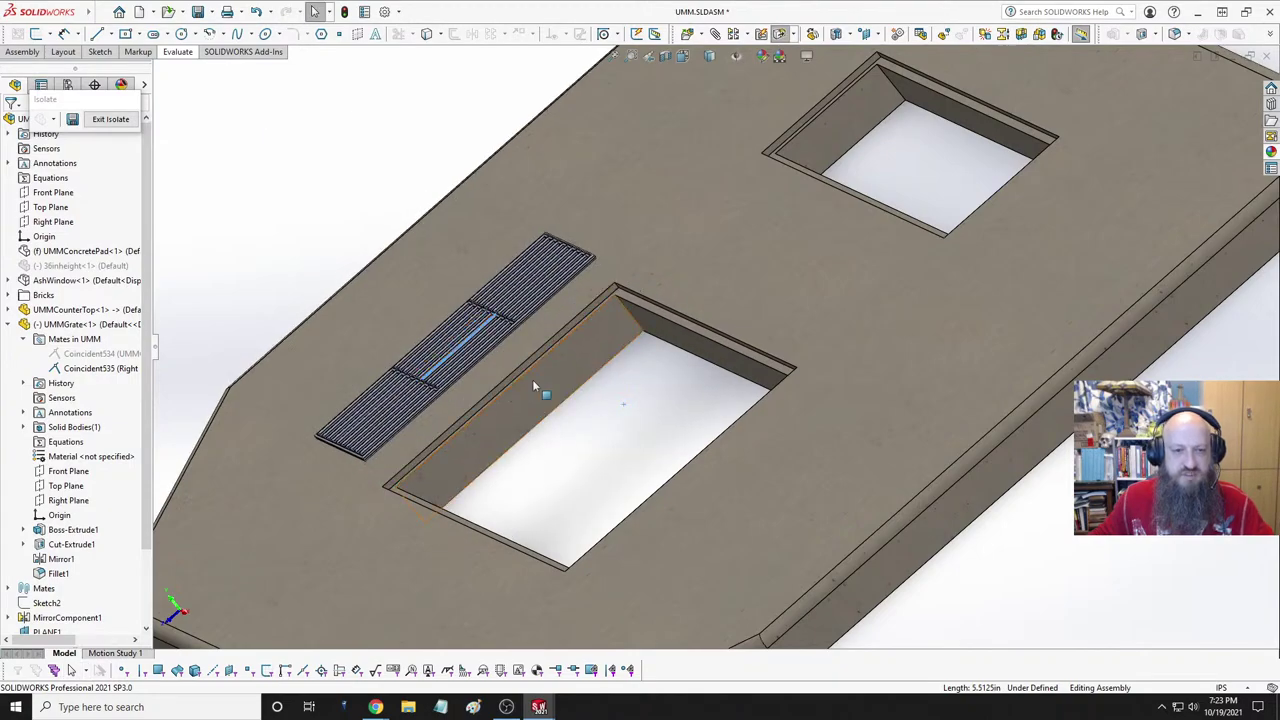
scroll(714, 343, down, 5)
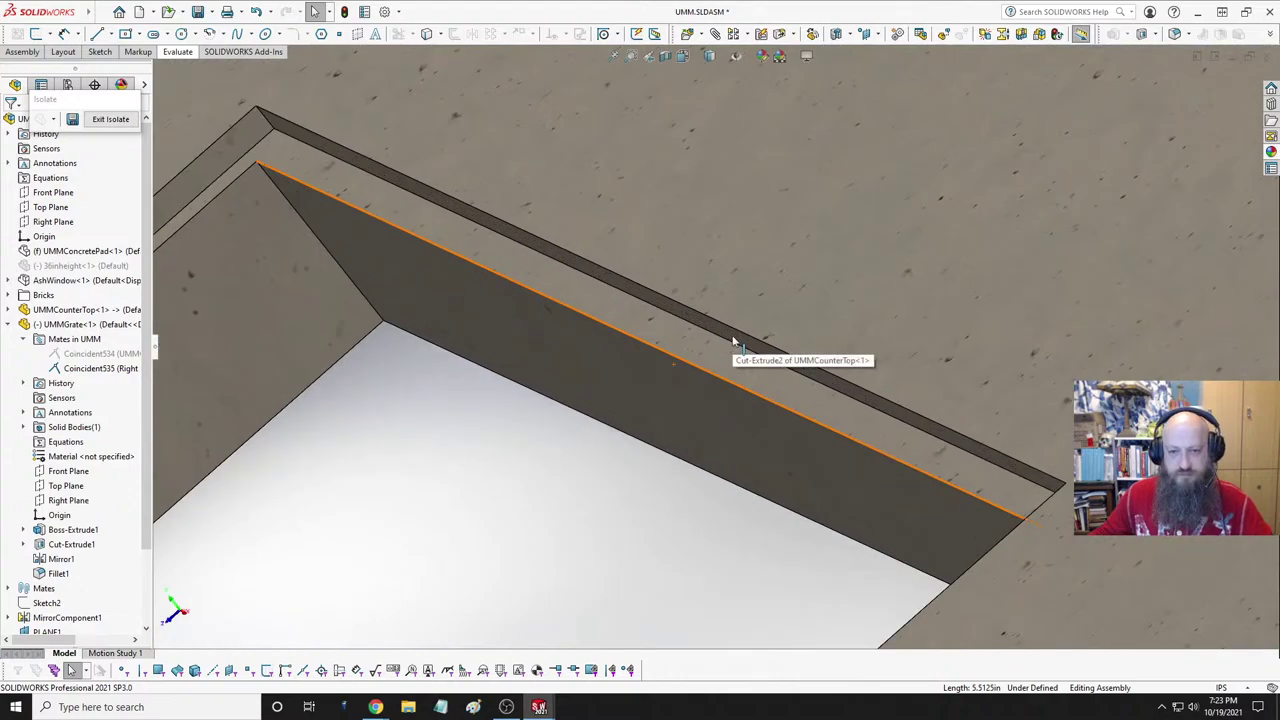
click(737, 340)
scroll(596, 429, up, 5)
middle_drag(596, 429, 513, 502)
click(491, 483)
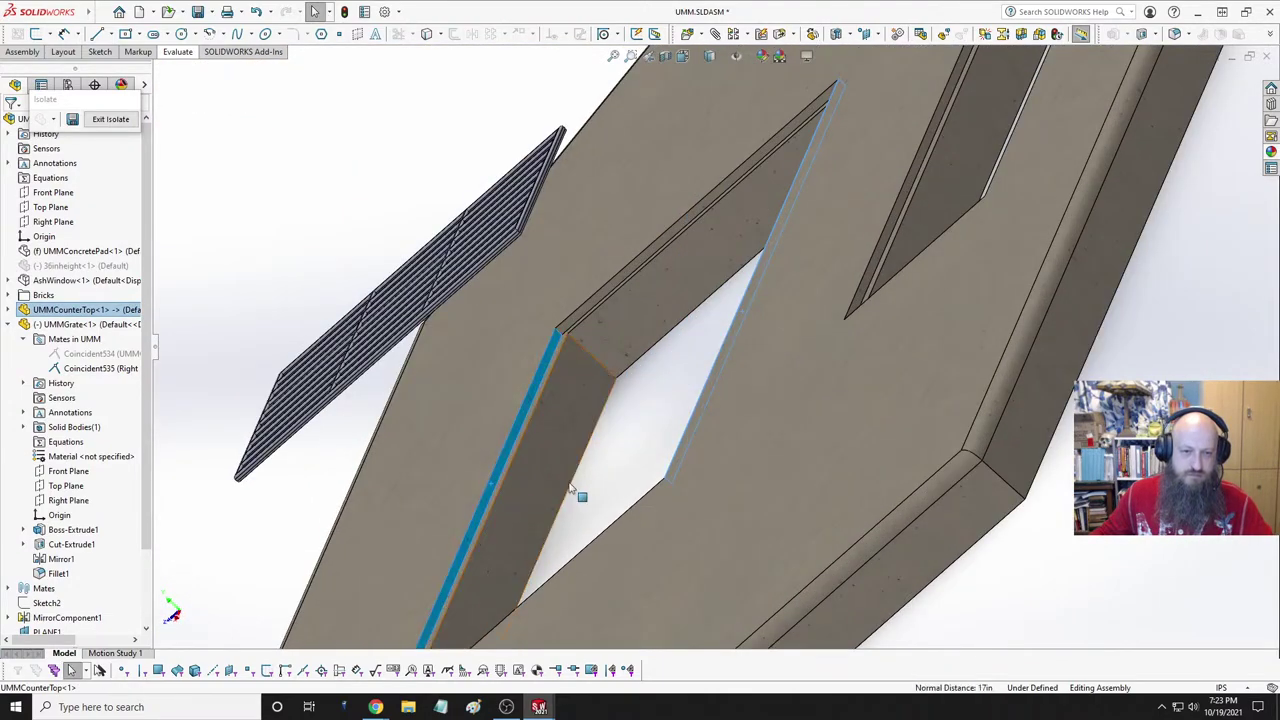
scroll(576, 215, down, 5)
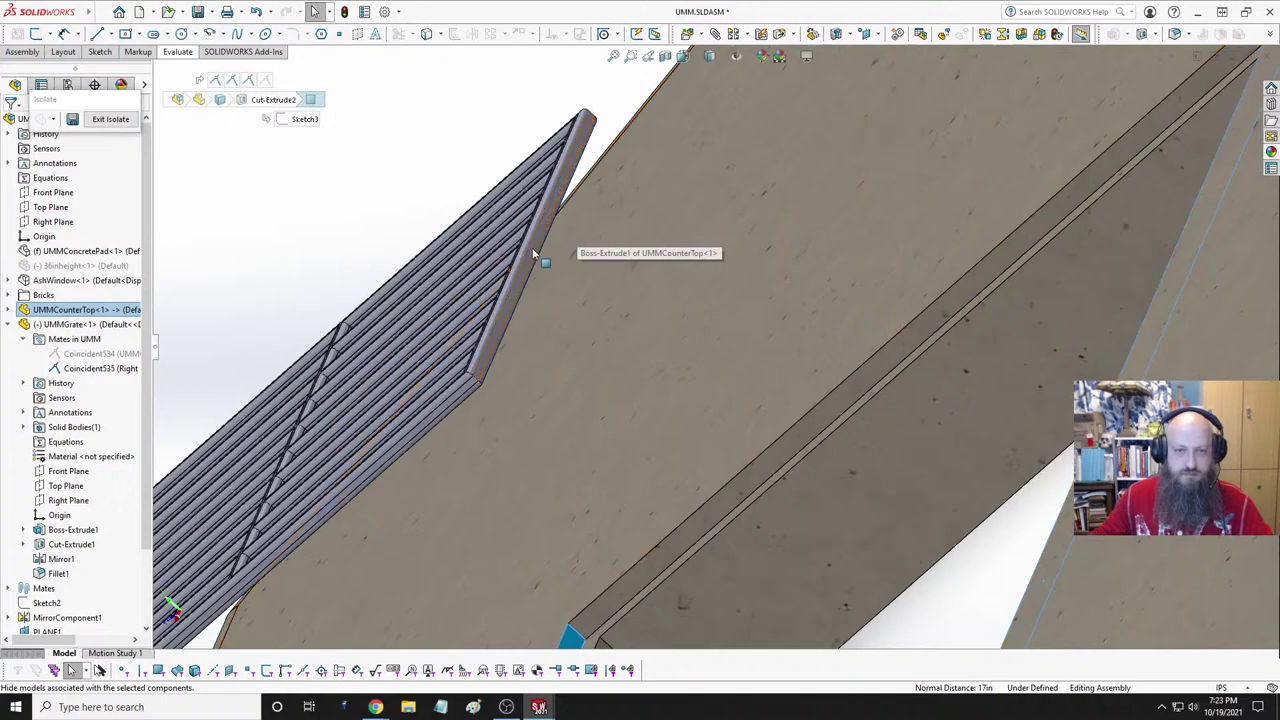
scroll(528, 370, up, 5)
middle_drag(528, 370, 548, 258)
scroll(486, 415, down, 3)
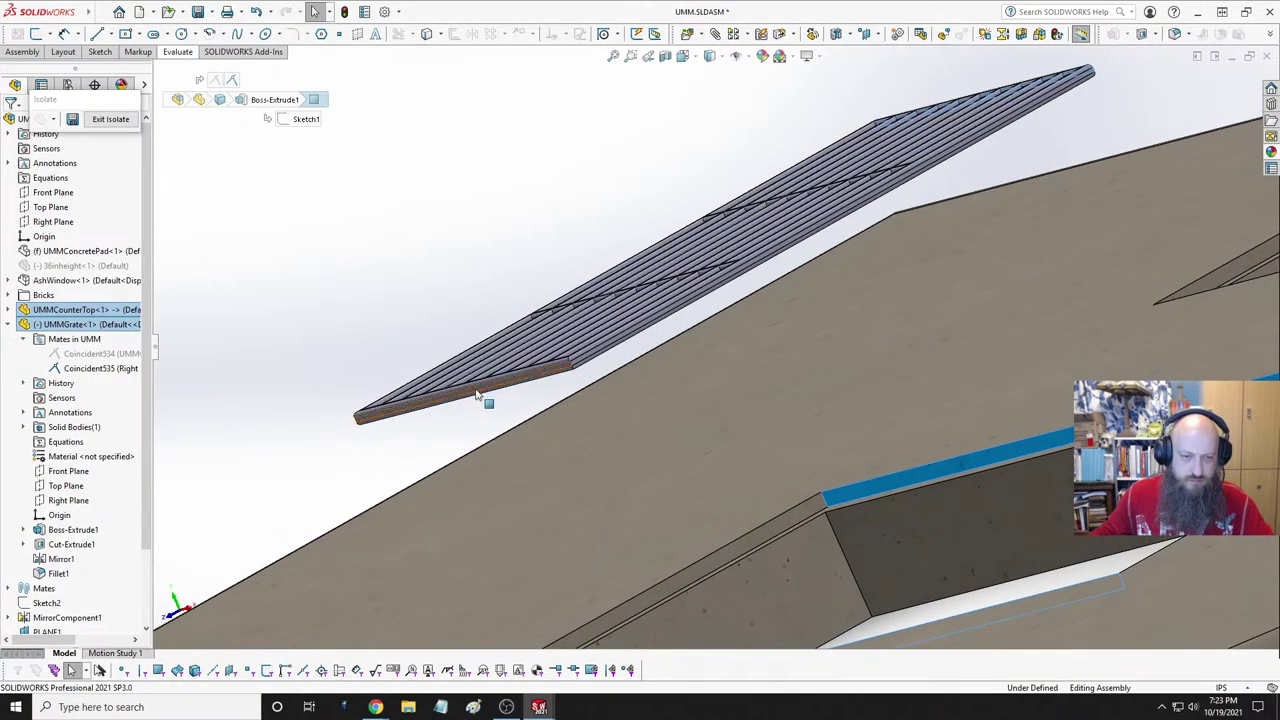
click(478, 393)
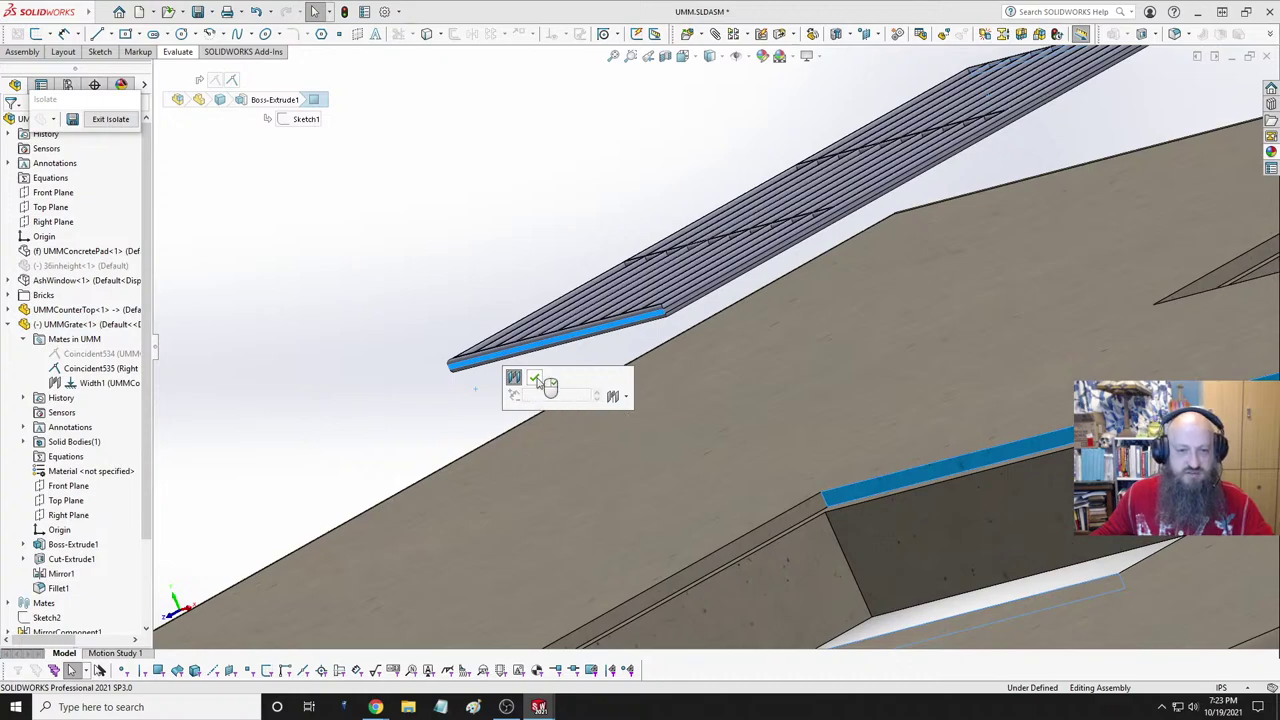
- Accept the Width mate centering the grate, then inspect Coincident534's connected faces
click(534, 377)
click(100, 353)
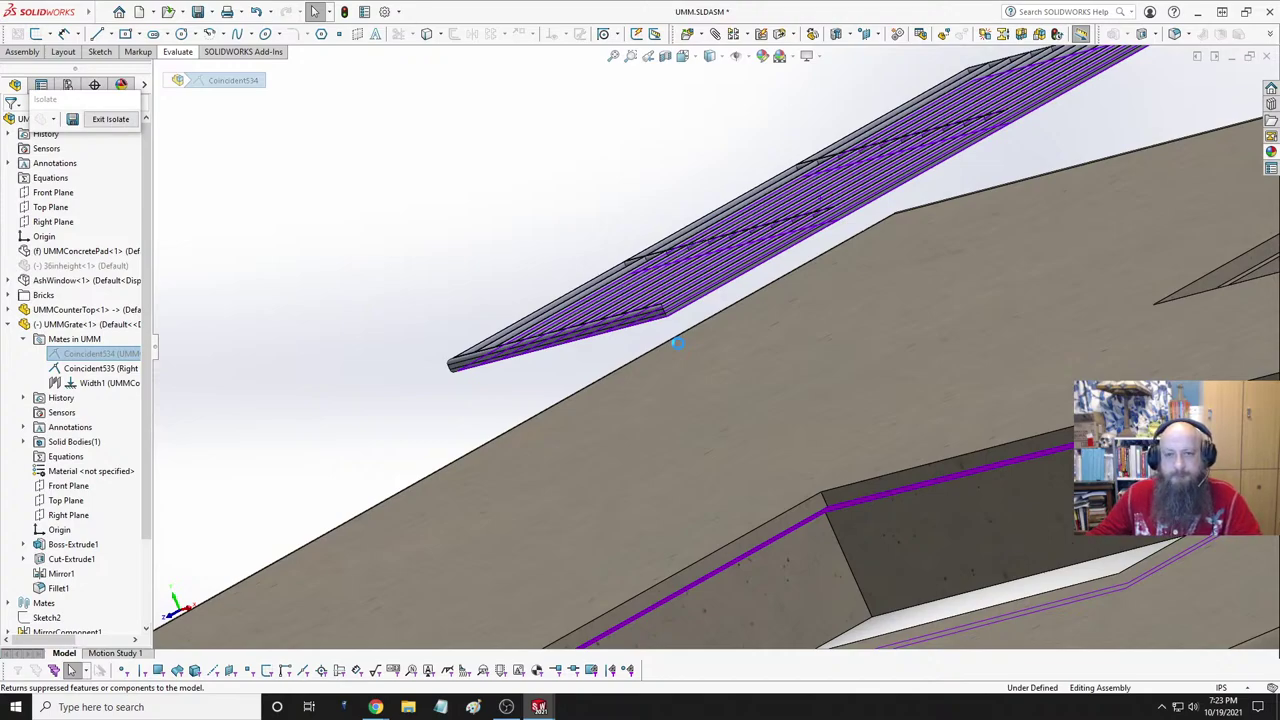
key(Escape)
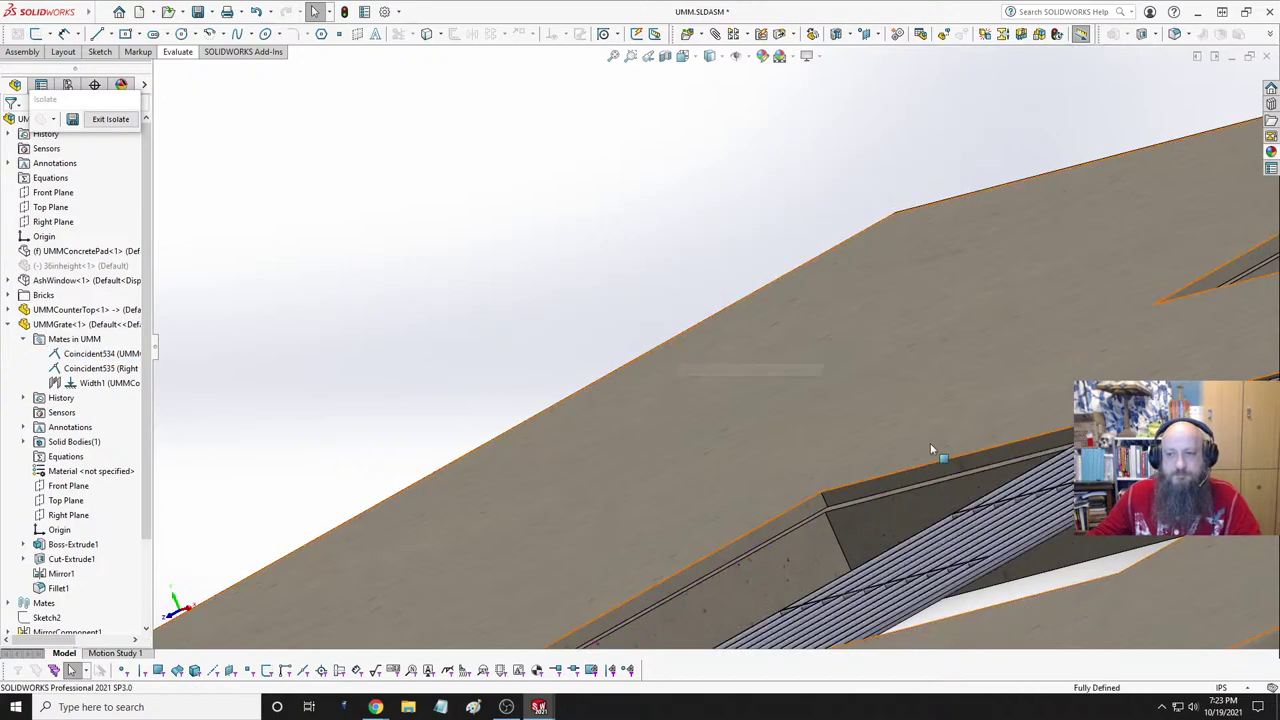
scroll(930, 443, up, 5)
middle_drag(926, 400, 921, 468)
scroll(850, 380, up, 3)
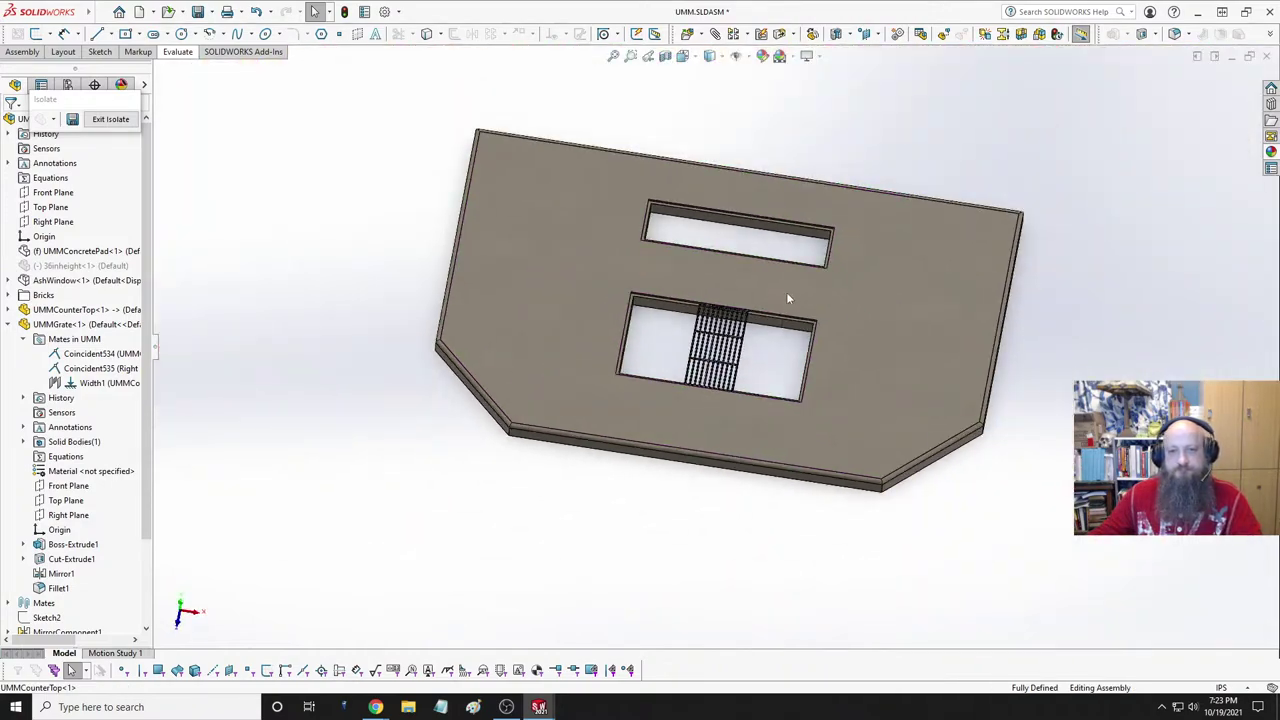
scroll(786, 292, down, 5)
middle_drag(685, 355, 656, 407)
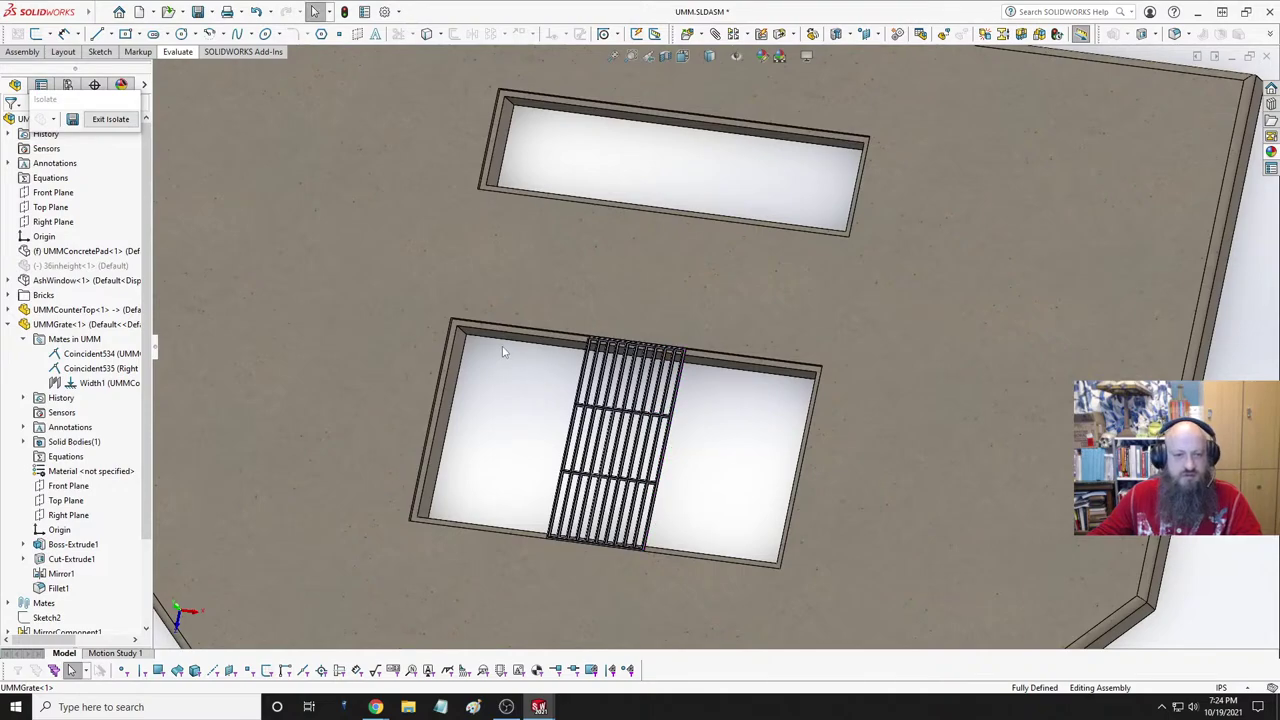
scroll(505, 353, down, 4)
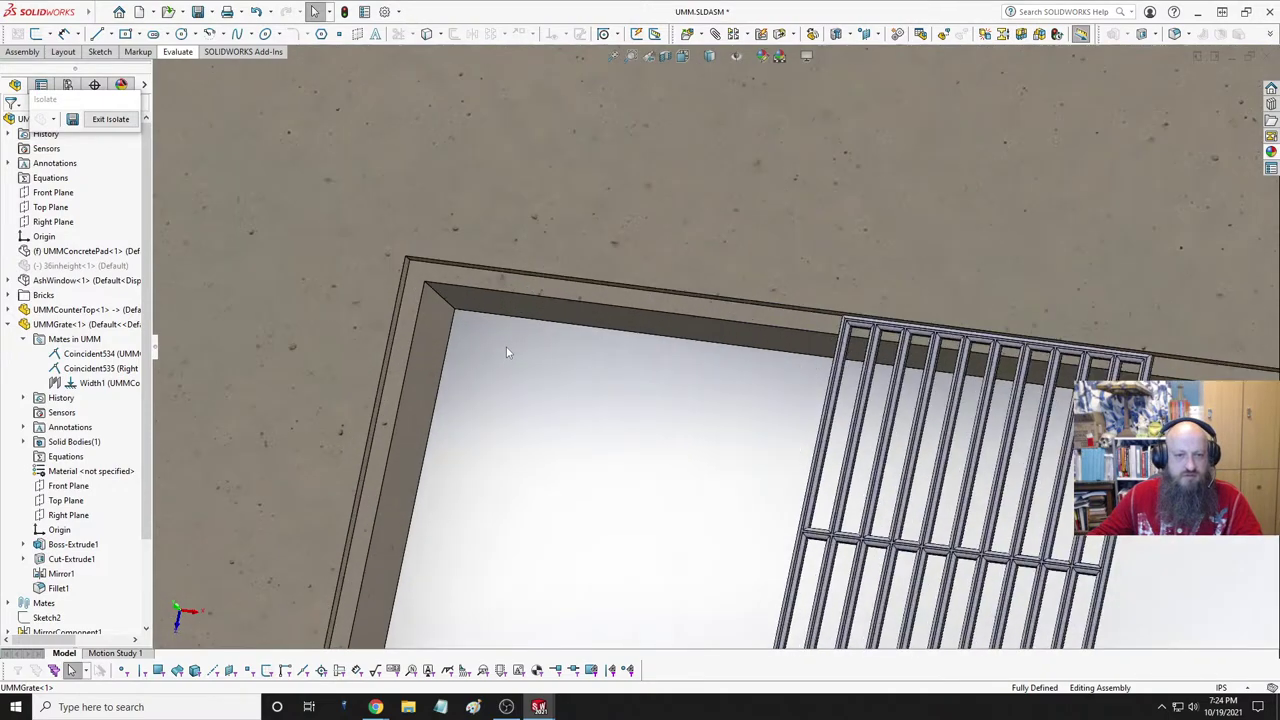
click(430, 262)
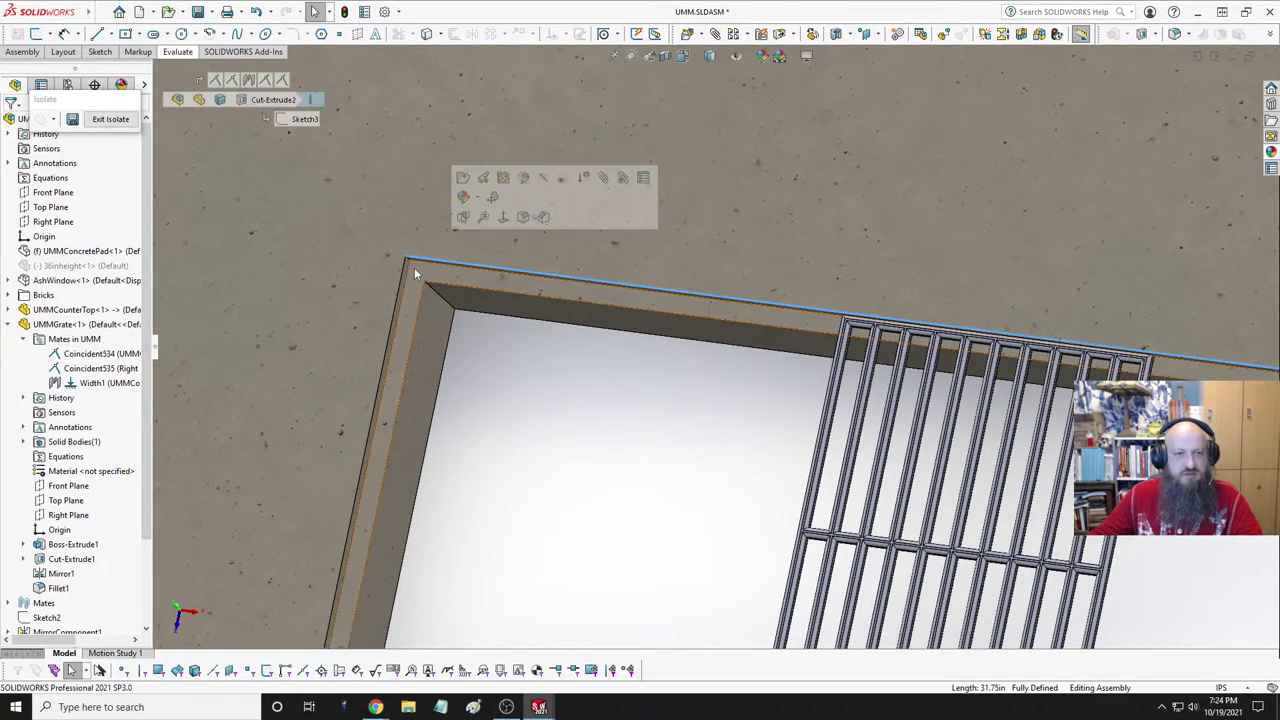
click(176, 51)
click(91, 70)
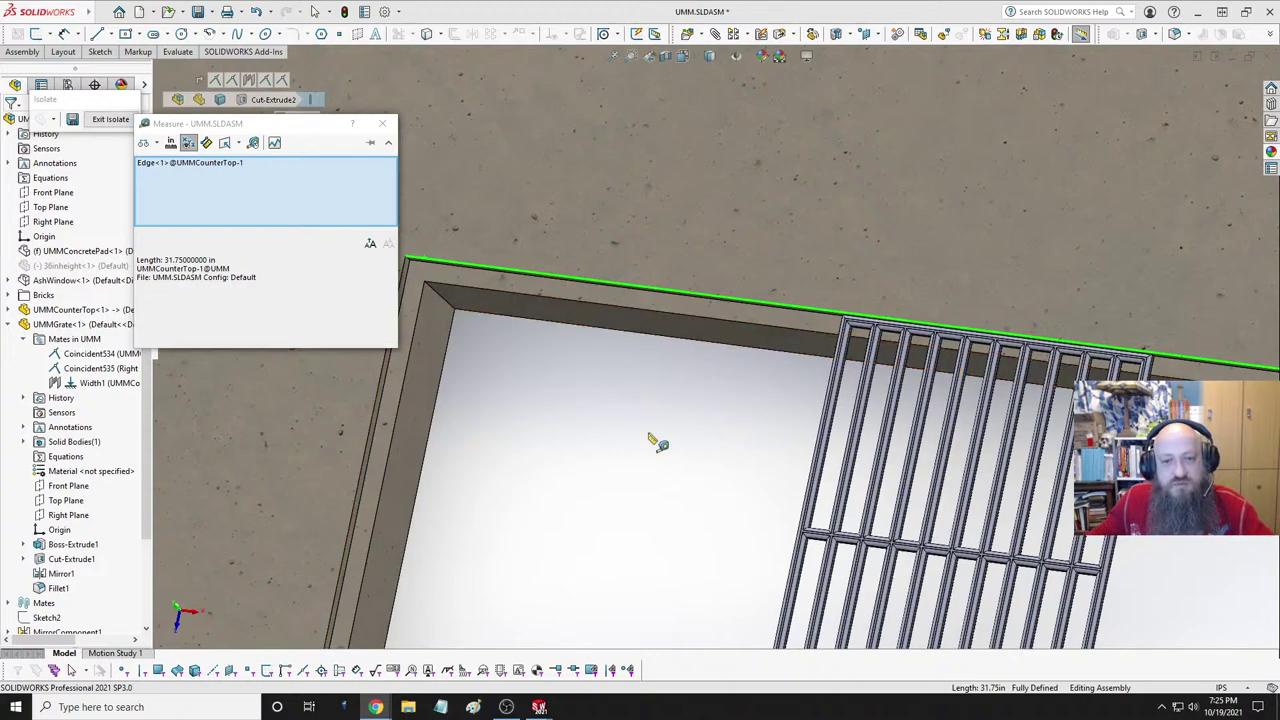
scroll(654, 440, up, 4)
key(Escape)
- Copy the grate up to the countertop's top edge and rotate the copy
scroll(654, 436, up, 5)
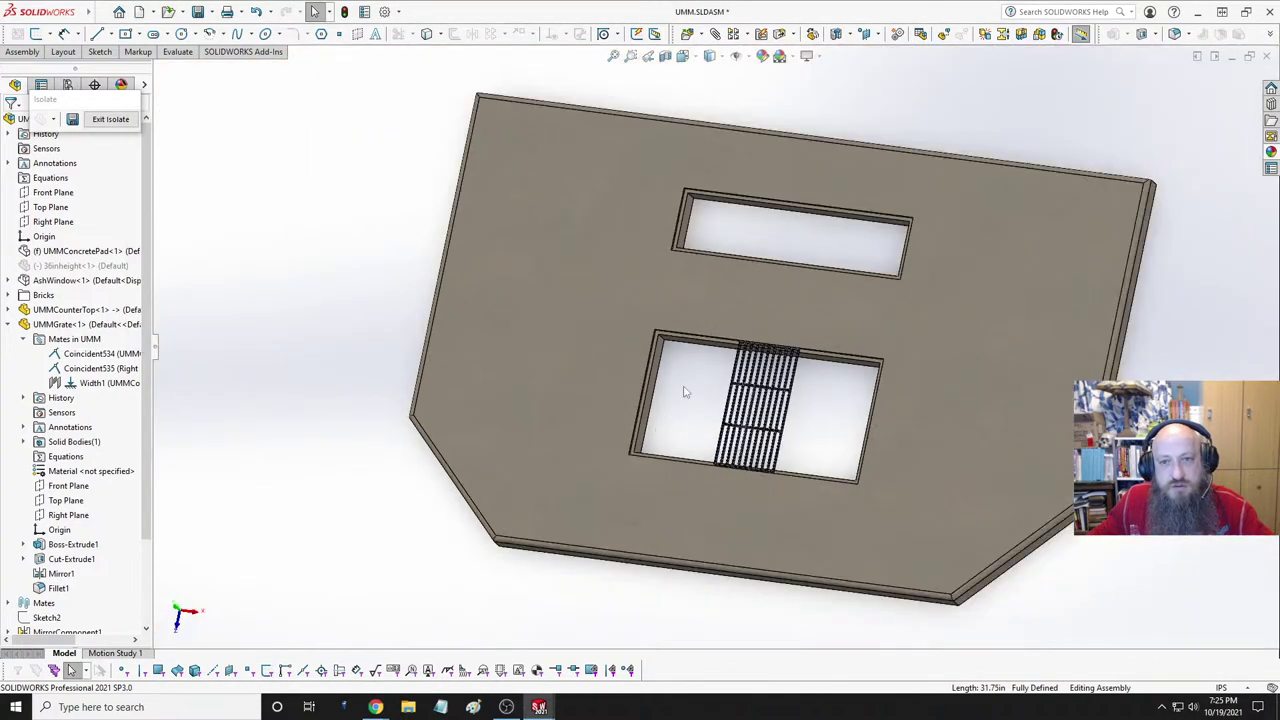
scroll(771, 265, down, 1)
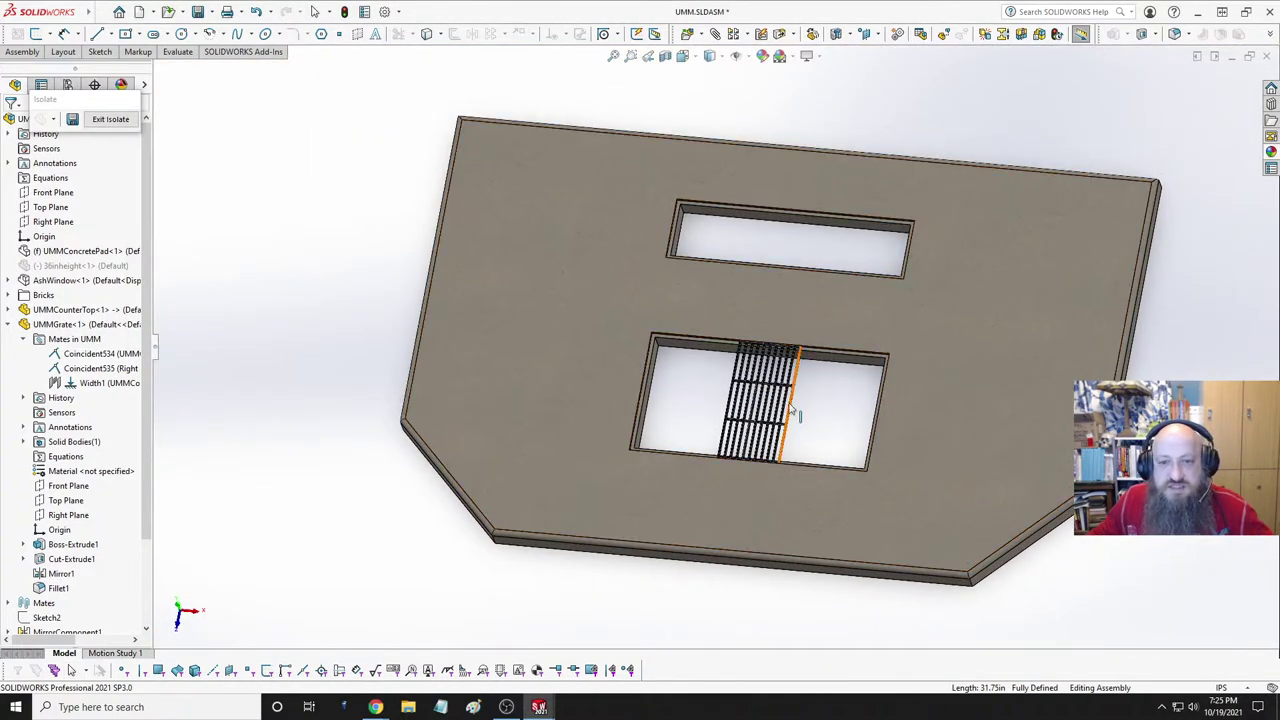
ctrl+drag(794, 414, 690, 126)
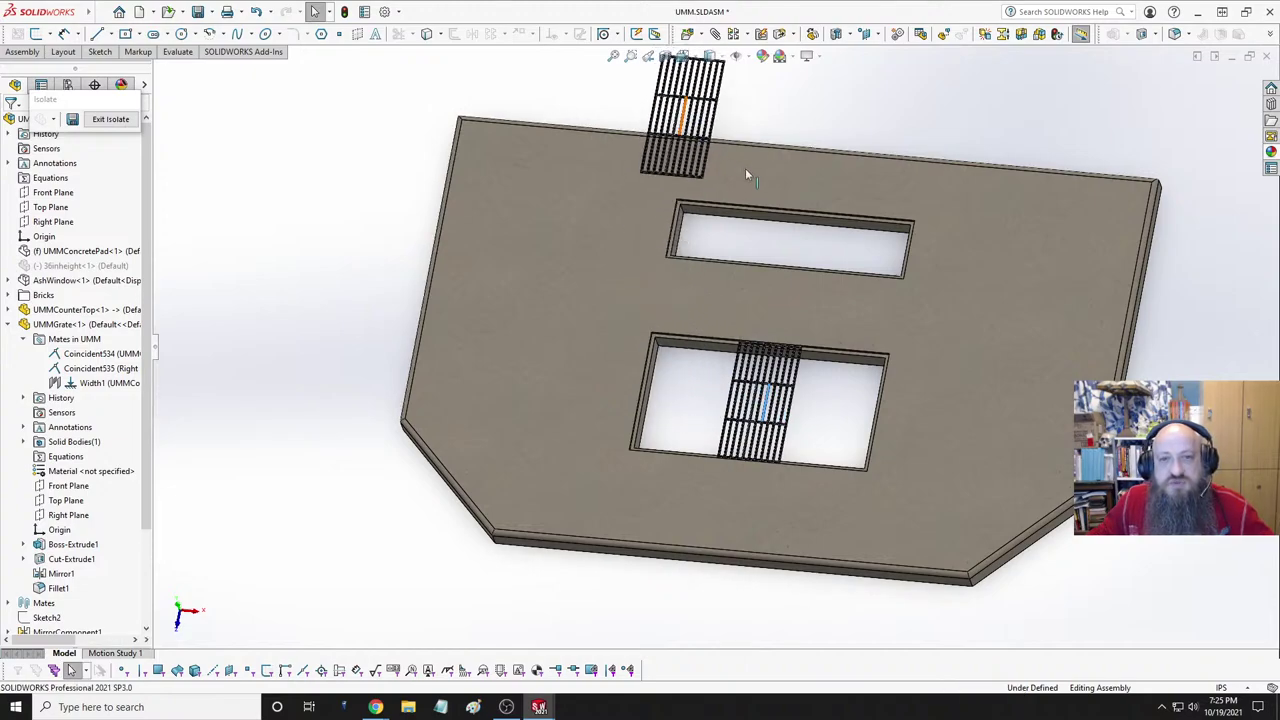
scroll(745, 170, up, 2)
scroll(740, 250, down, 3)
right_drag(715, 322, 684, 322)
scroll(684, 322, down, 5)
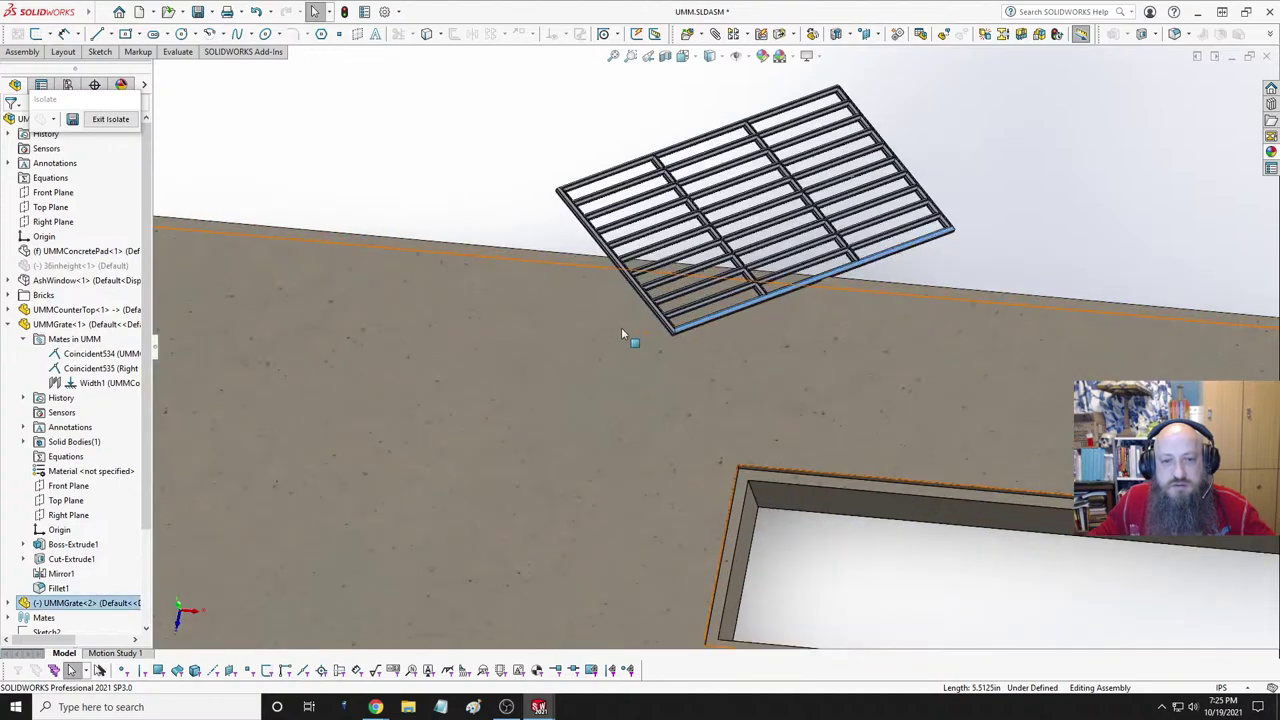
scroll(802, 322, up, 5)
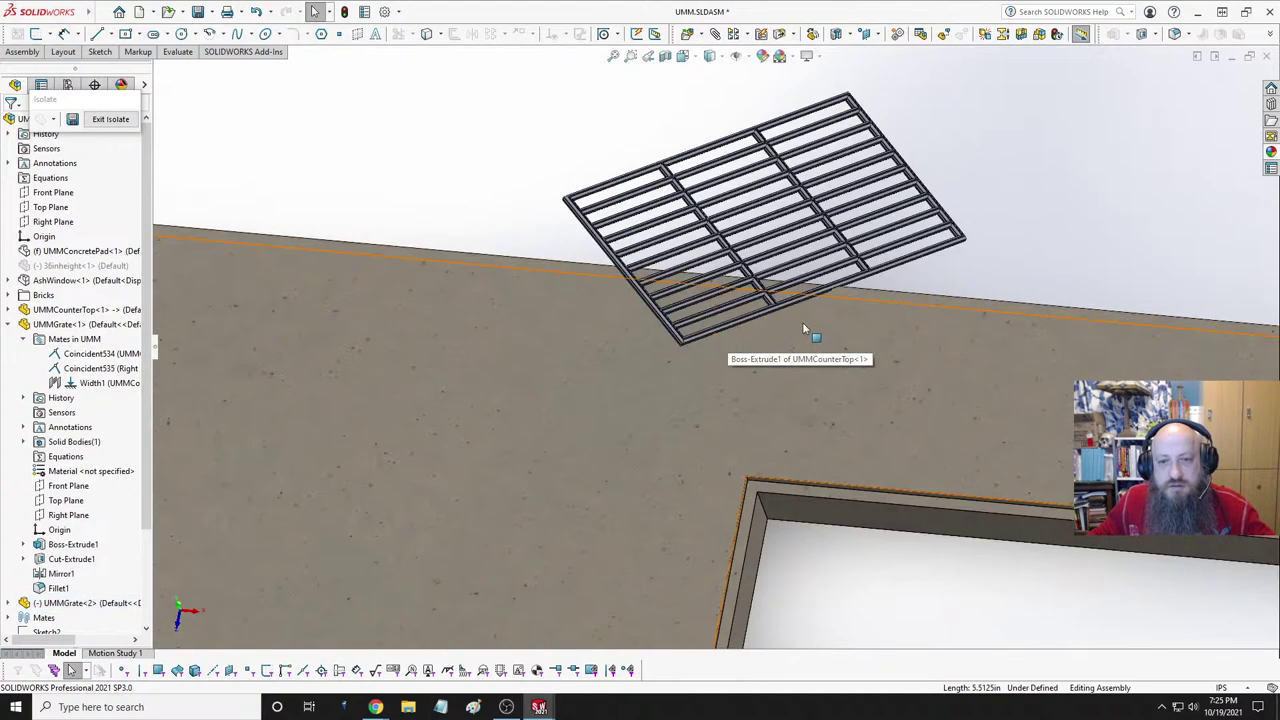
scroll(814, 322, down, 4)
scroll(785, 300, down, 3)
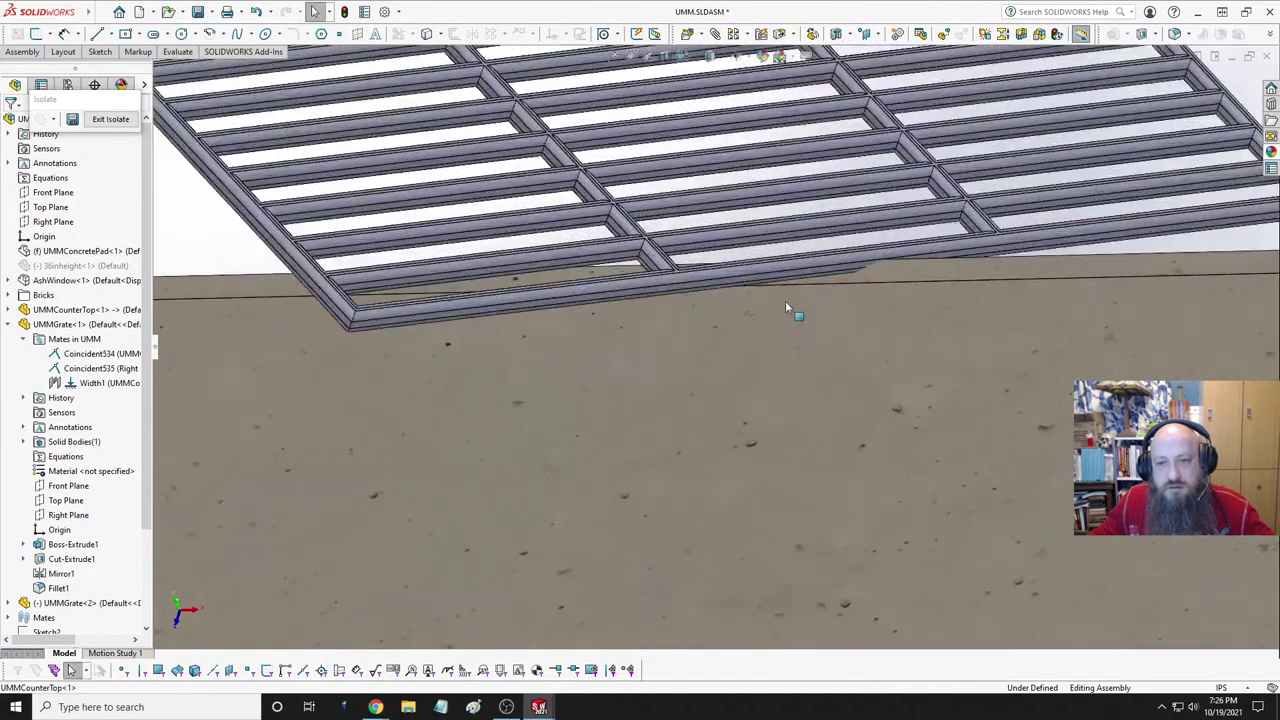
- Mate the grate copy's bottom edge to the upper opening's edge
click(756, 321)
scroll(756, 321, up, 3)
middle_drag(757, 318, 700, 240)
scroll(632, 214, down, 4)
scroll(610, 240, up, 5)
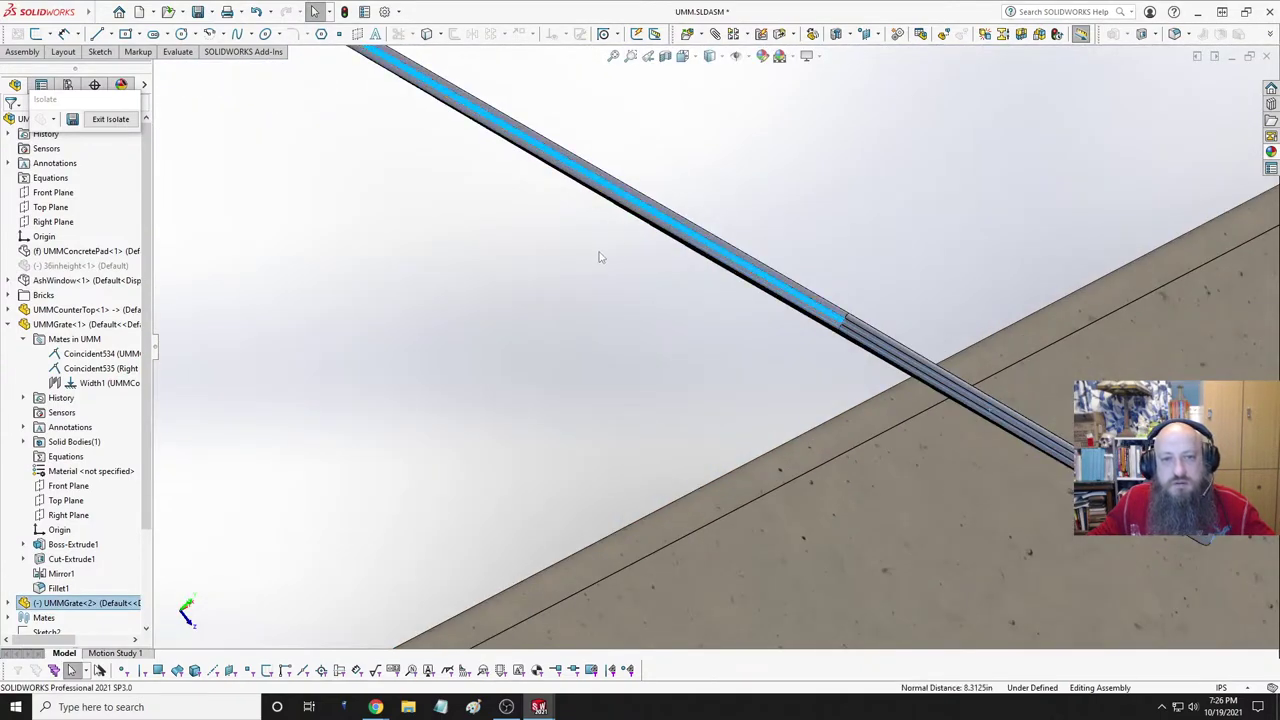
middle_drag(932, 312, 880, 240)
scroll(766, 394, down, 5)
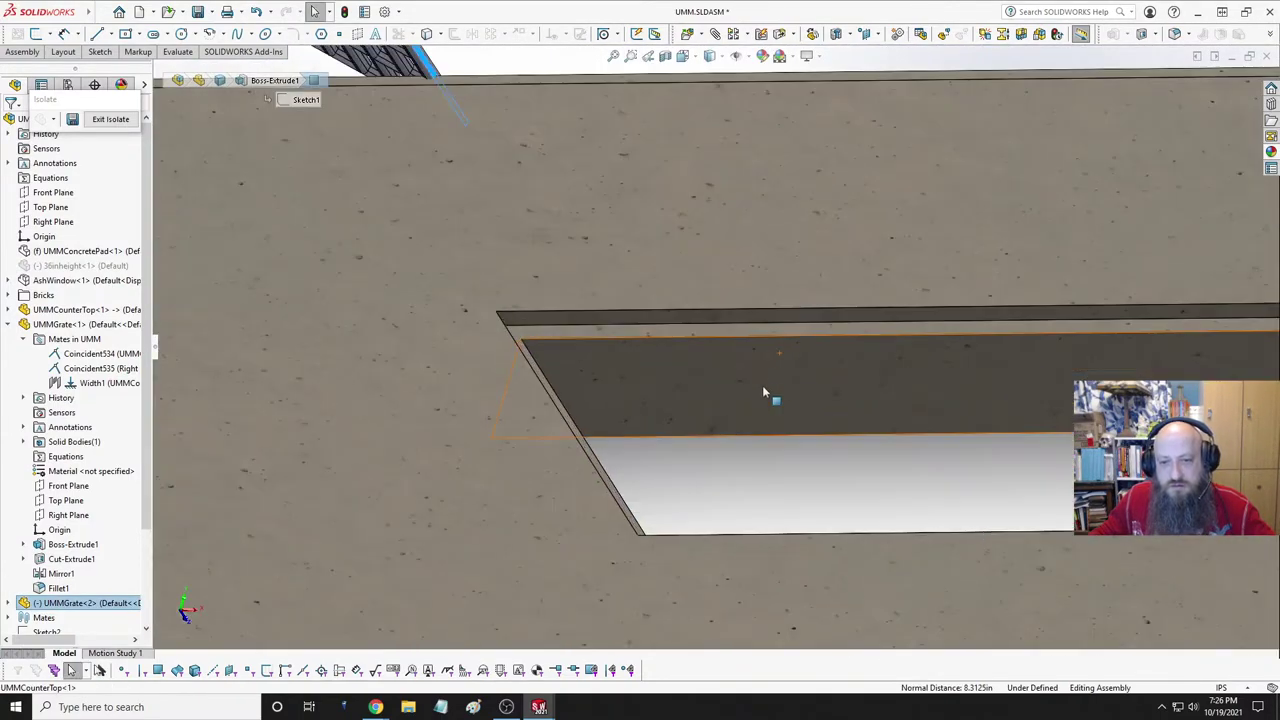
click(737, 318)
scroll(735, 350, up, 5)
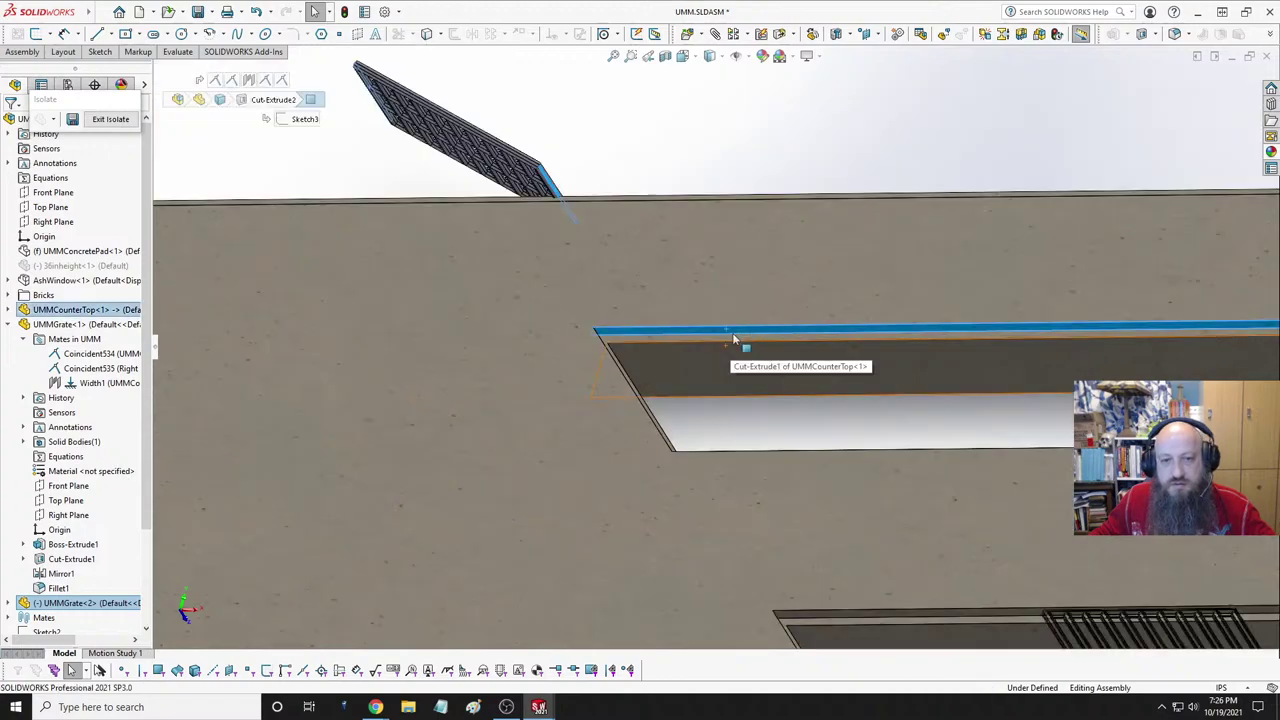
scroll(800, 370, down, 4)
middle_drag(800, 370, 873, 395)
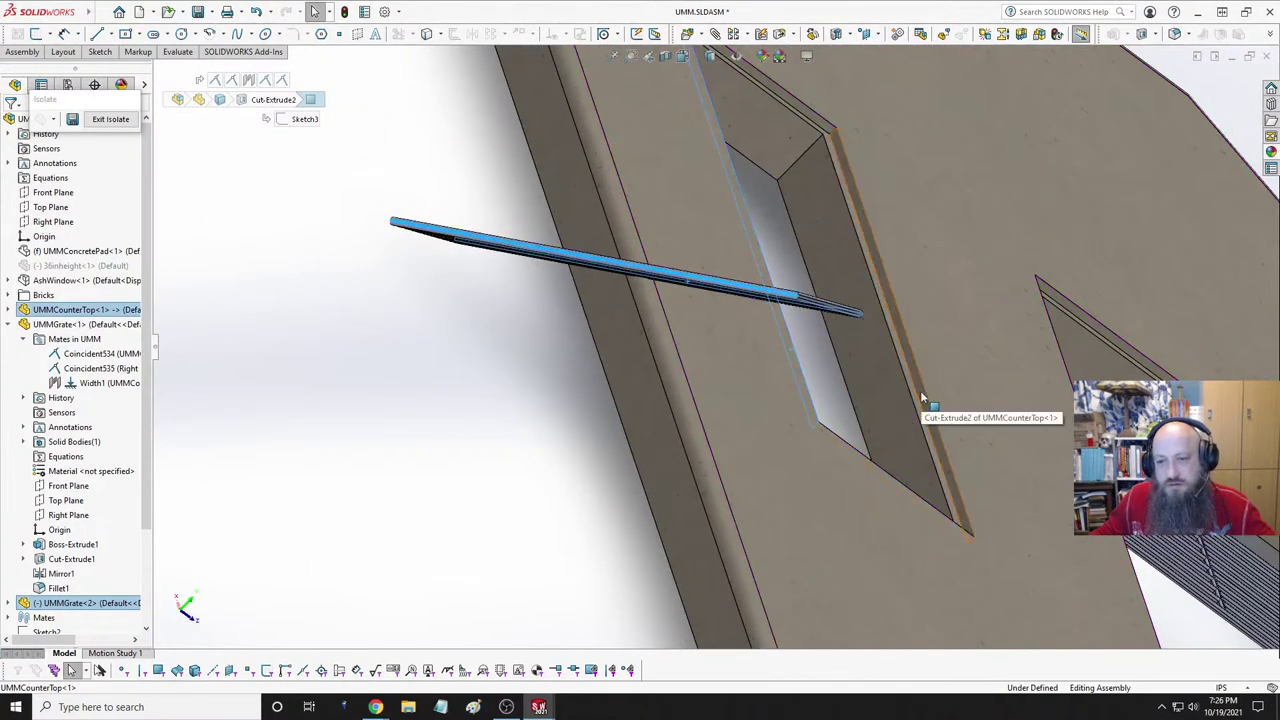
ctrl+click(920, 392)
click(960, 386)
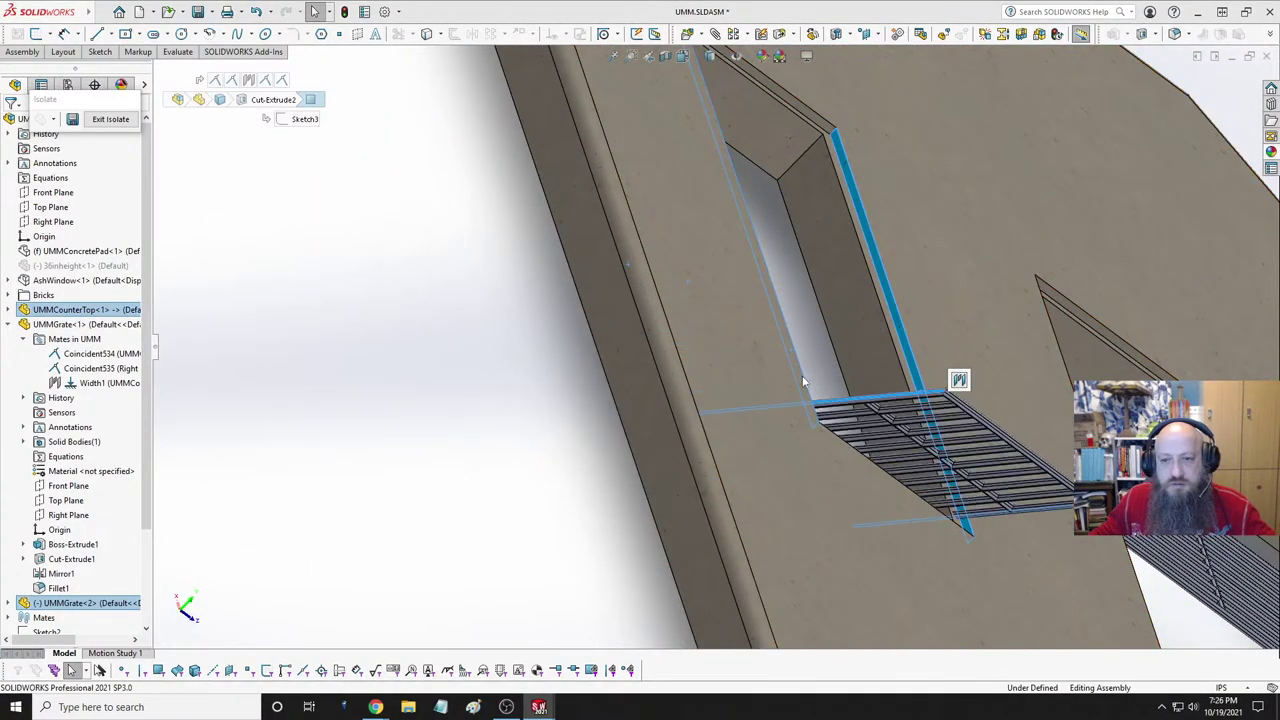
key(Return)
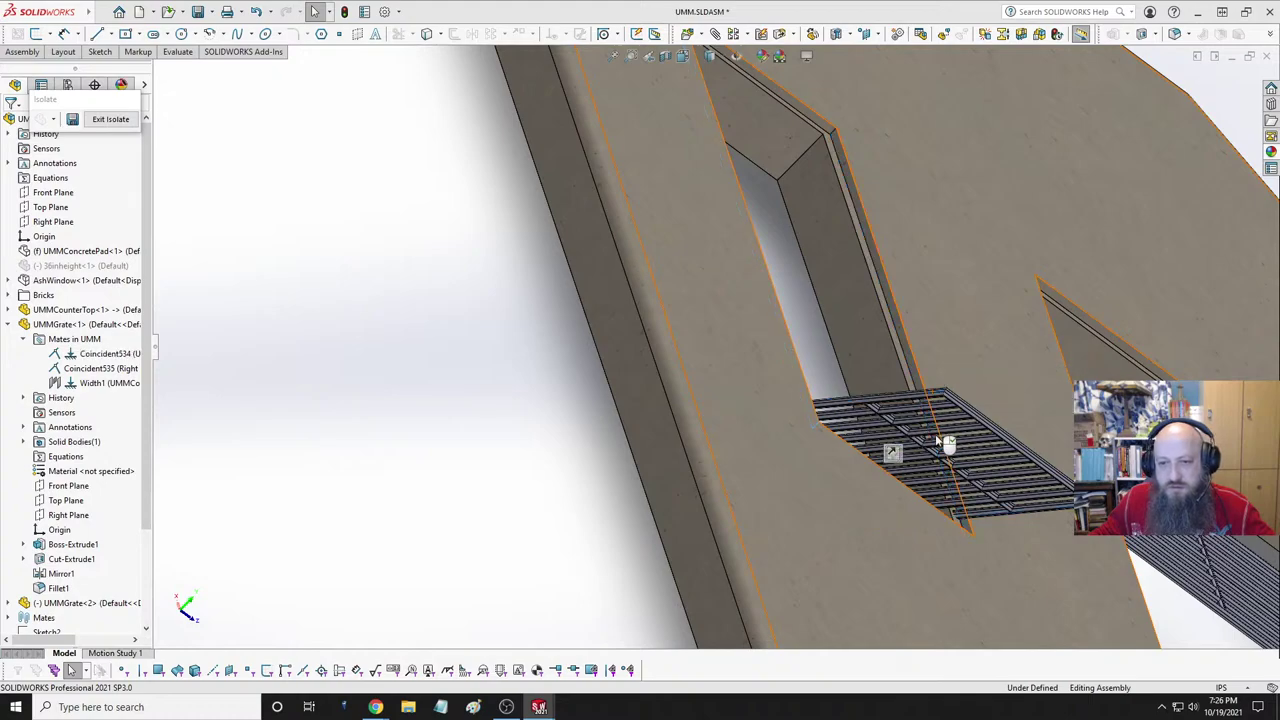
- Select the grate copy and the countertop face to align it with
scroll(950, 450, up, 5)
scroll(980, 447, down, 5)
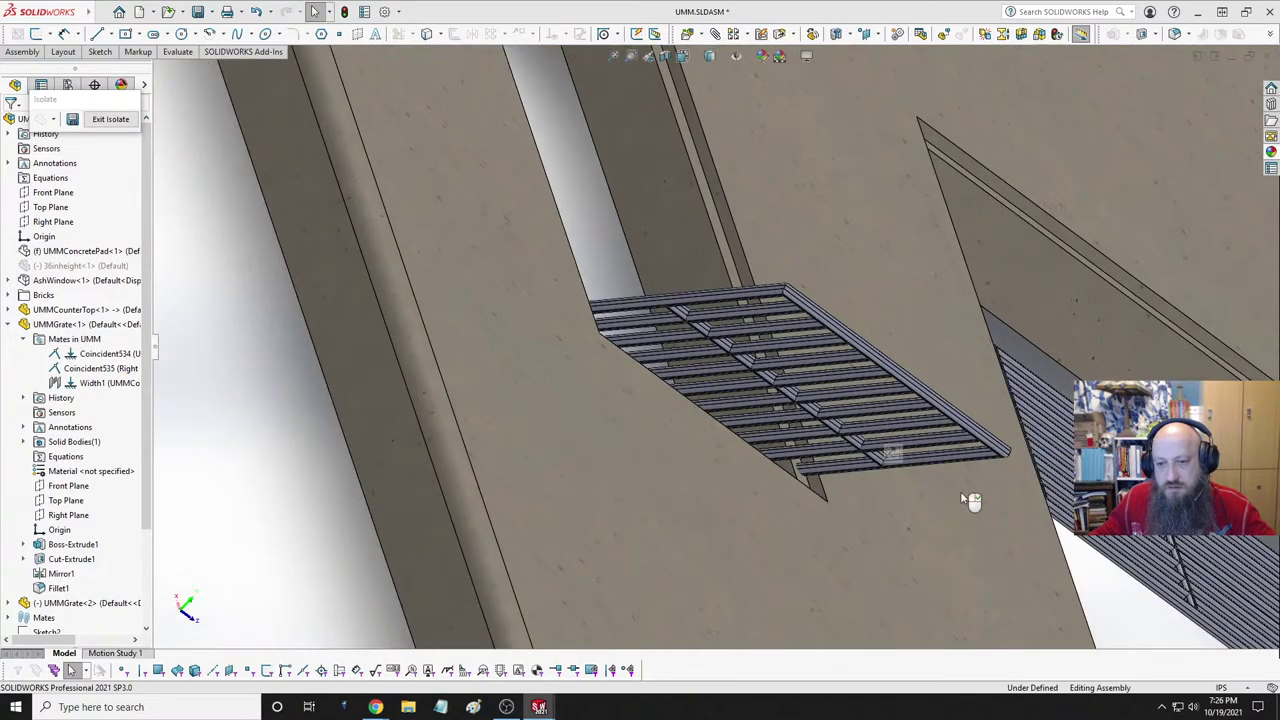
scroll(969, 503, up, 8)
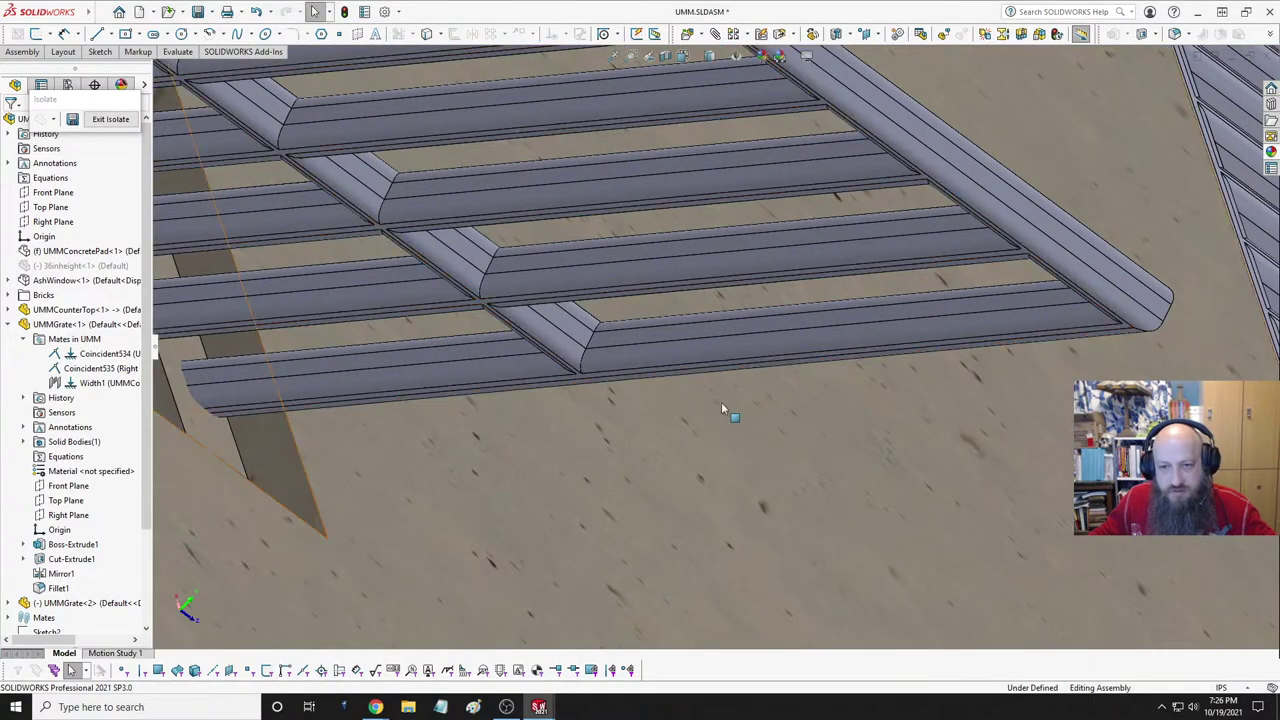
click(814, 357)
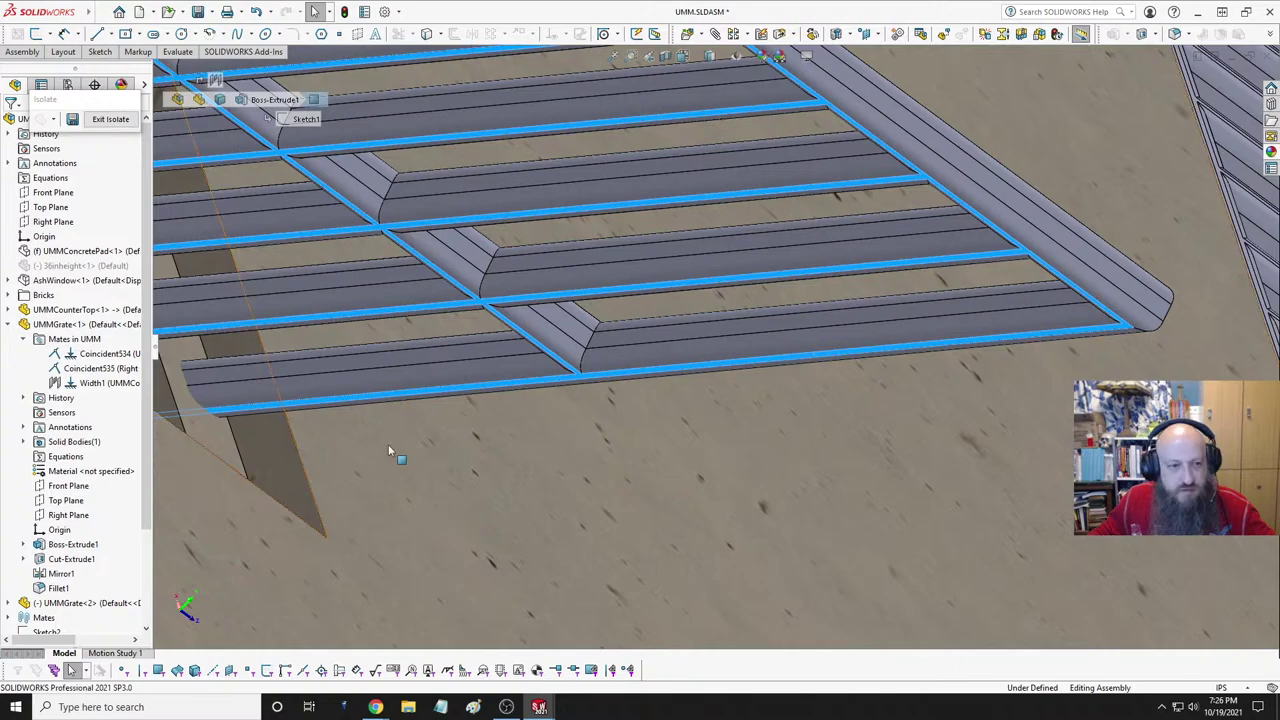
click(222, 447)
scroll(440, 435, up, 6)
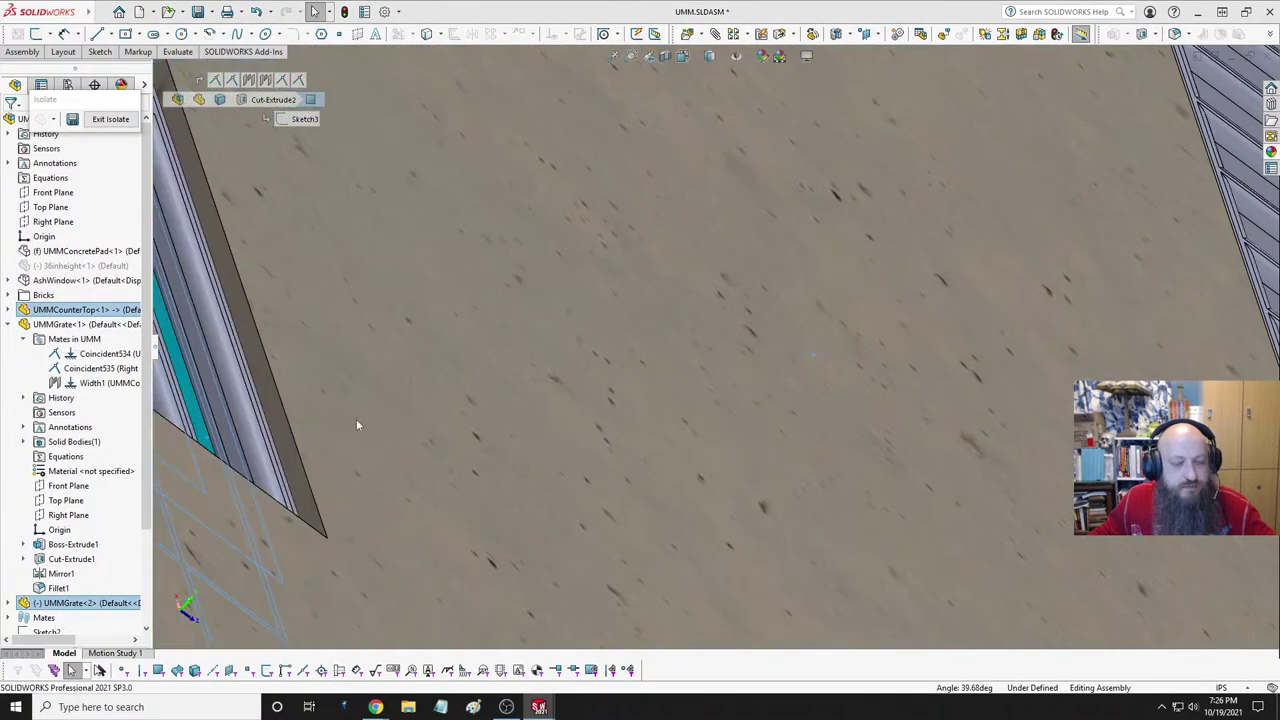
scroll(356, 424, down, 8)
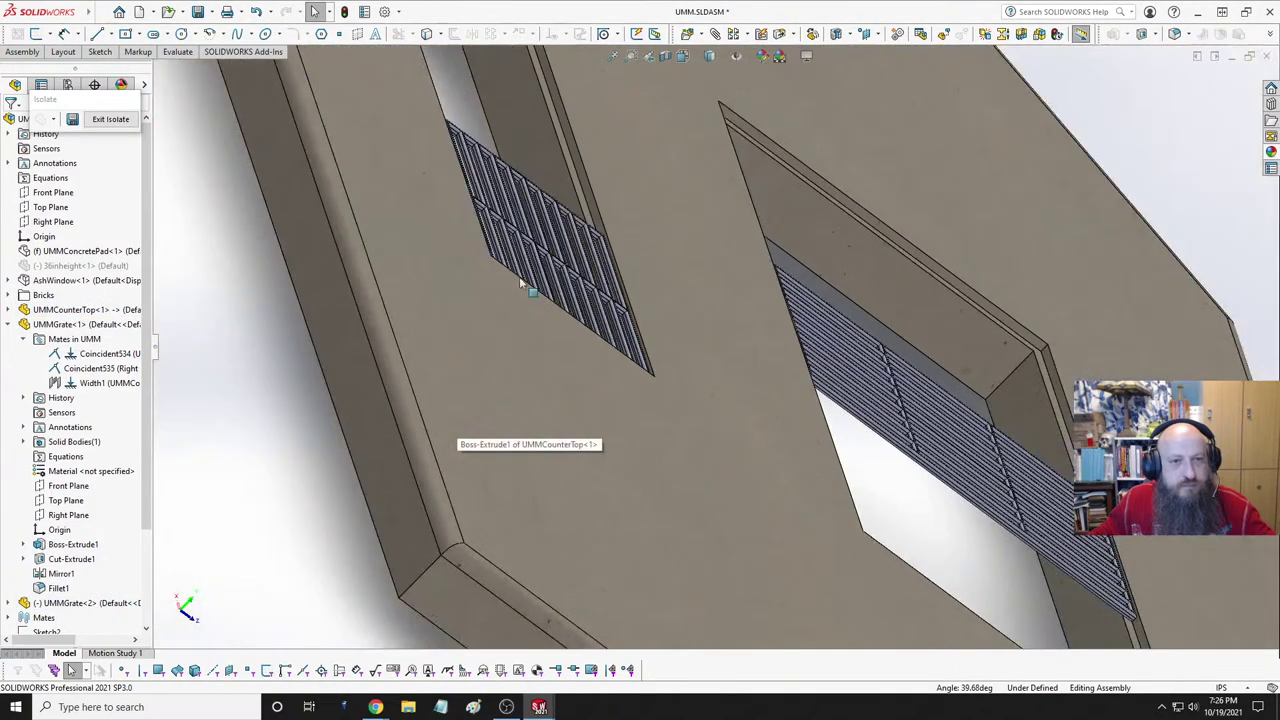
middle_drag(525, 285, 440, 285)
- Select the UMMGrate<2> outer rail face and the countertop opening wall beside it
click(655, 245)
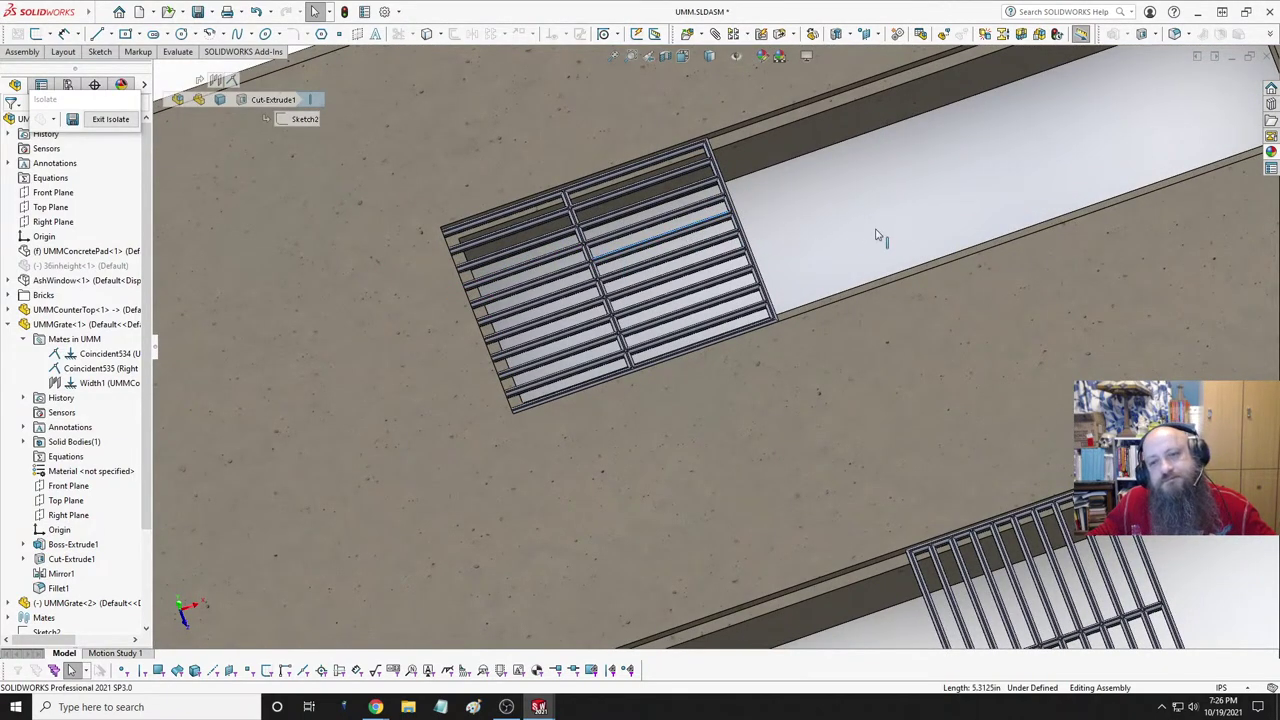
scroll(778, 237, up, 5)
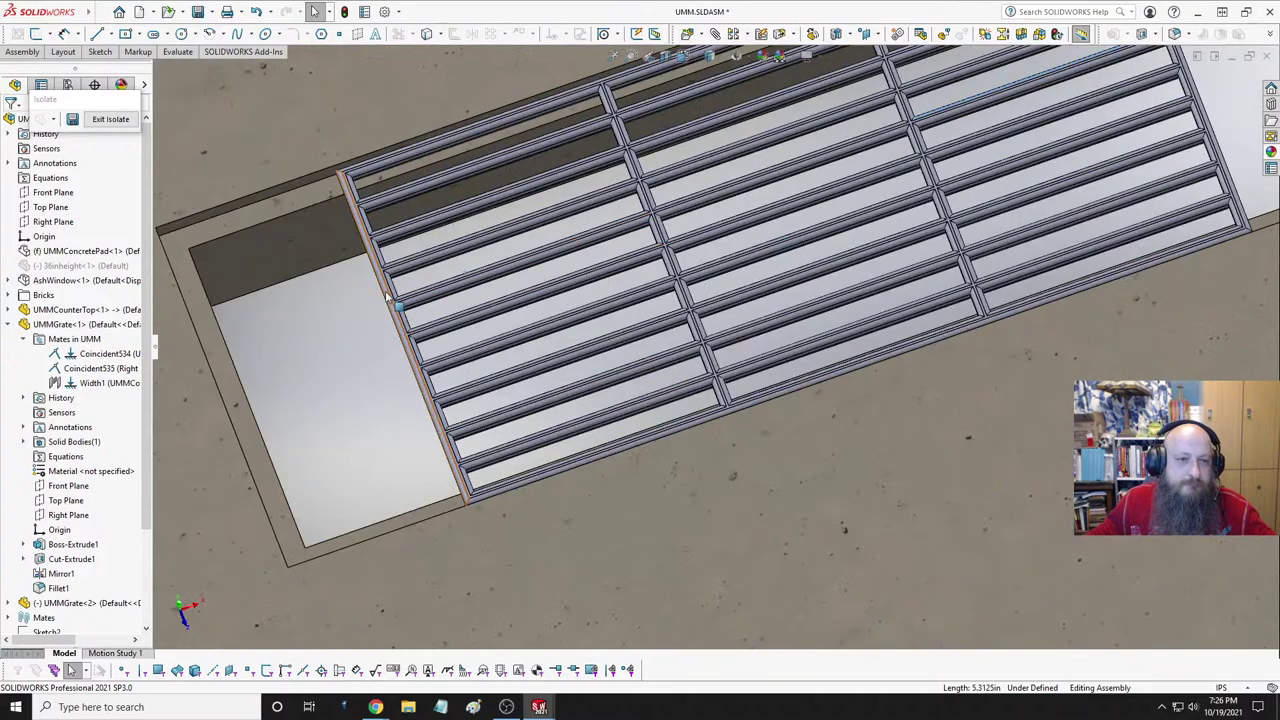
scroll(385, 295, up, 6)
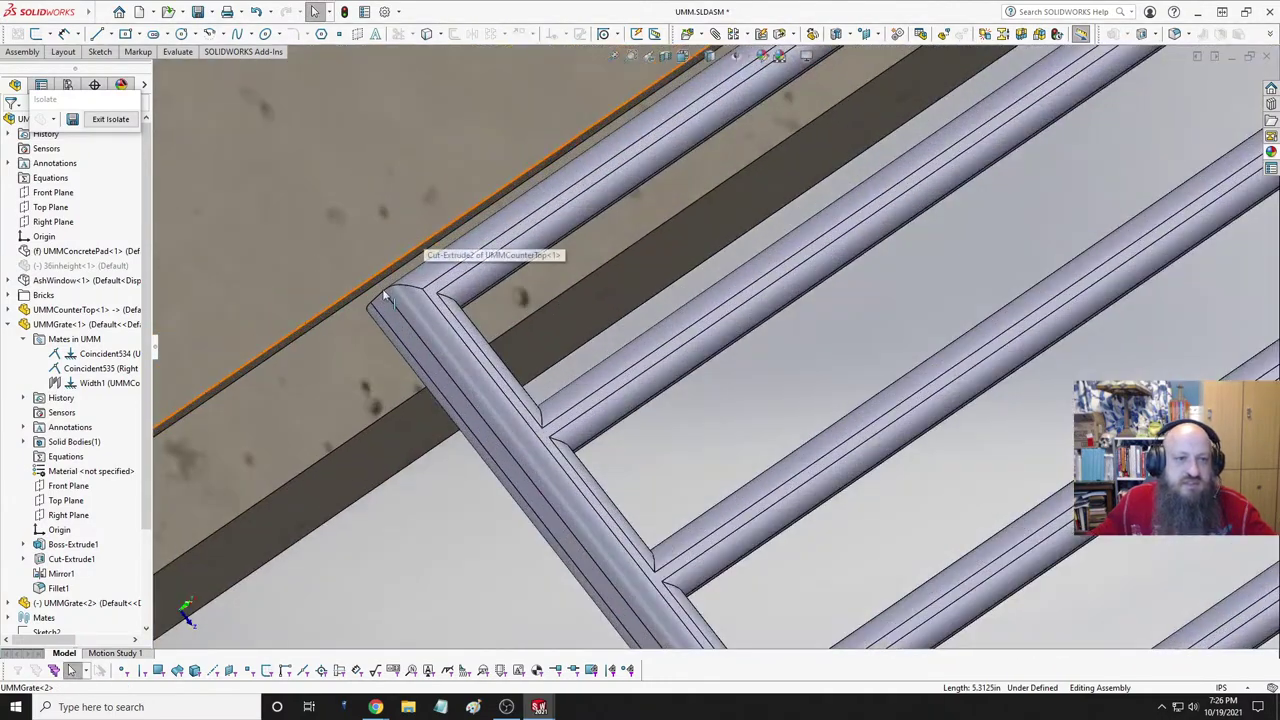
scroll(382, 288, down, 5)
scroll(469, 324, up, 8)
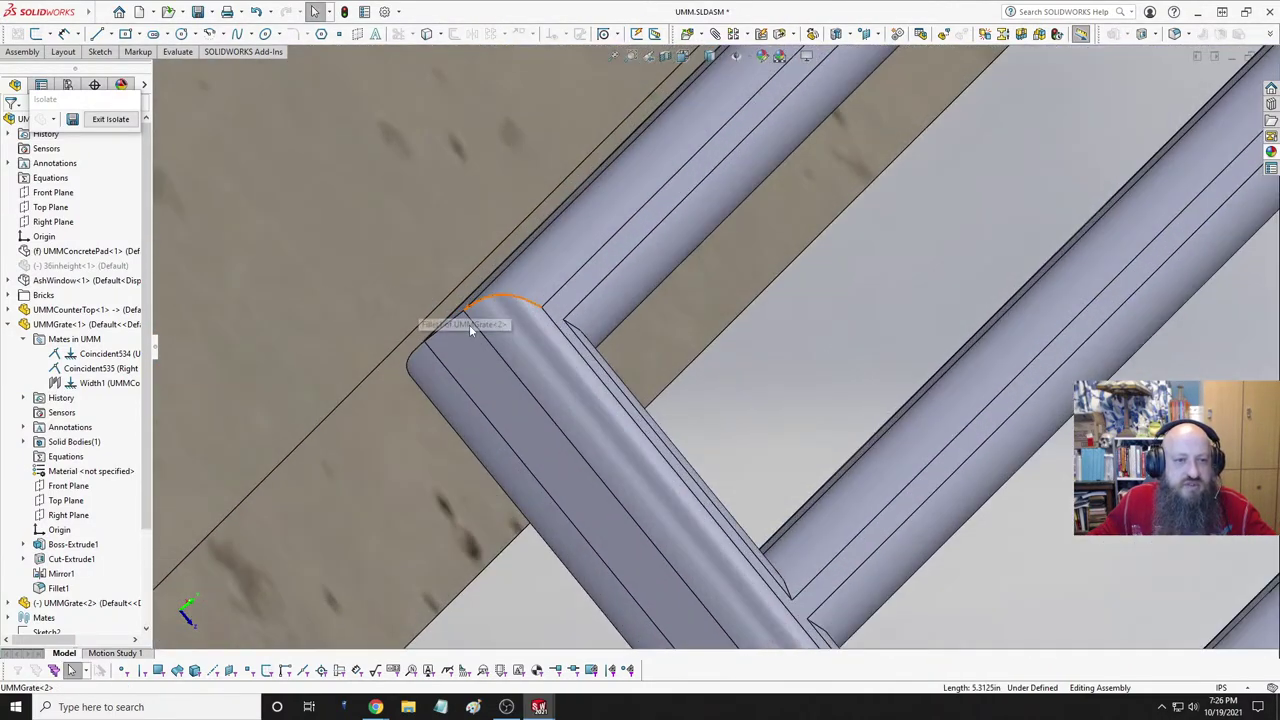
middle_drag(469, 324, 422, 320)
click(455, 316)
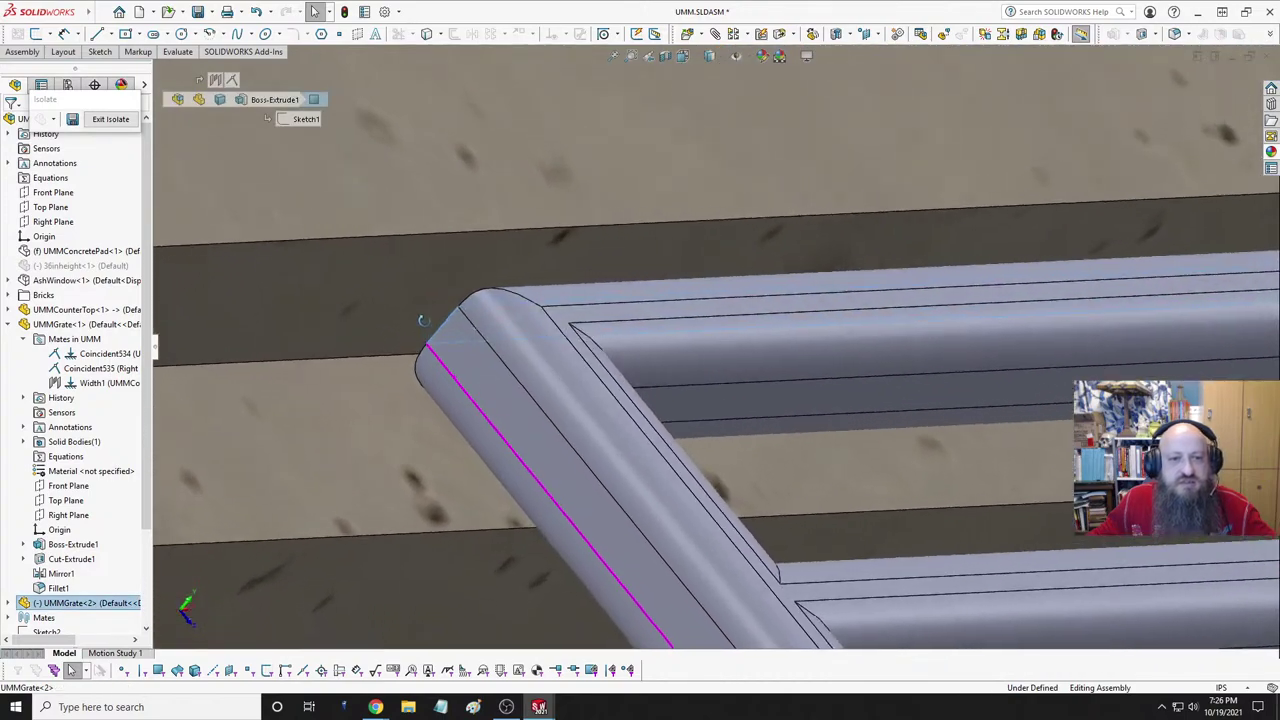
click(423, 302)
click(178, 51)
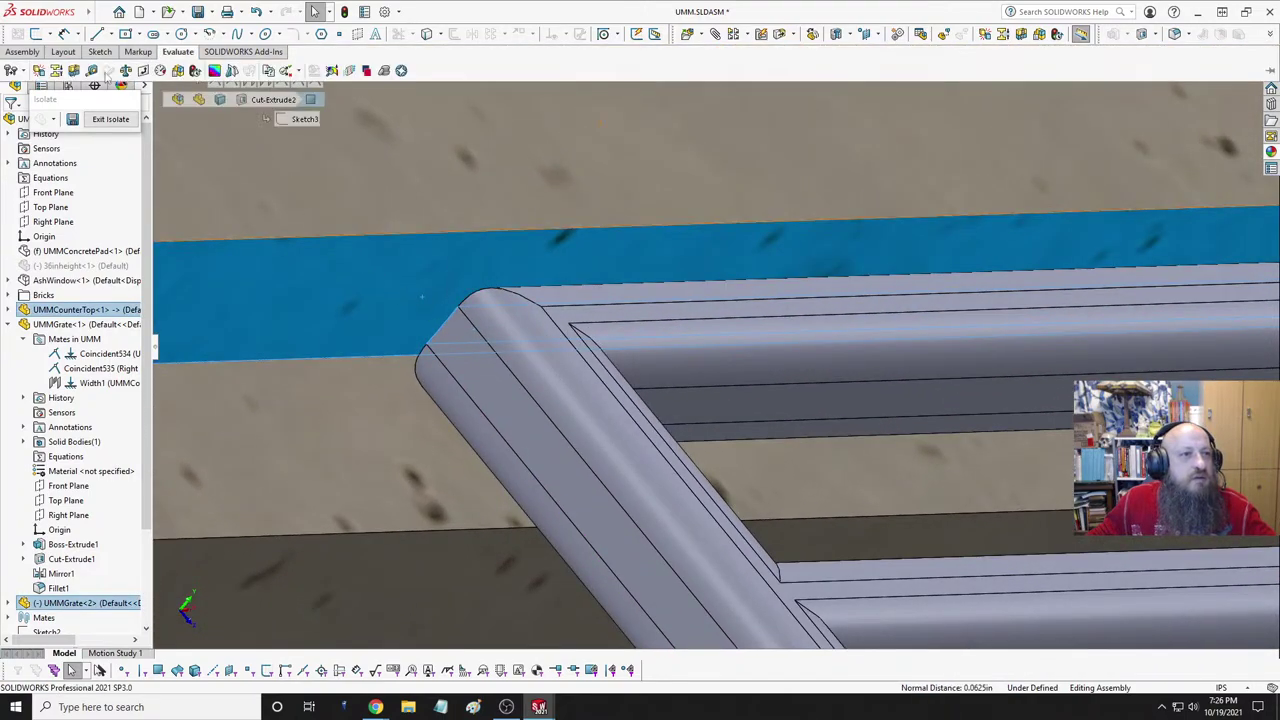
click(91, 72)
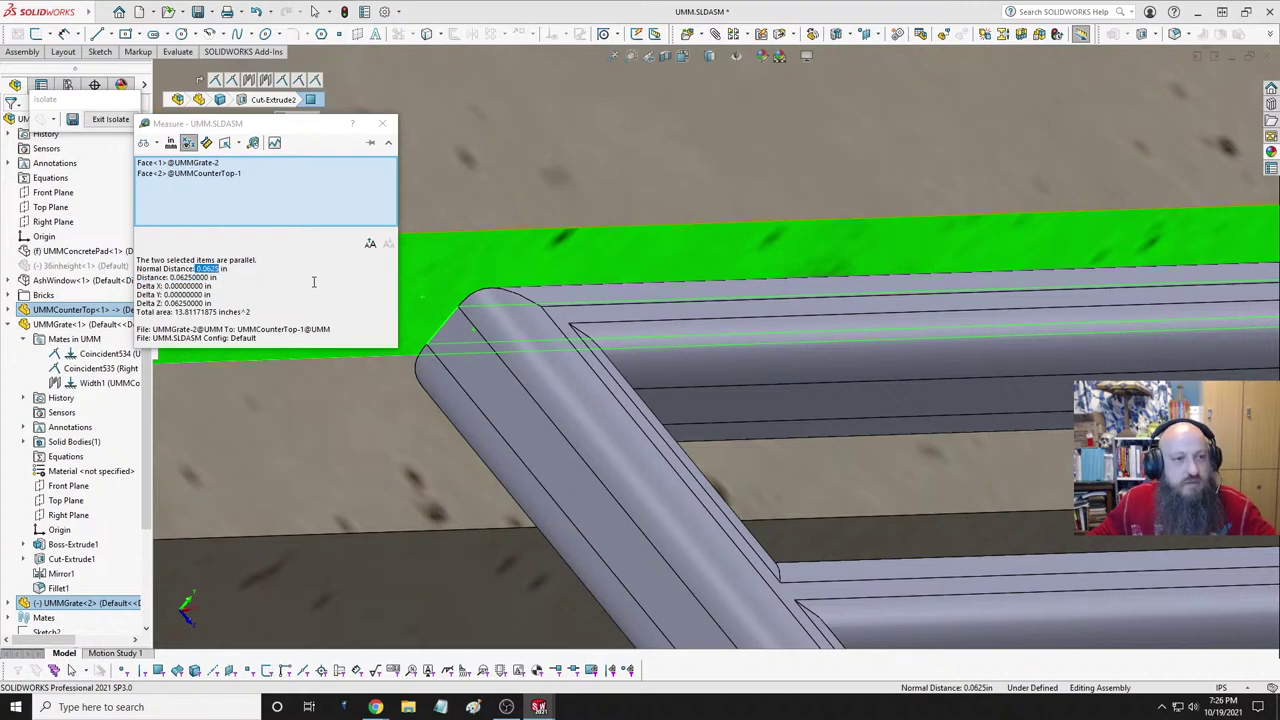
click(382, 123)
click(480, 360)
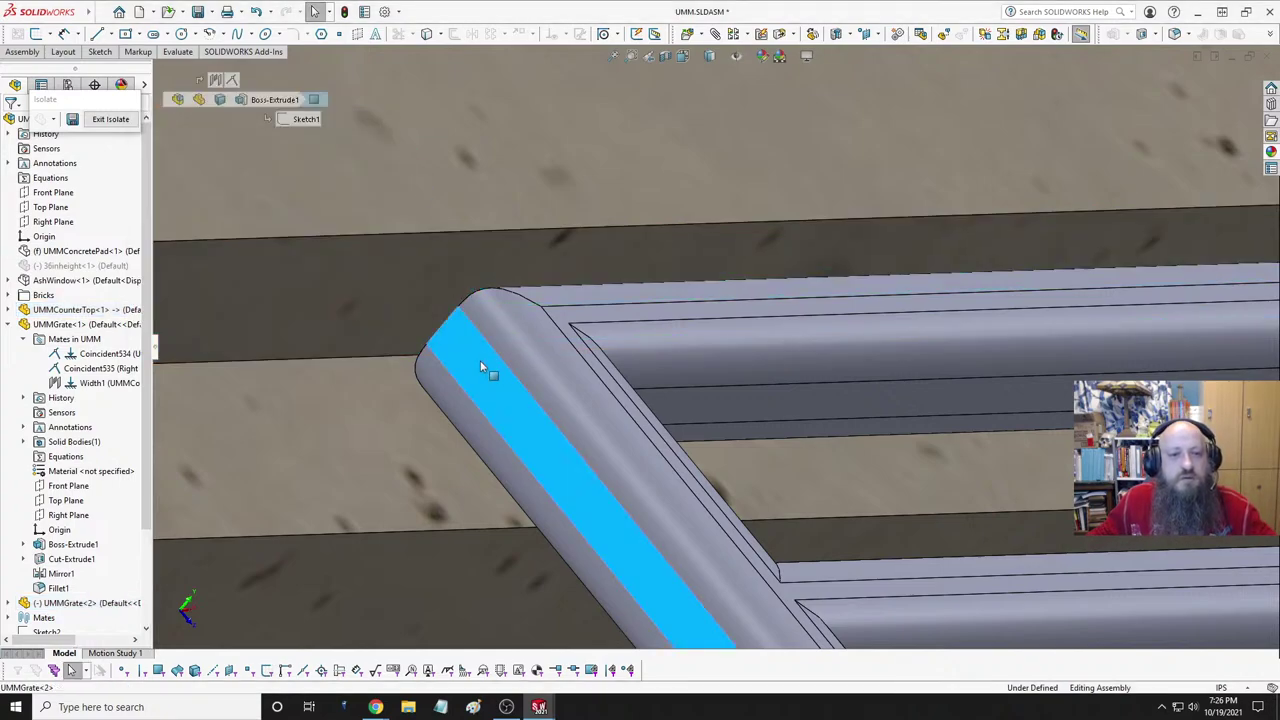
middle_drag(480, 360, 502, 378)
scroll(497, 324, up, 3)
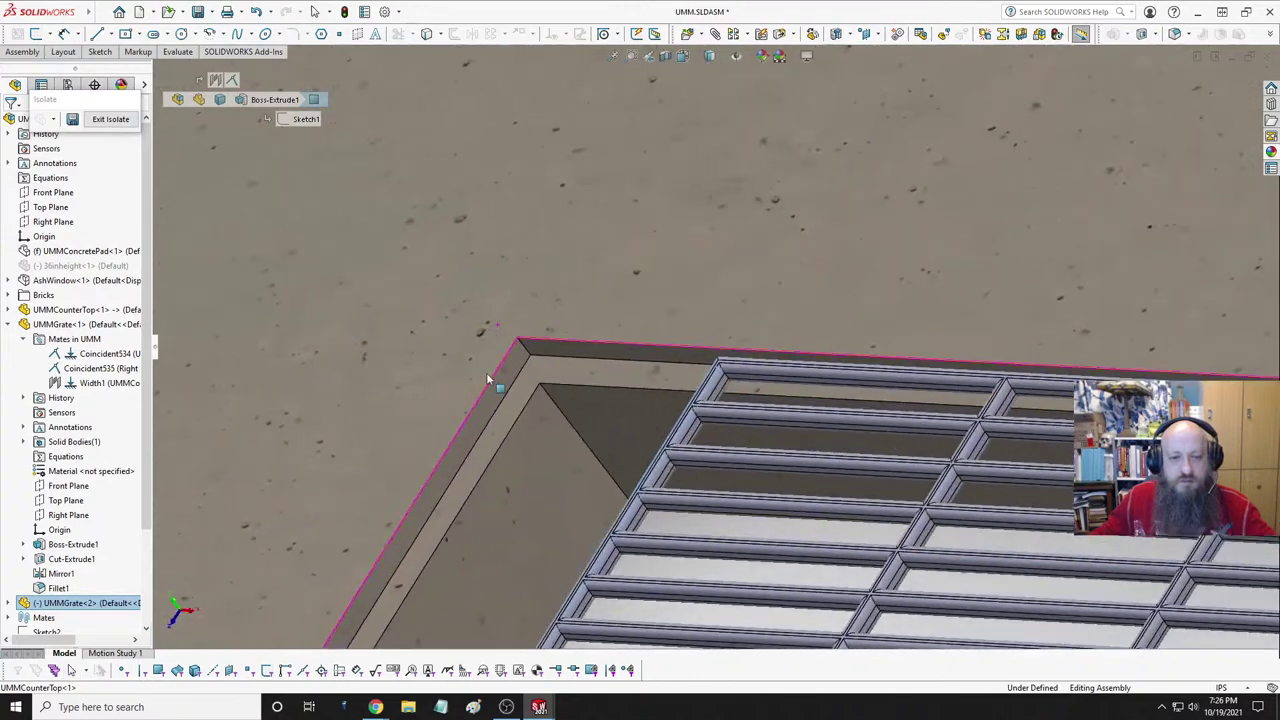
- Add a 0.0625 in Distance mate between the grate face and the opening's narrow wall
click(502, 378)
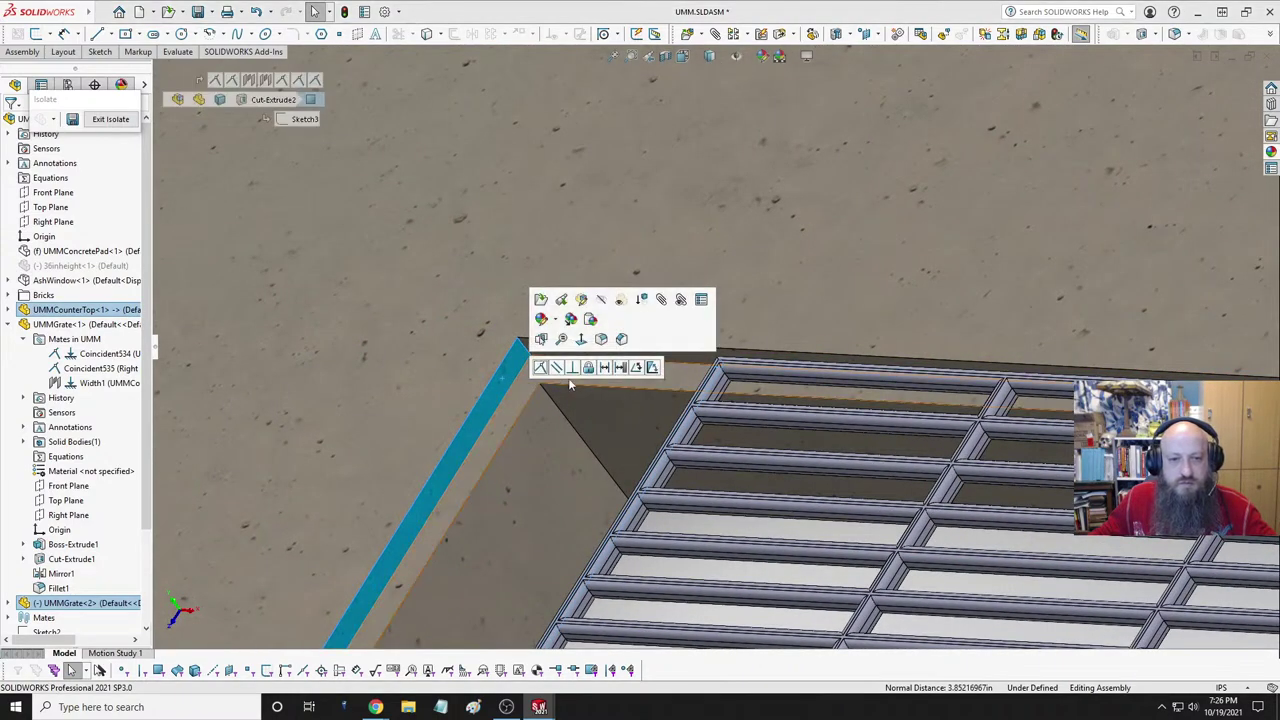
click(604, 367)
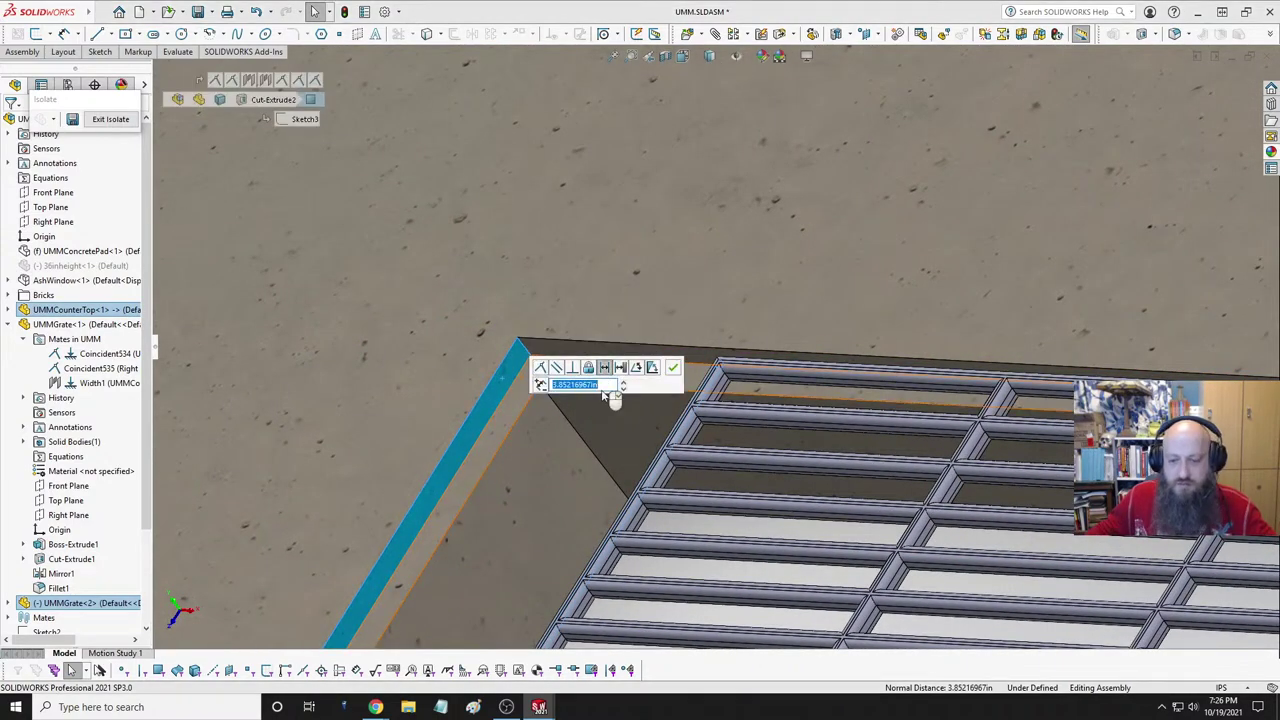
text(.0625)
key(Return)
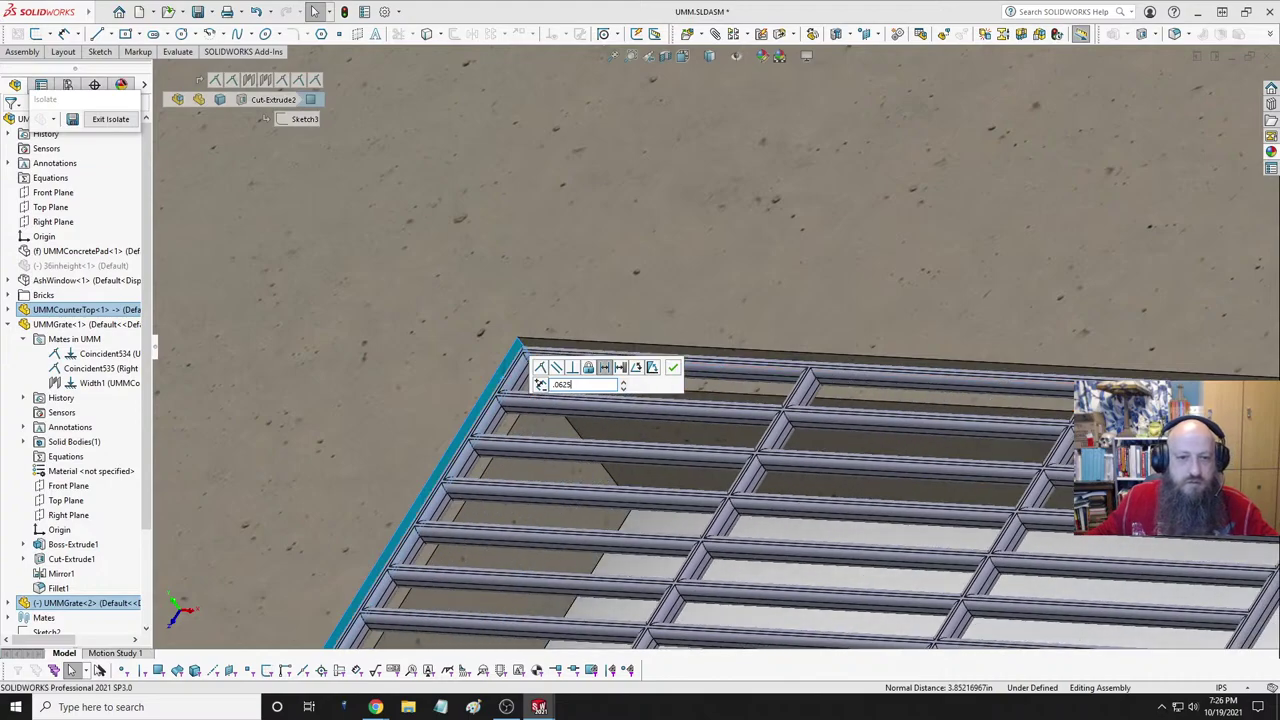
click(674, 369)
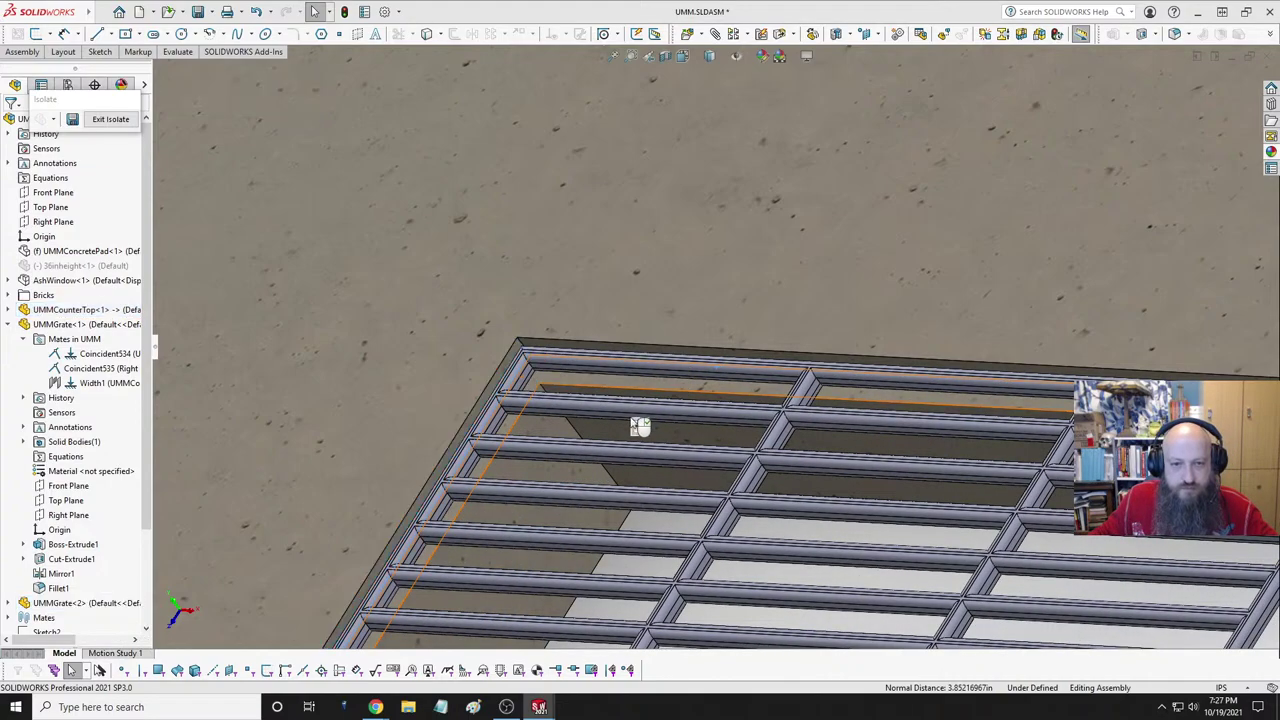
scroll(614, 414, up, 5)
scroll(880, 385, down, 6)
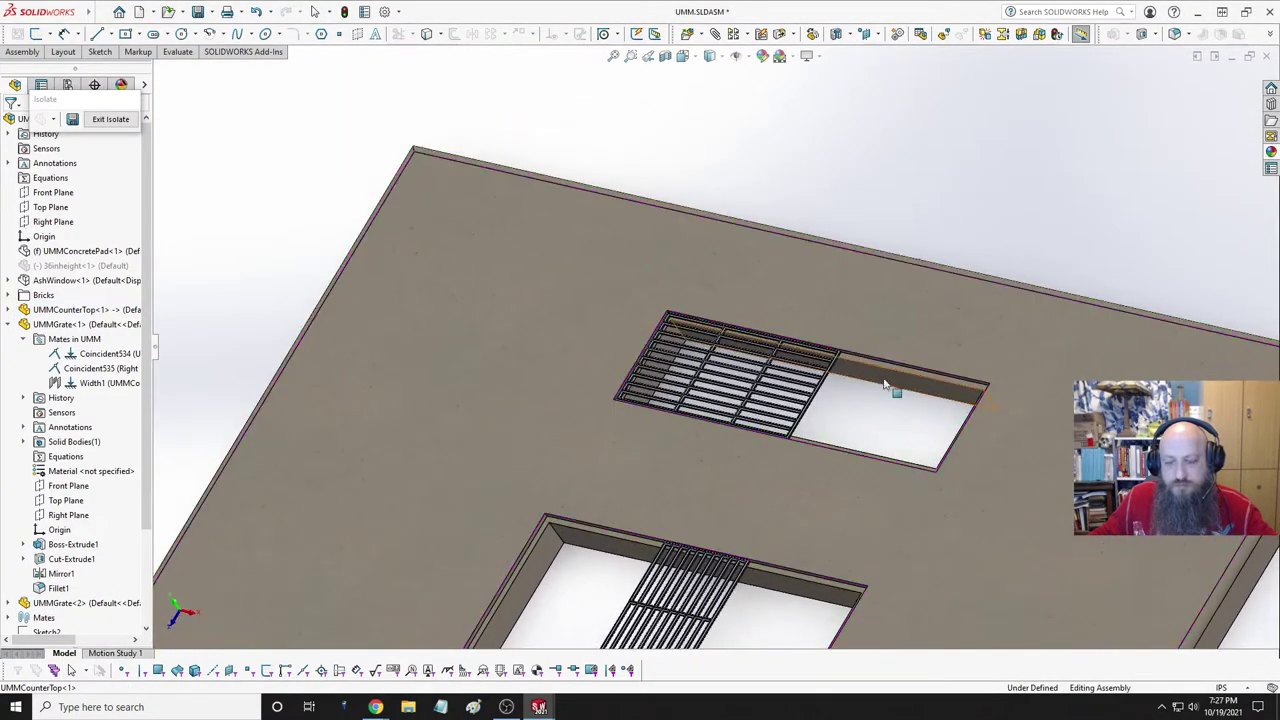
scroll(876, 391, down, 8)
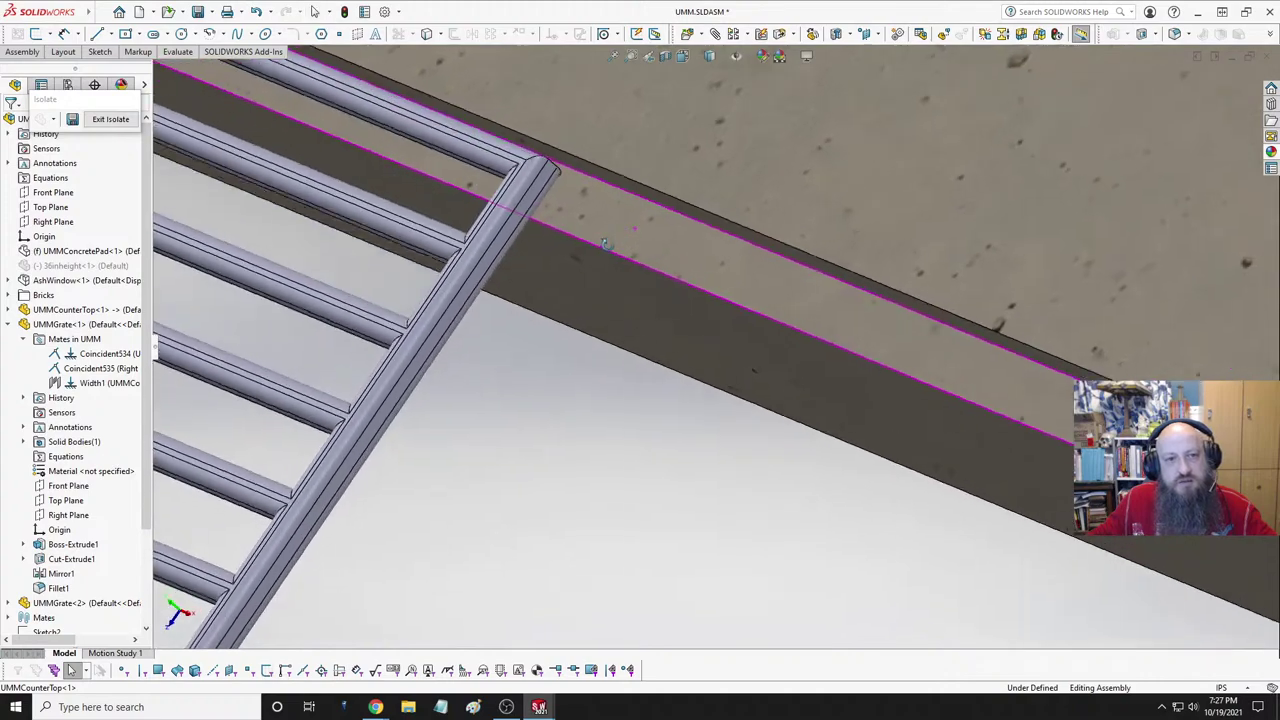
click(548, 186)
scroll(549, 275, up, 3)
middle_drag(549, 275, 1009, 304)
click(1039, 312)
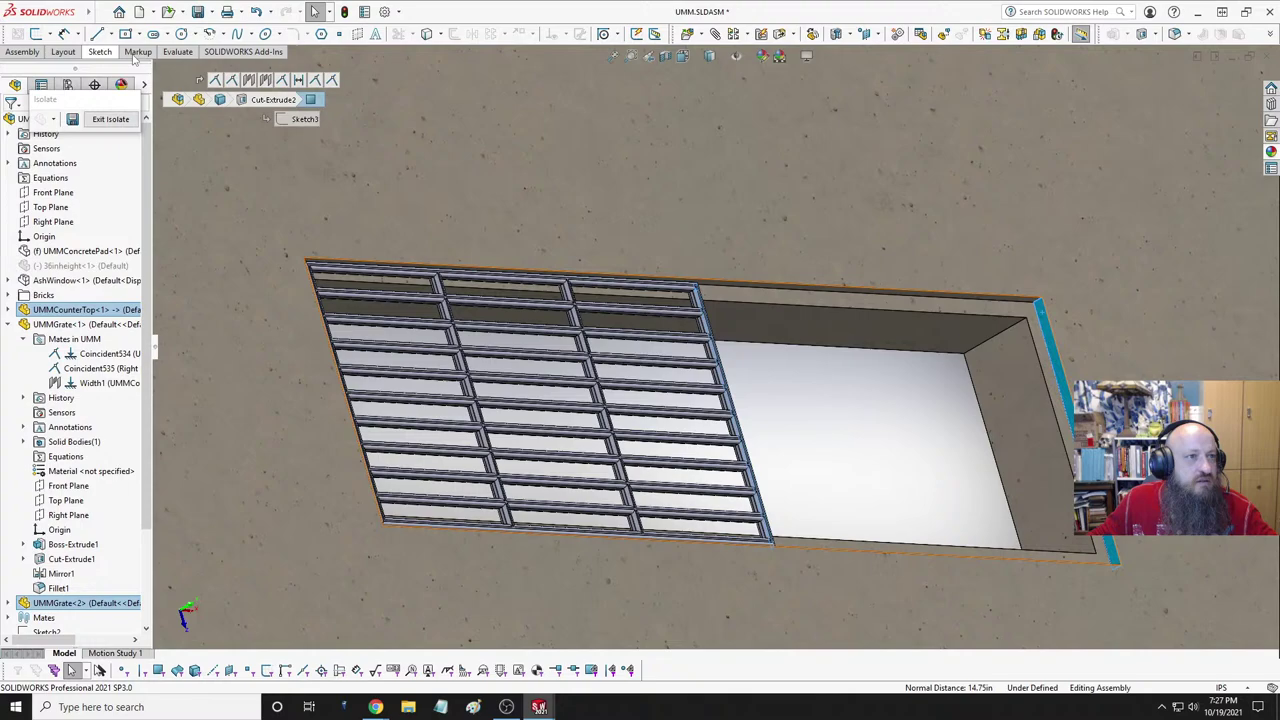
click(177, 51)
click(91, 70)
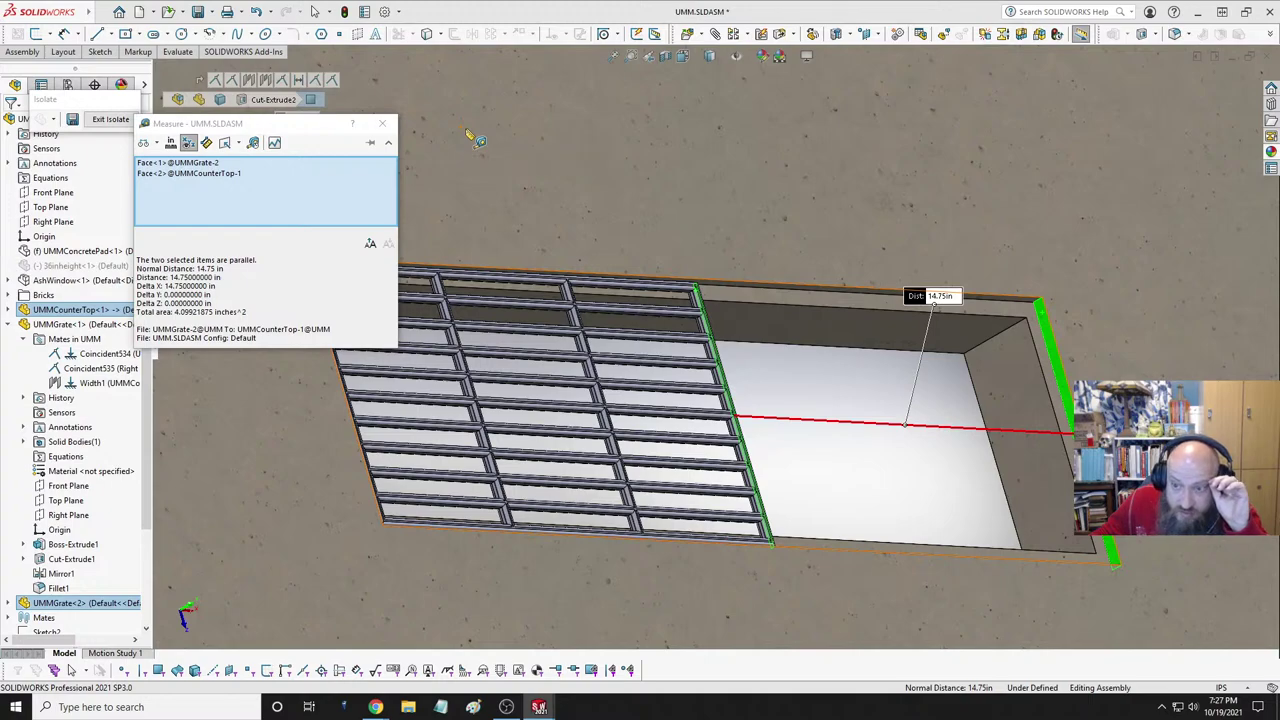
key(Escape)
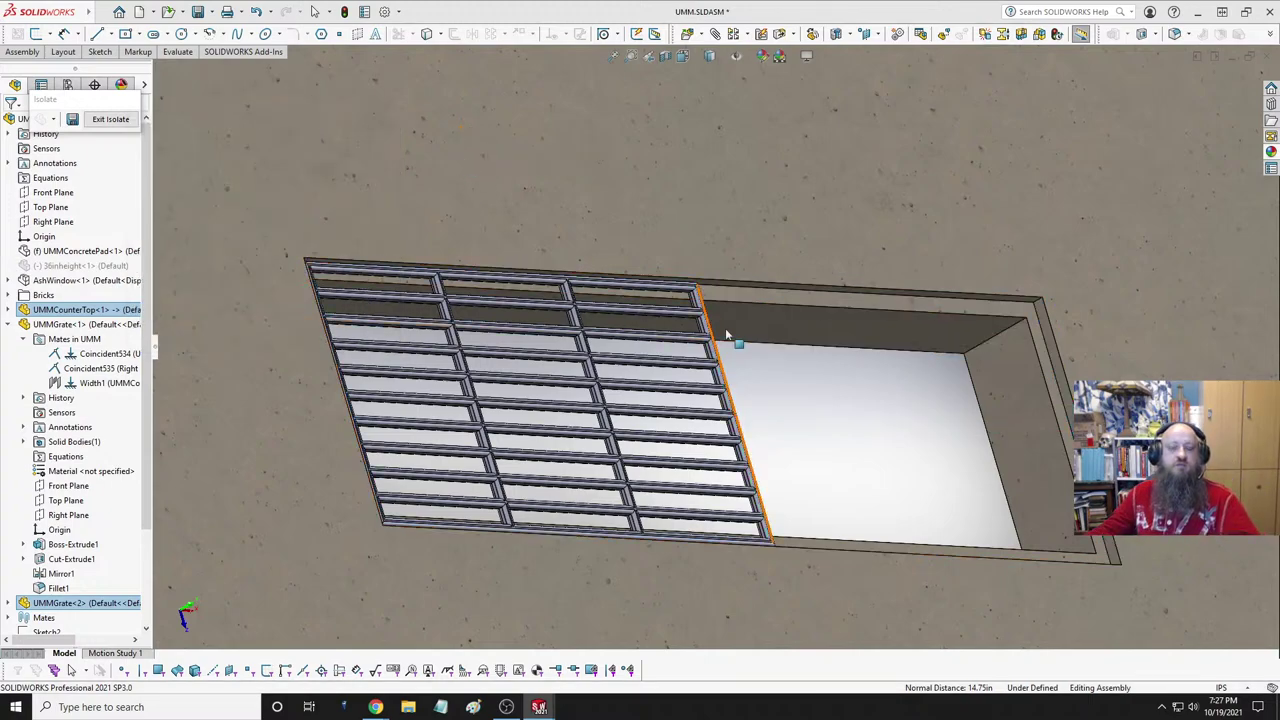
middle_drag(797, 268, 612, 390)
scroll(780, 320, down, 5)
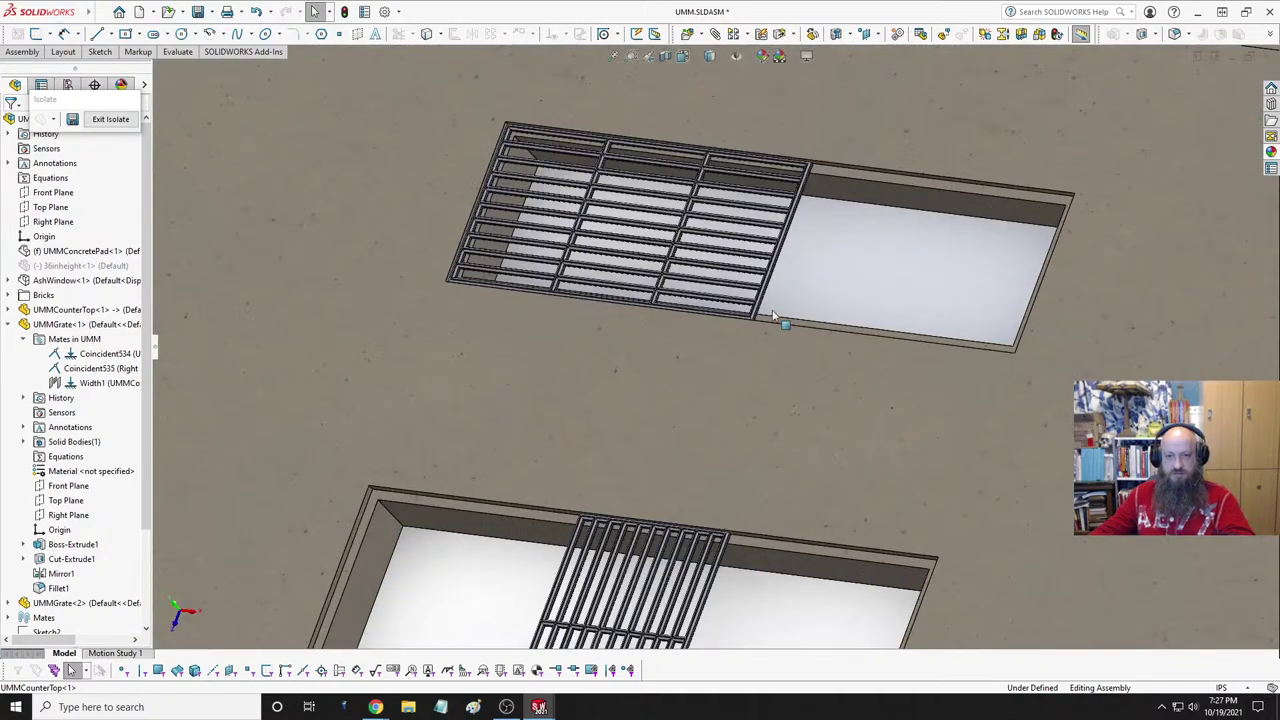
middle_drag(780, 320, 786, 286)
scroll(820, 335, up, 5)
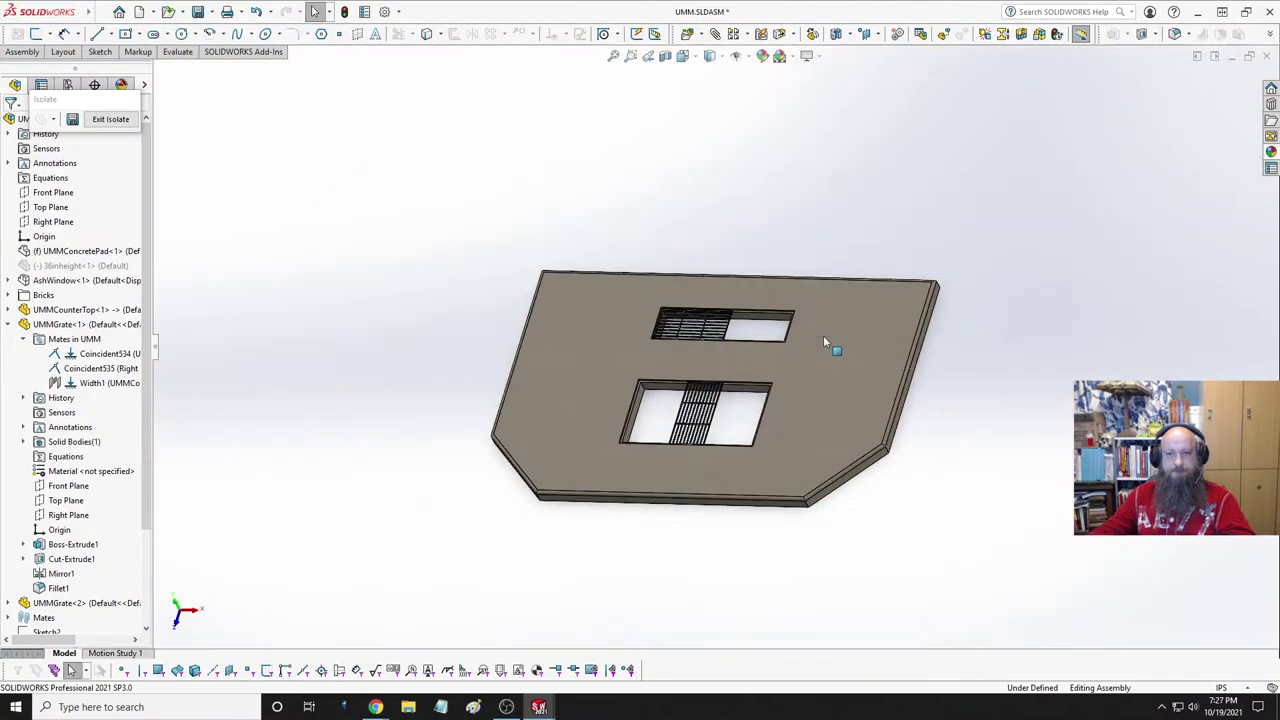
scroll(757, 356, down, 3)
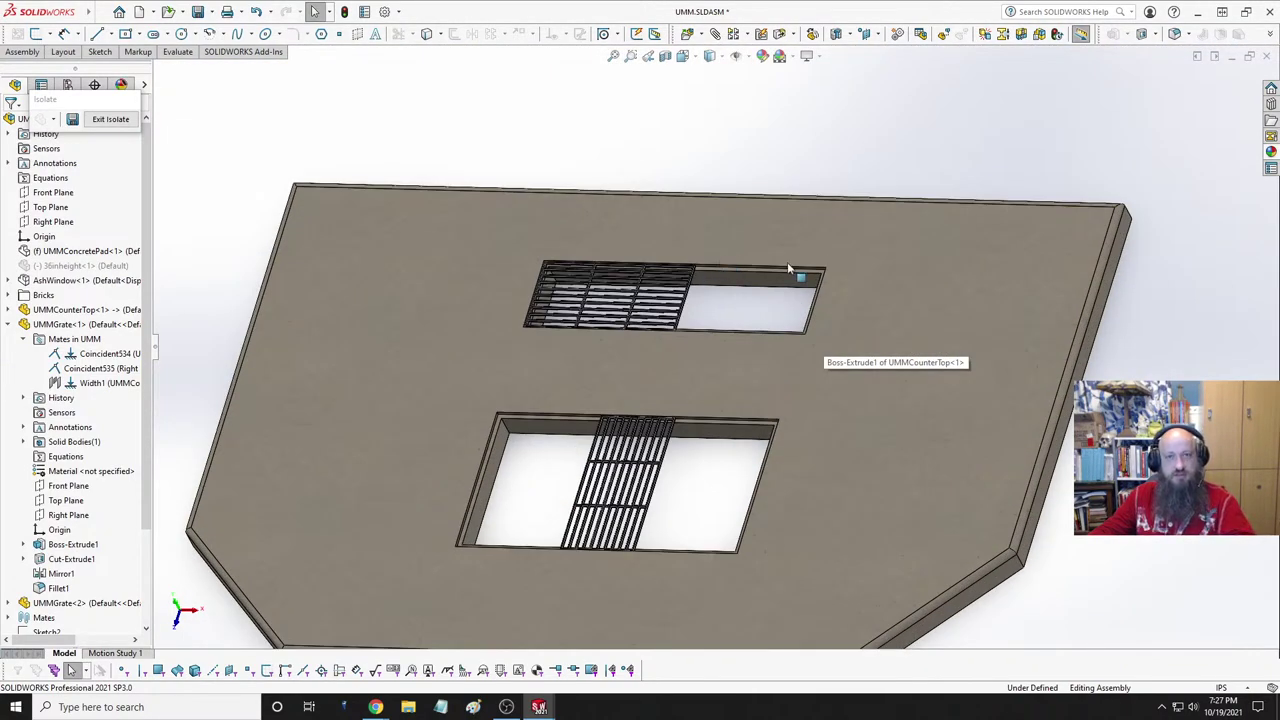
key(space)
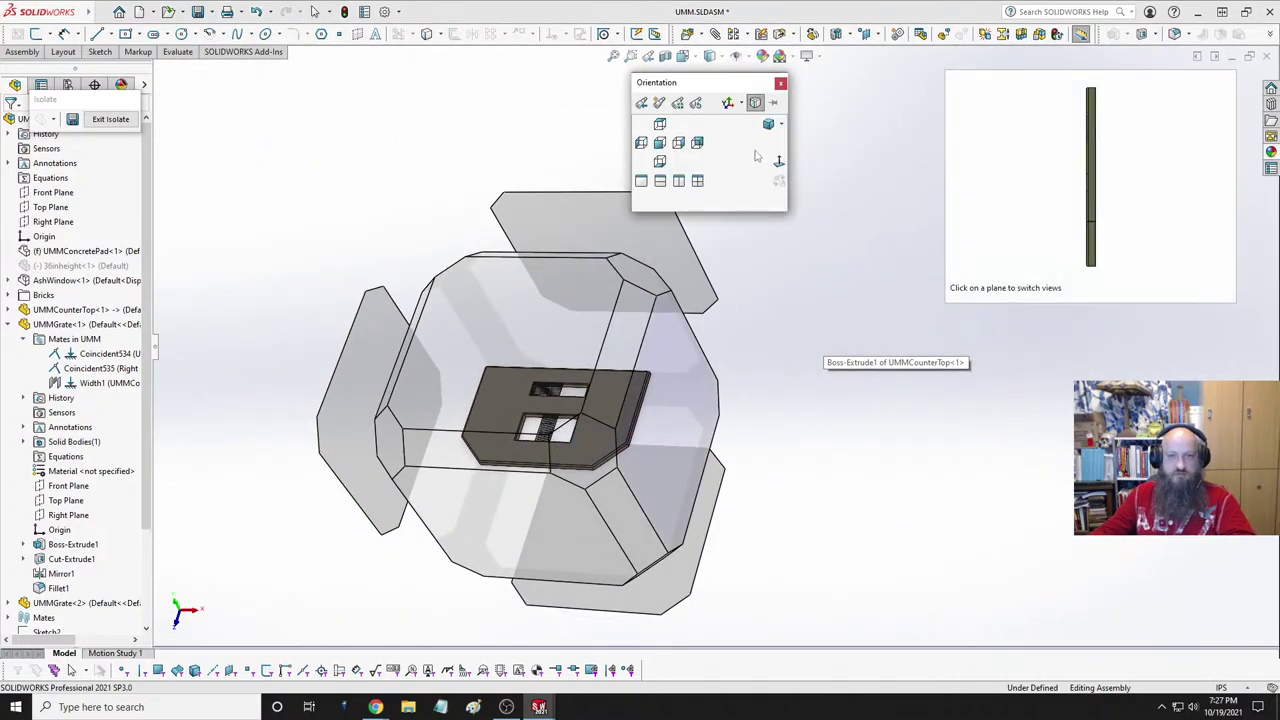
click(768, 123)
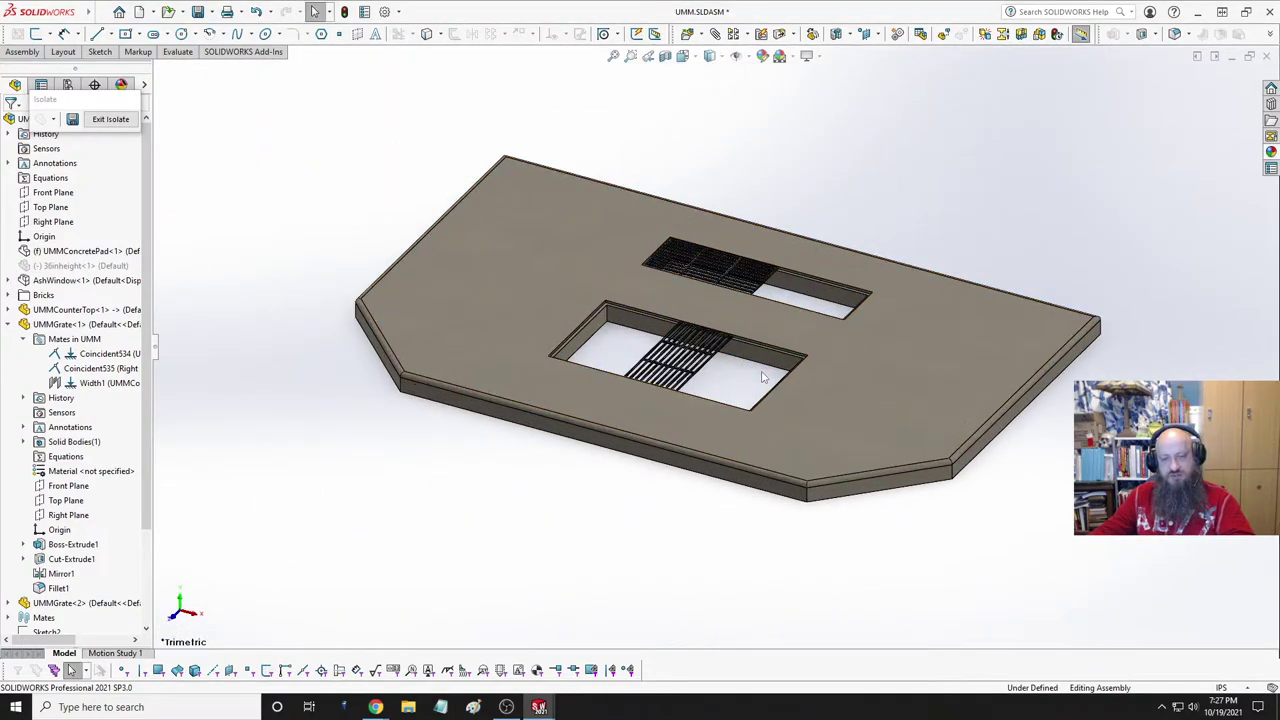
scroll(762, 377, down, 3)
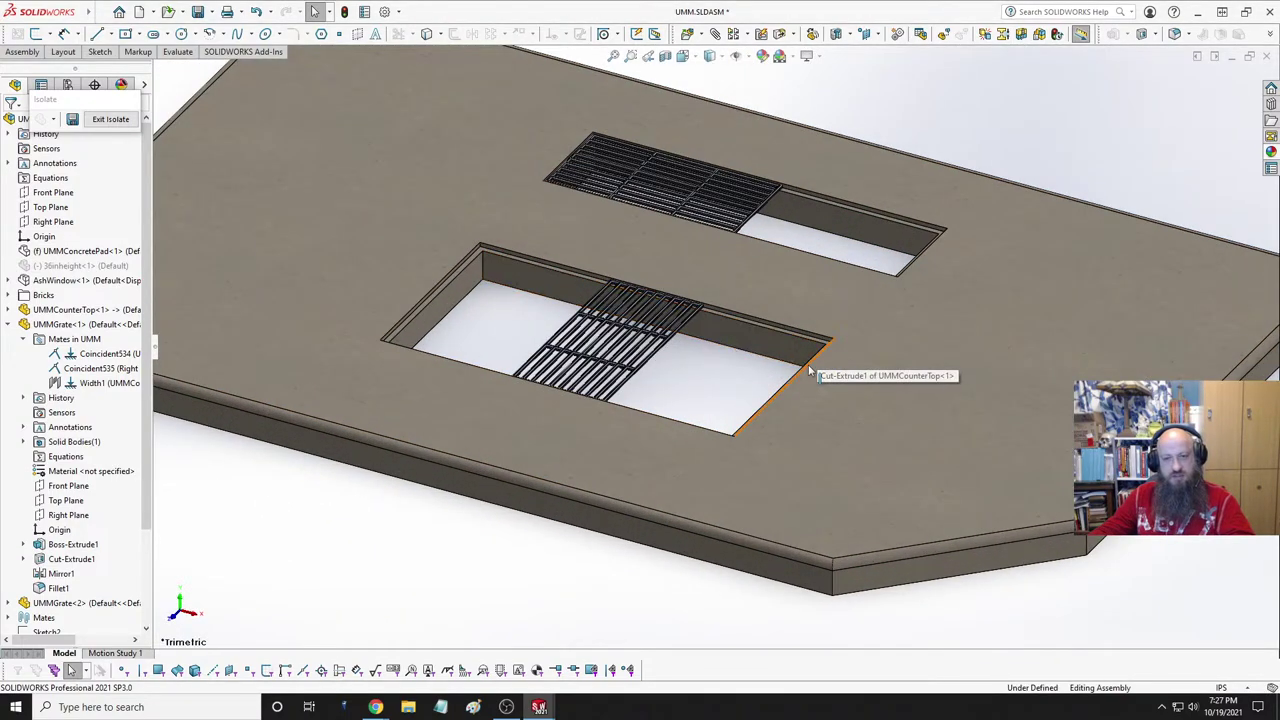
click(814, 268)
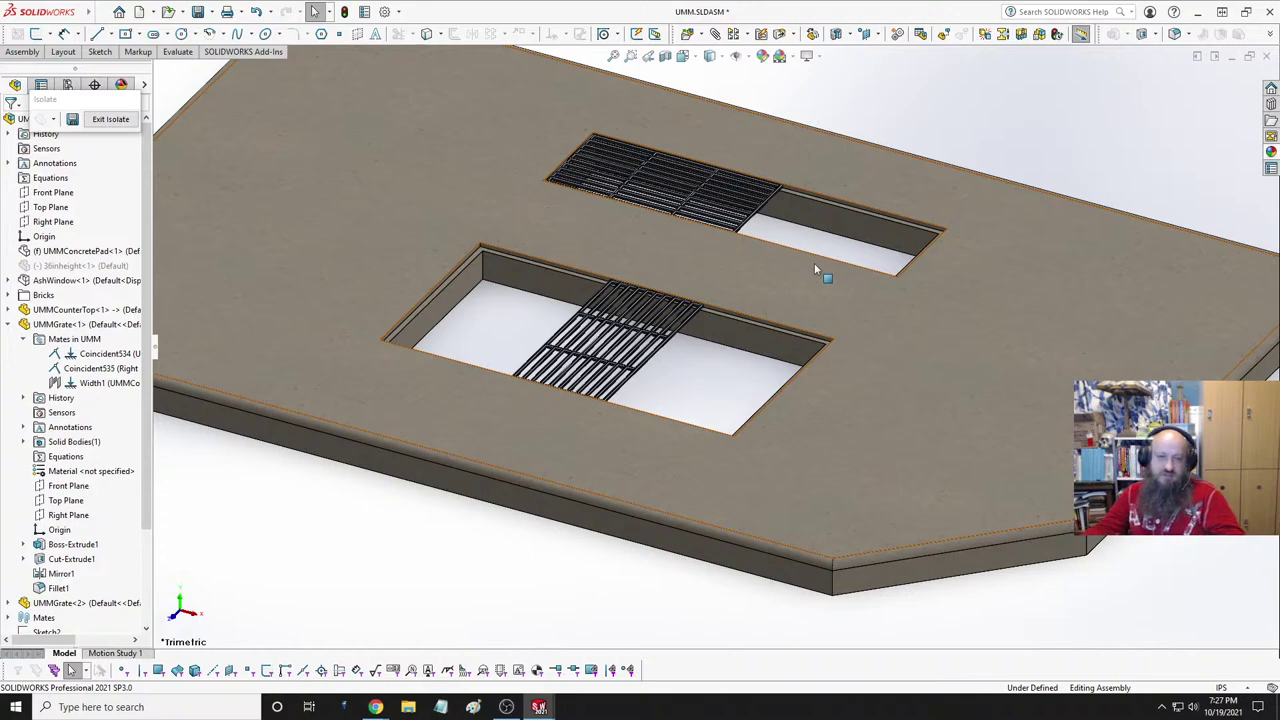
scroll(700, 290, up, 5)
middle_drag(683, 286, 790, 275)
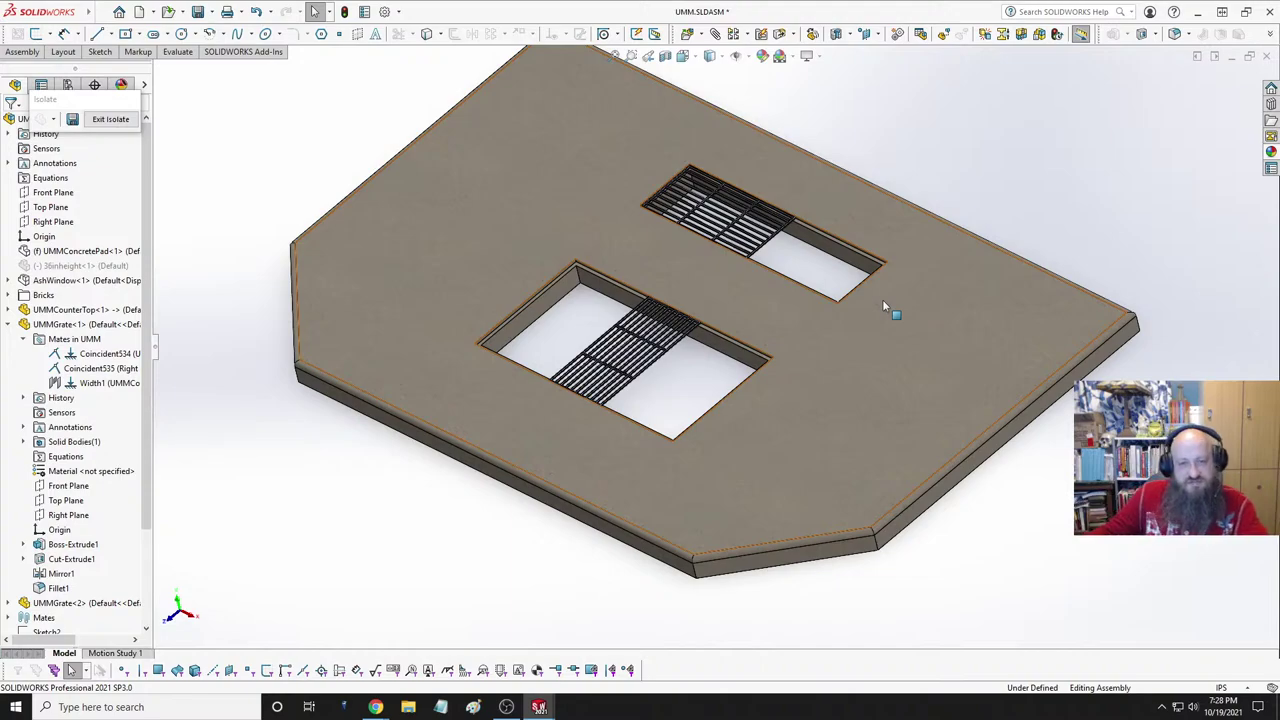
key(space)
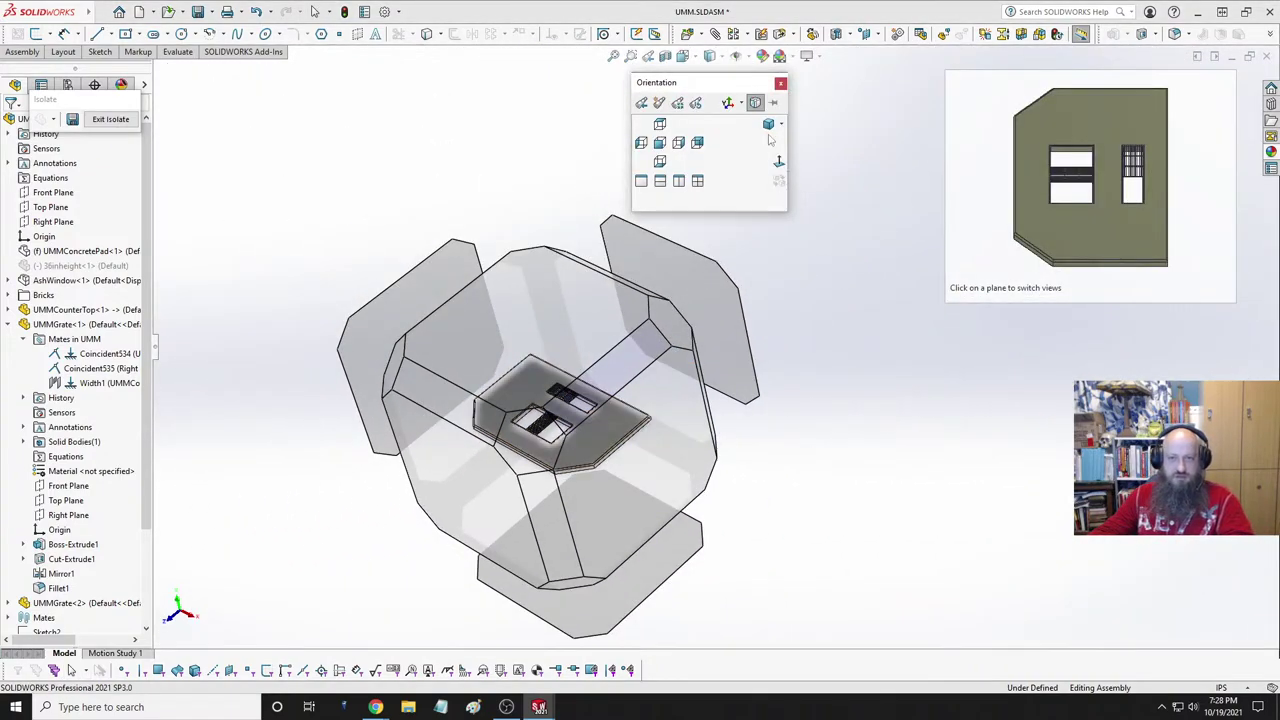
click(769, 127)
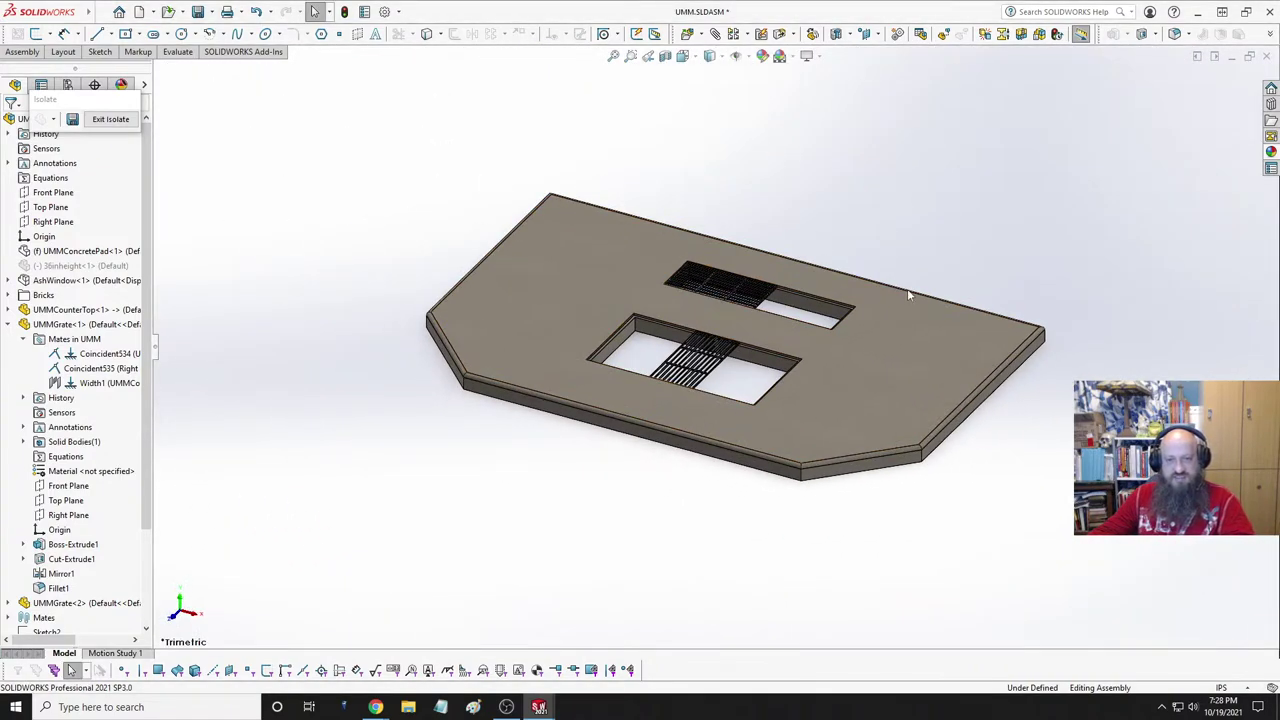
scroll(700, 360, down, 3)
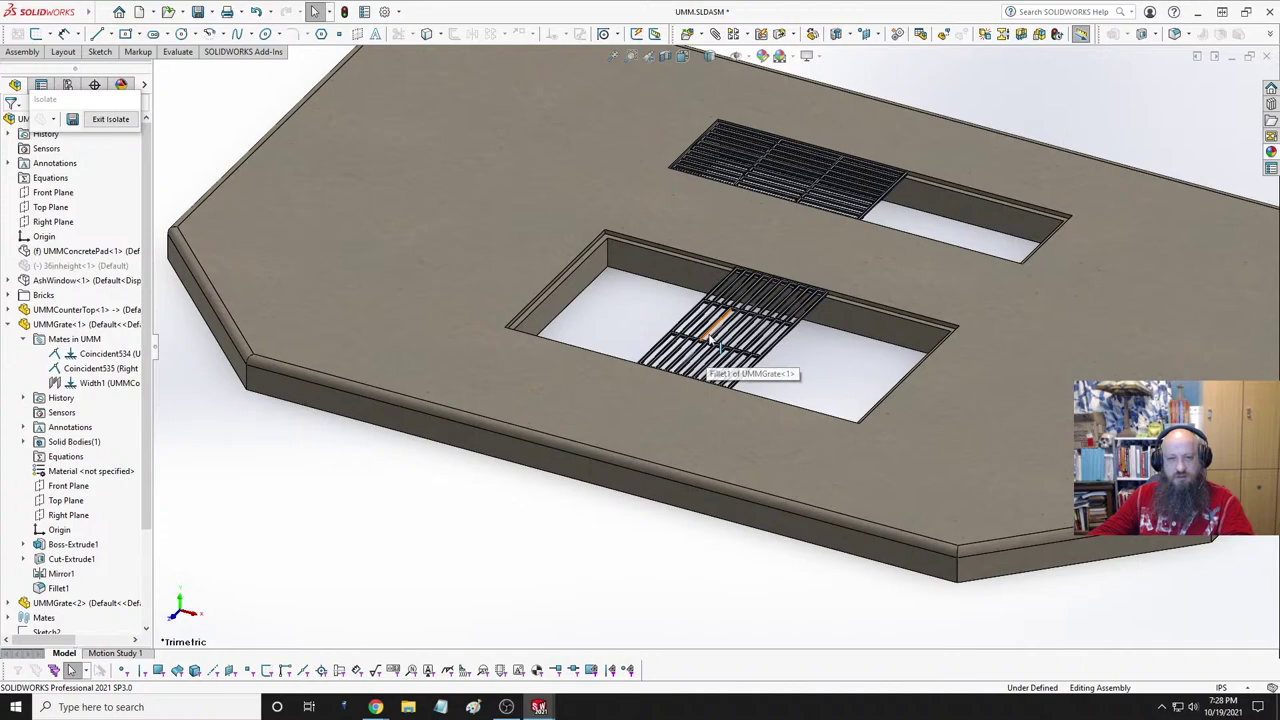
- Slide the front grate left, place a copy in the opening's right half, and view from the right
drag(715, 340, 620, 335)
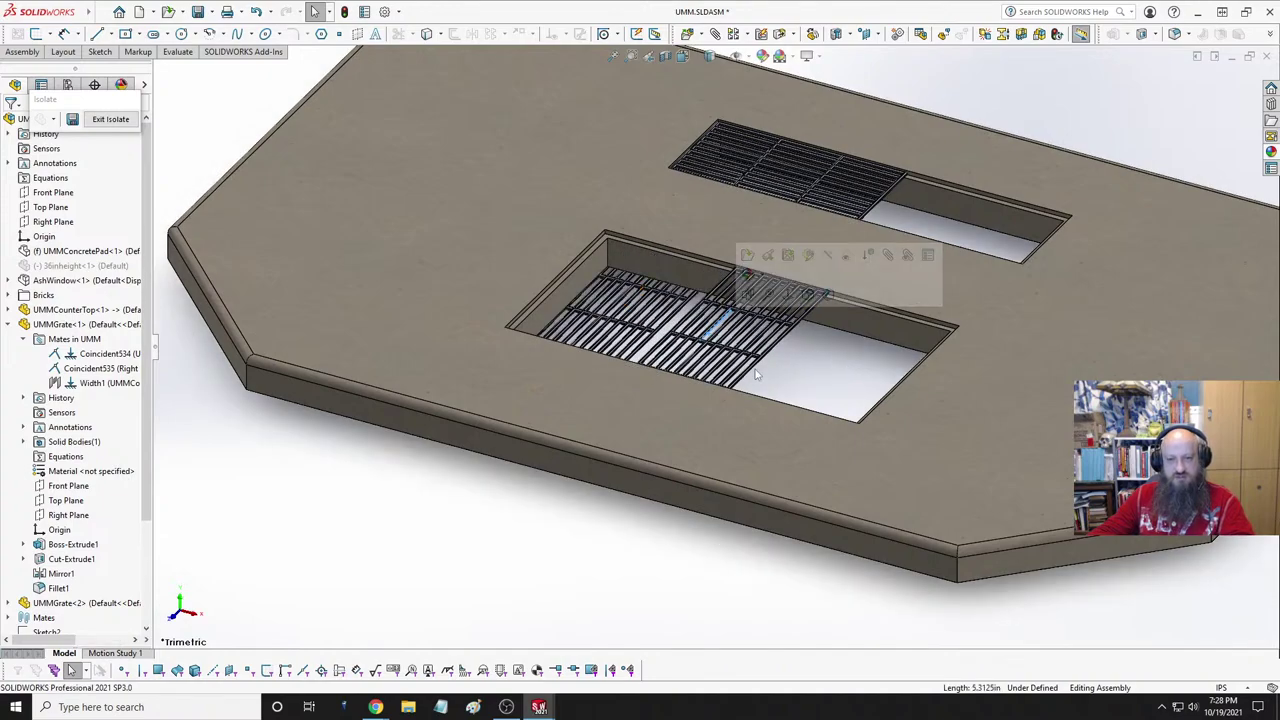
ctrl+drag(740, 350, 829, 424)
key(space)
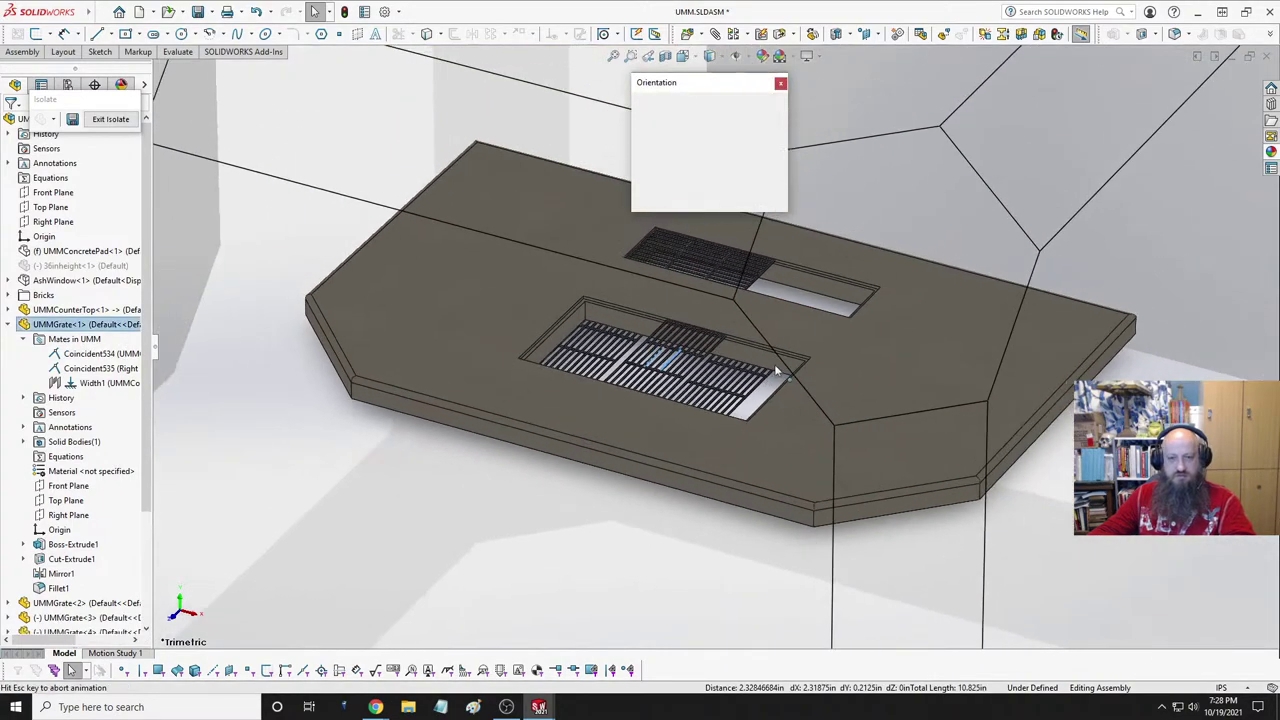
click(688, 429)
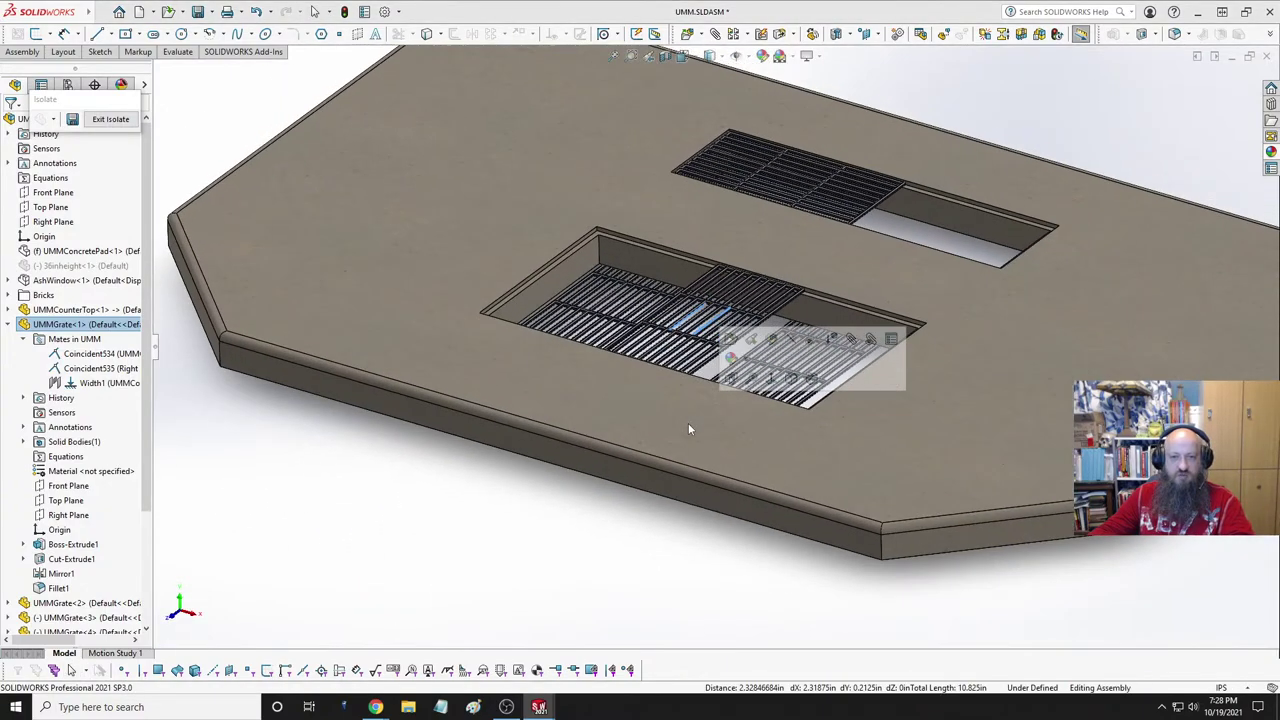
key(ctrl+4)
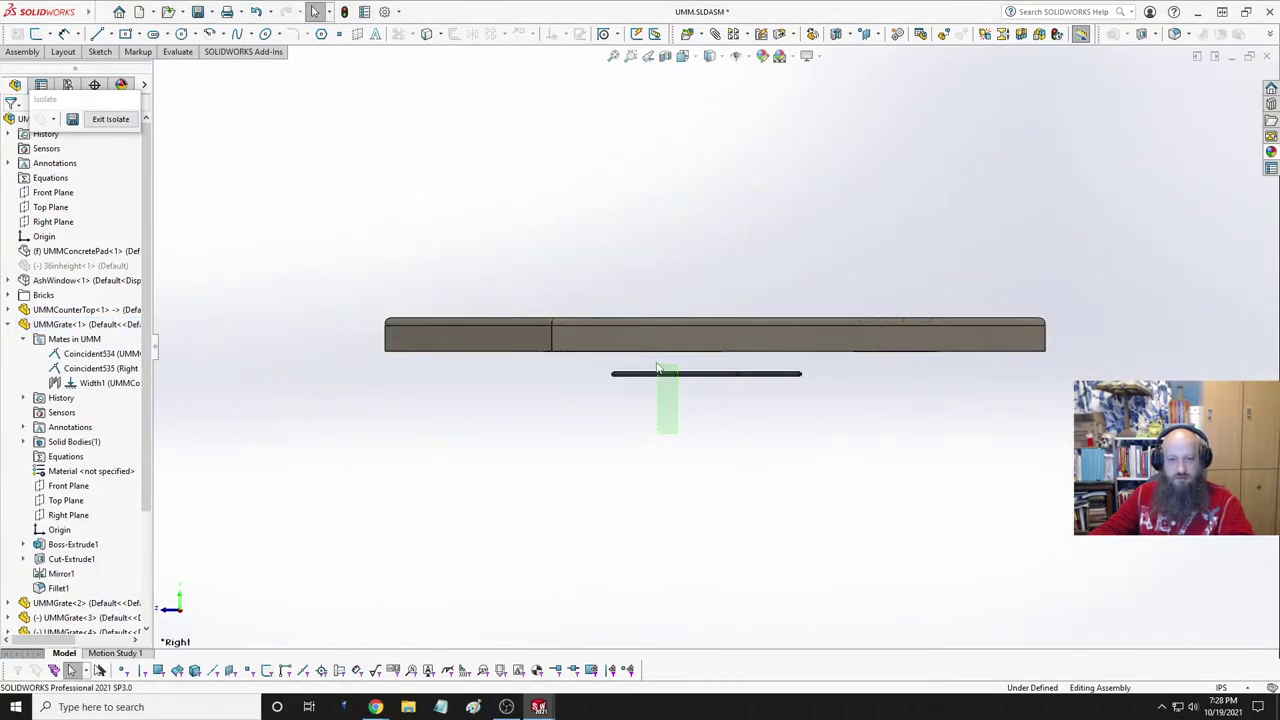
- Paste a new copy of UMMGrate<3> and move it up above the countertop
click(657, 370)
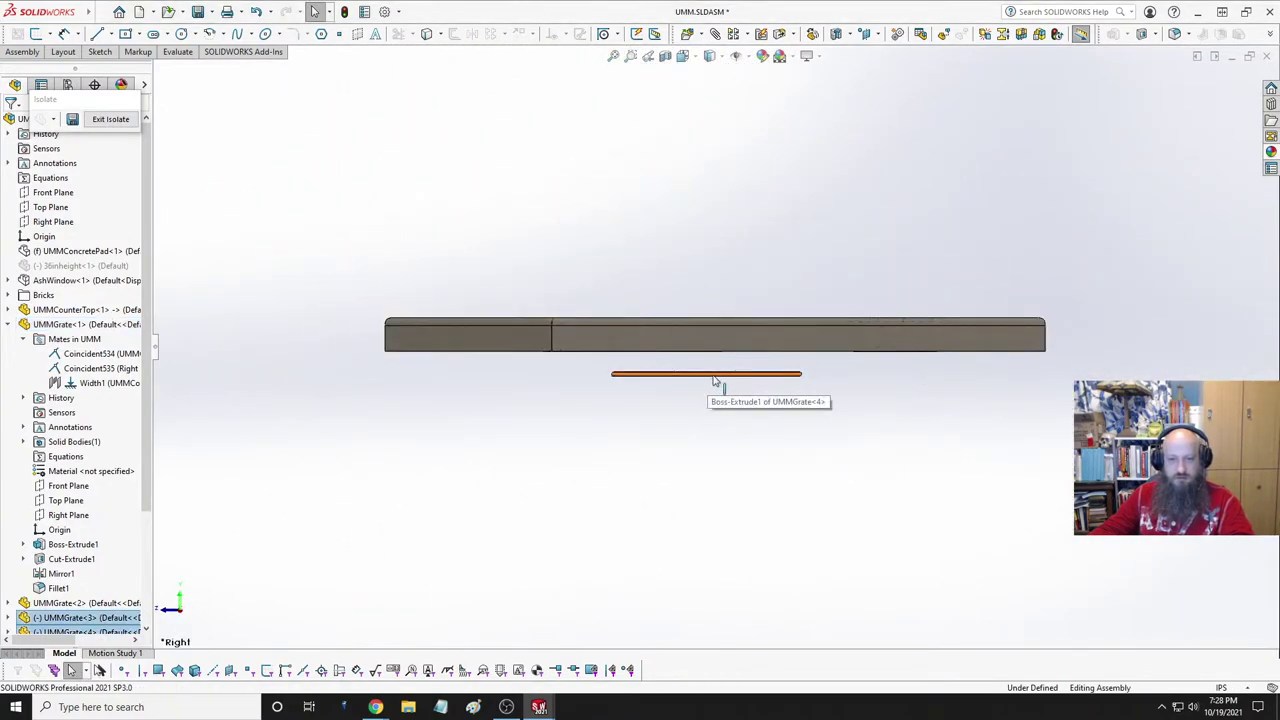
click(714, 376)
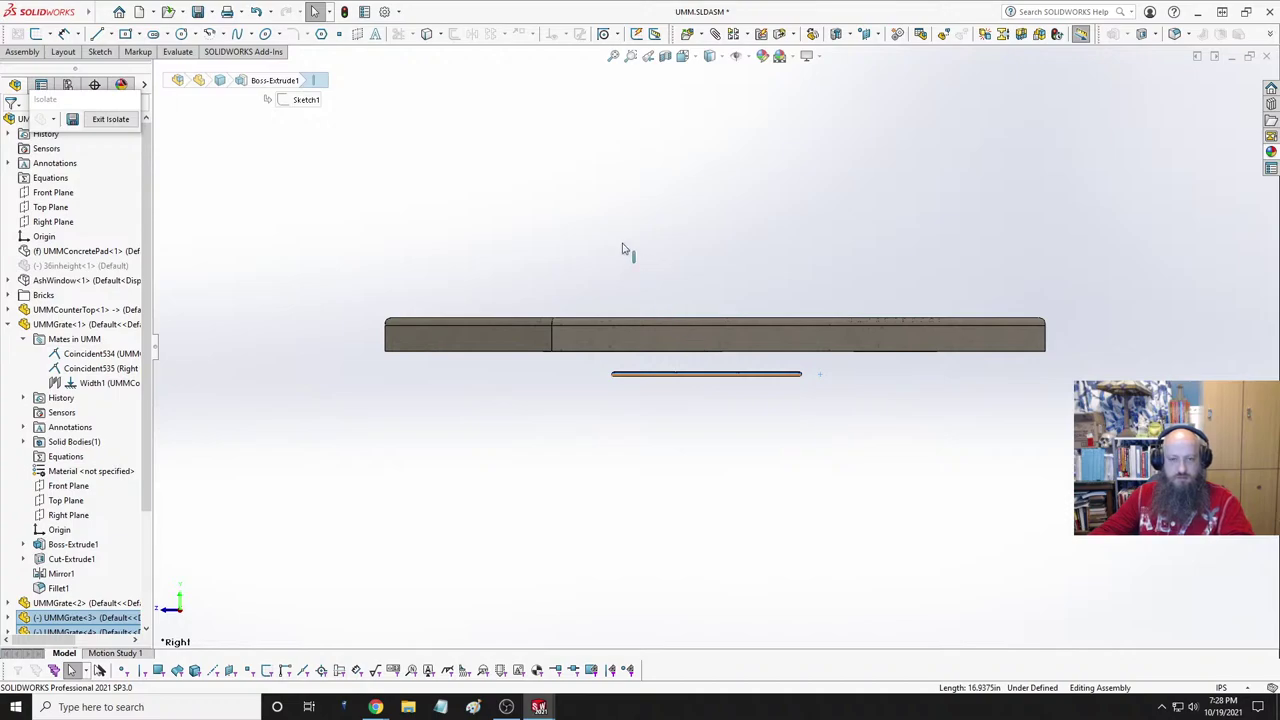
key(ctrl+v)
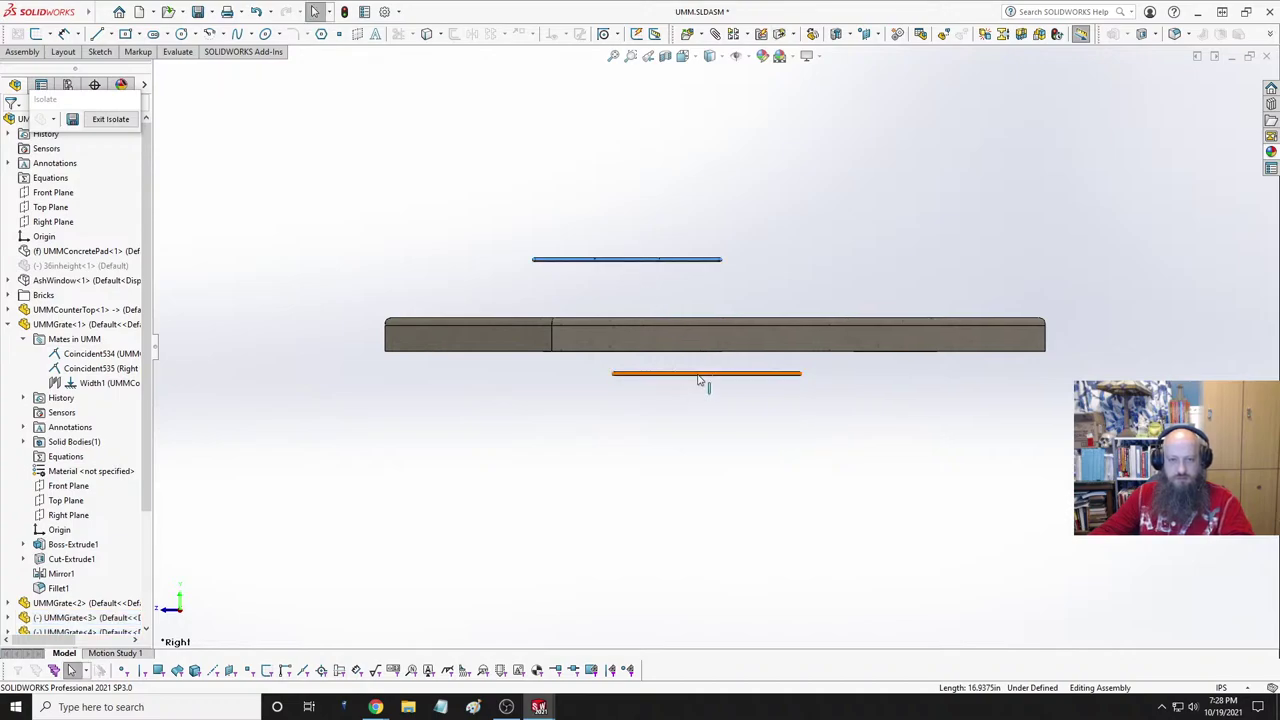
drag(703, 375, 620, 285)
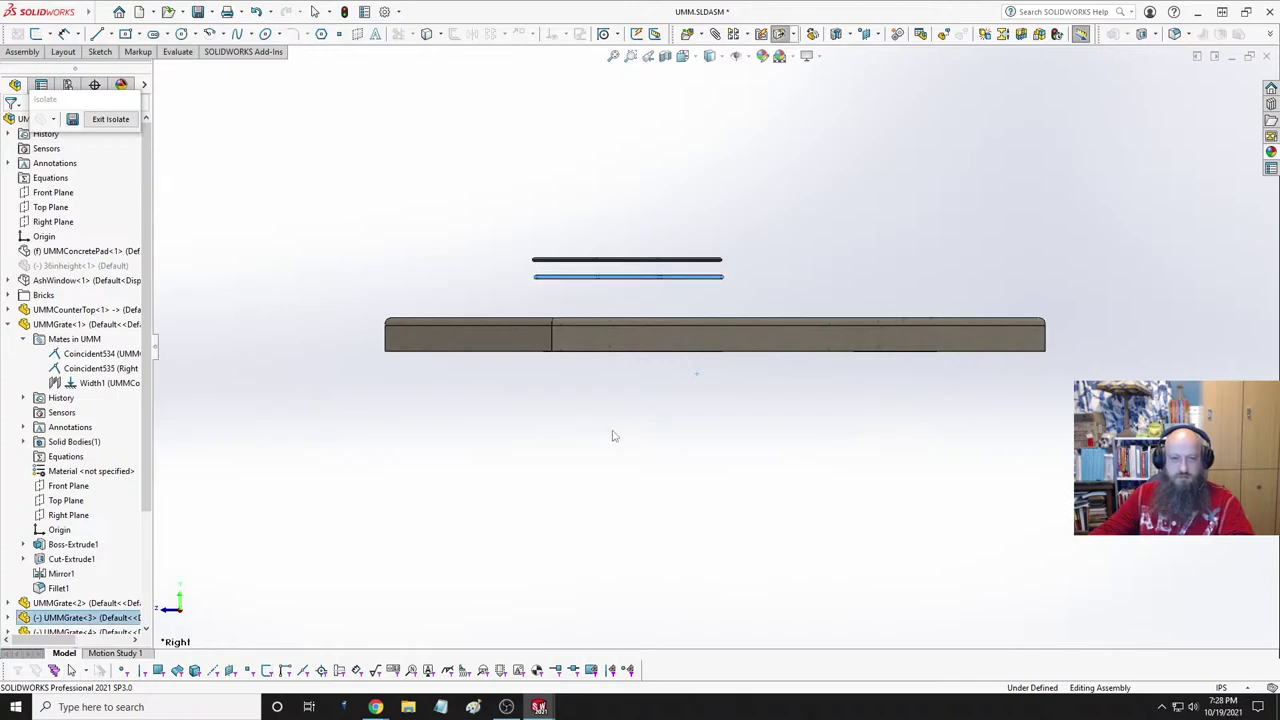
scroll(609, 434, up, 3)
middle_drag(609, 380, 697, 474)
scroll(697, 474, down, 8)
- Select the grate's slanted bar and a second grate edge, then clear the selection
scroll(698, 357, down, 3)
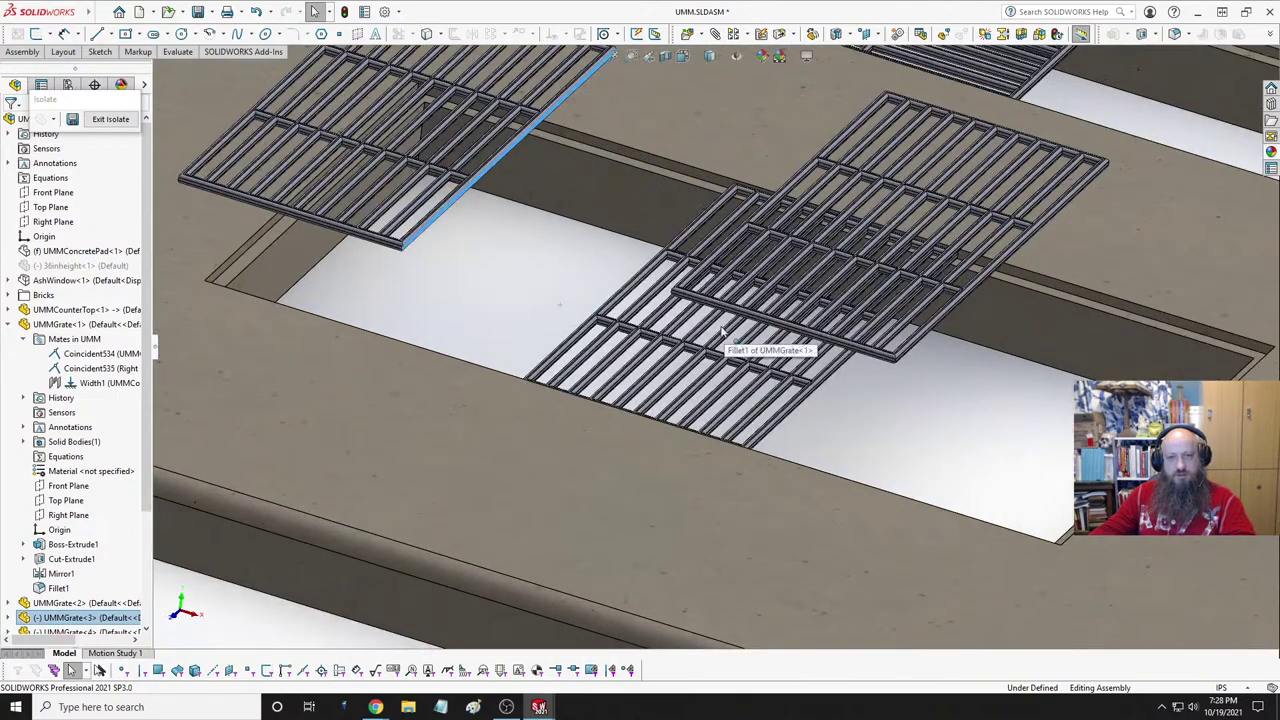
scroll(665, 285, up, 3)
scroll(657, 272, down, 3)
scroll(657, 272, down, 2)
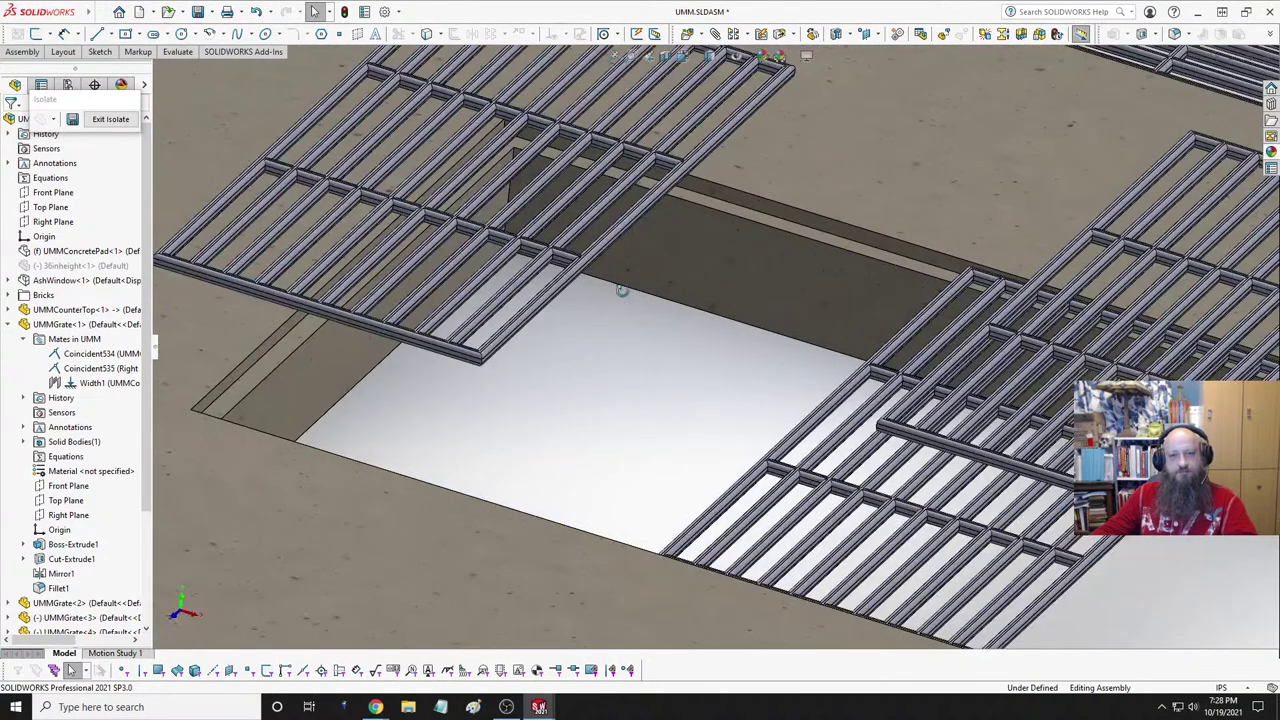
middle_drag(657, 272, 897, 266)
scroll(740, 295, up, 3)
scroll(897, 266, down, 4)
click(986, 338)
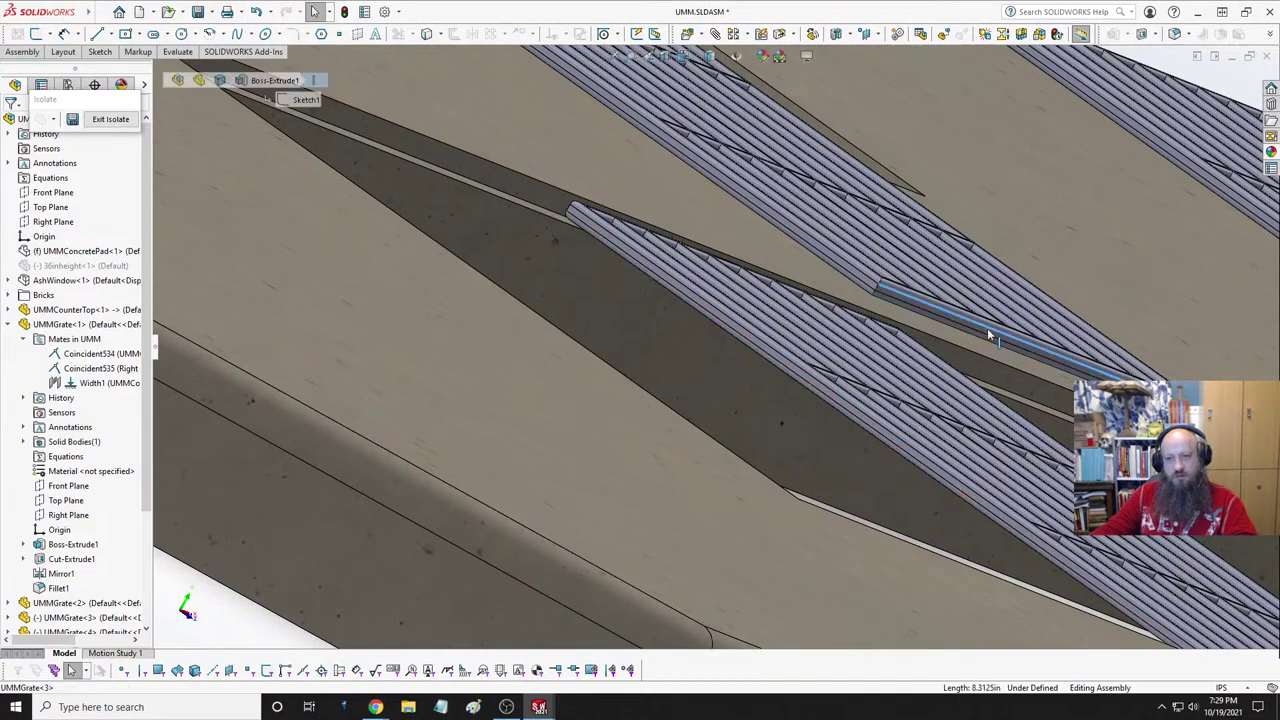
scroll(968, 330, up, 2)
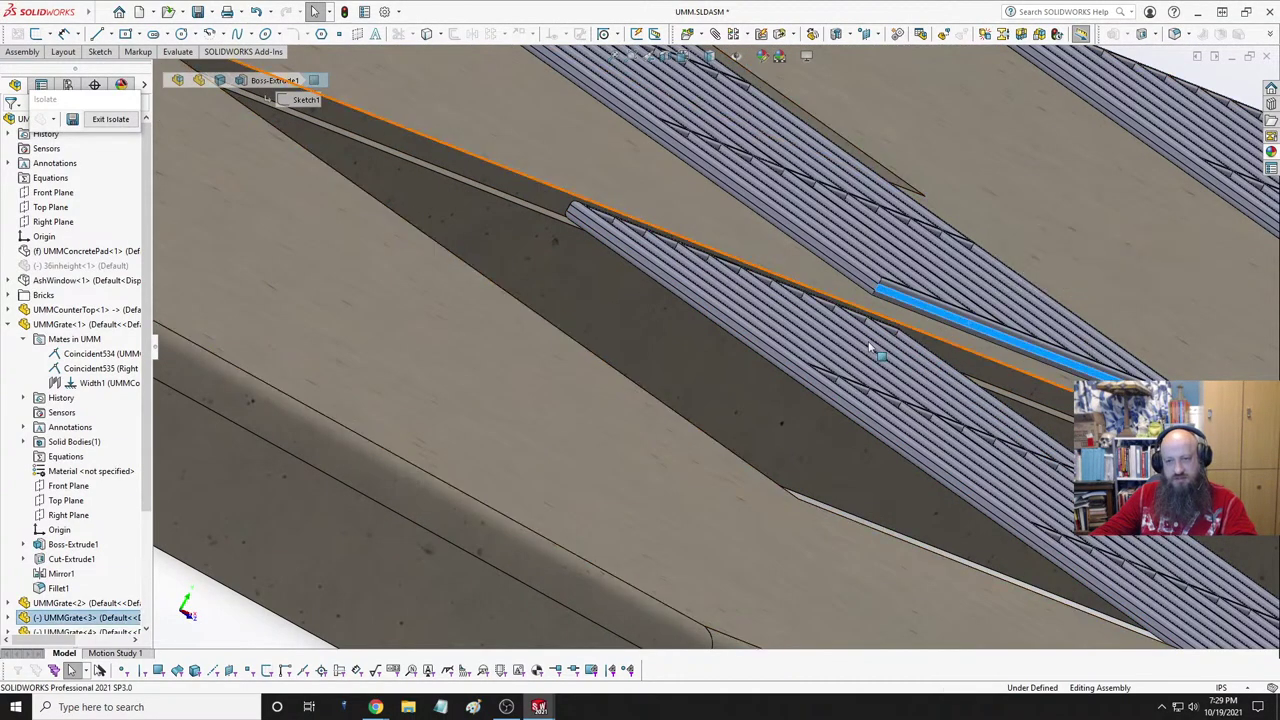
middle_drag(968, 330, 757, 344)
scroll(757, 344, down, 4)
scroll(945, 330, down, 3)
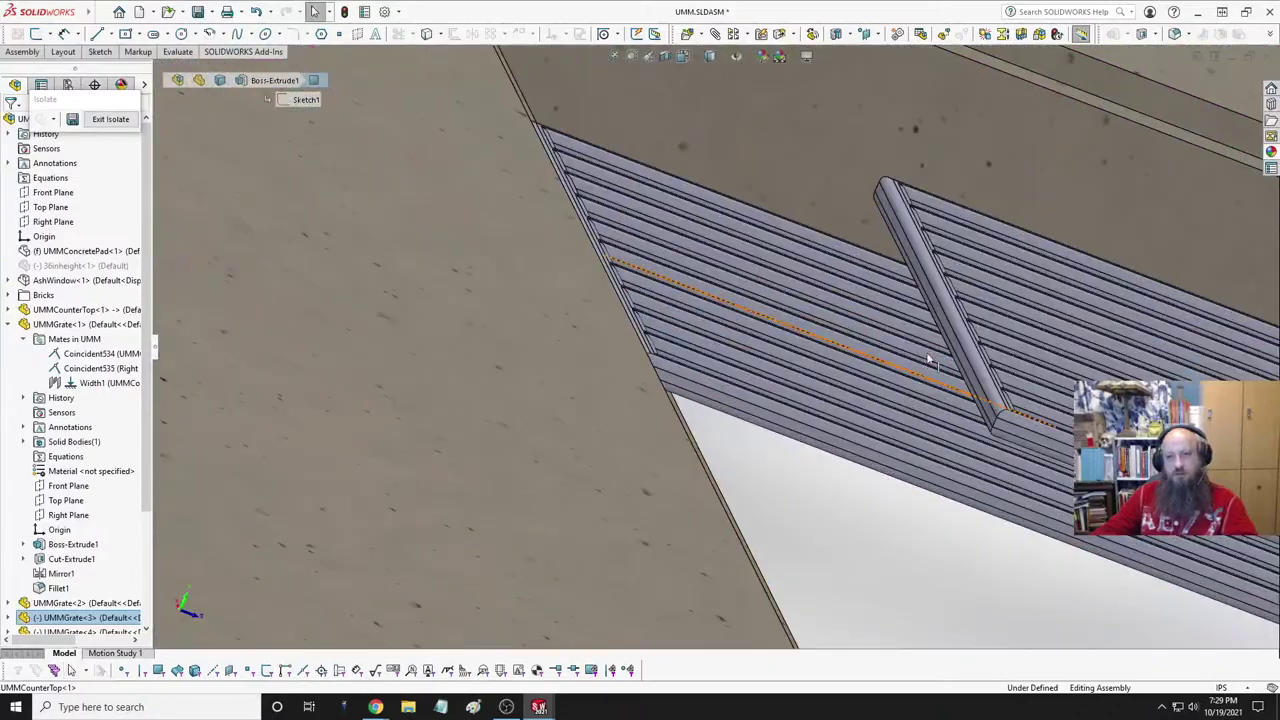
click(940, 321)
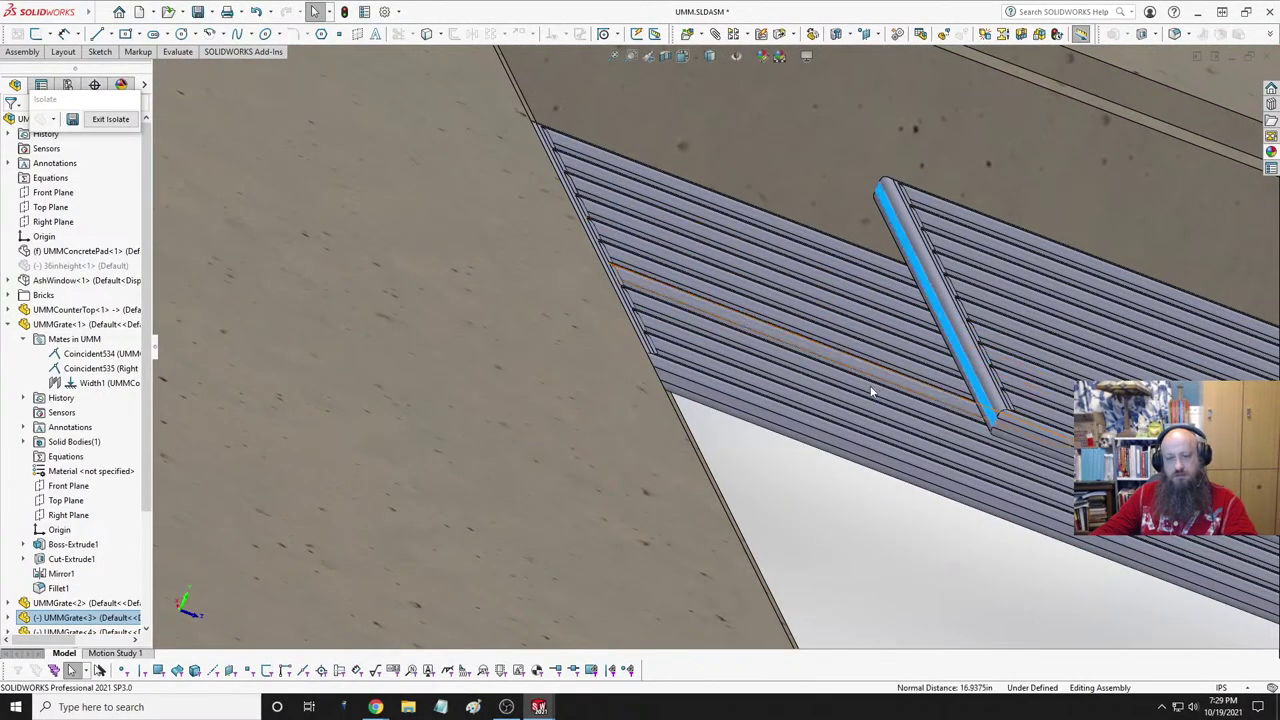
scroll(940, 321, up, 3)
middle_drag(940, 321, 822, 390)
click(671, 420)
scroll(822, 470, up, 2)
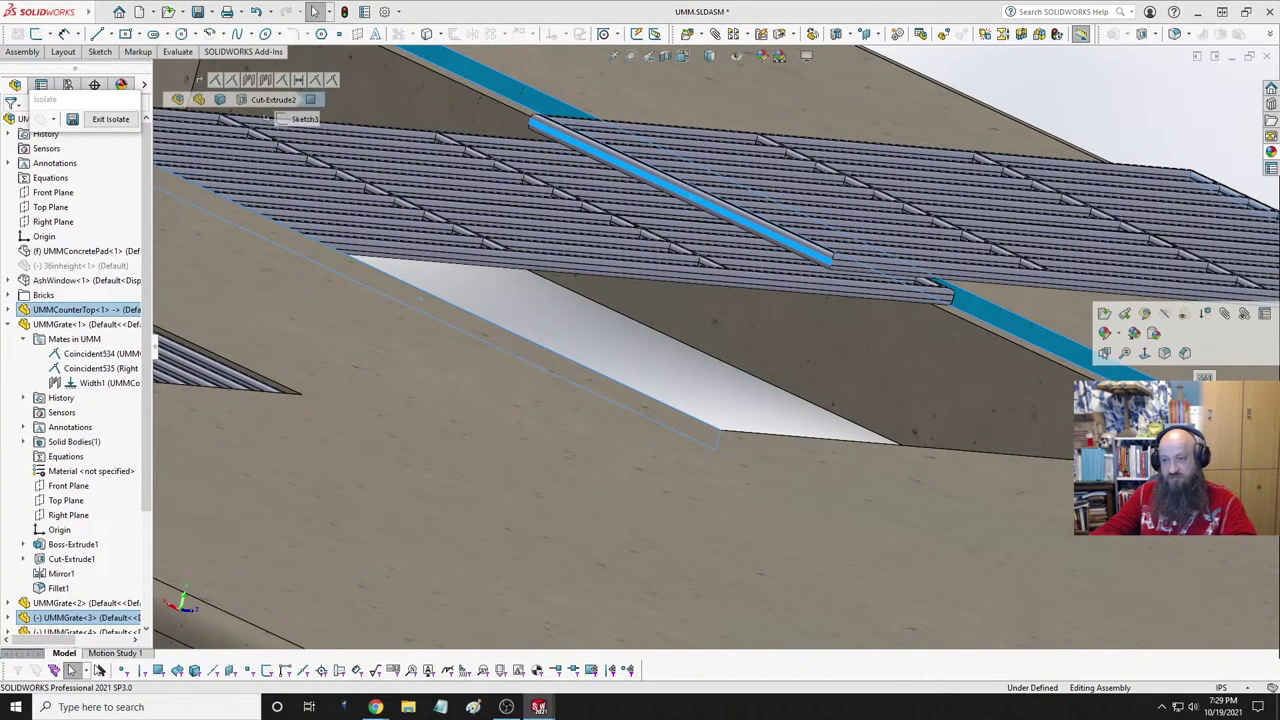
middle_drag(916, 413, 904, 413)
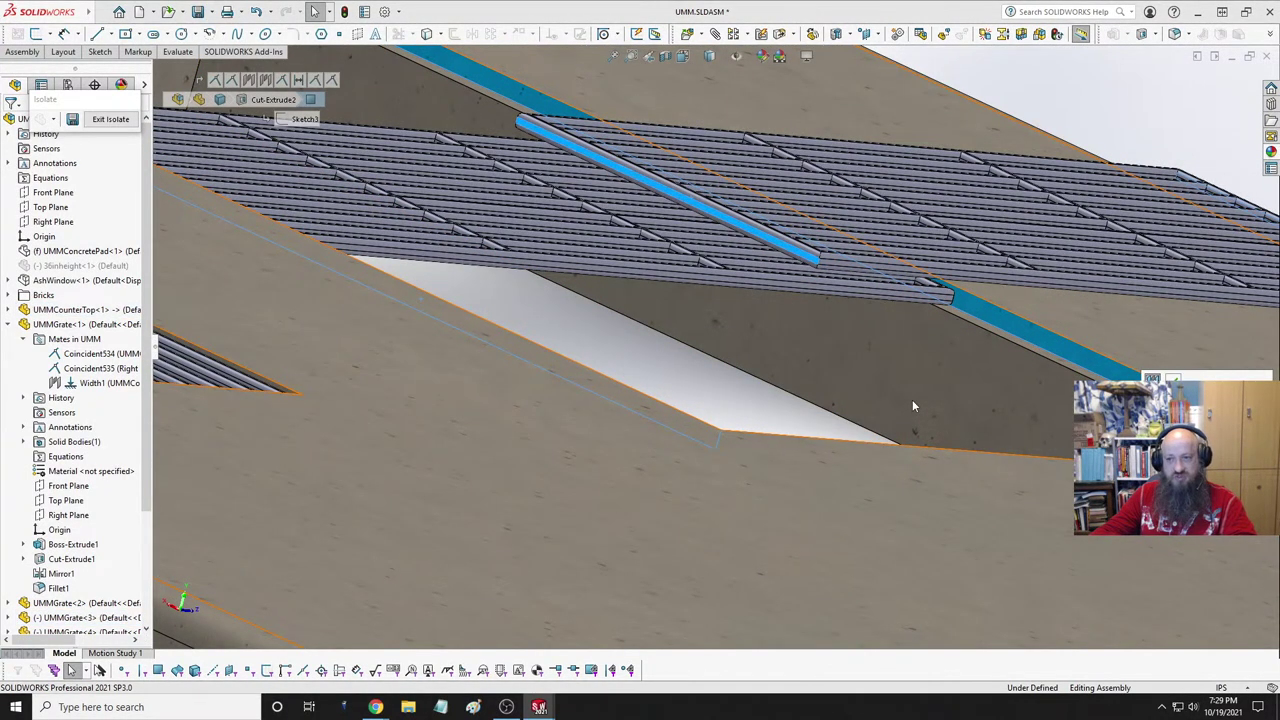
key(Escape)
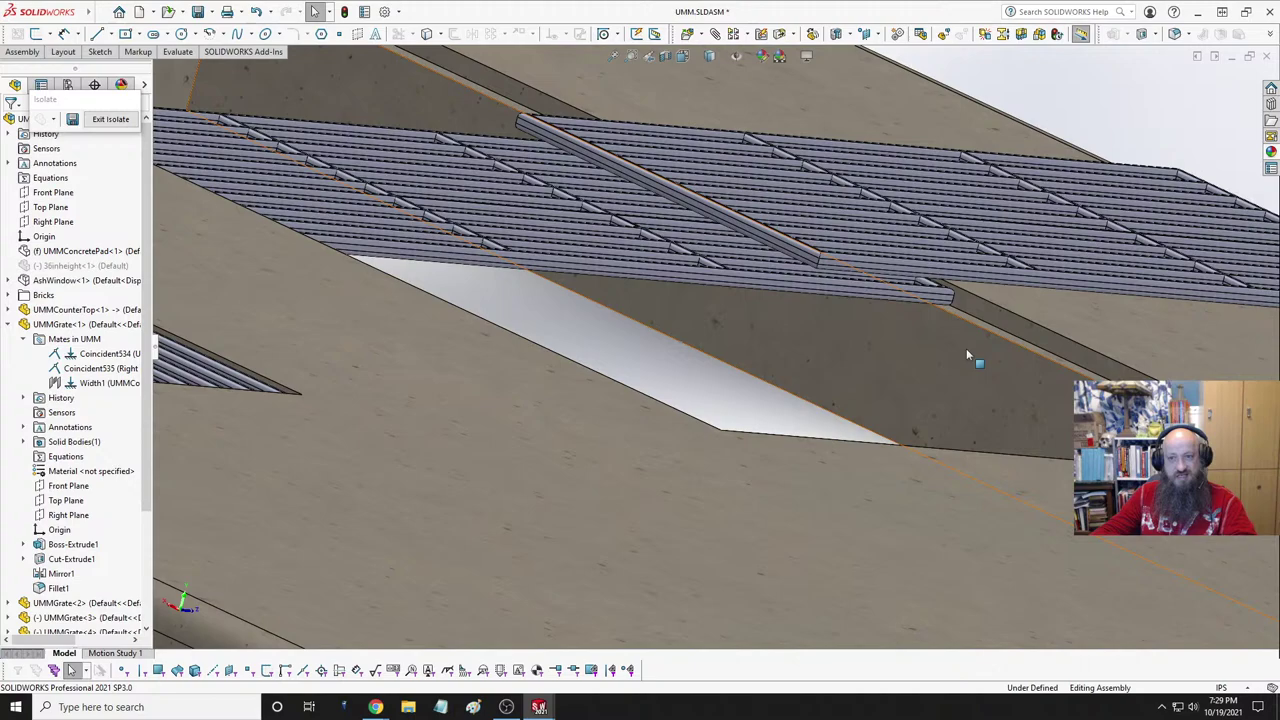
- Add a 0.0625 Distance mate between a grate bar and the countertop opening edge
key(Right)
key(Right)
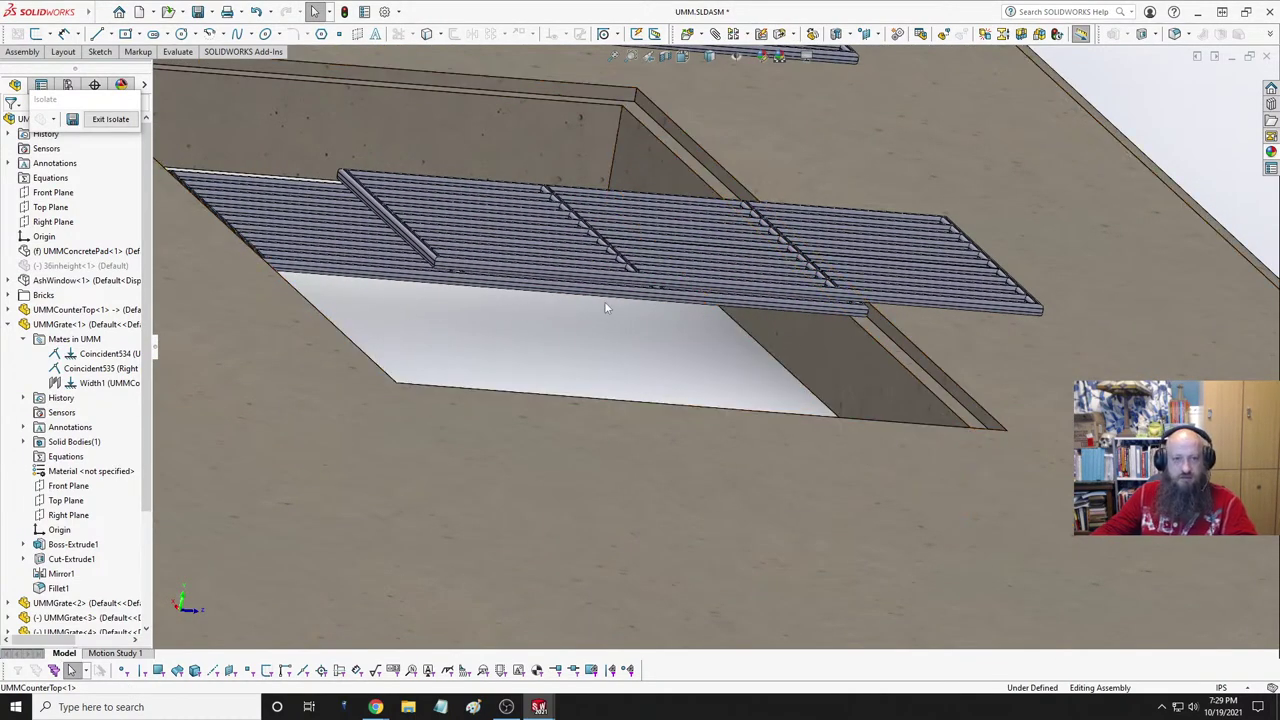
scroll(499, 300, down, 5)
click(505, 233)
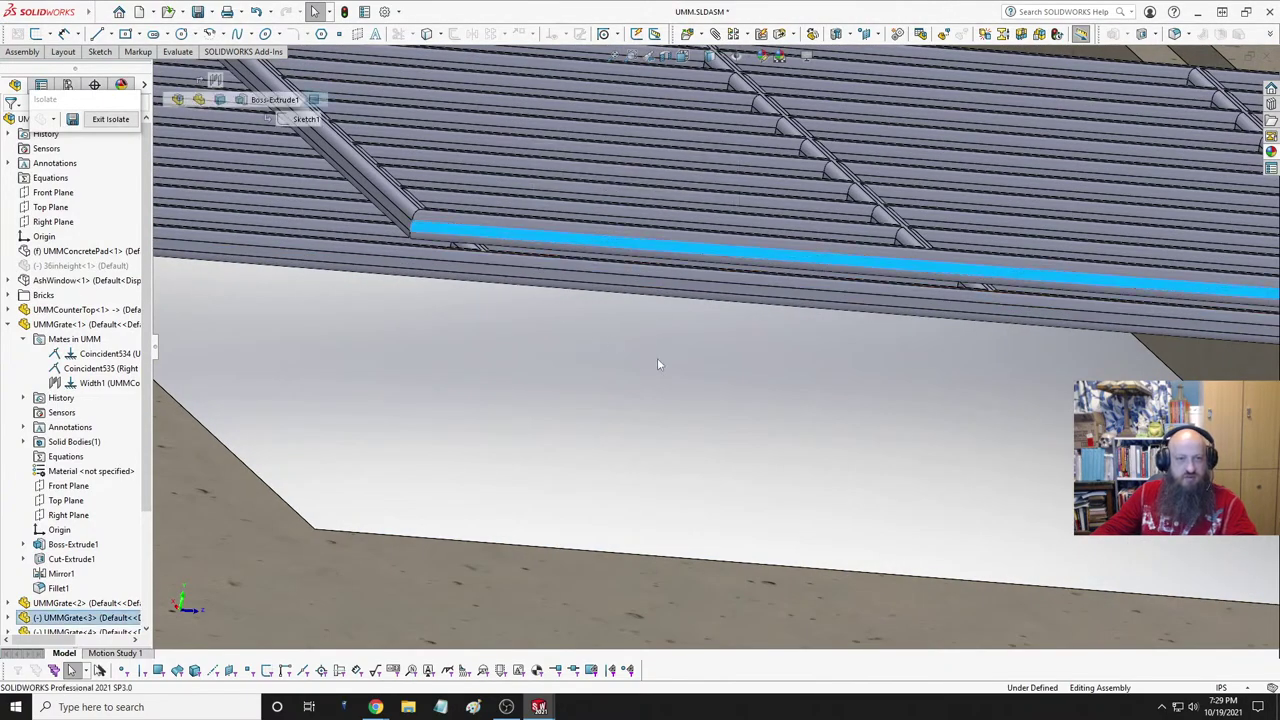
middle_drag(657, 358, 981, 406)
scroll(717, 343, down, 5)
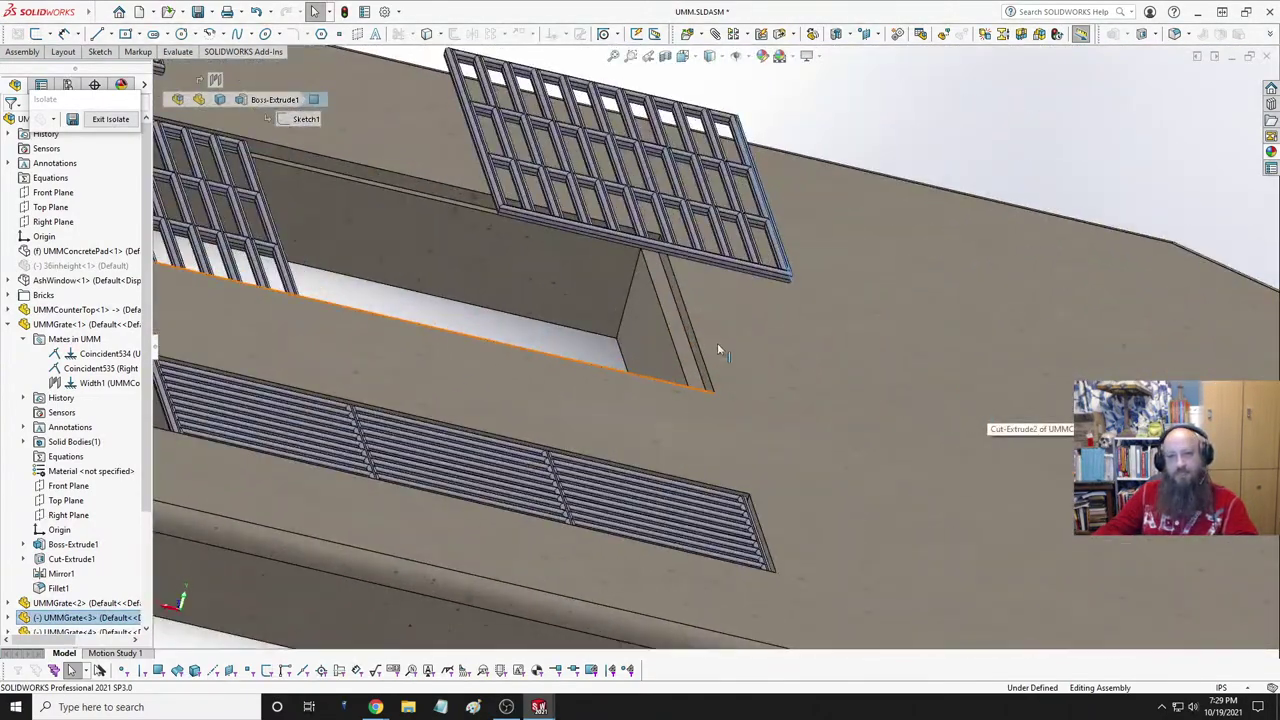
scroll(697, 336, down, 4)
click(684, 326)
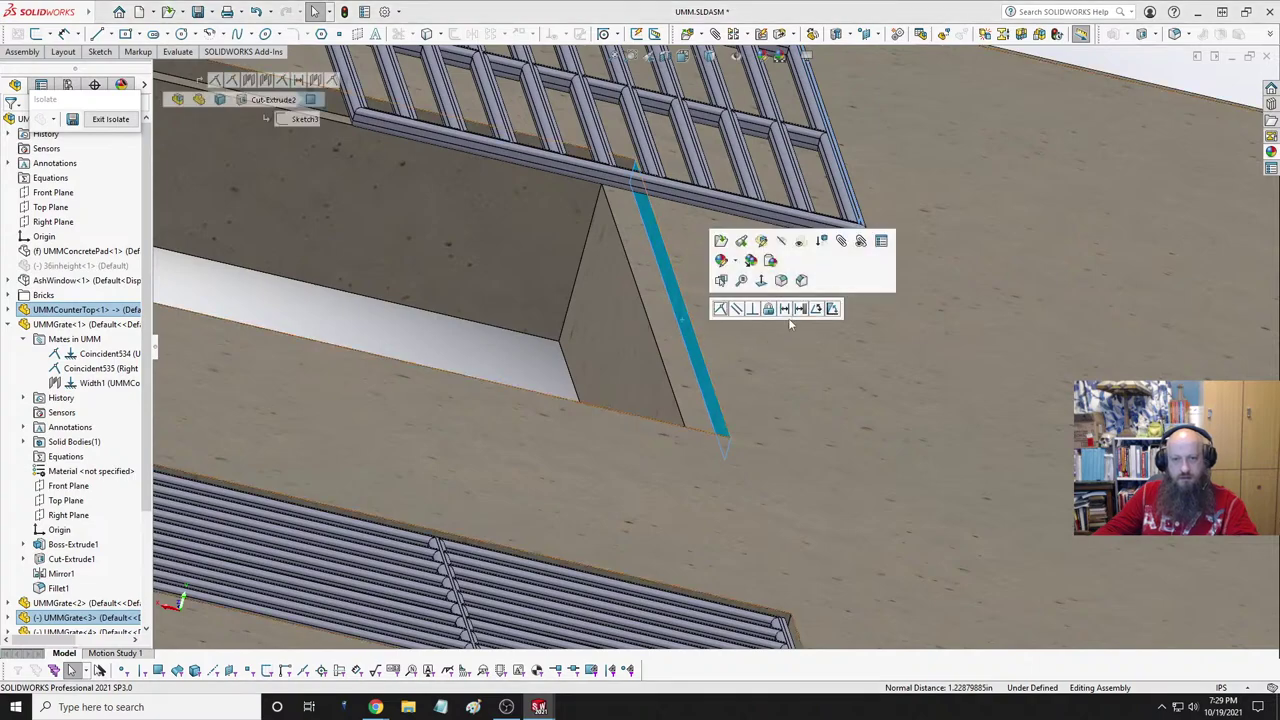
click(784, 308)
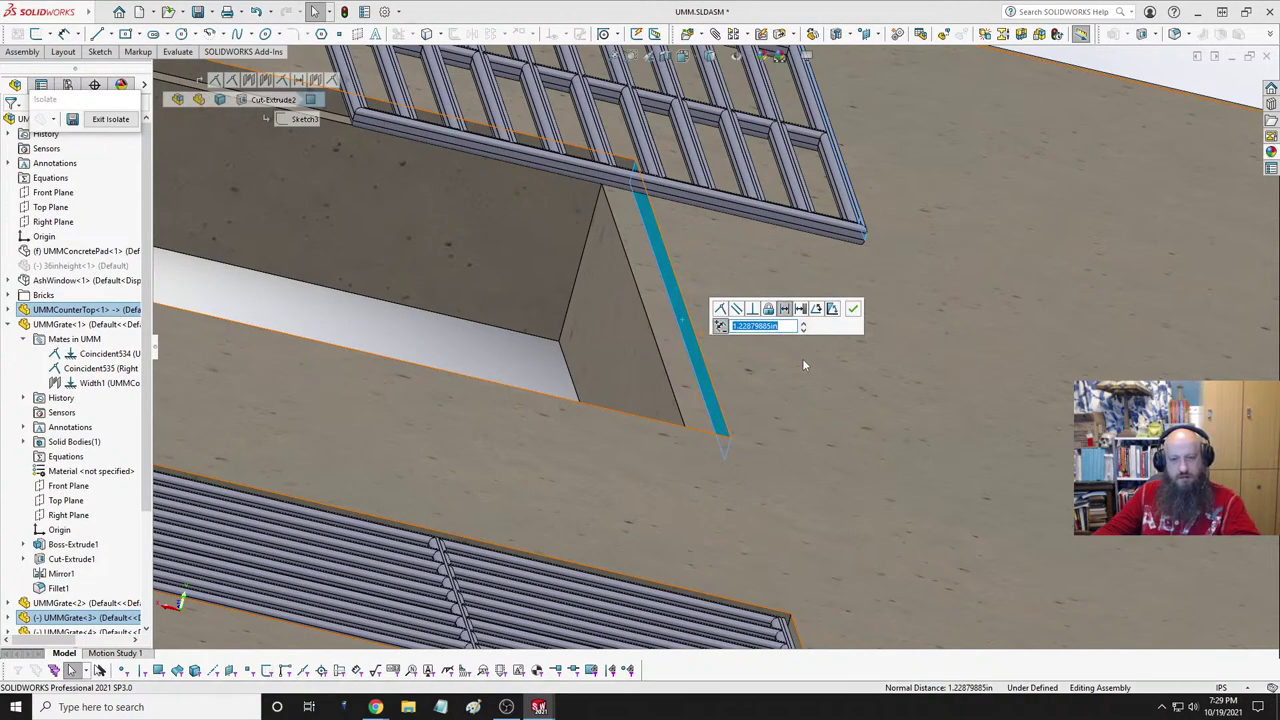
text(0.0625)
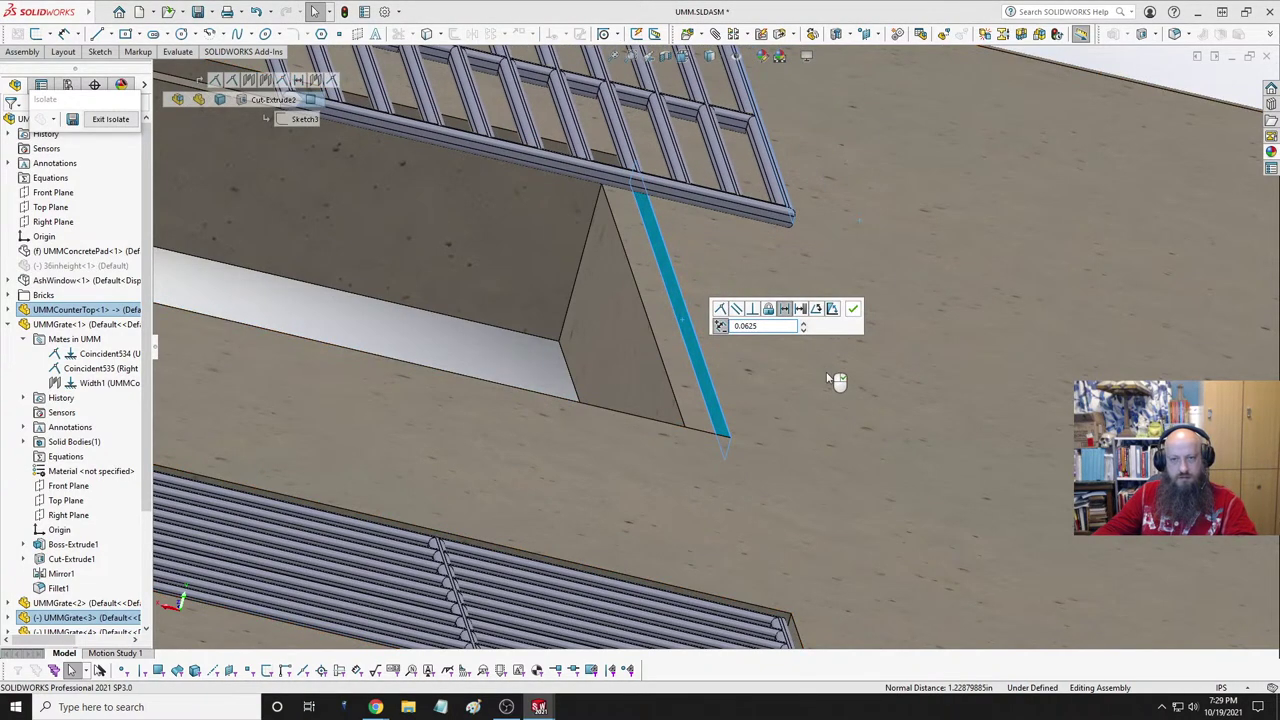
key(Return)
- Select UMMGrate<3> with a countertop face, then pick the grate frame's edge chain
middle_drag(714, 351, 675, 183)
scroll(675, 183, down, 3)
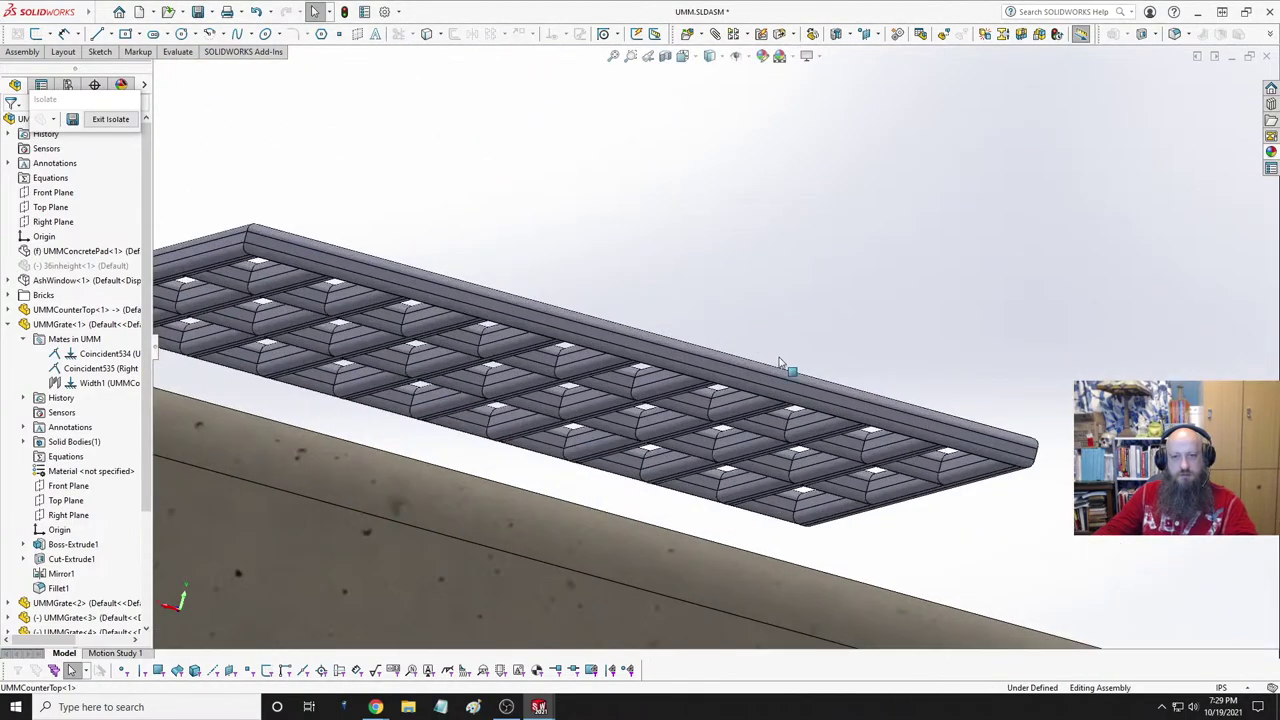
scroll(720, 410, down, 5)
scroll(715, 400, up, 3)
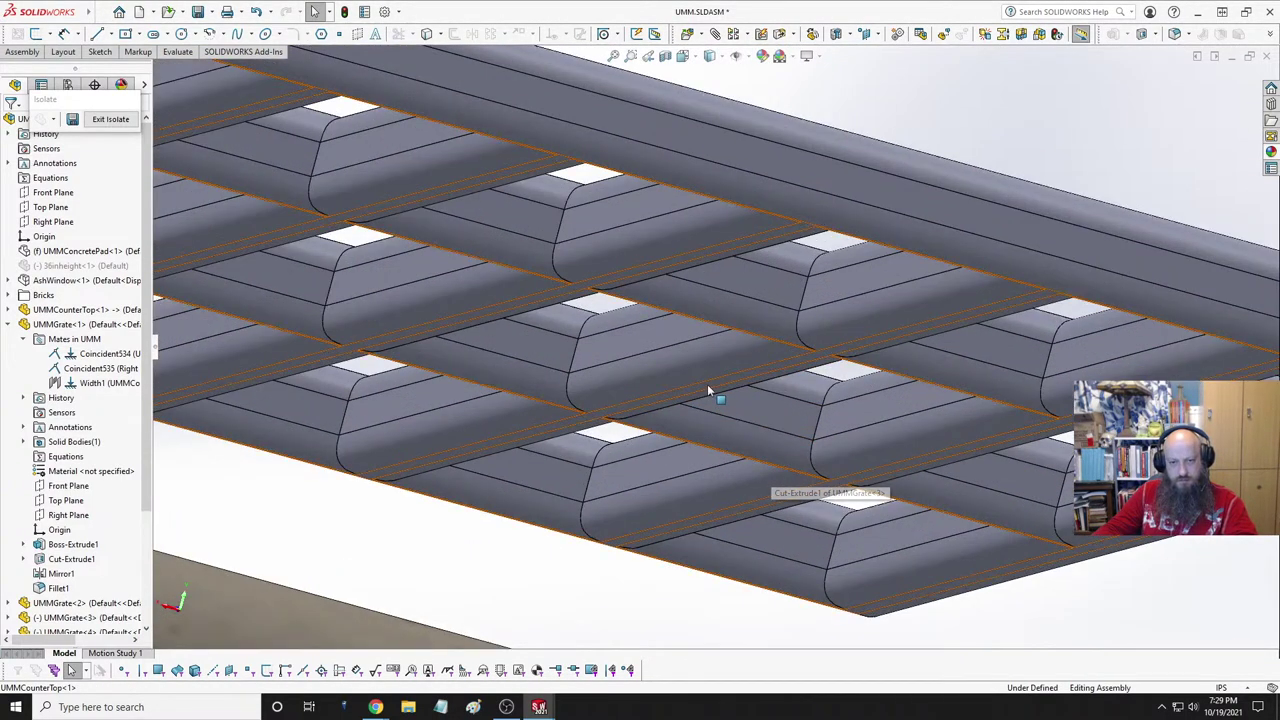
click(708, 384)
scroll(700, 345, up, 3)
middle_drag(700, 345, 794, 423)
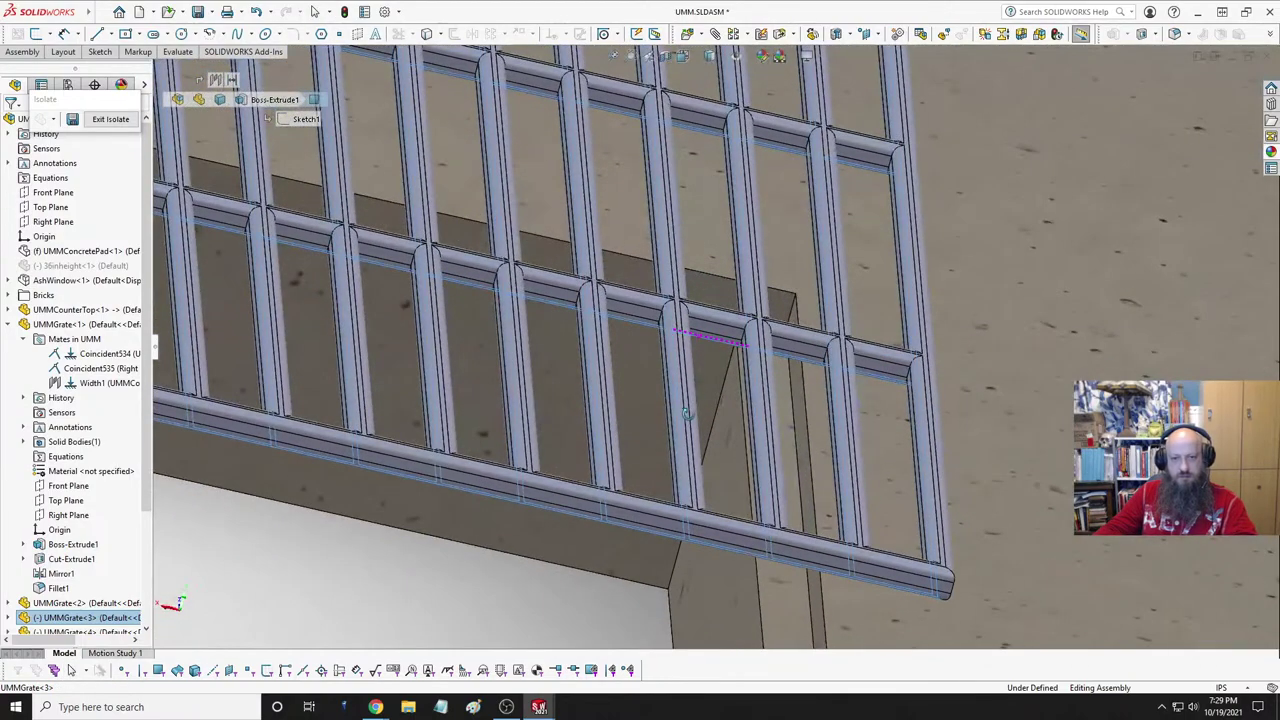
ctrl+click(787, 422)
middle_drag(823, 425, 915, 363)
click(930, 406)
middle_drag(934, 411, 700, 482)
scroll(946, 394, down, 10)
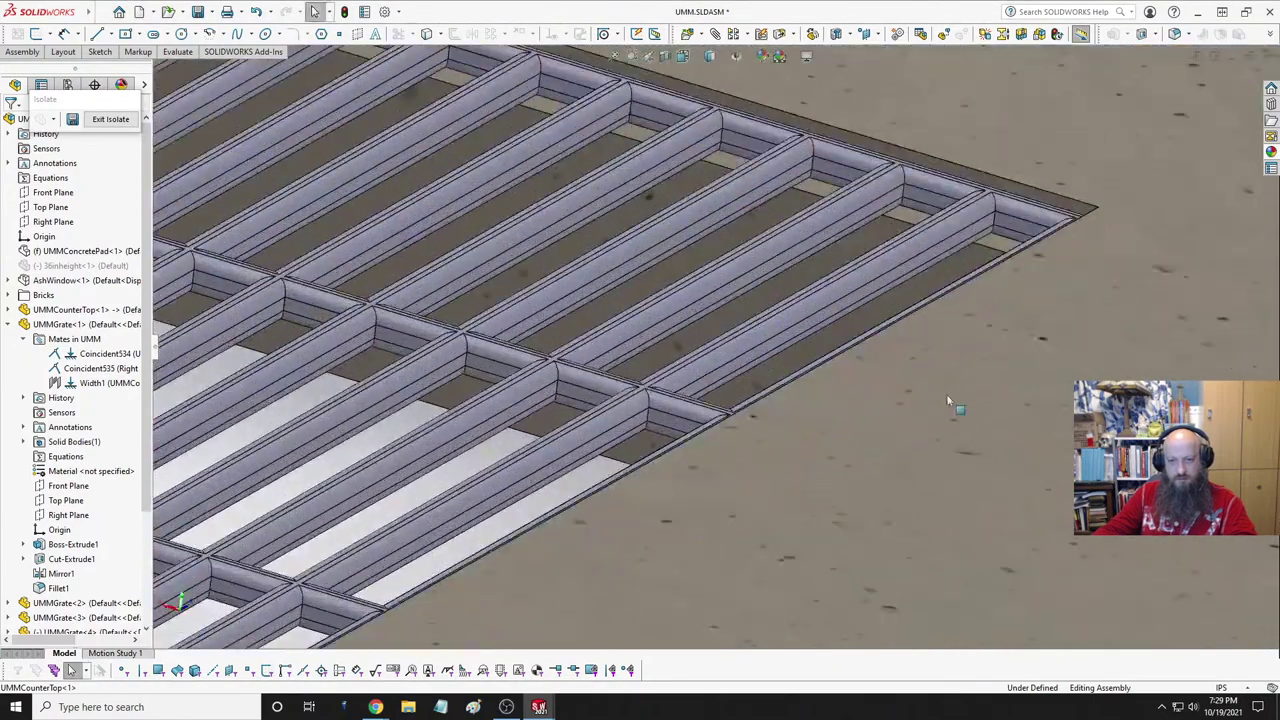
middle_drag(478, 287, 528, 340)
click(531, 339)
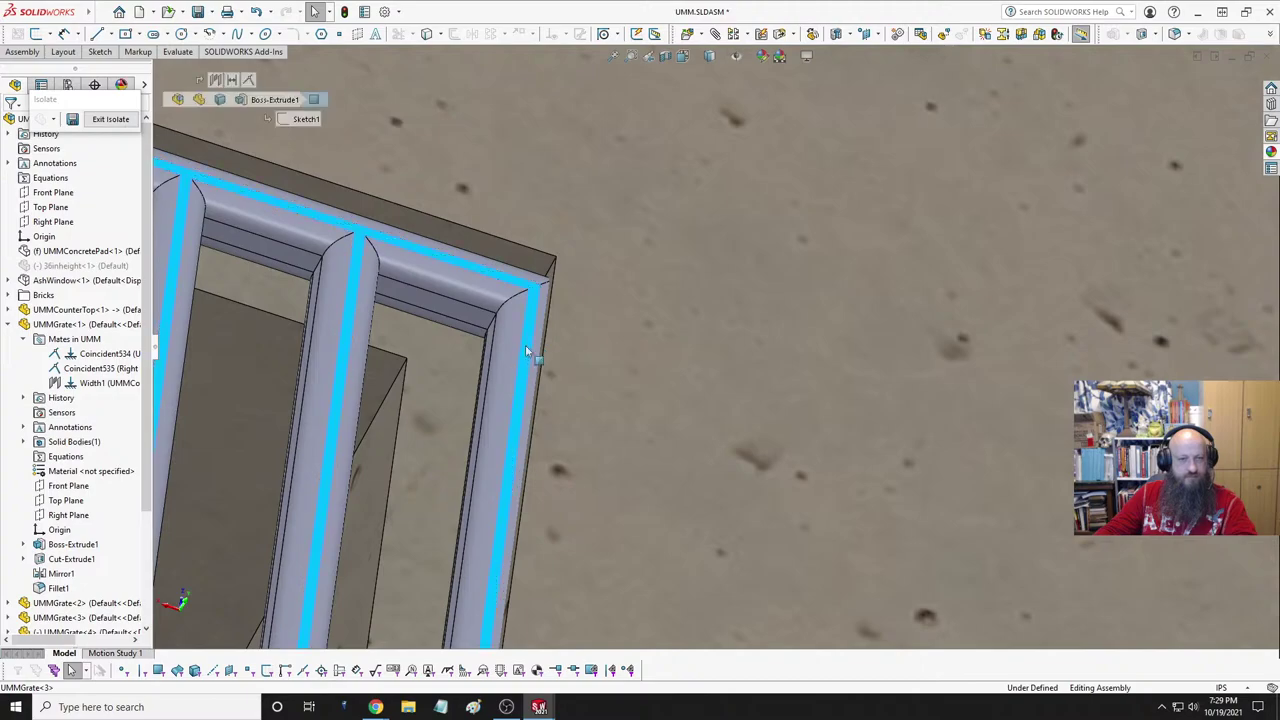
- Select the Distance529 mate under UMMGrate<3> and rebuild so the grate settles into place
click(8, 620)
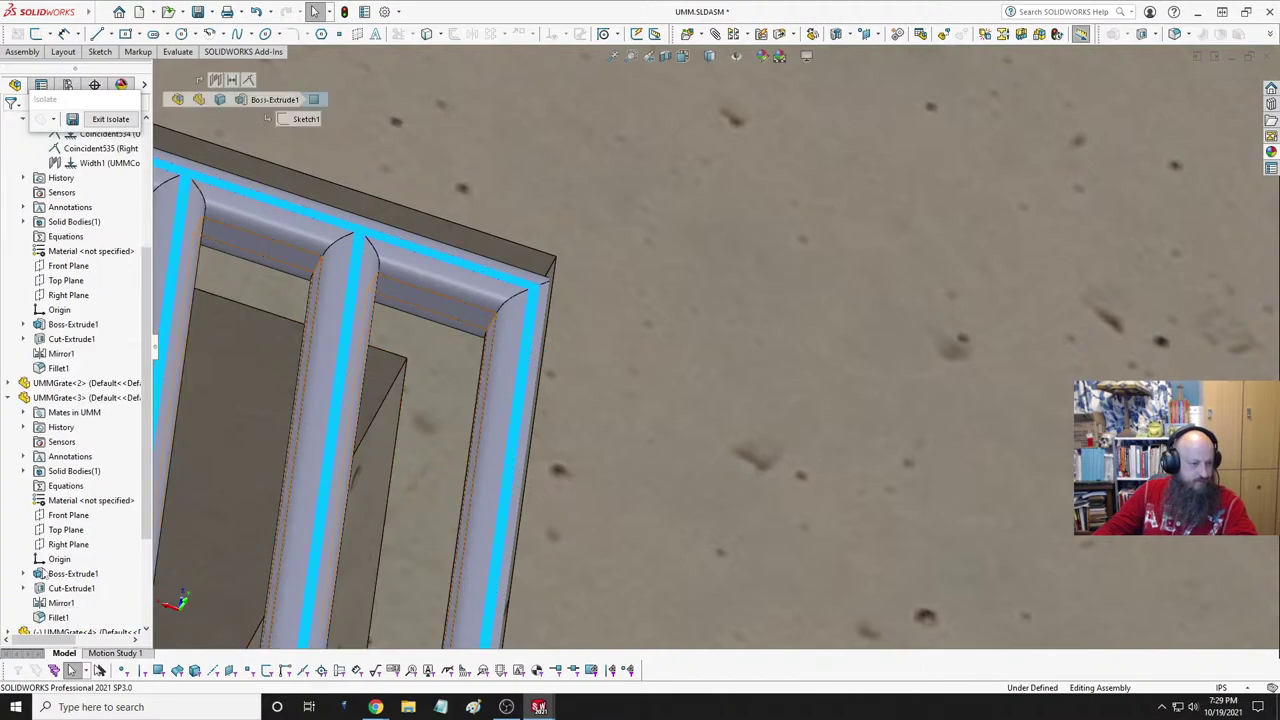
click(23, 412)
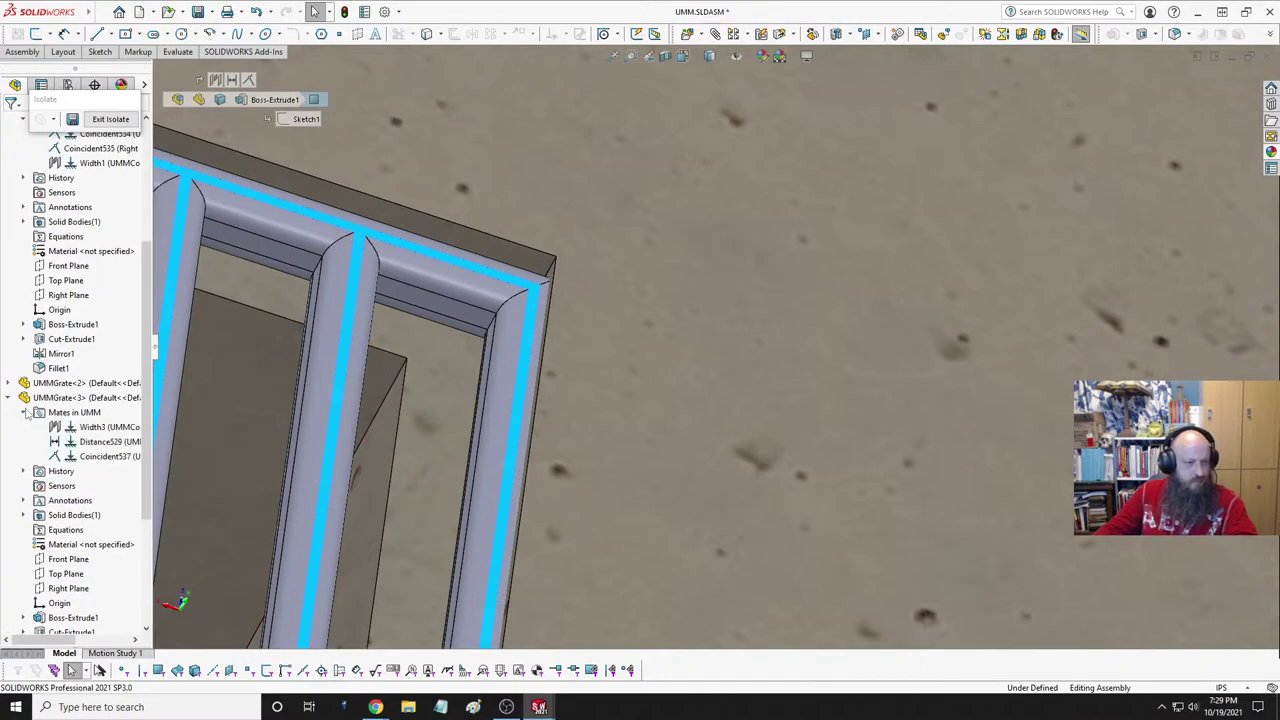
click(99, 446)
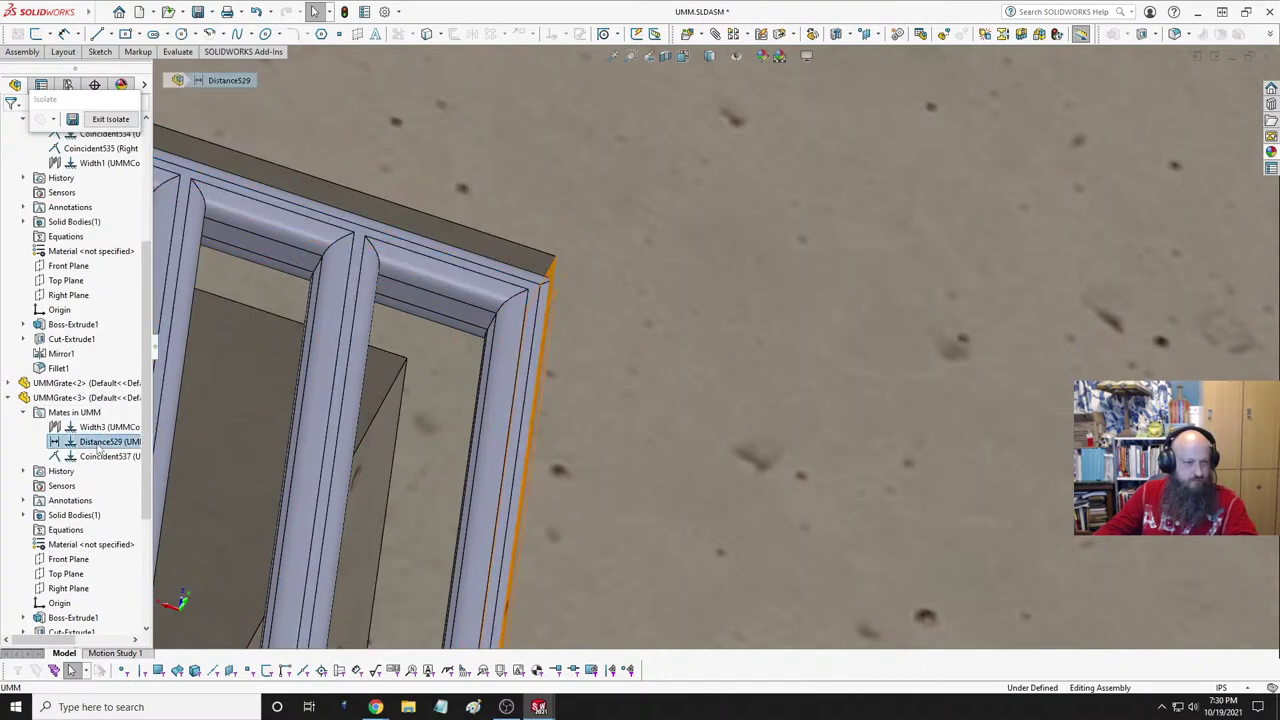
right_click(98, 448)
key(Escape)
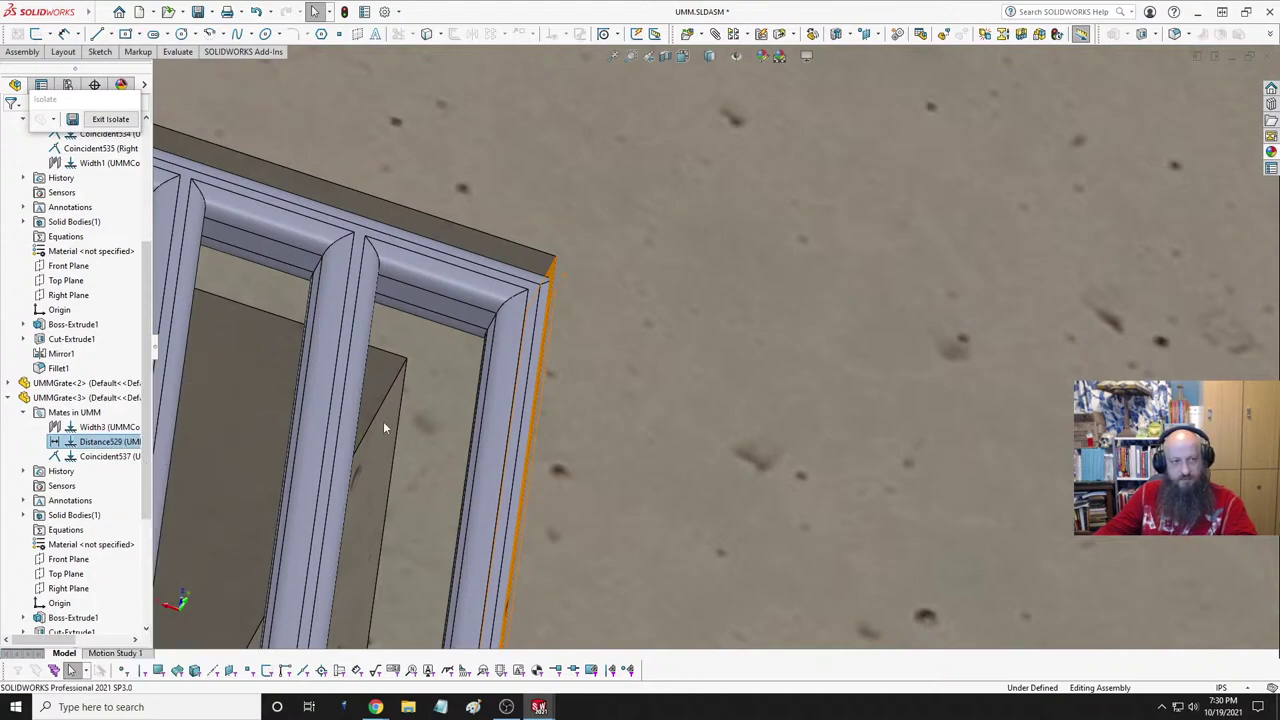
click(654, 385)
- Orbit and zoom around the countertop to inspect the loose grates and their slots
scroll(500, 455, down, 8)
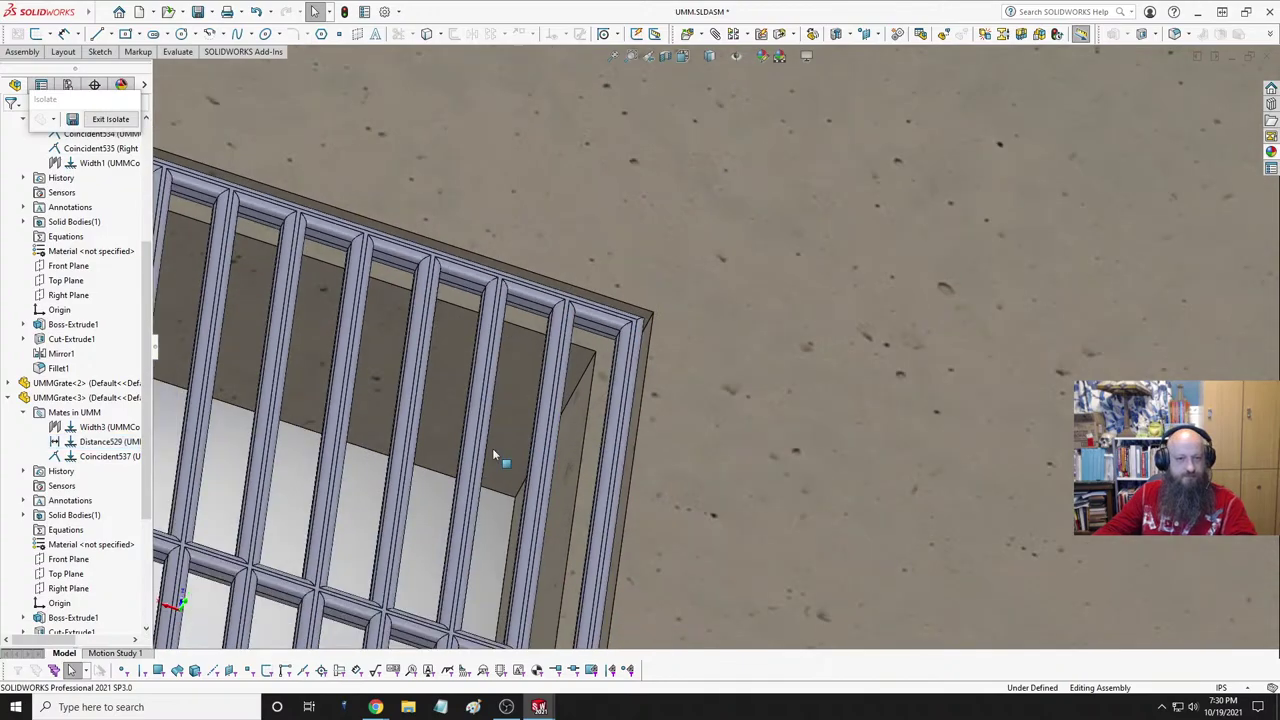
scroll(475, 418, up, 3)
middle_drag(475, 418, 450, 320)
scroll(505, 298, up, 4)
scroll(548, 387, down, 5)
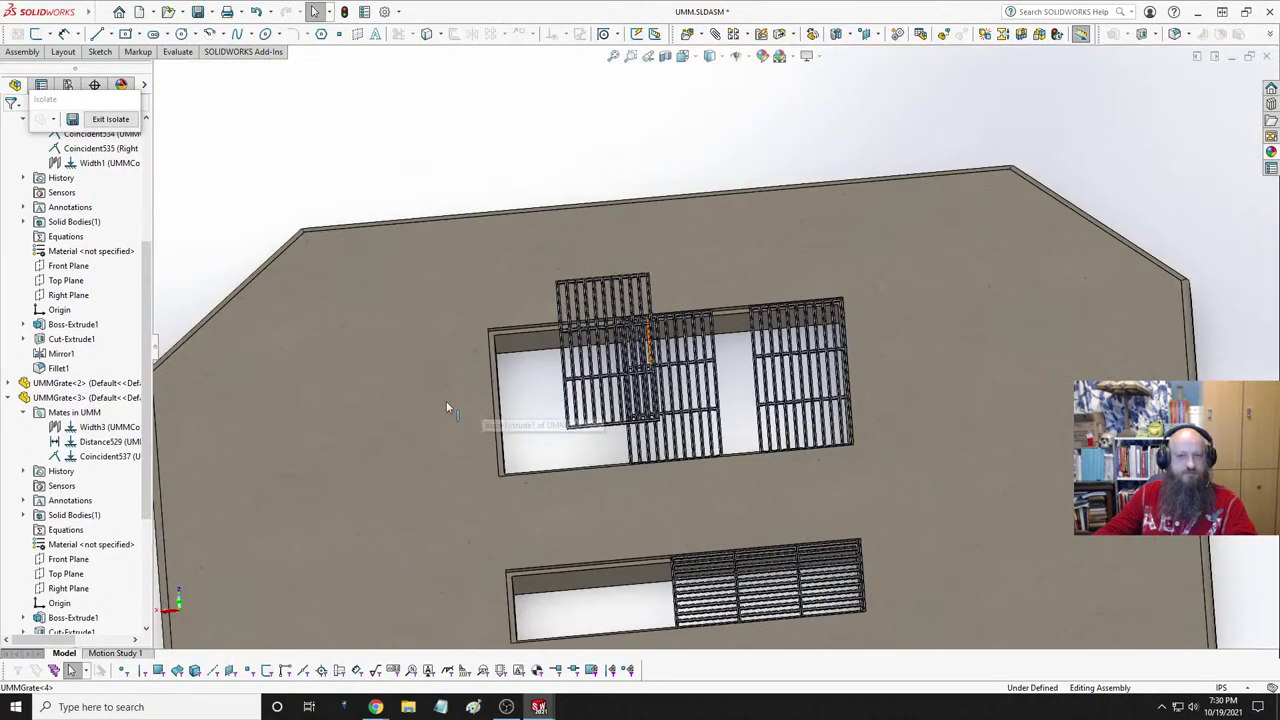
scroll(446, 401, up, 4)
middle_drag(613, 354, 676, 257)
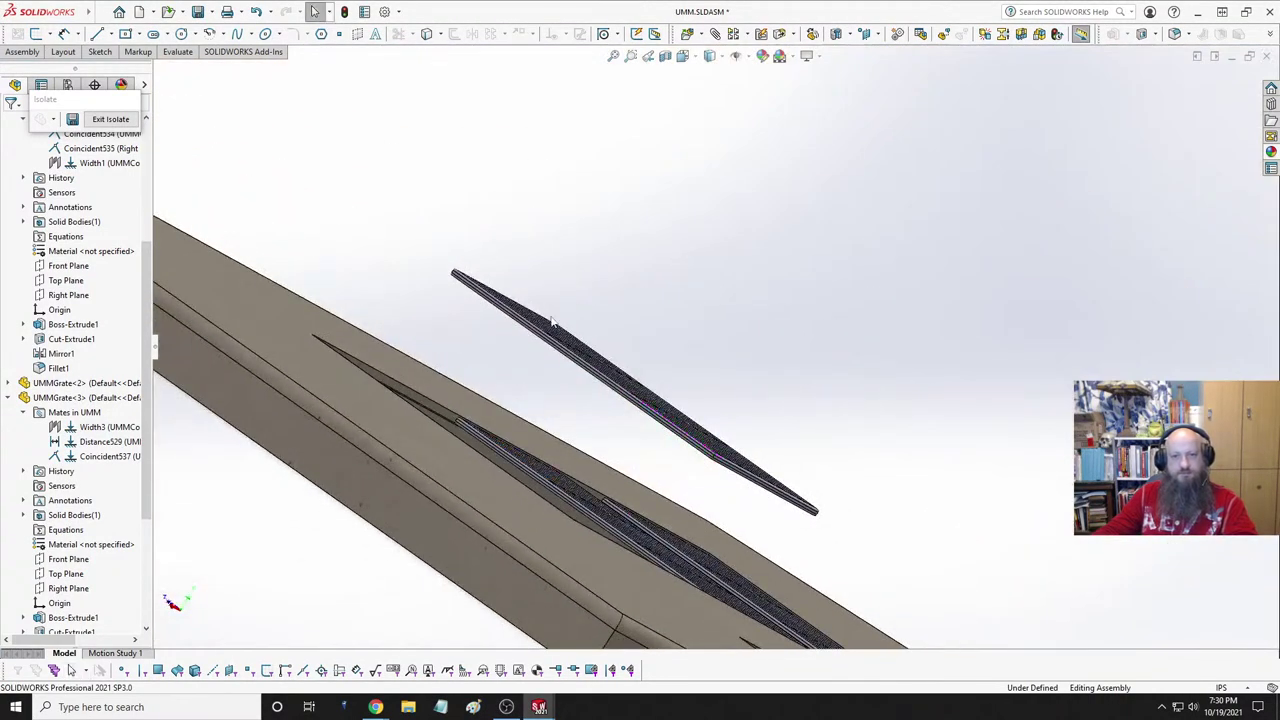
middle_drag(552, 322, 535, 168)
scroll(543, 434, up, 6)
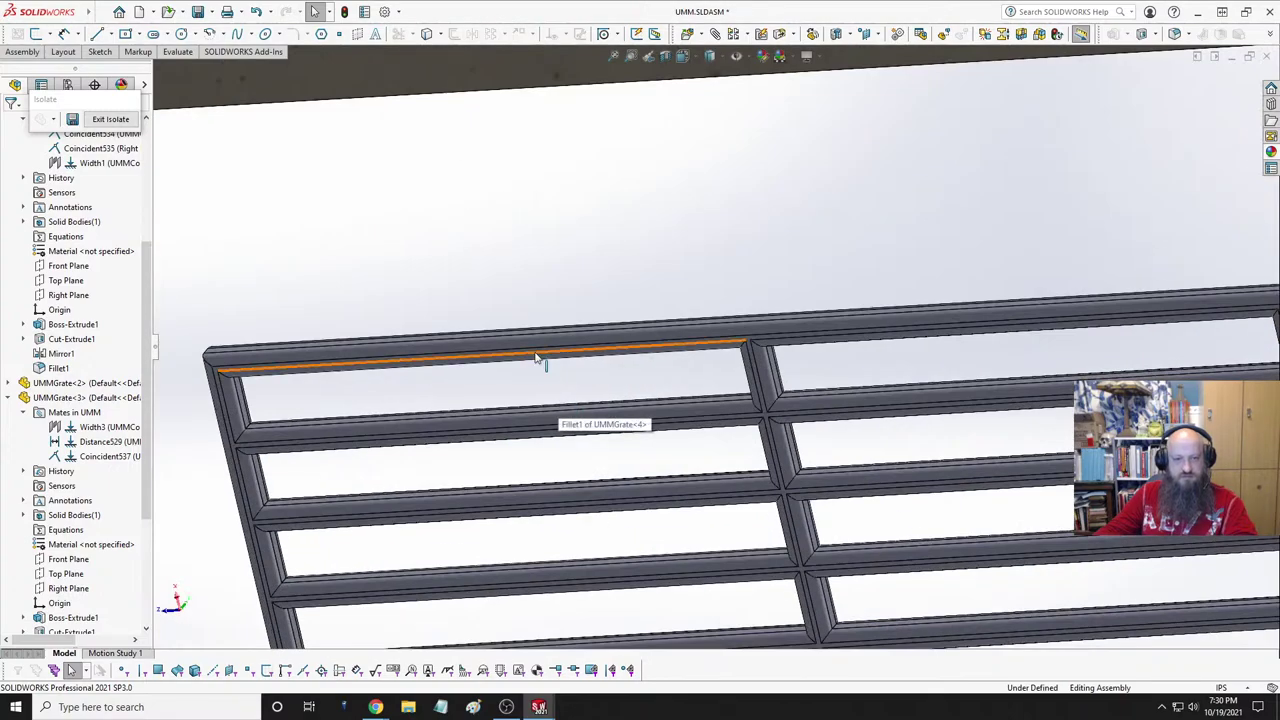
scroll(437, 383, down, 8)
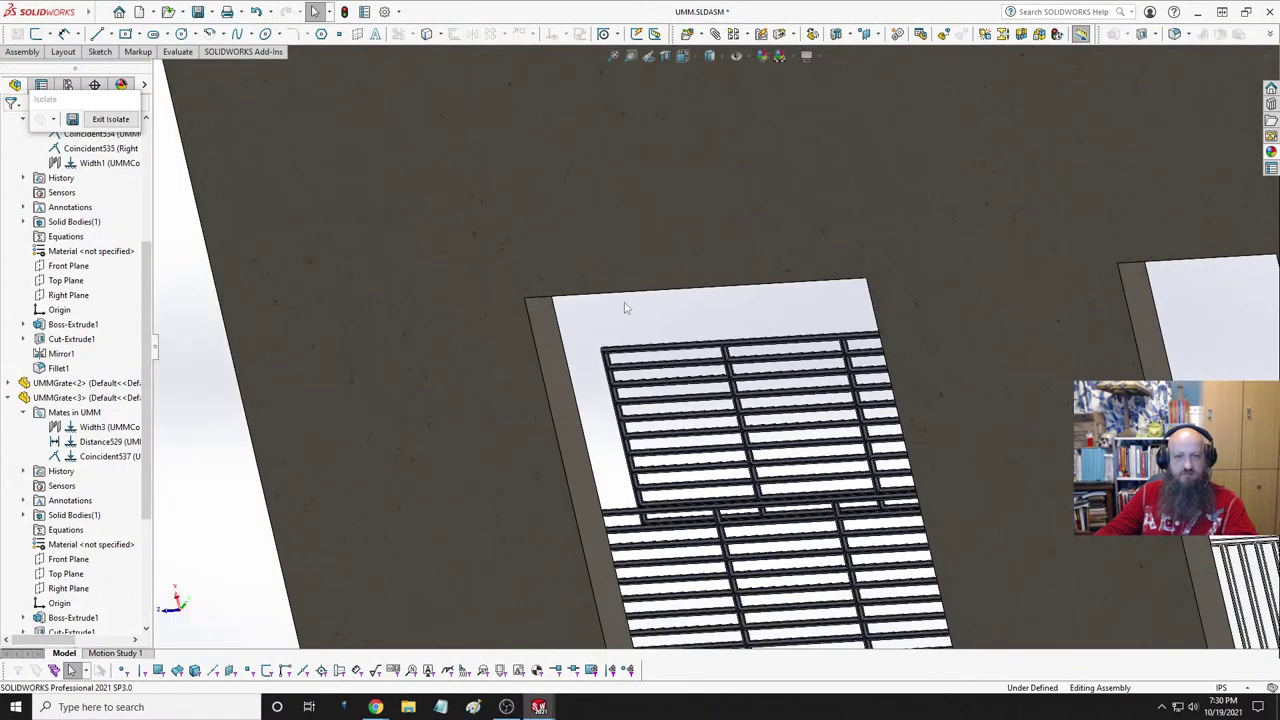
middle_drag(626, 306, 617, 340)
scroll(617, 340, up, 8)
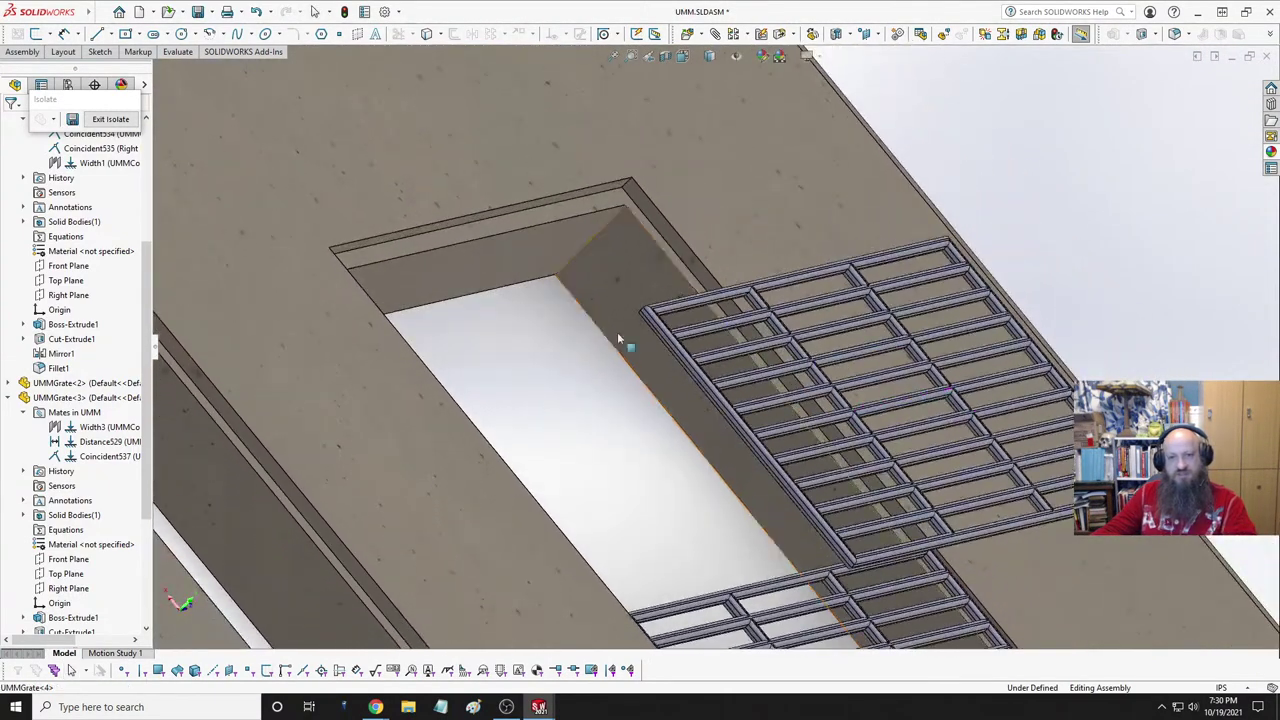
scroll(617, 340, up, 5)
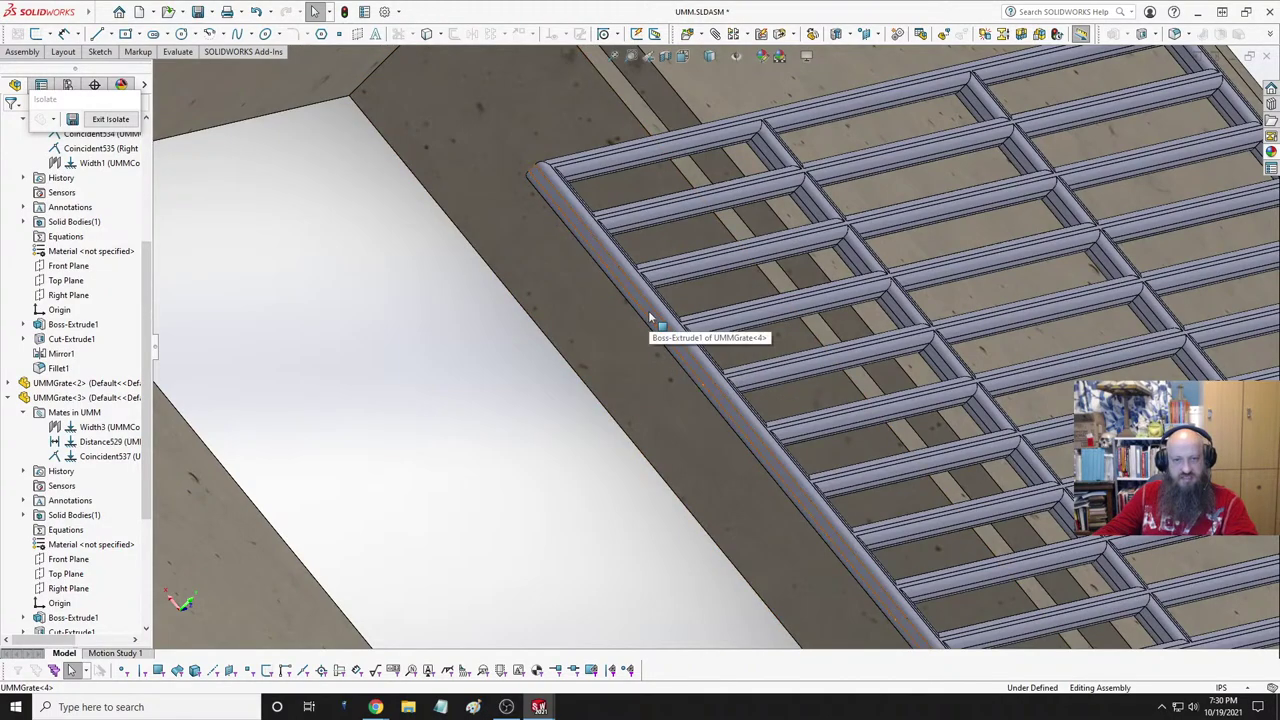
- Mate the upper grate's side face to the edge along the lower grate's opening
click(650, 318)
scroll(554, 378, down, 8)
middle_drag(554, 378, 853, 354)
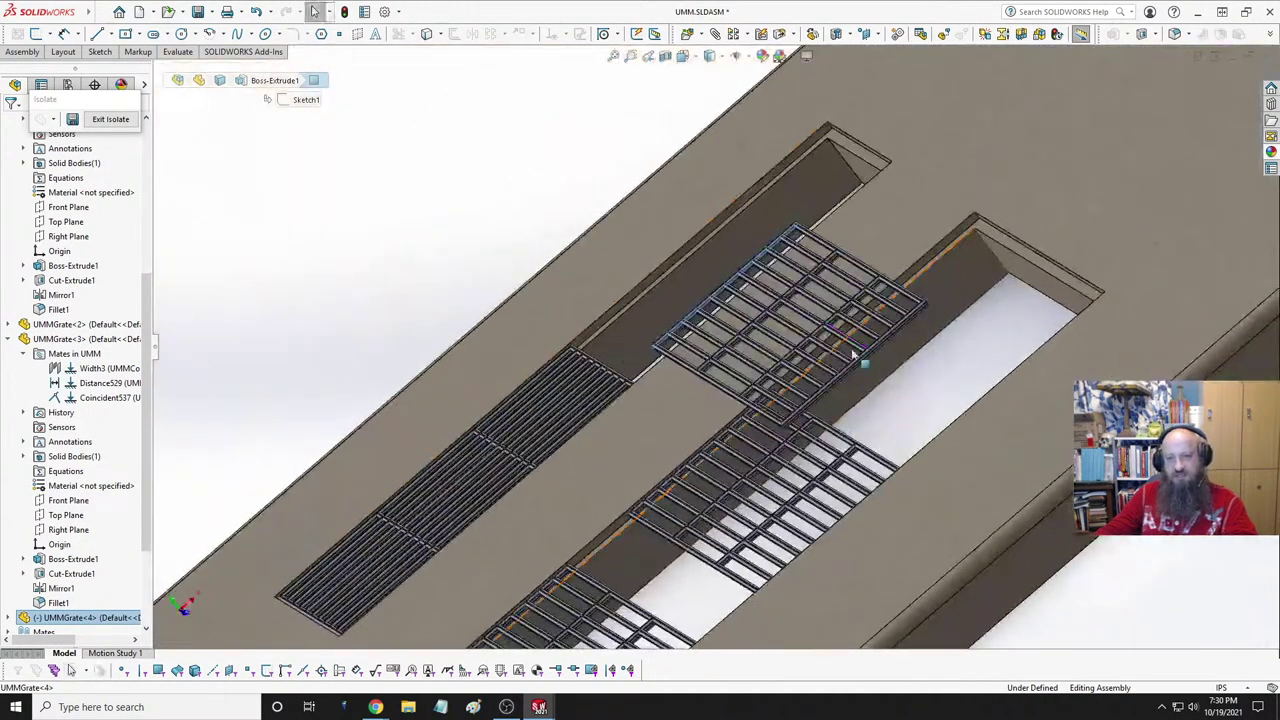
scroll(853, 354, up, 5)
click(771, 321)
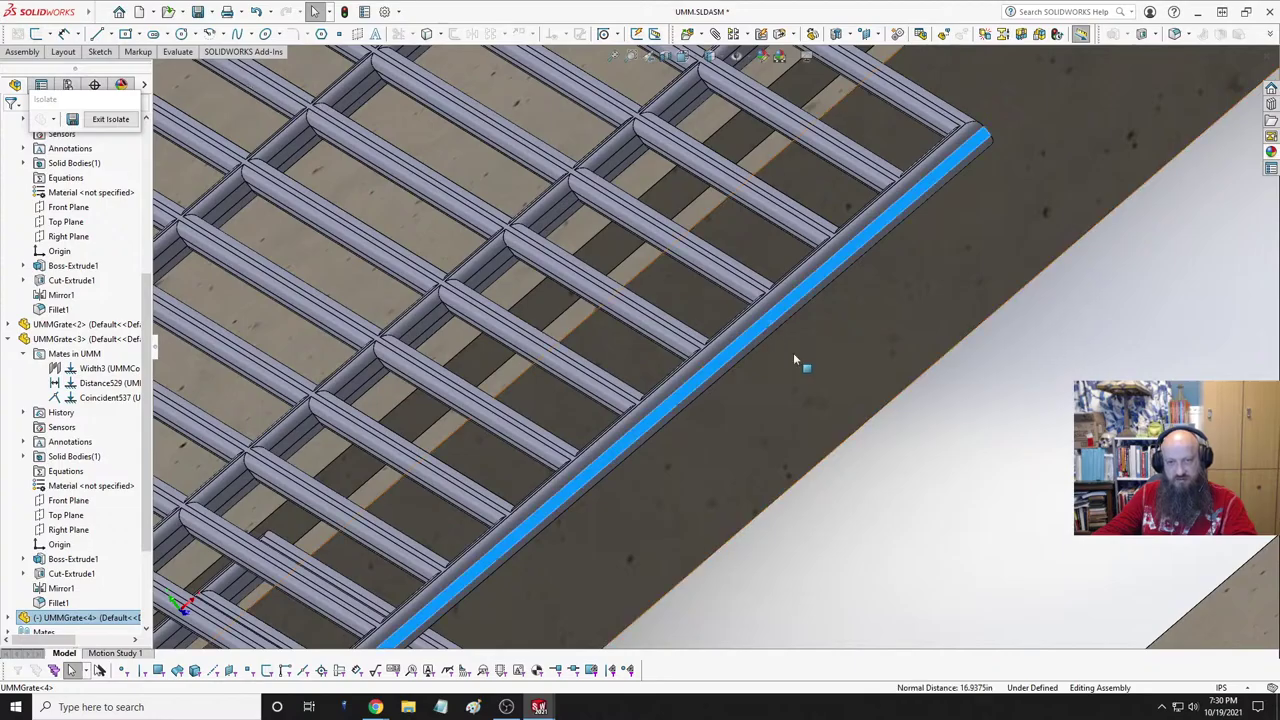
scroll(795, 360, down, 5)
click(833, 140)
scroll(783, 312, up, 5)
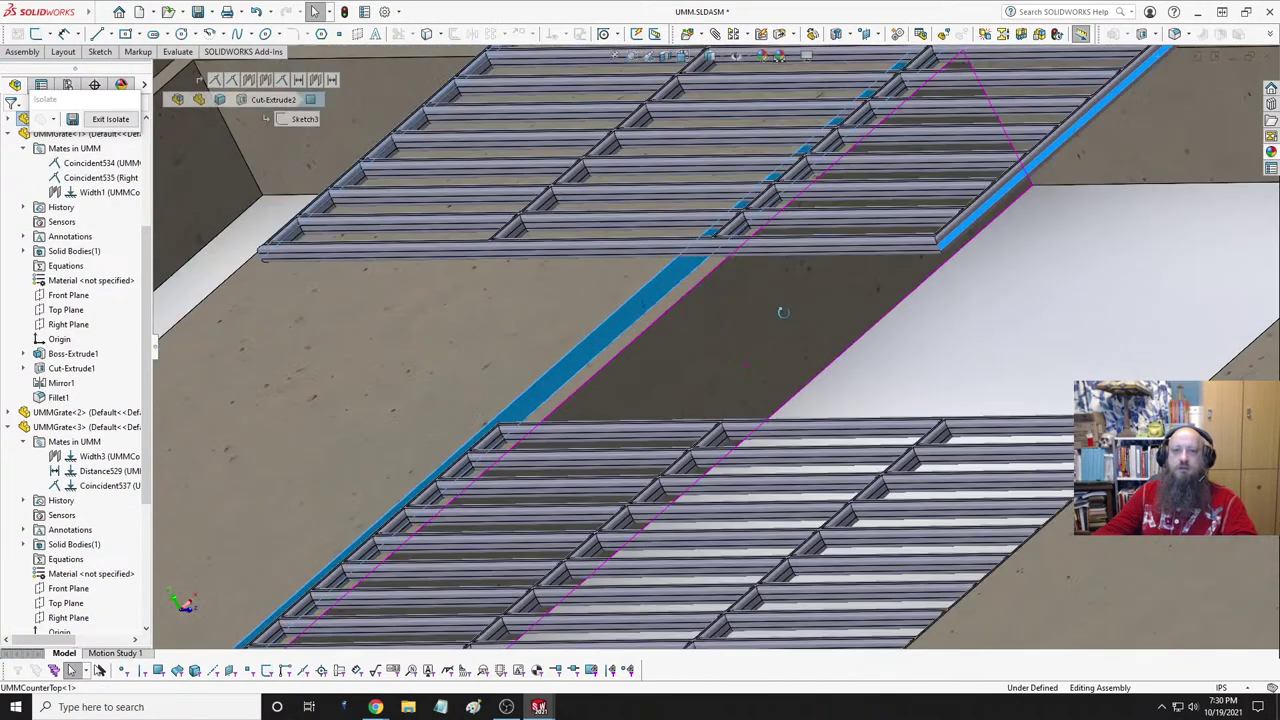
middle_drag(783, 312, 837, 320)
scroll(849, 332, down, 3)
middle_drag(1015, 349, 1040, 350)
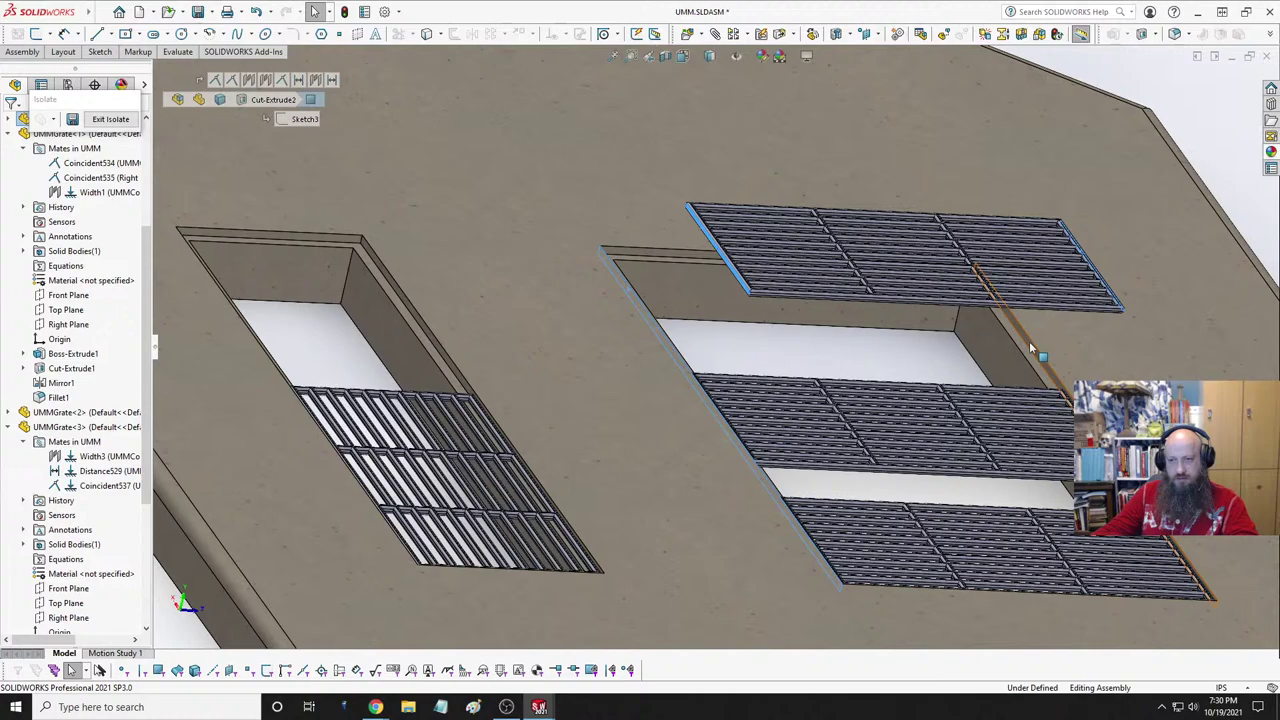
click(1029, 341)
click(1067, 331)
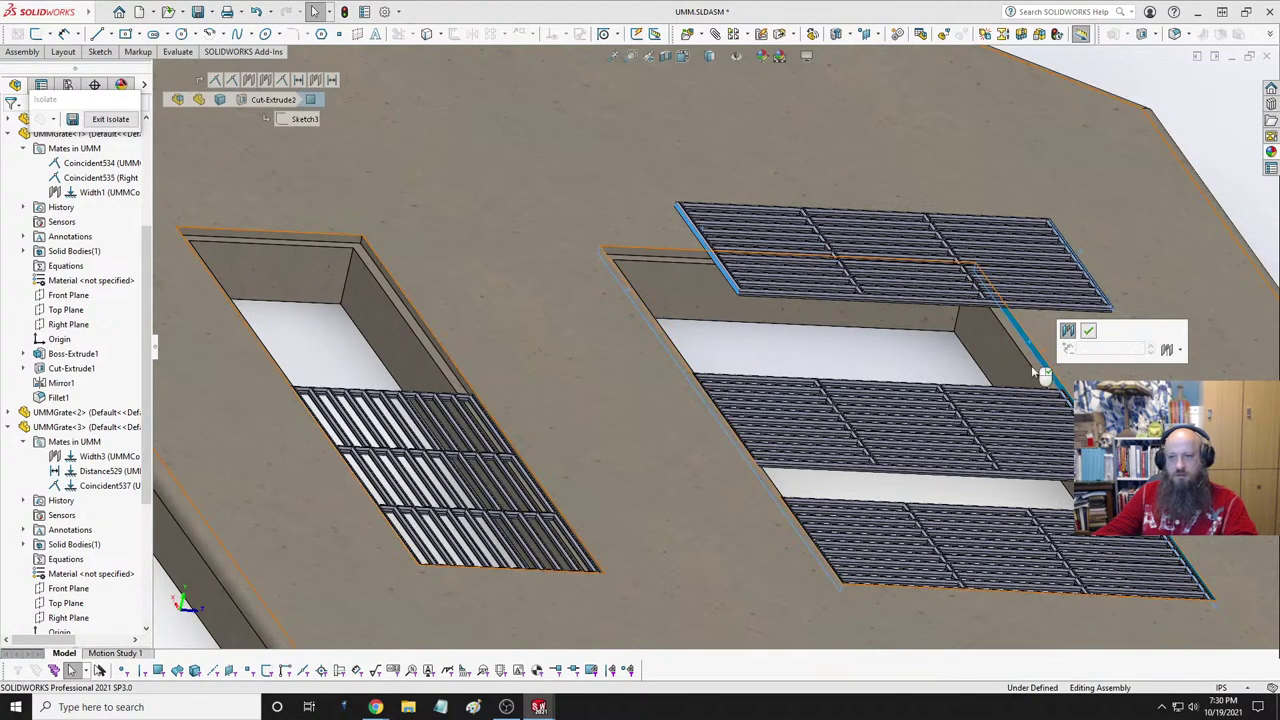
click(1088, 330)
- Hold the grate 0.0625in from the countertop cut-out edge with a distance mate
middle_drag(709, 281, 457, 413)
scroll(517, 232, down, 5)
click(517, 232)
scroll(517, 232, up, 5)
scroll(457, 413, down, 5)
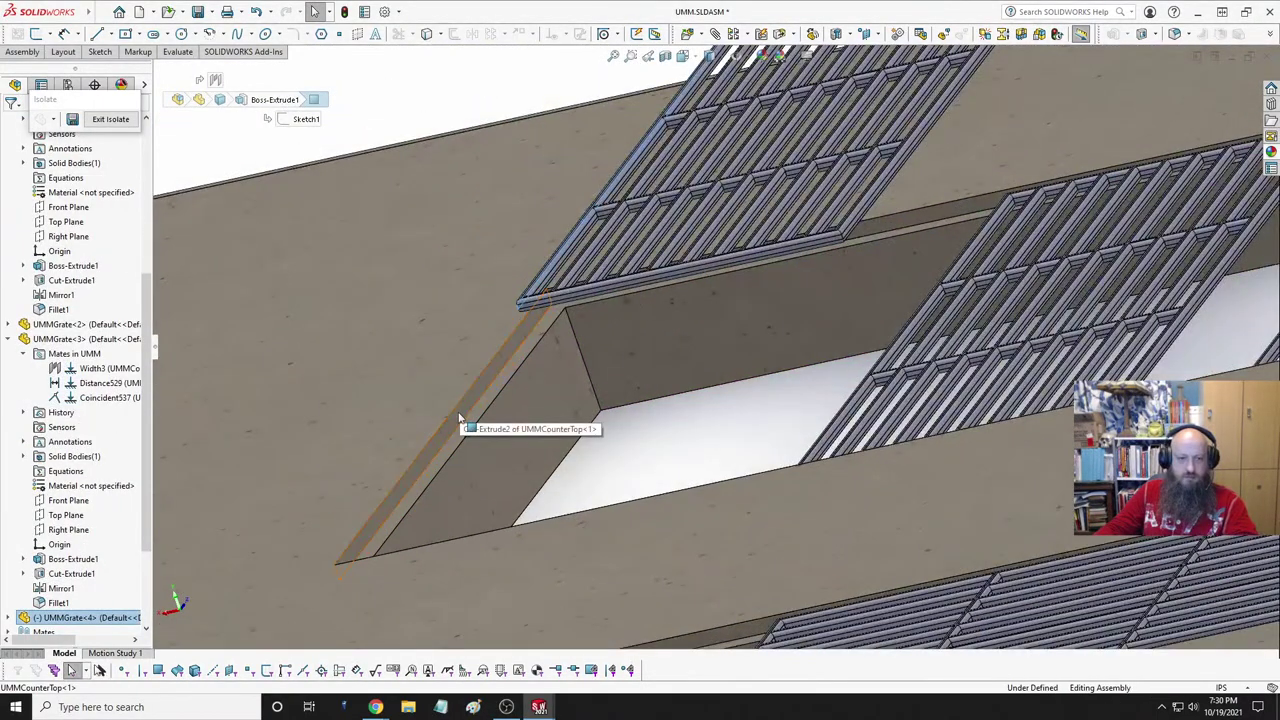
click(458, 411)
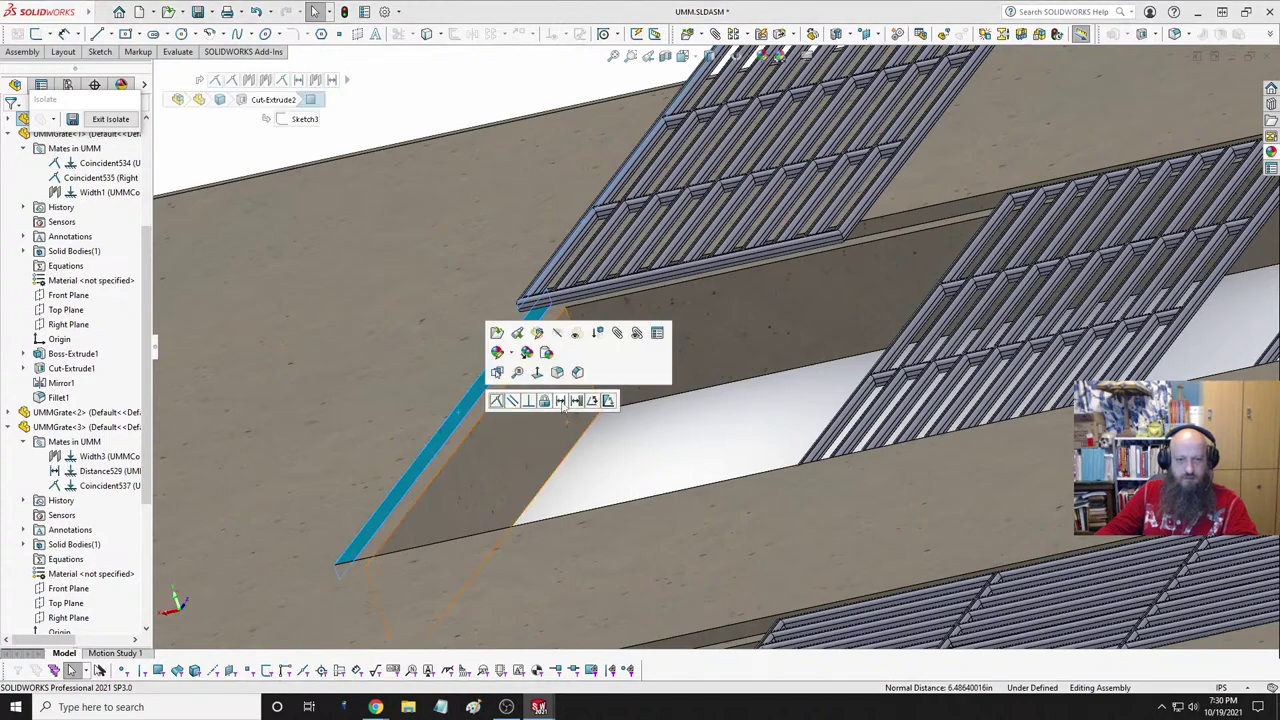
ctrl+click(540, 437)
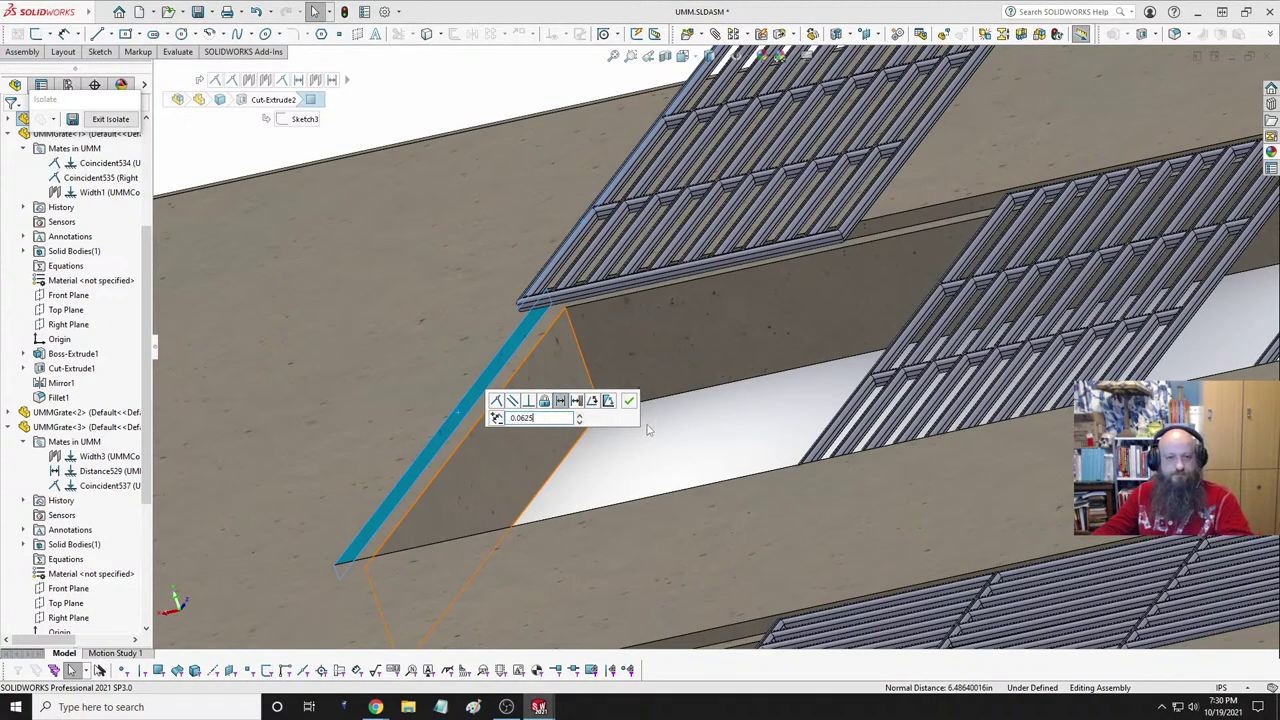
text(0.0625)
key(Return)
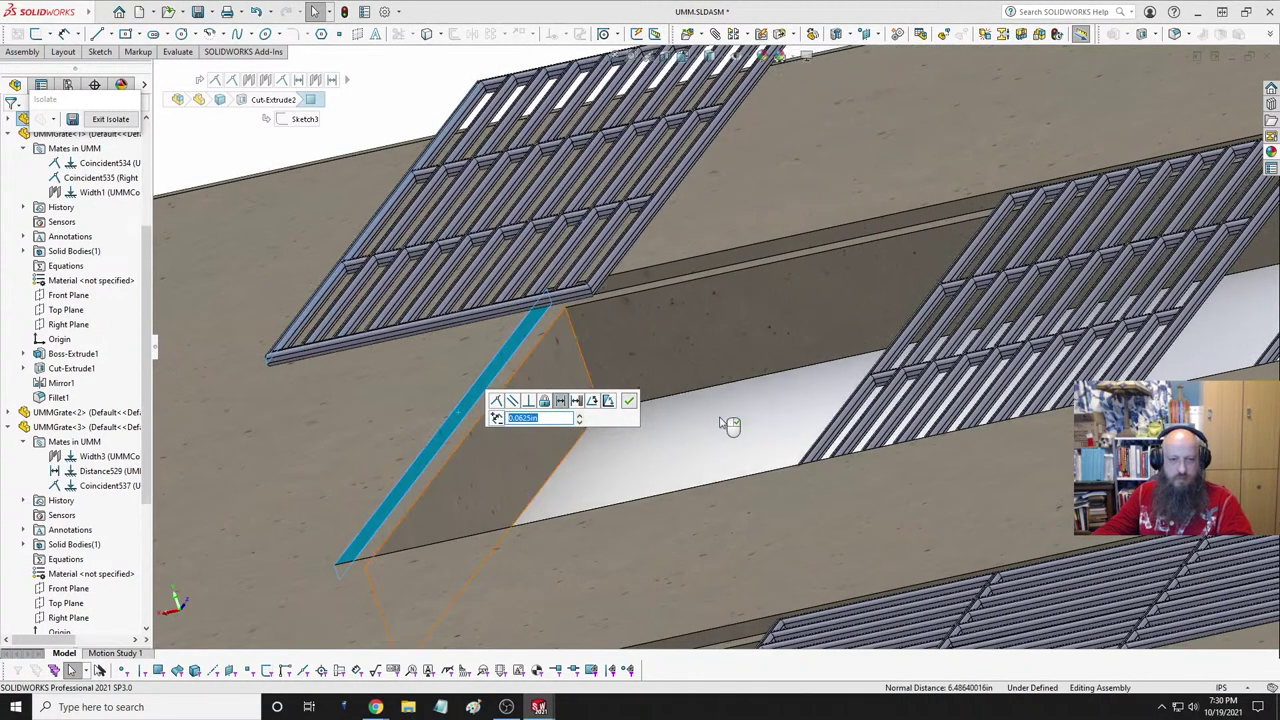
- Align the UMMGrate<4> grating's edge face along the opening edge
middle_drag(669, 403, 543, 269)
scroll(660, 250, down, 6)
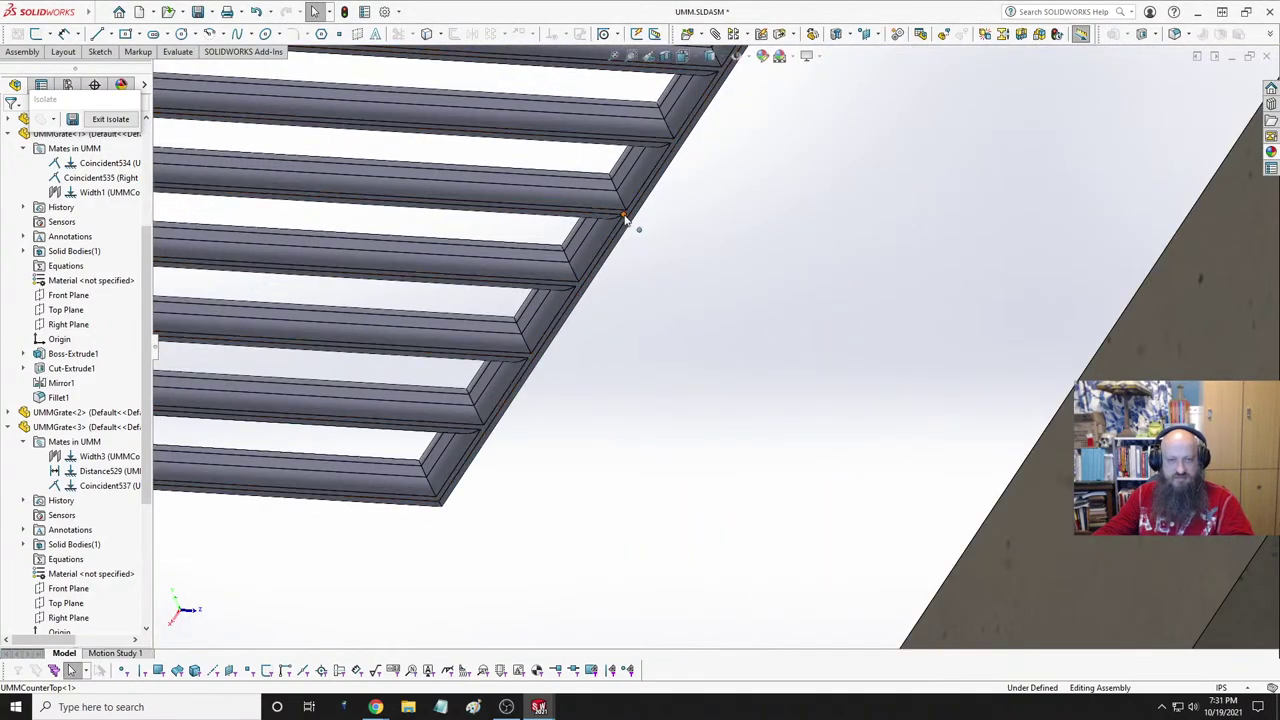
click(612, 250)
scroll(580, 272, up, 4)
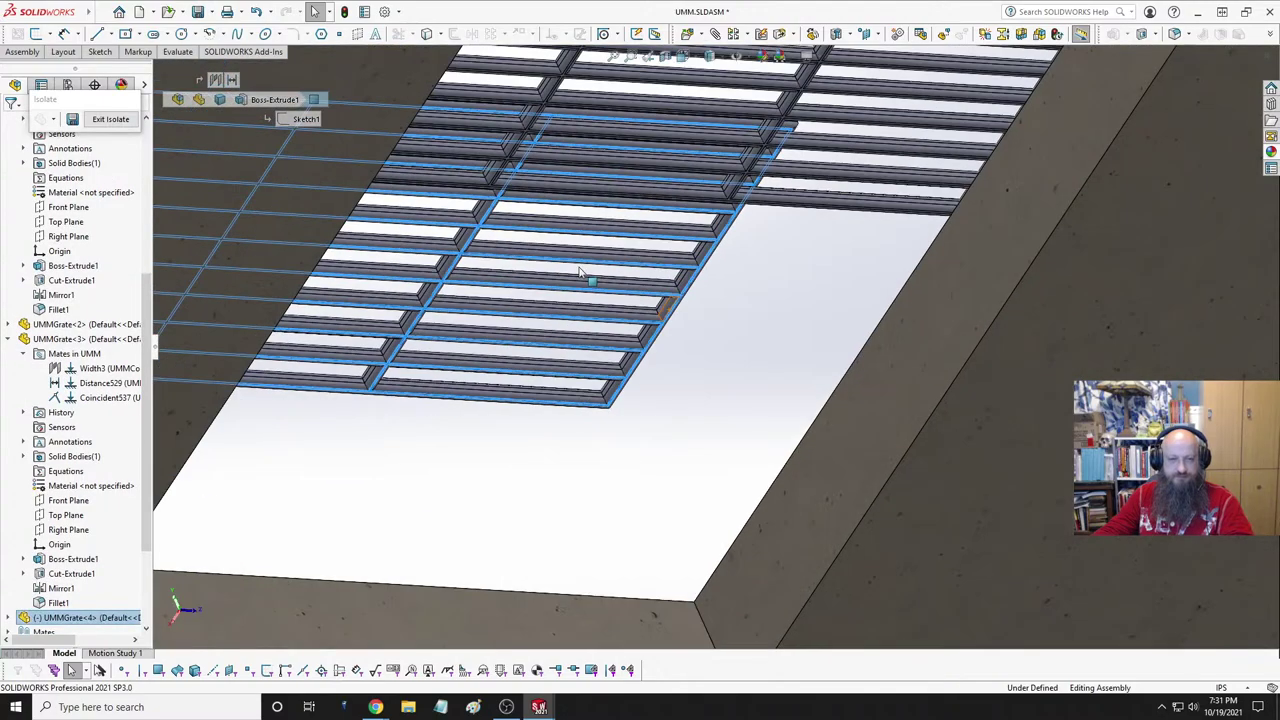
scroll(580, 272, up, 3)
middle_drag(634, 434, 760, 540)
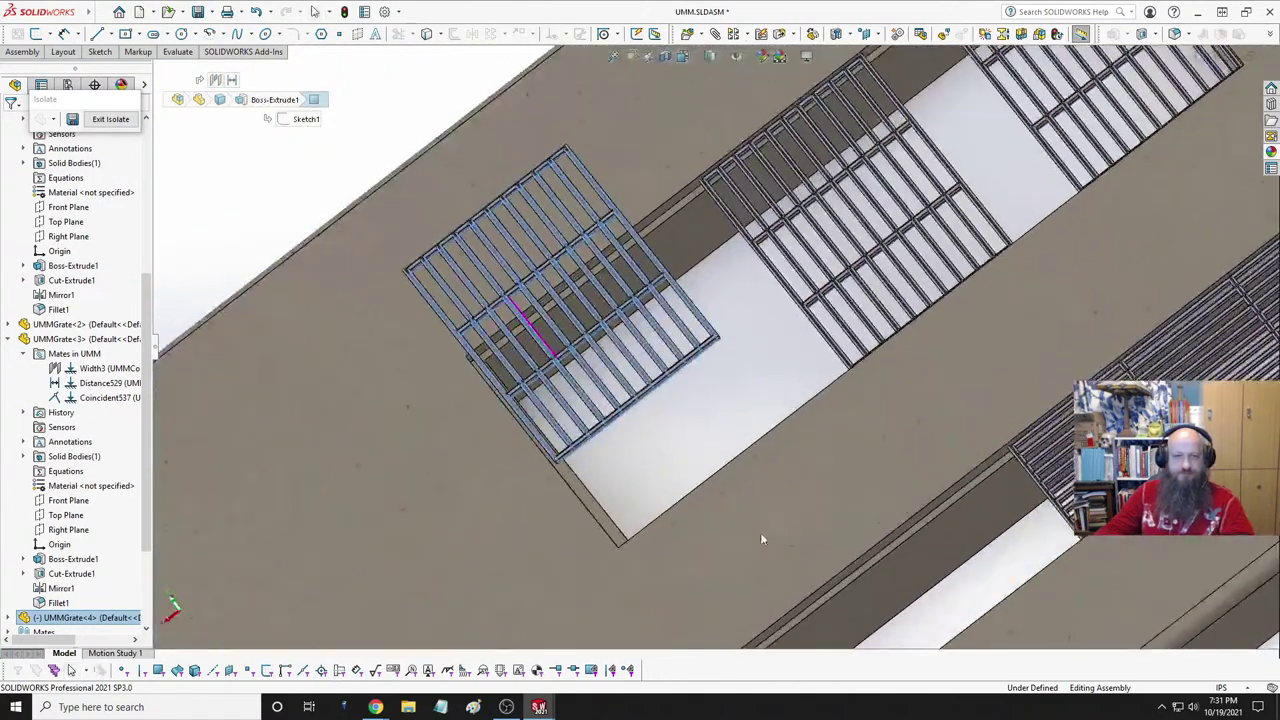
scroll(633, 493, down, 3)
click(578, 503)
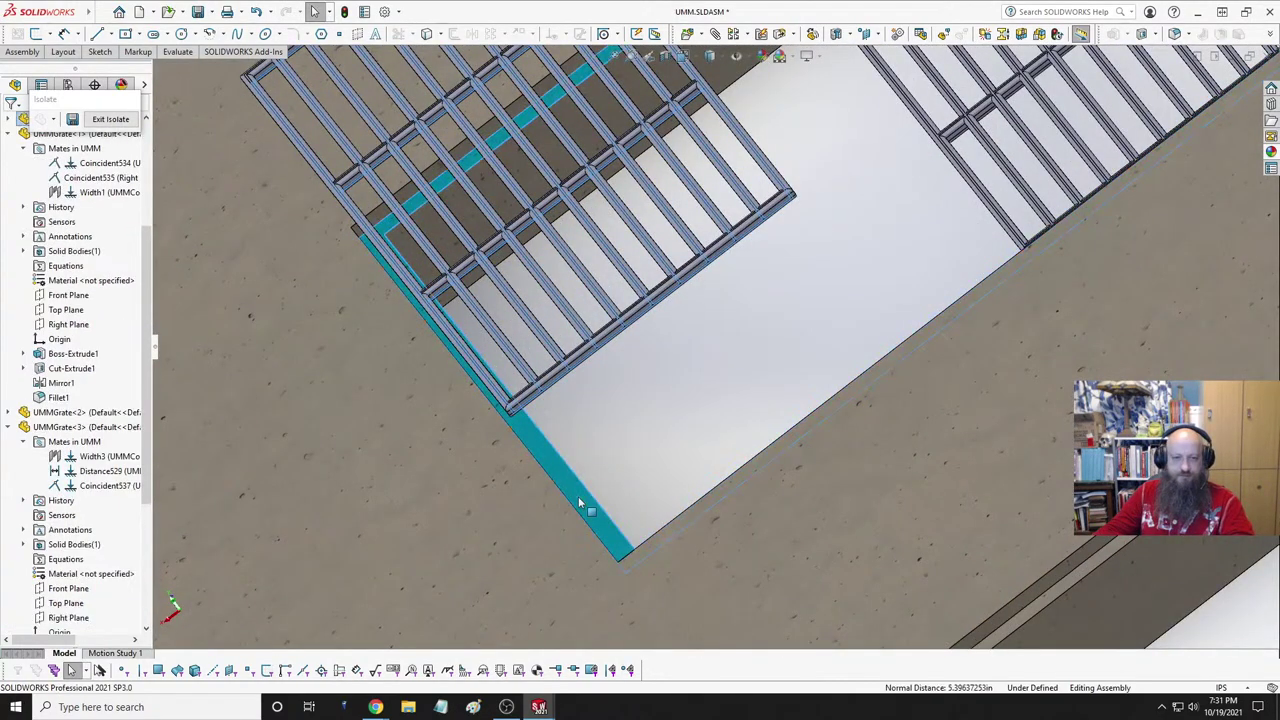
click(720, 470)
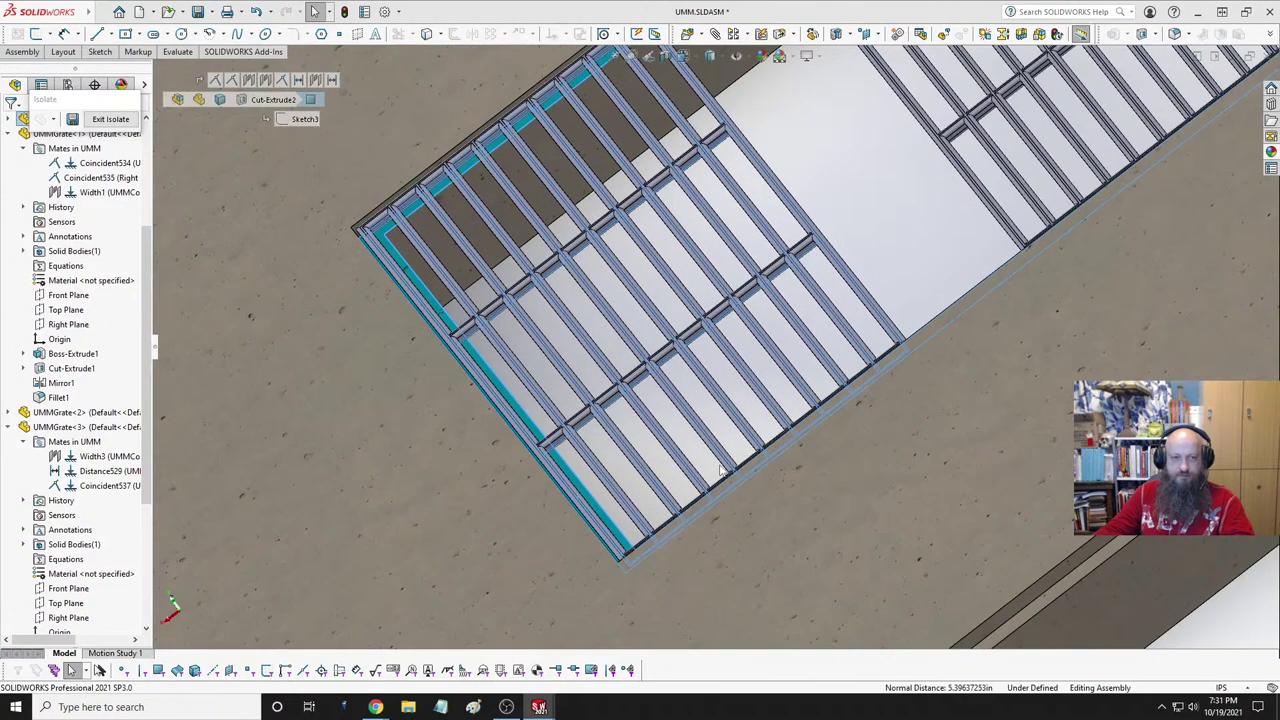
key(Escape)
scroll(860, 500, up, 5)
middle_drag(864, 481, 998, 298)
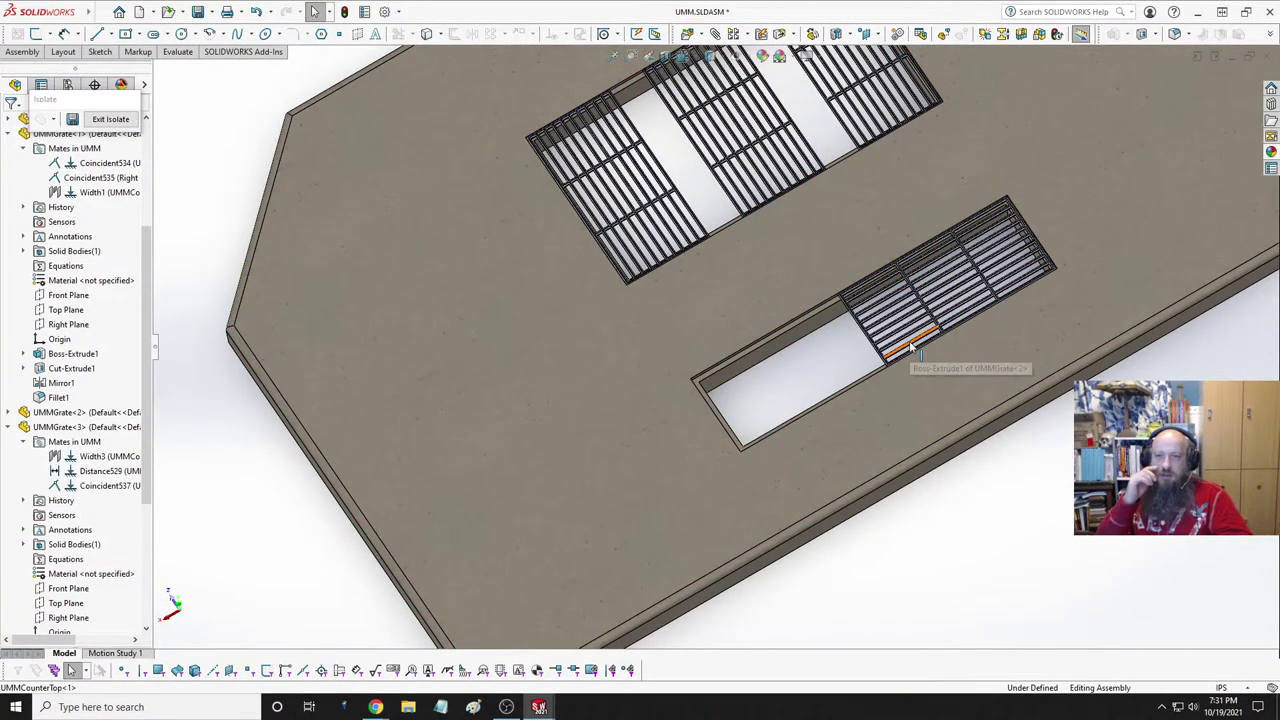
- Zoom in and out on a tilted view to check the mated grates in the countertop
scroll(920, 340, up, 3)
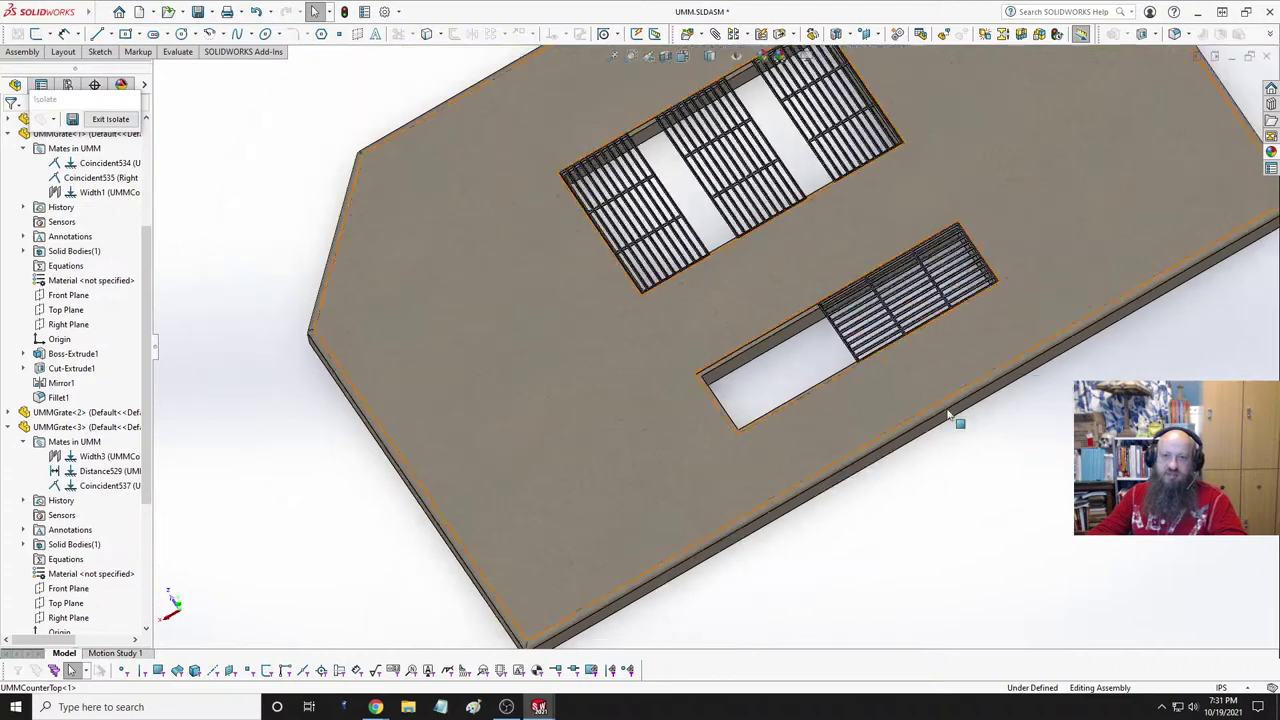
middle_drag(940, 400, 762, 178)
scroll(855, 357, up, 3)
scroll(795, 424, down, 6)
scroll(785, 443, up, 5)
scroll(955, 415, down, 5)
scroll(800, 257, up, 2)
scroll(770, 310, down, 2)
scroll(770, 297, up, 5)
- Snap to a trimetric view, save the assembly, and exit isolate to show the whole brick assembly
key(space)
click(768, 124)
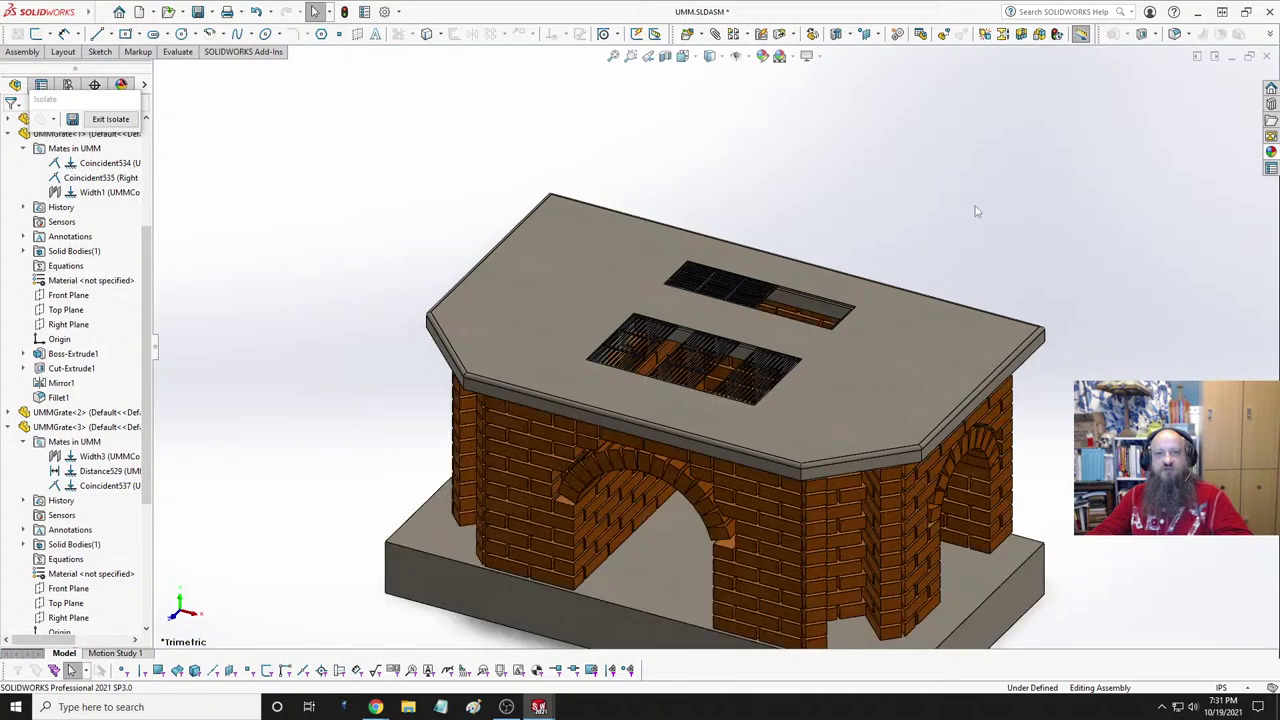
key(ctrl+z)
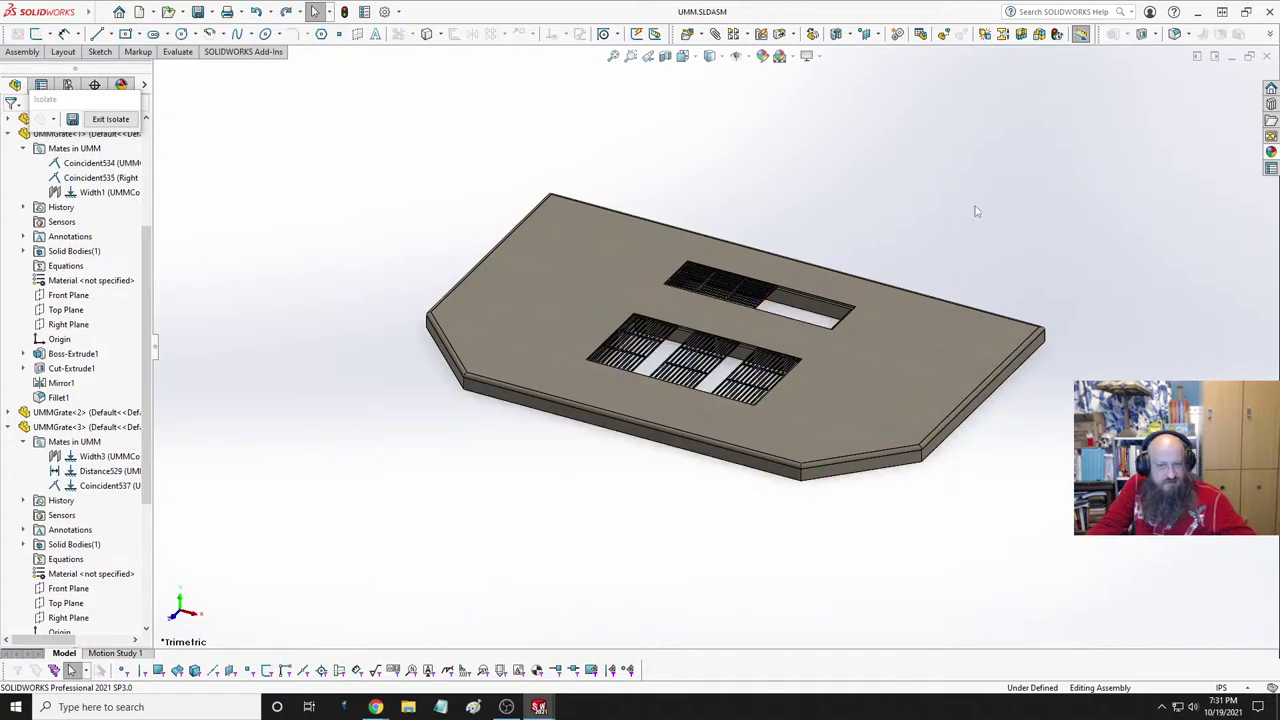
click(110, 119)
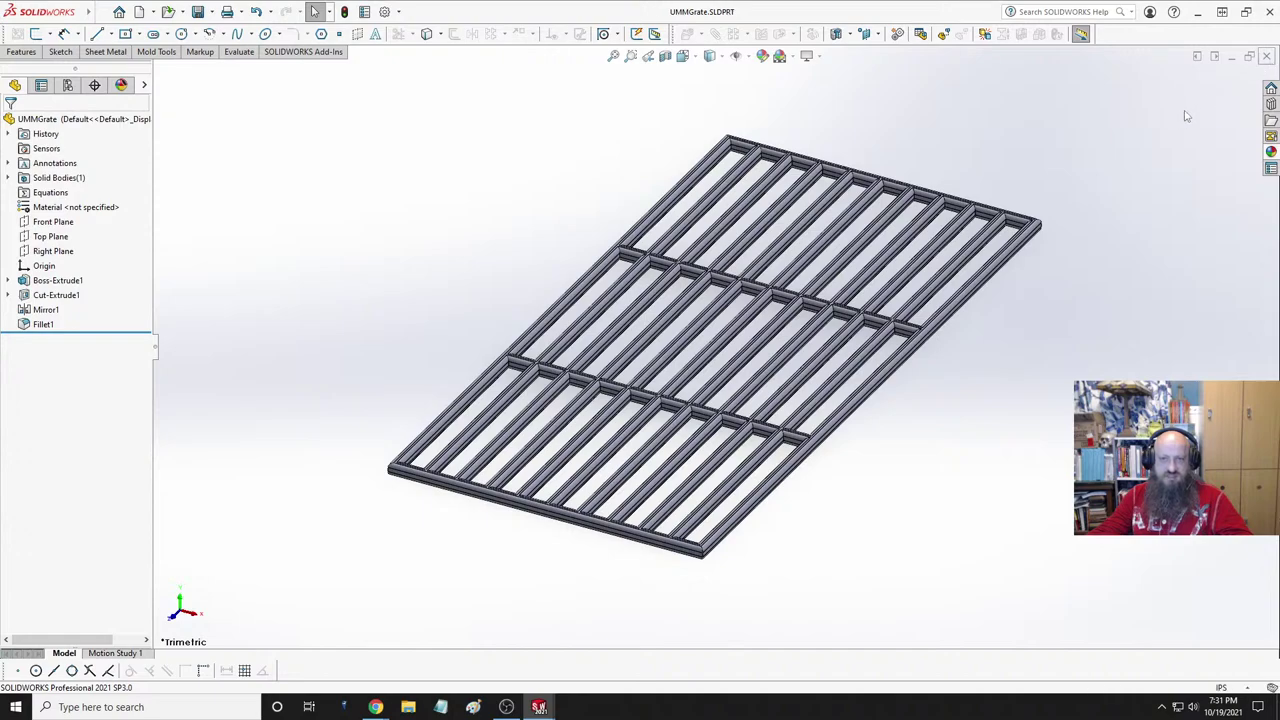
- Close the UMMGrate and UMMCarveoutTemplate parts, reopen UMM.SLDASM, and fit it to the view
click(1266, 56)
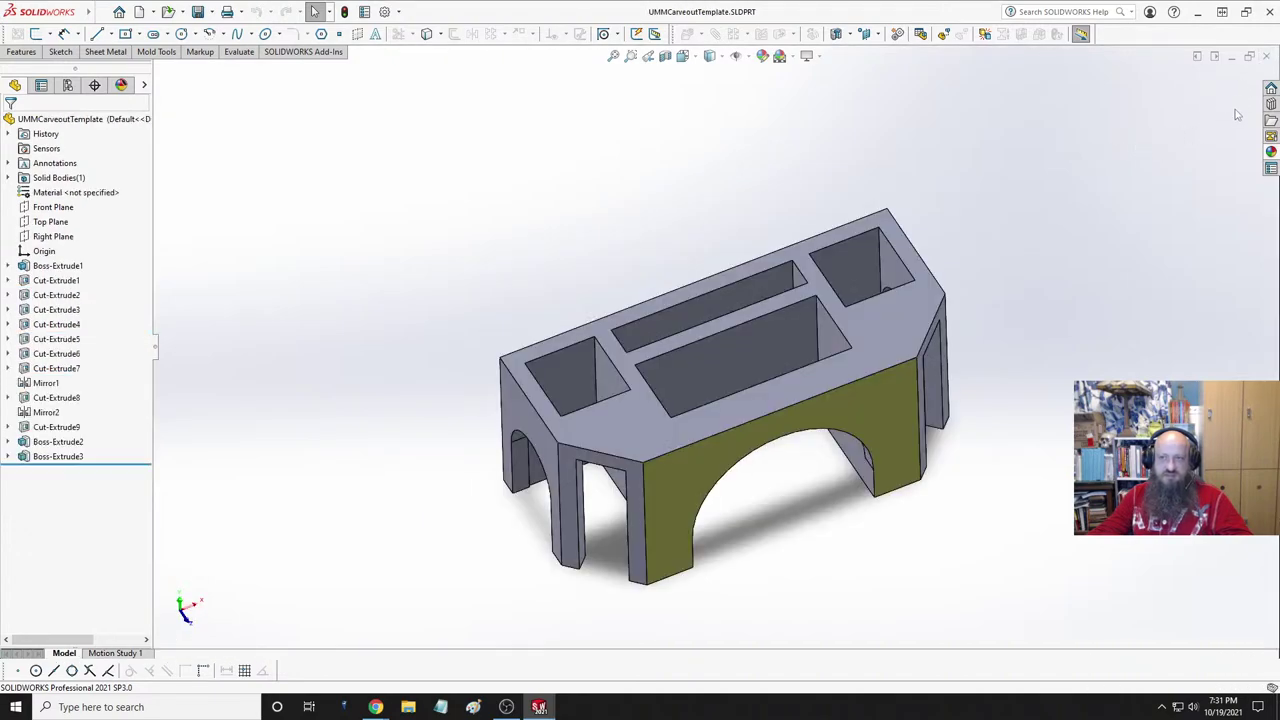
click(1267, 57)
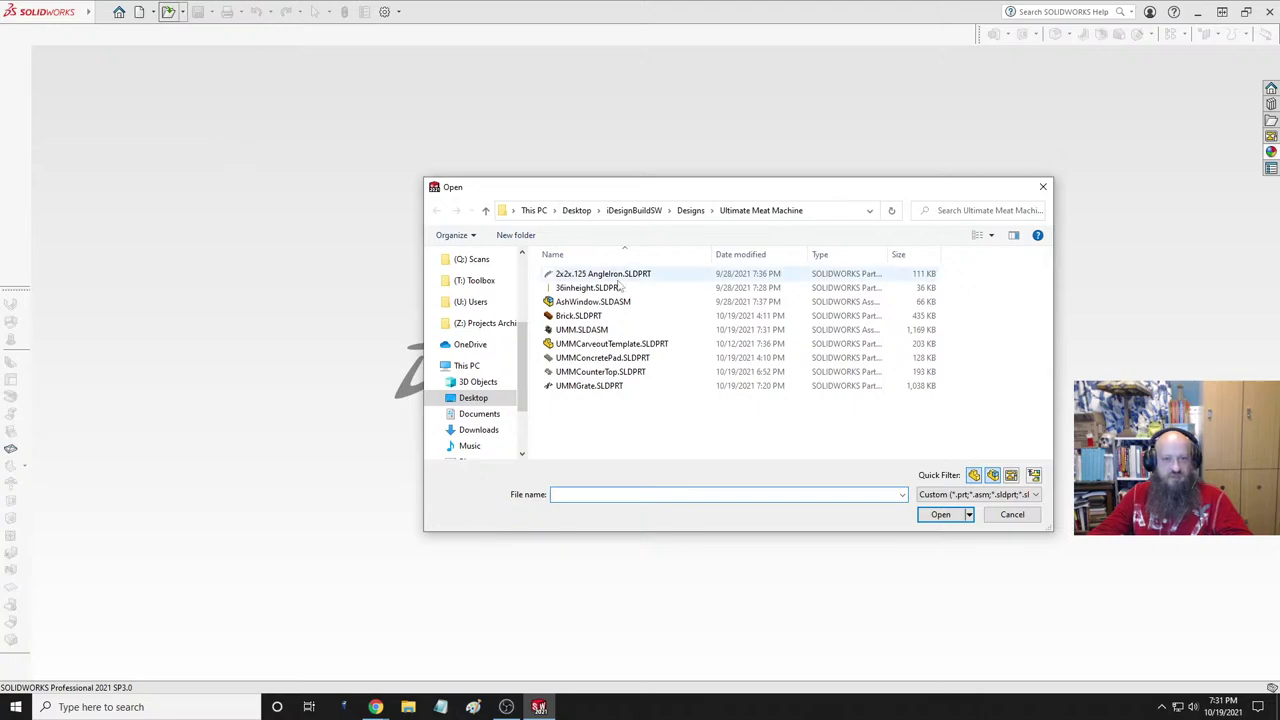
click(622, 330)
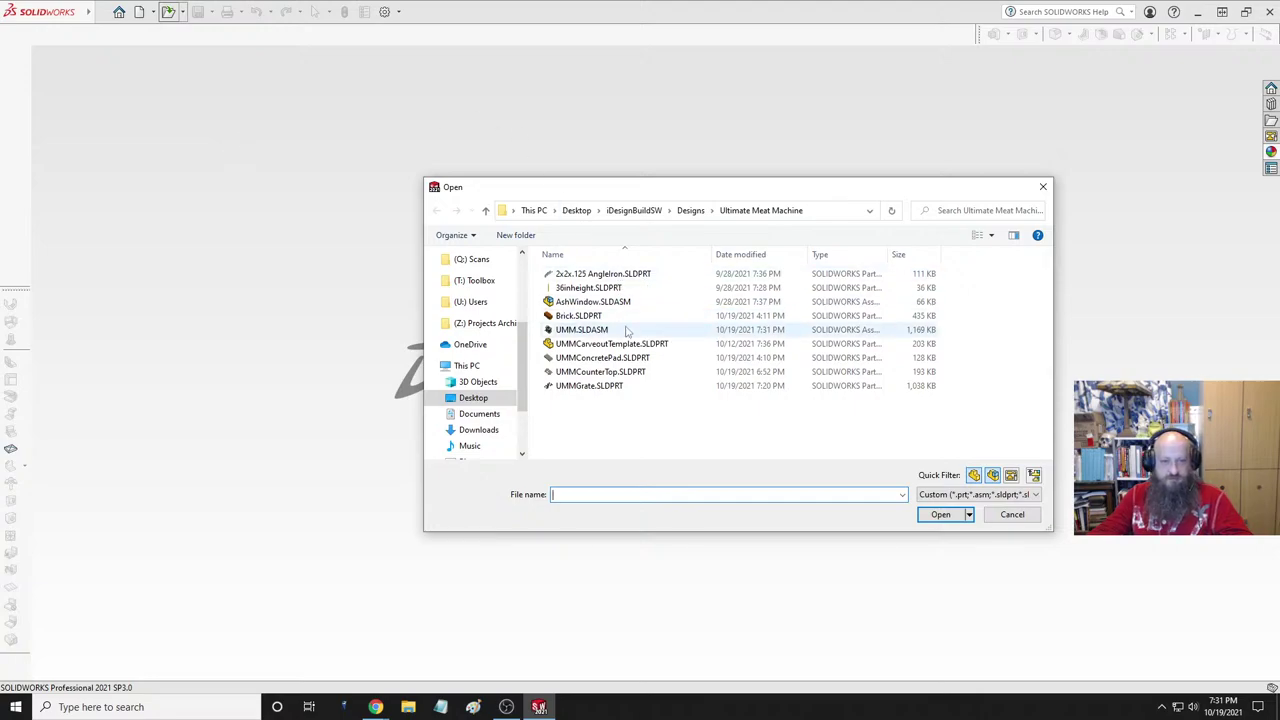
click(940, 514)
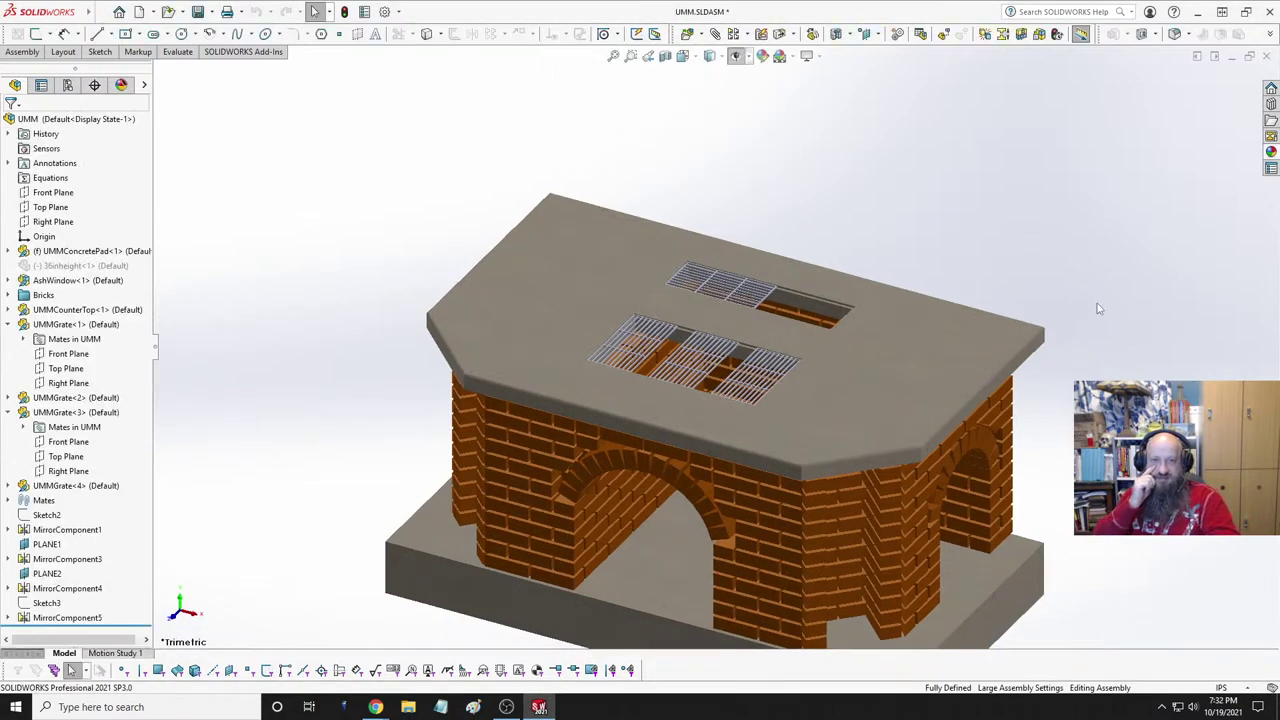
key(f)
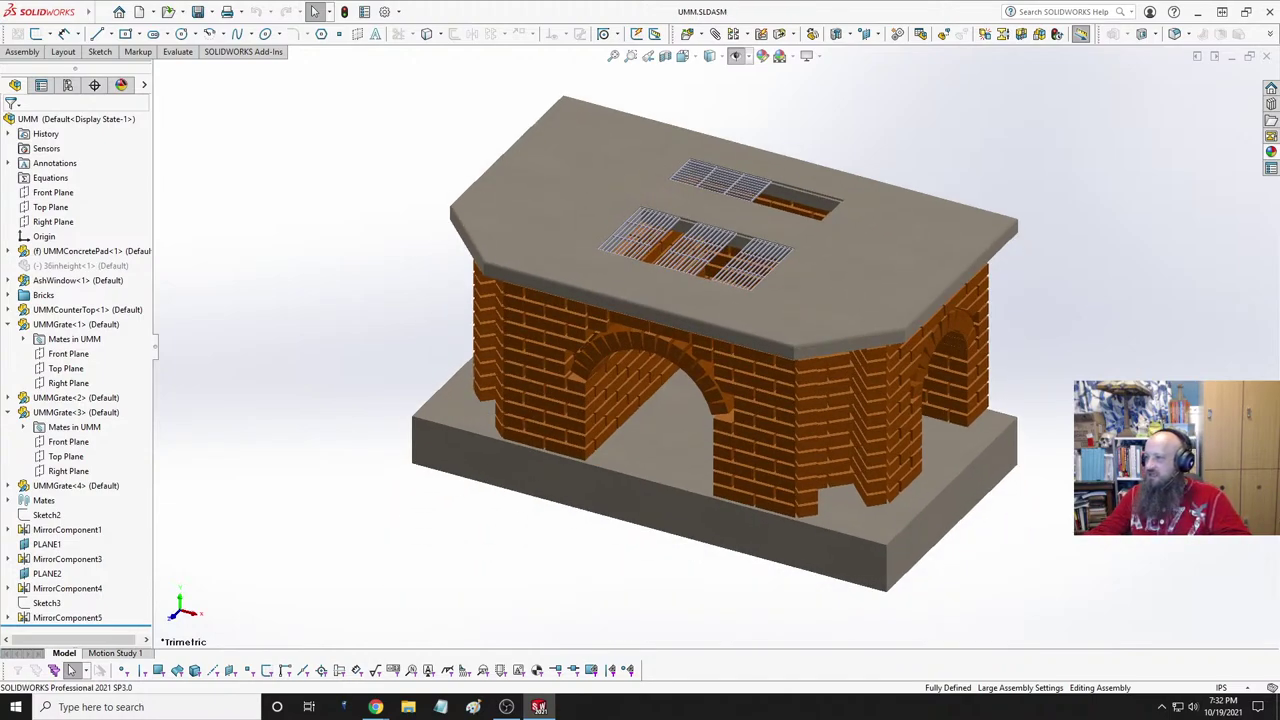
- Bring up the grill-grate product page in Chrome maximized, then switch away
click(375, 707)
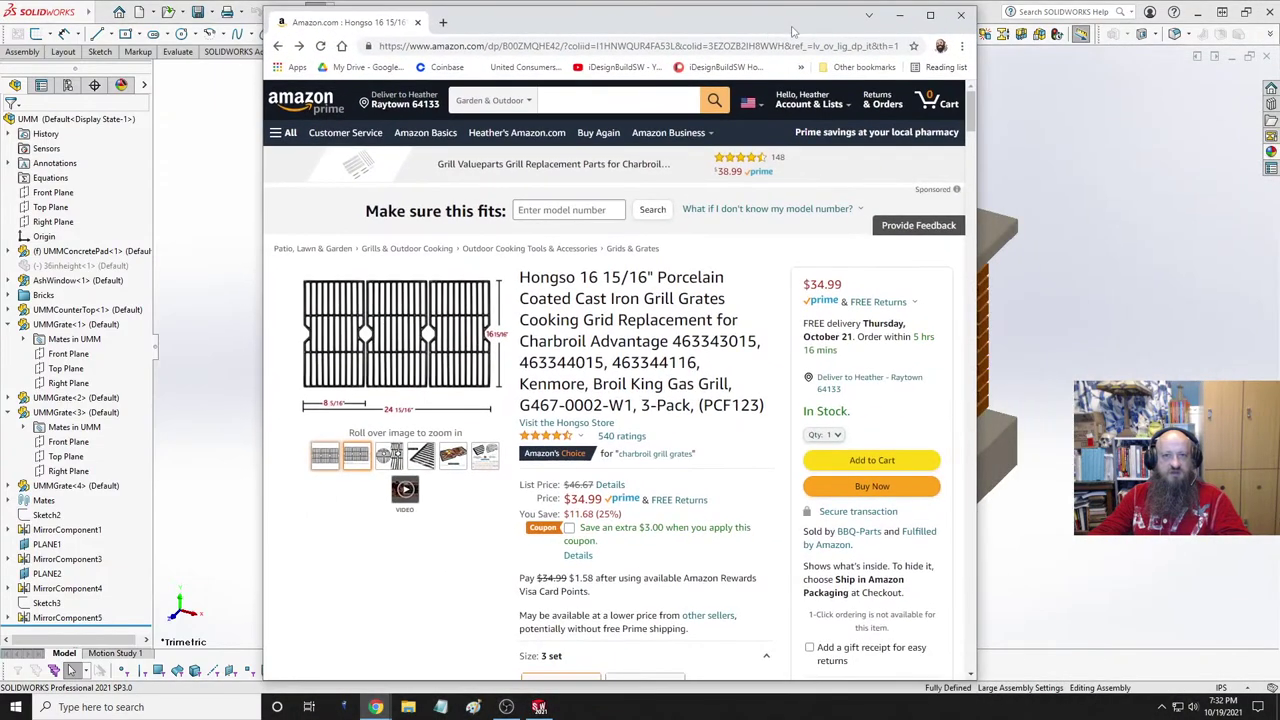
double_click(737, 24)
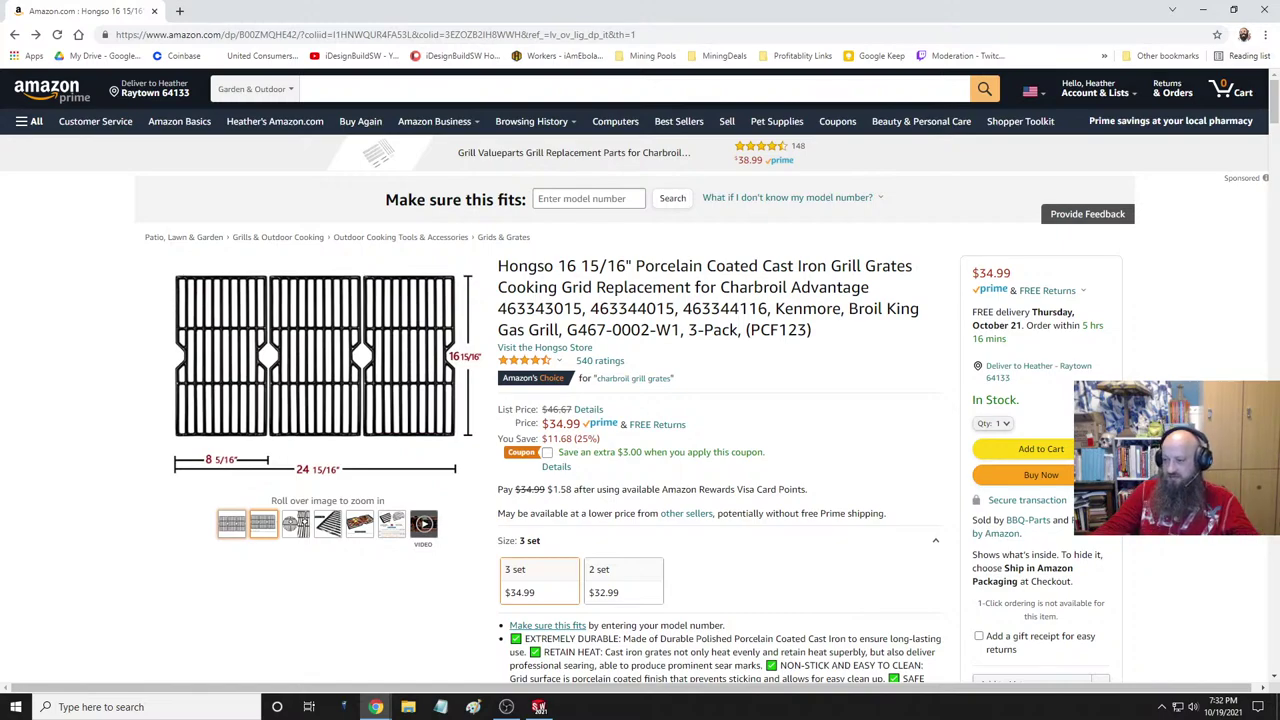
key(alt+Tab)
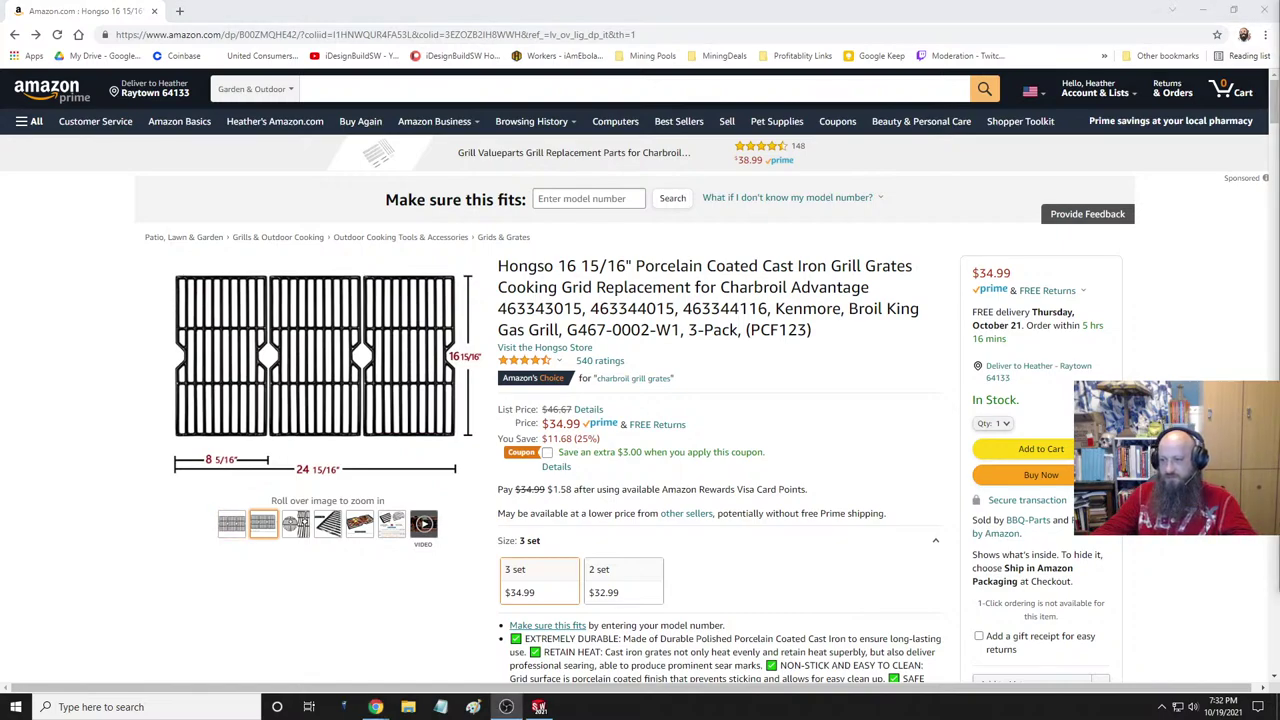
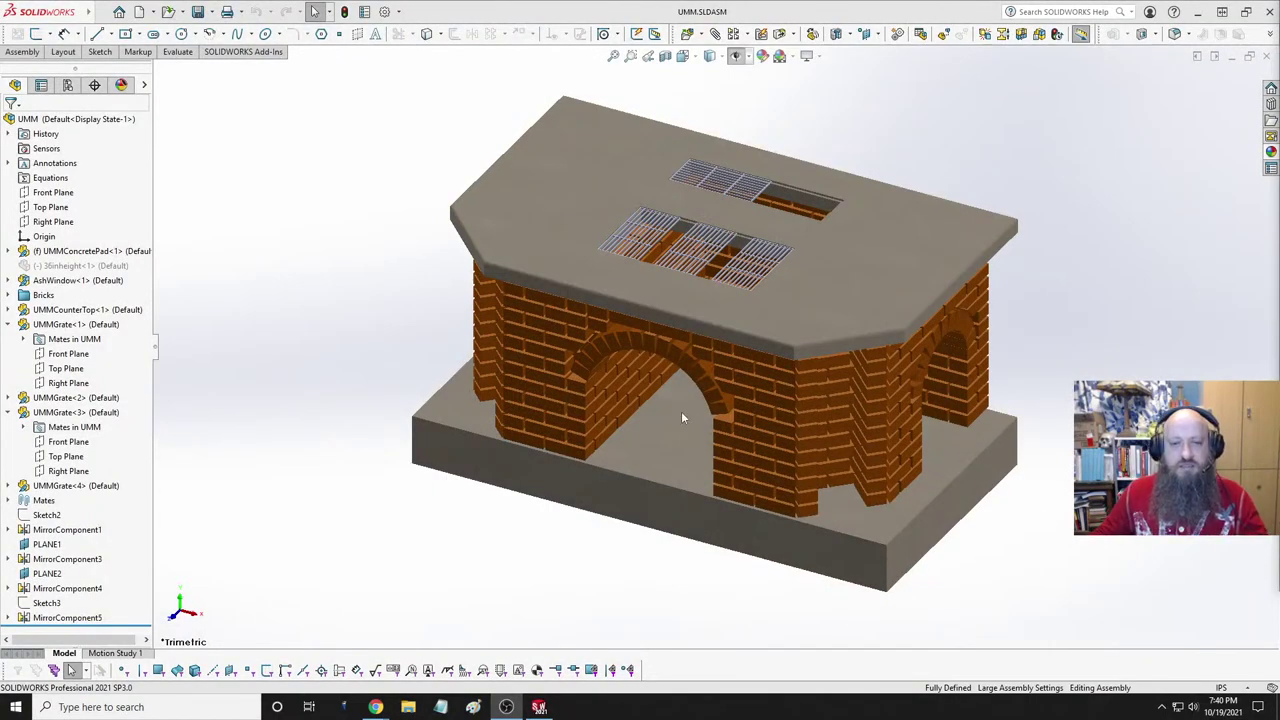
- Orbit to look down on the concrete counter top, then hide that component
key(ctrl+1)
scroll(681, 411, down, 5)
middle_drag(617, 318, 874, 235)
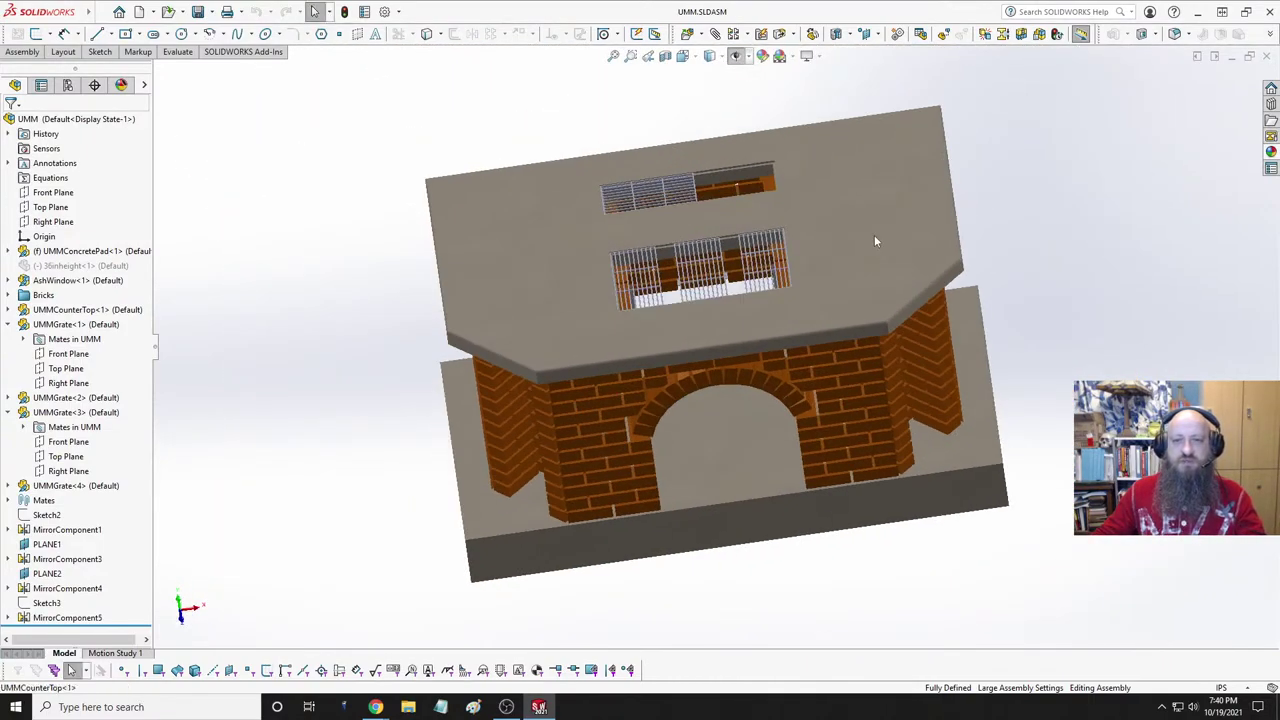
click(874, 235)
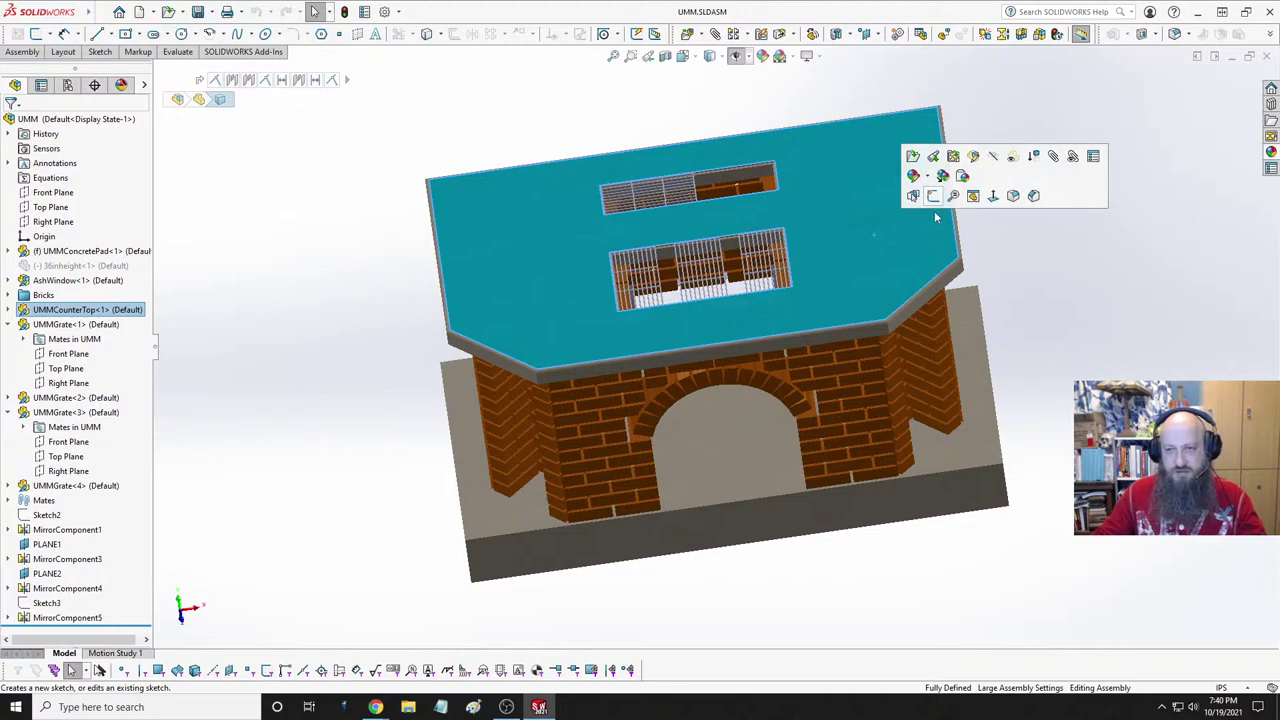
click(1012, 156)
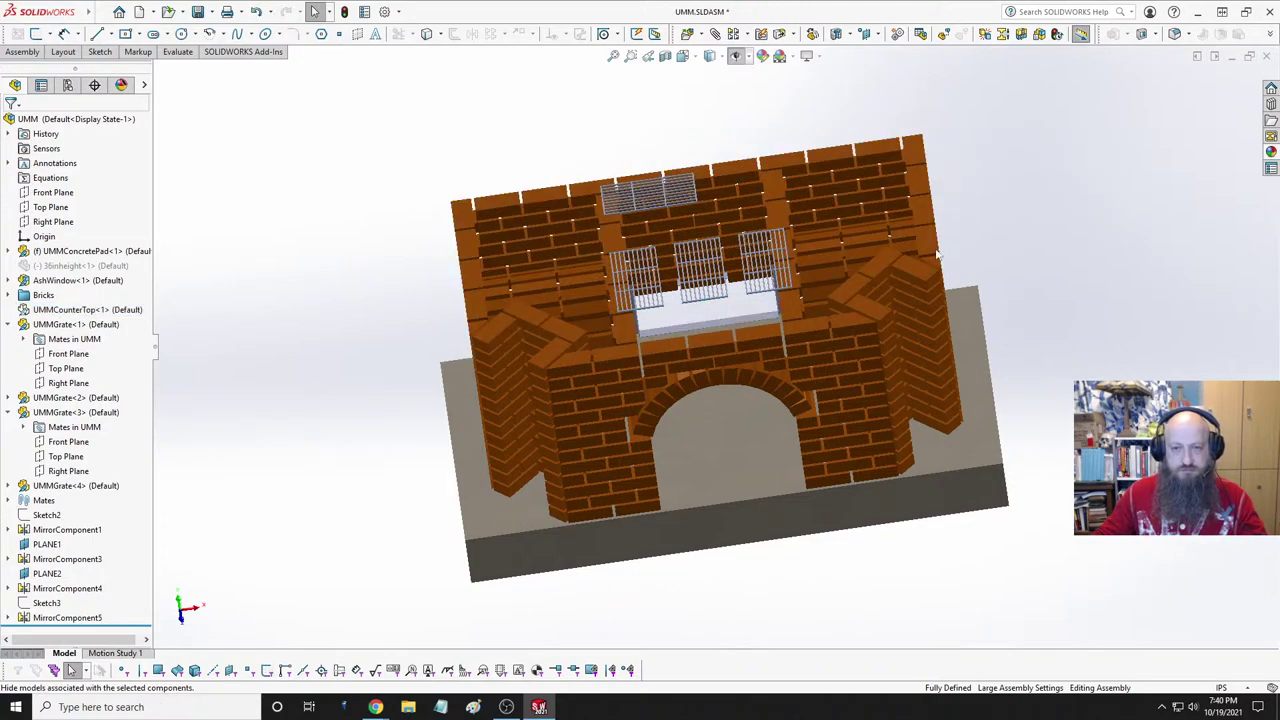
click(757, 295)
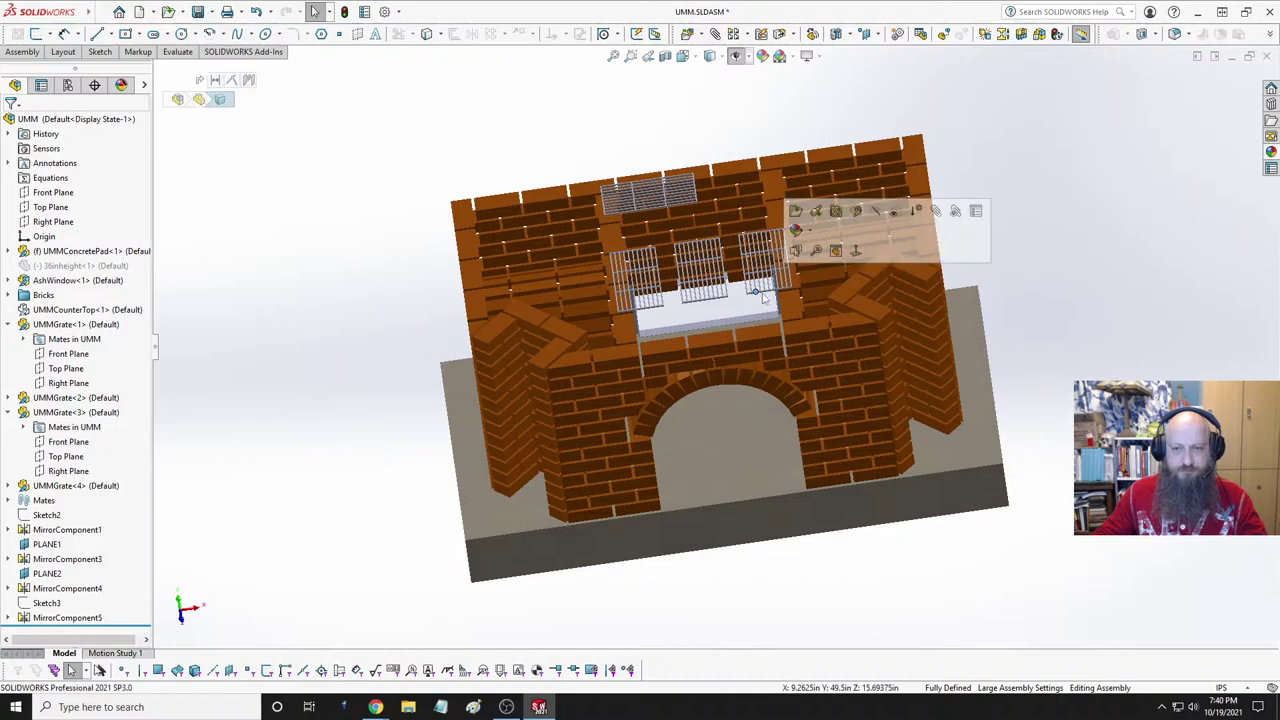
scroll(757, 295, down, 5)
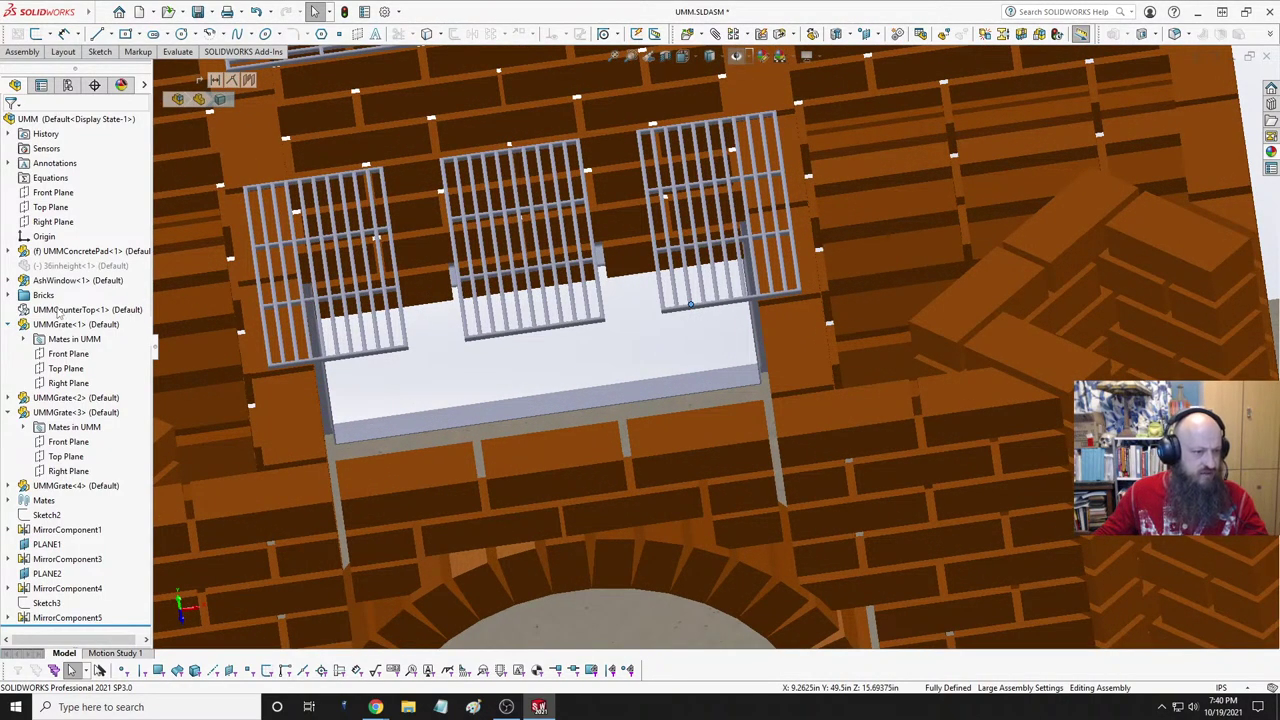
right_click(58, 255)
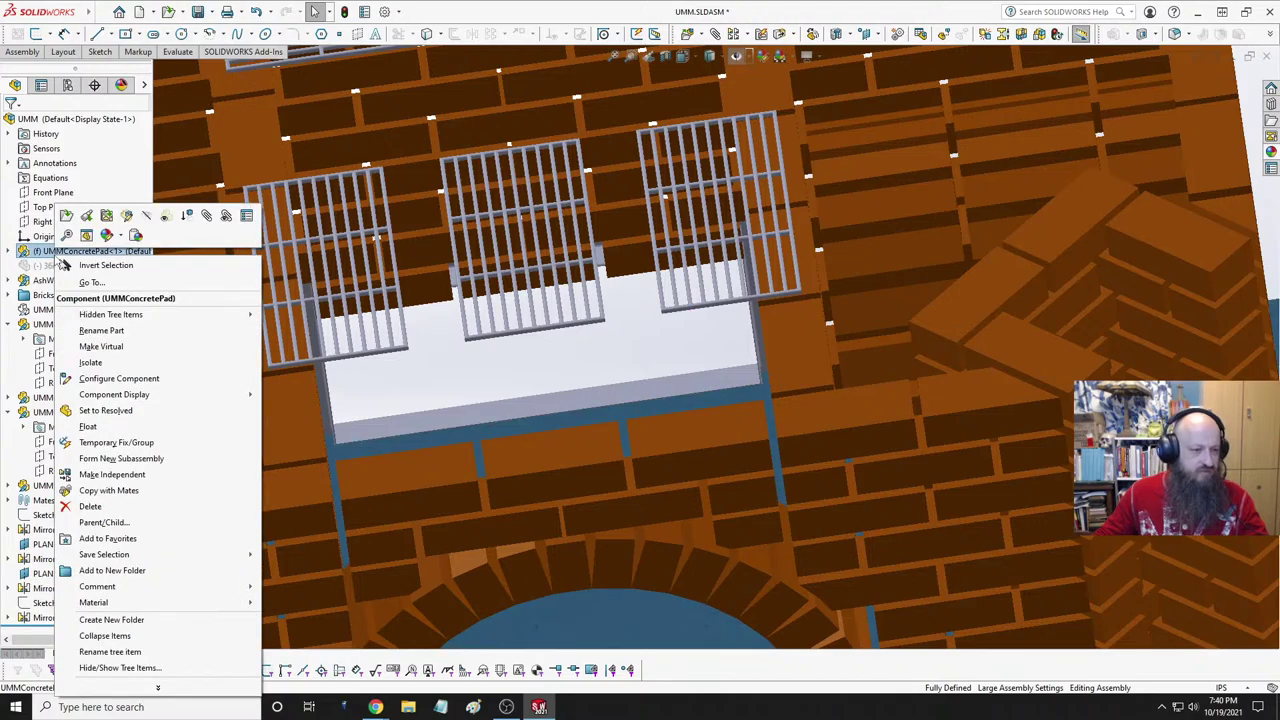
click(510, 384)
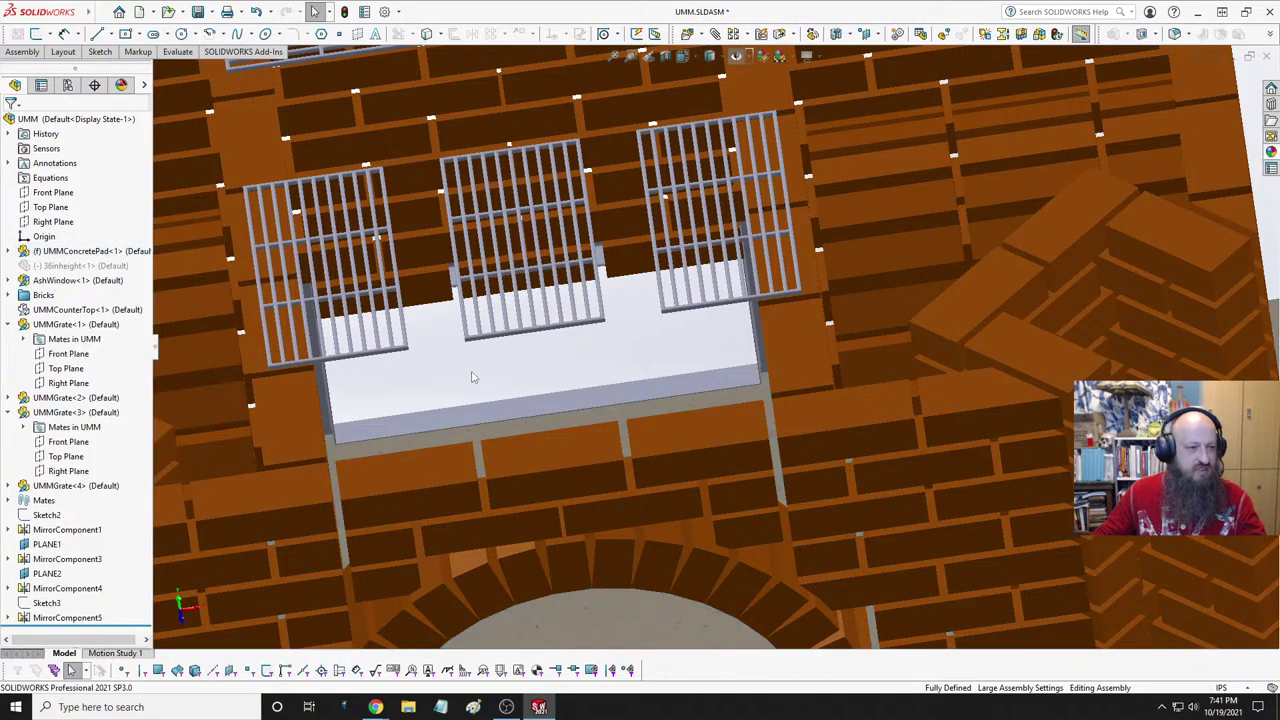
scroll(430, 385, up, 5)
middle_drag(430, 385, 654, 375)
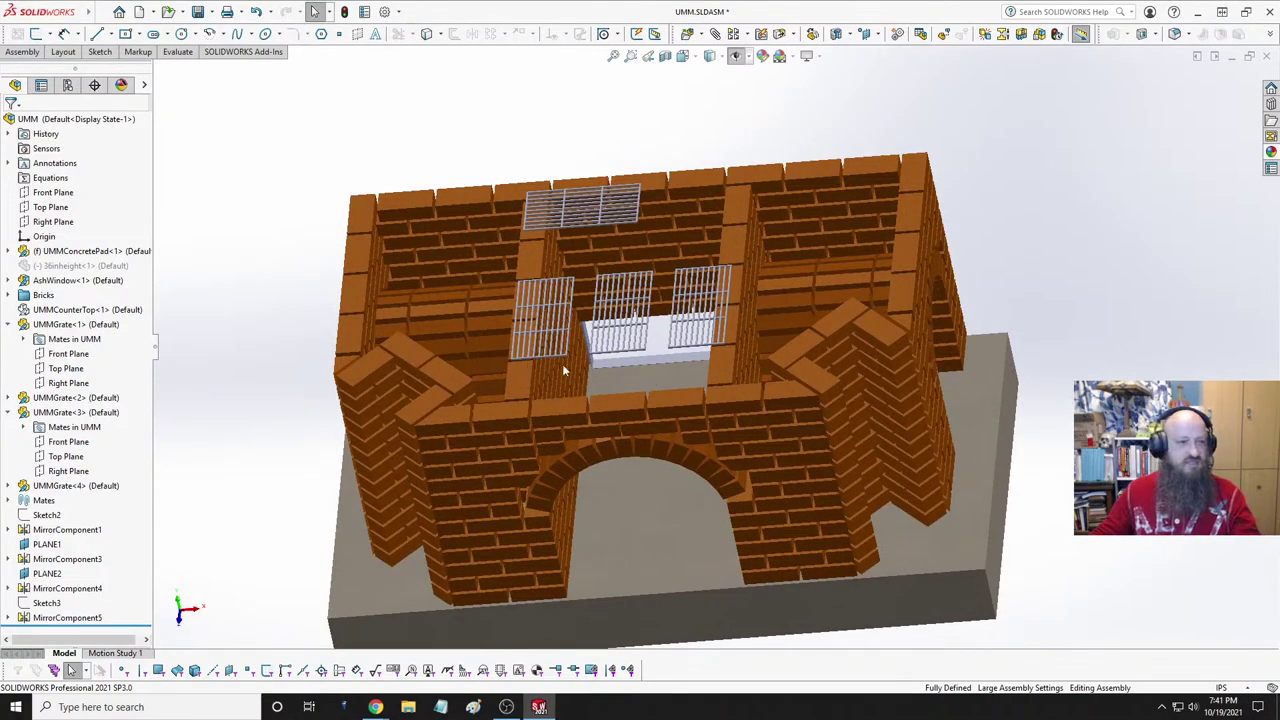
- Collapse the grate entries, select UMMGrate<1> through UMMGrate<4>, and hide all four
click(9, 324)
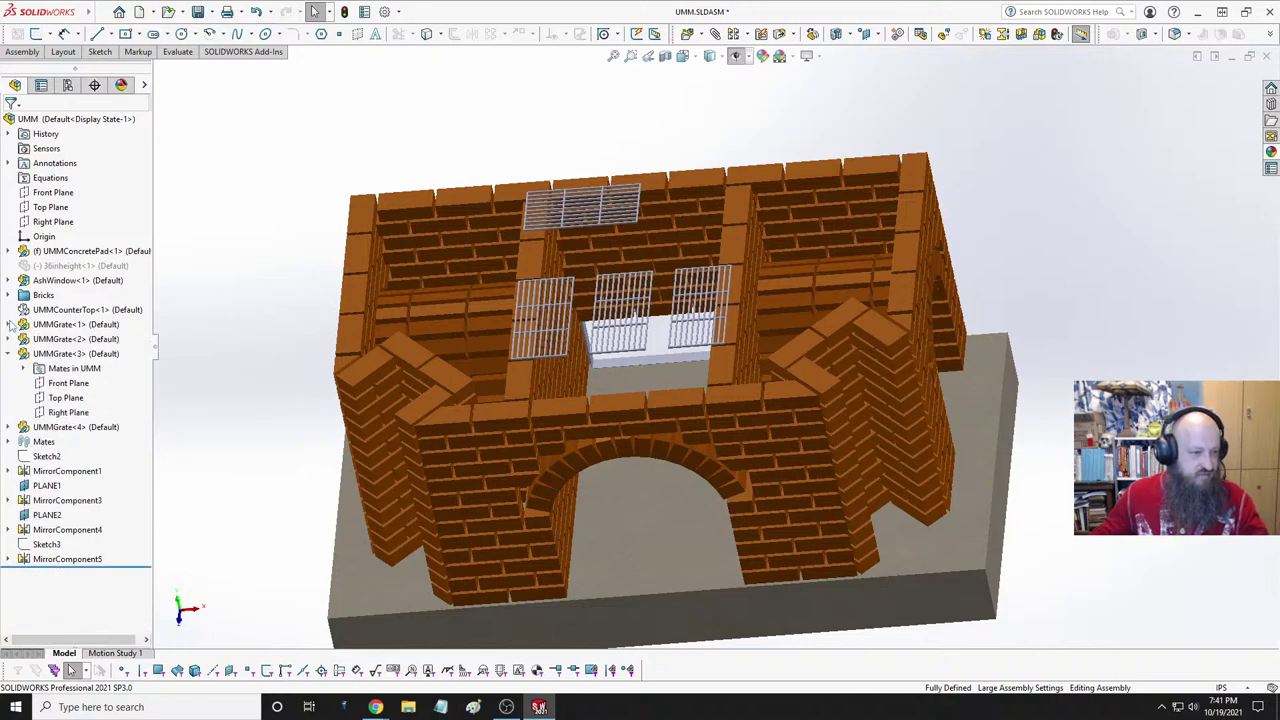
click(9, 353)
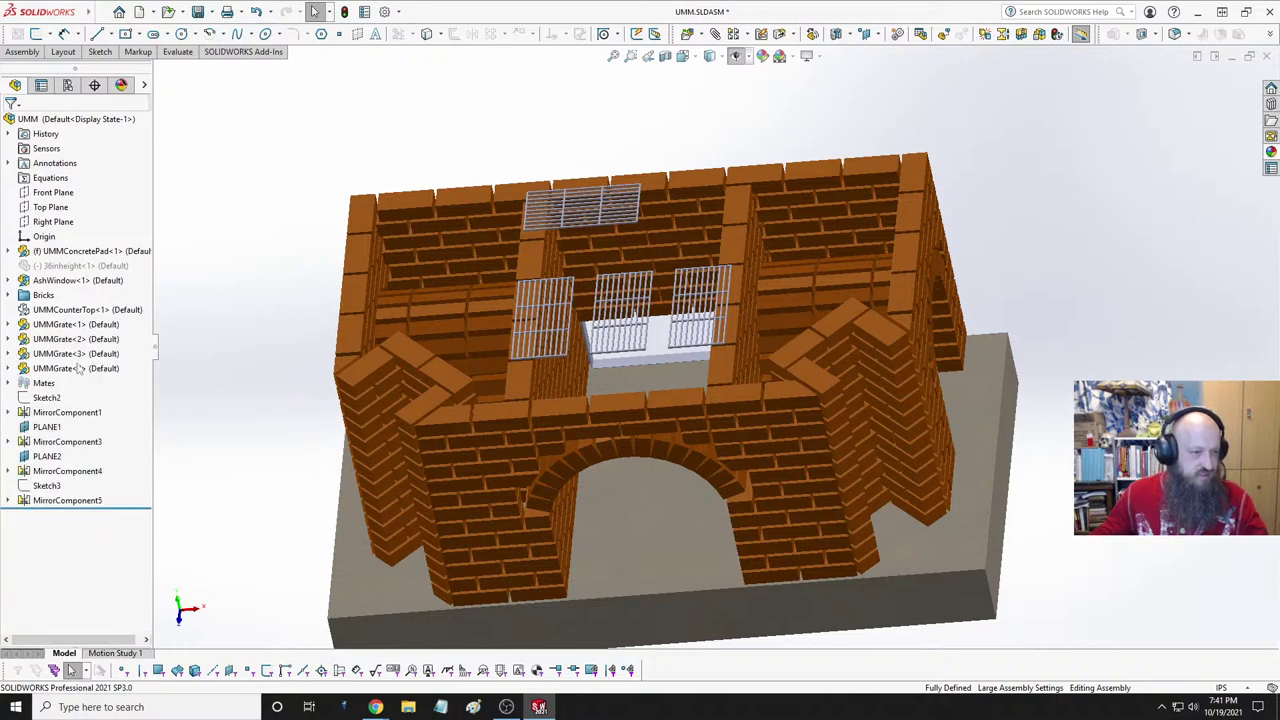
click(78, 368)
ctrl+click(52, 325)
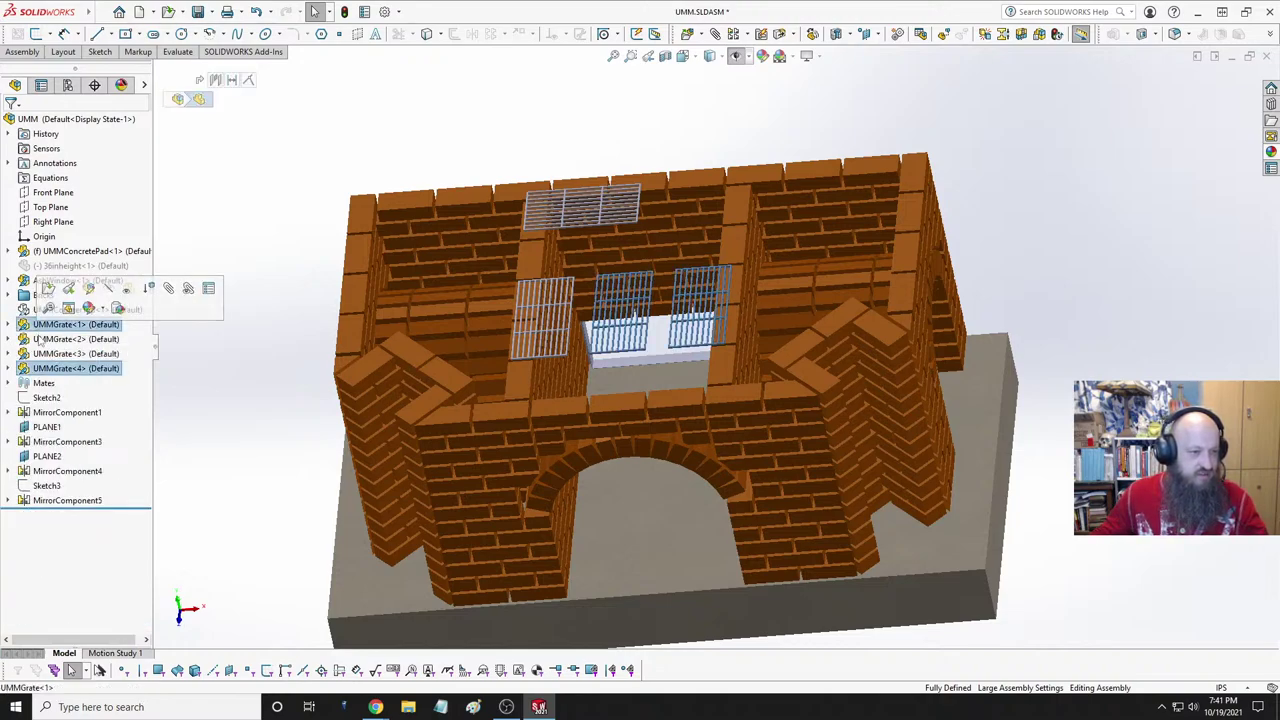
click(42, 339)
ctrl+click(34, 326)
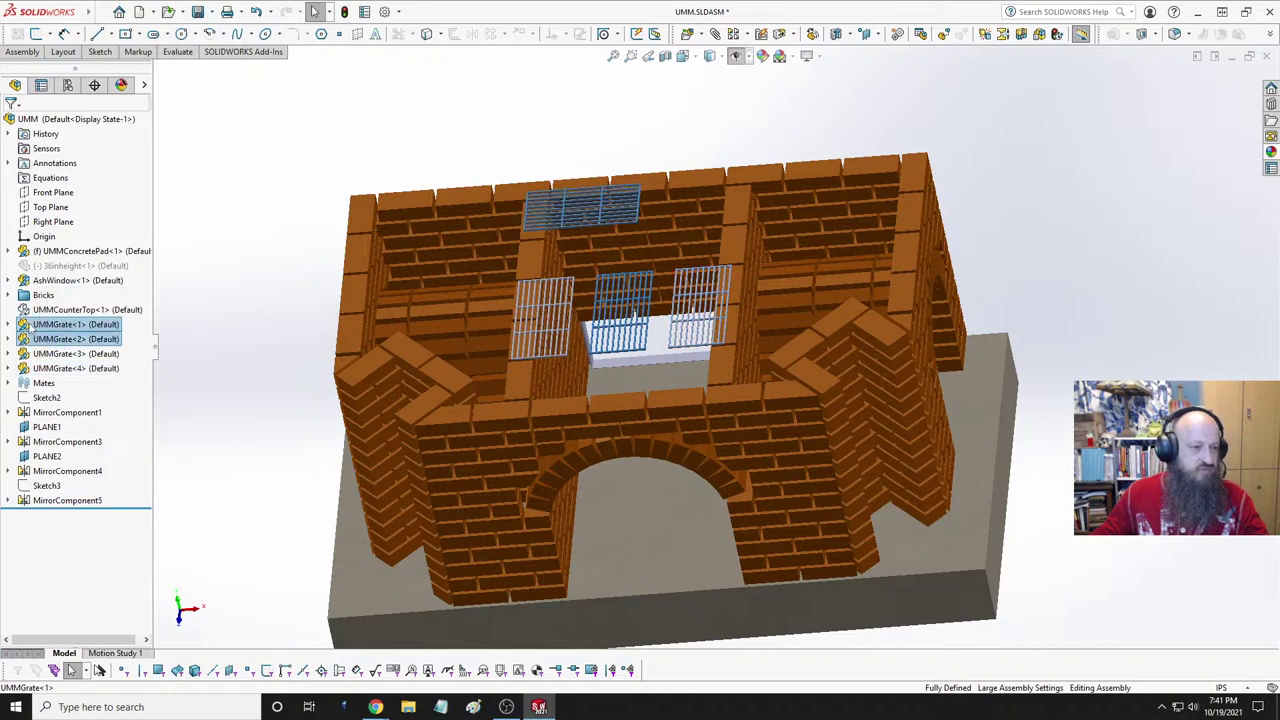
click(62, 325)
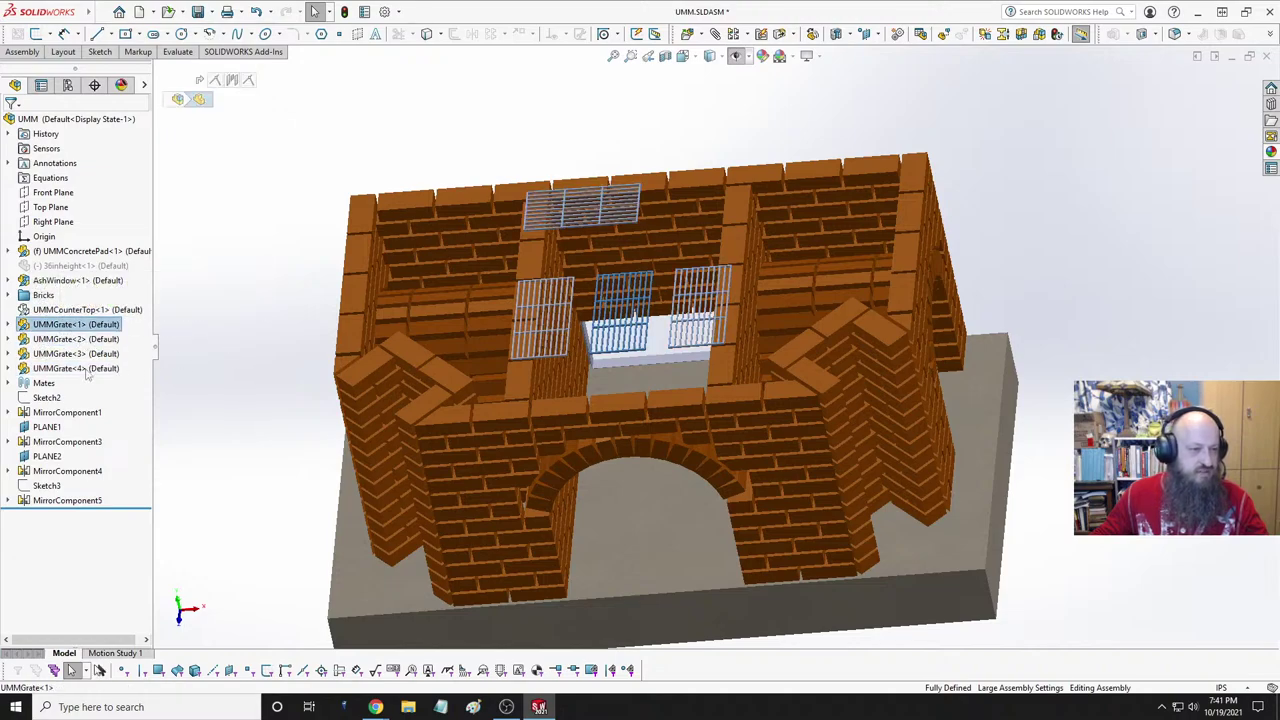
shift+click(87, 370)
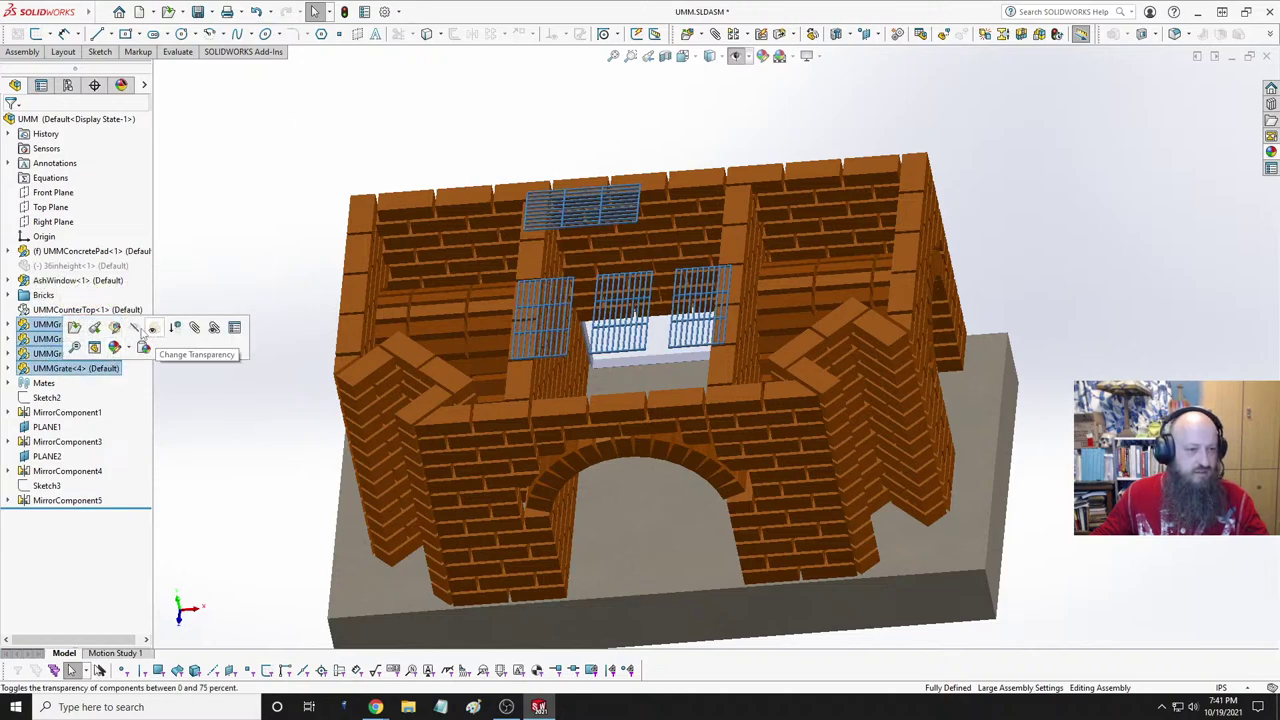
click(153, 327)
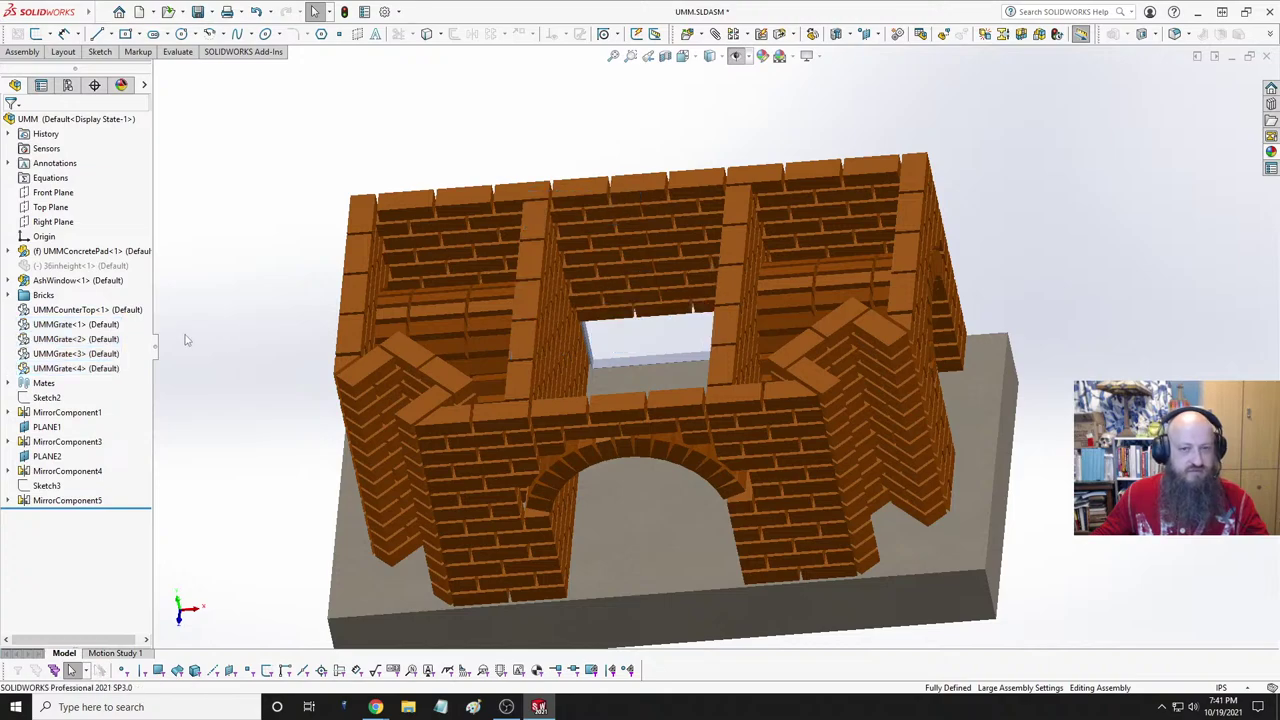
middle_drag(260, 349, 581, 324)
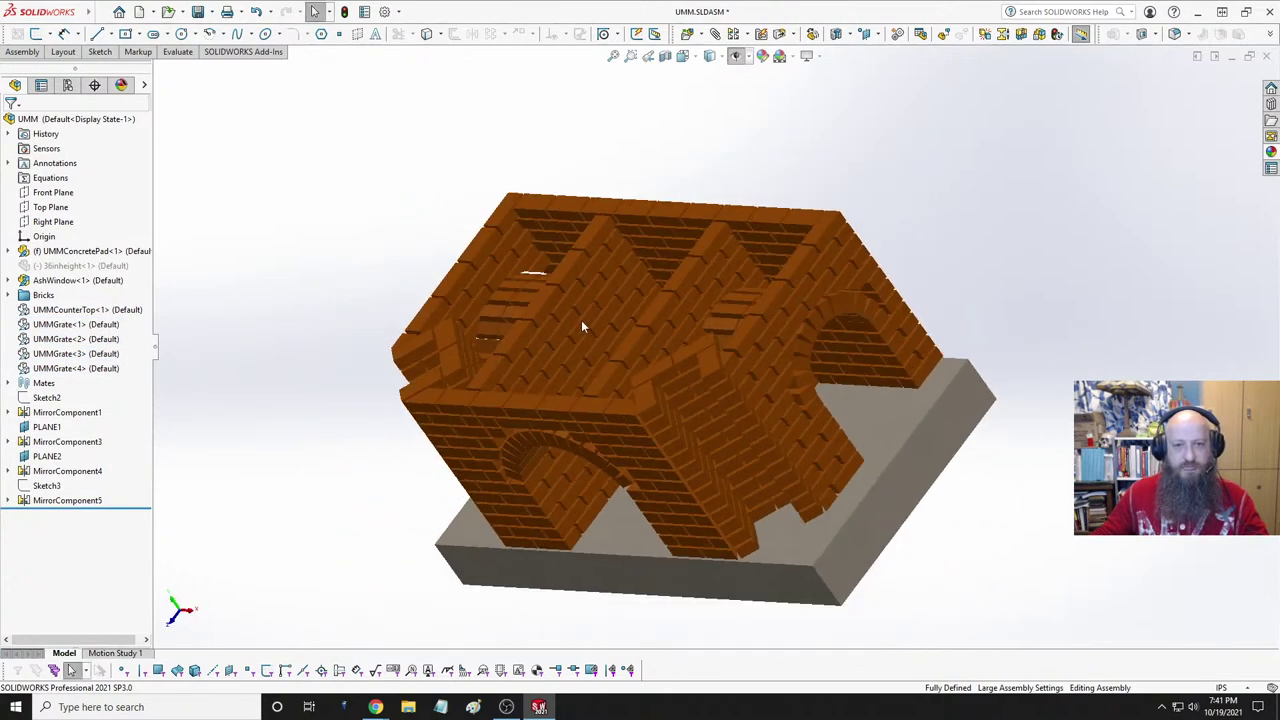
scroll(610, 316, down, 3)
scroll(648, 311, up, 3)
scroll(705, 292, down, 4)
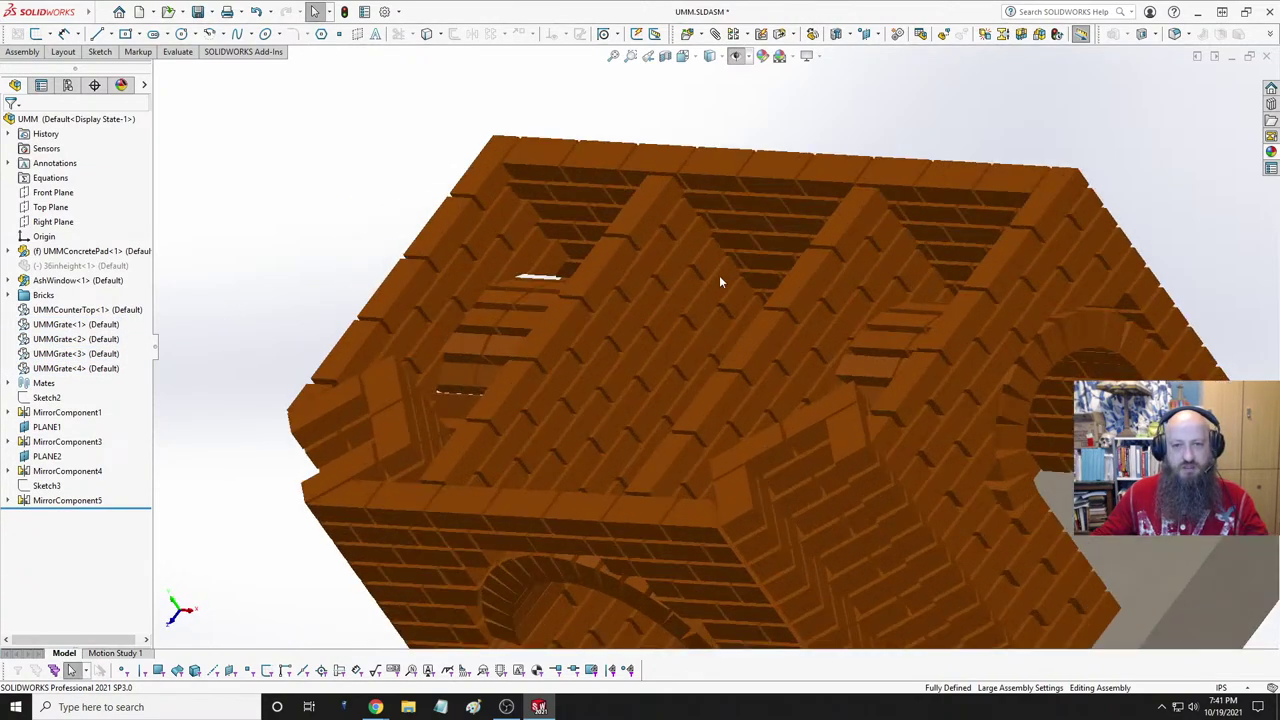
middle_drag(719, 275, 741, 295)
scroll(690, 331, down, 4)
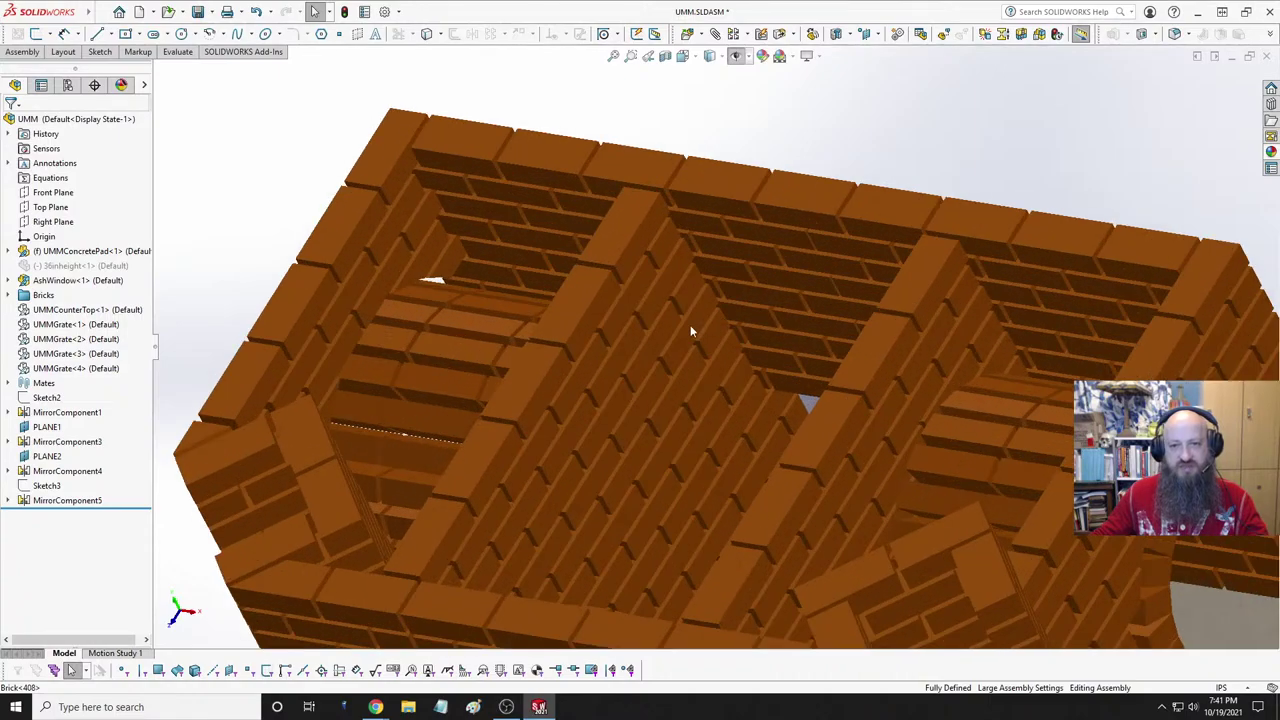
middle_drag(690, 331, 680, 301)
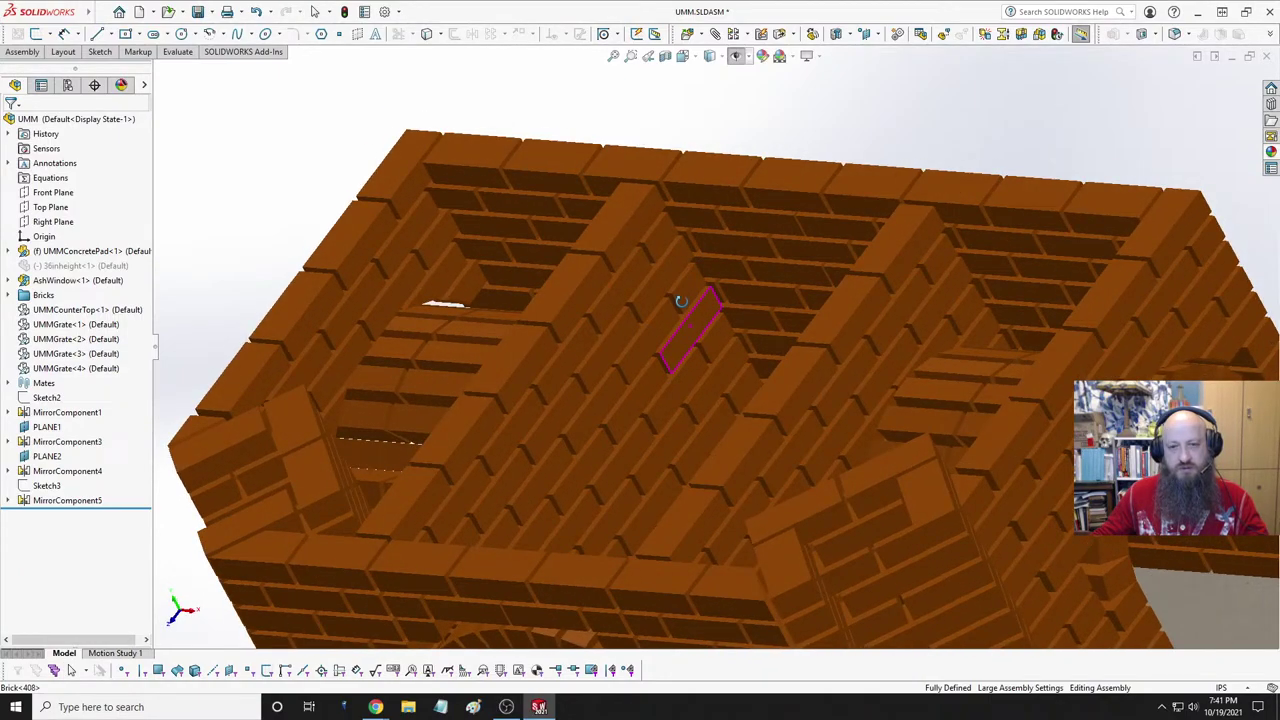
middle_drag(680, 301, 730, 205)
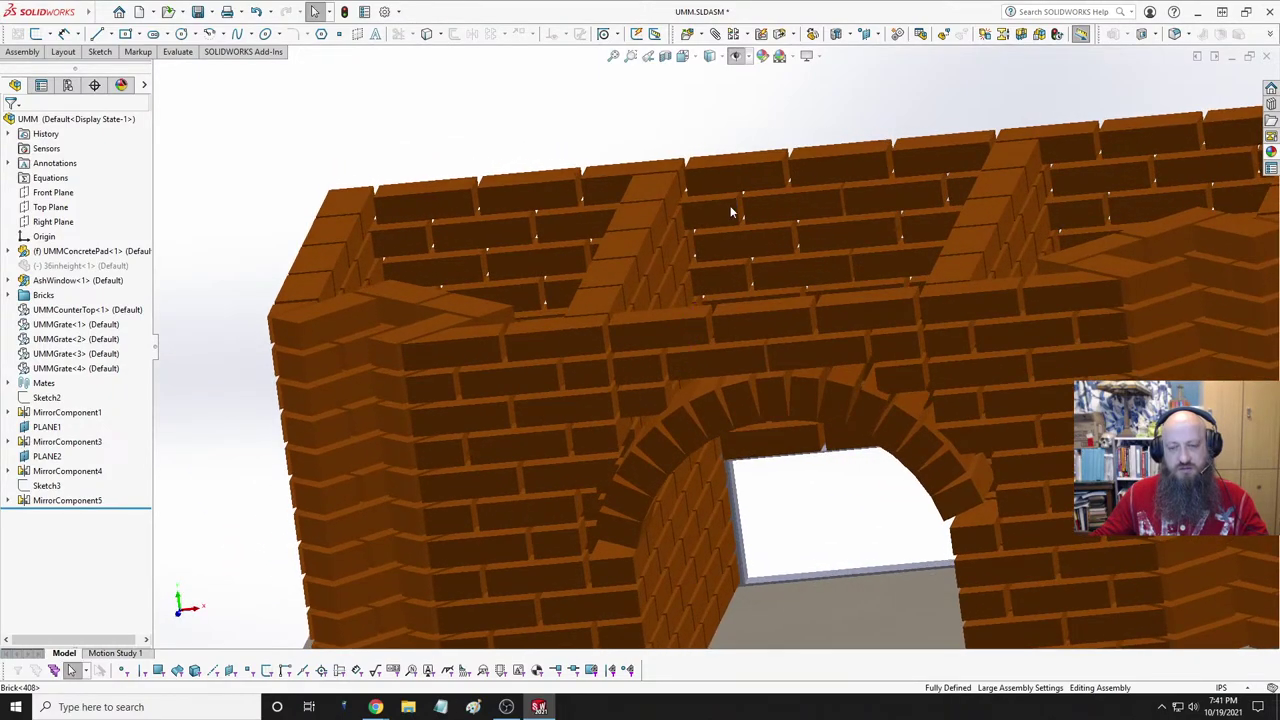
key(f)
middle_drag(767, 441, 537, 476)
scroll(703, 390, down, 3)
scroll(537, 476, up, 5)
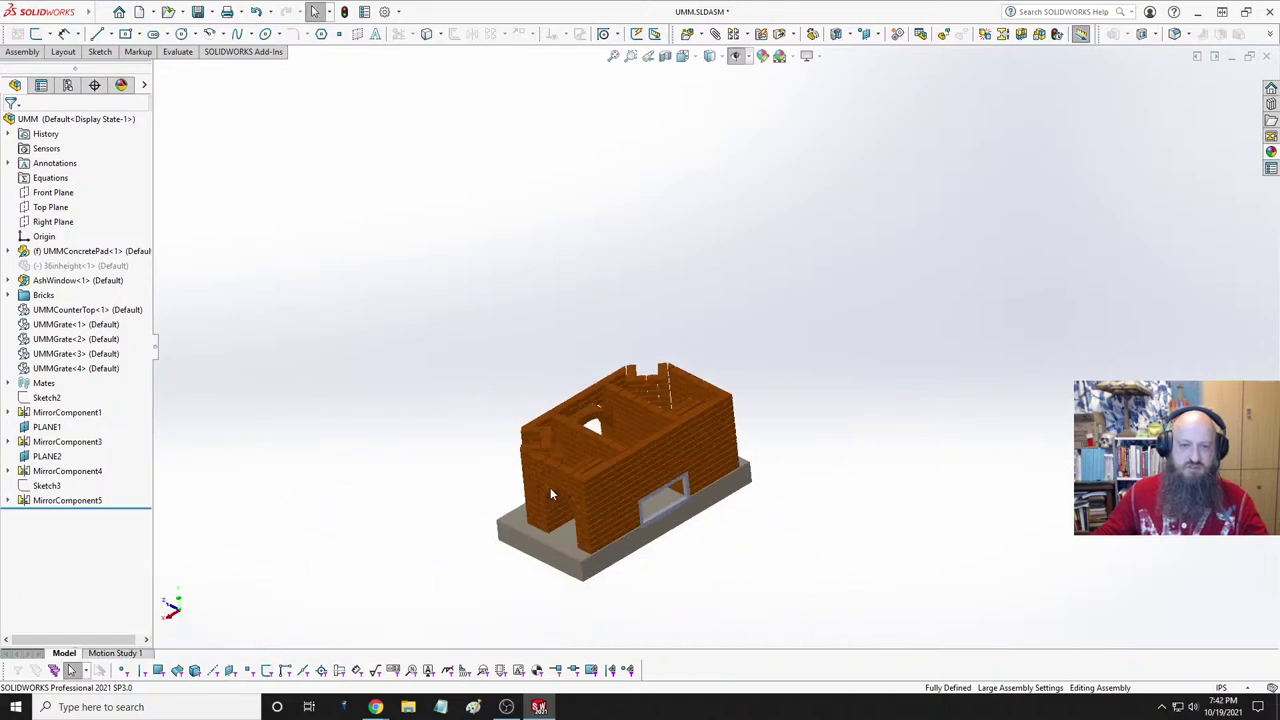
scroll(782, 347, down, 6)
middle_drag(782, 347, 750, 334)
scroll(708, 314, down, 8)
scroll(740, 345, down, 5)
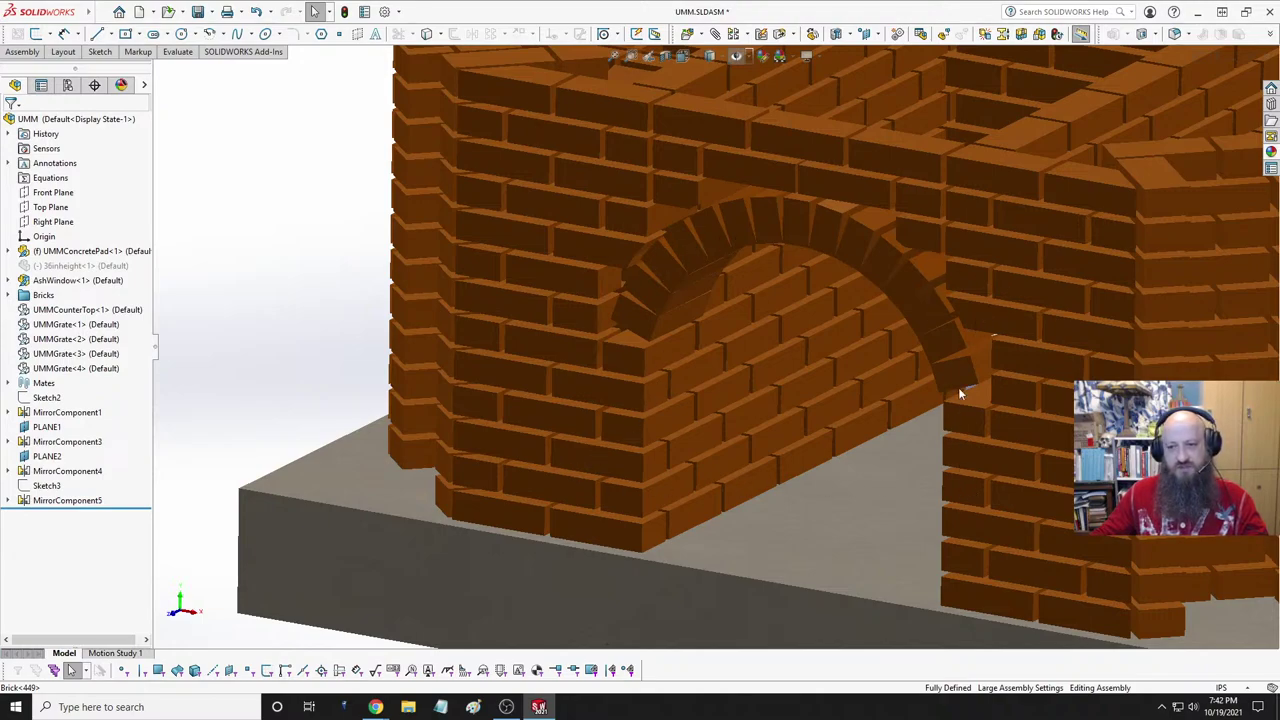
- From the front view, orbit and zoom to inspect the arch and the inner walls
key(ctrl+1)
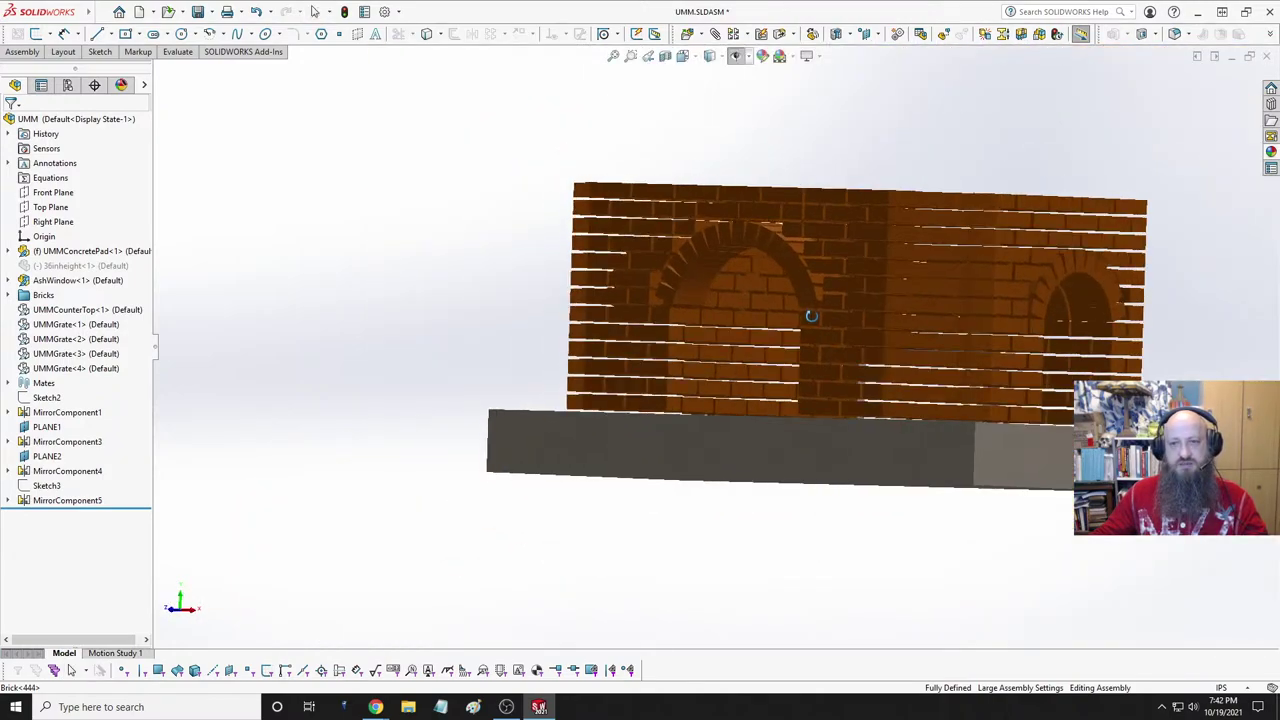
middle_drag(811, 316, 777, 312)
scroll(748, 302, down, 5)
scroll(752, 300, up, 5)
scroll(766, 294, down, 5)
scroll(765, 320, up, 6)
scroll(751, 229, down, 5)
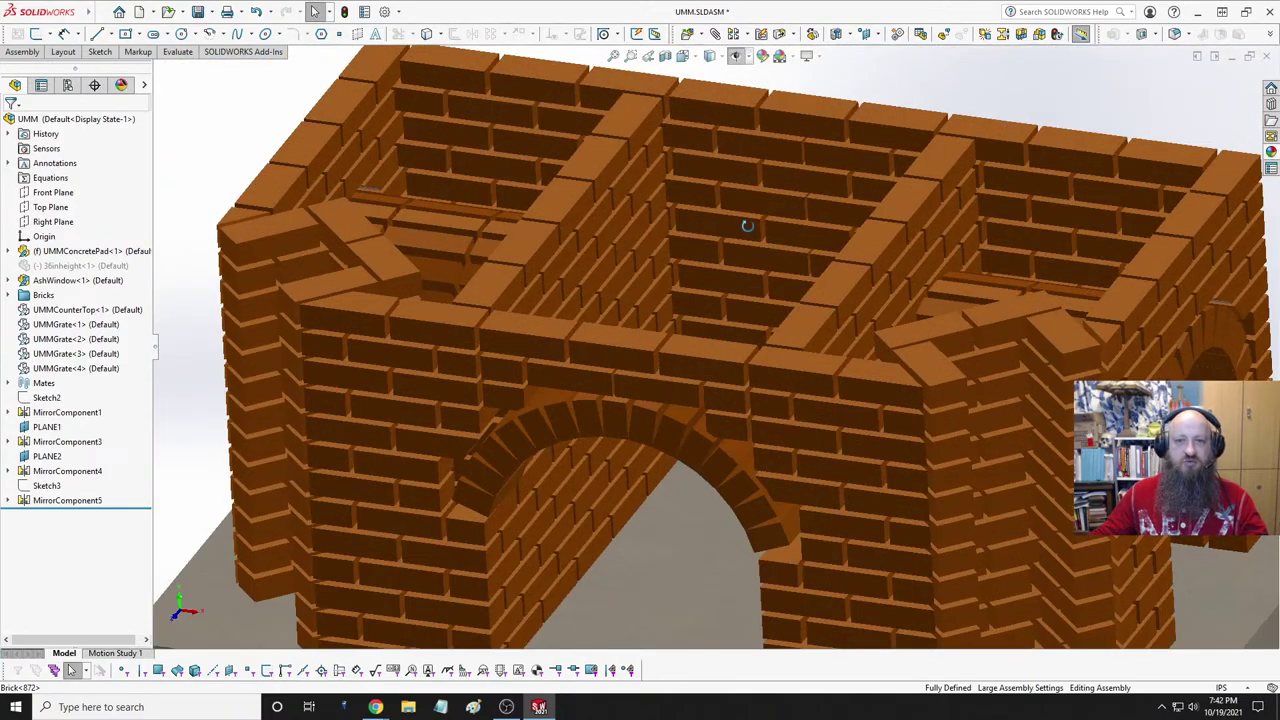
middle_drag(746, 223, 714, 257)
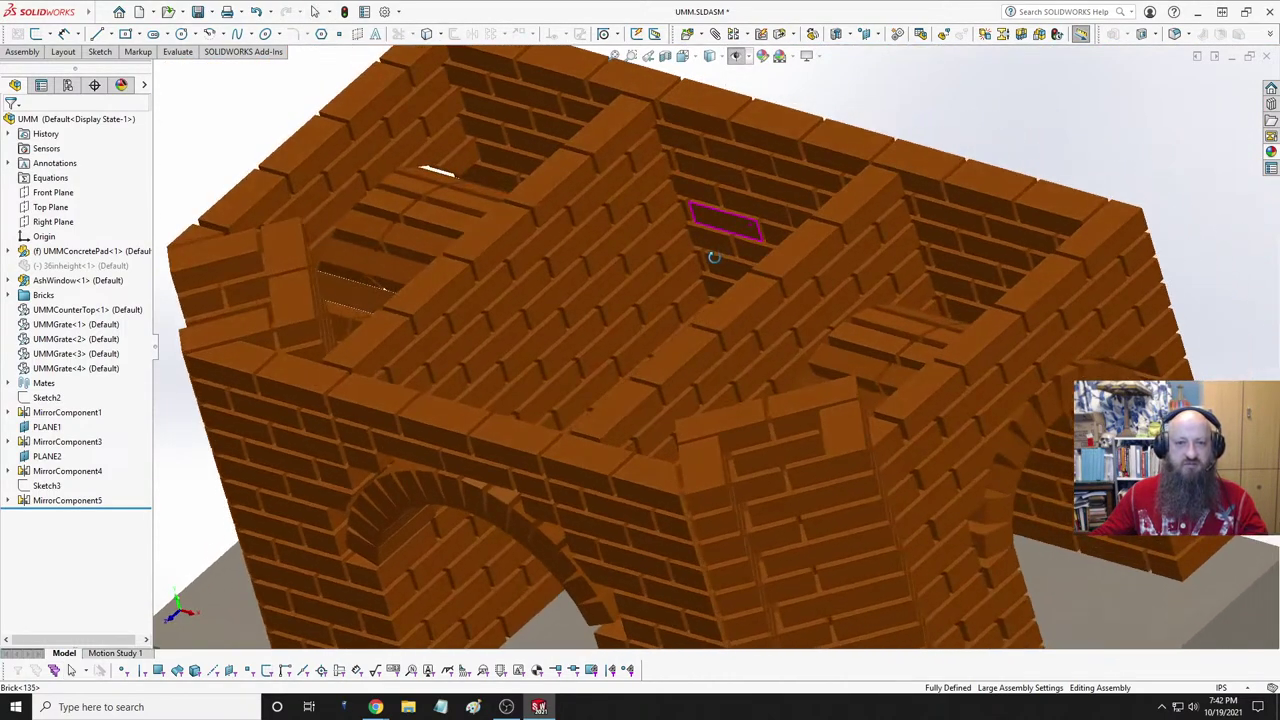
scroll(652, 324, up, 5)
- Orbit around the arches, then select MirrorComponent5 in the FeatureManager tree
middle_drag(652, 324, 713, 307)
middle_drag(825, 329, 718, 260)
middle_drag(727, 245, 601, 384)
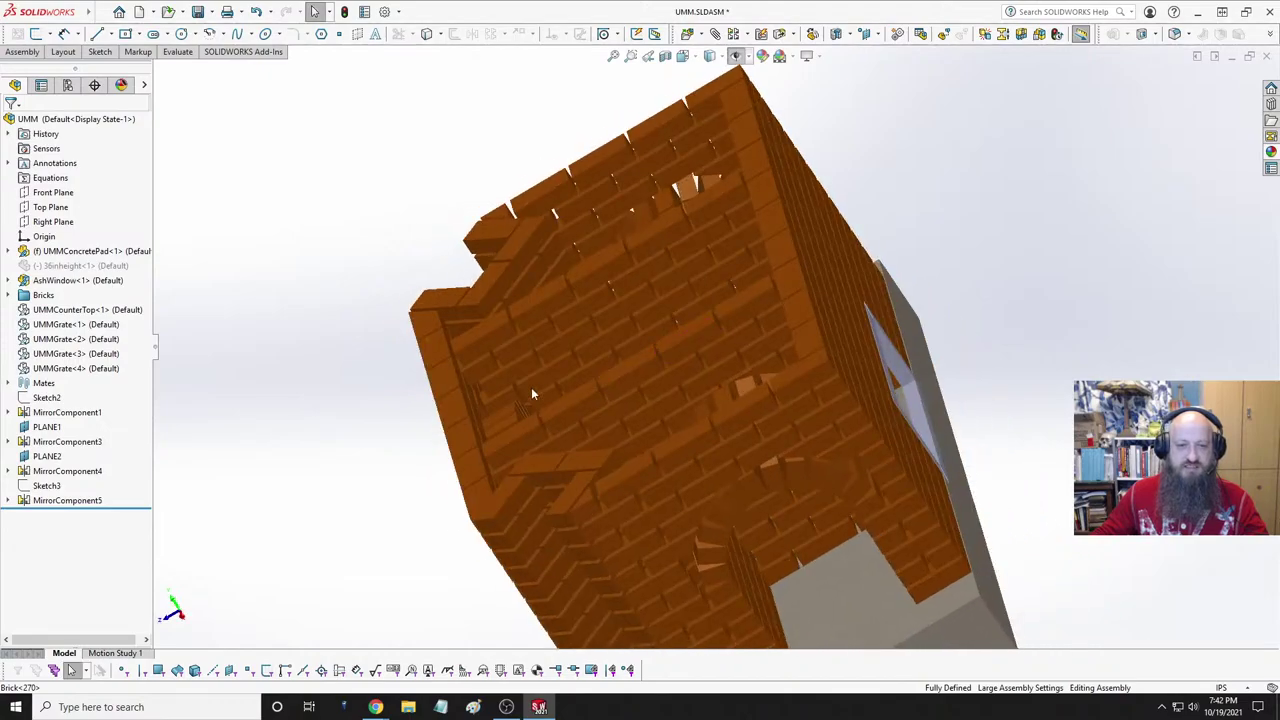
scroll(577, 365, down, 6)
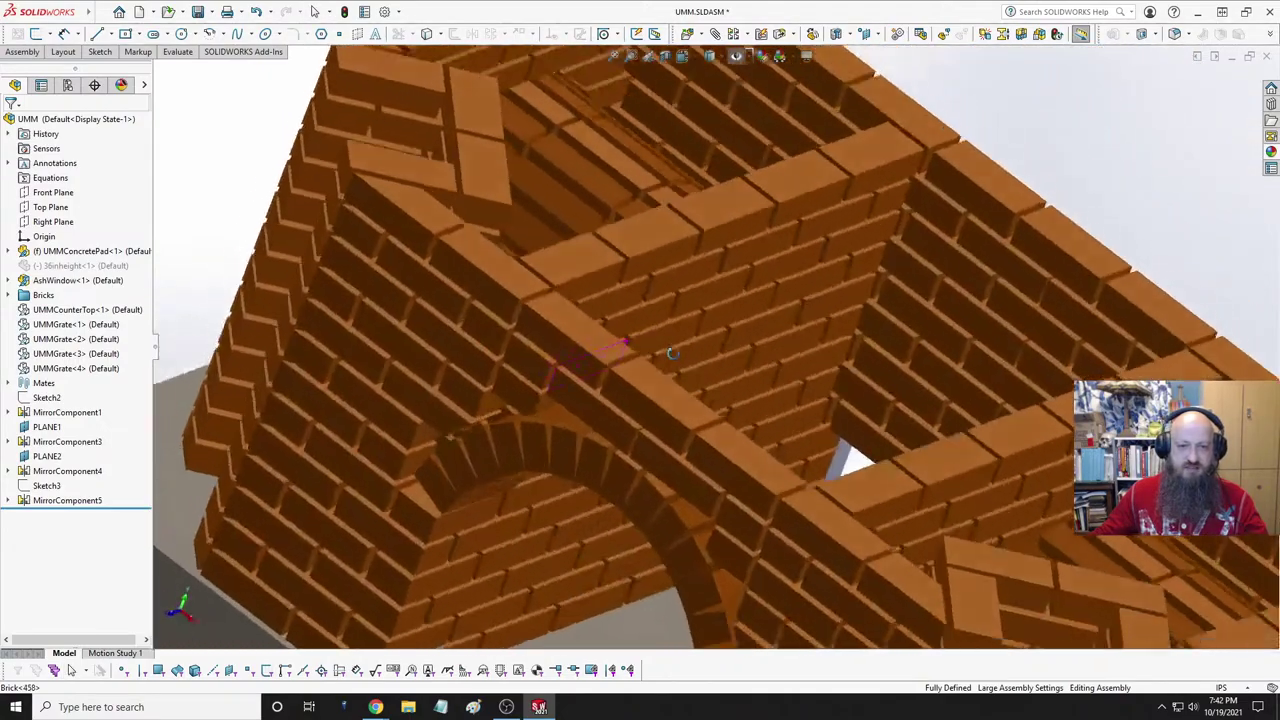
middle_drag(672, 353, 541, 339)
mouse_move(578, 383)
middle_down()
mouse_move(571, 366)
mouse_move(566, 377)
mouse_move(583, 374)
middle_up()
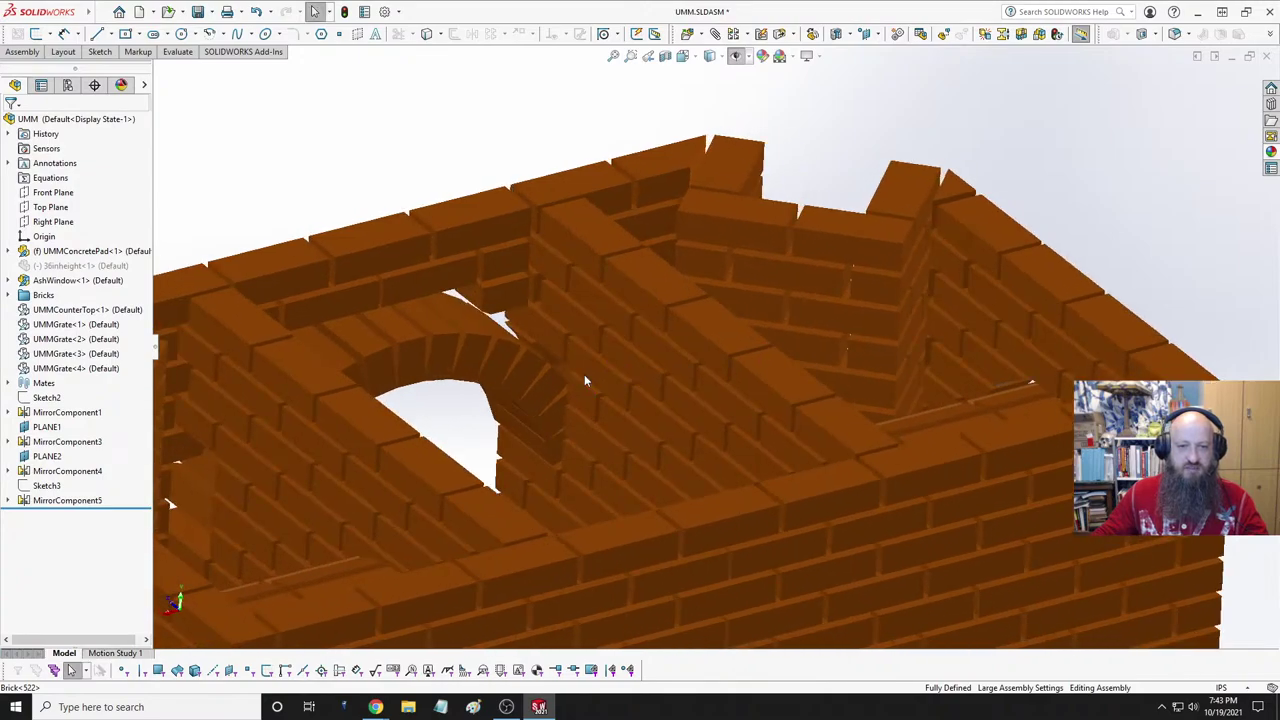
scroll(584, 374, down, 5)
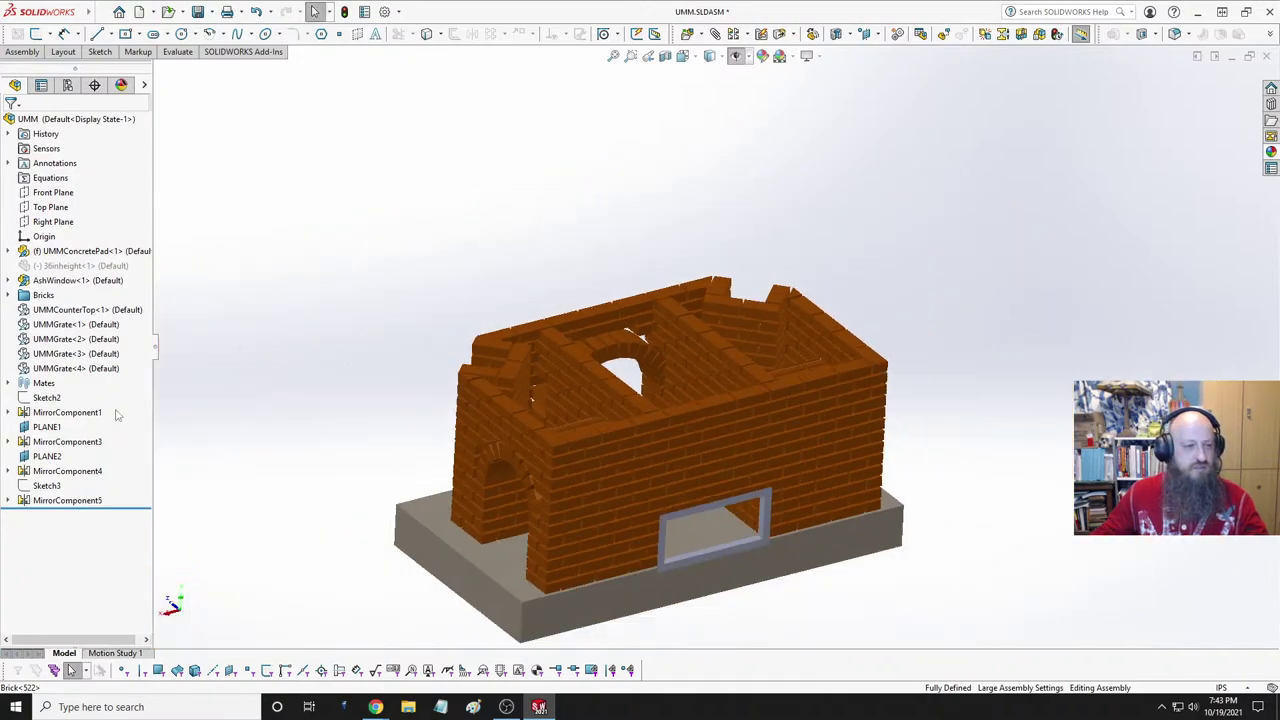
click(67, 500)
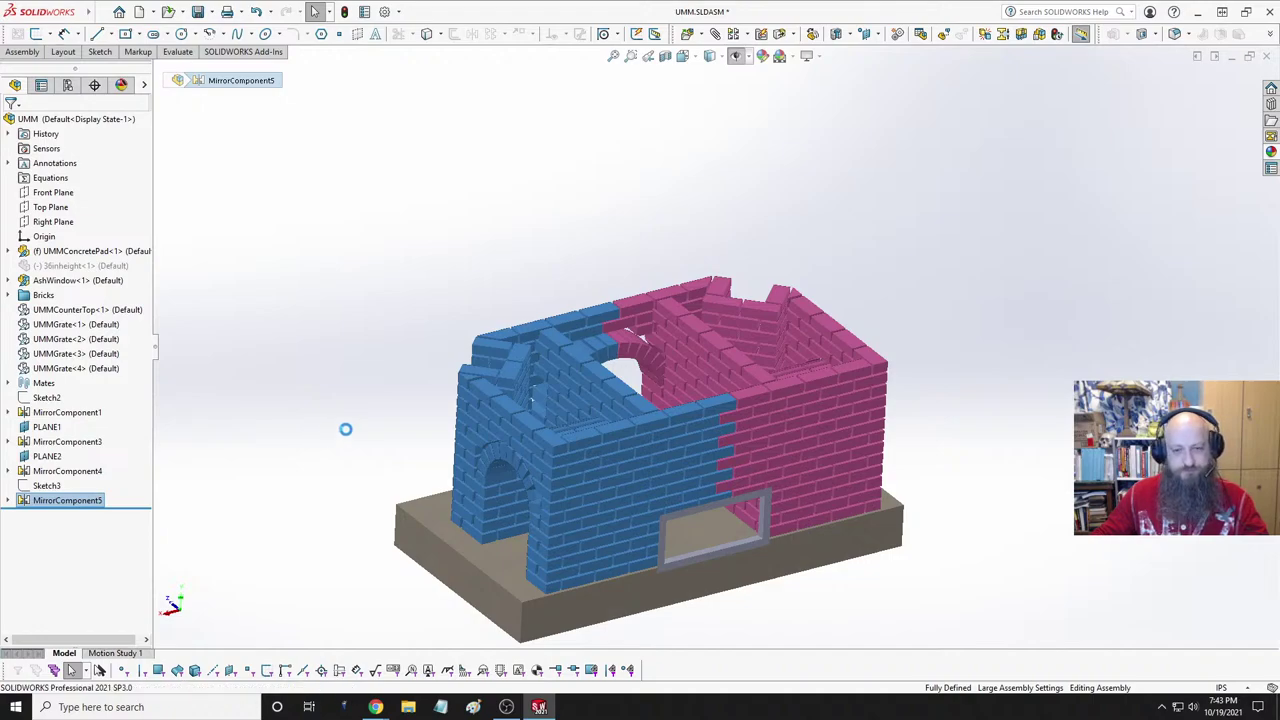
- Suppress MirrorComponent5 and view the brick wall flat from the right side
key(space)
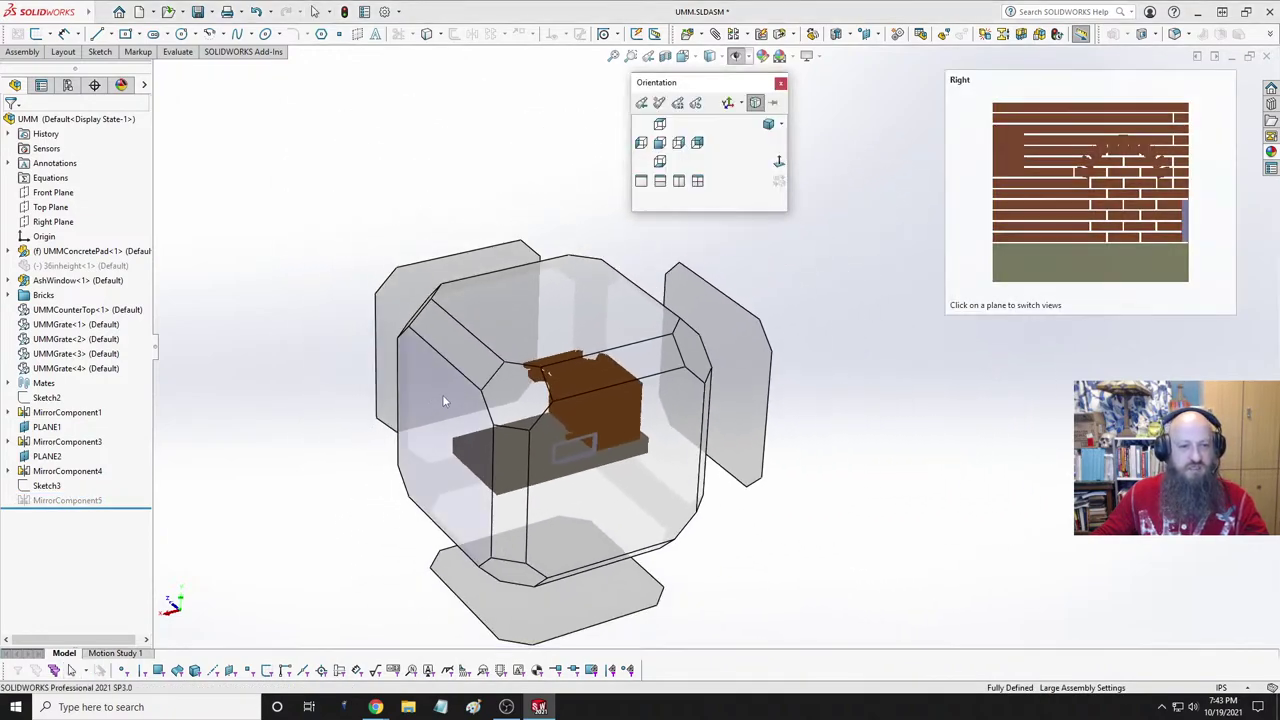
click(444, 401)
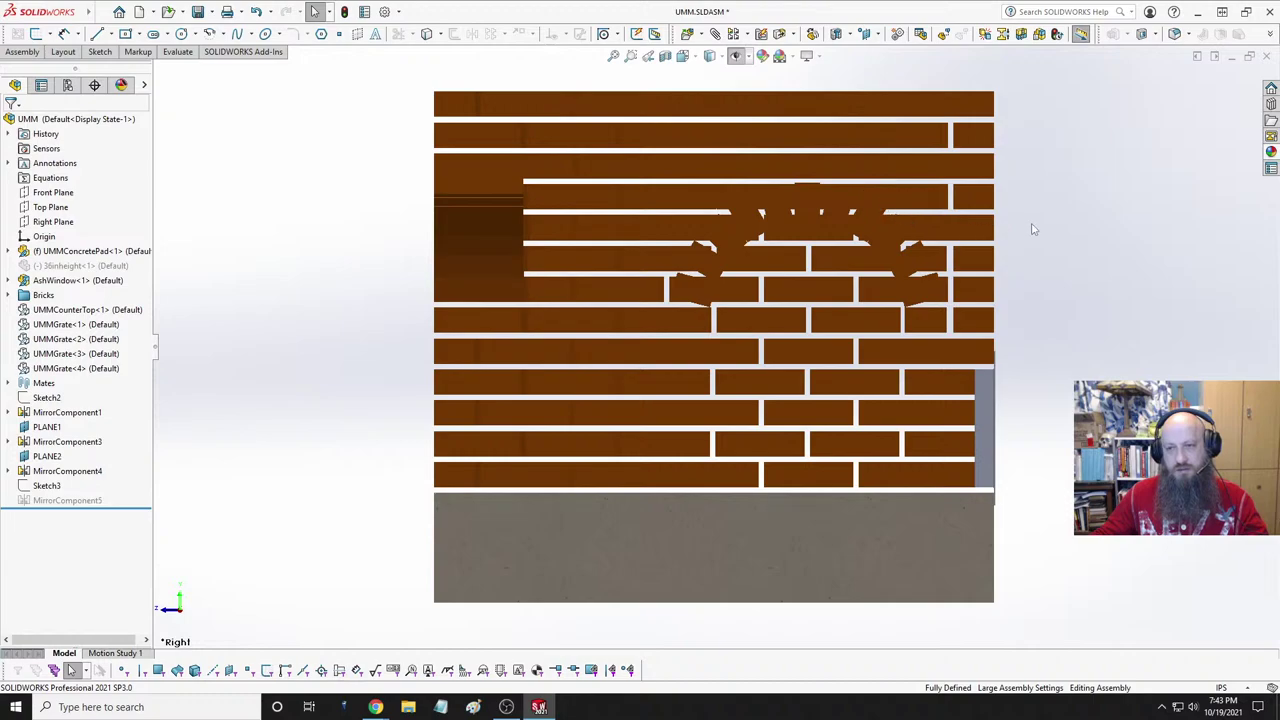
middle_drag(1030, 230, 1025, 232)
key(space)
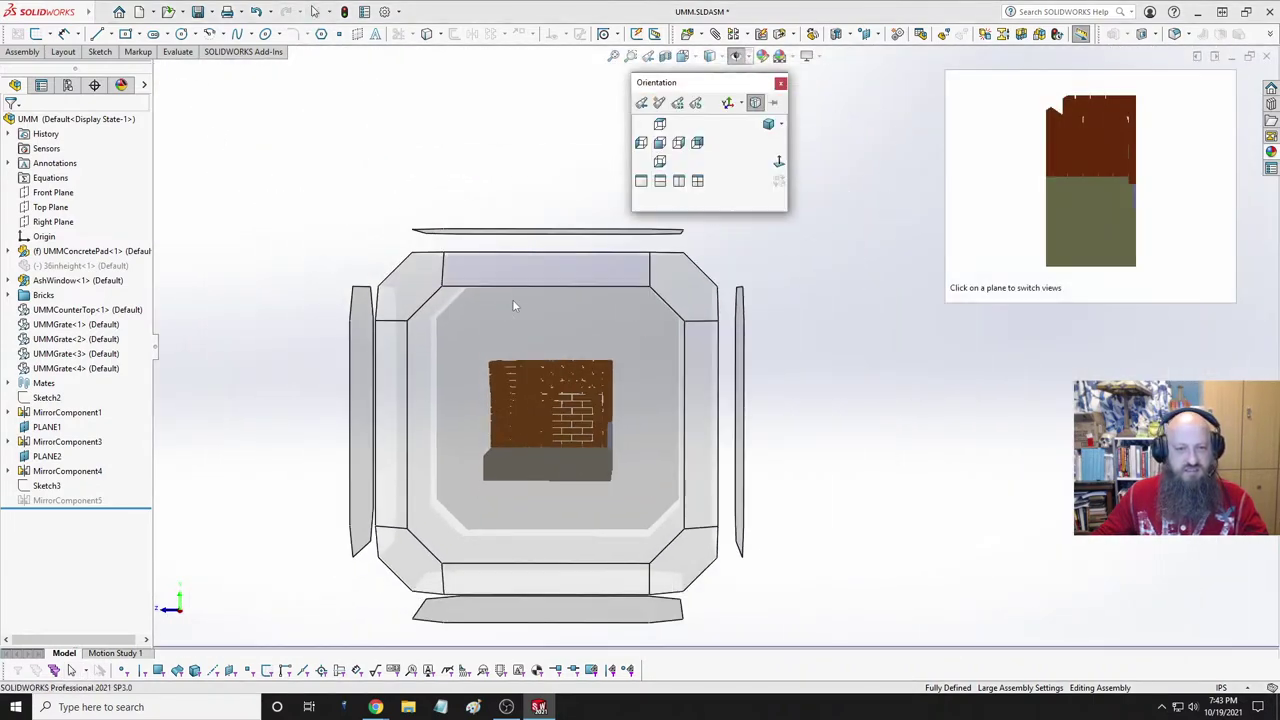
click(530, 304)
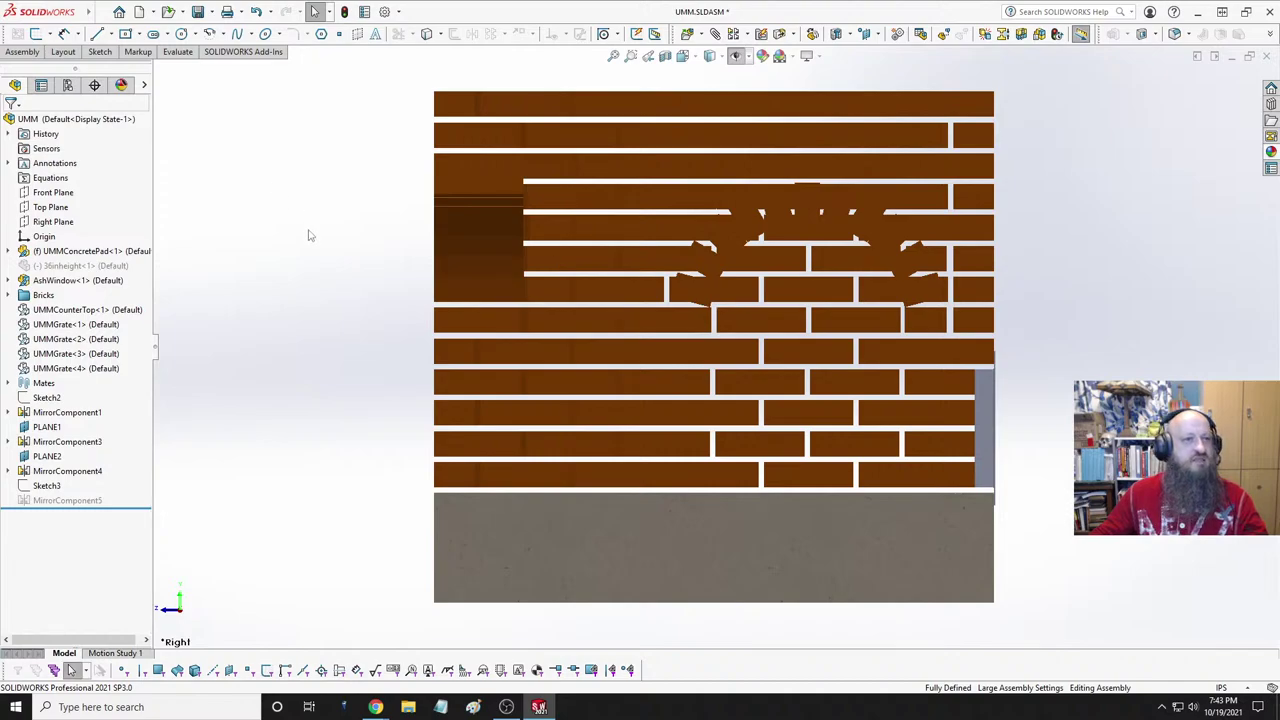
- Create a new part and start a sketch on its Front Plane
click(139, 11)
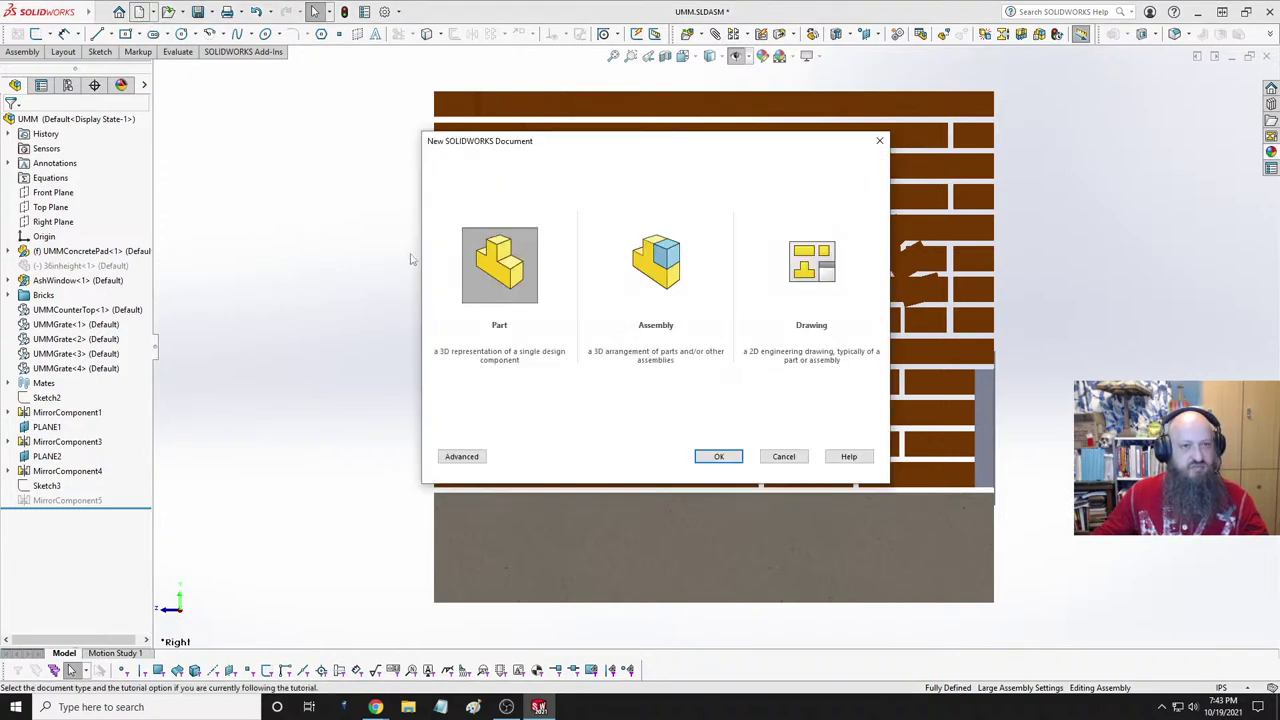
click(719, 457)
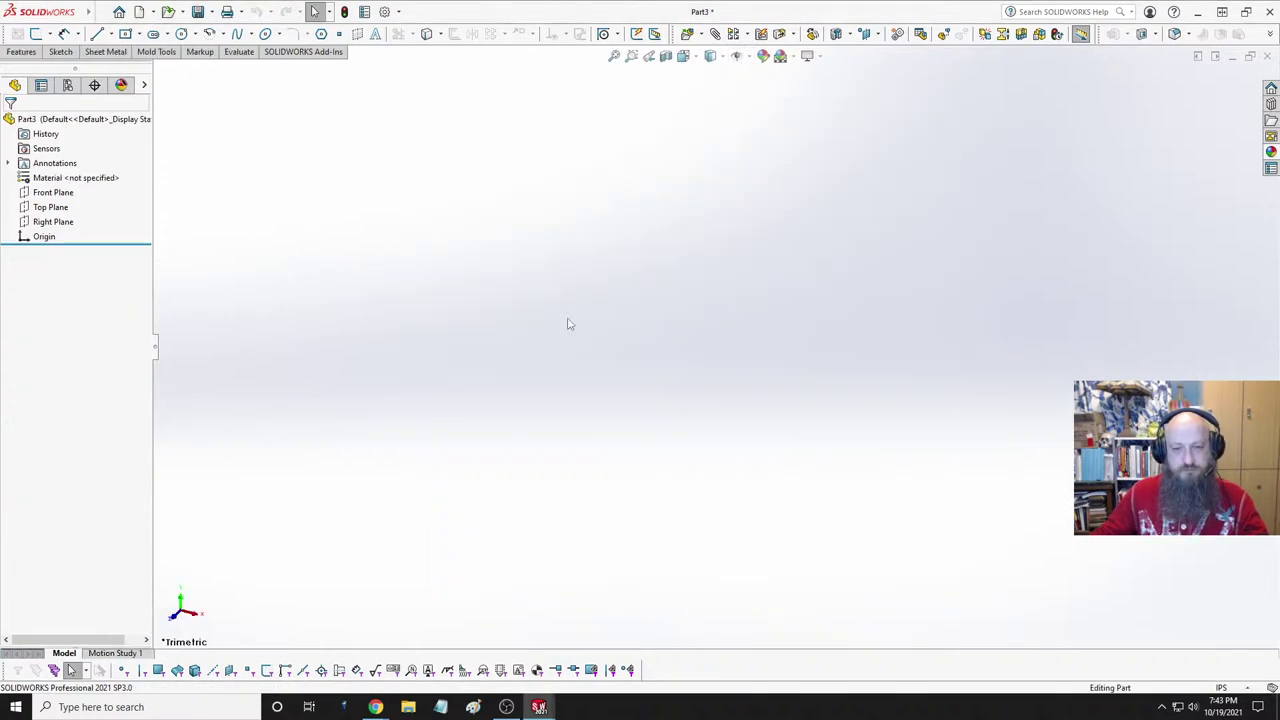
click(53, 192)
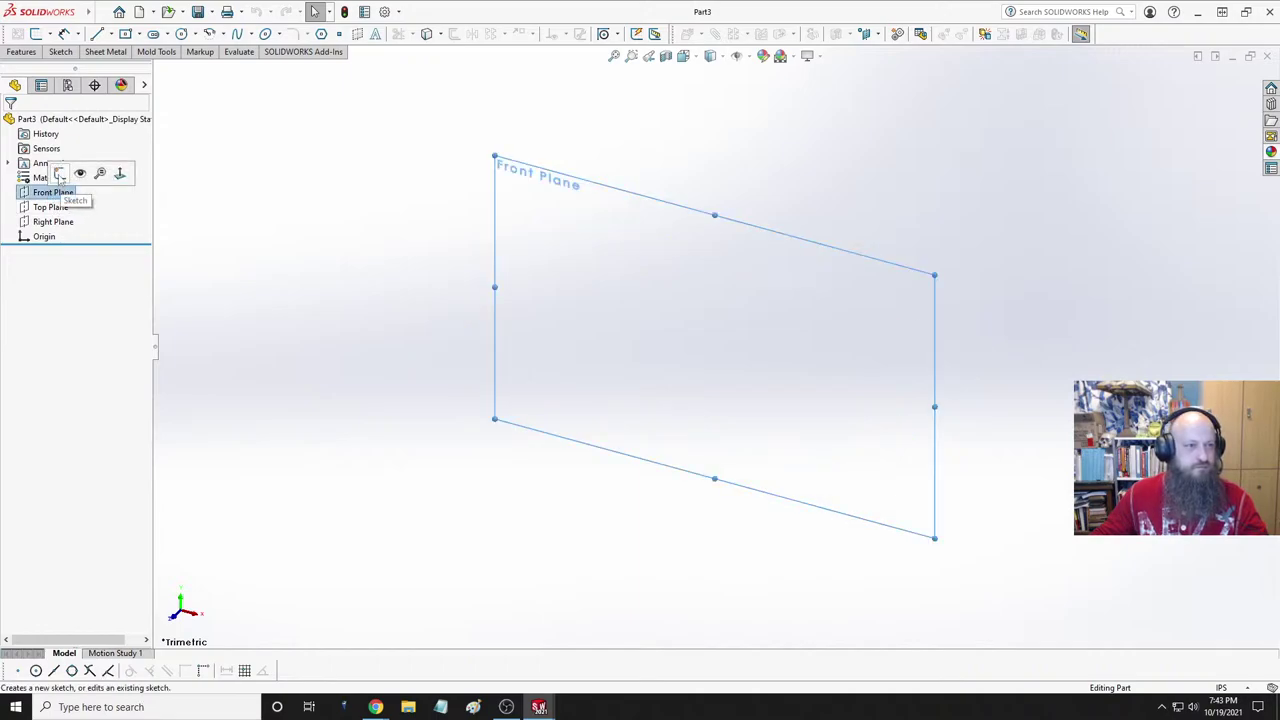
click(58, 172)
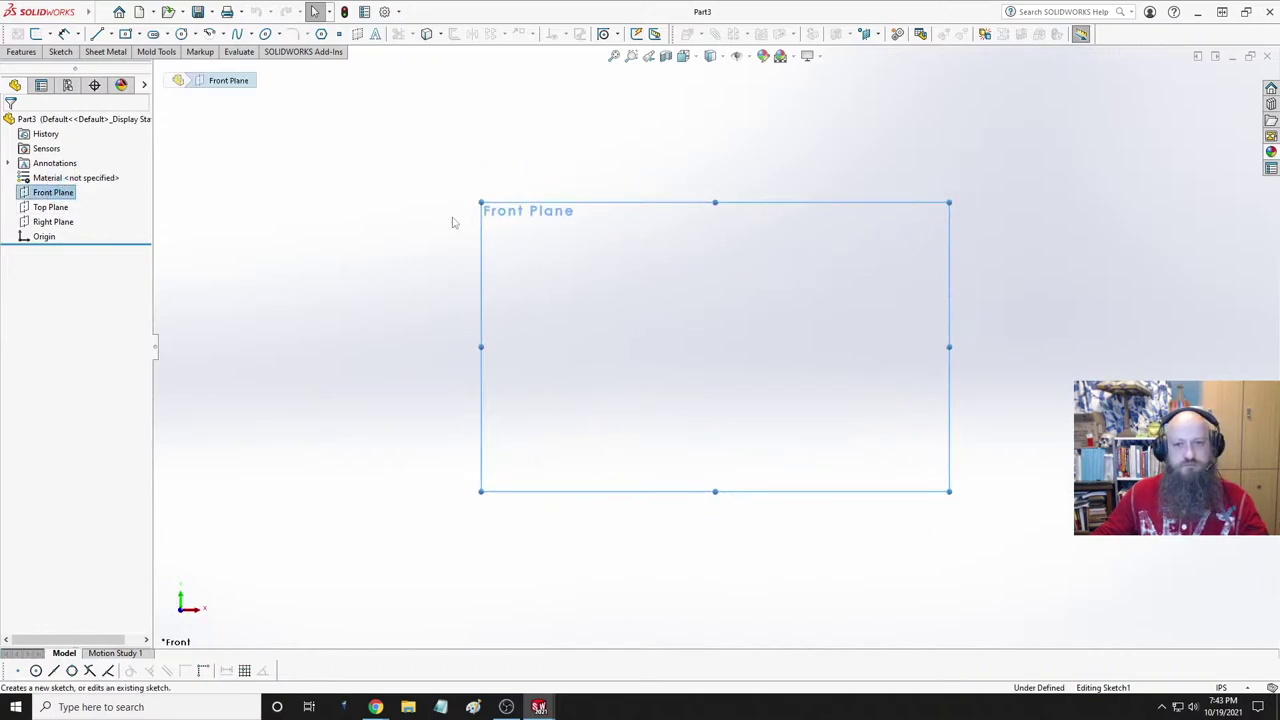
- Draw a circle centred on the origin and dimension its diameter to 0.5 in
click(181, 33)
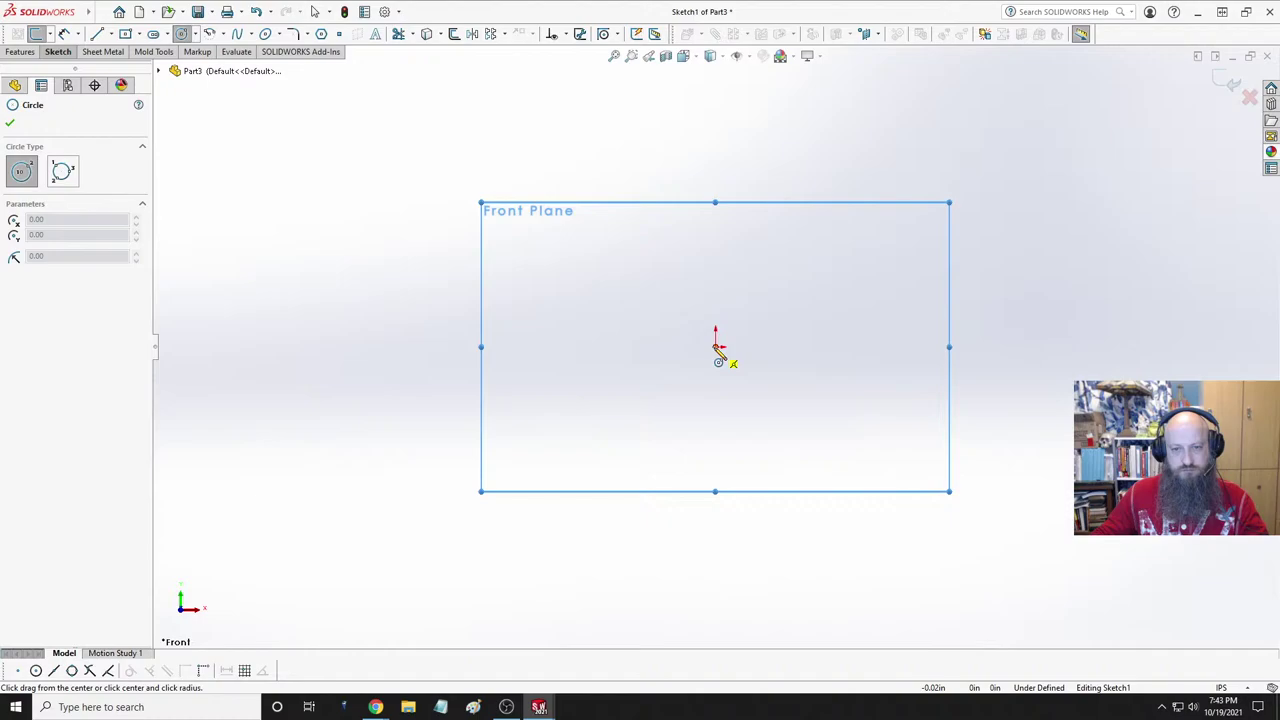
click(716, 341)
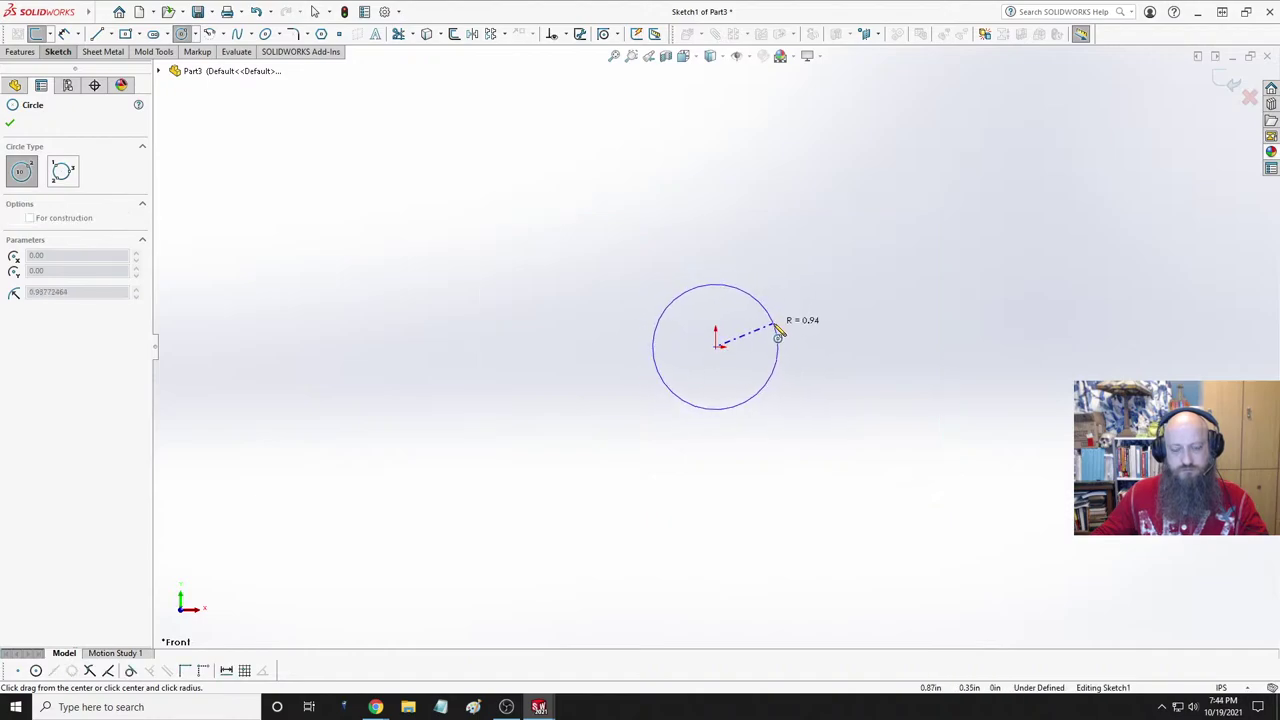
click(778, 332)
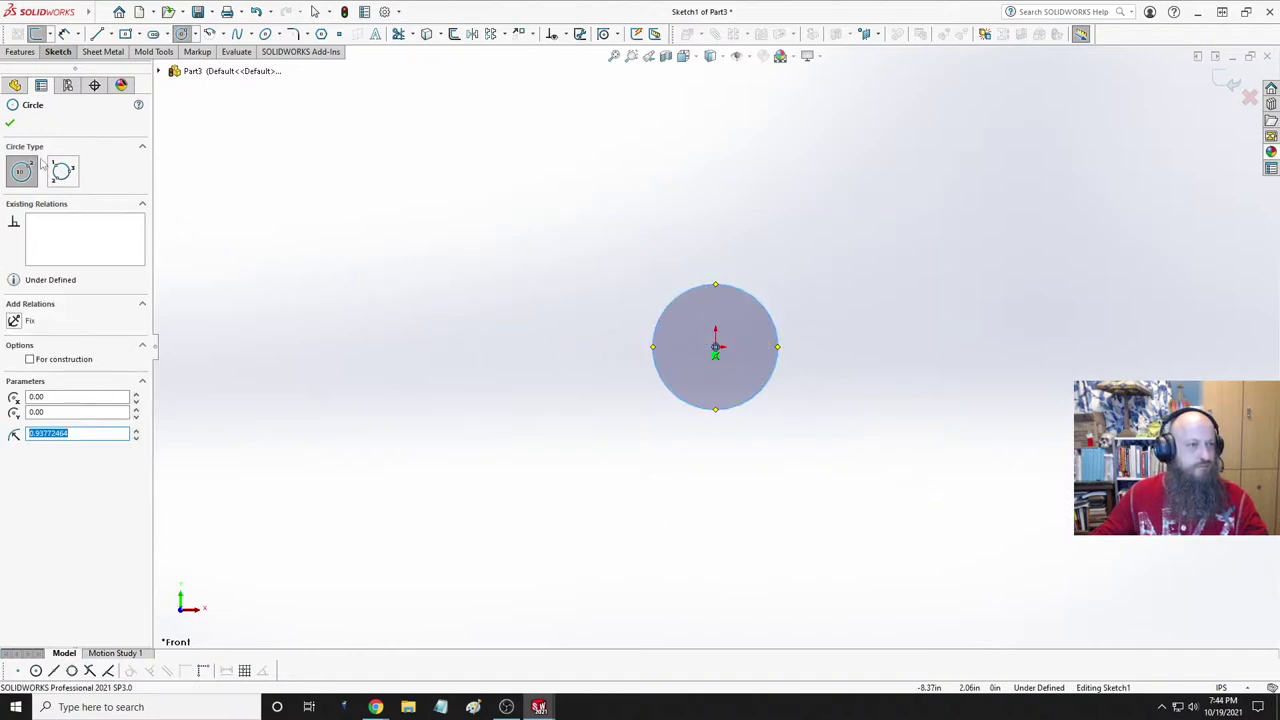
click(64, 33)
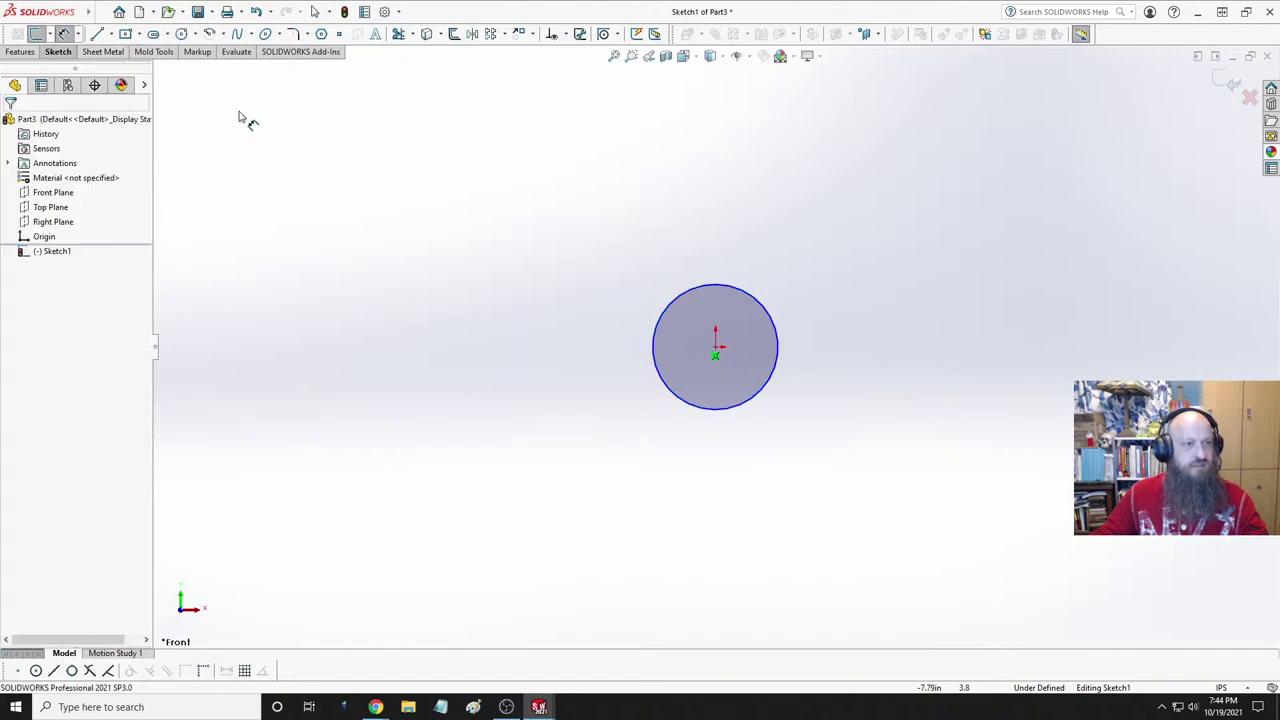
click(757, 295)
click(850, 251)
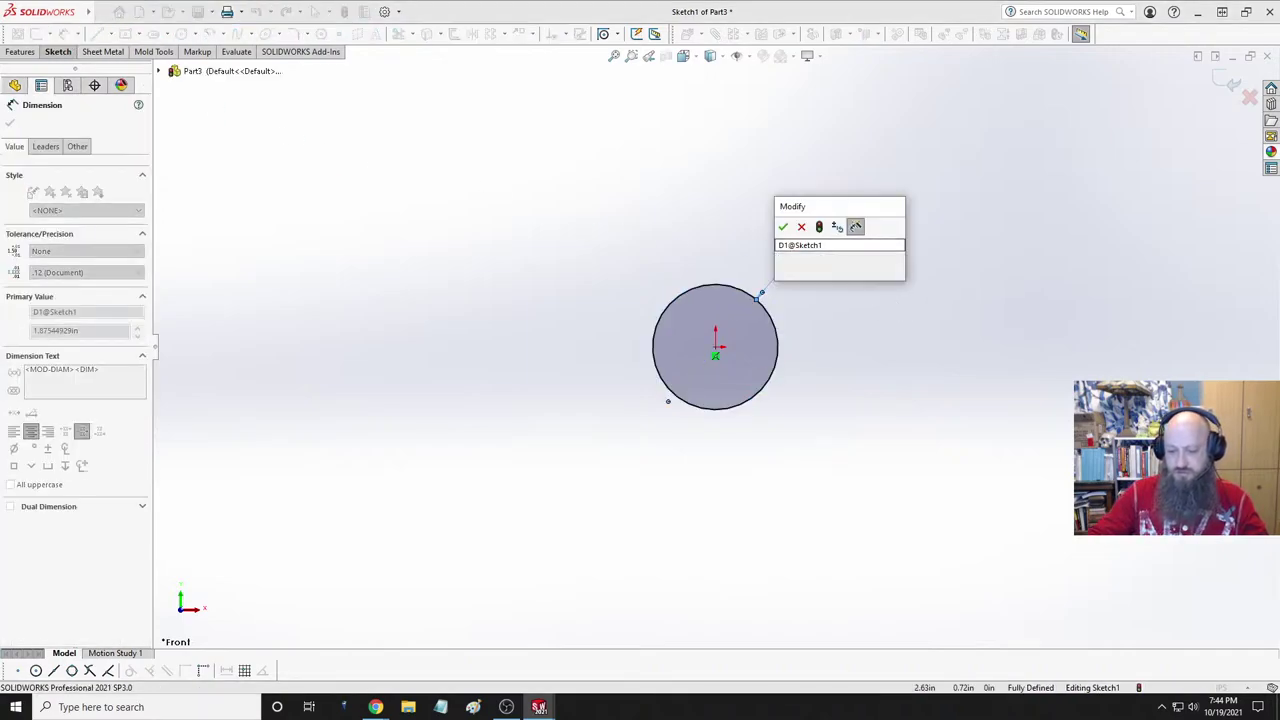
text(.5)
key(Return)
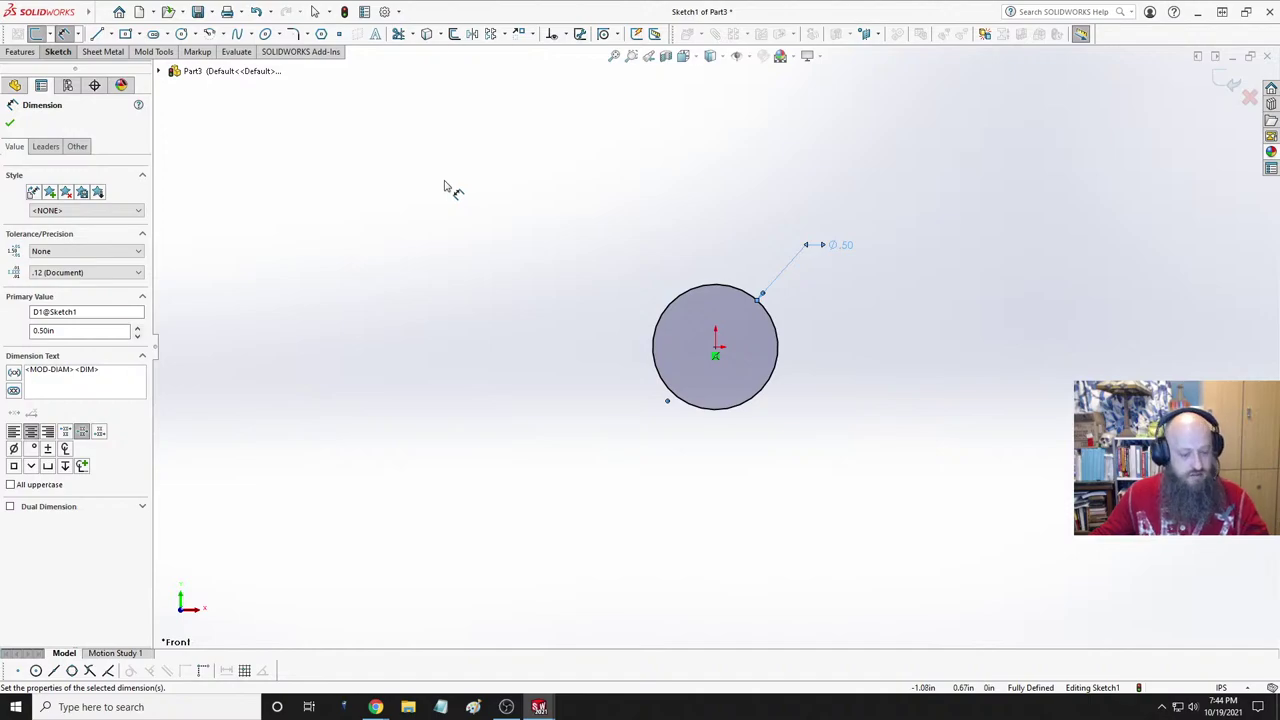
- Switch back to the UMM assembly and orbit and zoom into the brickwork
key(ctrl+Tab)
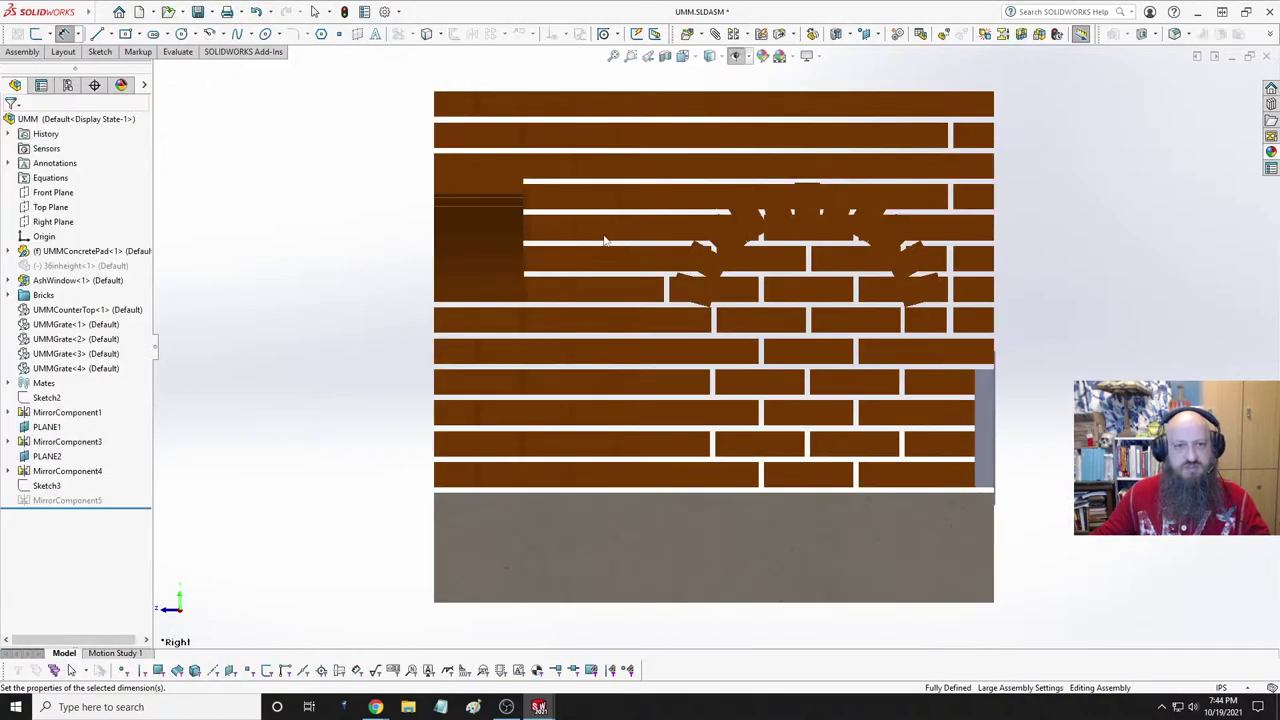
middle_drag(604, 240, 689, 368)
scroll(672, 210, down, 5)
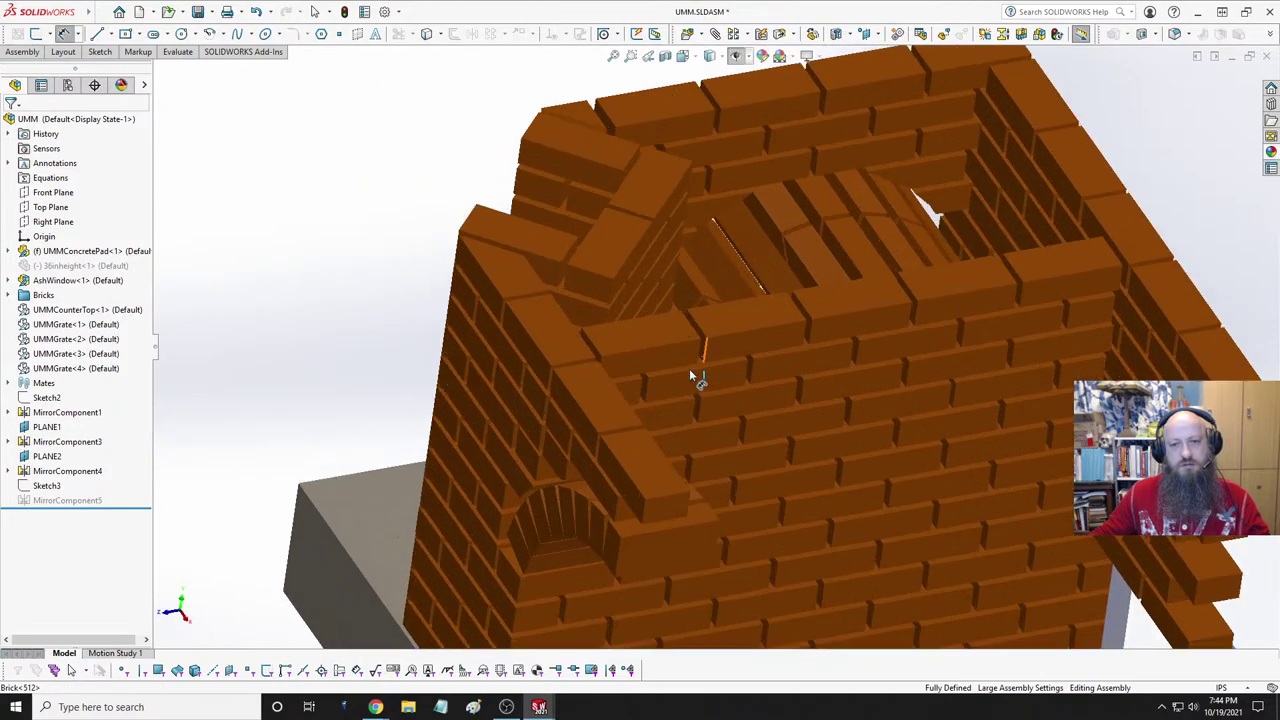
scroll(689, 368, down, 2)
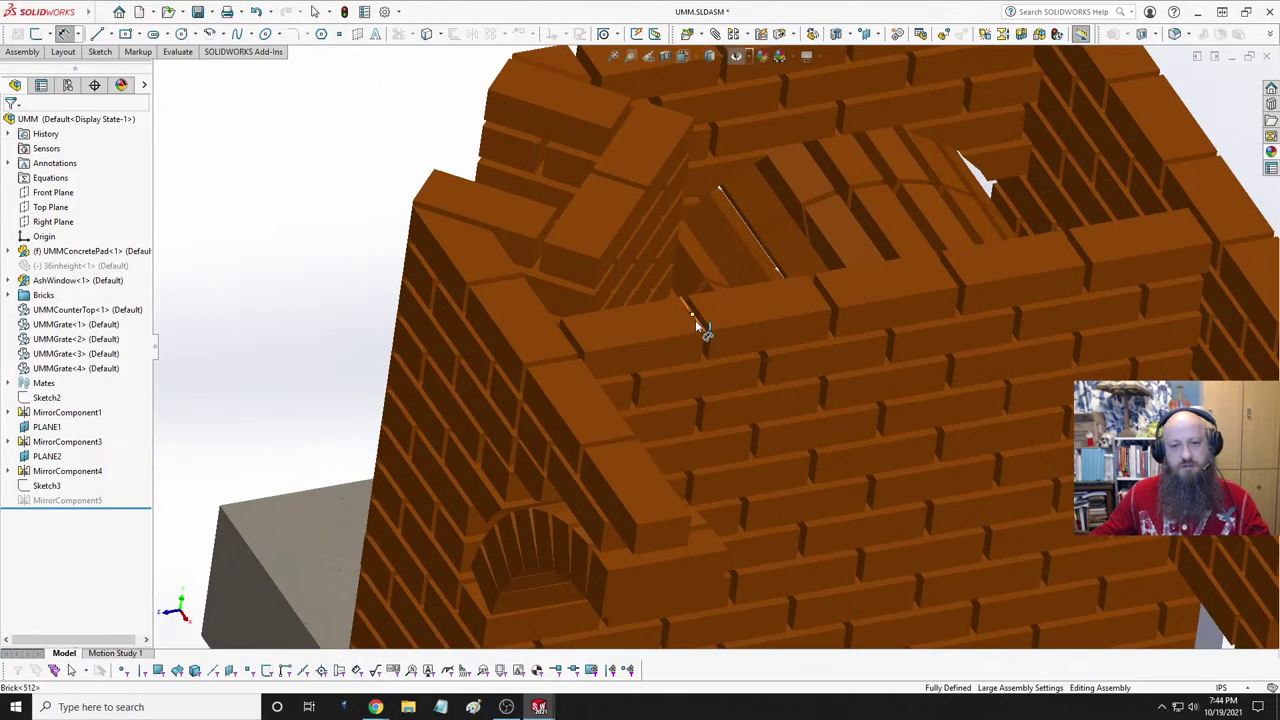
key(Escape)
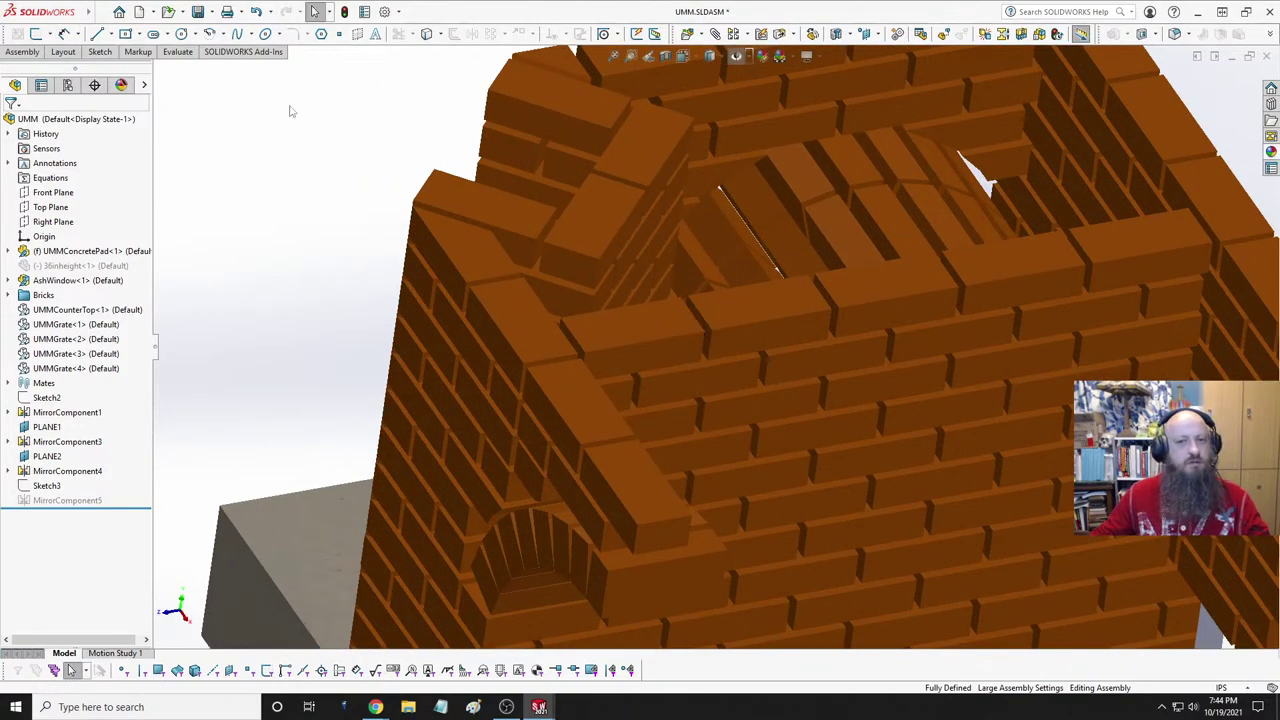
- Measure a top-course brick edge, reading 3.6875 in, then clear the selection
click(694, 327)
click(694, 318)
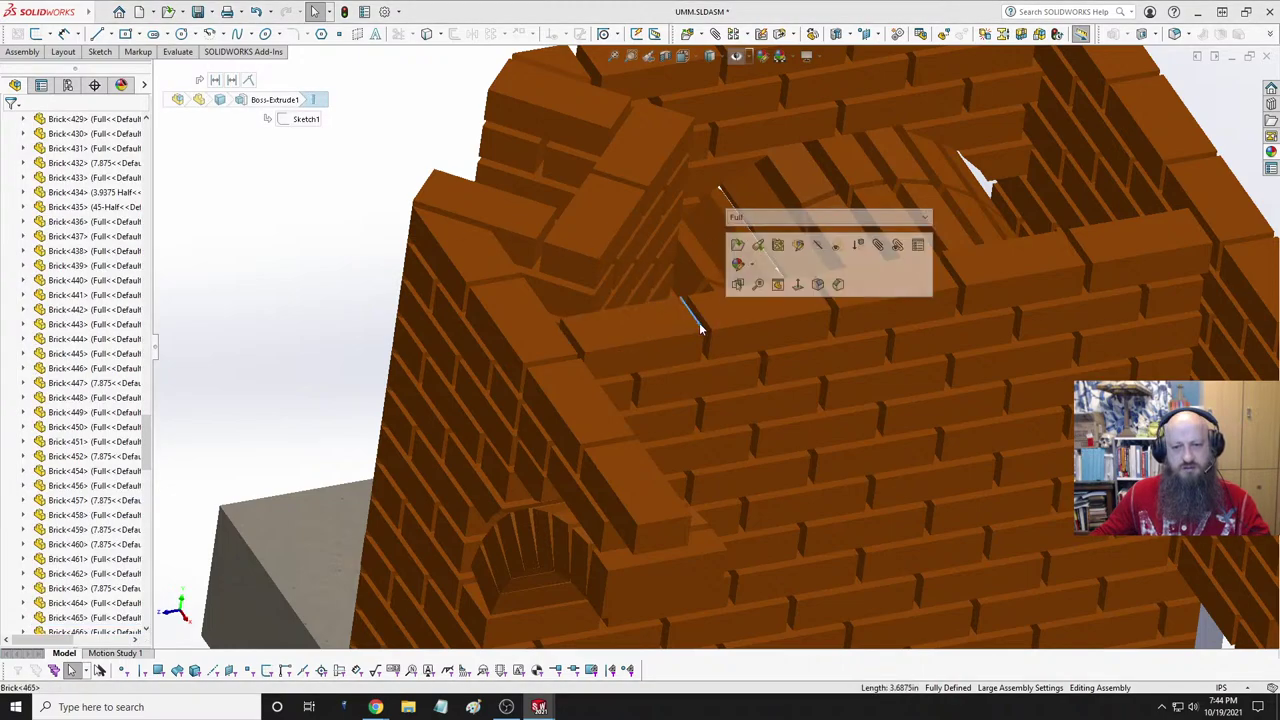
click(178, 52)
click(110, 70)
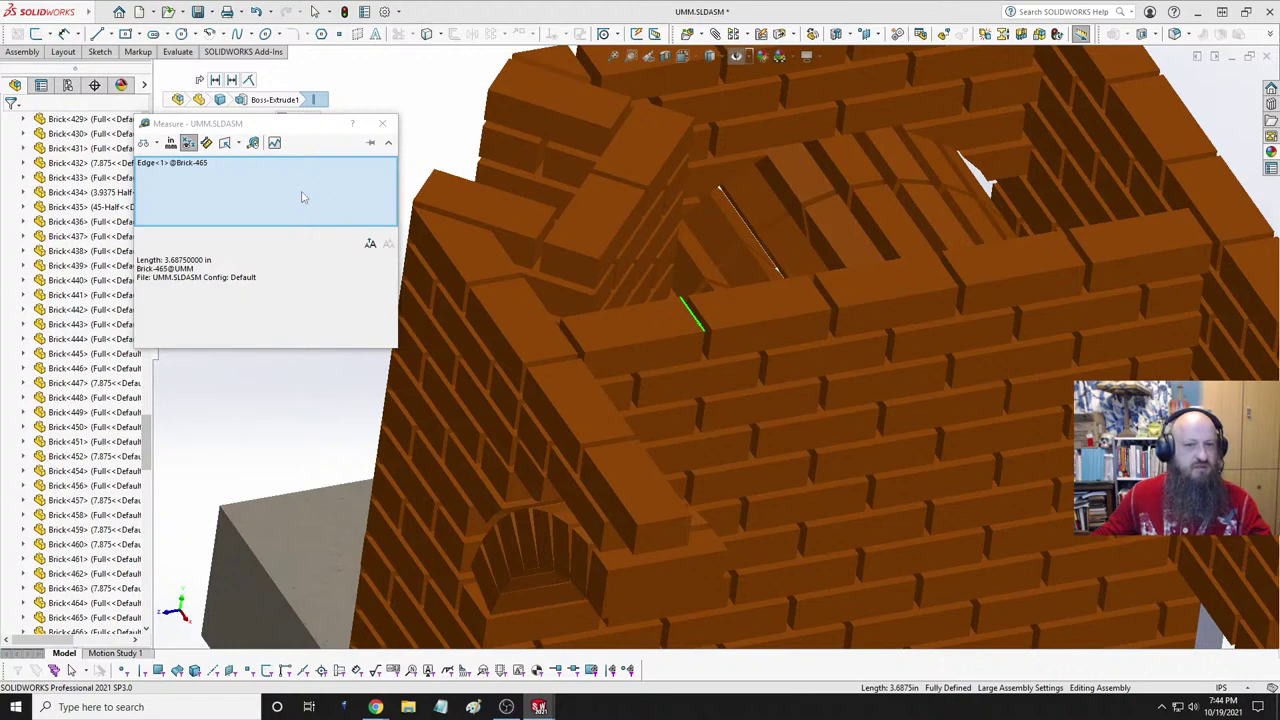
key(Escape)
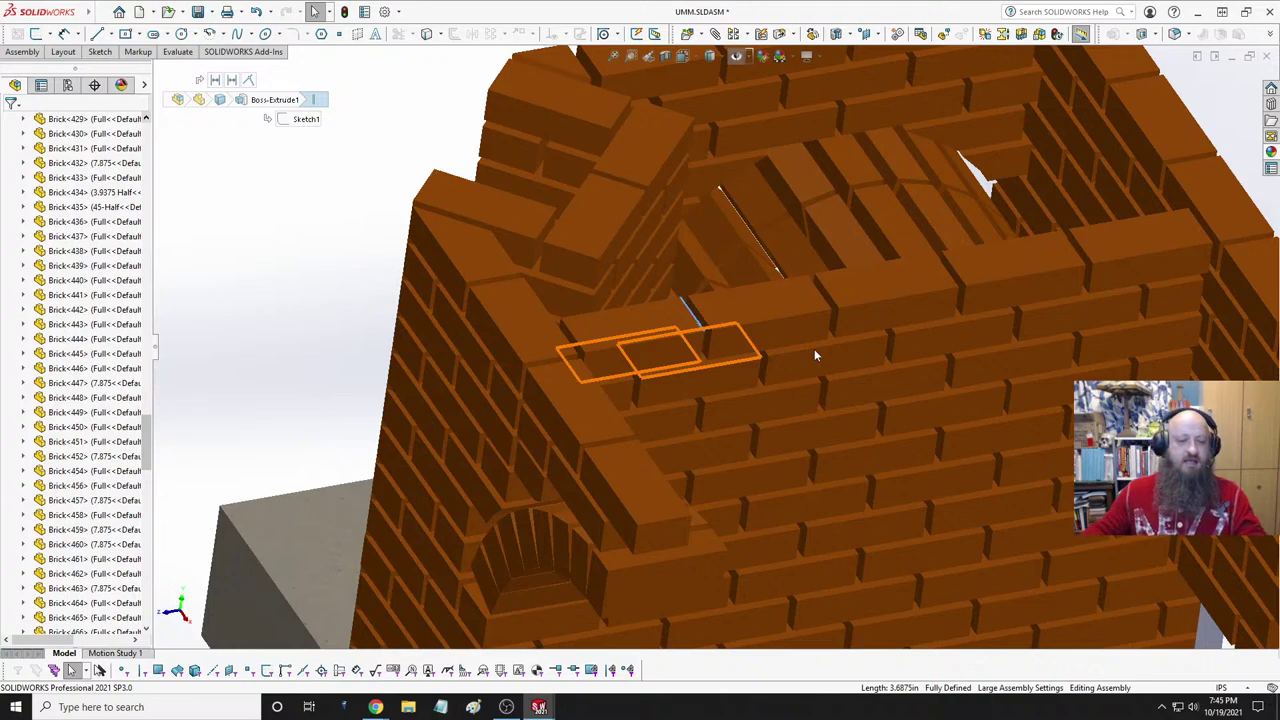
key(Escape)
- Orbit the brick assembly and try selecting neighbouring brick edges on the wall
scroll(738, 341, up, 5)
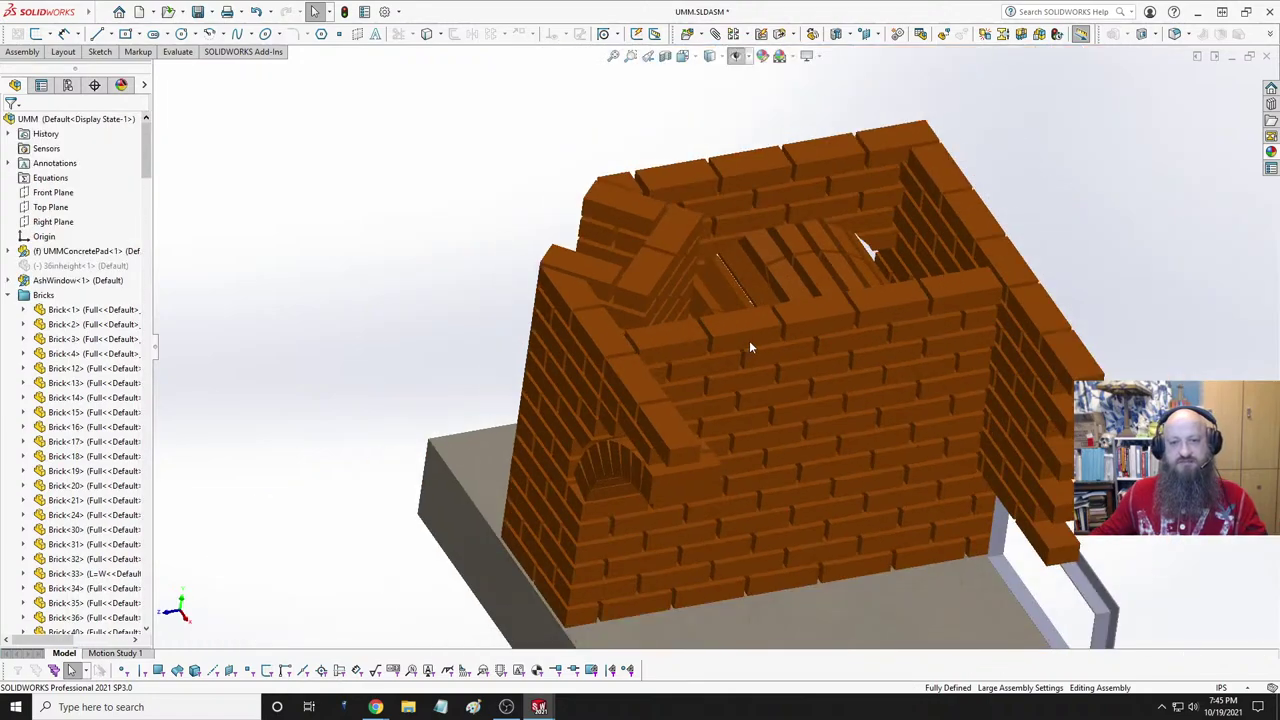
scroll(745, 375, down, 5)
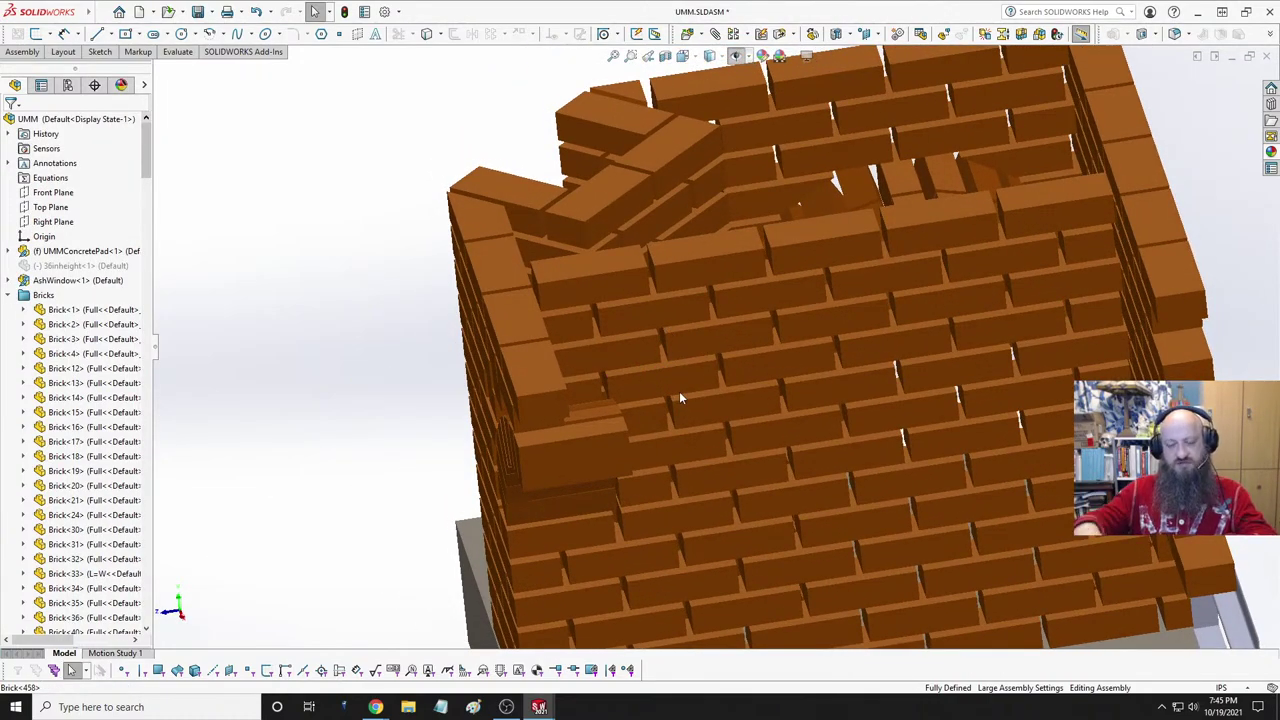
middle_drag(698, 383, 740, 371)
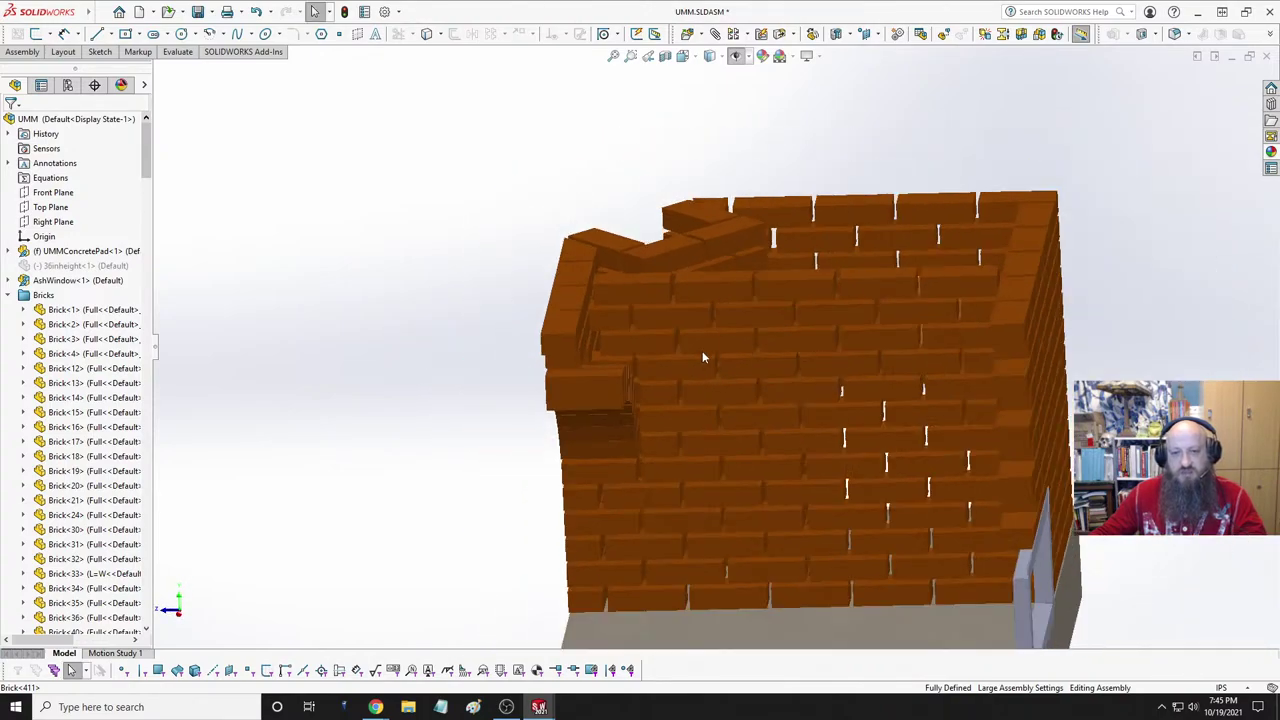
scroll(688, 364, down, 5)
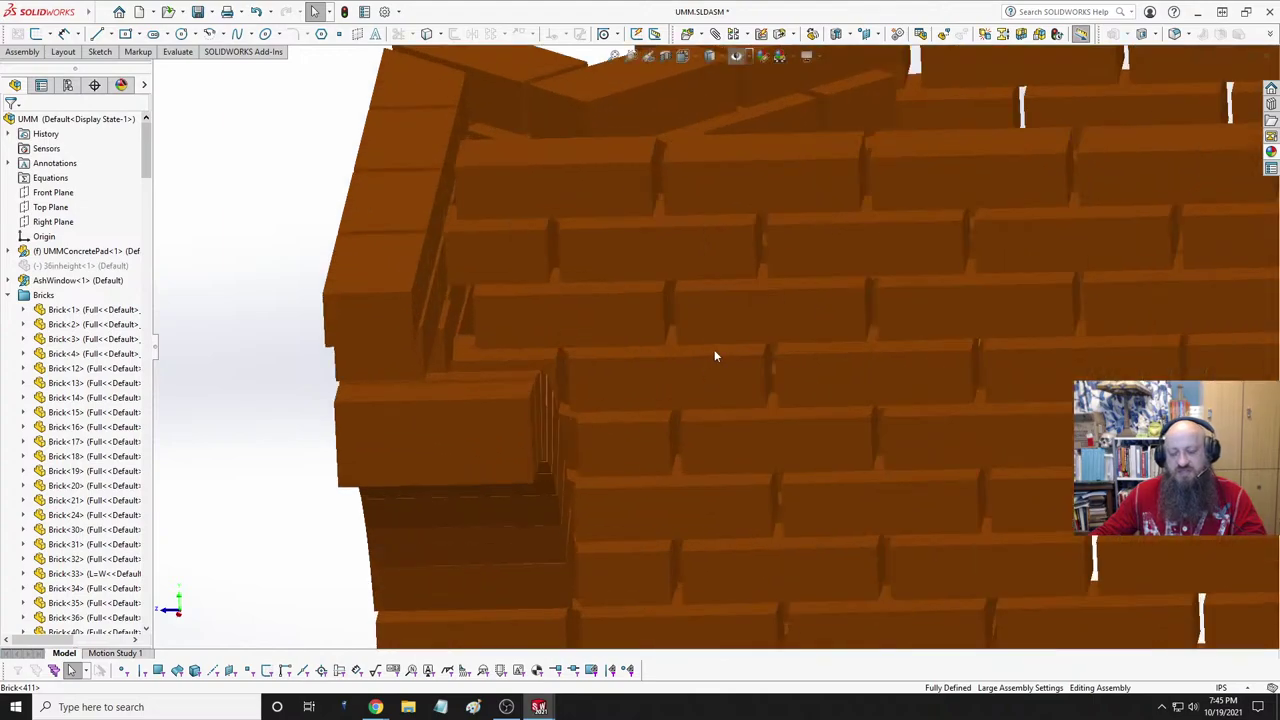
click(681, 350)
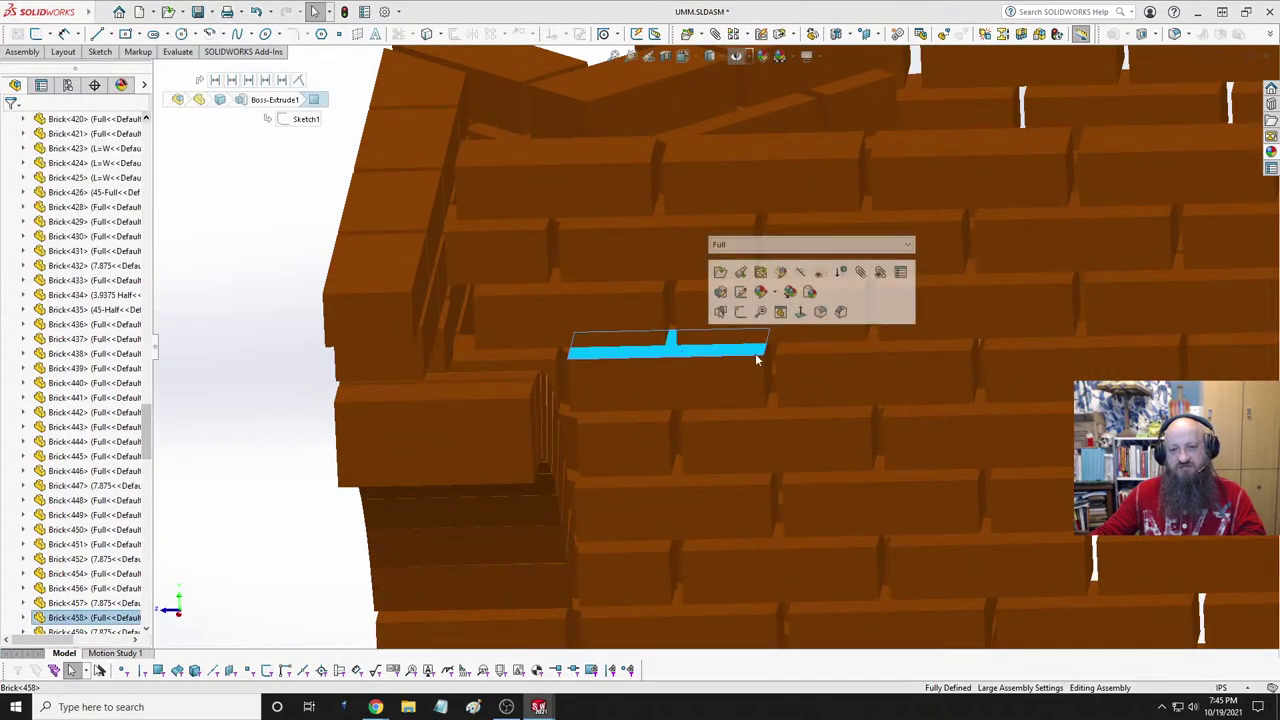
click(818, 352)
click(825, 352)
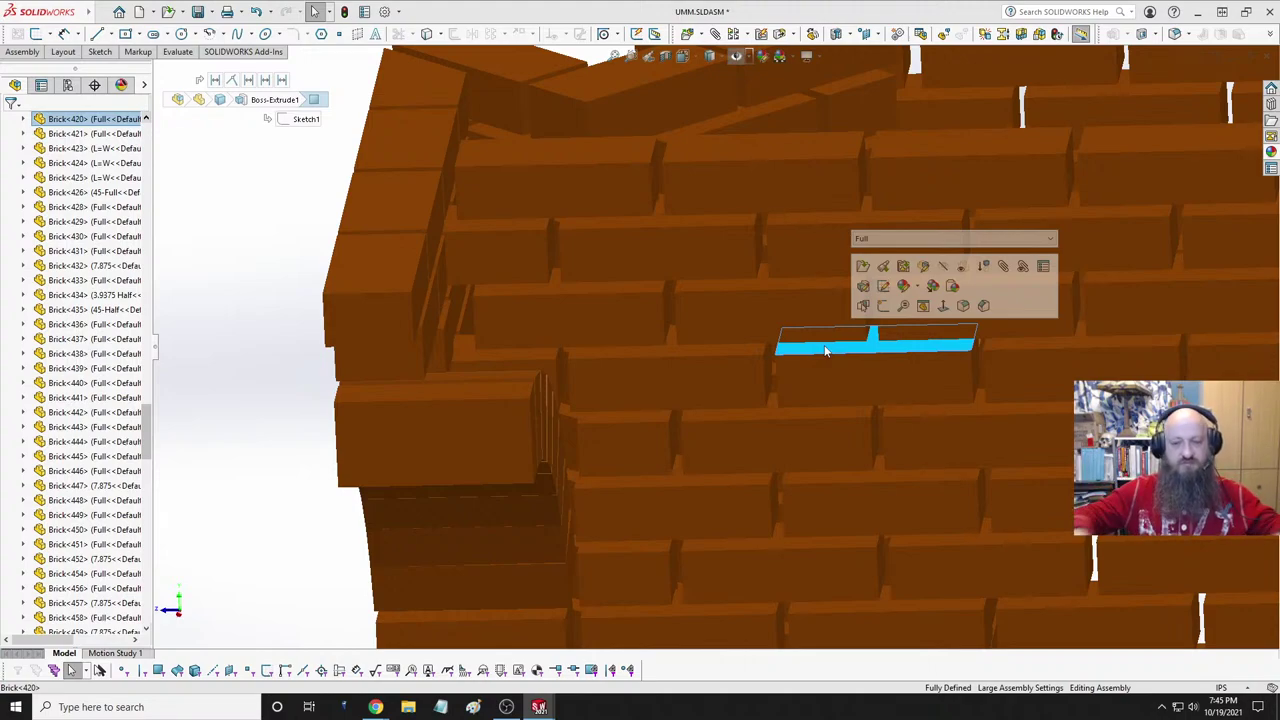
- Orbit and zoom to bring the whole wall and its left wing into view
scroll(772, 405, up, 5)
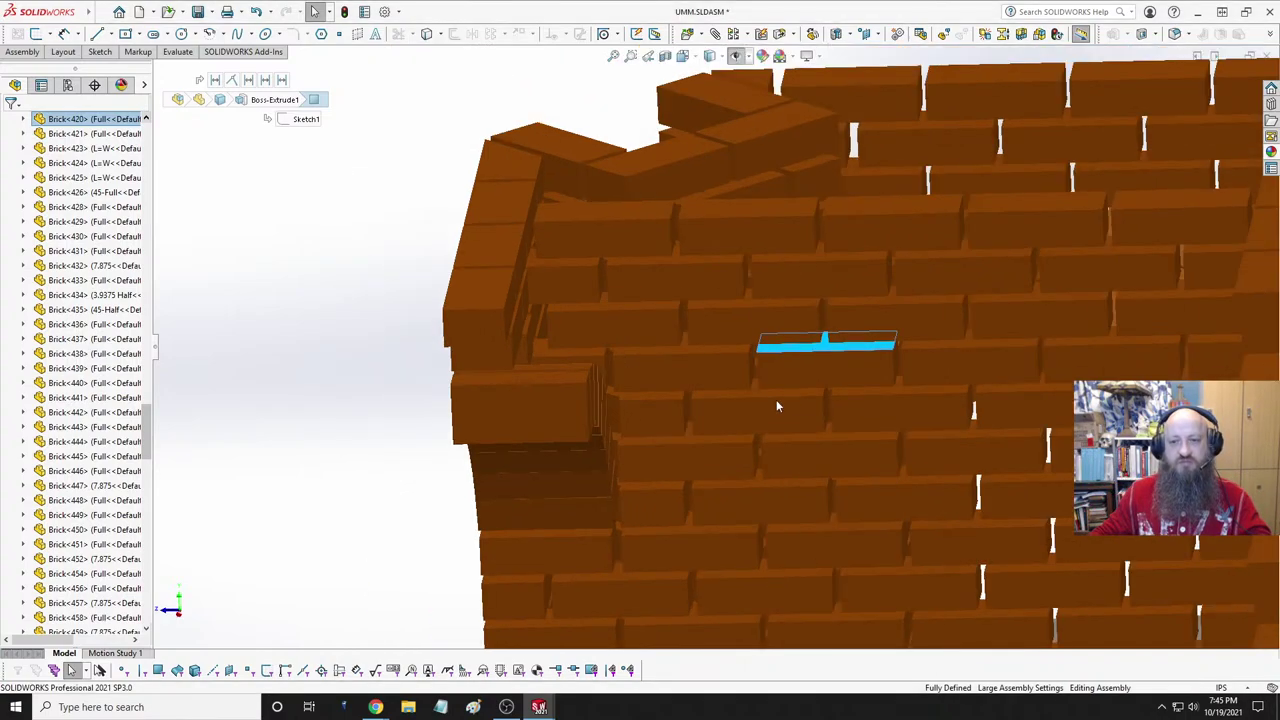
middle_drag(776, 399, 817, 377)
scroll(800, 385, down, 5)
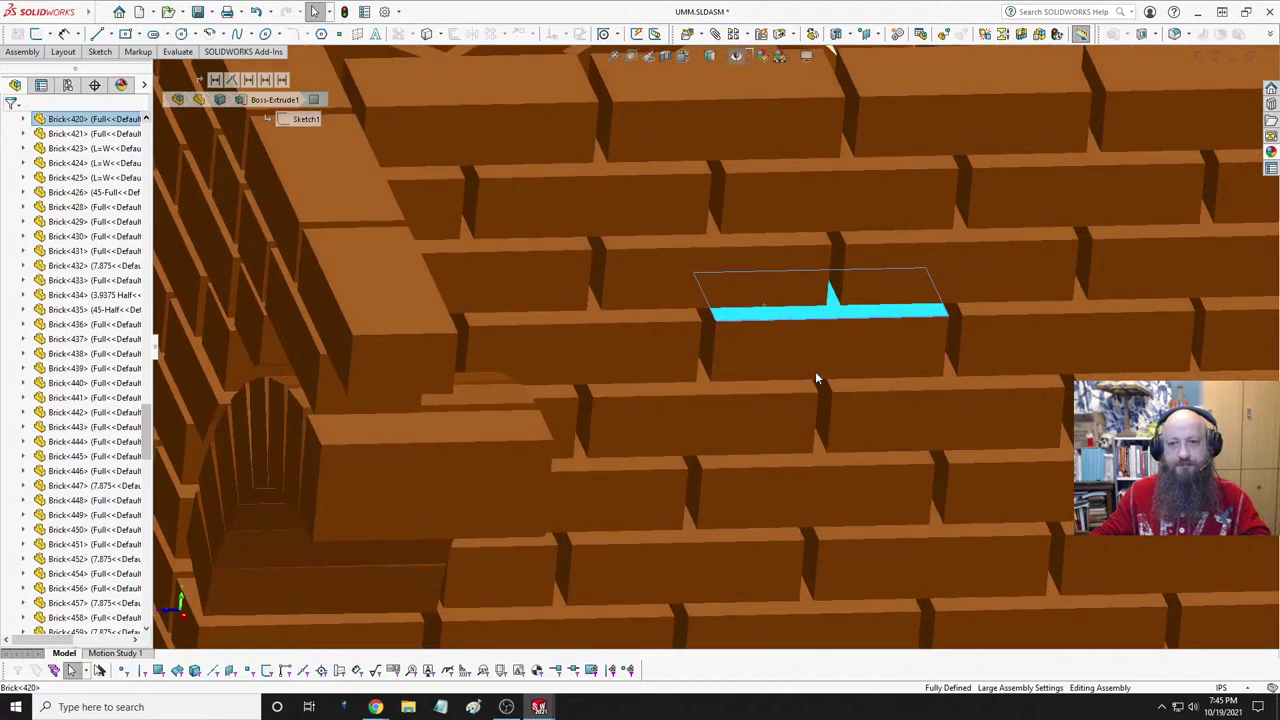
scroll(893, 348, up, 3)
scroll(762, 346, up, 3)
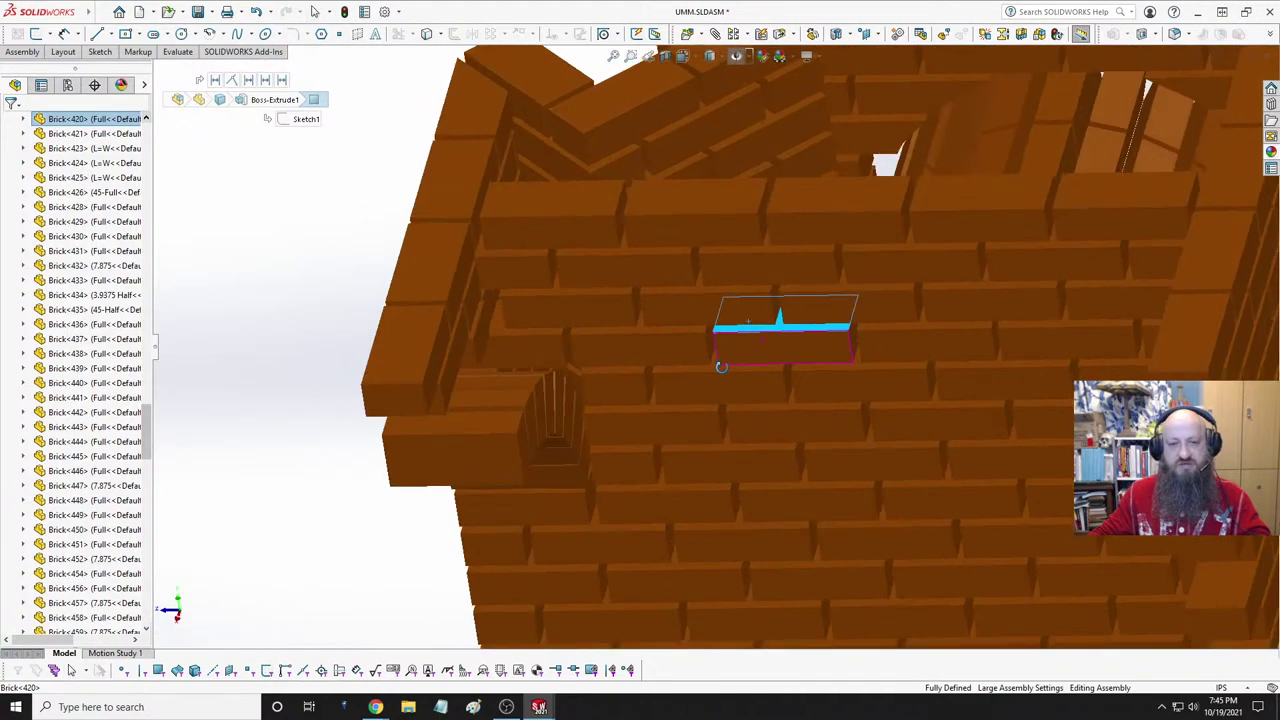
middle_drag(762, 346, 722, 367)
scroll(725, 400, down, 2)
scroll(737, 445, up, 2)
middle_drag(737, 445, 689, 321)
scroll(765, 288, down, 3)
scroll(643, 305, down, 3)
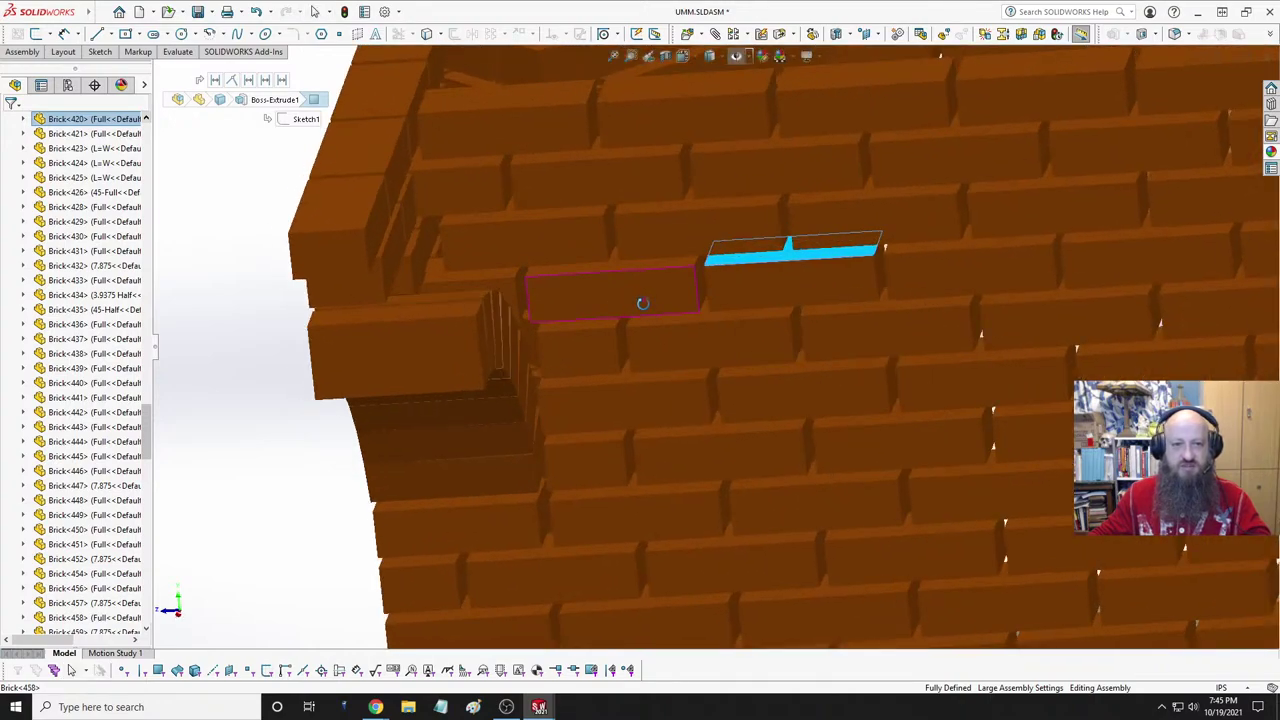
- Measure between two parallel brick edges across the wall, giving 38.0625 in
click(529, 301)
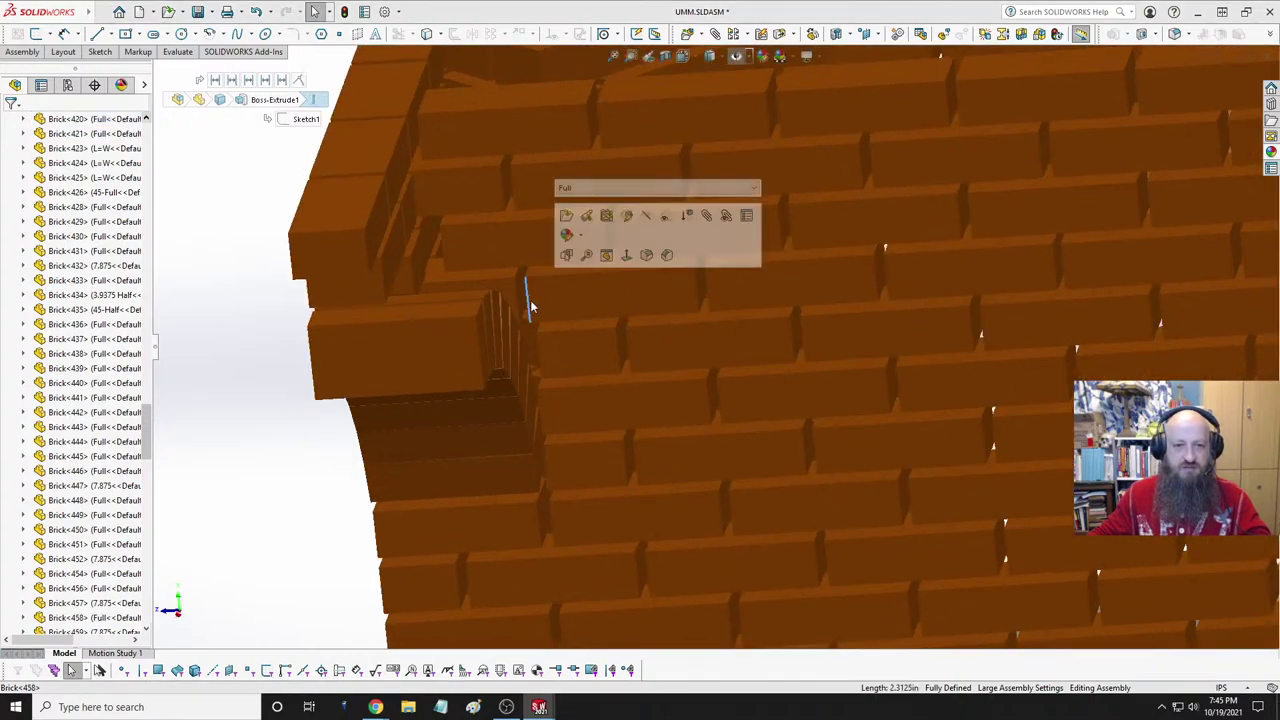
scroll(908, 317, up, 3)
scroll(972, 305, down, 3)
scroll(990, 300, up, 3)
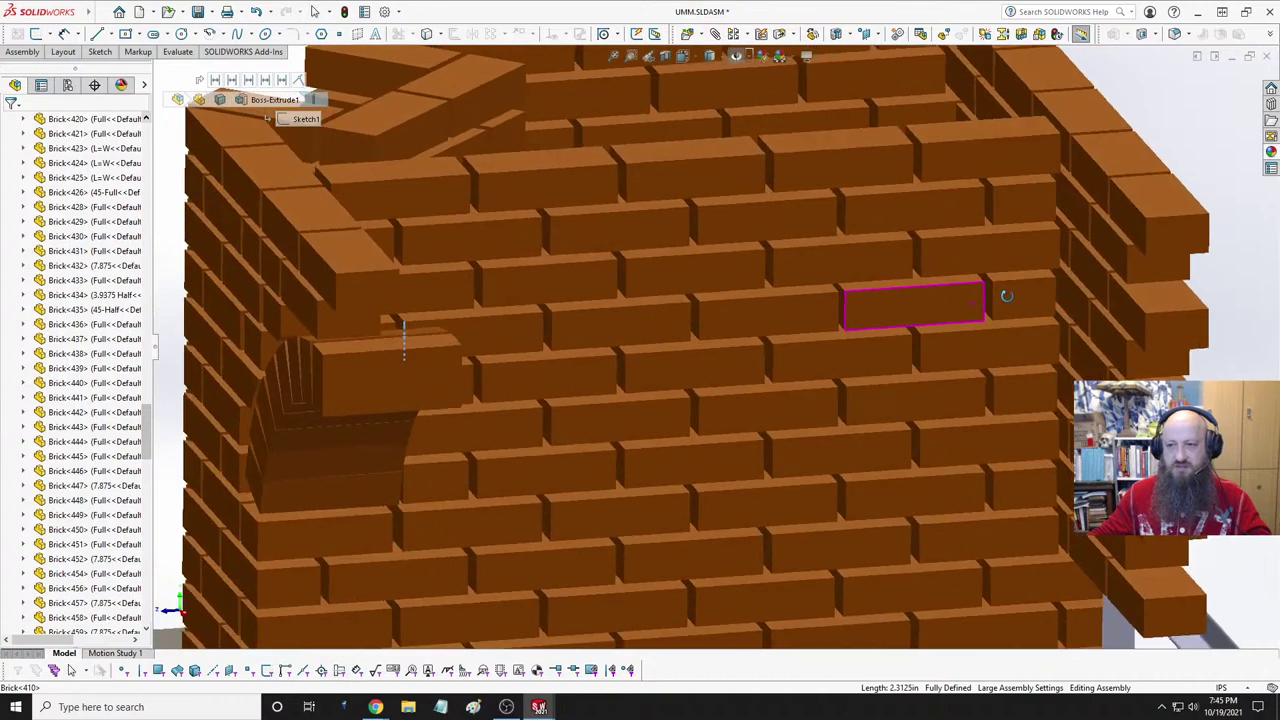
scroll(1062, 308, down, 3)
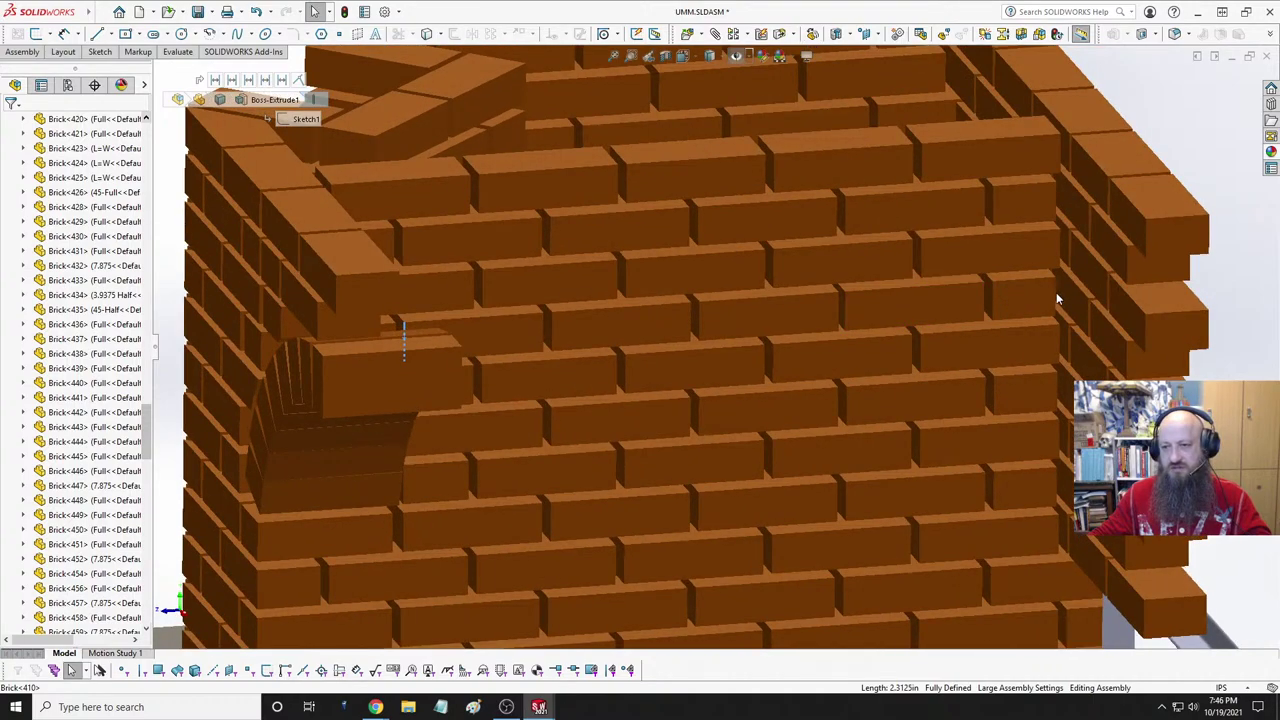
scroll(1055, 290, up, 3)
ctrl+click(1054, 290)
scroll(1054, 290, down, 3)
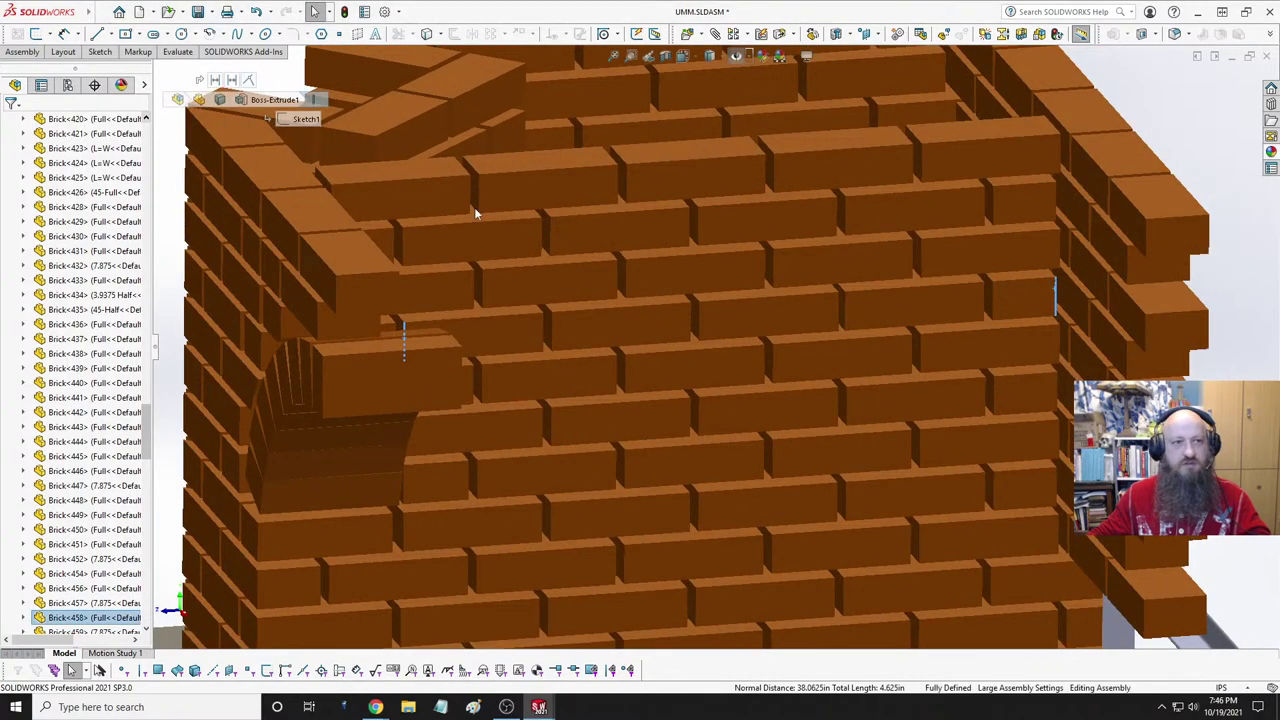
click(177, 51)
click(91, 72)
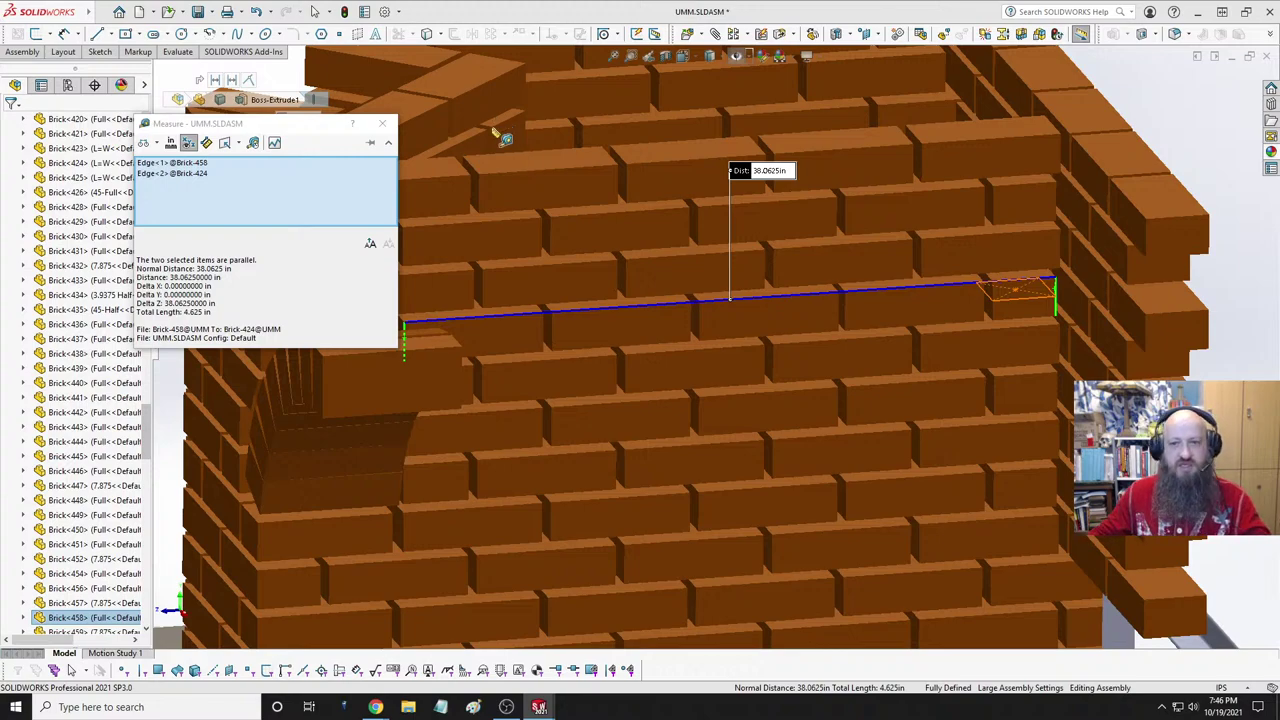
key(Escape)
- Fit the wall in view and unsuppress MirrorComponent5 in the feature tree
key(f)
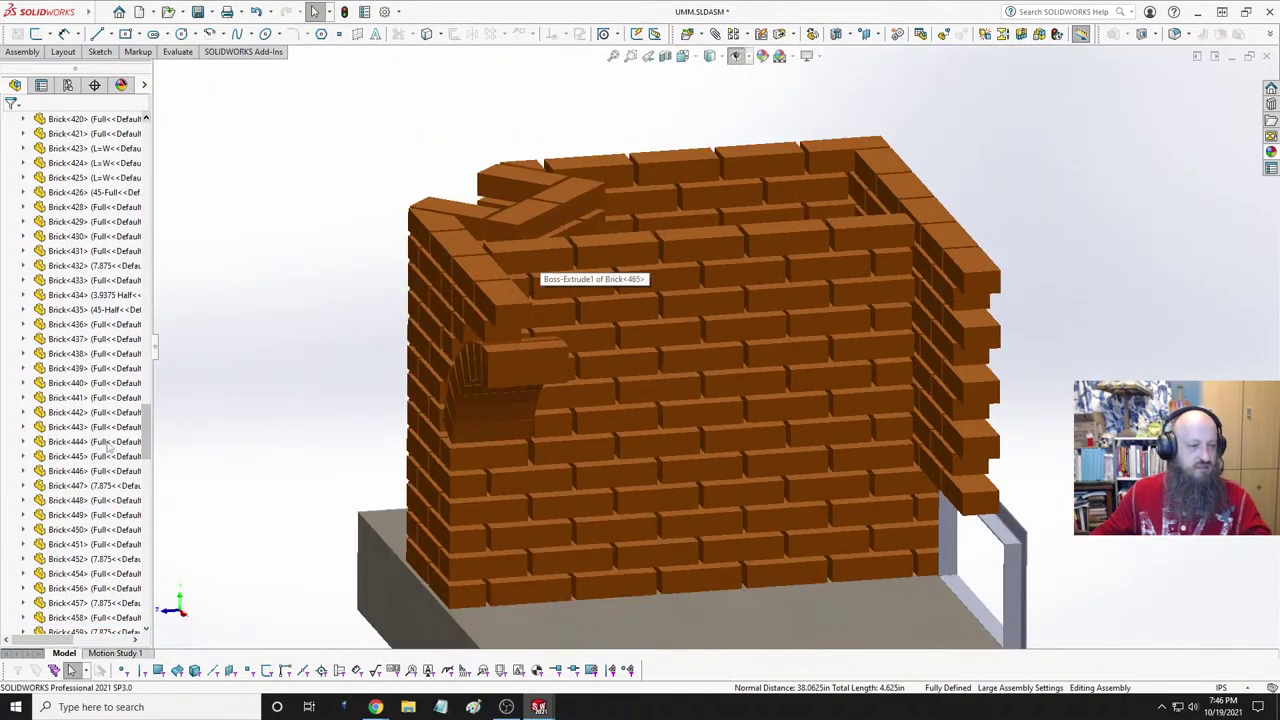
scroll(106, 447, down, 10)
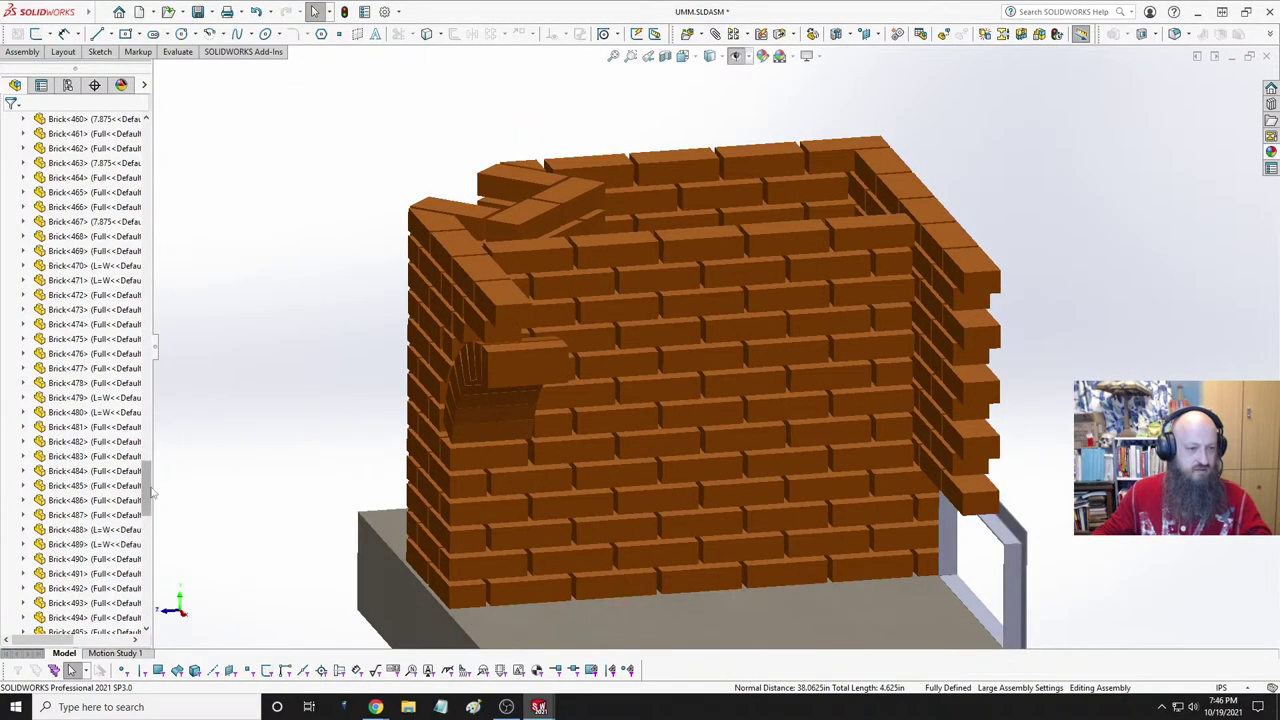
drag(147, 495, 162, 615)
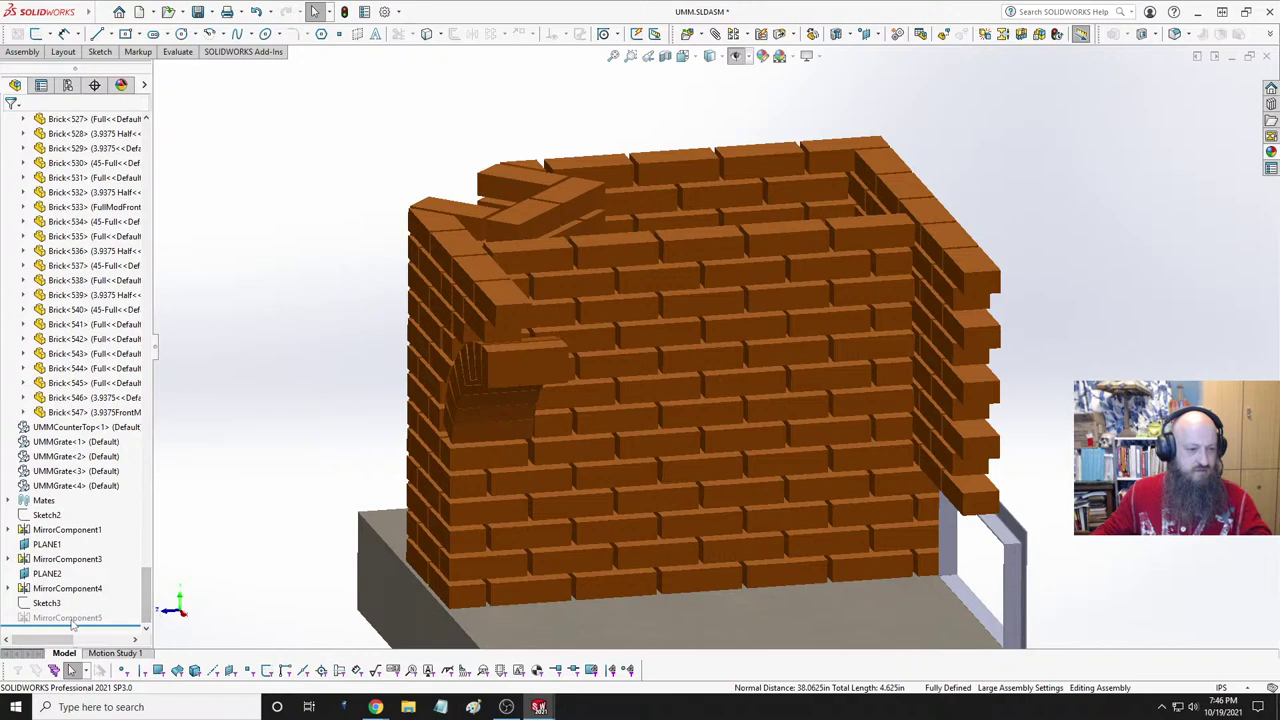
click(67, 617)
click(109, 566)
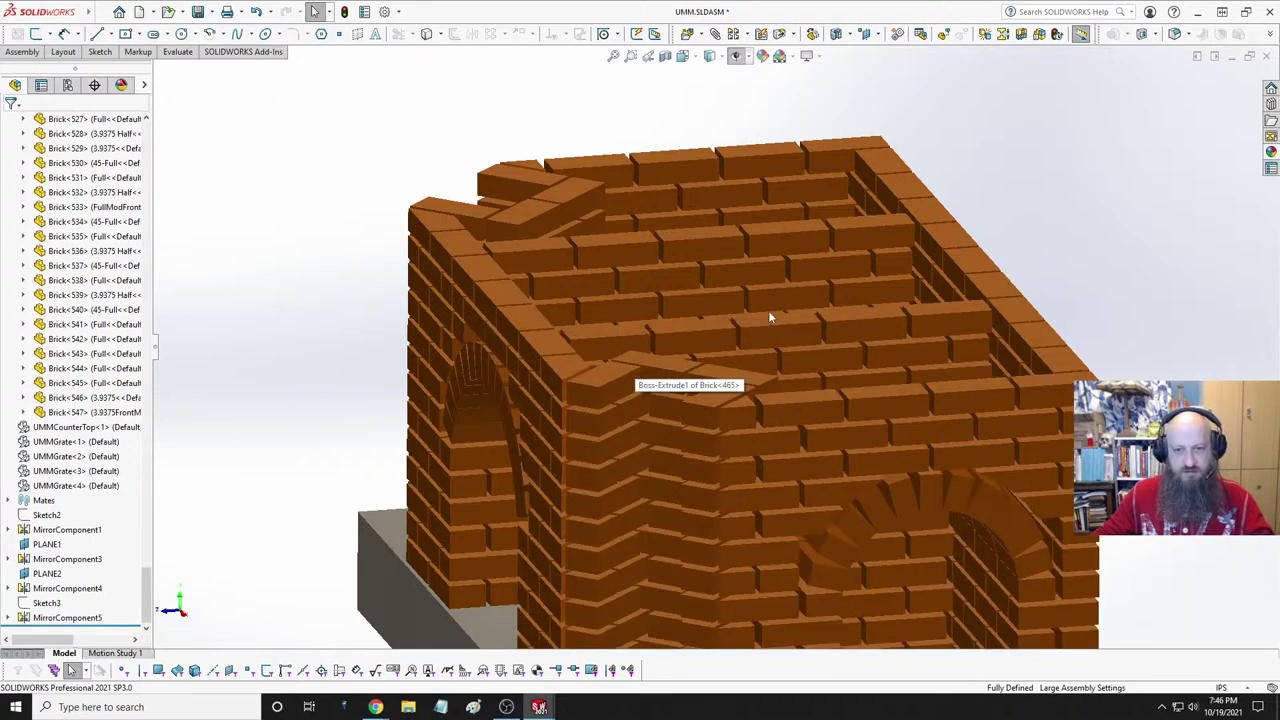
- Measure between two opposite inner brick faces, giving 33.75 in
click(712, 252)
middle_drag(623, 312, 785, 257)
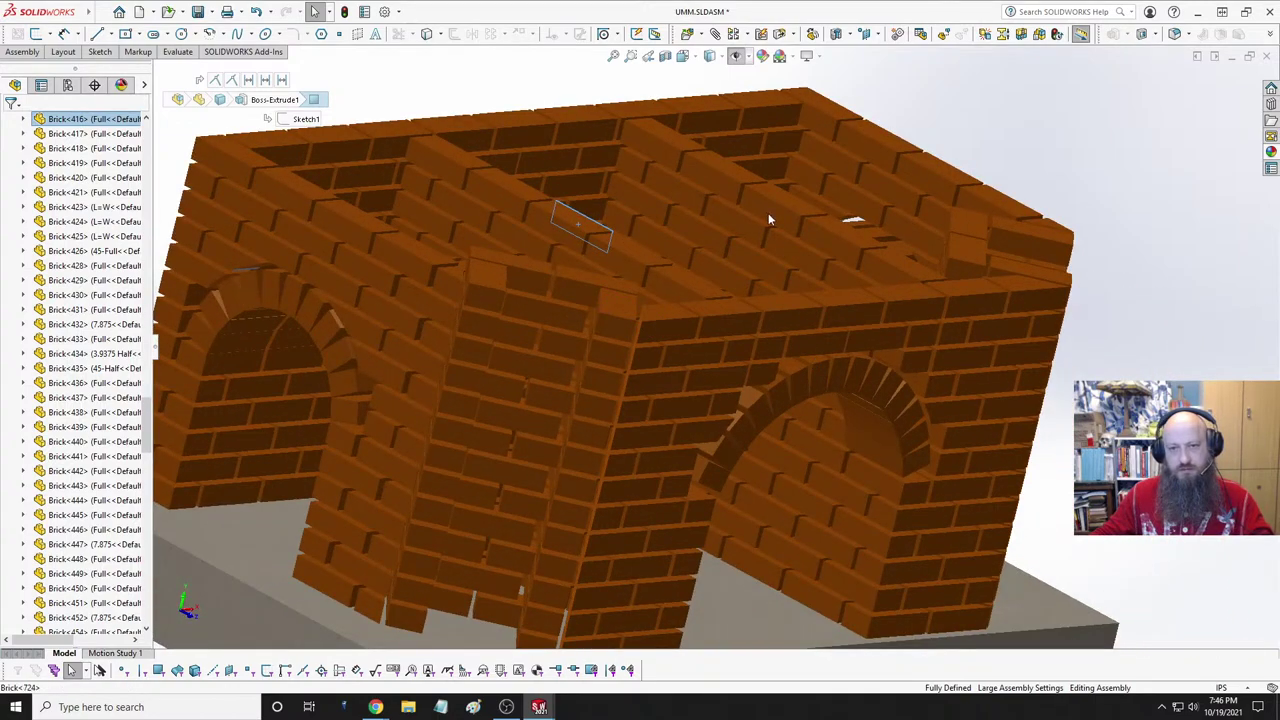
click(769, 216)
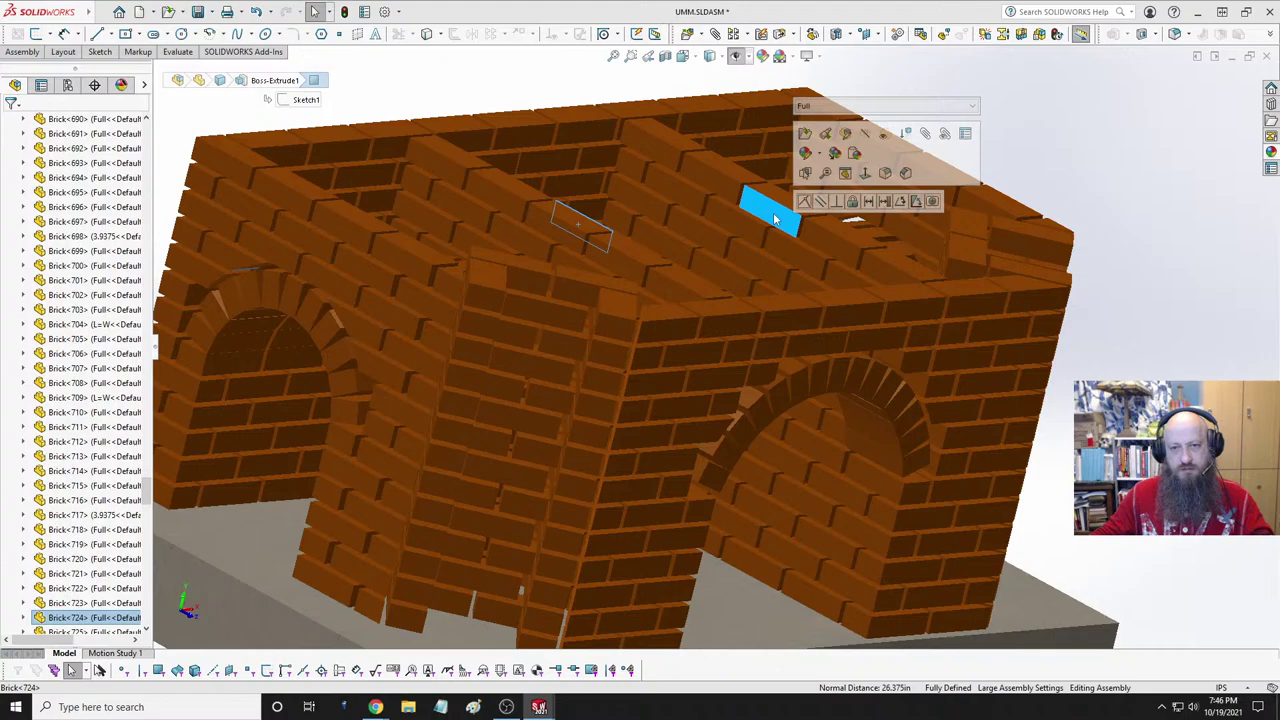
click(549, 236)
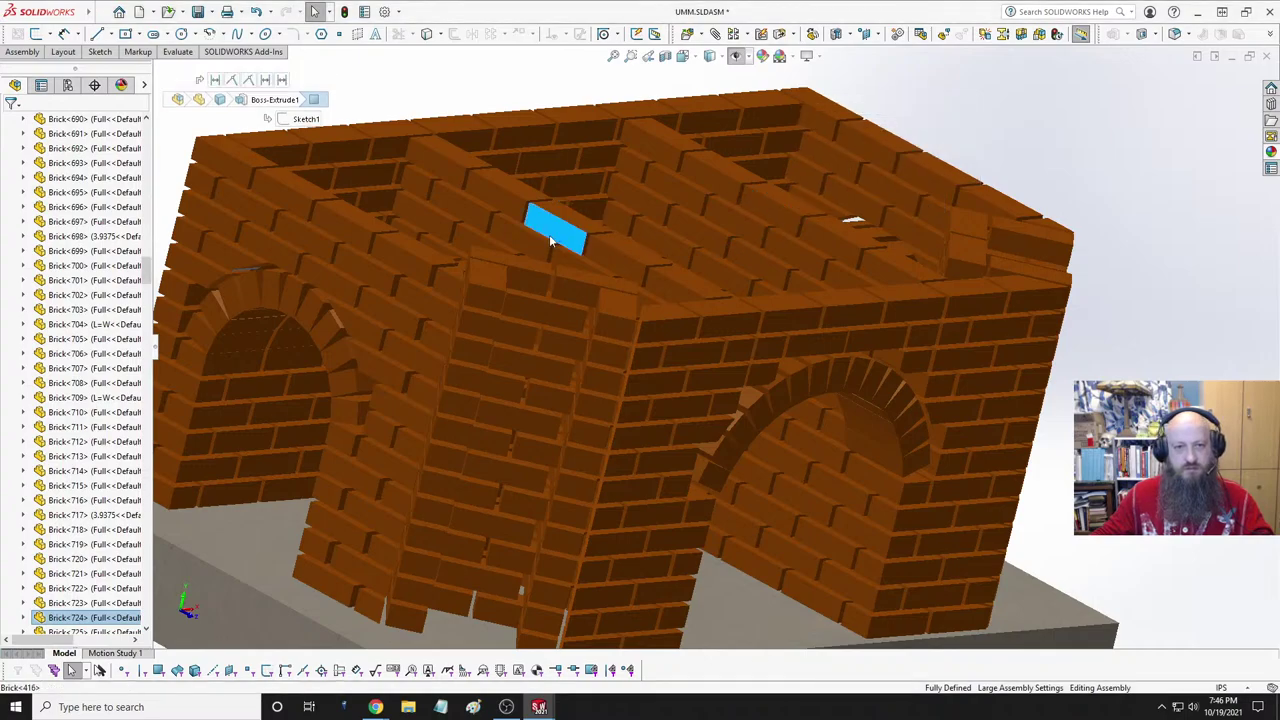
middle_drag(728, 264, 687, 290)
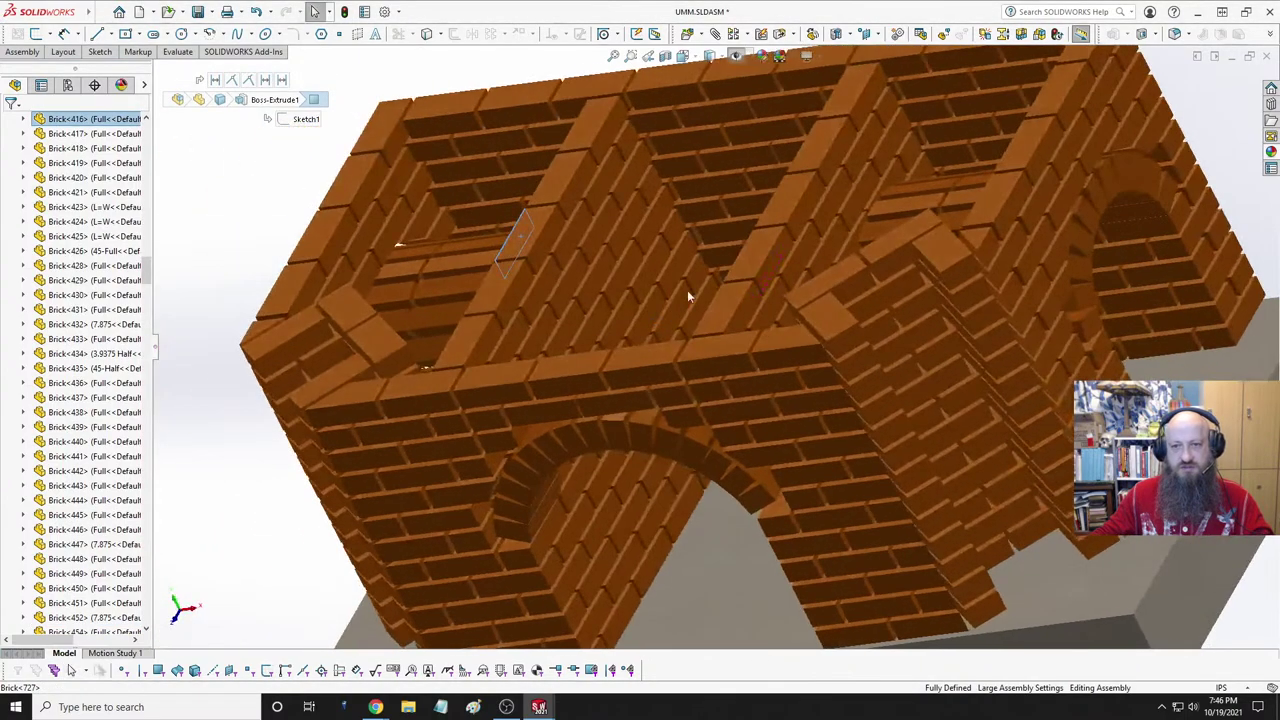
click(802, 212)
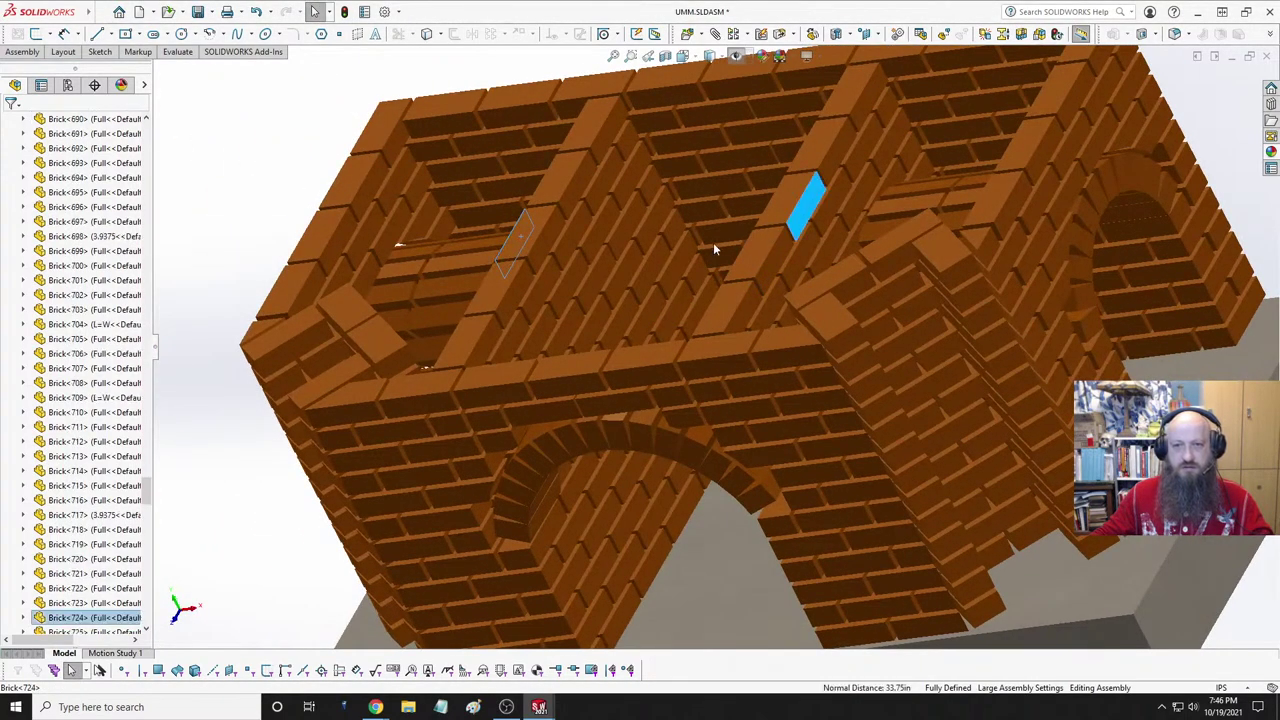
click(178, 52)
click(94, 74)
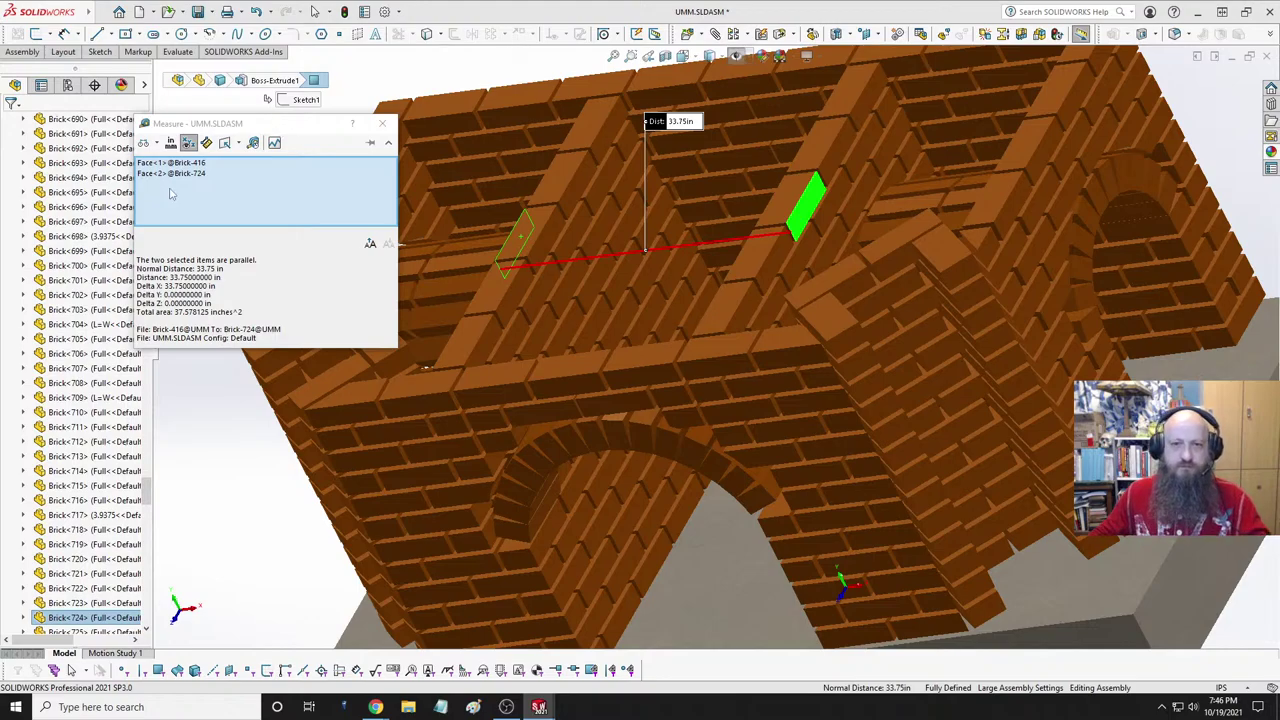
key(Escape)
- Return the oven to a raised front view and switch to Part3
key(ctrl+1)
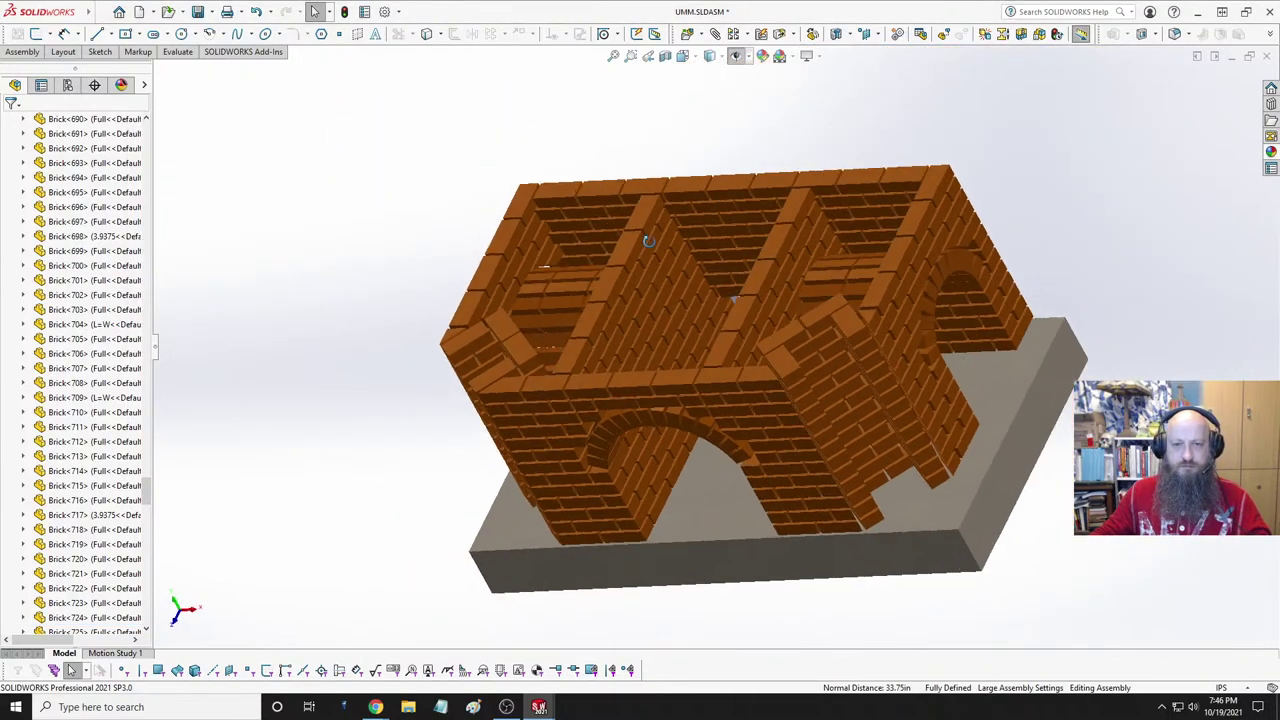
scroll(693, 260, down, 2)
scroll(712, 325, up, 3)
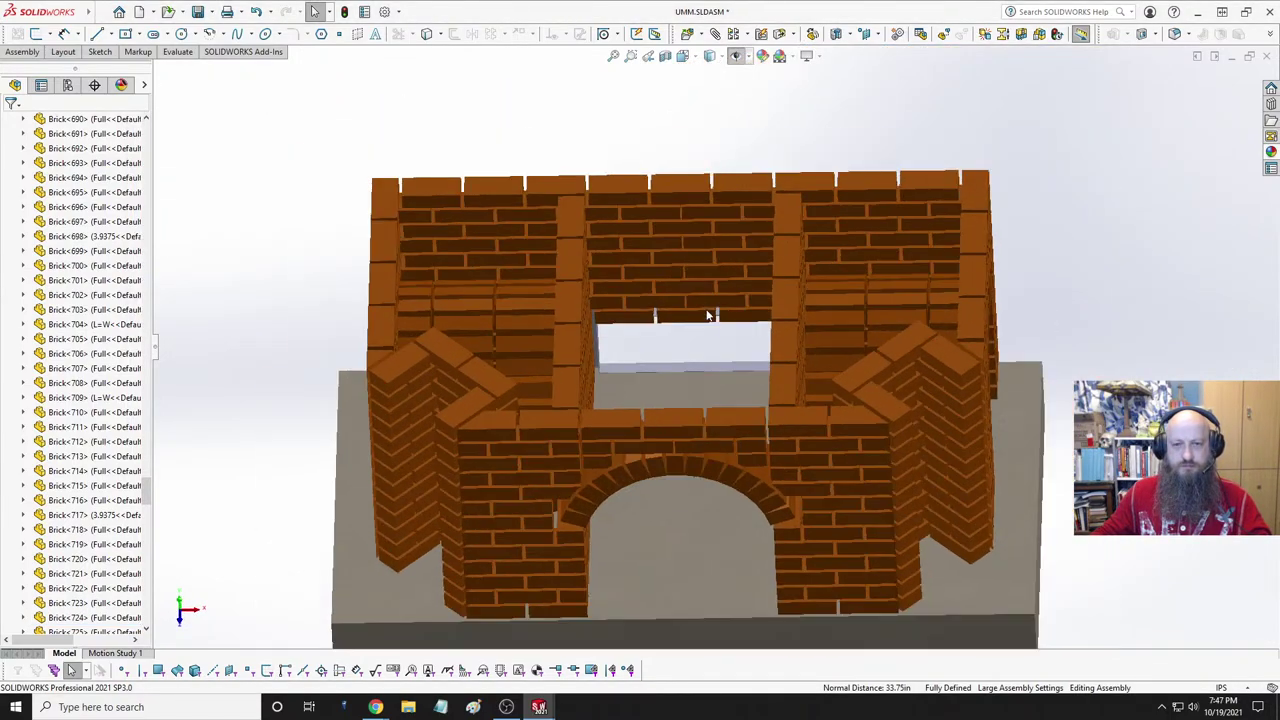
middle_drag(707, 316, 617, 157)
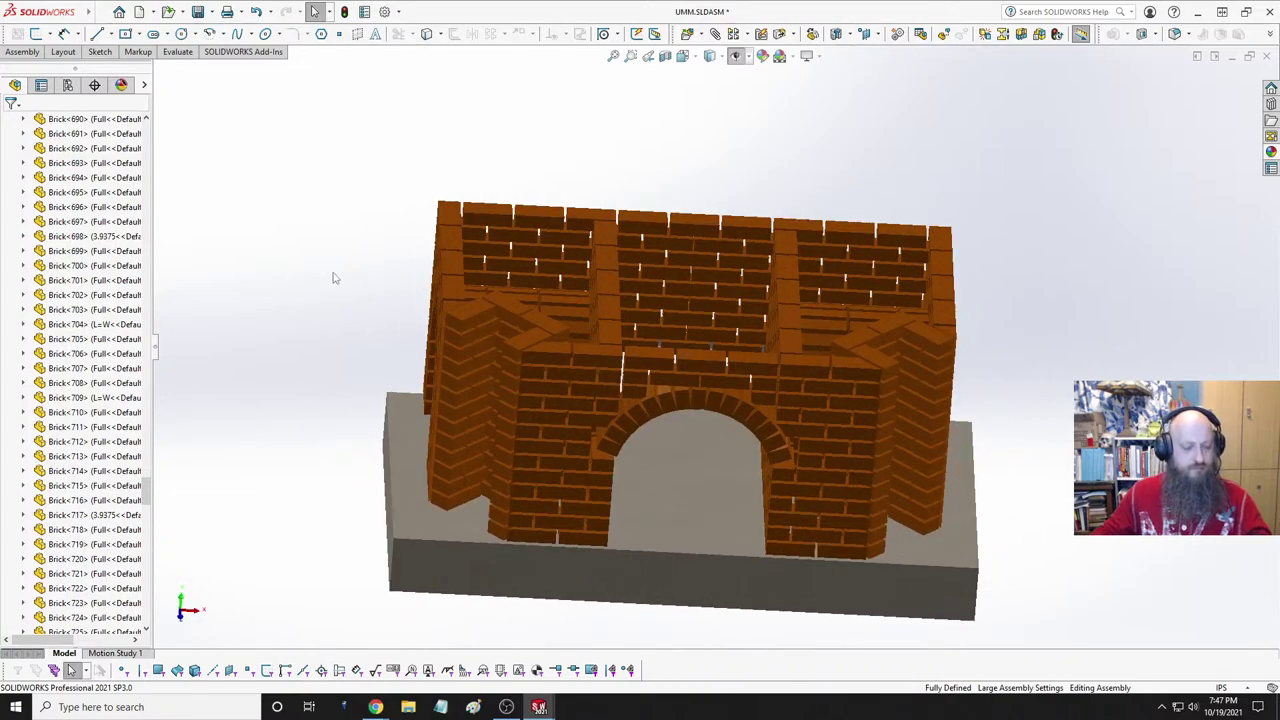
key(ctrl+Tab)
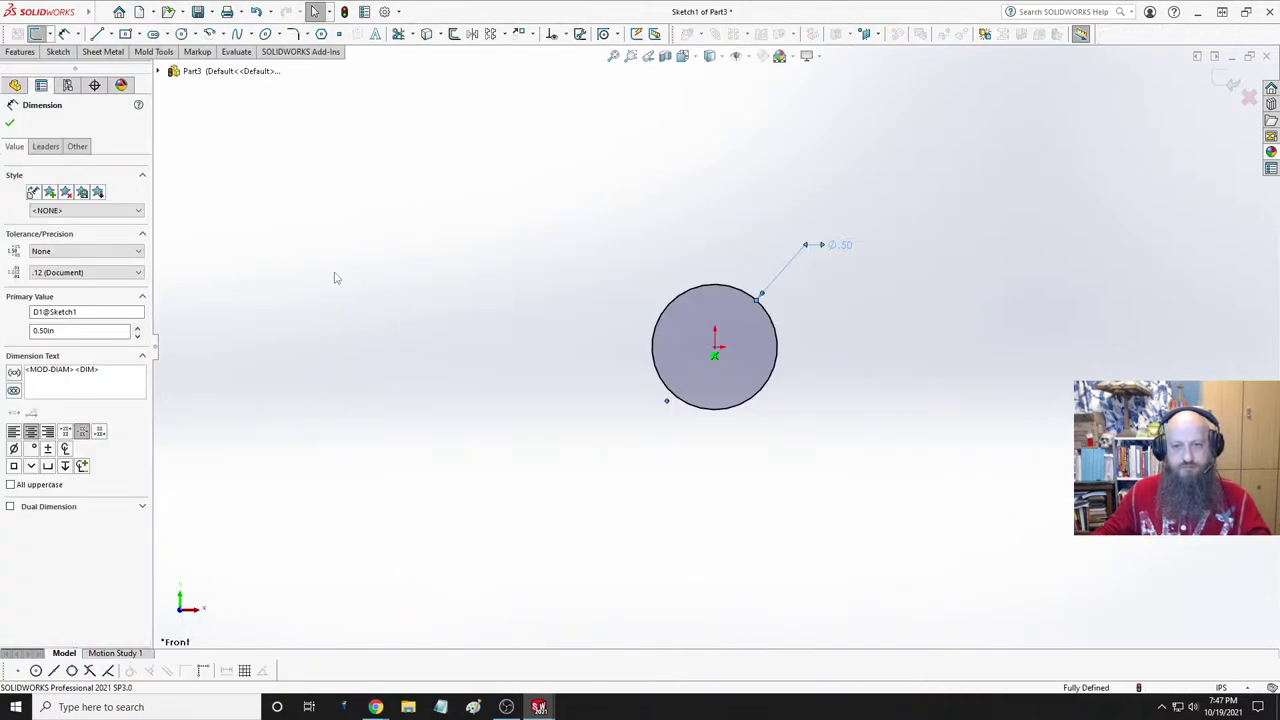
- Discard the circle sketch and a stray Front Plane sketch, then start Sketch3 on the Top Plane
click(1249, 97)
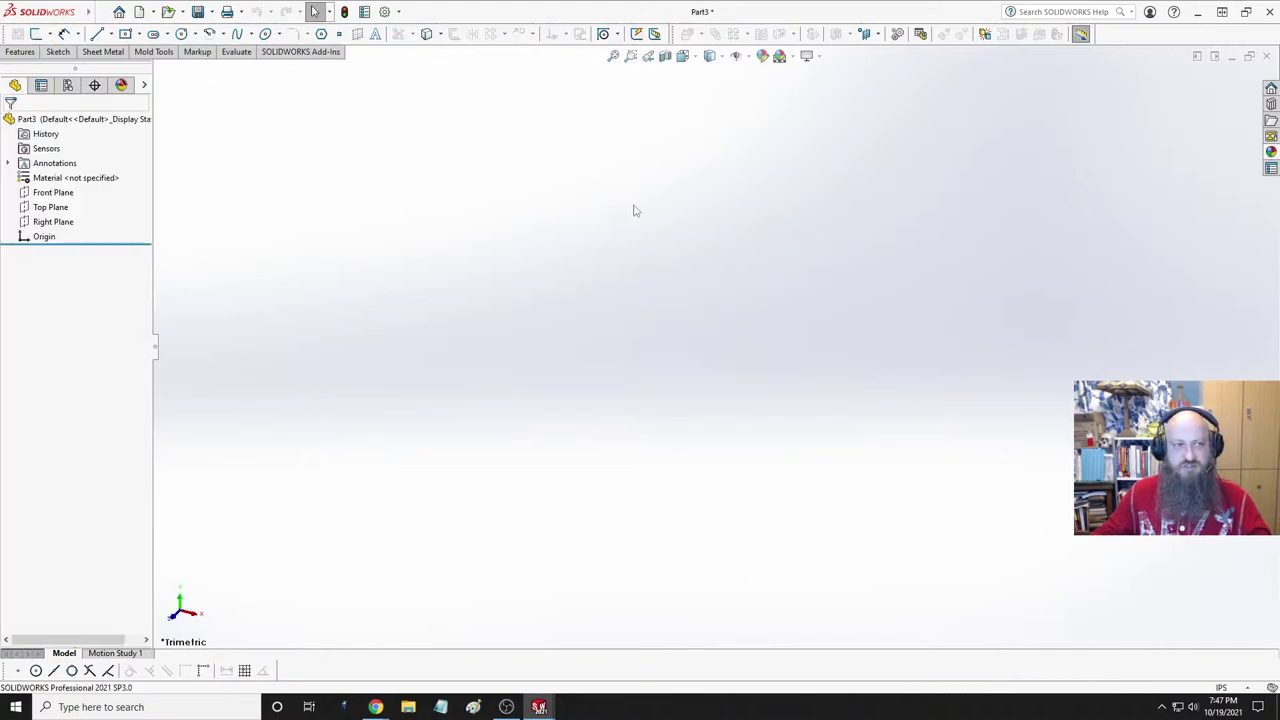
click(50, 192)
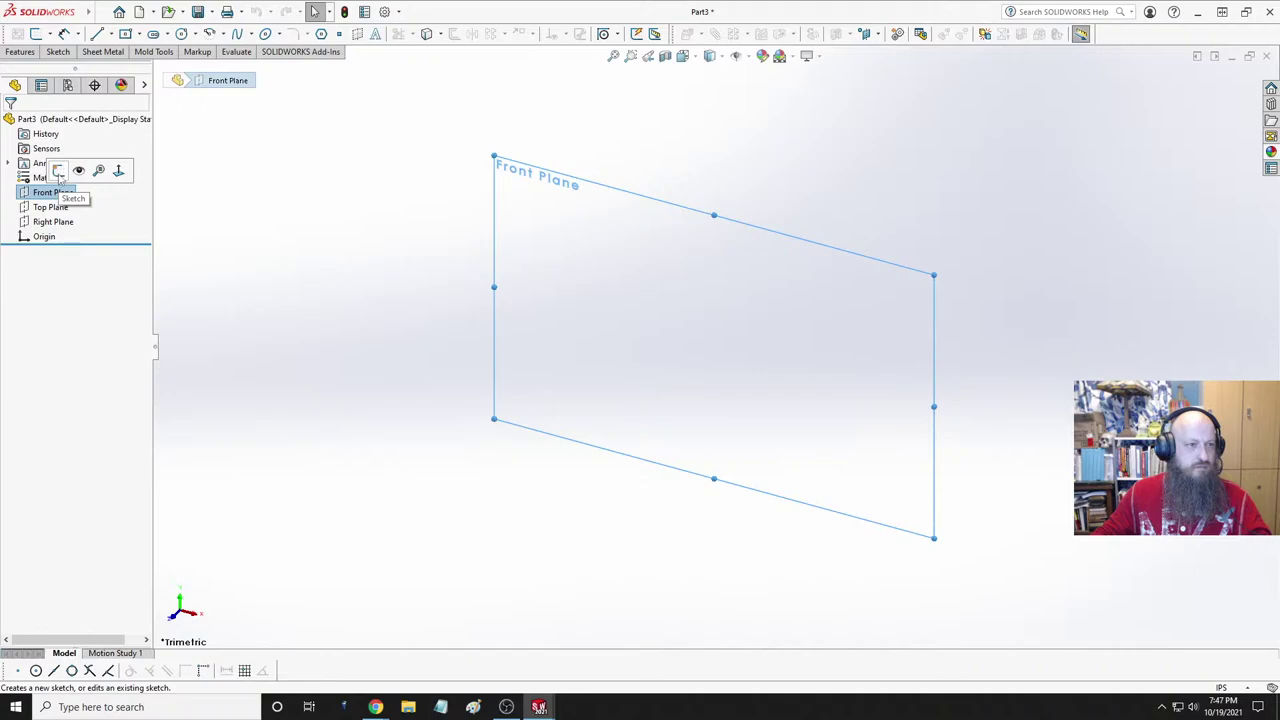
click(59, 172)
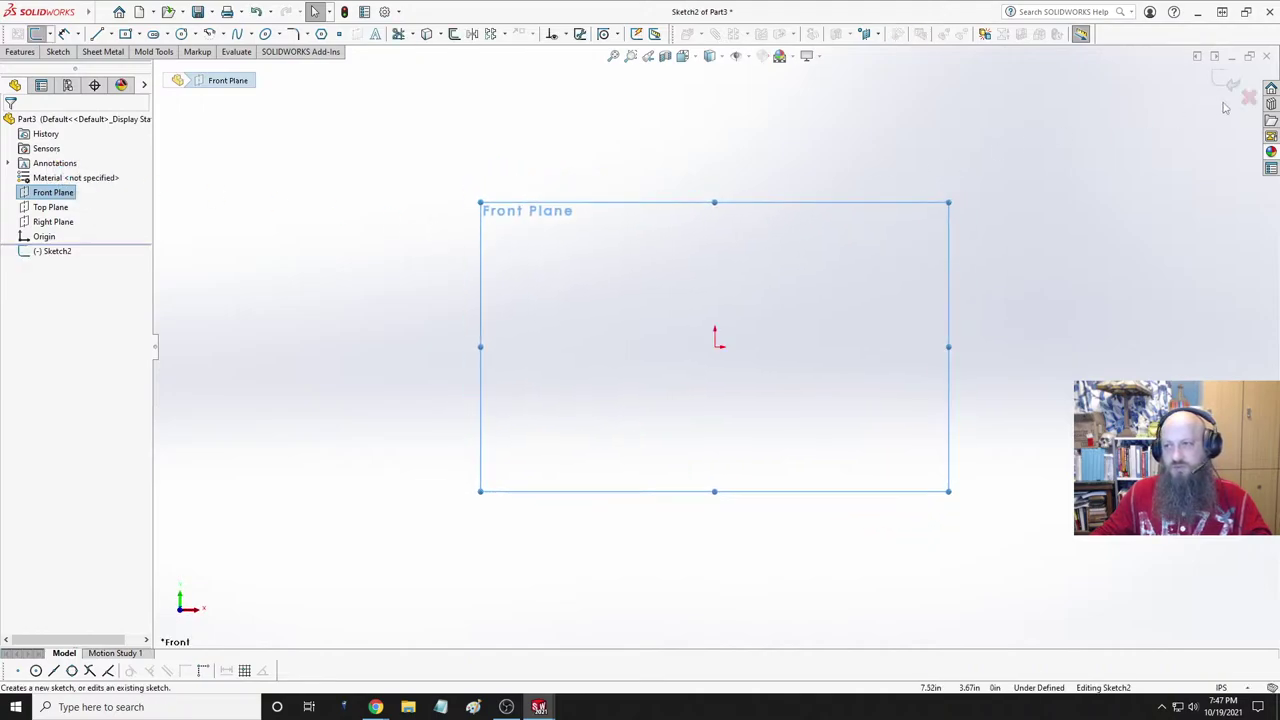
click(1233, 86)
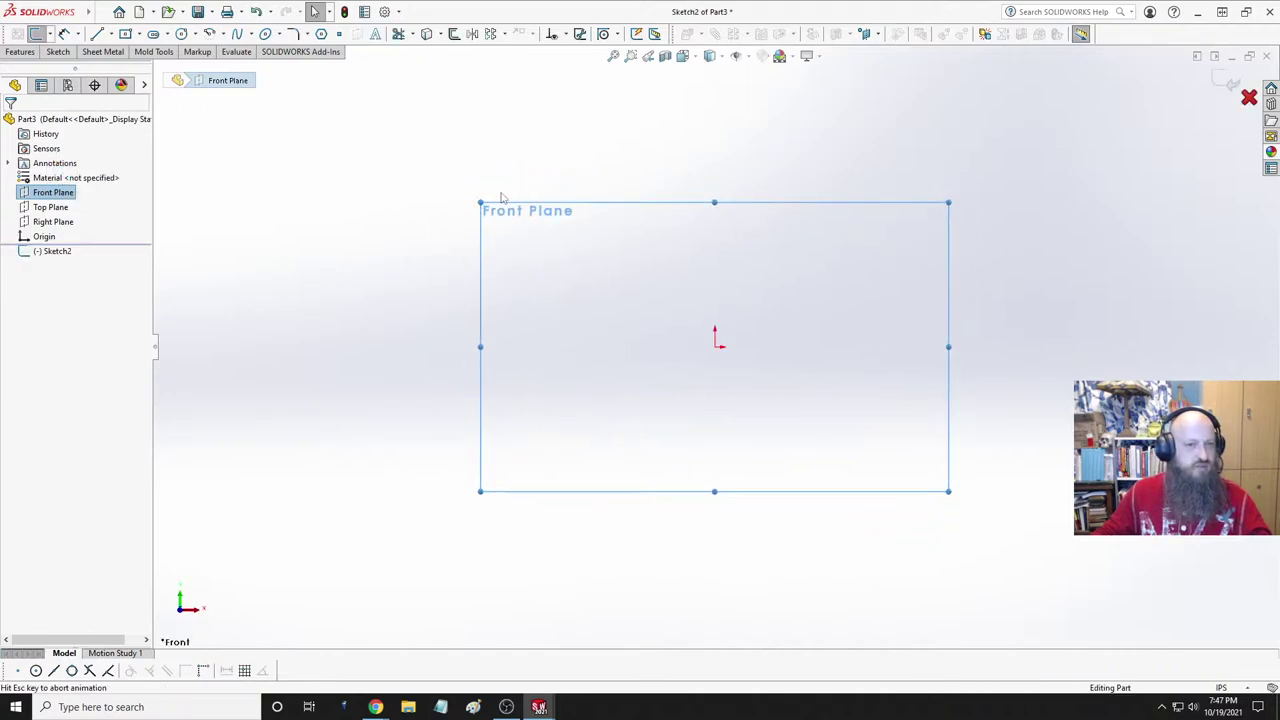
click(50, 207)
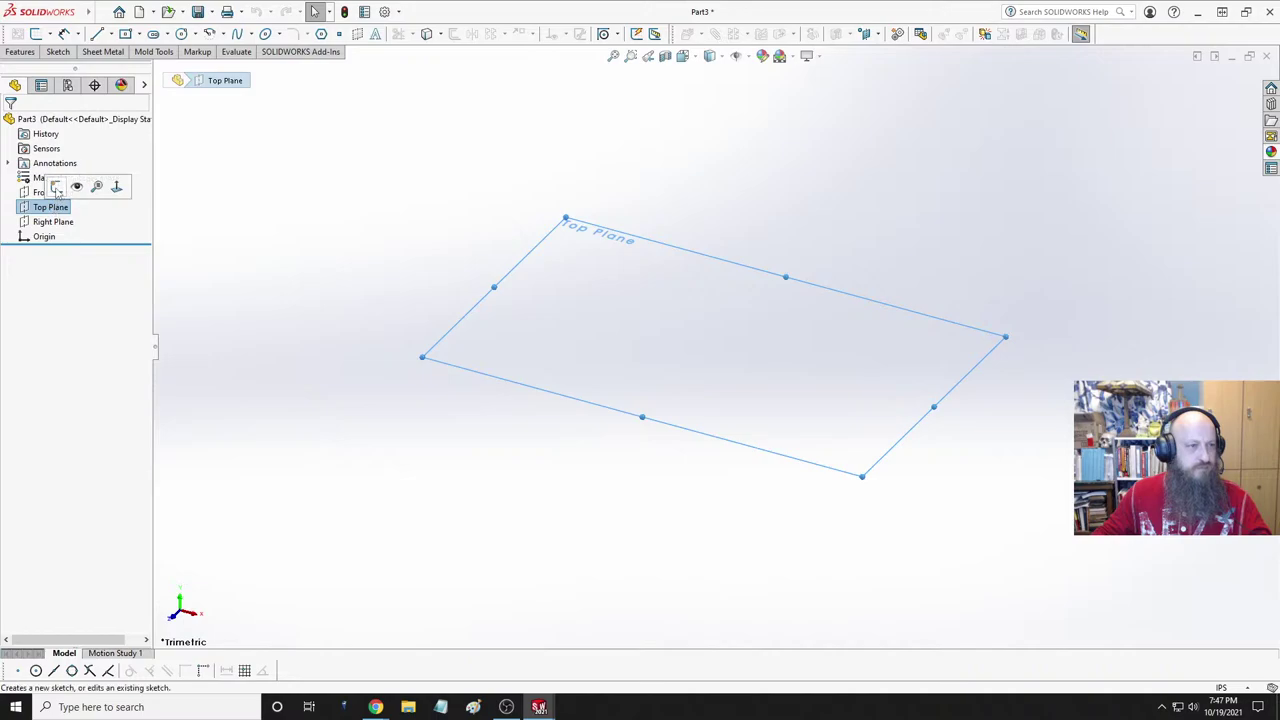
click(56, 187)
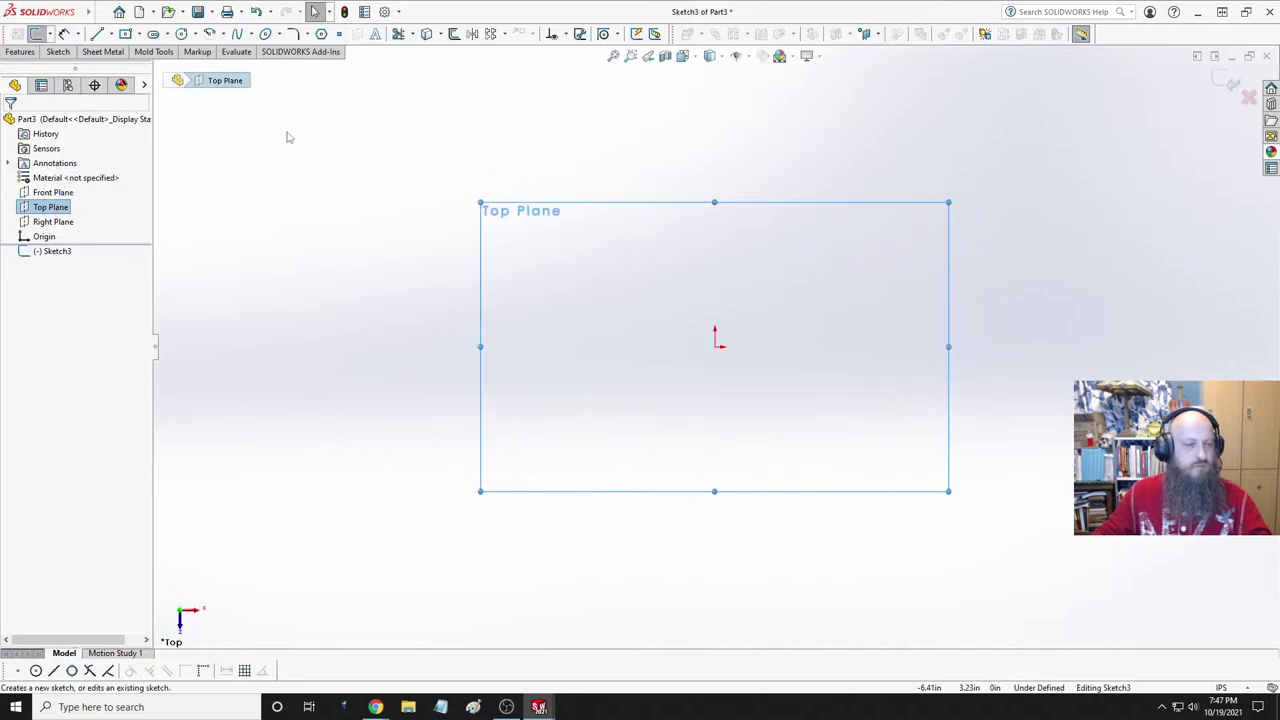
click(125, 34)
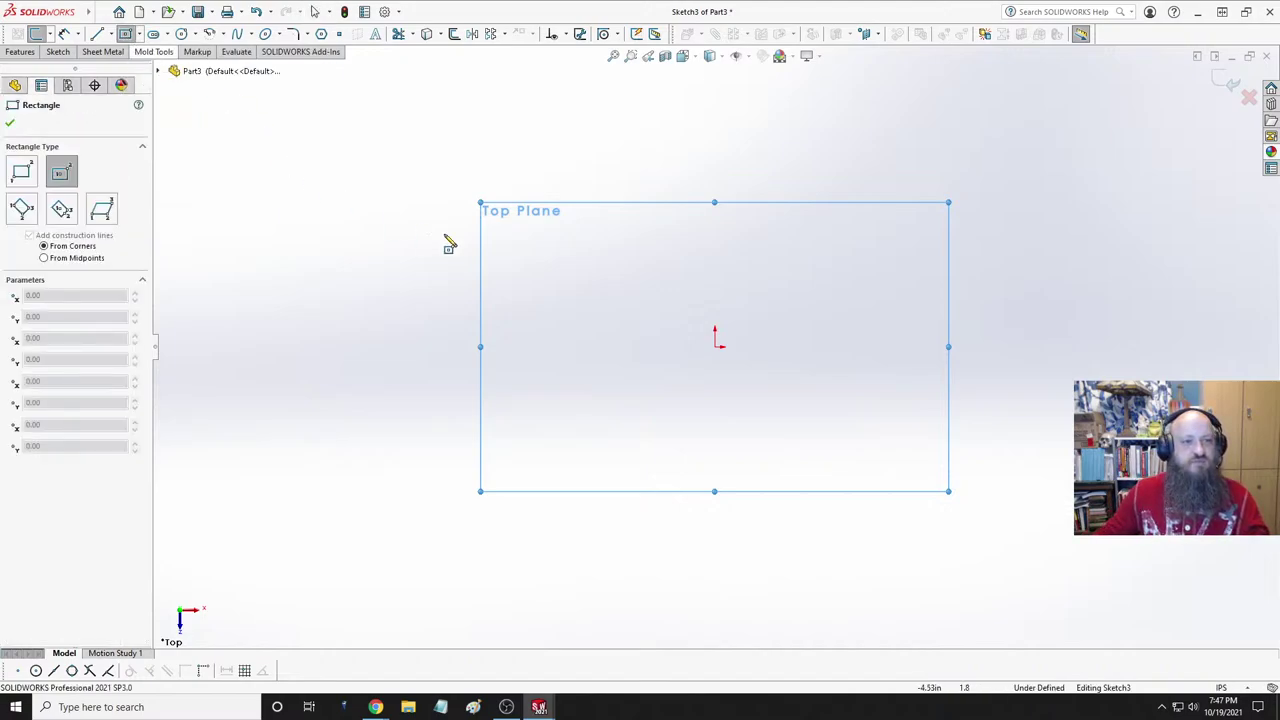
- Draw a centre rectangle anchored on the origin
click(716, 347)
click(878, 168)
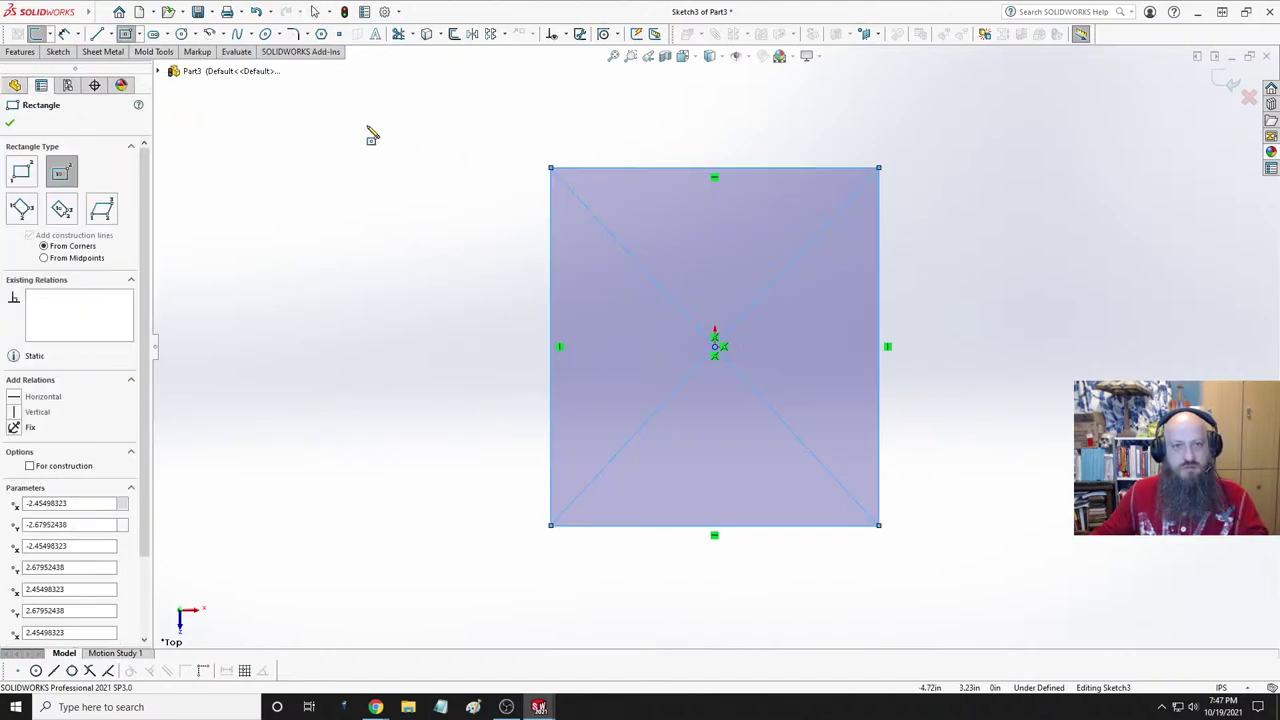
key(Escape)
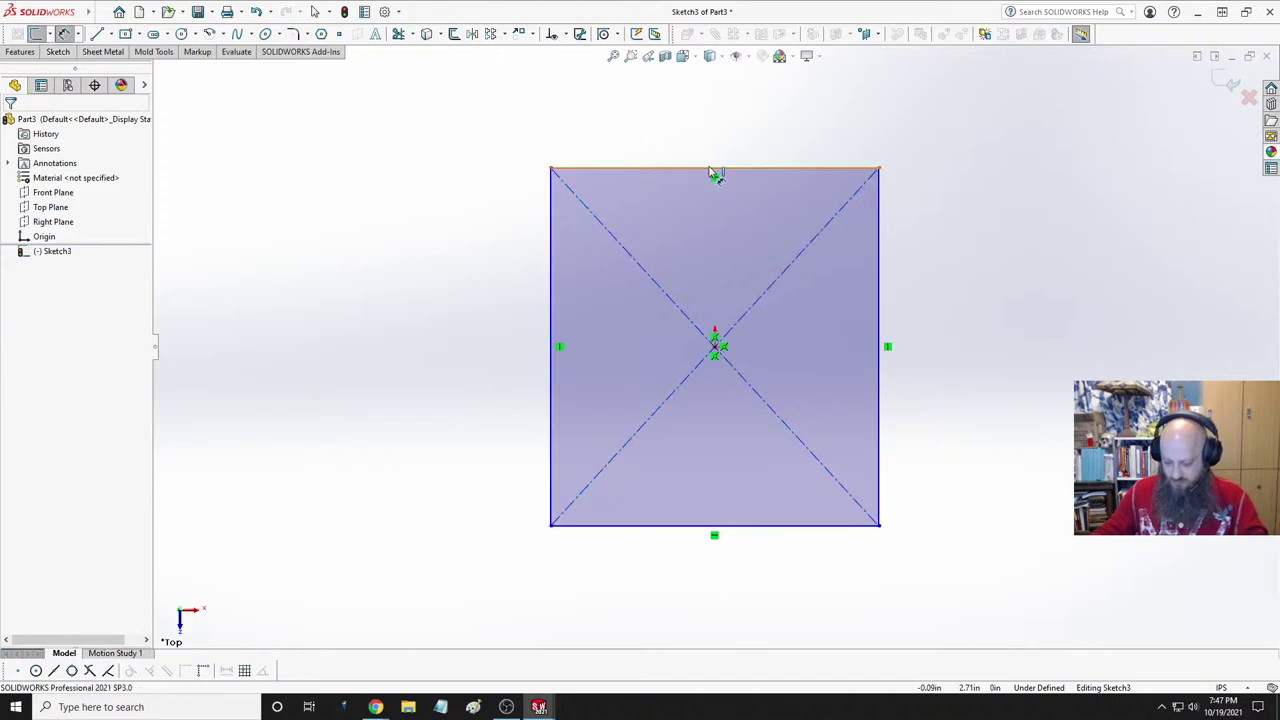
- Dimension the rectangle 38 tall on its left edge and 33 wide on its top edge
click(552, 280)
click(472, 295)
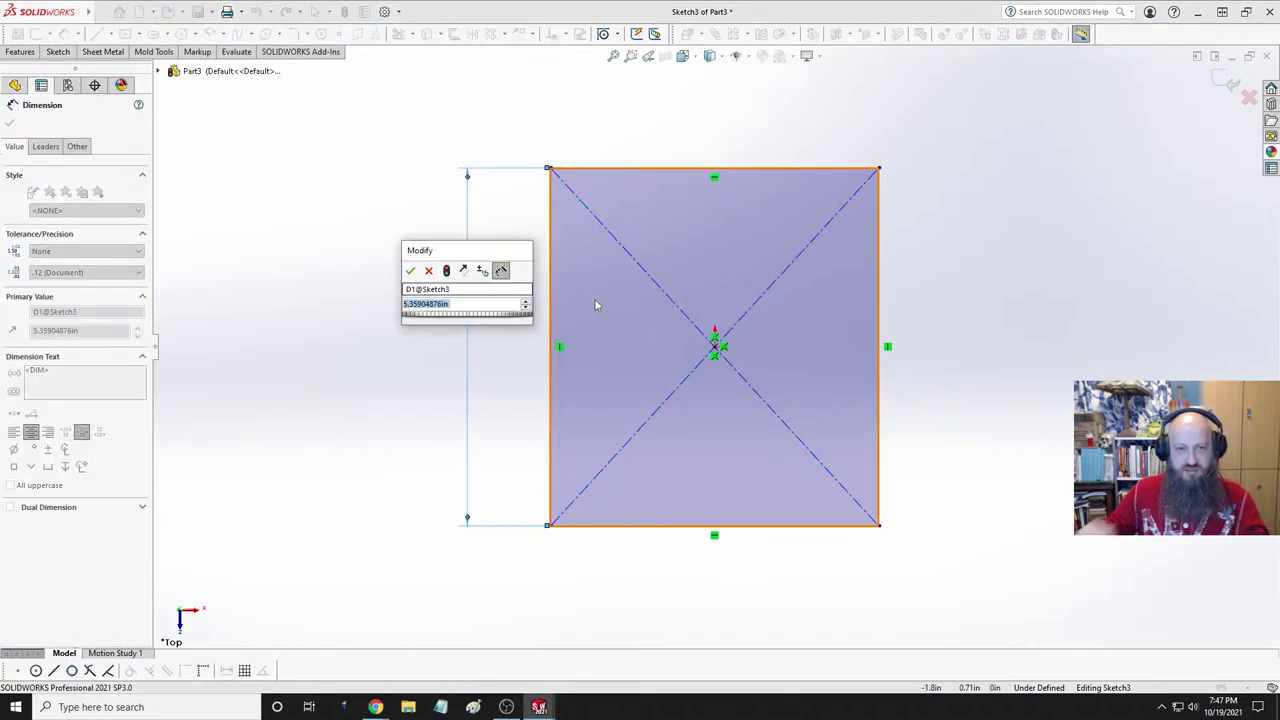
text(38)
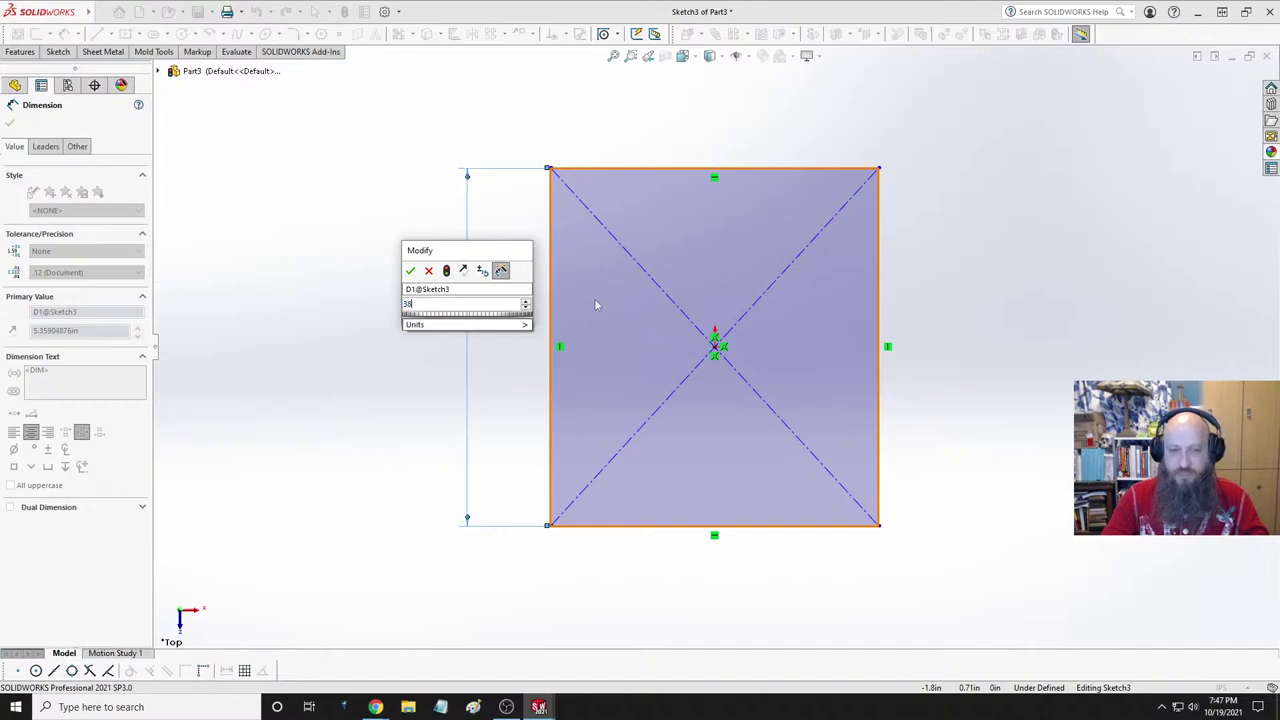
key(Return)
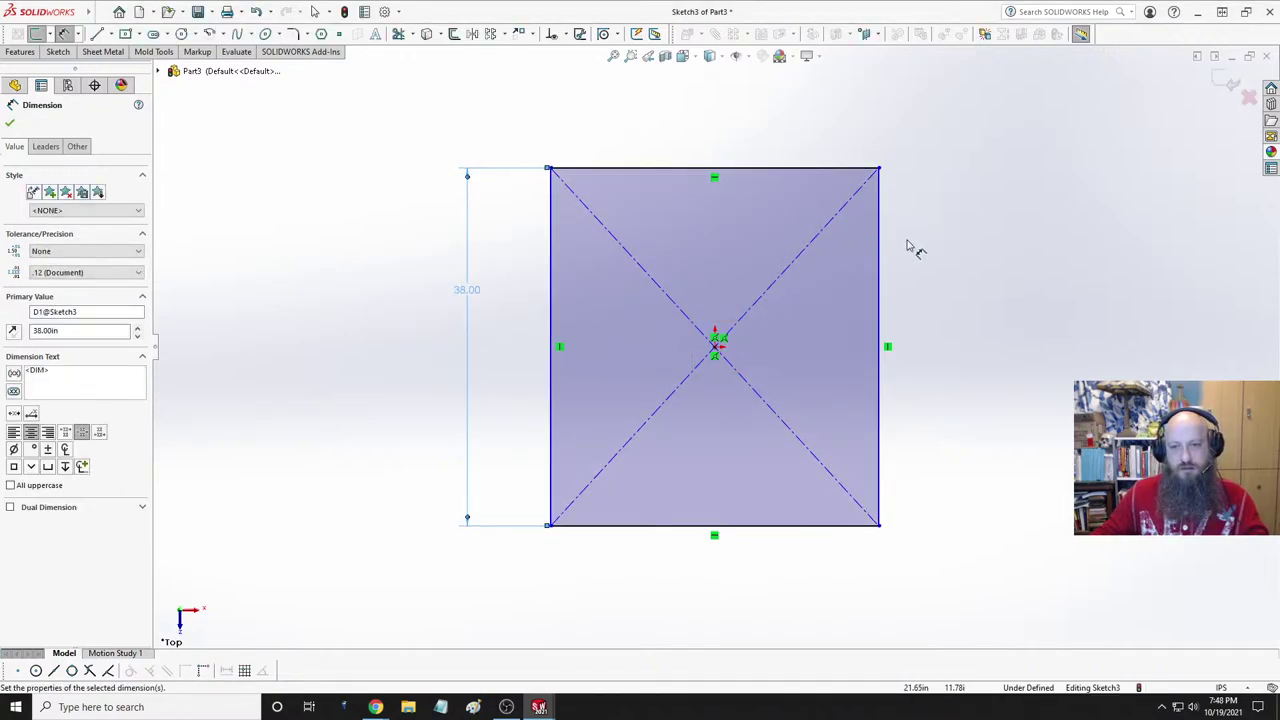
click(761, 167)
click(714, 107)
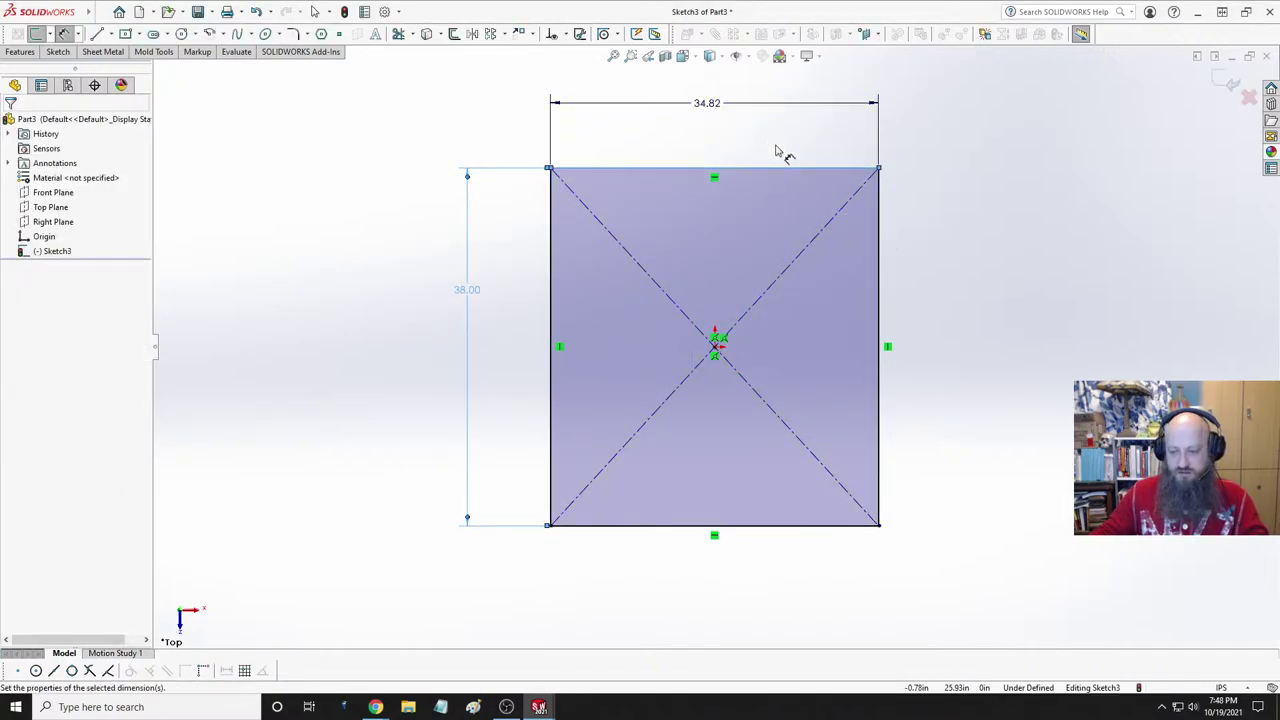
key(Return)
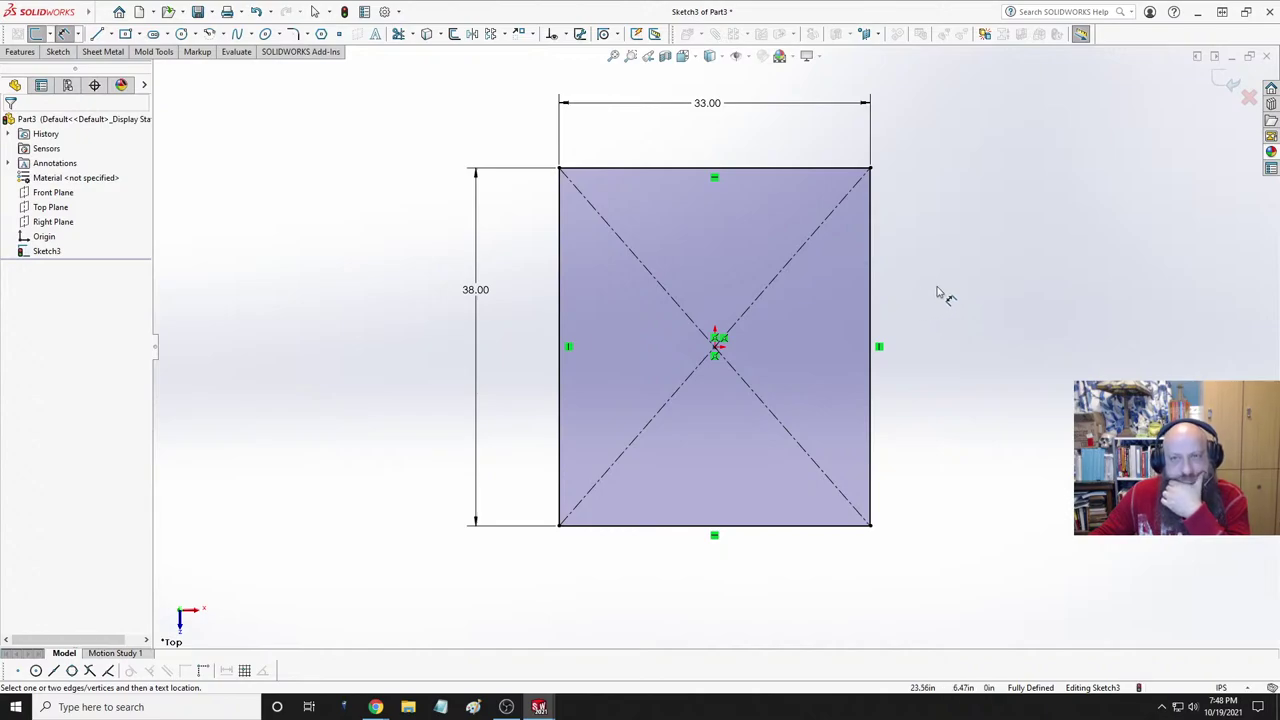
- Search Google in a new Chrome tab for 'briquettes charcoal dimensions'
mouse_move(374, 708)
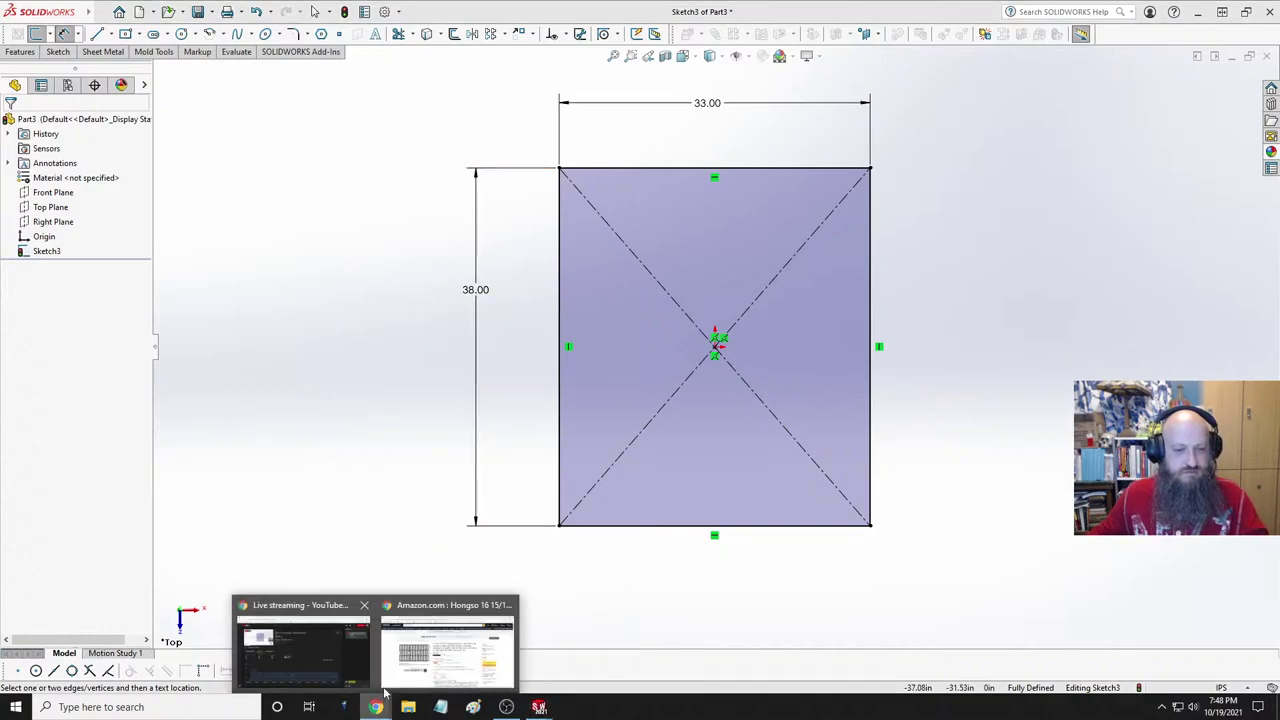
click(447, 650)
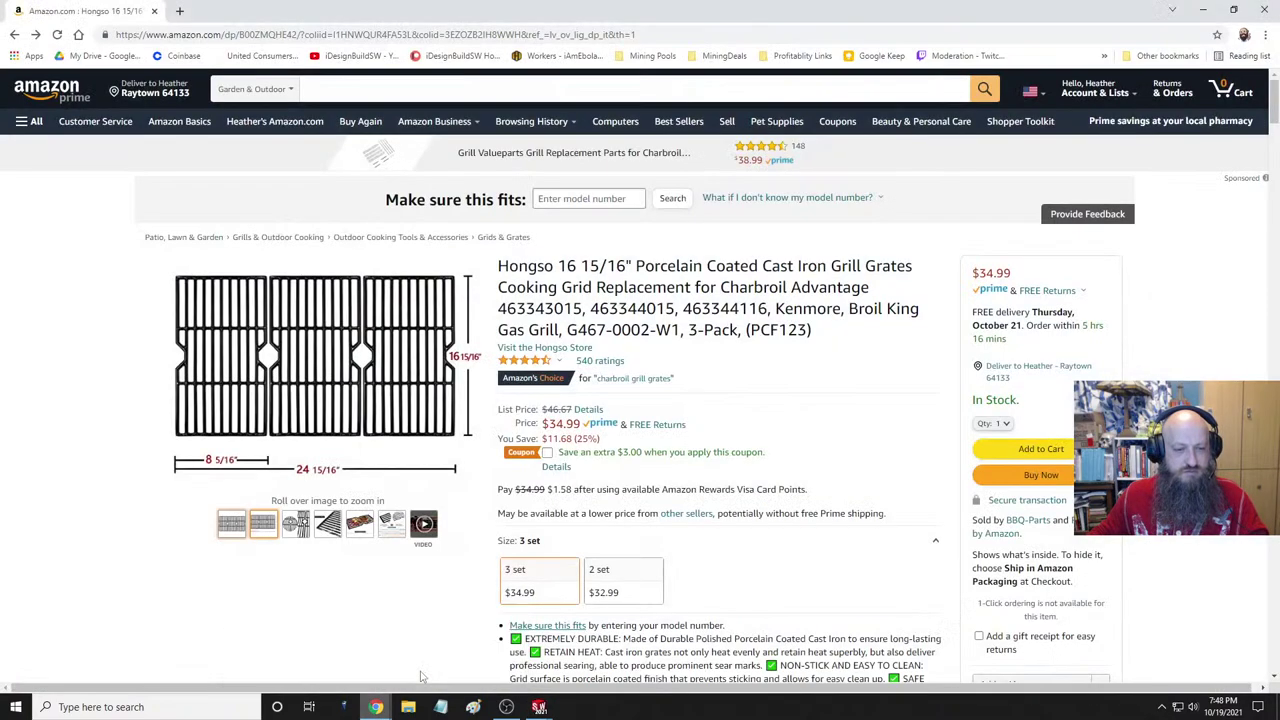
click(179, 11)
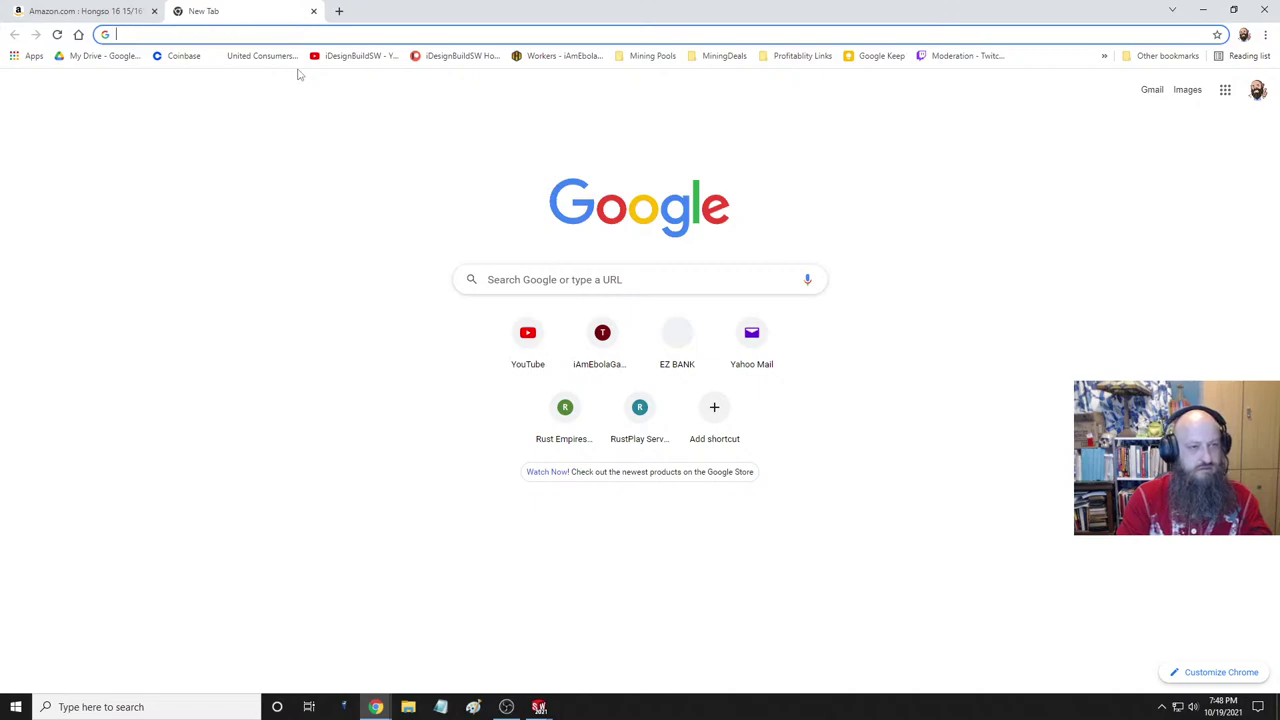
text(charcoal )
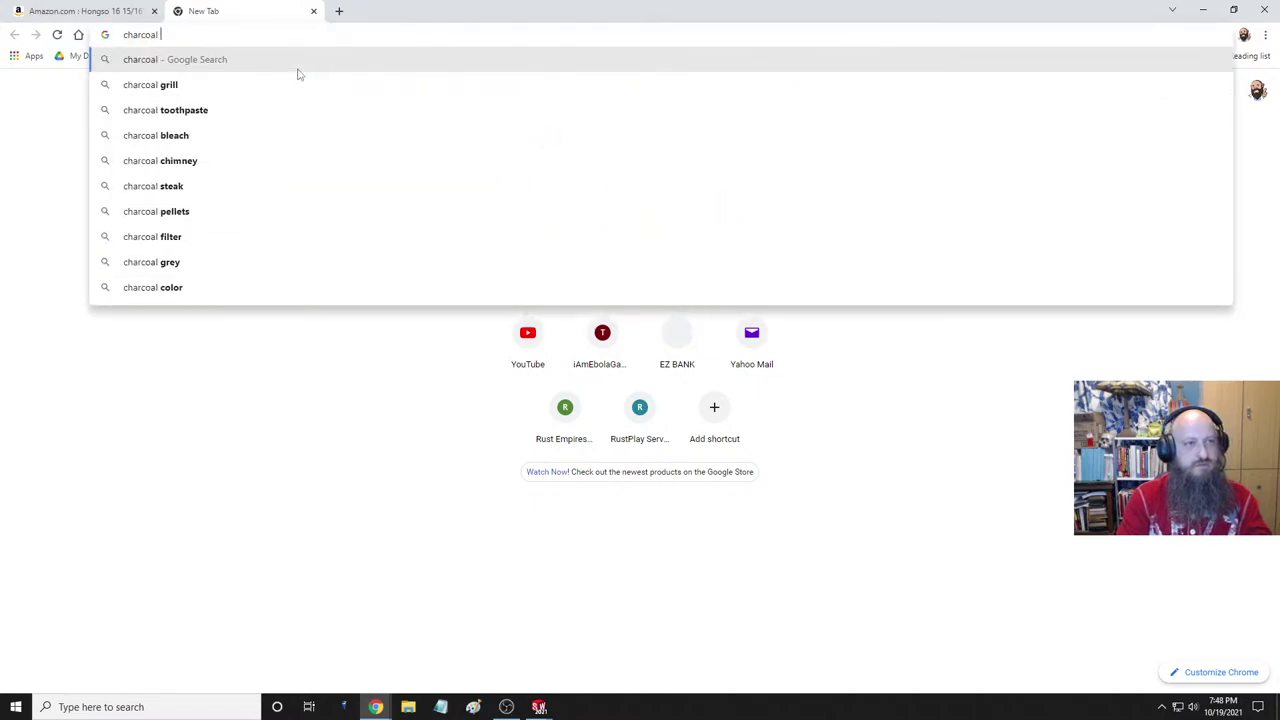
text(br)
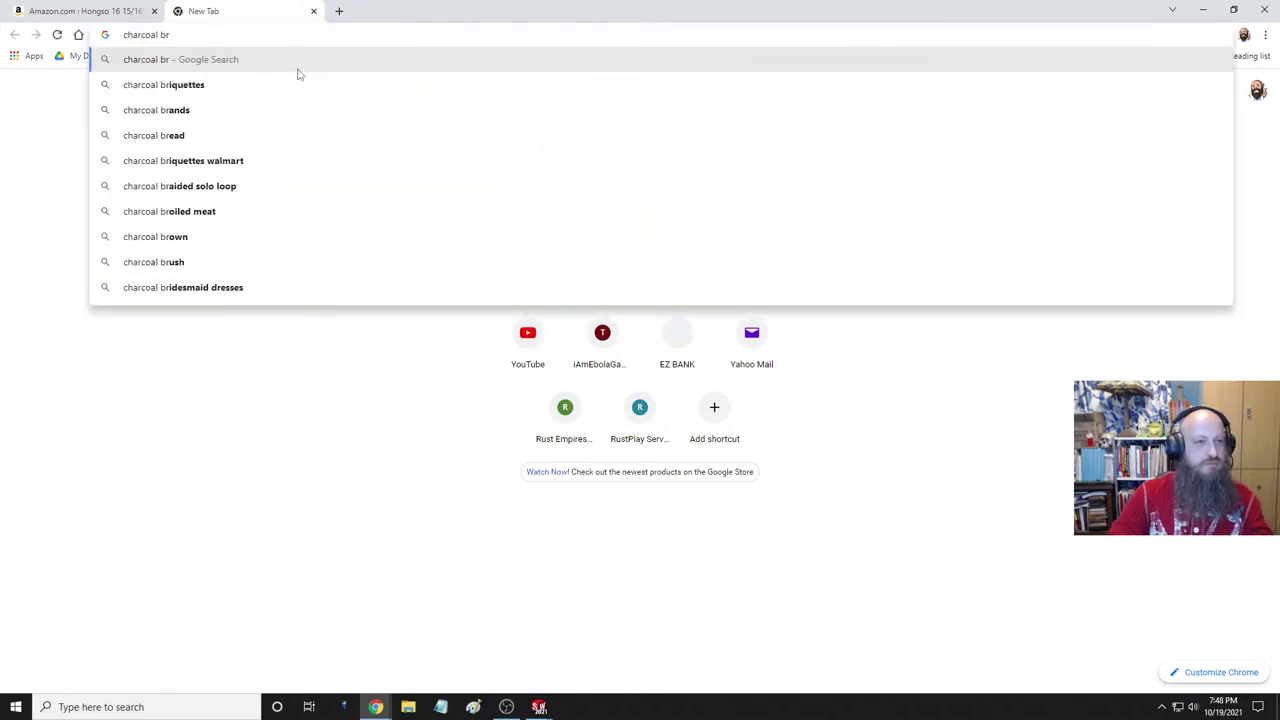
text(iquettes size)
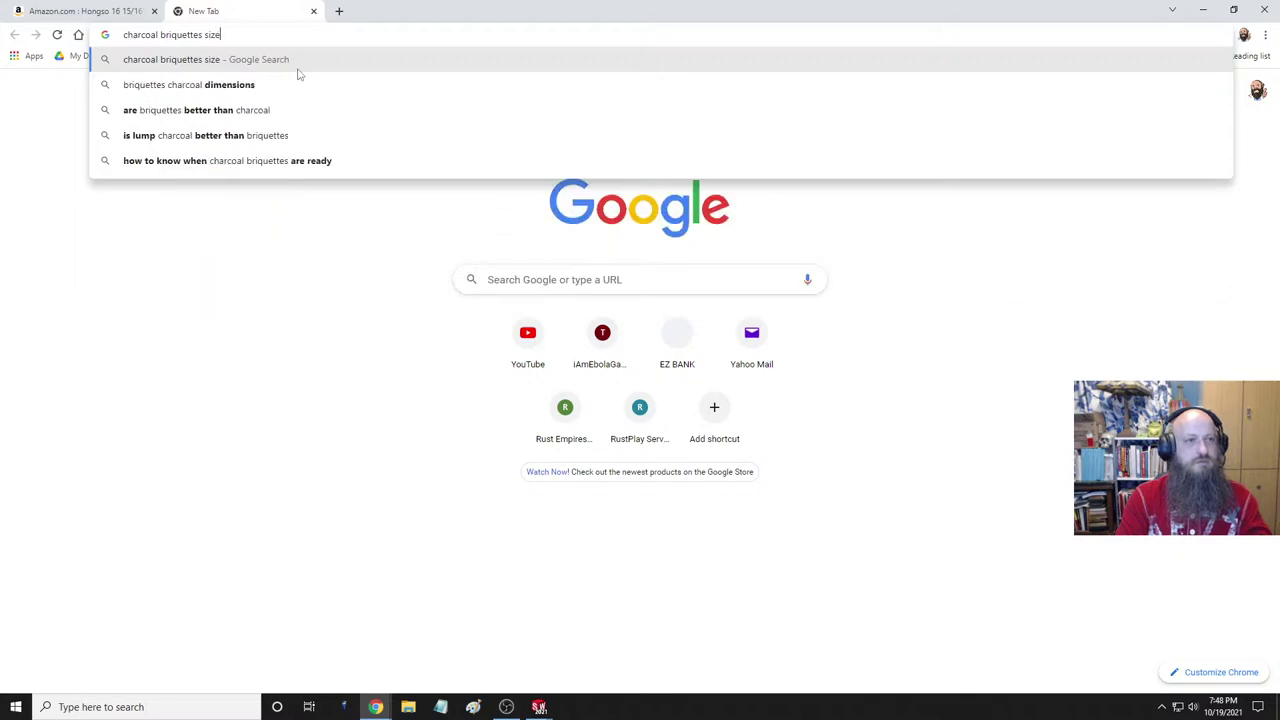
key(Down)
key(Return)
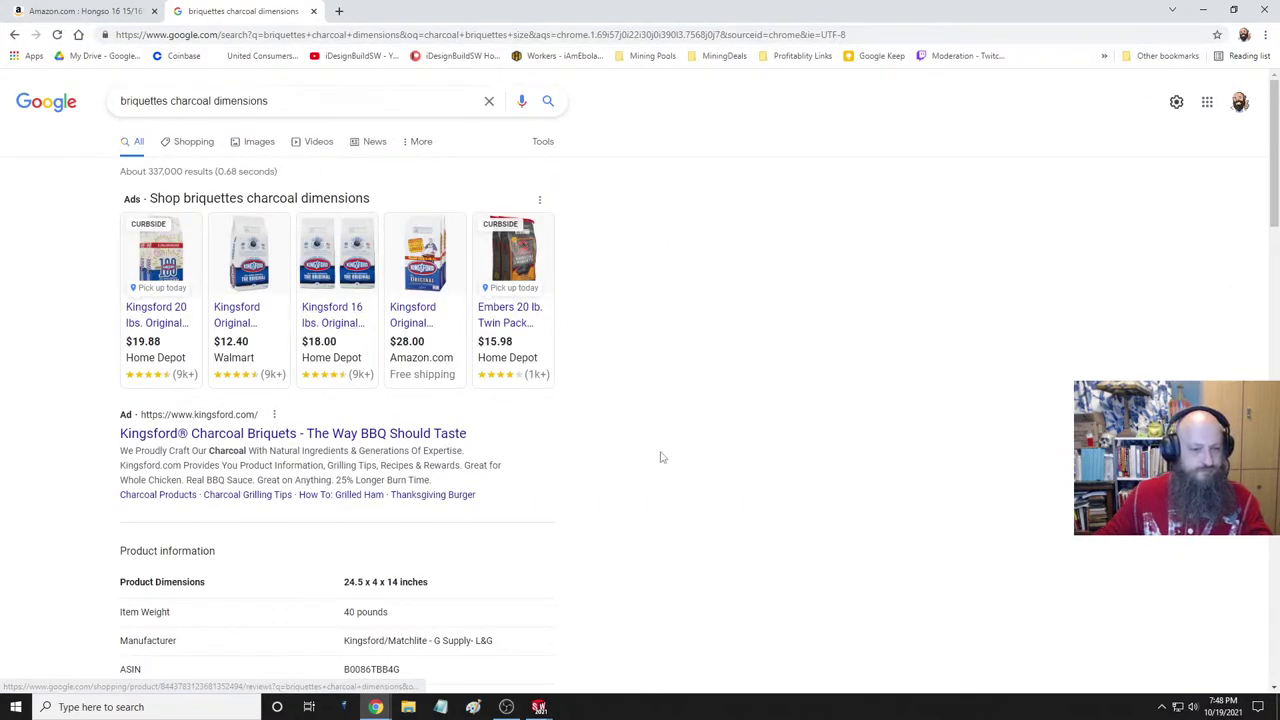
- Read the expanded 'What size are charcoal briquettes?' answer, then return to the SOLIDWORKS sketch
scroll(650, 460, down, 2)
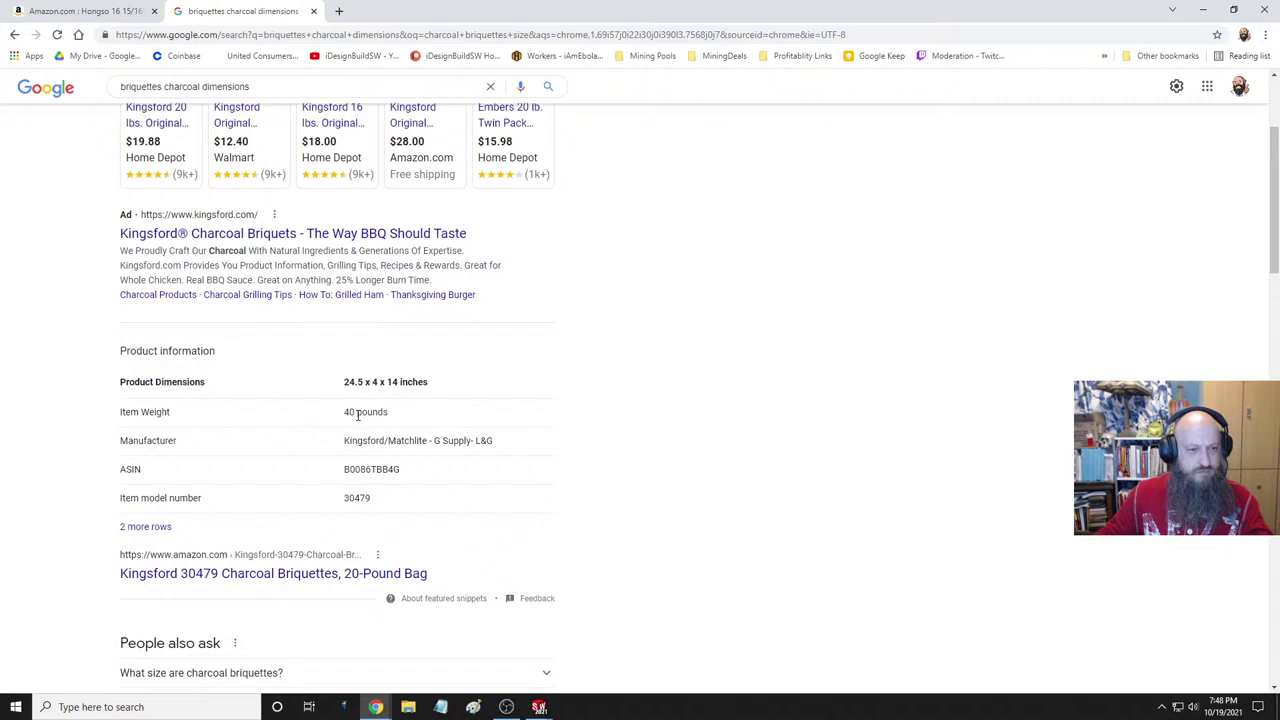
scroll(625, 429, down, 2)
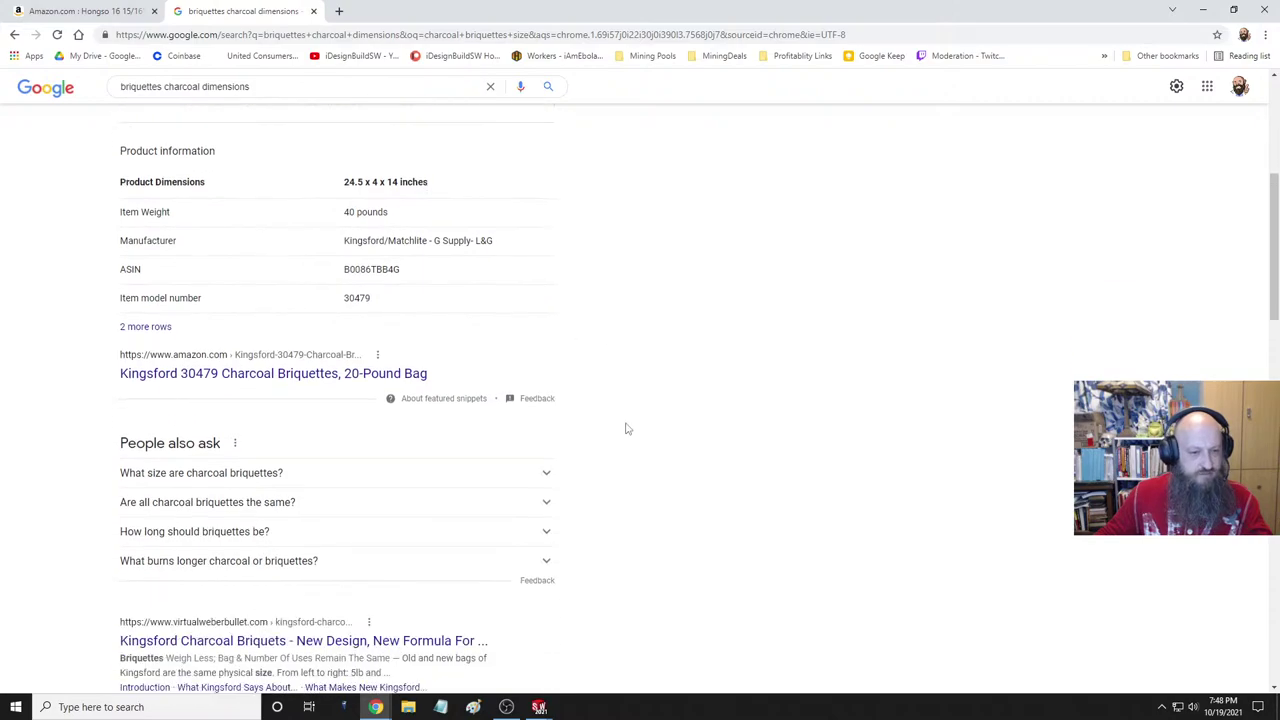
click(544, 473)
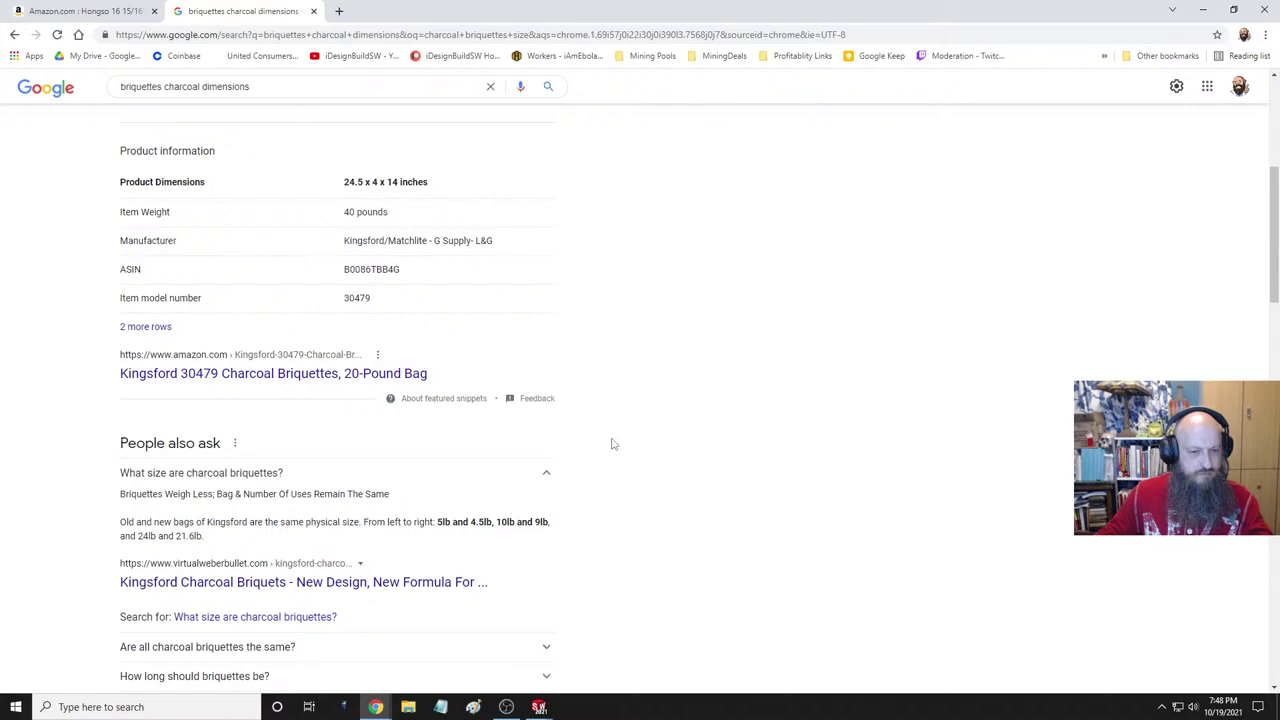
scroll(613, 443, down, 3)
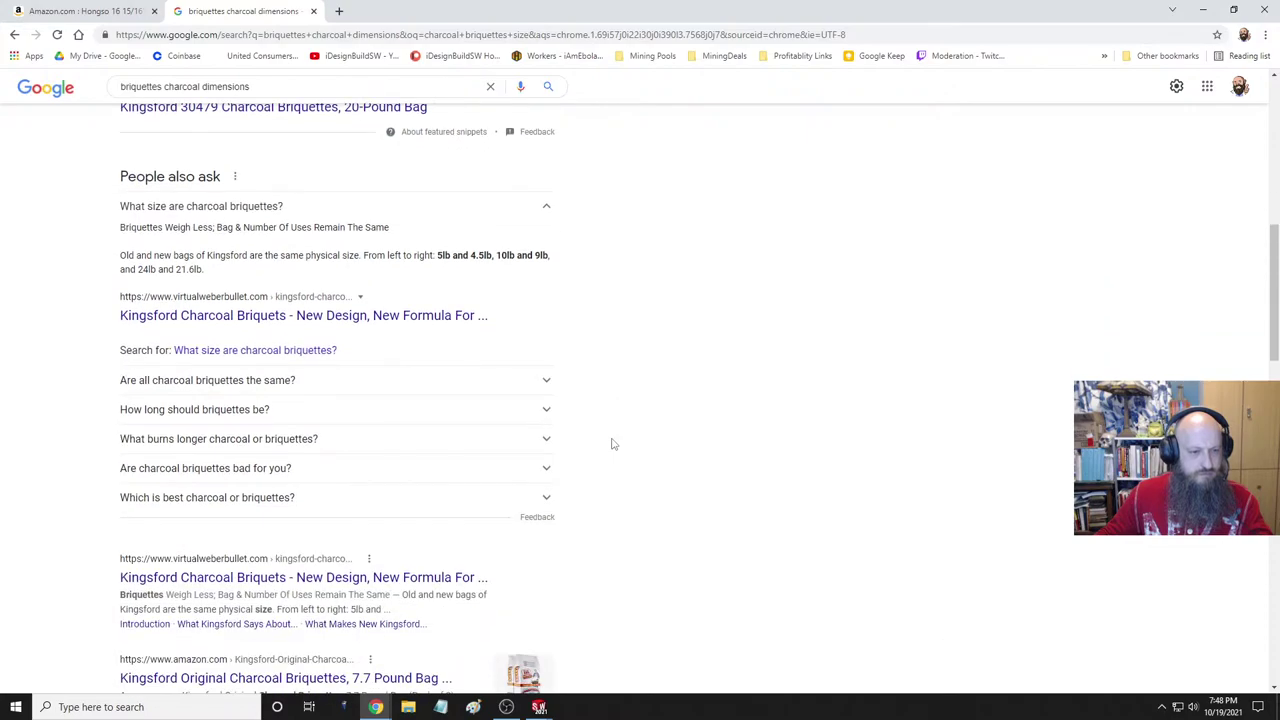
scroll(613, 443, down, 2)
scroll(613, 443, down, 1)
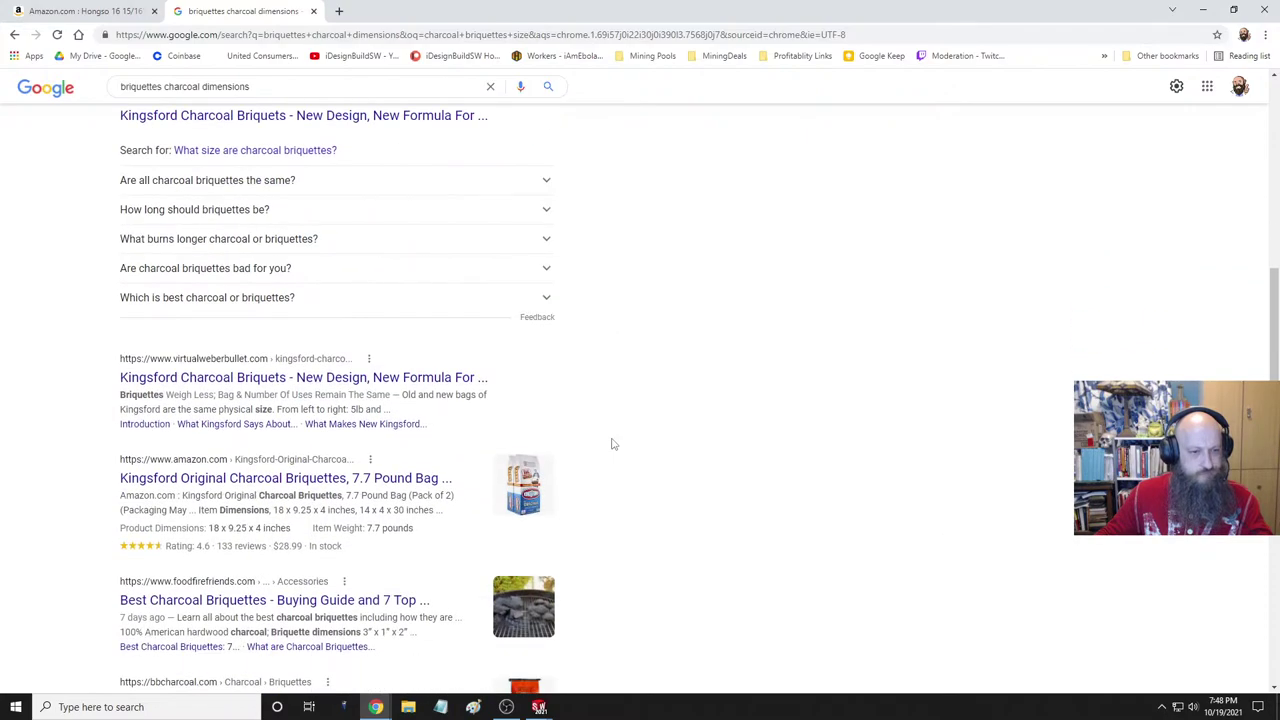
scroll(613, 443, down, 2)
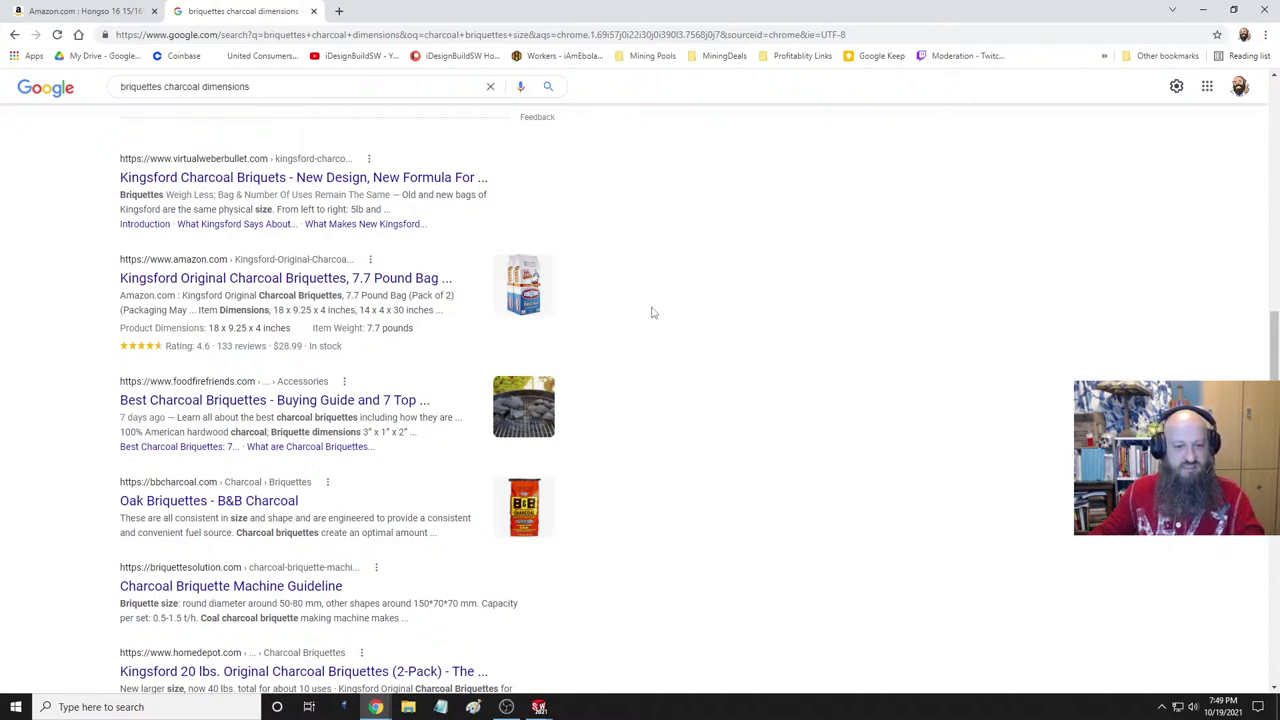
mouse_move(540, 709)
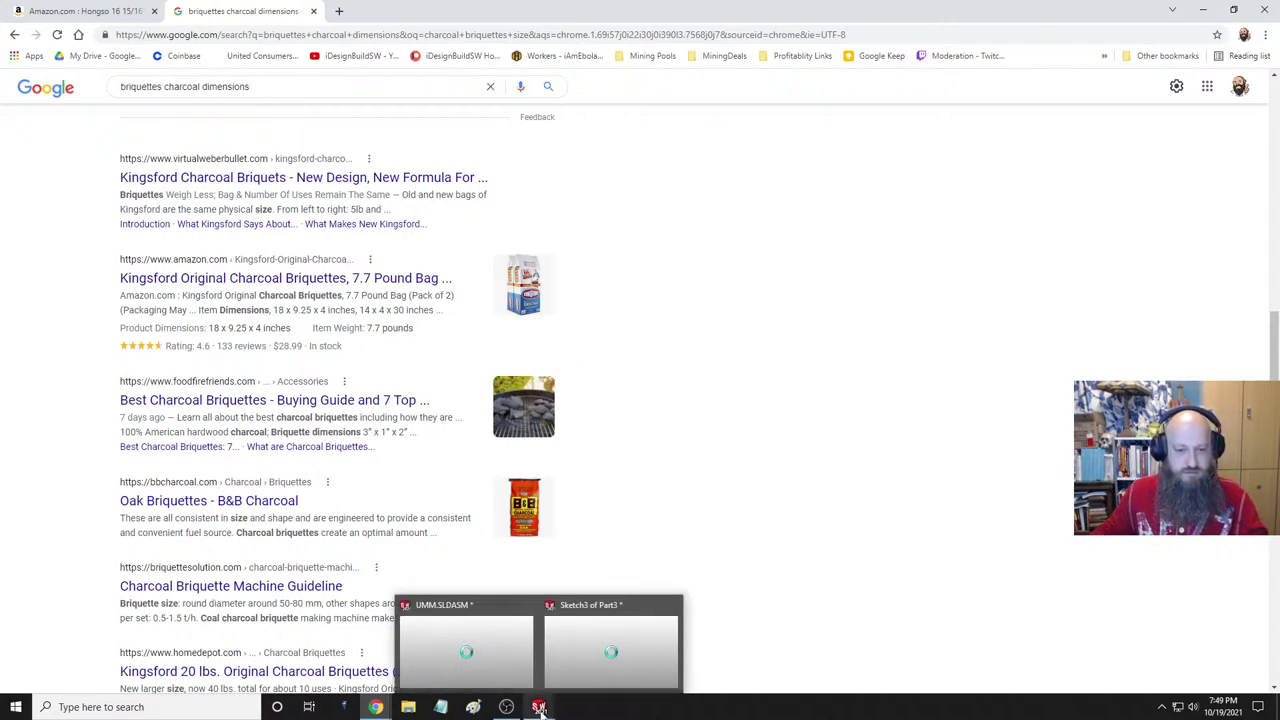
click(610, 645)
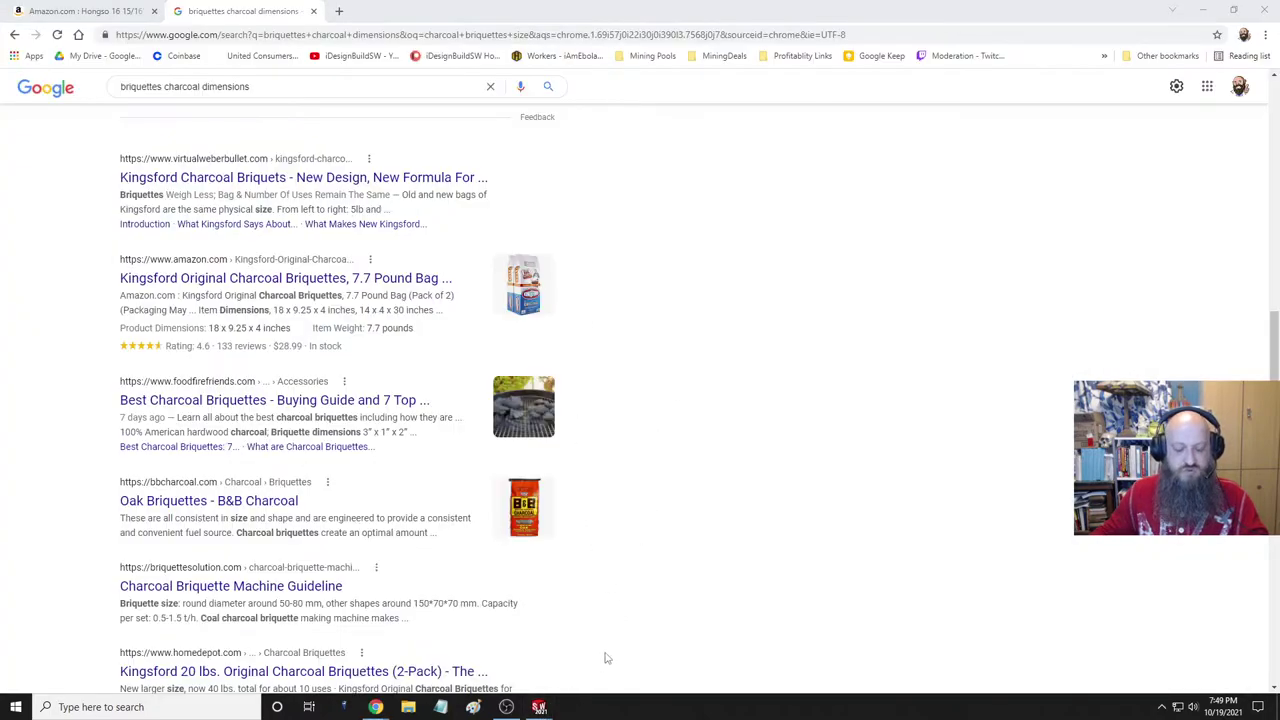
- Convert the rectangle's top, left, bottom and right edges into construction lines
mouse_move(540, 707)
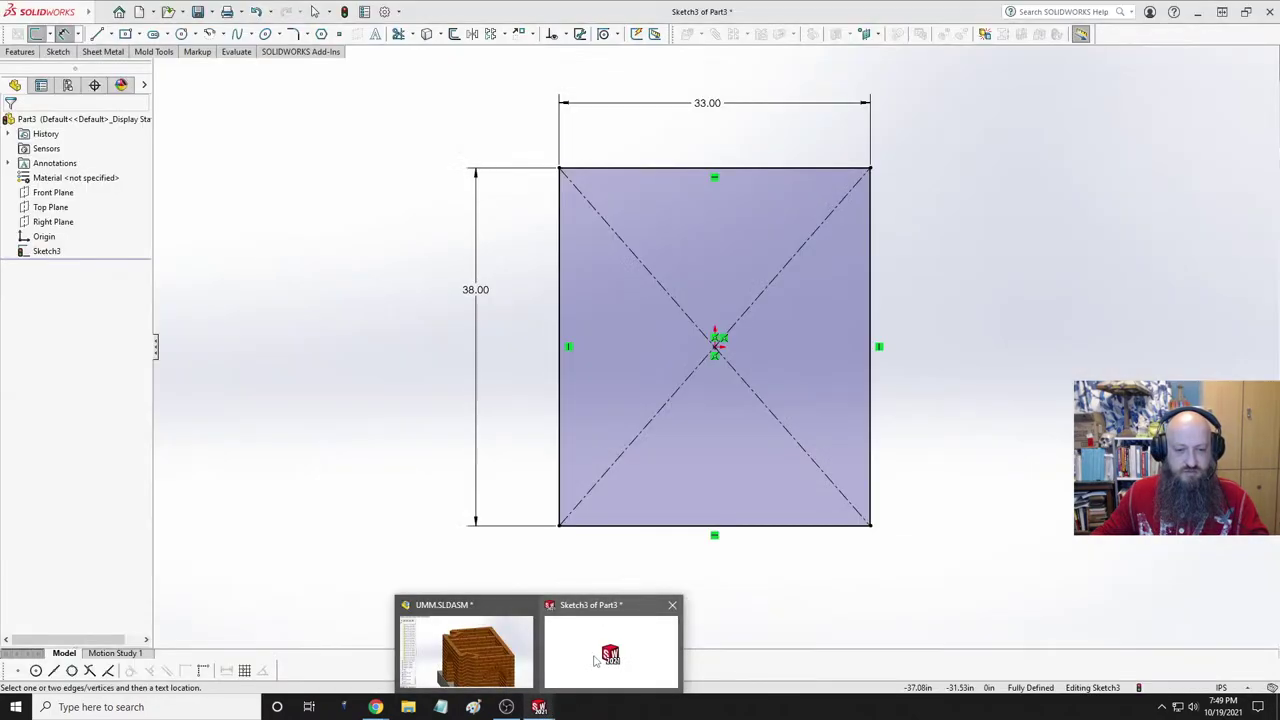
click(596, 656)
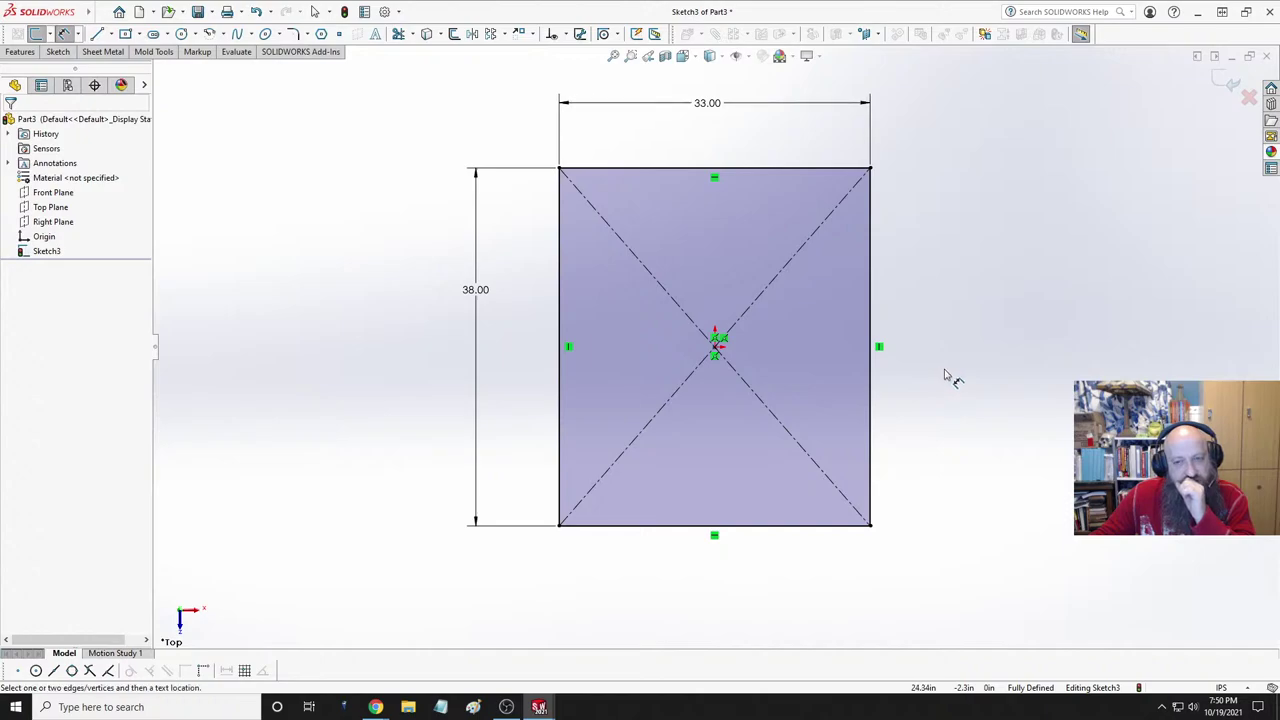
key(Escape)
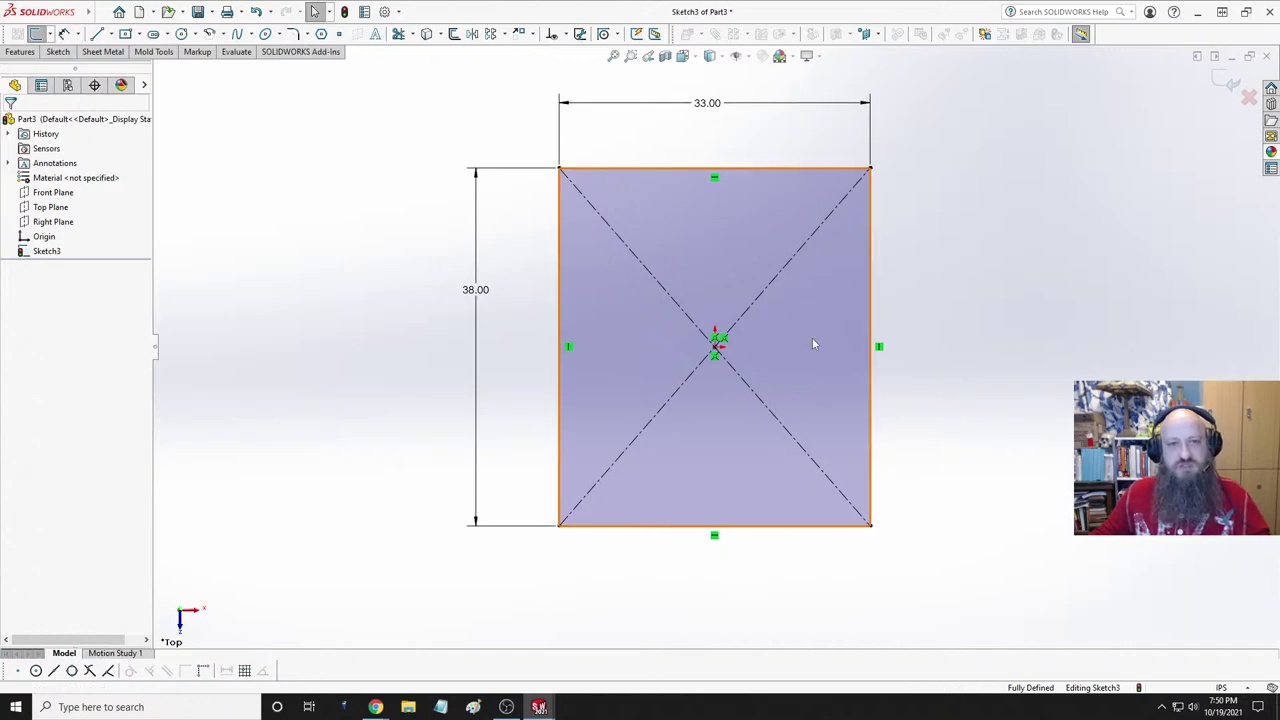
click(670, 169)
ctrl+click(560, 266)
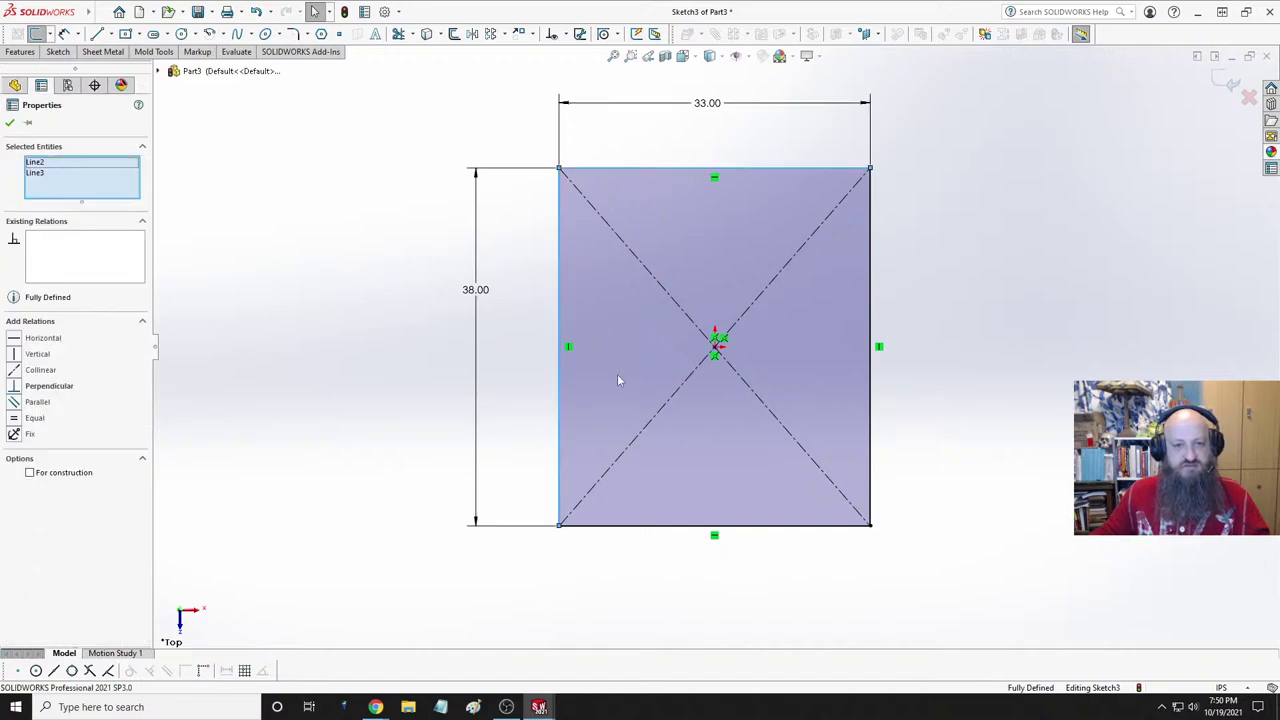
ctrl+click(662, 525)
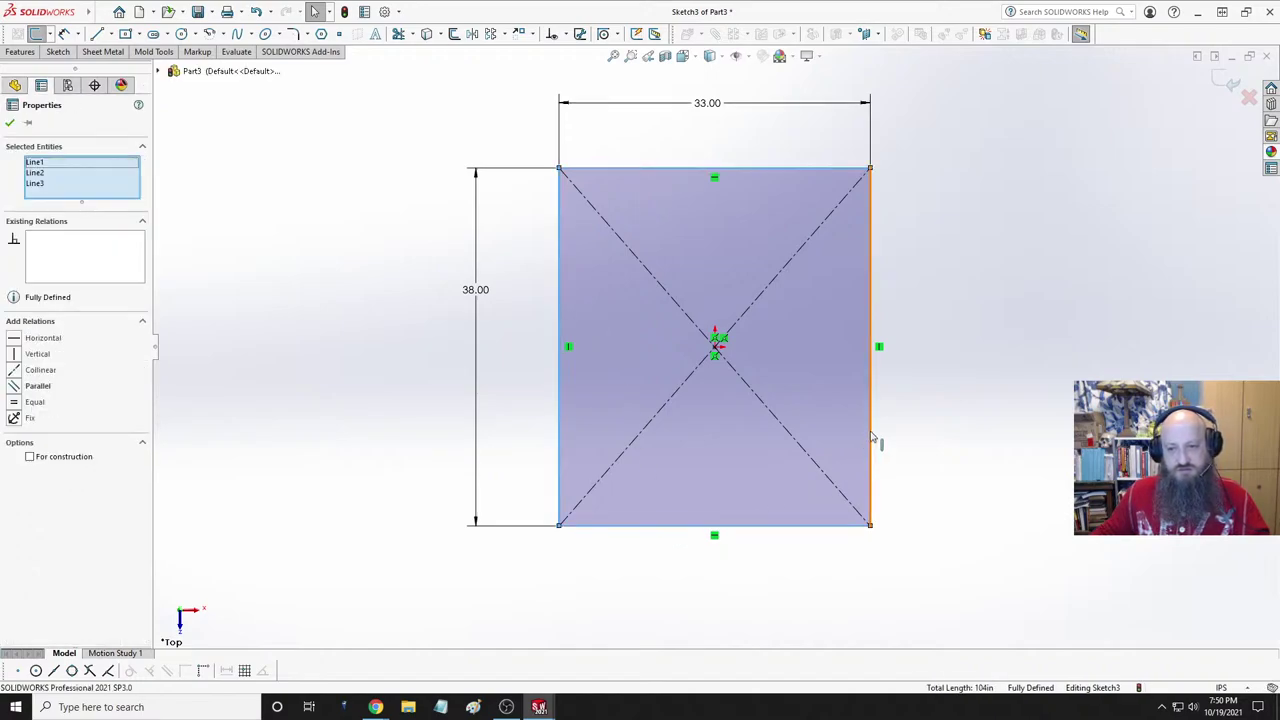
ctrl+click(870, 440)
click(909, 391)
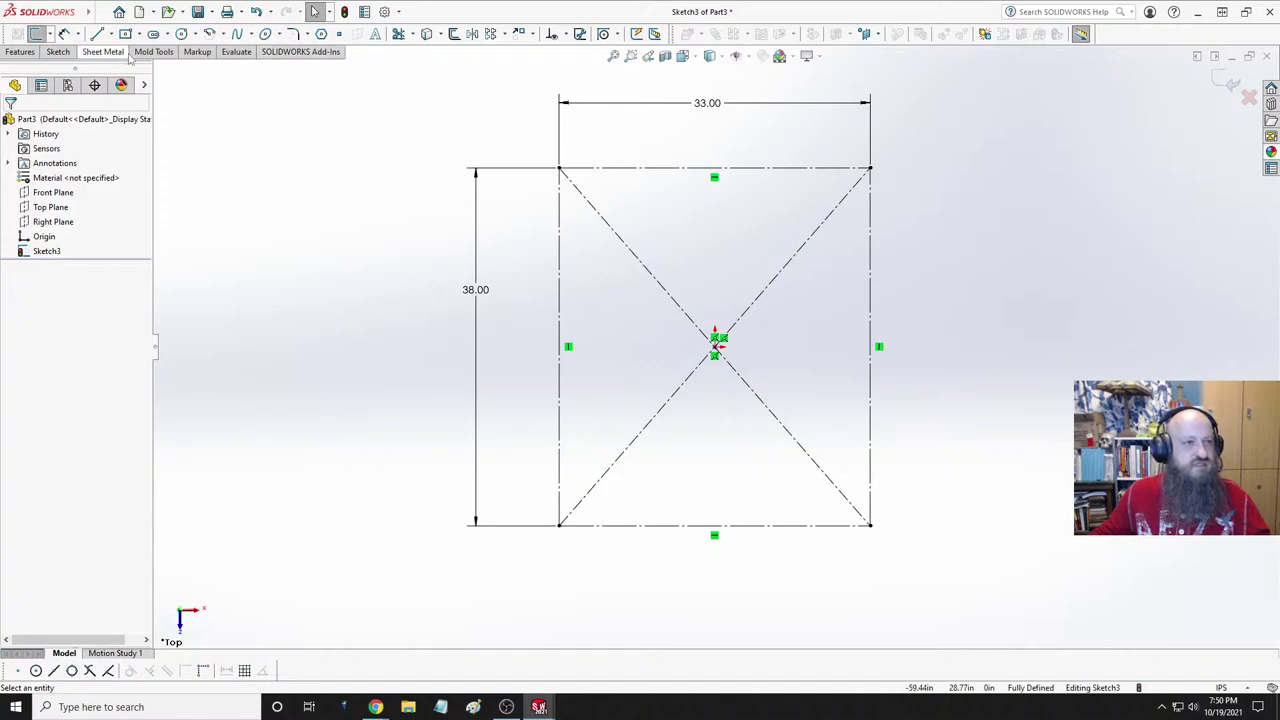
- Start Offset Entities, cancel it, and switch to the UMM.SLDASM assembly
click(454, 33)
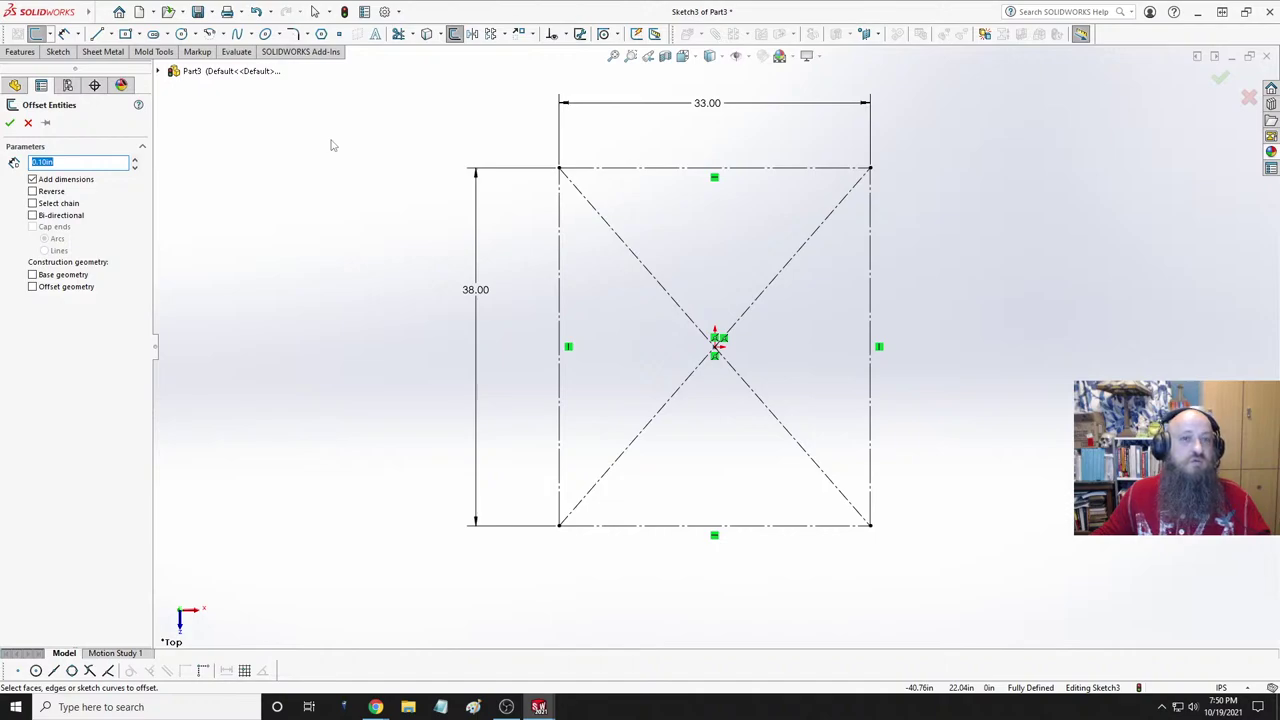
key(Escape)
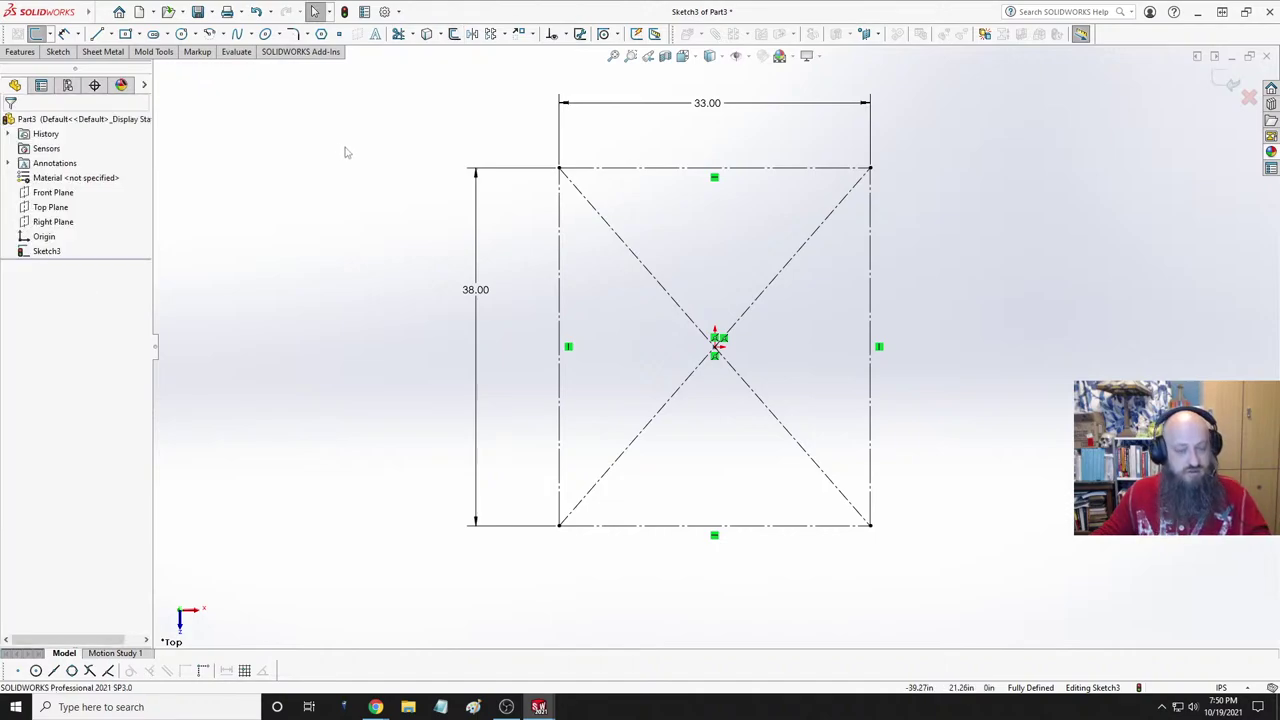
key(ctrl+Tab)
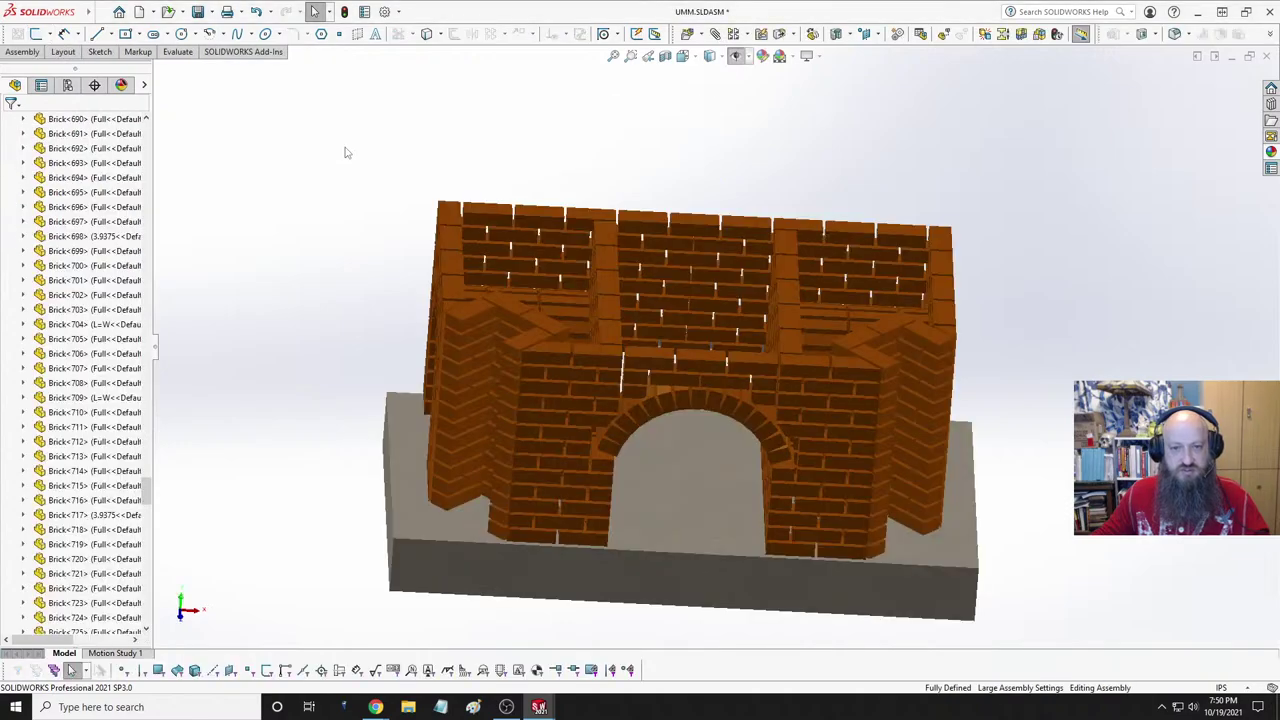
- Measure the 51 in inside span between two brick faces of the assembly
click(705, 366)
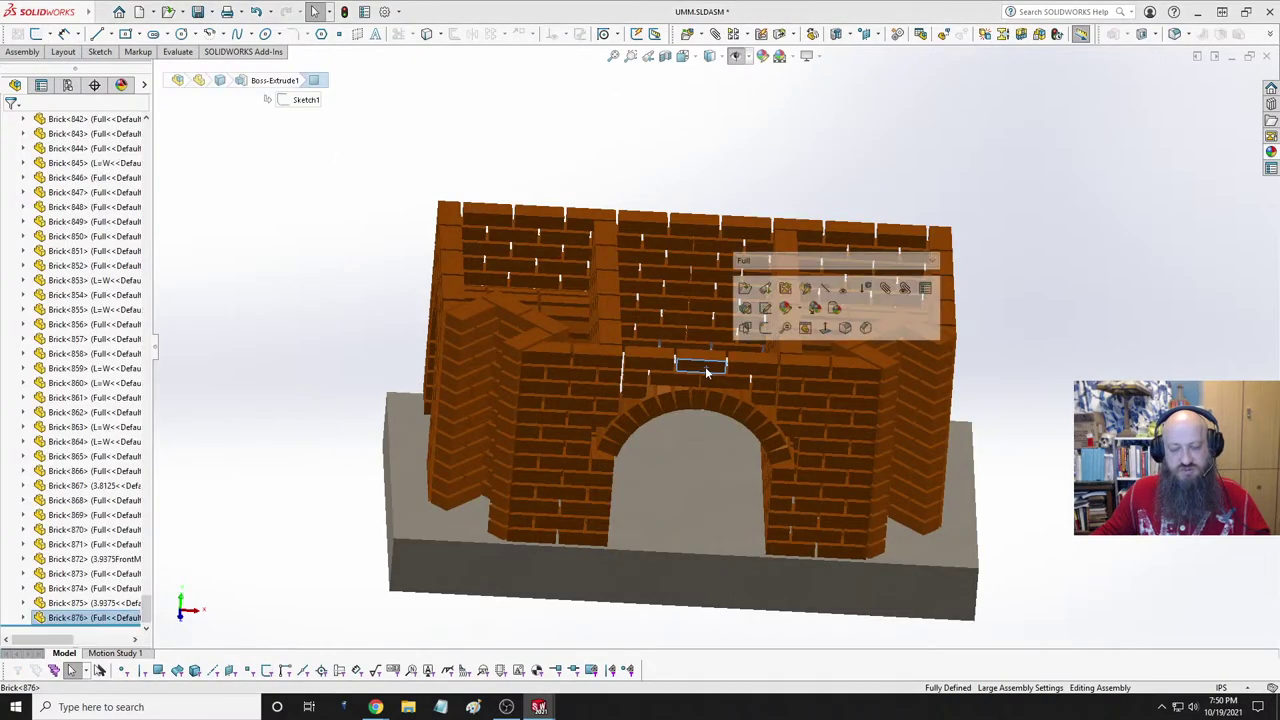
mouse_move(666, 272)
middle_down()
mouse_move(805, 237)
mouse_move(684, 326)
middle_up()
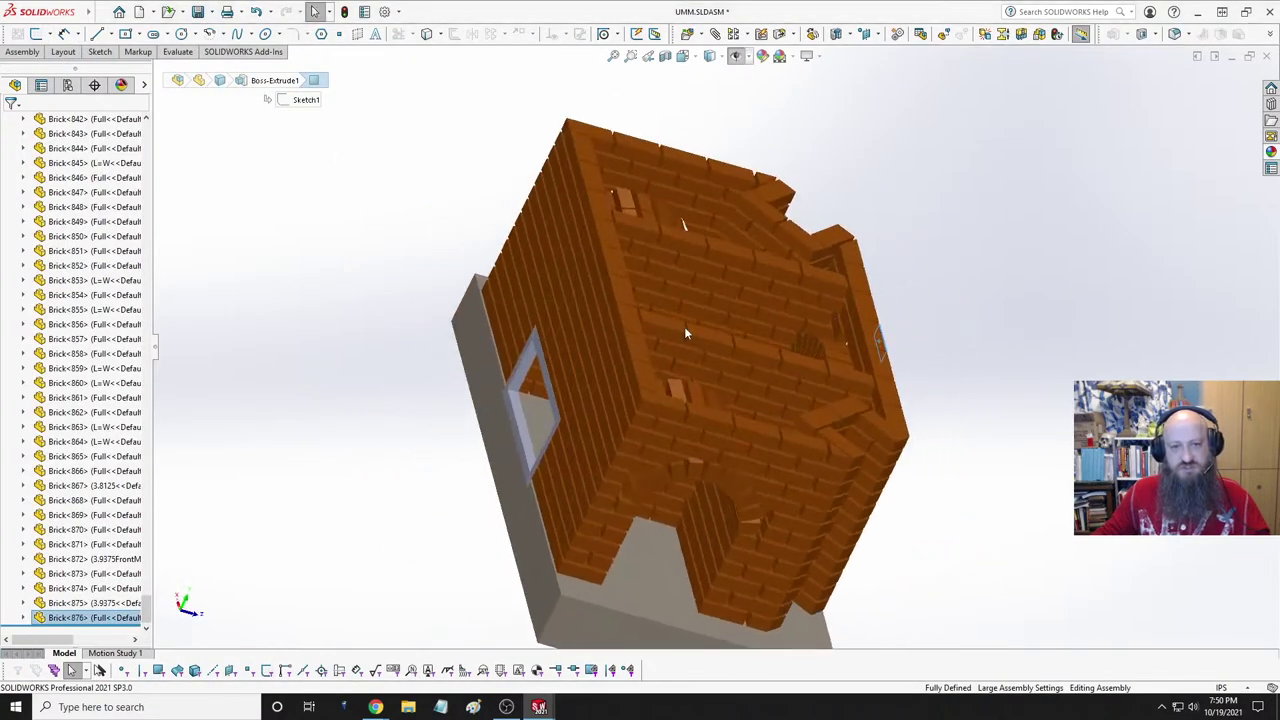
click(600, 262)
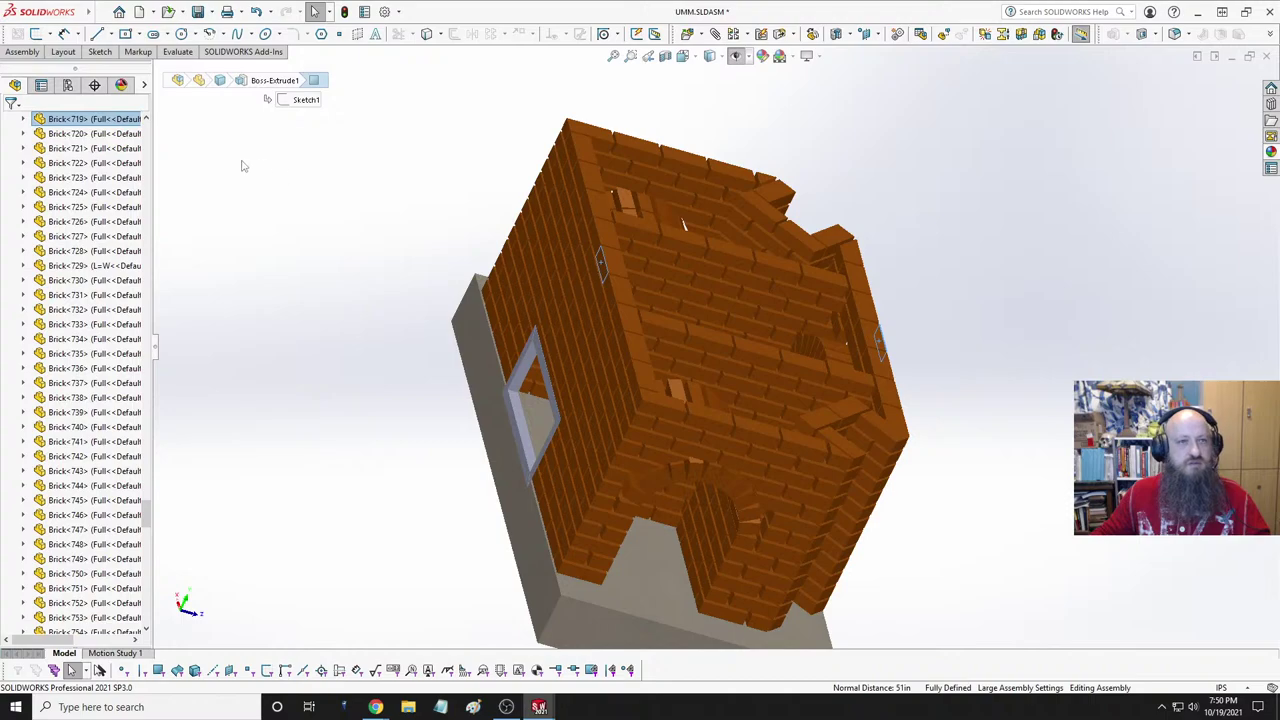
click(178, 52)
click(118, 33)
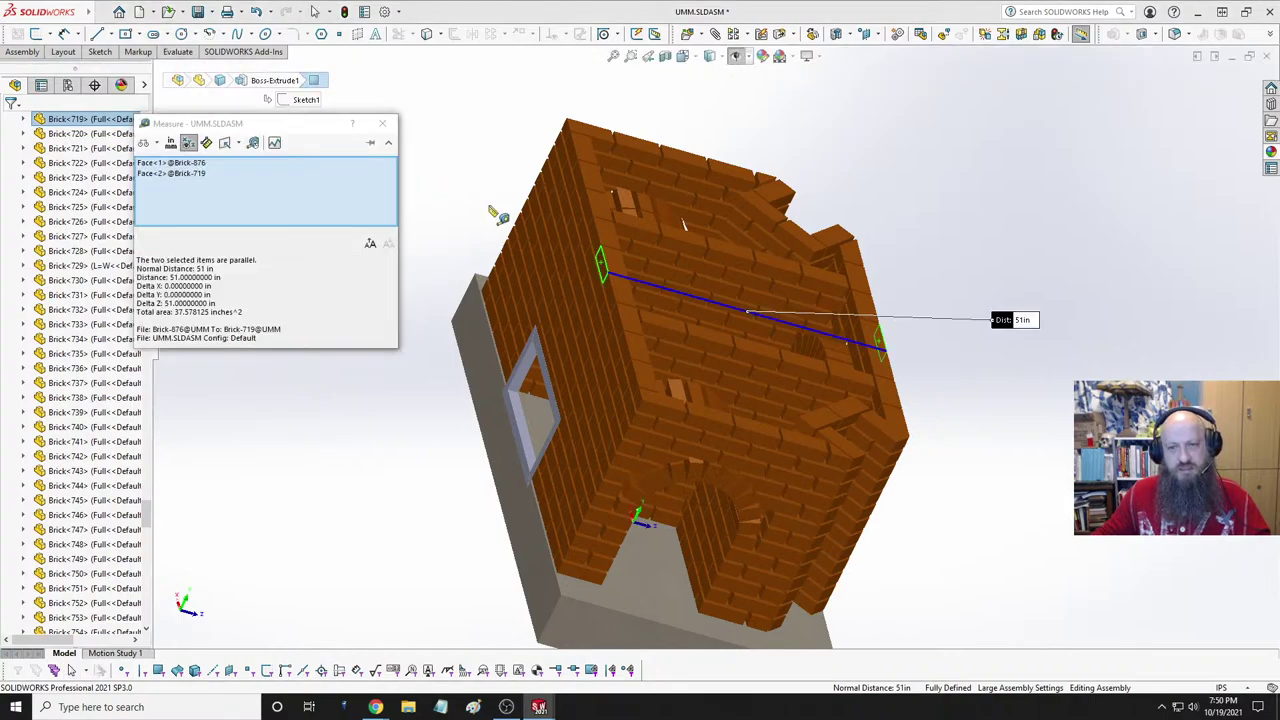
middle_drag(495, 210, 497, 174)
- Measure the 33.75 in span from Brick-416 to Brick-724, then return to Part3
click(1020, 369)
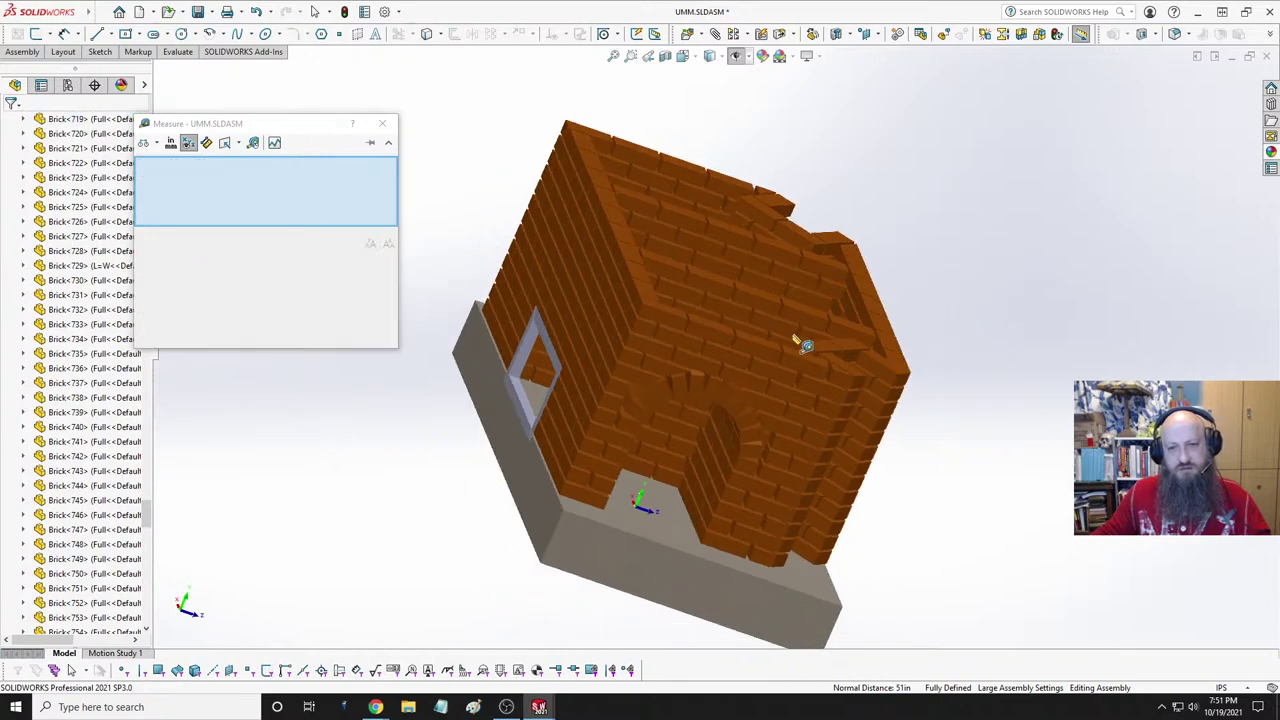
middle_drag(803, 345, 748, 266)
click(690, 316)
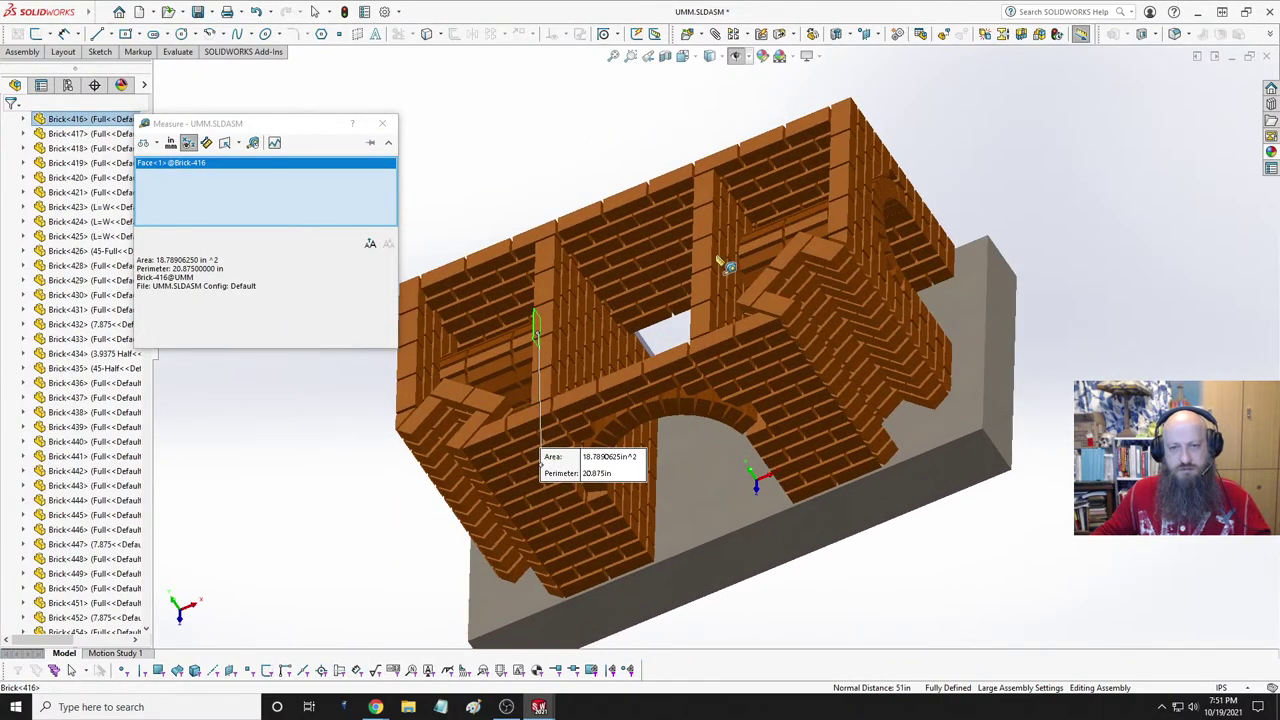
click(720, 267)
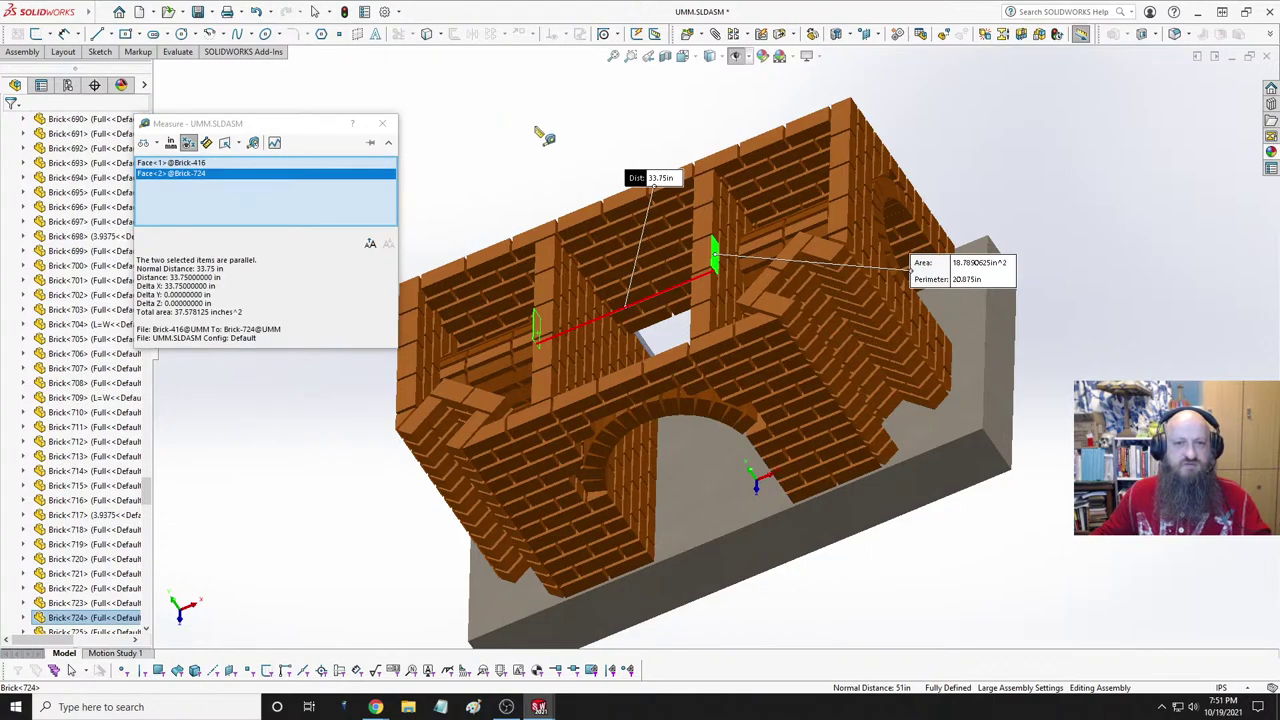
key(Escape)
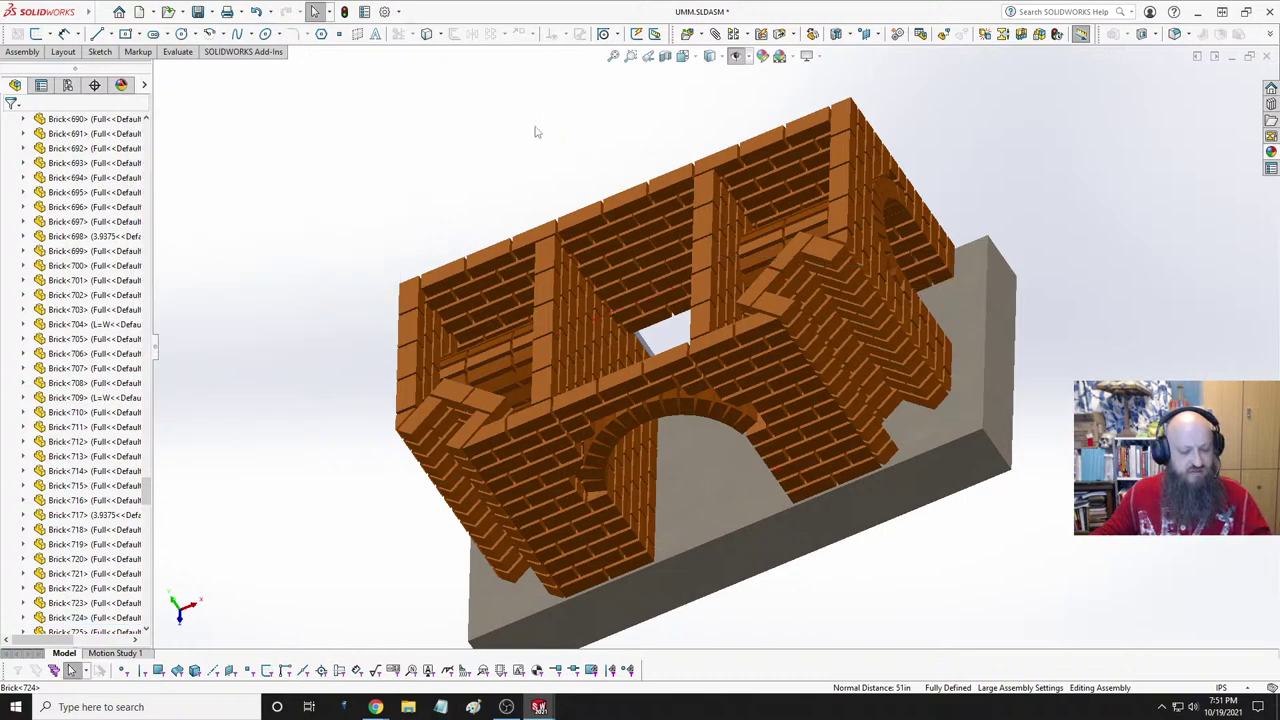
key(ctrl+Tab)
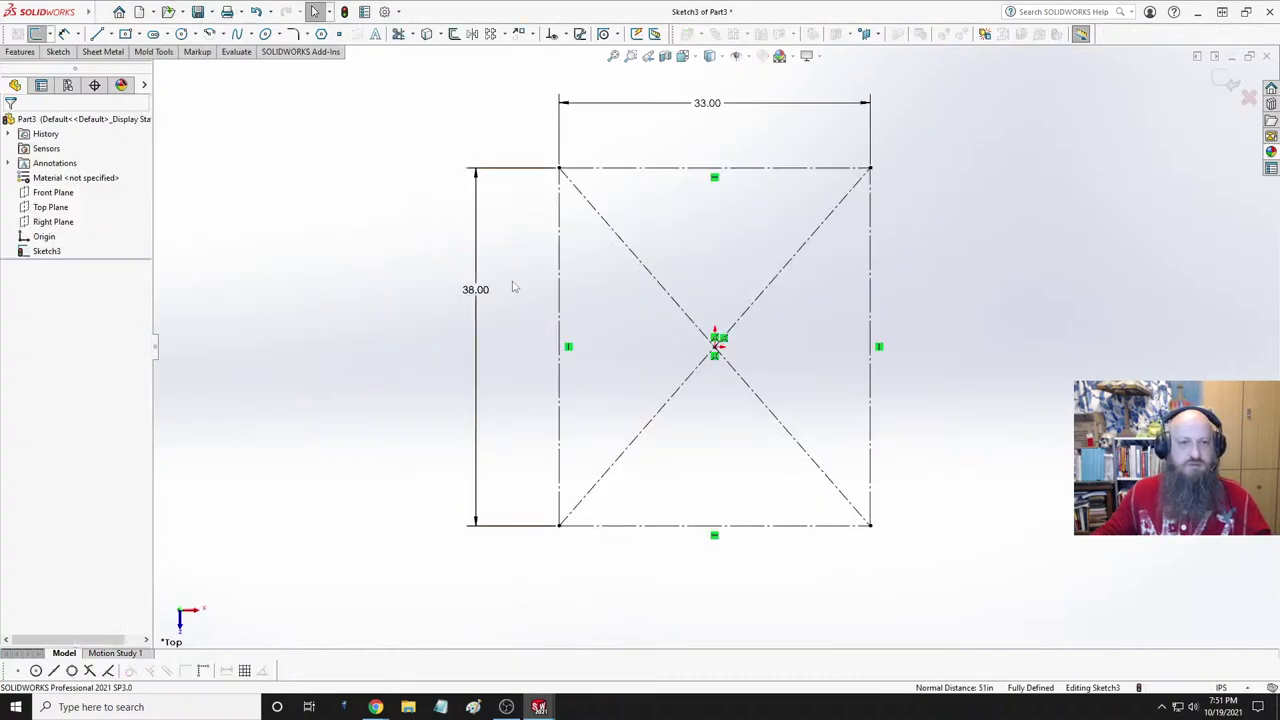
- Change the rectangle's 38.00 height dimension to 50, then switch back to UMM.SLDASM
double_click(484, 294)
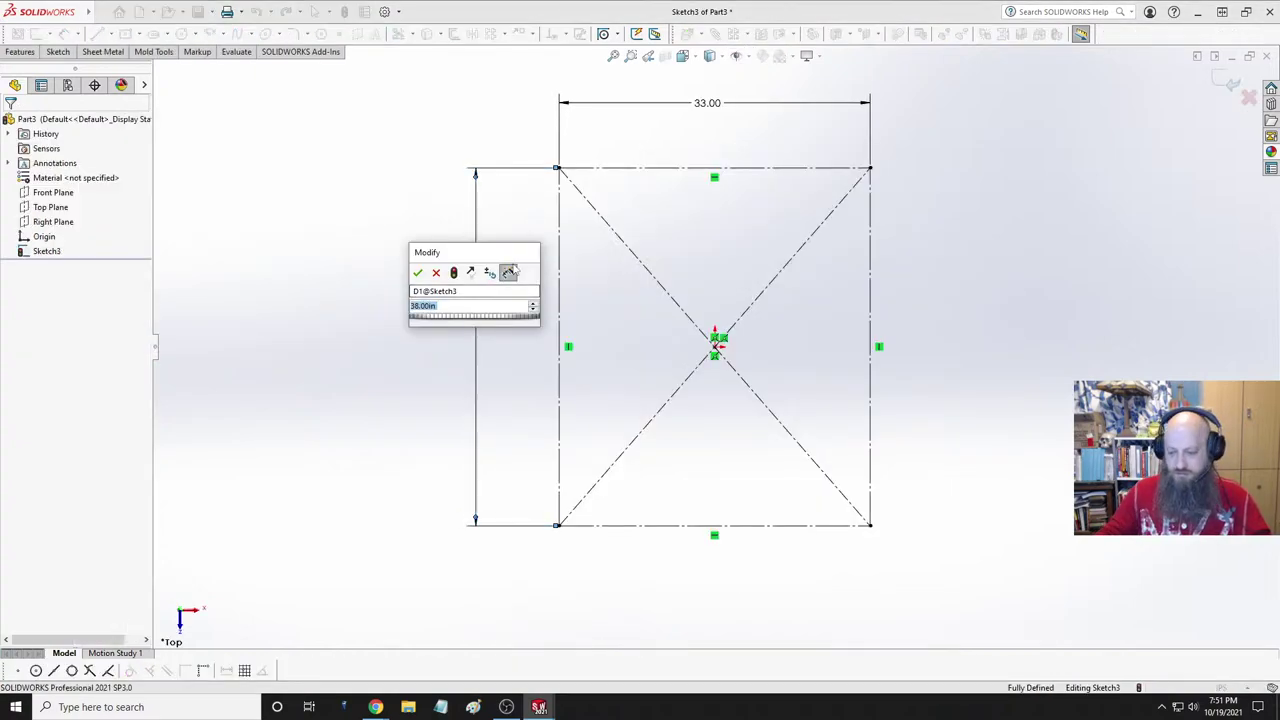
text(50)
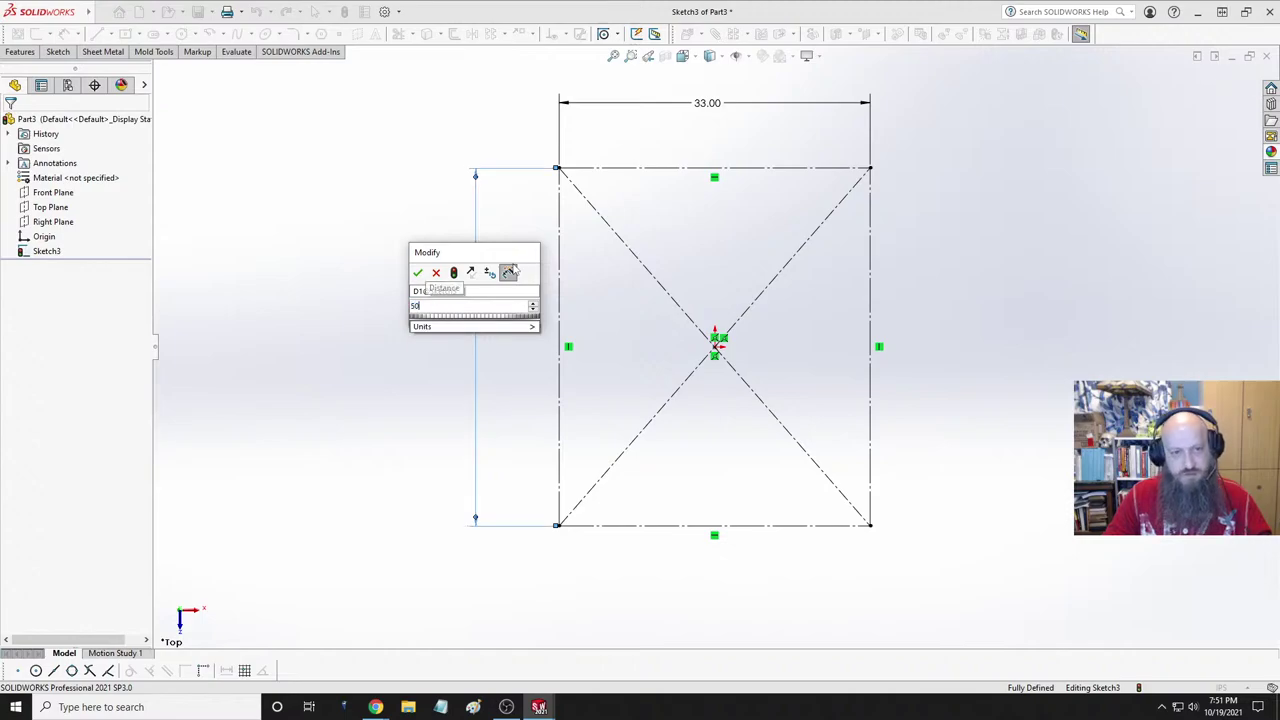
key(Return)
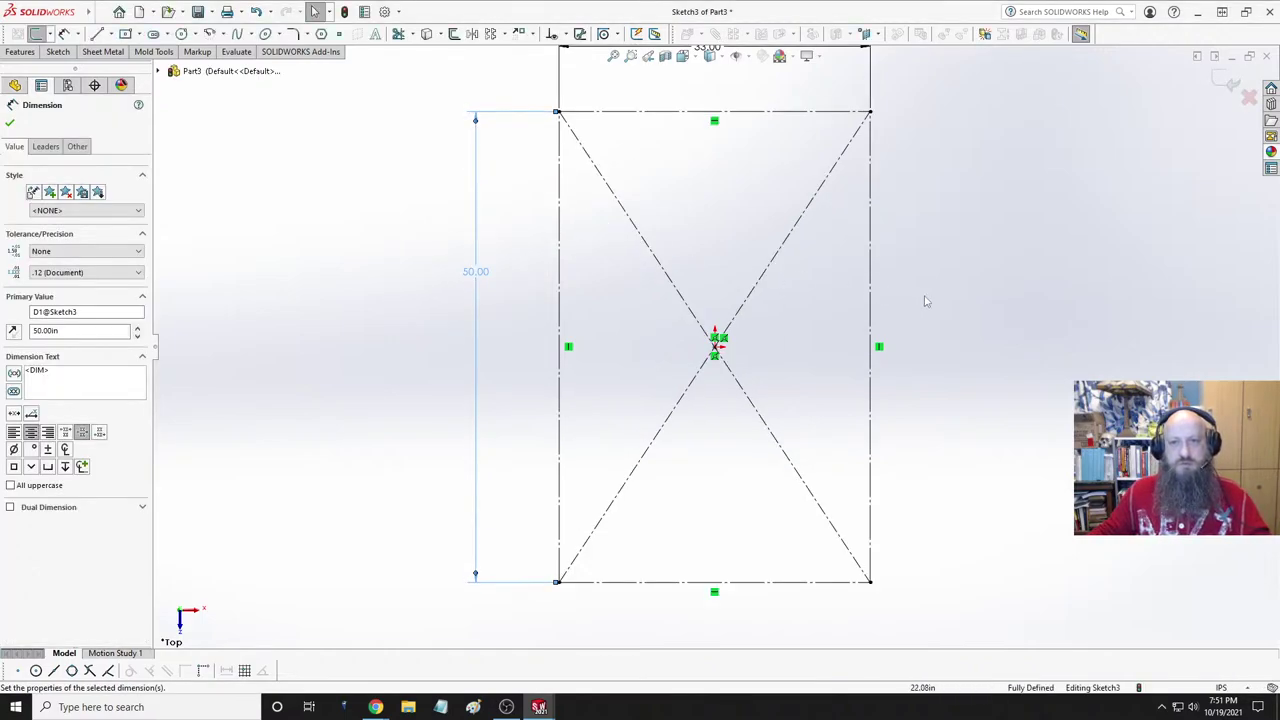
key(f)
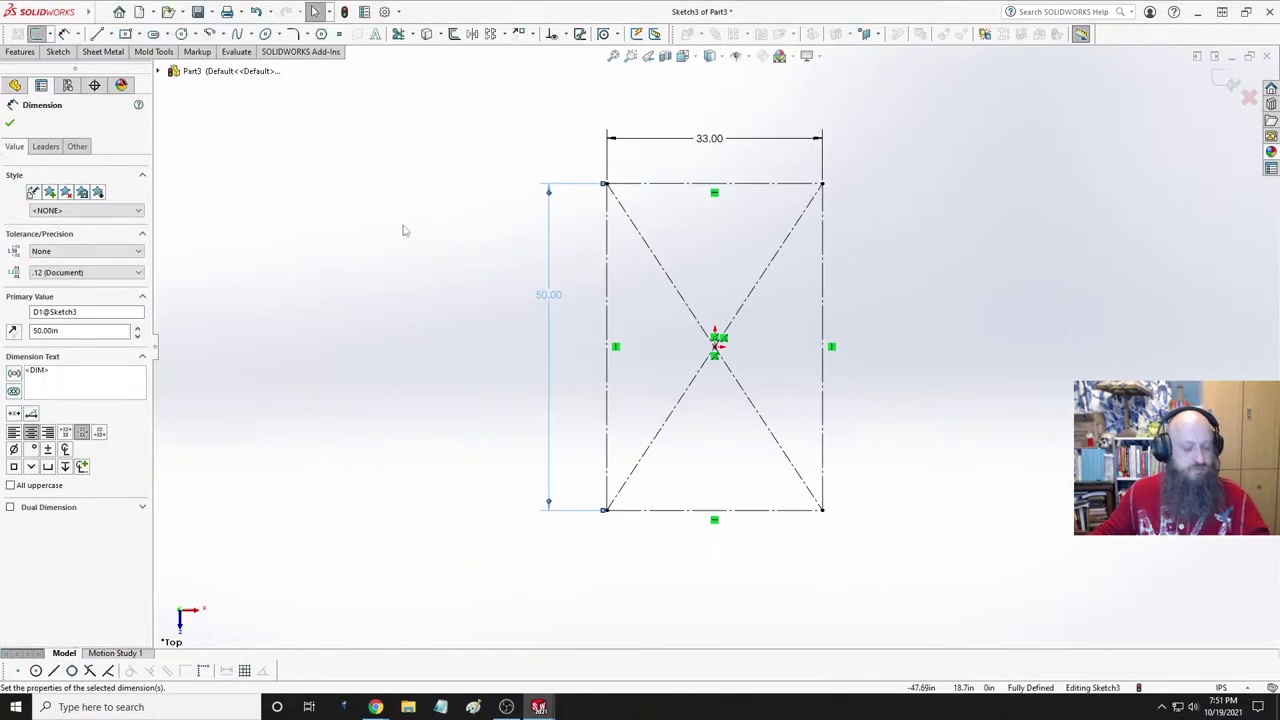
click(402, 230)
key(ctrl+Tab)
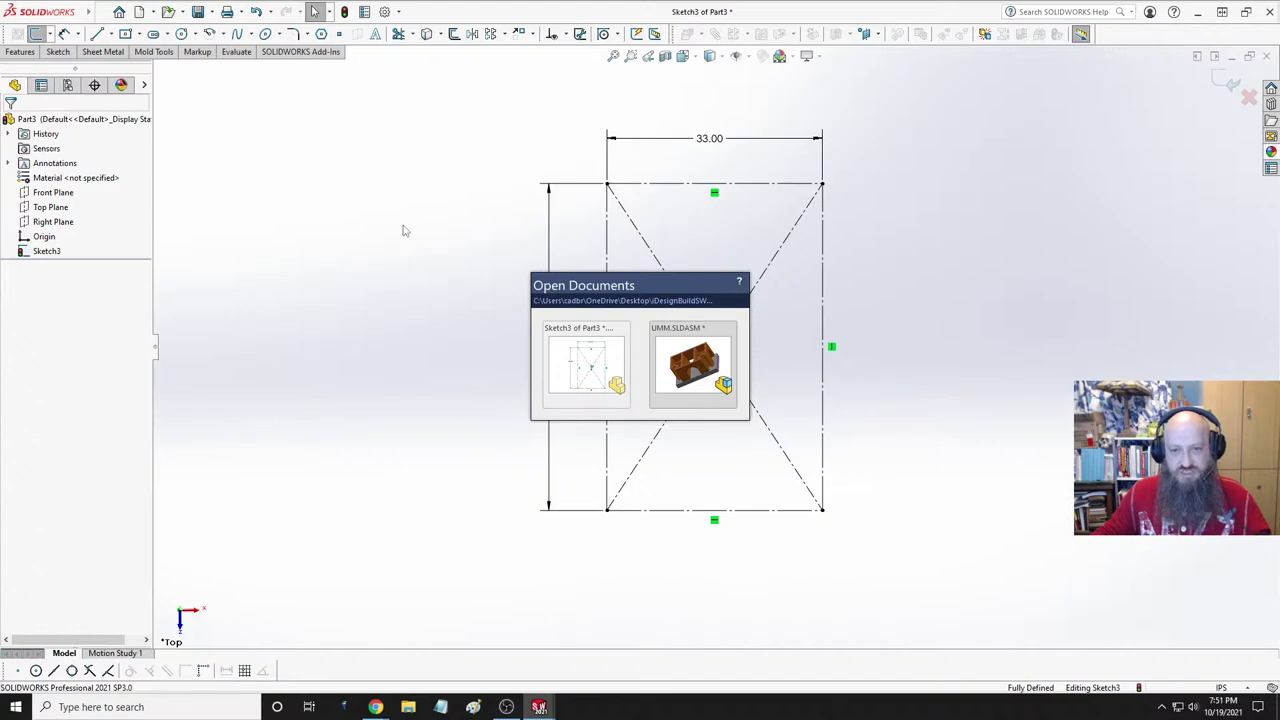
key(ctrl+Tab)
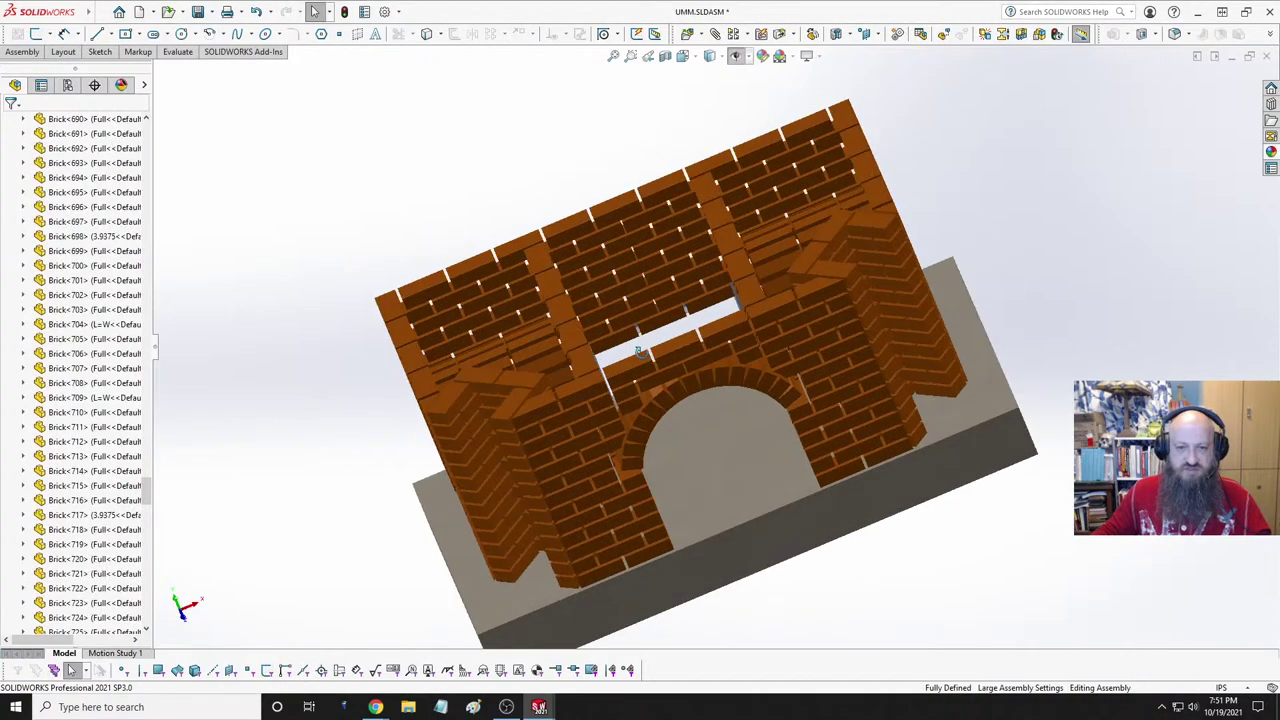
- Measure the 42.875 in gap between Brick-406 and Brick-438 faces, then return to Part3
middle_drag(640, 352, 656, 500)
scroll(670, 470, down, 3)
scroll(677, 400, up, 4)
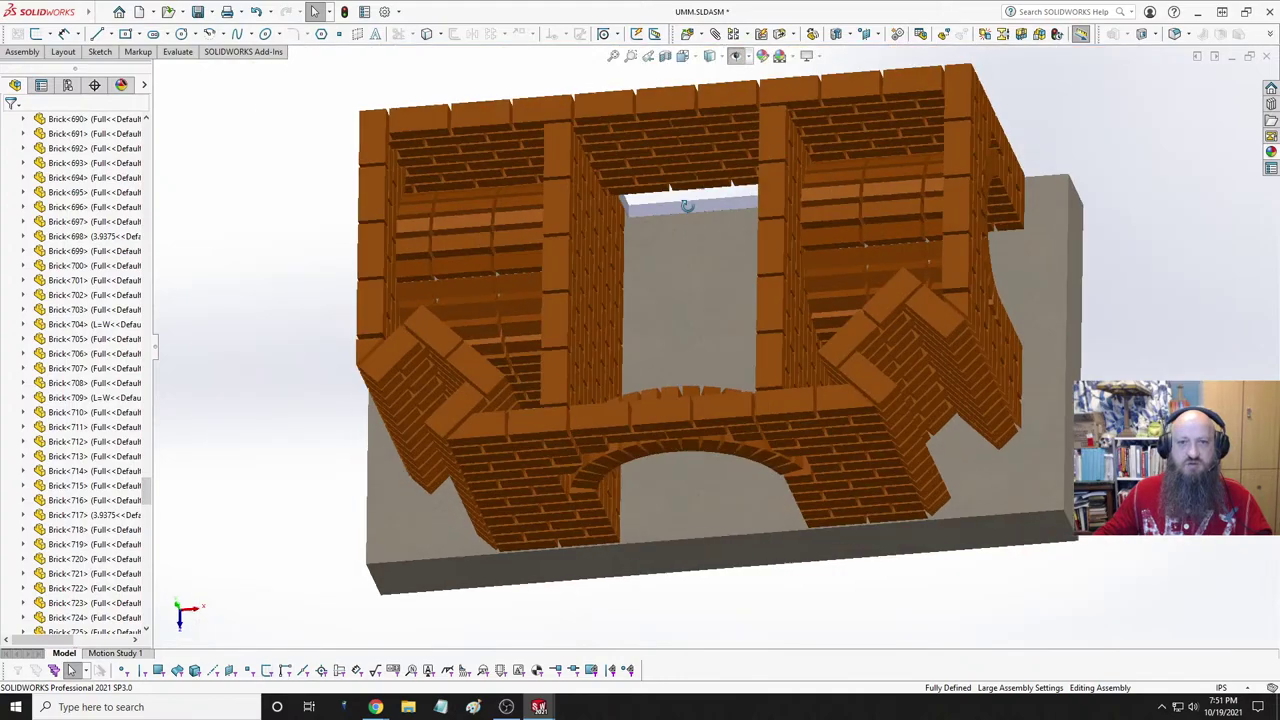
middle_drag(686, 206, 680, 111)
scroll(680, 111, down, 3)
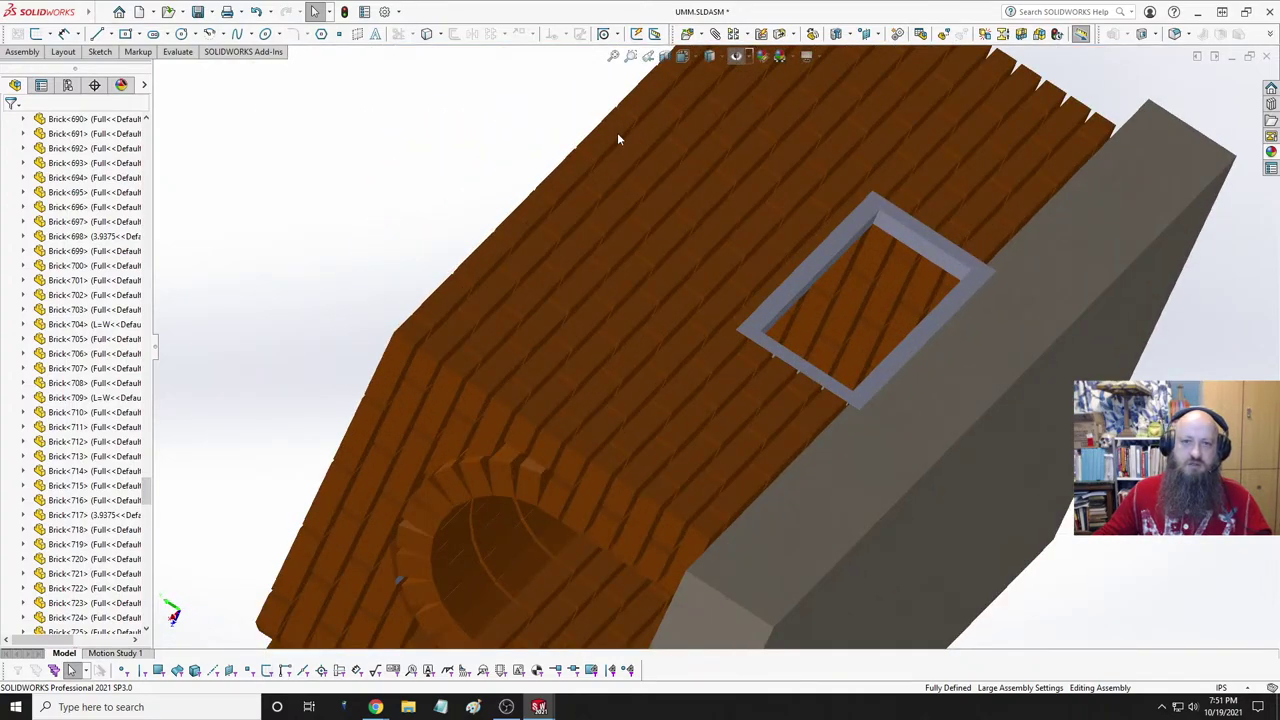
click(177, 52)
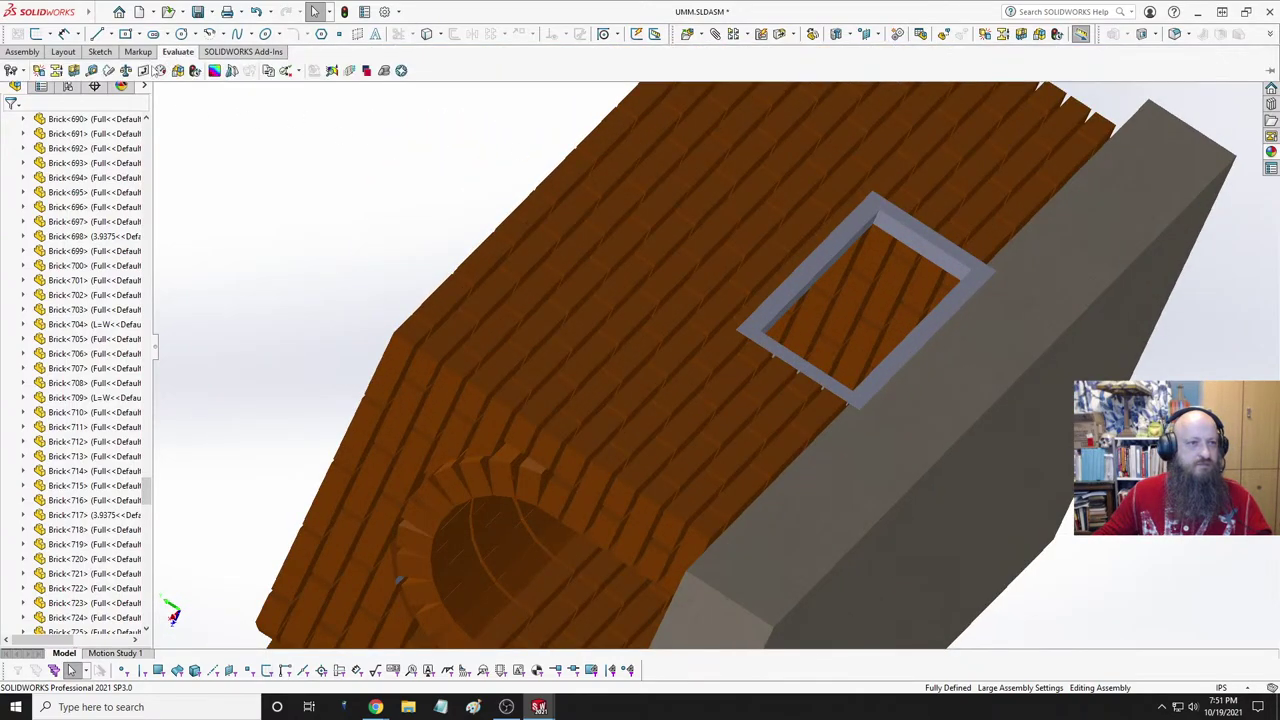
click(90, 34)
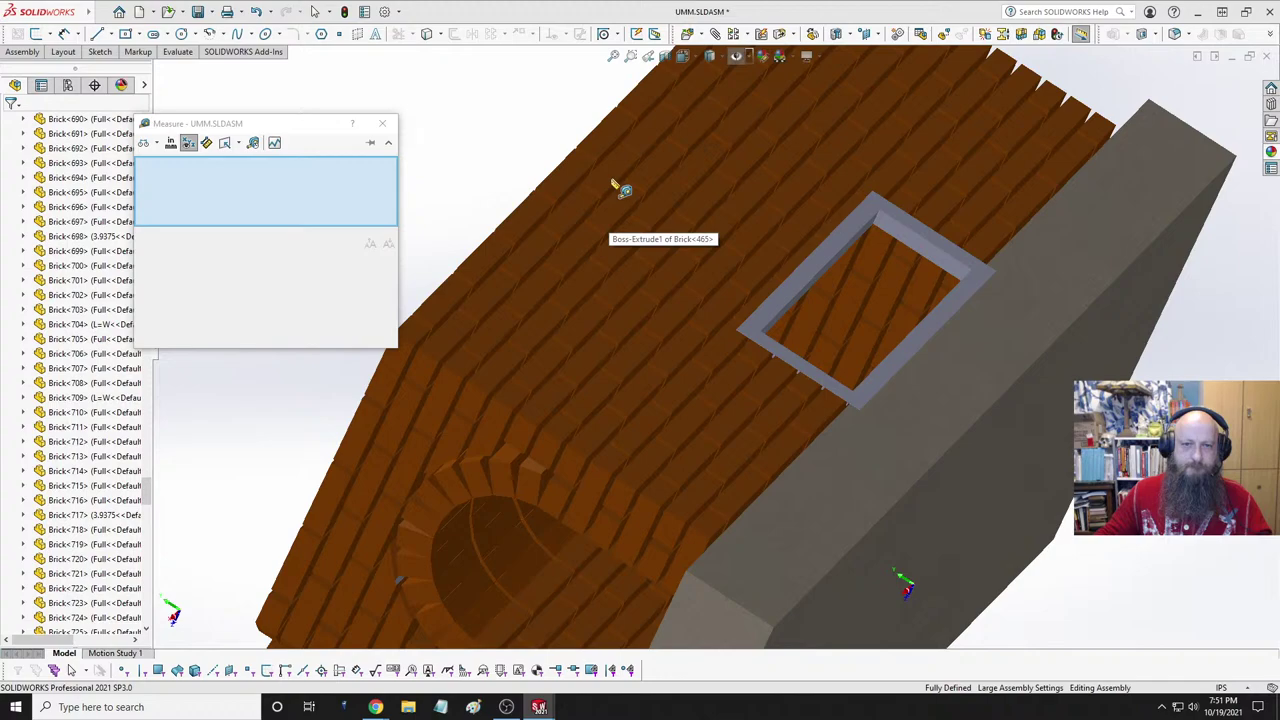
click(603, 148)
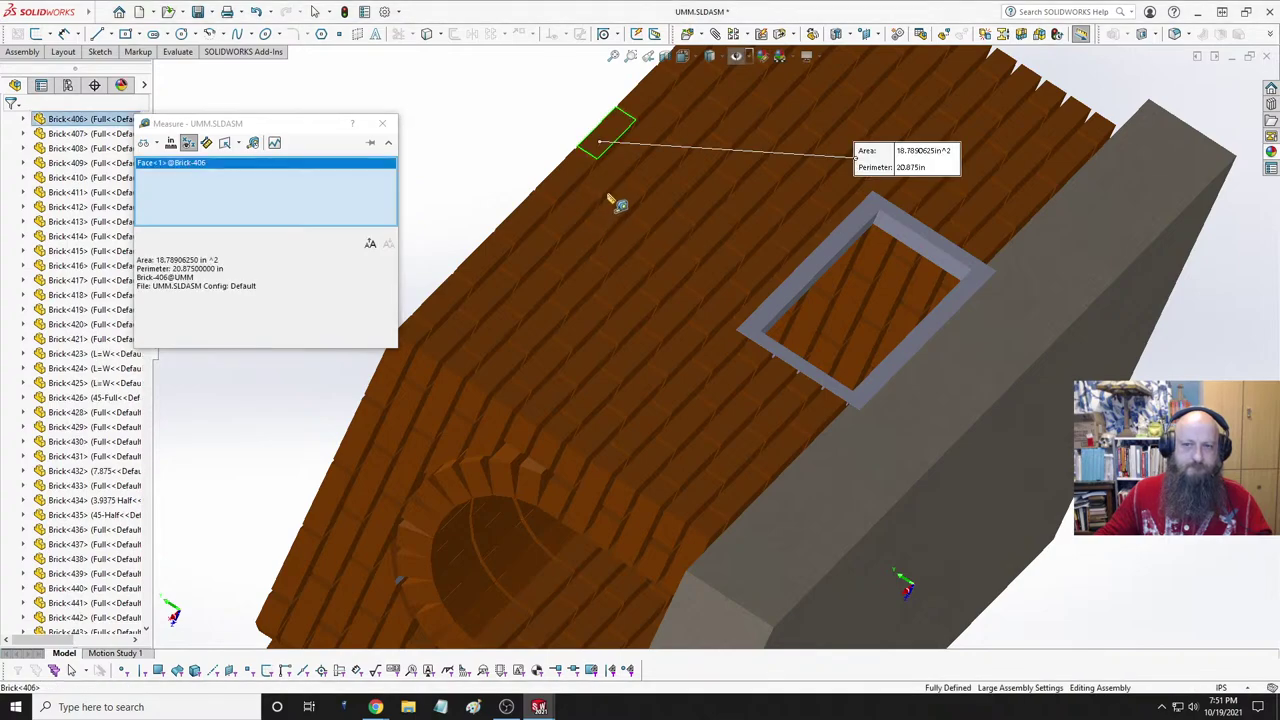
middle_drag(491, 187, 555, 362)
scroll(603, 215, down, 3)
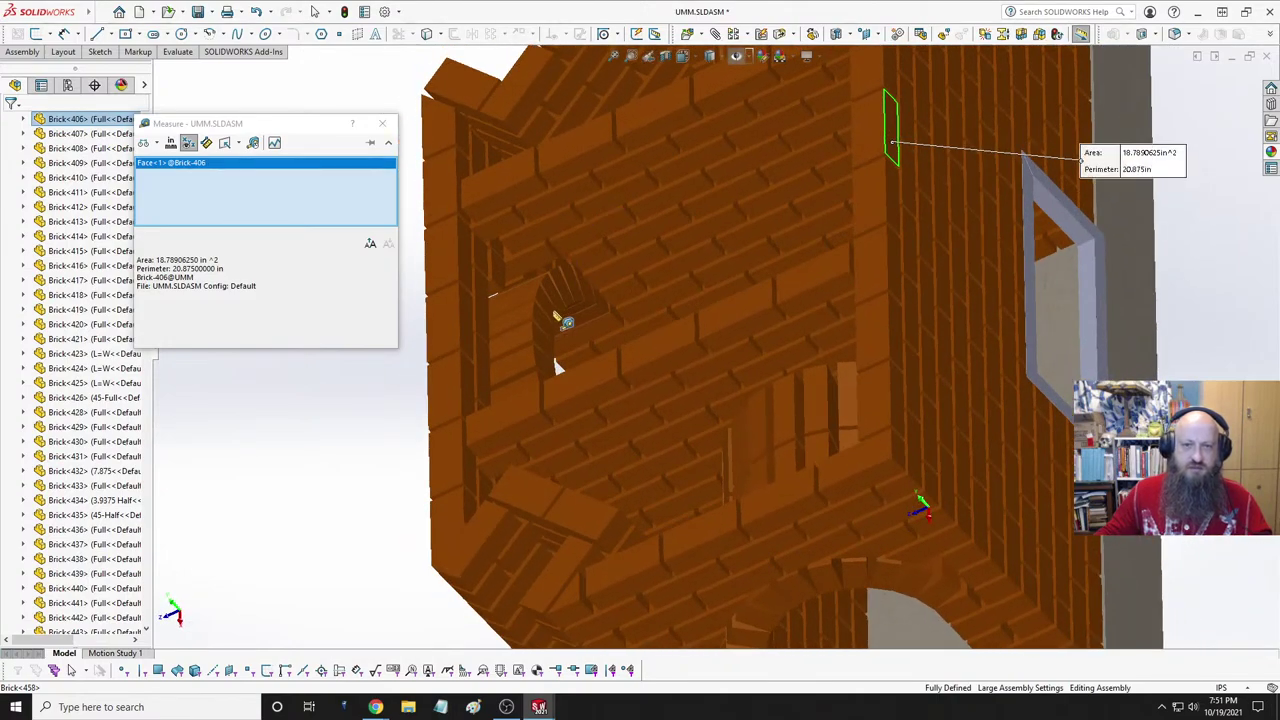
click(548, 324)
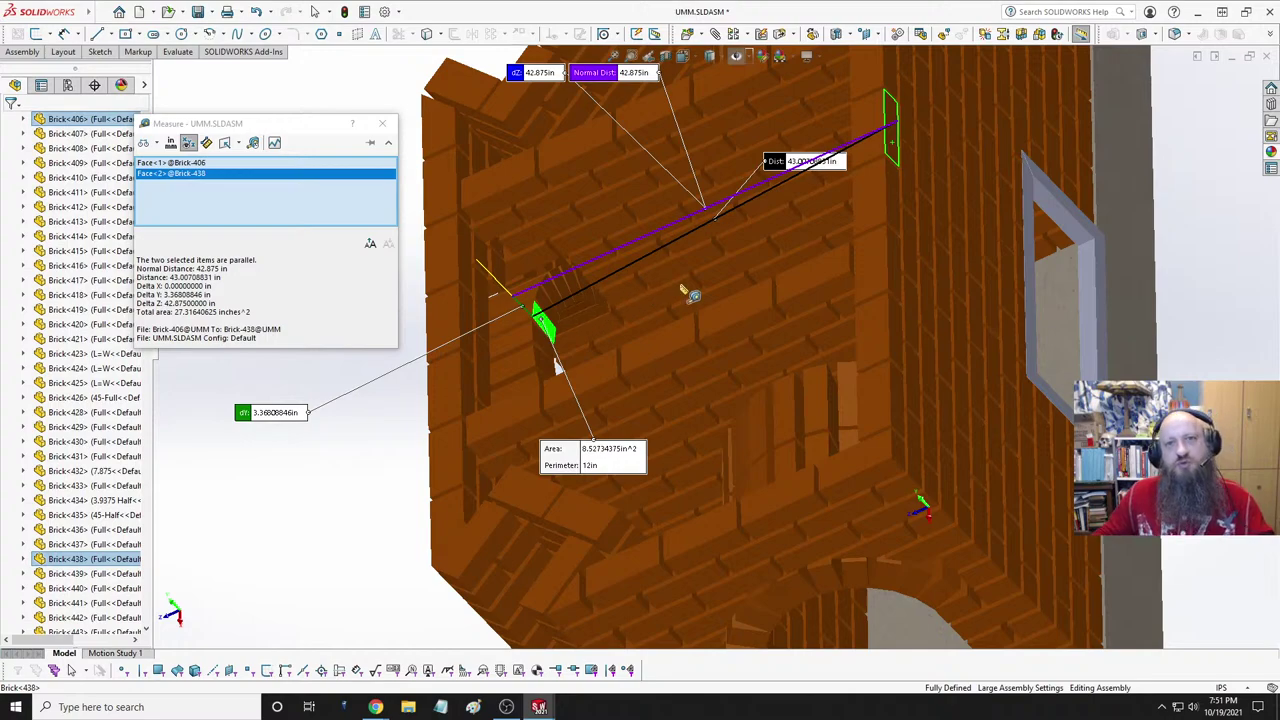
key(Escape)
key(ctrl+Tab)
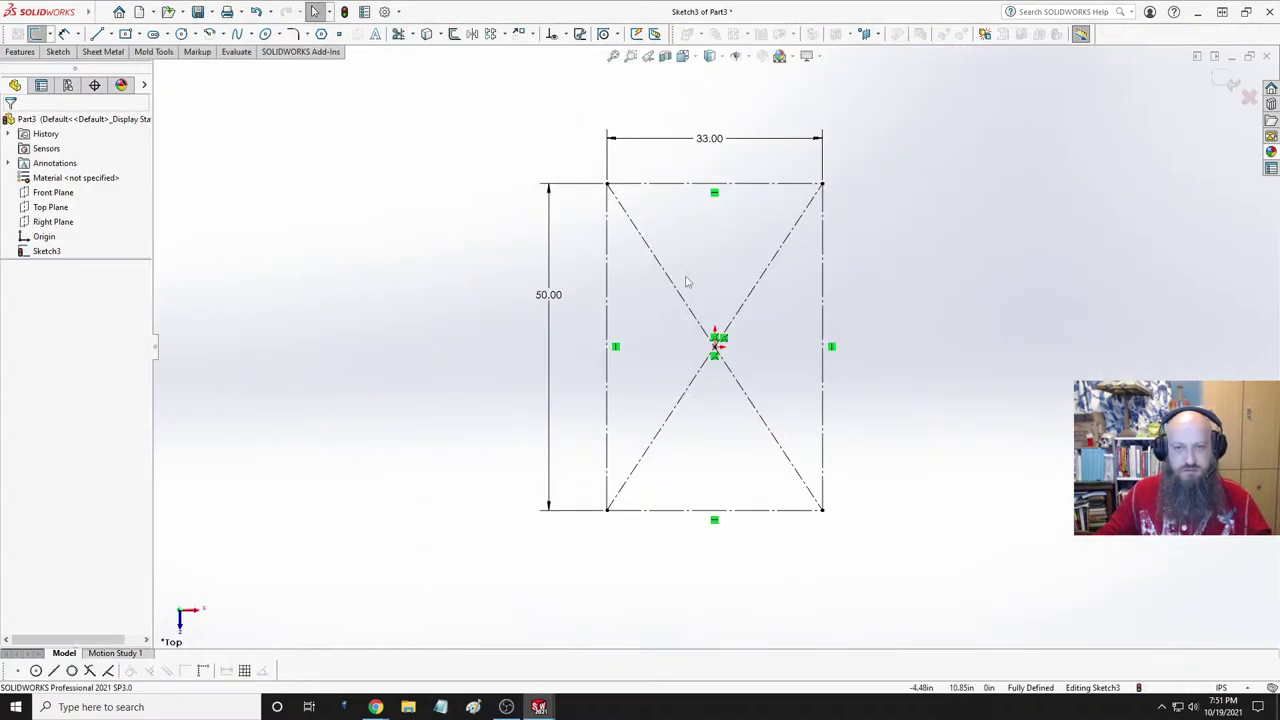
- Change the rectangle's 50.00 height dimension to 42, making it 33.00 by 42.00
double_click(550, 292)
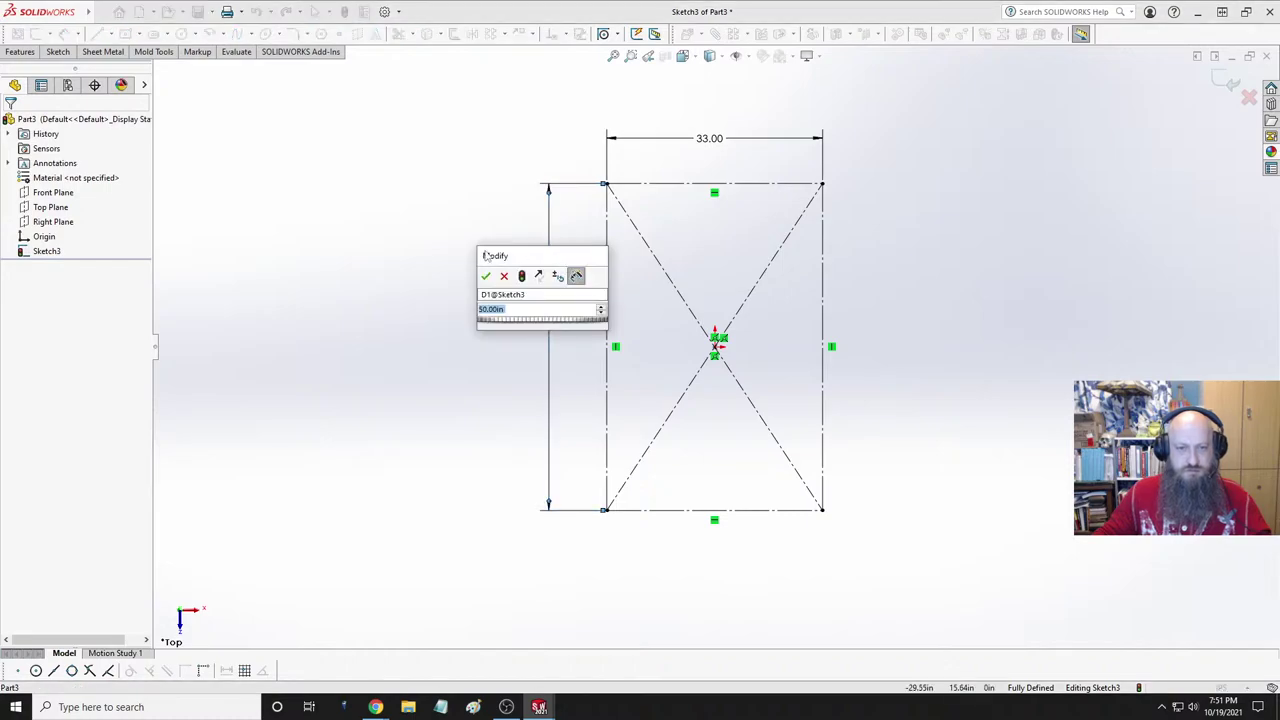
text(42)
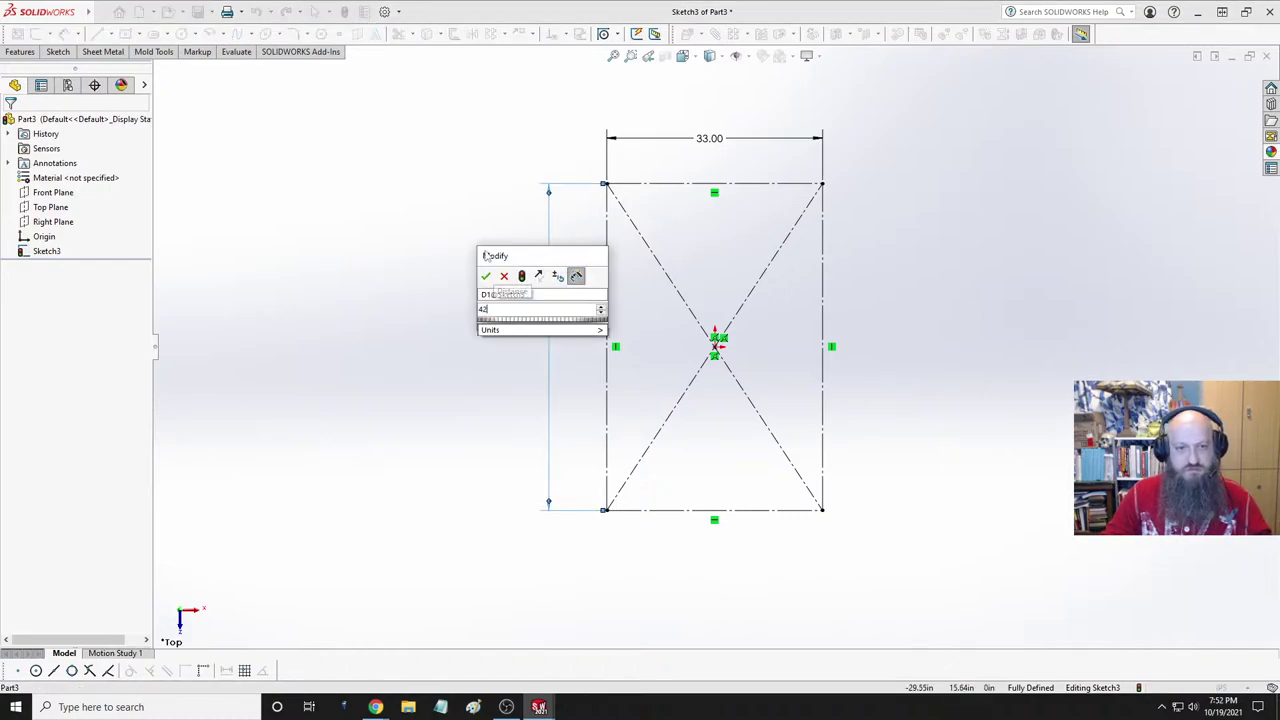
key(Return)
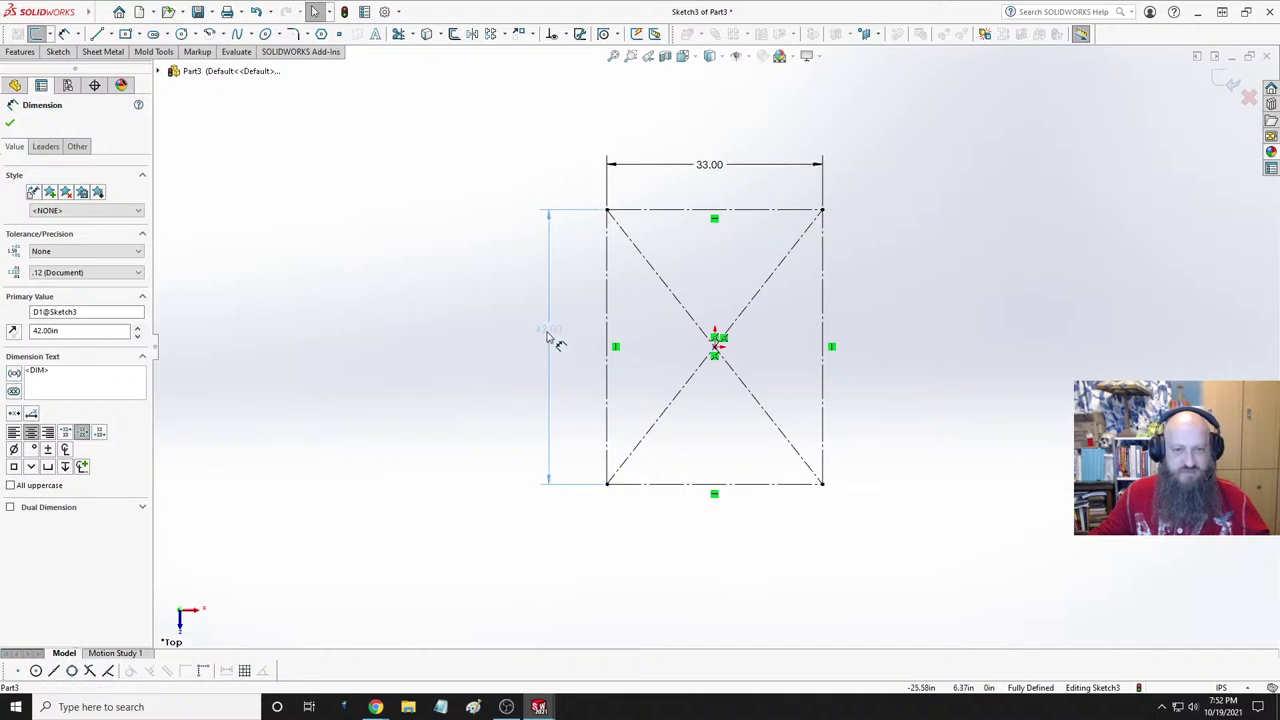
click(429, 351)
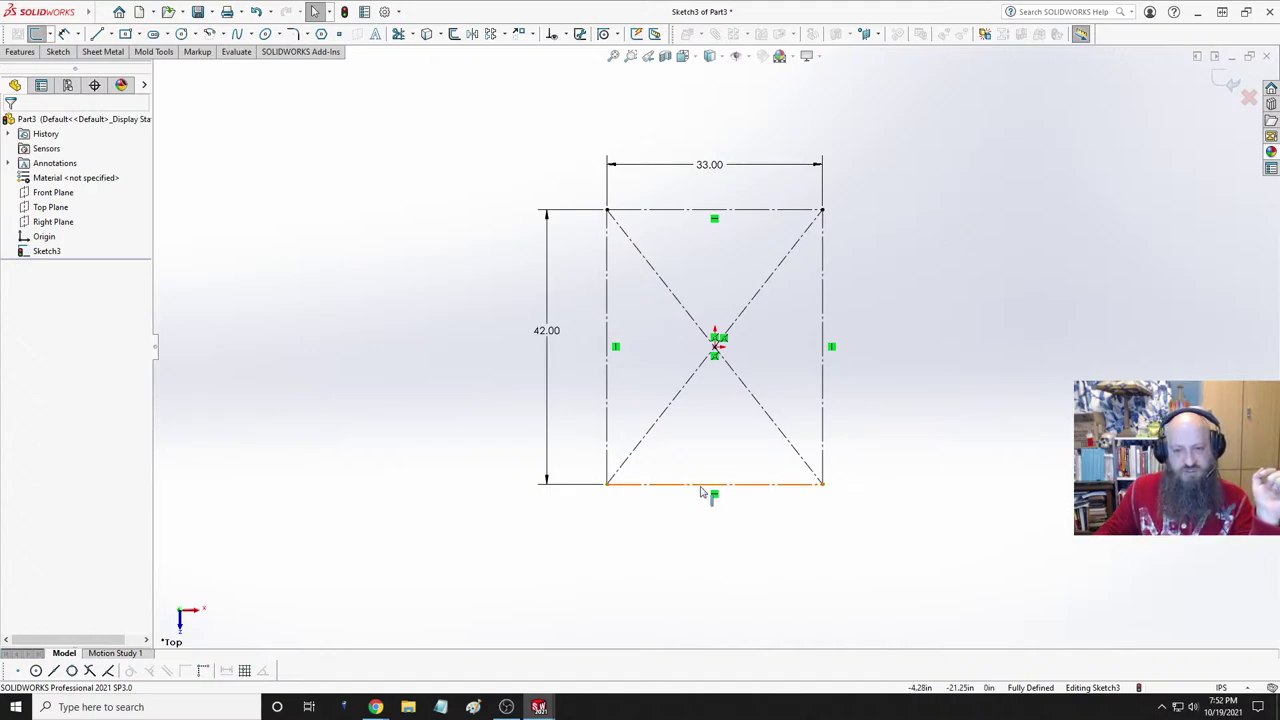
click(750, 485)
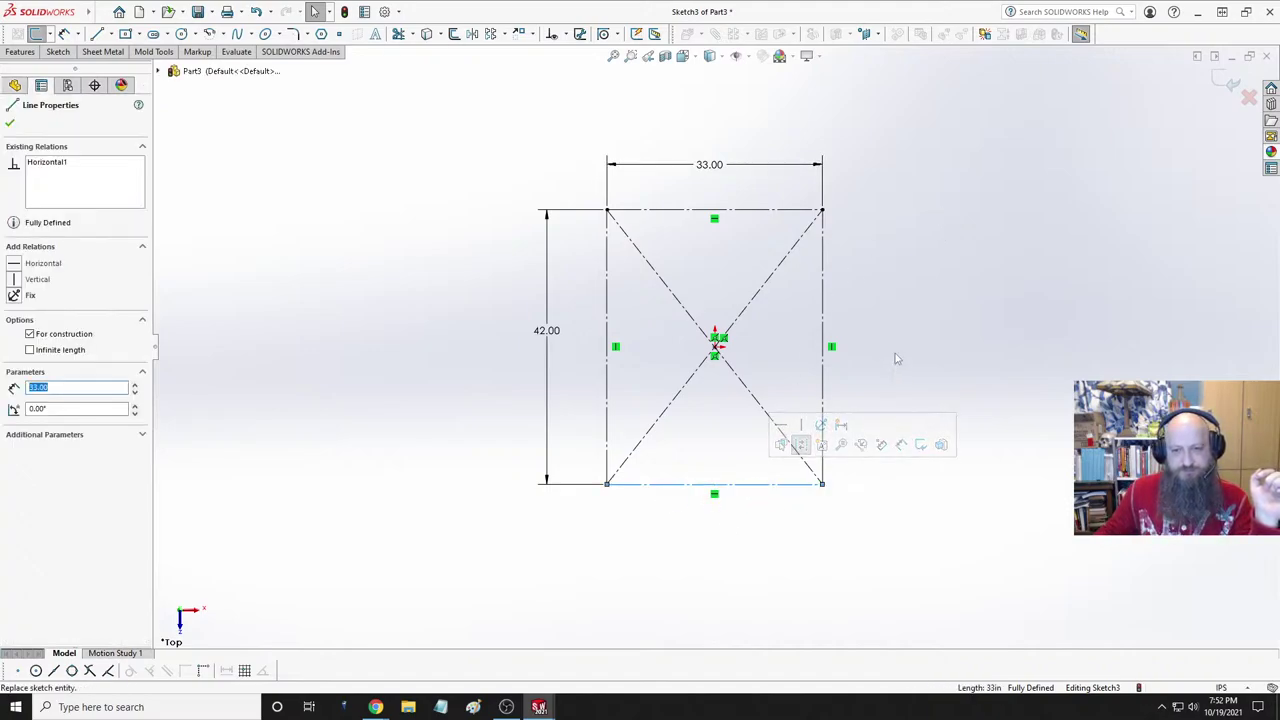
click(940, 477)
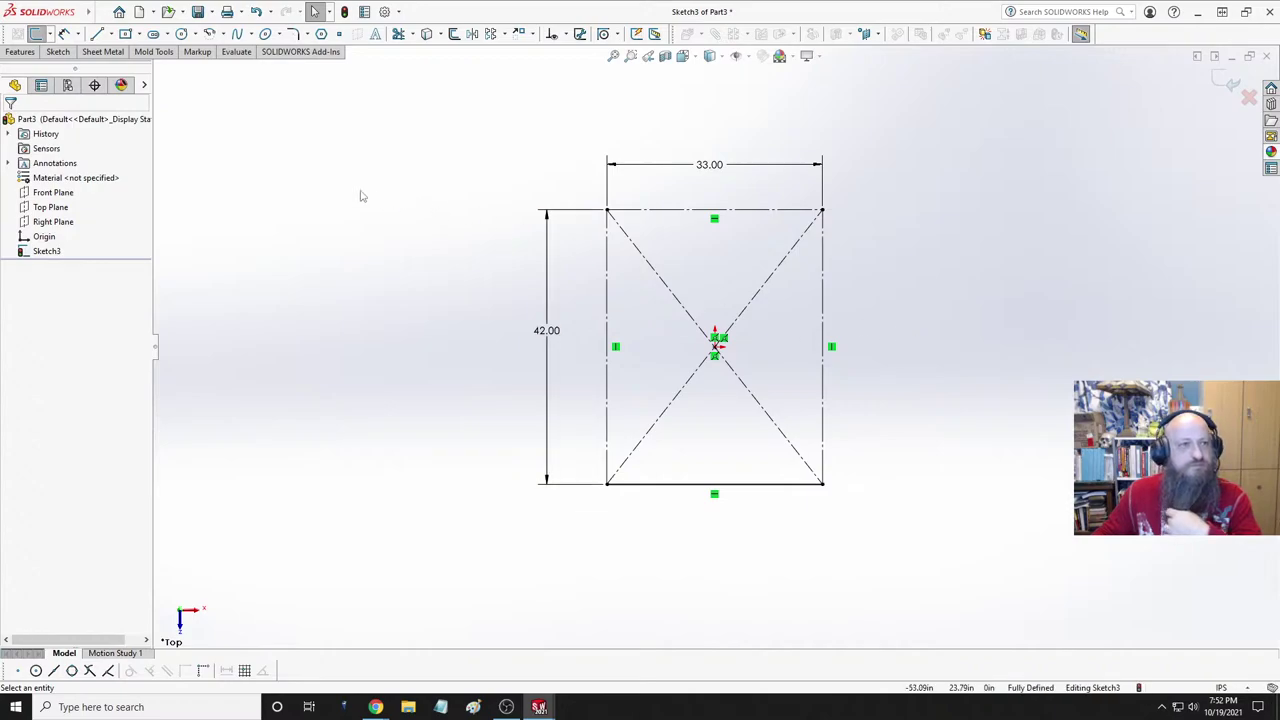
- Offset the rectangle's right and left edges 3.00 inward
click(454, 33)
text(3.00in)
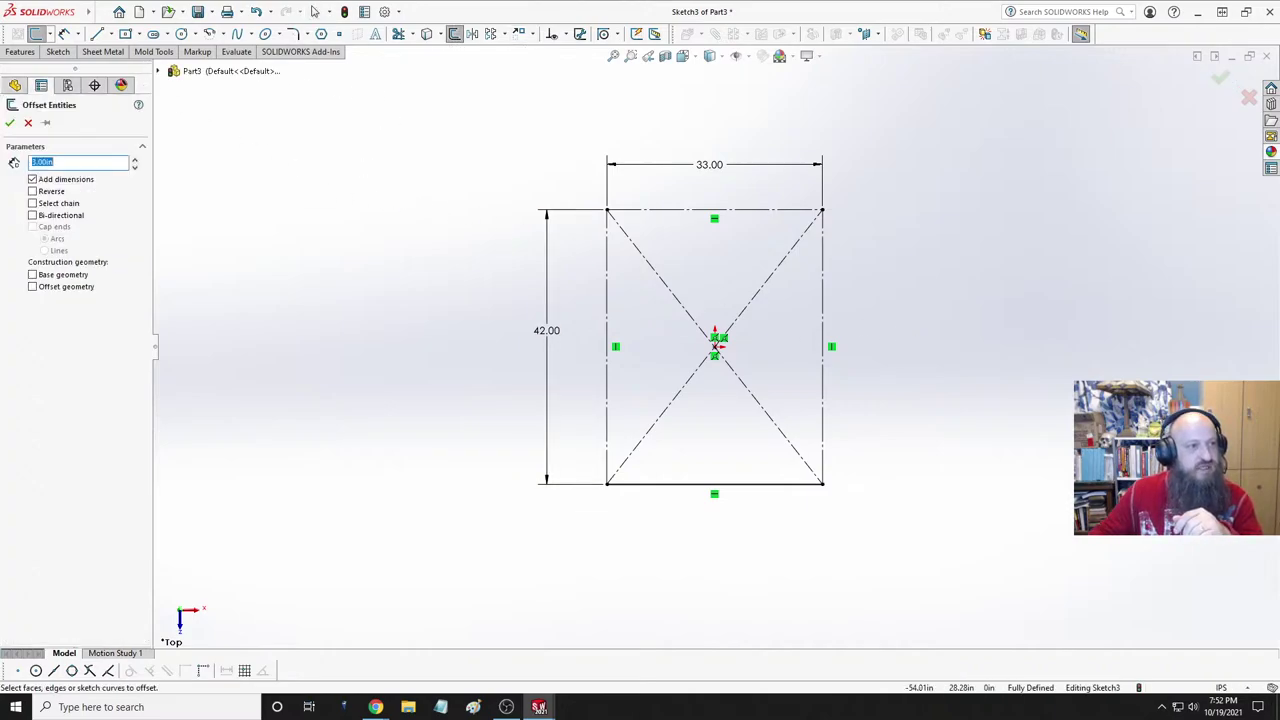
click(823, 272)
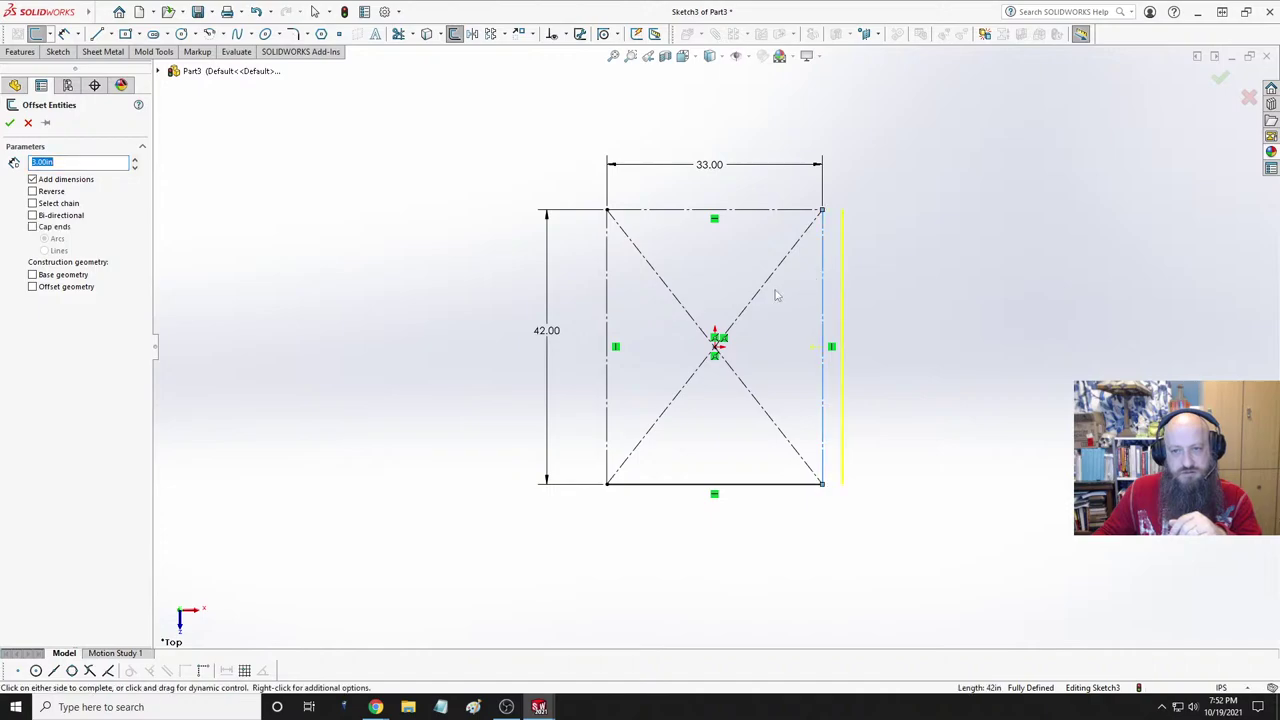
click(460, 299)
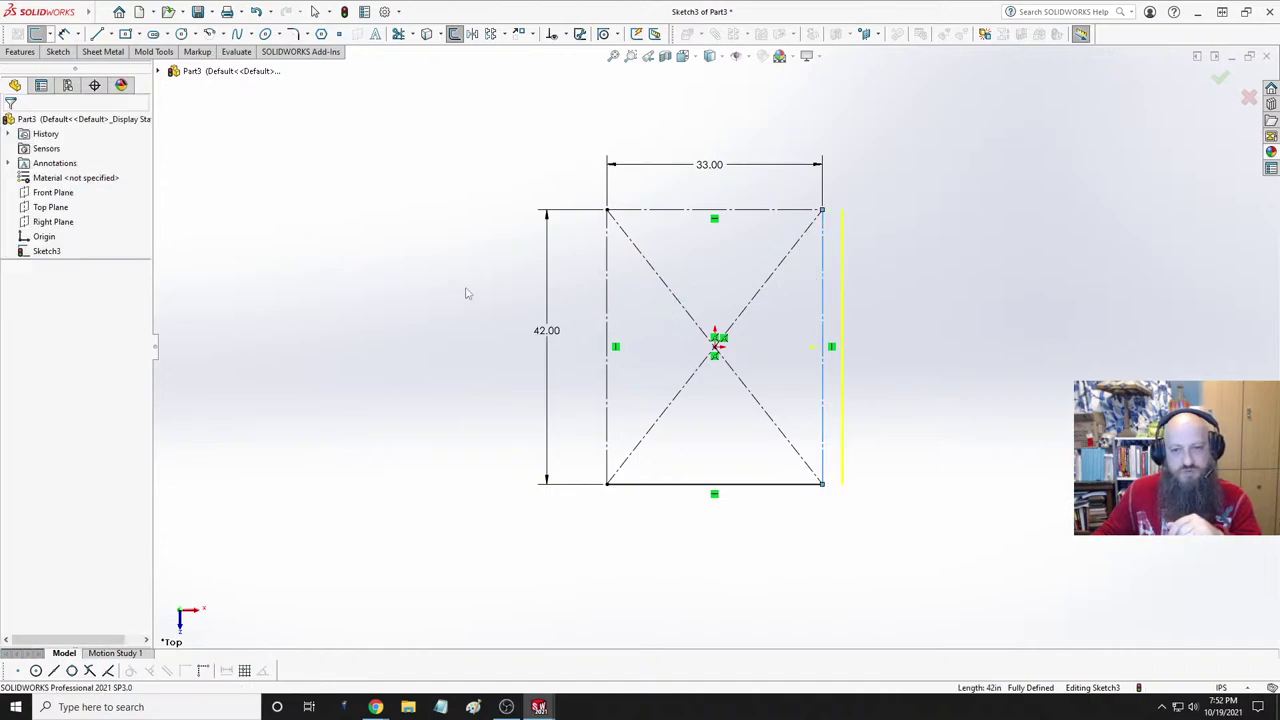
click(454, 33)
click(611, 277)
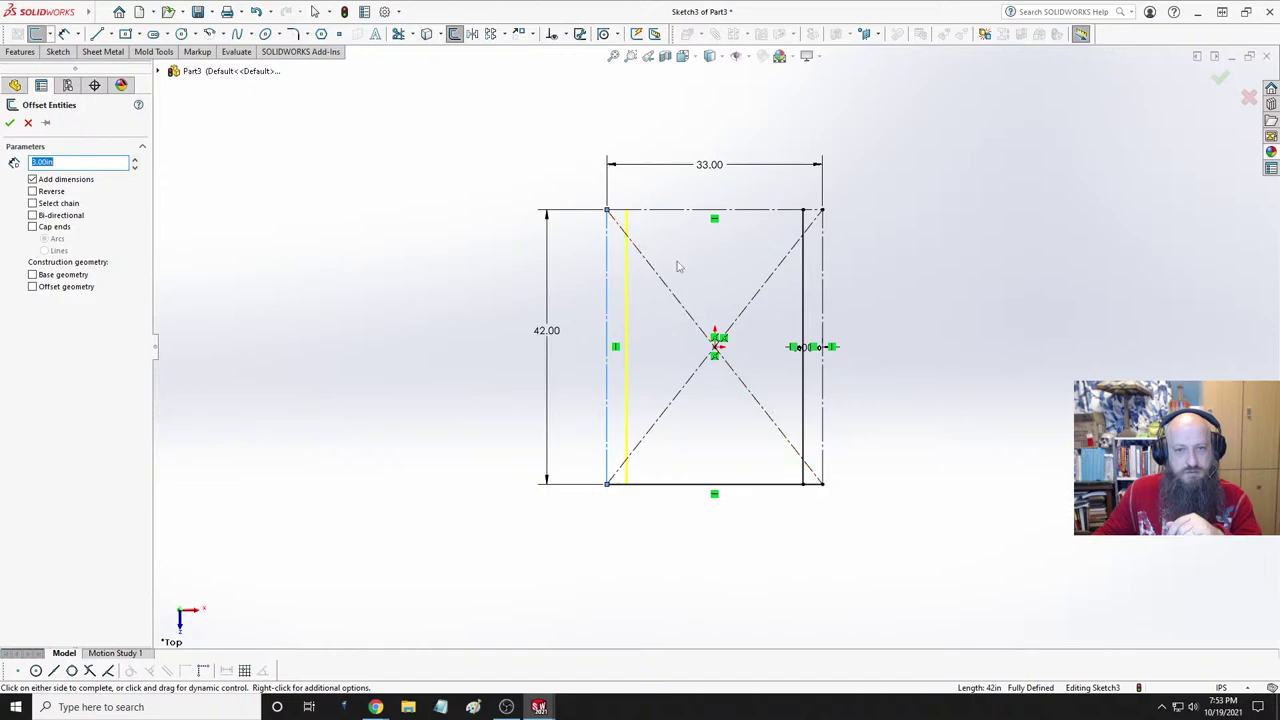
click(680, 262)
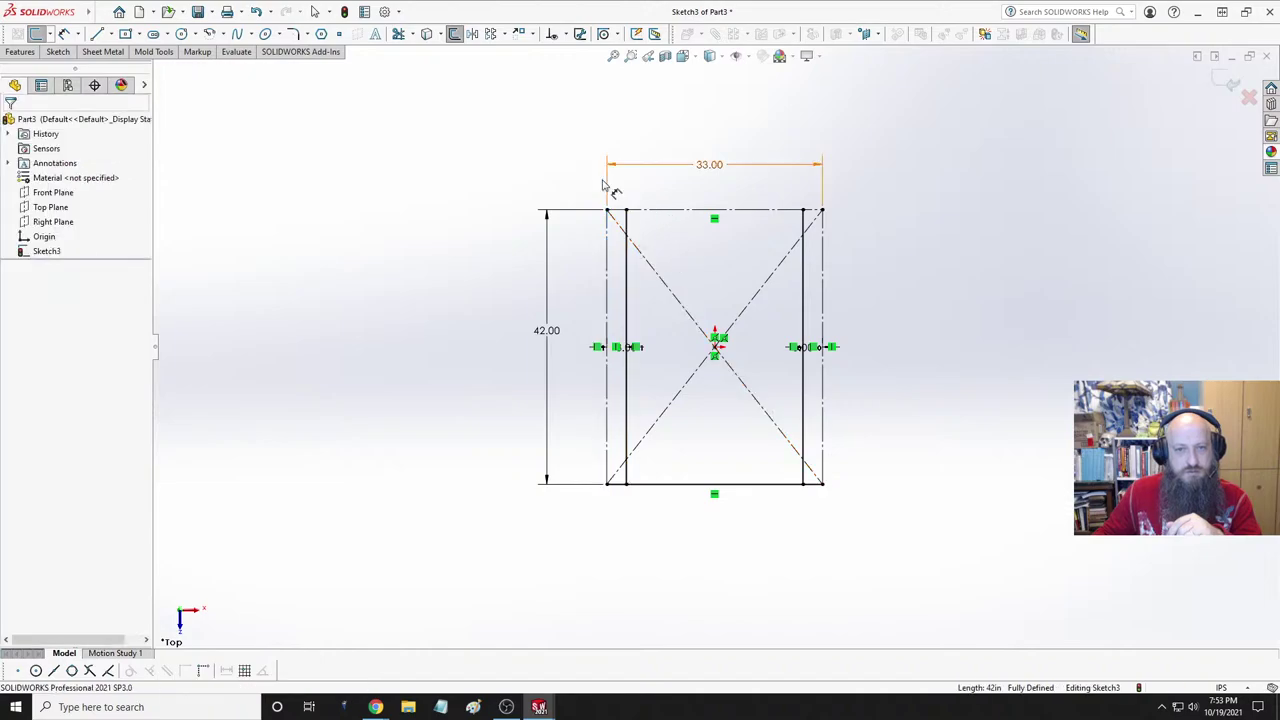
- Offset the top edge 3.00 downward inside the rectangle
click(454, 33)
click(693, 212)
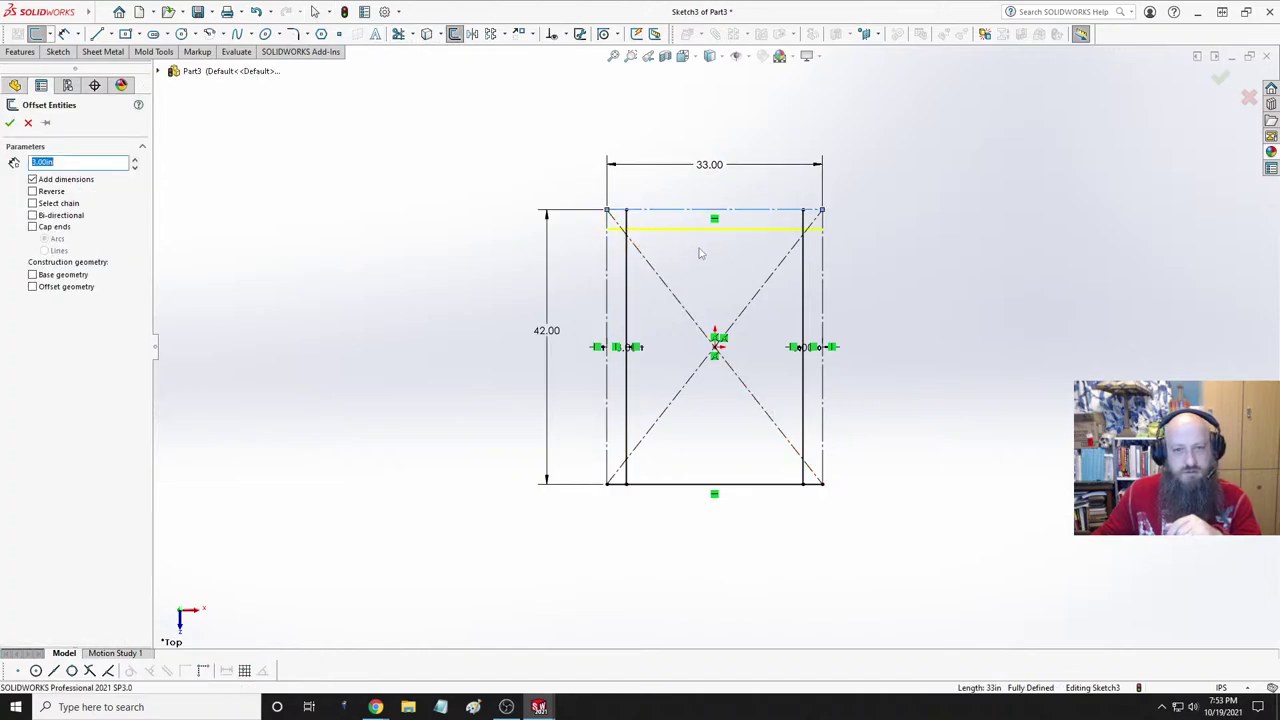
click(700, 249)
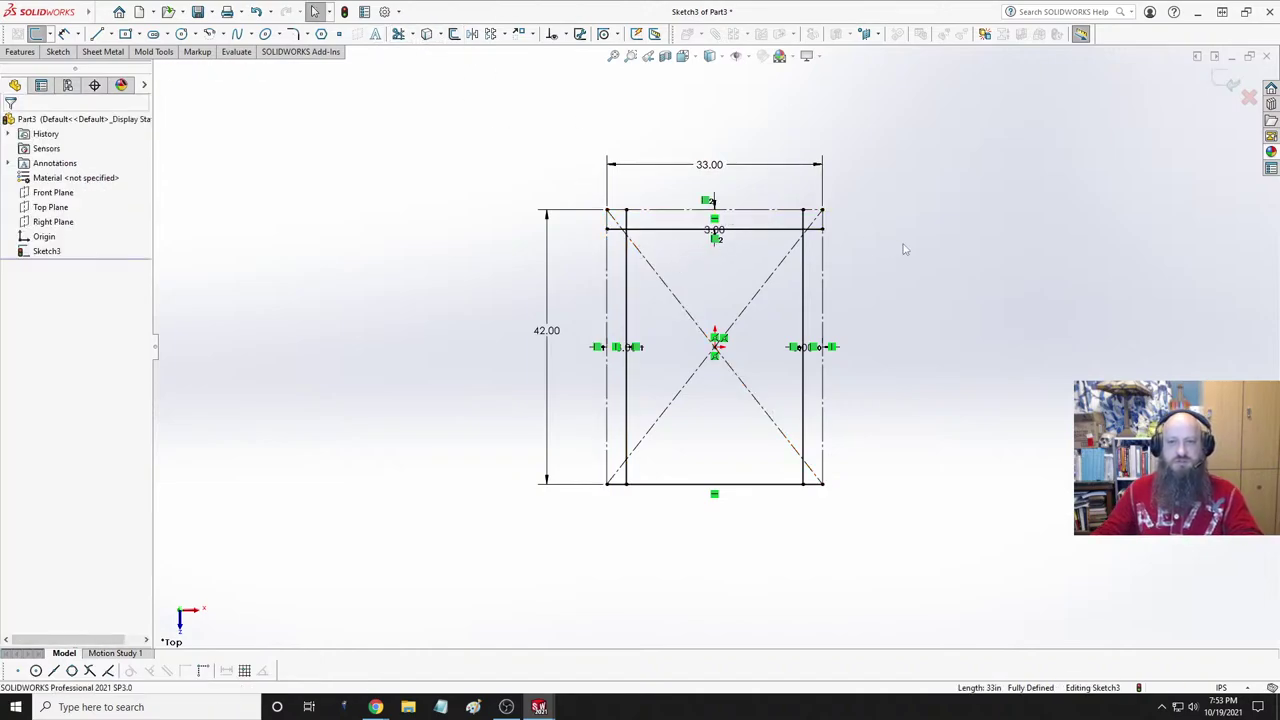
scroll(880, 283, up, 2)
scroll(777, 285, down, 5)
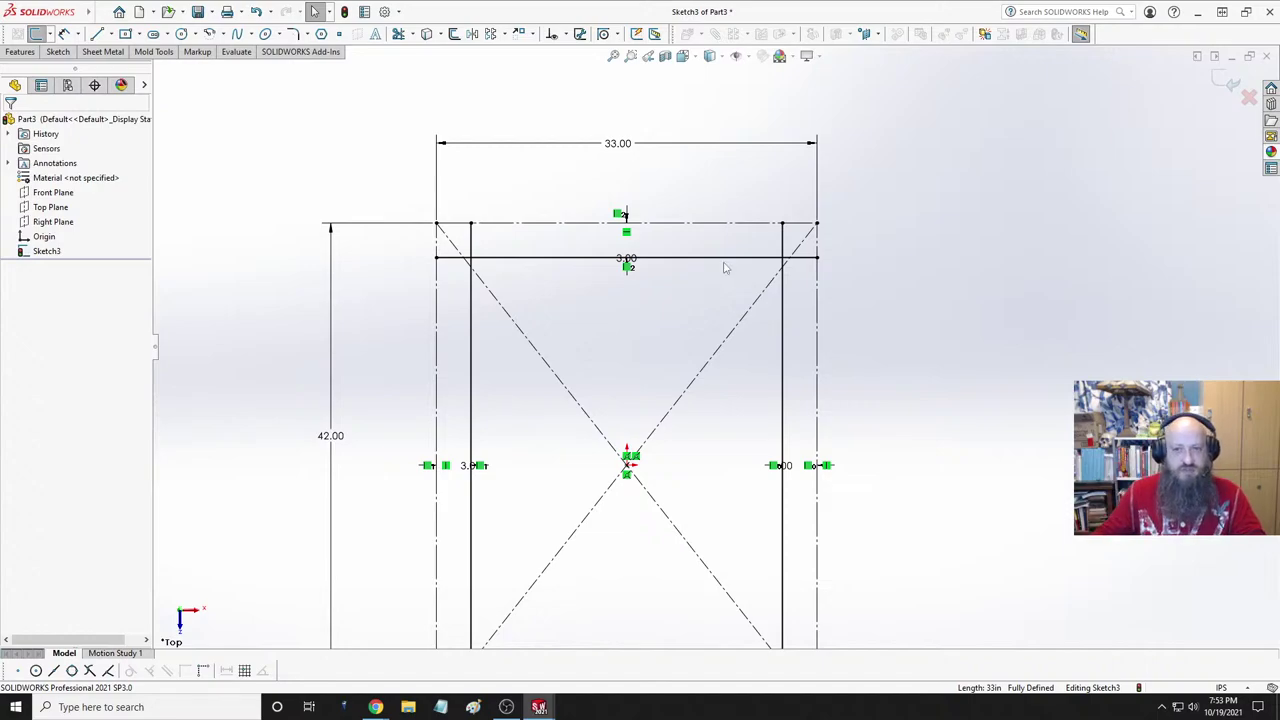
scroll(709, 315, up, 3)
scroll(640, 371, down, 2)
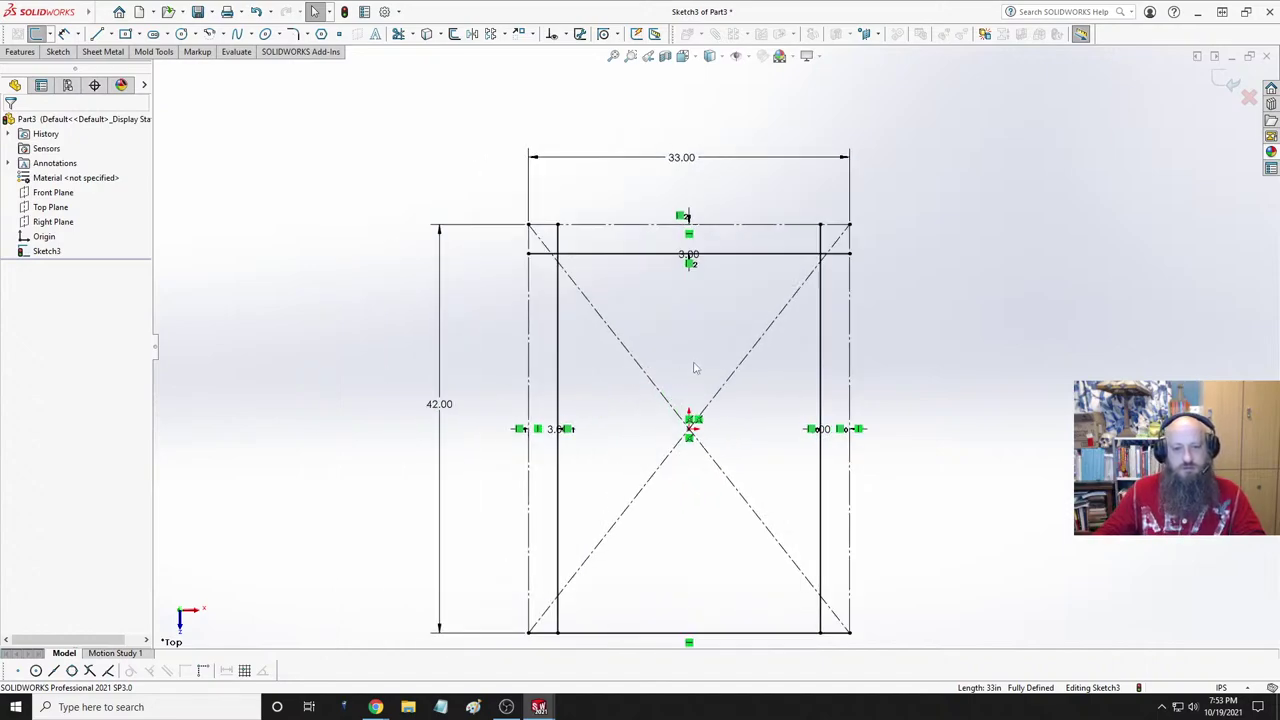
scroll(786, 551, down, 2)
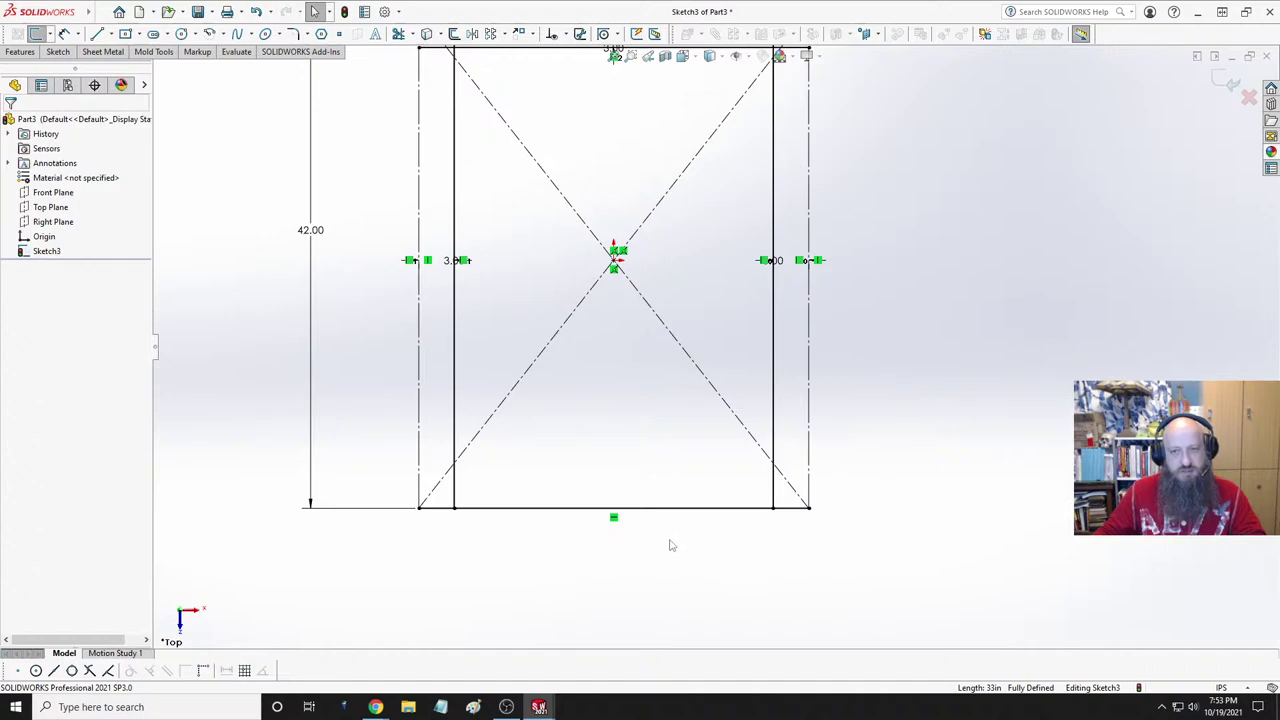
scroll(711, 403, up, 2)
scroll(735, 197, down, 2)
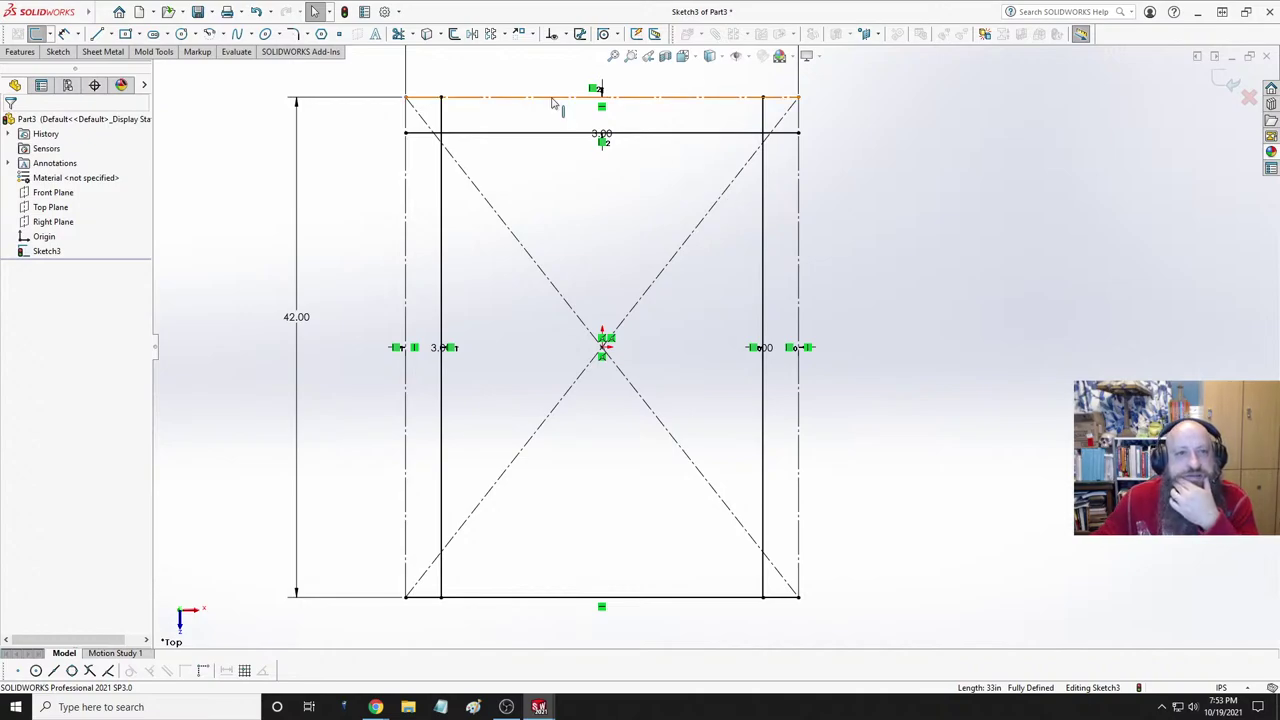
- Offset the inner top, left and right lines and the bottom edge 0.50 inward
click(454, 34)
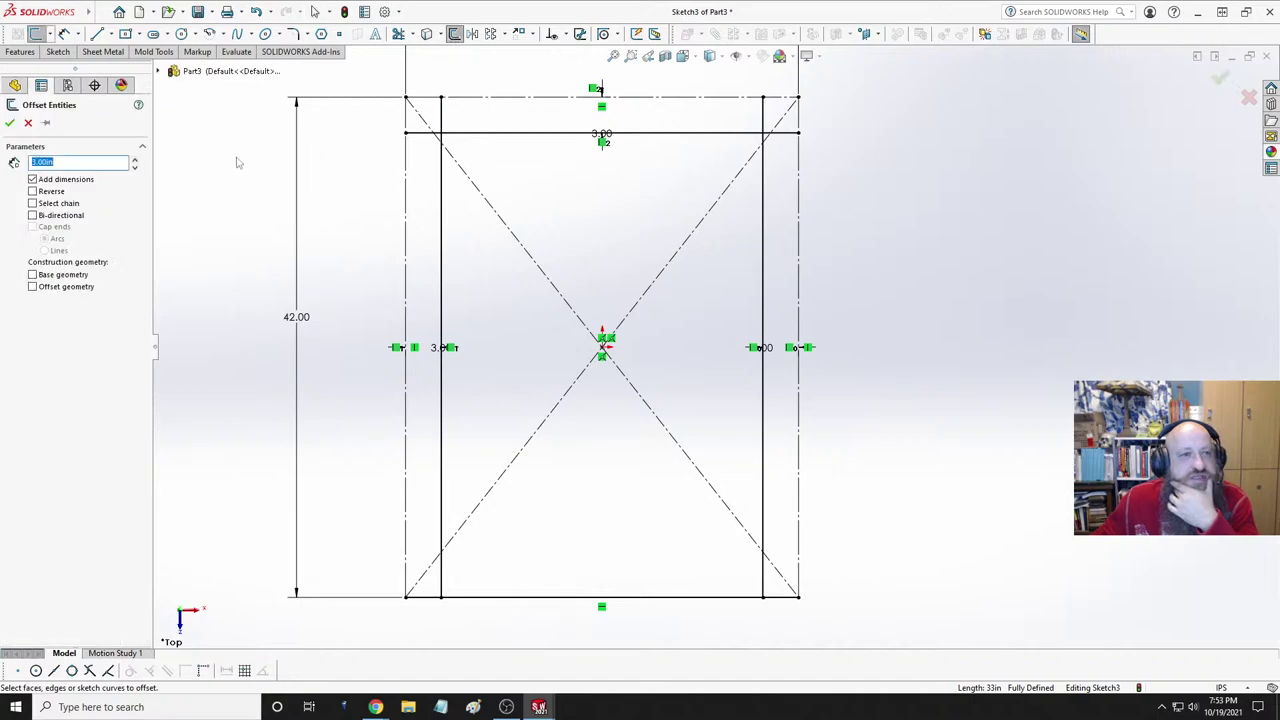
text(1)
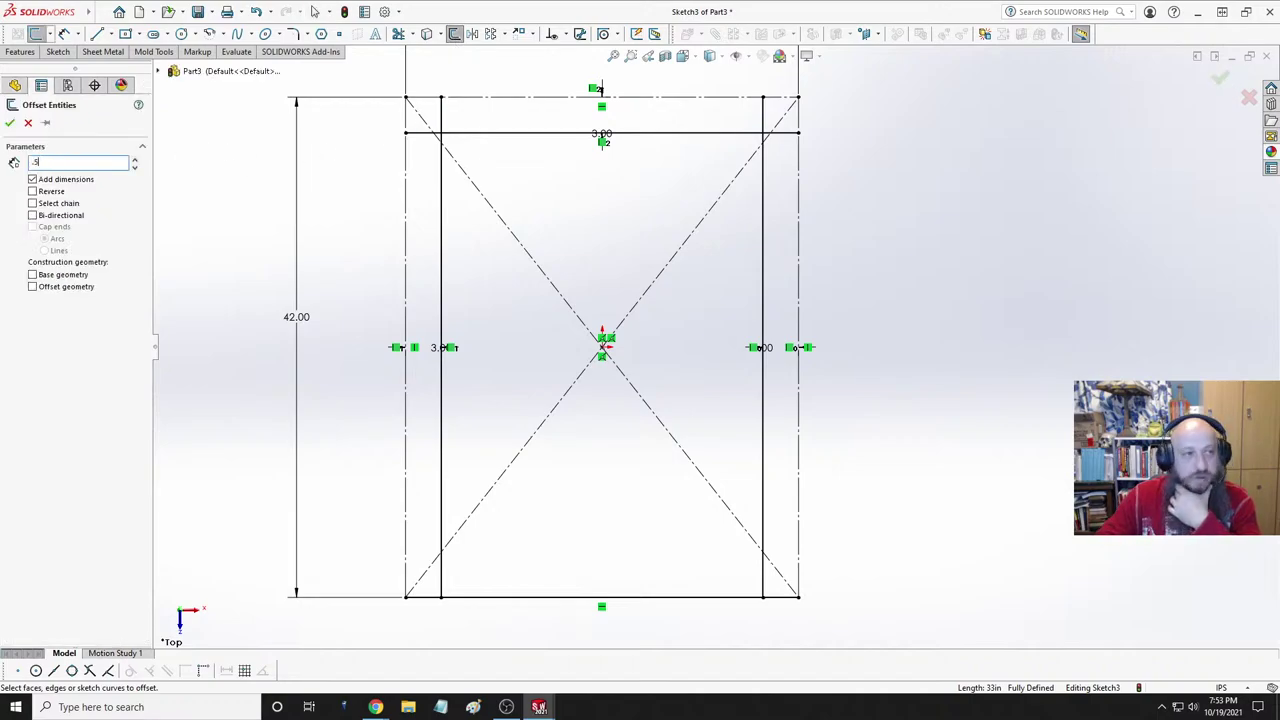
click(531, 136)
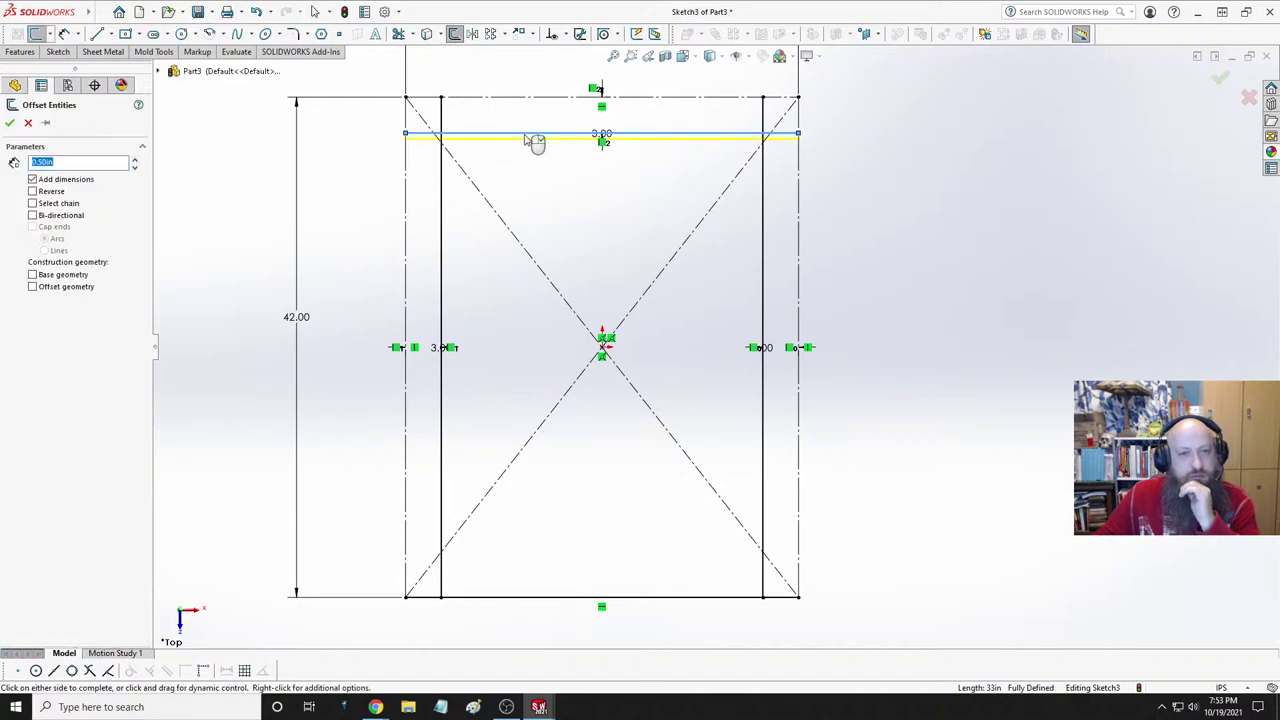
click(556, 174)
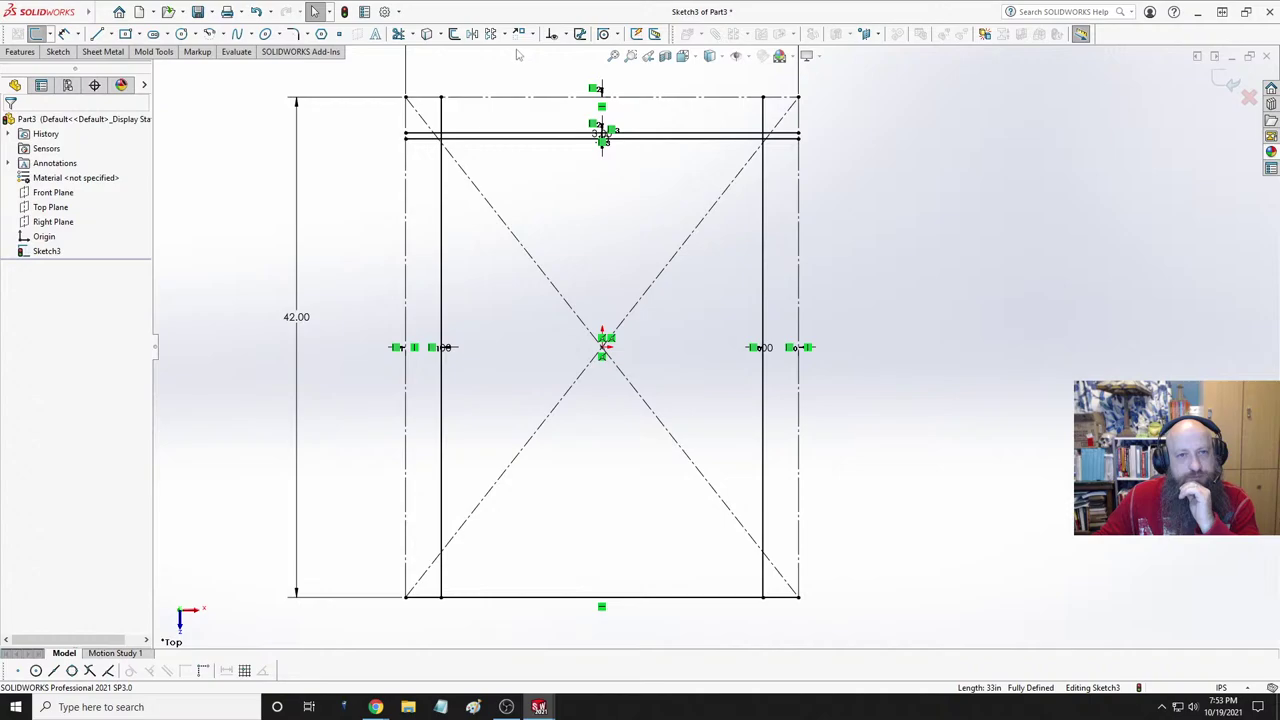
click(454, 34)
click(442, 186)
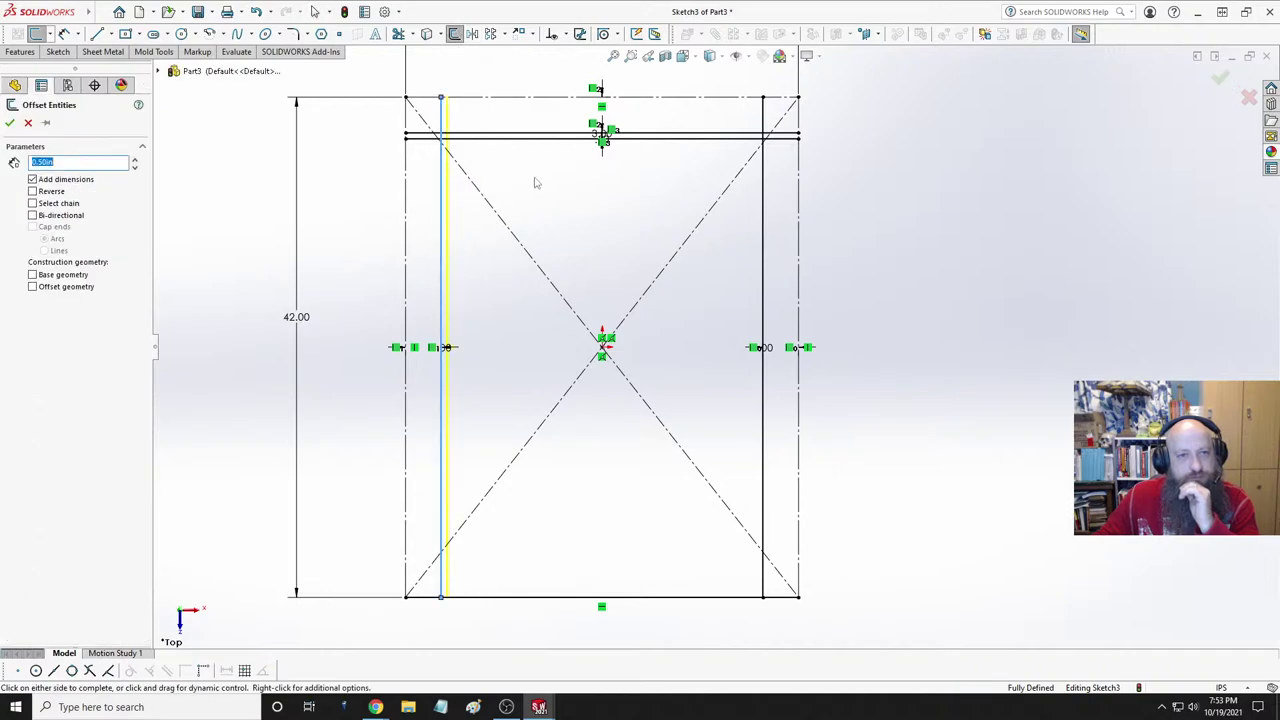
click(535, 183)
click(454, 34)
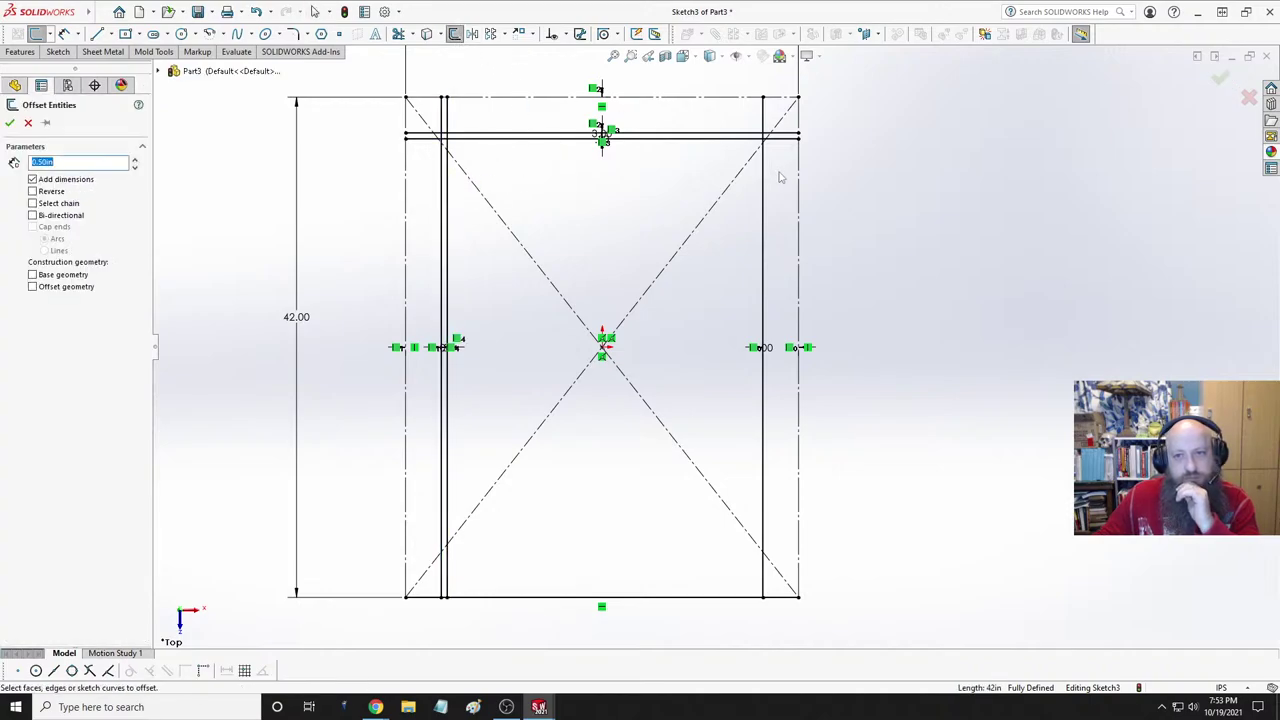
click(766, 191)
click(638, 190)
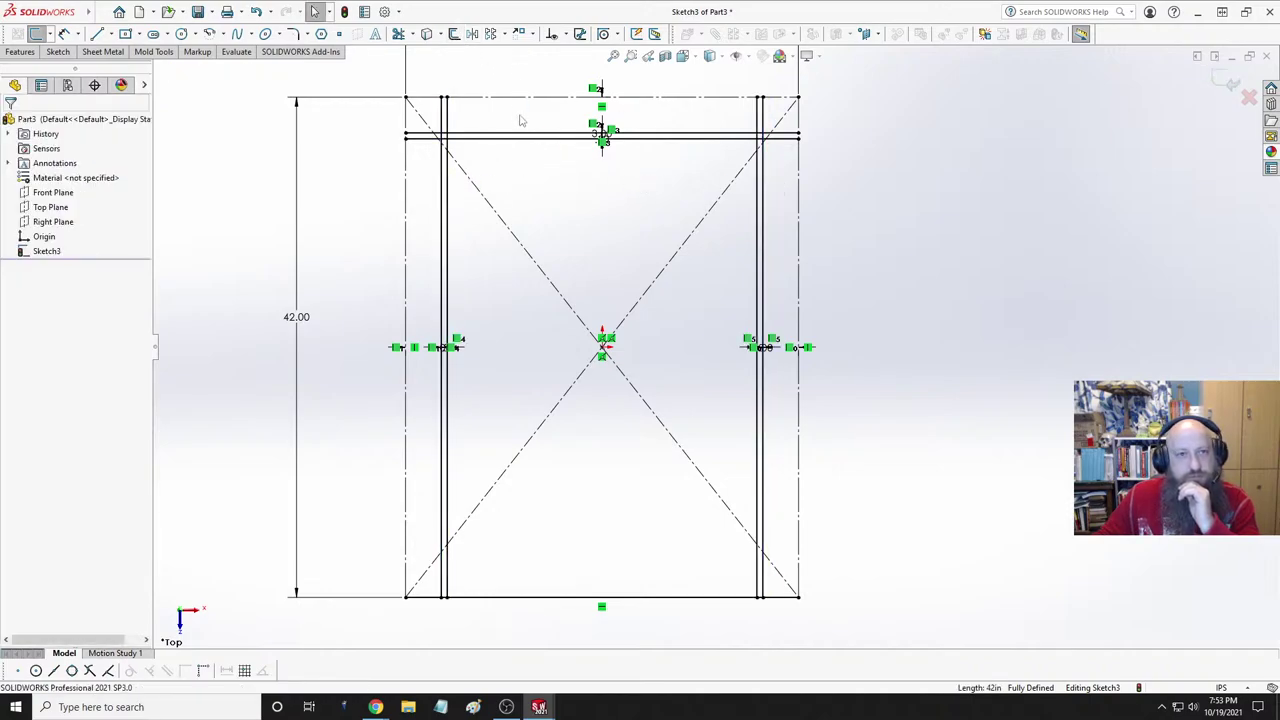
click(454, 34)
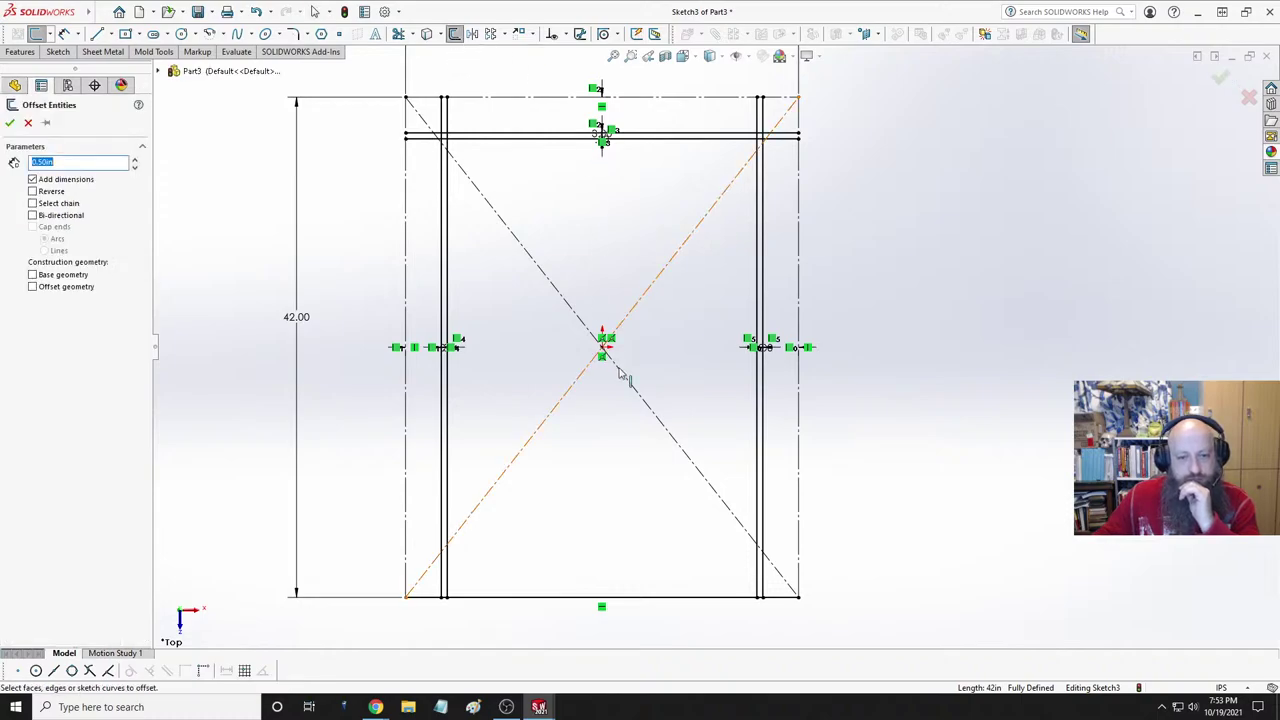
click(630, 597)
click(629, 556)
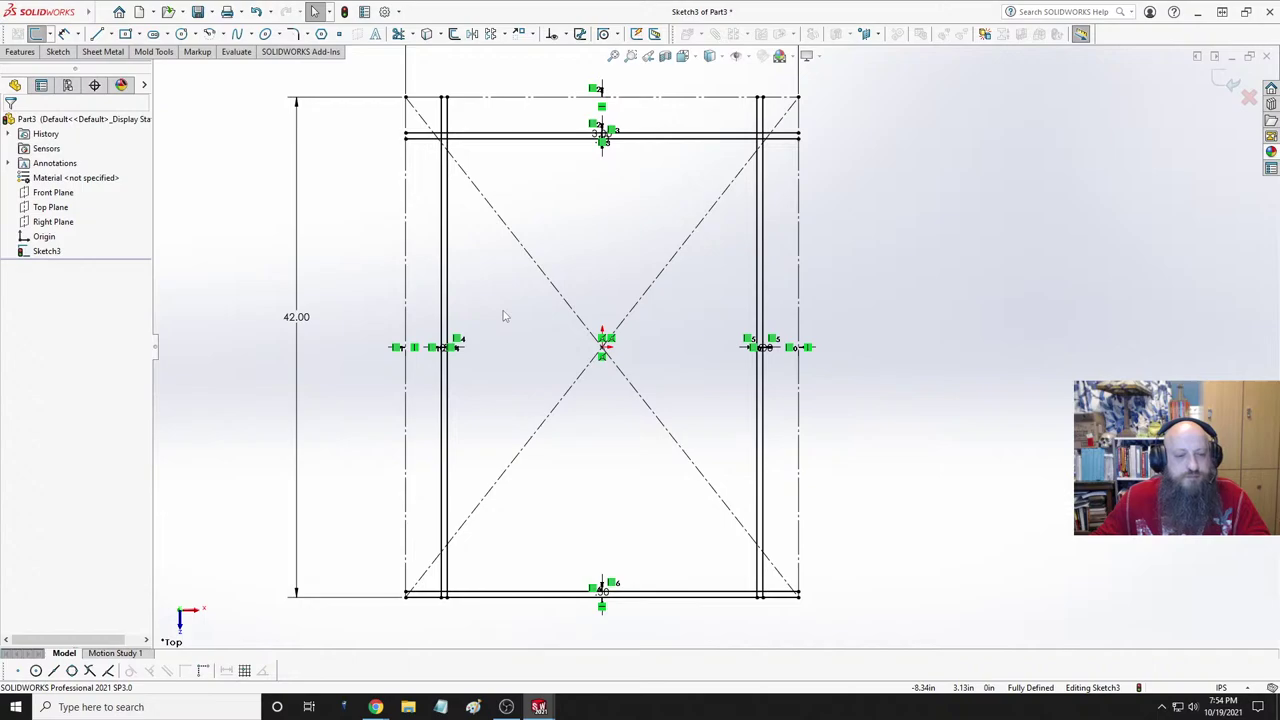
- Draw short 0.50 lines closing the top bar's left end and joining the left and right double verticals
click(98, 33)
scroll(445, 180, down, 5)
click(463, 168)
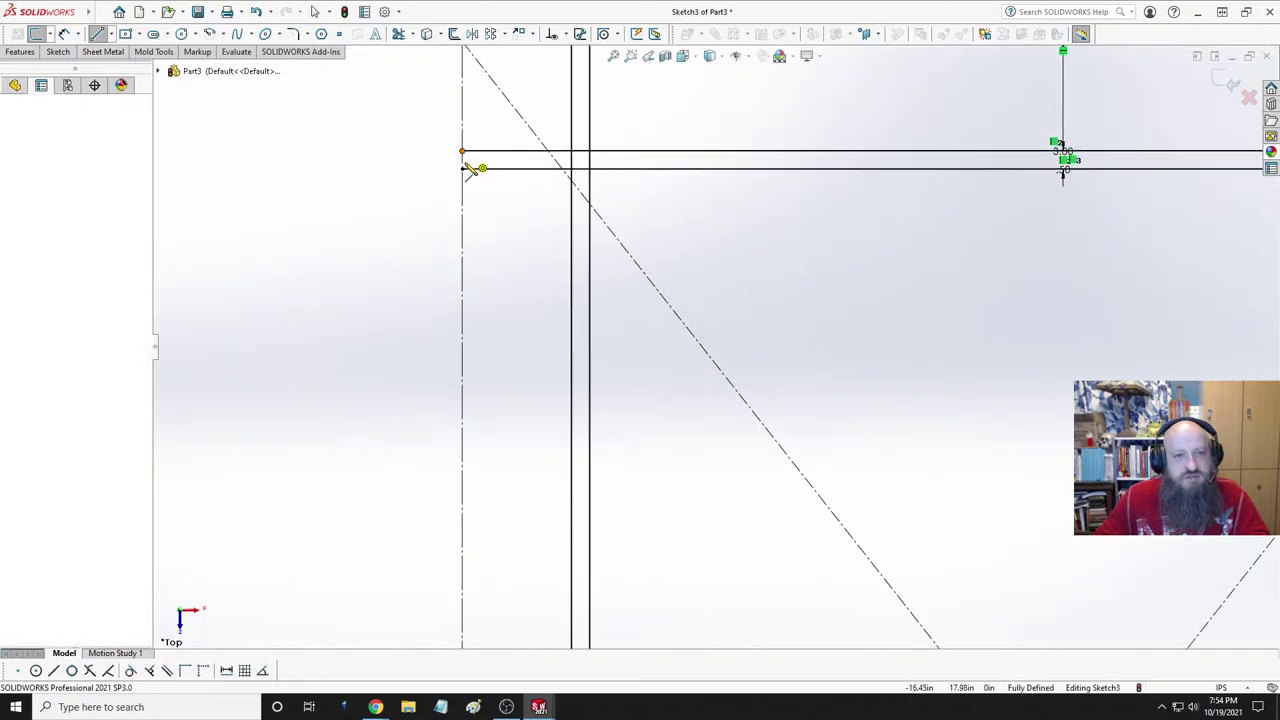
click(466, 176)
scroll(943, 306, up, 5)
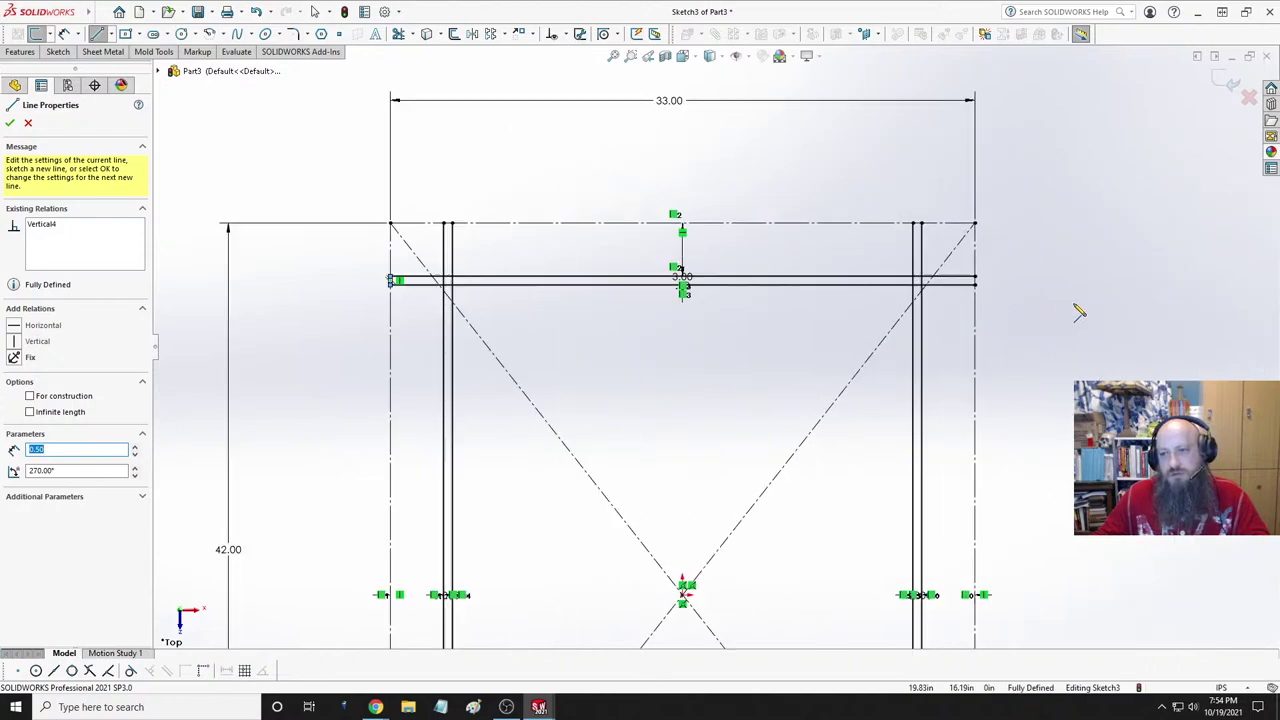
click(307, 210)
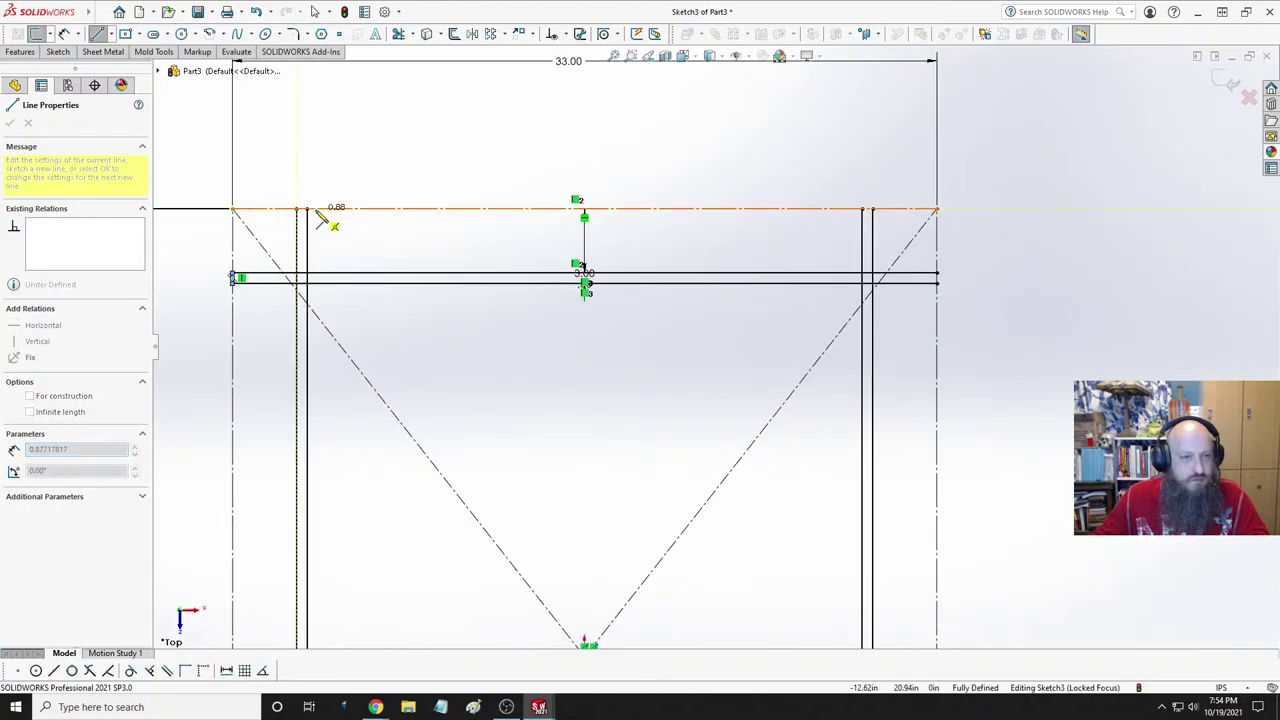
click(308, 214)
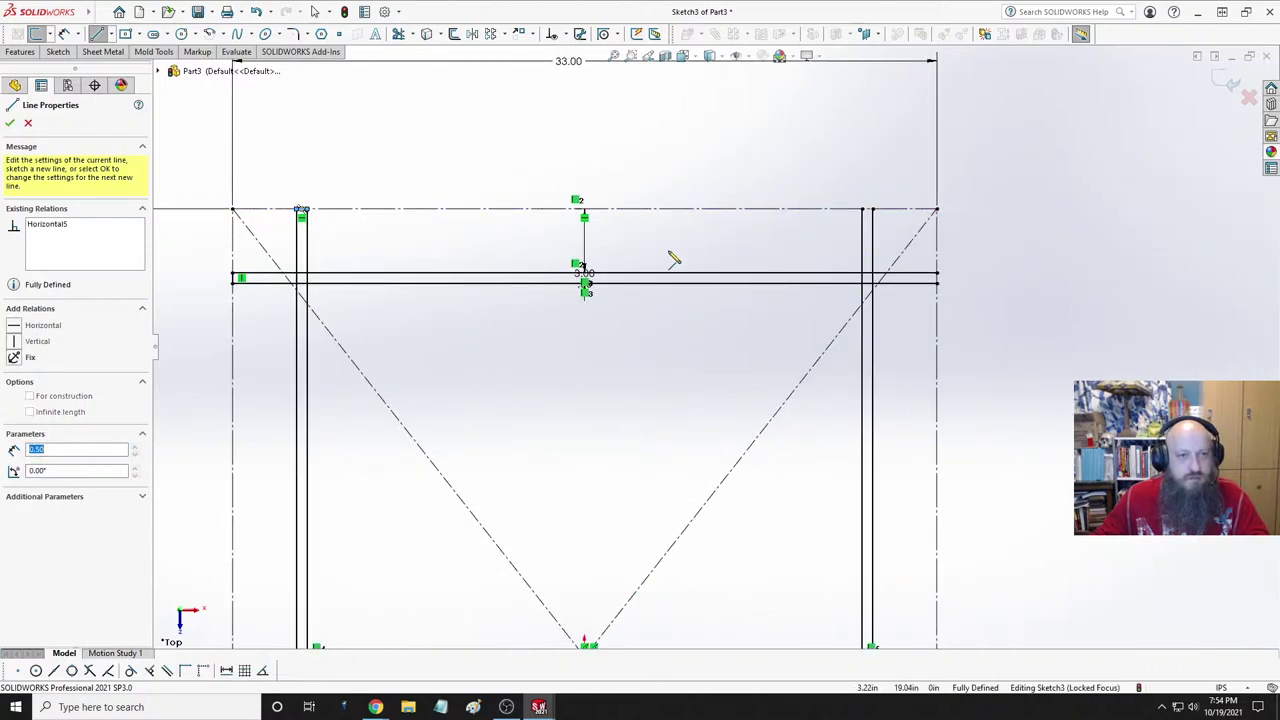
click(872, 210)
click(872, 217)
- Close the top bar's right end and both bottom bar ends with short 0.50 lines
click(937, 274)
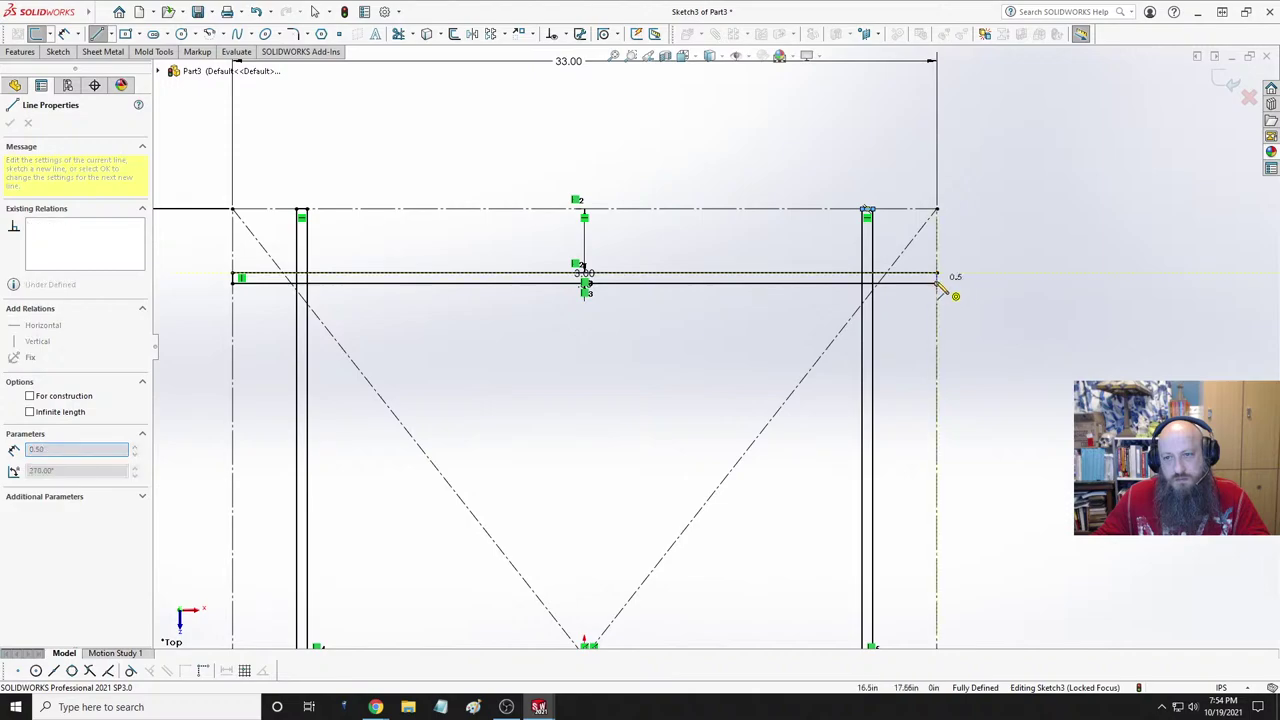
click(937, 287)
scroll(849, 351, up, 4)
scroll(746, 600, down, 4)
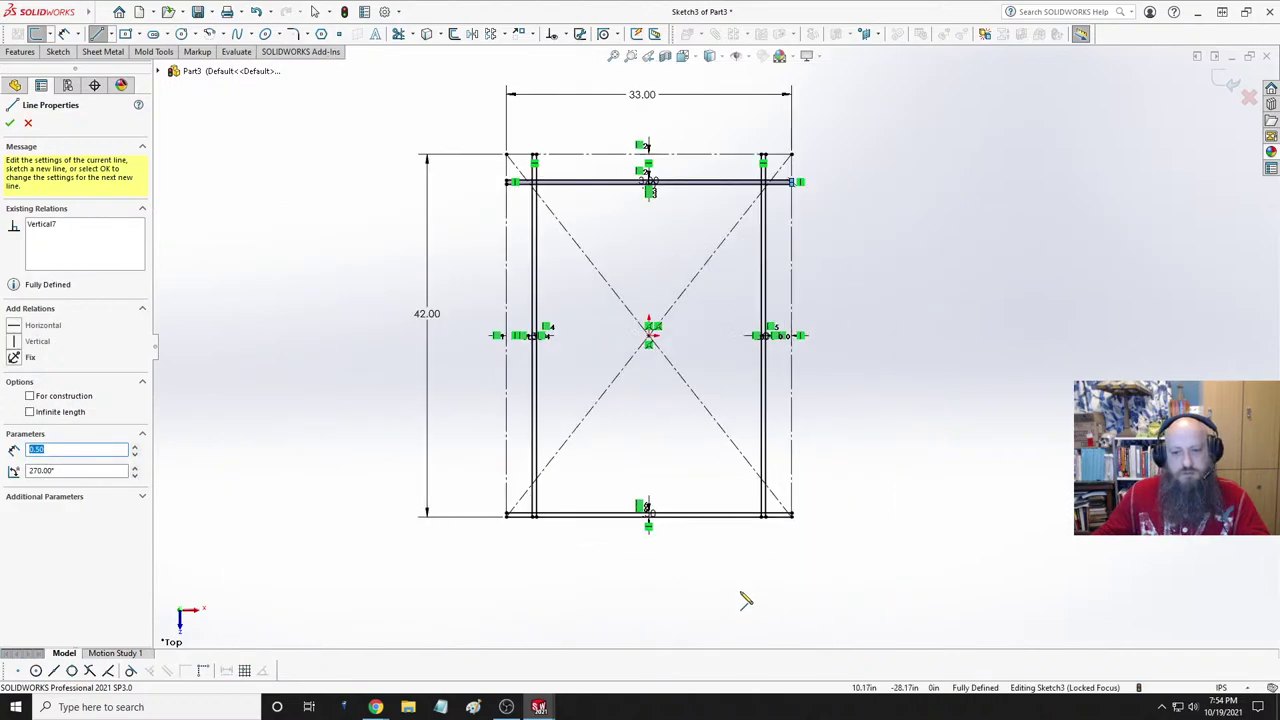
scroll(858, 462, down, 2)
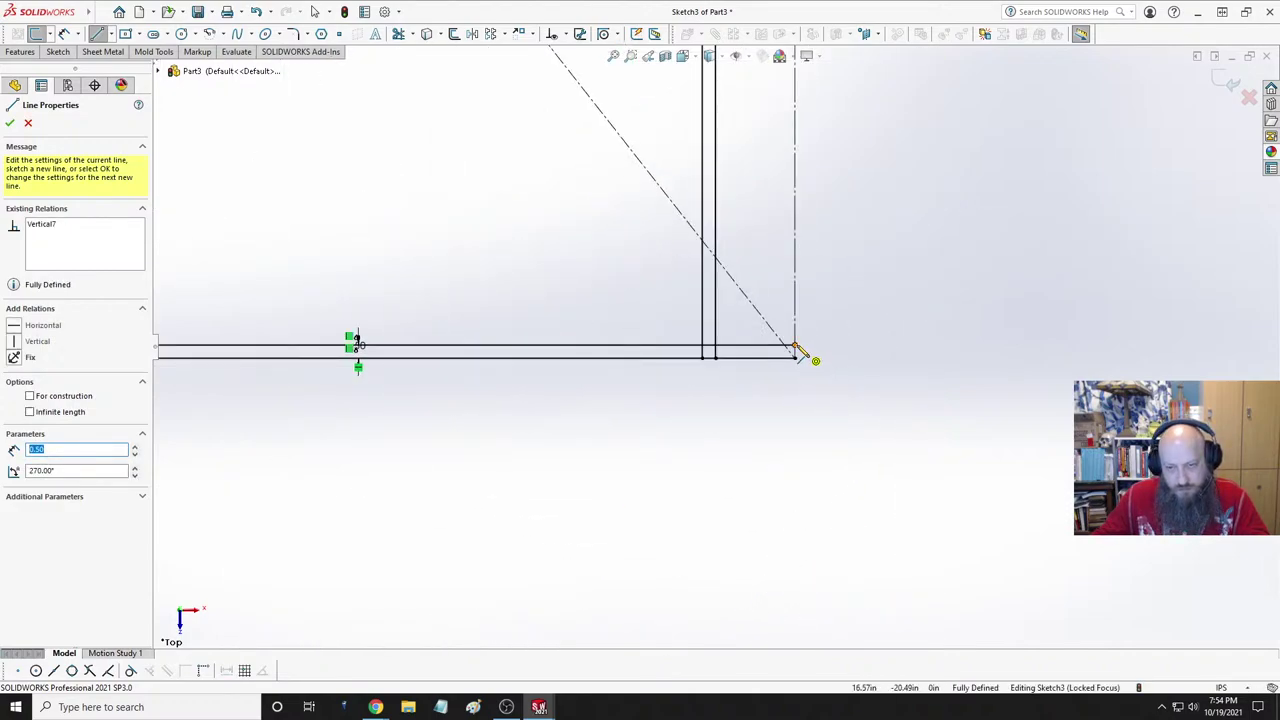
click(813, 368)
scroll(837, 420, up, 3)
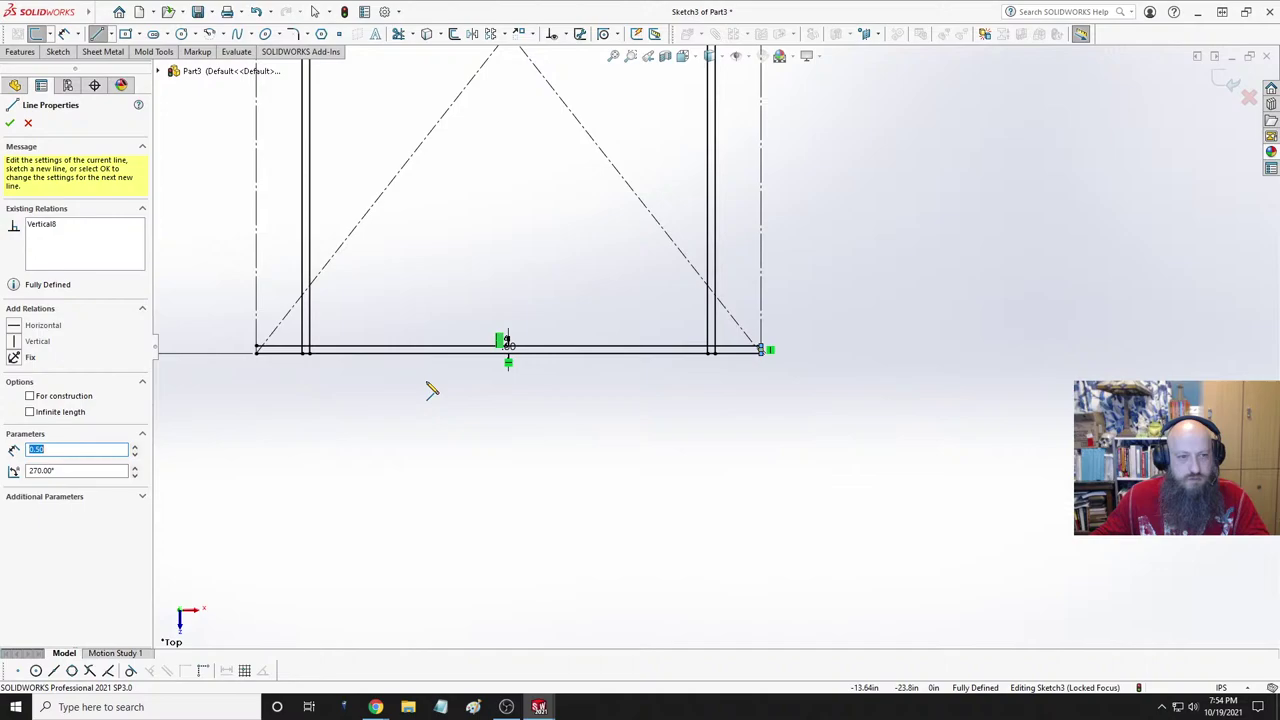
scroll(537, 347, down, 1)
scroll(537, 347, down, 2)
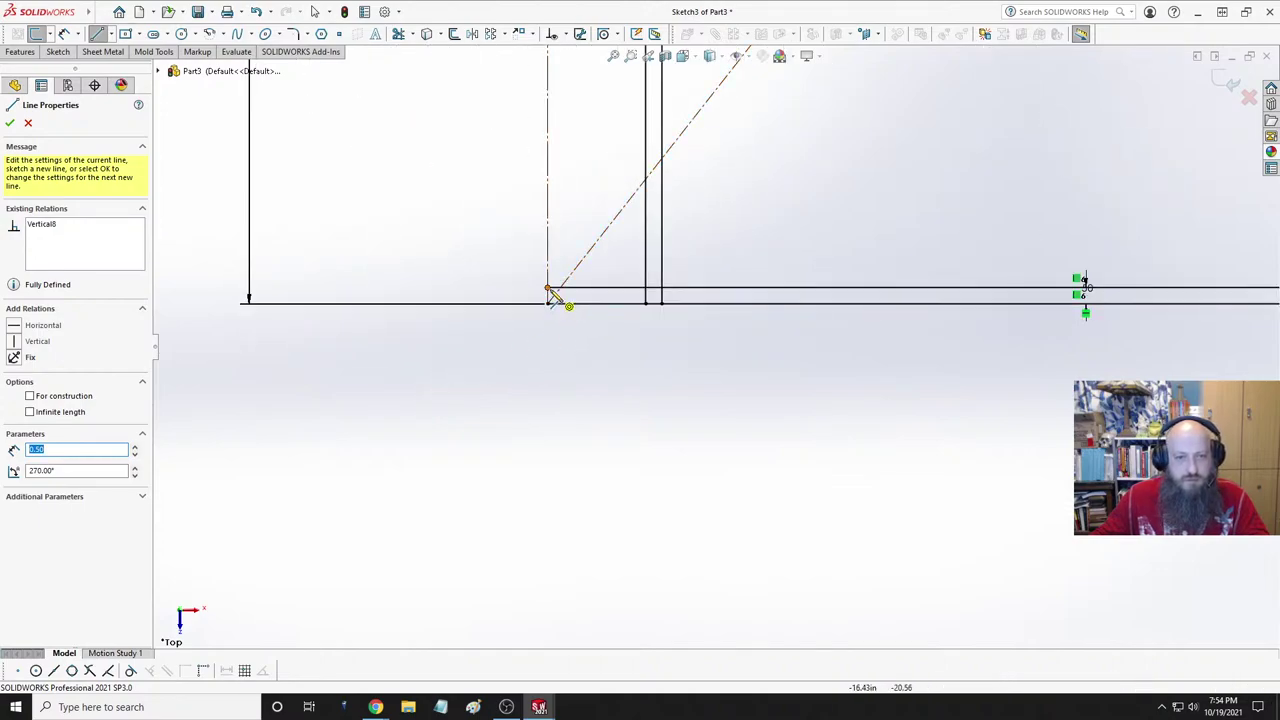
click(551, 308)
scroll(828, 271, up, 5)
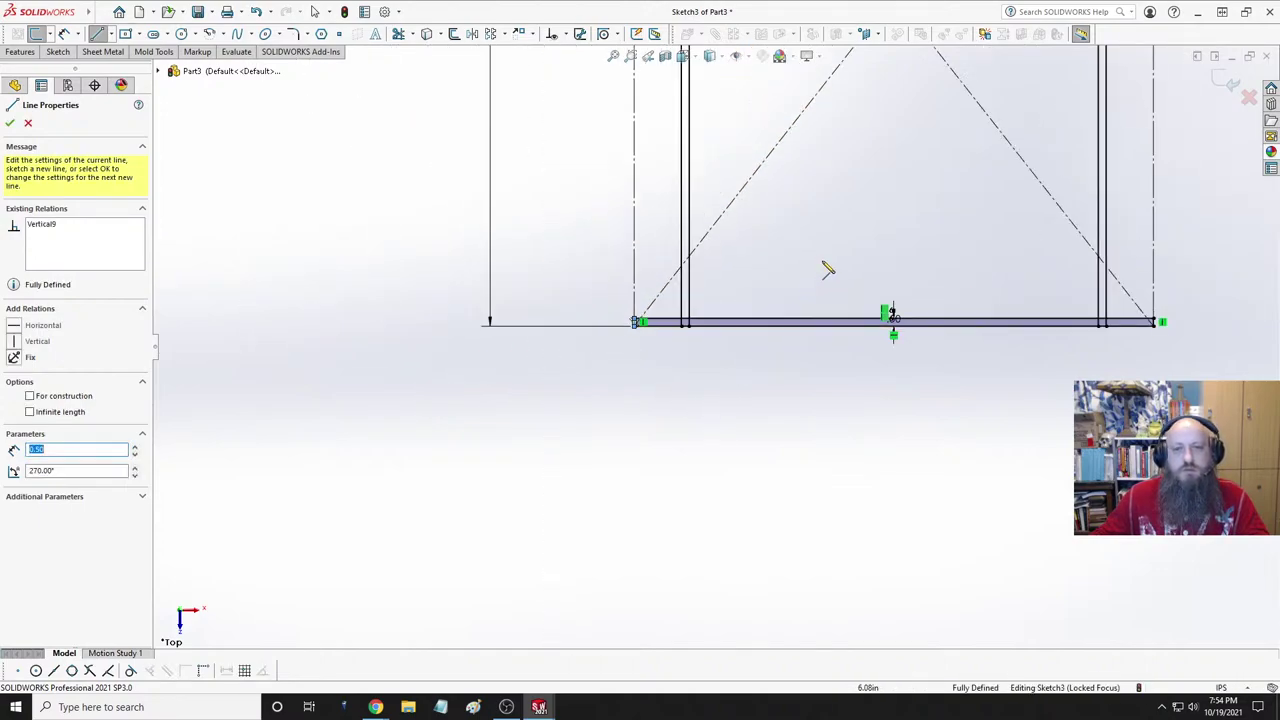
scroll(760, 245, down, 2)
scroll(743, 214, down, 3)
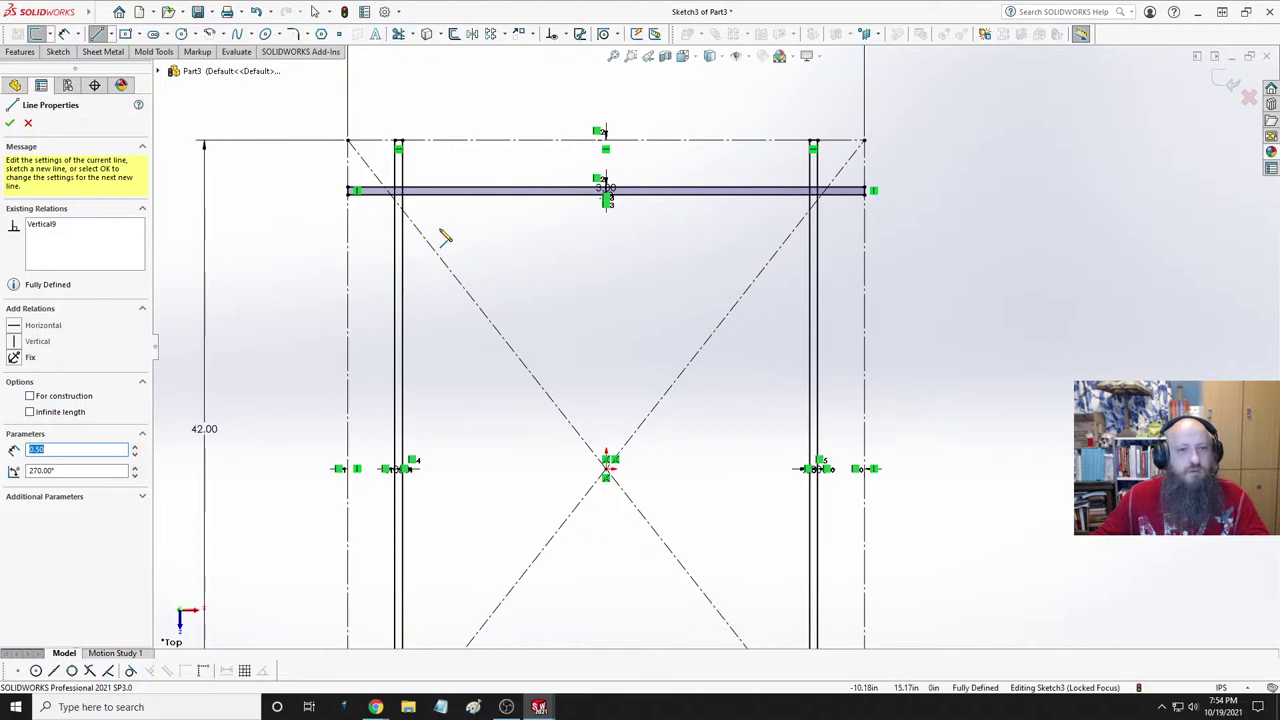
- Trim the top line between the verticals and the pieces inside the right border band
click(398, 33)
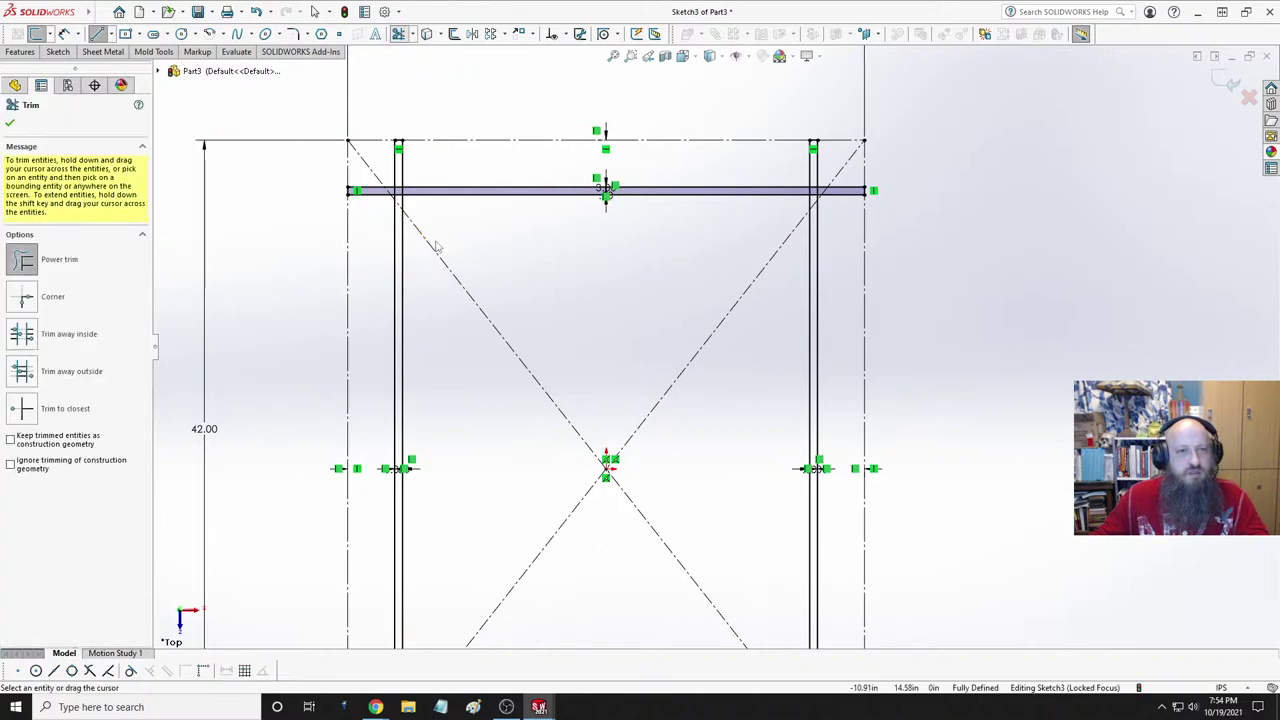
scroll(420, 200, down, 5)
mouse_move(458, 178)
mouse_down()
mouse_move(416, 180)
mouse_move(451, 200)
mouse_up()
scroll(734, 246, up, 5)
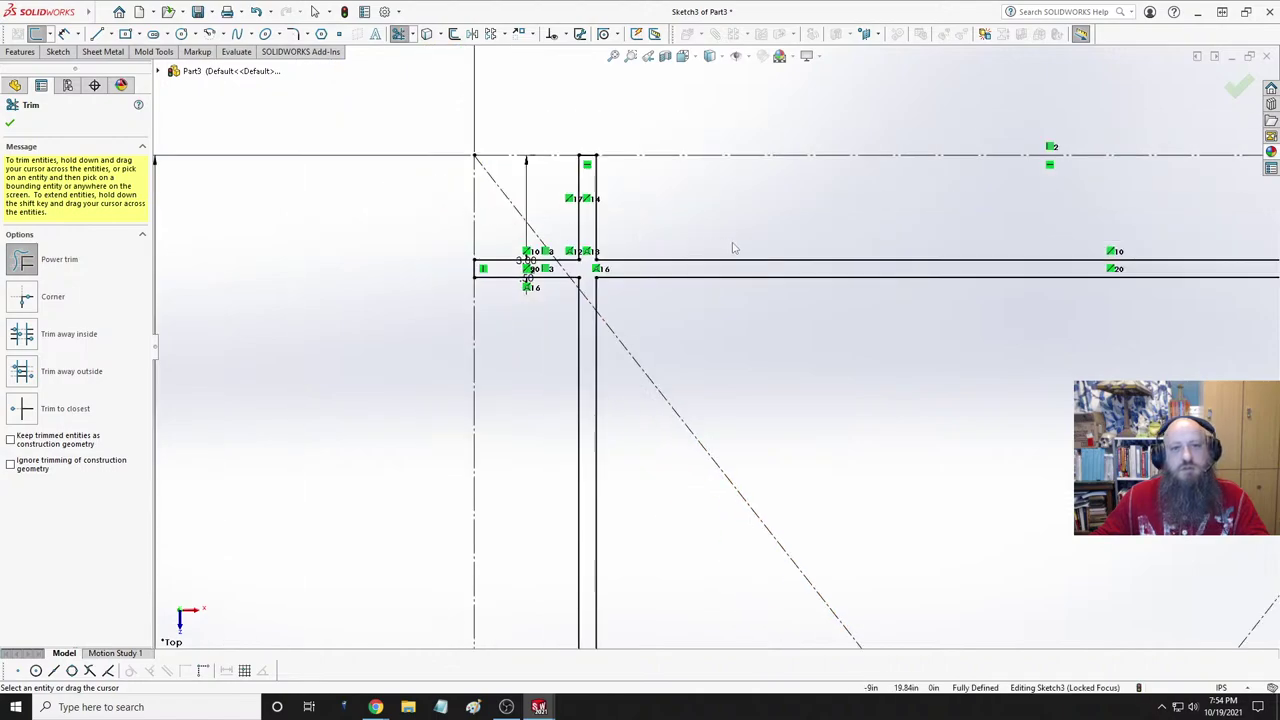
scroll(1040, 330, down, 5)
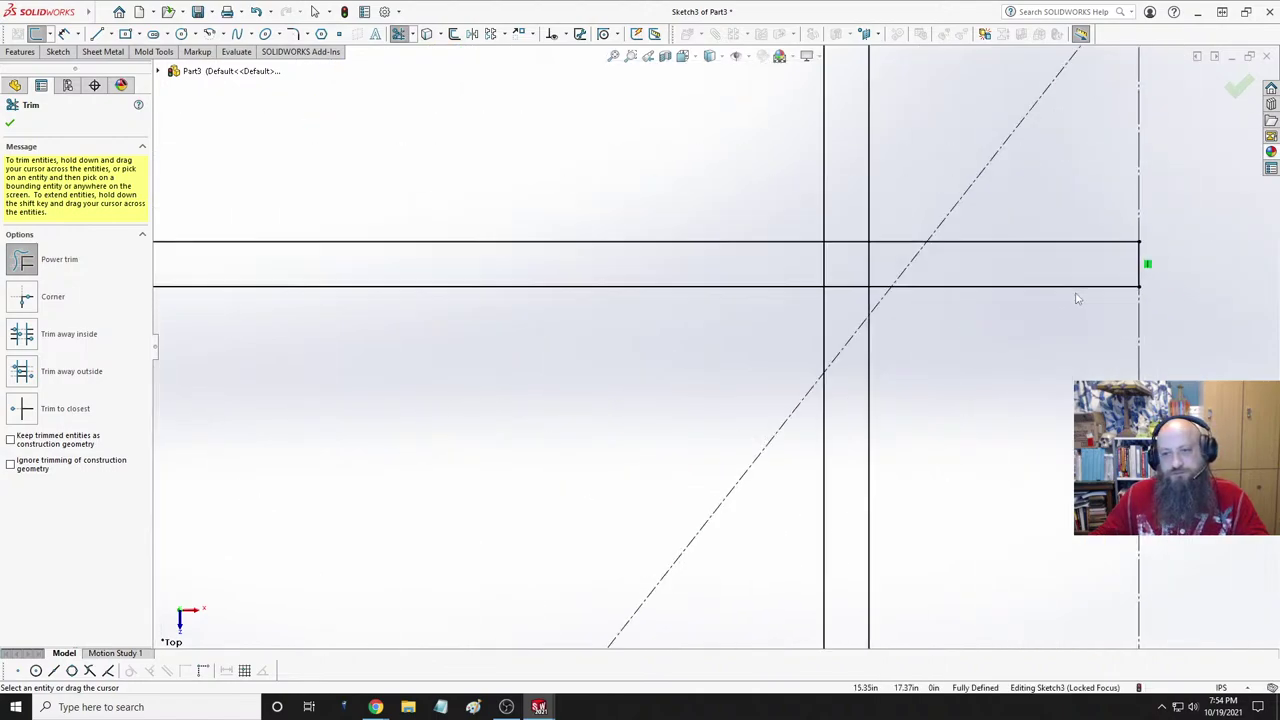
mouse_move(888, 260)
mouse_down()
mouse_move(849, 289)
mouse_move(789, 271)
mouse_move(845, 268)
mouse_up()
- Trim the bottom line between the verticals and the last leftover piece to close the frame
scroll(663, 543, up, 5)
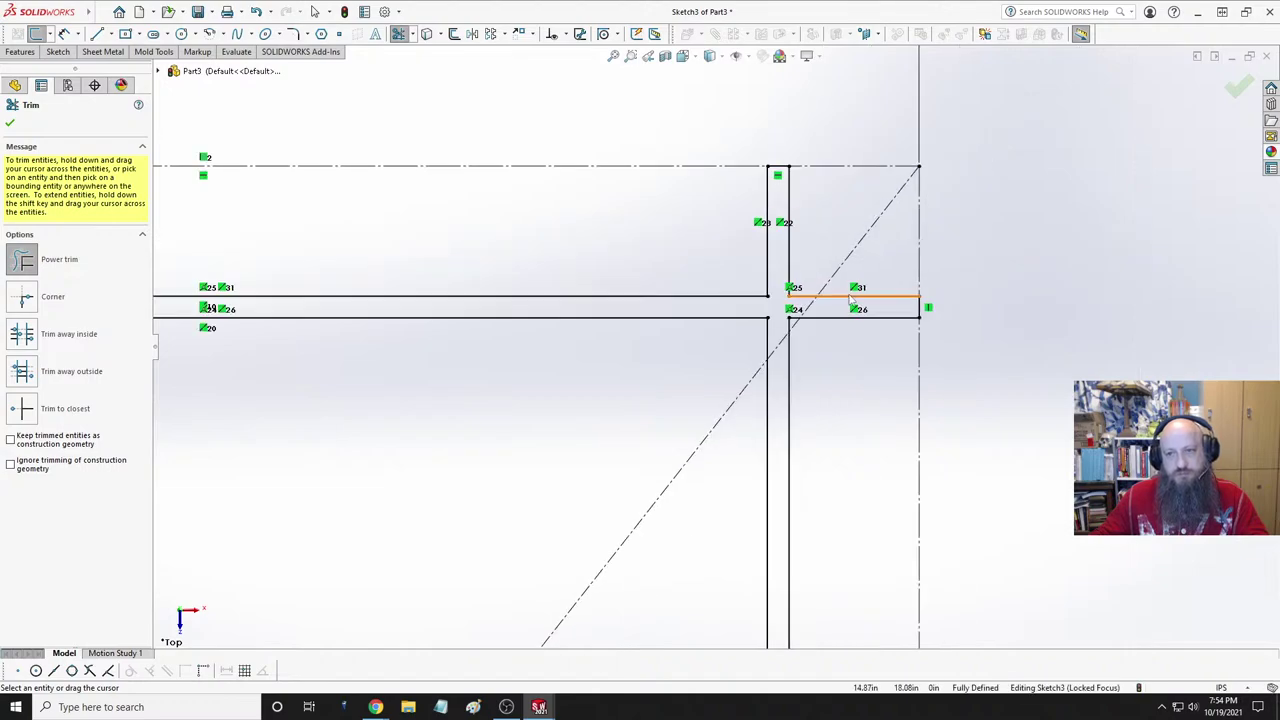
scroll(663, 543, down, 6)
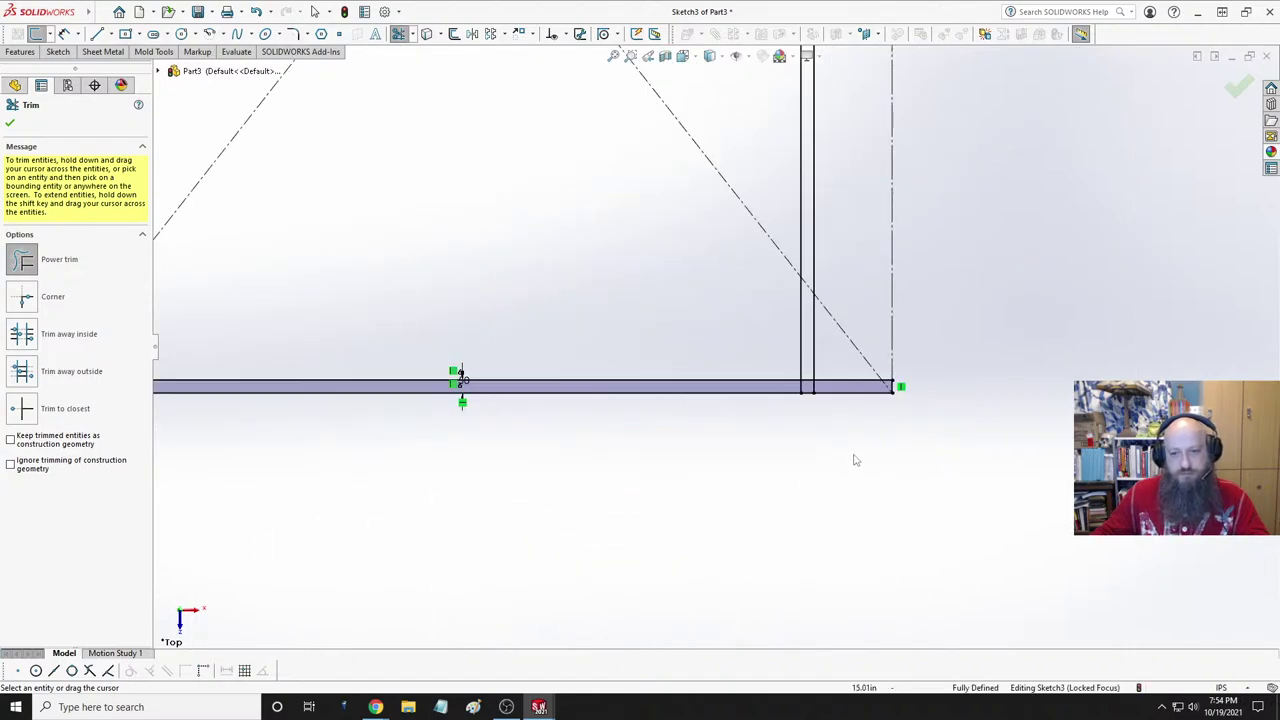
scroll(740, 305, down, 3)
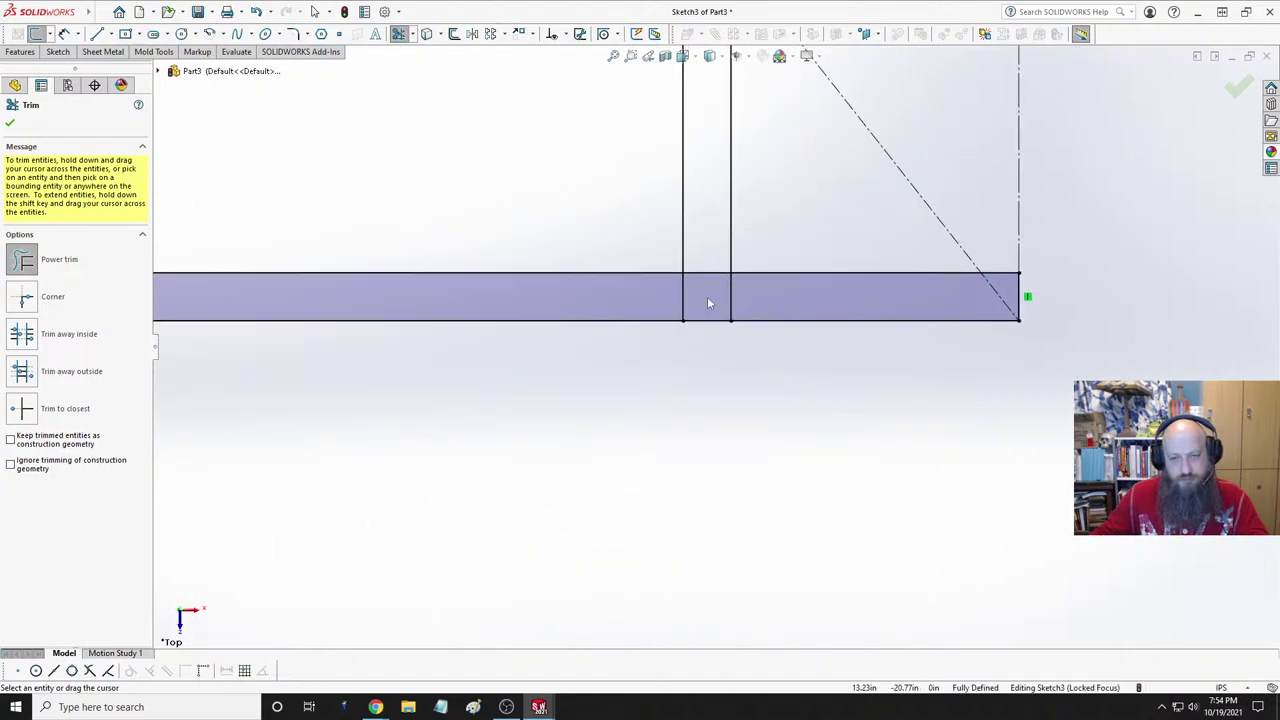
click(711, 283)
scroll(465, 347, up, 5)
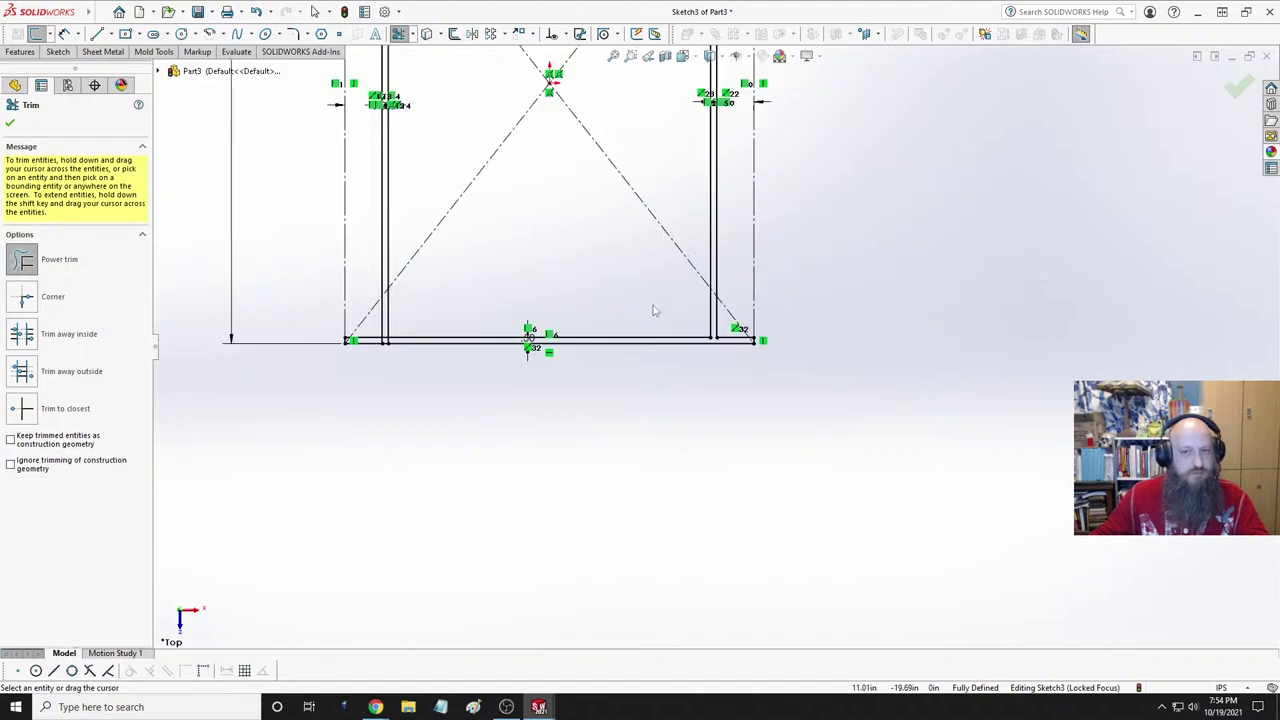
scroll(574, 368, down, 6)
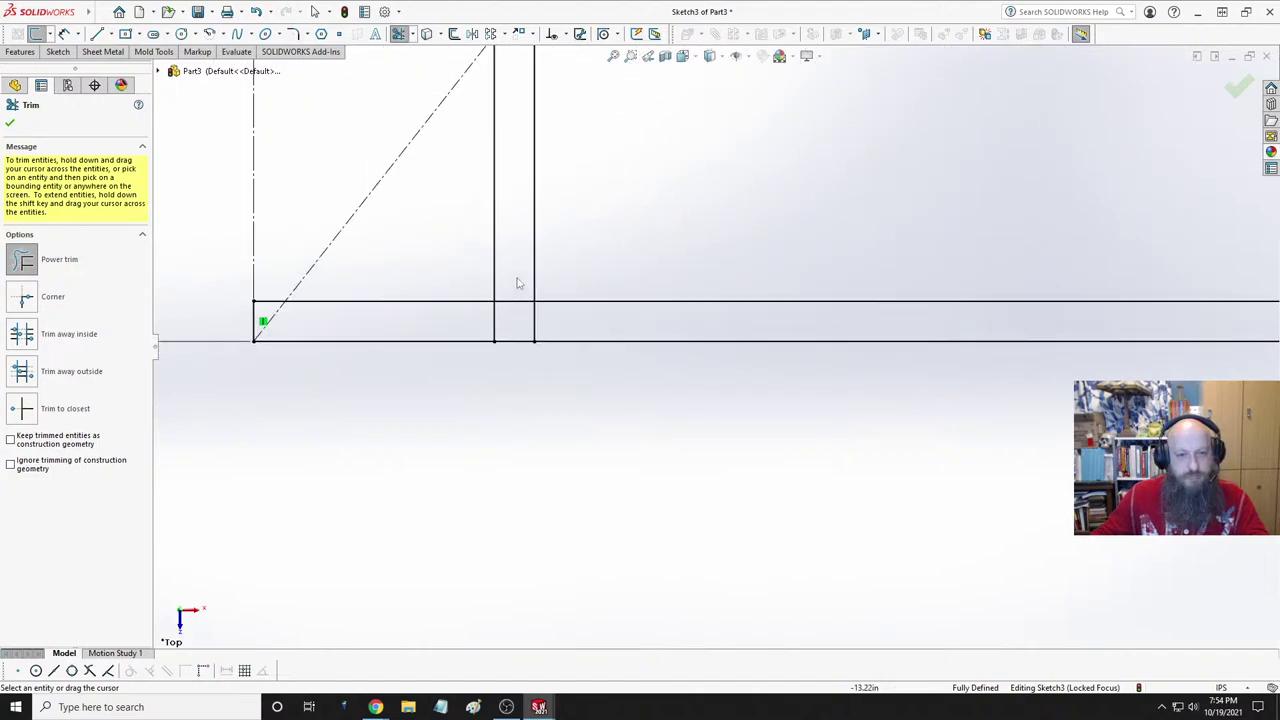
click(498, 323)
scroll(630, 390, up, 10)
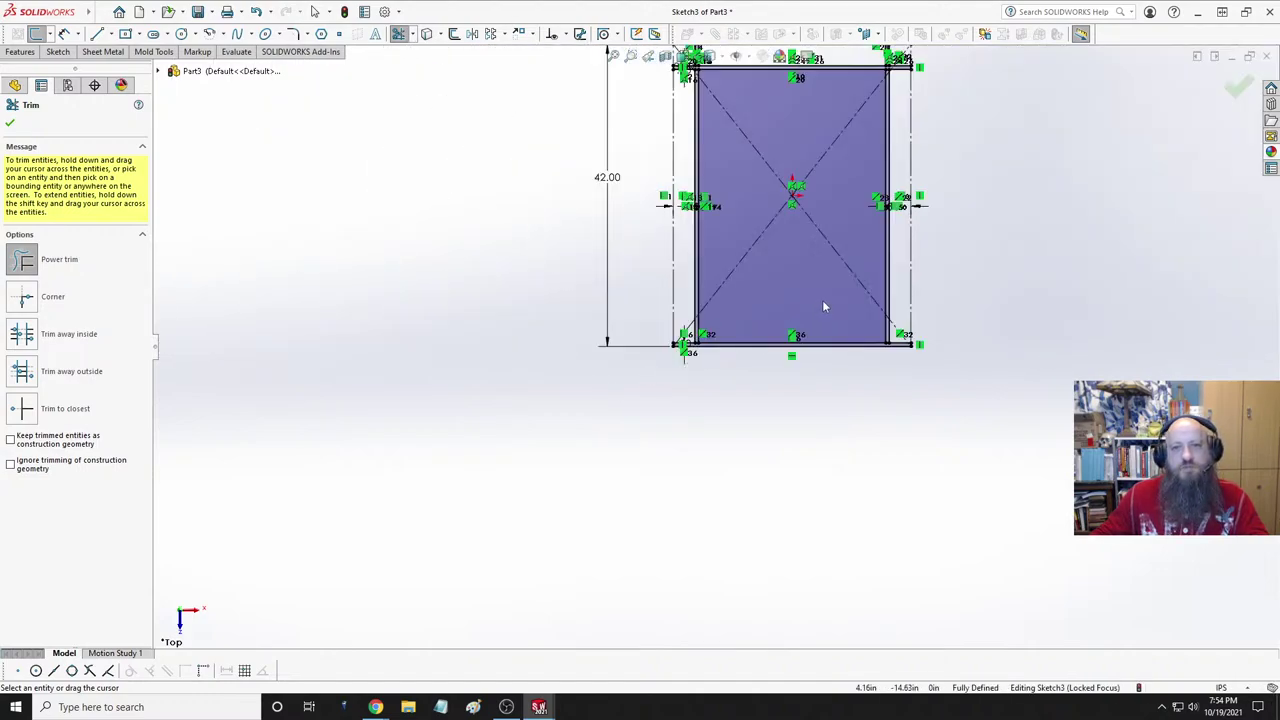
scroll(818, 238, down, 10)
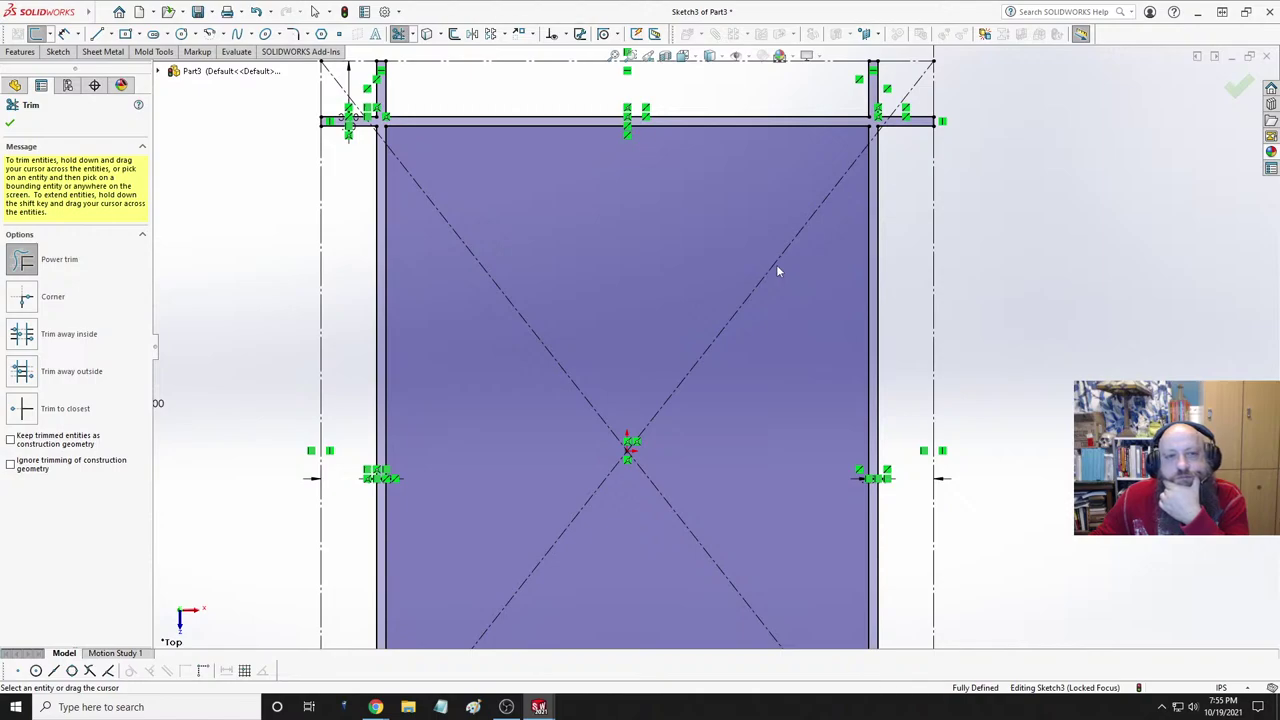
- Offset the rectangle's top edge 0.75 in toward the inside
click(454, 33)
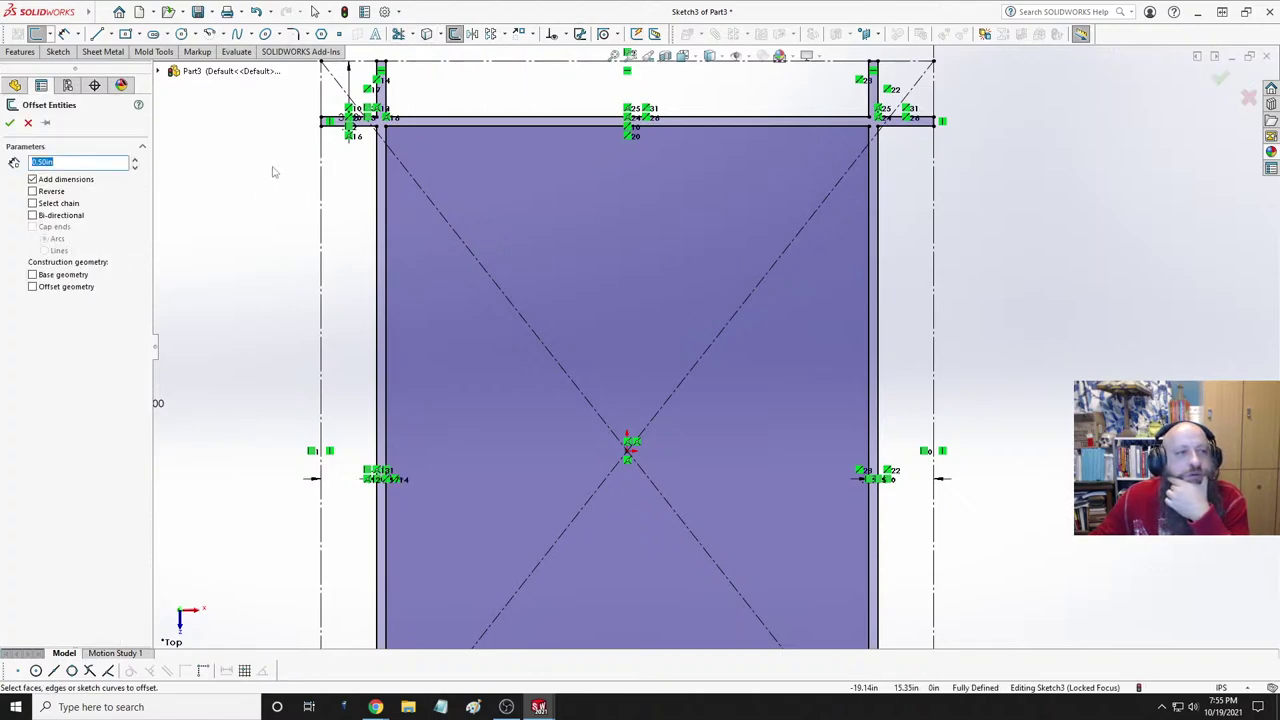
text(1)
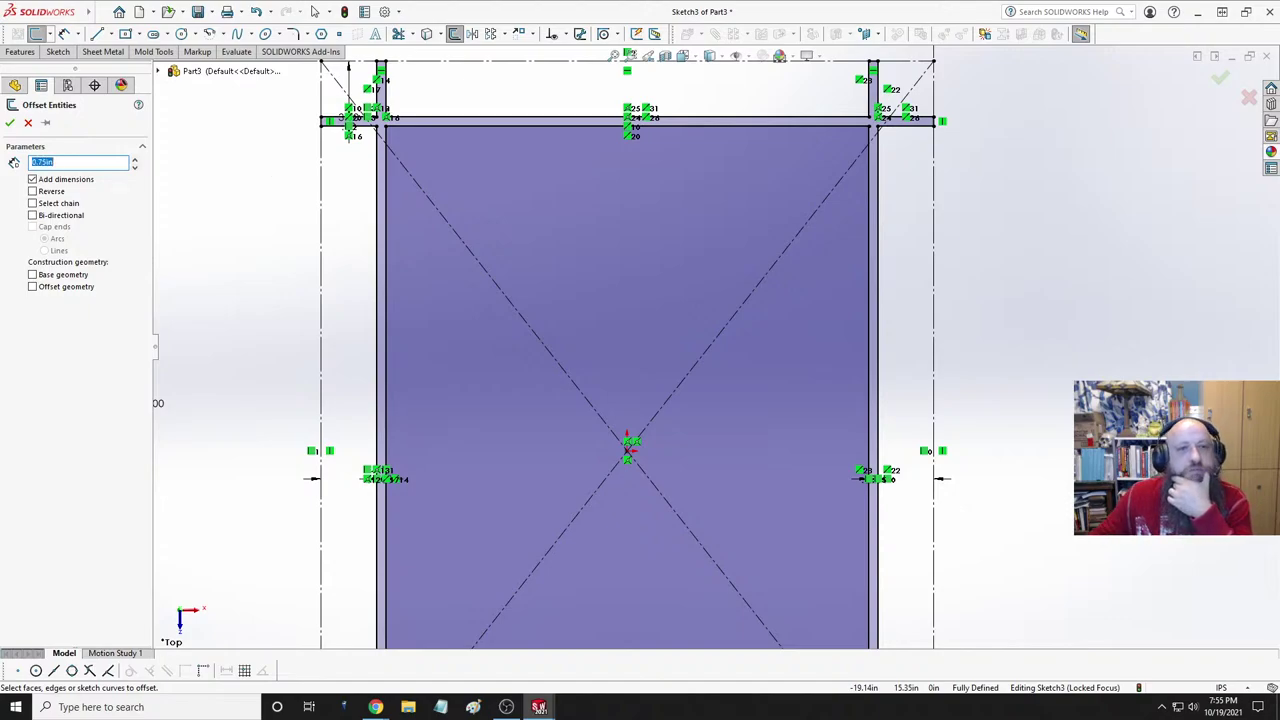
click(541, 126)
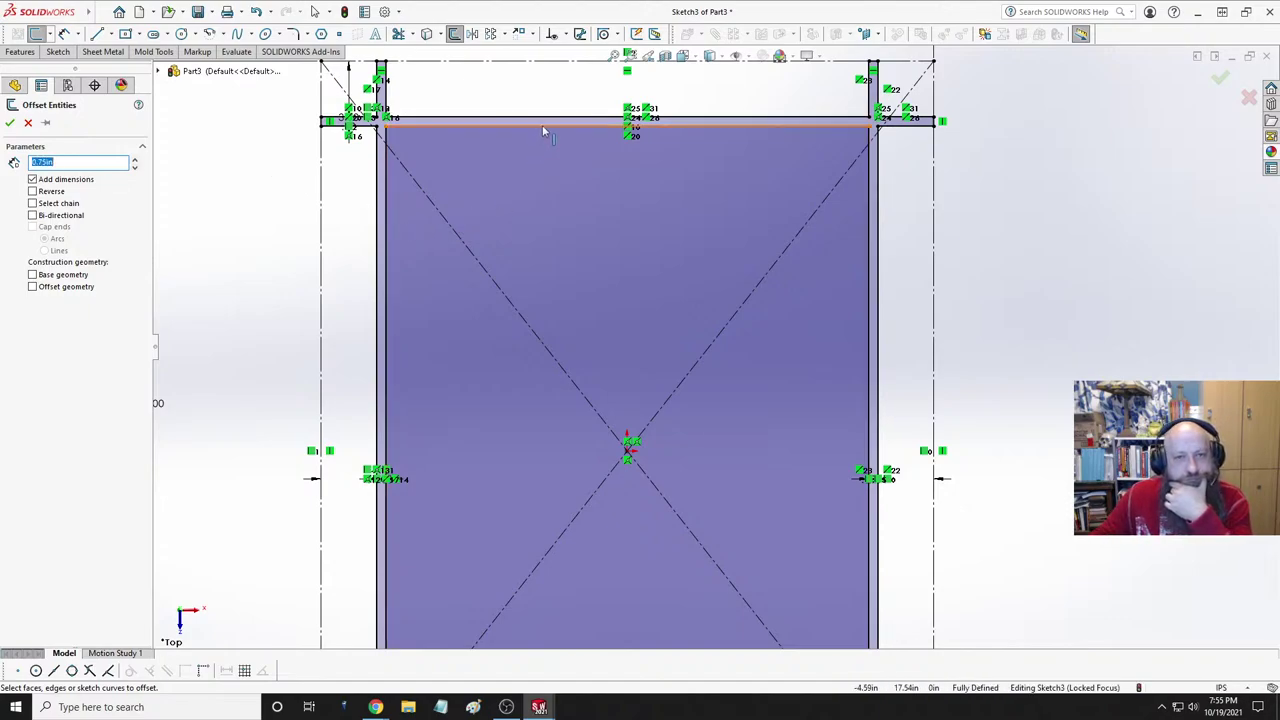
click(555, 185)
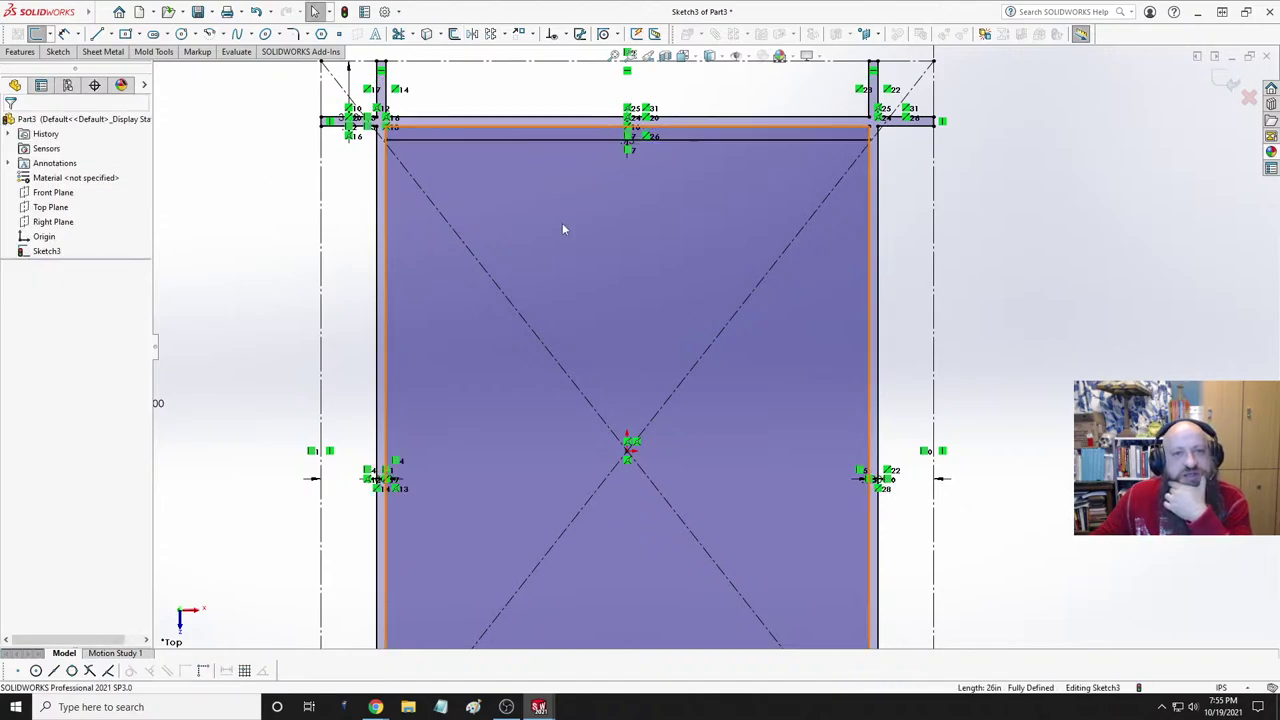
key(f)
- Offset the rectangle's bottom edge 0.75 in upward, inside the rectangle
click(638, 630)
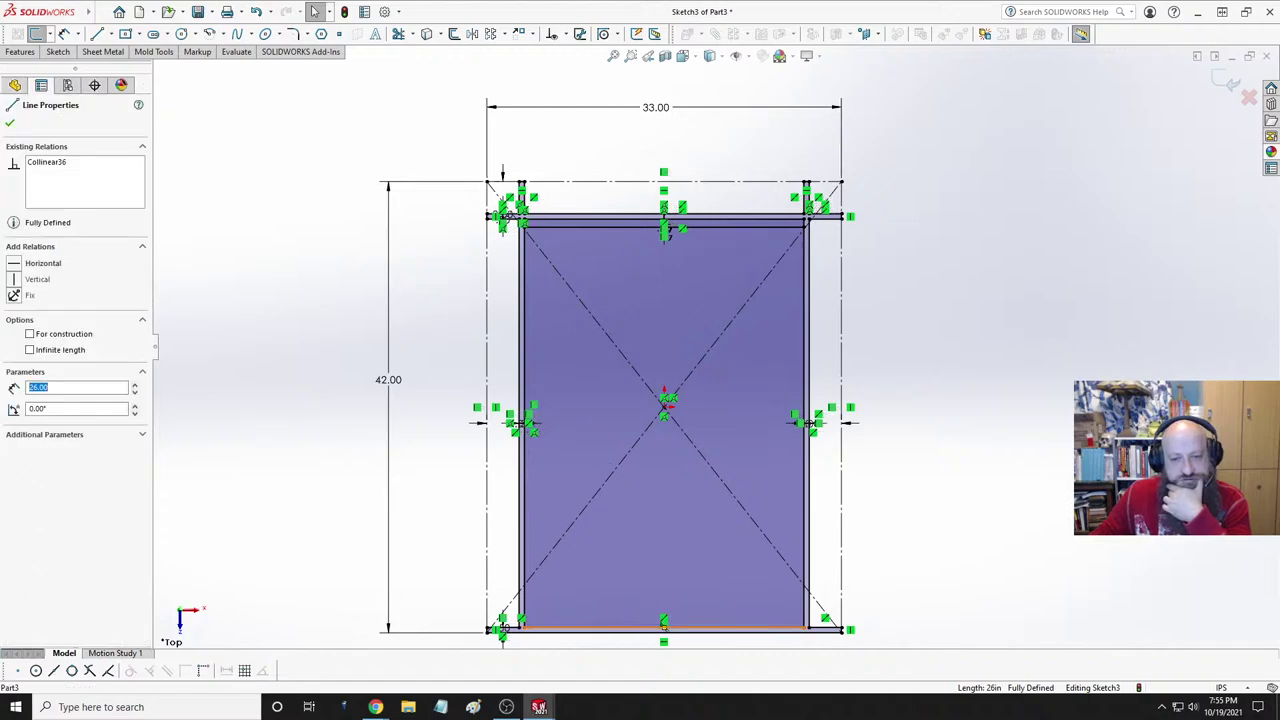
click(454, 33)
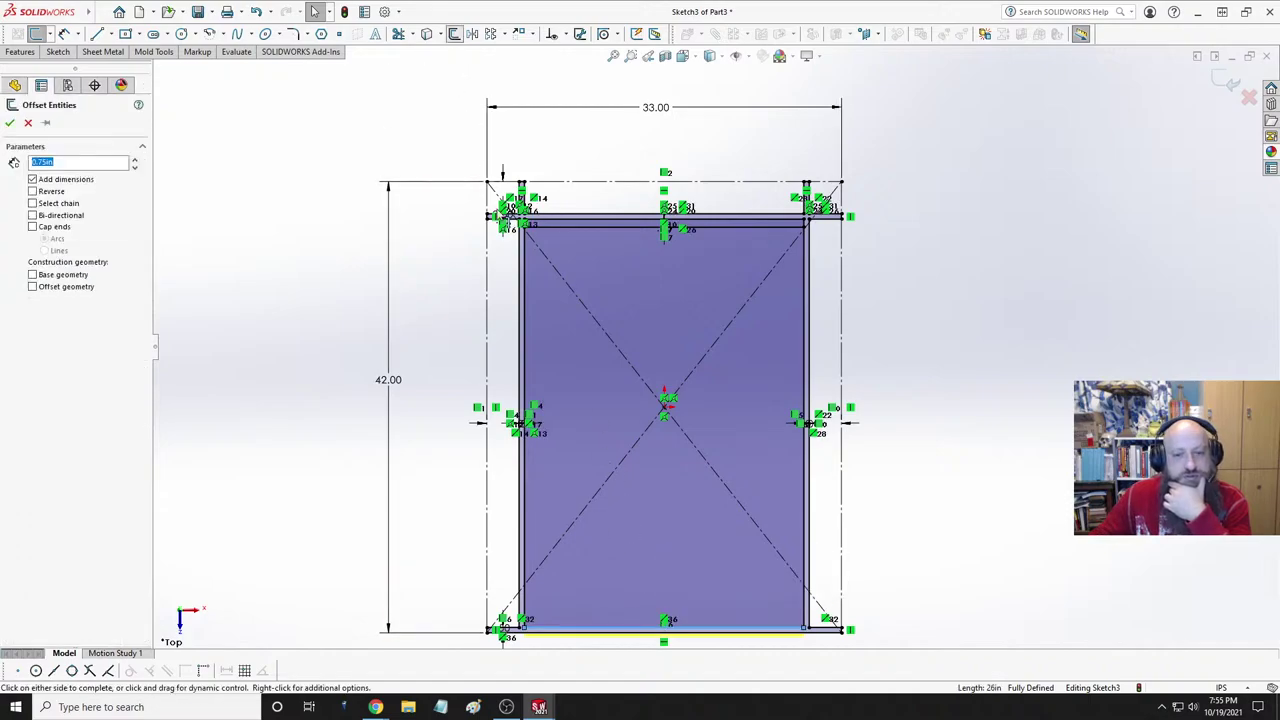
scroll(672, 588, up, 2)
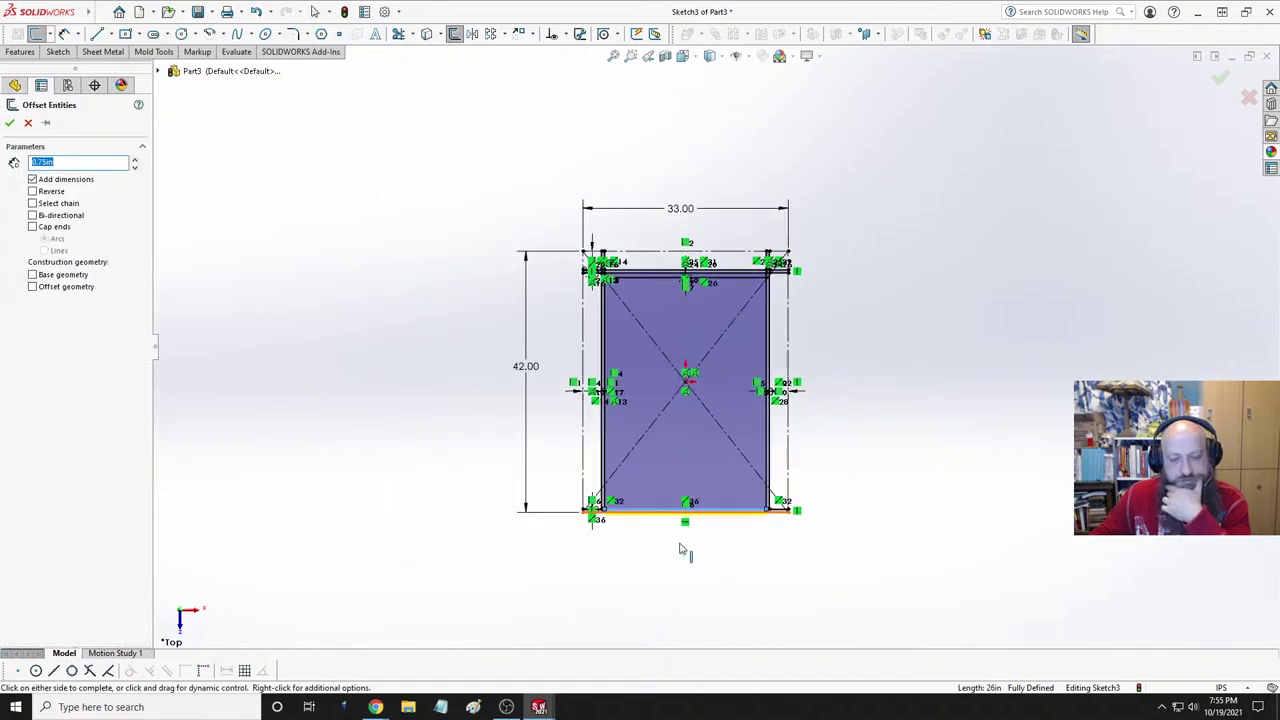
scroll(686, 551, down, 6)
click(682, 230)
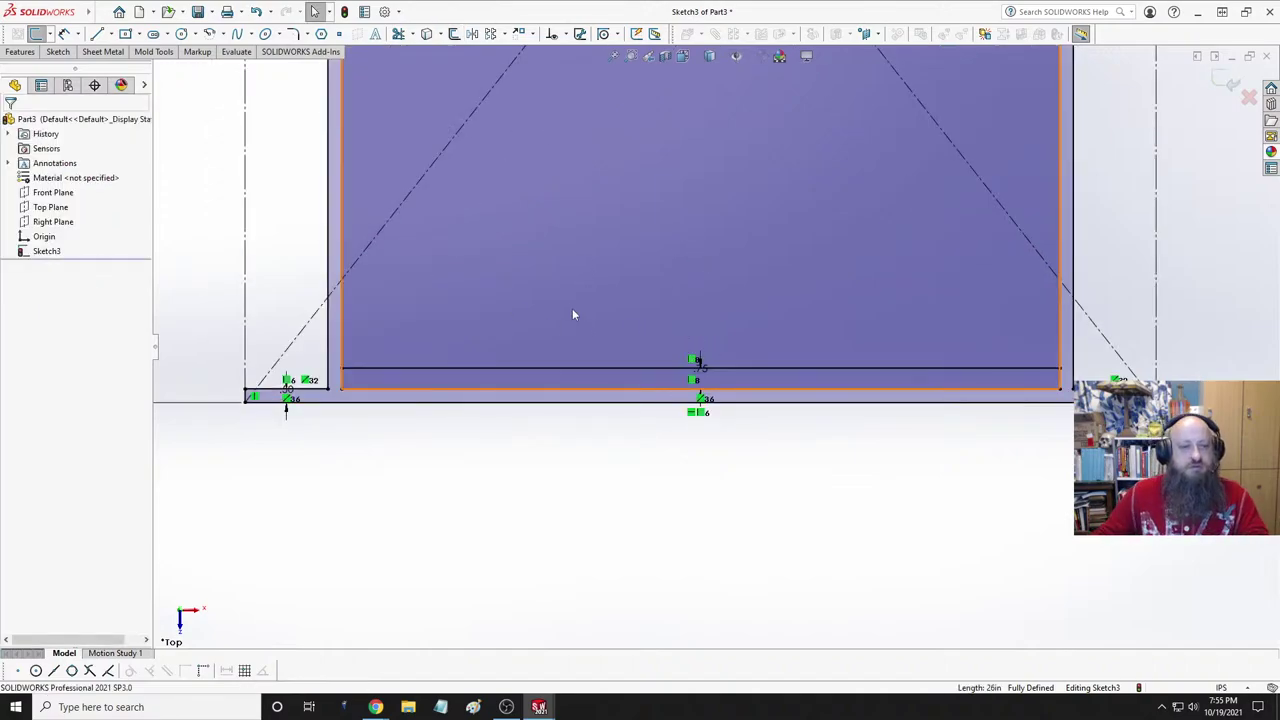
scroll(260, 240, up, 6)
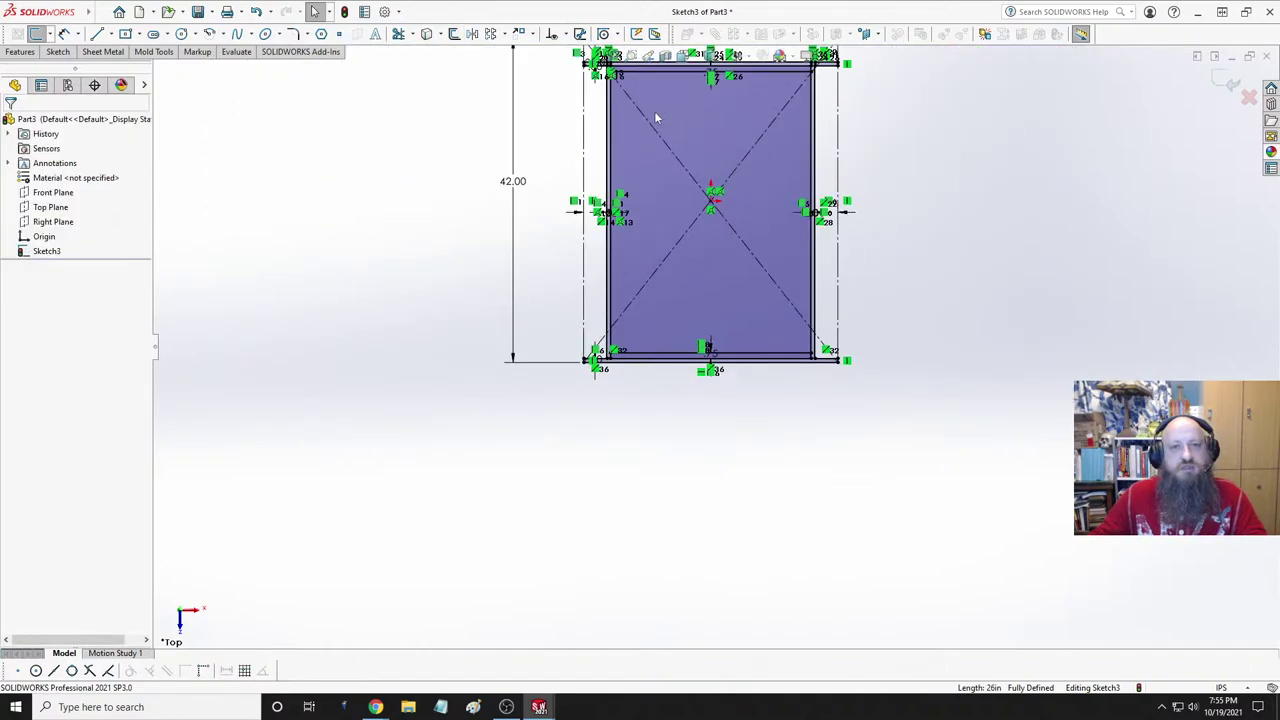
scroll(741, 114, down, 4)
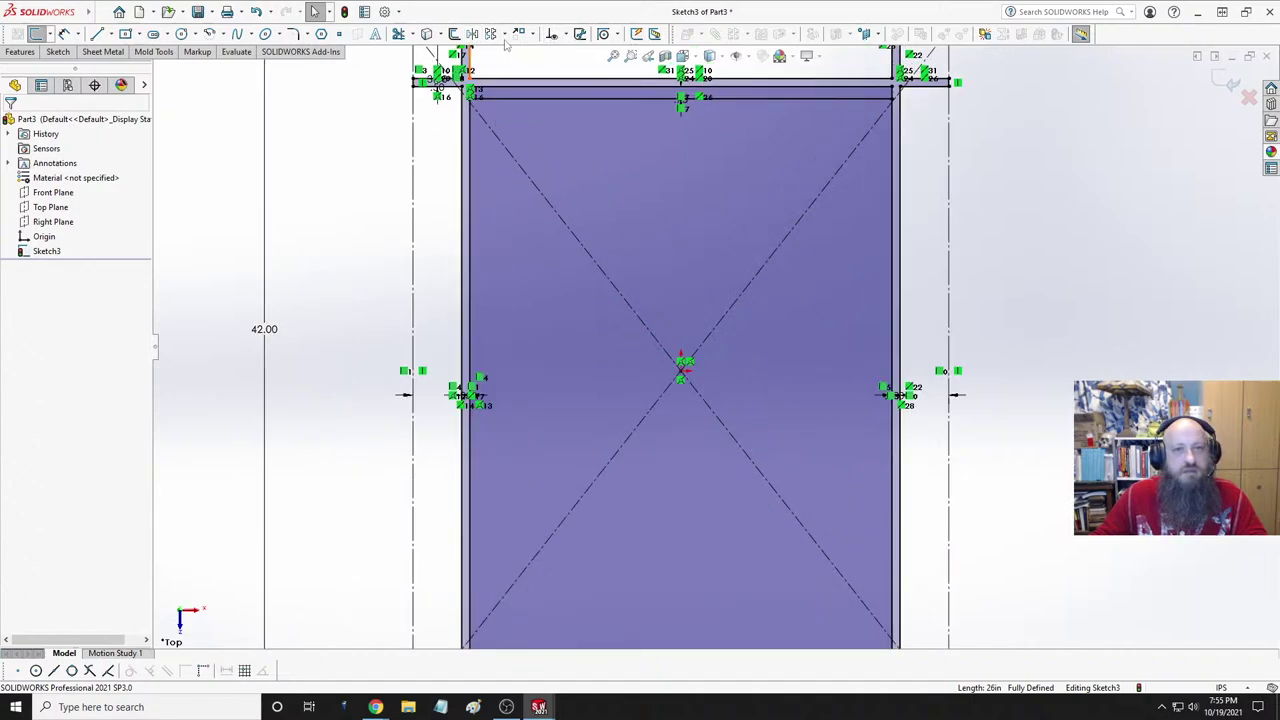
click(108, 34)
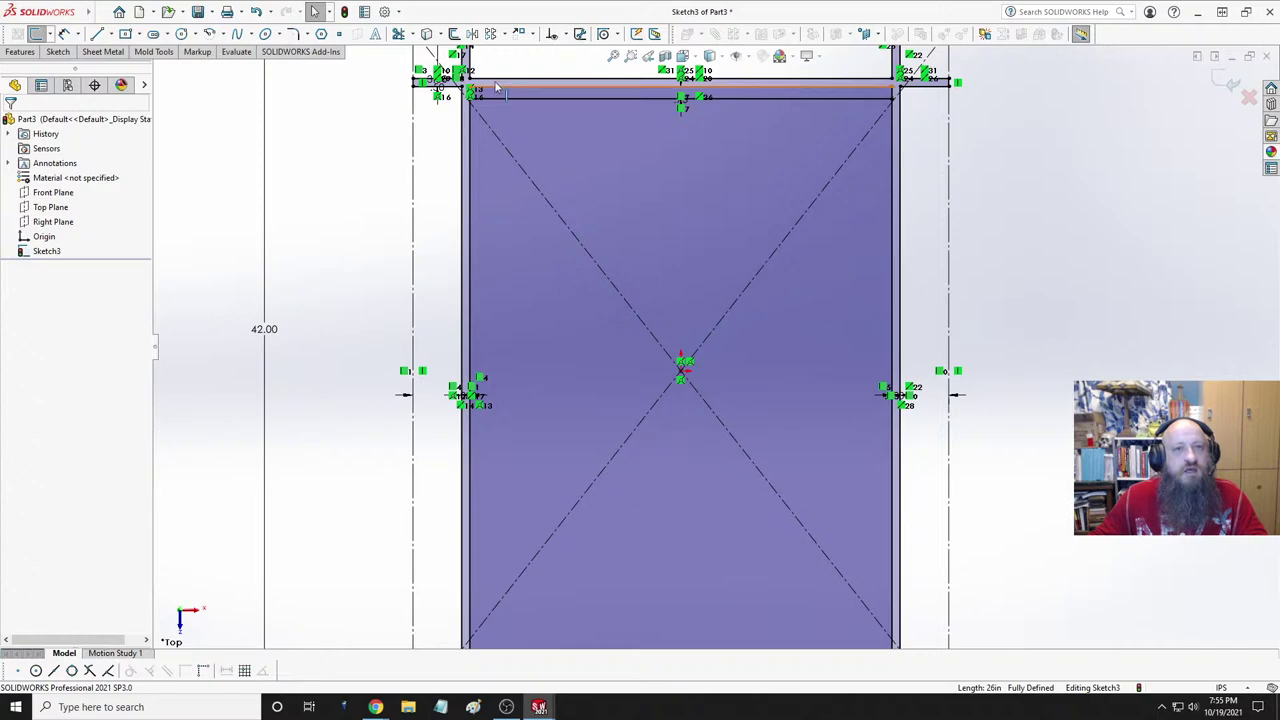
- Offset the rectangle's top edge 0.50 in inward
key(o)
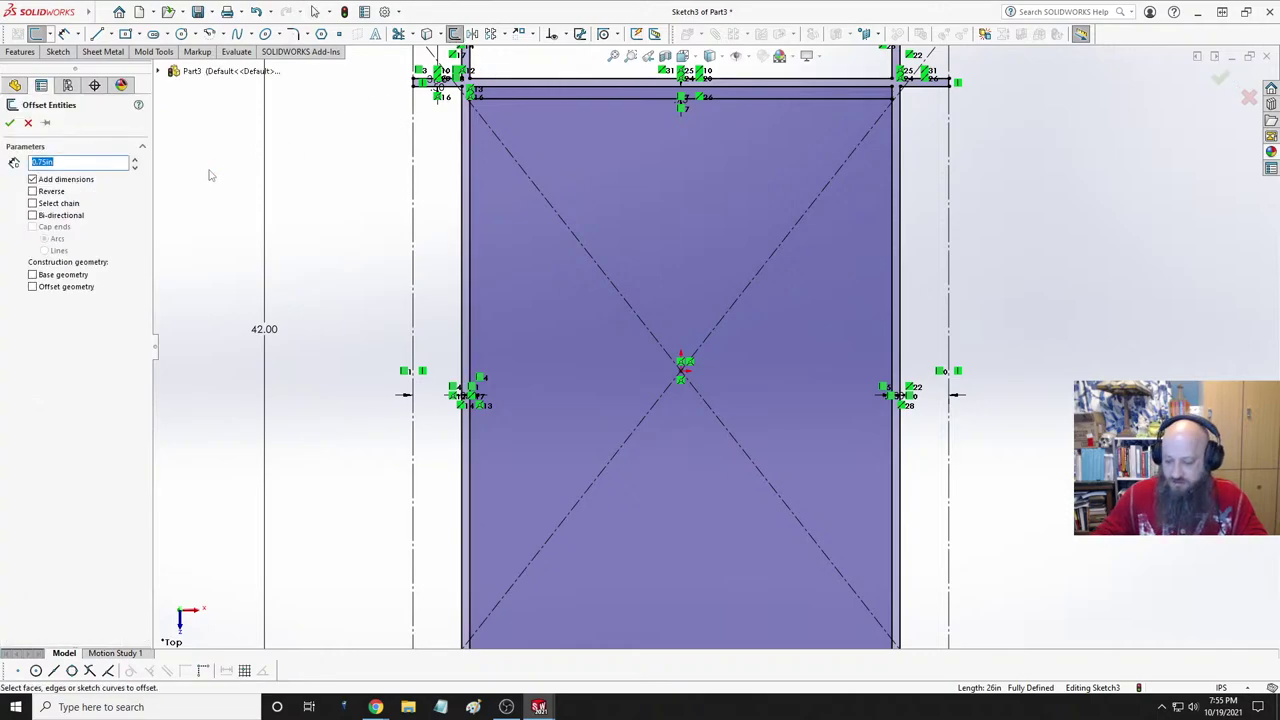
text(.5)
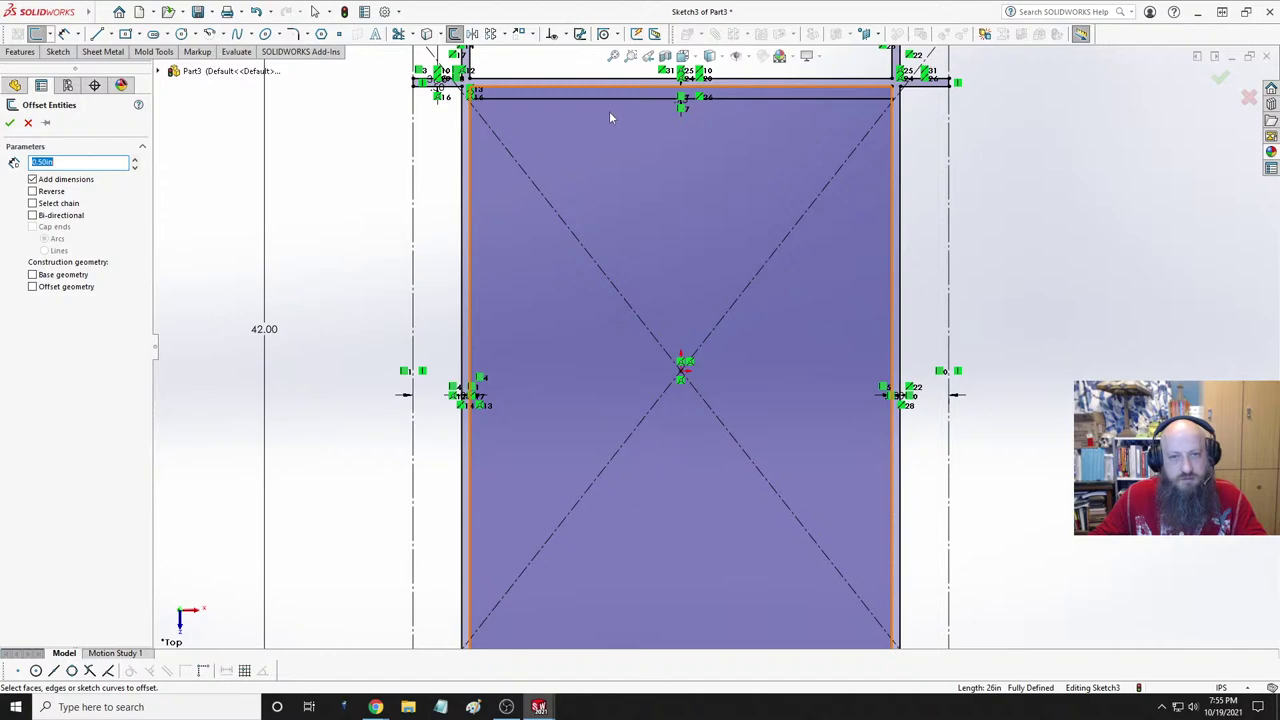
click(612, 95)
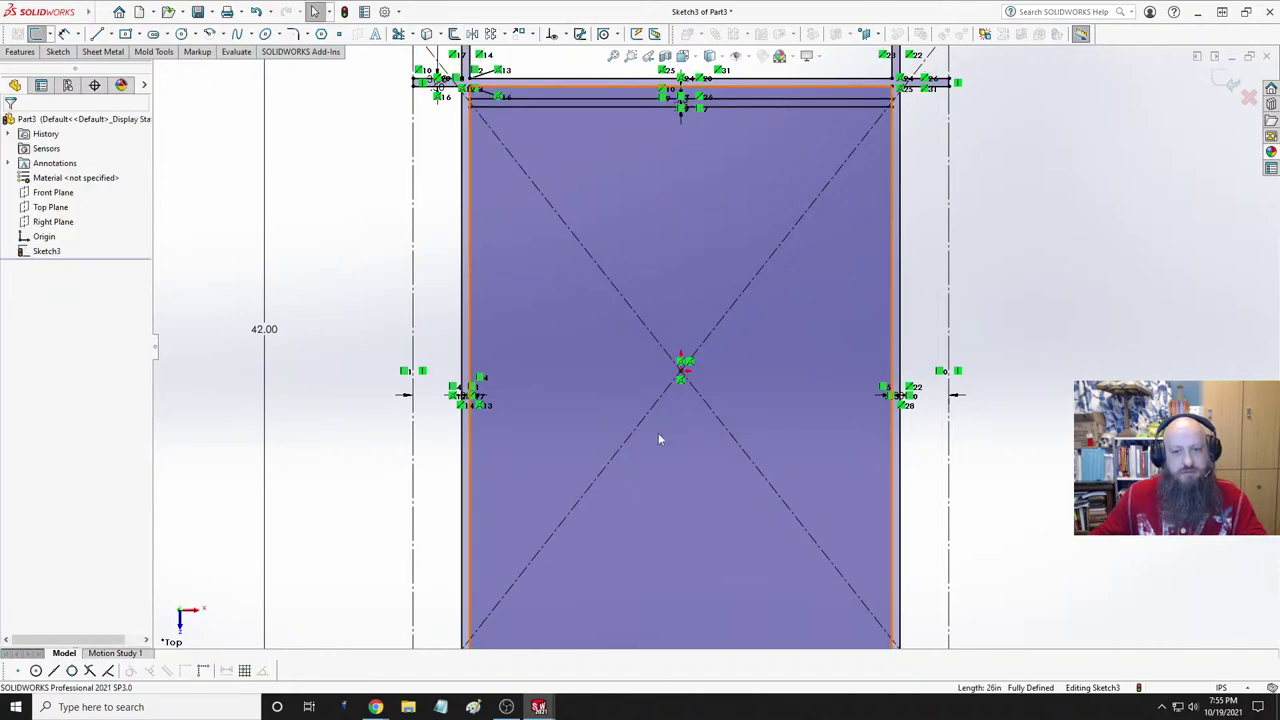
scroll(650, 494, up, 3)
- Add another 0.50 in offset of the new lines inside the rectangle, along the bottom border
click(647, 591)
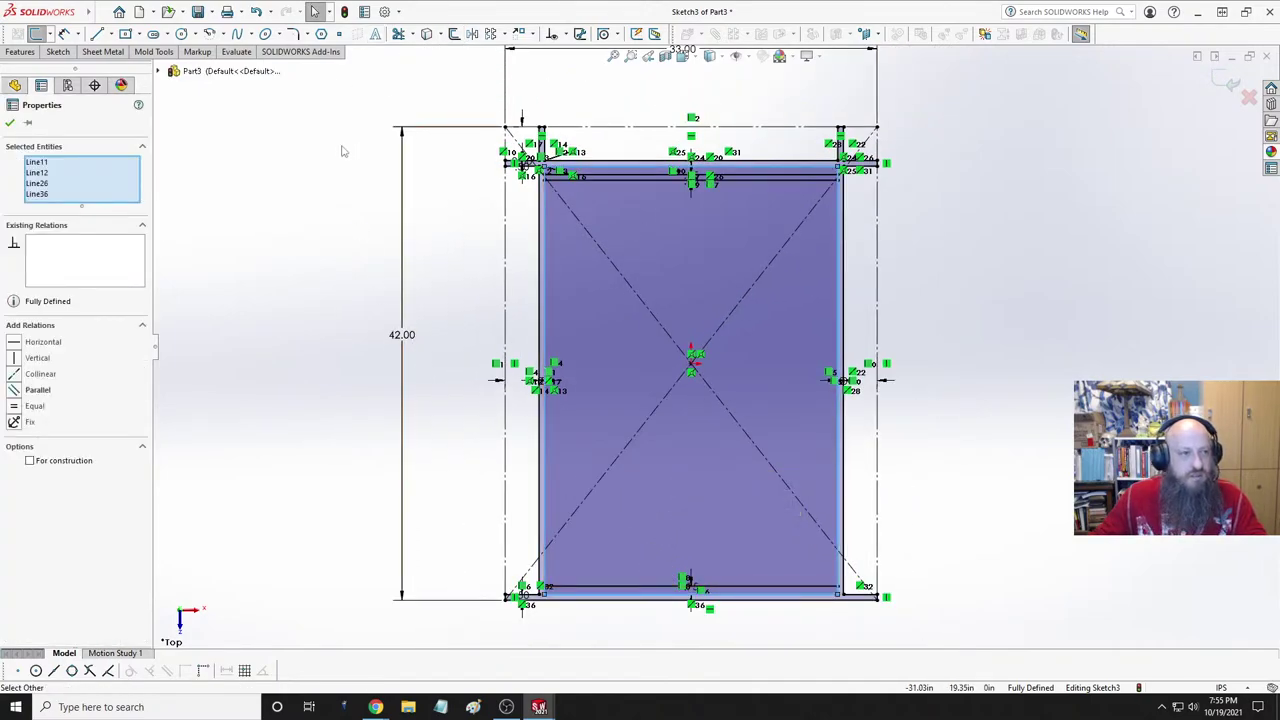
click(454, 33)
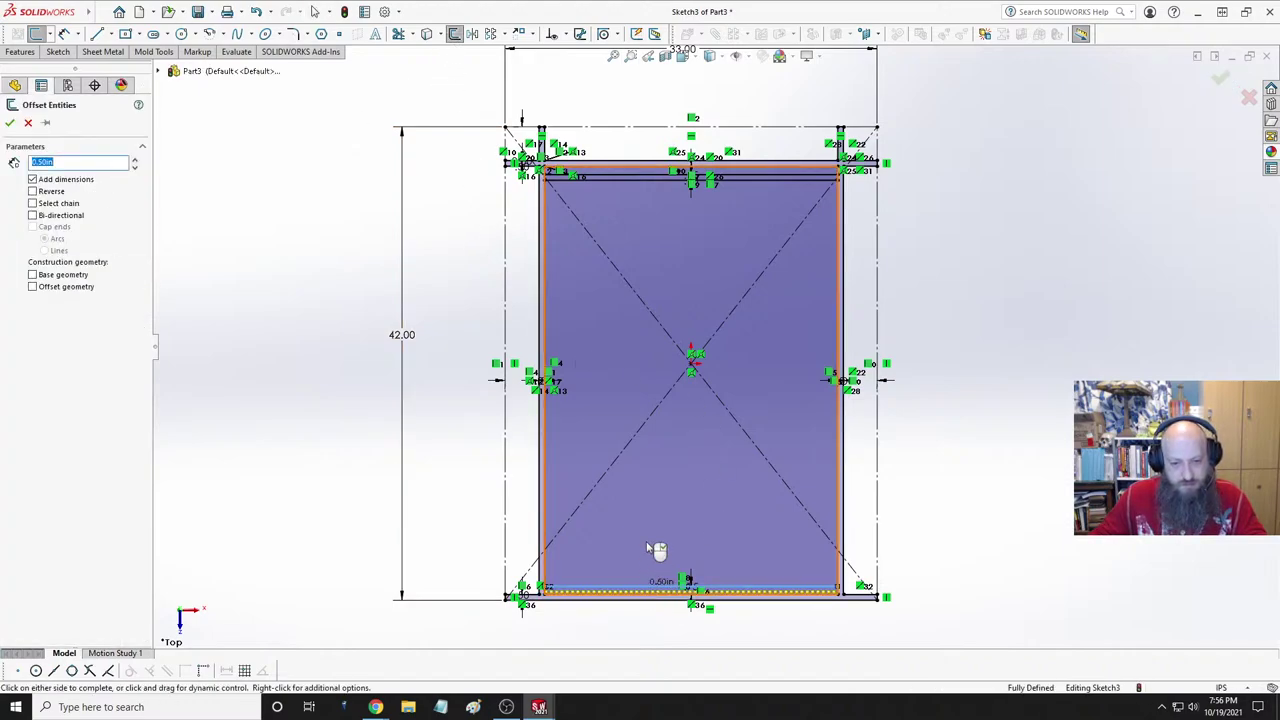
click(645, 497)
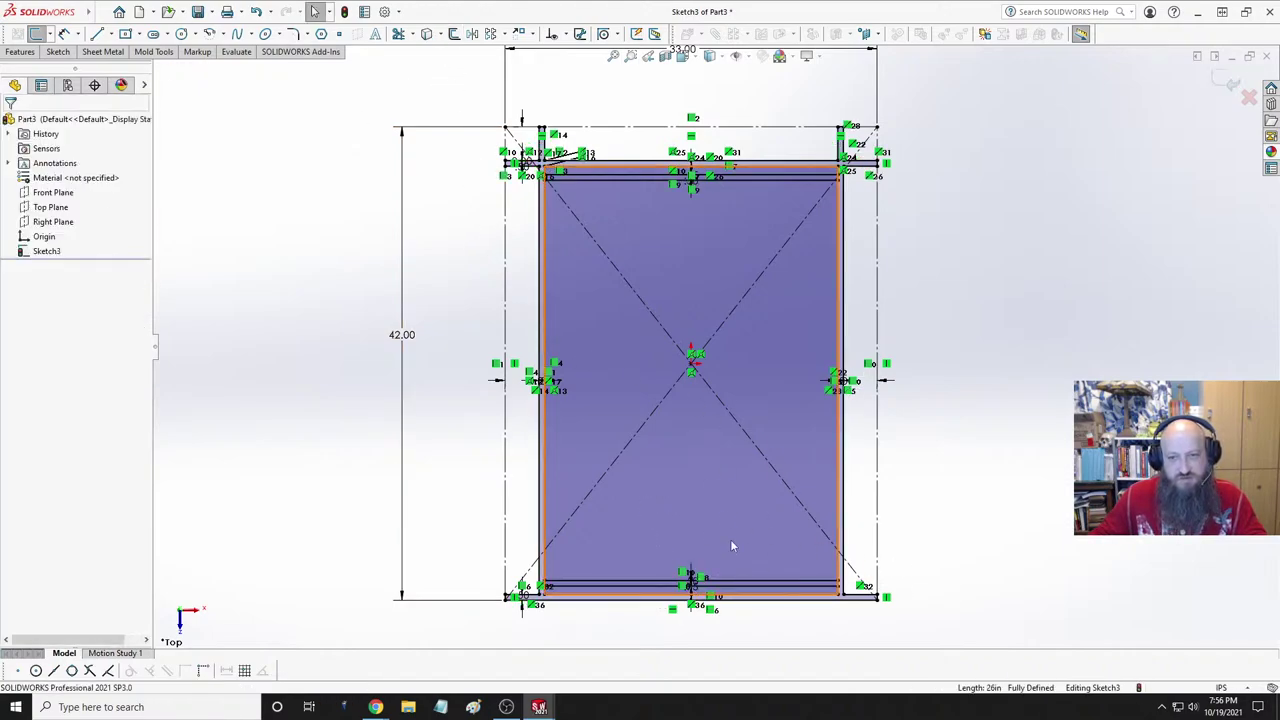
scroll(762, 300, down, 4)
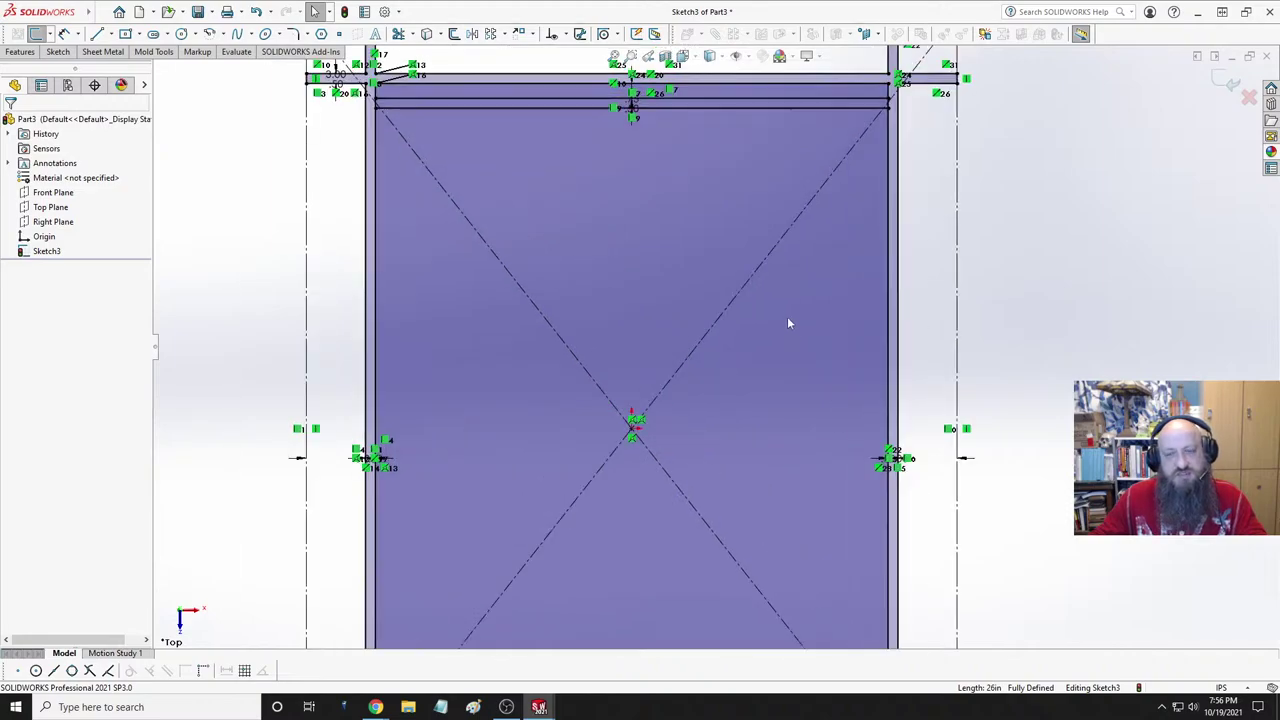
scroll(596, 256, up, 2)
scroll(659, 228, down, 4)
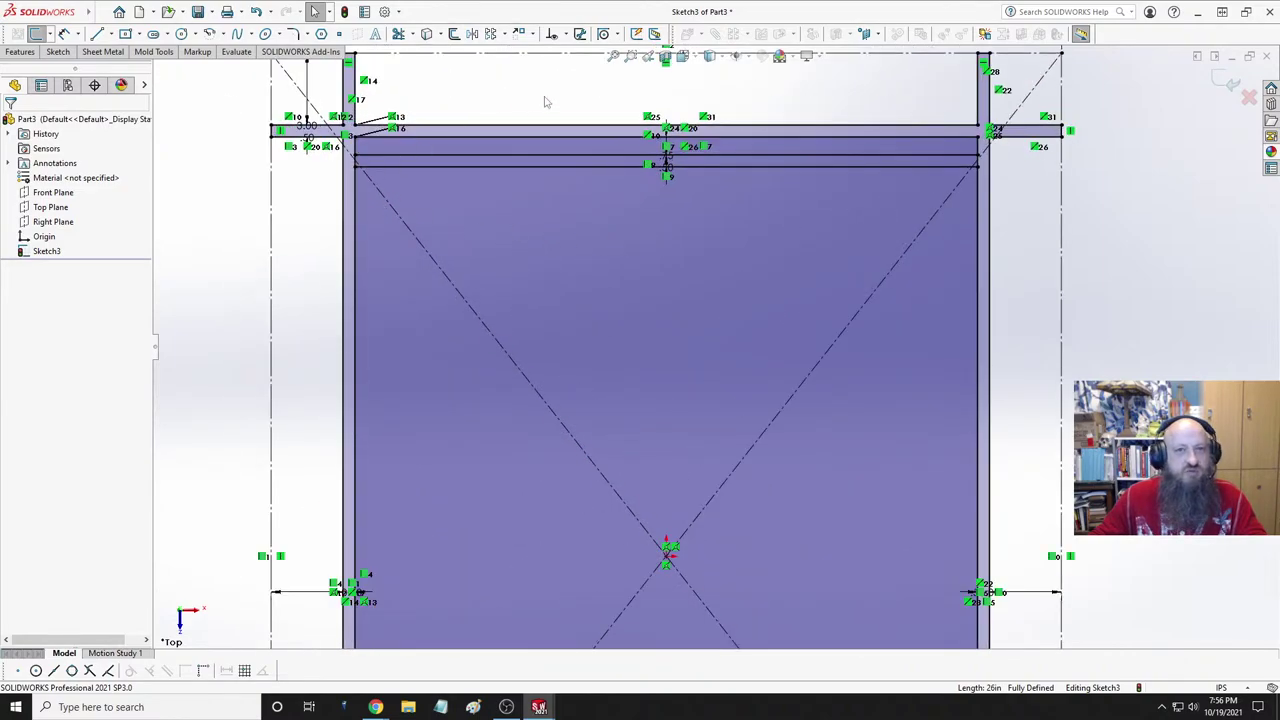
- Power-trim the short vertical piece and the corner stub, then exit Trim
click(398, 33)
scroll(391, 213, down, 4)
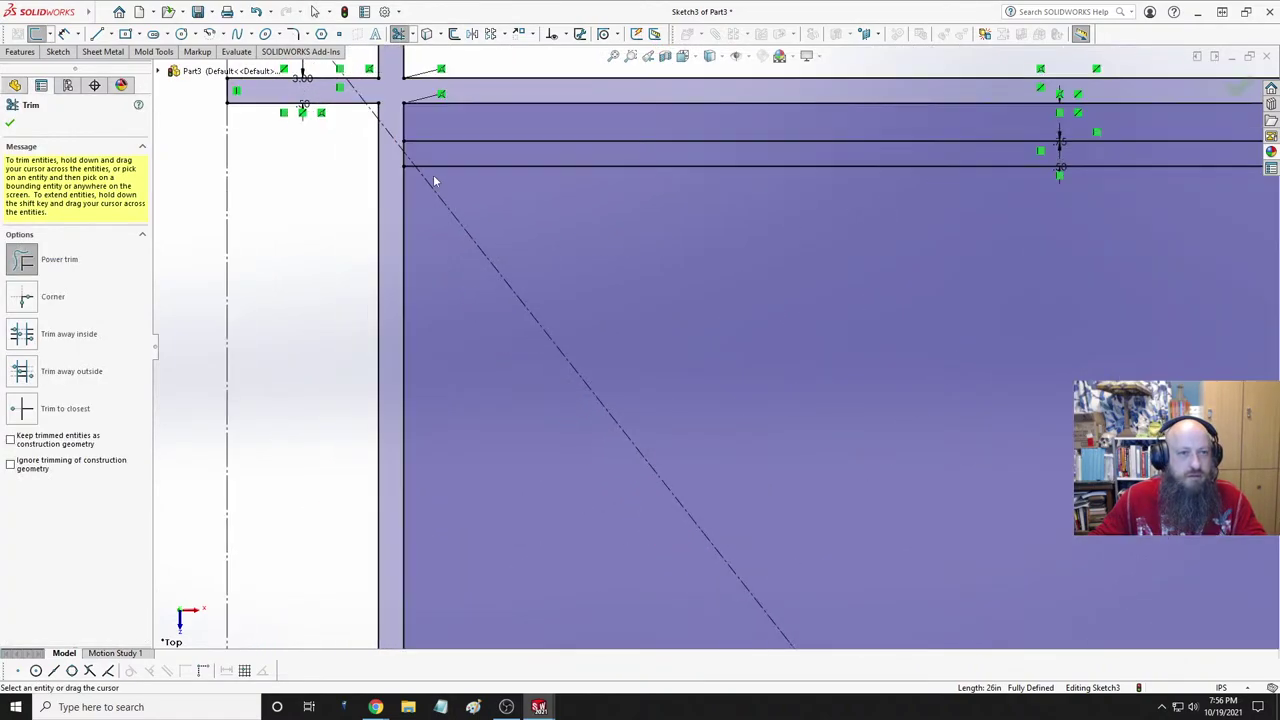
scroll(420, 200, down, 2)
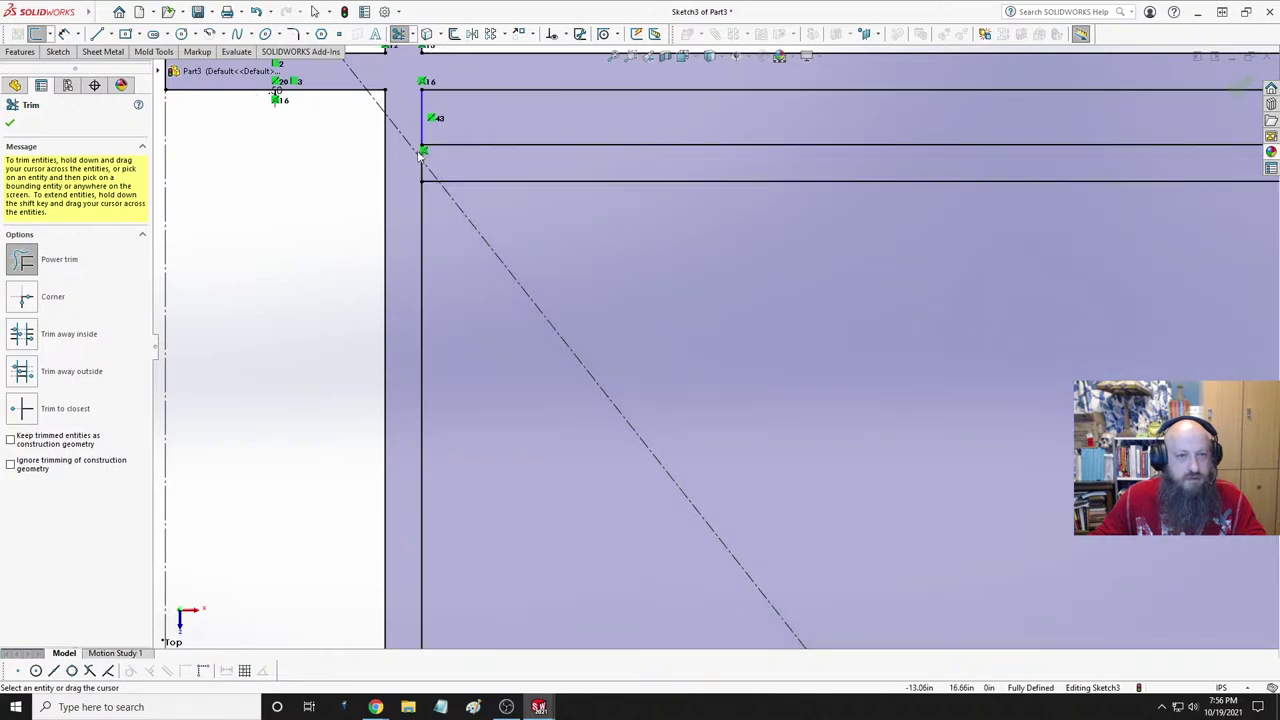
drag(413, 183, 428, 165)
scroll(632, 246, up, 5)
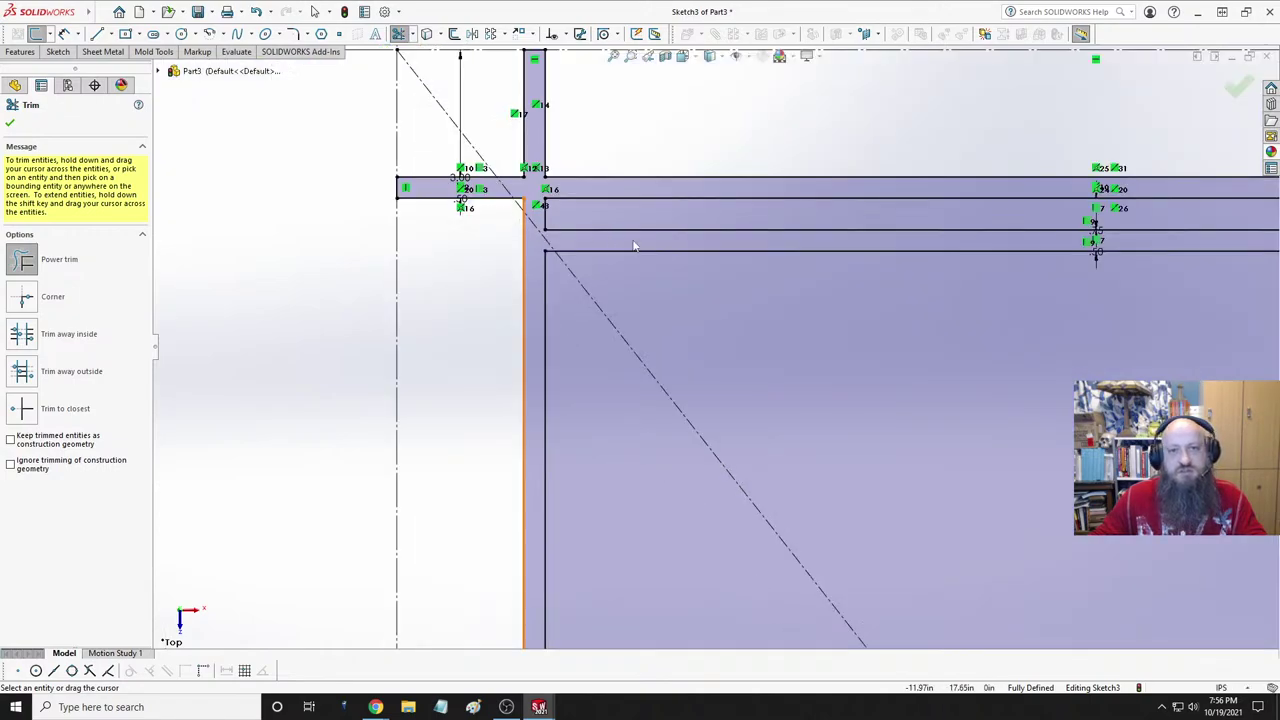
scroll(1022, 304, down, 5)
scroll(1022, 304, down, 3)
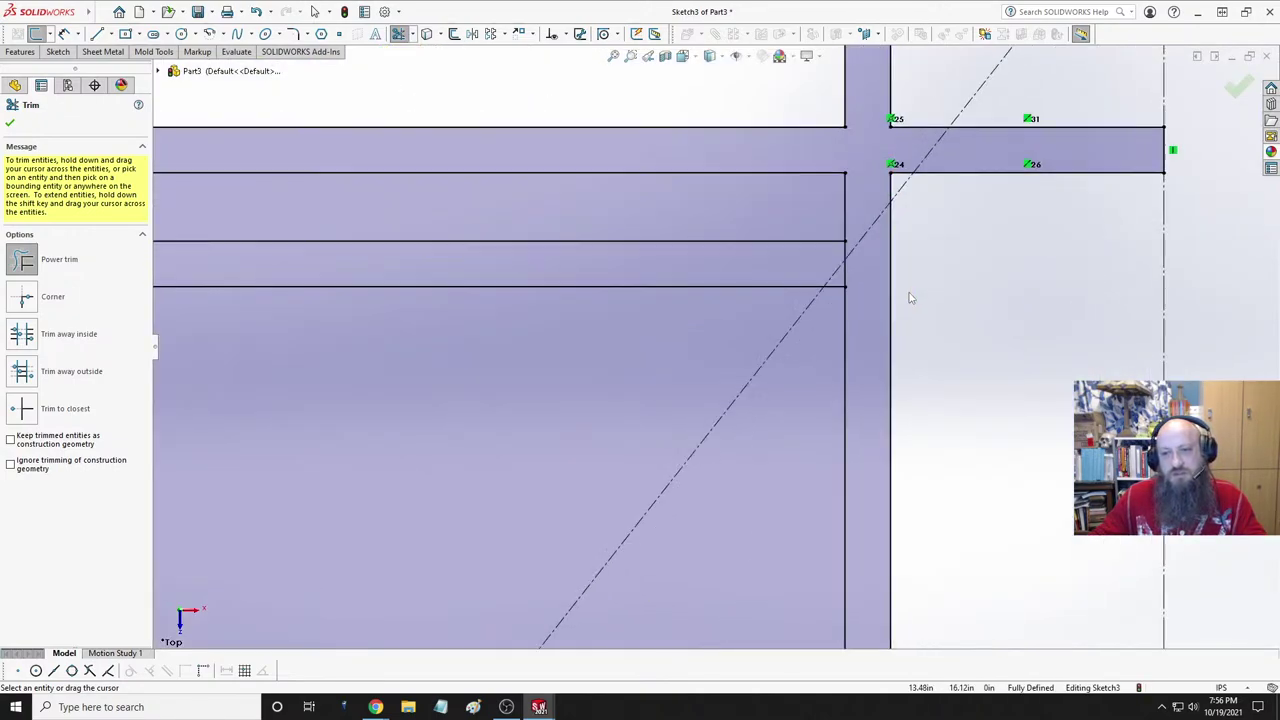
mouse_move(837, 263)
mouse_down()
mouse_move(846, 251)
mouse_move(837, 271)
mouse_up()
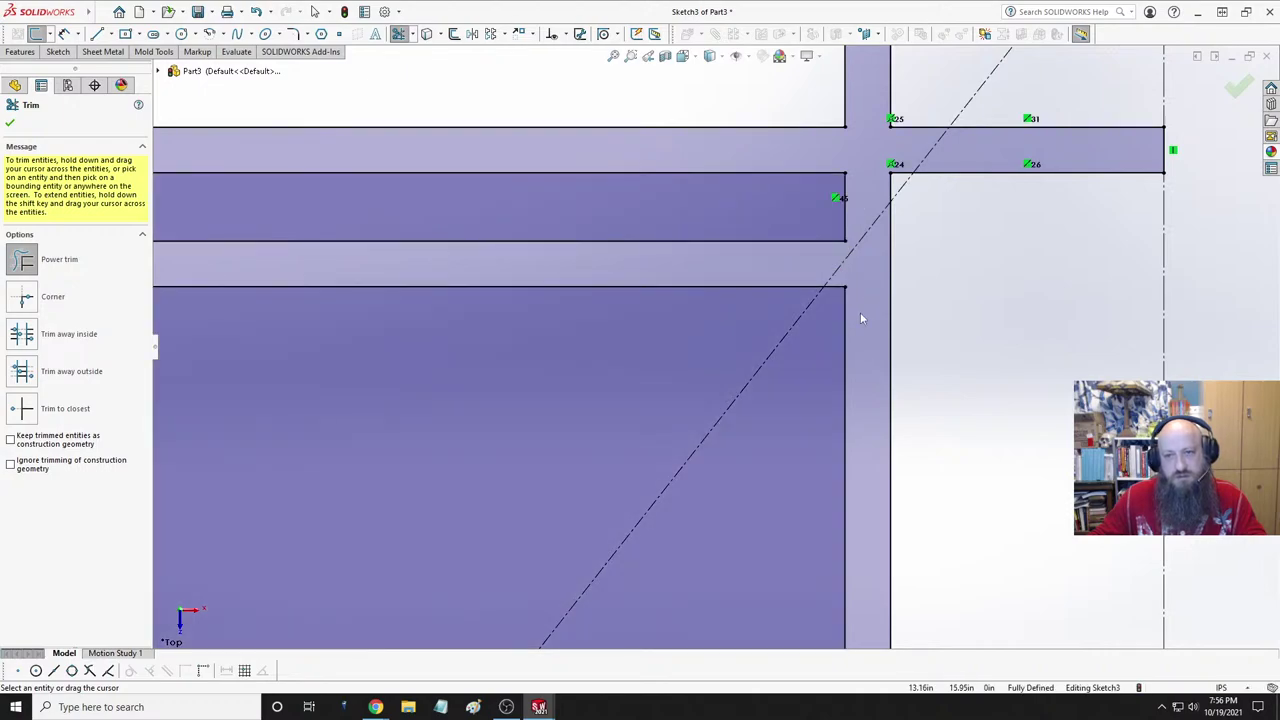
scroll(857, 317, up, 5)
scroll(675, 434, up, 8)
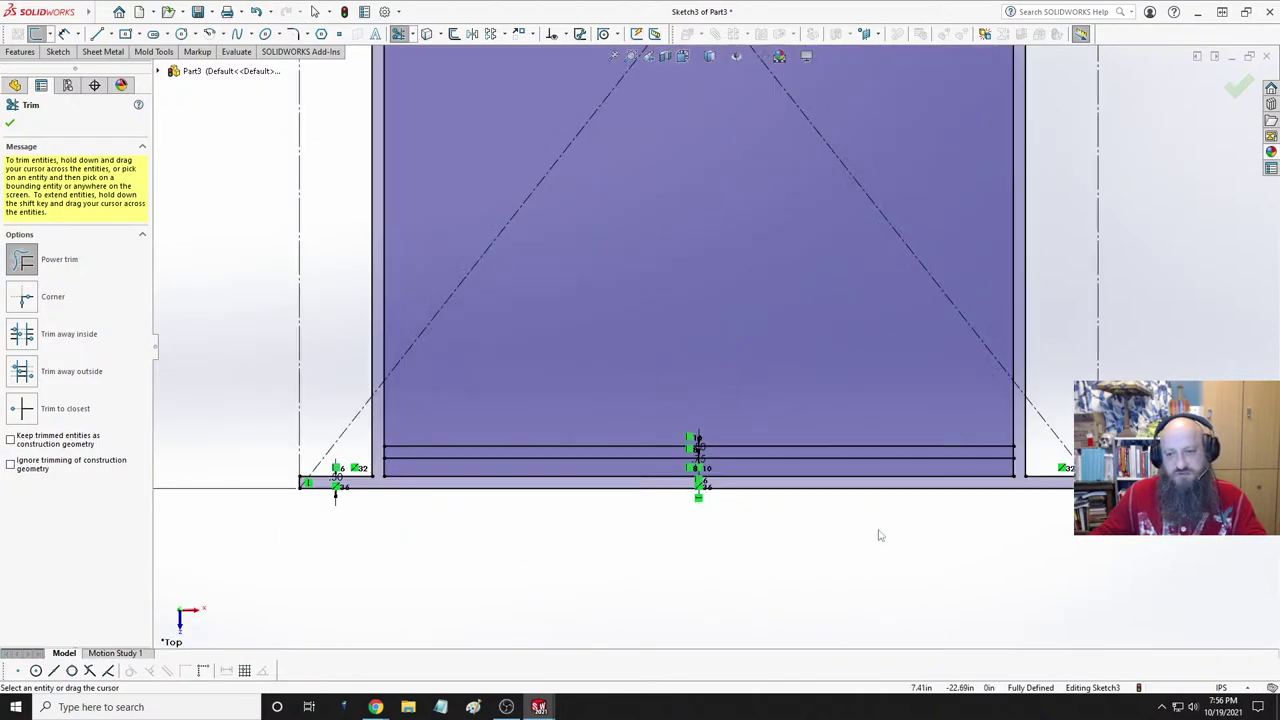
scroll(1060, 413, up, 5)
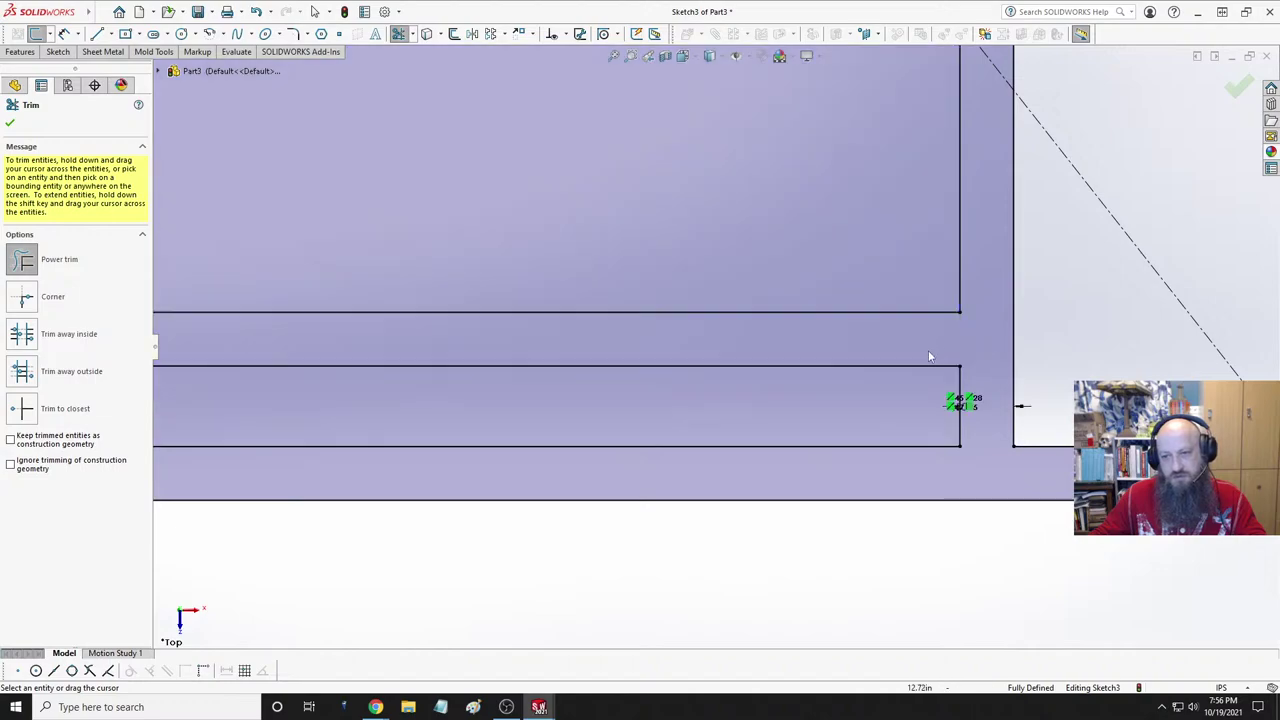
scroll(381, 380, down, 8)
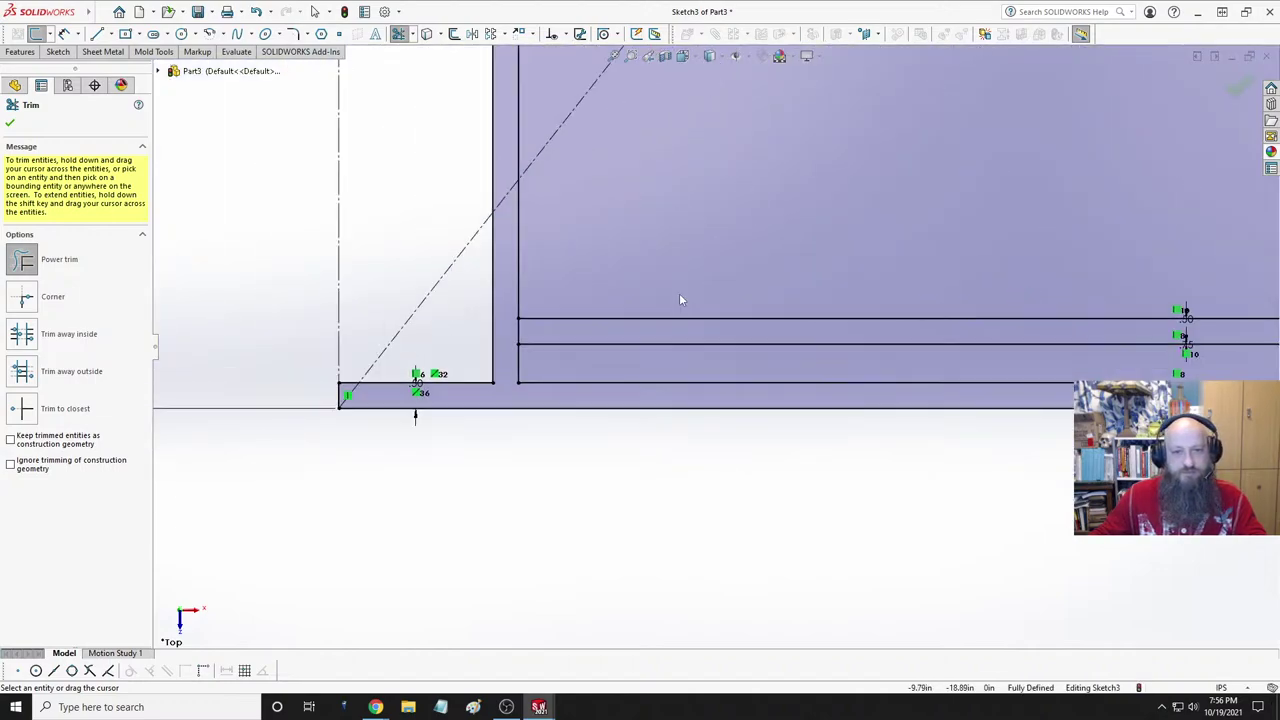
scroll(432, 344, up, 8)
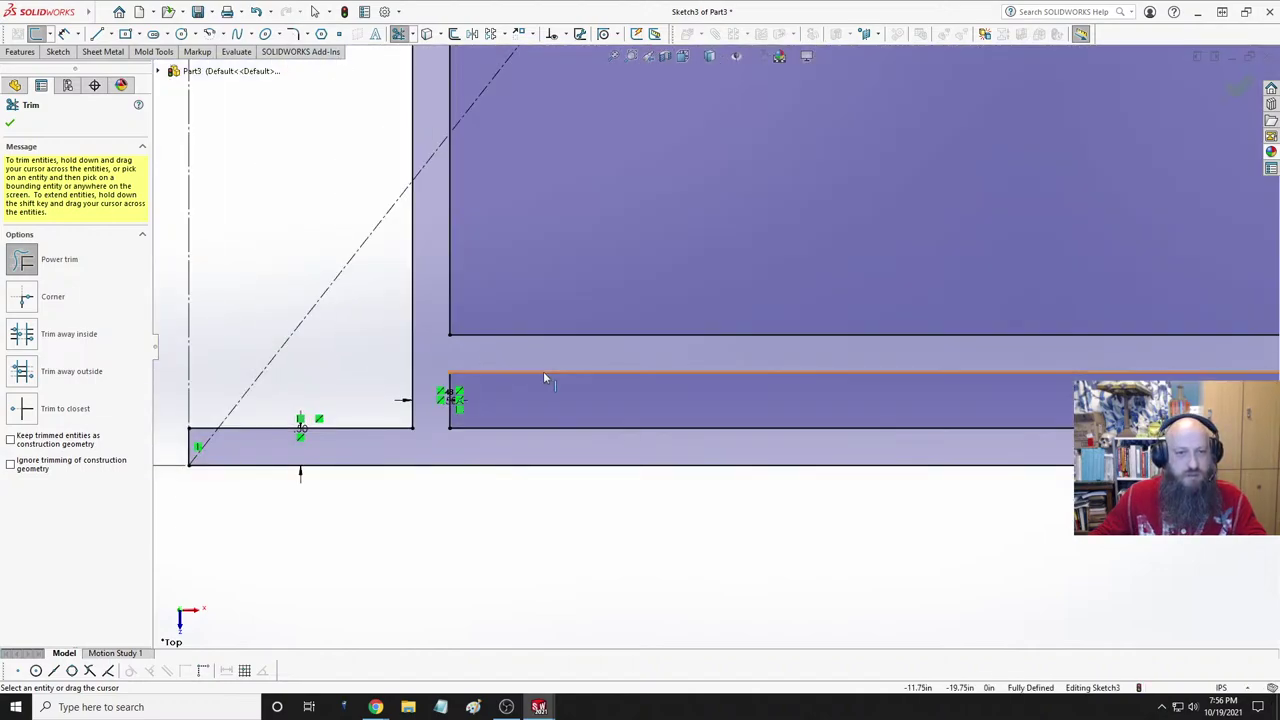
scroll(763, 267, up, 1)
scroll(750, 240, down, 5)
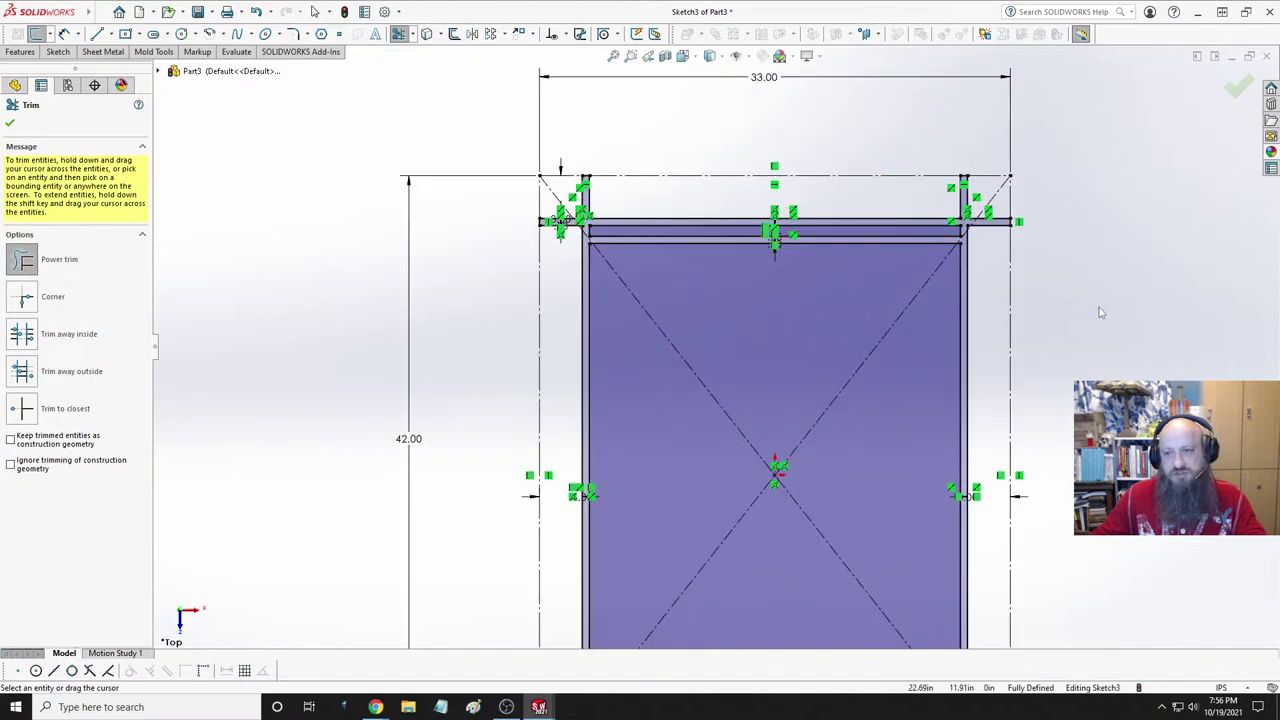
key(Escape)
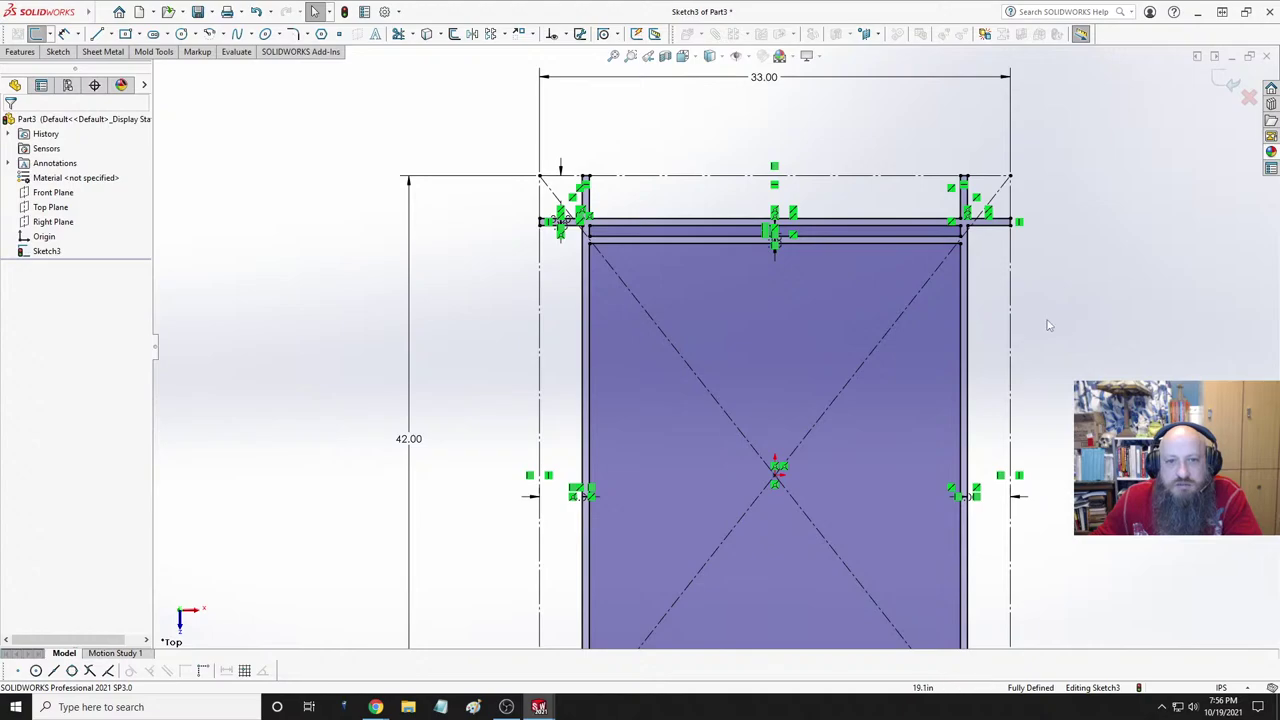
key(f)
scroll(980, 414, up, 5)
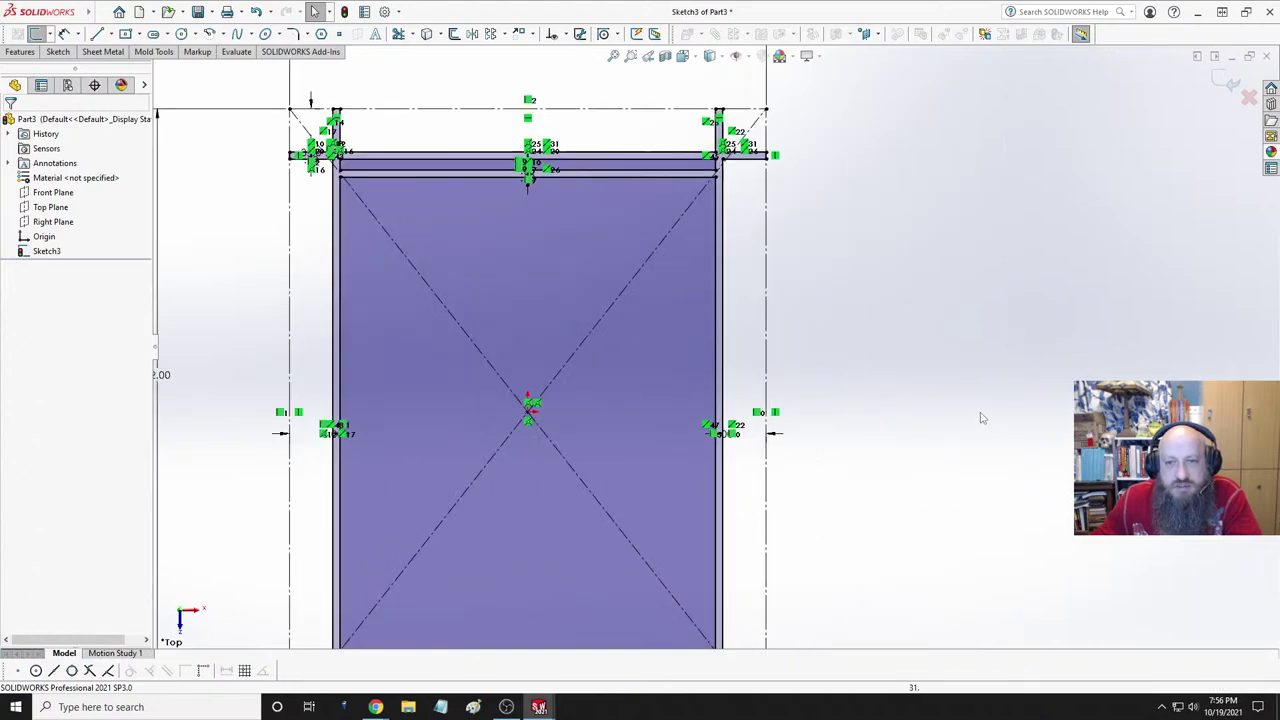
scroll(740, 390, down, 1)
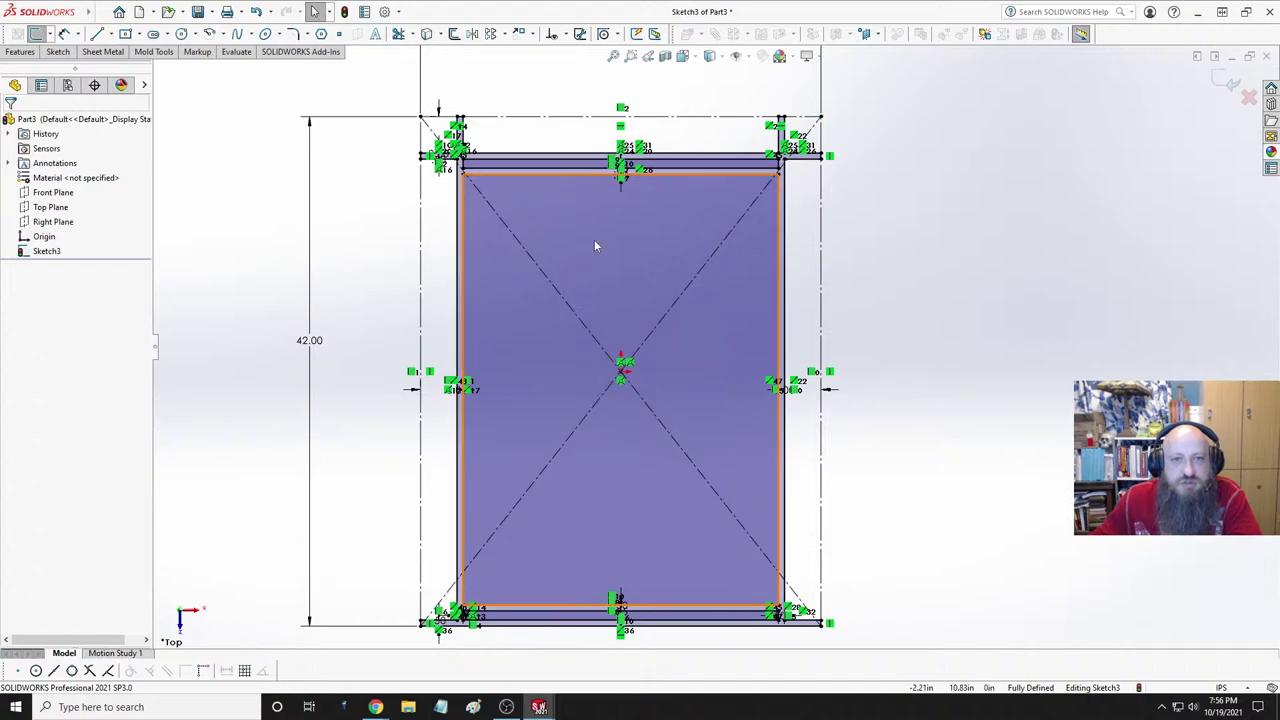
scroll(594, 239, up, 2)
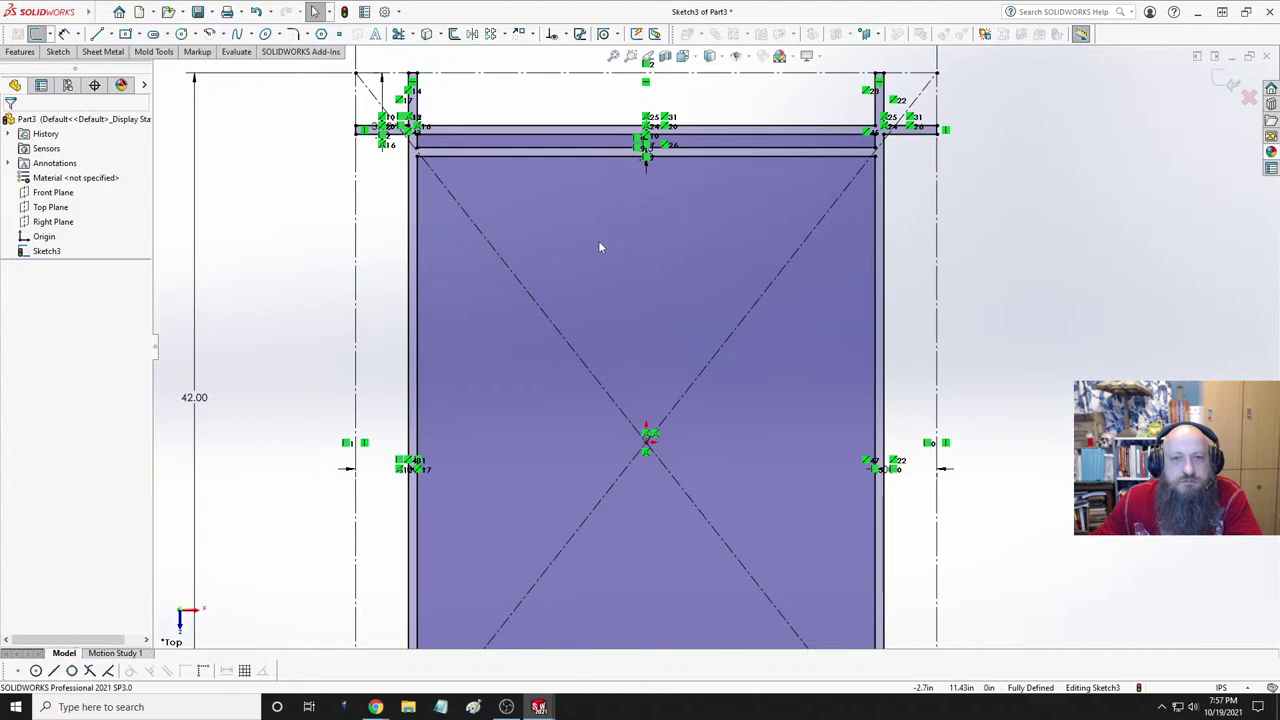
middle_drag(594, 300, 667, 188)
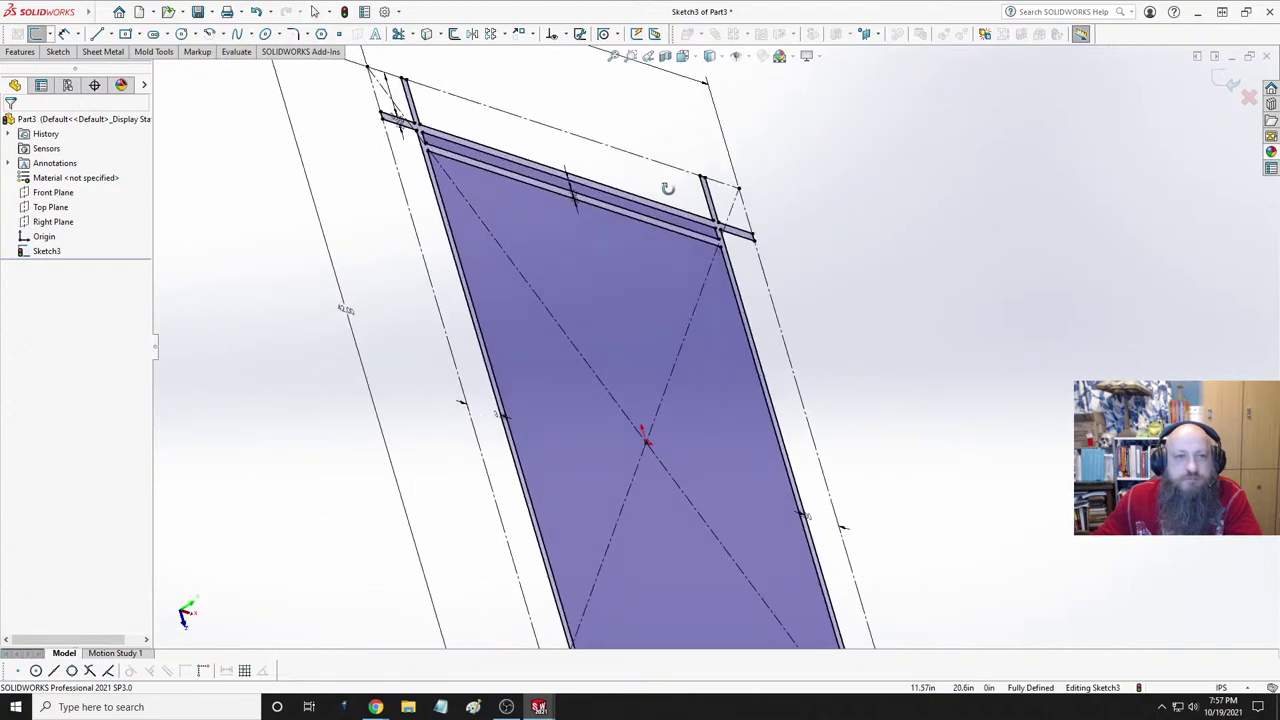
key(ctrl+8)
key(space)
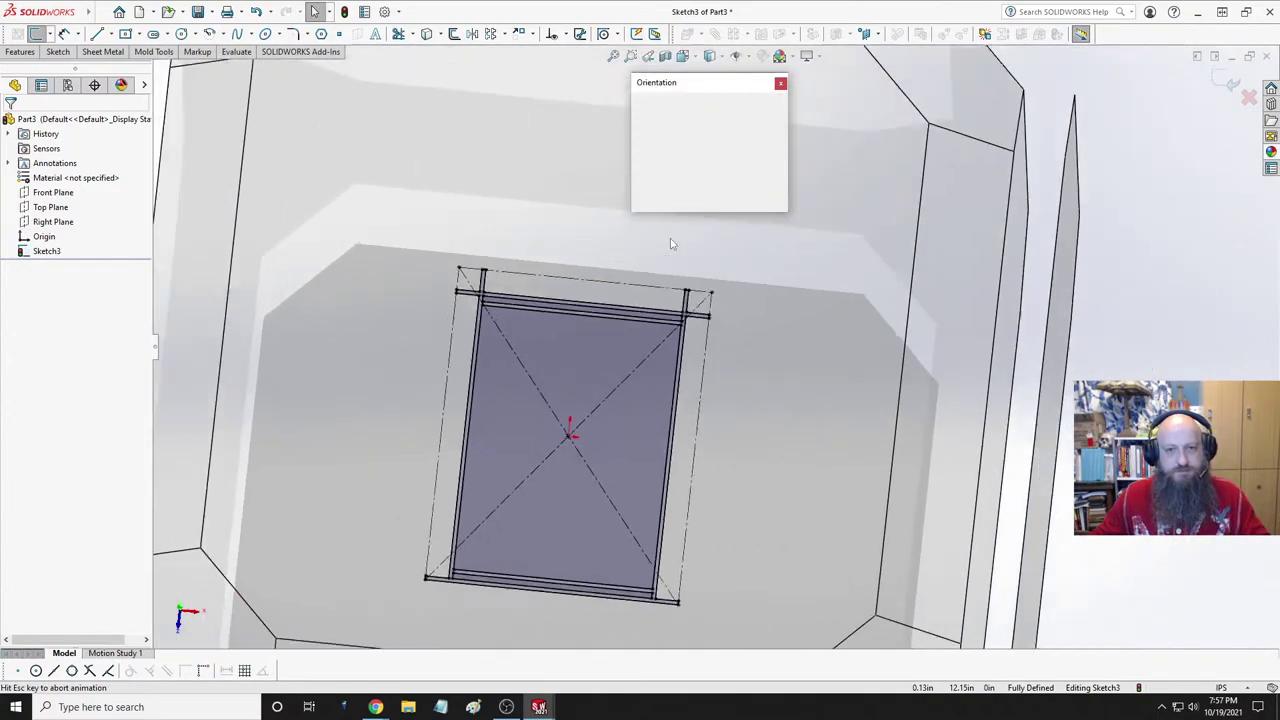
key(ctrl+8)
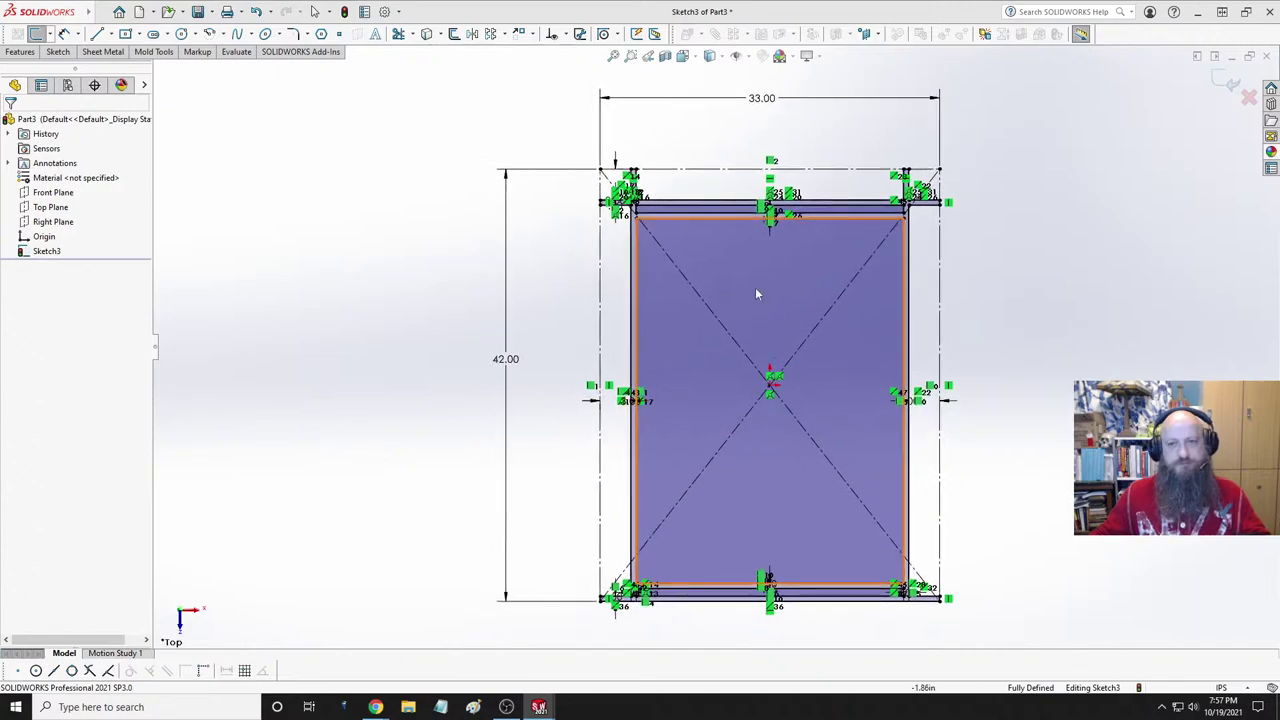
scroll(786, 292, down, 2)
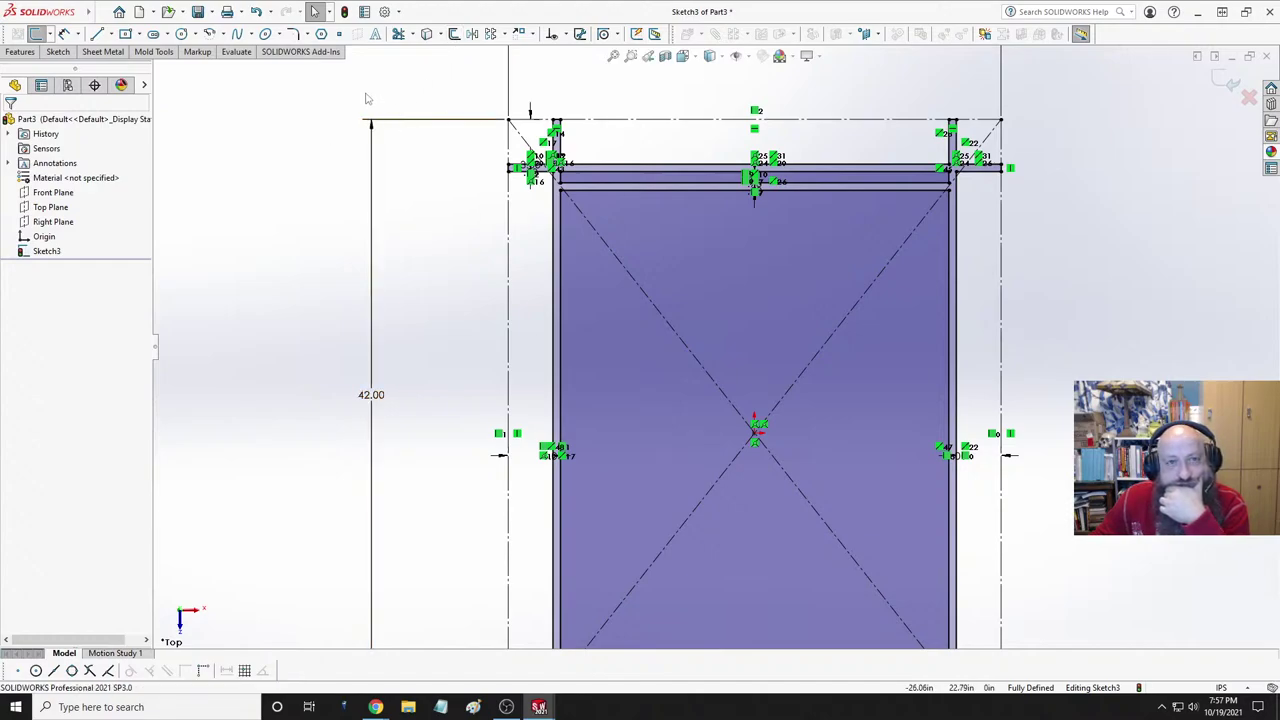
- Start a linear sketch pattern with the two top border lines and the vertical line
click(493, 35)
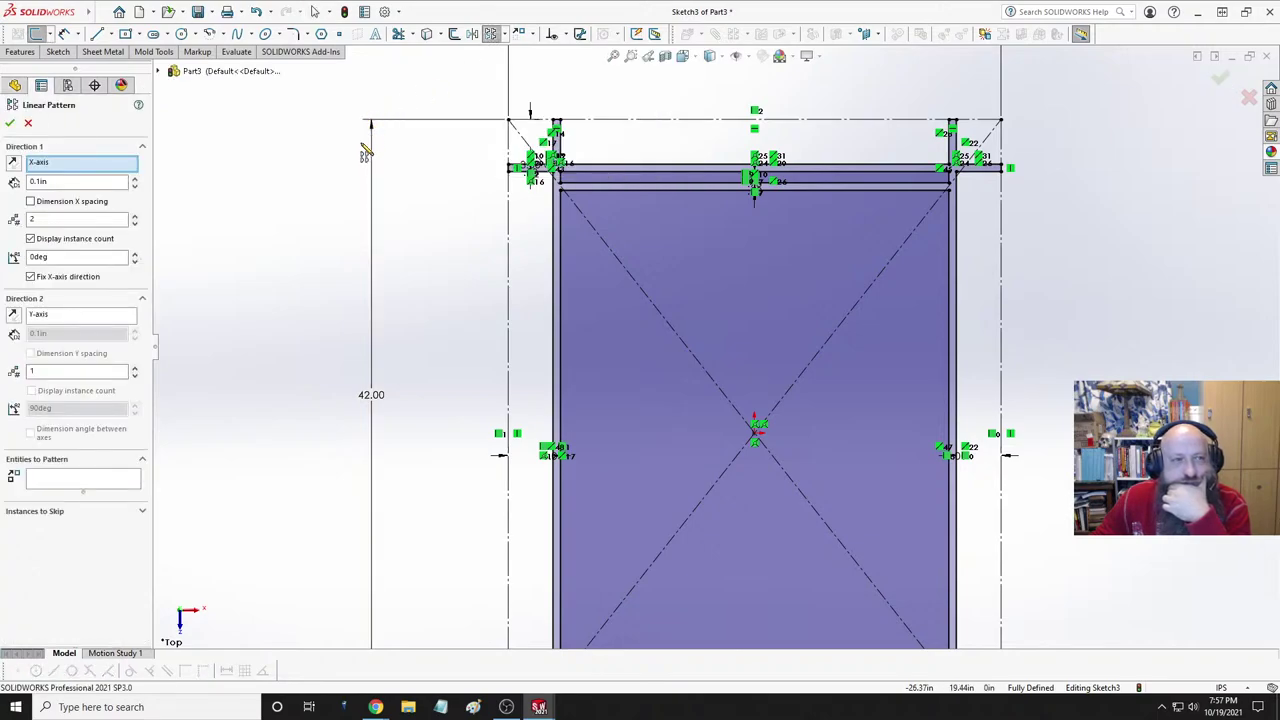
click(636, 191)
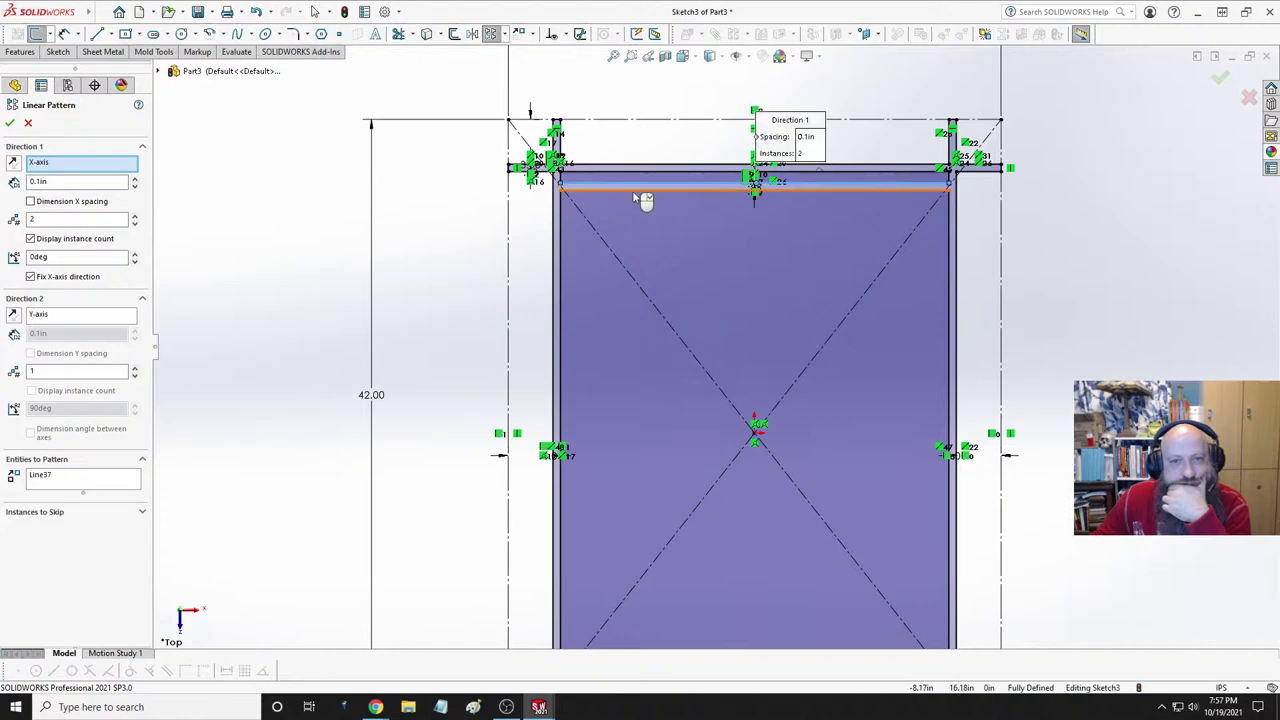
click(625, 200)
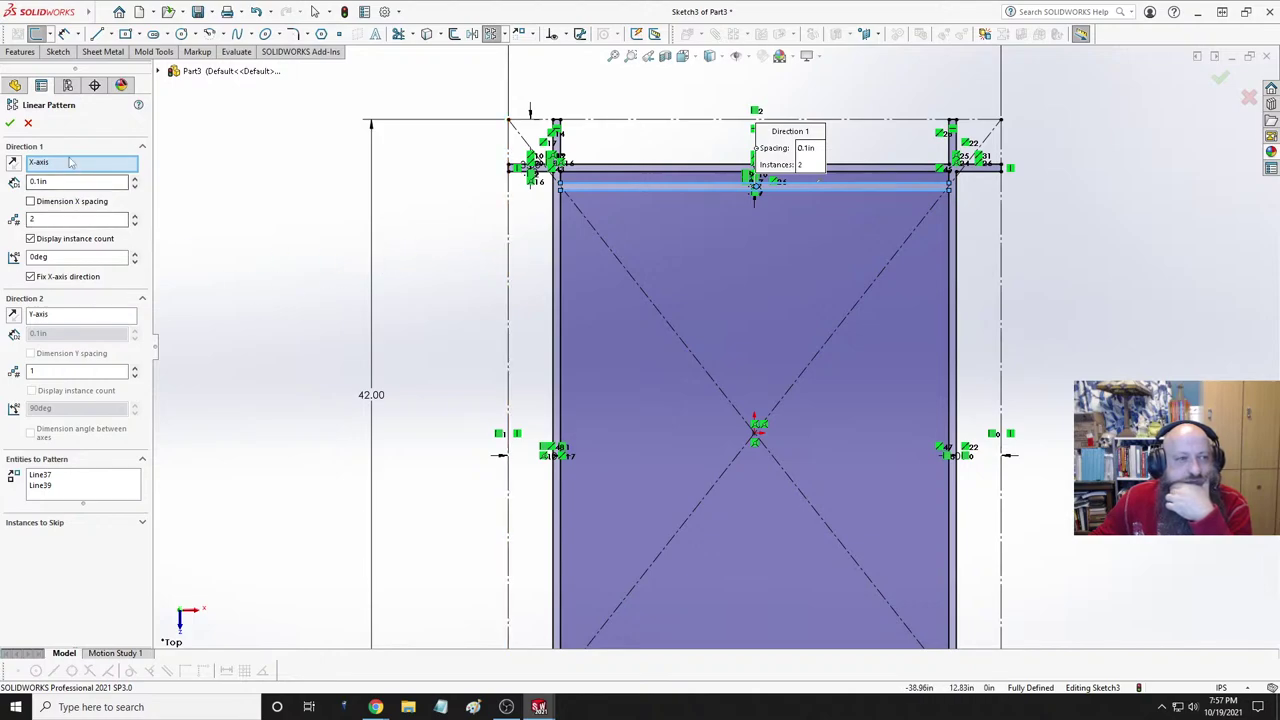
click(507, 271)
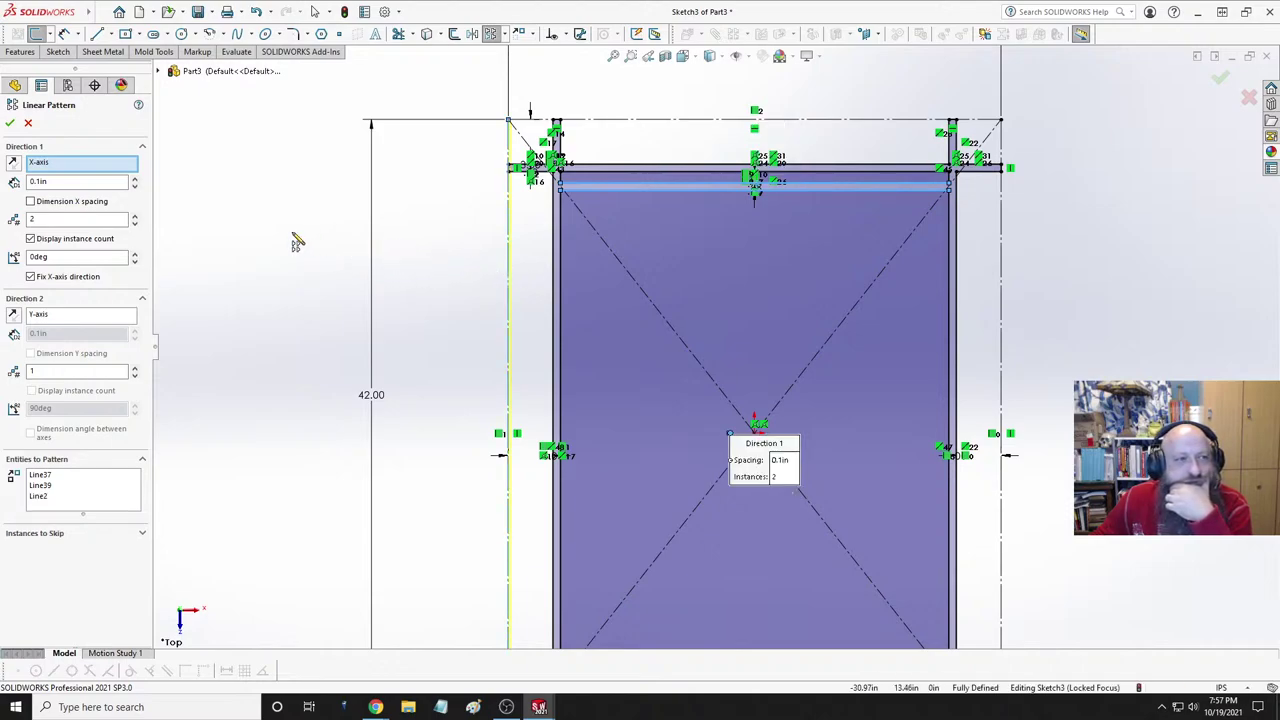
- Raise the Direction 1 instance count, set 0.75 in spacing, add another top line, and accept
click(66, 164)
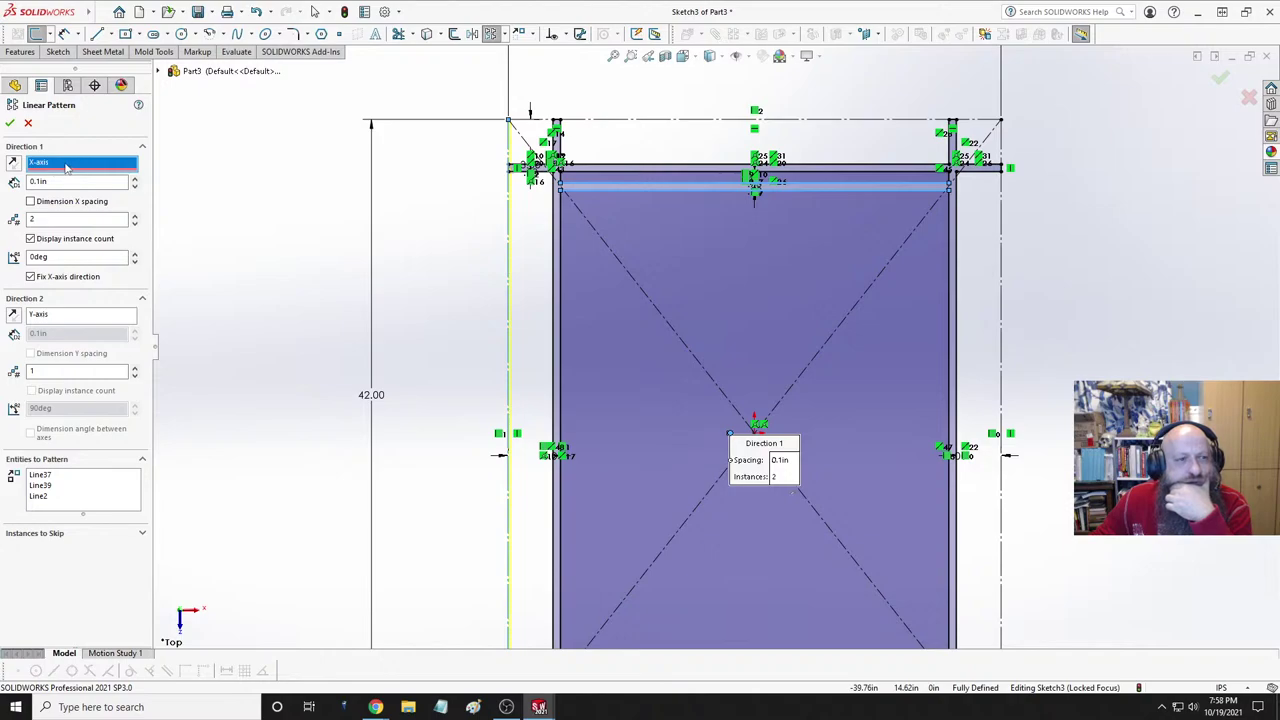
click(135, 218)
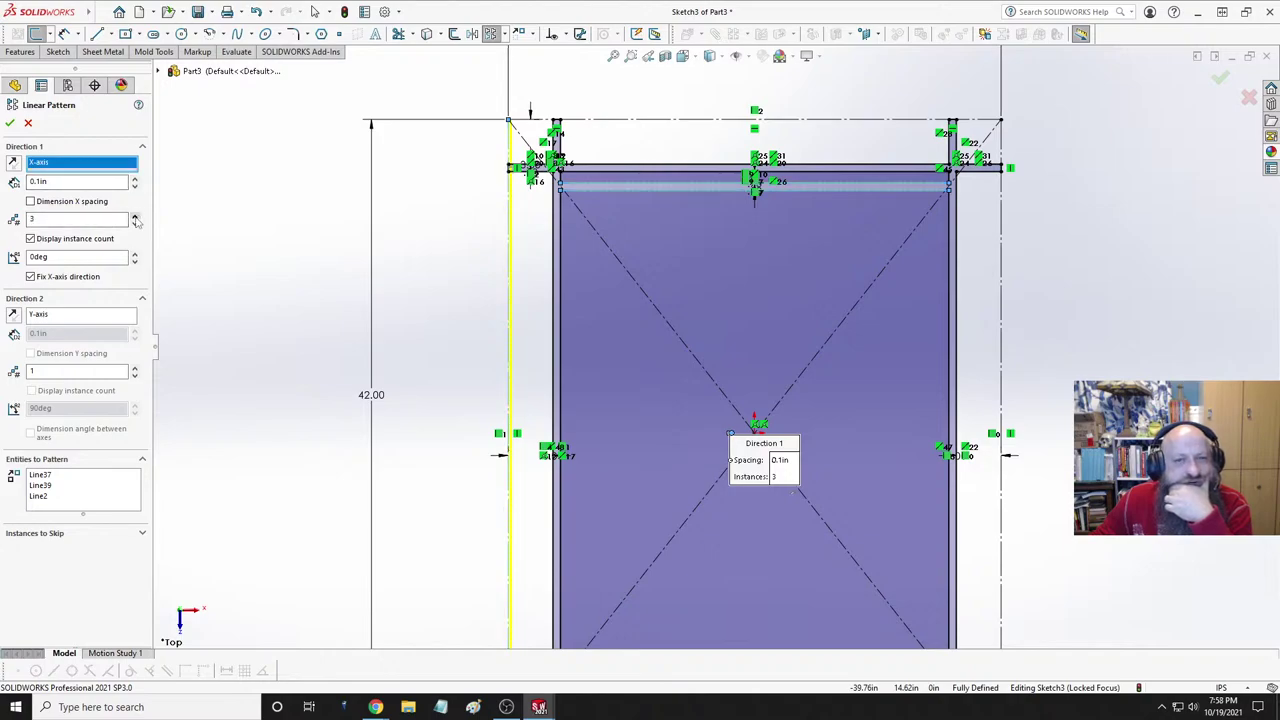
click(135, 217)
scroll(135, 219, up, 3)
double_click(50, 181)
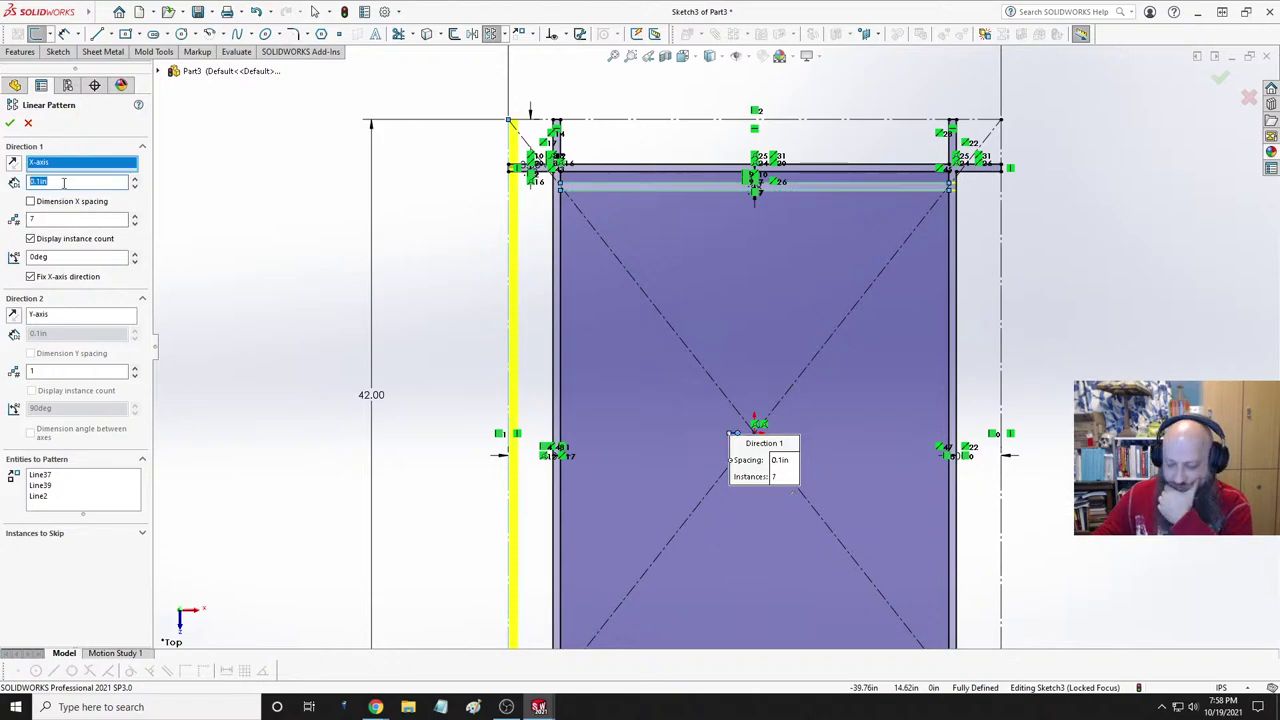
key(BackSpace)
text(0.75)
key(Return)
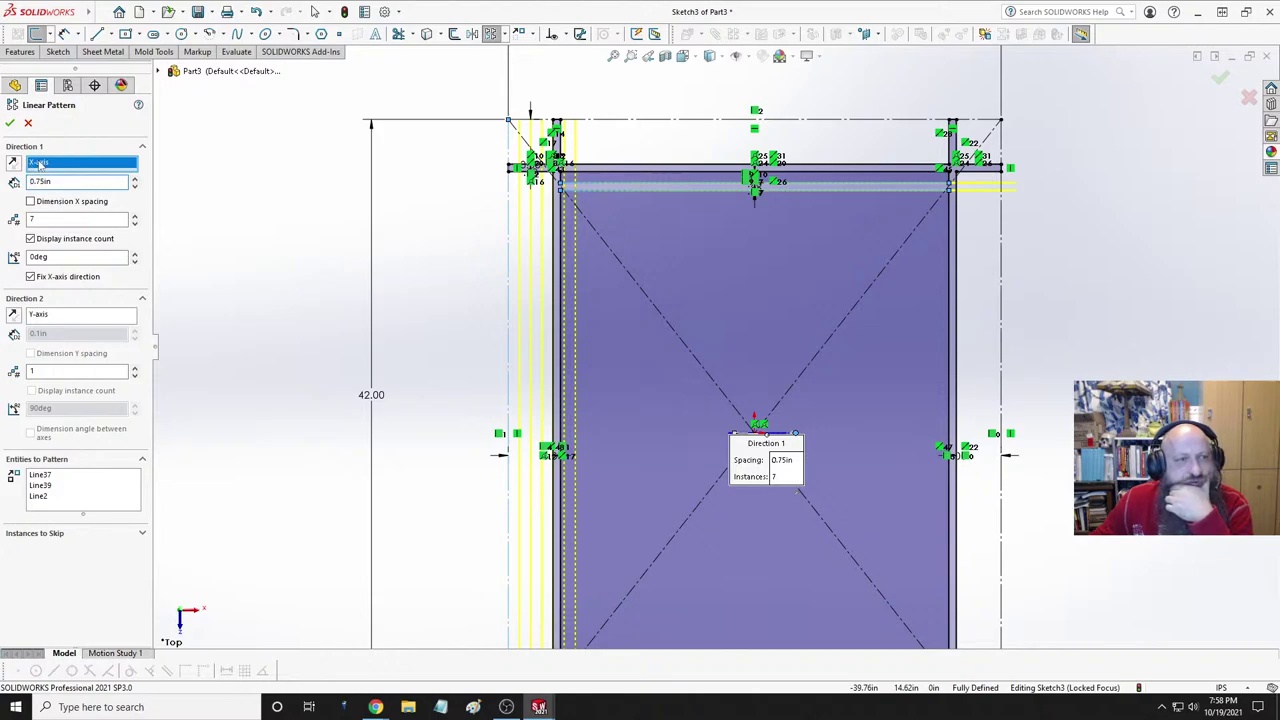
click(649, 180)
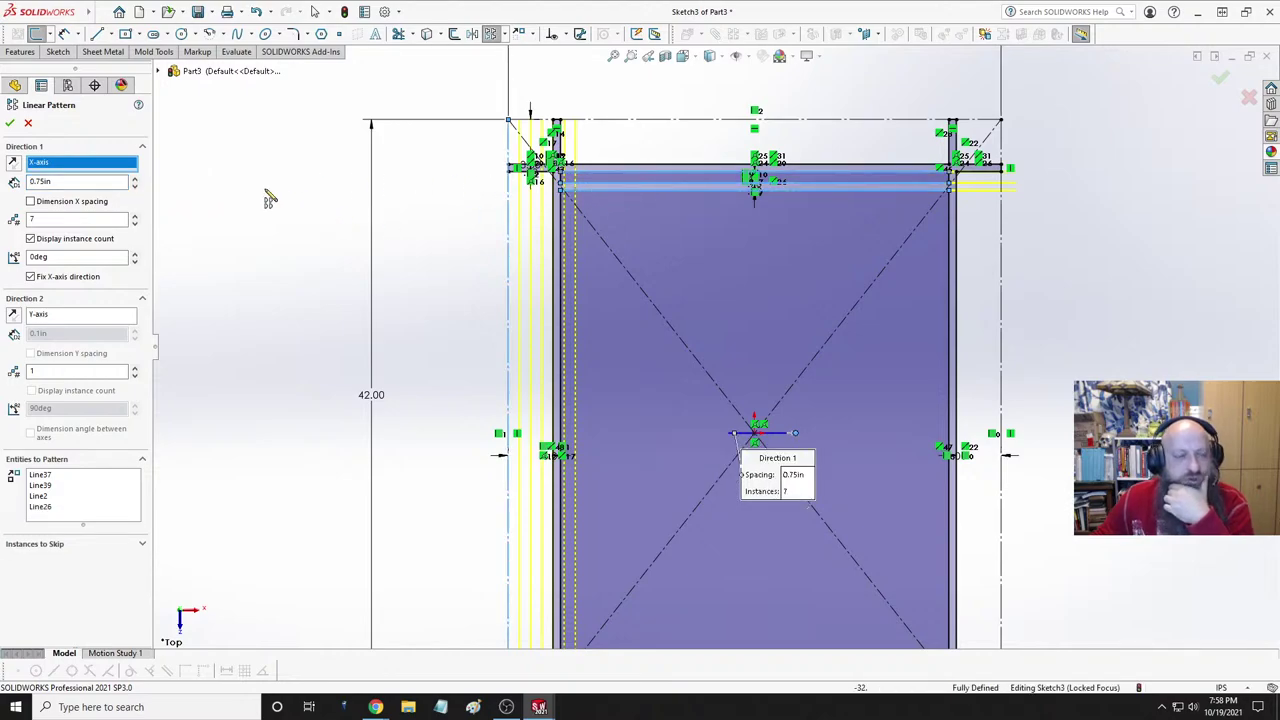
key(Return)
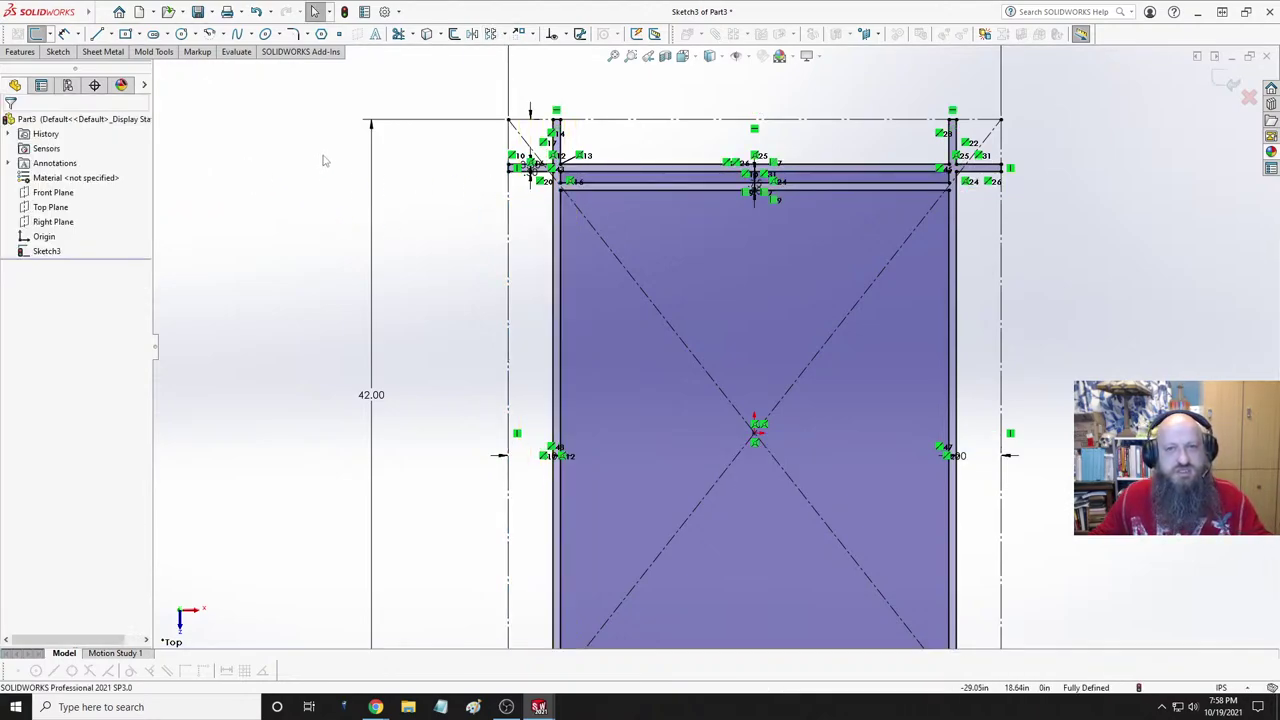
- Set up a pattern of the top and left border lines at 0.75 in, 4 instances, then cancel it
click(490, 34)
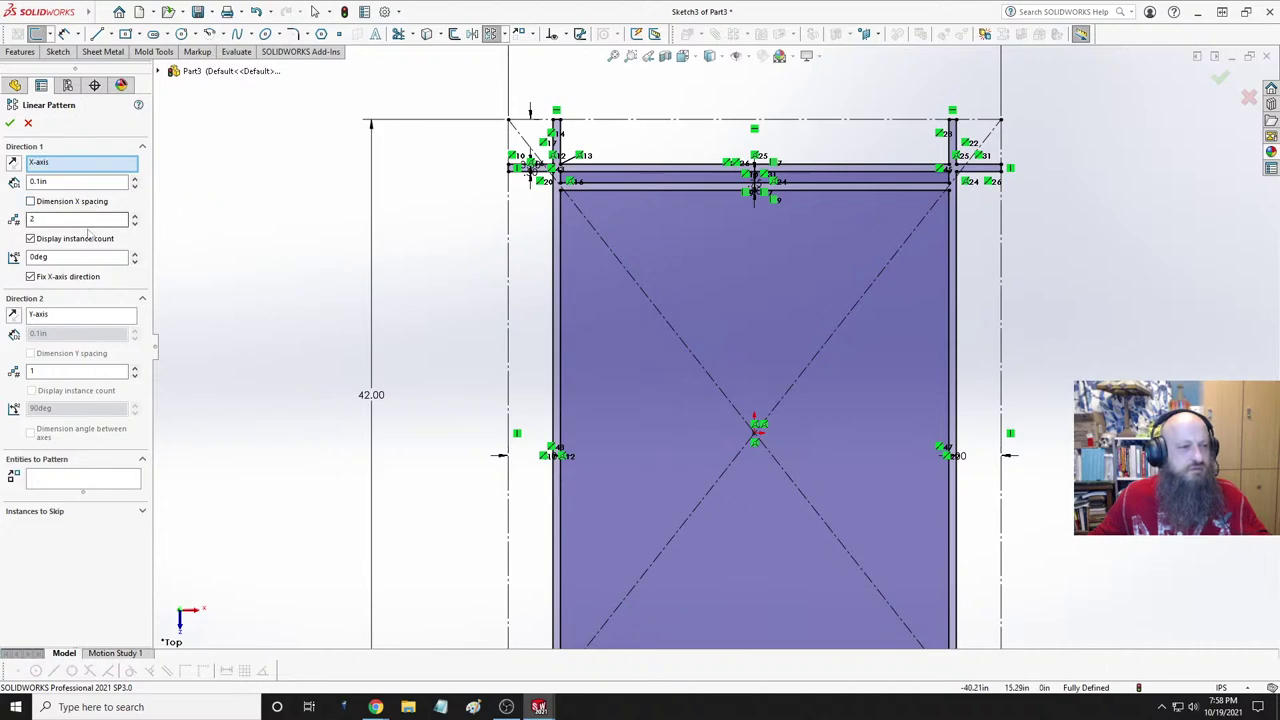
click(83, 478)
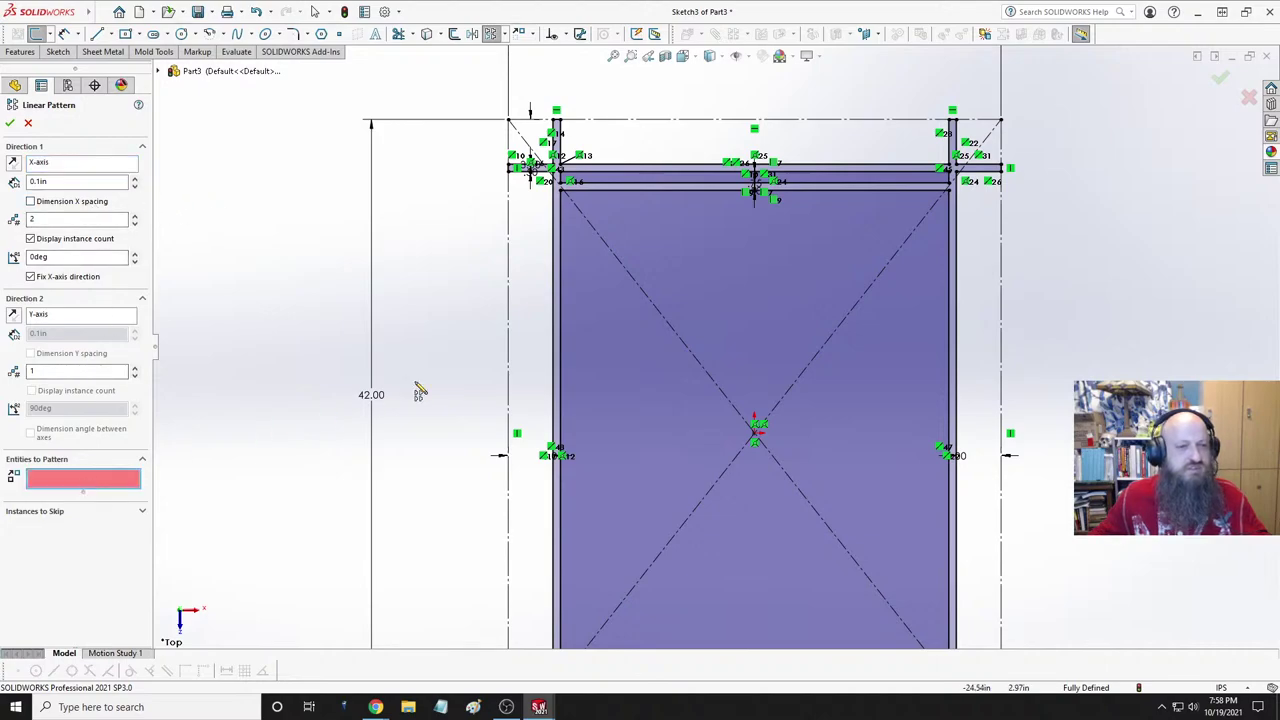
click(665, 190)
click(670, 197)
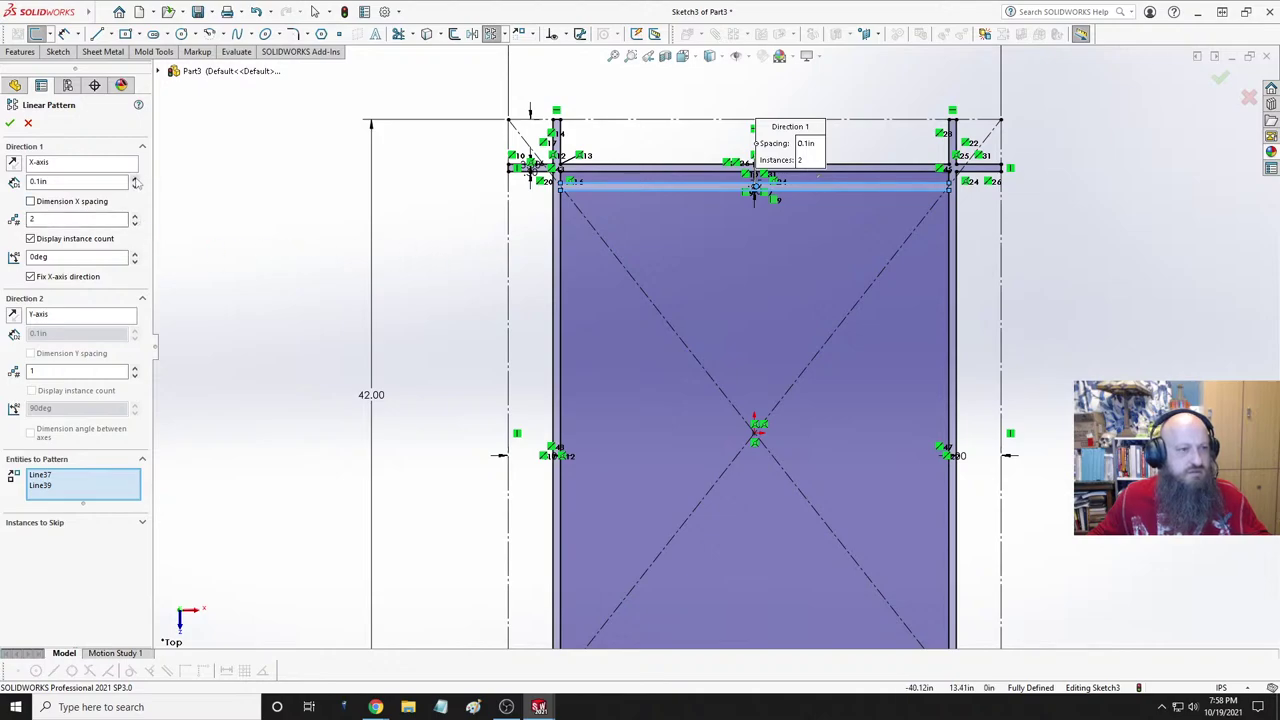
click(94, 183)
text(0.7)
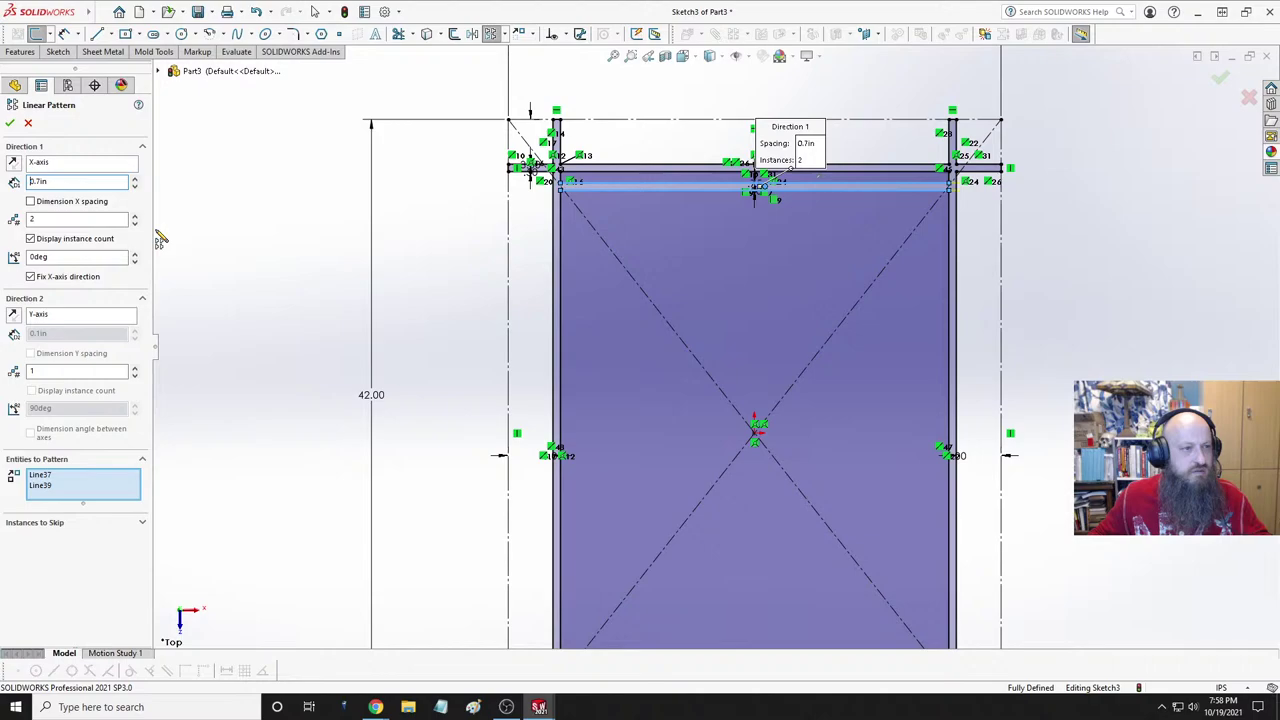
text(5)
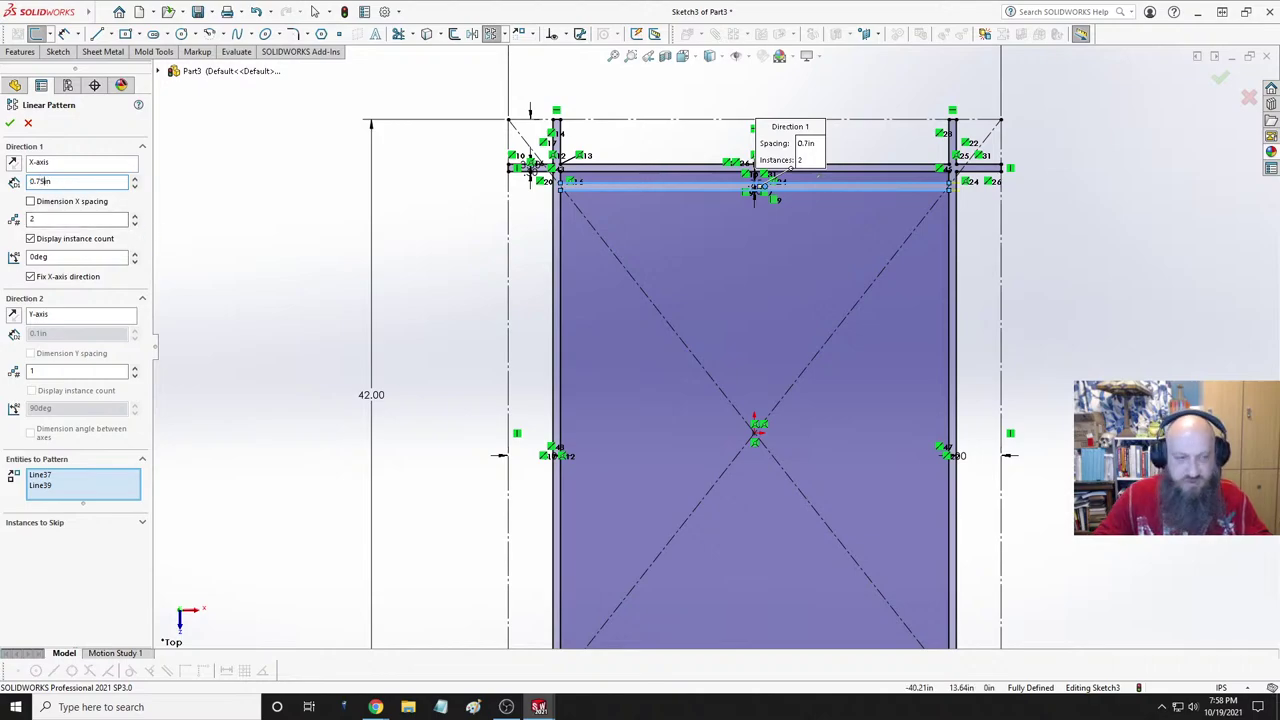
click(135, 216)
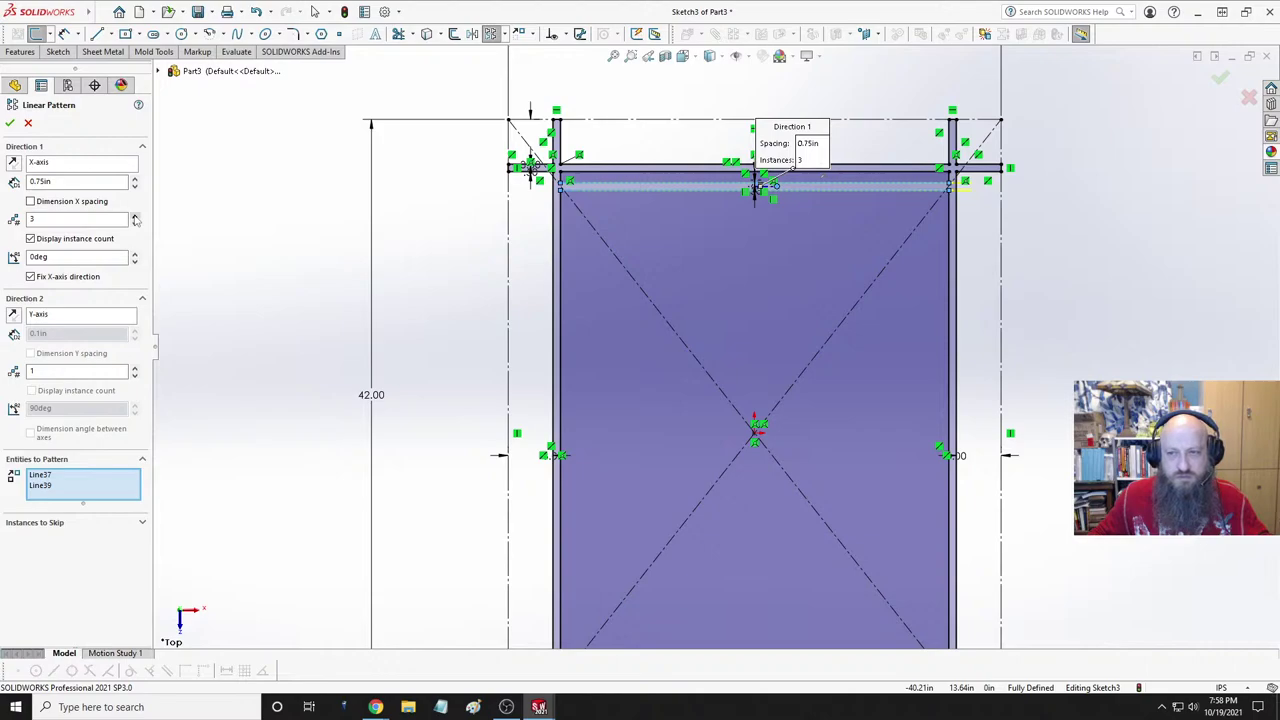
click(135, 216)
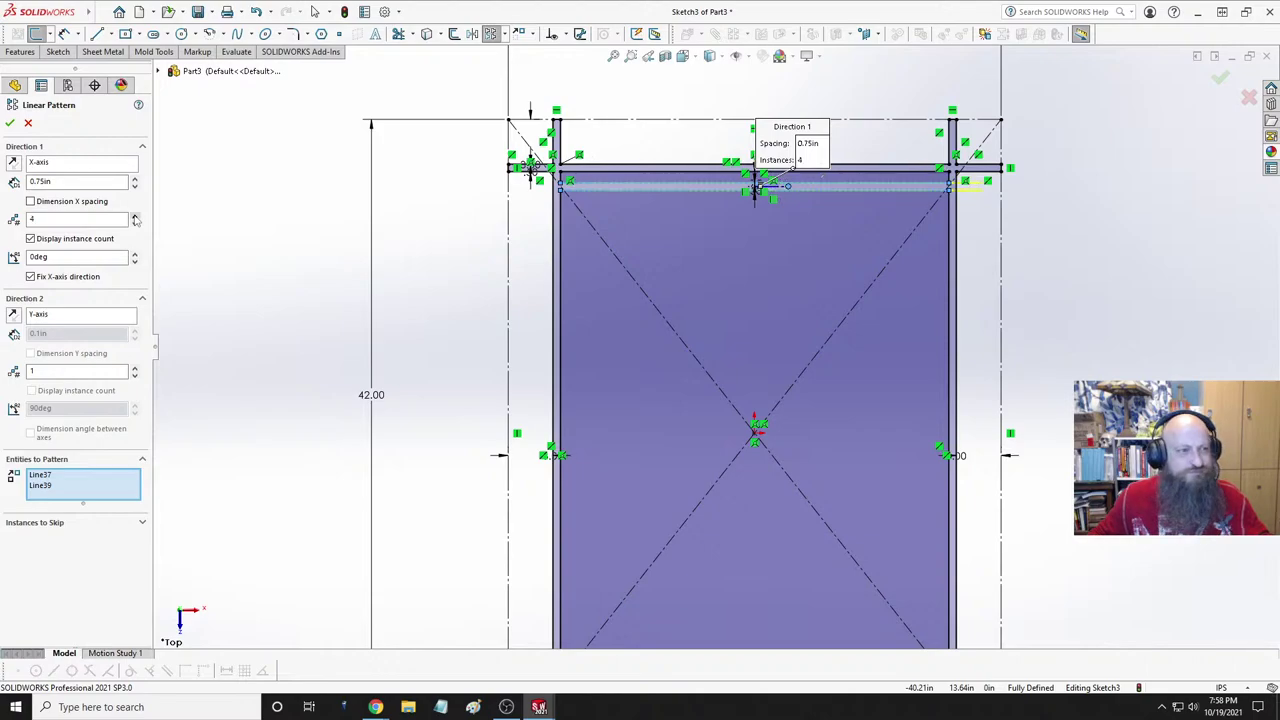
click(61, 165)
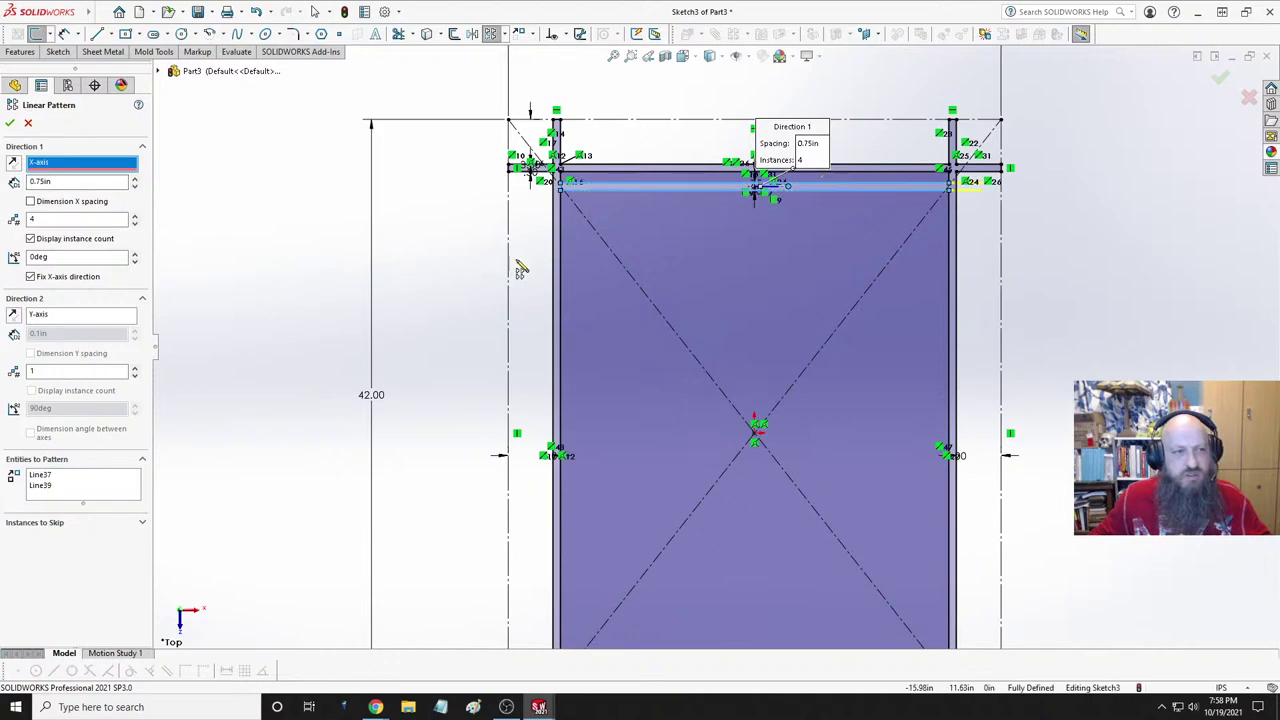
click(562, 248)
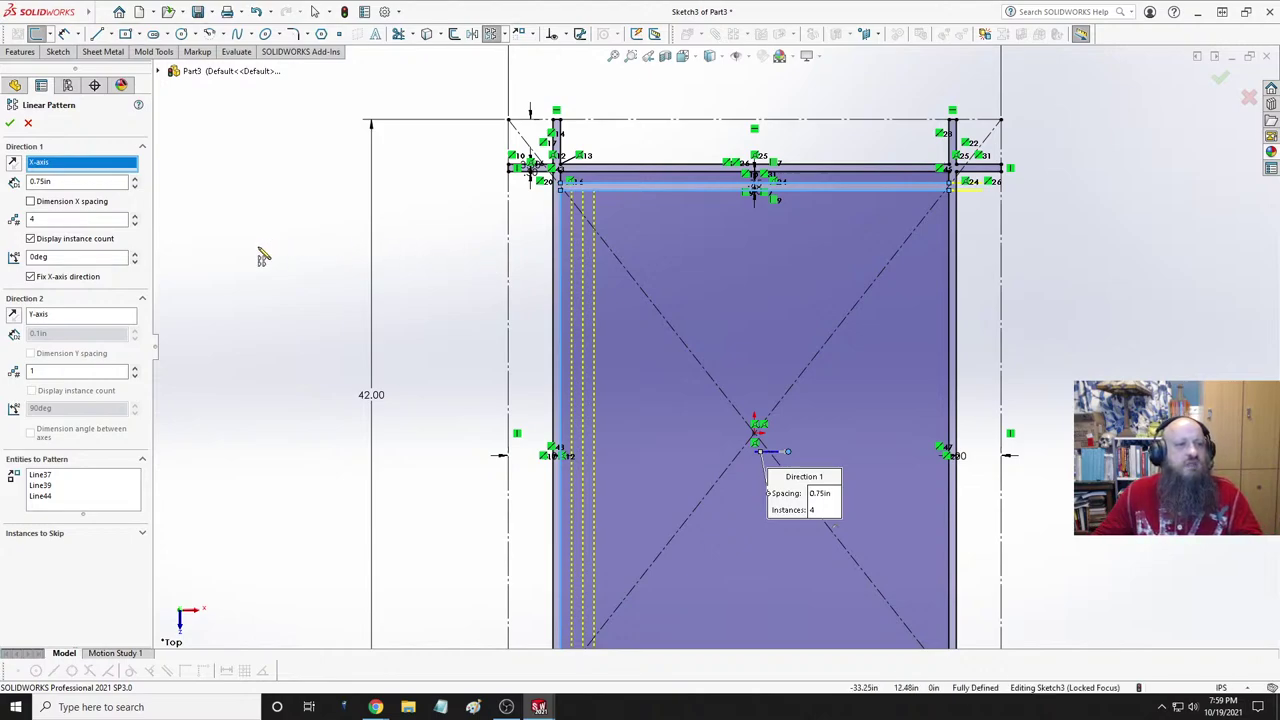
key(Escape)
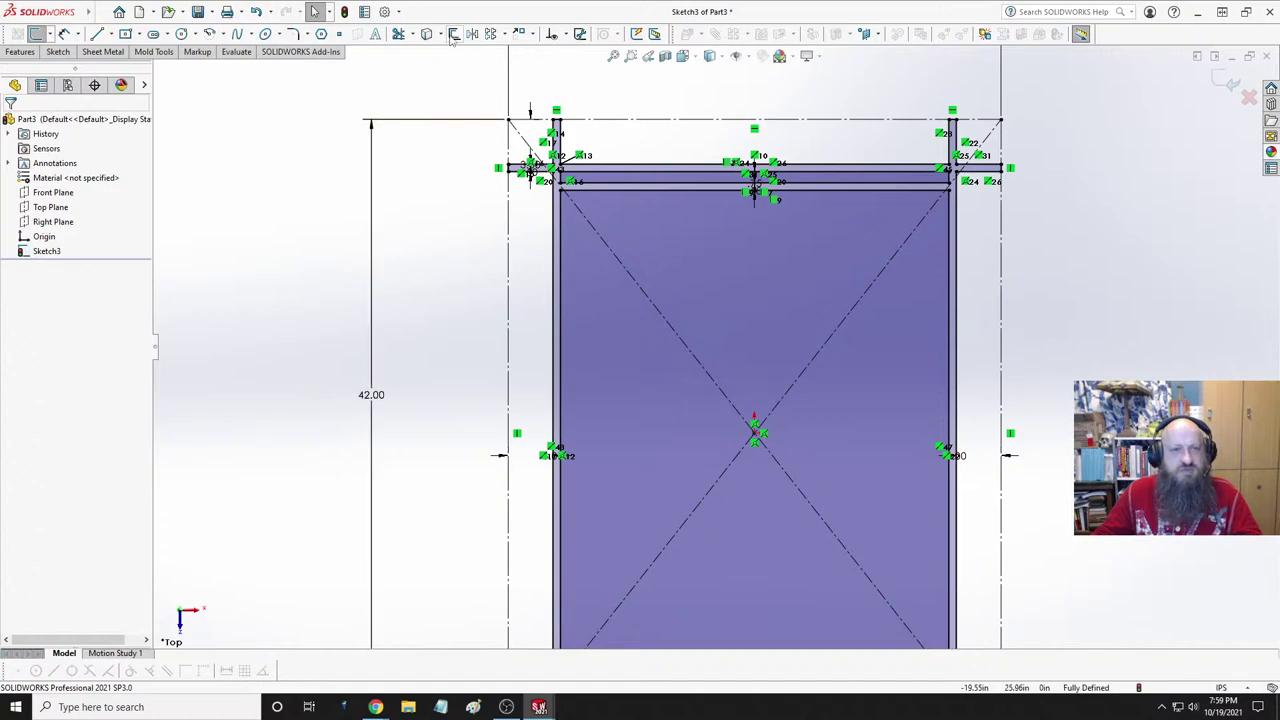
- Start a new linear pattern and select the two top inner border lines
click(490, 33)
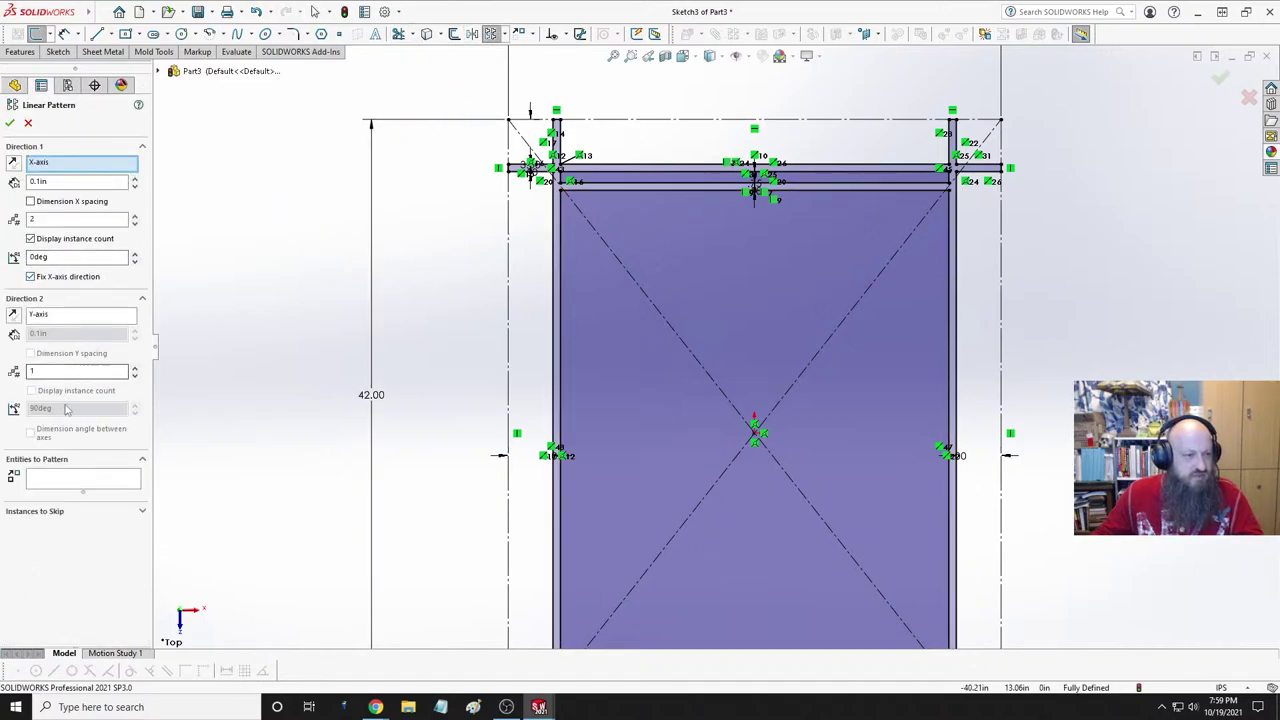
click(72, 315)
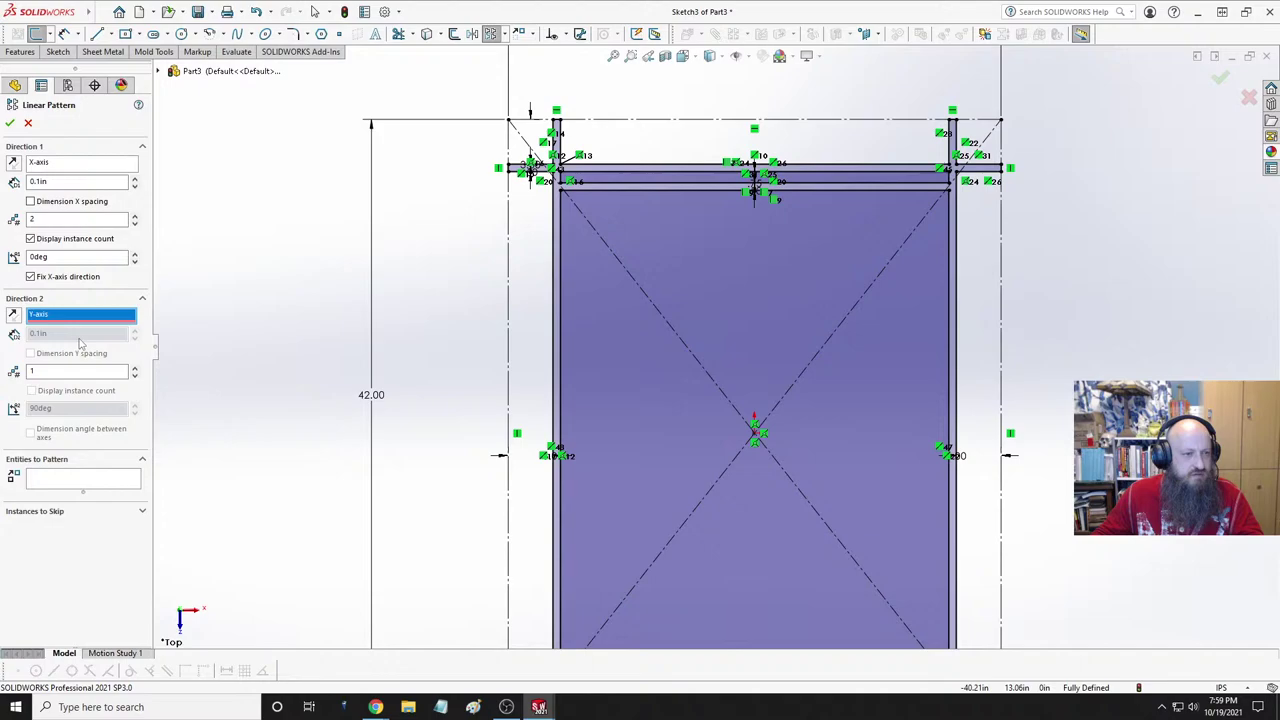
click(80, 478)
click(692, 186)
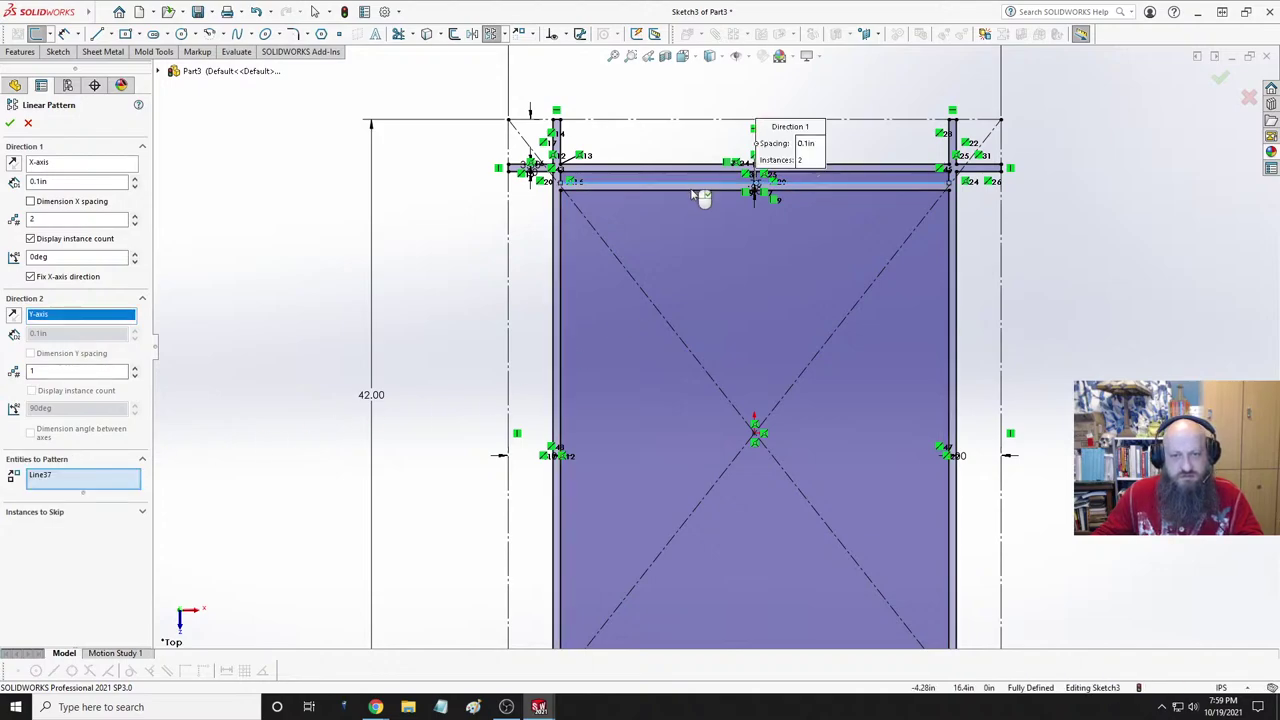
click(698, 192)
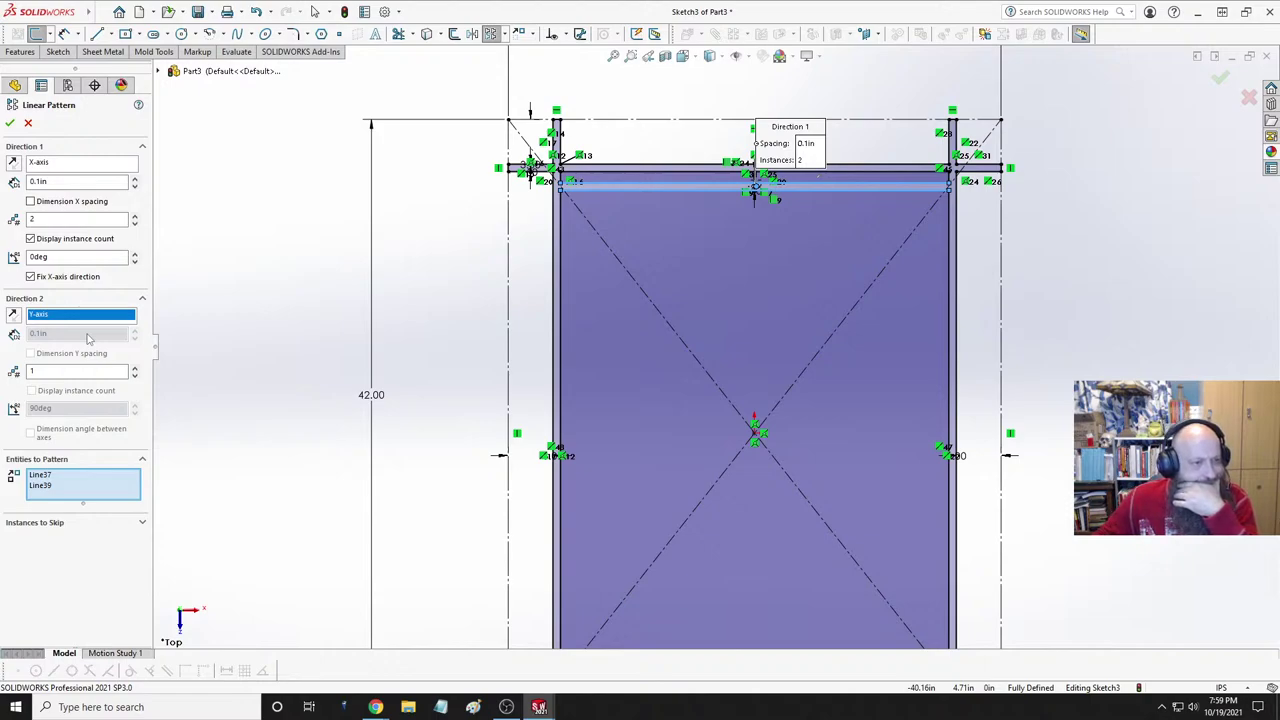
- Keep Direction 1 along X with 0.75 in spacing and a single instance
click(31, 277)
click(31, 277)
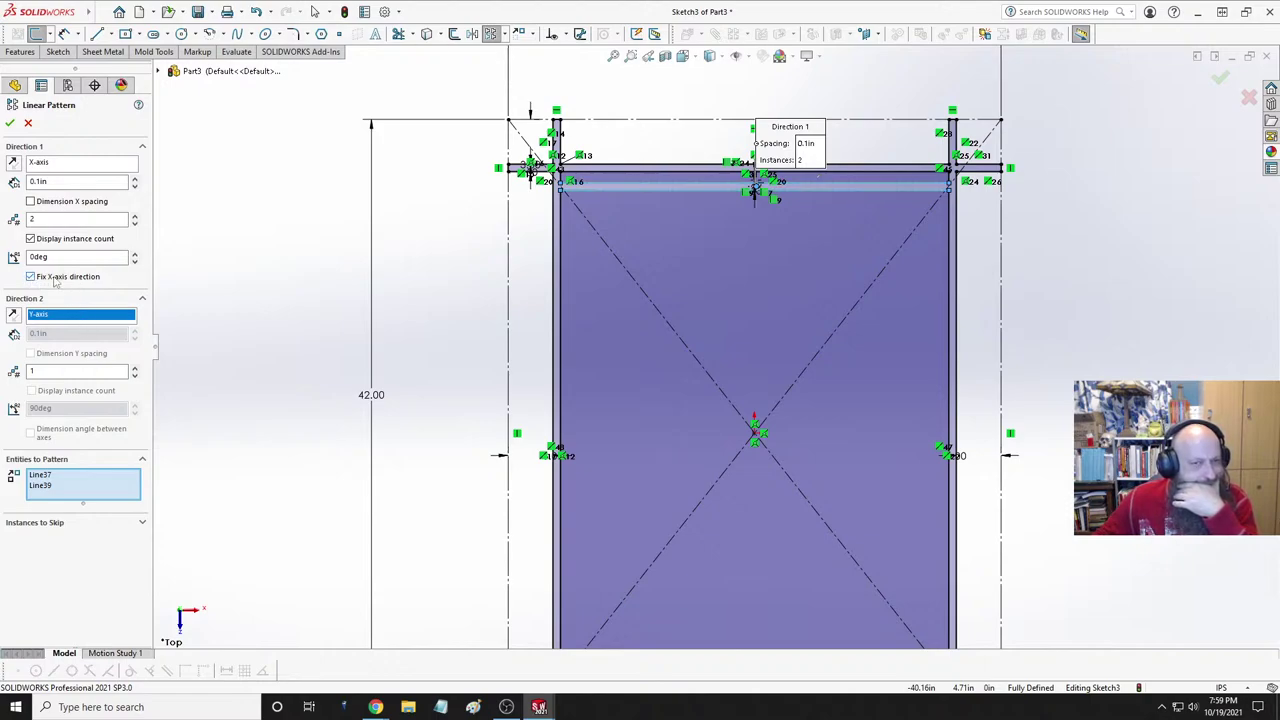
click(135, 223)
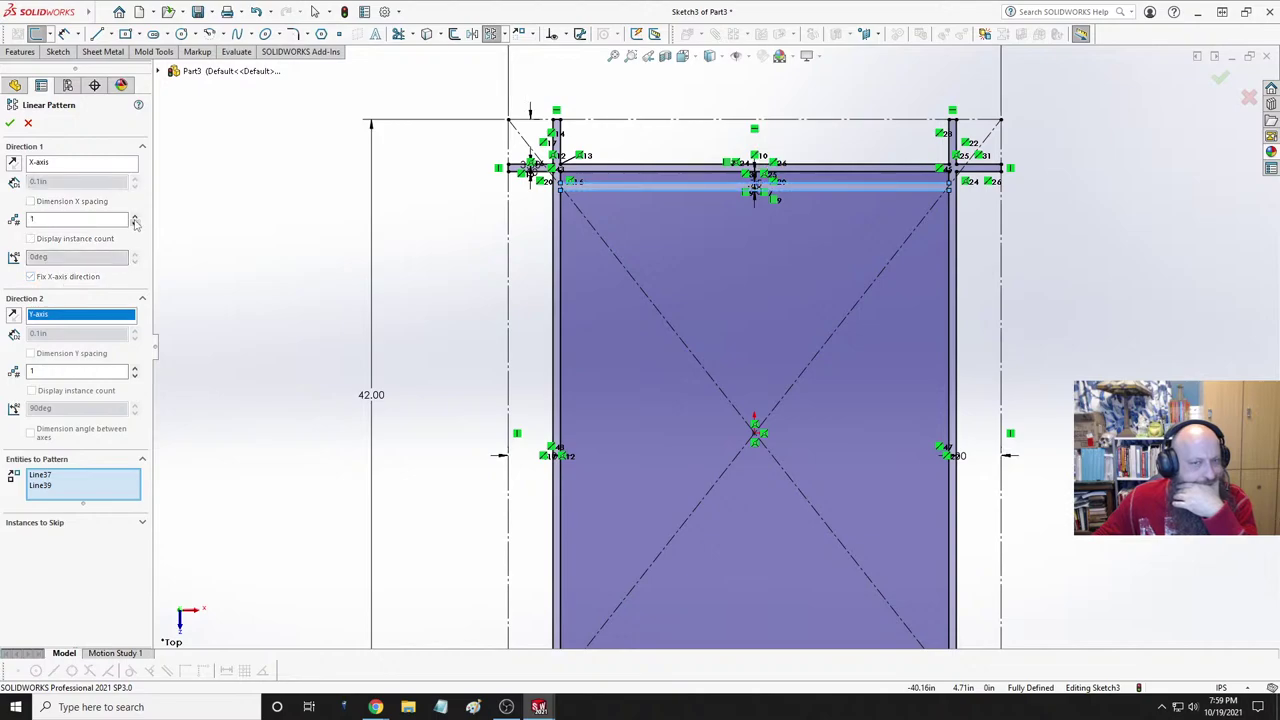
click(135, 219)
click(135, 219)
click(135, 219)
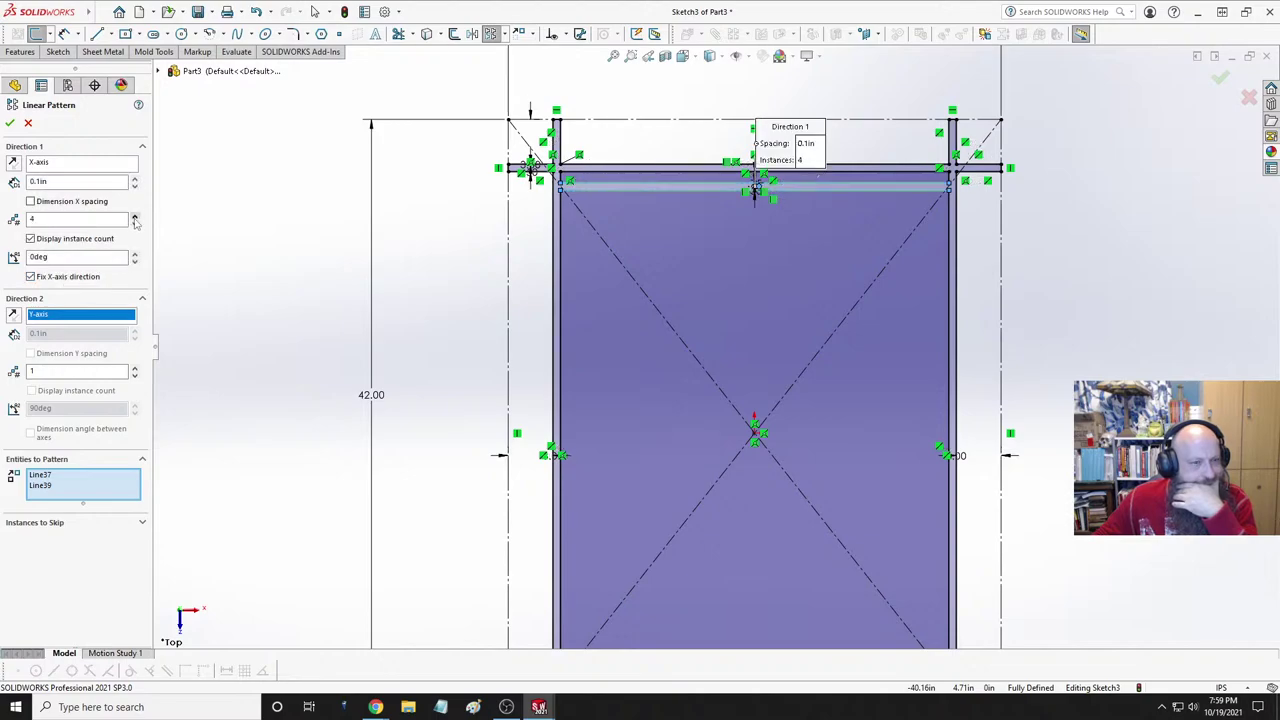
double_click(72, 182)
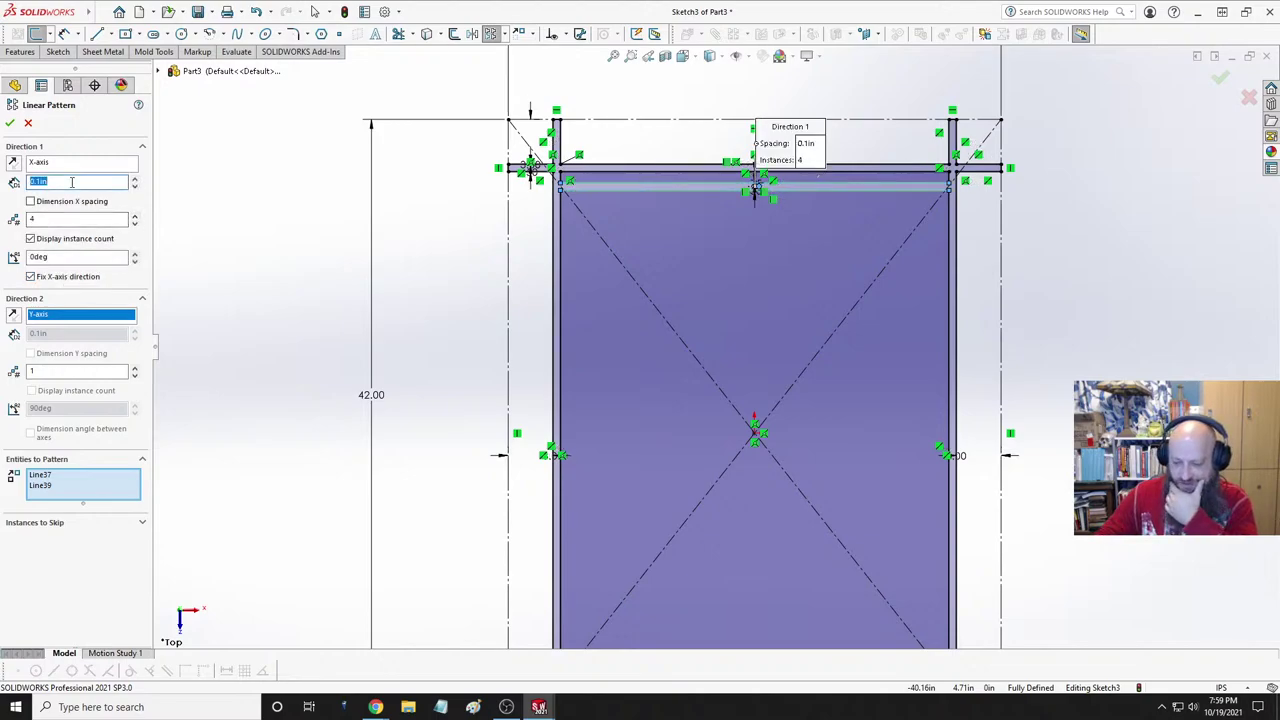
text(0.75)
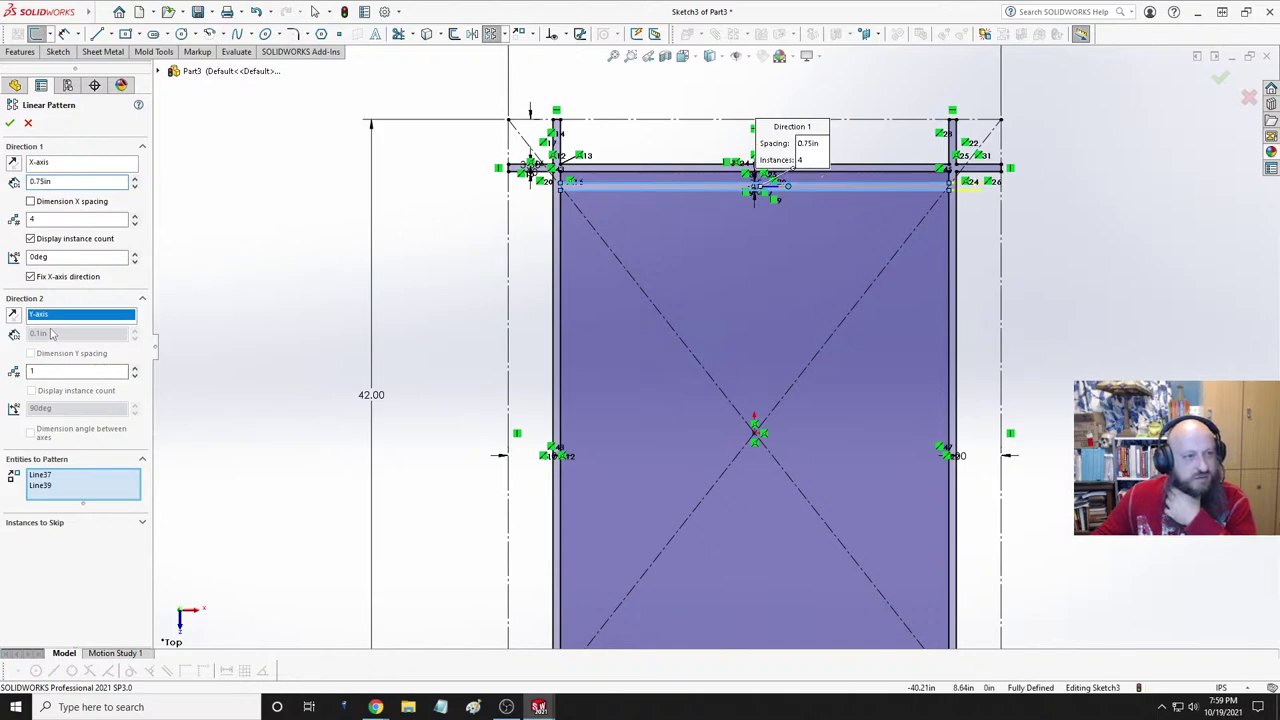
click(13, 163)
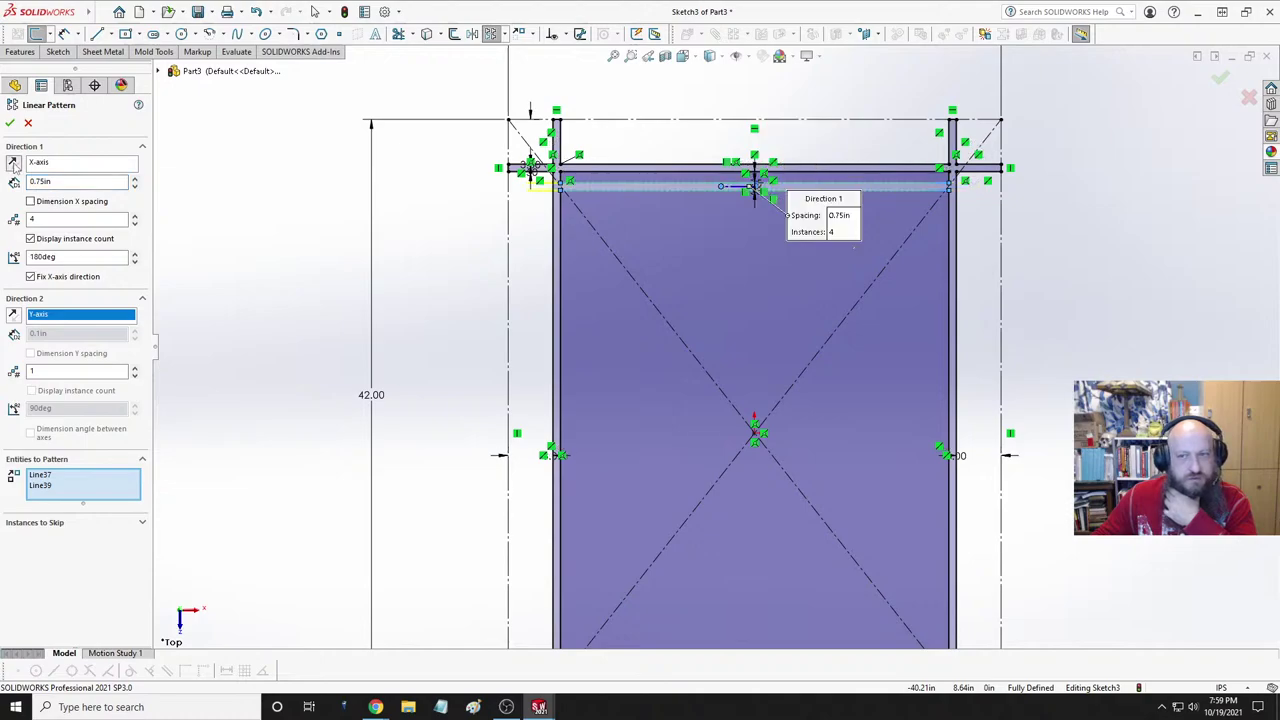
click(13, 163)
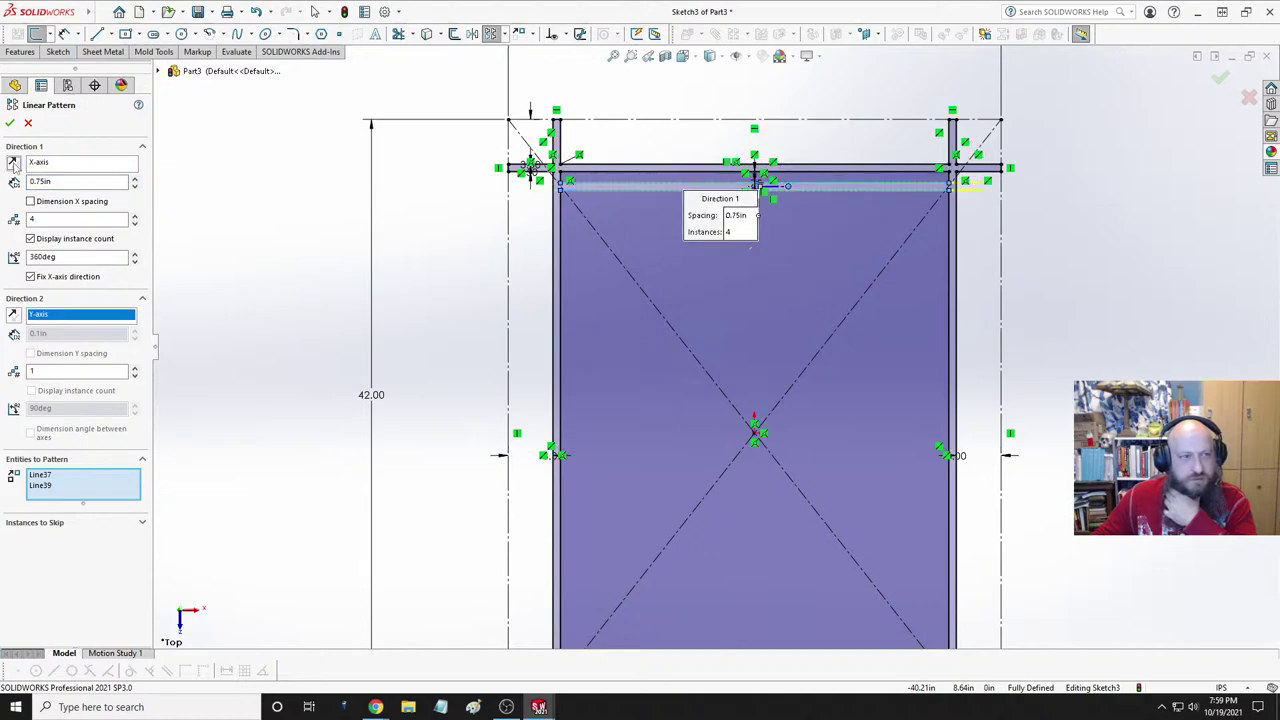
double_click(70, 218)
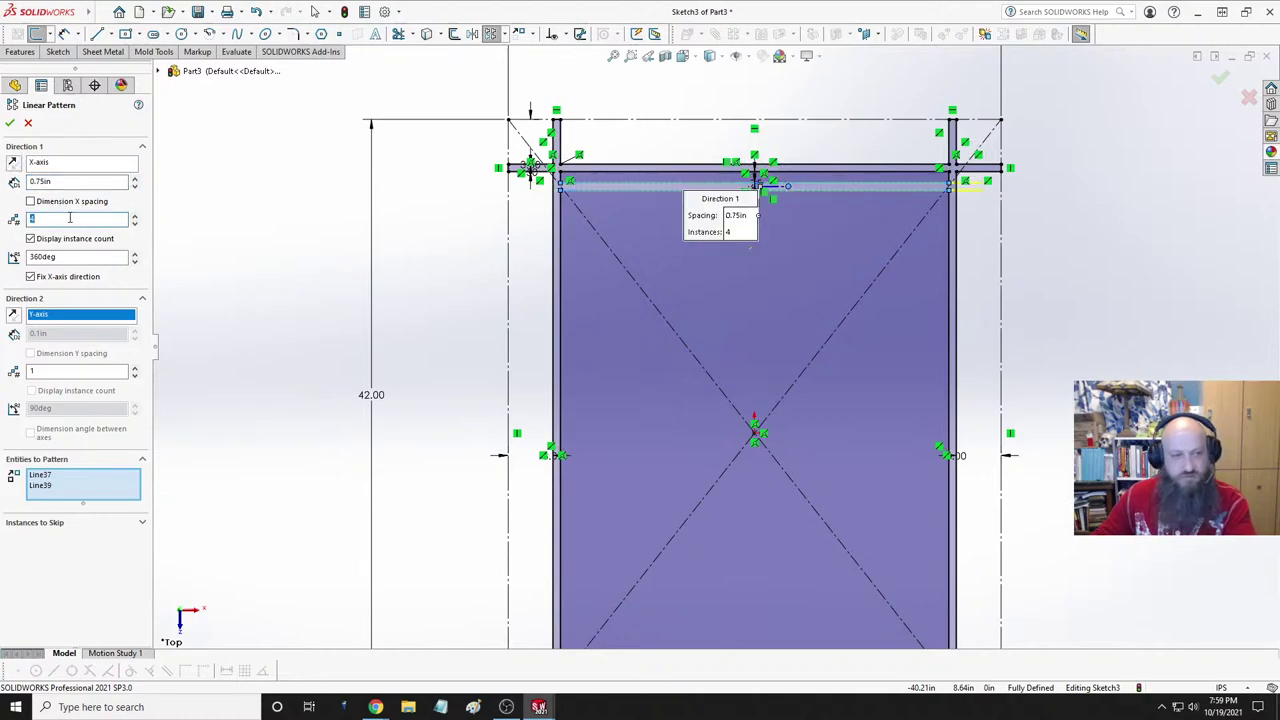
text(1)
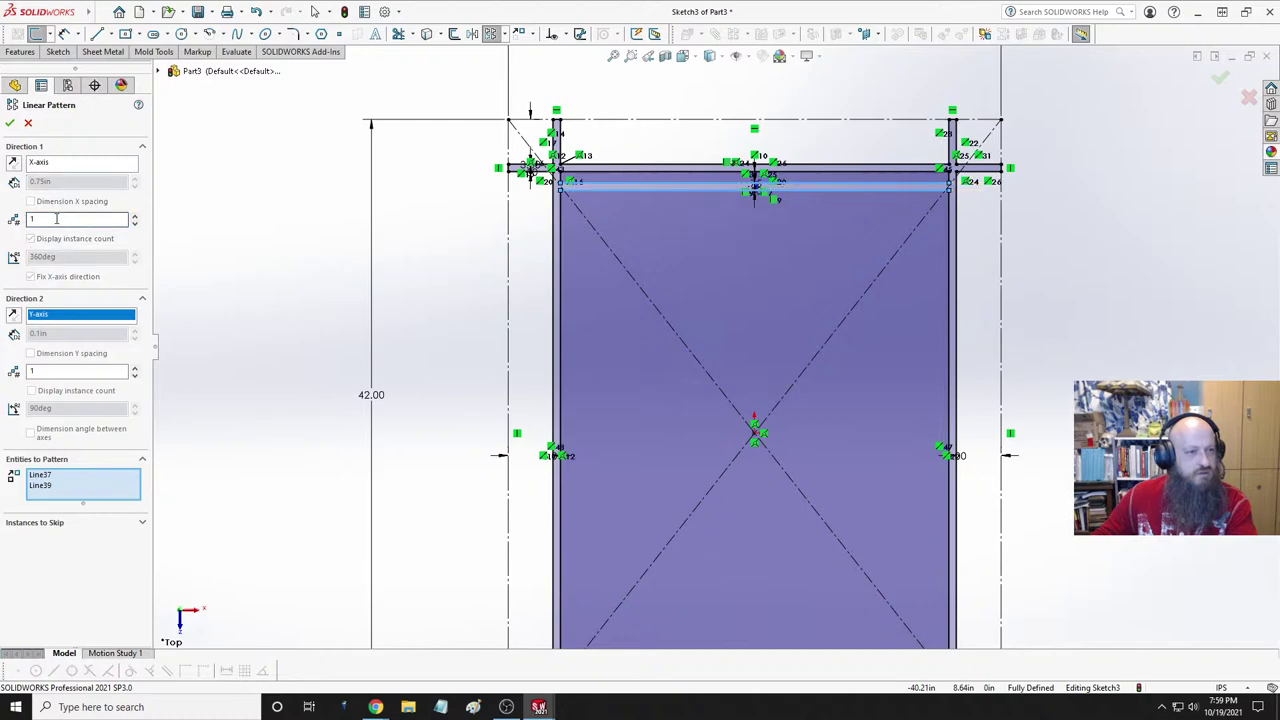
- Point Direction 2 downward with 1.25 in spacing
click(135, 368)
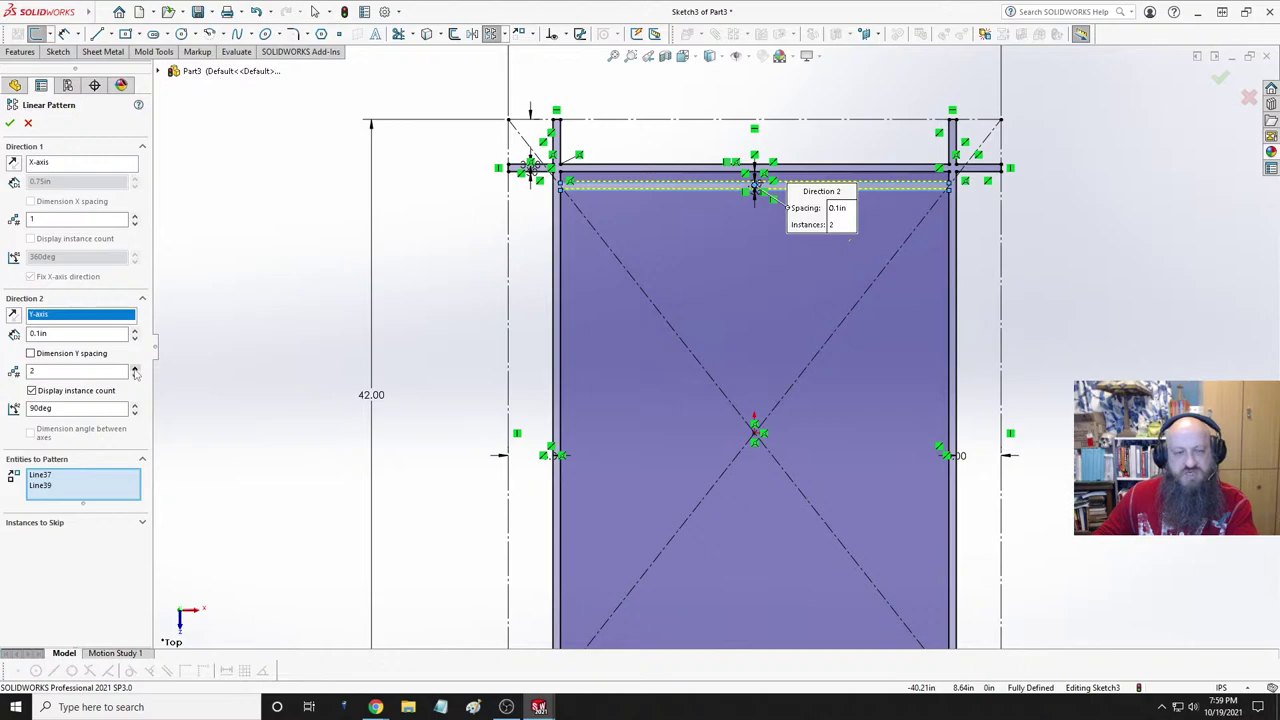
click(13, 314)
click(66, 333)
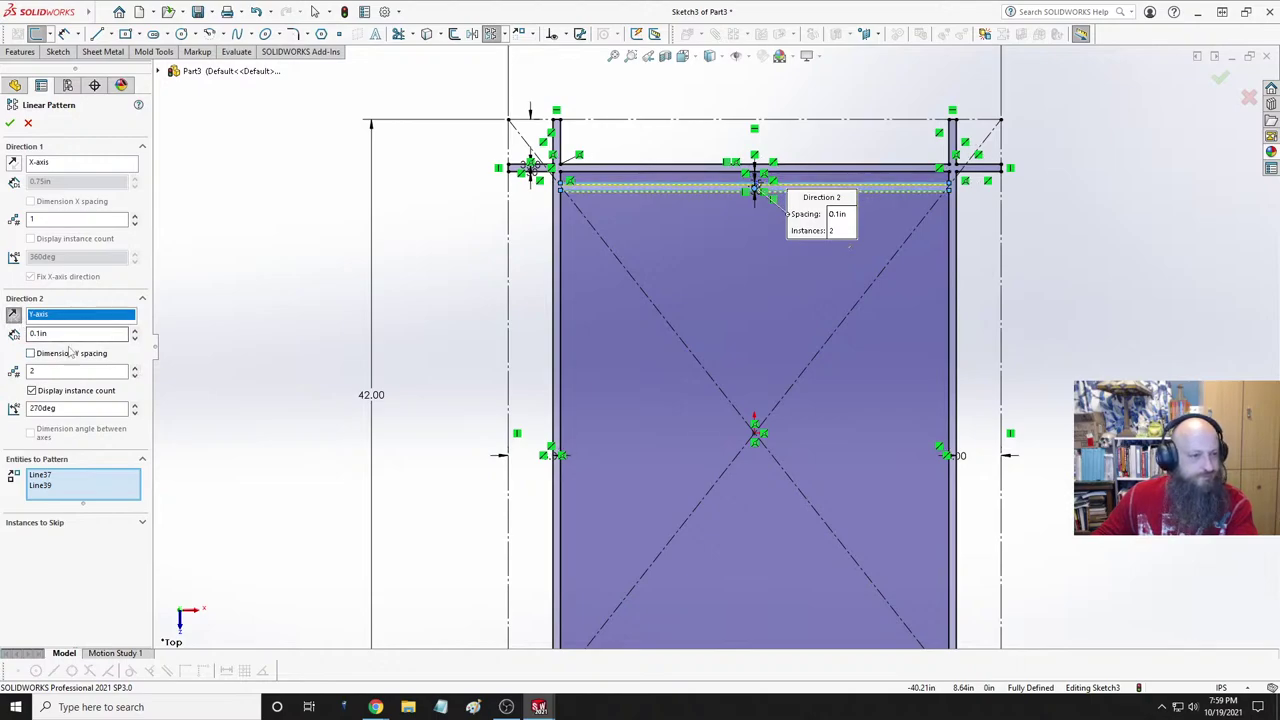
double_click(64, 333)
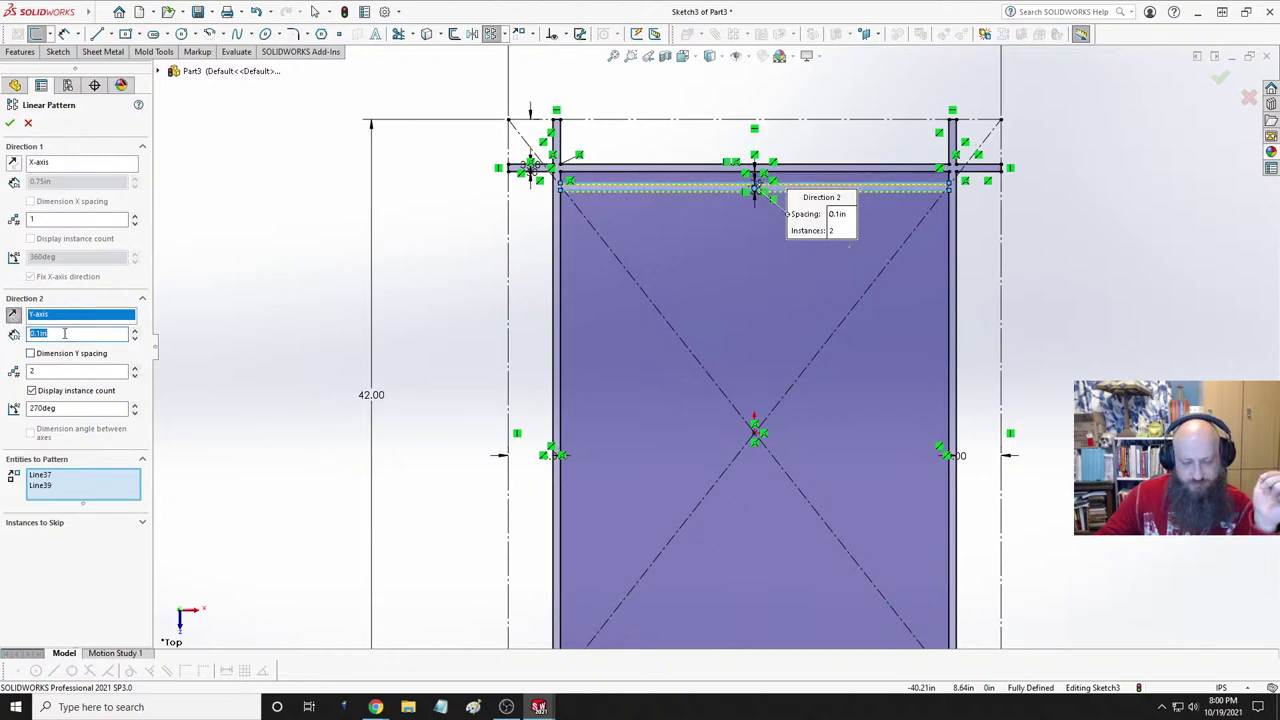
text(1)
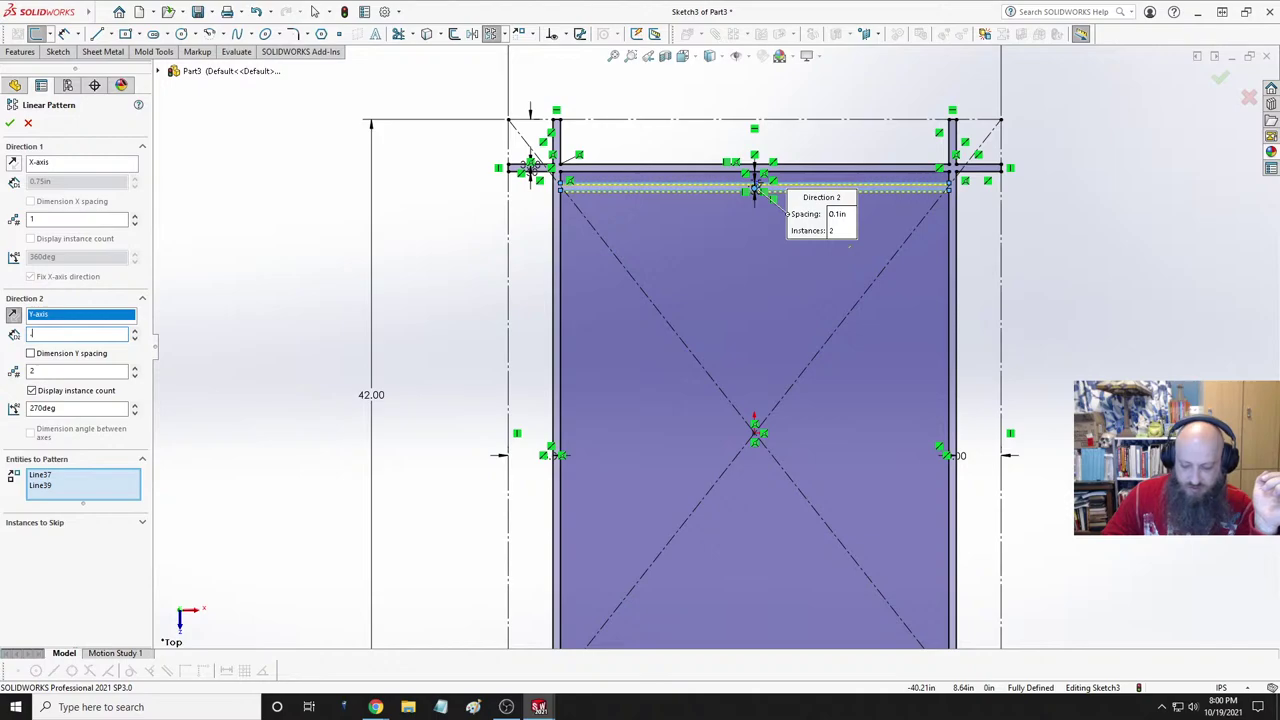
text(75)
key(Return)
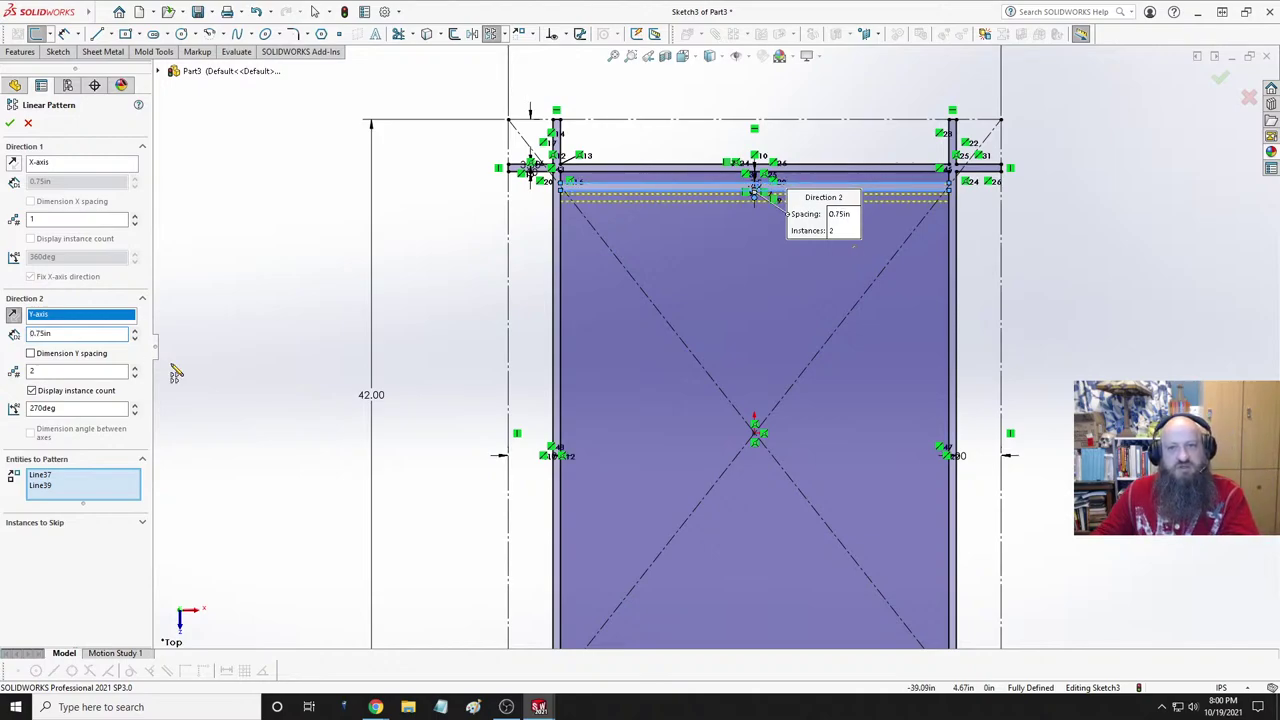
double_click(89, 332)
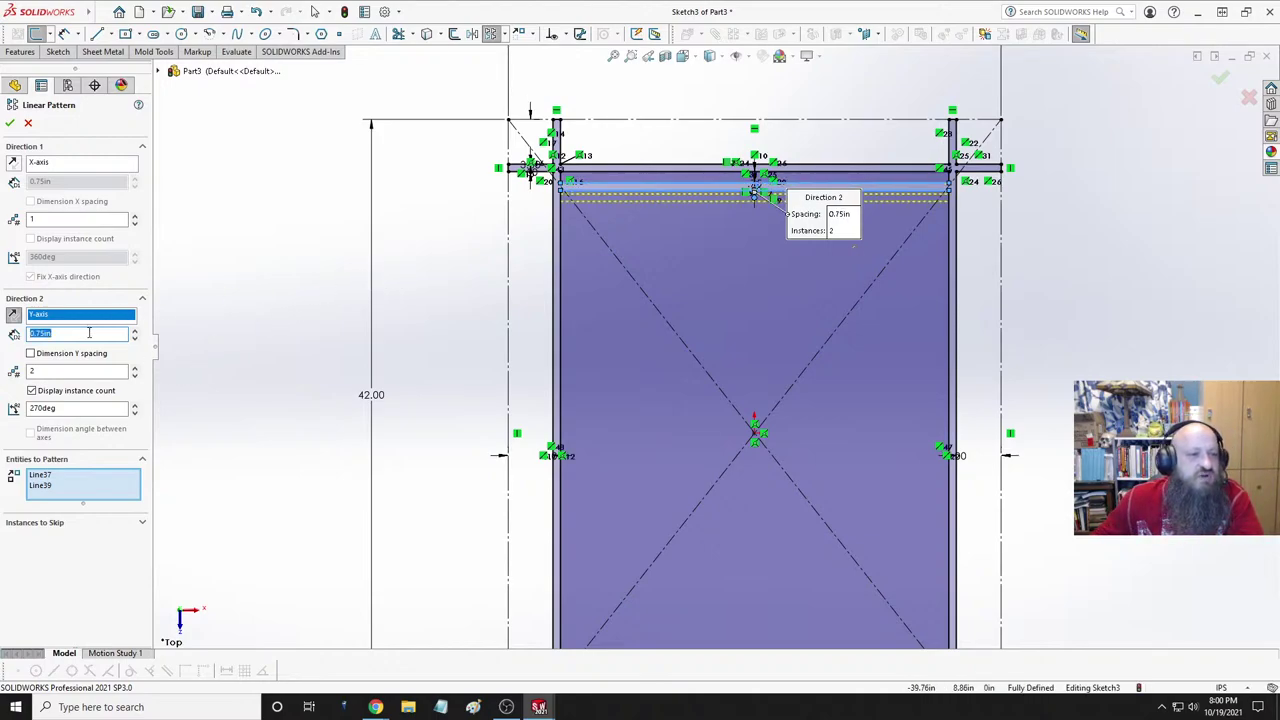
text(0.75in)
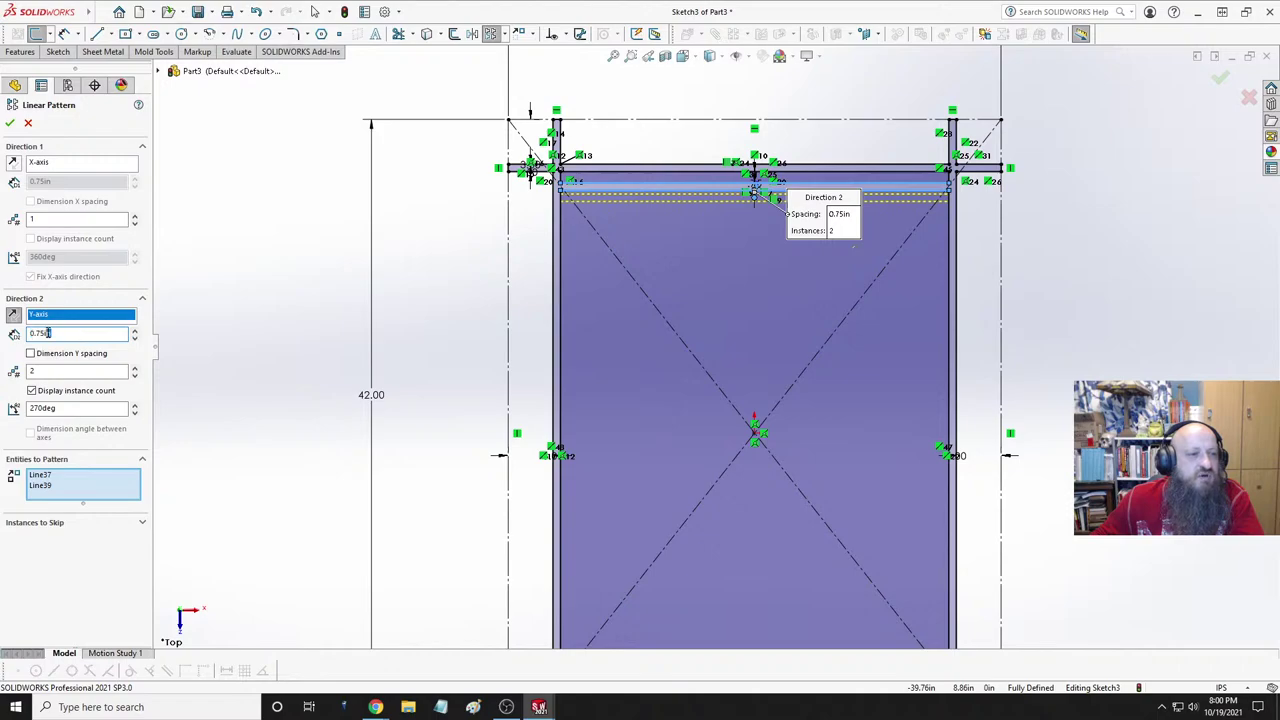
double_click(66, 334)
text(1.25in)
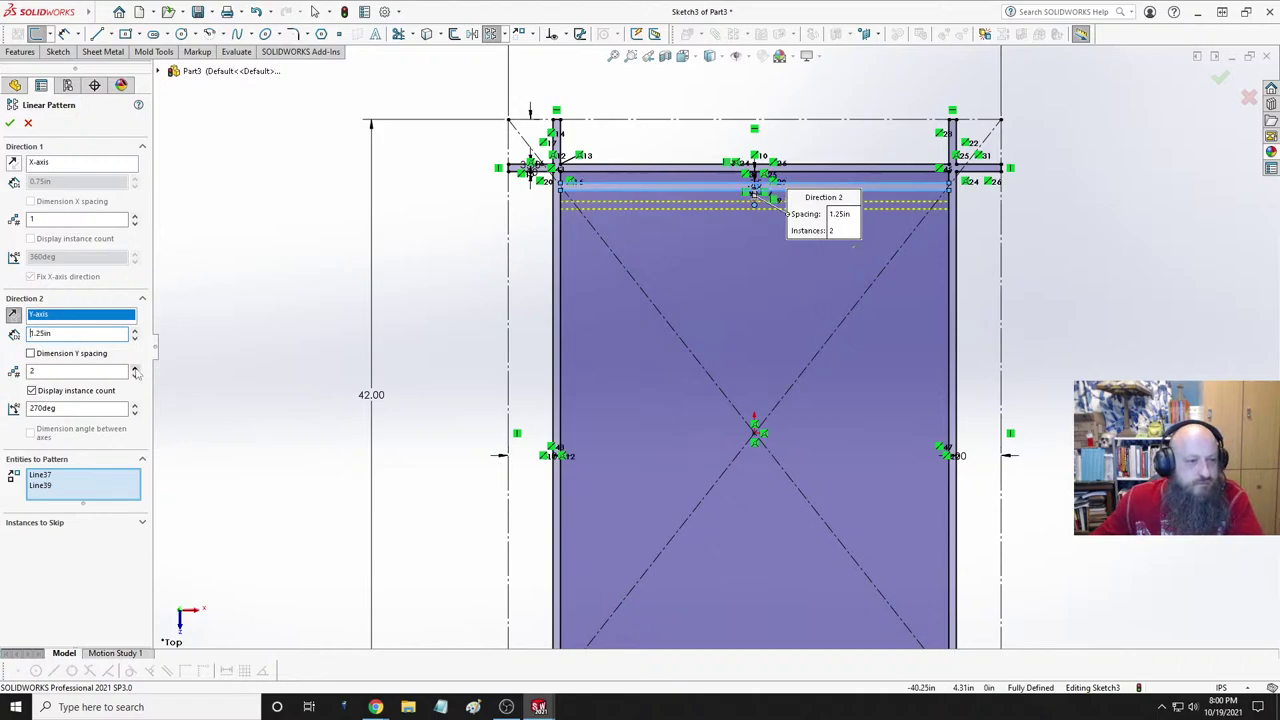
- Raise the Direction 2 instance count to 29 so copies reach the plate bottom
click(135, 368)
click(135, 368)
click(135, 368)
click(135, 368)
click(135, 368)
click(135, 368)
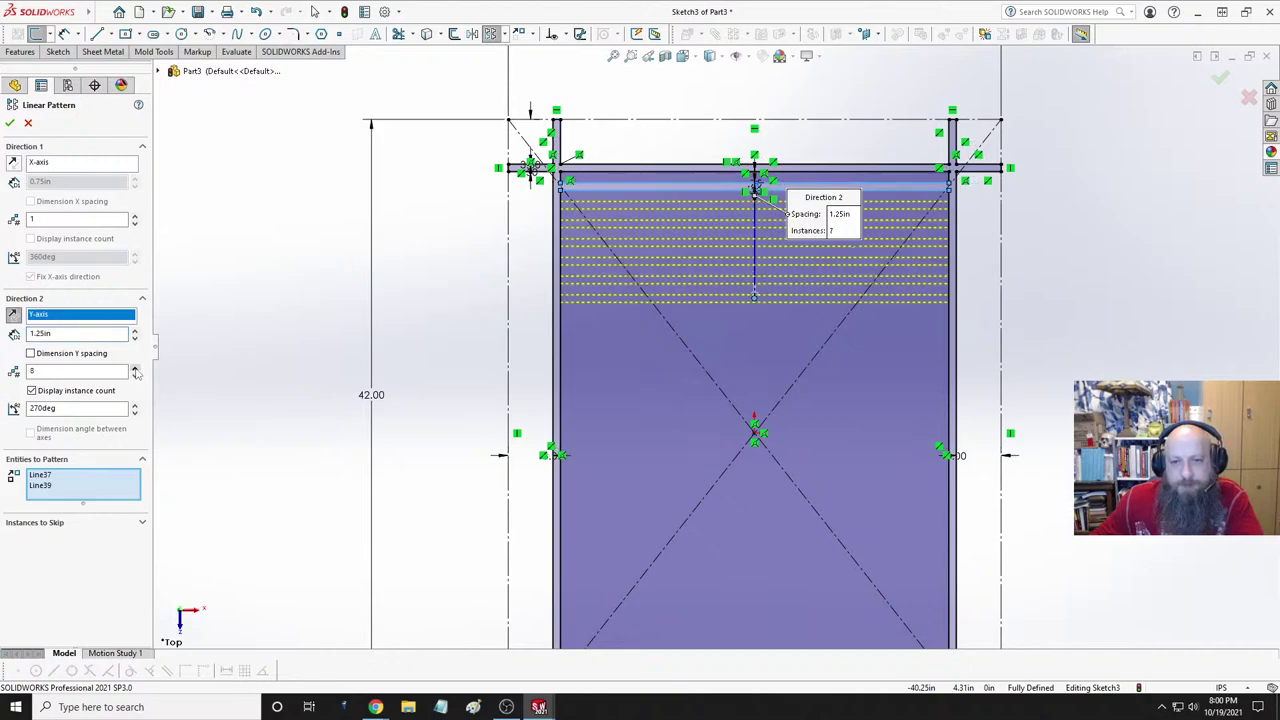
click(135, 368)
click(135, 368)
click(135, 368)
click(135, 368)
click(135, 368)
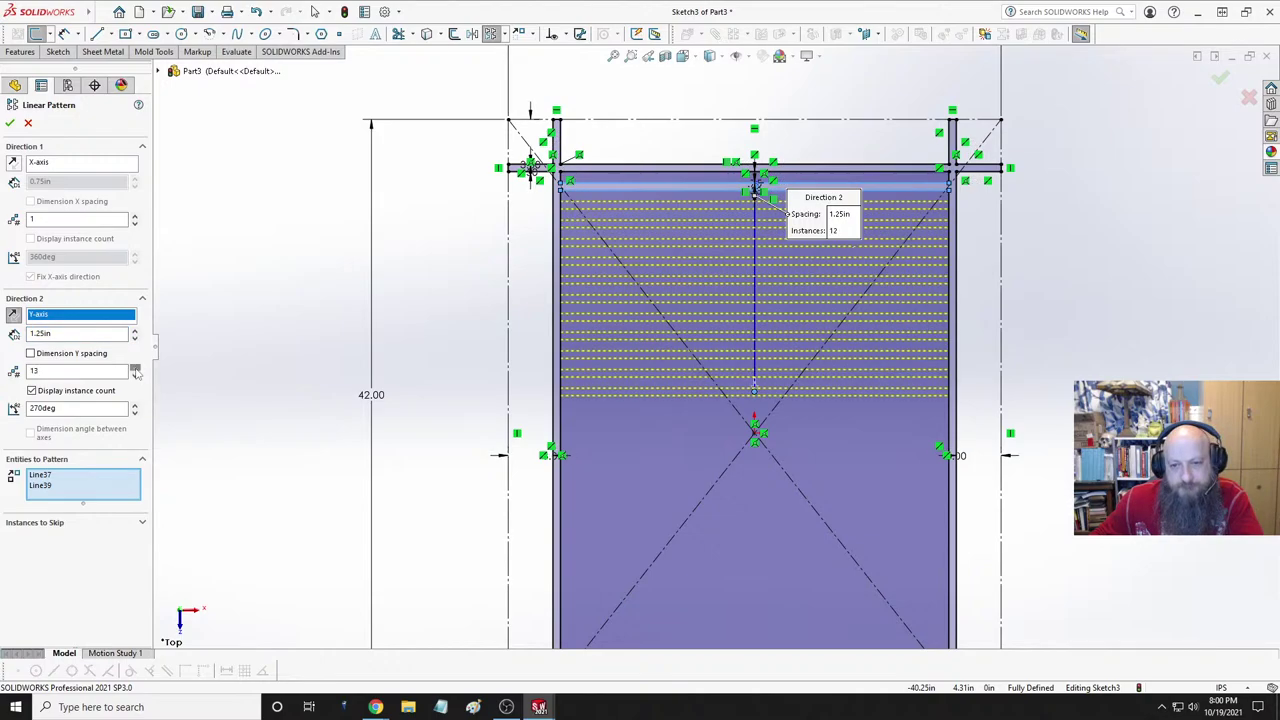
click(135, 368)
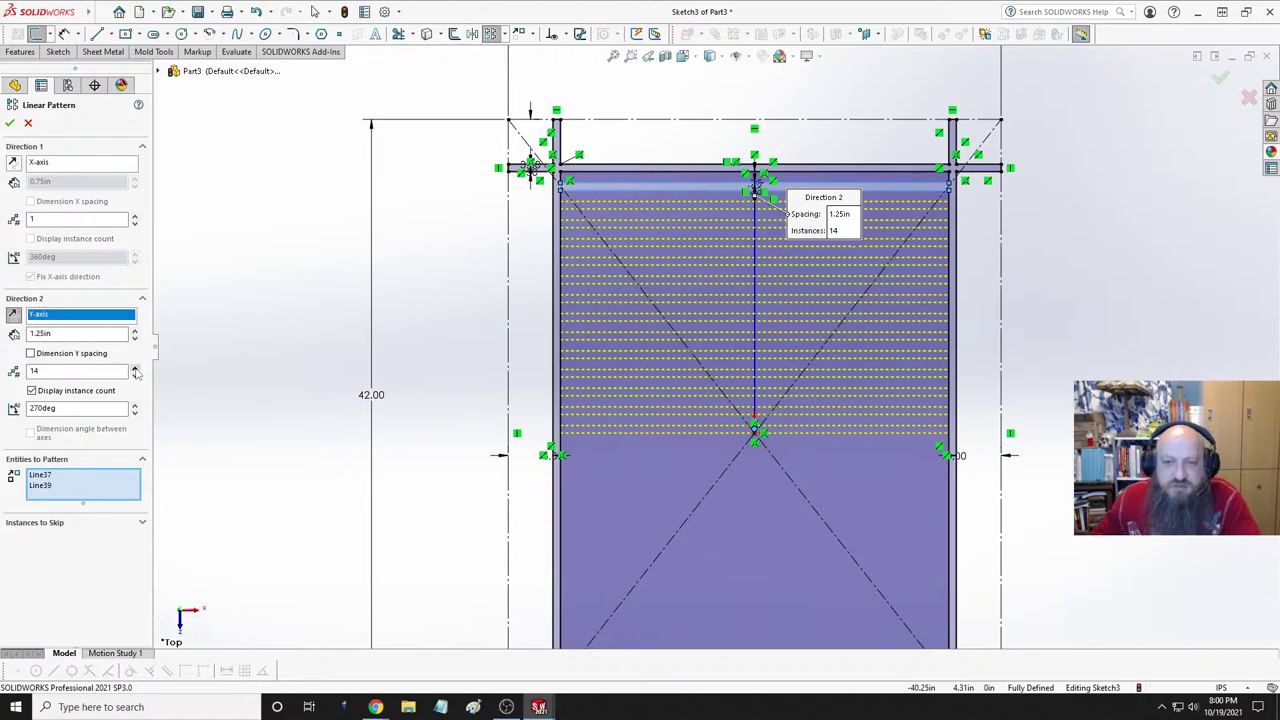
scroll(815, 478, down, 5)
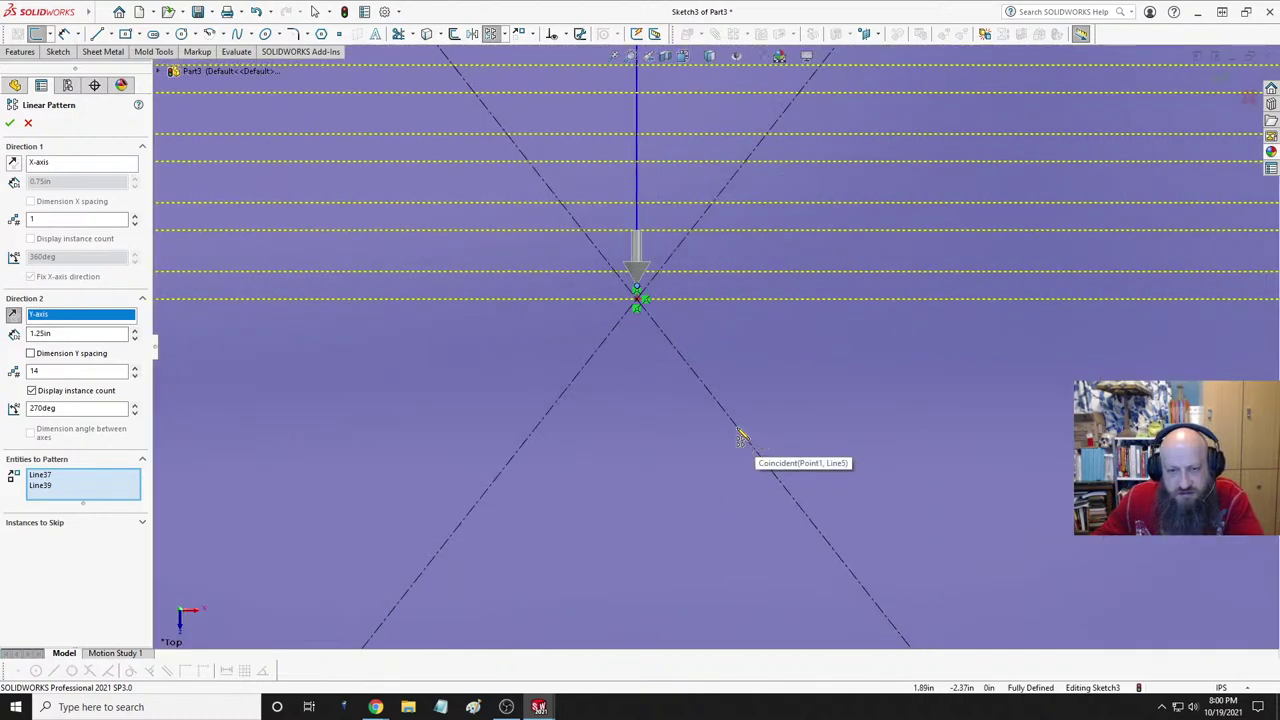
scroll(714, 428, up, 4)
scroll(714, 428, up, 1)
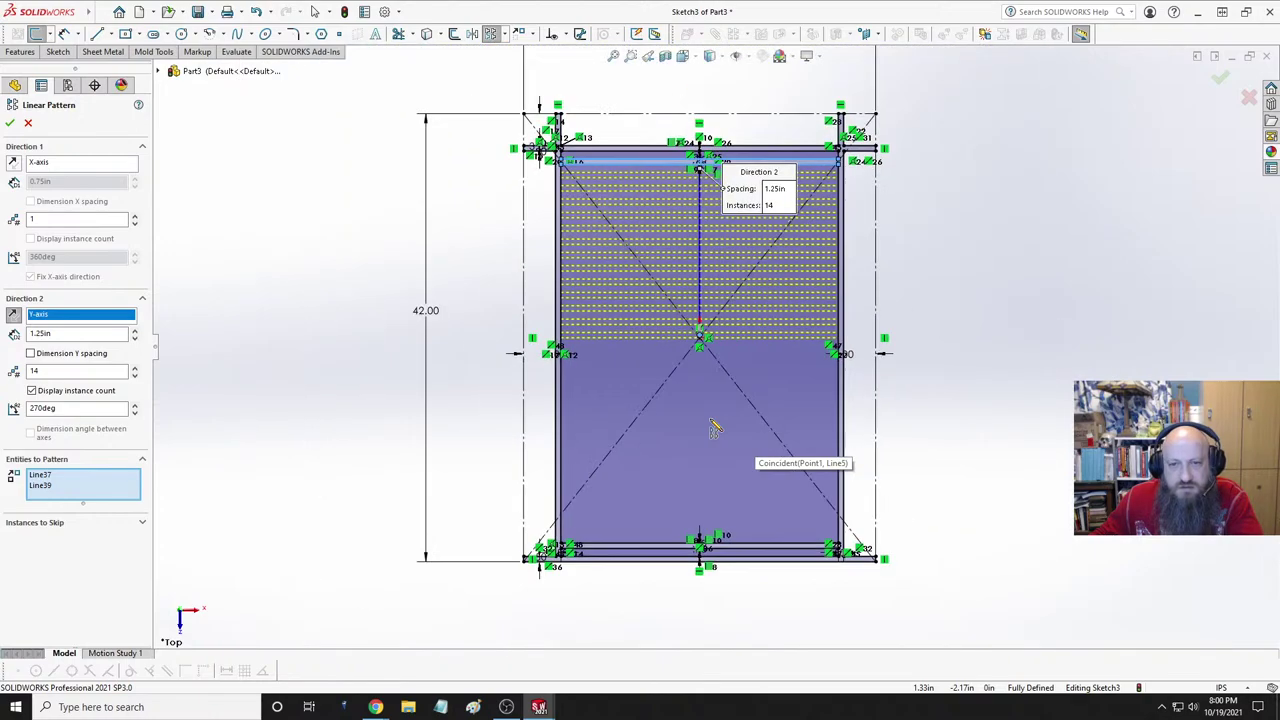
scroll(737, 365, up, 1)
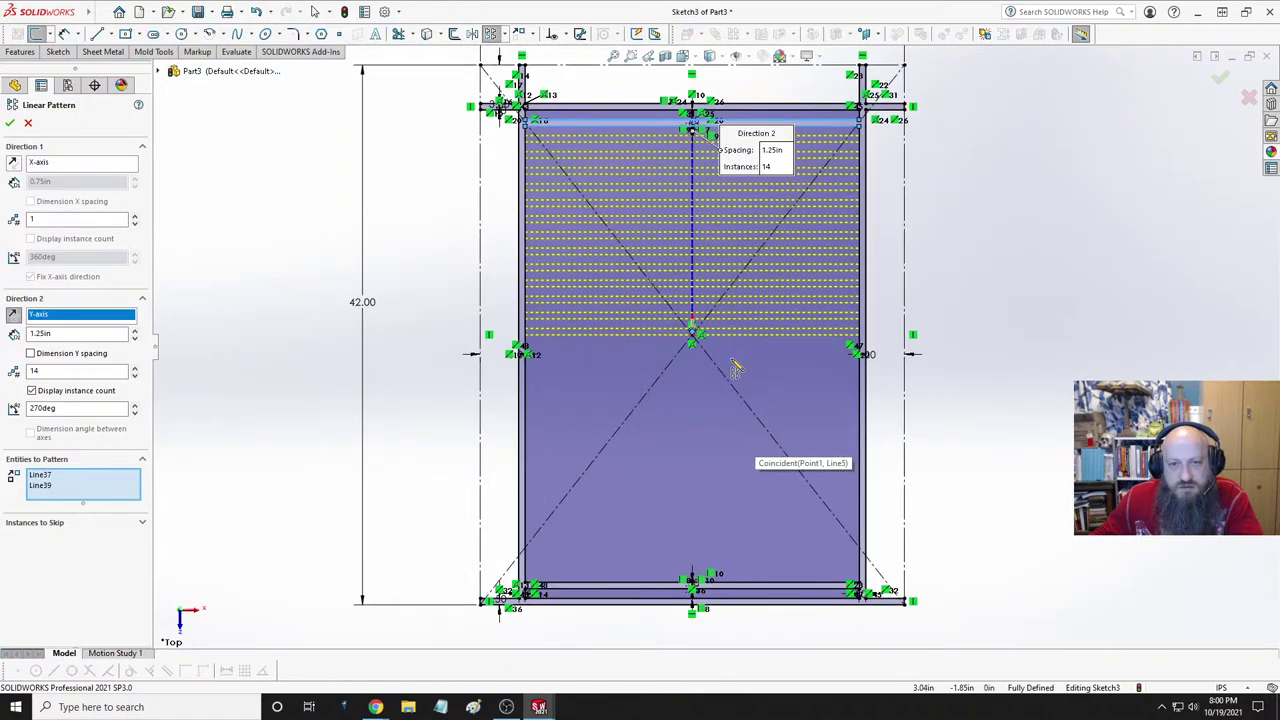
click(135, 367)
click(135, 367)
click(135, 367)
click(135, 367)
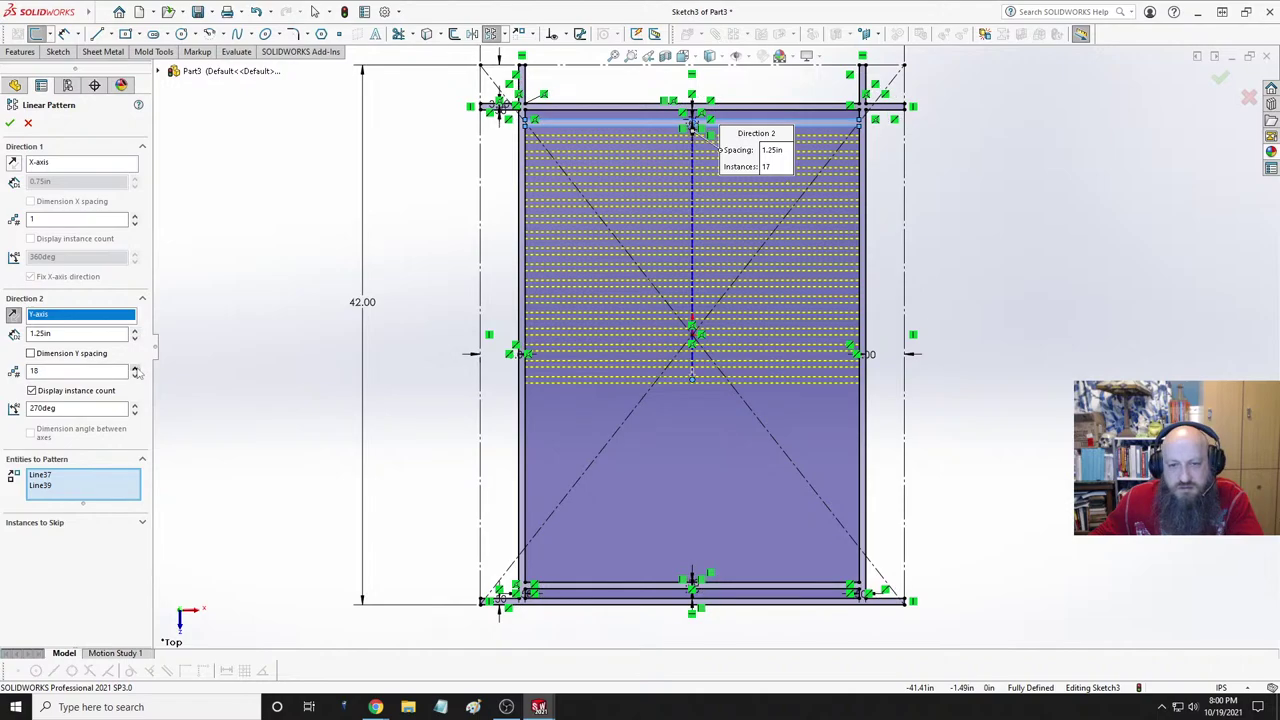
click(135, 367)
click(135, 367)
click(135, 367)
click(135, 367)
click(135, 367)
click(135, 368)
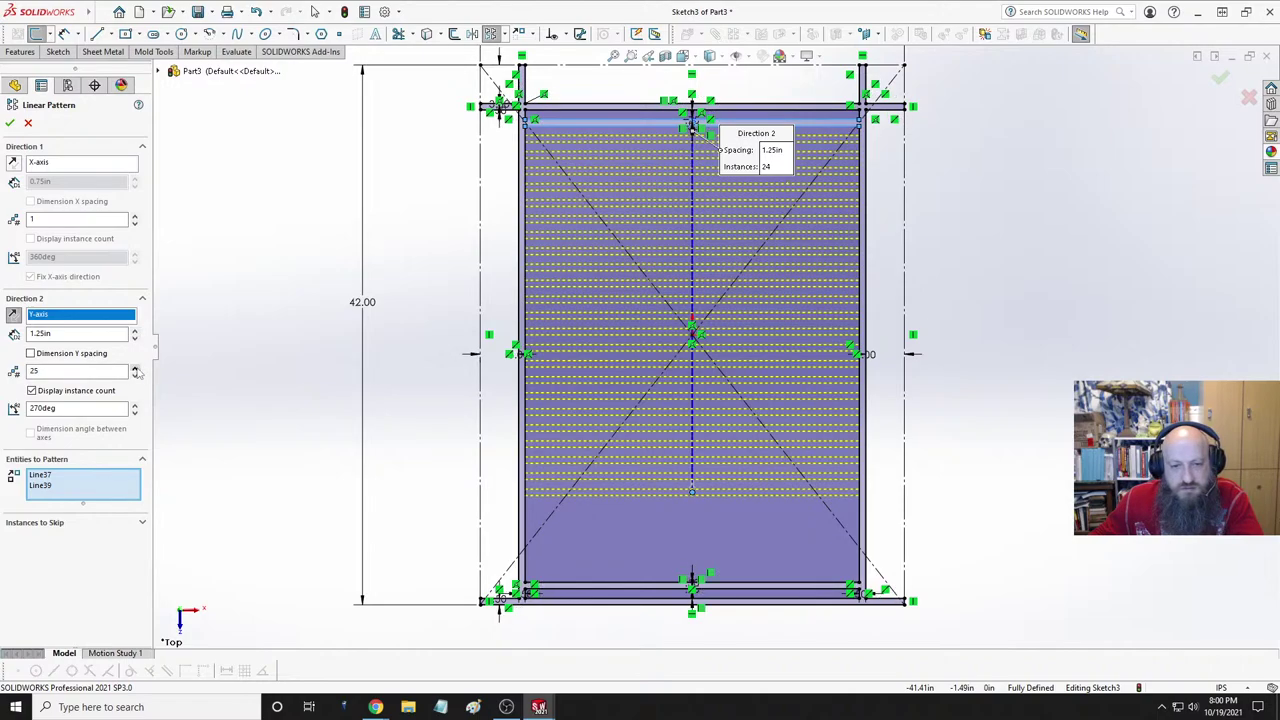
click(135, 368)
click(135, 368)
click(135, 368)
click(135, 368)
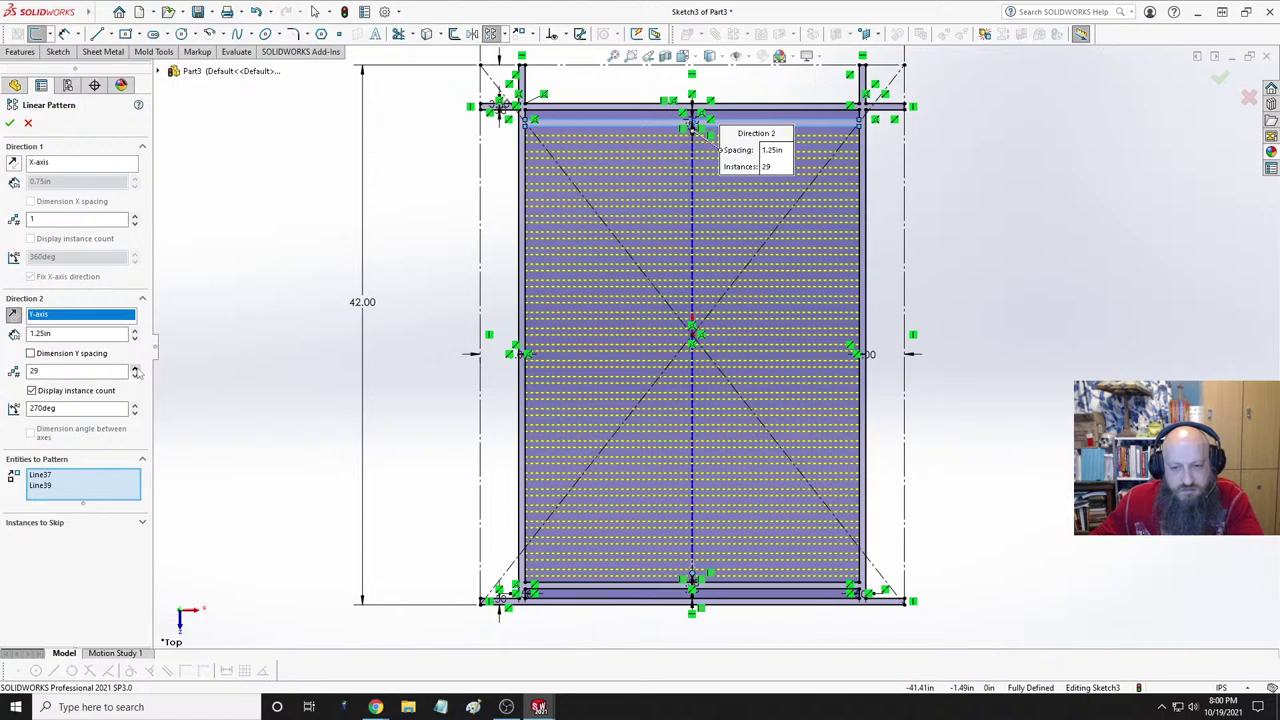
scroll(267, 350, down, 3)
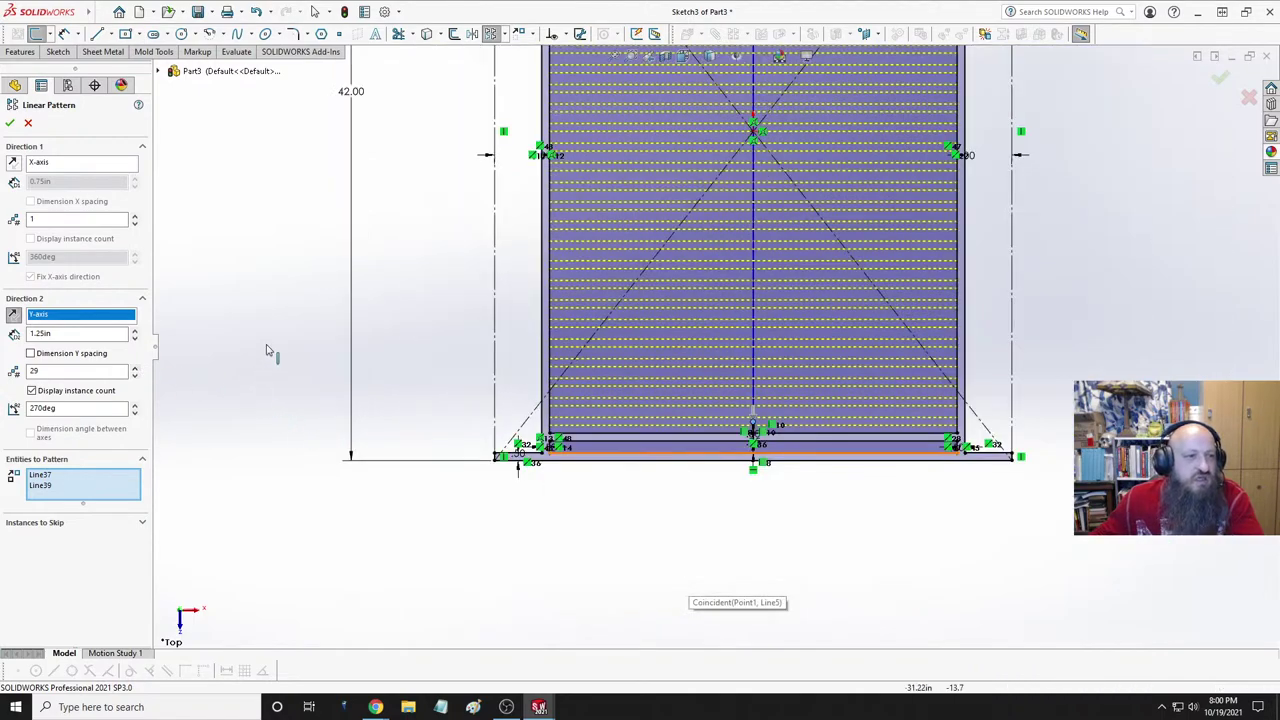
scroll(660, 190, up, 3)
scroll(670, 195, down, 3)
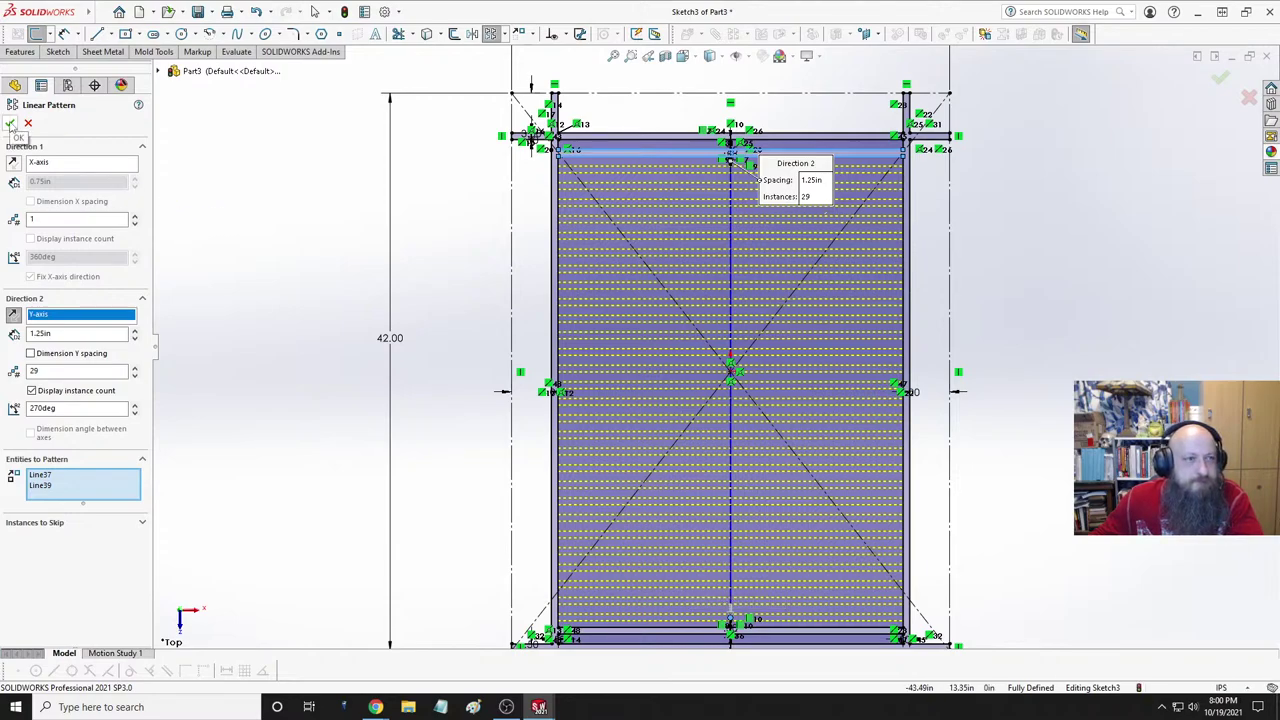
- Apply the 29-line linear pattern
click(10, 123)
click(10, 123)
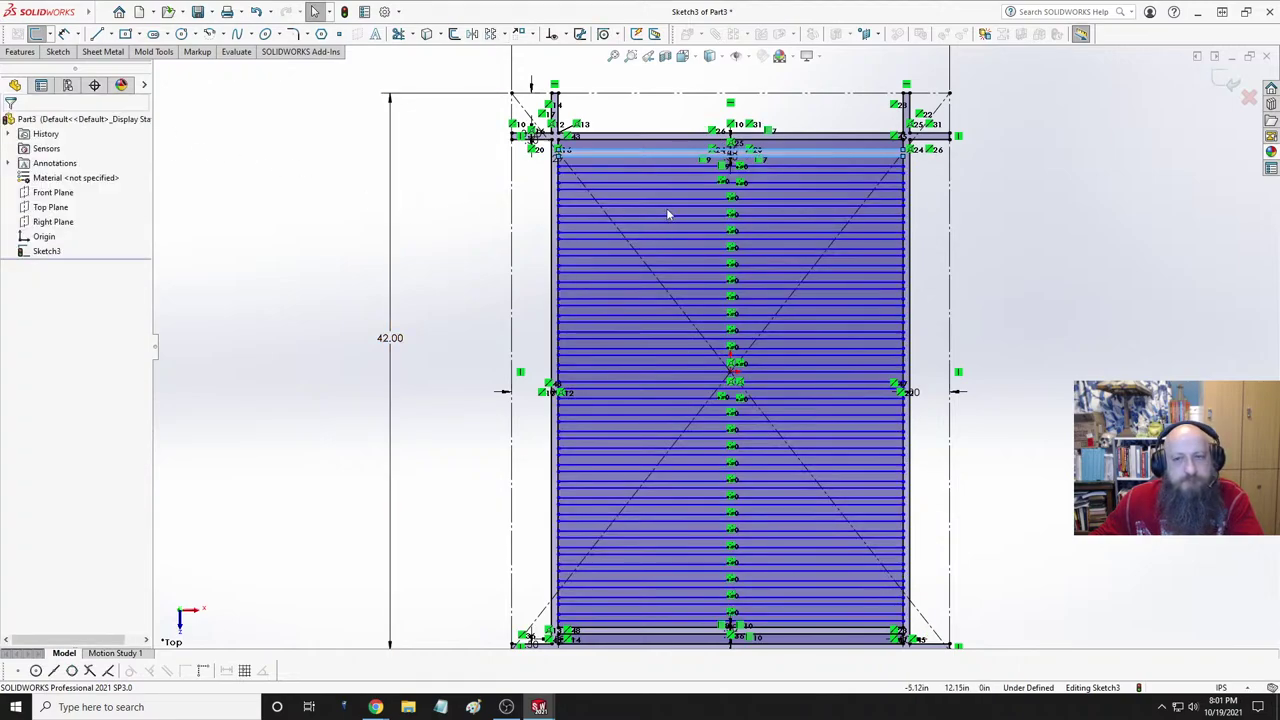
scroll(808, 189, down, 2)
scroll(810, 196, down, 1)
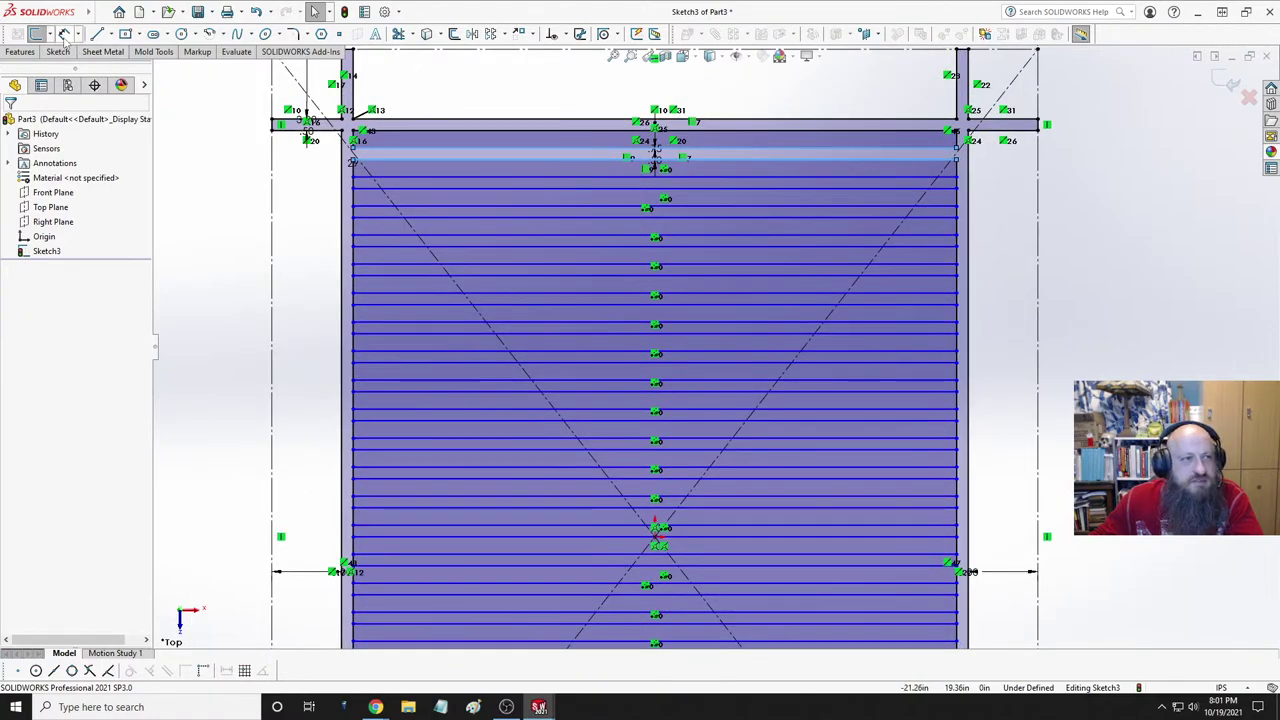
- Dimension 0.75 between the top border line and the first pattern line
click(395, 151)
click(452, 174)
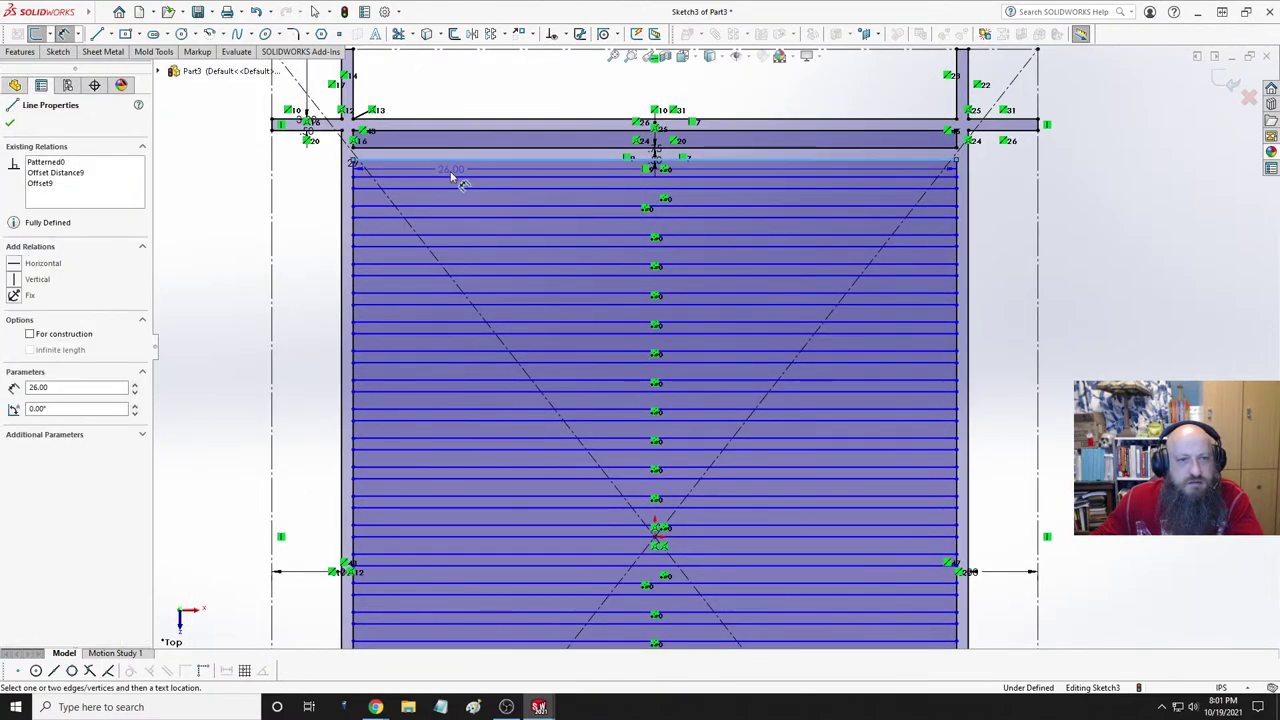
click(449, 152)
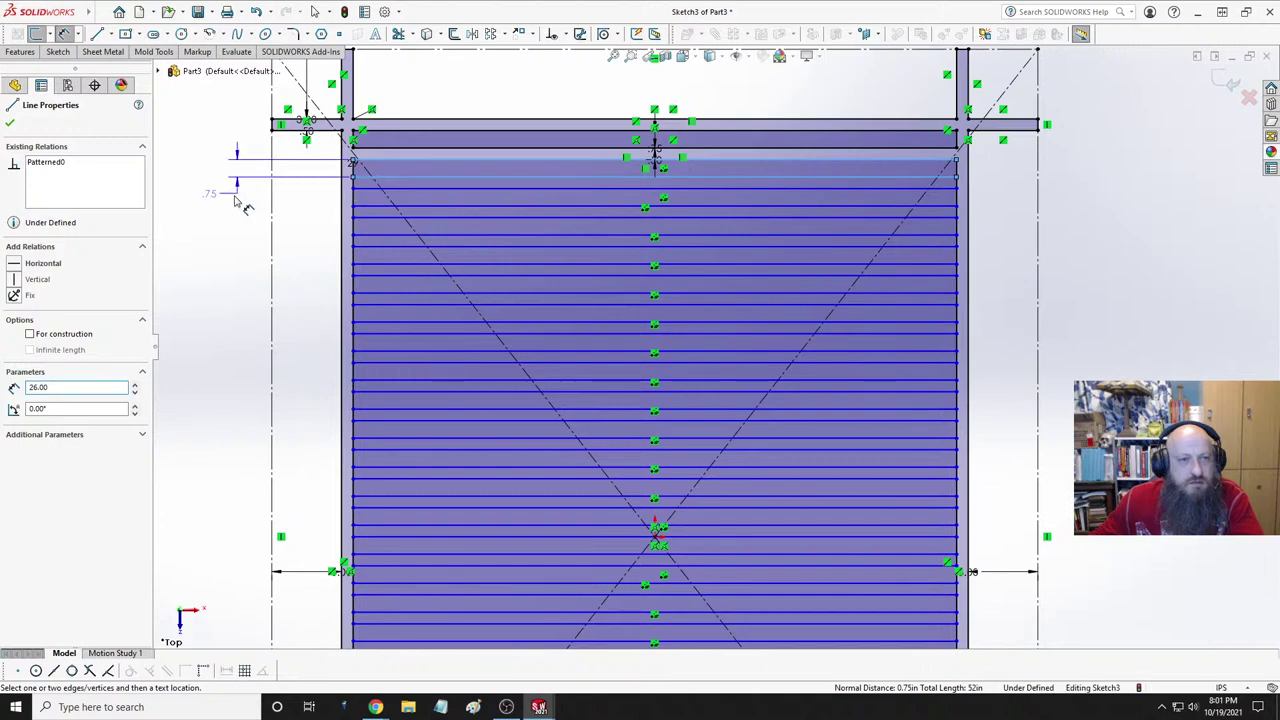
click(226, 208)
key(Return)
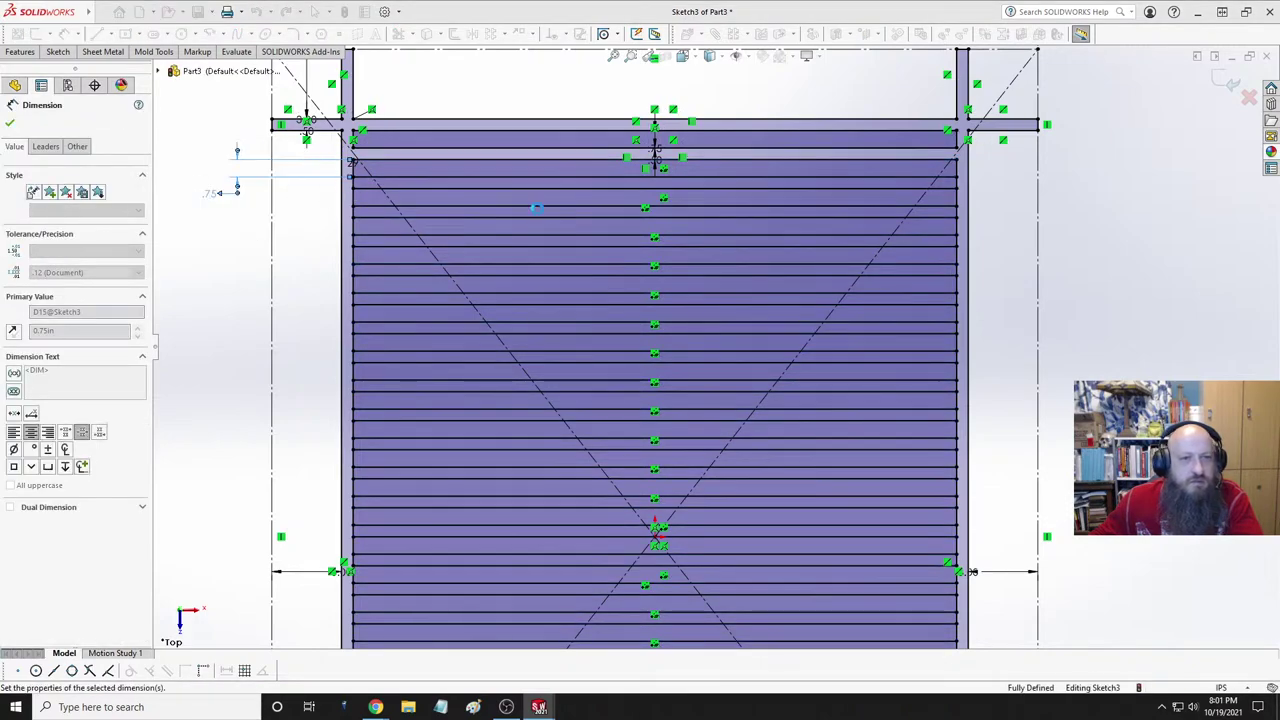
scroll(771, 414, up, 5)
scroll(729, 514, down, 6)
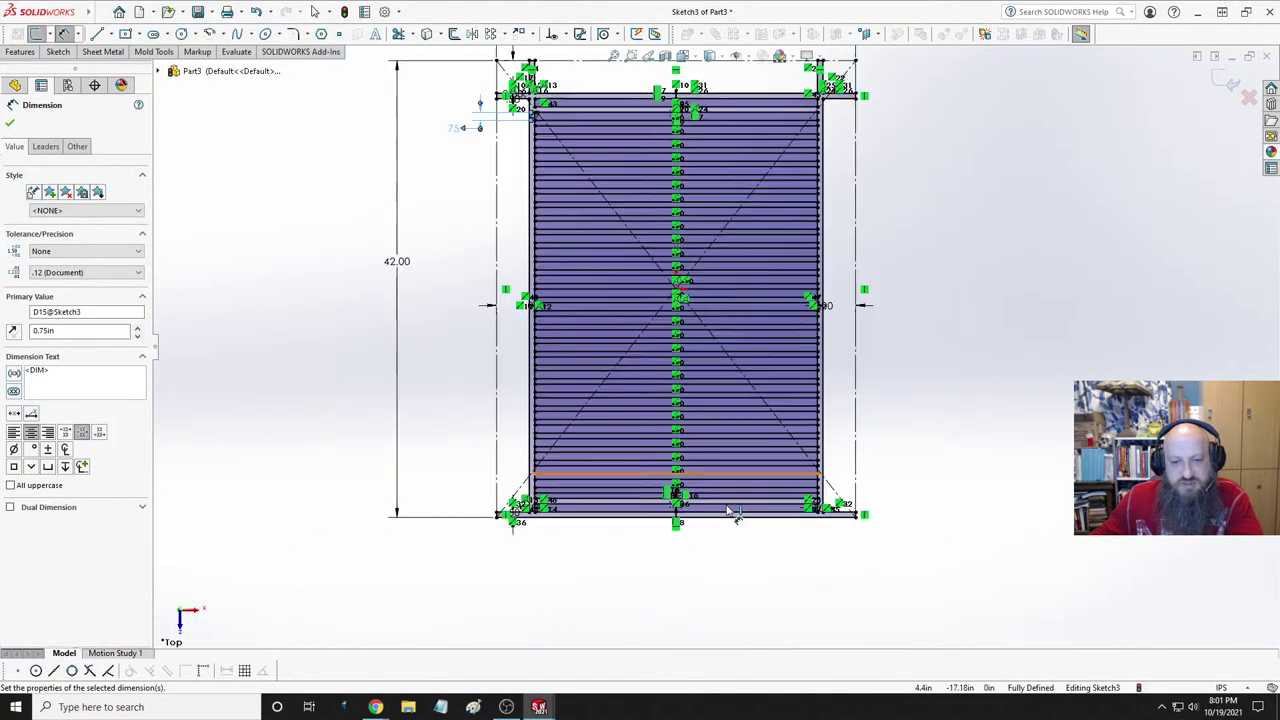
scroll(791, 443, down, 3)
scroll(1043, 414, up, 2)
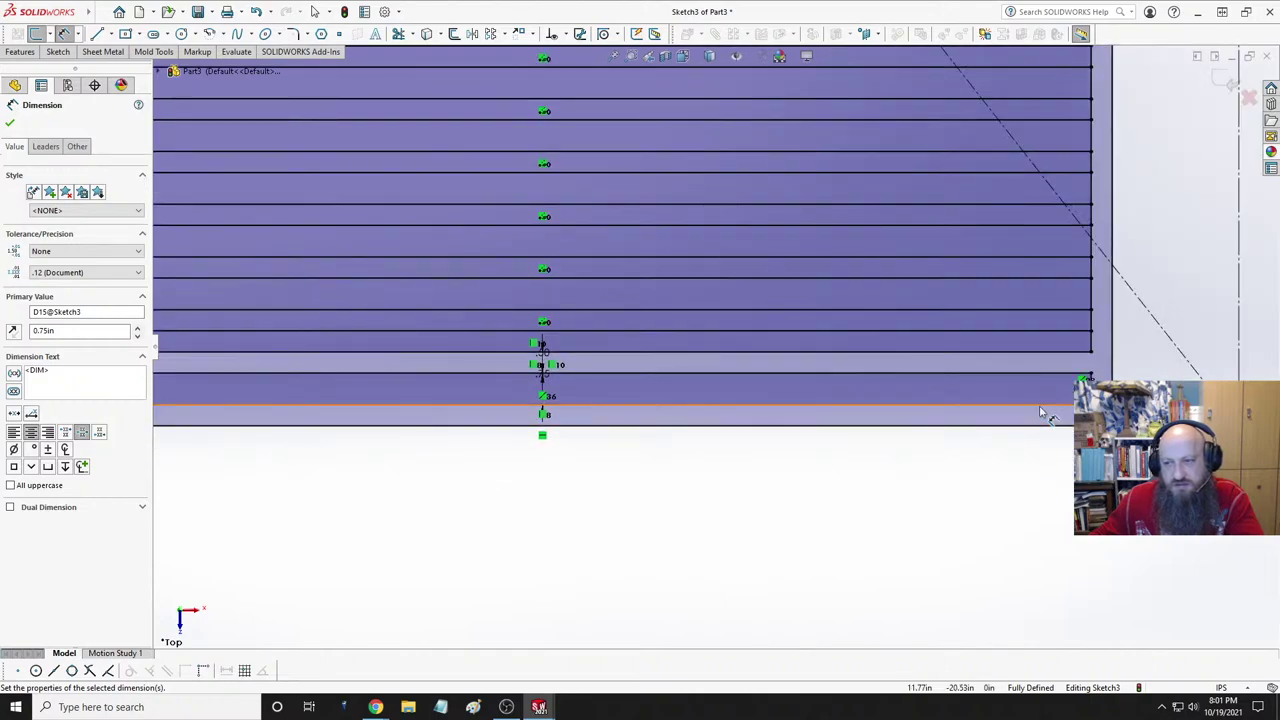
scroll(1094, 350, down, 2)
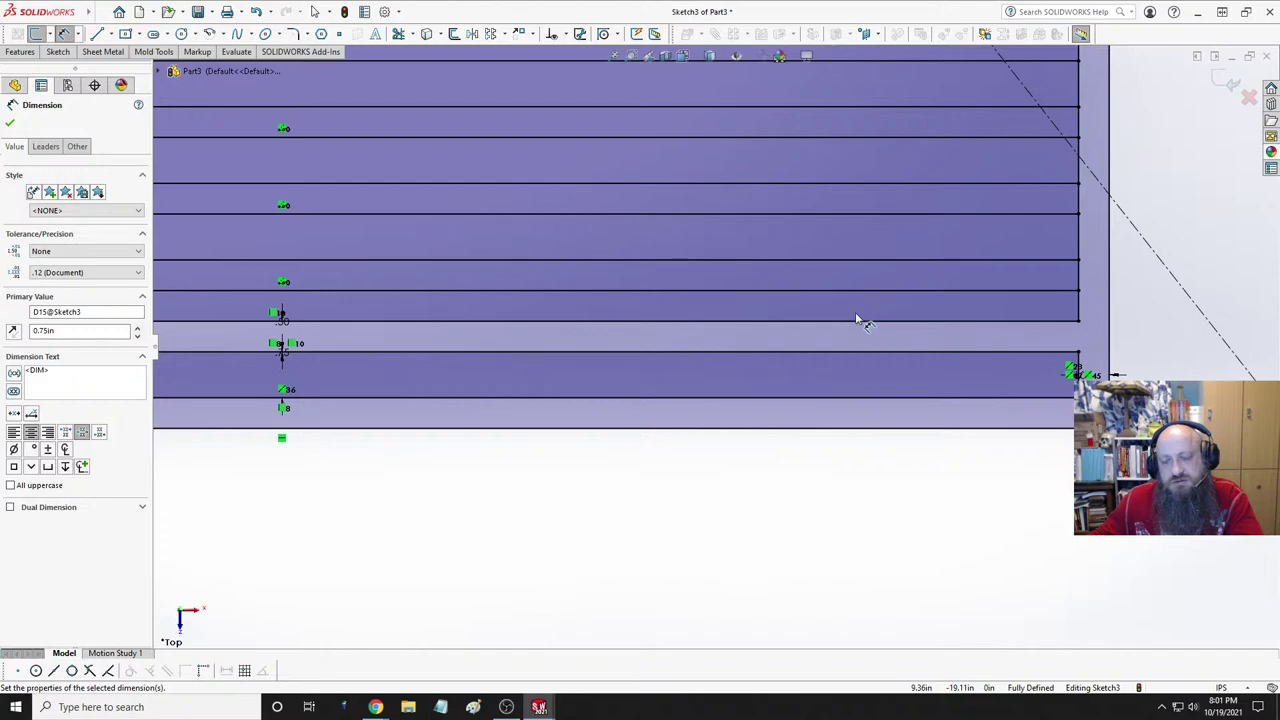
scroll(857, 320, up, 10)
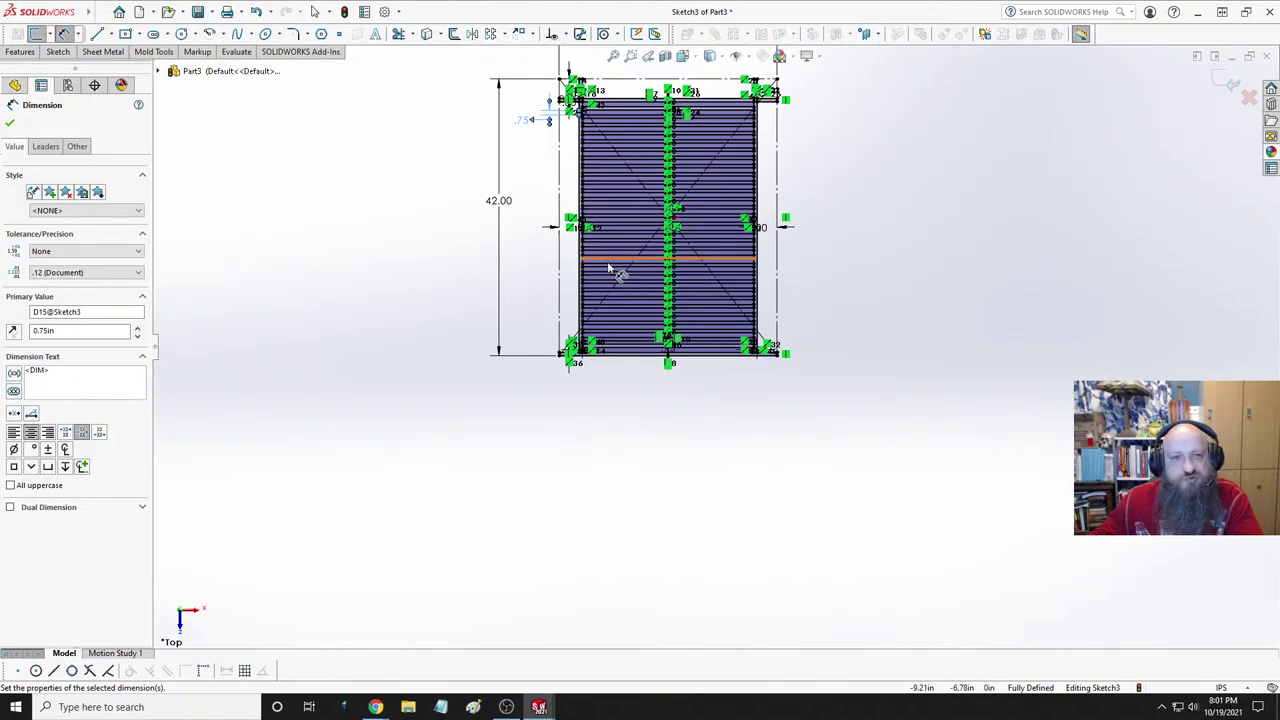
scroll(668, 383, down, 8)
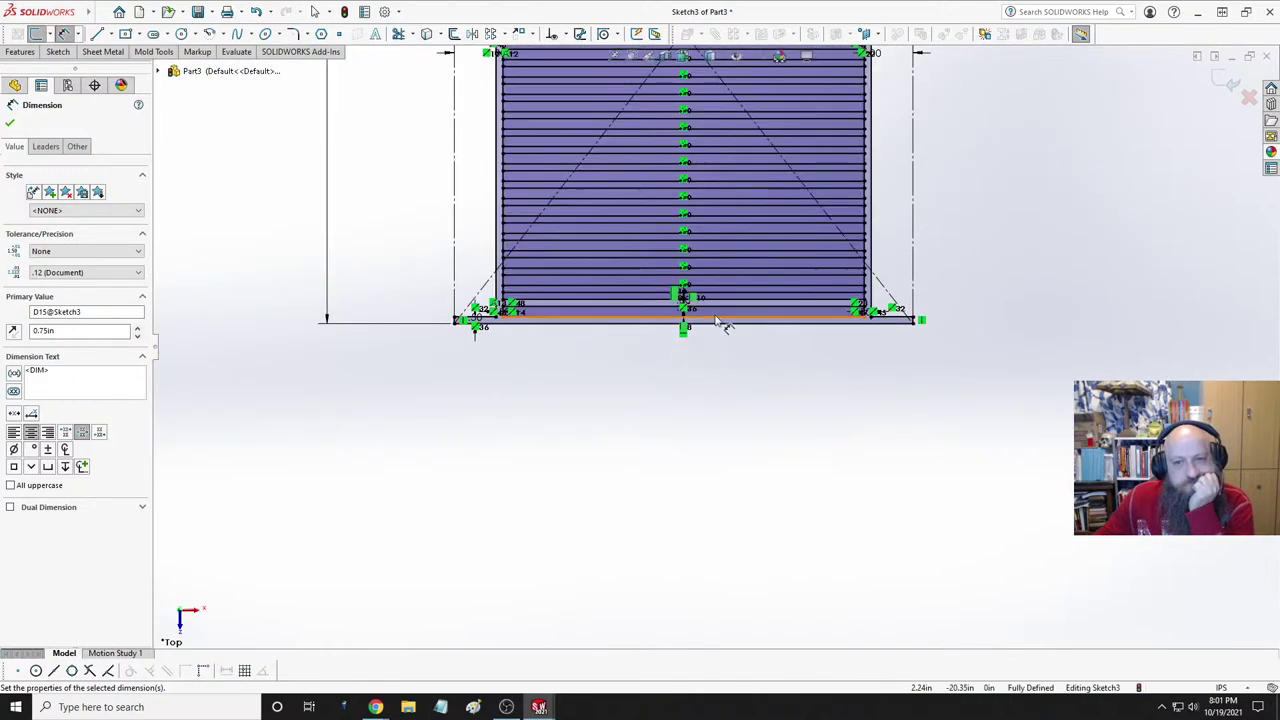
scroll(705, 368, up, 3)
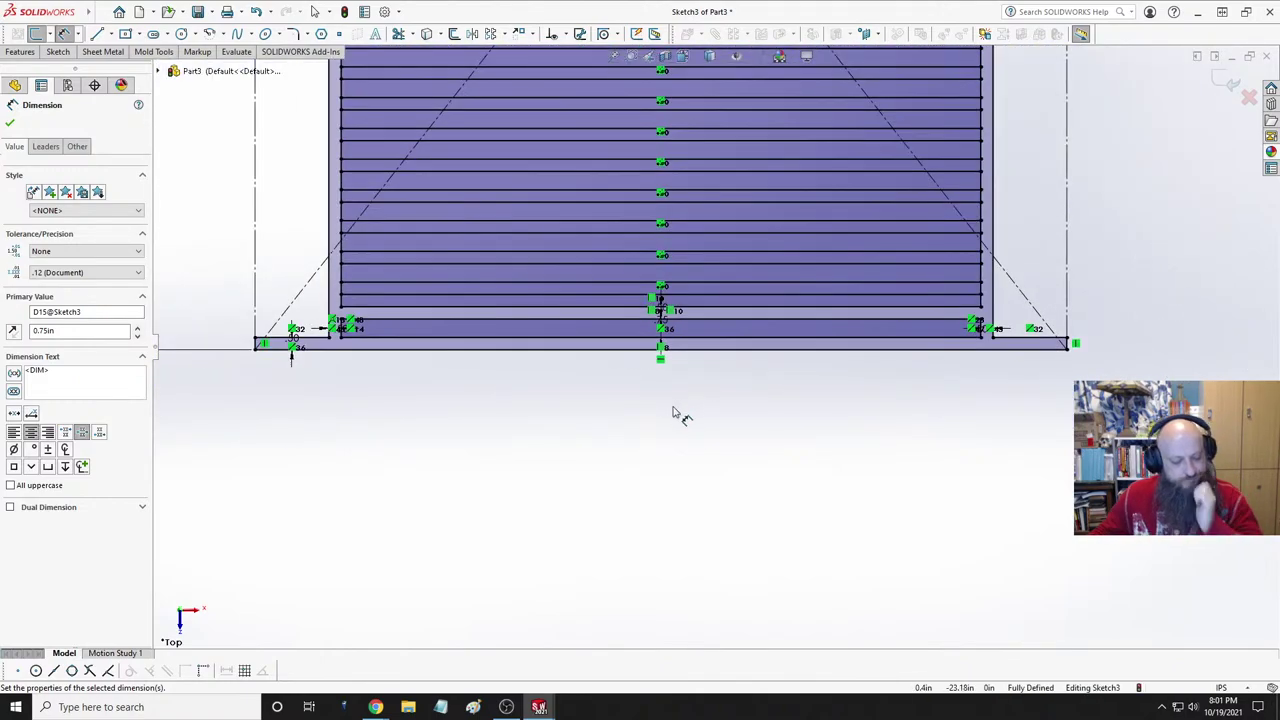
click(691, 428)
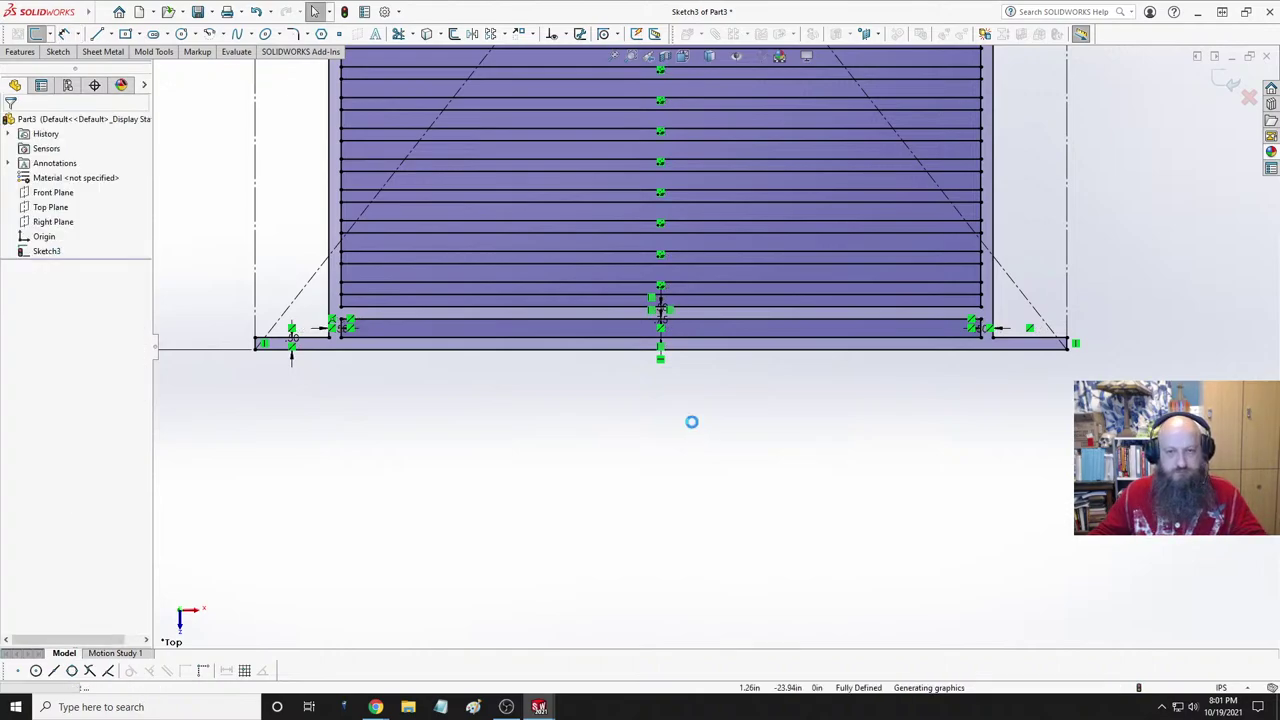
- Undo the 0.75 spacing dimension and the course-line pattern, then zoom to check the bordered frame
key(ctrl+z)
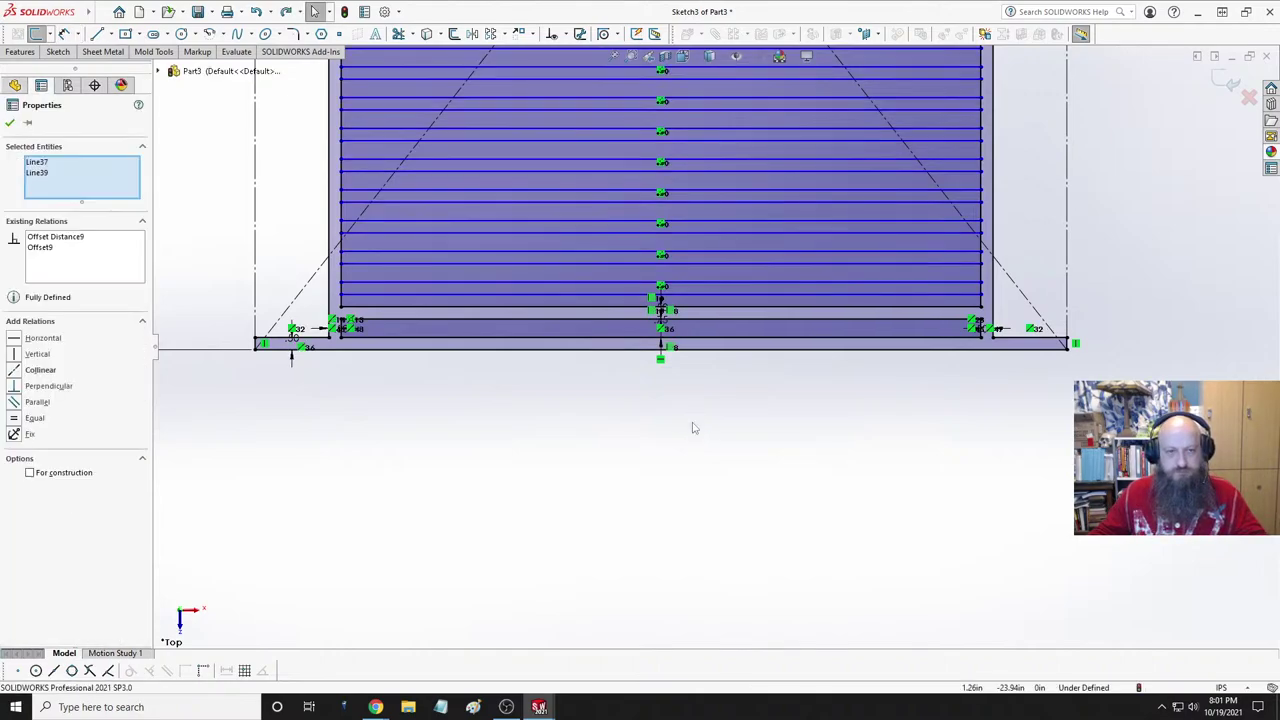
key(ctrl+y)
scroll(738, 215, up, 8)
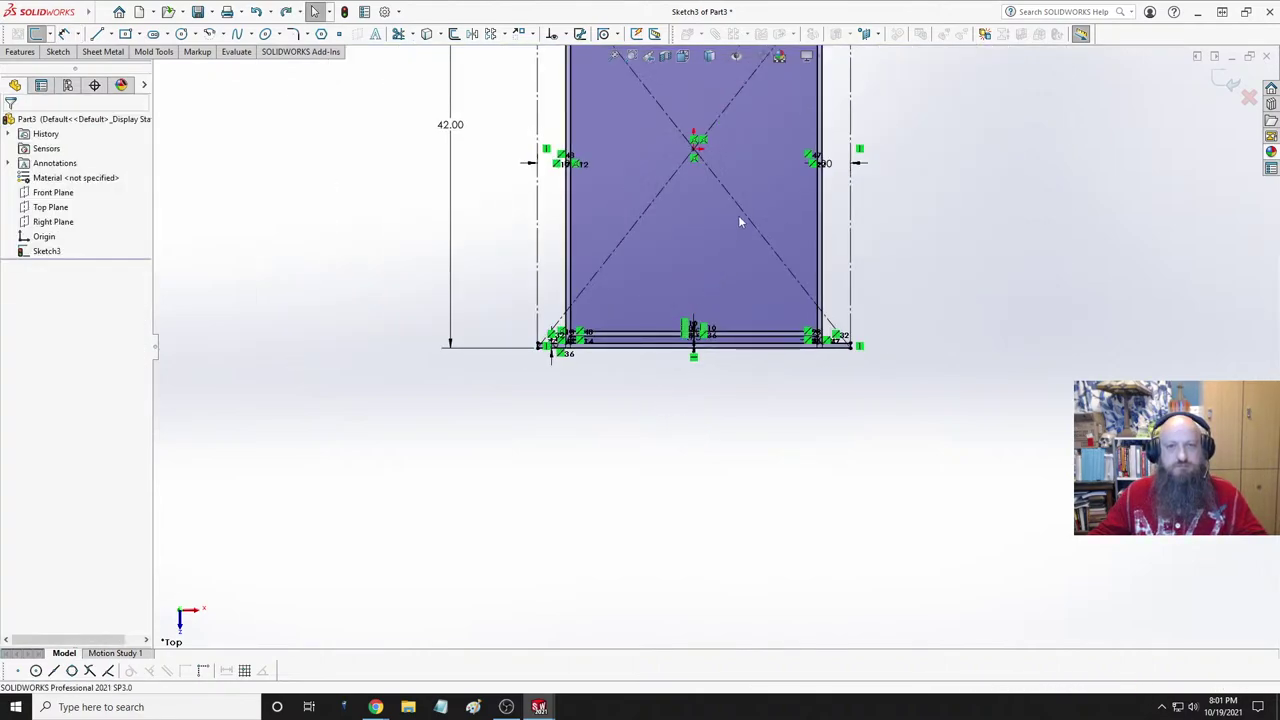
scroll(683, 373, down, 5)
scroll(683, 446, up, 3)
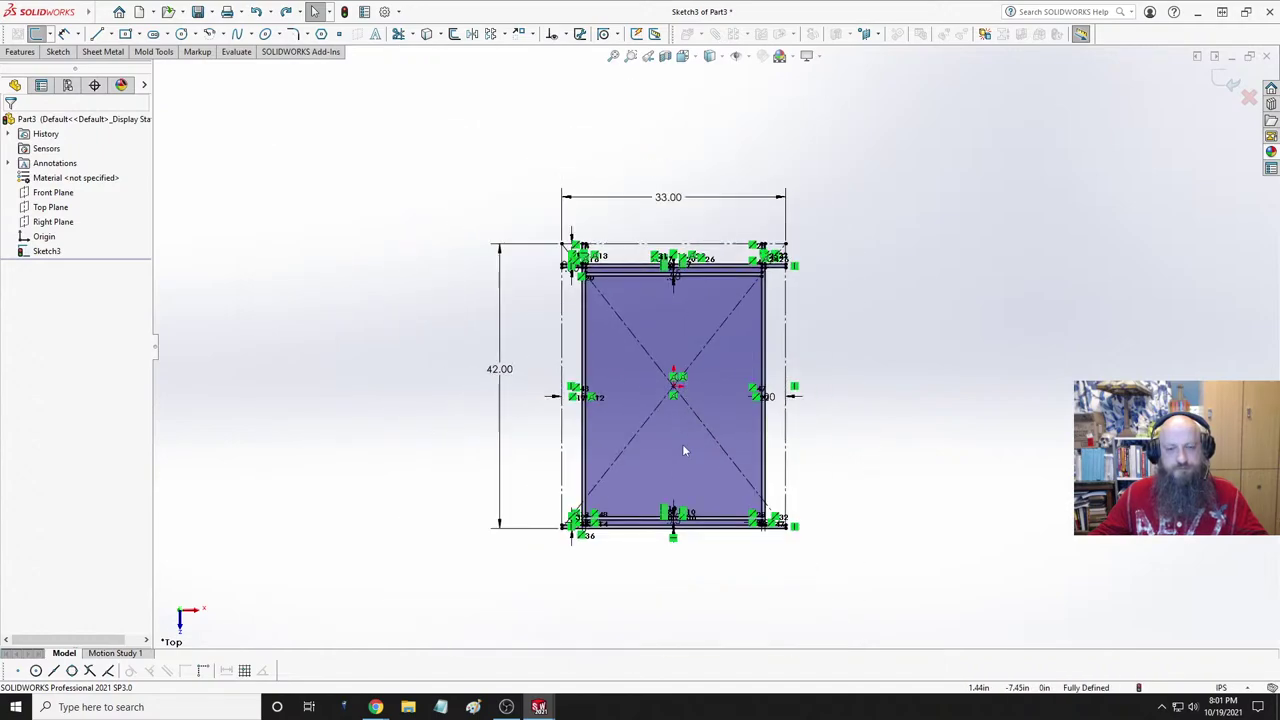
scroll(703, 446, down, 3)
scroll(715, 380, up, 2)
scroll(719, 365, up, 2)
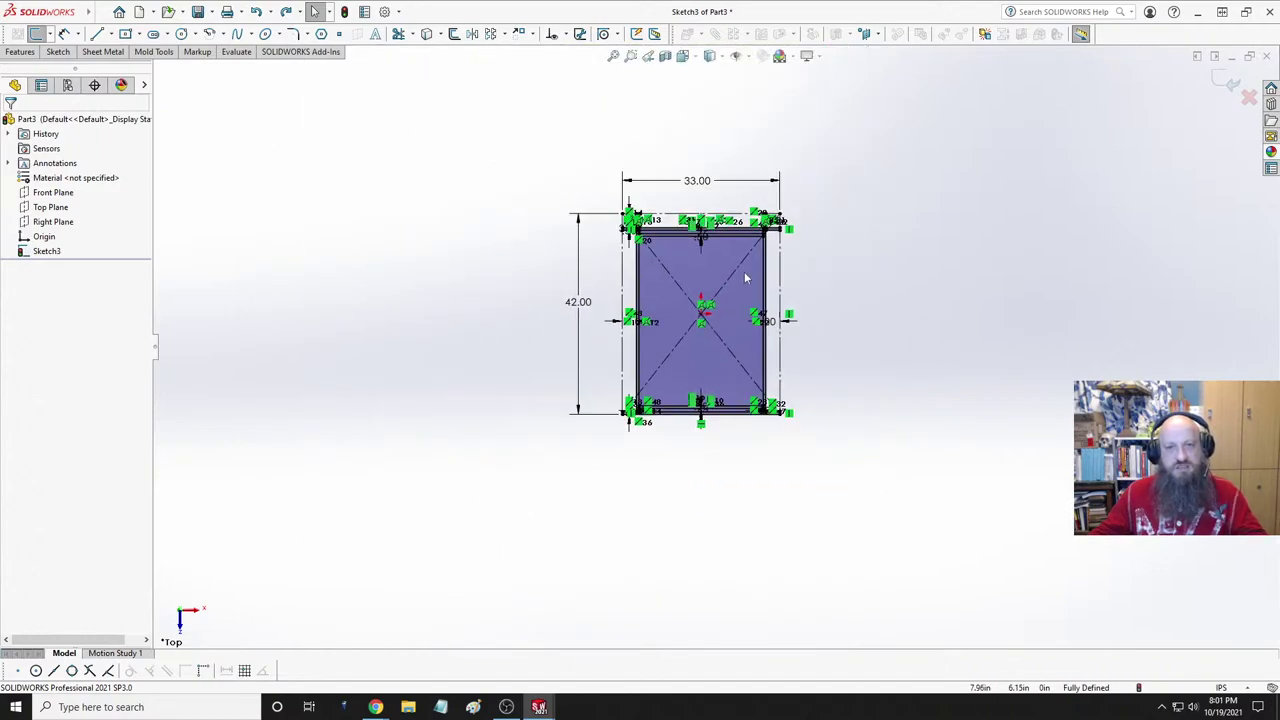
scroll(731, 308, down, 5)
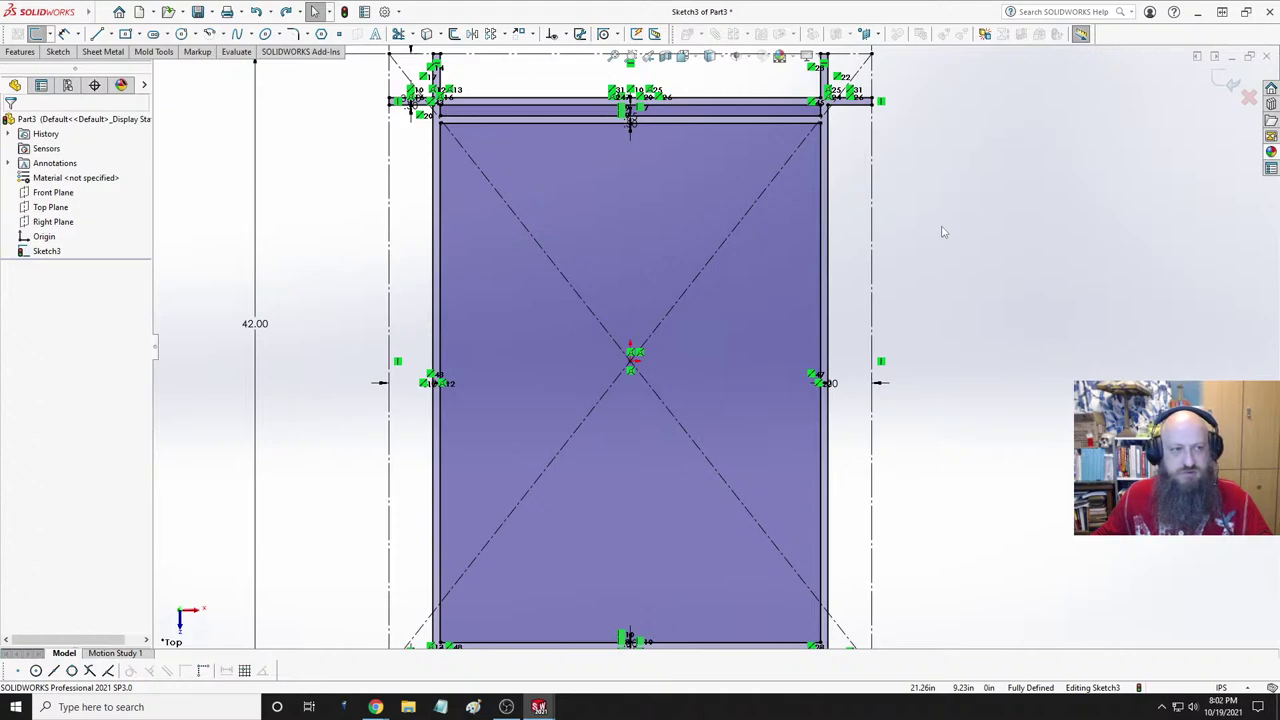
scroll(937, 274, up, 3)
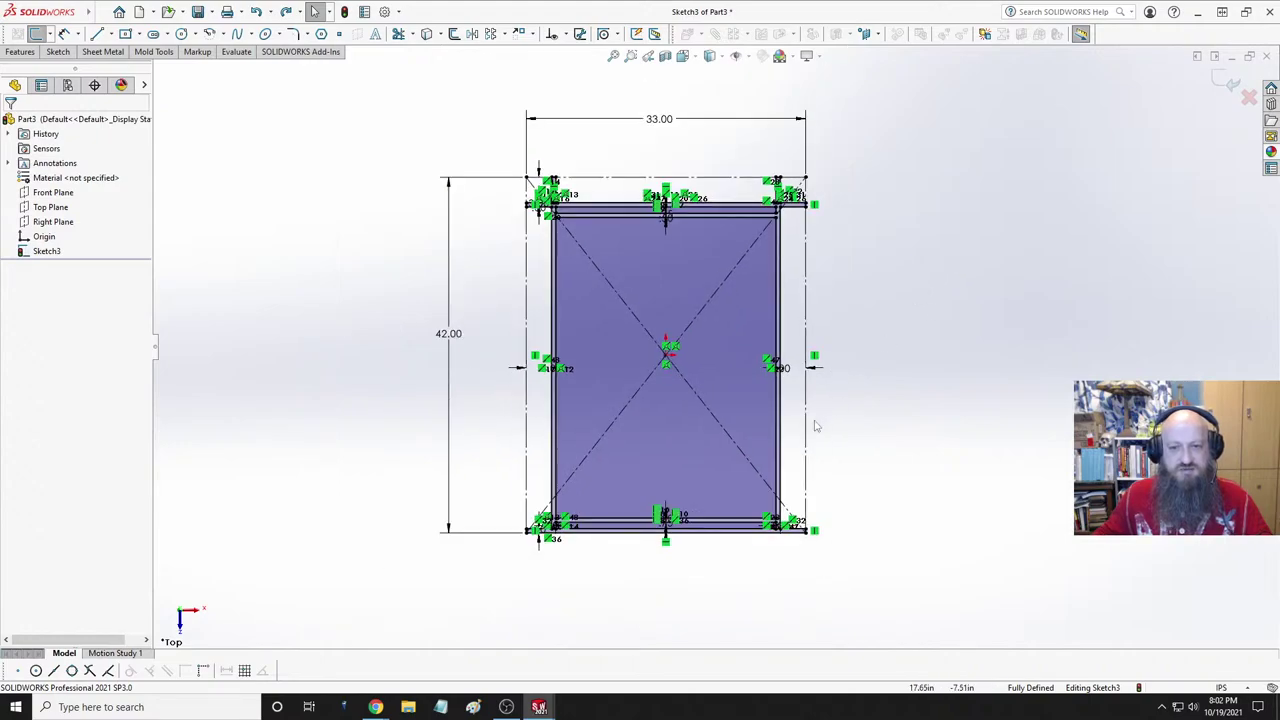
scroll(814, 423, down, 2)
scroll(903, 337, up, 1)
scroll(858, 267, down, 1)
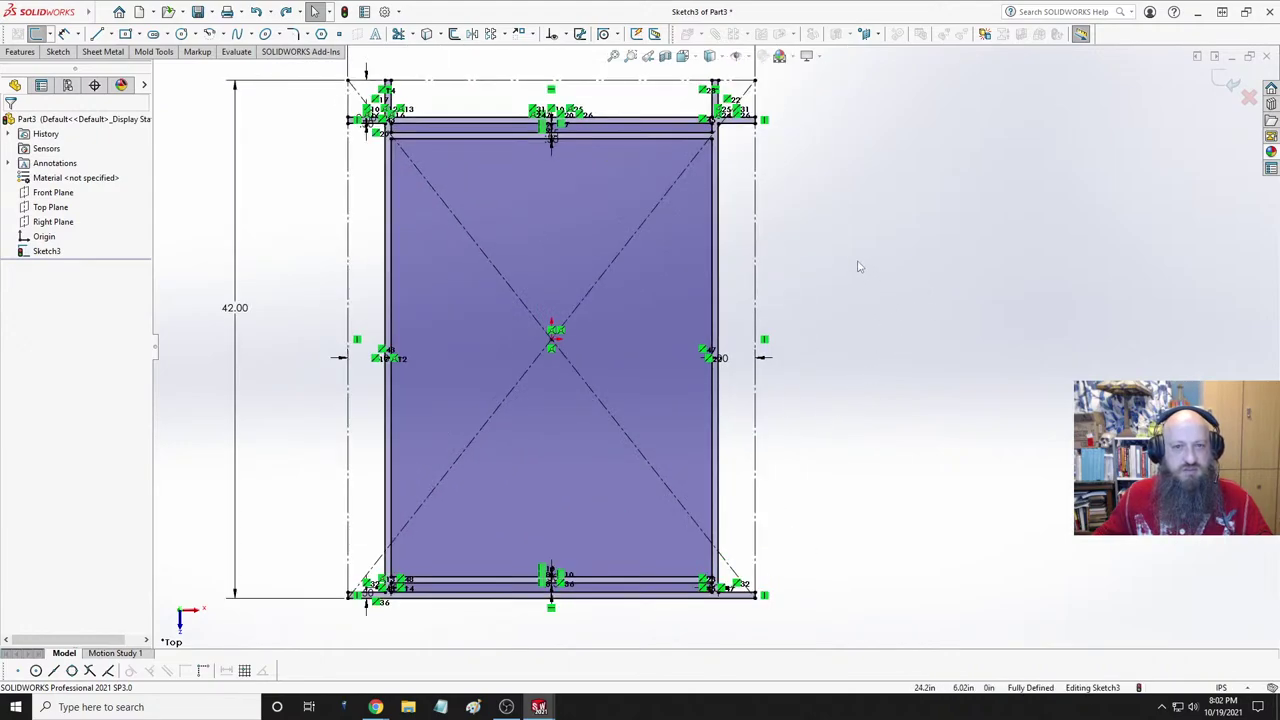
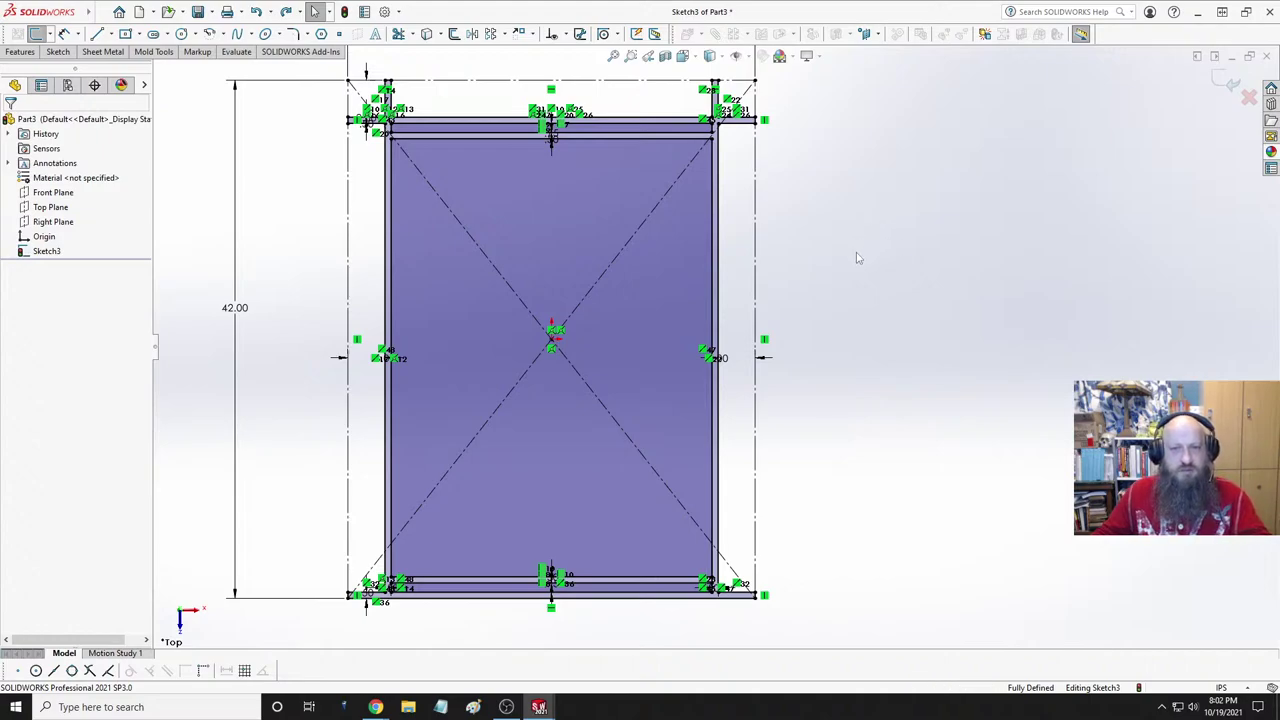
- Delete the duplicate lines under the top bar and on the frame's right side
scroll(630, 185, down, 2)
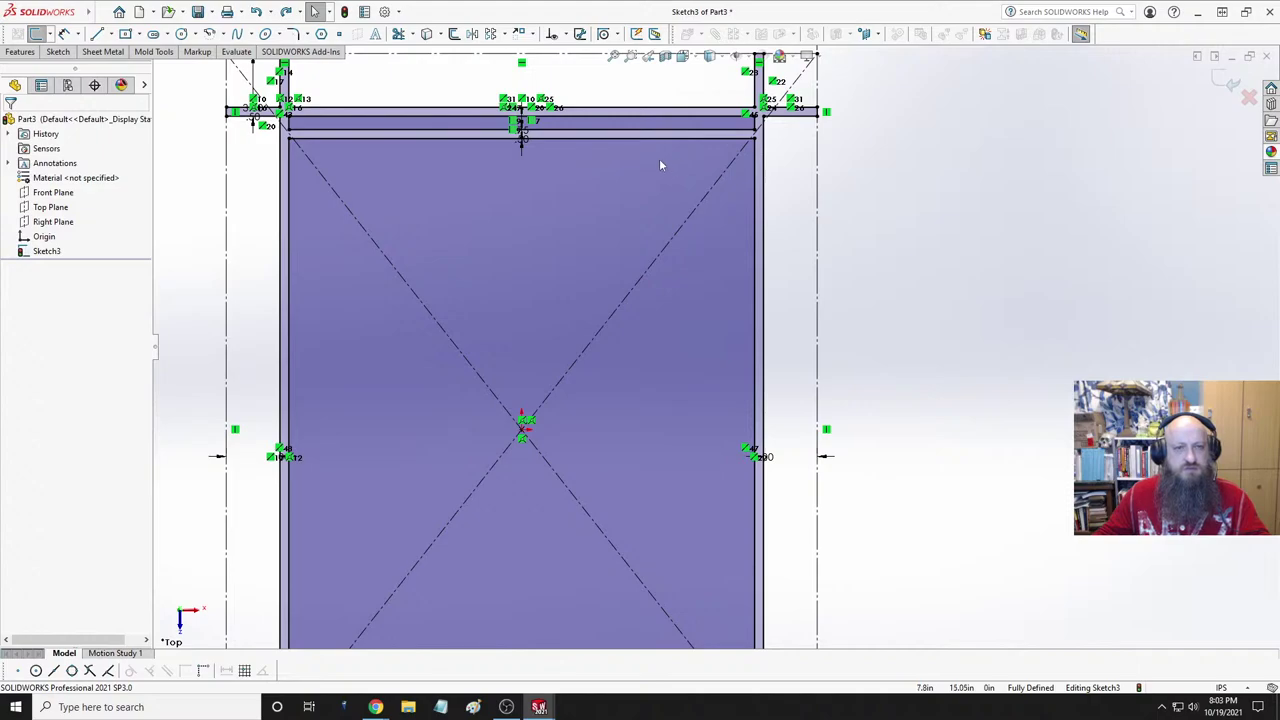
click(645, 139)
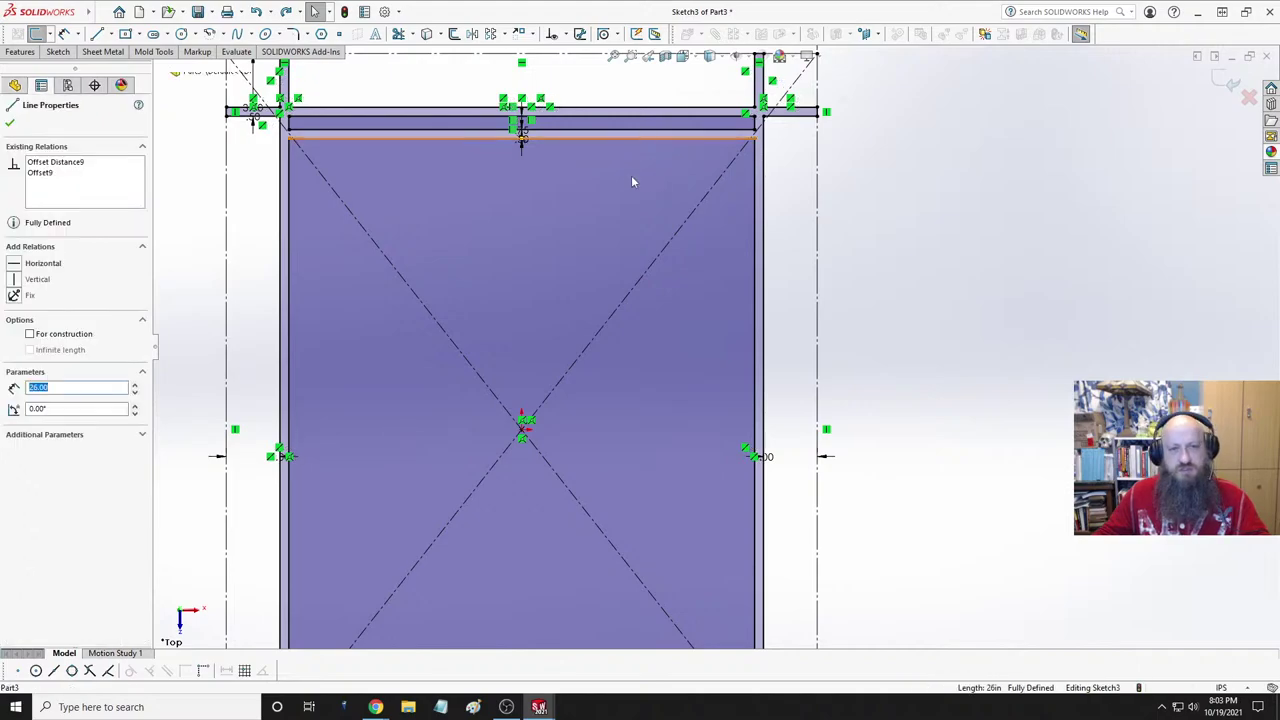
key(Delete)
click(755, 195)
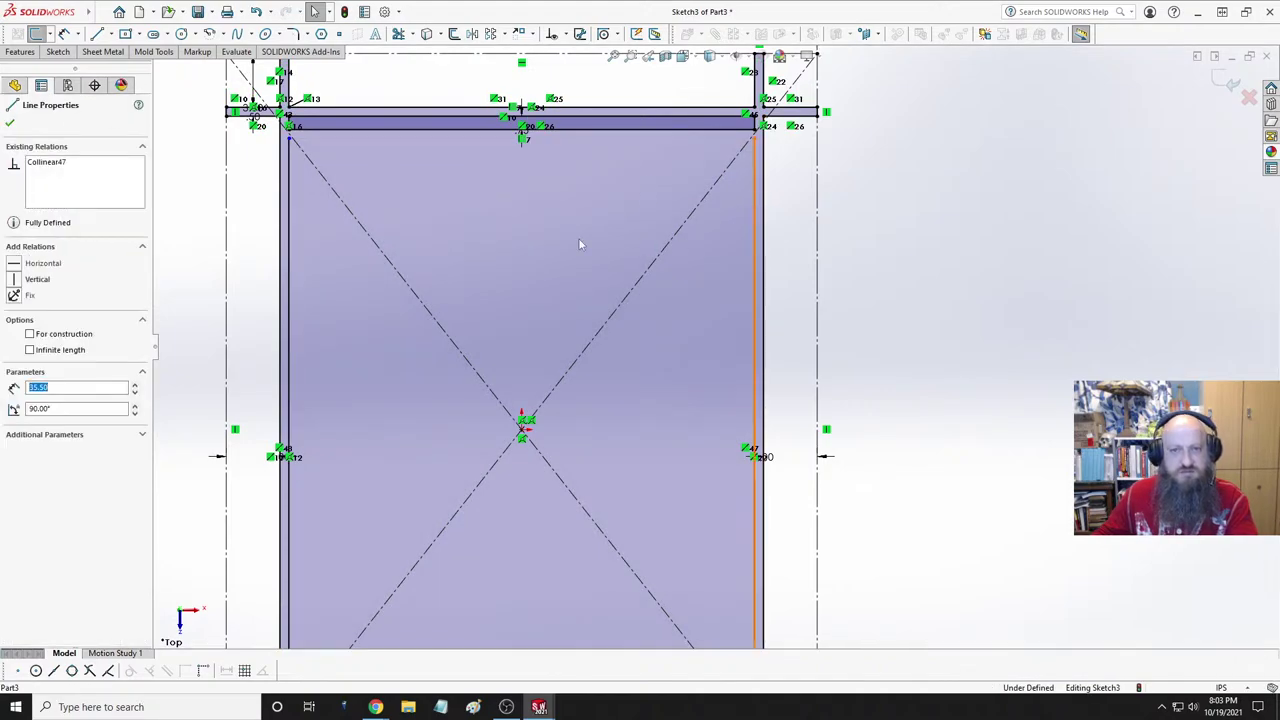
key(Delete)
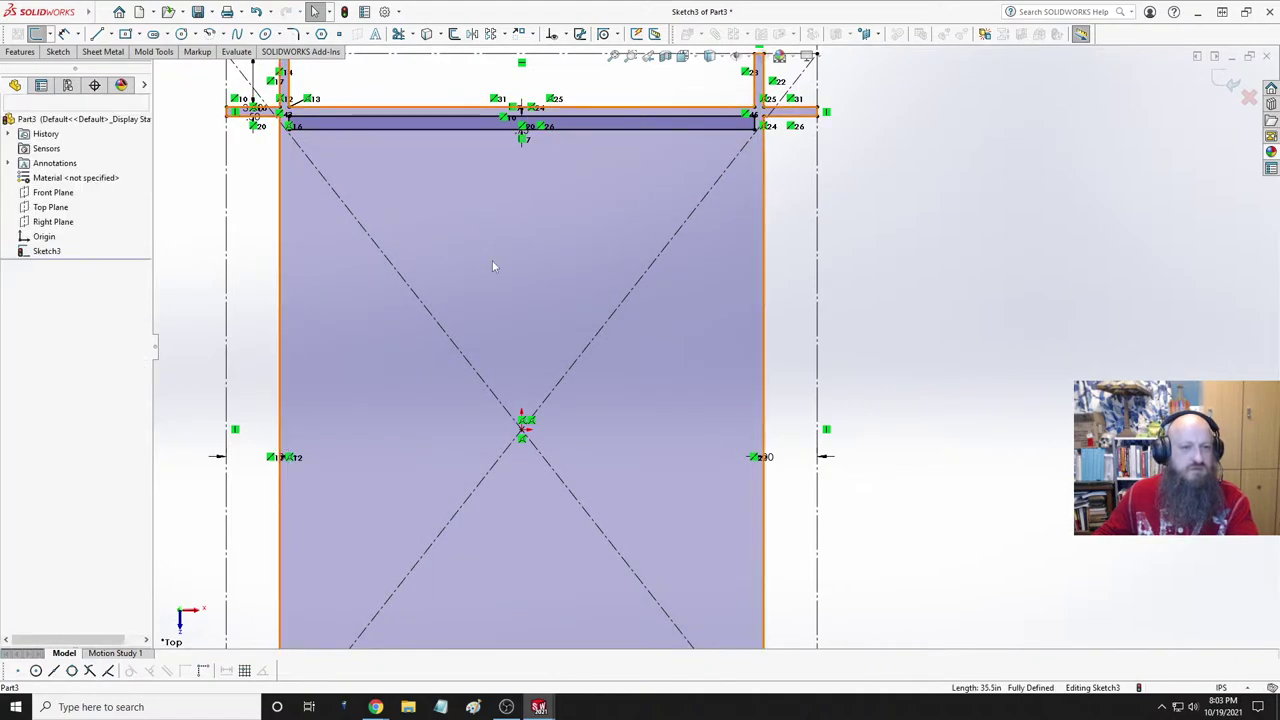
key(f)
scroll(600, 540, down, 5)
key(f)
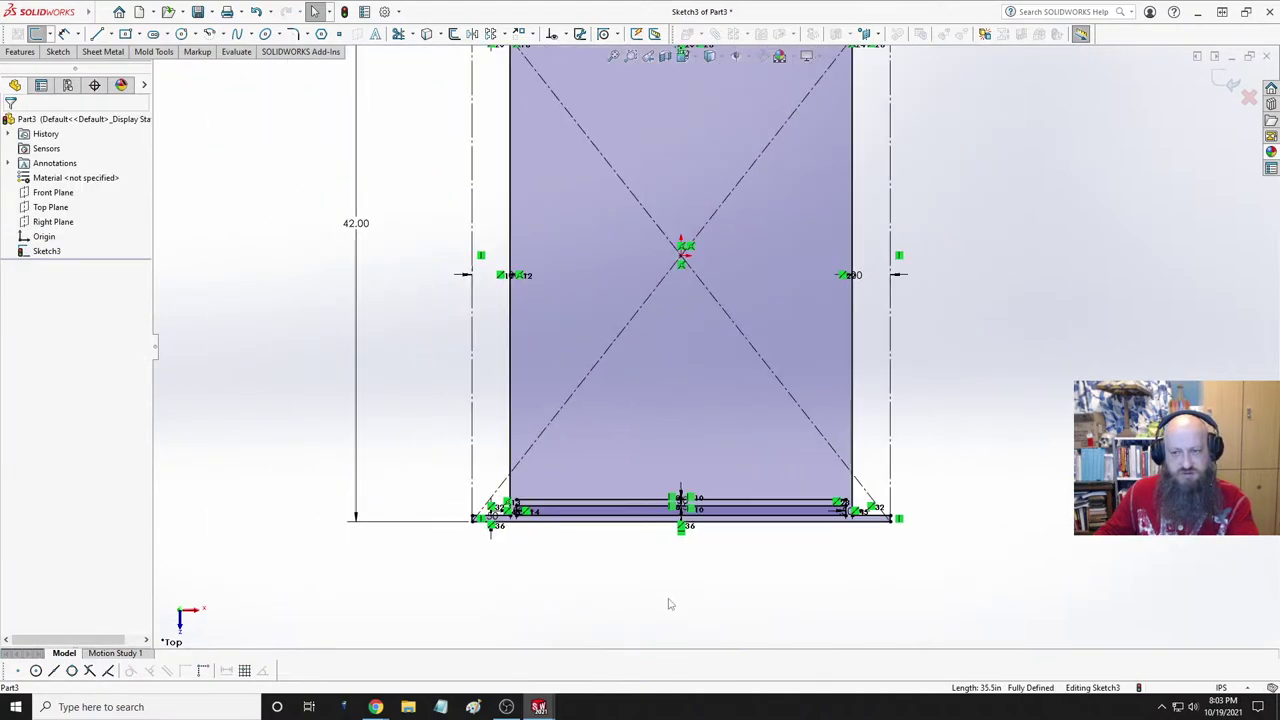
scroll(669, 603, down, 3)
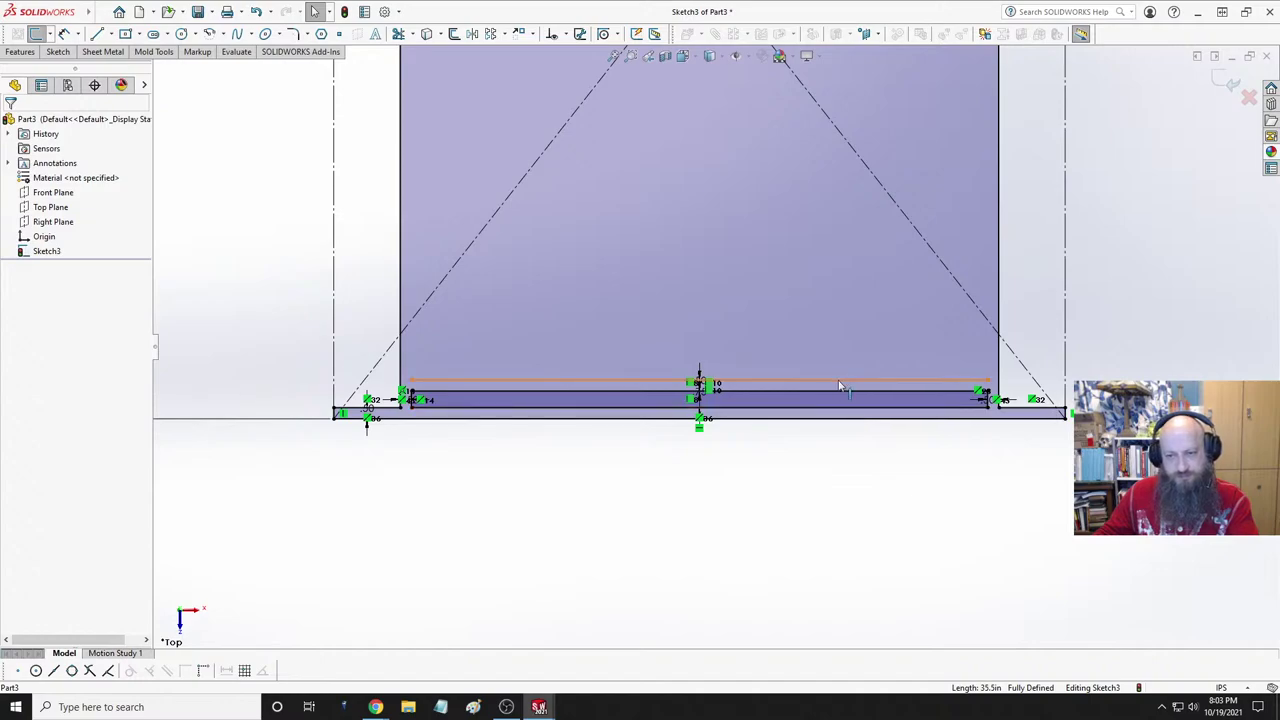
scroll(814, 449, up, 5)
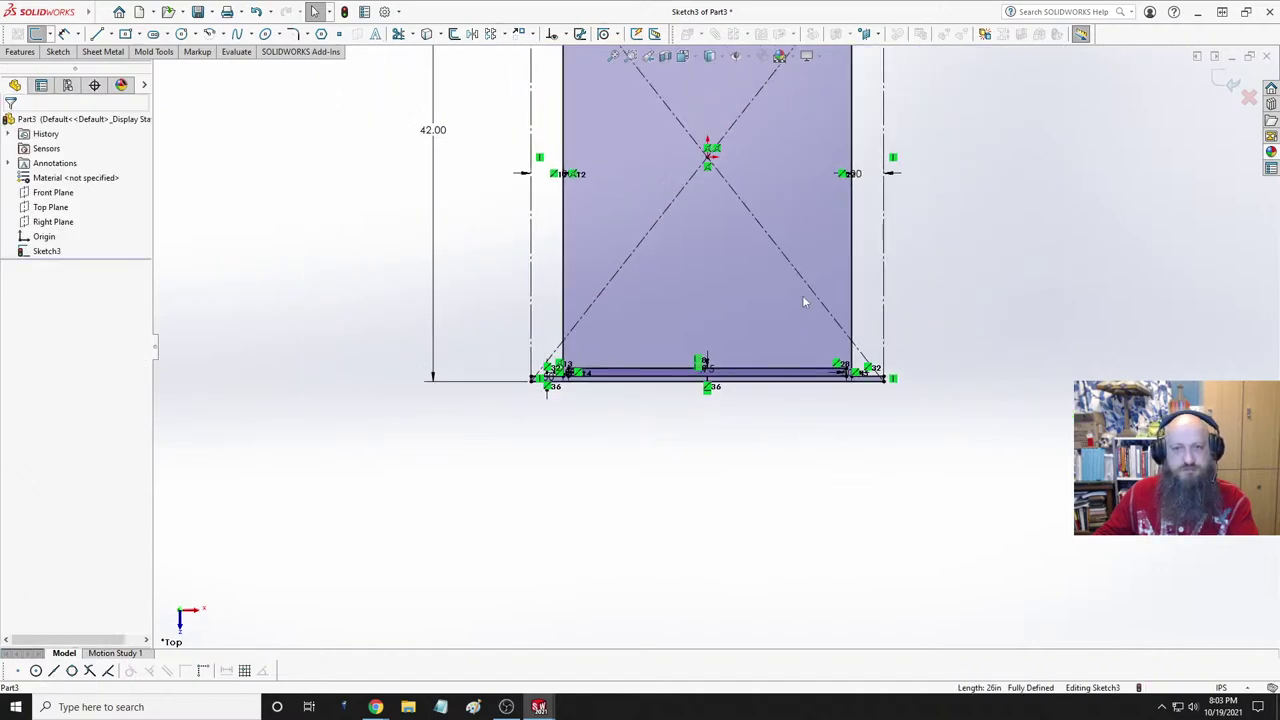
scroll(761, 247, down, 4)
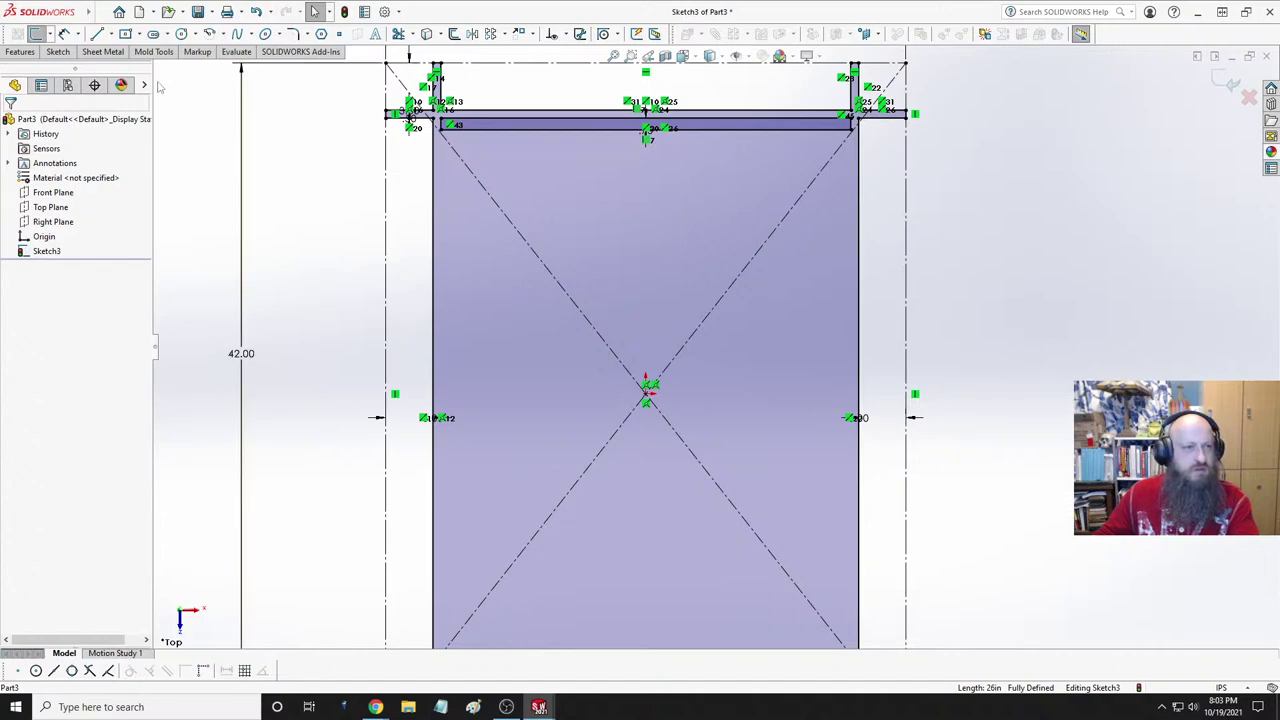
- Draw a center rectangle for the crossbar starting from the origin
click(139, 34)
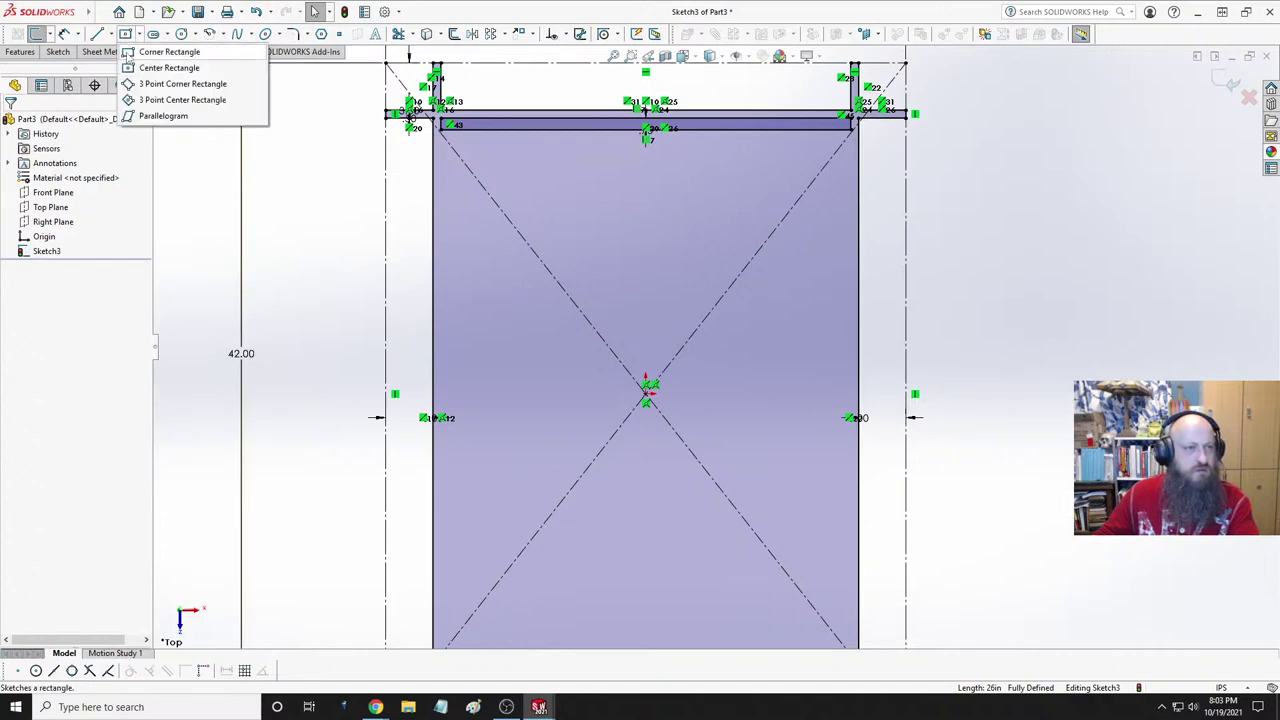
click(169, 51)
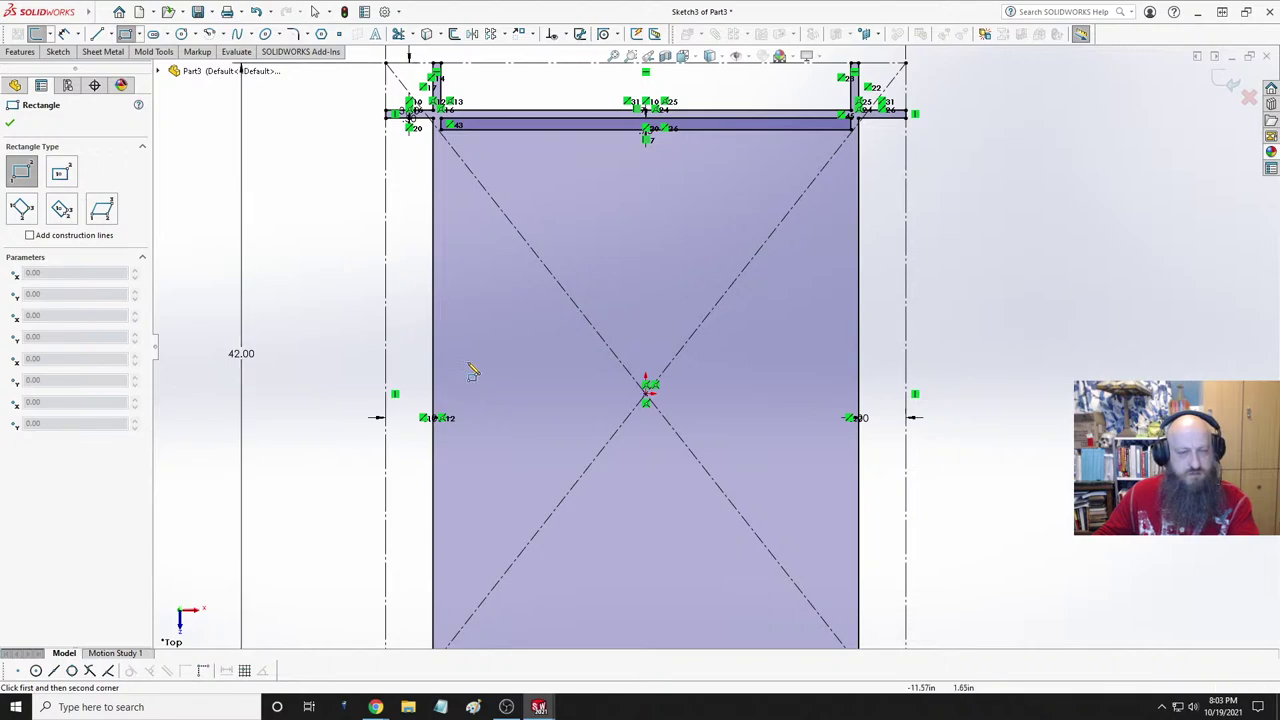
click(139, 34)
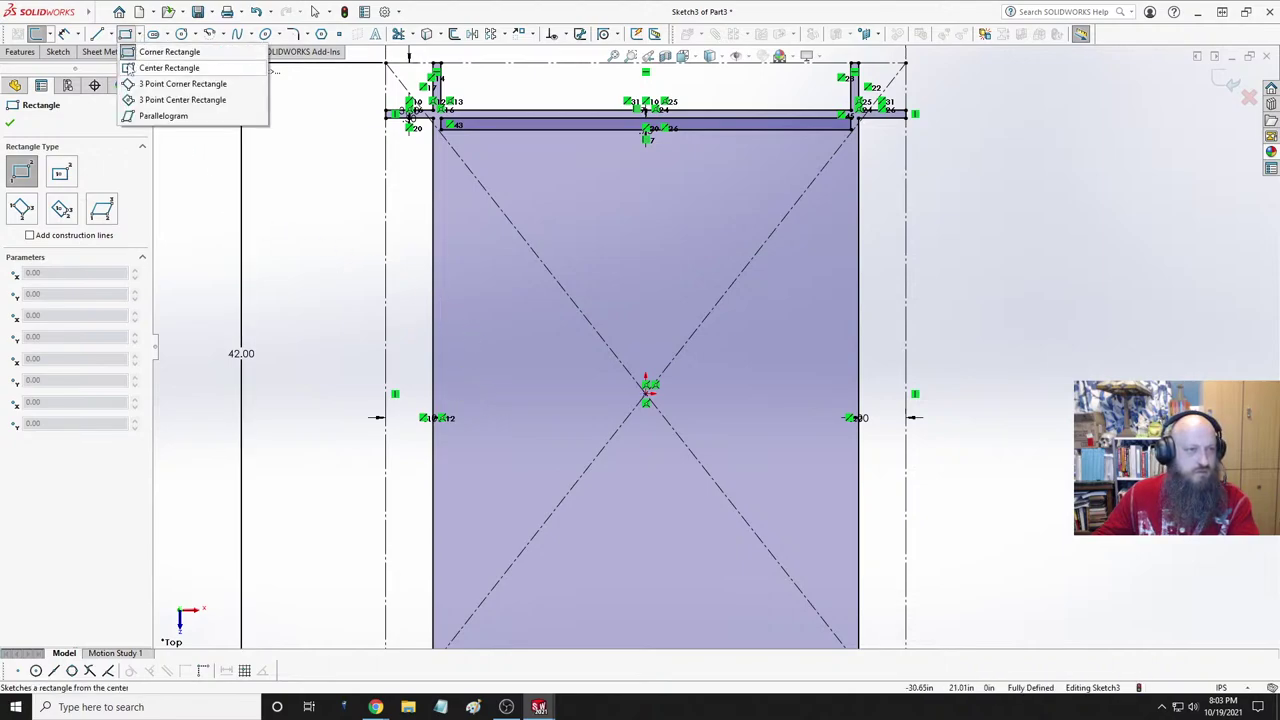
click(160, 67)
click(646, 393)
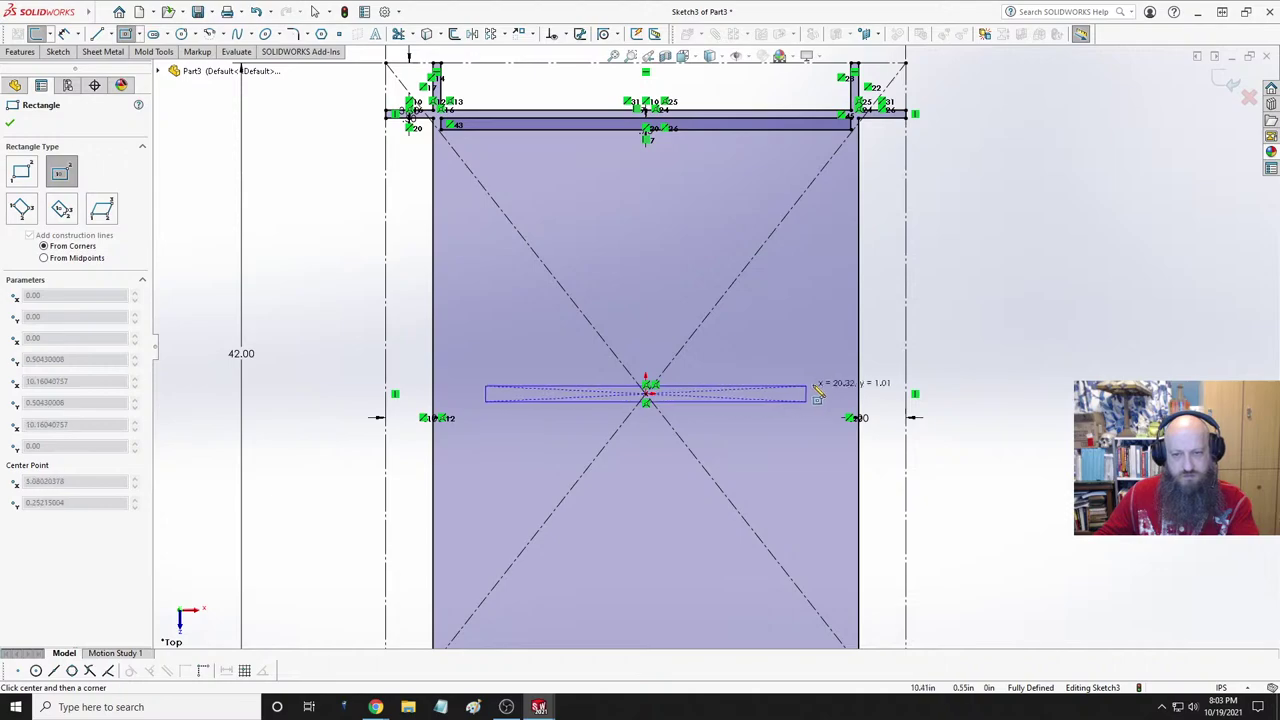
click(843, 381)
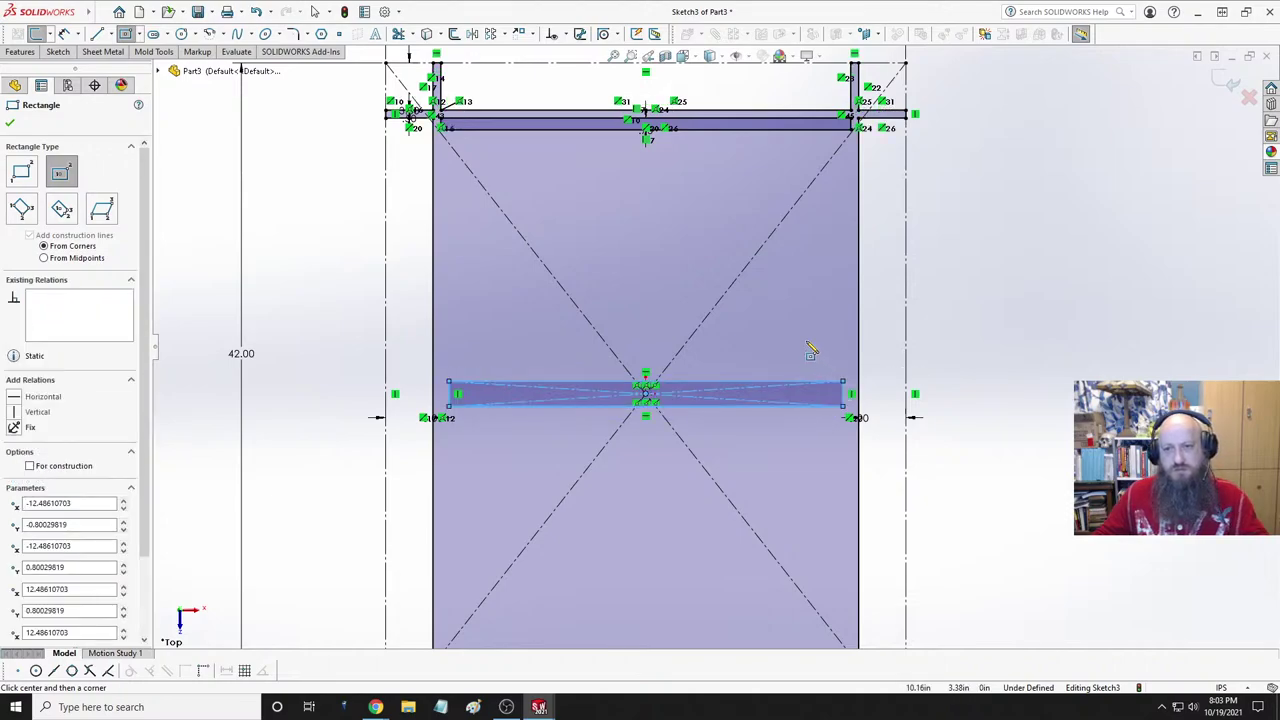
key(Escape)
- Make the crossbar's end edge collinear with the frame's inner side edge
click(843, 394)
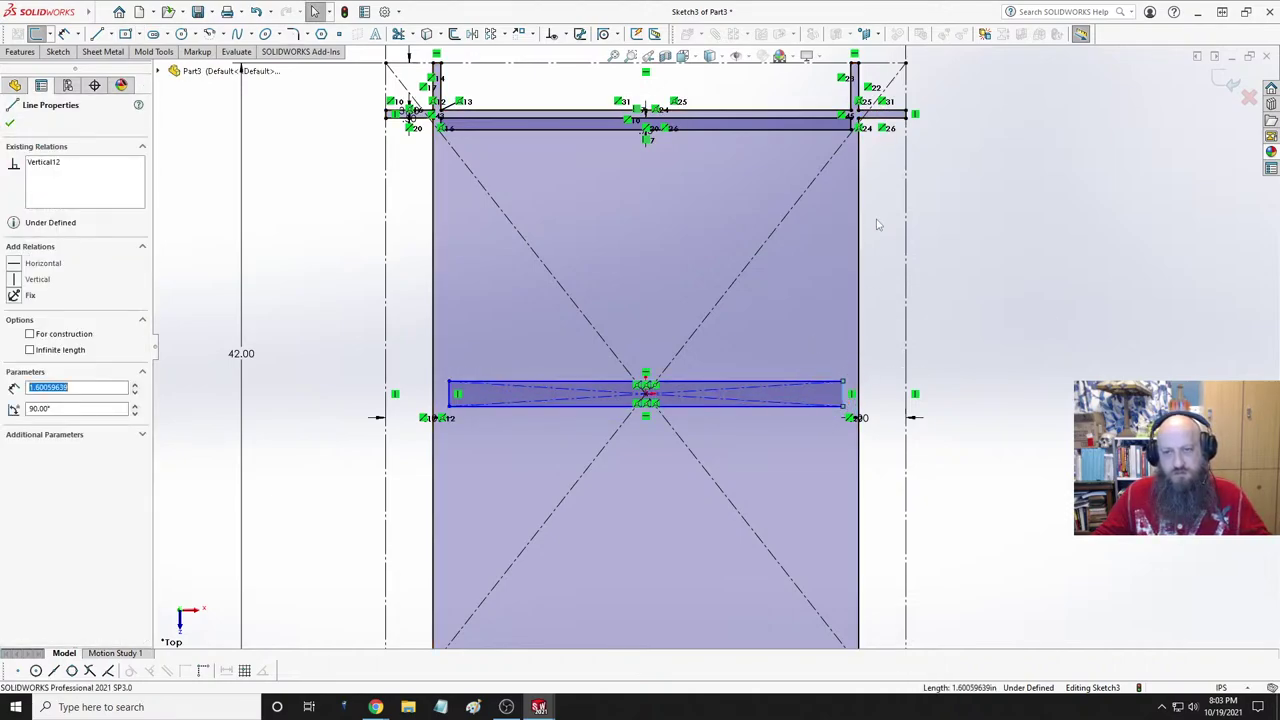
ctrl+click(859, 130)
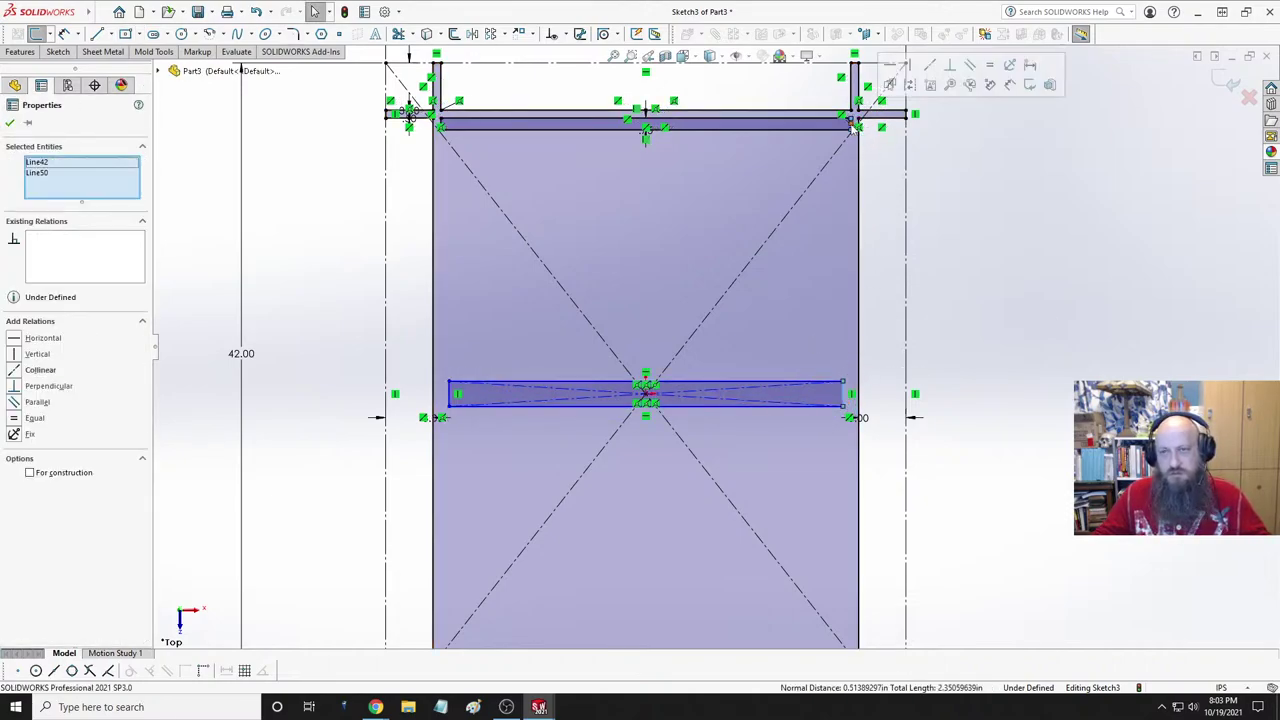
click(930, 66)
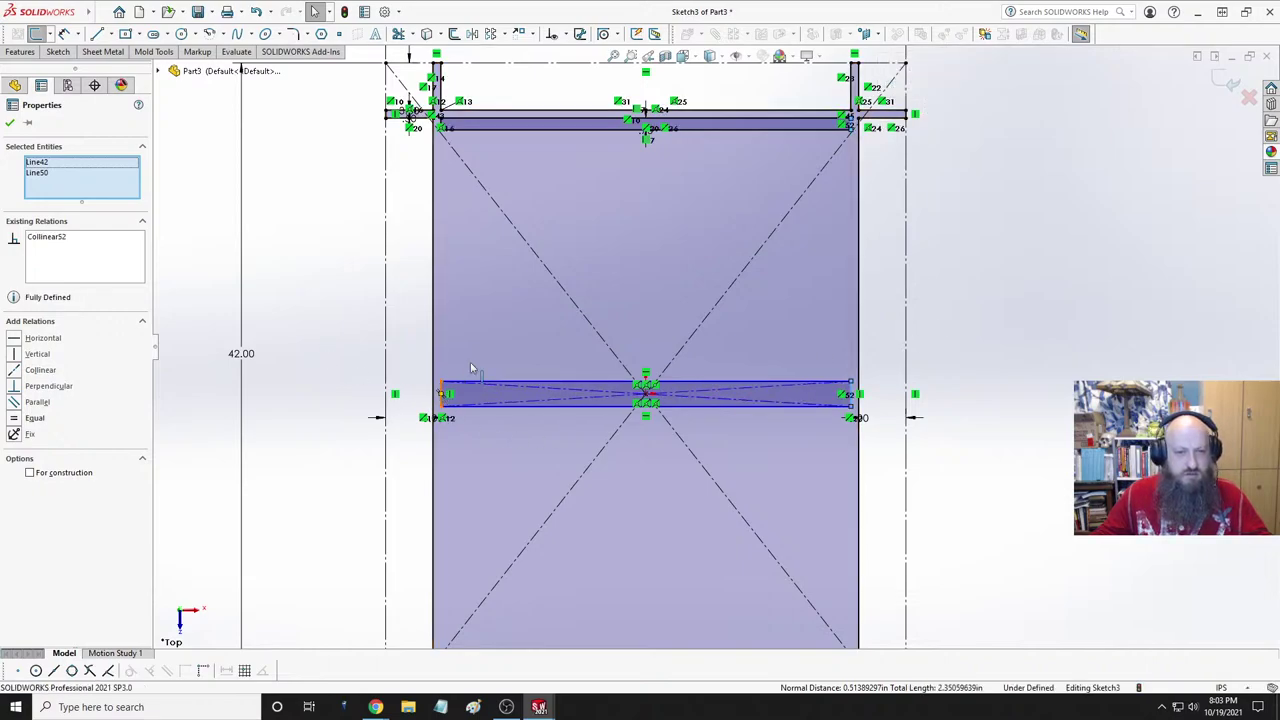
click(451, 177)
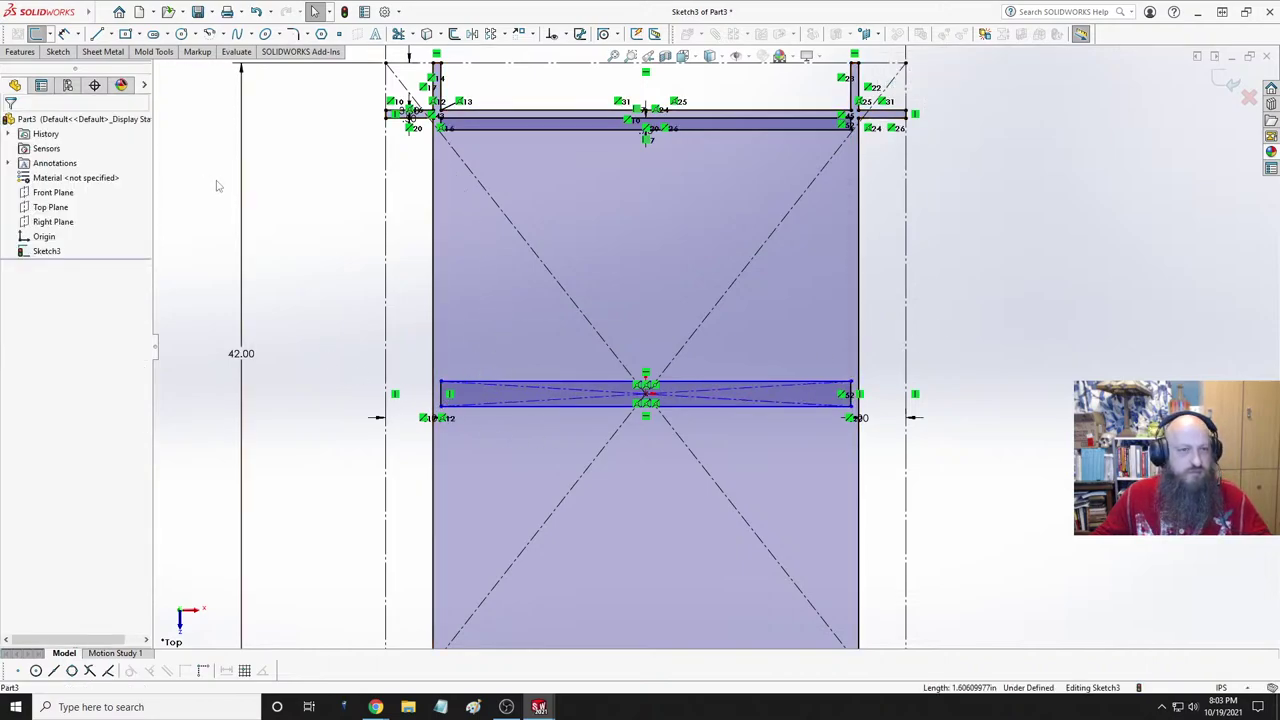
- Dimension the crossbar height to 0.5 in
key(d)
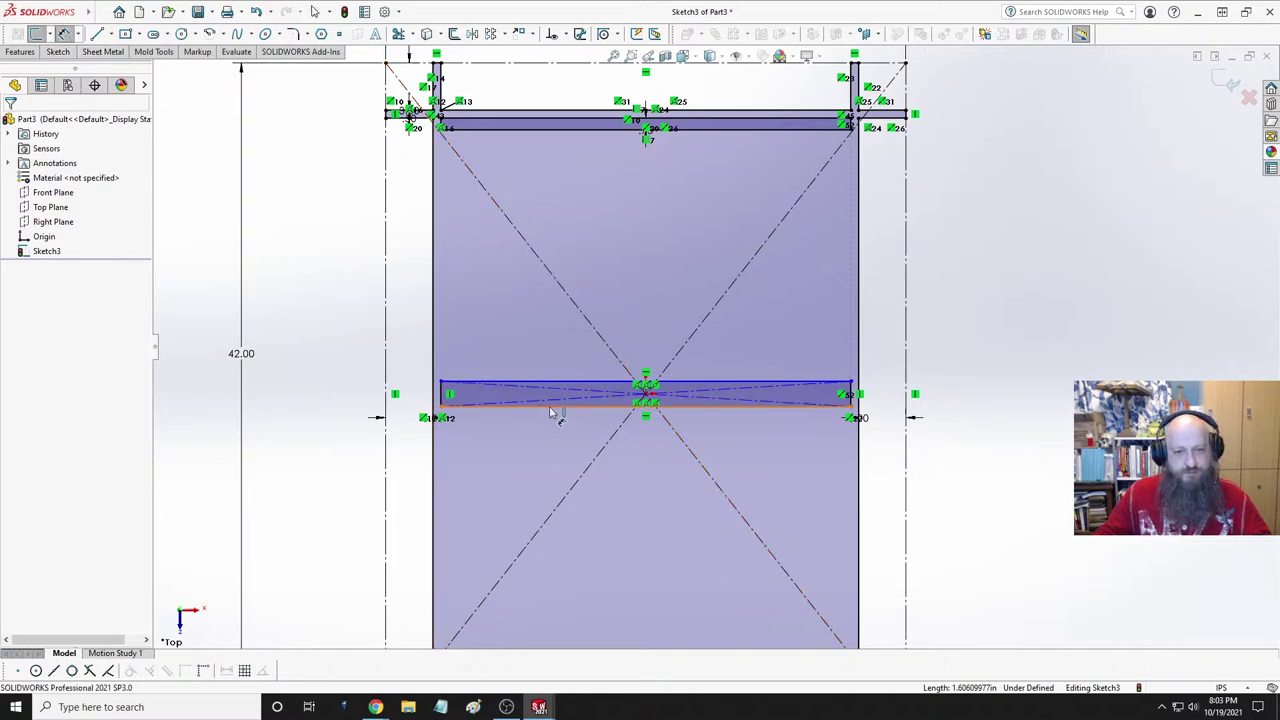
click(447, 395)
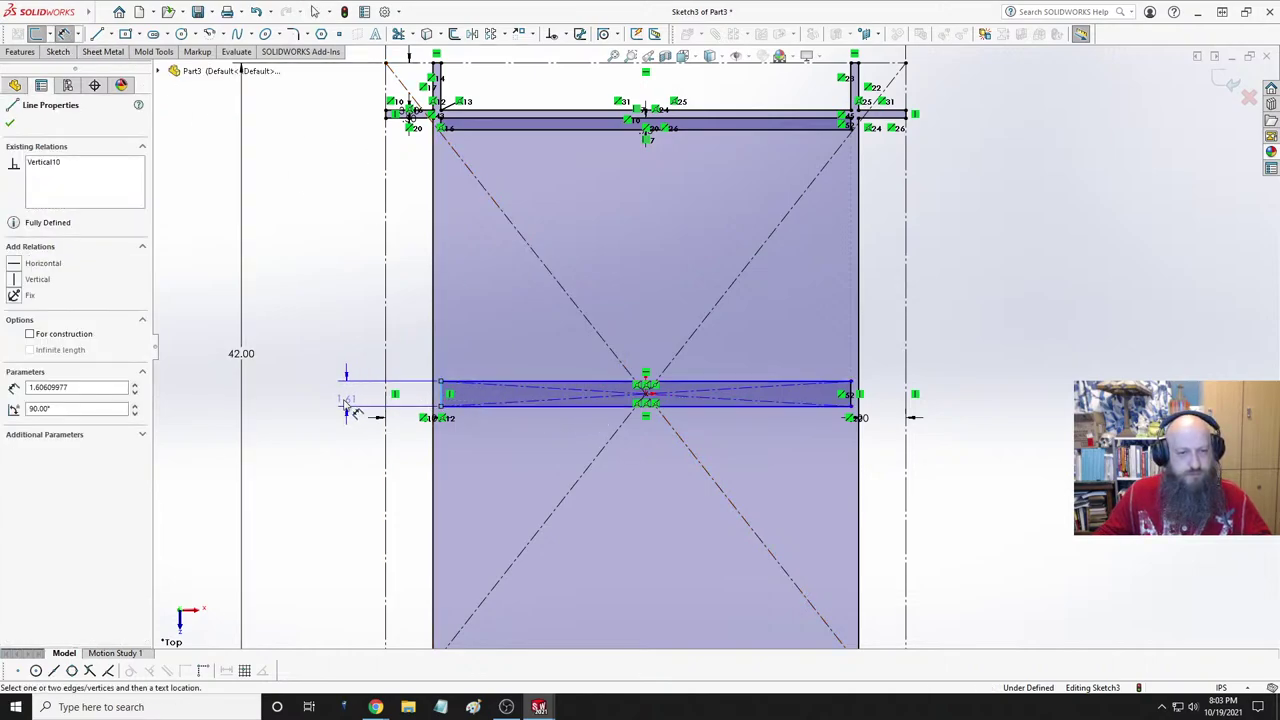
click(343, 392)
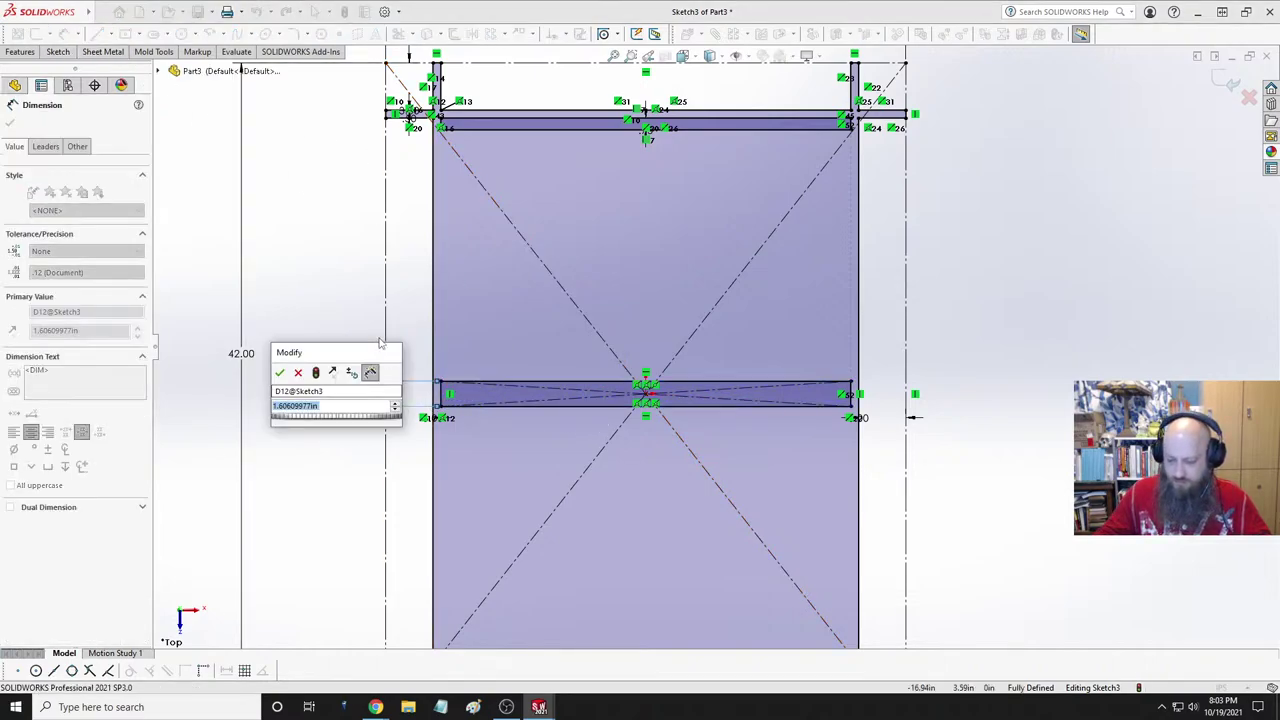
text(.5)
key(Return)
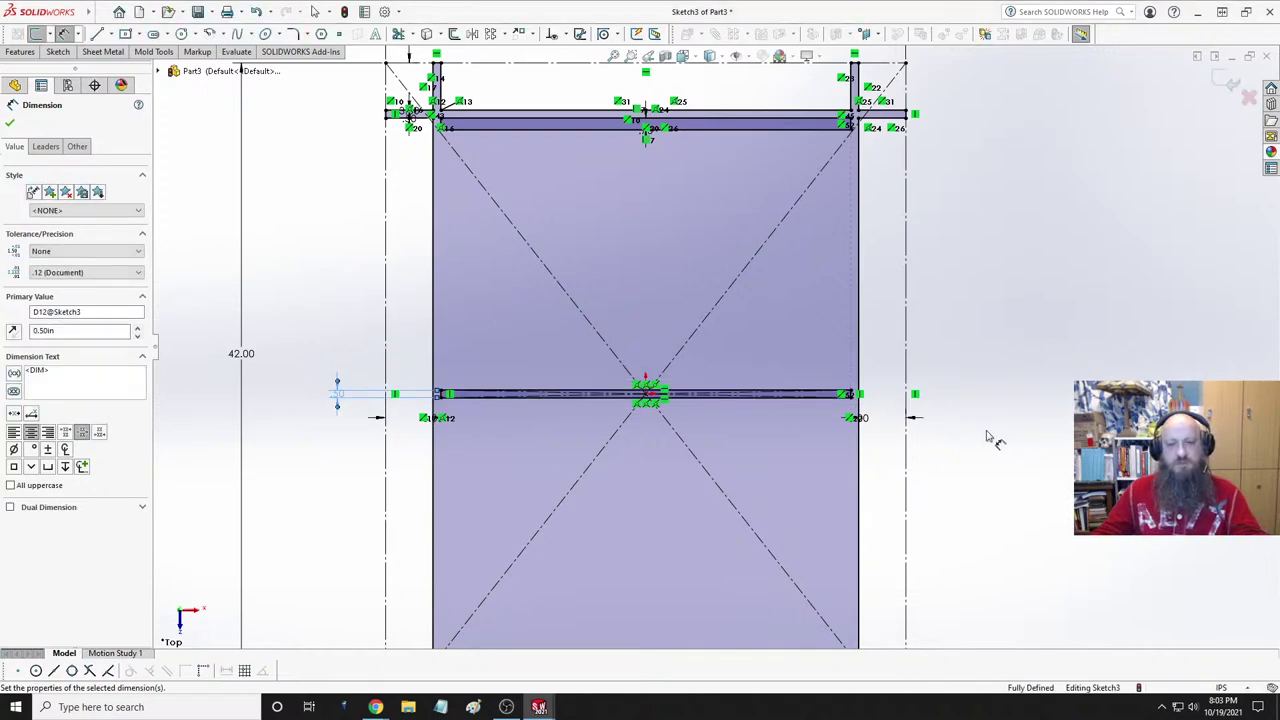
key(Escape)
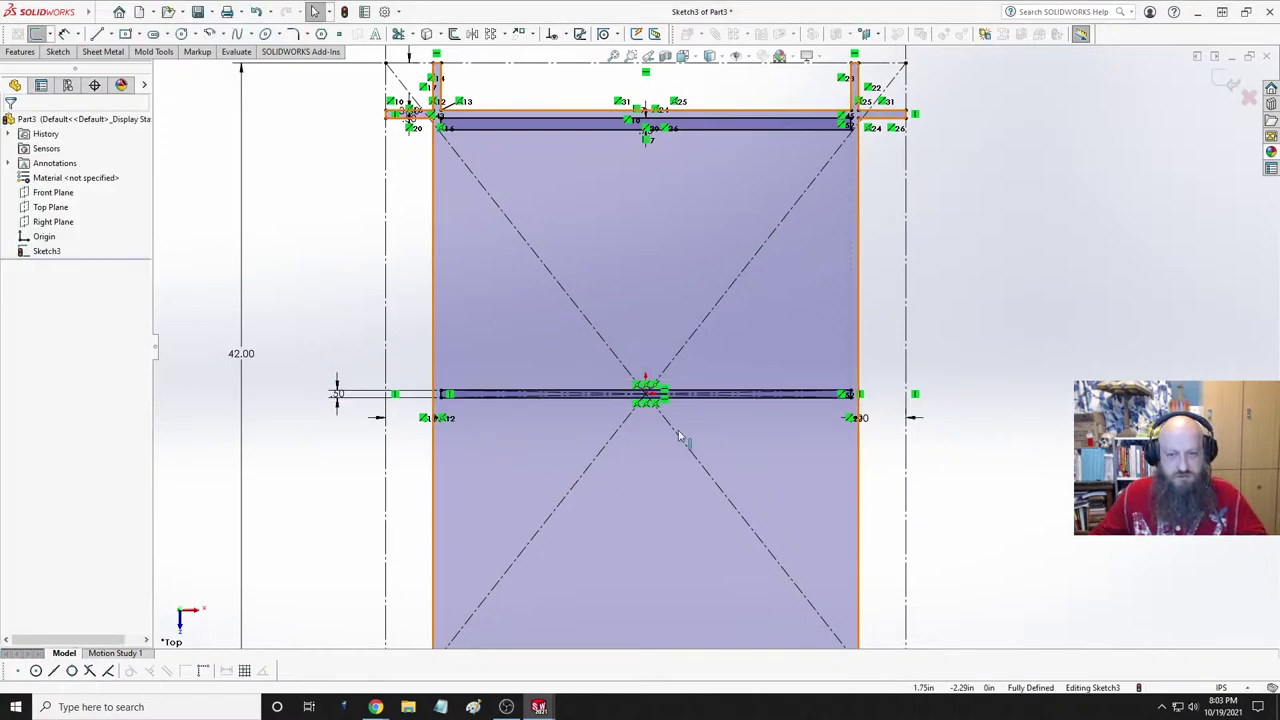
- Select the crossbar's right, top, bottom and left edges together
scroll(880, 424, down, 2)
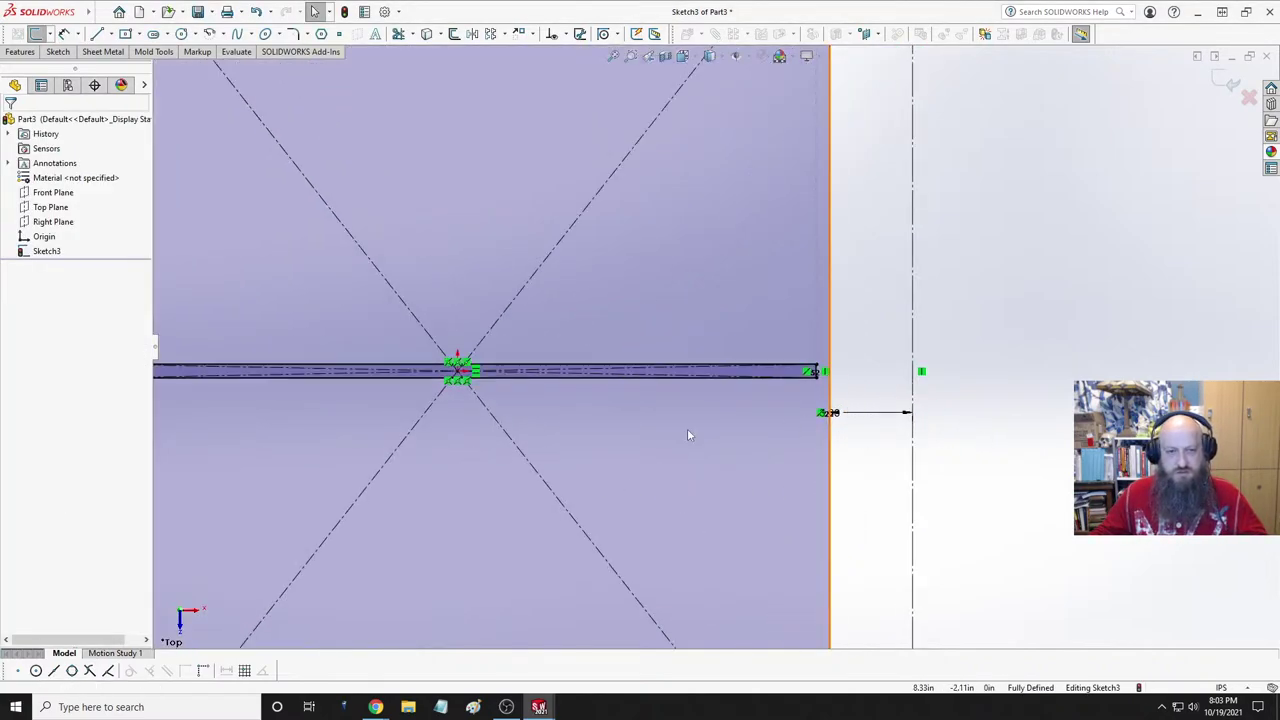
scroll(687, 434, up, 3)
scroll(737, 400, down, 4)
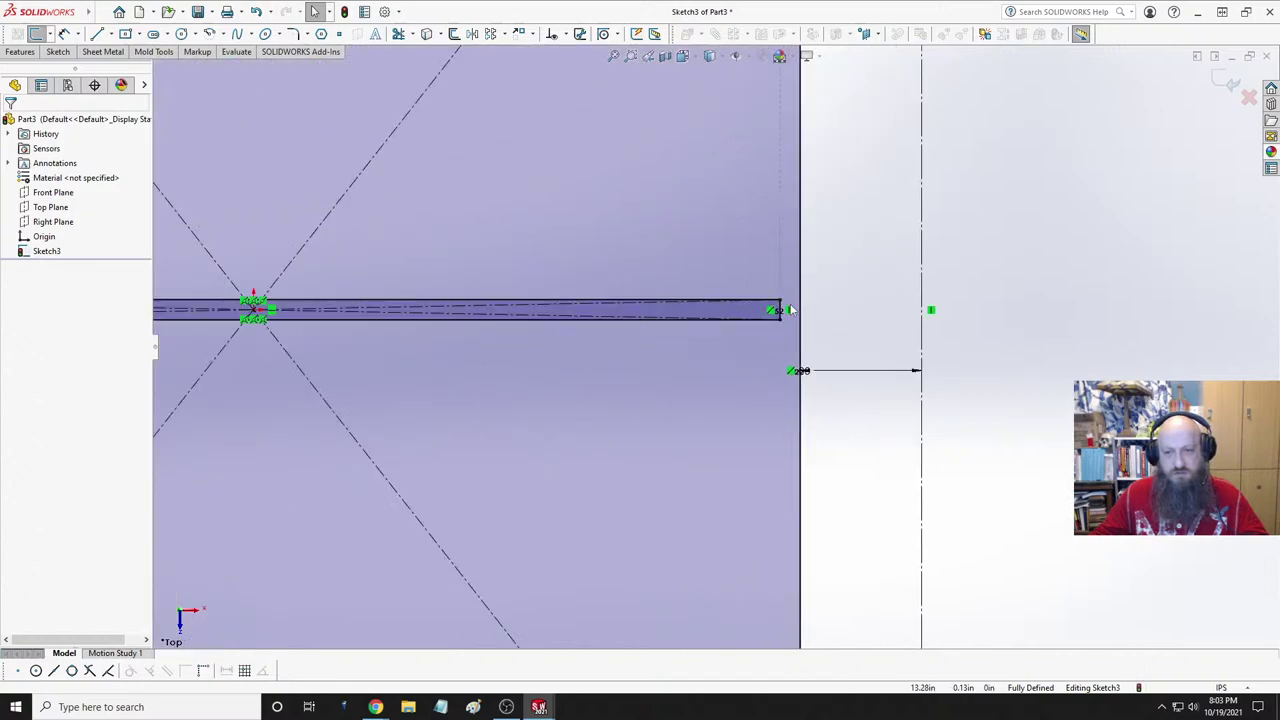
click(780, 309)
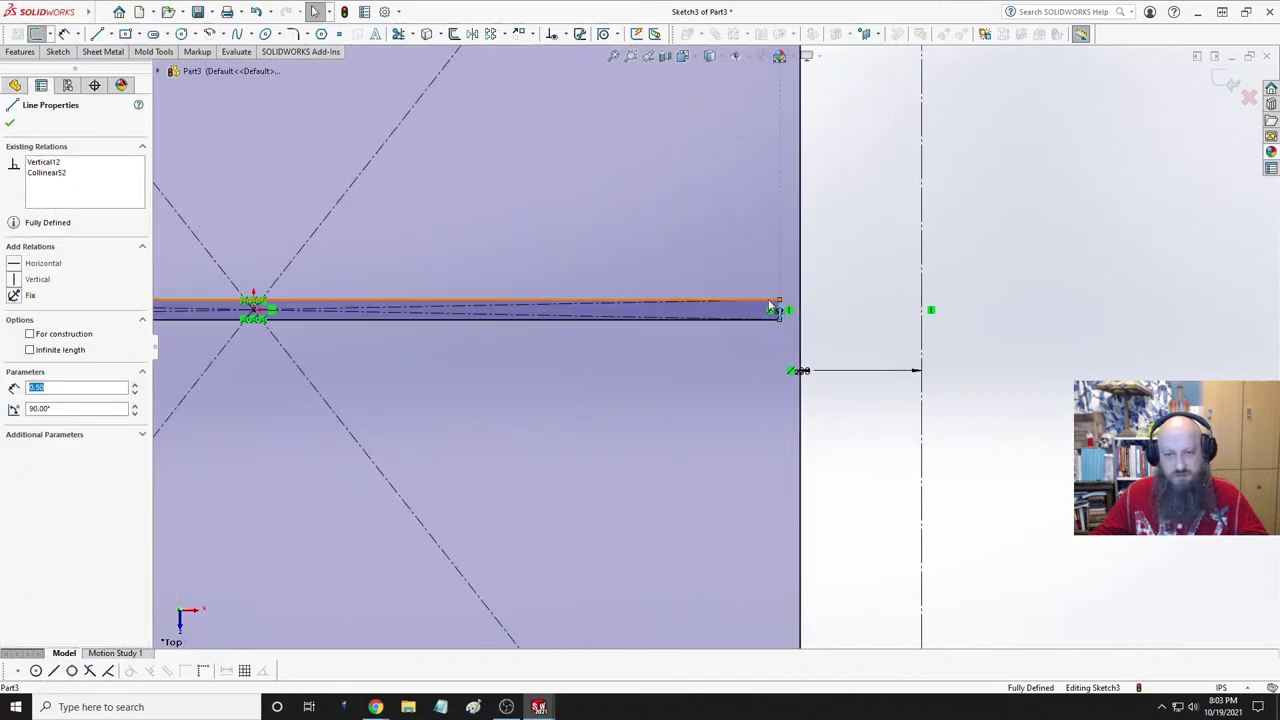
ctrl+click(493, 301)
ctrl+click(504, 319)
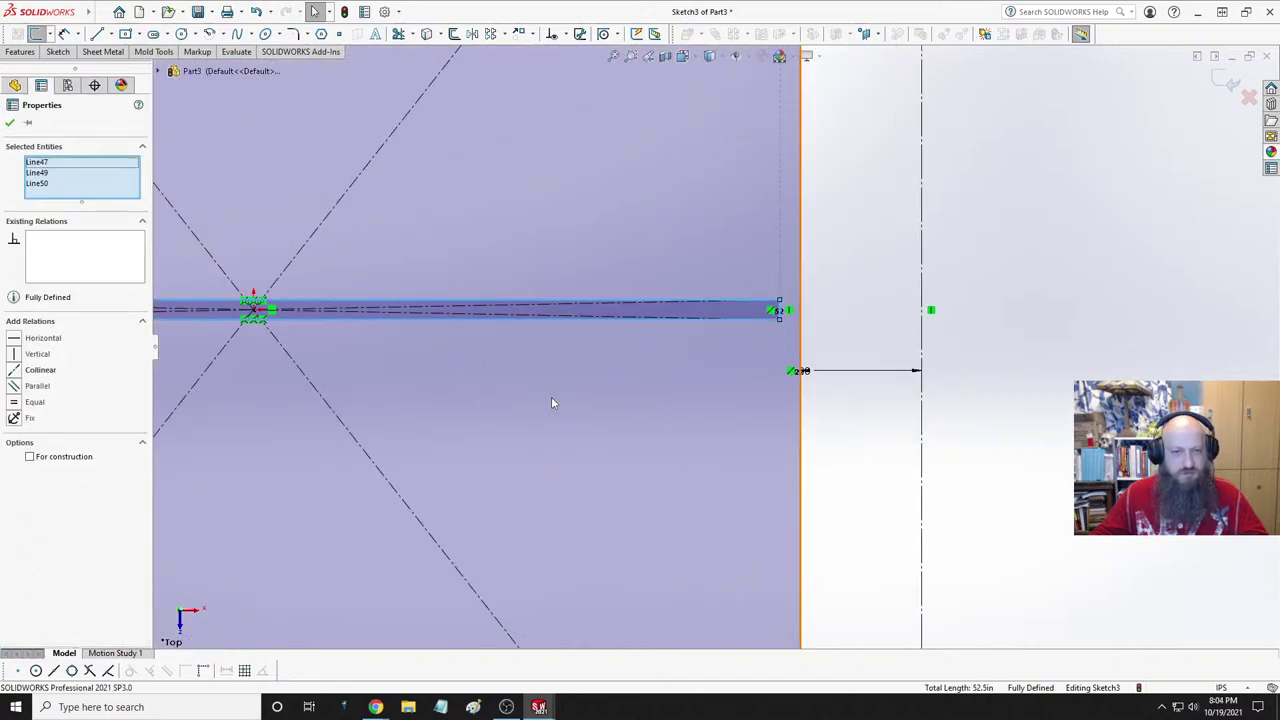
scroll(343, 380, up, 3)
scroll(560, 258, down, 5)
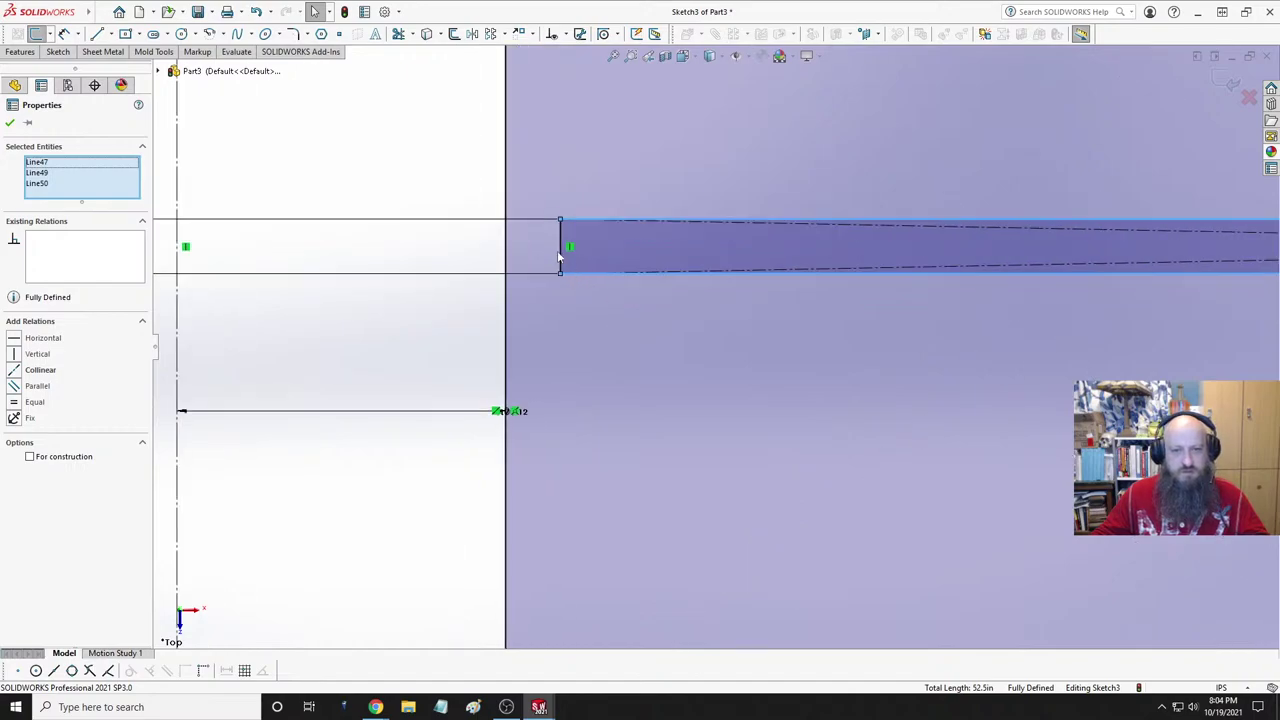
ctrl+click(562, 250)
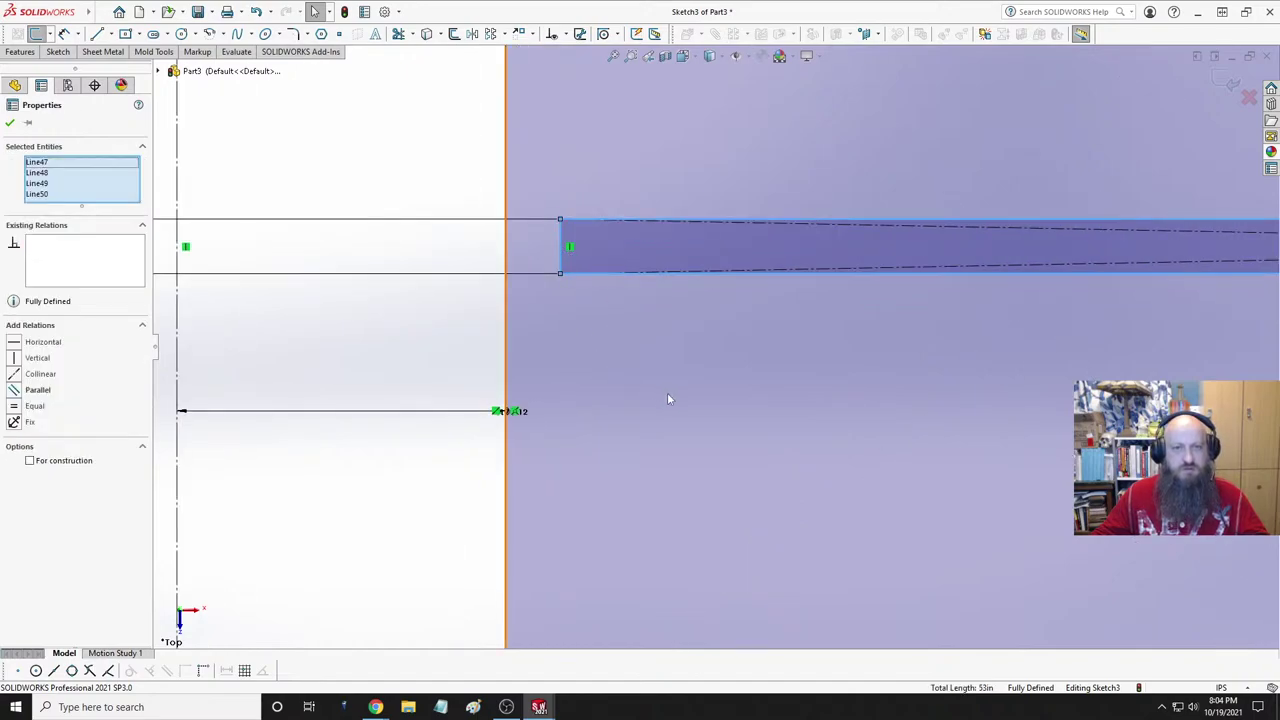
scroll(667, 392, up, 5)
scroll(940, 313, down, 3)
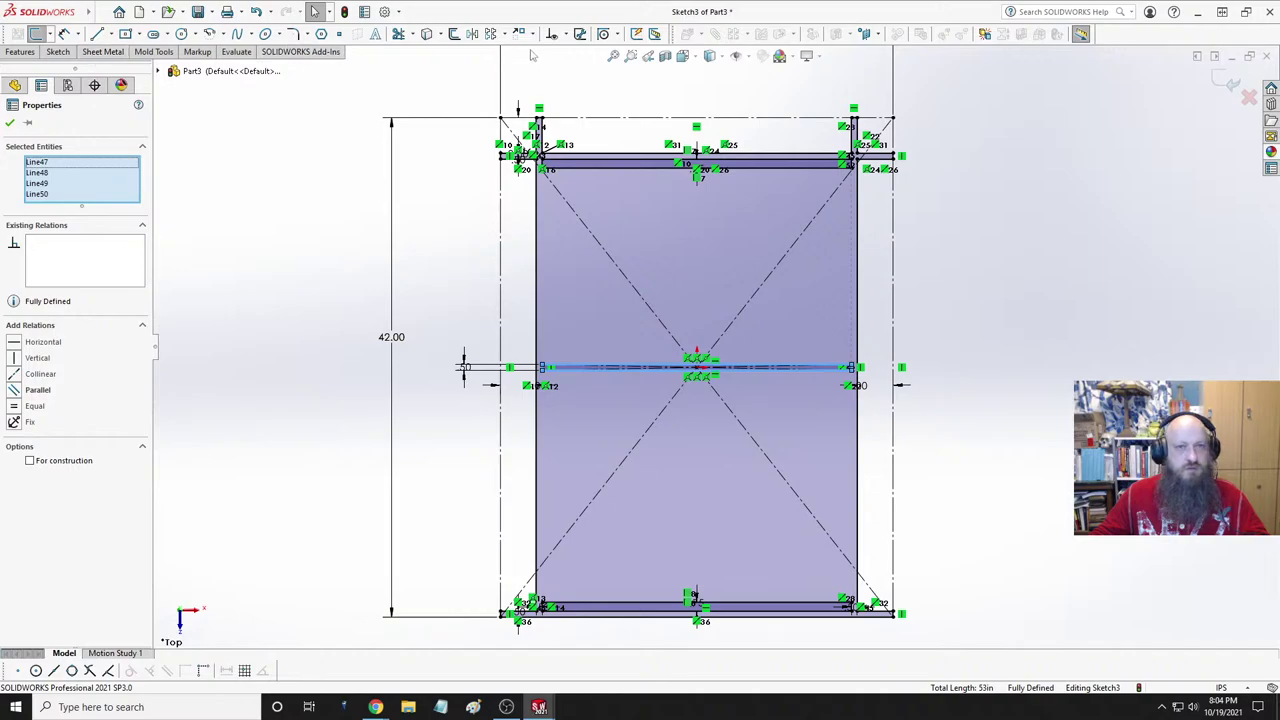
- Start a crossbar linear pattern with one copy in Direction 1 and 1.25 in spacing in Direction 2
click(490, 33)
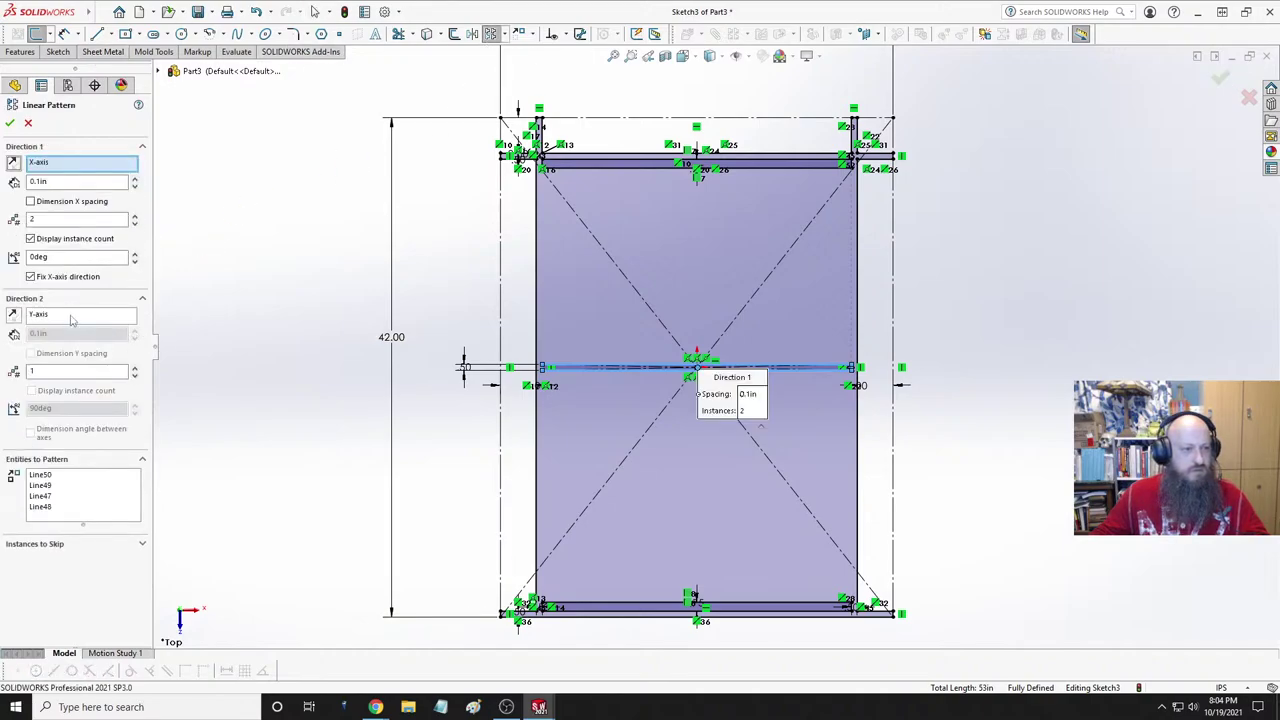
click(55, 165)
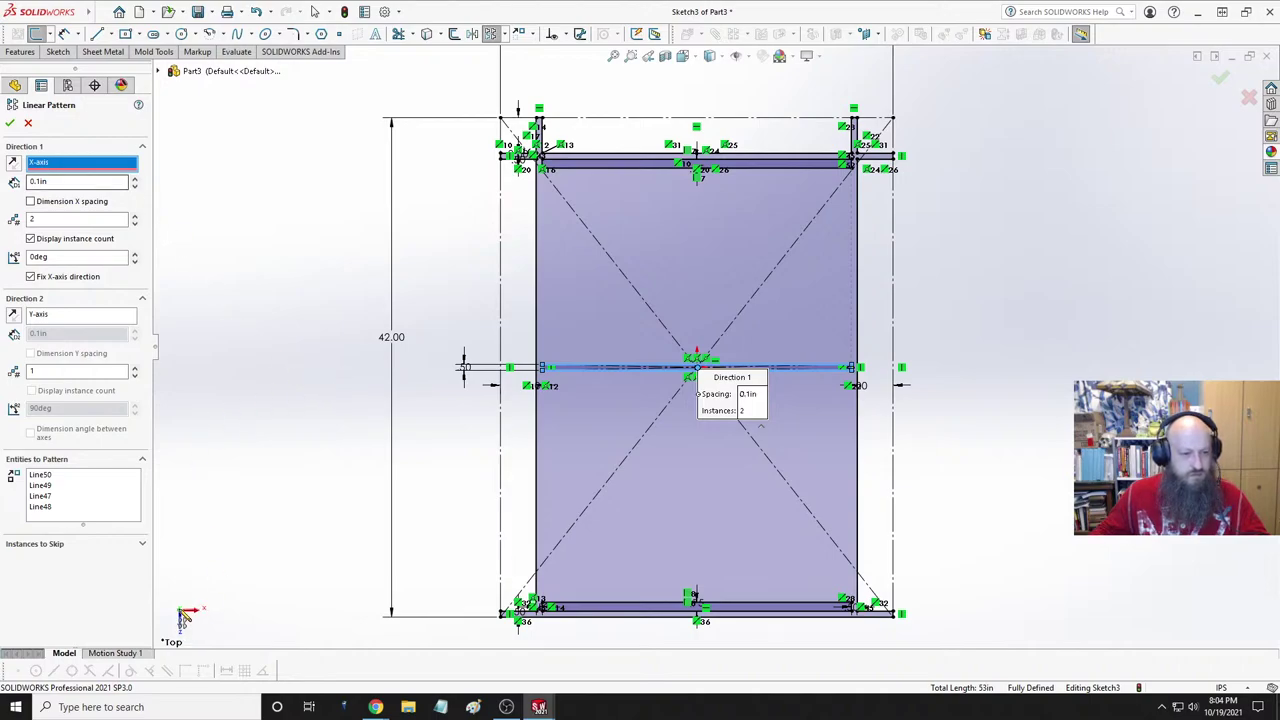
right_click(73, 166)
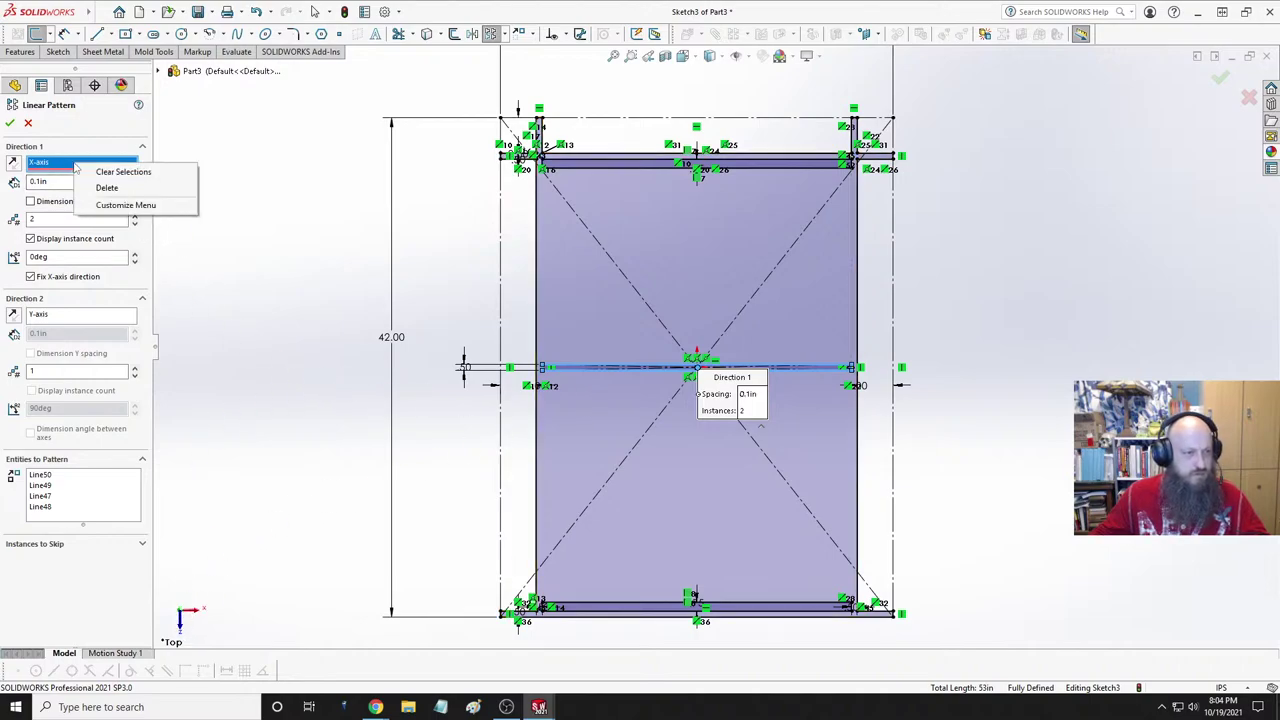
click(62, 166)
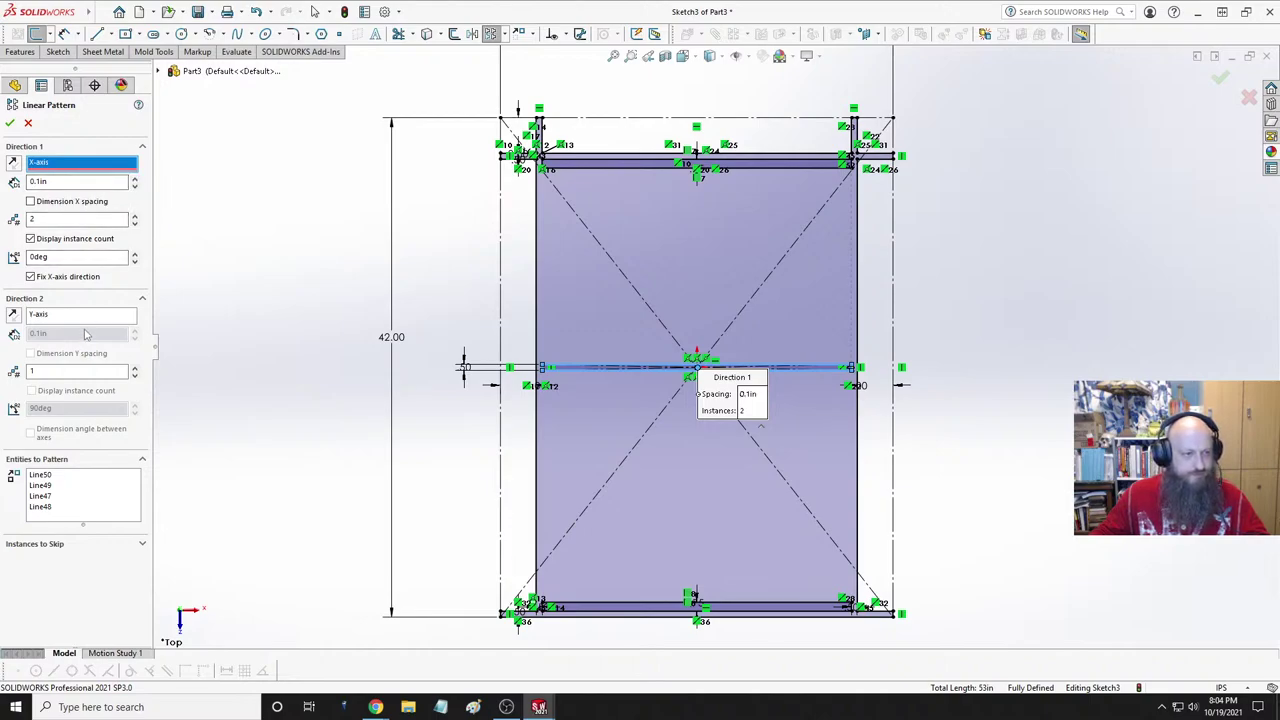
click(134, 223)
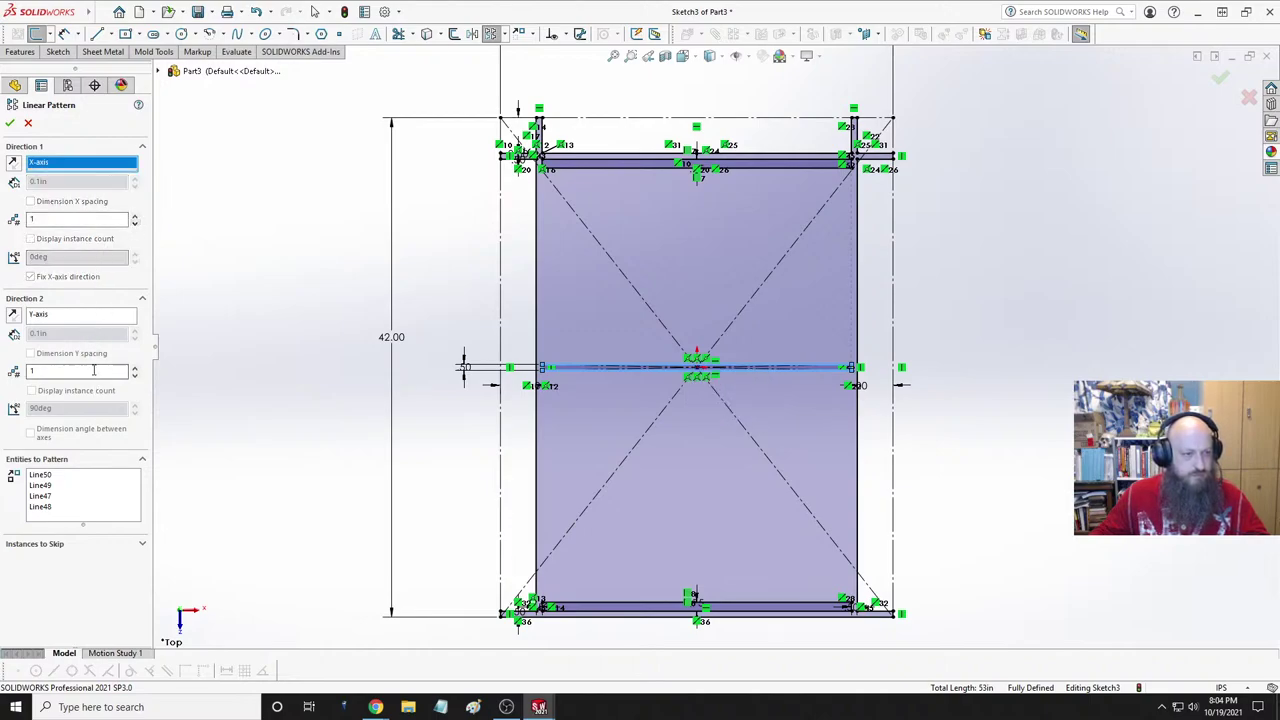
click(134, 368)
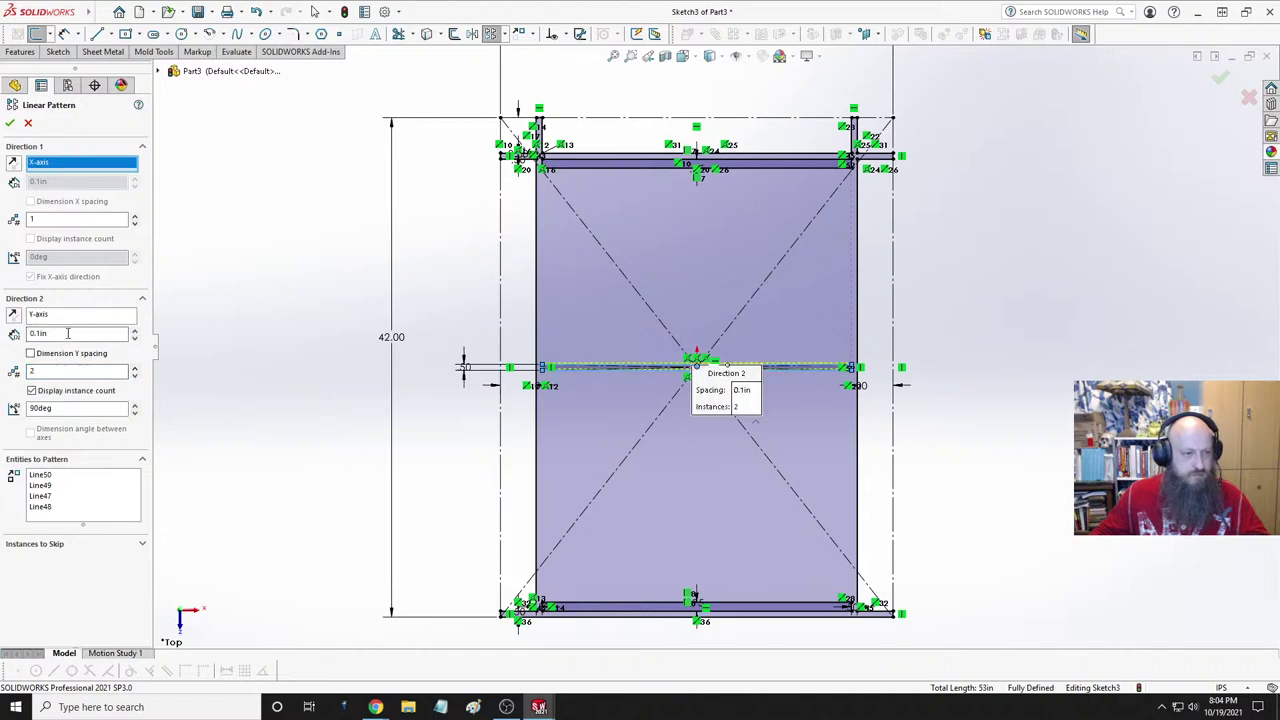
double_click(70, 334)
text(1.2)
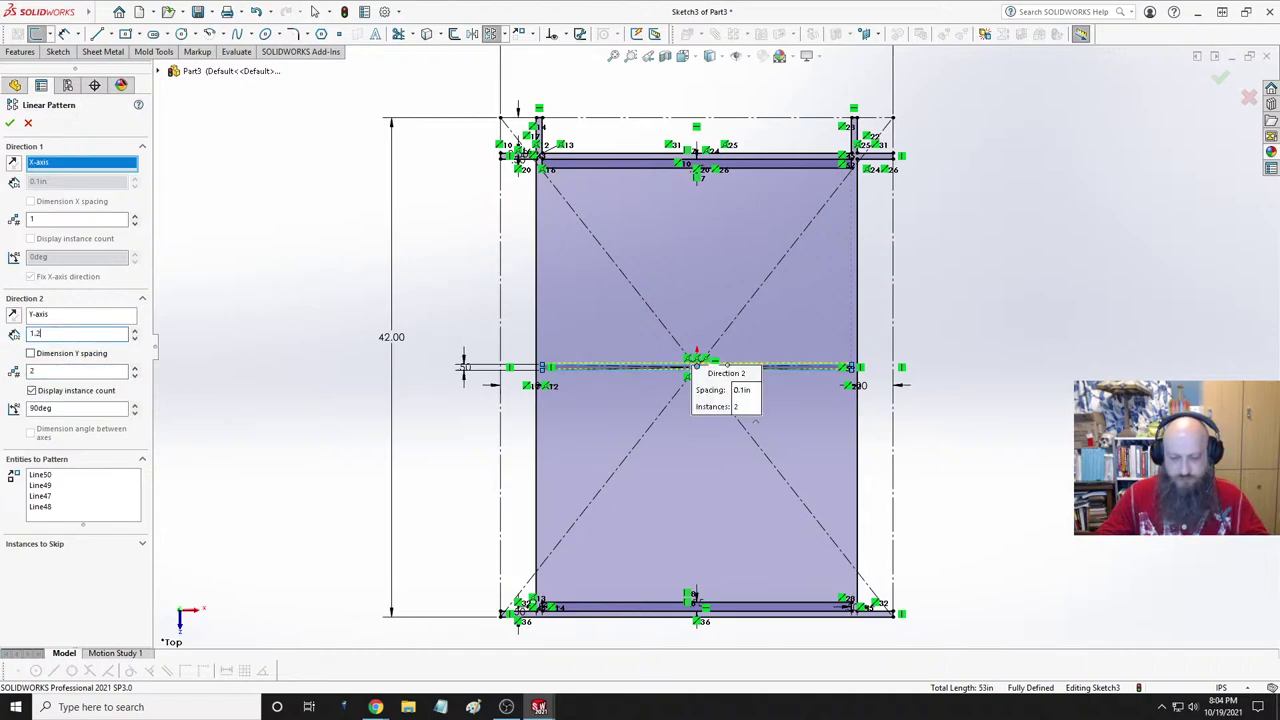
text(5)
key(Return)
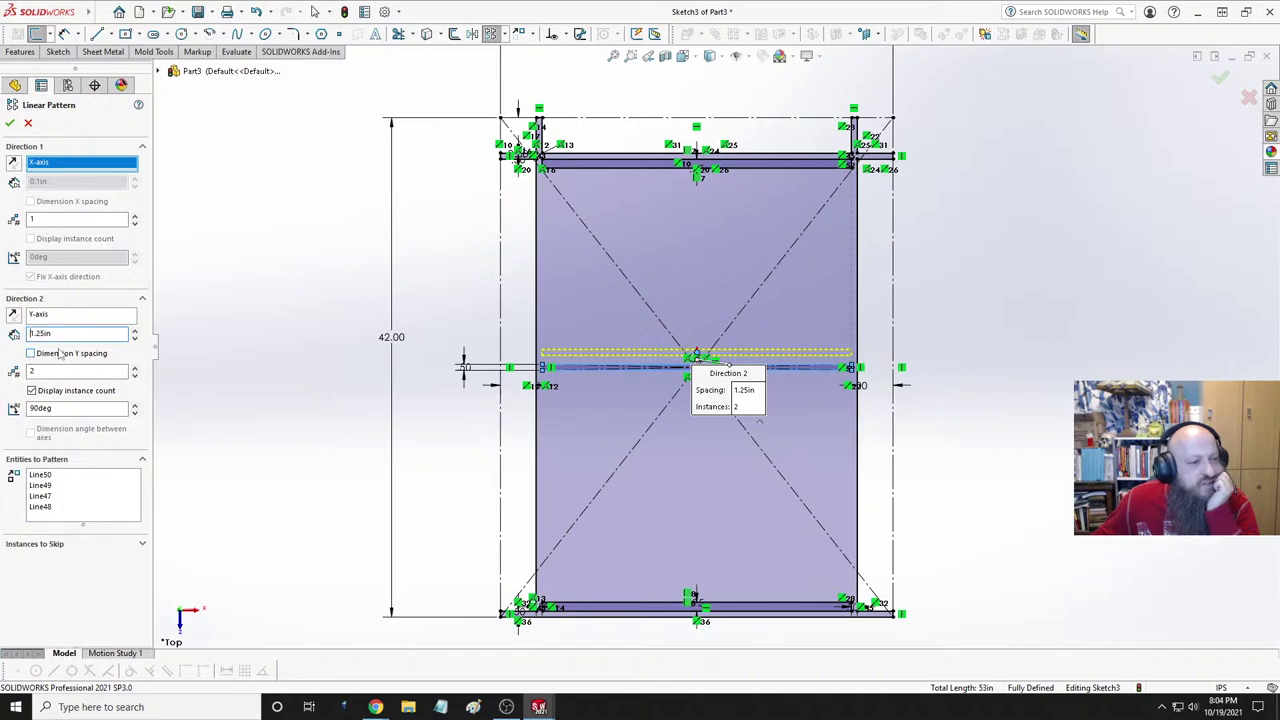
- Reset the first direction reference to the right vertical line, reverse it, and keep one copy
right_click(62, 167)
click(81, 170)
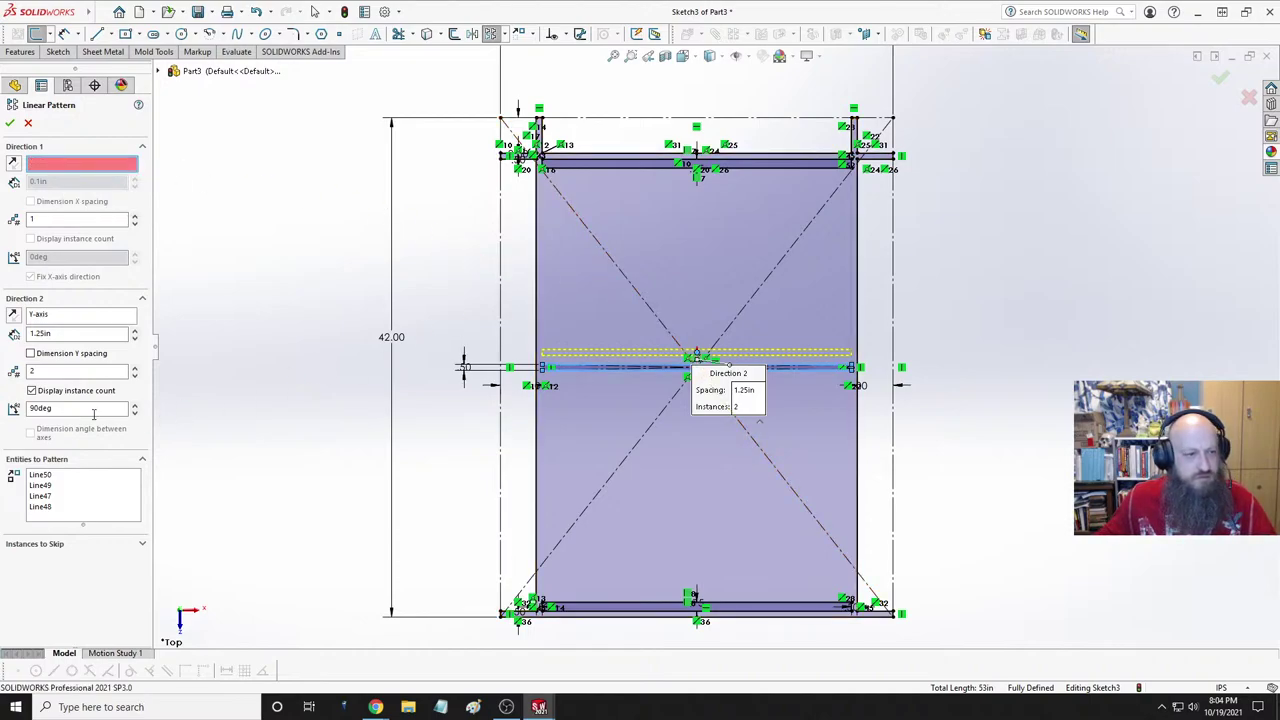
click(60, 316)
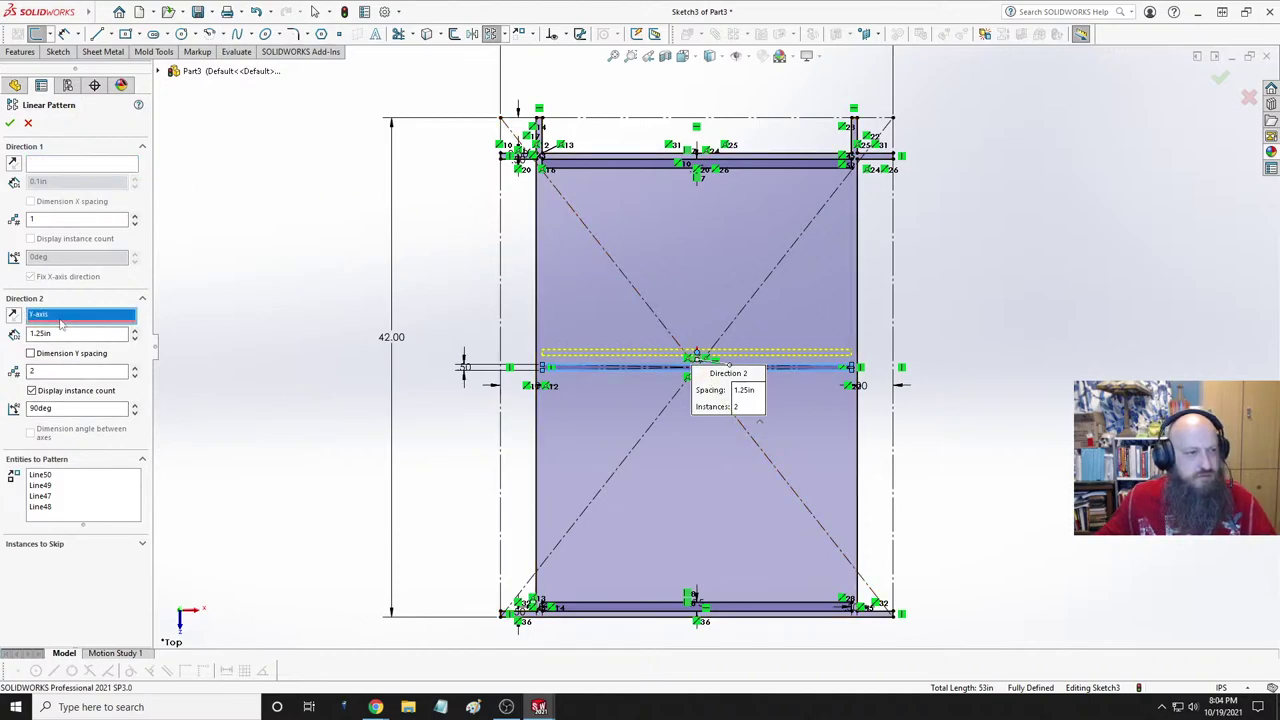
click(78, 166)
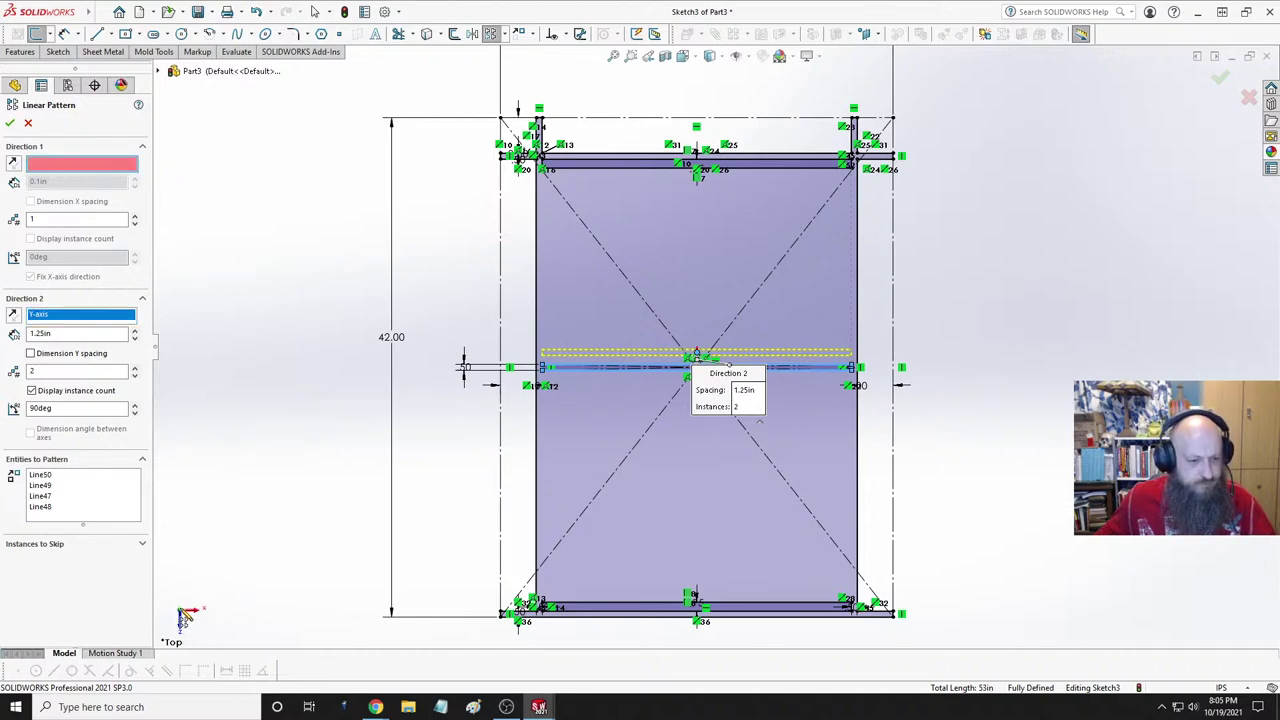
click(858, 214)
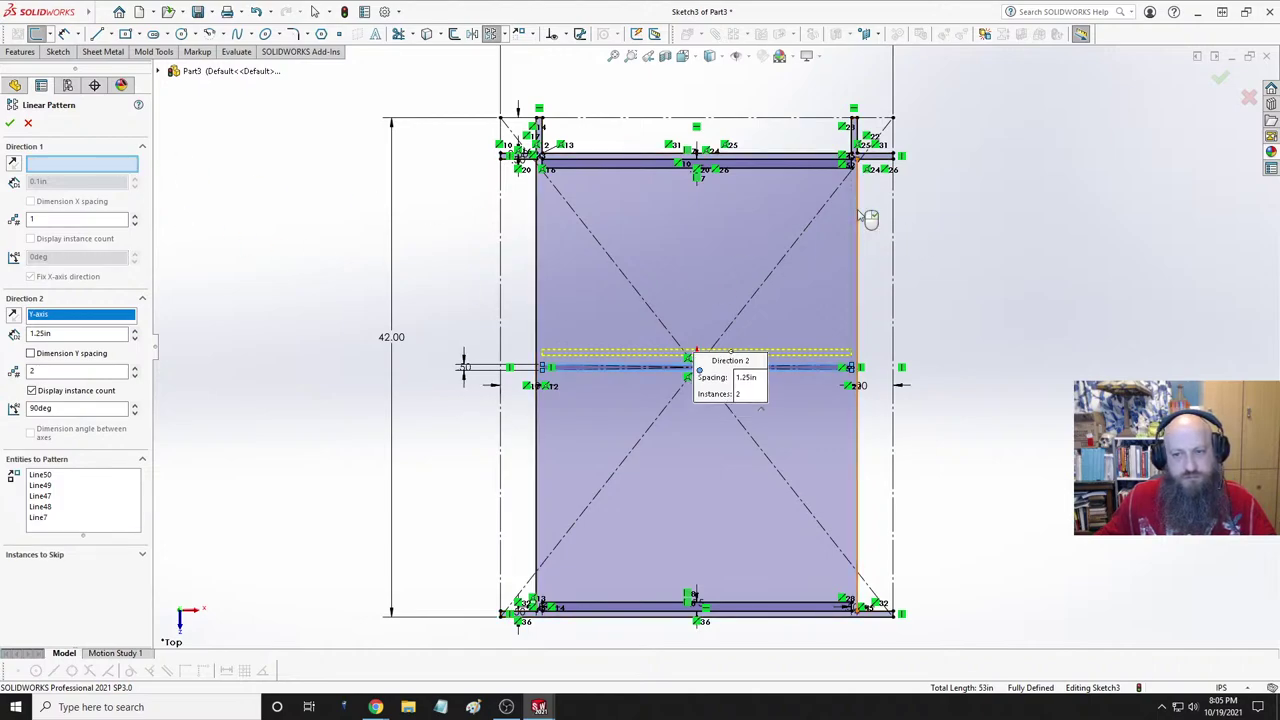
click(135, 216)
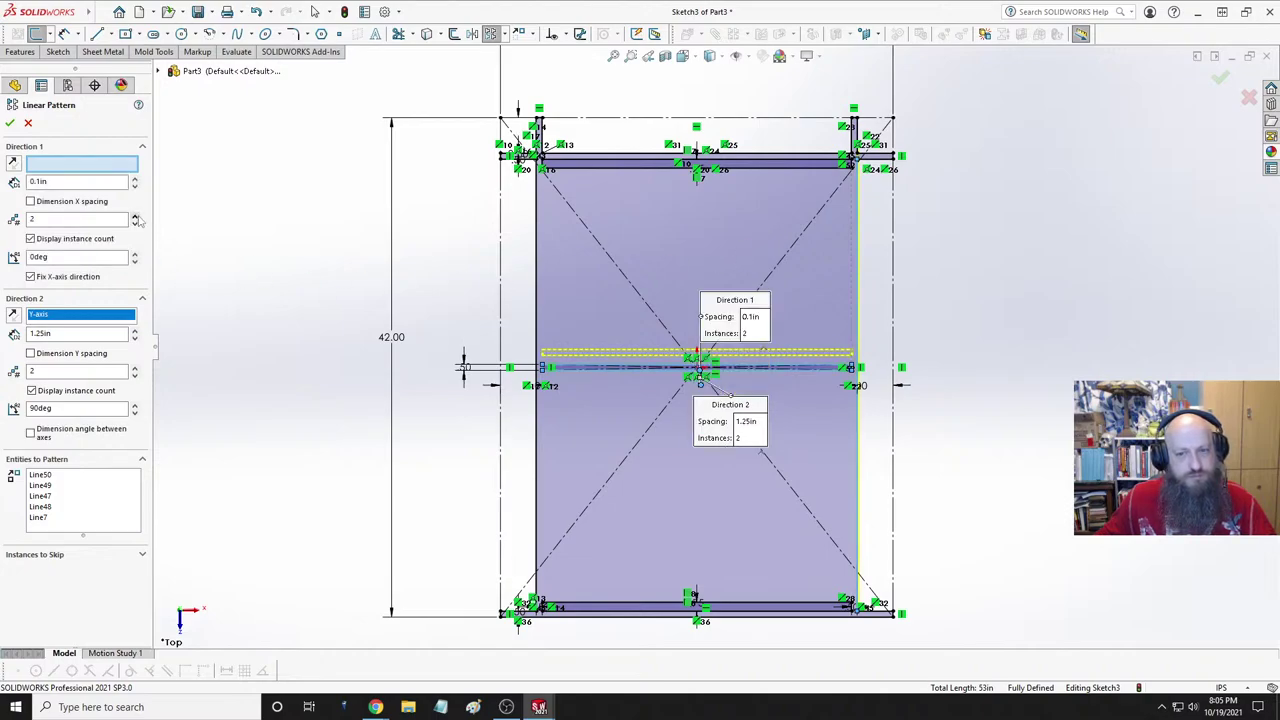
click(80, 166)
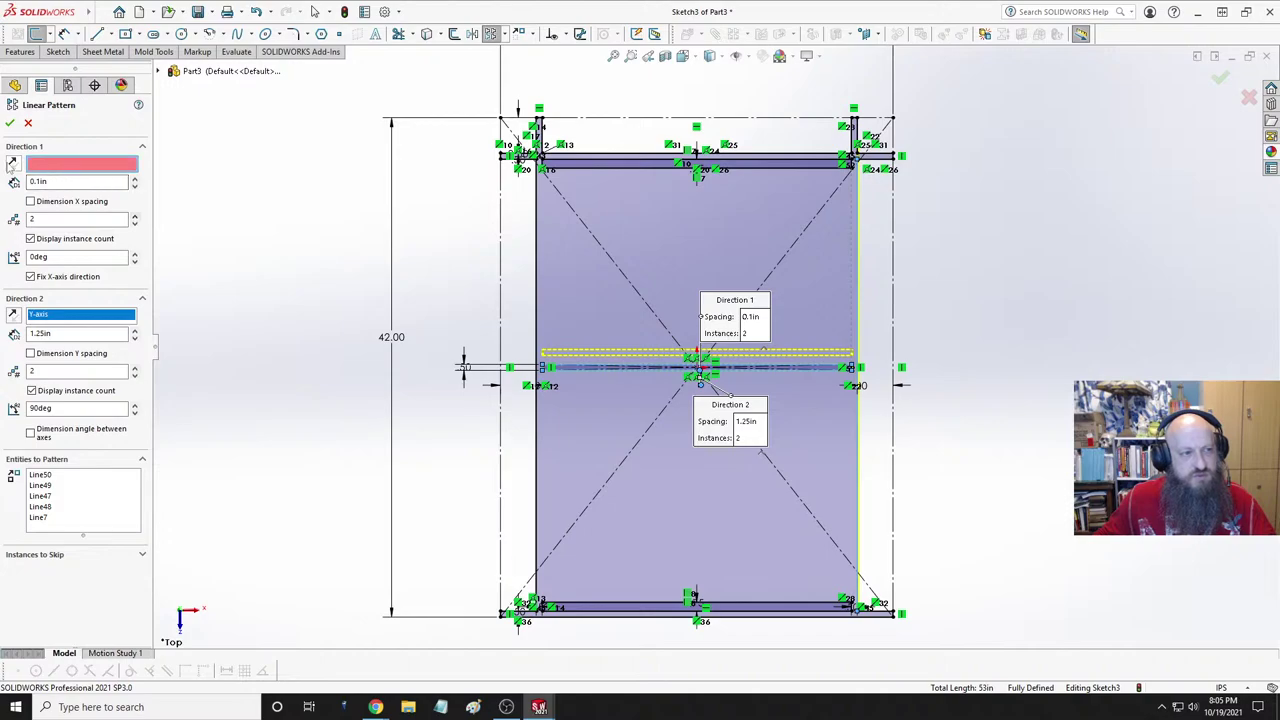
click(12, 164)
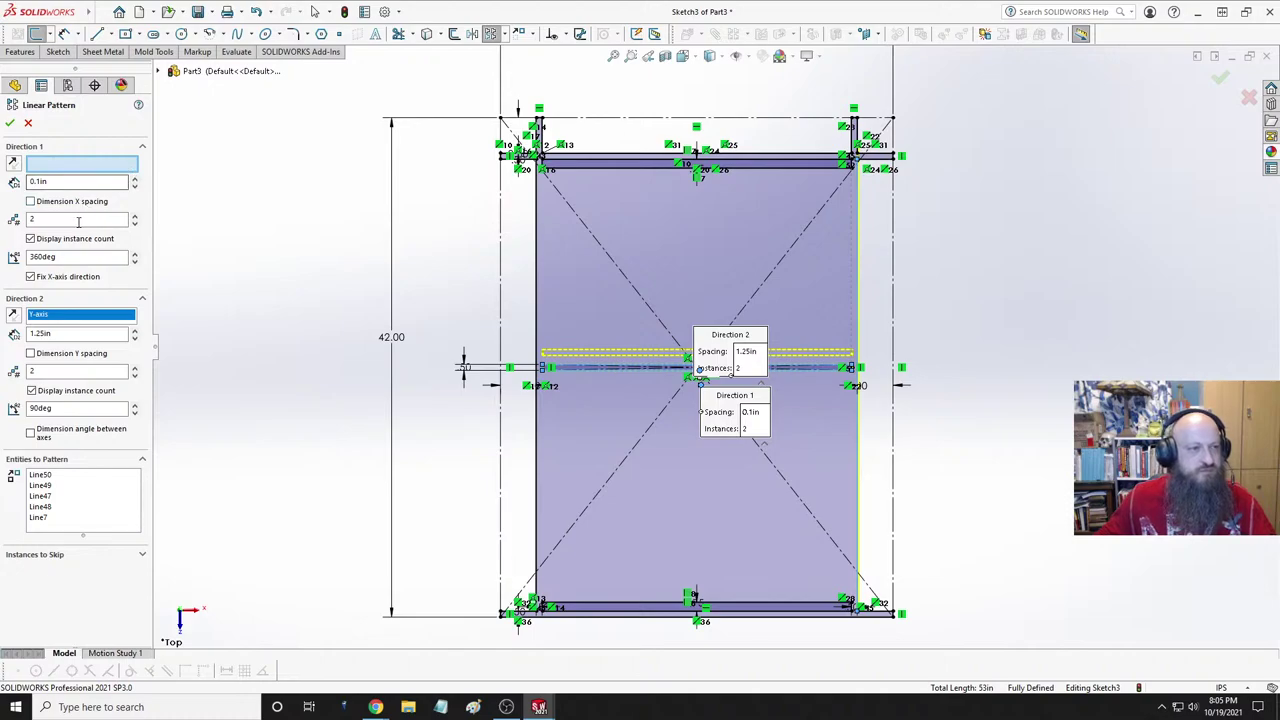
click(134, 223)
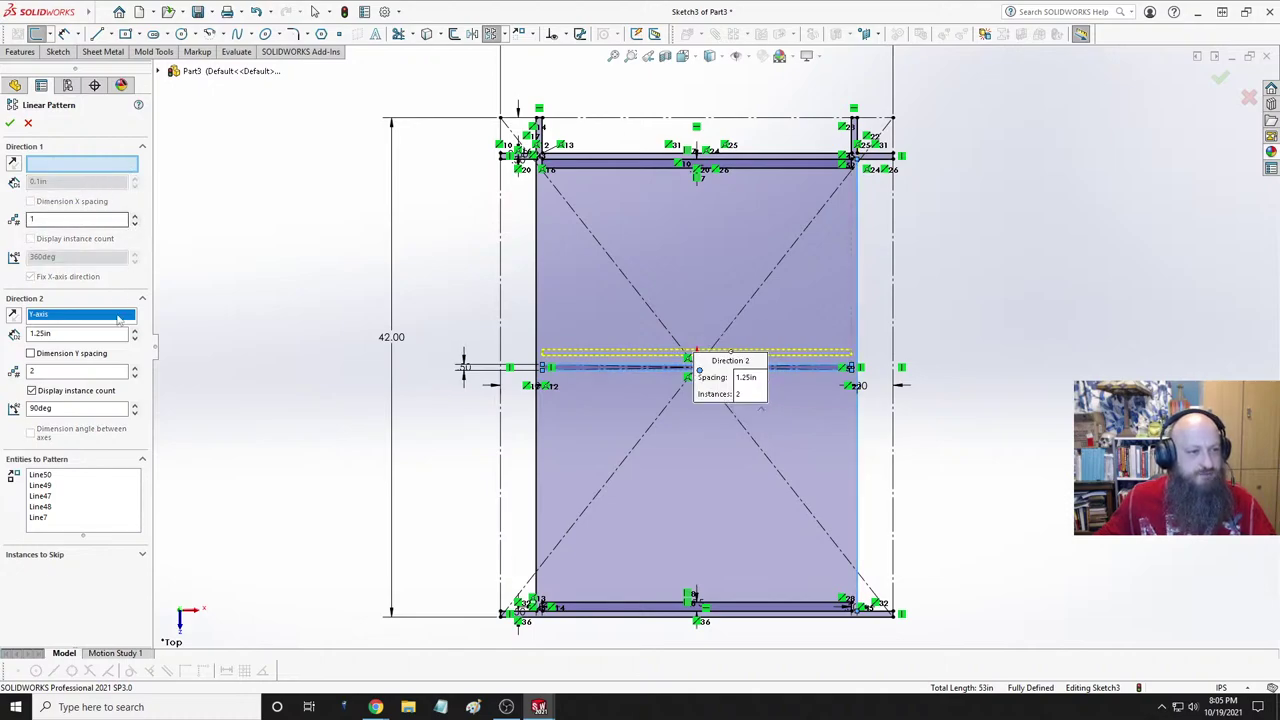
- Set 14 upward copies, then cancel the linear pattern
click(135, 367)
click(135, 367)
click(135, 367)
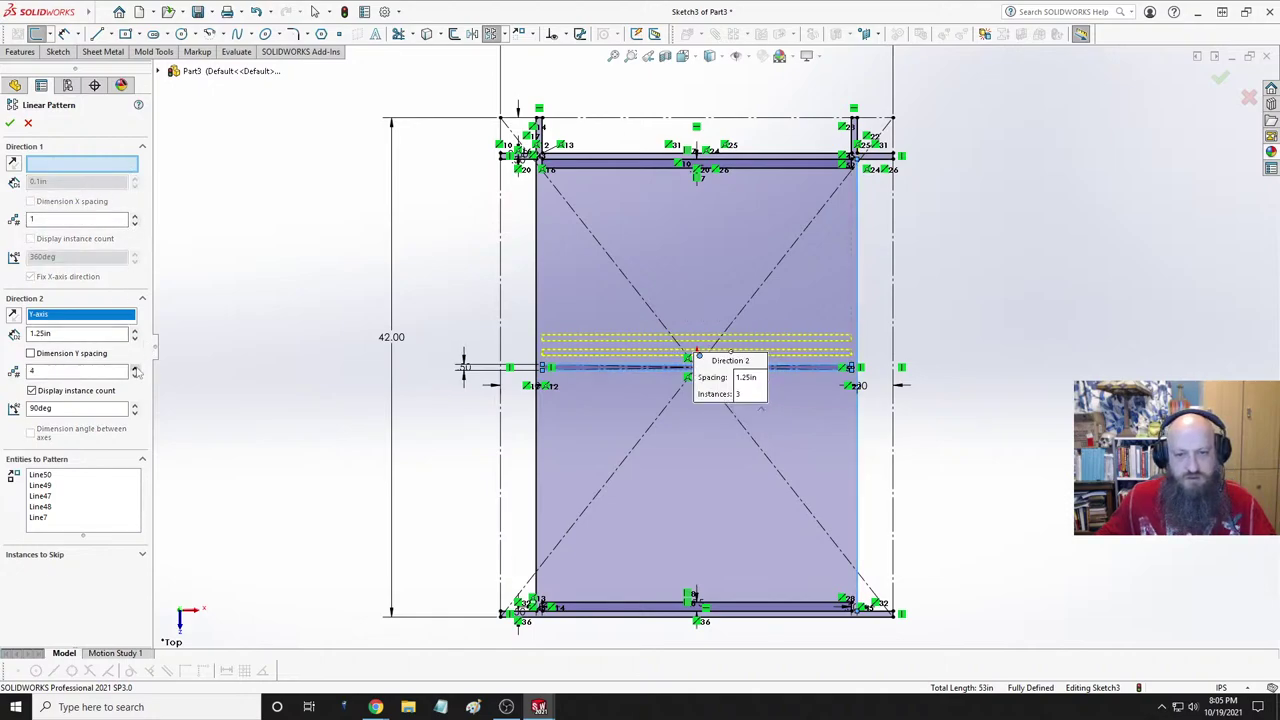
click(135, 367)
click(135, 367)
click(135, 367)
click(135, 367)
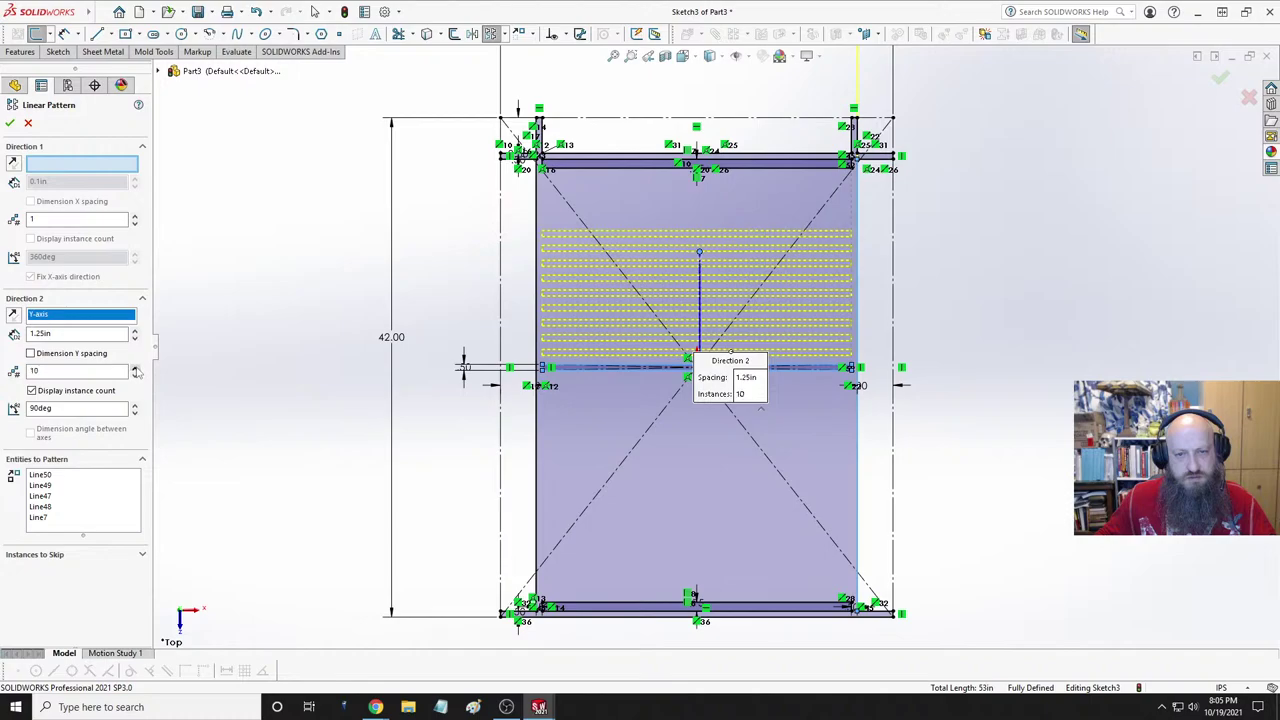
click(135, 367)
click(135, 367)
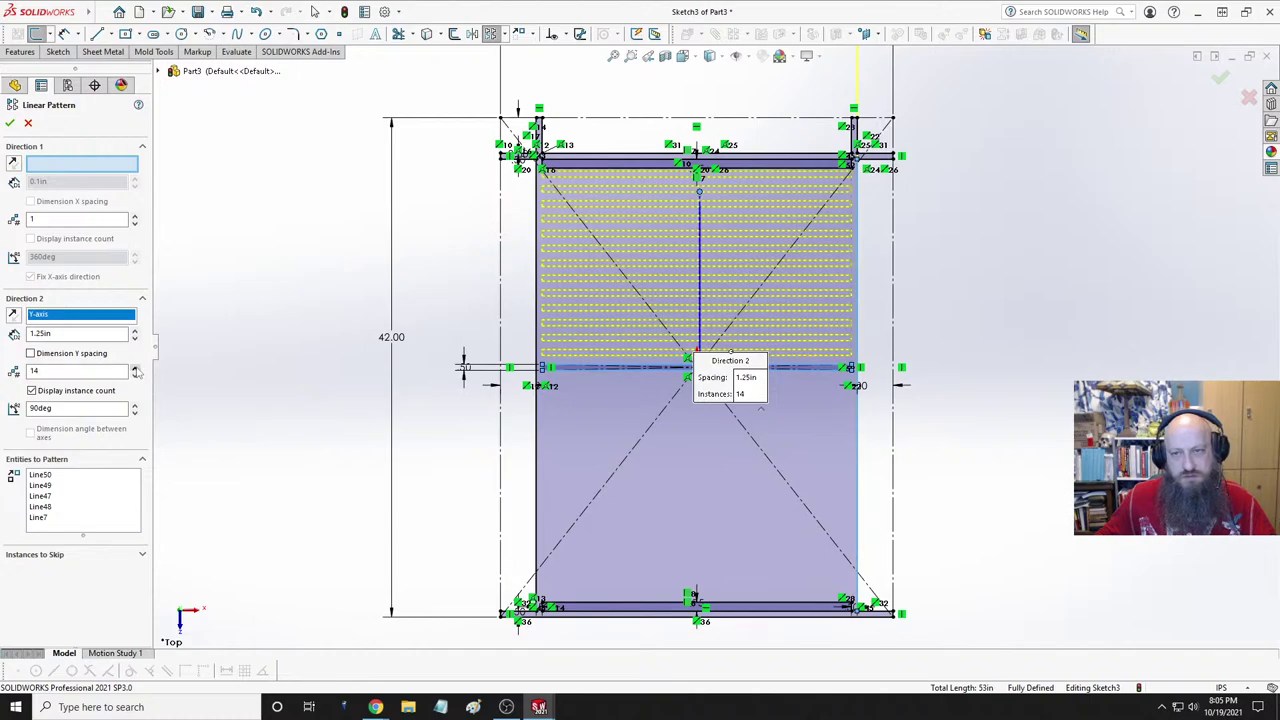
click(135, 367)
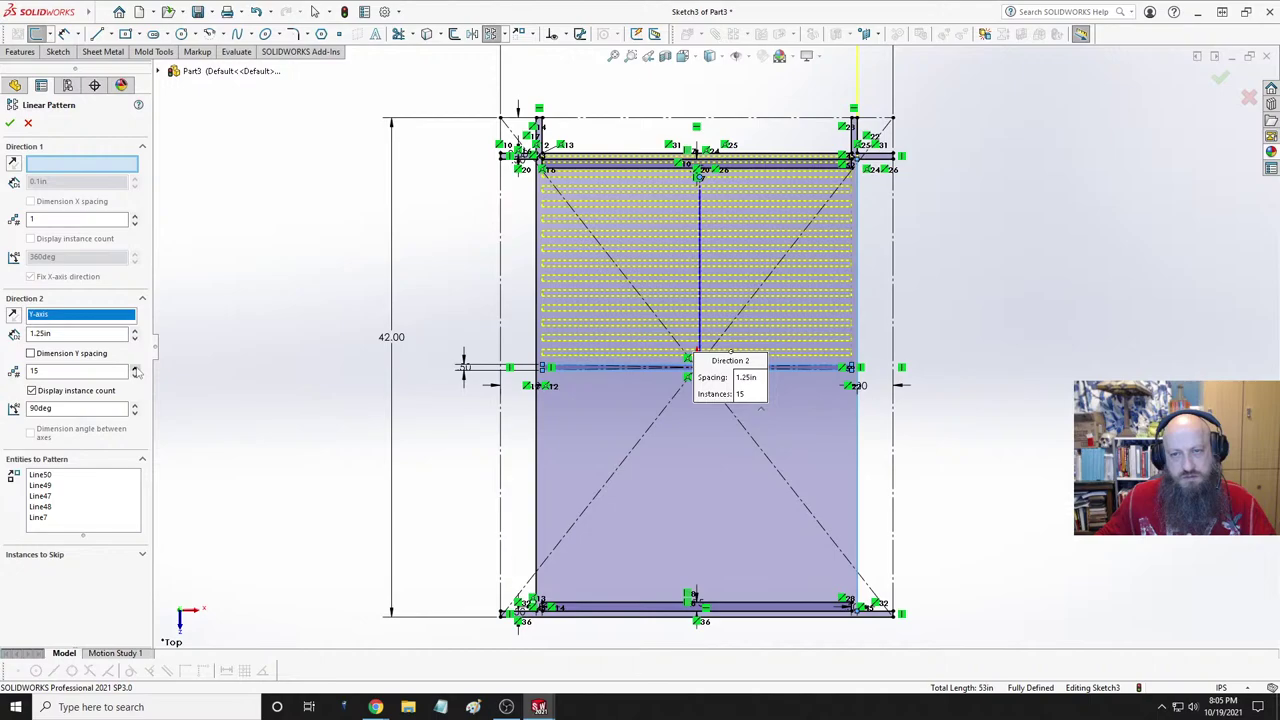
click(135, 375)
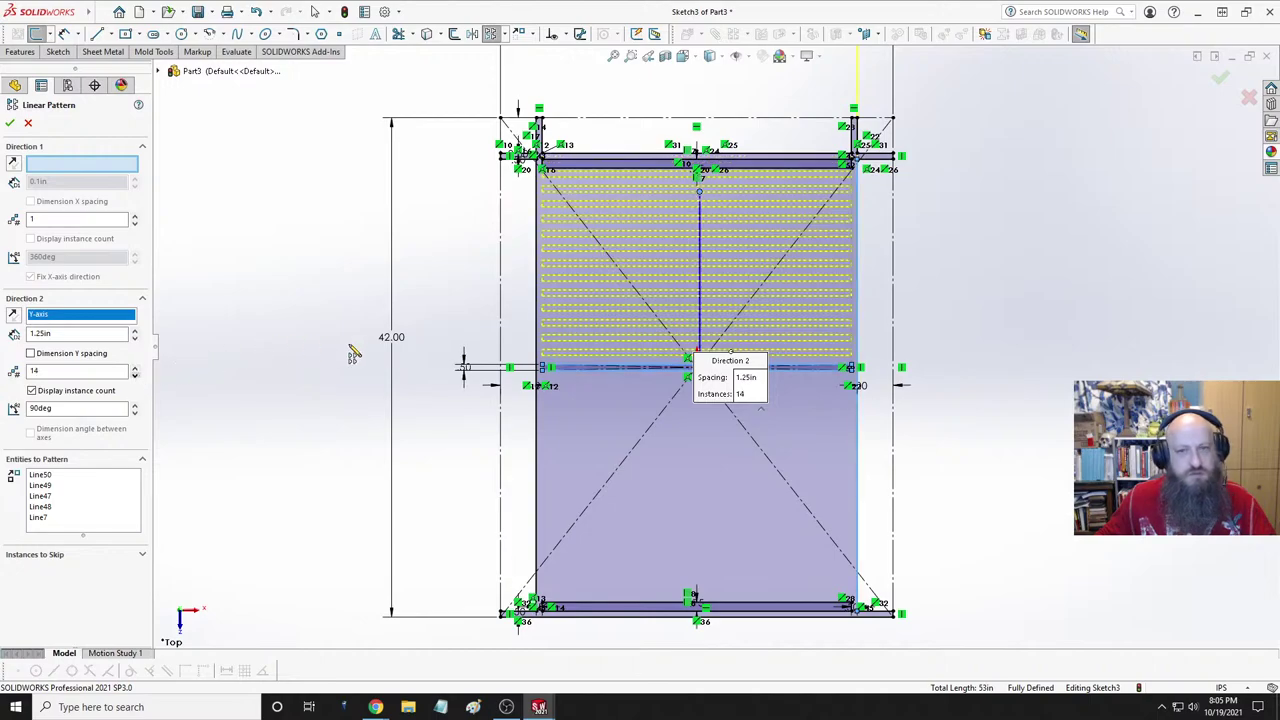
scroll(860, 190, down, 5)
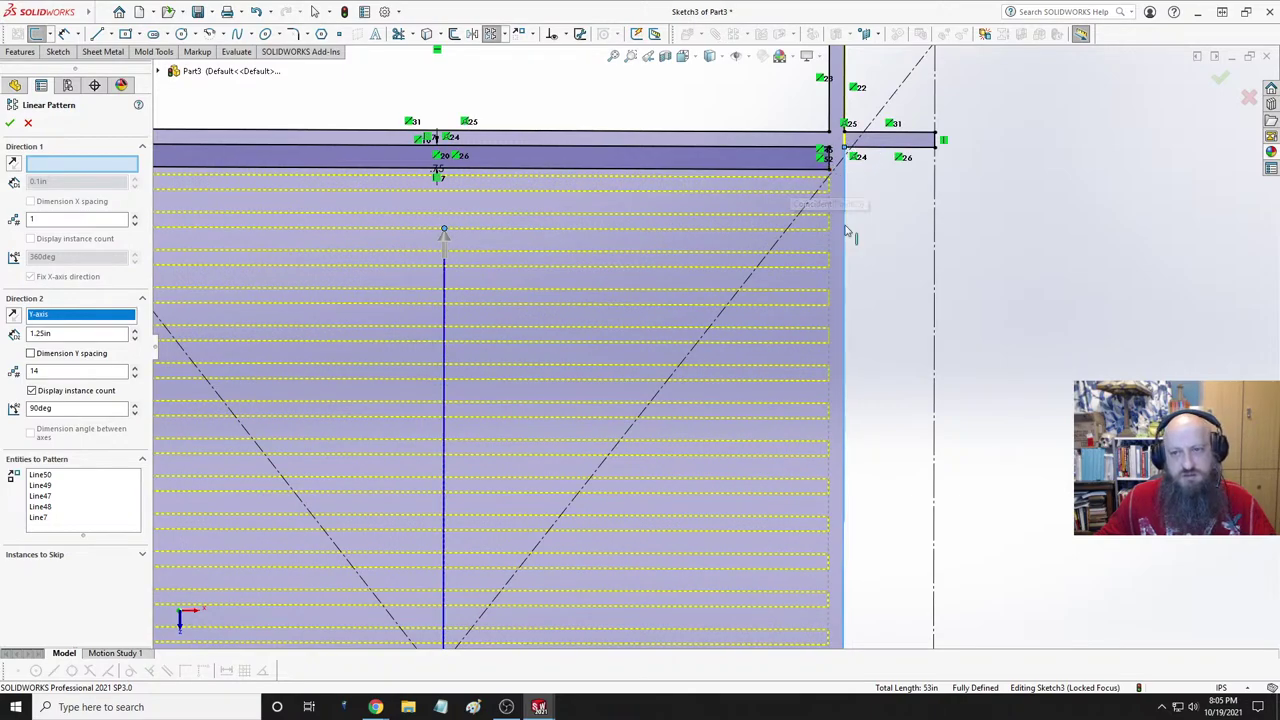
scroll(843, 245, down, 3)
scroll(565, 350, up, 3)
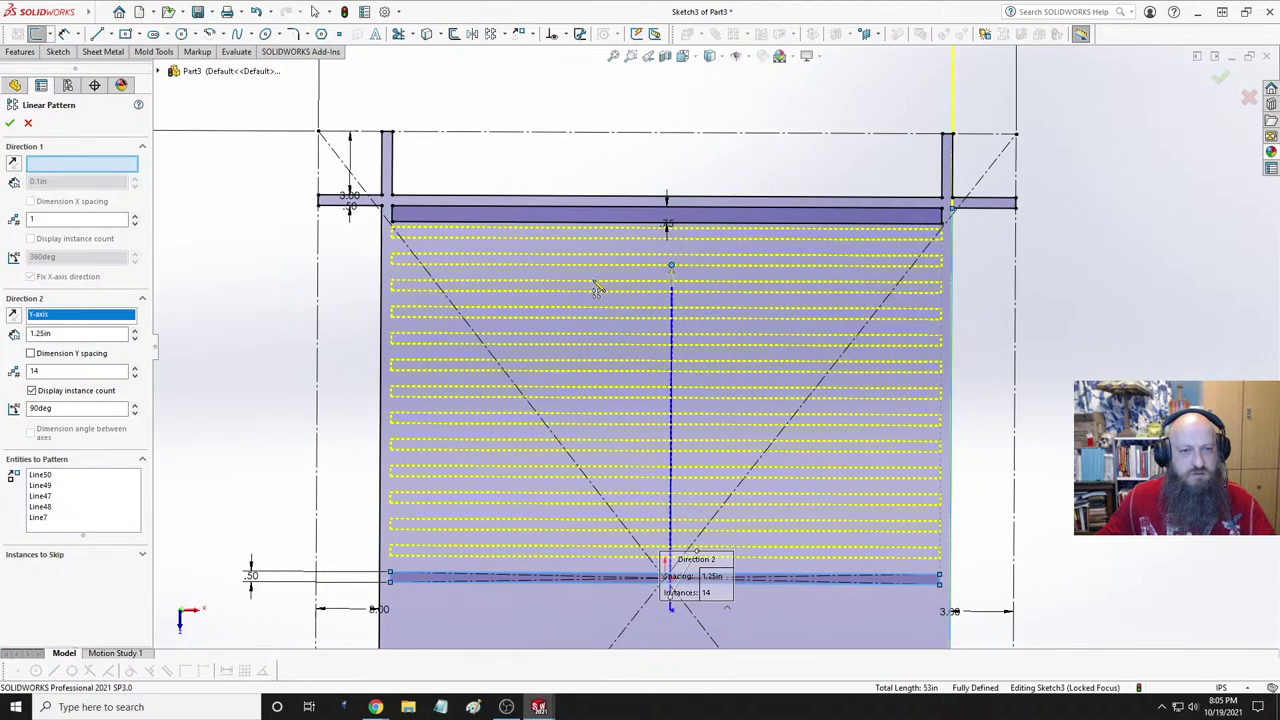
key(Escape)
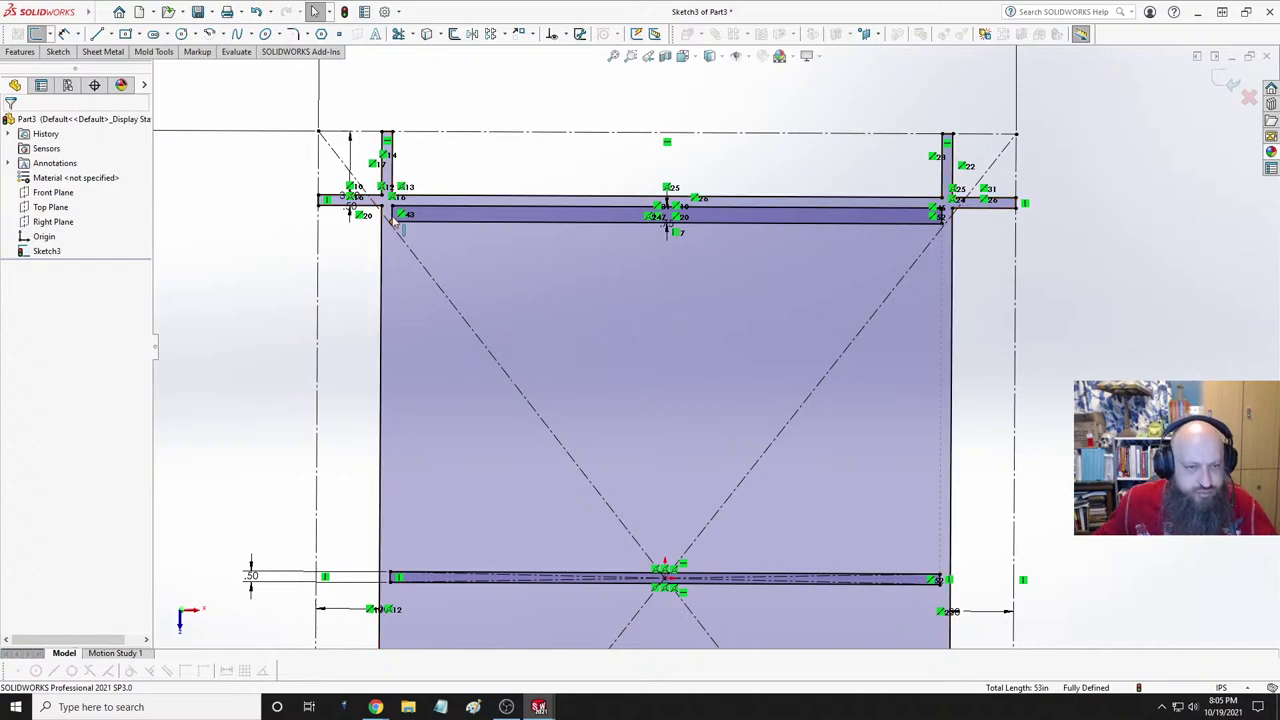
- Switch to top view and delete the stray left short line and bottom horizontal line
key(space)
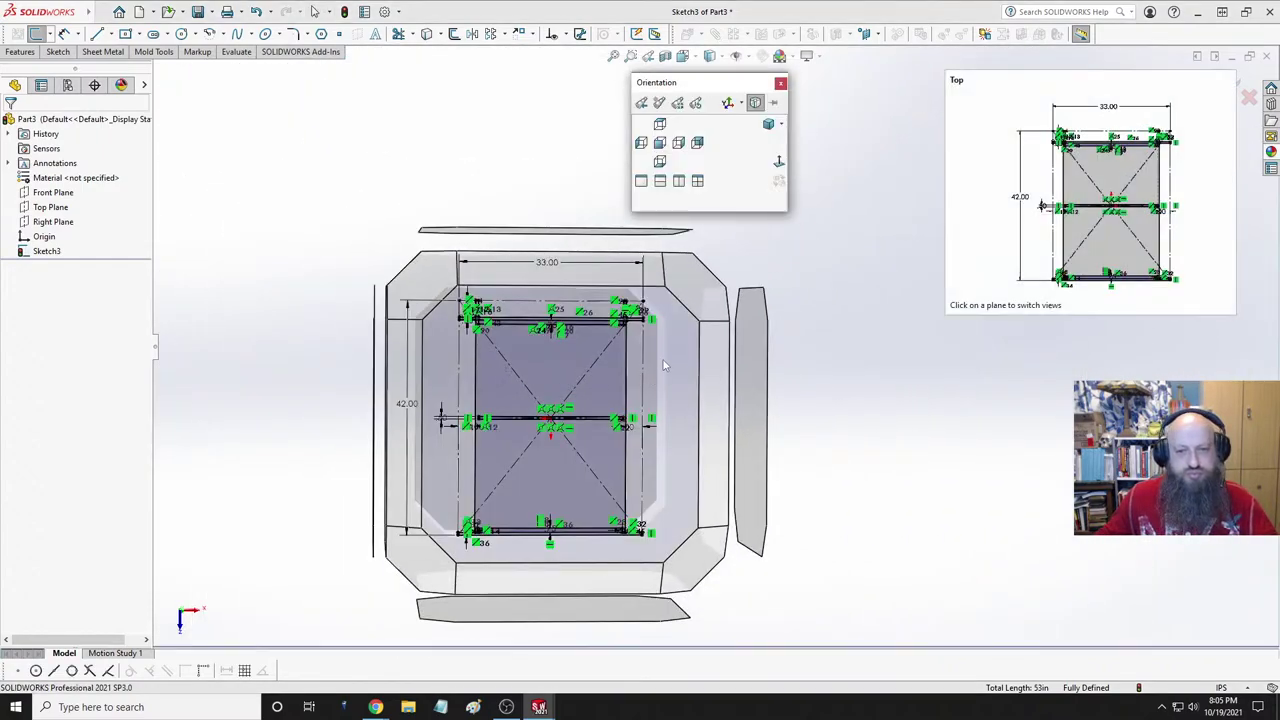
click(669, 134)
scroll(800, 220, down, 5)
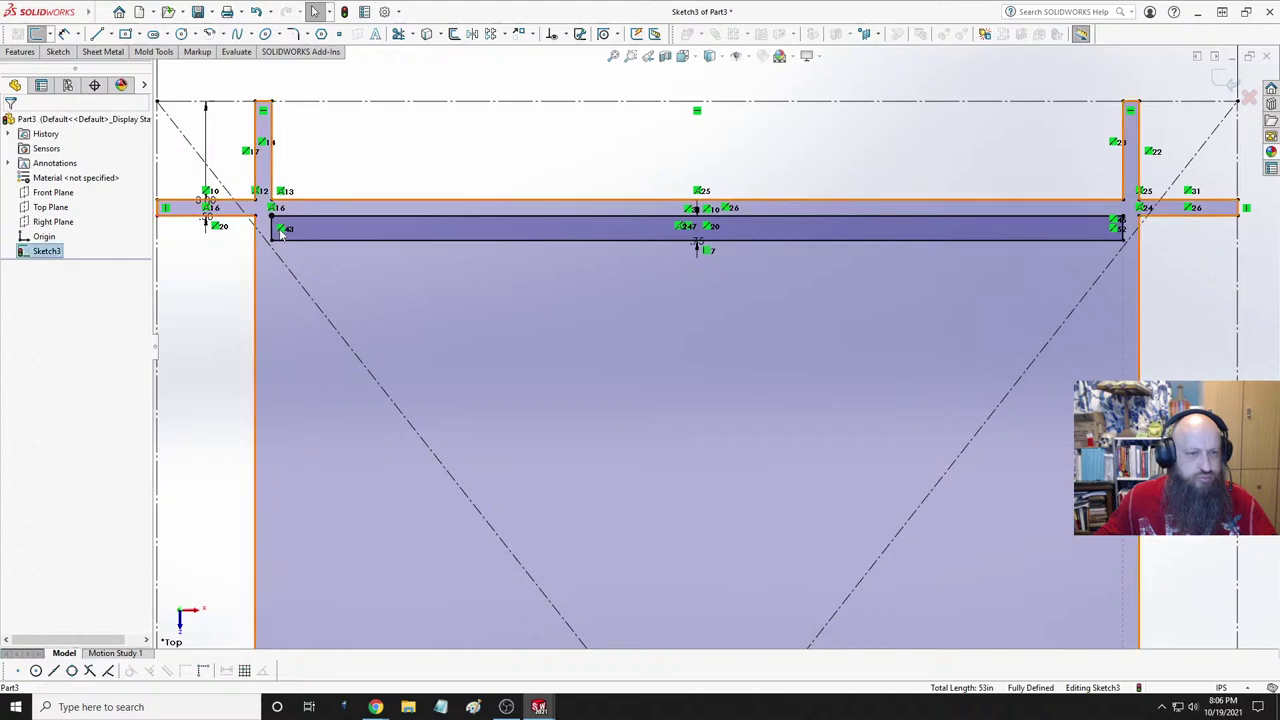
click(273, 230)
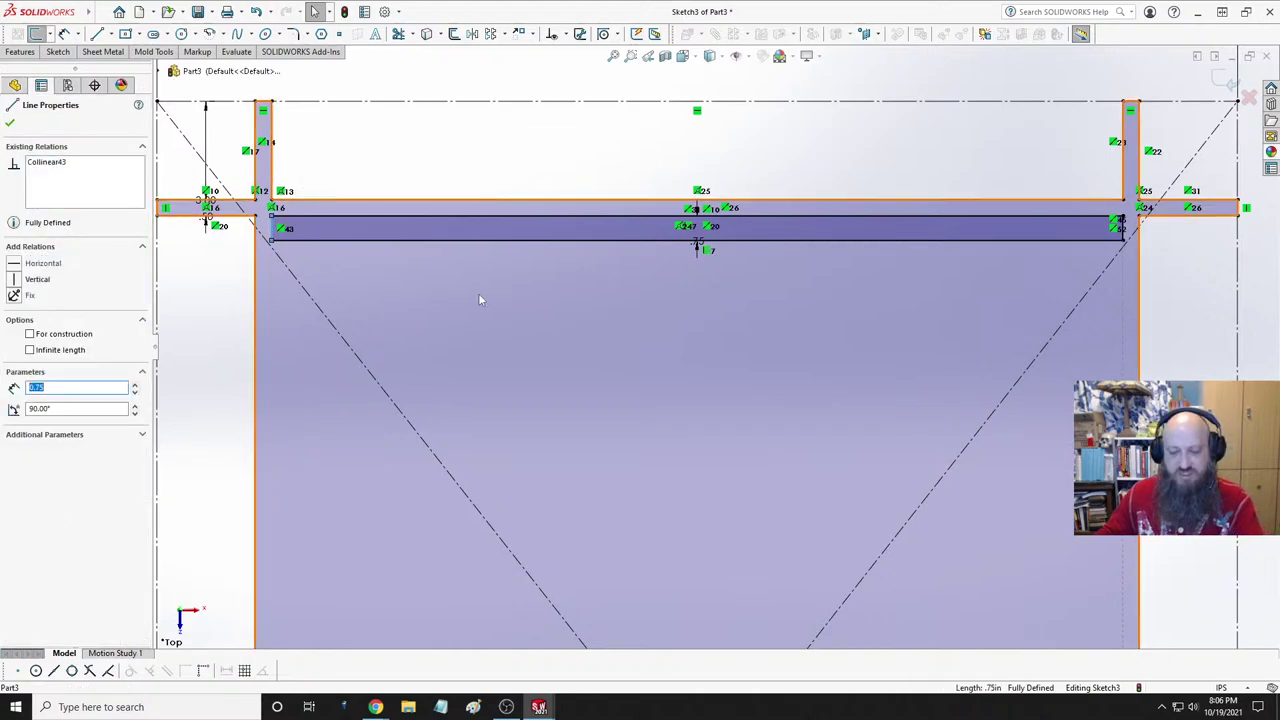
key(Delete)
click(371, 241)
key(Delete)
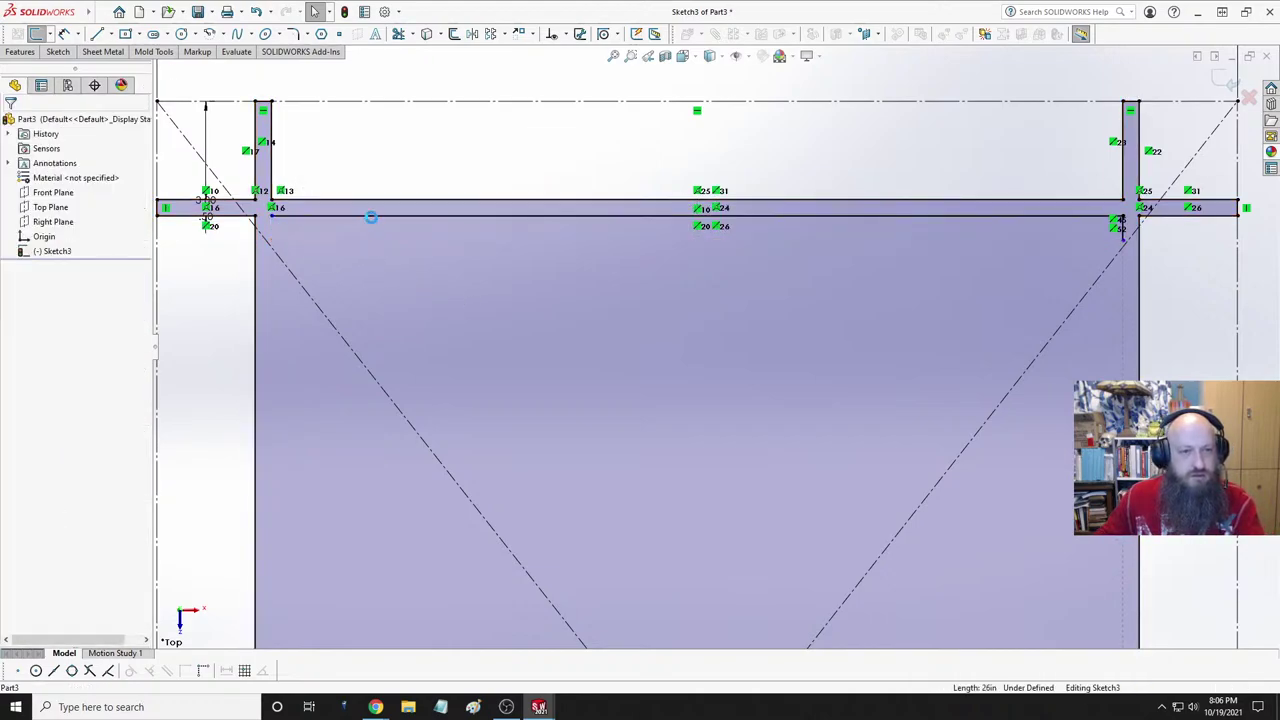
- Check the right-end line, top tab lines and 3.00 dimension, then clear the selection
click(1124, 228)
scroll(979, 293, up, 6)
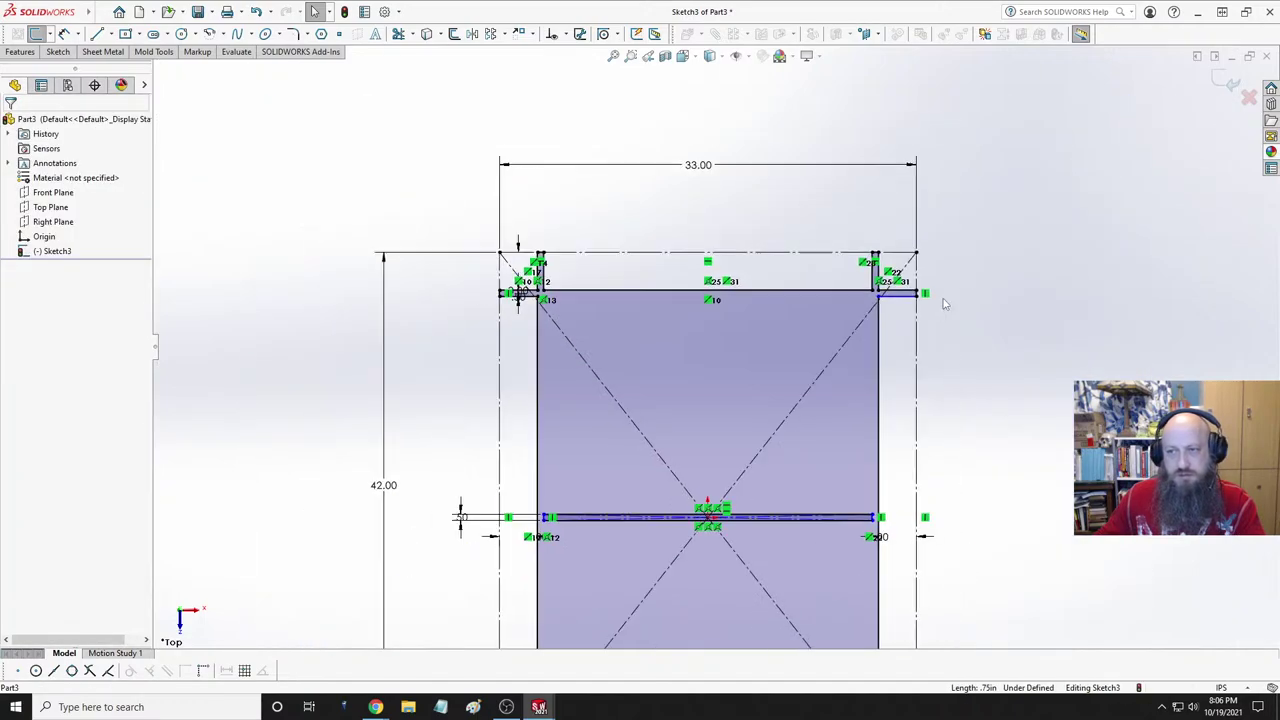
scroll(815, 342, down, 3)
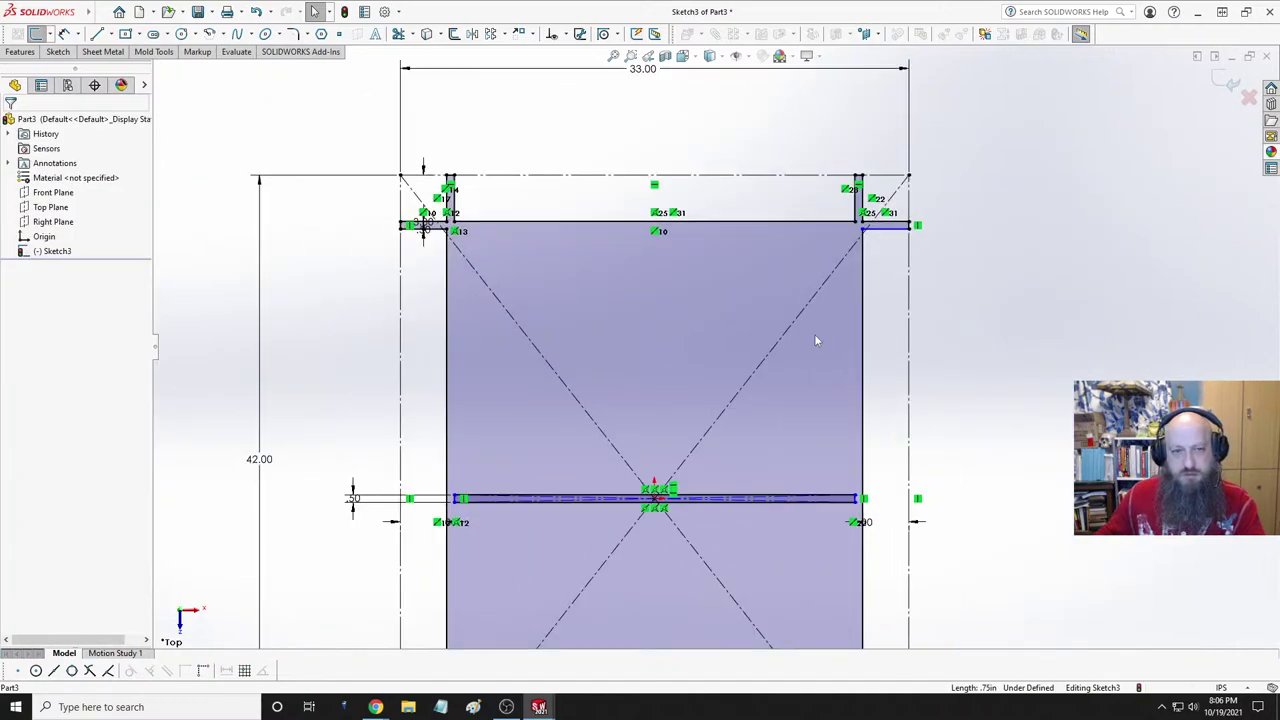
click(888, 226)
click(417, 228)
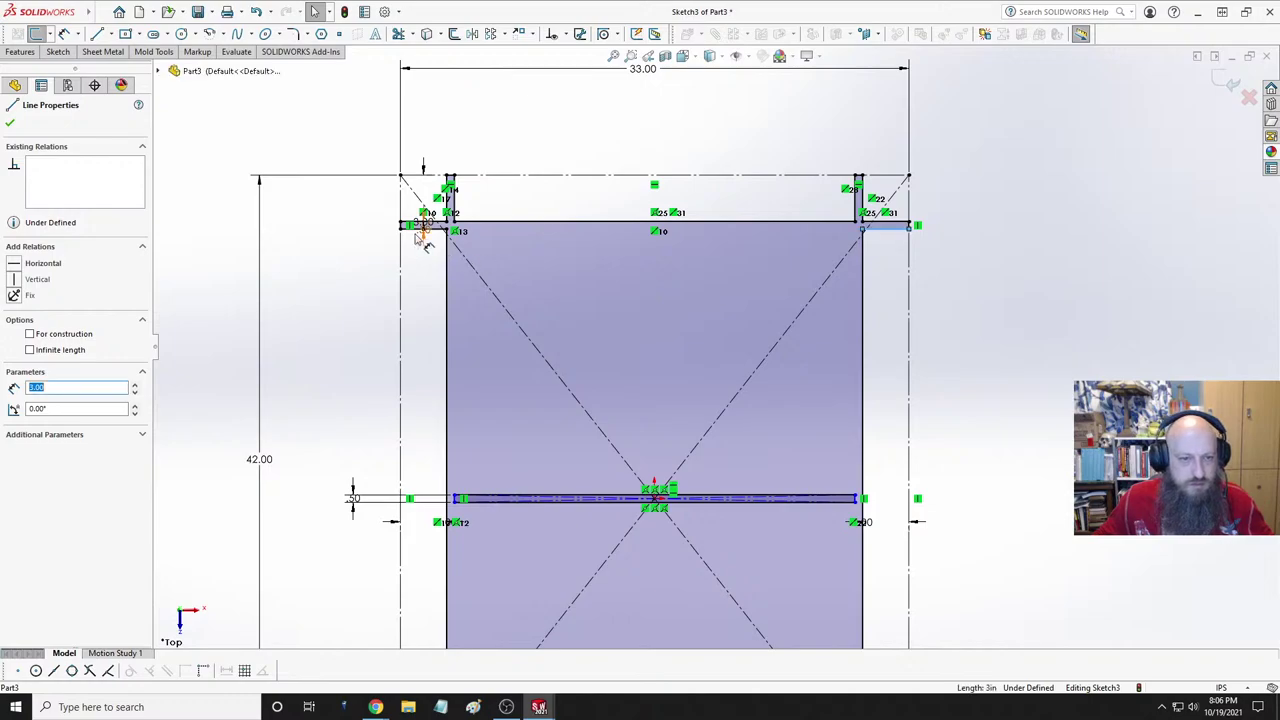
click(432, 230)
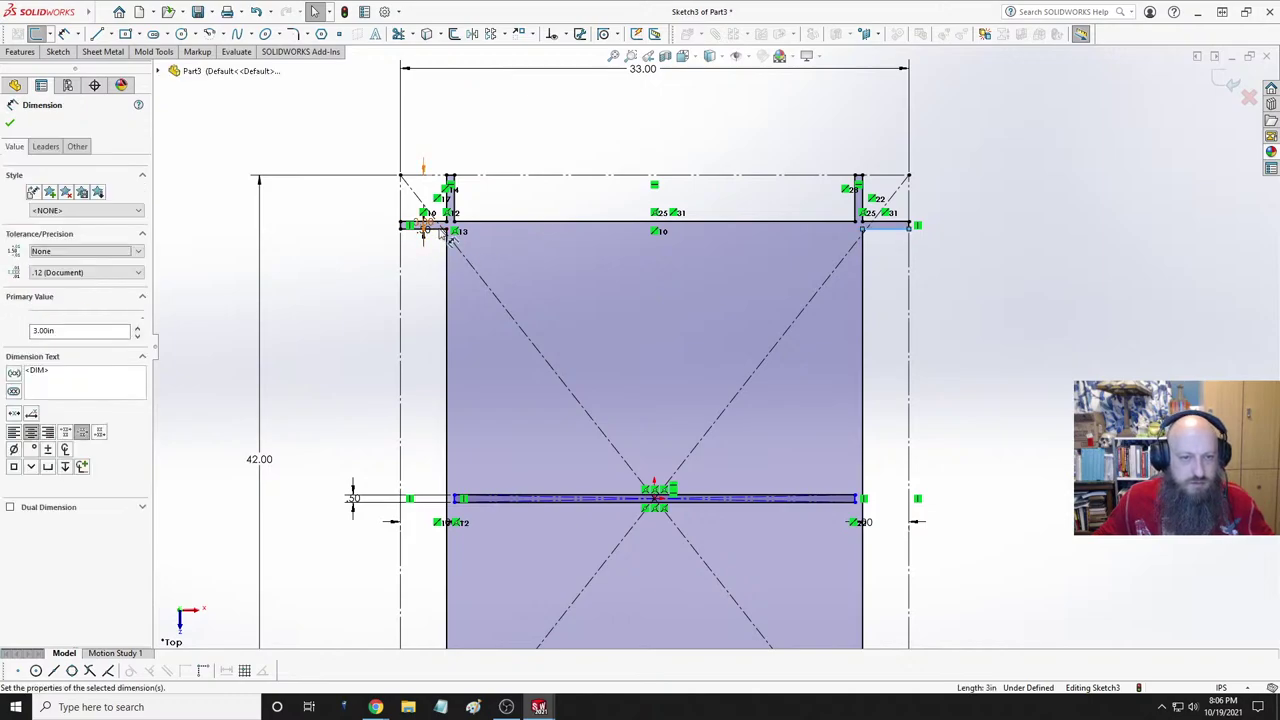
scroll(438, 233, down, 4)
key(Escape)
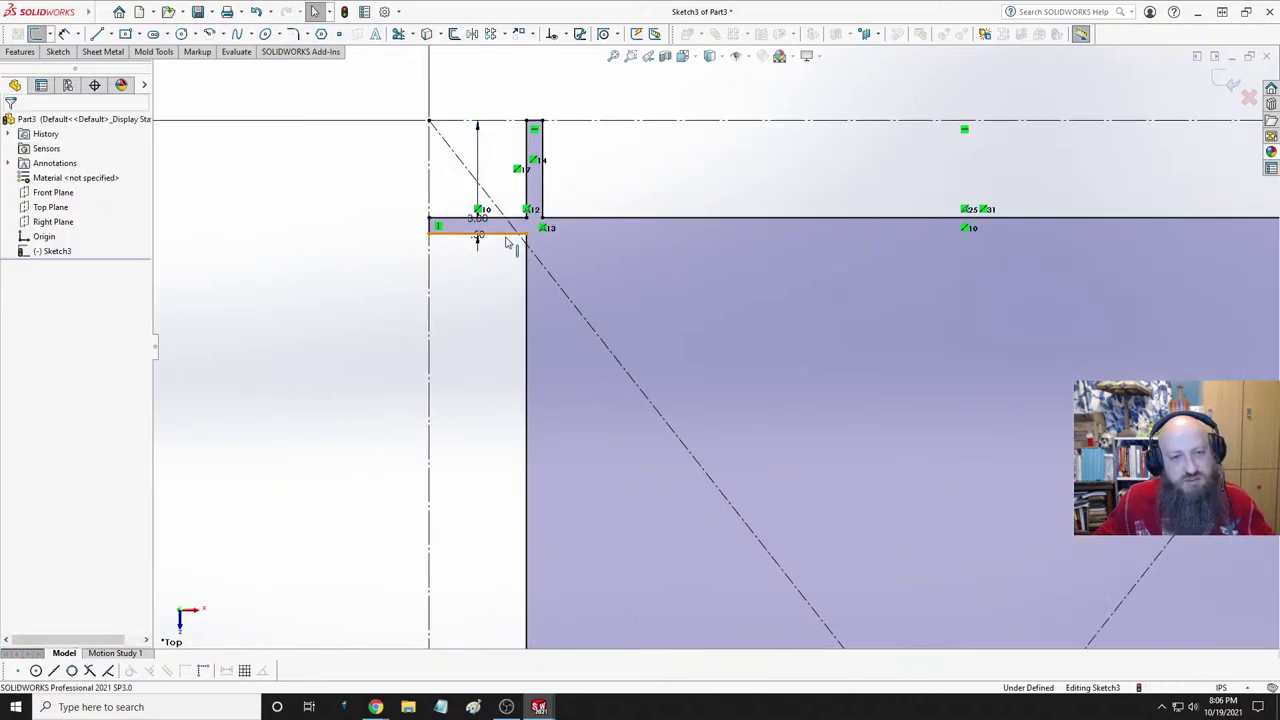
- Make the short top-left and top-right tab lines collinear
click(507, 240)
scroll(487, 267, up, 3)
ctrl+click(1148, 285)
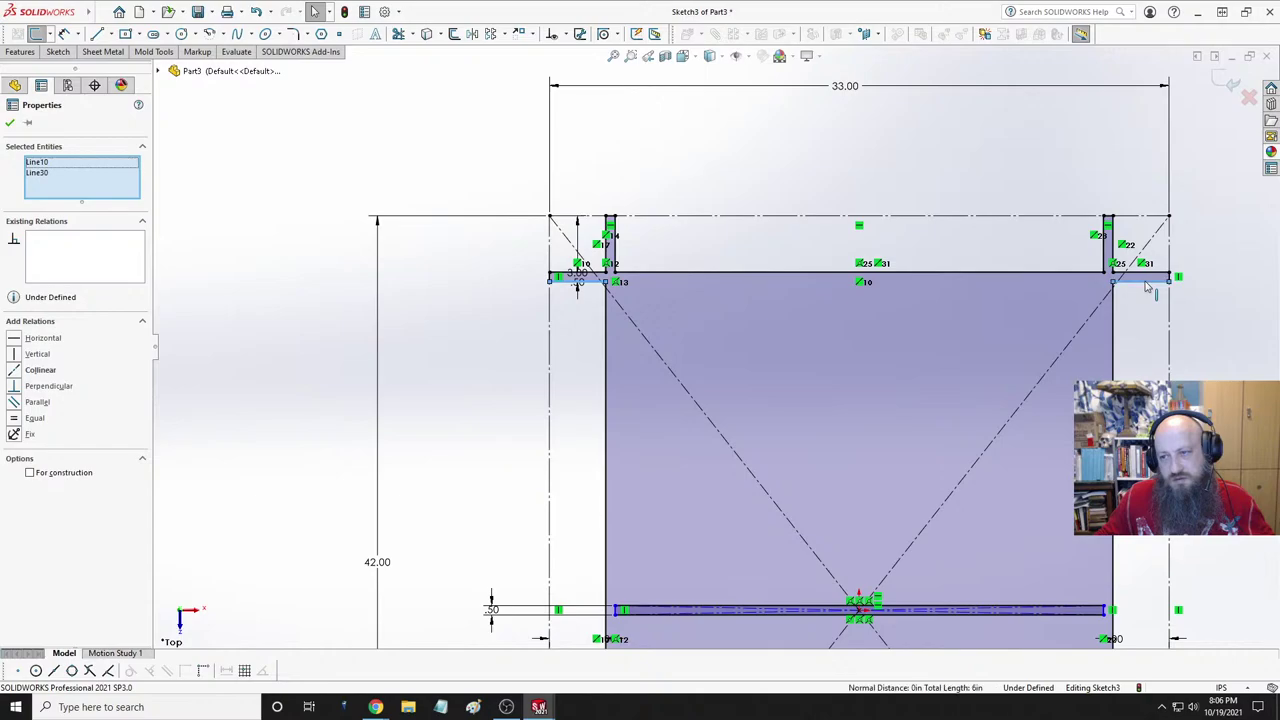
click(1147, 228)
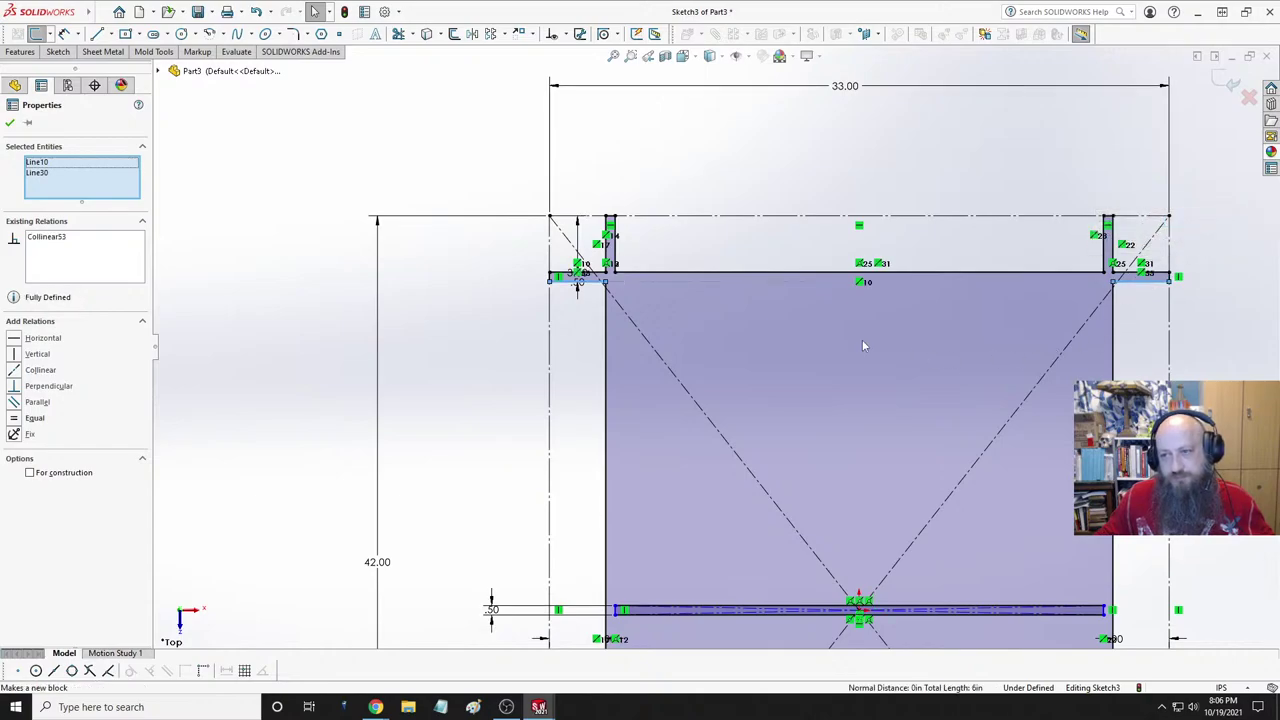
scroll(863, 346, up, 5)
scroll(785, 547, down, 6)
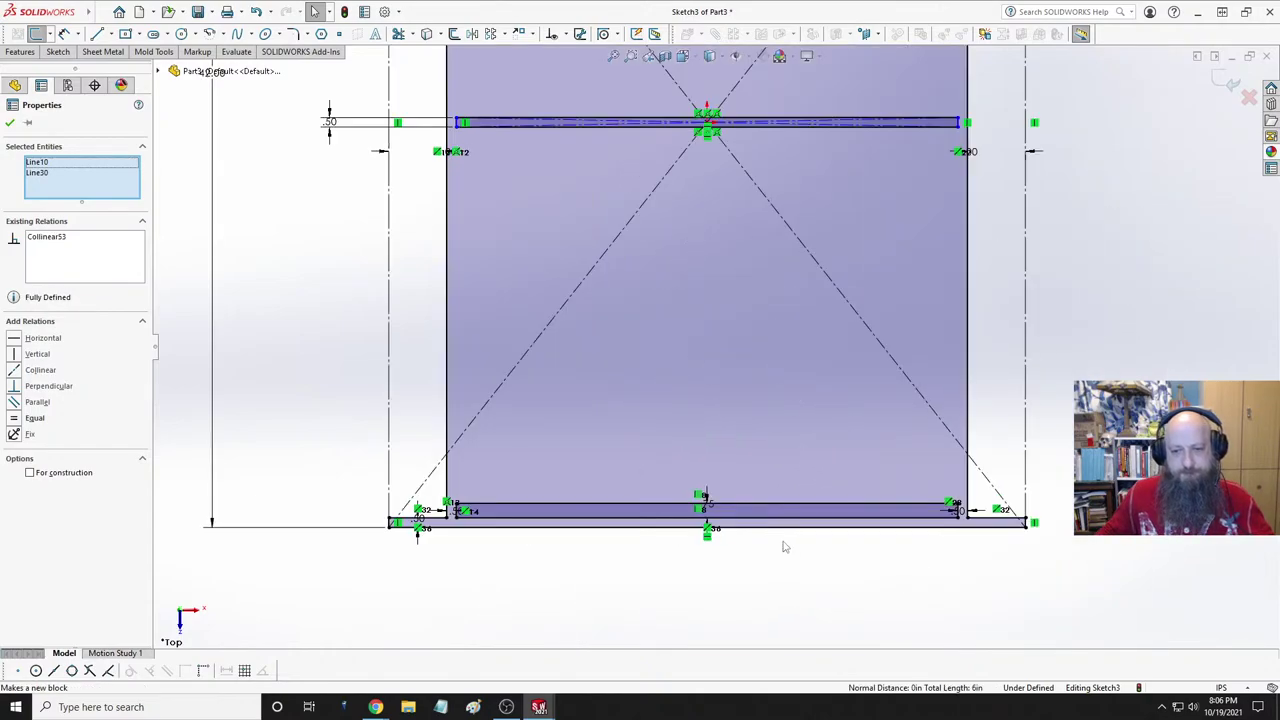
click(688, 584)
- Inspect two bottom lines and a vertical line by selecting and clearing them
click(510, 516)
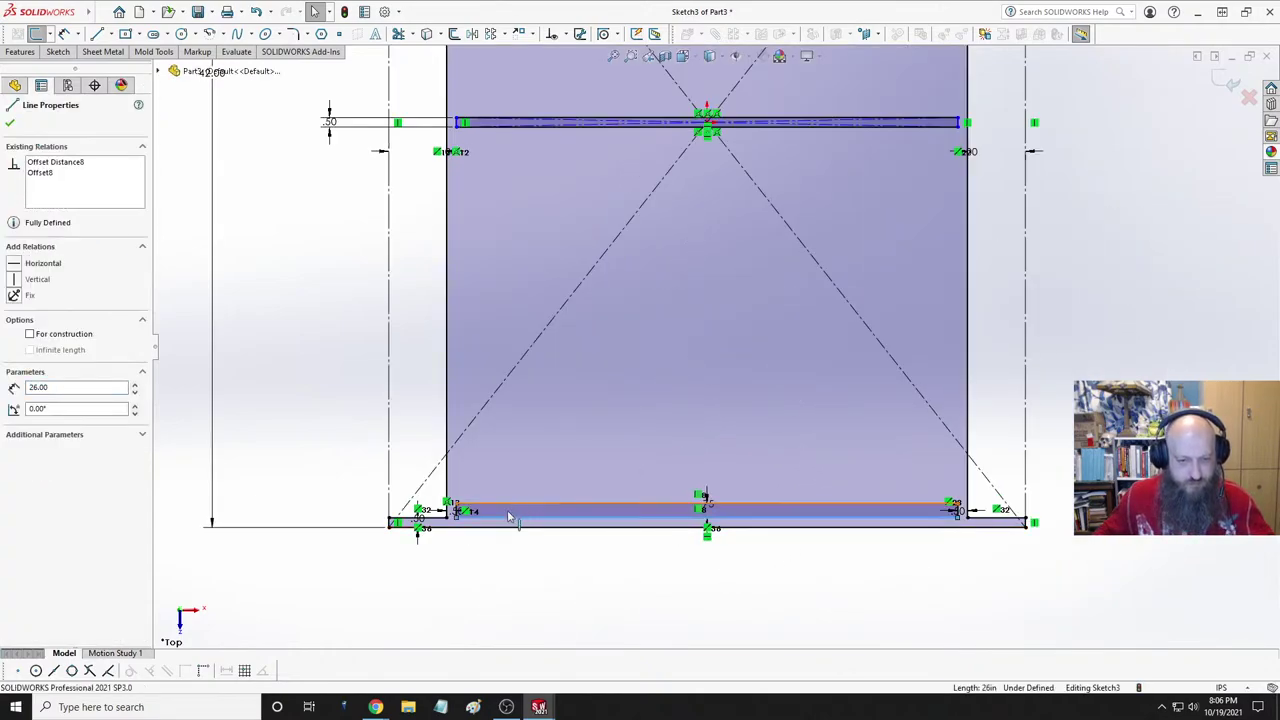
ctrl+click(462, 515)
scroll(535, 446, down, 4)
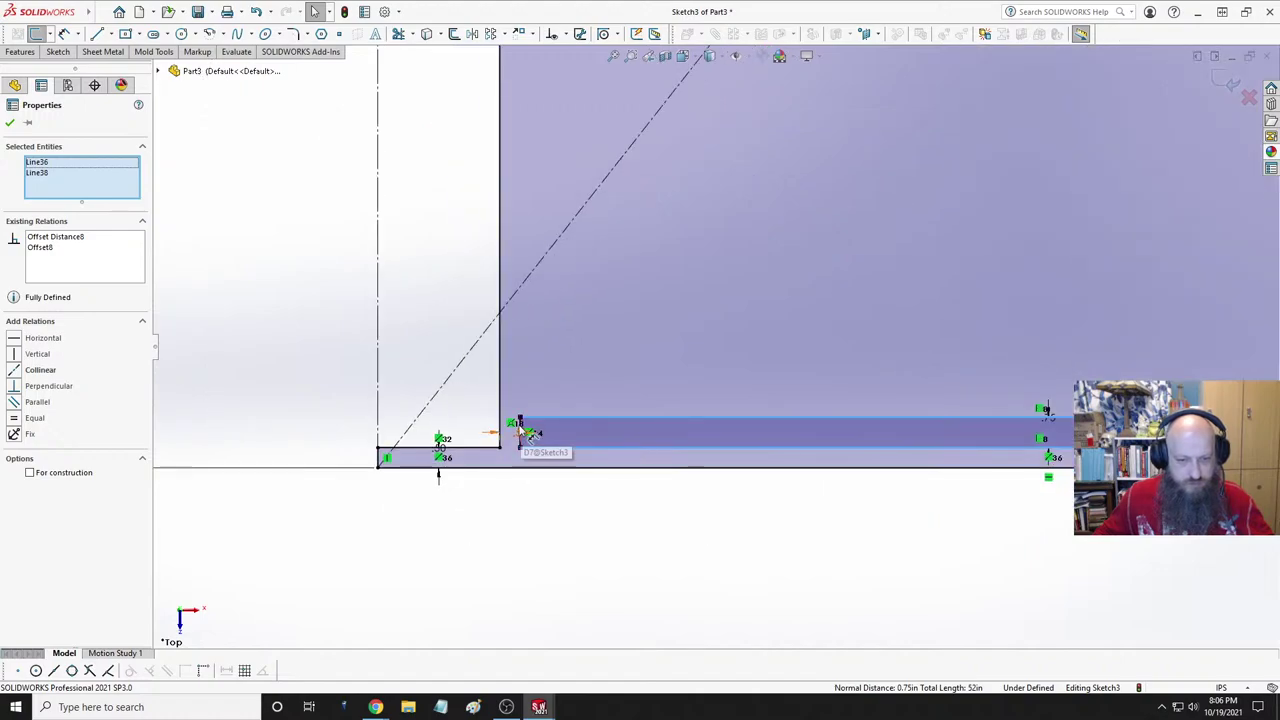
click(580, 386)
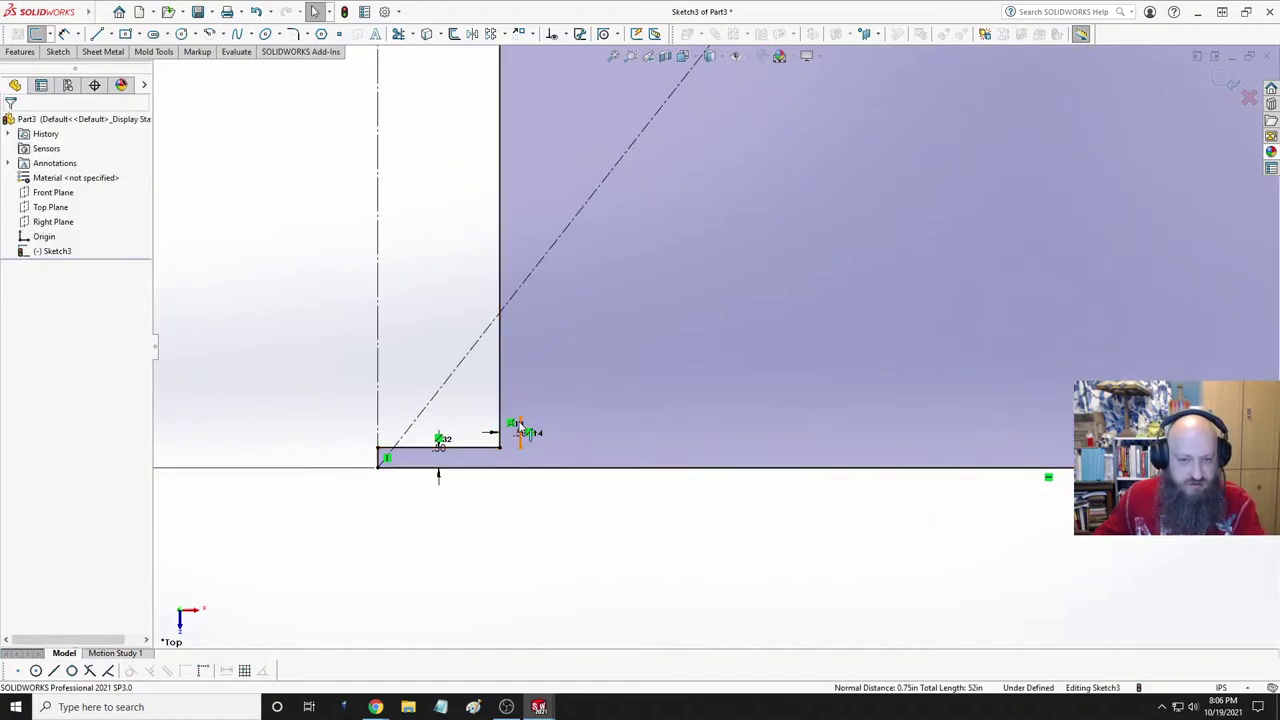
click(519, 424)
click(851, 446)
scroll(1176, 360, down, 3)
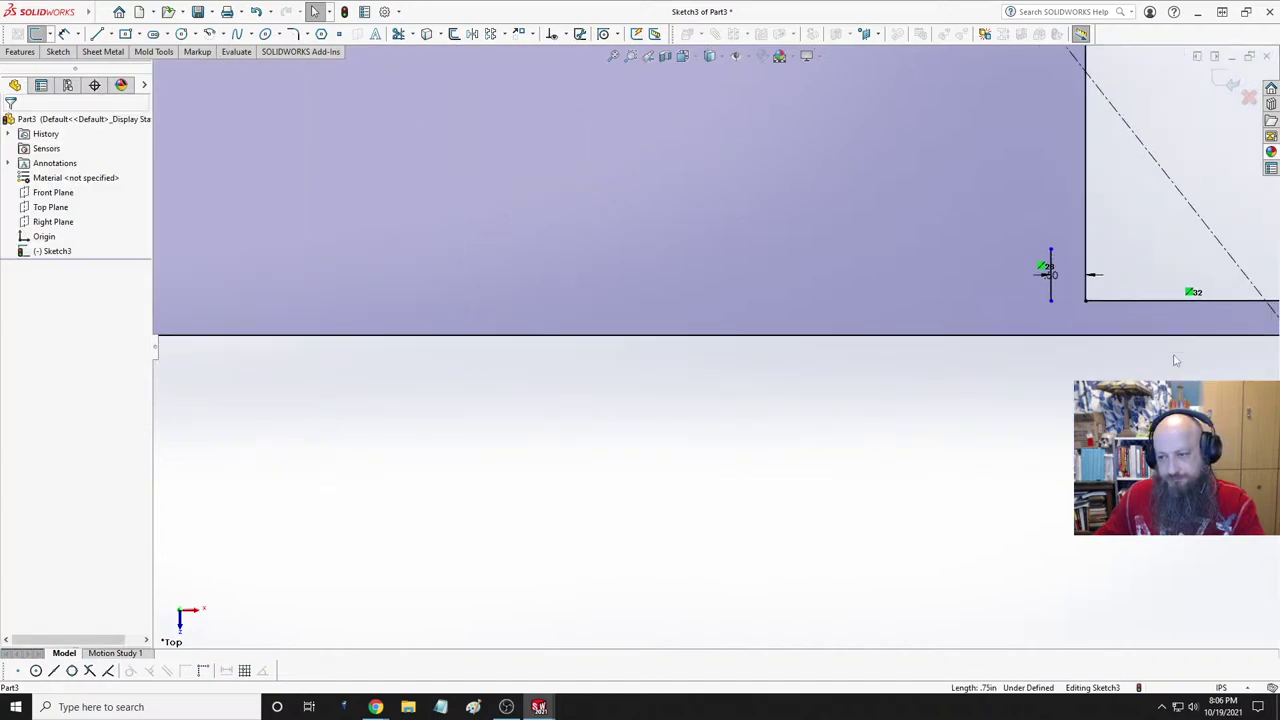
scroll(997, 423, up, 5)
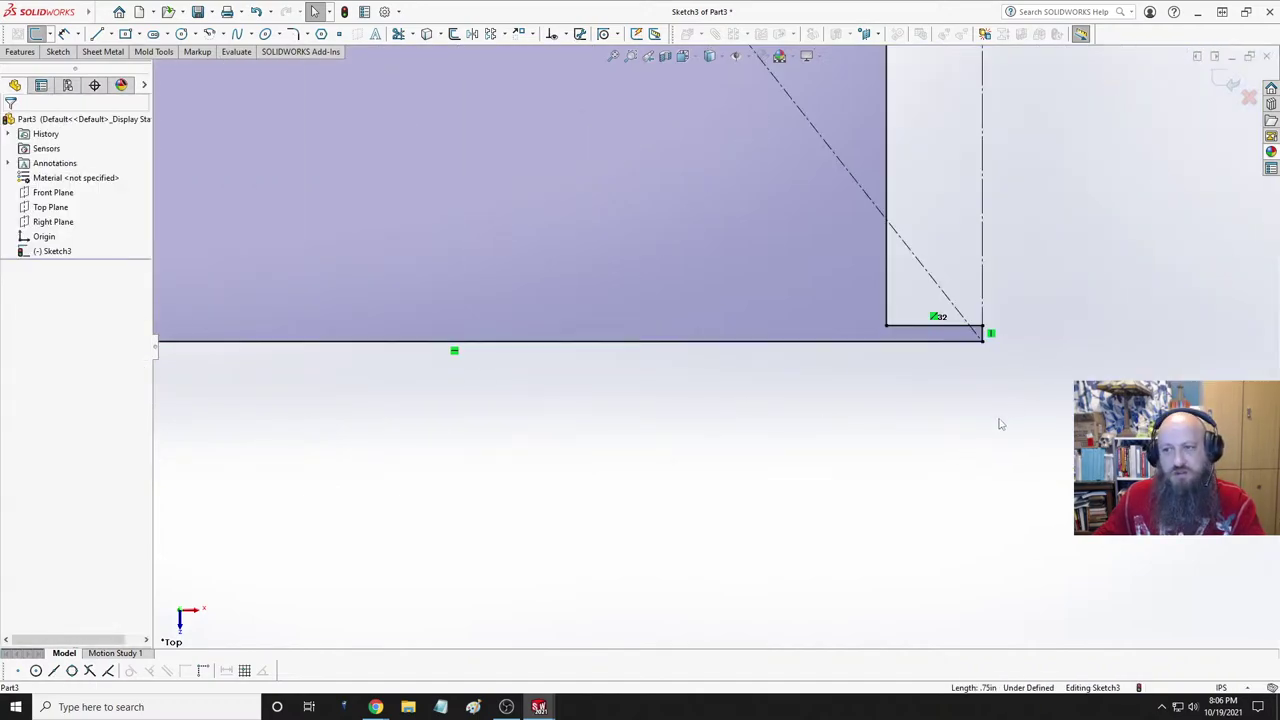
scroll(740, 350, up, 3)
scroll(700, 230, down, 5)
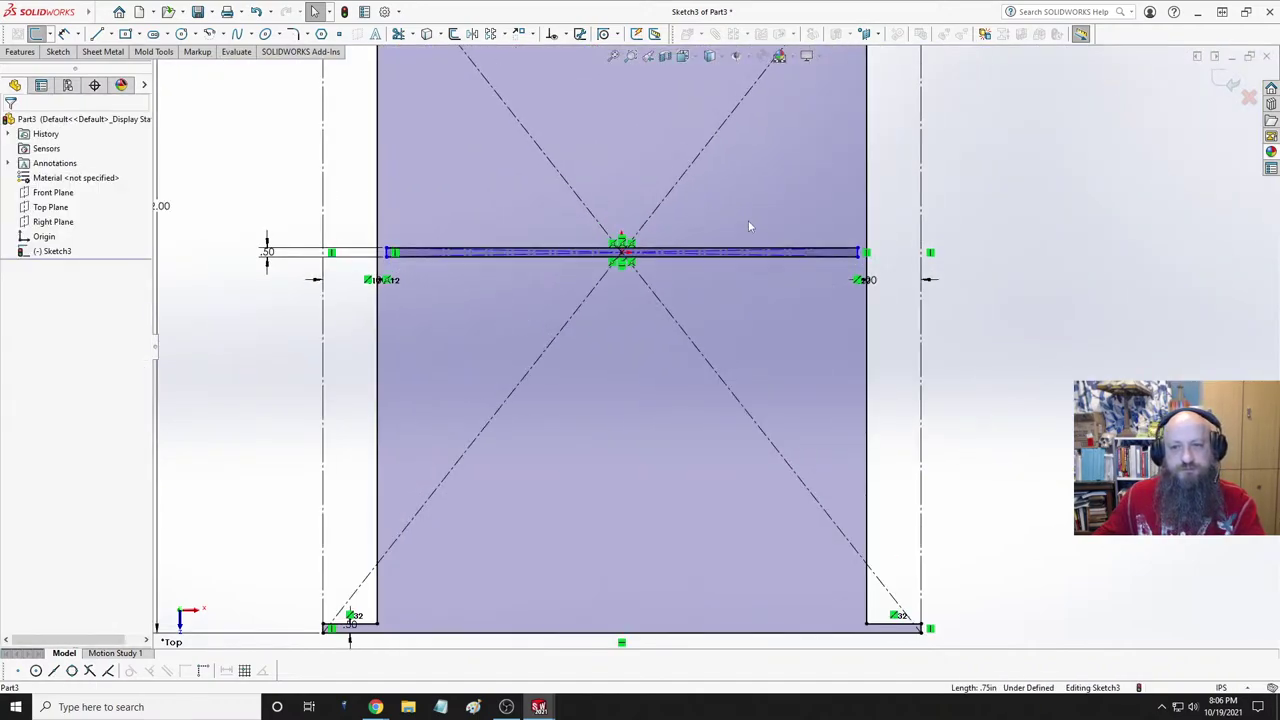
- Dimension the crossbar's short right end line at 0.50 in
click(64, 33)
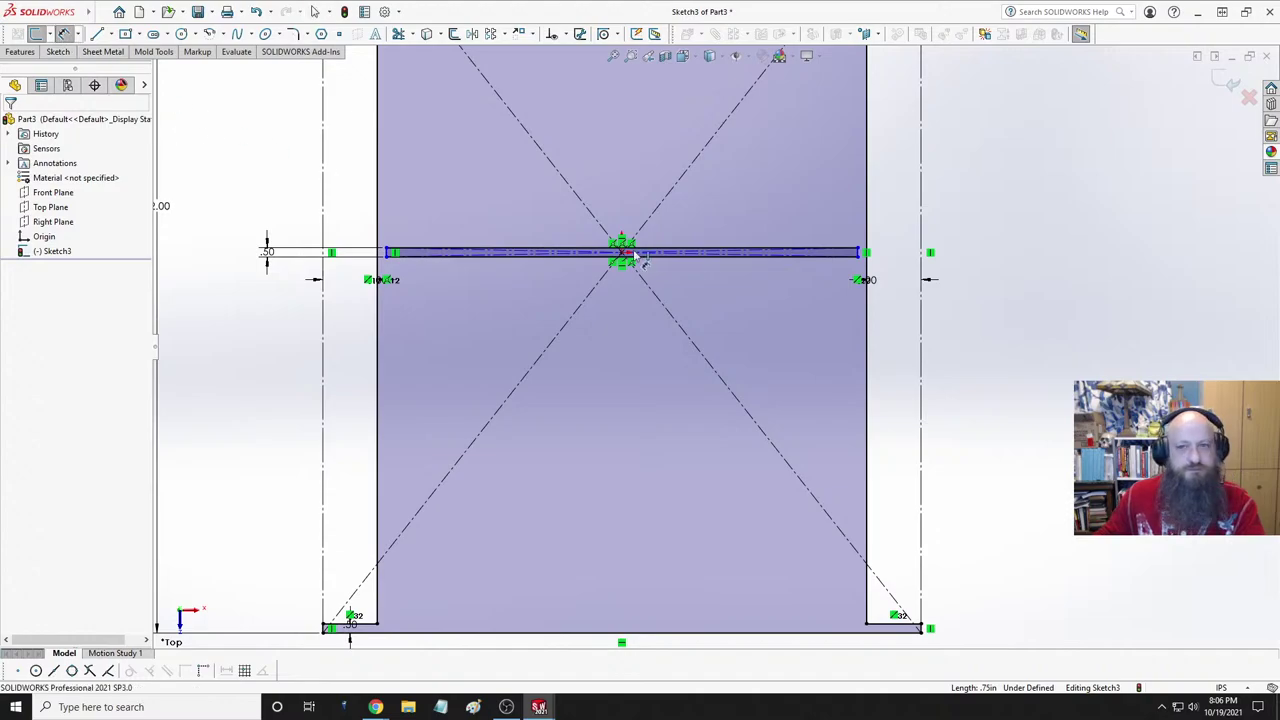
scroll(857, 256, down, 3)
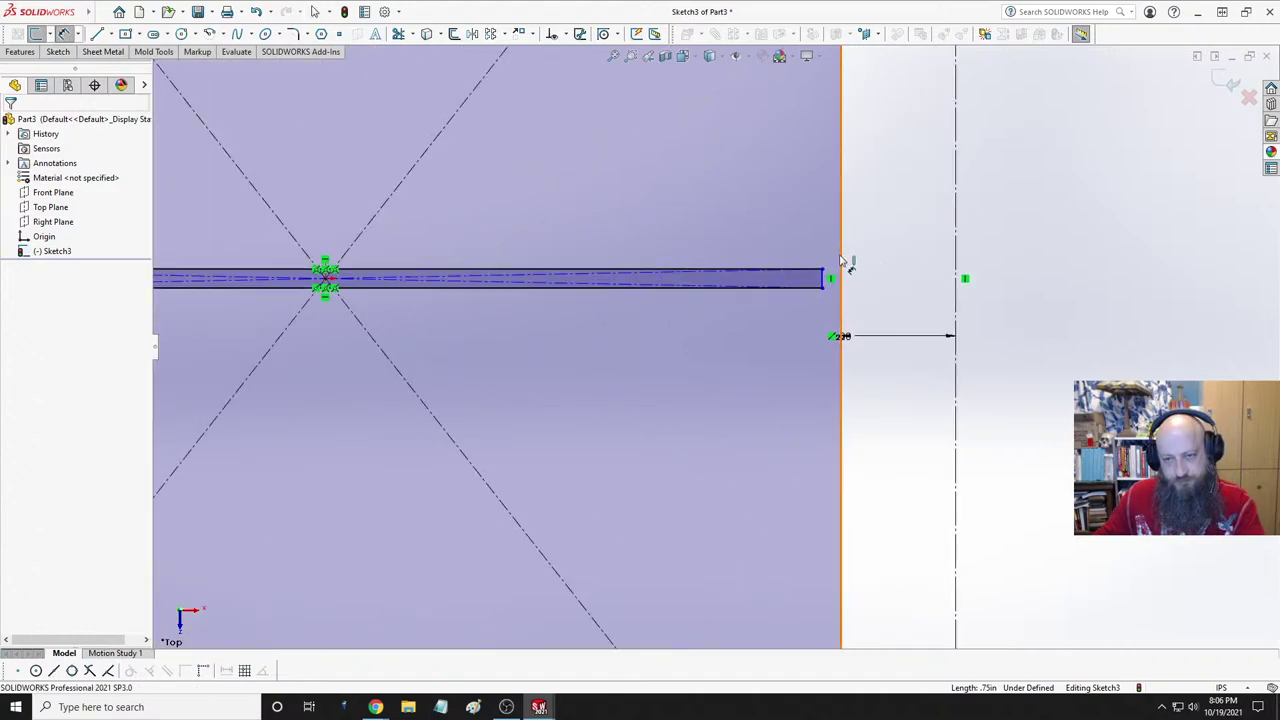
click(841, 261)
click(825, 280)
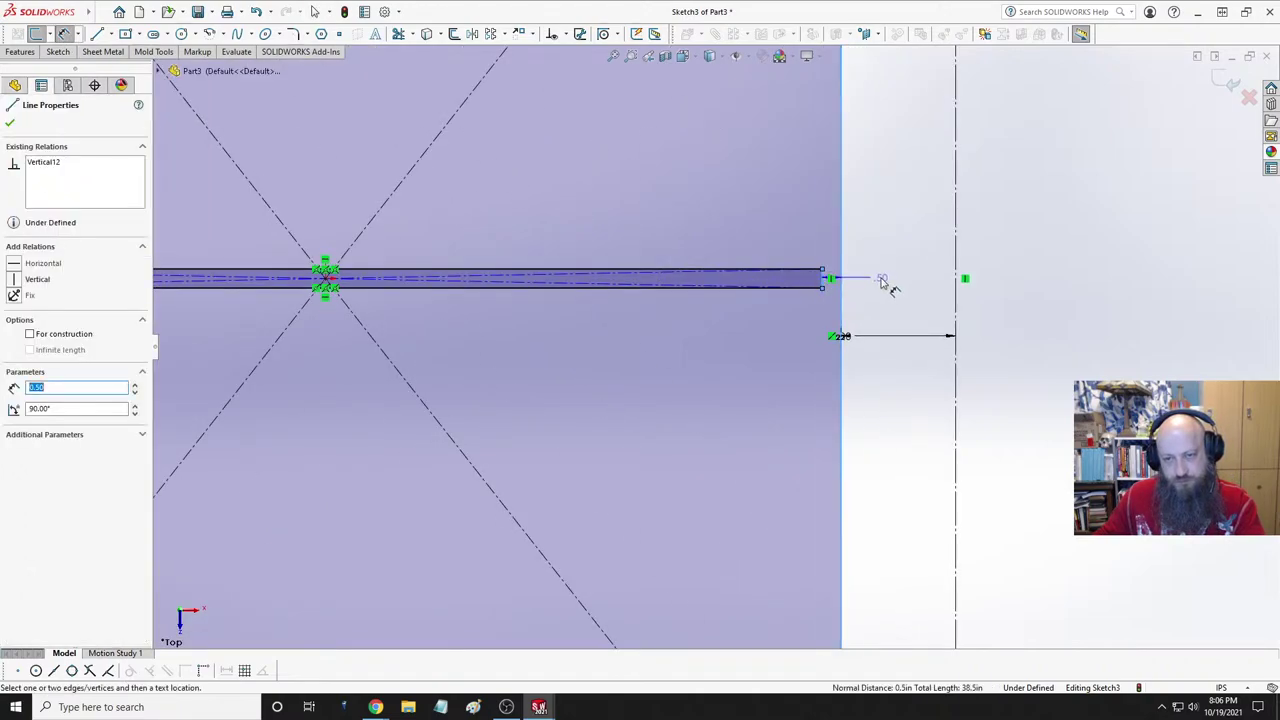
click(884, 283)
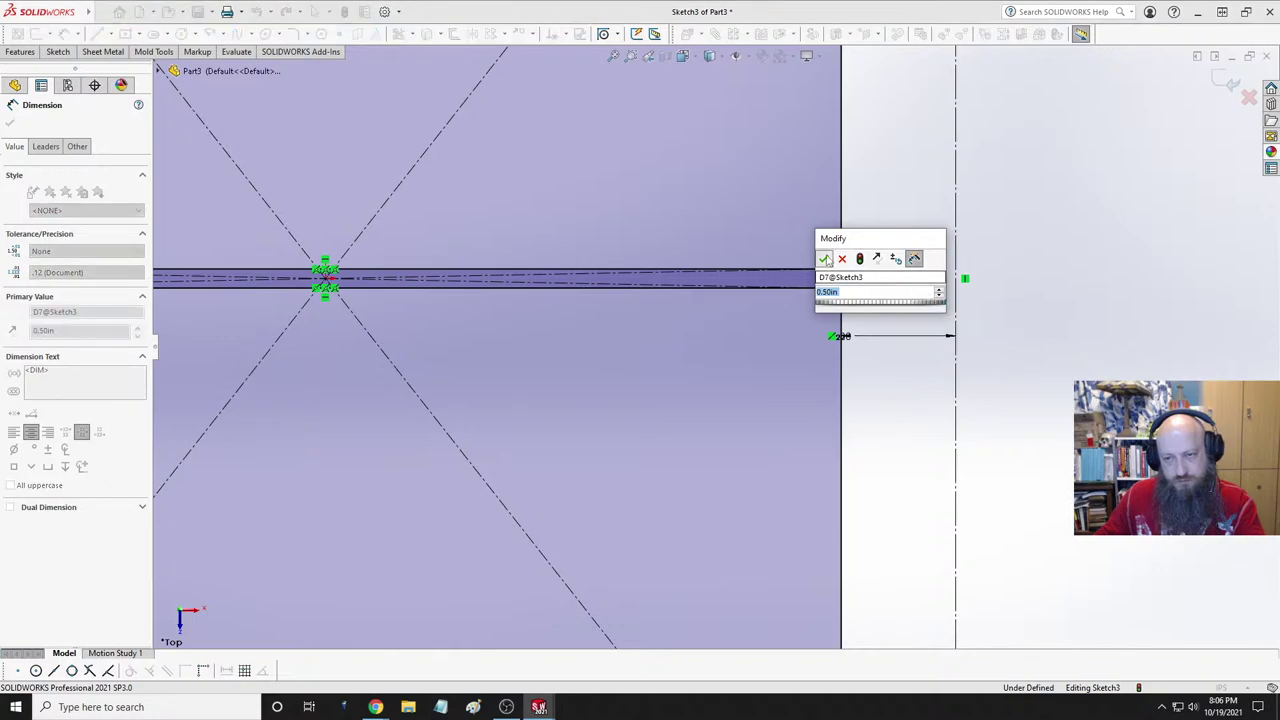
click(824, 259)
scroll(640, 355, up, 5)
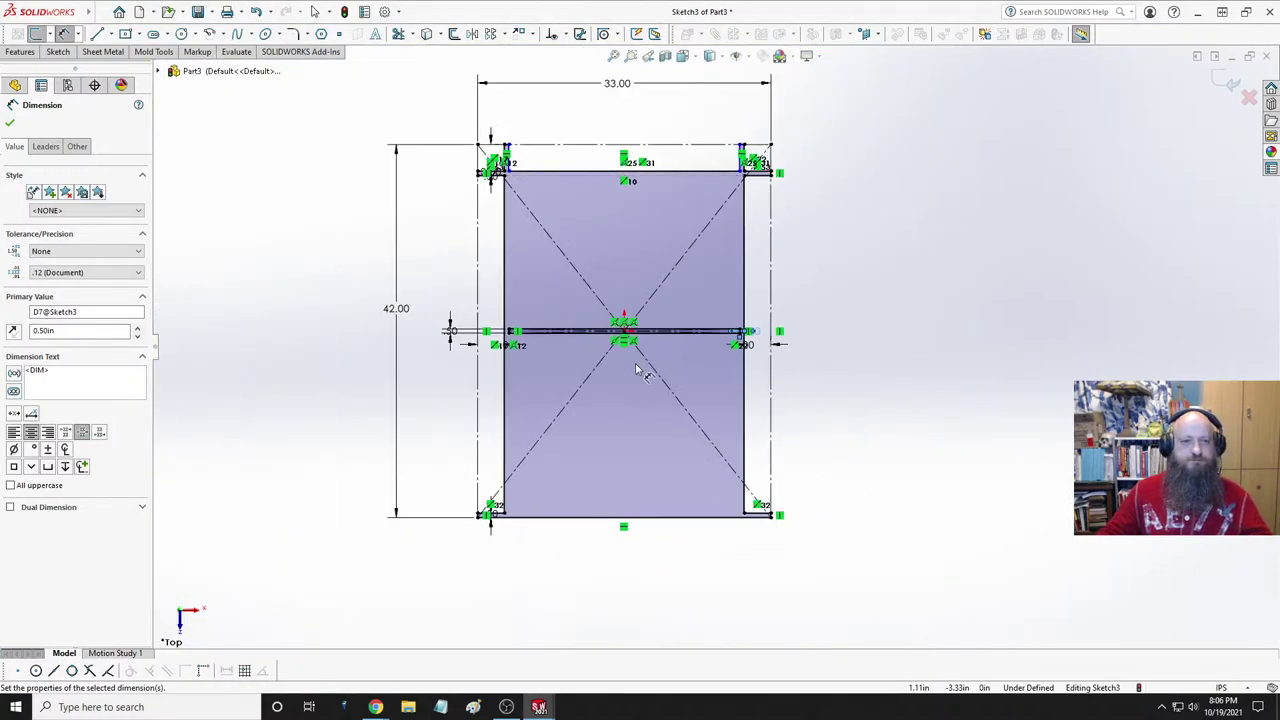
click(914, 343)
scroll(600, 405, down, 3)
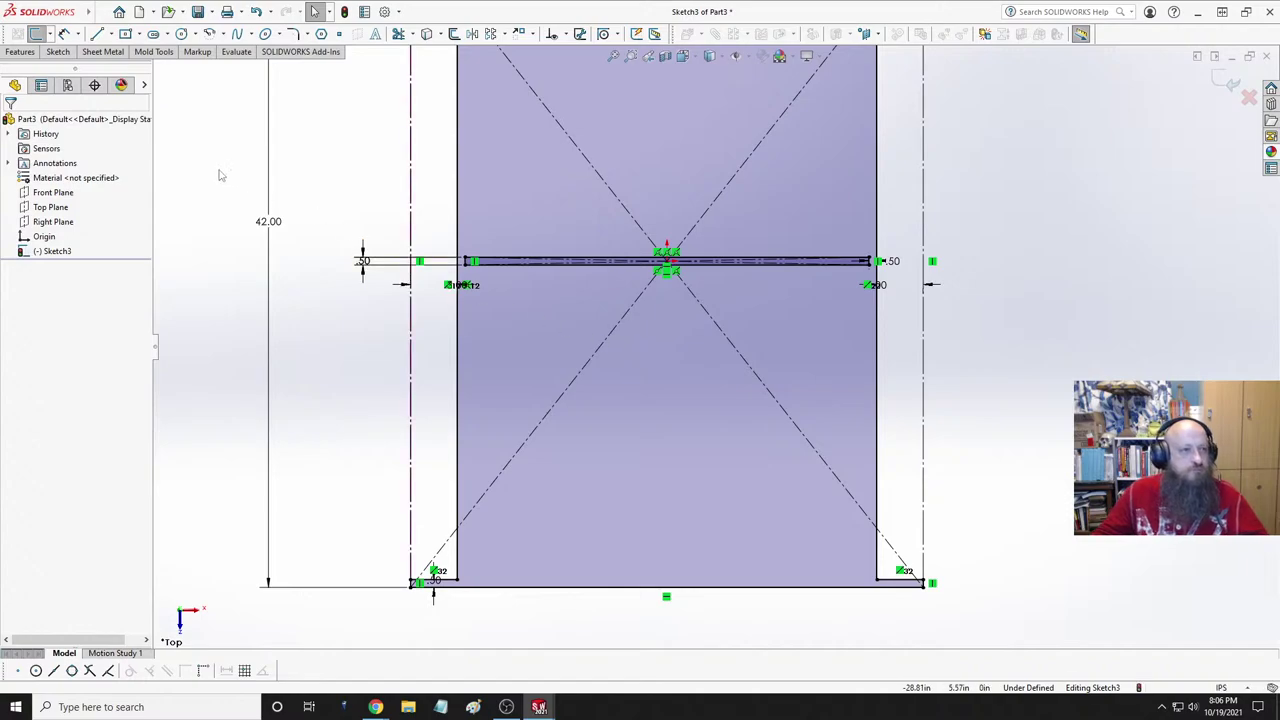
- Add an infinite horizontal centerline through the sketch's centre point
click(106, 33)
click(106, 68)
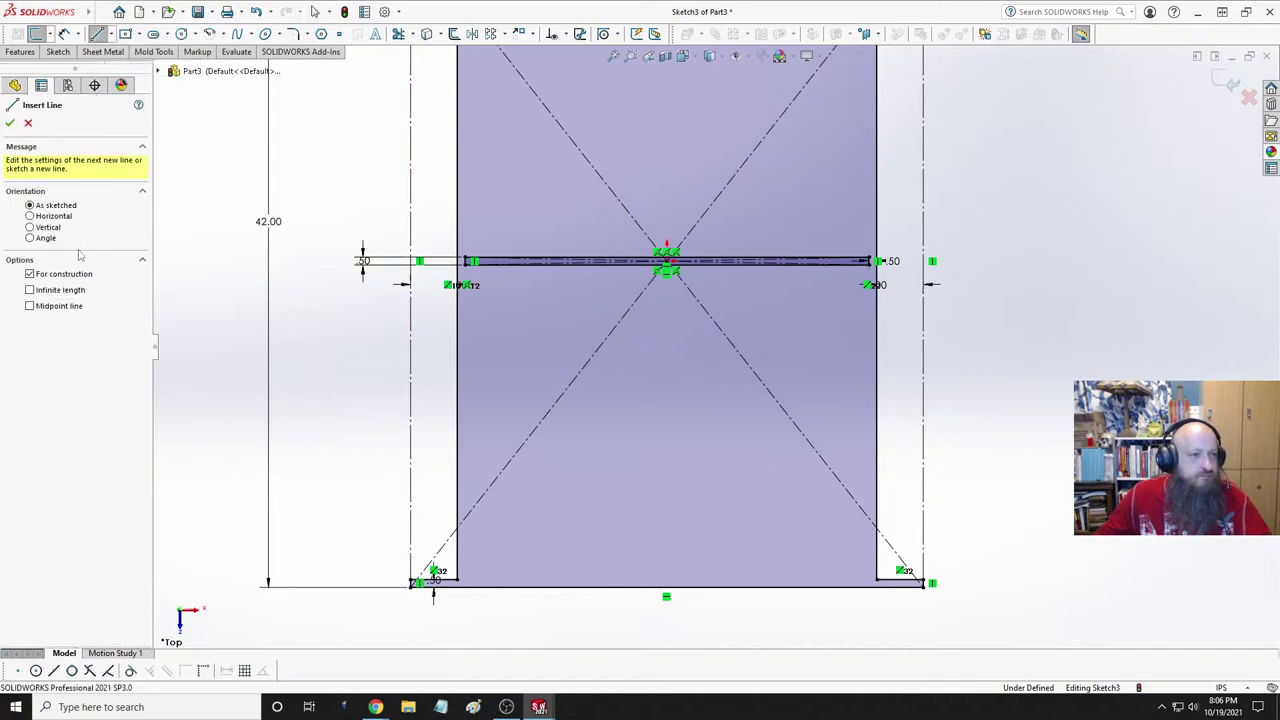
click(54, 217)
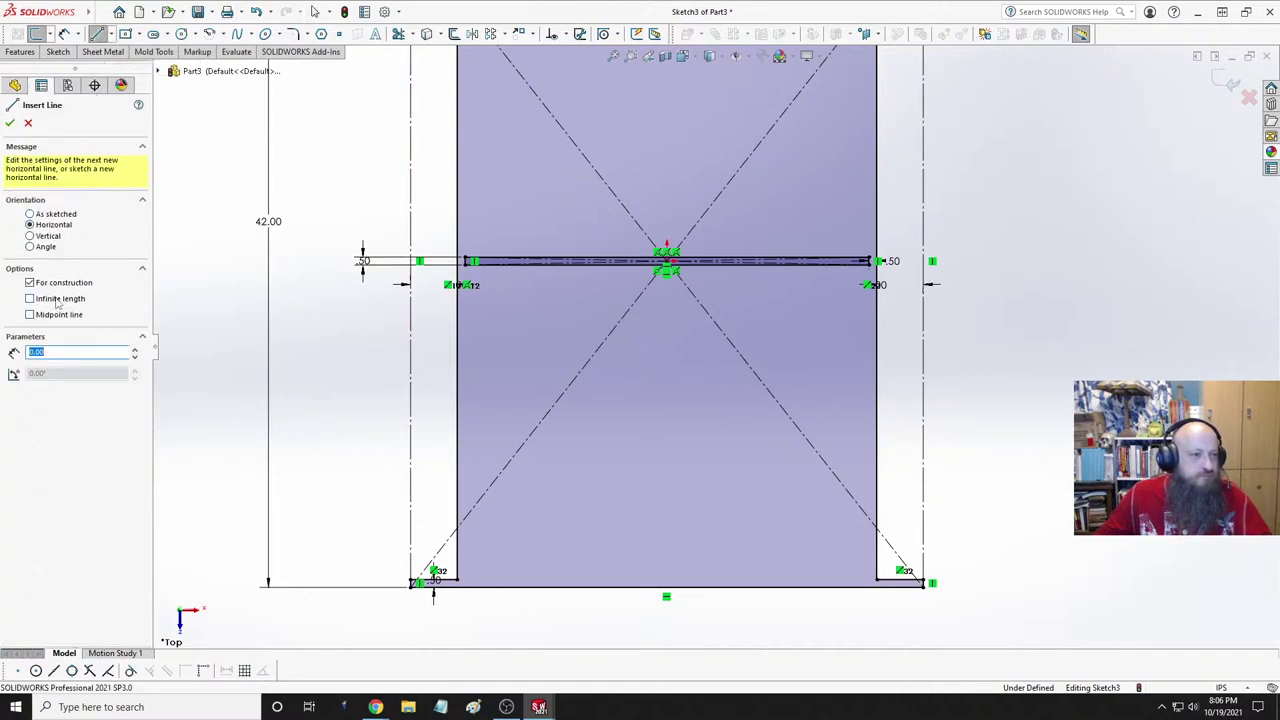
click(58, 300)
scroll(665, 340, down, 5)
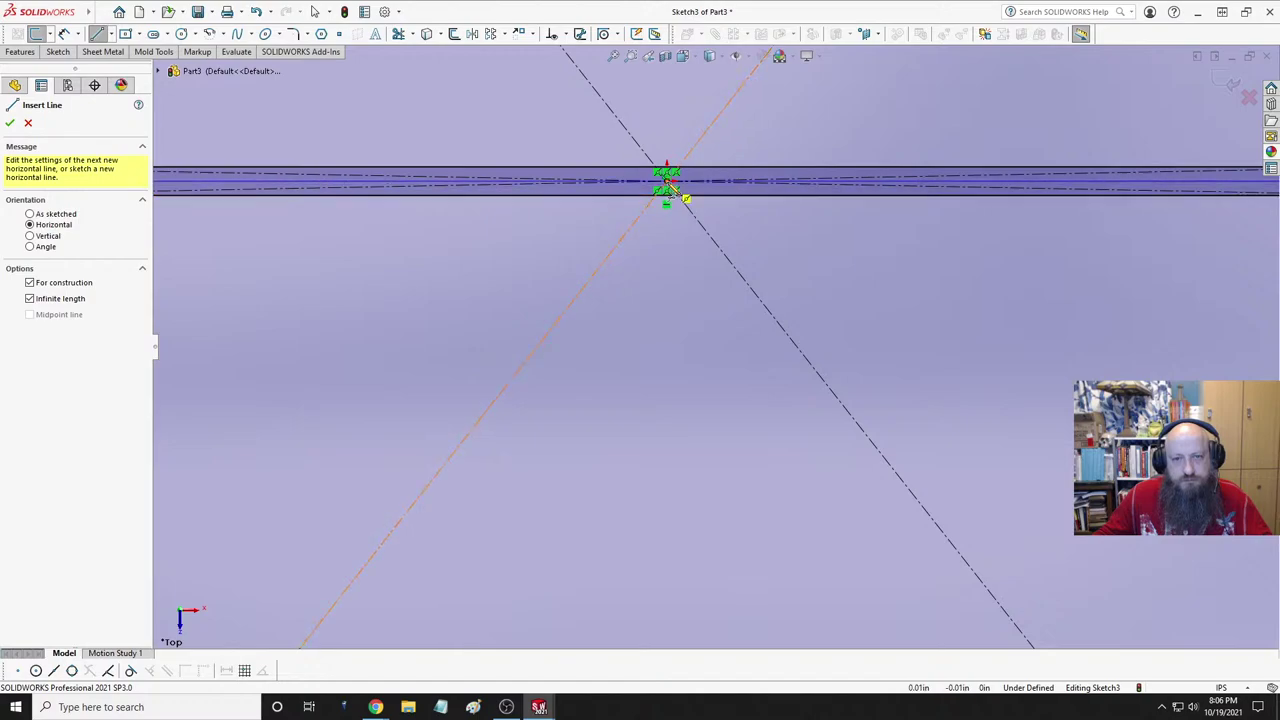
click(668, 182)
key(Escape)
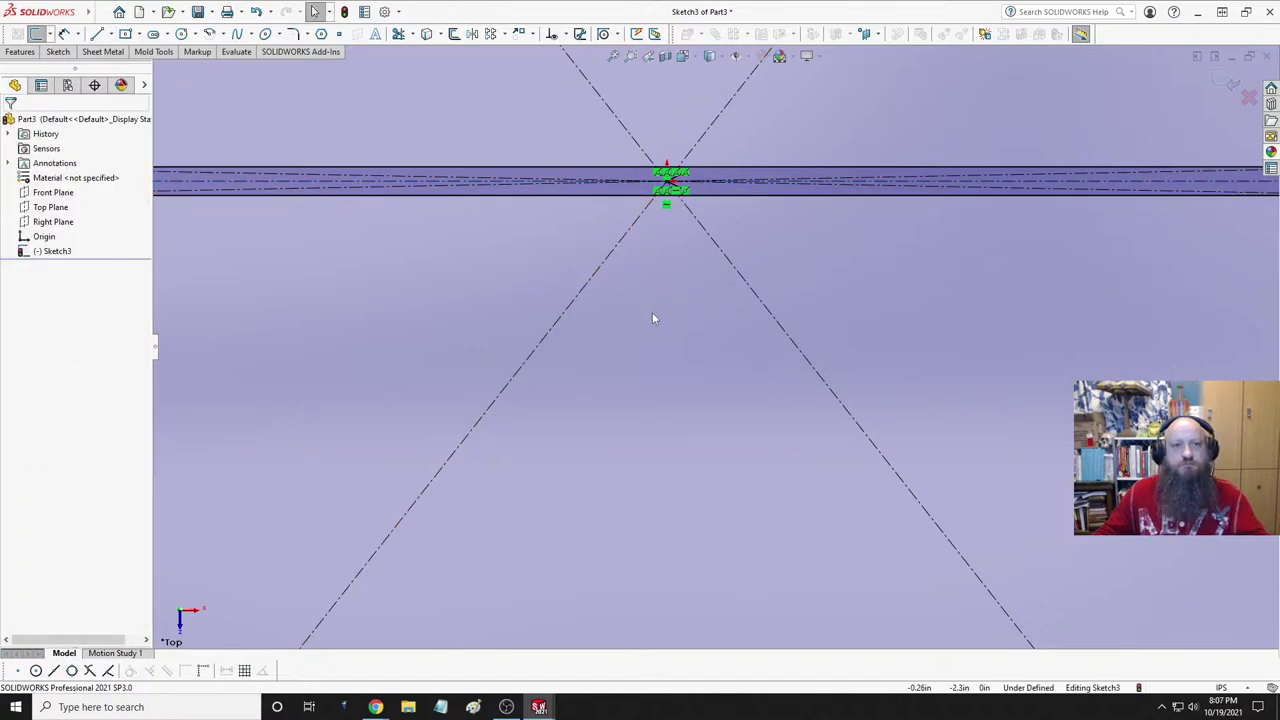
key(f)
scroll(714, 356, down, 2)
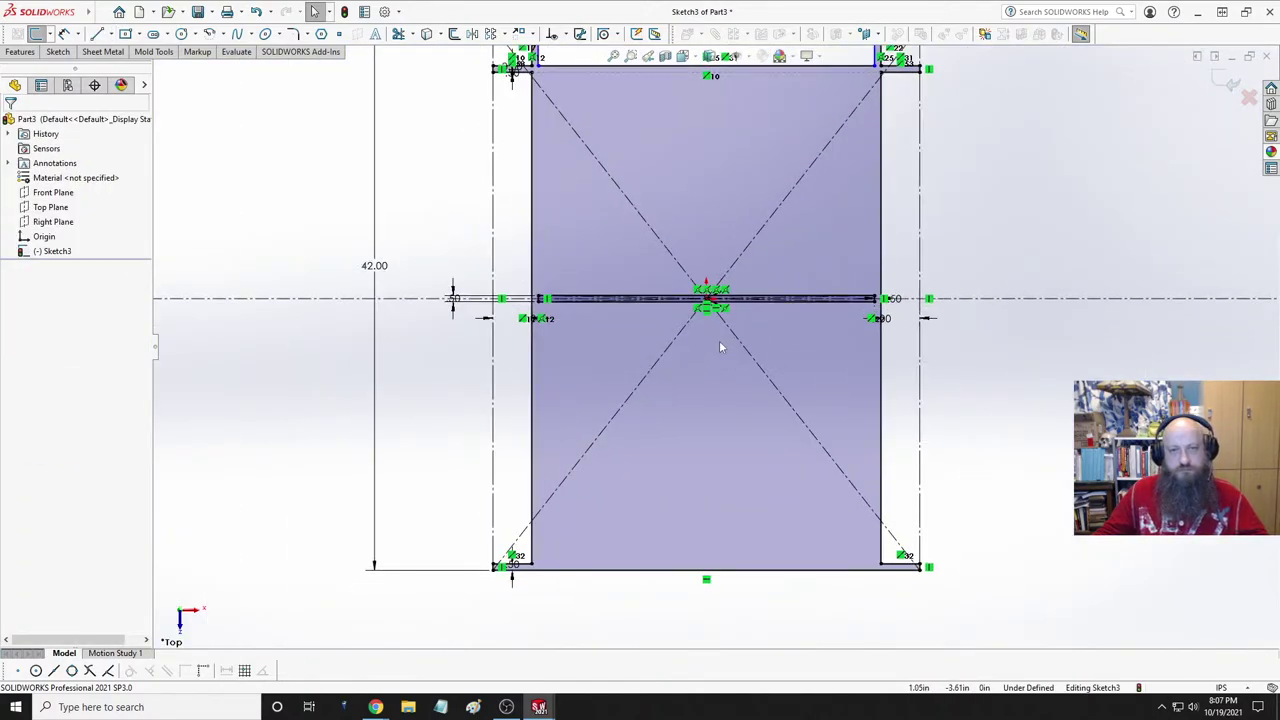
scroll(725, 337, up, 1)
scroll(802, 204, down, 2)
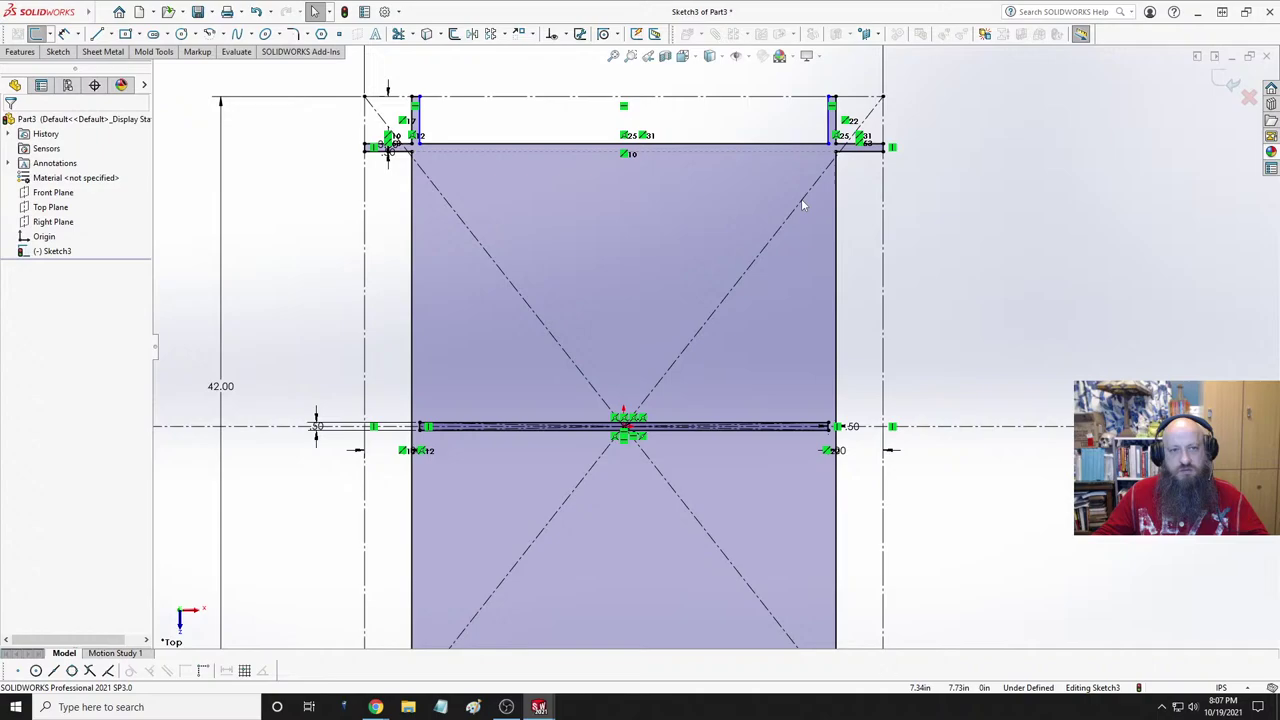
- Place a width dimension on the top-right tab's short vertical edge
click(832, 120)
key(f)
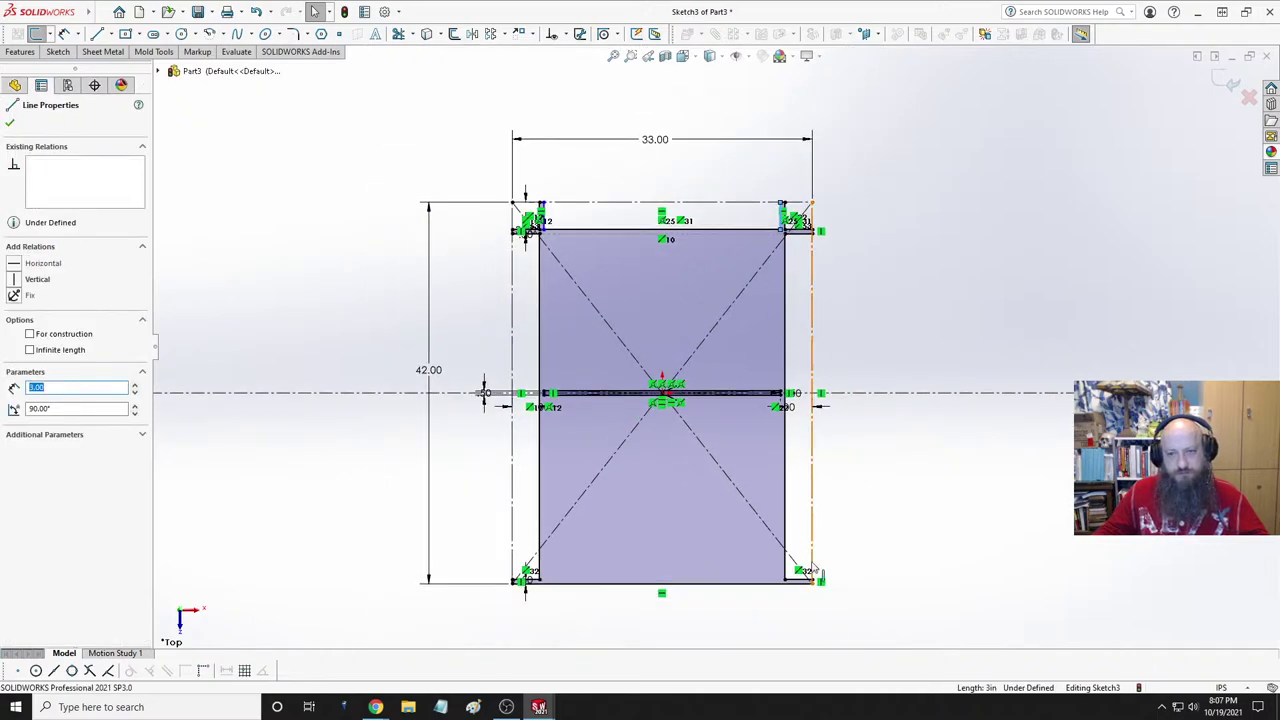
scroll(766, 205, down, 3)
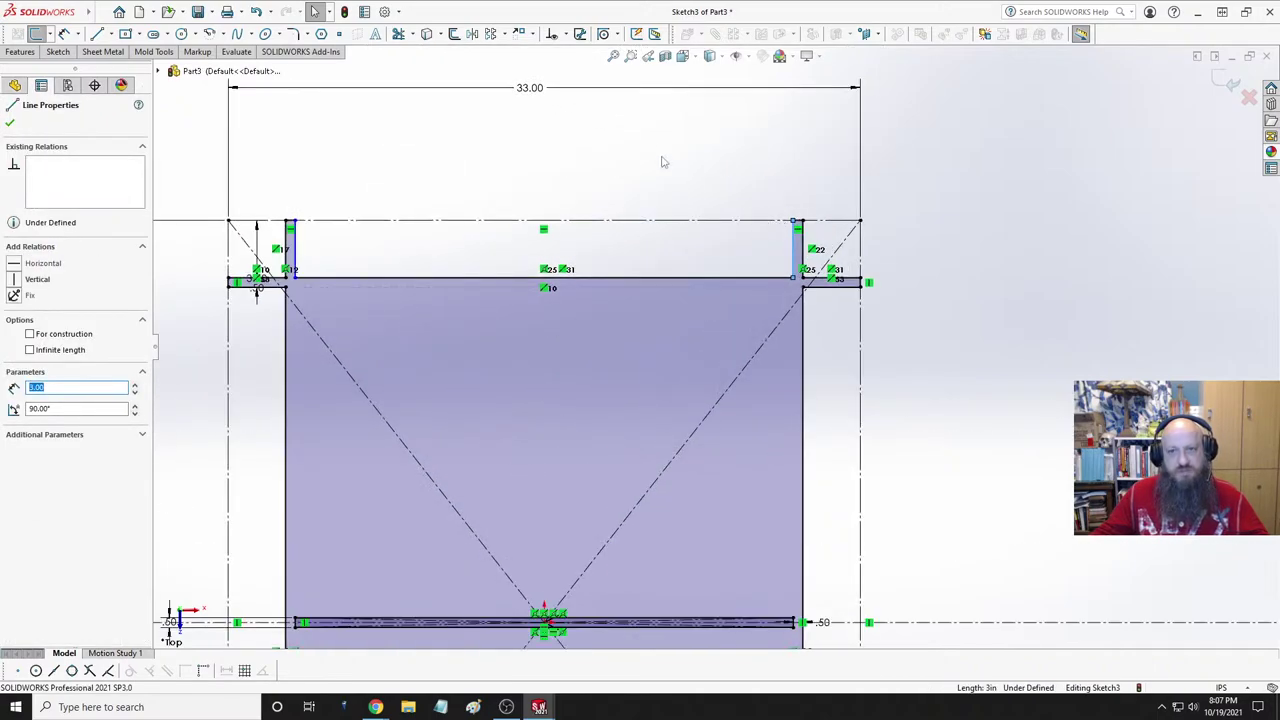
click(661, 161)
click(64, 33)
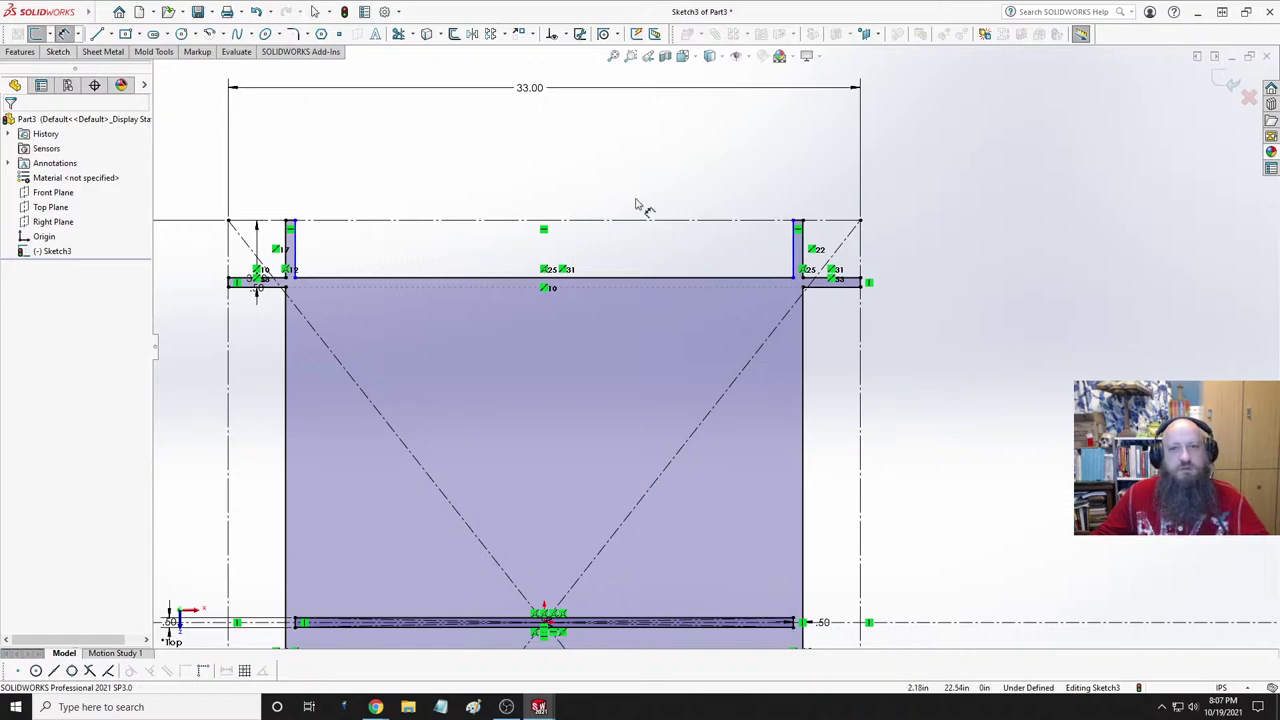
scroll(818, 245, down, 2)
click(764, 264)
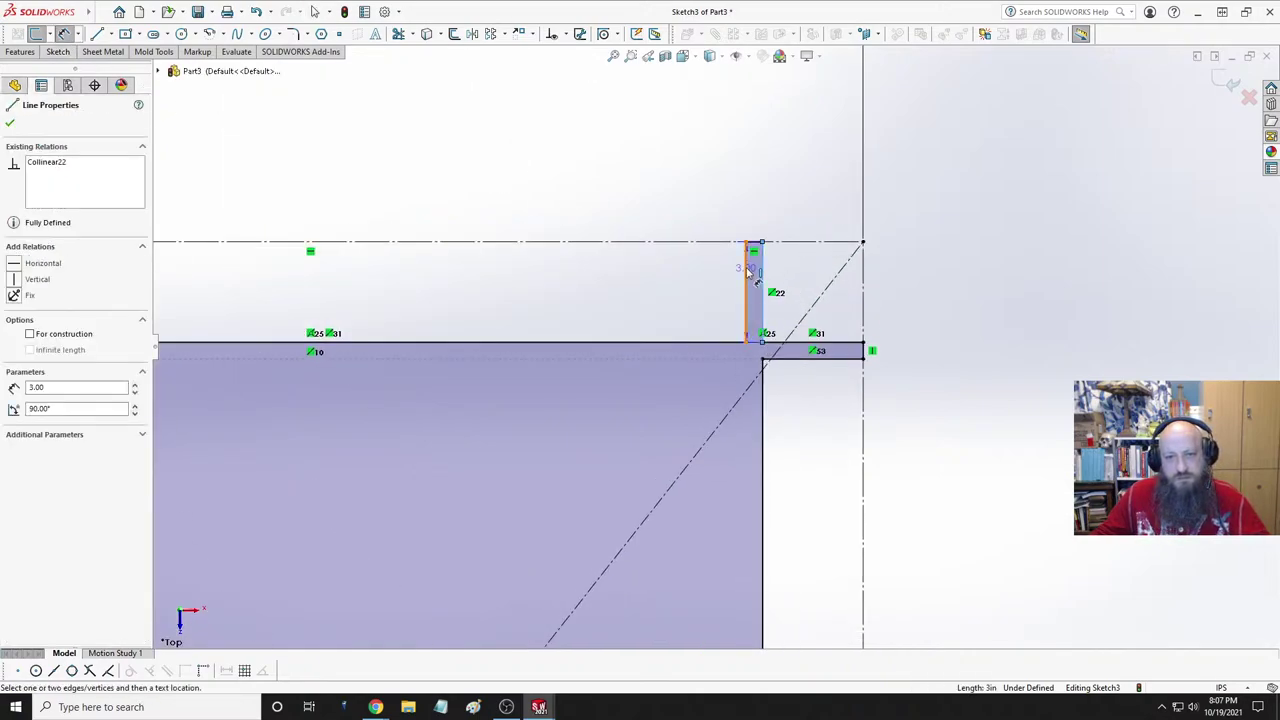
click(795, 212)
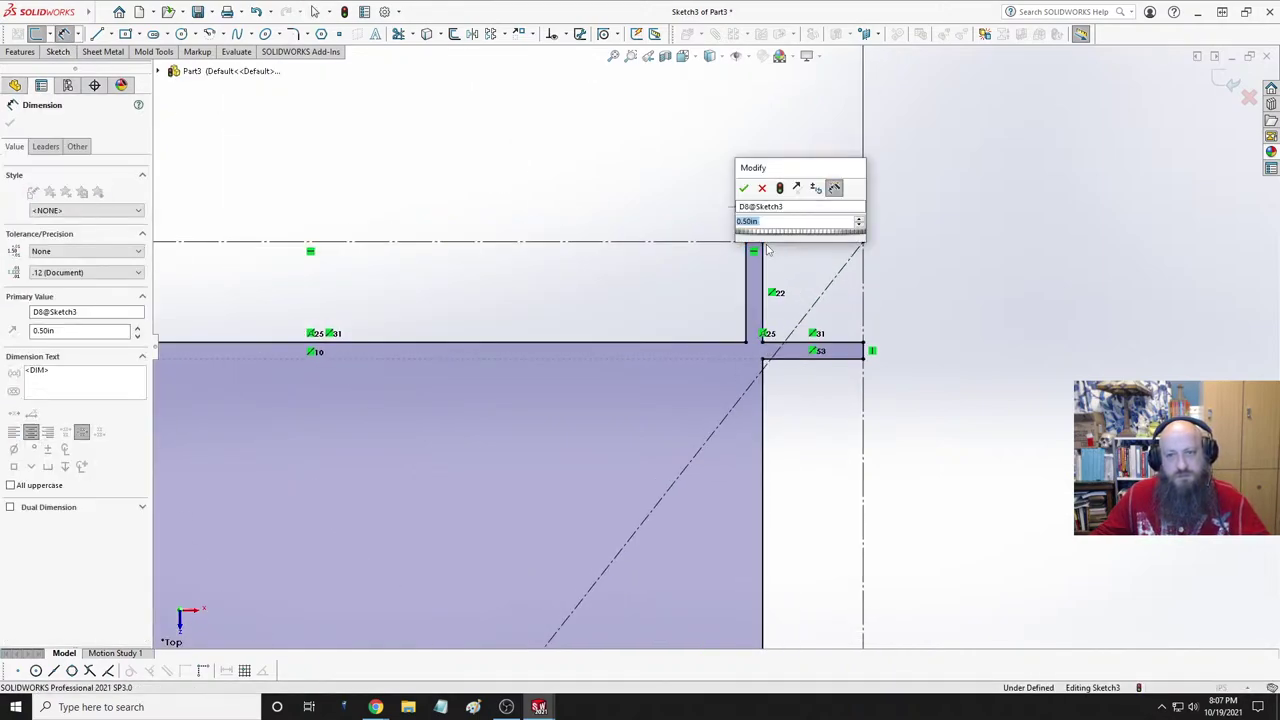
- Accept the 0.50 in top-right tab width and dimension the upper-left tab to 0.50 in
click(744, 188)
scroll(320, 306, up, 4)
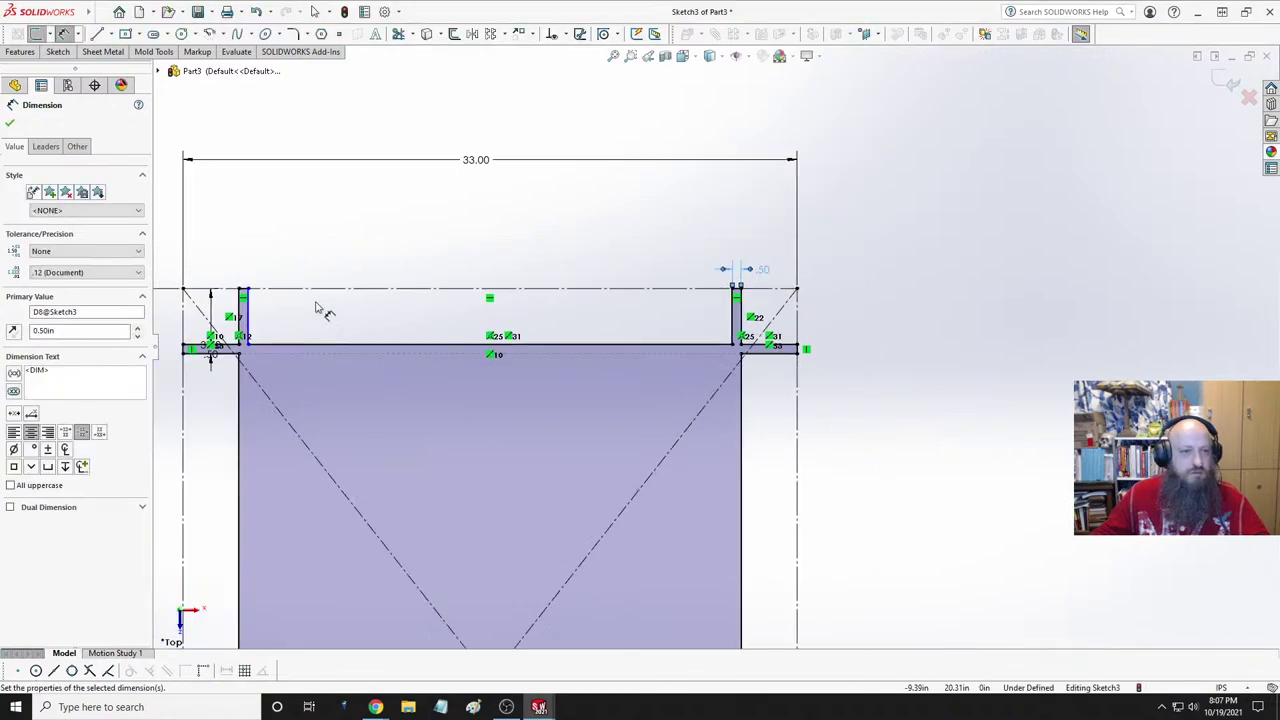
scroll(485, 330, down, 4)
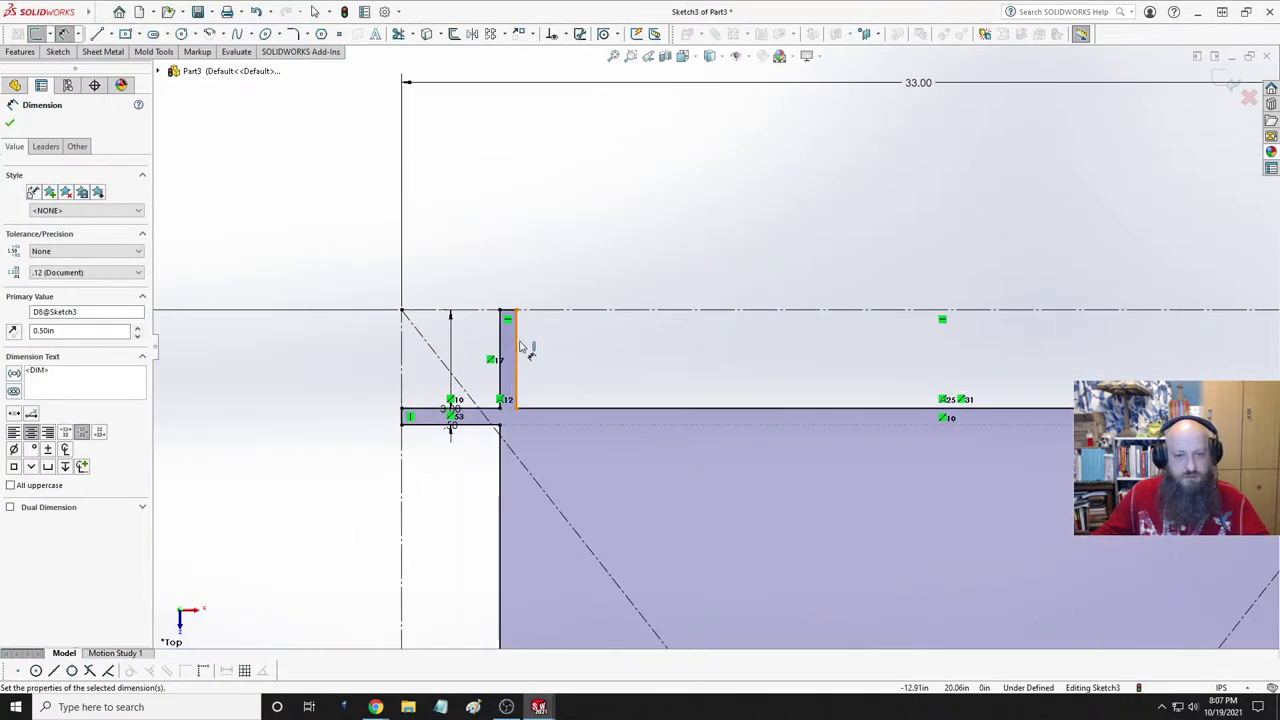
click(503, 343)
click(588, 268)
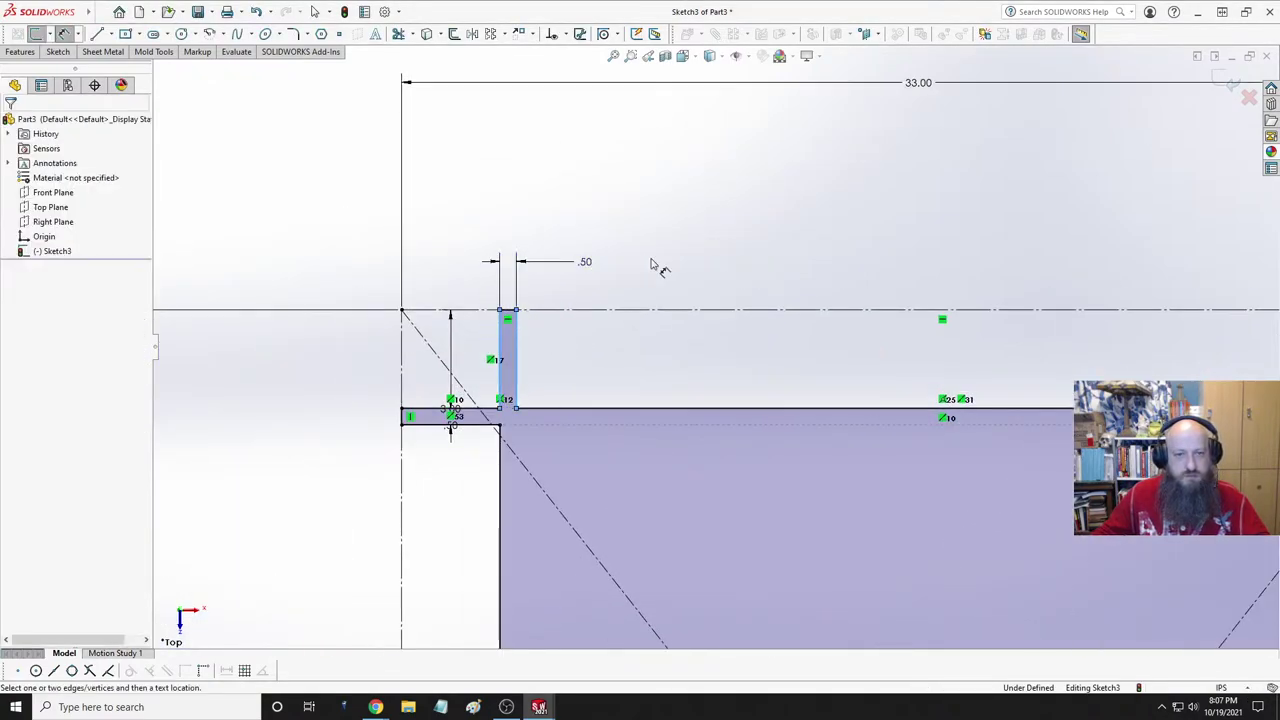
key(Return)
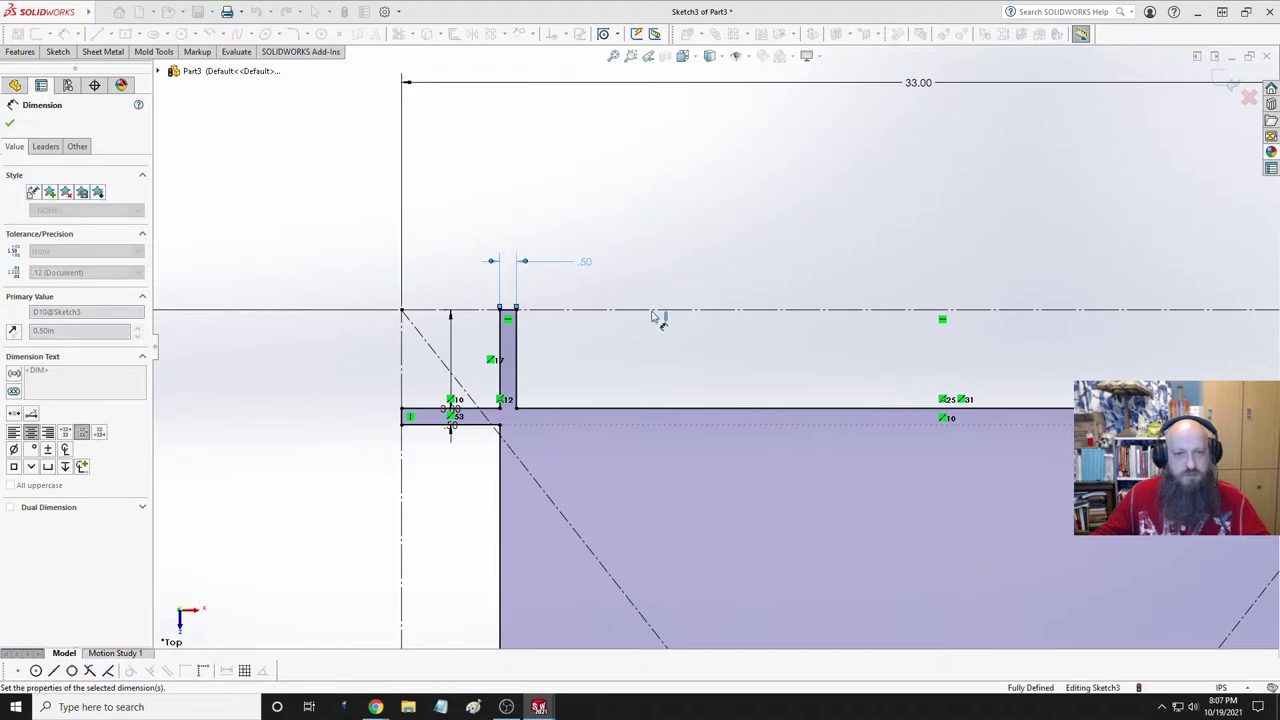
key(f)
scroll(829, 477, up, 1)
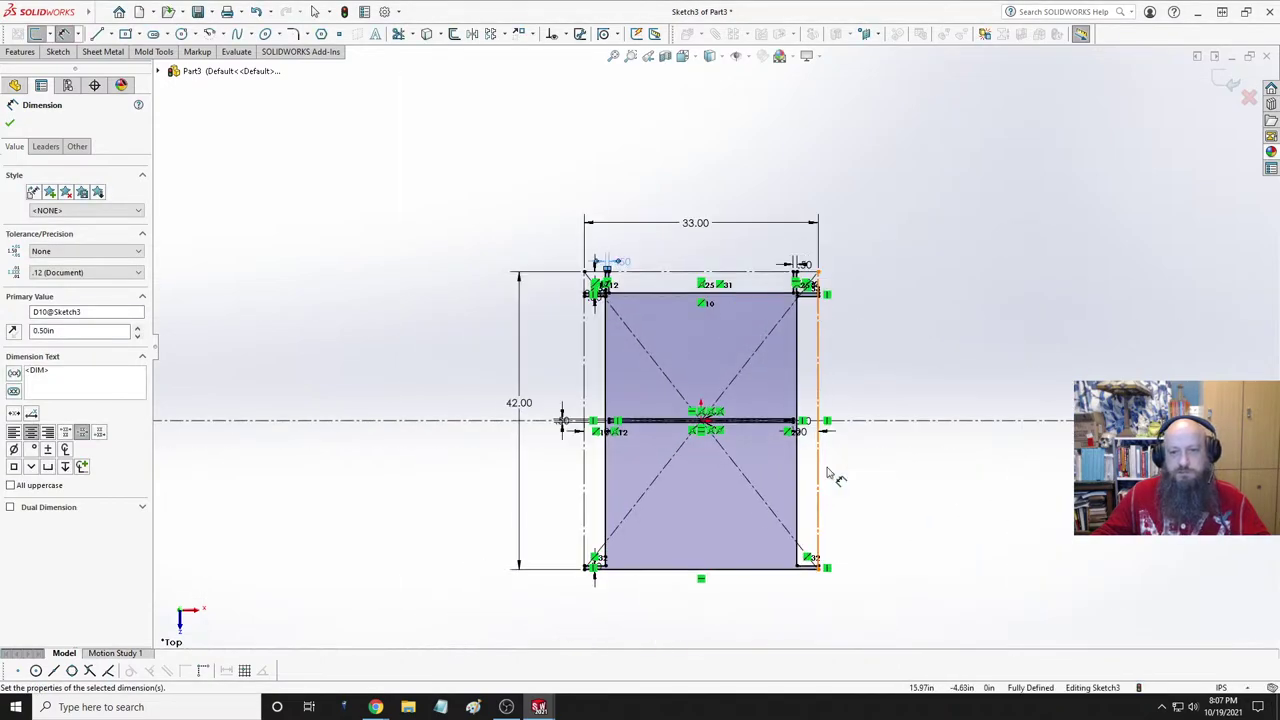
scroll(795, 475, up, 3)
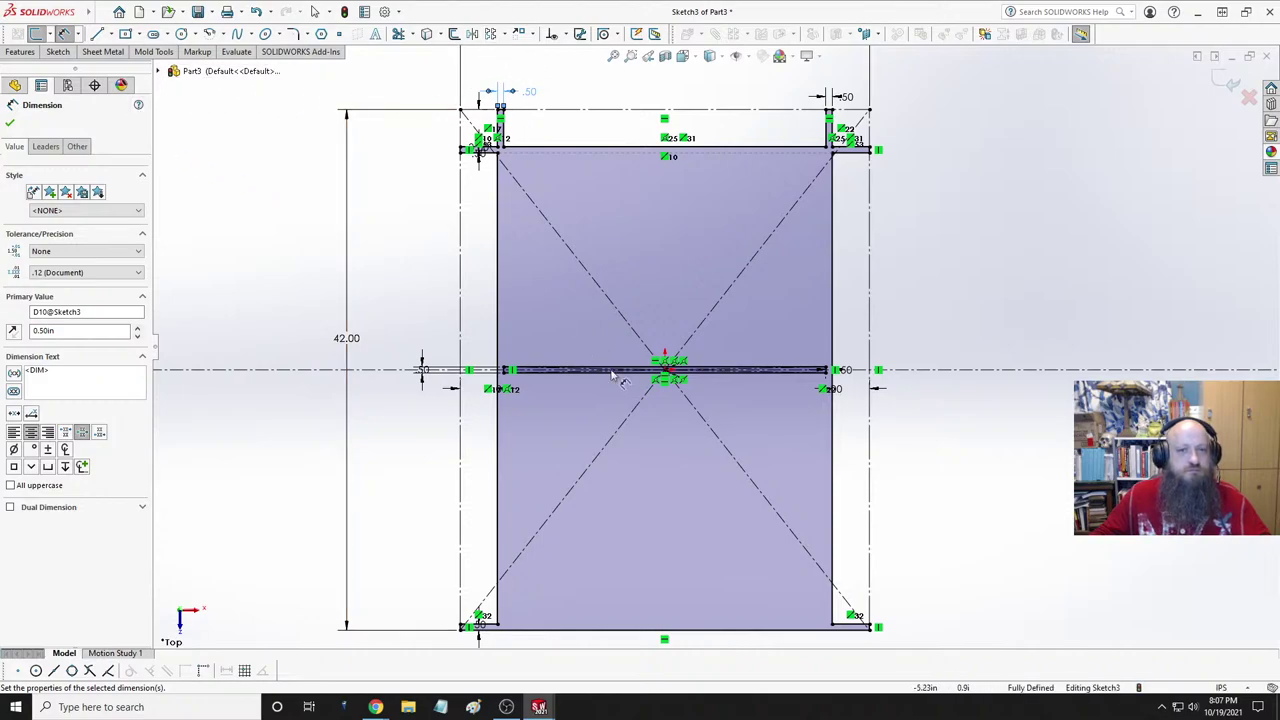
scroll(716, 432, down, 3)
- Select the crossbar's four lines: top, bottom, left end and right end
key(Escape)
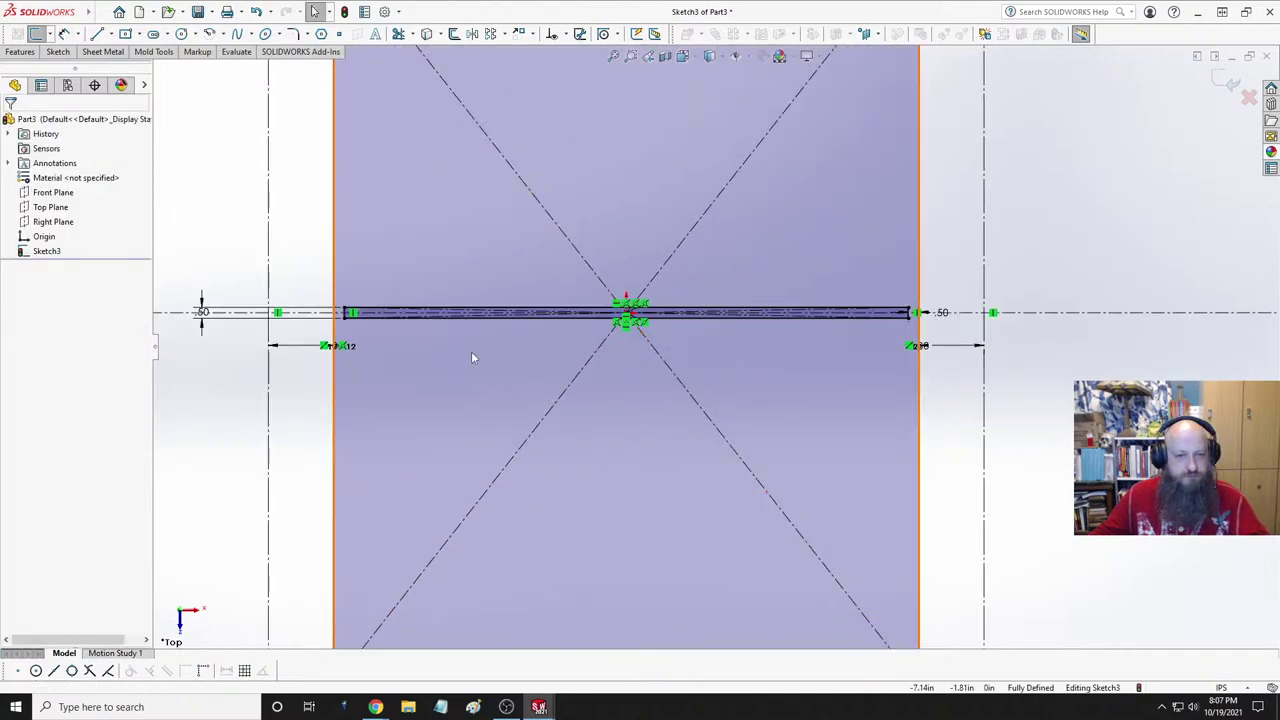
scroll(565, 315, down, 3)
click(575, 300)
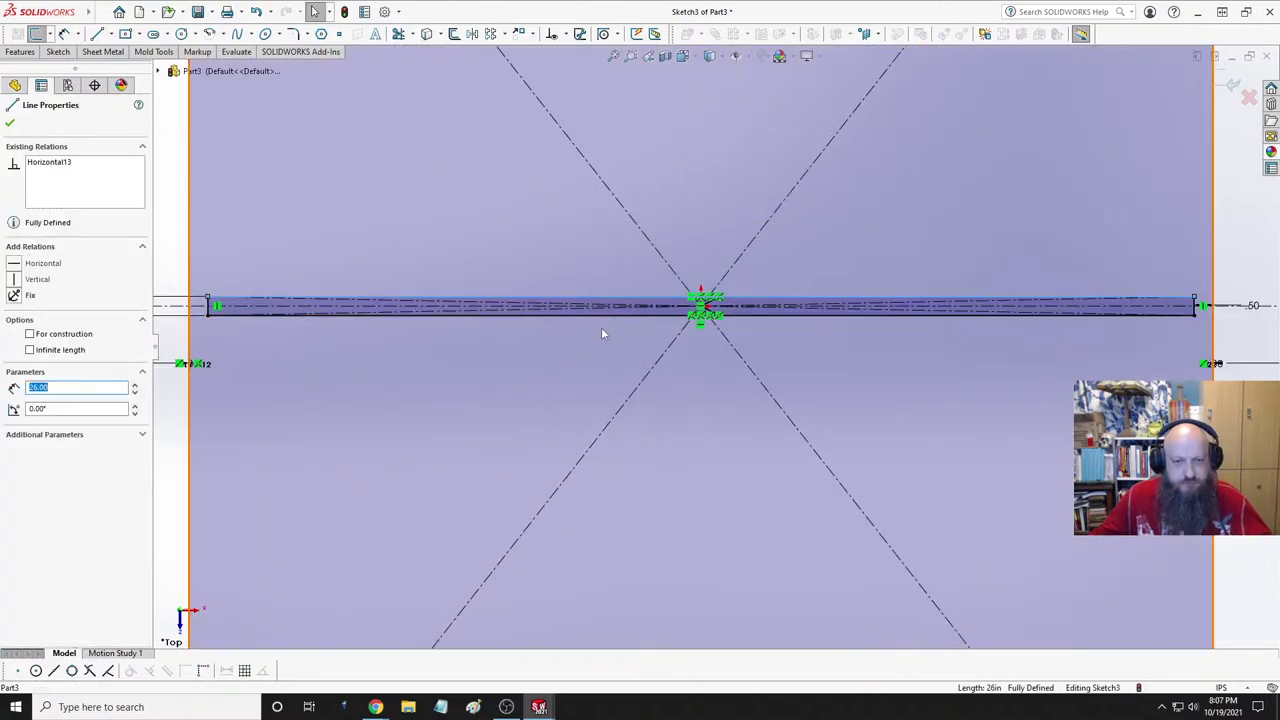
ctrl+click(606, 317)
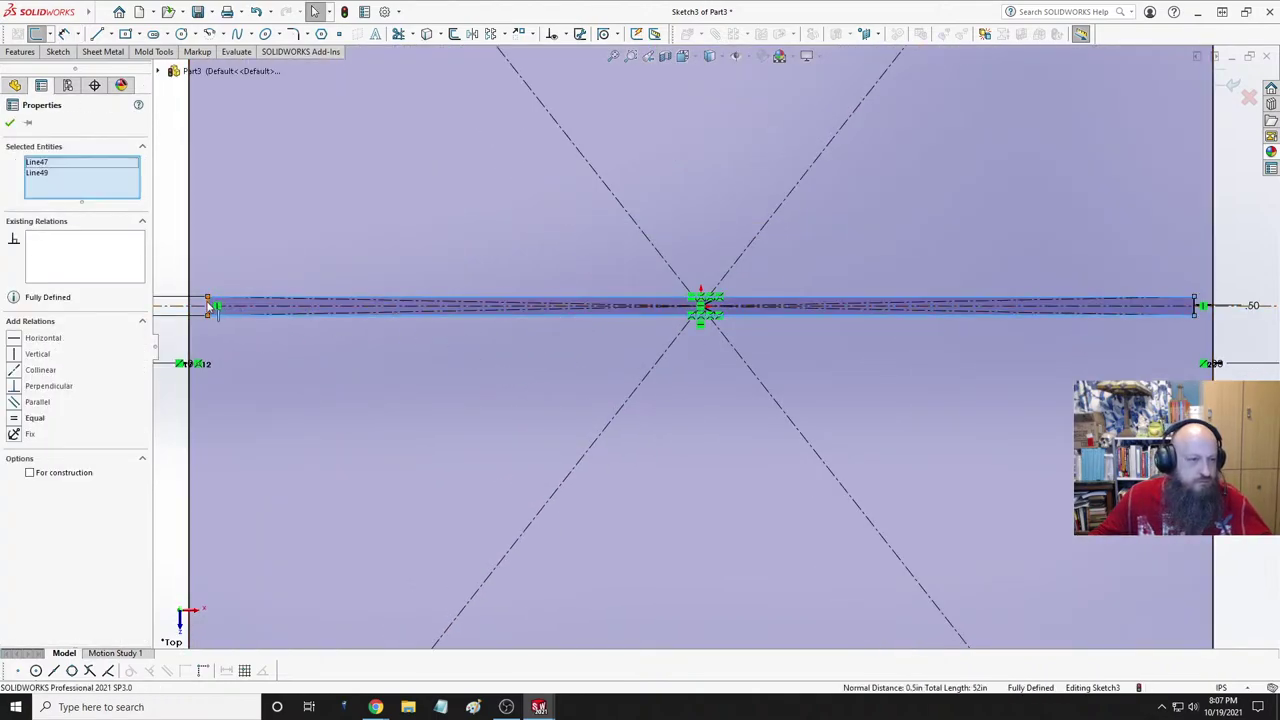
ctrl+click(358, 310)
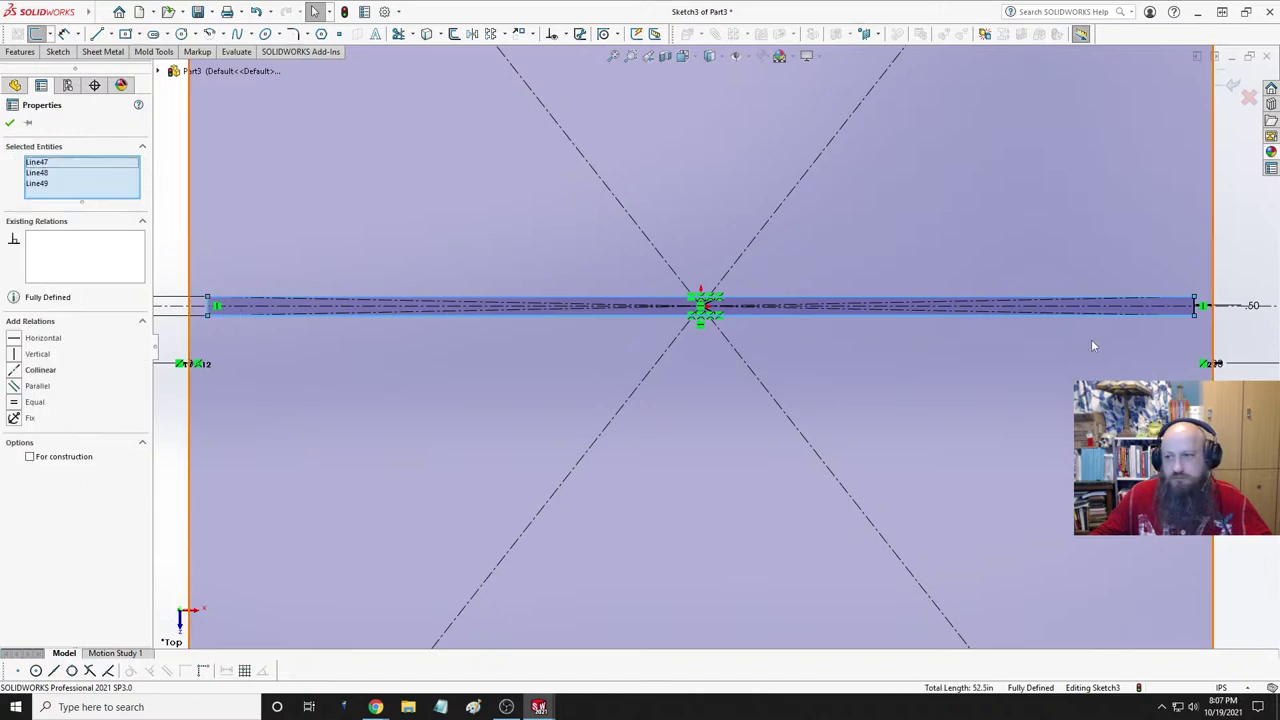
ctrl+click(1203, 306)
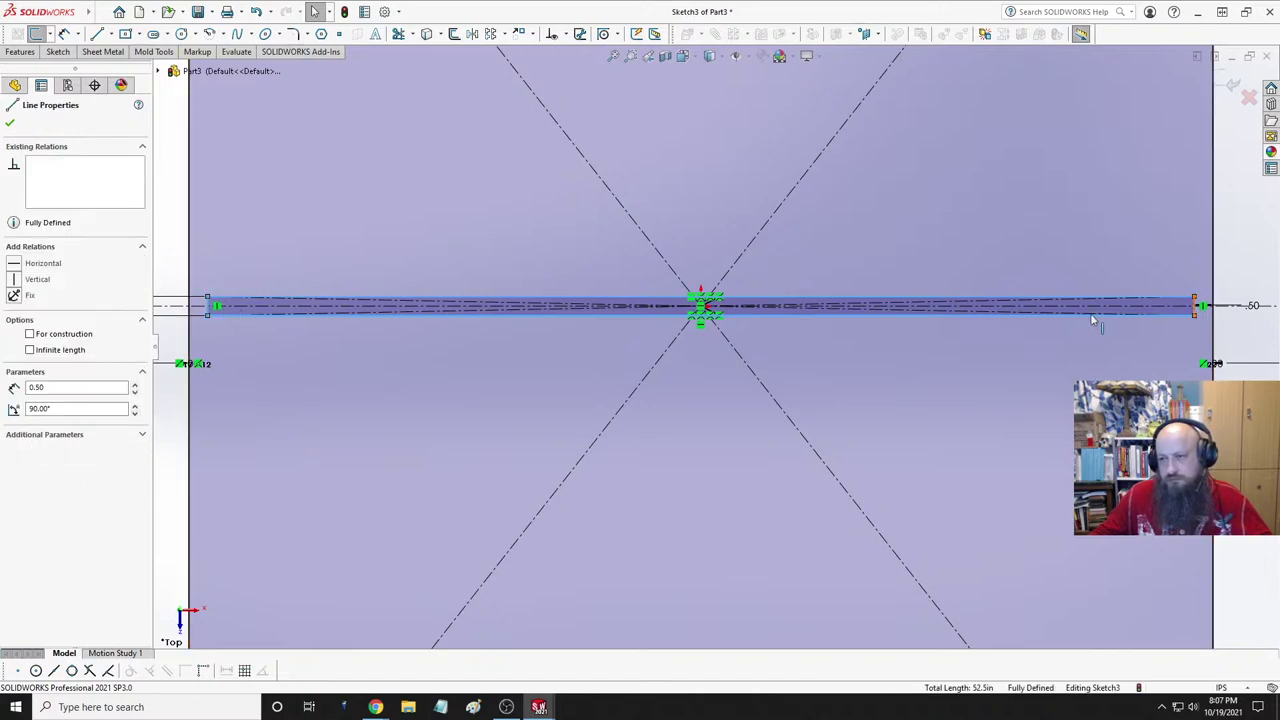
- Start a Linear Sketch Pattern with 1.25 in spacing in Direction 2
click(490, 34)
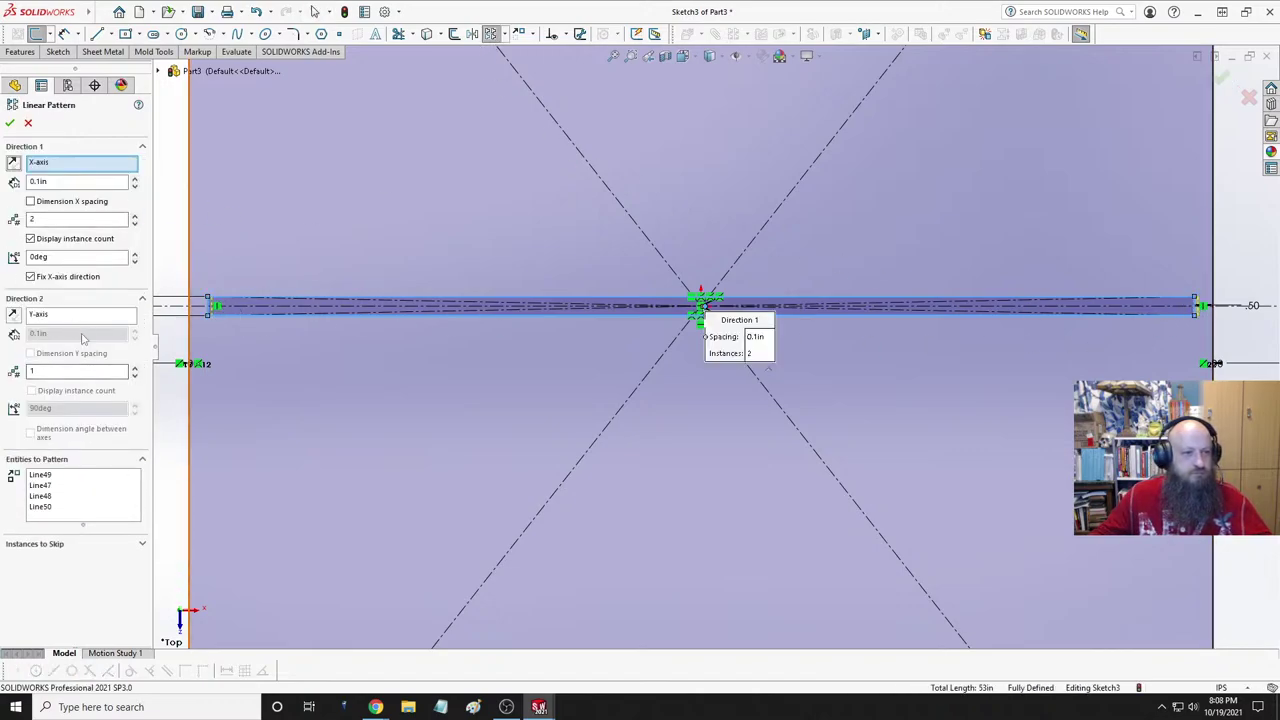
click(134, 368)
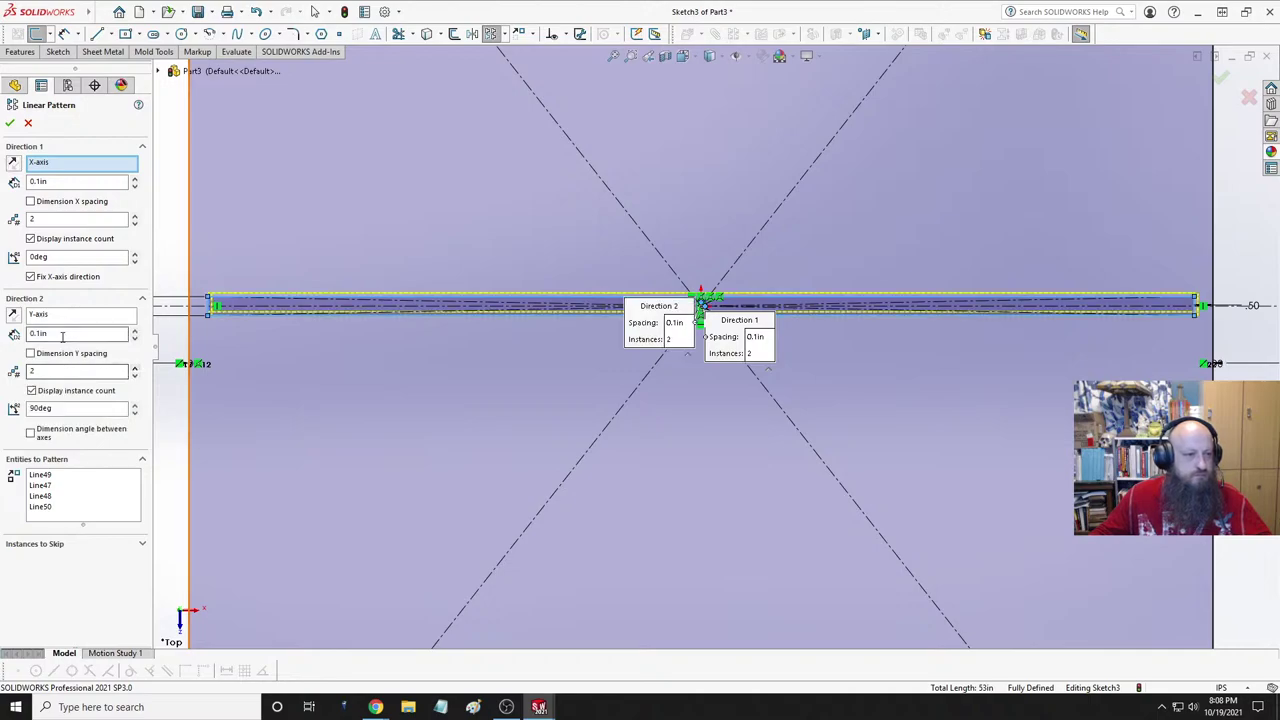
click(62, 334)
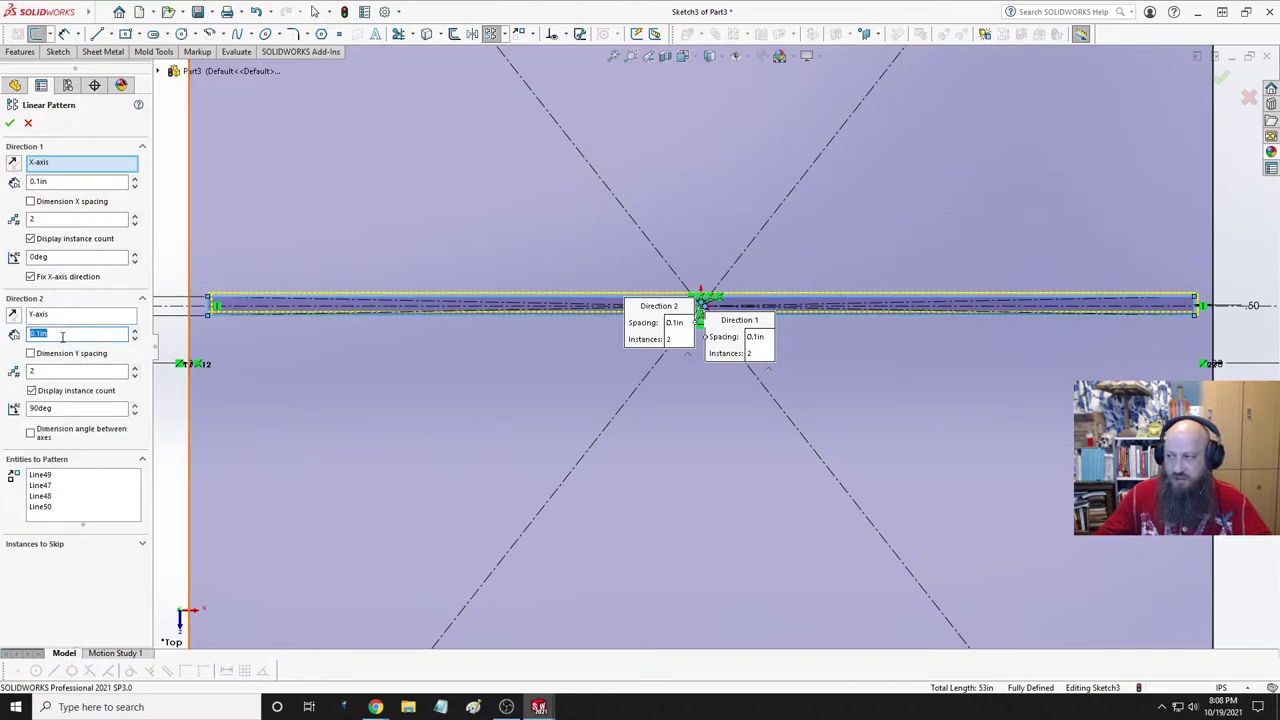
text(1.25)
key(Return)
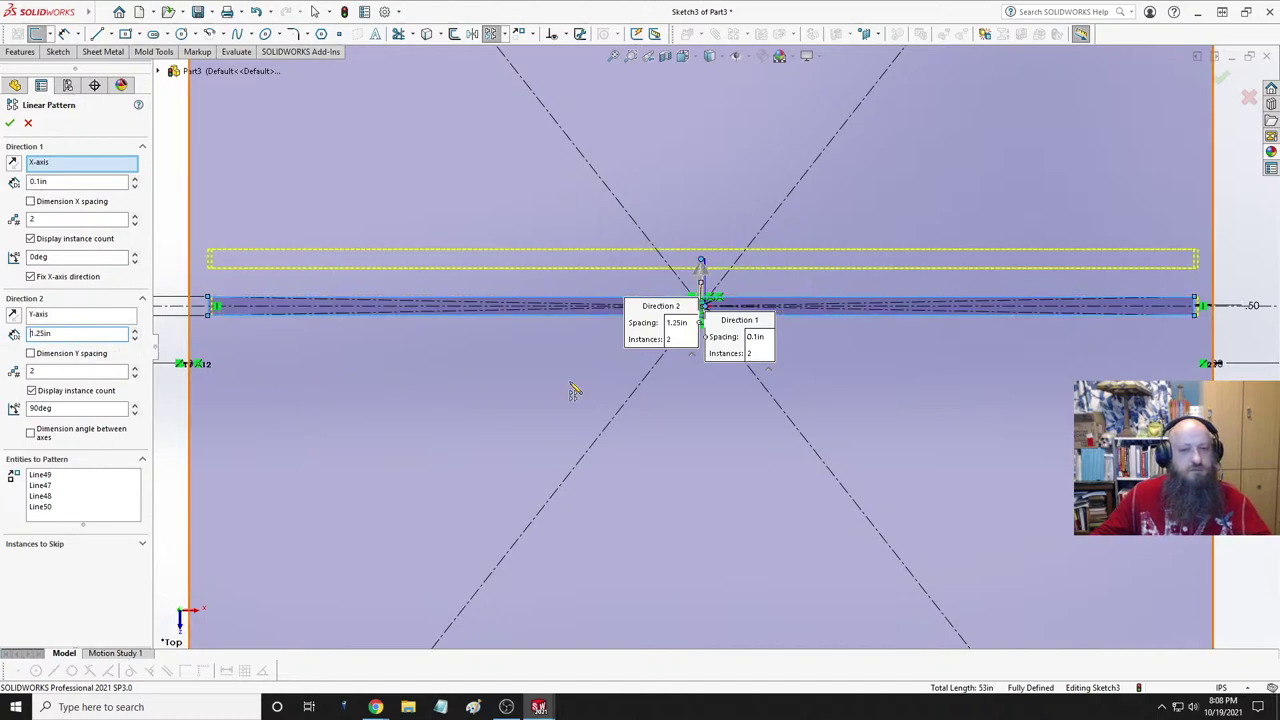
- Raise Direction 2 to 15 instances, keep Direction 1 at one instance, and confirm the pattern
scroll(677, 371, up, 5)
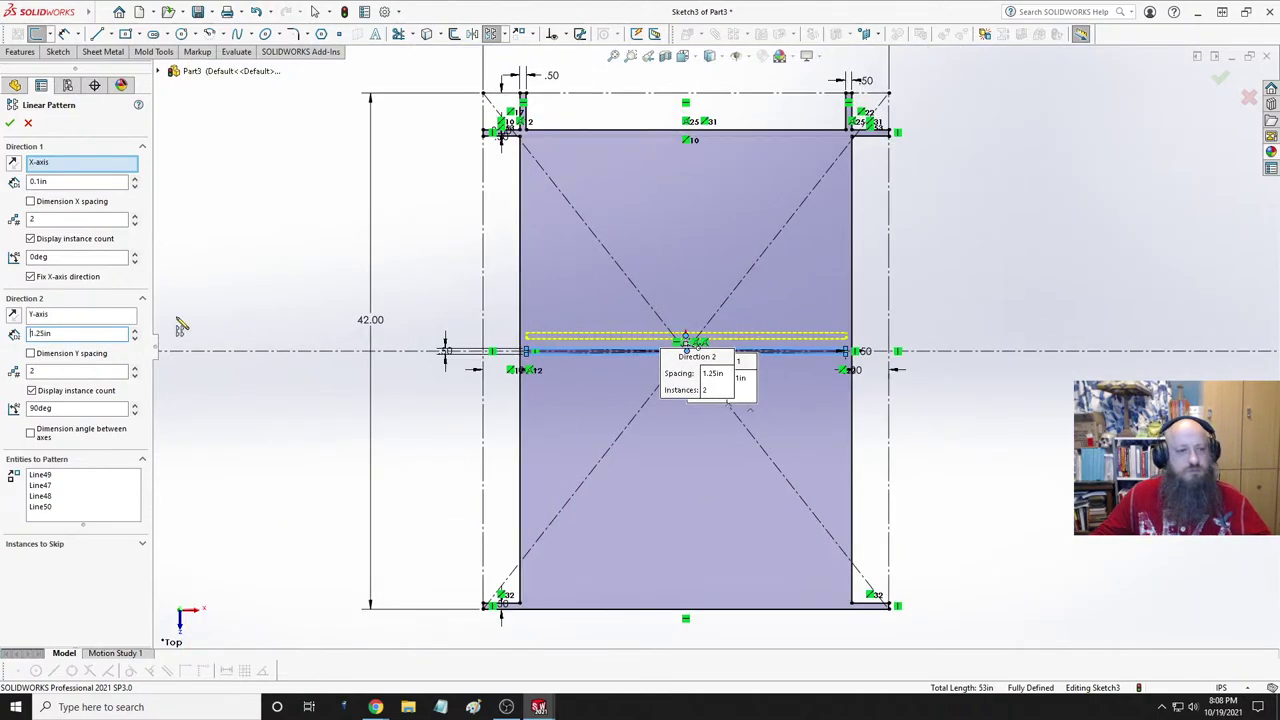
click(135, 369)
click(135, 369)
click(135, 369)
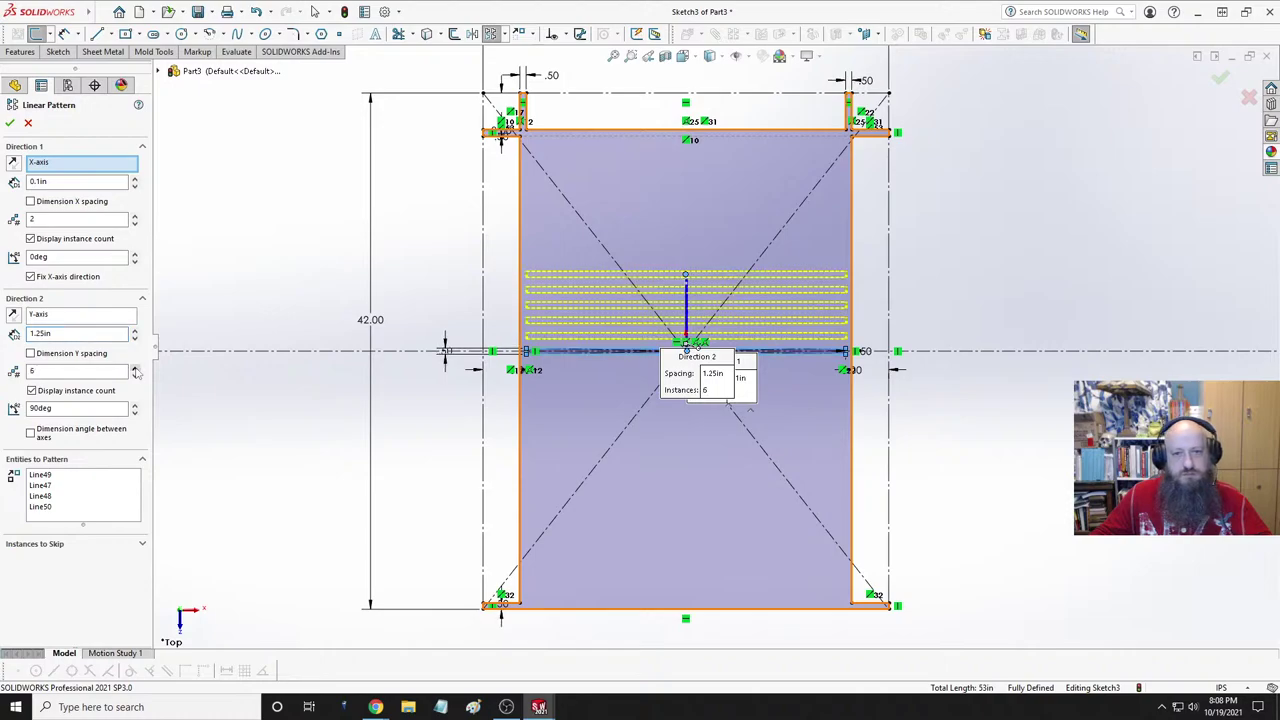
click(135, 369)
click(135, 369)
click(135, 369)
click(135, 369)
click(135, 369)
click(135, 369)
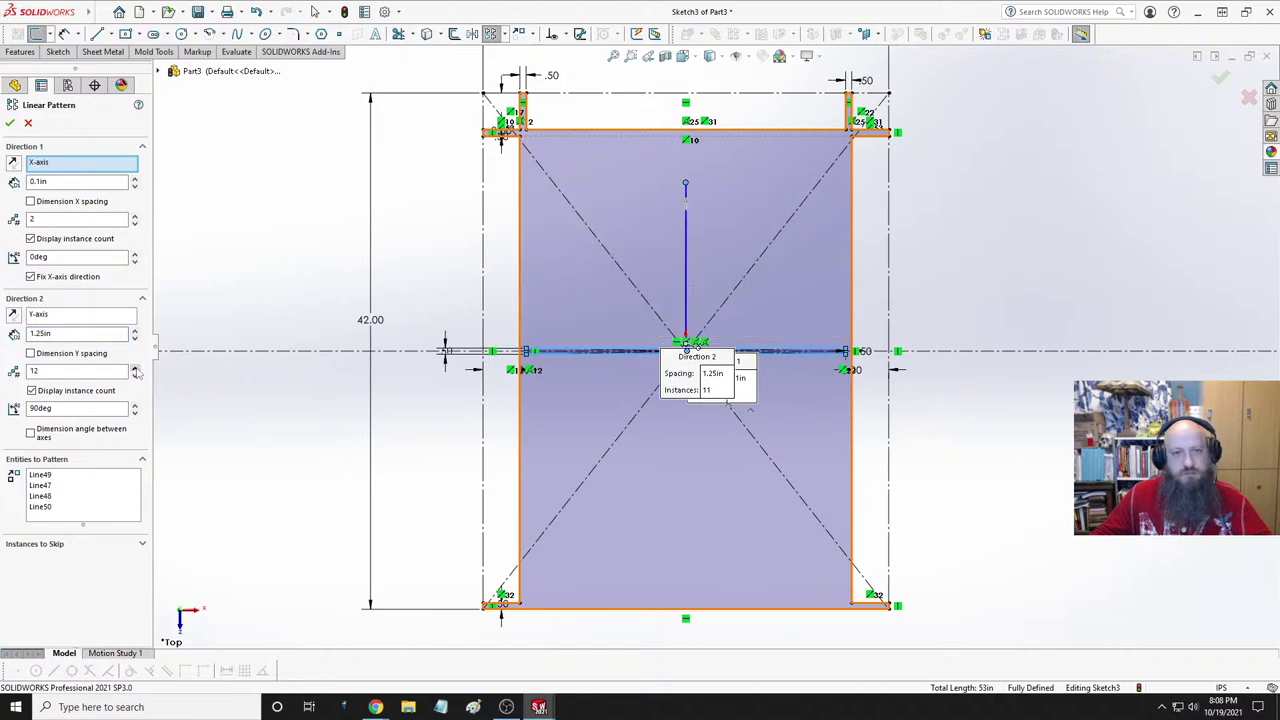
click(135, 369)
click(135, 369)
click(135, 369)
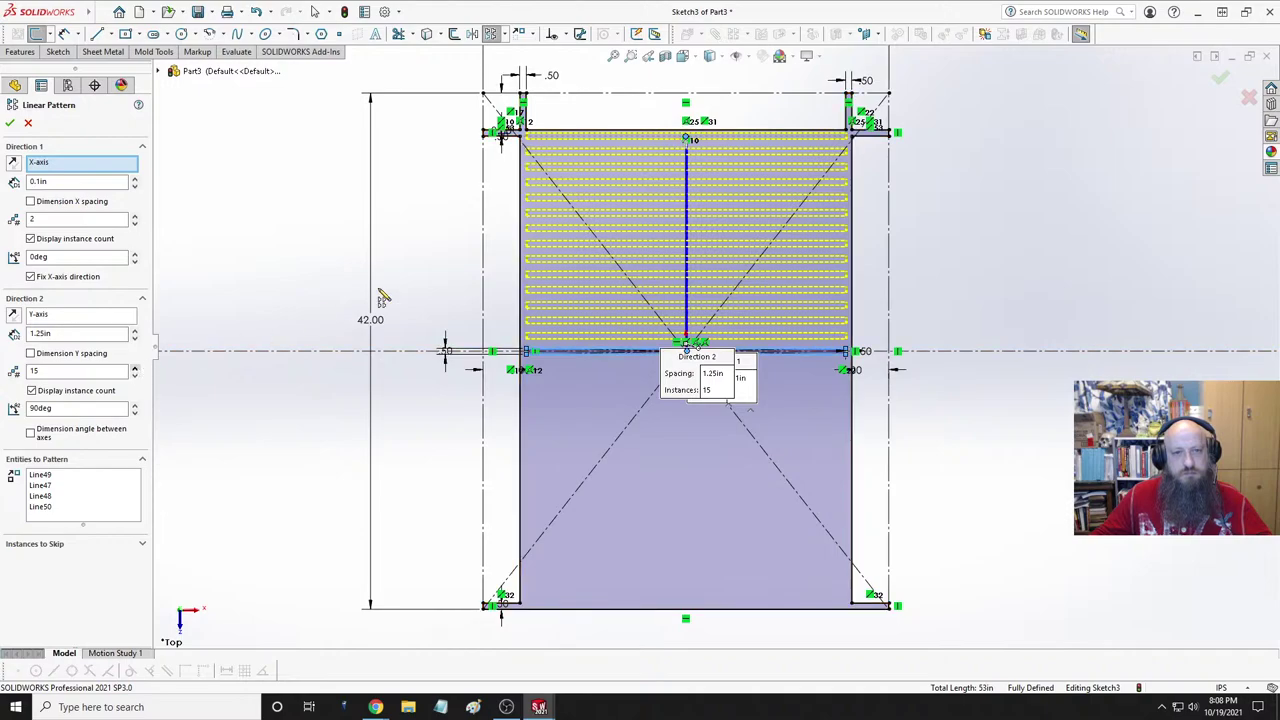
scroll(580, 162, down, 5)
scroll(580, 162, down, 2)
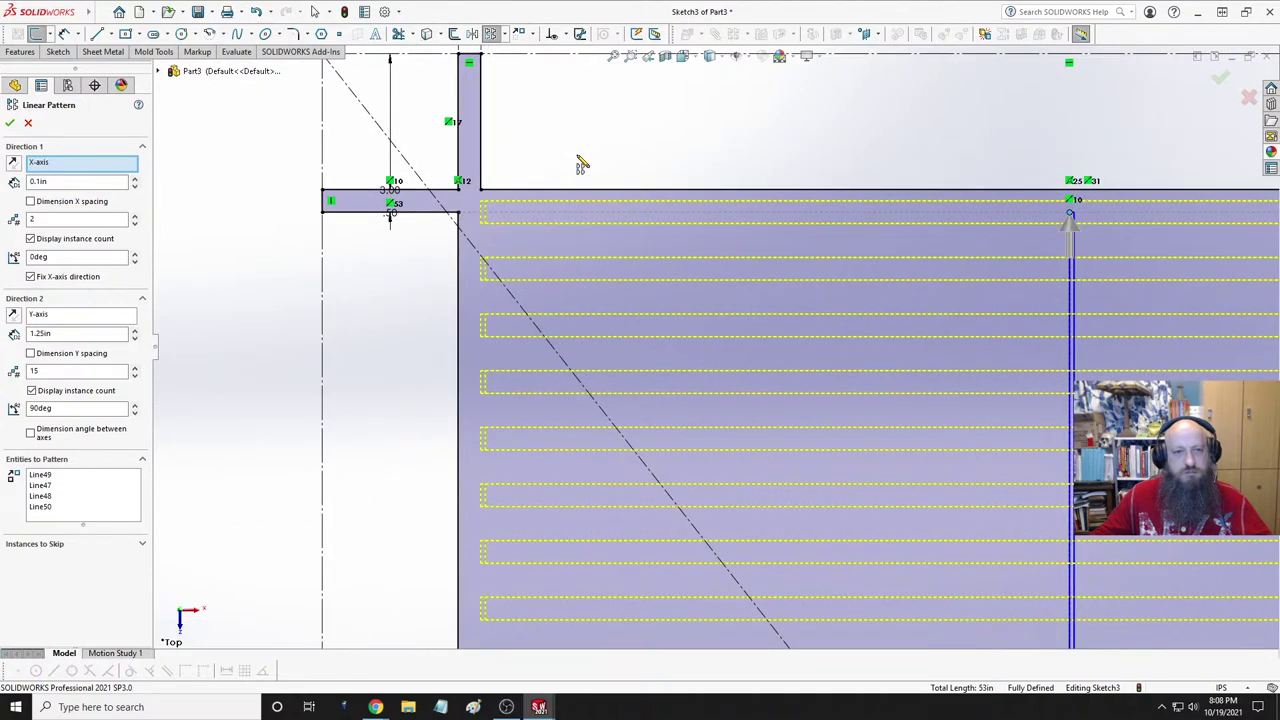
click(134, 223)
key(f)
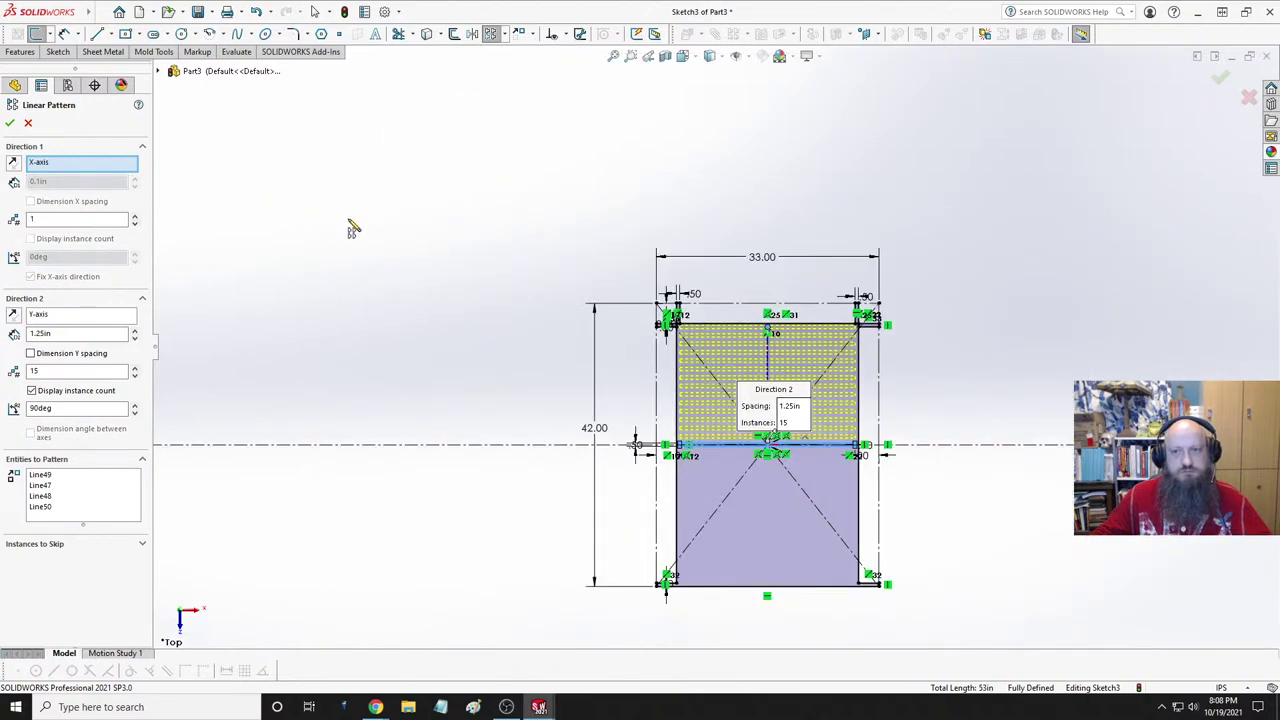
scroll(790, 364, down, 3)
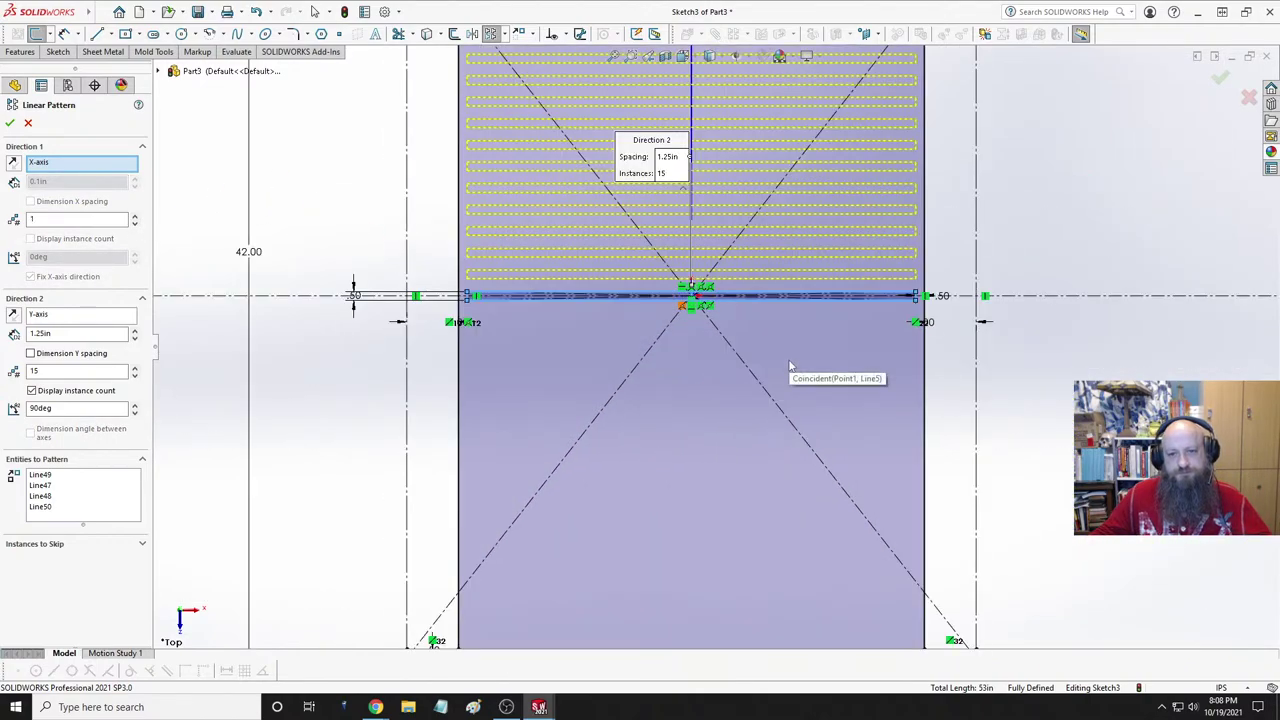
scroll(791, 366, up, 2)
click(9, 122)
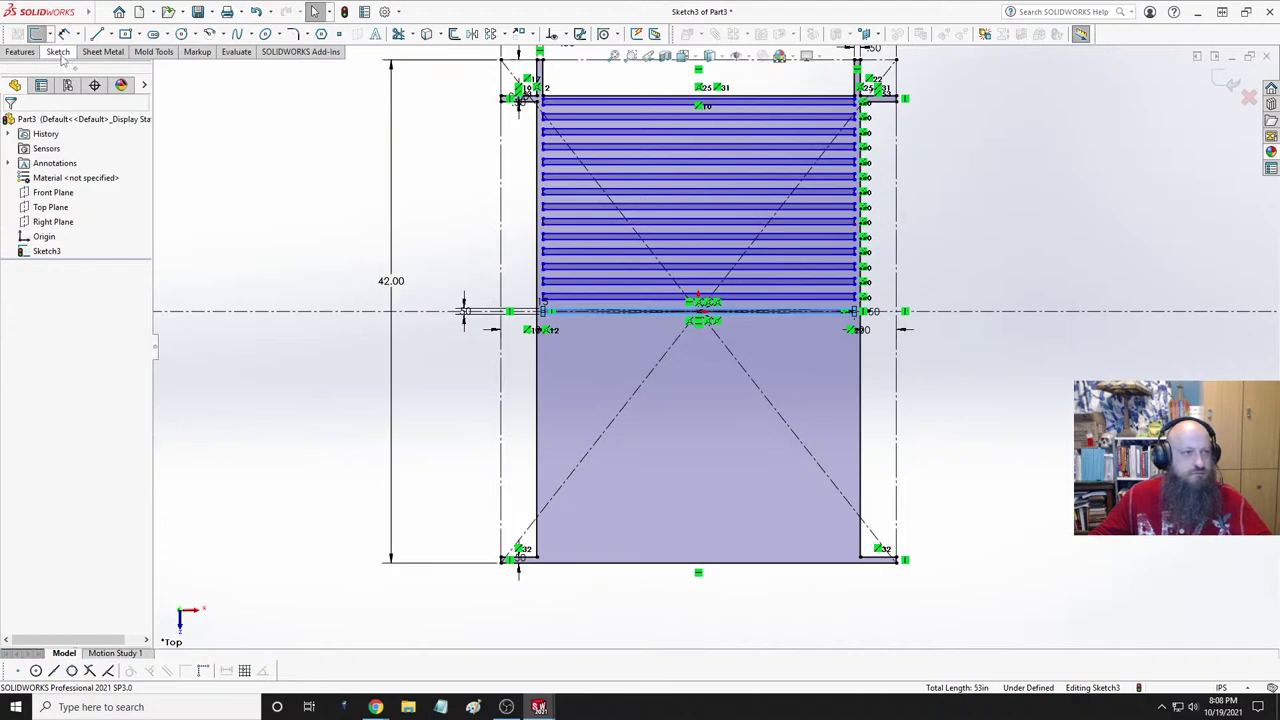
- Dimension the 0.75 in gap between the lowest slat and the crossbar
scroll(531, 290, down, 5)
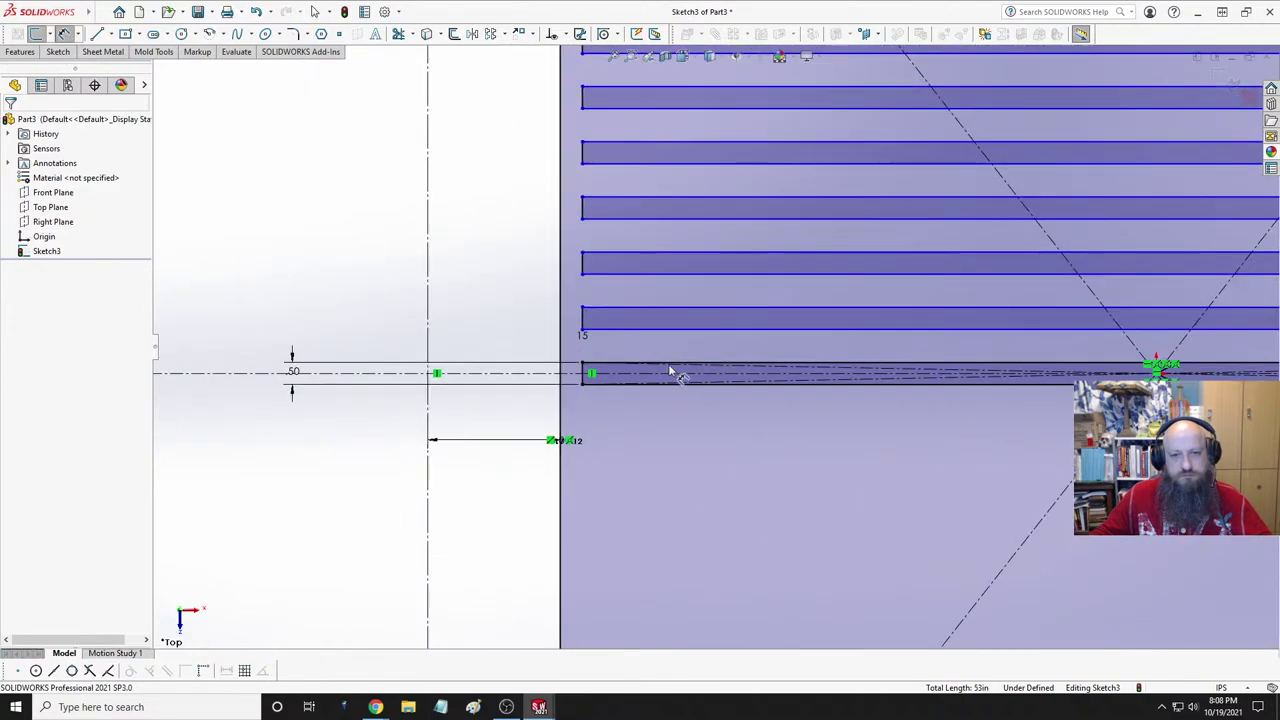
click(711, 366)
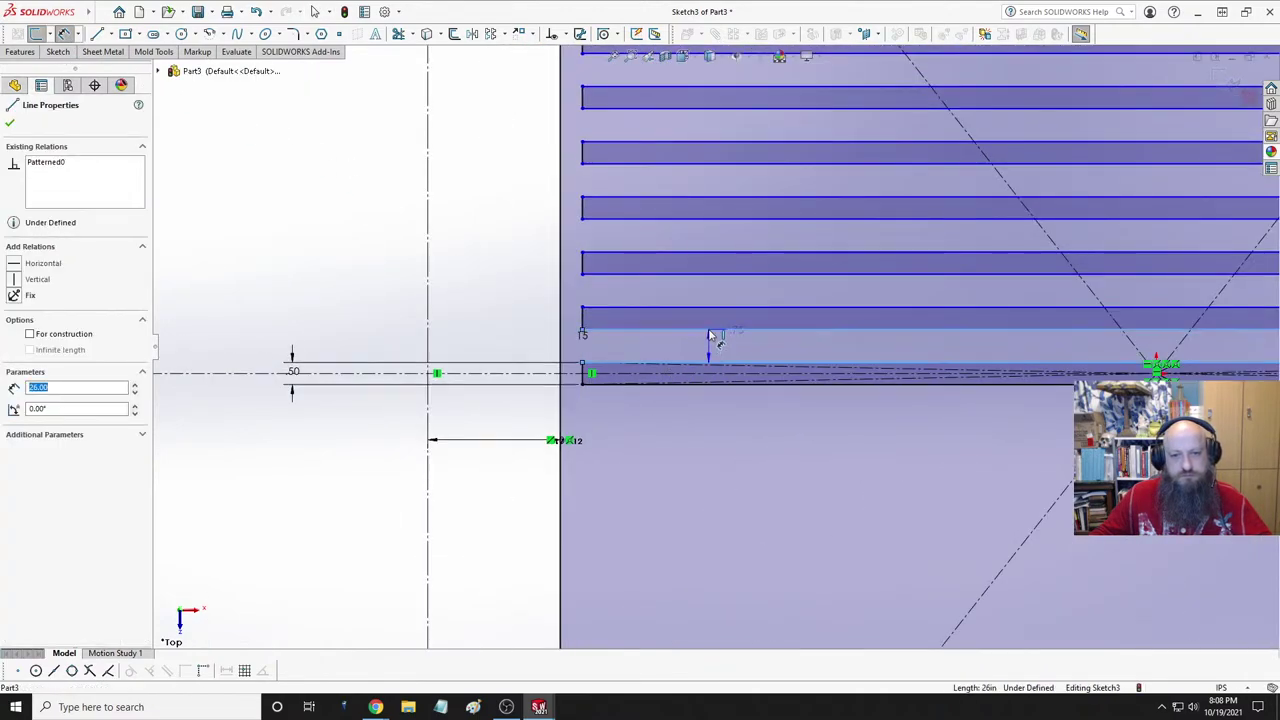
click(711, 332)
click(480, 298)
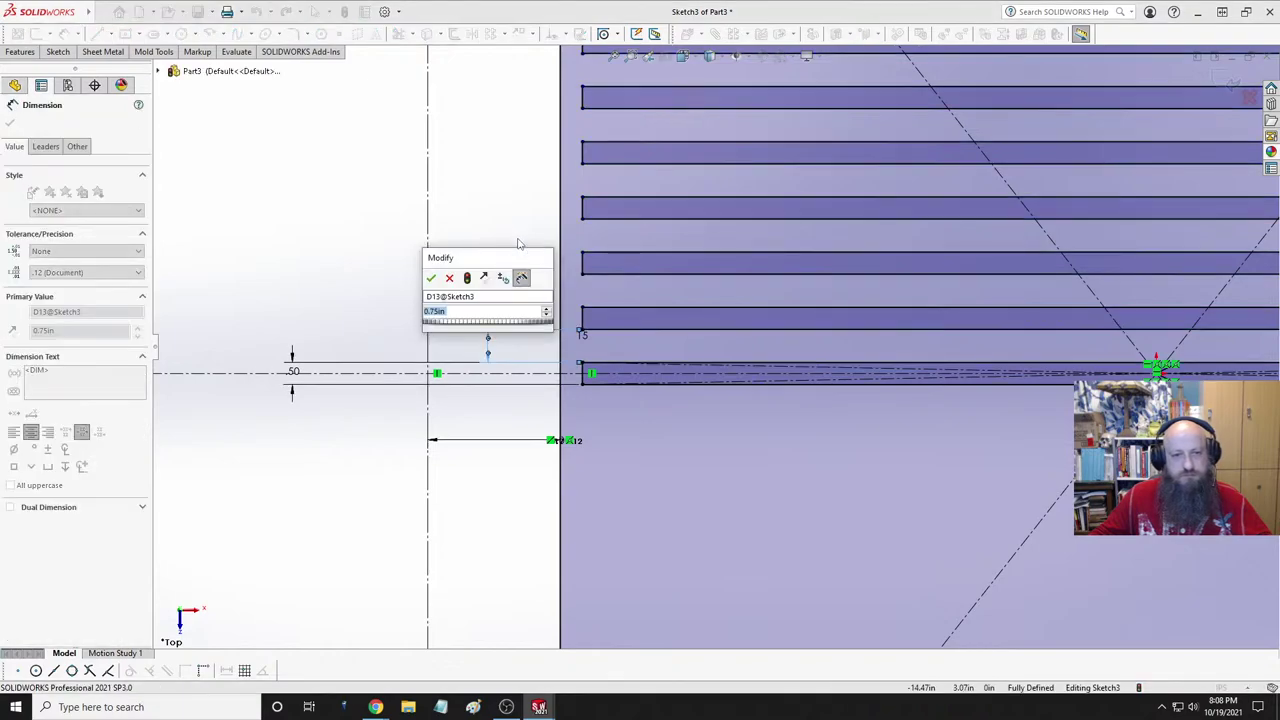
click(431, 277)
- Move the 3.00 dimension label to a clearer spot and close the Dimension PropertyManager
scroll(478, 290, up, 2)
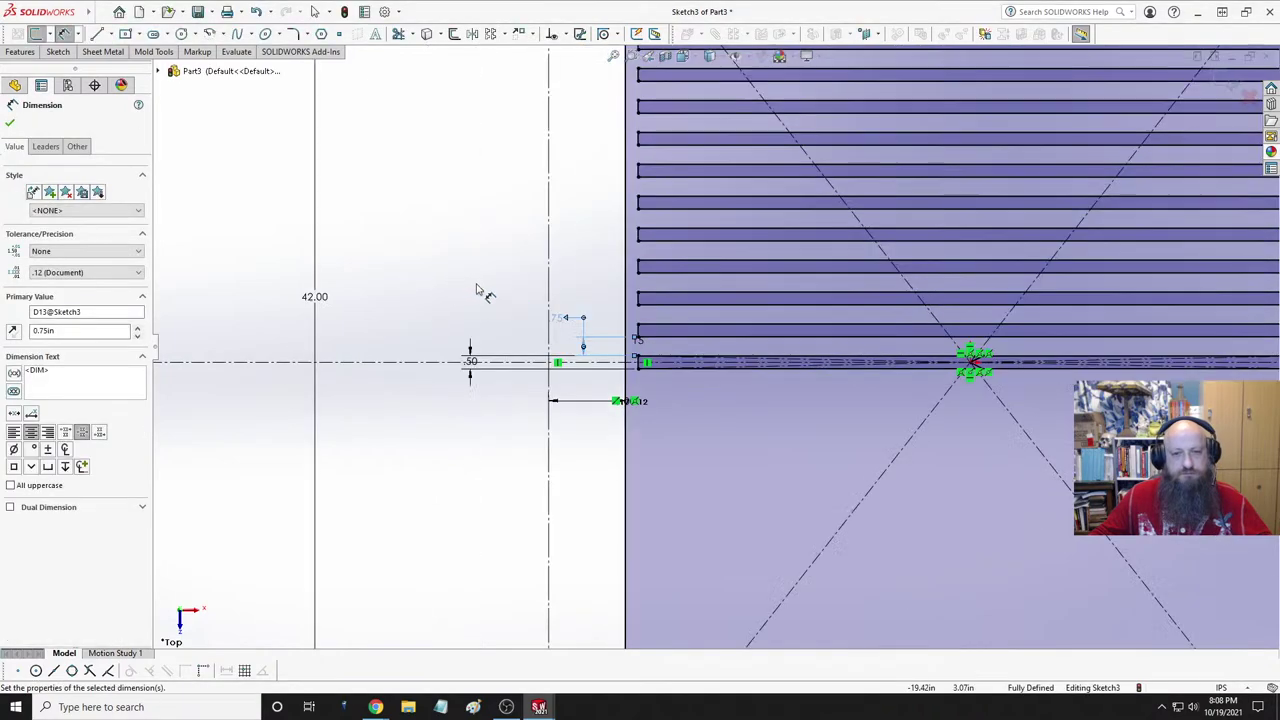
key(f)
scroll(829, 278, down, 5)
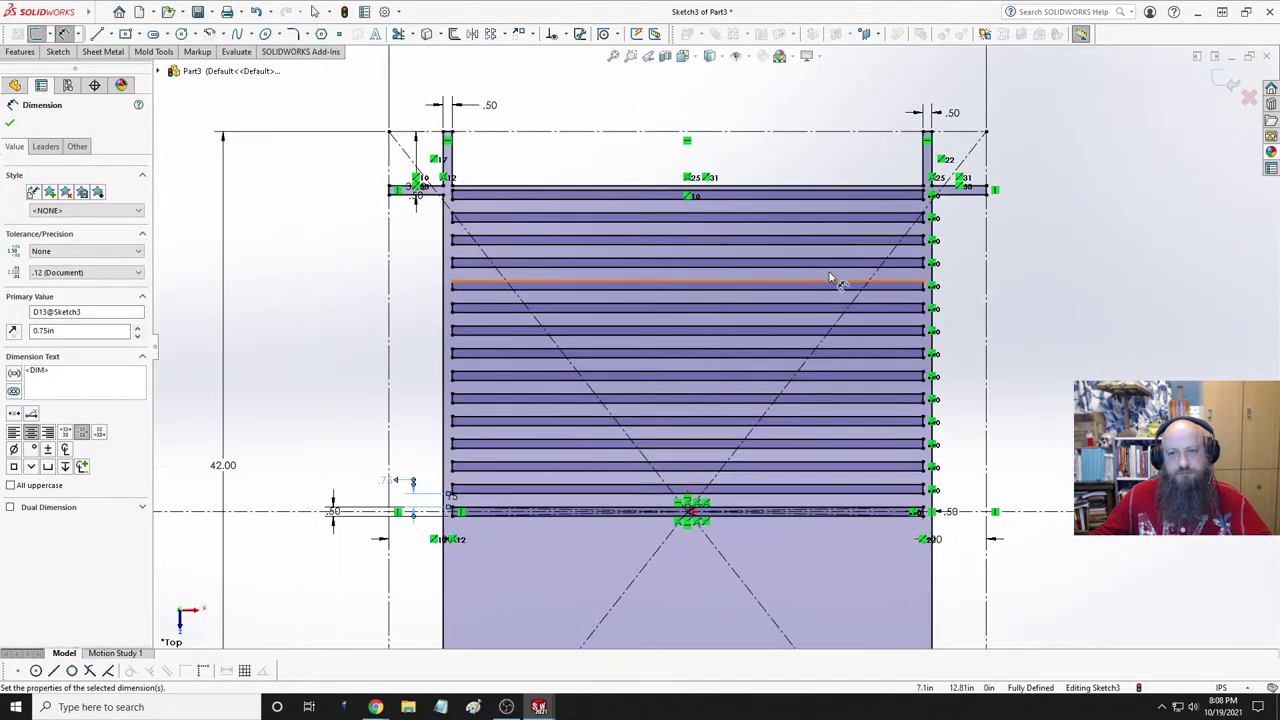
scroll(522, 240, down, 1)
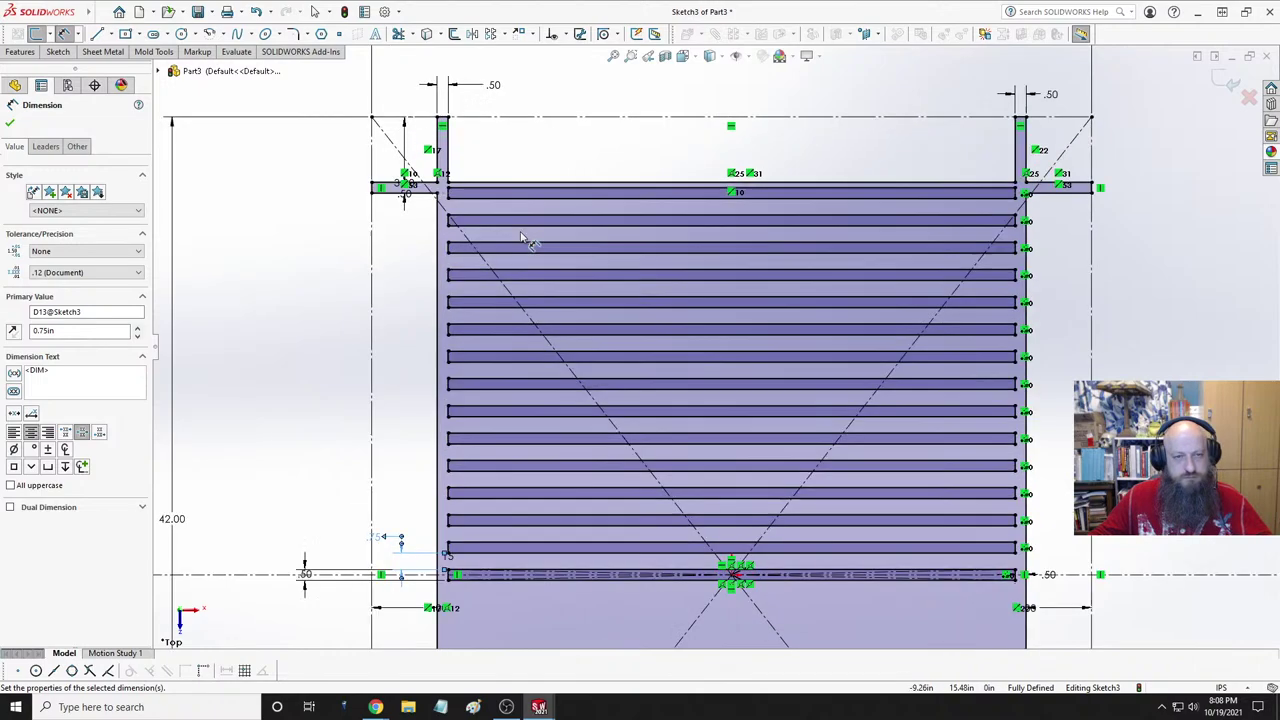
scroll(520, 238, down, 4)
scroll(538, 205, down, 2)
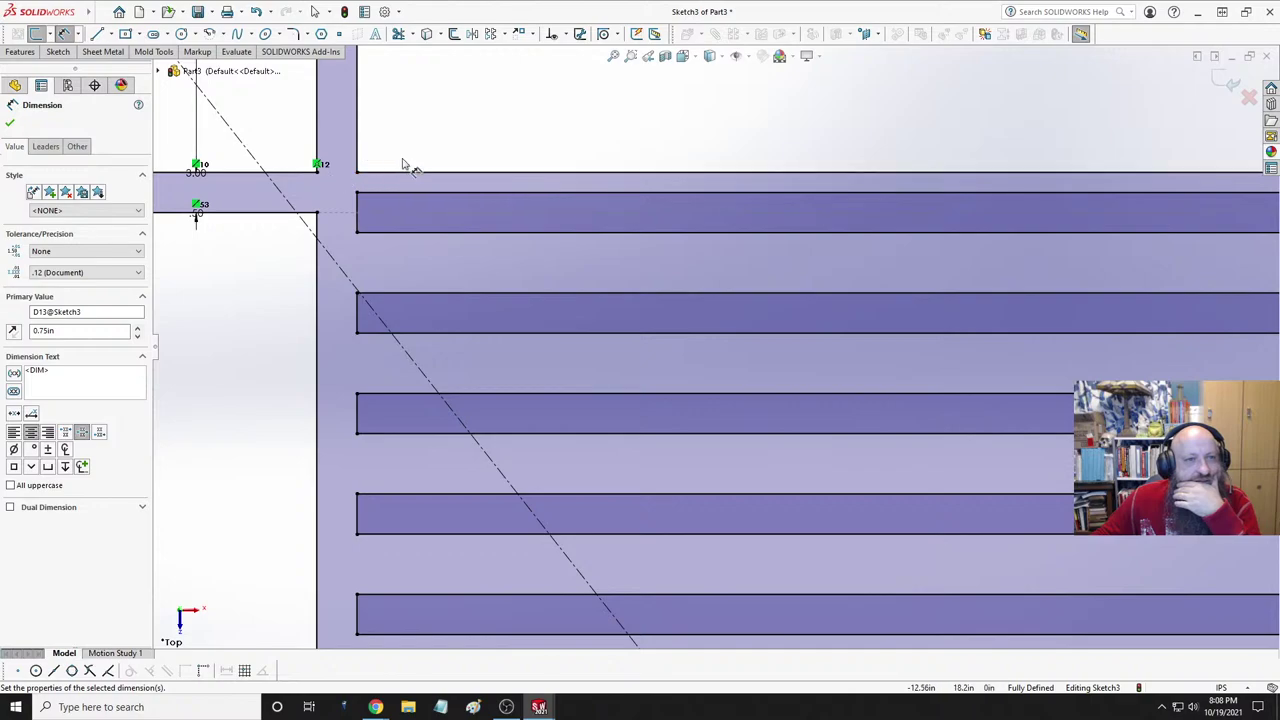
key(z)
key(z)
key(z)
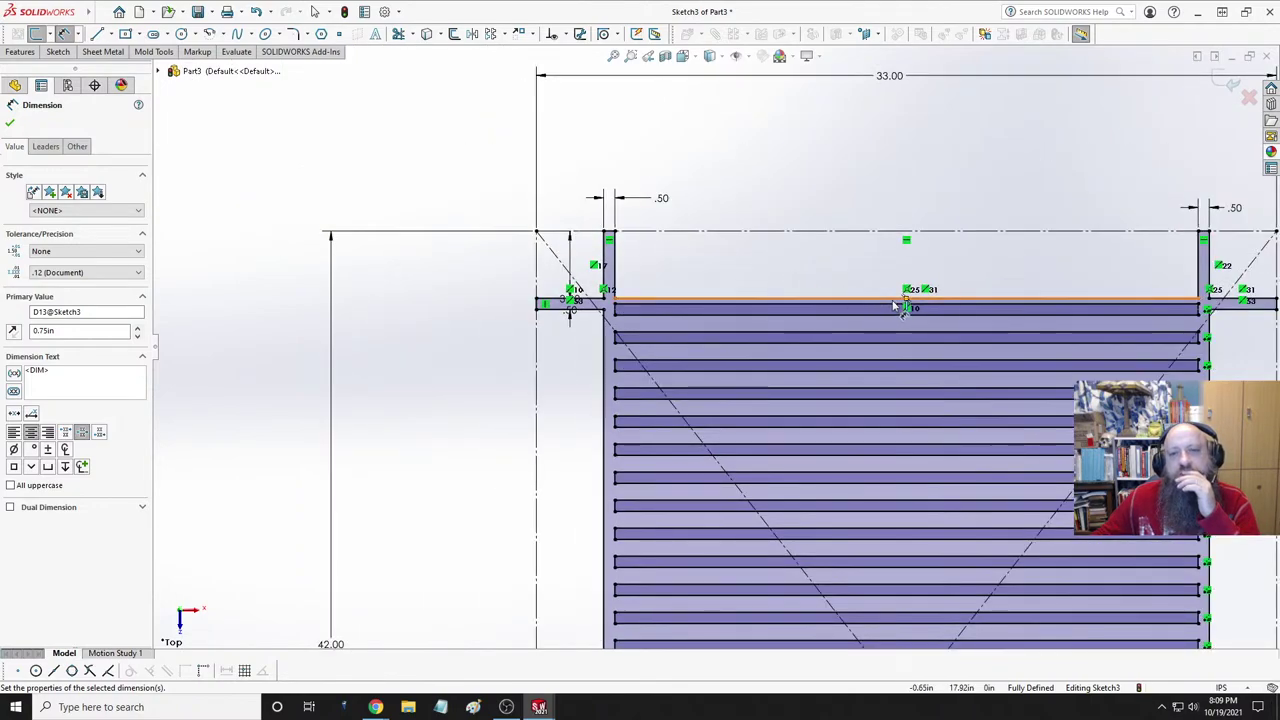
scroll(895, 306, down, 2)
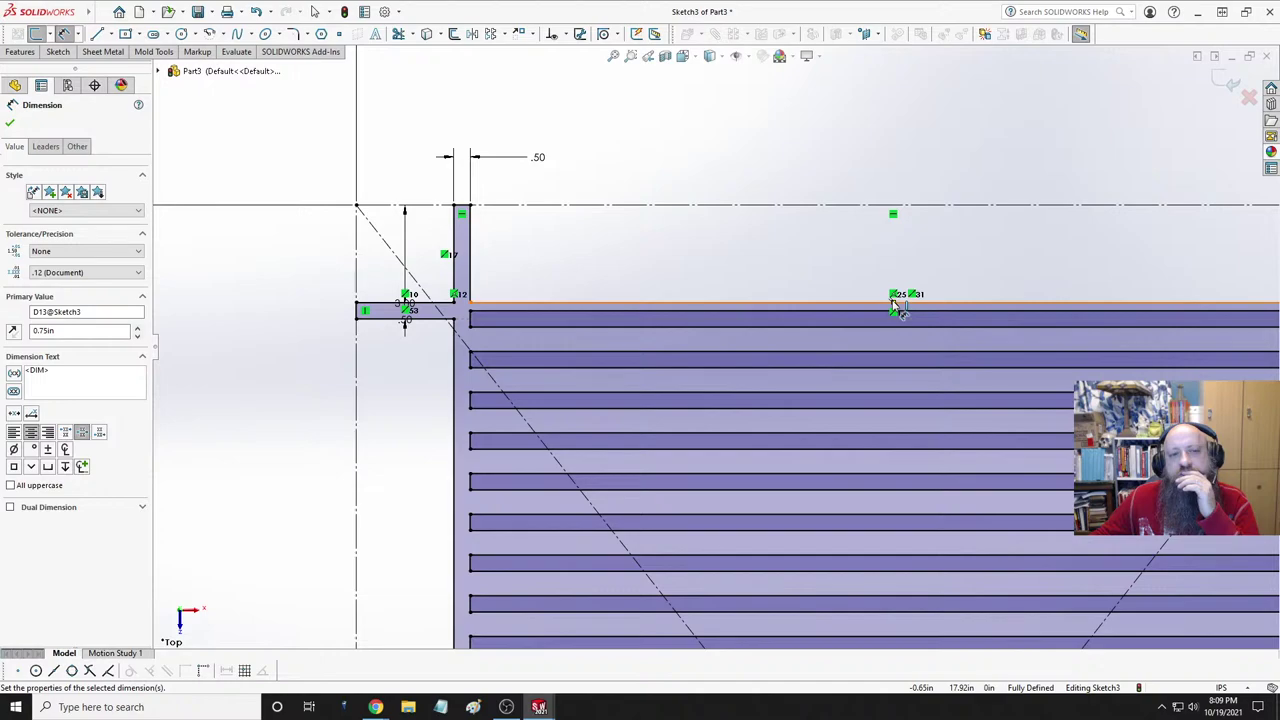
drag(406, 312, 374, 262)
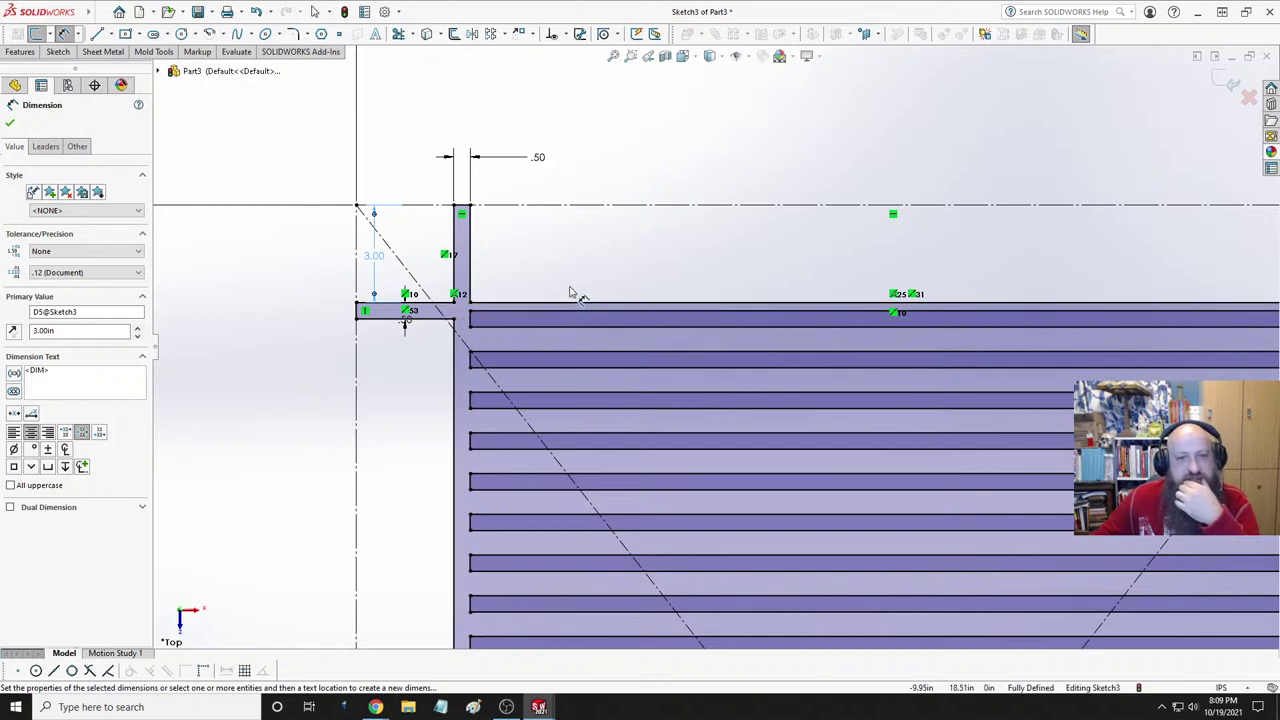
scroll(571, 289, up, 5)
scroll(790, 482, down, 4)
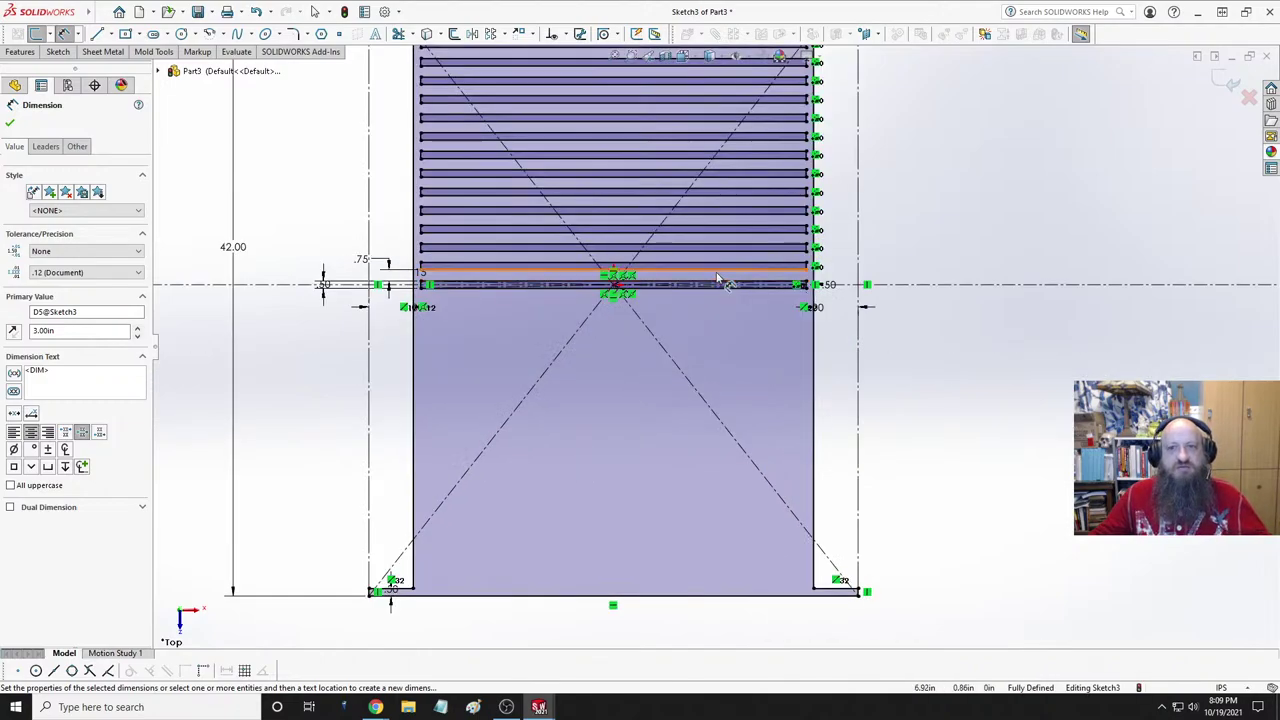
scroll(698, 153, down, 2)
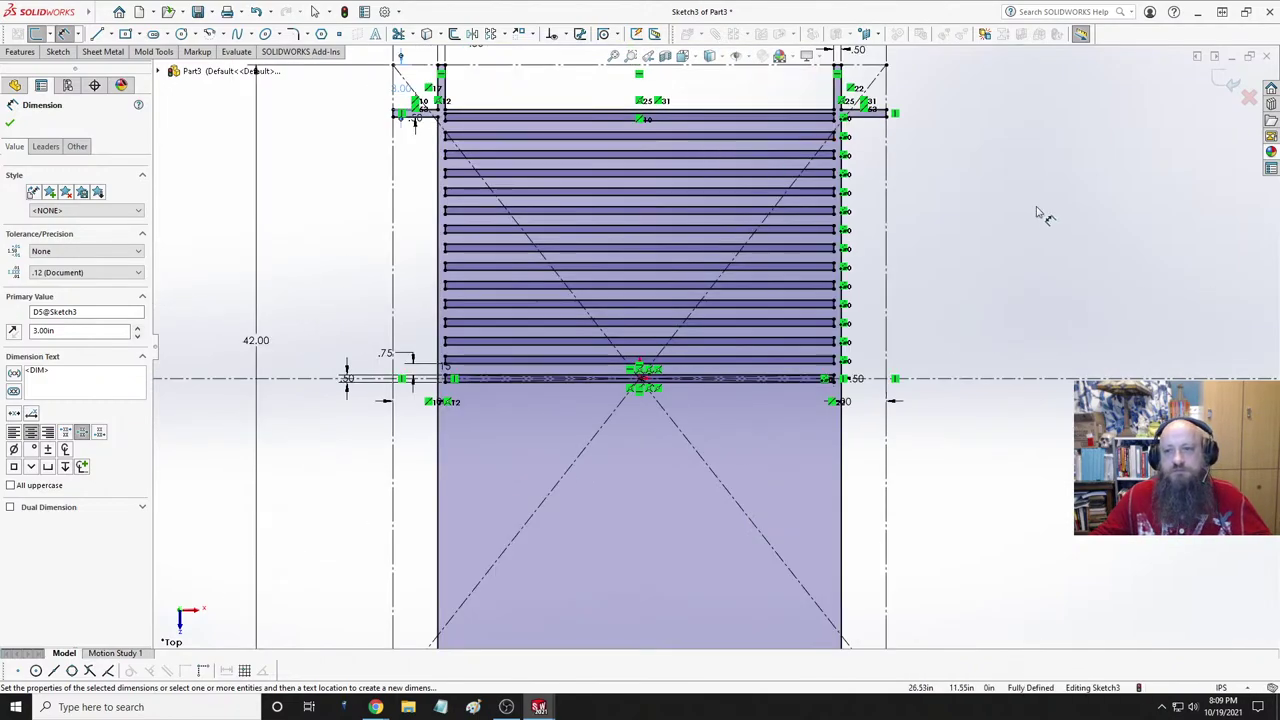
key(Escape)
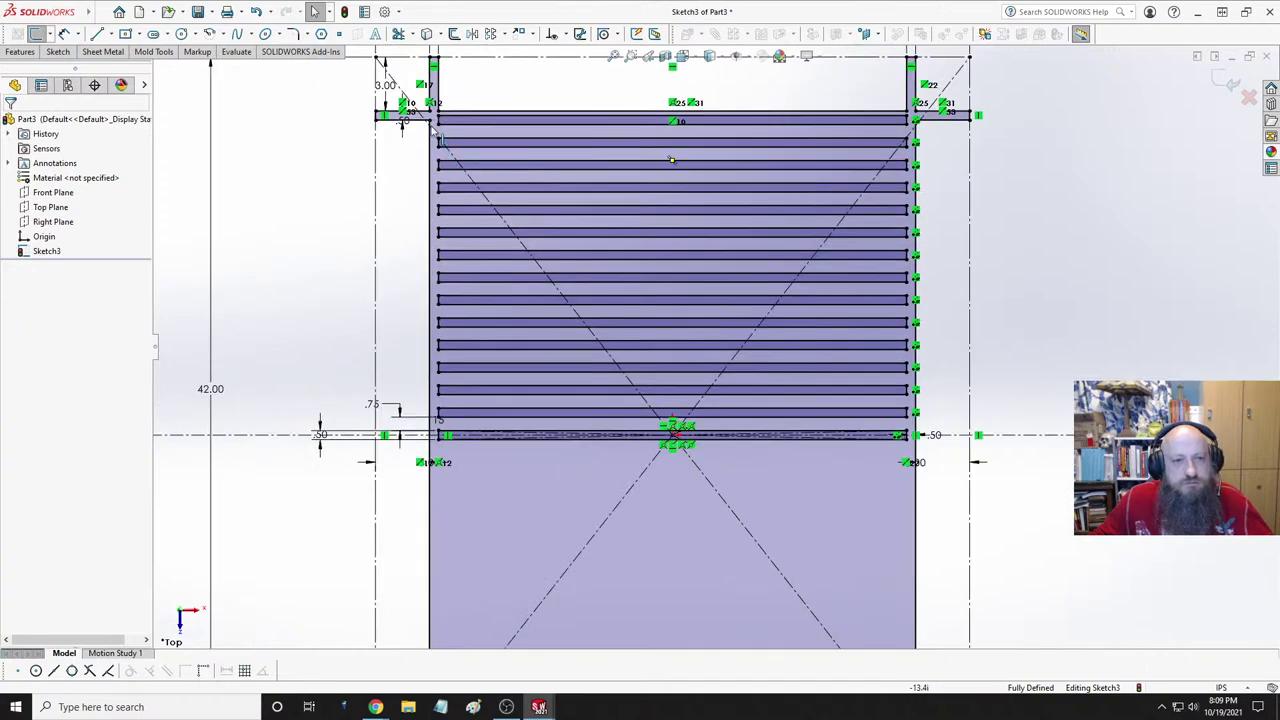
scroll(440, 135, down, 2)
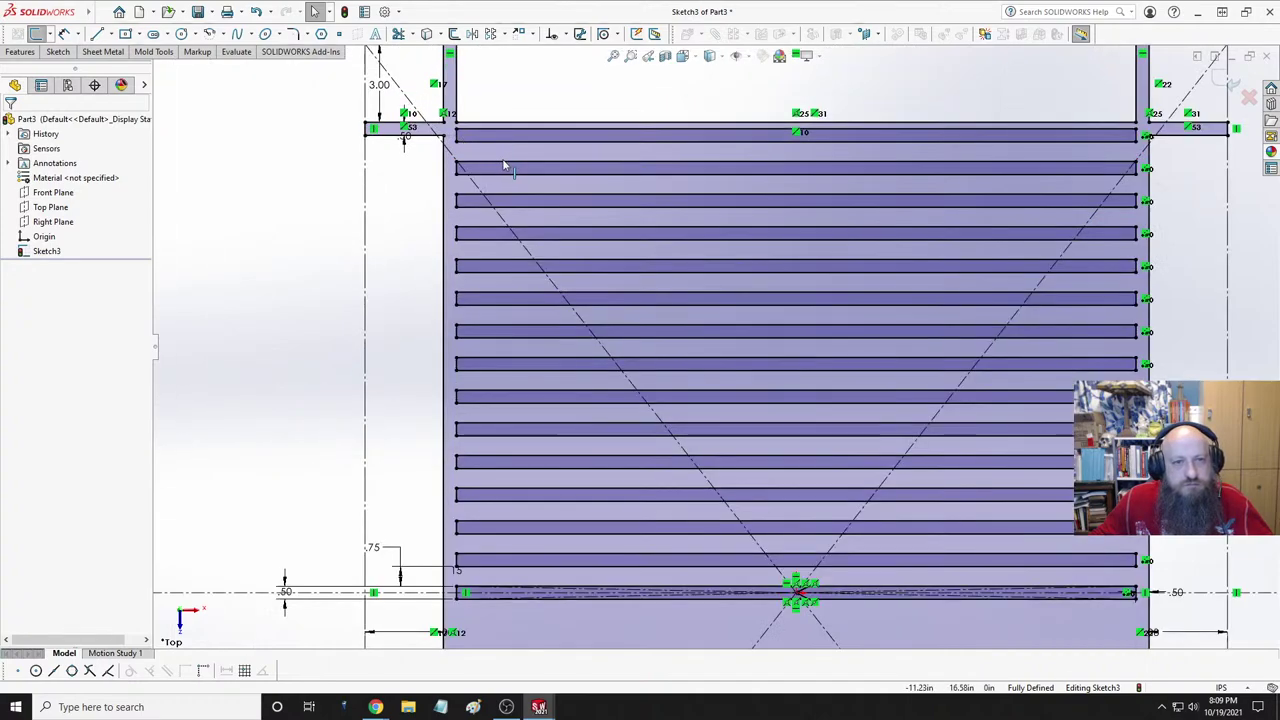
click(452, 130)
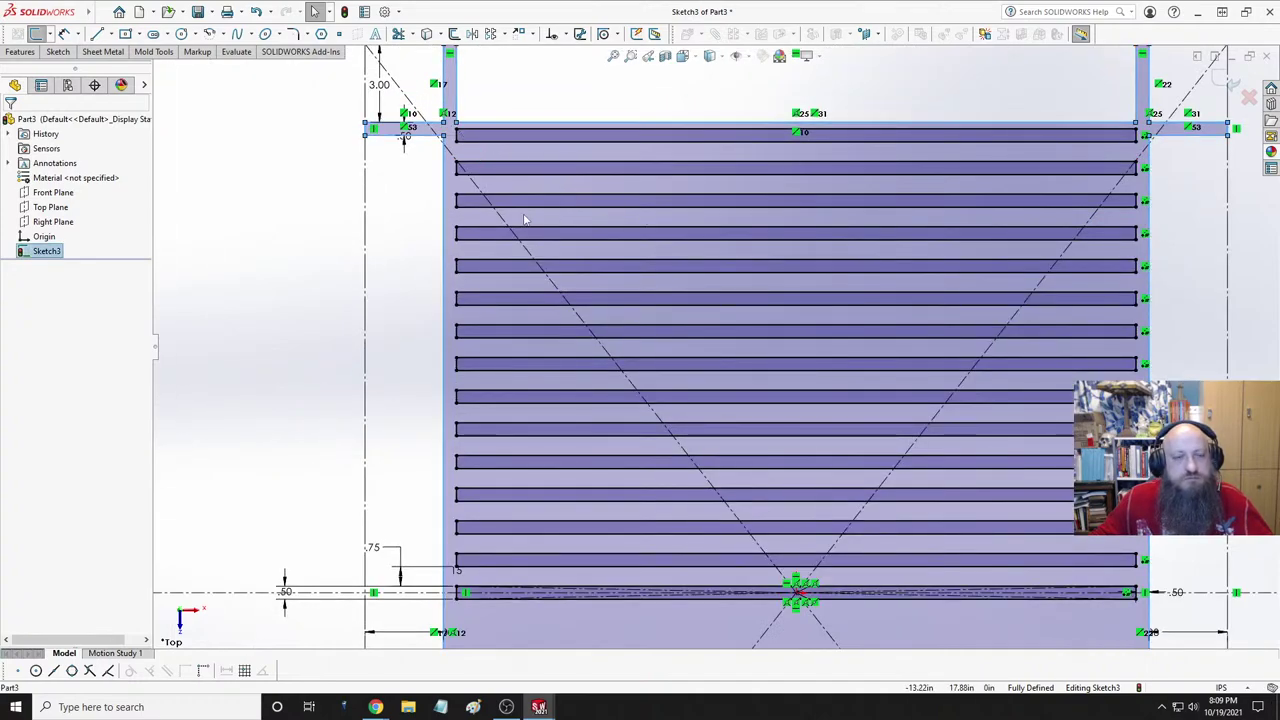
click(417, 221)
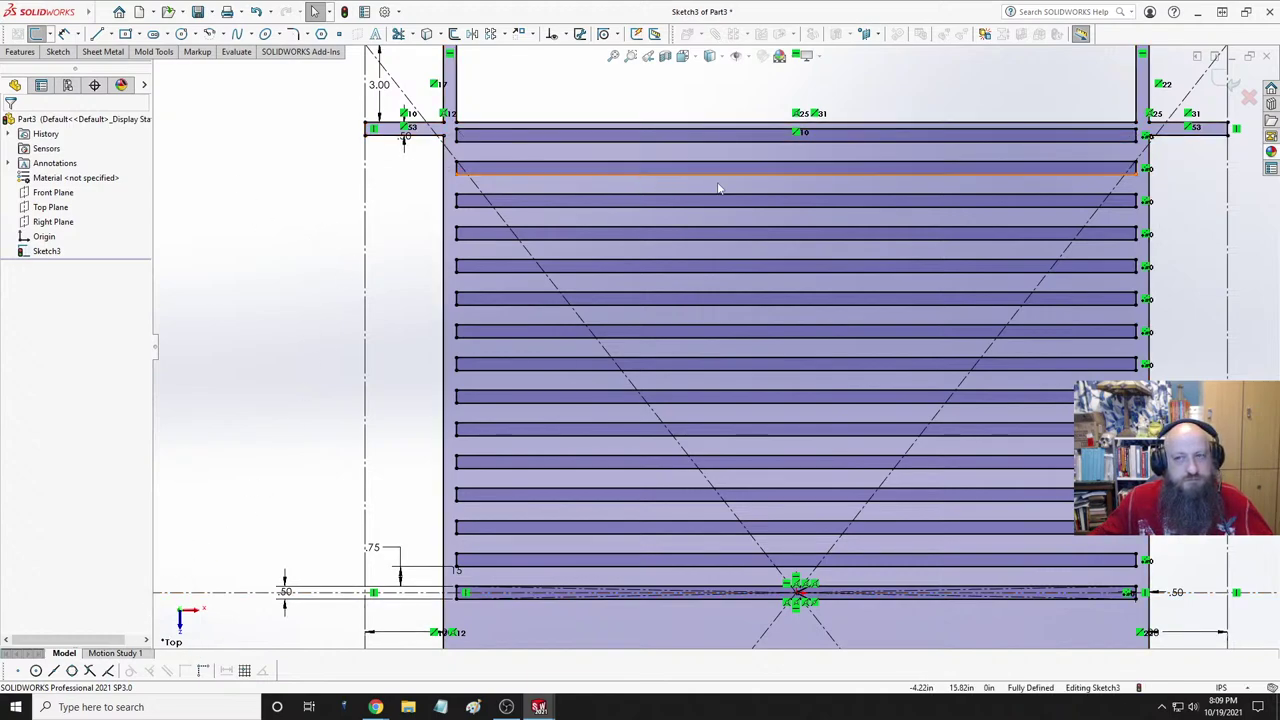
click(1146, 138)
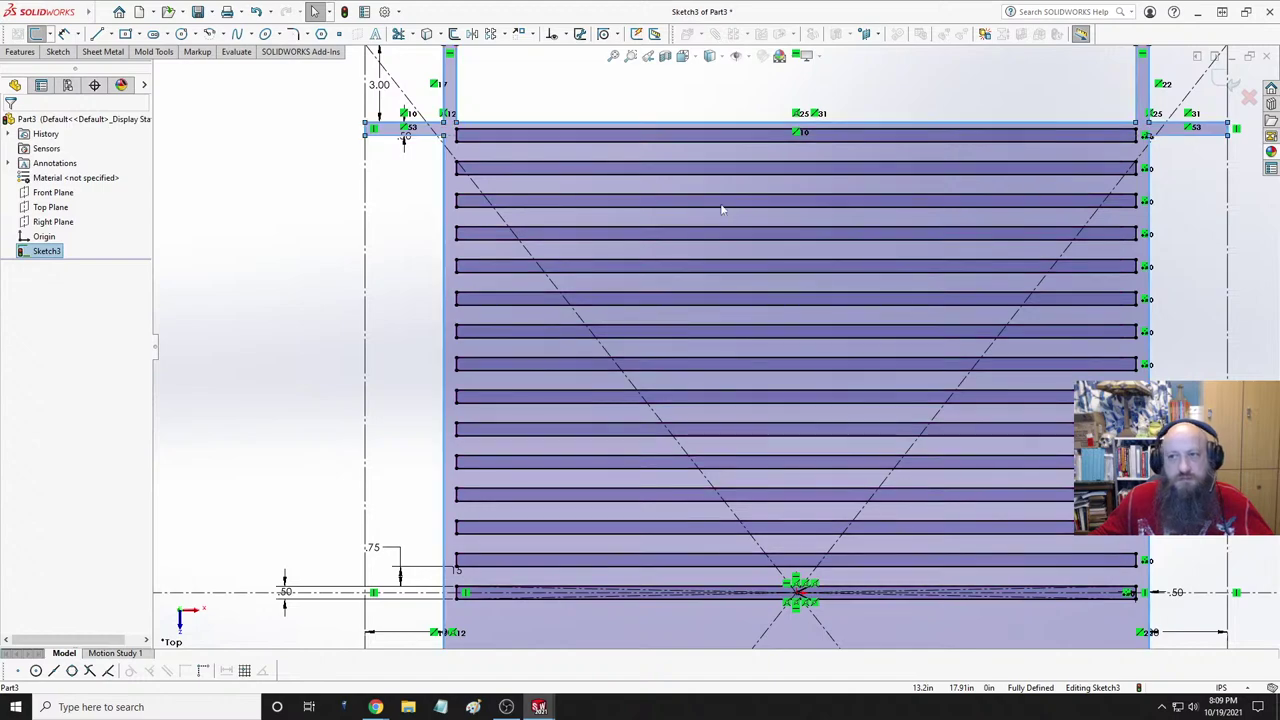
mouse_move(422, 98)
mouse_down()
mouse_move(617, 222)
mouse_move(689, 242)
mouse_move(995, 508)
mouse_move(1176, 574)
mouse_up()
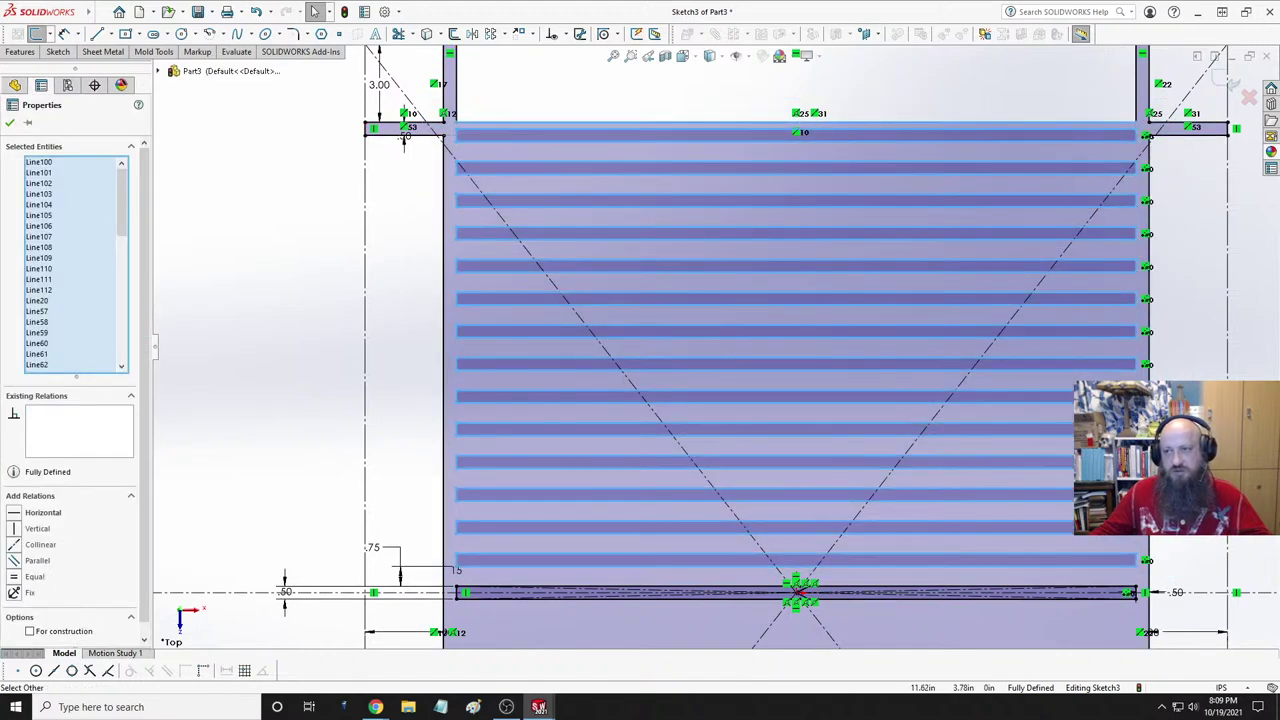
ctrl+click(532, 124)
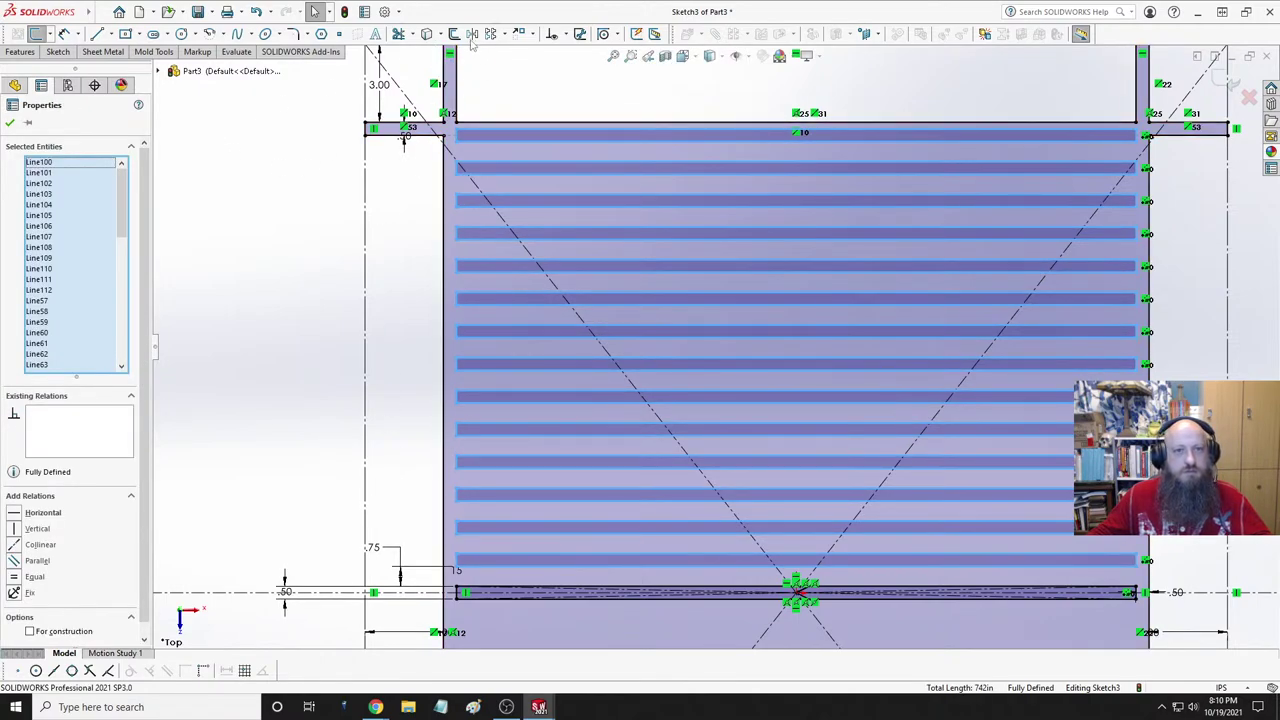
click(472, 34)
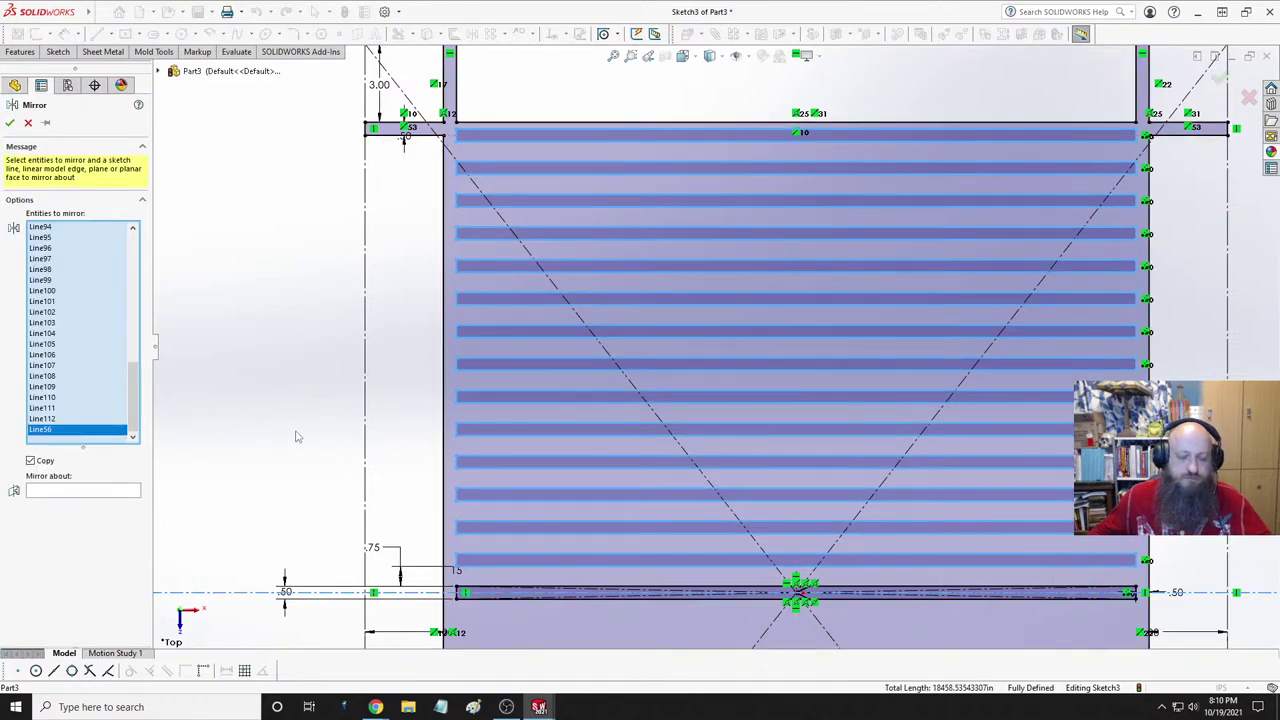
click(84, 491)
click(357, 592)
scroll(310, 410, up, 2)
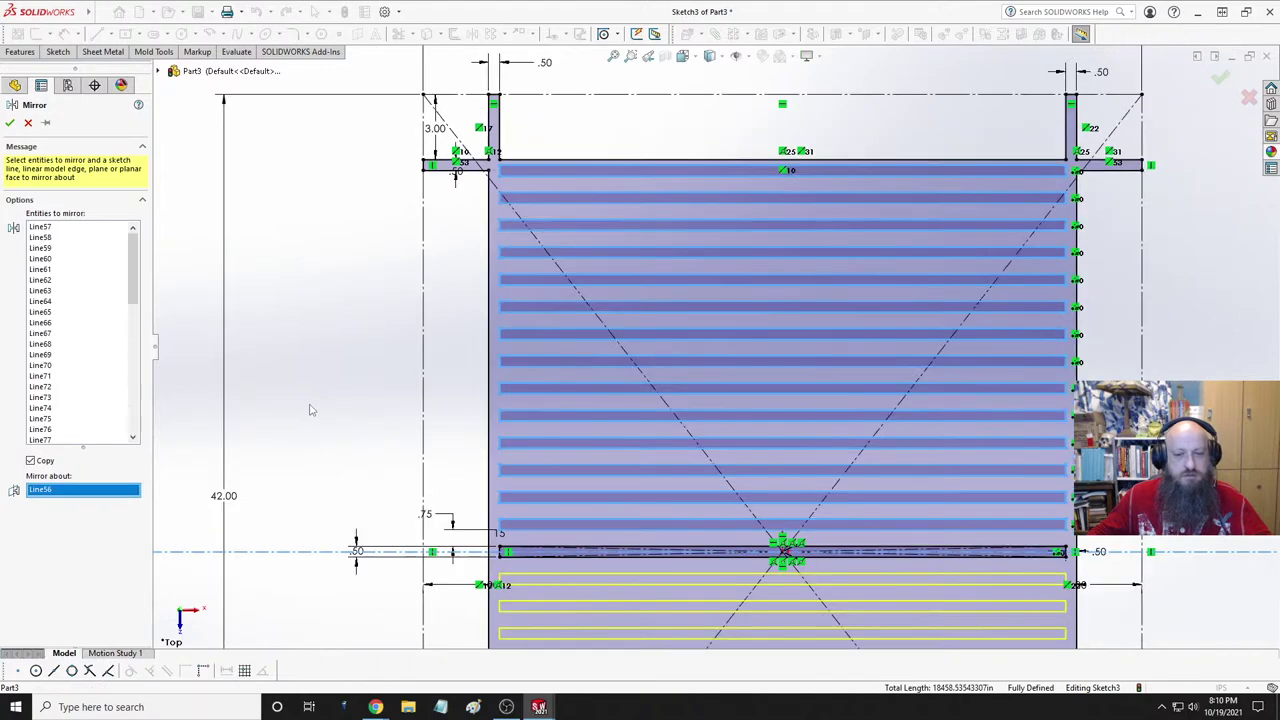
scroll(310, 410, up, 3)
scroll(737, 469, down, 5)
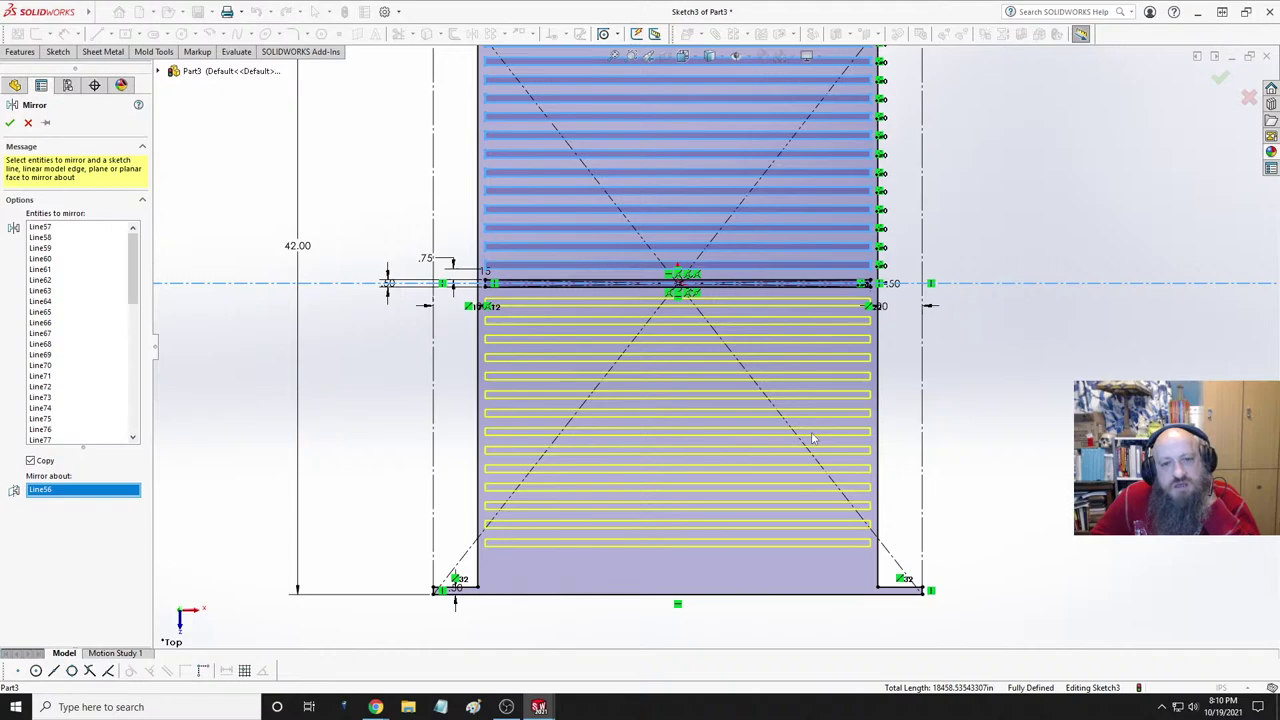
scroll(812, 438, up, 2)
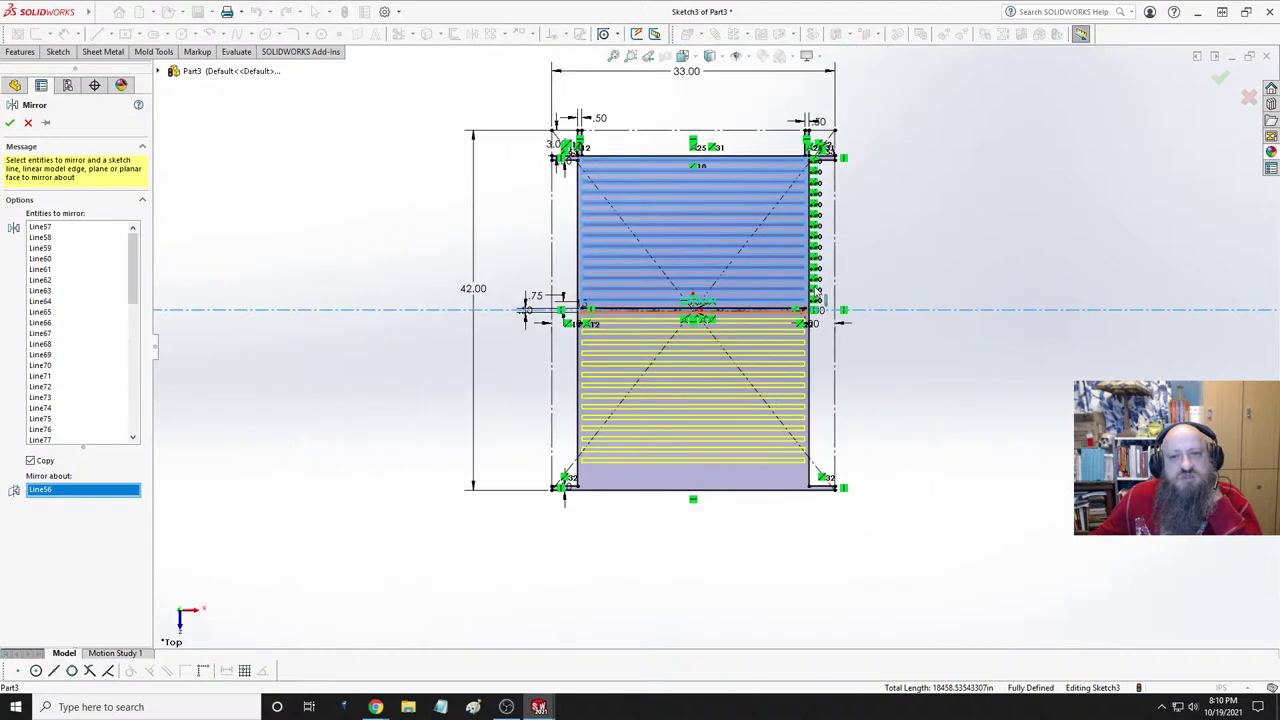
scroll(846, 256, down, 1)
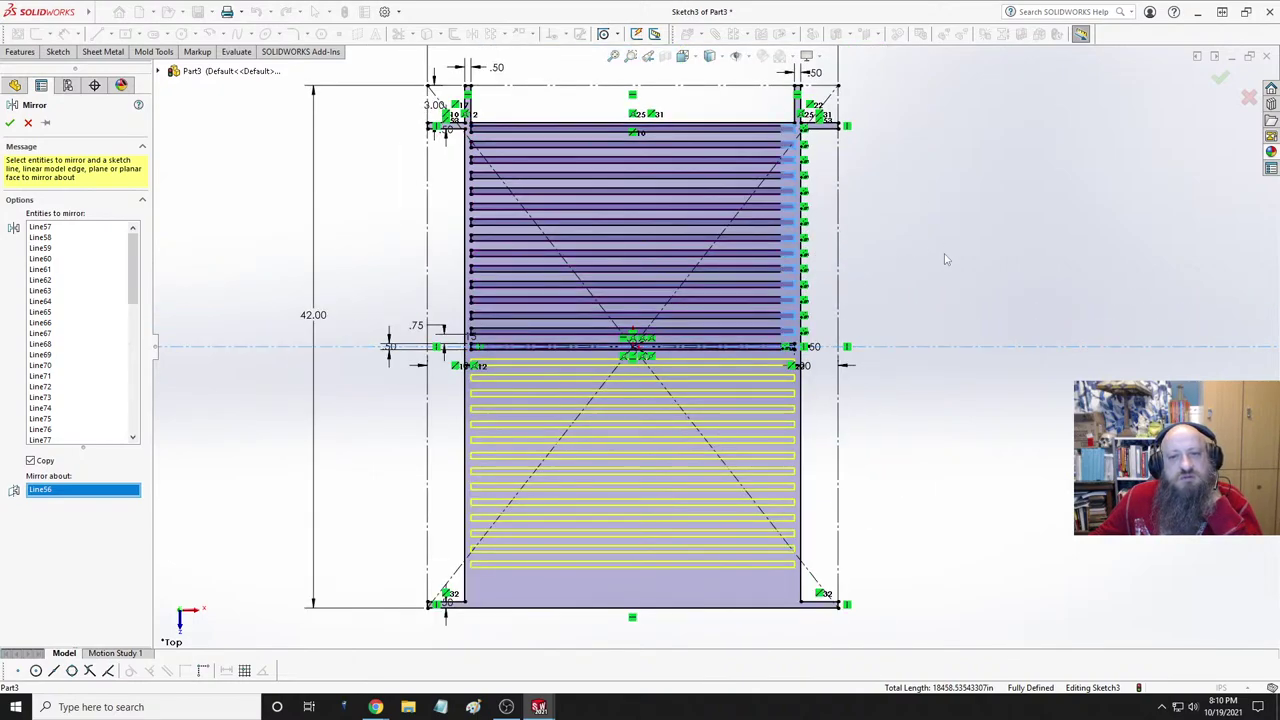
key(Escape)
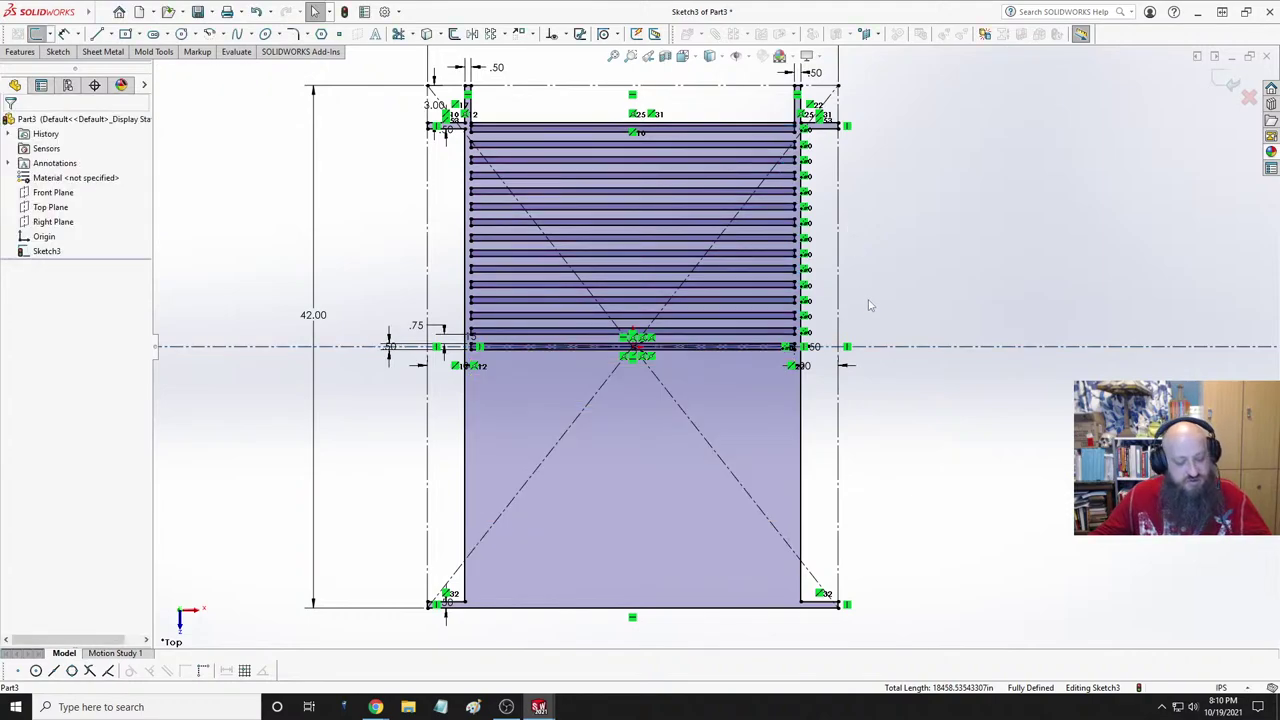
- Undo the 15-slat linear pattern, leaving only the central crossbar
key(ctrl+a)
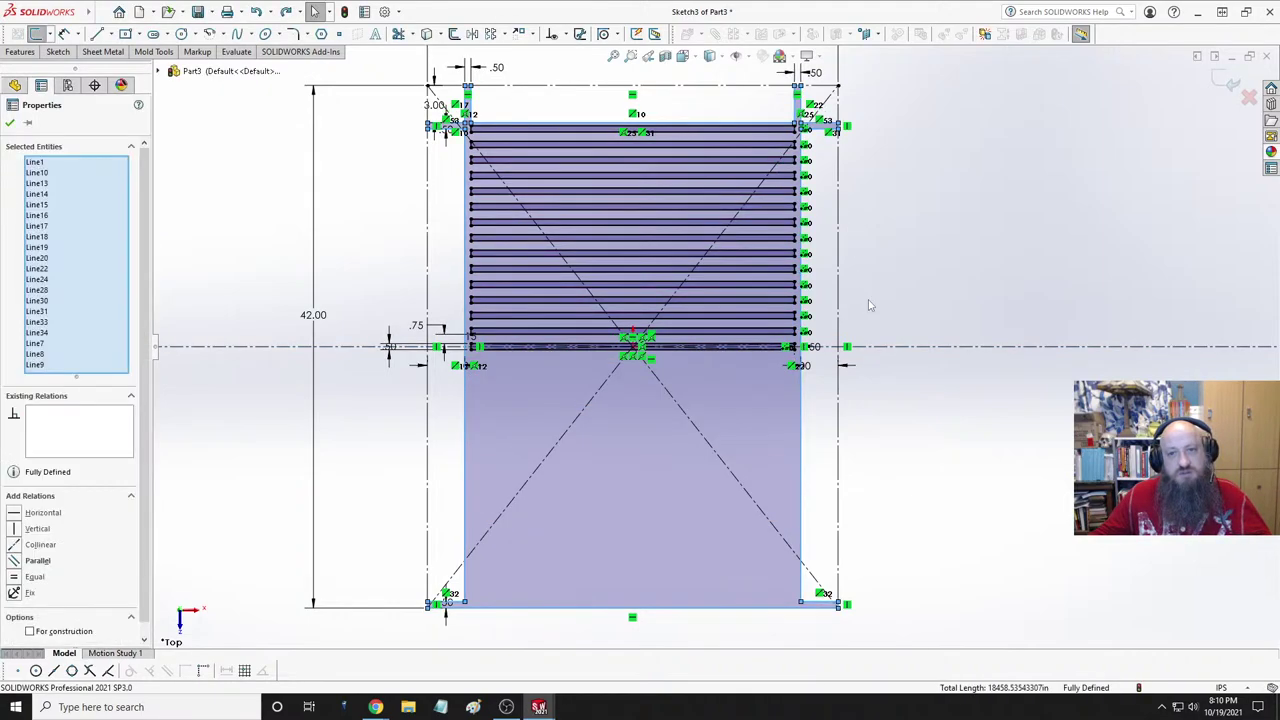
key(Escape)
key(ctrl+a)
key(Escape)
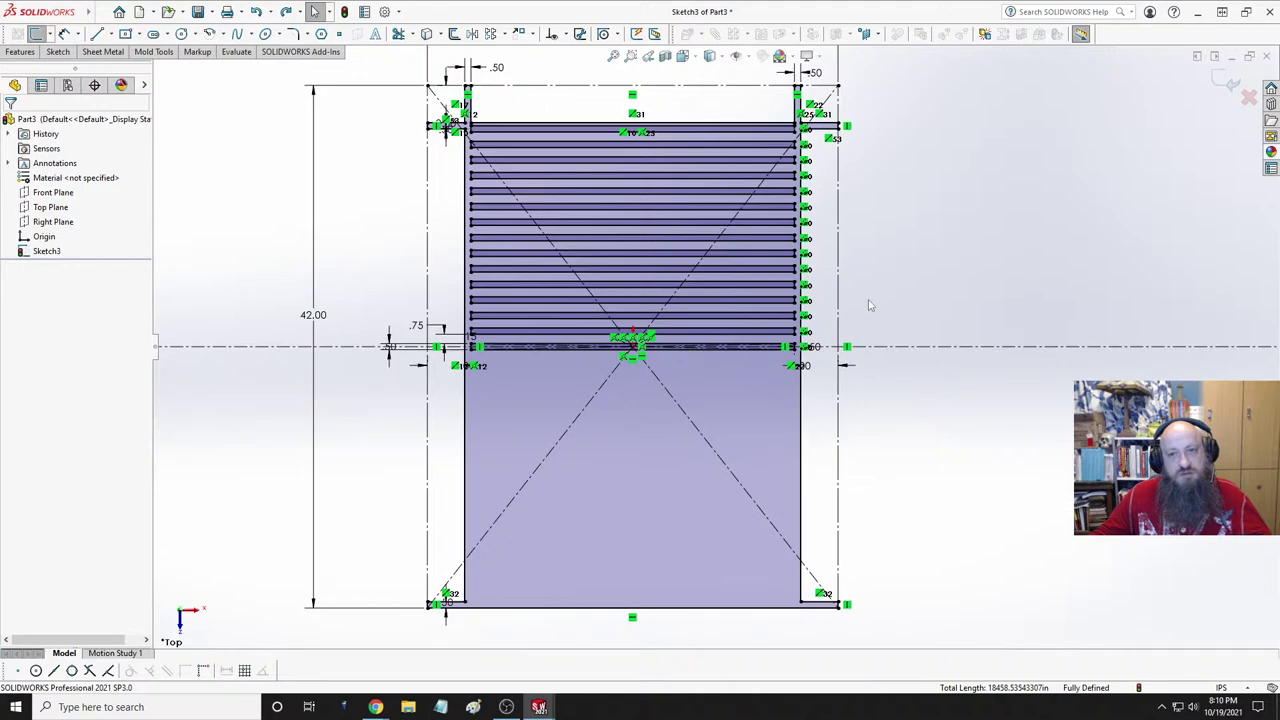
key(ctrl+a)
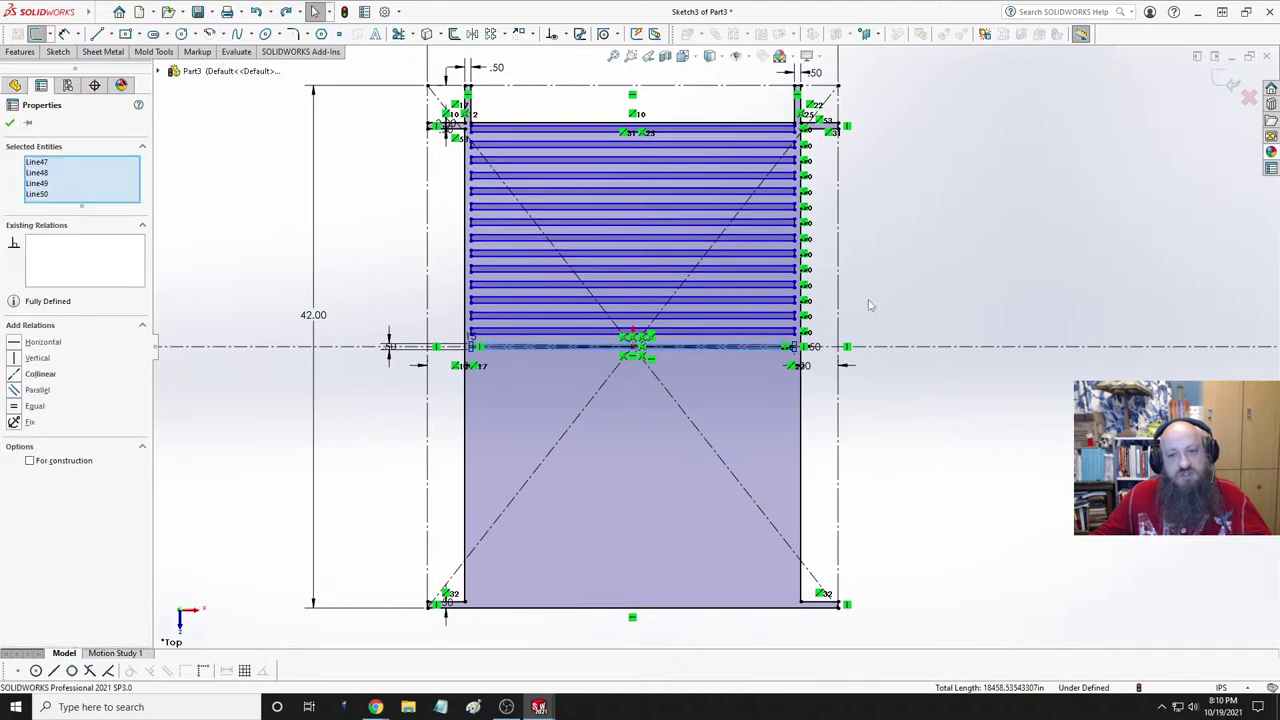
key(Escape)
key(ctrl+z)
key(Escape)
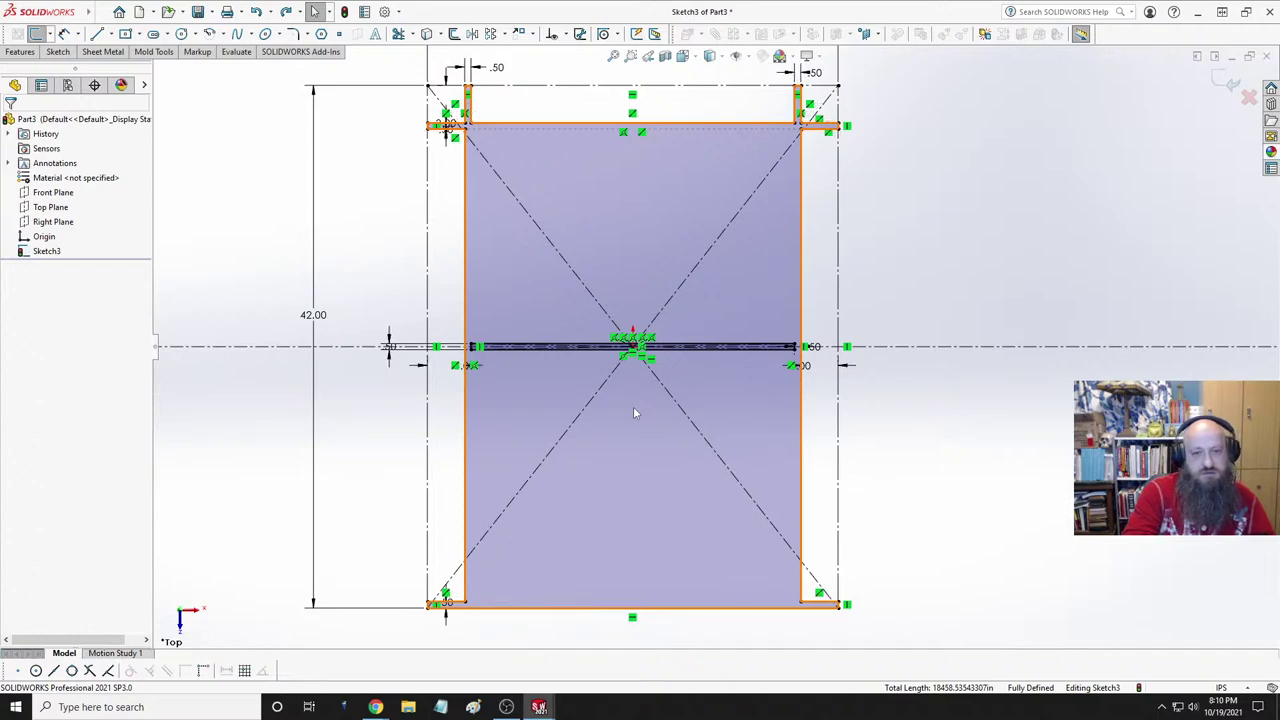
- Select the rectangle outline, check the horizontal centerline's properties, then deselect
key(Escape)
click(633, 413)
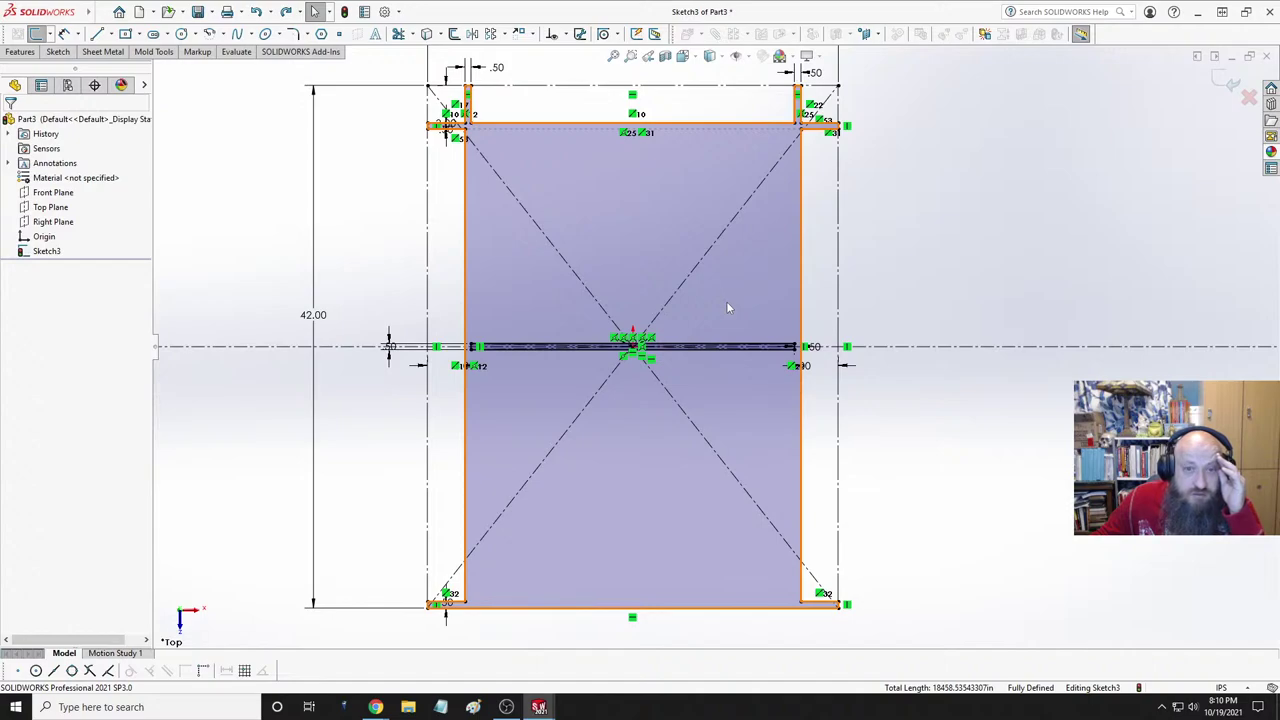
click(921, 350)
click(909, 430)
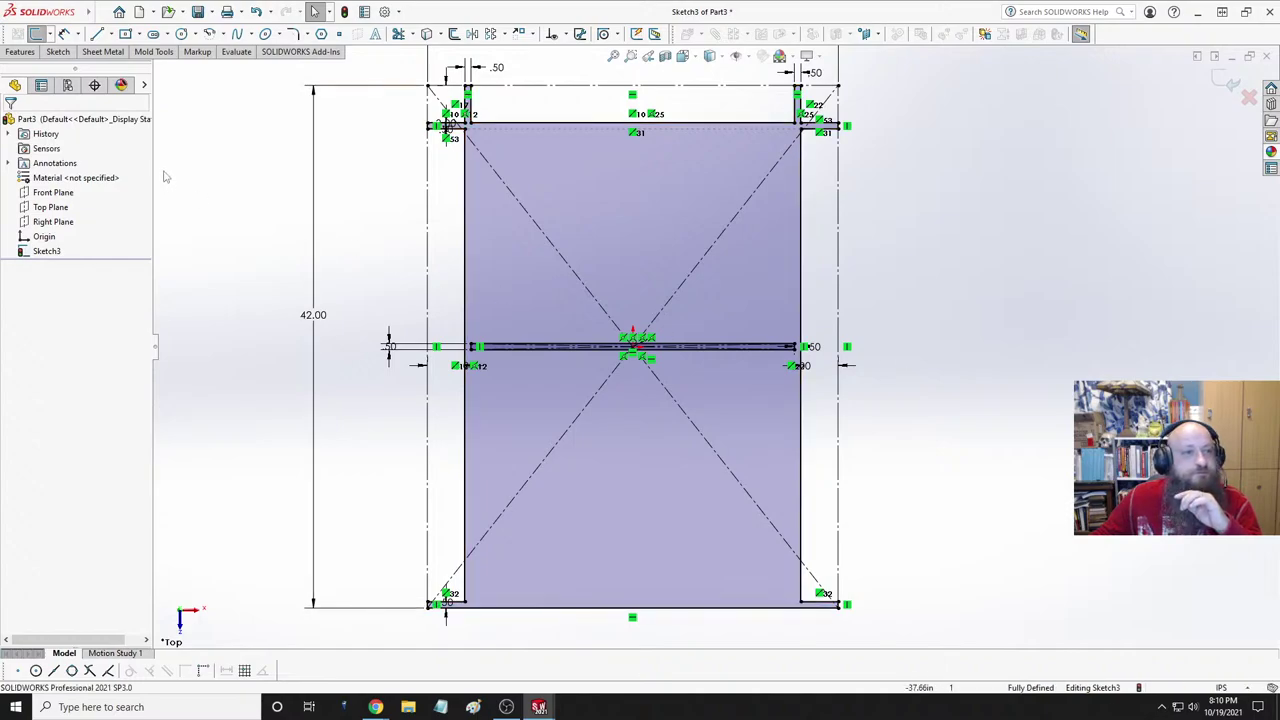
- Draw a vertical centerline from the top edge midpoint to the bottom edge midpoint
click(107, 34)
click(104, 69)
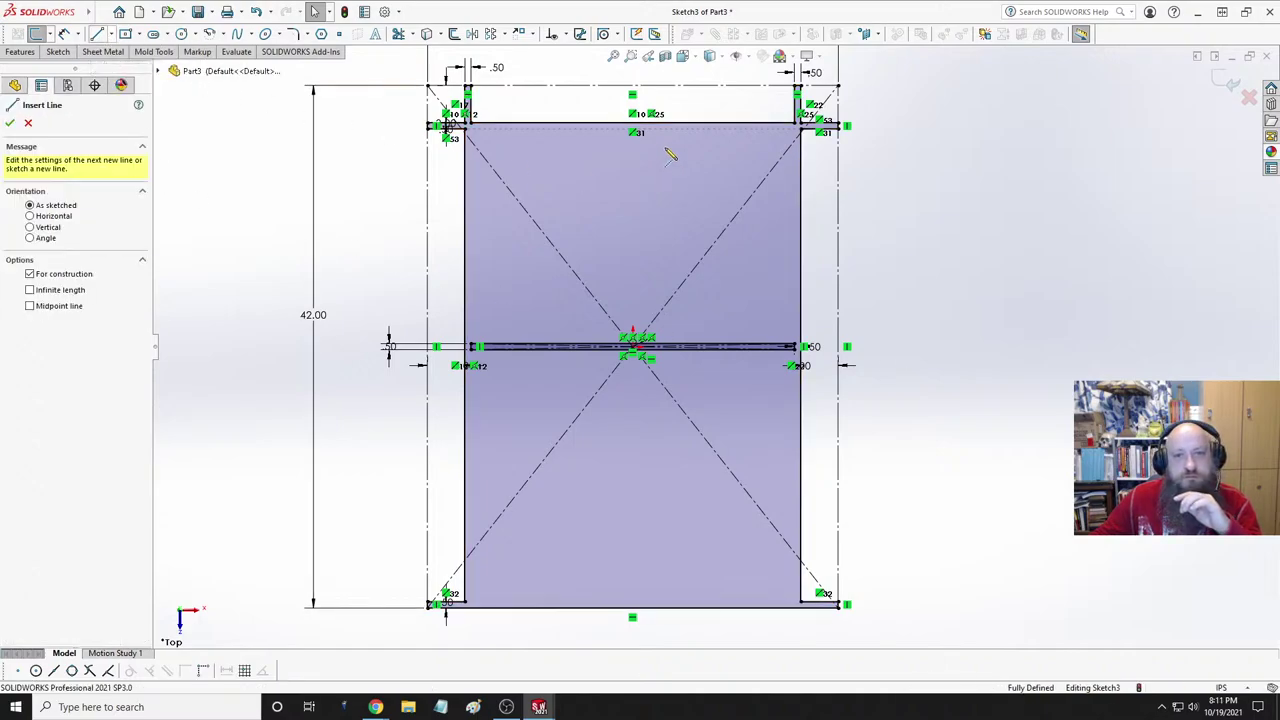
click(632, 124)
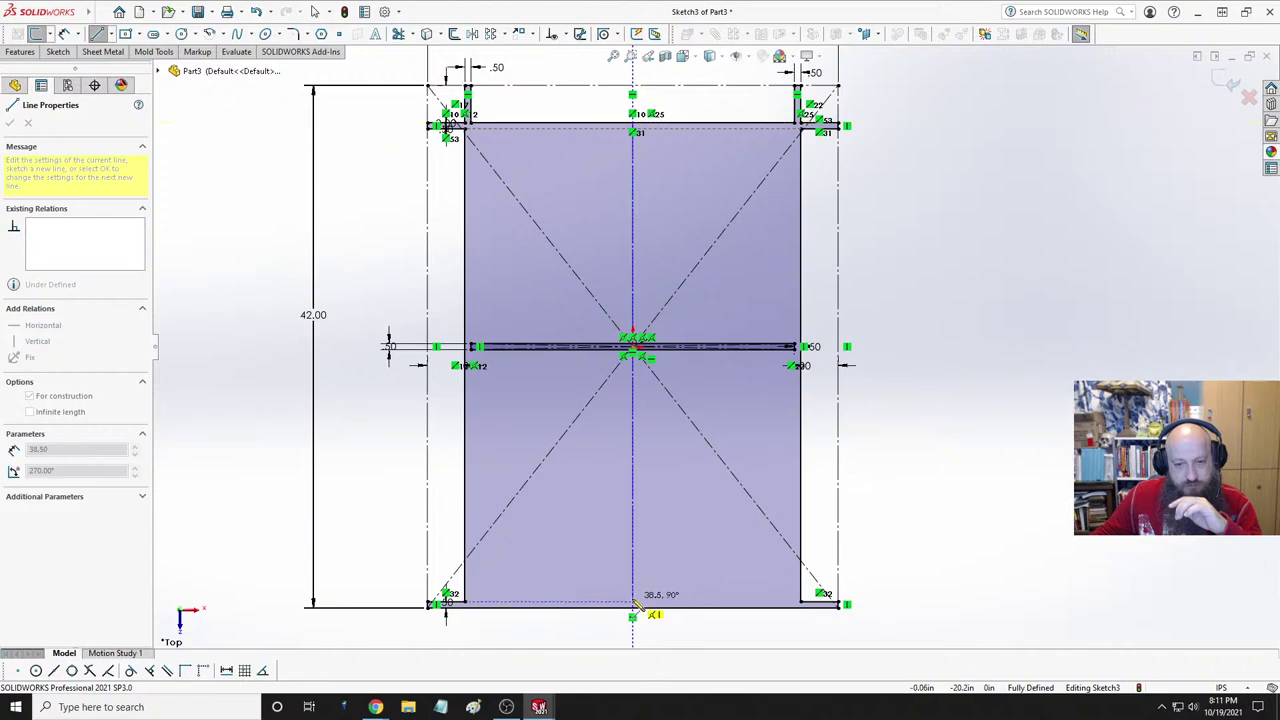
click(633, 605)
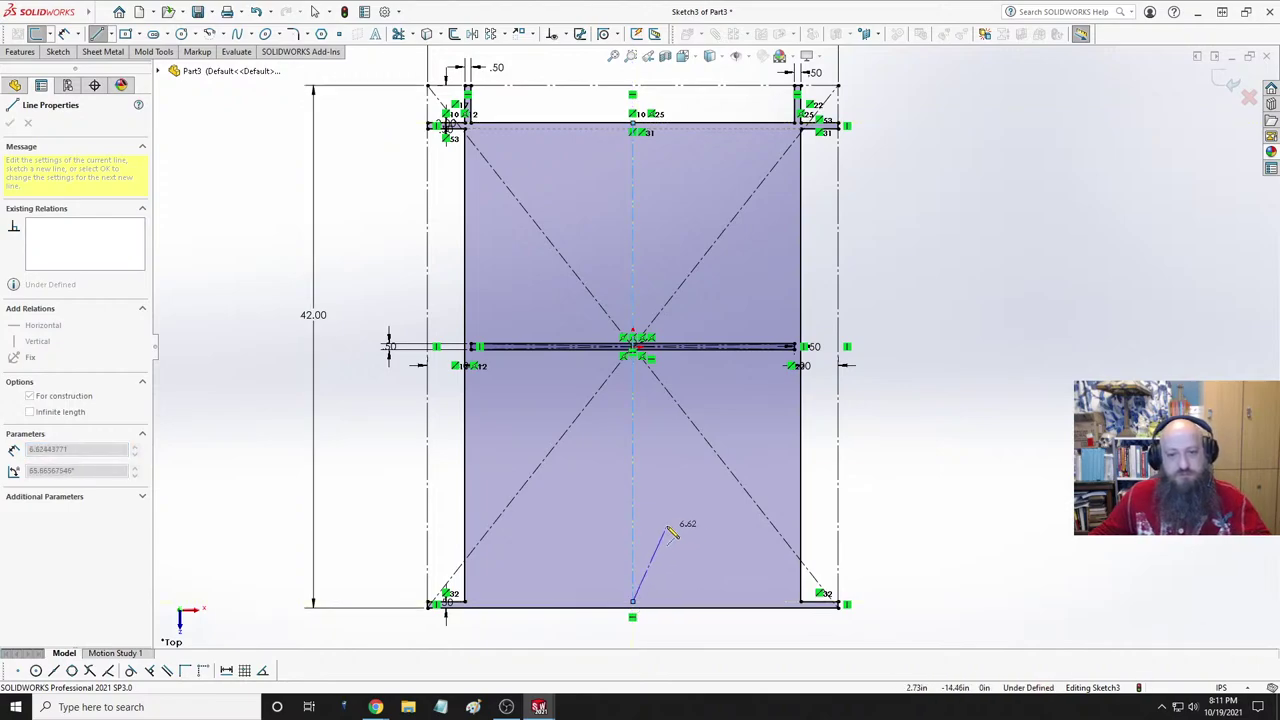
key(Escape)
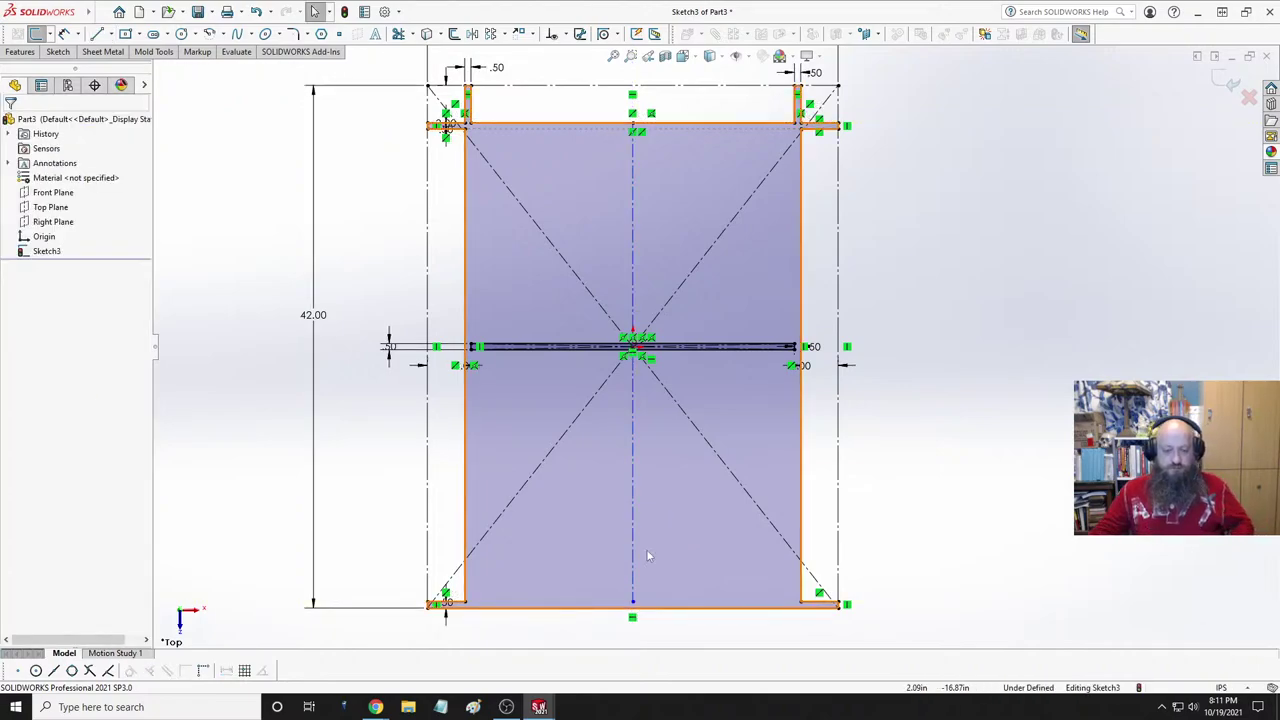
- Cancel an unfinished centerline at the bottom-left corner and check the vertical centerline's length
click(111, 33)
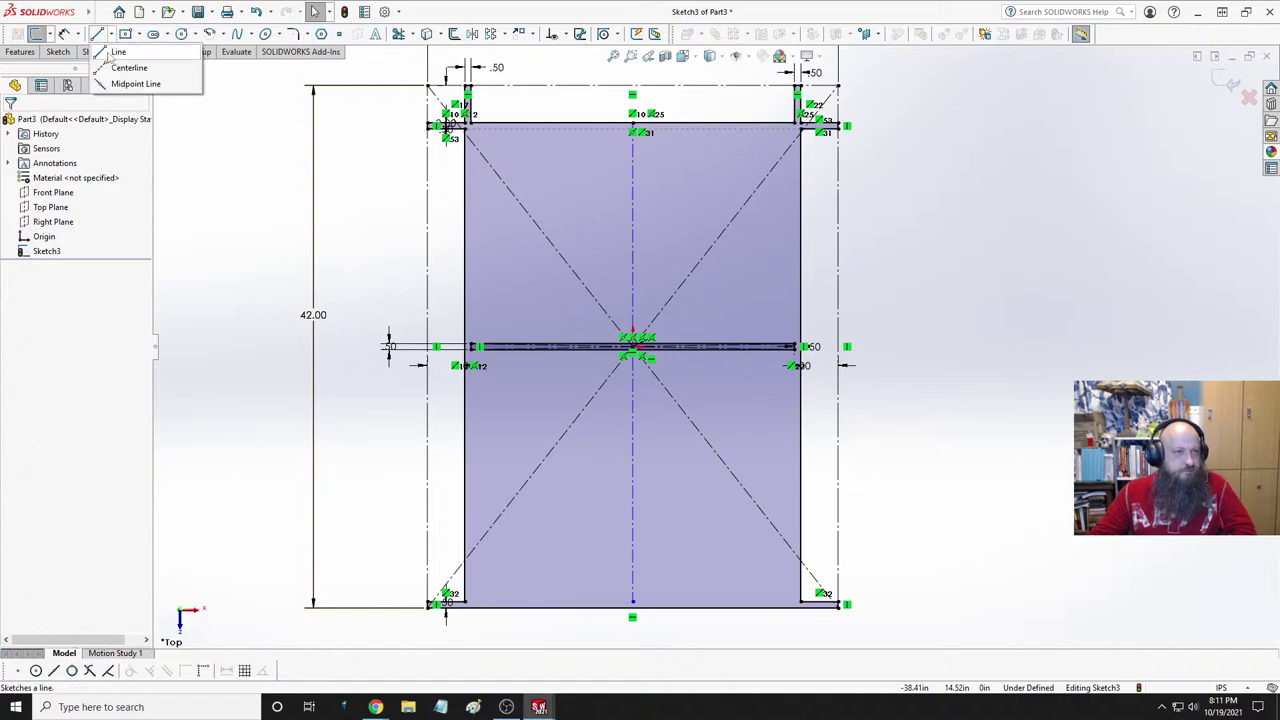
click(130, 66)
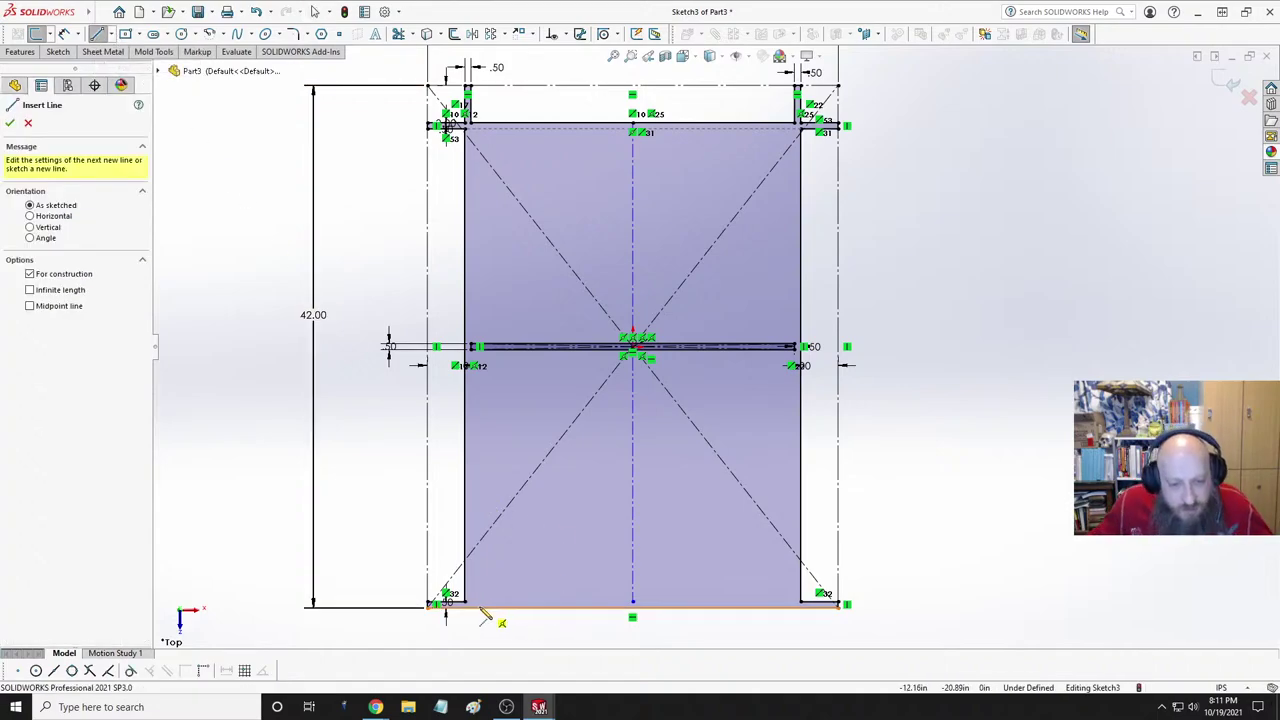
click(442, 603)
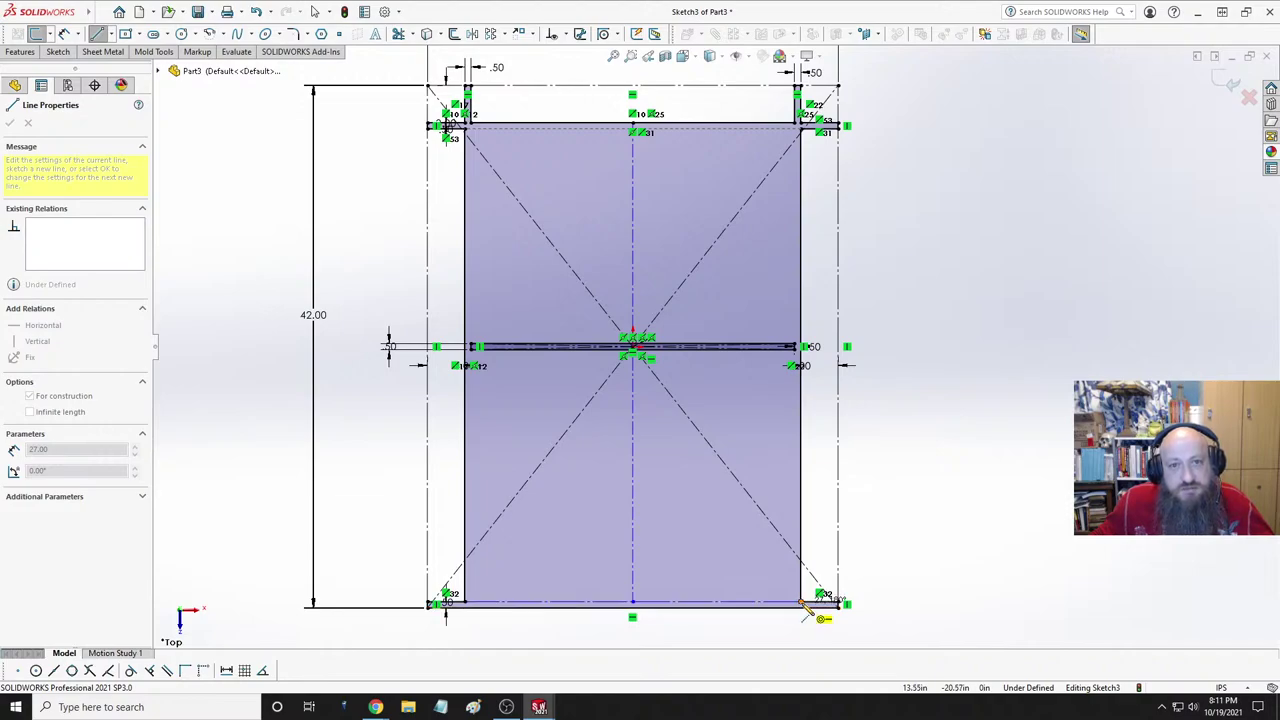
key(Escape)
key(Escape)
click(634, 518)
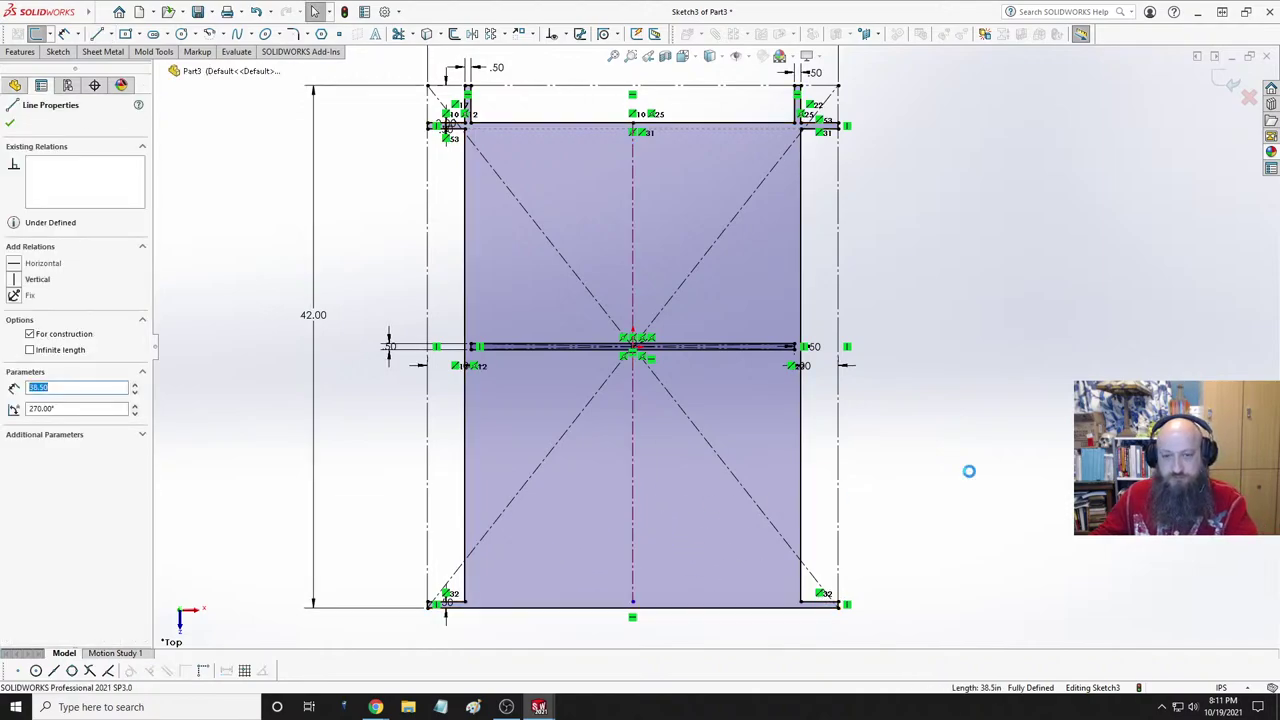
key(Escape)
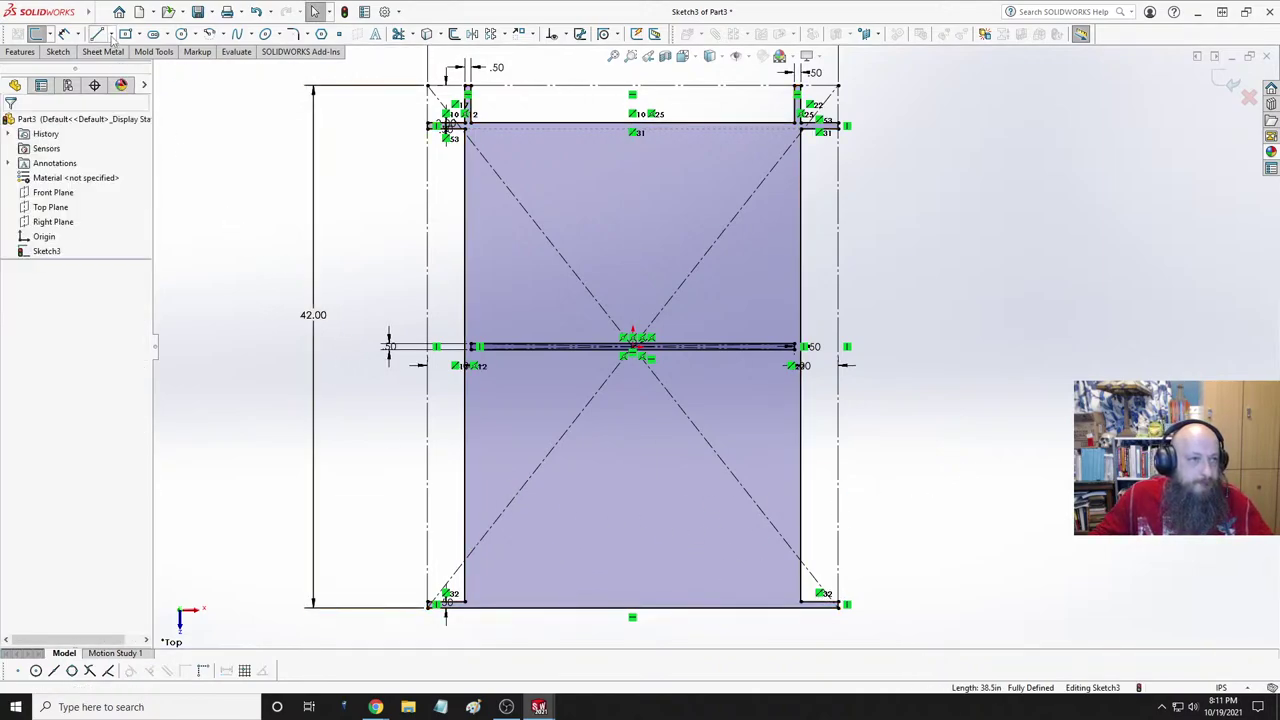
- Draw centerlines along the bottom and top edges and a vertical one joining their midpoints
click(108, 34)
click(127, 66)
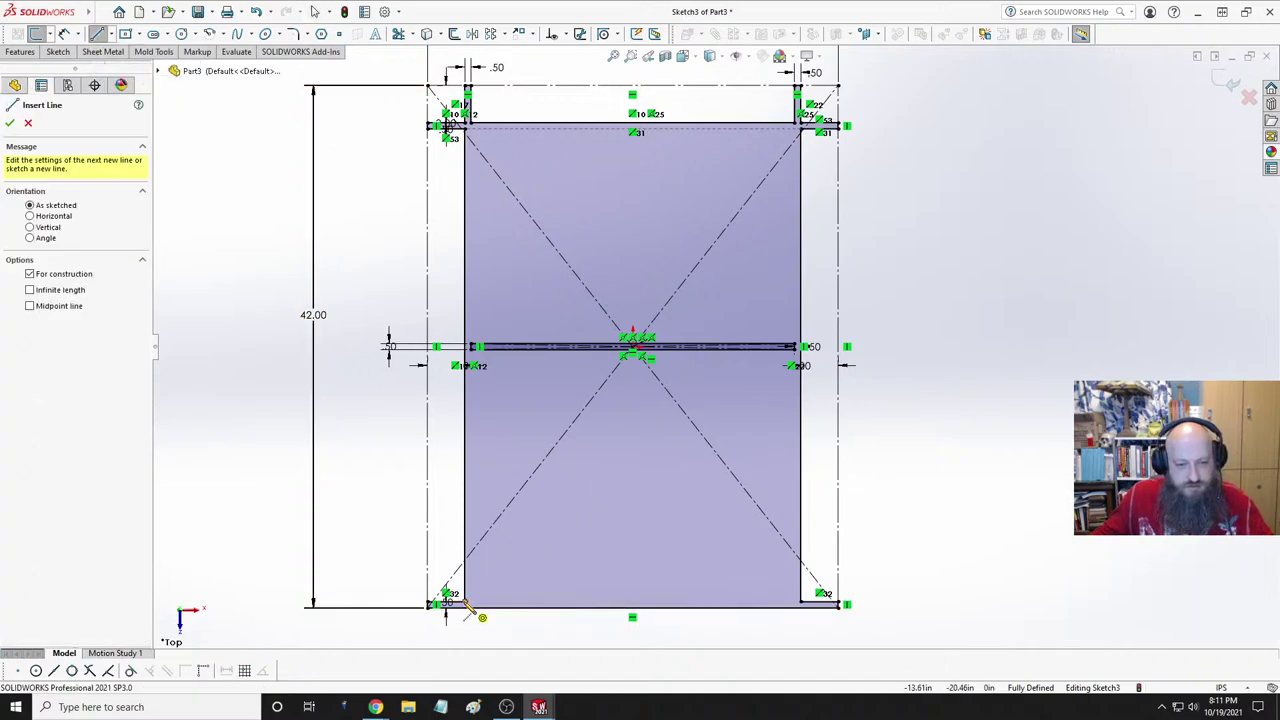
mouse_move(466, 605)
mouse_down()
mouse_move(757, 622)
mouse_move(812, 606)
mouse_move(800, 603)
mouse_up()
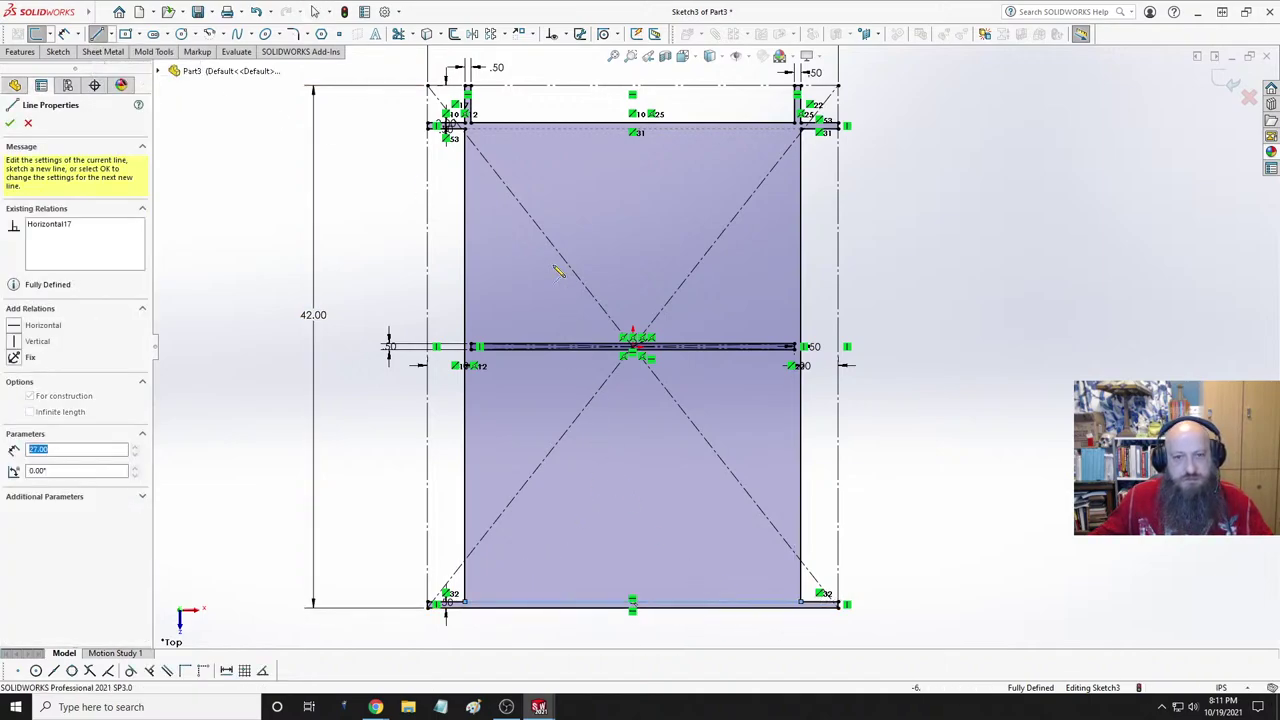
mouse_move(465, 126)
mouse_down()
mouse_move(829, 157)
mouse_move(800, 126)
mouse_up()
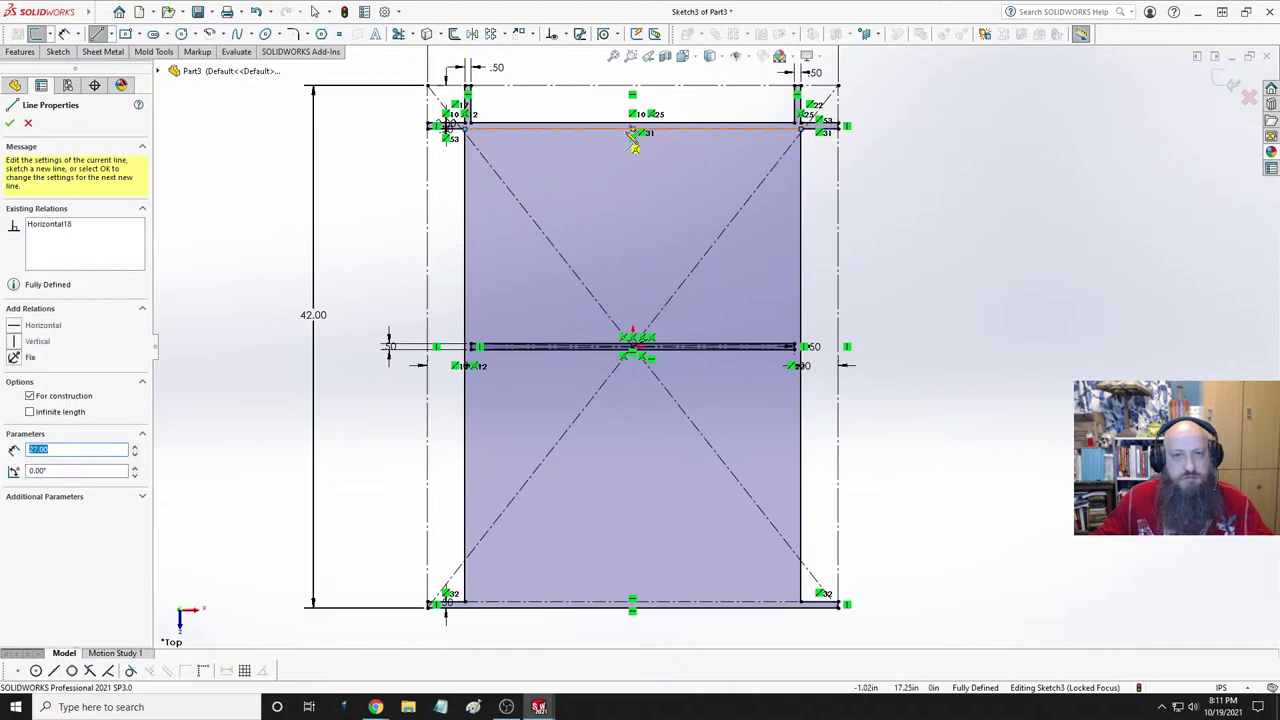
mouse_move(632, 126)
mouse_down()
mouse_move(655, 271)
mouse_move(632, 604)
mouse_up()
key(Escape)
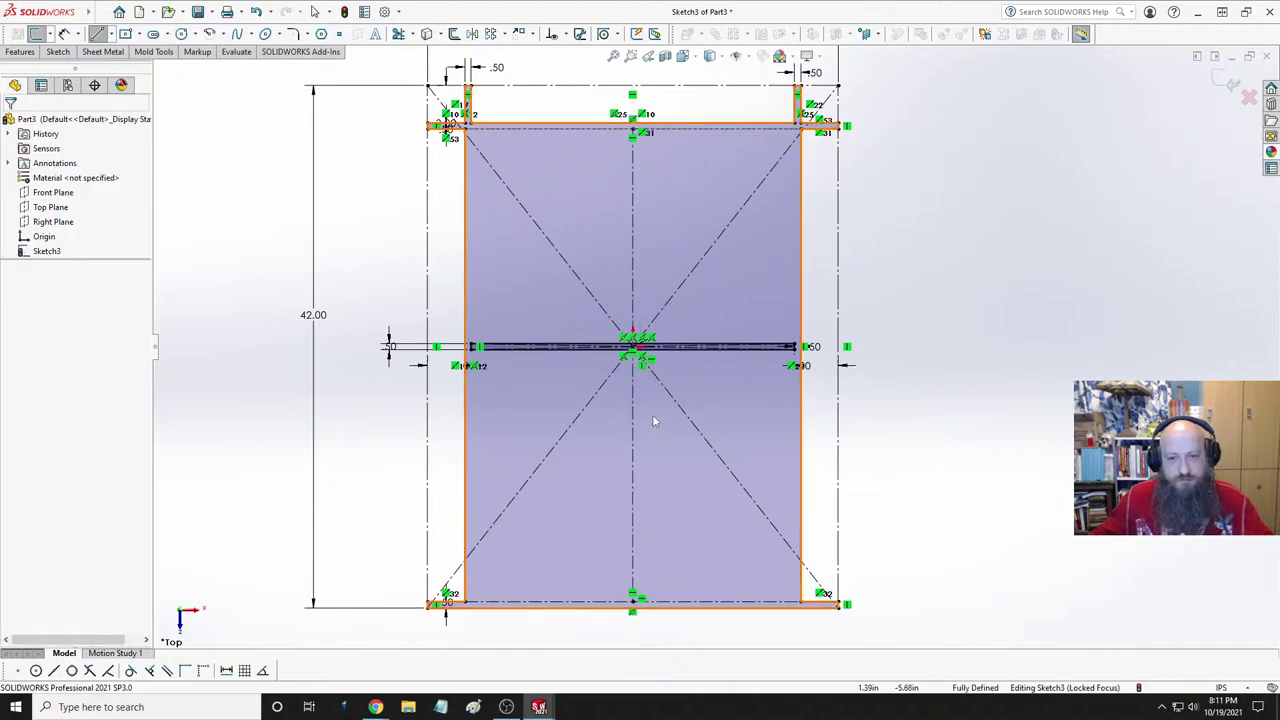
- Move the 42.00 height dimension to the left of the part
scroll(618, 388, down, 4)
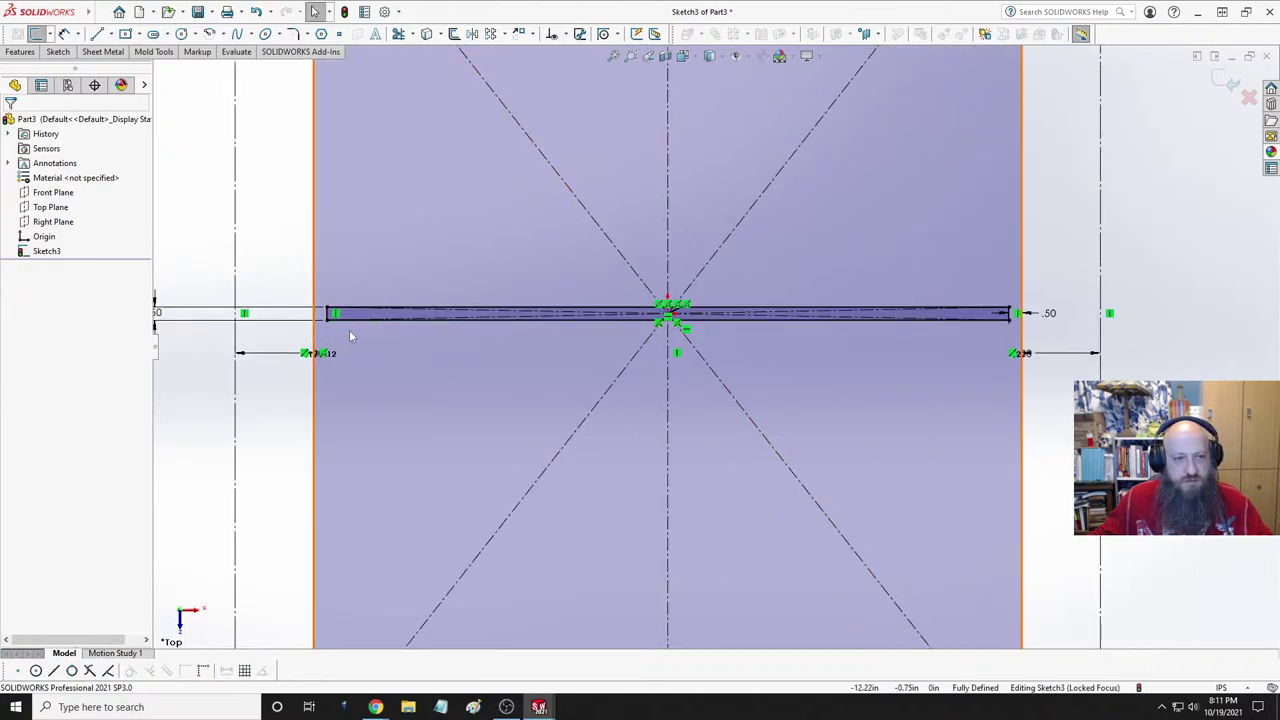
key(z)
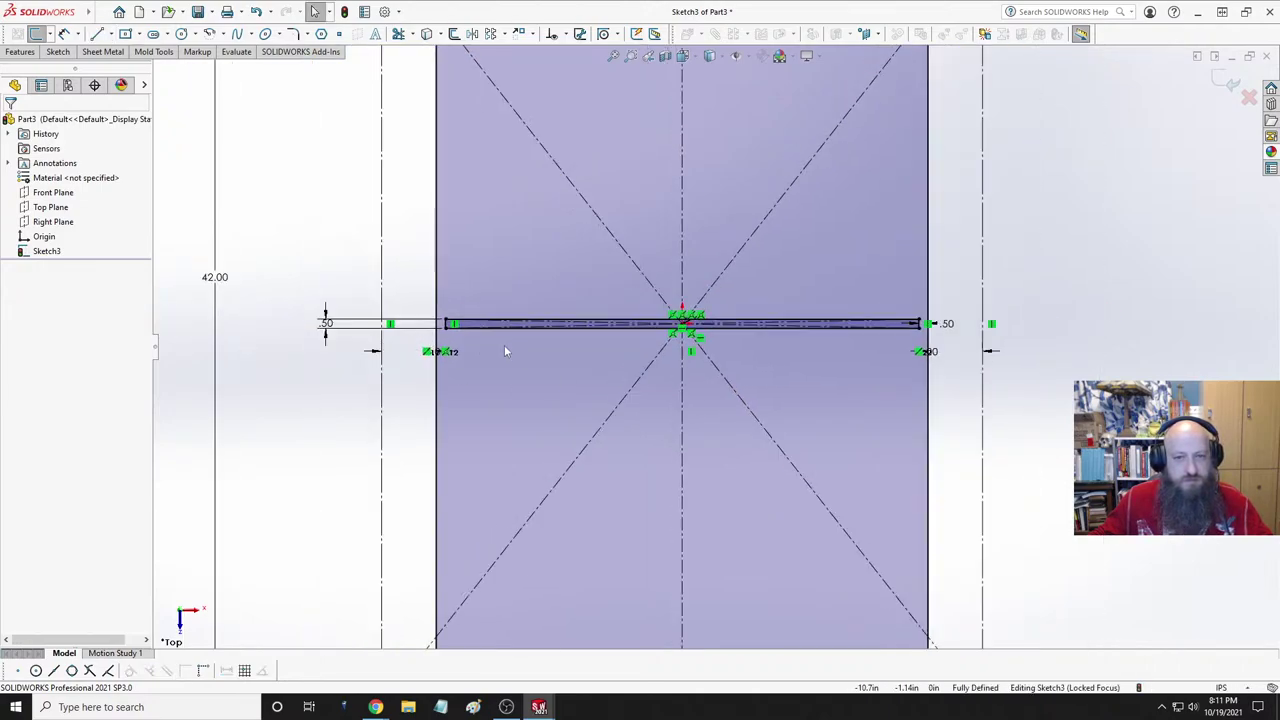
scroll(719, 343, down, 4)
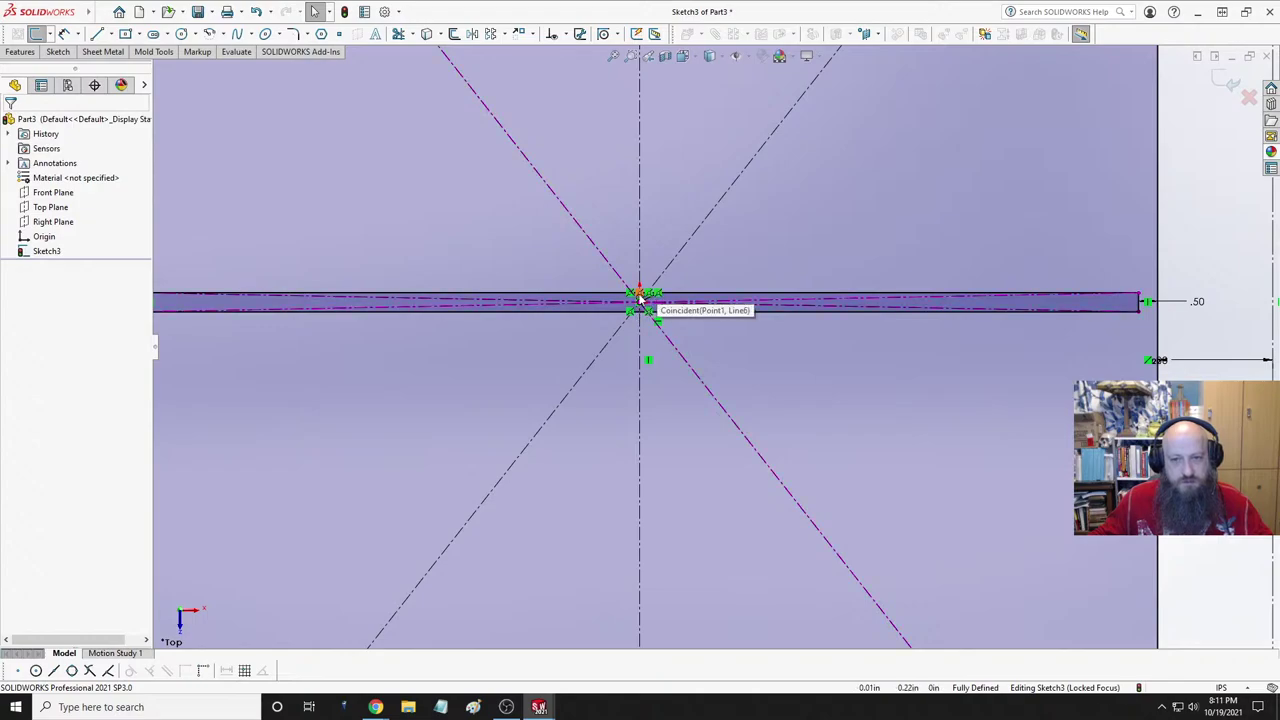
scroll(640, 340, up, 2)
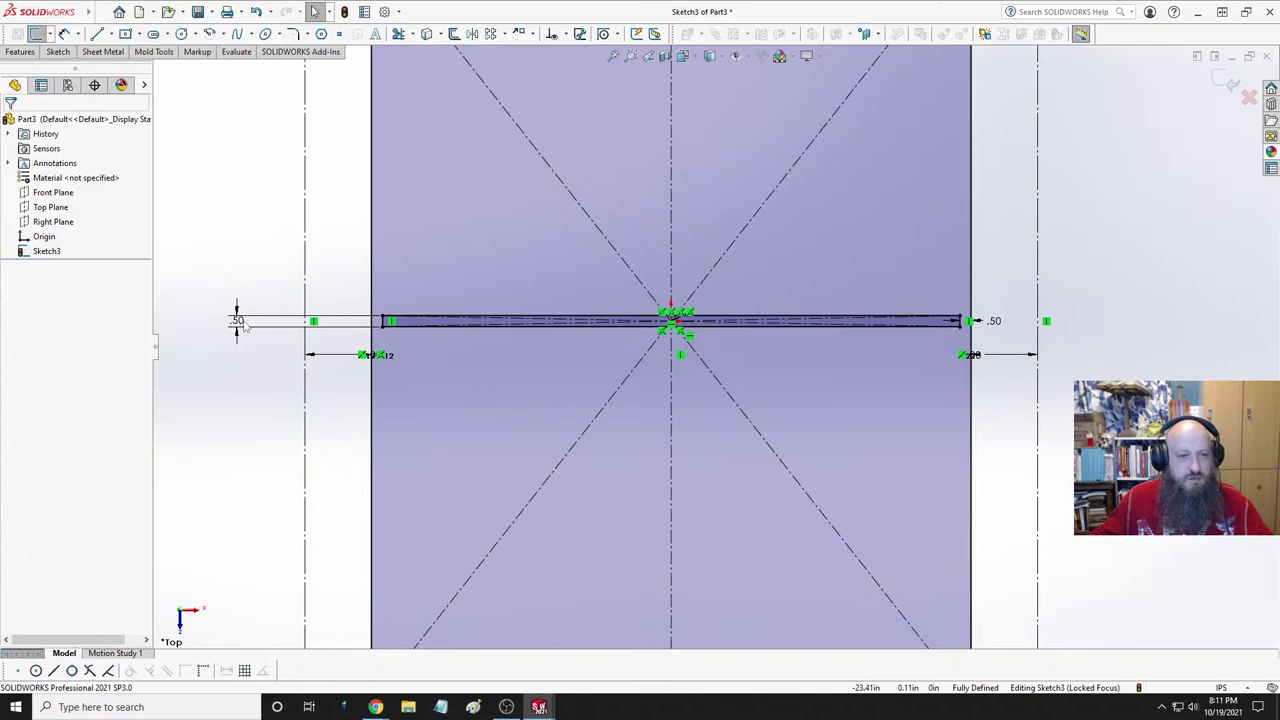
scroll(717, 345, up, 1)
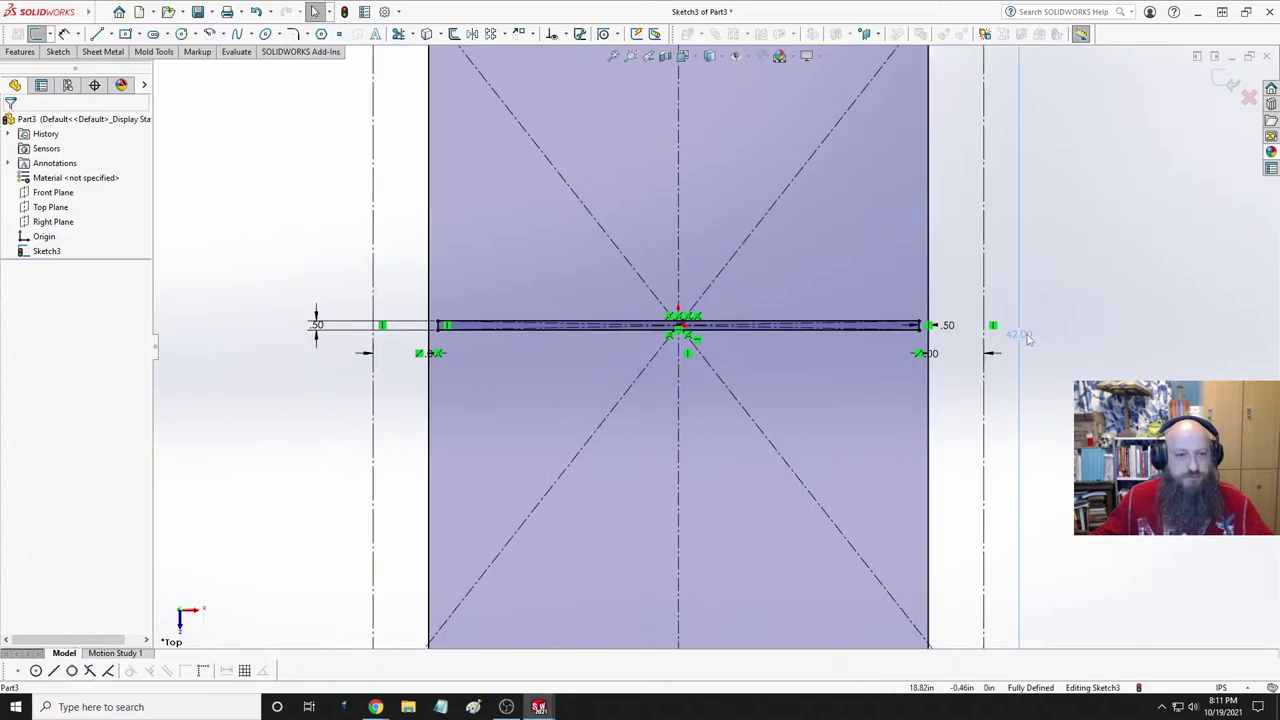
click(412, 360)
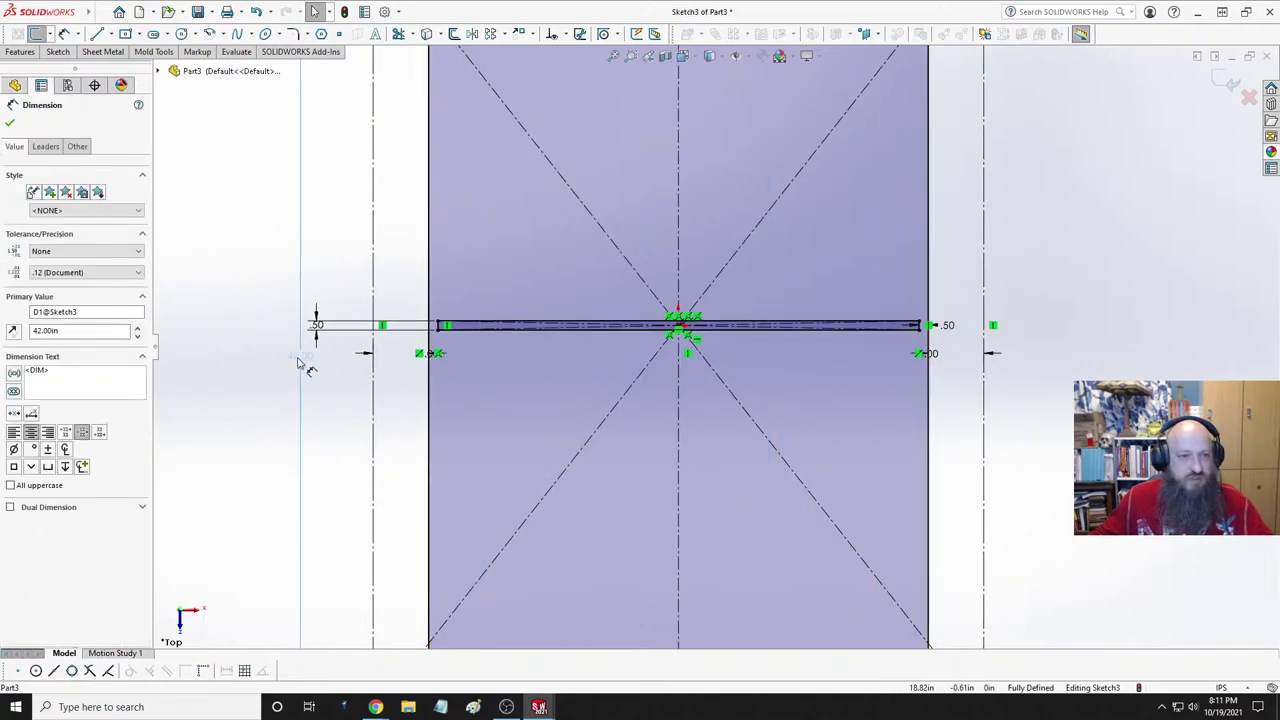
click(240, 350)
key(Escape)
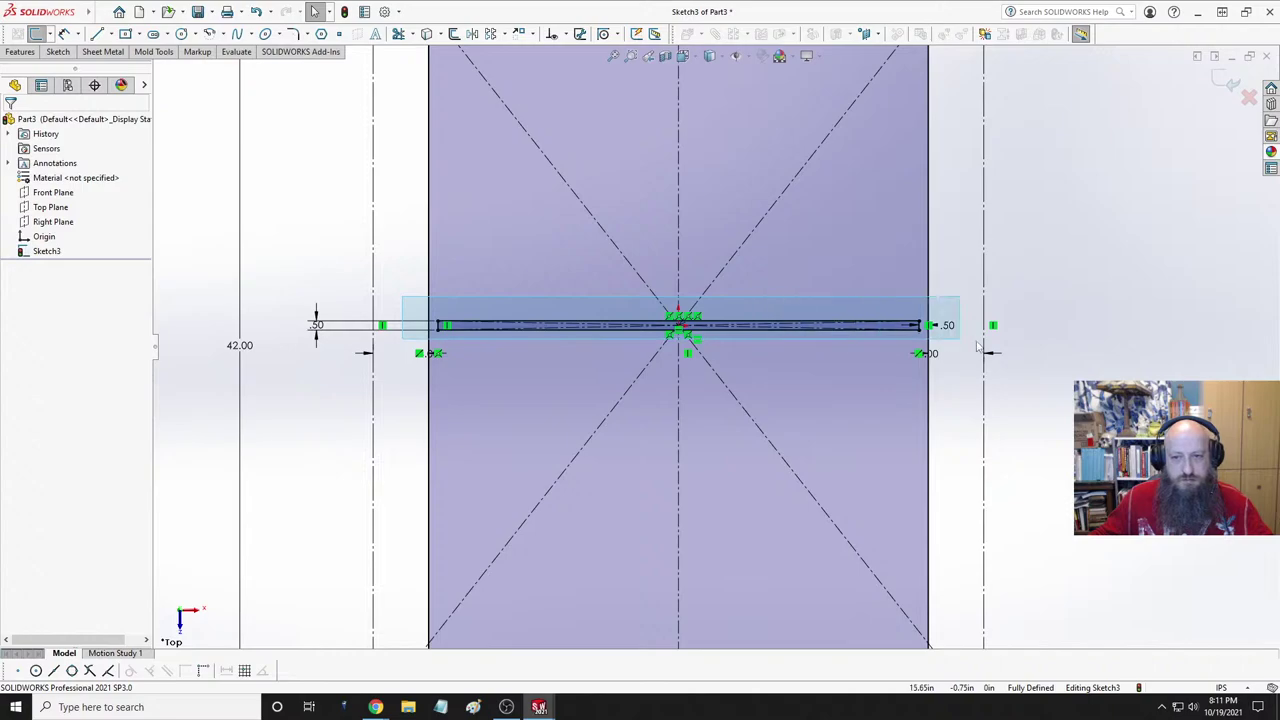
- Box-select and delete the crossbar with its dimension, then undo the deletion
mouse_move(978, 345)
mouse_down()
mouse_move(1058, 336)
mouse_move(1060, 372)
mouse_up()
key(Delete)
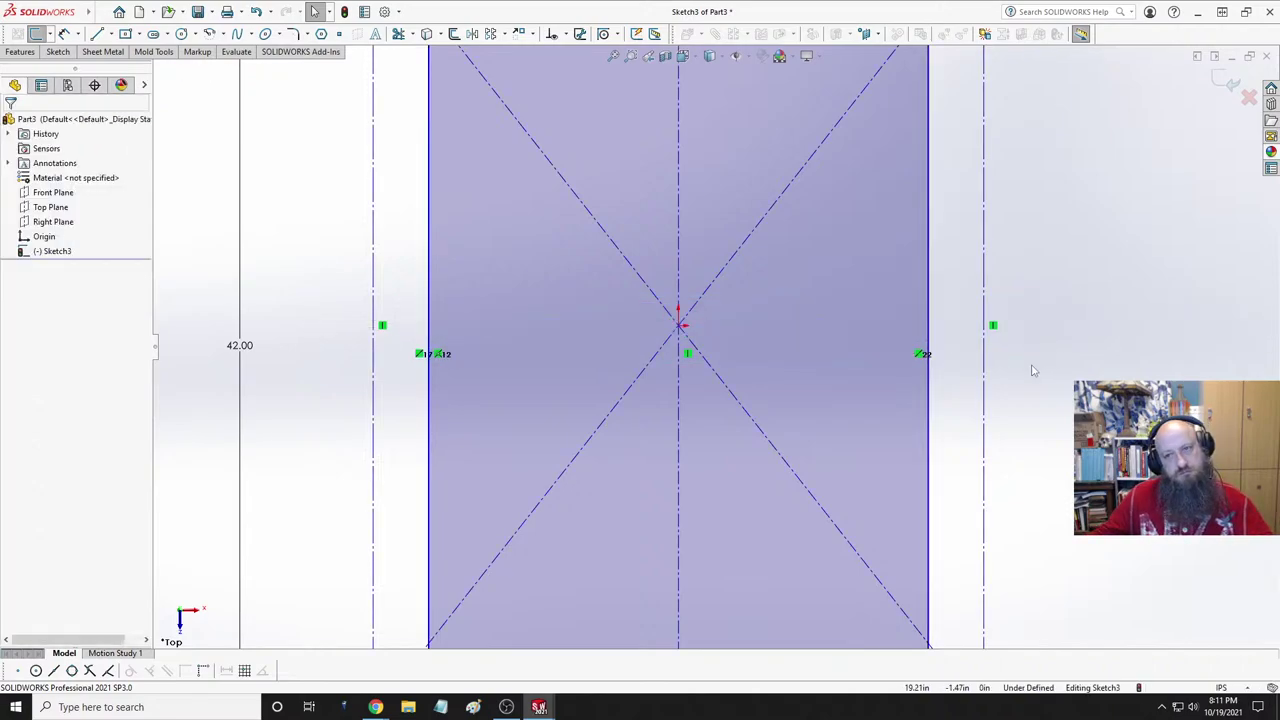
key(f)
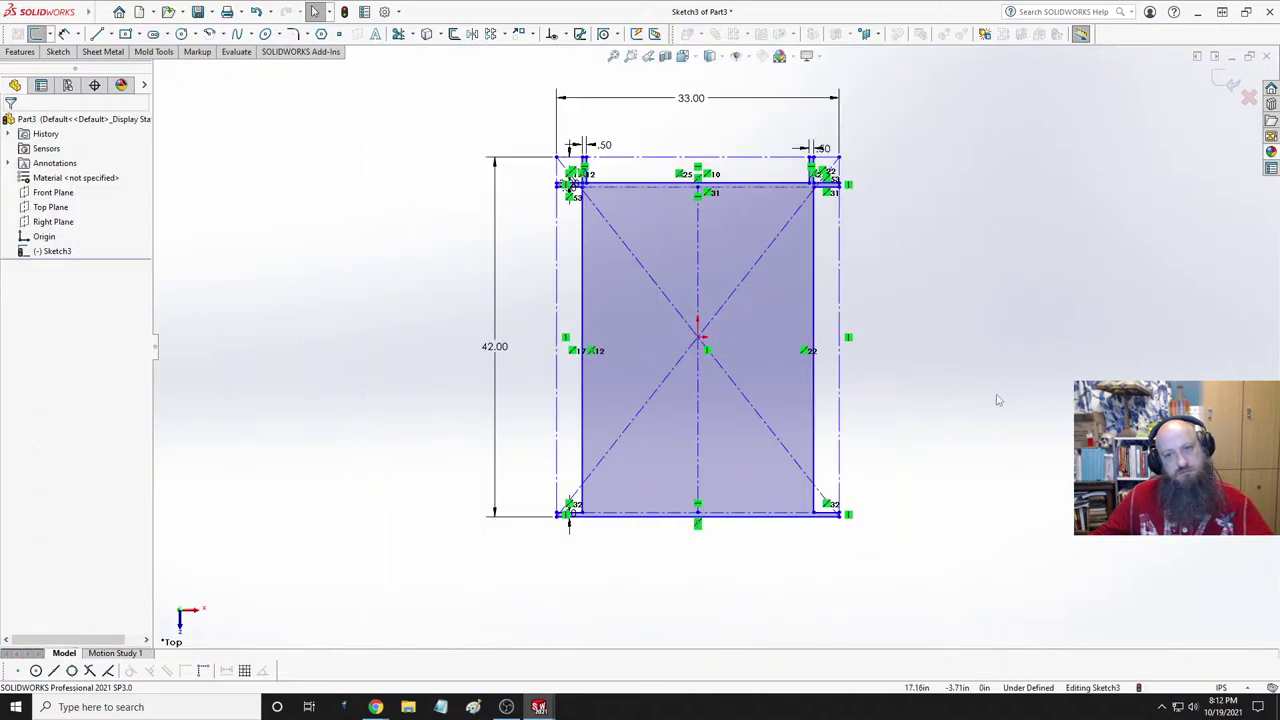
key(ctrl+z)
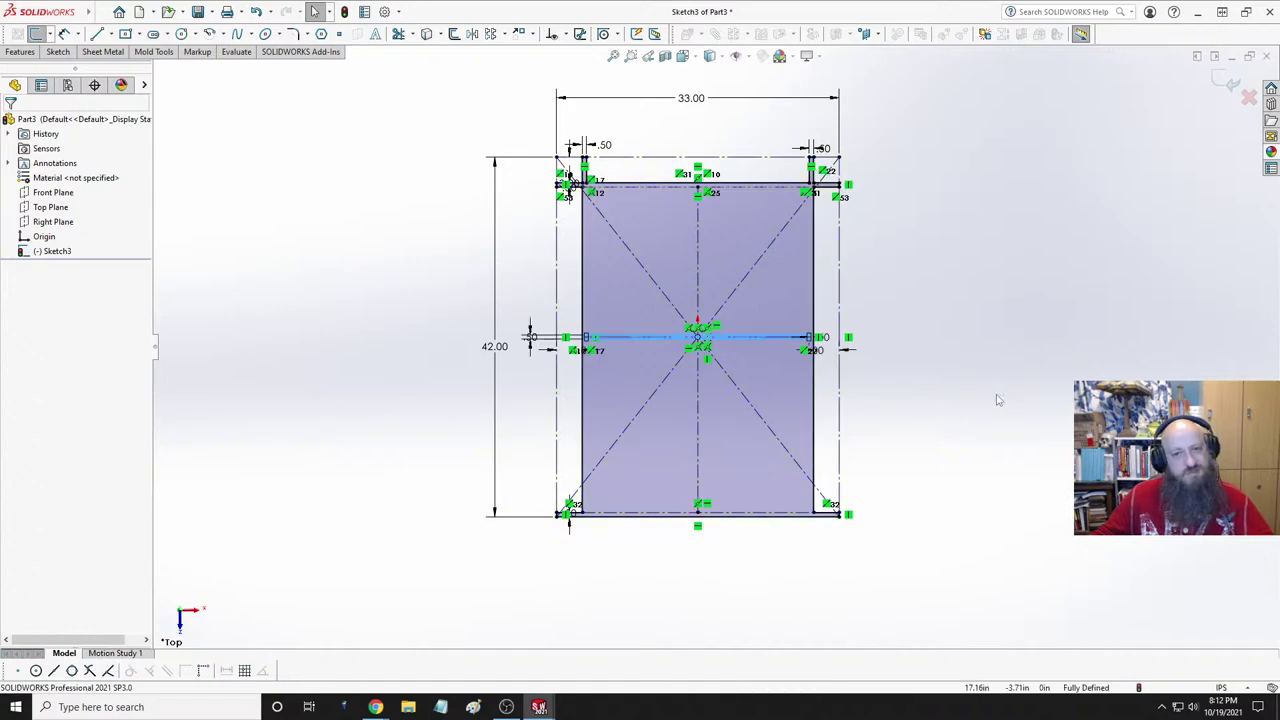
click(897, 386)
scroll(735, 379, down, 5)
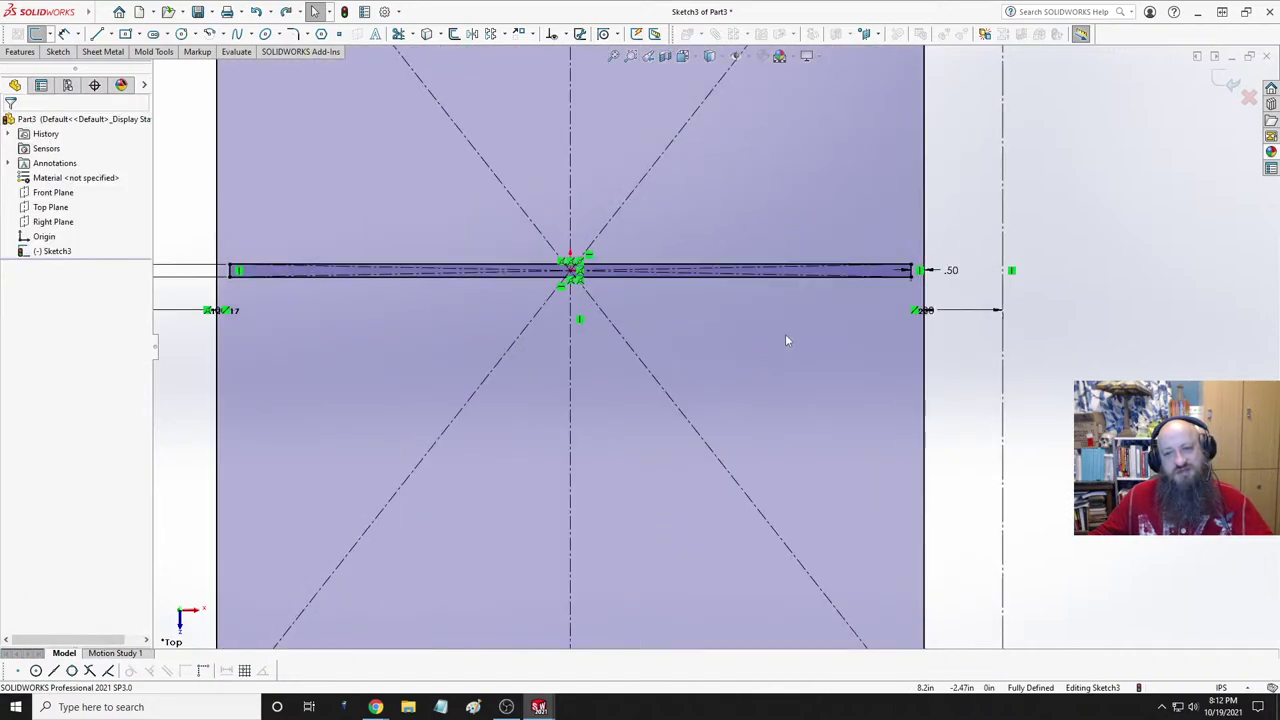
scroll(785, 312, down, 4)
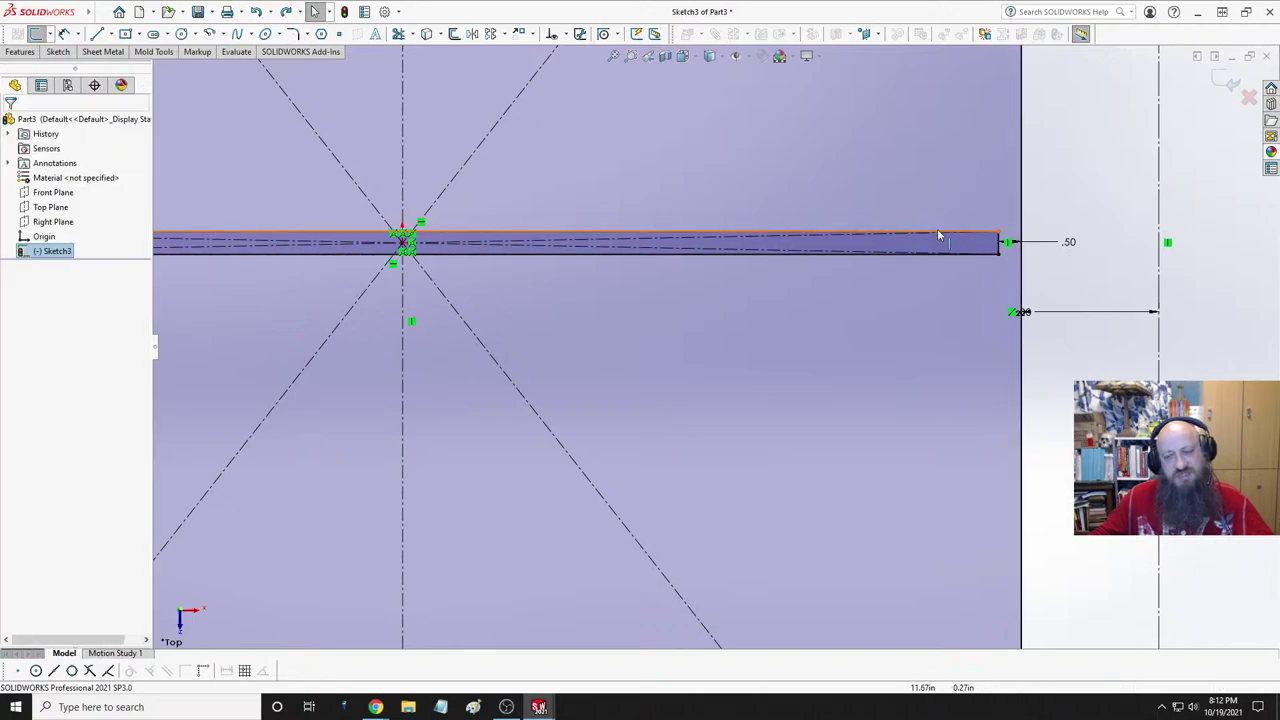
- Ctrl-select the central crossbar's stacked lines one by one
click(968, 234)
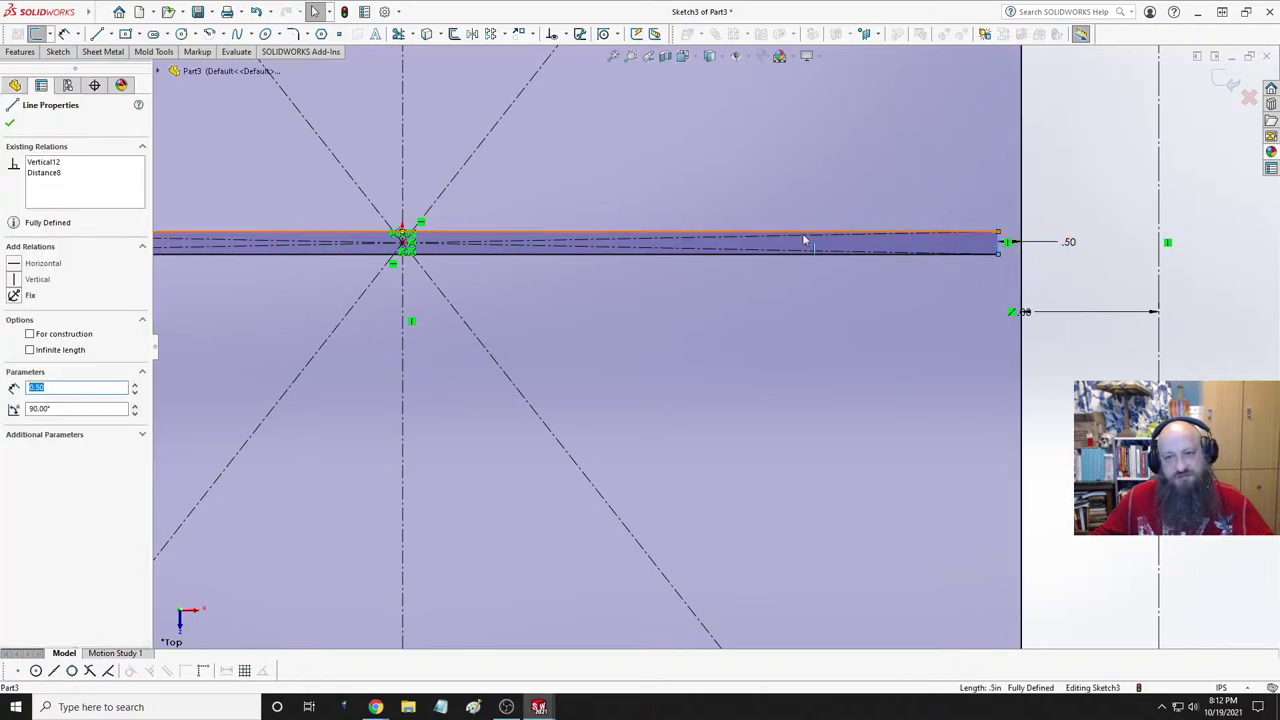
ctrl+click(770, 254)
ctrl+click(722, 250)
ctrl+click(707, 243)
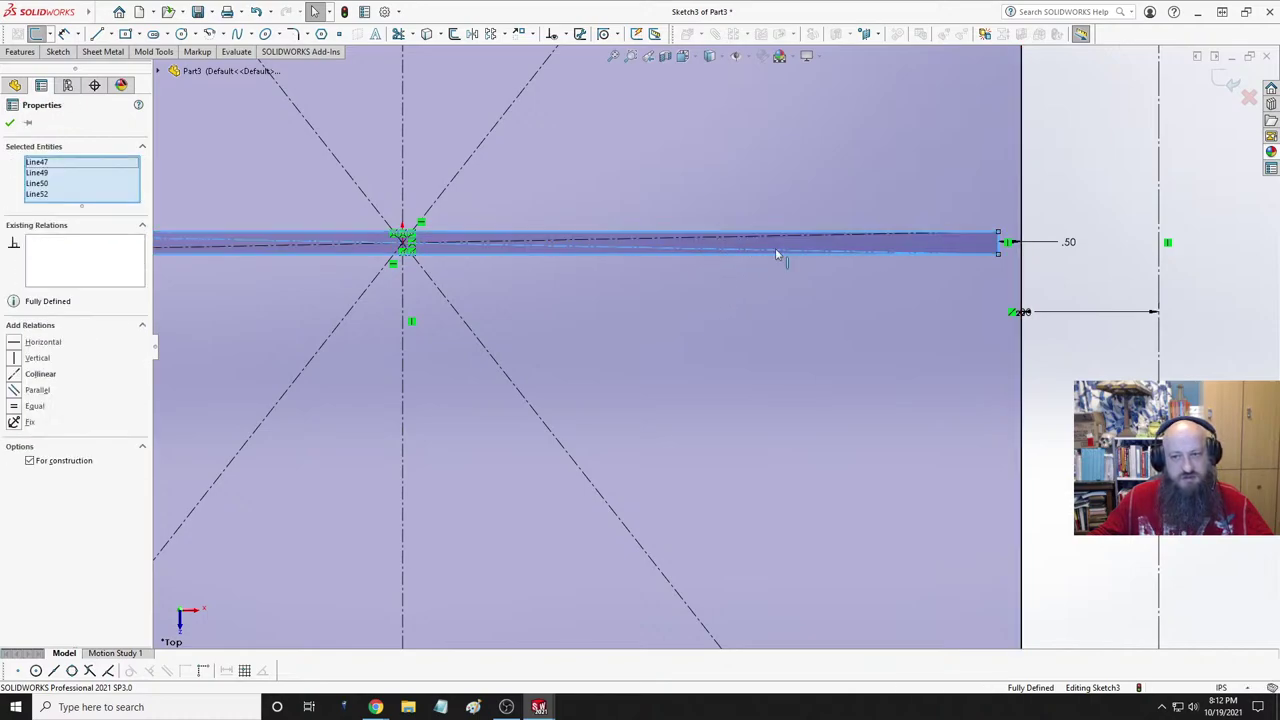
click(1125, 198)
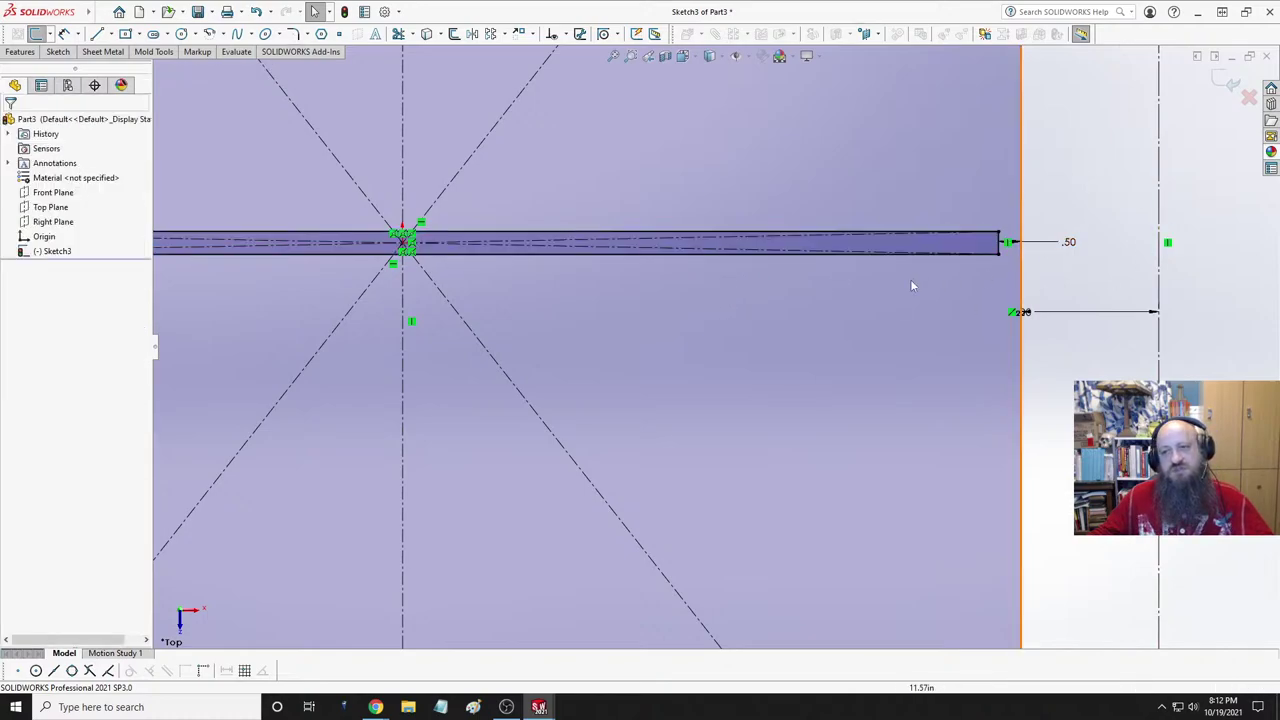
click(657, 237)
ctrl+click(654, 251)
ctrl+click(654, 256)
ctrl+click(650, 258)
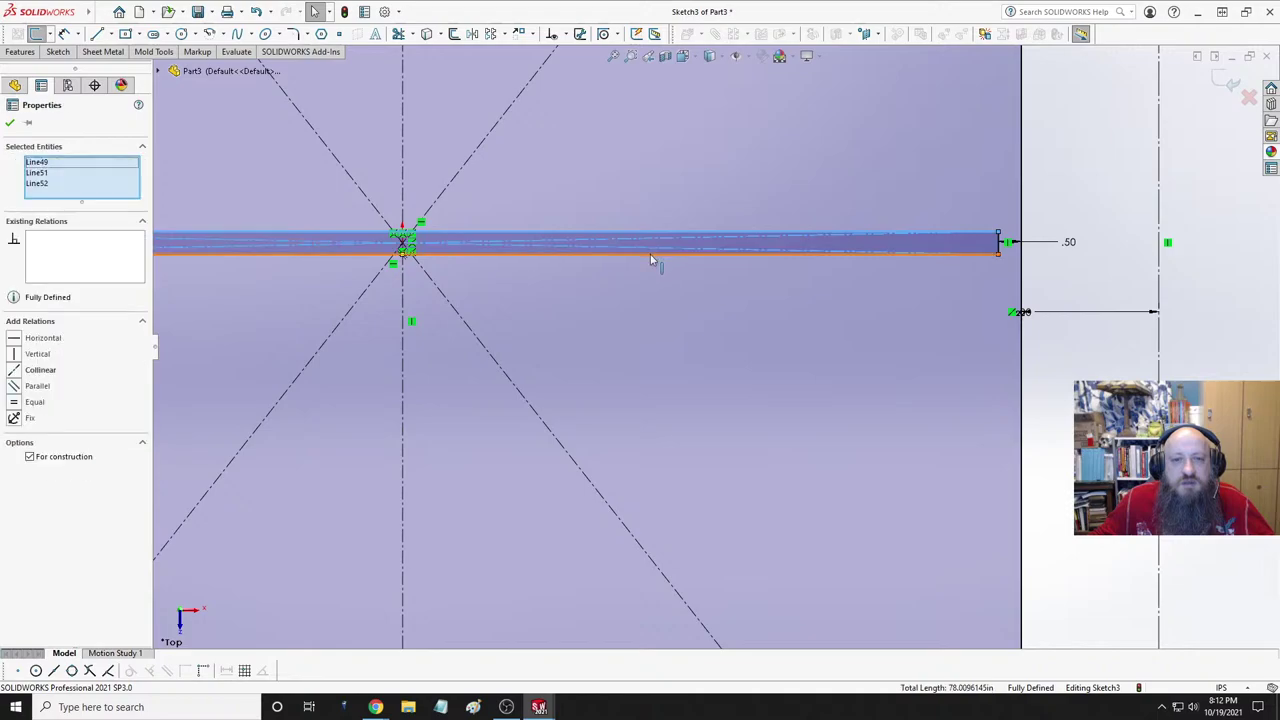
ctrl+click(1000, 246)
ctrl+click(1002, 252)
- Add the crossbar's left end lines to the selection and delete all selected crossbar lines
scroll(760, 296, down, 2)
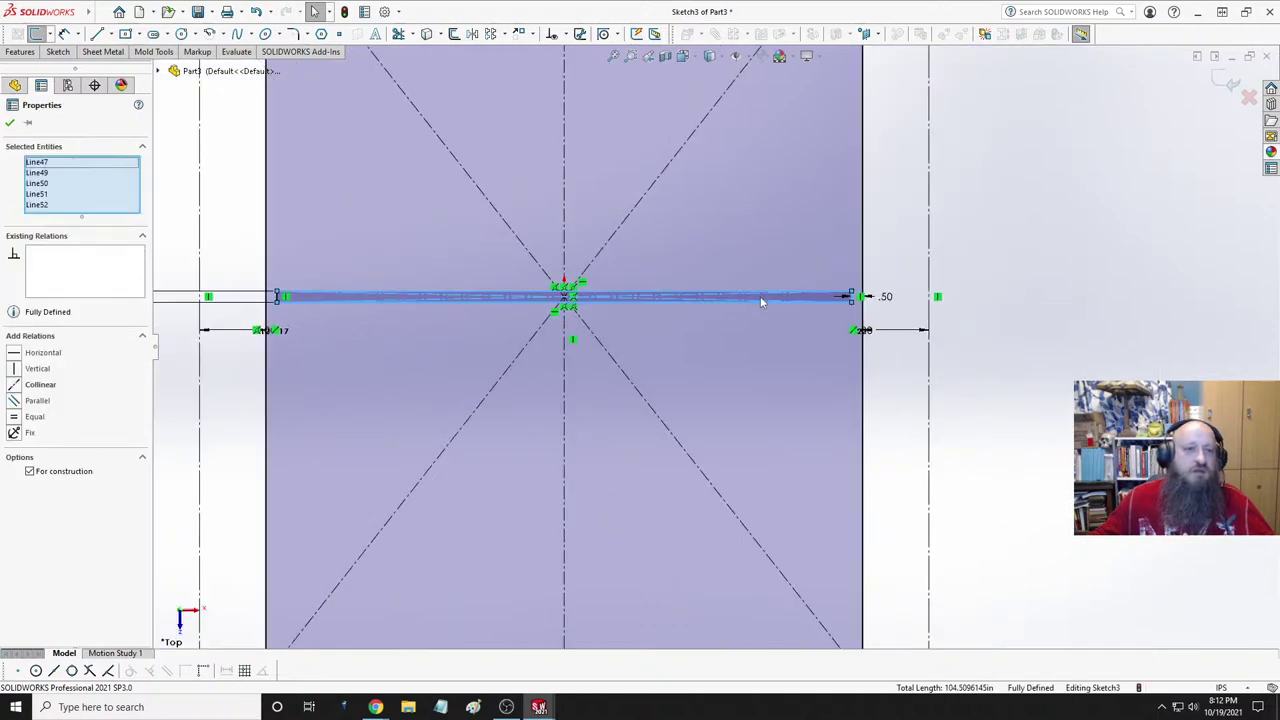
scroll(330, 330, up, 5)
click(608, 213)
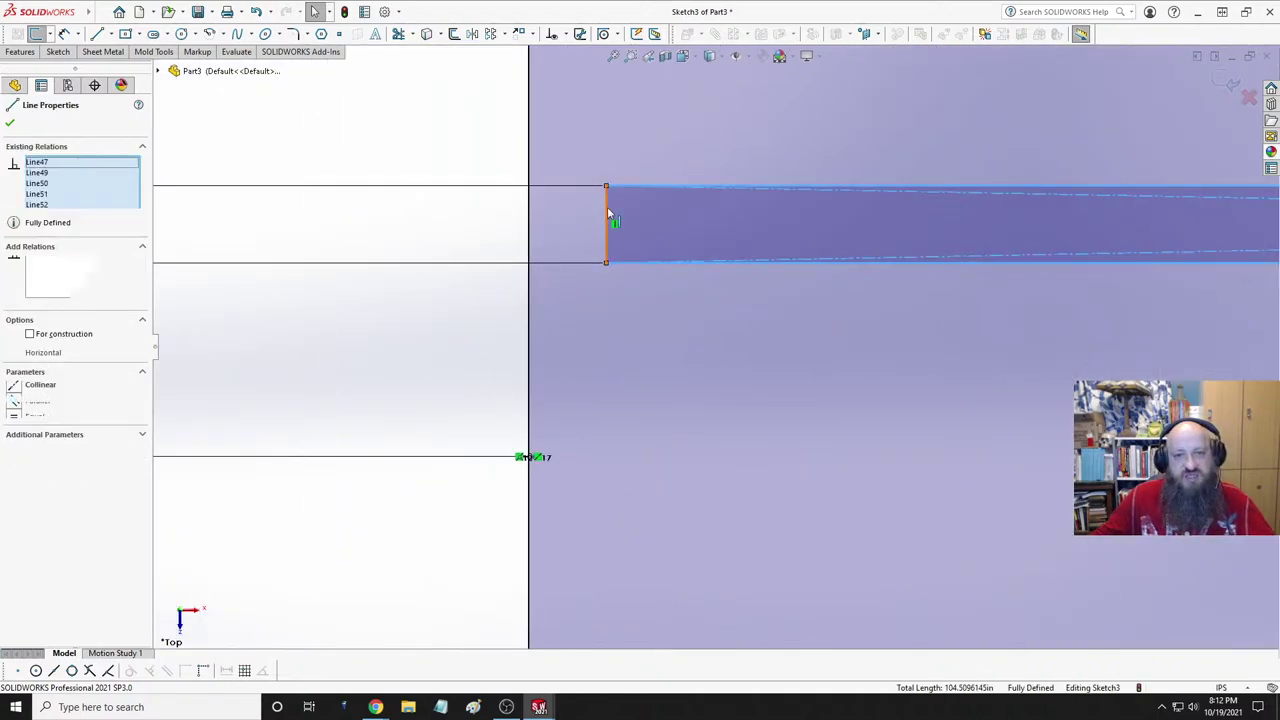
ctrl+click(607, 206)
key(Delete)
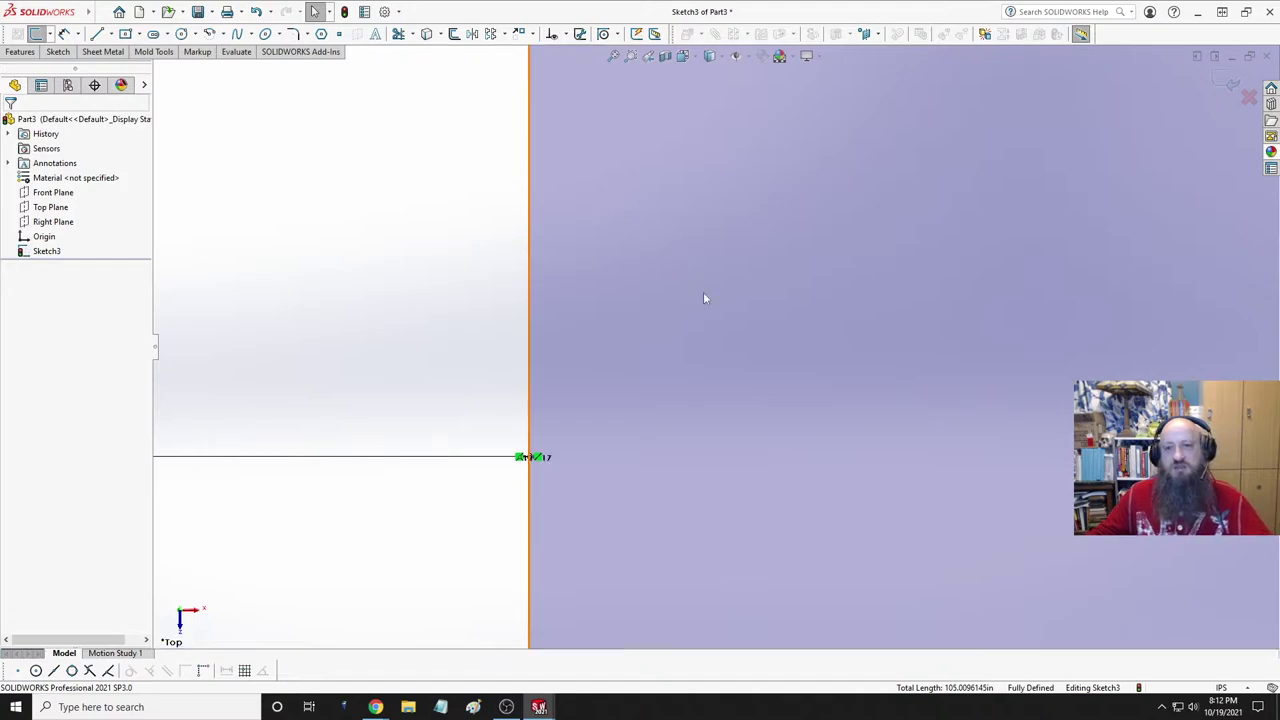
scroll(703, 297, down, 3)
scroll(812, 350, up, 3)
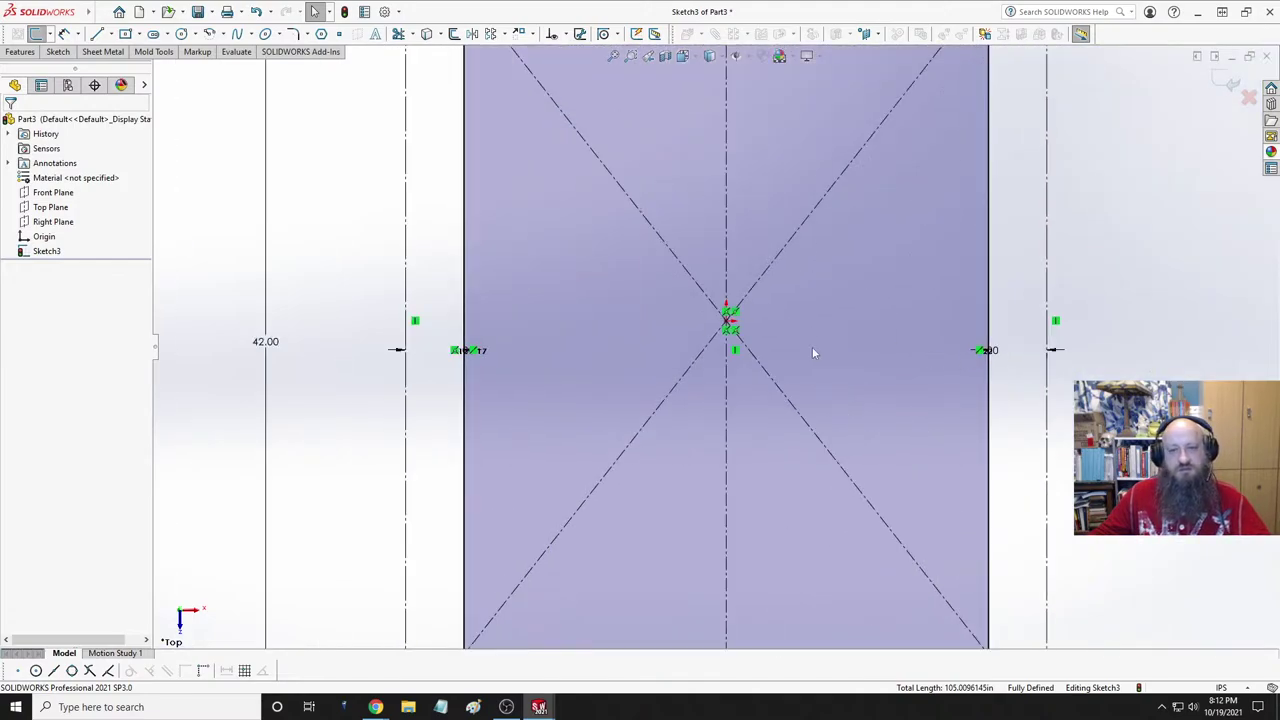
scroll(812, 346, down, 3)
scroll(812, 346, up, 3)
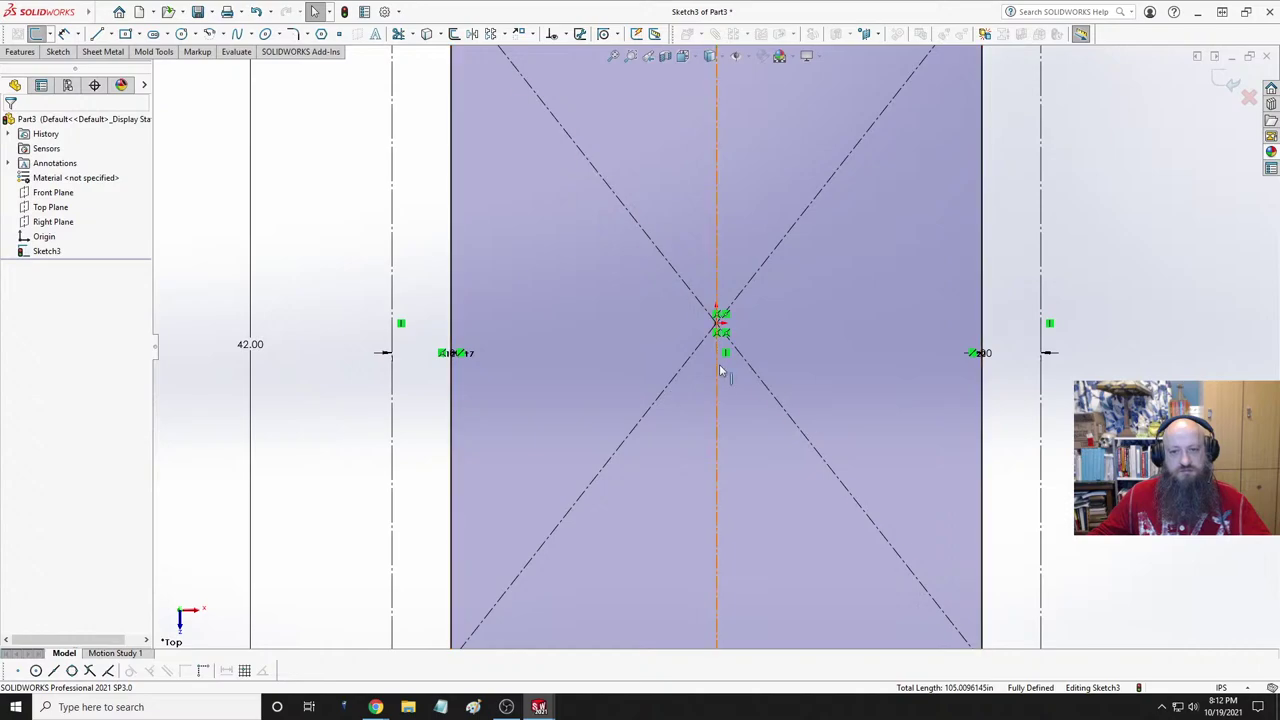
- Place a horizontal, infinite-length construction centerline through the sketch centre
click(113, 34)
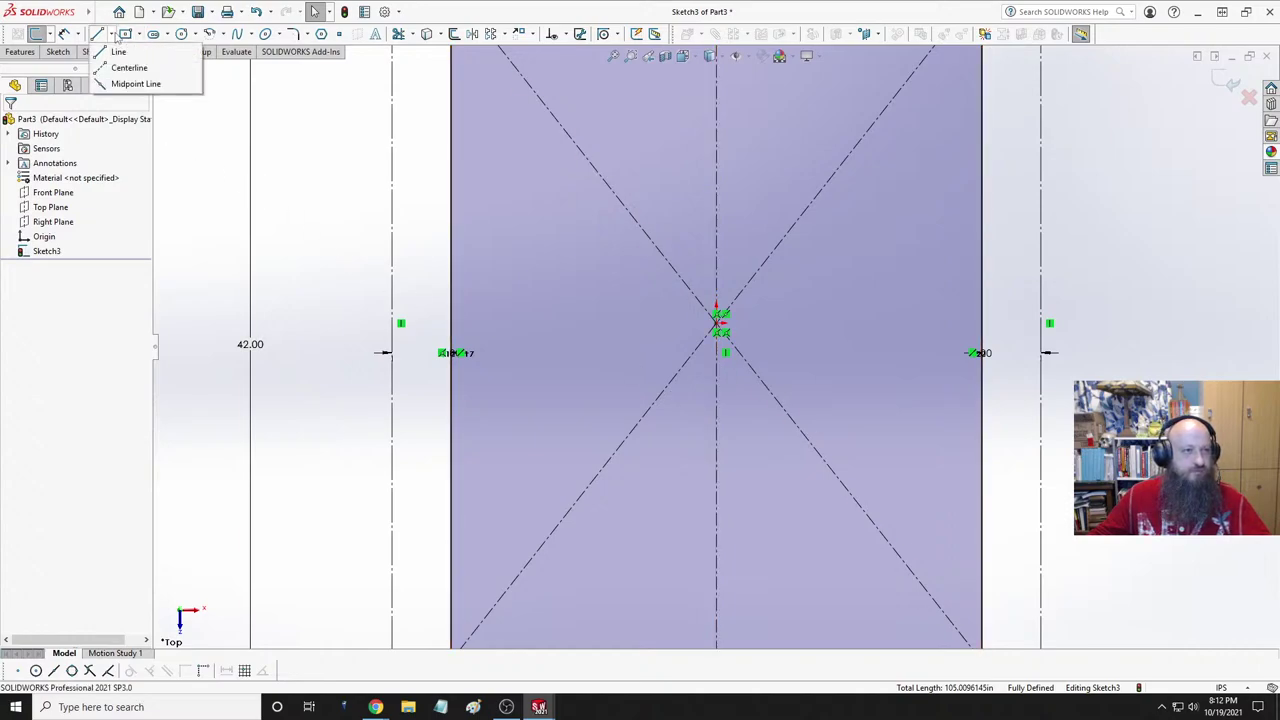
click(104, 69)
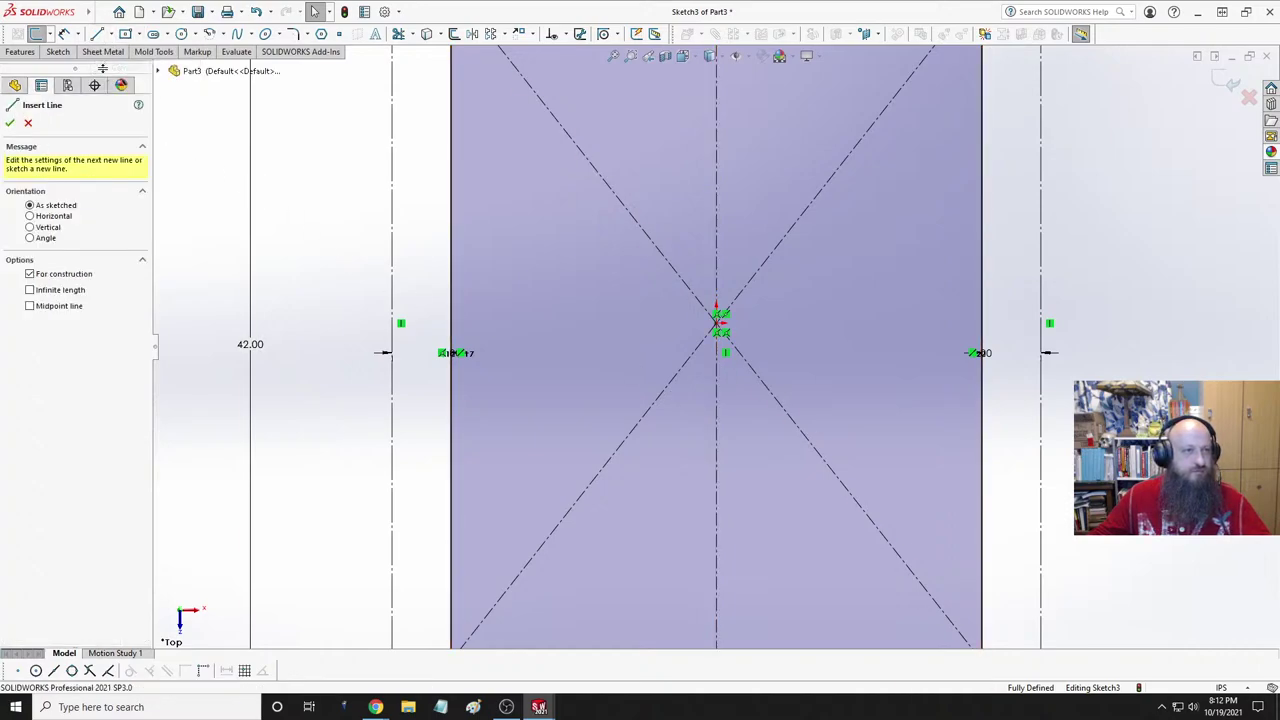
click(52, 218)
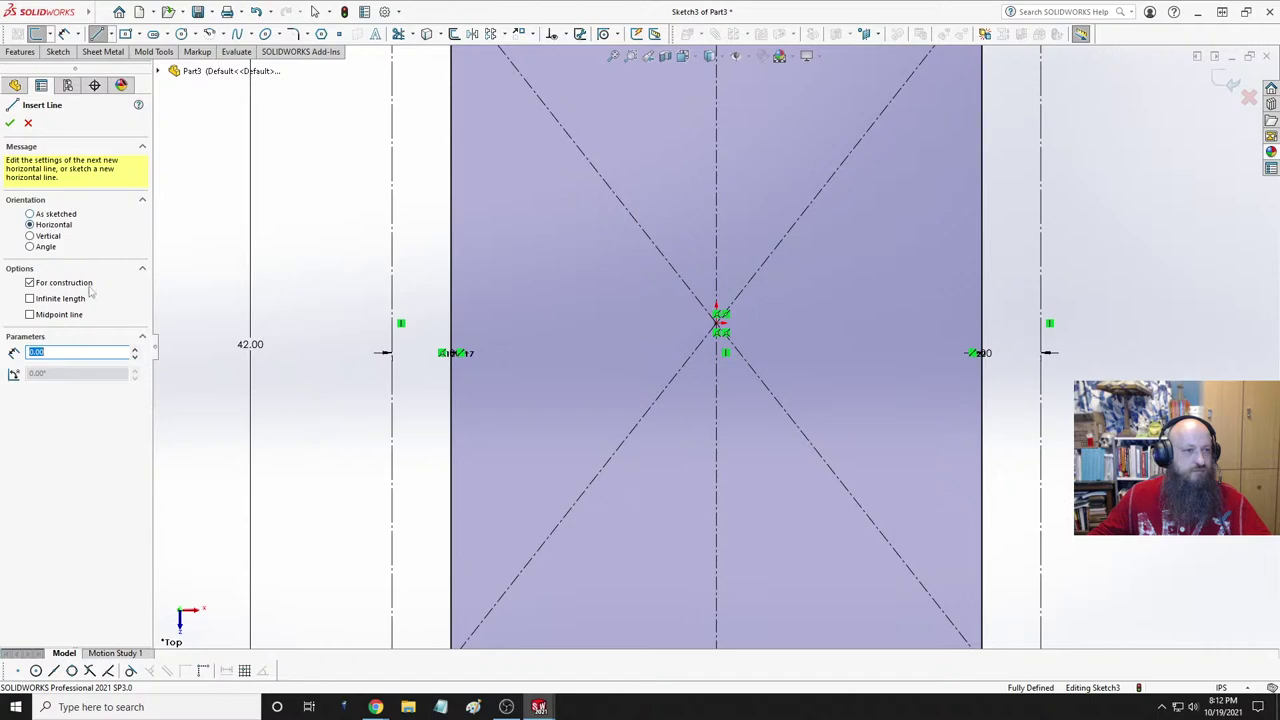
click(62, 300)
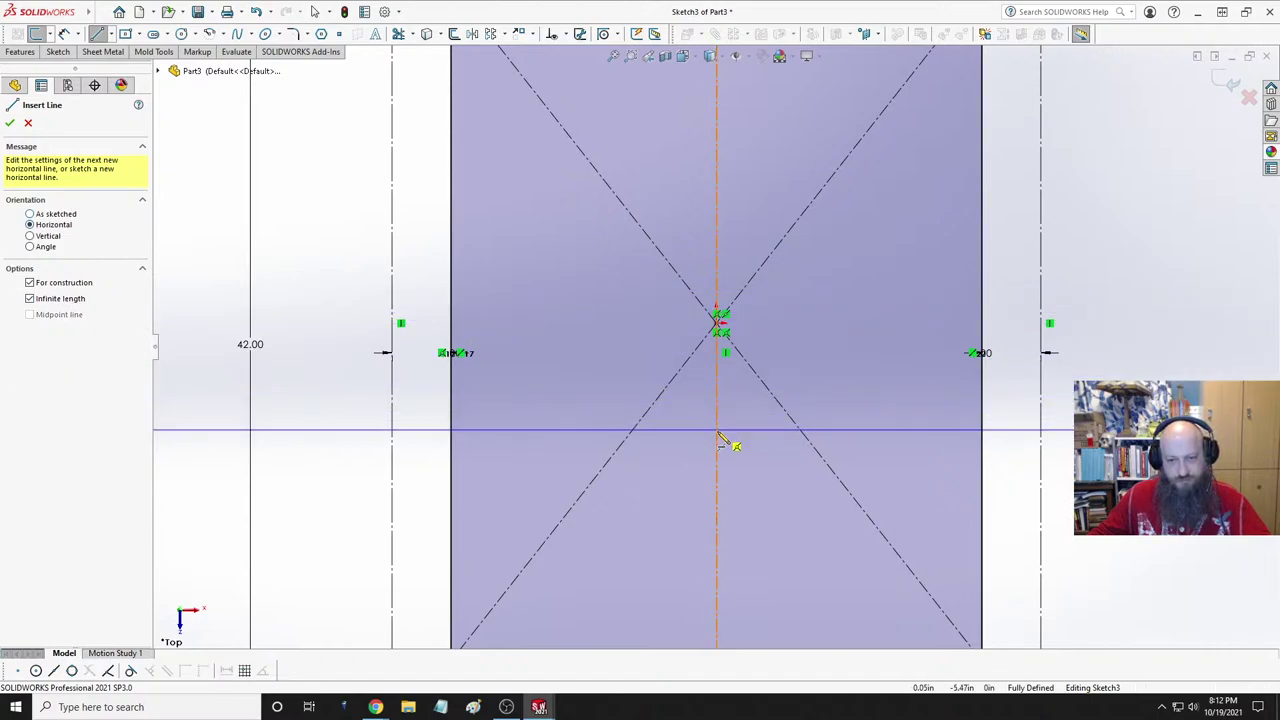
click(717, 358)
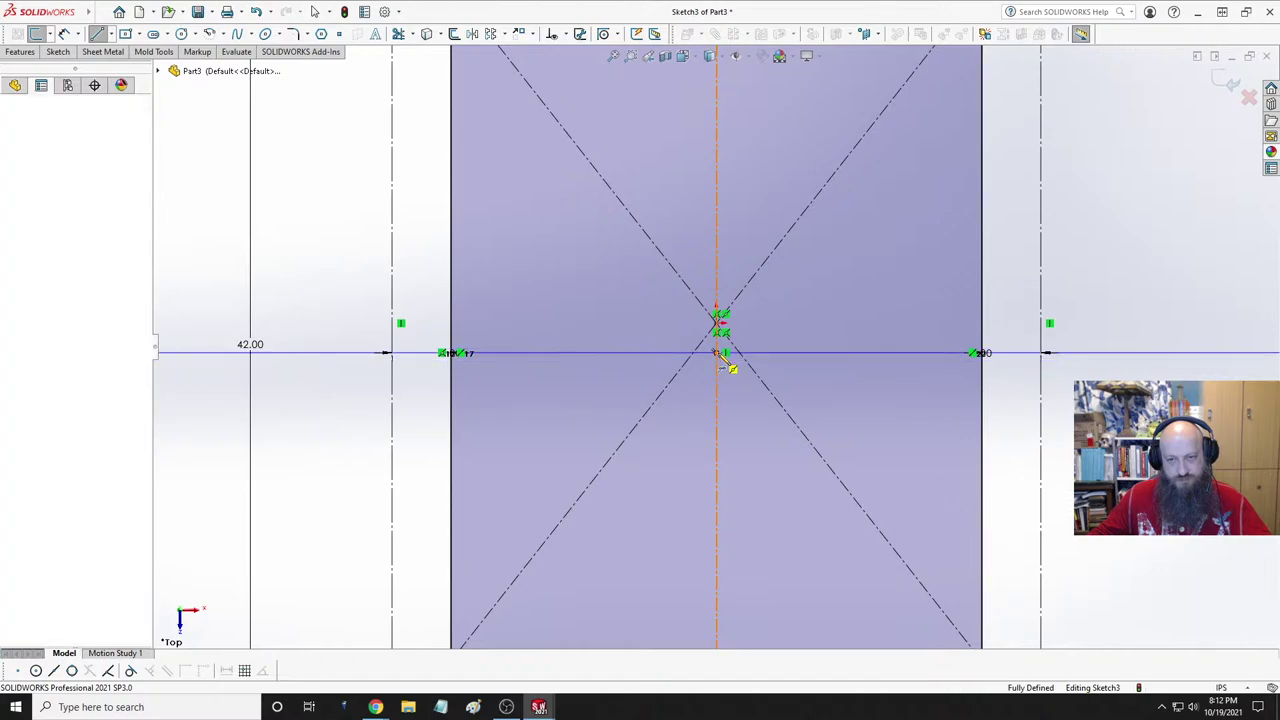
key(Escape)
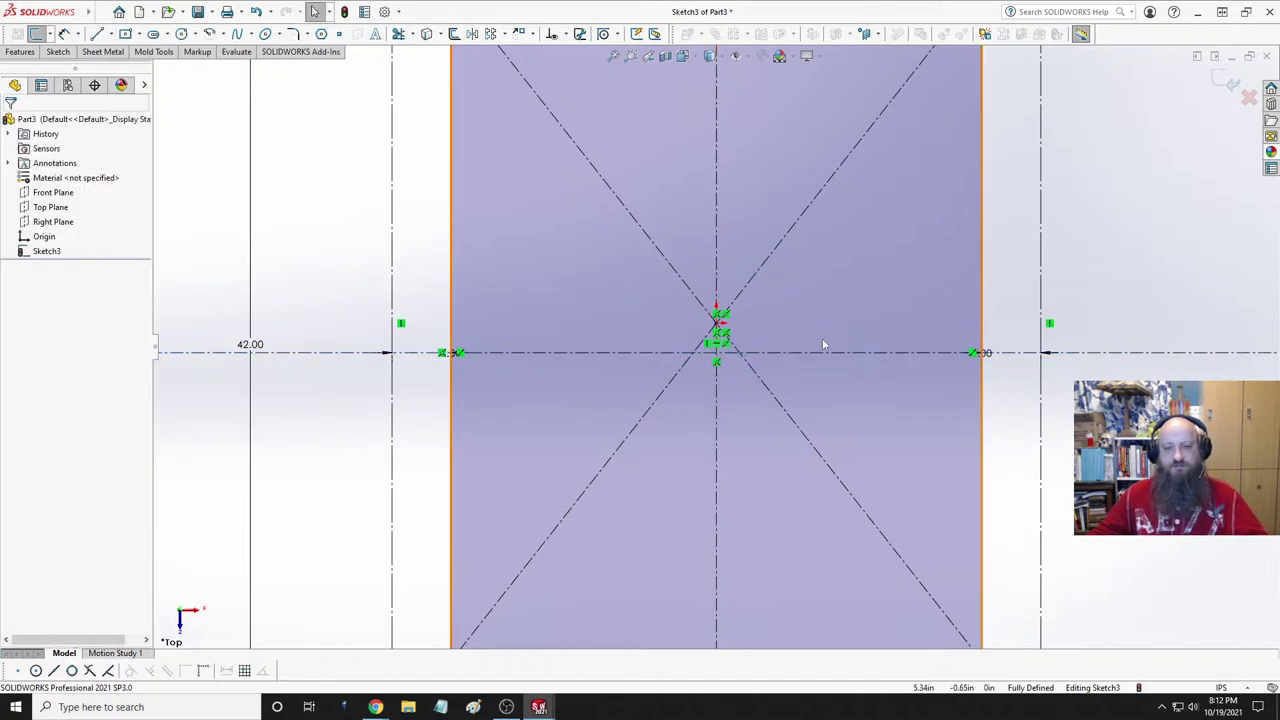
scroll(818, 360, up, 3)
scroll(812, 388, down, 2)
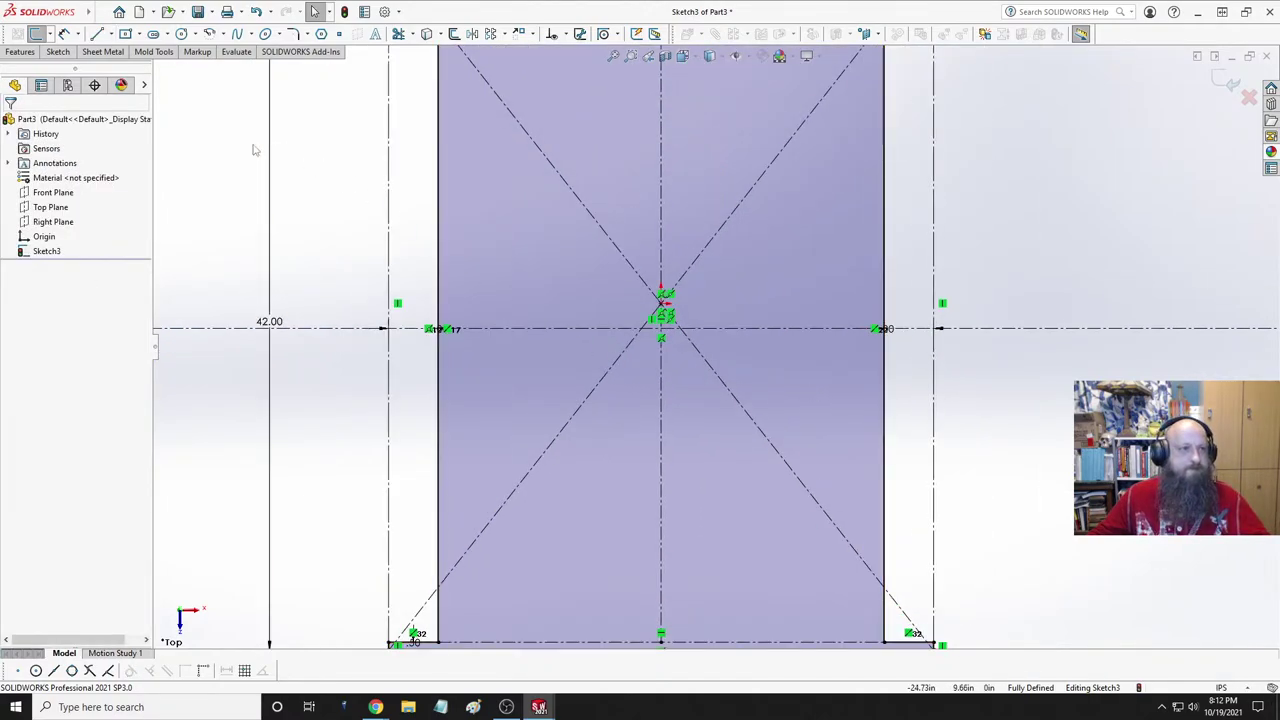
- Draw a center rectangle for the crossbar centred on the sketch origin
click(125, 33)
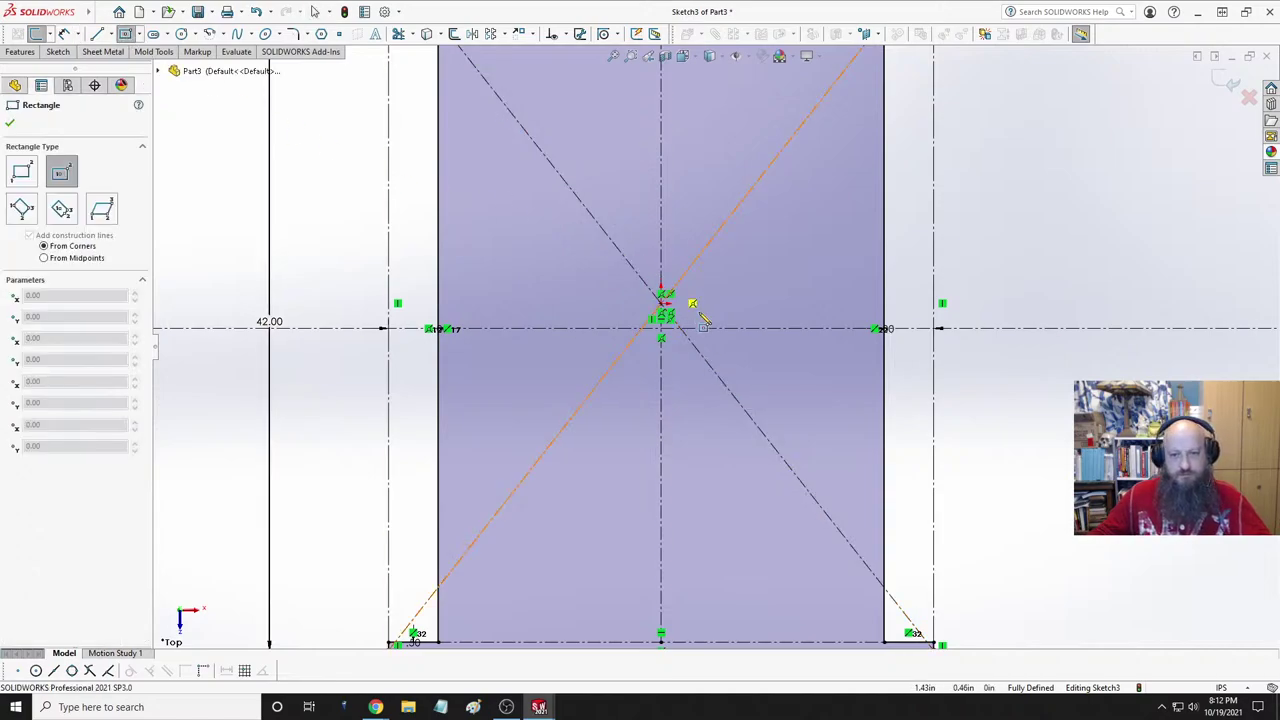
click(660, 328)
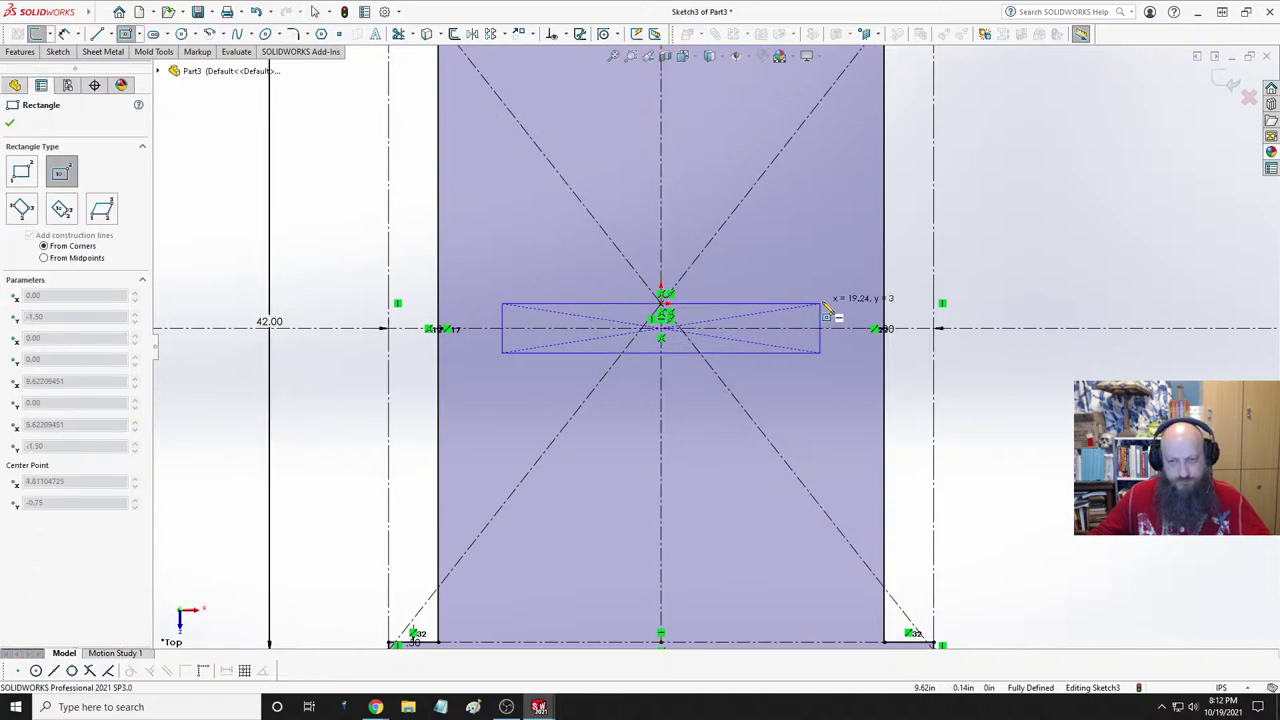
click(860, 321)
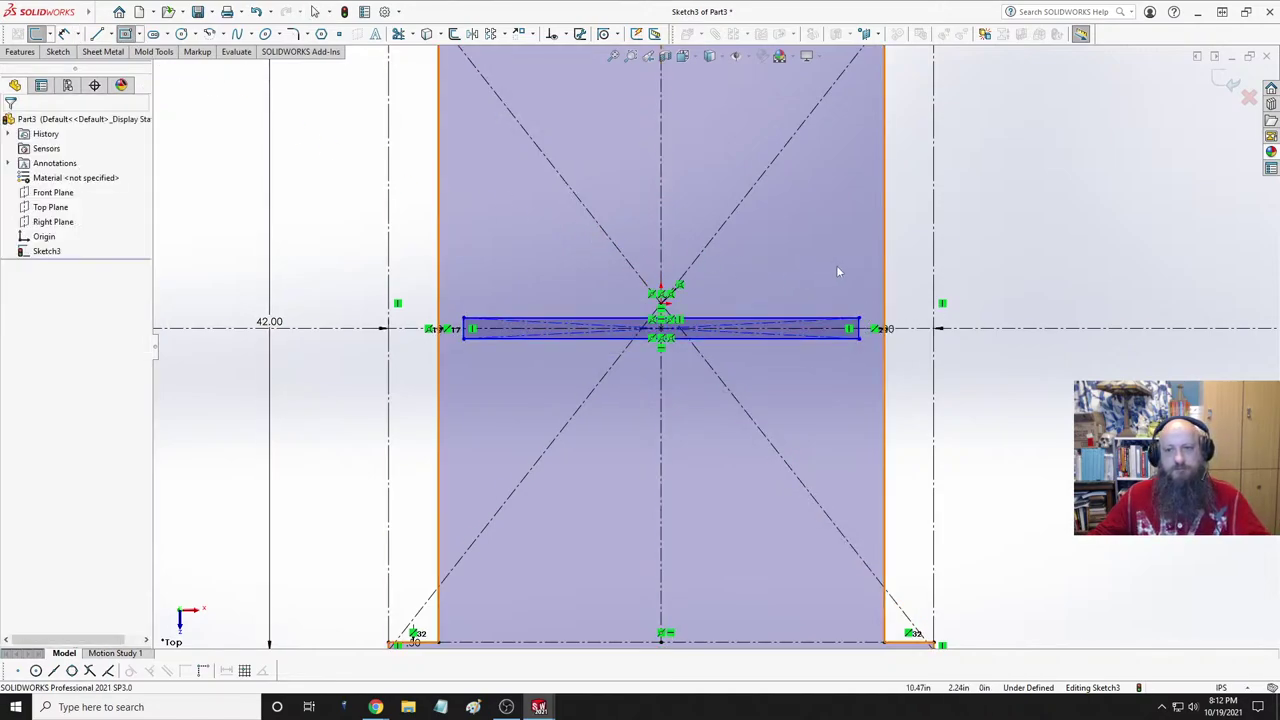
key(Escape)
- Dimension the crossbar's gap to the frame's right side and its height, both 0.50 in
click(66, 34)
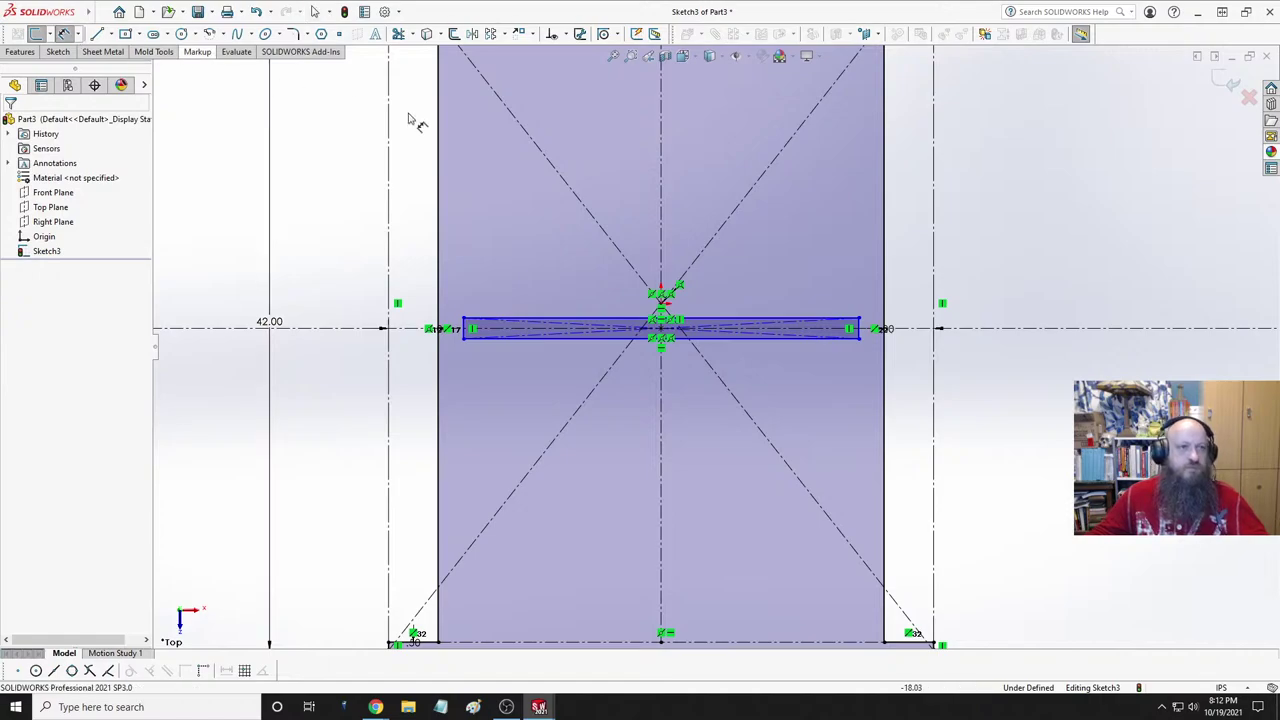
click(885, 290)
click(859, 330)
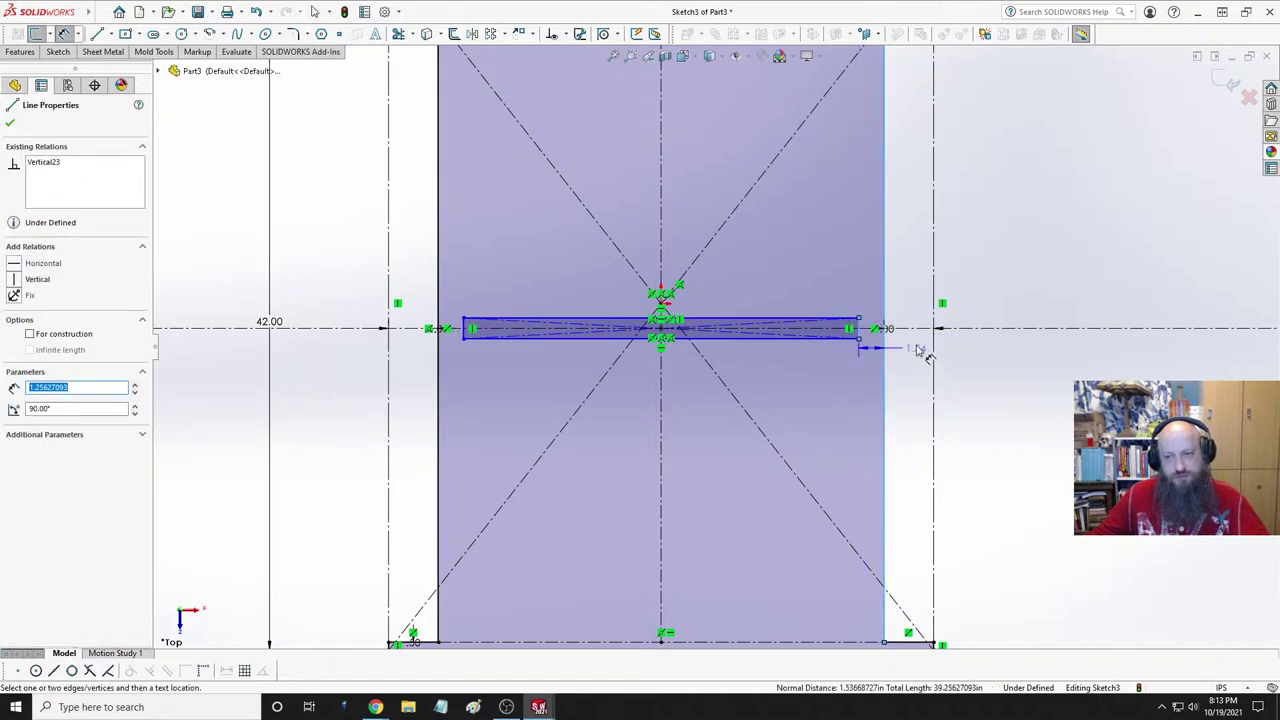
click(922, 312)
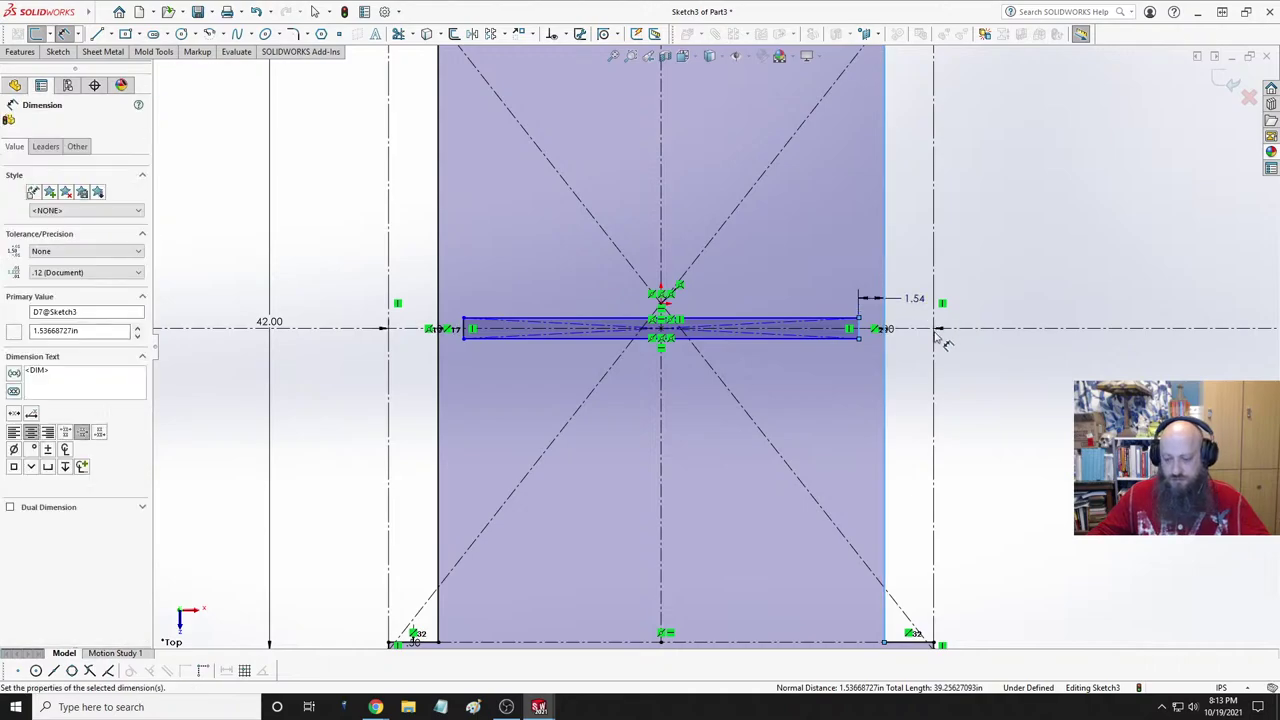
right_click(900, 290)
mouse_move(936, 337)
key(Return)
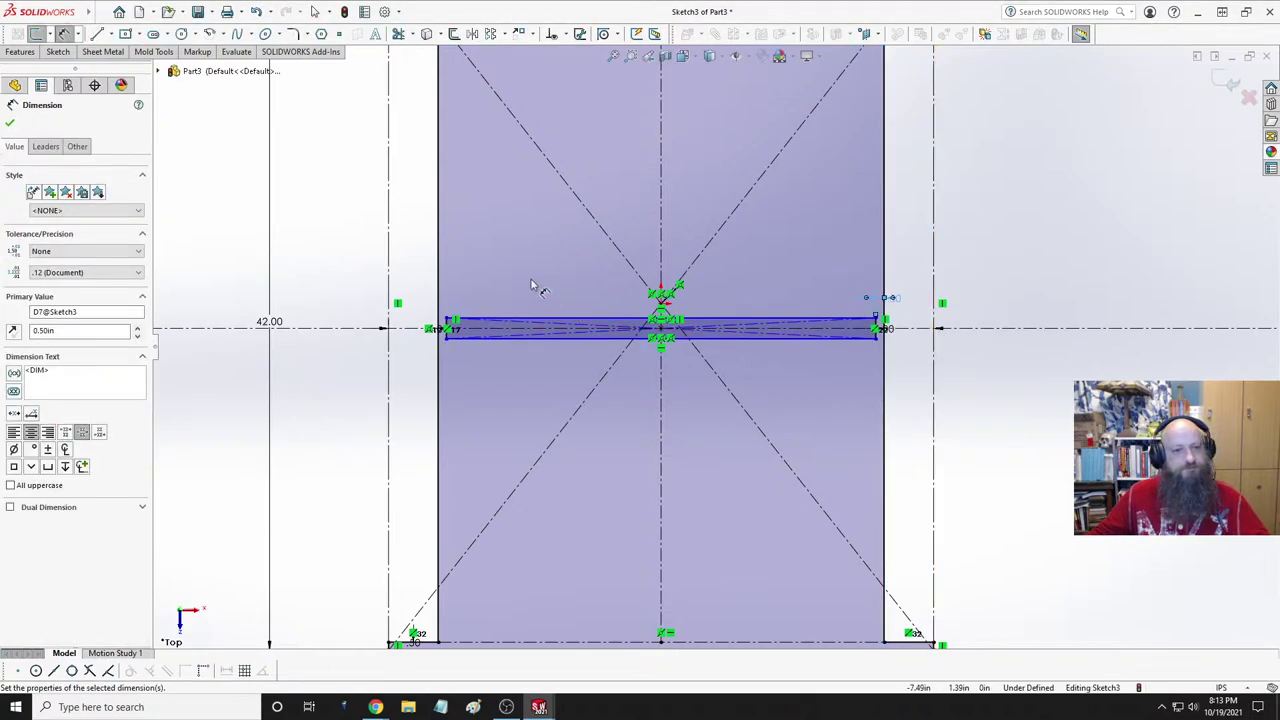
key(Escape)
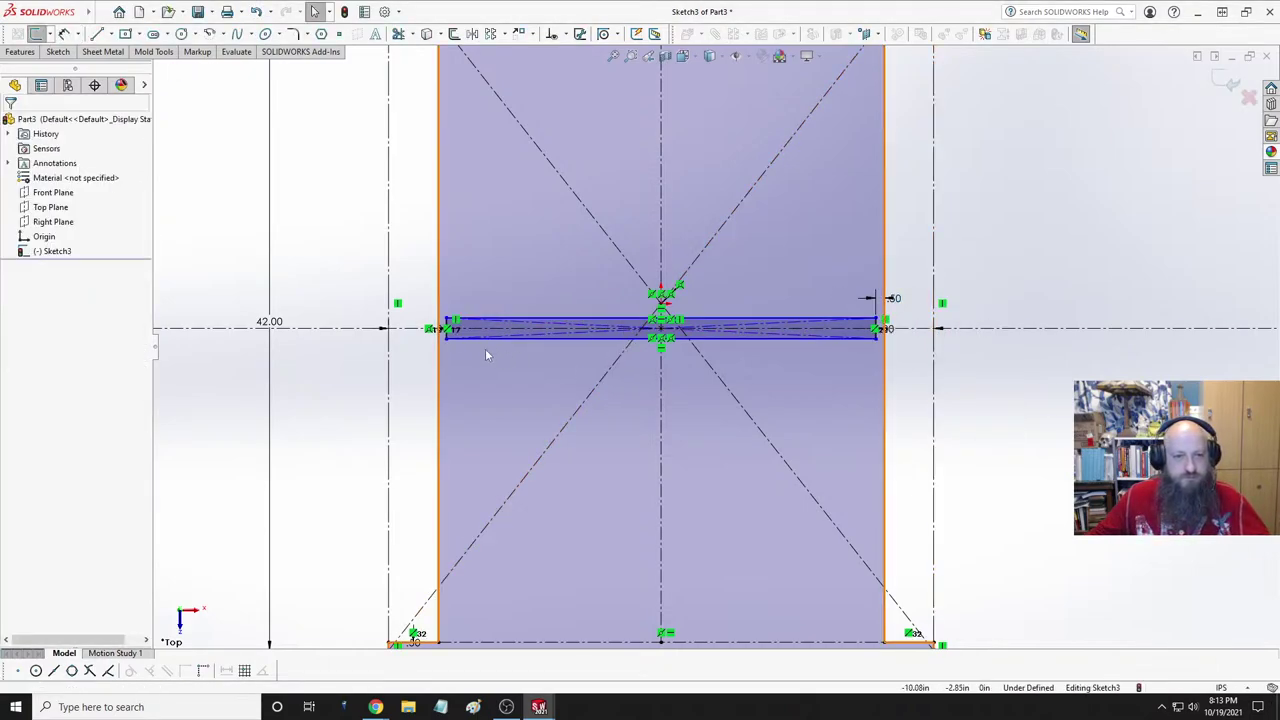
click(63, 33)
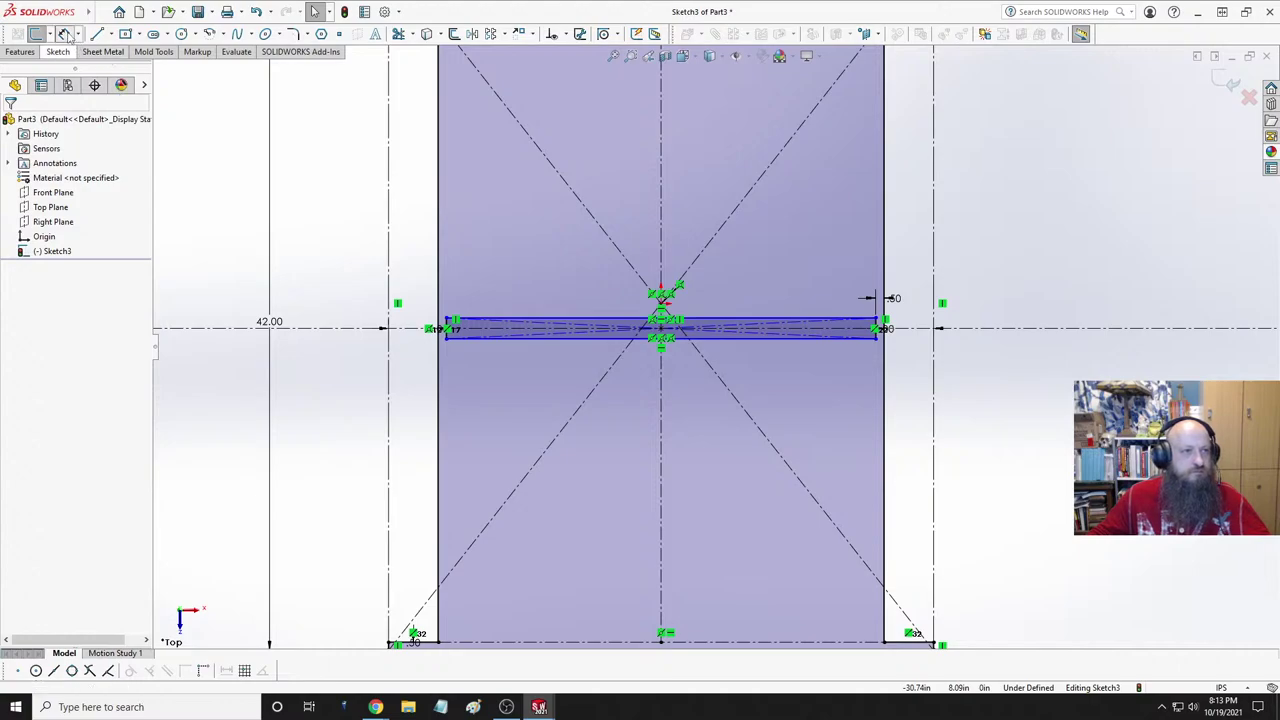
click(500, 345)
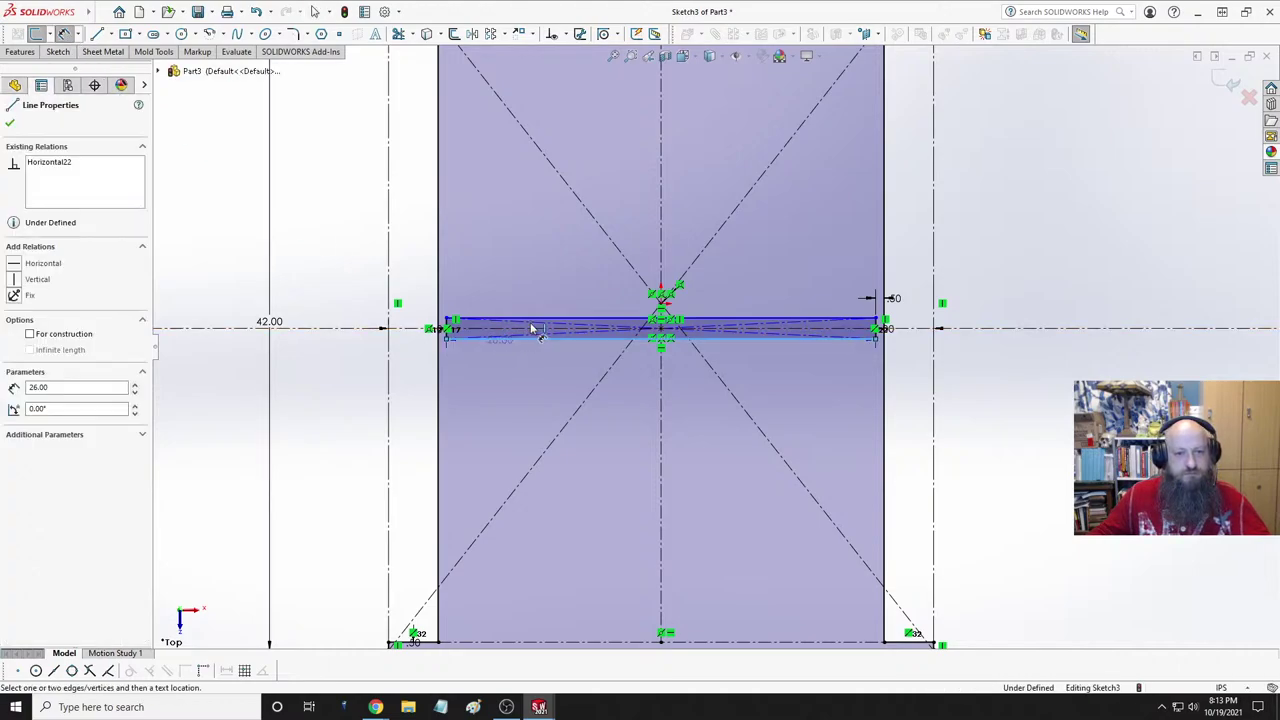
click(360, 296)
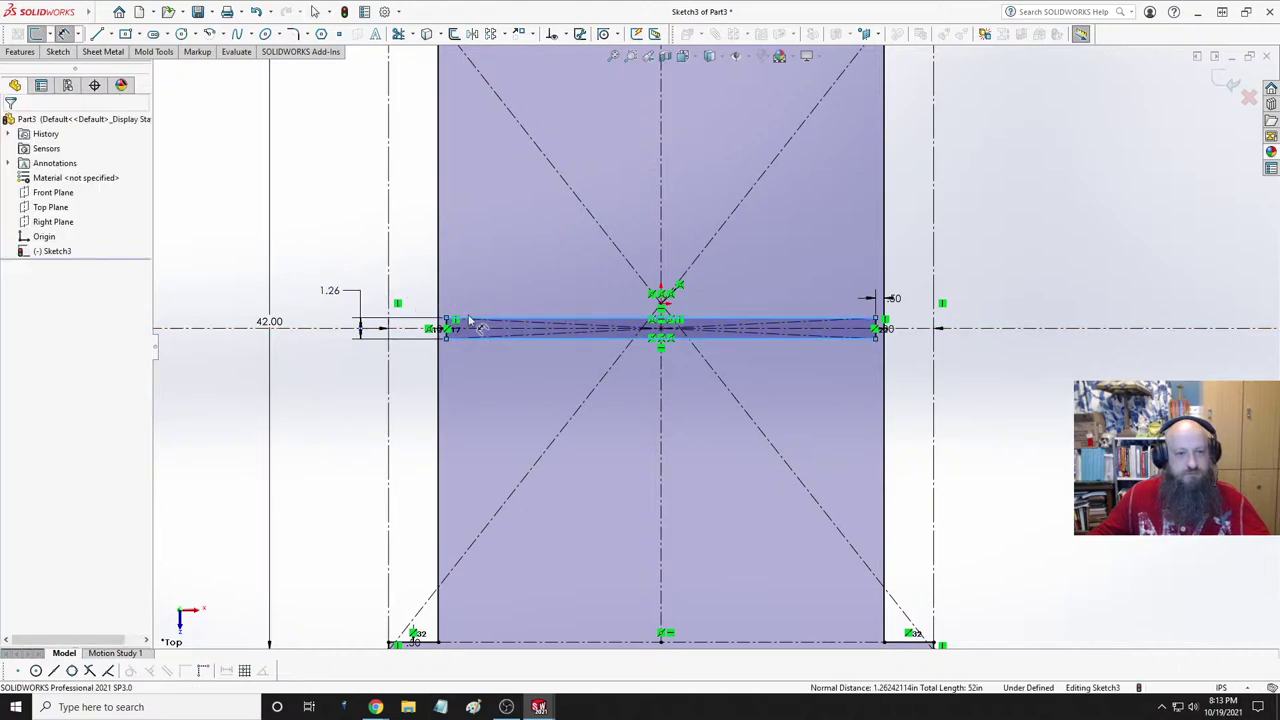
key(Return)
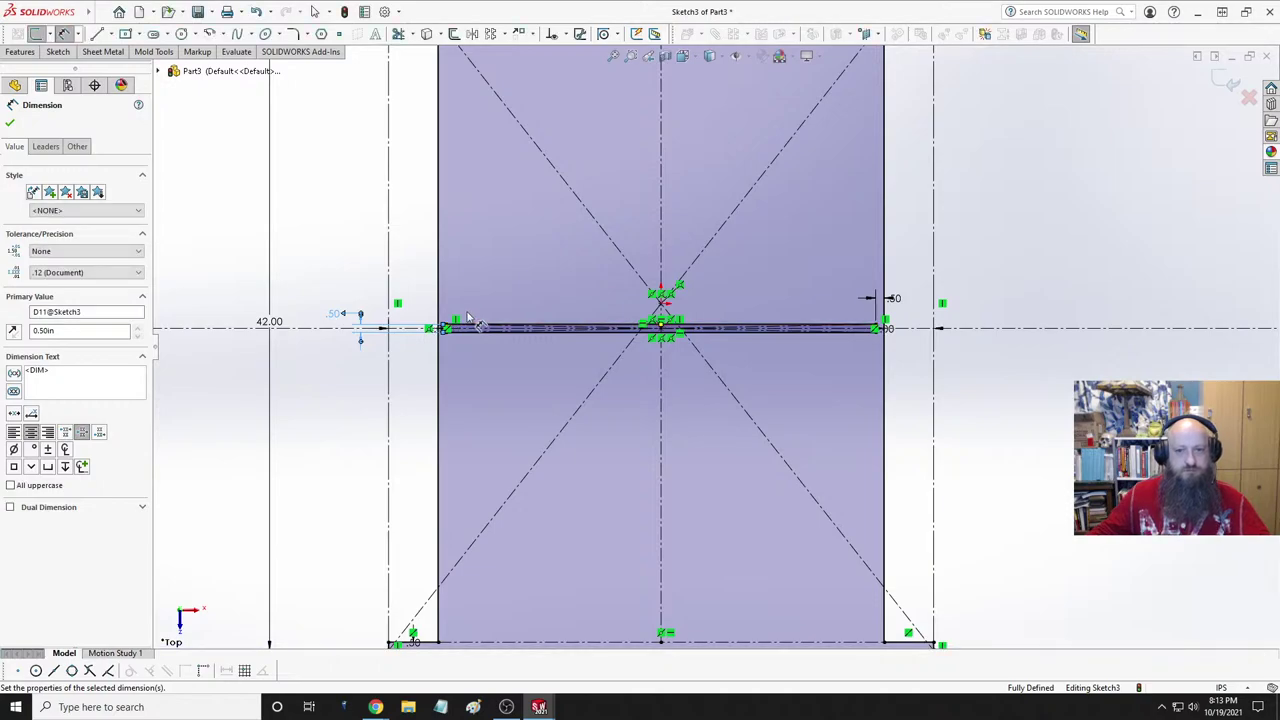
key(Escape)
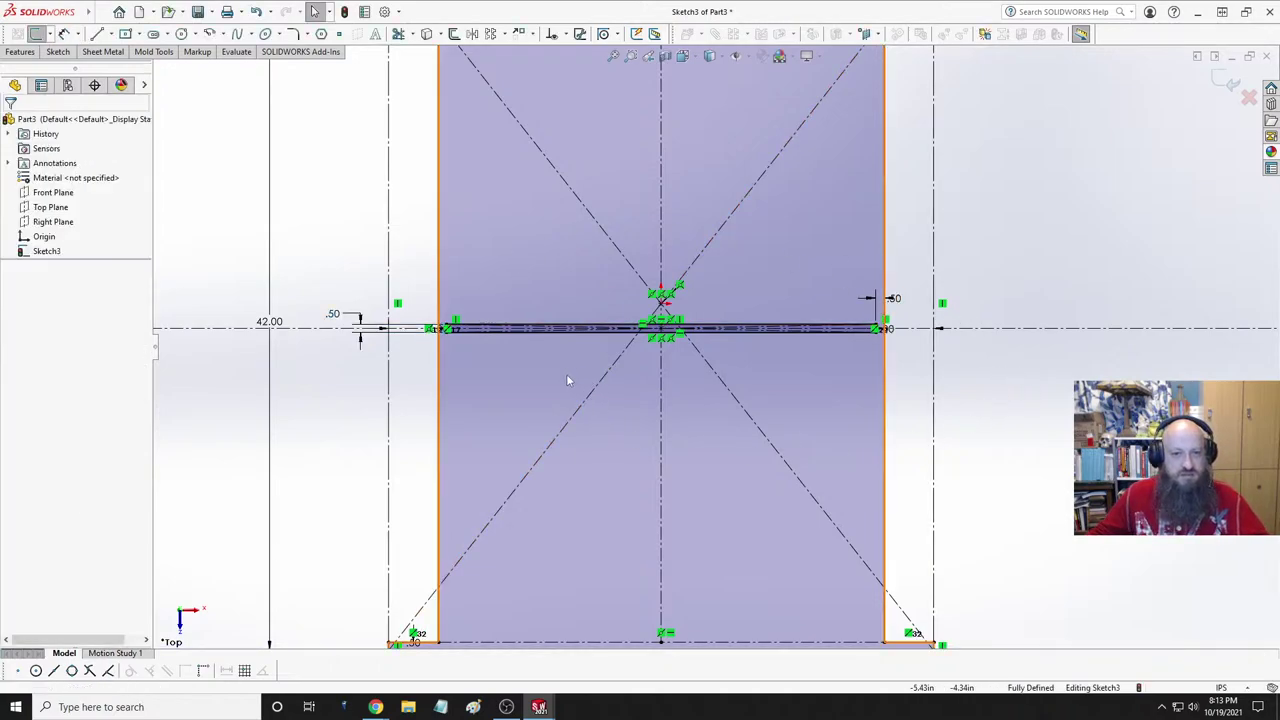
- Select the crossbar's top edge, bottom edge, centreline and right end line
scroll(622, 403, up, 2)
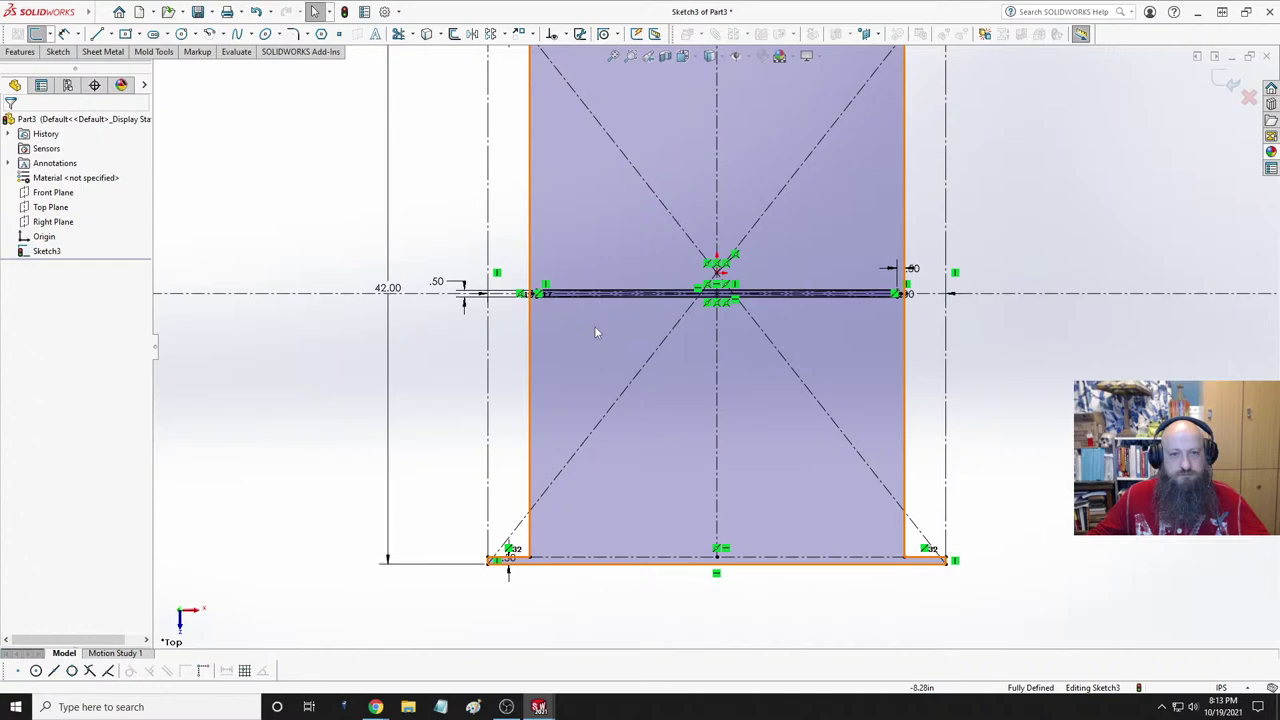
scroll(605, 320, down, 4)
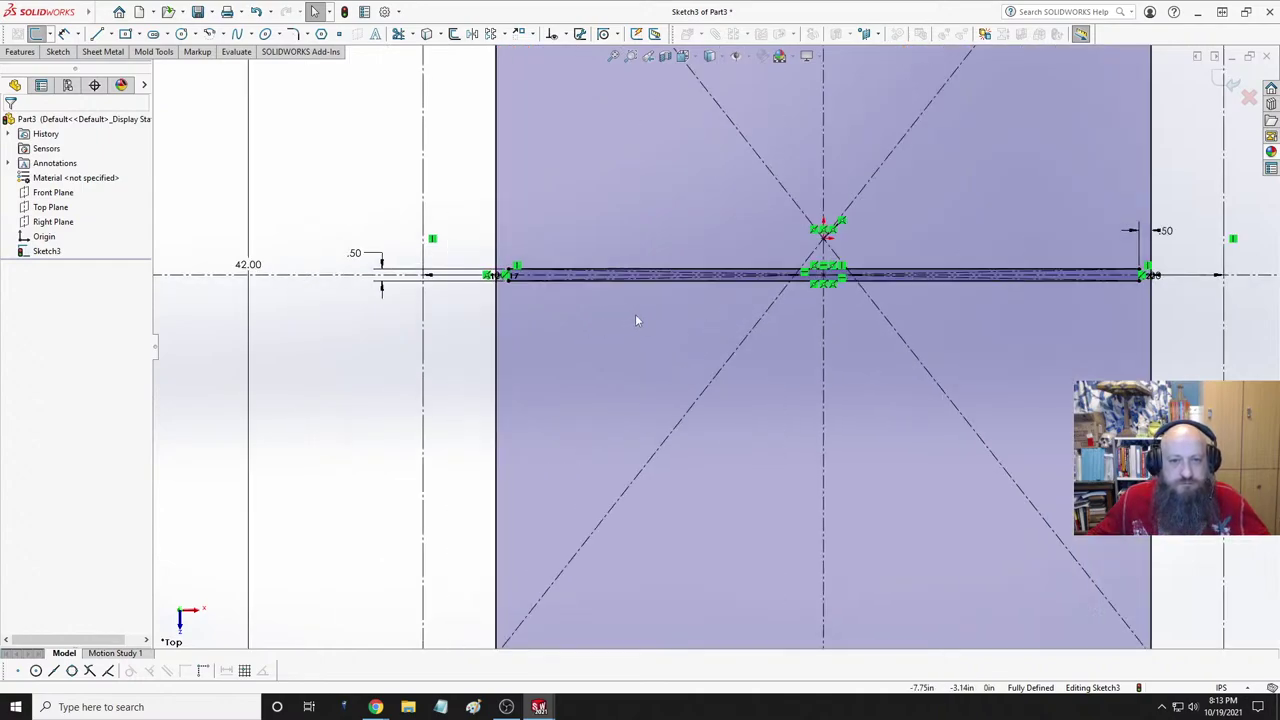
scroll(684, 262, down, 2)
click(820, 245)
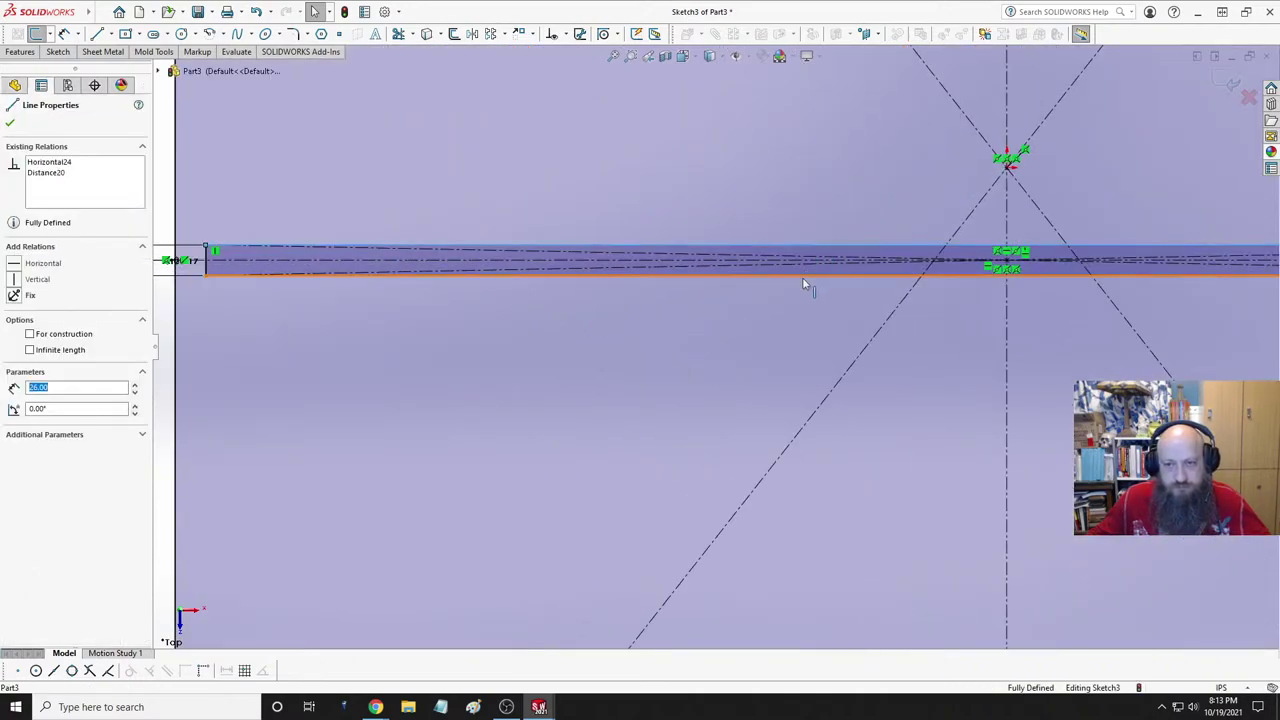
ctrl+click(803, 273)
scroll(500, 305, down, 2)
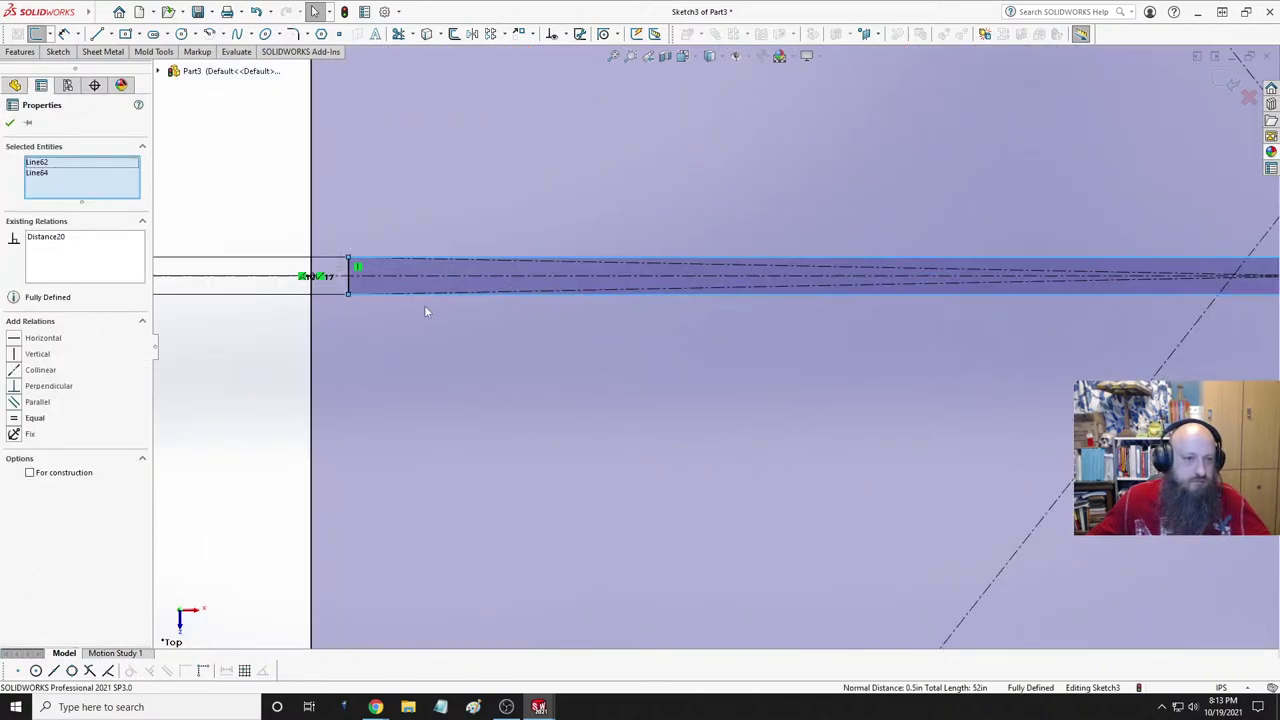
ctrl+click(356, 276)
scroll(1000, 357, up, 4)
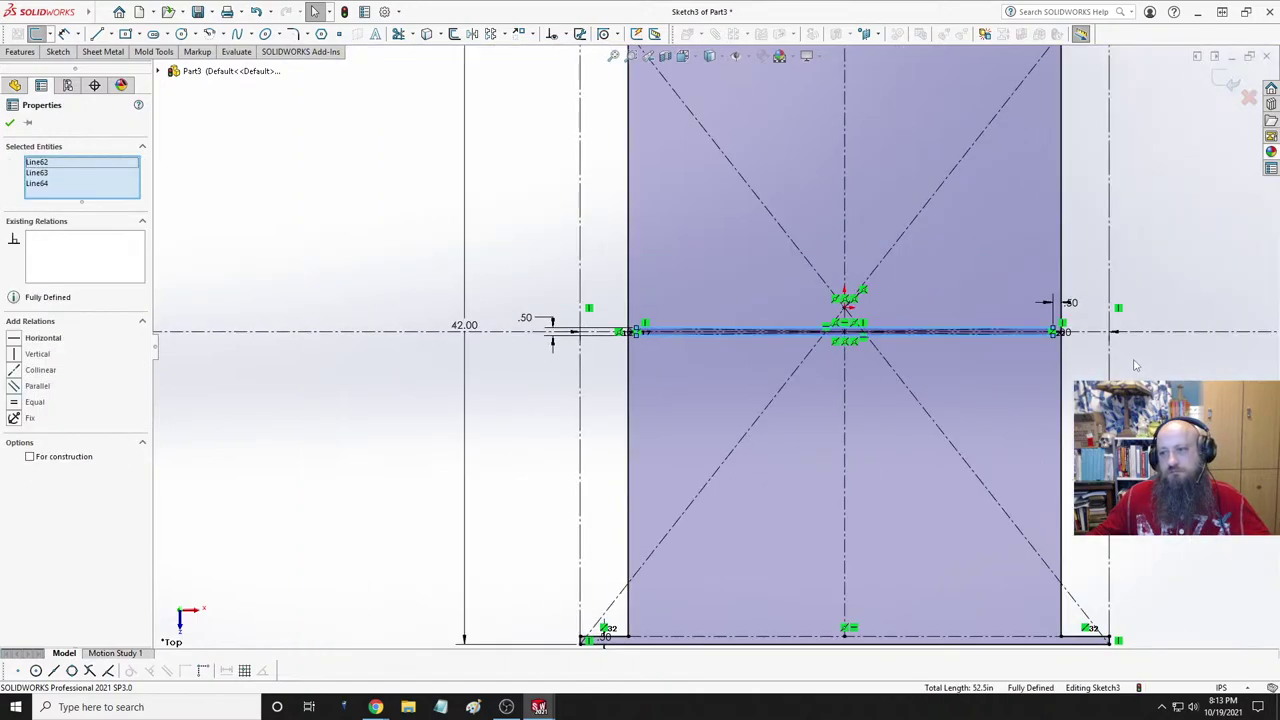
scroll(908, 337, down, 4)
ctrl+click(852, 263)
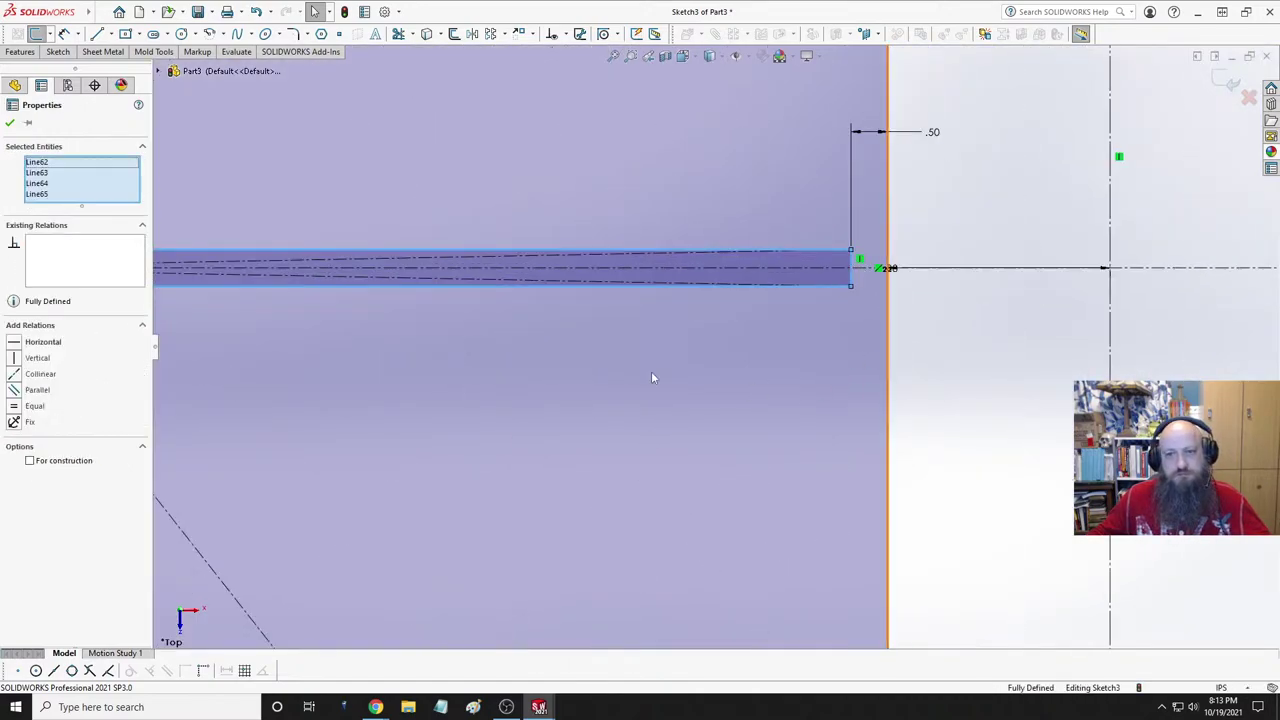
scroll(651, 371, up, 4)
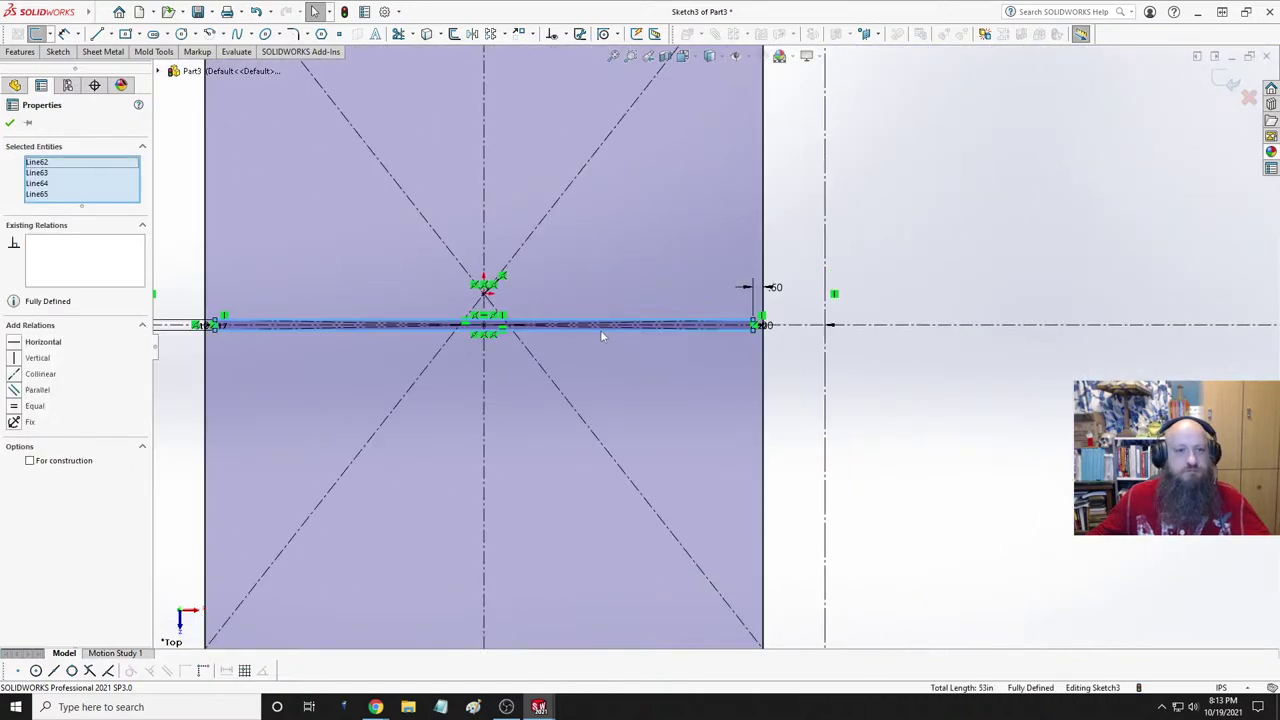
- Start a linear pattern with 1 sideways instance and upward copies spaced 1.25 in
click(490, 33)
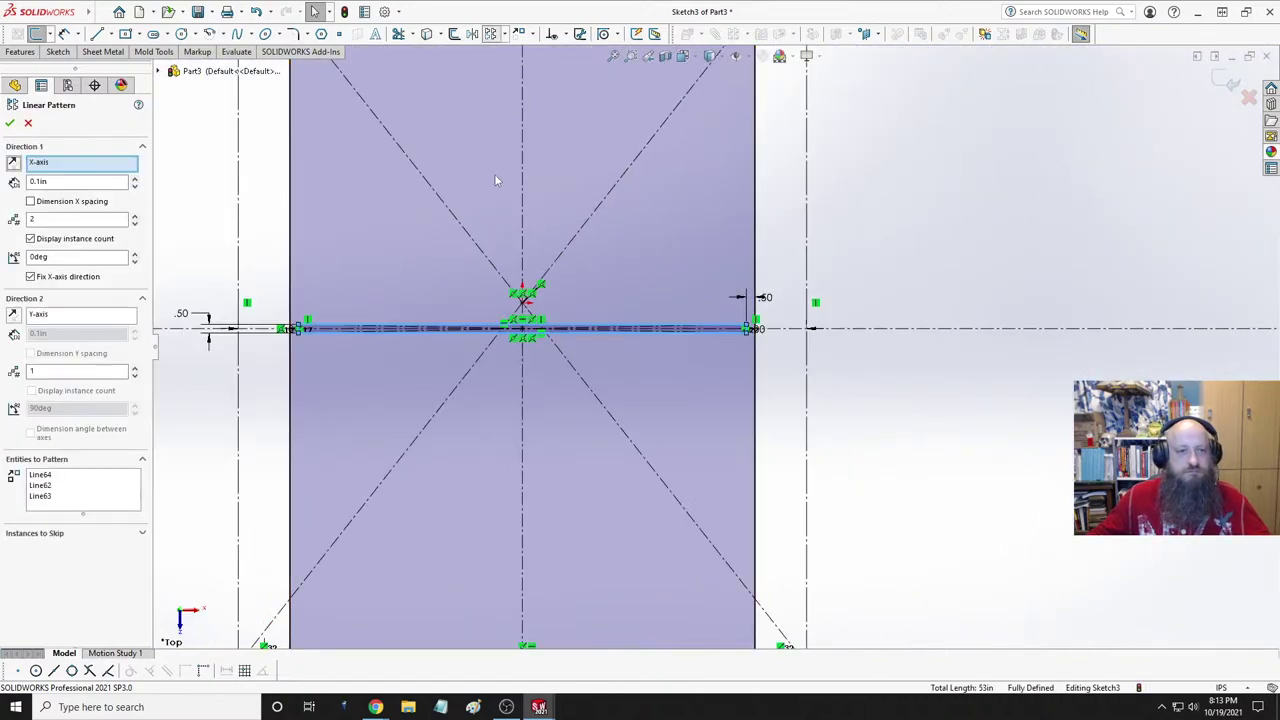
click(135, 224)
click(135, 367)
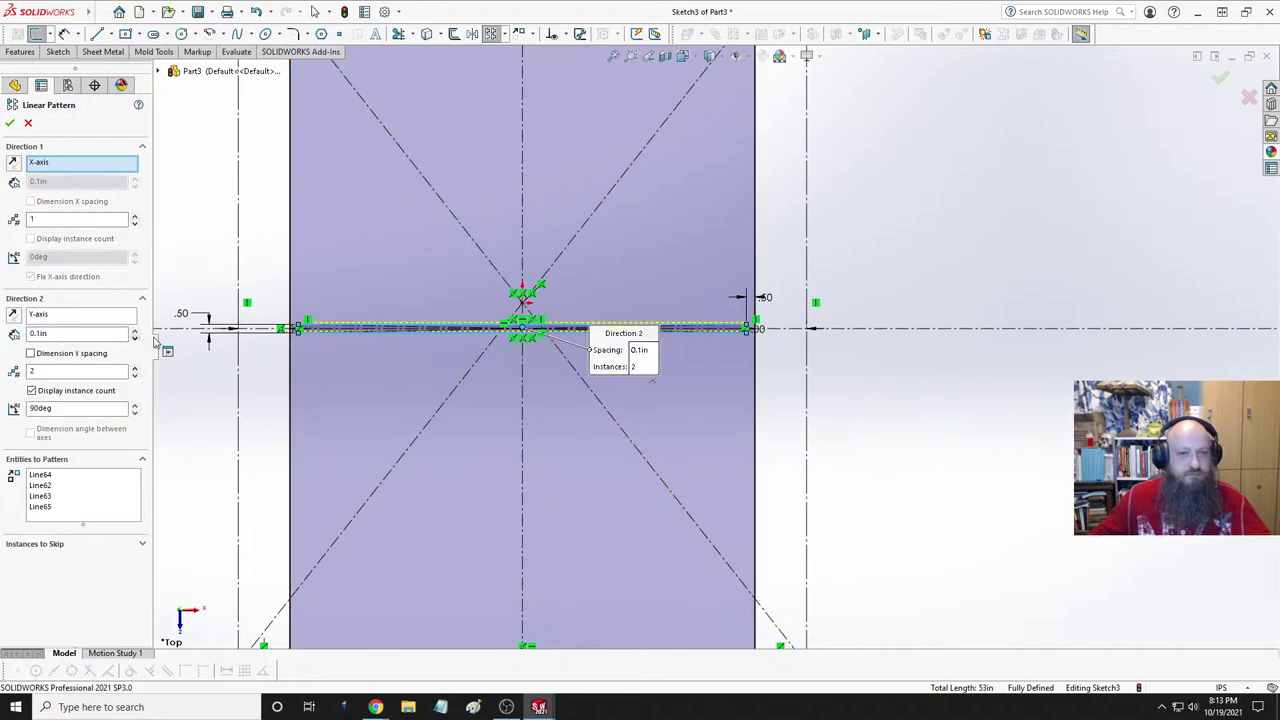
text(1)
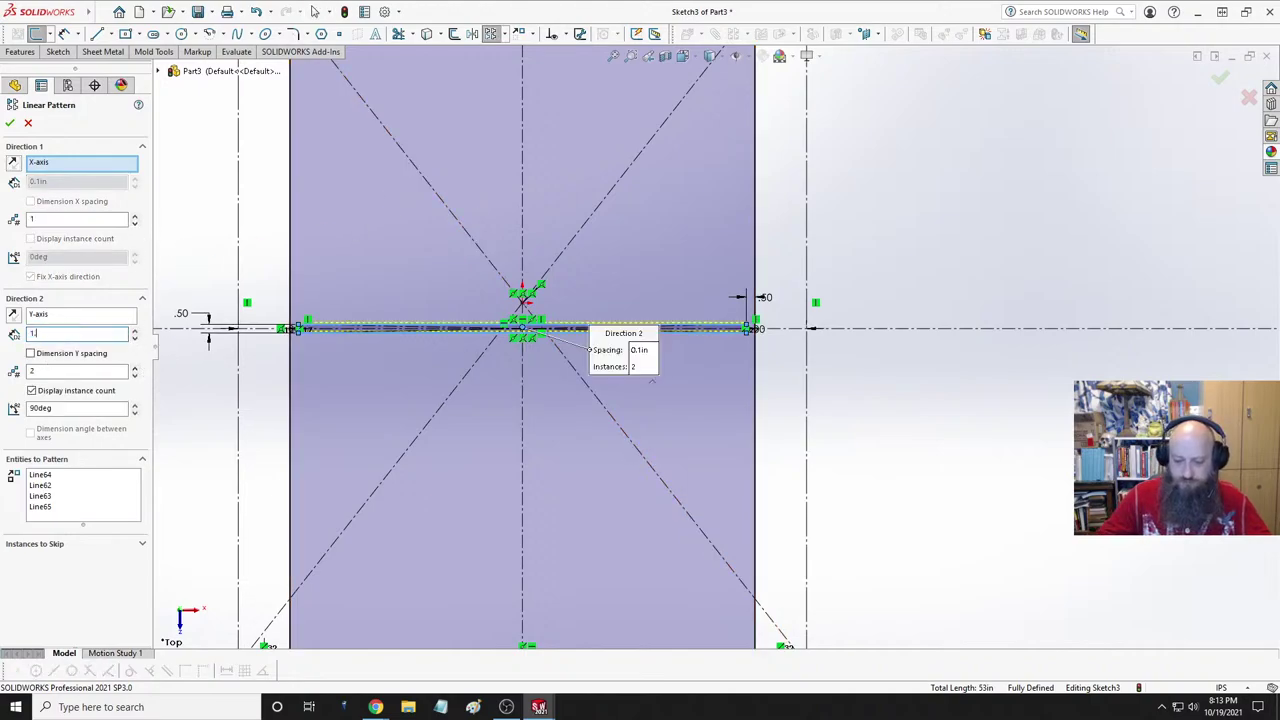
text(.25)
key(Return)
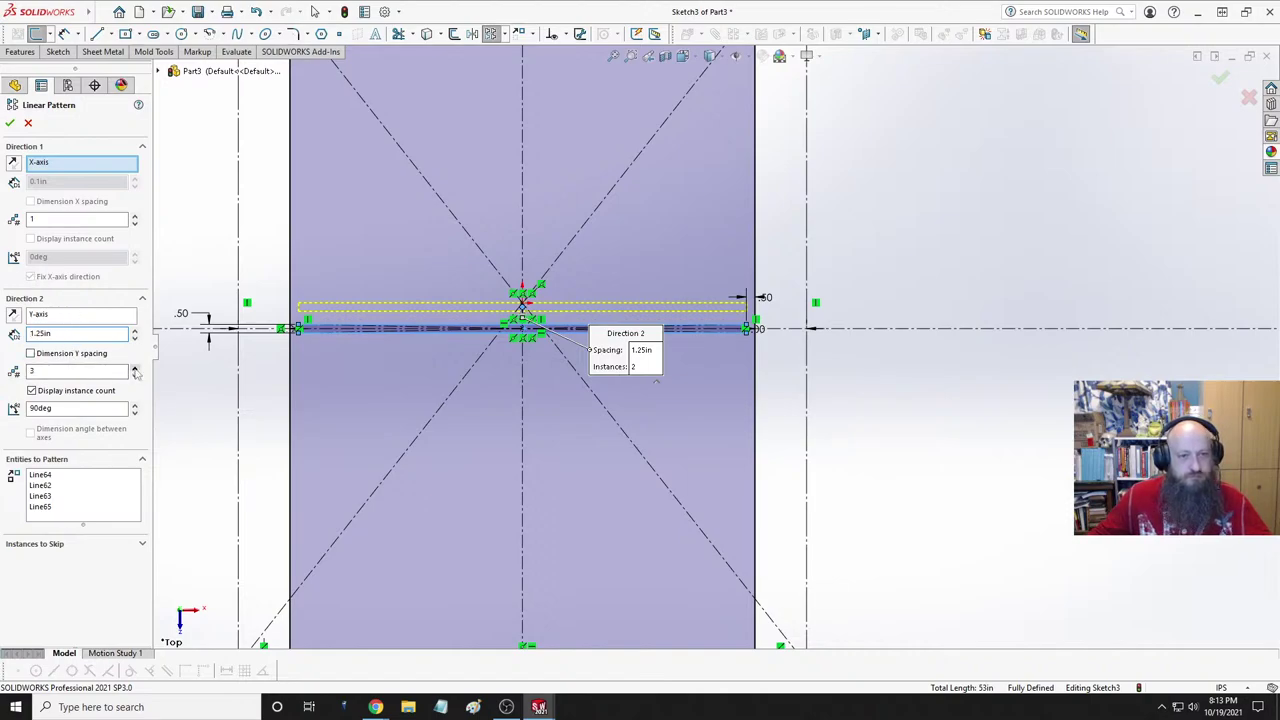
click(135, 367)
click(135, 367)
click(135, 367)
click(135, 367)
click(135, 367)
key(z)
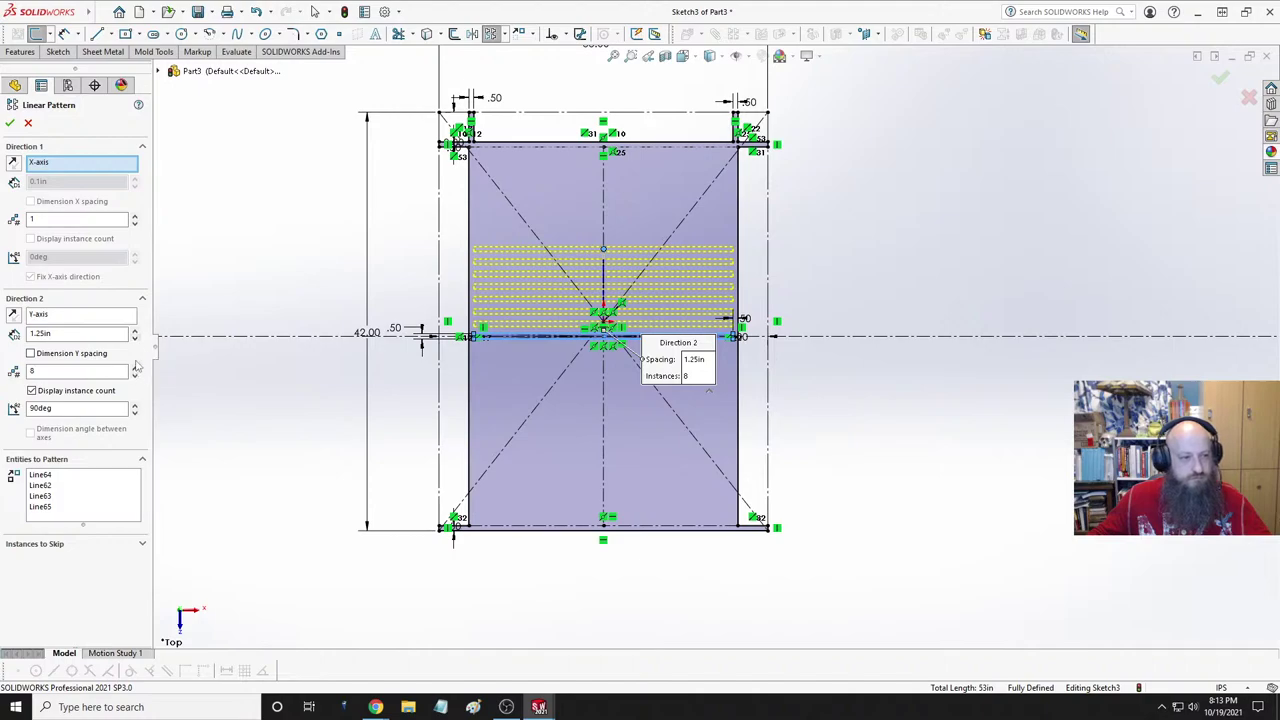
- Adjust the pattern spinners until the preview shows 16 upward rows at 1.25 in
click(135, 331)
click(135, 331)
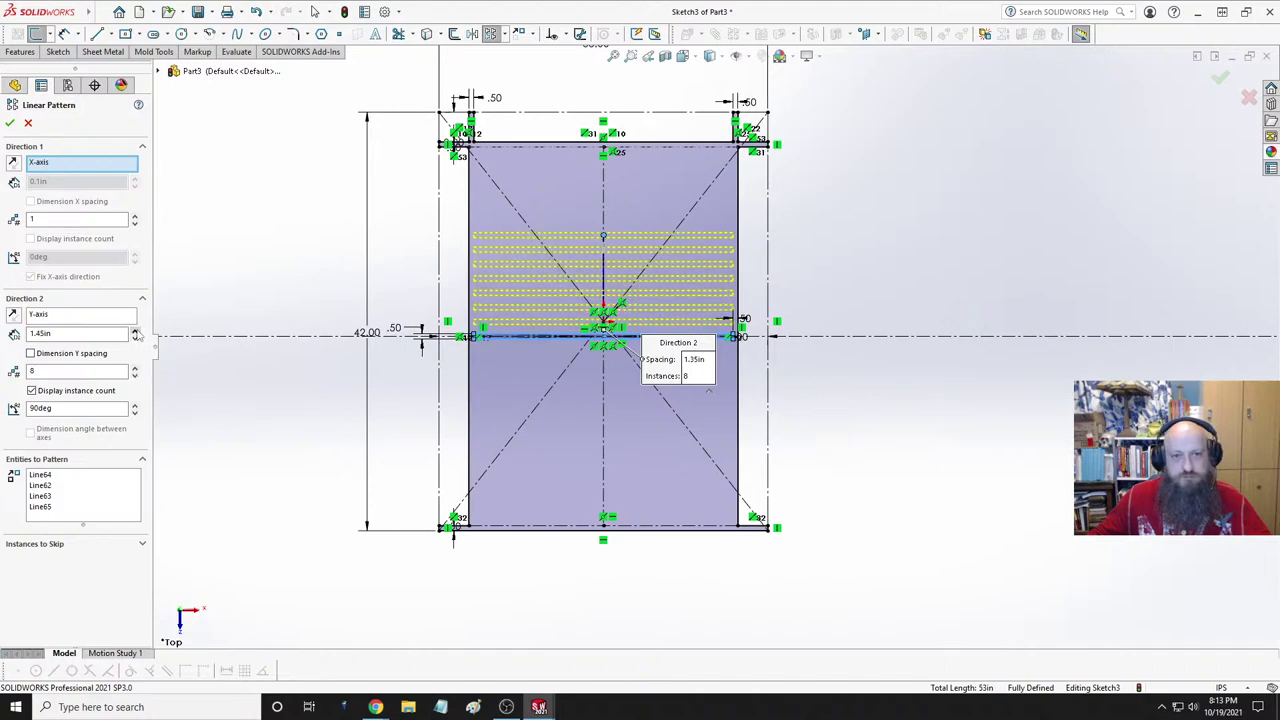
click(135, 331)
click(135, 331)
click(135, 331)
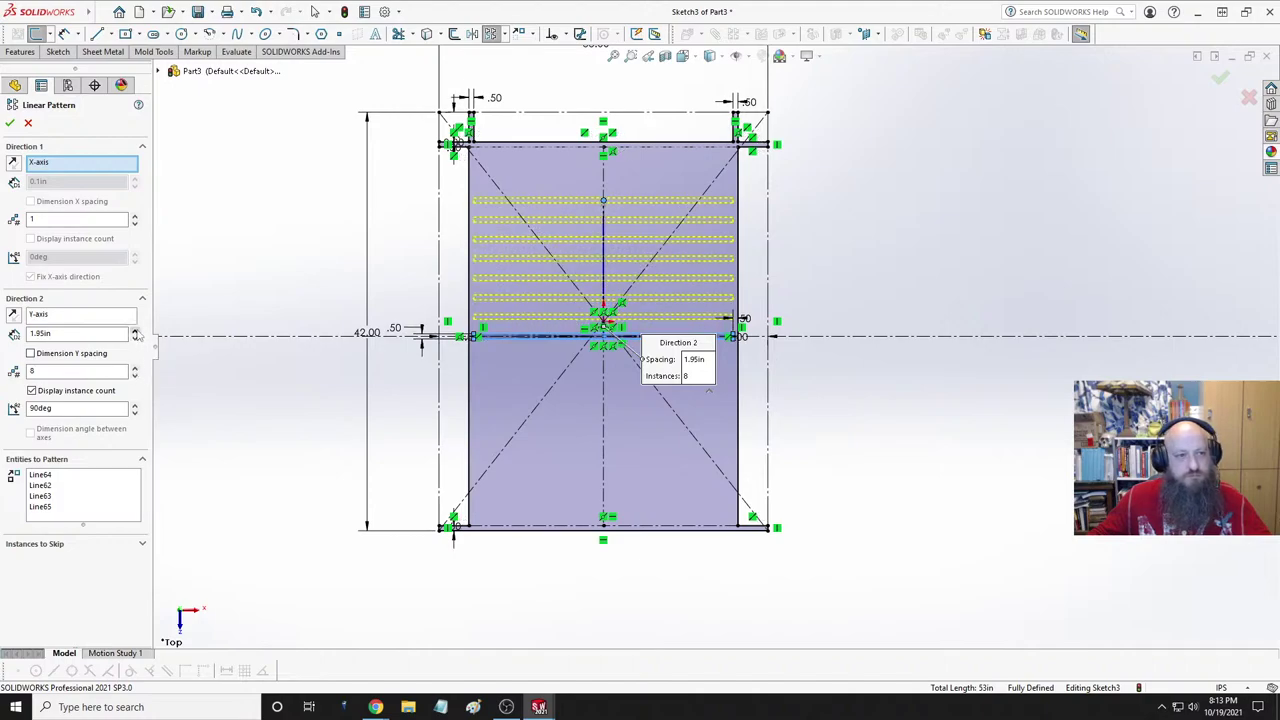
click(135, 338)
click(135, 338)
click(135, 338)
click(135, 338)
click(135, 338)
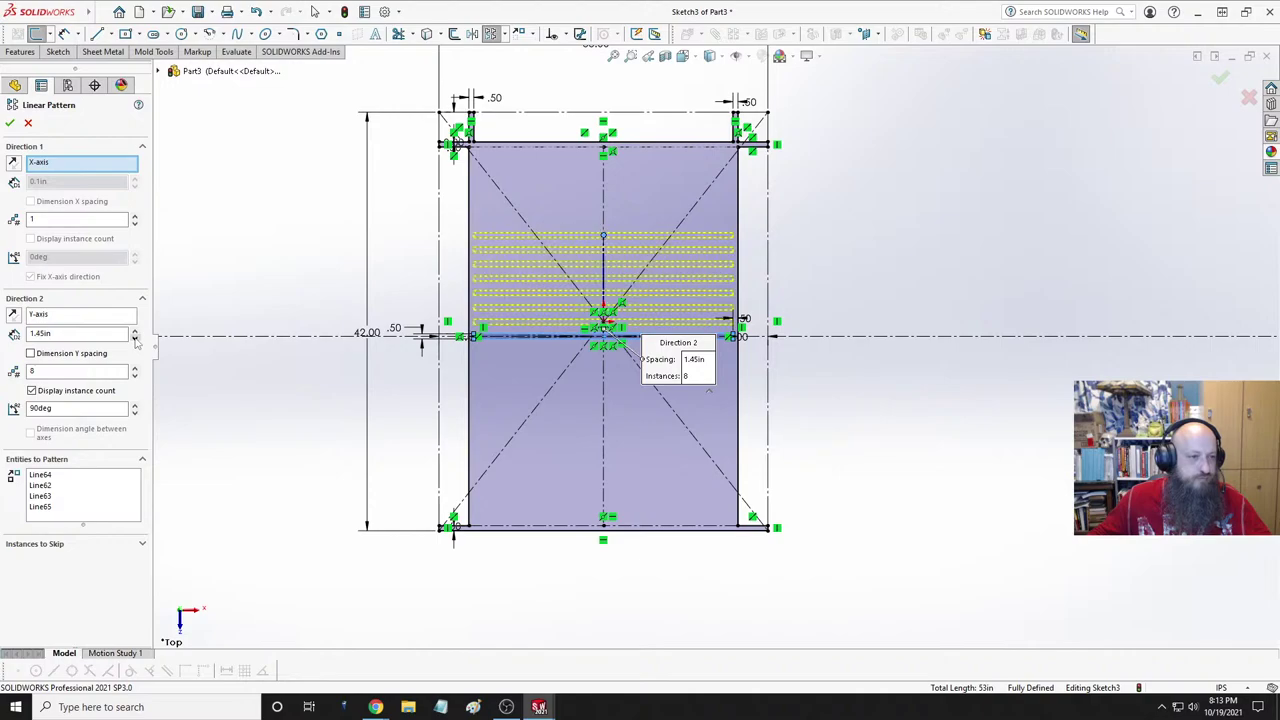
click(135, 338)
click(135, 338)
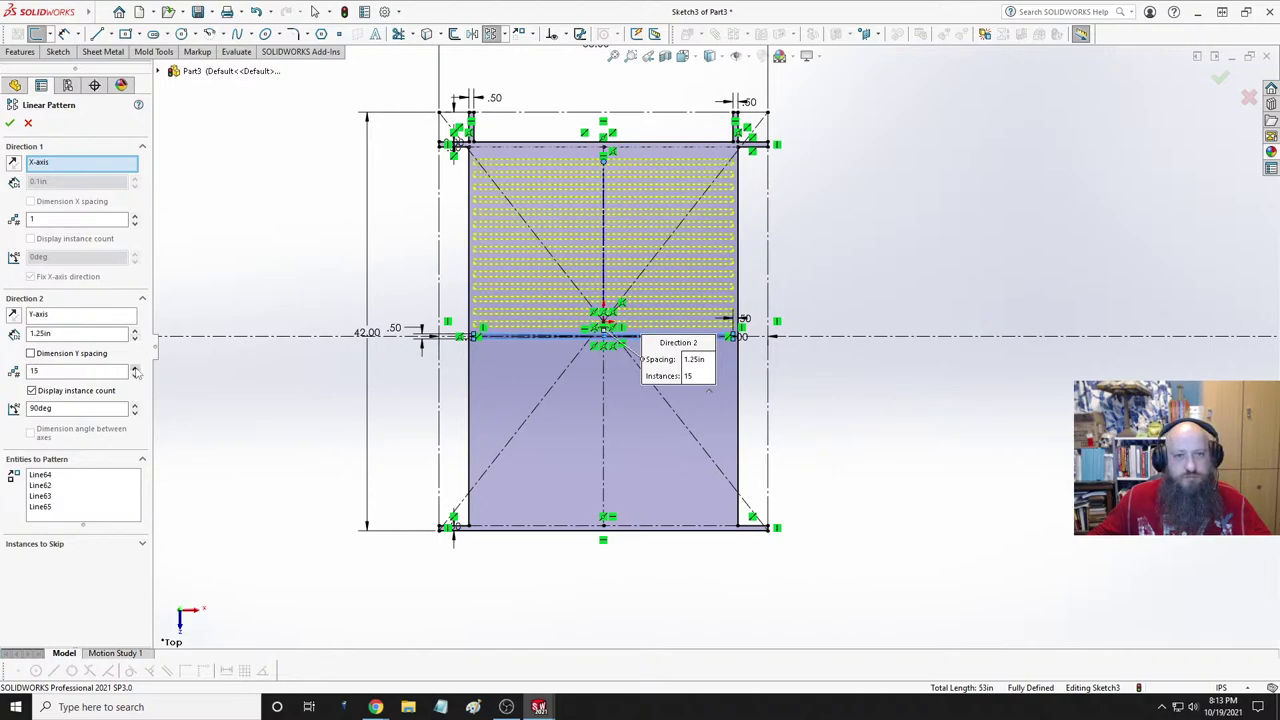
scroll(540, 215, down, 6)
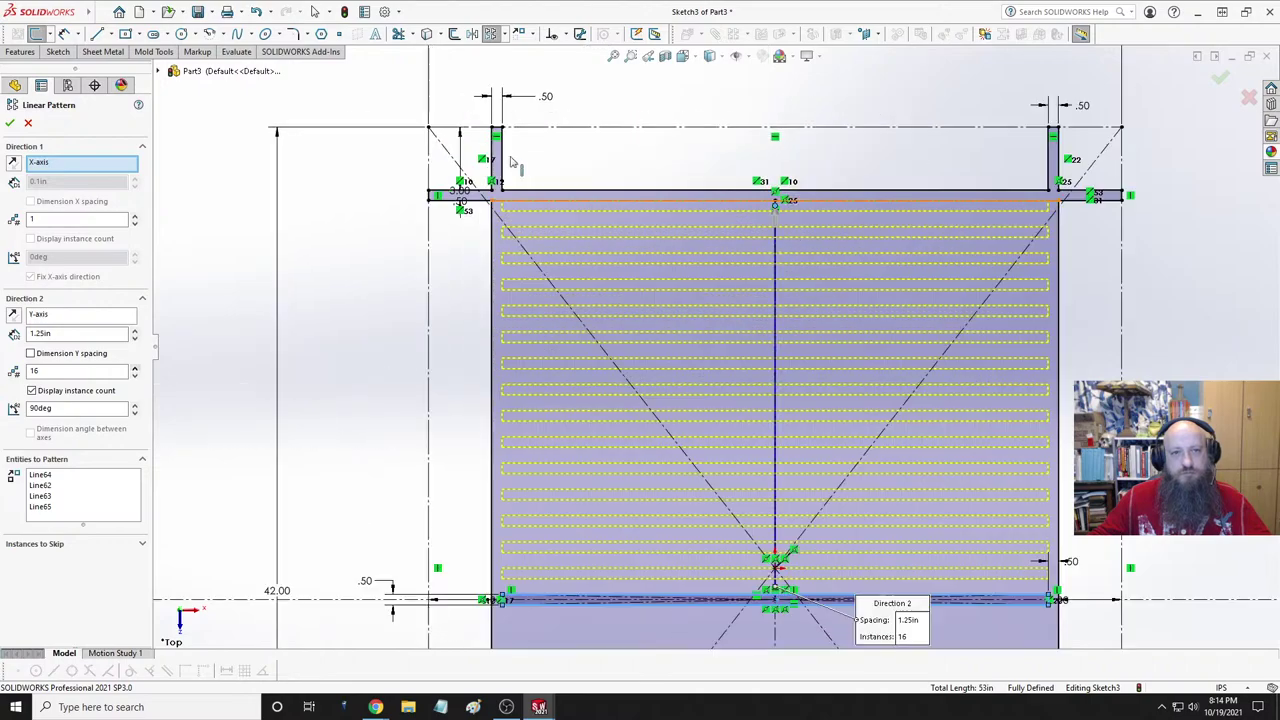
scroll(614, 254, up, 8)
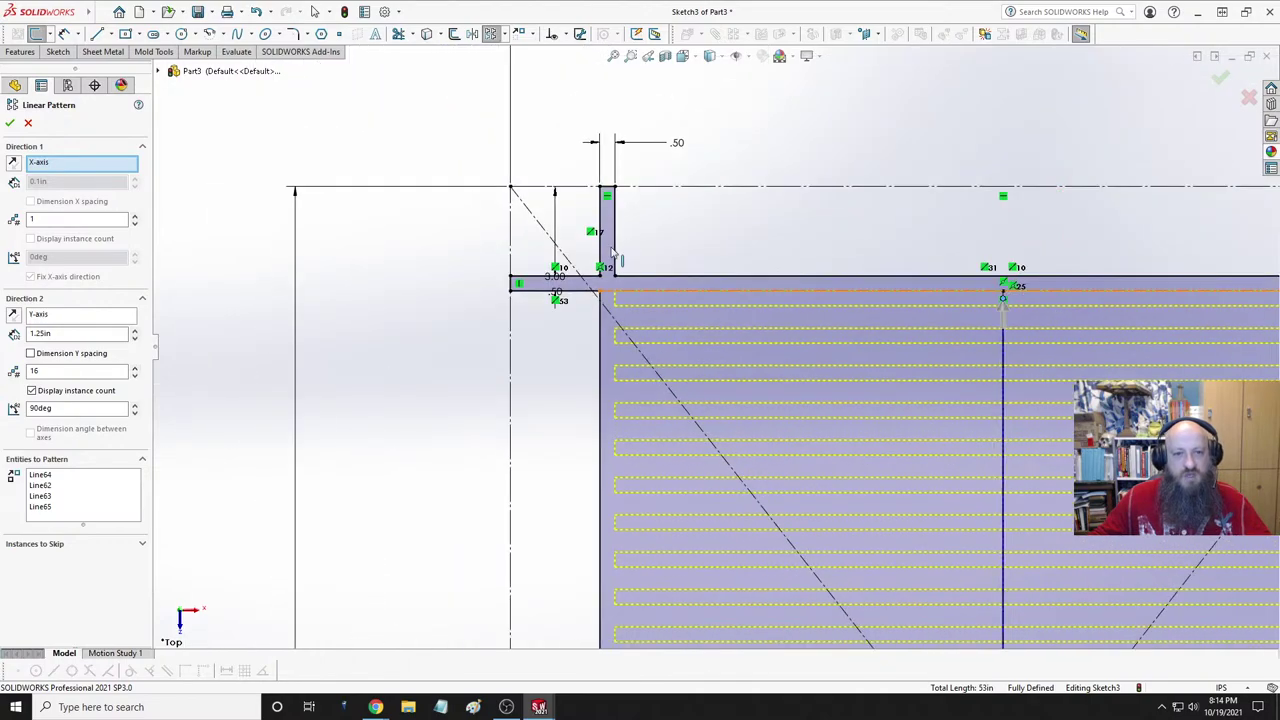
scroll(908, 466, down, 2)
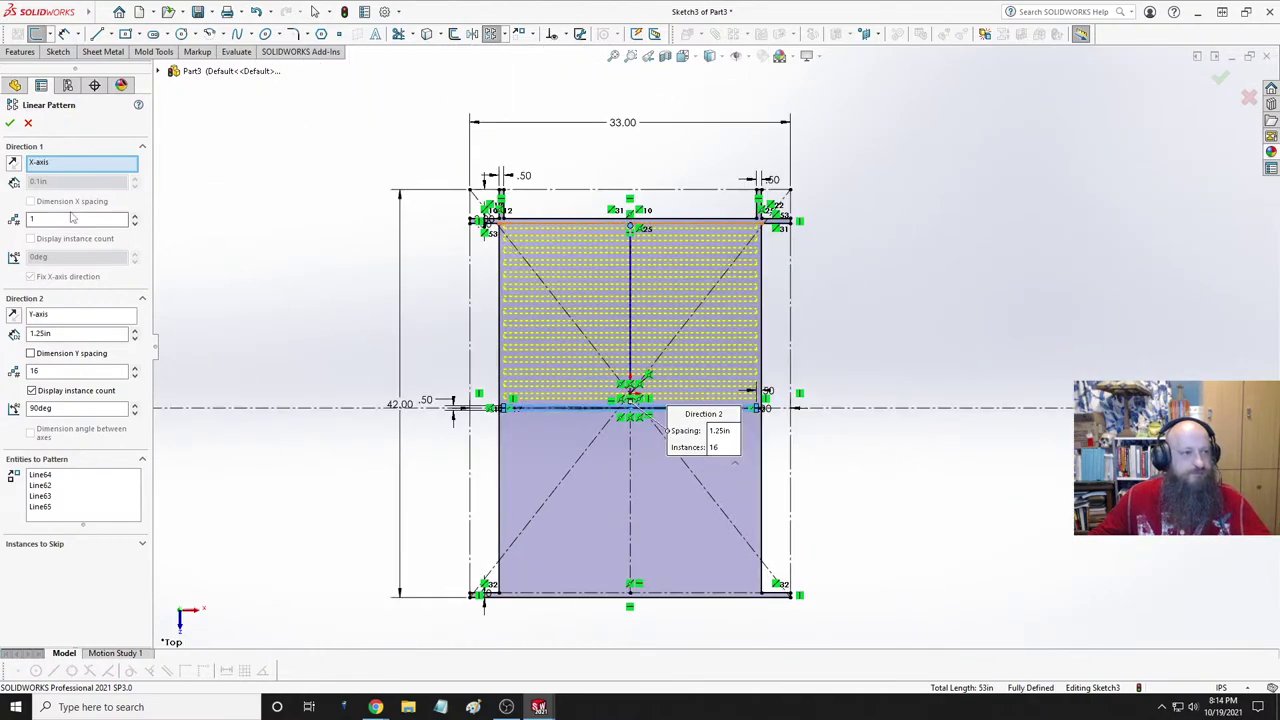
- Apply the upward slat pattern and dimension a 0.75 in gap from crossbar to nearest slat
click(9, 123)
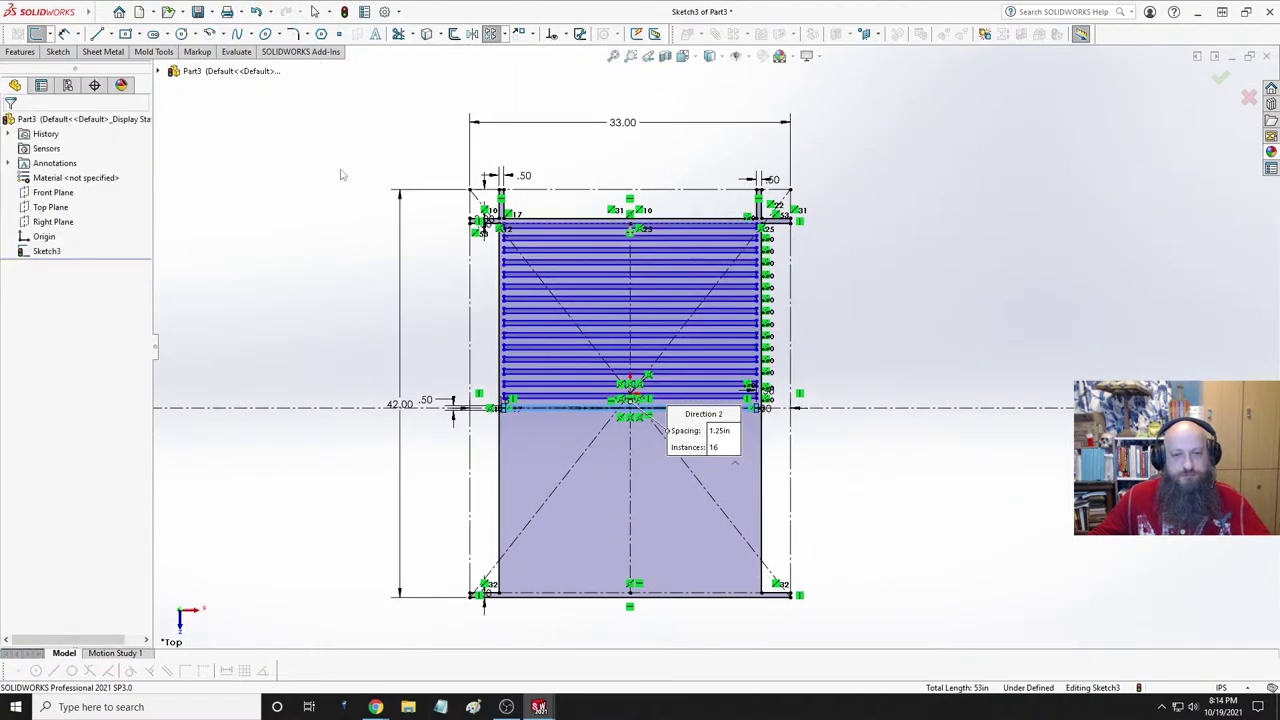
scroll(430, 390, down, 5)
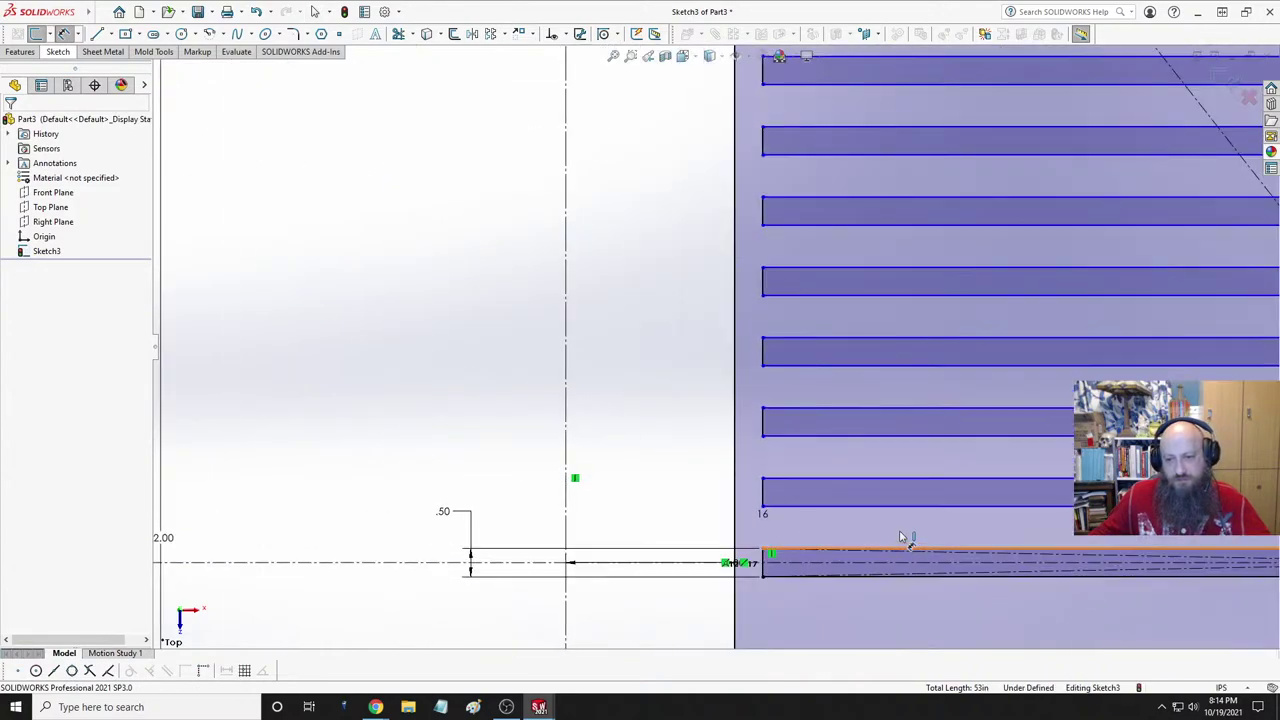
click(900, 540)
click(903, 512)
click(652, 470)
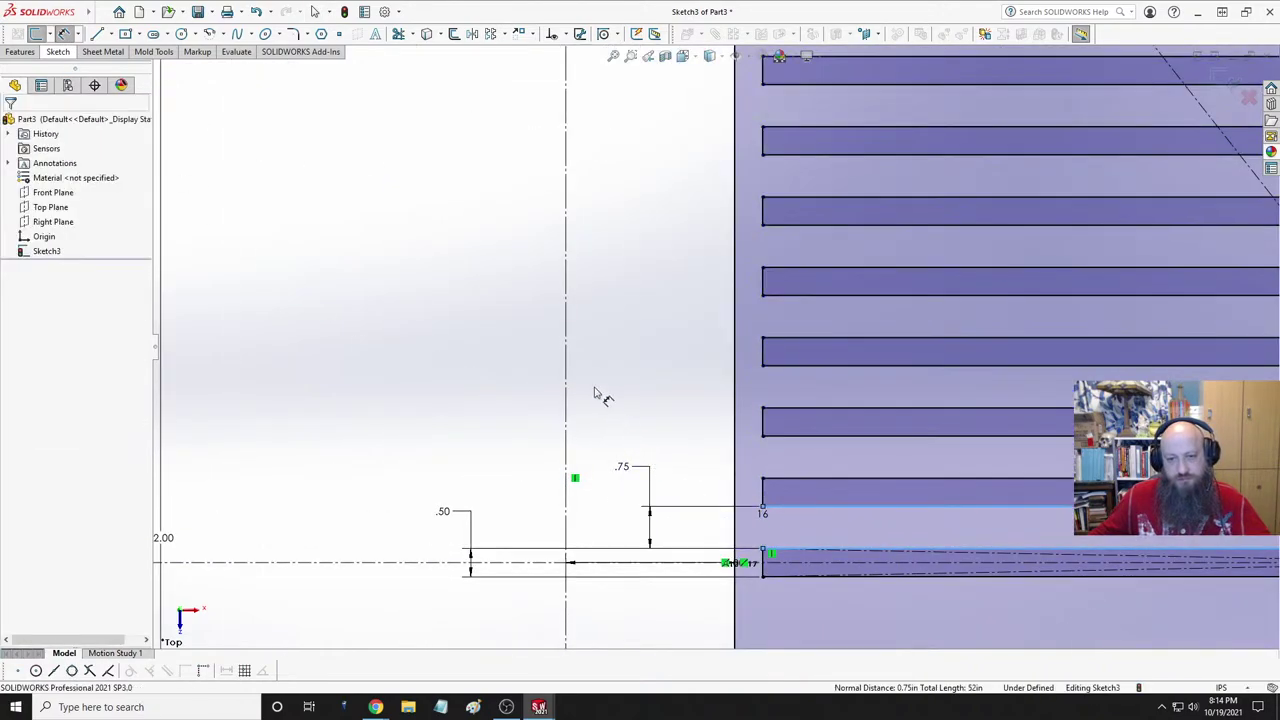
click(593, 448)
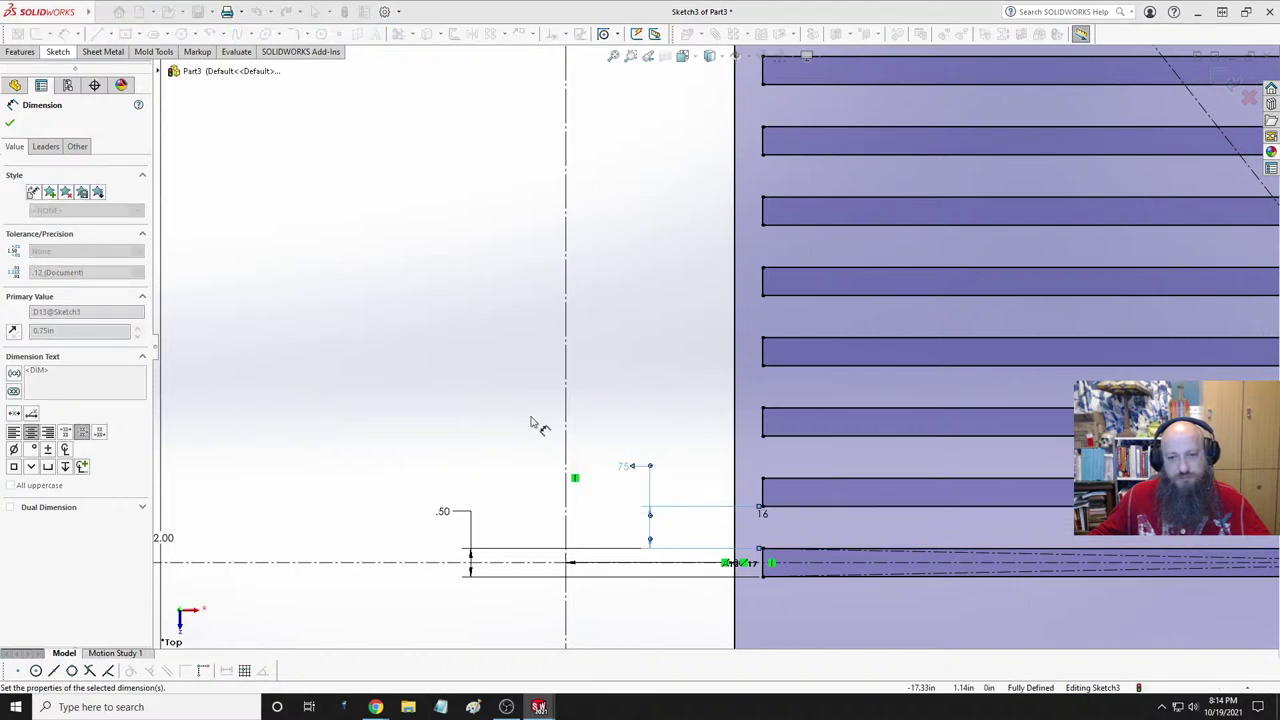
- Select the crossbar lines Line62–Line65 for the next pattern
key(f)
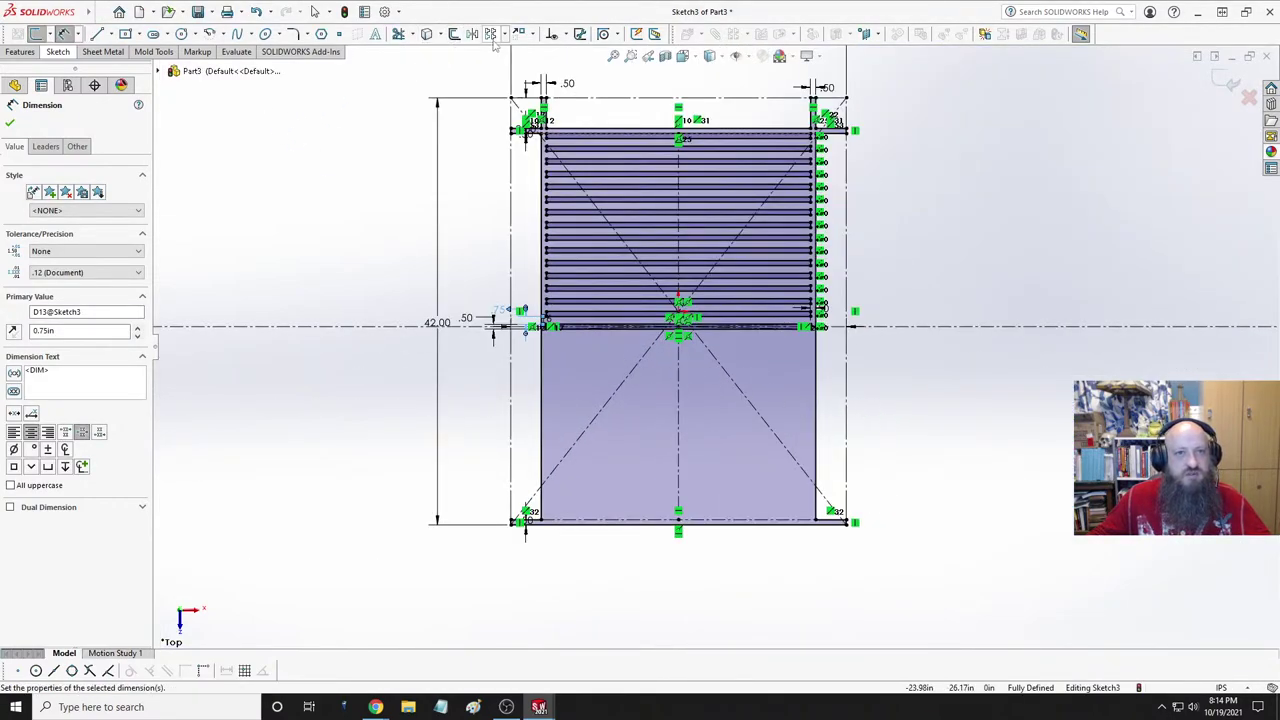
scroll(677, 350, down, 10)
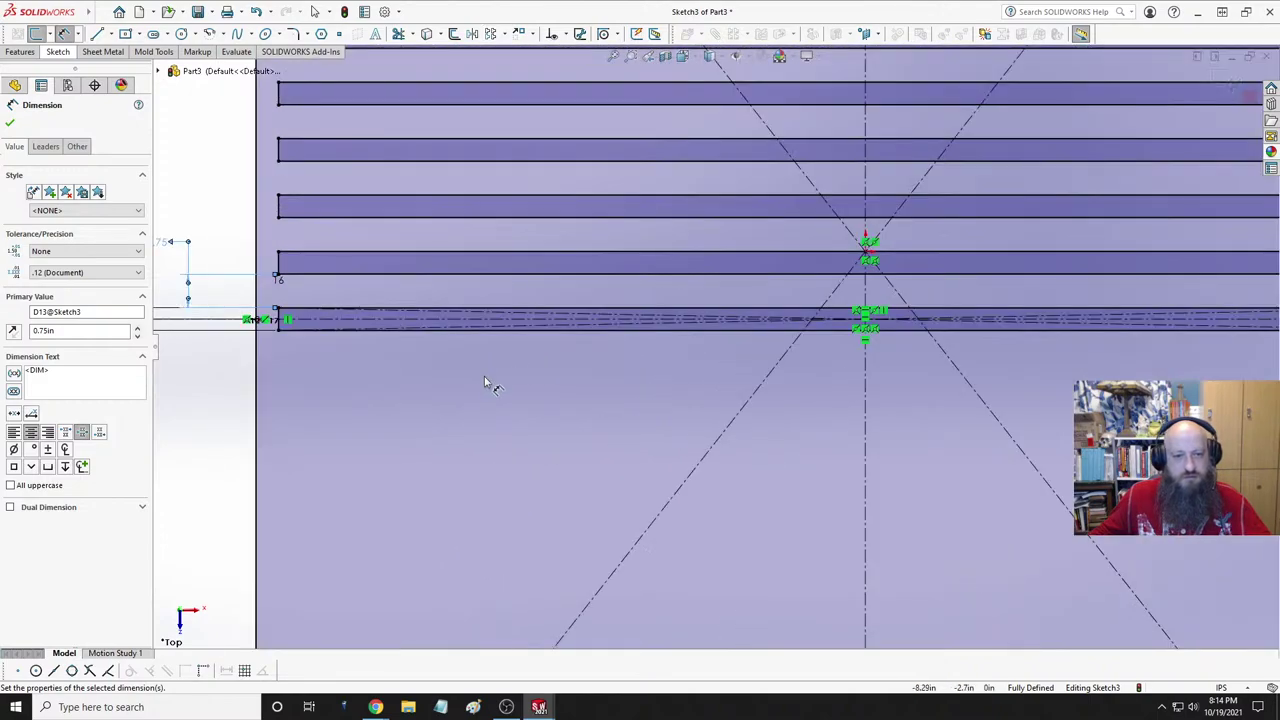
click(405, 348)
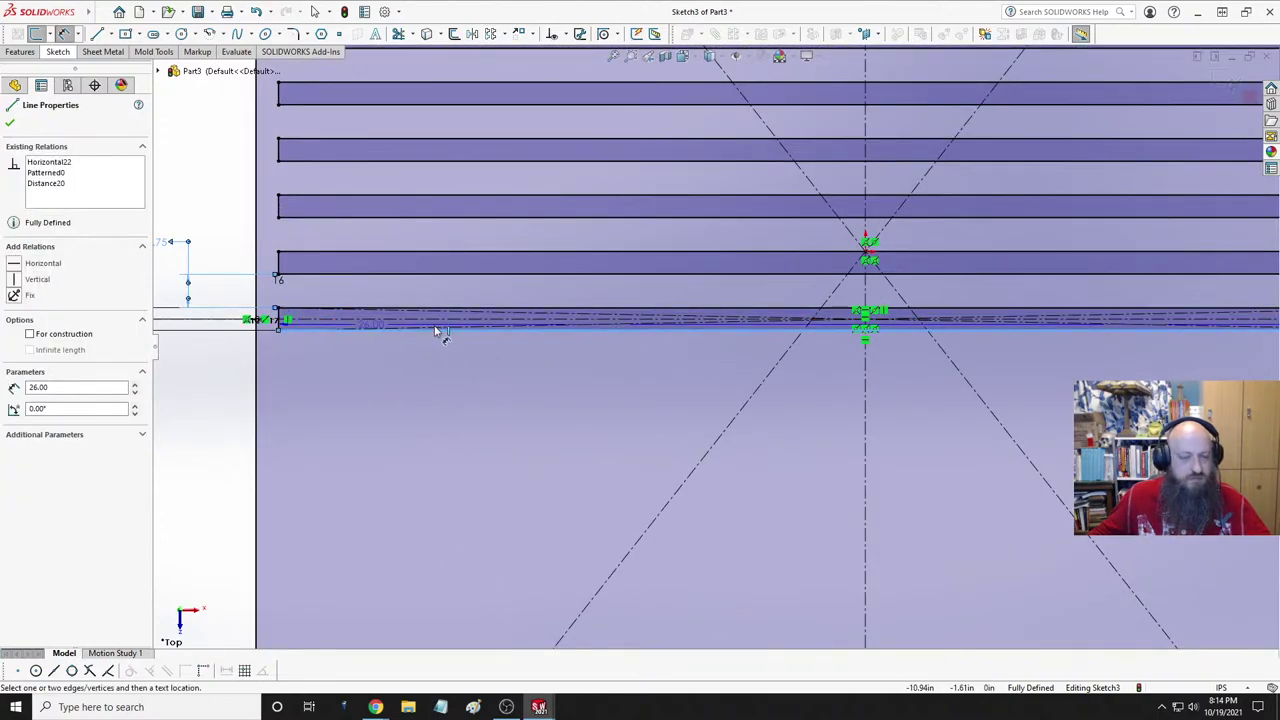
key(Escape)
click(364, 326)
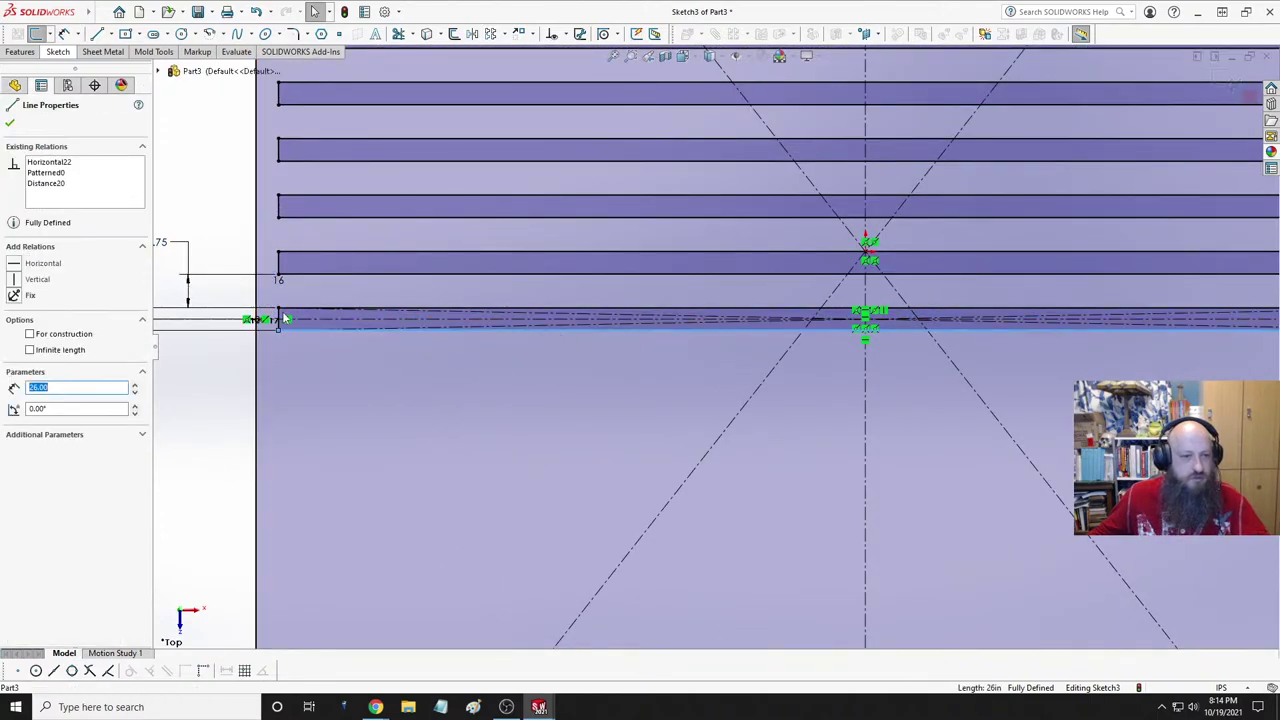
ctrl+click(691, 318)
ctrl+click(893, 322)
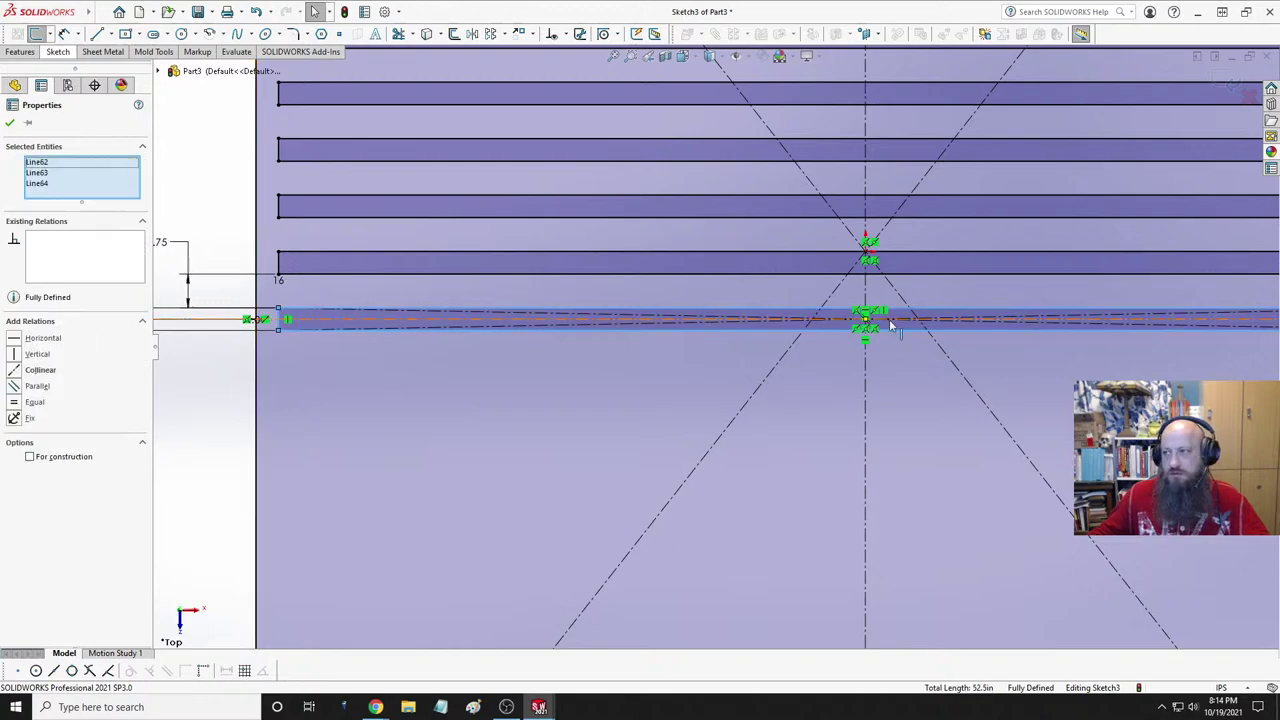
scroll(893, 322, up, 3)
scroll(1059, 348, down, 4)
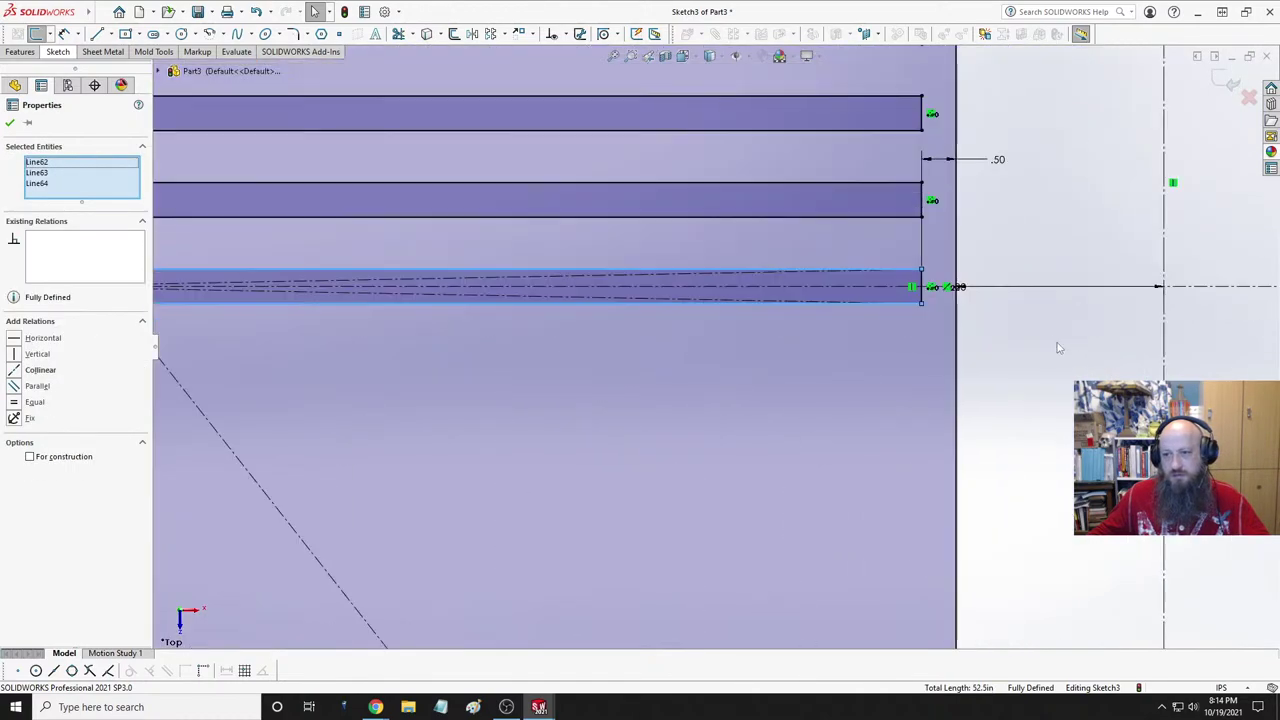
scroll(1015, 325, down, 3)
ctrl+click(813, 247)
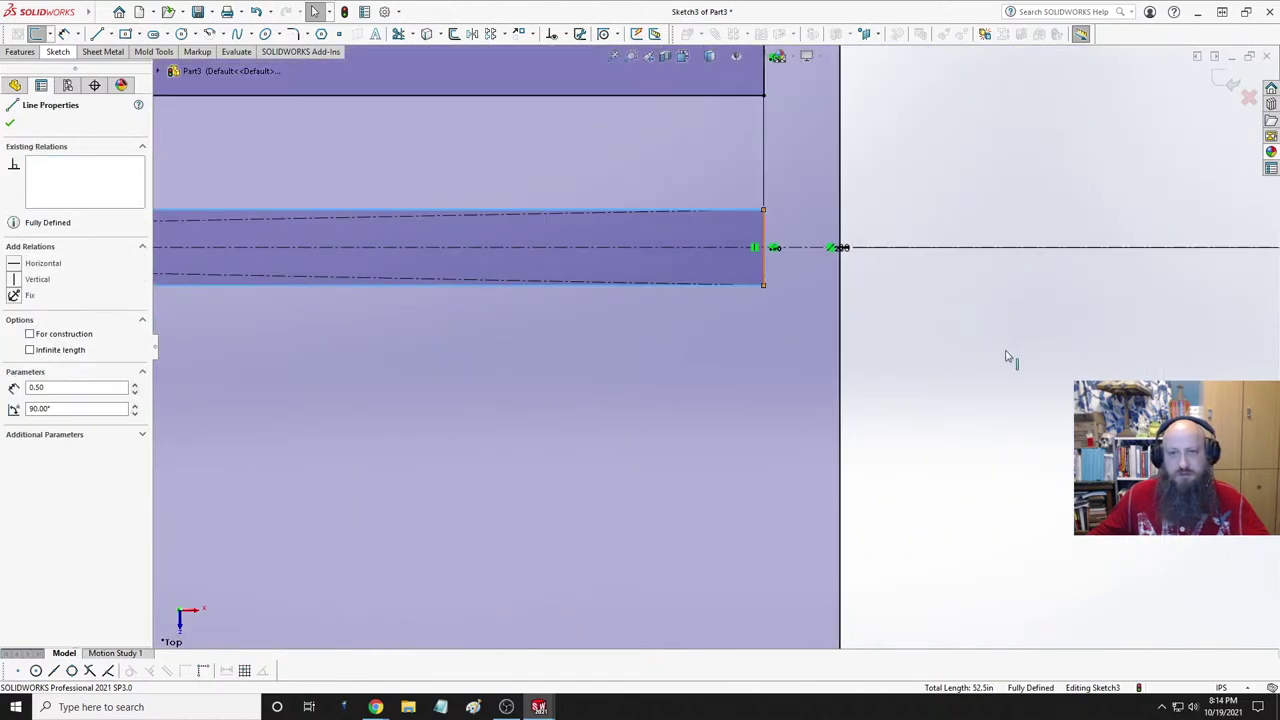
scroll(603, 308, up, 5)
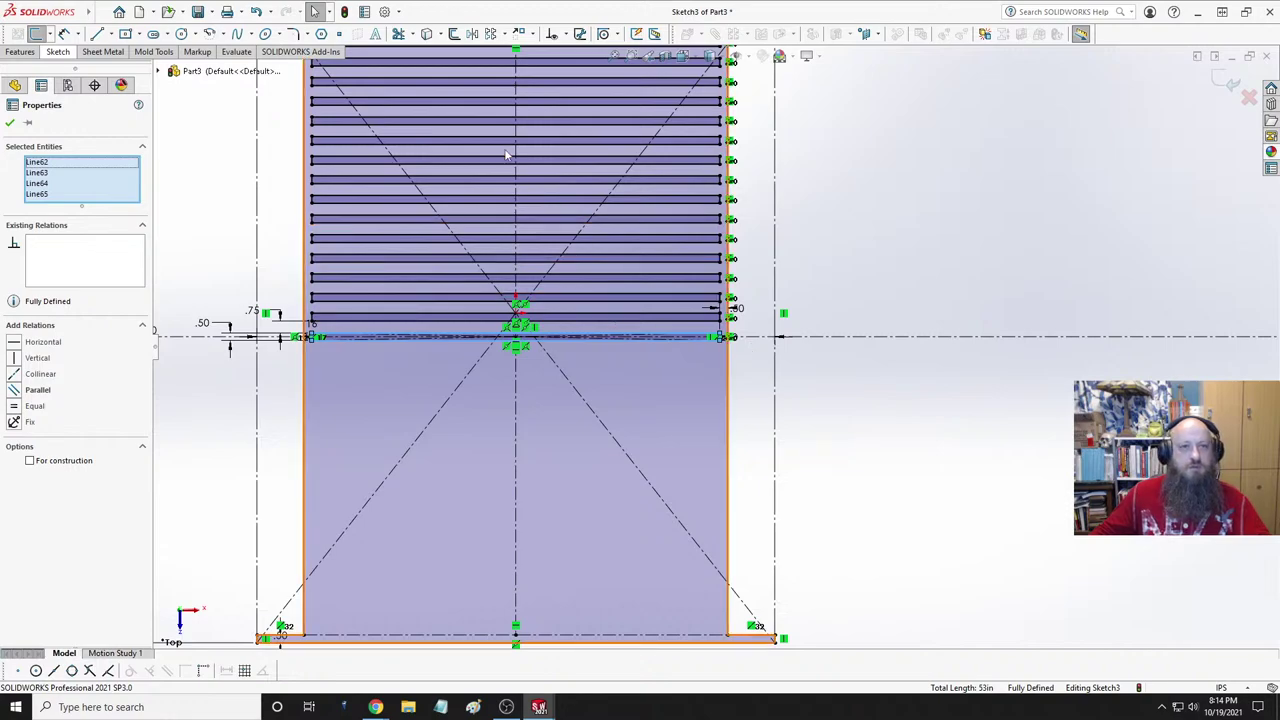
- Pattern the crossbar lines downward at 270°: 1 horizontal instance, 16 rows spaced 1.25 in
click(490, 33)
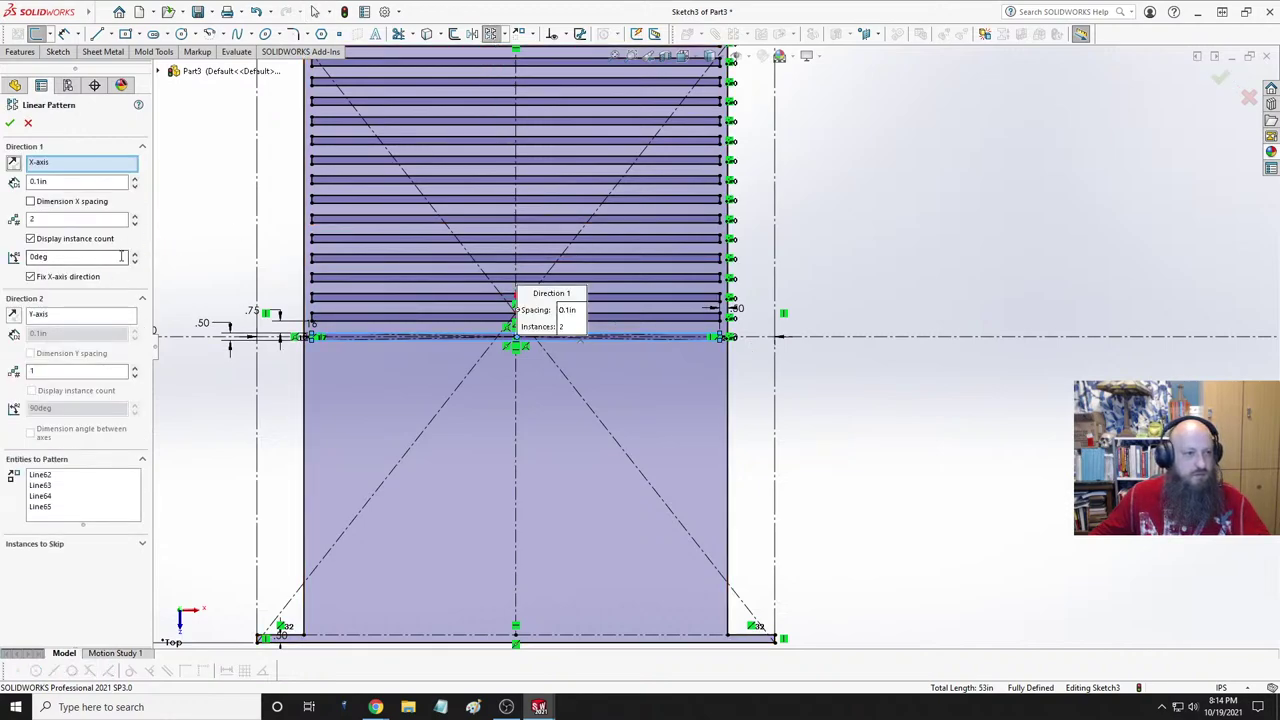
click(134, 223)
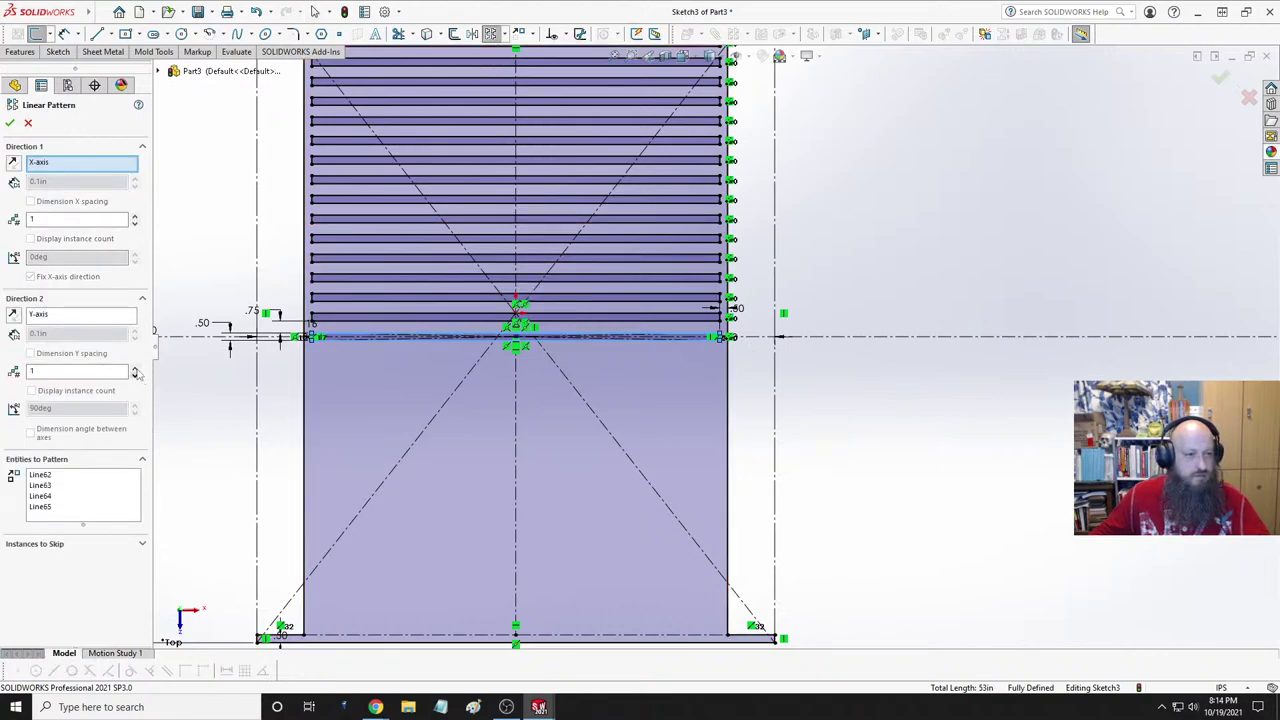
click(134, 367)
click(14, 316)
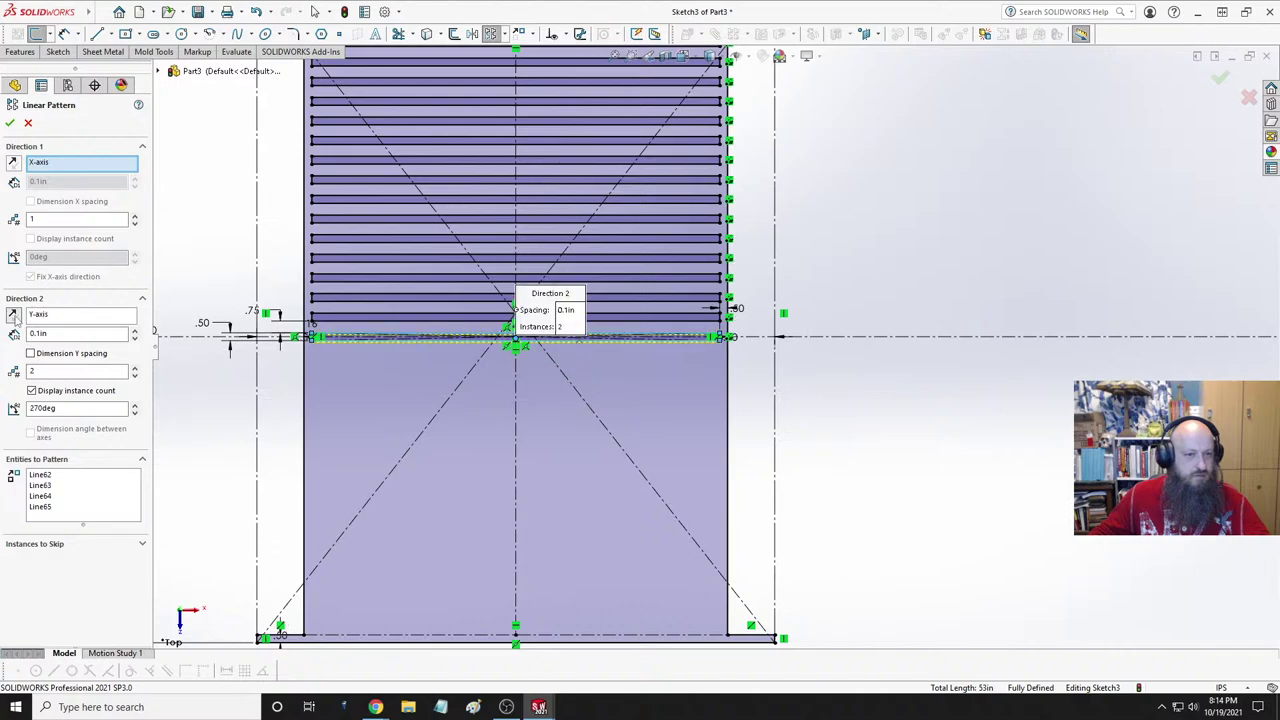
text(1.2)
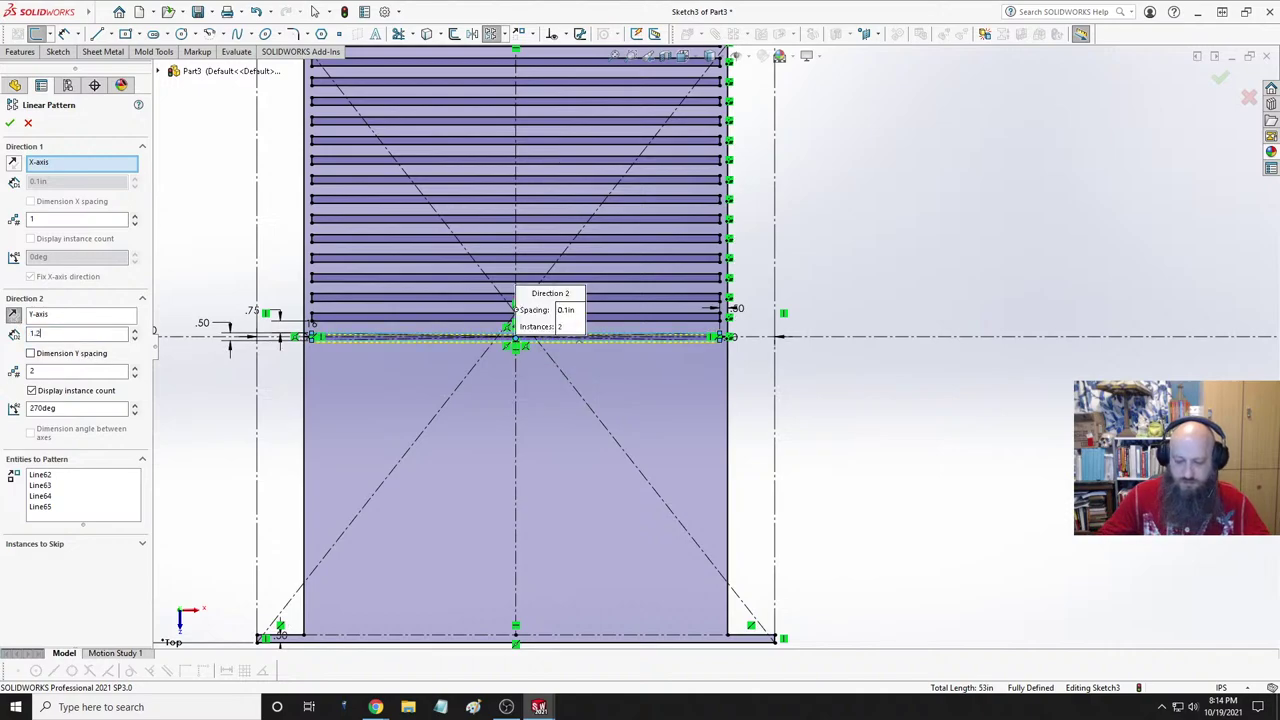
text(5)
key(Return)
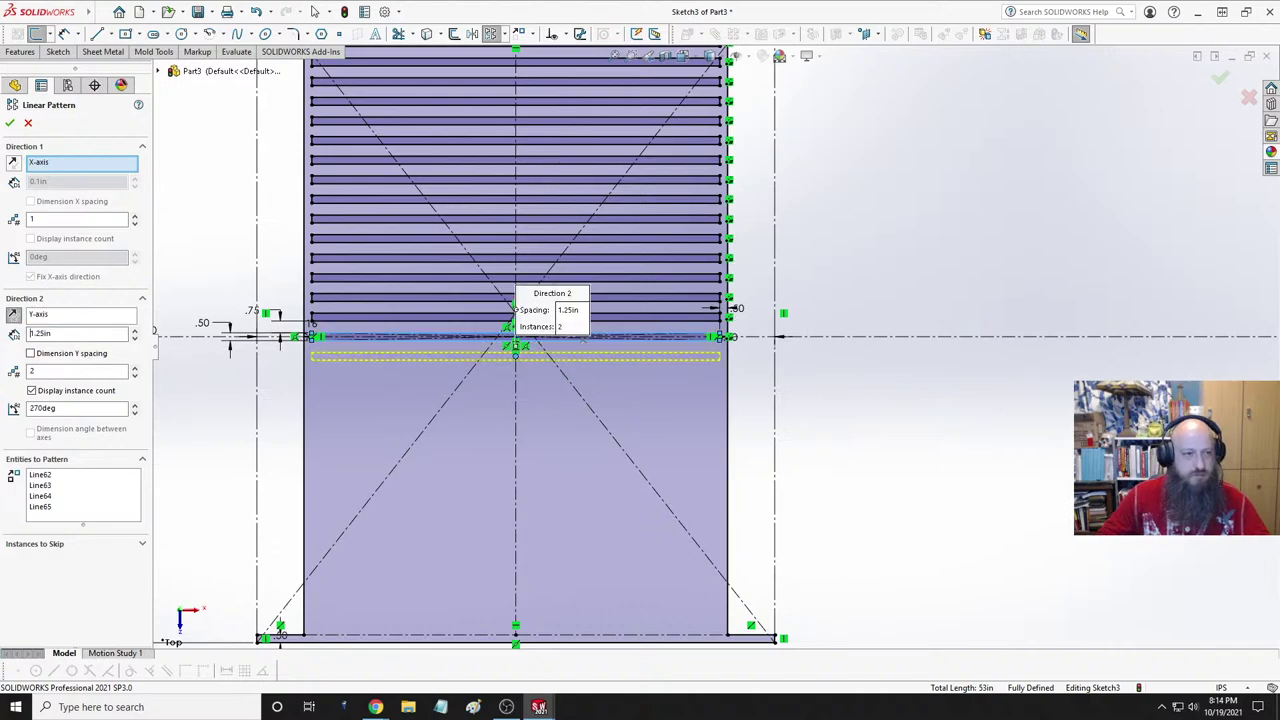
click(134, 367)
click(134, 367)
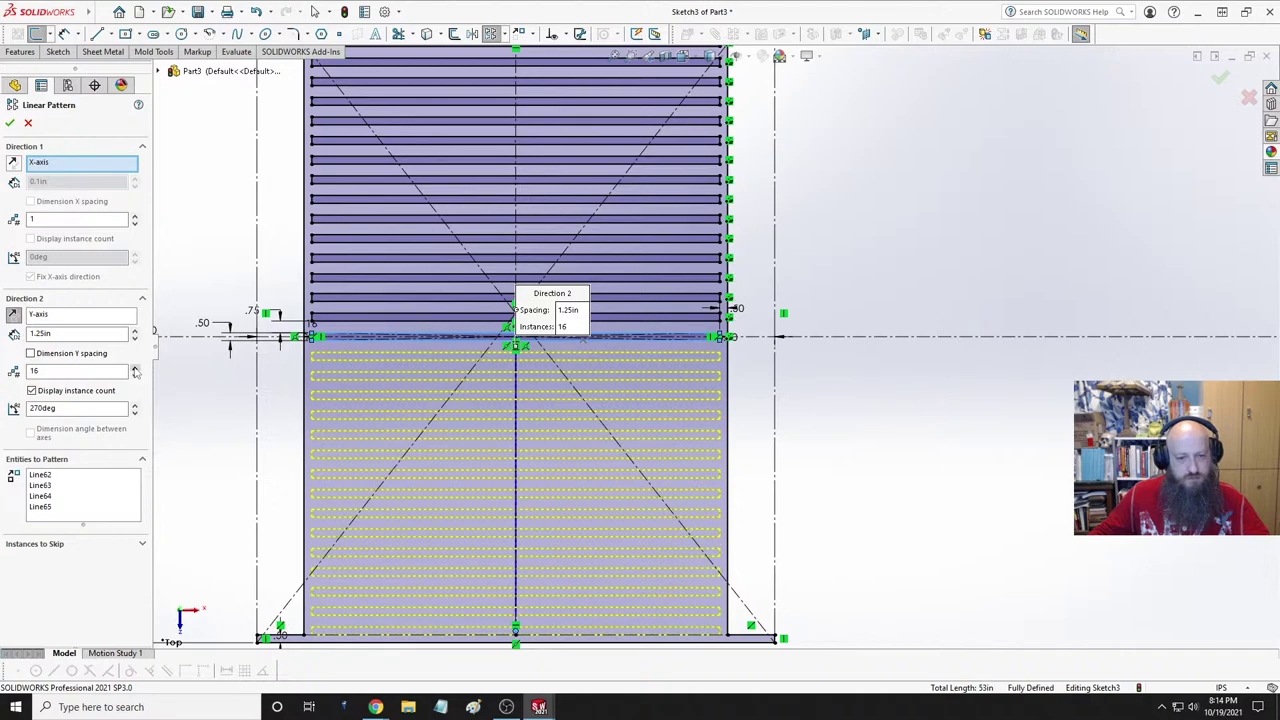
click(10, 123)
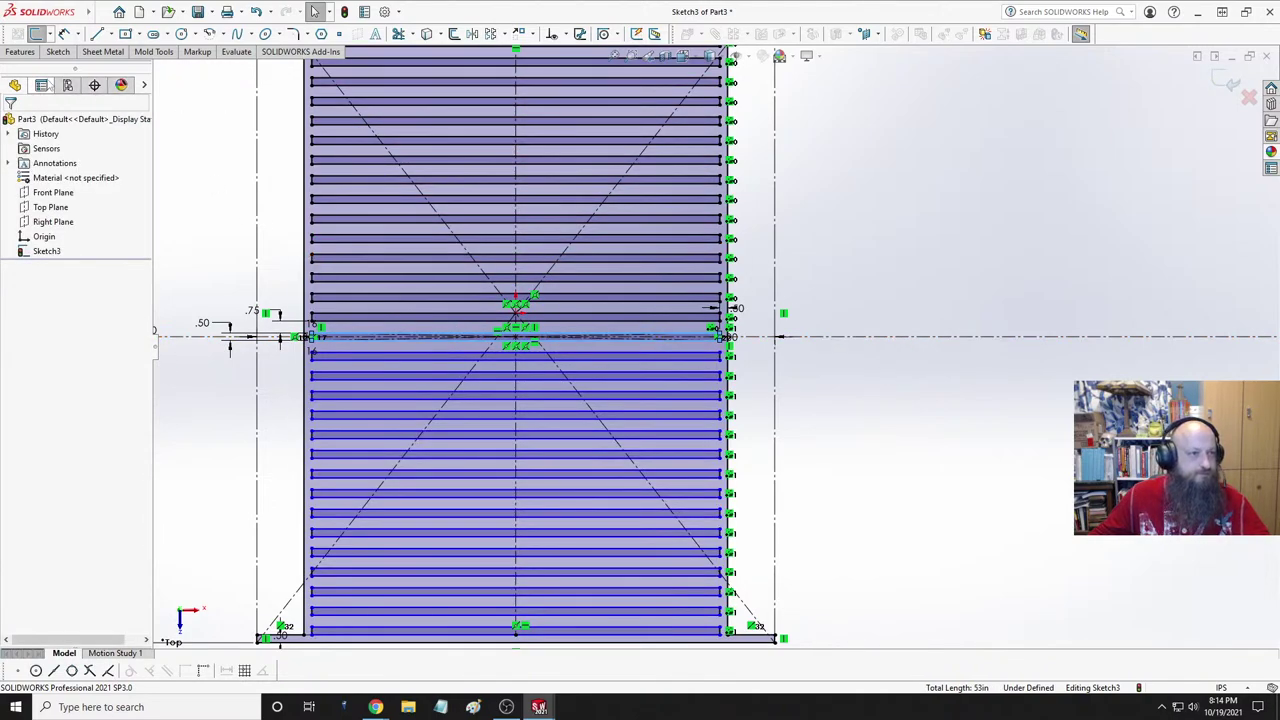
- Dimension a 0.75 in gap between the crossbar and the first slat below it
click(64, 33)
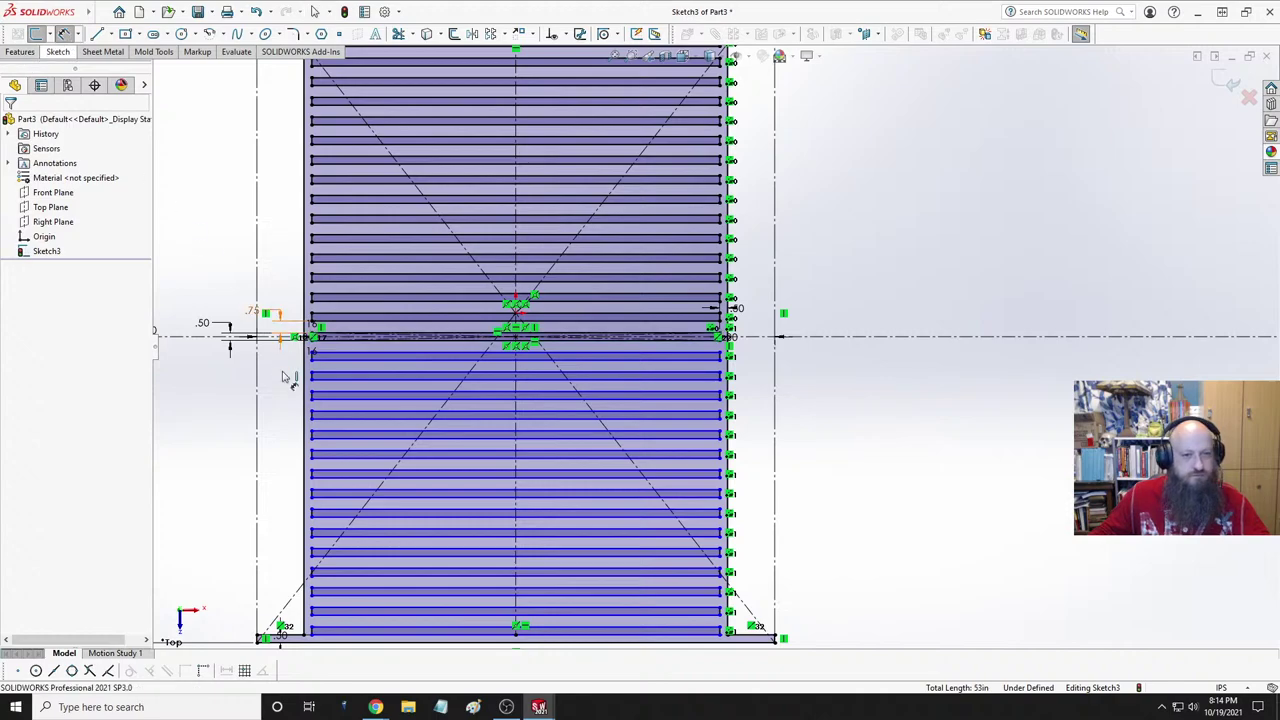
scroll(313, 400, down, 2)
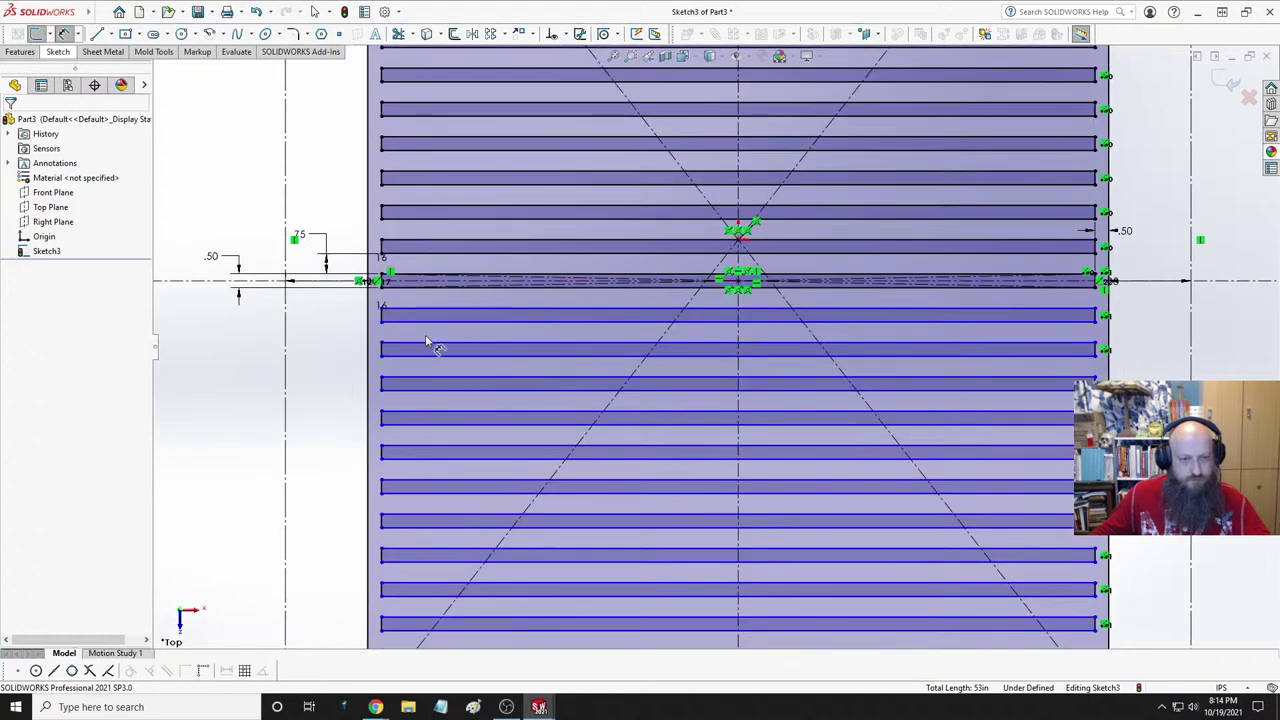
click(540, 288)
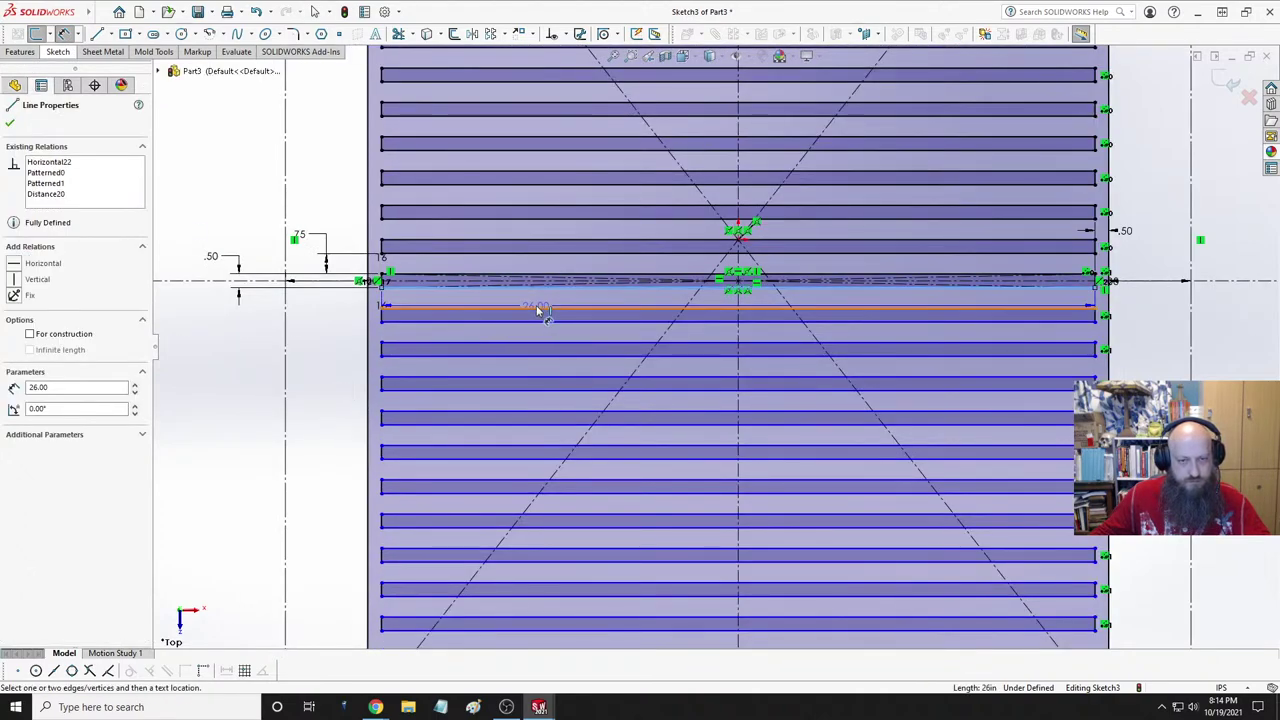
click(334, 354)
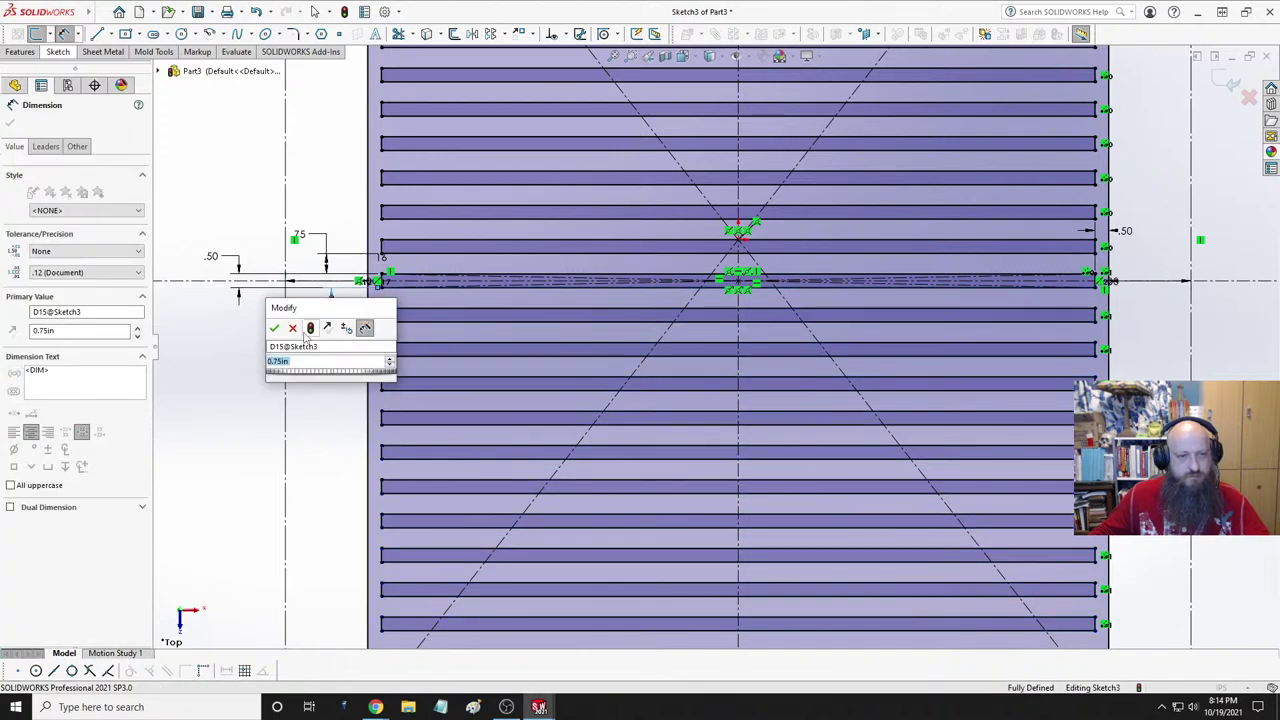
key(Return)
scroll(886, 346, up, 5)
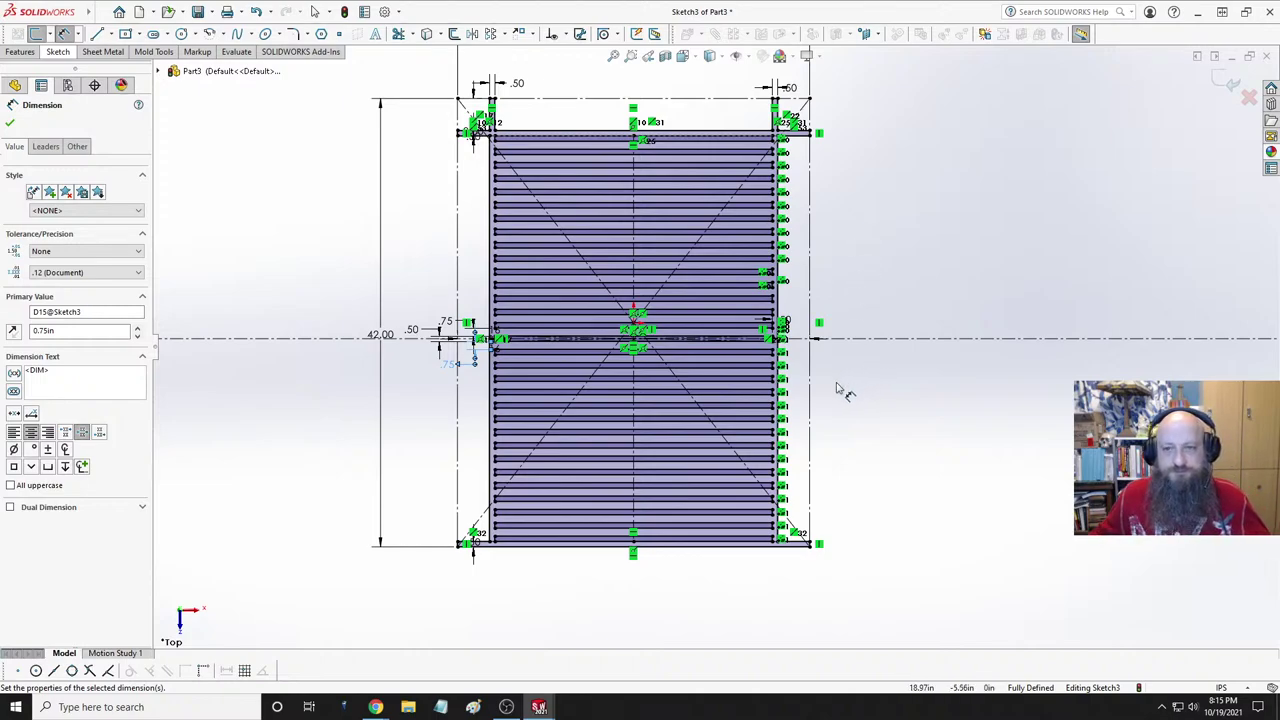
scroll(843, 380, down, 5)
key(Escape)
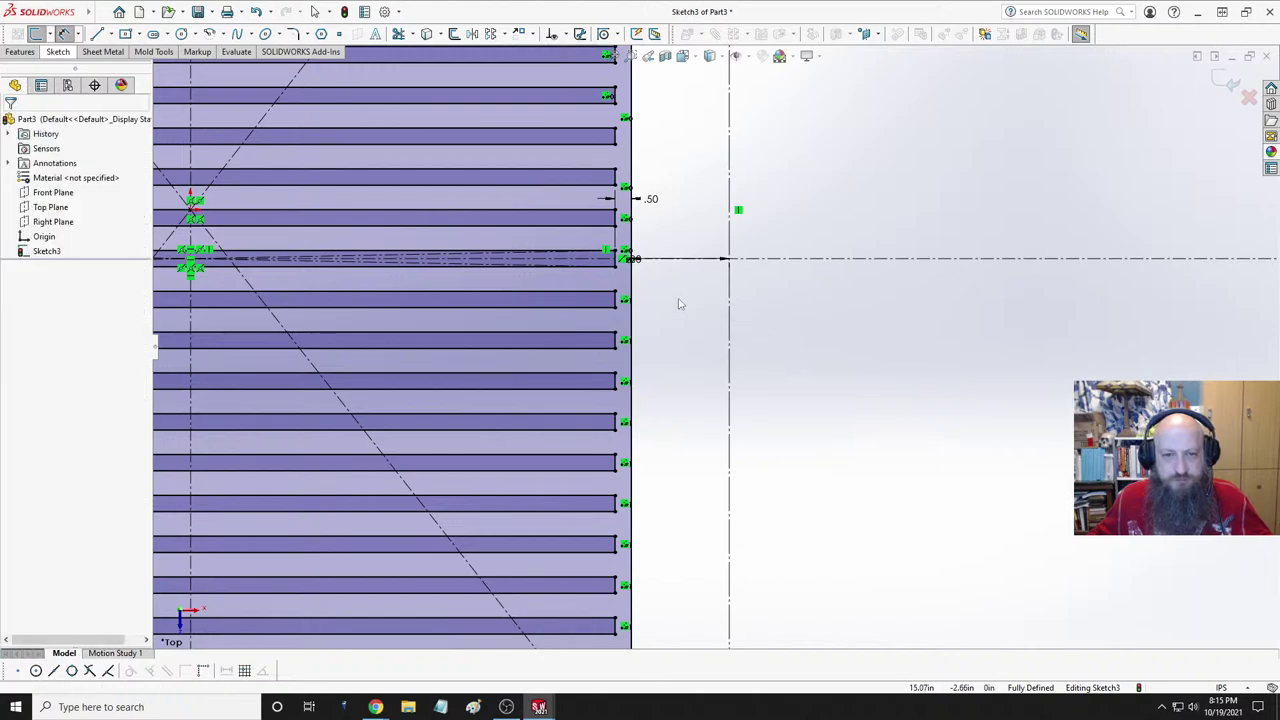
mouse_move(665, 276)
middle_down()
mouse_move(680, 251)
mouse_move(657, 271)
middle_up()
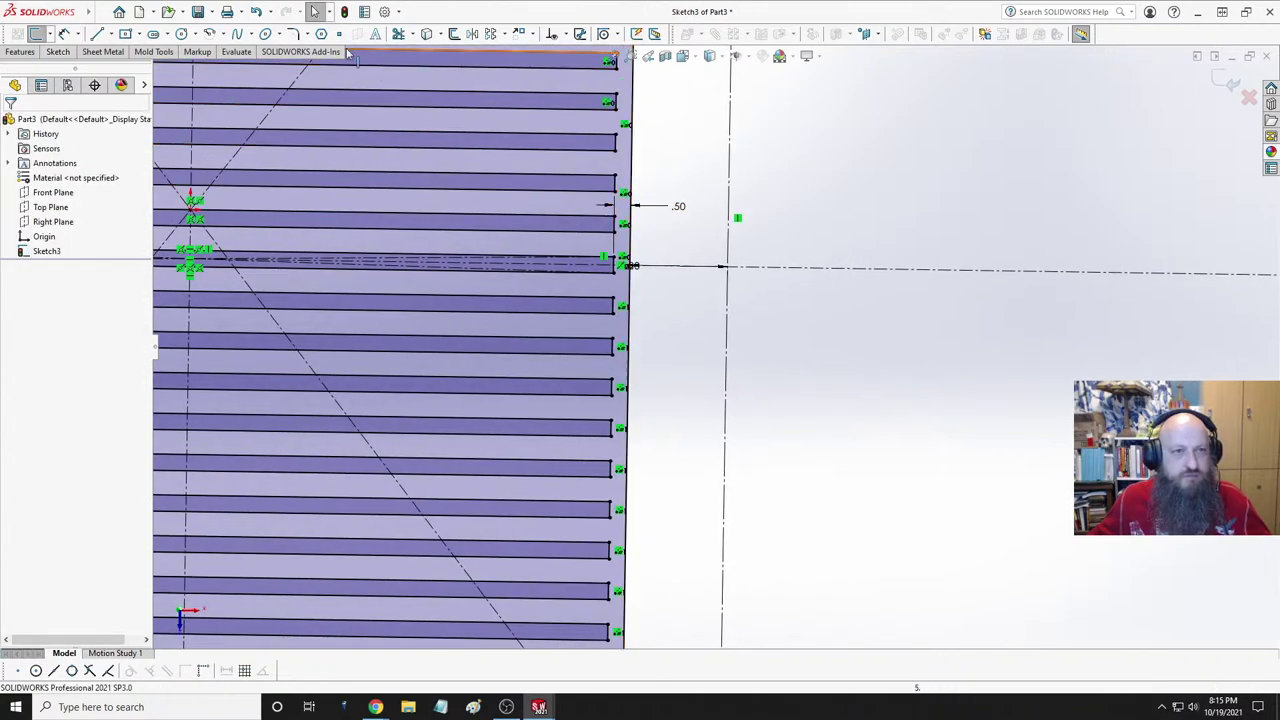
- Draw the right tab outline from the frame edge out to the construction line and back
click(98, 34)
scroll(706, 289, down, 5)
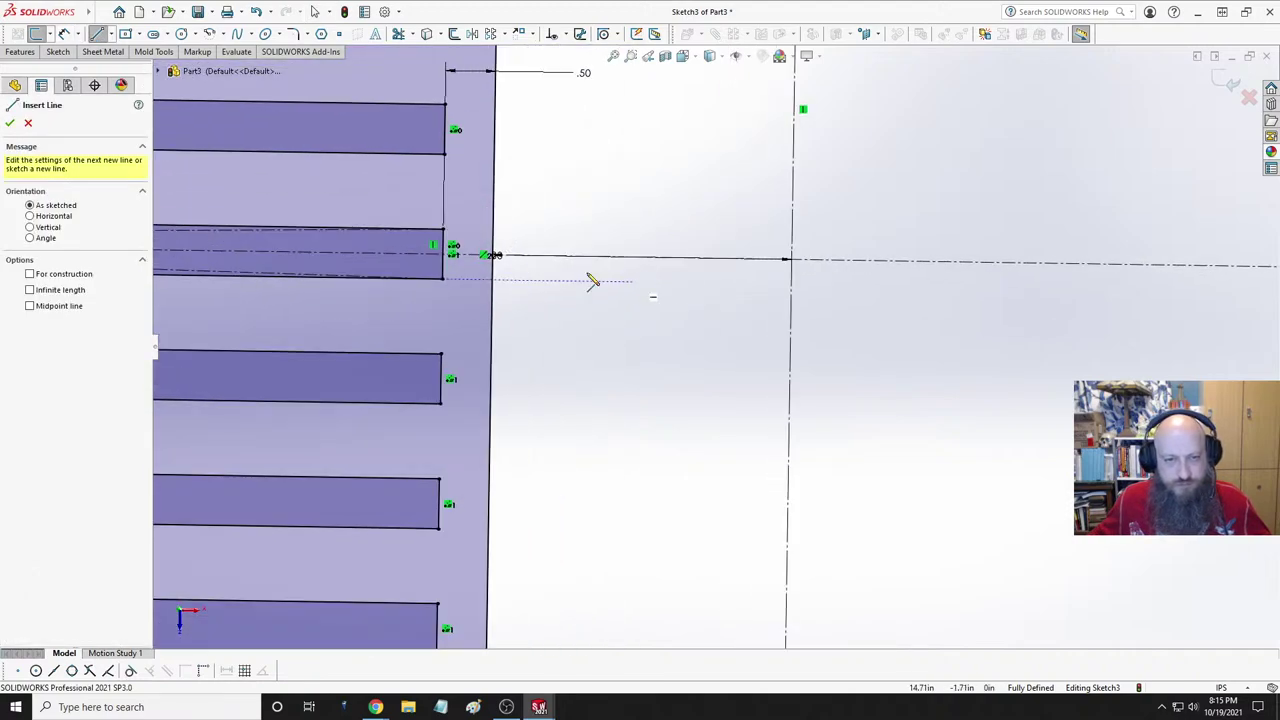
click(498, 285)
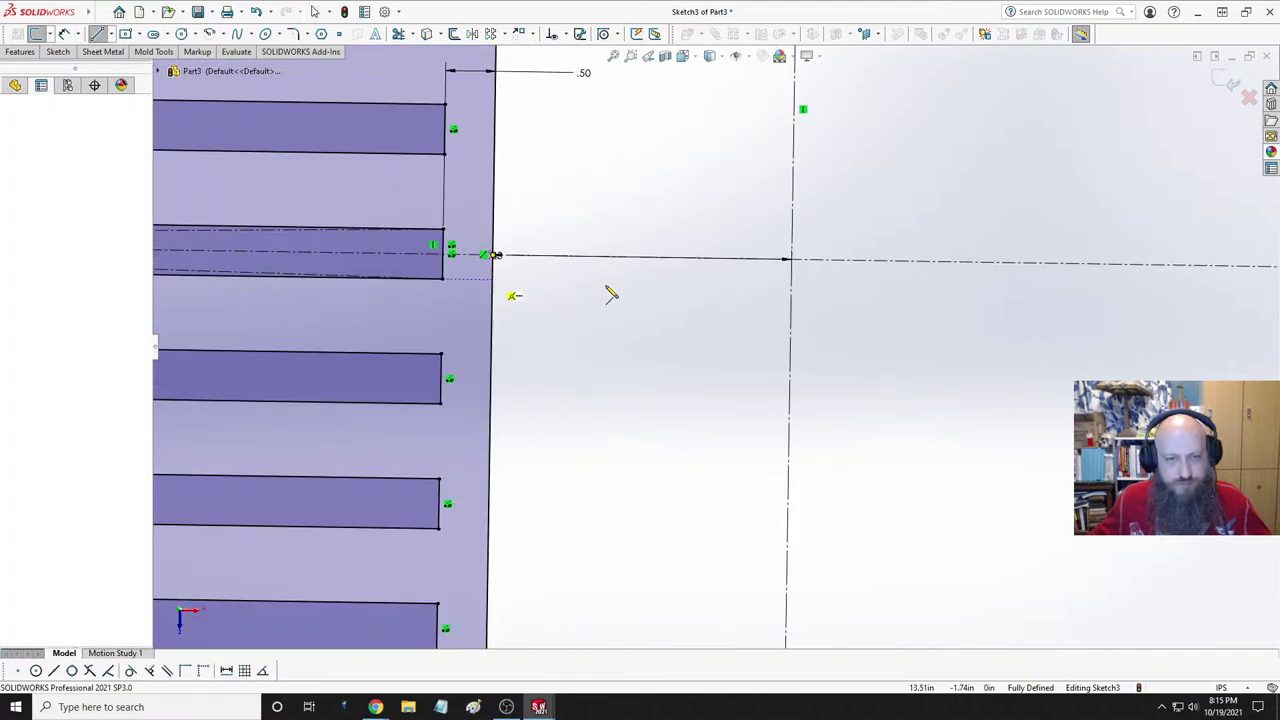
click(790, 285)
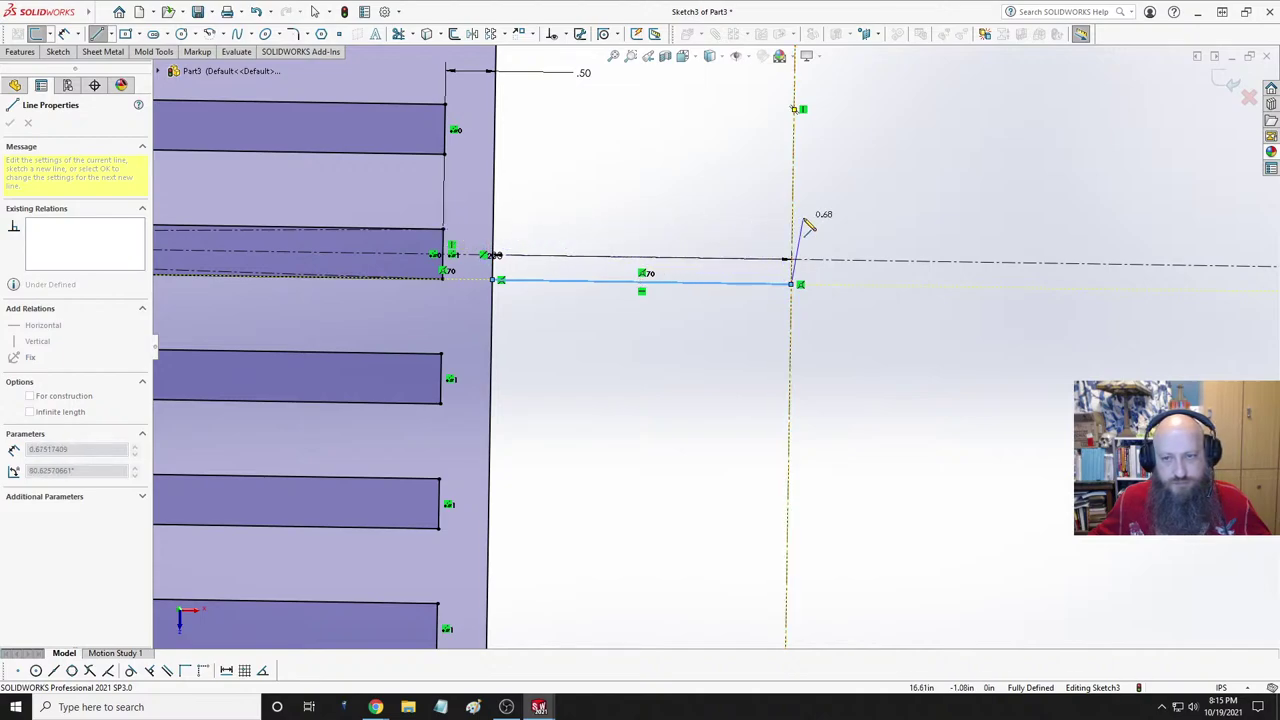
click(791, 234)
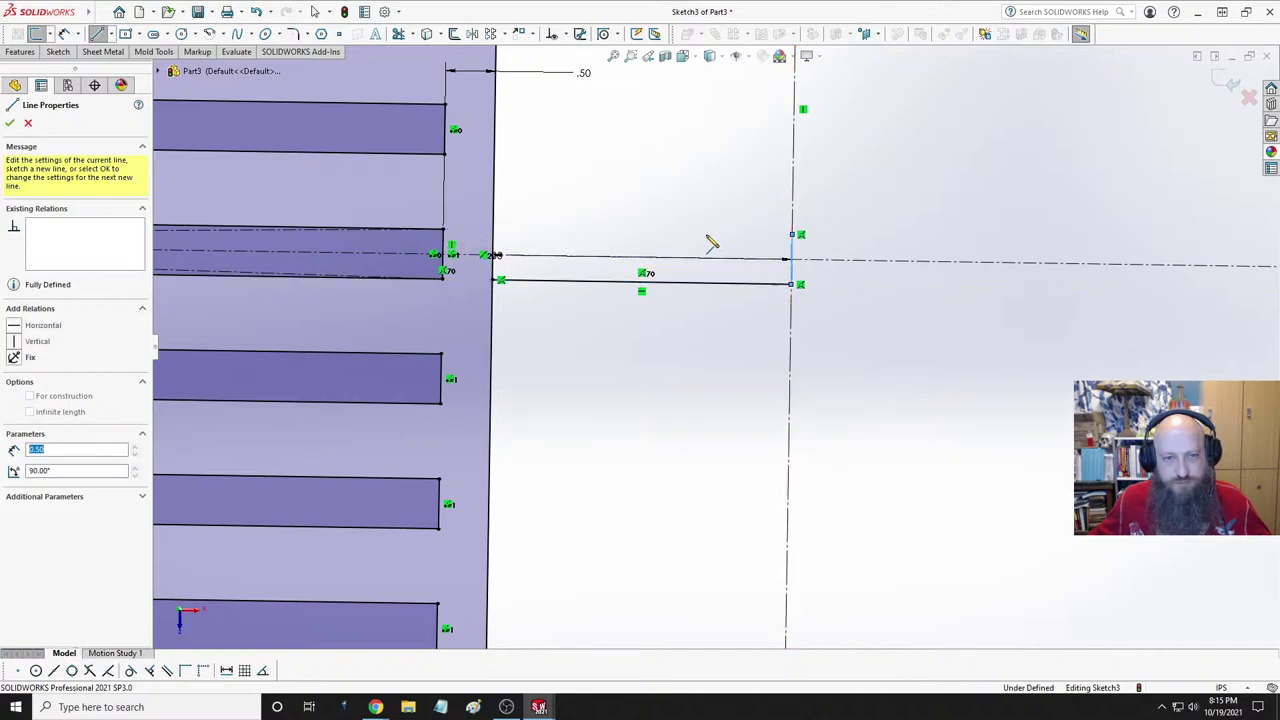
click(500, 231)
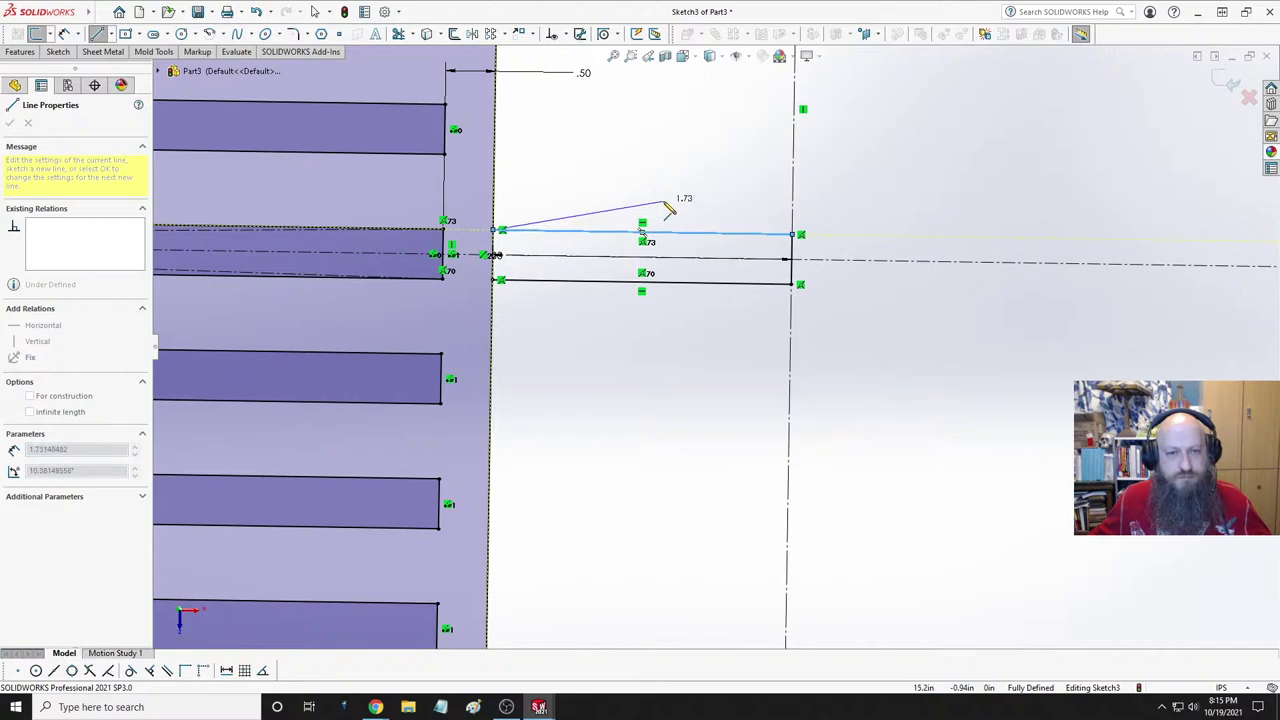
scroll(686, 250, up, 6)
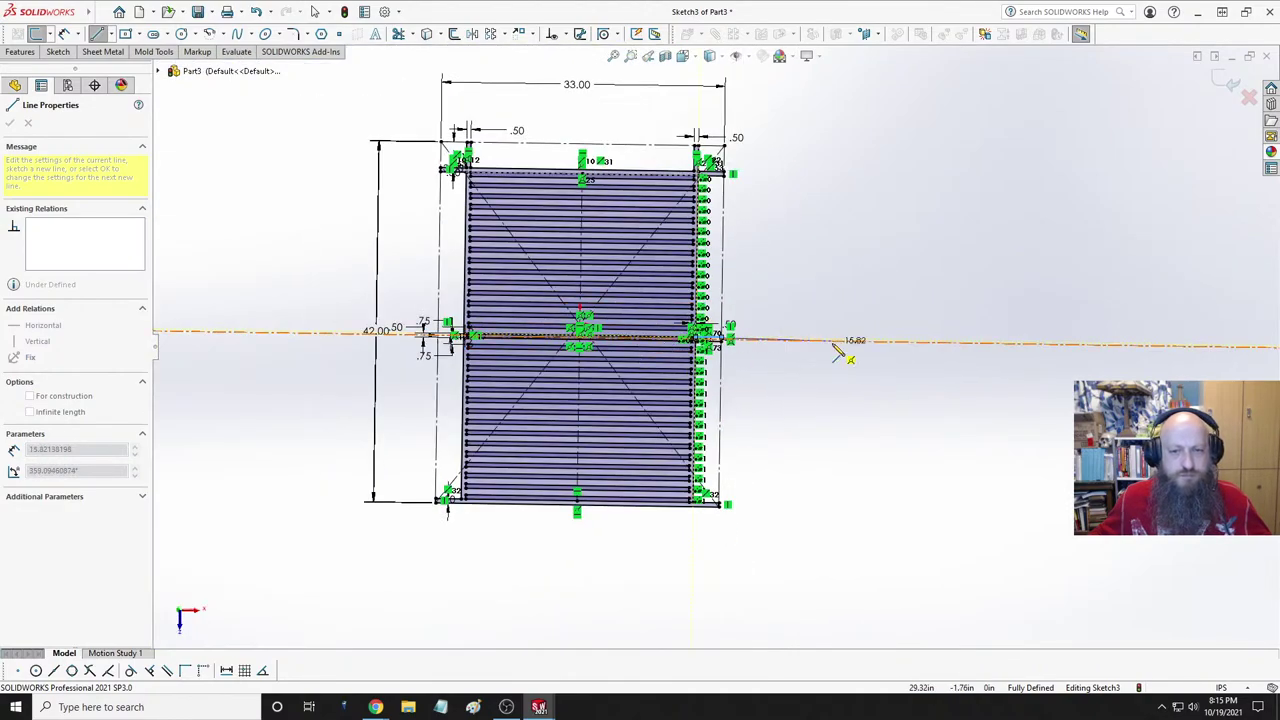
double_click(829, 371)
scroll(722, 345, up, 6)
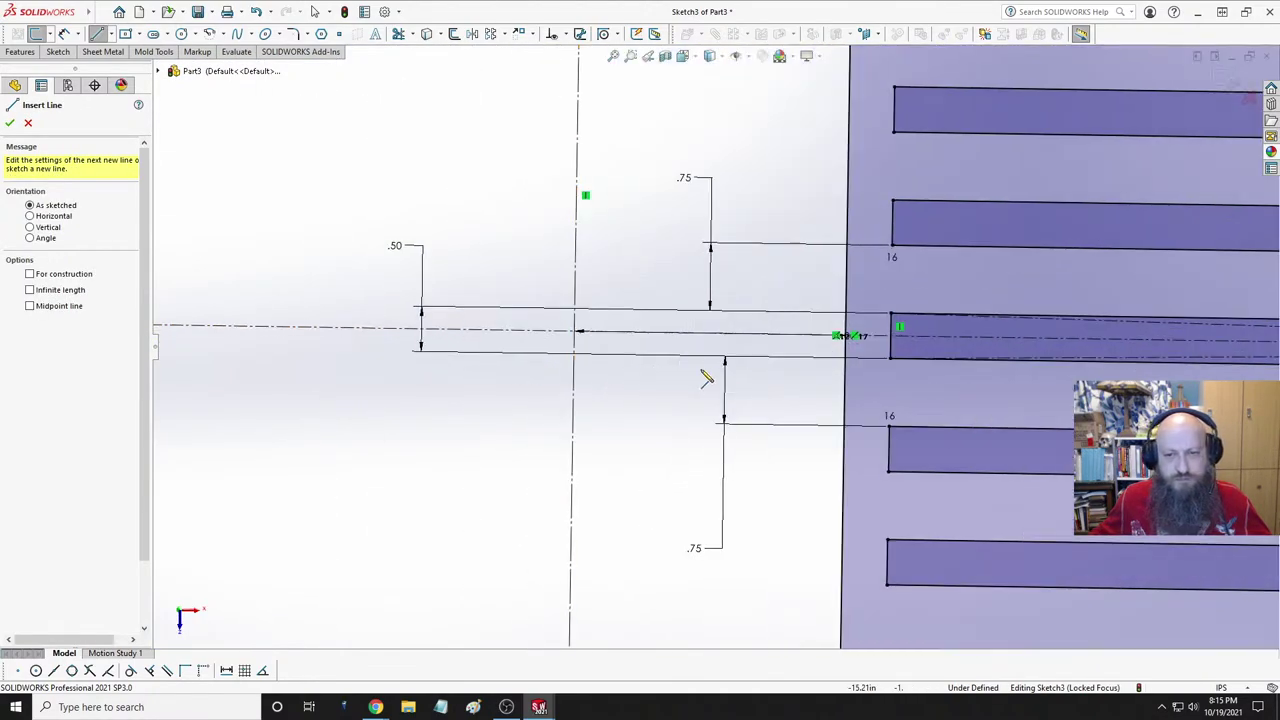
scroll(706, 378, down, 2)
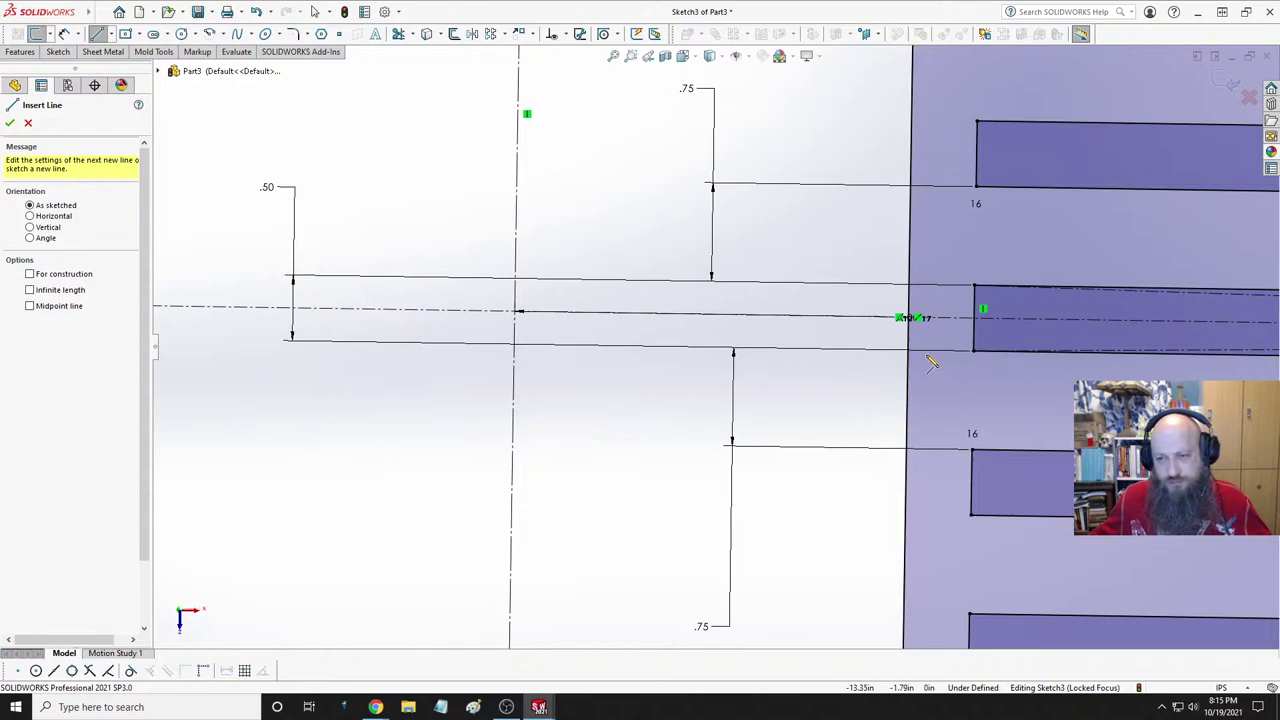
- Draw the second tab outline from the left frame edge out to its construction line
click(909, 349)
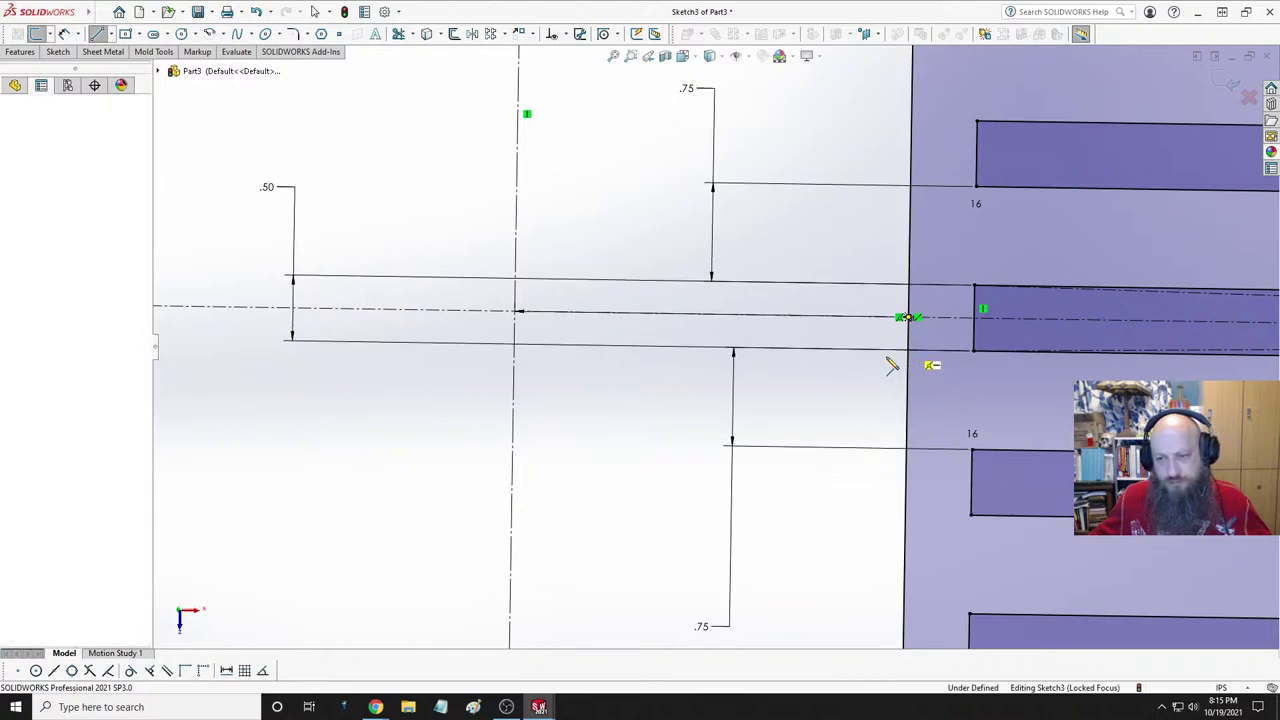
click(515, 345)
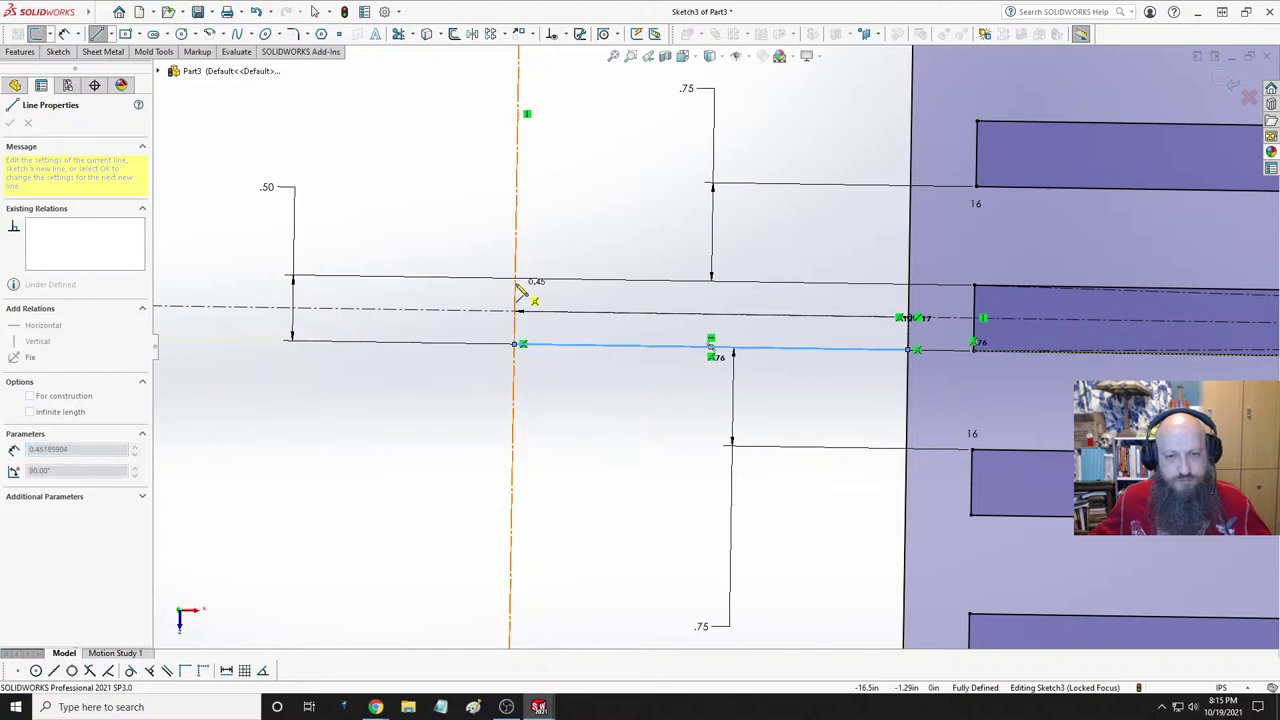
click(516, 279)
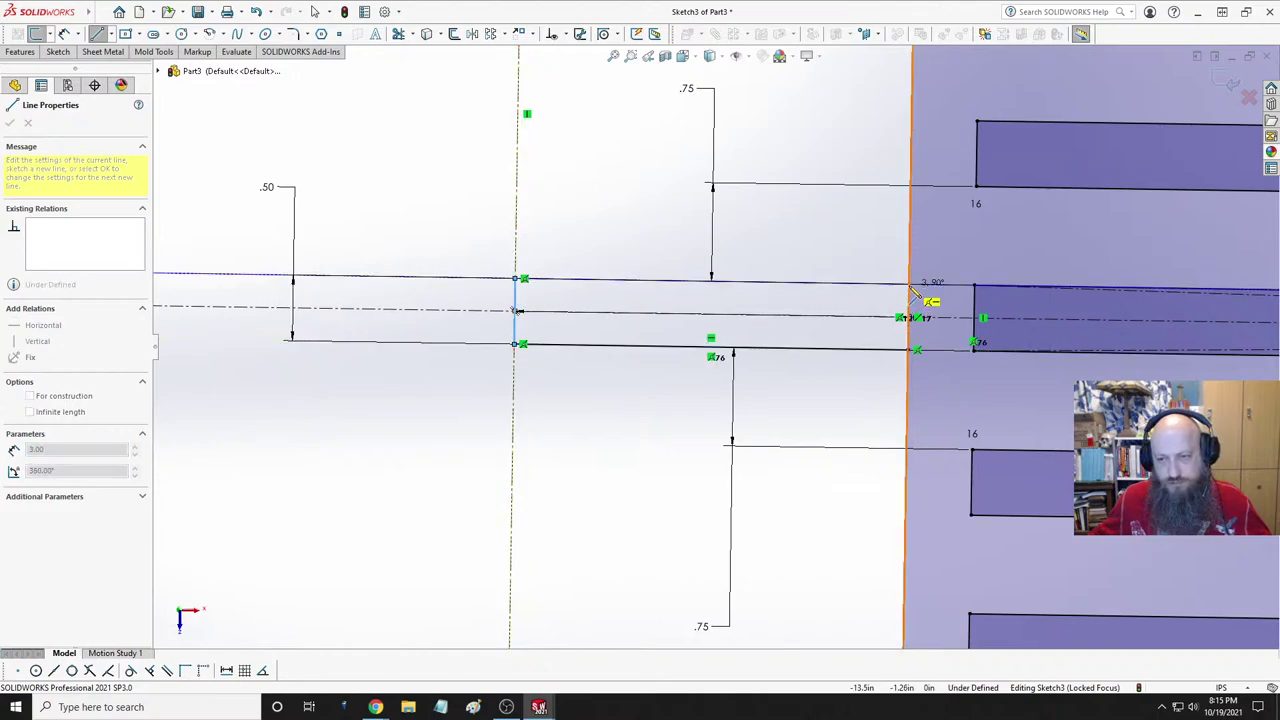
click(910, 285)
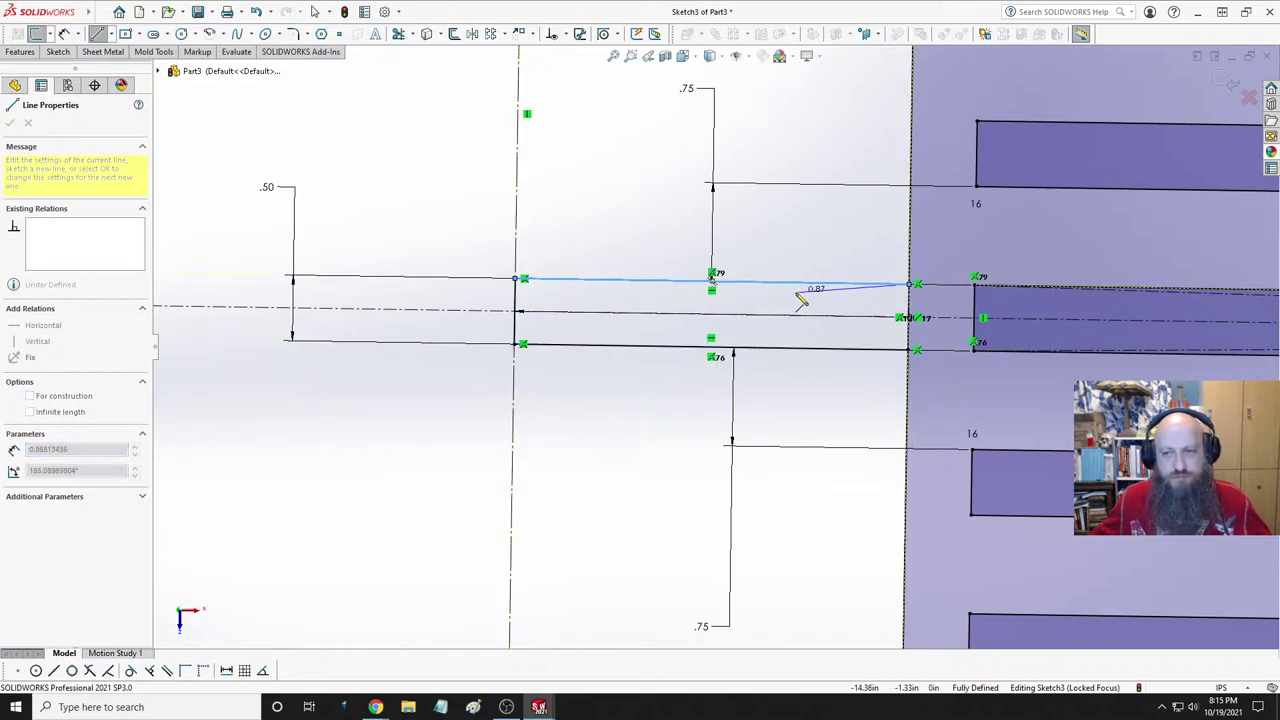
scroll(800, 300, up, 3)
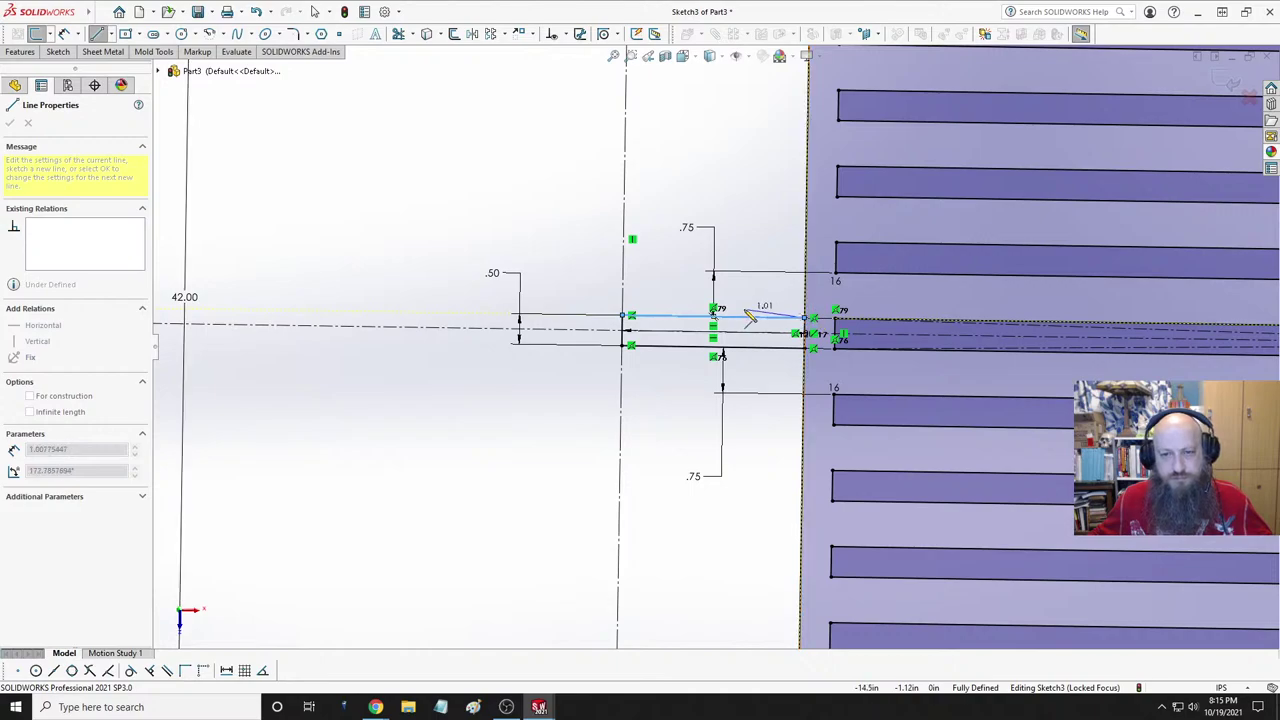
key(Escape)
key(Escape)
scroll(720, 330, up, 3)
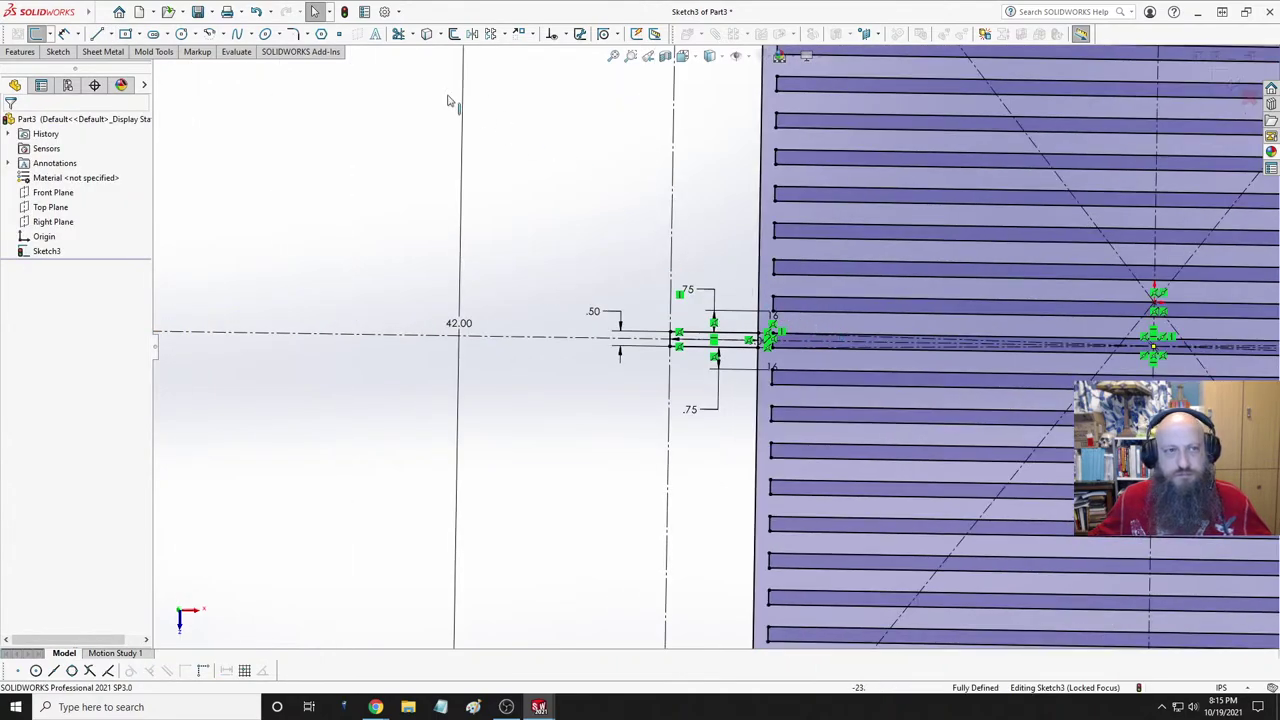
- Power-trim the stray lines and frame-edge segments inside the left and right tabs
click(398, 33)
scroll(860, 280, down, 5)
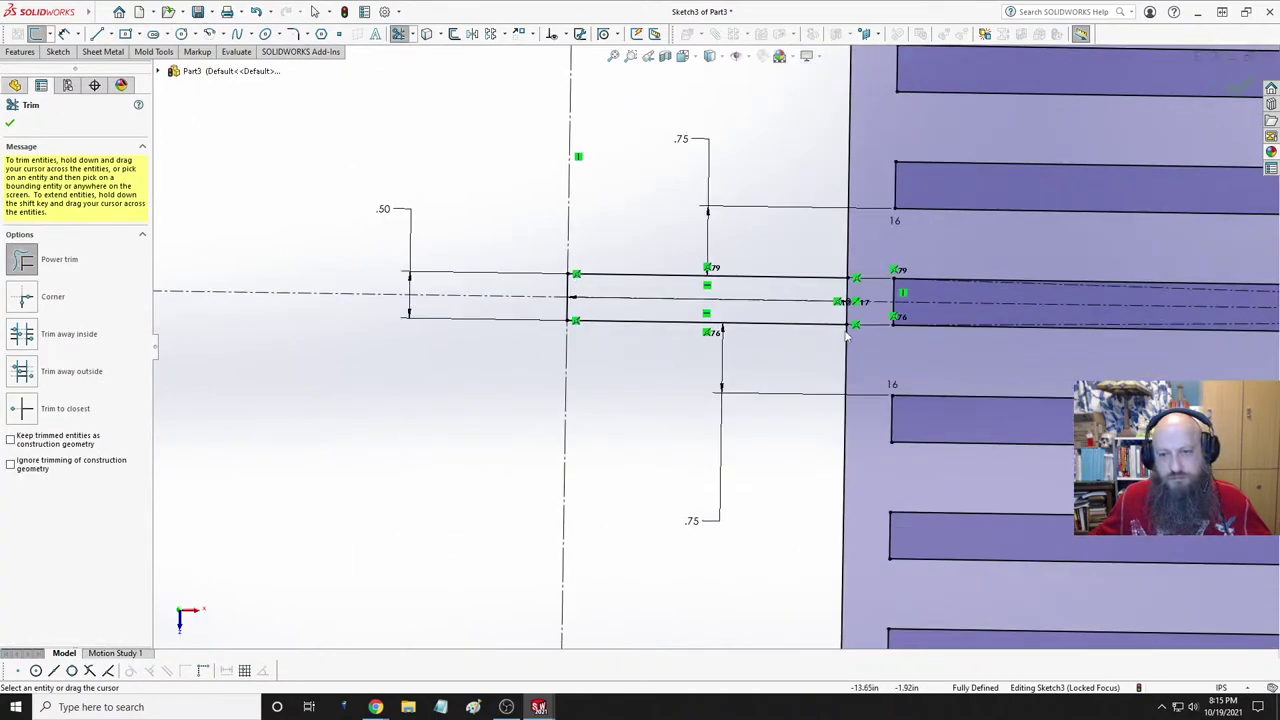
mouse_move(882, 272)
mouse_down()
mouse_move(862, 279)
mouse_move(886, 294)
mouse_move(866, 298)
mouse_up()
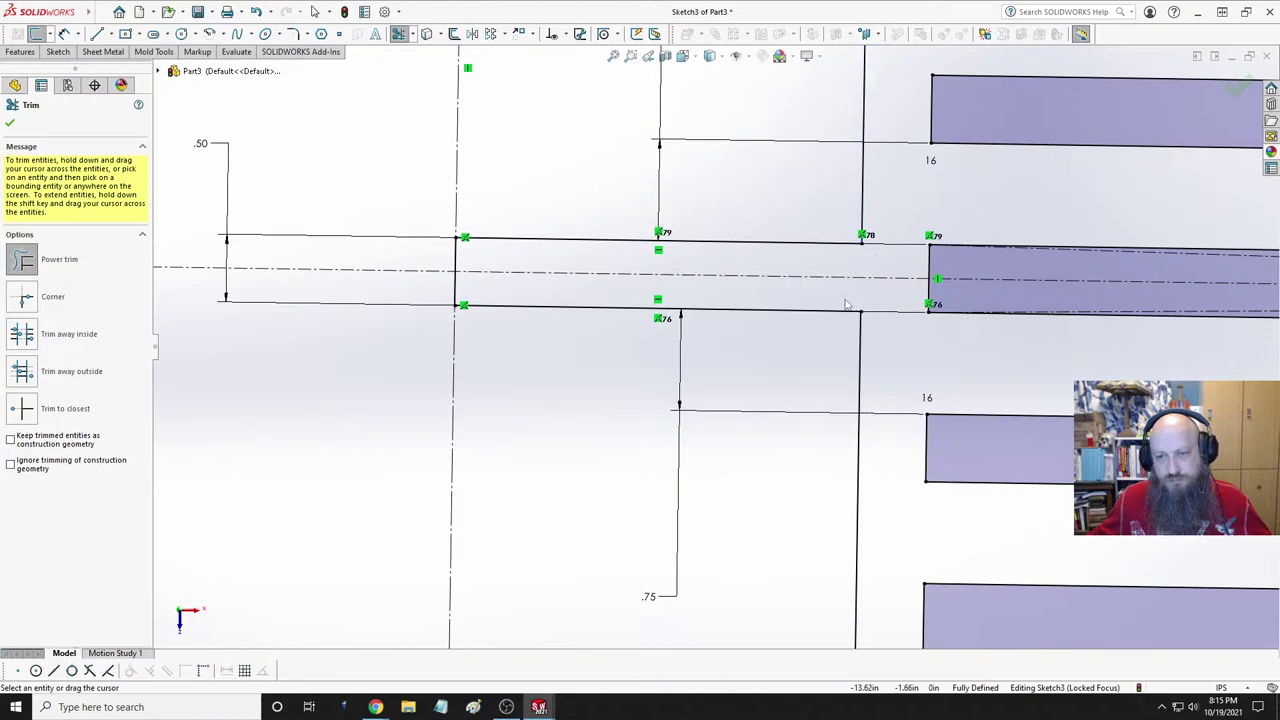
scroll(738, 297, up, 3)
scroll(738, 297, up, 5)
scroll(843, 313, down, 5)
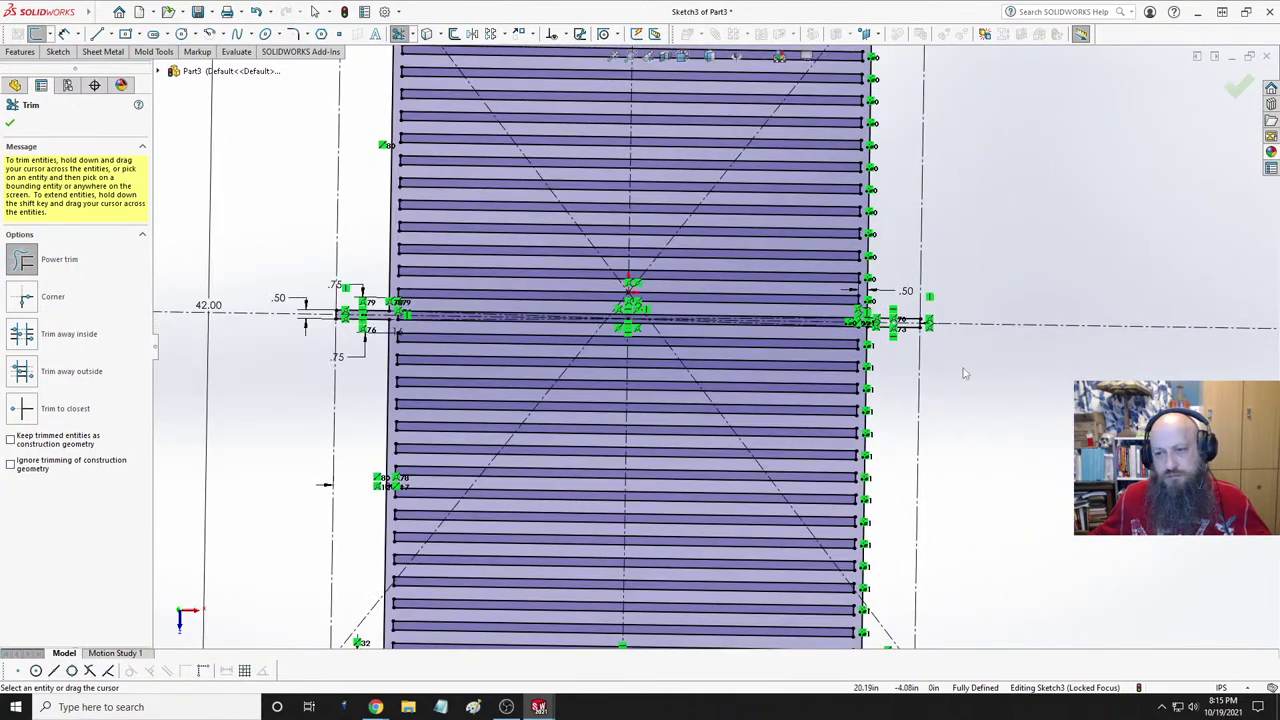
scroll(843, 313, down, 4)
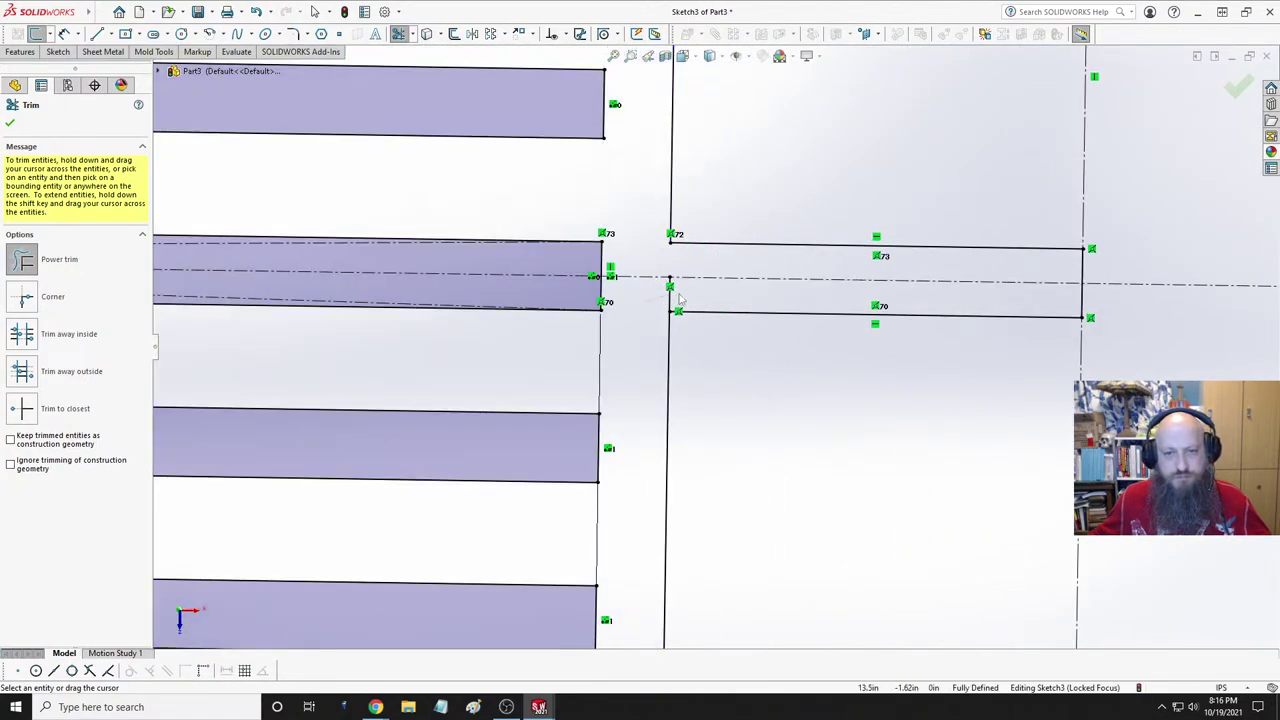
drag(683, 298, 660, 292)
scroll(755, 310, up, 4)
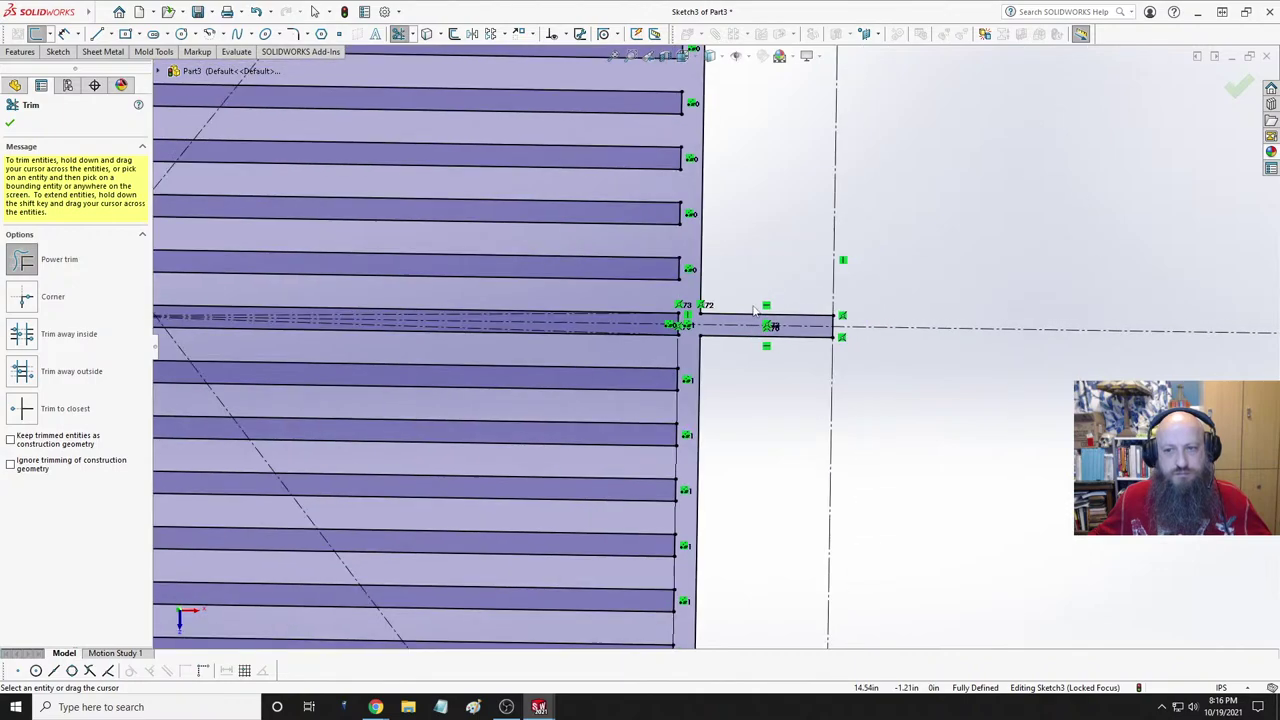
scroll(755, 310, up, 5)
- Orbit the view to inspect the trimmed sketch, returning to the top view
mouse_move(760, 309)
middle_down()
mouse_move(786, 306)
mouse_move(727, 326)
middle_up()
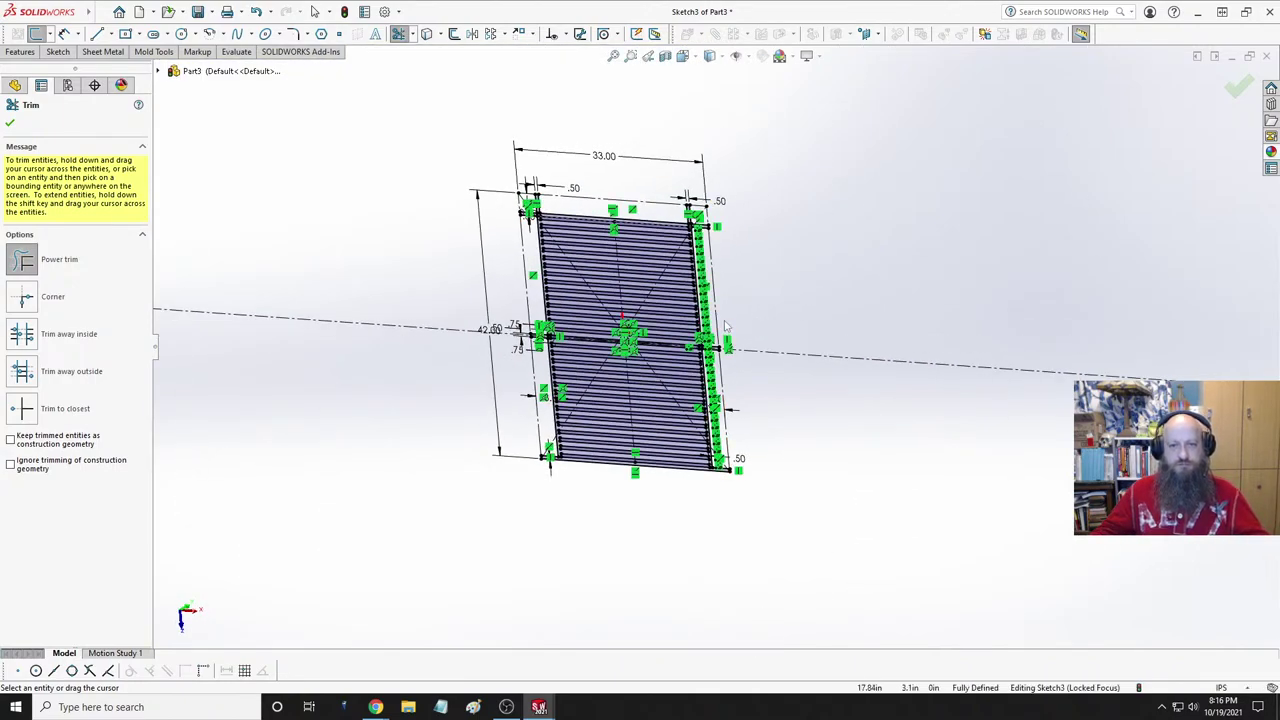
key(ctrl+8)
scroll(528, 316, down, 5)
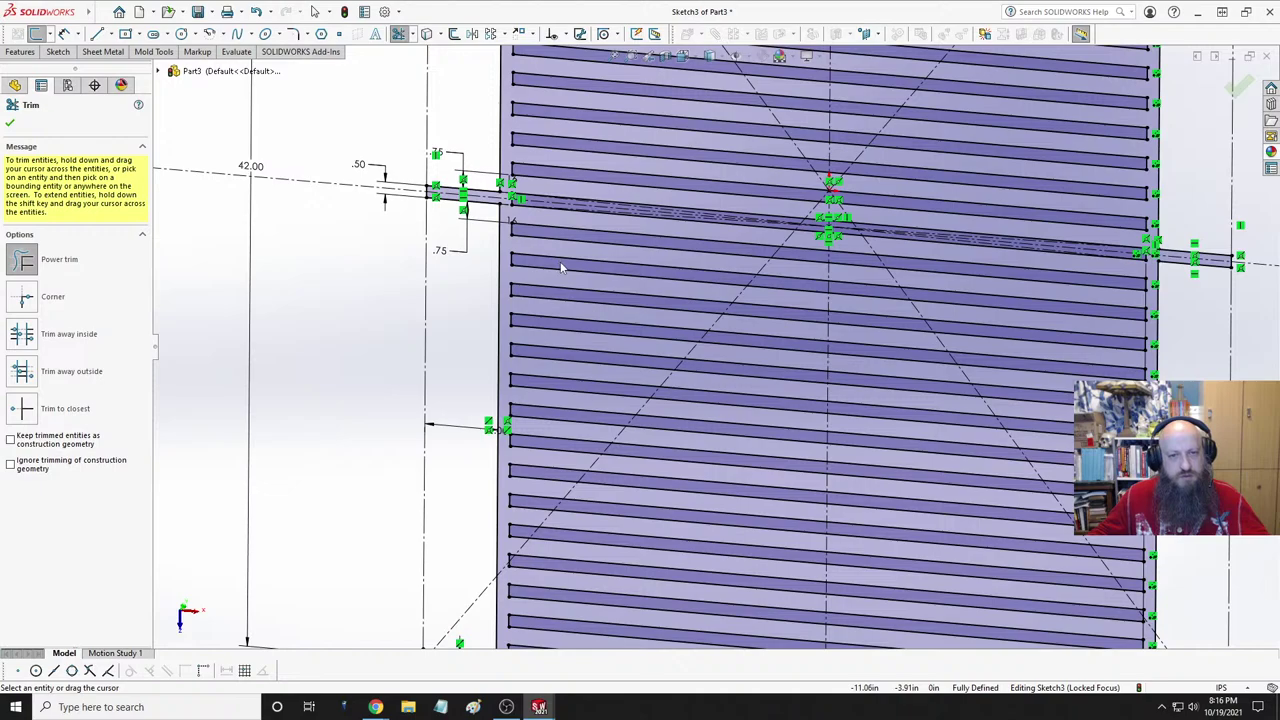
scroll(561, 268, up, 5)
middle_drag(561, 268, 593, 391)
scroll(593, 391, down, 2)
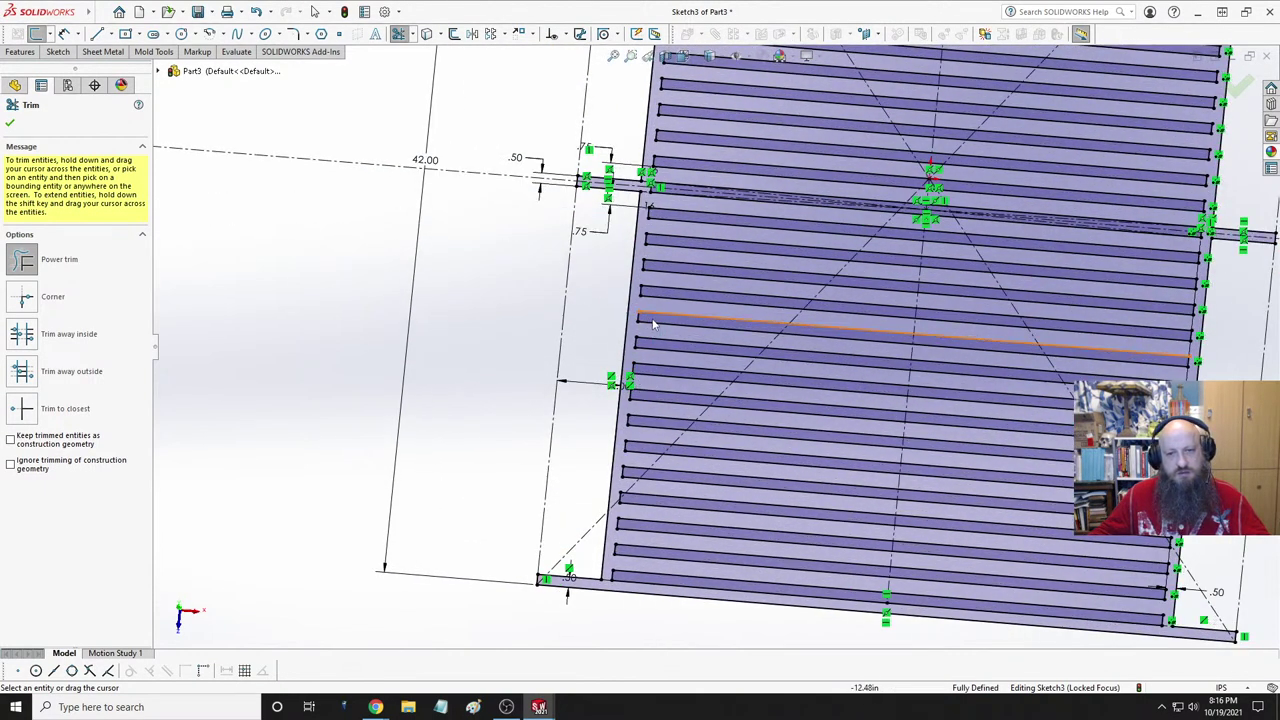
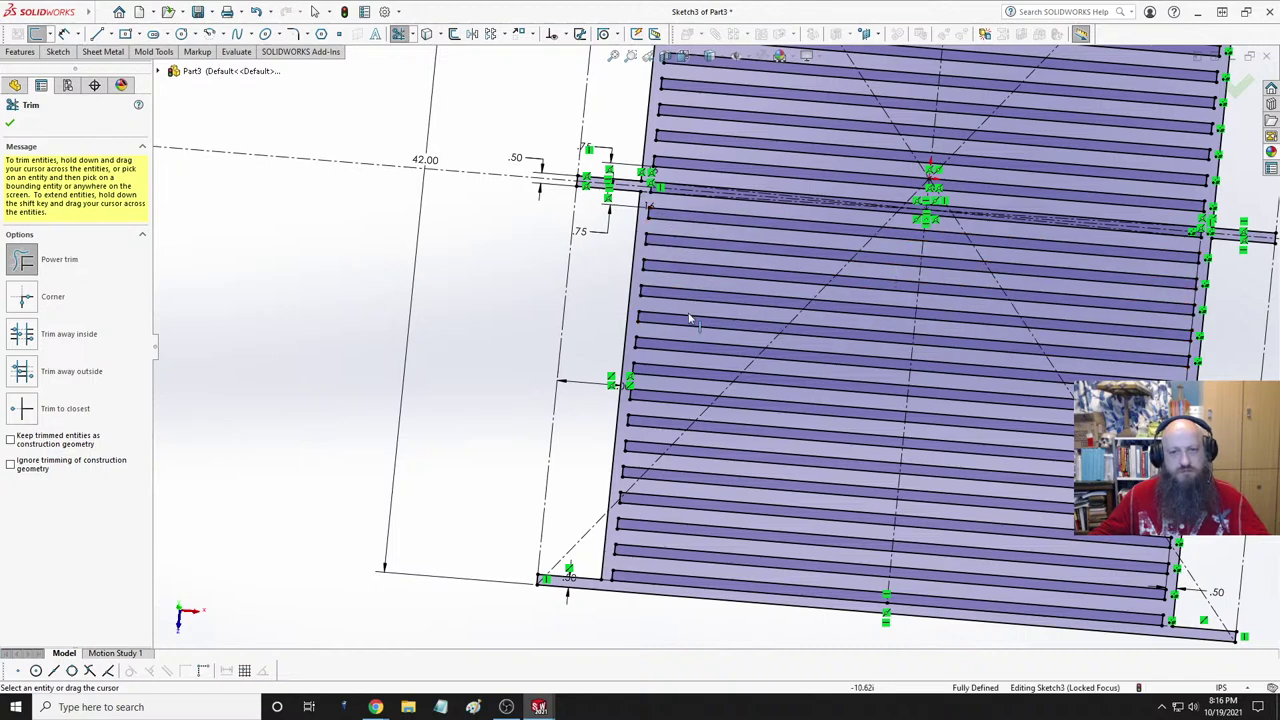
- Start a tab line from the plate's left edge to the outer frame, then abandon it
scroll(648, 381, down, 7)
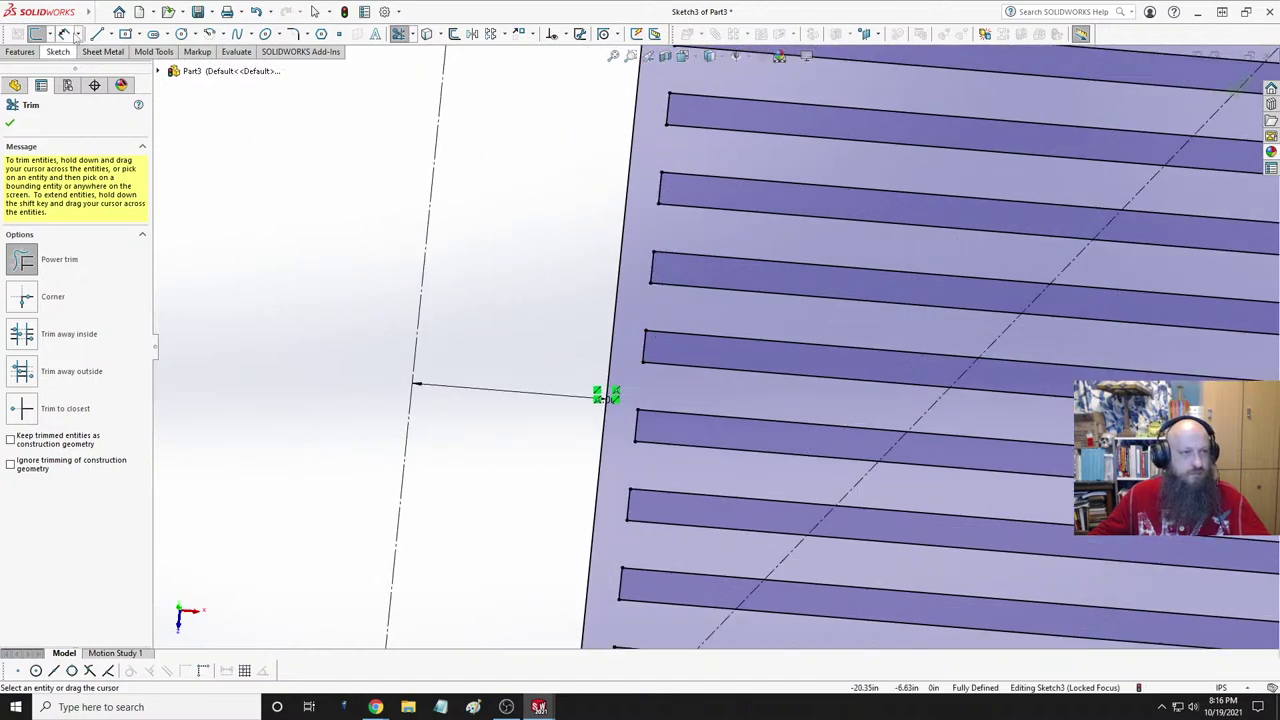
click(97, 33)
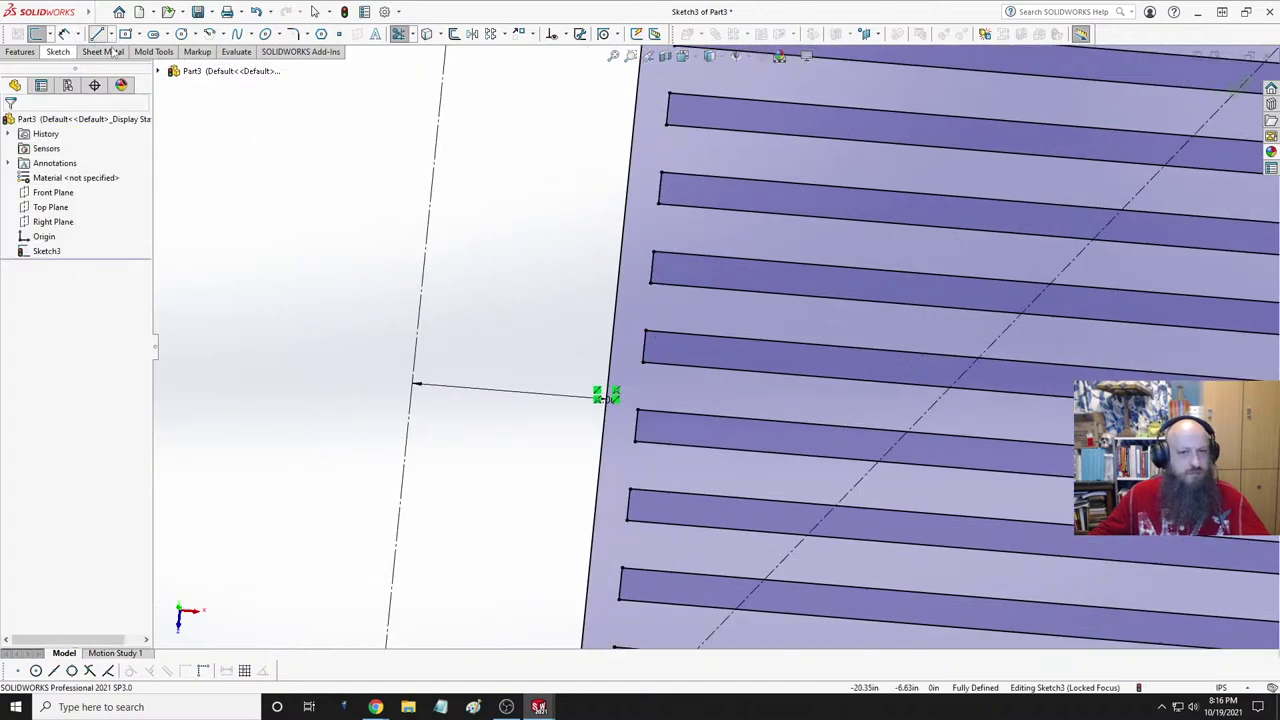
click(610, 357)
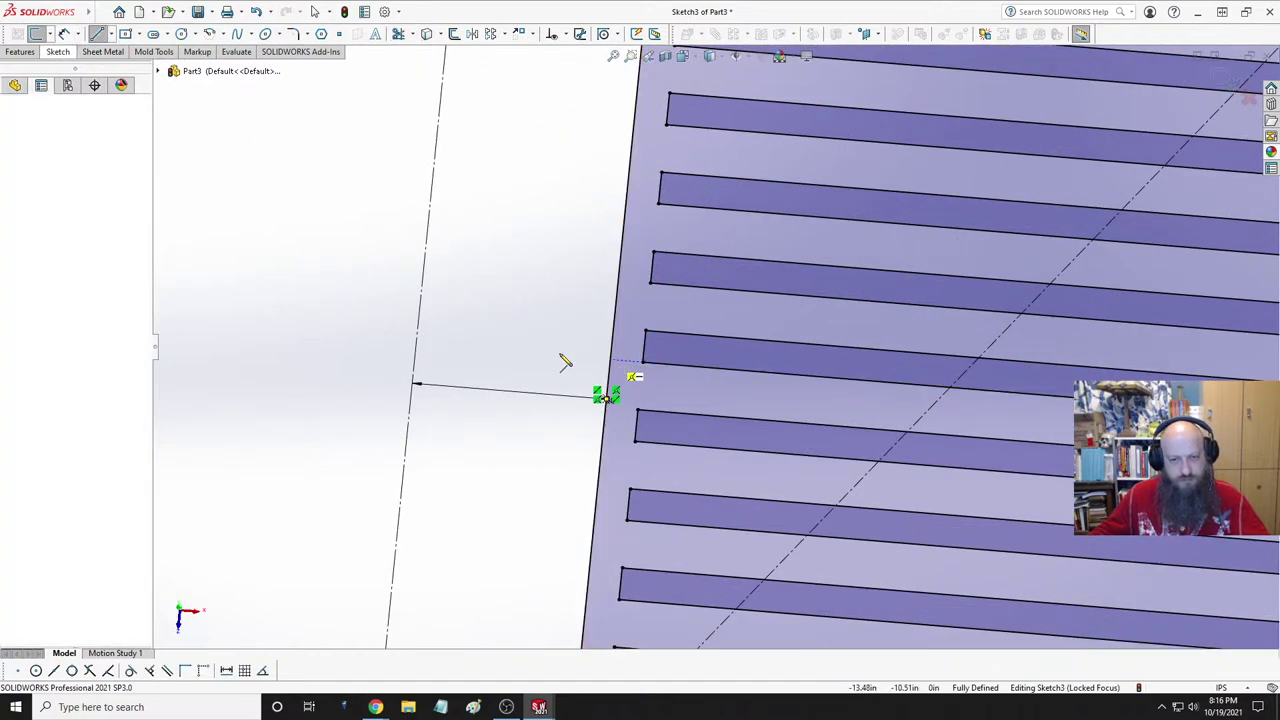
click(418, 345)
click(418, 313)
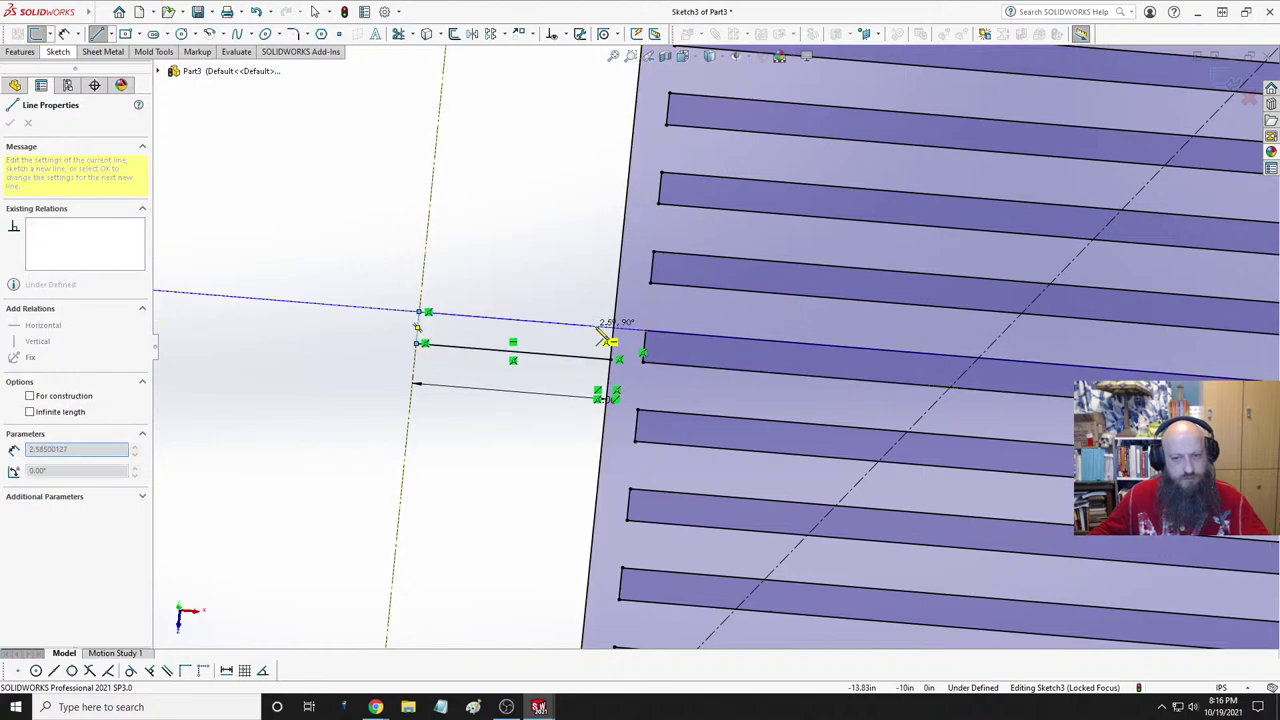
scroll(529, 366, up, 5)
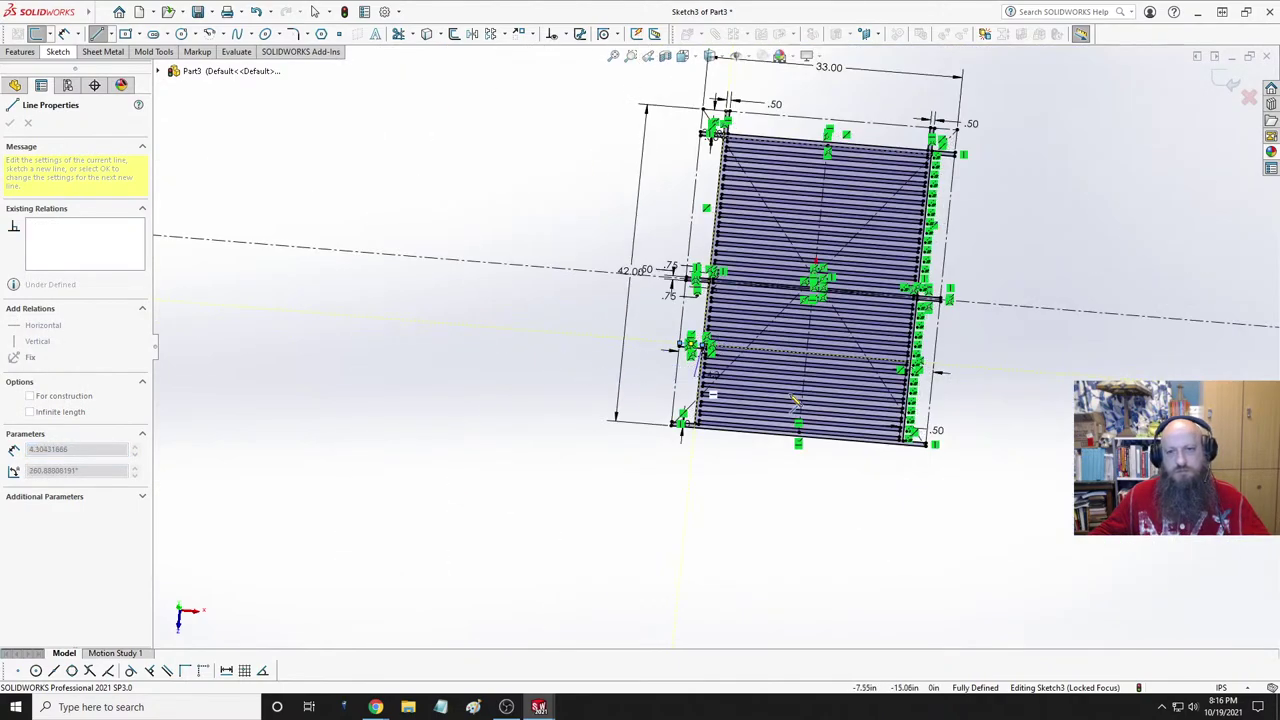
scroll(951, 391, down, 4)
key(Escape)
- Sketch a small tab from the plate's right edge out to the outer frame line and back
scroll(790, 360, down, 2)
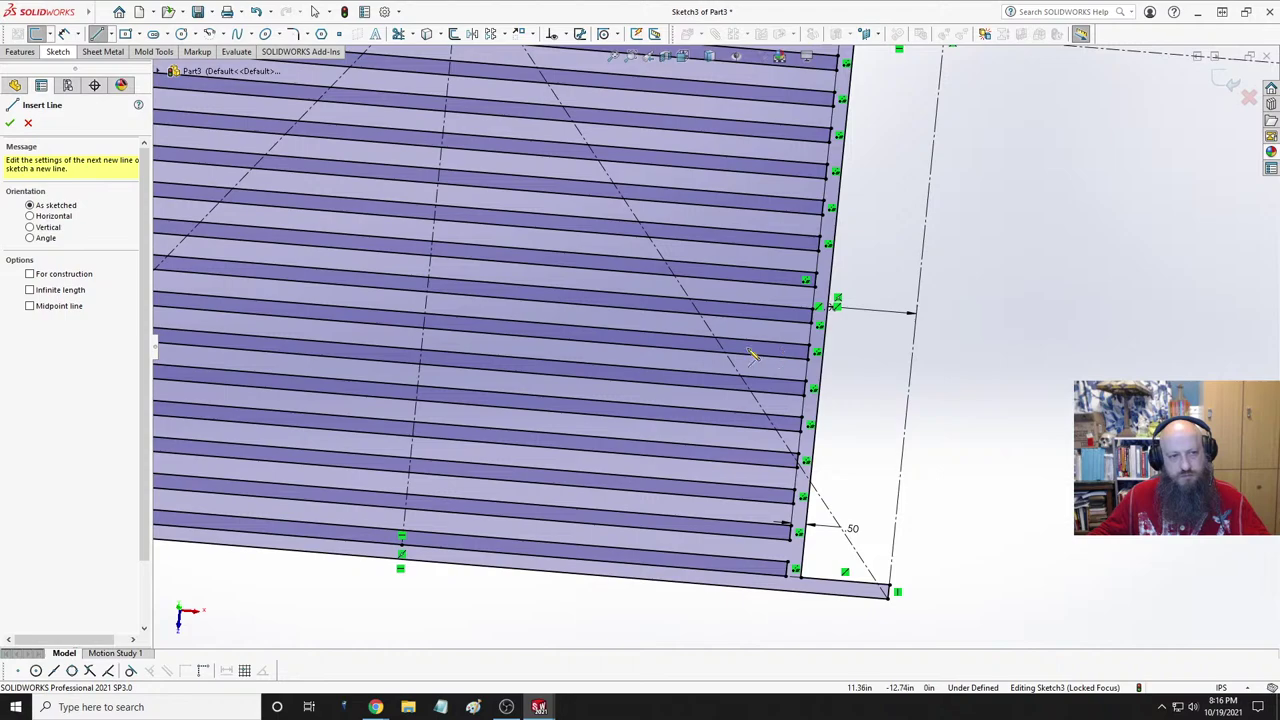
scroll(660, 335, up, 3)
scroll(704, 323, down, 5)
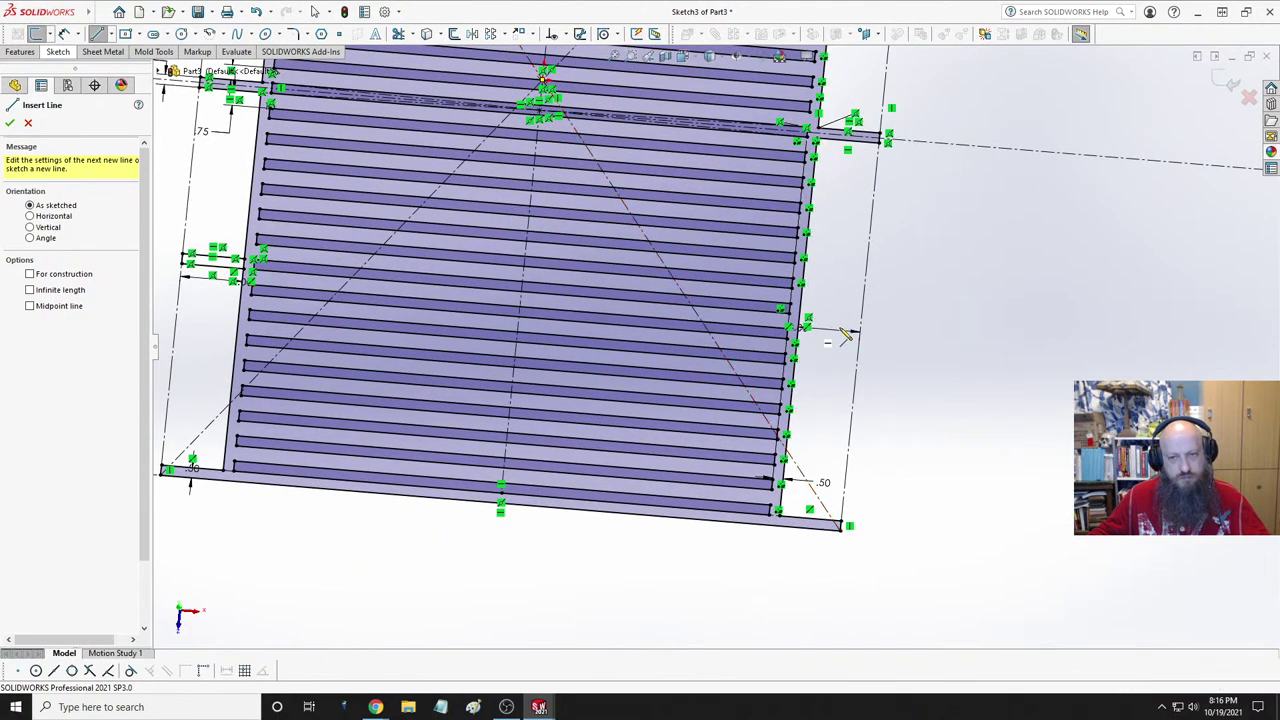
scroll(780, 330, down, 2)
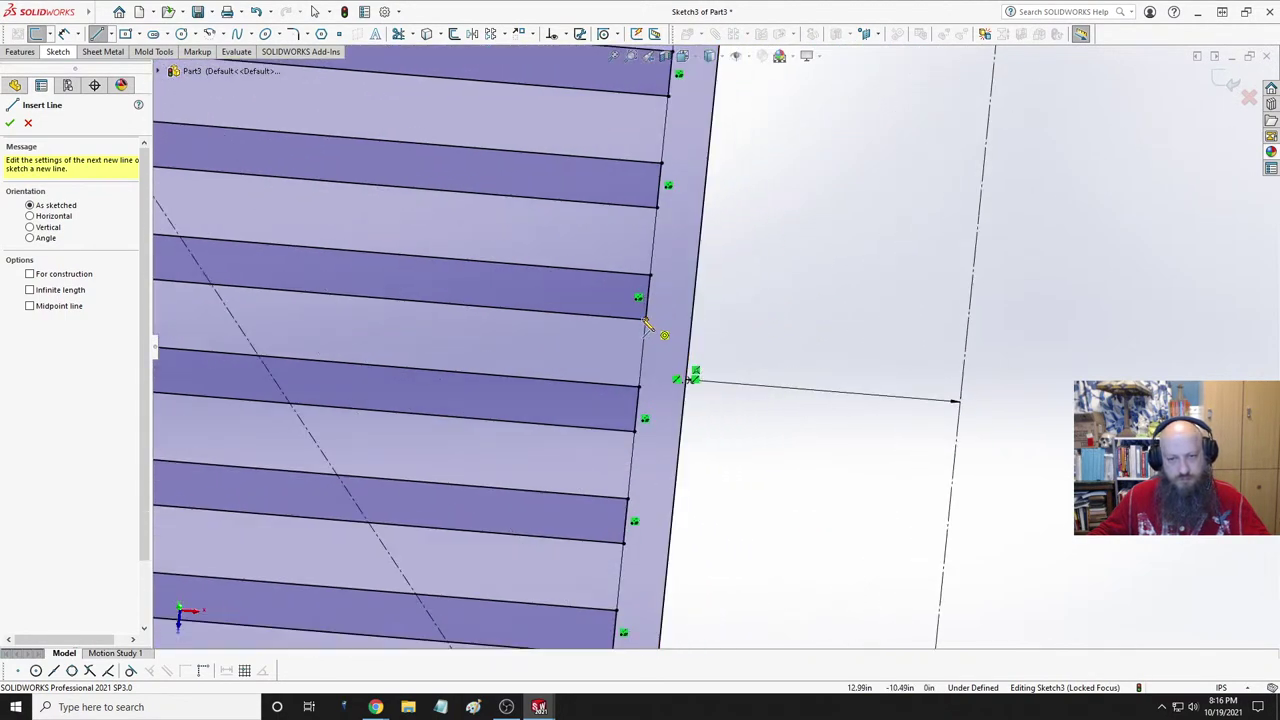
click(690, 324)
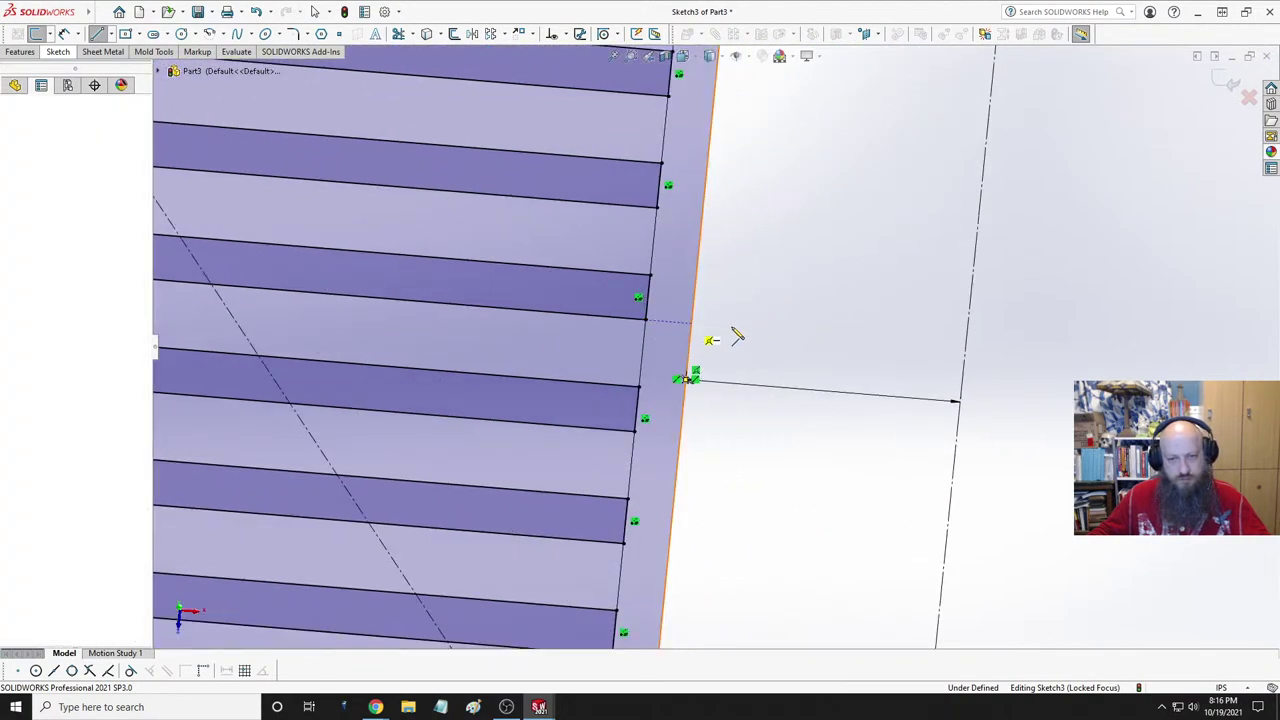
click(966, 346)
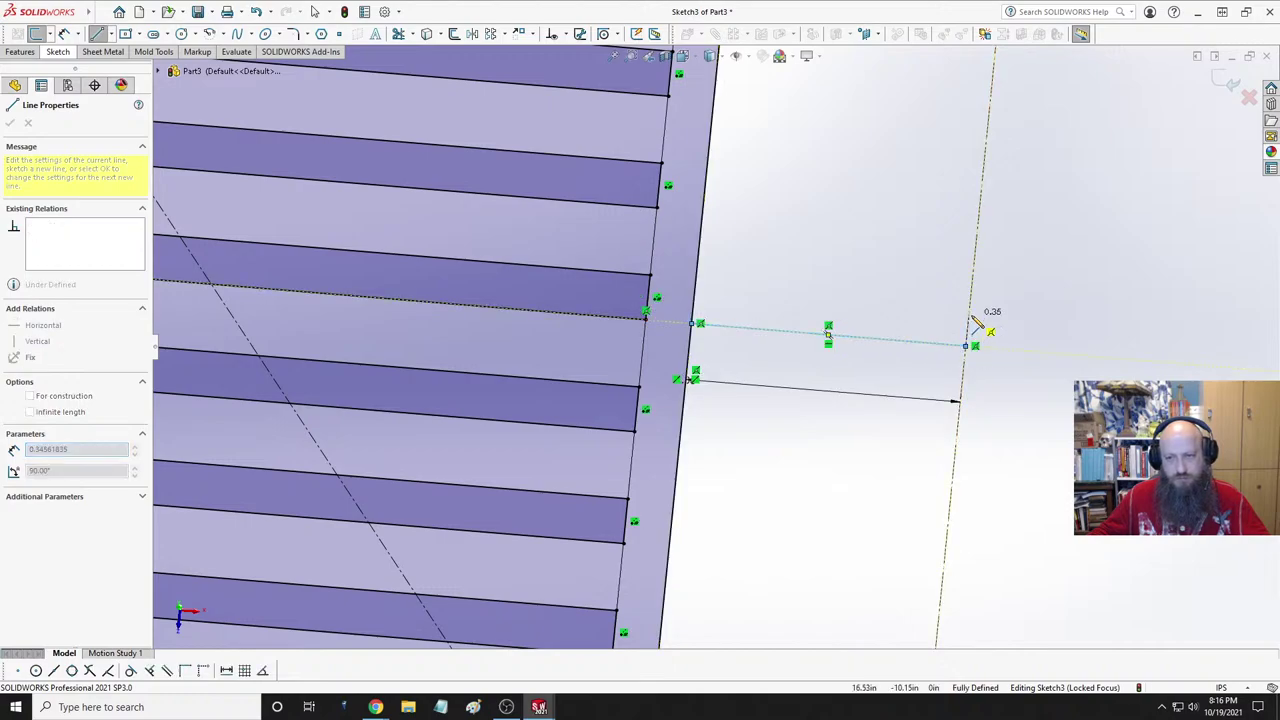
click(970, 300)
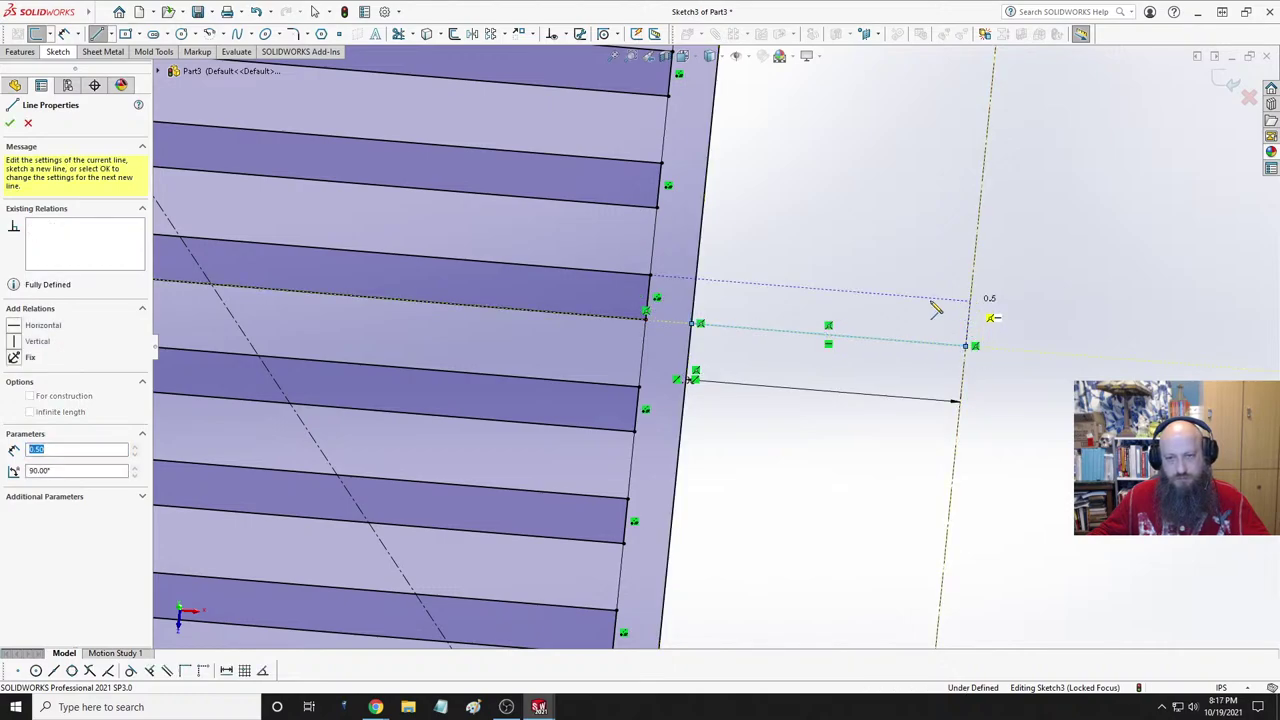
click(704, 279)
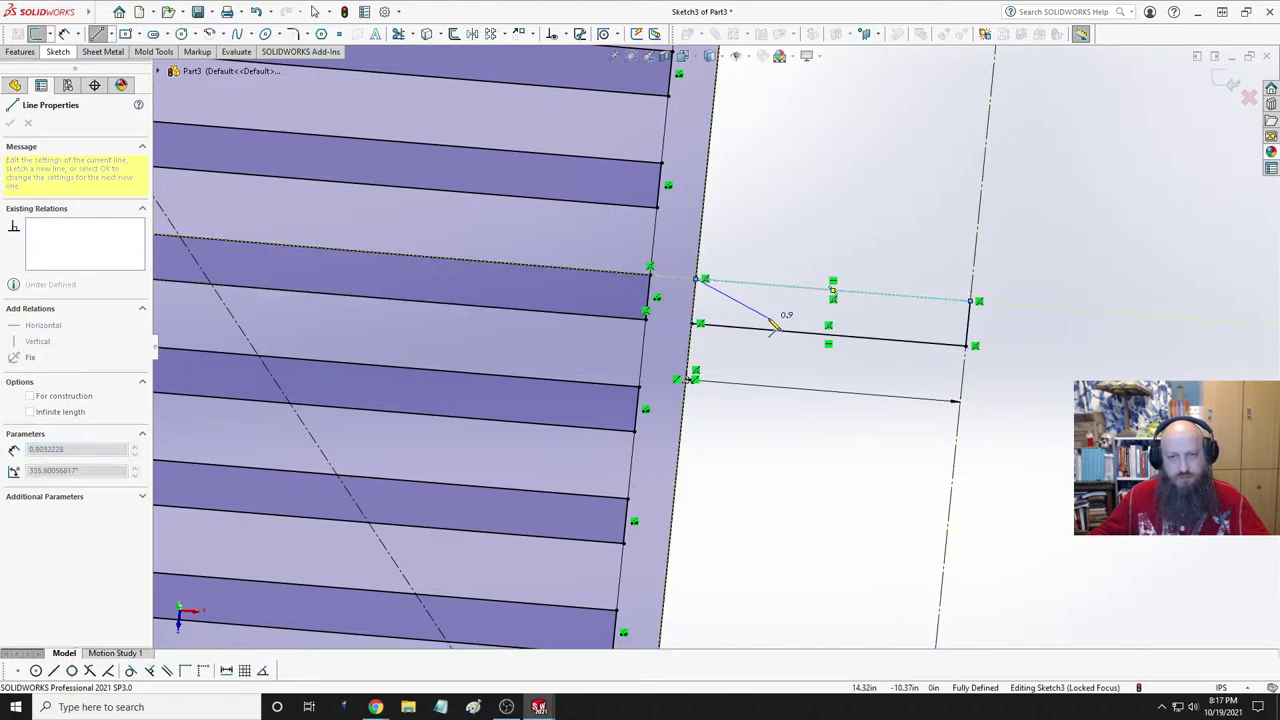
key(Escape)
- Power Trim the extra segment inside the new tab and the leftovers at the top-left corner
click(398, 33)
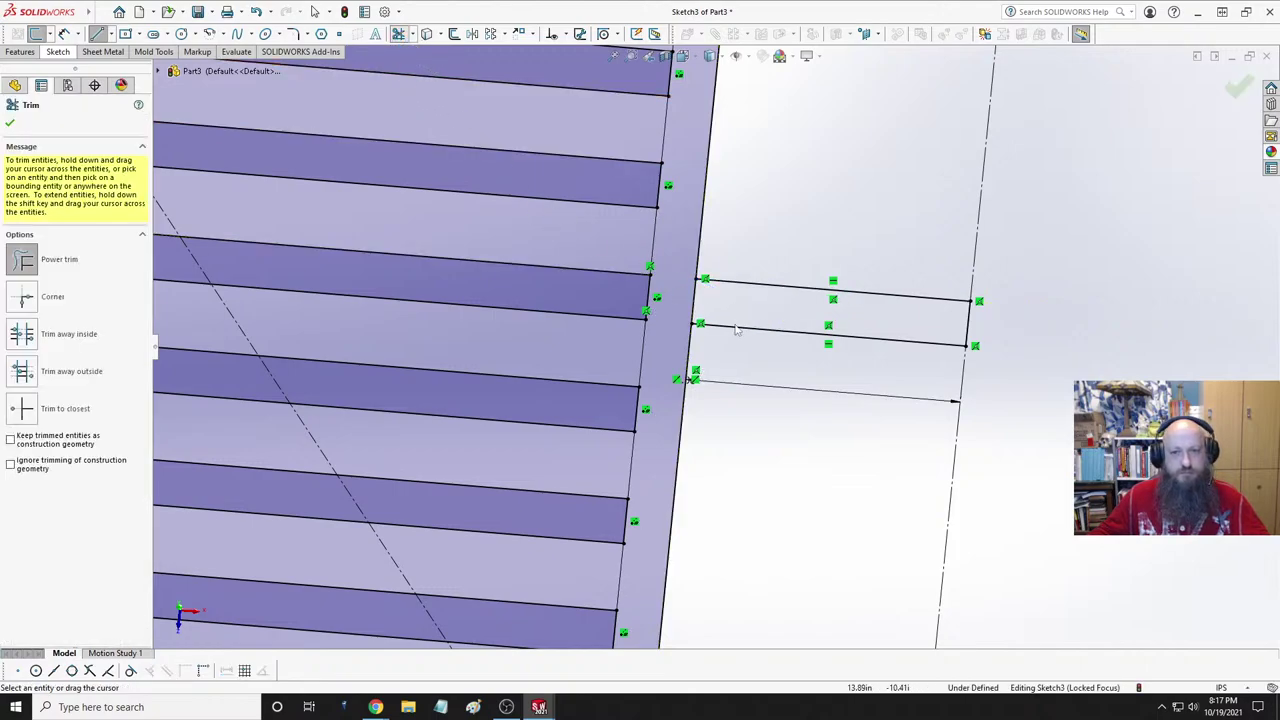
drag(706, 326, 709, 343)
key(ctrl+8)
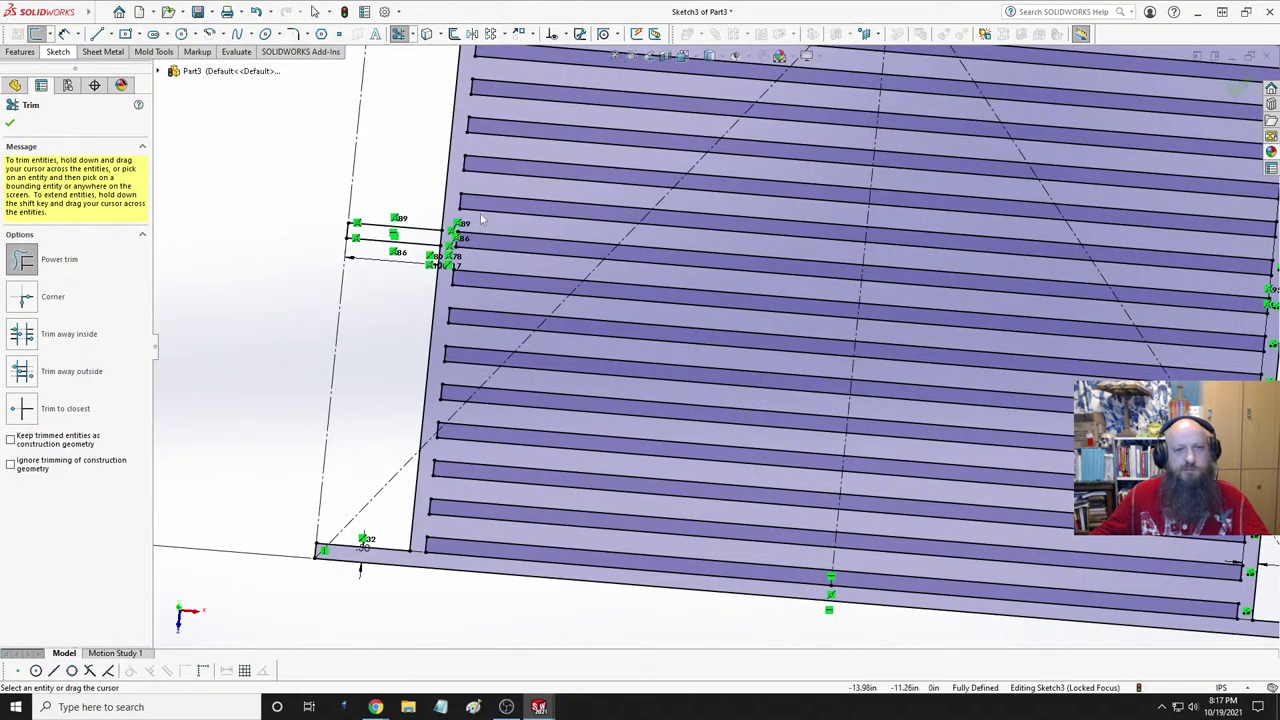
scroll(482, 218, up, 3)
mouse_move(575, 197)
mouse_down()
mouse_move(540, 160)
mouse_move(523, 229)
mouse_up()
scroll(771, 190, down, 4)
scroll(771, 190, down, 5)
scroll(670, 437, up, 6)
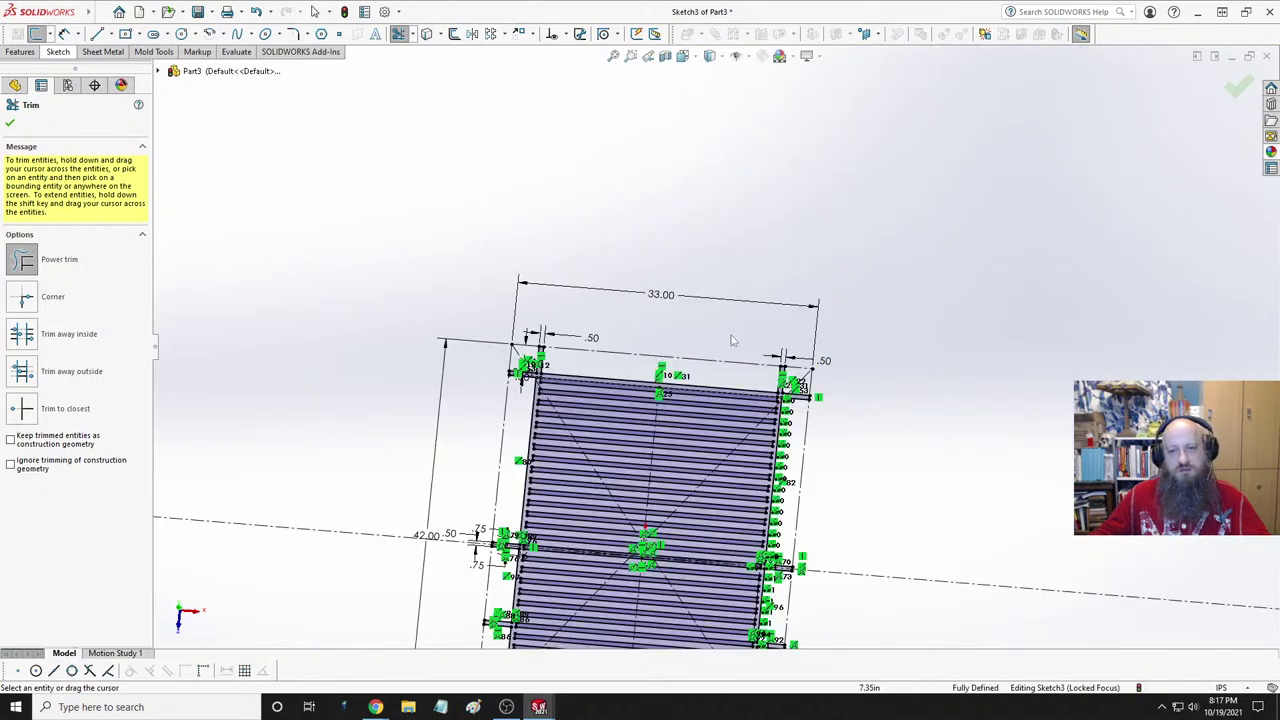
scroll(650, 420, up, 3)
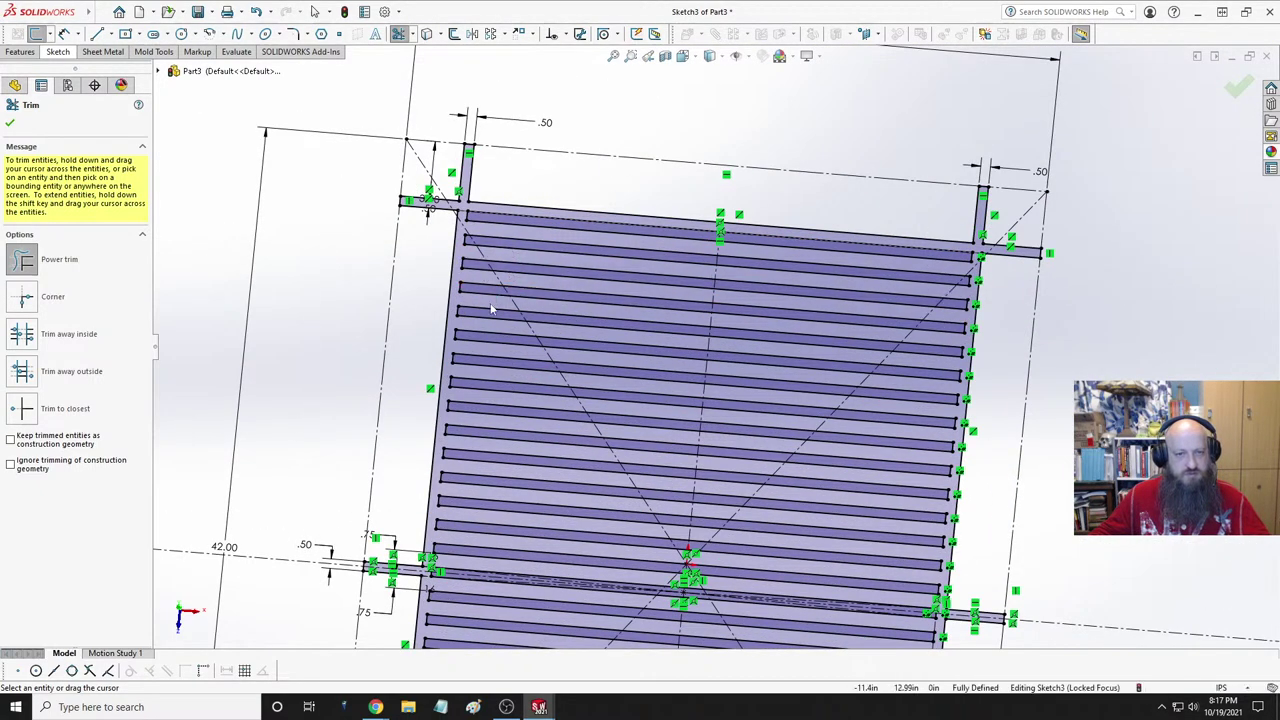
scroll(495, 350, up, 5)
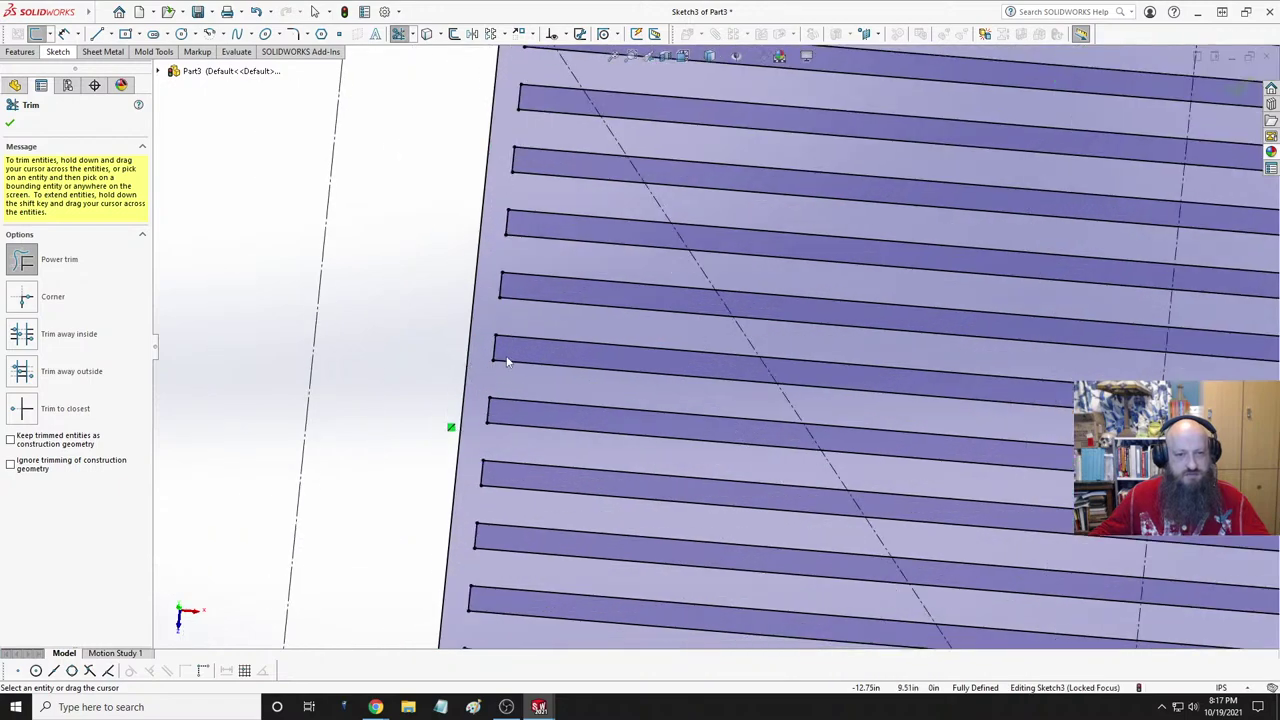
- Close a small tab rectangle from the slat corner to the outer frame line
key(l)
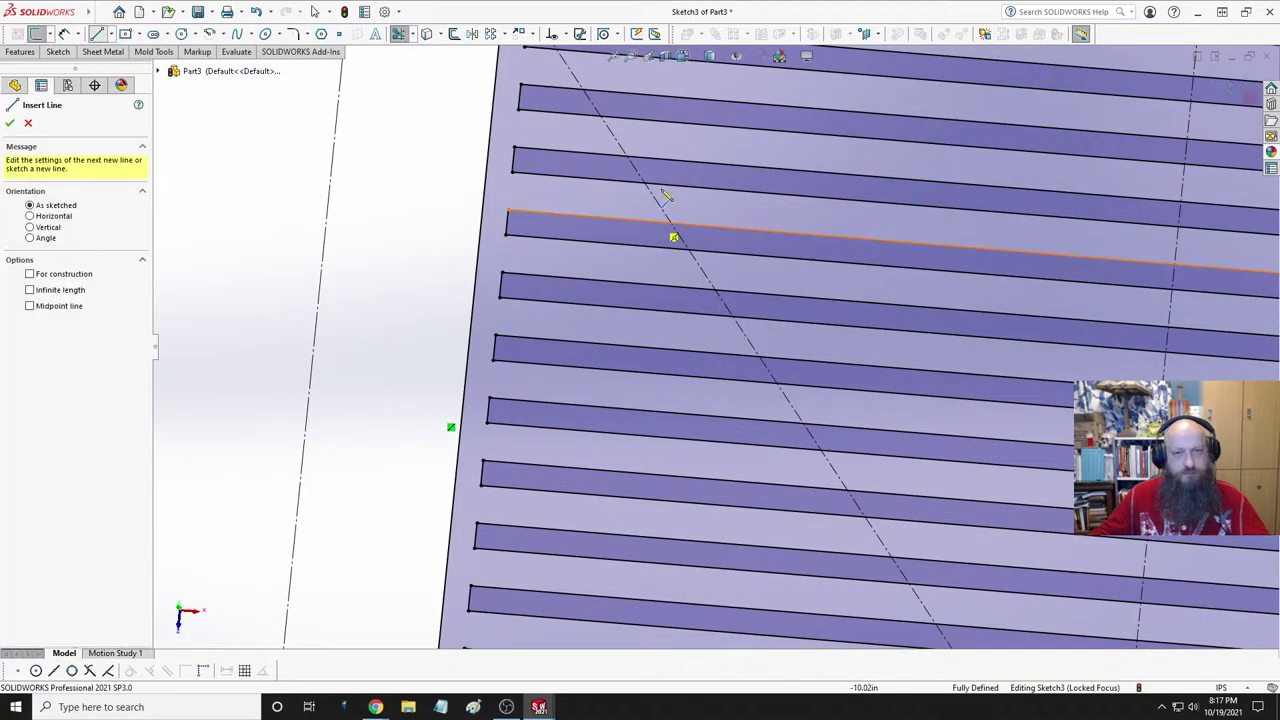
scroll(643, 200, down, 2)
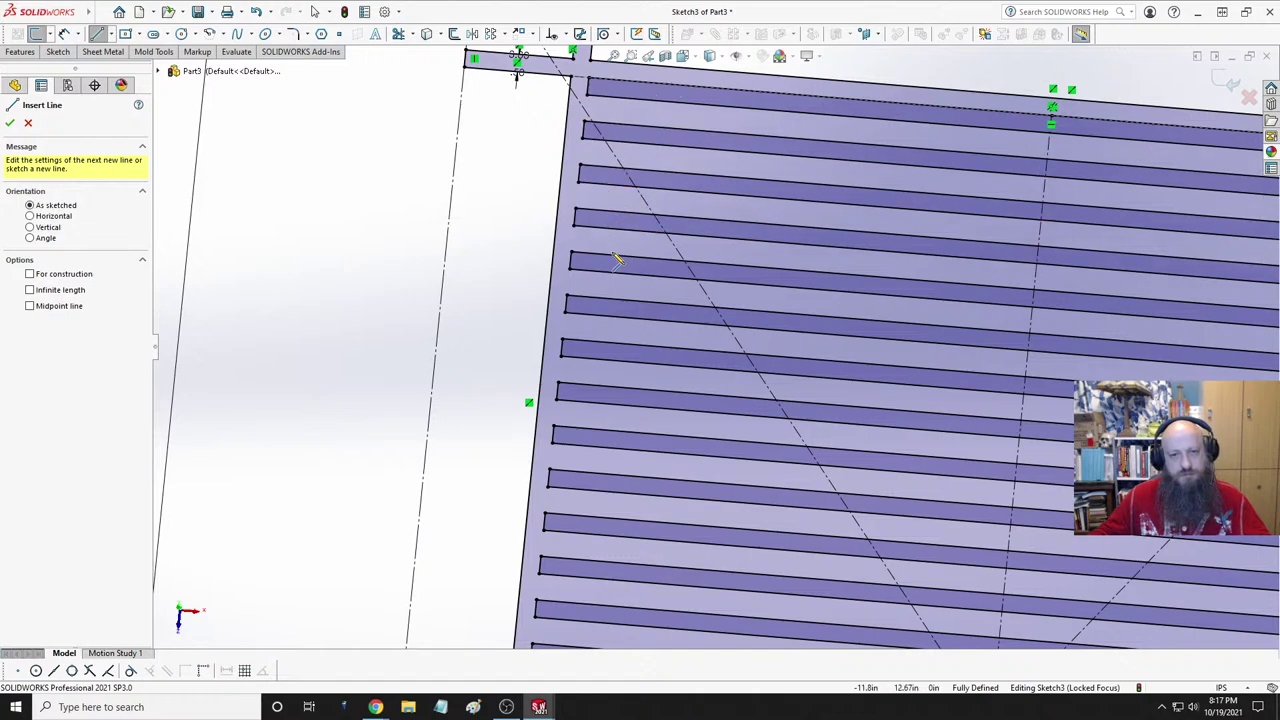
scroll(595, 370, down, 4)
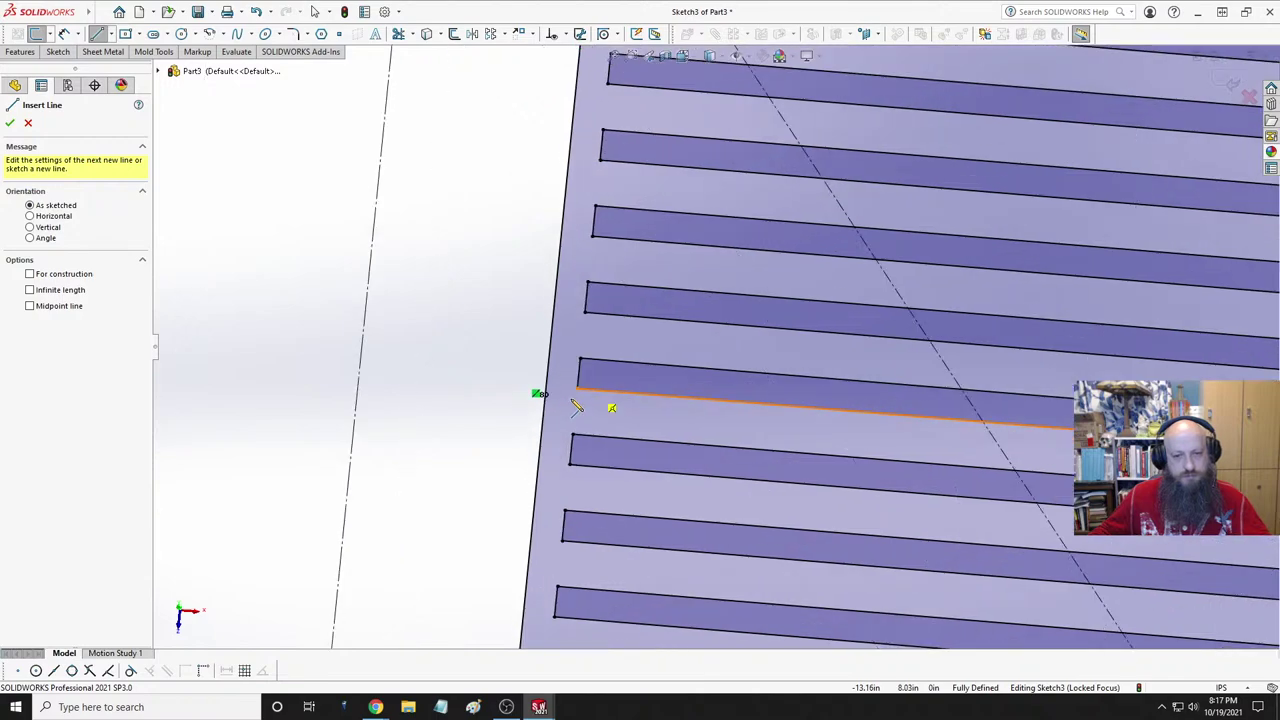
click(577, 359)
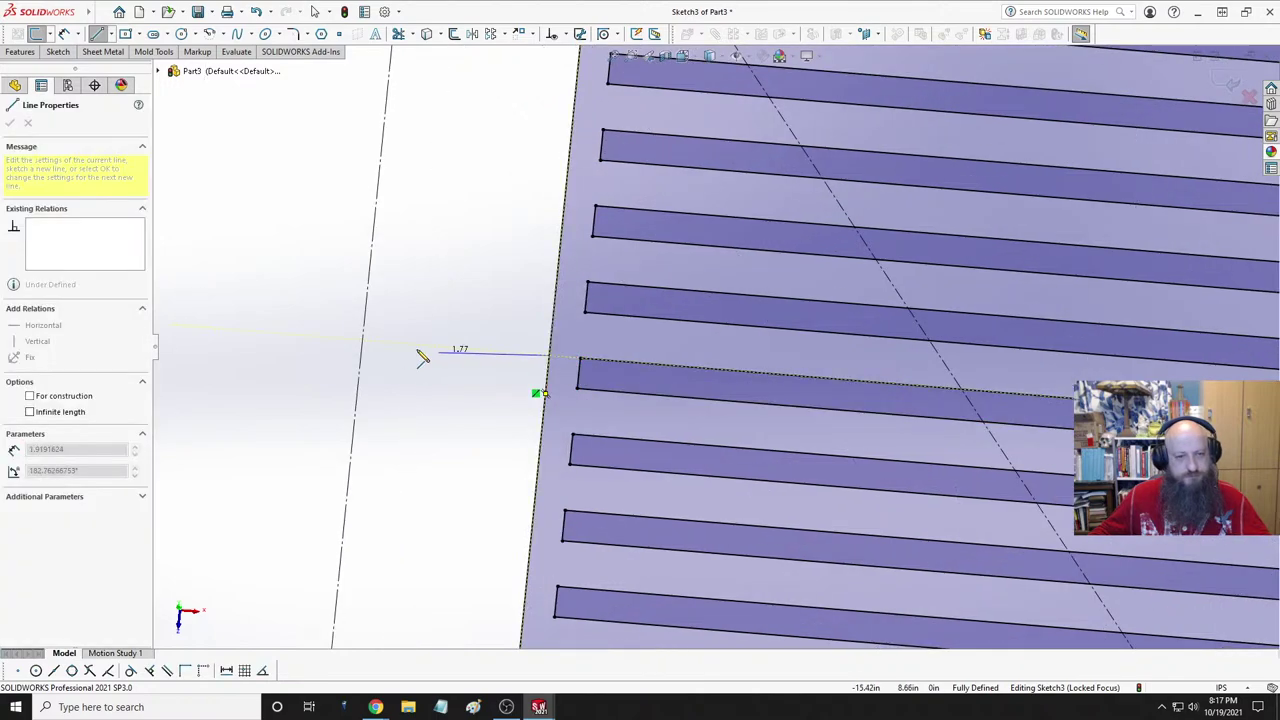
click(364, 342)
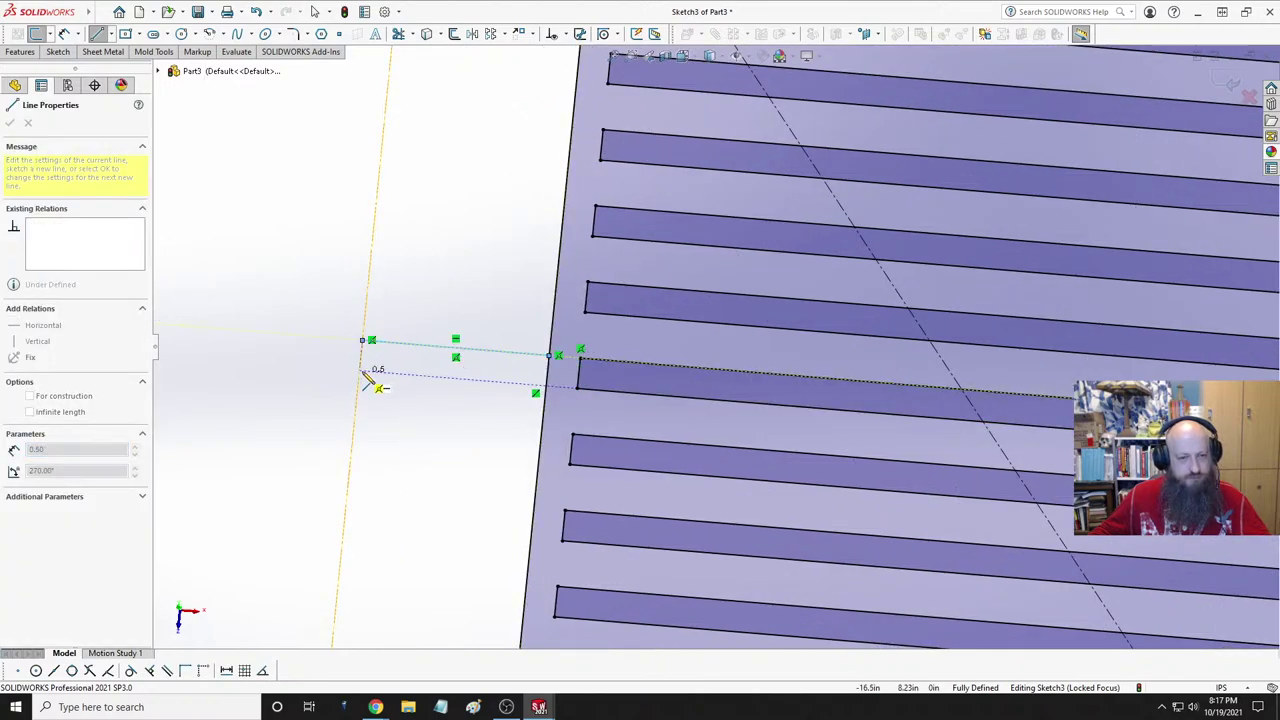
click(361, 371)
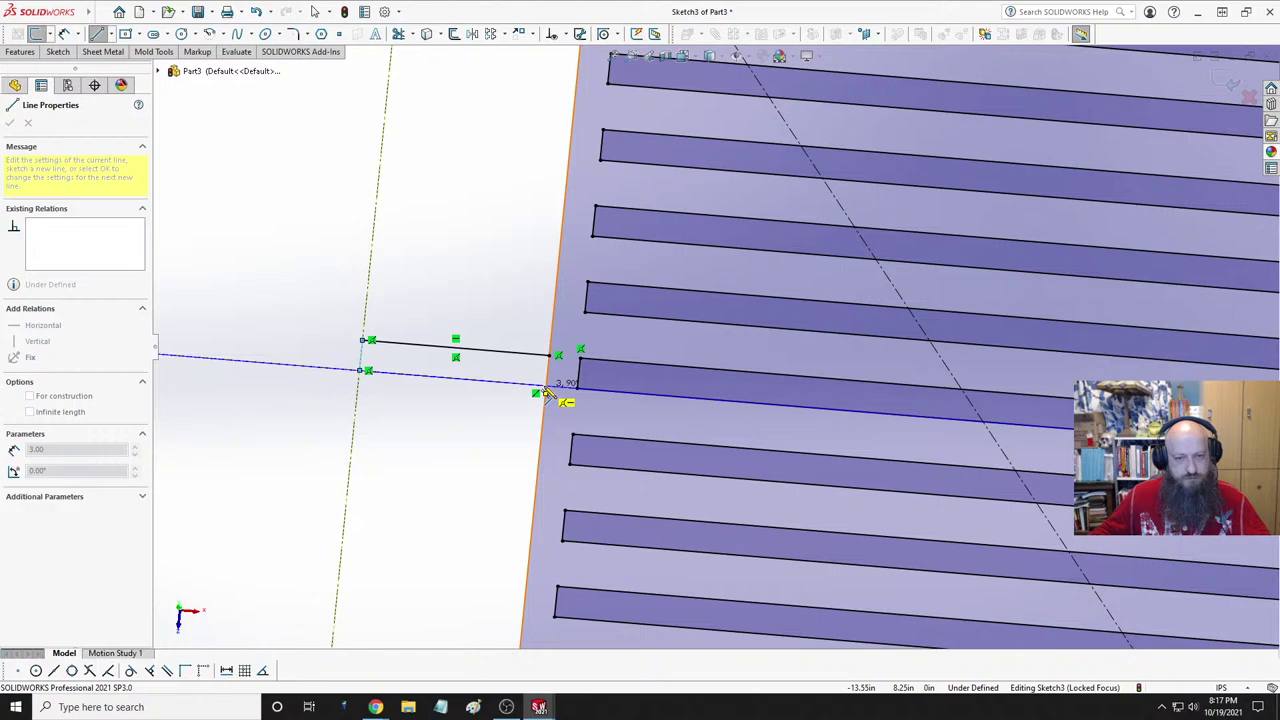
click(548, 386)
scroll(918, 424, up, 5)
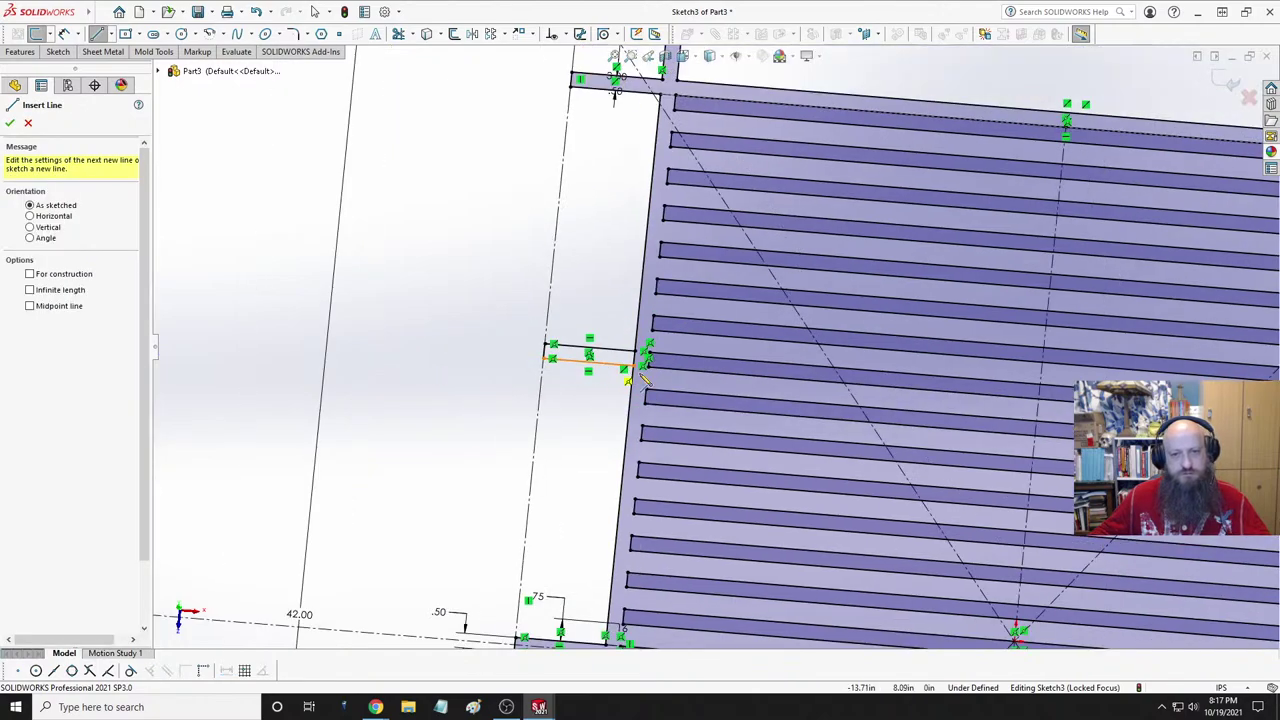
scroll(990, 404, down, 3)
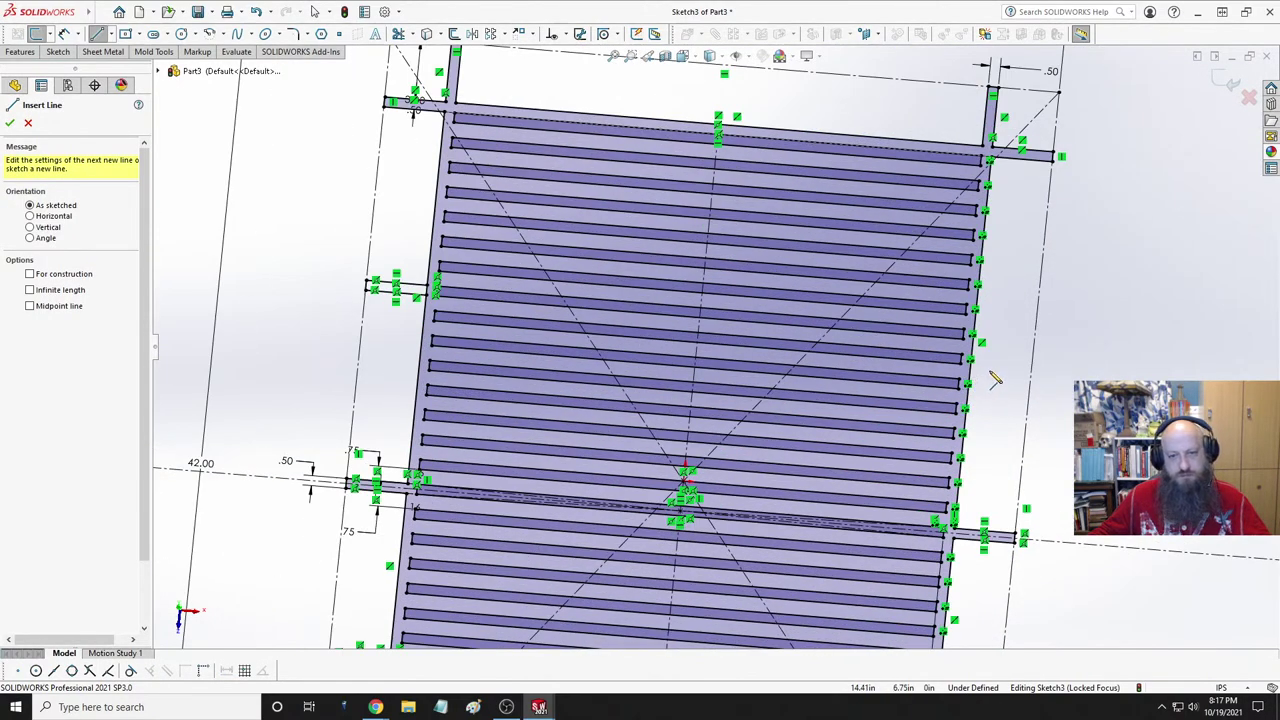
scroll(980, 345, down, 2)
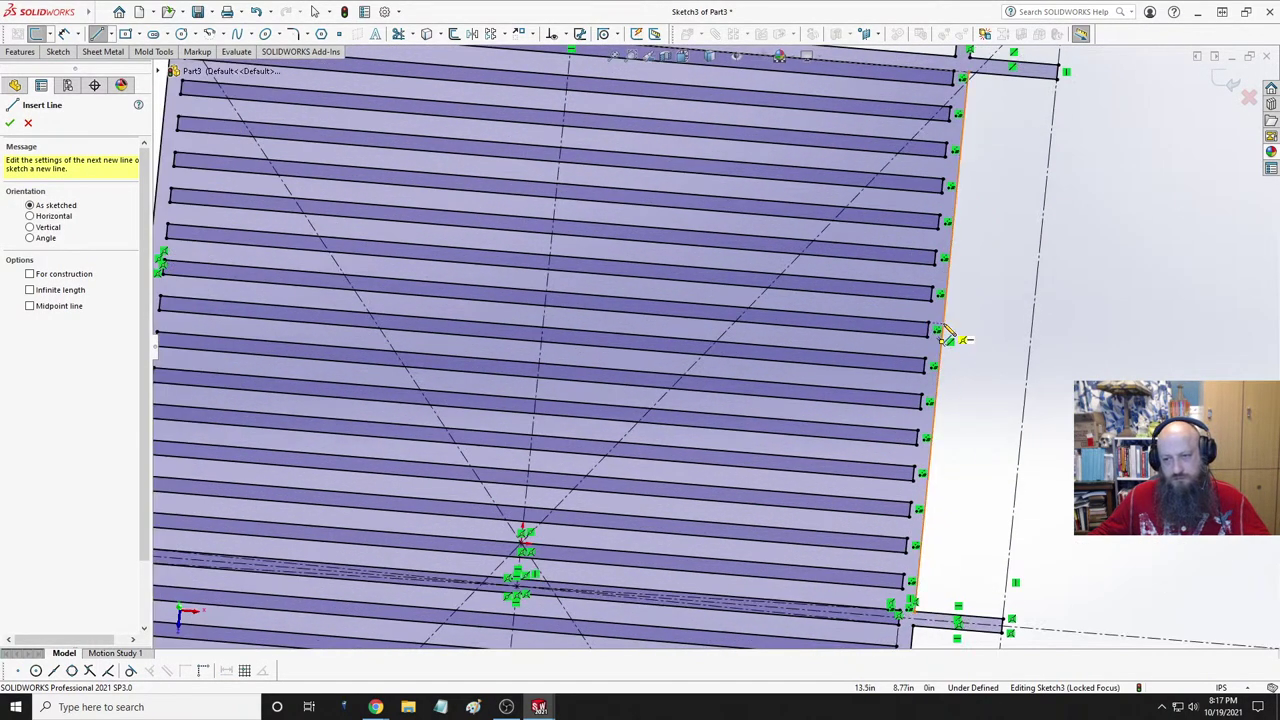
- Draw the last tab rectangle from the plate's right edge to the frame line
click(944, 333)
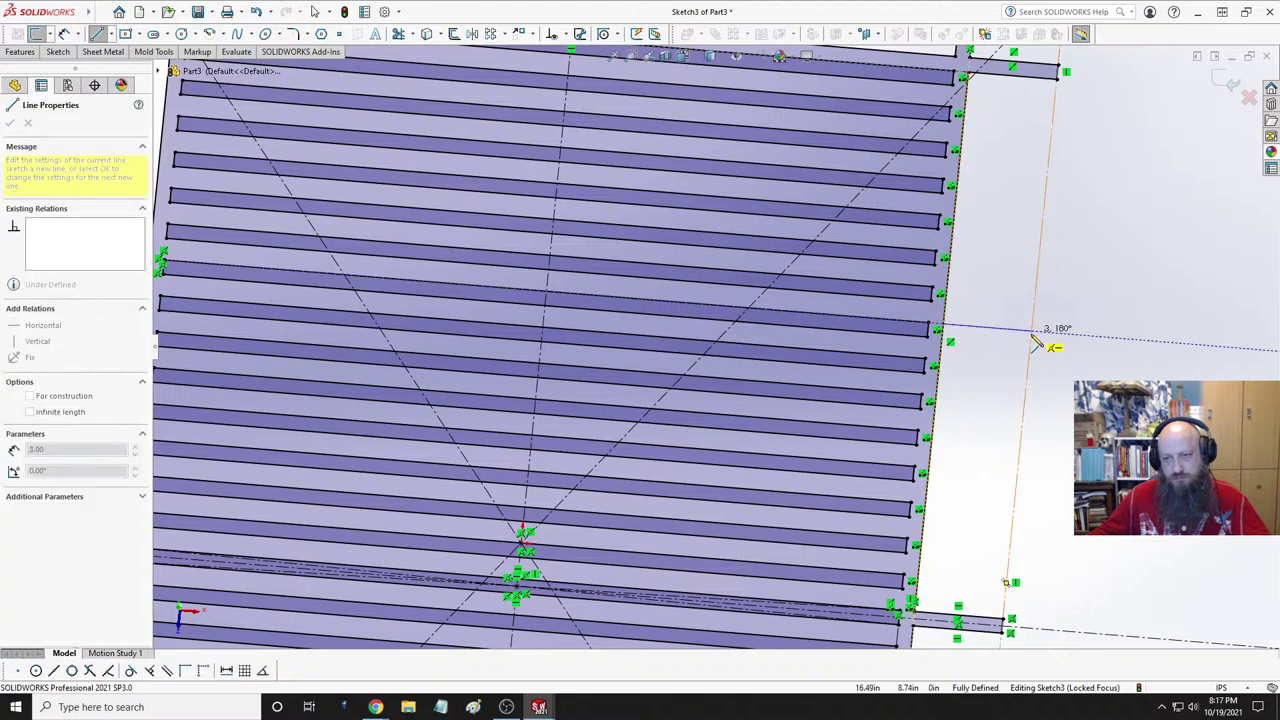
click(1031, 331)
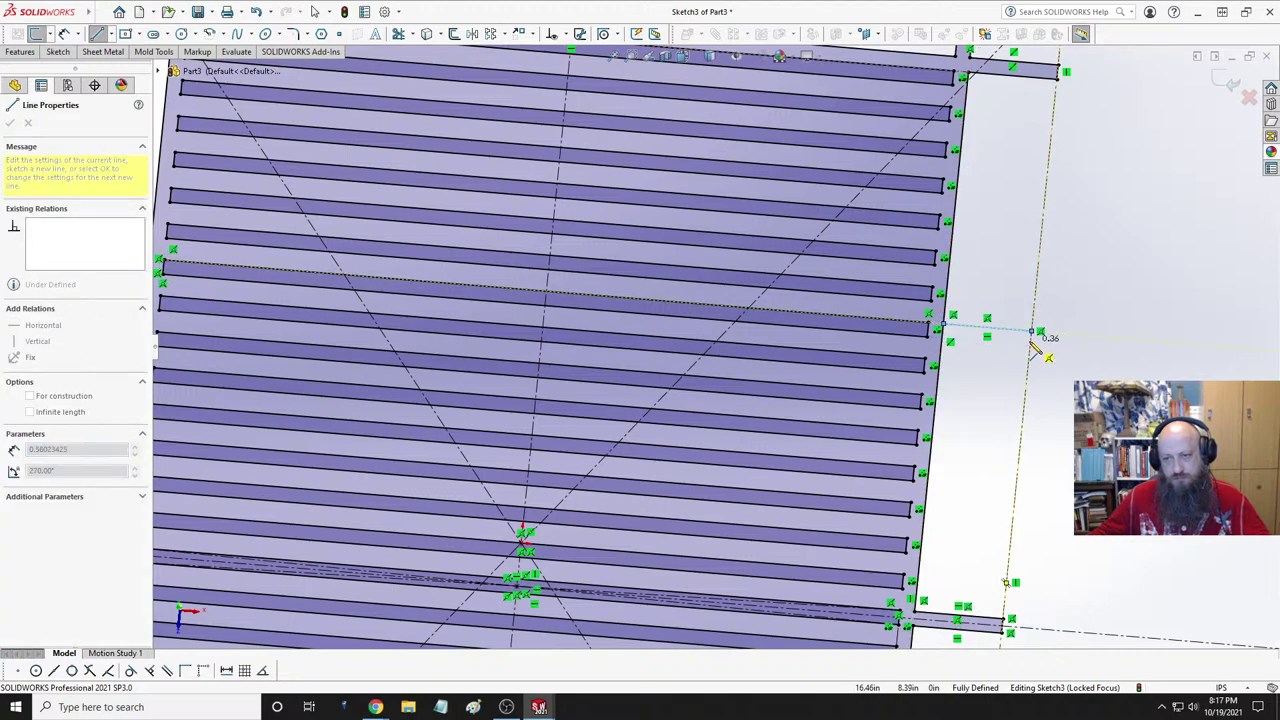
click(947, 344)
key(Escape)
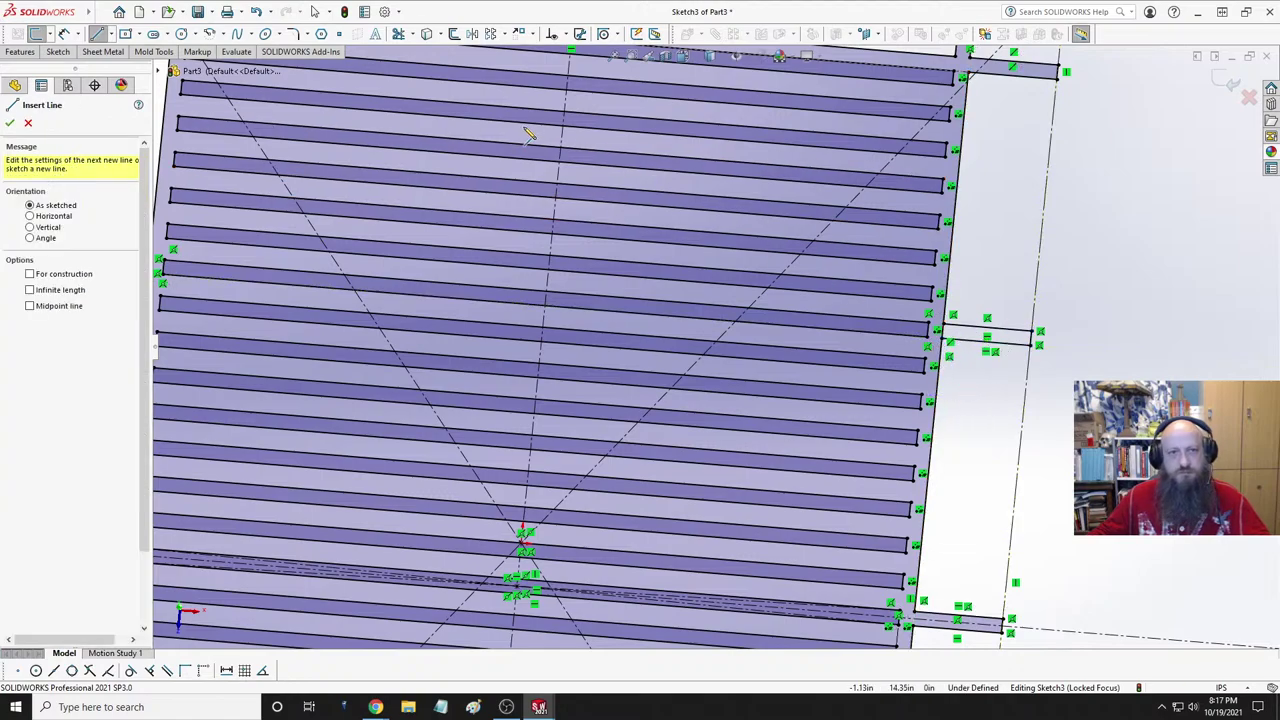
- Trim the slat edges inside both tabs and view the sketch from the Top
key(t)
scroll(1000, 370, down, 3)
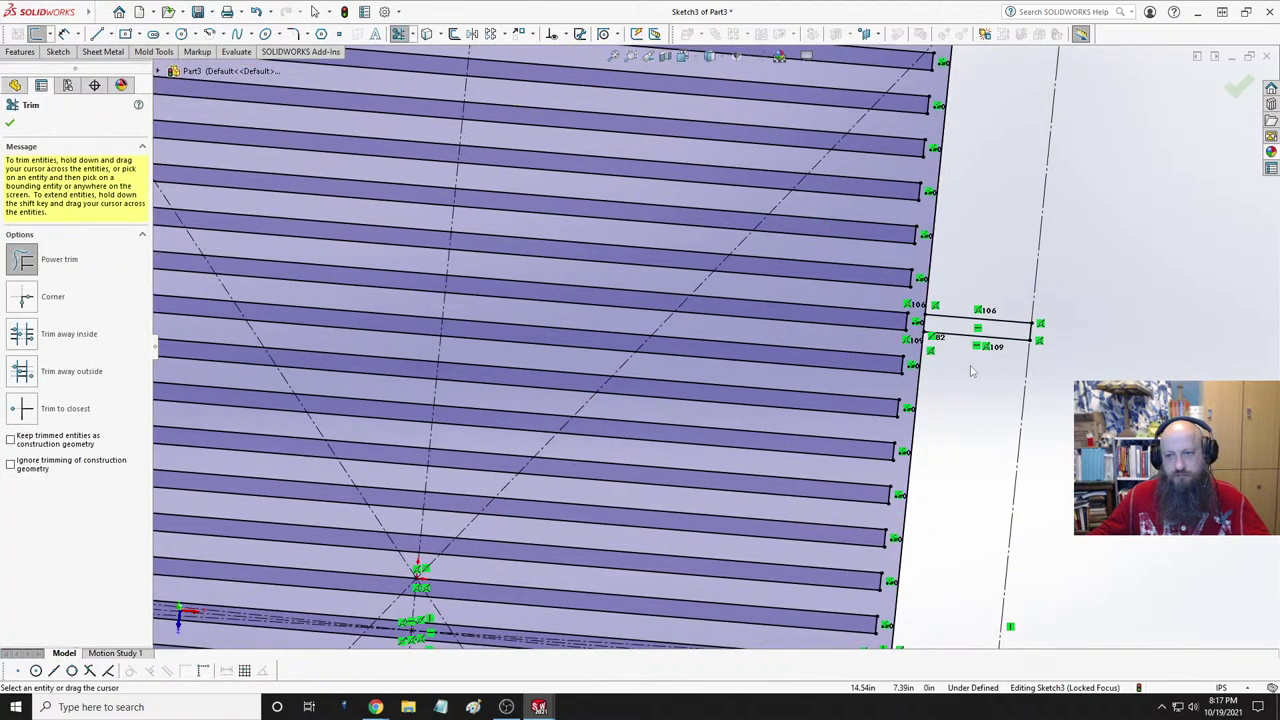
click(877, 310)
scroll(918, 364, up, 5)
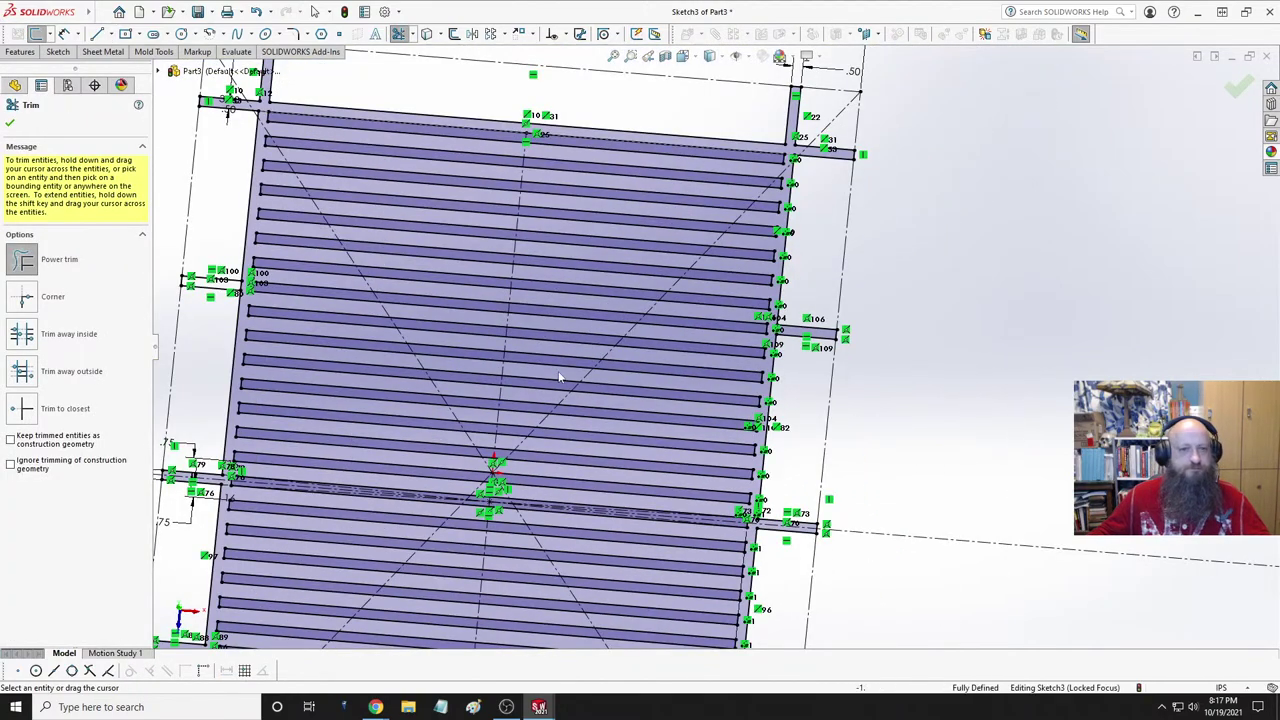
scroll(371, 340, down, 3)
scroll(716, 309, down, 2)
click(687, 300)
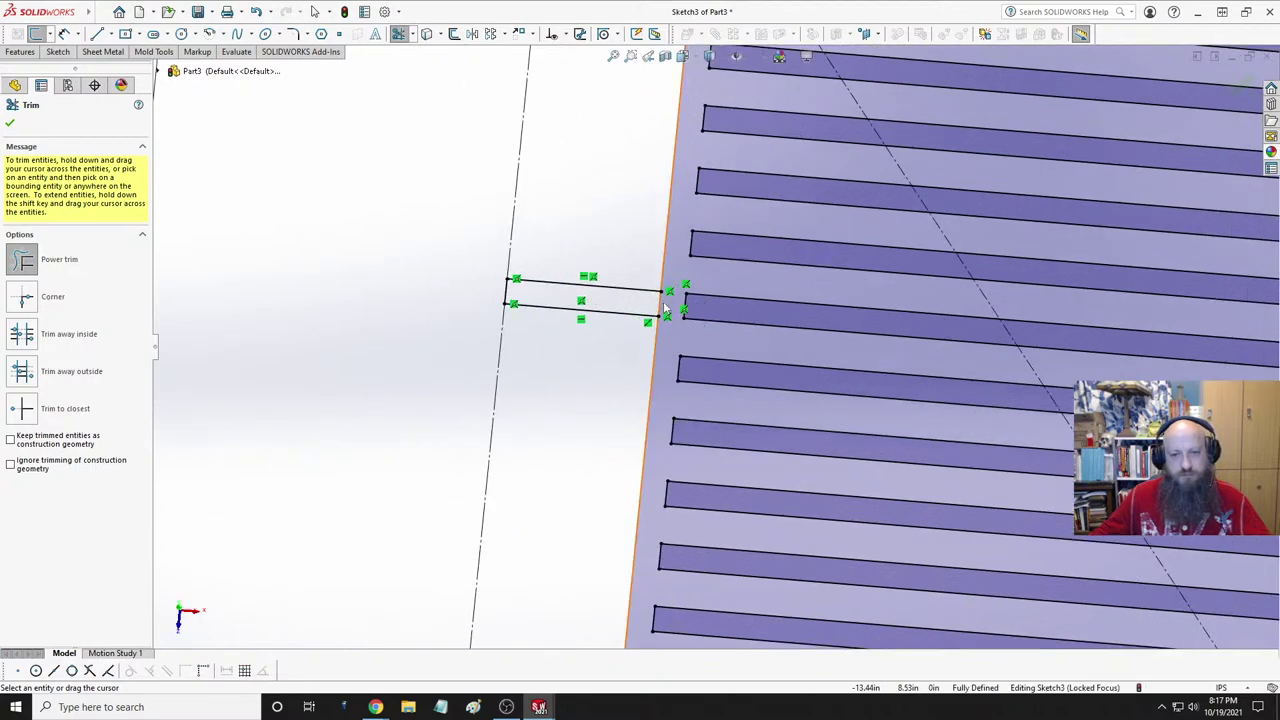
scroll(690, 290, up, 5)
scroll(690, 289, up, 3)
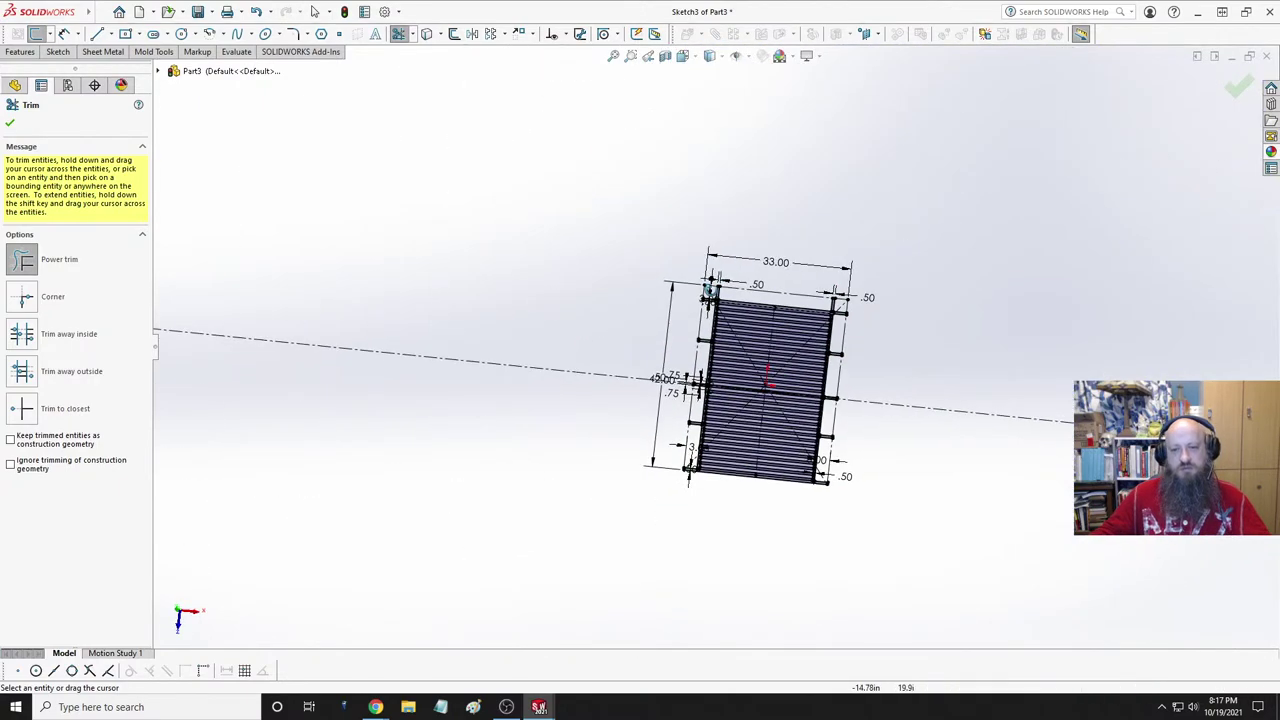
scroll(733, 347, down, 3)
key(space)
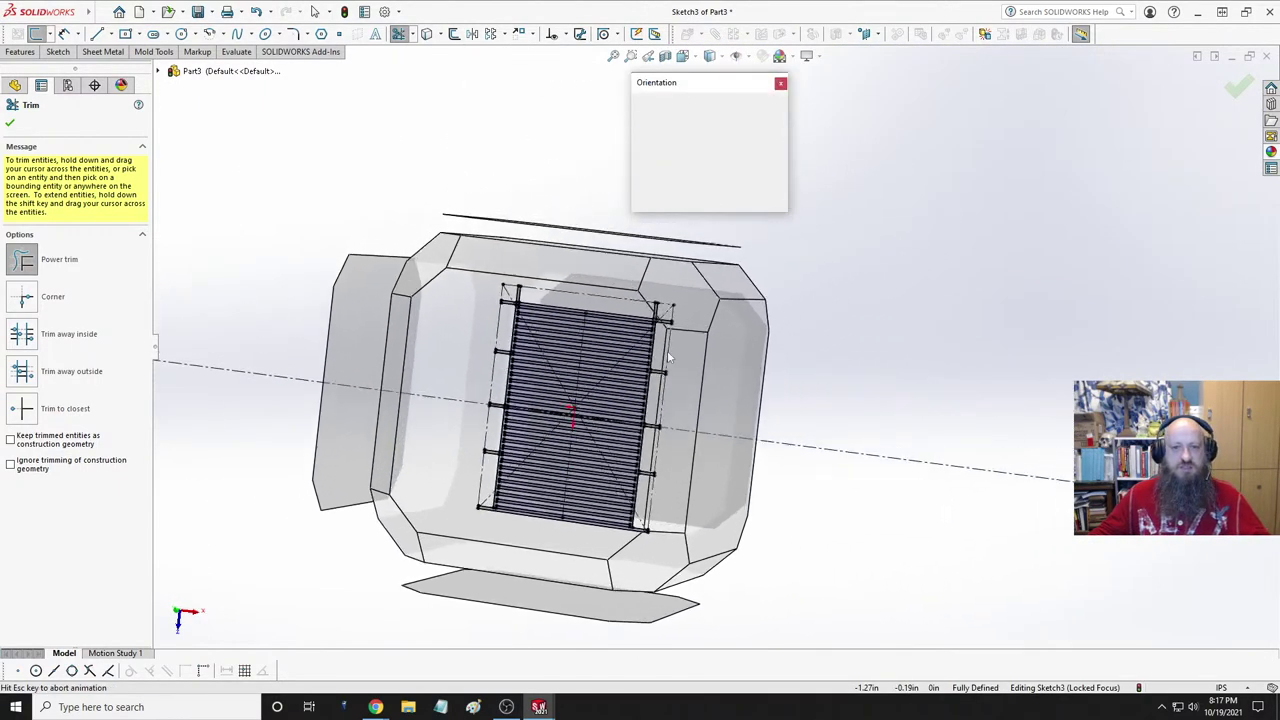
click(659, 126)
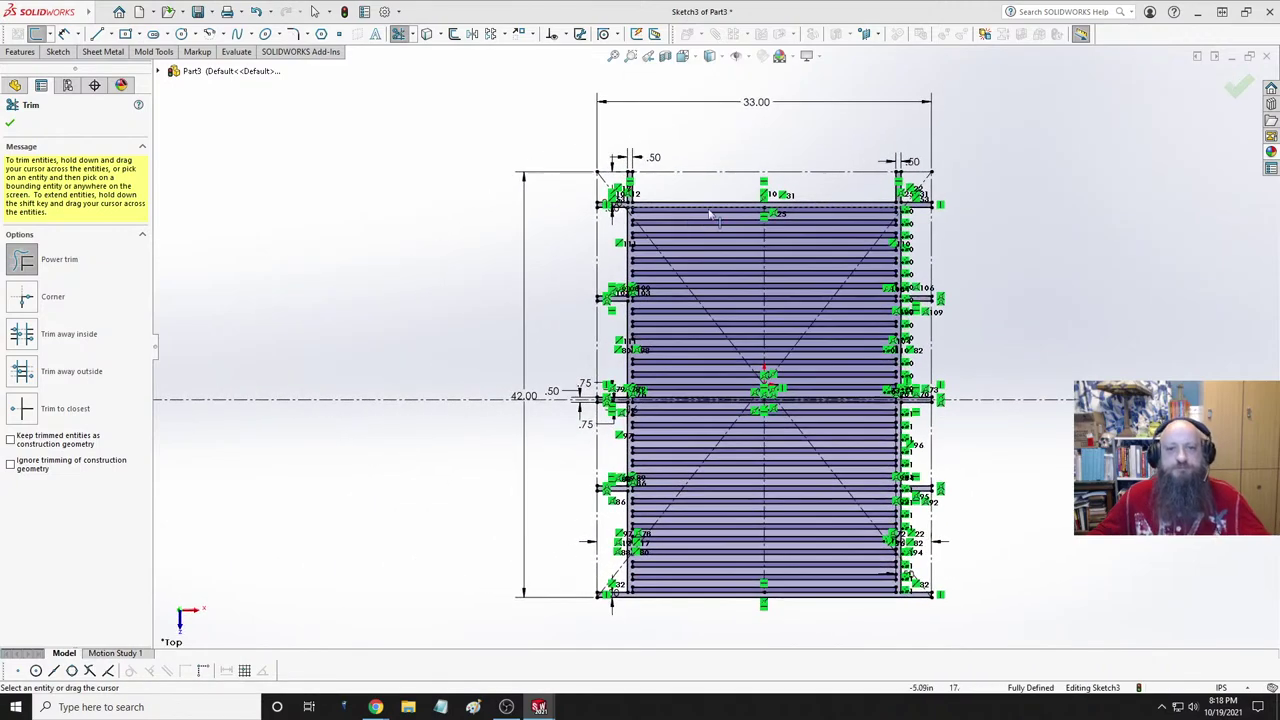
- Extrude the slotted grate sketch as a Blind 0.50 in boss, Boss-Extrude1
click(10, 122)
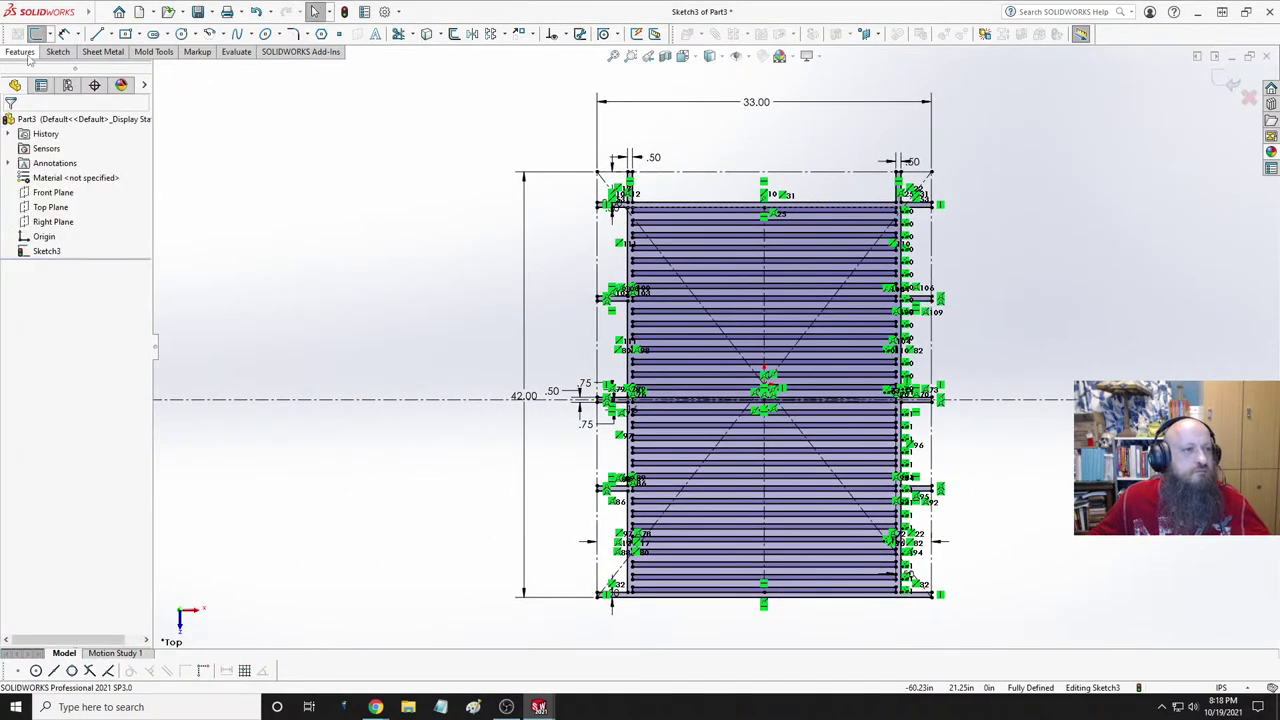
click(20, 51)
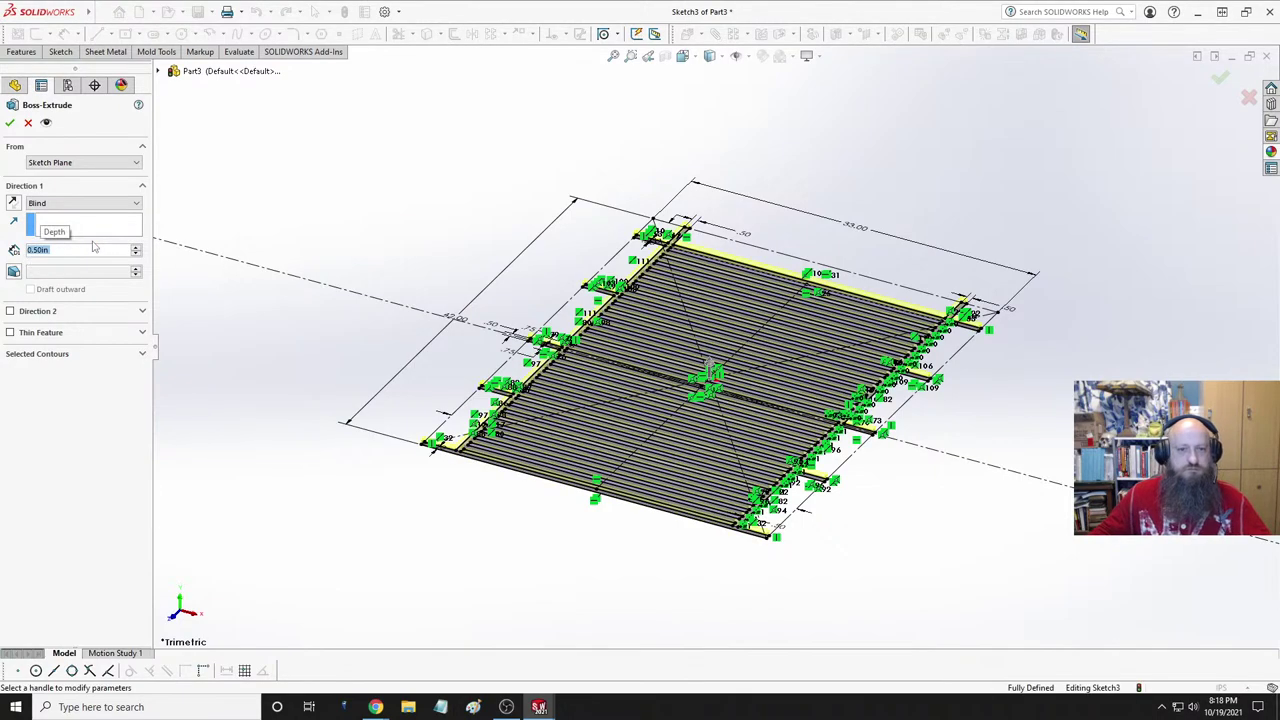
scroll(741, 565, up, 3)
middle_drag(741, 565, 711, 449)
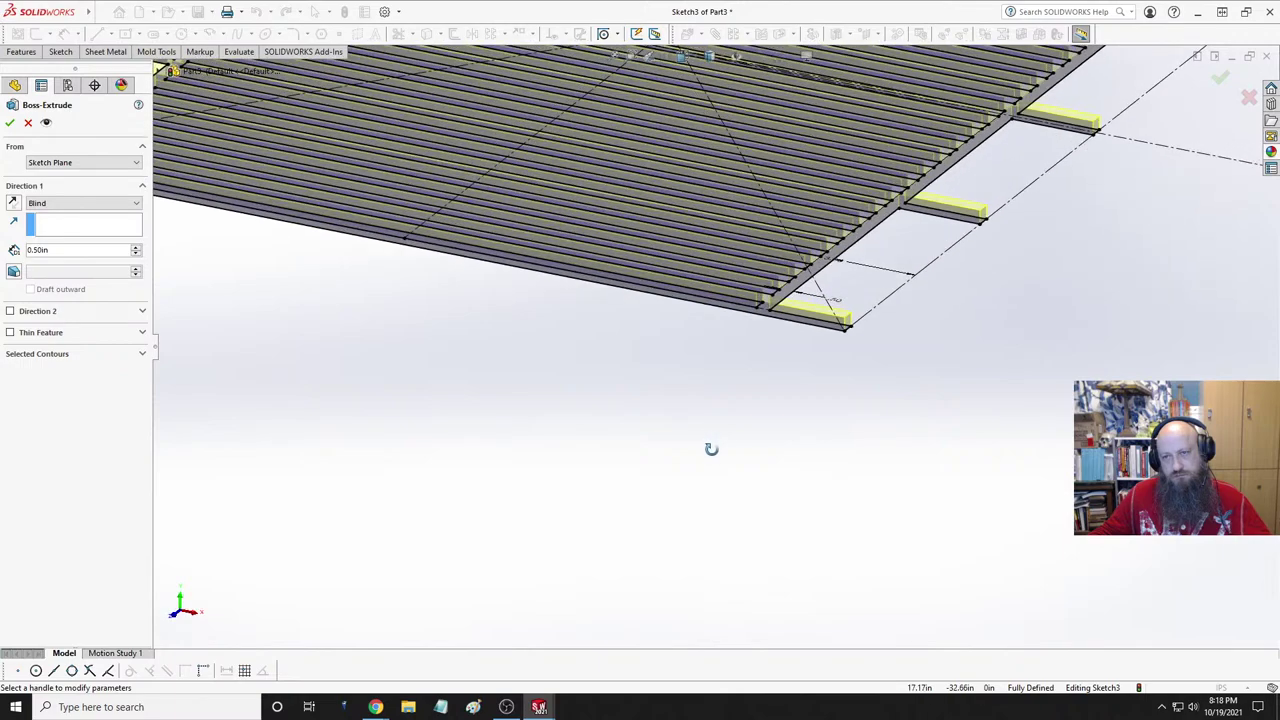
click(10, 123)
- Show the finished grate in Top view
scroll(704, 366, up, 2)
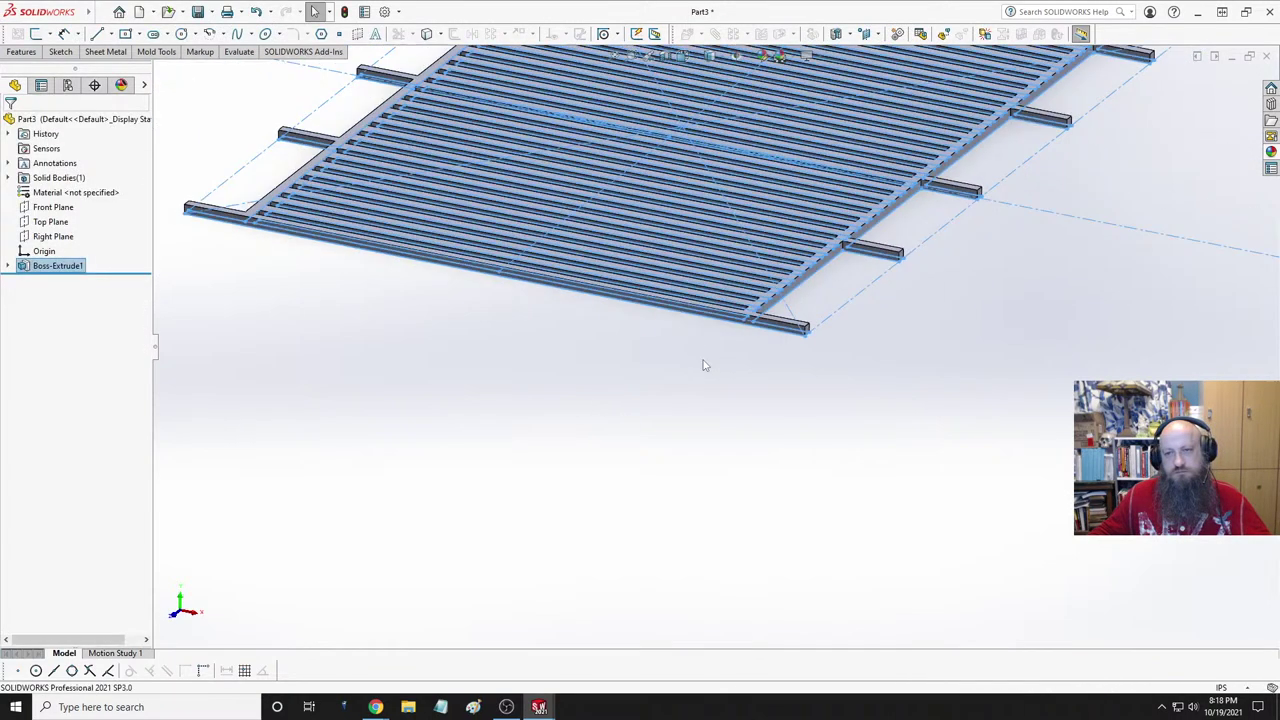
scroll(704, 366, up, 3)
middle_drag(704, 366, 720, 303)
key(space)
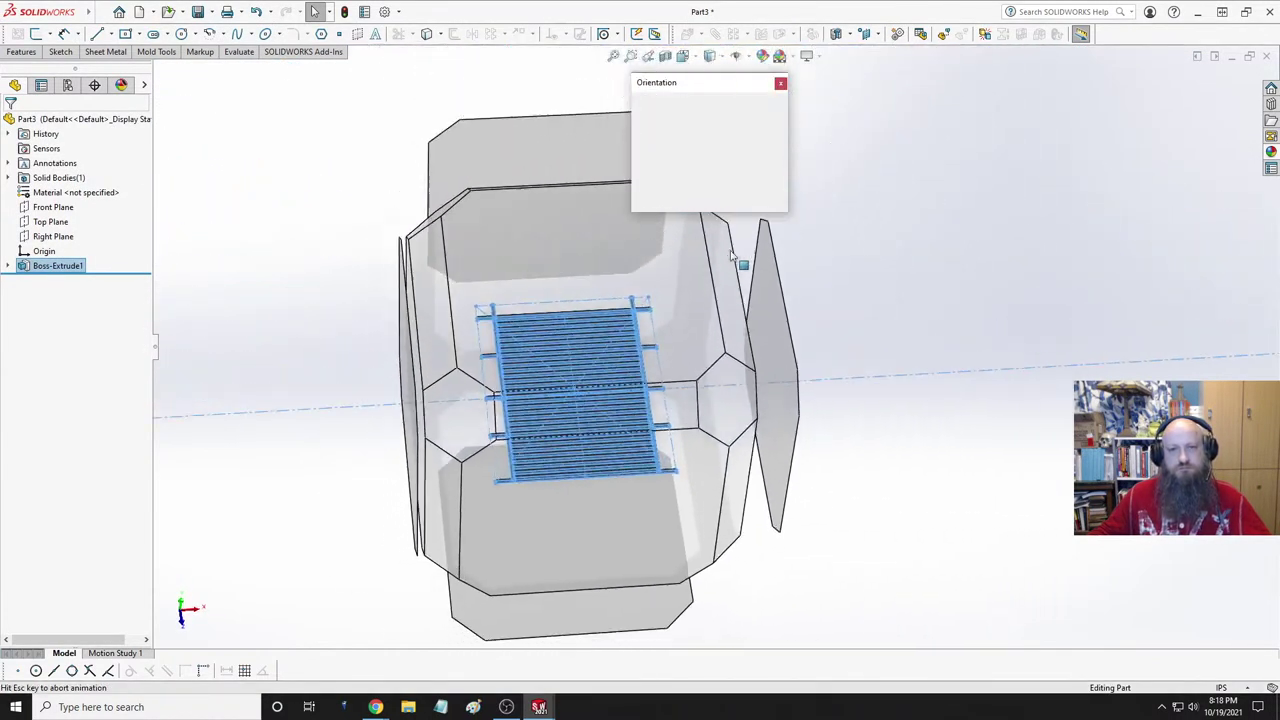
click(629, 320)
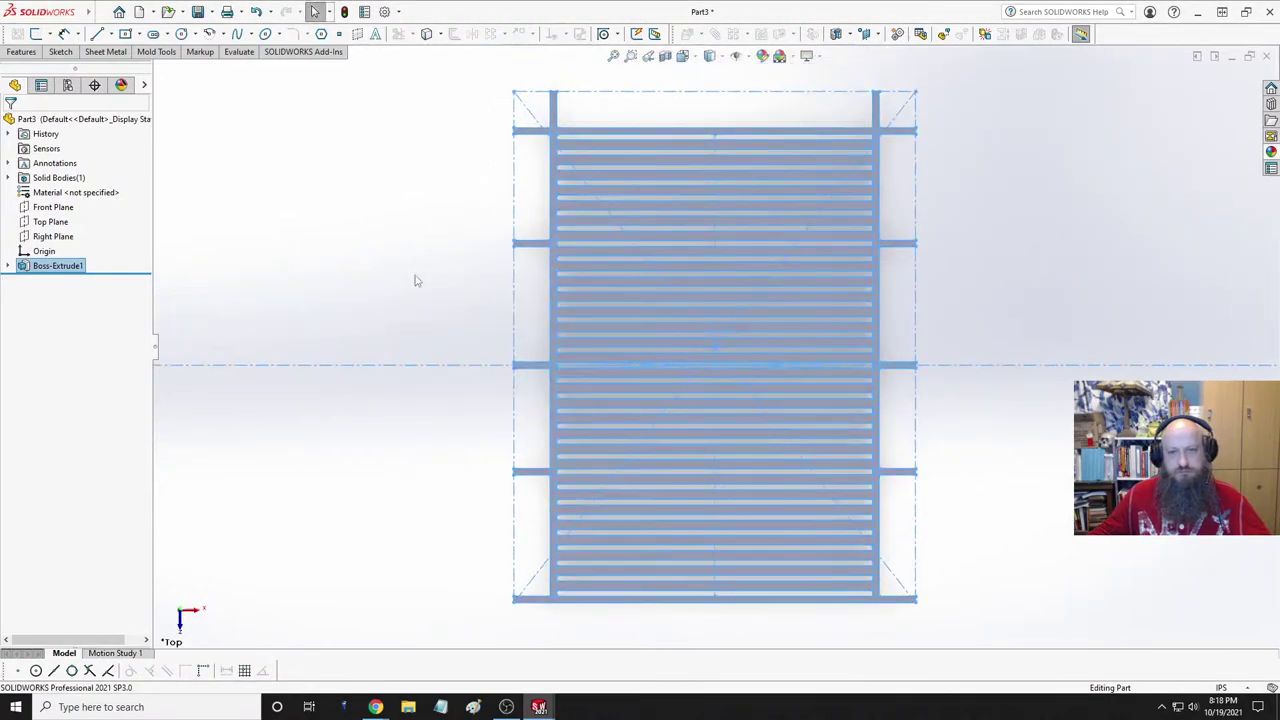
- Orbit around the grate to inspect it, return to Top view, and open the rectangle types list
click(362, 264)
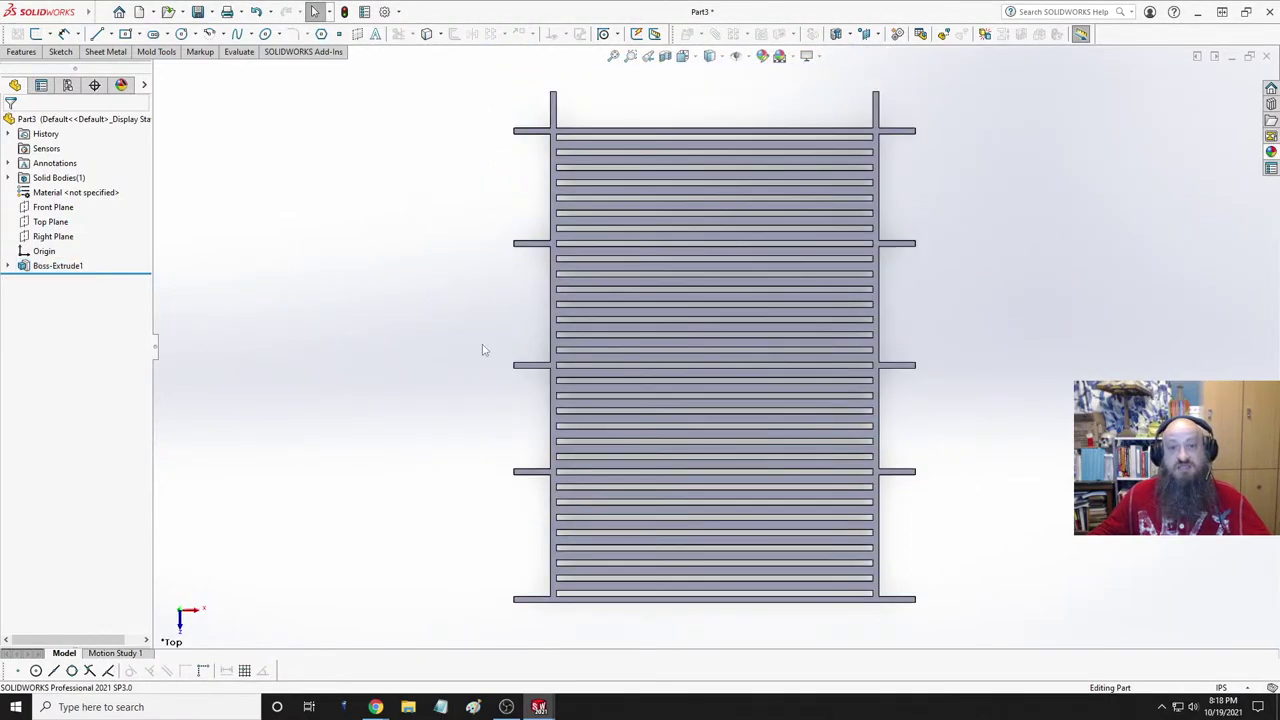
middle_drag(482, 350, 454, 340)
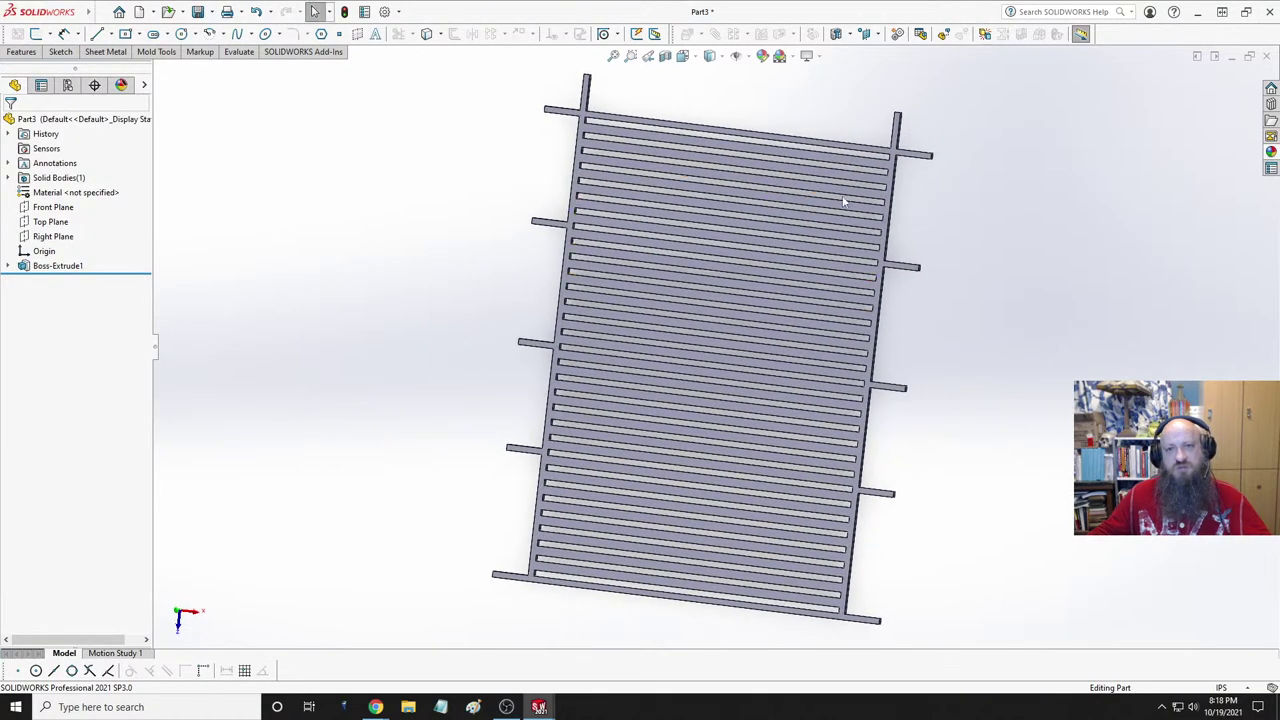
scroll(845, 205, down, 3)
scroll(700, 238, up, 3)
mouse_move(689, 243)
middle_down()
mouse_move(677, 217)
mouse_move(695, 265)
middle_up()
key(space)
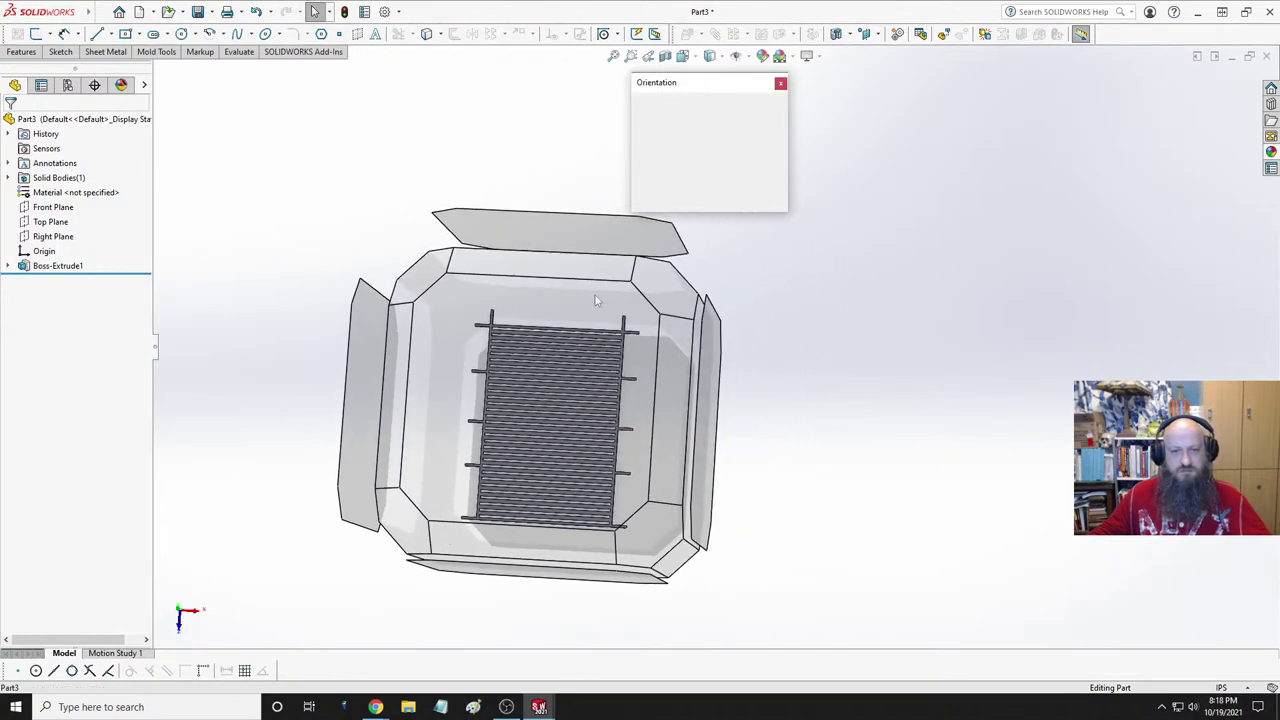
click(575, 299)
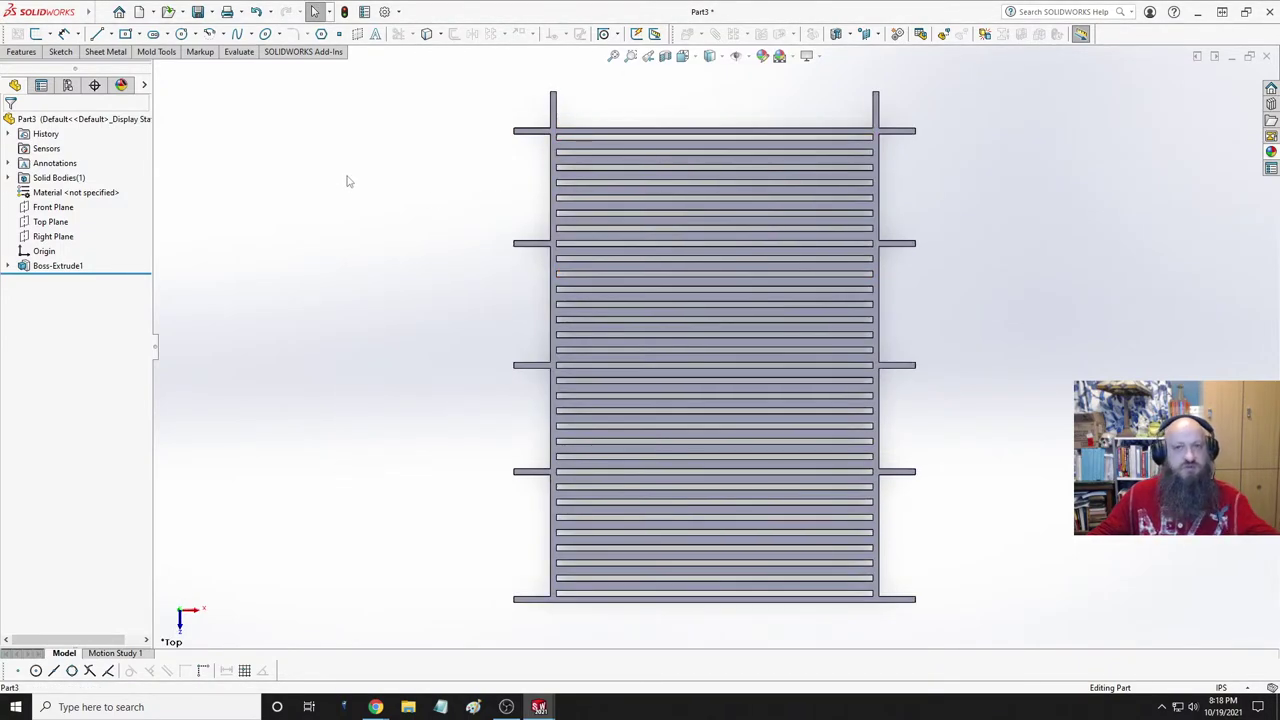
click(139, 35)
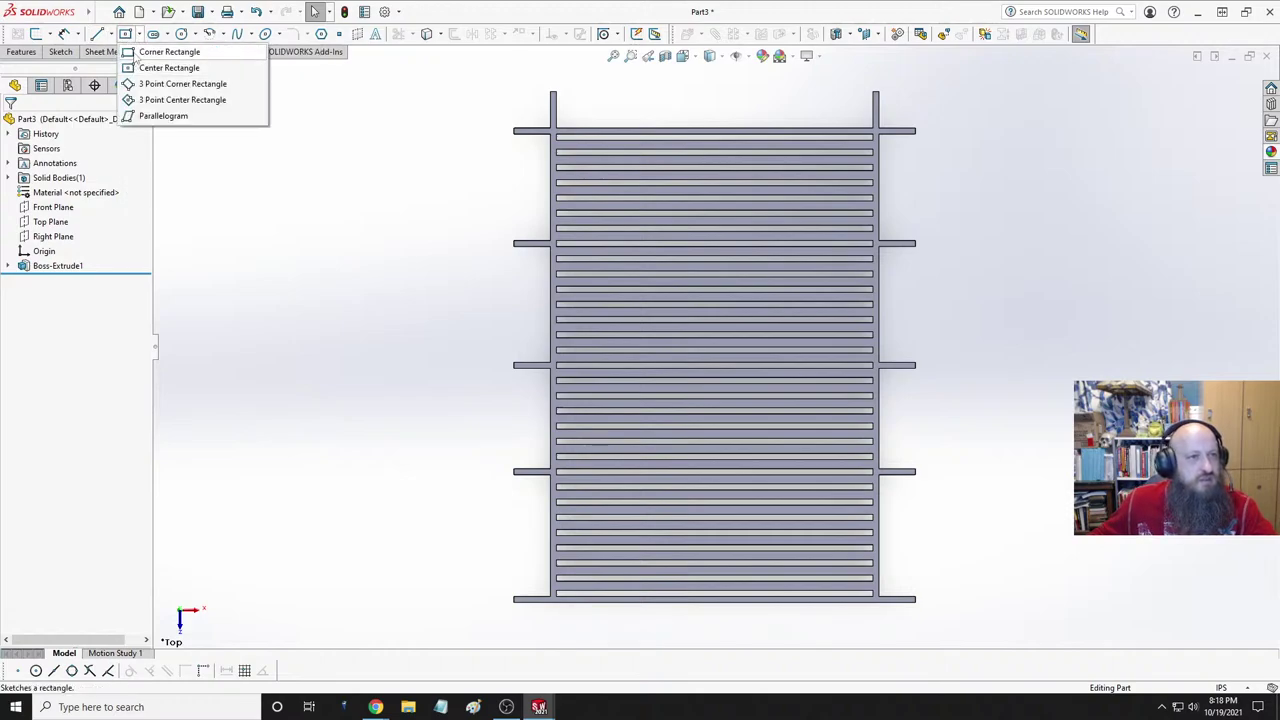
- Start a new sketch on the grate's top face
click(150, 52)
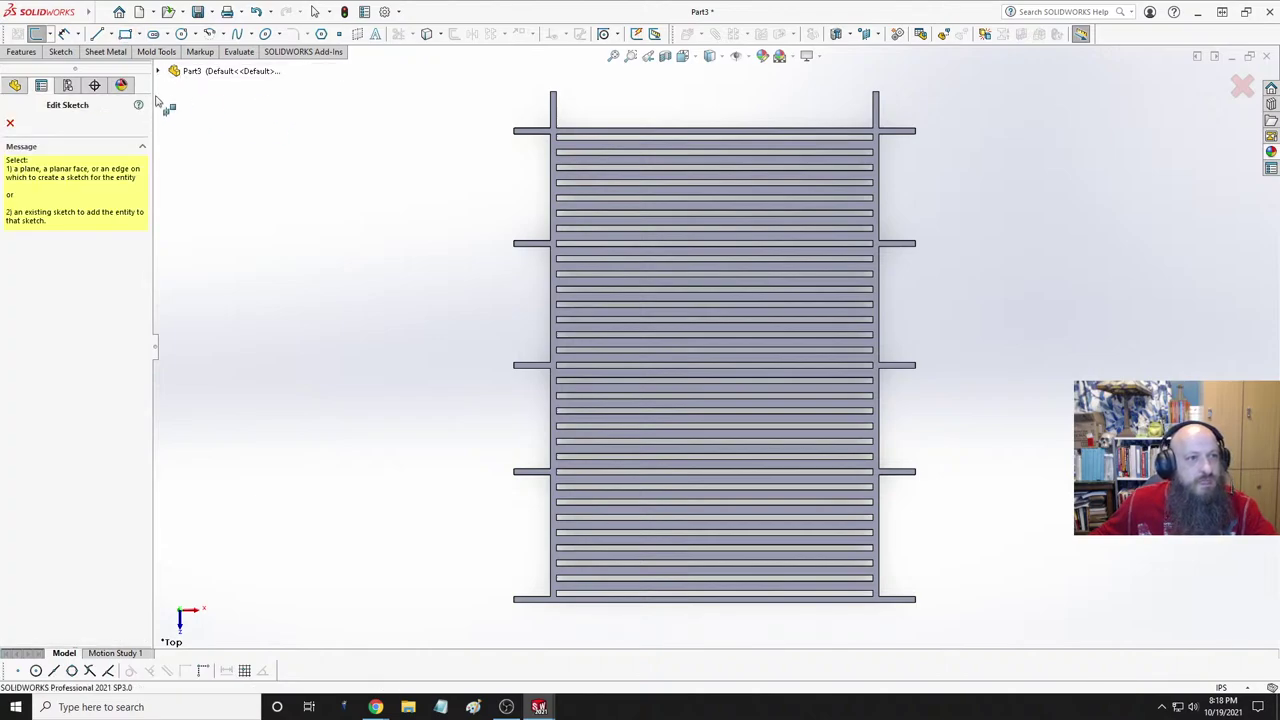
key(Escape)
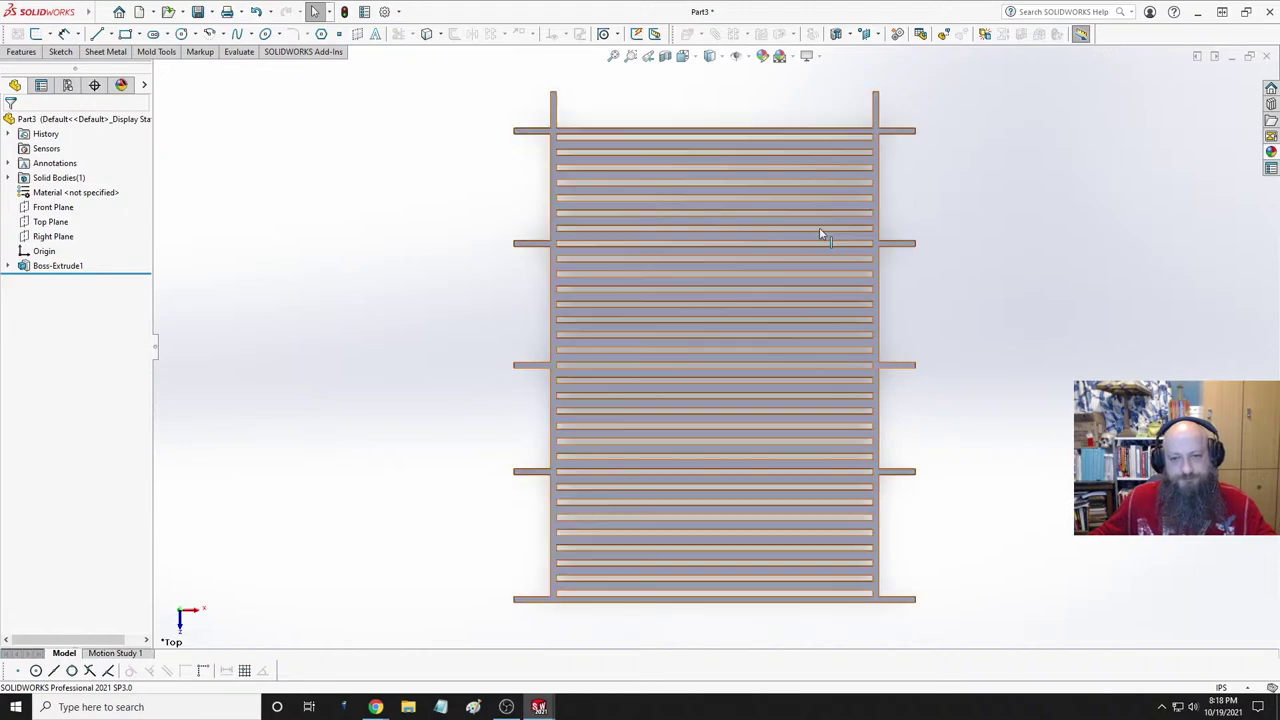
click(740, 290)
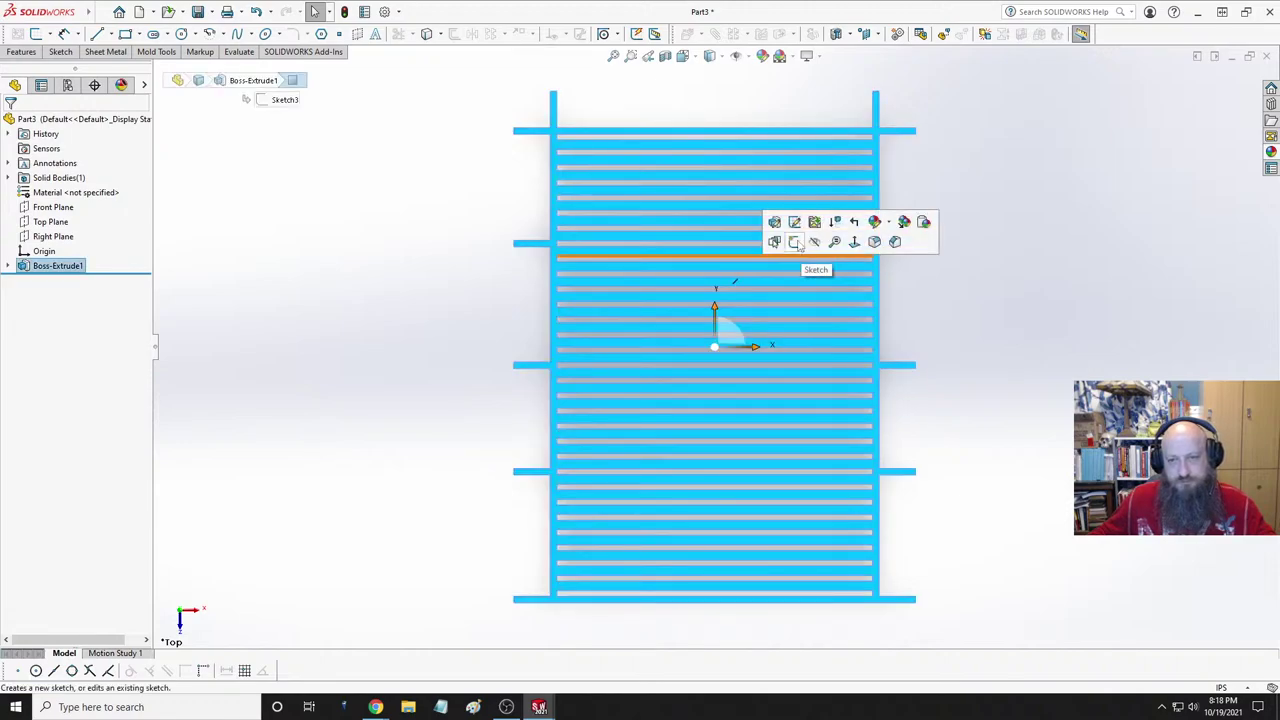
click(795, 243)
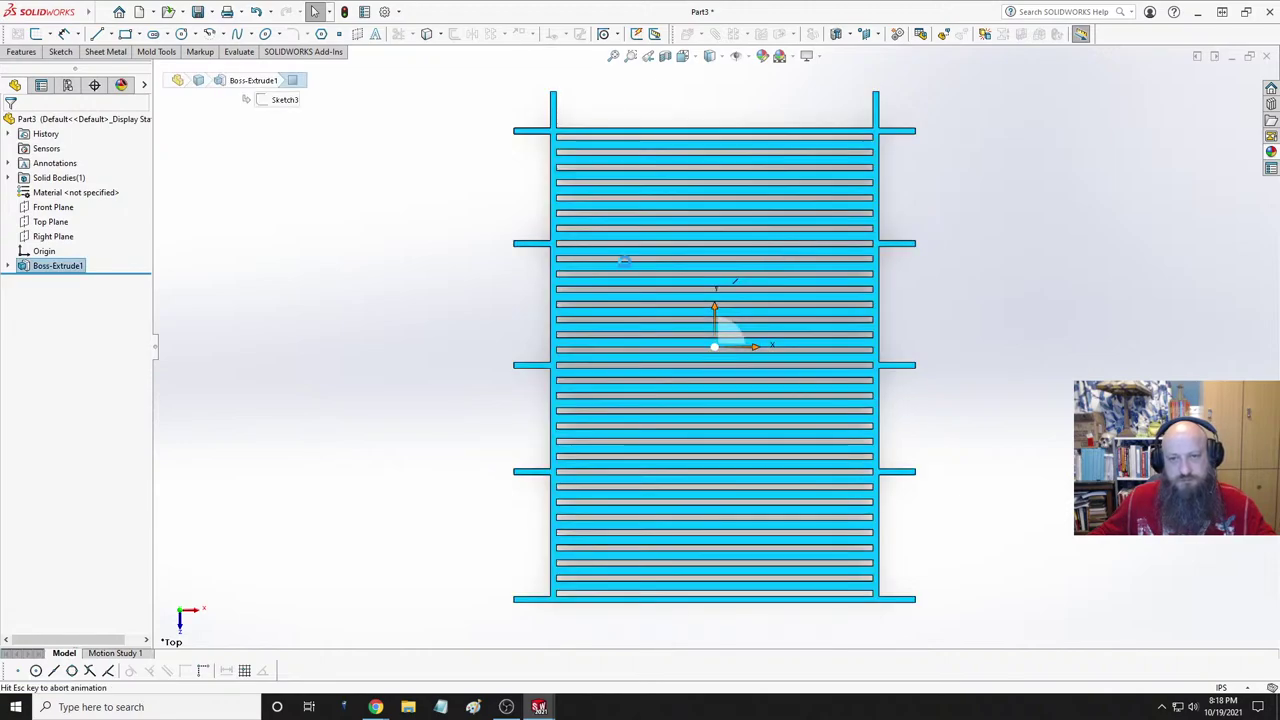
- Sketch a corner rectangle between the top and bottom bars plus an infinite vertical centreline
click(125, 34)
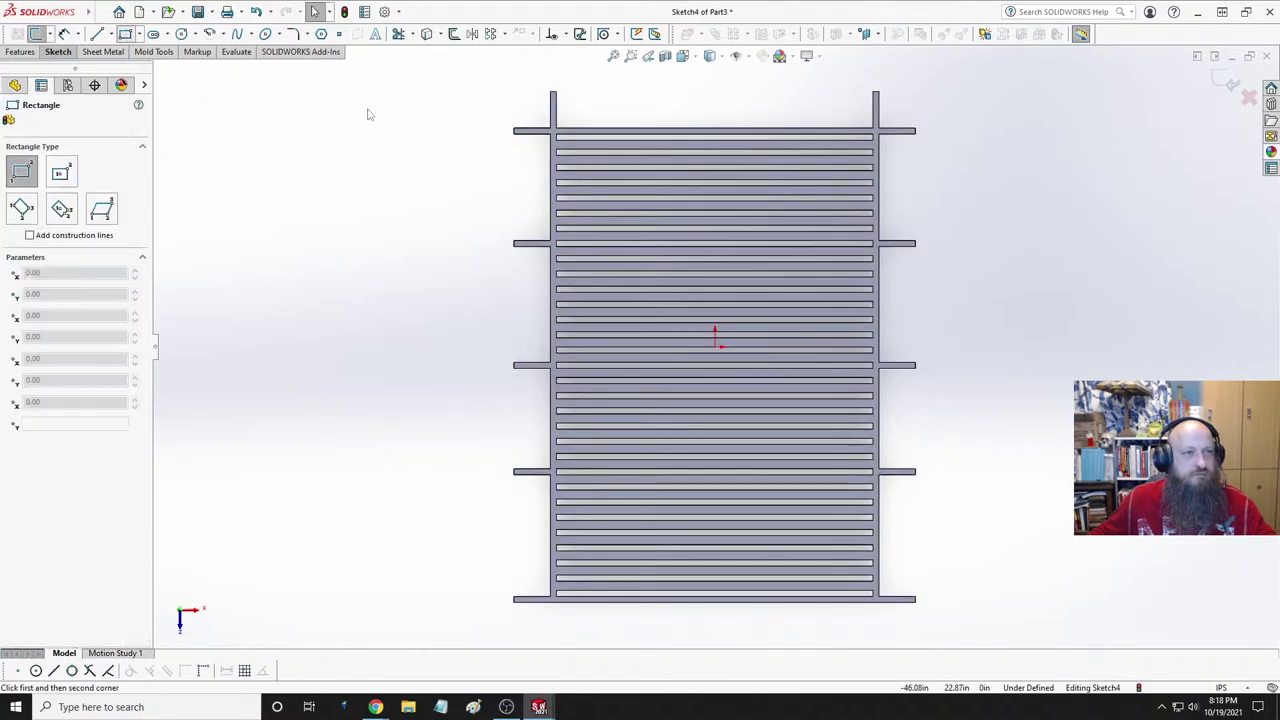
click(691, 130)
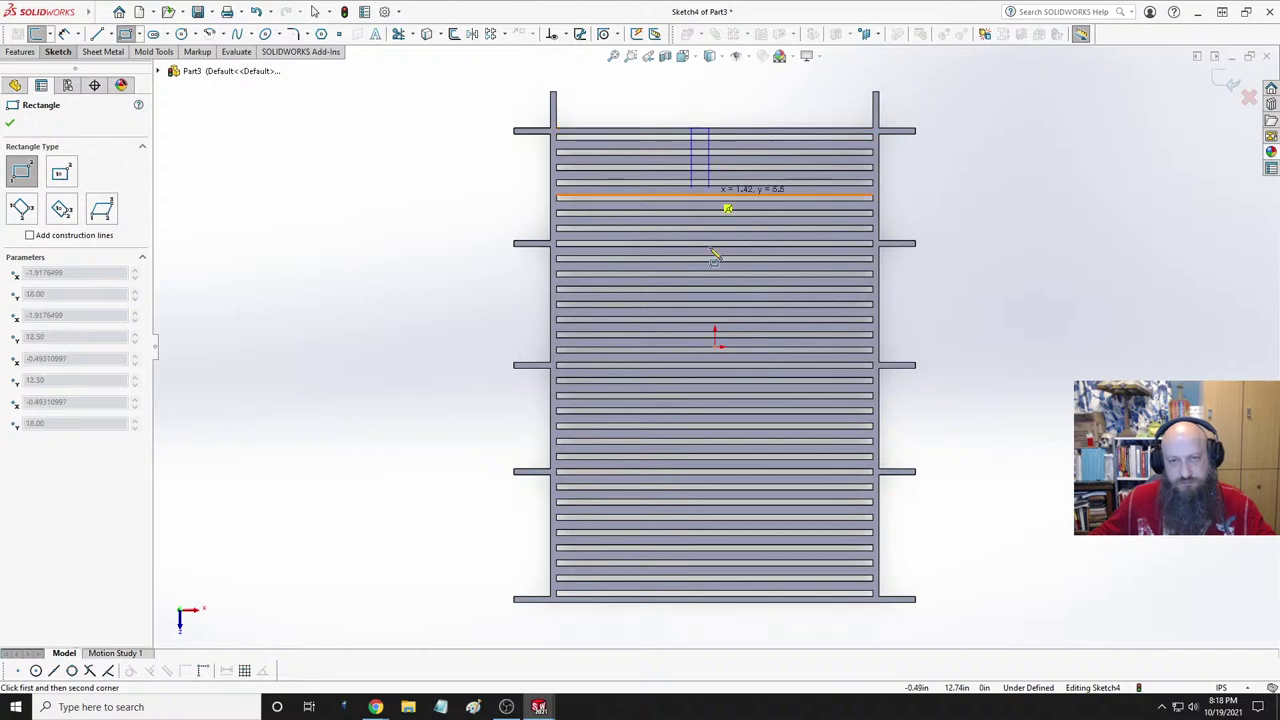
click(744, 605)
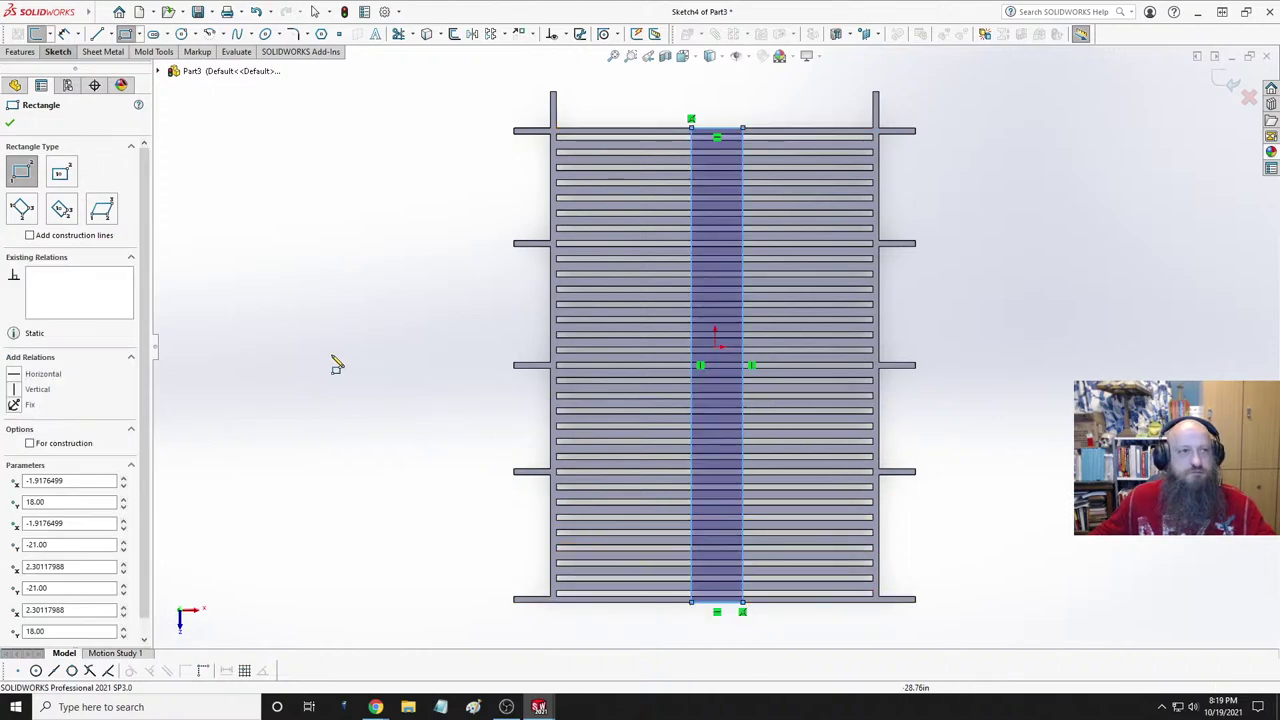
click(108, 34)
click(125, 63)
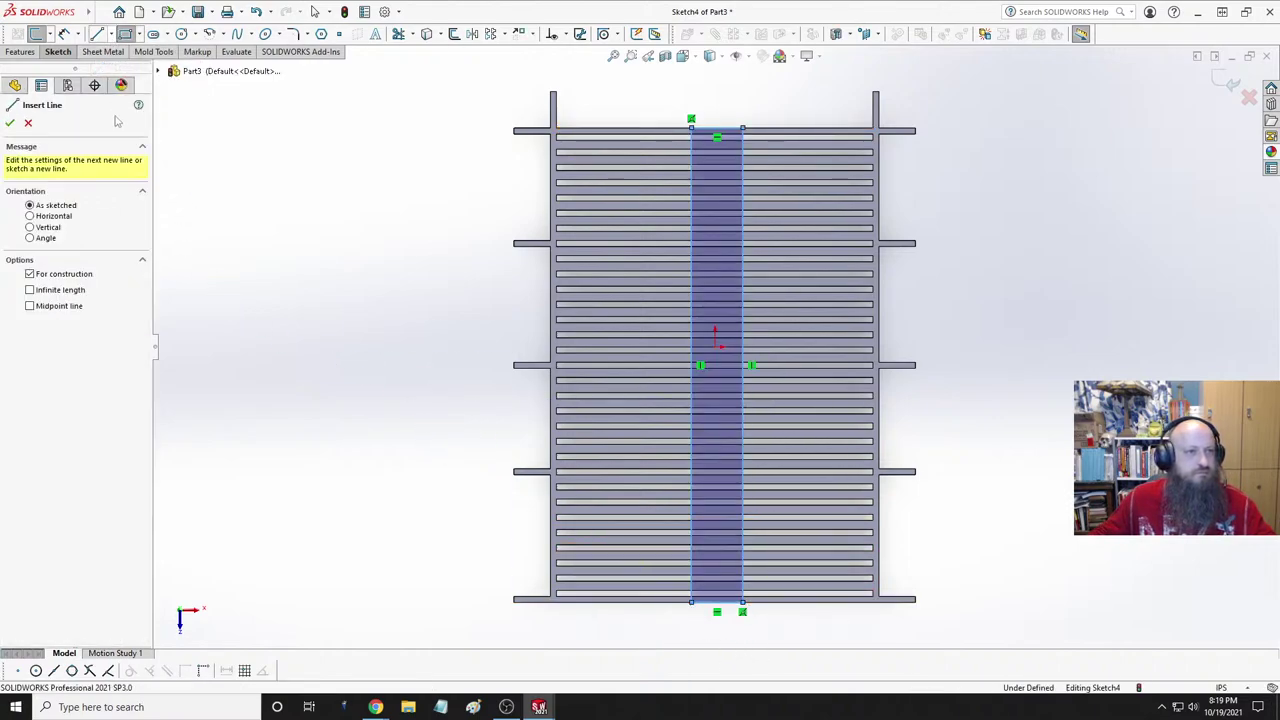
click(48, 228)
click(64, 290)
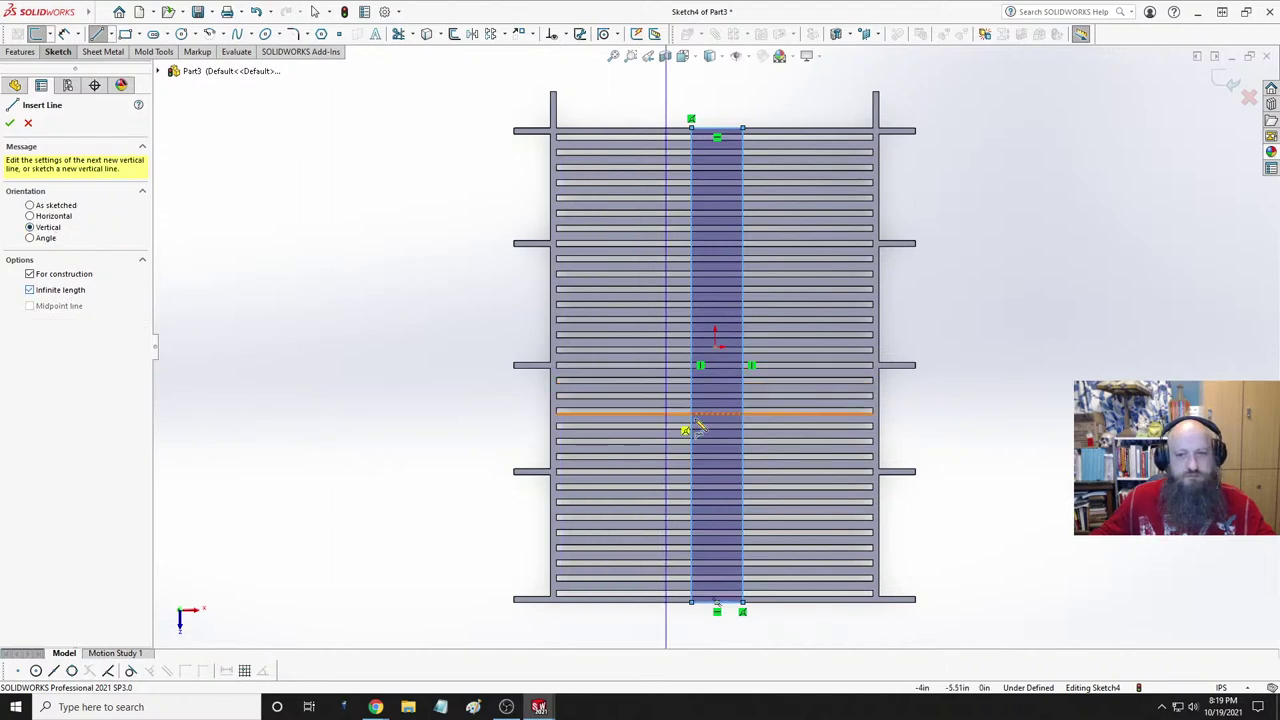
scroll(757, 393, up, 2)
scroll(757, 393, down, 5)
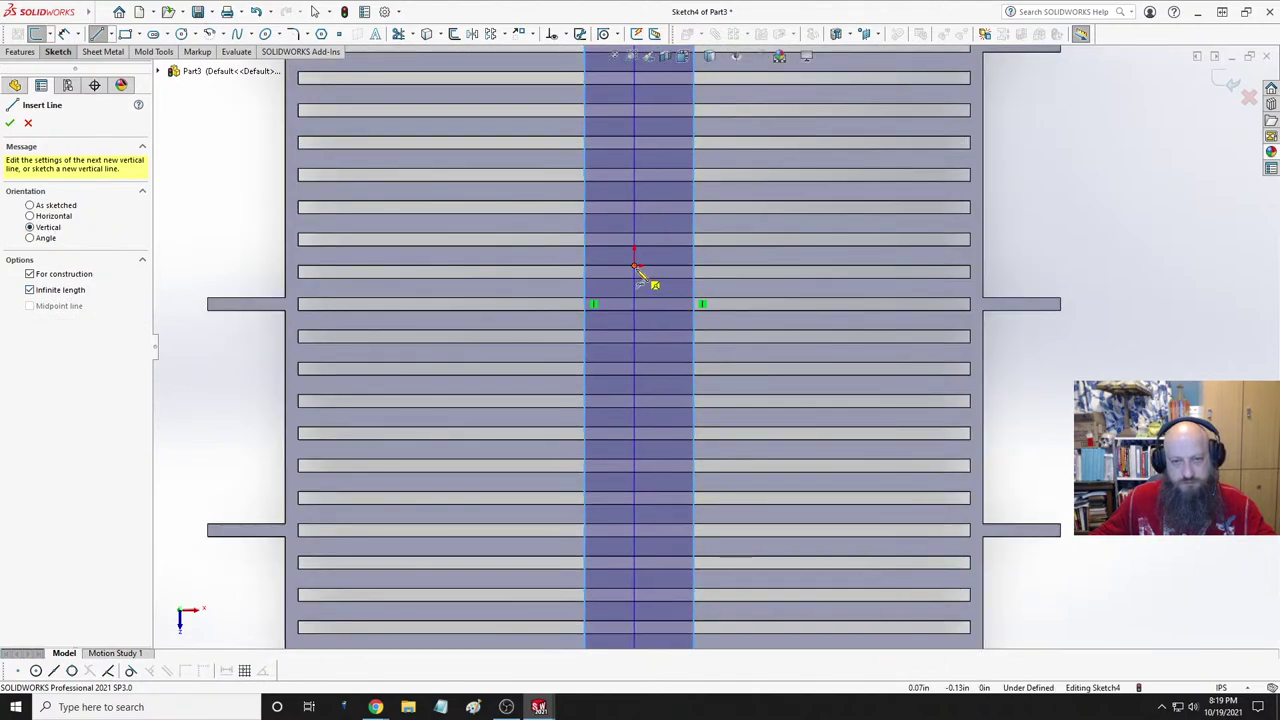
click(640, 268)
key(Escape)
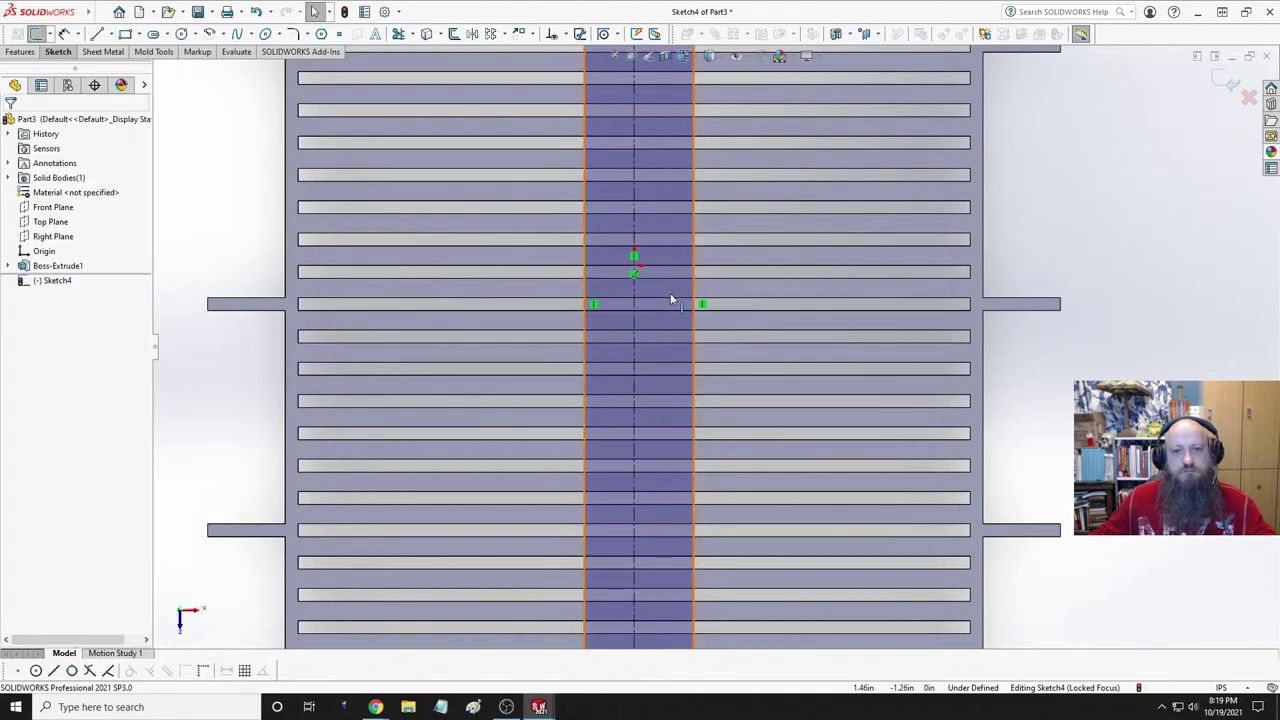
- Make the two vertical side lines symmetric about the centreline
click(590, 251)
ctrl+click(693, 249)
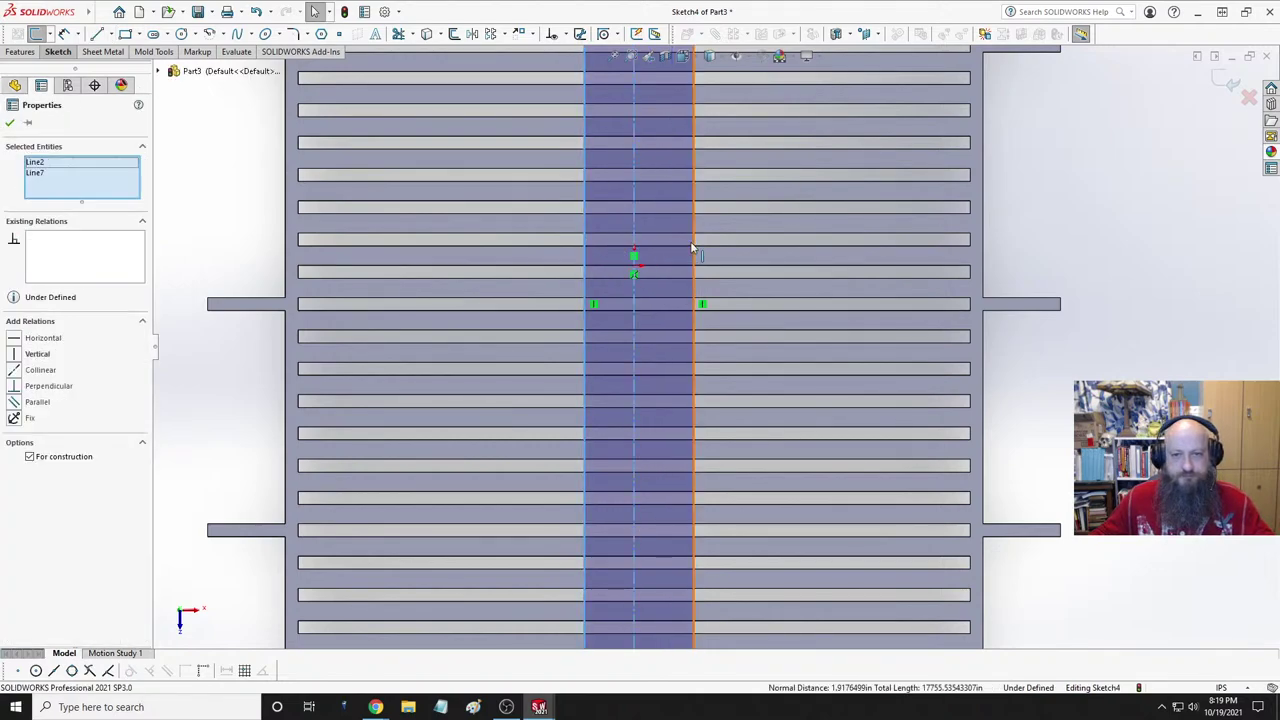
ctrl+click(634, 225)
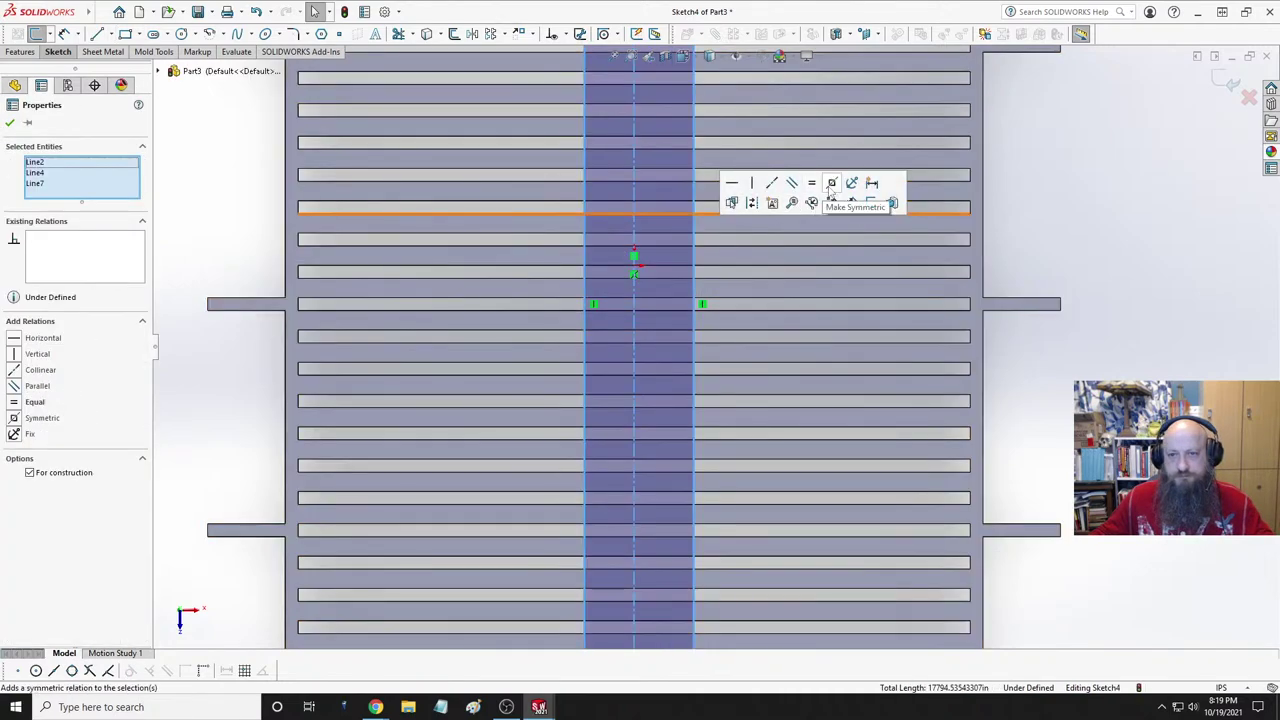
click(831, 183)
- Dimension the spacing between the side lines to 0.5 in
click(66, 34)
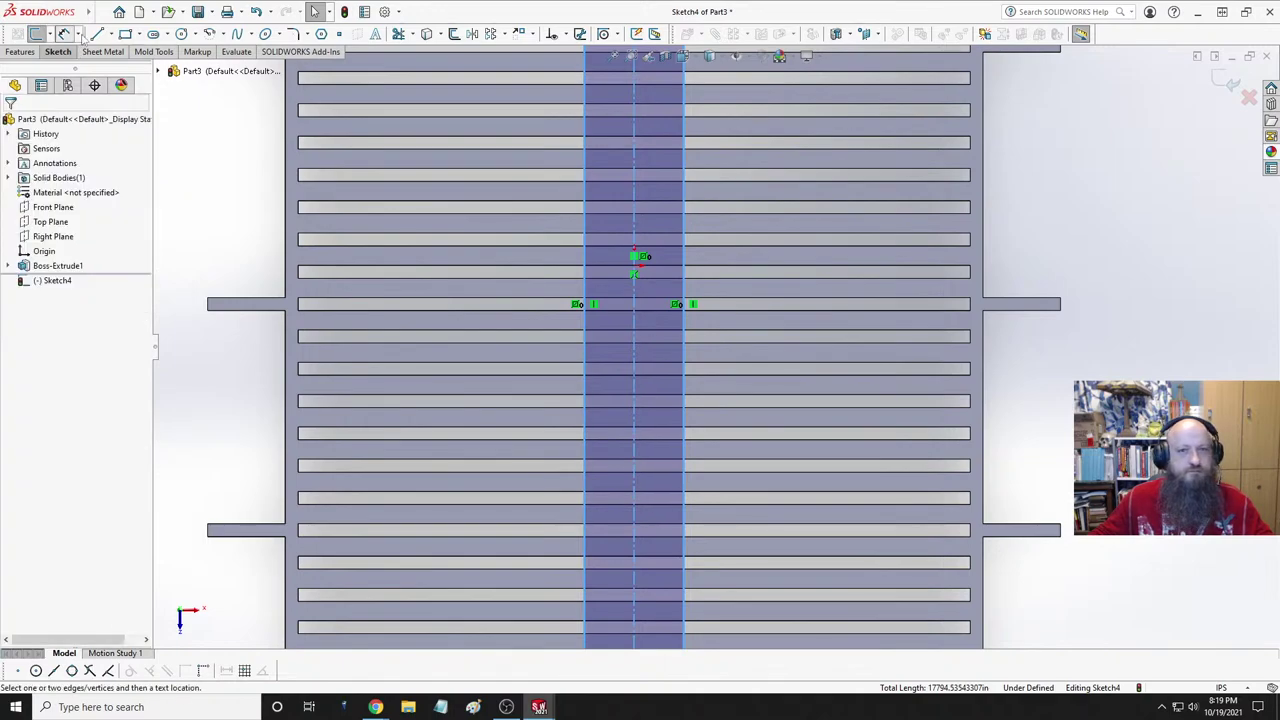
click(684, 212)
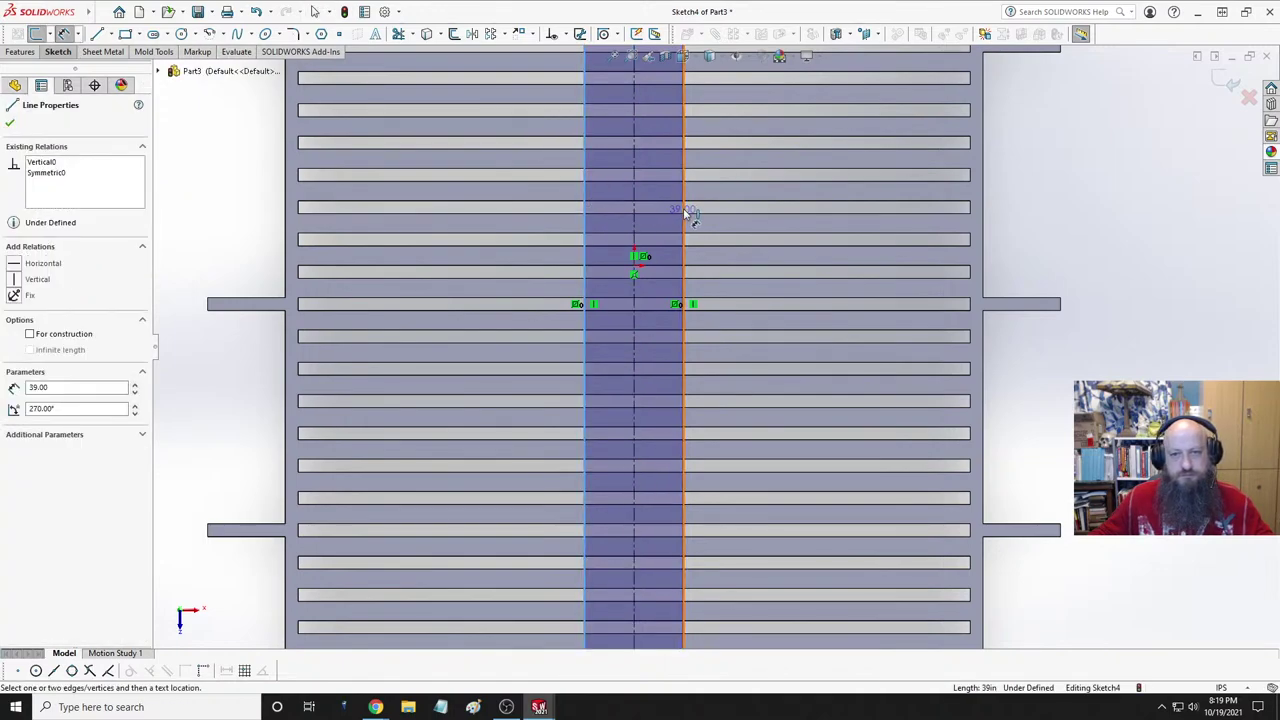
scroll(745, 212, up, 5)
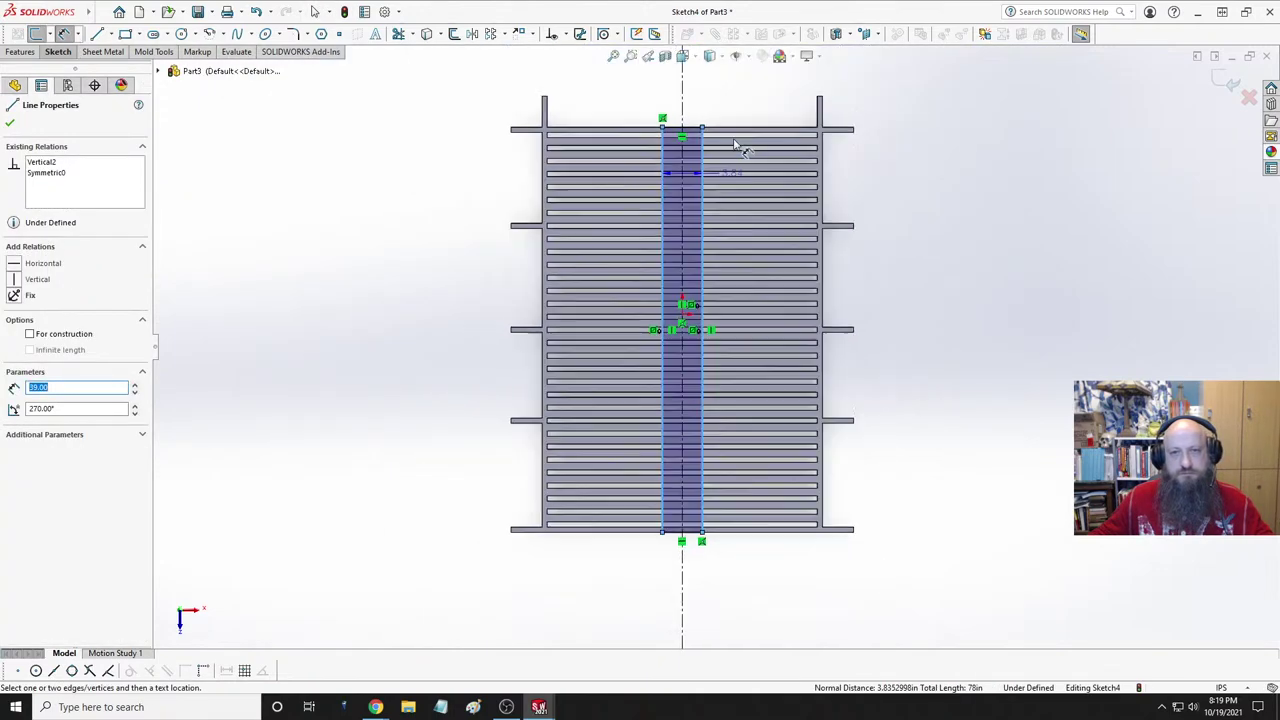
click(738, 130)
text(0.5)
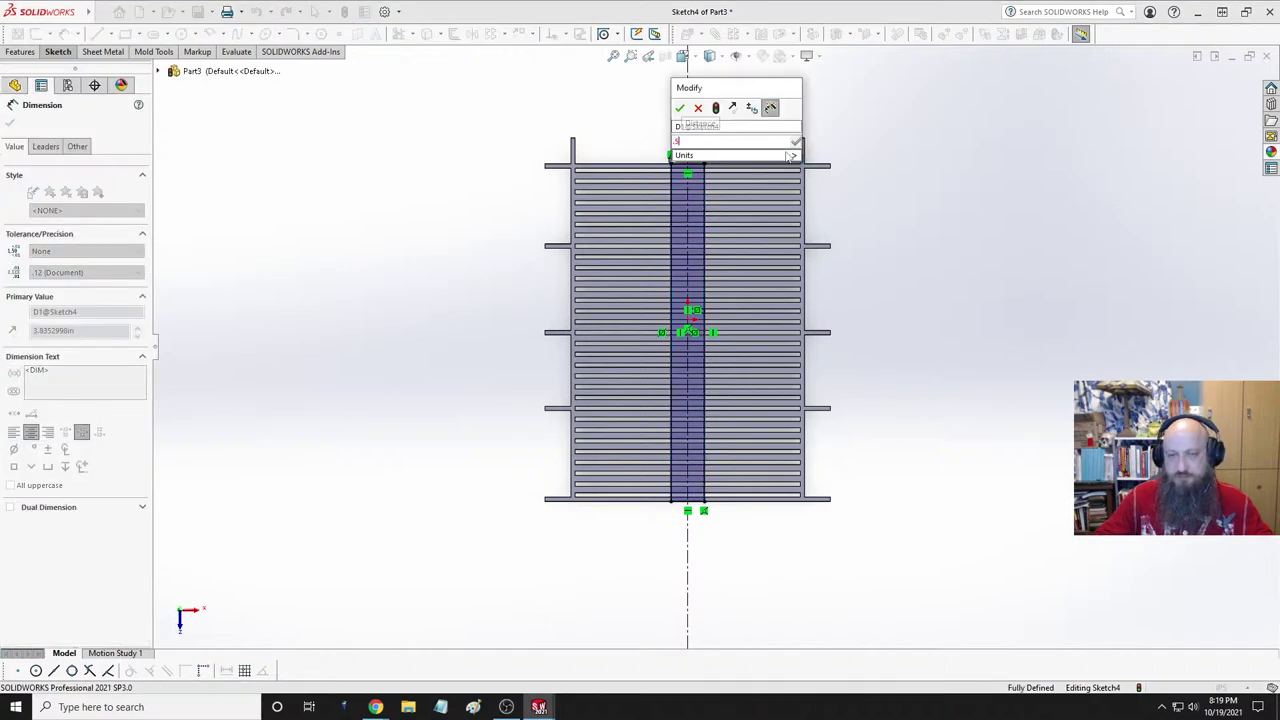
key(Return)
scroll(716, 249, down, 4)
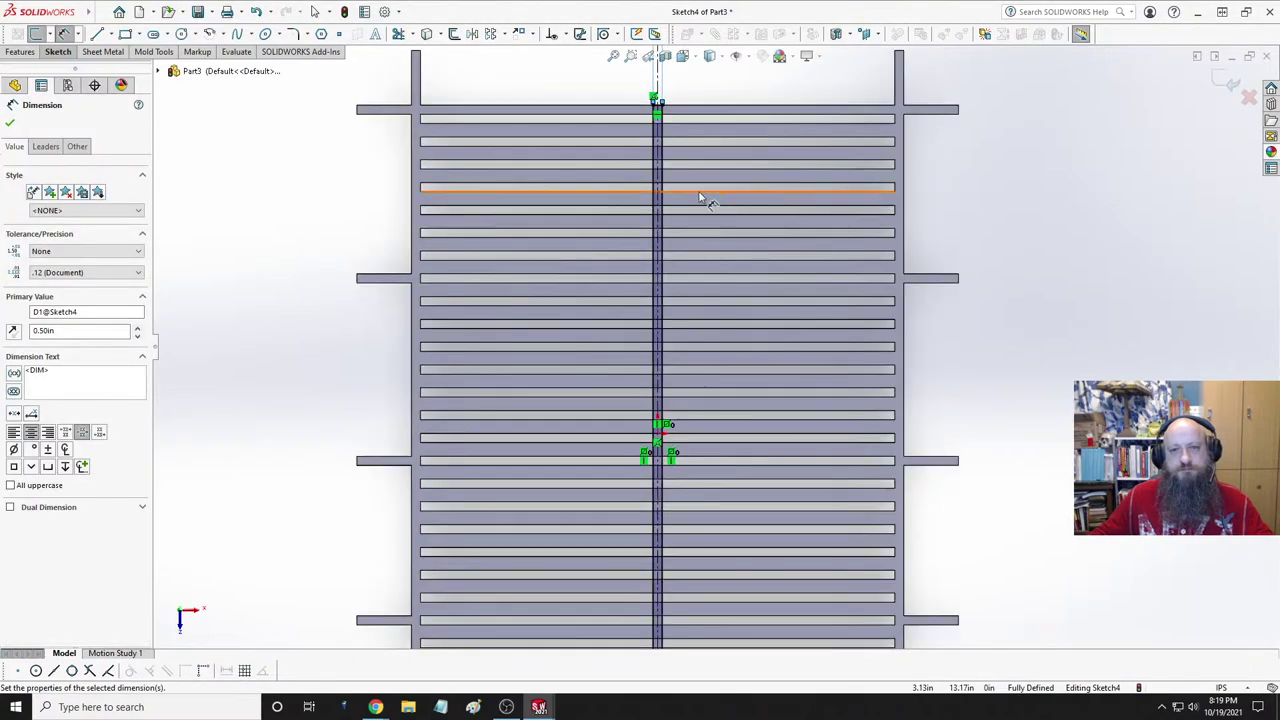
mouse_move(13, 59)
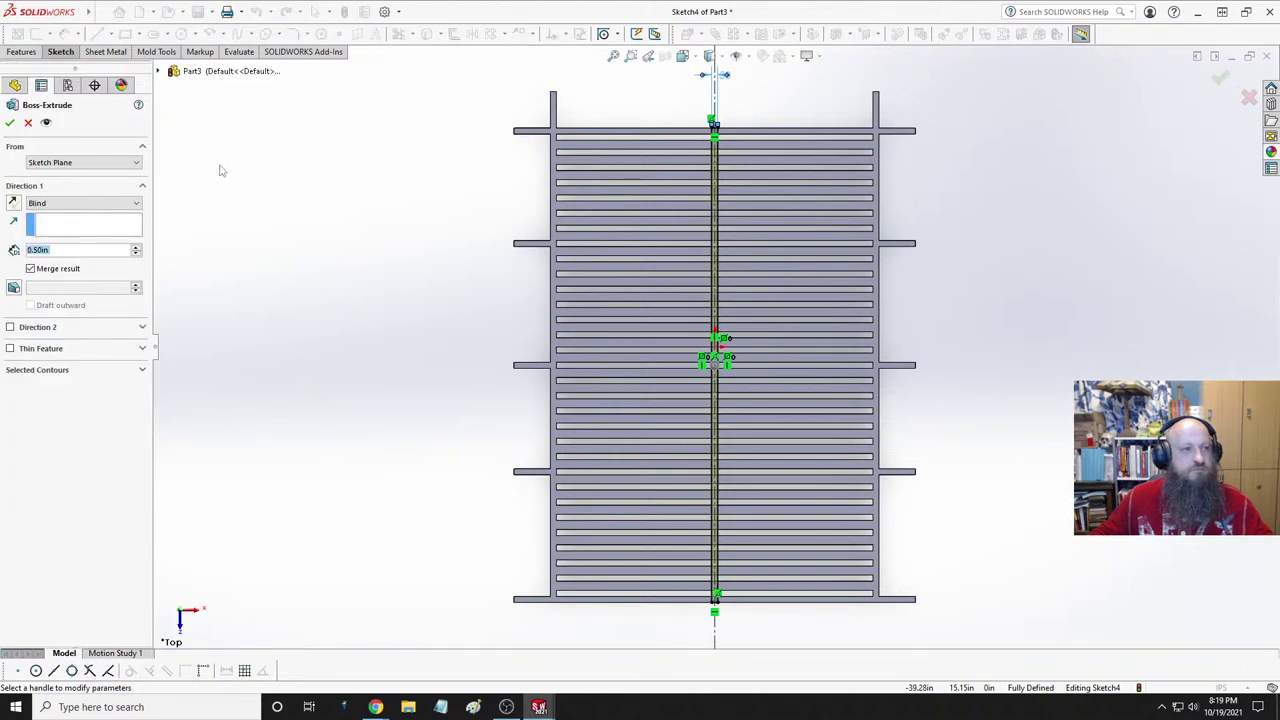
- Try a Through All end condition for the strip, then revert to 0.5 in Blind
click(89, 204)
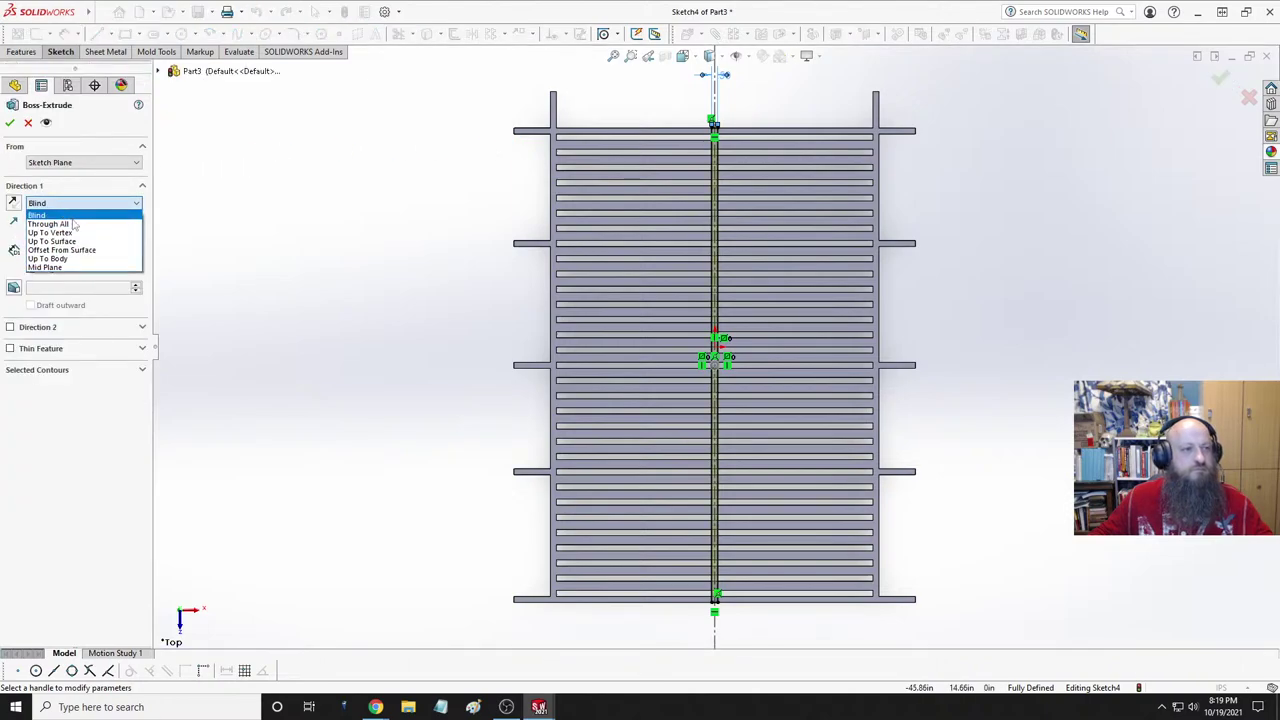
click(72, 224)
click(10, 123)
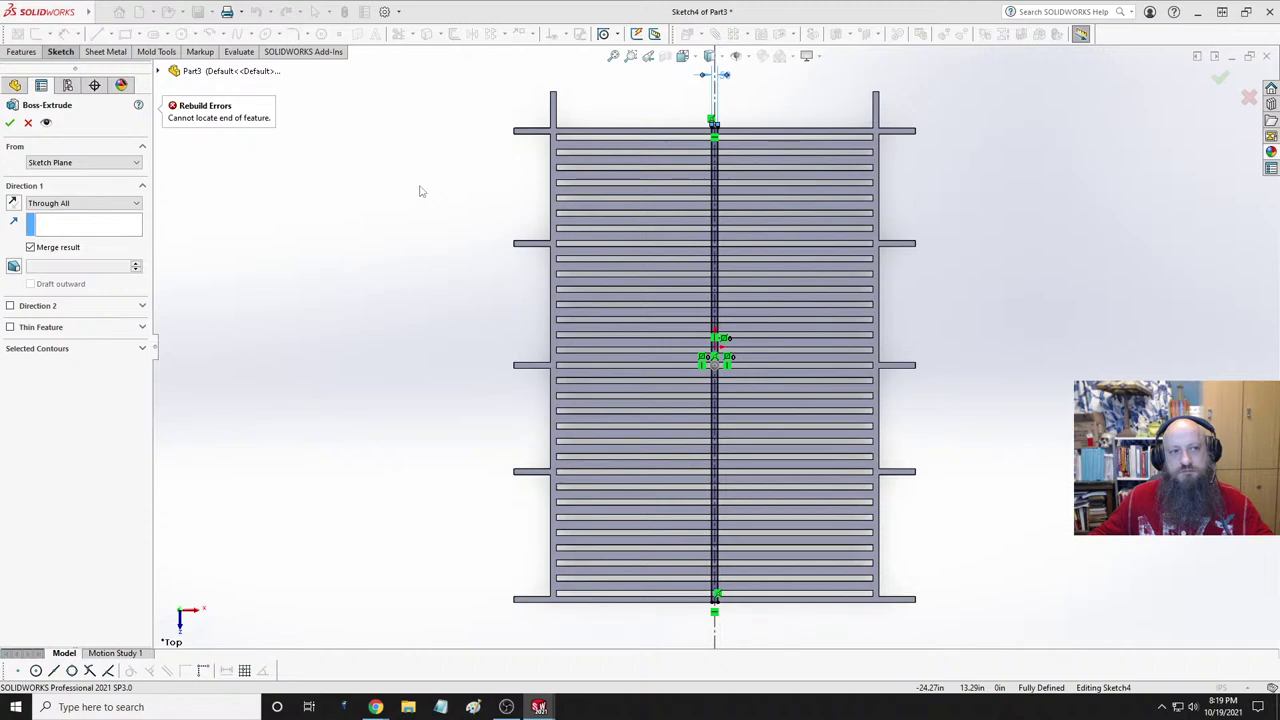
click(12, 122)
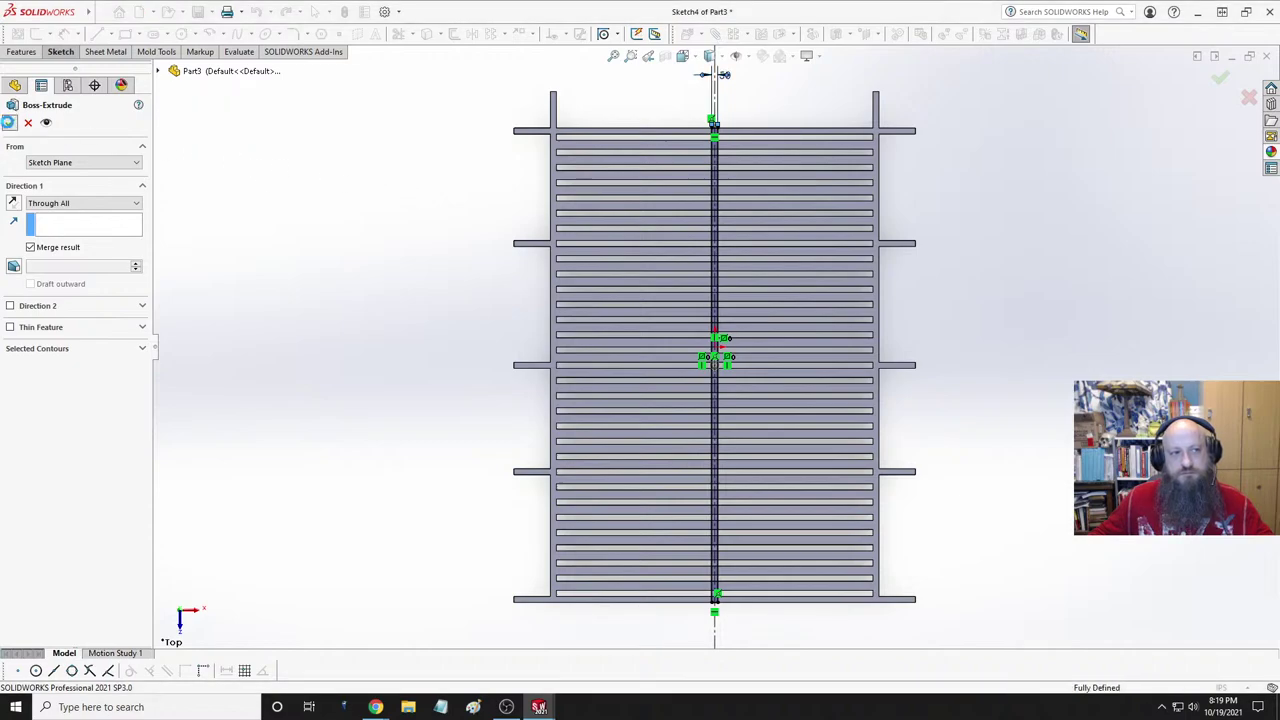
click(80, 203)
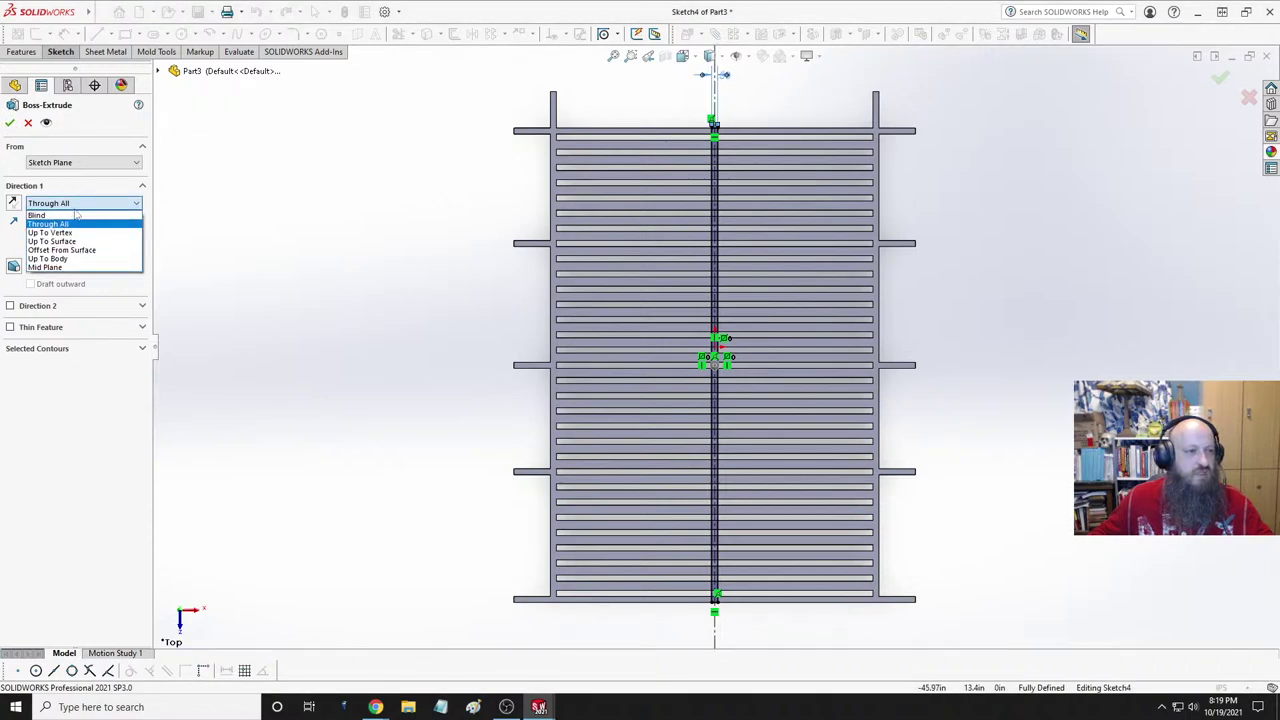
click(76, 212)
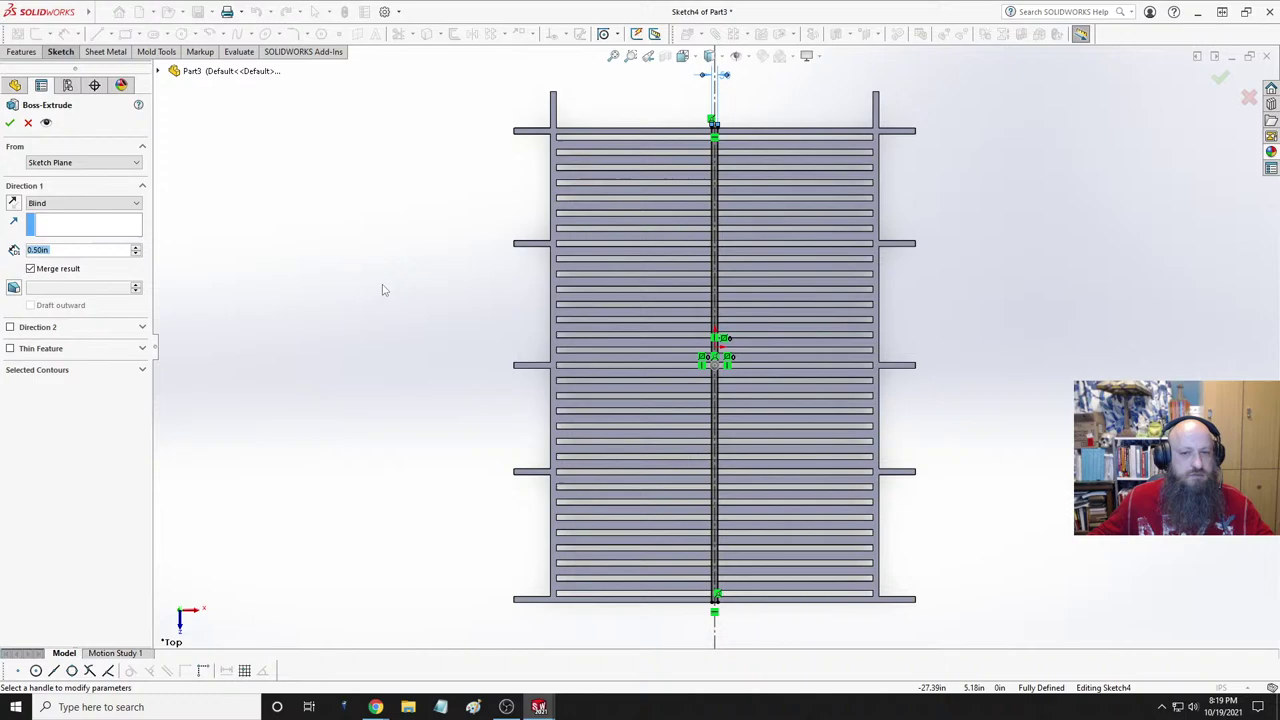
- Extrude the centre strip Through All as Boss-Extrude4 and fit the grate in view
middle_drag(470, 205, 512, 200)
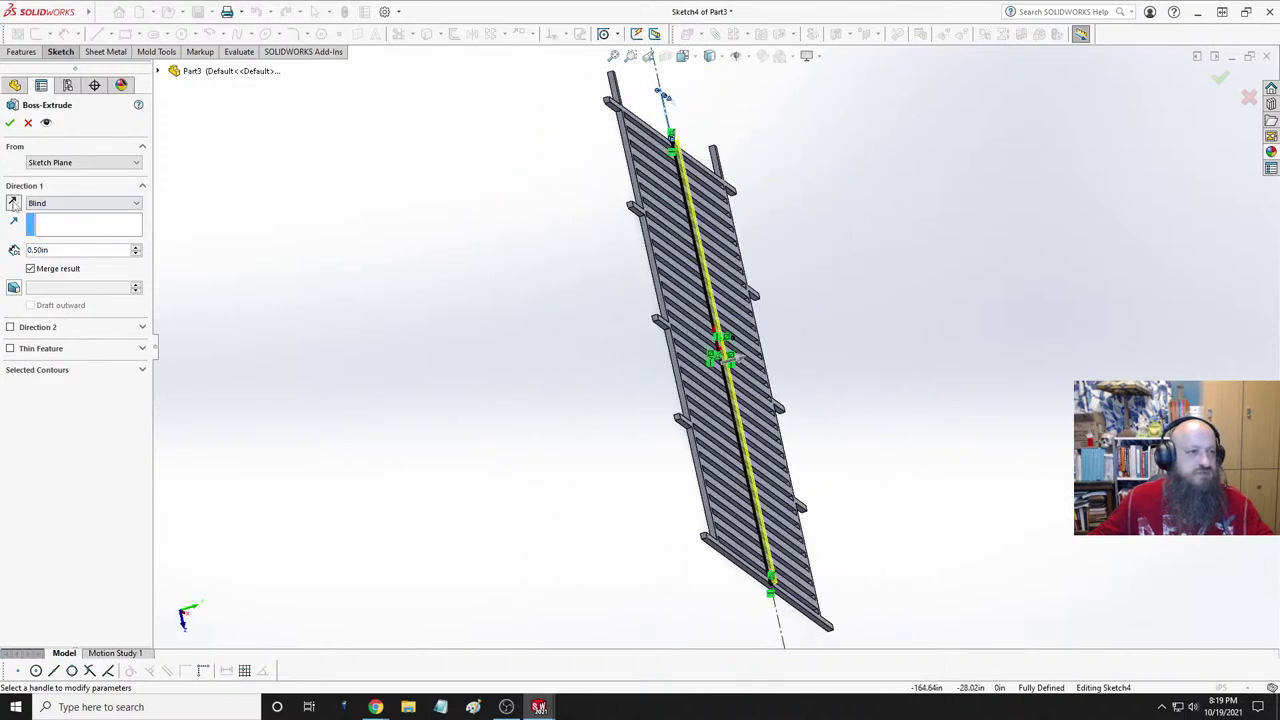
click(93, 203)
click(80, 214)
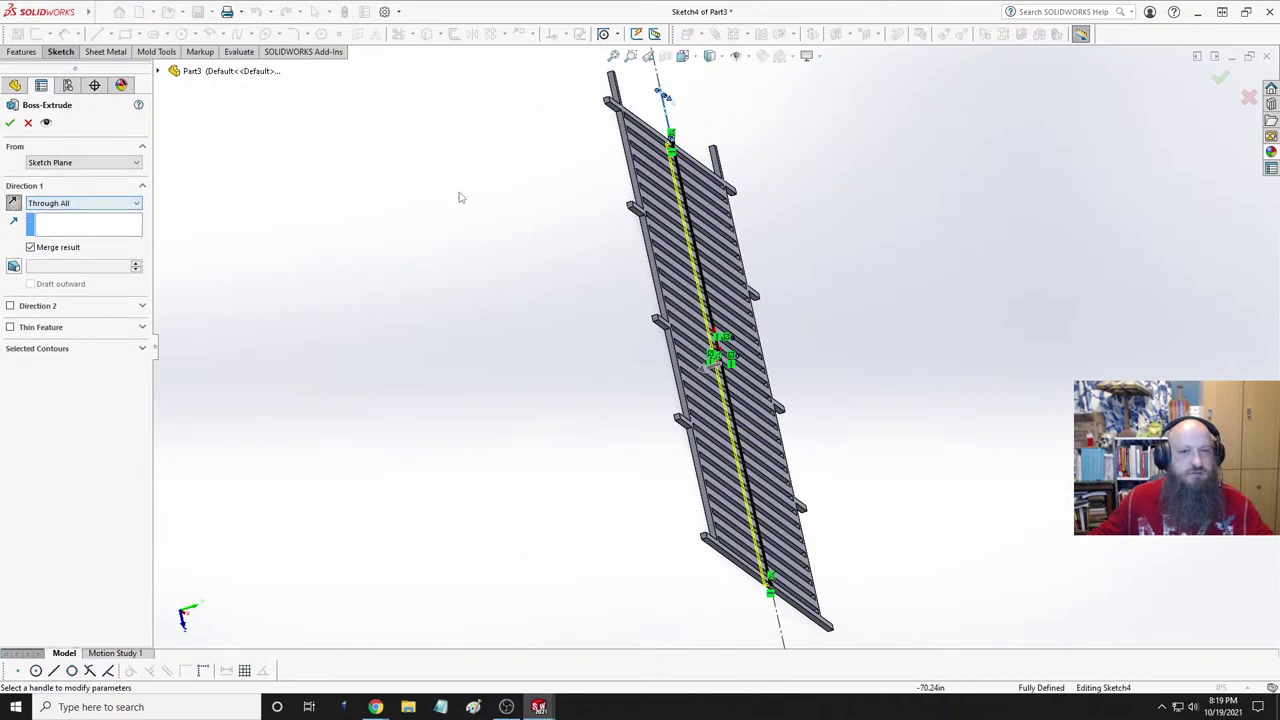
click(10, 123)
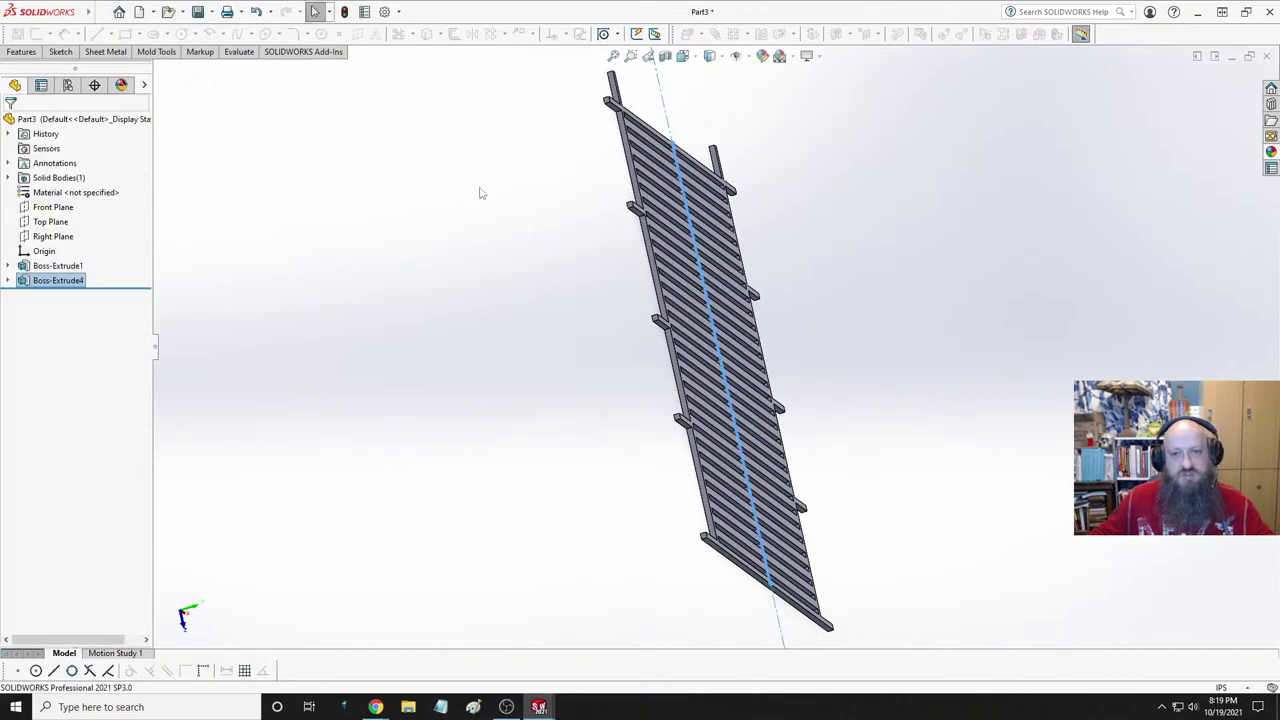
key(z)
middle_drag(500, 209, 615, 300)
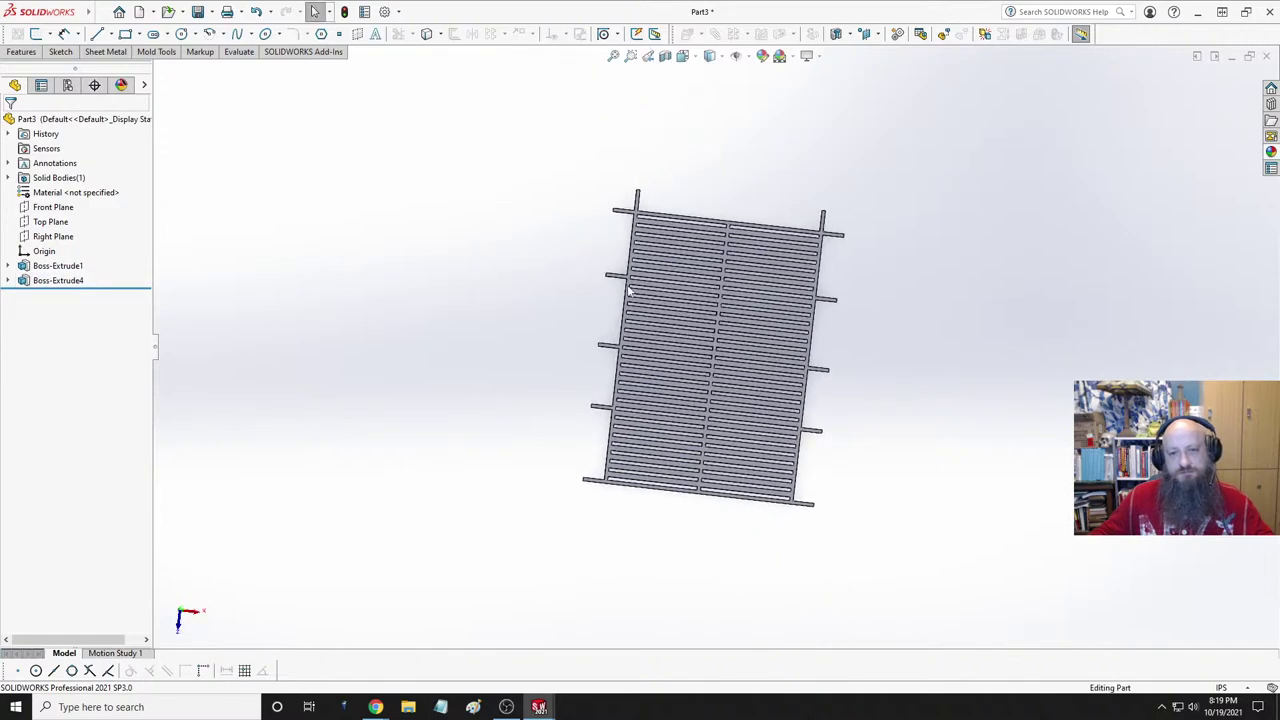
scroll(618, 303, down, 2)
scroll(620, 305, up, 2)
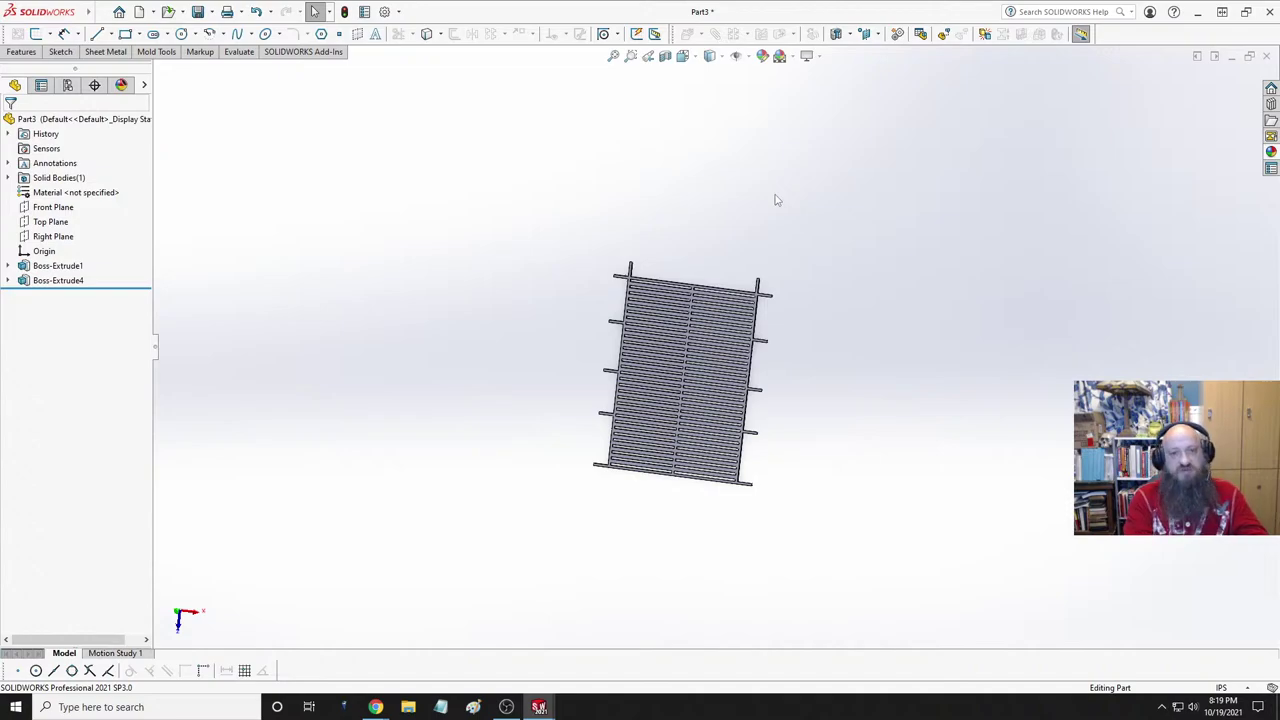
- Save the grate part as UMMFireGrate
key(ctrl+s)
text(UMM)
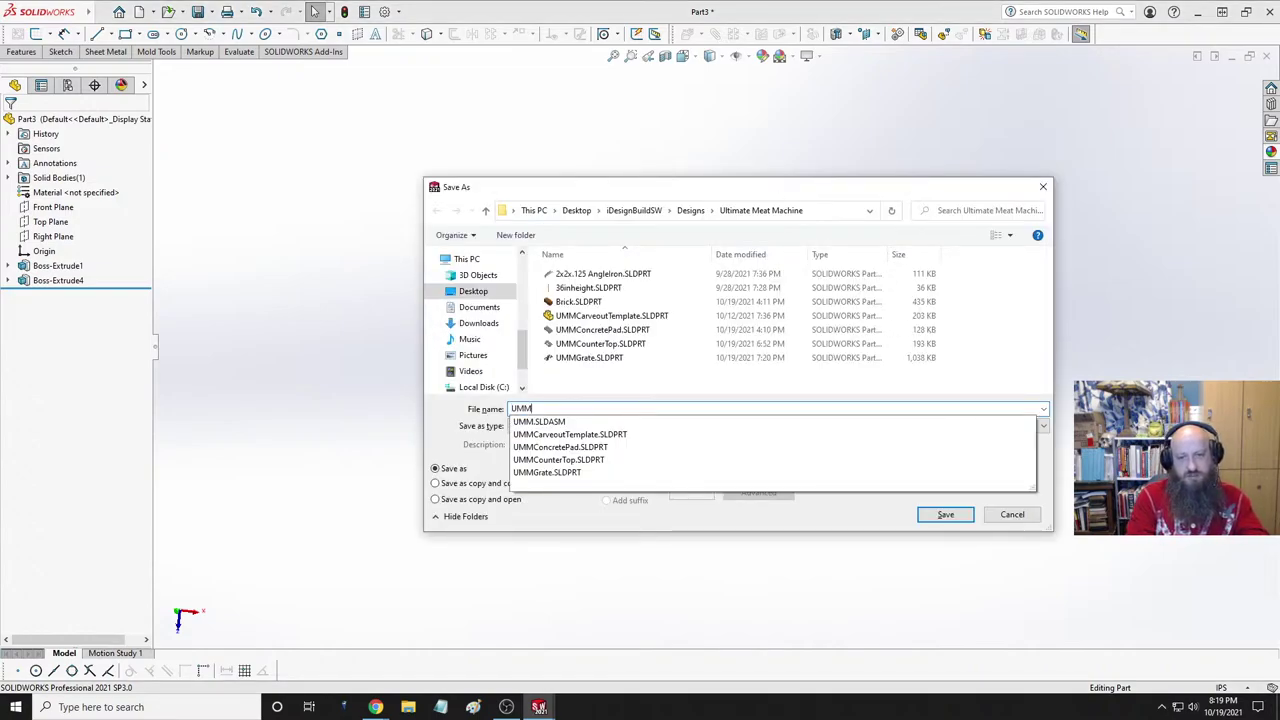
text(FireGrate)
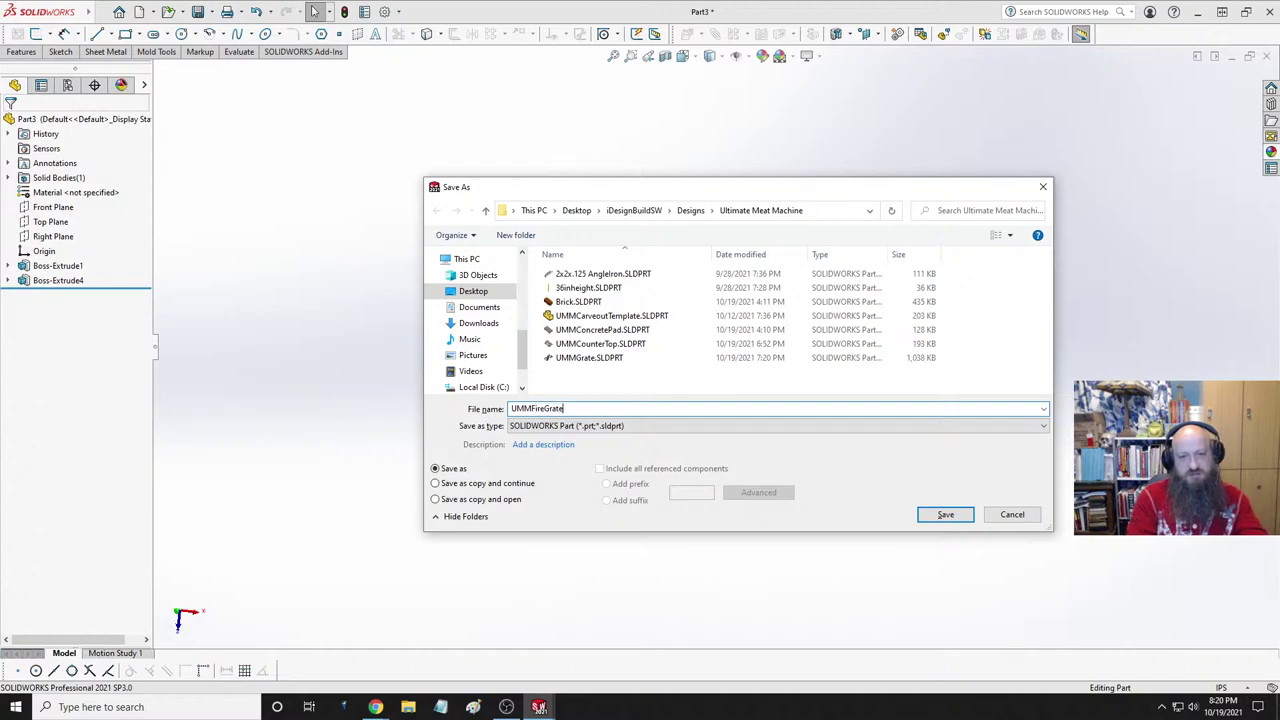
key(Return)
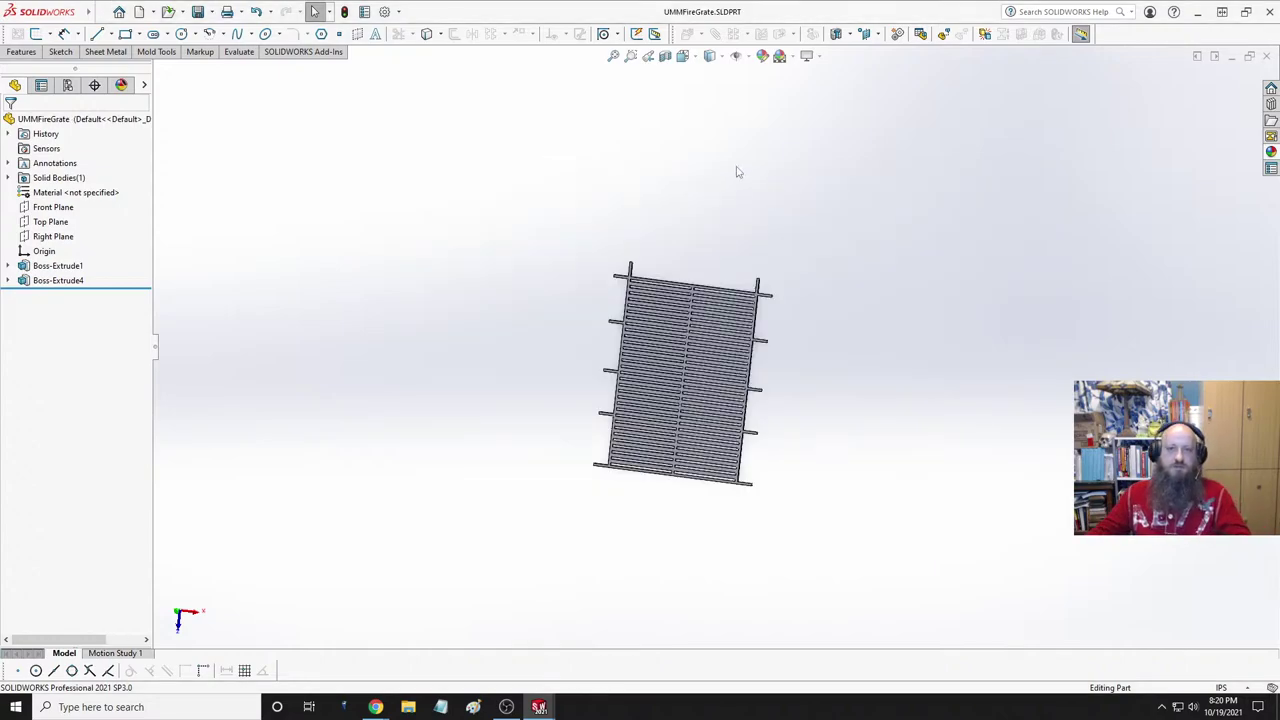
- Show the grate in Trimetric view and switch to the UMM.SLDASM assembly
mouse_move(768, 400)
middle_down()
mouse_move(494, 286)
mouse_move(580, 351)
mouse_move(757, 329)
mouse_move(805, 372)
mouse_move(737, 333)
mouse_move(709, 286)
mouse_move(654, 351)
mouse_move(771, 383)
middle_up()
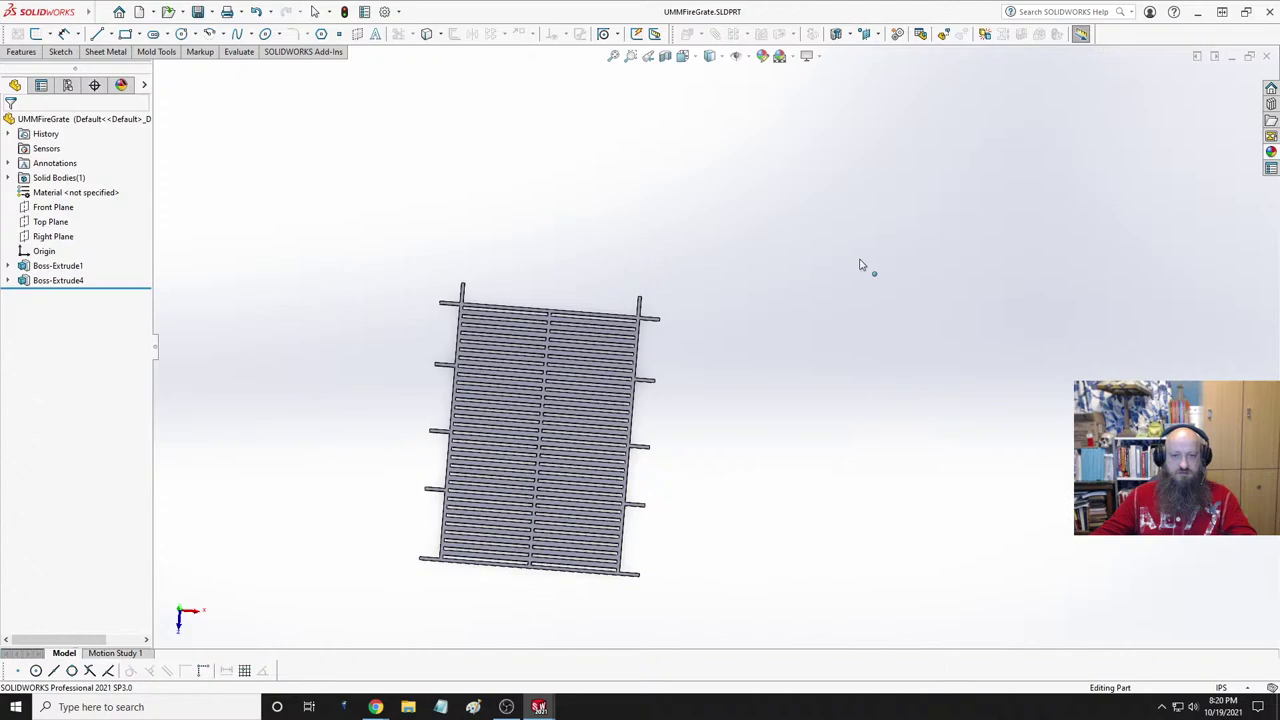
key(ctrl+7)
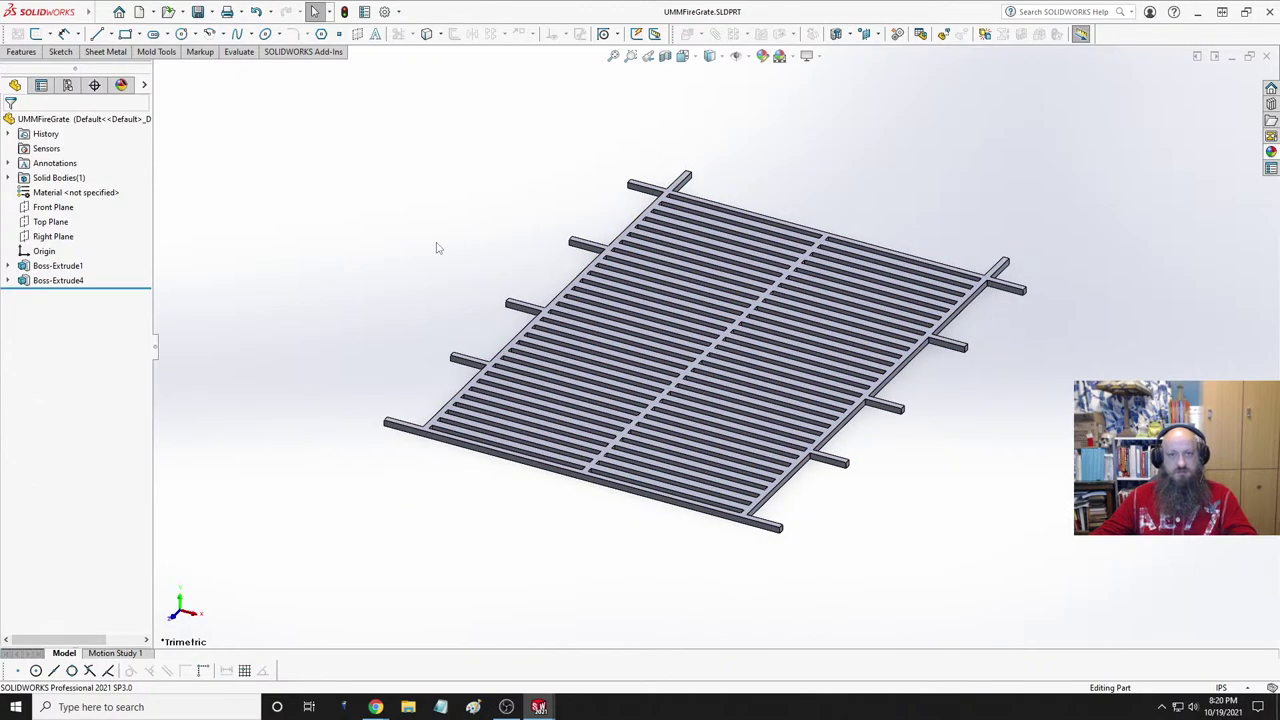
key(ctrl+Tab)
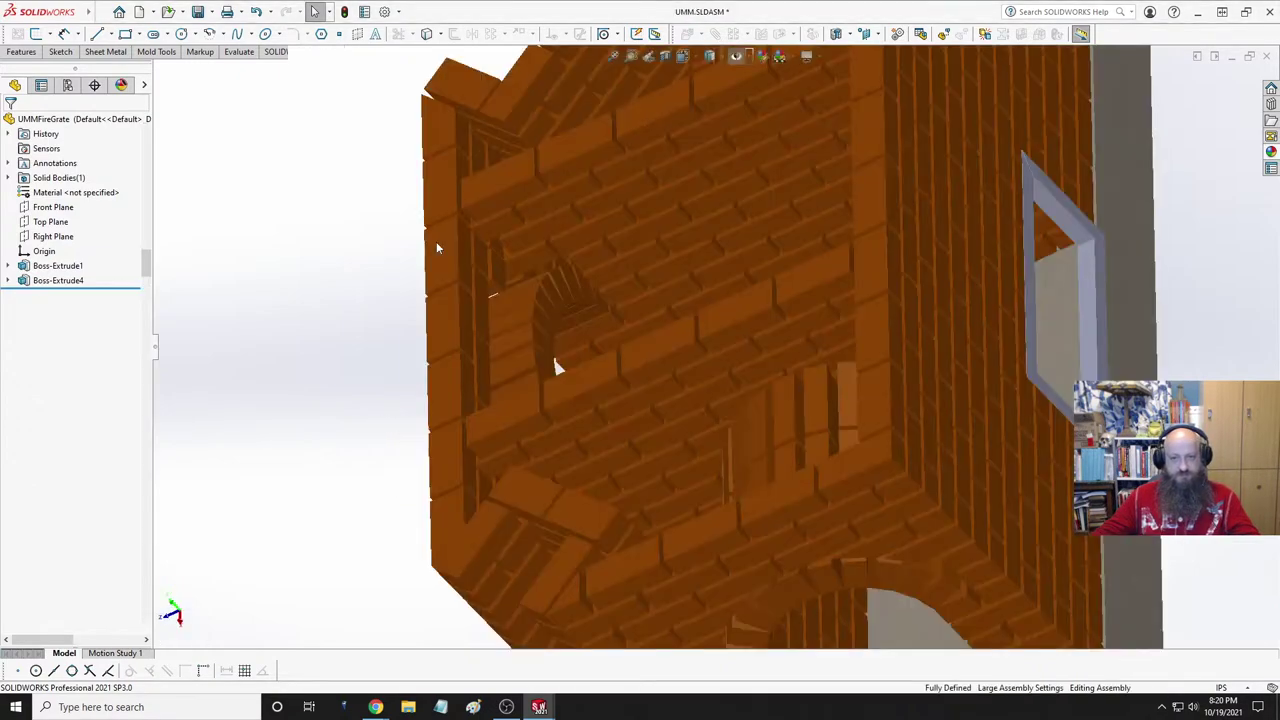
- Insert the UMMFireGrate component into the UMM oven assembly
middle_drag(374, 343, 424, 283)
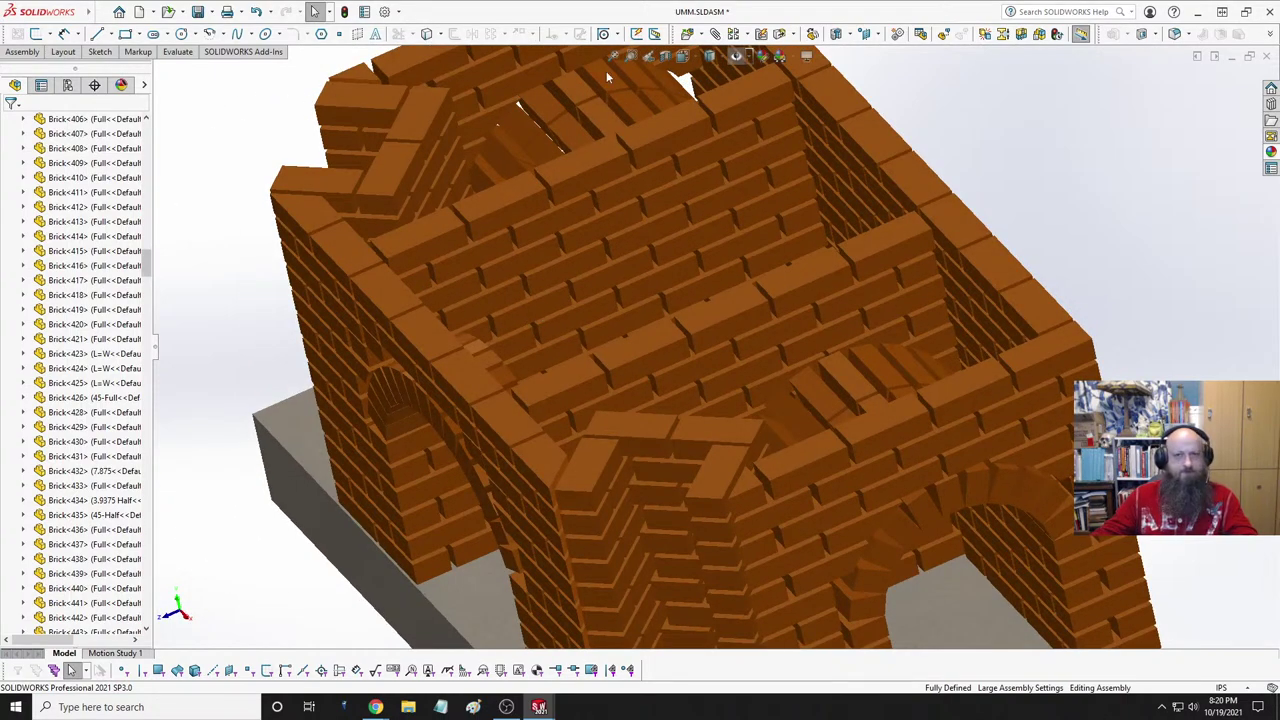
click(687, 33)
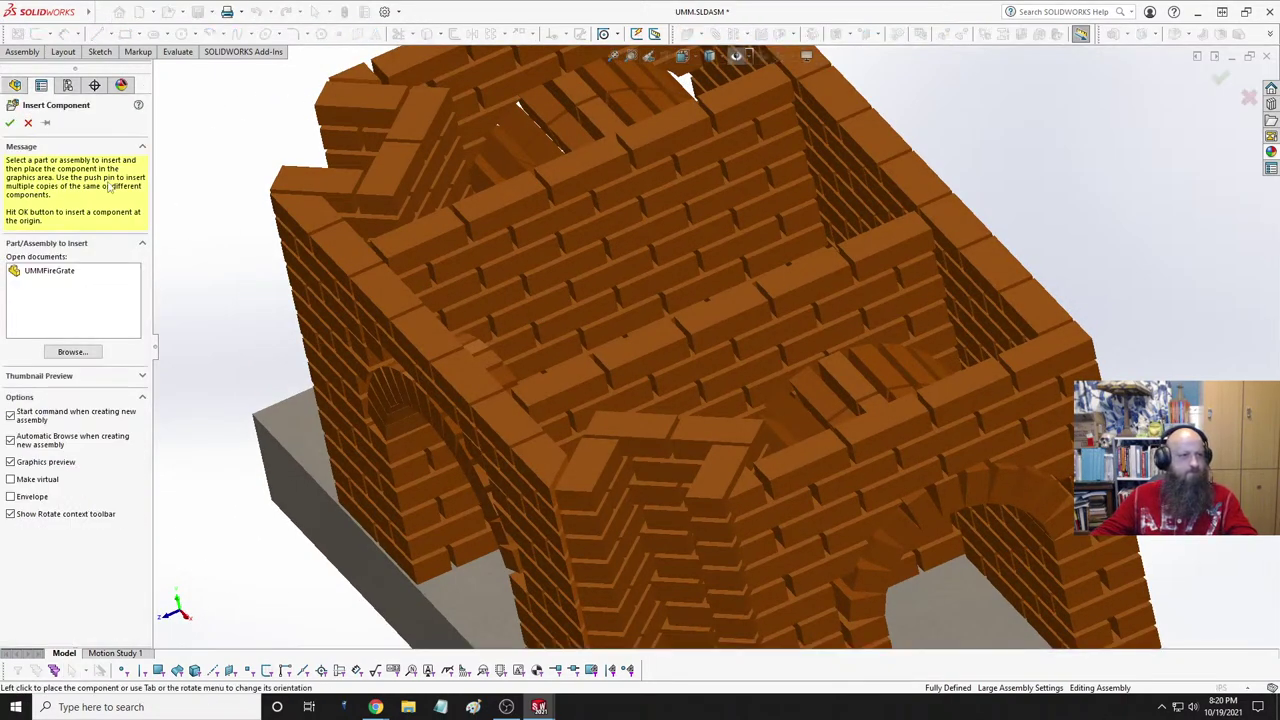
click(47, 271)
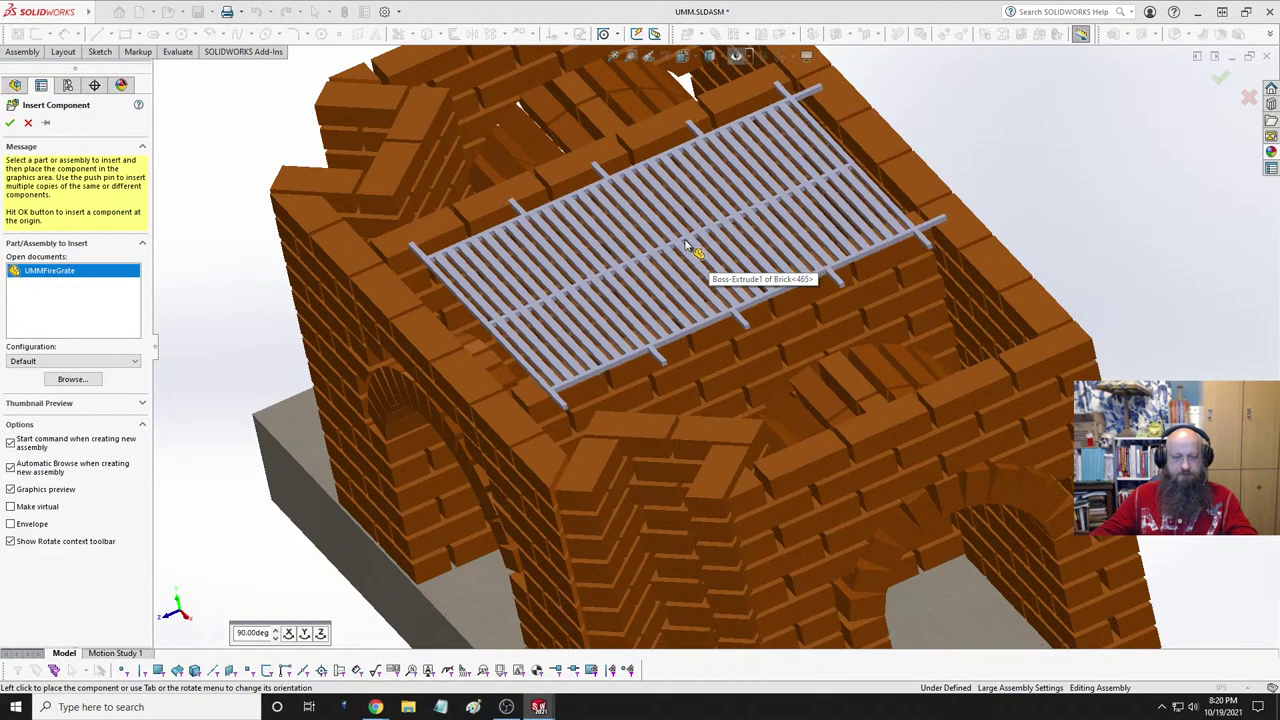
click(688, 245)
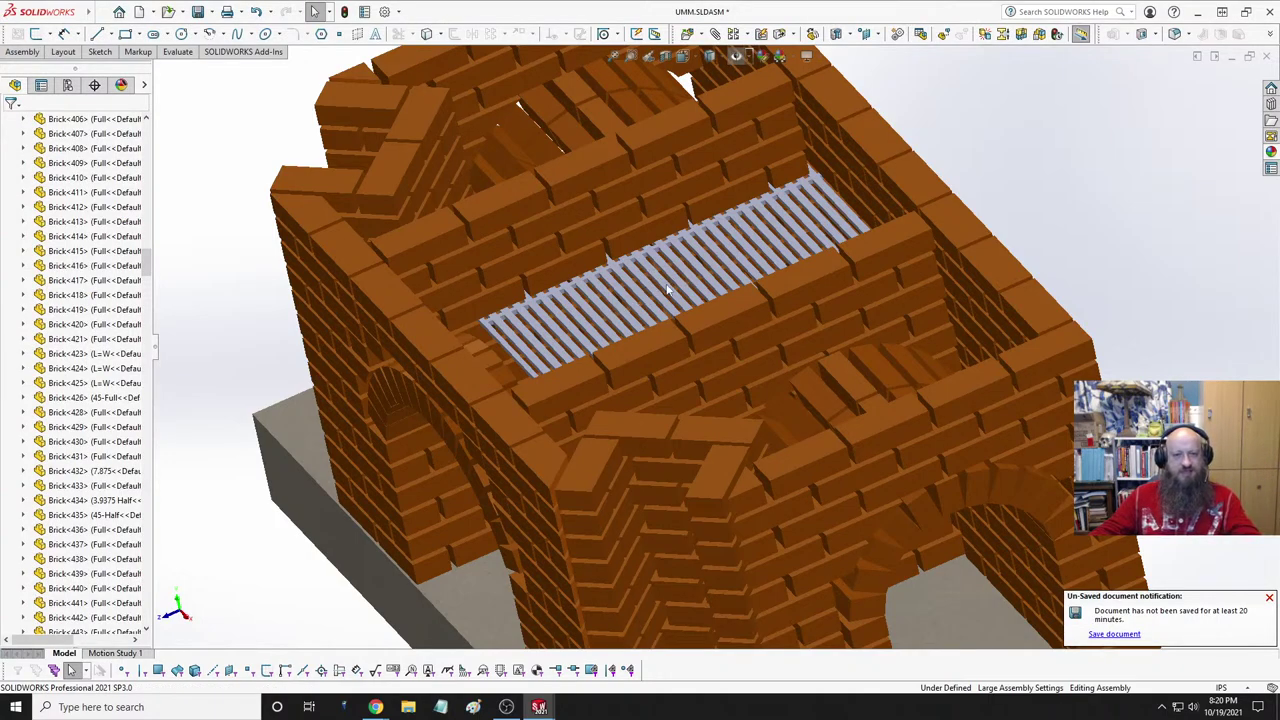
- Drag the fire grate up above the top of the brick wall
middle_drag(755, 297, 652, 269)
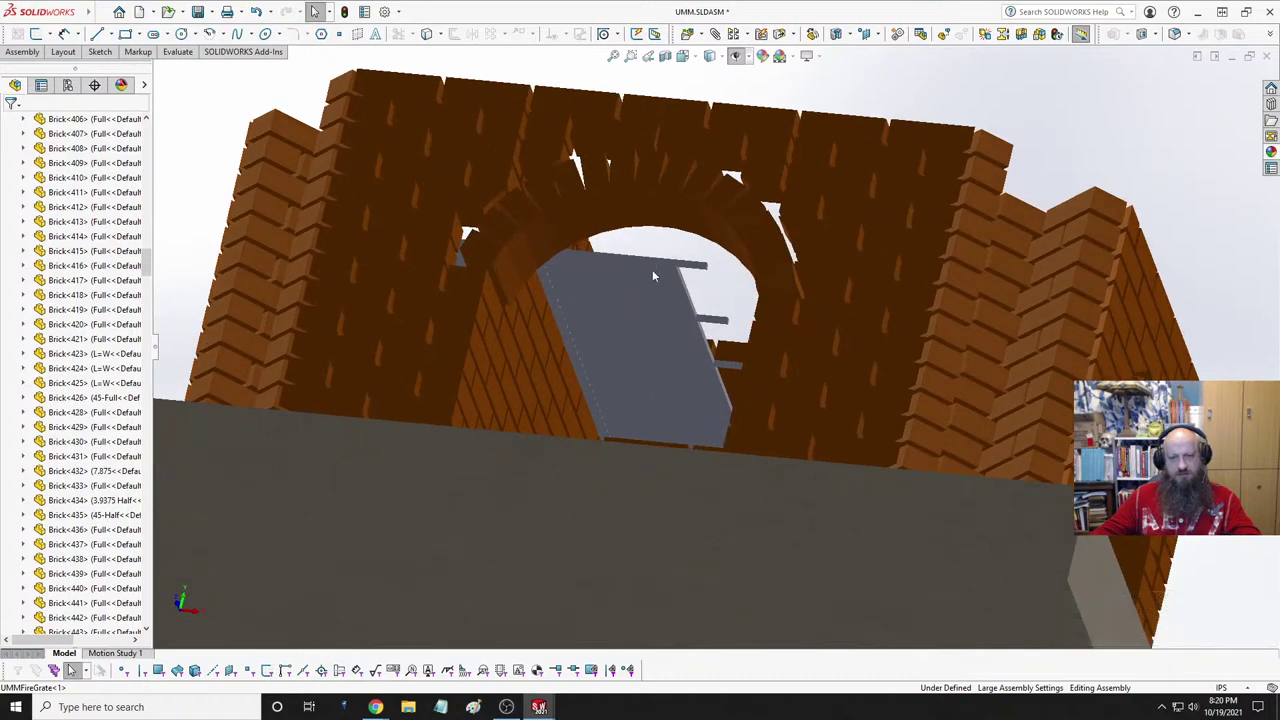
drag(649, 276, 800, 94)
middle_drag(722, 142, 734, 357)
- Try pairing grate faces with oven-wall brick faces for a mate, then clear the selection
click(717, 350)
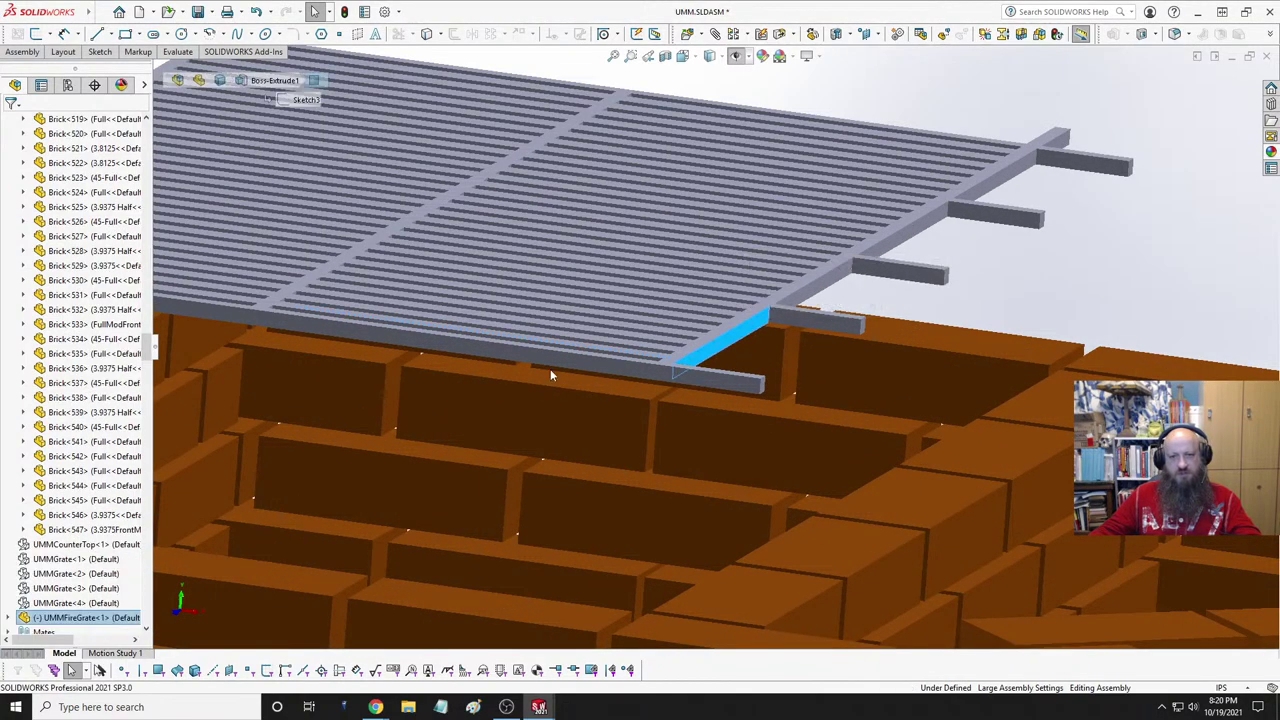
scroll(550, 368, up, 3)
middle_drag(550, 368, 660, 363)
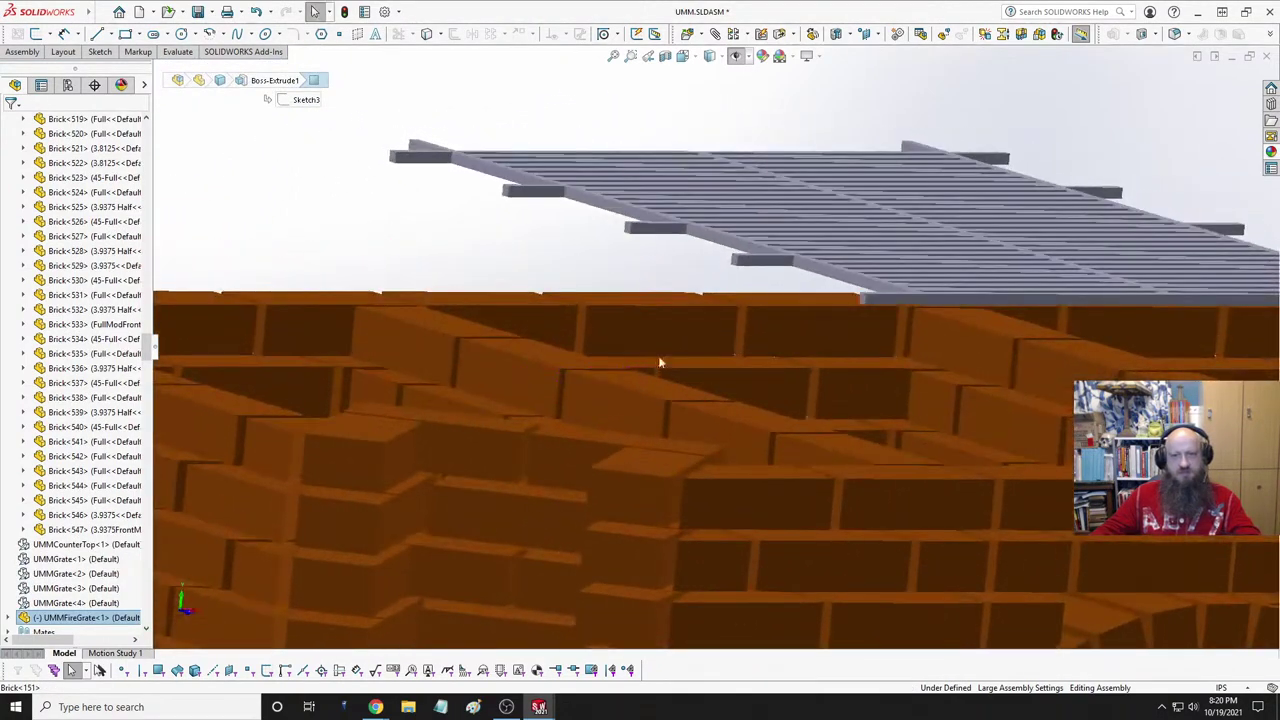
click(738, 250)
mouse_move(752, 341)
middle_down()
mouse_move(574, 466)
mouse_move(662, 446)
middle_up()
click(408, 461)
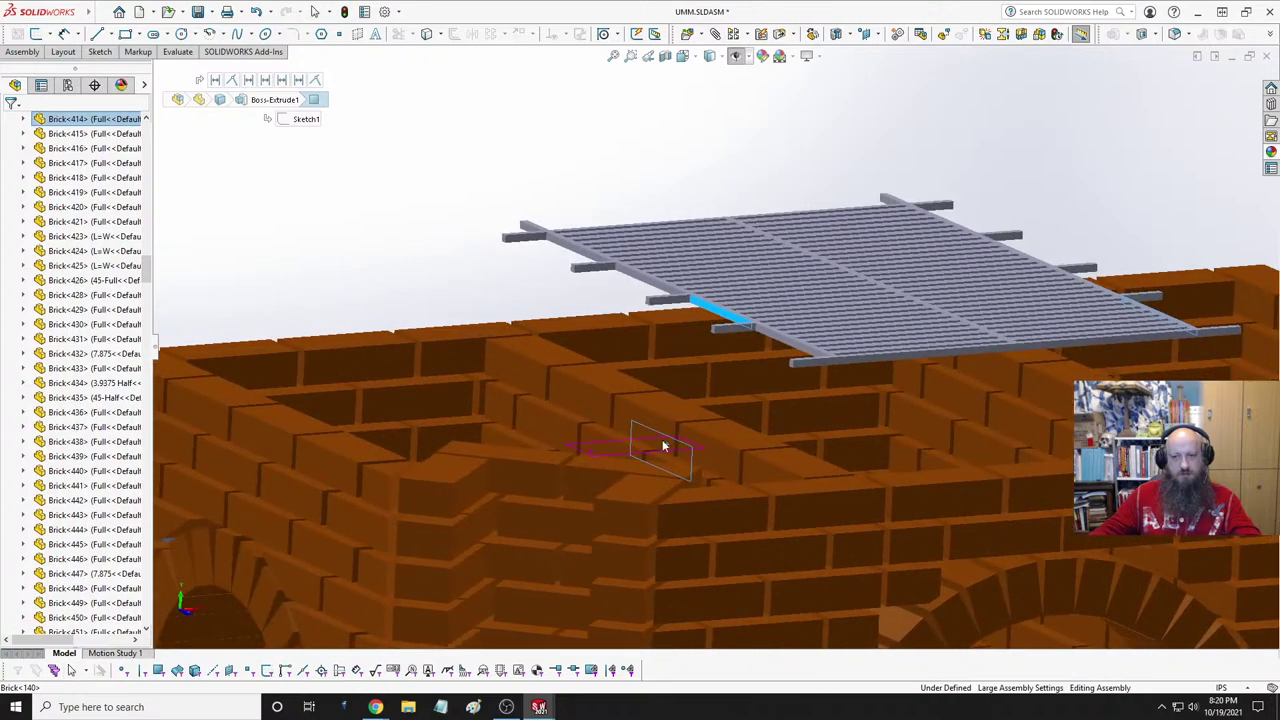
click(1012, 427)
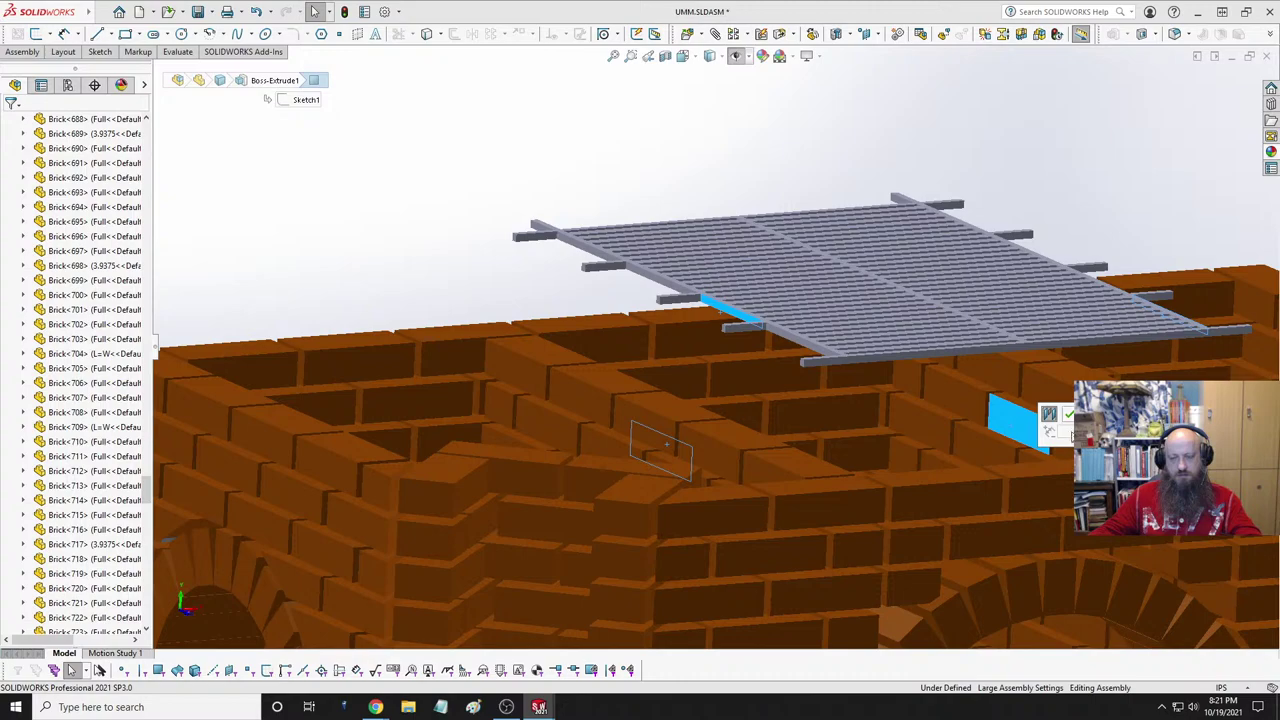
key(Escape)
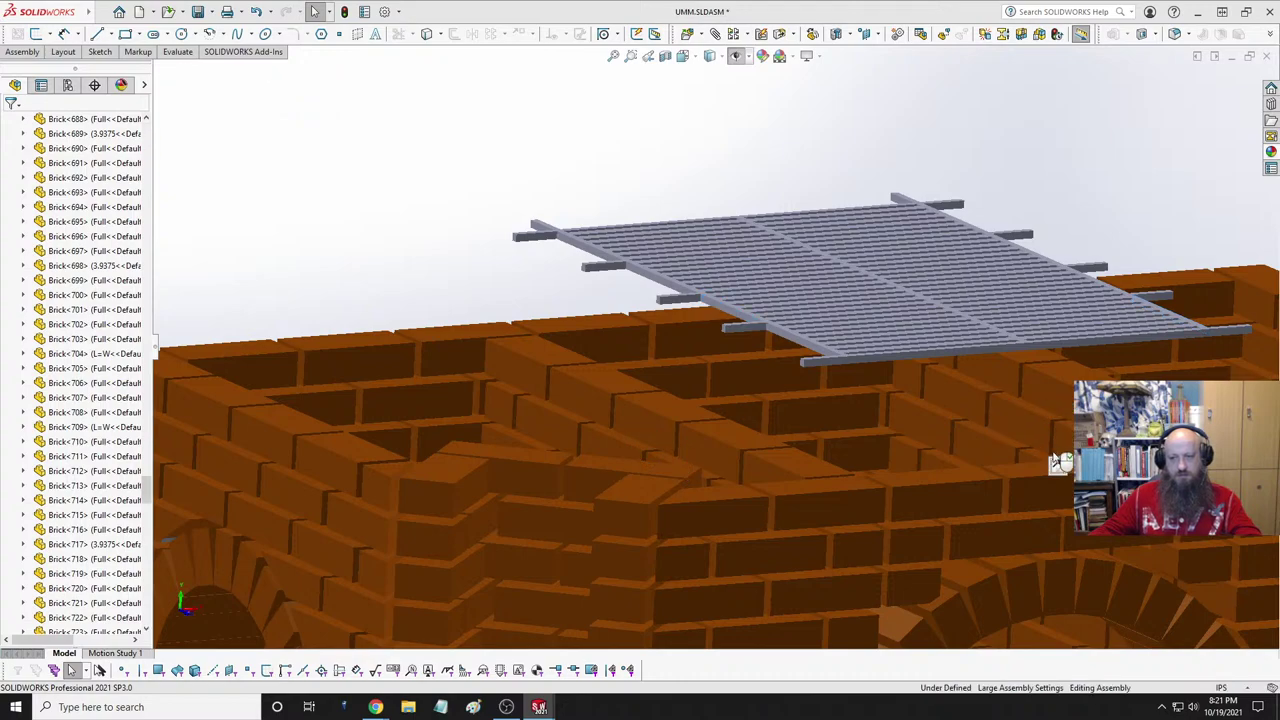
- Mate the grate's front-left edge to a brick so it lines up with the top course
click(978, 353)
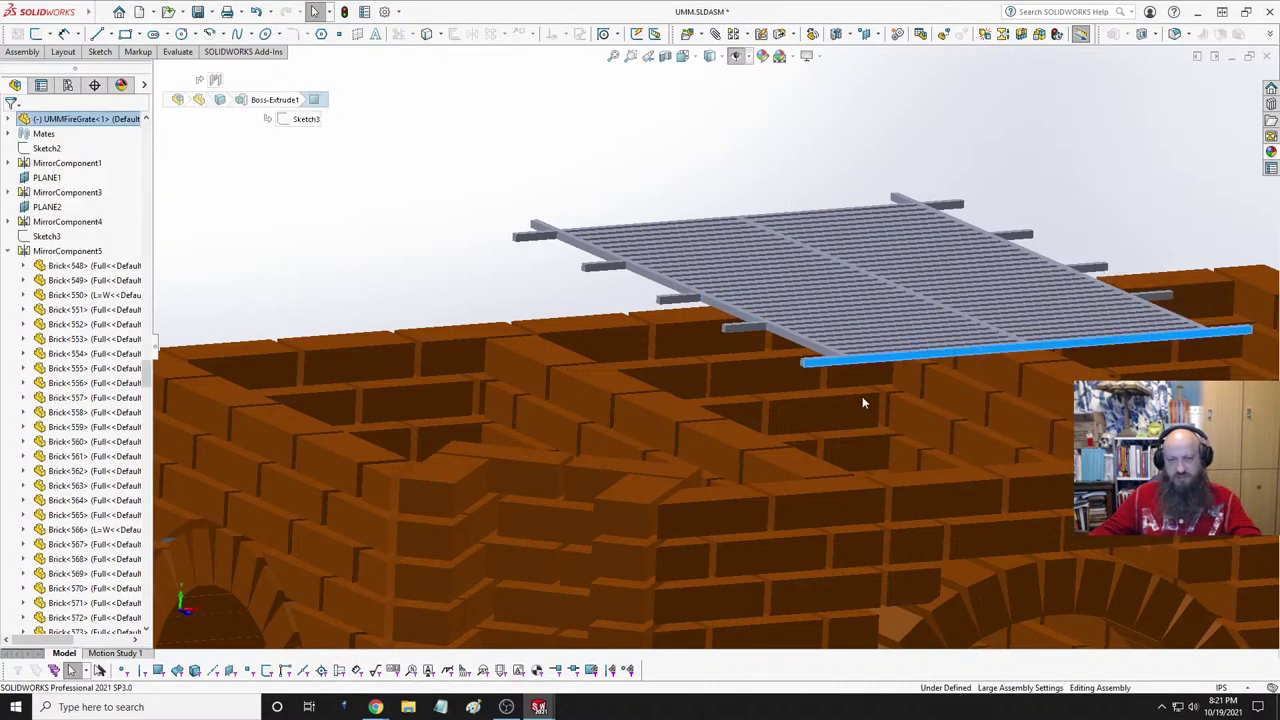
middle_drag(845, 355, 621, 485)
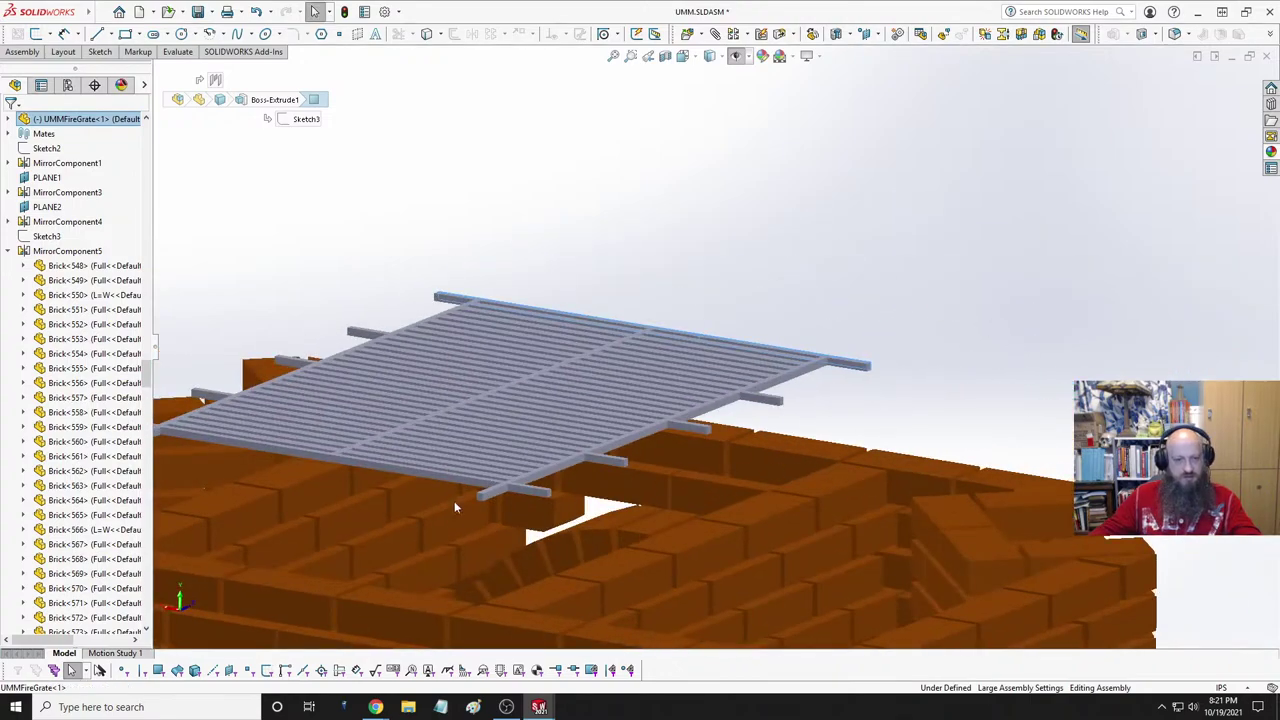
ctrl+click(446, 477)
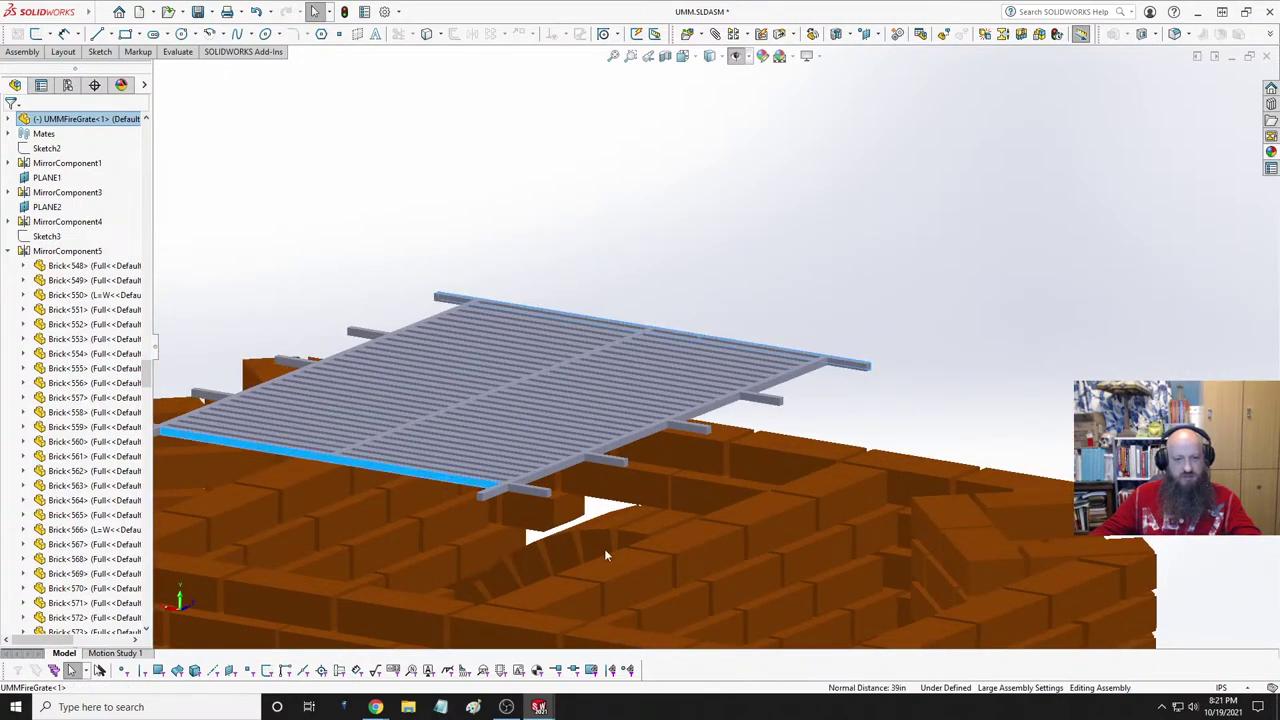
ctrl+click(629, 538)
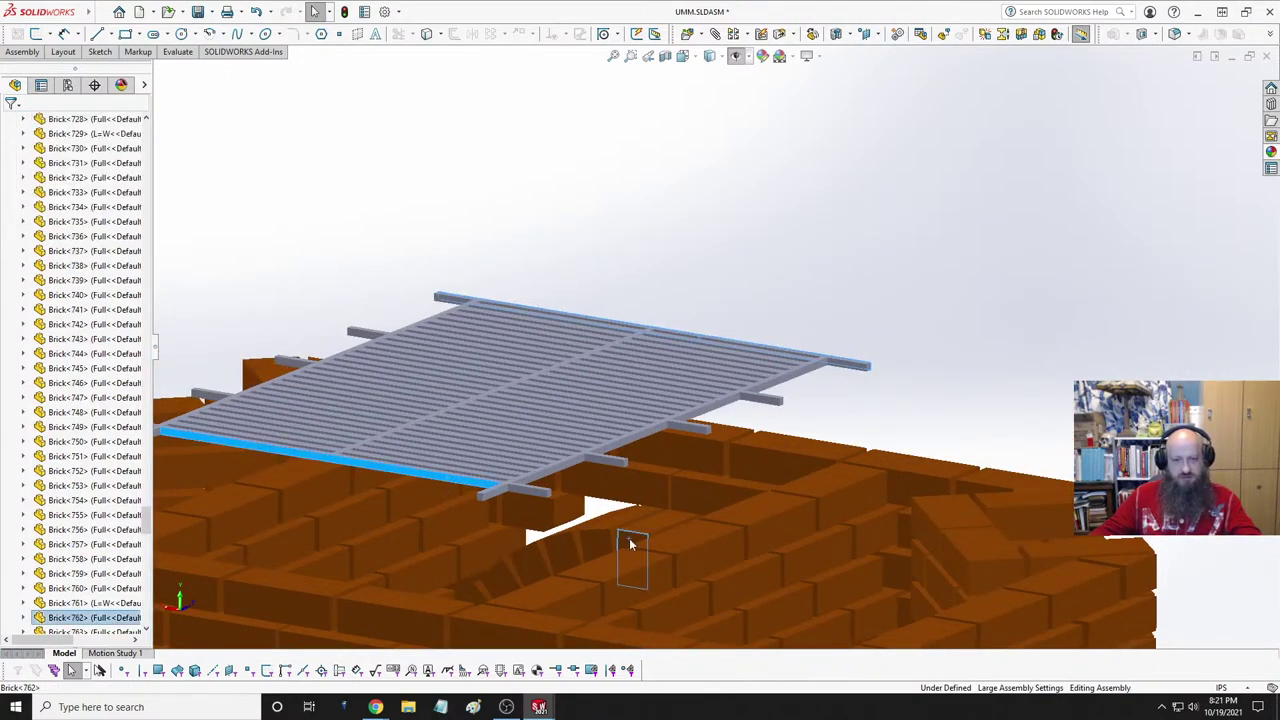
middle_drag(588, 563, 457, 603)
scroll(733, 528, down, 5)
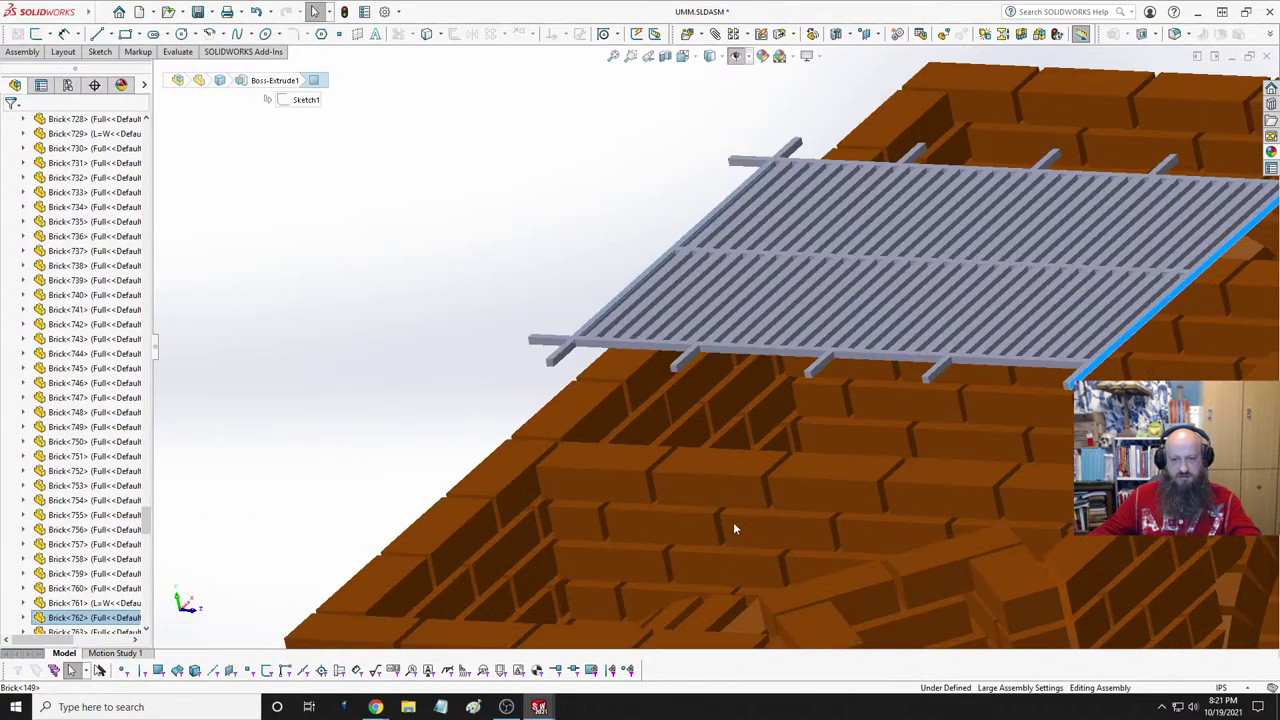
click(683, 435)
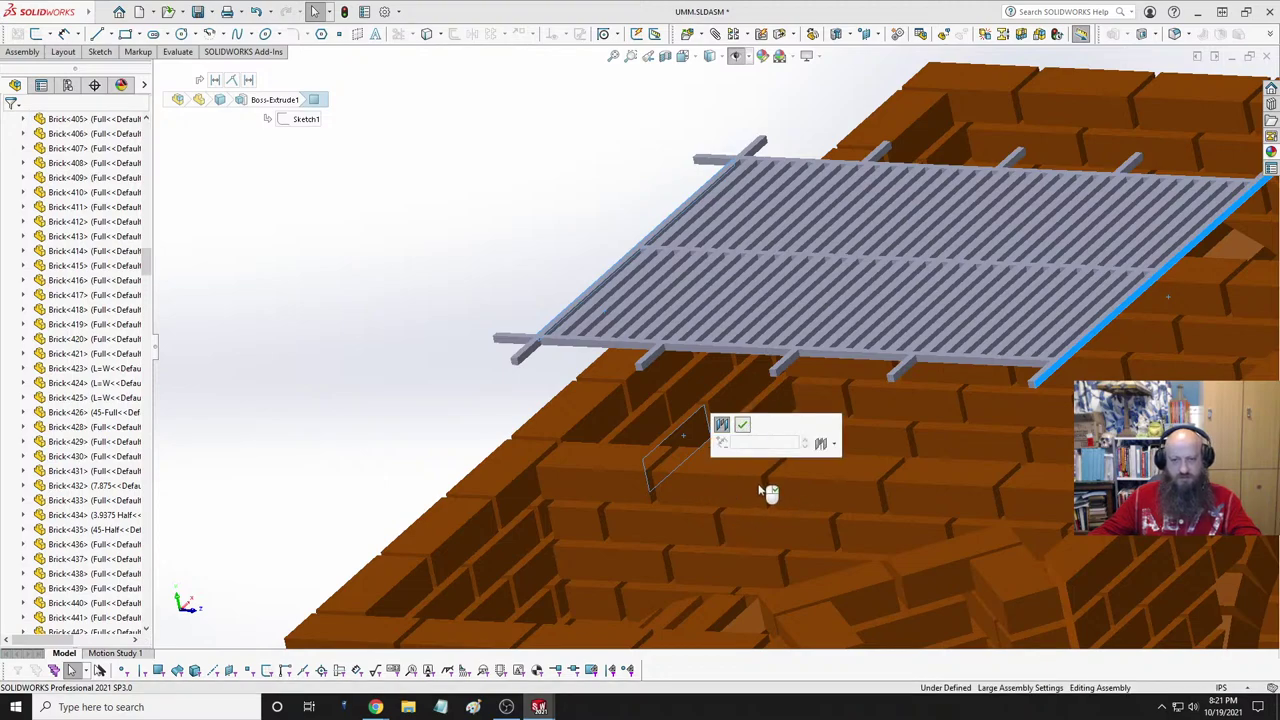
click(745, 426)
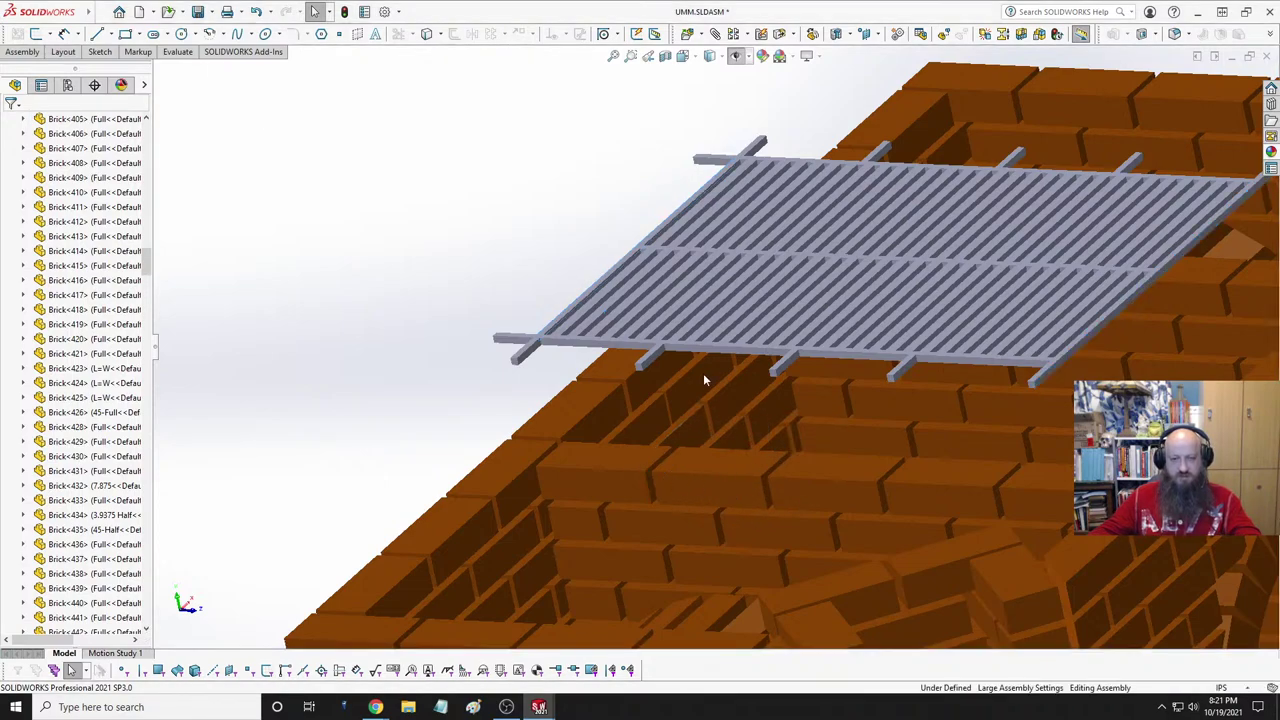
middle_drag(703, 373, 749, 214)
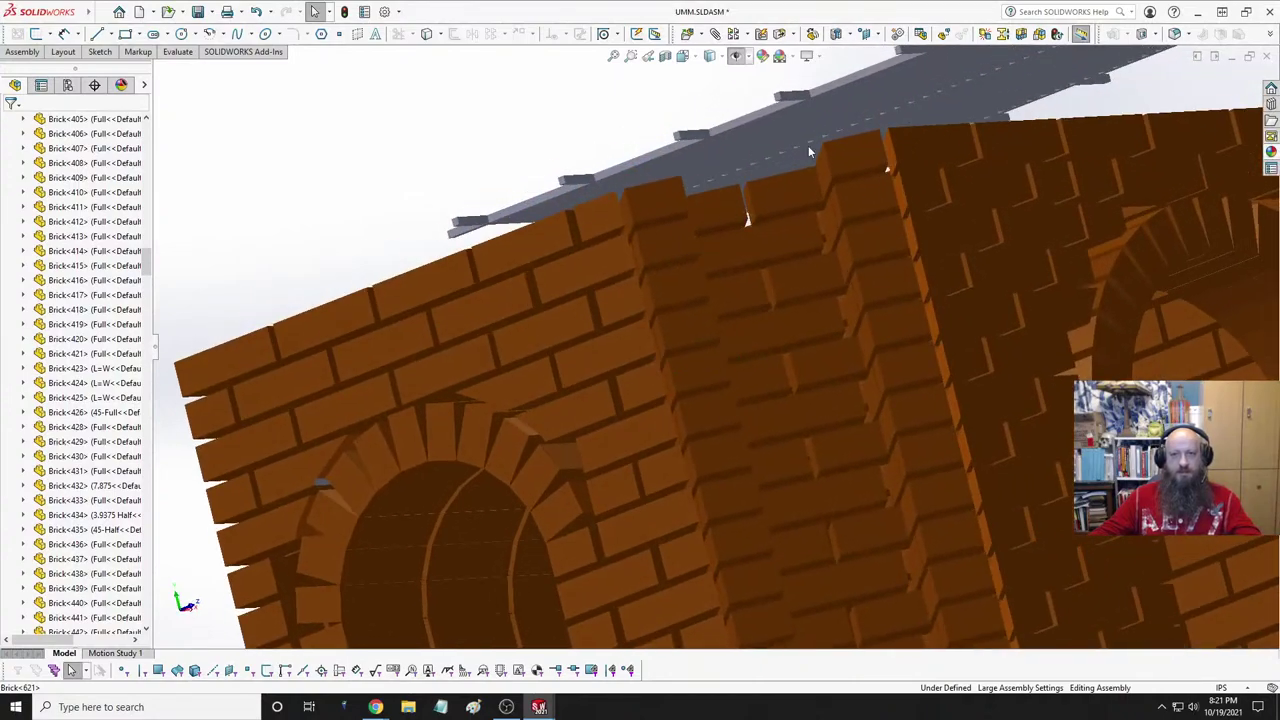
- Orbit and zoom around the grate and brickwork to check its fit in the top course
scroll(914, 163, down, 6)
click(782, 113)
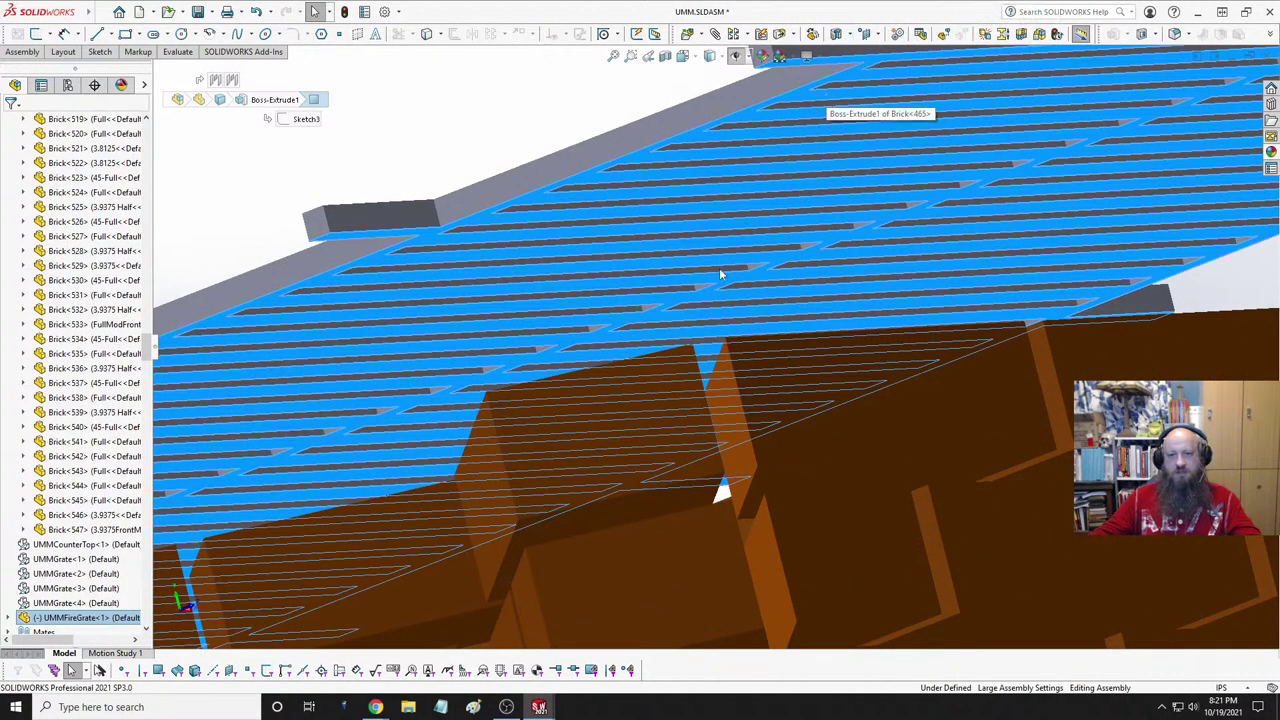
scroll(720, 270, up, 3)
scroll(643, 423, down, 2)
scroll(643, 423, down, 5)
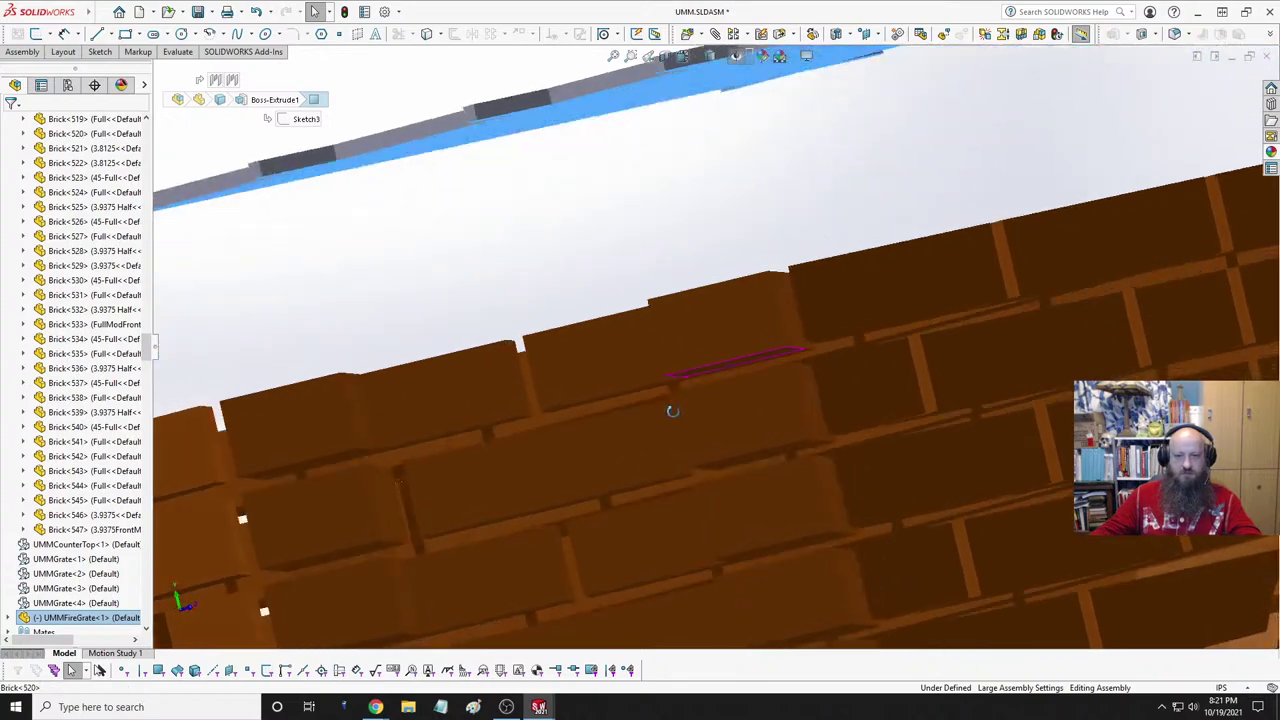
scroll(928, 325, up, 8)
middle_drag(928, 325, 894, 393)
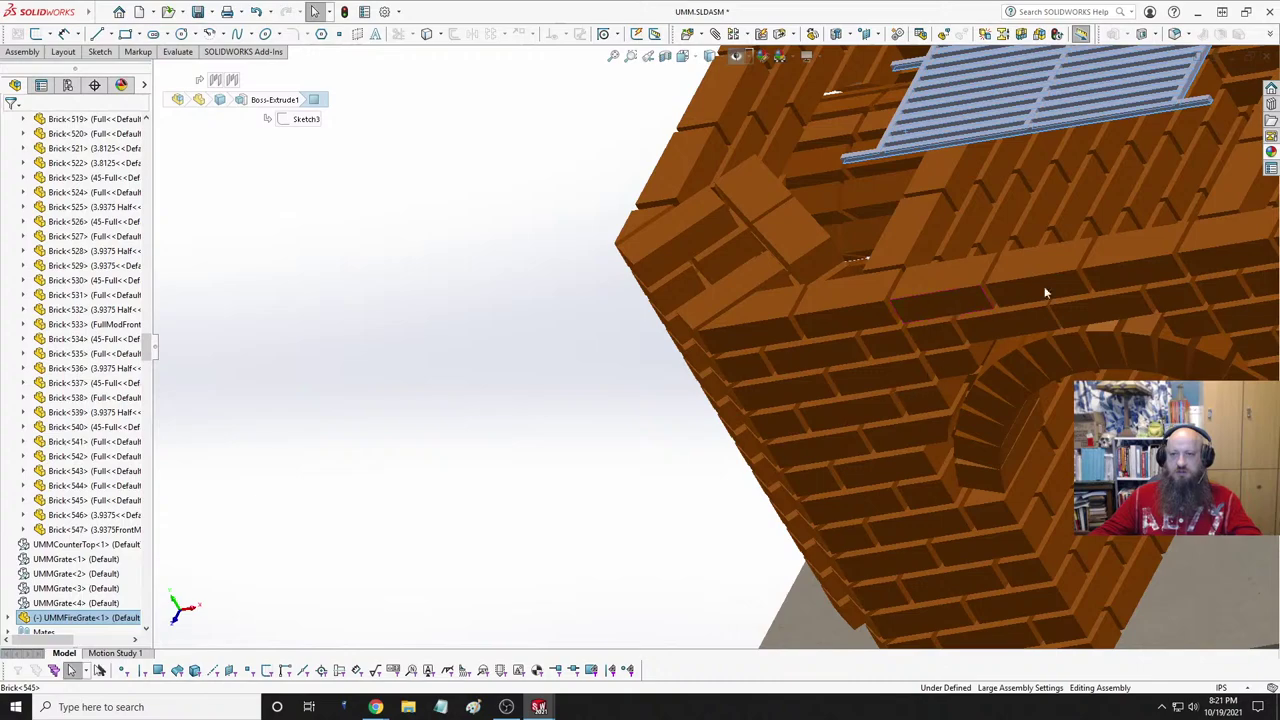
scroll(1044, 292, down, 3)
scroll(952, 262, down, 4)
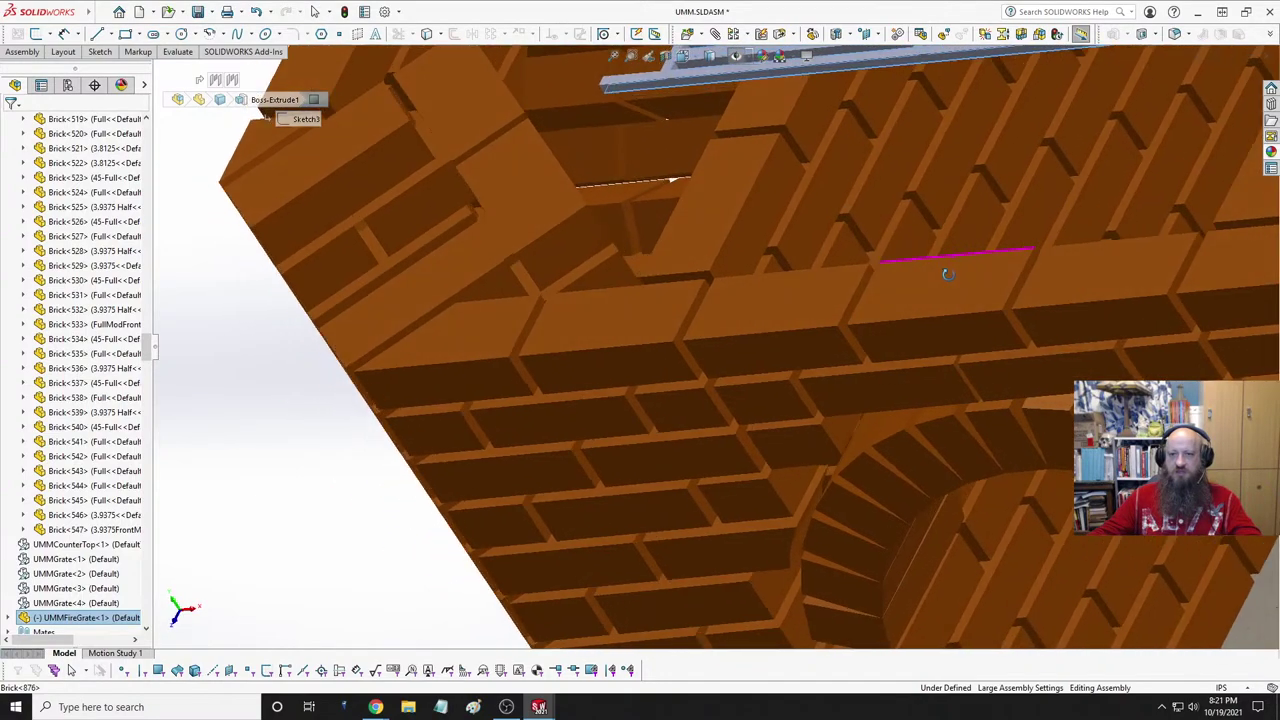
mouse_move(948, 274)
middle_down()
mouse_move(929, 271)
mouse_move(929, 309)
mouse_move(954, 280)
mouse_move(946, 272)
mouse_move(956, 295)
middle_up()
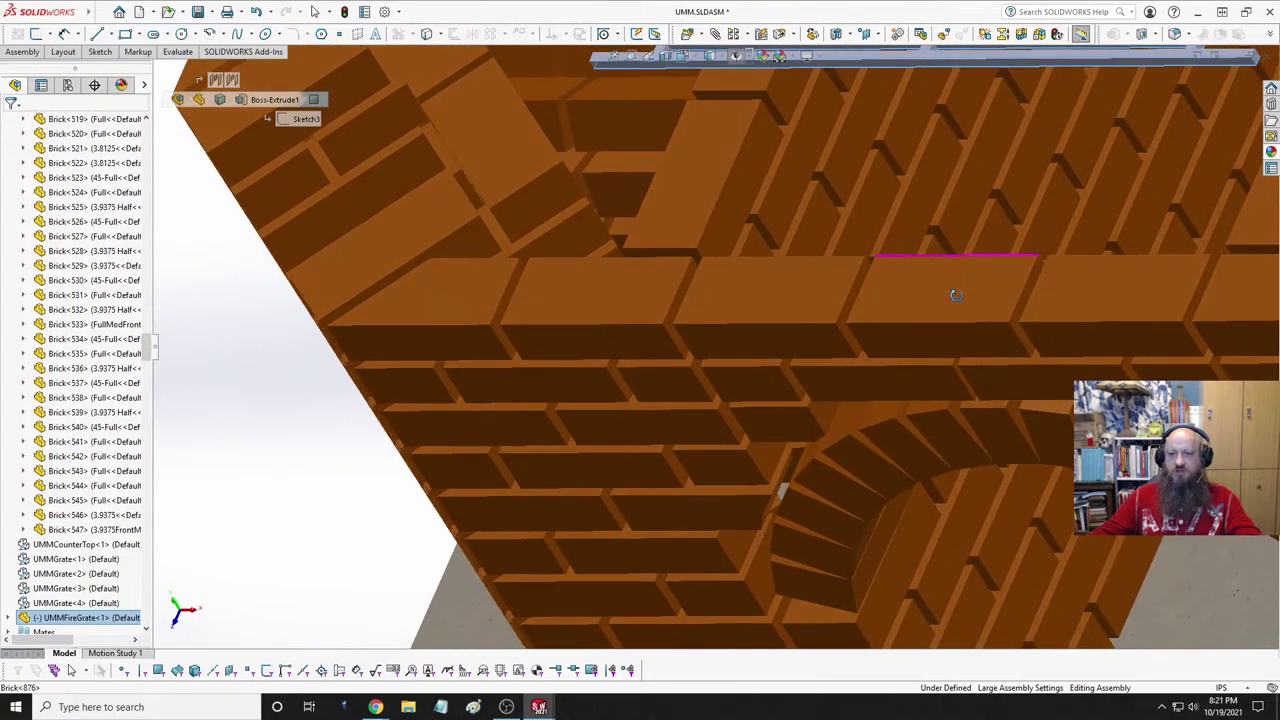
click(708, 406)
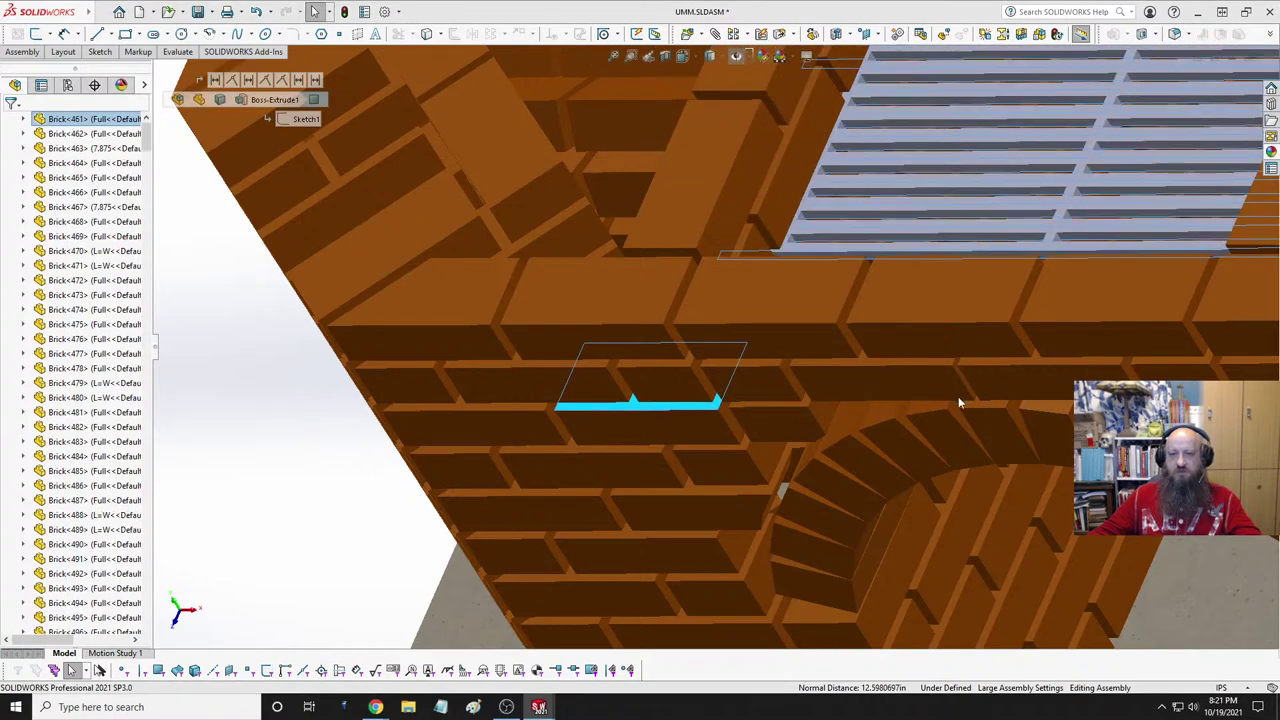
key(Escape)
- Orbit to a side-on view of the grate and bring up the Orientation dialog
middle_drag(997, 420, 842, 206)
scroll(895, 158, down, 5)
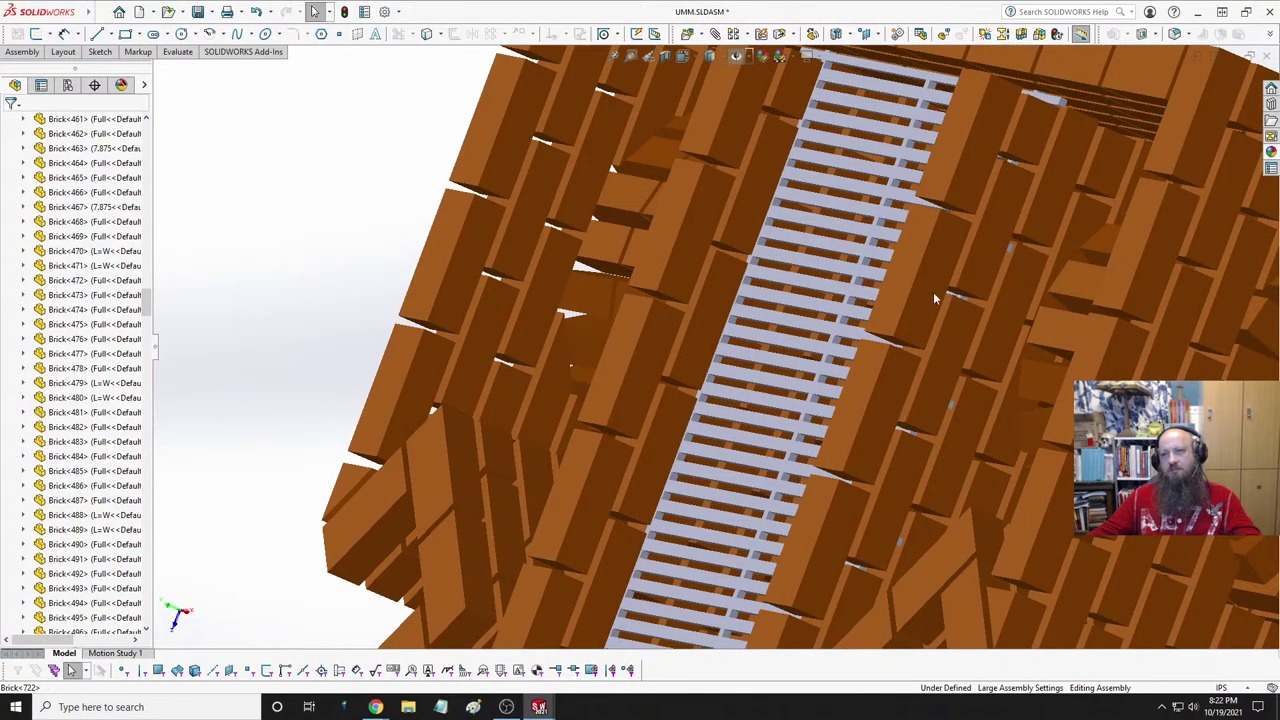
scroll(922, 242, up, 5)
scroll(708, 254, down, 10)
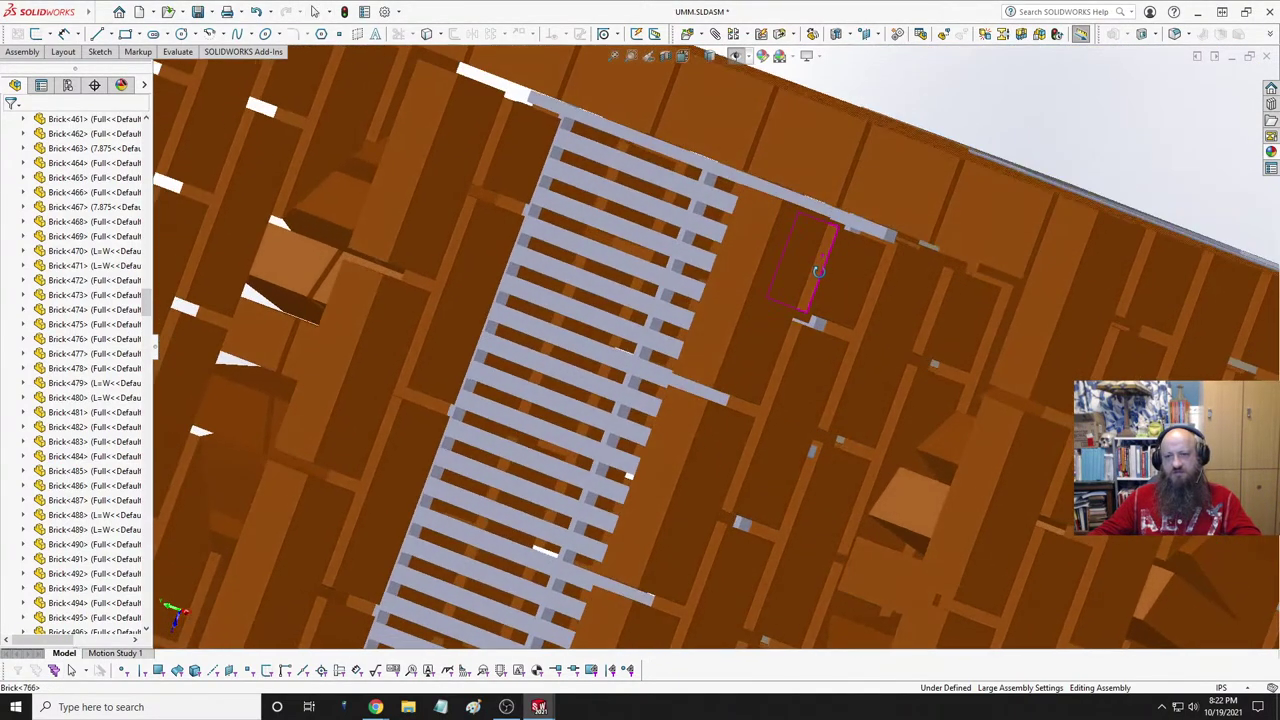
middle_drag(818, 271, 857, 270)
scroll(857, 270, up, 8)
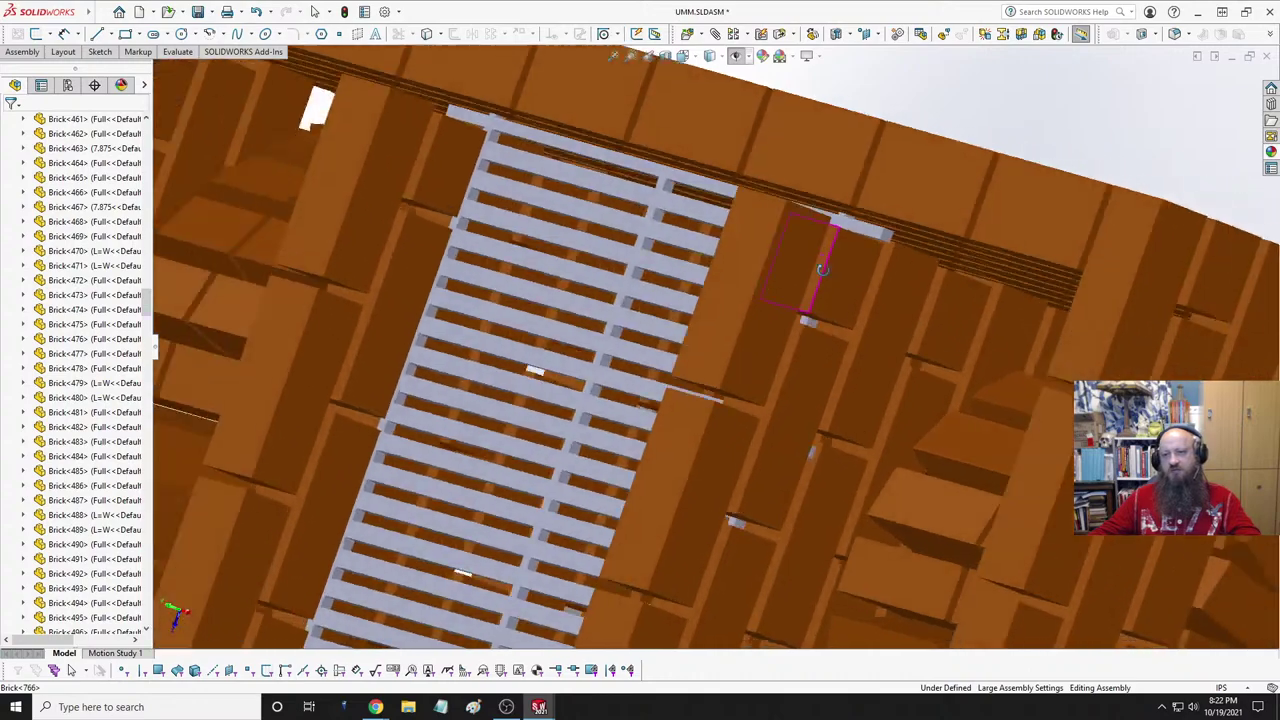
scroll(730, 340, up, 6)
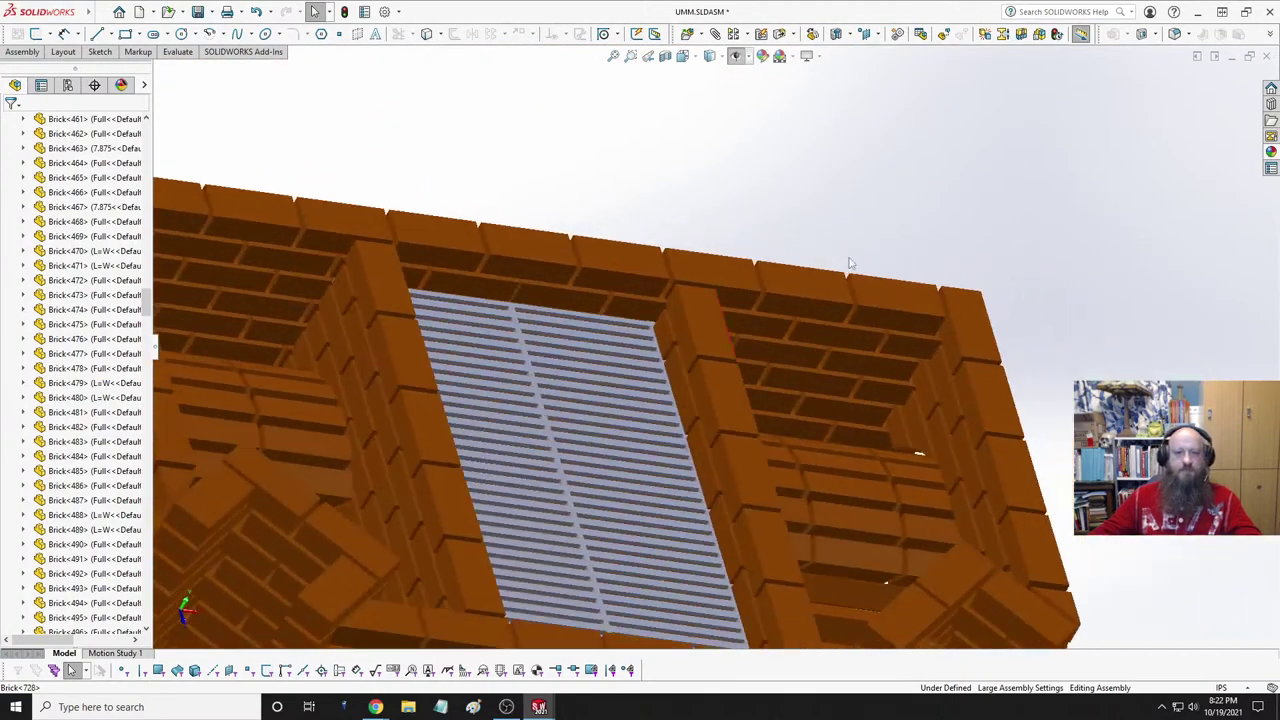
key(space)
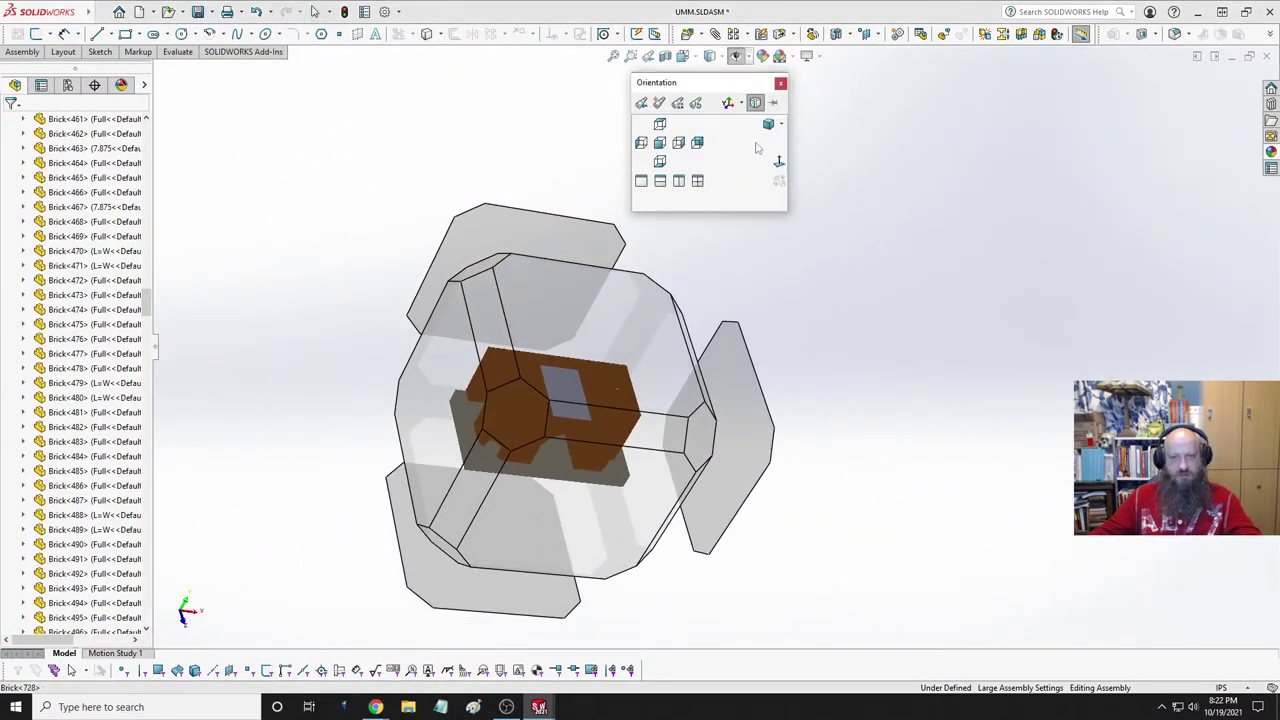
- Switch to a trimetric view of the whole oven
click(630, 362)
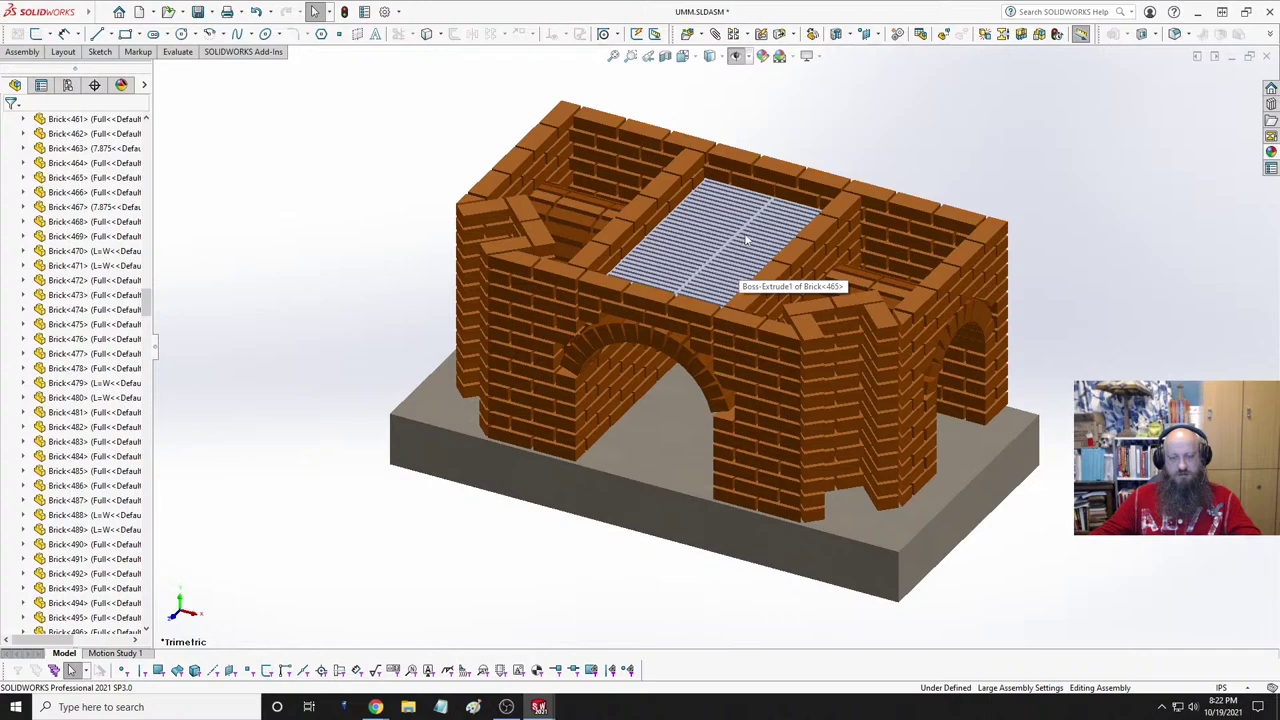
scroll(746, 240, down, 3)
scroll(750, 246, up, 1)
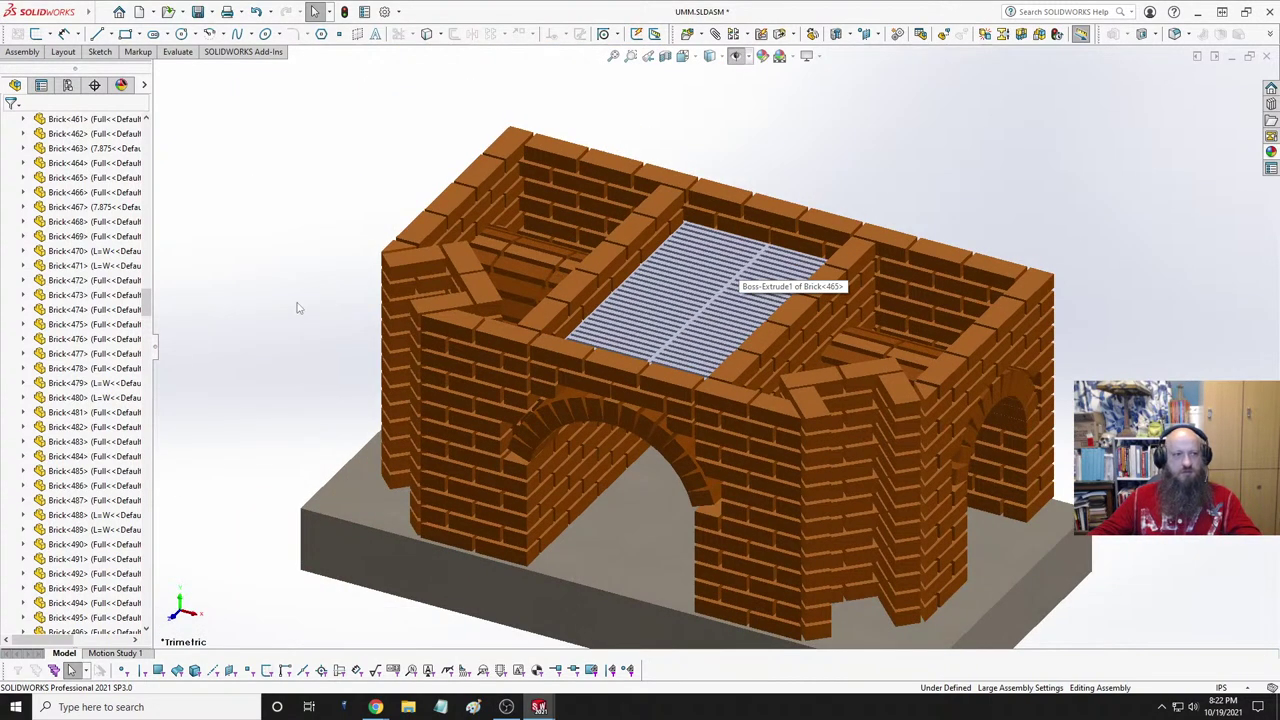
drag(146, 300, 186, 130)
- Collapse Bricks and MirrorComponent5, then show UMMGrate<1>–<4> and UMMCounterTop<1>
click(8, 296)
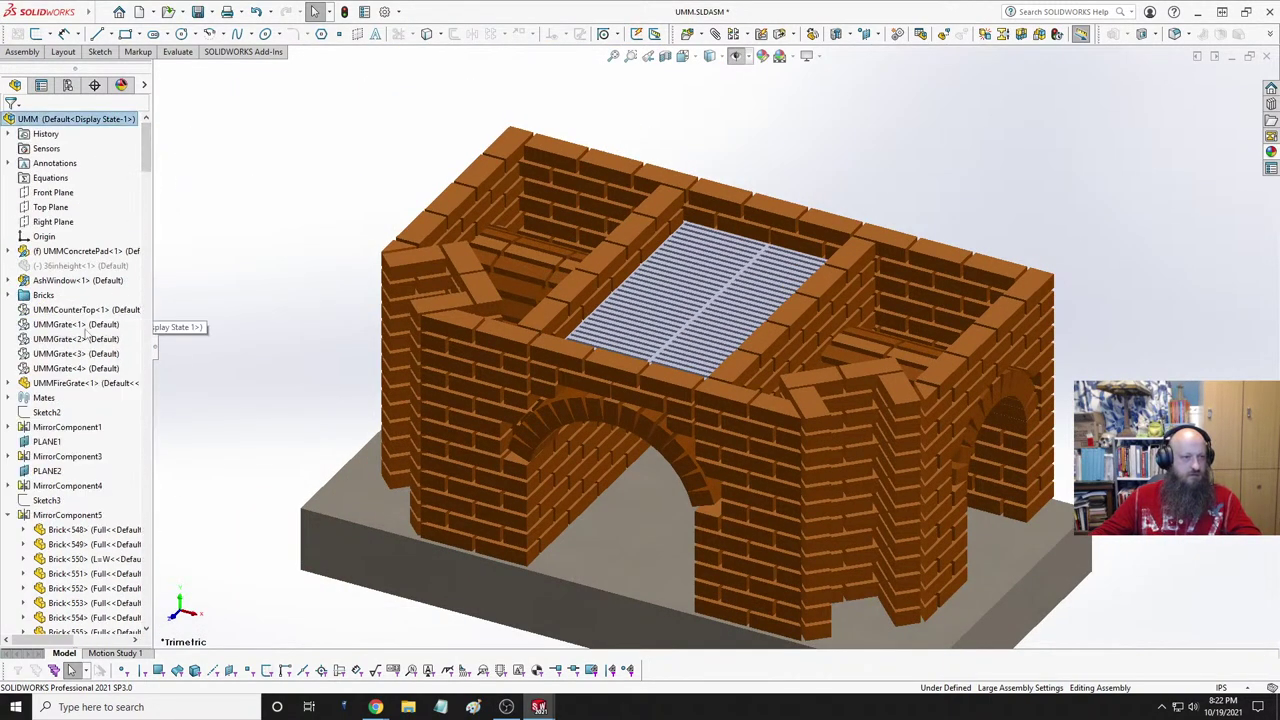
click(9, 515)
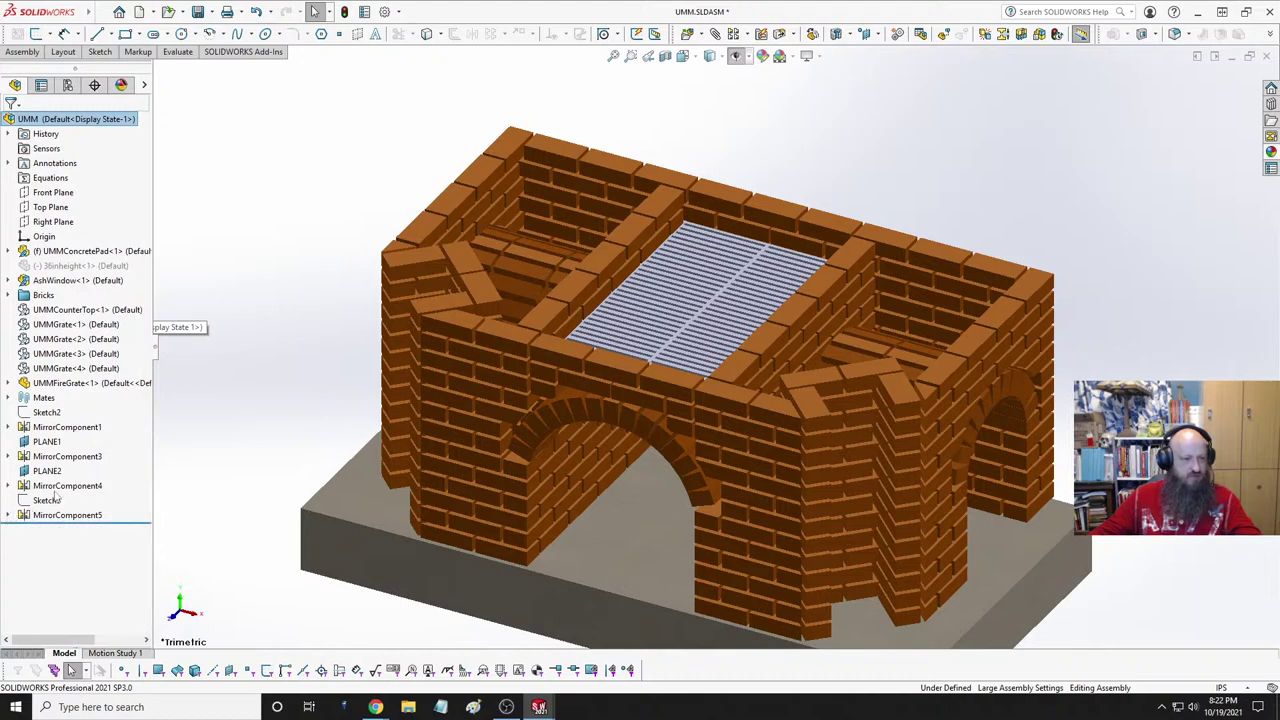
click(75, 368)
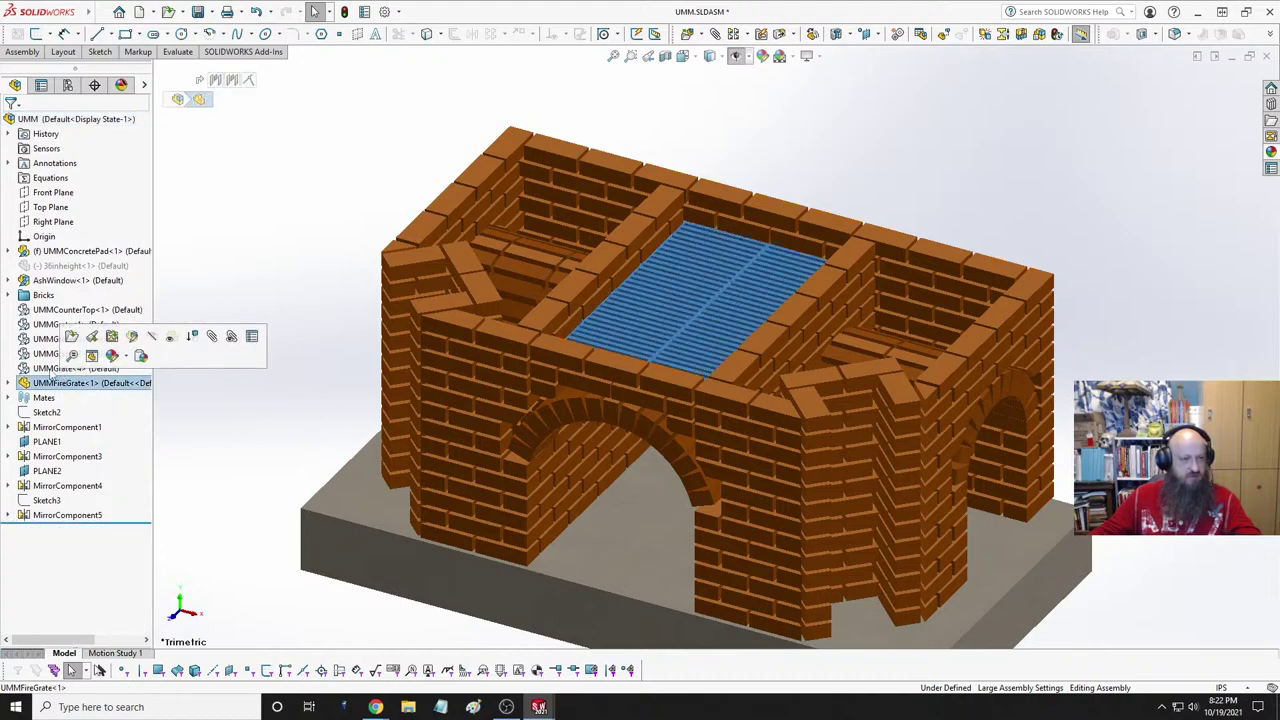
shift+click(50, 324)
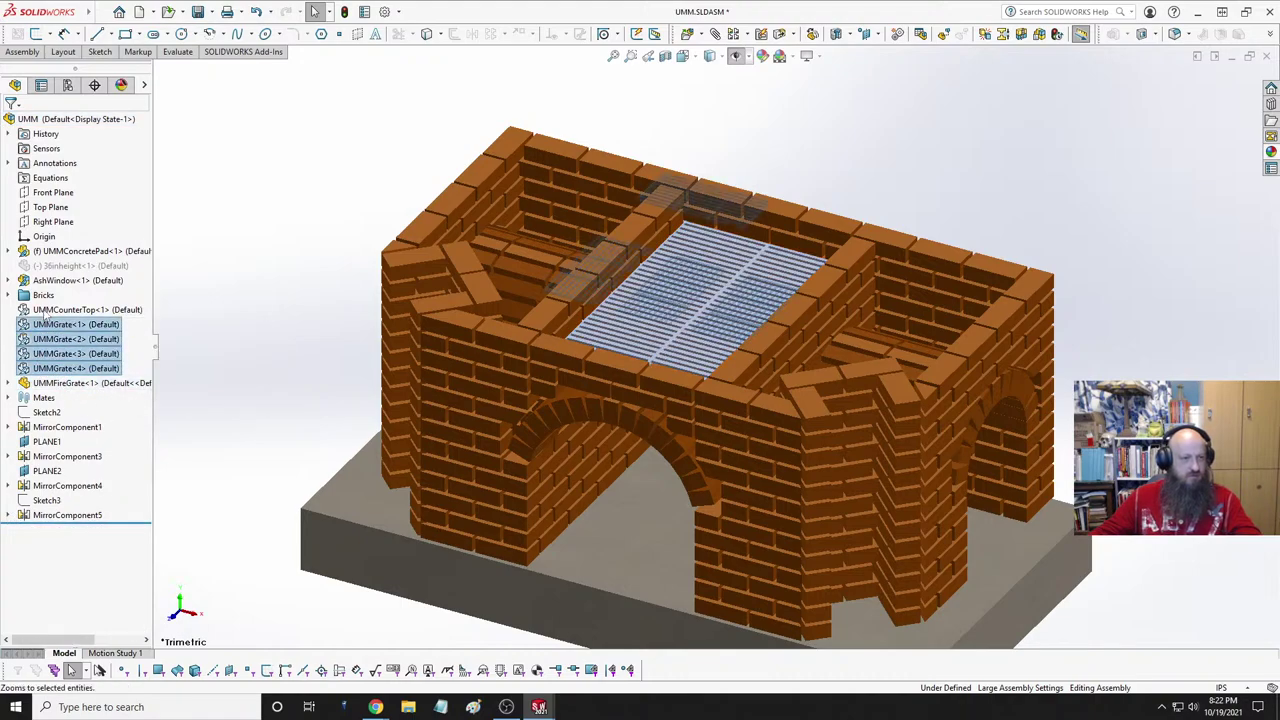
shift+click(45, 311)
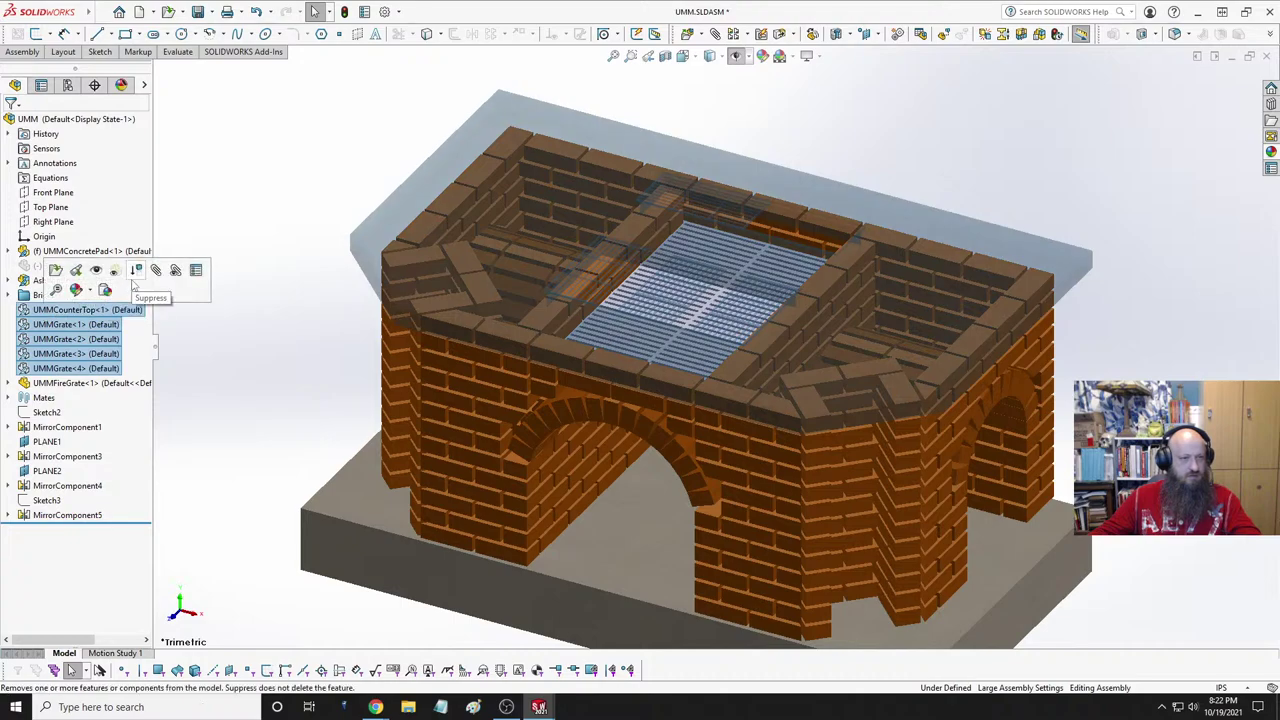
click(260, 325)
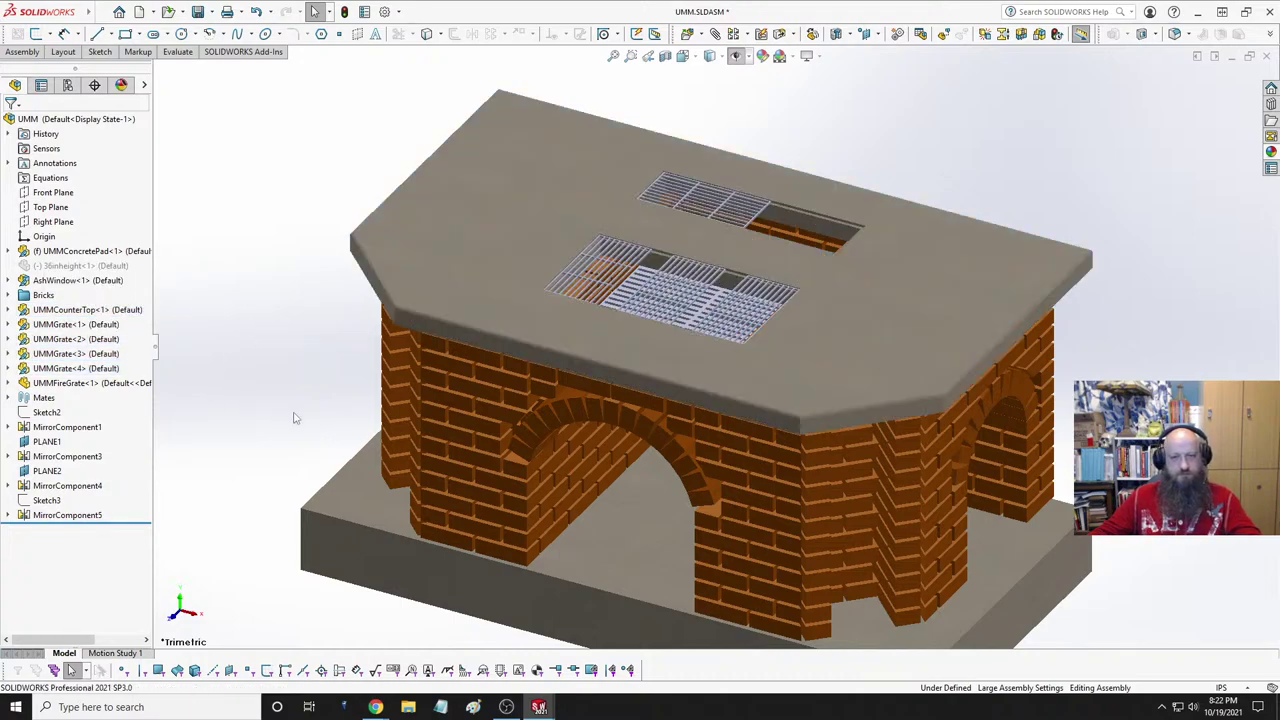
click(724, 383)
- Inspect the countertop and grates from above, then return the oven to the Trimetric view
middle_drag(724, 383, 652, 368)
scroll(708, 291, down, 5)
middle_drag(685, 401, 803, 332)
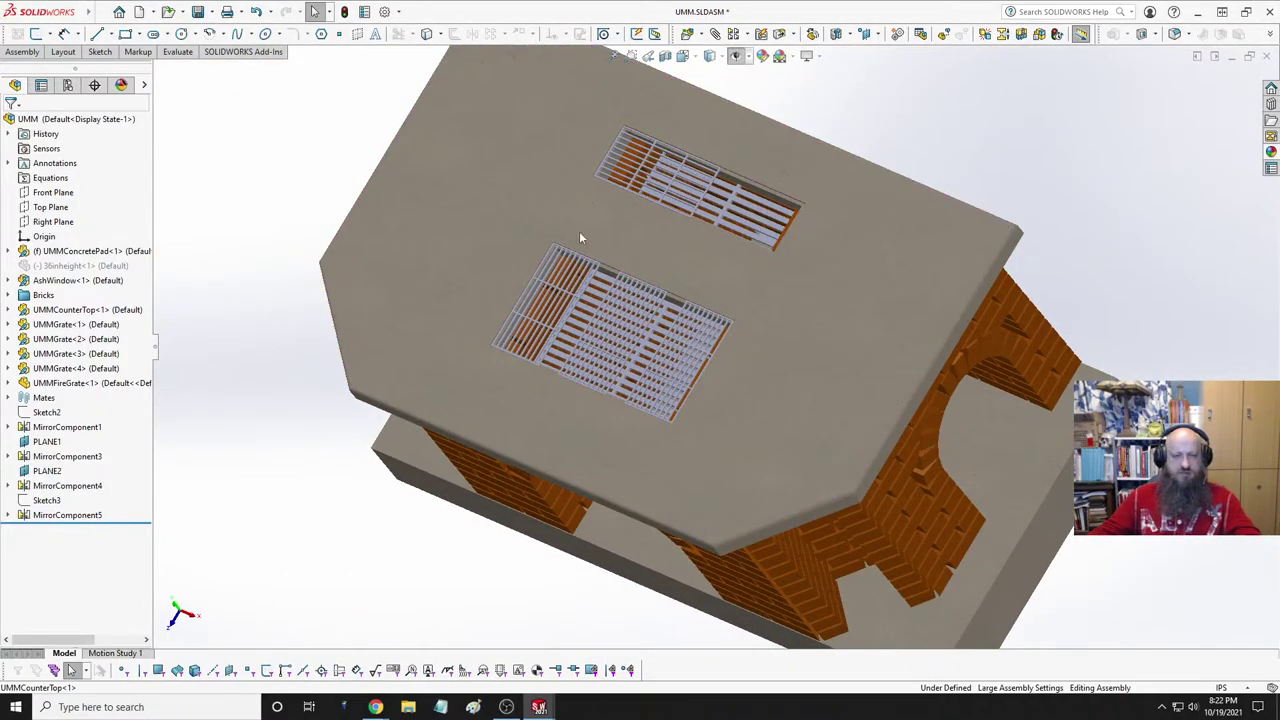
mouse_move(715, 391)
middle_down()
mouse_move(710, 420)
mouse_move(706, 392)
middle_up()
scroll(706, 390, down, 3)
scroll(598, 362, up, 3)
middle_drag(595, 357, 794, 303)
scroll(800, 265, down, 3)
key(space)
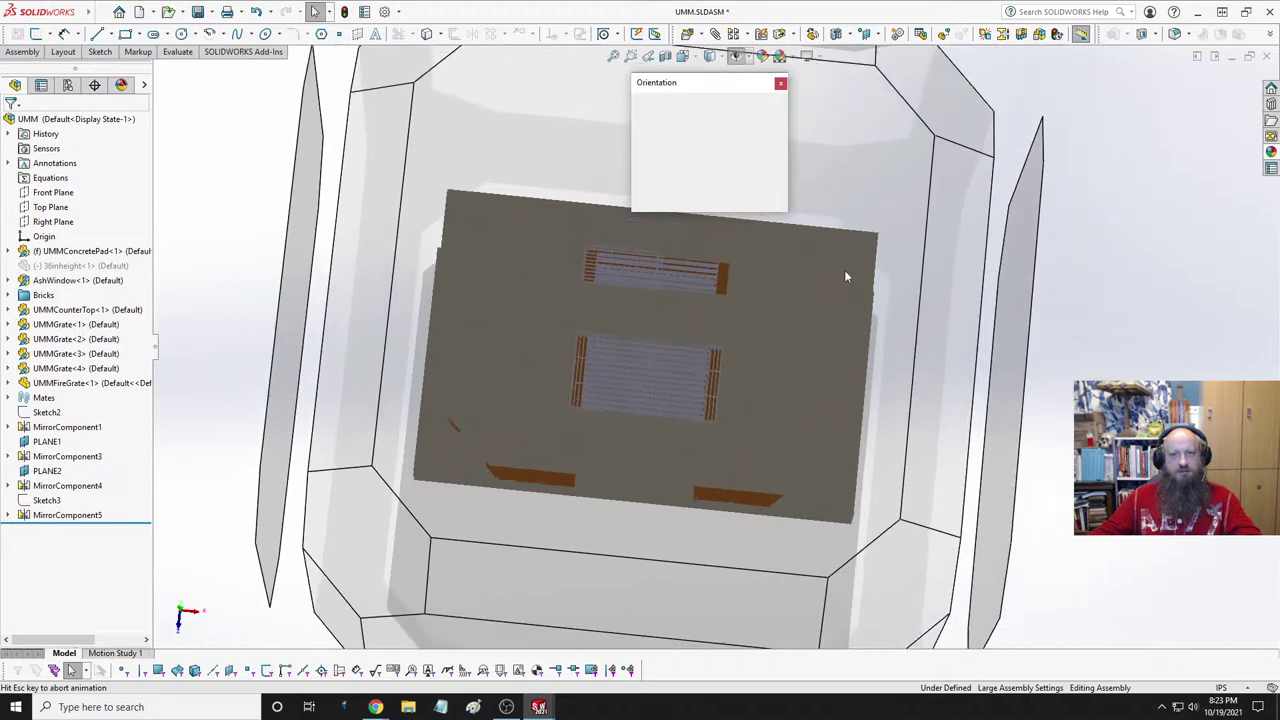
click(772, 130)
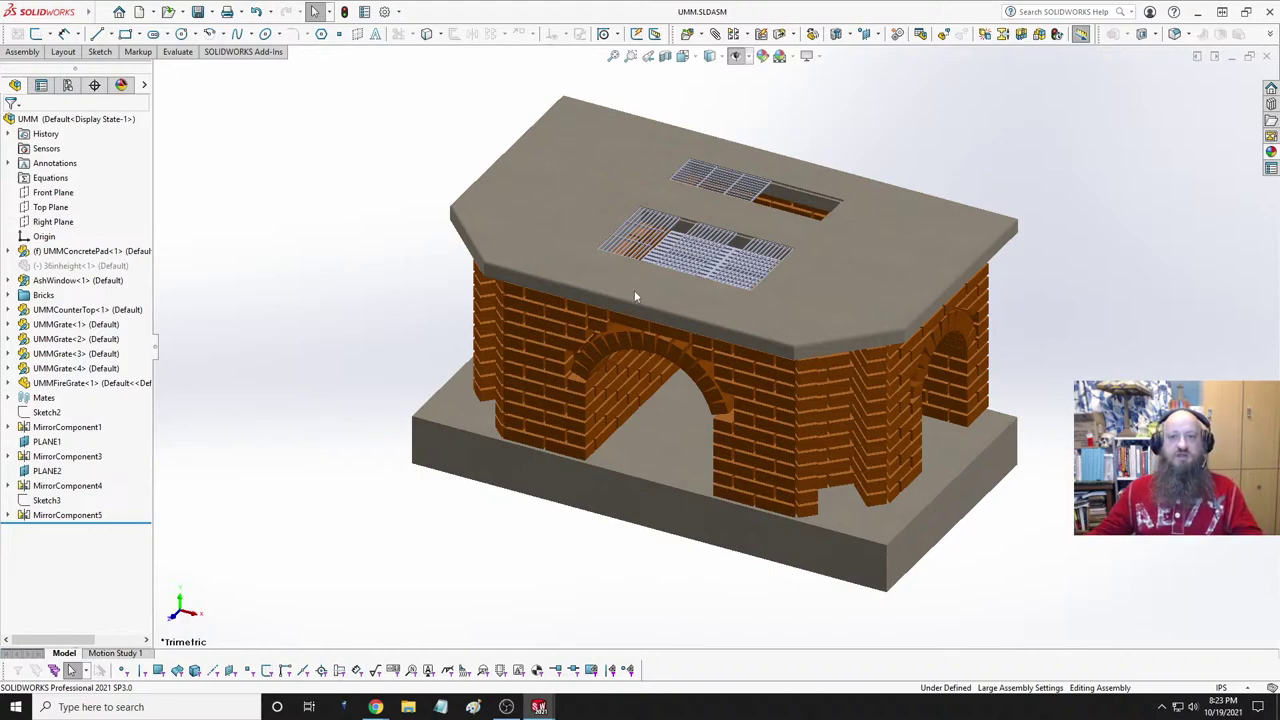
middle_drag(634, 296, 650, 316)
scroll(652, 318, down, 5)
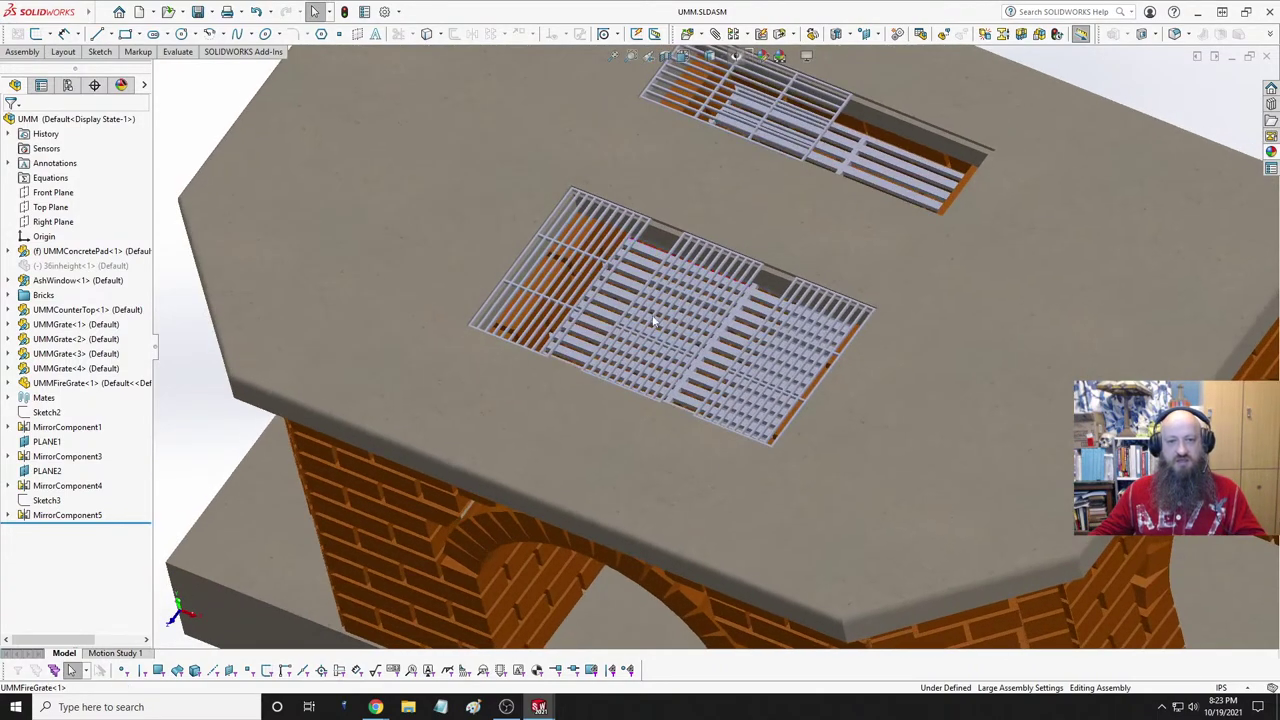
scroll(652, 320, down, 3)
click(450, 238)
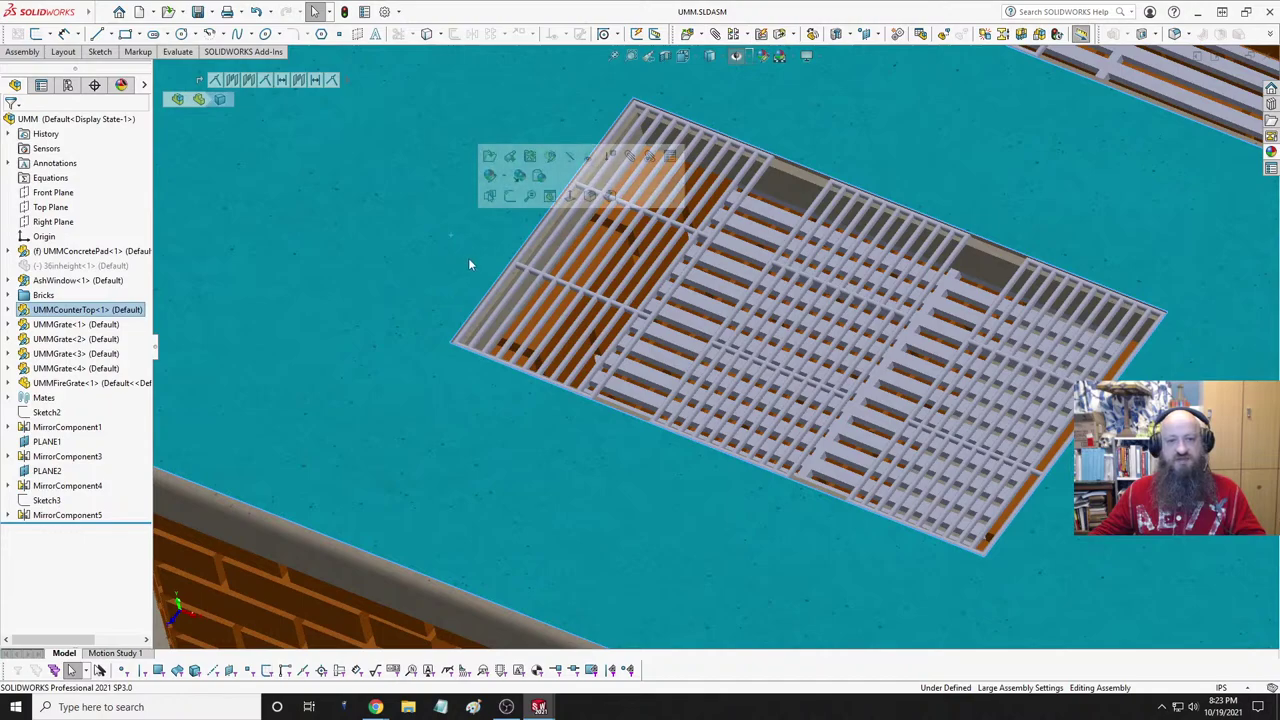
scroll(564, 303, up, 6)
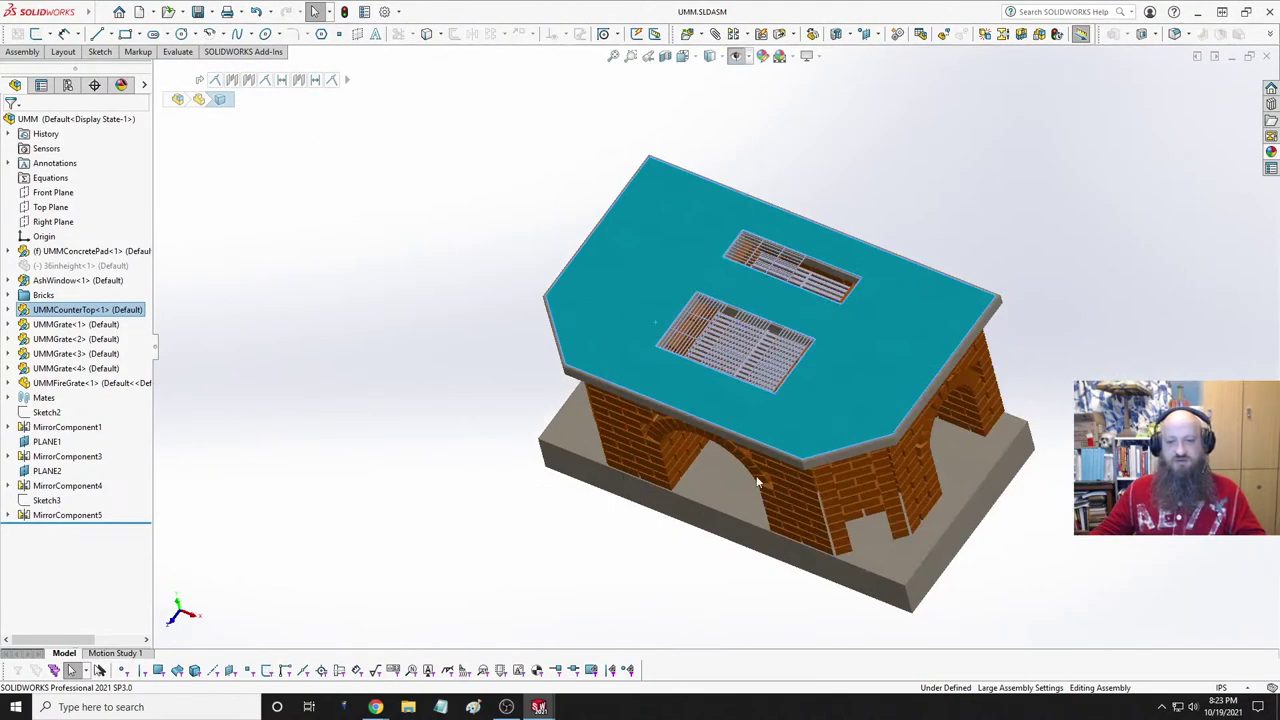
scroll(766, 347, down, 4)
scroll(766, 347, up, 2)
scroll(766, 347, down, 1)
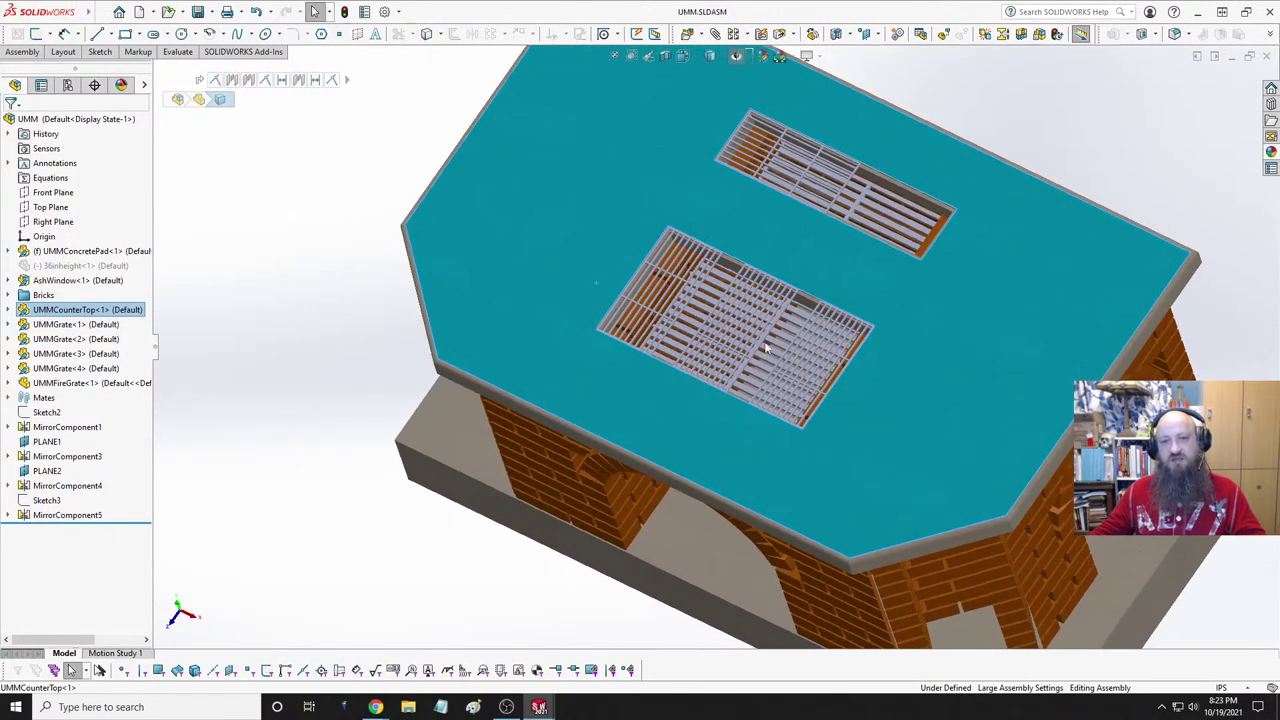
scroll(641, 292, down, 3)
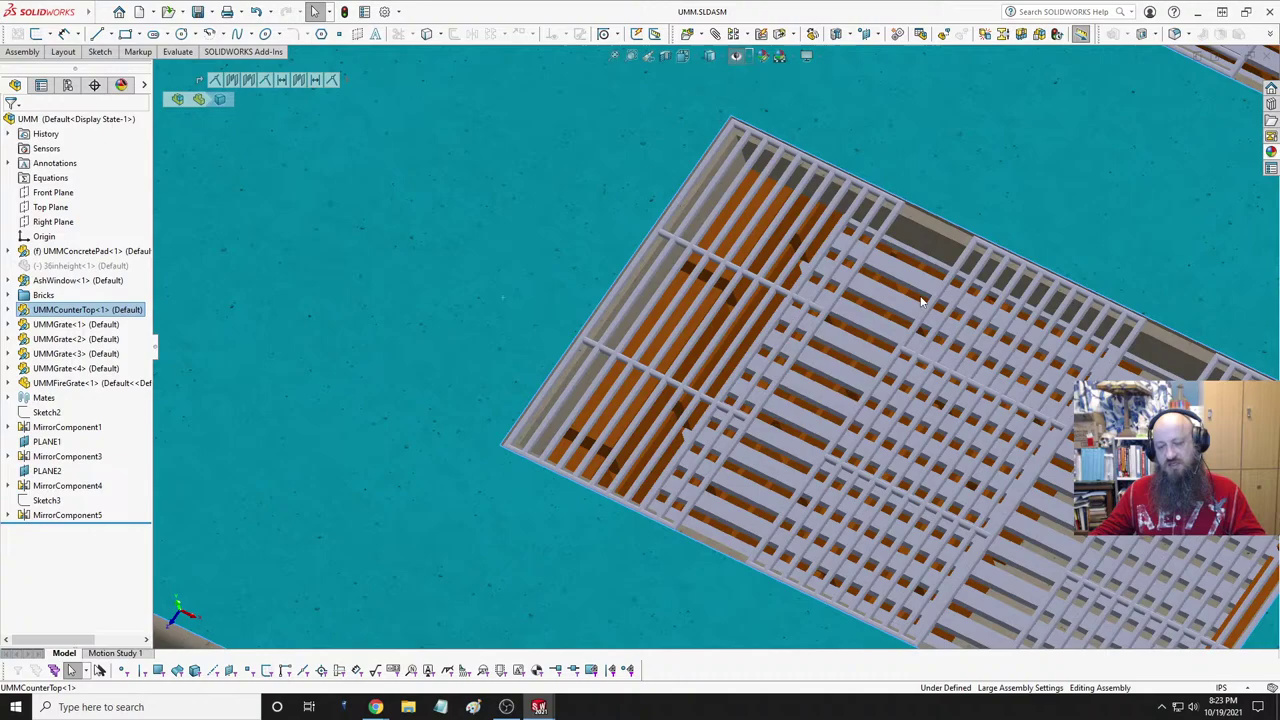
mouse_move(922, 300)
middle_down()
mouse_move(988, 242)
mouse_move(930, 278)
mouse_move(808, 272)
mouse_move(787, 337)
middle_up()
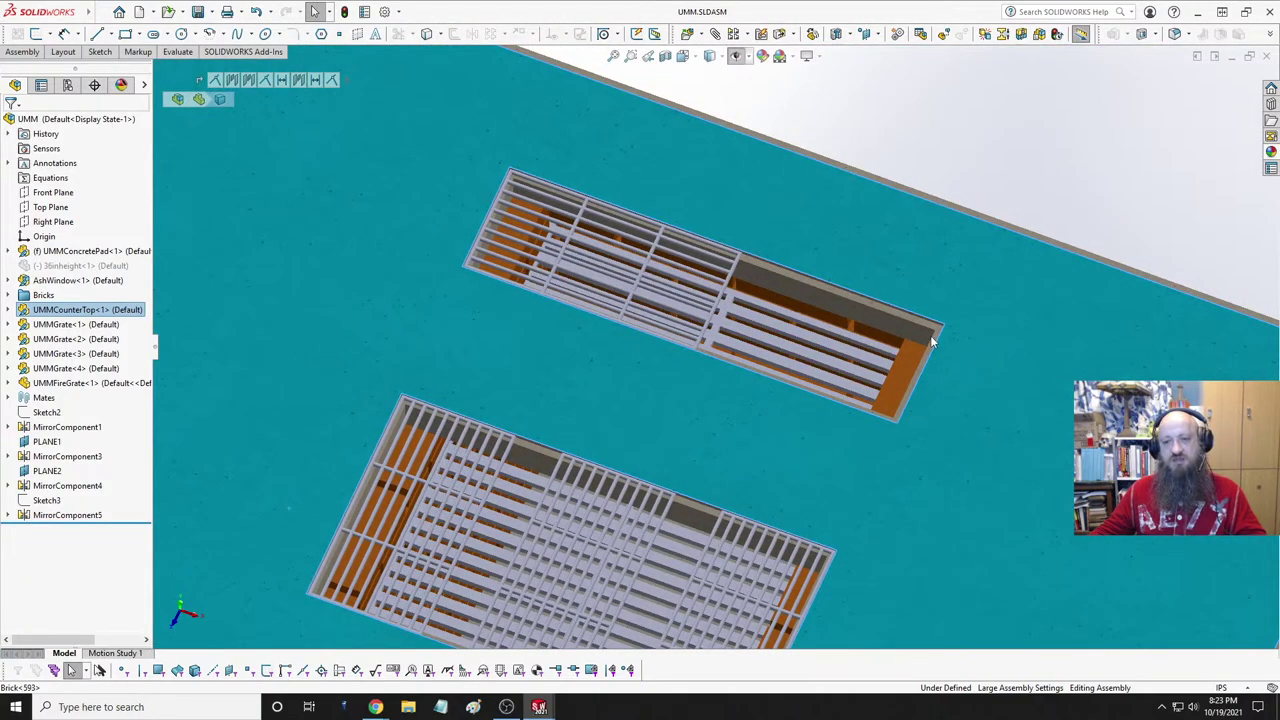
key(space)
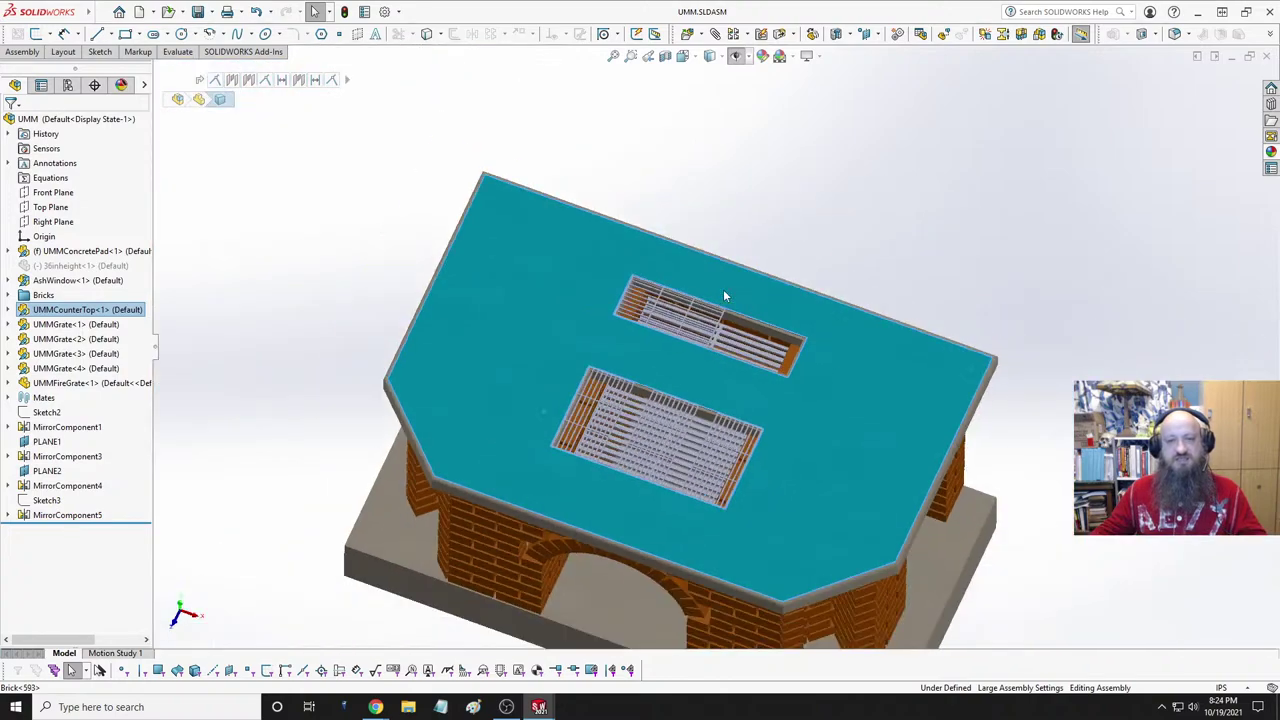
click(768, 123)
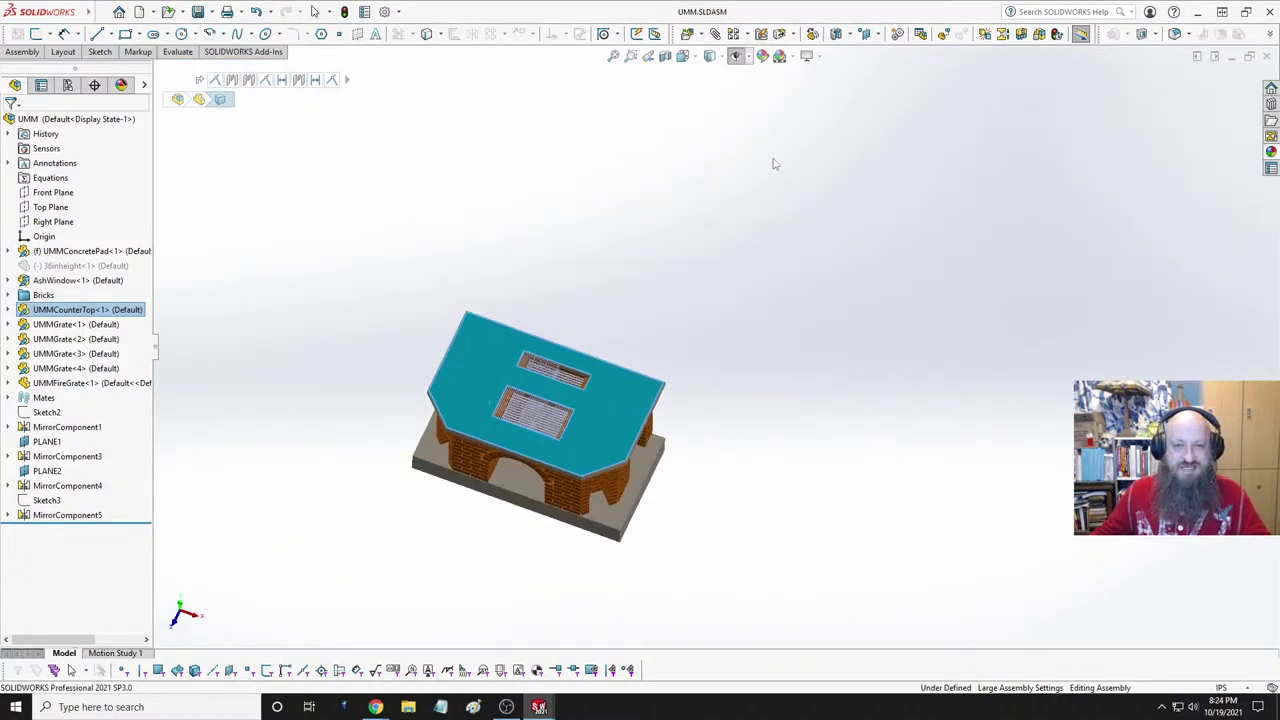
click(983, 141)
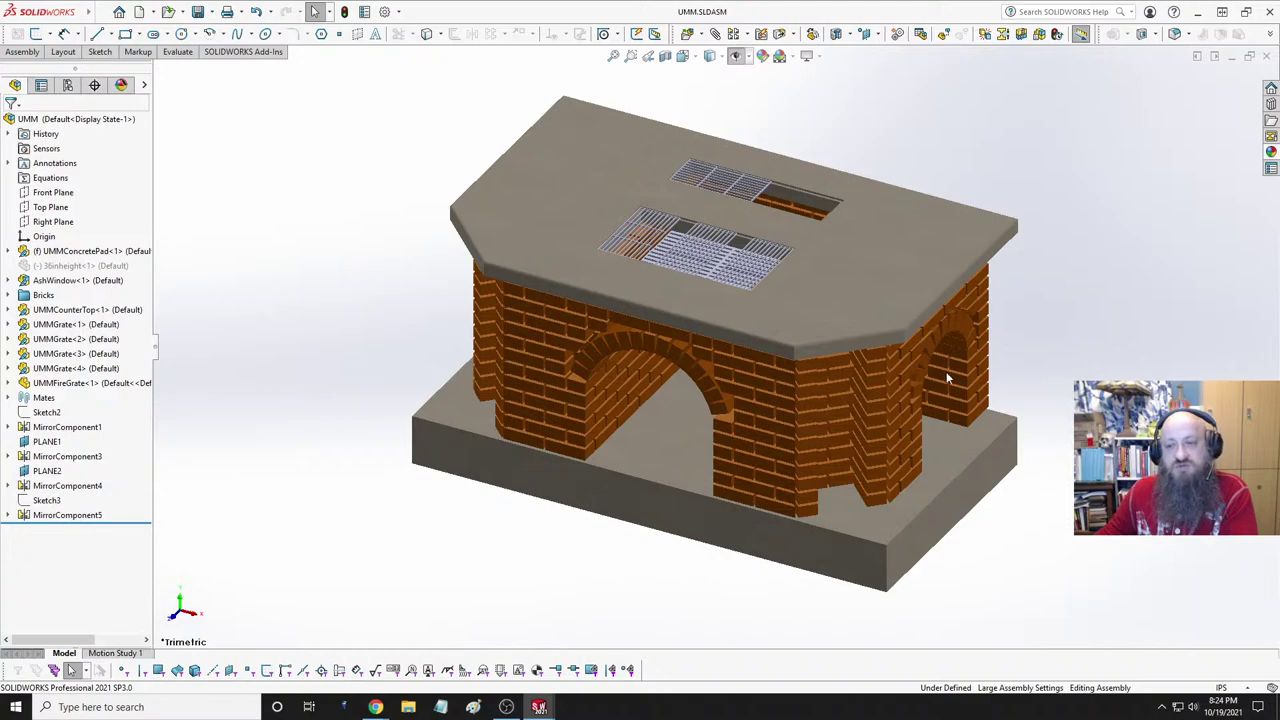
middle_drag(944, 378, 846, 193)
key(ctrl+shift+z)
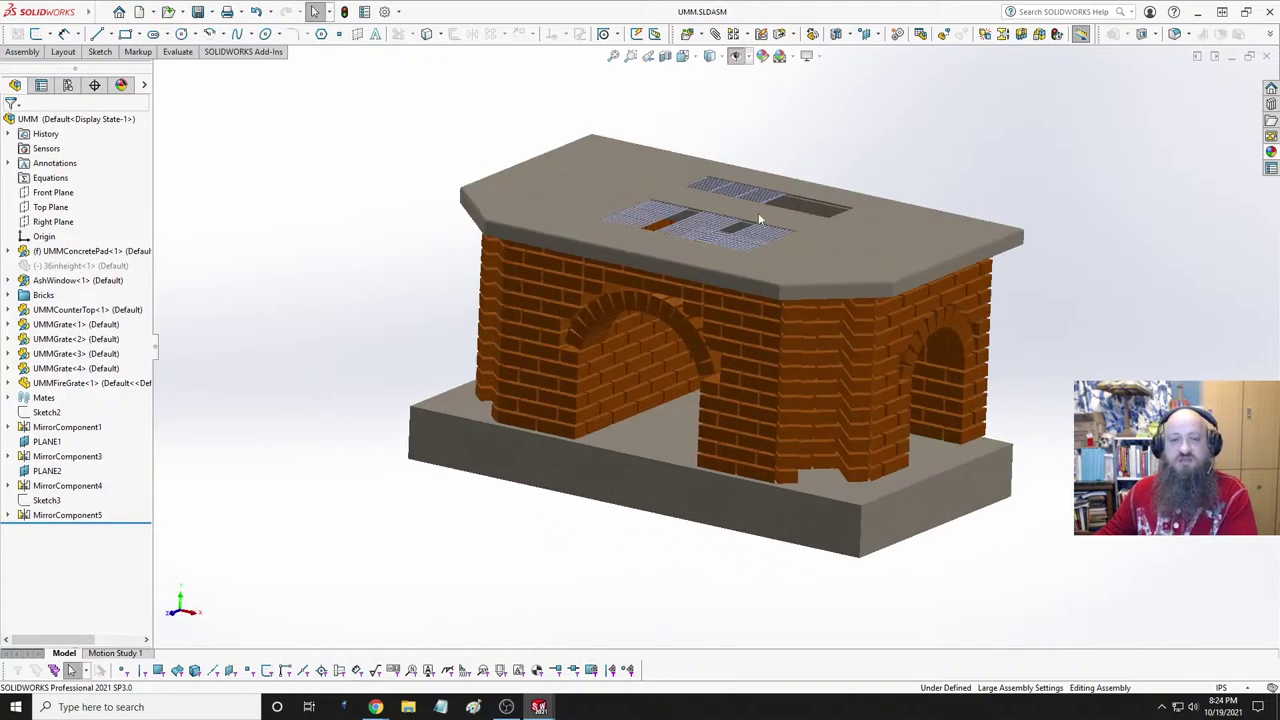
key(space)
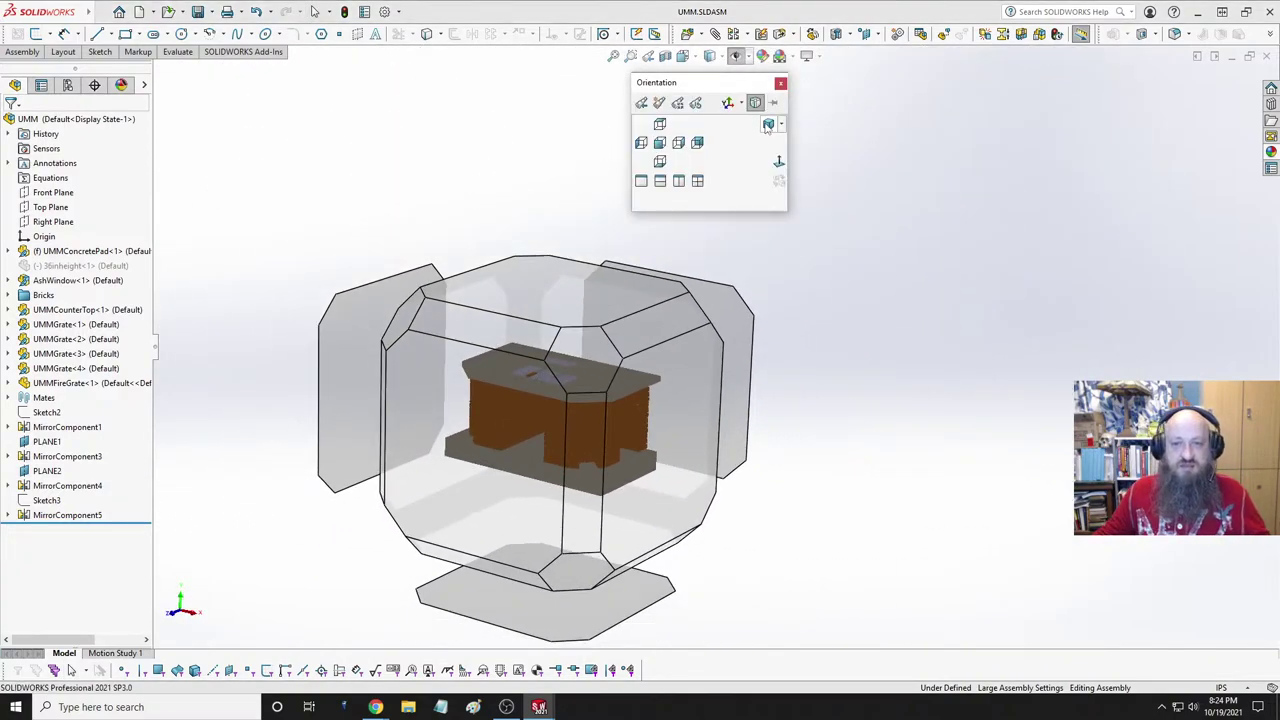
click(765, 133)
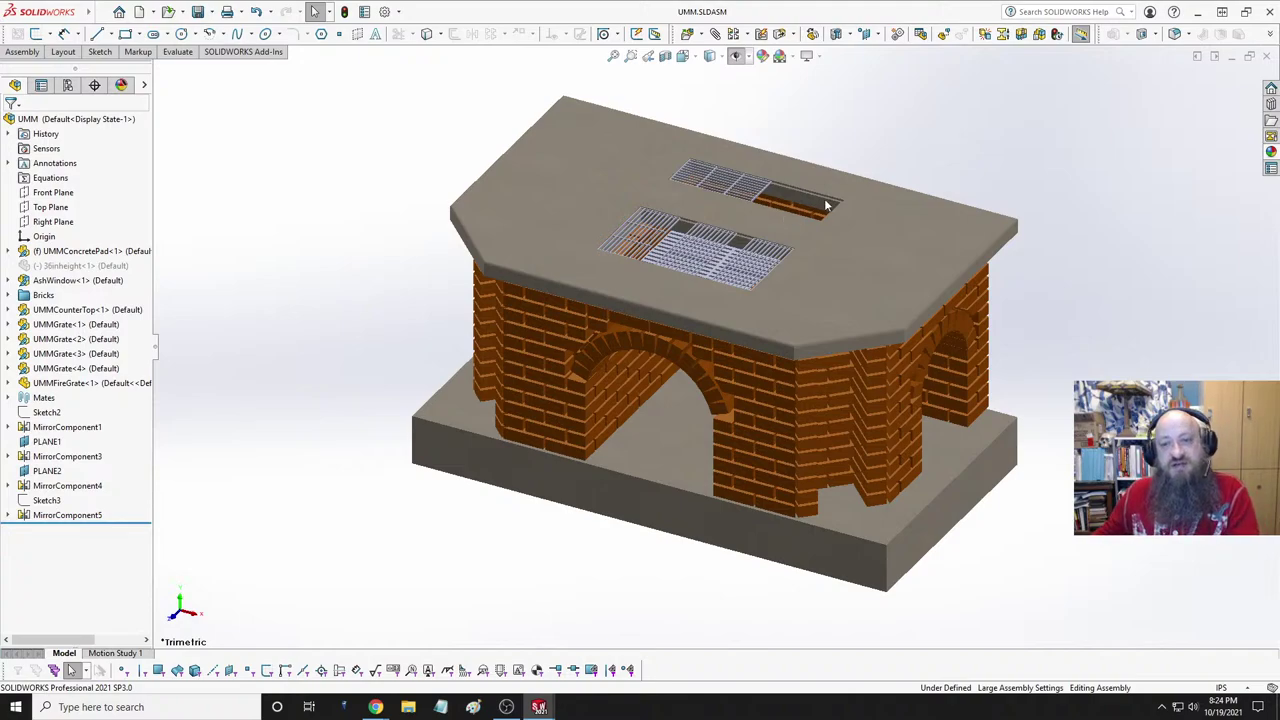
scroll(782, 210, down, 2)
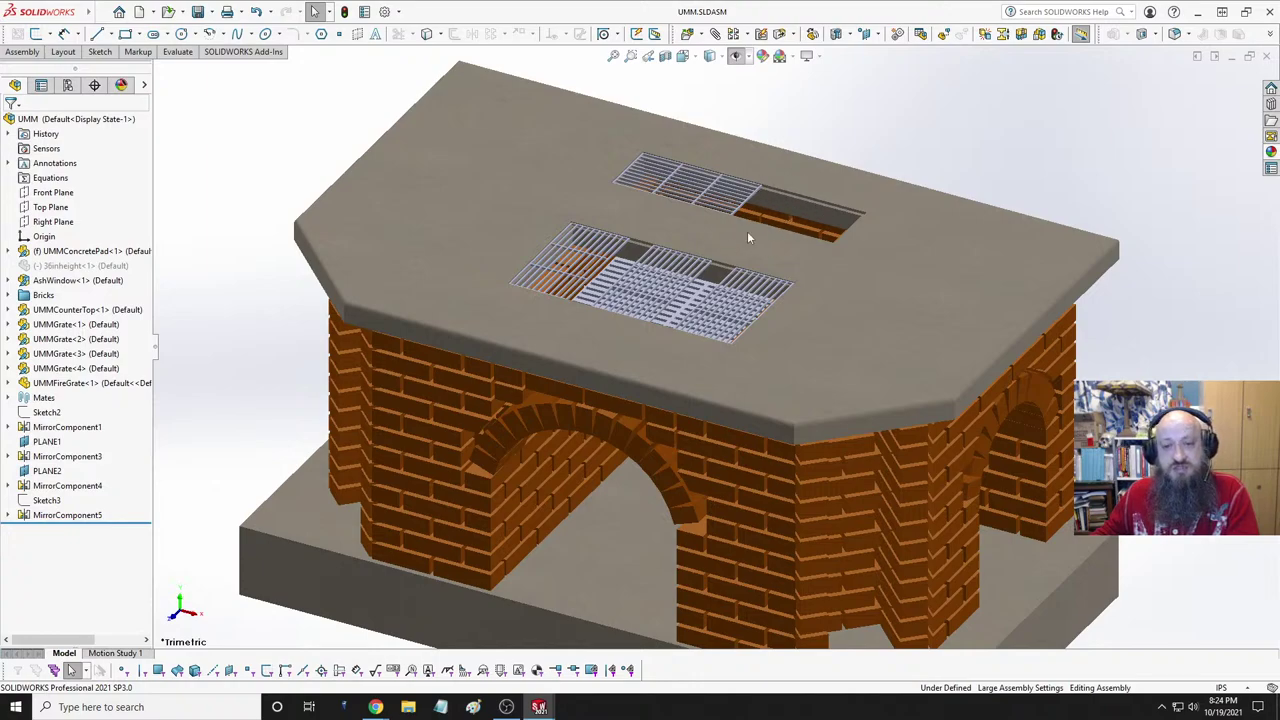
scroll(680, 316, up, 3)
scroll(680, 316, down, 2)
scroll(680, 316, up, 3)
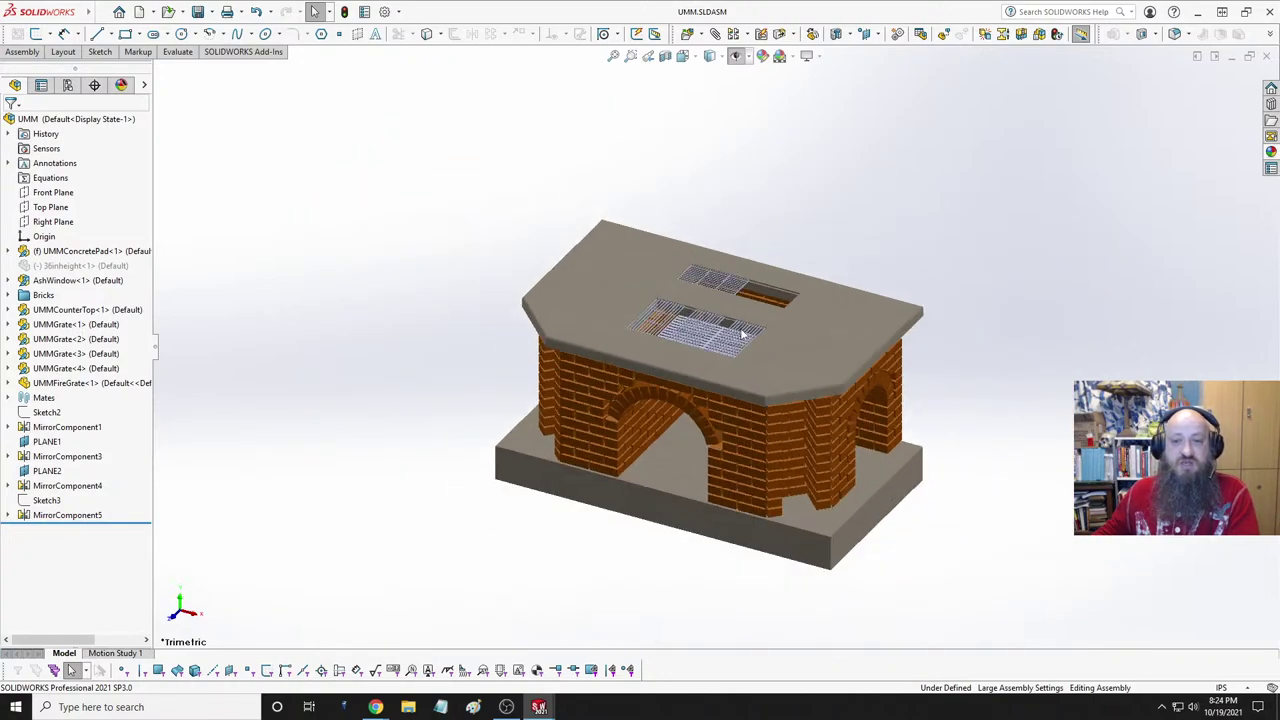
scroll(740, 318, down, 2)
scroll(793, 320, up, 1)
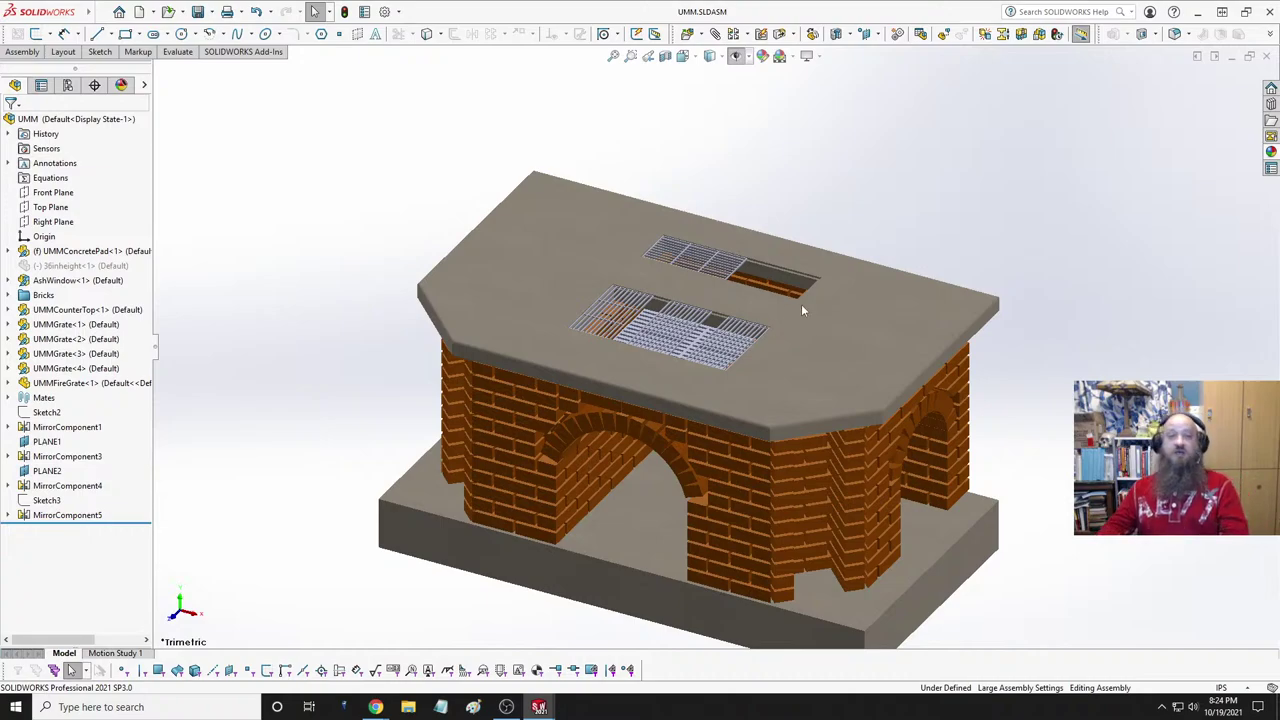